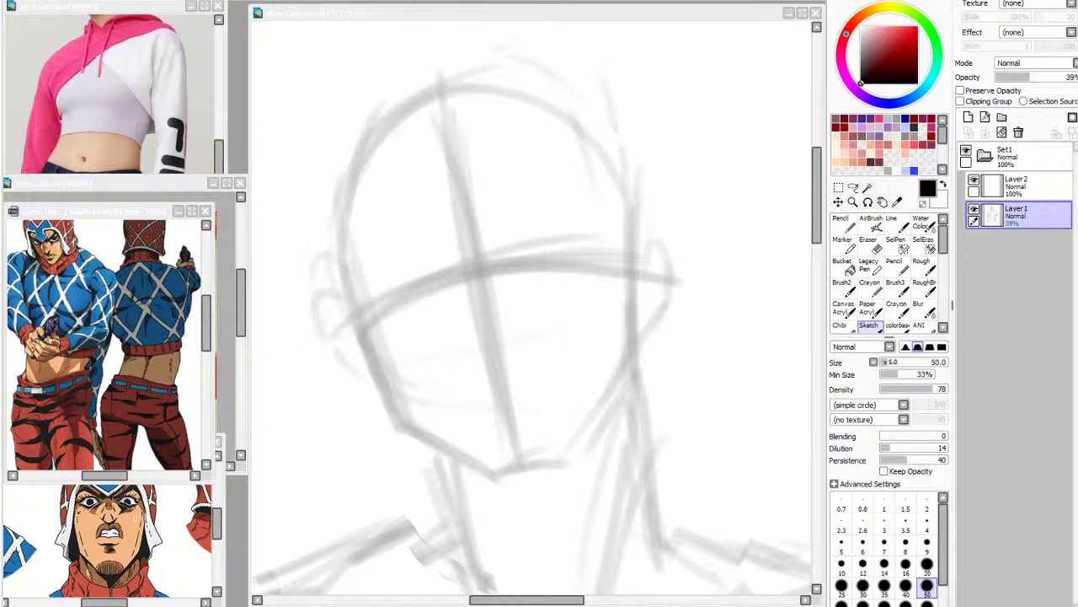
# Lower the opacity of the rough head construction layer, Layer1, to 23%
pyautogui.scroll(-5, 561, 250)
pyautogui.scroll(3, 577, 245)
pyautogui.scroll(2, 577, 245)
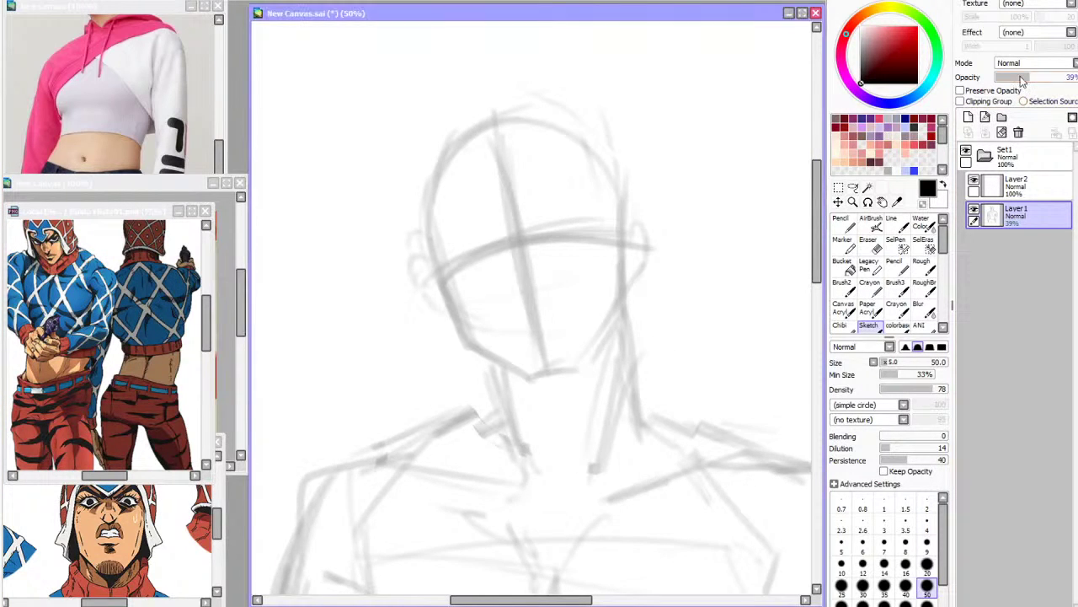
pyautogui.moveTo(1027, 82); pyautogui.dragTo(1017, 85)
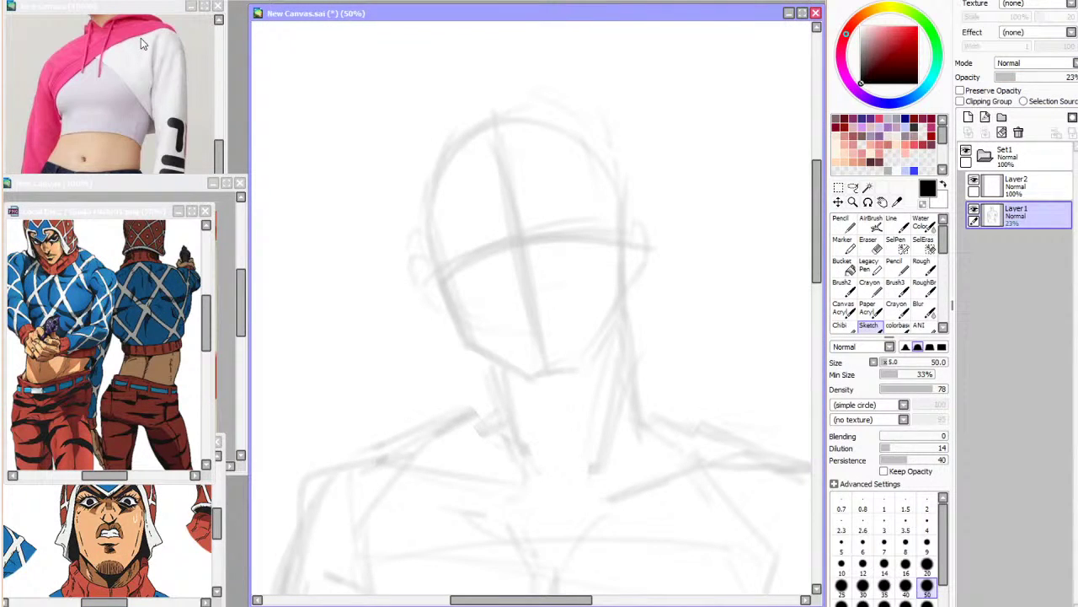
# Resize the hoodie photo reference window smaller and frame the outfit so the Guido Mista01 reference stays uncovered
pyautogui.click(60, 53)
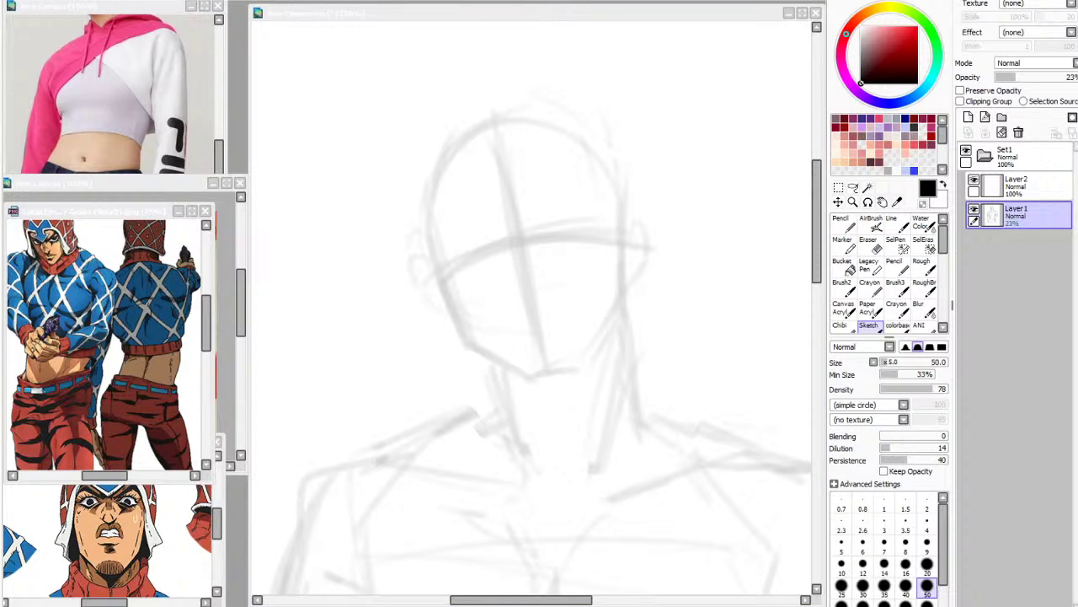
pyautogui.click(533, 14)
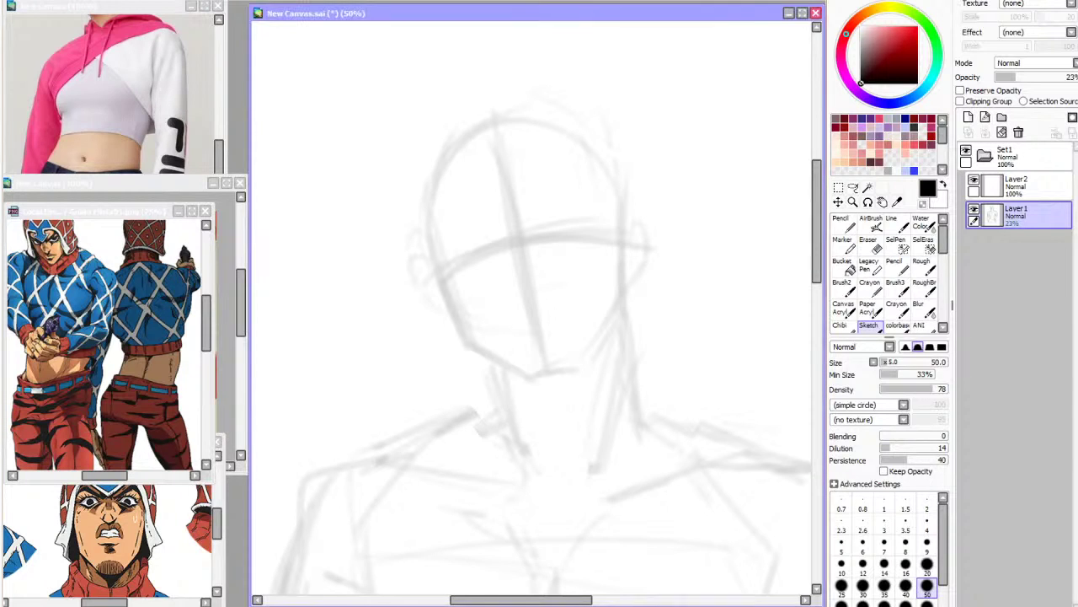
pyautogui.click(127, 69)
pyautogui.scroll(-2, 104, 79)
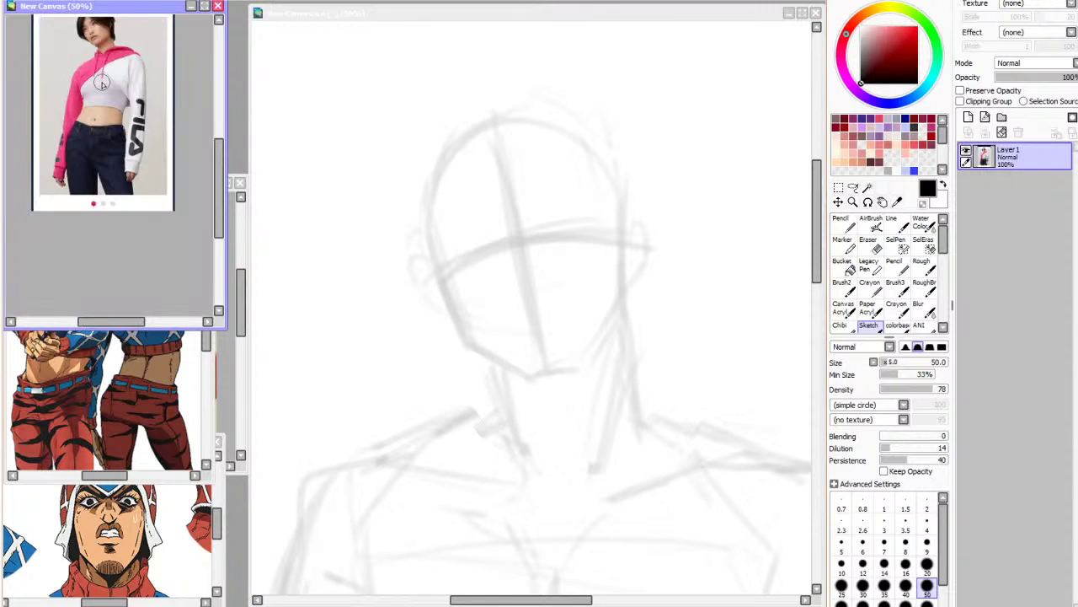
pyautogui.scroll(1, 124, 37)
pyautogui.moveTo(226, 330); pyautogui.dragTo(195, 200)
pyautogui.click(192, 246)
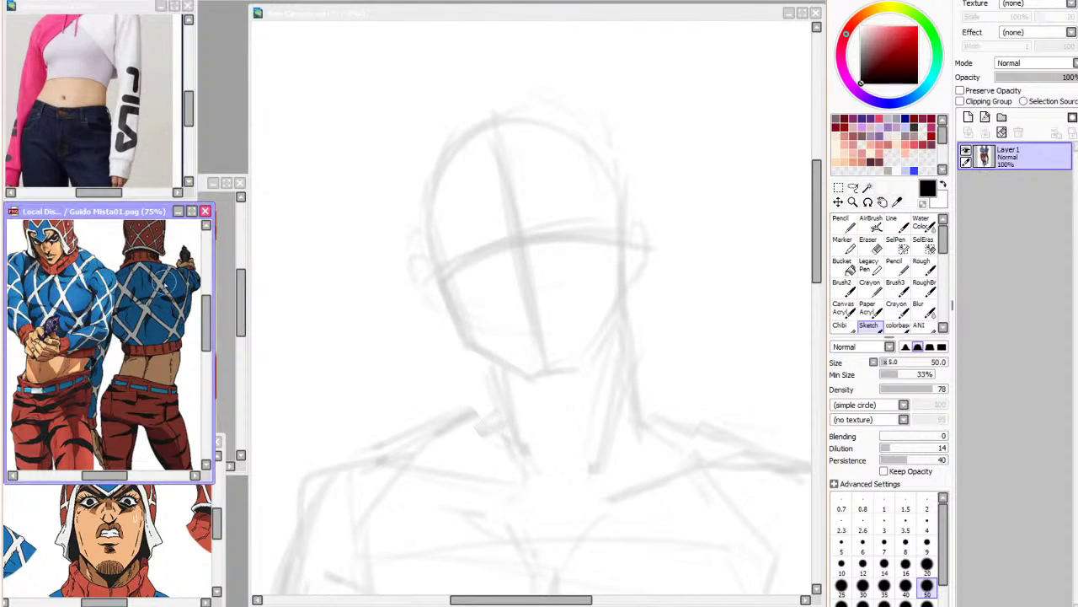
pyautogui.click(593, 237)
pyautogui.scroll(-3, 570, 236)
pyautogui.scroll(3, 559, 237)
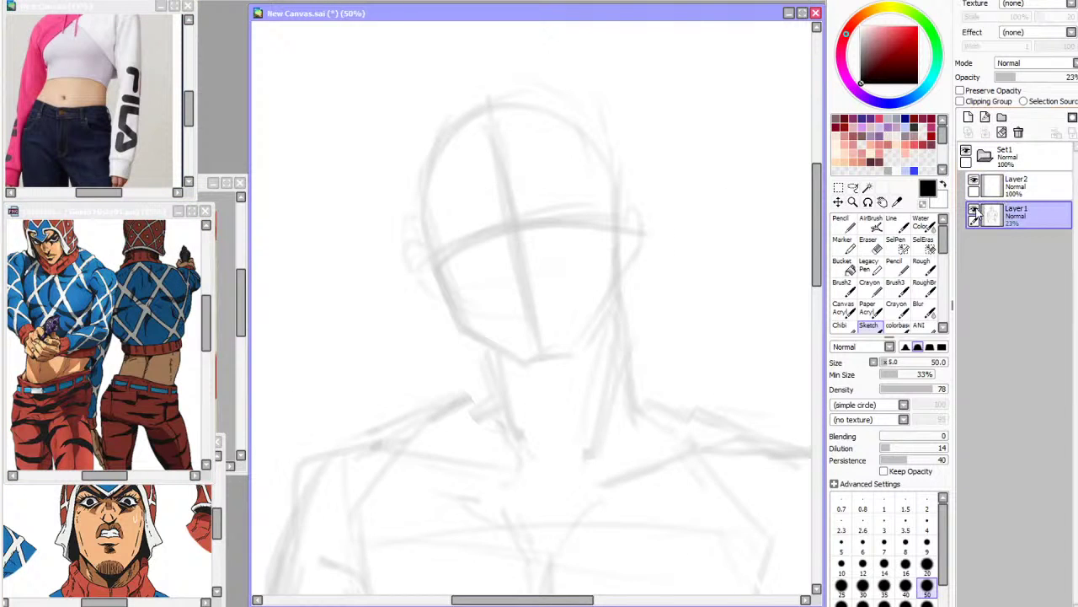
pyautogui.scroll(3, 552, 268)
pyautogui.scroll(-2, 511, 295)
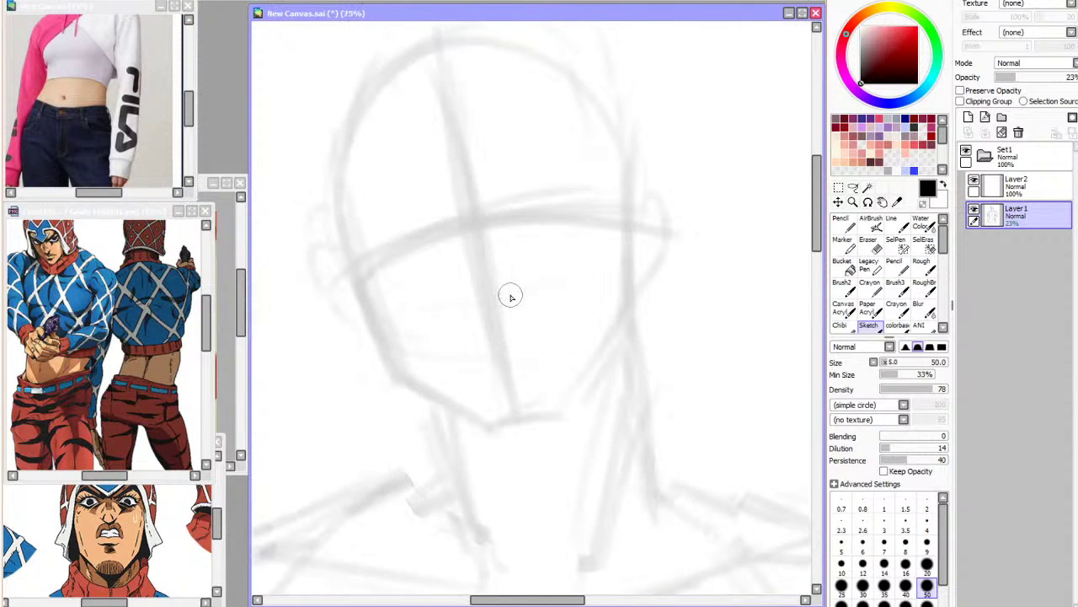
# Reframe the Guido Mista02 reference at 75% on the three-quarter and front-facing heads
pyautogui.click(192, 506)
pyautogui.scroll(-3, 146, 546)
pyautogui.scroll(2, 115, 541)
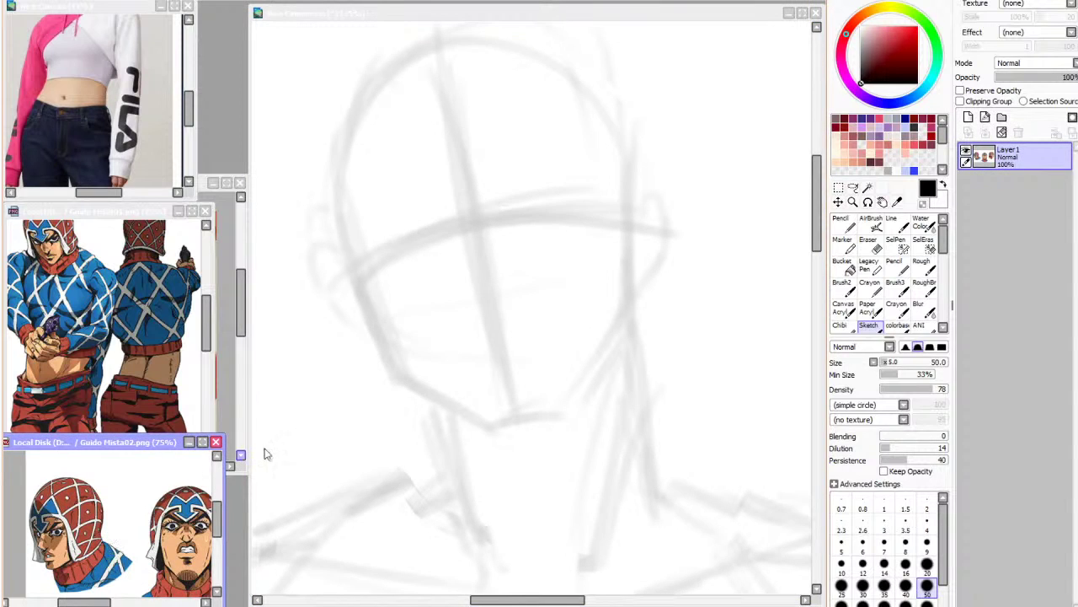
# Make Layer2 the drawing layer and set the Sketch brush size to 20
pyautogui.click(471, 208)
pyautogui.scroll(1, 411, 181)
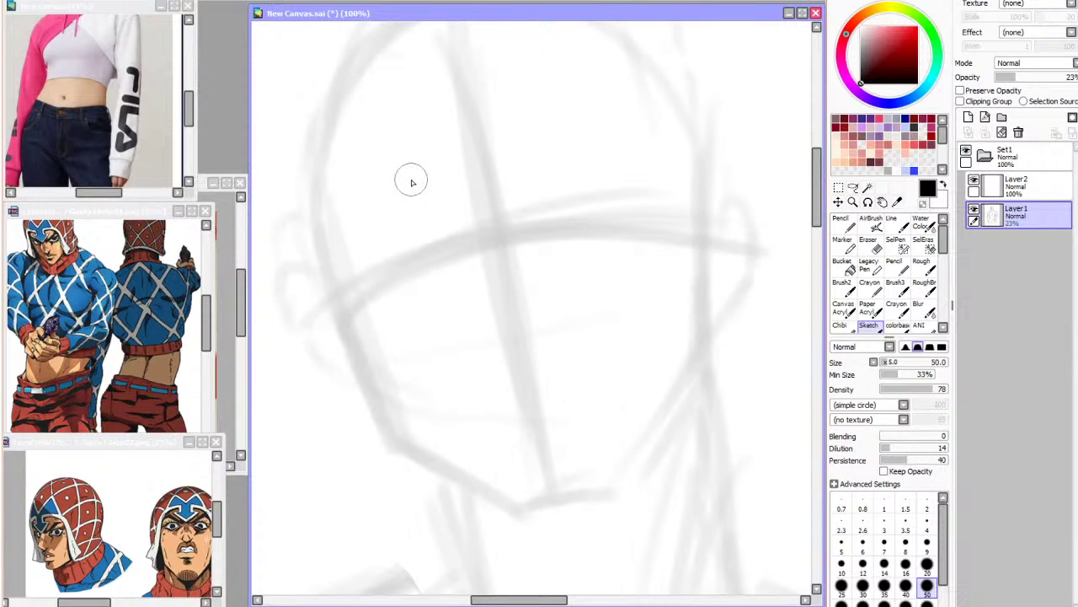
pyautogui.click(1018, 186)
pyautogui.click(927, 564)
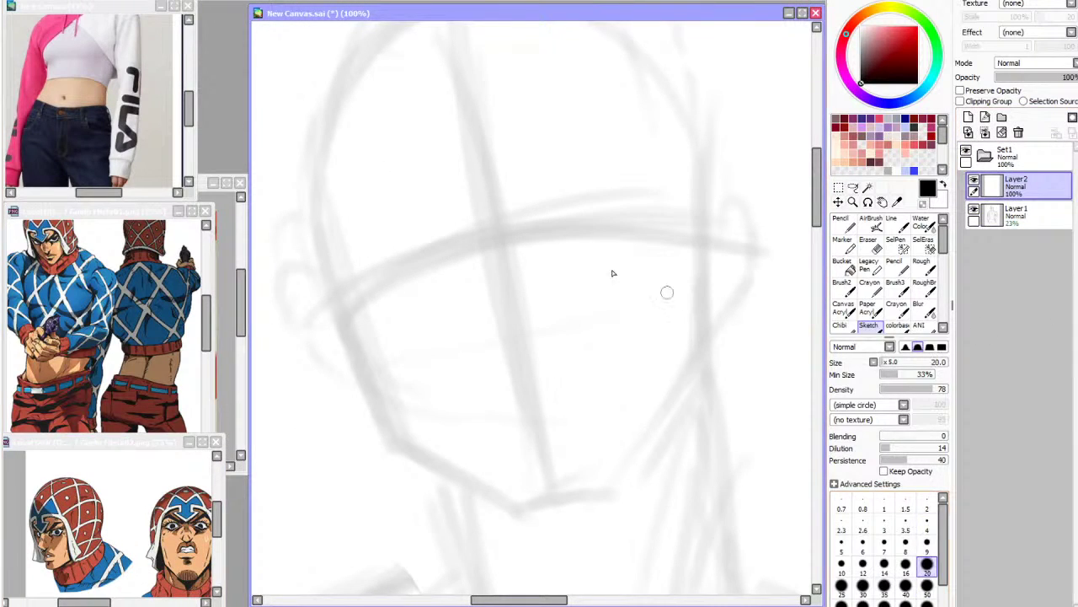
pyautogui.moveTo(456, 221); pyautogui.dragTo(494, 284)
pyautogui.hotkey('ctrl', 'z')
pyautogui.moveTo(480, 237); pyautogui.dragTo(493, 324)
pyautogui.hotkey('ctrl', 'z')
pyautogui.moveTo(446, 213)
pyautogui.mouseDown()
pyautogui.moveTo(472, 232)
pyautogui.moveTo(499, 350)
pyautogui.mouseUp()
pyautogui.moveTo(477, 246); pyautogui.dragTo(498, 346)
pyautogui.hotkey('ctrl', 'z')
pyautogui.hotkey('ctrl', 'z')
pyautogui.hotkey('ctrl', 'z')
pyautogui.hotkey('ctrl', 'z')
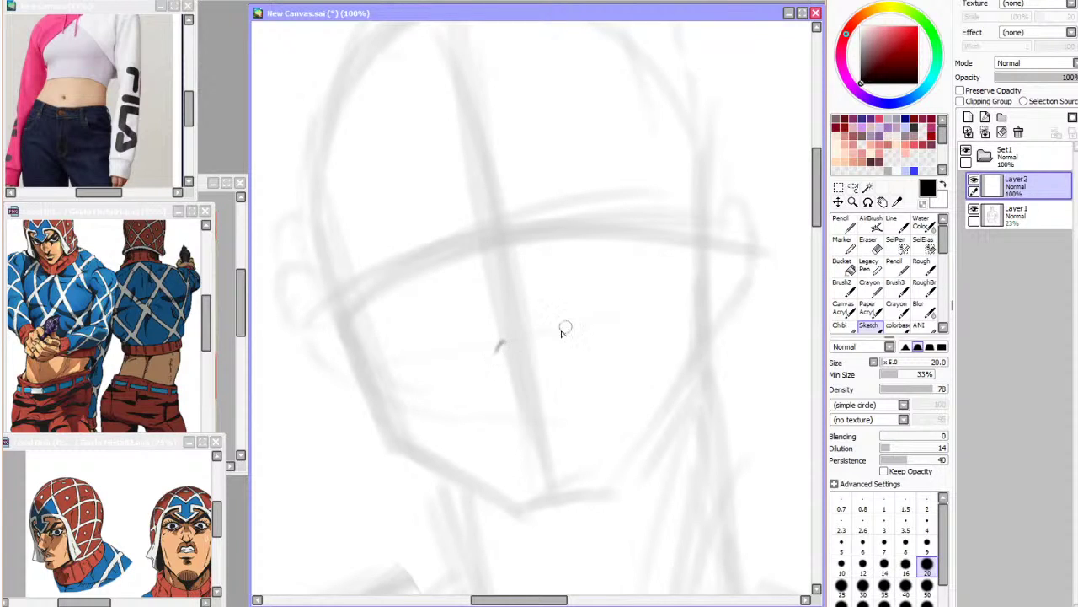
# Sketch the nose along the face's center line, with nostrils, tip and a bridge line from the brow
pyautogui.moveTo(531, 338)
pyautogui.mouseDown()
pyautogui.moveTo(547, 358)
pyautogui.moveTo(537, 371)
pyautogui.moveTo(505, 361)
pyautogui.moveTo(546, 356)
pyautogui.moveTo(536, 370)
pyautogui.mouseUp()
pyautogui.hotkey('ctrl', 'z')
pyautogui.hotkey('ctrl', 'z')
pyautogui.hotkey('ctrl', 'z')
pyautogui.moveTo(459, 226); pyautogui.dragTo(507, 328)
pyautogui.moveTo(487, 244); pyautogui.dragTo(507, 322)
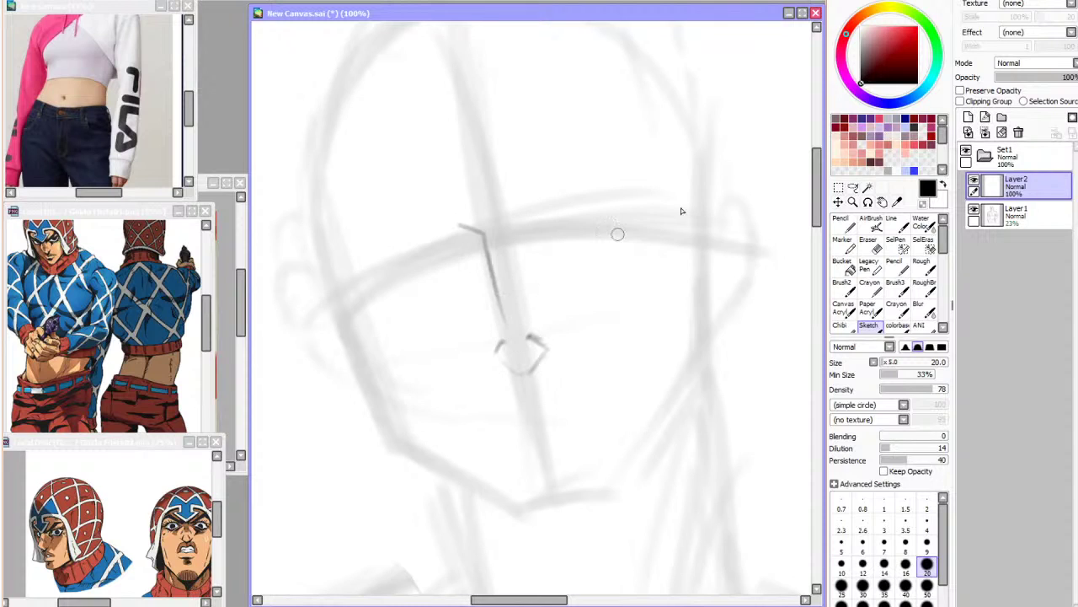
# Shift the nose sketch slightly upward and replace the long bridge line with short, faint strokes
pyautogui.press('ctrl')
pyautogui.moveTo(711, 362)
pyautogui.mouseDown()
pyautogui.moveTo(707, 331)
pyautogui.moveTo(720, 342)
pyautogui.mouseUp()
pyautogui.click(868, 325)
pyautogui.moveTo(458, 197)
pyautogui.mouseDown()
pyautogui.moveTo(488, 240)
pyautogui.moveTo(482, 213)
pyautogui.moveTo(505, 311)
pyautogui.mouseUp()
pyautogui.click(868, 244)
pyautogui.moveTo(459, 202)
pyautogui.mouseDown()
pyautogui.moveTo(481, 212)
pyautogui.moveTo(506, 307)
pyautogui.mouseUp()
pyautogui.click(868, 325)
pyautogui.moveTo(491, 245)
pyautogui.mouseDown()
pyautogui.moveTo(515, 293)
pyautogui.moveTo(489, 276)
pyautogui.moveTo(508, 293)
pyautogui.mouseUp()
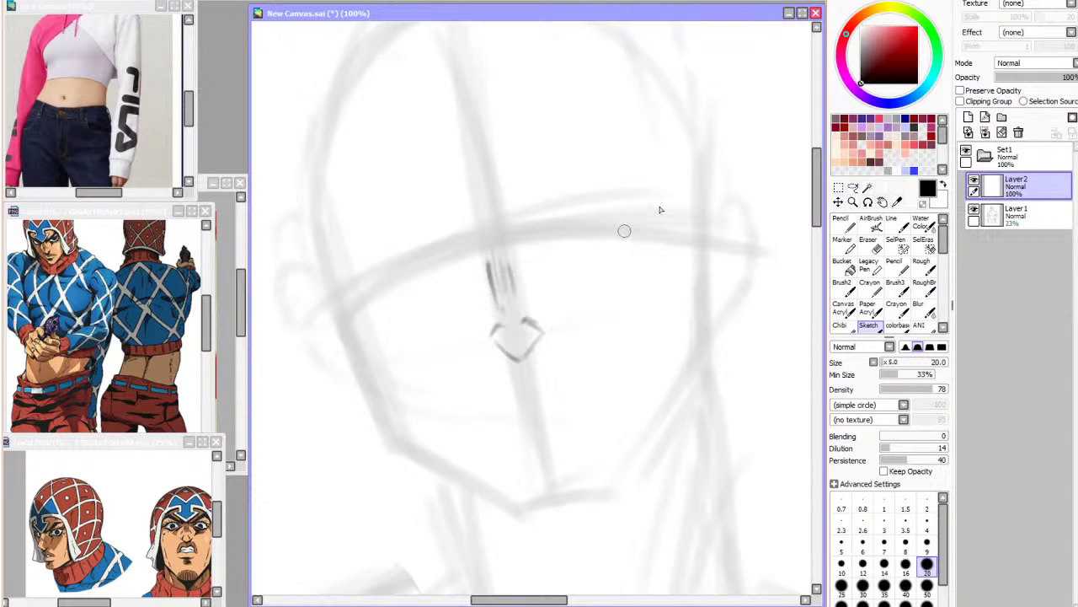
pyautogui.hotkey('ctrl', 'z')
pyautogui.moveTo(554, 226)
pyautogui.mouseDown()
pyautogui.moveTo(599, 203)
pyautogui.moveTo(579, 206)
pyautogui.mouseUp()
pyautogui.moveTo(559, 216); pyautogui.dragTo(647, 203)
pyautogui.hotkey('ctrl', 'z')
pyautogui.hotkey('ctrl', 'z')
pyautogui.hotkey('ctrl', 'z')
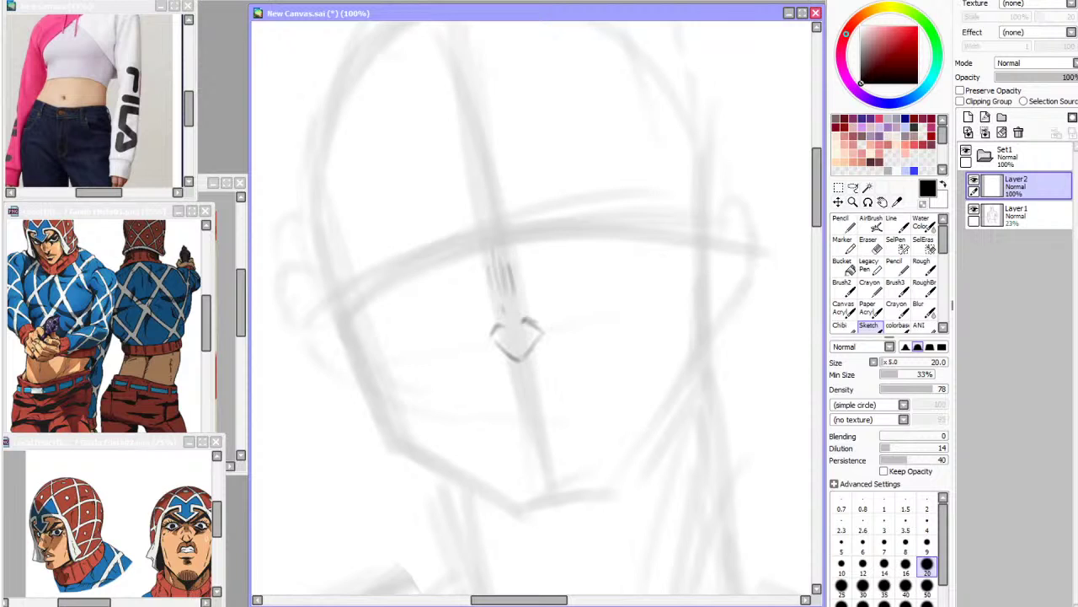
# Open the gang eyes.png reference, place it over the character reference and zoom in on the dark red eye
pyautogui.click(31, 5)
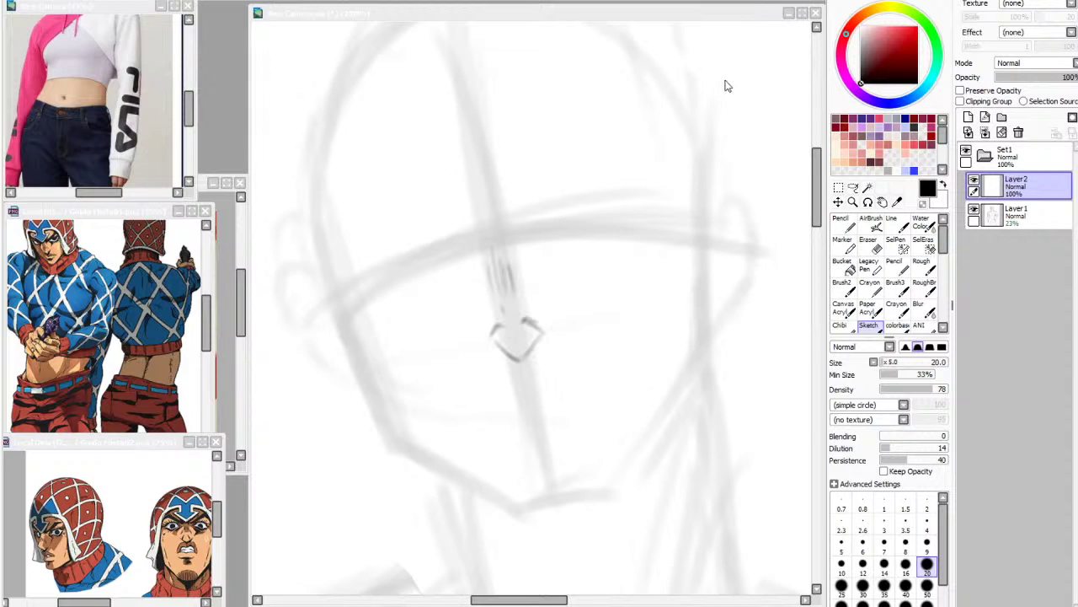
pyautogui.doubleClick(400, 291)
pyautogui.moveTo(578, 7); pyautogui.dragTo(171, 222)
pyautogui.scroll(2, 121, 272)
pyautogui.scroll(-8, 120, 272)
pyautogui.scroll(5, 80, 284)
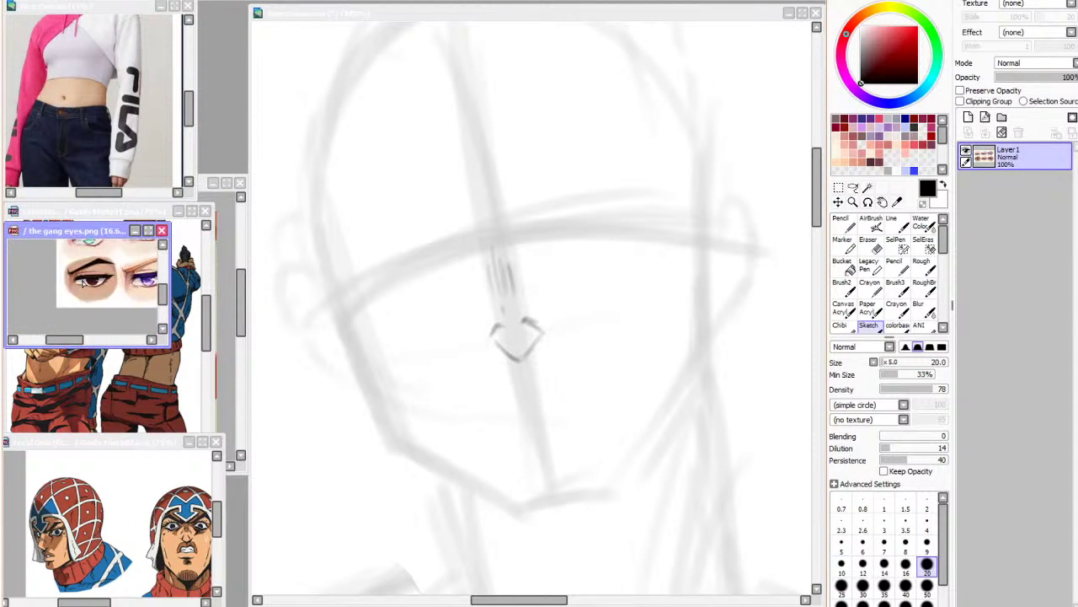
pyautogui.scroll(1, 561, 247)
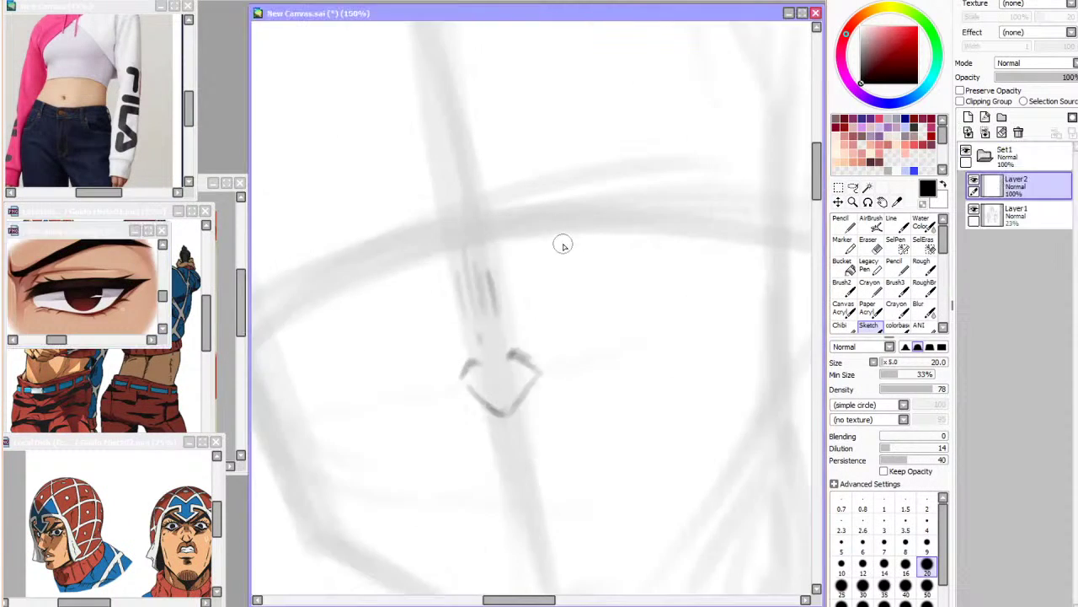
pyautogui.moveTo(551, 224)
pyautogui.mouseDown()
pyautogui.moveTo(584, 195)
pyautogui.moveTo(722, 173)
pyautogui.mouseUp()
pyautogui.hotkey('ctrl', 'z')
pyautogui.moveTo(578, 199); pyautogui.dragTo(752, 168)
pyautogui.hotkey('ctrl', 'z')
pyautogui.hotkey('ctrl', 'z')
# Sketch a thick upper lash line right of the nose bridge, with a short stroke at its inner corner
pyautogui.moveTo(555, 206)
pyautogui.mouseDown()
pyautogui.moveTo(773, 181)
pyautogui.moveTo(747, 199)
pyautogui.mouseUp()
pyautogui.moveTo(655, 186); pyautogui.dragTo(764, 183)
pyautogui.moveTo(580, 201)
pyautogui.mouseDown()
pyautogui.moveTo(559, 236)
pyautogui.moveTo(623, 196)
pyautogui.moveTo(580, 204)
pyautogui.moveTo(686, 192)
pyautogui.mouseUp()
pyautogui.moveTo(581, 200); pyautogui.dragTo(769, 182)
pyautogui.moveTo(593, 203); pyautogui.dragTo(580, 228)
# Raise the lash line slightly and sharpen its outer corner into a pointed wing with the Line brush
pyautogui.click(853, 188)
pyautogui.moveTo(765, 164)
pyautogui.mouseDown()
pyautogui.moveTo(807, 207)
pyautogui.moveTo(780, 205)
pyautogui.mouseUp()
pyautogui.hotkey('ctrl', 'd')
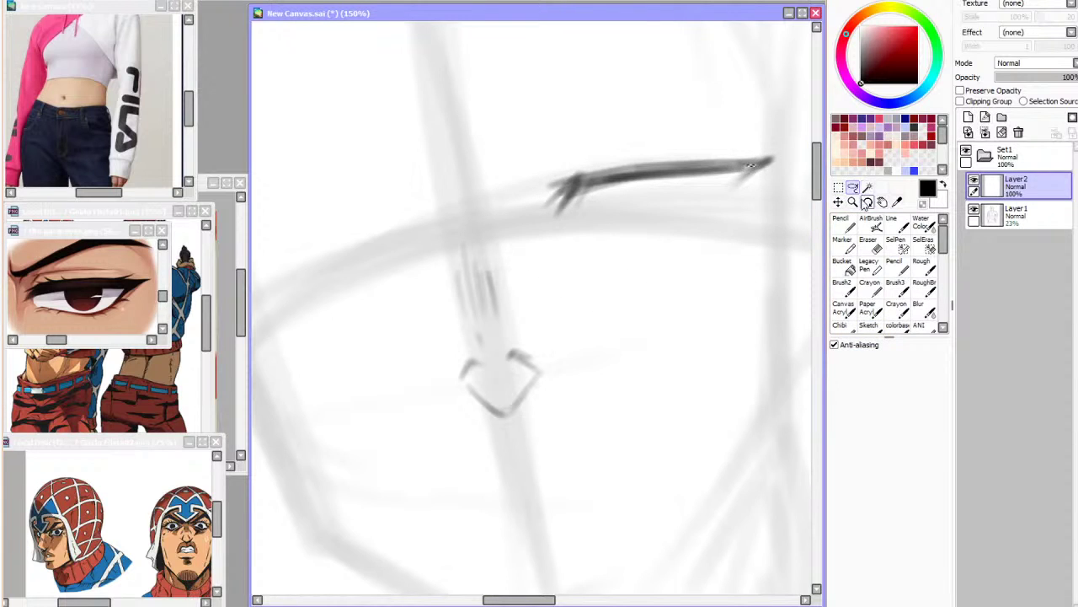
pyautogui.click(891, 221)
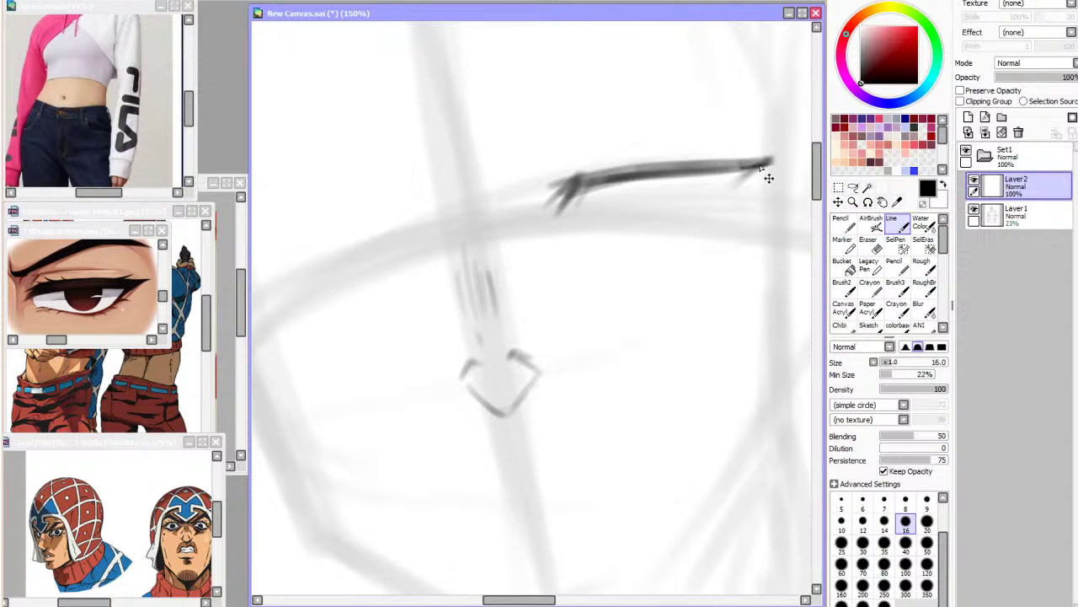
pyautogui.moveTo(775, 159); pyautogui.dragTo(734, 199)
# Set the Sketch brush's minimum size to 17% and darken the upper lash line toward its inner corner
pyautogui.click(868, 326)
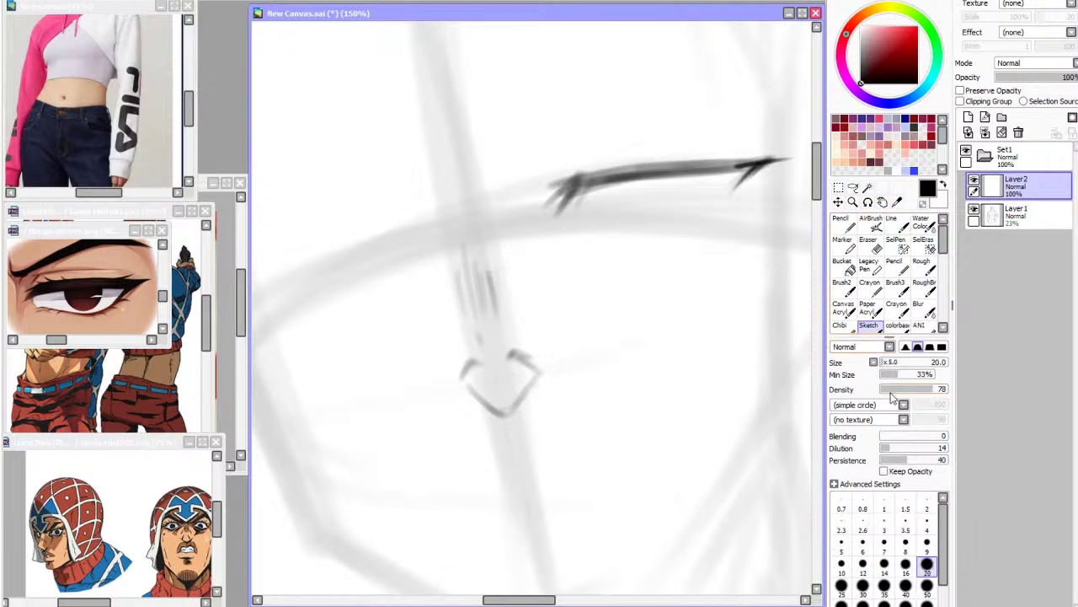
pyautogui.moveTo(716, 331); pyautogui.dragTo(715, 354)
pyautogui.hotkey('ctrl', 'z')
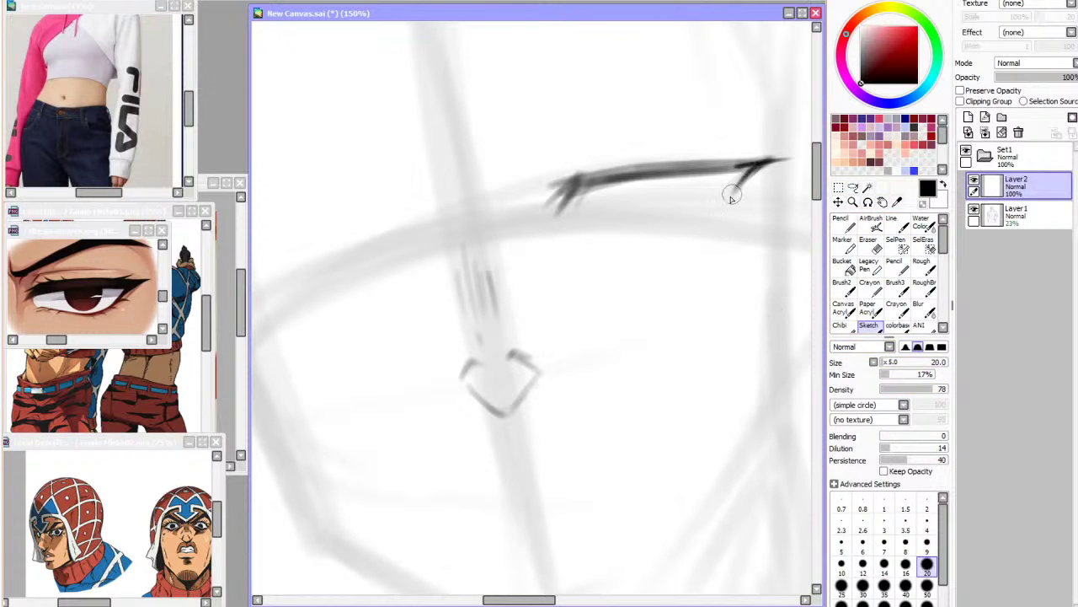
pyautogui.moveTo(746, 166)
pyautogui.mouseDown()
pyautogui.moveTo(661, 168)
pyautogui.moveTo(580, 185)
pyautogui.moveTo(570, 203)
pyautogui.moveTo(578, 195)
pyautogui.mouseUp()
pyautogui.moveTo(640, 172)
pyautogui.mouseDown()
pyautogui.moveTo(598, 178)
pyautogui.moveTo(559, 204)
pyautogui.mouseUp()
# Sketch the curved lower eyelid below the lash line, flipping the canvas to draw its outer part
pyautogui.moveTo(599, 234); pyautogui.dragTo(722, 209)
pyautogui.hotkey('ctrl', 'z')
pyautogui.hotkey('ctrl', 'z')
pyautogui.moveTo(602, 226); pyautogui.dragTo(727, 211)
pyautogui.hotkey('ctrl', 'z')
pyautogui.moveTo(593, 224); pyautogui.dragTo(713, 214)
pyautogui.press('h')
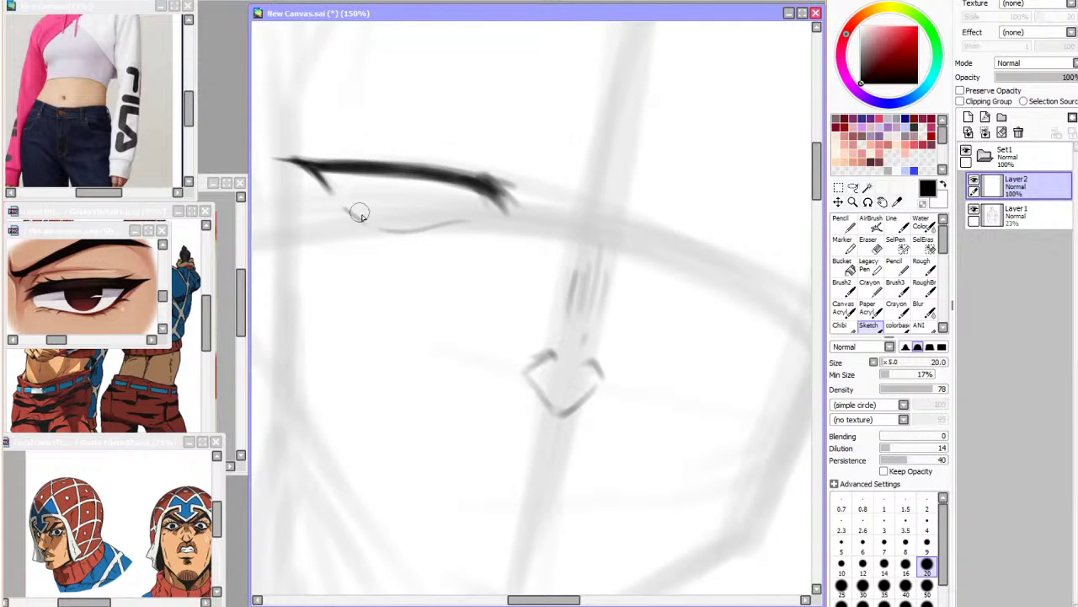
pyautogui.moveTo(345, 207)
pyautogui.mouseDown()
pyautogui.moveTo(404, 237)
pyautogui.moveTo(351, 213)
pyautogui.moveTo(420, 227)
pyautogui.mouseUp()
pyautogui.press('h')
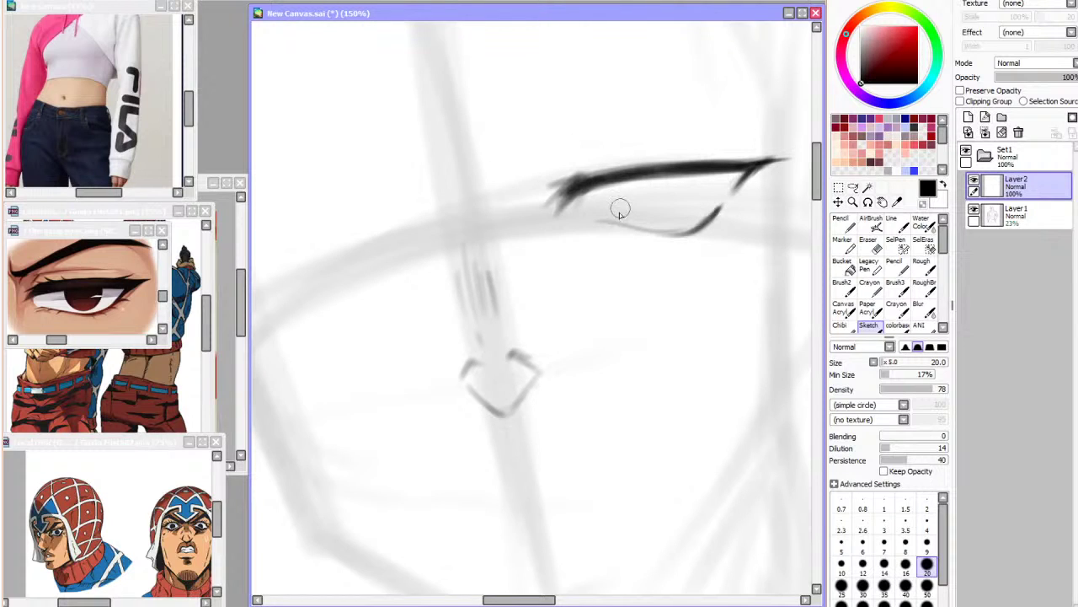
pyautogui.moveTo(597, 227); pyautogui.dragTo(639, 232)
# Outline the round iris between the eyelids and add a short lash stroke at the inner corner
pyautogui.moveTo(647, 180)
pyautogui.mouseDown()
pyautogui.moveTo(674, 217)
pyautogui.moveTo(704, 226)
pyautogui.mouseUp()
pyautogui.moveTo(657, 194)
pyautogui.mouseDown()
pyautogui.moveTo(670, 219)
pyautogui.moveTo(656, 216)
pyautogui.moveTo(672, 221)
pyautogui.mouseUp()
pyautogui.hotkey('ctrl', 'z')
pyautogui.moveTo(705, 175); pyautogui.dragTo(693, 219)
pyautogui.hotkey('ctrl', 'z')
pyautogui.moveTo(643, 179)
pyautogui.mouseDown()
pyautogui.moveTo(644, 205)
pyautogui.moveTo(666, 211)
pyautogui.moveTo(663, 222)
pyautogui.mouseUp()
pyautogui.moveTo(596, 185); pyautogui.dragTo(580, 209)
pyautogui.hotkey('ctrl', 'z')
pyautogui.moveTo(638, 172); pyautogui.dragTo(645, 185)
pyautogui.moveTo(710, 177)
pyautogui.mouseDown()
pyautogui.moveTo(685, 219)
pyautogui.moveTo(711, 198)
pyautogui.moveTo(674, 224)
pyautogui.mouseUp()
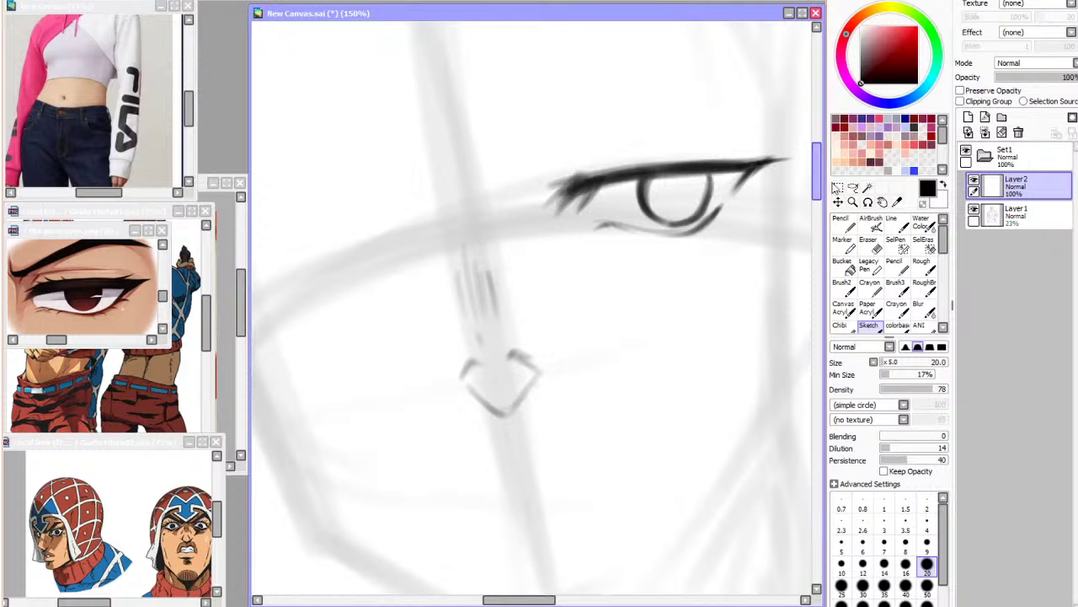
pyautogui.click(850, 268)
pyautogui.click(763, 209)
pyautogui.hotkey('ctrl', 'z')
pyautogui.click(877, 326)
pyautogui.click(974, 180)
pyautogui.click(974, 180)
pyautogui.moveTo(652, 184)
pyautogui.mouseDown()
pyautogui.moveTo(675, 176)
pyautogui.moveTo(661, 198)
pyautogui.moveTo(679, 199)
pyautogui.moveTo(662, 202)
pyautogui.moveTo(693, 187)
pyautogui.moveTo(663, 187)
pyautogui.moveTo(679, 191)
pyautogui.moveTo(662, 207)
pyautogui.moveTo(675, 190)
pyautogui.moveTo(701, 190)
pyautogui.mouseUp()
pyautogui.hotkey('ctrl', 'z')
pyautogui.click(927, 587)
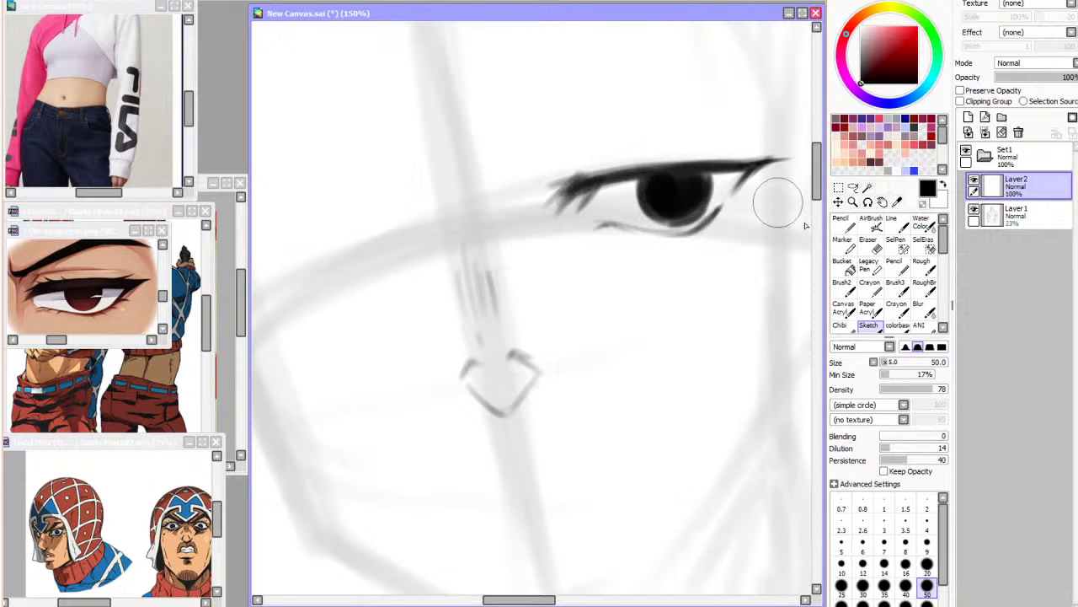
pyautogui.hotkey('ctrl', 'z')
pyautogui.hotkey('ctrl', 'z')
pyautogui.hotkey('ctrl', 'z')
pyautogui.hotkey('ctrl', 'z')
pyautogui.hotkey('ctrl', 'z')
pyautogui.hotkey('ctrl', 'z')
pyautogui.hotkey('ctrl', 'z')
pyautogui.hotkey('ctrl', 'z')
pyautogui.click(927, 564)
# Thicken the eye's lash line and corners, and draw a thin eyelid crease above it
pyautogui.moveTo(570, 161); pyautogui.dragTo(681, 148)
pyautogui.hotkey('ctrl', 'z')
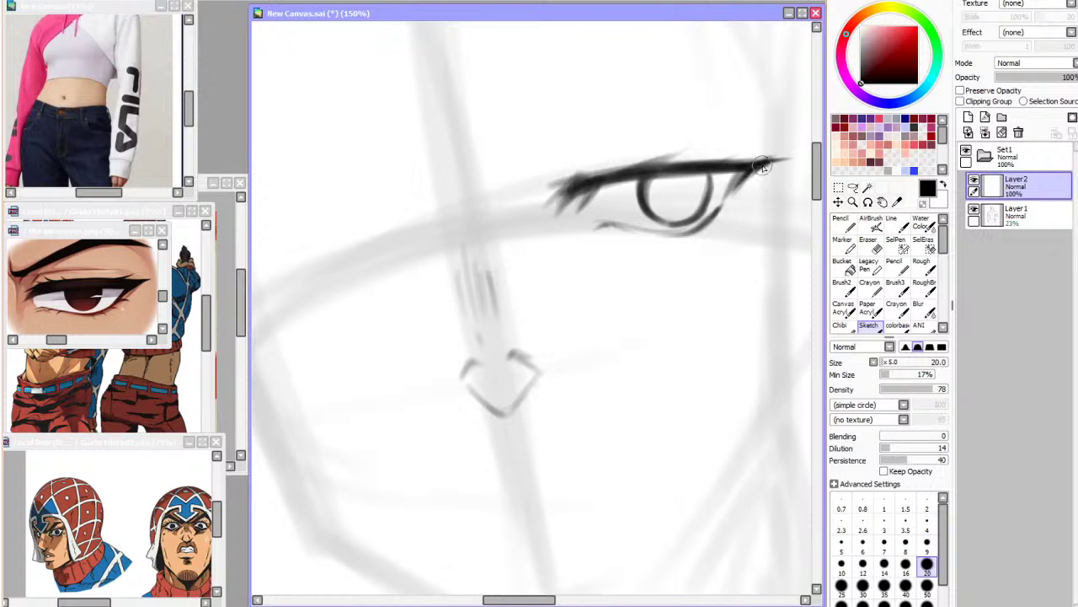
pyautogui.press('h')
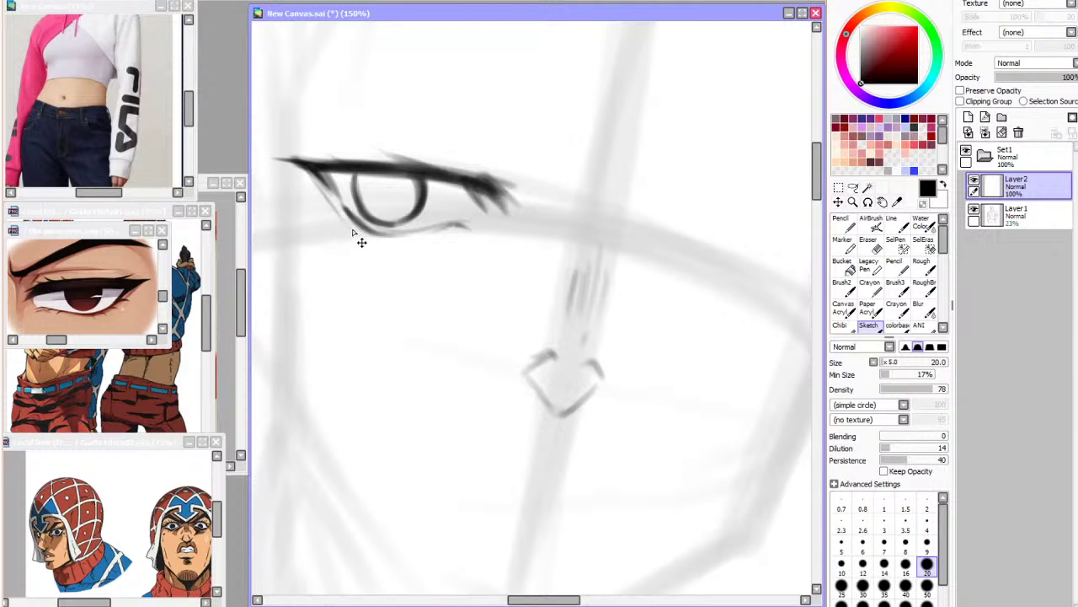
pyautogui.press('h')
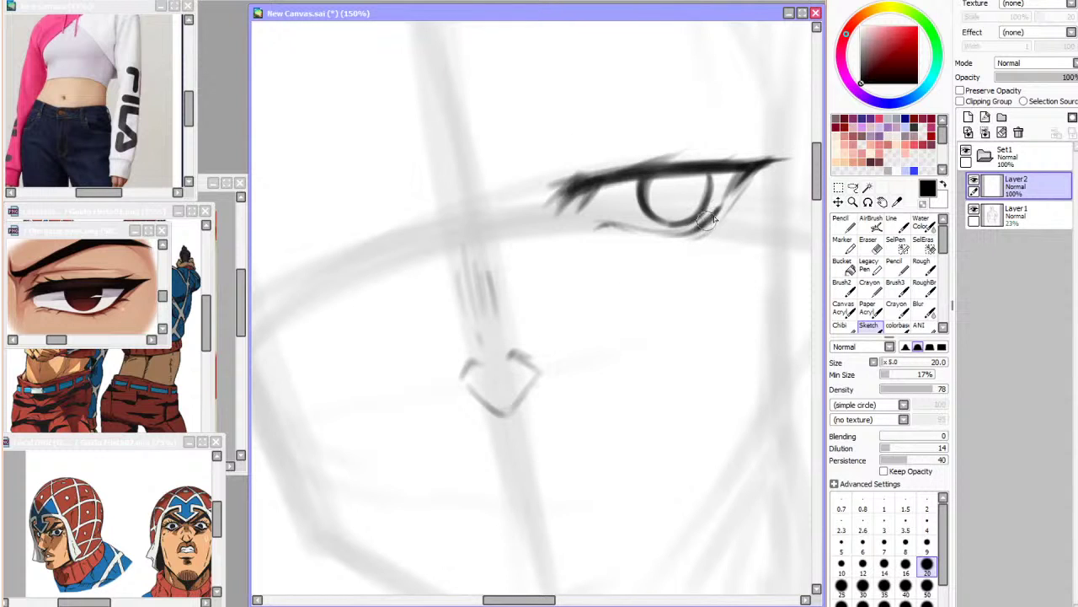
pyautogui.moveTo(638, 173)
pyautogui.mouseDown()
pyautogui.moveTo(696, 178)
pyautogui.moveTo(710, 204)
pyautogui.moveTo(606, 185)
pyautogui.moveTo(738, 174)
pyautogui.moveTo(600, 184)
pyautogui.moveTo(769, 173)
pyautogui.mouseUp()
pyautogui.moveTo(604, 187); pyautogui.dragTo(588, 202)
pyautogui.moveTo(655, 165); pyautogui.dragTo(684, 152)
pyautogui.moveTo(568, 159); pyautogui.dragTo(717, 144)
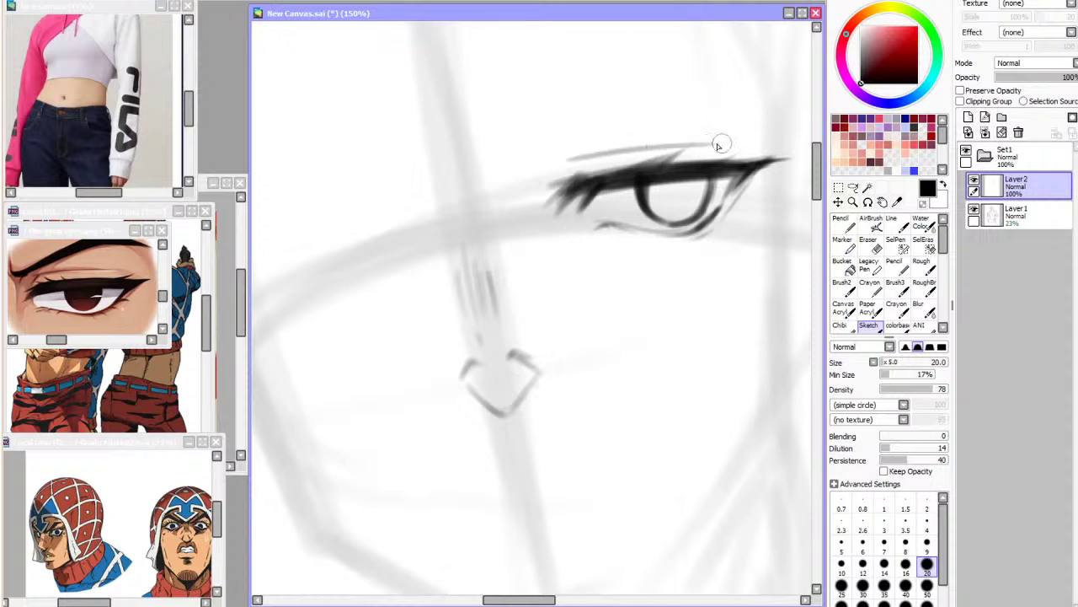
pyautogui.moveTo(566, 170); pyautogui.dragTo(559, 186)
# Select the eye sketch, transform it to adjust its placement beside the nose, and return to the Sketch brush
pyautogui.click(226, 1)
pyautogui.click(226, 1)
pyautogui.click(854, 189)
pyautogui.moveTo(675, 201); pyautogui.dragTo(784, 224)
pyautogui.click(840, 188)
pyautogui.click(851, 385)
pyautogui.moveTo(654, 250); pyautogui.dragTo(687, 253)
pyautogui.click(836, 440)
pyautogui.hotkey('ctrl', 'd')
pyautogui.click(874, 327)
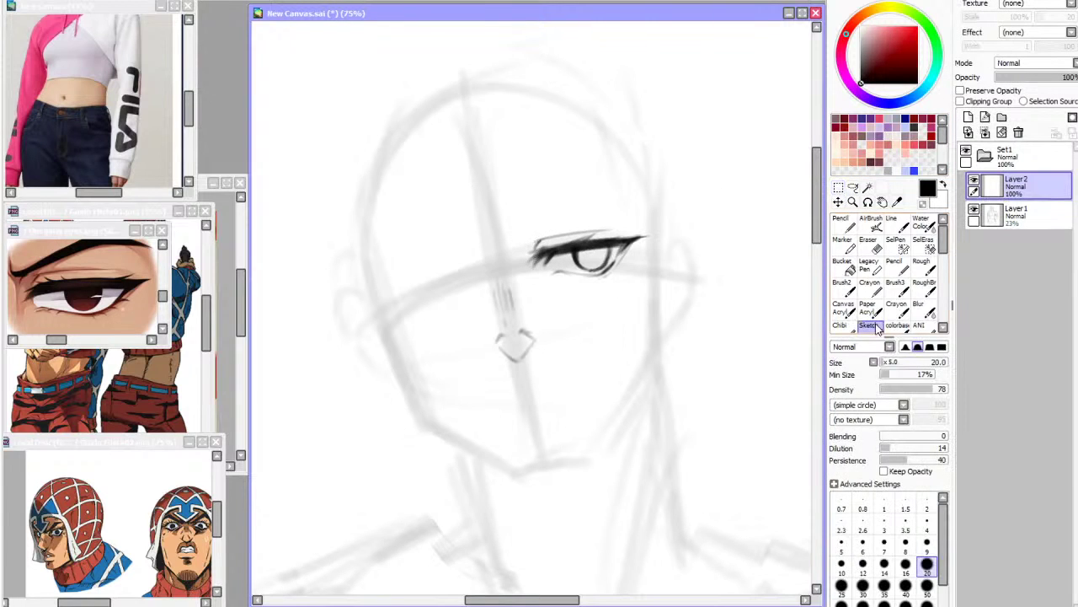
# Enlarge the Guido Mista02 reference to 150% and frame the three-quarter face for studying the eyebrow
pyautogui.click(190, 1)
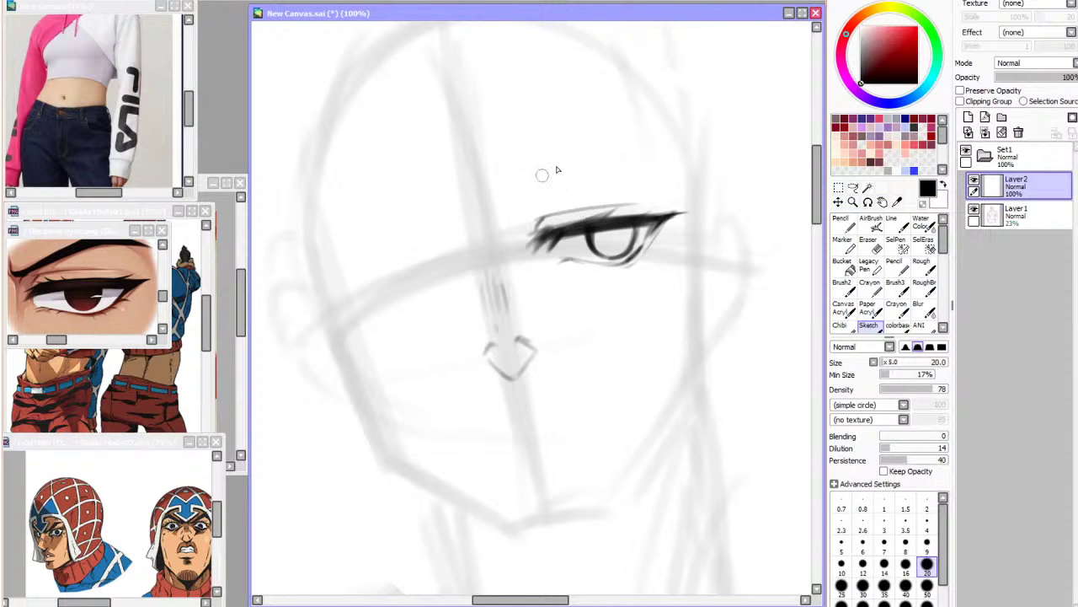
pyautogui.click(100, 546)
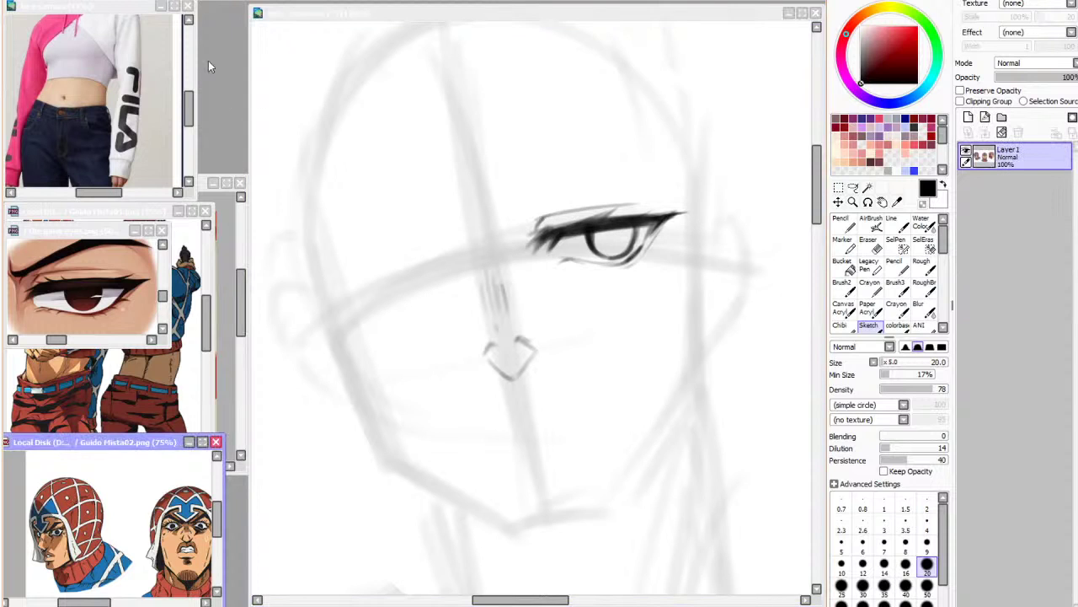
pyautogui.hotkey('ctrl', '+')
pyautogui.moveTo(90, 603); pyautogui.dragTo(82, 603)
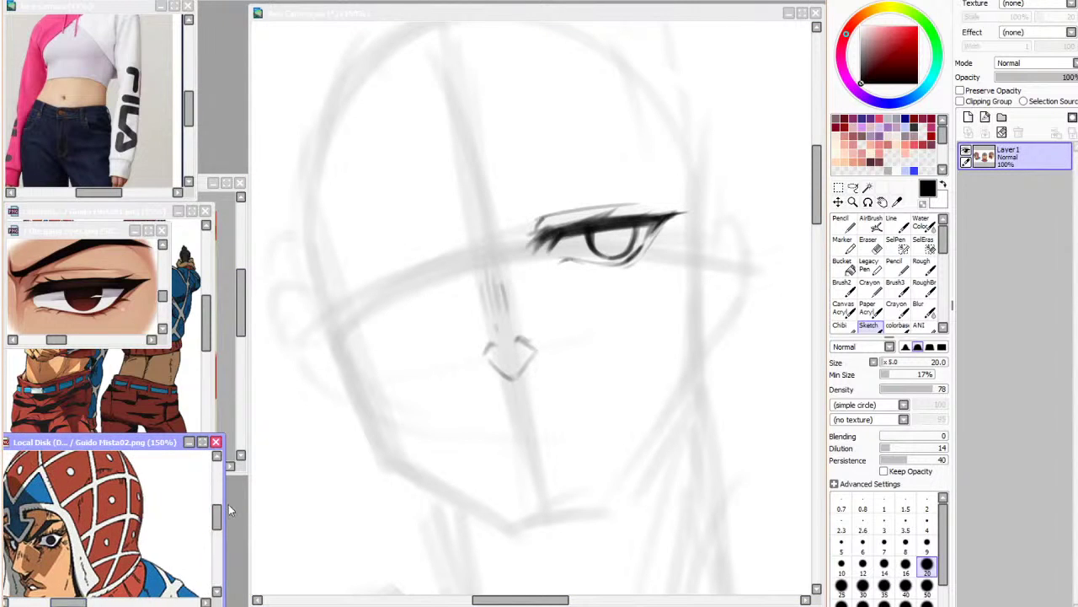
pyautogui.moveTo(218, 517); pyautogui.dragTo(218, 521)
pyautogui.click(570, 246)
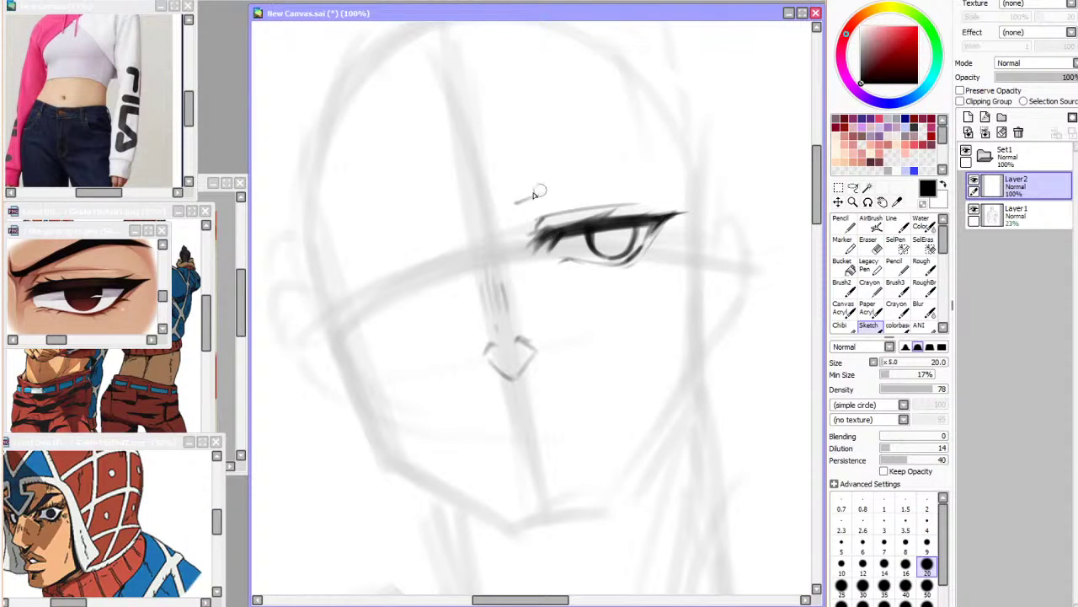
# Draw a sharply angled eyebrow above the eye and fill it in with dark strokes
pyautogui.moveTo(508, 203)
pyautogui.mouseDown()
pyautogui.moveTo(591, 149)
pyautogui.moveTo(645, 129)
pyautogui.mouseUp()
pyautogui.hotkey('ctrl', 'z')
pyautogui.moveTo(512, 203)
pyautogui.mouseDown()
pyautogui.moveTo(631, 142)
pyautogui.moveTo(697, 157)
pyautogui.moveTo(670, 141)
pyautogui.moveTo(623, 148)
pyautogui.moveTo(559, 183)
pyautogui.moveTo(628, 128)
pyautogui.moveTo(675, 156)
pyautogui.mouseUp()
pyautogui.press('h')
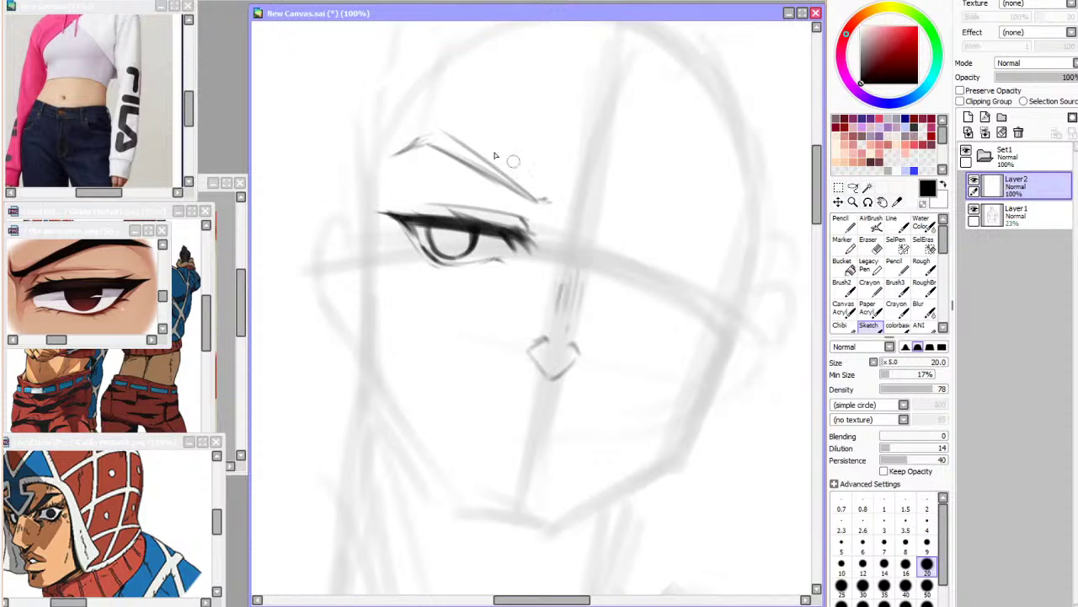
pyautogui.press('h')
pyautogui.moveTo(616, 139)
pyautogui.mouseDown()
pyautogui.moveTo(517, 193)
pyautogui.moveTo(645, 149)
pyautogui.moveTo(680, 160)
pyautogui.moveTo(625, 136)
pyautogui.moveTo(637, 127)
pyautogui.moveTo(672, 155)
pyautogui.moveTo(682, 150)
pyautogui.moveTo(631, 136)
pyautogui.moveTo(560, 180)
pyautogui.moveTo(639, 143)
pyautogui.moveTo(627, 142)
pyautogui.moveTo(647, 146)
pyautogui.moveTo(516, 198)
pyautogui.mouseUp()
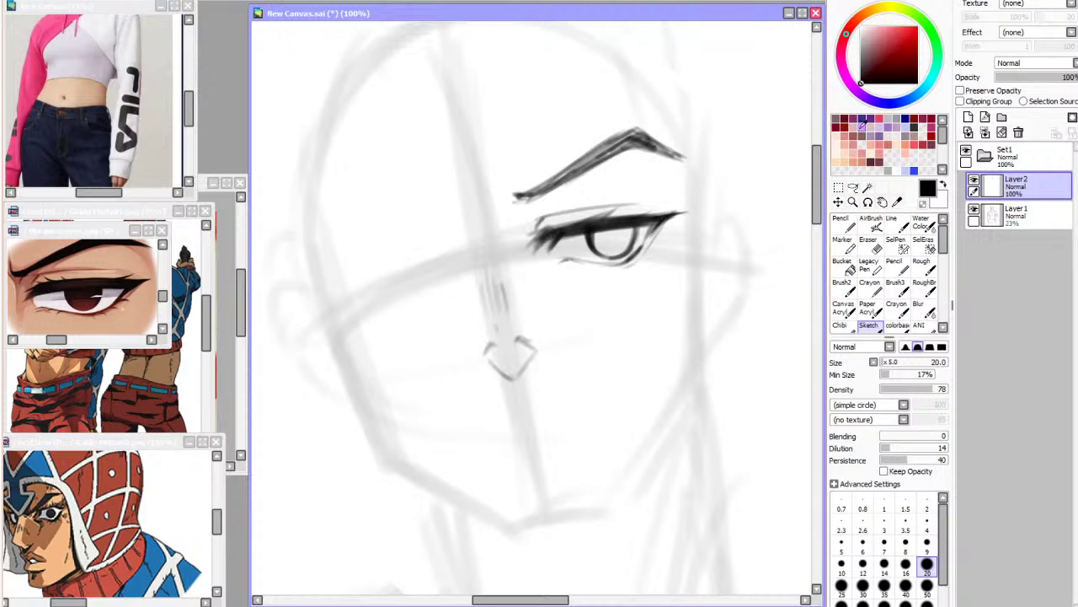
# Select the eyebrow, shift it slightly down toward the eye, deselect it and return to the Sketch brush
pyautogui.click(839, 201)
pyautogui.click(853, 188)
pyautogui.moveTo(648, 92)
pyautogui.mouseDown()
pyautogui.moveTo(510, 138)
pyautogui.moveTo(647, 186)
pyautogui.moveTo(713, 109)
pyautogui.mouseUp()
pyautogui.moveTo(688, 149); pyautogui.dragTo(684, 156)
pyautogui.hotkey('ctrl', 'd')
pyautogui.click(868, 325)
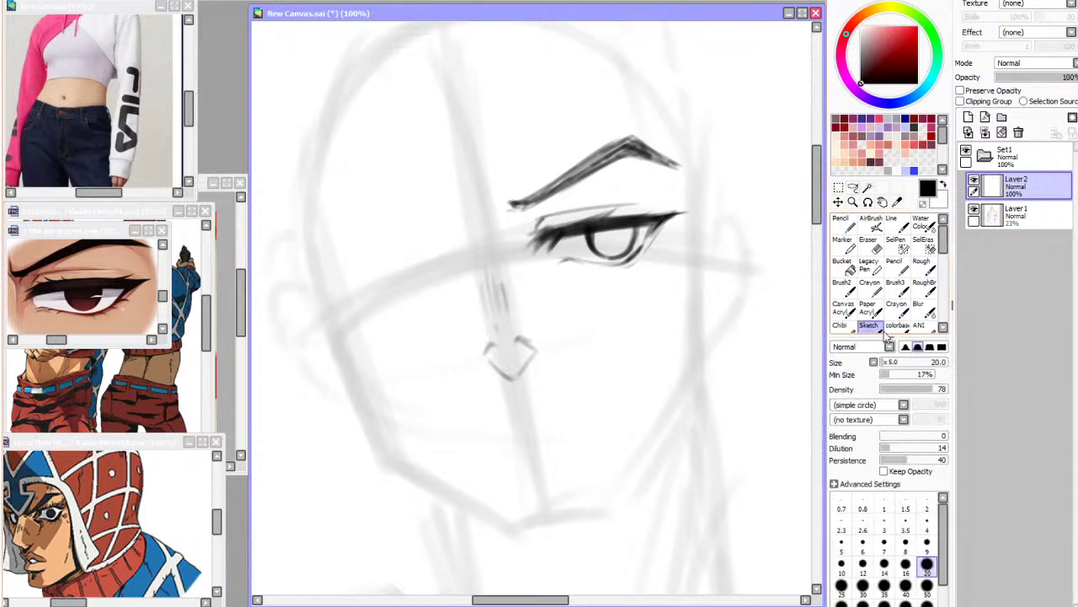
# Draw a slanted mouth line below the nose with dark accents at both corners
pyautogui.moveTo(491, 417); pyautogui.dragTo(563, 398)
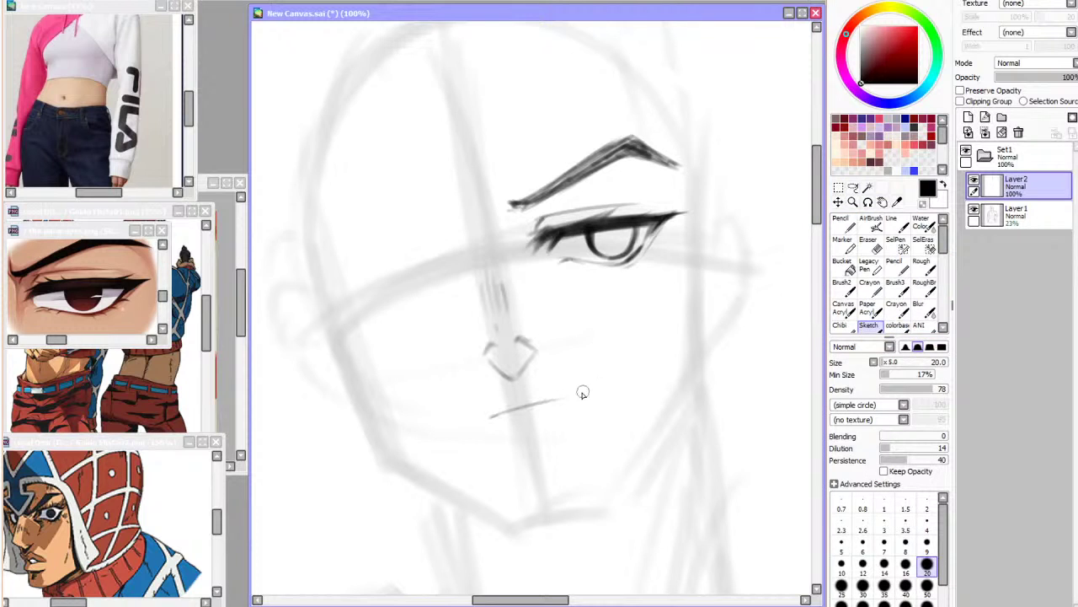
pyautogui.press('h')
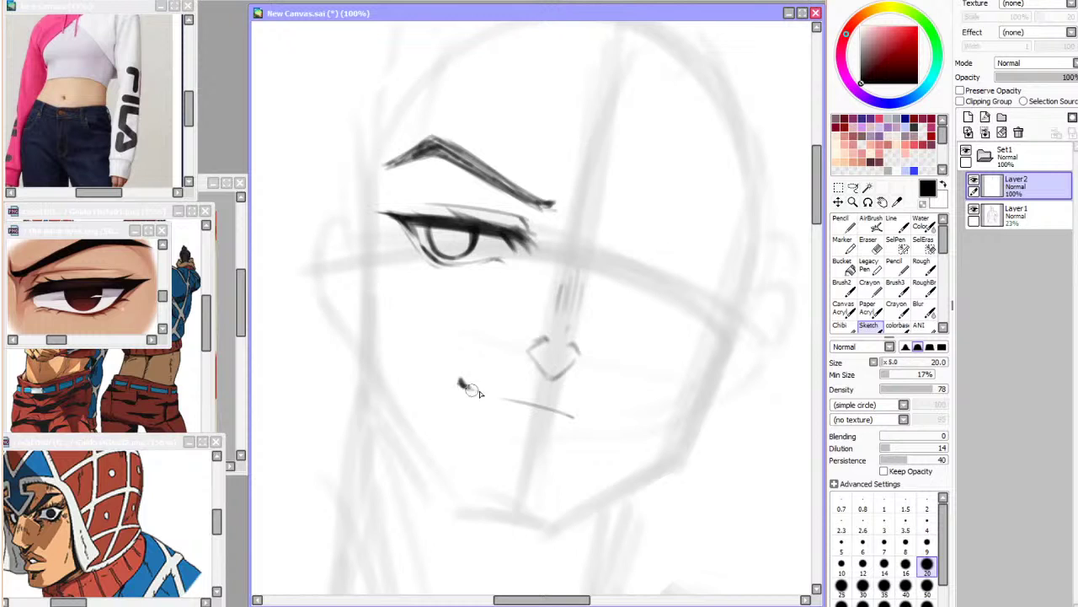
pyautogui.press('h')
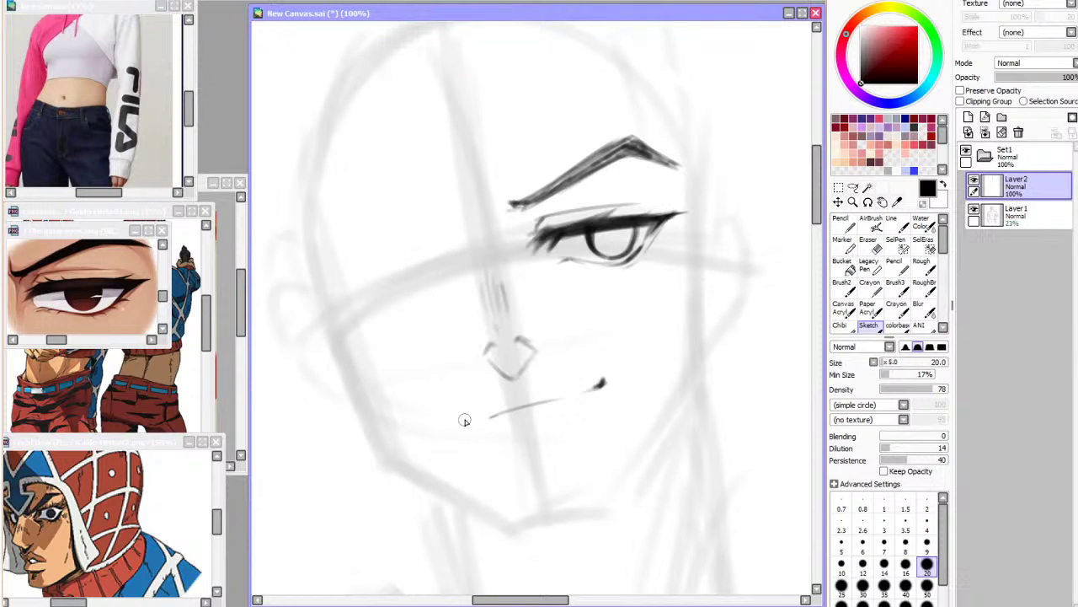
pyautogui.moveTo(469, 420)
pyautogui.mouseDown()
pyautogui.moveTo(560, 396)
pyautogui.moveTo(467, 421)
pyautogui.mouseUp()
pyautogui.press('h')
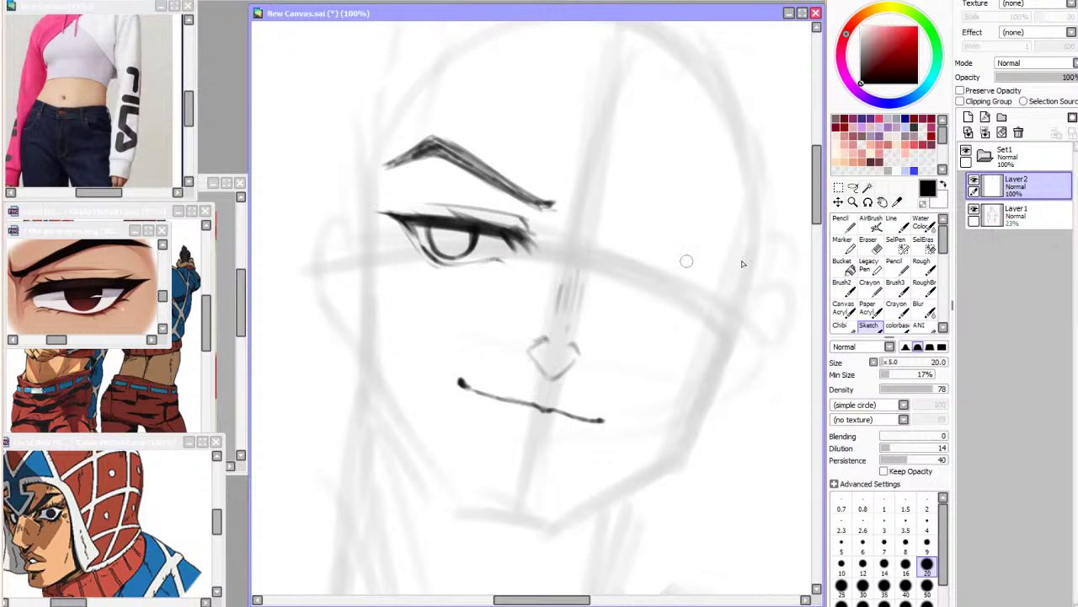
# Lasso the mouth line, tilt it slightly with Free Deform and apply the transformation
pyautogui.press('a')
pyautogui.moveTo(467, 346)
pyautogui.mouseDown()
pyautogui.moveTo(489, 441)
pyautogui.moveTo(548, 375)
pyautogui.mouseUp()
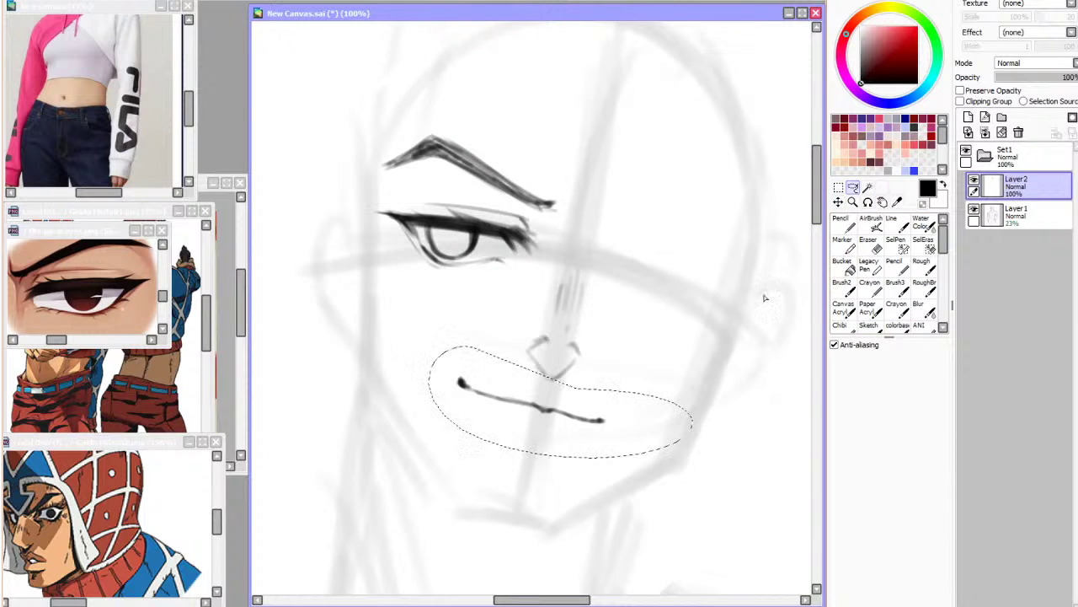
pyautogui.click(838, 202)
pyautogui.hotkey('ctrl', 'd')
pyautogui.click(853, 188)
pyautogui.moveTo(632, 374)
pyautogui.mouseDown()
pyautogui.moveTo(543, 395)
pyautogui.moveTo(443, 370)
pyautogui.moveTo(460, 397)
pyautogui.mouseUp()
pyautogui.hotkey('ctrl', 't')
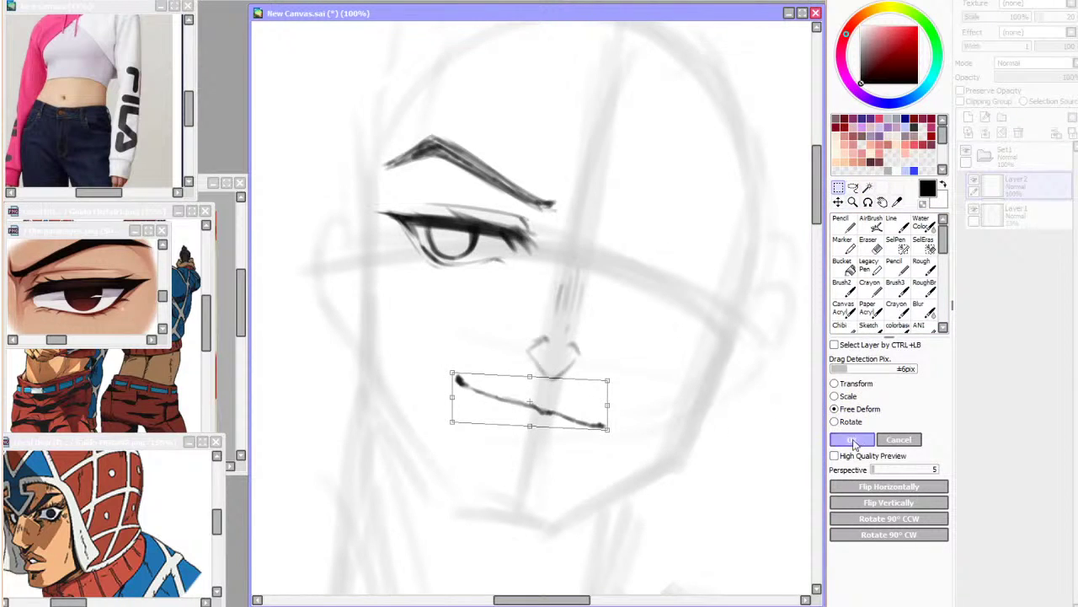
pyautogui.click(852, 439)
pyautogui.press('Delete')
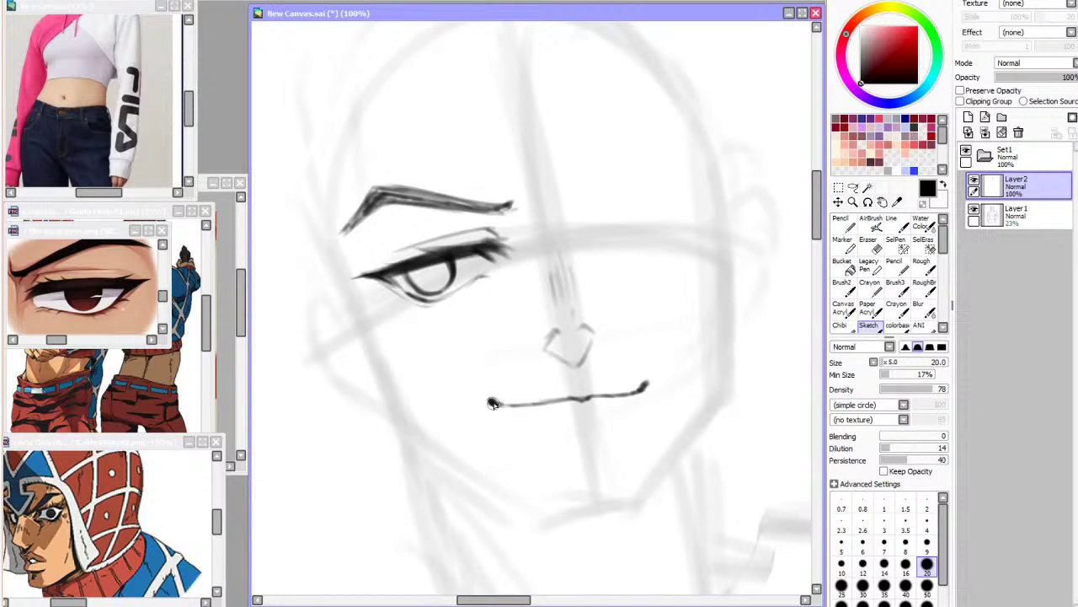
# Check the facial features in the mirrored view and with the Layer1 construction sketch temporarily hidden
pyautogui.press('End')
pyautogui.click(177, 1)
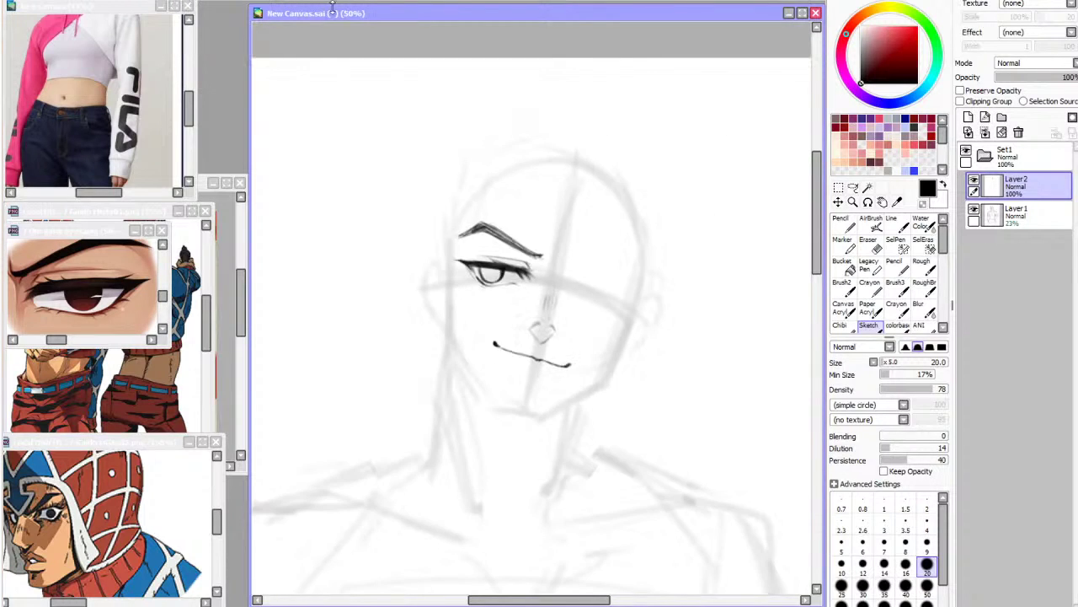
pyautogui.press('Insert')
pyautogui.click(975, 182)
pyautogui.click(975, 182)
pyautogui.click(974, 209)
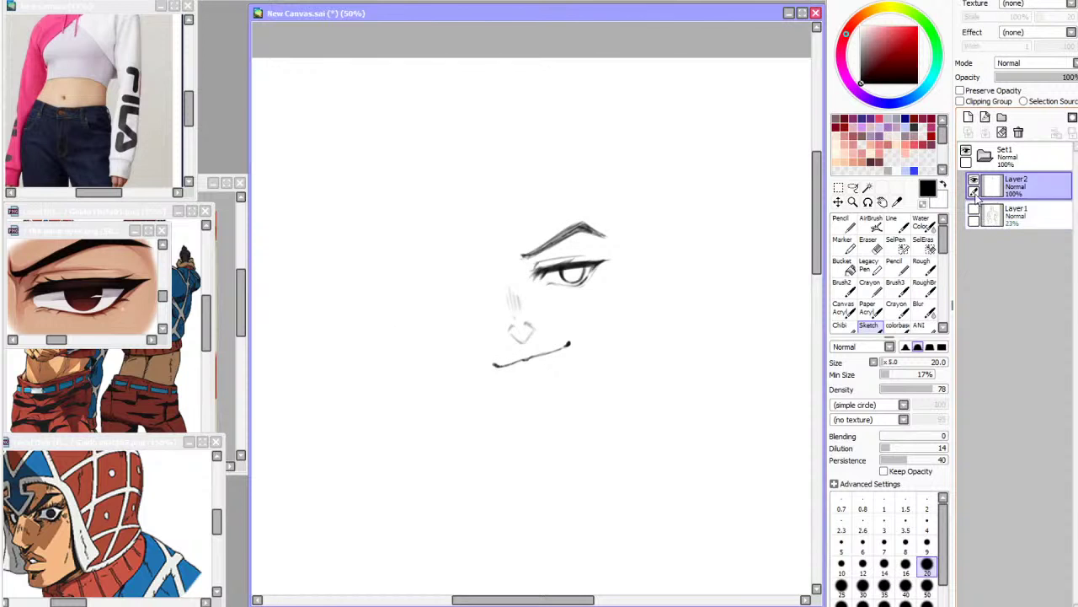
pyautogui.click(974, 209)
# Reselect the mouth, make another Free Deform adjustment beneath the nose, and return to the Sketch brush
pyautogui.click(853, 189)
pyautogui.moveTo(578, 325)
pyautogui.mouseDown()
pyautogui.moveTo(536, 345)
pyautogui.moveTo(589, 352)
pyautogui.mouseUp()
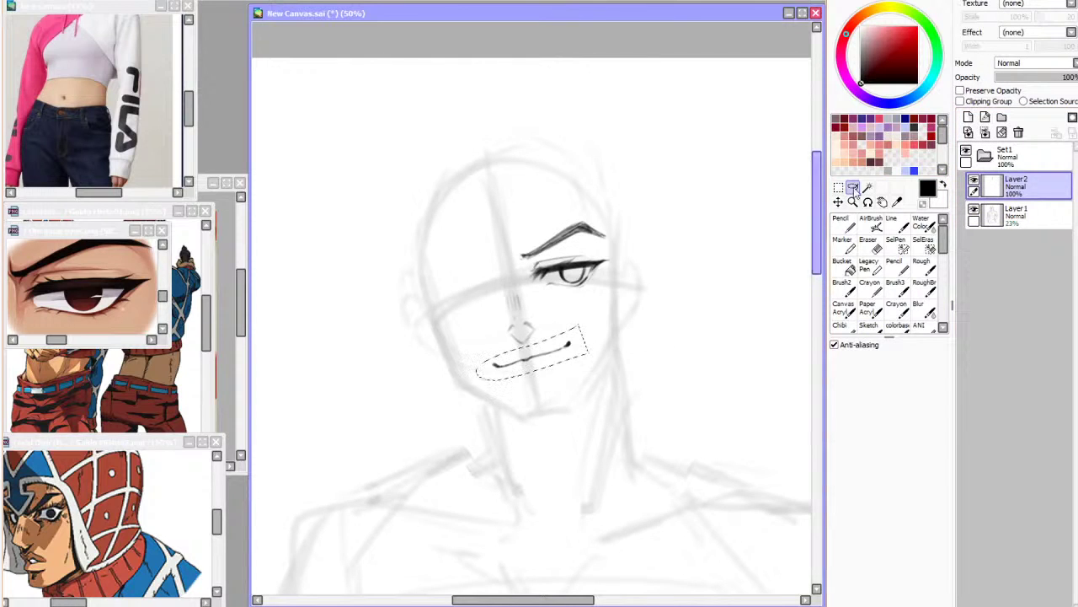
pyautogui.click(840, 190)
pyautogui.click(855, 410)
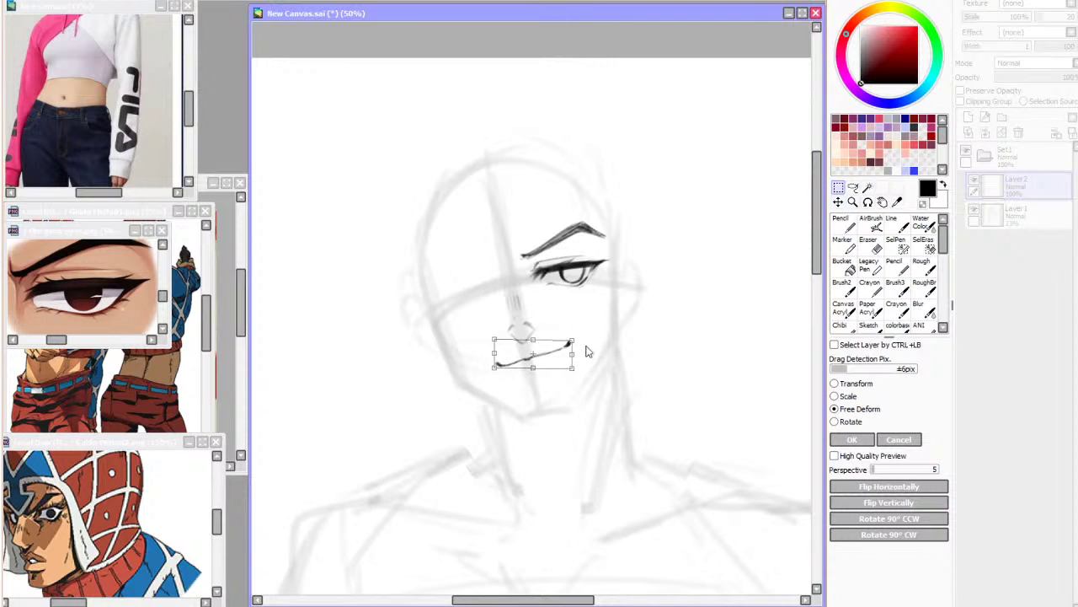
pyautogui.press('Return')
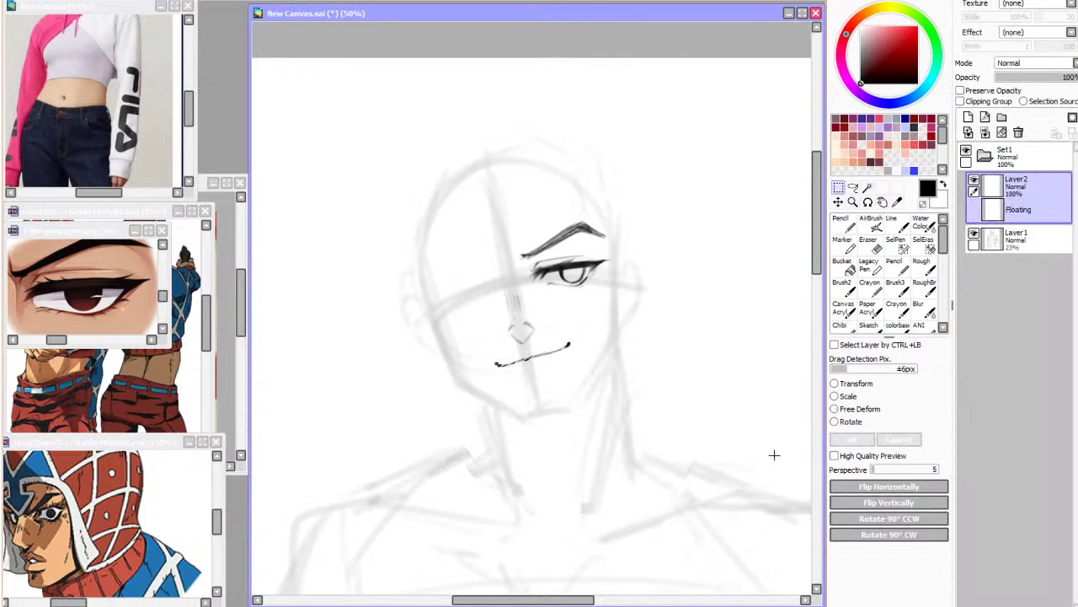
pyautogui.click(868, 325)
pyautogui.hotkey('ctrl', '+')
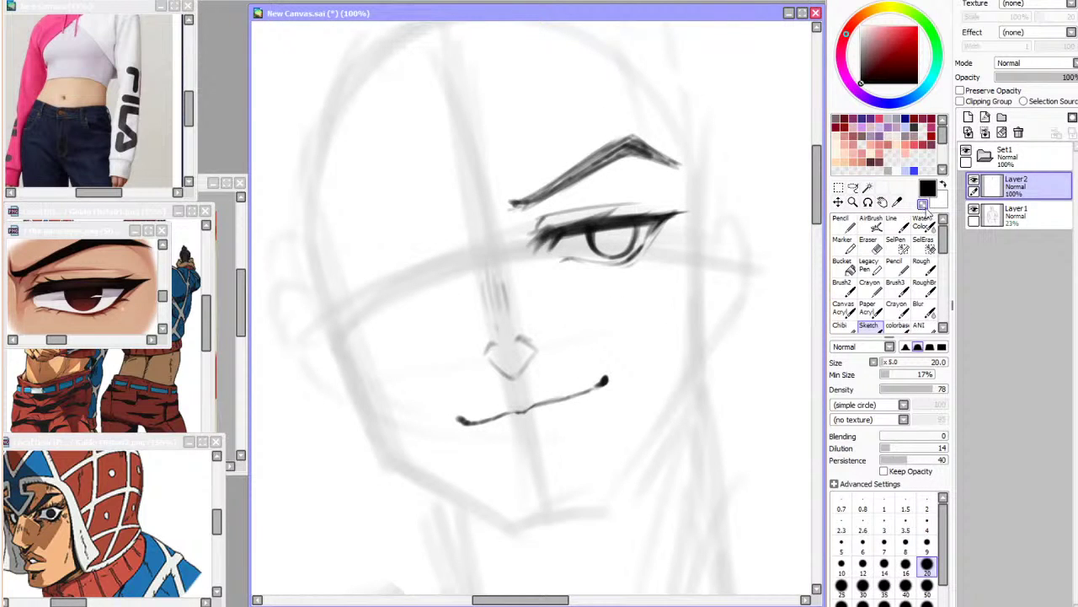
# Reinforce the mouth line from corner to corner and mark a faint lower-lip stroke beneath it
pyautogui.moveTo(595, 386); pyautogui.dragTo(469, 422)
pyautogui.press('h')
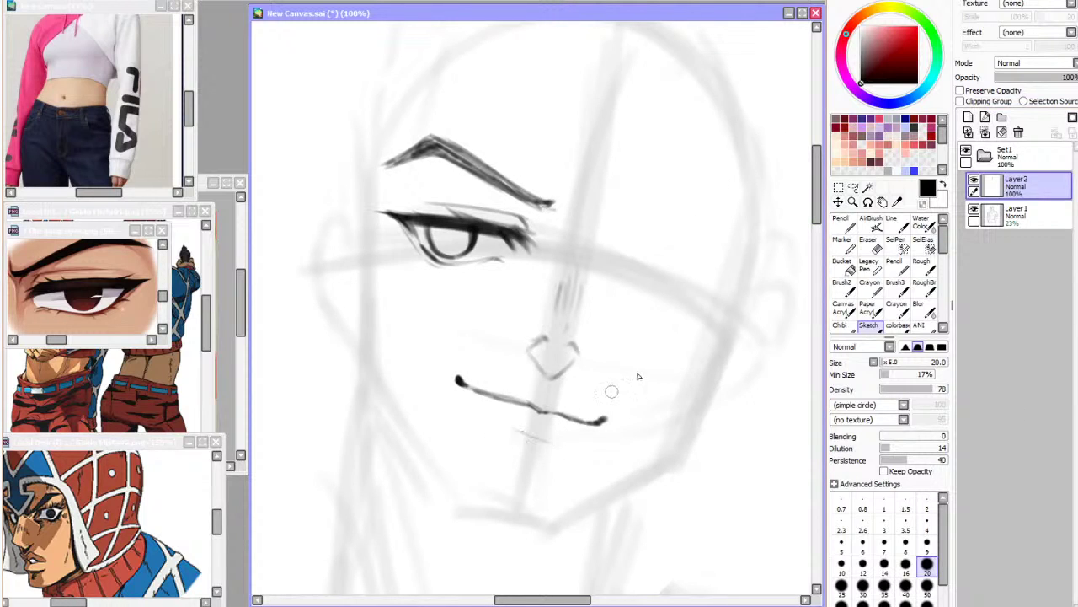
pyautogui.click(261, 2)
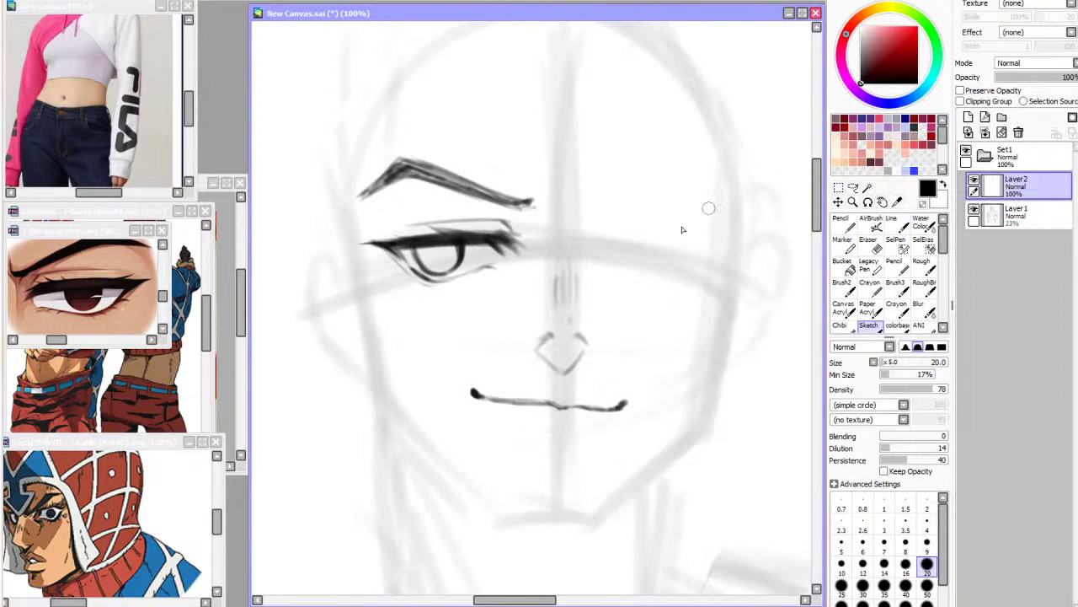
# Lasso the eye and eyebrow, shift them slightly down, and add a short stroke from the inner brow toward the nose bridge
pyautogui.moveTo(612, 246); pyautogui.dragTo(630, 238)
pyautogui.hotkey('ctrl', 'z')
pyautogui.click(853, 187)
pyautogui.moveTo(594, 129)
pyautogui.mouseDown()
pyautogui.moveTo(321, 233)
pyautogui.moveTo(578, 193)
pyautogui.moveTo(588, 204)
pyautogui.moveTo(577, 193)
pyautogui.mouseUp()
pyautogui.hotkey('ctrl', 'd')
pyautogui.click(870, 326)
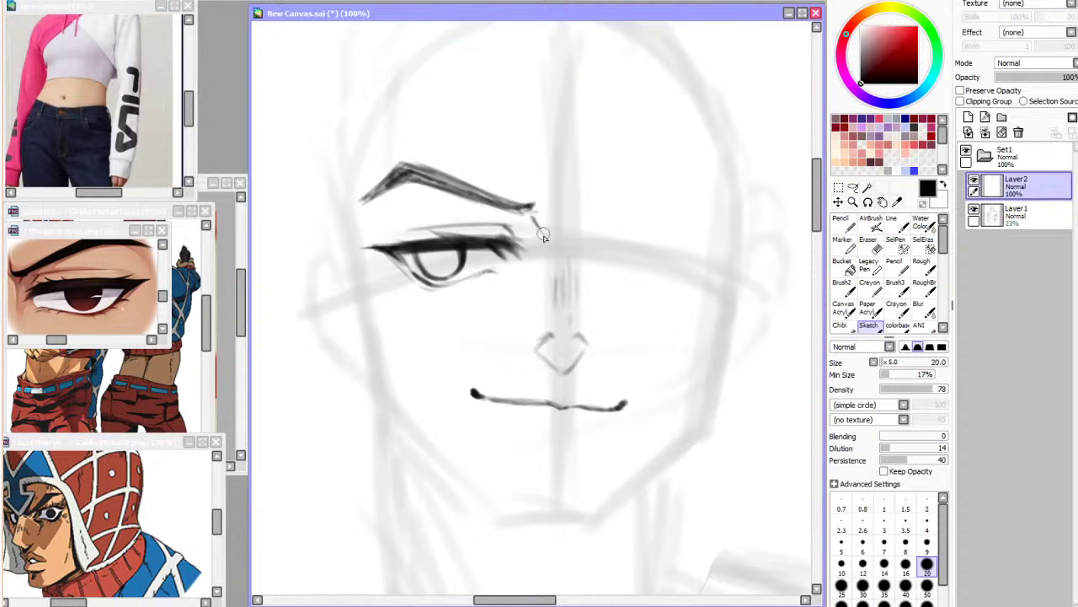
pyautogui.press('h')
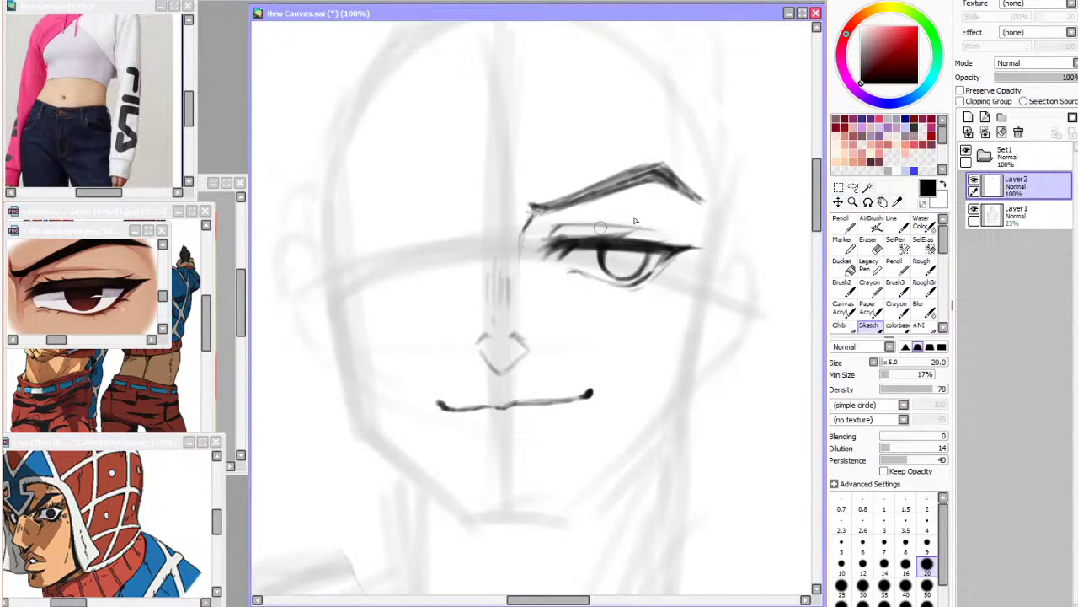
pyautogui.press('h')
# Draw the second eye's upper lash line as a dark, nearly straight stroke with angled corners
pyautogui.moveTo(612, 235)
pyautogui.mouseDown()
pyautogui.moveTo(651, 228)
pyautogui.moveTo(734, 243)
pyautogui.moveTo(625, 242)
pyautogui.moveTo(603, 256)
pyautogui.moveTo(618, 244)
pyautogui.moveTo(716, 246)
pyautogui.mouseUp()
pyautogui.hotkey('ctrl', 'z')
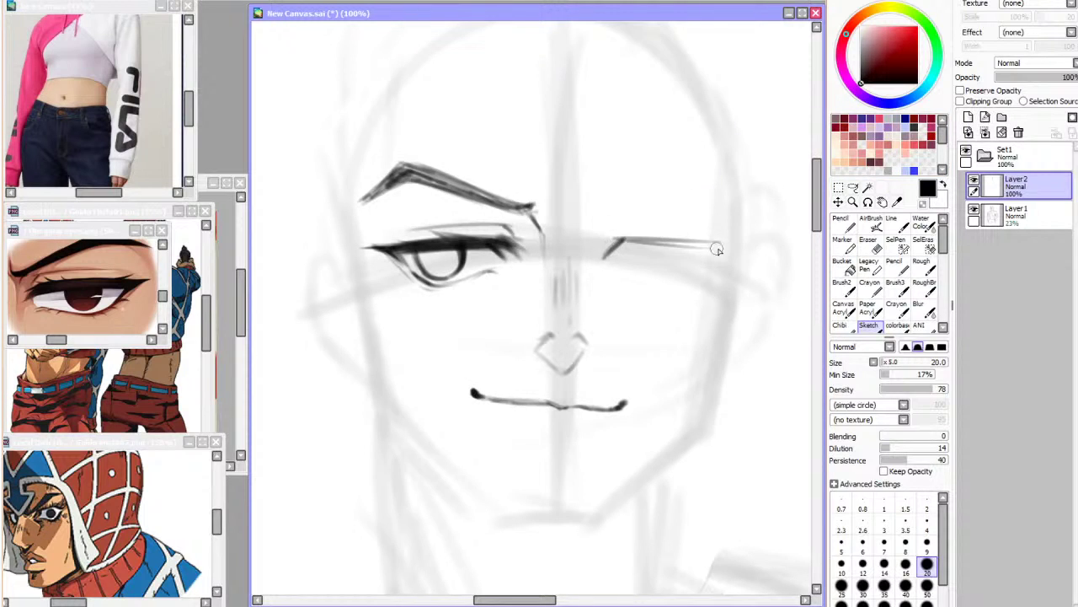
pyautogui.moveTo(616, 241)
pyautogui.mouseDown()
pyautogui.moveTo(745, 244)
pyautogui.moveTo(701, 265)
pyautogui.moveTo(666, 246)
pyautogui.moveTo(706, 250)
pyautogui.mouseUp()
pyautogui.moveTo(632, 243); pyautogui.dragTo(728, 247)
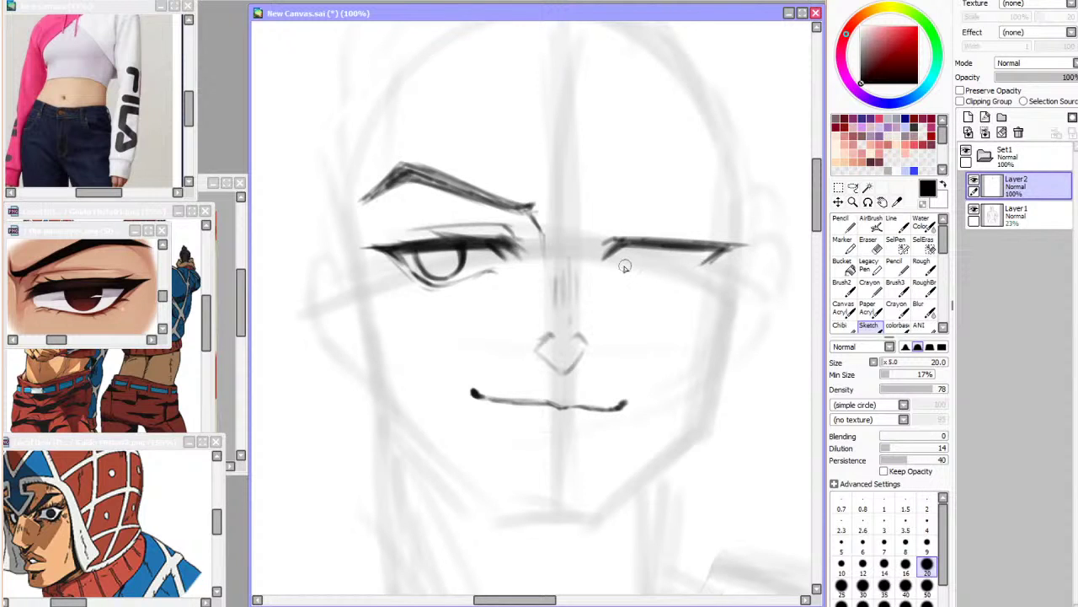
# Draw the second eye's curved lower eyelid and add small lower lashes at the outer corners of both eyes
pyautogui.moveTo(615, 269); pyautogui.dragTo(689, 278)
pyautogui.hotkey('ctrl', 'z')
pyautogui.moveTo(622, 269); pyautogui.dragTo(693, 277)
pyautogui.press('h')
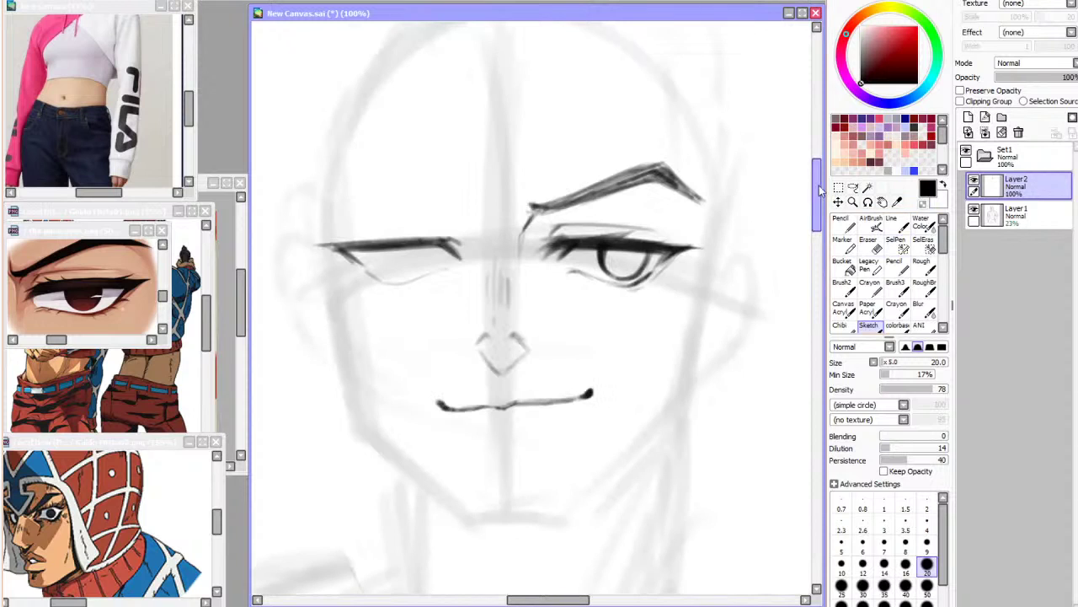
pyautogui.moveTo(364, 267)
pyautogui.mouseDown()
pyautogui.moveTo(401, 278)
pyautogui.moveTo(369, 279)
pyautogui.mouseUp()
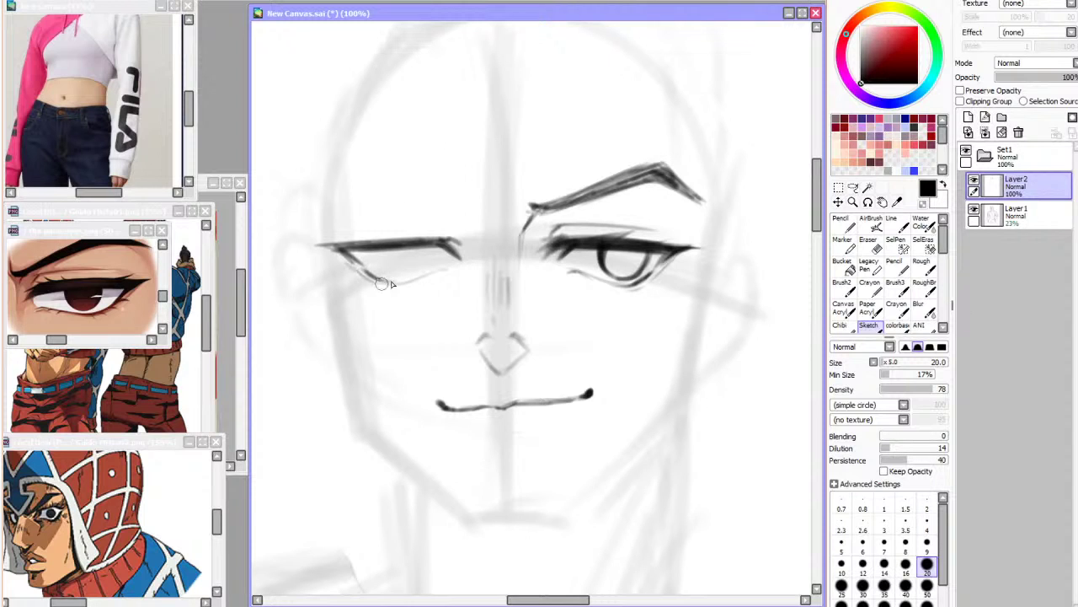
pyautogui.press('h')
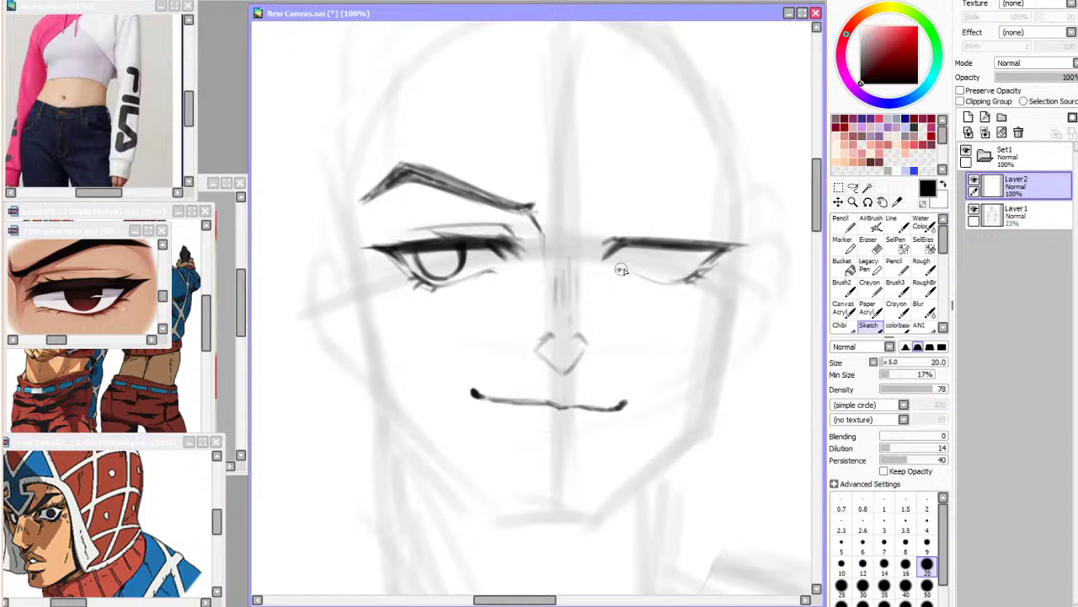
pyautogui.press('h')
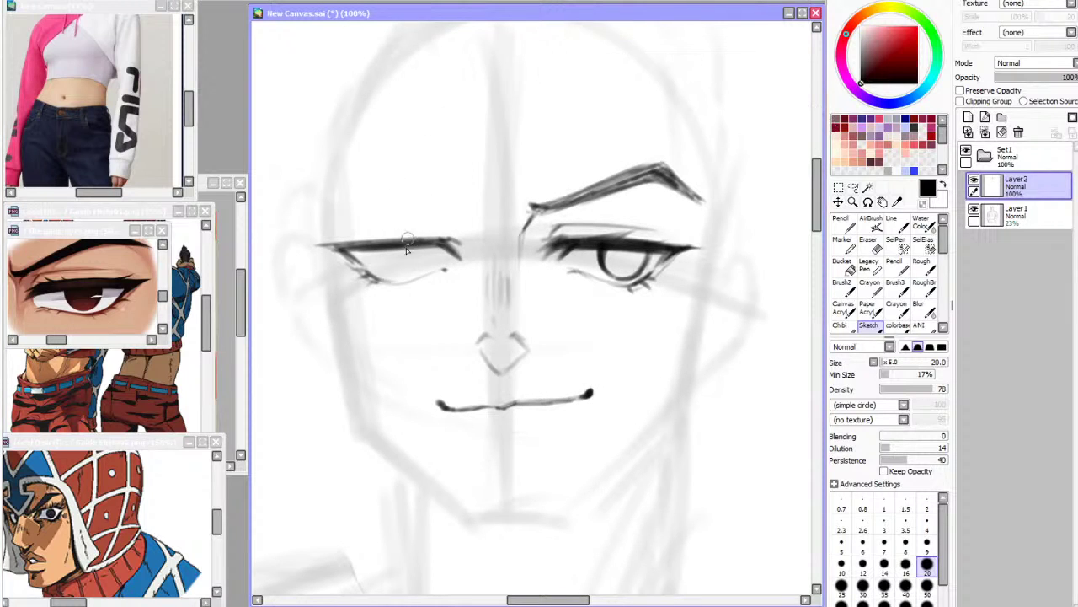
# Outline the second eye's round iris, partly covered by the upper lash line
pyautogui.press('h')
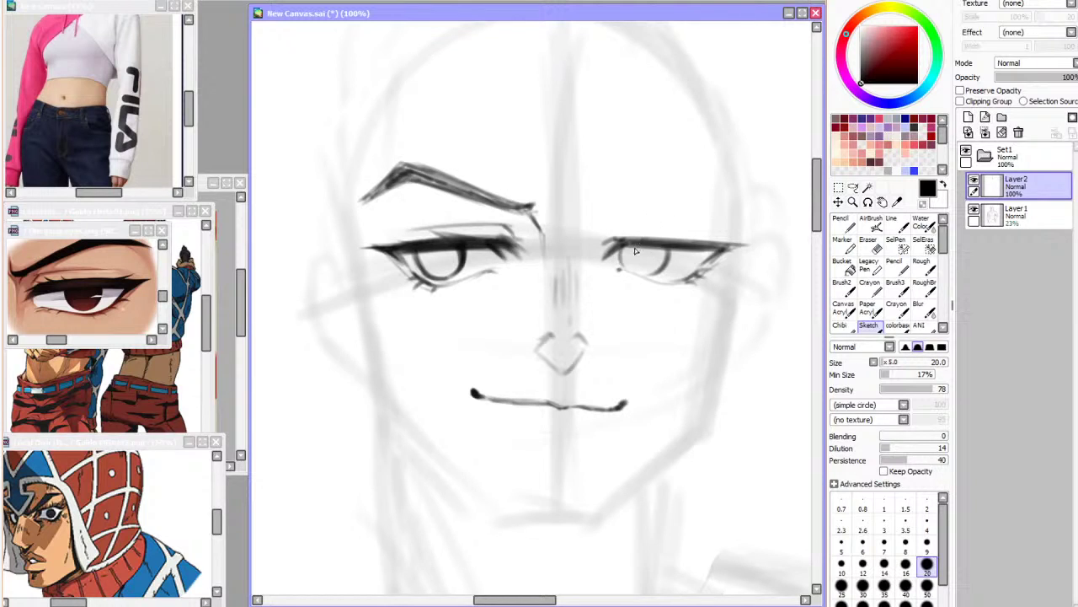
pyautogui.hotkey('ctrl', 'z')
pyautogui.moveTo(674, 250)
pyautogui.mouseDown()
pyautogui.moveTo(647, 277)
pyautogui.moveTo(623, 244)
pyautogui.moveTo(638, 273)
pyautogui.mouseUp()
pyautogui.press('h')
pyautogui.moveTo(406, 251)
pyautogui.mouseDown()
pyautogui.moveTo(394, 267)
pyautogui.moveTo(411, 278)
pyautogui.mouseUp()
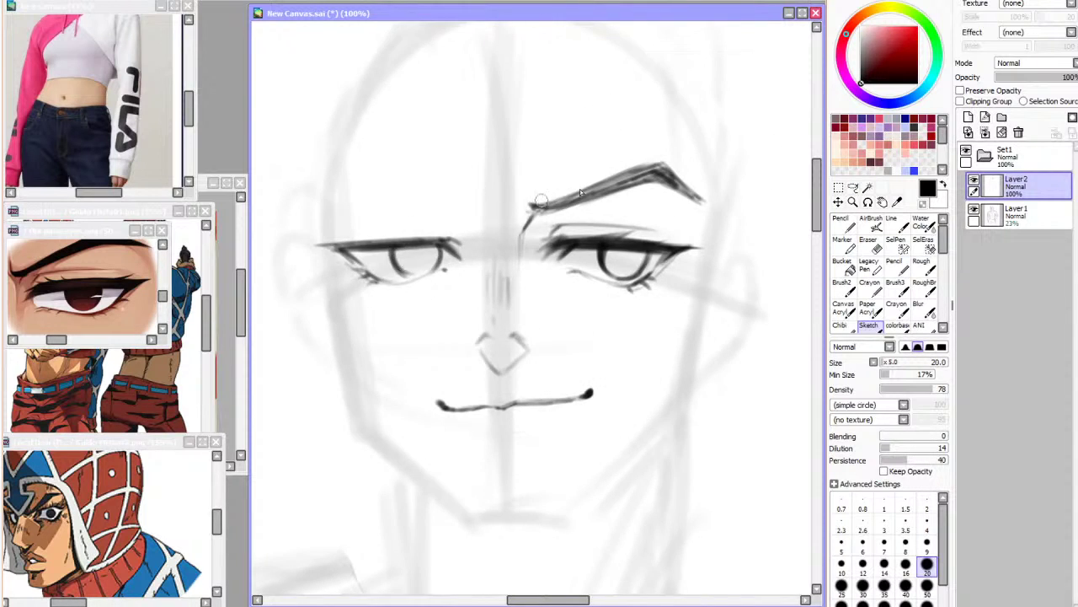
pyautogui.press('h')
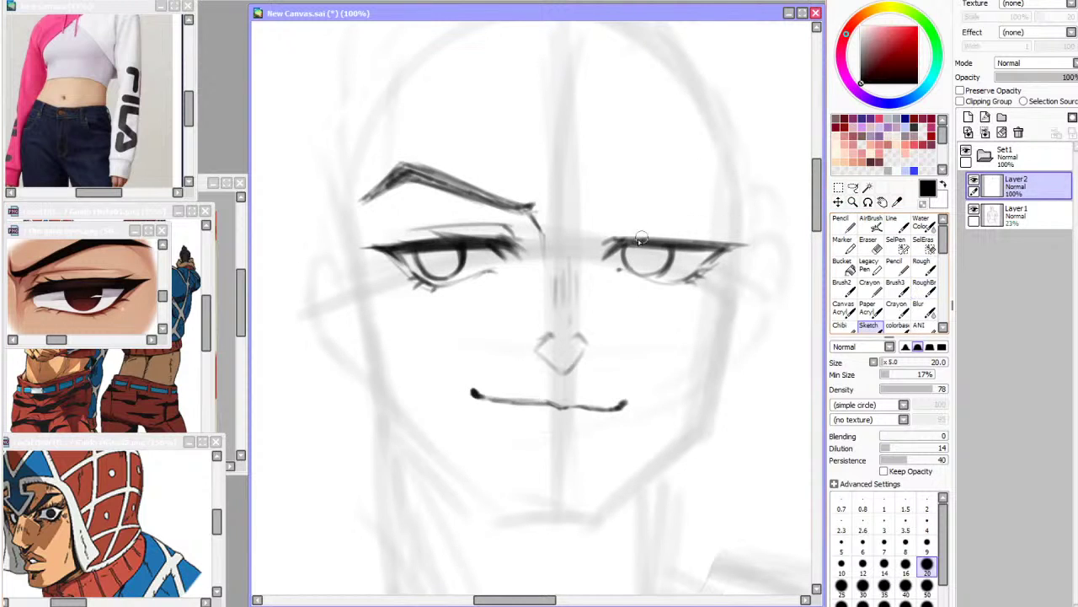
# Thicken the second eye's upper lash line and draw a thin eyelid crease above it
pyautogui.moveTo(634, 244)
pyautogui.mouseDown()
pyautogui.moveTo(634, 275)
pyautogui.moveTo(655, 247)
pyautogui.moveTo(726, 249)
pyautogui.mouseUp()
pyautogui.moveTo(621, 228); pyautogui.dragTo(703, 230)
pyautogui.hotkey('ctrl', 'z')
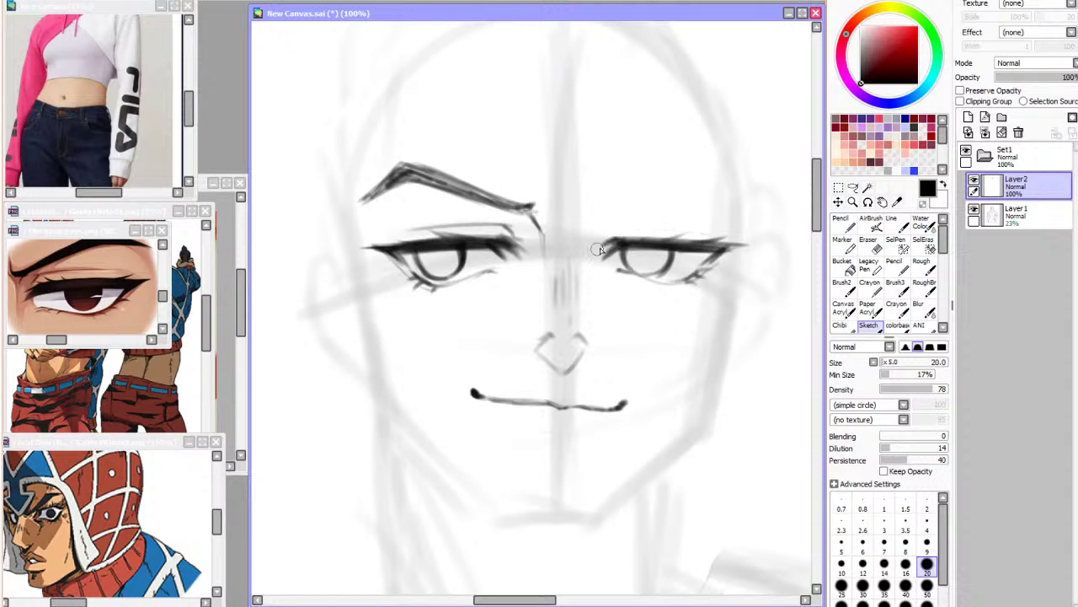
pyautogui.moveTo(617, 227); pyautogui.dragTo(728, 230)
pyautogui.hotkey('ctrl', 'z')
pyautogui.moveTo(638, 223)
pyautogui.mouseDown()
pyautogui.moveTo(686, 228)
pyautogui.moveTo(610, 226)
pyautogui.moveTo(701, 226)
pyautogui.mouseUp()
pyautogui.hotkey('ctrl', 'z')
pyautogui.moveTo(611, 225)
pyautogui.mouseDown()
pyautogui.moveTo(720, 231)
pyautogui.moveTo(608, 224)
pyautogui.mouseUp()
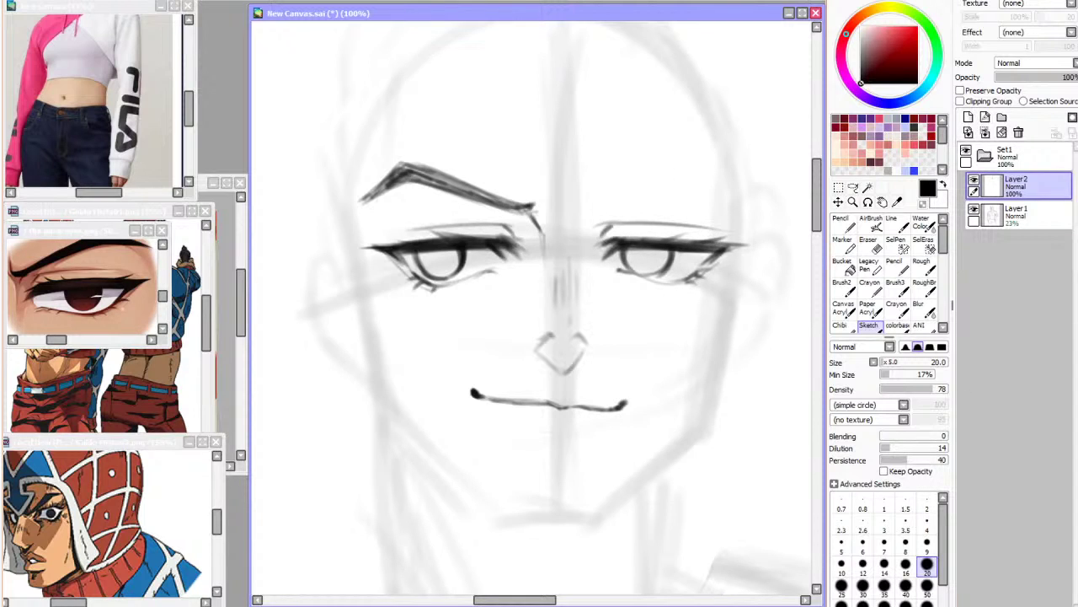
pyautogui.scroll(-2, 600, 242)
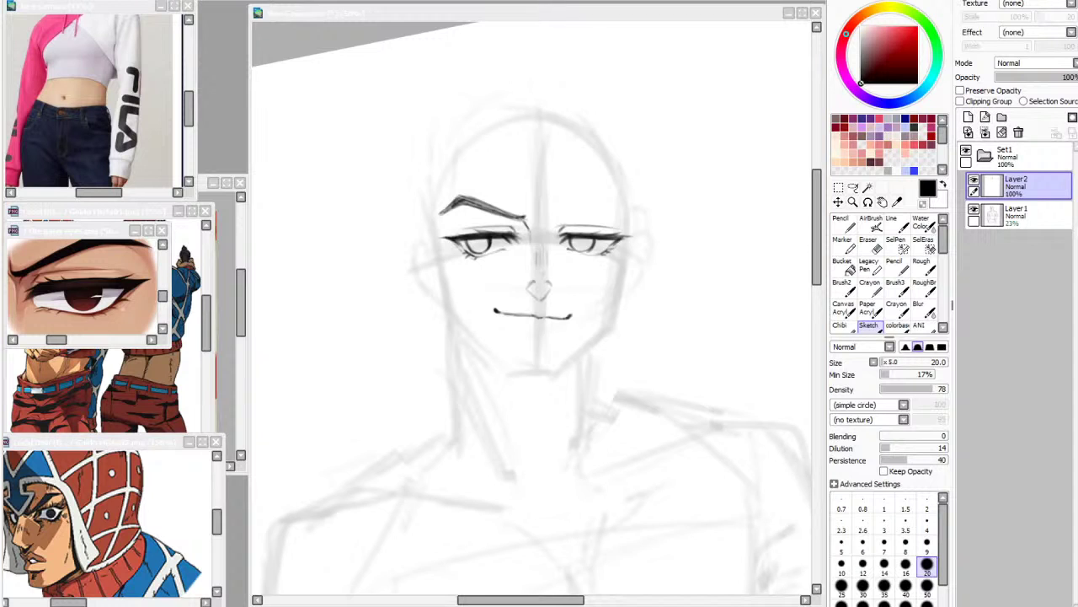
pyautogui.scroll(-2, 589, 118)
pyautogui.scroll(2, 583, 166)
pyautogui.click(288, 1)
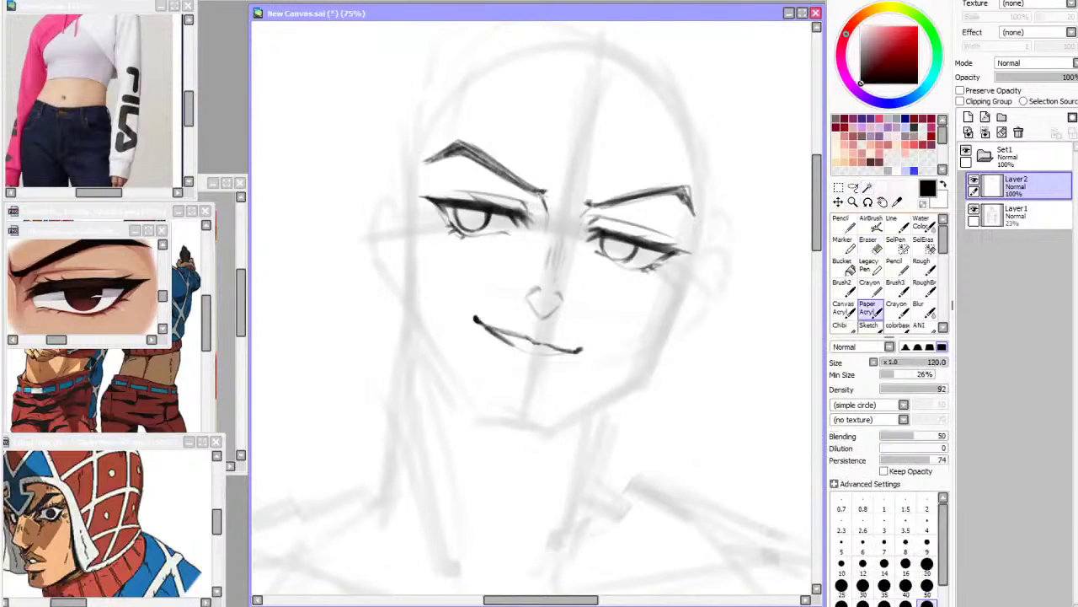
# Transform the facial features layer, nudging the eyes, brows, nose and mouth slightly over the construction sketch
pyautogui.moveTo(708, 316)
pyautogui.mouseDown()
pyautogui.moveTo(638, 451)
pyautogui.moveTo(681, 522)
pyautogui.moveTo(796, 472)
pyautogui.mouseUp()
pyautogui.hotkey('ctrl', 'z')
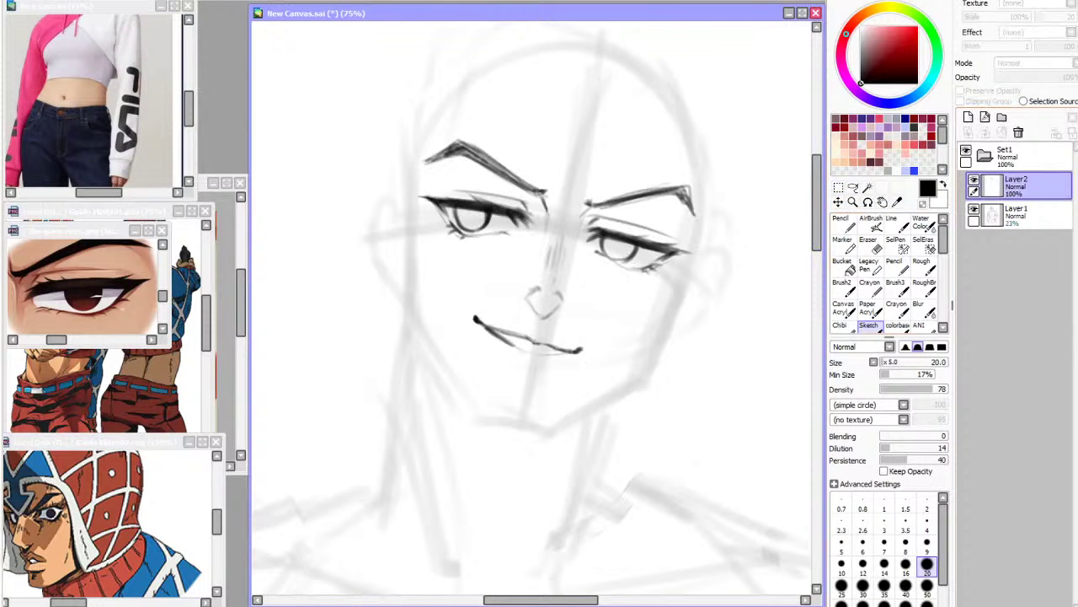
pyautogui.press('-')
pyautogui.hotkey('ctrl', 't')
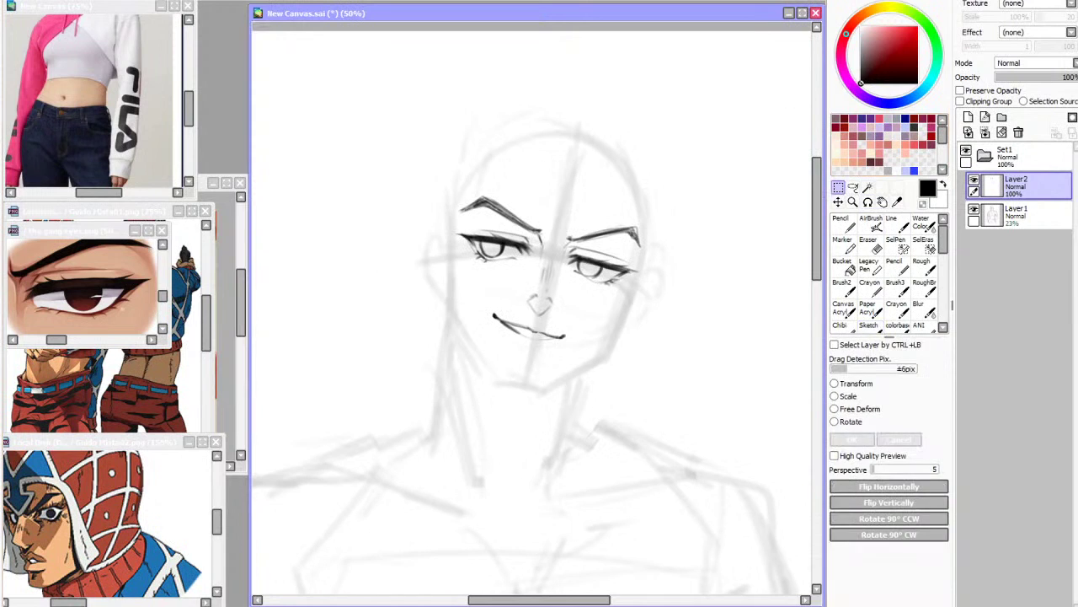
pyautogui.moveTo(548, 268); pyautogui.dragTo(549, 270)
pyautogui.click(852, 439)
pyautogui.click(868, 326)
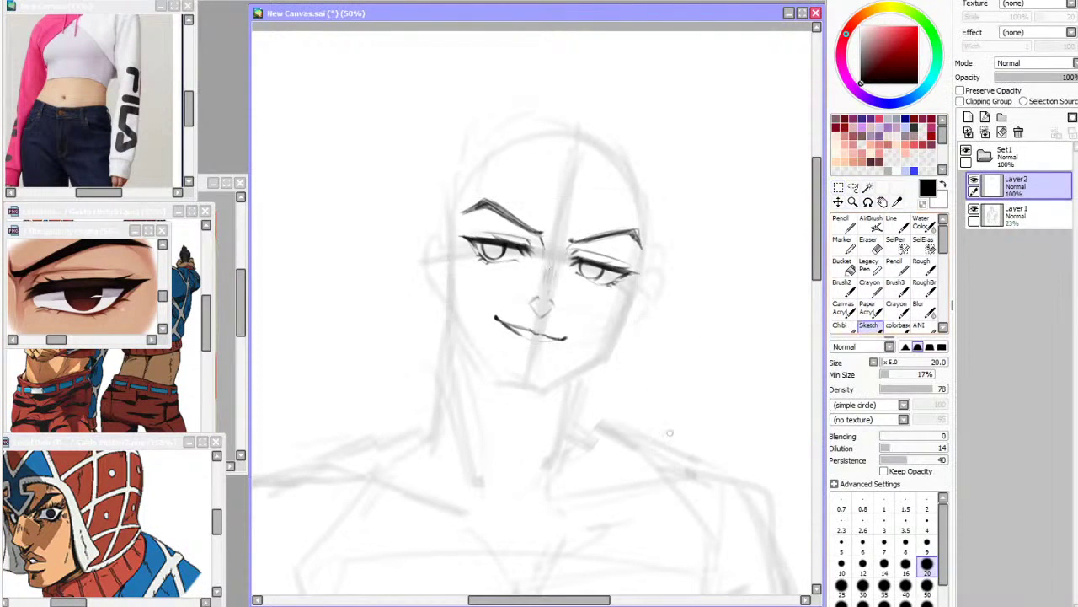
pyautogui.moveTo(712, 381); pyautogui.dragTo(685, 440)
pyautogui.moveTo(753, 390); pyautogui.dragTo(691, 470)
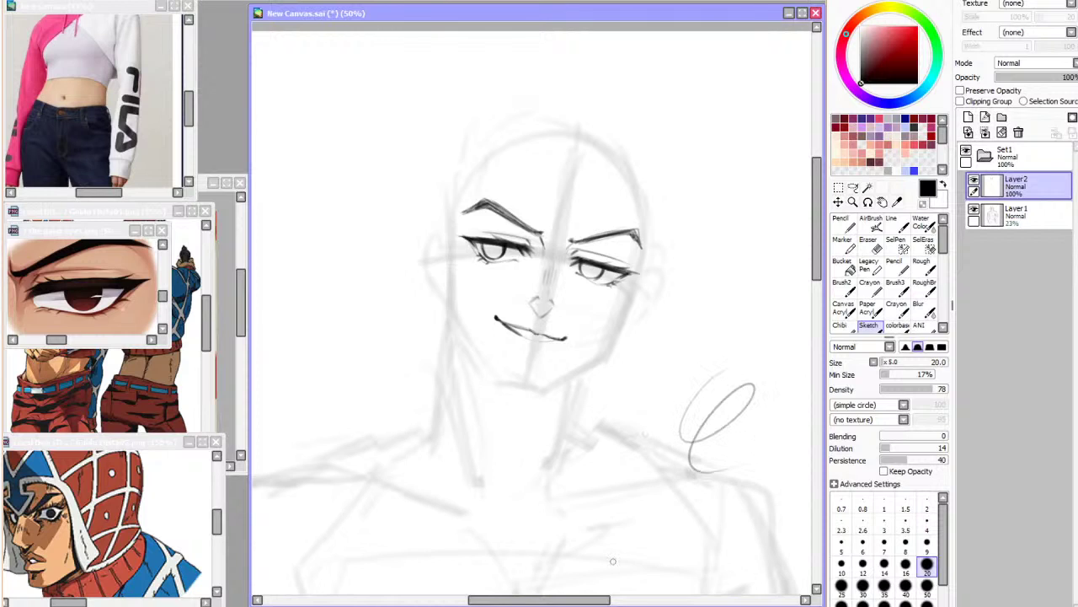
pyautogui.hotkey('ctrl', 'z')
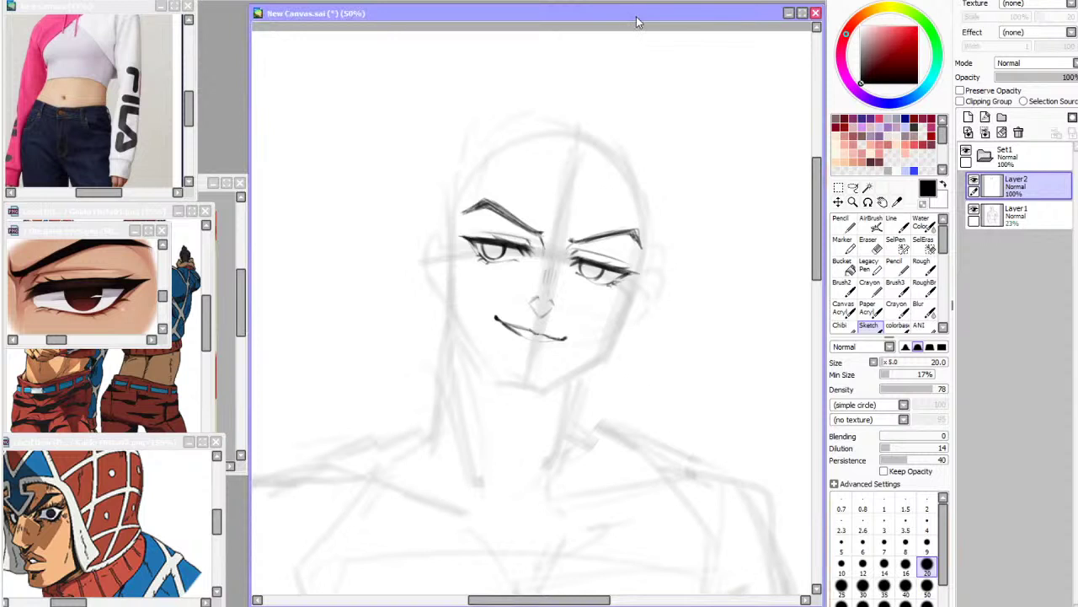
# Reduce the construction sketch layer's opacity to 10% and add a new layer above the facial features layer
pyautogui.scroll(1, 546, 153)
pyautogui.click(974, 180)
pyautogui.click(974, 179)
pyautogui.click(1016, 213)
pyautogui.click(1008, 78)
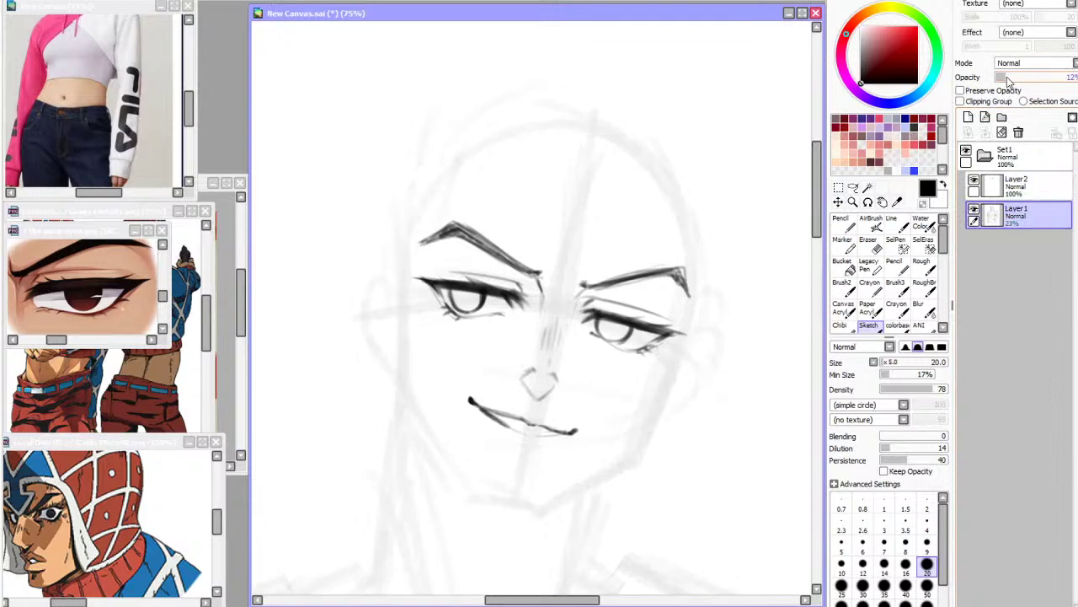
pyautogui.click(1015, 185)
pyautogui.click(968, 117)
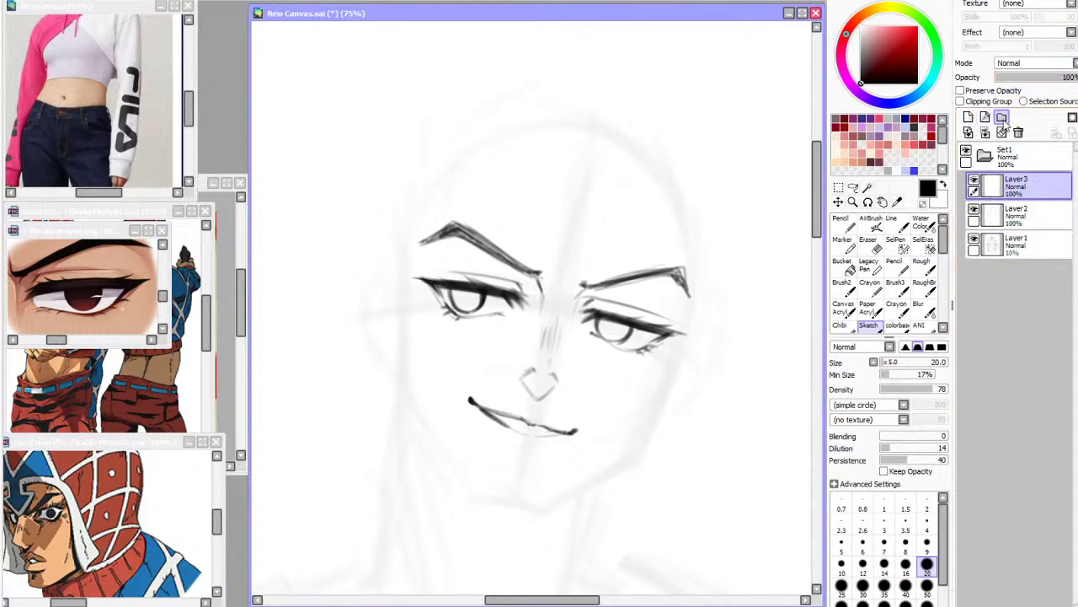
# Bring the full-body Mista reference forward and pan the Guido Mista02.png reference to examine the capped head
pyautogui.click(207, 364)
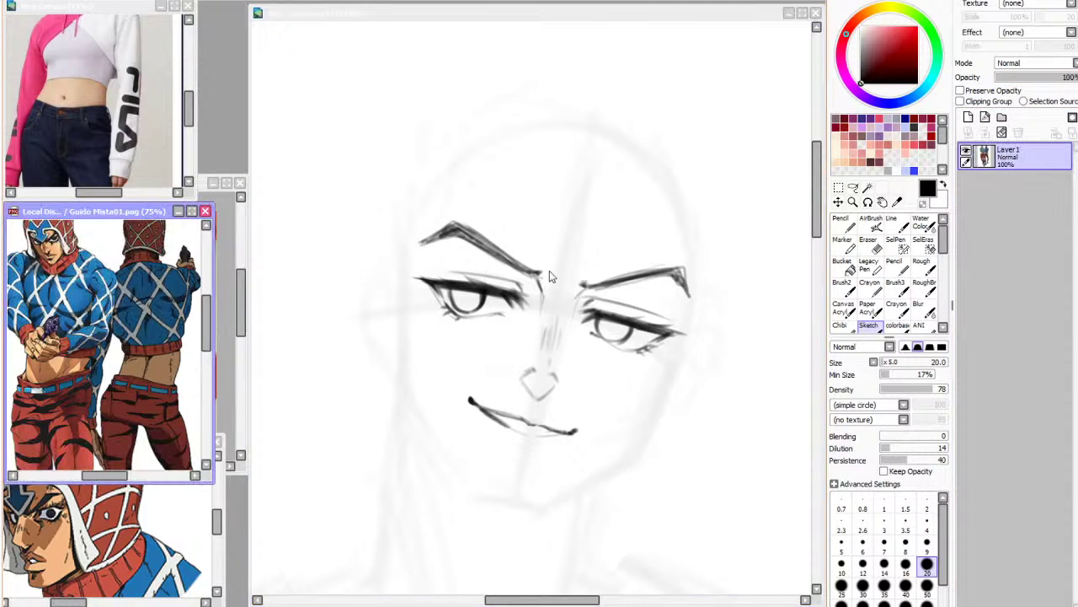
pyautogui.click(562, 347)
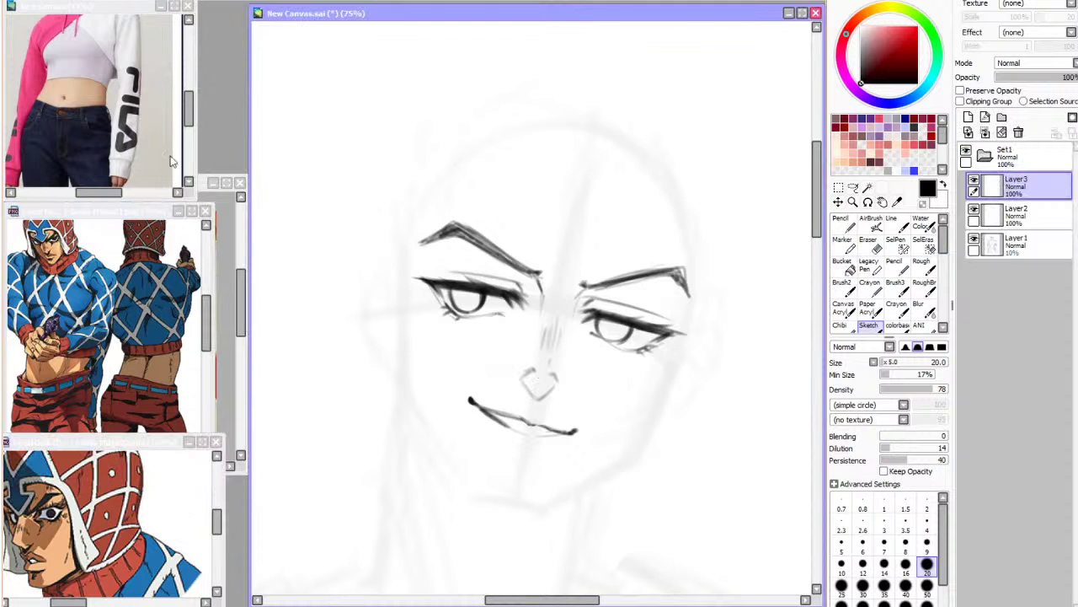
pyautogui.click(167, 507)
pyautogui.moveTo(189, 535)
pyautogui.mouseDown()
pyautogui.moveTo(50, 516)
pyautogui.moveTo(59, 521)
pyautogui.mouseUp()
pyautogui.moveTo(181, 515)
pyautogui.mouseDown()
pyautogui.moveTo(59, 522)
pyautogui.moveTo(152, 521)
pyautogui.mouseUp()
pyautogui.moveTo(37, 518); pyautogui.dragTo(206, 524)
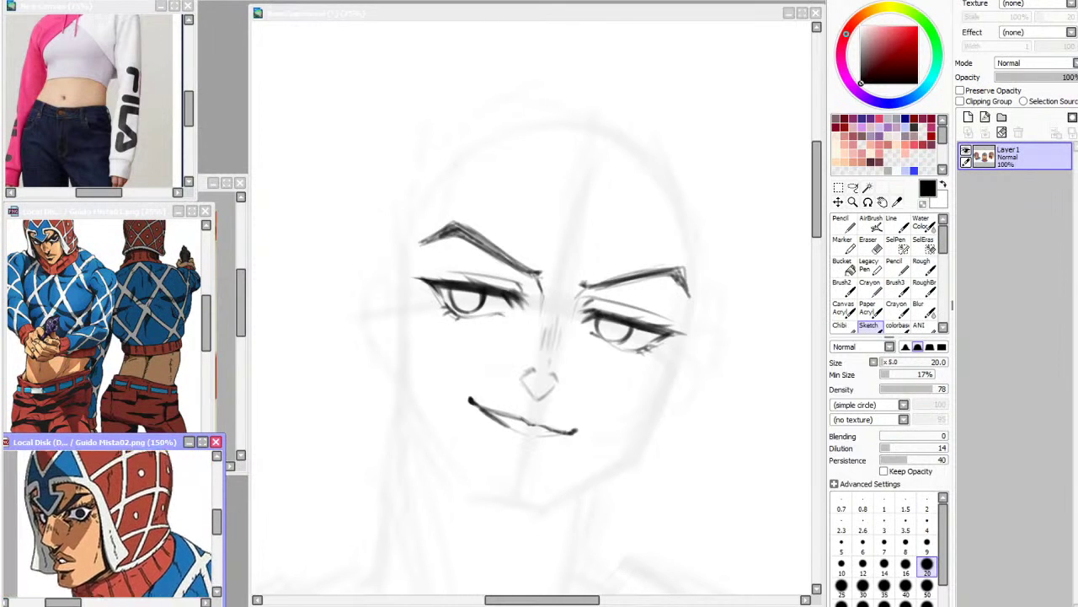
# Outline the ear beside the first eye, curving from eyebrow height down toward the jaw
pyautogui.click(624, 195)
pyautogui.moveTo(402, 239)
pyautogui.mouseDown()
pyautogui.moveTo(414, 370)
pyautogui.moveTo(413, 361)
pyautogui.mouseUp()
pyautogui.hotkey('ctrl', 'z')
pyautogui.hotkey('ctrl', 'z')
pyautogui.moveTo(398, 264)
pyautogui.mouseDown()
pyautogui.moveTo(369, 272)
pyautogui.moveTo(361, 295)
pyautogui.mouseUp()
pyautogui.hotkey('ctrl', 'z')
pyautogui.moveTo(362, 292); pyautogui.dragTo(390, 362)
pyautogui.moveTo(366, 311); pyautogui.dragTo(401, 372)
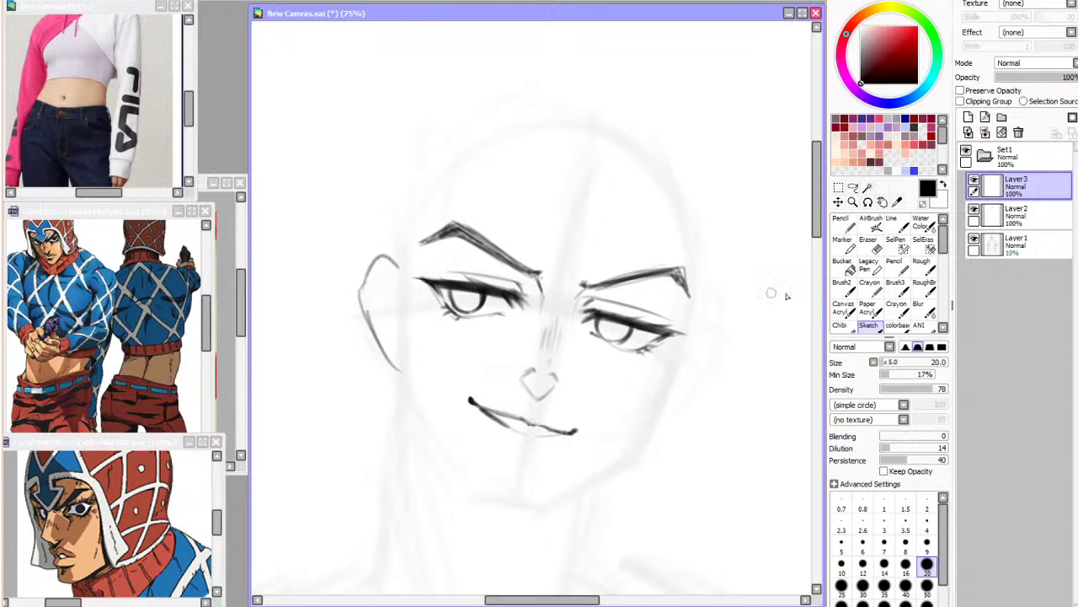
# Outline the ear beside the second eye, tapering down to the cheek
pyautogui.moveTo(693, 327)
pyautogui.mouseDown()
pyautogui.moveTo(719, 321)
pyautogui.moveTo(721, 367)
pyautogui.mouseUp()
pyautogui.moveTo(721, 361); pyautogui.dragTo(681, 406)
pyautogui.hotkey('ctrl', 'z')
pyautogui.hotkey('ctrl', 'z')
pyautogui.moveTo(693, 326)
pyautogui.mouseDown()
pyautogui.moveTo(717, 351)
pyautogui.moveTo(678, 416)
pyautogui.mouseUp()
pyautogui.hotkey('ctrl', 'z')
pyautogui.moveTo(715, 383); pyautogui.dragTo(672, 422)
# Shade the irises of both eyes dark grey
pyautogui.press('Delete')
pyautogui.press('Delete')
pyautogui.press('Delete')
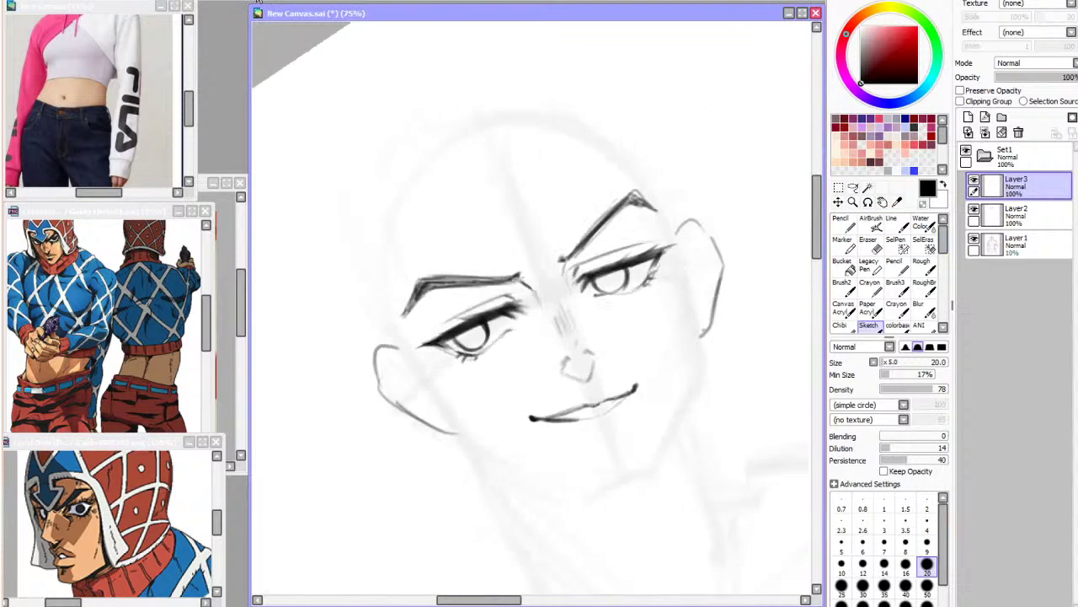
pyautogui.moveTo(596, 261); pyautogui.dragTo(601, 274)
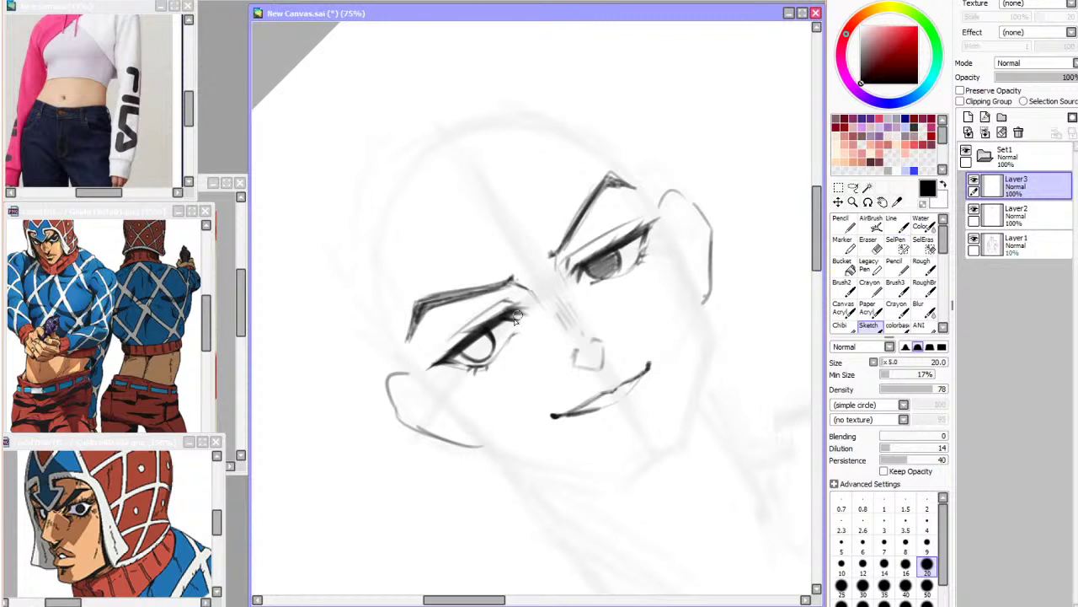
pyautogui.moveTo(470, 350); pyautogui.dragTo(477, 356)
pyautogui.press('Home')
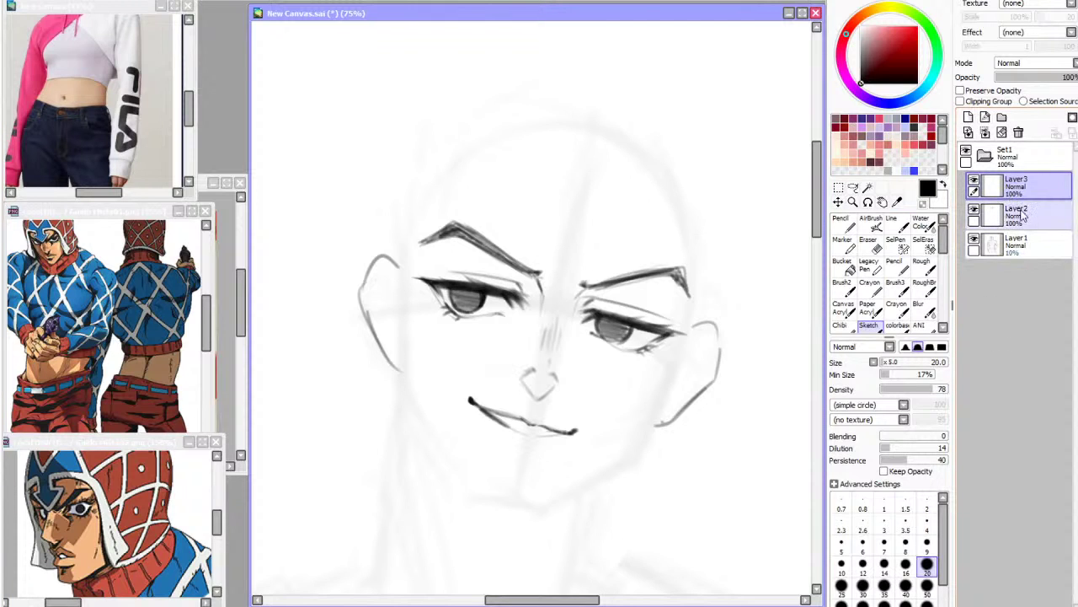
# Erase both ear outlines with a size 250 eraser
pyautogui.press('e')
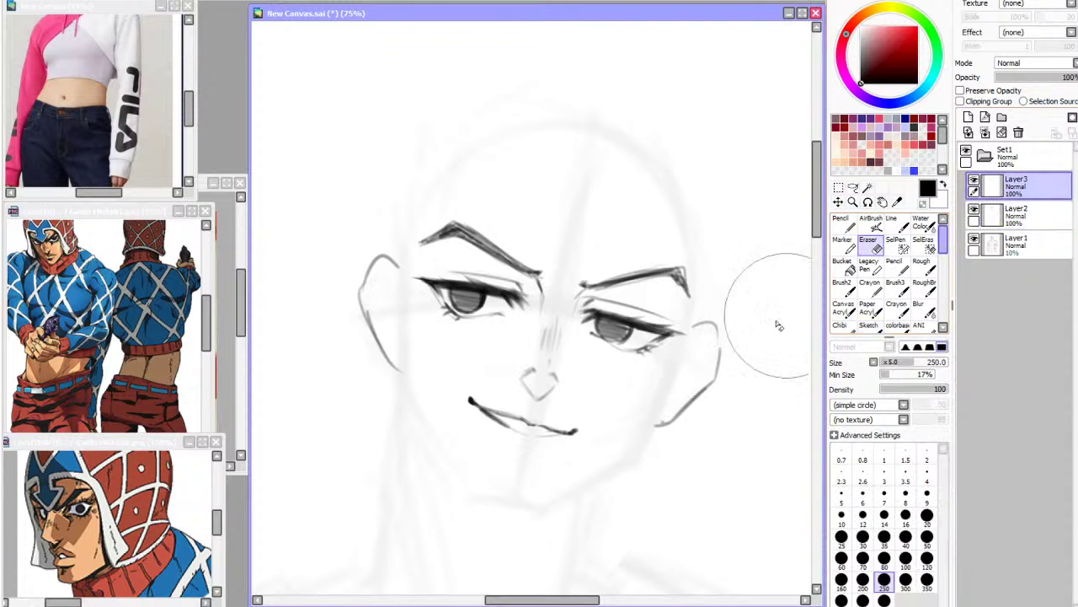
pyautogui.moveTo(734, 337)
pyautogui.mouseDown()
pyautogui.moveTo(711, 386)
pyautogui.moveTo(674, 409)
pyautogui.mouseUp()
pyautogui.moveTo(373, 356); pyautogui.dragTo(379, 282)
pyautogui.click(868, 324)
pyautogui.press('h')
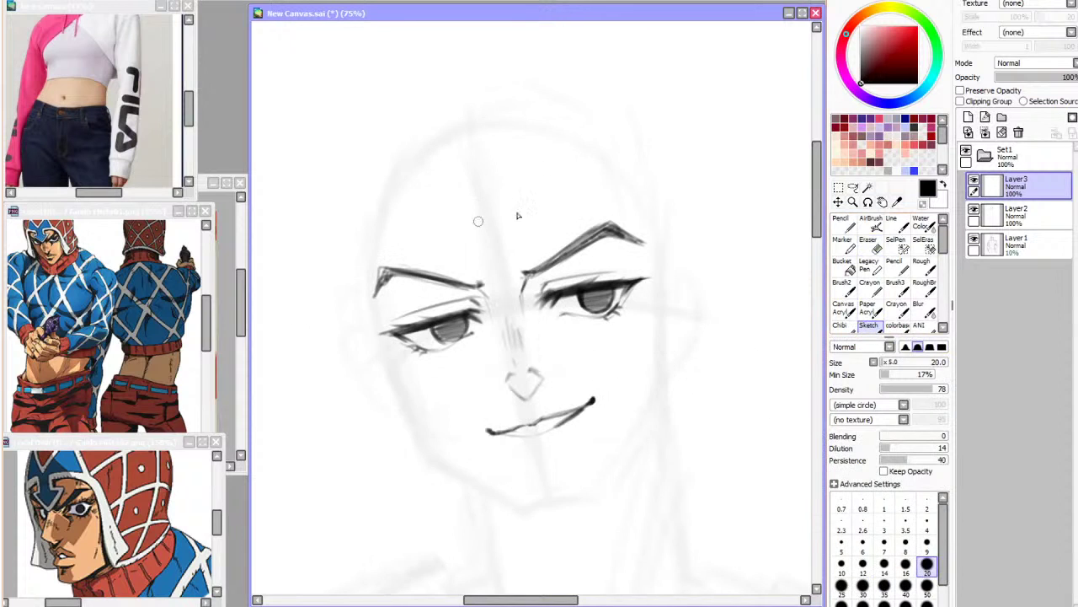
pyautogui.moveTo(436, 182); pyautogui.dragTo(445, 269)
pyautogui.moveTo(523, 160)
pyautogui.mouseDown()
pyautogui.moveTo(536, 272)
pyautogui.moveTo(544, 256)
pyautogui.mouseUp()
pyautogui.hotkey('ctrl', 'z')
pyautogui.hotkey('ctrl', 'z')
pyautogui.hotkey('ctrl', 'z')
pyautogui.moveTo(447, 199); pyautogui.dragTo(458, 276)
pyautogui.hotkey('ctrl', 'z')
pyautogui.moveTo(444, 210)
pyautogui.mouseDown()
pyautogui.moveTo(453, 272)
pyautogui.moveTo(418, 251)
pyautogui.moveTo(440, 280)
pyautogui.moveTo(502, 317)
pyautogui.mouseUp()
pyautogui.hotkey('ctrl', 'z')
pyautogui.hotkey('ctrl', 'z')
pyautogui.hotkey('ctrl', 'z')
pyautogui.moveTo(426, 257)
pyautogui.mouseDown()
pyautogui.moveTo(505, 308)
pyautogui.moveTo(493, 303)
pyautogui.moveTo(518, 292)
pyautogui.moveTo(556, 242)
pyautogui.mouseUp()
pyautogui.hotkey('ctrl', 'z')
pyautogui.hotkey('ctrl', 'z')
pyautogui.hotkey('ctrl', 'z')
pyautogui.hotkey('ctrl', 'z')
pyautogui.hotkey('ctrl', 'y')
pyautogui.hotkey('ctrl', 'y')
pyautogui.hotkey('ctrl', 'z')
pyautogui.moveTo(445, 230)
pyautogui.mouseDown()
pyautogui.moveTo(482, 285)
pyautogui.moveTo(527, 259)
pyautogui.moveTo(543, 226)
pyautogui.moveTo(542, 242)
pyautogui.mouseUp()
pyautogui.hotkey('ctrl', 'z')
pyautogui.moveTo(435, 199); pyautogui.dragTo(443, 229)
pyautogui.moveTo(518, 187)
pyautogui.mouseDown()
pyautogui.moveTo(526, 219)
pyautogui.moveTo(519, 185)
pyautogui.mouseUp()
pyautogui.hotkey('ctrl', 'z')
# Draw the cap's forehead emblem as two mirrored angular arrow shapes converging between the eyebrows
pyautogui.moveTo(435, 201); pyautogui.dragTo(443, 235)
pyautogui.moveTo(445, 231); pyautogui.dragTo(428, 239)
pyautogui.moveTo(436, 201); pyautogui.dragTo(438, 228)
pyautogui.moveTo(521, 181); pyautogui.dragTo(527, 218)
pyautogui.moveTo(449, 200); pyautogui.dragTo(455, 234)
pyautogui.moveTo(456, 235)
pyautogui.mouseDown()
pyautogui.moveTo(436, 246)
pyautogui.moveTo(485, 284)
pyautogui.moveTo(520, 249)
pyautogui.mouseUp()
pyautogui.moveTo(500, 184); pyautogui.dragTo(511, 228)
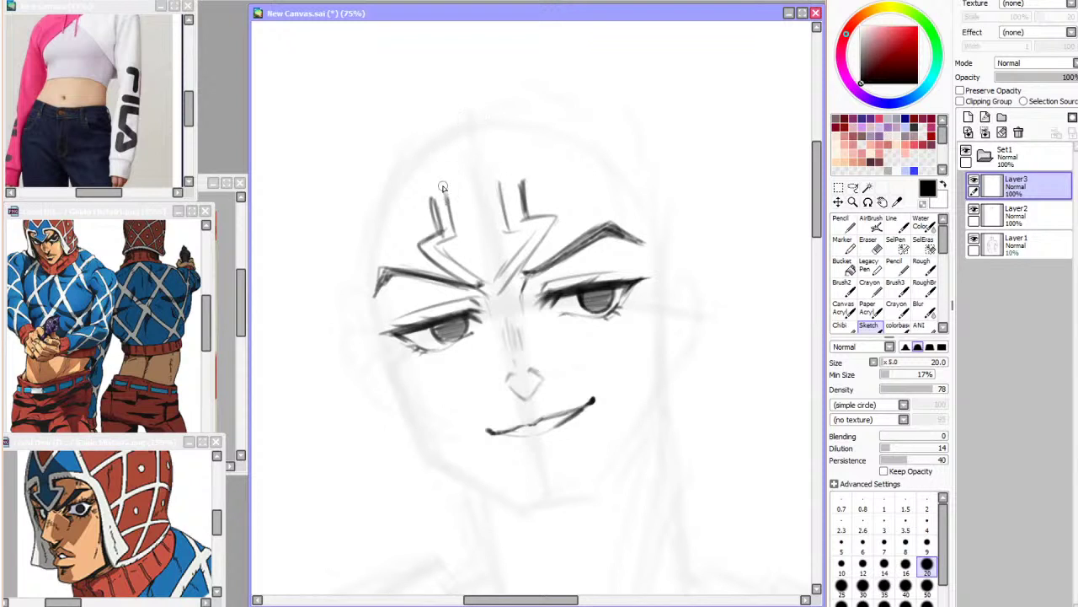
# Sketch the upper part of the cap emblem as two pointed peaks joined by a notch above the arrow shapes
pyautogui.moveTo(441, 182)
pyautogui.mouseDown()
pyautogui.moveTo(383, 193)
pyautogui.moveTo(410, 107)
pyautogui.moveTo(462, 137)
pyautogui.mouseUp()
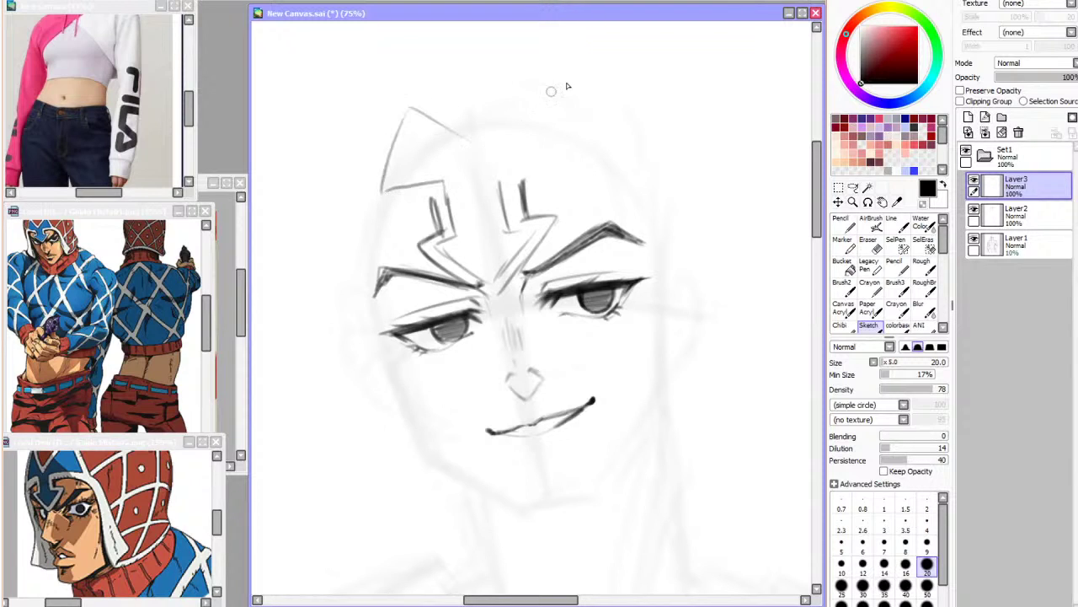
pyautogui.hotkey('ctrl', 'z')
pyautogui.hotkey('ctrl', 'z')
pyautogui.moveTo(381, 192); pyautogui.dragTo(447, 135)
pyautogui.moveTo(384, 188); pyautogui.dragTo(431, 110)
pyautogui.moveTo(430, 110)
pyautogui.mouseDown()
pyautogui.moveTo(463, 139)
pyautogui.moveTo(504, 109)
pyautogui.moveTo(572, 159)
pyautogui.moveTo(507, 176)
pyautogui.mouseUp()
pyautogui.hotkey('ctrl', 'z')
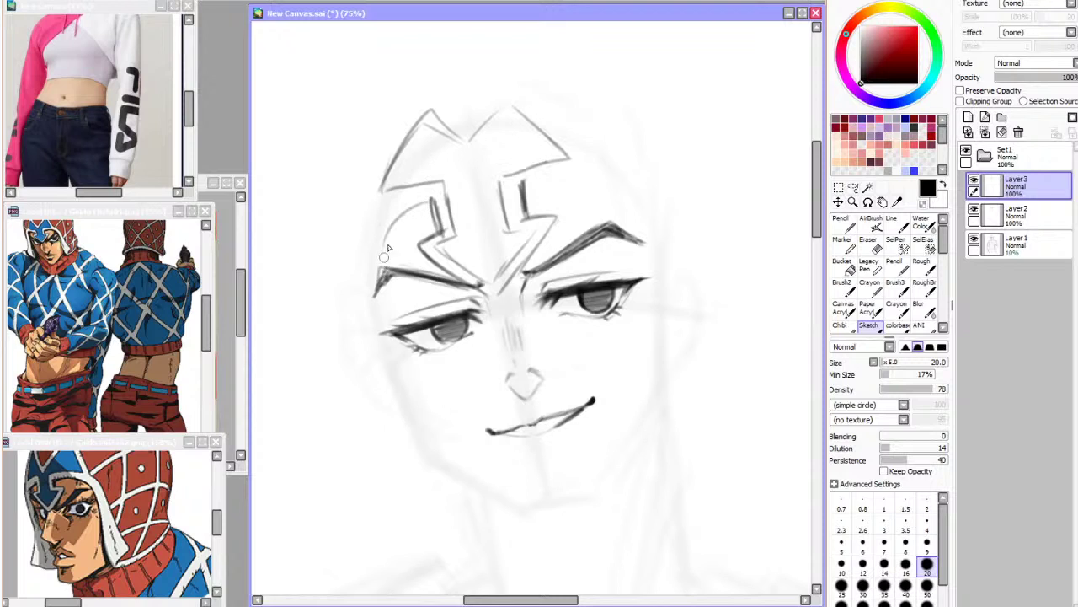
# Draw the cap's curved front edge from the emblem around to the outer end of the second eye's brow
pyautogui.hotkey('ctrl', 'z')
pyautogui.hotkey('ctrl', 'z')
pyautogui.moveTo(431, 203)
pyautogui.mouseDown()
pyautogui.moveTo(394, 221)
pyautogui.moveTo(379, 247)
pyautogui.moveTo(381, 328)
pyautogui.mouseUp()
pyautogui.moveTo(379, 257); pyautogui.dragTo(420, 455)
pyautogui.moveTo(397, 362); pyautogui.dragTo(461, 541)
pyautogui.hotkey('ctrl', 'z')
pyautogui.hotkey('ctrl', 'z')
pyautogui.press('h')
pyautogui.hotkey('ctrl', 'z')
pyautogui.moveTo(633, 209); pyautogui.dragTo(694, 346)
pyautogui.hotkey('ctrl', 'z')
pyautogui.click(838, 202)
pyautogui.moveTo(771, 344); pyautogui.dragTo(770, 352)
pyautogui.hotkey('ctrl', 'z')
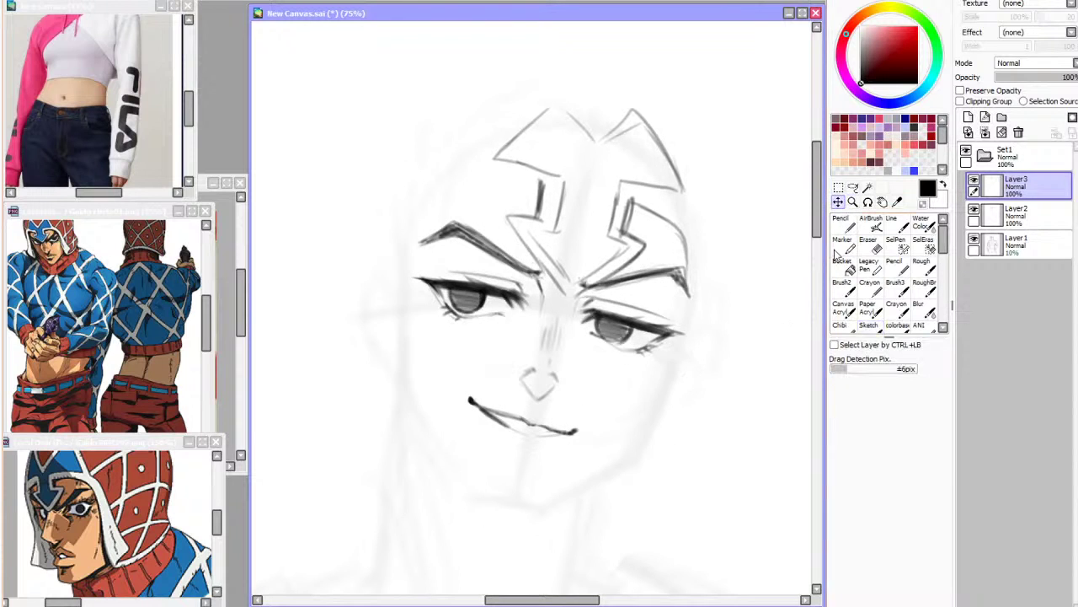
# Cut the cap emblem sketch onto its own new layer and transform it slightly smaller and lower on the forehead
pyautogui.click(852, 187)
pyautogui.moveTo(590, 302)
pyautogui.mouseDown()
pyautogui.moveTo(694, 72)
pyautogui.moveTo(792, 144)
pyautogui.mouseUp()
pyautogui.hotkey('ctrl', 'x')
pyautogui.hotkey('ctrl', 'v')
pyautogui.hotkey('ctrl', 't')
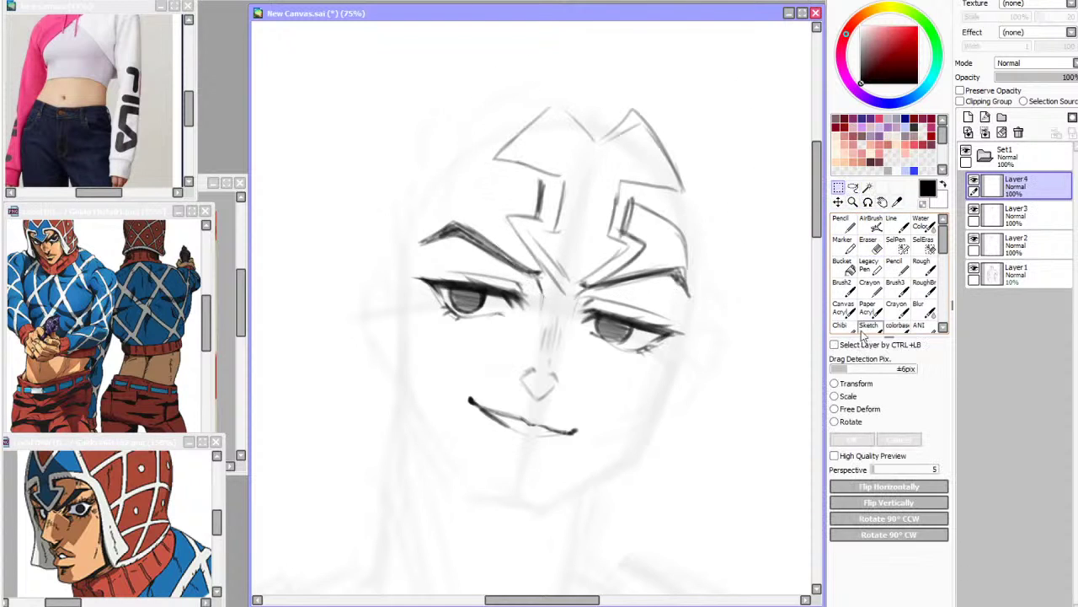
pyautogui.moveTo(691, 102); pyautogui.dragTo(676, 181)
pyautogui.click(852, 439)
pyautogui.click(867, 326)
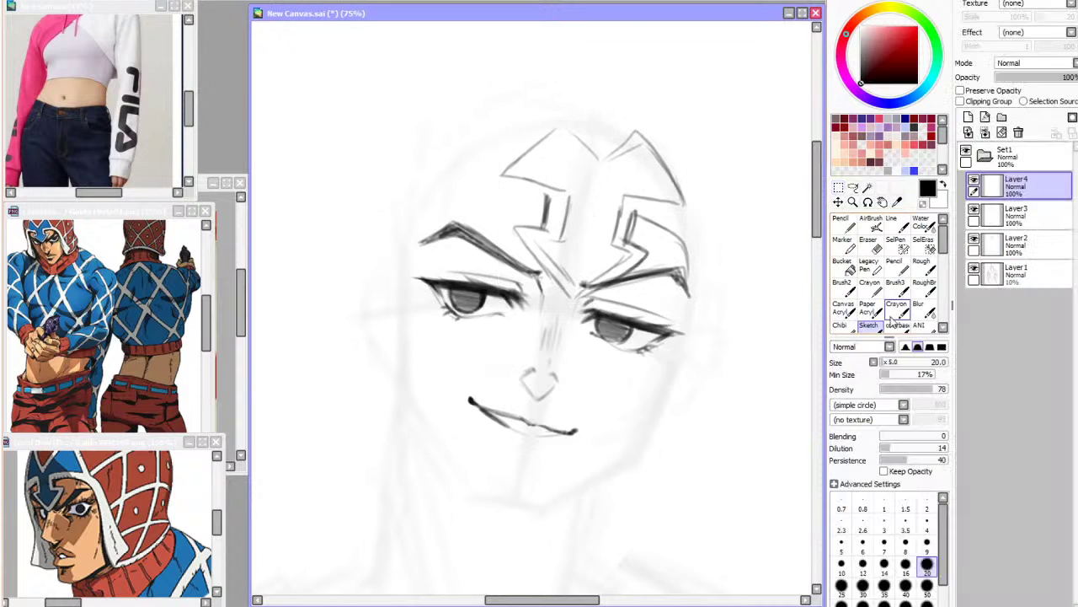
# Draw the cap's inner edge from the emblem over the first eye's brow and down both sides of the face past the jaw
pyautogui.moveTo(481, 193)
pyautogui.mouseDown()
pyautogui.moveTo(431, 307)
pyautogui.moveTo(429, 346)
pyautogui.mouseUp()
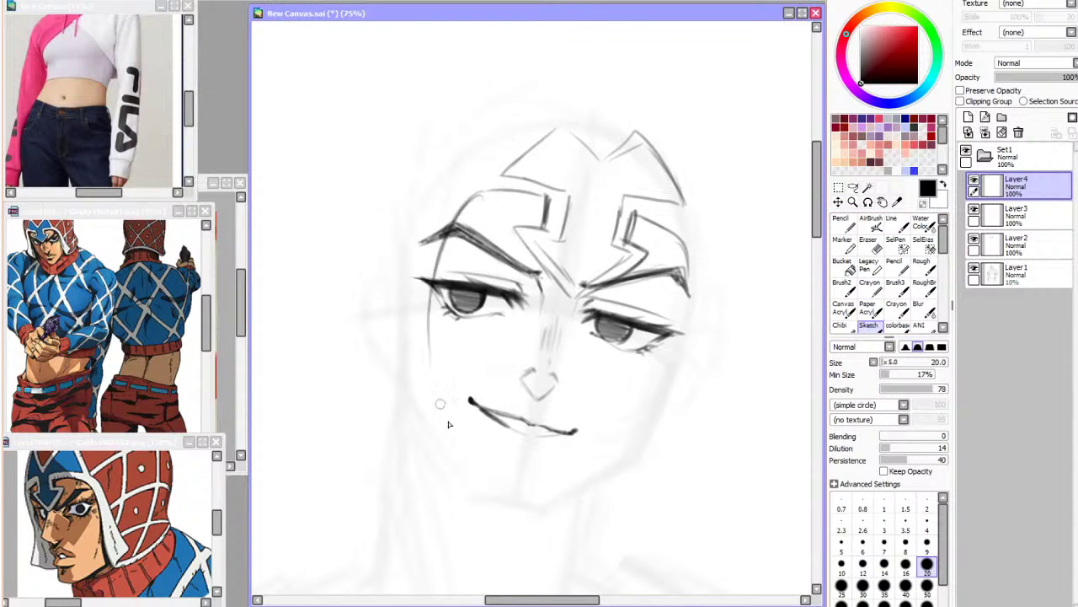
pyautogui.hotkey('ctrl', 'z')
pyautogui.hotkey('ctrl', 'z')
pyautogui.moveTo(481, 194); pyautogui.dragTo(450, 223)
pyautogui.press('h')
pyautogui.moveTo(587, 202)
pyautogui.mouseDown()
pyautogui.moveTo(639, 226)
pyautogui.moveTo(642, 524)
pyautogui.mouseUp()
pyautogui.moveTo(647, 407); pyautogui.dragTo(647, 538)
pyautogui.moveTo(380, 247)
pyautogui.mouseDown()
pyautogui.moveTo(376, 400)
pyautogui.moveTo(380, 238)
pyautogui.moveTo(384, 496)
pyautogui.mouseUp()
pyautogui.hotkey('ctrl', 'z')
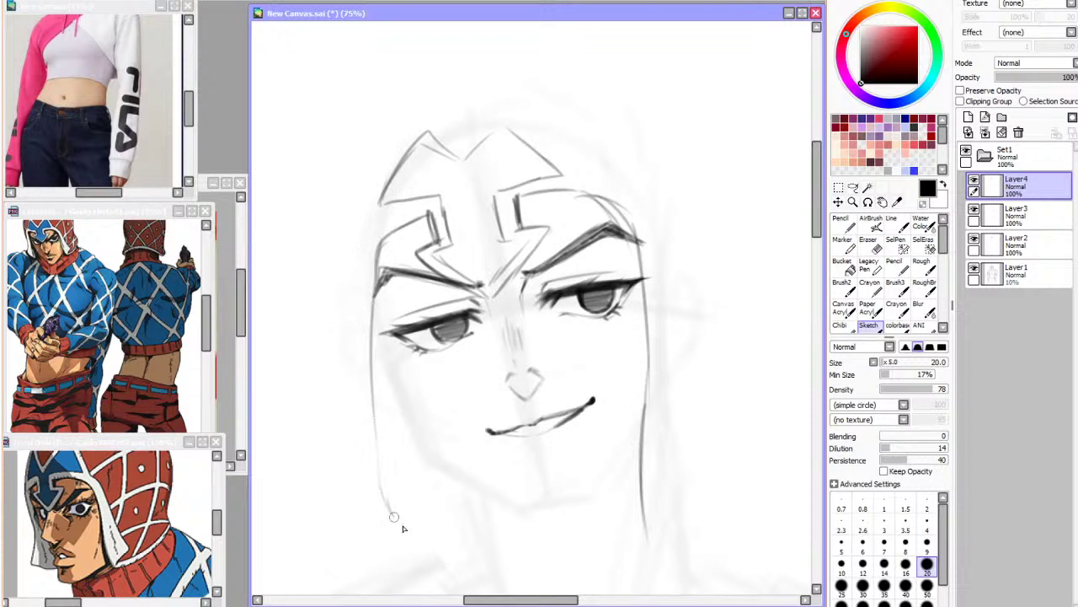
# Draw the cap flap beside the second eye with a parallel outer edge, a flared hem and a short stroke under the jaw
pyautogui.press('pagedown')
pyautogui.press('pagedown')
pyautogui.press('pagedown')
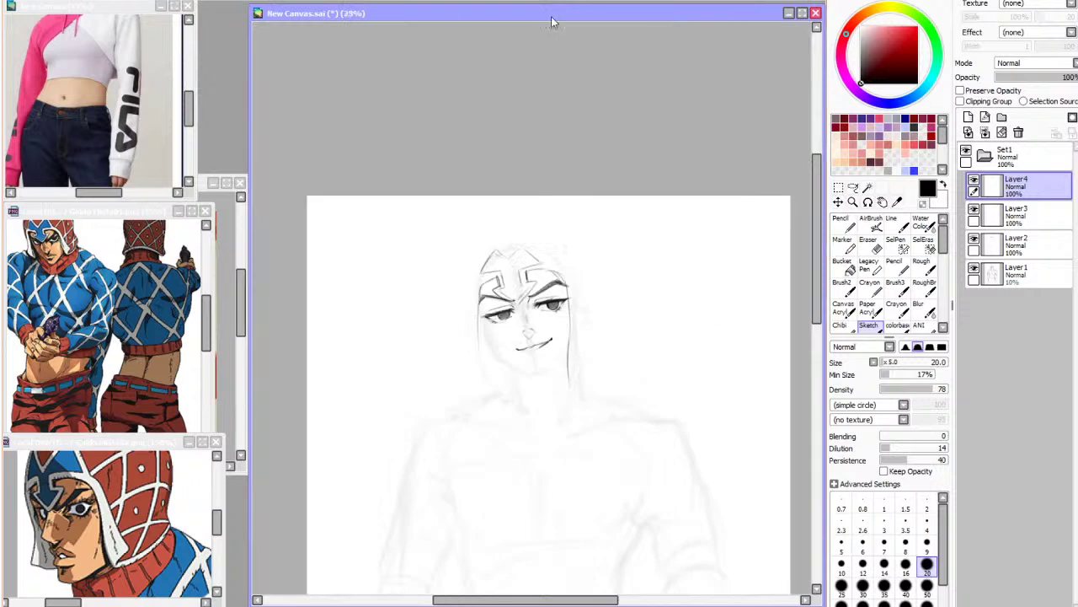
pyautogui.press('h')
pyautogui.press('+')
pyautogui.press('+')
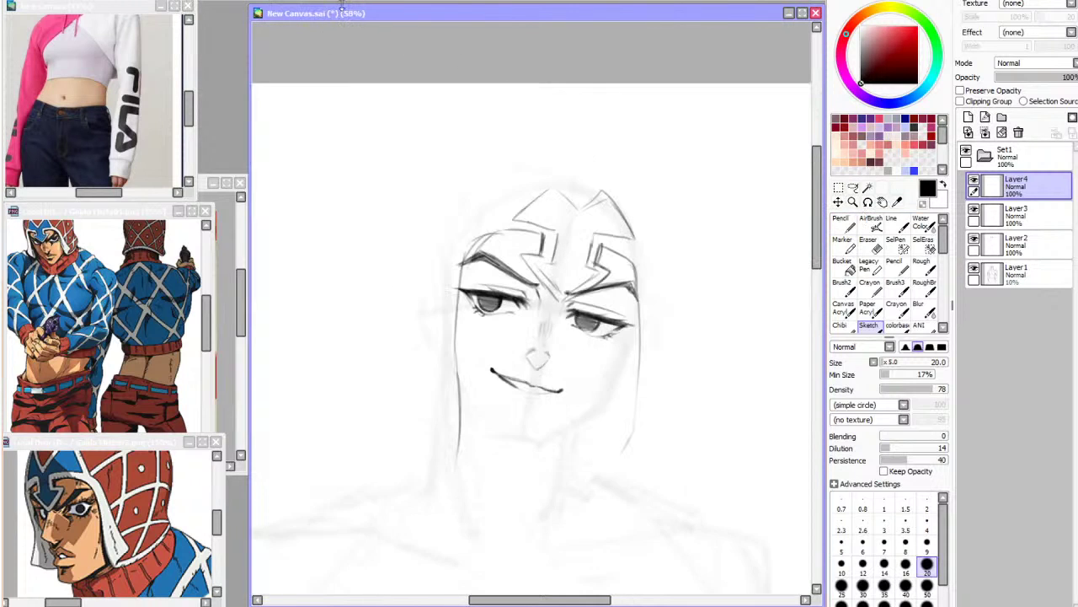
pyautogui.moveTo(631, 386); pyautogui.dragTo(622, 459)
pyautogui.press('h')
pyautogui.moveTo(411, 313); pyautogui.dragTo(412, 455)
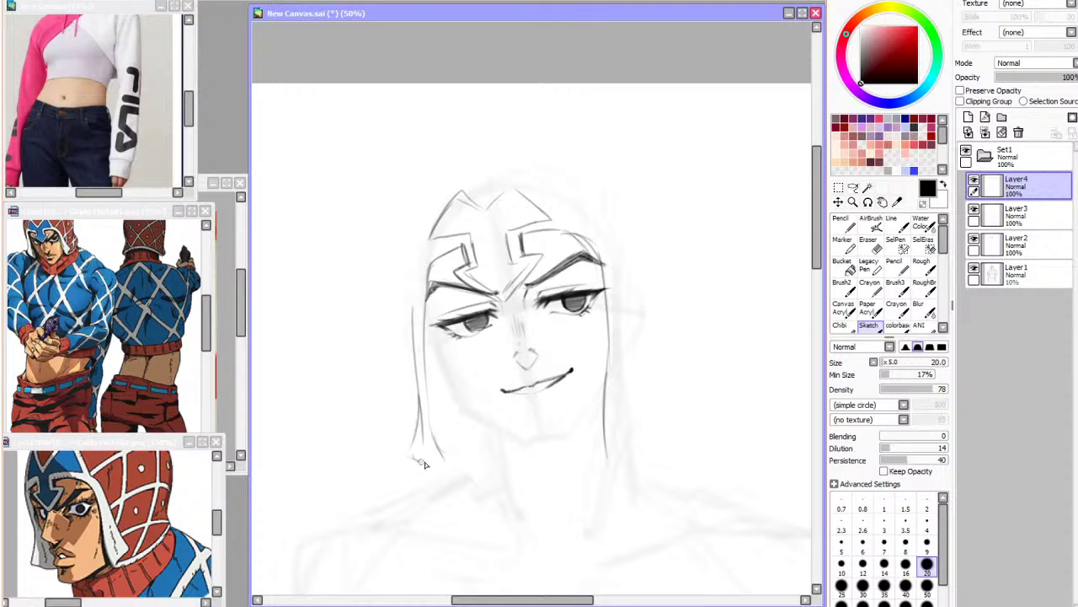
pyautogui.moveTo(428, 302); pyautogui.dragTo(444, 445)
pyautogui.moveTo(412, 327); pyautogui.dragTo(417, 236)
pyautogui.click(853, 187)
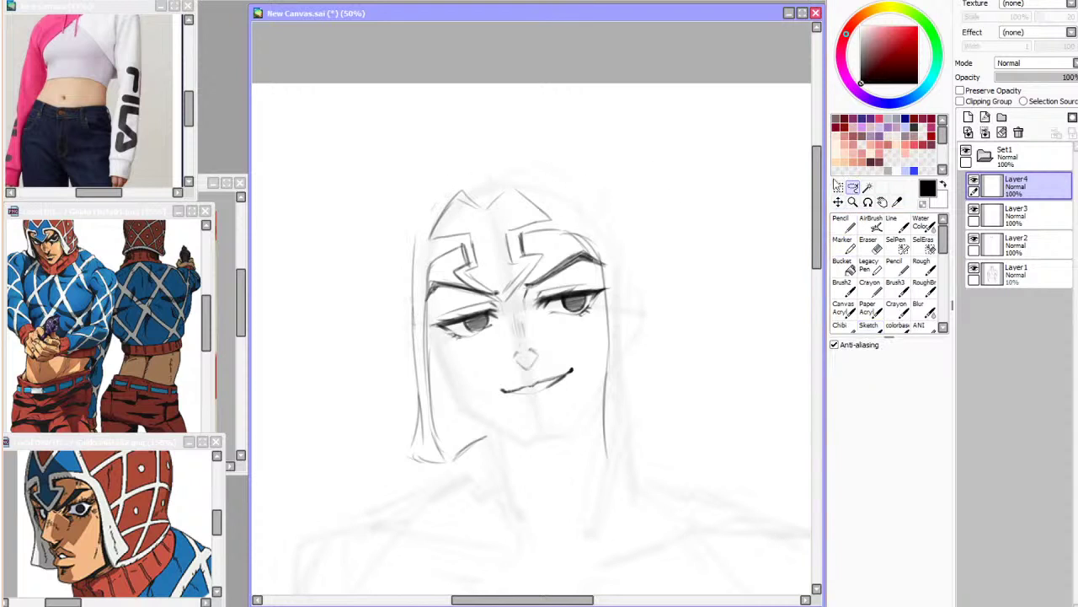
pyautogui.hotkey('ctrl', 'z')
pyautogui.hotkey('ctrl', 'z')
# Draw the outer edge of the cap flap beside the first eye, flaring at its lower end
pyautogui.click(869, 326)
pyautogui.press('h')
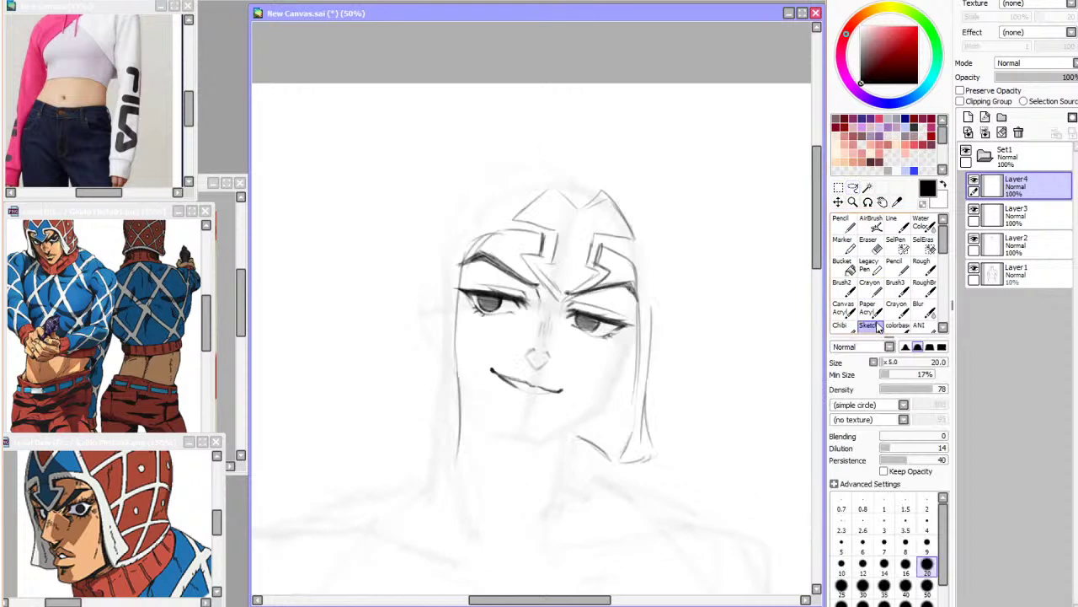
pyautogui.moveTo(453, 243); pyautogui.dragTo(444, 406)
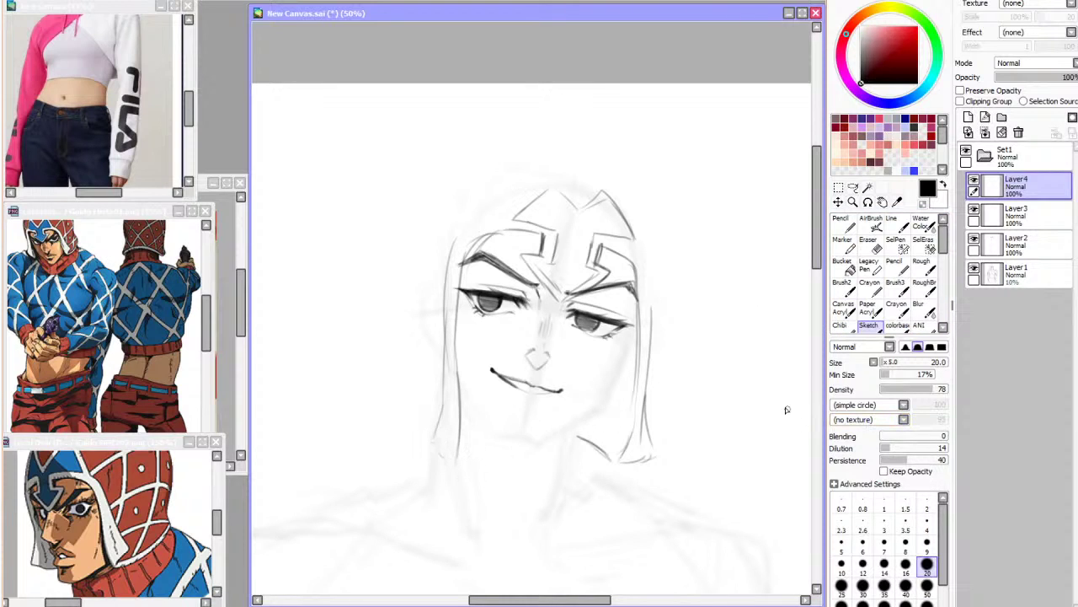
pyautogui.moveTo(451, 199); pyautogui.dragTo(425, 336)
pyautogui.hotkey('ctrl', 'z')
pyautogui.hotkey('ctrl', 'z')
pyautogui.moveTo(477, 189); pyautogui.dragTo(428, 274)
pyautogui.hotkey('ctrl', 'z')
pyautogui.hotkey('ctrl', 'z')
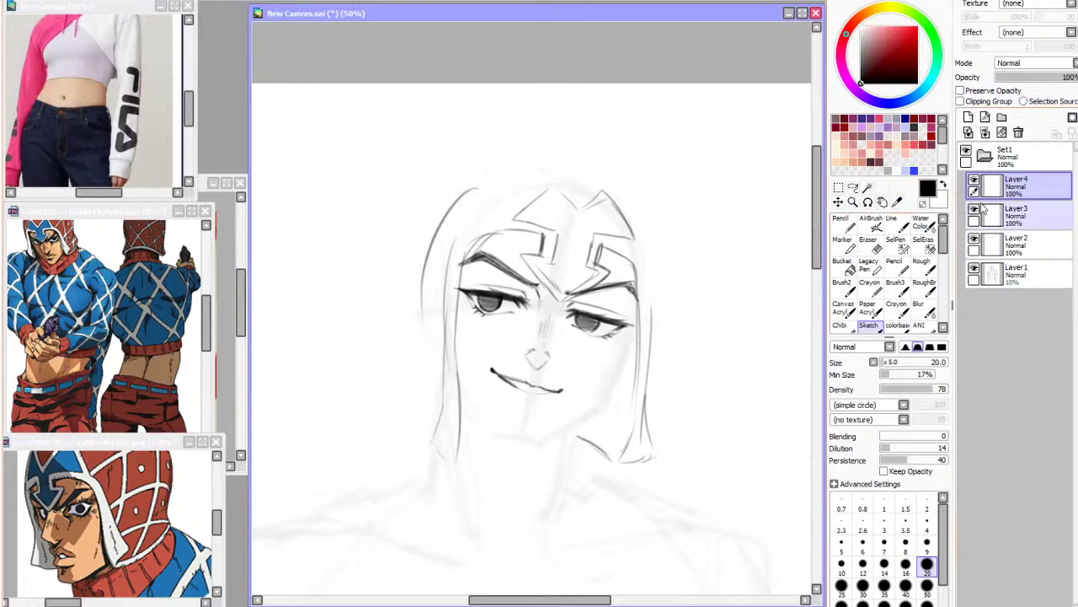
# On the layer beneath the cap sketch, draw the cheek contour from the second eye's outer corner down to the jaw
pyautogui.click(974, 269)
pyautogui.click(974, 269)
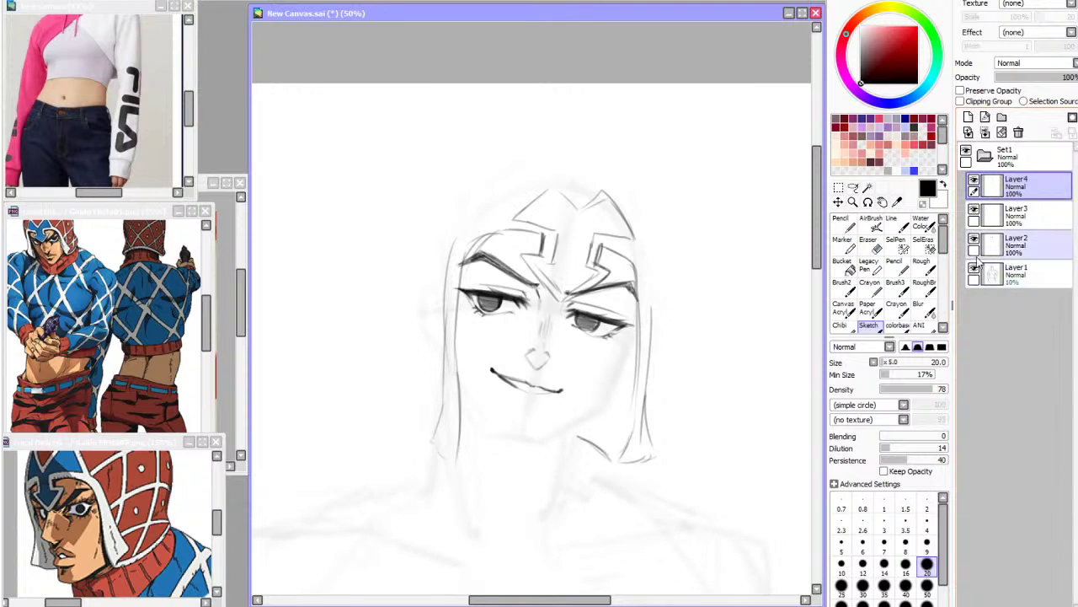
pyautogui.click(975, 184)
pyautogui.click(975, 183)
pyautogui.press('h')
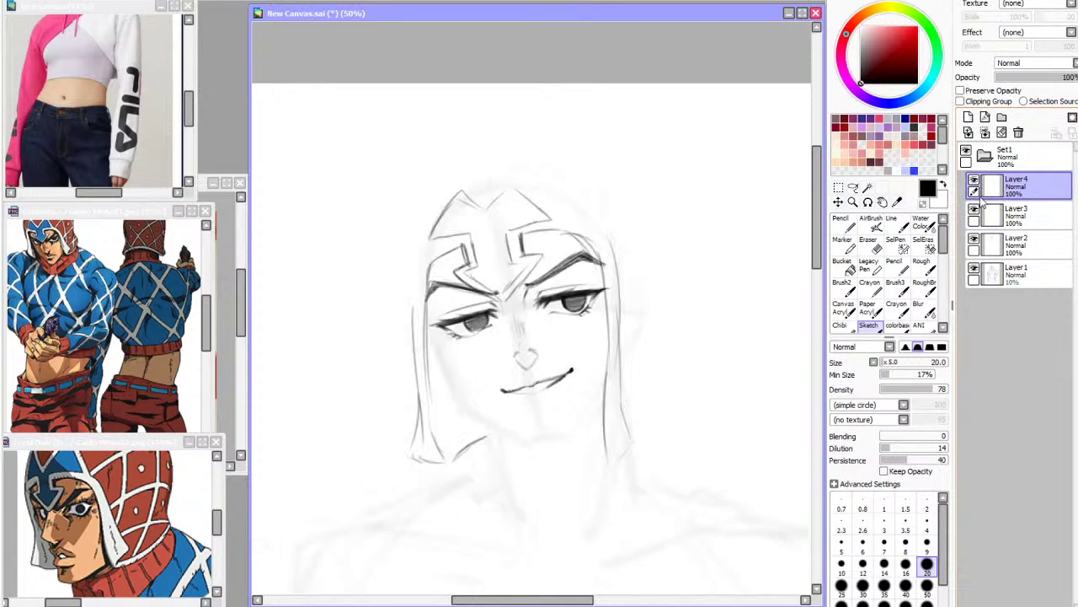
pyautogui.click(190, 1)
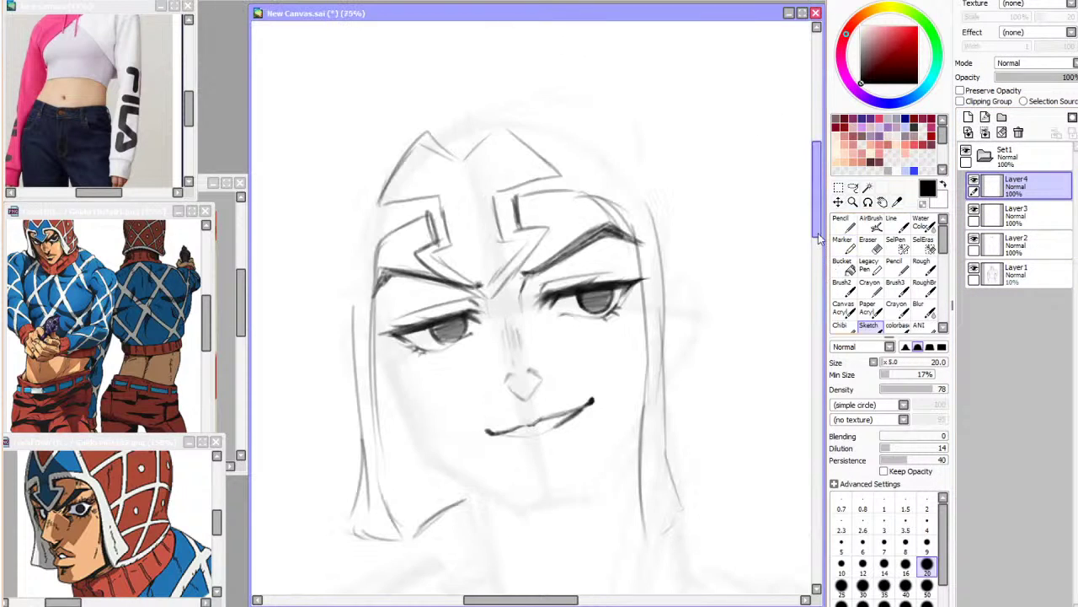
pyautogui.moveTo(817, 237); pyautogui.dragTo(818, 241)
pyautogui.click(1016, 218)
pyautogui.moveTo(381, 313); pyautogui.dragTo(406, 367)
pyautogui.hotkey('ctrl', 'z')
pyautogui.moveTo(373, 275); pyautogui.dragTo(439, 430)
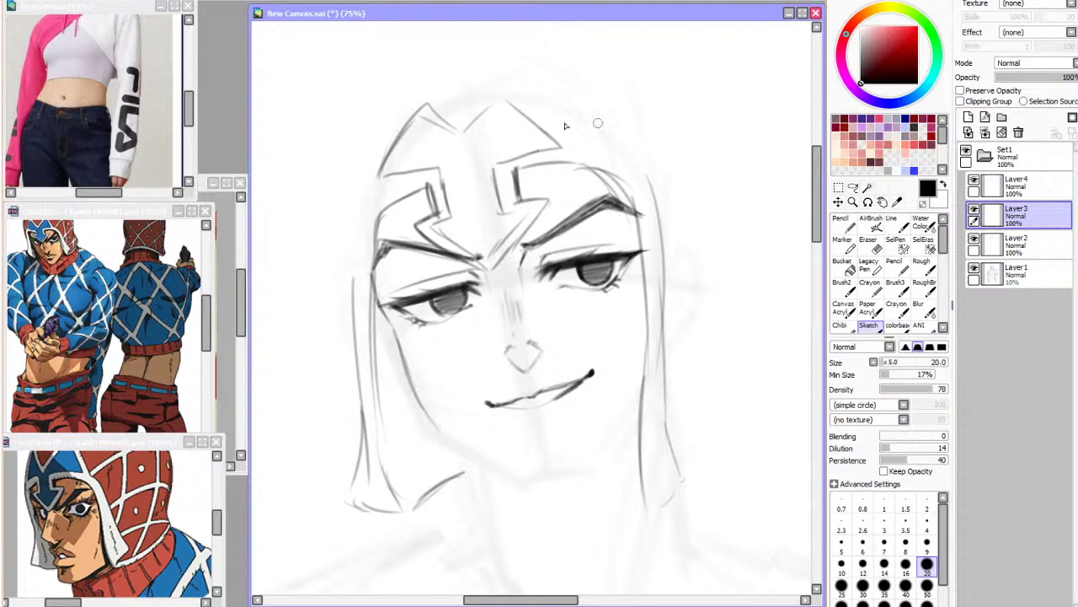
pyautogui.press('End')
pyautogui.moveTo(399, 285)
pyautogui.mouseDown()
pyautogui.moveTo(393, 358)
pyautogui.moveTo(450, 475)
pyautogui.mouseUp()
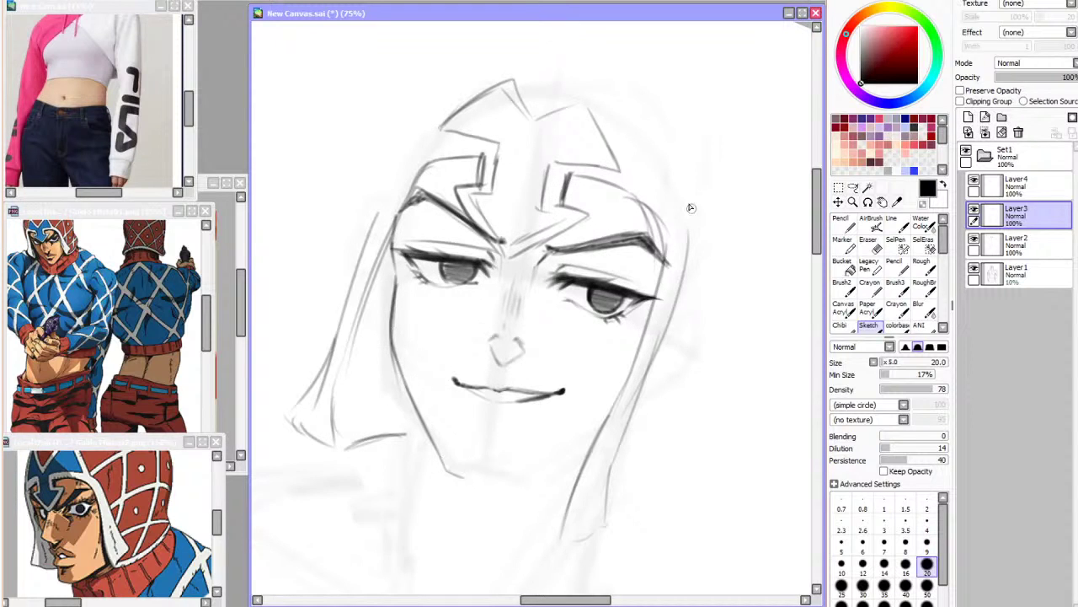
pyautogui.press('Home')
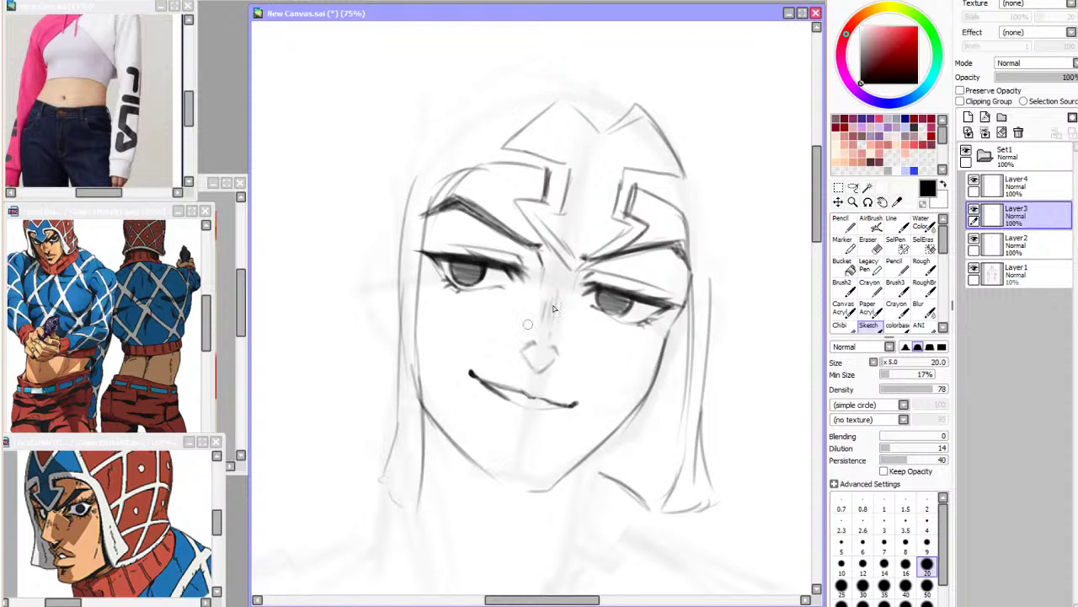
pyautogui.hotkey('ctrl', 'z')
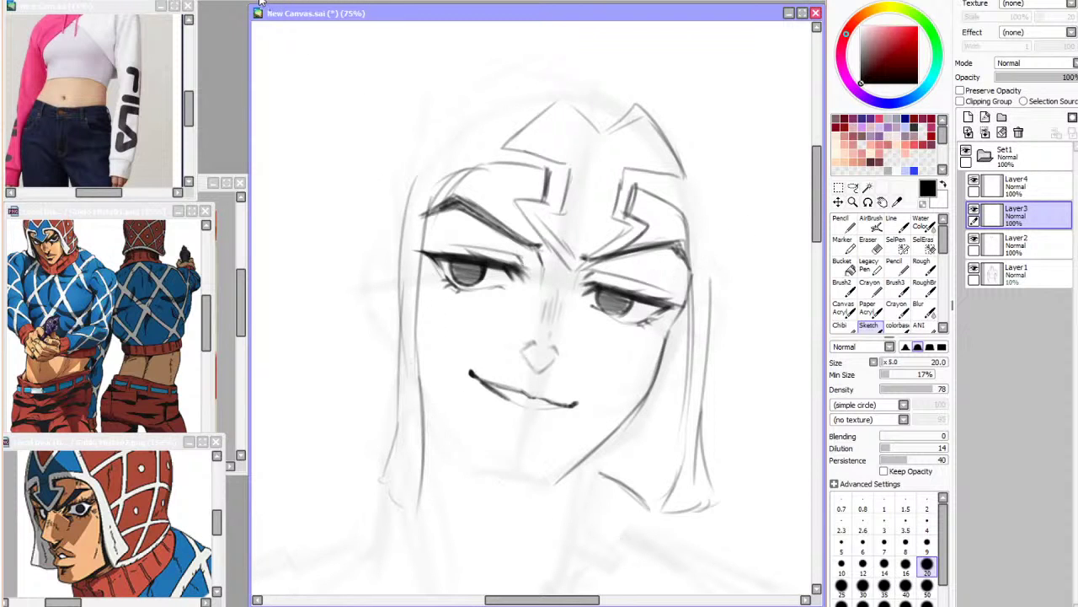
pyautogui.moveTo(548, 155); pyautogui.dragTo(392, 41)
pyautogui.hotkey('ctrl', 'z')
# Strengthen the cheek contour beneath the second eye where it runs down to the chin
pyautogui.moveTo(669, 354)
pyautogui.mouseDown()
pyautogui.moveTo(647, 454)
pyautogui.moveTo(626, 462)
pyautogui.mouseUp()
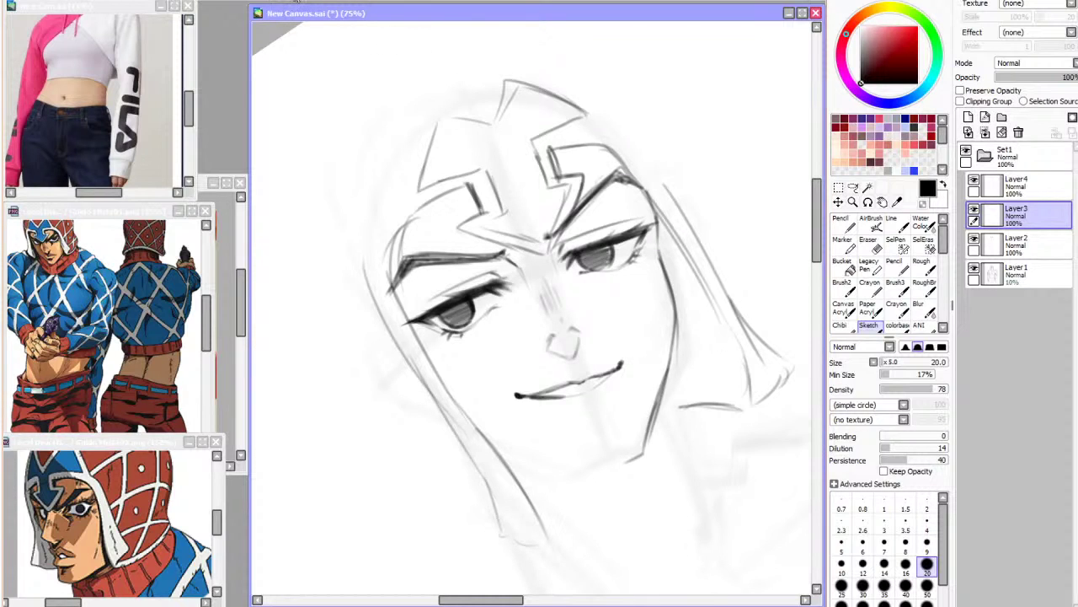
pyautogui.click(297, 0)
pyautogui.hotkey('ctrl', 'z')
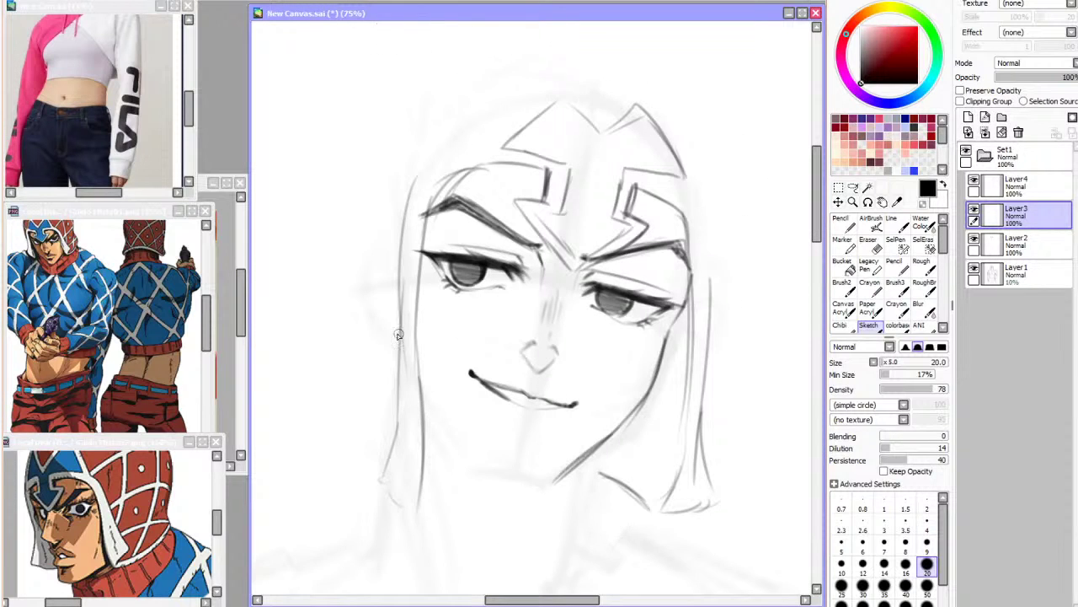
# Hide the cap sketch on Layer4 and draw the cheek and jaw contour from beside the first eye down to the chin
pyautogui.click(974, 182)
pyautogui.moveTo(399, 293)
pyautogui.mouseDown()
pyautogui.moveTo(403, 367)
pyautogui.moveTo(495, 481)
pyautogui.moveTo(526, 480)
pyautogui.mouseUp()
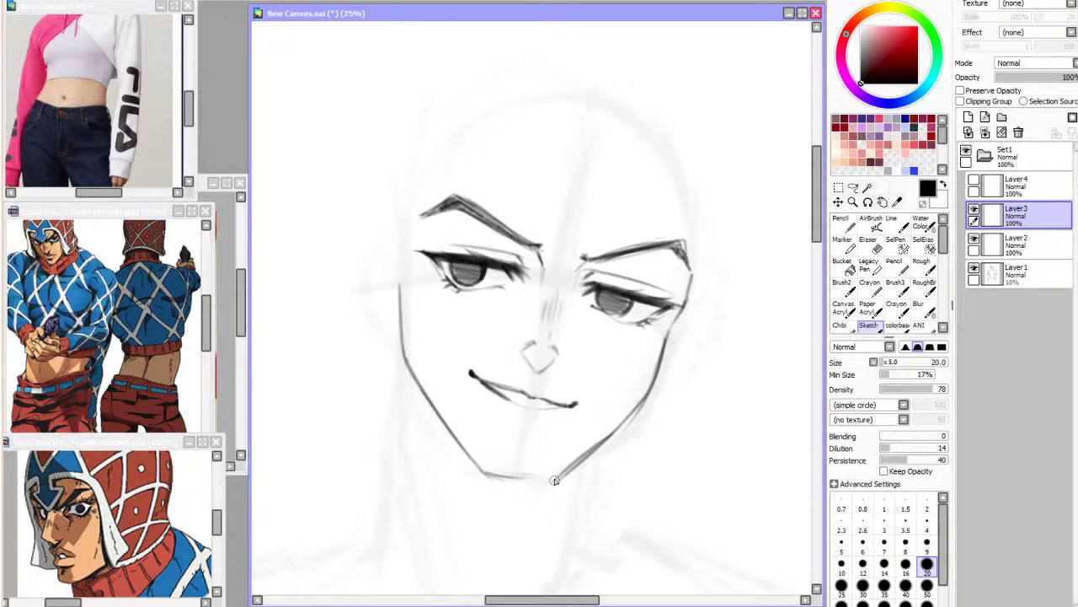
pyautogui.hotkey('ctrl', 'z')
pyautogui.press('h')
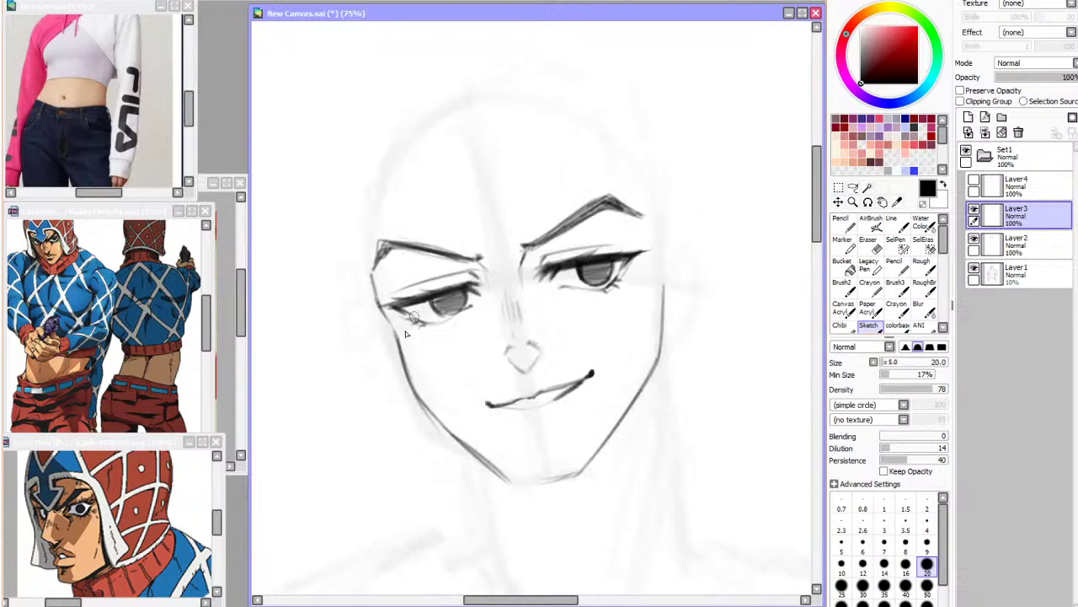
# Go over the cheek and jaw contour below the second eye again with darker, smoother strokes
pyautogui.moveTo(426, 406); pyautogui.dragTo(500, 474)
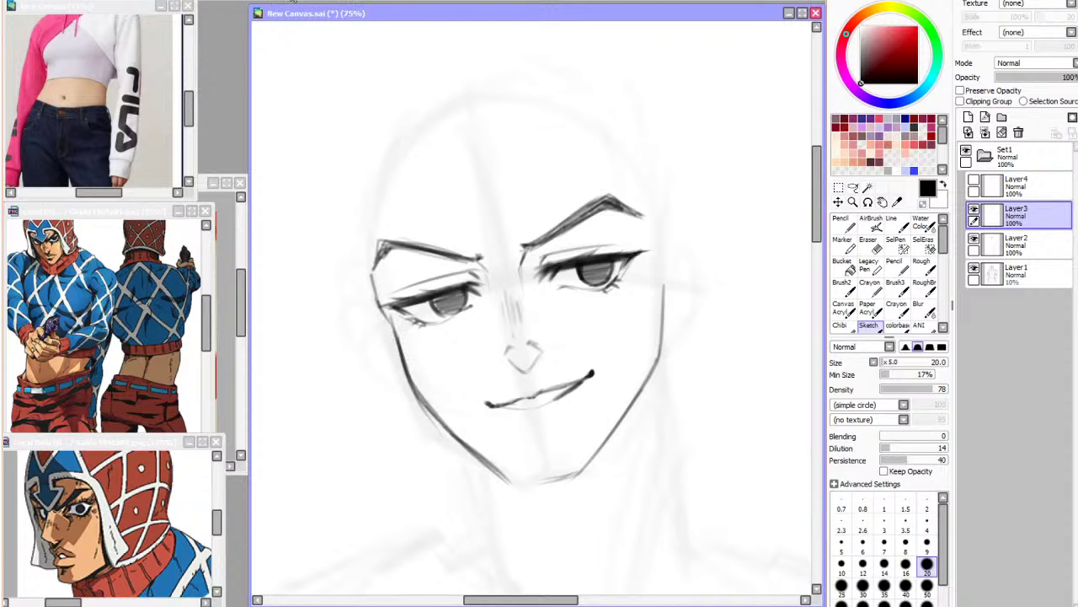
pyautogui.press('End')
pyautogui.press('End')
pyautogui.press('End')
pyautogui.moveTo(383, 285); pyautogui.dragTo(401, 417)
pyautogui.moveTo(387, 339); pyautogui.dragTo(402, 416)
pyautogui.hotkey('ctrl', 'z')
pyautogui.hotkey('ctrl', 'z')
pyautogui.moveTo(387, 328)
pyautogui.mouseDown()
pyautogui.moveTo(397, 427)
pyautogui.moveTo(451, 459)
pyautogui.mouseUp()
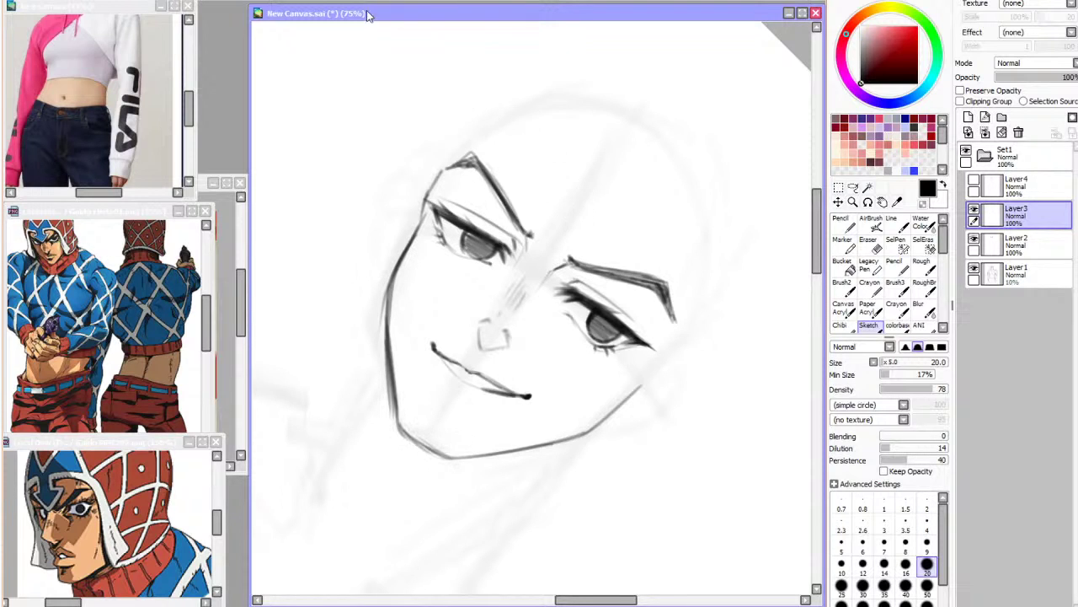
# Show the cap sketch on Layer4 again and make it the active layer for the Sketch brush
pyautogui.press('Home')
pyautogui.press('pagedown')
pyautogui.press('pagedown')
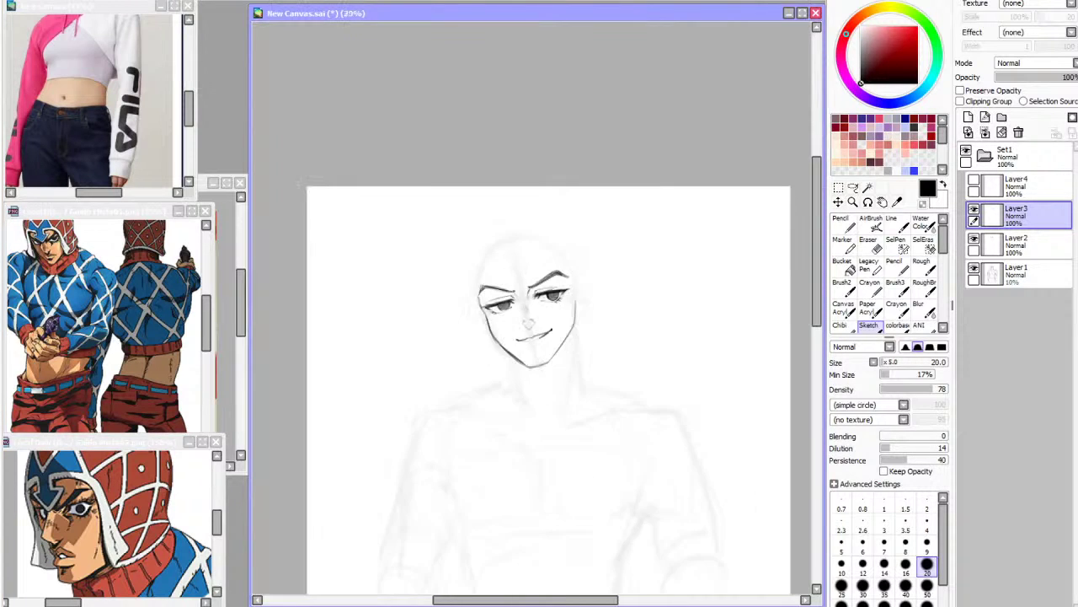
pyautogui.press('h')
pyautogui.click(974, 181)
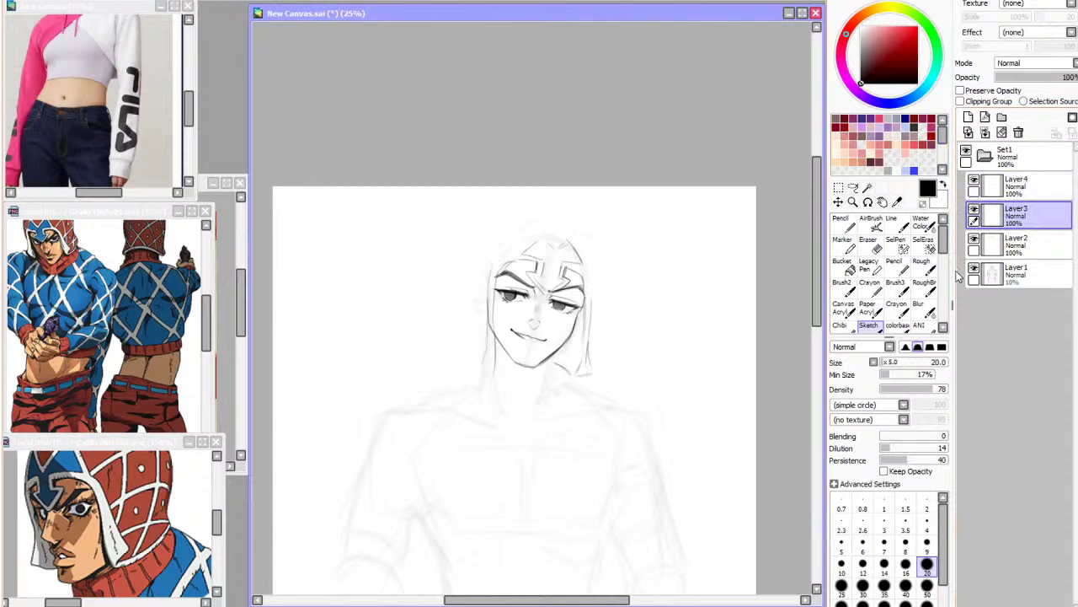
pyautogui.press('pageup')
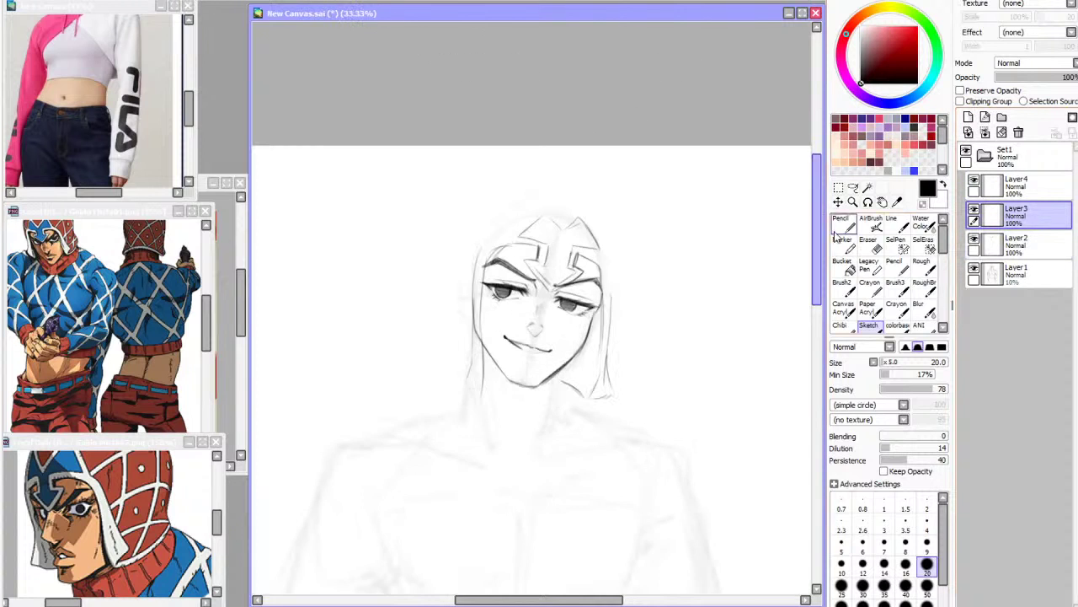
pyautogui.moveTo(817, 267); pyautogui.dragTo(817, 303)
pyautogui.click(980, 188)
pyautogui.click(977, 216)
pyautogui.press('e')
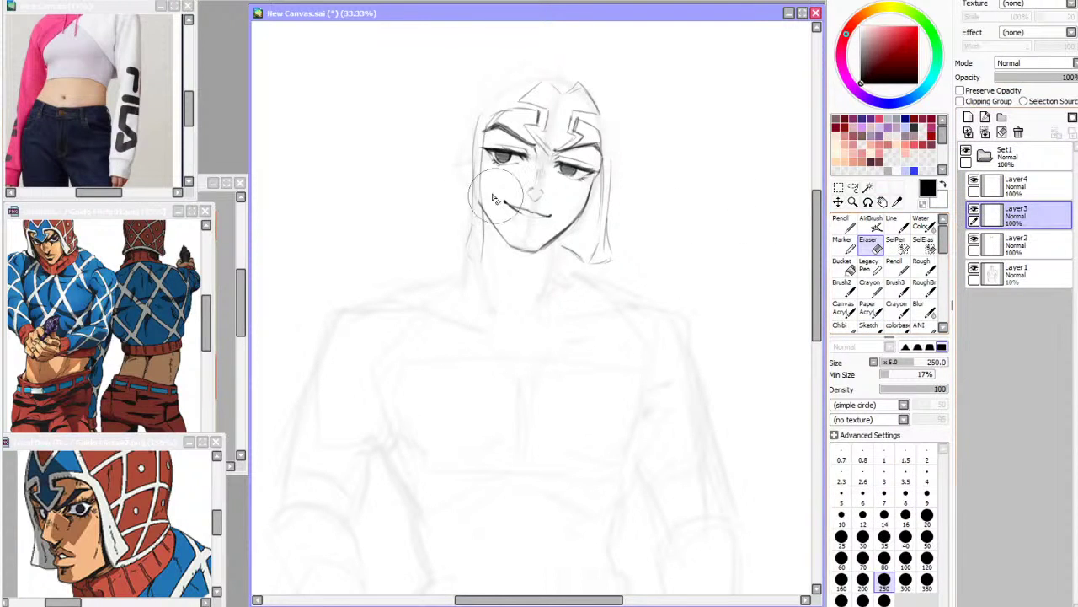
pyautogui.click(869, 326)
pyautogui.click(1016, 187)
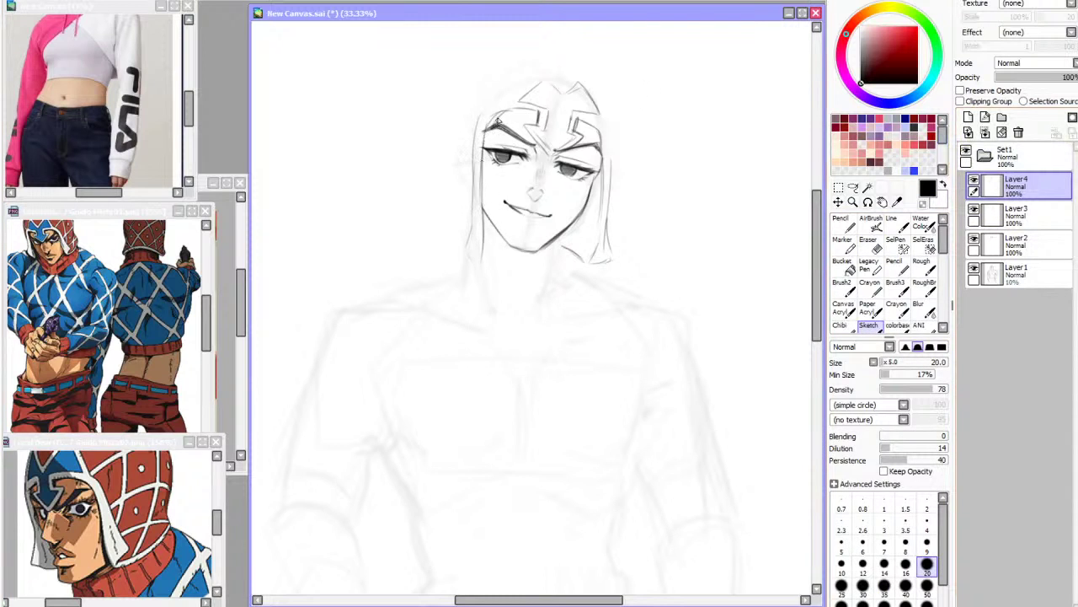
# Draw the cap's rounded crown over the head and down the side beside the first eye
pyautogui.click(974, 270)
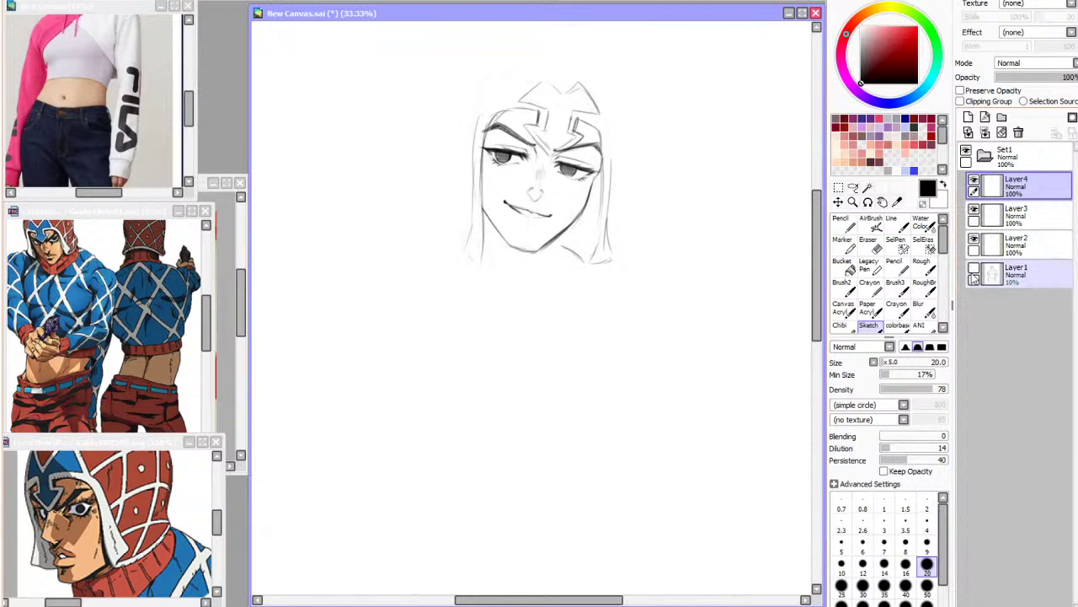
pyautogui.click(974, 269)
pyautogui.moveTo(470, 79)
pyautogui.mouseDown()
pyautogui.moveTo(507, 65)
pyautogui.moveTo(458, 173)
pyautogui.moveTo(521, 54)
pyautogui.moveTo(528, 70)
pyautogui.moveTo(504, 75)
pyautogui.moveTo(454, 175)
pyautogui.mouseUp()
pyautogui.hotkey('ctrl', 'z')
pyautogui.hotkey('ctrl', 'z')
pyautogui.hotkey('ctrl', 'z')
pyautogui.moveTo(468, 108)
pyautogui.mouseDown()
pyautogui.moveTo(562, 54)
pyautogui.moveTo(614, 102)
pyautogui.moveTo(620, 150)
pyautogui.mouseUp()
pyautogui.moveTo(508, 68)
pyautogui.mouseDown()
pyautogui.moveTo(459, 125)
pyautogui.moveTo(457, 150)
pyautogui.mouseUp()
pyautogui.moveTo(469, 95)
pyautogui.mouseDown()
pyautogui.moveTo(578, 62)
pyautogui.moveTo(459, 161)
pyautogui.mouseUp()
pyautogui.hotkey('ctrl', 'z')
# Continue the cap outline down beside the second eye and reinforce the whole dome with a second pass of strokes
pyautogui.moveTo(620, 123); pyautogui.dragTo(611, 214)
pyautogui.hotkey('ctrl', 'z')
pyautogui.moveTo(620, 125); pyautogui.dragTo(612, 190)
pyautogui.press('h')
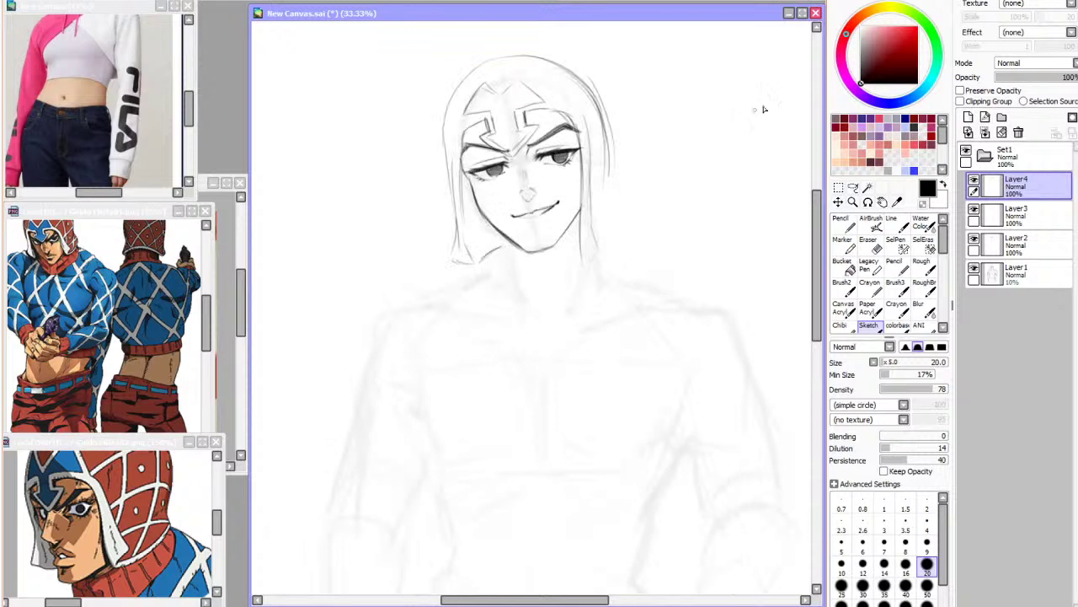
pyautogui.moveTo(446, 132)
pyautogui.mouseDown()
pyautogui.moveTo(480, 76)
pyautogui.moveTo(592, 83)
pyautogui.moveTo(611, 182)
pyautogui.mouseUp()
pyautogui.press('h')
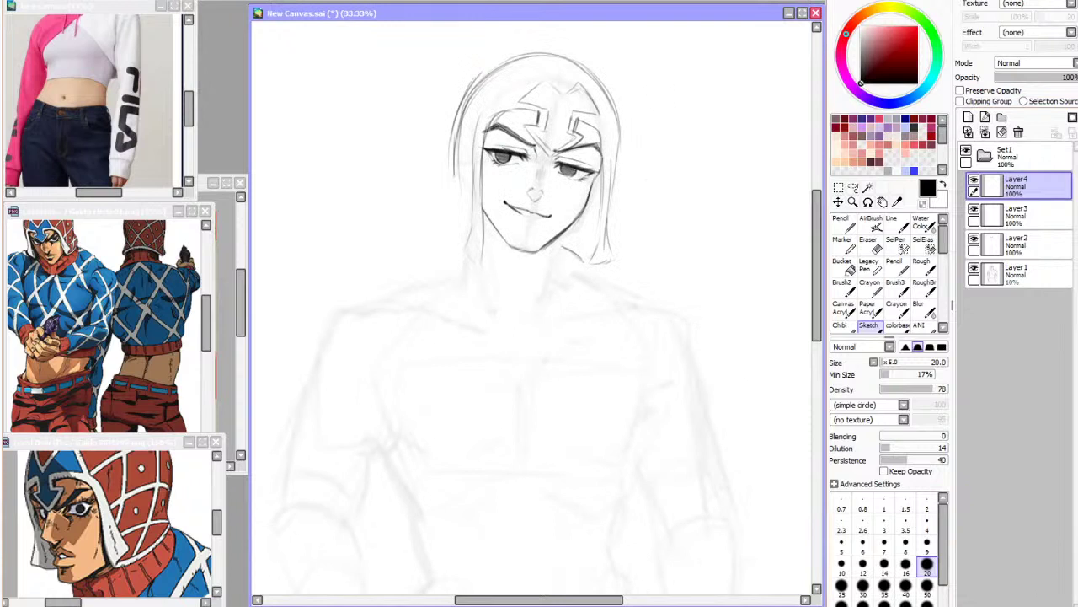
# Zoom out the head reference sheet and set up the anime screenshot as another reference in a small window framed on his head
pyautogui.click(80, 522)
pyautogui.scroll(4, 80, 522)
pyautogui.scroll(-5, 80, 522)
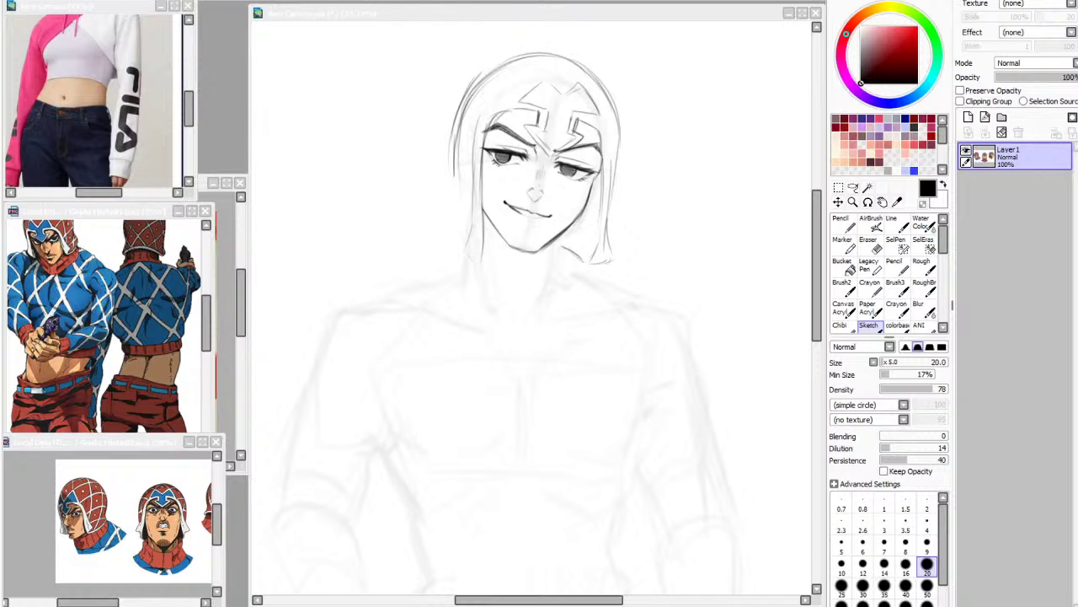
pyautogui.click(76, 21)
pyautogui.moveTo(116, 23); pyautogui.dragTo(111, 27)
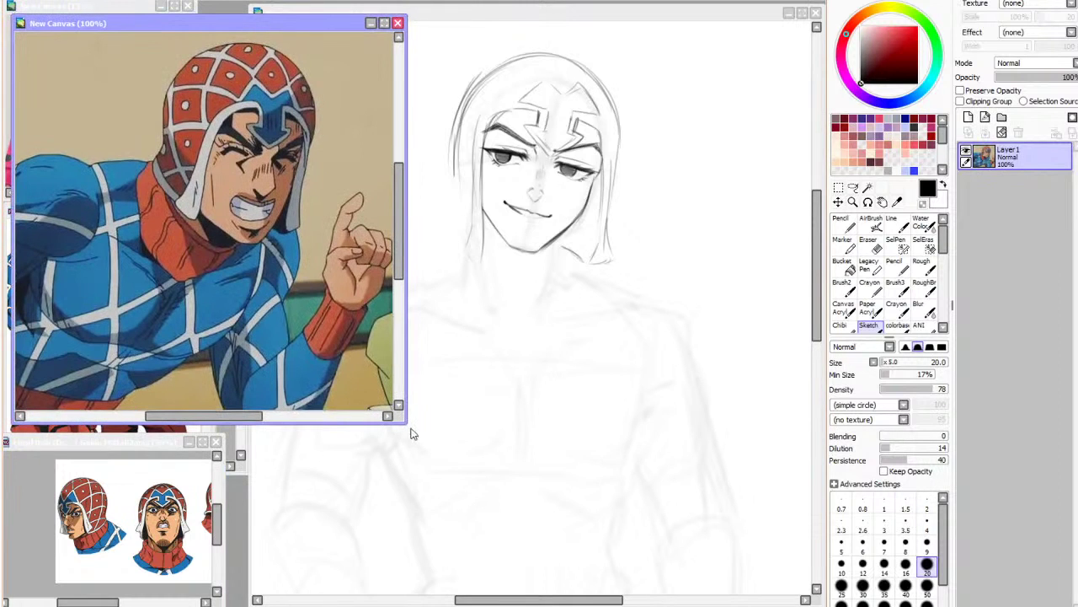
pyautogui.moveTo(409, 423); pyautogui.dragTo(239, 271)
pyautogui.scroll(-3, 92, 158)
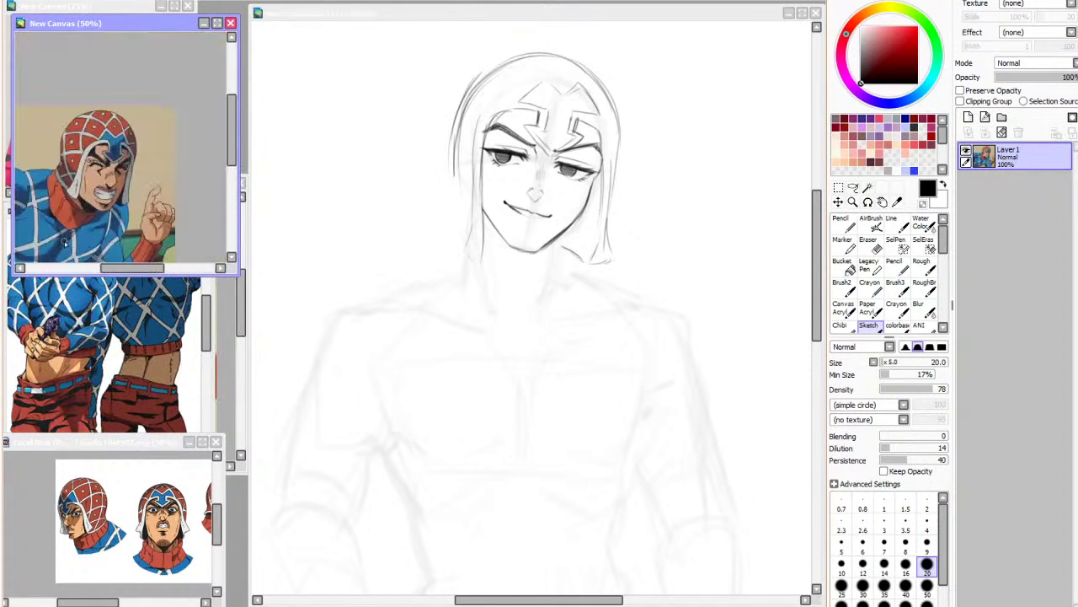
pyautogui.scroll(1, 92, 158)
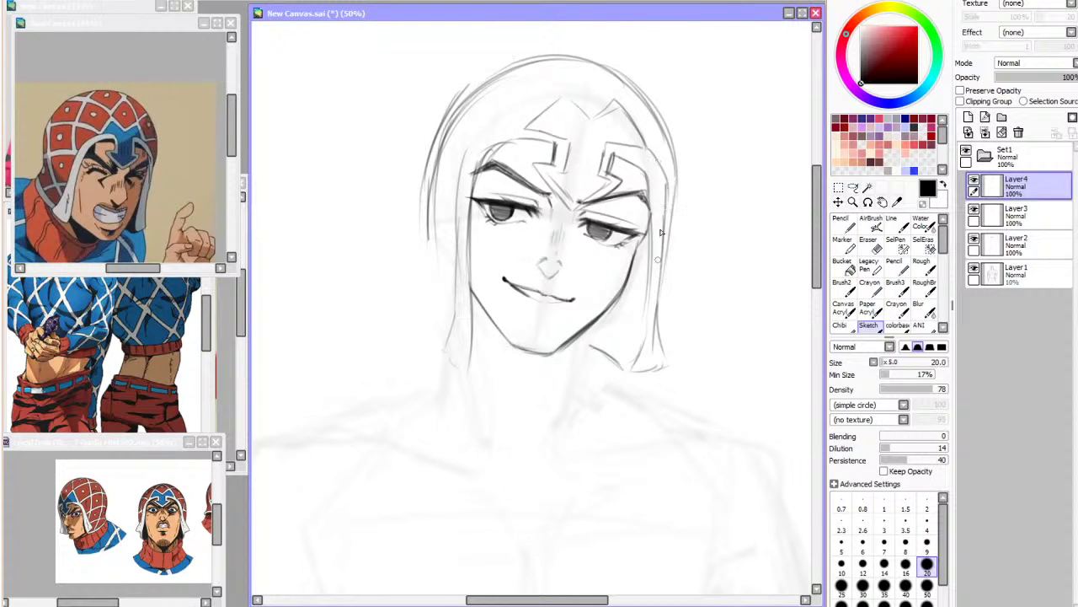
# Draw the outer line of the cap's trim over the first brow and along the forehead emblem's twin-peaked top
pyautogui.moveTo(630, 97)
pyautogui.mouseDown()
pyautogui.moveTo(657, 149)
pyautogui.moveTo(665, 241)
pyautogui.mouseUp()
pyautogui.hotkey('ctrl', 'z')
pyautogui.moveTo(672, 190); pyautogui.dragTo(664, 295)
pyautogui.moveTo(527, 128)
pyautogui.mouseDown()
pyautogui.moveTo(469, 145)
pyautogui.moveTo(461, 178)
pyautogui.mouseUp()
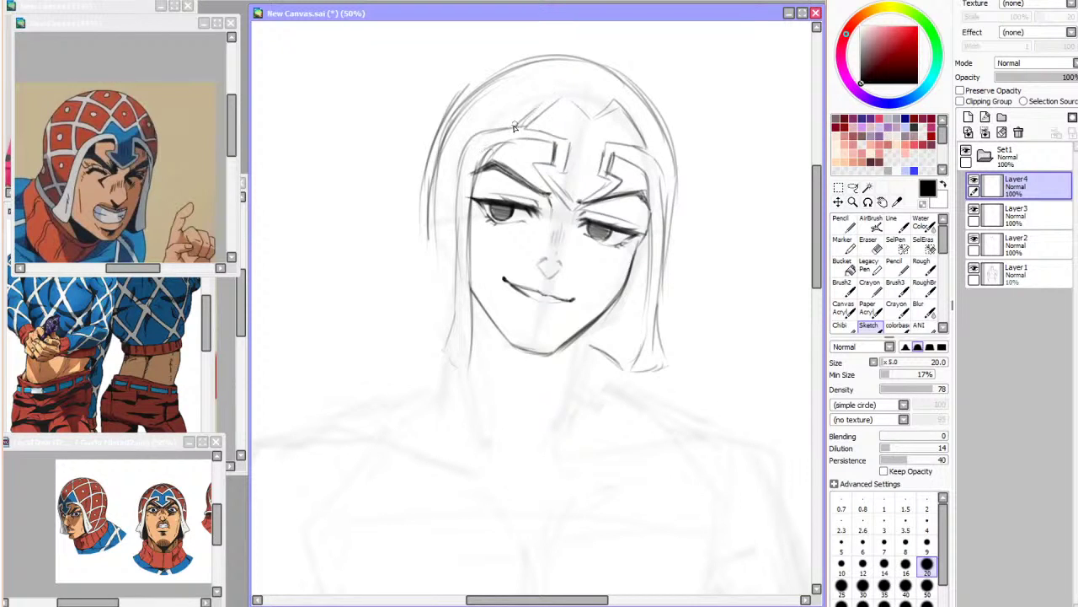
pyautogui.moveTo(522, 126)
pyautogui.mouseDown()
pyautogui.moveTo(558, 87)
pyautogui.moveTo(596, 108)
pyautogui.moveTo(613, 94)
pyautogui.moveTo(656, 147)
pyautogui.moveTo(638, 116)
pyautogui.moveTo(599, 105)
pyautogui.moveTo(646, 131)
pyautogui.mouseUp()
pyautogui.hotkey('ctrl', 'z')
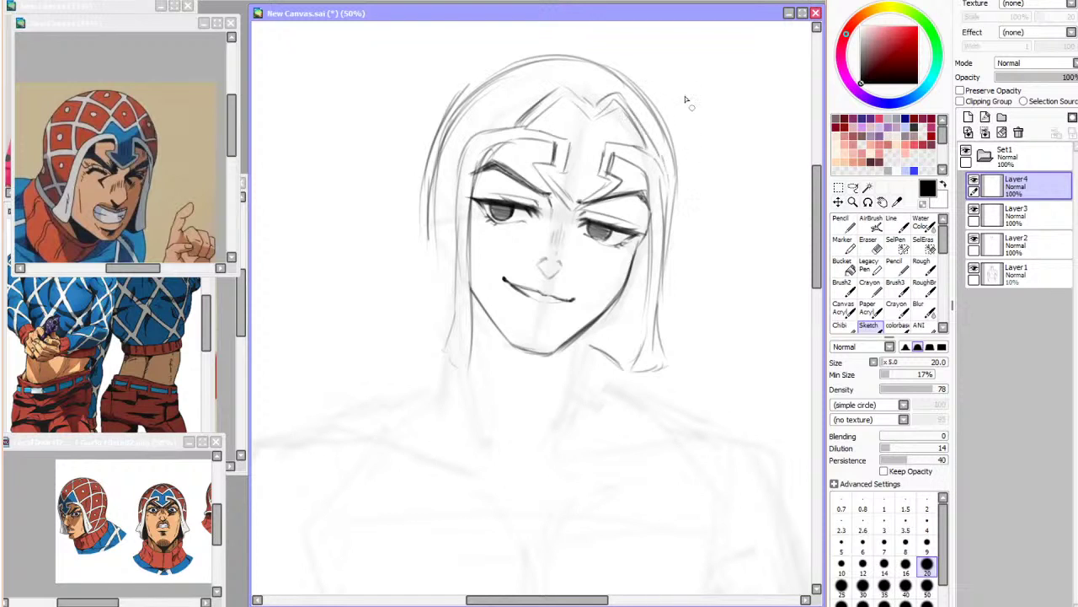
# Redraw the cap flap beside the first eye with darker long edges and a flared lower end
pyautogui.moveTo(487, 136)
pyautogui.mouseDown()
pyautogui.moveTo(453, 266)
pyautogui.moveTo(468, 352)
pyautogui.mouseUp()
pyautogui.moveTo(460, 283); pyautogui.dragTo(441, 364)
pyautogui.moveTo(444, 362); pyautogui.dragTo(468, 358)
pyautogui.hotkey('ctrl', 'z')
pyautogui.hotkey('ctrl', 'z')
pyautogui.moveTo(459, 314); pyautogui.dragTo(447, 364)
# Darken the long edge of the cap flap beside the second eye down to its hem
pyautogui.moveTo(652, 320)
pyautogui.mouseDown()
pyautogui.moveTo(661, 364)
pyautogui.moveTo(651, 299)
pyautogui.moveTo(640, 366)
pyautogui.mouseUp()
pyautogui.hotkey('ctrl', 'z')
pyautogui.moveTo(652, 223); pyautogui.dragTo(641, 347)
pyautogui.moveTo(646, 284); pyautogui.dragTo(640, 360)
# Thicken the cap's back outline beside the first eye, check it mirrored, and erase the surplus strokes along its inner side
pyautogui.moveTo(505, 68)
pyautogui.mouseDown()
pyautogui.moveTo(437, 157)
pyautogui.moveTo(419, 337)
pyautogui.moveTo(445, 358)
pyautogui.mouseUp()
pyautogui.press('h')
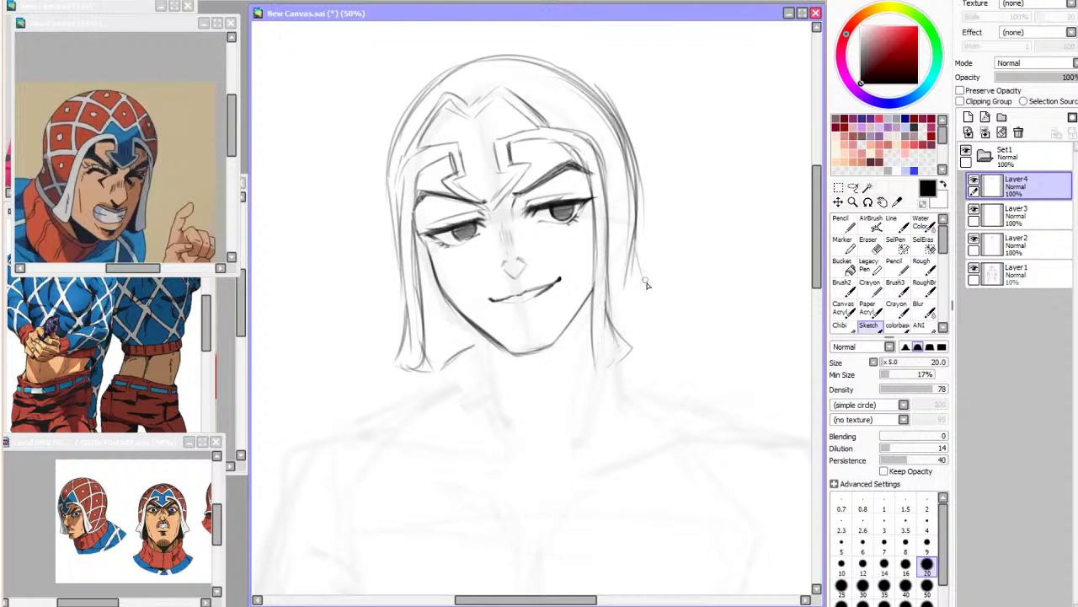
pyautogui.press('h')
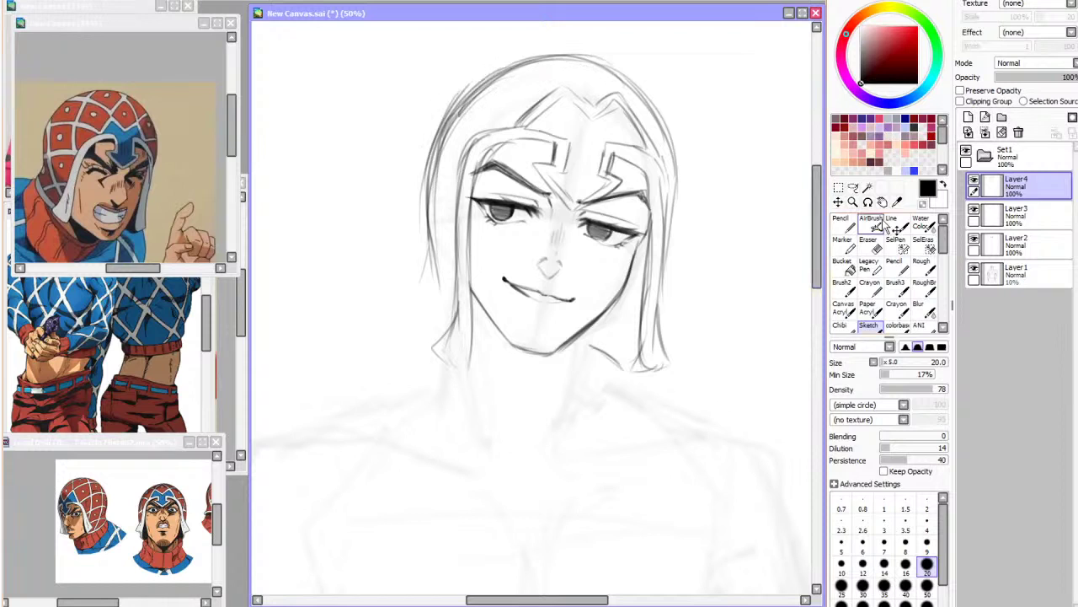
pyautogui.press('e')
pyautogui.moveTo(476, 103); pyautogui.dragTo(439, 228)
pyautogui.moveTo(447, 164); pyautogui.dragTo(438, 286)
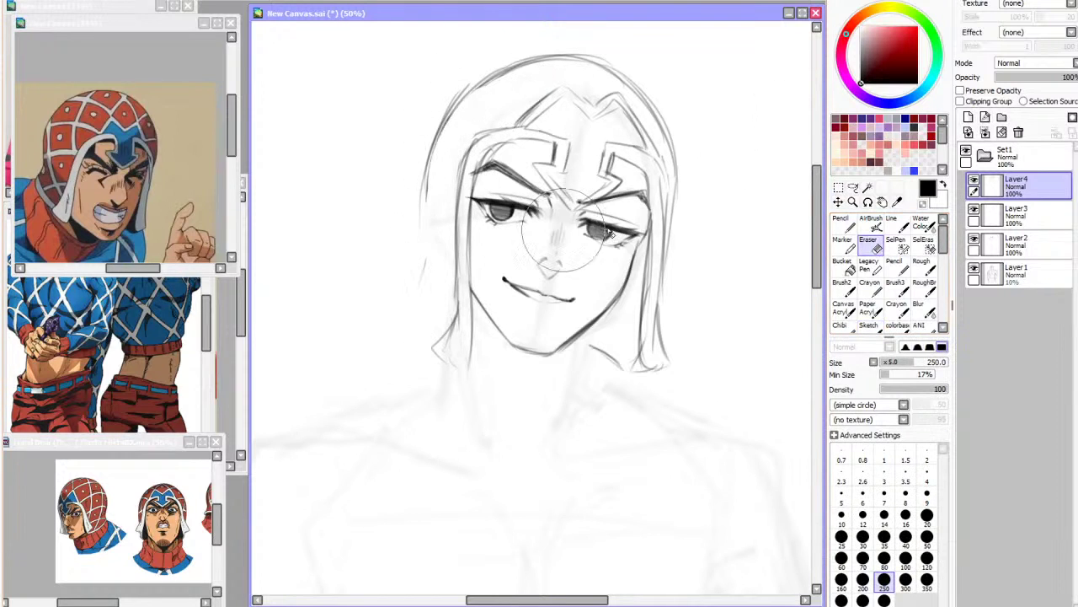
# Redraw the cap's back outline beside the first eye, curving down to an outward-flared tip near mouth level
pyautogui.click(870, 324)
pyautogui.moveTo(446, 118); pyautogui.dragTo(426, 251)
pyautogui.moveTo(431, 153); pyautogui.dragTo(428, 276)
pyautogui.moveTo(429, 234)
pyautogui.mouseDown()
pyautogui.moveTo(421, 292)
pyautogui.moveTo(426, 329)
pyautogui.moveTo(440, 337)
pyautogui.mouseUp()
pyautogui.moveTo(419, 296)
pyautogui.mouseDown()
pyautogui.moveTo(409, 316)
pyautogui.moveTo(431, 339)
pyautogui.mouseUp()
pyautogui.hotkey('ctrl', 'z')
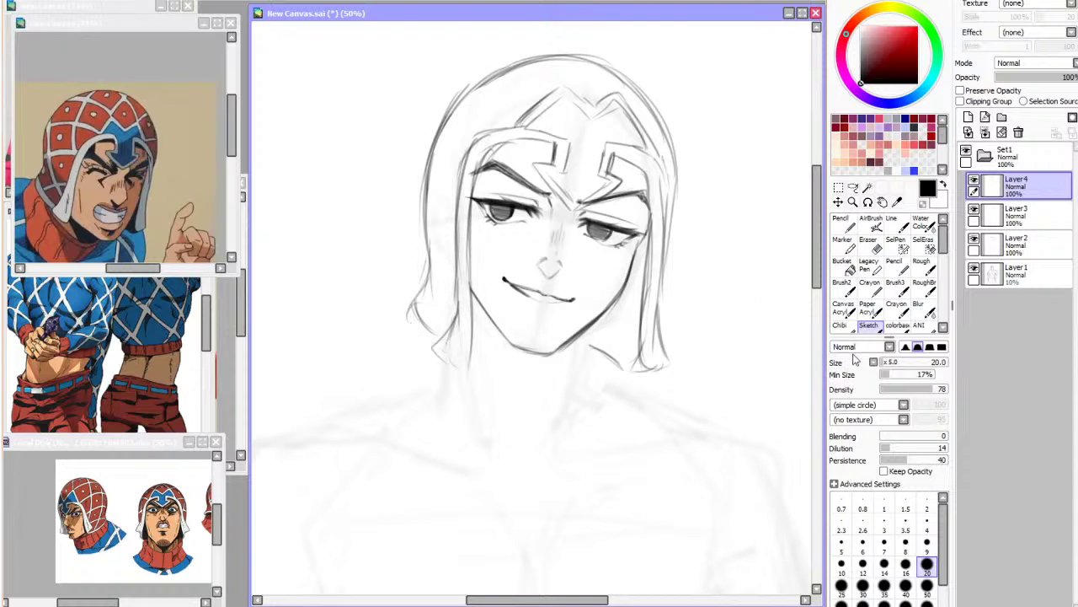
pyautogui.moveTo(430, 246)
pyautogui.mouseDown()
pyautogui.moveTo(425, 294)
pyautogui.moveTo(392, 315)
pyautogui.mouseUp()
pyautogui.hotkey('ctrl', 'z')
pyautogui.moveTo(433, 278); pyautogui.dragTo(410, 322)
pyautogui.moveTo(427, 237); pyautogui.dragTo(435, 310)
# In the mirrored view, redraw the cap's outline from the crown down beside the second eye
pyautogui.press('h')
pyautogui.moveTo(398, 131); pyautogui.dragTo(591, 96)
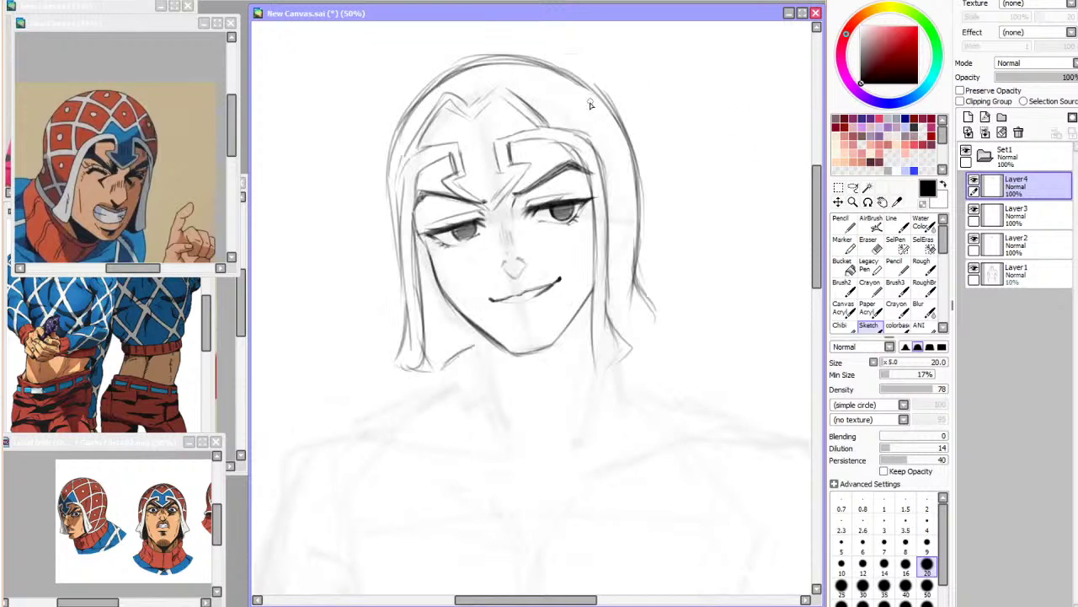
pyautogui.hotkey('ctrl', 'z')
pyautogui.moveTo(423, 102); pyautogui.dragTo(392, 234)
# Move the cap sketch on Layer4 slightly toward the first eye's side of the face
pyautogui.click(974, 180)
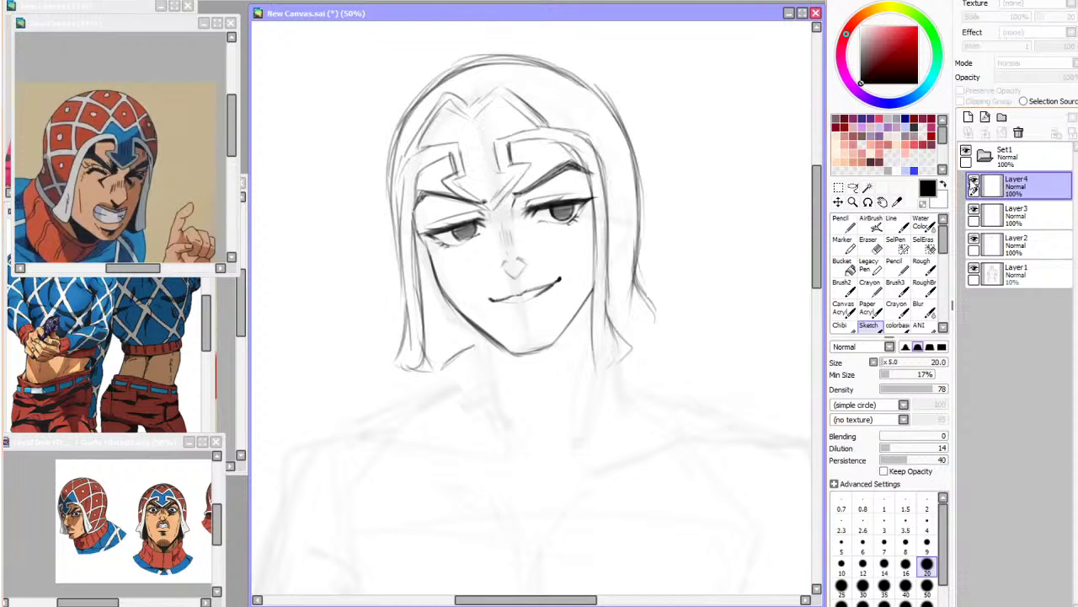
pyautogui.click(974, 180)
pyautogui.click(838, 202)
pyautogui.moveTo(770, 284); pyautogui.dragTo(777, 284)
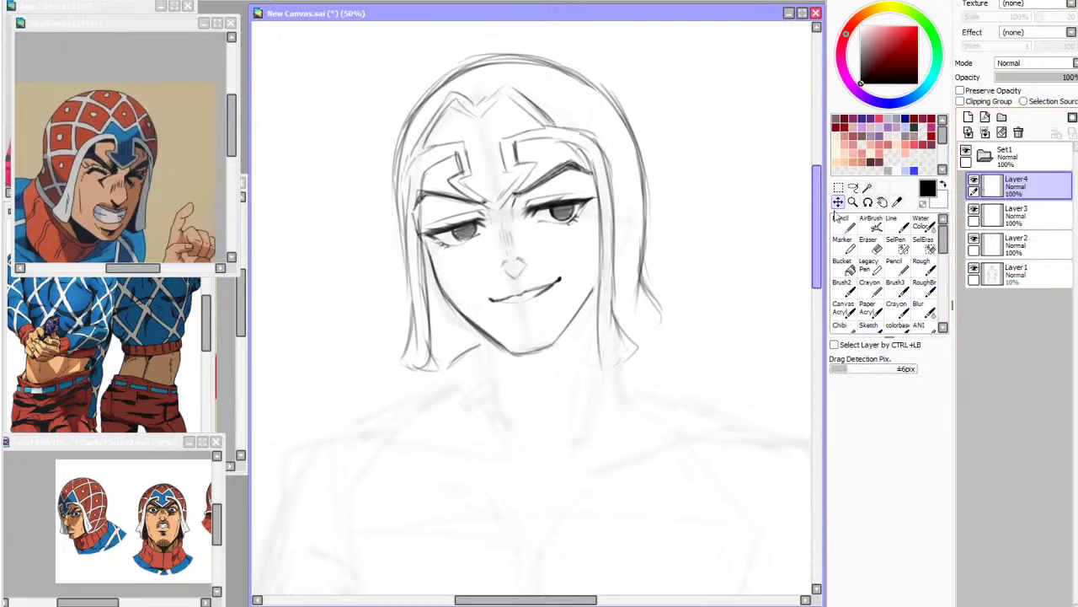
# Select the forehead emblem and reshape it with Free Deform so it is slightly narrower and tilted to match the face
pyautogui.click(838, 188)
pyautogui.click(853, 187)
pyautogui.moveTo(527, 100)
pyautogui.mouseDown()
pyautogui.moveTo(419, 195)
pyautogui.moveTo(562, 116)
pyautogui.moveTo(514, 85)
pyautogui.mouseUp()
pyautogui.hotkey('ctrl', 't')
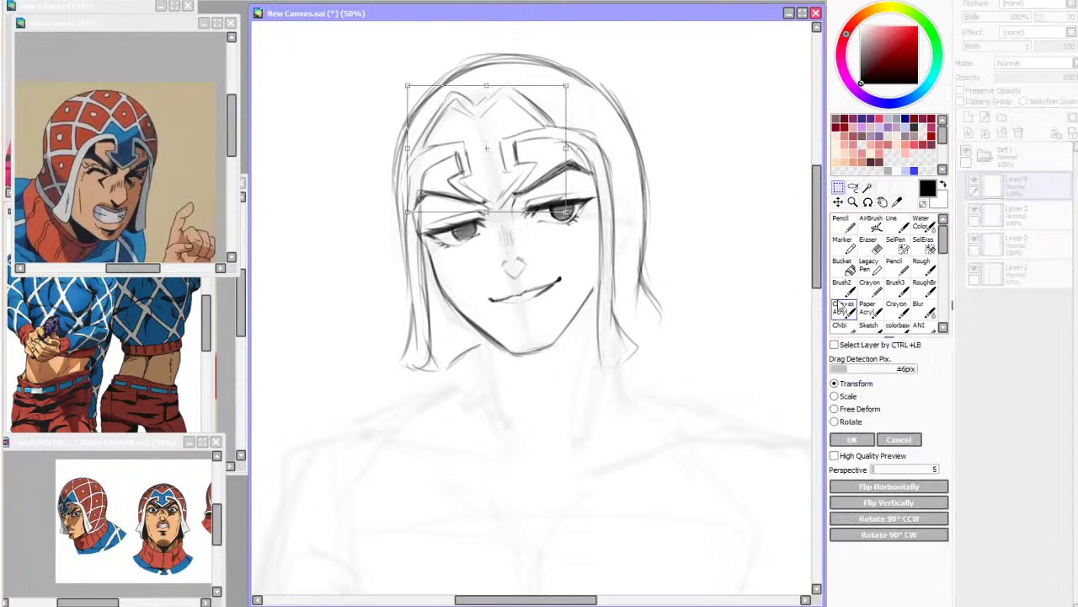
pyautogui.moveTo(568, 151); pyautogui.dragTo(547, 176)
pyautogui.click(868, 409)
pyautogui.moveTo(482, 217); pyautogui.dragTo(476, 220)
pyautogui.moveTo(552, 156); pyautogui.dragTo(556, 153)
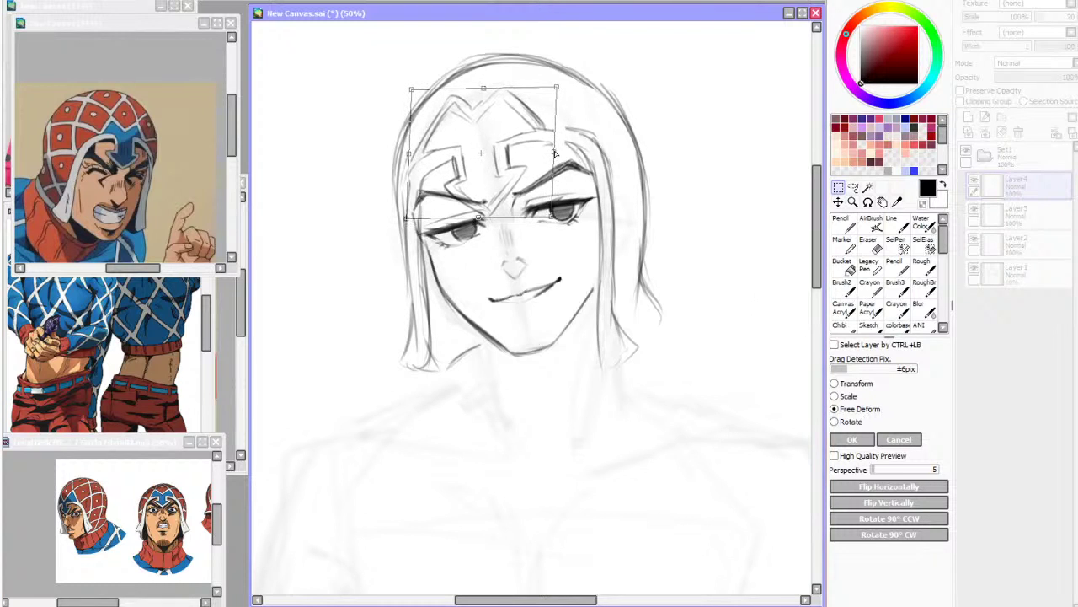
pyautogui.click(852, 439)
# Select the cap flap beside the first eye and shift it inward, closer to the cheek
pyautogui.click(853, 187)
pyautogui.moveTo(576, 116)
pyautogui.mouseDown()
pyautogui.moveTo(582, 354)
pyautogui.moveTo(640, 220)
pyautogui.moveTo(578, 122)
pyautogui.mouseUp()
pyautogui.hotkey('ctrl', 't')
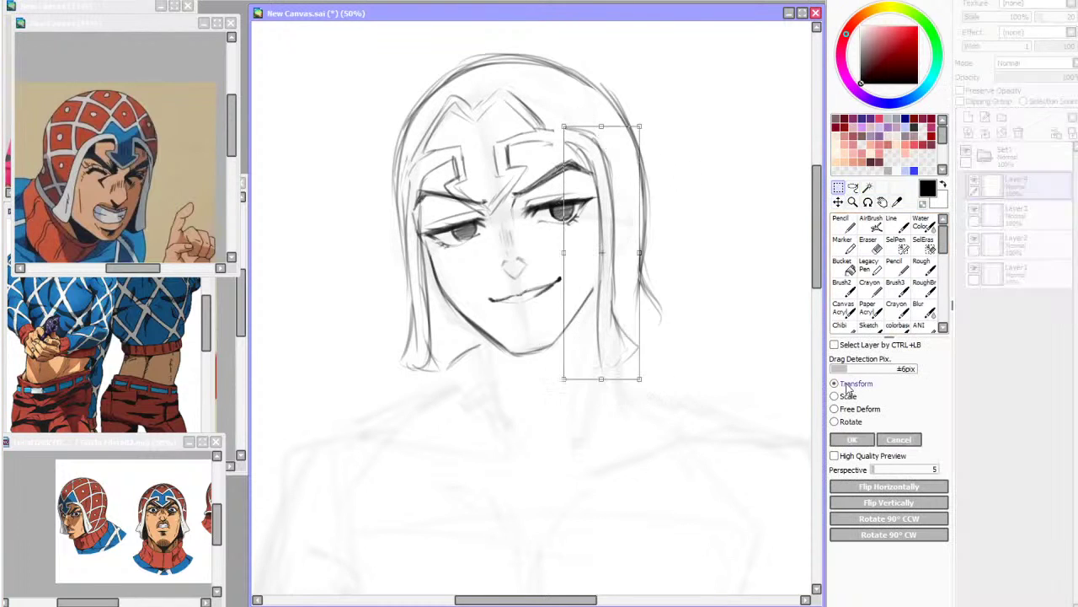
pyautogui.moveTo(621, 345); pyautogui.dragTo(610, 343)
pyautogui.click(852, 439)
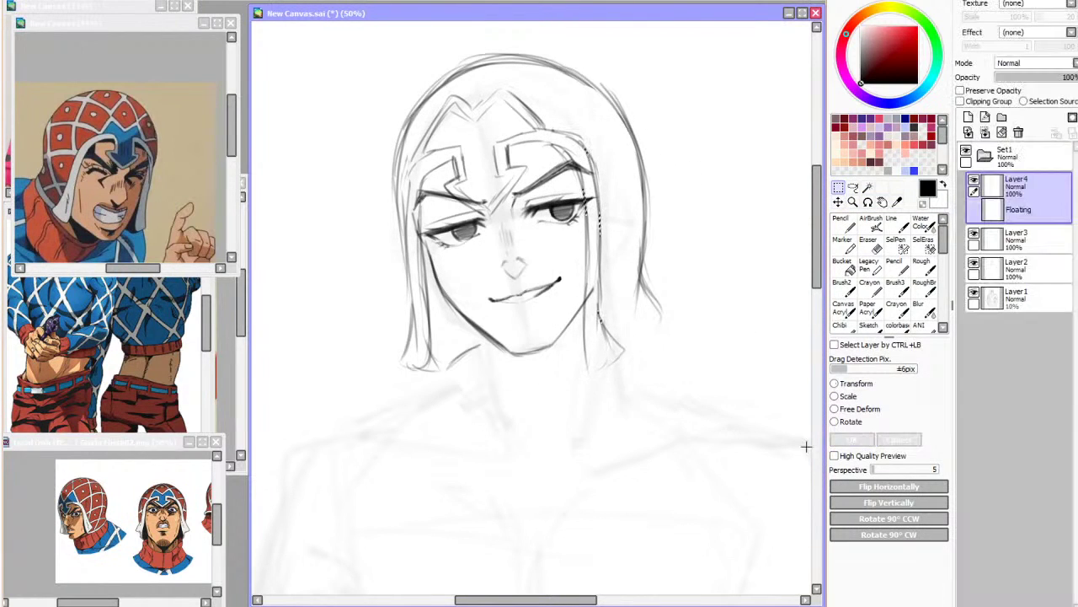
# Sketch the hem joining the cap's back tip to the moved flap beside the first eye
pyautogui.click(868, 325)
pyautogui.moveTo(631, 313)
pyautogui.mouseDown()
pyautogui.moveTo(660, 320)
pyautogui.moveTo(663, 306)
pyautogui.moveTo(615, 341)
pyautogui.mouseUp()
pyautogui.press('h')
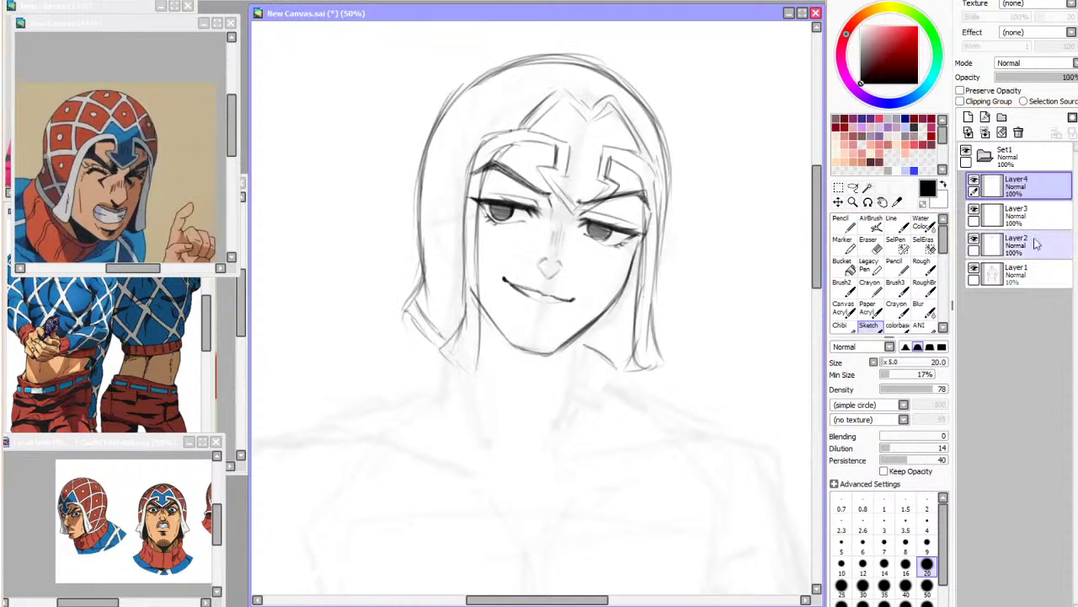
# Select the jaw line beside the first eye on Layer3, widen it slightly outward with Free Deform, and erase its overlap with the flap
pyautogui.click(1036, 224)
pyautogui.click(974, 211)
pyautogui.click(974, 210)
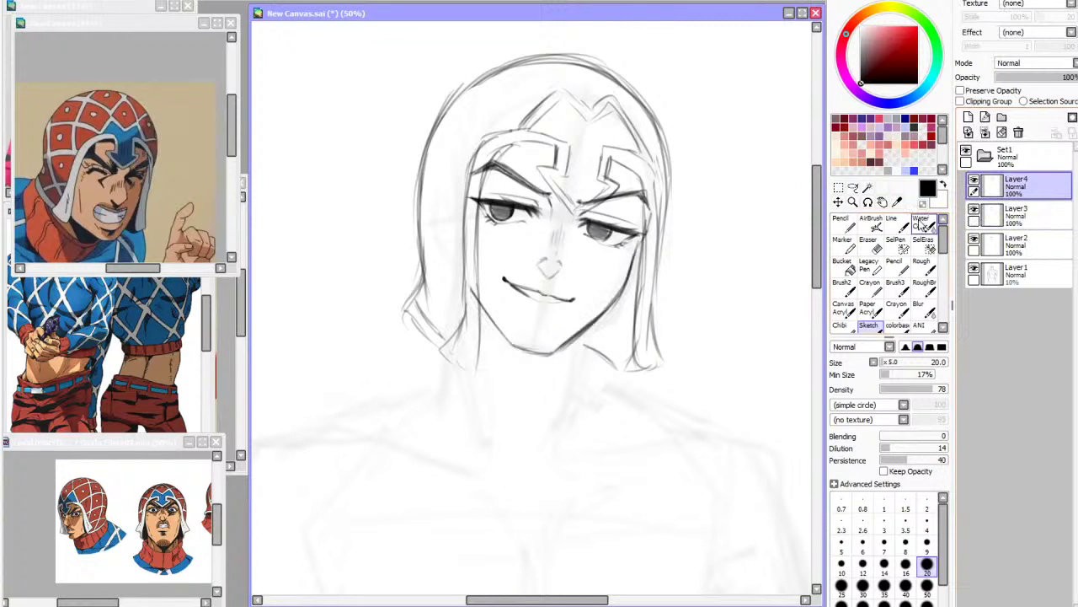
pyautogui.press('e')
pyautogui.click(853, 187)
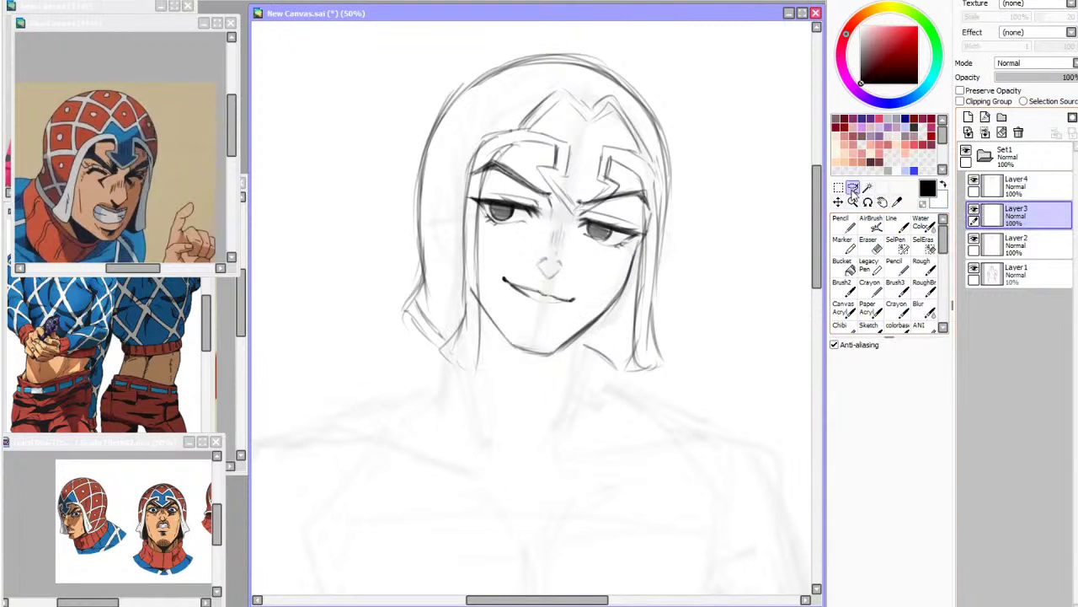
pyautogui.moveTo(470, 272)
pyautogui.mouseDown()
pyautogui.moveTo(555, 364)
pyautogui.moveTo(470, 271)
pyautogui.mouseUp()
pyautogui.hotkey('ctrl', 't')
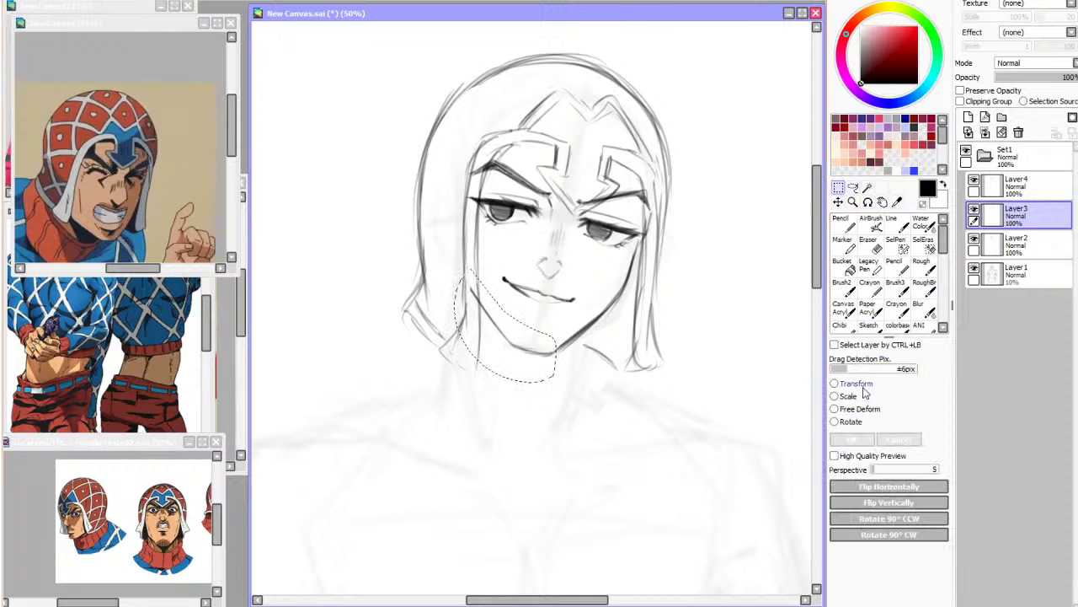
pyautogui.moveTo(469, 320); pyautogui.dragTo(465, 324)
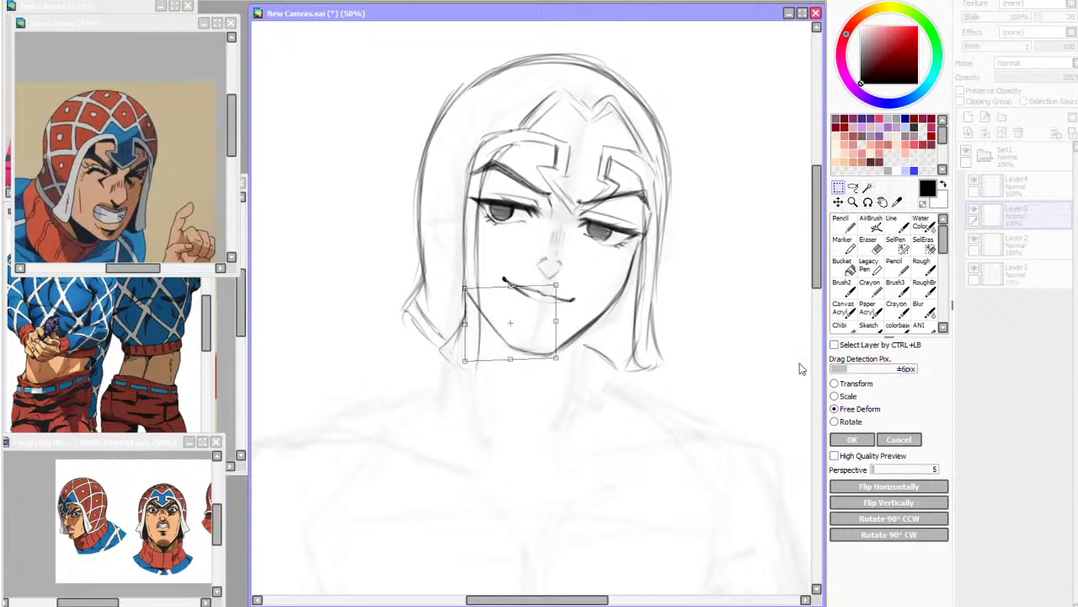
pyautogui.click(853, 439)
pyautogui.click(867, 243)
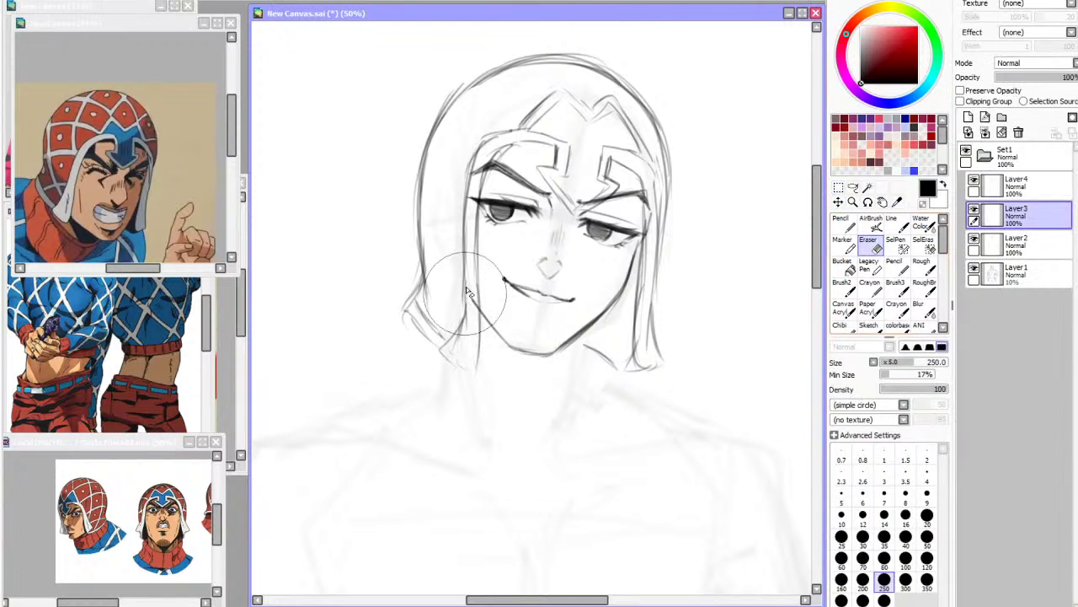
# Sketch the cap's crossing lattice bands on Layer4 over the dome and side, with small circles inside the diamonds
pyautogui.click(1016, 186)
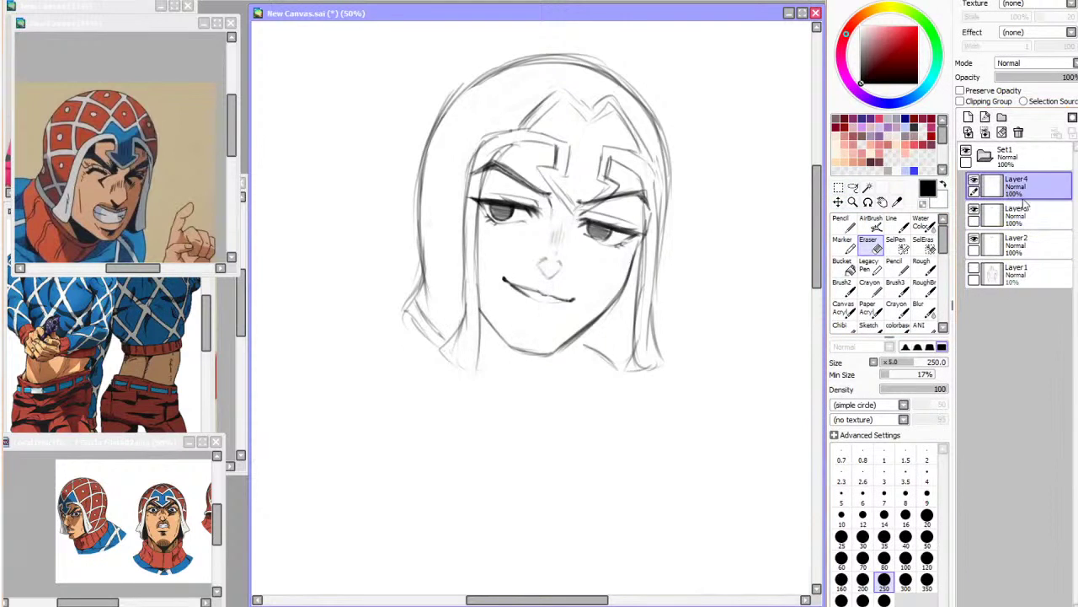
pyautogui.click(869, 326)
pyautogui.click(974, 268)
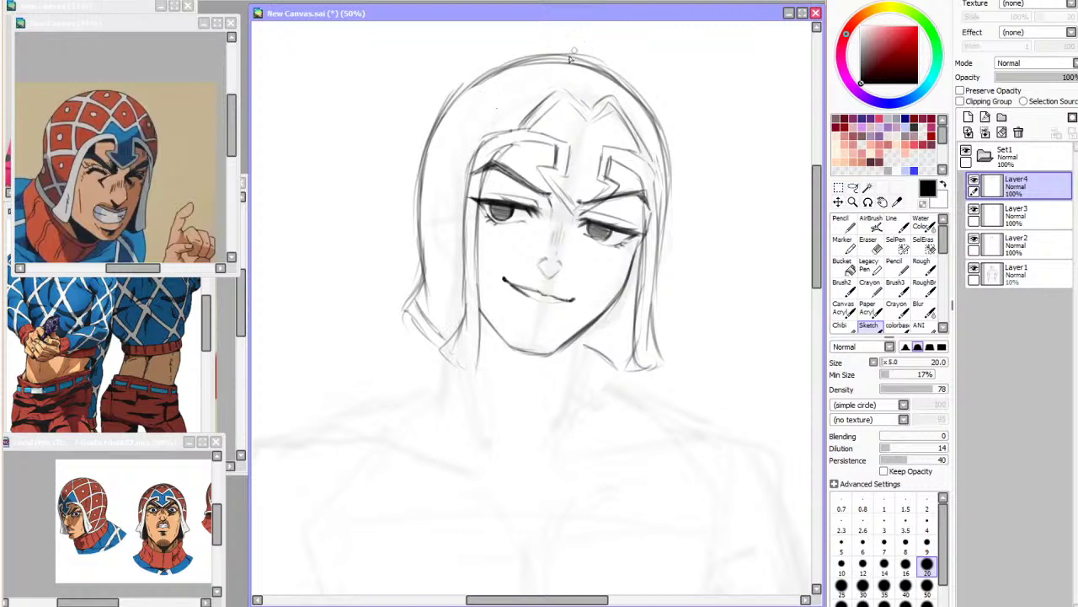
pyautogui.moveTo(556, 93); pyautogui.dragTo(584, 66)
pyautogui.moveTo(519, 65)
pyautogui.mouseDown()
pyautogui.moveTo(551, 91)
pyautogui.moveTo(548, 103)
pyautogui.mouseUp()
pyautogui.hotkey('ctrl', 'z')
pyautogui.hotkey('ctrl', 'z')
pyautogui.moveTo(485, 76); pyautogui.dragTo(469, 128)
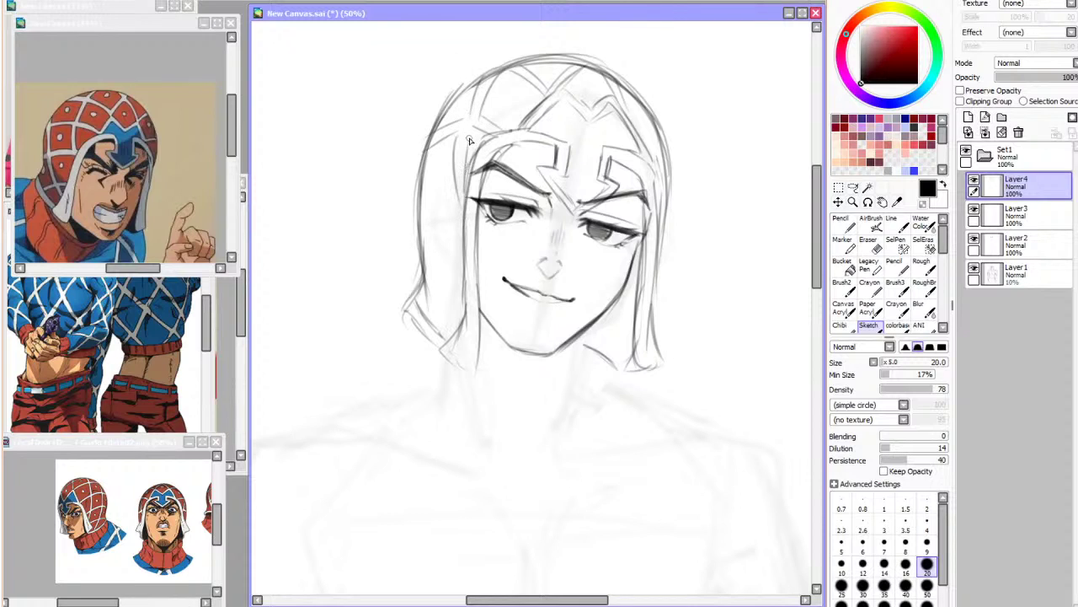
pyautogui.moveTo(472, 139); pyautogui.dragTo(468, 198)
pyautogui.moveTo(429, 237); pyautogui.dragTo(465, 275)
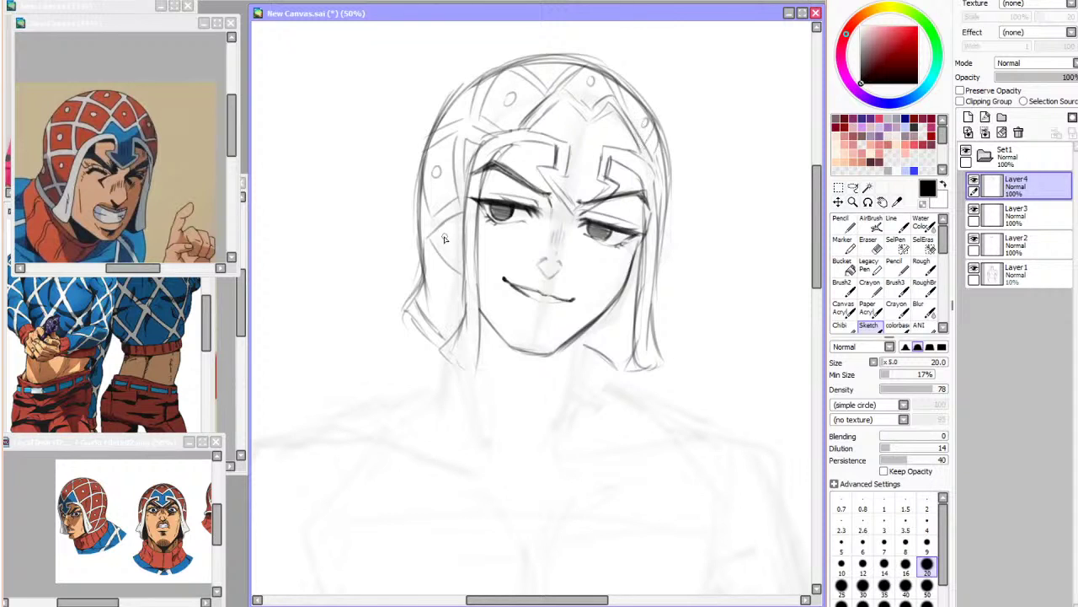
# Sketch the crossing lattice bands on the cap's lower back, just above the hem
pyautogui.moveTo(434, 231)
pyautogui.mouseDown()
pyautogui.moveTo(460, 285)
pyautogui.moveTo(433, 303)
pyautogui.mouseUp()
pyautogui.hotkey('ctrl', 'z')
pyautogui.moveTo(464, 270); pyautogui.dragTo(424, 309)
pyautogui.moveTo(463, 280); pyautogui.dragTo(431, 317)
# Erase stray lines from the lower lattice and the cap's outer dome outline with the transparent colour
pyautogui.click(924, 204)
pyautogui.moveTo(464, 253); pyautogui.dragTo(451, 285)
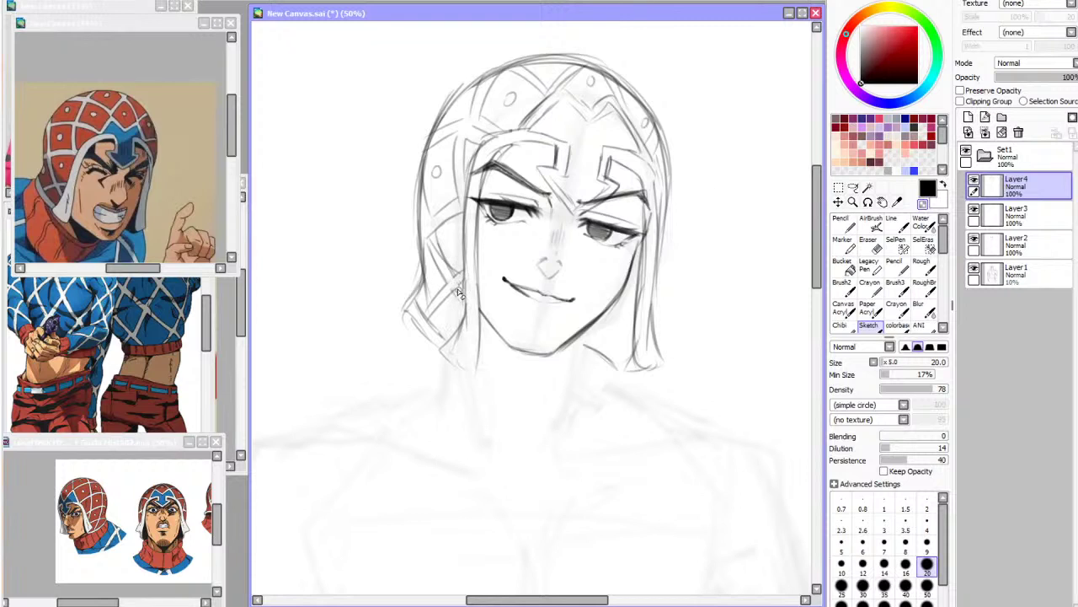
pyautogui.moveTo(491, 74)
pyautogui.mouseDown()
pyautogui.moveTo(440, 117)
pyautogui.moveTo(505, 63)
pyautogui.moveTo(440, 132)
pyautogui.mouseUp()
pyautogui.click(922, 203)
# Reshape the whole cap sketch on Layer4 with Free Deform so its upper part leans slightly toward the first eye's side
pyautogui.click(975, 181)
pyautogui.click(975, 181)
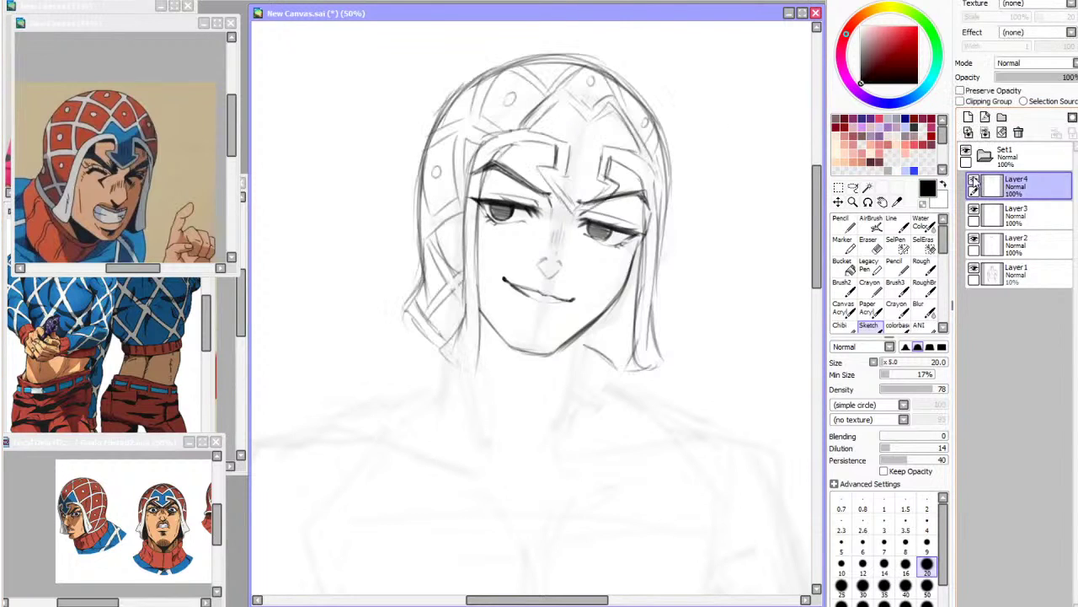
pyautogui.click(843, 191)
pyautogui.click(860, 409)
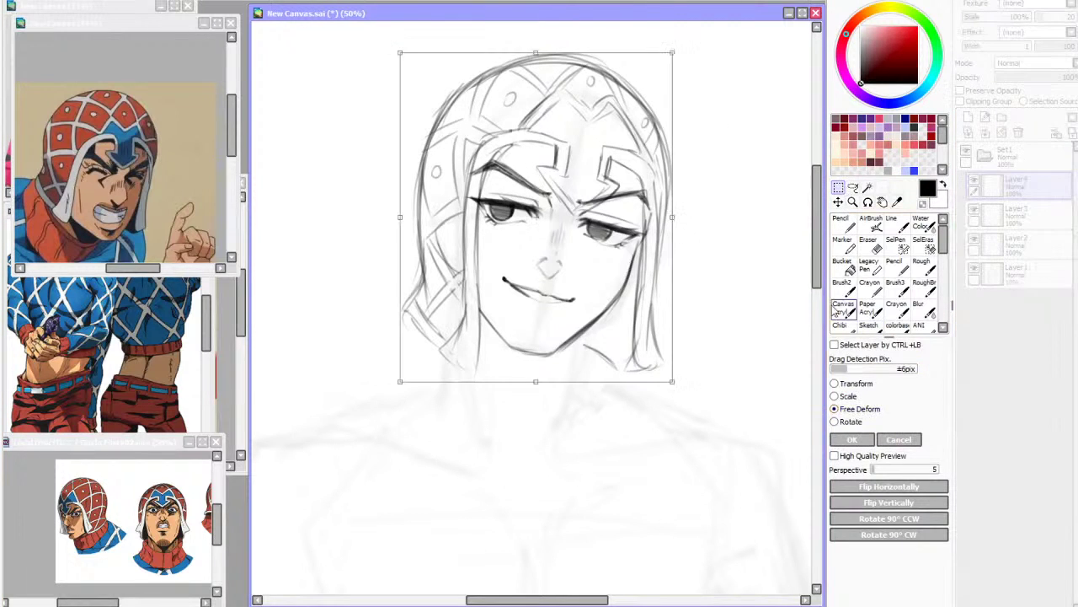
pyautogui.click(857, 441)
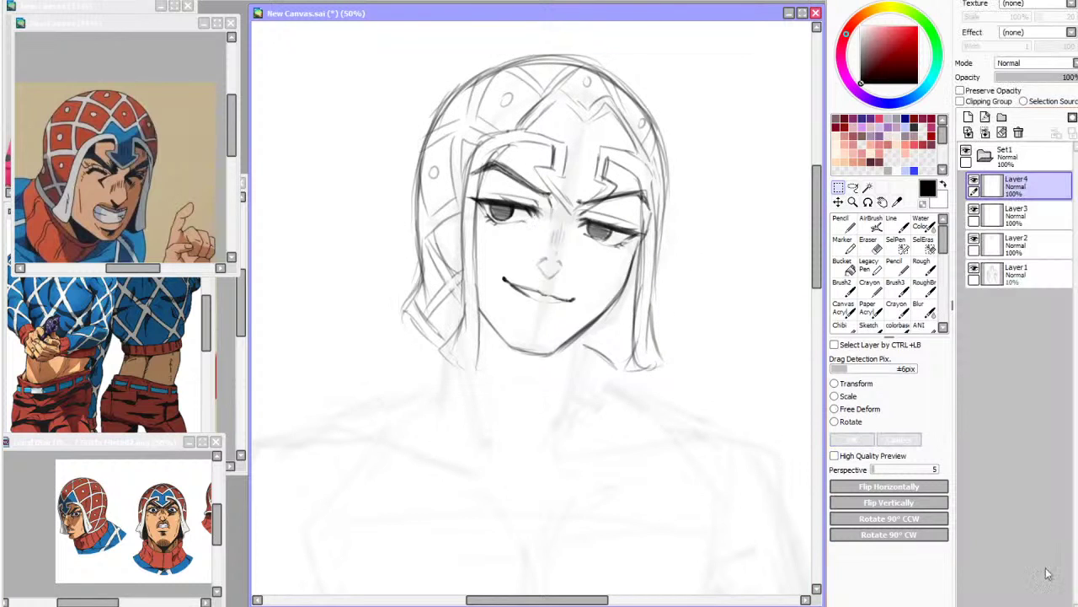
# Hide the construction sketch on Layer1 and draw a light line on Layer3 for the nose's bridge and far side
pyautogui.scroll(-2, 572, 159)
pyautogui.click(974, 269)
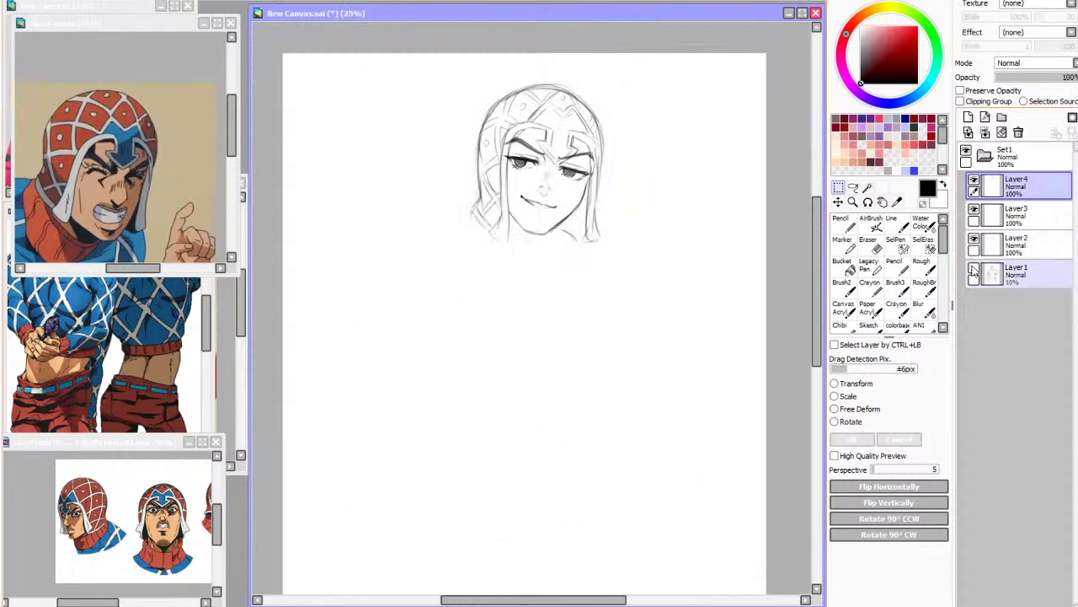
pyautogui.click(977, 215)
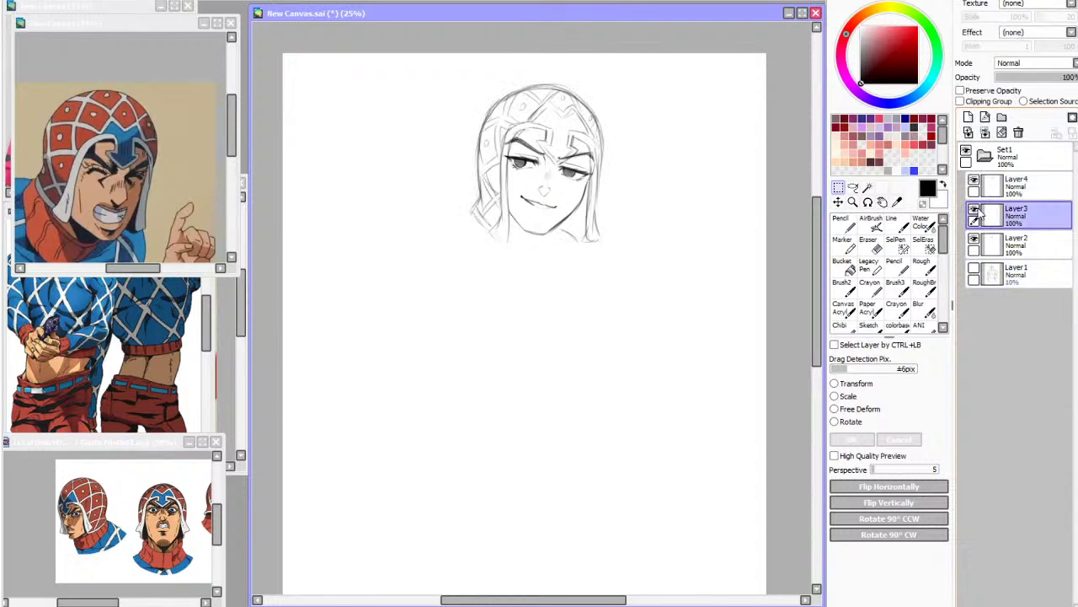
pyautogui.scroll(4, 587, 164)
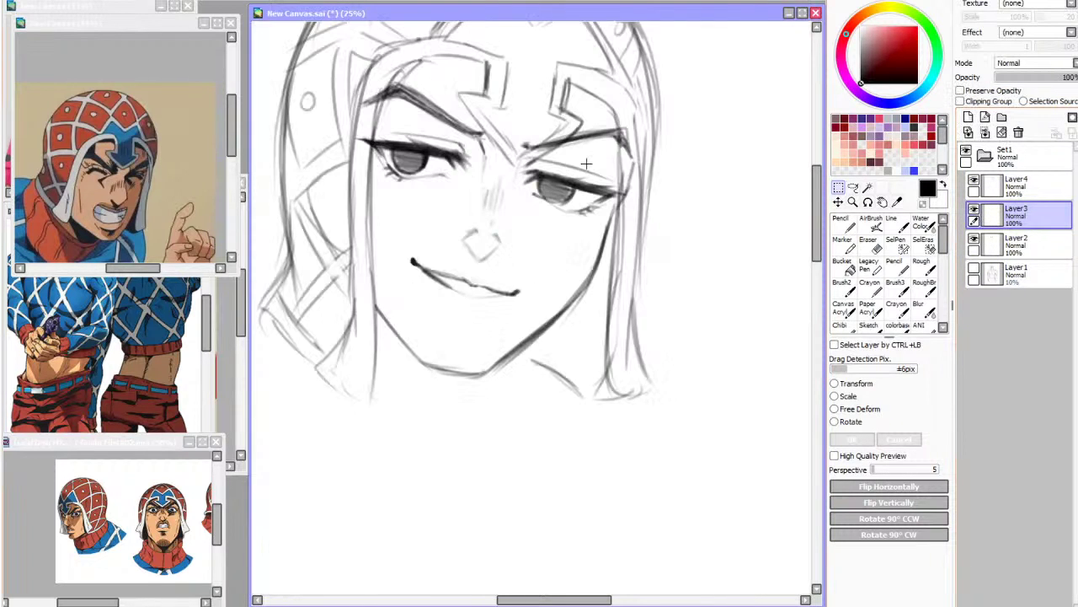
pyautogui.press('h')
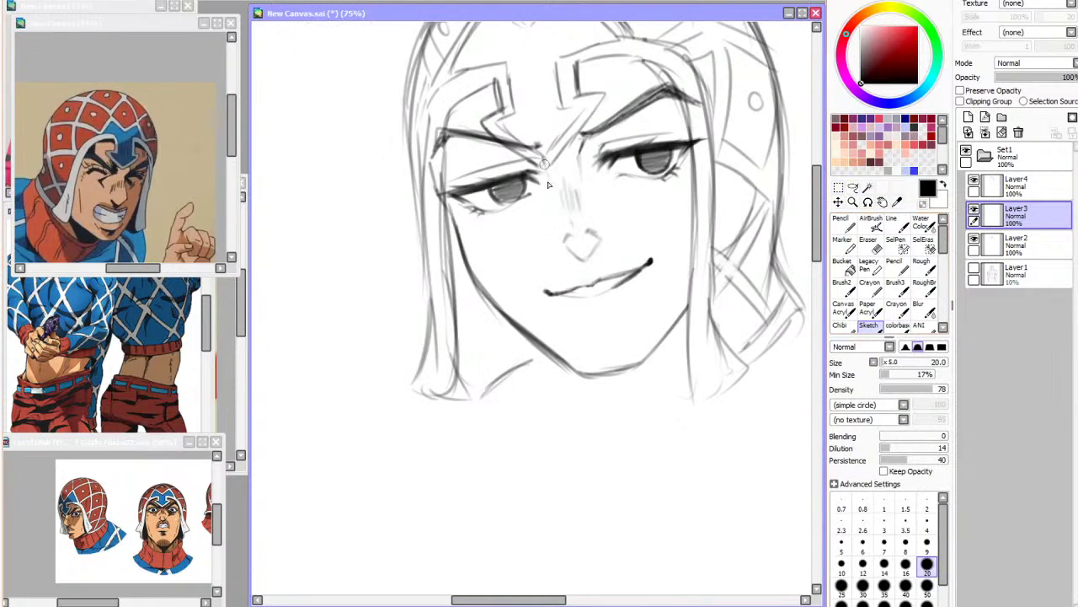
pyautogui.press('h')
pyautogui.moveTo(516, 173)
pyautogui.mouseDown()
pyautogui.moveTo(532, 226)
pyautogui.moveTo(504, 250)
pyautogui.mouseUp()
# Select the mouth on Layer2 and reshape it with Free Deform so it sits slightly lower and slopes a little more
pyautogui.click(853, 188)
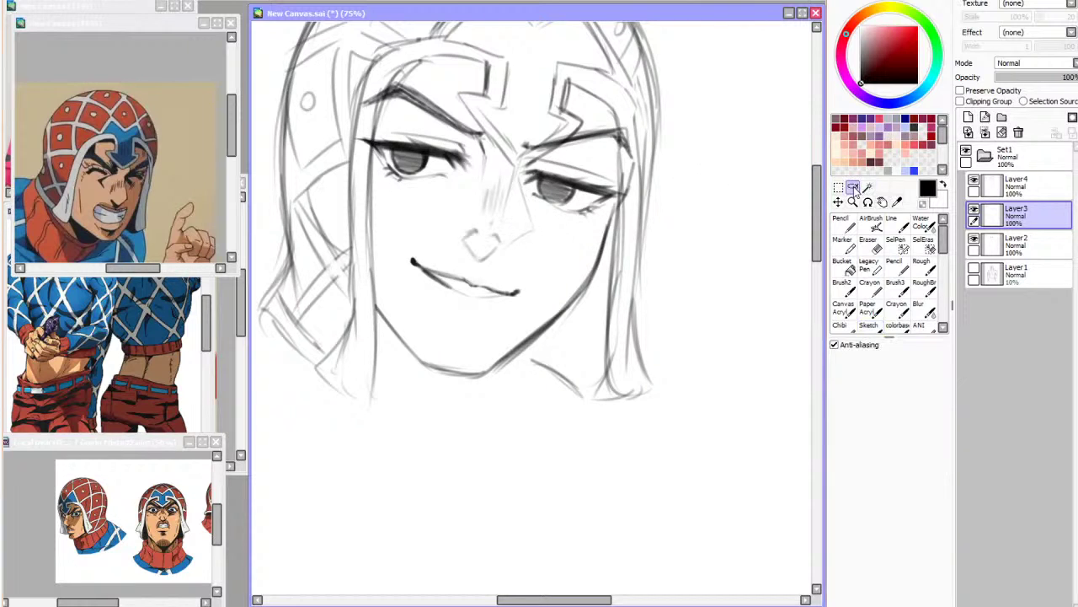
pyautogui.moveTo(428, 248)
pyautogui.mouseDown()
pyautogui.moveTo(523, 312)
pyautogui.moveTo(425, 248)
pyautogui.mouseUp()
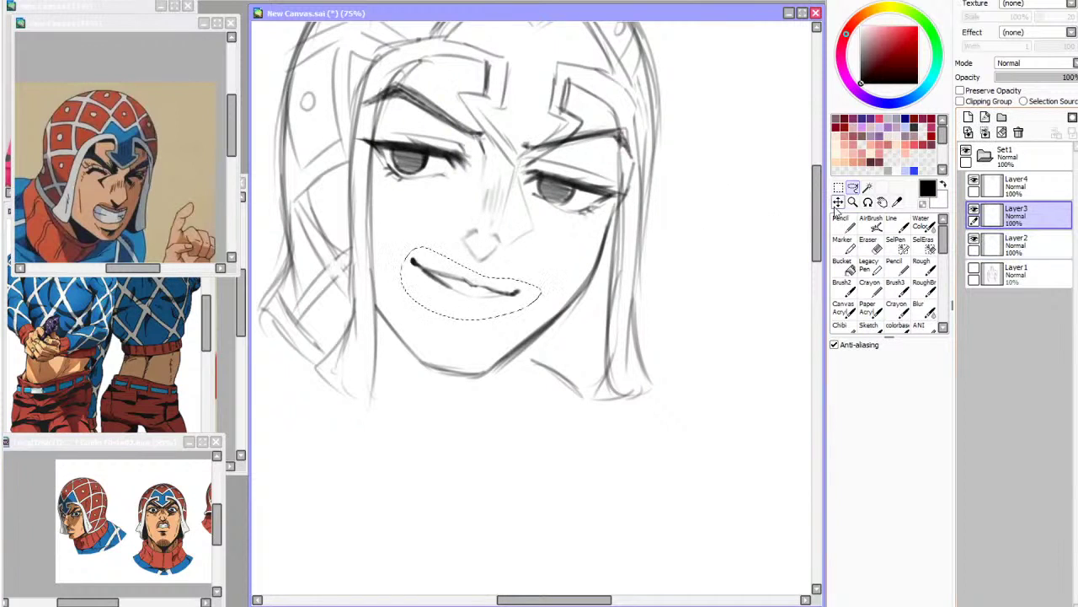
pyautogui.hotkey('ctrl', 't')
pyautogui.click(1019, 244)
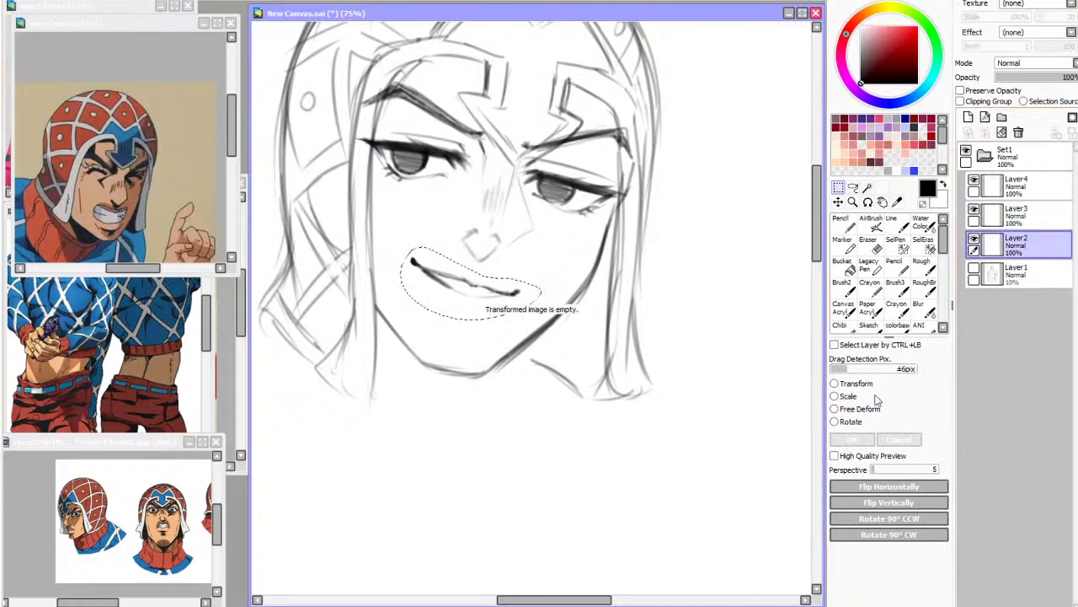
pyautogui.click(858, 409)
pyautogui.moveTo(497, 282); pyautogui.dragTo(520, 286)
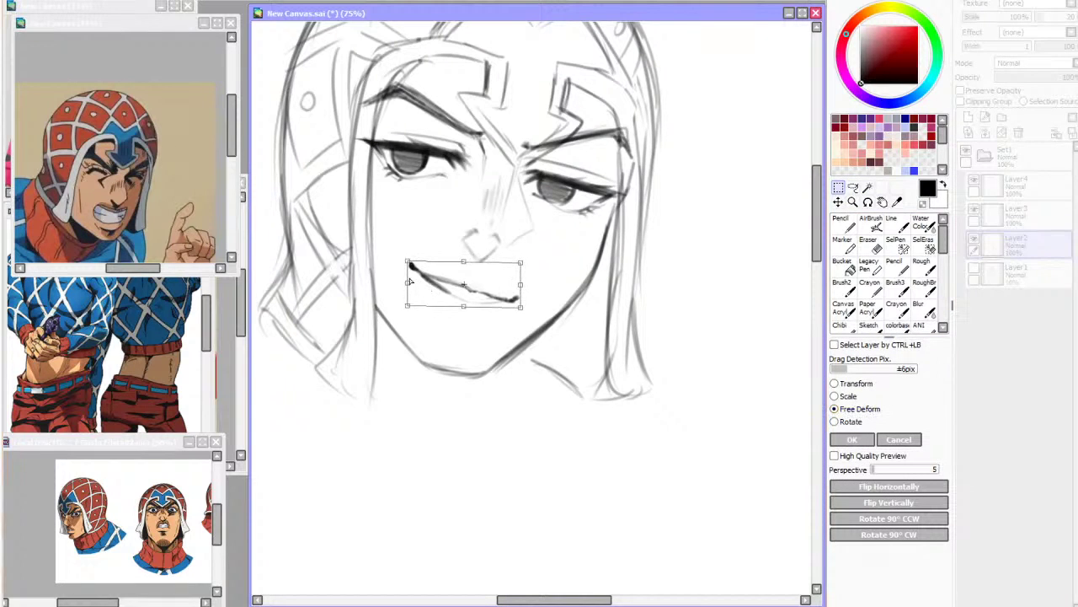
pyautogui.click(843, 440)
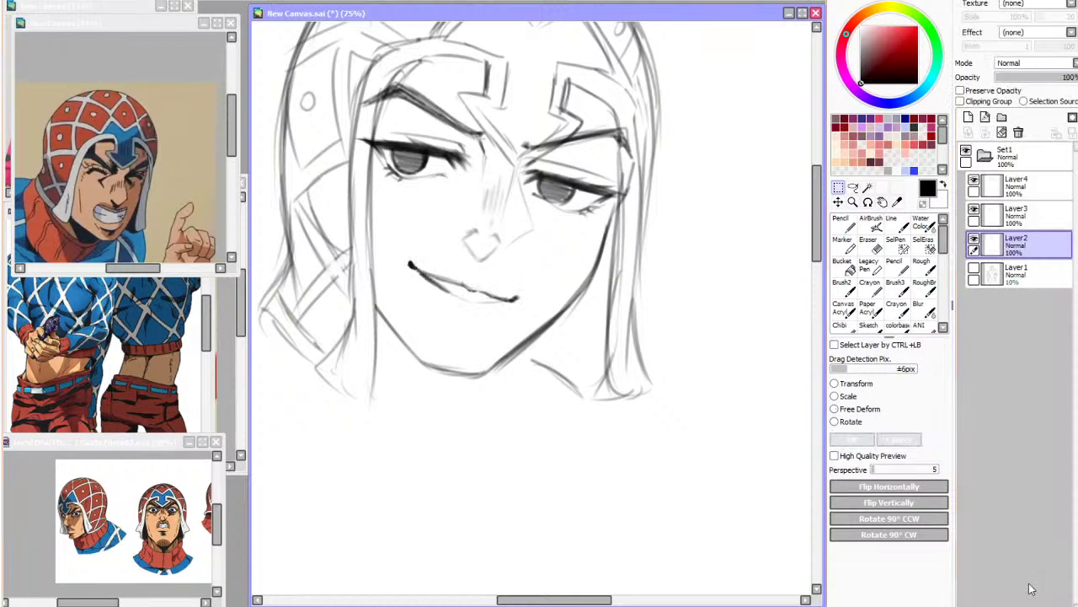
pyautogui.scroll(-5, 502, 223)
pyautogui.scroll(2, 509, 169)
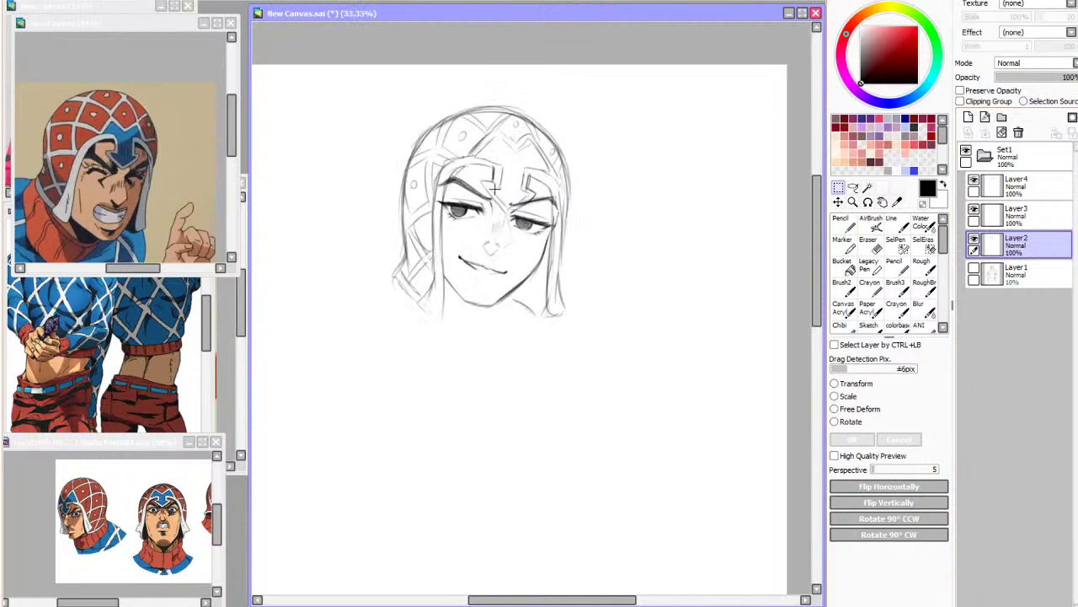
# Erase the diamond-shaped nose base on Layer2
pyautogui.click(869, 244)
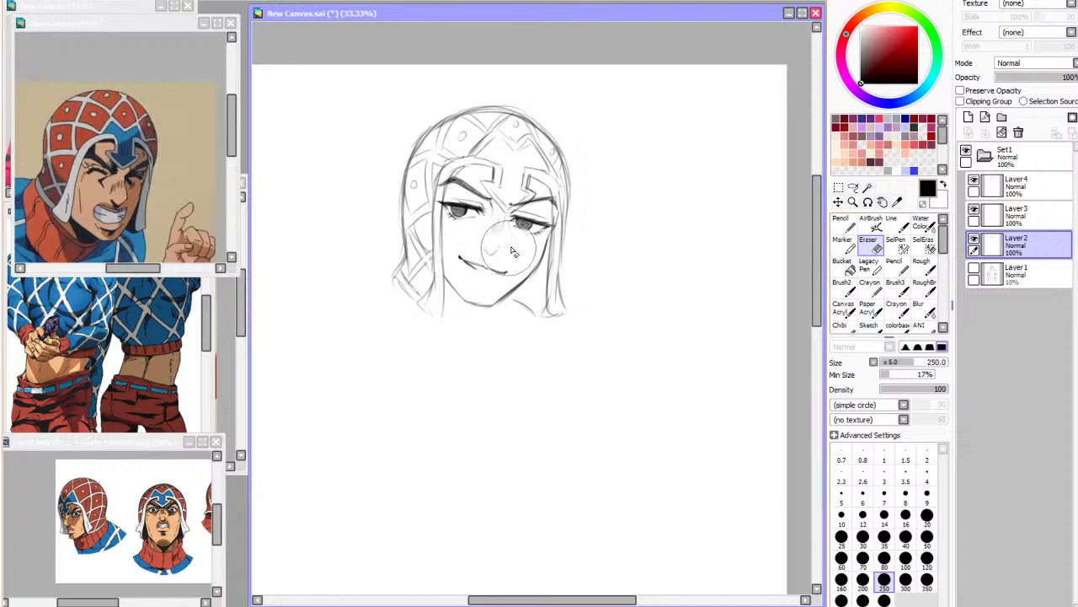
pyautogui.moveTo(499, 250); pyautogui.dragTo(495, 247)
# Try to draw a straight nose line from the brow down to the nose tip on Layer2
pyautogui.press('h')
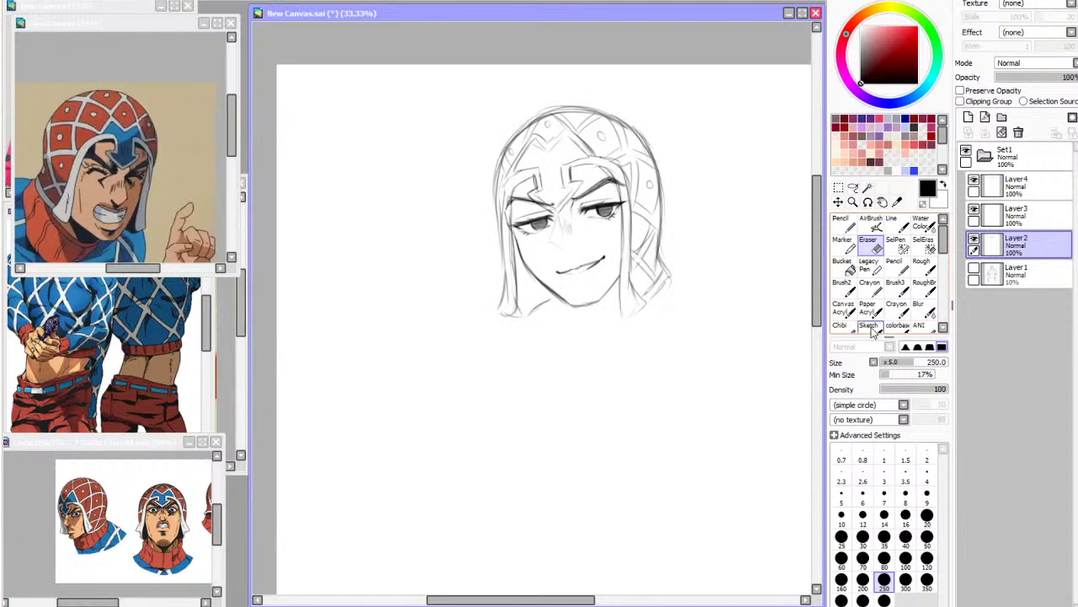
pyautogui.click(872, 326)
pyautogui.press('pageup')
pyautogui.press('pageup')
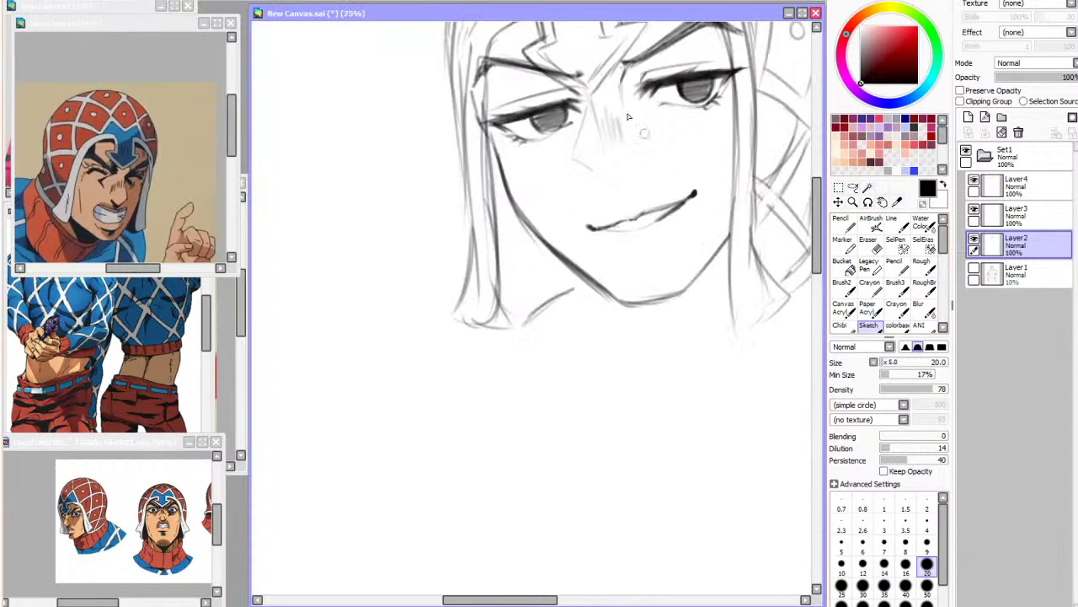
pyautogui.moveTo(593, 98); pyautogui.dragTo(599, 175)
pyautogui.hotkey('ctrl', 'z')
pyautogui.moveTo(590, 96); pyautogui.dragTo(595, 174)
pyautogui.hotkey('ctrl', 'z')
pyautogui.moveTo(593, 126); pyautogui.dragTo(595, 177)
pyautogui.press('h')
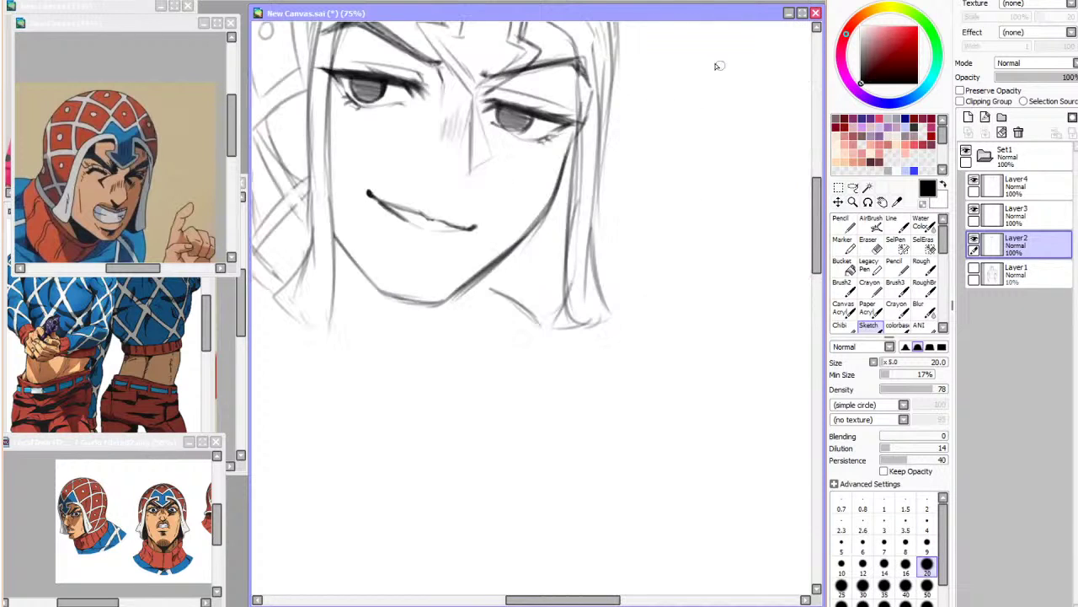
pyautogui.hotkey('ctrl', 'z')
pyautogui.hotkey('ctrl', 'z')
pyautogui.hotkey('ctrl', 'z')
# Sketch a diamond-shaped nose base above the mouth on Layer2 and tilt it slightly with Free Deform
pyautogui.moveTo(424, 171); pyautogui.dragTo(459, 170)
pyautogui.moveTo(435, 159); pyautogui.dragTo(423, 171)
pyautogui.moveTo(592, 600); pyautogui.dragTo(555, 600)
pyautogui.click(853, 187)
pyautogui.moveTo(634, 157)
pyautogui.mouseDown()
pyautogui.moveTo(622, 160)
pyautogui.moveTo(640, 197)
pyautogui.moveTo(641, 180)
pyautogui.mouseUp()
pyautogui.hotkey('ctrl', 't')
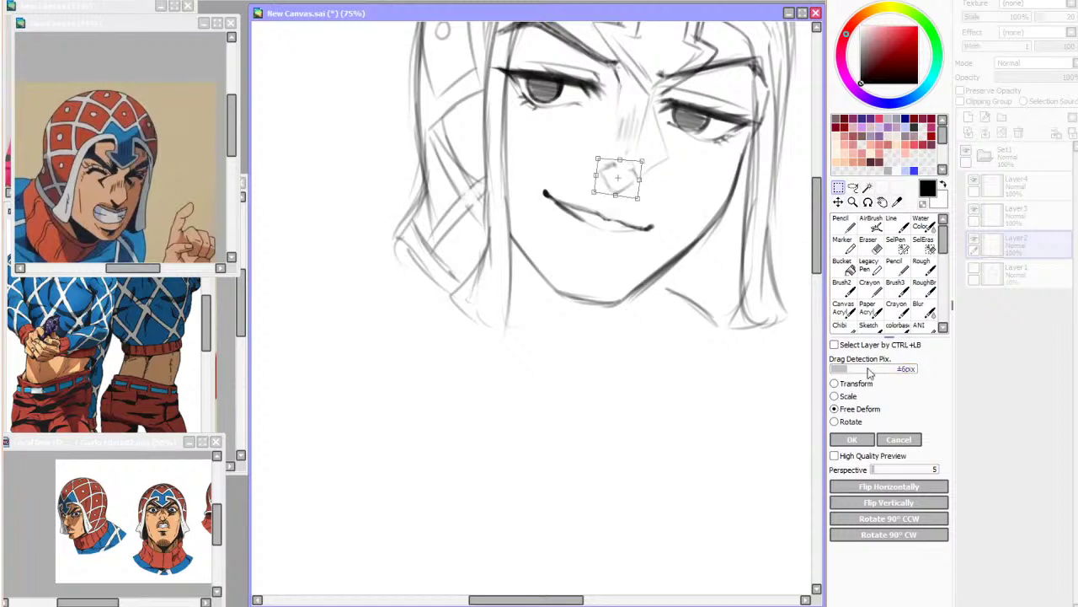
pyautogui.click(852, 439)
# Try to sketch a lower lip line beneath the mouth
pyautogui.click(868, 326)
pyautogui.moveTo(564, 209); pyautogui.dragTo(606, 225)
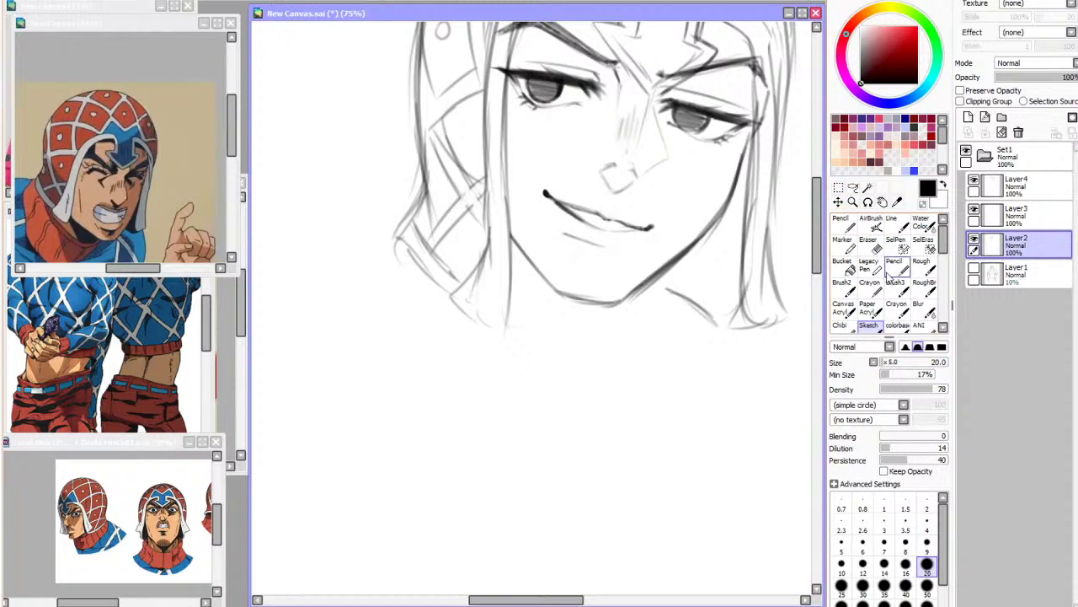
pyautogui.press('h')
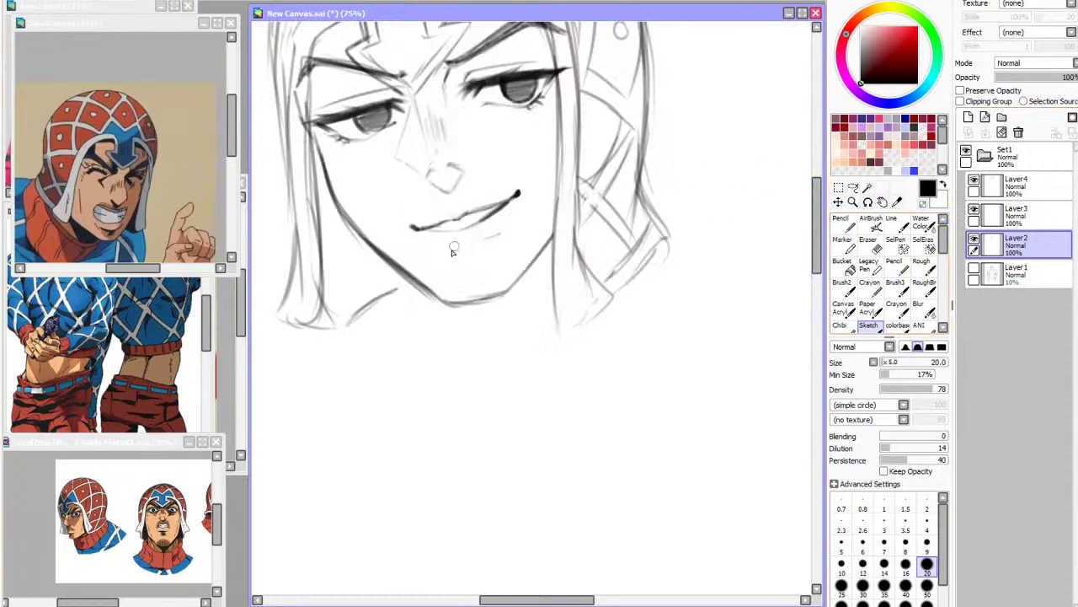
pyautogui.moveTo(437, 246); pyautogui.dragTo(481, 243)
pyautogui.hotkey('ctrl', 'z')
pyautogui.press('h')
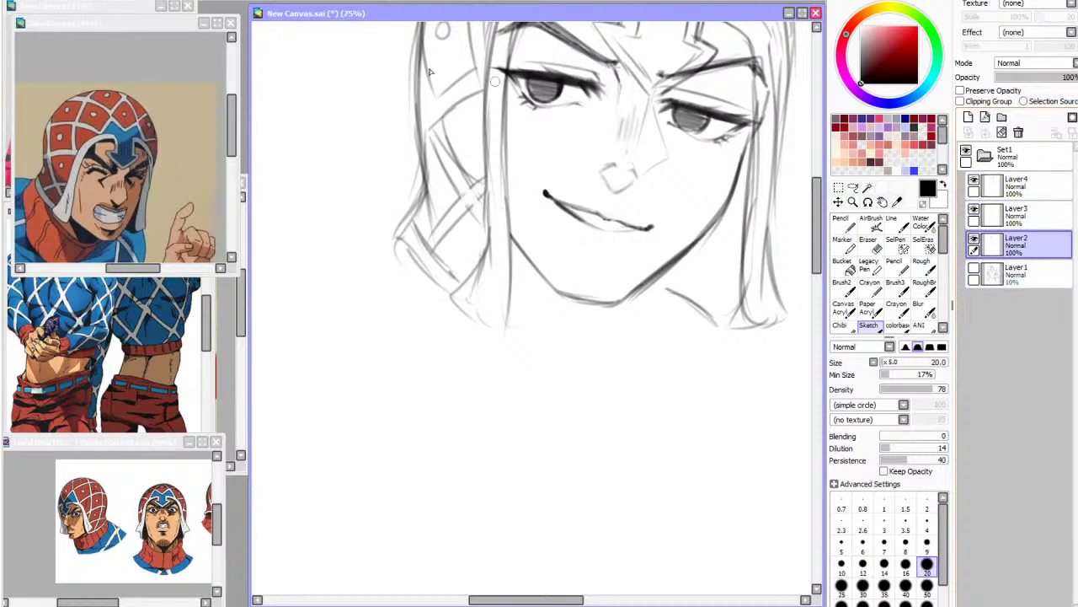
# Lasso the left part of the cap's forehead emblem on Layer4 and adjust it with Free Deform
pyautogui.click(201, 1)
pyautogui.click(1003, 185)
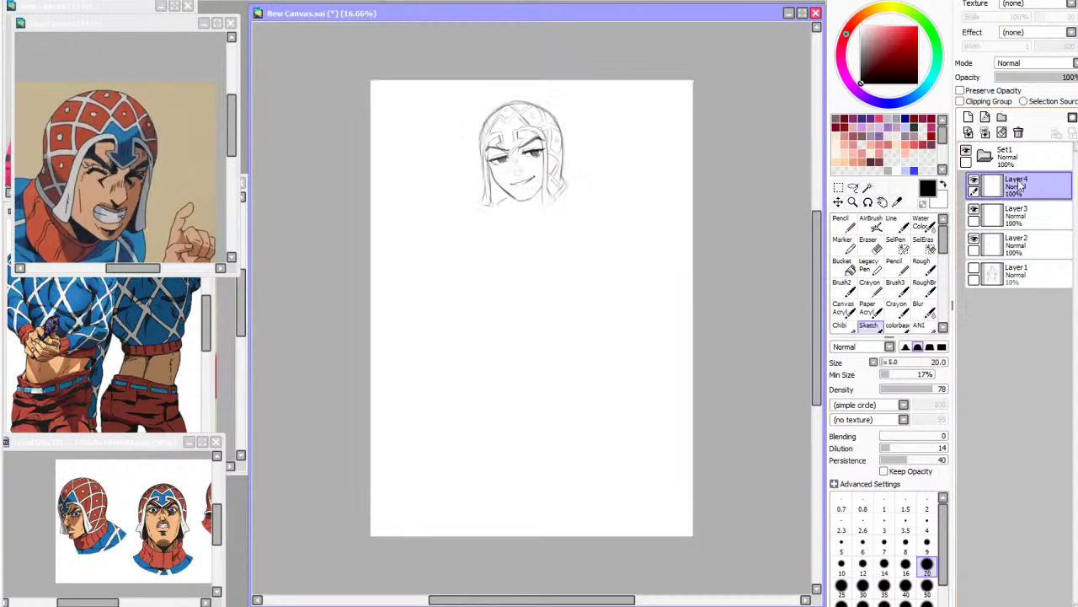
pyautogui.press('h')
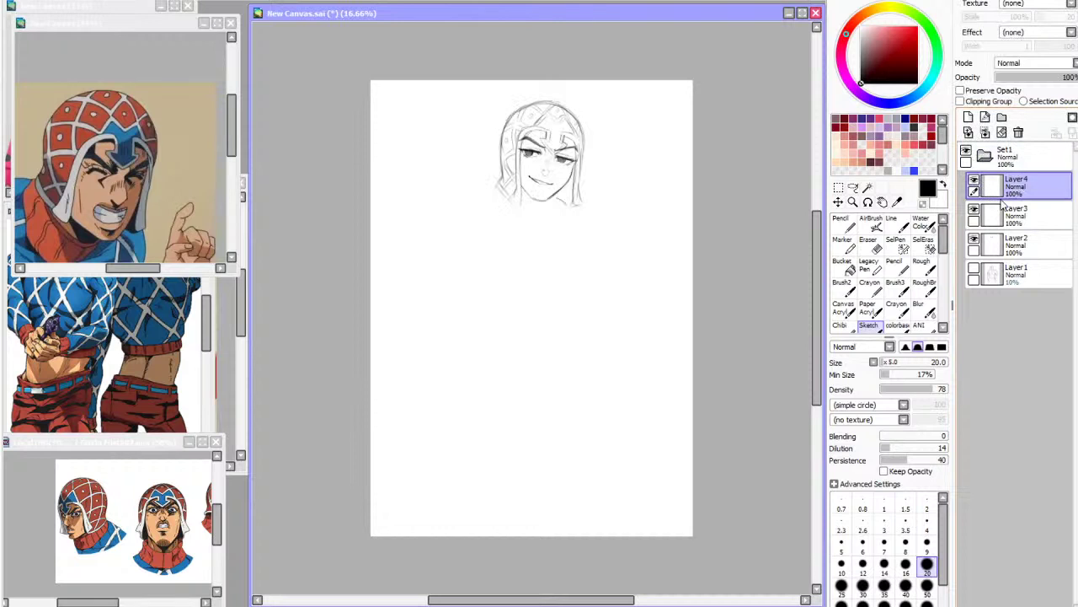
pyautogui.click(974, 180)
pyautogui.click(974, 180)
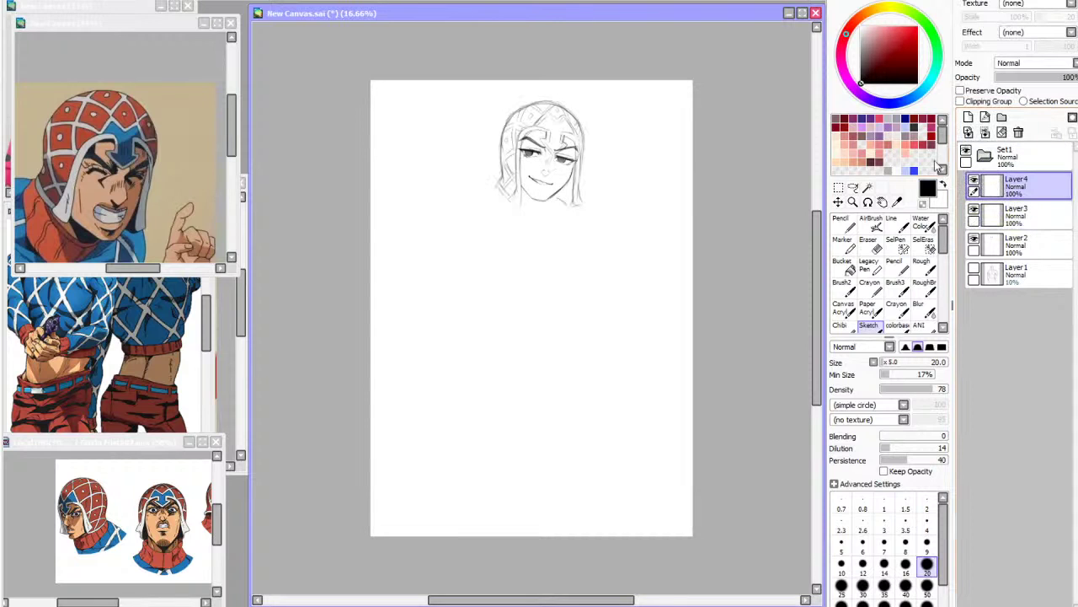
pyautogui.click(853, 187)
pyautogui.hotkey('ctrl', 't')
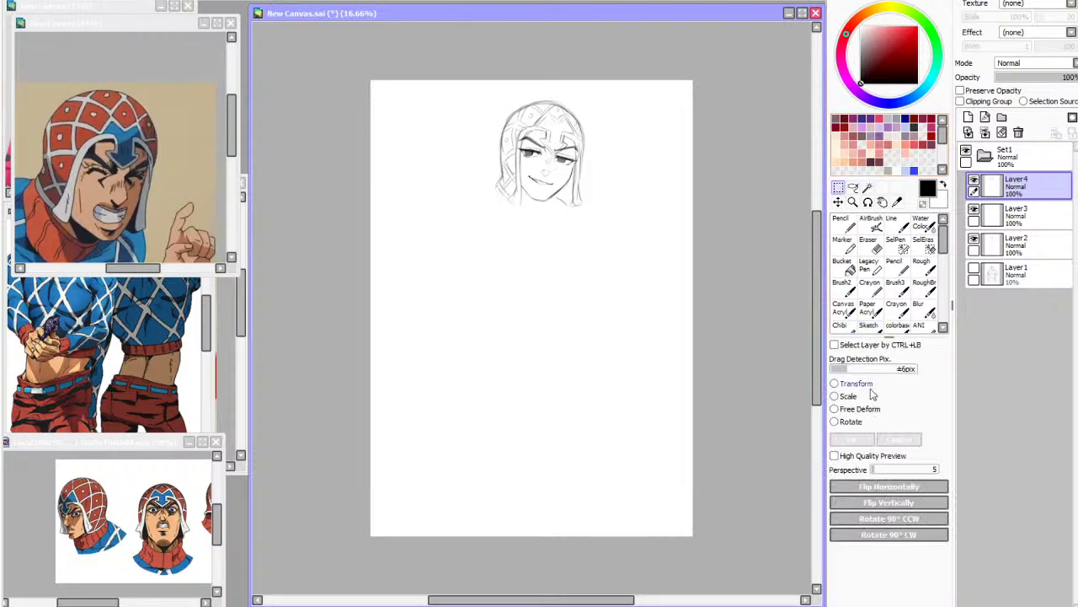
pyautogui.click(898, 442)
pyautogui.moveTo(520, 154); pyautogui.dragTo(546, 124)
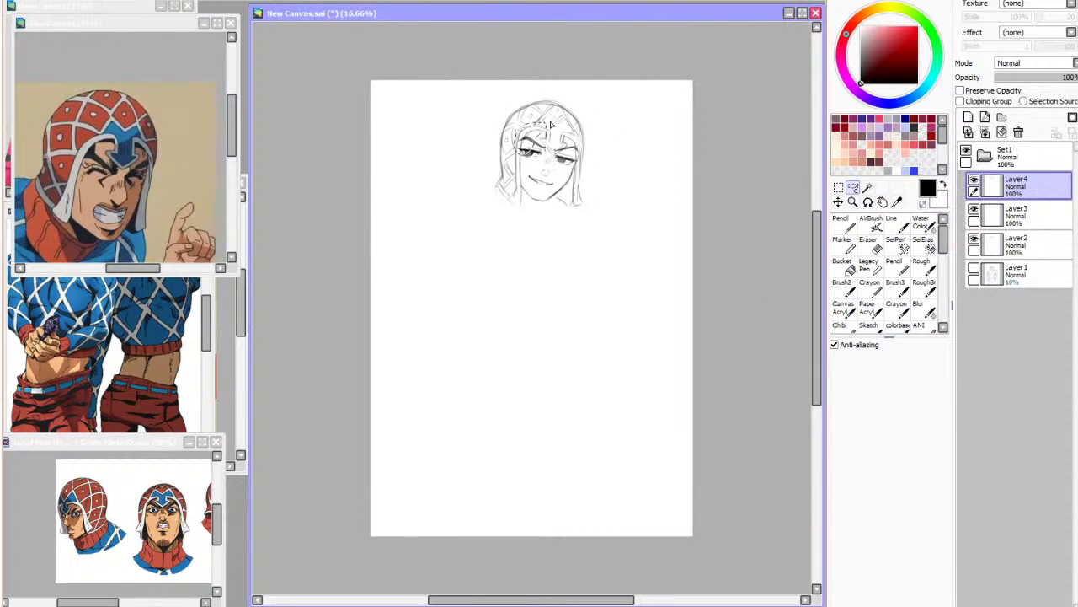
pyautogui.click(839, 187)
pyautogui.hotkey('ctrl', 't')
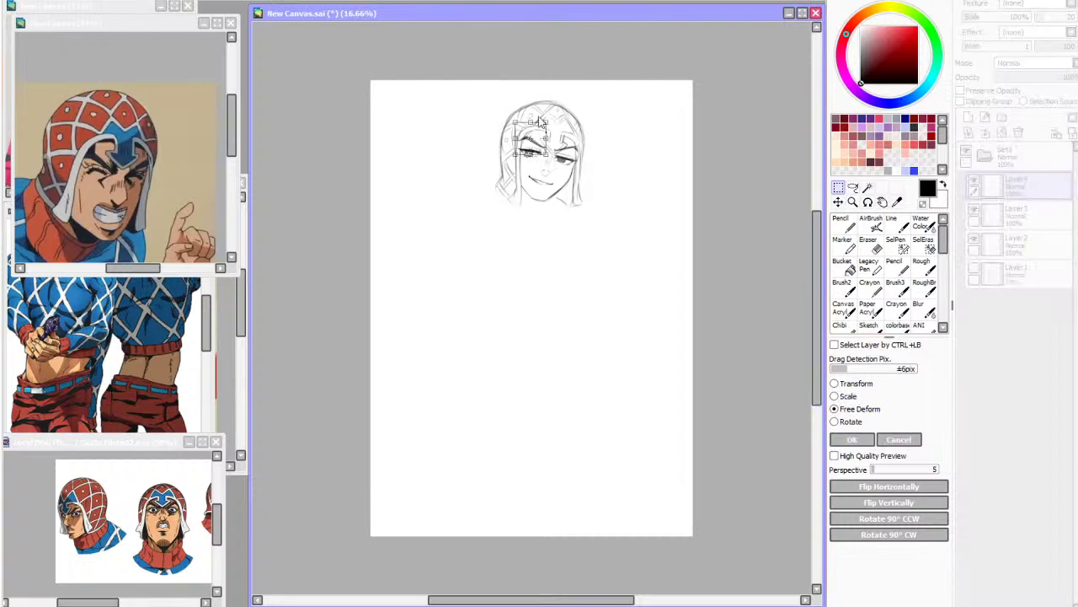
pyautogui.click(855, 439)
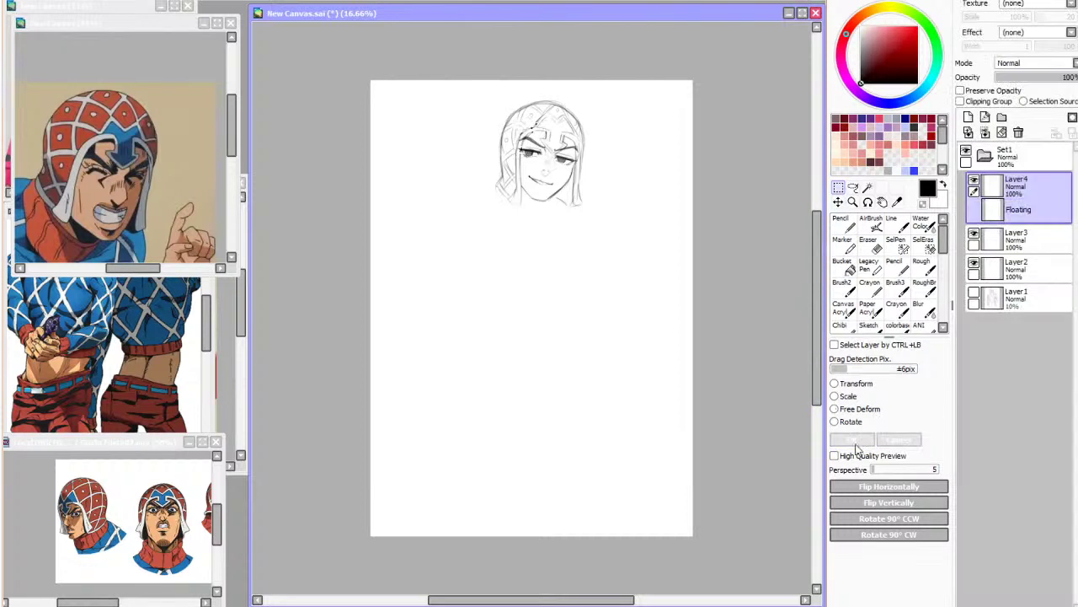
# Show the faded body construction sketch on Layer1 beneath the head and ready the Sketch brush
pyautogui.click(868, 325)
pyautogui.click(974, 269)
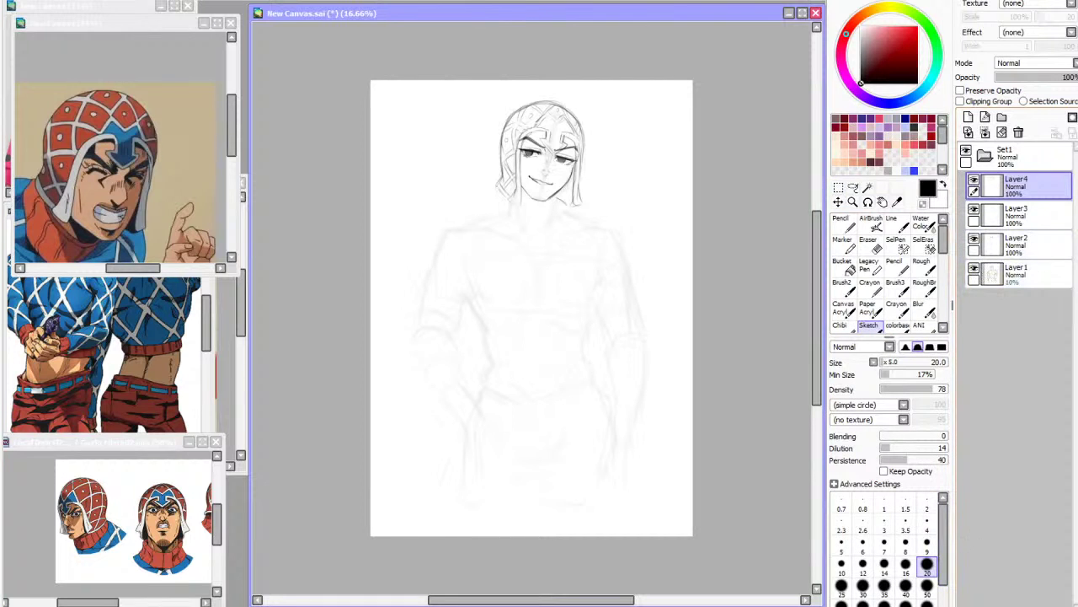
pyautogui.scroll(2, 466, 71)
pyautogui.scroll(-2, 524, 116)
pyautogui.scroll(1, 619, 184)
pyautogui.scroll(1, 502, 150)
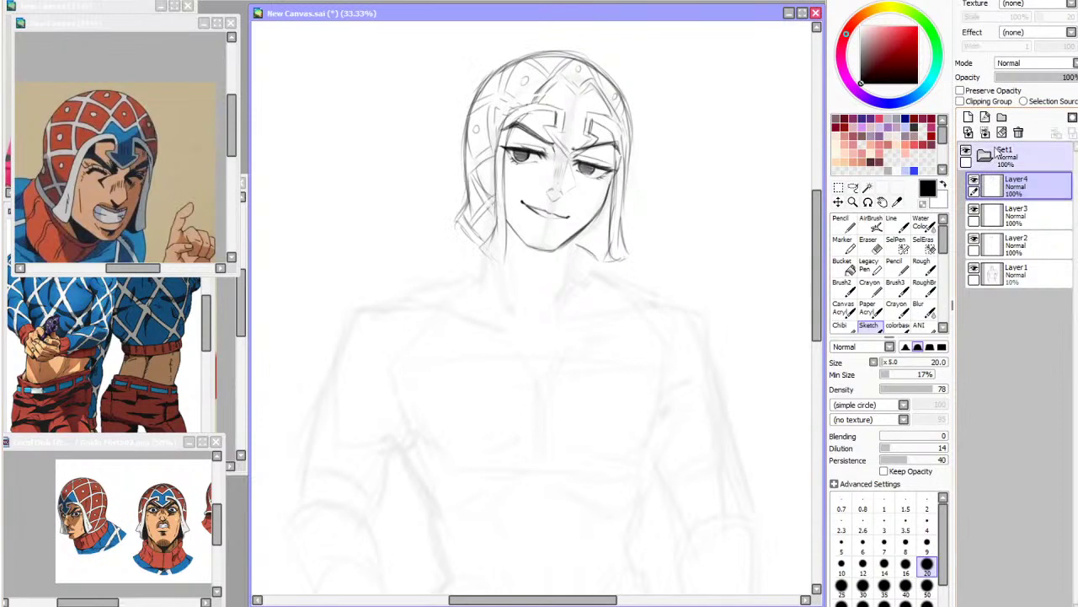
pyautogui.scroll(1, 477, 196)
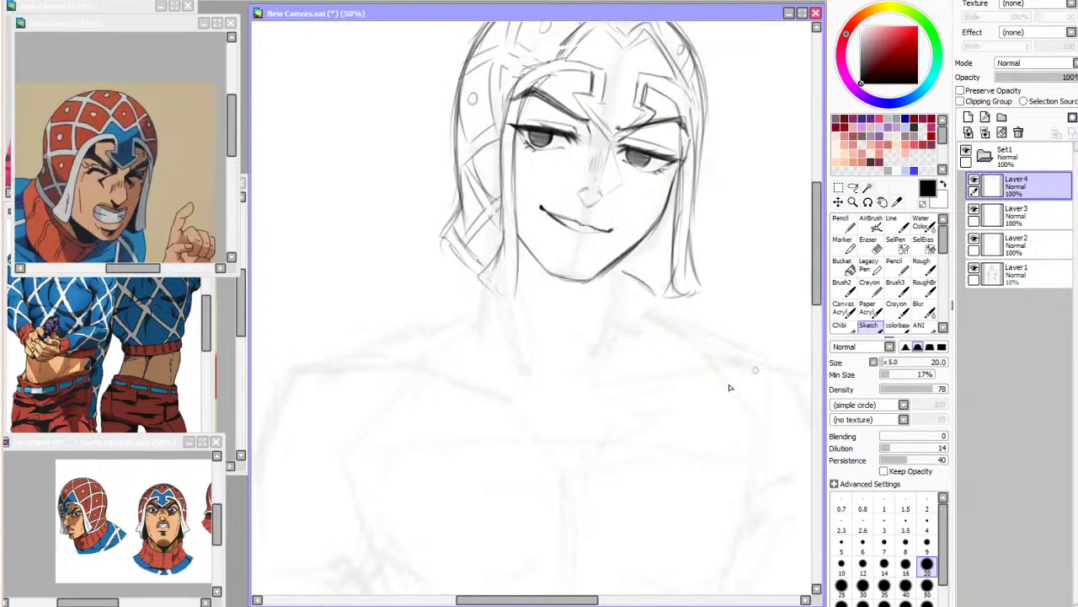
# Bring the Guido Mista full-body and head reference images in front of the other reference windows
pyautogui.click(164, 372)
pyautogui.click(173, 556)
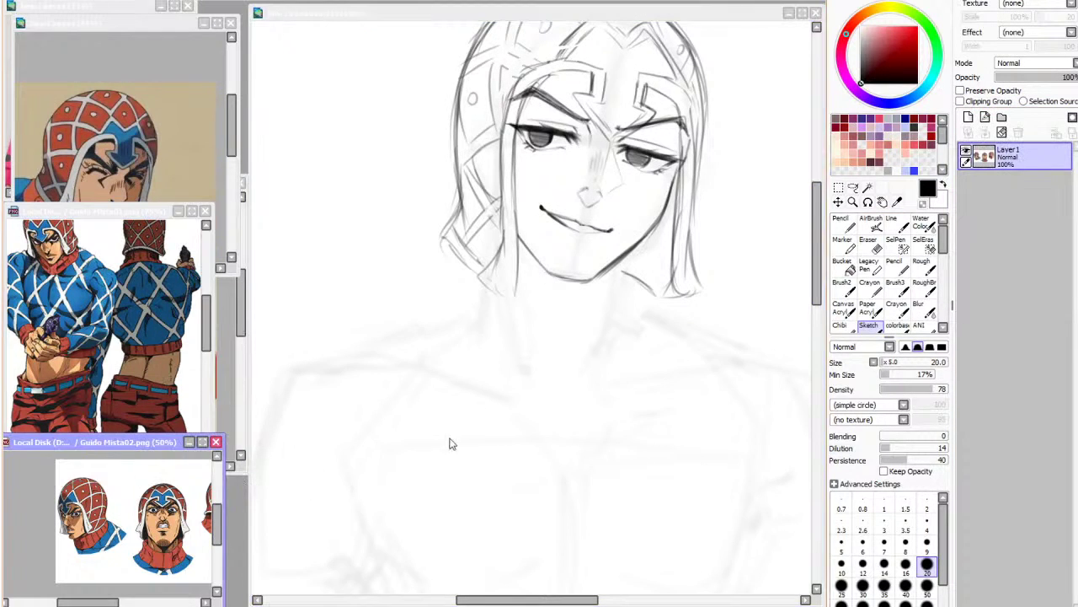
pyautogui.click(431, 446)
# Sketch the right edge of the neck down from the jaw on Layer3 with the Sketch brush
pyautogui.press('h')
pyautogui.click(1027, 211)
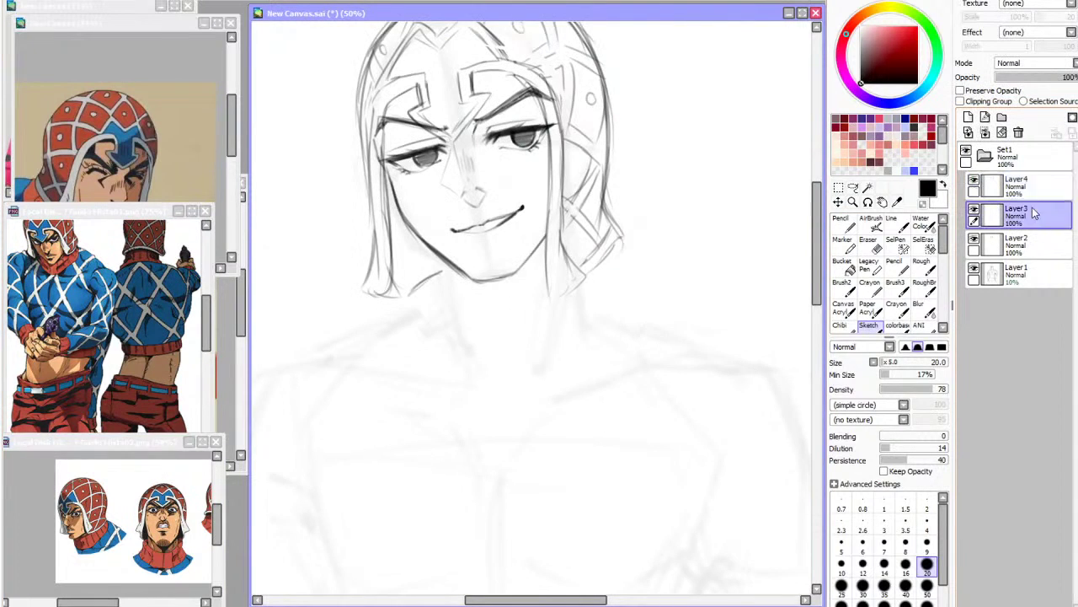
pyautogui.moveTo(817, 285); pyautogui.dragTo(818, 293)
pyautogui.click(974, 211)
pyautogui.click(974, 211)
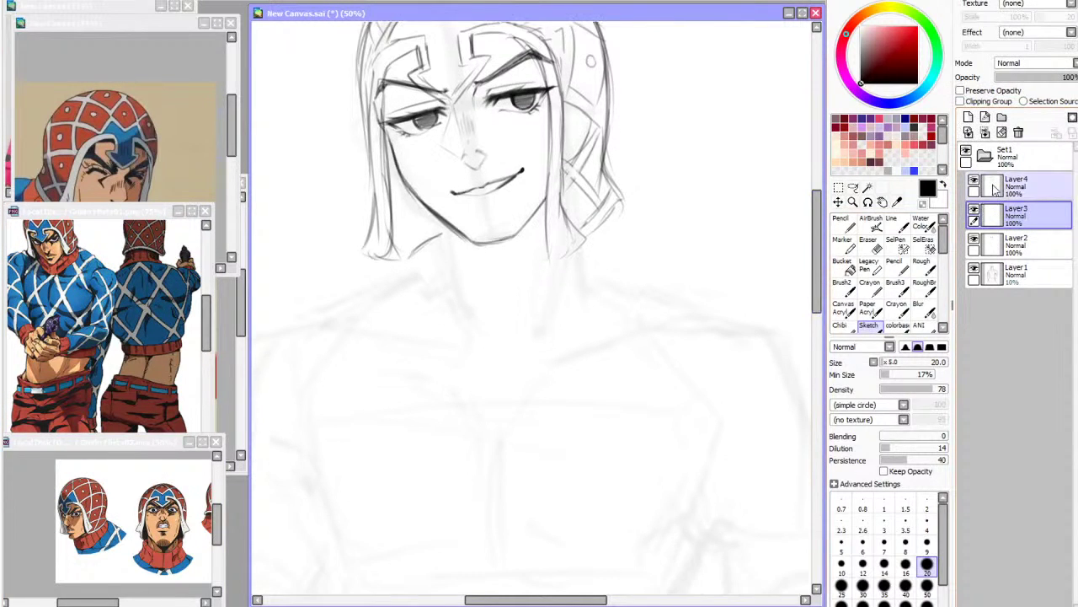
pyautogui.press('e')
pyautogui.click(1003, 242)
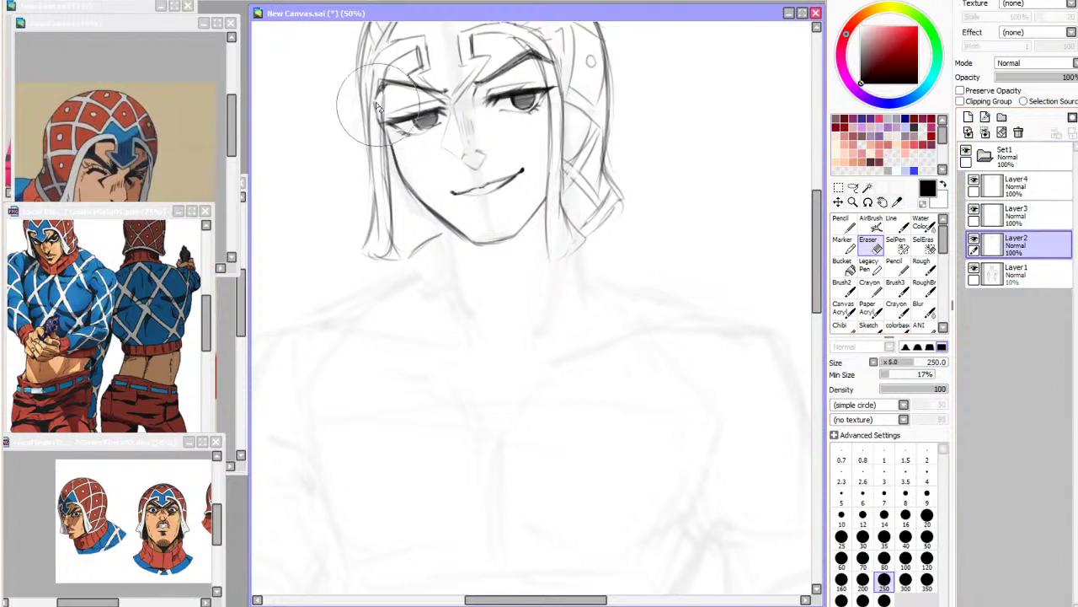
pyautogui.click(868, 324)
pyautogui.click(1015, 215)
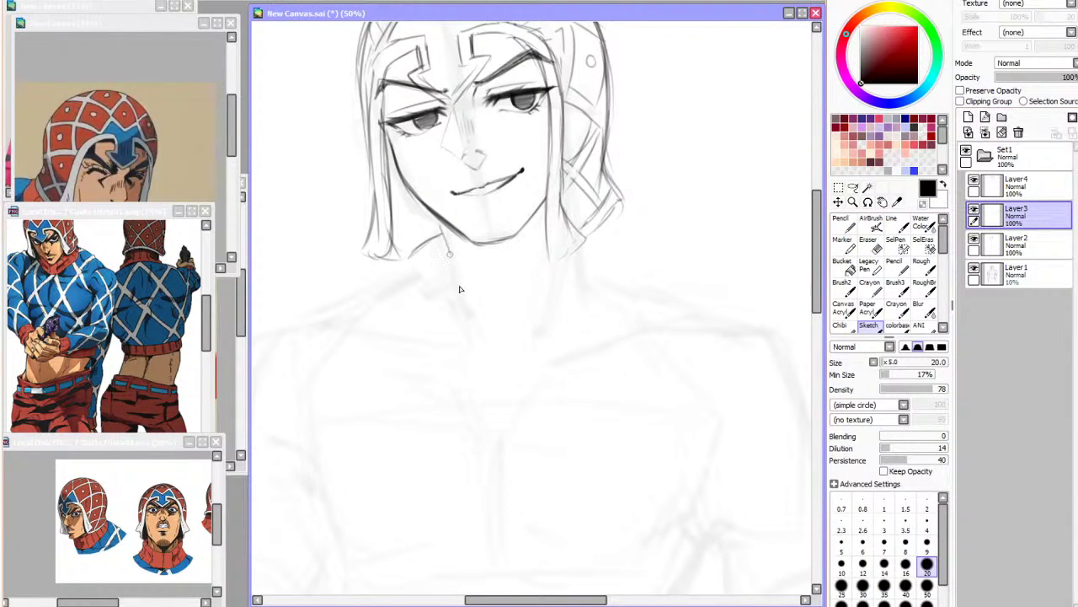
pyautogui.press('h')
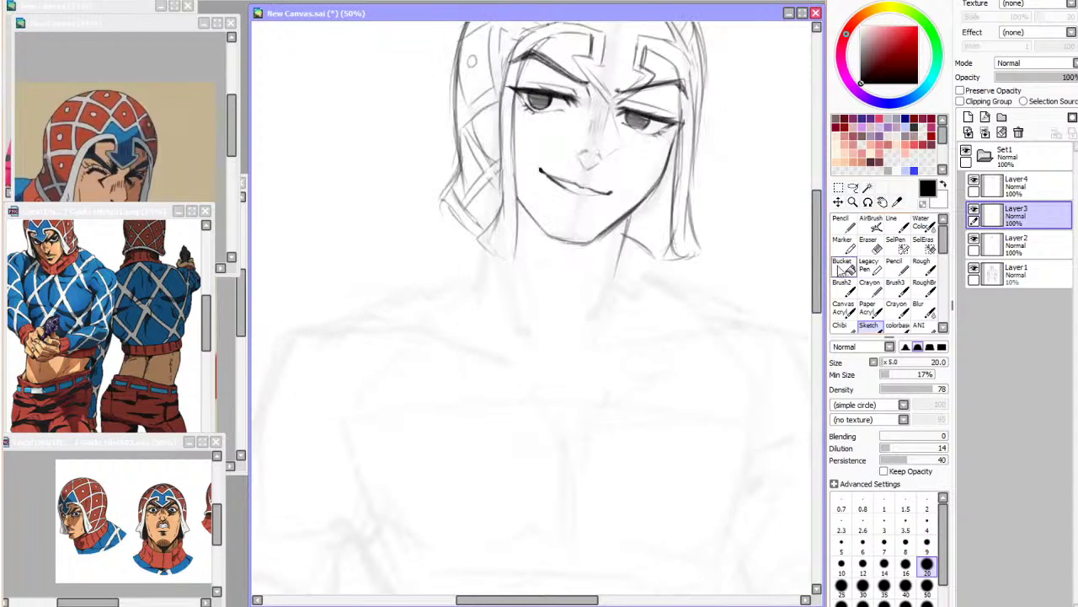
pyautogui.moveTo(632, 212)
pyautogui.mouseDown()
pyautogui.moveTo(608, 294)
pyautogui.moveTo(614, 278)
pyautogui.mouseUp()
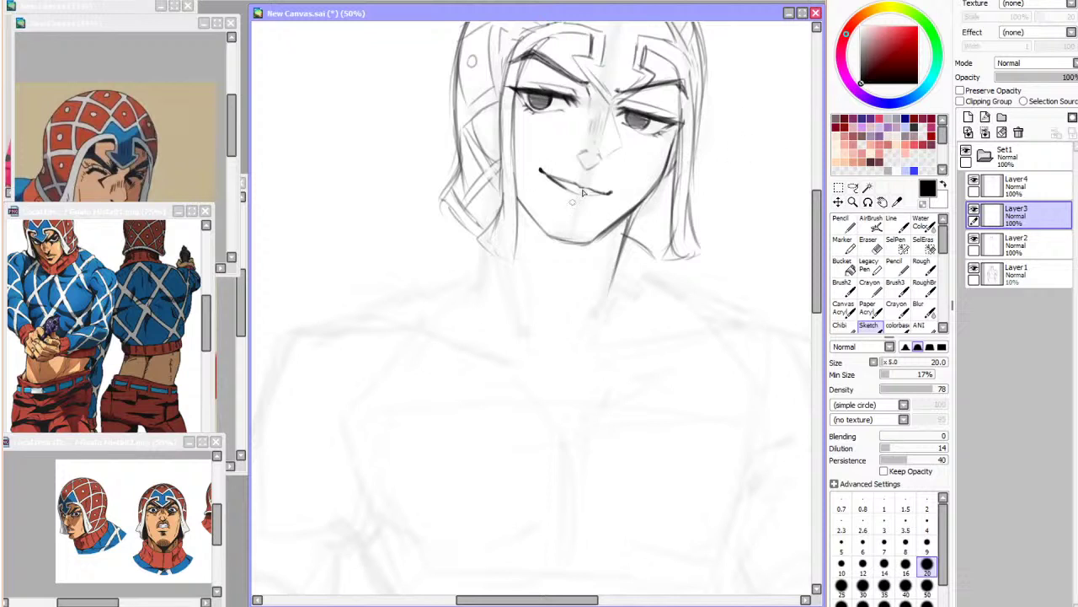
# Hide the Layer4 cap lines and sketch the neck's left edge on Layer3
pyautogui.click(975, 211)
pyautogui.click(974, 212)
pyautogui.click(1015, 242)
pyautogui.click(975, 240)
pyautogui.click(975, 240)
pyautogui.click(1015, 212)
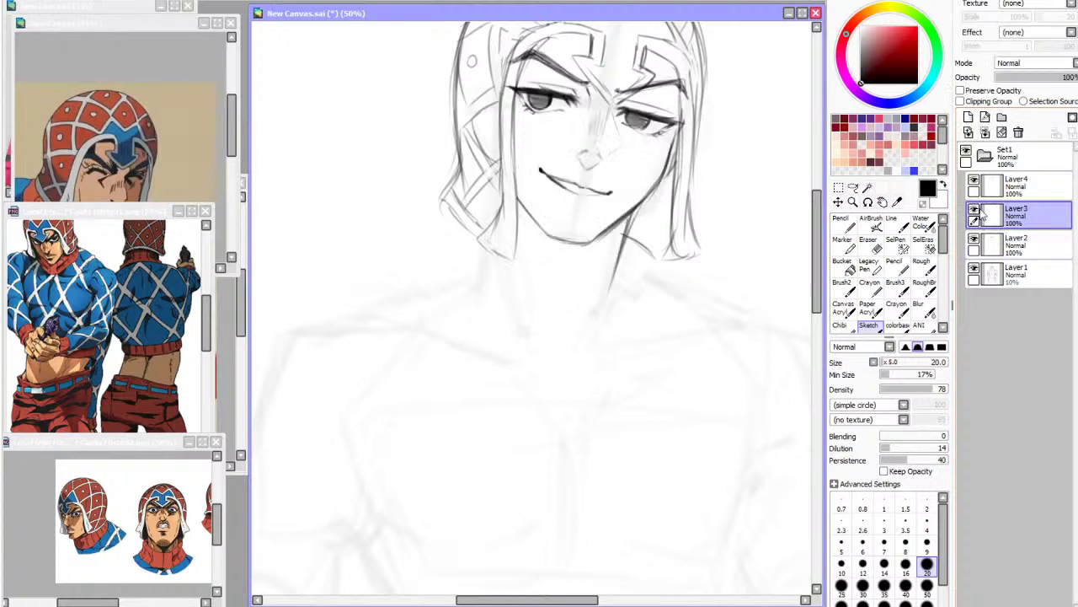
pyautogui.click(975, 182)
pyautogui.hotkey('ctrl', 'z')
pyautogui.moveTo(491, 182)
pyautogui.mouseDown()
pyautogui.moveTo(491, 217)
pyautogui.moveTo(548, 364)
pyautogui.mouseUp()
pyautogui.hotkey('ctrl', 'z')
pyautogui.hotkey('ctrl', 'z')
# Try to sketch the inner neck muscle line toward the collarbone, and erase the stray mark at the neck's left edge
pyautogui.moveTo(513, 255); pyautogui.dragTo(548, 386)
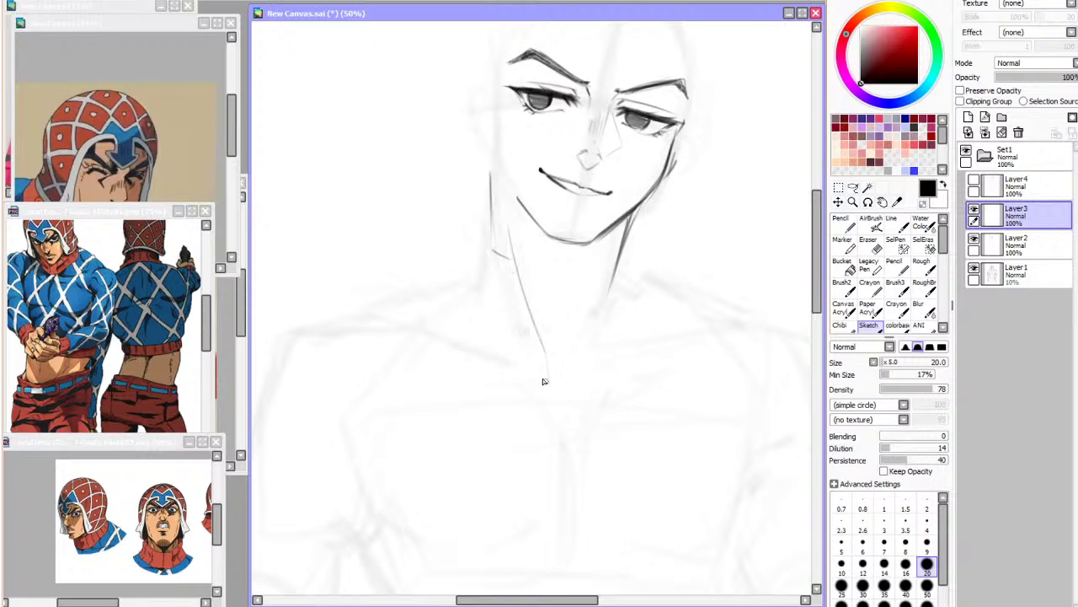
pyautogui.moveTo(490, 305); pyautogui.dragTo(521, 357)
pyautogui.hotkey('ctrl', 'z')
pyautogui.hotkey('ctrl', 'z')
pyautogui.click(868, 244)
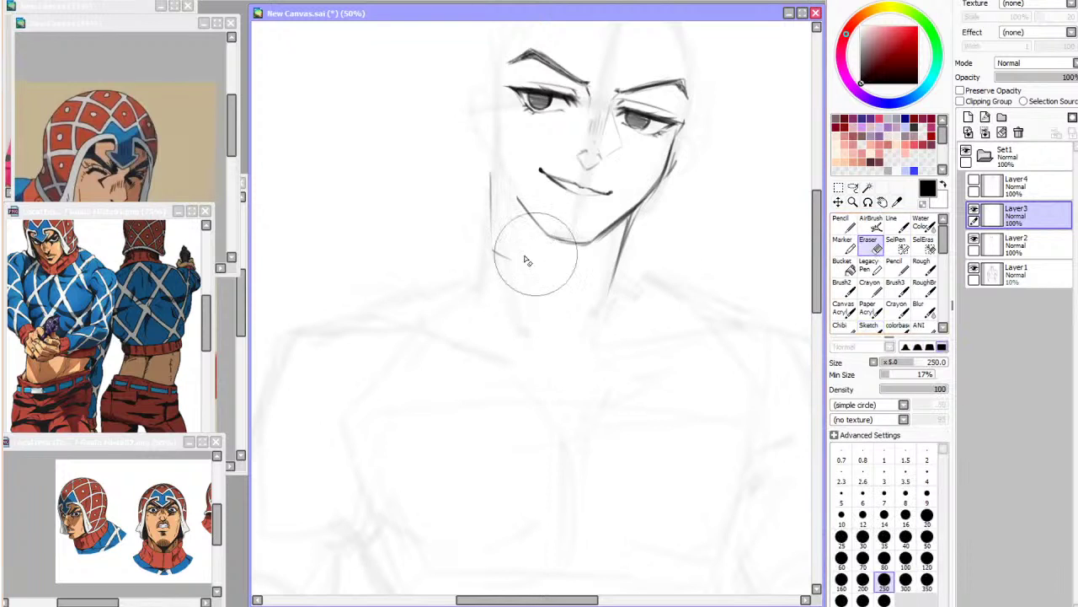
pyautogui.click(868, 324)
# Bring the hoodie model photo forward to show its shoulders, and sketch both shoulder slopes from the neck base on Layer3
pyautogui.click(139, 15)
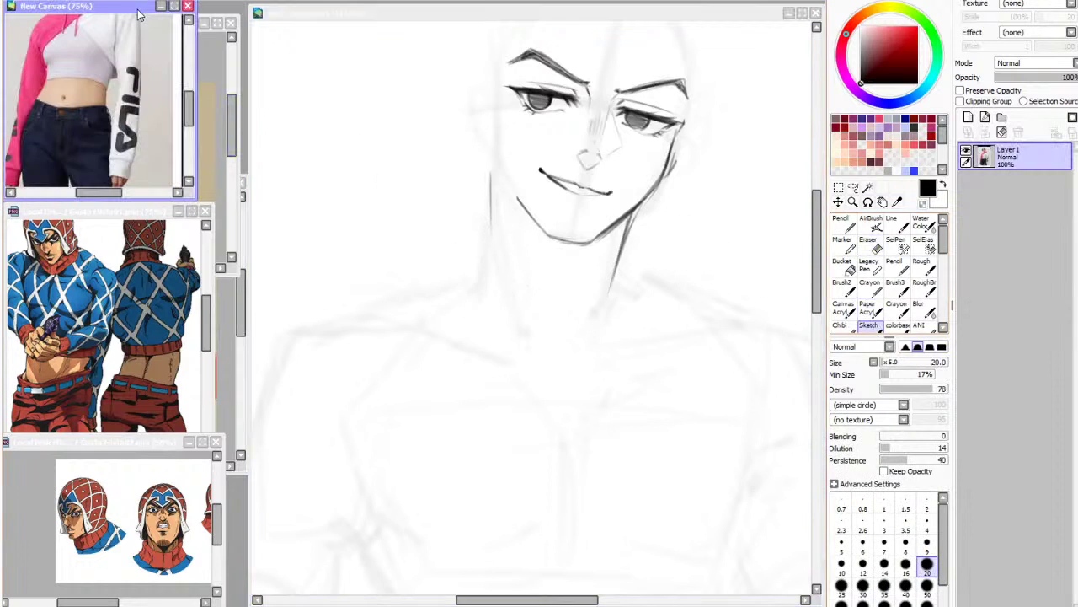
pyautogui.moveTo(189, 110); pyautogui.dragTo(189, 95)
pyautogui.click(598, 102)
pyautogui.moveTo(491, 223); pyautogui.dragTo(489, 271)
pyautogui.hotkey('ctrl', 'z')
pyautogui.moveTo(491, 190)
pyautogui.mouseDown()
pyautogui.moveTo(483, 264)
pyautogui.moveTo(473, 253)
pyautogui.moveTo(463, 272)
pyautogui.moveTo(398, 300)
pyautogui.mouseUp()
pyautogui.moveTo(621, 269); pyautogui.dragTo(698, 308)
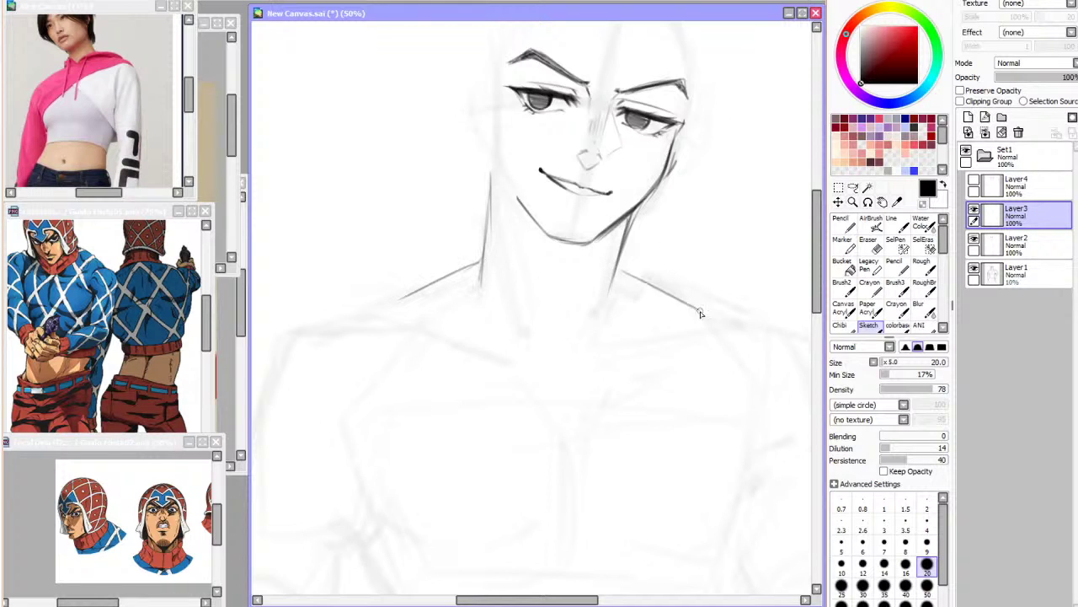
pyautogui.hotkey('ctrl', 'z')
pyautogui.moveTo(619, 269); pyautogui.dragTo(710, 323)
# Strengthen both edges of the neck on Layer3 and show the Layer4 cap lines again
pyautogui.moveTo(629, 230); pyautogui.dragTo(615, 286)
pyautogui.moveTo(489, 229); pyautogui.dragTo(484, 278)
pyautogui.hotkey('ctrl', 'z')
pyautogui.moveTo(492, 198); pyautogui.dragTo(485, 278)
pyautogui.hotkey('ctrl', '-')
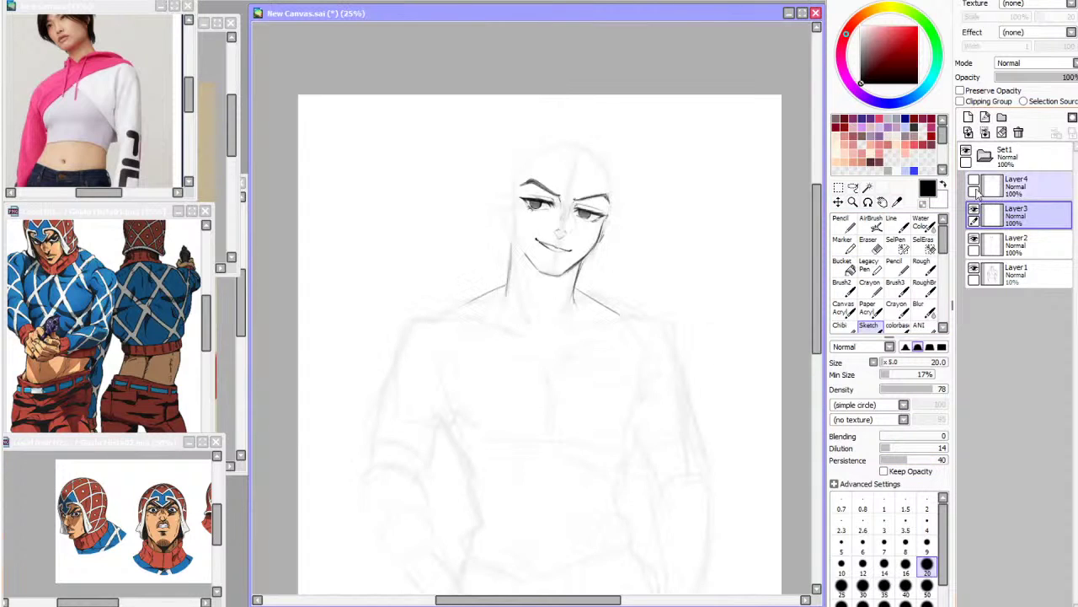
pyautogui.click(974, 181)
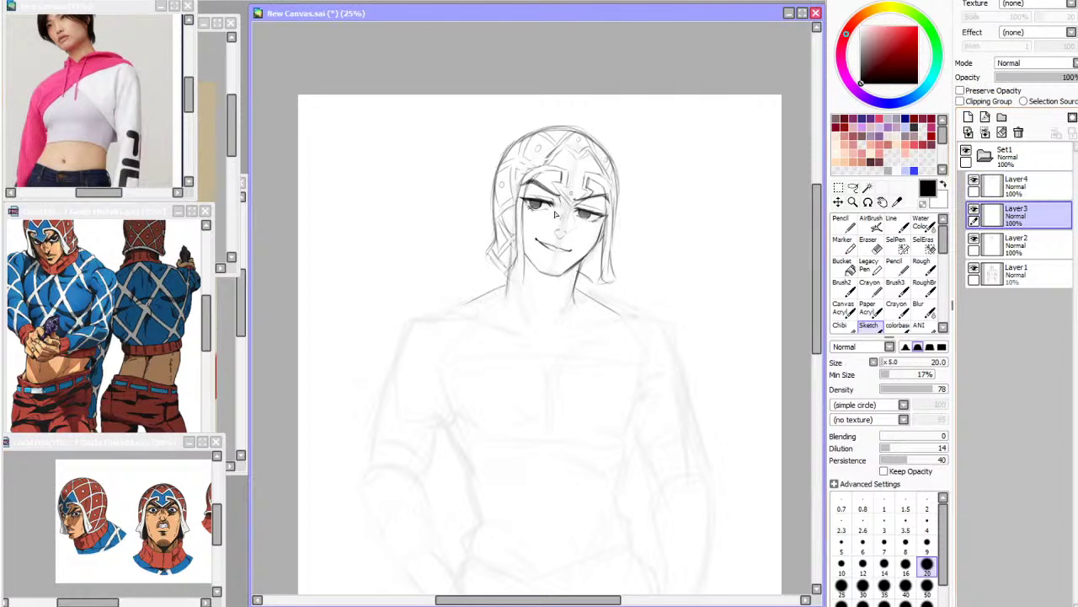
# Sketch the inner neck line and both collarbones meeting at the base of the throat on Layer3
pyautogui.moveTo(508, 263); pyautogui.dragTo(511, 305)
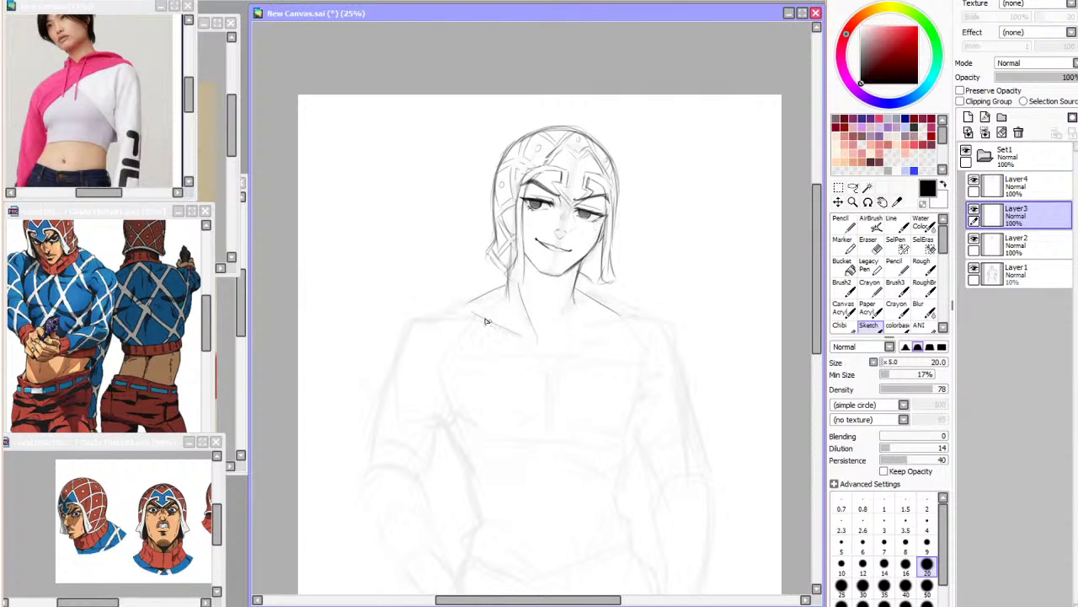
pyautogui.hotkey('ctrl', 'z')
pyautogui.hotkey('ctrl', 'z')
pyautogui.moveTo(459, 318)
pyautogui.mouseDown()
pyautogui.moveTo(532, 335)
pyautogui.moveTo(616, 330)
pyautogui.mouseUp()
# Sketch the chest's center line, both pectoral outlines and the armpit lines over the construction sketch on Layer3
pyautogui.moveTo(814, 263); pyautogui.dragTo(814, 289)
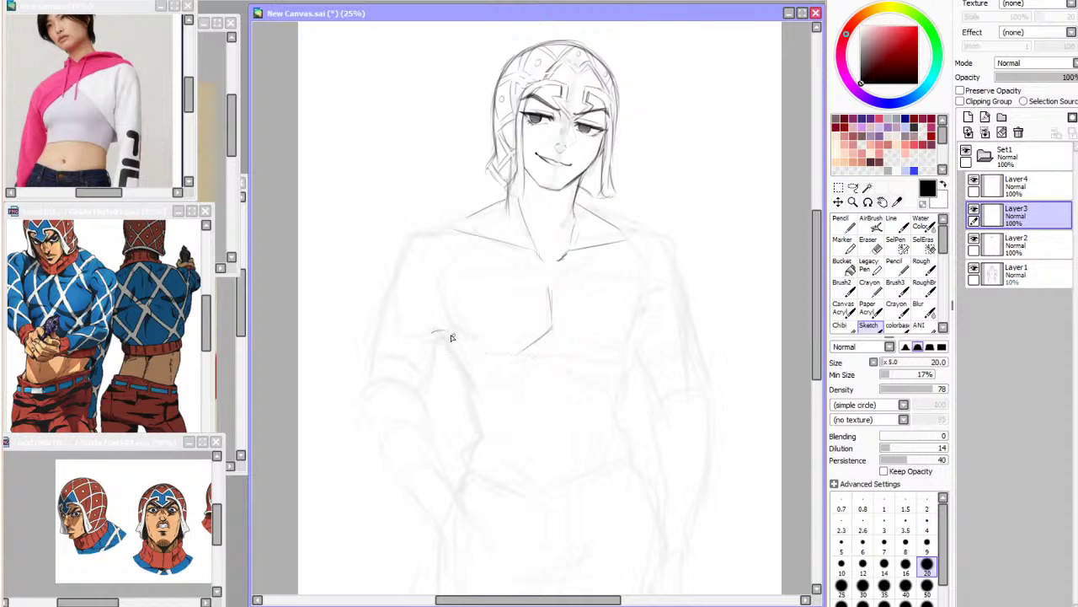
pyautogui.hotkey('ctrl', 'z')
pyautogui.press('h')
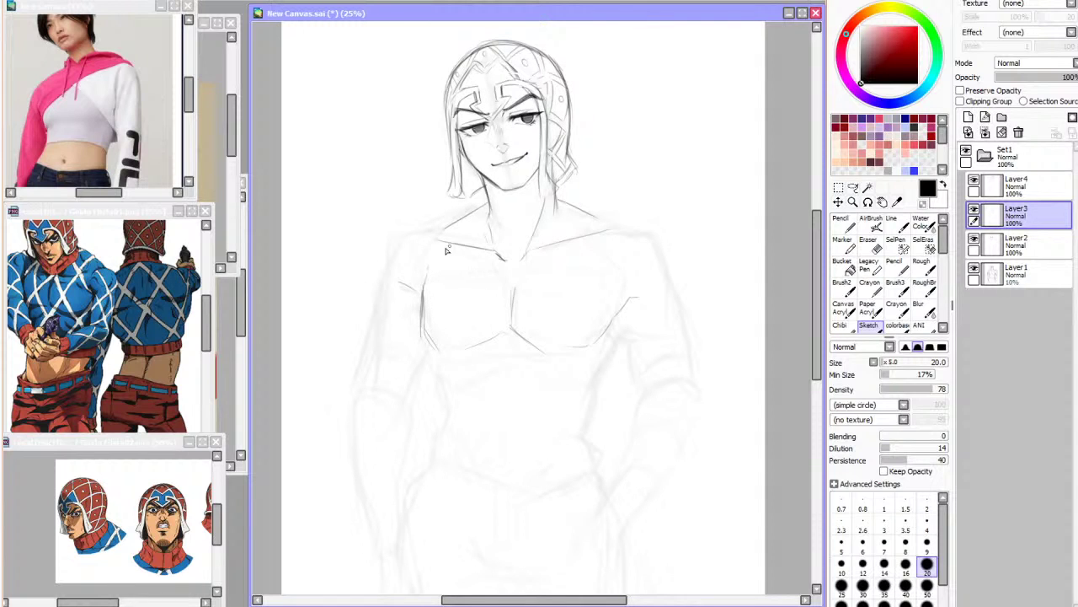
pyautogui.press('h')
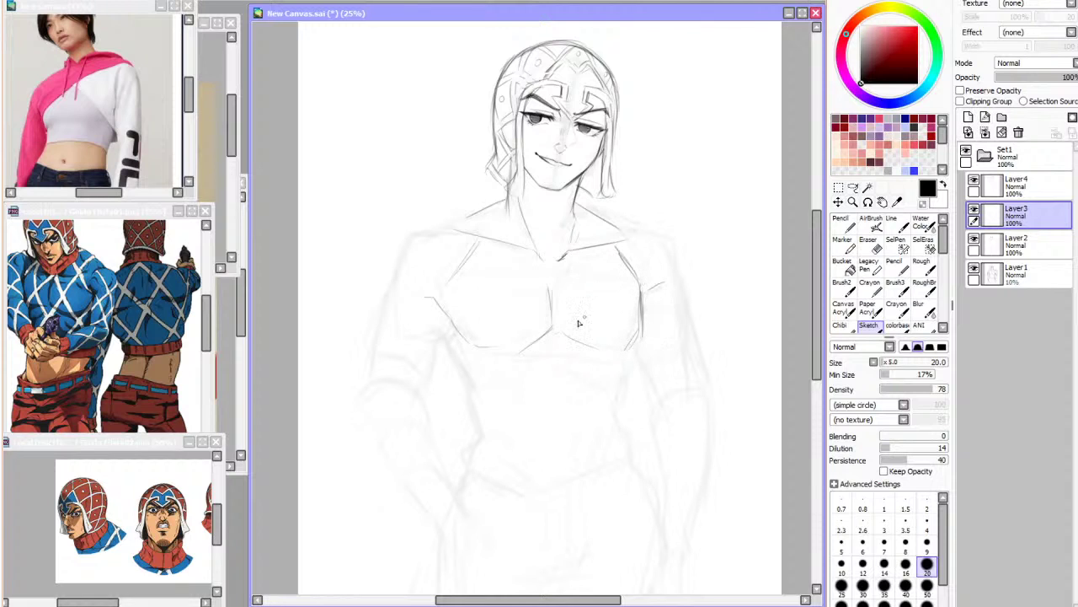
# Sketch the torso's left contour from the armpit down to the waist on Layer3
pyautogui.moveTo(440, 331); pyautogui.dragTo(477, 383)
pyautogui.click(974, 269)
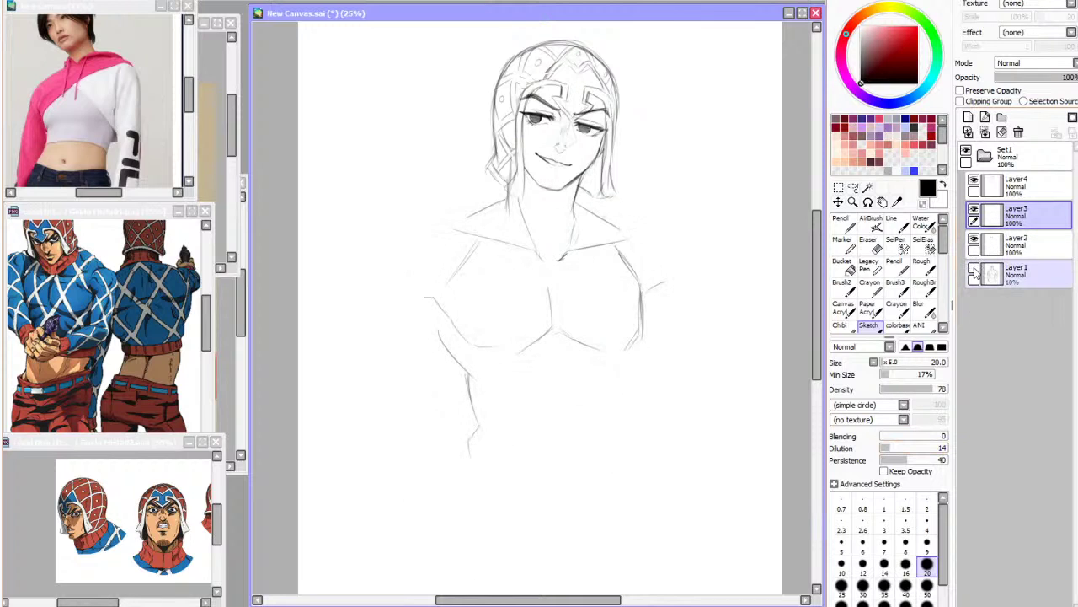
pyautogui.click(974, 269)
pyautogui.click(1012, 269)
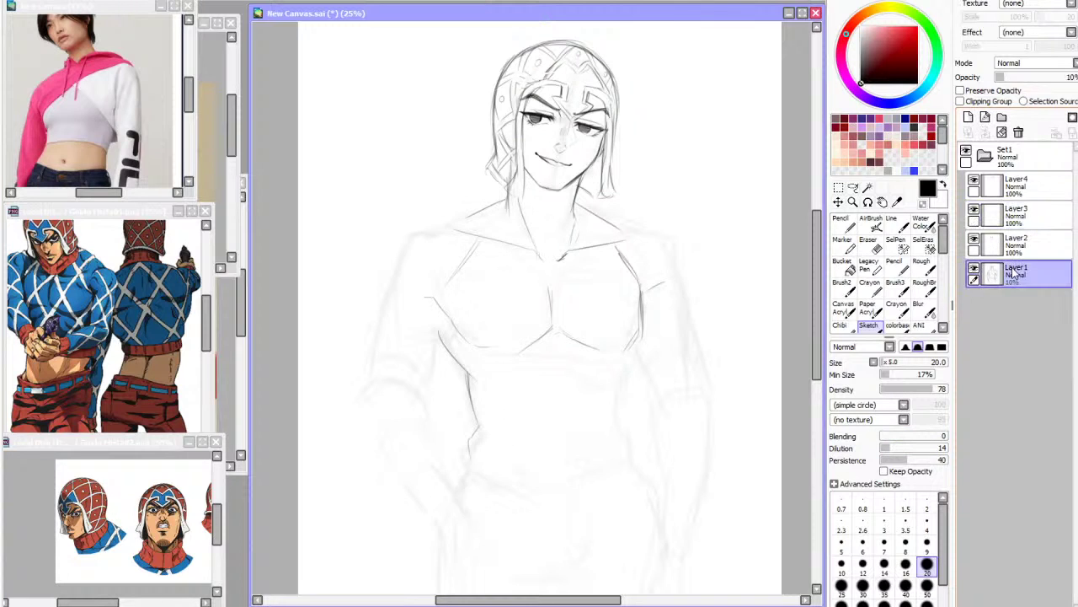
# Erase the part of the left neck line overlapping the cap flap on Layer3, and return to the size 20 Sketch brush
pyautogui.click(1013, 216)
pyautogui.click(973, 210)
pyautogui.click(974, 212)
pyautogui.click(974, 182)
pyautogui.click(974, 182)
pyautogui.click(868, 243)
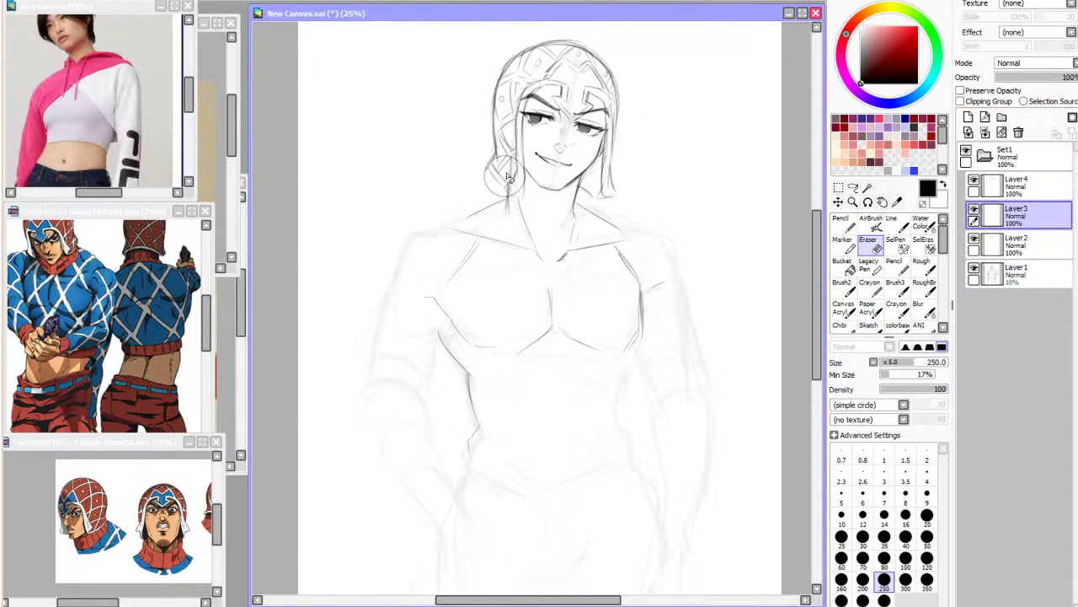
pyautogui.click(867, 325)
pyautogui.click(927, 563)
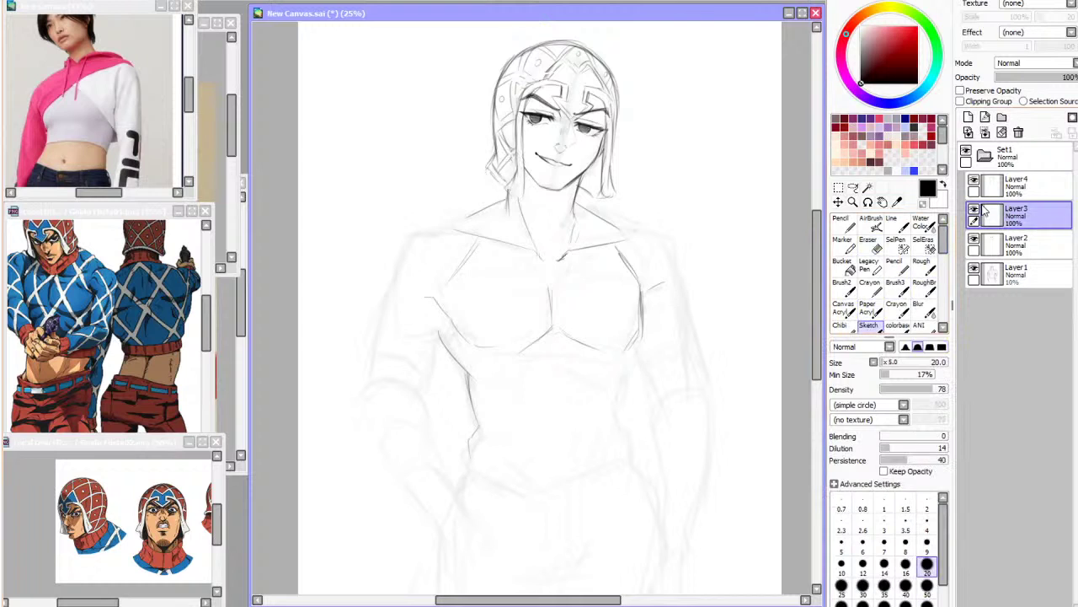
# Sketch the first hood lines beside the left neck and along the left collarbone on Layer3
pyautogui.click(1000, 192)
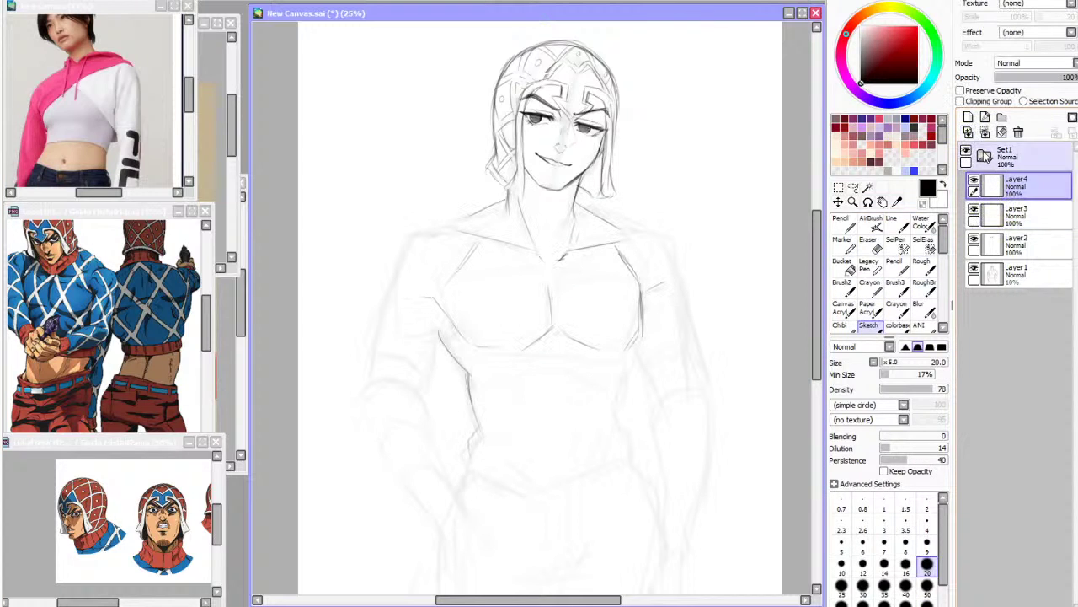
pyautogui.click(982, 216)
pyautogui.click(974, 212)
pyautogui.click(974, 213)
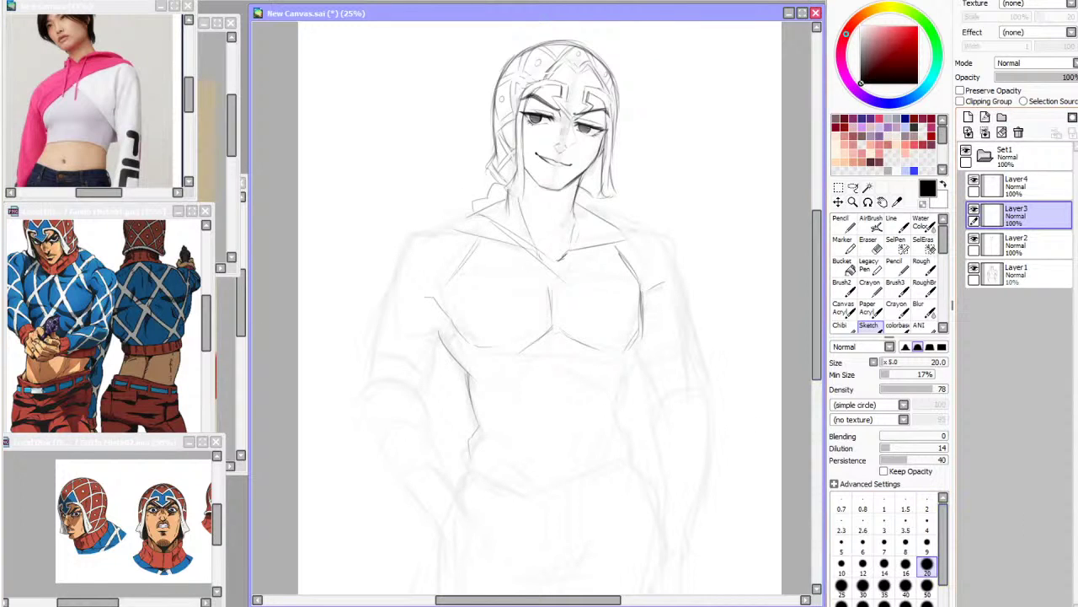
pyautogui.hotkey('alt', 'Tab')
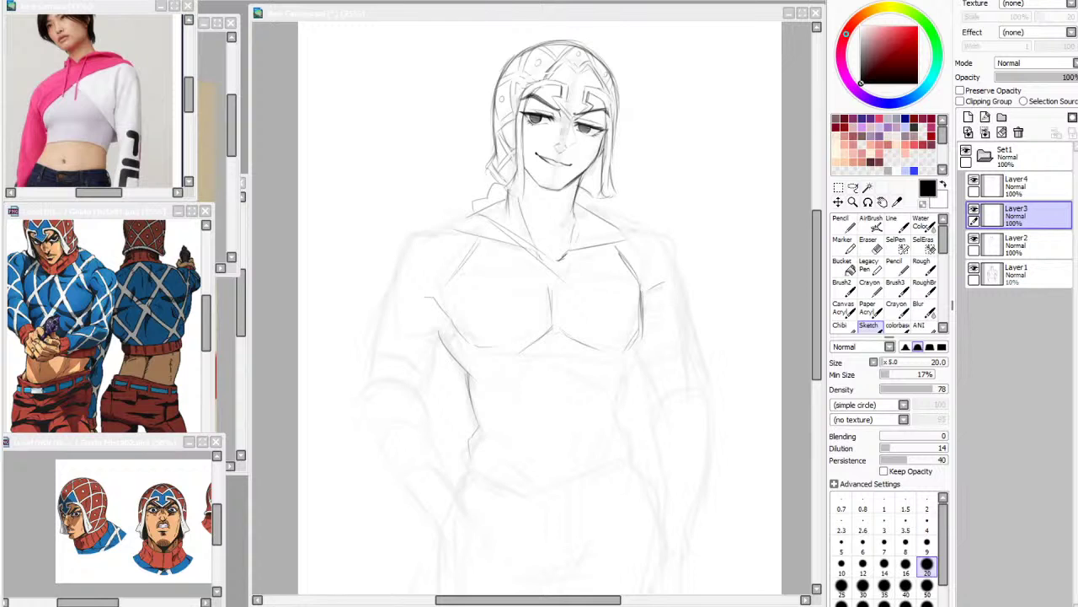
pyautogui.hotkey('alt', 'Tab')
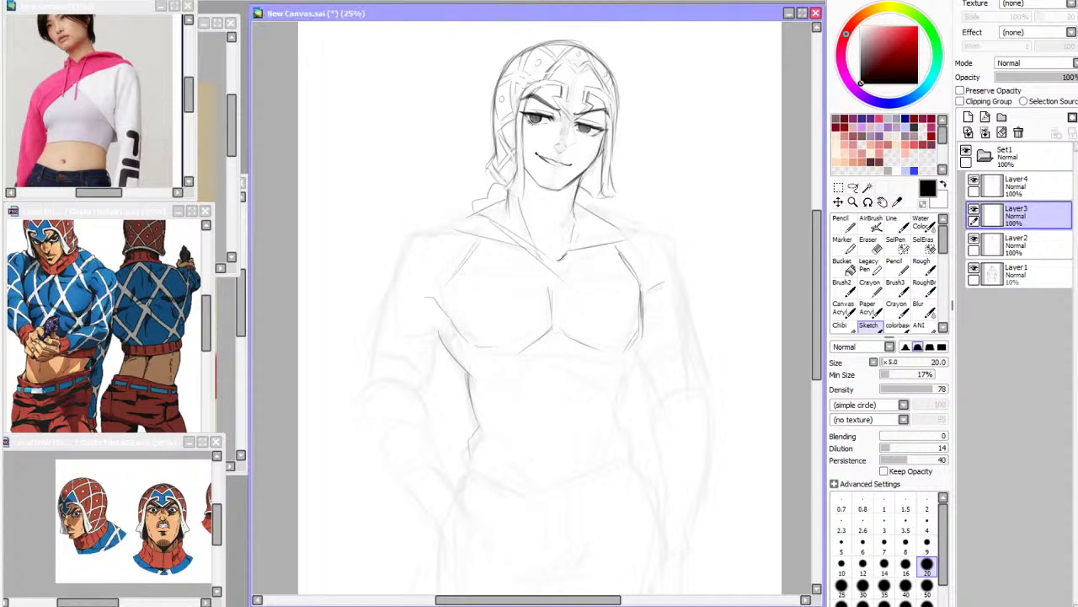
# Place the mirror selfie of the red-and-white cropped hoodie beside the drawing as a reference, zoomed out to 16.66%
pyautogui.click(42, 13)
pyautogui.moveTo(178, 33); pyautogui.dragTo(167, 15)
pyautogui.moveTo(355, 497); pyautogui.dragTo(224, 241)
pyautogui.scroll(-2, 82, 81)
pyautogui.scroll(-2, 83, 82)
pyautogui.scroll(4, 85, 88)
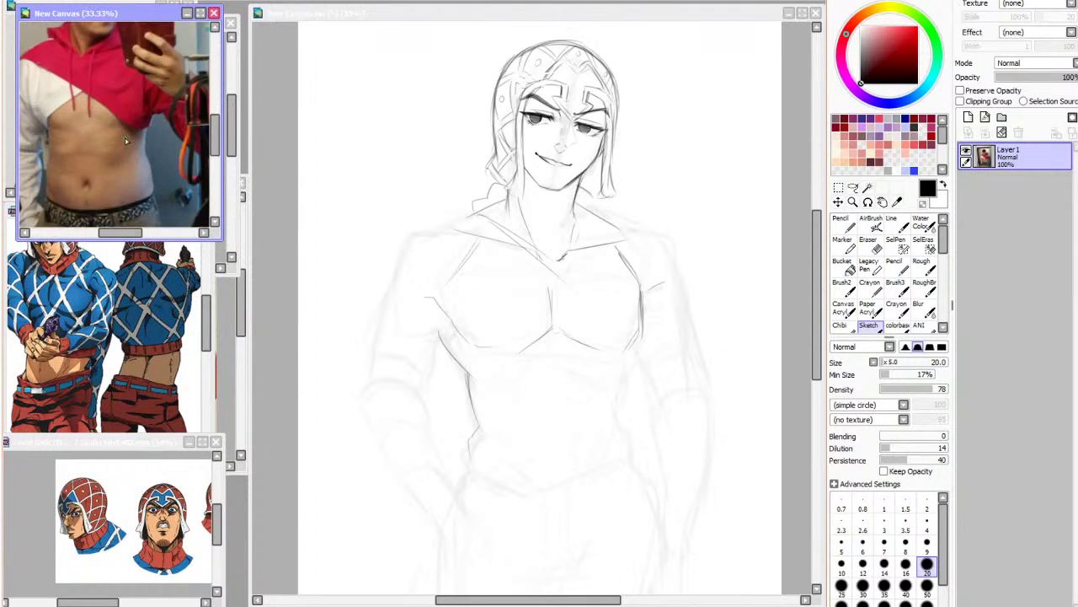
pyautogui.scroll(-2, 126, 141)
pyautogui.click(476, 153)
# Sketch the left half of the hood's collar, running from the outer shoulder edge down to the V at the throat
pyautogui.scroll(1, 481, 155)
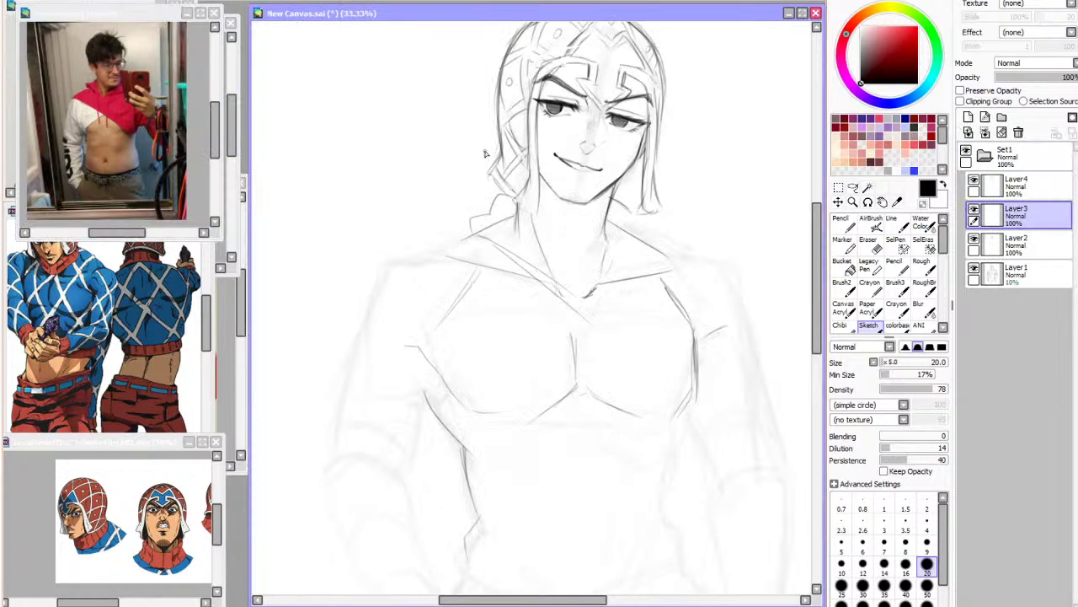
pyautogui.moveTo(508, 196)
pyautogui.mouseDown()
pyautogui.moveTo(487, 227)
pyautogui.moveTo(487, 194)
pyautogui.moveTo(490, 204)
pyautogui.moveTo(438, 242)
pyautogui.moveTo(546, 313)
pyautogui.mouseUp()
pyautogui.hotkey('ctrl', 'z')
pyautogui.moveTo(463, 258); pyautogui.dragTo(573, 314)
pyautogui.moveTo(534, 243); pyautogui.dragTo(570, 287)
pyautogui.moveTo(533, 236); pyautogui.dragTo(595, 301)
pyautogui.hotkey('ctrl', 'z')
pyautogui.moveTo(552, 222)
pyautogui.mouseDown()
pyautogui.moveTo(582, 291)
pyautogui.moveTo(545, 245)
pyautogui.moveTo(575, 317)
pyautogui.mouseUp()
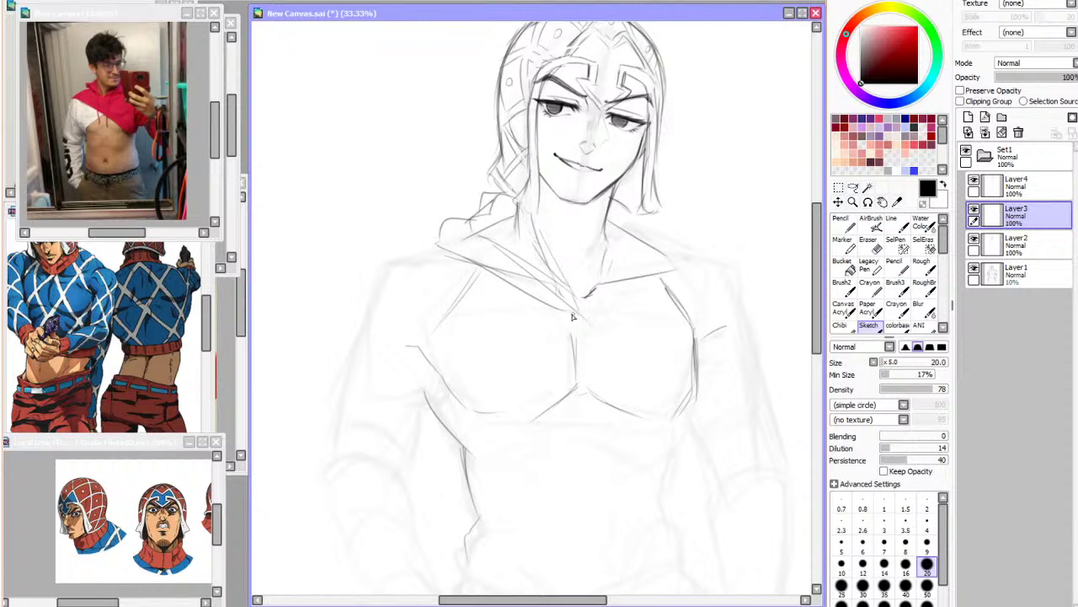
# Sketch the right half of the hood's collar down to the V on Layer3, checking it against the layers beneath
pyautogui.moveTo(612, 243); pyautogui.dragTo(585, 301)
pyautogui.hotkey('ctrl', 'z')
pyautogui.hotkey('ctrl', 'z')
pyautogui.moveTo(621, 236)
pyautogui.mouseDown()
pyautogui.moveTo(580, 313)
pyautogui.moveTo(607, 271)
pyautogui.moveTo(588, 299)
pyautogui.mouseUp()
pyautogui.moveTo(634, 201)
pyautogui.mouseDown()
pyautogui.moveTo(653, 221)
pyautogui.moveTo(632, 206)
pyautogui.moveTo(671, 271)
pyautogui.moveTo(632, 300)
pyautogui.mouseUp()
pyautogui.moveTo(670, 268); pyautogui.dragTo(583, 321)
pyautogui.moveTo(618, 249)
pyautogui.mouseDown()
pyautogui.moveTo(587, 305)
pyautogui.moveTo(657, 233)
pyautogui.moveTo(605, 300)
pyautogui.mouseUp()
pyautogui.click(974, 211)
pyautogui.click(974, 210)
pyautogui.click(974, 240)
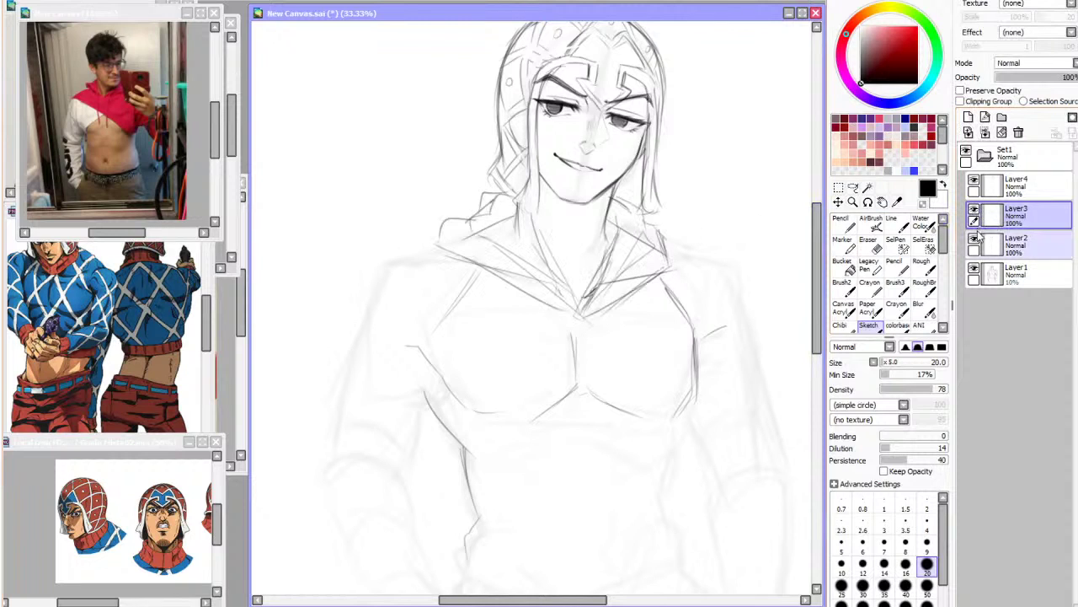
pyautogui.click(974, 240)
pyautogui.moveTo(545, 280)
pyautogui.mouseDown()
pyautogui.moveTo(529, 360)
pyautogui.moveTo(540, 323)
pyautogui.moveTo(540, 386)
pyautogui.mouseUp()
pyautogui.hotkey('ctrl', 'z')
pyautogui.moveTo(541, 337); pyautogui.dragTo(537, 408)
pyautogui.hotkey('ctrl', 'z')
pyautogui.hotkey('ctrl', 'z')
pyautogui.hotkey('ctrl', 'z')
# Sketch the left drawstring hanging from the hood's V down over the chest
pyautogui.moveTo(552, 299); pyautogui.dragTo(543, 378)
pyautogui.moveTo(556, 297); pyautogui.dragTo(555, 371)
pyautogui.moveTo(546, 324); pyautogui.dragTo(550, 392)
pyautogui.moveTo(548, 351); pyautogui.dragTo(541, 396)
# Sketch the right drawstring and close off the lower ends of both strings, checking the drawing mirrored
pyautogui.moveTo(603, 303); pyautogui.dragTo(604, 394)
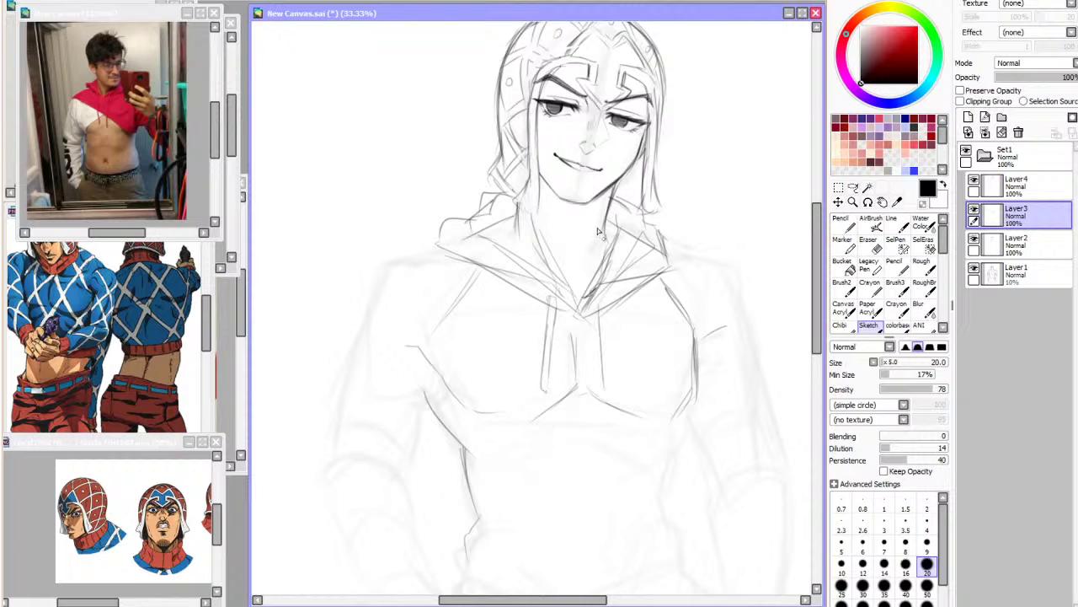
pyautogui.moveTo(599, 309); pyautogui.dragTo(603, 399)
pyautogui.hotkey('ctrl', 'z')
pyautogui.moveTo(599, 310)
pyautogui.mouseDown()
pyautogui.moveTo(606, 352)
pyautogui.moveTo(602, 297)
pyautogui.moveTo(614, 393)
pyautogui.mouseUp()
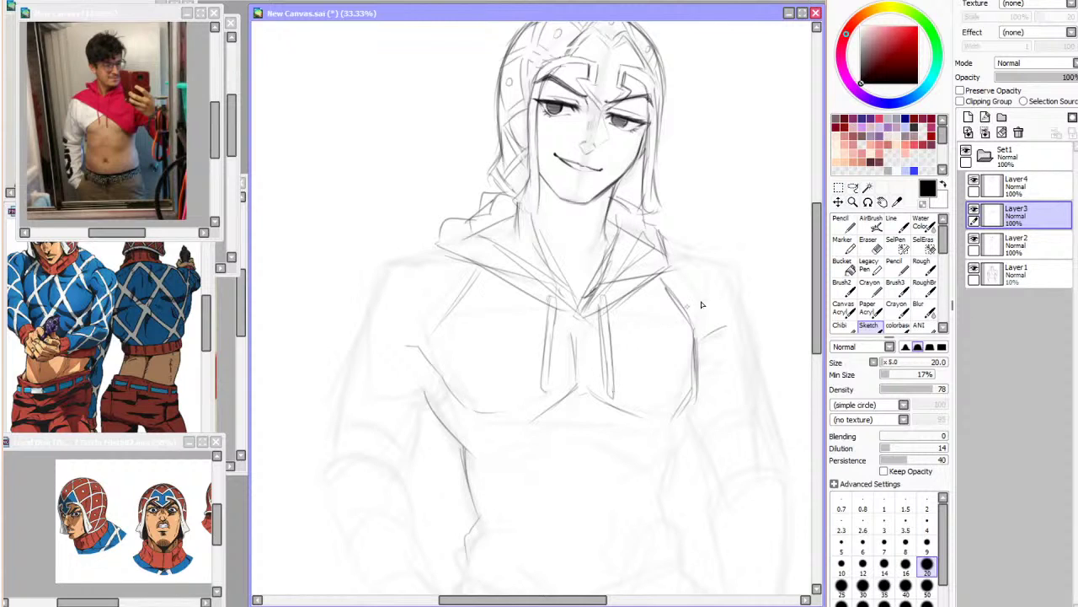
pyautogui.press('h')
pyautogui.moveTo(450, 392); pyautogui.dragTo(460, 398)
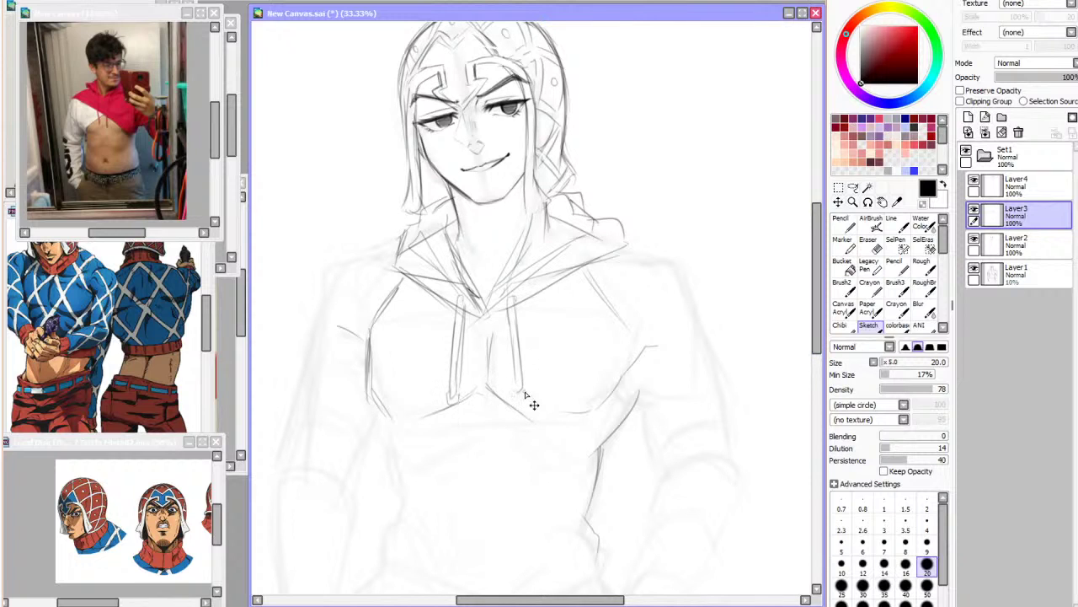
pyautogui.press('h')
pyautogui.click(6, 19)
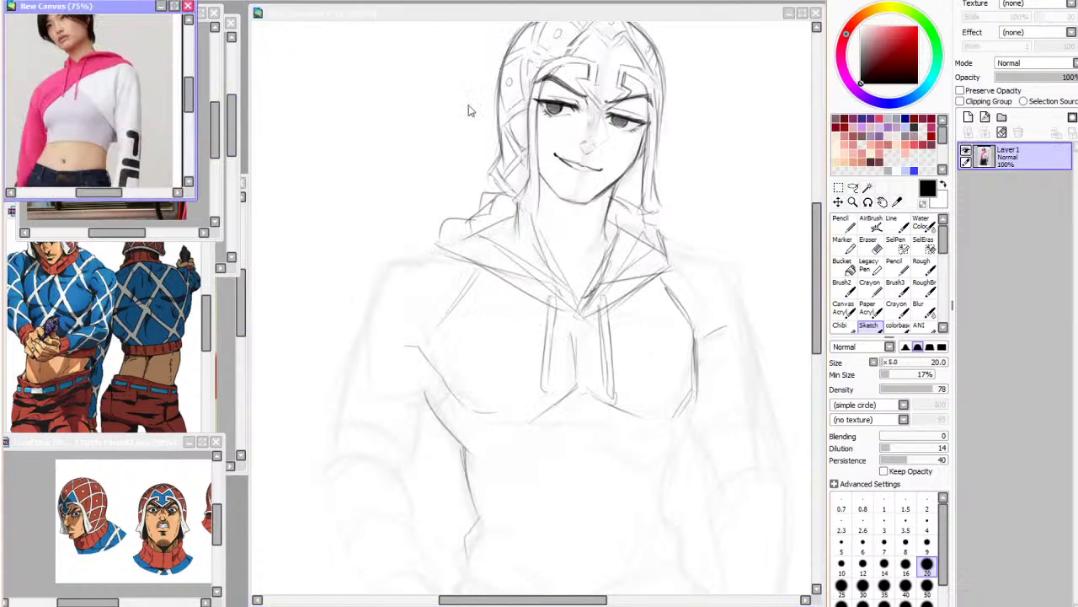
pyautogui.moveTo(543, 377); pyautogui.dragTo(547, 395)
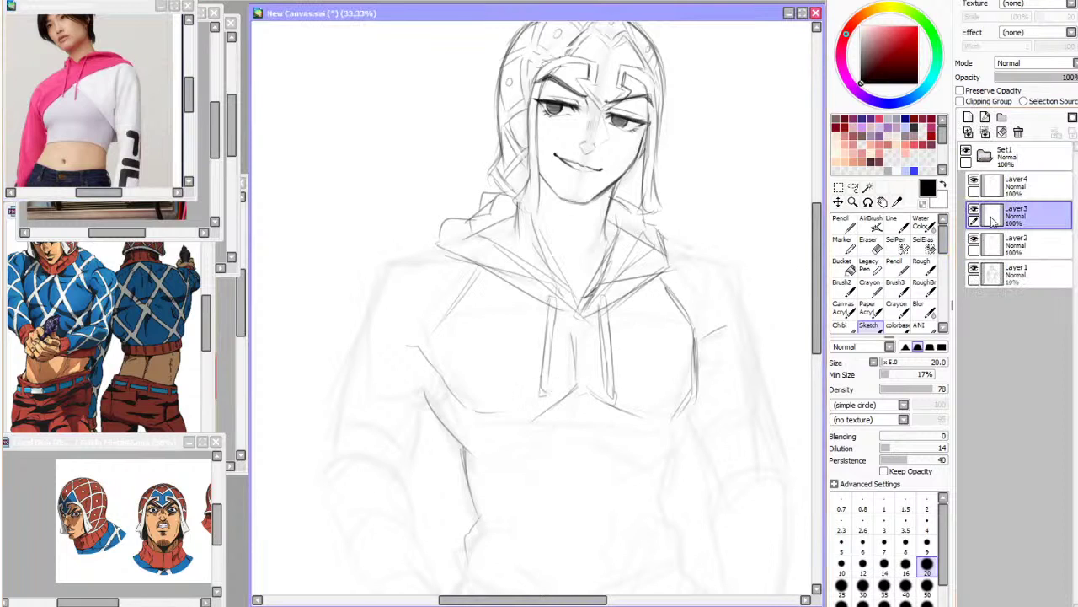
# Free Deform the hood and drawstrings to raise their lower edge and widen the upper corners, and return to the Sketch brush
pyautogui.hotkey('ctrl', 't')
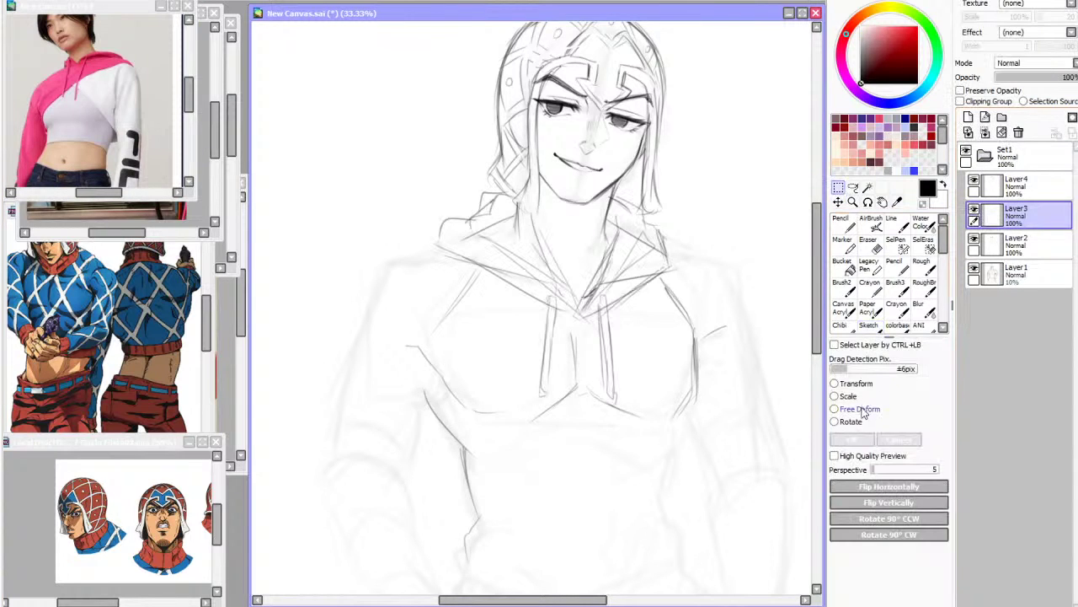
pyautogui.moveTo(552, 401); pyautogui.dragTo(552, 392)
pyautogui.moveTo(672, 192); pyautogui.dragTo(679, 194)
pyautogui.moveTo(433, 193); pyautogui.dragTo(421, 197)
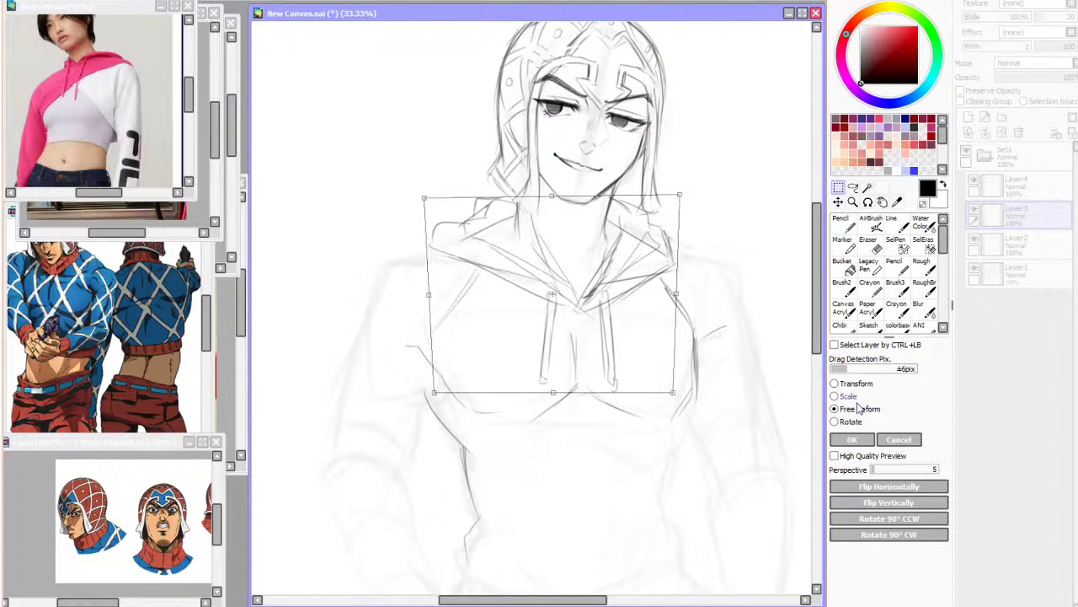
pyautogui.click(852, 438)
pyautogui.click(868, 326)
# Sketch the hoodie's left shoulder and outer upper-arm contour over the construction sketch on Layer3
pyautogui.click(974, 268)
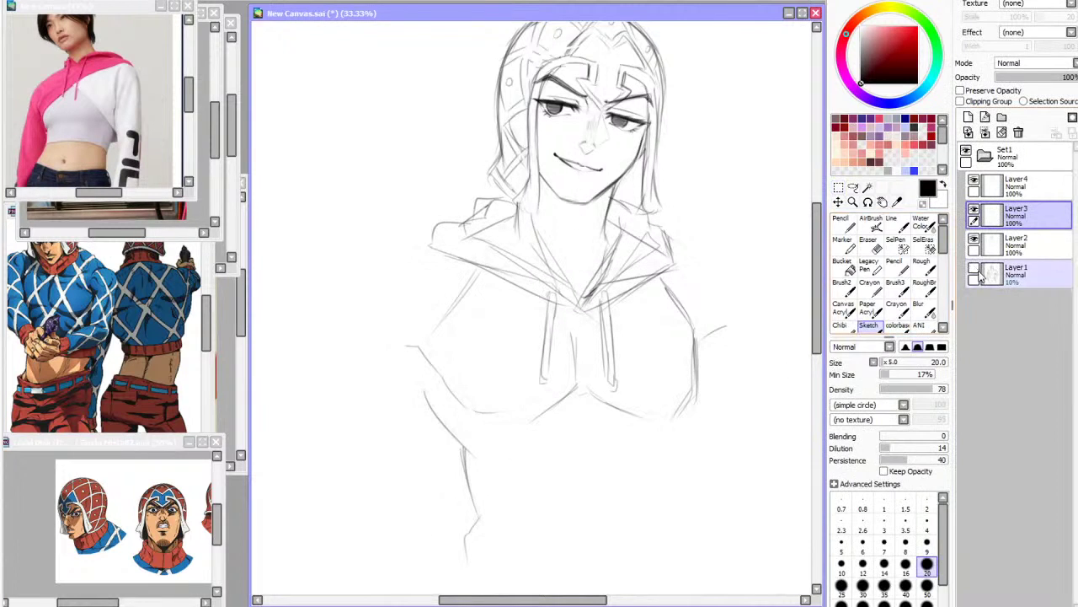
pyautogui.click(974, 268)
pyautogui.moveTo(818, 342); pyautogui.dragTo(818, 354)
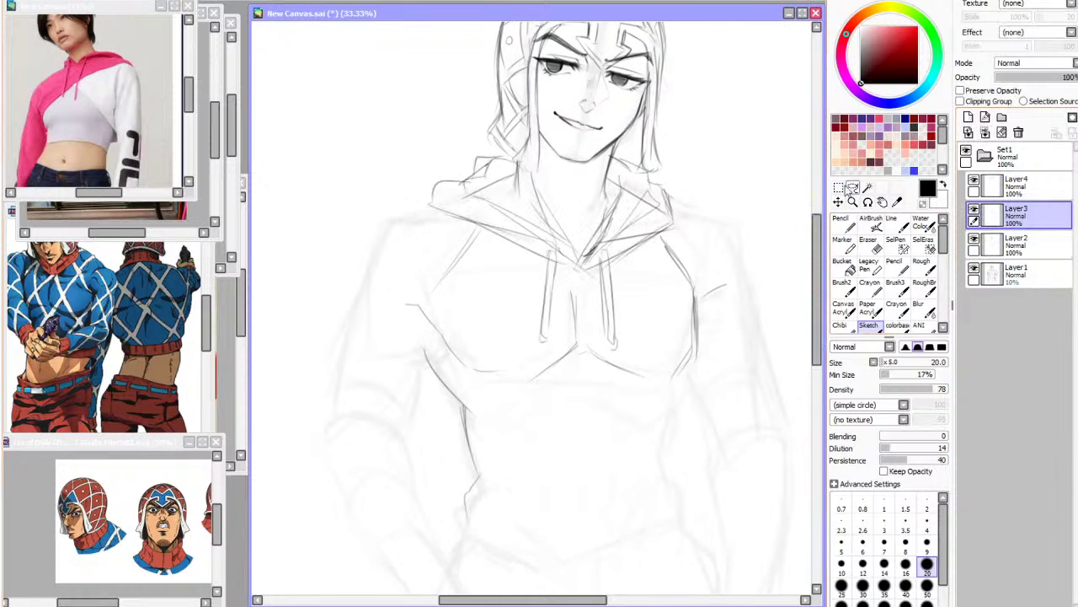
pyautogui.moveTo(429, 212); pyautogui.dragTo(371, 269)
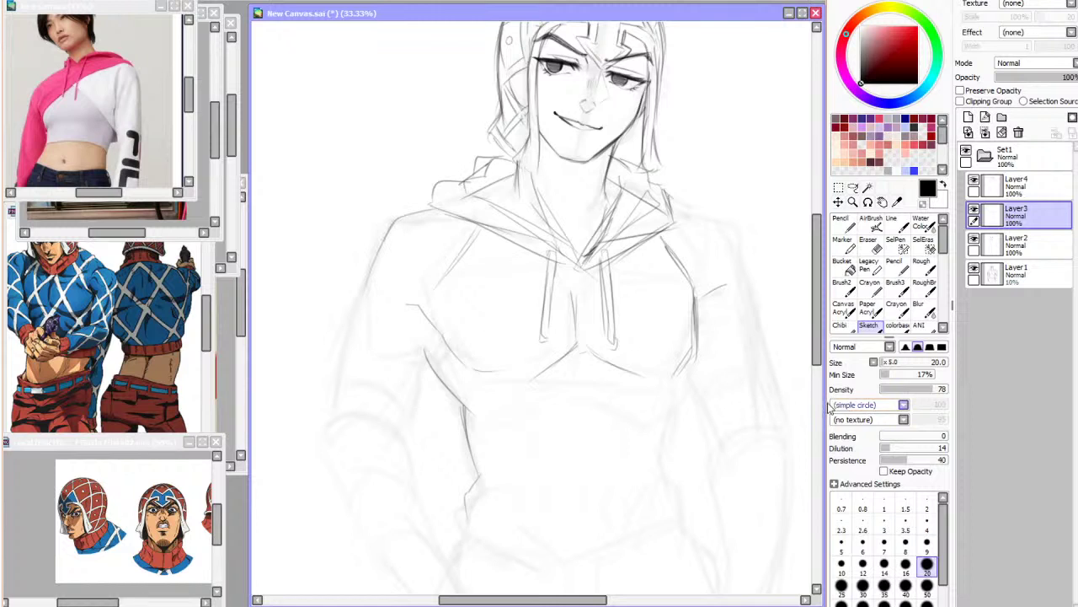
pyautogui.moveTo(389, 231); pyautogui.dragTo(356, 322)
# Sketch the right shoulder line and the diagonal hoodie edge from that shoulder across the chest to the left armpit, following the hoodie references
pyautogui.click(168, 211)
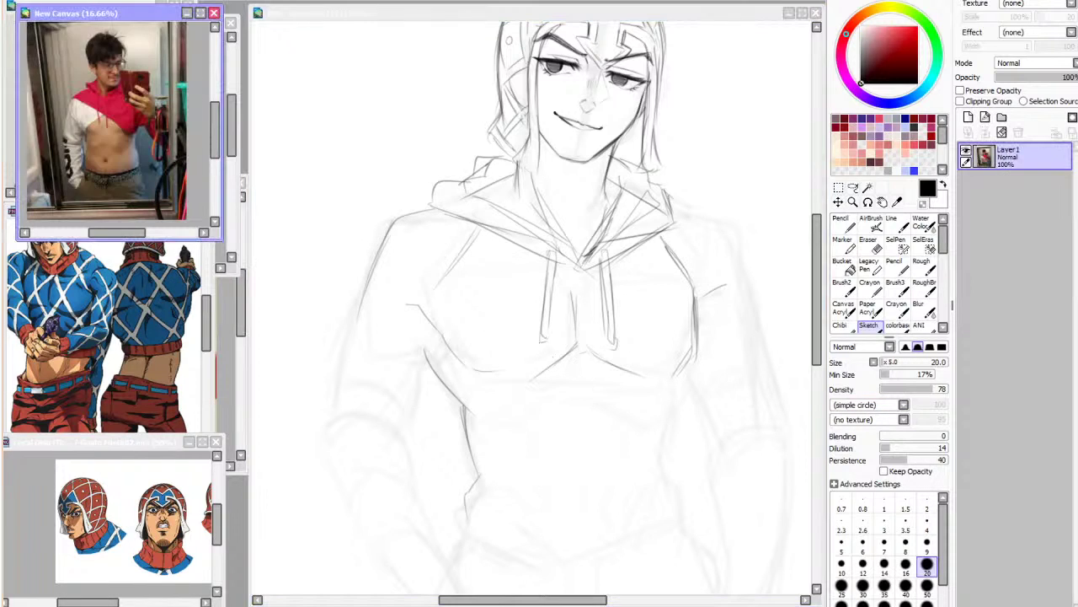
pyautogui.click(759, 565)
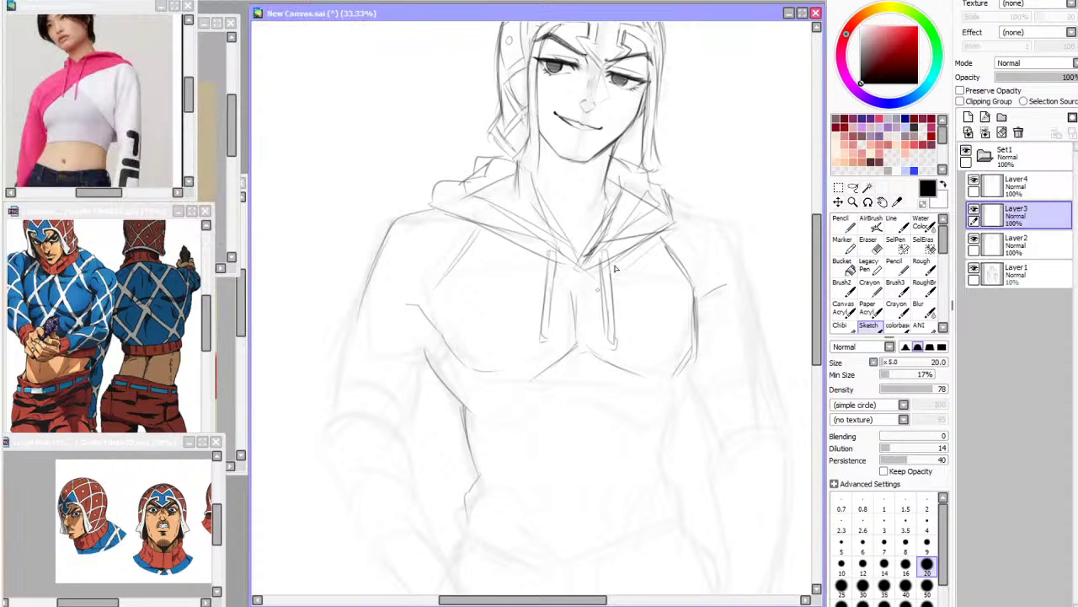
pyautogui.moveTo(594, 275); pyautogui.dragTo(546, 314)
pyautogui.hotkey('ctrl', 'z')
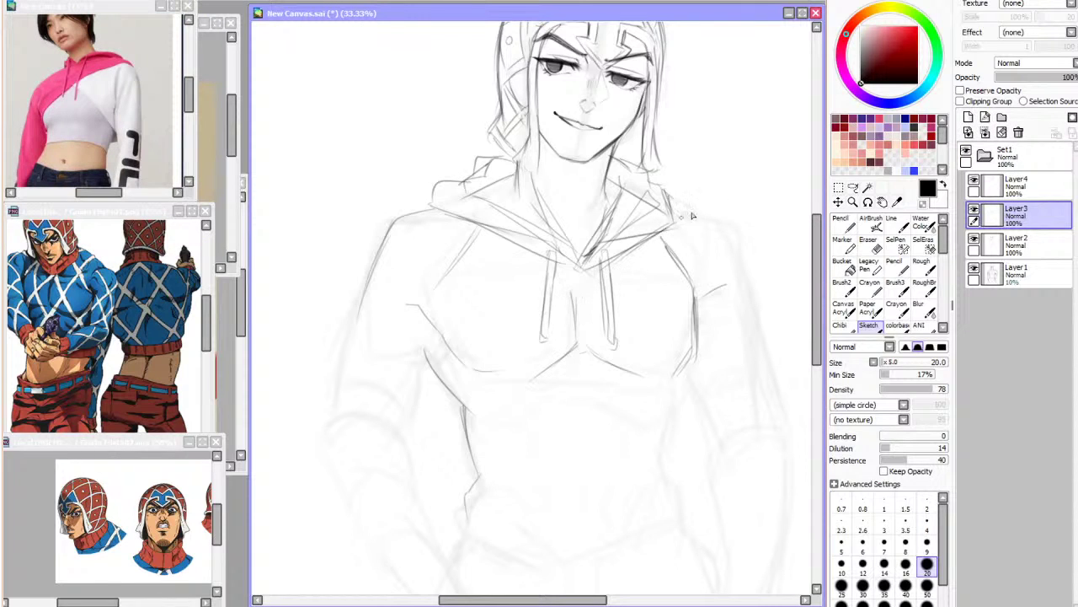
pyautogui.moveTo(671, 211)
pyautogui.mouseDown()
pyautogui.moveTo(722, 224)
pyautogui.moveTo(712, 222)
pyautogui.moveTo(740, 246)
pyautogui.moveTo(714, 241)
pyautogui.moveTo(697, 219)
pyautogui.moveTo(714, 223)
pyautogui.moveTo(717, 247)
pyautogui.moveTo(690, 256)
pyautogui.moveTo(734, 230)
pyautogui.moveTo(527, 344)
pyautogui.mouseUp()
pyautogui.hotkey('ctrl', 'z')
pyautogui.moveTo(600, 293); pyautogui.dragTo(472, 375)
pyautogui.moveTo(519, 334)
pyautogui.mouseDown()
pyautogui.moveTo(462, 390)
pyautogui.moveTo(464, 423)
pyautogui.mouseUp()
pyautogui.click(859, 605)
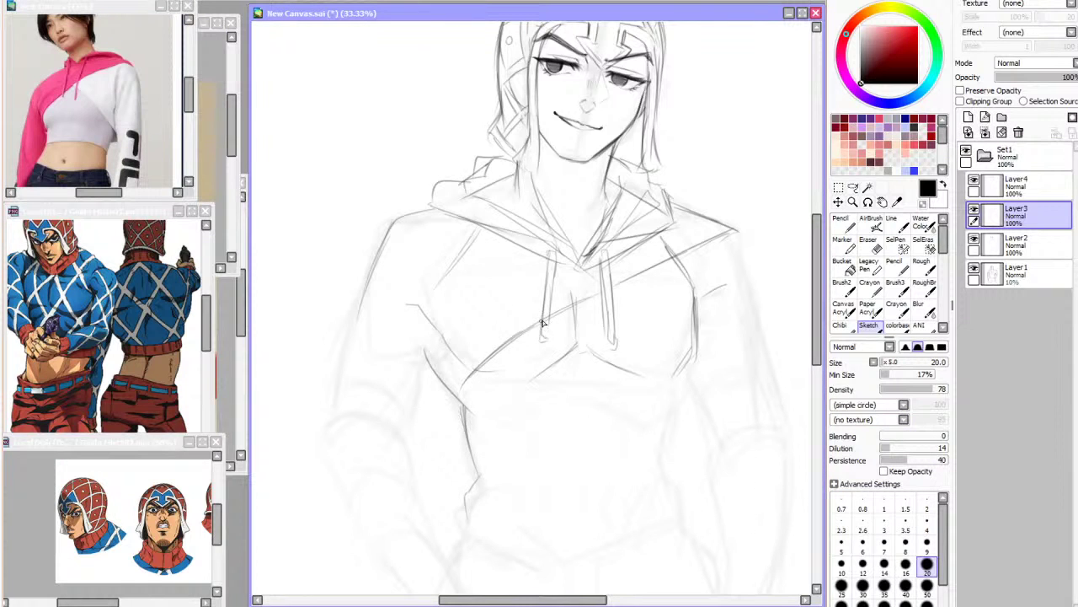
pyautogui.moveTo(544, 324)
pyautogui.mouseDown()
pyautogui.moveTo(475, 360)
pyautogui.moveTo(462, 417)
pyautogui.mouseUp()
pyautogui.moveTo(698, 247); pyautogui.dragTo(610, 291)
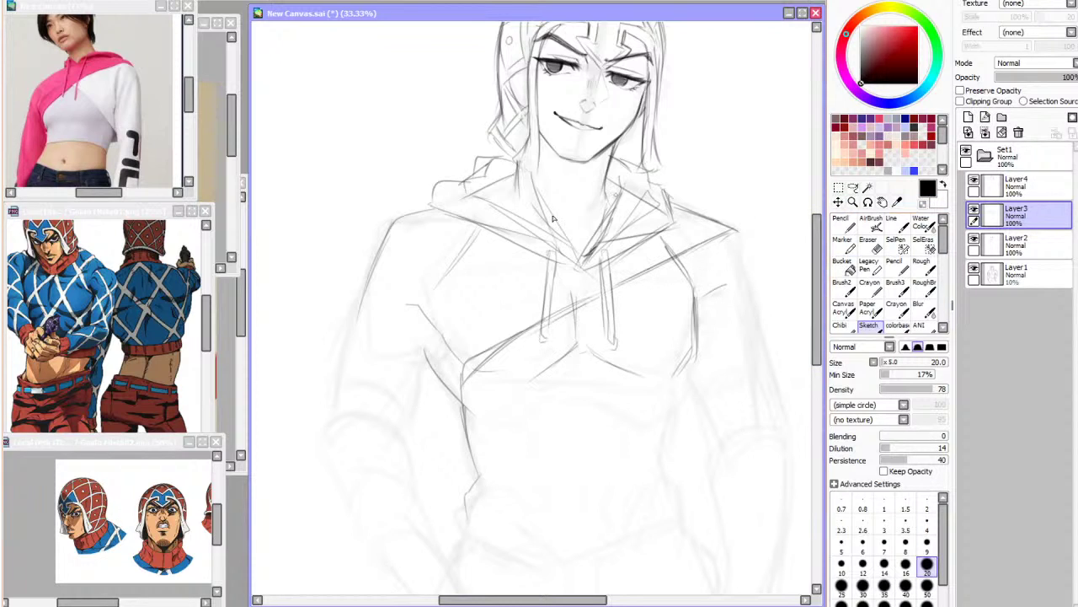
# Sketch the left sleeve with its shoulder seam, armpit folds and outer contour down to the elbow
pyautogui.moveTo(395, 238); pyautogui.dragTo(440, 327)
pyautogui.moveTo(381, 307)
pyautogui.mouseDown()
pyautogui.moveTo(425, 317)
pyautogui.moveTo(463, 401)
pyautogui.mouseUp()
pyautogui.moveTo(393, 223); pyautogui.dragTo(355, 388)
pyautogui.moveTo(369, 322)
pyautogui.mouseDown()
pyautogui.moveTo(324, 428)
pyautogui.moveTo(354, 337)
pyautogui.moveTo(329, 471)
pyautogui.mouseUp()
pyautogui.hotkey('ctrl', 'z')
pyautogui.moveTo(432, 368)
pyautogui.mouseDown()
pyautogui.moveTo(417, 440)
pyautogui.moveTo(397, 339)
pyautogui.moveTo(433, 360)
pyautogui.mouseUp()
pyautogui.moveTo(396, 223)
pyautogui.mouseDown()
pyautogui.moveTo(367, 293)
pyautogui.moveTo(405, 283)
pyautogui.mouseUp()
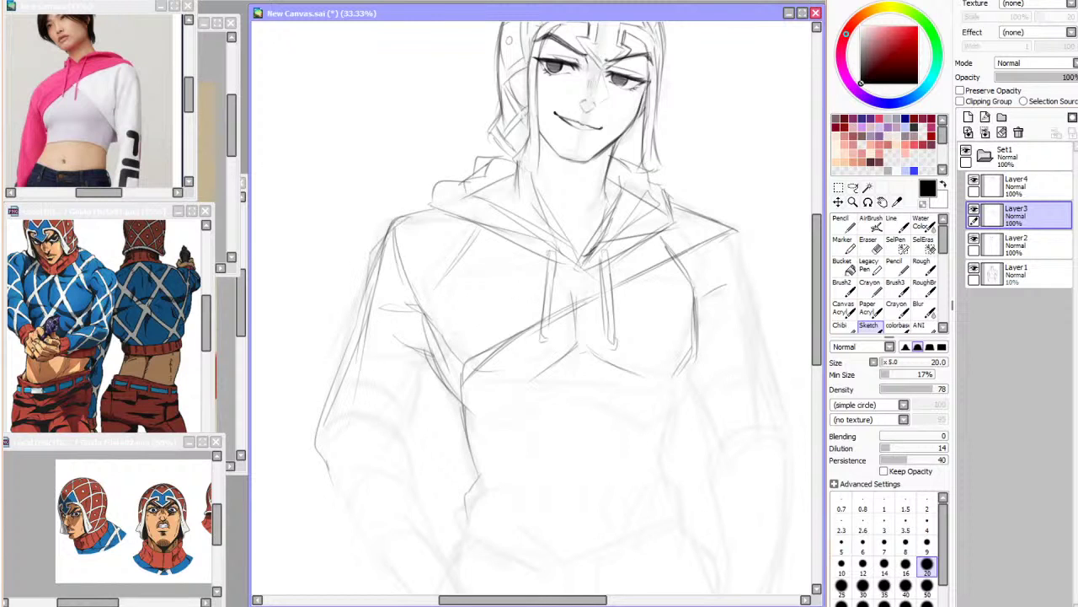
# Sketch the cropped hoodie's right hem line from the chest center down to the right ribs
pyautogui.press('h')
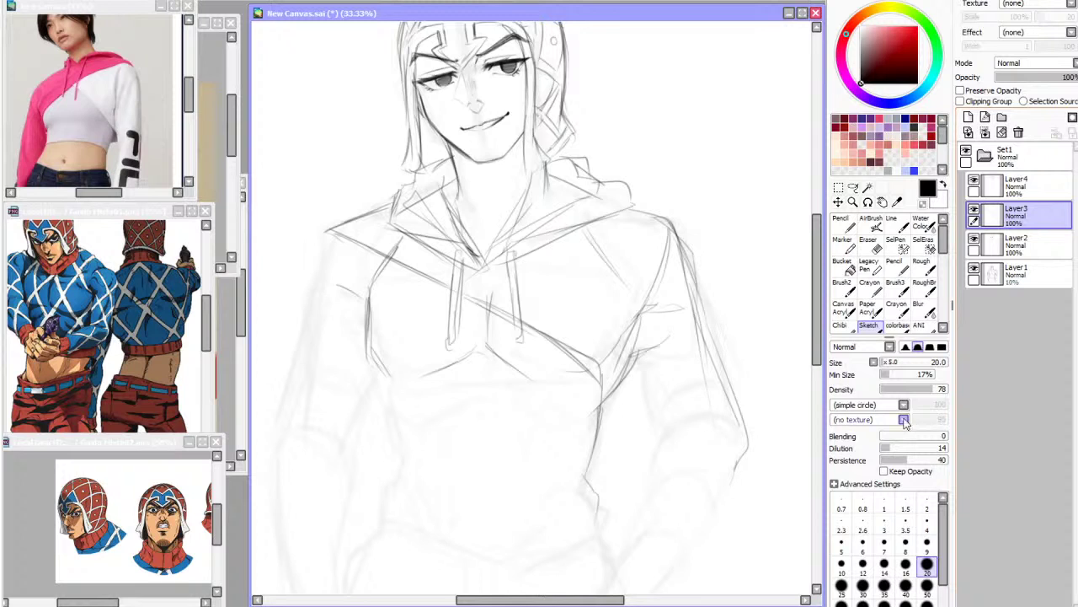
pyautogui.press('h')
pyautogui.moveTo(575, 303)
pyautogui.mouseDown()
pyautogui.moveTo(658, 329)
pyautogui.moveTo(618, 329)
pyautogui.moveTo(675, 372)
pyautogui.mouseUp()
pyautogui.hotkey('ctrl', 'z')
pyautogui.hotkey('ctrl', 'z')
pyautogui.moveTo(617, 324)
pyautogui.mouseDown()
pyautogui.moveTo(675, 382)
pyautogui.moveTo(672, 369)
pyautogui.moveTo(673, 393)
pyautogui.mouseUp()
pyautogui.hotkey('ctrl', 'z')
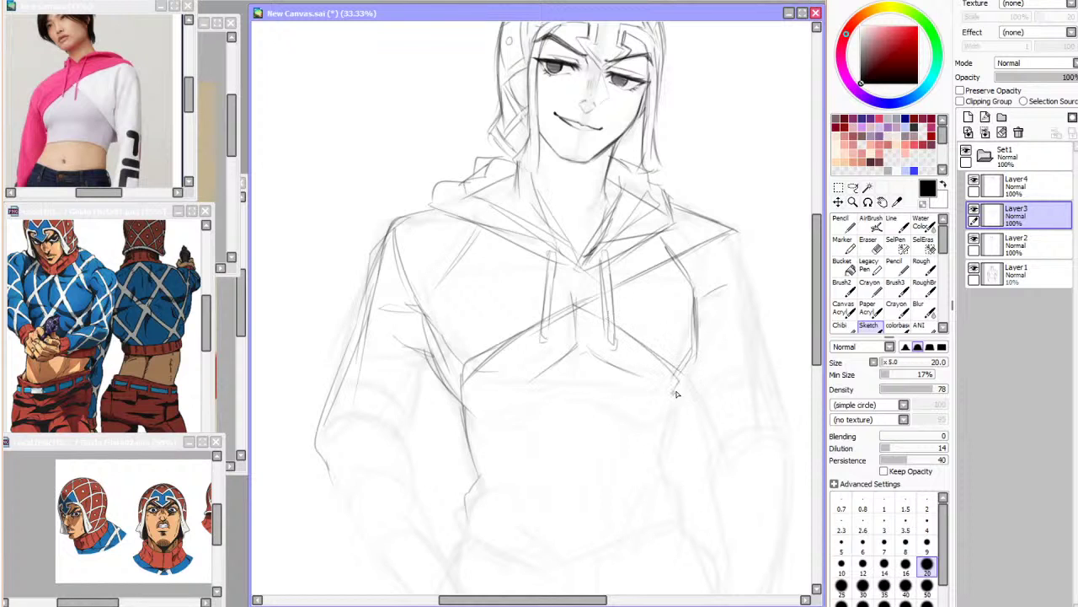
# Add the short hem edges at the right ribs and under the left armpit, consulting the mirror selfie reference
pyautogui.click(792, 605)
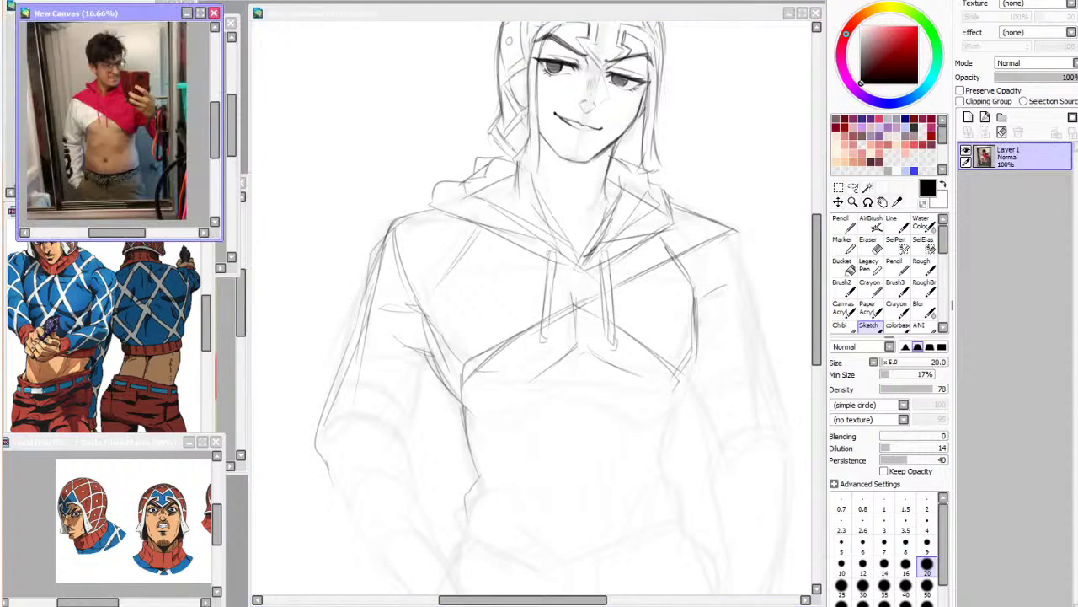
pyautogui.click(794, 605)
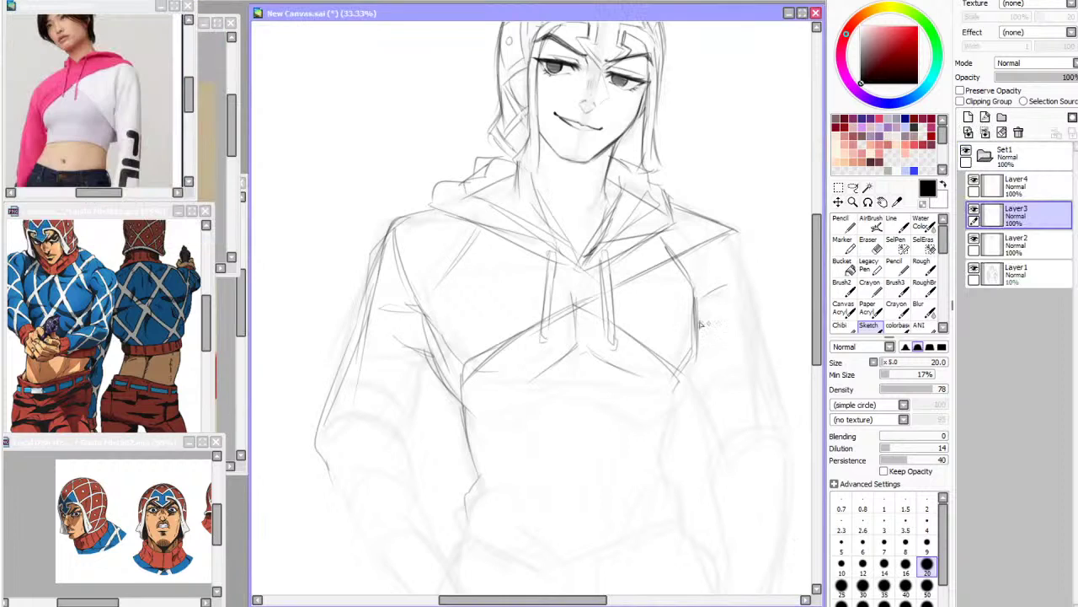
pyautogui.moveTo(680, 383); pyautogui.dragTo(676, 403)
pyautogui.moveTo(426, 351)
pyautogui.mouseDown()
pyautogui.moveTo(459, 408)
pyautogui.moveTo(456, 365)
pyautogui.mouseUp()
pyautogui.hotkey('ctrl', 'z')
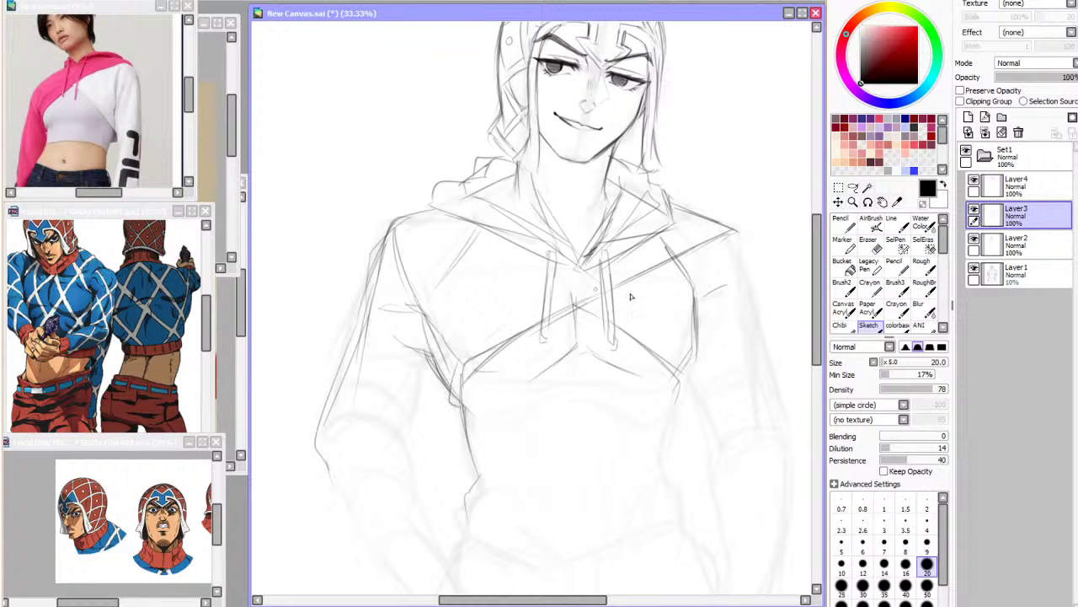
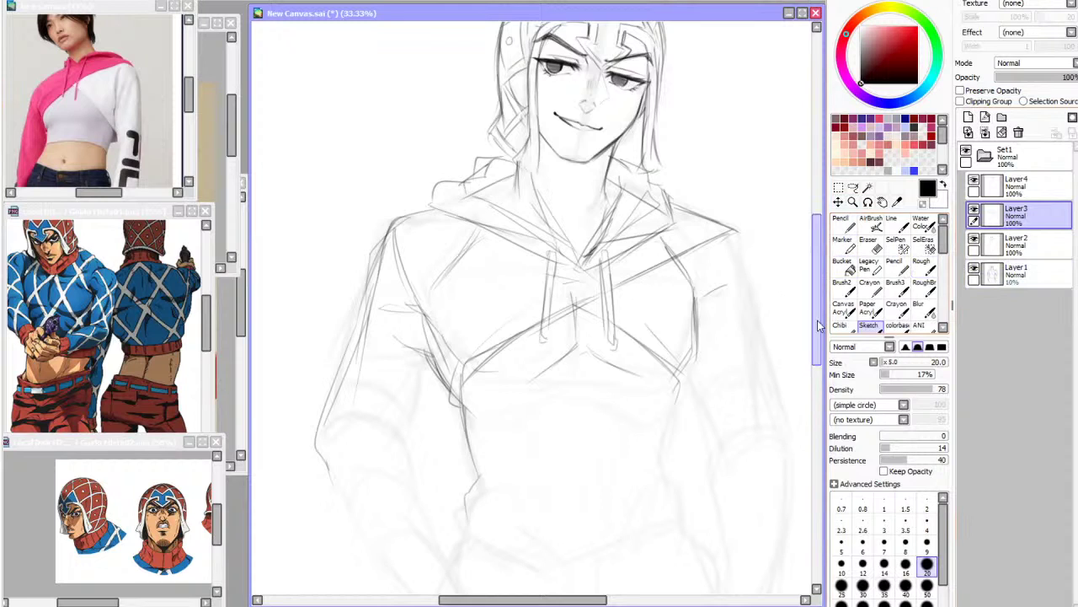
# Sketch the torso's right contour from the hoodie hem through the waist to the hip, checking it mirrored
pyautogui.scroll(-3, 821, 318)
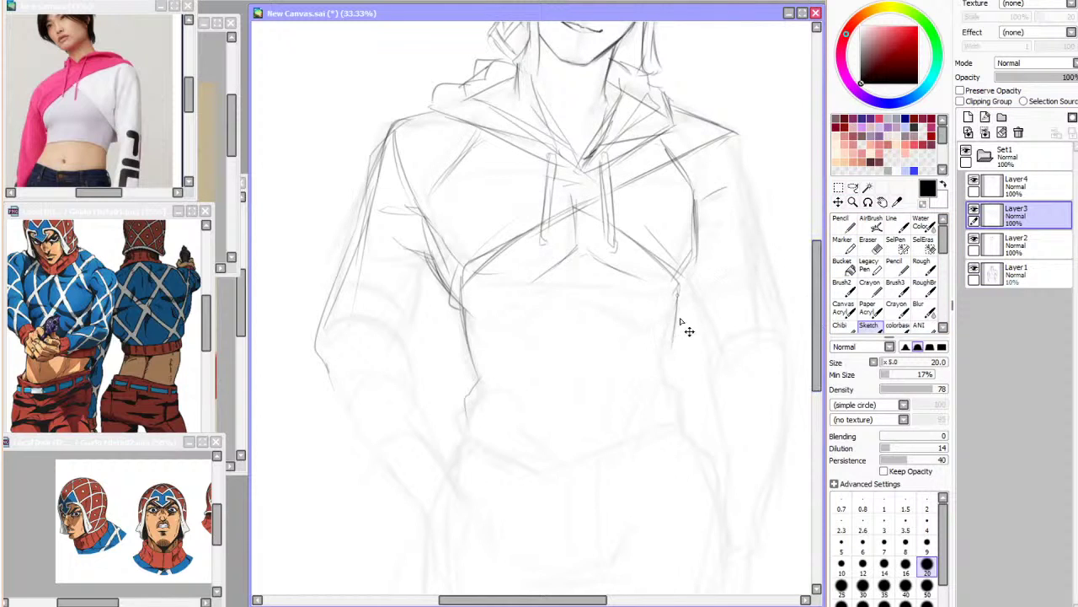
pyautogui.hscroll(3, 684, 320)
pyautogui.moveTo(384, 286)
pyautogui.mouseDown()
pyautogui.moveTo(402, 354)
pyautogui.moveTo(396, 386)
pyautogui.mouseUp()
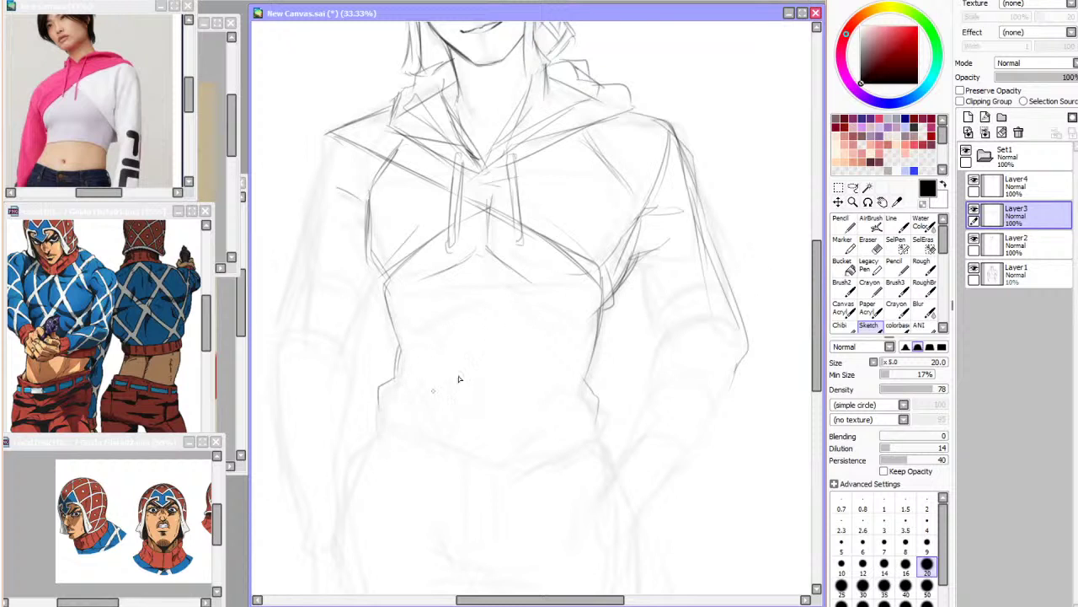
pyautogui.press('Insert')
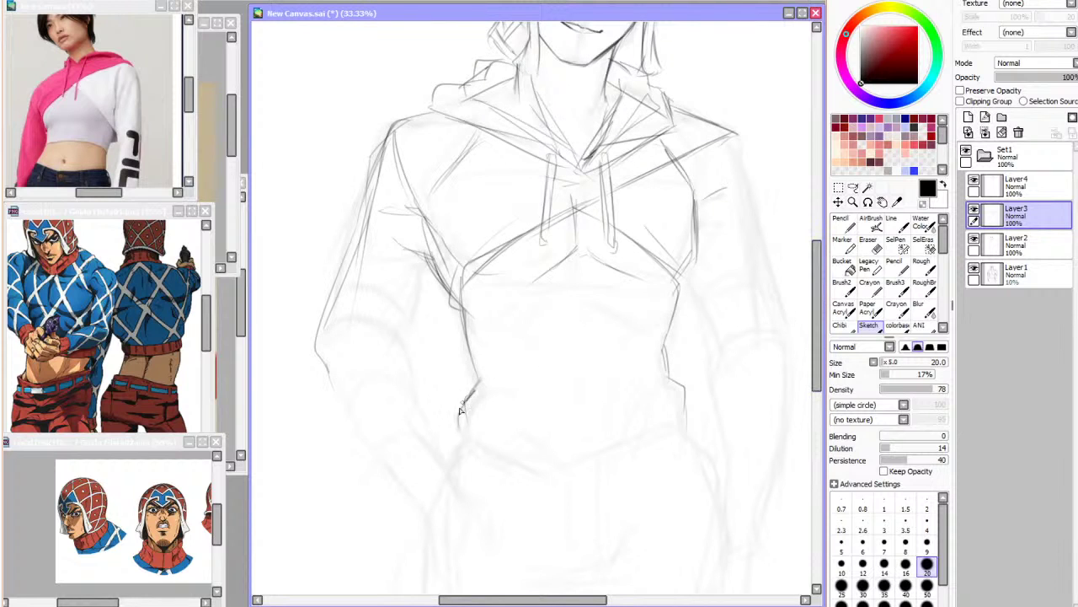
# Darken the waist contours on both sides of the torso from the ribs toward the hips
pyautogui.scroll(2, 821, 337)
pyautogui.moveTo(821, 336); pyautogui.dragTo(822, 326)
pyautogui.moveTo(677, 360); pyautogui.dragTo(666, 426)
pyautogui.moveTo(679, 354)
pyautogui.mouseDown()
pyautogui.moveTo(669, 435)
pyautogui.moveTo(689, 496)
pyautogui.mouseUp()
pyautogui.moveTo(459, 378); pyautogui.dragTo(478, 447)
# Redraw the diagonal hem edge over the left chest and reinforce the lines under both pectorals, checking the result mirrored
pyautogui.moveTo(427, 339)
pyautogui.mouseDown()
pyautogui.moveTo(464, 396)
pyautogui.moveTo(482, 343)
pyautogui.mouseUp()
pyautogui.moveTo(464, 361); pyautogui.dragTo(539, 305)
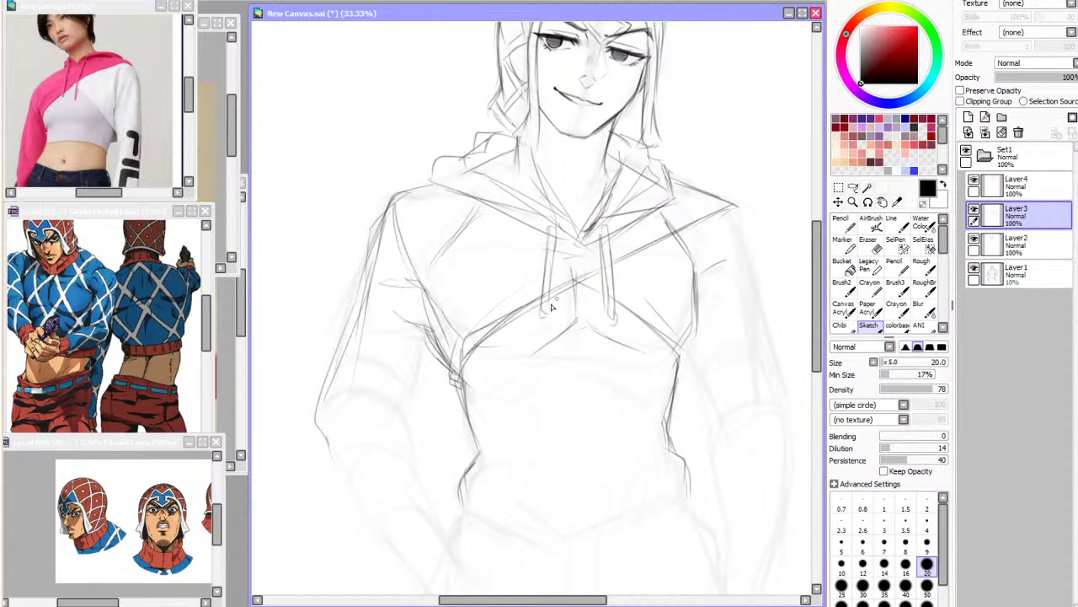
pyautogui.moveTo(478, 353)
pyautogui.mouseDown()
pyautogui.moveTo(507, 348)
pyautogui.moveTo(478, 350)
pyautogui.mouseUp()
pyautogui.moveTo(606, 337); pyautogui.dragTo(643, 349)
pyautogui.moveTo(578, 320); pyautogui.dragTo(531, 353)
pyautogui.moveTo(618, 341); pyautogui.dragTo(656, 354)
pyautogui.press('h')
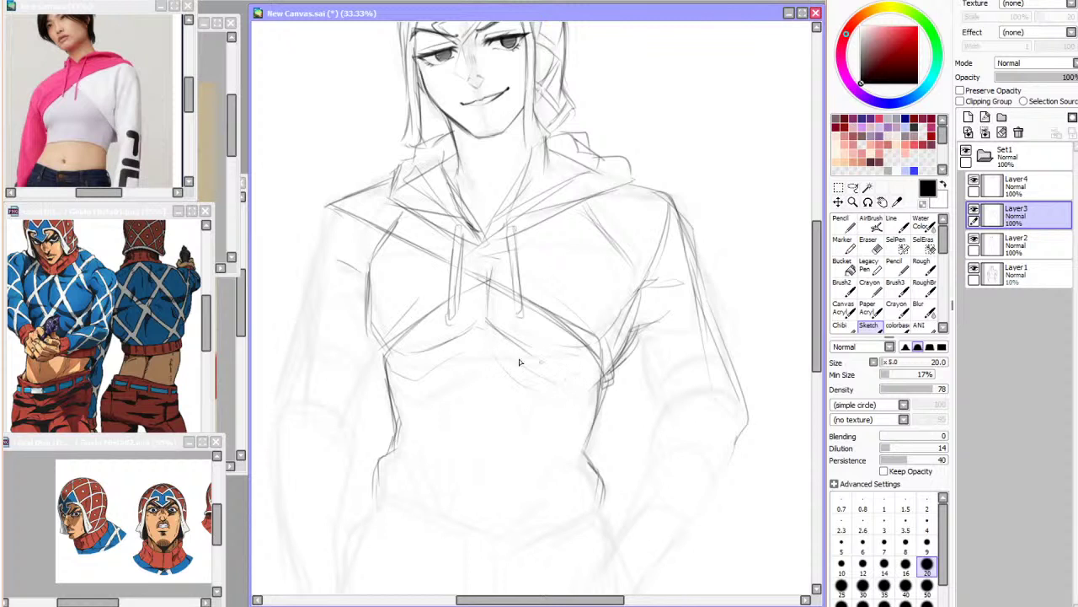
# Sketch the abdomen's centre line and the diagonal lower-abdomen line above the hip, comparing with Layer1 toggled off and on
pyautogui.moveTo(469, 361); pyautogui.dragTo(458, 455)
pyautogui.press('h')
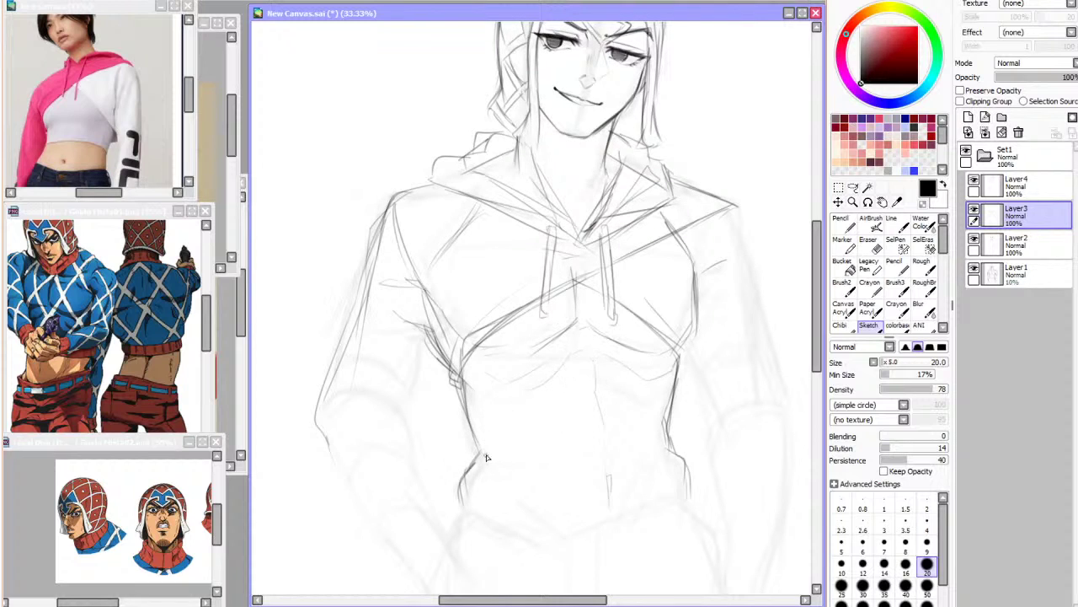
pyautogui.moveTo(491, 457); pyautogui.dragTo(549, 531)
pyautogui.scroll(-1, 312, 38)
pyautogui.click(974, 269)
pyautogui.click(974, 270)
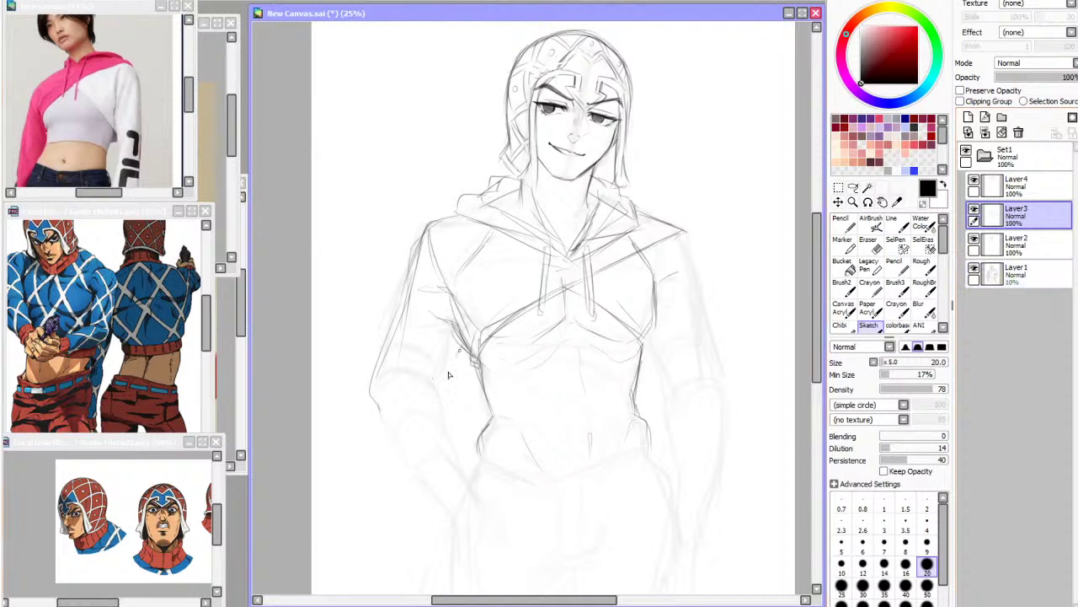
# Sketch the bent arm's sleeve with elbow folds and forearm contours, consulting the hoodie photo's lower sleeves
pyautogui.moveTo(393, 373)
pyautogui.mouseDown()
pyautogui.moveTo(438, 367)
pyautogui.moveTo(450, 409)
pyautogui.mouseUp()
pyautogui.moveTo(447, 370); pyautogui.dragTo(453, 447)
pyautogui.moveTo(410, 353); pyautogui.dragTo(437, 367)
pyautogui.moveTo(403, 296)
pyautogui.mouseDown()
pyautogui.moveTo(374, 377)
pyautogui.moveTo(390, 450)
pyautogui.moveTo(430, 509)
pyautogui.mouseUp()
pyautogui.scroll(-2, 173, 156)
pyautogui.moveTo(378, 413); pyautogui.dragTo(390, 444)
pyautogui.moveTo(457, 433)
pyautogui.mouseDown()
pyautogui.moveTo(472, 488)
pyautogui.moveTo(443, 505)
pyautogui.mouseUp()
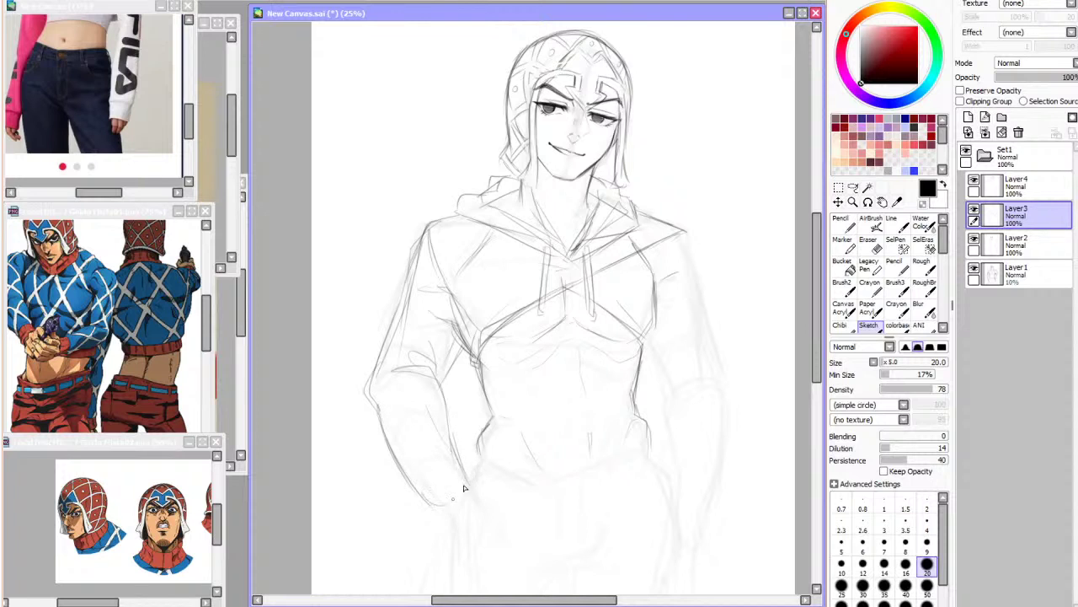
# Draw the ribbed cuff at the bent arm's wrist and the start of the hand at the hip, working mirrored
pyautogui.press('h')
pyautogui.hotkey('ctrl', 'z')
pyautogui.moveTo(637, 406)
pyautogui.mouseDown()
pyautogui.moveTo(593, 478)
pyautogui.moveTo(635, 516)
pyautogui.mouseUp()
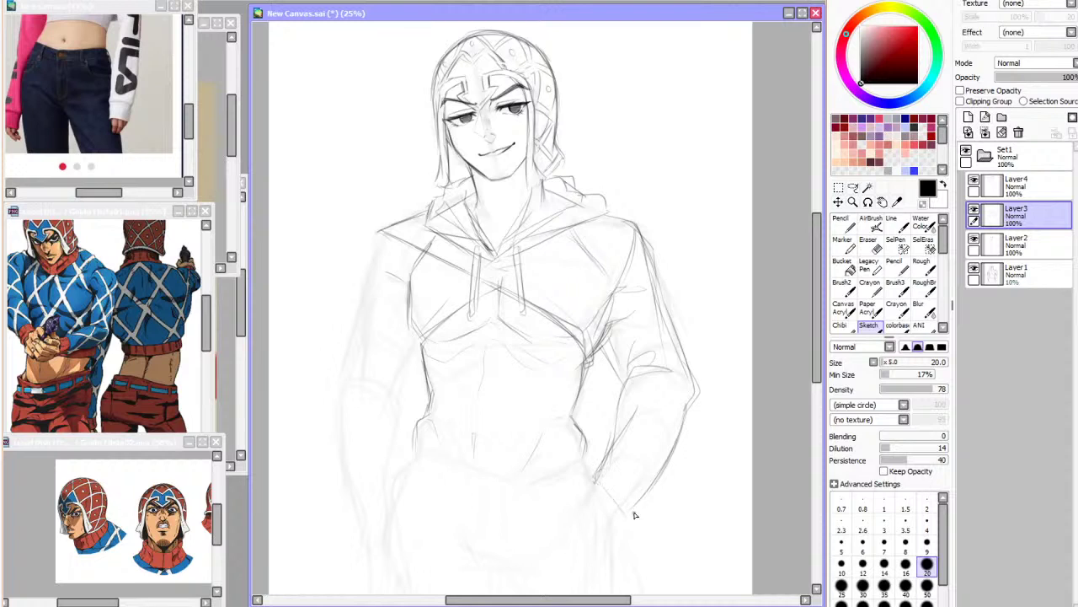
pyautogui.moveTo(594, 476); pyautogui.dragTo(631, 515)
pyautogui.moveTo(579, 503); pyautogui.dragTo(607, 516)
pyautogui.press('h')
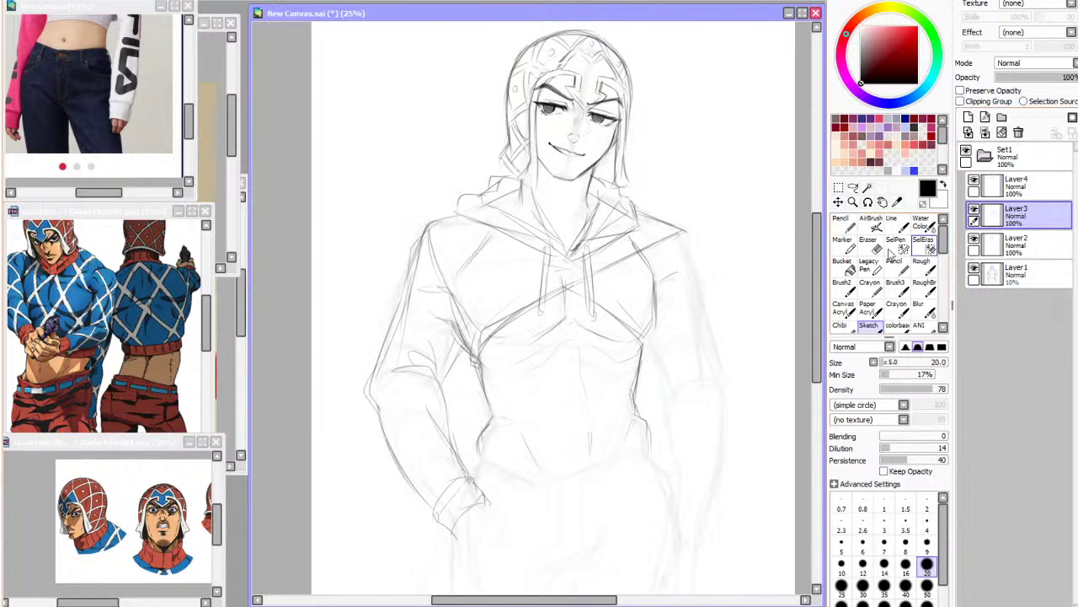
# Lasso the bent arm, widen its elbow outward and slightly upward with Free Deform, and return to the Sketch brush
pyautogui.click(853, 188)
pyautogui.moveTo(374, 280)
pyautogui.mouseDown()
pyautogui.moveTo(348, 319)
pyautogui.moveTo(494, 476)
pyautogui.moveTo(464, 354)
pyautogui.moveTo(426, 268)
pyautogui.mouseUp()
pyautogui.click(838, 202)
pyautogui.click(860, 410)
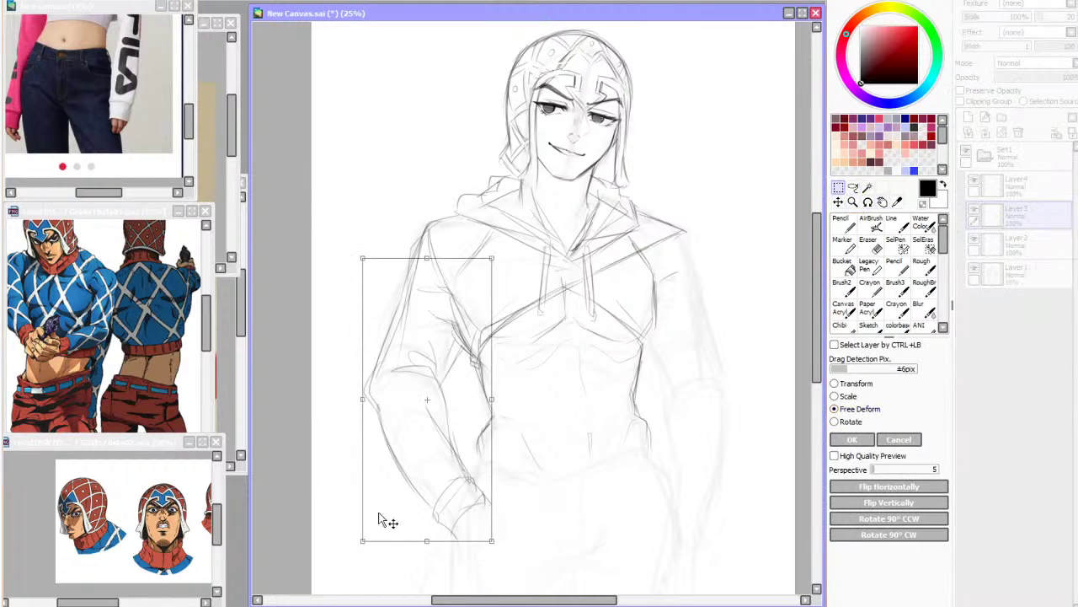
pyautogui.moveTo(363, 401); pyautogui.dragTo(356, 389)
pyautogui.moveTo(368, 532); pyautogui.dragTo(348, 522)
pyautogui.moveTo(355, 389); pyautogui.dragTo(353, 384)
pyautogui.click(852, 441)
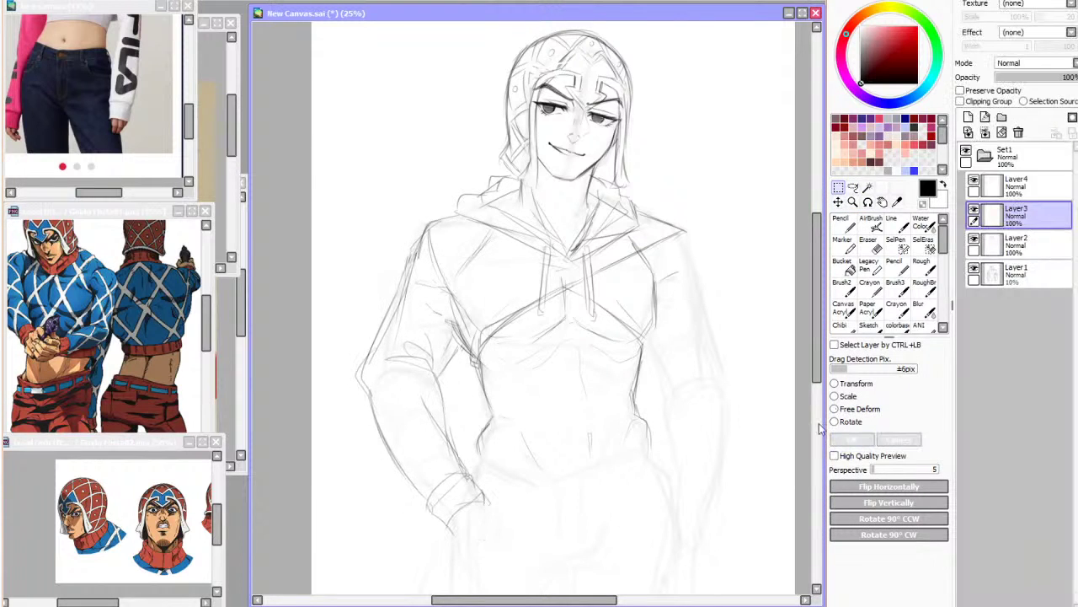
pyautogui.click(868, 328)
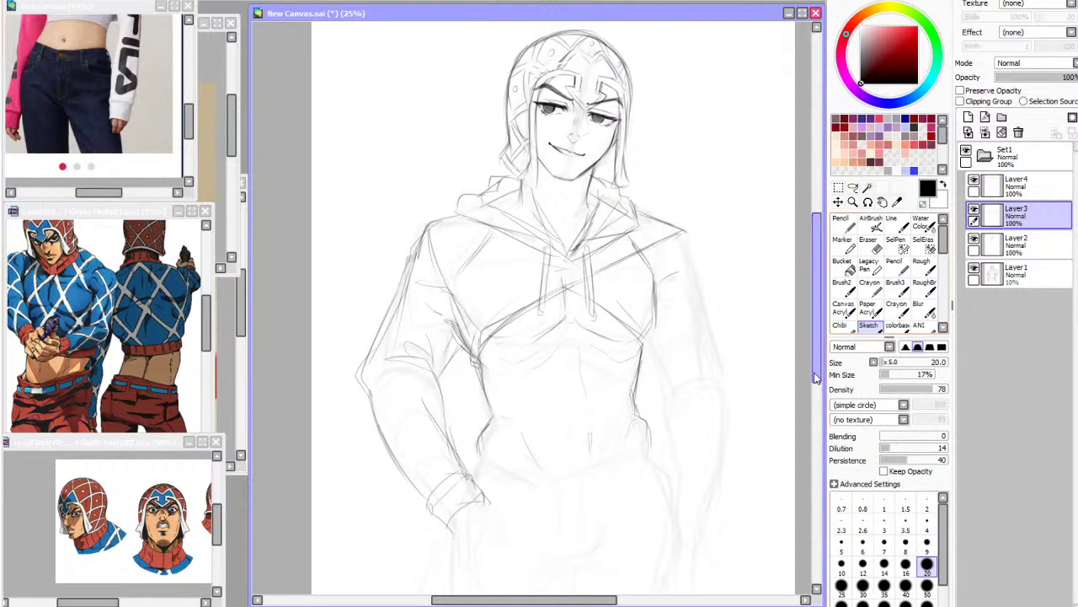
# Sketch the curved trouser waistline across the hips with diagonal hip lines above it, checking it mirrored
pyautogui.scroll(-3, 703, 253)
pyautogui.hotkey('ctrl', 'z')
pyautogui.moveTo(495, 392); pyautogui.dragTo(575, 408)
pyautogui.moveTo(583, 409); pyautogui.dragTo(650, 378)
pyautogui.hotkey('ctrl', 'z')
pyautogui.moveTo(501, 391)
pyautogui.mouseDown()
pyautogui.moveTo(581, 414)
pyautogui.moveTo(644, 386)
pyautogui.mouseUp()
pyautogui.moveTo(510, 368); pyautogui.dragTo(547, 399)
pyautogui.moveTo(612, 397); pyautogui.dragTo(634, 350)
pyautogui.press('h')
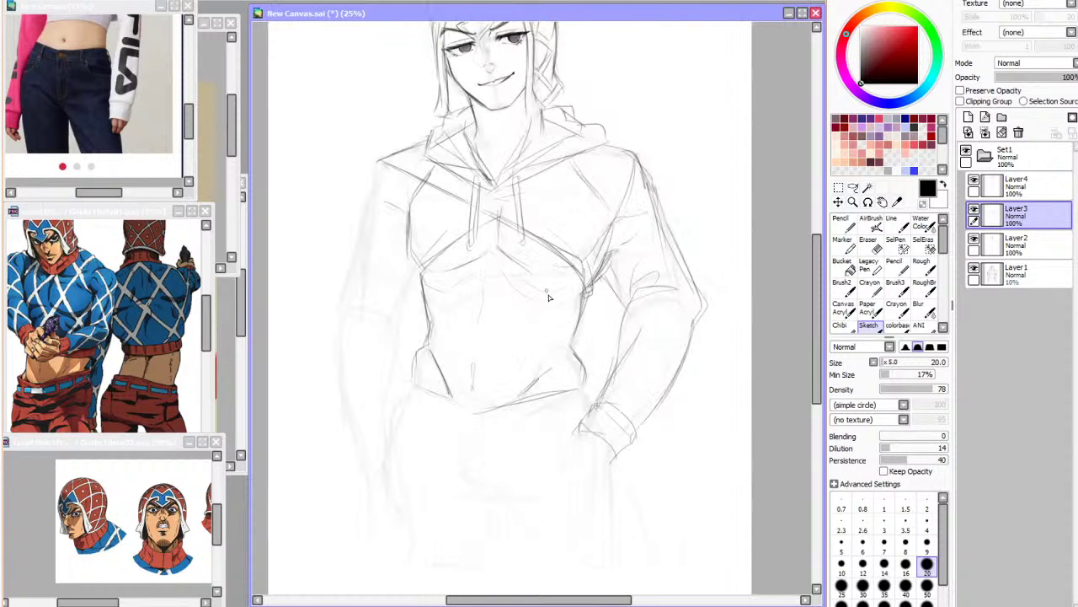
# Add light abdominal muscle lines and darken the waist contours, comparing the sketch with individual layers hidden
pyautogui.moveTo(423, 278); pyautogui.dragTo(427, 335)
pyautogui.moveTo(593, 294); pyautogui.dragTo(602, 279)
pyautogui.press('h')
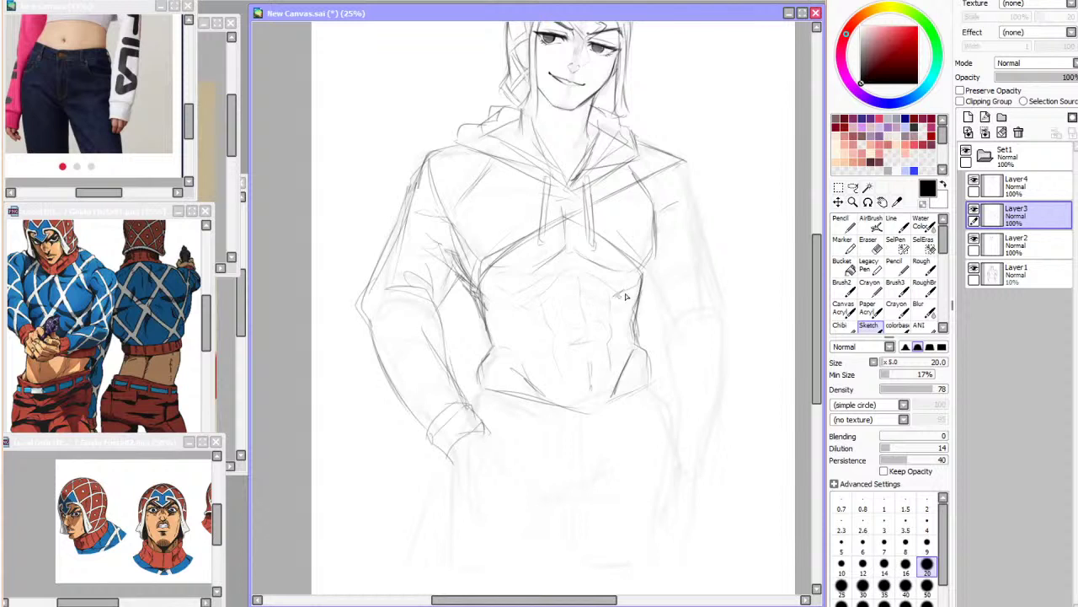
pyautogui.click(974, 267)
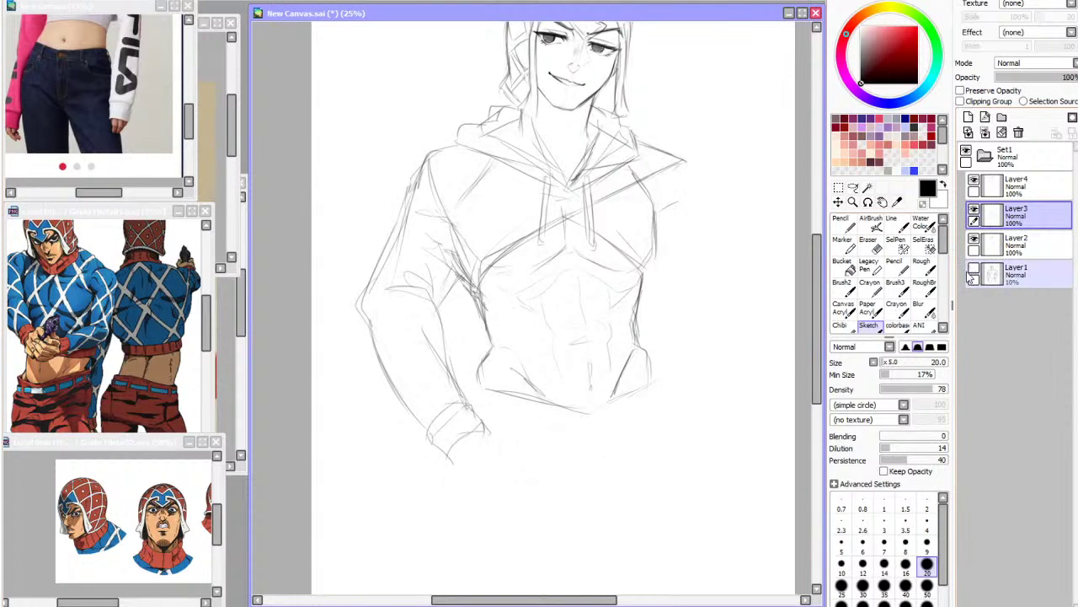
pyautogui.scroll(2, 1004, 253)
pyautogui.click(974, 268)
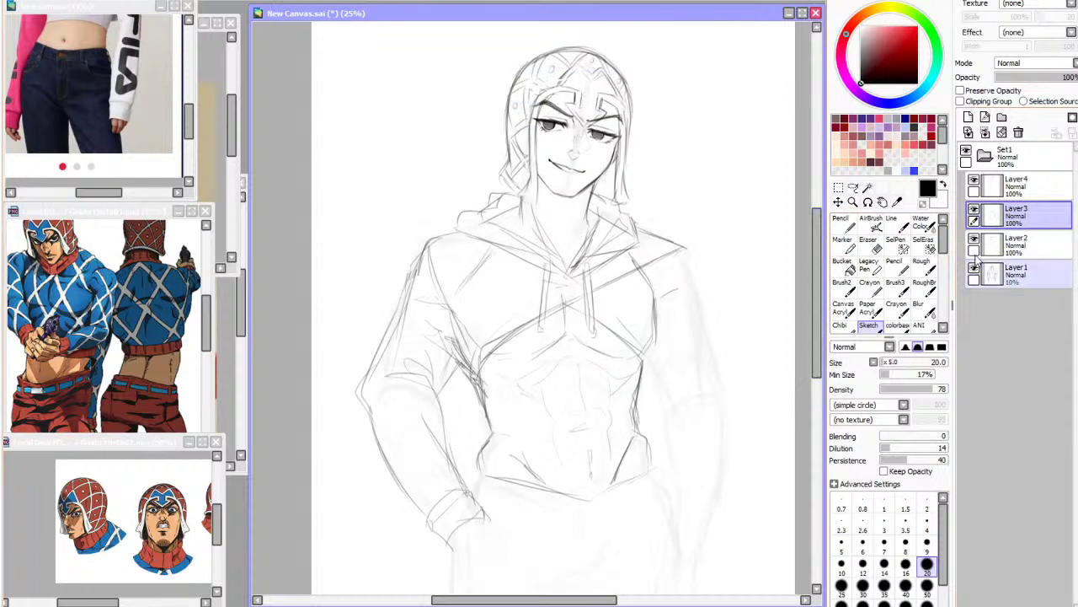
pyautogui.click(974, 212)
pyautogui.click(974, 214)
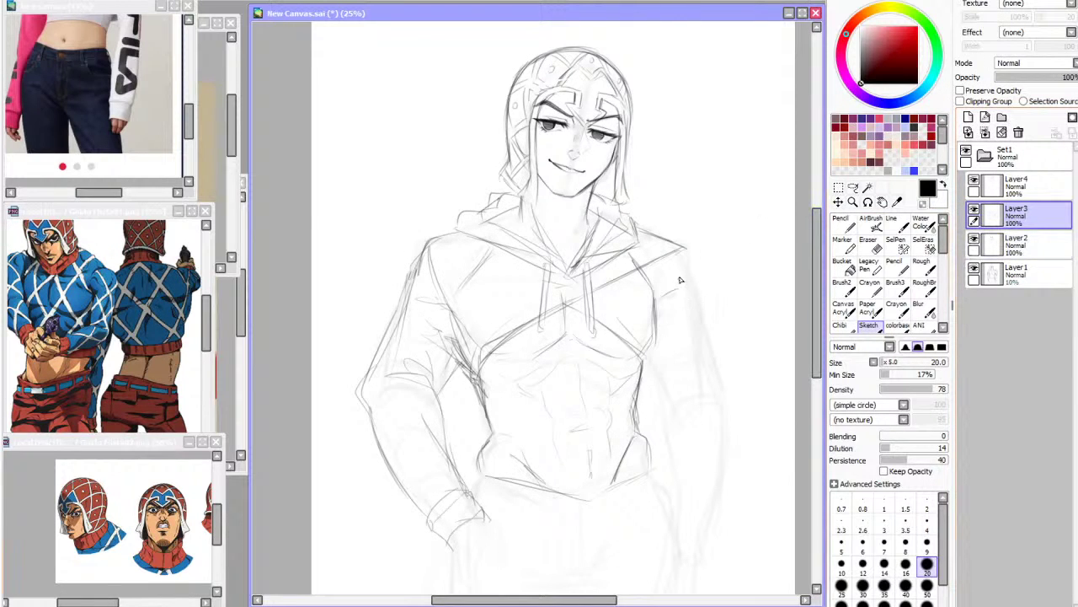
# Lasso the pointed shoulder line of the hanging arm, reshape it with Free Deform, and return to the Sketch brush
pyautogui.click(853, 187)
pyautogui.moveTo(714, 225)
pyautogui.mouseDown()
pyautogui.moveTo(657, 221)
pyautogui.moveTo(729, 266)
pyautogui.moveTo(686, 256)
pyautogui.mouseUp()
pyautogui.hotkey('ctrl', 't')
pyautogui.click(858, 409)
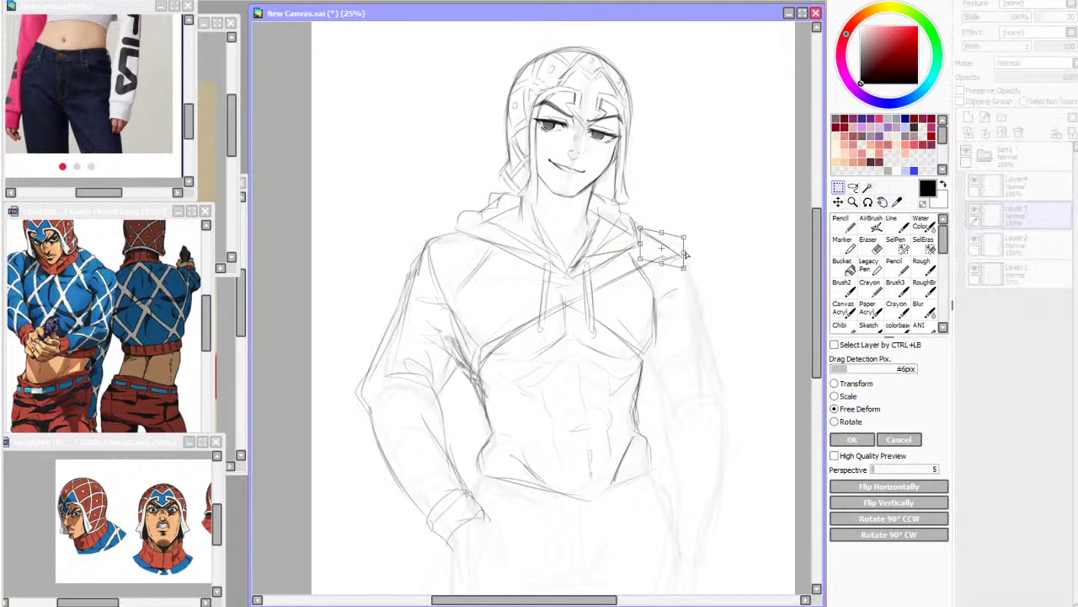
pyautogui.click(852, 439)
pyautogui.click(868, 325)
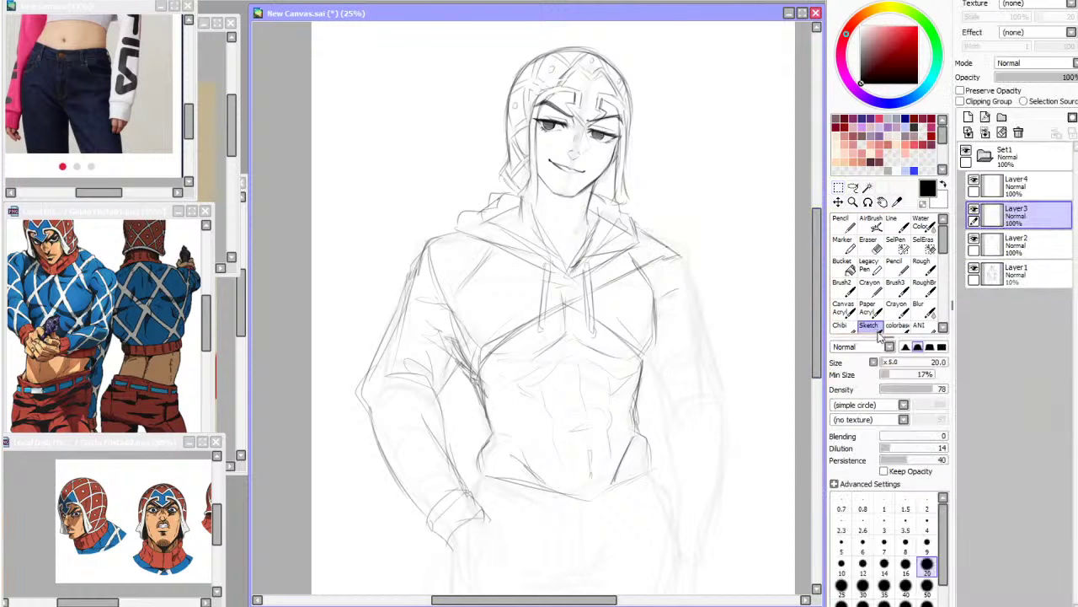
# Draw the hanging arm's outer sleeve contour on Layer3 from the shoulder to the wrist, working mirrored
pyautogui.click(990, 187)
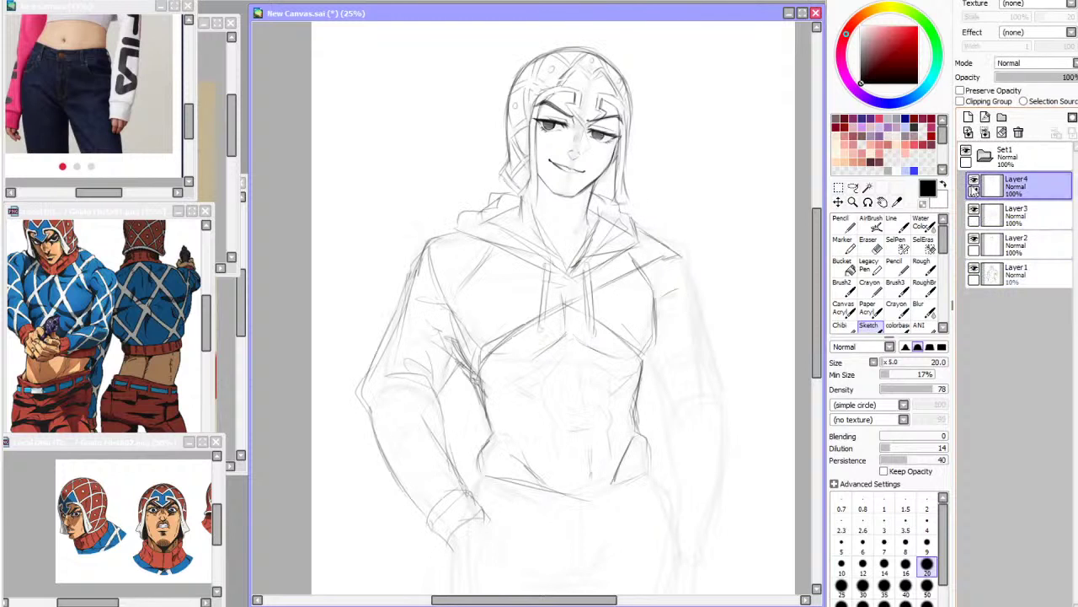
pyautogui.click(982, 216)
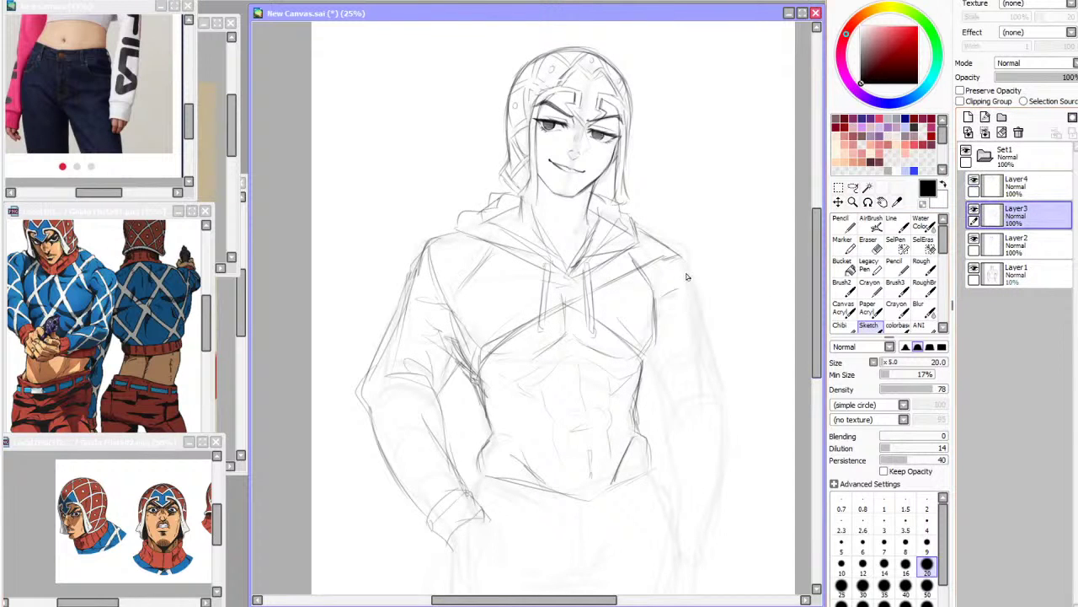
pyautogui.press('h')
pyautogui.hotkey('ctrl', 'z')
pyautogui.moveTo(381, 272); pyautogui.dragTo(351, 410)
pyautogui.moveTo(357, 372); pyautogui.dragTo(347, 524)
pyautogui.press('h')
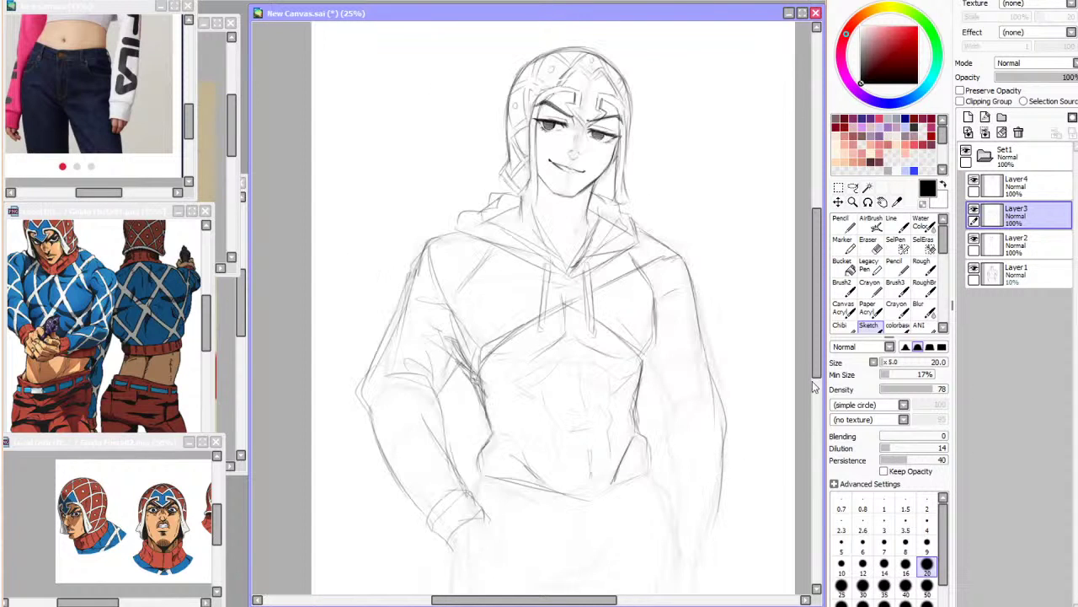
# Sketch the hanging arm's inner sleeve contour and elbow fold from the armpit down to the wrist
pyautogui.hotkey('ctrl', 'z')
pyautogui.moveTo(643, 367)
pyautogui.mouseDown()
pyautogui.moveTo(653, 399)
pyautogui.moveTo(648, 359)
pyautogui.moveTo(663, 372)
pyautogui.moveTo(671, 444)
pyautogui.moveTo(660, 422)
pyautogui.moveTo(679, 495)
pyautogui.moveTo(688, 405)
pyautogui.moveTo(670, 541)
pyautogui.moveTo(684, 560)
pyautogui.moveTo(718, 530)
pyautogui.mouseUp()
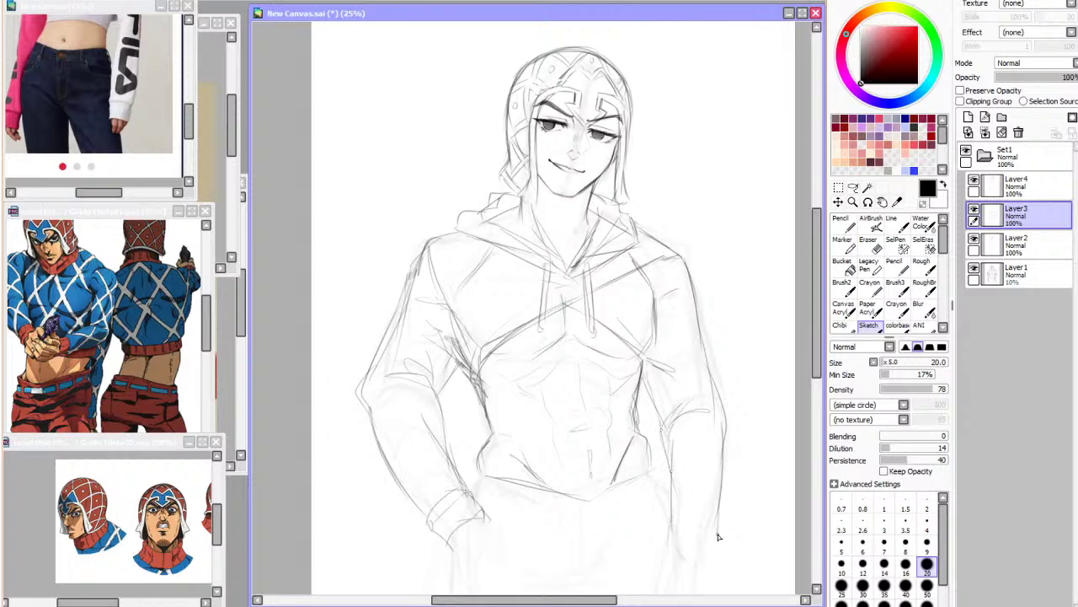
pyautogui.scroll(-3, 816, 328)
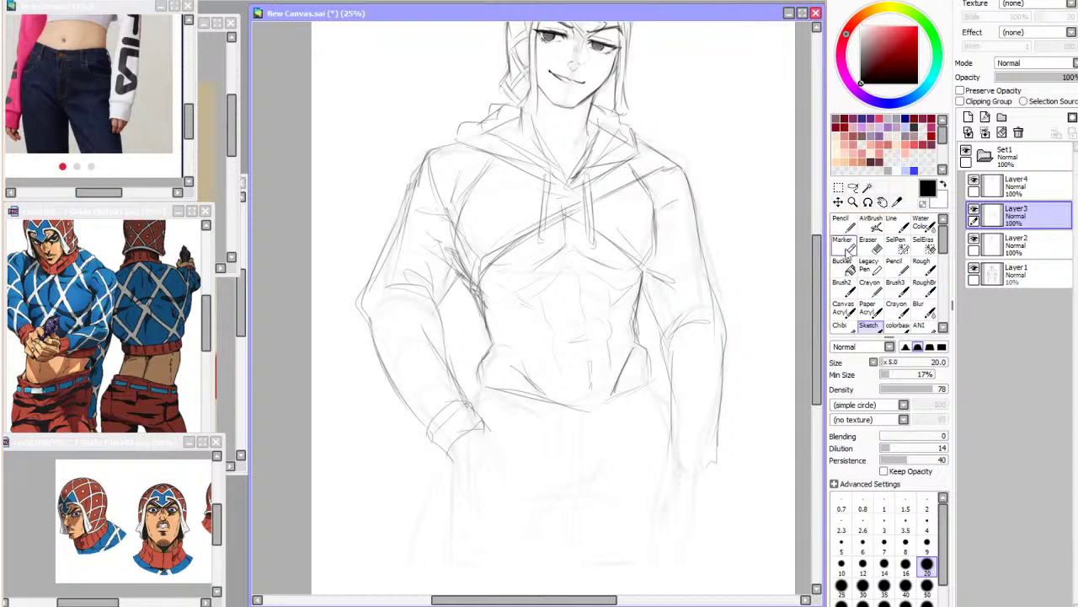
pyautogui.scroll(3, 820, 303)
# Sketch the block-letter print down the hanging sleeve, consulting the lettering in the hoodie photo
pyautogui.moveTo(191, 113)
pyautogui.mouseDown()
pyautogui.moveTo(191, 91)
pyautogui.moveTo(191, 101)
pyautogui.mouseUp()
pyautogui.click(794, 176)
pyautogui.moveTo(702, 328)
pyautogui.mouseDown()
pyautogui.moveTo(677, 348)
pyautogui.moveTo(692, 339)
pyautogui.moveTo(708, 385)
pyautogui.mouseUp()
pyautogui.moveTo(696, 324); pyautogui.dragTo(668, 343)
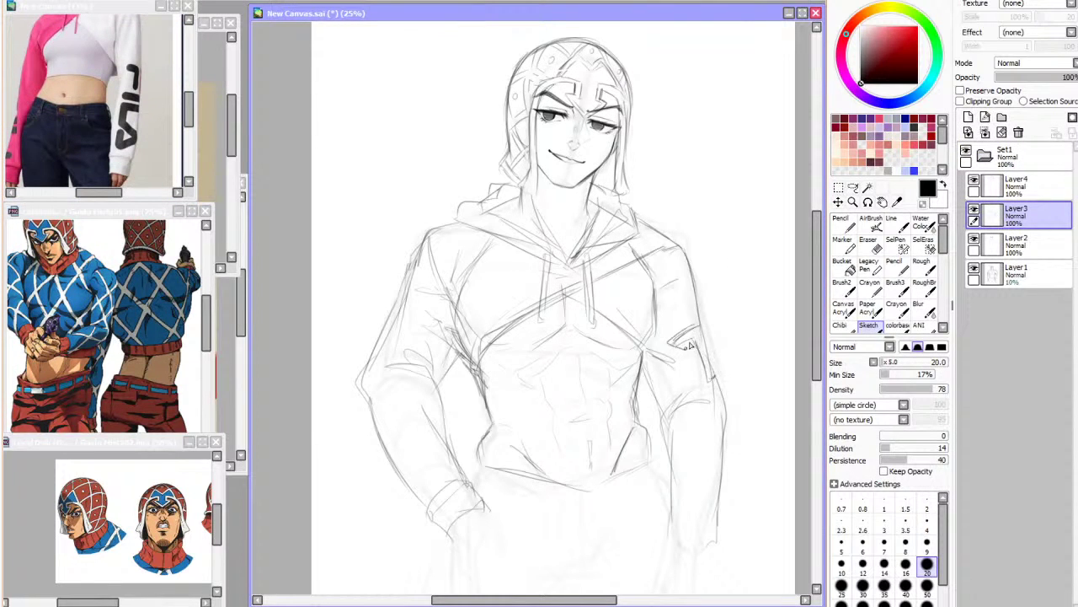
pyautogui.moveTo(719, 389)
pyautogui.mouseDown()
pyautogui.moveTo(691, 400)
pyautogui.moveTo(722, 395)
pyautogui.moveTo(732, 410)
pyautogui.moveTo(697, 423)
pyautogui.moveTo(697, 457)
pyautogui.mouseUp()
pyautogui.moveTo(722, 423); pyautogui.dragTo(704, 433)
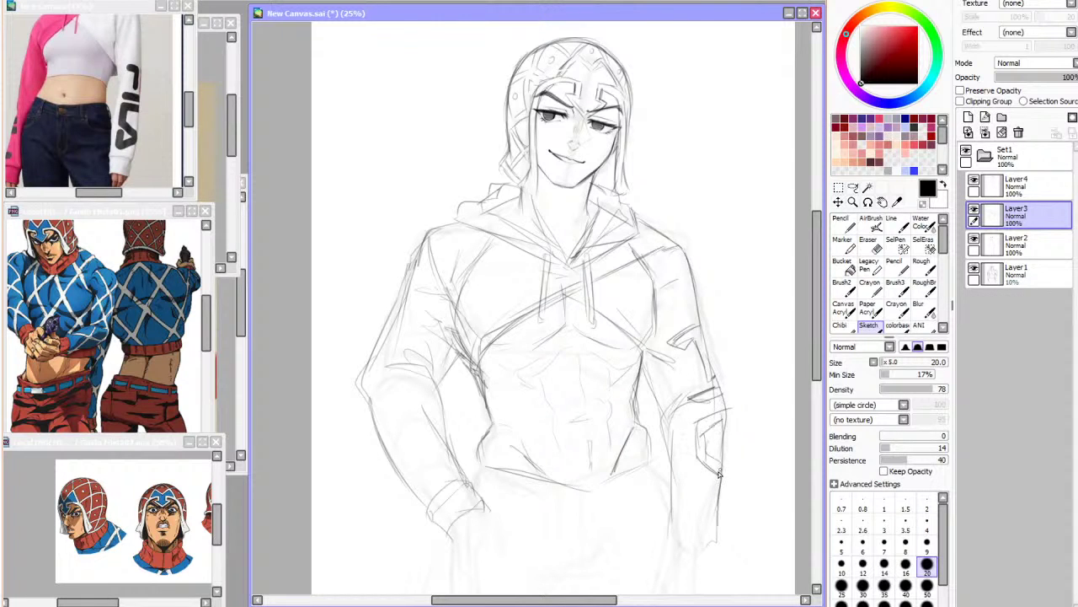
pyautogui.moveTo(720, 487)
pyautogui.mouseDown()
pyautogui.moveTo(696, 506)
pyautogui.moveTo(710, 498)
pyautogui.mouseUp()
# Bring up the mirror selfie reference and redraw the hanging sleeve's outer contour looser down to the cuff
pyautogui.hotkey('ctrl', 'Tab')
pyautogui.hotkey('ctrl', 'Tab')
pyautogui.hotkey('ctrl', 'Tab')
pyautogui.hotkey('ctrl', 'Tab')
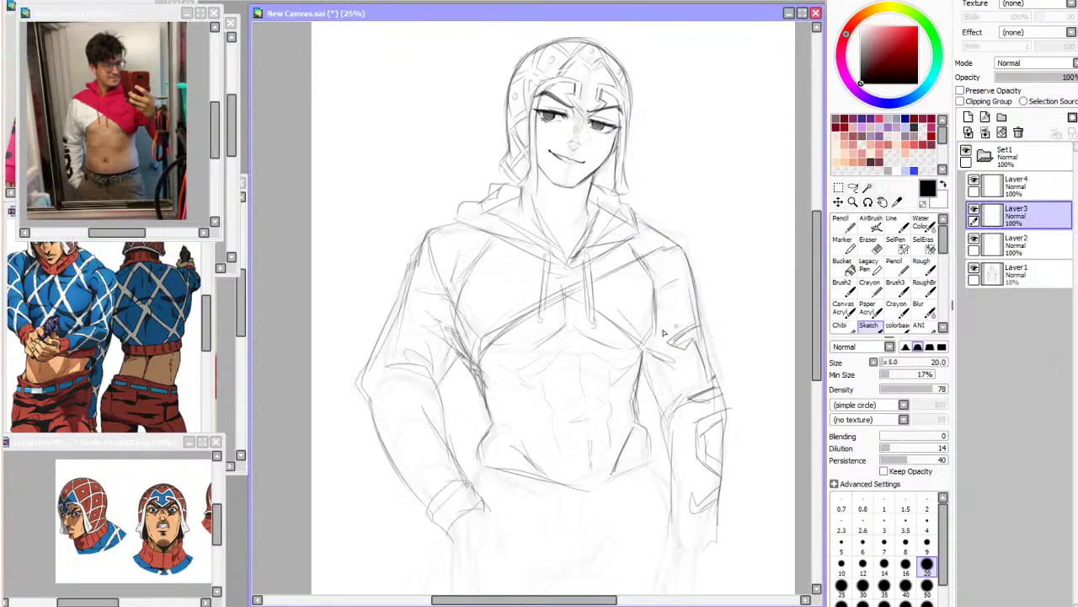
pyautogui.moveTo(678, 275)
pyautogui.mouseDown()
pyautogui.moveTo(662, 321)
pyautogui.moveTo(689, 376)
pyautogui.moveTo(714, 353)
pyautogui.moveTo(726, 368)
pyautogui.moveTo(702, 390)
pyautogui.mouseUp()
pyautogui.hotkey('ctrl', 'z')
pyautogui.hotkey('ctrl', 'z')
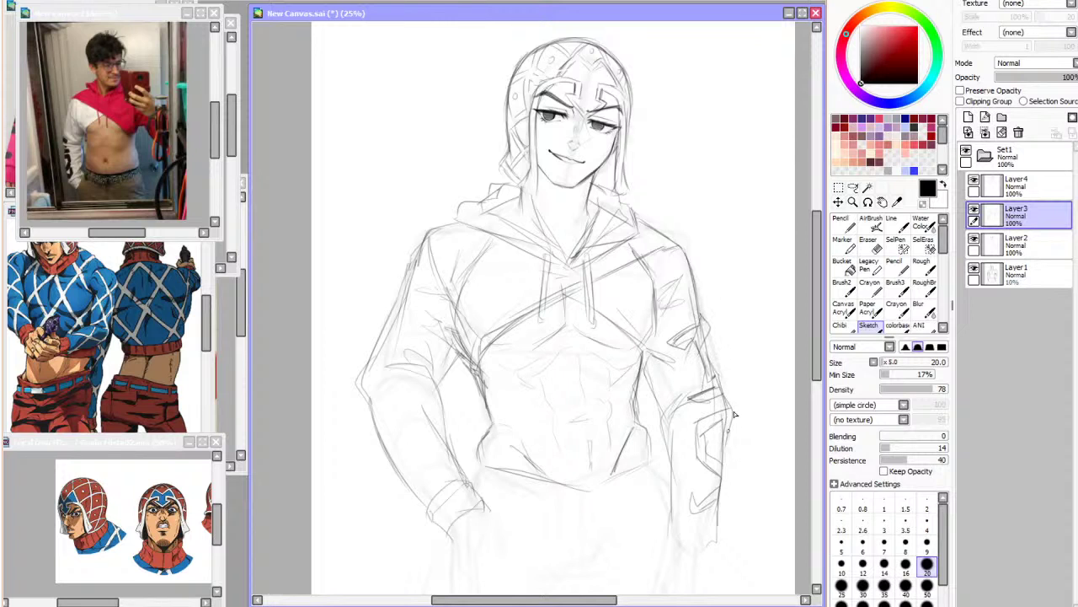
pyautogui.press('h')
pyautogui.moveTo(335, 448); pyautogui.dragTo(354, 562)
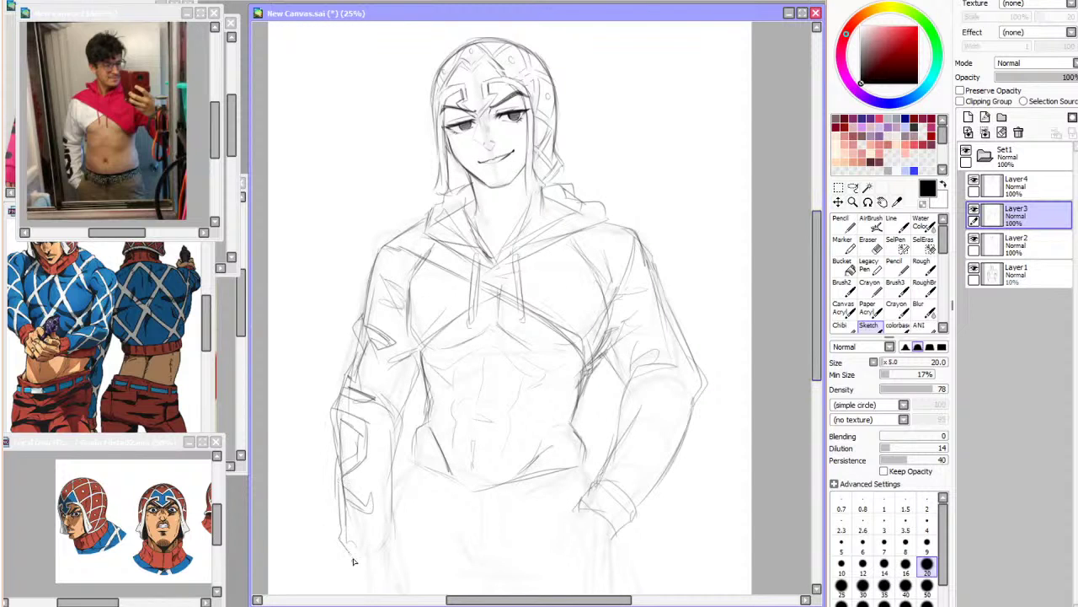
pyautogui.press('h')
# Add shoulder folds and a baggier, angular outer contour to the bent arm's sleeve
pyautogui.moveTo(416, 263)
pyautogui.mouseDown()
pyautogui.moveTo(392, 306)
pyautogui.moveTo(423, 246)
pyautogui.moveTo(428, 305)
pyautogui.moveTo(432, 294)
pyautogui.moveTo(451, 312)
pyautogui.mouseUp()
pyautogui.moveTo(415, 267)
pyautogui.mouseDown()
pyautogui.moveTo(359, 393)
pyautogui.moveTo(366, 437)
pyautogui.moveTo(377, 437)
pyautogui.moveTo(372, 423)
pyautogui.moveTo(433, 527)
pyautogui.mouseUp()
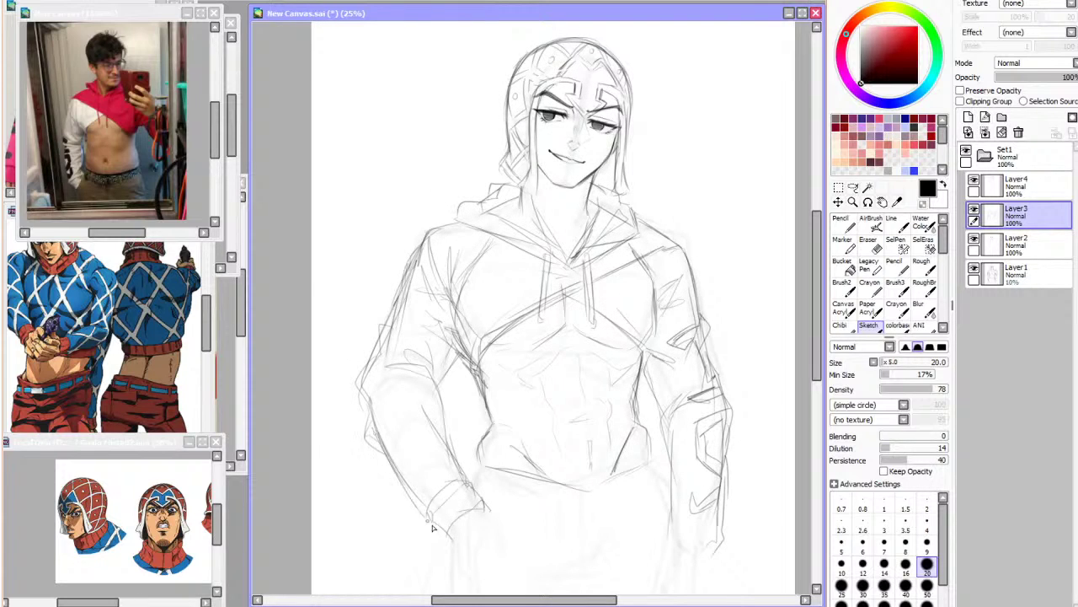
# Sketch the trousers' folded waistband across the hips, hiding Layer1 briefly to compare and checking the result mirrored
pyautogui.click(974, 268)
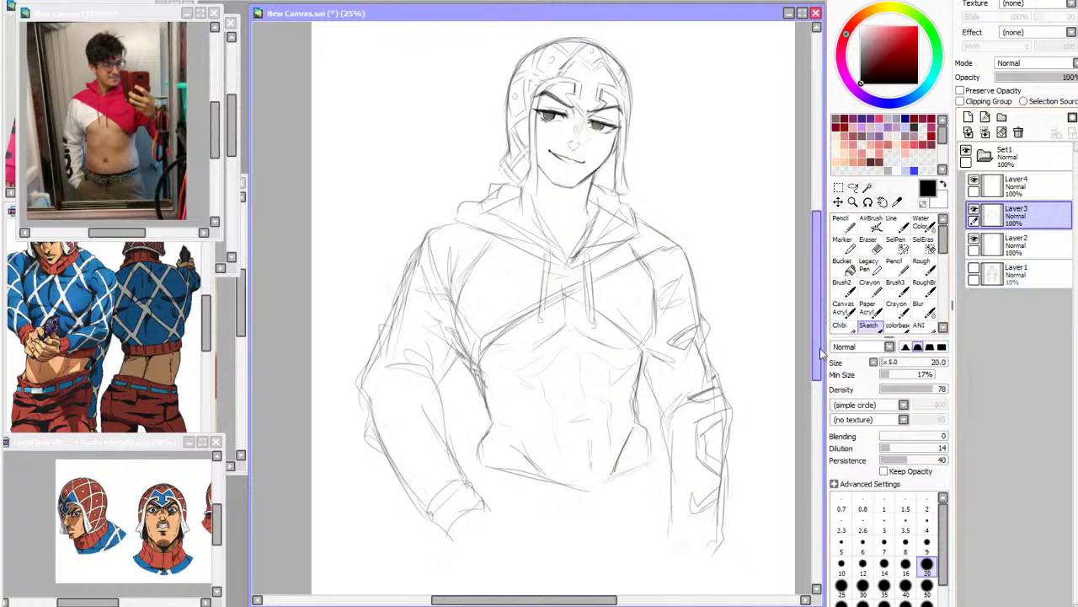
pyautogui.scroll(-2, 974, 278)
pyautogui.click(974, 269)
pyautogui.moveTo(493, 378); pyautogui.dragTo(653, 403)
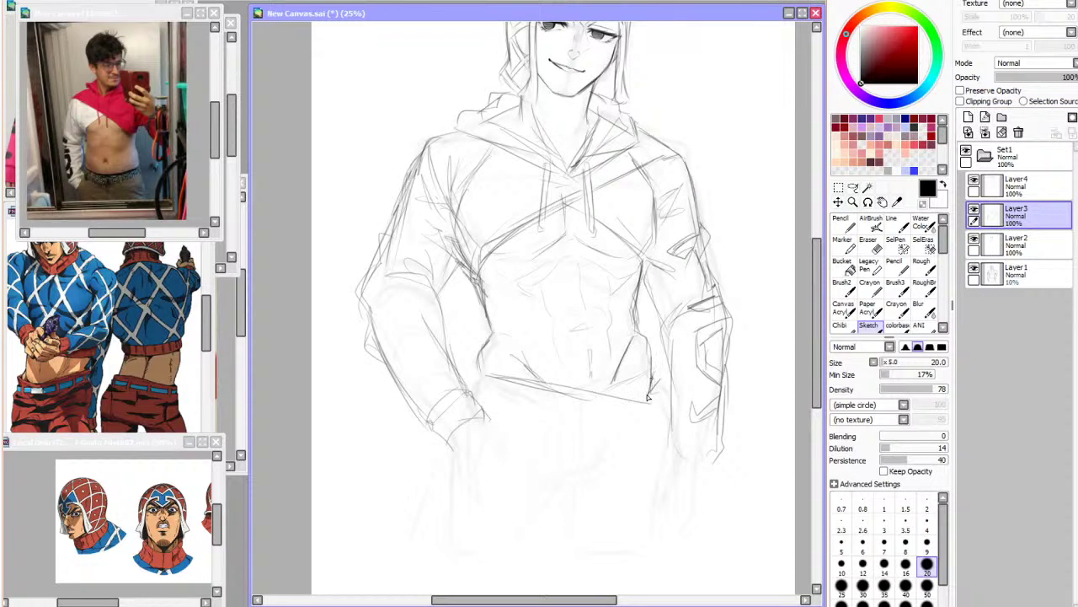
pyautogui.moveTo(650, 380)
pyautogui.mouseDown()
pyautogui.moveTo(609, 390)
pyautogui.moveTo(651, 373)
pyautogui.mouseUp()
pyautogui.hotkey('ctrl', 'z')
pyautogui.moveTo(466, 361); pyautogui.dragTo(465, 392)
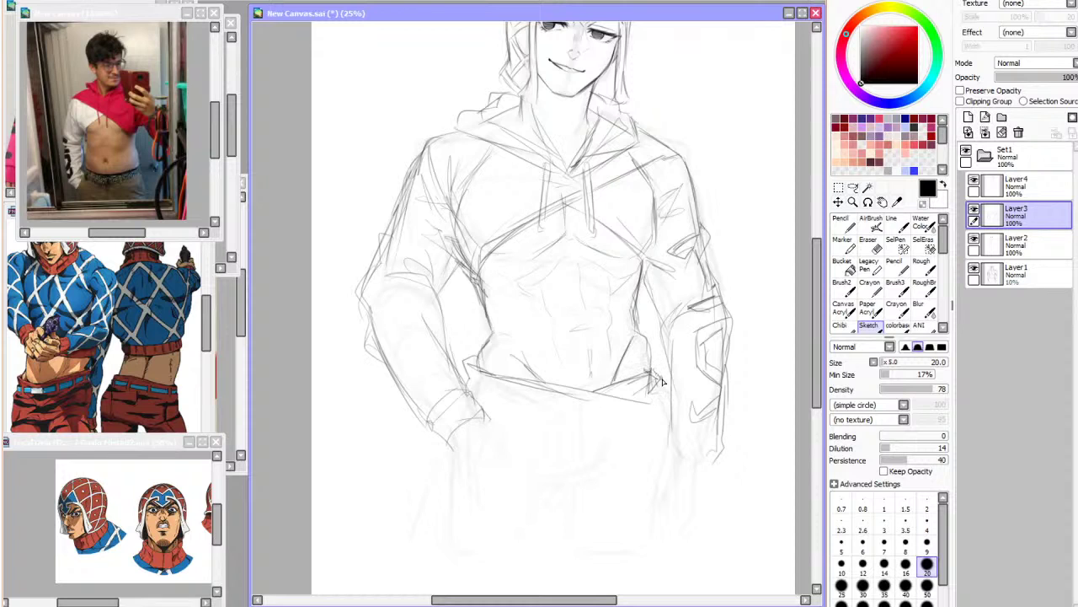
pyautogui.press('h')
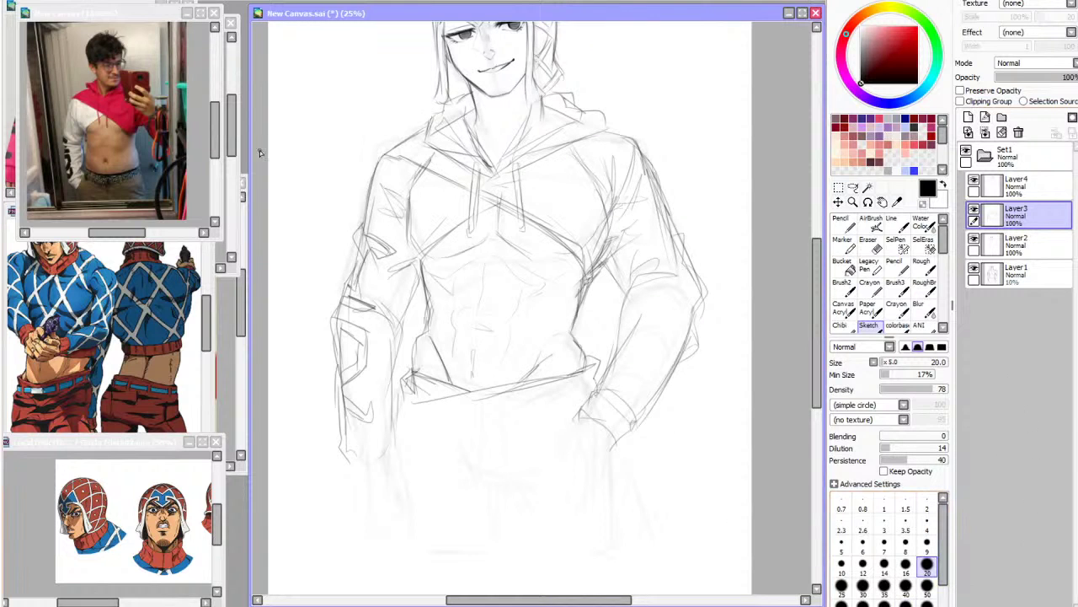
# Bring the full-body reference's belt and trousers into view and sketch the first belt loop at the hip
pyautogui.click(115, 288)
pyautogui.scroll(3, 78, 360)
pyautogui.click(511, 204)
pyautogui.scroll(-2, 510, 204)
pyautogui.scroll(3, 478, 317)
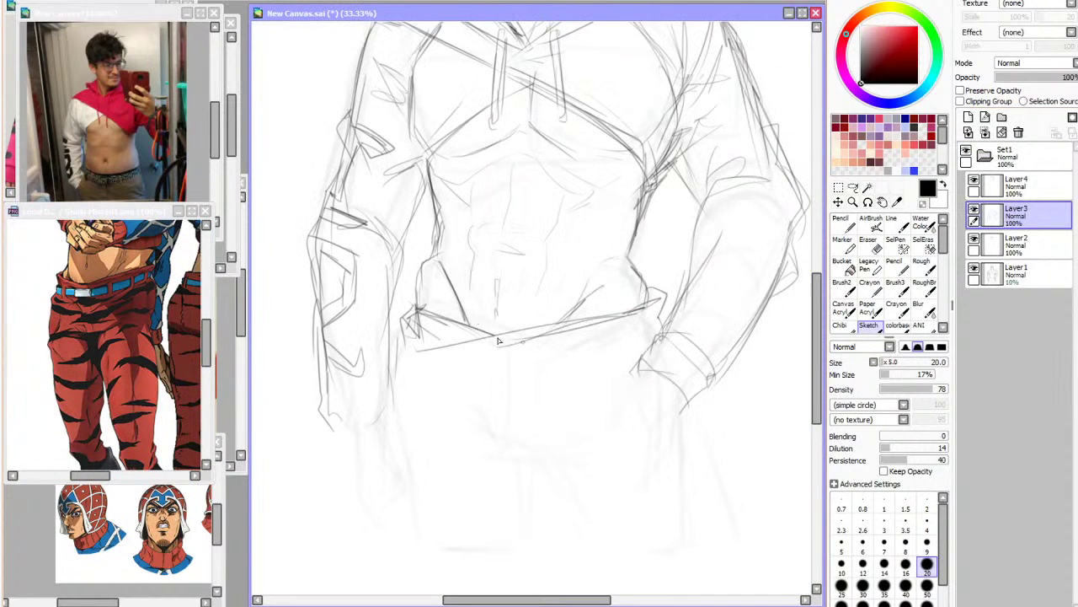
pyautogui.moveTo(427, 369); pyautogui.dragTo(494, 361)
pyautogui.hotkey('ctrl', 'z')
pyautogui.moveTo(420, 332); pyautogui.dragTo(426, 363)
pyautogui.moveTo(563, 345)
pyautogui.mouseDown()
pyautogui.moveTo(563, 376)
pyautogui.moveTo(599, 327)
pyautogui.moveTo(610, 368)
pyautogui.mouseUp()
pyautogui.hotkey('ctrl', 'z')
# Sketch the belt around the waist with its remaining loops and rectangular buckle, checking it mirrored
pyautogui.moveTo(626, 331); pyautogui.dragTo(653, 316)
pyautogui.moveTo(629, 351)
pyautogui.mouseDown()
pyautogui.moveTo(647, 341)
pyautogui.moveTo(567, 348)
pyautogui.moveTo(619, 360)
pyautogui.mouseUp()
pyautogui.moveTo(550, 348)
pyautogui.mouseDown()
pyautogui.moveTo(578, 352)
pyautogui.moveTo(550, 363)
pyautogui.mouseUp()
pyautogui.moveTo(470, 348)
pyautogui.mouseDown()
pyautogui.moveTo(526, 352)
pyautogui.moveTo(473, 375)
pyautogui.mouseUp()
pyautogui.moveTo(472, 375); pyautogui.dragTo(522, 374)
pyautogui.press('h')
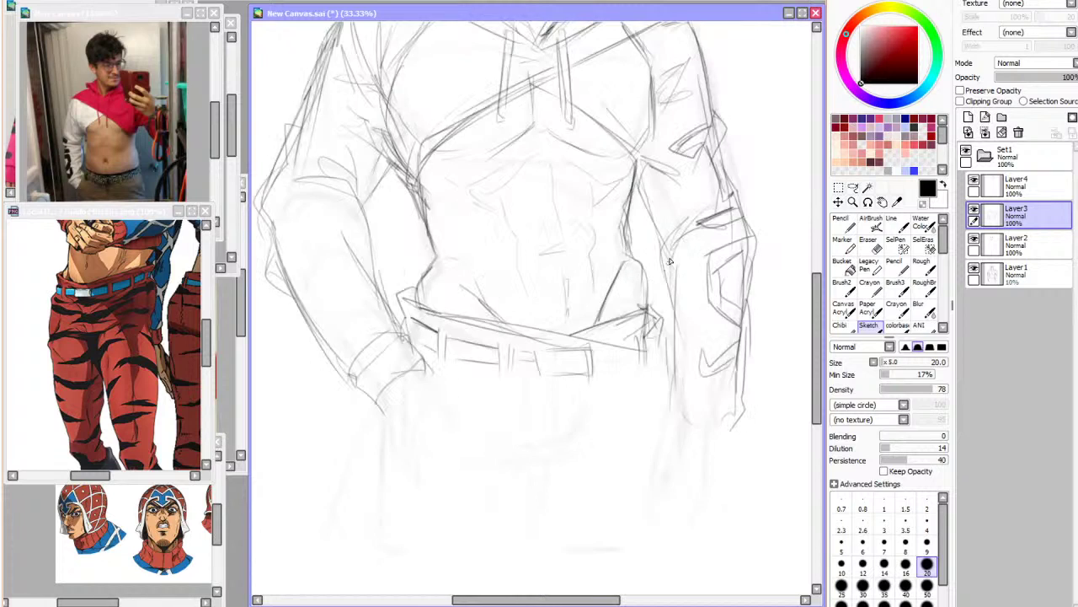
pyautogui.moveTo(594, 348)
pyautogui.mouseDown()
pyautogui.moveTo(644, 352)
pyautogui.moveTo(662, 328)
pyautogui.moveTo(647, 358)
pyautogui.mouseUp()
pyautogui.press('h')
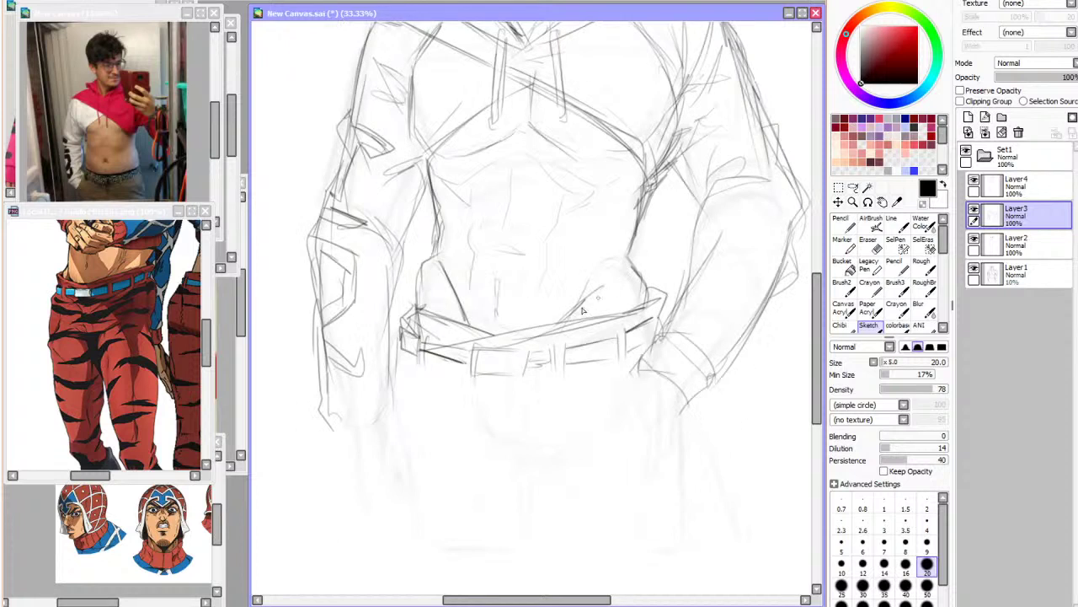
# Sketch the V-shaped trouser line below the belt and the outer hip and thigh contour, checking it mirrored
pyautogui.moveTo(600, 369); pyautogui.dragTo(541, 396)
pyautogui.moveTo(403, 347)
pyautogui.mouseDown()
pyautogui.moveTo(394, 413)
pyautogui.moveTo(408, 495)
pyautogui.mouseUp()
pyautogui.press('h')
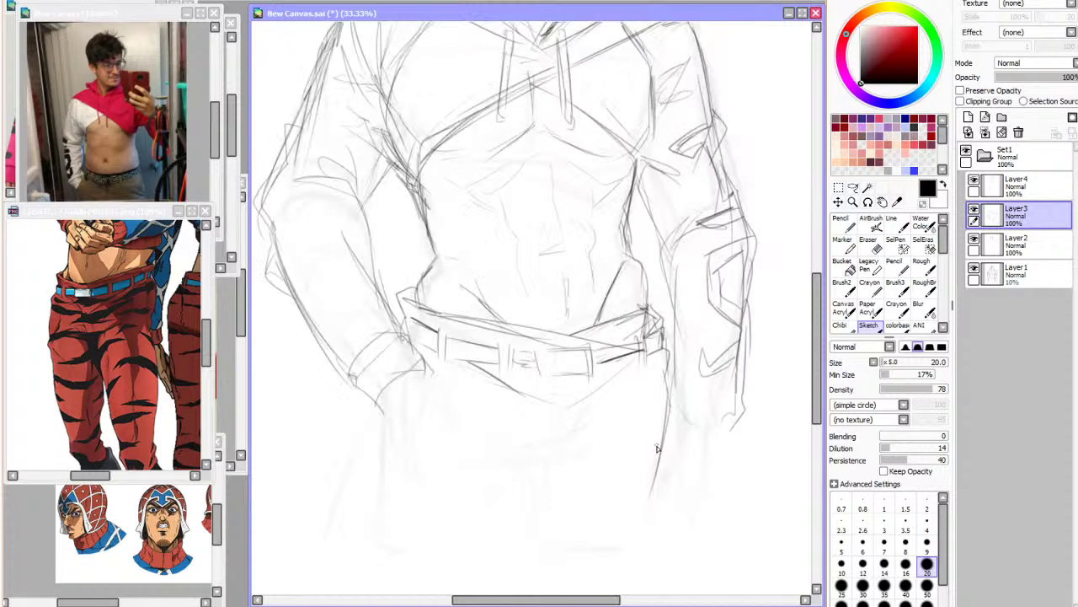
pyautogui.press('h')
pyautogui.hotkey('ctrl', 'z')
pyautogui.moveTo(398, 376)
pyautogui.mouseDown()
pyautogui.moveTo(400, 450)
pyautogui.moveTo(401, 406)
pyautogui.moveTo(410, 524)
pyautogui.moveTo(410, 495)
pyautogui.moveTo(423, 497)
pyautogui.moveTo(399, 492)
pyautogui.moveTo(413, 536)
pyautogui.mouseUp()
pyautogui.press('h')
pyautogui.hotkey('ctrl', 'z')
pyautogui.hotkey('ctrl', 'z')
pyautogui.moveTo(659, 477); pyautogui.dragTo(653, 536)
# Sketch the diagonal crease lines converging at the trousers' crotch, checking them mirrored
pyautogui.moveTo(502, 467); pyautogui.dragTo(612, 437)
pyautogui.press('h')
pyautogui.hotkey('ctrl', 'z')
pyautogui.moveTo(455, 438)
pyautogui.mouseDown()
pyautogui.moveTo(518, 459)
pyautogui.moveTo(614, 414)
pyautogui.mouseUp()
pyautogui.press('h')
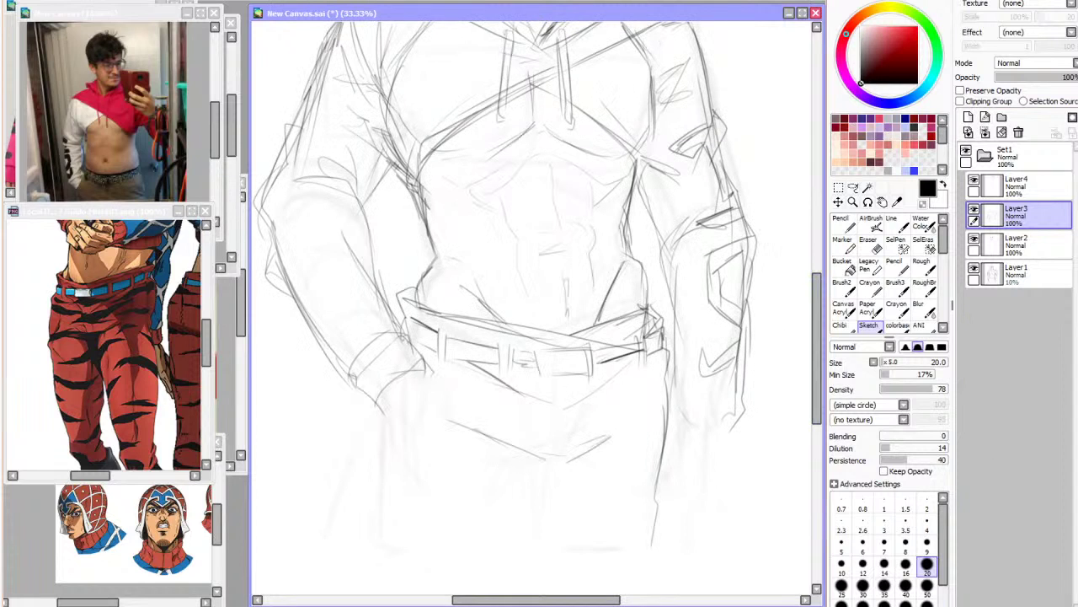
# Check the torso and trousers mirrored, and outline a freehand selection around the bent arm with its hand at the pocket
pyautogui.scroll(-2, 691, 367)
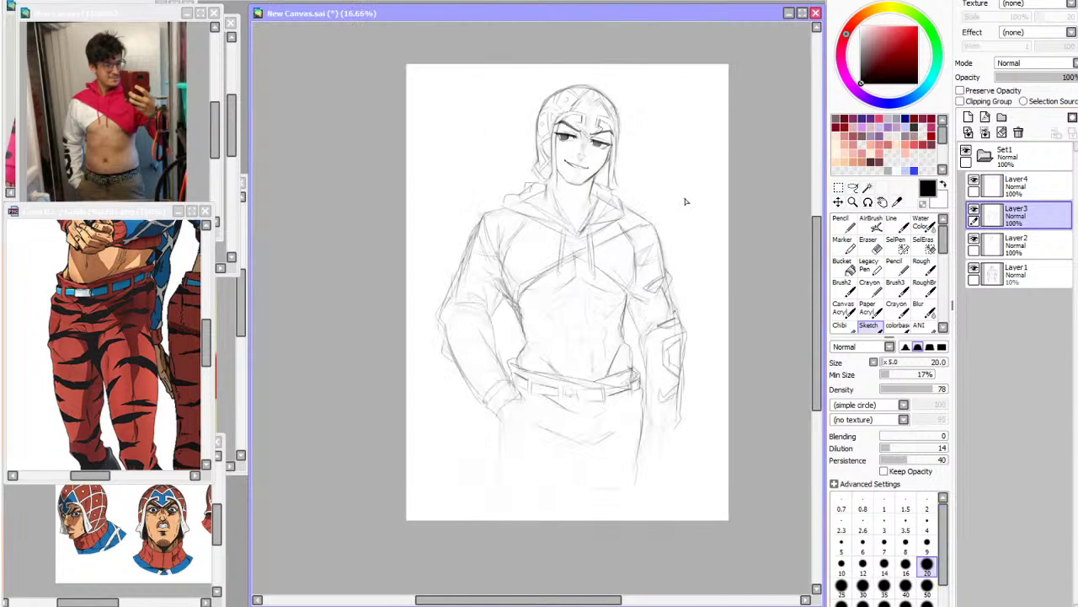
pyautogui.scroll(1, 726, 282)
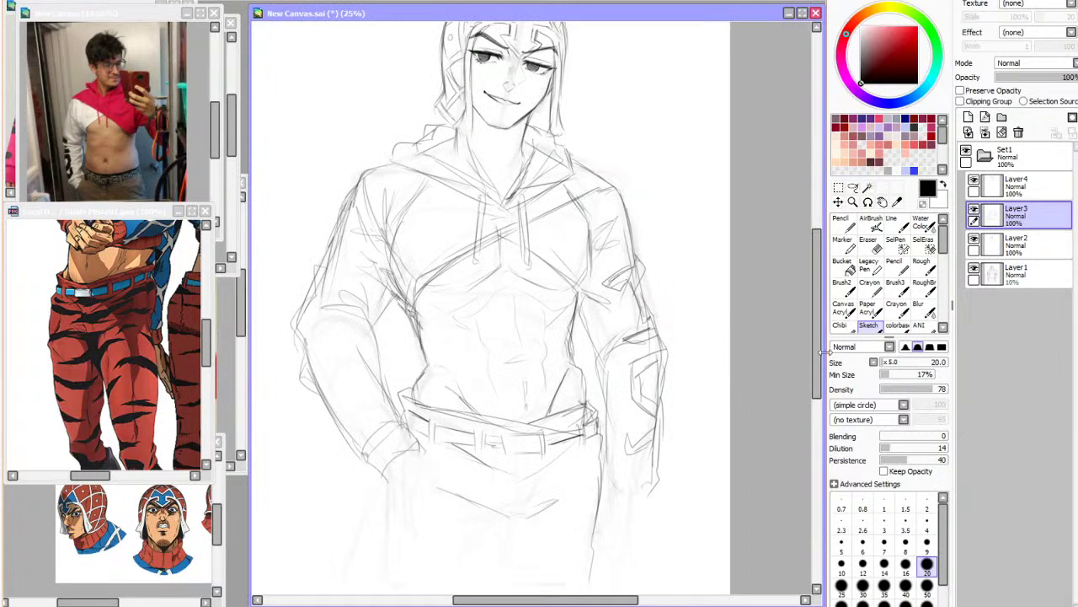
pyautogui.moveTo(819, 352); pyautogui.dragTo(819, 371)
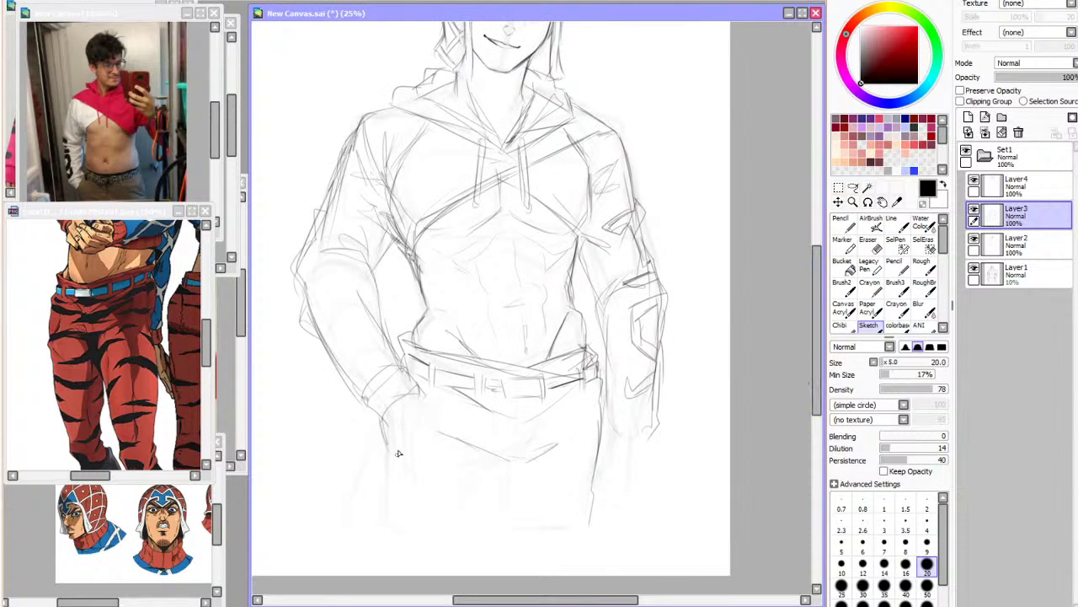
pyautogui.press('h')
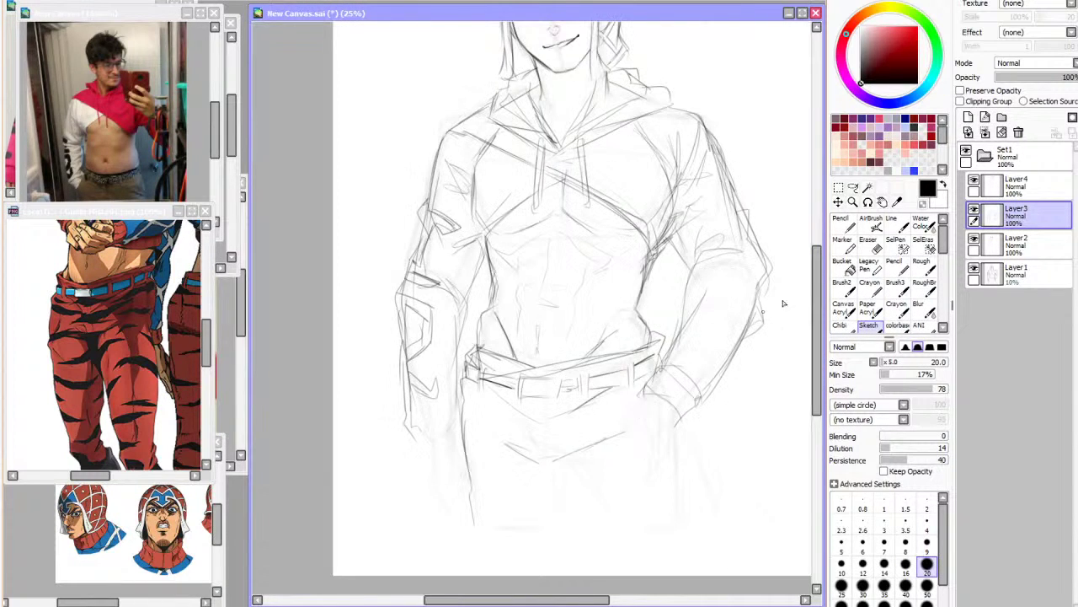
pyautogui.press('h')
pyautogui.press('a')
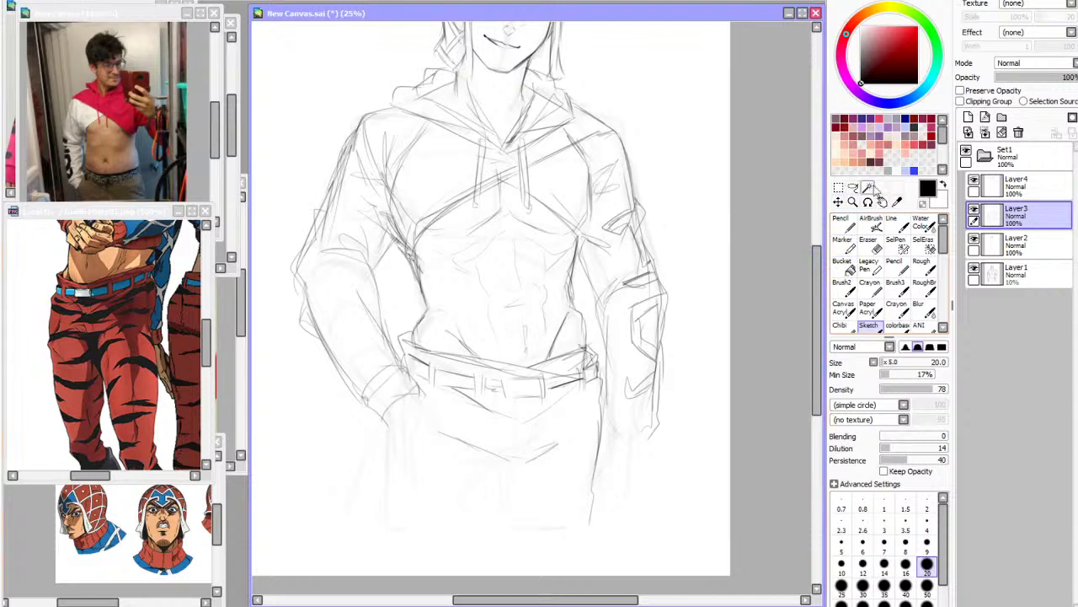
pyautogui.moveTo(337, 153)
pyautogui.mouseDown()
pyautogui.moveTo(379, 451)
pyautogui.moveTo(423, 381)
pyautogui.moveTo(352, 153)
pyautogui.mouseUp()
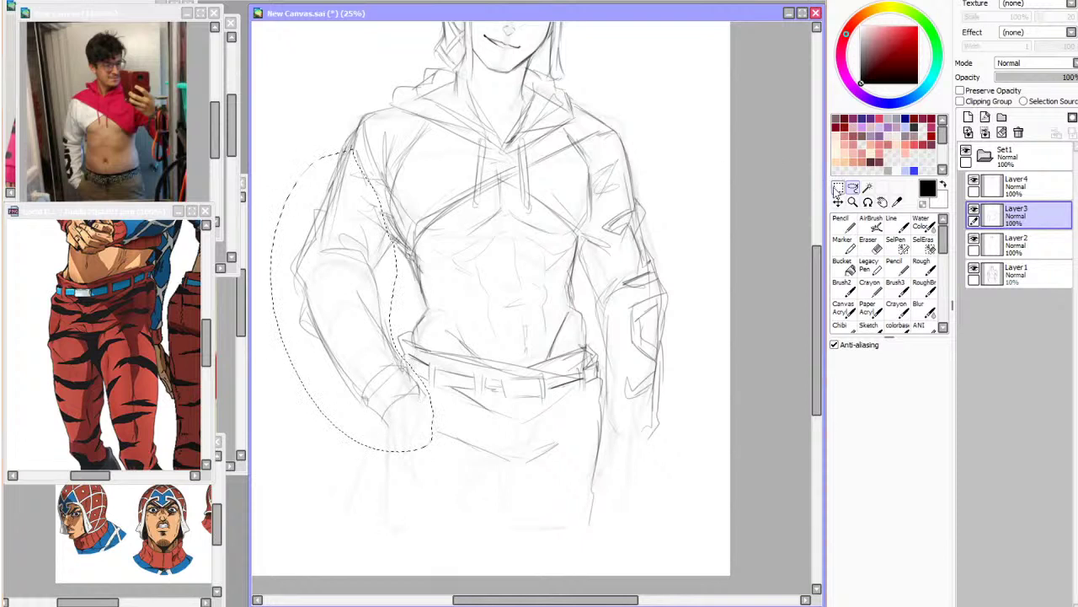
# Try to reshape the selected bent arm with Free Deform, shifting it outward and up, and compare it mirrored and with Layer3 hidden
pyautogui.hotkey('ctrl', 't')
pyautogui.moveTo(358, 428); pyautogui.dragTo(260, 415)
pyautogui.moveTo(408, 418); pyautogui.dragTo(415, 414)
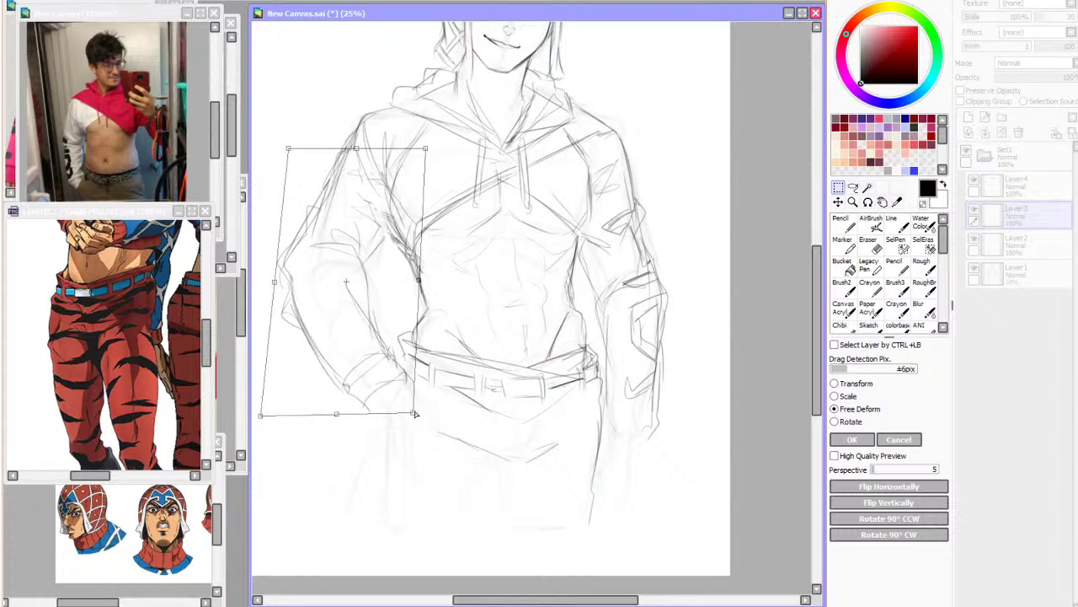
pyautogui.click(845, 442)
pyautogui.press('h')
pyautogui.click(871, 312)
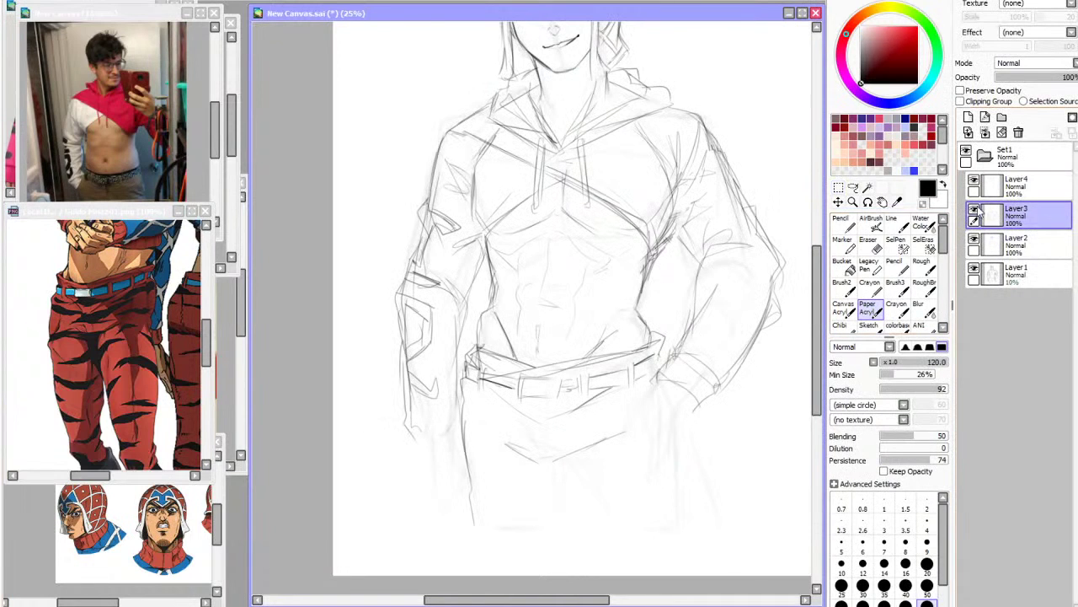
pyautogui.click(974, 208)
pyautogui.press('h')
pyautogui.click(974, 208)
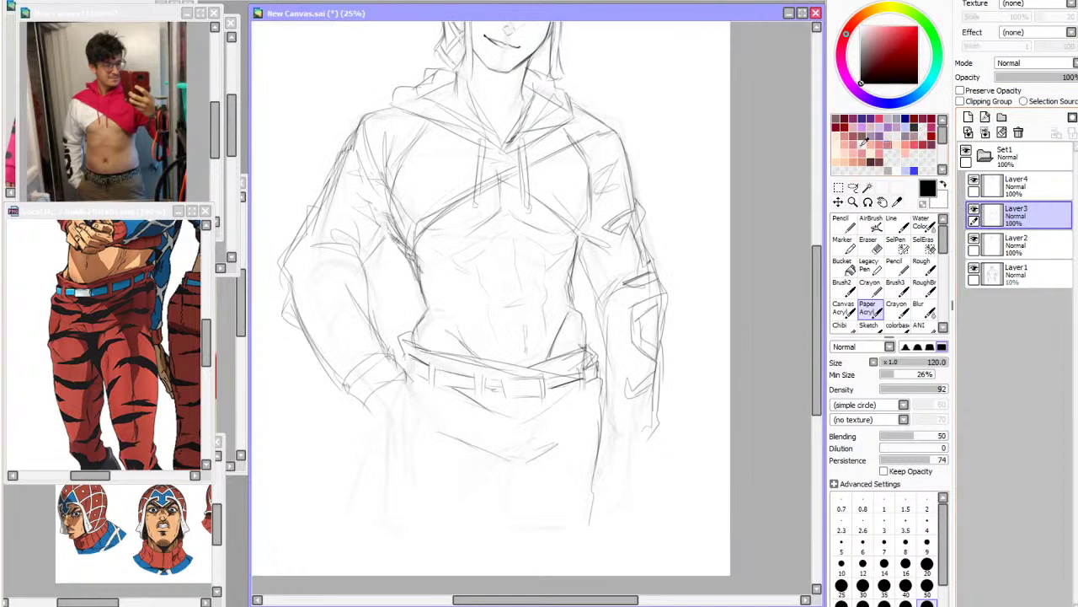
# Check the whole figure with the Layer1 construction sketch hidden, and undo the bent arm's deformation while keeping its selection
pyautogui.press('-')
pyautogui.press('h')
pyautogui.click(975, 268)
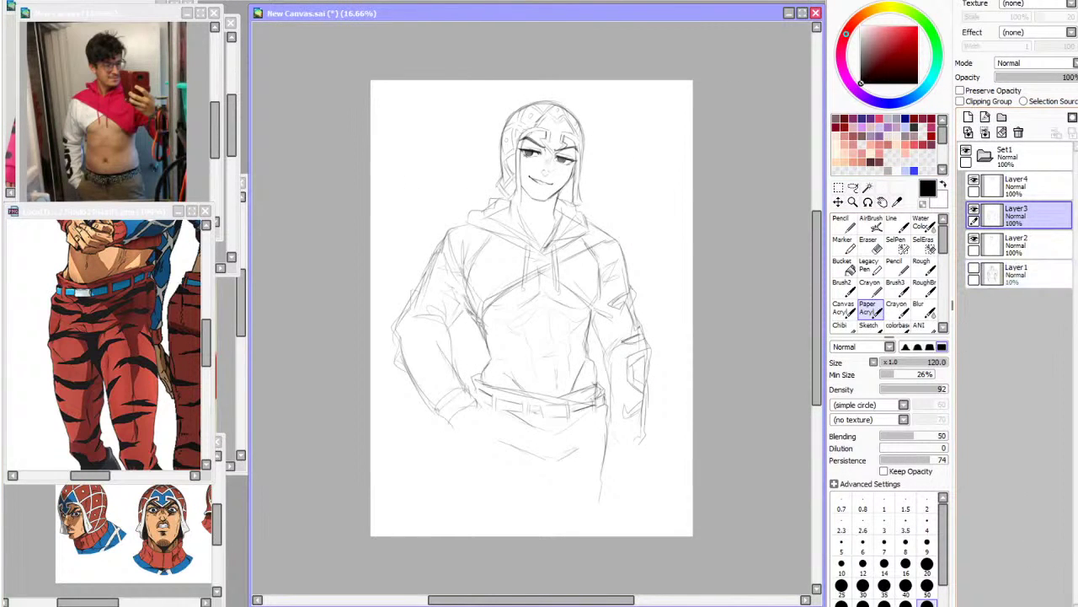
pyautogui.scroll(1, 523, 232)
pyautogui.hotkey('ctrl', 'z')
pyautogui.hotkey('ctrl', 'z')
# Free Deform the selected bent arm, moving its lower end slightly up and outward and raising its outer edge a little
pyautogui.click(839, 188)
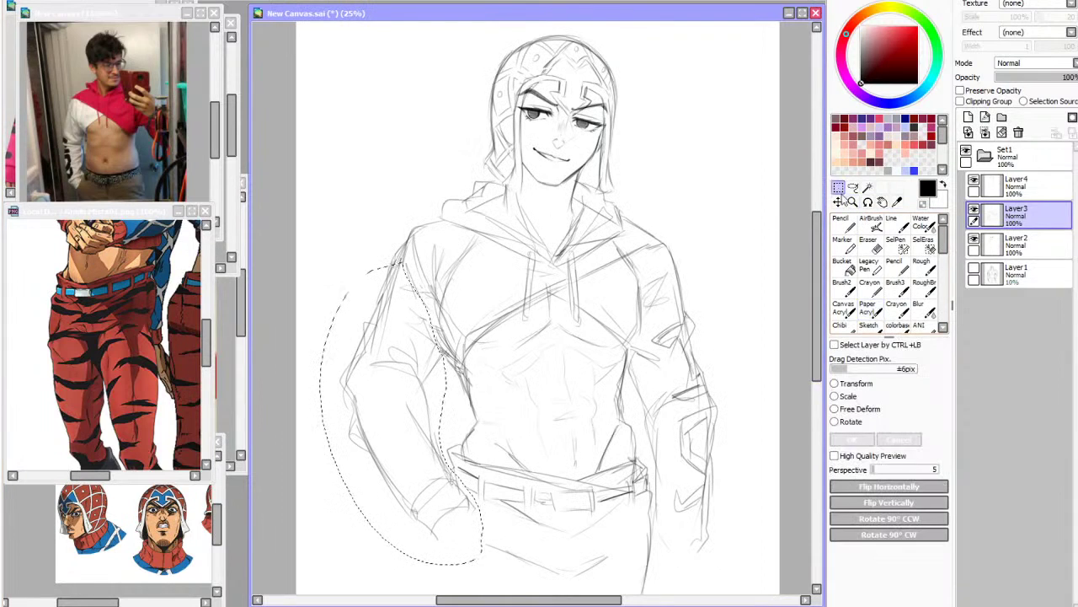
pyautogui.click(857, 410)
pyautogui.moveTo(408, 540); pyautogui.dragTo(401, 535)
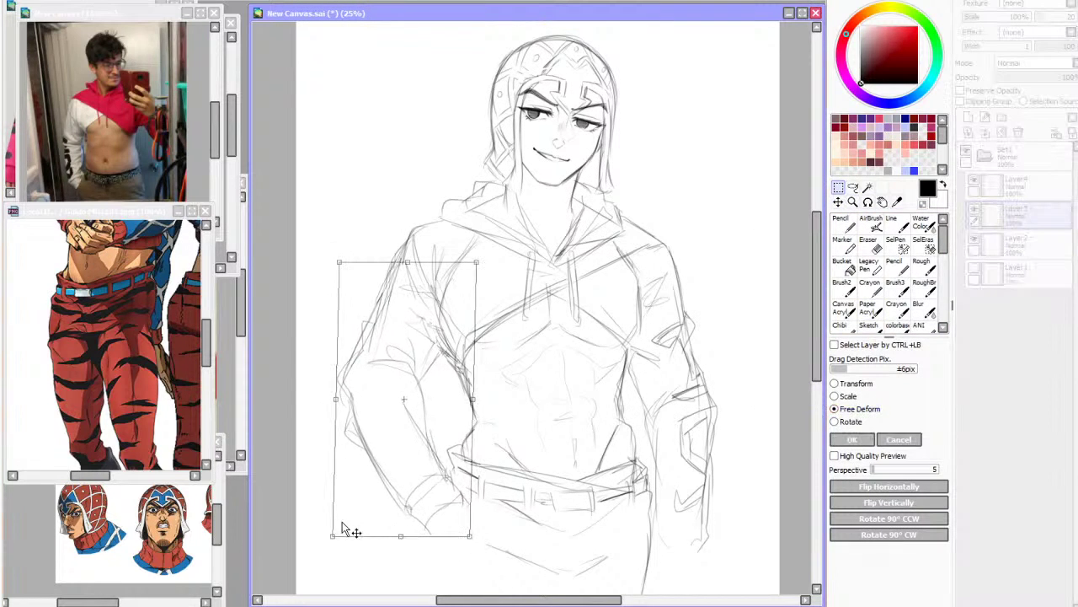
pyautogui.moveTo(335, 399); pyautogui.dragTo(333, 396)
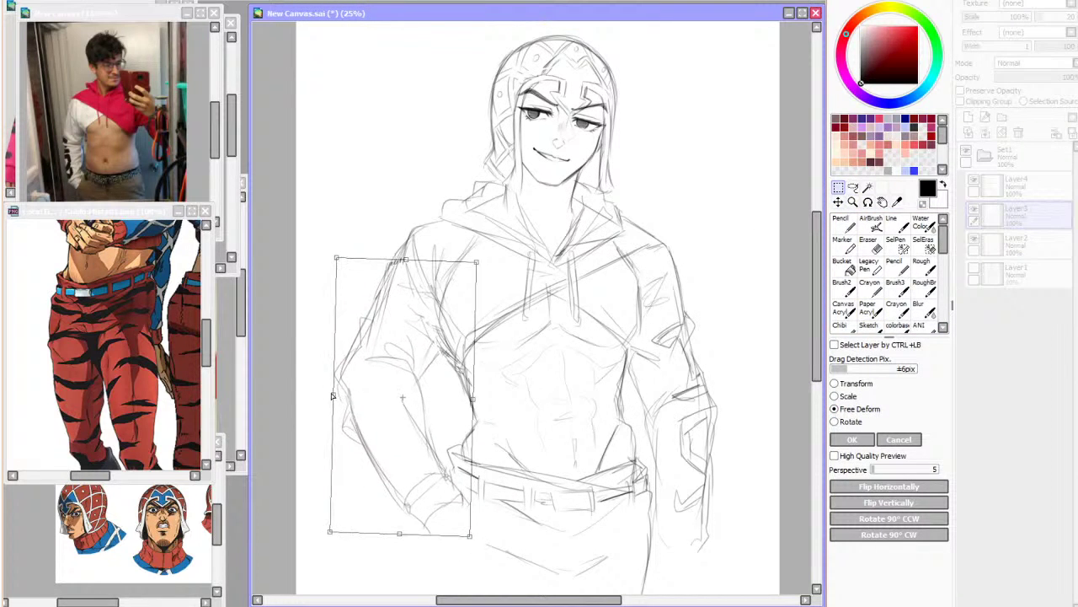
pyautogui.click(852, 439)
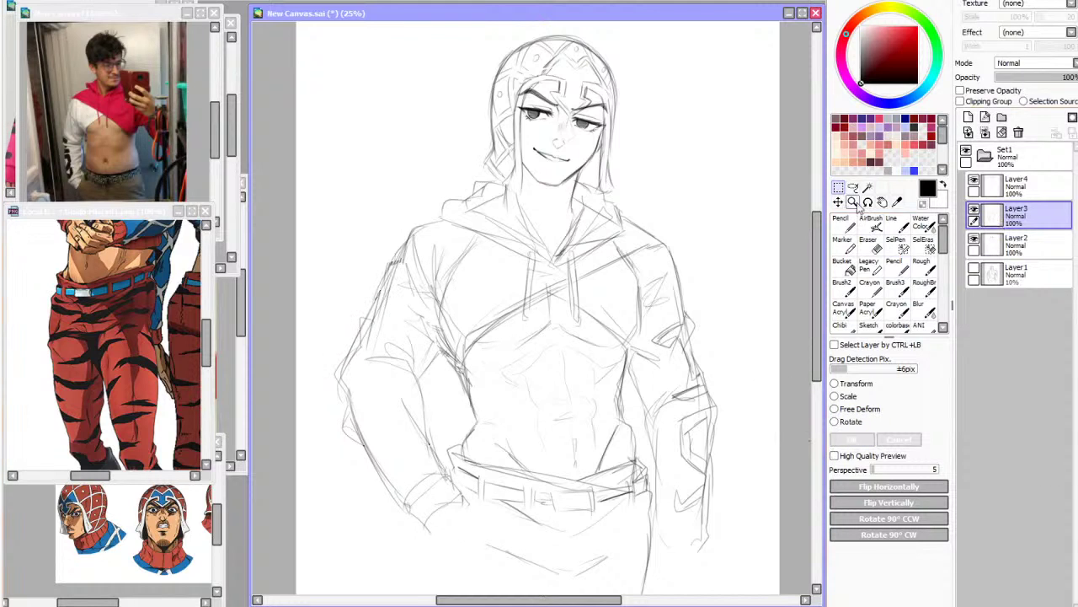
# Select the shoulder above the bent arm in the mirrored view, raise its outer corner slightly with Free Deform, and deselect
pyautogui.click(853, 189)
pyautogui.press('h')
pyautogui.moveTo(671, 180)
pyautogui.mouseDown()
pyautogui.moveTo(603, 175)
pyautogui.moveTo(706, 232)
pyautogui.mouseUp()
pyautogui.click(838, 187)
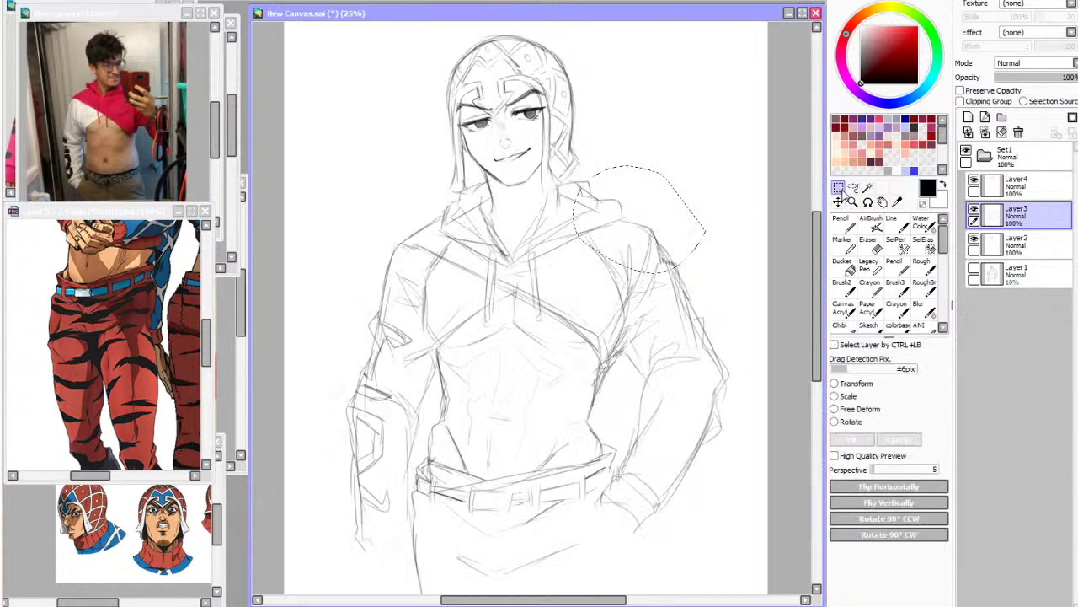
pyautogui.click(860, 408)
pyautogui.moveTo(678, 180); pyautogui.dragTo(682, 172)
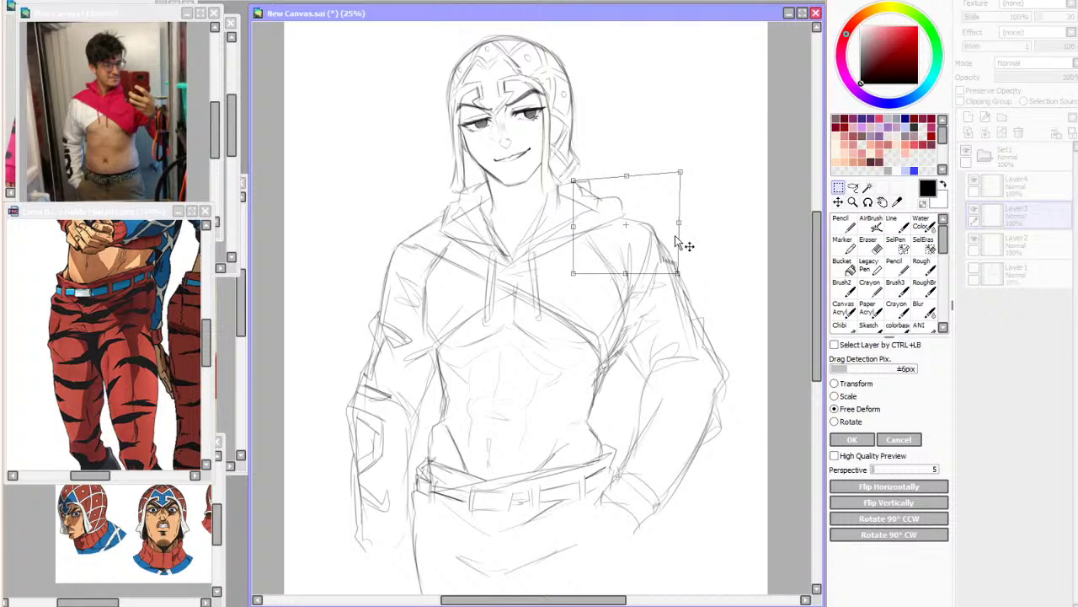
pyautogui.click(857, 440)
pyautogui.hotkey('ctrl', 'd')
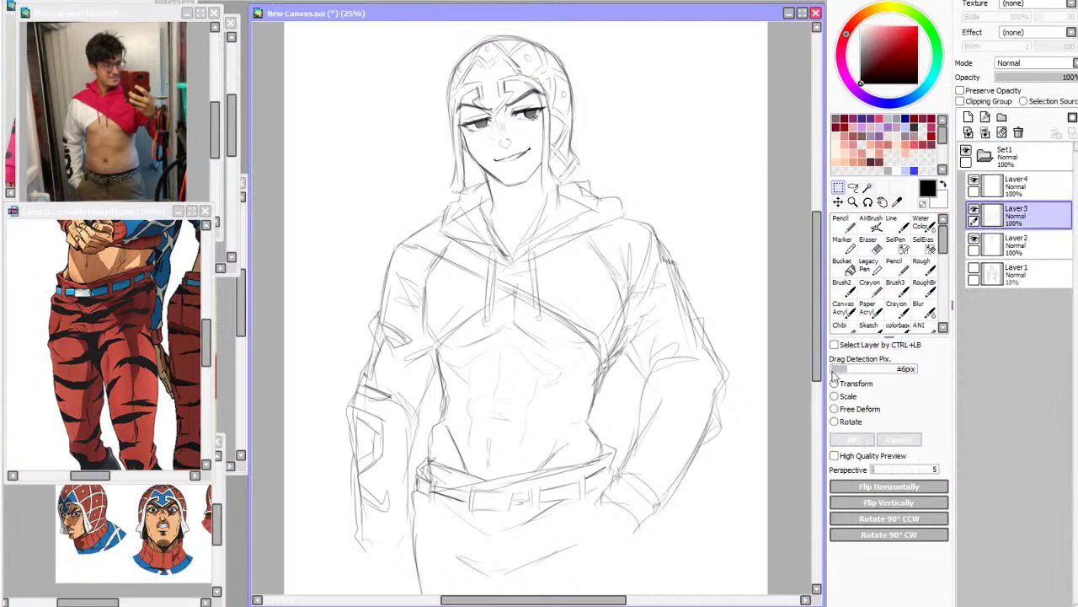
# Show the Layer1 construction sketch again and draw the outer thigh contour below the pocketed hand with the Sketch brush at size 20
pyautogui.press('h')
pyautogui.click(875, 327)
pyautogui.click(974, 267)
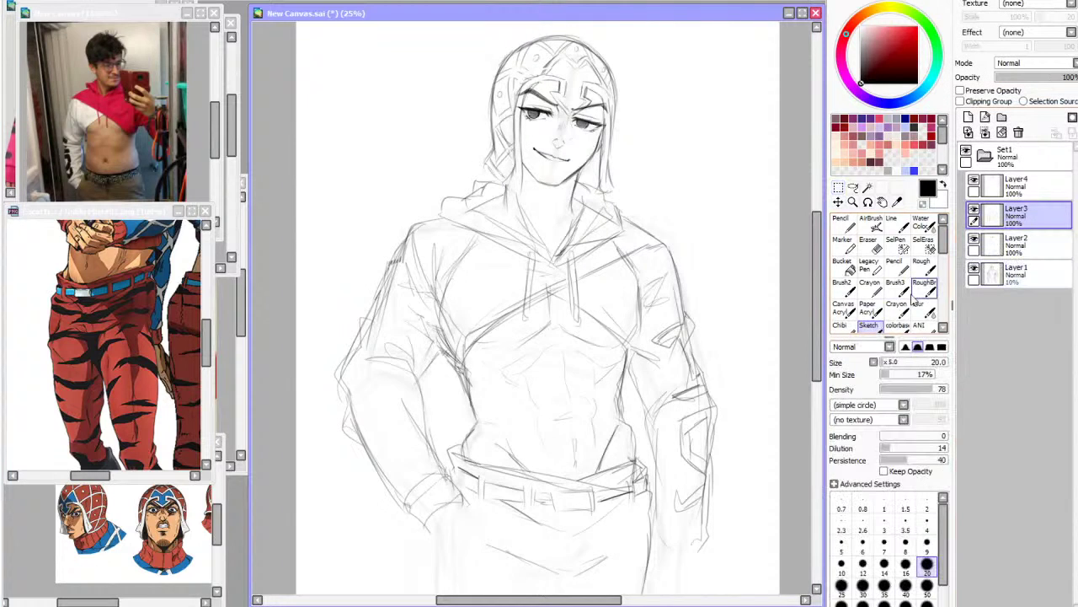
pyautogui.moveTo(819, 348); pyautogui.dragTo(824, 376)
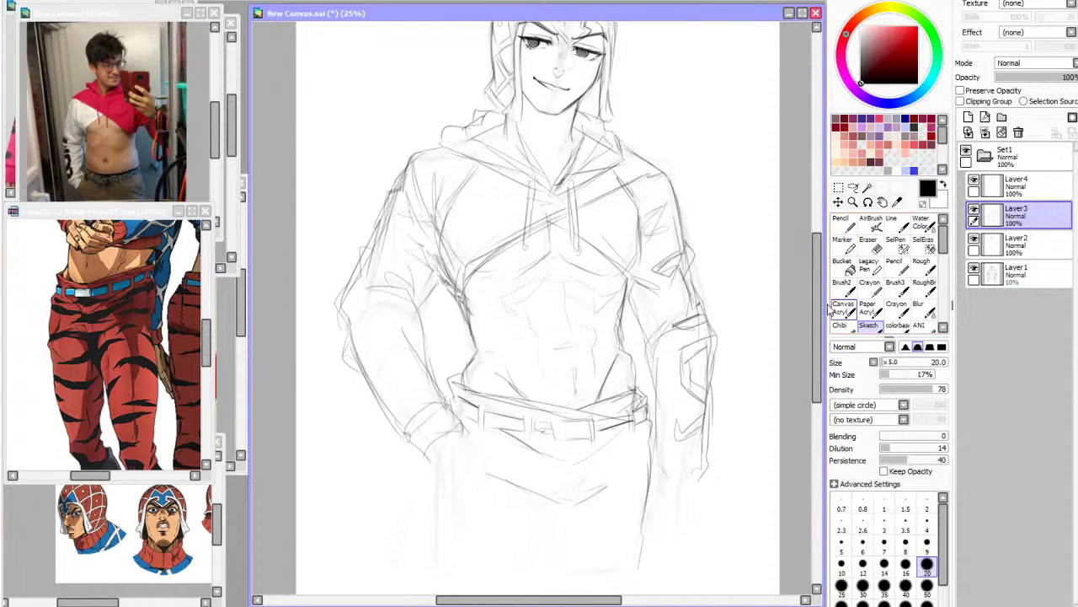
pyautogui.moveTo(446, 440); pyautogui.dragTo(405, 557)
pyautogui.hotkey('ctrl', 'z')
pyautogui.moveTo(448, 434); pyautogui.dragTo(392, 569)
# Sketch the trousers' fly, hip creases, pocket opening and the first inner-leg line, checking them mirrored
pyautogui.press('h')
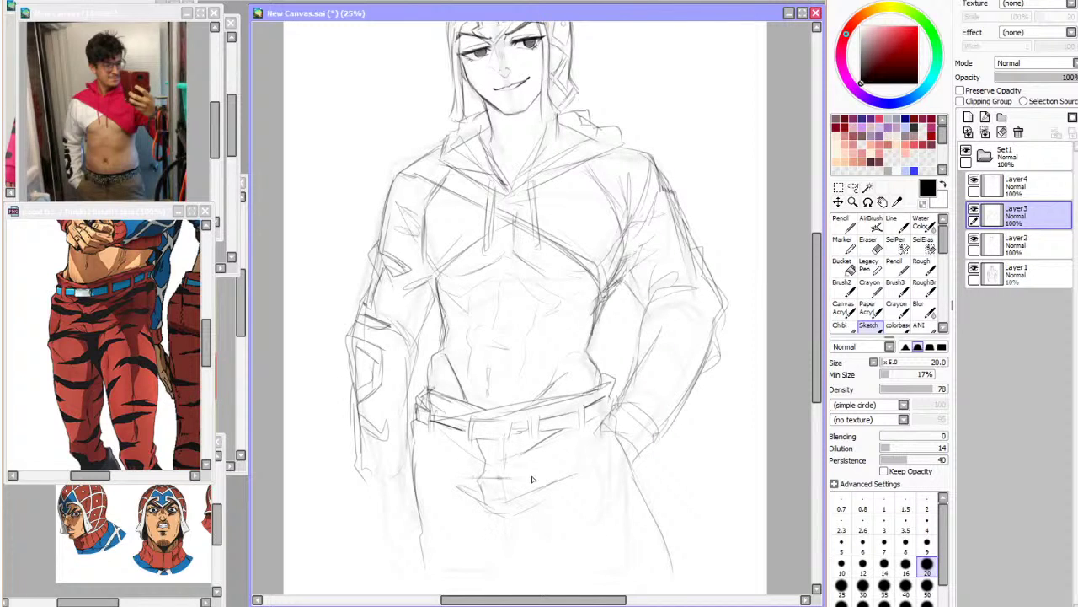
pyautogui.press('h')
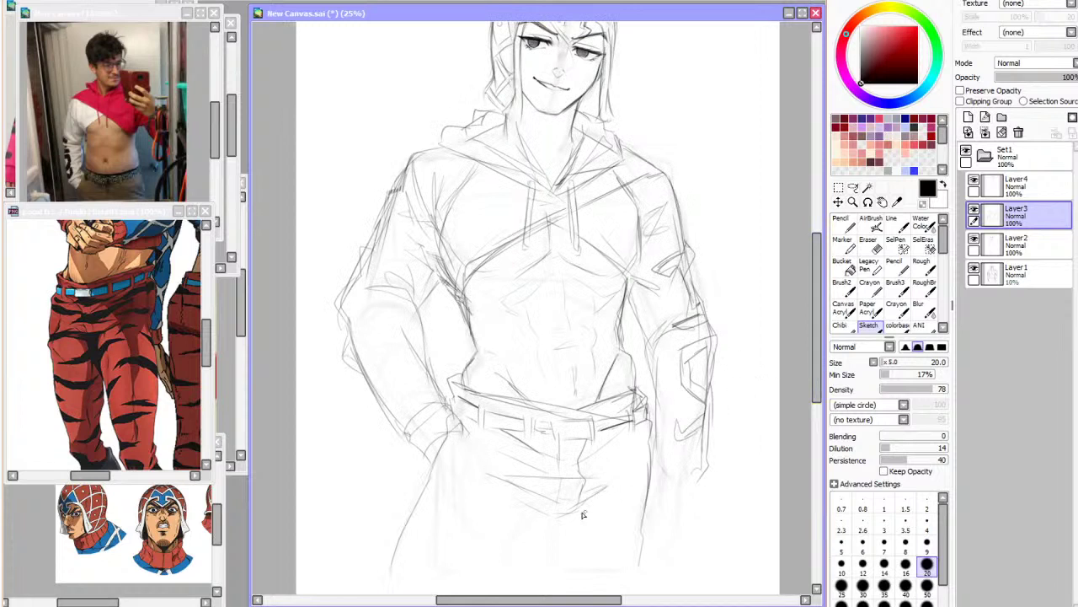
pyautogui.moveTo(583, 508); pyautogui.dragTo(626, 490)
pyautogui.moveTo(455, 434); pyautogui.dragTo(425, 493)
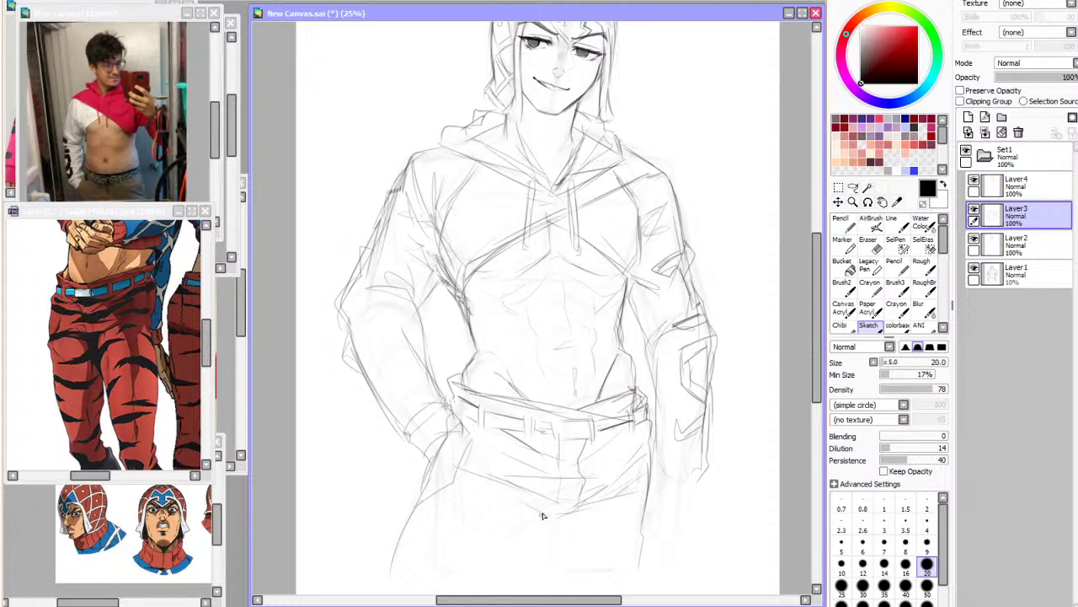
pyautogui.press('h')
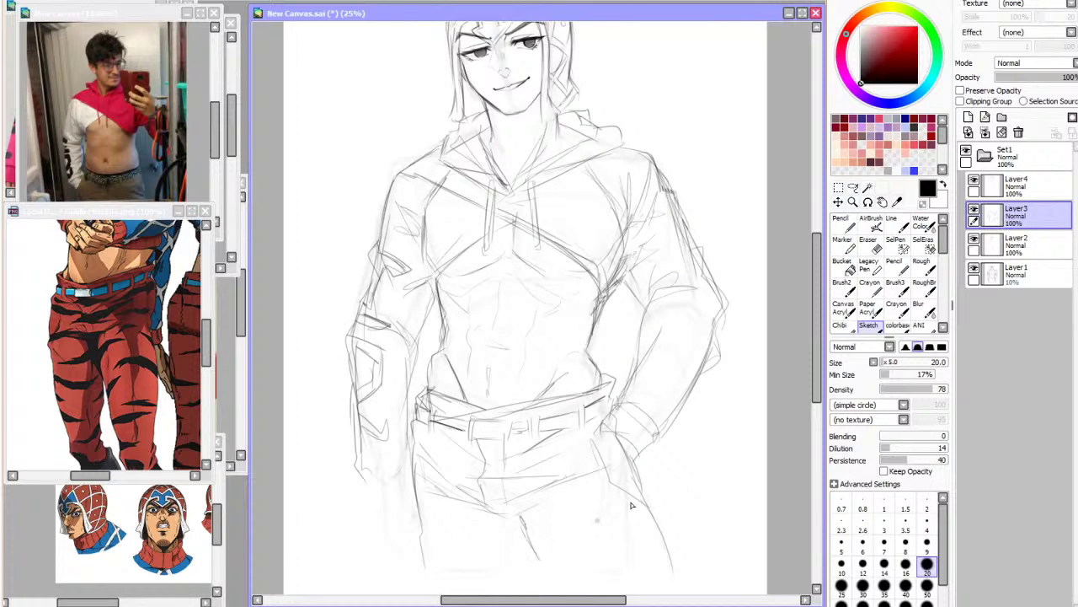
pyautogui.press('h')
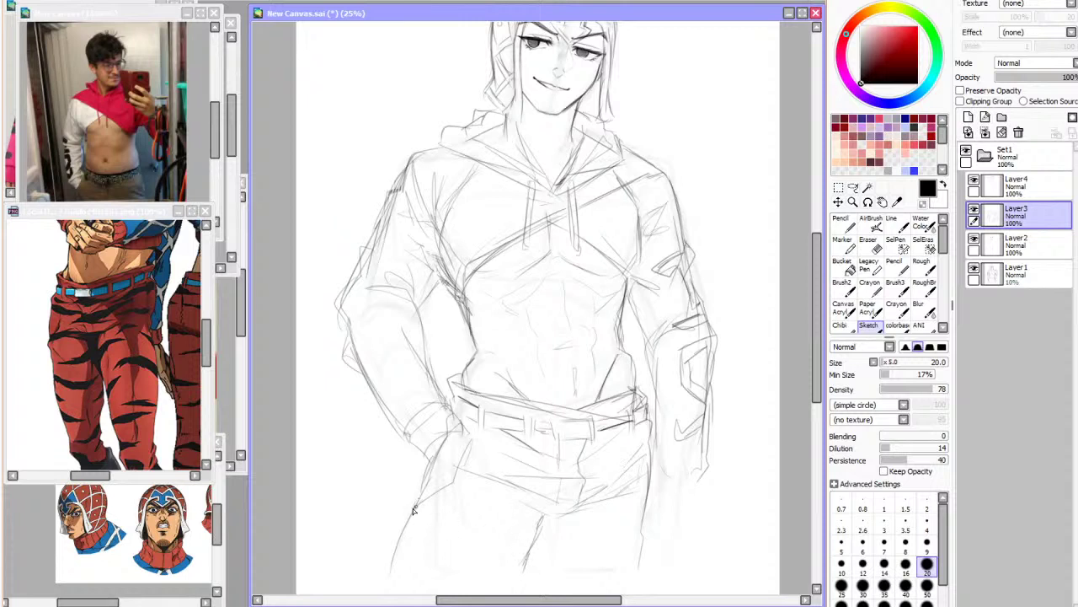
# Finish both thighs with outer contours, cut-off lines near the page's lower edge, and inner-leg and crotch lines, checking the figure mirrored
pyautogui.moveTo(415, 508)
pyautogui.mouseDown()
pyautogui.moveTo(394, 560)
pyautogui.moveTo(441, 582)
pyautogui.moveTo(485, 584)
pyautogui.mouseUp()
pyautogui.scroll(-3, 663, 396)
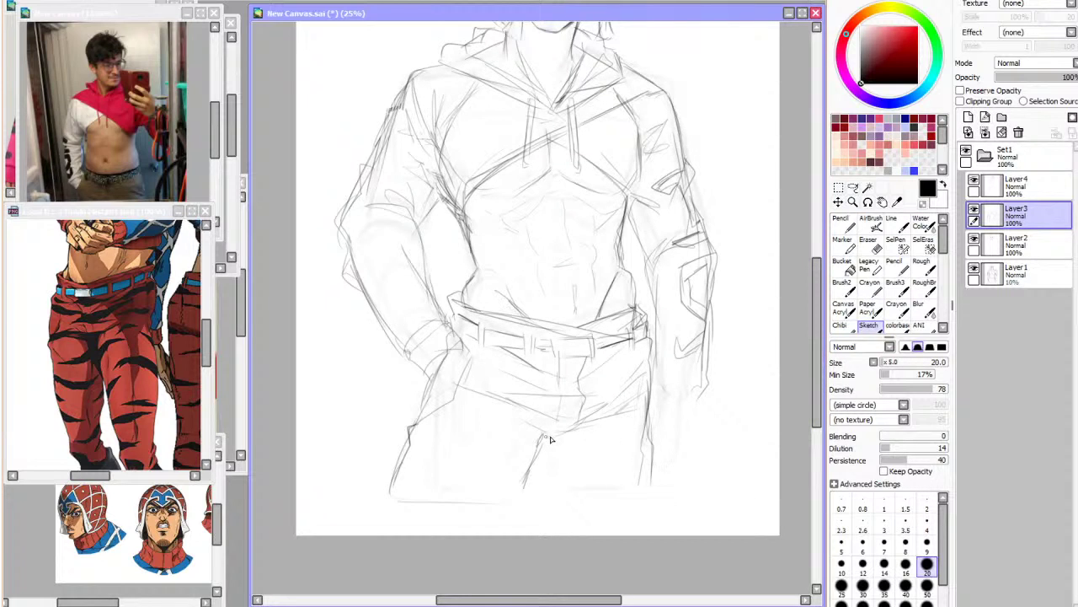
pyautogui.press('h')
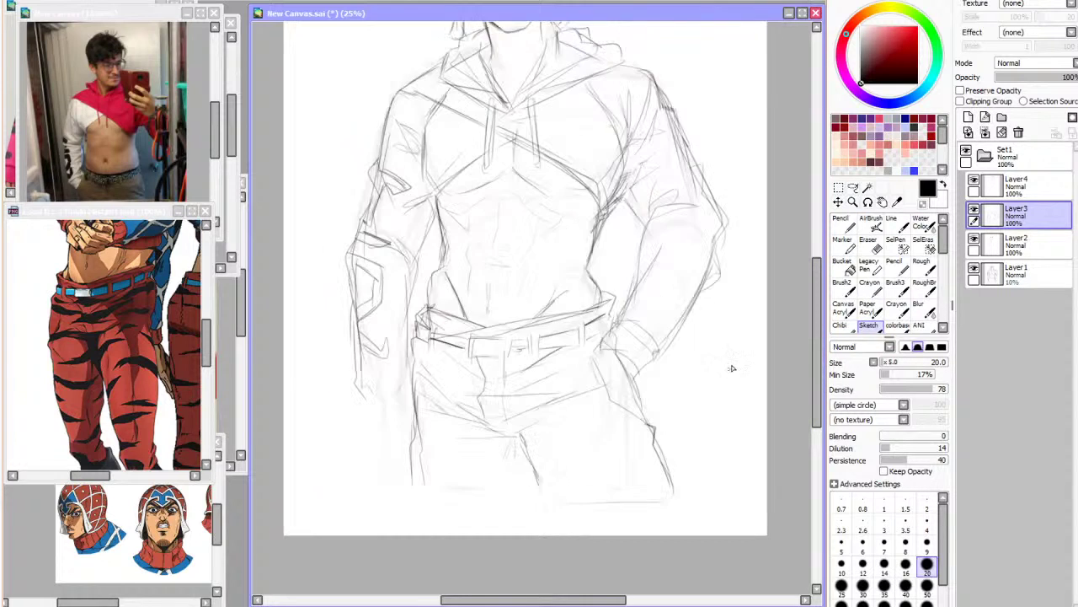
pyautogui.moveTo(410, 353)
pyautogui.mouseDown()
pyautogui.moveTo(408, 493)
pyautogui.moveTo(507, 490)
pyautogui.mouseUp()
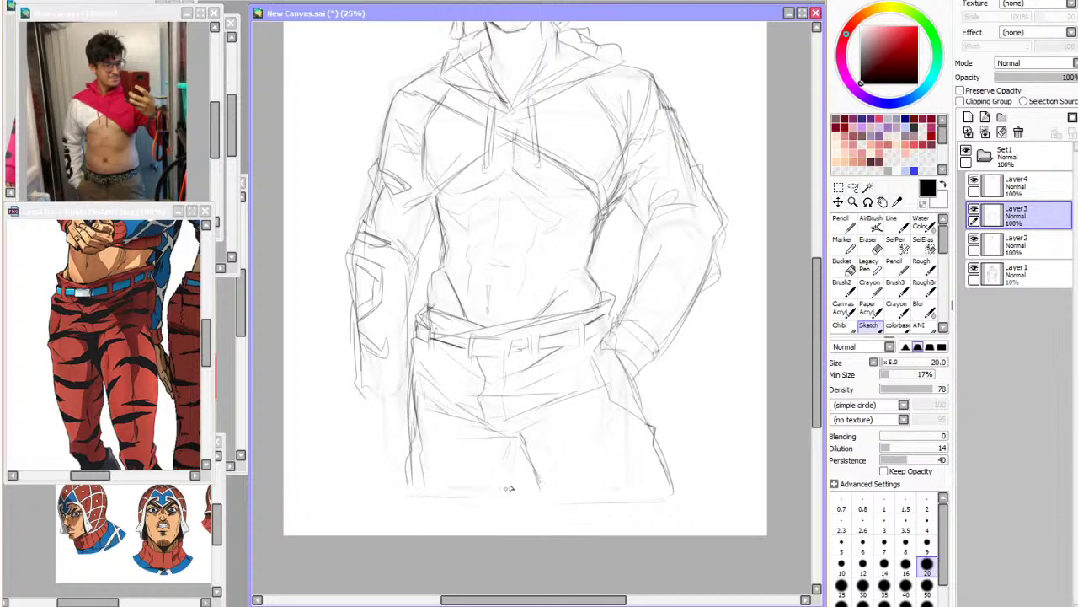
pyautogui.moveTo(520, 444); pyautogui.dragTo(516, 489)
pyautogui.press('h')
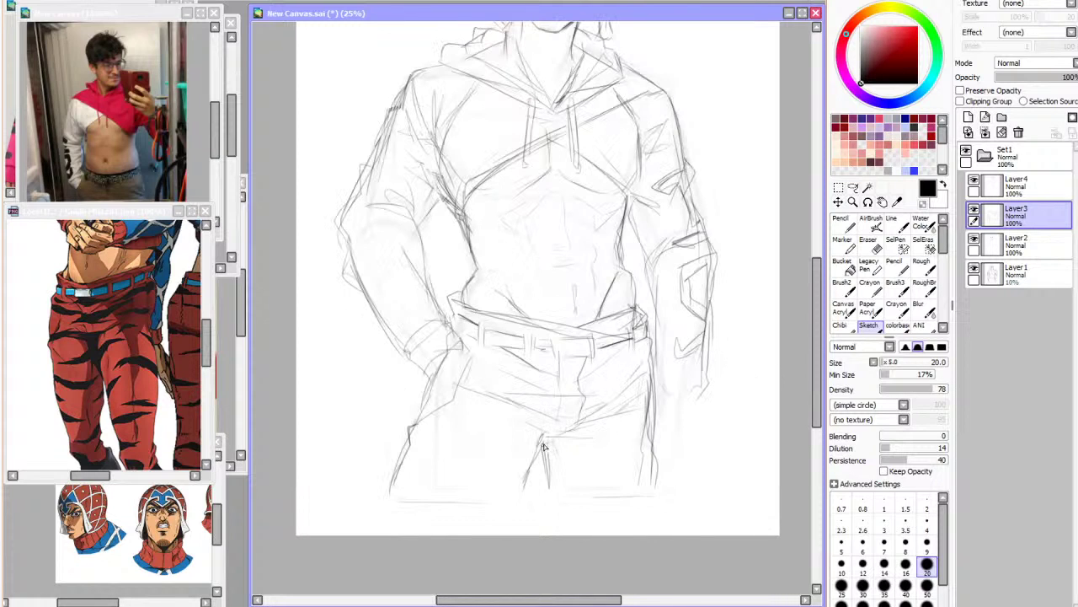
pyautogui.moveTo(540, 443); pyautogui.dragTo(588, 433)
pyautogui.press('-')
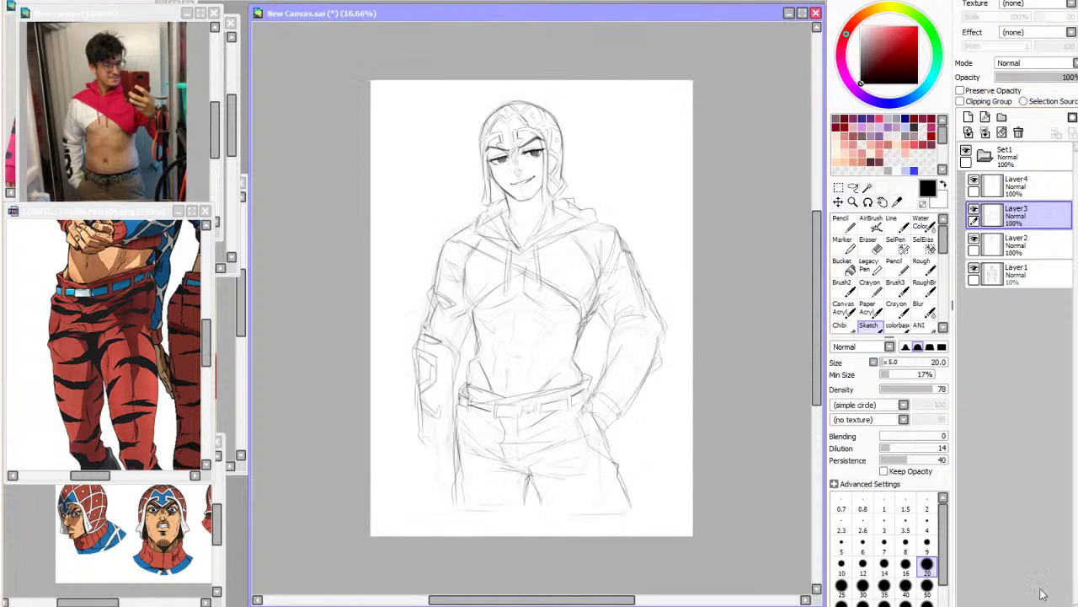
pyautogui.press('h')
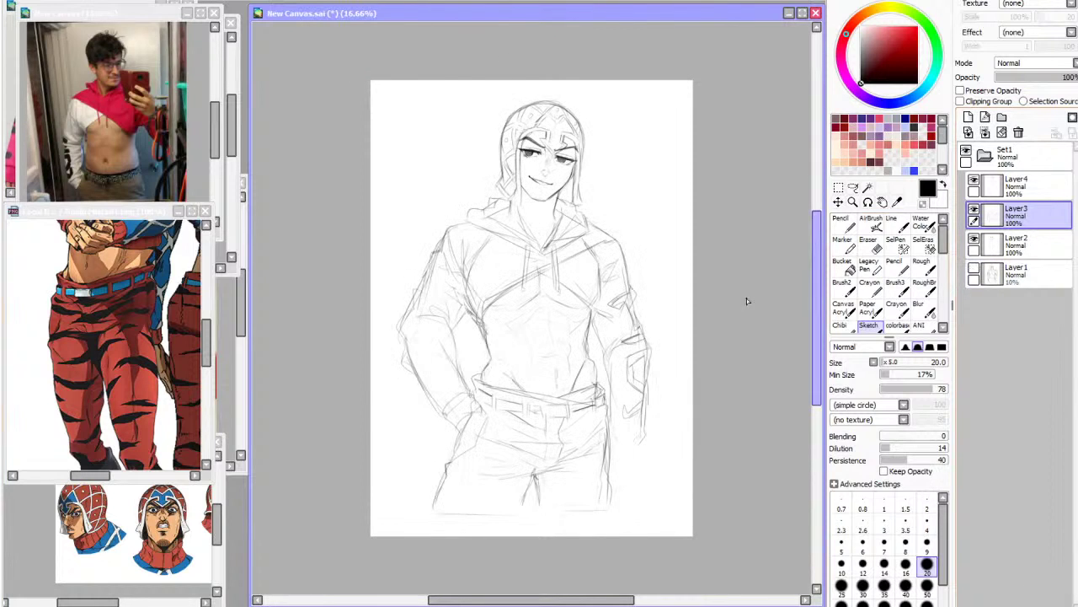
# Set the Sketch brush size to 50 and shade the creases at the hip and across the fly, checking them mirrored
pyautogui.press('+')
pyautogui.press('-')
pyautogui.press('+')
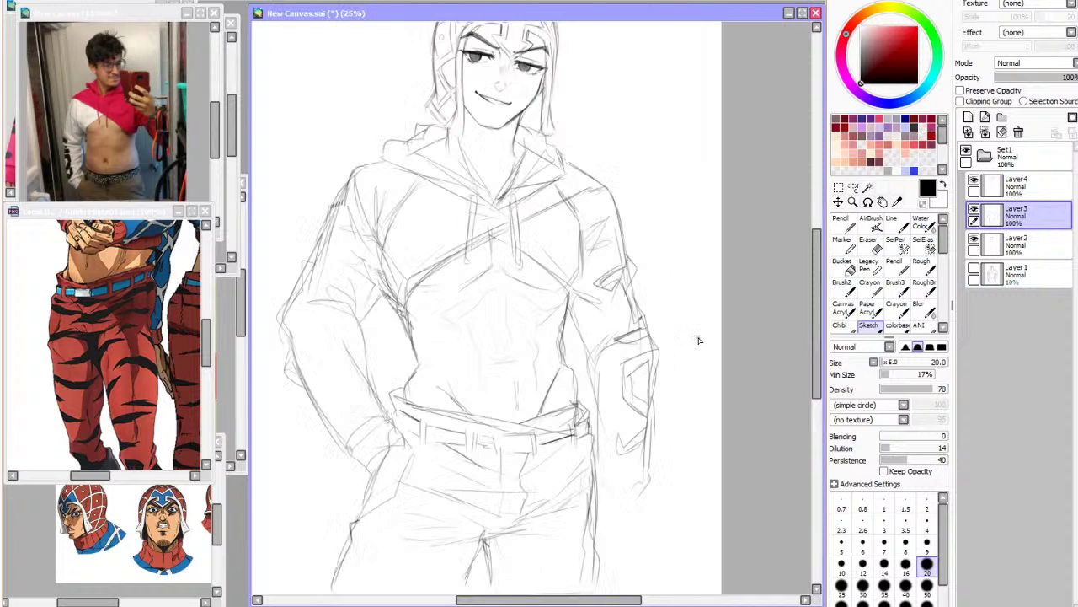
pyautogui.moveTo(819, 358); pyautogui.dragTo(820, 378)
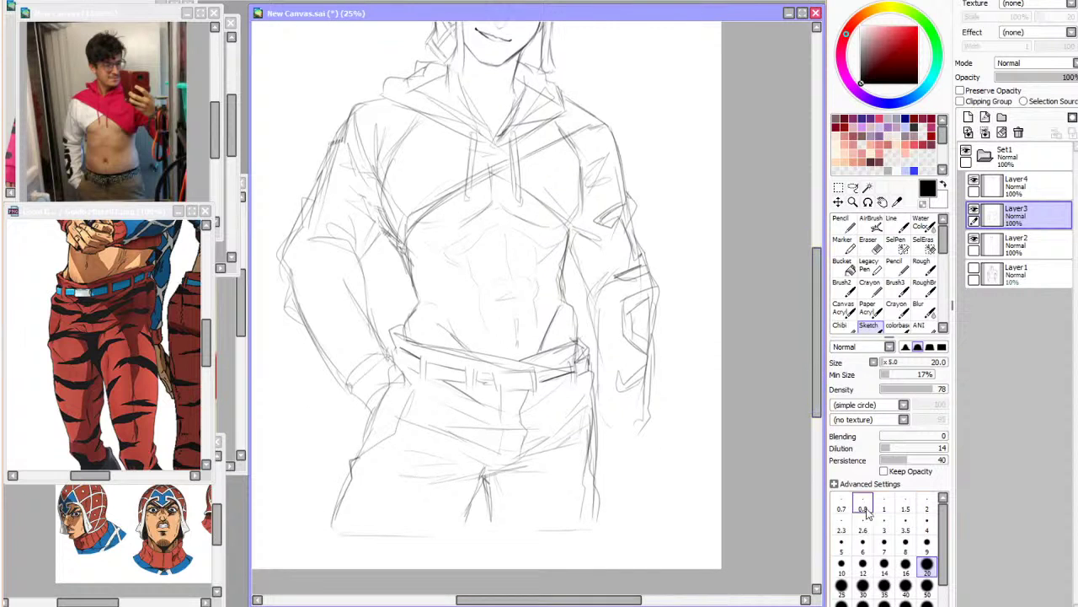
pyautogui.click(926, 584)
pyautogui.moveTo(590, 395)
pyautogui.mouseDown()
pyautogui.moveTo(543, 406)
pyautogui.moveTo(593, 412)
pyautogui.moveTo(584, 398)
pyautogui.moveTo(562, 399)
pyautogui.moveTo(584, 448)
pyautogui.mouseUp()
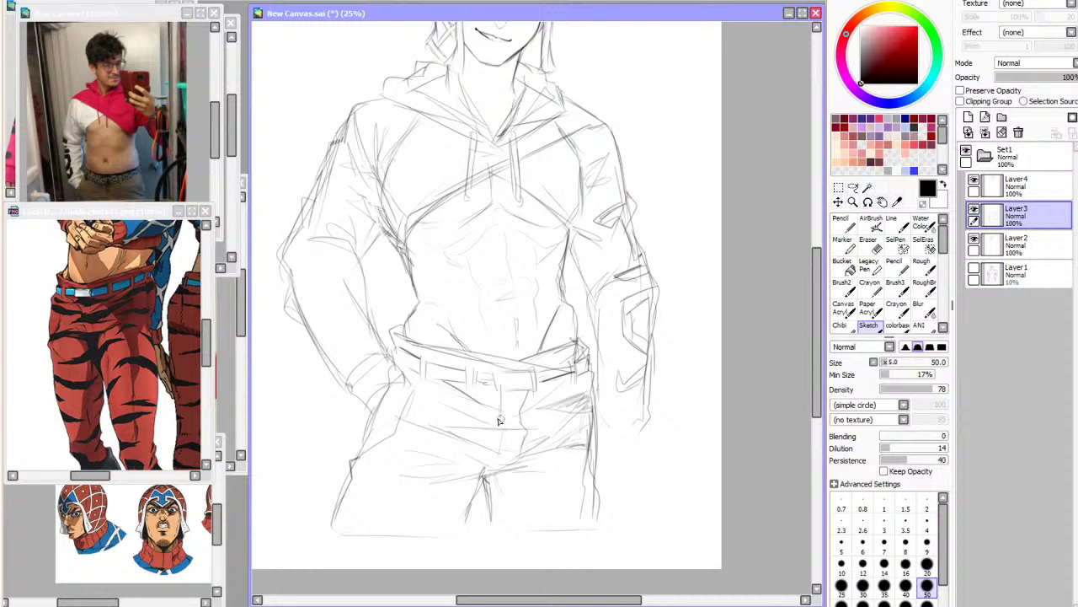
pyautogui.moveTo(503, 419)
pyautogui.mouseDown()
pyautogui.moveTo(486, 434)
pyautogui.moveTo(476, 418)
pyautogui.moveTo(532, 418)
pyautogui.mouseUp()
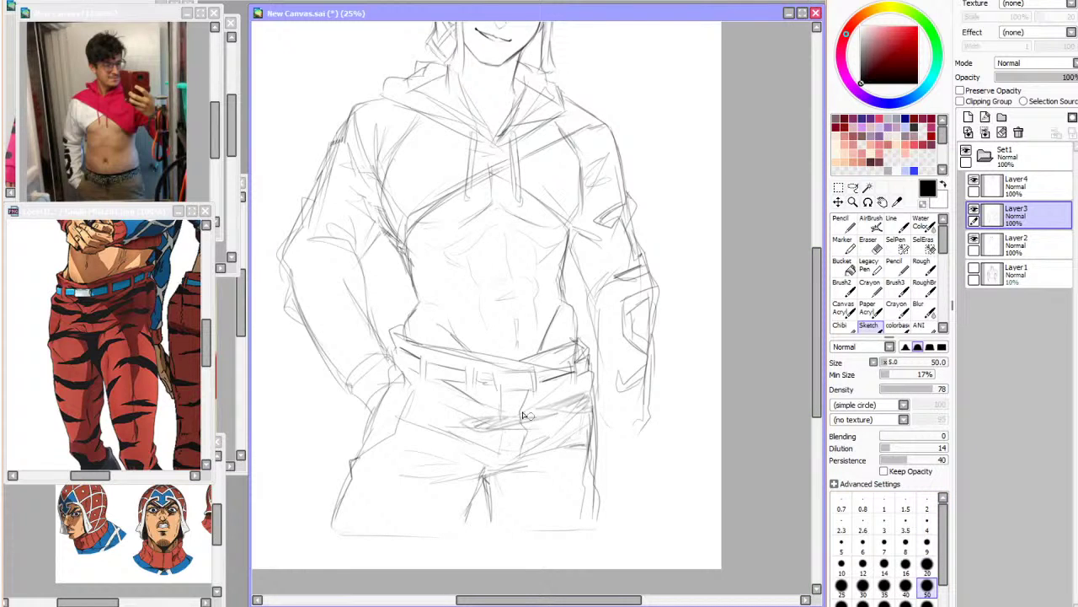
pyautogui.press('h')
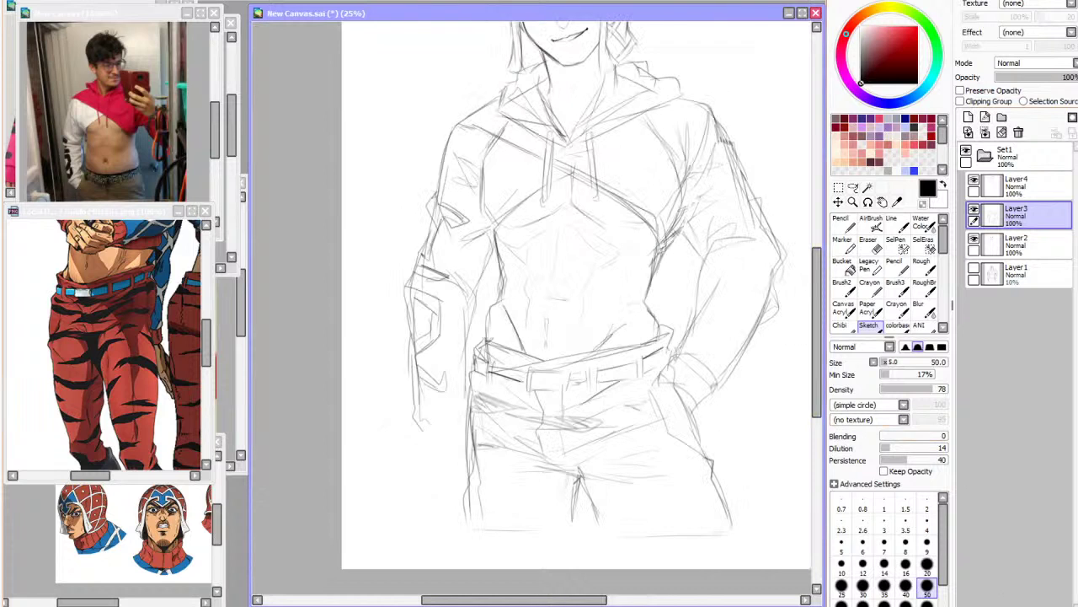
# Swap the selfie reference for the Fila hoodie photo and sketch the gathered cuff on the pocketed arm, checking it mirrored
pyautogui.scroll(-1, 501, 219)
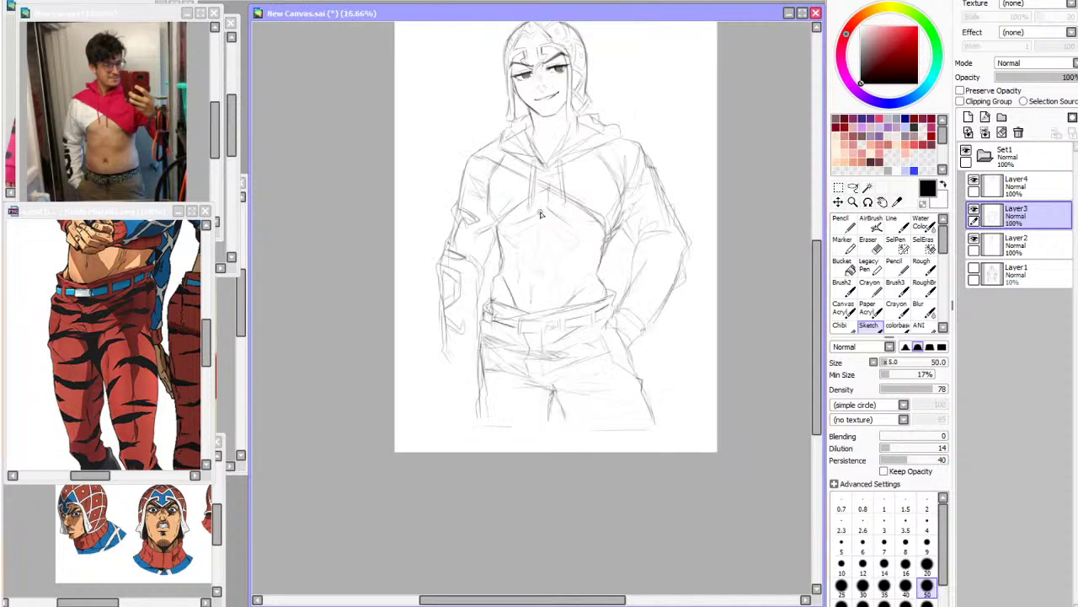
pyautogui.scroll(1, 632, 194)
pyautogui.click(215, 14)
pyautogui.scroll(-1, 434, 179)
pyautogui.scroll(2, 493, 238)
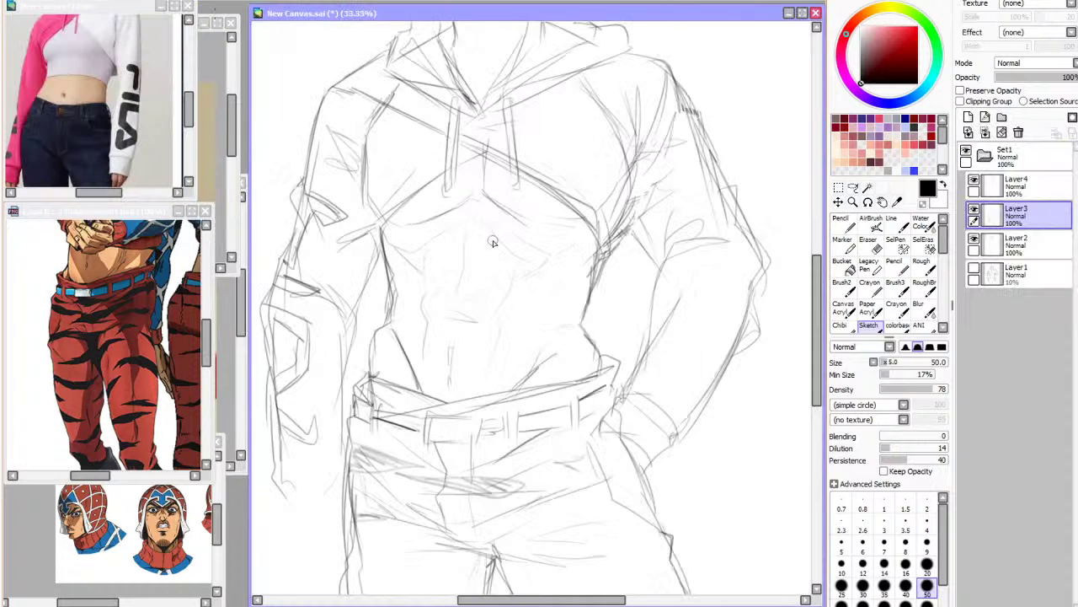
pyautogui.scroll(1, 604, 512)
pyautogui.scroll(-1, 664, 315)
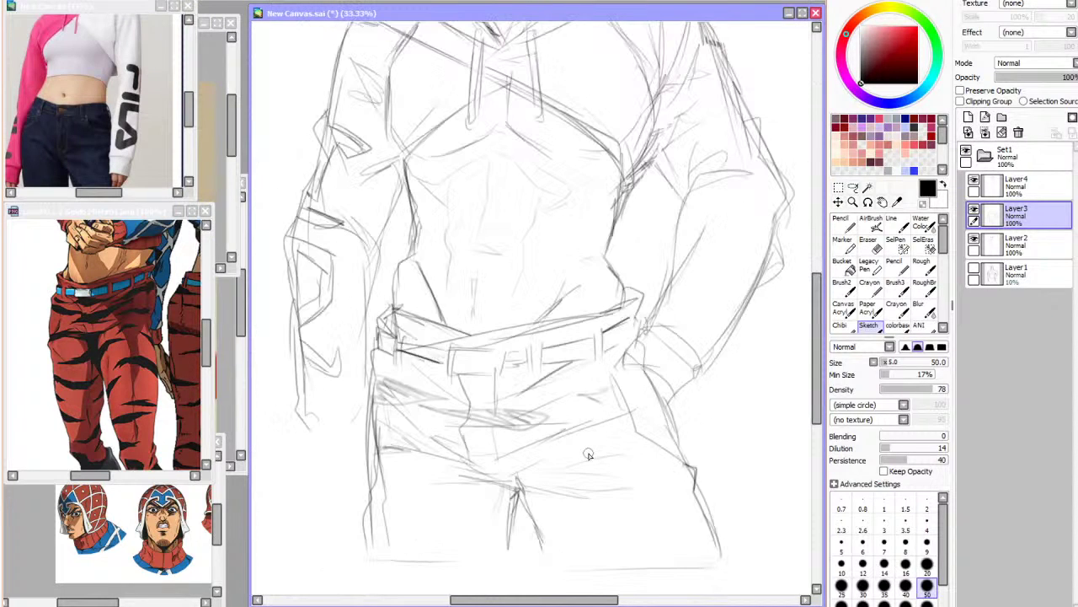
pyautogui.press('h')
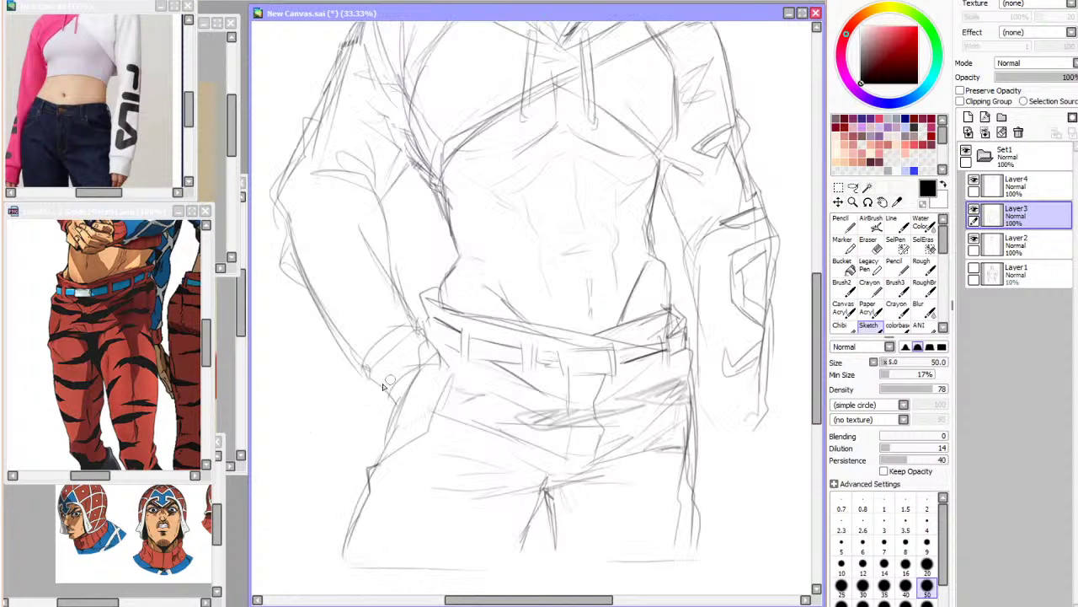
pyautogui.moveTo(359, 365)
pyautogui.mouseDown()
pyautogui.moveTo(417, 319)
pyautogui.moveTo(359, 357)
pyautogui.moveTo(413, 322)
pyautogui.moveTo(379, 315)
pyautogui.moveTo(375, 328)
pyautogui.moveTo(419, 316)
pyautogui.moveTo(430, 345)
pyautogui.moveTo(382, 389)
pyautogui.mouseUp()
pyautogui.press('h')
pyautogui.scroll(-1, 678, 317)
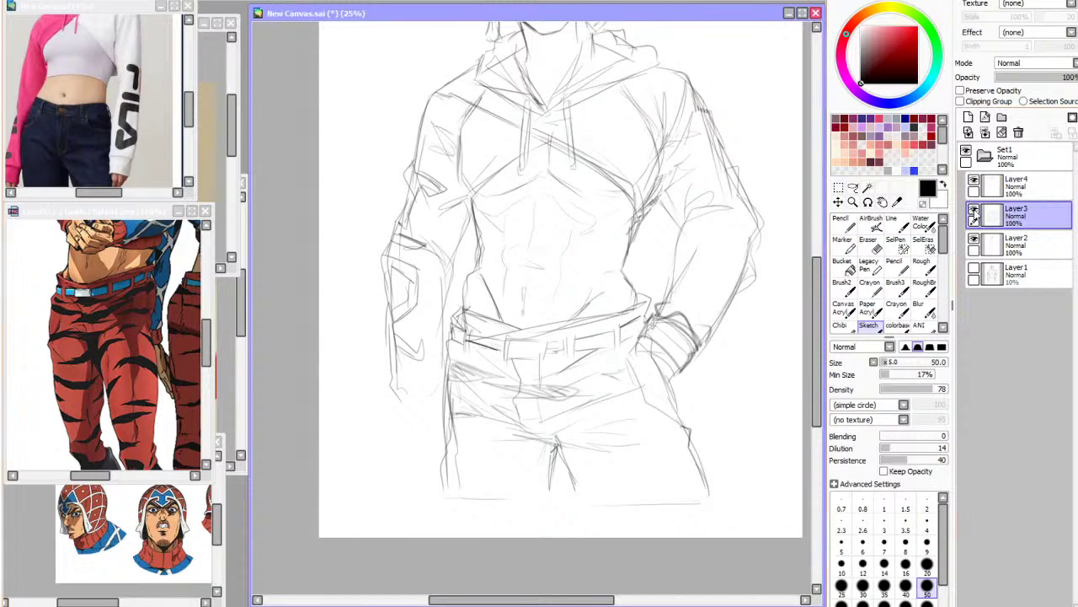
# Bring the sleeve cuffs into view in the Fila photo and draw the cuff edge of the hanging sleeve on Layer3
pyautogui.scroll(3, 822, 287)
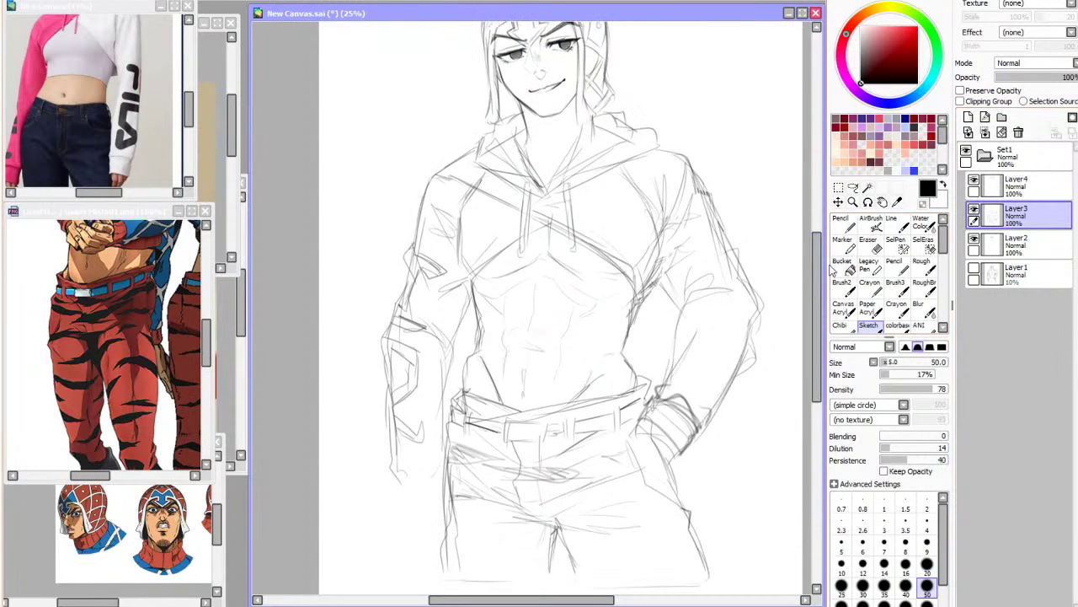
pyautogui.scroll(-2, 822, 291)
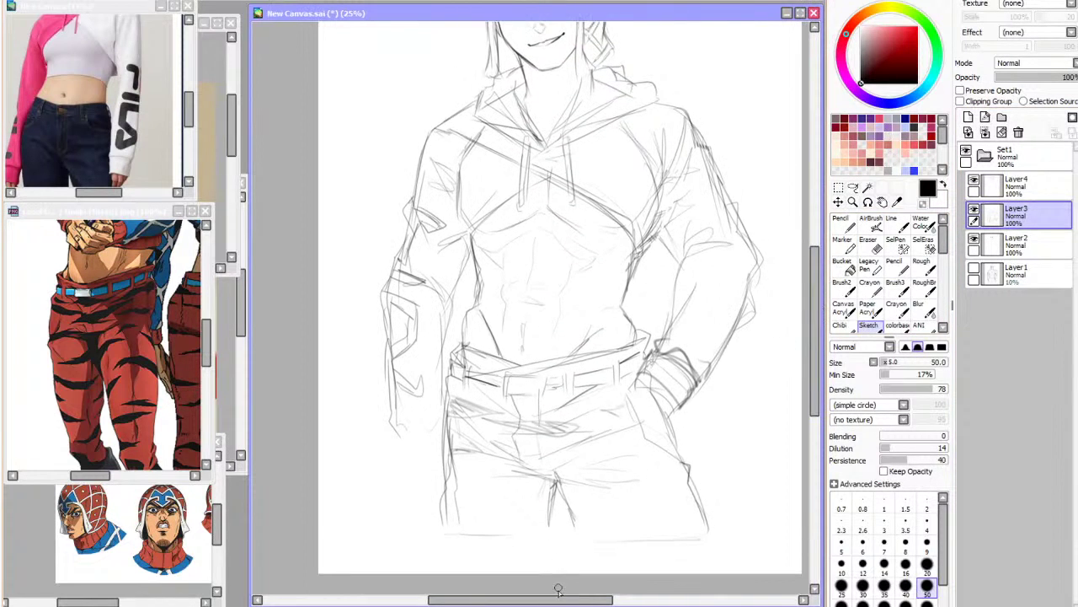
pyautogui.moveTo(562, 601); pyautogui.dragTo(580, 601)
pyautogui.scroll(1, 492, 300)
pyautogui.moveTo(819, 326); pyautogui.dragTo(819, 343)
pyautogui.moveTo(544, 600); pyautogui.dragTo(523, 601)
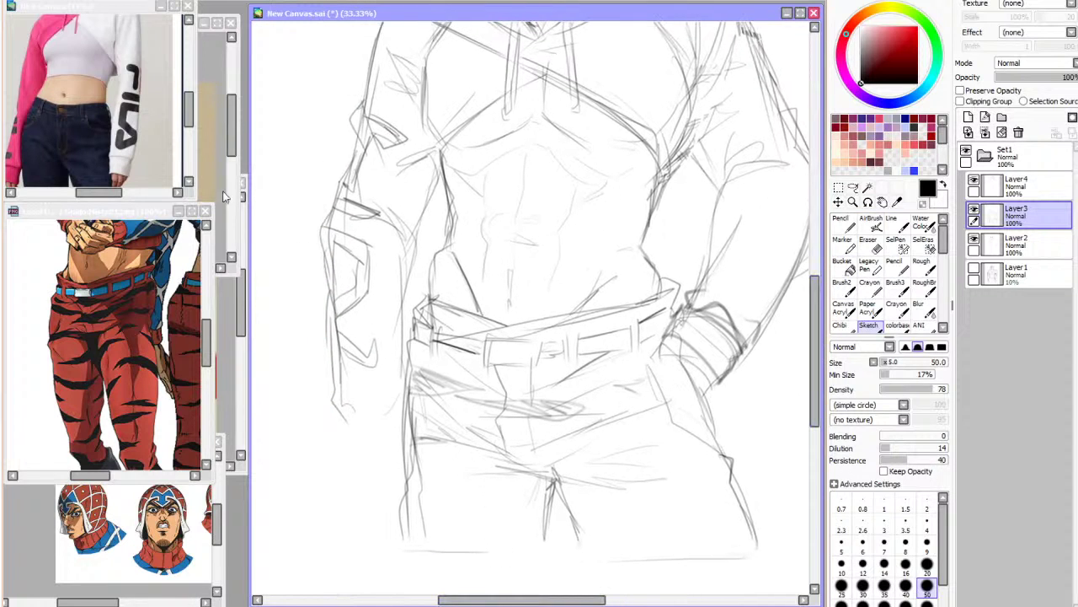
pyautogui.click(158, 152)
pyautogui.moveTo(37, 53); pyautogui.dragTo(39, 27)
pyautogui.click(598, 226)
pyautogui.click(975, 208)
pyautogui.click(975, 209)
pyautogui.moveTo(341, 361)
pyautogui.mouseDown()
pyautogui.moveTo(330, 393)
pyautogui.moveTo(343, 416)
pyautogui.mouseUp()
pyautogui.moveTo(342, 413)
pyautogui.mouseDown()
pyautogui.moveTo(396, 403)
pyautogui.moveTo(383, 398)
pyautogui.moveTo(404, 390)
pyautogui.moveTo(345, 405)
pyautogui.moveTo(376, 407)
pyautogui.moveTo(386, 360)
pyautogui.moveTo(398, 392)
pyautogui.moveTo(351, 415)
pyautogui.mouseUp()
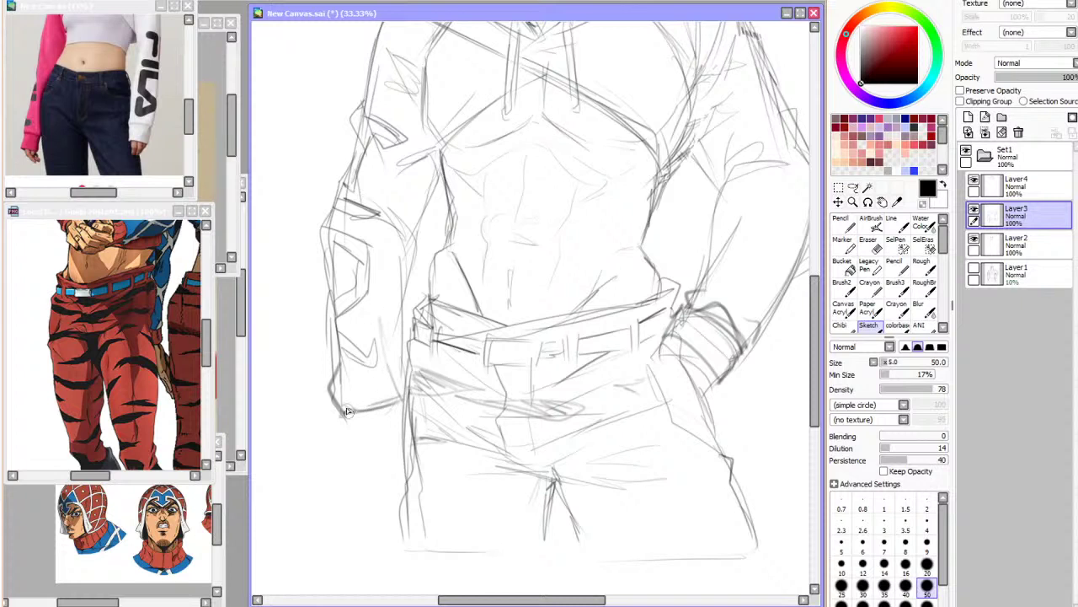
# Mirror the figure, outline the hand block below the hanging sleeve's cuff and add strokes along the forearm's inner edge
pyautogui.press('h')
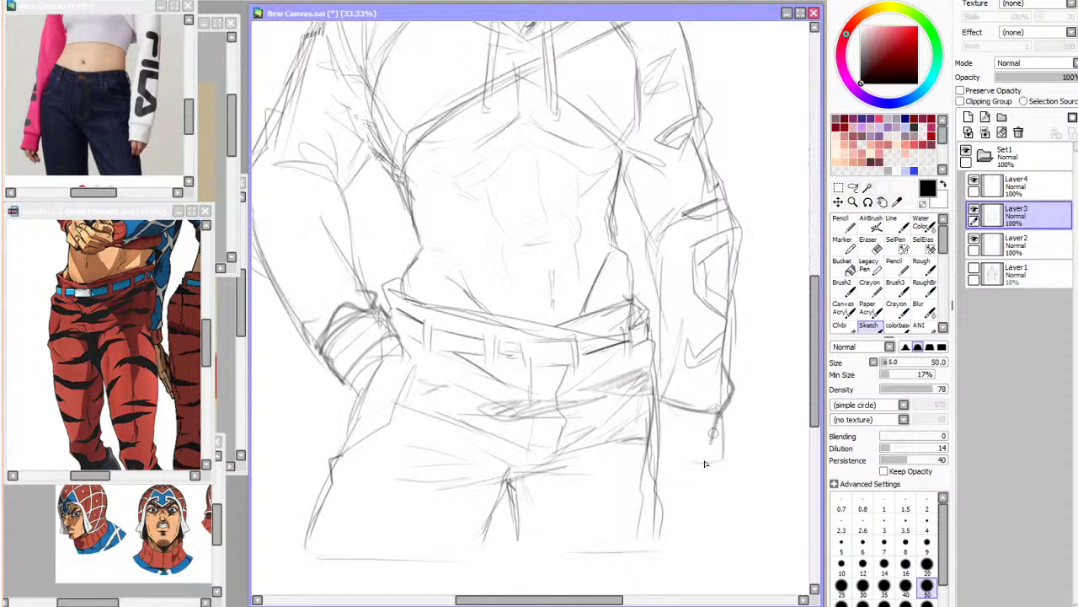
pyautogui.moveTo(717, 415)
pyautogui.mouseDown()
pyautogui.moveTo(712, 463)
pyautogui.moveTo(700, 463)
pyautogui.mouseUp()
pyautogui.moveTo(669, 297)
pyautogui.mouseDown()
pyautogui.moveTo(652, 325)
pyautogui.moveTo(644, 266)
pyautogui.mouseUp()
pyautogui.moveTo(649, 260); pyautogui.dragTo(641, 227)
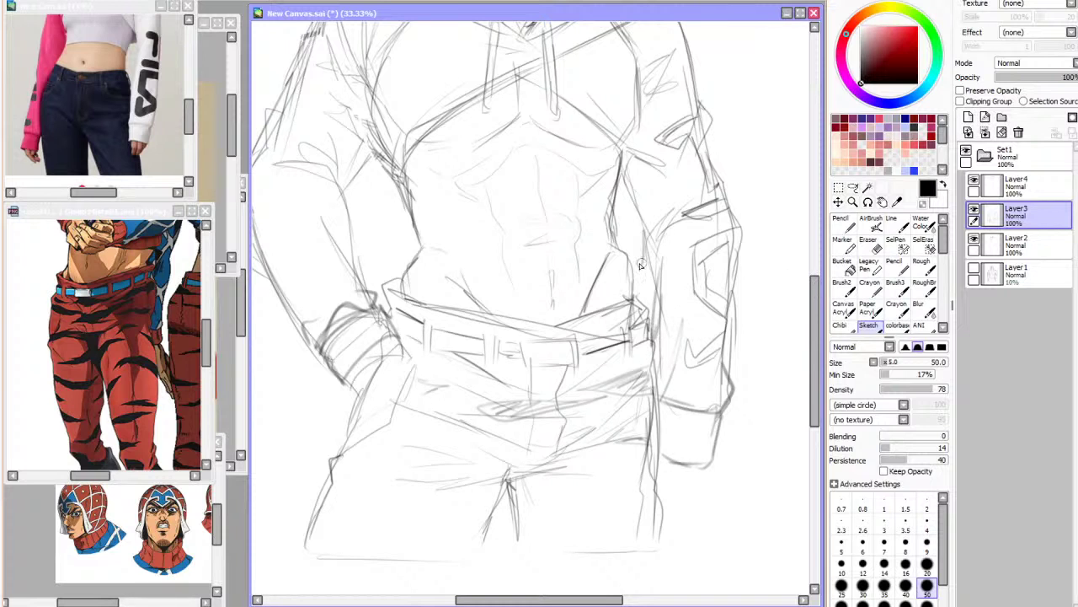
# Darken the hanging sleeve's inner forearm contour and elbow fold, comparing Layer3 and Layer2 by hiding and showing them
pyautogui.press('pagedown')
pyautogui.moveTo(824, 334); pyautogui.dragTo(824, 288)
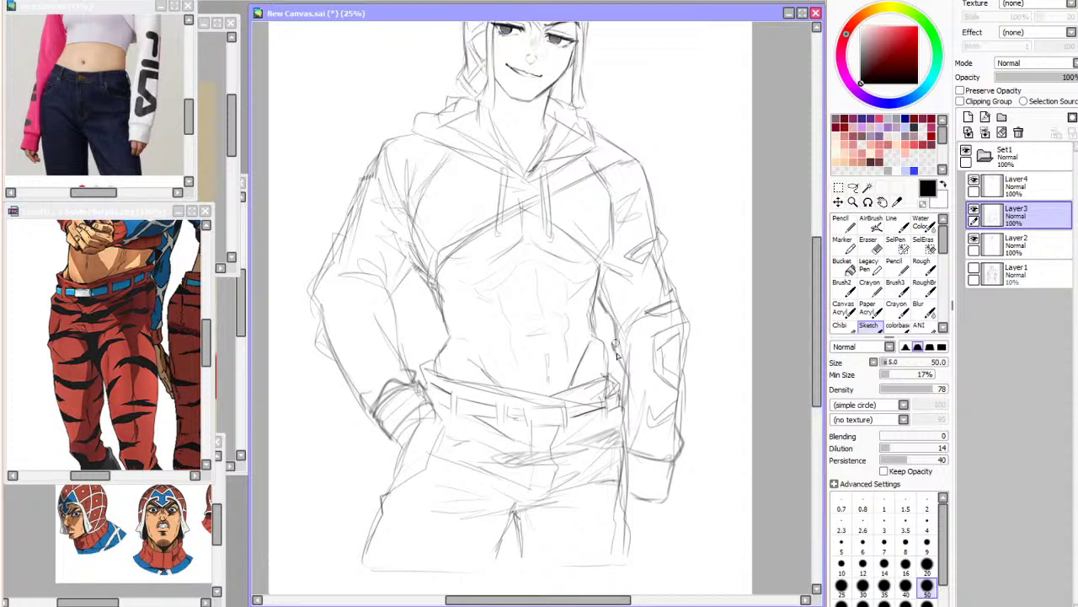
pyautogui.moveTo(619, 327)
pyautogui.mouseDown()
pyautogui.moveTo(657, 299)
pyautogui.moveTo(657, 308)
pyautogui.mouseUp()
pyautogui.click(974, 209)
pyautogui.click(974, 209)
pyautogui.click(974, 239)
pyautogui.click(975, 240)
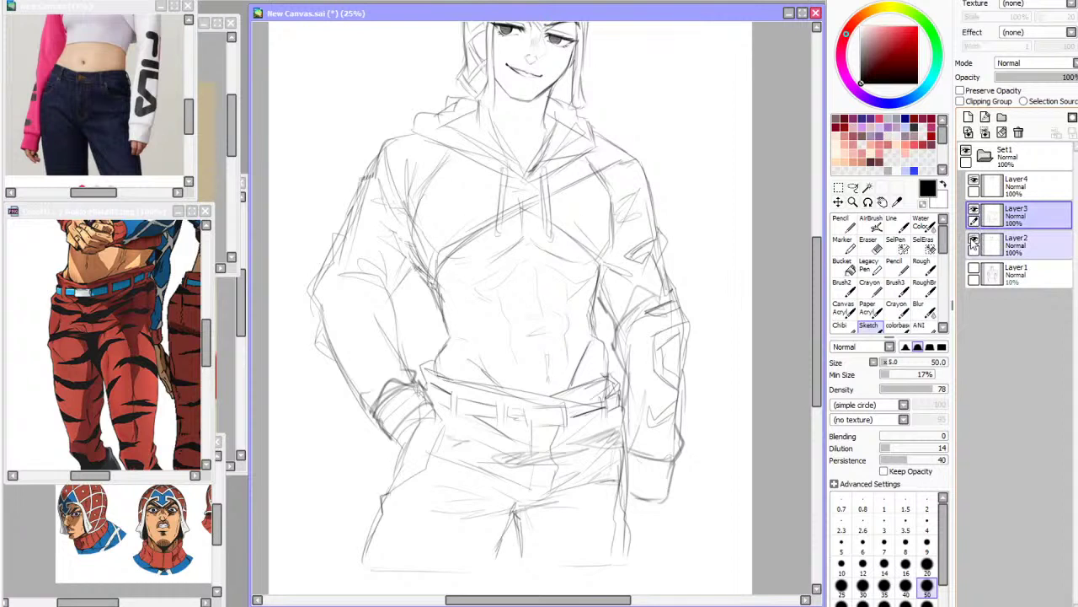
pyautogui.moveTo(625, 362); pyautogui.dragTo(616, 396)
pyautogui.moveTo(634, 334); pyautogui.dragTo(625, 389)
# Handwrite "Hi" with a smiley face on the blank page area beside the character's head
pyautogui.moveTo(659, 73); pyautogui.dragTo(653, 103)
pyautogui.moveTo(654, 95)
pyautogui.mouseDown()
pyautogui.moveTo(668, 91)
pyautogui.moveTo(664, 109)
pyautogui.mouseUp()
pyautogui.moveTo(673, 96)
pyautogui.mouseDown()
pyautogui.moveTo(673, 110)
pyautogui.moveTo(710, 97)
pyautogui.mouseUp()
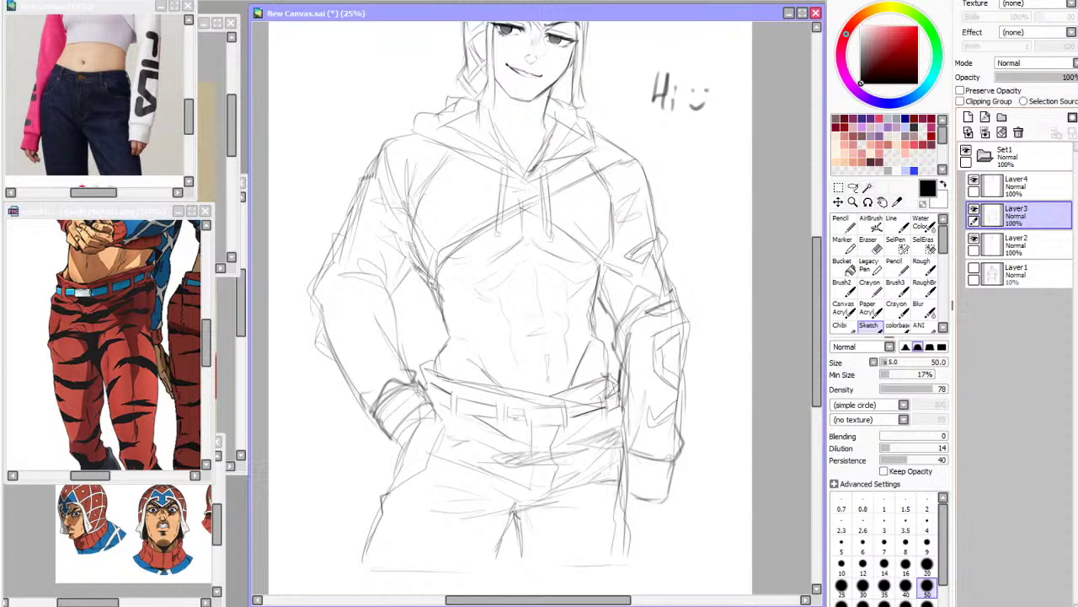
pyautogui.hotkey('alt', 'Tab')
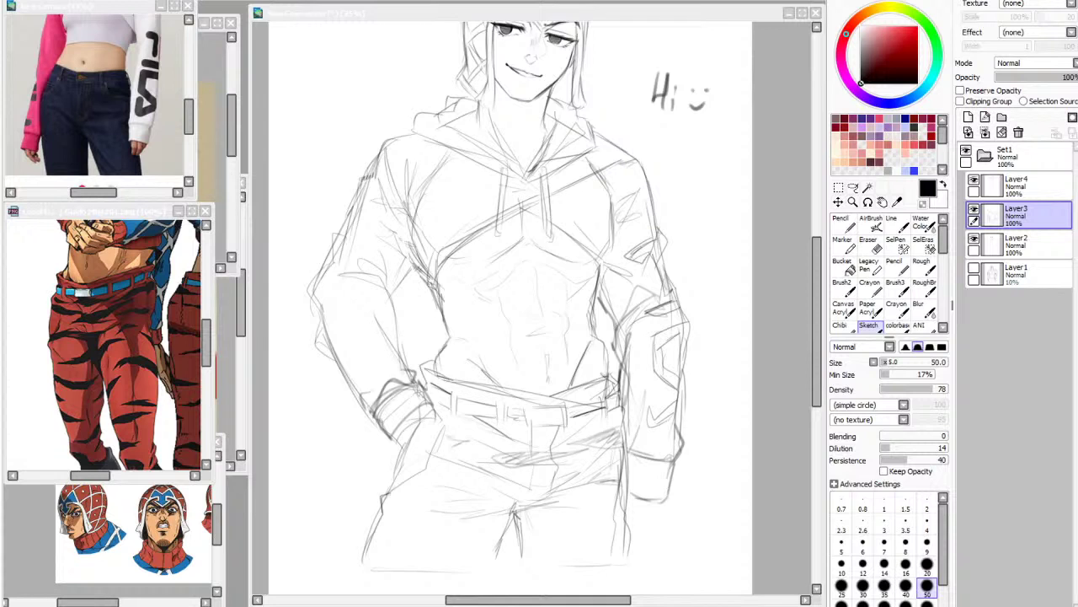
pyautogui.scroll(-2, 468, 318)
pyautogui.scroll(3, 481, 289)
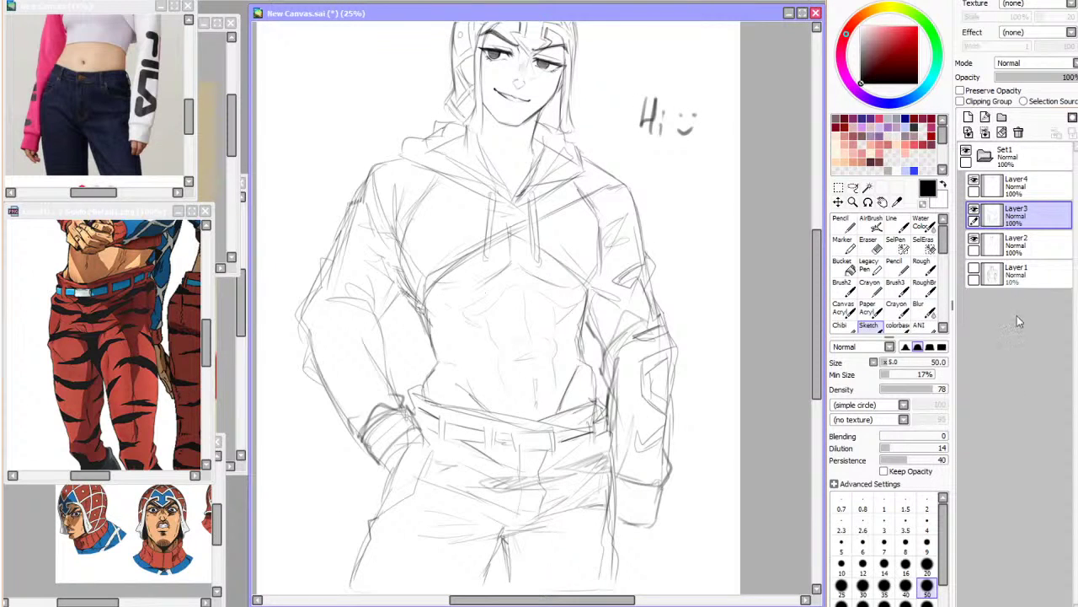
# Sketch the neck lines running down into the hoodie's collar and undo the last stroke
pyautogui.moveTo(483, 125); pyautogui.dragTo(496, 170)
pyautogui.moveTo(530, 133); pyautogui.dragTo(516, 189)
pyautogui.hotkey('ctrl', 'z')
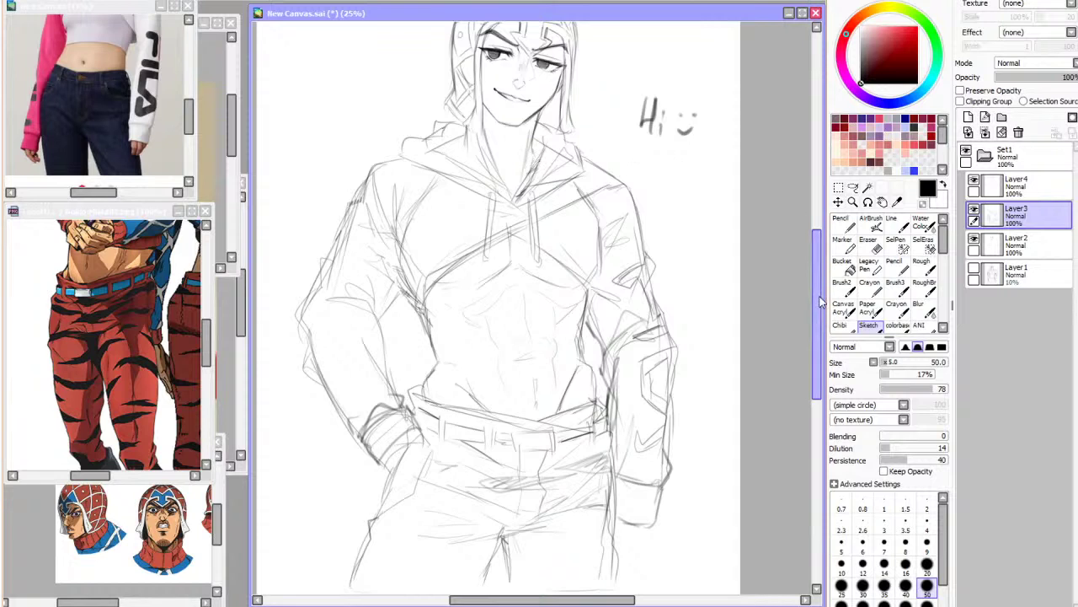
pyautogui.moveTo(823, 302); pyautogui.dragTo(824, 324)
# Draw the thumb over the pocket edge and the fingers below the cuff of the pocketed hand, checking both orientations
pyautogui.press('h')
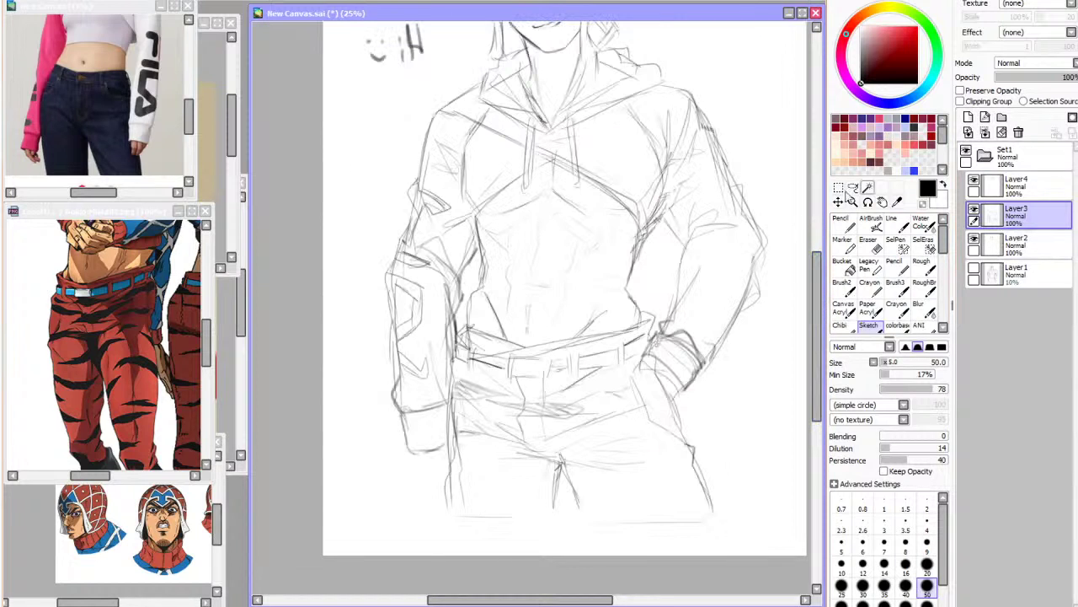
pyautogui.moveTo(653, 357)
pyautogui.mouseDown()
pyautogui.moveTo(616, 377)
pyautogui.moveTo(631, 384)
pyautogui.mouseUp()
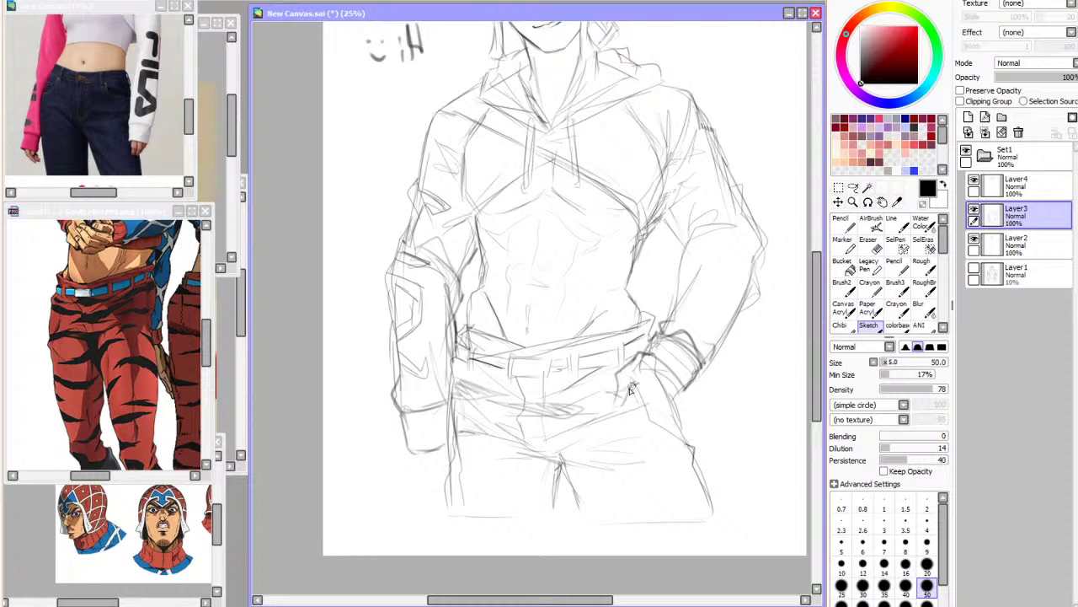
pyautogui.press('h')
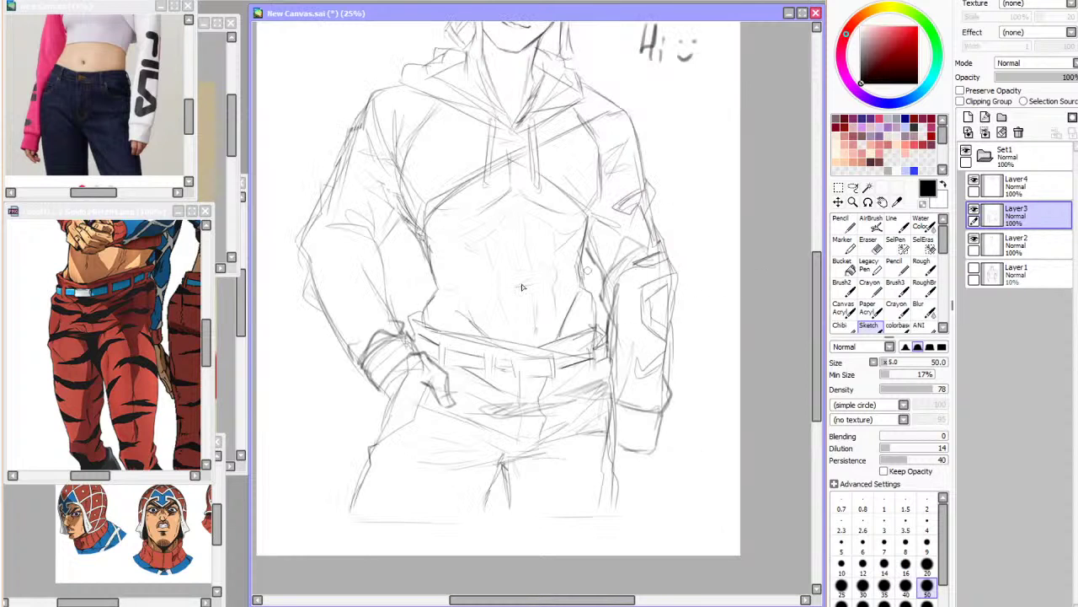
pyautogui.moveTo(406, 365)
pyautogui.mouseDown()
pyautogui.moveTo(381, 385)
pyautogui.moveTo(372, 430)
pyautogui.moveTo(380, 434)
pyautogui.moveTo(386, 402)
pyautogui.moveTo(387, 435)
pyautogui.moveTo(393, 401)
pyautogui.moveTo(398, 416)
pyautogui.moveTo(414, 390)
pyautogui.mouseUp()
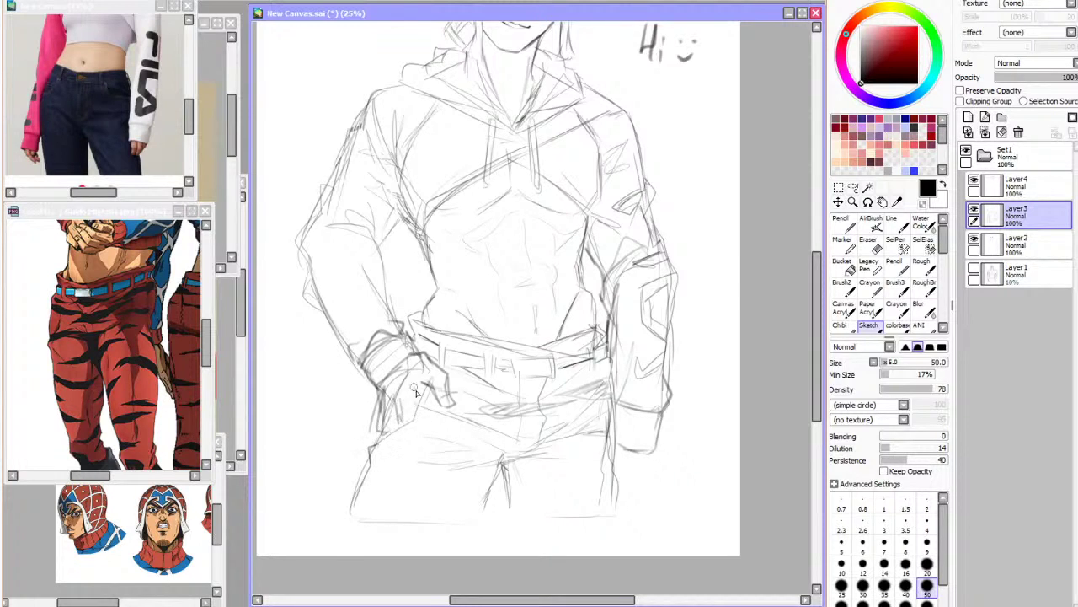
# Reinforce the inner and outer forearm contours of the pocketed arm's sleeve in the flipped view, checking the figure mirrored
pyautogui.press('h')
pyautogui.moveTo(710, 255); pyautogui.dragTo(664, 330)
pyautogui.moveTo(749, 267); pyautogui.dragTo(716, 344)
pyautogui.moveTo(746, 292); pyautogui.dragTo(722, 344)
pyautogui.moveTo(816, 287); pyautogui.dragTo(815, 276)
pyautogui.press('h')
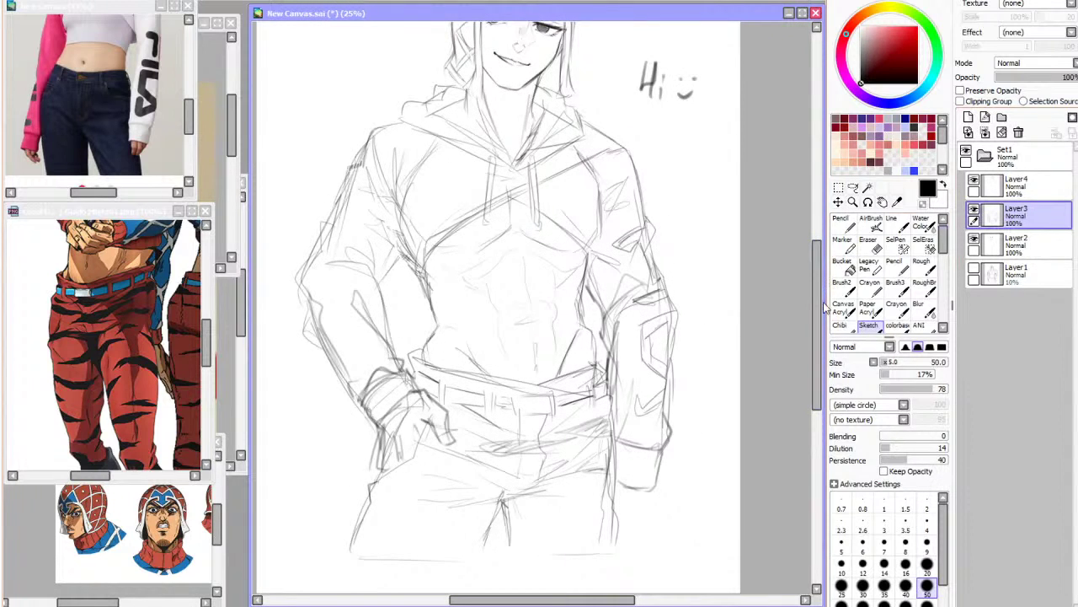
# Darken the waist and outer thigh contours below the pocketed hand and sketch thigh creases, undoing the rejected strokes
pyautogui.scroll(-2, 674, 295)
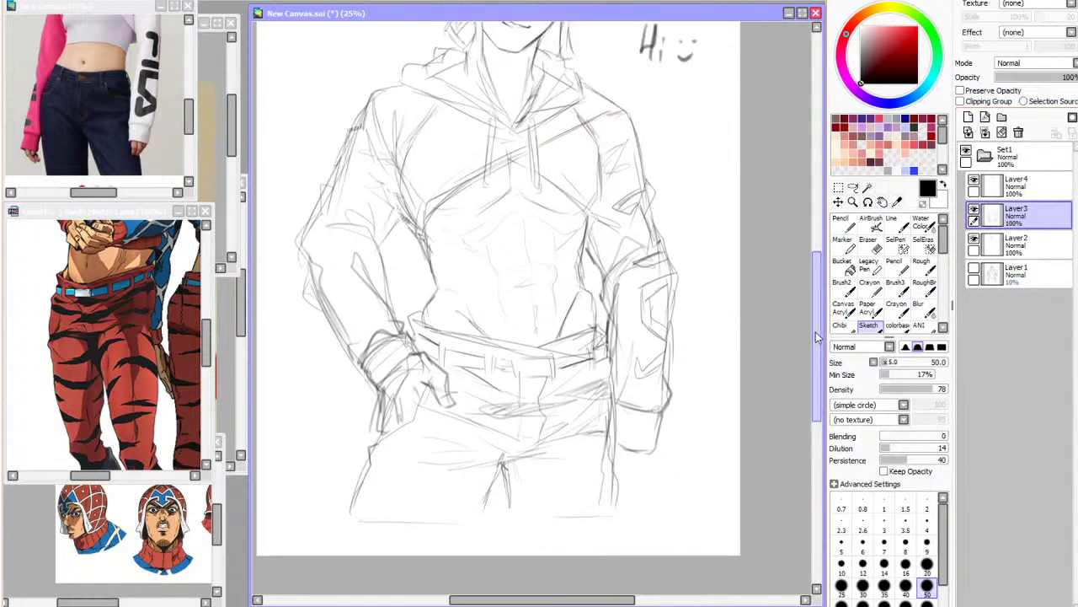
pyautogui.moveTo(437, 279); pyautogui.dragTo(423, 324)
pyautogui.moveTo(382, 425); pyautogui.dragTo(356, 512)
pyautogui.moveTo(392, 469); pyautogui.dragTo(447, 467)
pyautogui.moveTo(371, 481); pyautogui.dragTo(448, 487)
pyautogui.moveTo(447, 489)
pyautogui.mouseDown()
pyautogui.moveTo(368, 487)
pyautogui.moveTo(449, 477)
pyautogui.moveTo(459, 453)
pyautogui.moveTo(420, 437)
pyautogui.mouseUp()
pyautogui.hotkey('ctrl', 'z')
pyautogui.hotkey('ctrl', 'z')
pyautogui.hotkey('ctrl', 'z')
pyautogui.moveTo(504, 449); pyautogui.dragTo(429, 436)
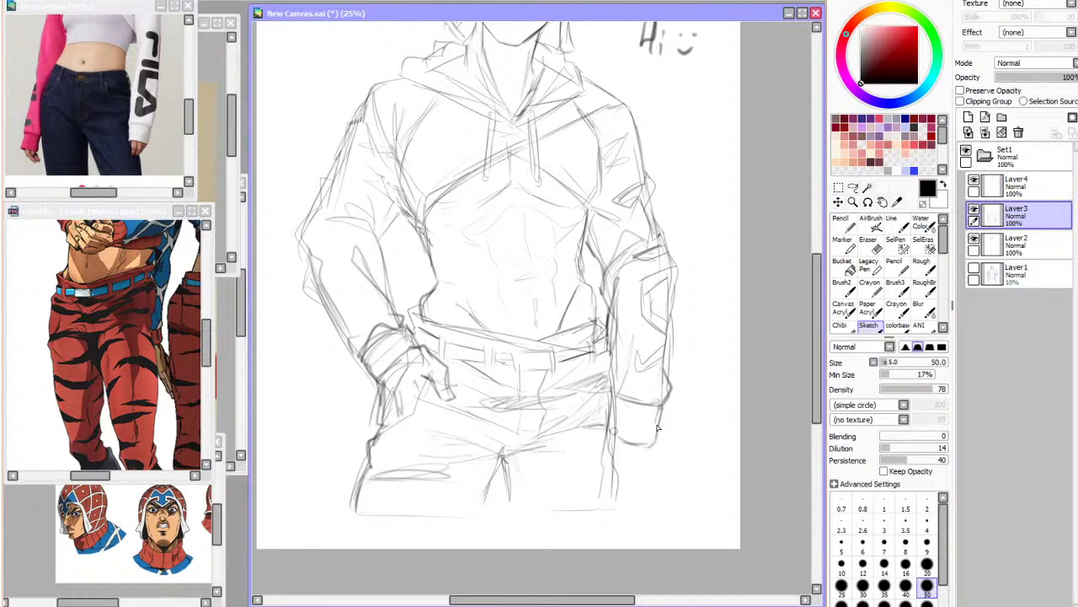
# Lasso the straight arm's forearm and cuff on Layer3 and adjust its placement slightly with a transform
pyautogui.scroll(2, 617, 434)
pyautogui.click(974, 210)
pyautogui.click(974, 211)
pyautogui.click(853, 188)
pyautogui.press('h')
pyautogui.moveTo(416, 285)
pyautogui.mouseDown()
pyautogui.moveTo(438, 499)
pyautogui.moveTo(457, 383)
pyautogui.moveTo(426, 283)
pyautogui.moveTo(416, 285)
pyautogui.mouseUp()
pyautogui.press('h')
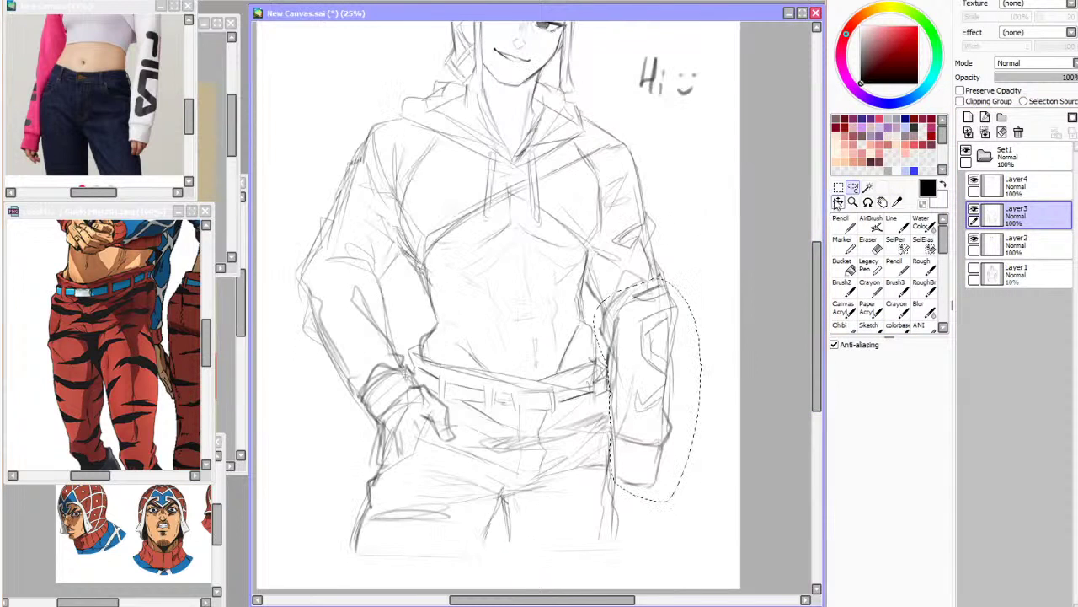
pyautogui.click(838, 203)
pyautogui.hotkey('ctrl', 't')
pyautogui.moveTo(589, 489); pyautogui.dragTo(596, 485)
pyautogui.click(852, 439)
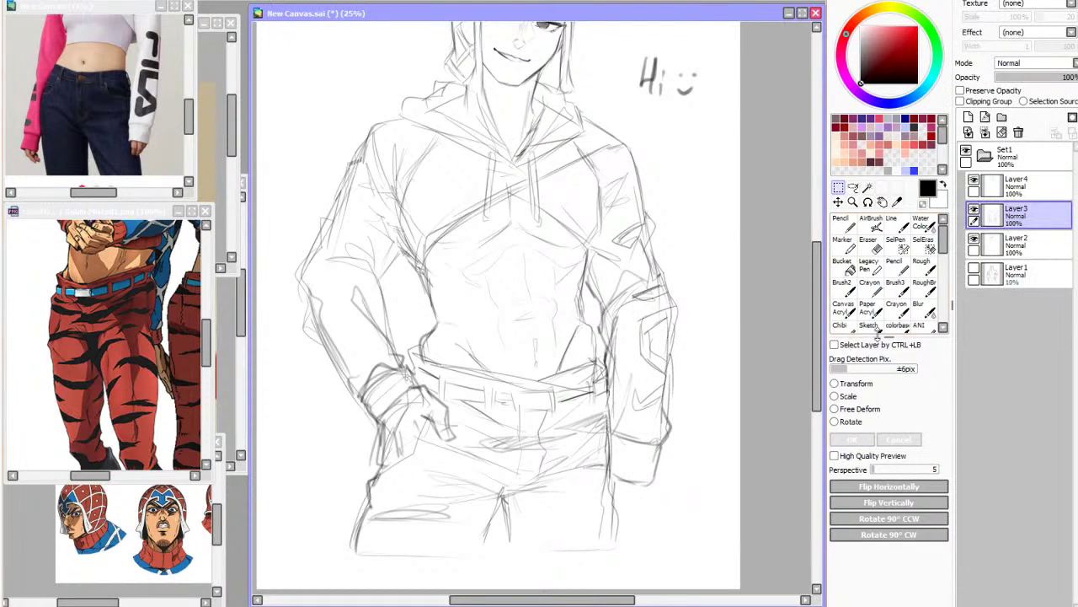
# Try sketching the hanging hand and its fingers below the straight arm's cuff with the Sketch brush
pyautogui.click(868, 326)
pyautogui.press('h')
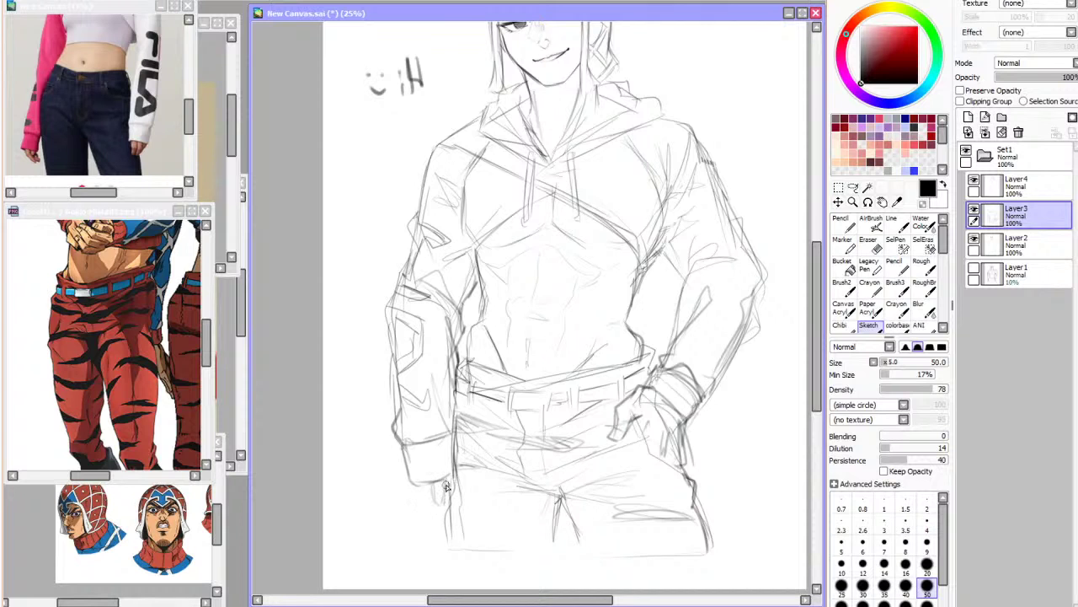
pyautogui.press('h')
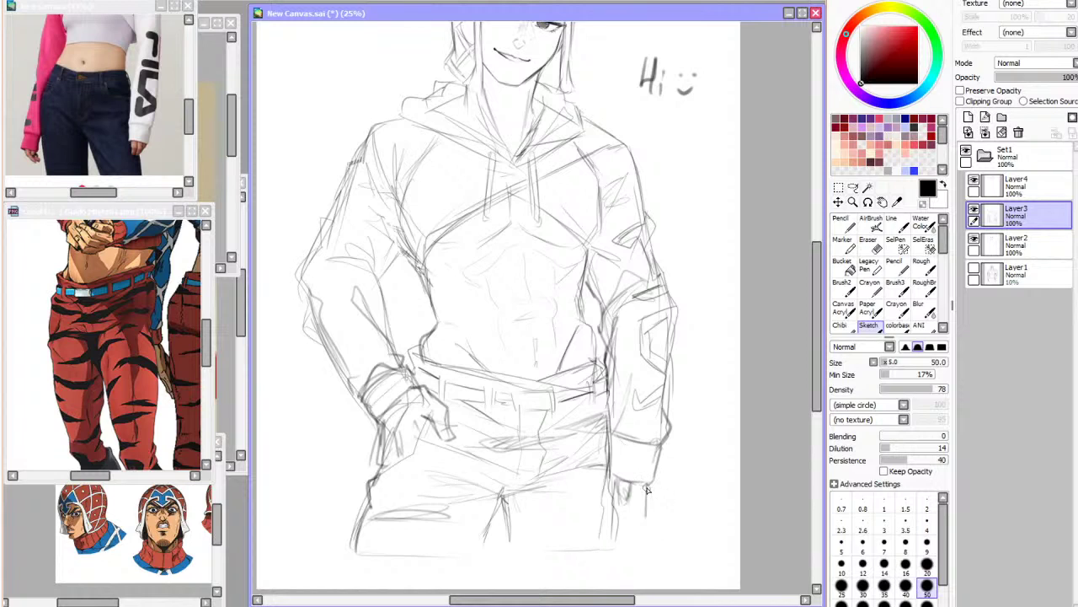
pyautogui.moveTo(646, 510); pyautogui.dragTo(642, 544)
pyautogui.moveTo(646, 485)
pyautogui.mouseDown()
pyautogui.moveTo(642, 530)
pyautogui.moveTo(634, 517)
pyautogui.mouseUp()
pyautogui.press('h')
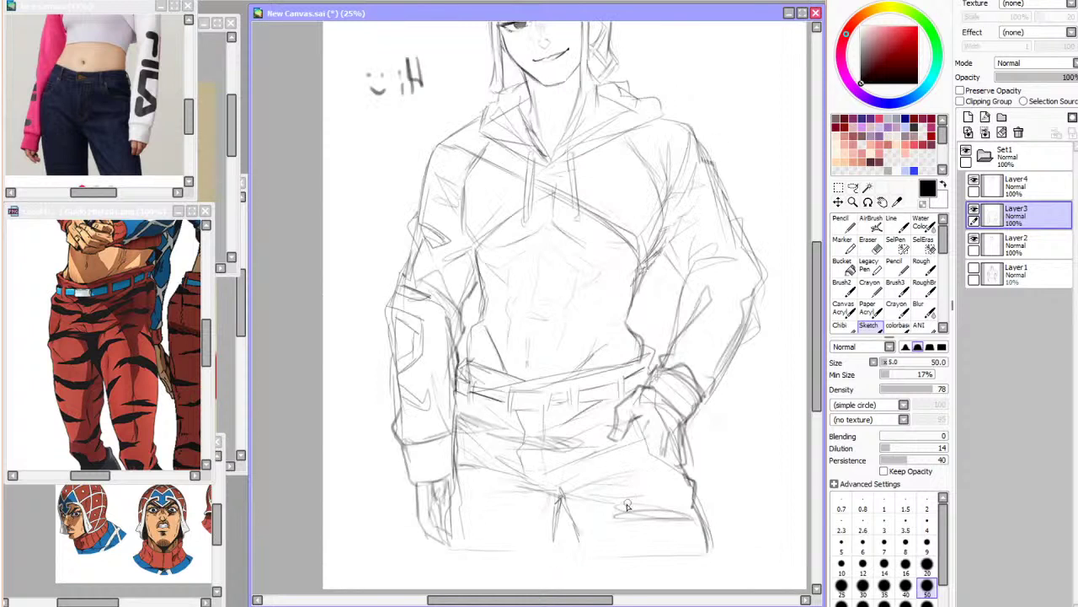
pyautogui.press('h')
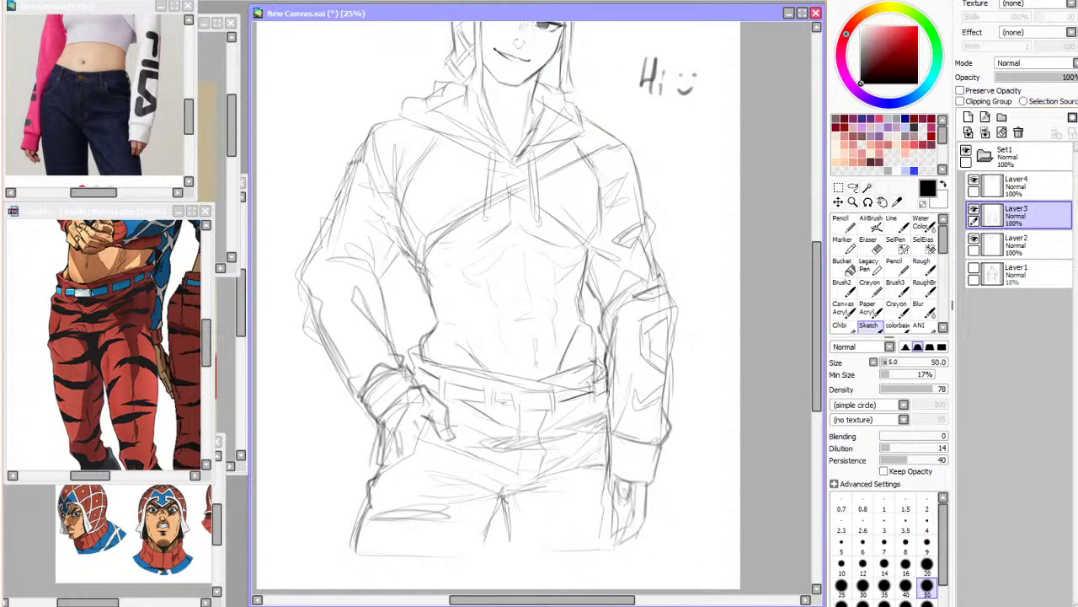
pyautogui.hotkey('ctrl', 'z')
pyautogui.hotkey('ctrl', 'z')
pyautogui.hotkey('ctrl', 'z')
# Add darker strokes to the pocketed hand and fold lines to the bent arm's sleeve near the wrist
pyautogui.scroll(-2, 663, 444)
pyautogui.scroll(1, 649, 453)
pyautogui.scroll(1, 647, 335)
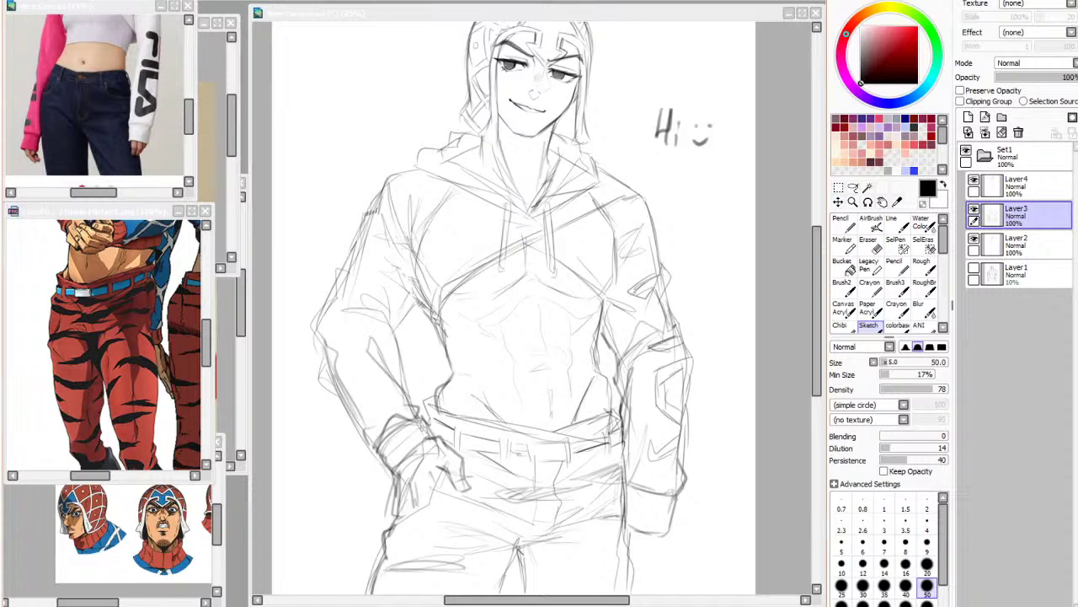
pyautogui.click(571, 335)
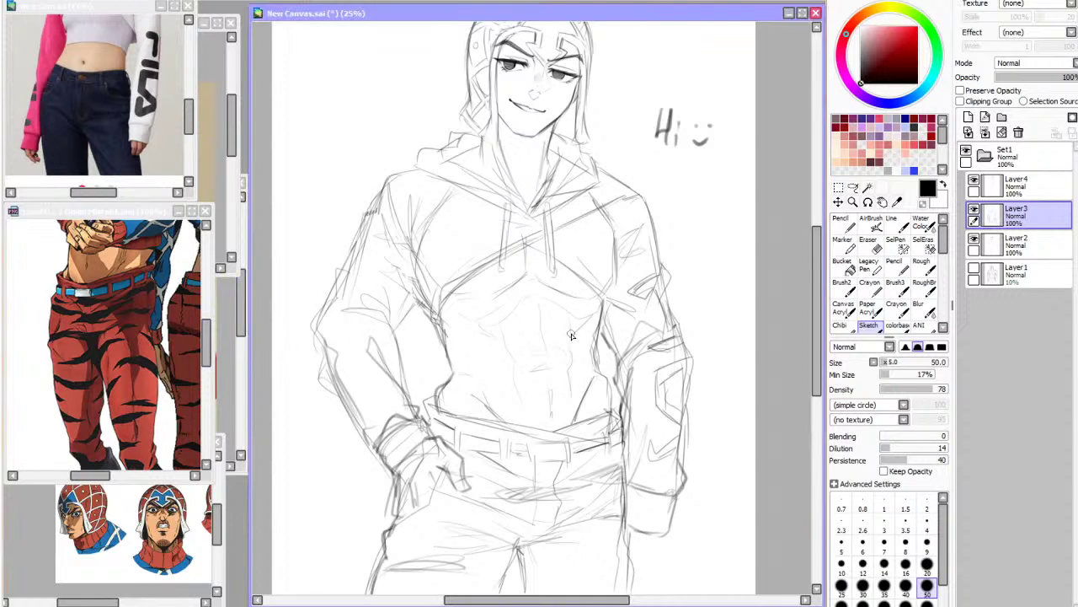
pyautogui.press('Insert')
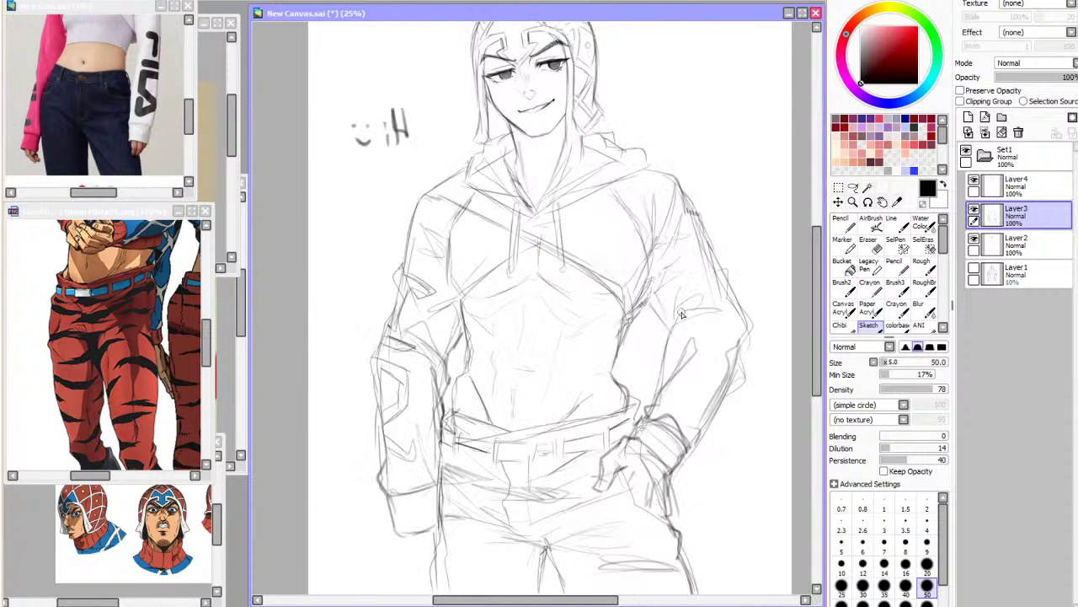
pyautogui.moveTo(619, 467); pyautogui.dragTo(650, 515)
pyautogui.moveTo(627, 433); pyautogui.dragTo(655, 395)
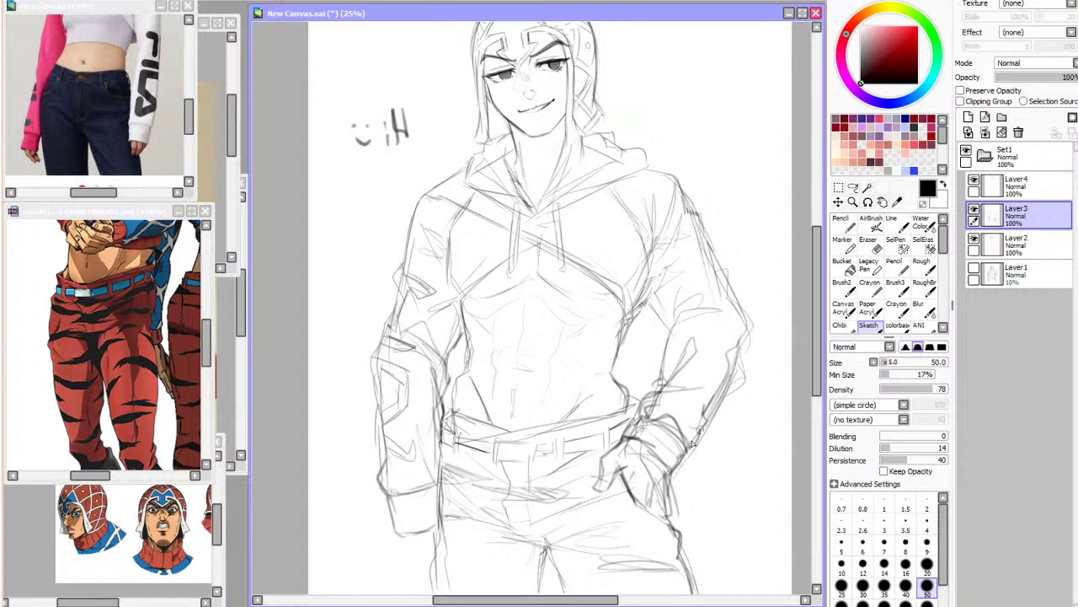
pyautogui.press('h')
pyautogui.scroll(-2, 745, 371)
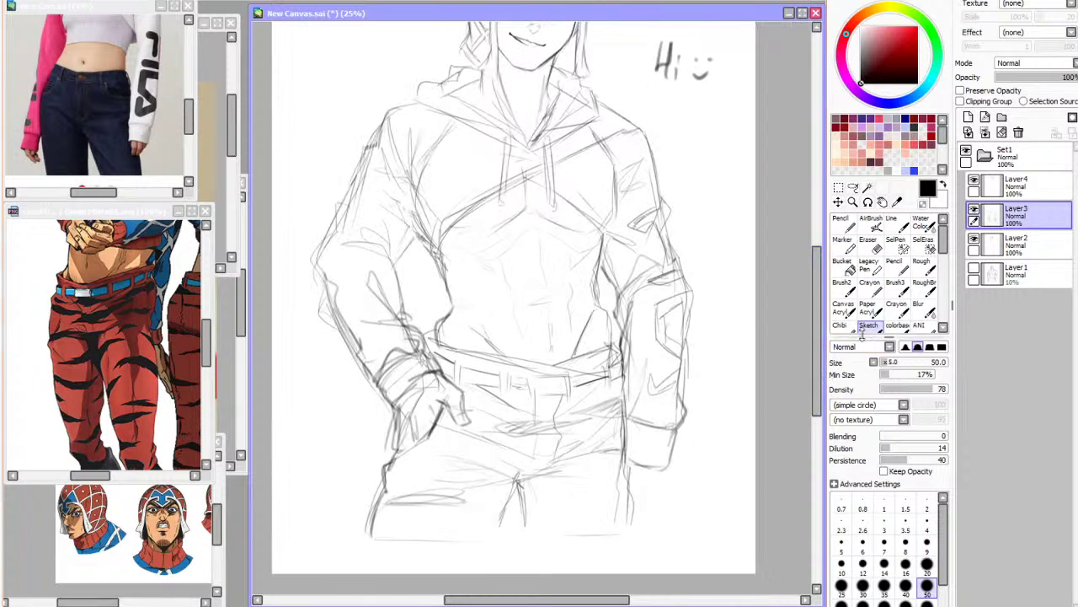
# Letter the note "F HAND" beneath the straight arm's cuff with the Line brush at size 16
pyautogui.moveTo(661, 456)
pyautogui.mouseDown()
pyautogui.moveTo(658, 488)
pyautogui.moveTo(633, 464)
pyautogui.moveTo(620, 490)
pyautogui.mouseUp()
pyautogui.hotkey('ctrl', 'z')
pyautogui.click(852, 187)
pyautogui.click(891, 222)
pyautogui.moveTo(684, 443)
pyautogui.mouseDown()
pyautogui.moveTo(663, 516)
pyautogui.moveTo(676, 491)
pyautogui.moveTo(673, 516)
pyautogui.mouseUp()
pyautogui.moveTo(686, 499); pyautogui.dragTo(680, 511)
pyautogui.hotkey('ctrl', 'z')
pyautogui.hotkey('ctrl', 'z')
pyautogui.moveTo(685, 477)
pyautogui.mouseDown()
pyautogui.moveTo(691, 511)
pyautogui.moveTo(701, 511)
pyautogui.mouseUp()
pyautogui.moveTo(703, 477); pyautogui.dragTo(715, 509)
pyautogui.moveTo(721, 477)
pyautogui.mouseDown()
pyautogui.moveTo(721, 509)
pyautogui.moveTo(739, 495)
pyautogui.mouseUp()
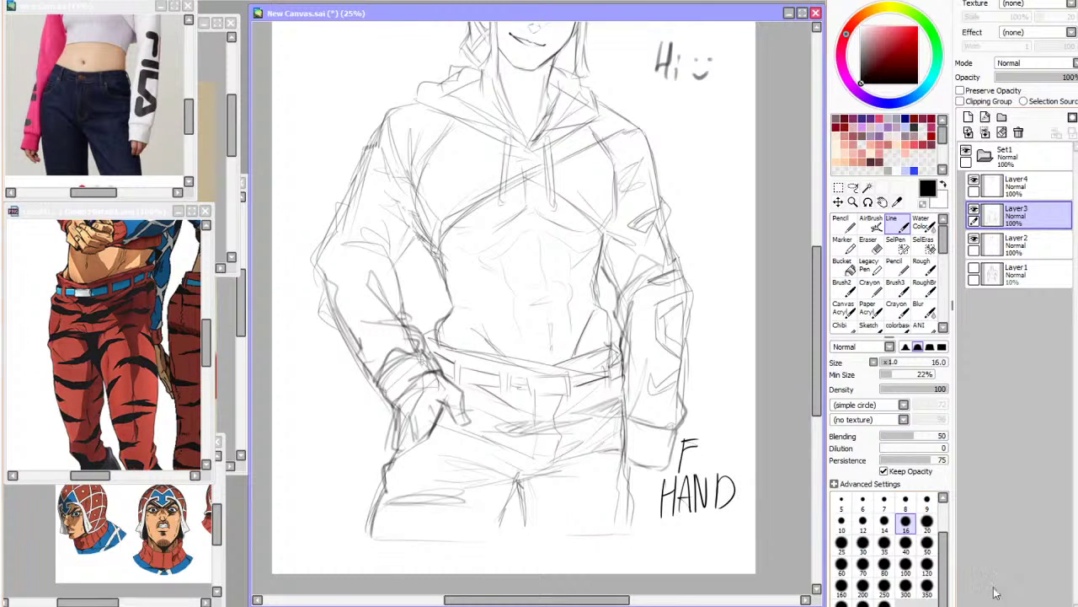
pyautogui.scroll(-1, 495, 446)
pyautogui.scroll(1, 509, 330)
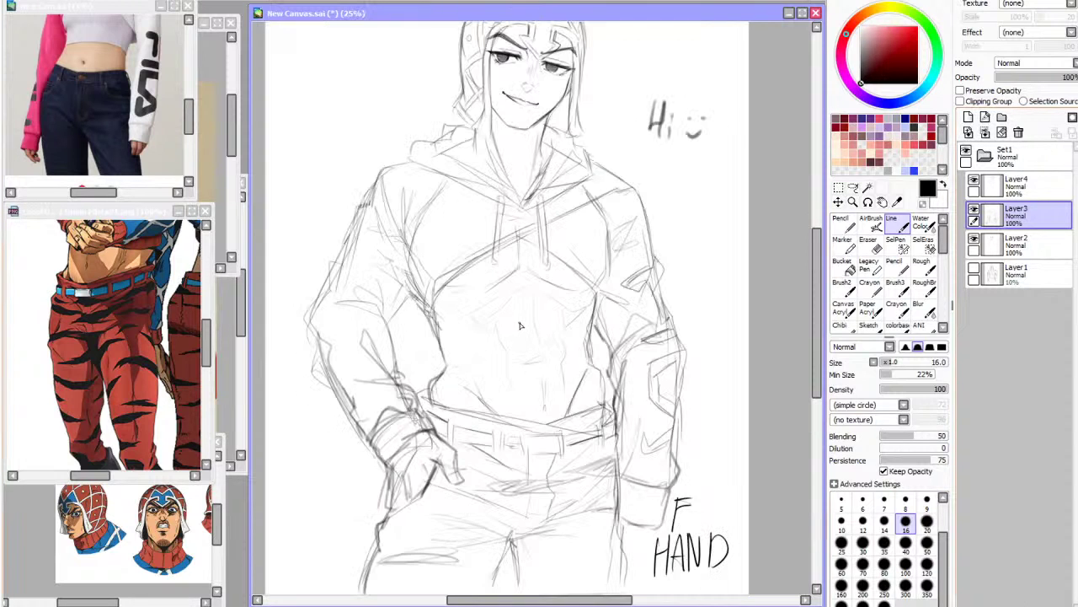
# Undo the lettered note near the cuff
pyautogui.hotkey('ctrl', 'z')
pyautogui.hotkey('ctrl', 'z')
pyautogui.hotkey('ctrl', 'z')
pyautogui.hotkey('ctrl', 'z')
pyautogui.hotkey('ctrl', 'z')
pyautogui.hotkey('ctrl', 'z')
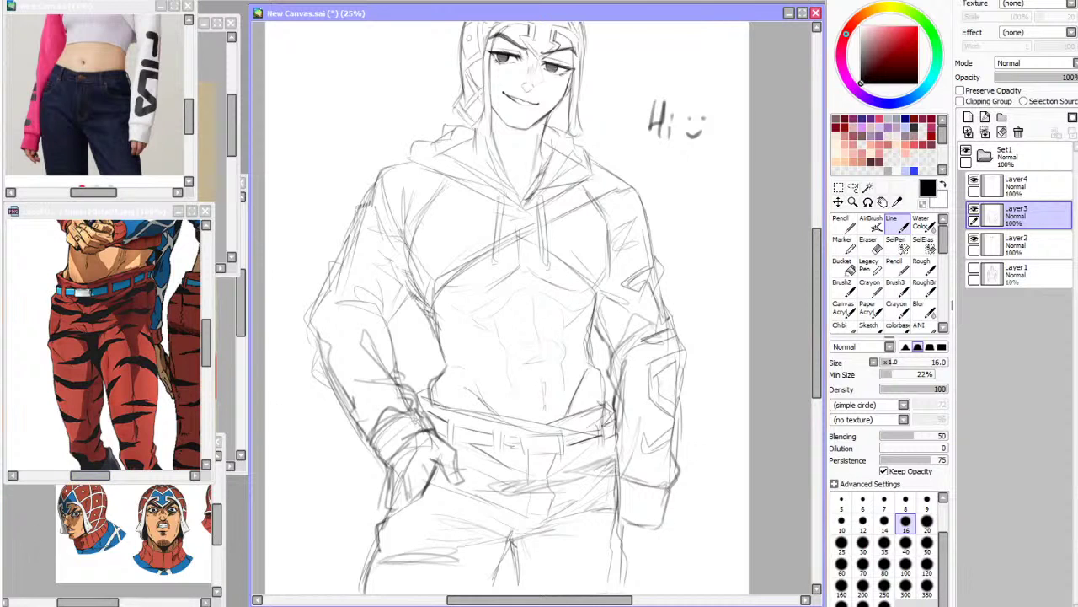
pyautogui.hotkey('alt', 'Tab')
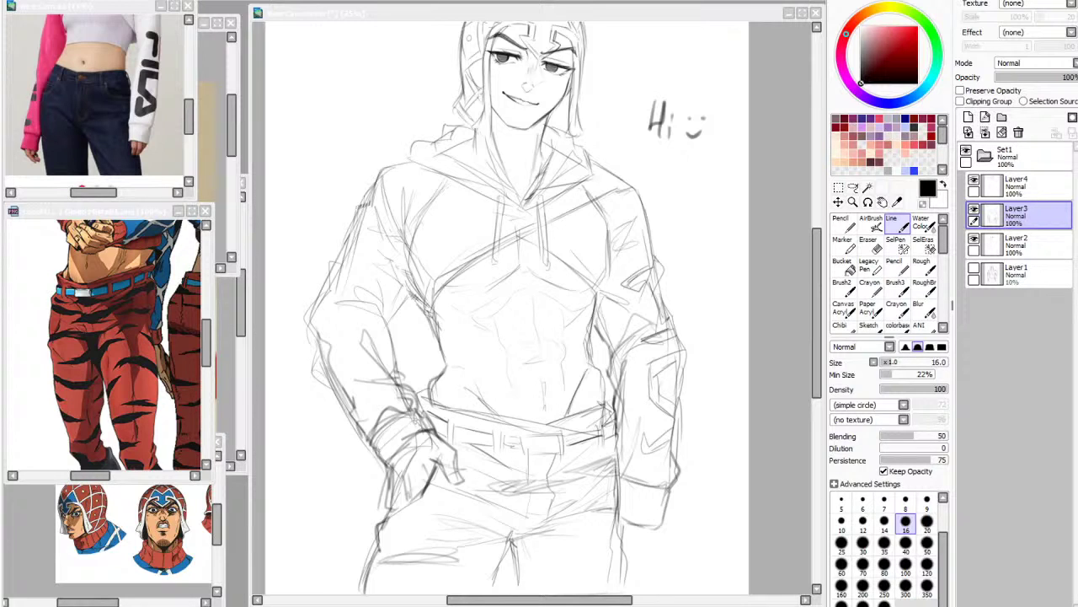
pyautogui.hotkey('alt', 'Tab')
# Add a new layer directly above Layer3 for the hanging hand
pyautogui.scroll(-2, 567, 309)
pyautogui.scroll(3, 614, 503)
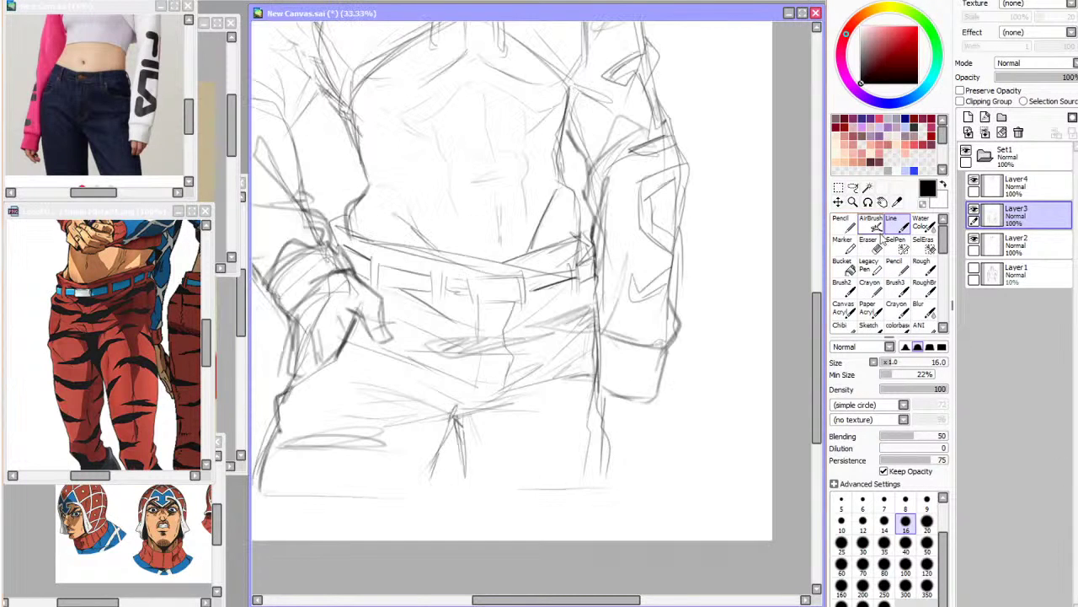
pyautogui.click(975, 209)
pyautogui.click(975, 209)
pyautogui.click(968, 117)
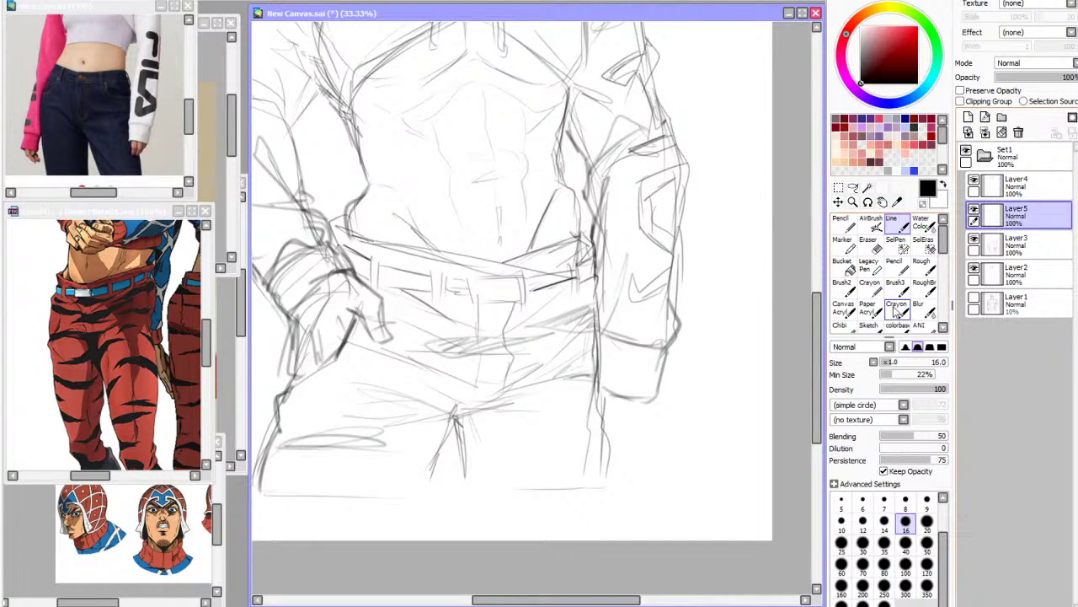
# Try roughing in the hanging hand and its fingers on Layer5 with the size 50 Sketch brush
pyautogui.click(867, 326)
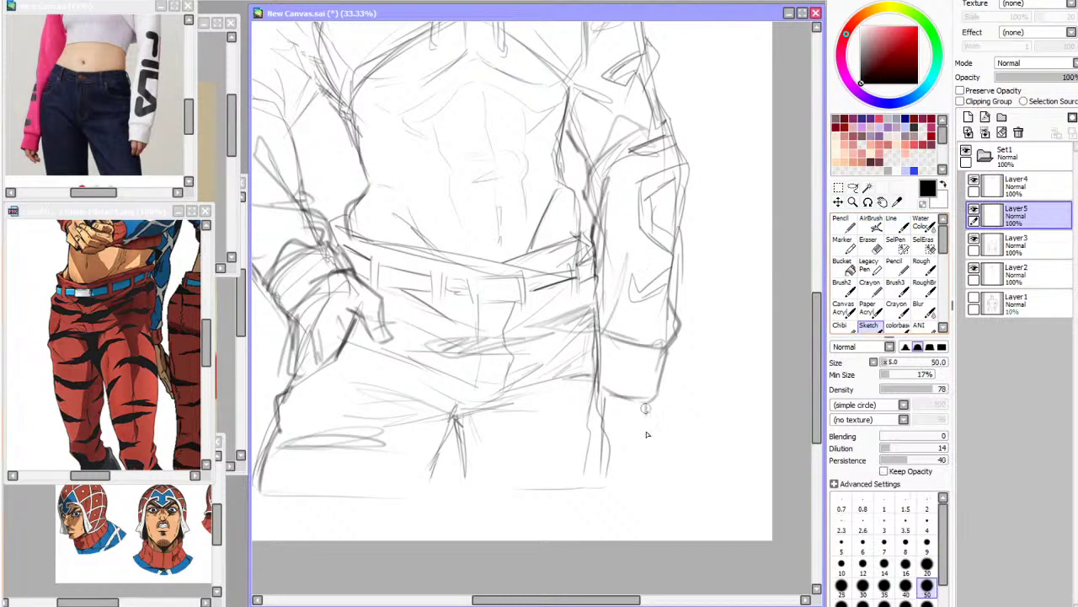
pyautogui.moveTo(606, 385)
pyautogui.mouseDown()
pyautogui.moveTo(617, 409)
pyautogui.moveTo(599, 426)
pyautogui.moveTo(601, 397)
pyautogui.moveTo(602, 415)
pyautogui.moveTo(616, 403)
pyautogui.moveTo(608, 453)
pyautogui.mouseUp()
pyautogui.hotkey('ctrl', 'z')
pyautogui.moveTo(621, 409)
pyautogui.mouseDown()
pyautogui.moveTo(615, 435)
pyautogui.moveTo(621, 410)
pyautogui.moveTo(626, 457)
pyautogui.moveTo(626, 429)
pyautogui.moveTo(638, 456)
pyautogui.mouseUp()
pyautogui.moveTo(622, 413)
pyautogui.mouseDown()
pyautogui.moveTo(618, 477)
pyautogui.moveTo(643, 415)
pyautogui.moveTo(634, 471)
pyautogui.moveTo(617, 485)
pyautogui.moveTo(654, 454)
pyautogui.mouseUp()
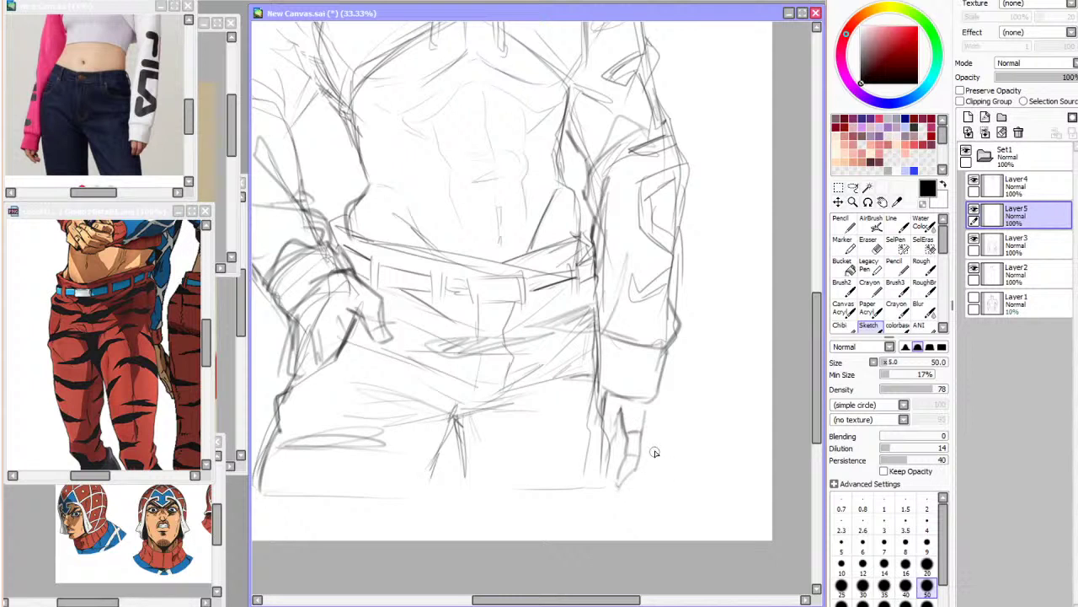
pyautogui.press('h')
pyautogui.hotkey('ctrl', 'z')
pyautogui.moveTo(427, 466); pyautogui.dragTo(440, 492)
pyautogui.moveTo(424, 435); pyautogui.dragTo(438, 483)
pyautogui.press('h')
# Try redrawing the hand's outer edge, then erase the hand strokes from Layer5
pyautogui.moveTo(650, 403); pyautogui.dragTo(648, 458)
pyautogui.hotkey('ctrl', 'z')
pyautogui.moveTo(651, 402); pyautogui.dragTo(654, 449)
pyautogui.hotkey('ctrl', 'z')
pyautogui.click(871, 247)
pyautogui.moveTo(655, 411)
pyautogui.mouseDown()
pyautogui.moveTo(630, 476)
pyautogui.moveTo(622, 430)
pyautogui.mouseUp()
pyautogui.click(871, 328)
pyautogui.click(870, 245)
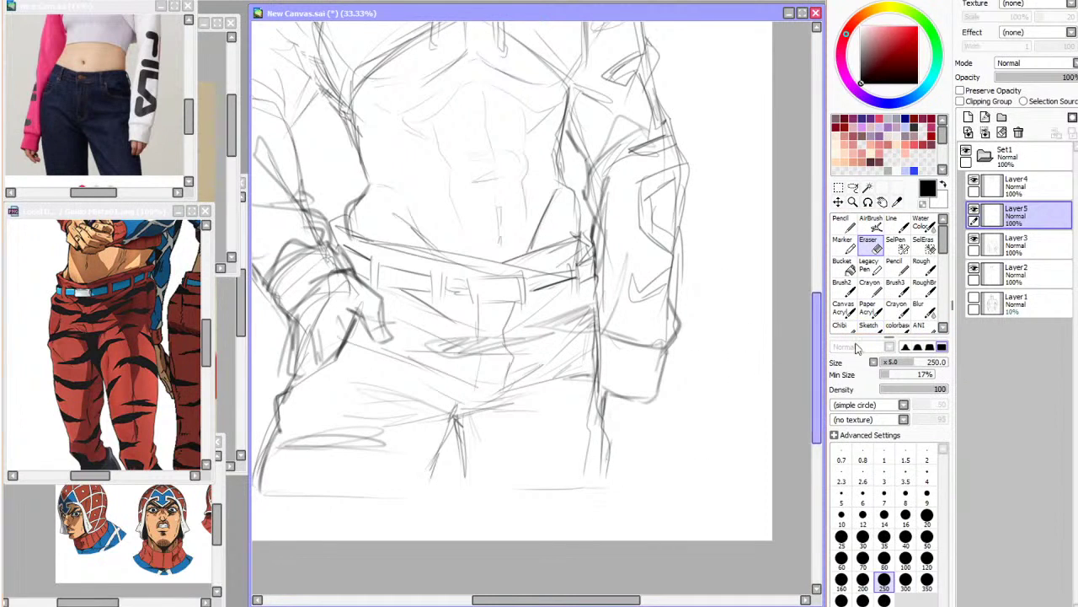
# Try a single outer contour stroke for the hand with the Sketch brush and undo it
pyautogui.click(868, 326)
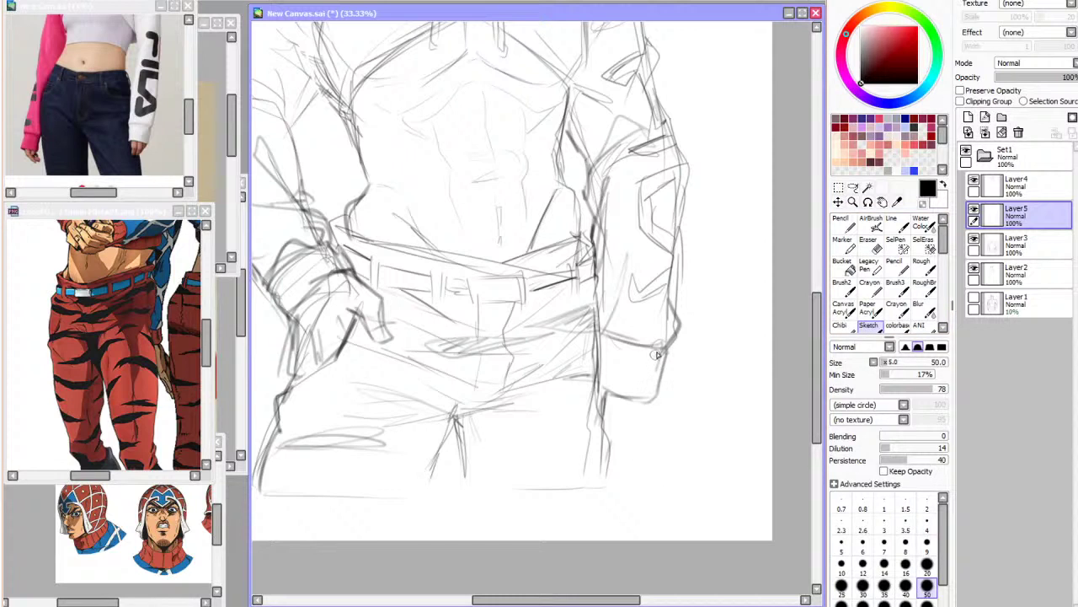
pyautogui.moveTo(651, 402)
pyautogui.mouseDown()
pyautogui.moveTo(643, 465)
pyautogui.moveTo(654, 430)
pyautogui.moveTo(626, 485)
pyautogui.mouseUp()
pyautogui.hotkey('ctrl', 'z')
pyautogui.hotkey('ctrl', 'z')
pyautogui.hotkey('ctrl', 'z')
# Sketch the outer edge and first finger lines of the hanging hand below the straight arm's cuff
pyautogui.press('h')
pyautogui.moveTo(433, 409)
pyautogui.mouseDown()
pyautogui.moveTo(418, 441)
pyautogui.moveTo(421, 413)
pyautogui.moveTo(430, 485)
pyautogui.mouseUp()
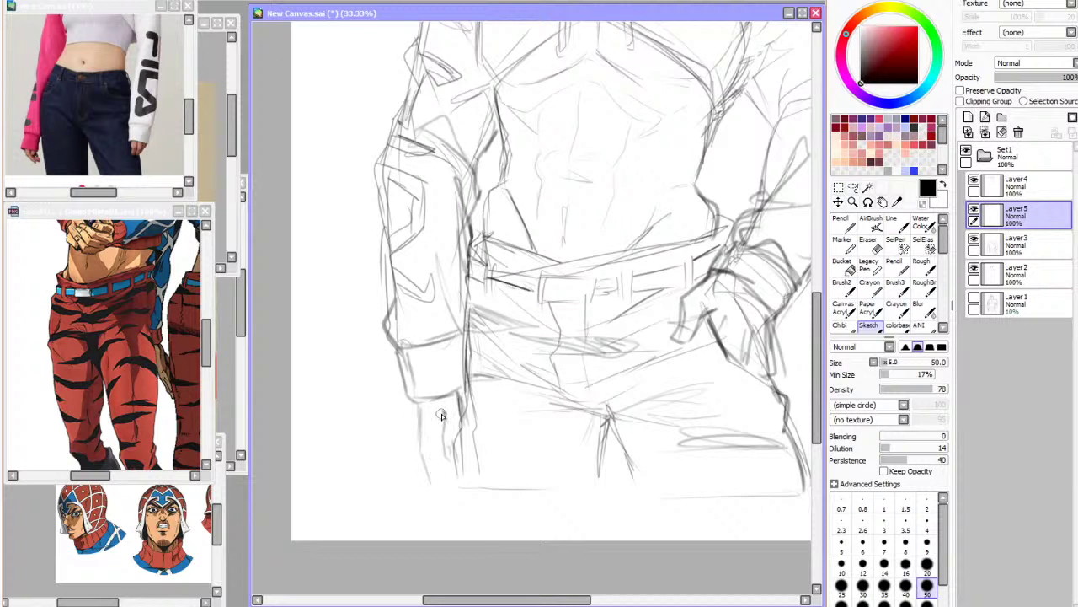
pyautogui.moveTo(414, 435); pyautogui.dragTo(435, 481)
pyautogui.press('h')
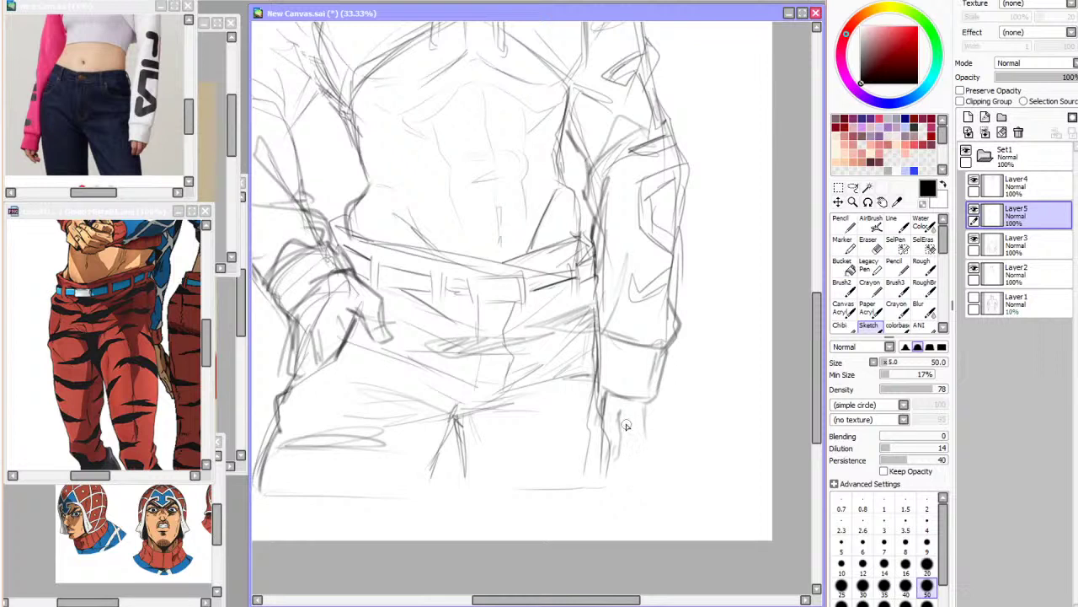
pyautogui.moveTo(621, 421); pyautogui.dragTo(628, 460)
pyautogui.moveTo(637, 417)
pyautogui.mouseDown()
pyautogui.moveTo(643, 455)
pyautogui.moveTo(624, 485)
pyautogui.mouseUp()
pyautogui.hotkey('ctrl', 'z')
pyautogui.hotkey('ctrl', 'z')
# Lasso the sketched hand and transform it to sit closer beneath the cuff
pyautogui.click(853, 188)
pyautogui.moveTo(610, 419); pyautogui.dragTo(608, 408)
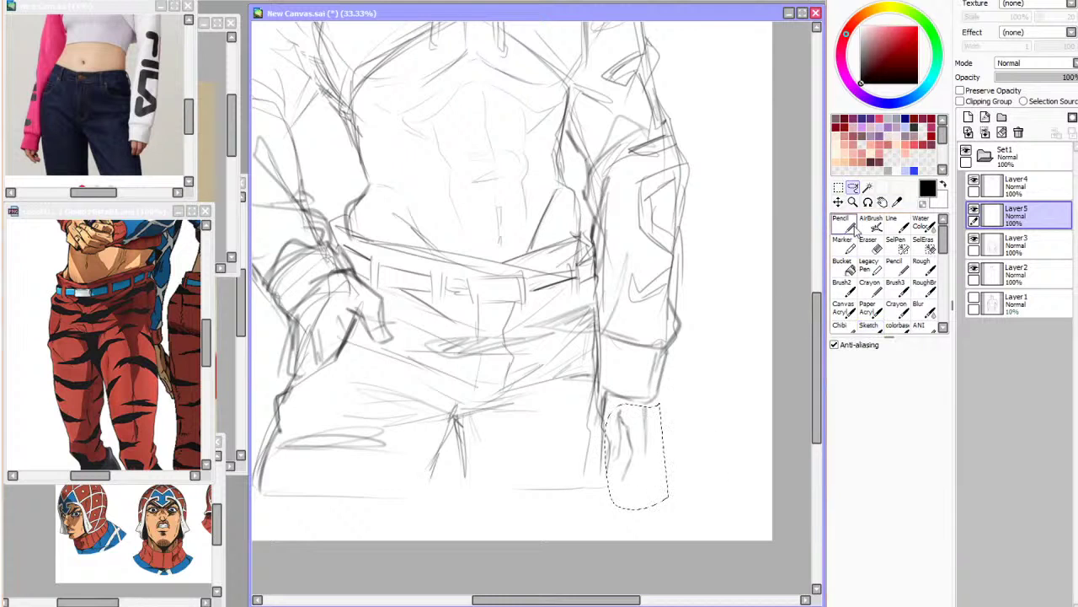
pyautogui.hotkey('ctrl', 't')
pyautogui.moveTo(665, 504); pyautogui.dragTo(659, 486)
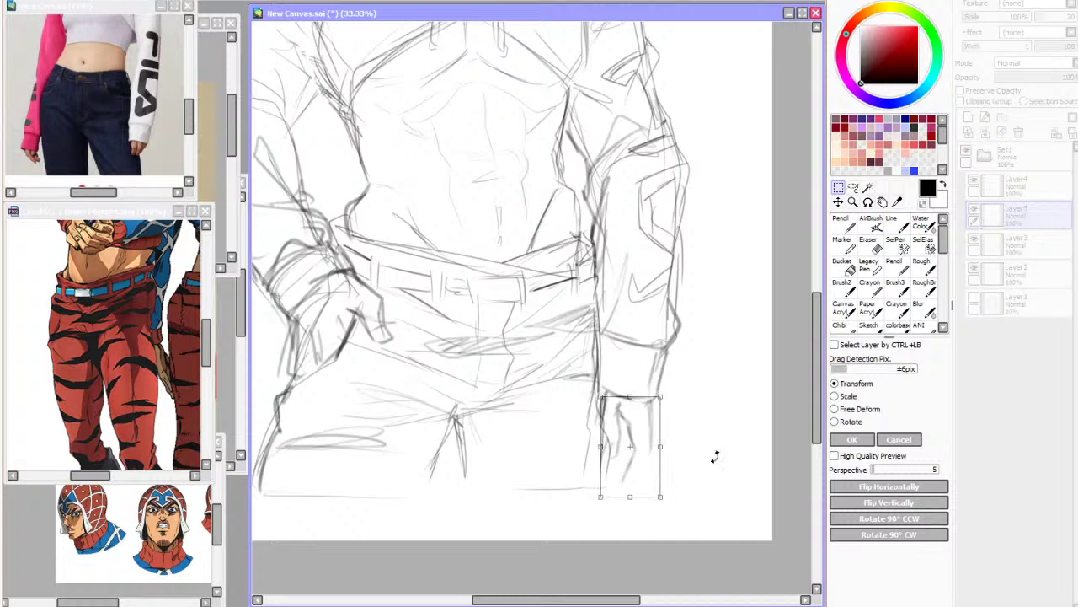
pyautogui.click(852, 439)
# Erase the lower end of the hand's outer line and try a replacement edge stroke
pyautogui.click(871, 225)
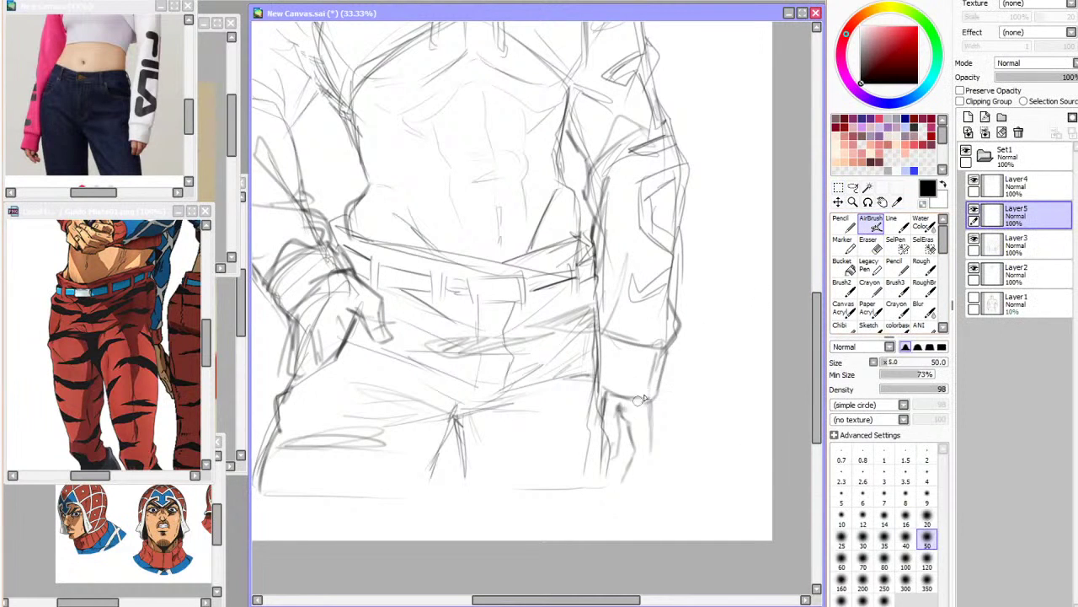
pyautogui.press('e')
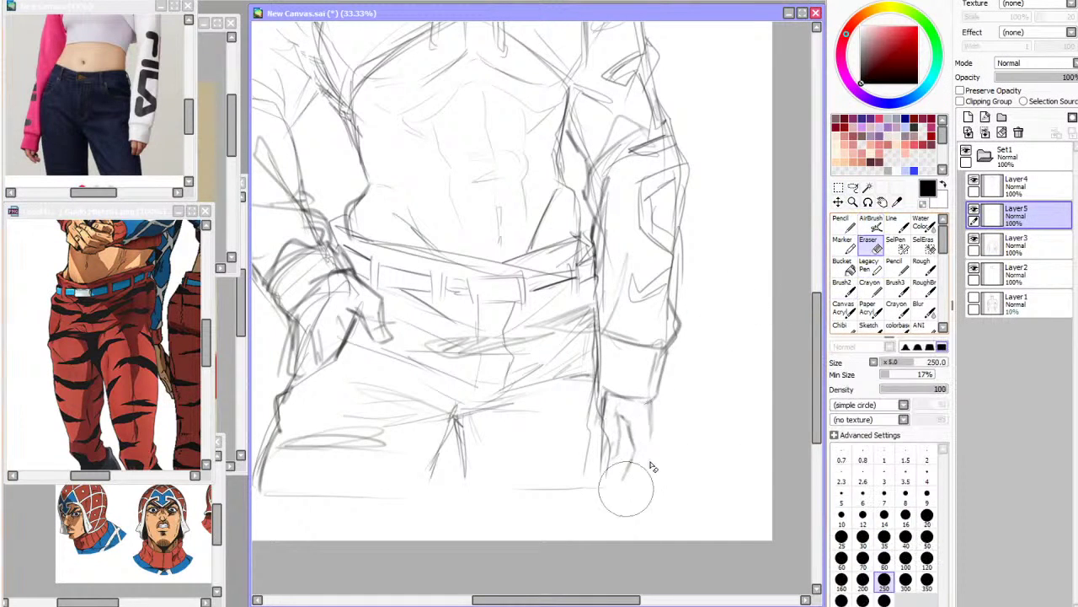
pyautogui.click(871, 327)
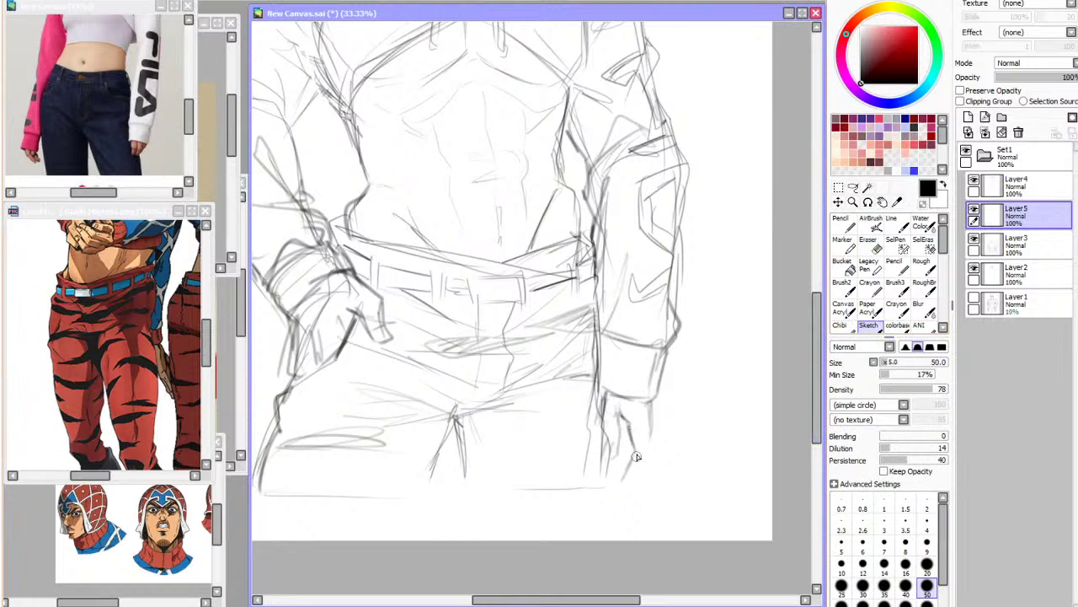
pyautogui.moveTo(645, 409)
pyautogui.mouseDown()
pyautogui.moveTo(648, 466)
pyautogui.moveTo(635, 459)
pyautogui.moveTo(642, 417)
pyautogui.moveTo(646, 470)
pyautogui.mouseUp()
pyautogui.press('h')
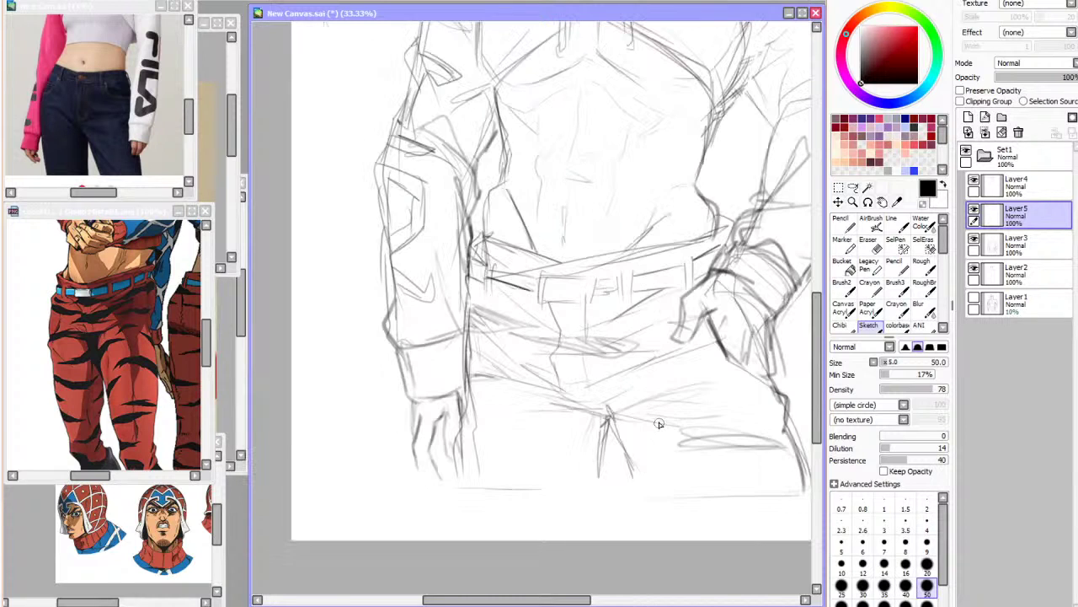
pyautogui.hotkey('ctrl', 'z')
pyautogui.hotkey('ctrl', 'z')
# Sketch the hand's outer contour and the separate finger lines down to the fingertips
pyautogui.moveTo(416, 418); pyautogui.dragTo(427, 485)
pyautogui.moveTo(429, 444); pyautogui.dragTo(437, 484)
pyautogui.moveTo(438, 439); pyautogui.dragTo(448, 476)
pyautogui.press('h')
pyautogui.hotkey('ctrl', 'z')
pyautogui.moveTo(626, 430); pyautogui.dragTo(614, 471)
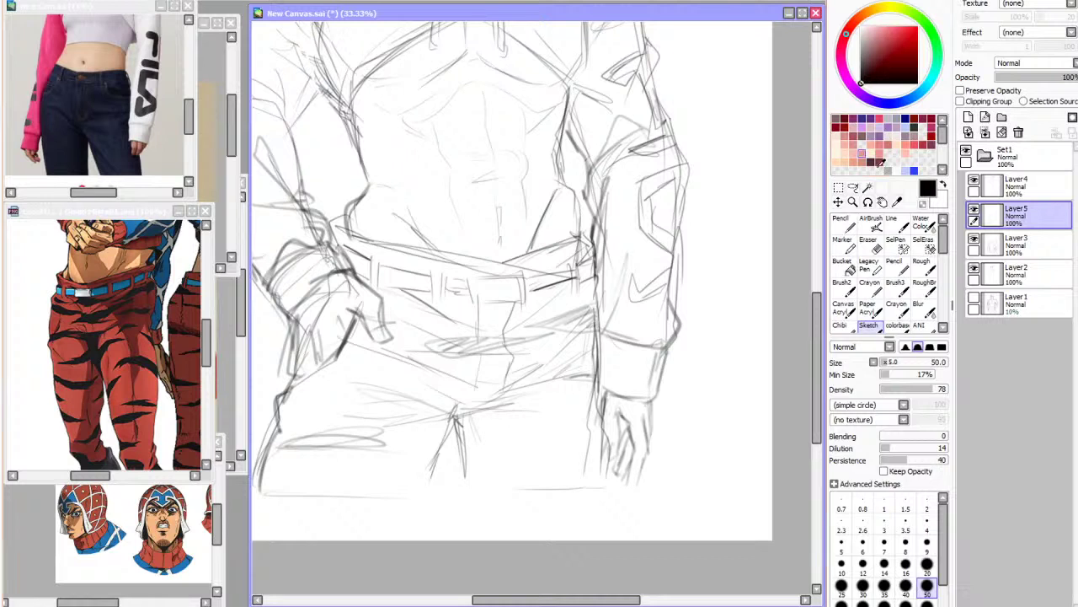
# Lasso the hand, reshape it with a transform, clean up the fingertips with the Eraser, and deselect
pyautogui.click(853, 187)
pyautogui.moveTo(666, 384)
pyautogui.mouseDown()
pyautogui.moveTo(678, 487)
pyautogui.moveTo(668, 509)
pyautogui.moveTo(610, 490)
pyautogui.mouseUp()
pyautogui.hotkey('ctrl', 't')
pyautogui.click(852, 439)
pyautogui.click(867, 244)
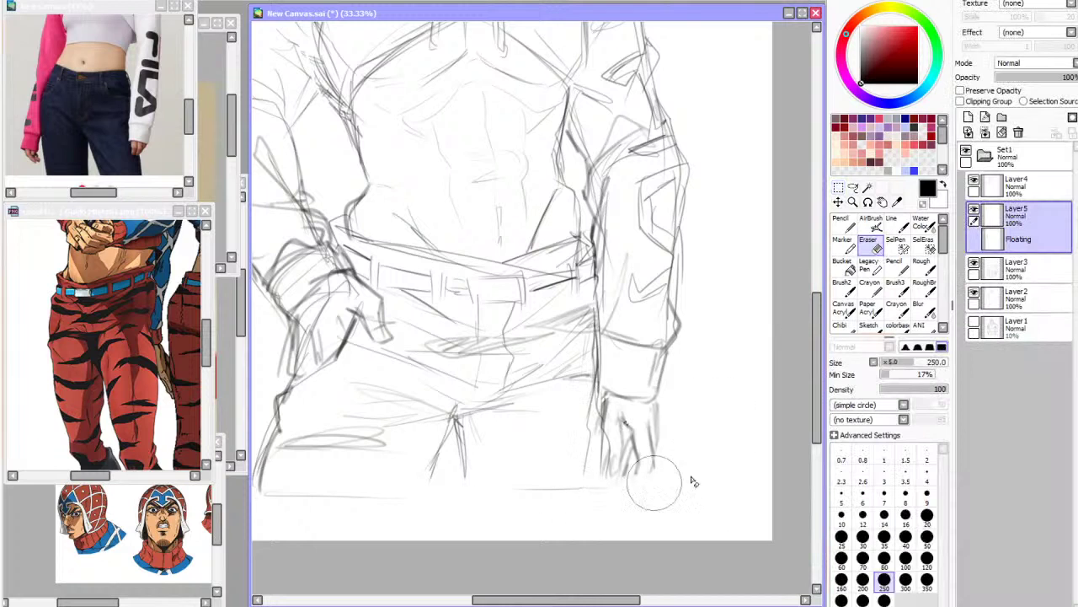
pyautogui.hotkey('ctrl', 'd')
pyautogui.click(852, 187)
pyautogui.click(203, 3)
pyautogui.press('h')
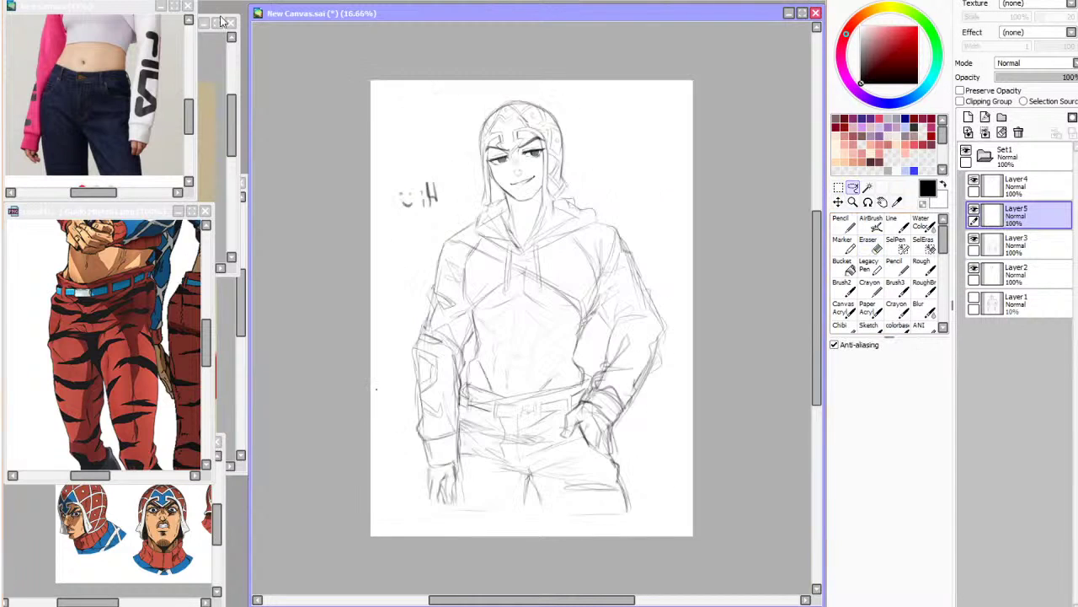
pyautogui.press('h')
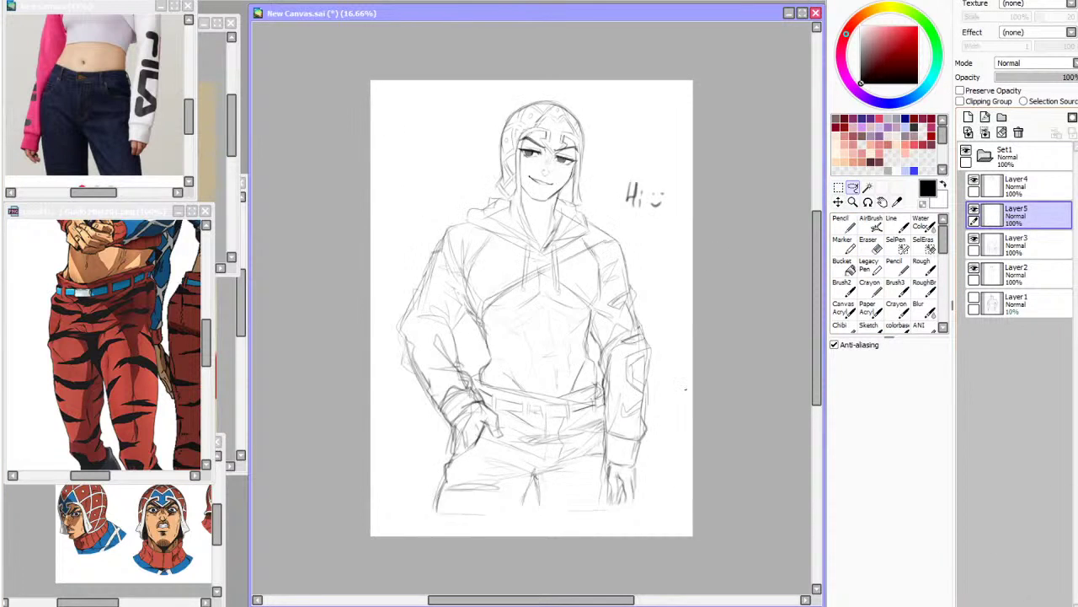
pyautogui.scroll(1, 596, 301)
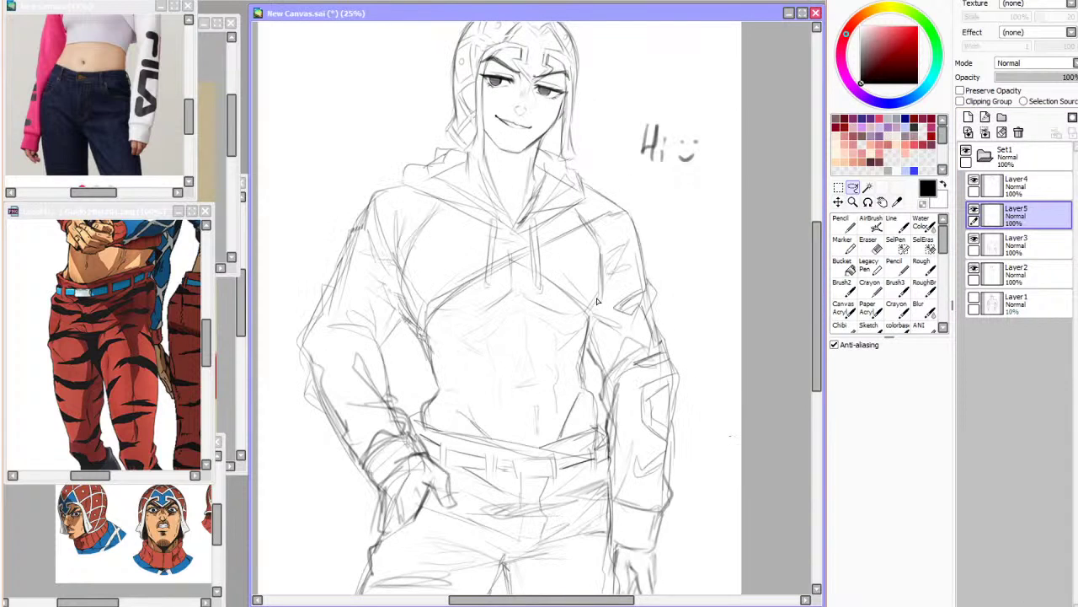
pyautogui.moveTo(820, 318); pyautogui.dragTo(836, 335)
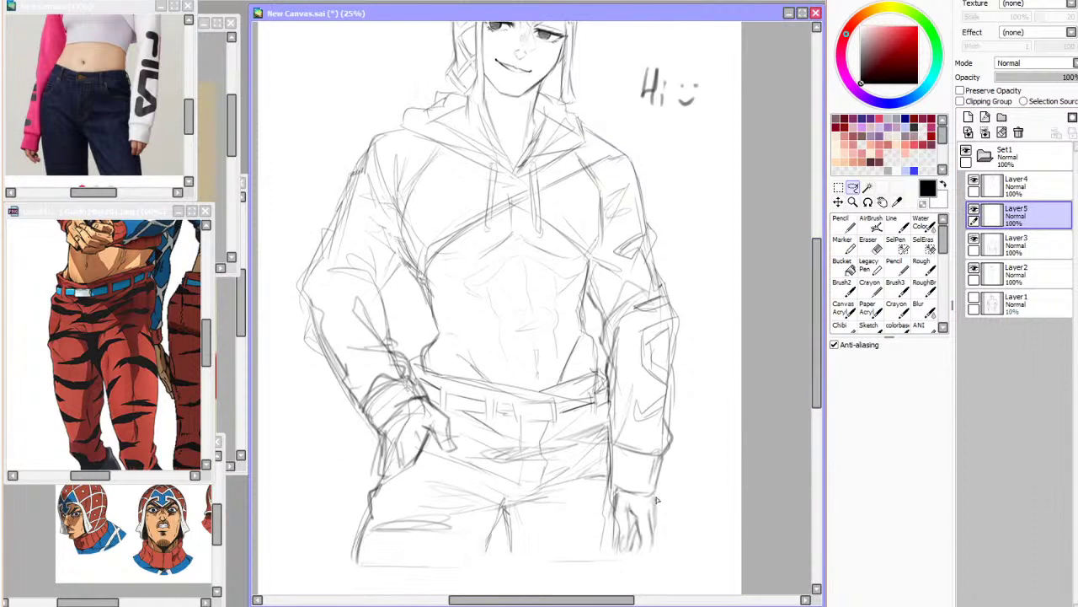
# Lasso the hanging hand and transform it to a slightly smaller size beneath the cuff
pyautogui.moveTo(627, 560); pyautogui.dragTo(665, 506)
pyautogui.moveTo(665, 537); pyautogui.dragTo(663, 519)
pyautogui.hotkey('ctrl', 'd')
pyautogui.hotkey('ctrl', 't')
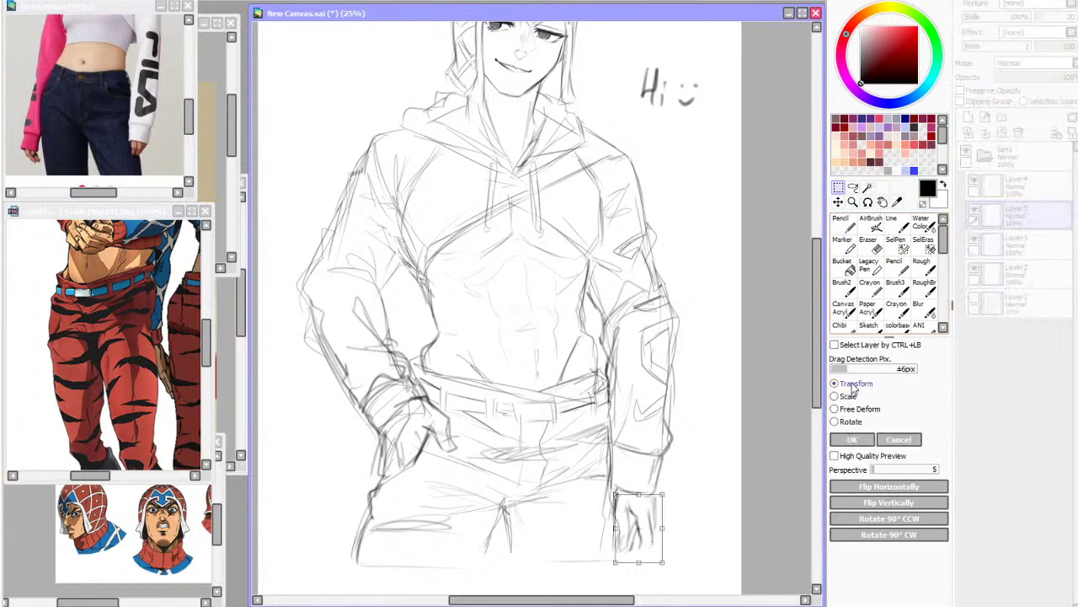
pyautogui.moveTo(660, 555)
pyautogui.mouseDown()
pyautogui.moveTo(651, 558)
pyautogui.moveTo(646, 538)
pyautogui.moveTo(643, 567)
pyautogui.mouseUp()
pyautogui.click(853, 439)
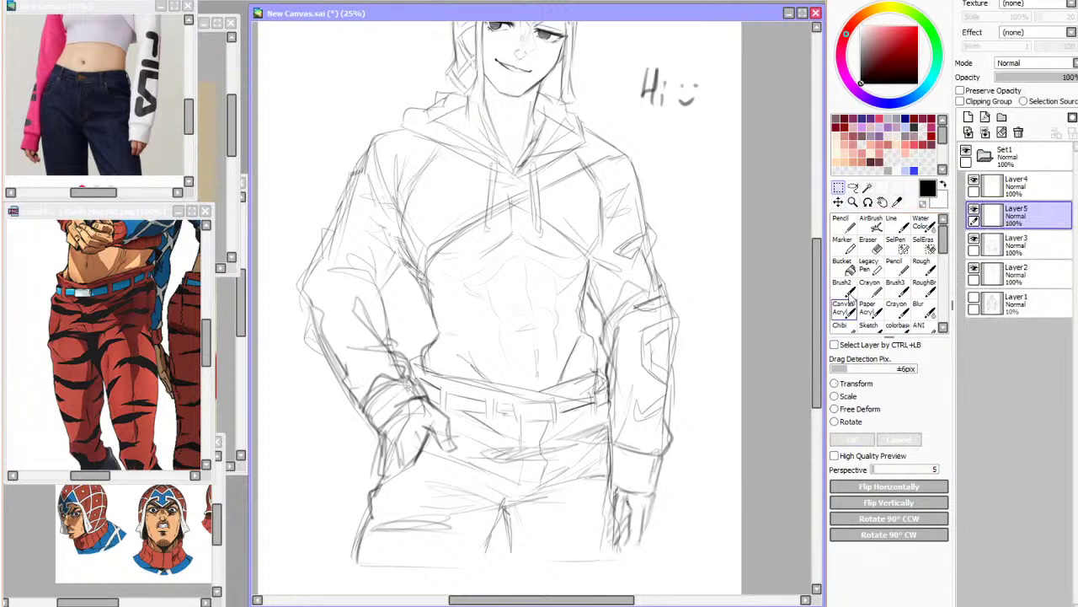
# Merge the hand layer down into Layer3 and redraw the cuff above the hanging hand after erasing its old lines
pyautogui.press('e')
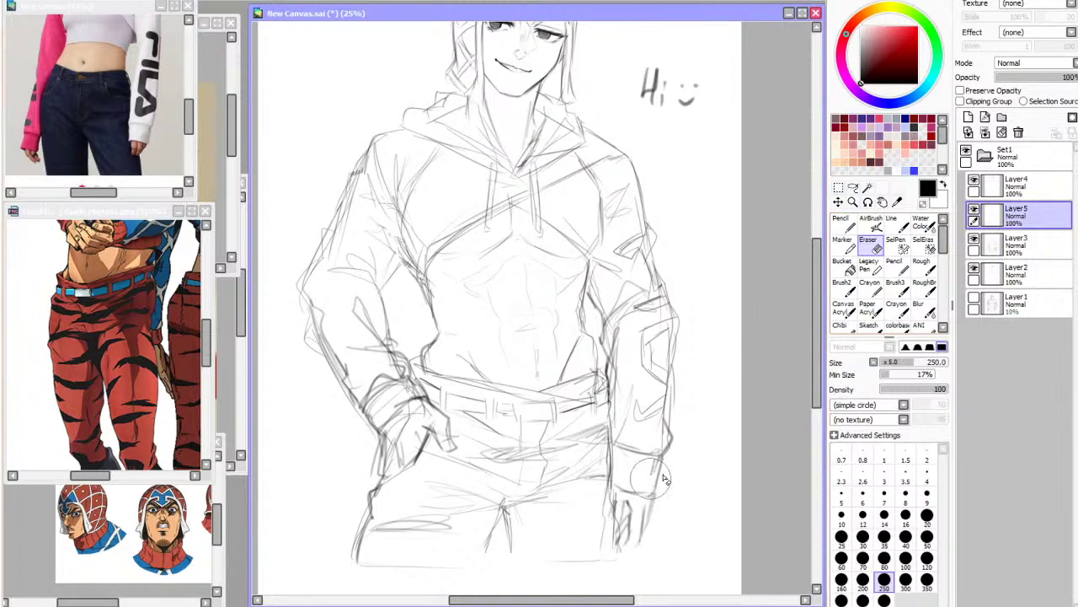
pyautogui.hotkey('ctrl', 'e')
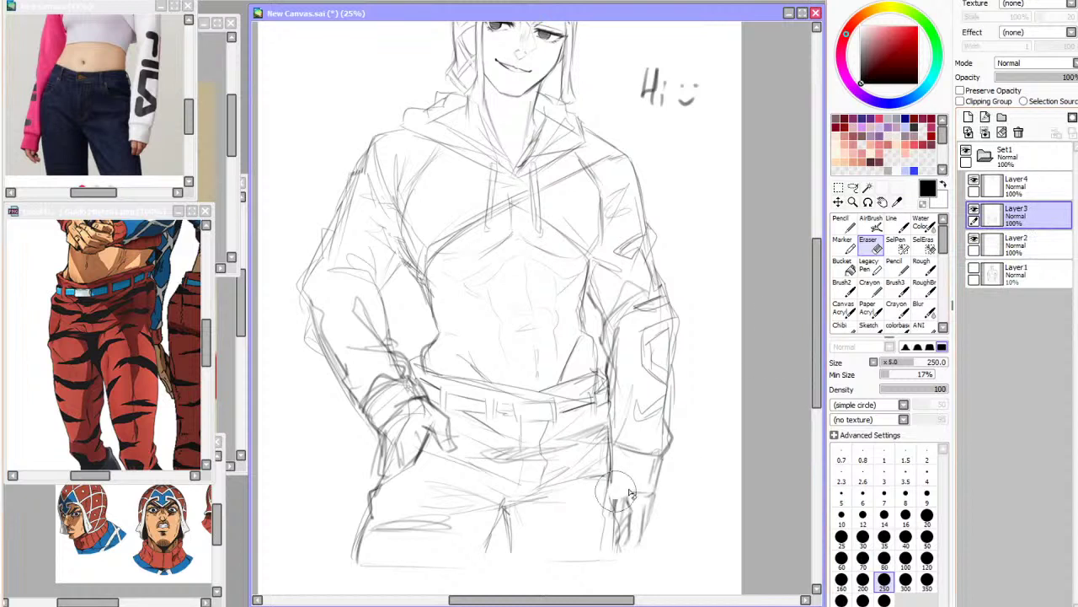
pyautogui.moveTo(648, 447); pyautogui.dragTo(671, 447)
pyautogui.press('b')
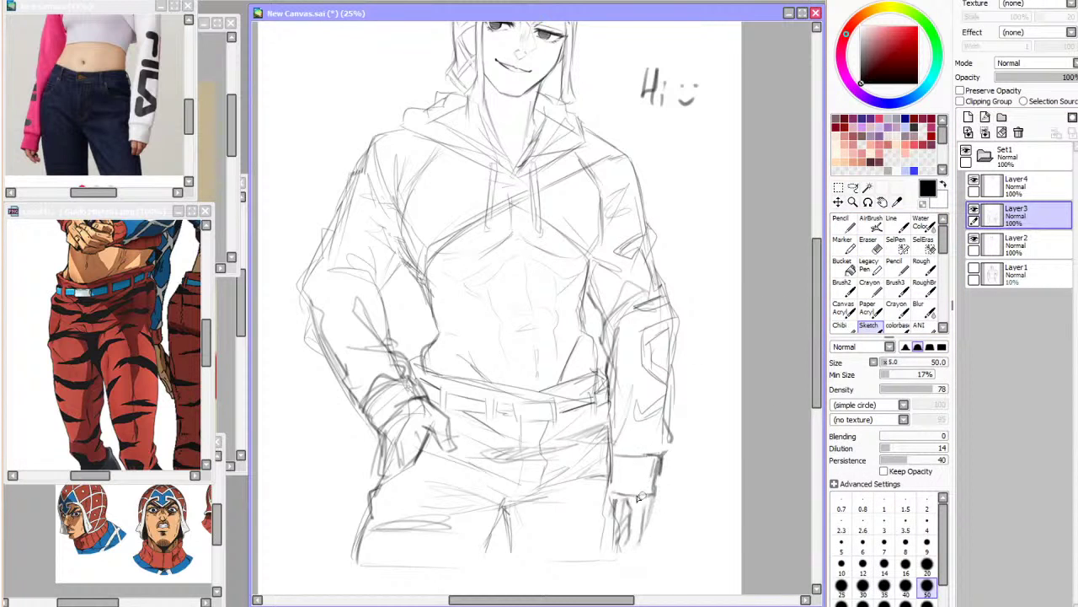
pyautogui.press('h')
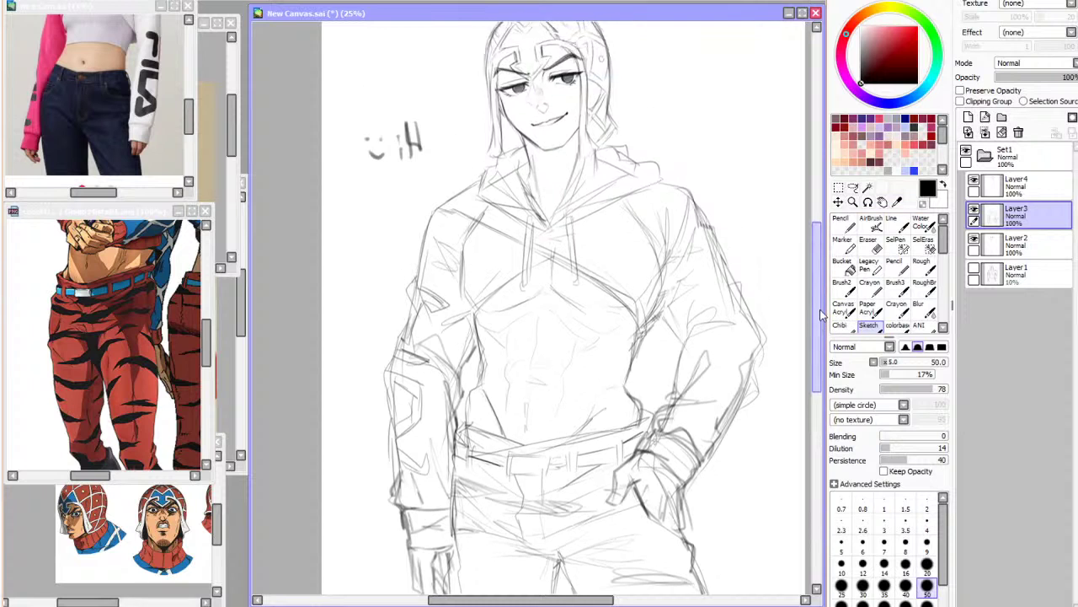
pyautogui.press('h')
pyautogui.moveTo(819, 326); pyautogui.dragTo(819, 315)
# Toggle the sketch layers to find the "Hi" note with its smiley and erase it from Layer3
pyautogui.click(975, 211)
pyautogui.click(974, 211)
pyautogui.click(975, 270)
pyautogui.click(1007, 242)
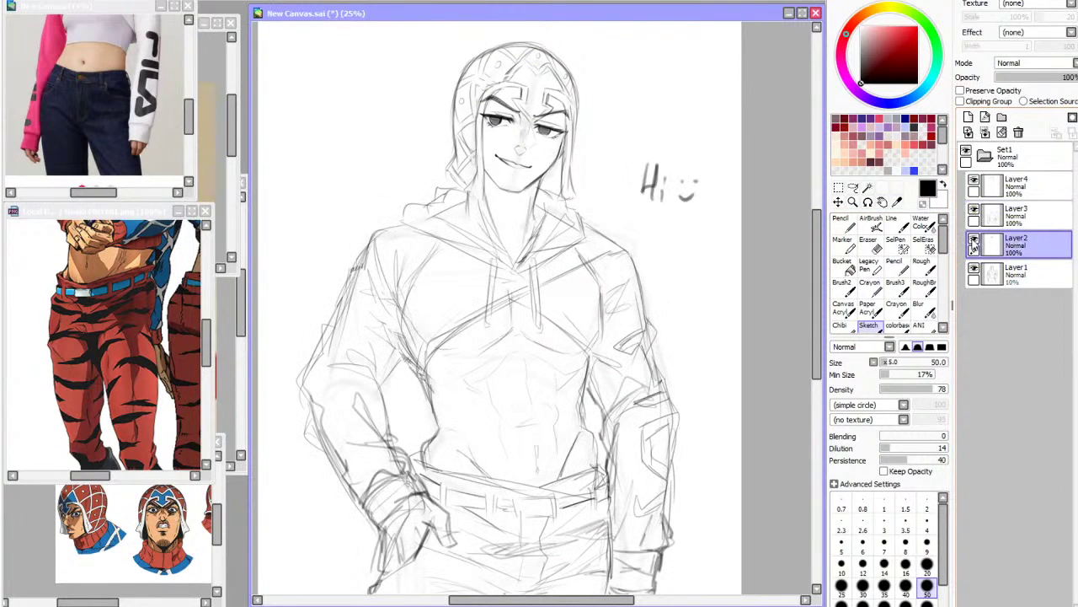
pyautogui.click(871, 244)
pyautogui.click(974, 241)
pyautogui.click(975, 240)
pyautogui.click(995, 216)
pyautogui.click(975, 180)
pyautogui.click(974, 180)
pyautogui.moveTo(698, 181)
pyautogui.mouseDown()
pyautogui.moveTo(659, 204)
pyautogui.moveTo(654, 163)
pyautogui.mouseUp()
pyautogui.scroll(-1, 438, 93)
# Compare the whole figure with its mirror image, and select and collapse the Set1 layer folder
pyautogui.press('h')
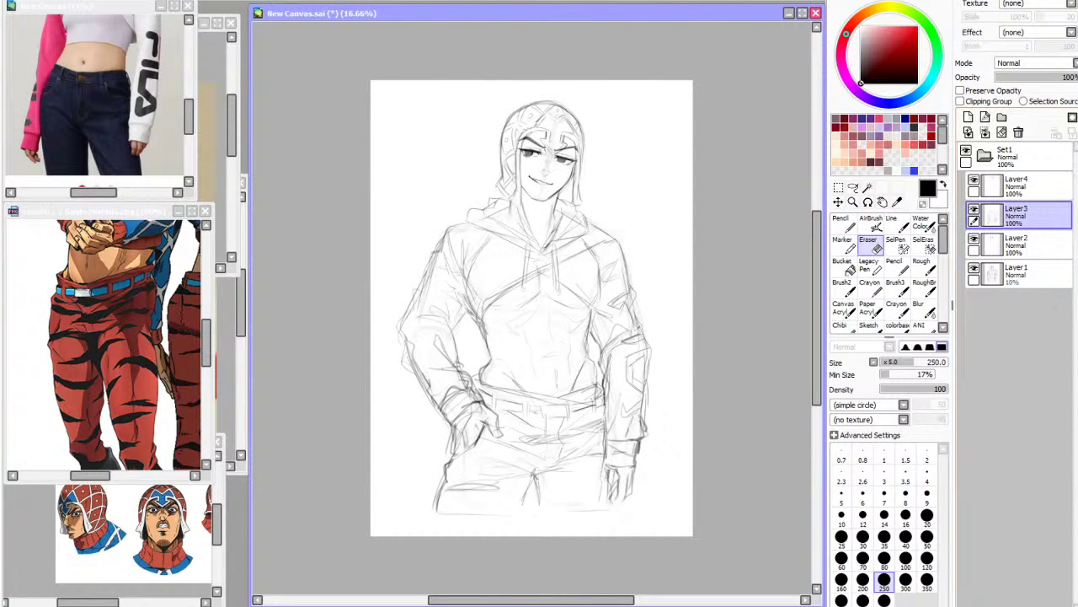
pyautogui.press('h')
pyautogui.press('h')
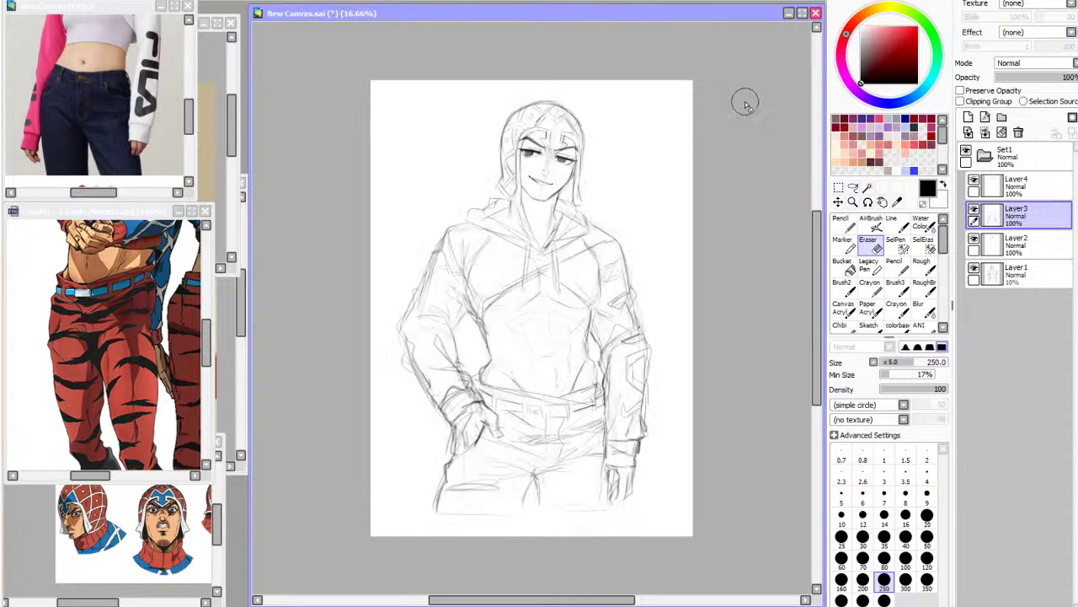
pyautogui.click(1016, 158)
pyautogui.click(985, 156)
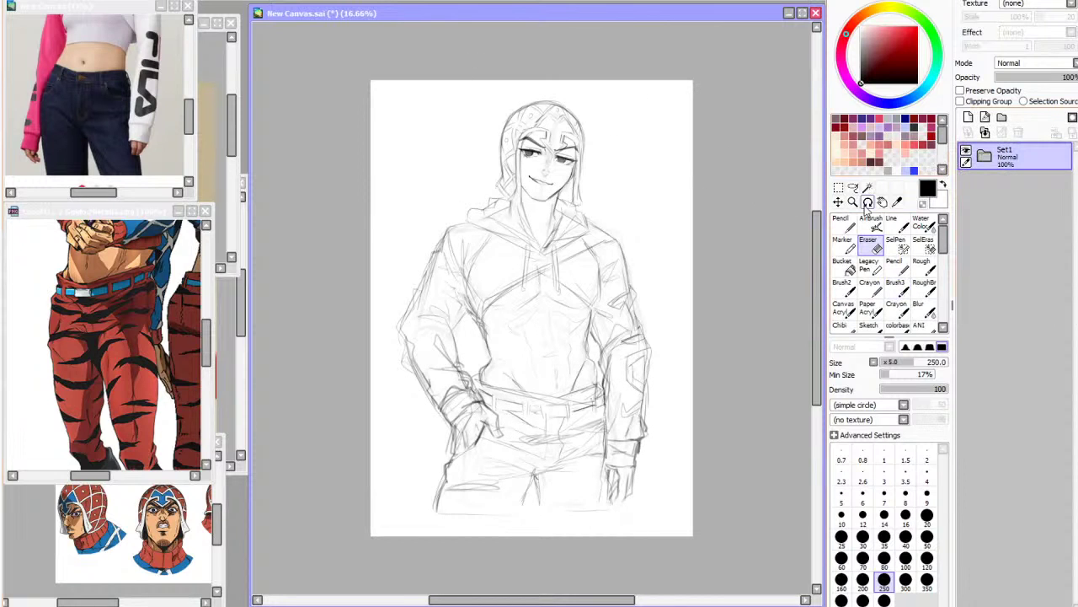
pyautogui.click(839, 189)
pyautogui.click(859, 411)
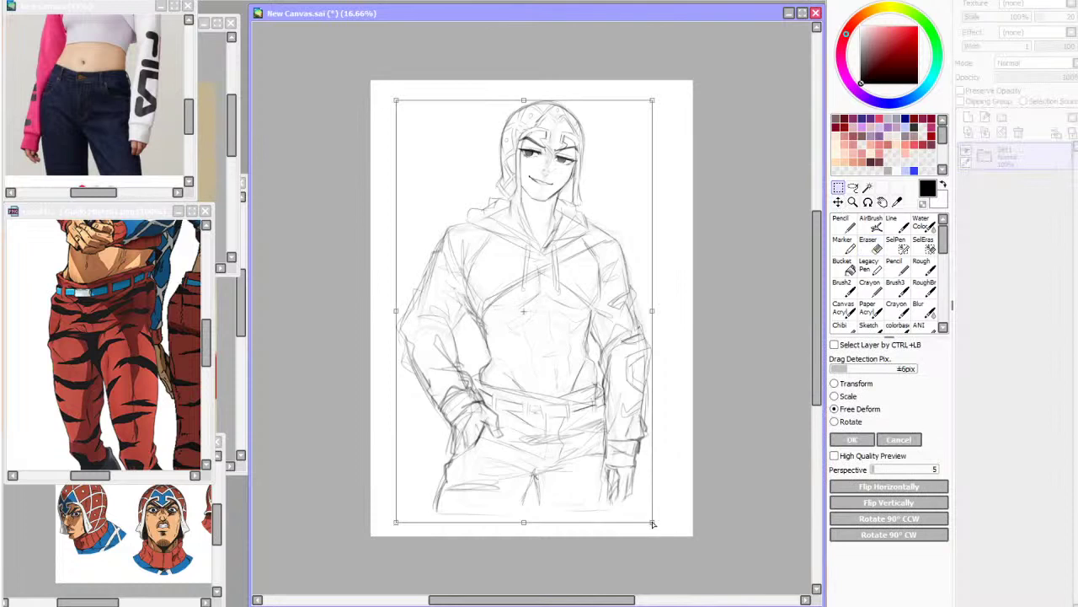
pyautogui.moveTo(652, 523); pyautogui.dragTo(654, 528)
pyautogui.moveTo(395, 521); pyautogui.dragTo(395, 521)
pyautogui.press('h')
pyautogui.moveTo(668, 101); pyautogui.dragTo(667, 101)
pyautogui.click(889, 439)
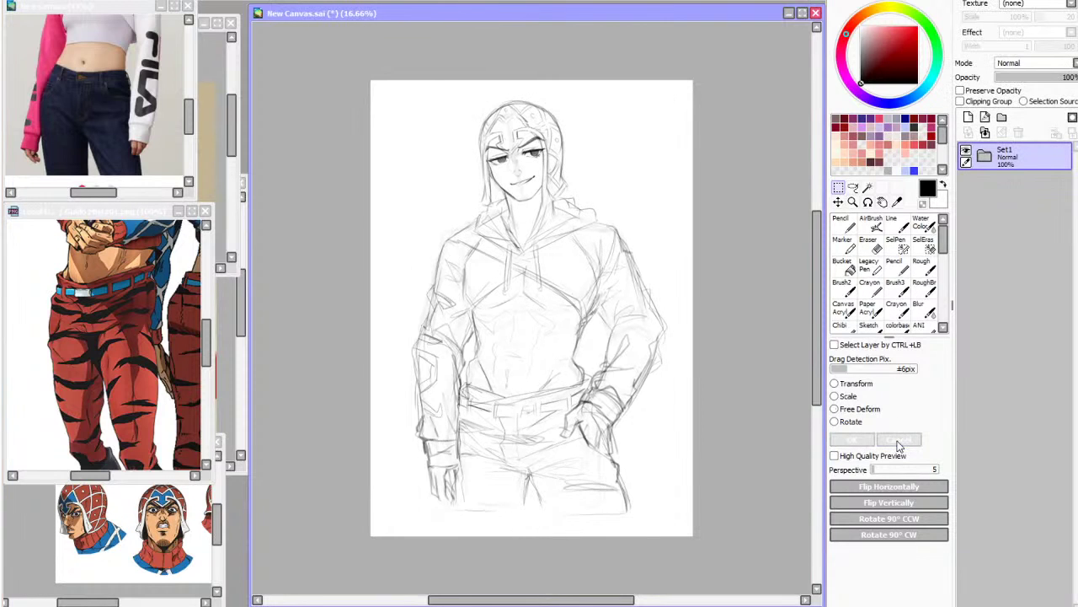
# Adjust a lower corner of the whole Set1 sketch slightly with Free Deform and apply it
pyautogui.click(851, 411)
pyautogui.moveTo(661, 524); pyautogui.dragTo(660, 528)
pyautogui.click(860, 440)
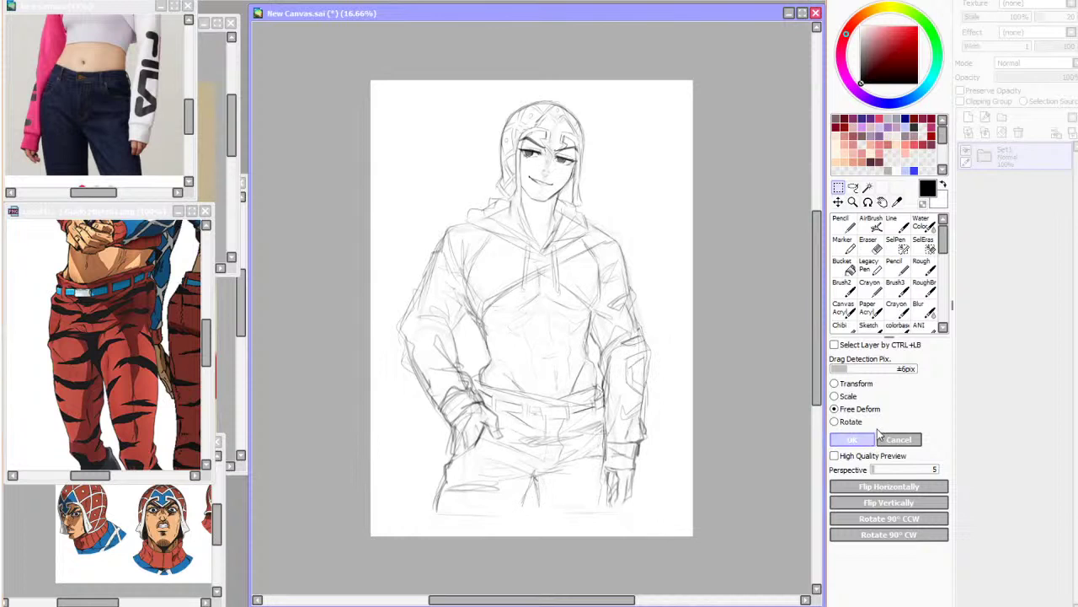
pyautogui.scroll(-1, 599, 181)
pyautogui.scroll(1, 599, 180)
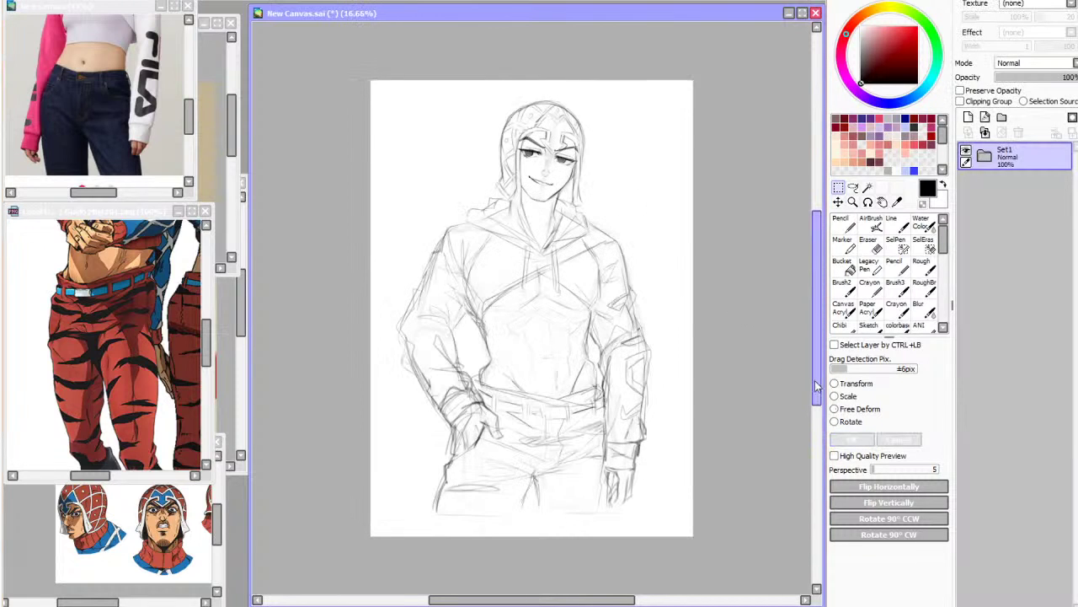
# Enlarge the whole Set1 sketch slightly with Transform, pulling its lower corner outward, and apply it
pyautogui.click(851, 384)
pyautogui.moveTo(651, 525); pyautogui.dragTo(659, 534)
pyautogui.click(851, 439)
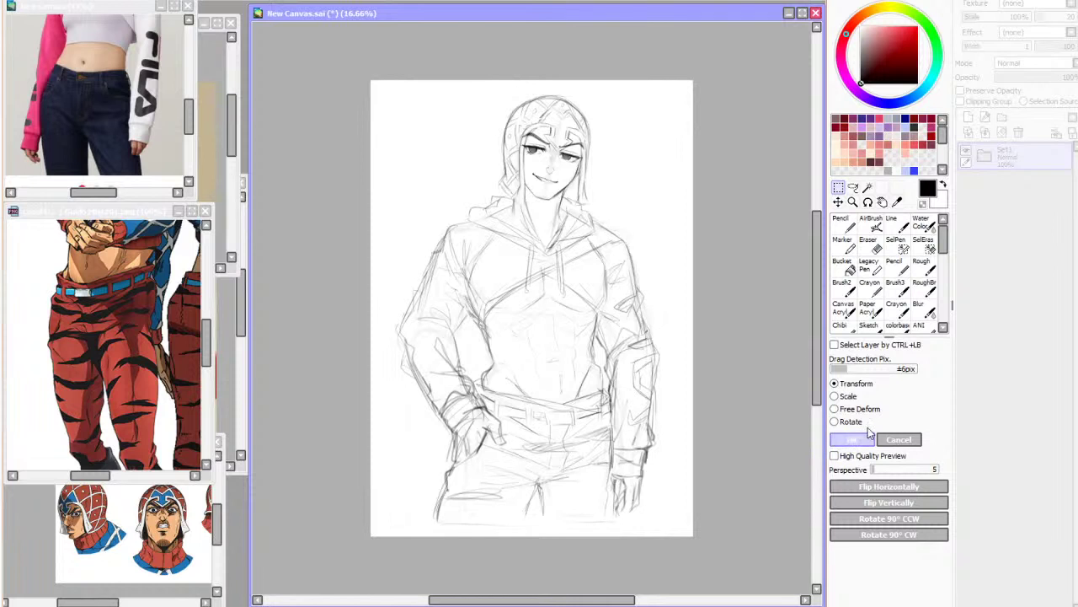
# Add a new layer above Set1, make it a clipping group, and fill it with coral red to tint the sketch lines
pyautogui.scroll(5, 582, 128)
pyautogui.scroll(-2, 706, 145)
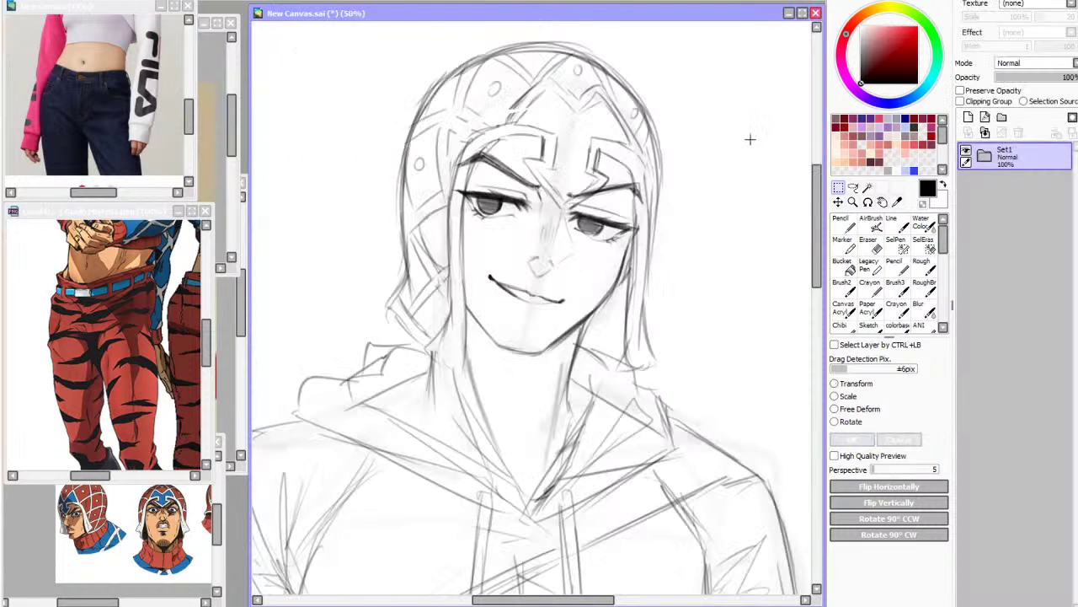
pyautogui.click(967, 151)
pyautogui.click(967, 151)
pyautogui.click(968, 117)
pyautogui.click(959, 101)
pyautogui.click(842, 264)
pyautogui.moveTo(890, 44); pyautogui.dragTo(901, 31)
pyautogui.click(755, 216)
# Set the Set1 folder's blending mode to Shade and place a new layer beneath the folder for colouring
pyautogui.click(1016, 186)
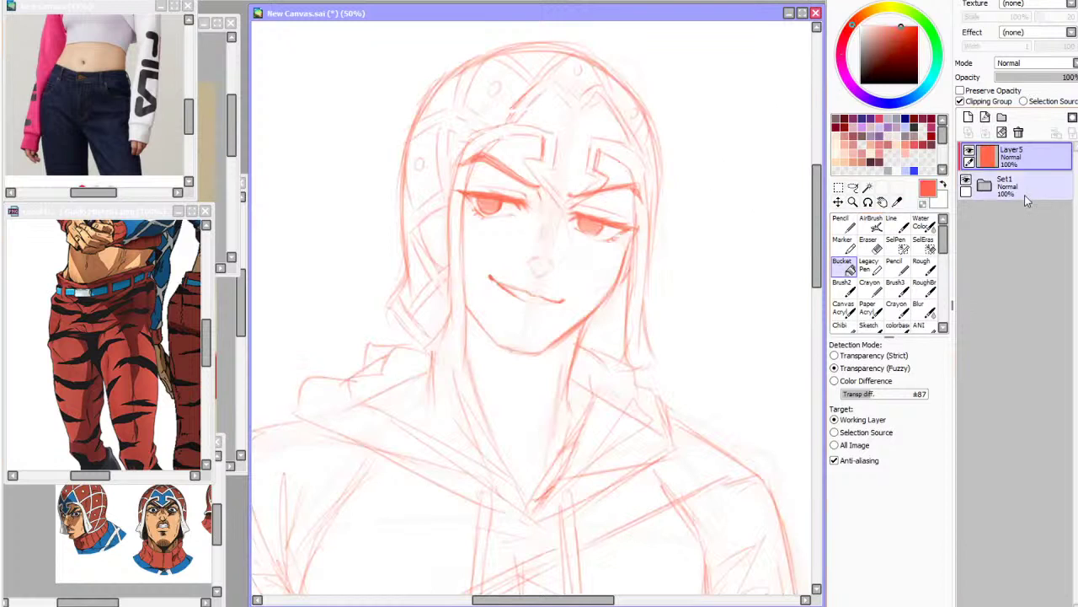
pyautogui.click(1012, 134)
pyautogui.click(1013, 157)
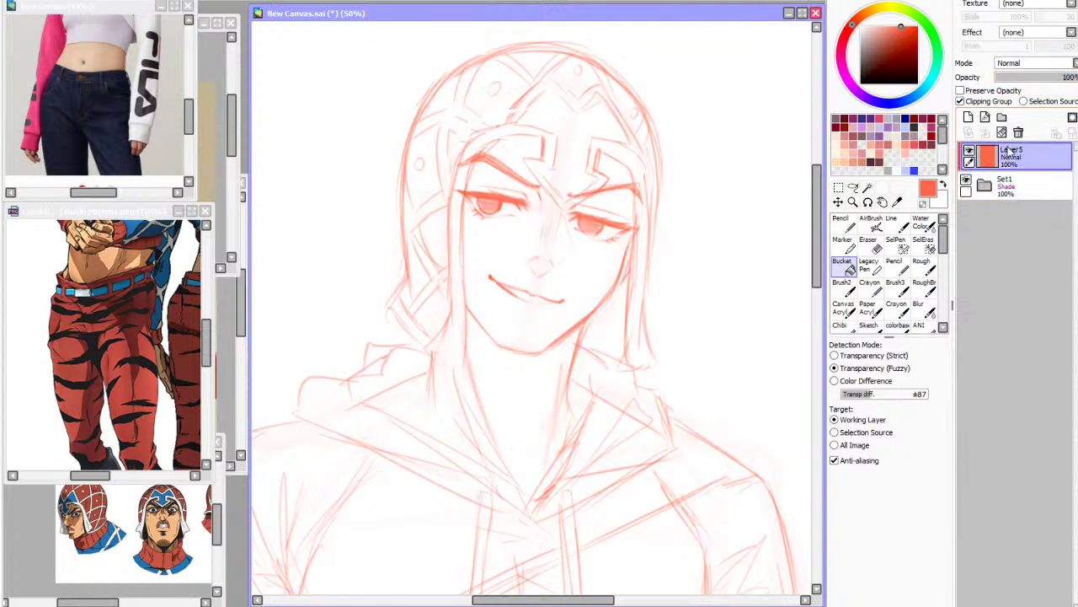
pyautogui.click(968, 117)
pyautogui.moveTo(1014, 158); pyautogui.dragTo(1022, 251)
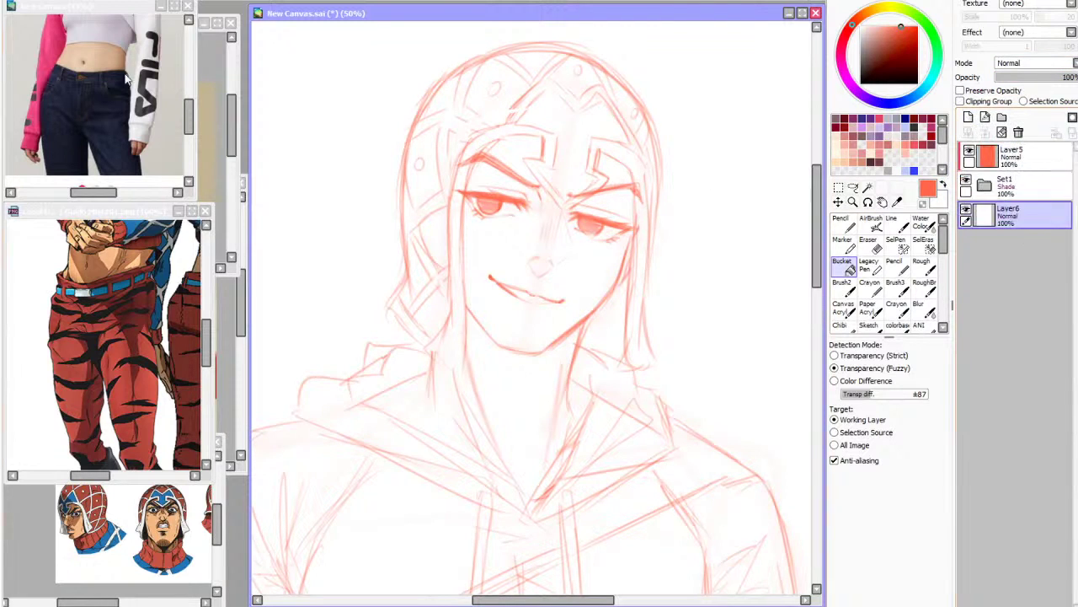
# Zoom the reference picture in on the face and block in the face and neck on Layer6 with an orange skin tone
pyautogui.hotkey('alt', 'Tab')
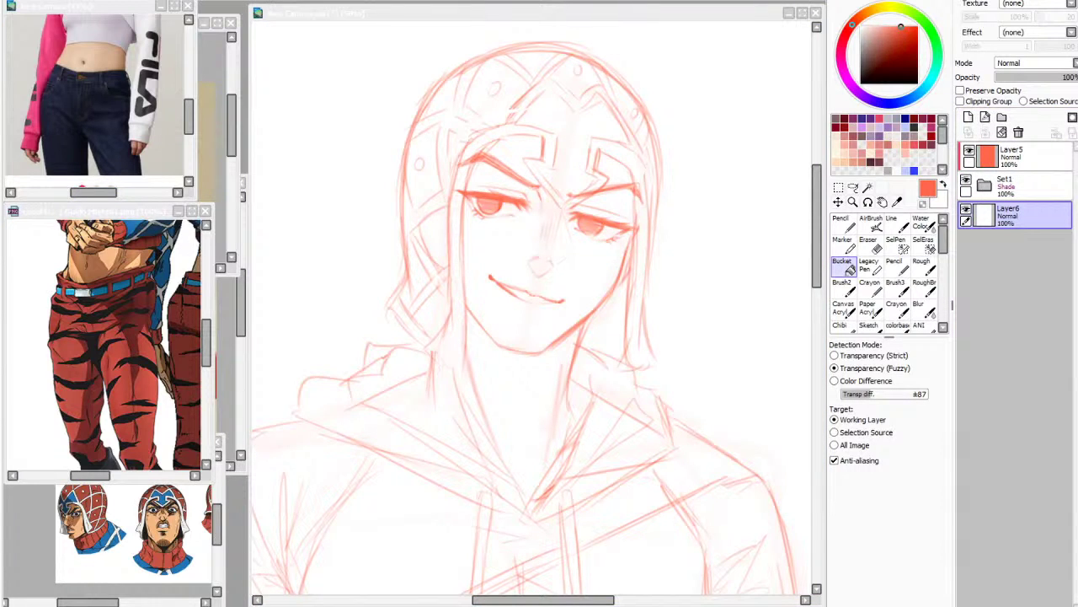
pyautogui.hotkey('alt', 'Tab')
pyautogui.scroll(1, 559, 201)
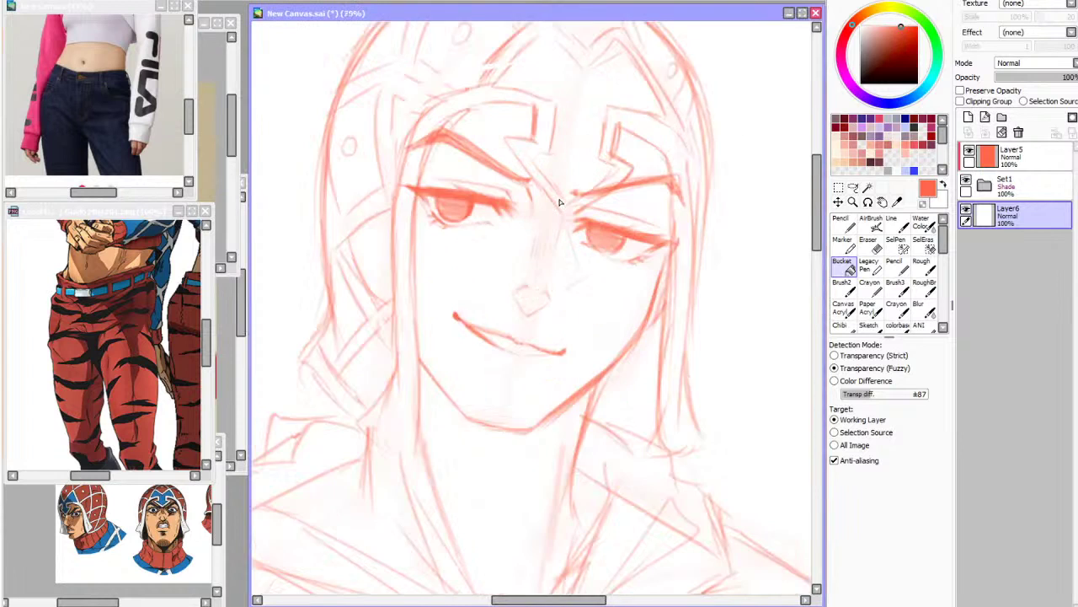
pyautogui.hotkey('alt', 'Tab')
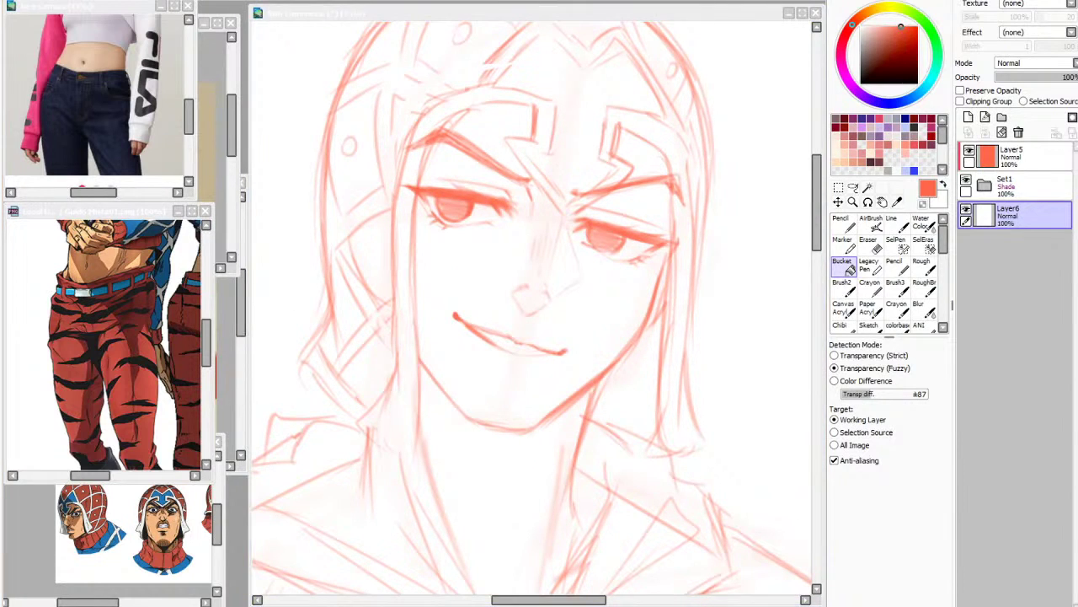
pyautogui.click(99, 350)
pyautogui.click(136, 288)
pyautogui.scroll(-2, 126, 282)
pyautogui.scroll(5, 91, 273)
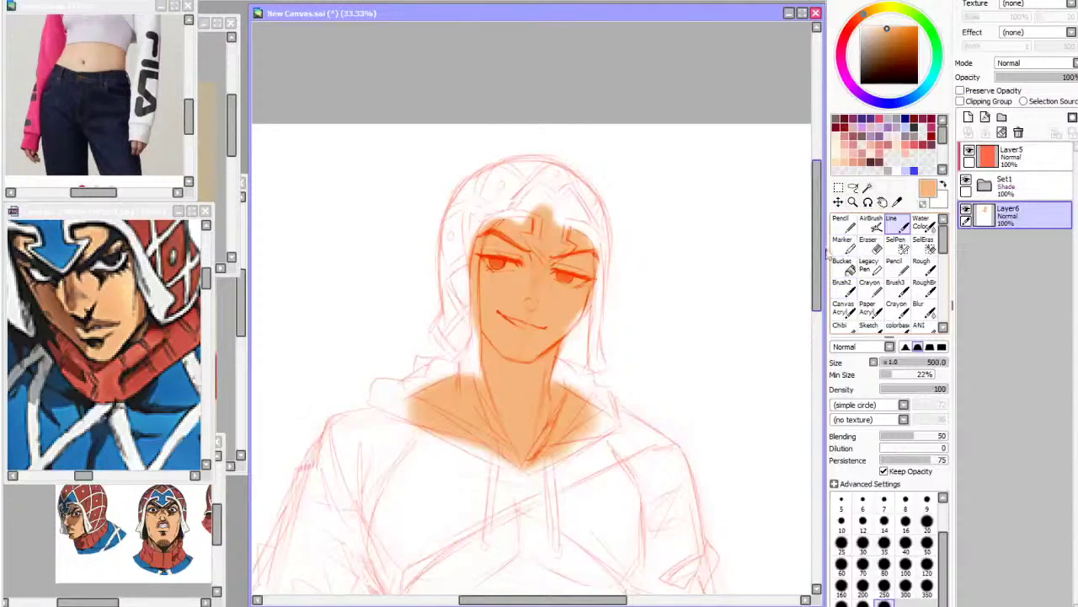
# Block in the bare torso with the orange skin tone and trim its side edge with the Line brush at size 80
pyautogui.scroll(-5, 770, 264)
pyautogui.moveTo(417, 274)
pyautogui.mouseDown()
pyautogui.moveTo(462, 445)
pyautogui.moveTo(435, 436)
pyautogui.moveTo(513, 482)
pyautogui.moveTo(604, 479)
pyautogui.moveTo(590, 287)
pyautogui.moveTo(678, 286)
pyautogui.mouseUp()
pyautogui.click(842, 264)
pyautogui.click(532, 362)
pyautogui.click(897, 224)
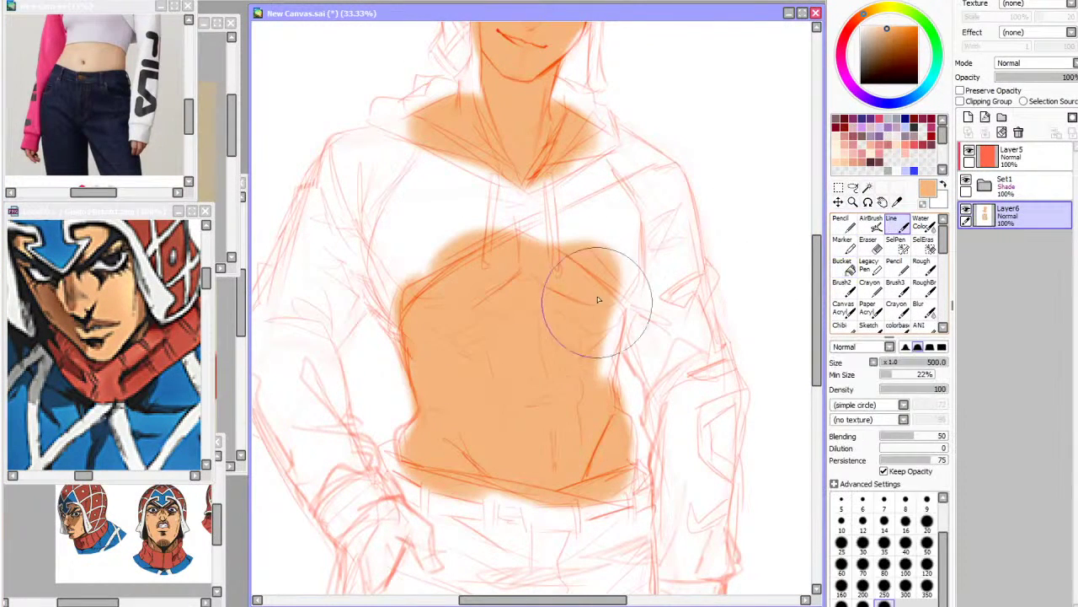
pyautogui.moveTo(603, 308); pyautogui.dragTo(597, 351)
pyautogui.click(884, 563)
pyautogui.moveTo(396, 305)
pyautogui.mouseDown()
pyautogui.moveTo(420, 403)
pyautogui.moveTo(400, 447)
pyautogui.mouseUp()
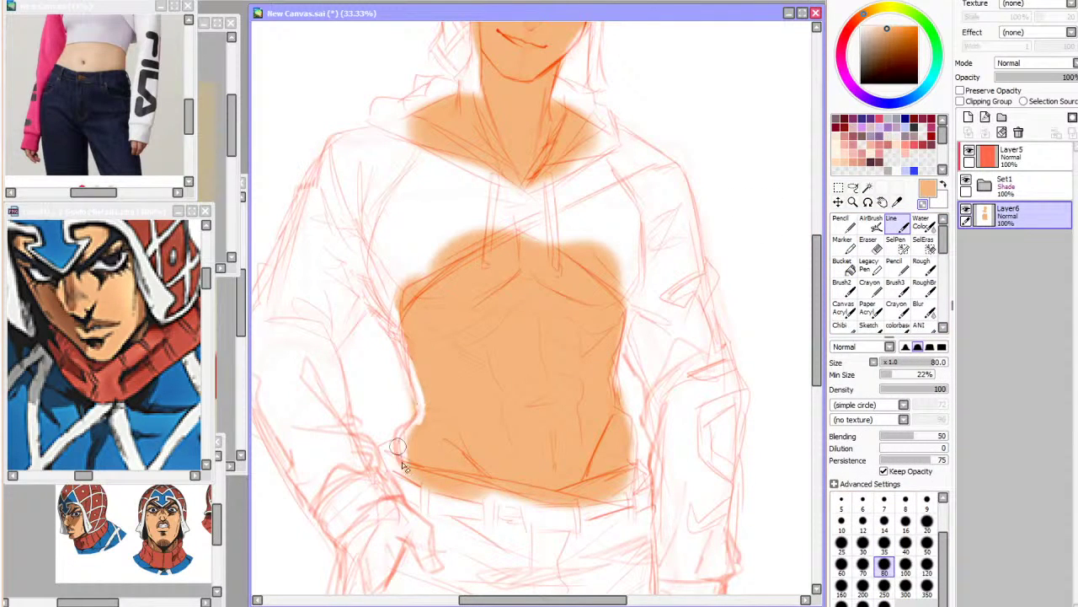
# Paint the skin tone on the hand at the hip and the hanging hand with the Line brush at size 250
pyautogui.click(871, 224)
pyautogui.moveTo(818, 310); pyautogui.dragTo(818, 347)
pyautogui.click(897, 225)
pyautogui.press('h')
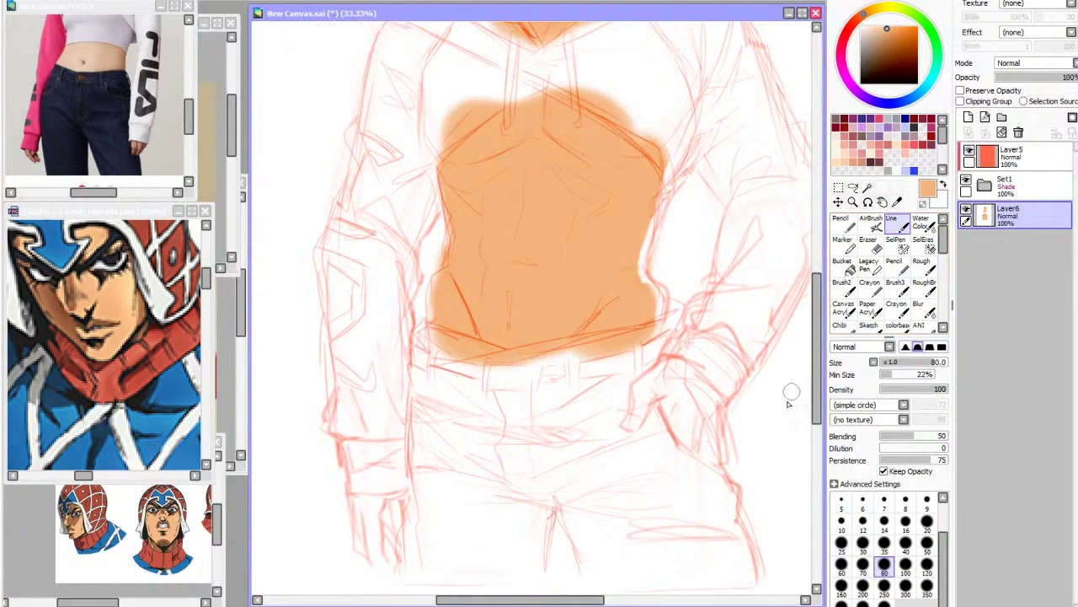
pyautogui.moveTo(647, 406)
pyautogui.mouseDown()
pyautogui.moveTo(670, 360)
pyautogui.moveTo(647, 404)
pyautogui.mouseUp()
pyautogui.hotkey('ctrl', 'z')
pyautogui.click(885, 587)
pyautogui.moveTo(669, 368)
pyautogui.mouseDown()
pyautogui.moveTo(660, 377)
pyautogui.moveTo(675, 376)
pyautogui.moveTo(690, 418)
pyautogui.moveTo(701, 392)
pyautogui.mouseUp()
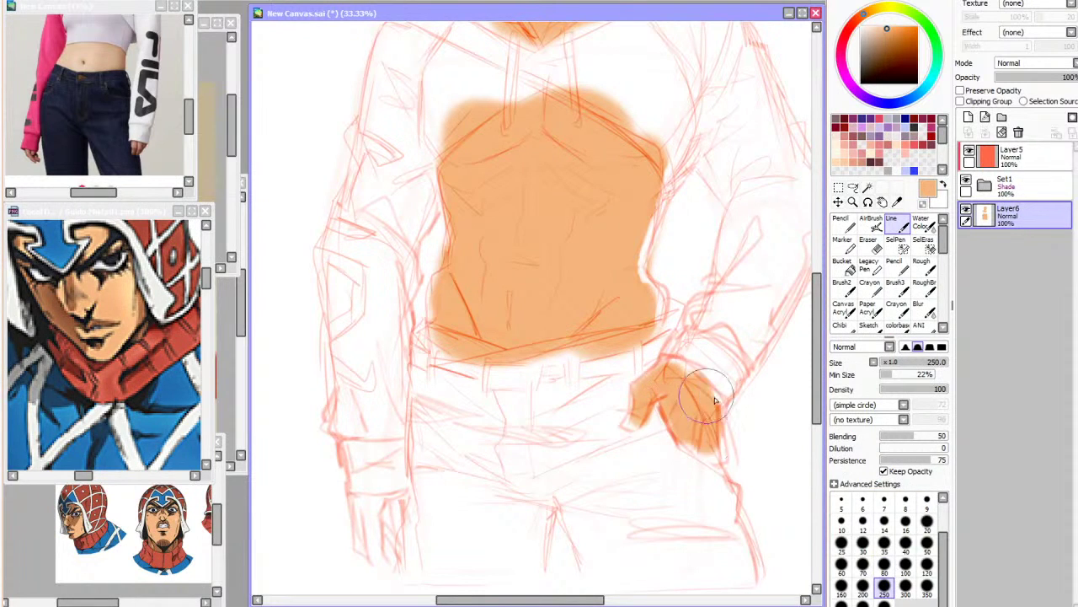
pyautogui.press('h')
pyautogui.moveTo(670, 511)
pyautogui.mouseDown()
pyautogui.moveTo(698, 504)
pyautogui.moveTo(696, 542)
pyautogui.mouseUp()
# Refill the clipped Layer5 with dark red and lower the Set1 folder's opacity to 75%
pyautogui.moveTo(818, 393); pyautogui.dragTo(817, 390)
pyautogui.scroll(6, 817, 389)
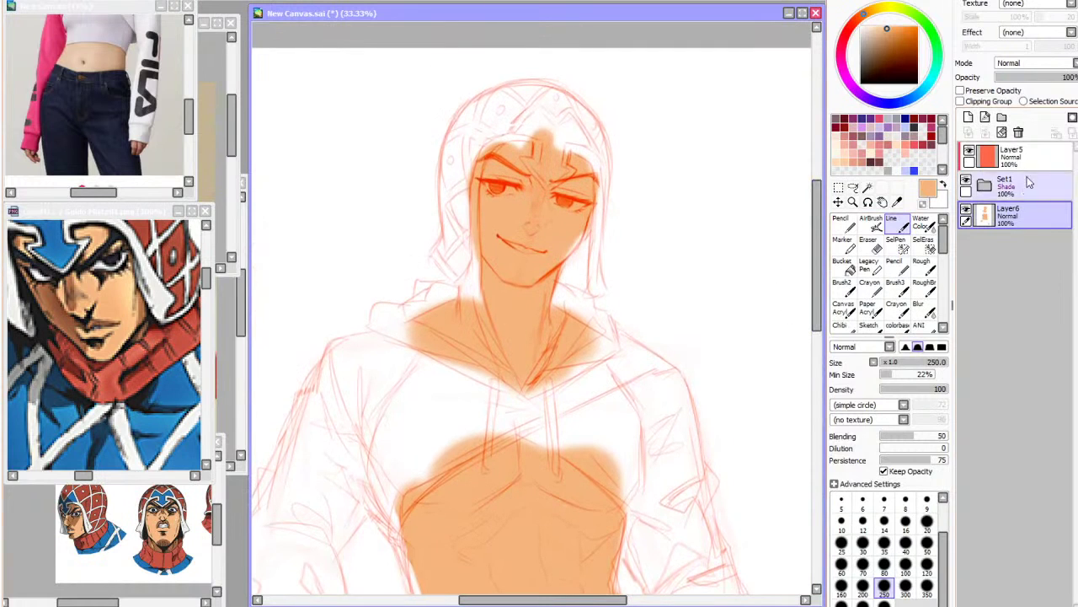
pyautogui.click(843, 266)
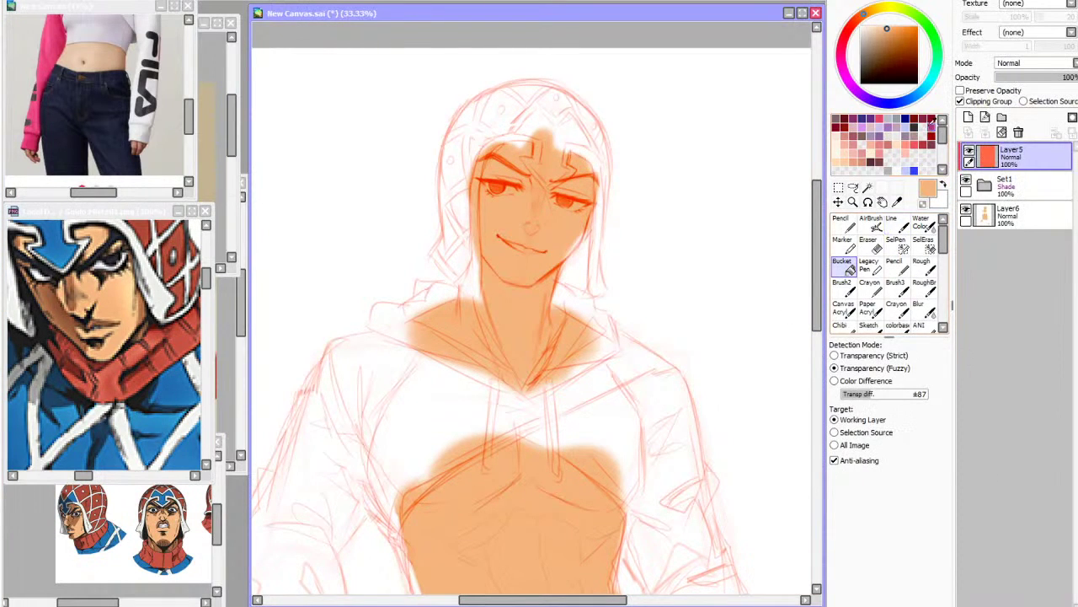
pyautogui.click(930, 124)
pyautogui.click(730, 272)
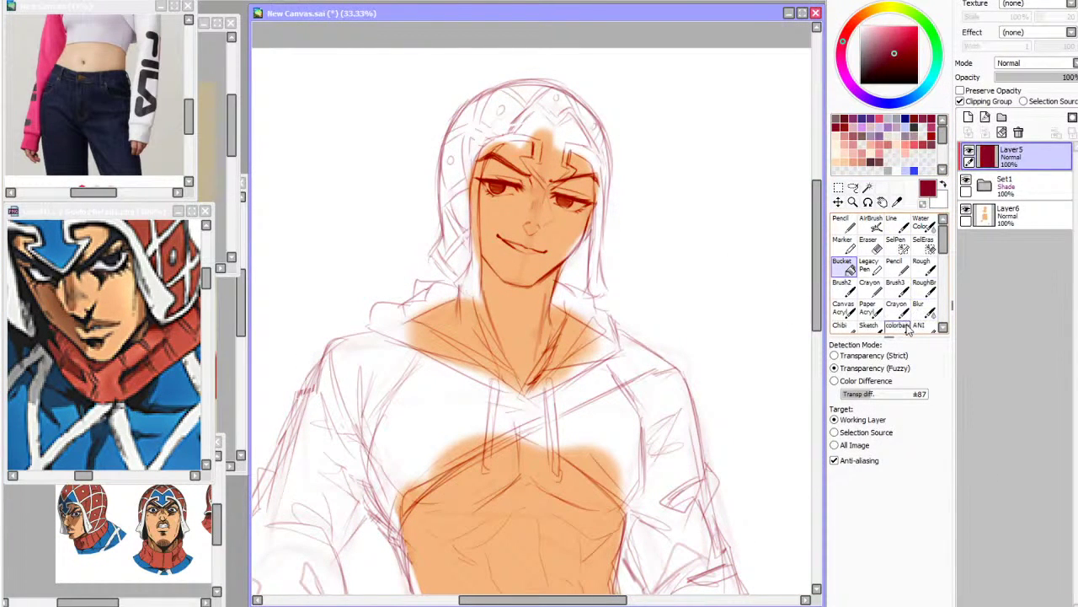
pyautogui.click(1011, 186)
pyautogui.click(1066, 77)
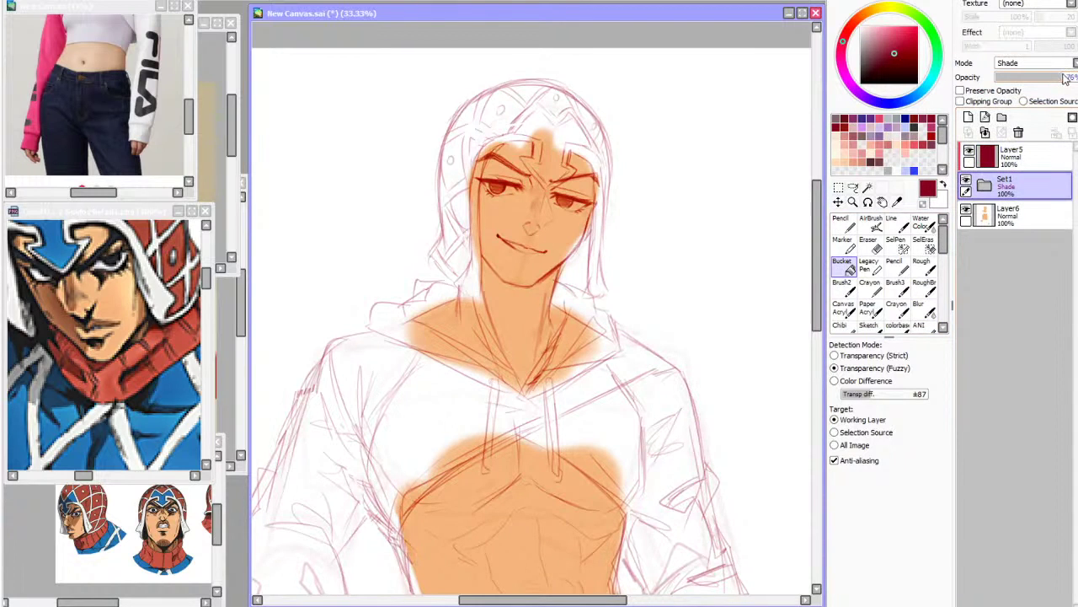
# Paint the whites of both eyes on Layer6 in light grey, using the Line brush at size 80 and Brush3 at size 50
pyautogui.click(1028, 217)
pyautogui.click(967, 209)
pyautogui.click(967, 209)
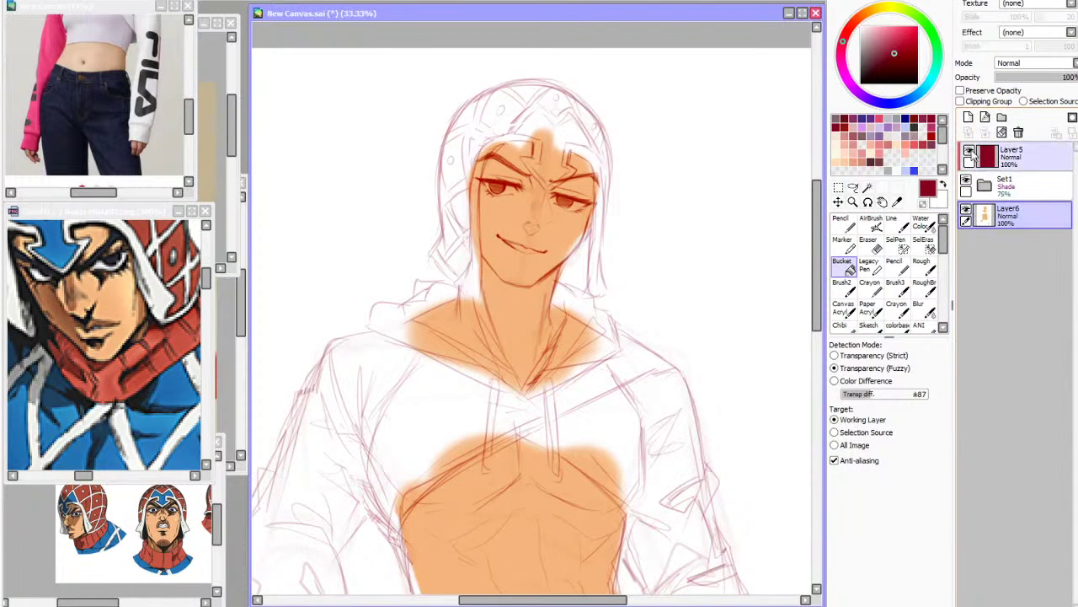
pyautogui.click(180, 1)
pyautogui.click(180, 0)
pyautogui.moveTo(818, 268); pyautogui.dragTo(820, 231)
pyautogui.click(898, 134)
pyautogui.click(892, 224)
pyautogui.click(906, 546)
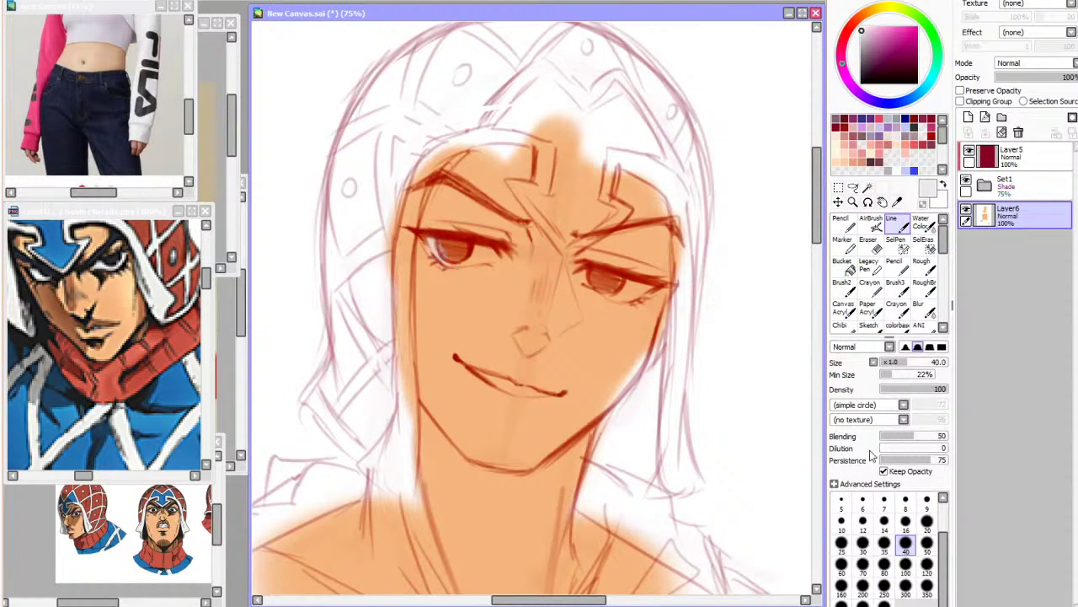
pyautogui.click(884, 563)
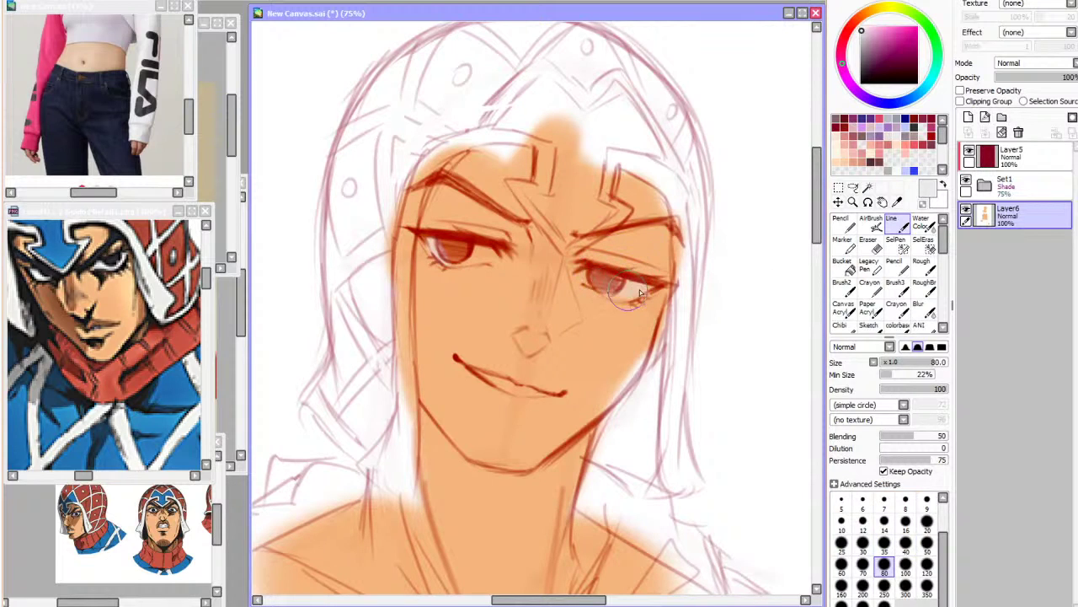
pyautogui.moveTo(607, 284)
pyautogui.mouseDown()
pyautogui.moveTo(591, 284)
pyautogui.moveTo(654, 291)
pyautogui.mouseUp()
pyautogui.hotkey('ctrl', 'z')
pyautogui.click(896, 285)
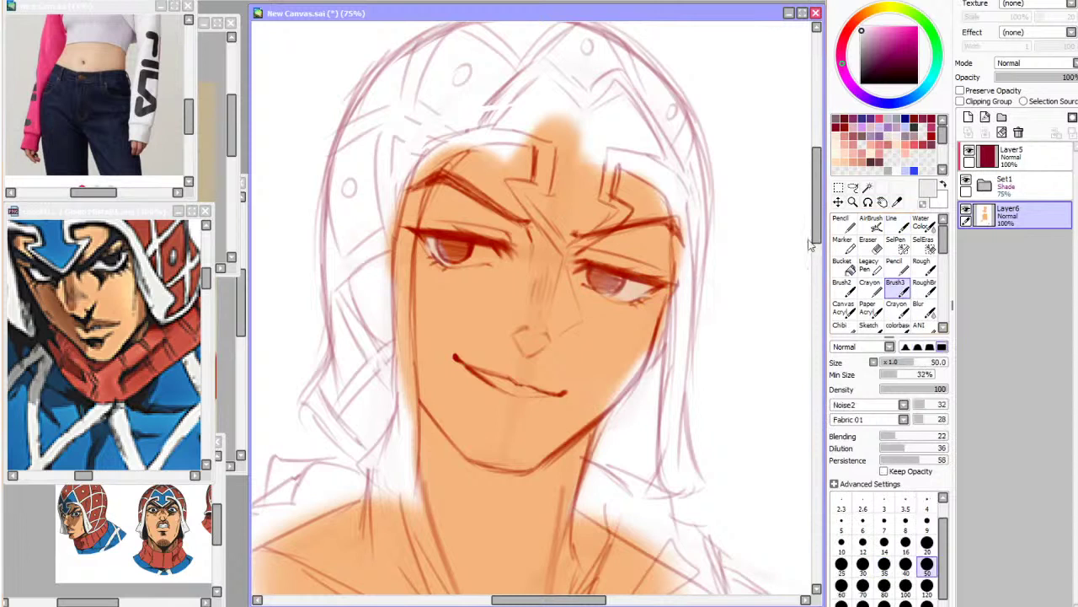
pyautogui.press('h')
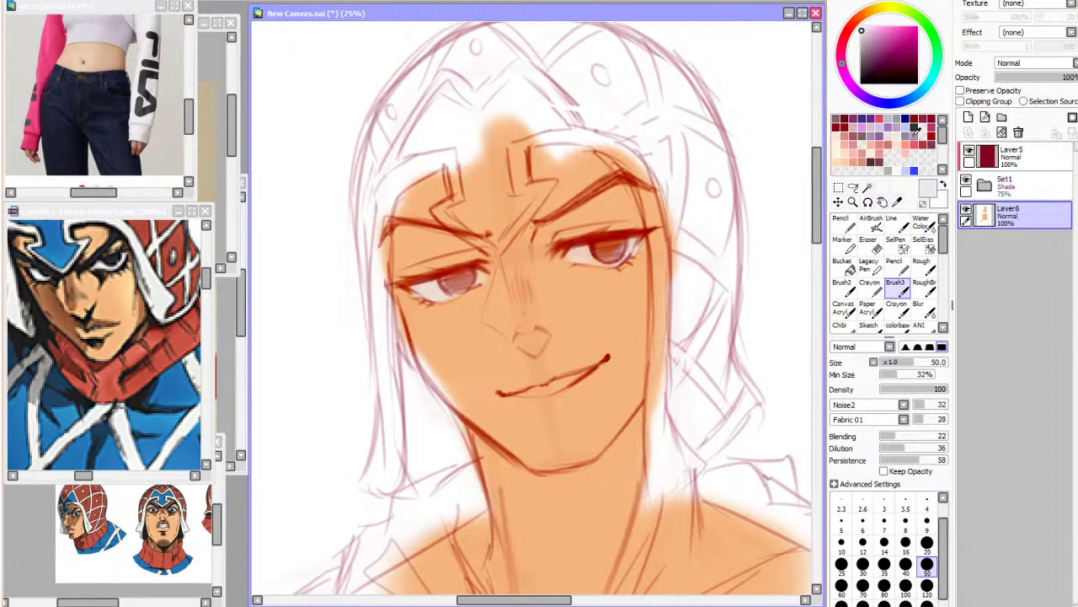
# Try painting both irises dark grey with Brush3 at size 50, and undo the iris strokes
pyautogui.click(842, 152)
pyautogui.press('h')
pyautogui.moveTo(447, 247); pyautogui.dragTo(455, 248)
pyautogui.moveTo(601, 280); pyautogui.dragTo(611, 280)
pyautogui.press('h')
pyautogui.press('Delete')
pyautogui.press('Delete')
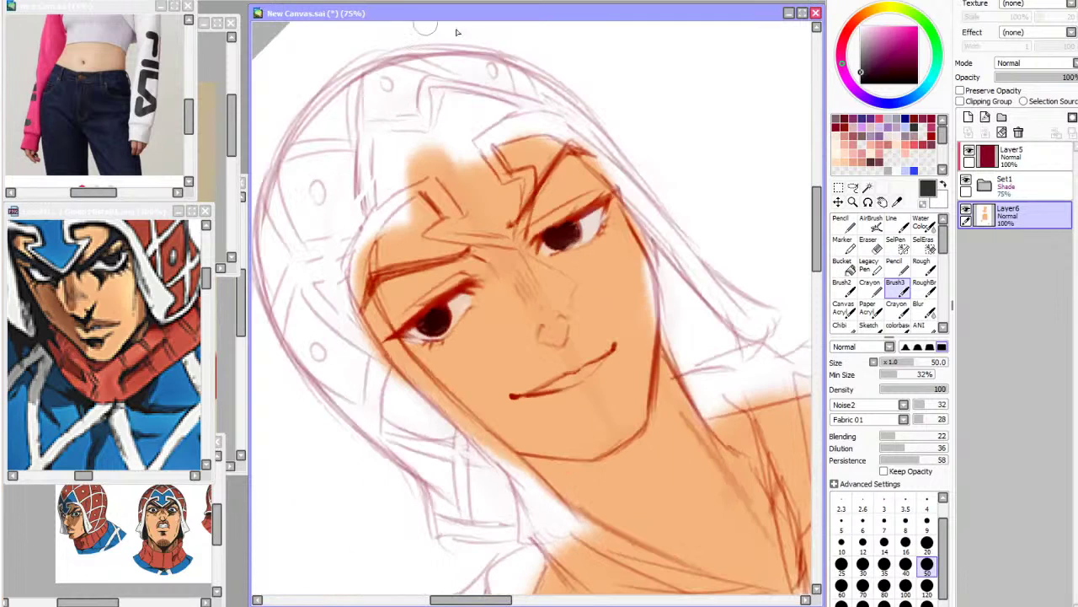
pyautogui.moveTo(552, 228); pyautogui.dragTo(581, 220)
pyautogui.hotkey('ctrl', 'z')
pyautogui.click(926, 543)
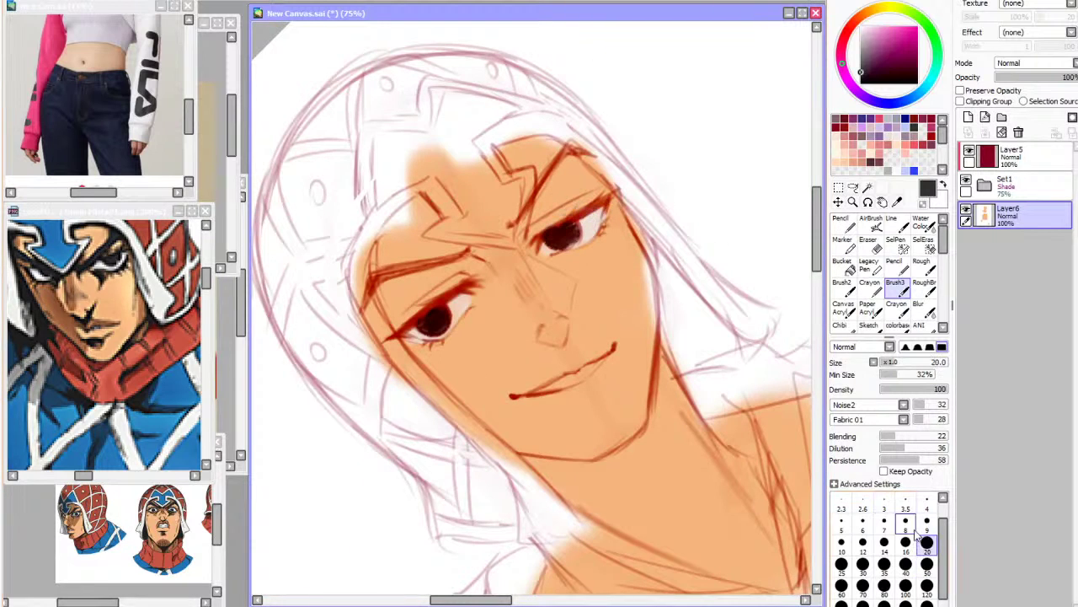
pyautogui.hotkey('ctrl', 'z')
pyautogui.hotkey('ctrl', 'z')
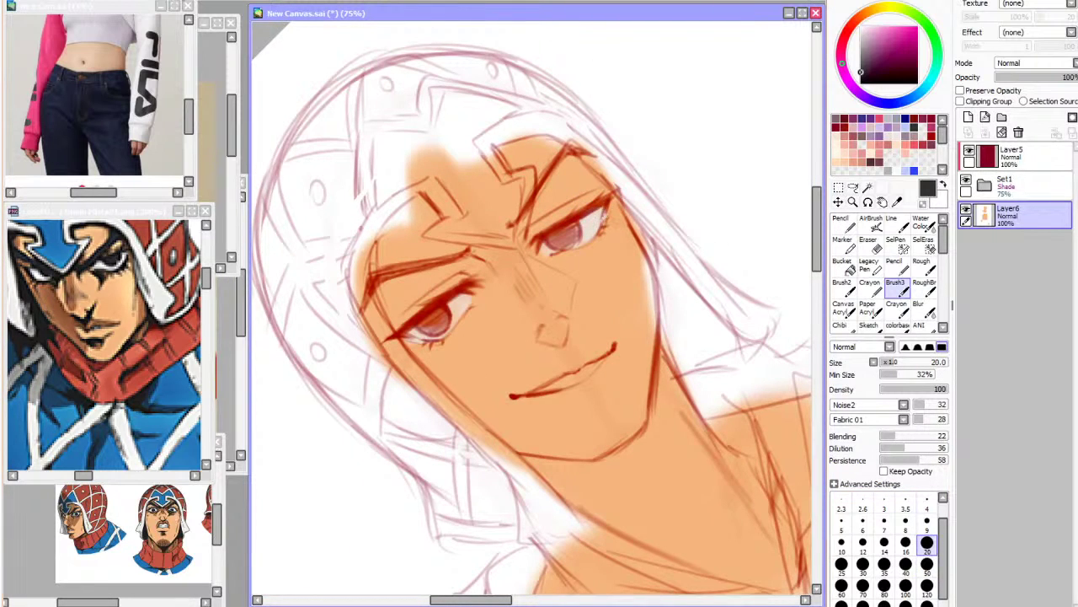
# Sample the hat's red from the zoomed-in character reference picture
pyautogui.press('pagedown')
pyautogui.press('pagedown')
pyautogui.press('pagedown')
pyautogui.press('Home')
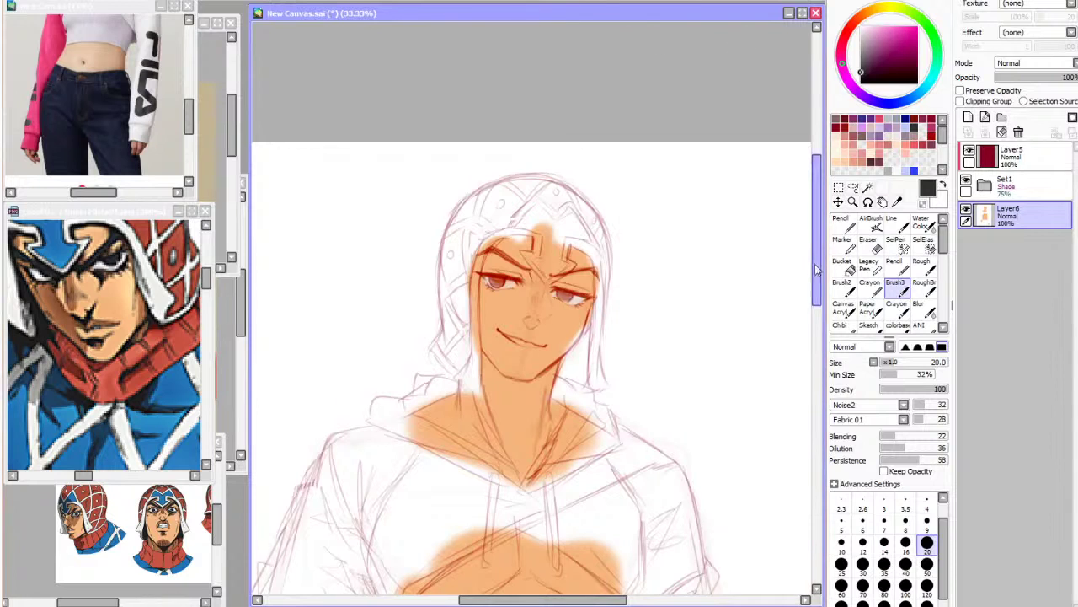
pyautogui.moveTo(815, 270); pyautogui.dragTo(815, 293)
pyautogui.click(896, 203)
pyautogui.press('h')
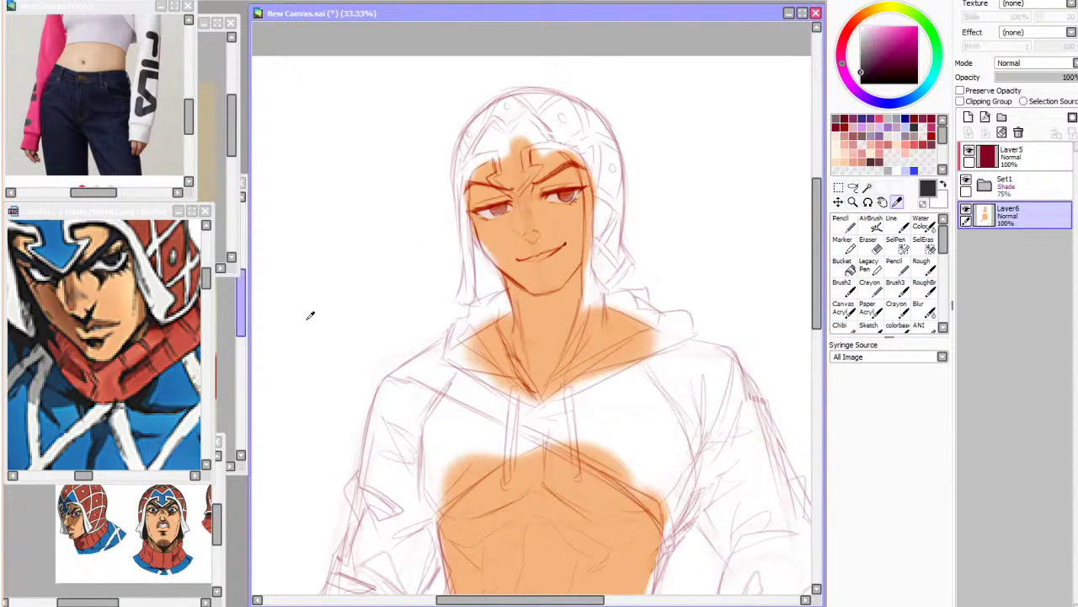
pyautogui.click(177, 293)
pyautogui.click(177, 293)
# Add a new layer above Layer6 and block in the sides of the hat in red with the Line brush
pyautogui.click(898, 224)
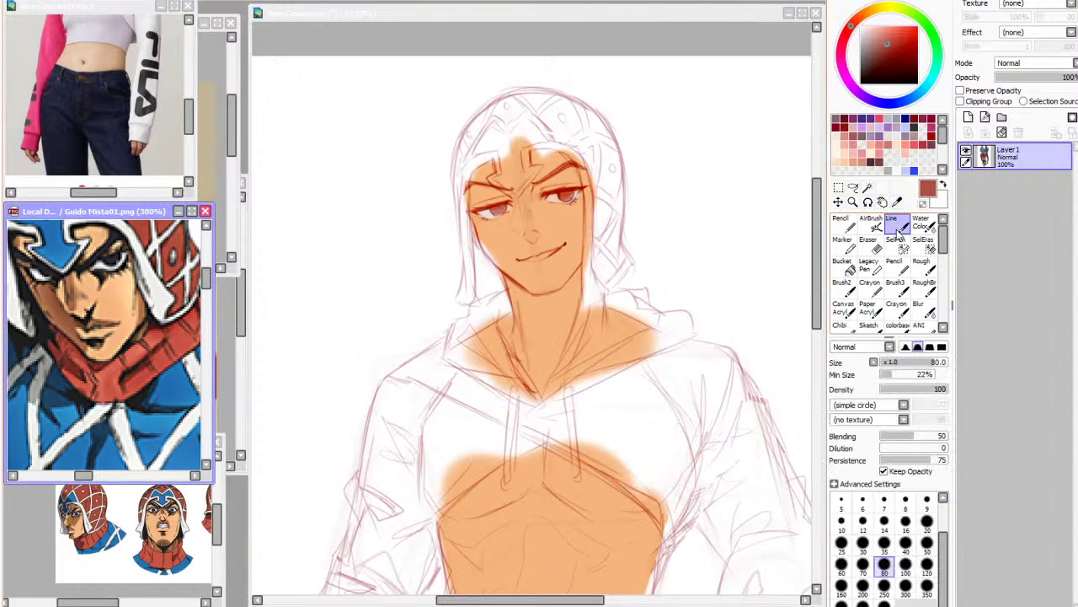
pyautogui.click(758, 252)
pyautogui.click(906, 587)
pyautogui.press('h')
pyautogui.click(927, 566)
pyautogui.click(966, 208)
pyautogui.click(966, 209)
pyautogui.scroll(-3, 817, 285)
pyautogui.click(969, 117)
pyautogui.moveTo(480, 51)
pyautogui.mouseDown()
pyautogui.moveTo(466, 91)
pyautogui.moveTo(453, 68)
pyautogui.moveTo(468, 84)
pyautogui.moveTo(464, 127)
pyautogui.moveTo(440, 179)
pyautogui.moveTo(463, 194)
pyautogui.moveTo(460, 158)
pyautogui.moveTo(453, 187)
pyautogui.moveTo(446, 163)
pyautogui.moveTo(476, 80)
pyautogui.moveTo(549, 54)
pyautogui.moveTo(530, 64)
pyautogui.moveTo(548, 72)
pyautogui.moveTo(561, 49)
pyautogui.moveTo(544, 79)
pyautogui.moveTo(521, 44)
pyautogui.moveTo(565, 42)
pyautogui.moveTo(605, 97)
pyautogui.moveTo(618, 185)
pyautogui.mouseUp()
pyautogui.hotkey('ctrl', 'z')
# Fill the remaining crown of the hat with red using the Line brush at sizes 100 and 250
pyautogui.click(905, 563)
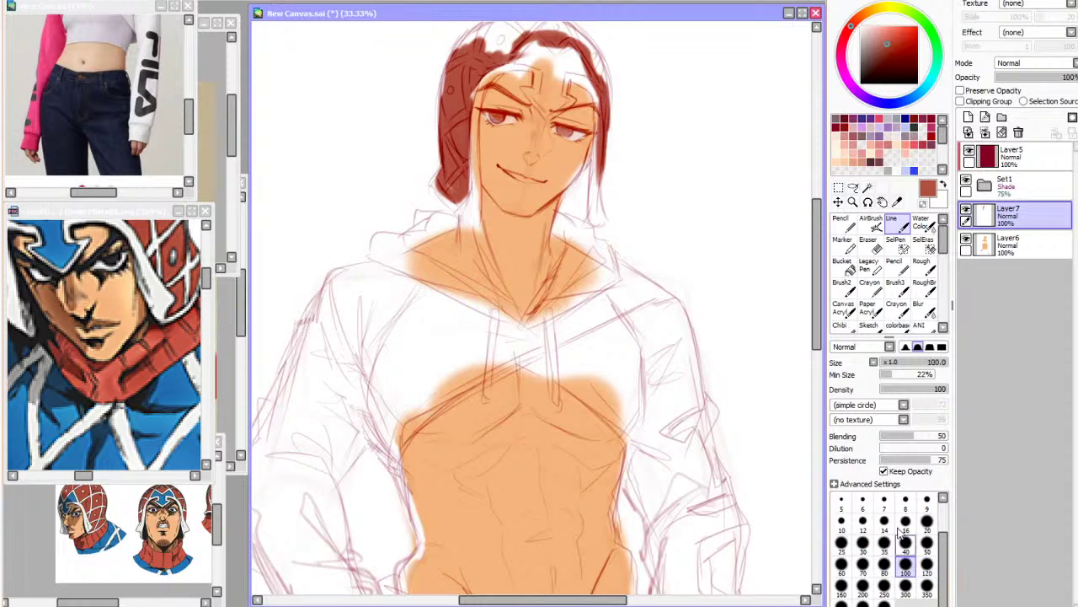
pyautogui.scroll(3, 674, 177)
pyautogui.moveTo(504, 135); pyautogui.dragTo(478, 158)
pyautogui.click(884, 585)
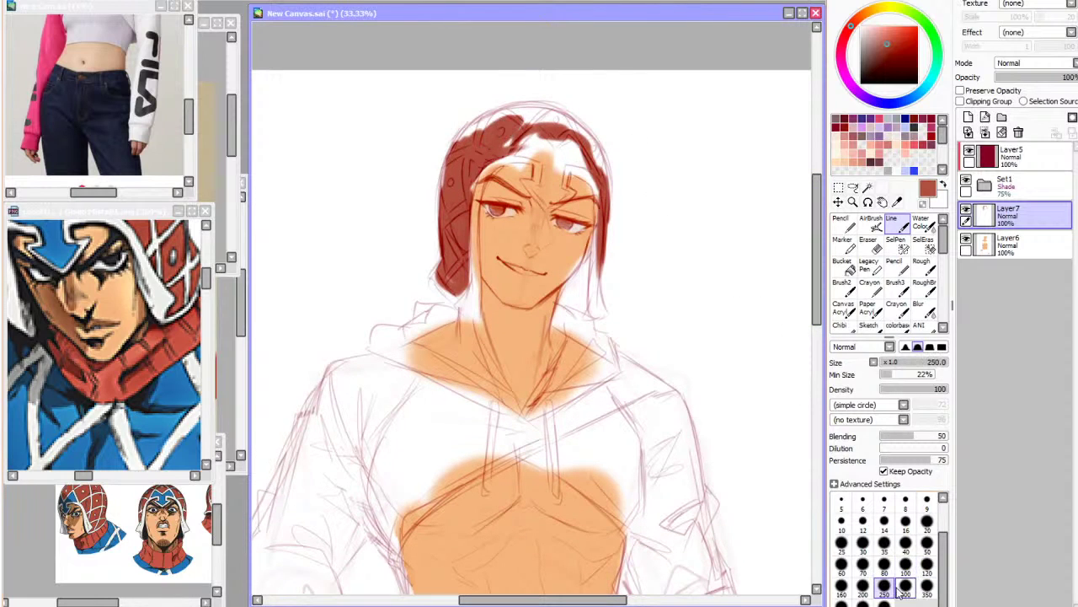
pyautogui.moveTo(548, 118)
pyautogui.mouseDown()
pyautogui.moveTo(514, 131)
pyautogui.moveTo(540, 126)
pyautogui.moveTo(600, 160)
pyautogui.moveTo(590, 168)
pyautogui.moveTo(586, 156)
pyautogui.mouseUp()
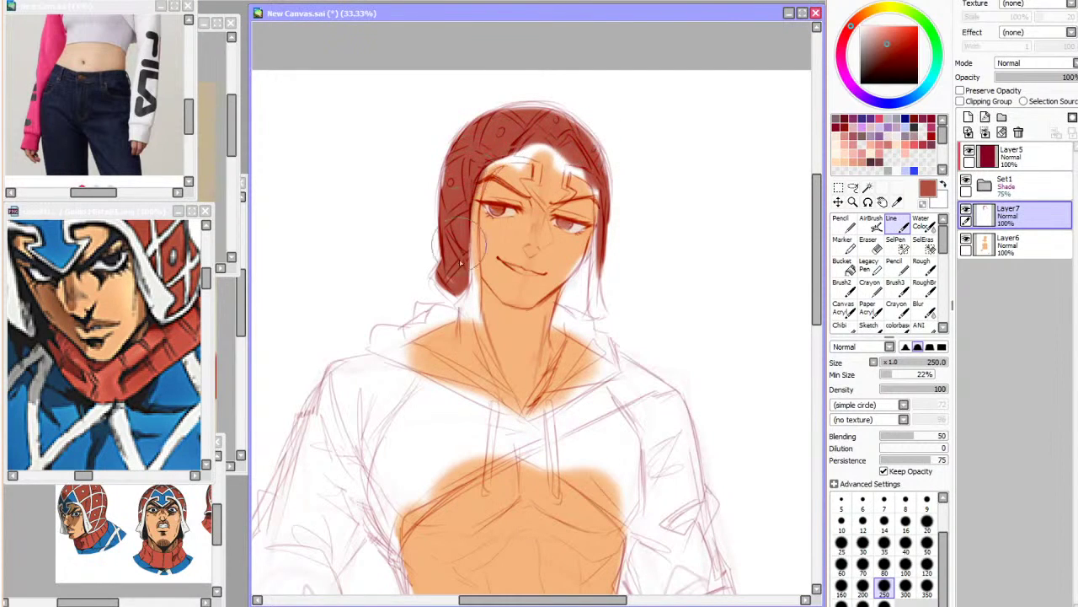
# Paint the hat's brow trim, side flaps and forehead emblem outline in light grey with Brush3 at sizes 16 and 35
pyautogui.click(904, 154)
pyautogui.click(927, 544)
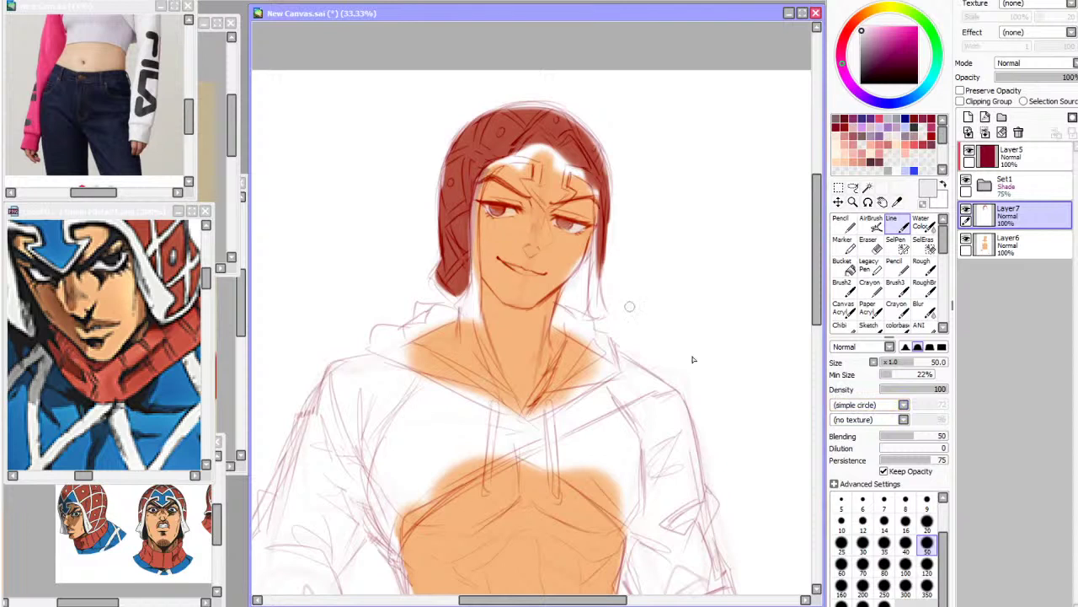
pyautogui.click(895, 286)
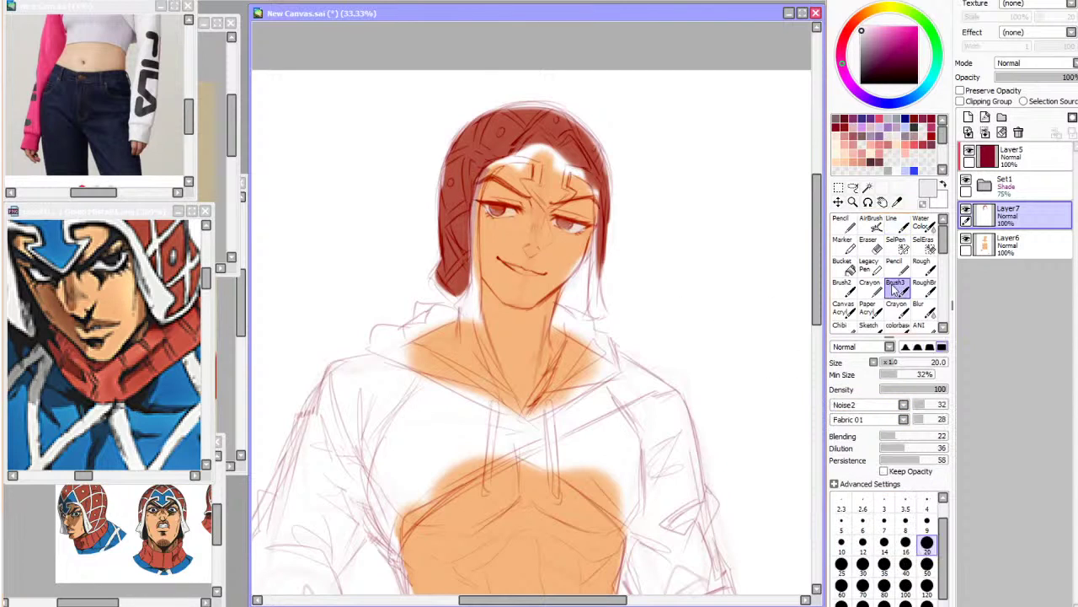
pyautogui.click(927, 563)
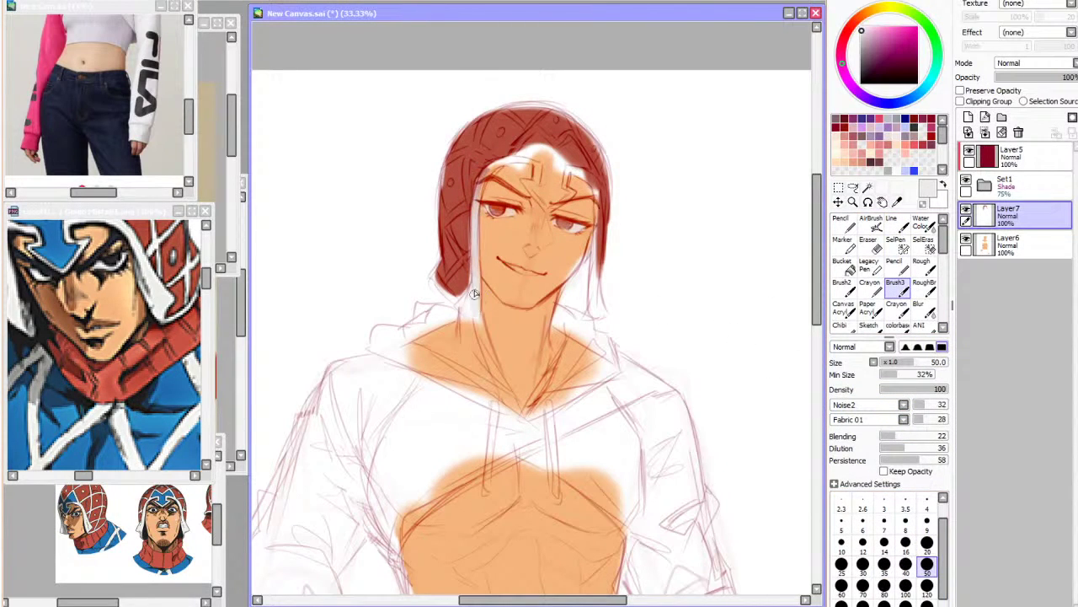
pyautogui.click(906, 540)
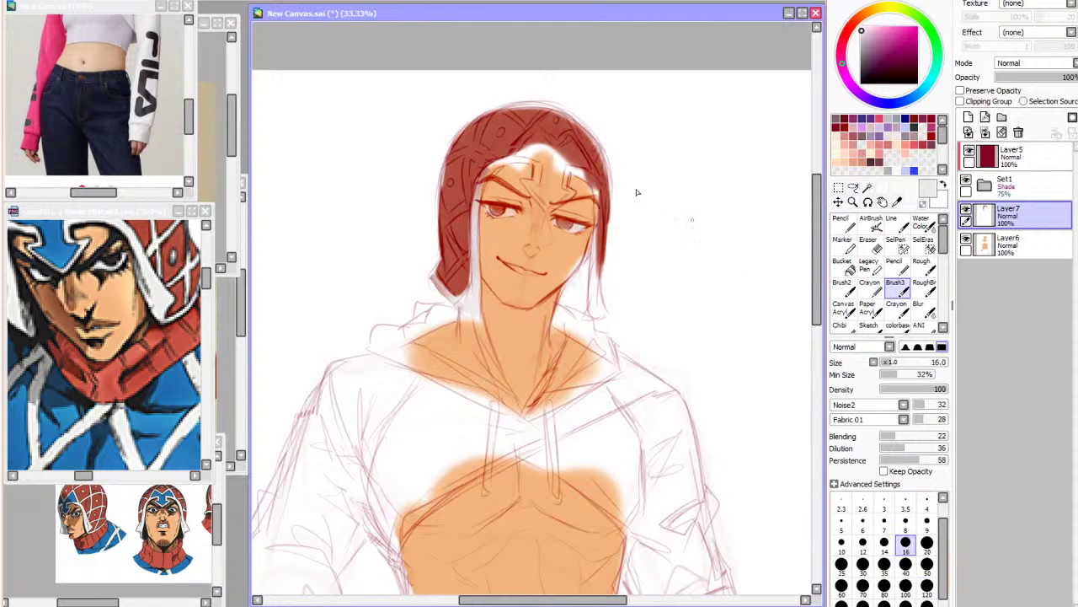
pyautogui.click(884, 563)
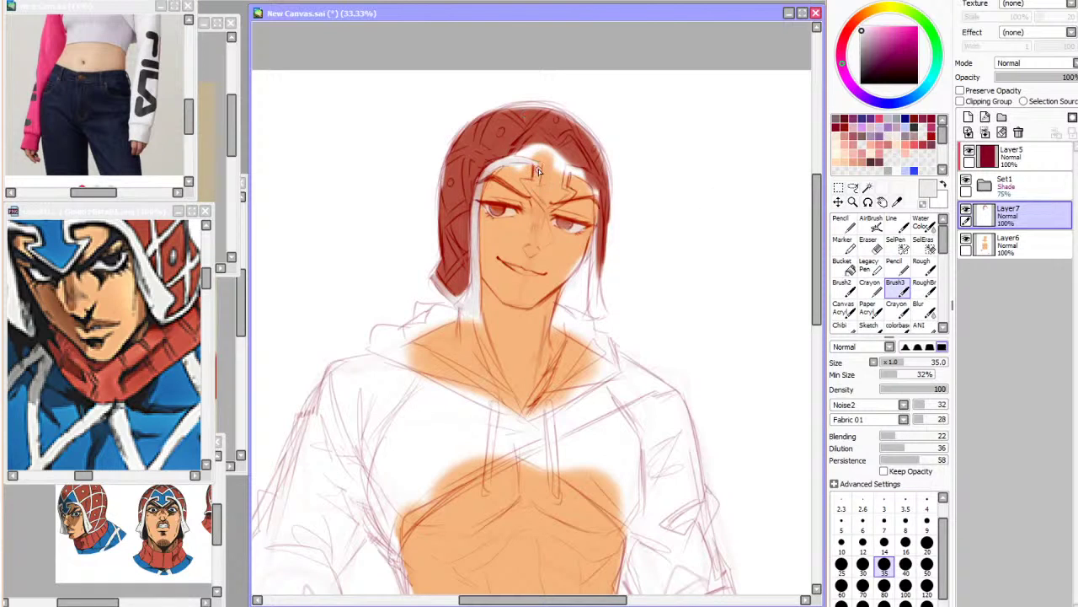
pyautogui.moveTo(538, 171)
pyautogui.mouseDown()
pyautogui.moveTo(555, 210)
pyautogui.moveTo(574, 192)
pyautogui.moveTo(567, 172)
pyautogui.moveTo(589, 182)
pyautogui.moveTo(597, 218)
pyautogui.moveTo(600, 198)
pyautogui.moveTo(590, 298)
pyautogui.mouseUp()
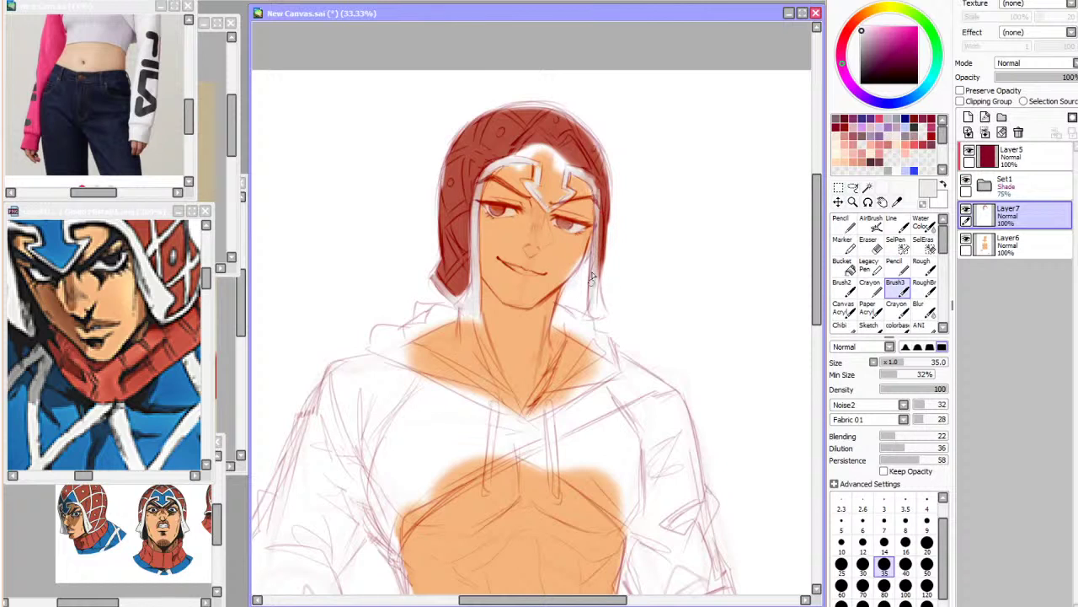
# Shade the inner side of the hat's far flap with a darker grey using Brush3
pyautogui.click(906, 584)
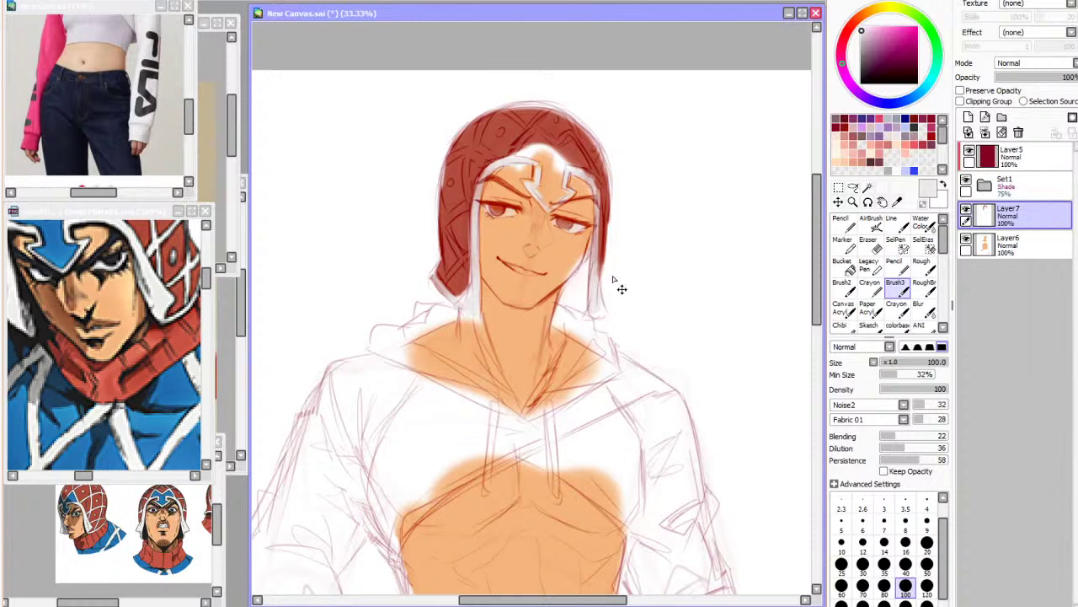
pyautogui.click(916, 128)
pyautogui.moveTo(576, 290)
pyautogui.mouseDown()
pyautogui.moveTo(584, 278)
pyautogui.moveTo(576, 302)
pyautogui.moveTo(585, 281)
pyautogui.mouseUp()
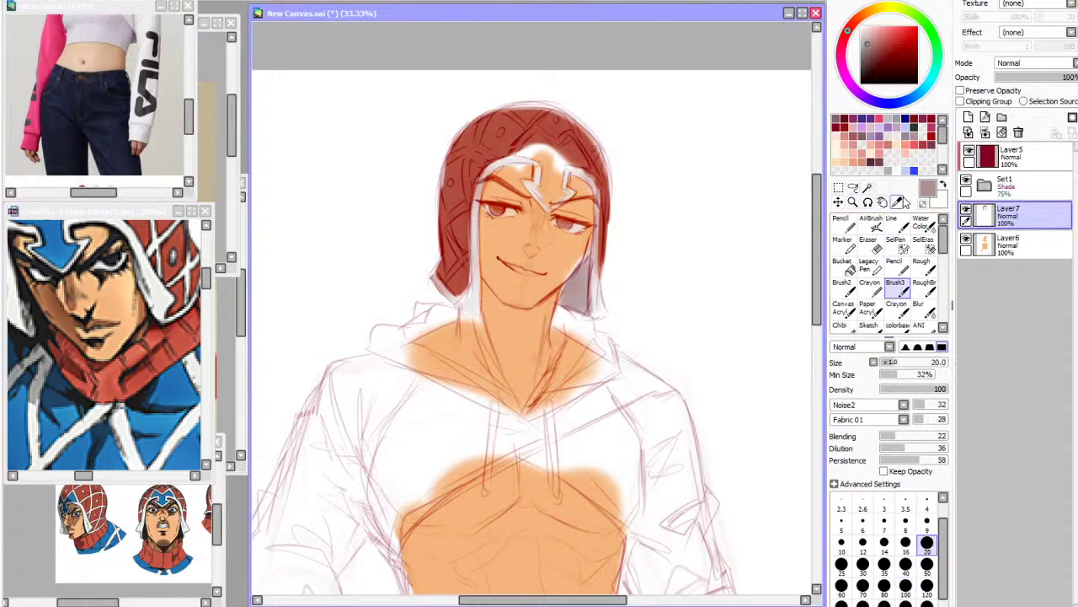
# Sample the emblem's blue from the reference picture and fill the hat's forehead emblem with Brush3 at sizes 20 to 80
pyautogui.click(897, 202)
pyautogui.click(76, 243)
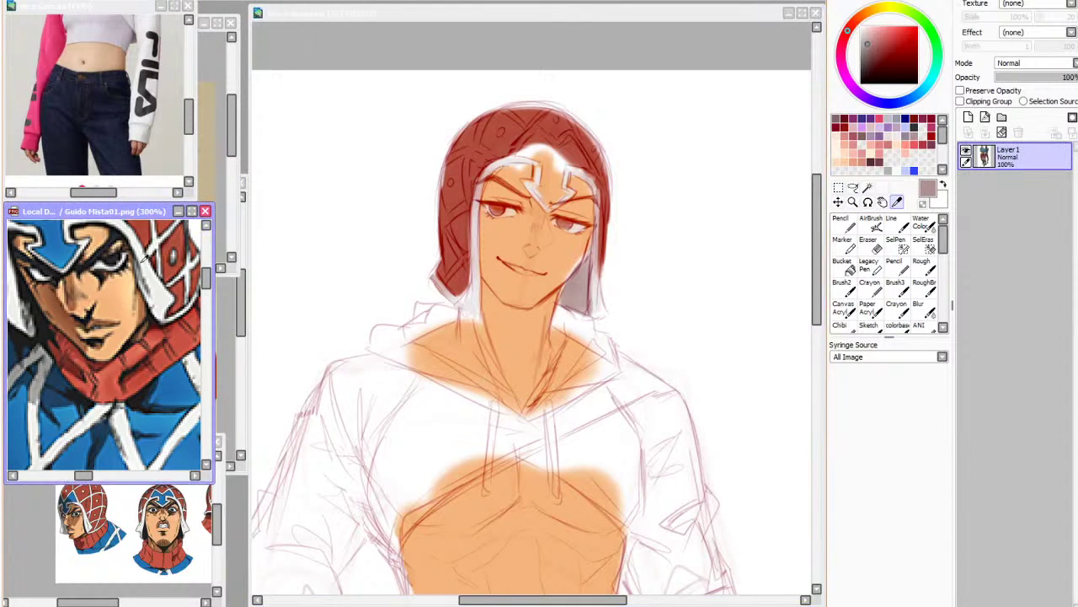
pyautogui.click(74, 249)
pyautogui.click(896, 285)
pyautogui.click(570, 138)
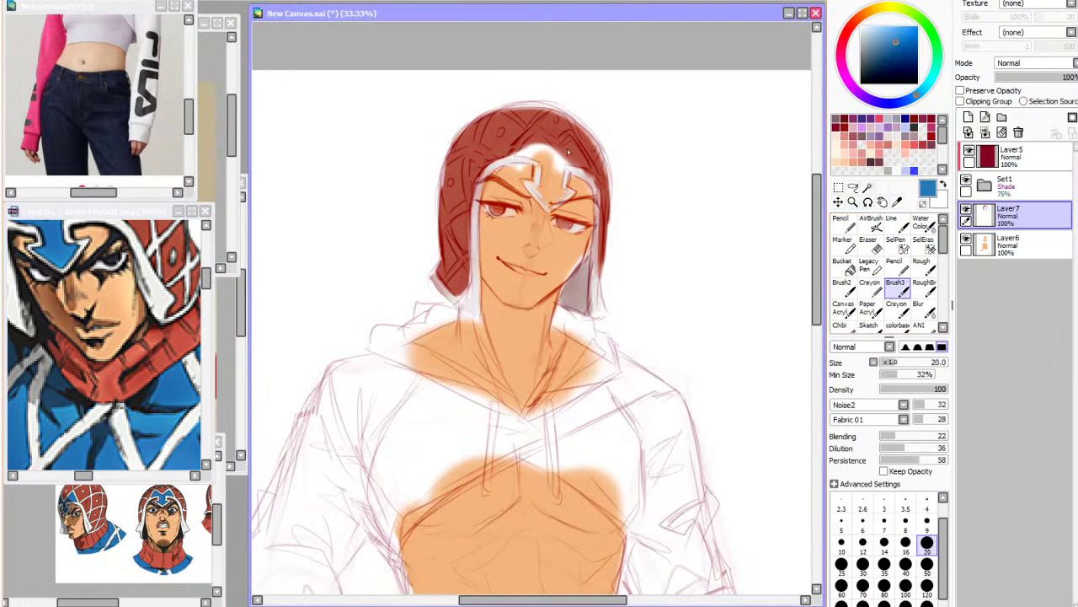
pyautogui.click(905, 563)
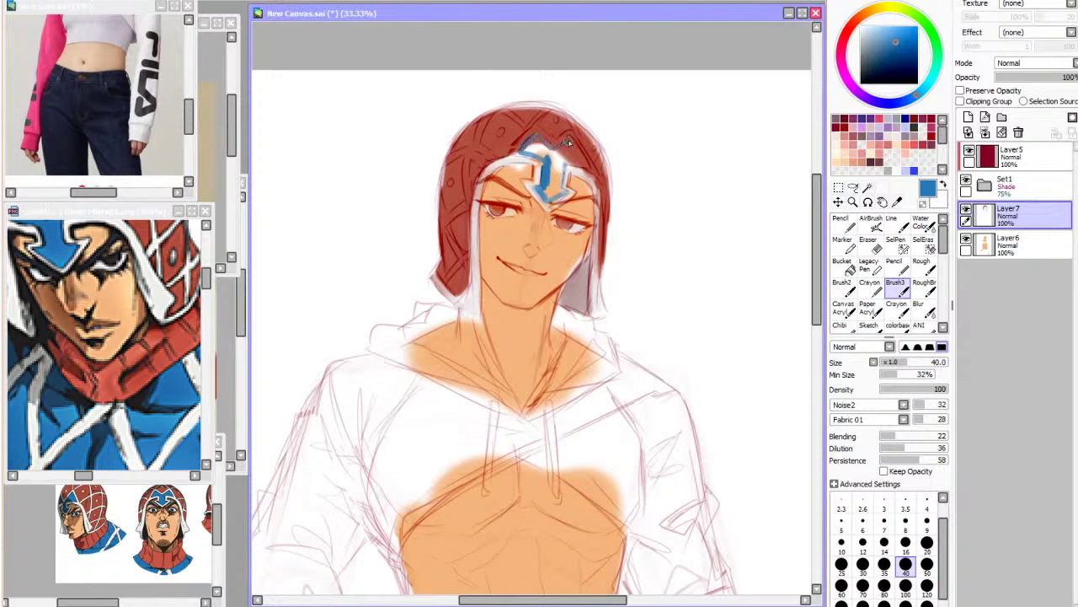
pyautogui.press(']')
pyautogui.press(']')
pyautogui.press(']')
pyautogui.press(']')
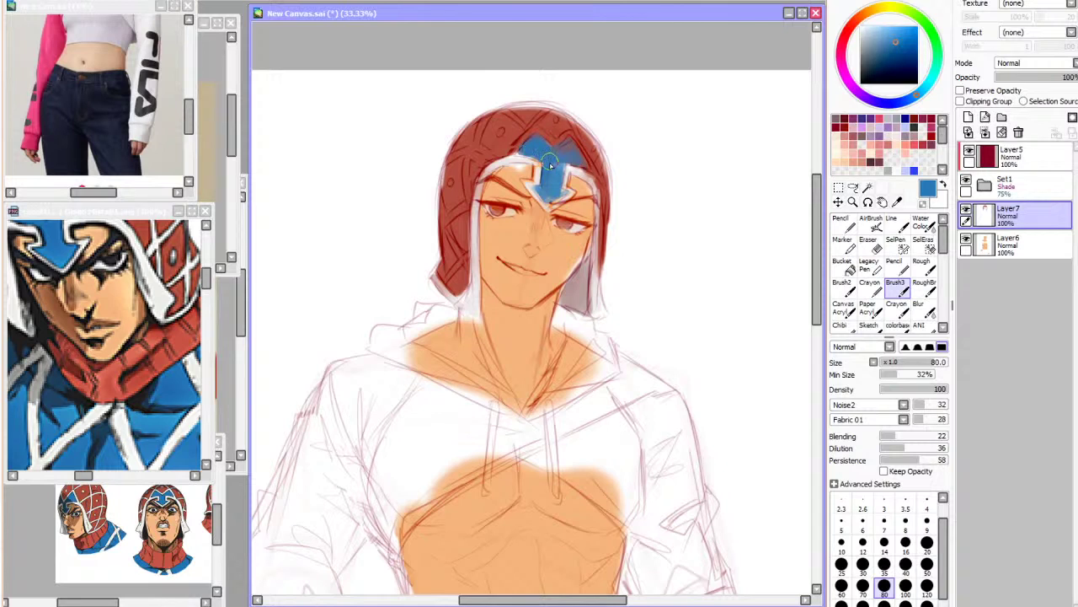
# Paint the hat's crossing lattice bands in light grey with Brush3 at size 50
pyautogui.click(896, 129)
pyautogui.click(905, 546)
pyautogui.click(927, 566)
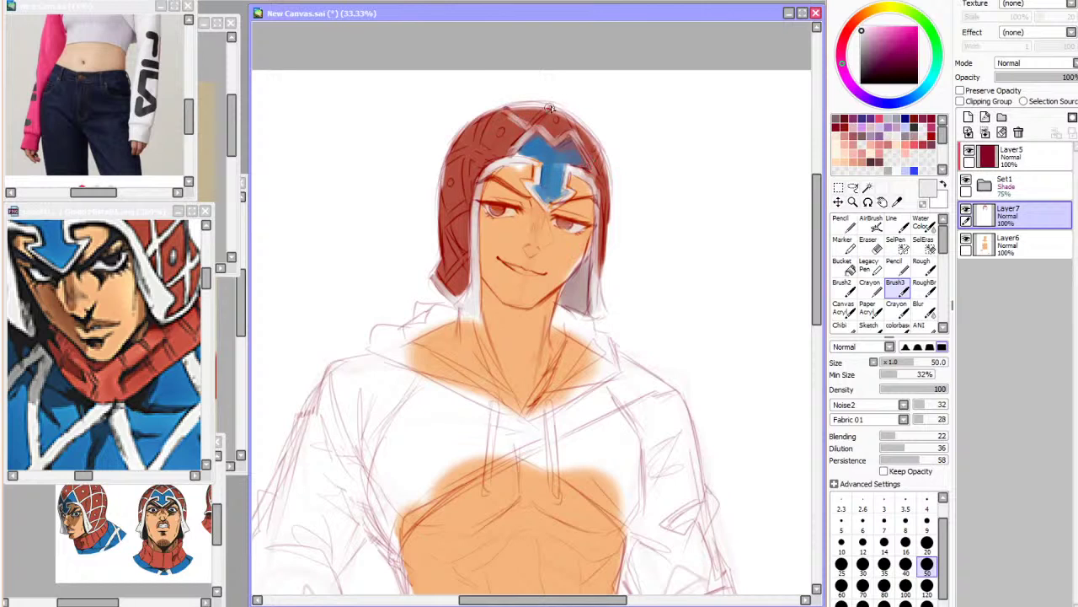
pyautogui.moveTo(448, 161); pyautogui.dragTo(470, 203)
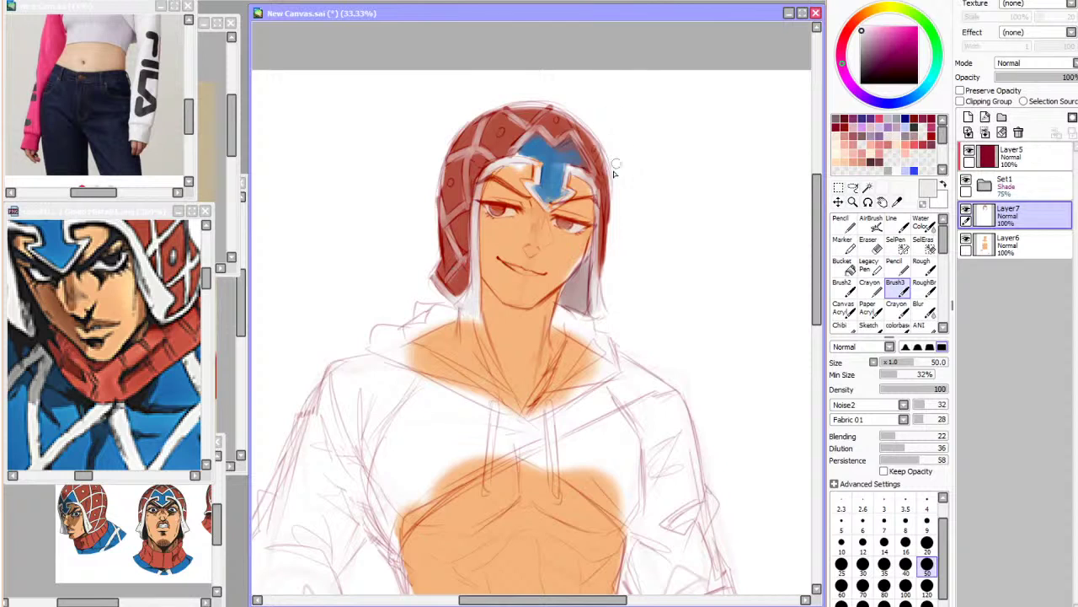
pyautogui.click(927, 542)
# Hide the faint Layer1 sketch inside the Set1 folder and make Layer7 the active layer
pyautogui.click(984, 185)
pyautogui.click(974, 298)
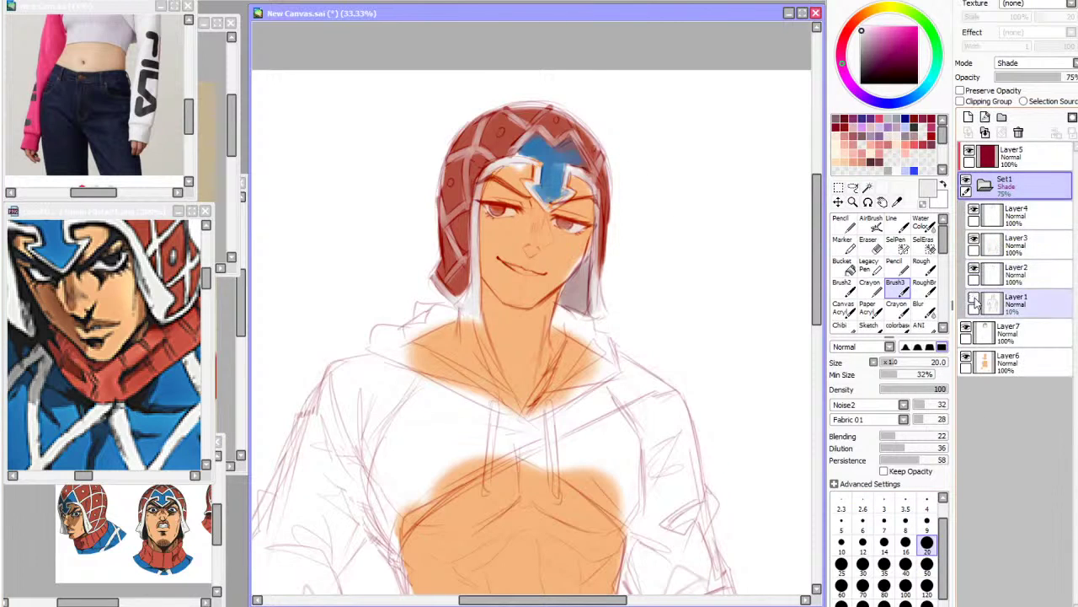
pyautogui.click(1007, 333)
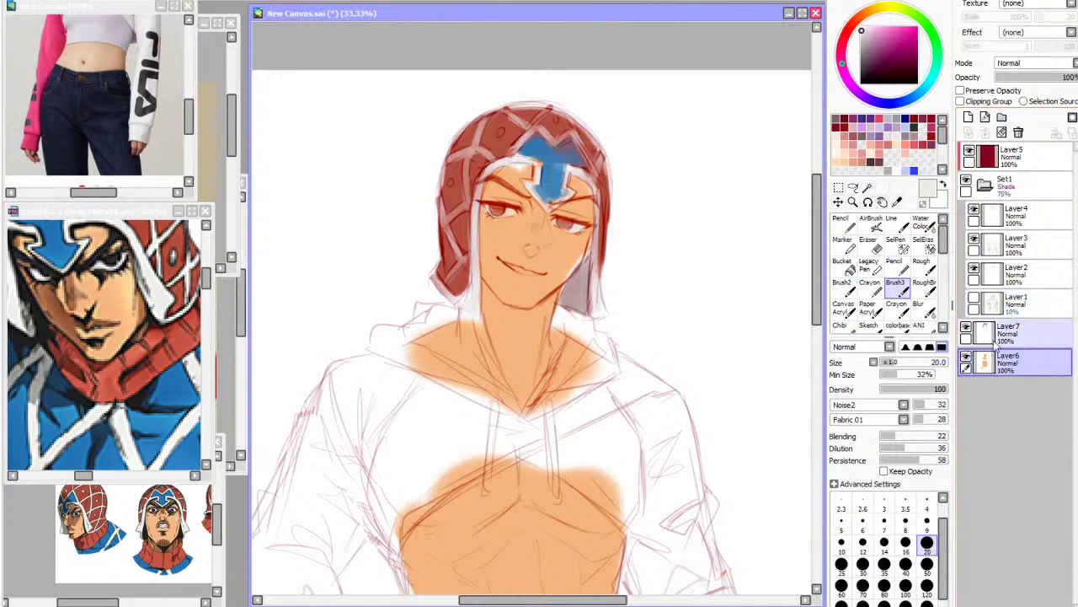
pyautogui.click(280, 0)
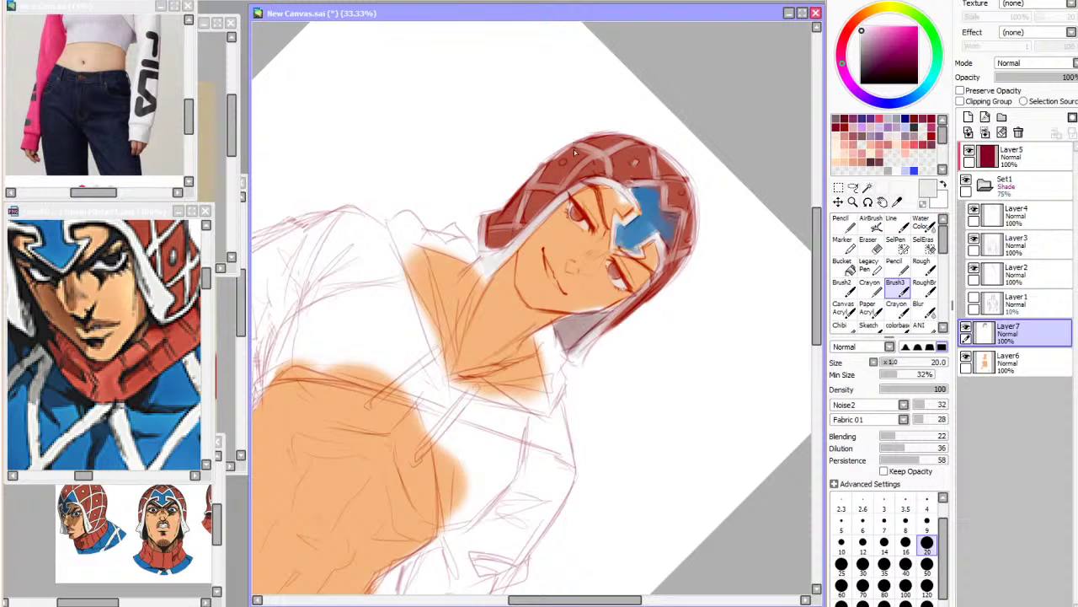
pyautogui.press('Home')
pyautogui.press('-')
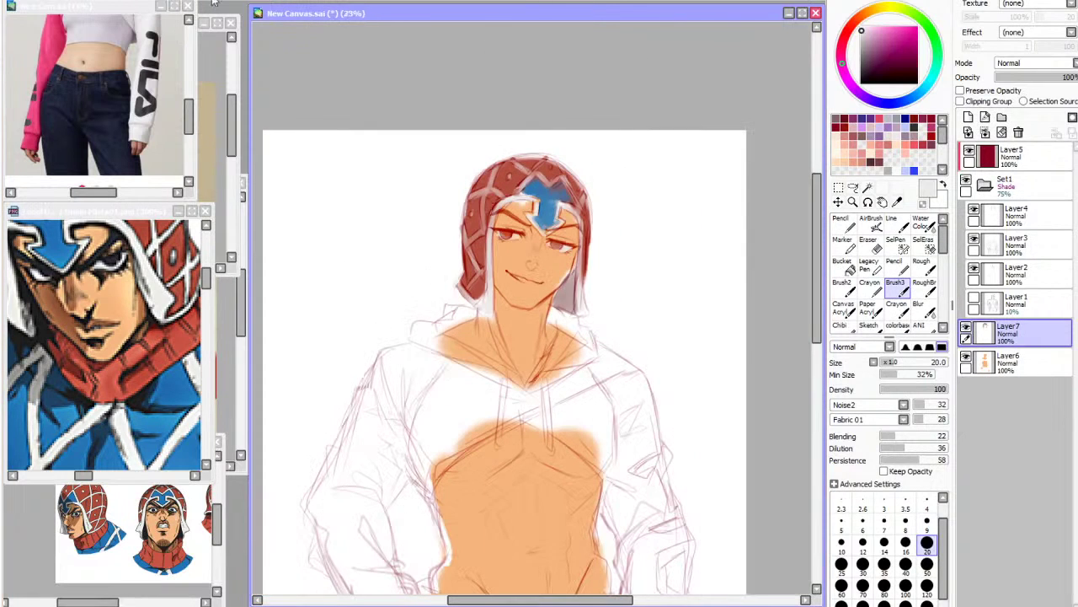
# Collapse the Set1 folder and hide Layer6's base colours so only the line sketch shows above the blank Layer7
pyautogui.moveTo(817, 270); pyautogui.dragTo(817, 300)
pyautogui.click(914, 170)
pyautogui.click(897, 202)
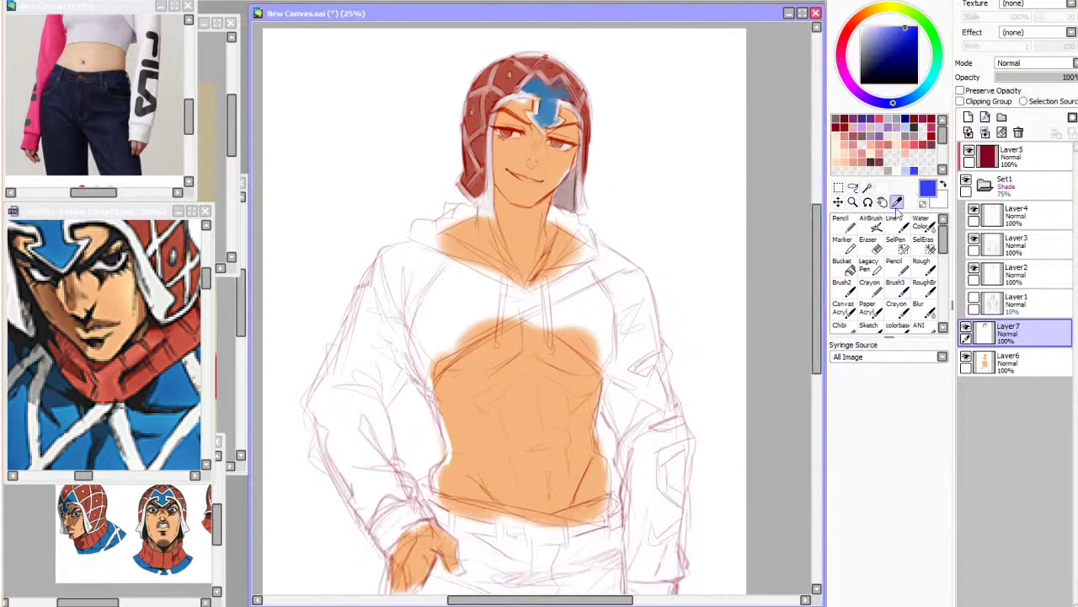
pyautogui.click(985, 184)
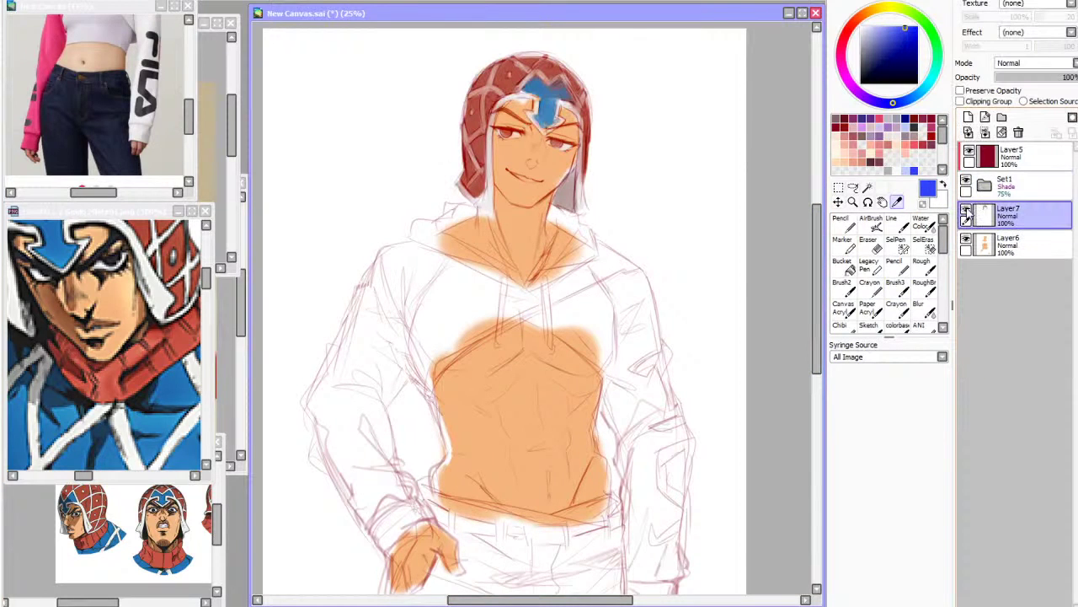
pyautogui.click(966, 240)
# Dab a greyish pink spot on the tip of the nose on Layer7 with the Line brush at size 120
pyautogui.click(891, 221)
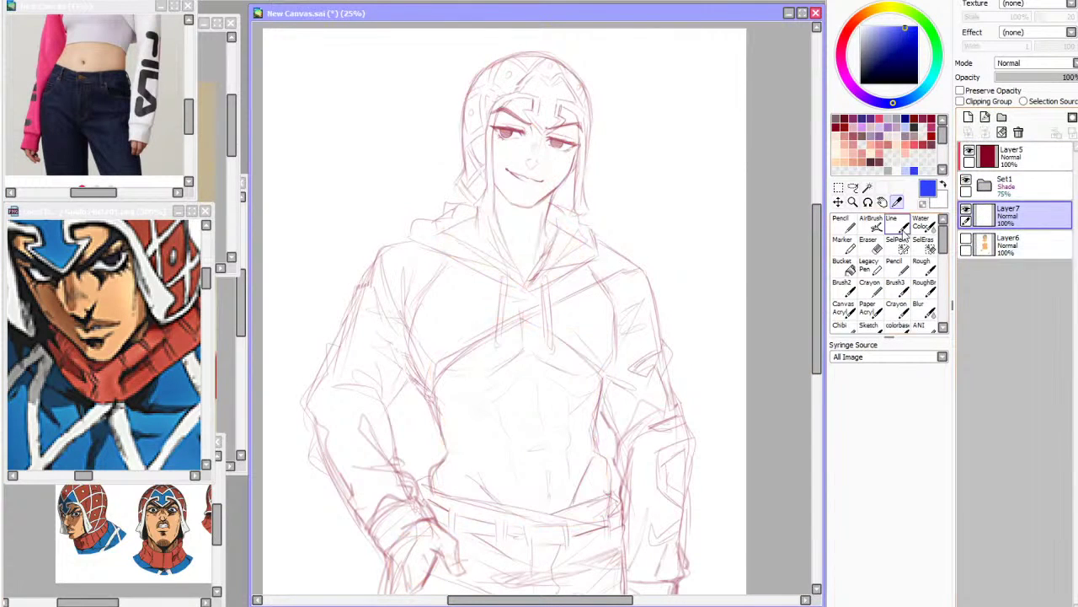
pyautogui.click(927, 563)
pyautogui.moveTo(558, 65)
pyautogui.mouseDown()
pyautogui.moveTo(552, 89)
pyautogui.moveTo(559, 63)
pyautogui.mouseUp()
pyautogui.hotkey('ctrl', 'z')
pyautogui.click(919, 137)
pyautogui.click(915, 131)
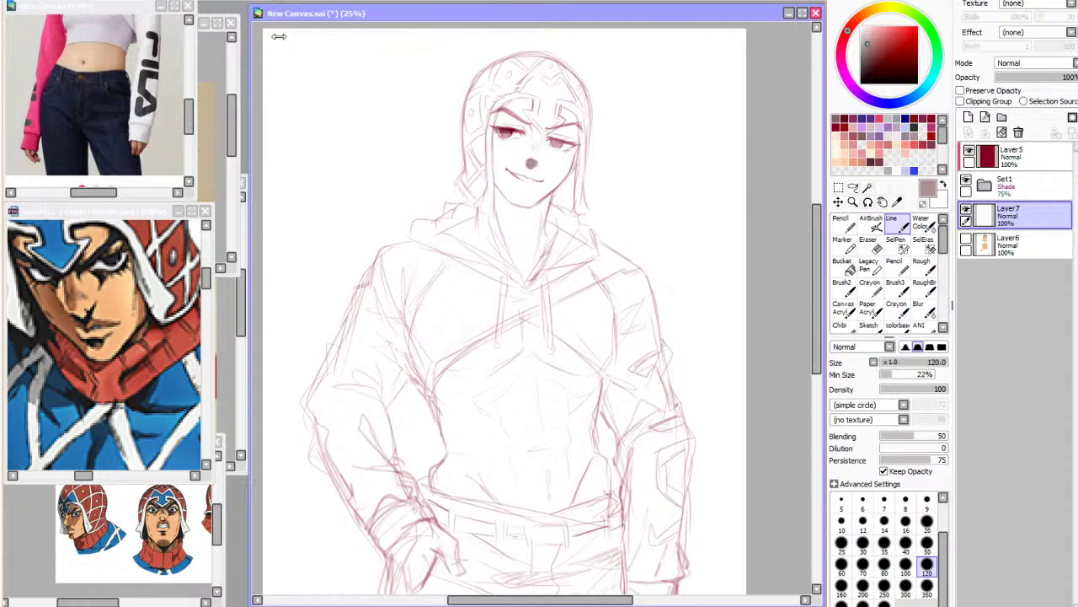
# Soften the nose spot by erasing part of it with the AirBrush in transparent colour, using sizes 80 and 250
pyautogui.moveTo(818, 238); pyautogui.dragTo(823, 193)
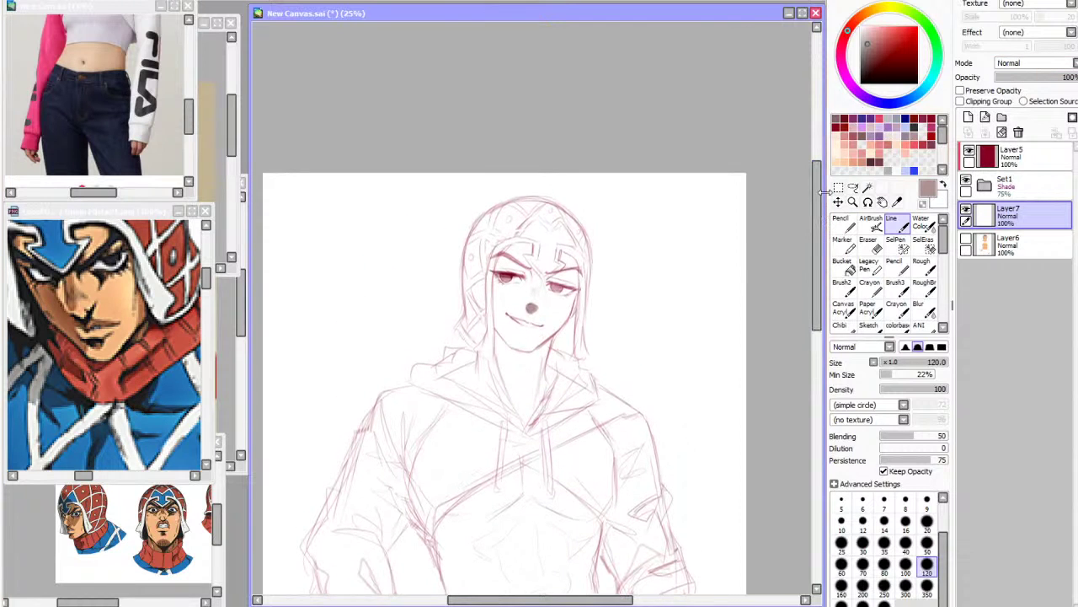
pyautogui.scroll(-2, 767, 261)
pyautogui.scroll(4, 689, 312)
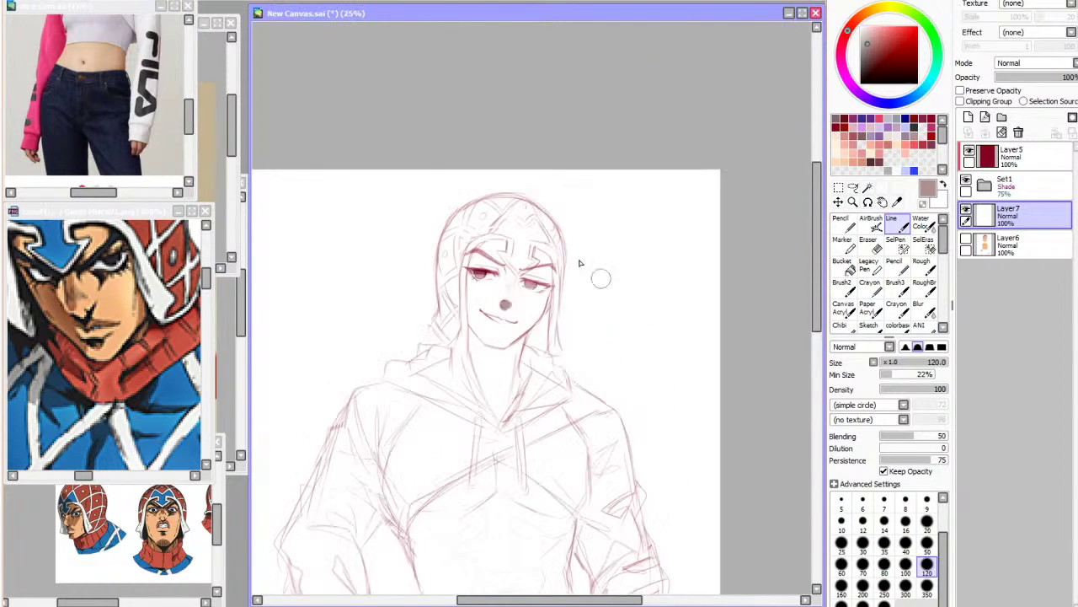
pyautogui.scroll(1, 497, 240)
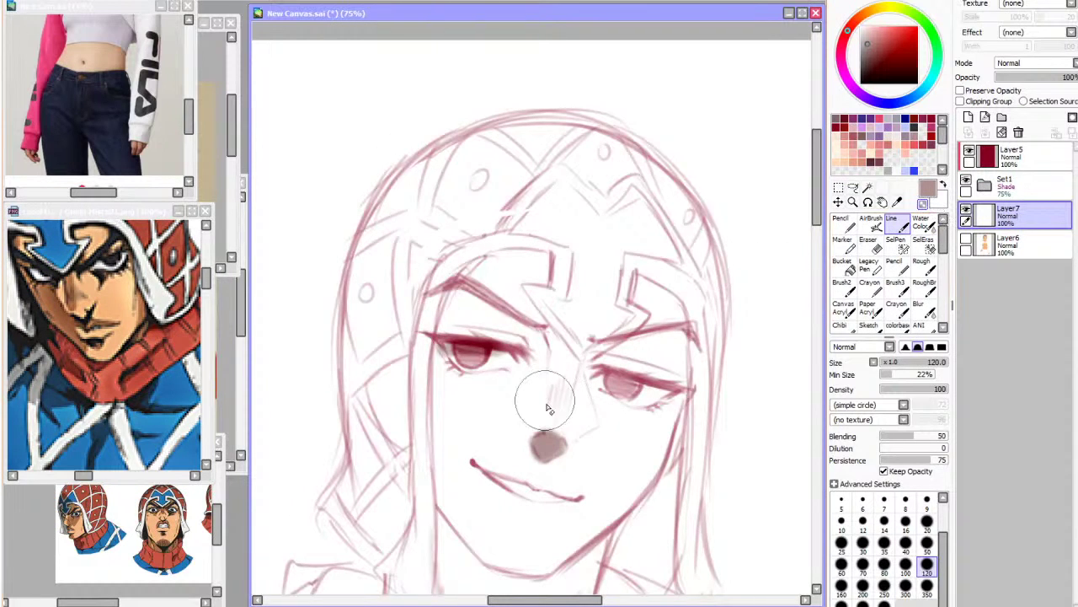
pyautogui.click(872, 223)
pyautogui.click(923, 203)
pyautogui.click(884, 560)
pyautogui.moveTo(557, 469)
pyautogui.mouseDown()
pyautogui.moveTo(568, 459)
pyautogui.moveTo(515, 460)
pyautogui.moveTo(549, 452)
pyautogui.mouseUp()
pyautogui.click(883, 587)
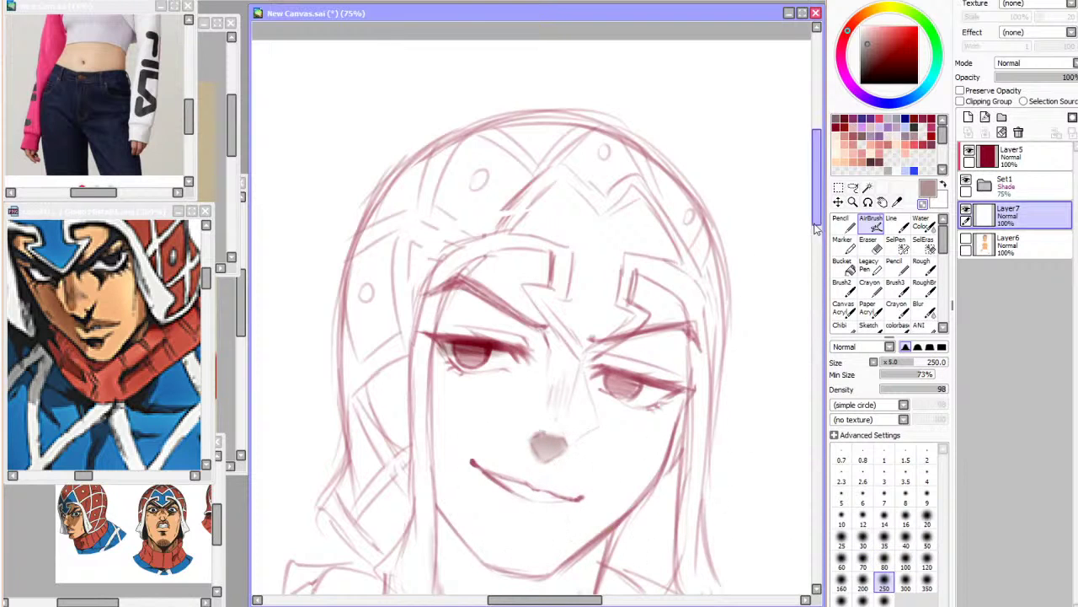
# Shade along the mouth line in greyish pink on Layer7 with the Sketch brush at size 20
pyautogui.moveTo(817, 177); pyautogui.dragTo(817, 195)
pyautogui.click(893, 223)
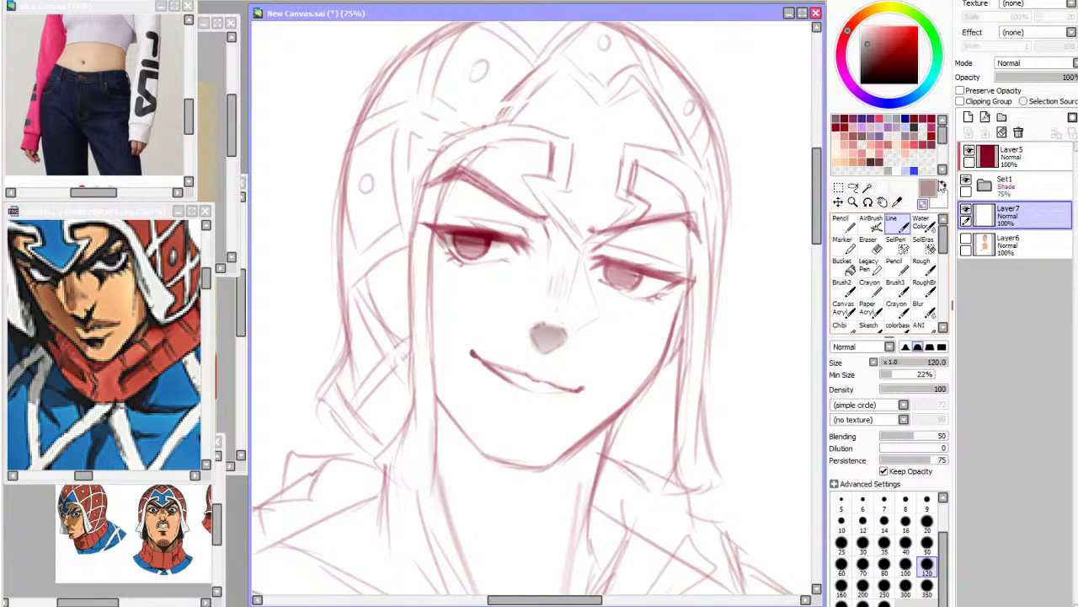
pyautogui.click(927, 521)
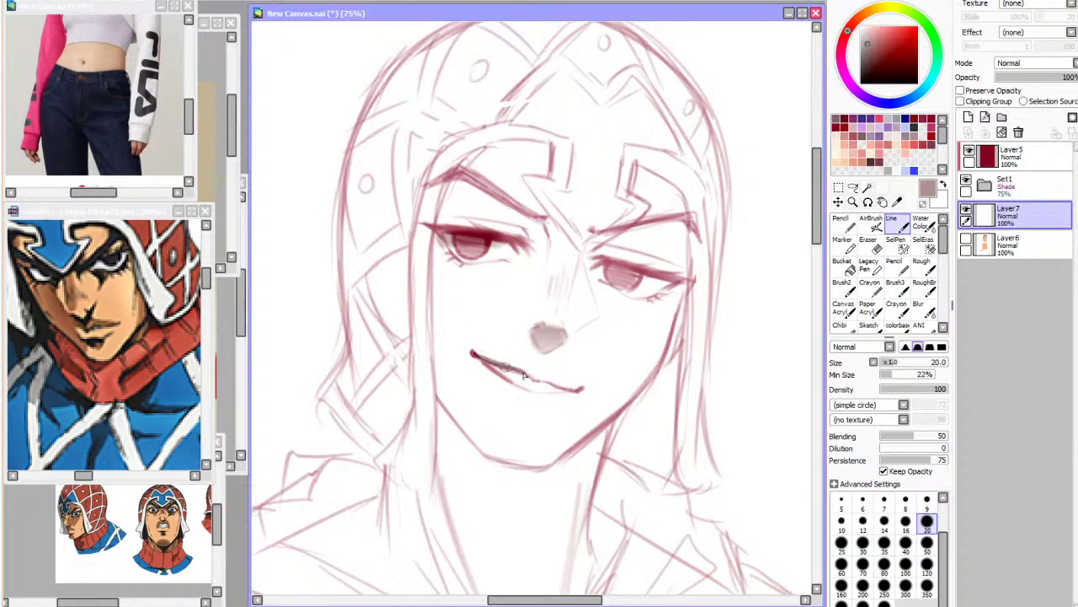
pyautogui.click(895, 285)
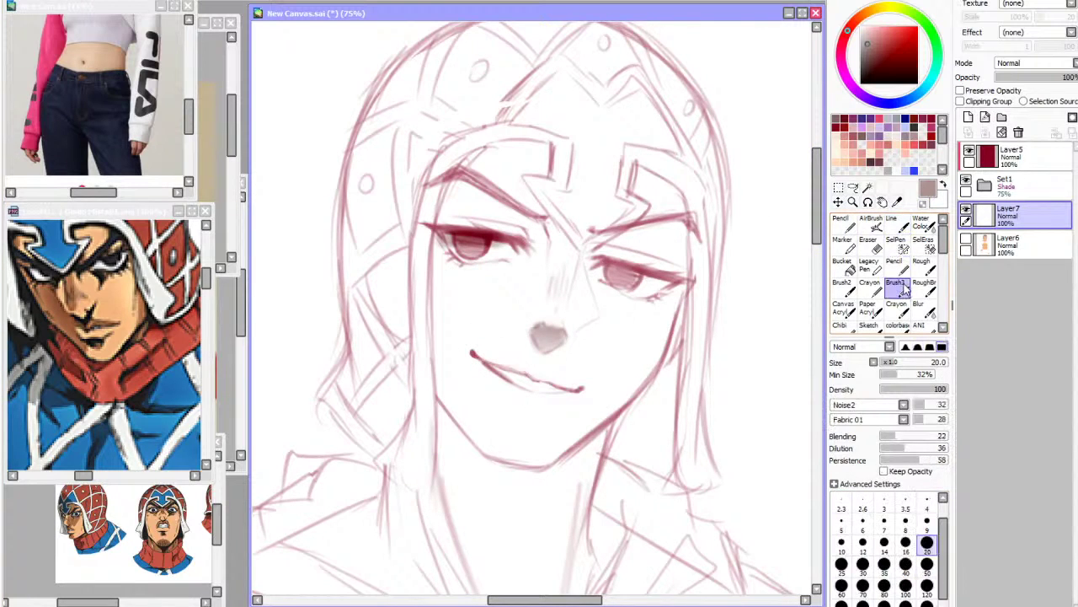
pyautogui.click(874, 328)
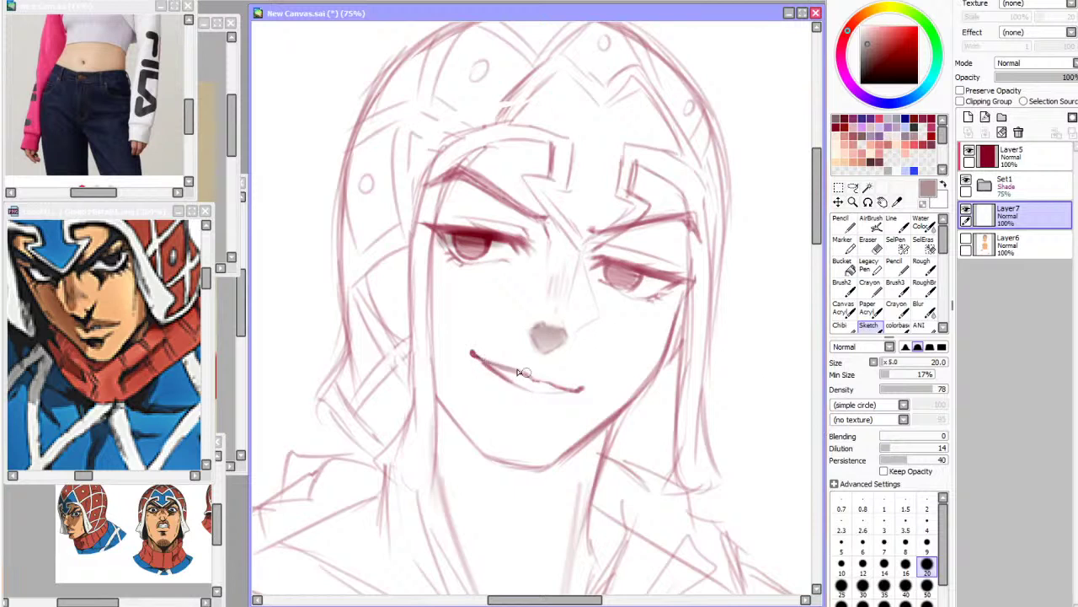
pyautogui.moveTo(548, 381); pyautogui.dragTo(584, 389)
# Show Layer6 again, set Layer7 to Multiply and enlarge the Sketch brush to size 50
pyautogui.click(966, 238)
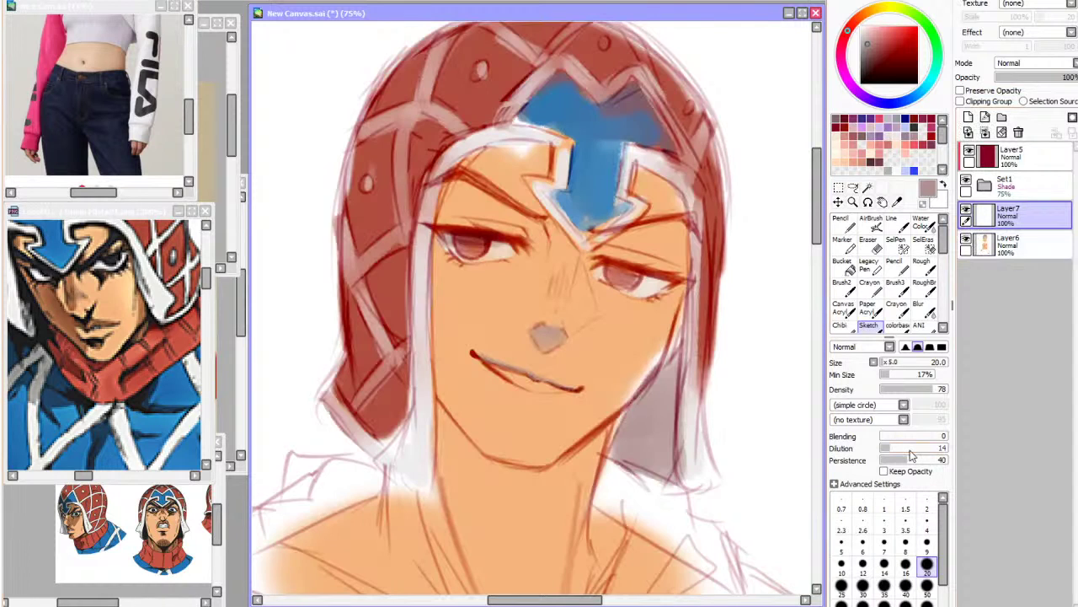
pyautogui.click(884, 547)
pyautogui.click(927, 563)
pyautogui.click(927, 585)
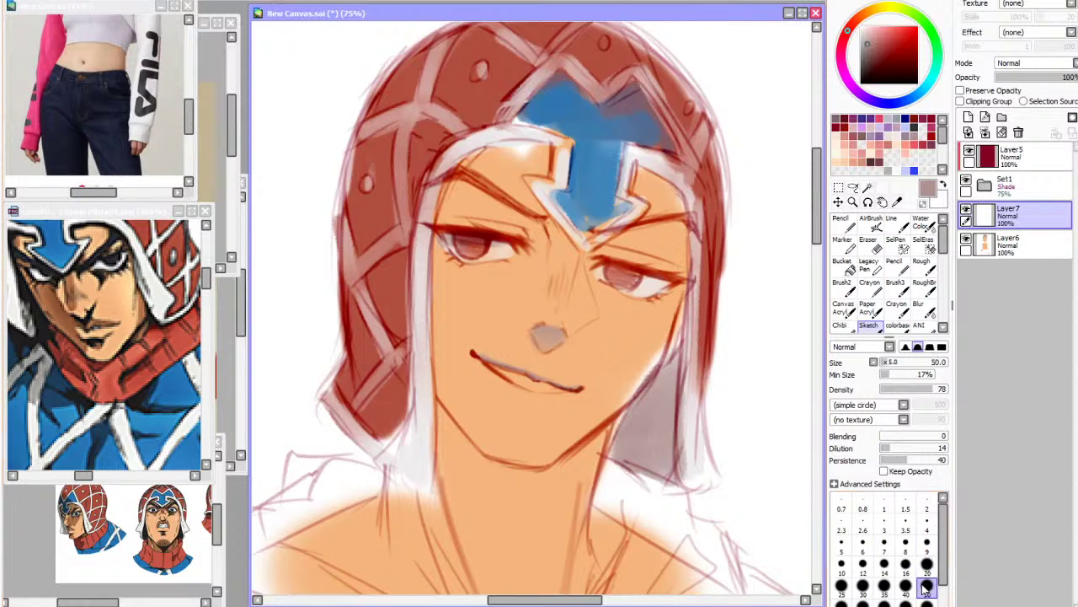
pyautogui.click(1024, 86)
pyautogui.moveTo(817, 222); pyautogui.dragTo(817, 235)
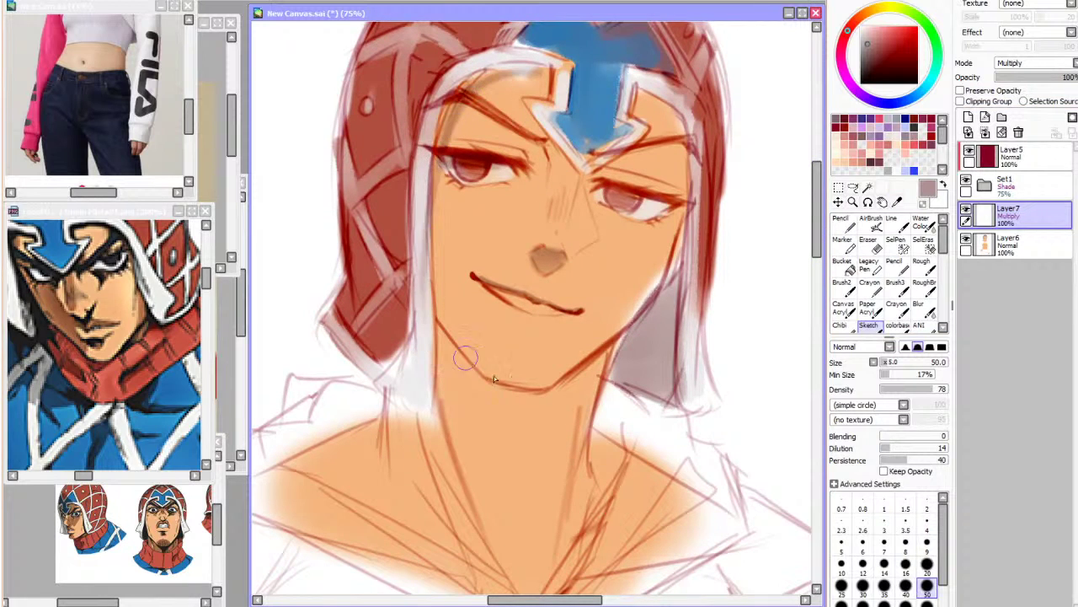
pyautogui.press('pagedown')
pyautogui.press('pagedown')
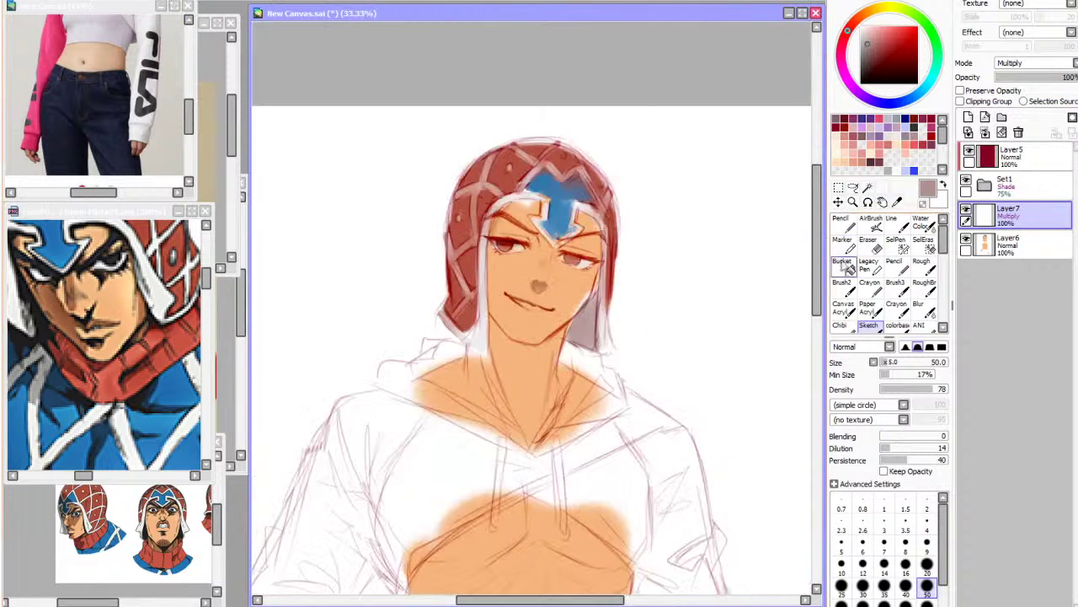
pyautogui.moveTo(824, 274); pyautogui.dragTo(818, 275)
# Compare the face with and without Layer7's shading, leave Layer7 hidden and add a new layer above Layer6
pyautogui.click(967, 210)
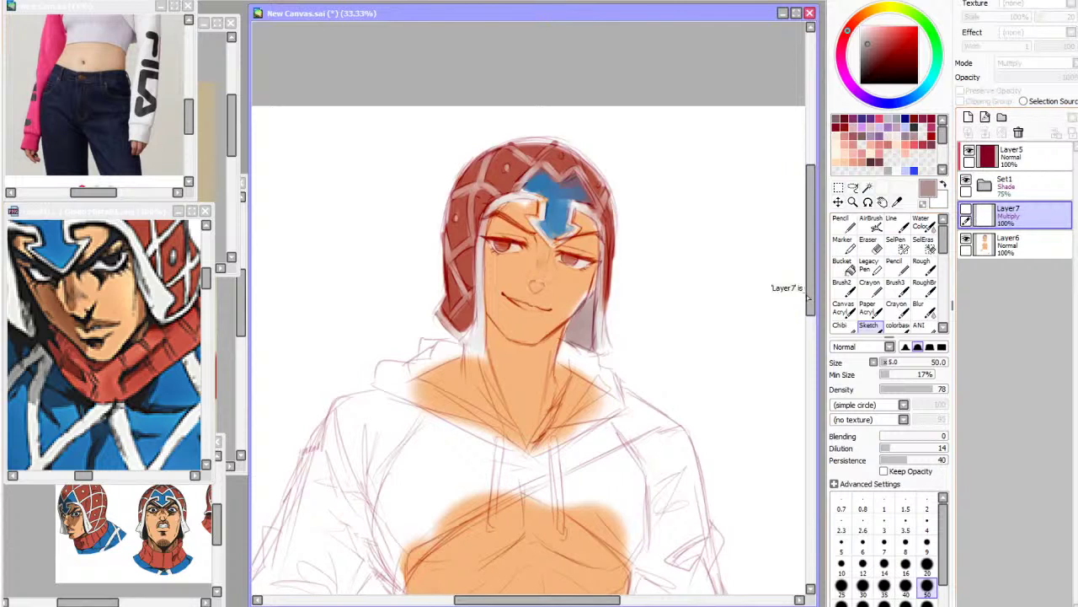
pyautogui.moveTo(812, 310); pyautogui.dragTo(812, 353)
pyautogui.click(898, 203)
pyautogui.click(966, 210)
pyautogui.click(966, 210)
pyautogui.click(967, 210)
pyautogui.click(966, 210)
pyautogui.click(997, 244)
pyautogui.click(968, 118)
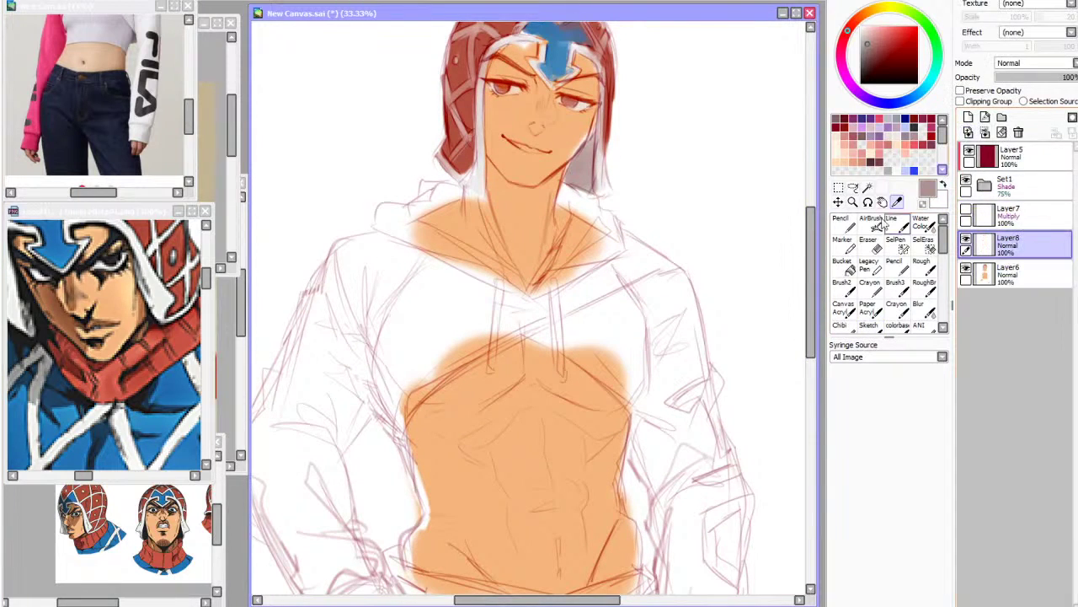
# Sample the collar red from the reference picture and paint the hoodie's hood on Layer8 with Line at size 120
pyautogui.click(172, 343)
pyautogui.click(172, 344)
pyautogui.click(872, 328)
pyautogui.click(898, 224)
pyautogui.click(805, 309)
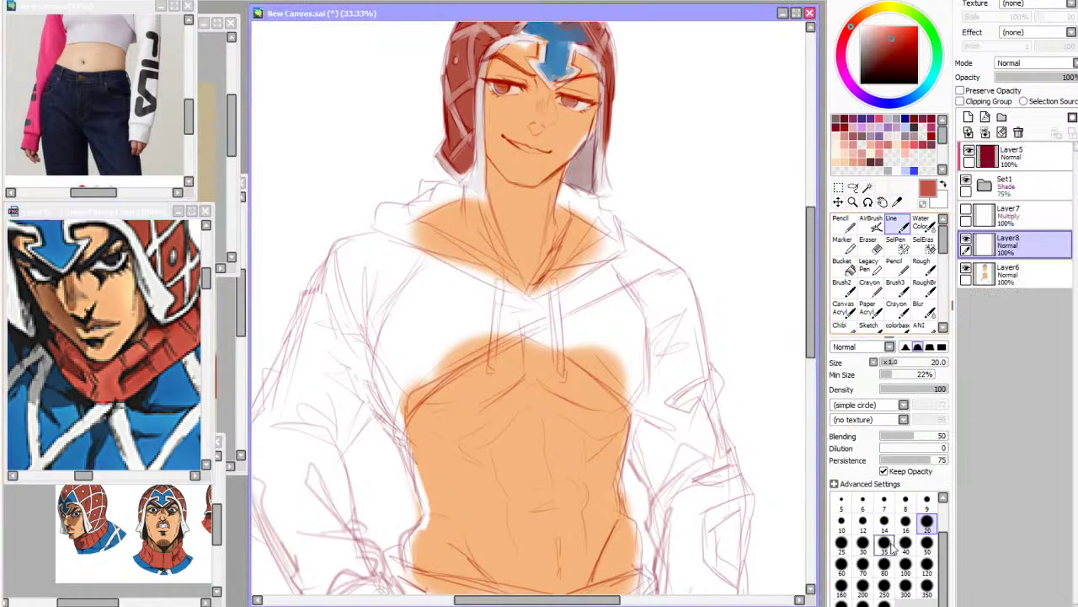
pyautogui.click(906, 563)
pyautogui.click(927, 563)
pyautogui.moveTo(565, 263)
pyautogui.mouseDown()
pyautogui.moveTo(580, 210)
pyautogui.moveTo(562, 197)
pyautogui.moveTo(577, 193)
pyautogui.moveTo(569, 196)
pyautogui.moveTo(586, 221)
pyautogui.moveTo(608, 223)
pyautogui.moveTo(613, 253)
pyautogui.moveTo(597, 242)
pyautogui.moveTo(563, 268)
pyautogui.moveTo(564, 254)
pyautogui.moveTo(544, 278)
pyautogui.moveTo(571, 275)
pyautogui.moveTo(531, 297)
pyautogui.moveTo(676, 215)
pyautogui.moveTo(674, 236)
pyautogui.moveTo(605, 271)
pyautogui.moveTo(669, 219)
pyautogui.moveTo(610, 193)
pyautogui.moveTo(542, 285)
pyautogui.moveTo(601, 211)
pyautogui.moveTo(548, 281)
pyautogui.moveTo(576, 260)
pyautogui.moveTo(615, 199)
pyautogui.moveTo(583, 267)
pyautogui.mouseUp()
pyautogui.press('Insert')
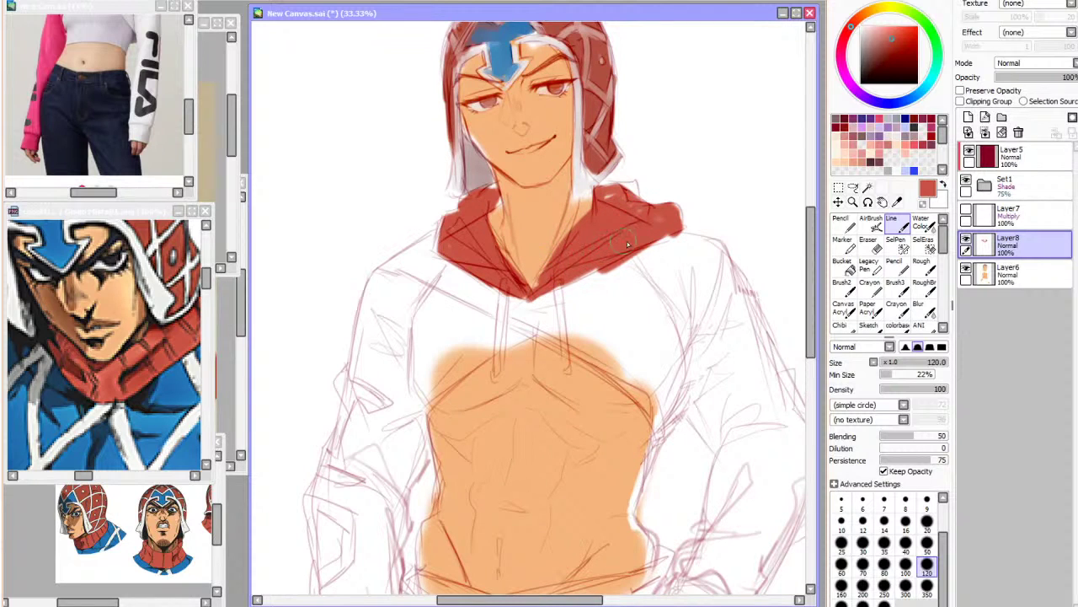
pyautogui.press('h')
# Preserve Layer8's opacity and recolour the hood in a darker red with the Pencil at size 500
pyautogui.click(898, 203)
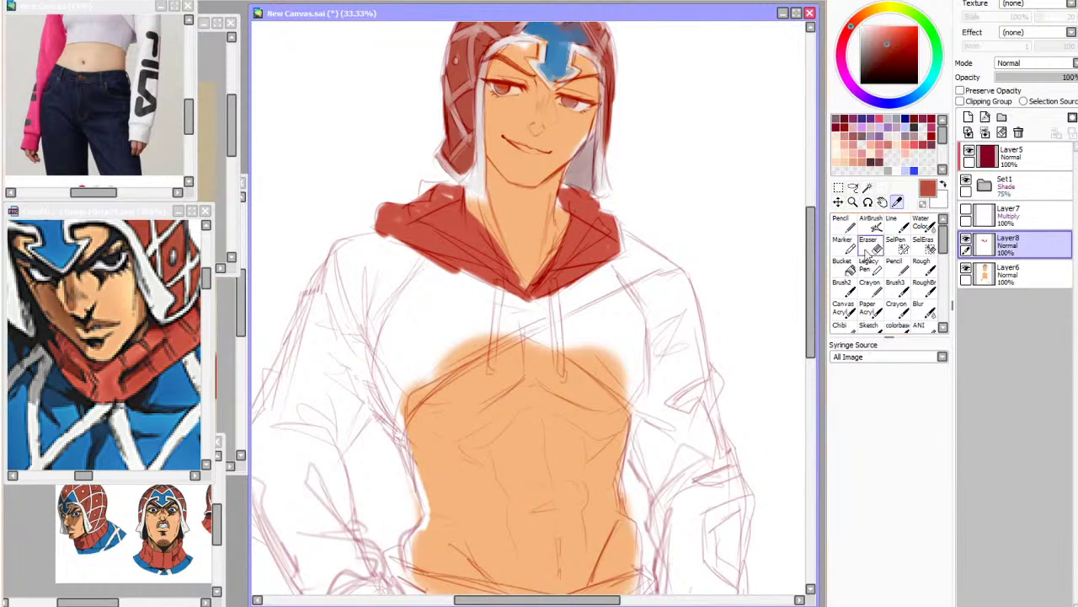
pyautogui.click(841, 224)
pyautogui.click(961, 90)
pyautogui.moveTo(599, 252)
pyautogui.mouseDown()
pyautogui.moveTo(487, 222)
pyautogui.moveTo(433, 299)
pyautogui.mouseUp()
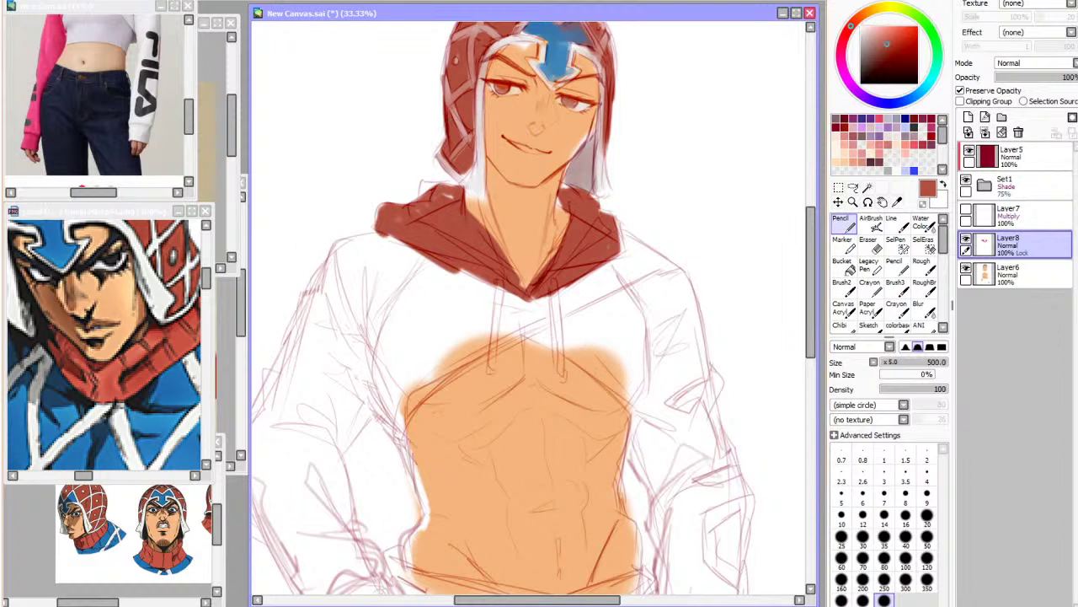
# Sample the blue of the sweater from the Guido Mista01.png reference picture
pyautogui.scroll(-3, 561, 241)
pyautogui.scroll(2, 561, 241)
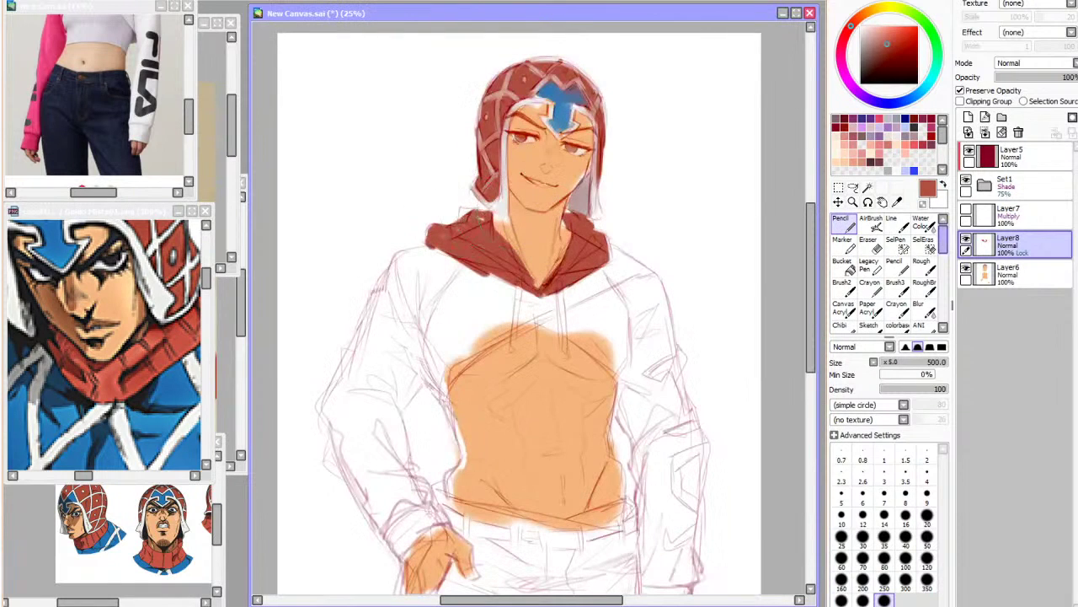
pyautogui.click(898, 202)
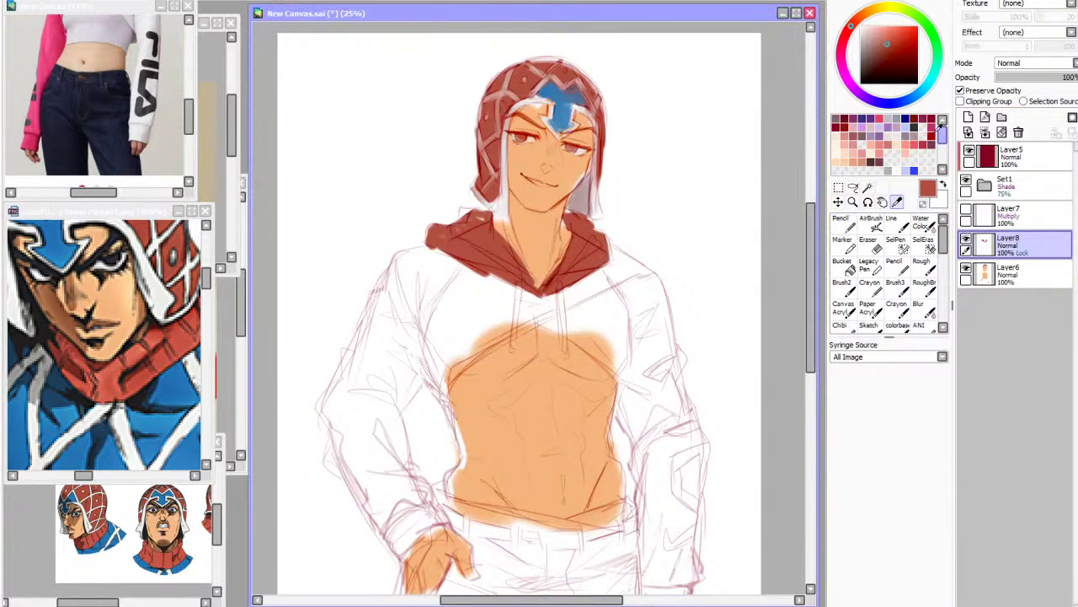
pyautogui.click(90, 363)
pyautogui.scroll(-3, 98, 365)
pyautogui.scroll(2, 100, 362)
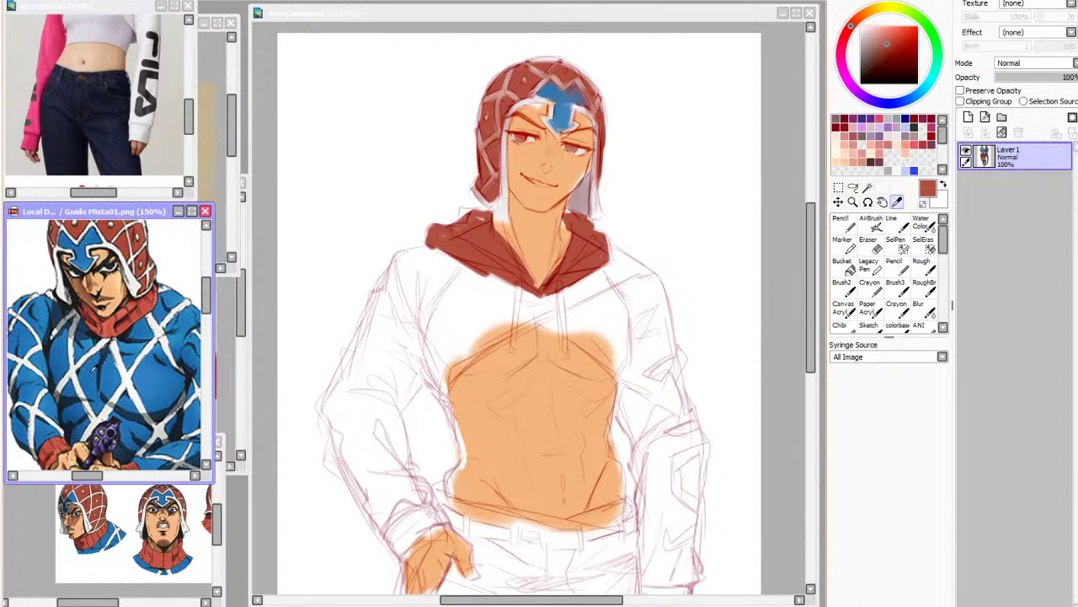
pyautogui.click(99, 367)
# Add Layer9 clipped to Layer8, try filling the hood blue and merging it down, and undo the merge and fill
pyautogui.click(843, 267)
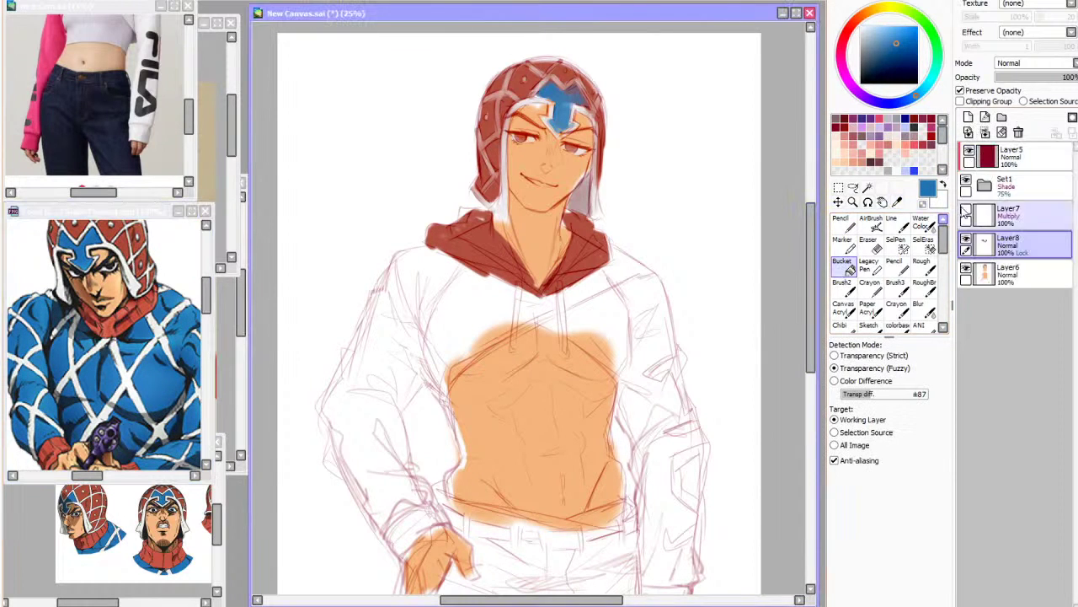
pyautogui.click(986, 101)
pyautogui.click(585, 255)
pyautogui.click(985, 133)
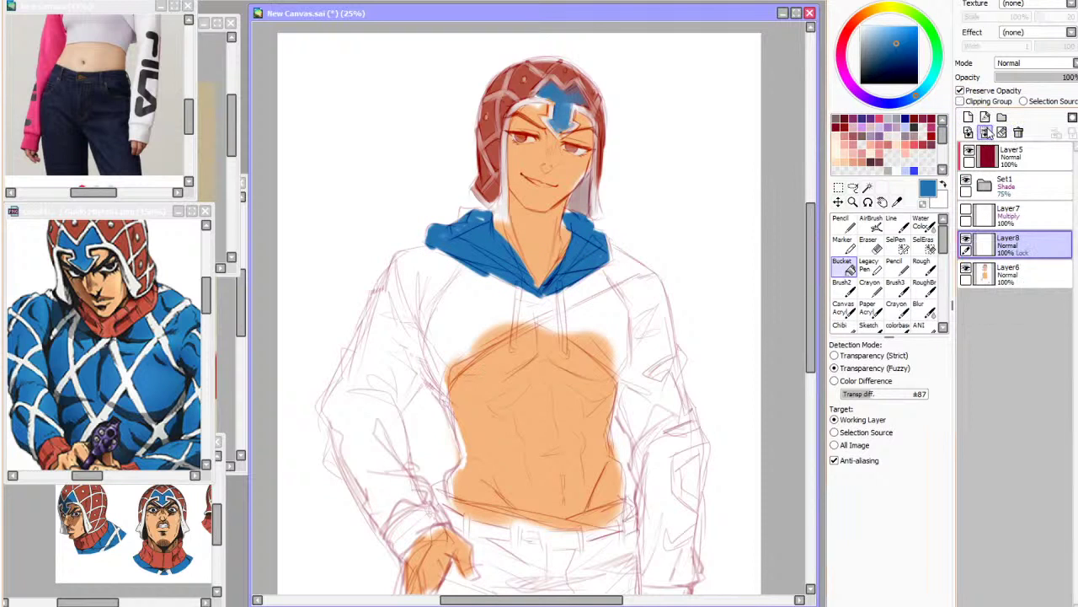
pyautogui.hotkey('ctrl', 'z')
pyautogui.hotkey('ctrl', 'z')
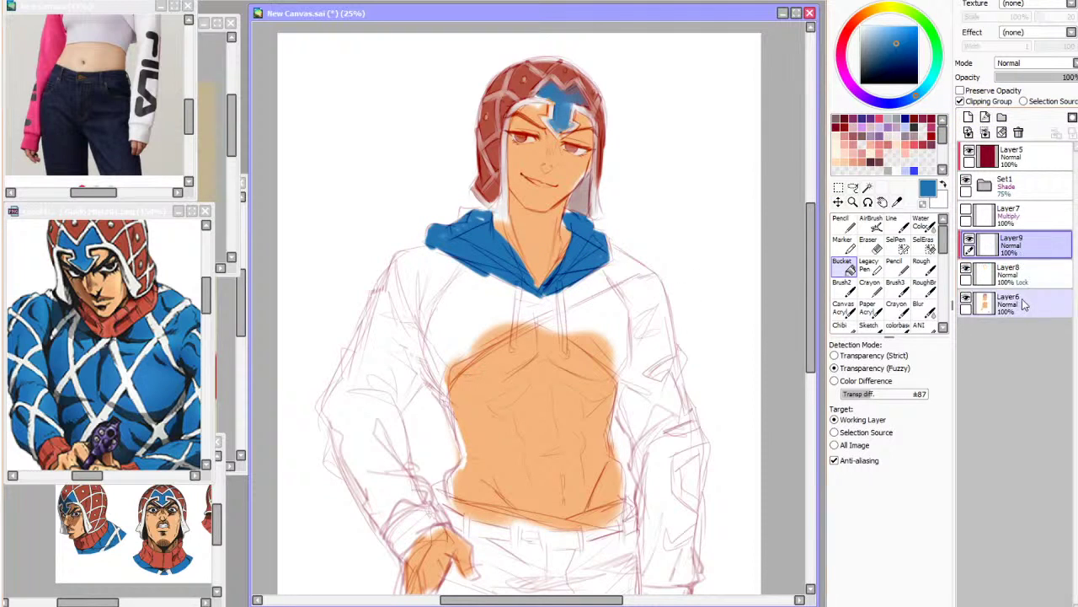
# Move Layer9 below Layer8 and turn off its clipping group
pyautogui.click(994, 268)
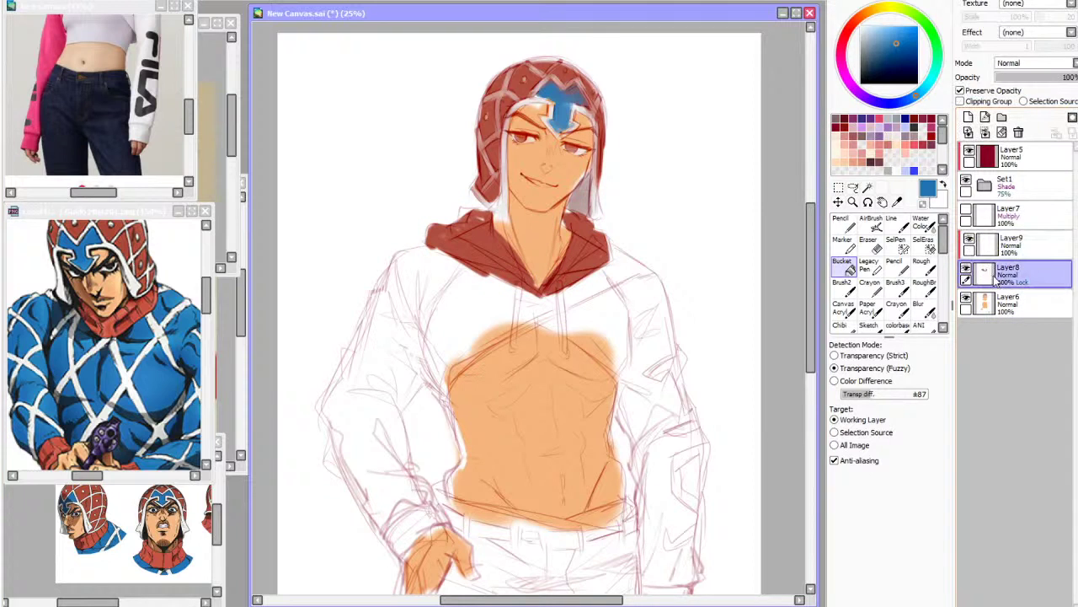
pyautogui.press('n')
pyautogui.click(1012, 246)
pyautogui.moveTo(1011, 247); pyautogui.dragTo(1014, 285)
pyautogui.click(986, 101)
# Paint the hoodie's chest panel and the sleeve of the hanging arm solid blue on Layer9 with the Pencil
pyautogui.moveTo(624, 291)
pyautogui.mouseDown()
pyautogui.moveTo(585, 325)
pyautogui.moveTo(556, 327)
pyautogui.moveTo(613, 351)
pyautogui.moveTo(653, 305)
pyautogui.moveTo(638, 373)
pyautogui.moveTo(658, 448)
pyautogui.moveTo(687, 453)
pyautogui.moveTo(668, 482)
pyautogui.moveTo(659, 548)
pyautogui.moveTo(673, 578)
pyautogui.moveTo(678, 463)
pyautogui.moveTo(687, 581)
pyautogui.mouseUp()
pyautogui.moveTo(816, 375); pyautogui.dragTo(816, 394)
pyautogui.click(927, 558)
pyautogui.moveTo(657, 518)
pyautogui.mouseDown()
pyautogui.moveTo(643, 548)
pyautogui.moveTo(664, 520)
pyautogui.moveTo(668, 537)
pyautogui.moveTo(679, 520)
pyautogui.moveTo(687, 556)
pyautogui.mouseUp()
pyautogui.click(906, 579)
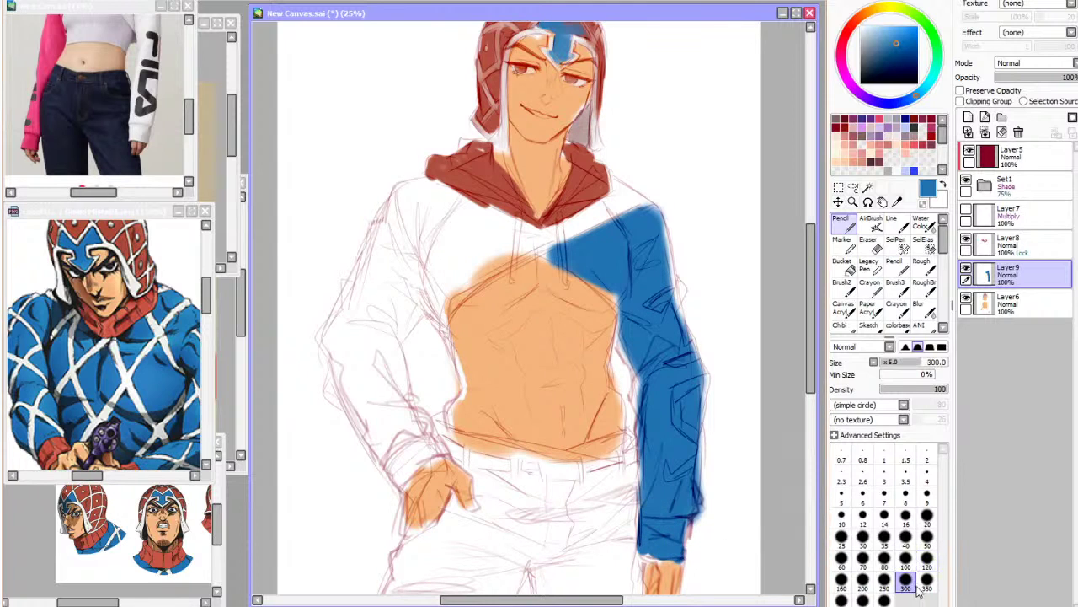
# Preserve Layer9's opacity and start a light grey band on the blue chest panel with Line at size 50
pyautogui.click(961, 91)
pyautogui.click(898, 202)
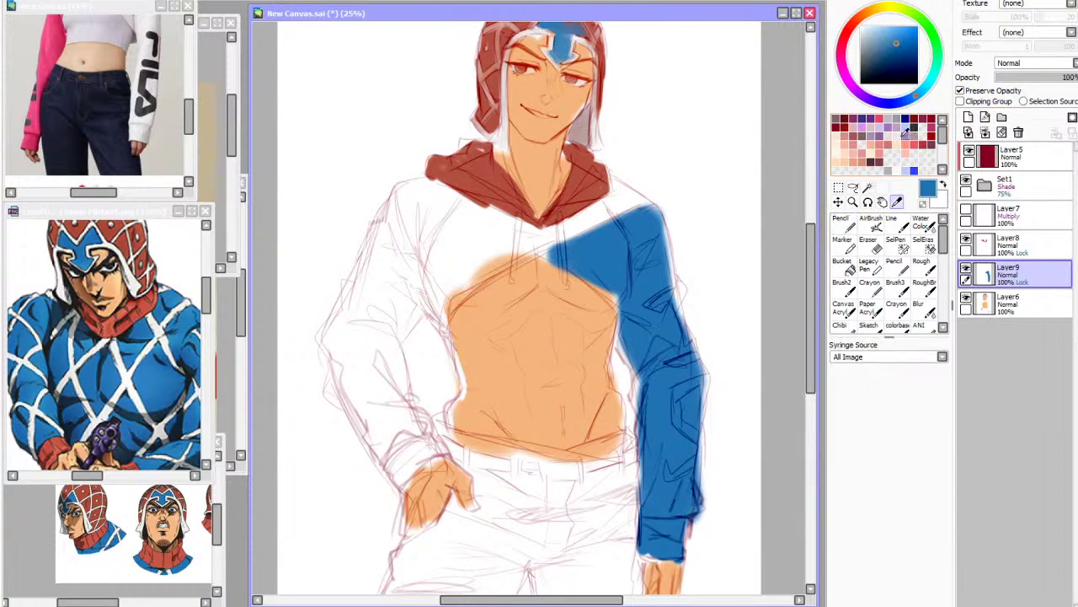
pyautogui.click(906, 131)
pyautogui.click(897, 223)
pyautogui.click(906, 546)
pyautogui.click(927, 543)
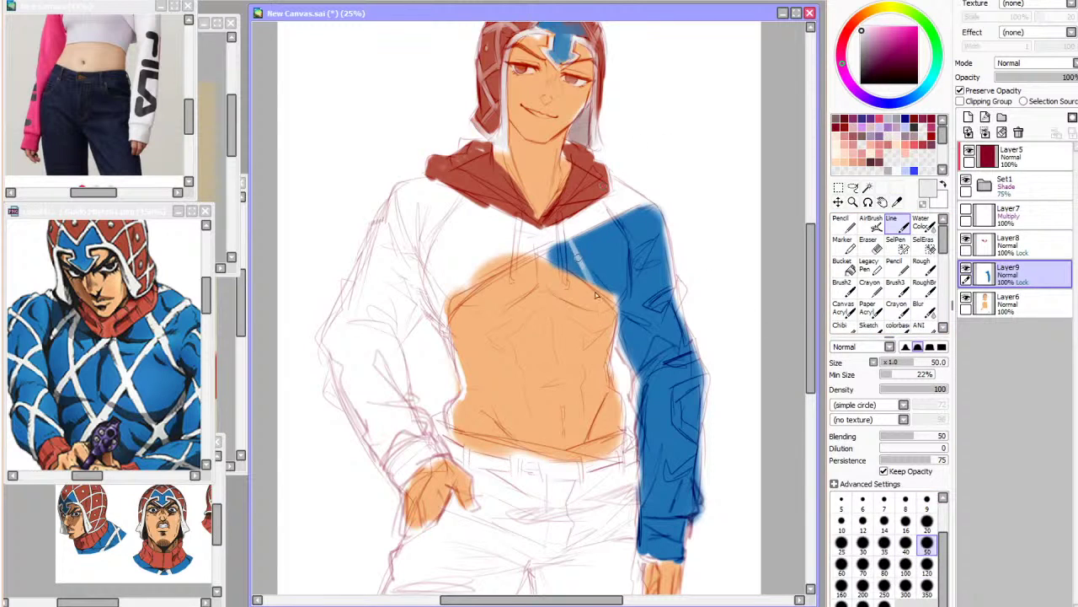
# Paint crossing light grey bands over the blue chest panel and upper sleeve on Layer9 with Line at size 80
pyautogui.click(884, 563)
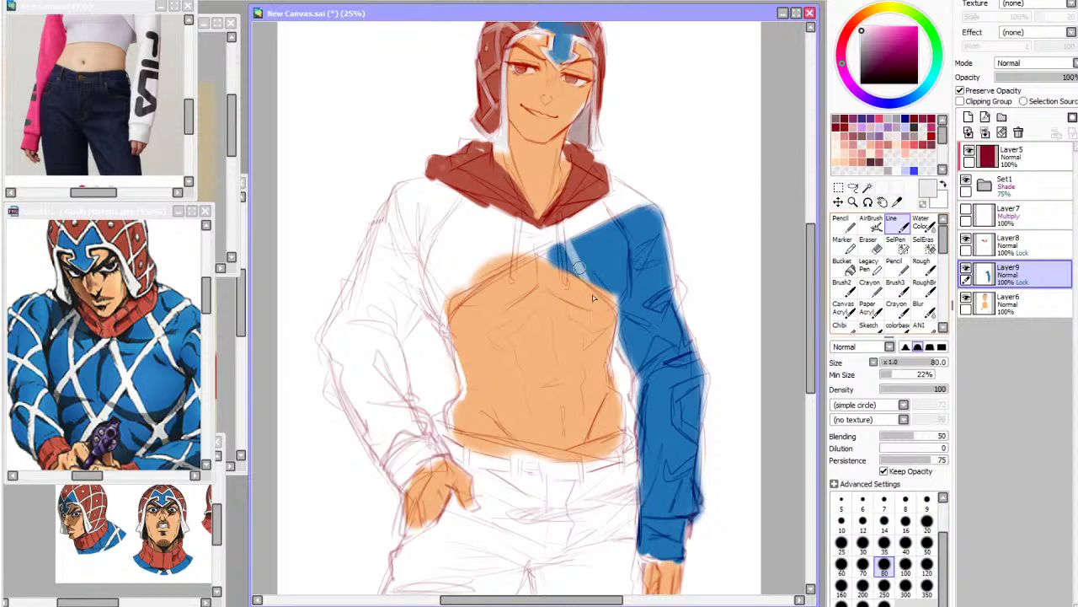
pyautogui.moveTo(597, 233); pyautogui.dragTo(625, 288)
pyautogui.hotkey('ctrl', 'z')
pyautogui.moveTo(599, 229); pyautogui.dragTo(627, 291)
pyautogui.hotkey('ctrl', 'z')
pyautogui.moveTo(608, 219); pyautogui.dragTo(630, 273)
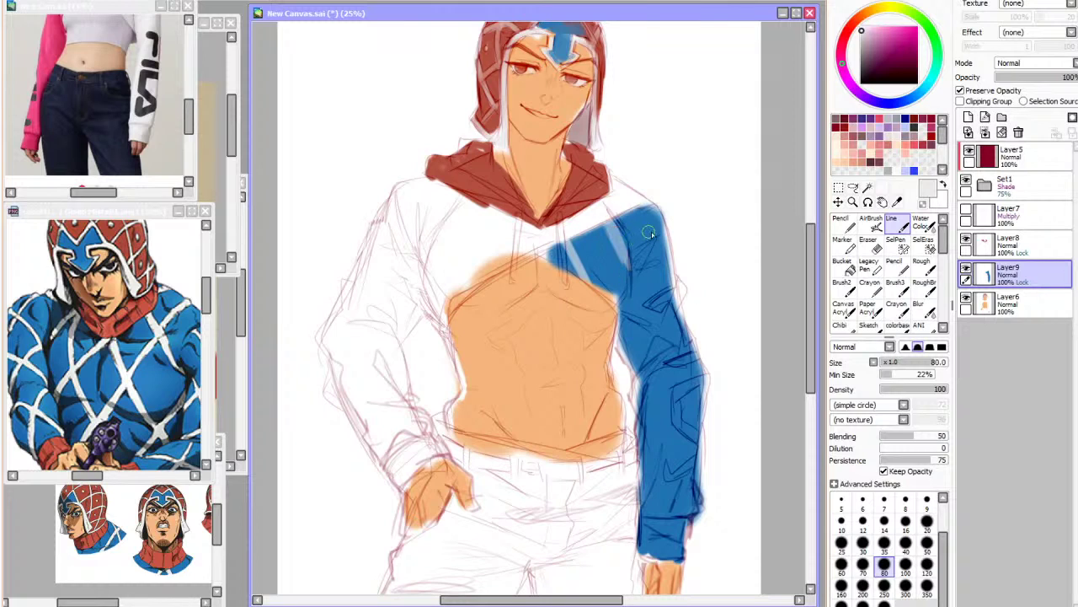
pyautogui.moveTo(663, 205); pyautogui.dragTo(623, 246)
pyautogui.moveTo(684, 316); pyautogui.dragTo(641, 360)
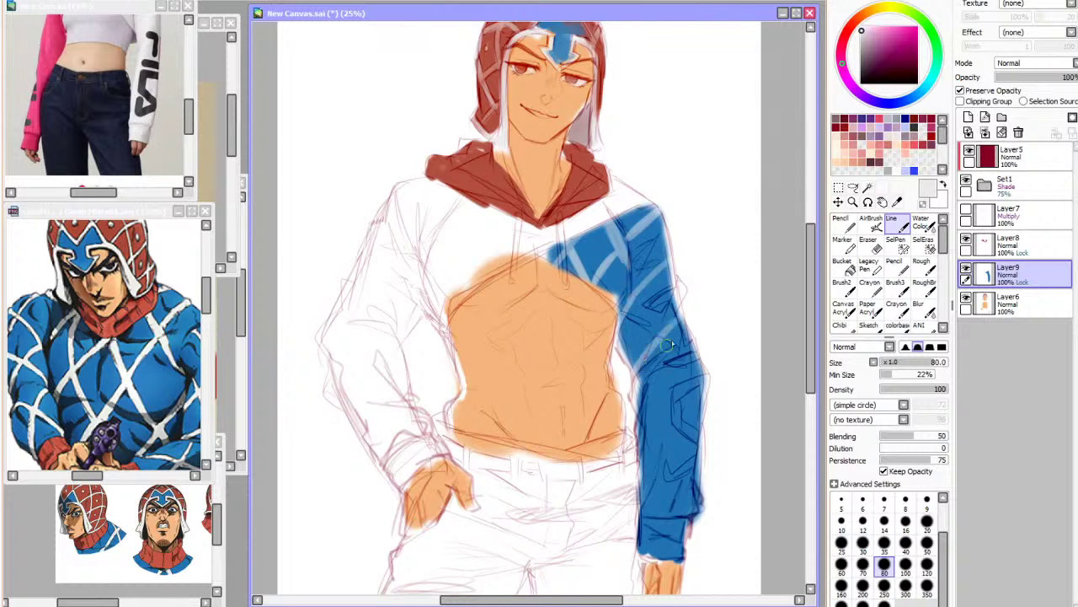
# Extend the light grey lattice down the hanging arm's blue sleeve, checking it mirrored and with Layer9 toggled
pyautogui.moveTo(705, 375)
pyautogui.mouseDown()
pyautogui.moveTo(660, 447)
pyautogui.moveTo(692, 436)
pyautogui.moveTo(641, 500)
pyautogui.mouseUp()
pyautogui.moveTo(701, 437)
pyautogui.mouseDown()
pyautogui.moveTo(688, 490)
pyautogui.moveTo(706, 492)
pyautogui.moveTo(698, 405)
pyautogui.moveTo(675, 463)
pyautogui.moveTo(636, 455)
pyautogui.moveTo(693, 514)
pyautogui.mouseUp()
pyautogui.hotkey('ctrl', 'z')
pyautogui.moveTo(643, 459); pyautogui.dragTo(691, 514)
pyautogui.moveTo(677, 418); pyautogui.dragTo(706, 448)
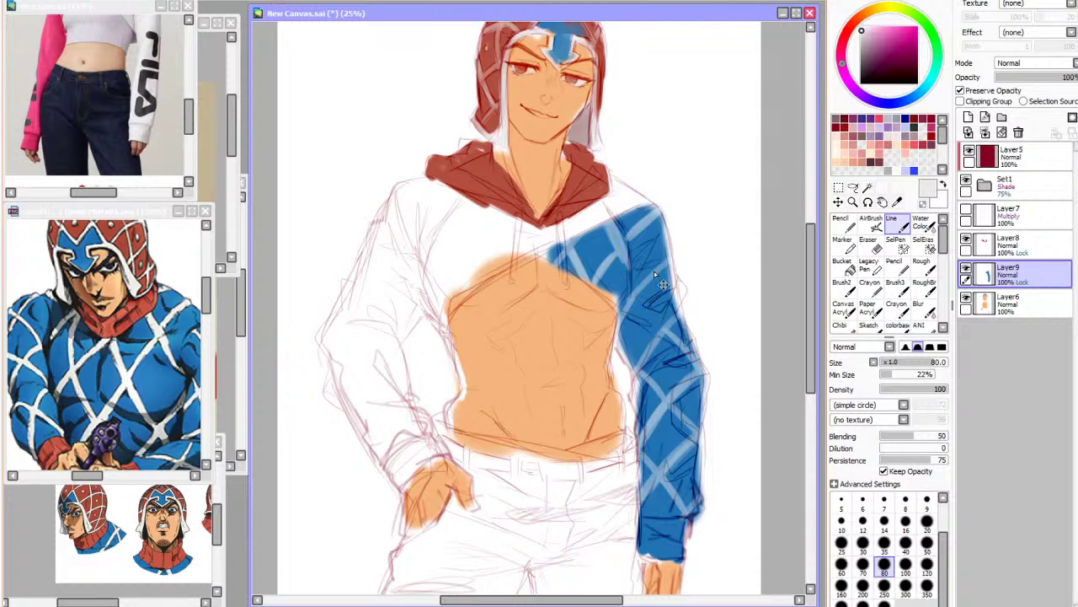
pyautogui.hotkey('ctrl', 'z')
pyautogui.moveTo(630, 239); pyautogui.dragTo(653, 295)
pyautogui.press('h')
pyautogui.press('h')
pyautogui.click(967, 274)
pyautogui.click(968, 274)
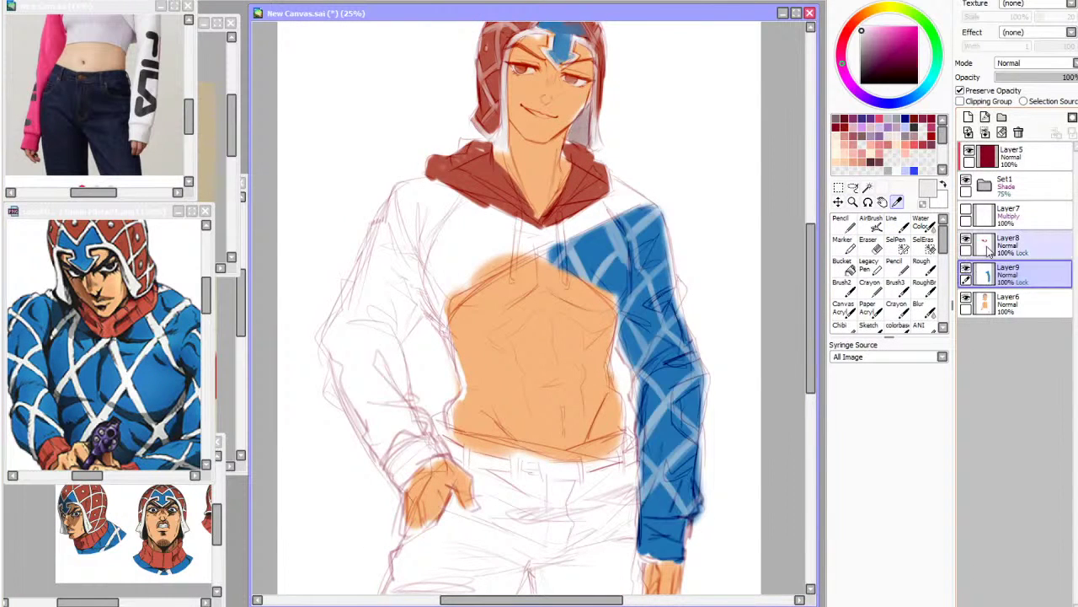
# Unlock Layer8's opacity, outline the remaining hoodie chest and bent-arm sleeve in hood red with Line, and bucket-fill them
pyautogui.click(892, 223)
pyautogui.click(905, 584)
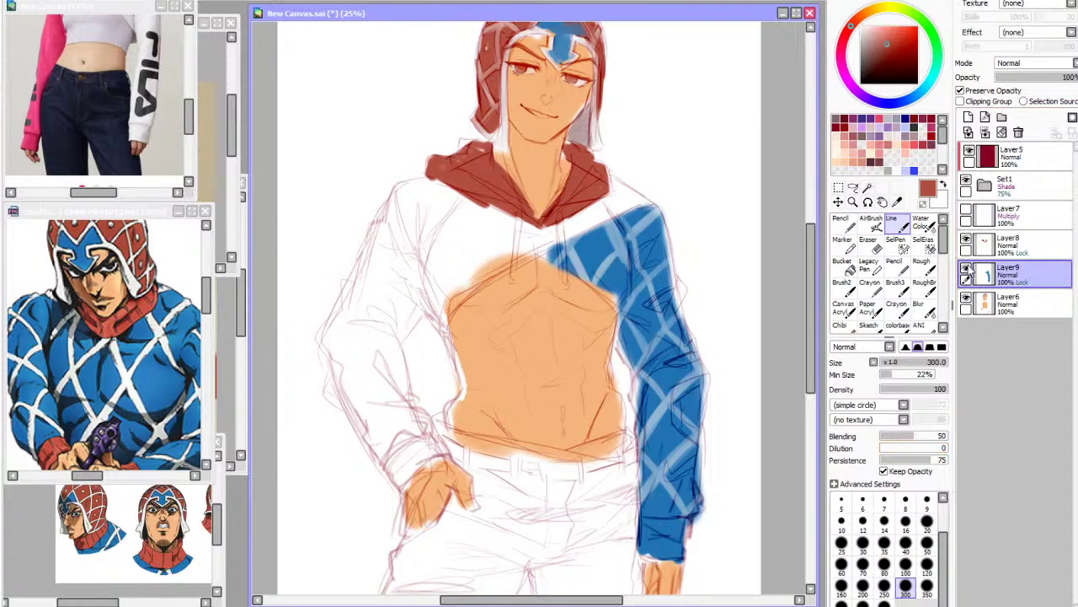
pyautogui.click(1015, 244)
pyautogui.click(961, 91)
pyautogui.click(927, 563)
pyautogui.moveTo(582, 214)
pyautogui.mouseDown()
pyautogui.moveTo(601, 186)
pyautogui.moveTo(658, 233)
pyautogui.moveTo(614, 199)
pyautogui.moveTo(636, 205)
pyautogui.moveTo(538, 244)
pyautogui.moveTo(517, 219)
pyautogui.moveTo(462, 255)
pyautogui.moveTo(436, 286)
pyautogui.moveTo(459, 278)
pyautogui.moveTo(433, 300)
pyautogui.moveTo(428, 288)
pyautogui.moveTo(405, 328)
pyautogui.mouseUp()
pyautogui.click(885, 585)
pyautogui.moveTo(480, 226)
pyautogui.mouseDown()
pyautogui.moveTo(406, 172)
pyautogui.moveTo(333, 341)
pyautogui.moveTo(367, 426)
pyautogui.moveTo(408, 487)
pyautogui.moveTo(445, 455)
pyautogui.moveTo(392, 344)
pyautogui.mouseUp()
pyautogui.moveTo(420, 428); pyautogui.dragTo(438, 443)
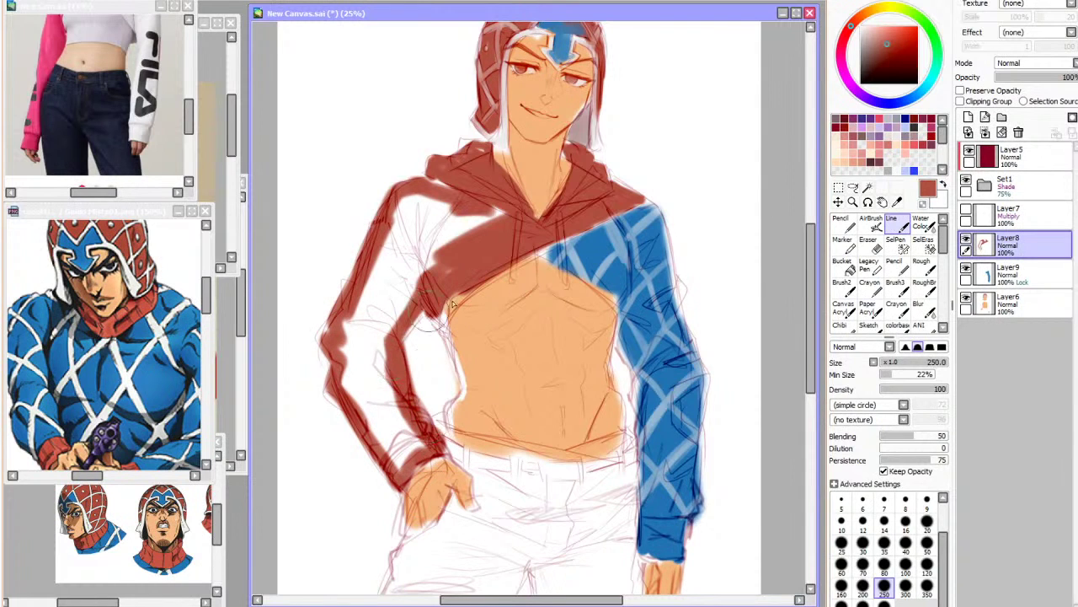
pyautogui.click(844, 267)
pyautogui.click(411, 257)
# Paint the two hood drawstrings red on Layer8 with the Pencil at size 50, checking the drawing mirrored
pyautogui.click(842, 223)
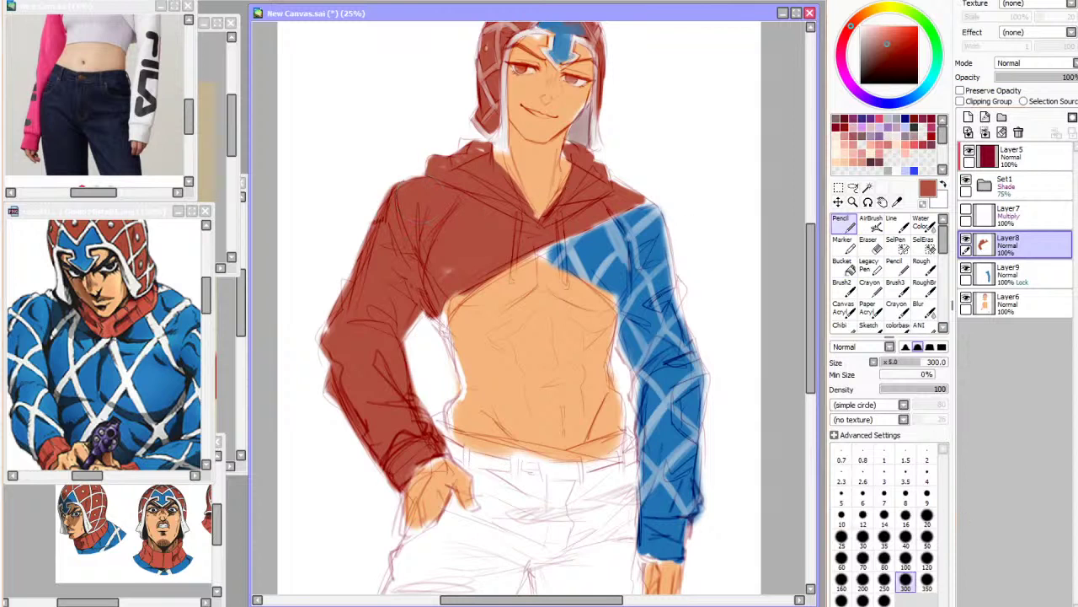
pyautogui.press('h')
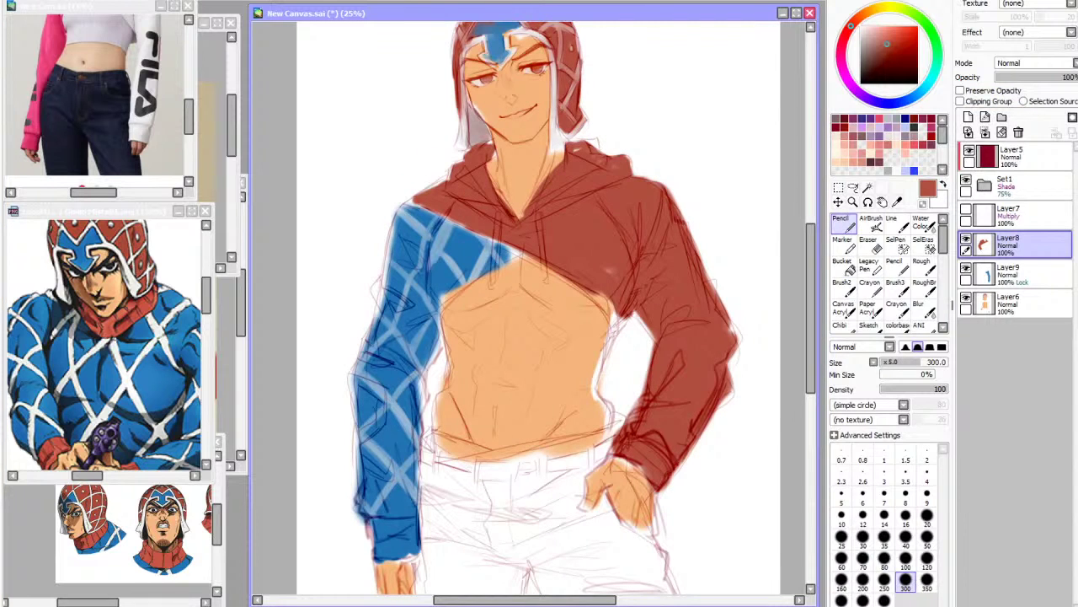
pyautogui.click(927, 537)
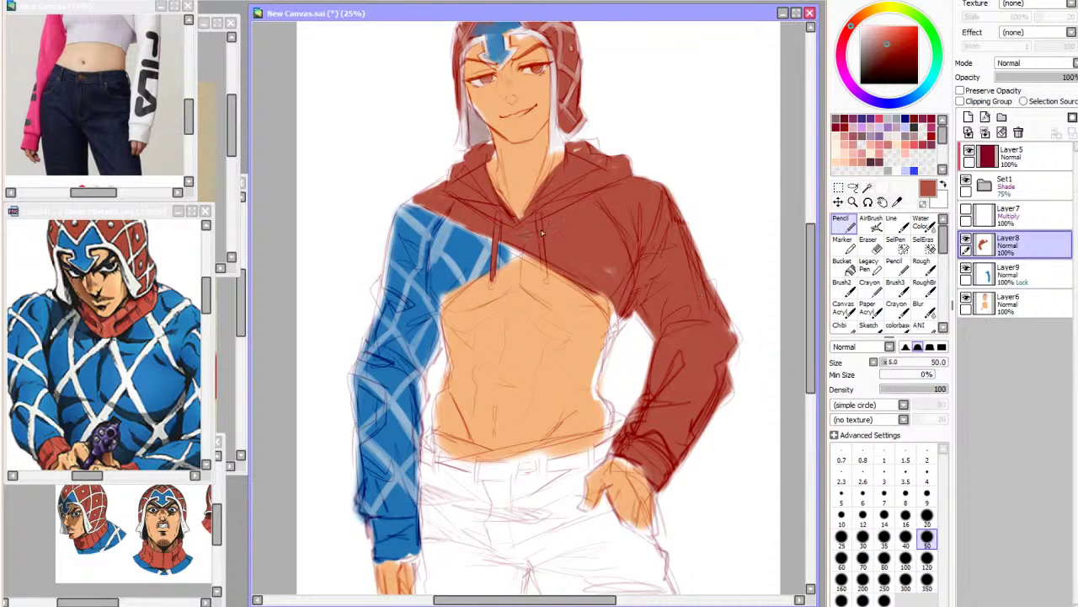
pyautogui.press('h')
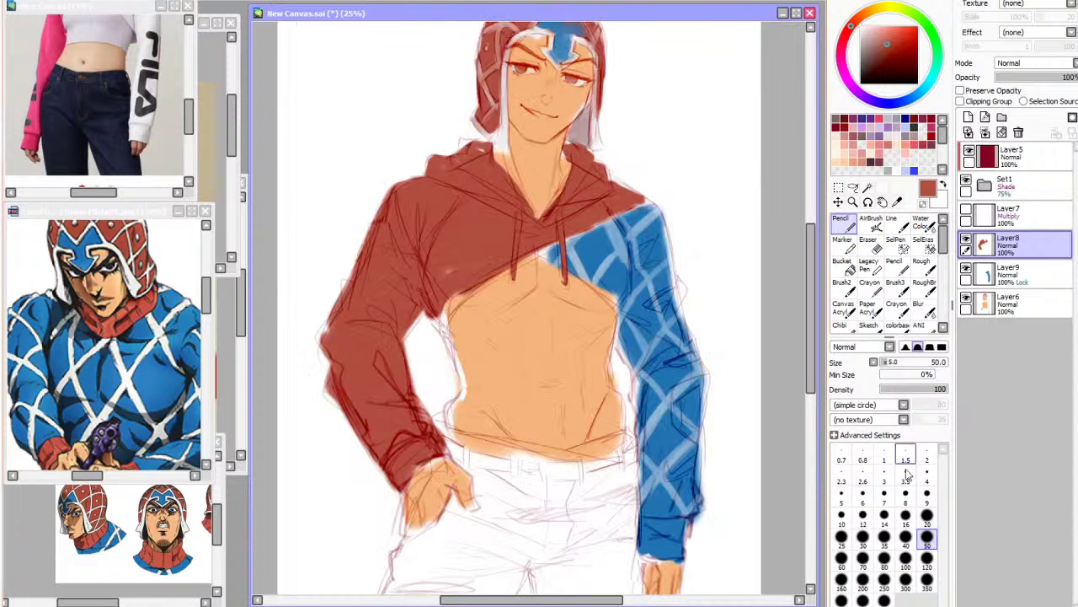
pyautogui.click(884, 557)
pyautogui.scroll(-2, 814, 395)
pyautogui.scroll(-1, 814, 394)
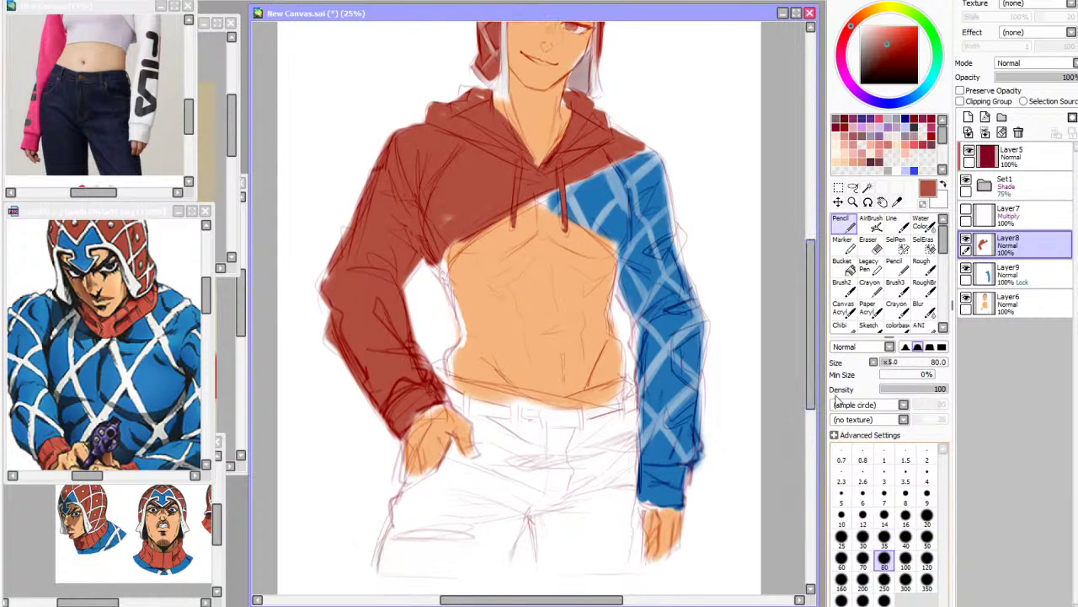
pyautogui.scroll(-1, 469, 362)
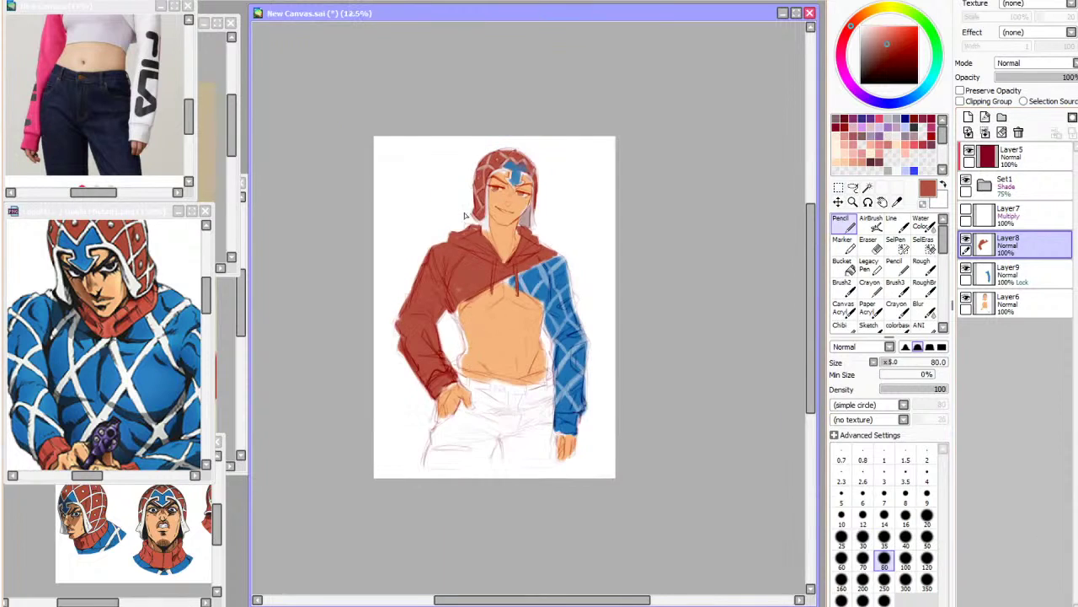
pyautogui.scroll(1, 457, 191)
# Sample pink from the photo reference's sleeve and fill a new layer clipped to Layer8 with it
pyautogui.click(897, 203)
pyautogui.click(106, 74)
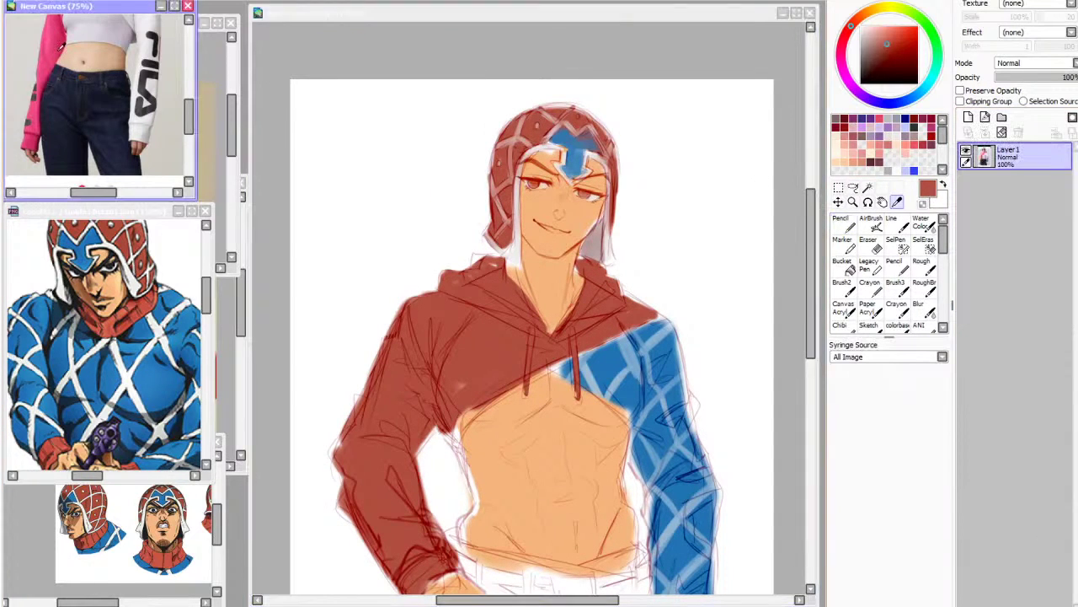
pyautogui.click(842, 263)
pyautogui.click(769, 286)
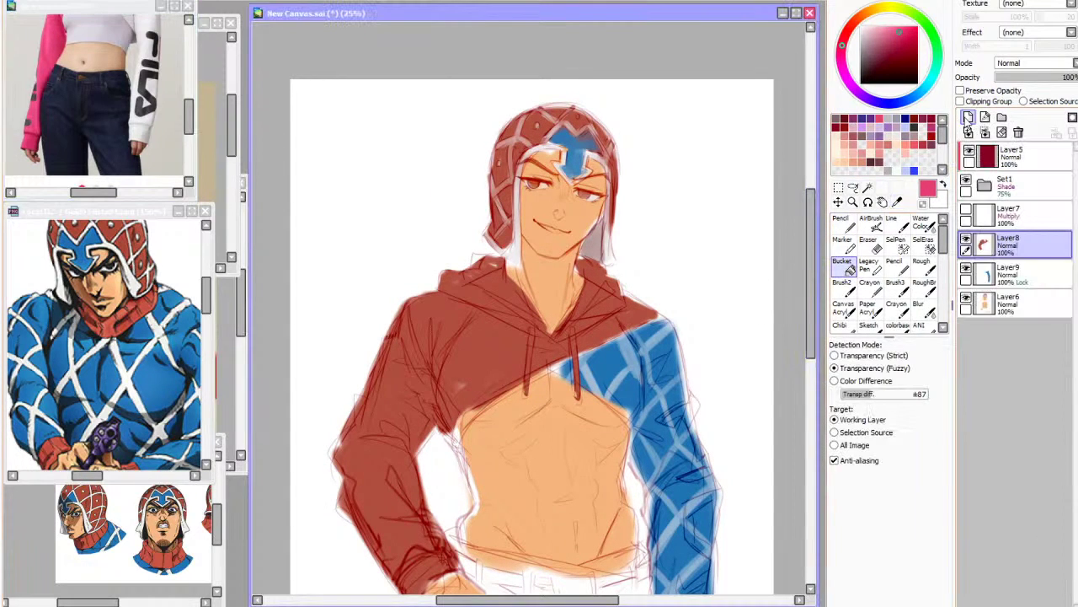
pyautogui.click(977, 101)
pyautogui.click(455, 190)
pyautogui.scroll(-1, 453, 188)
pyautogui.scroll(1, 482, 224)
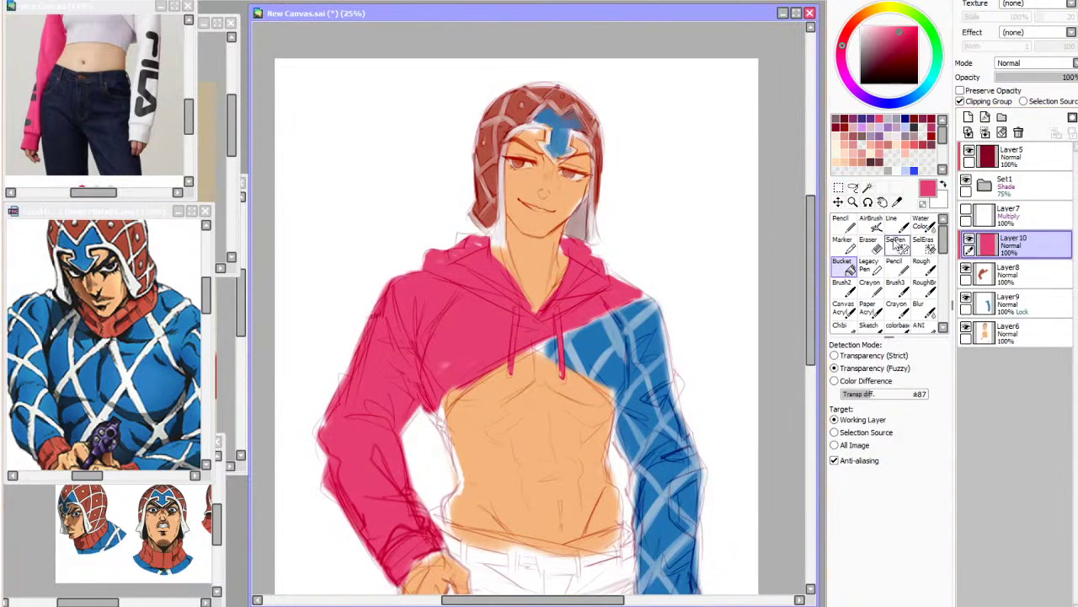
# Compare the hoodie with and without the pink fill, and merge the pink layer down into Layer8
pyautogui.click(970, 241)
pyautogui.click(970, 241)
pyautogui.click(986, 133)
# Add a layer clipped to Layer9 and fill it light grey to recolour the chest panel and hanging sleeve
pyautogui.click(1008, 274)
pyautogui.click(969, 118)
pyautogui.click(960, 101)
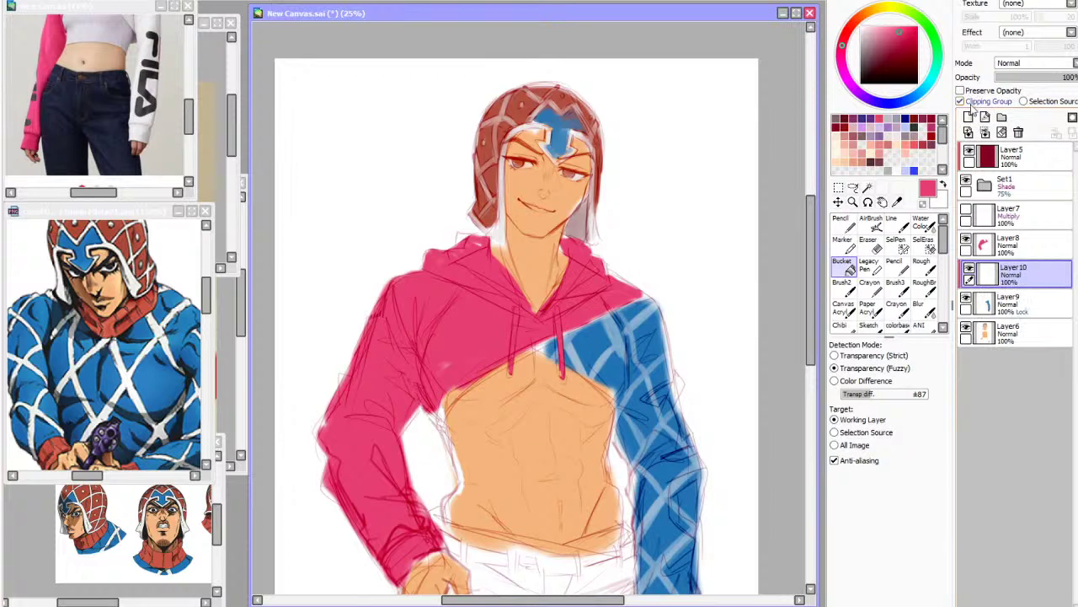
pyautogui.click(901, 131)
pyautogui.click(632, 353)
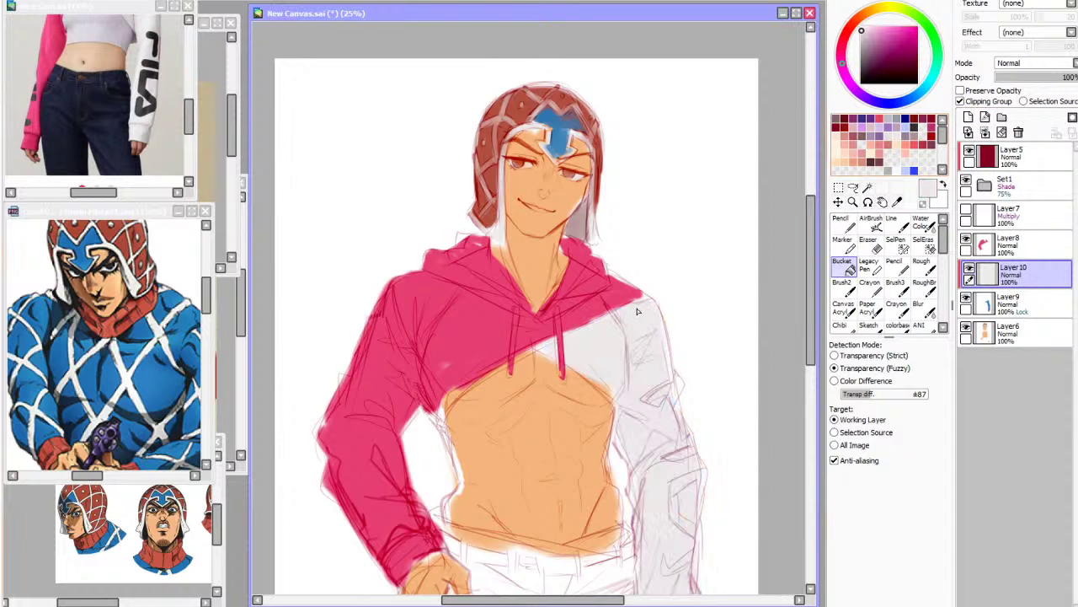
pyautogui.scroll(-1, 518, 296)
pyautogui.scroll(1, 517, 296)
# Paint blocky lettering down the light grey sleeve on a new clipped layer, using dark grey sampled from the photo reference
pyautogui.click(898, 201)
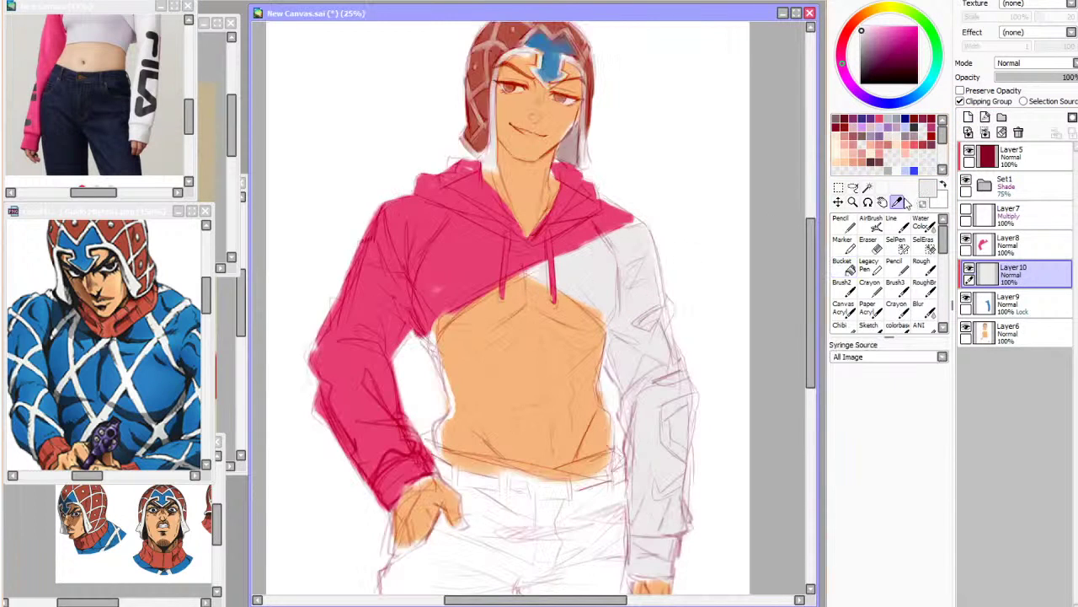
pyautogui.click(150, 116)
pyautogui.click(150, 73)
pyautogui.click(543, 71)
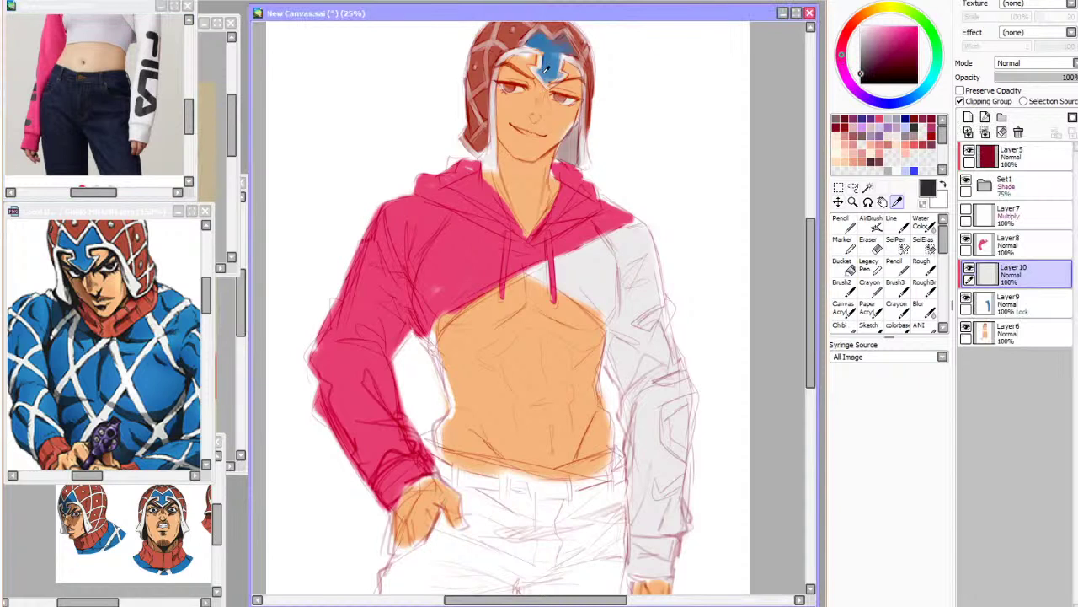
pyautogui.click(892, 223)
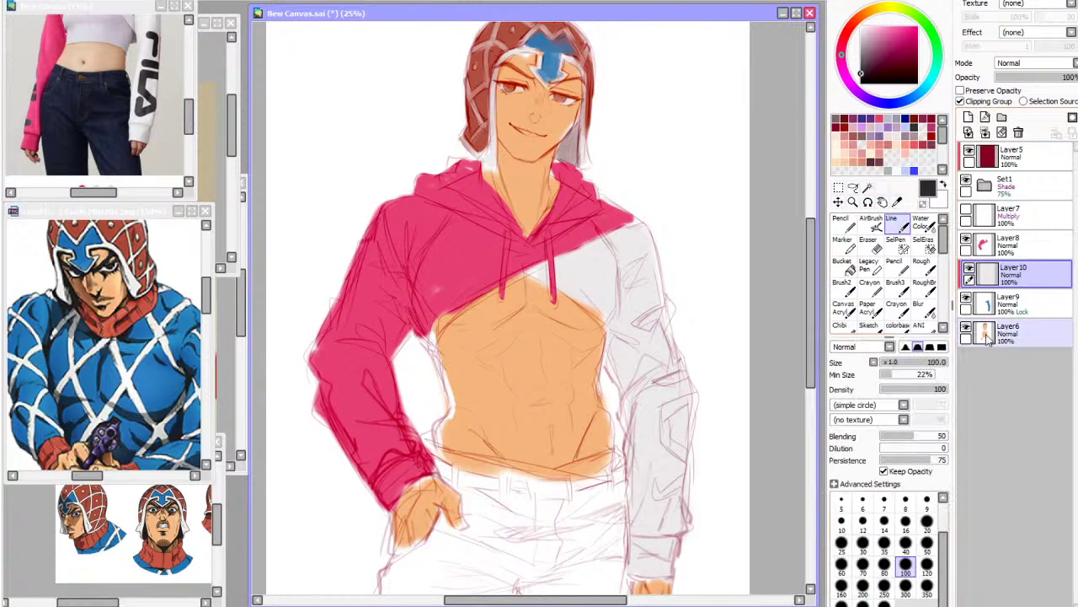
pyautogui.click(969, 117)
pyautogui.moveTo(652, 321)
pyautogui.mouseDown()
pyautogui.moveTo(685, 376)
pyautogui.moveTo(666, 438)
pyautogui.moveTo(681, 462)
pyautogui.moveTo(663, 496)
pyautogui.mouseUp()
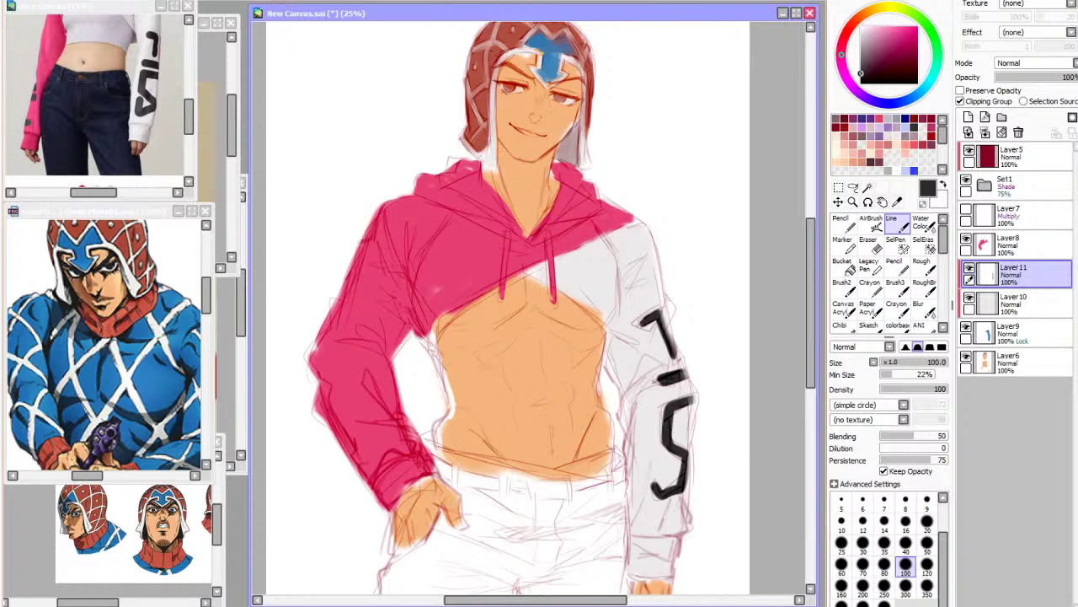
pyautogui.press('h')
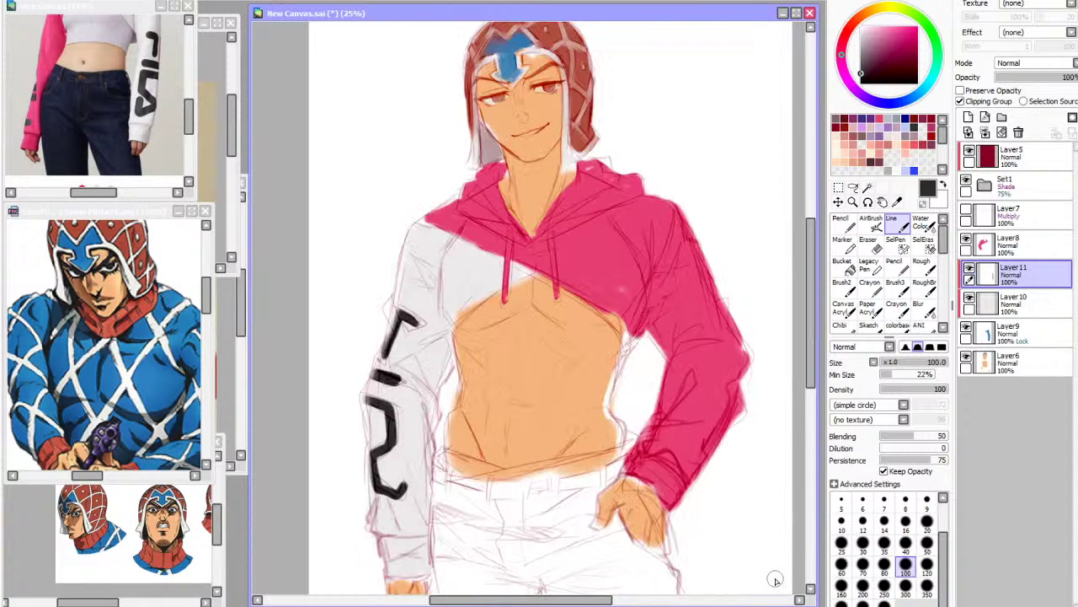
pyautogui.press('h')
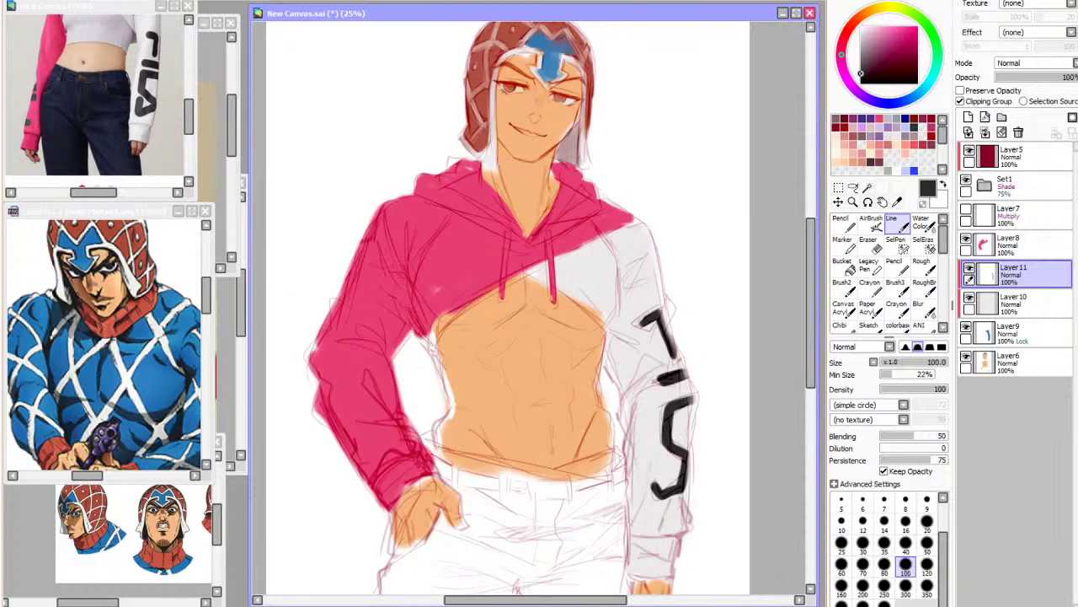
# Zoom the full-body character reference to its trousers and sample their red
pyautogui.scroll(-1, 670, 301)
pyautogui.scroll(1, 666, 293)
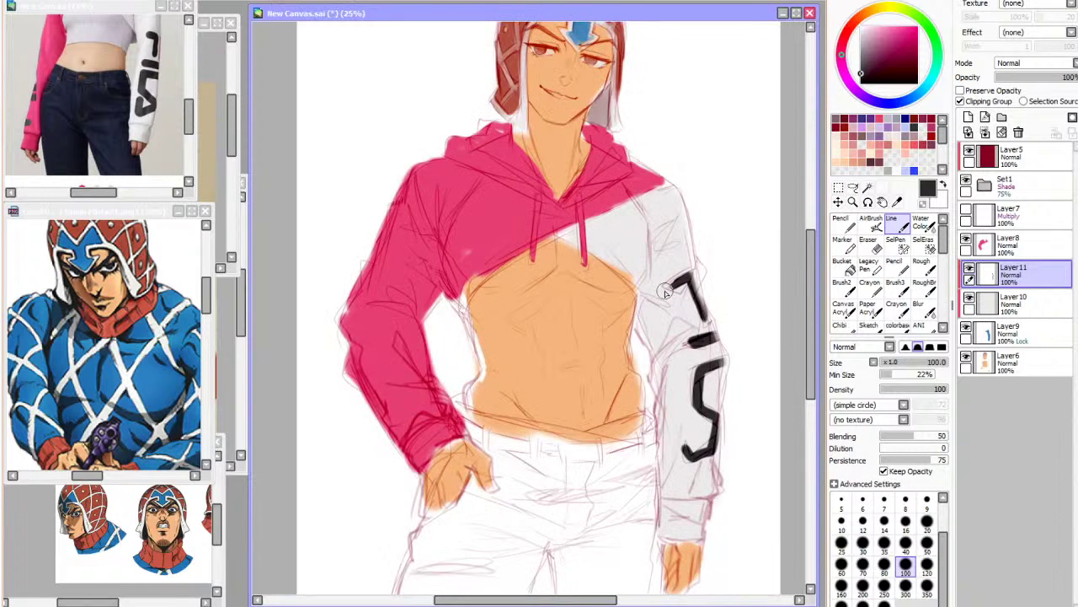
pyautogui.scroll(-1, 582, 321)
pyautogui.scroll(1, 628, 310)
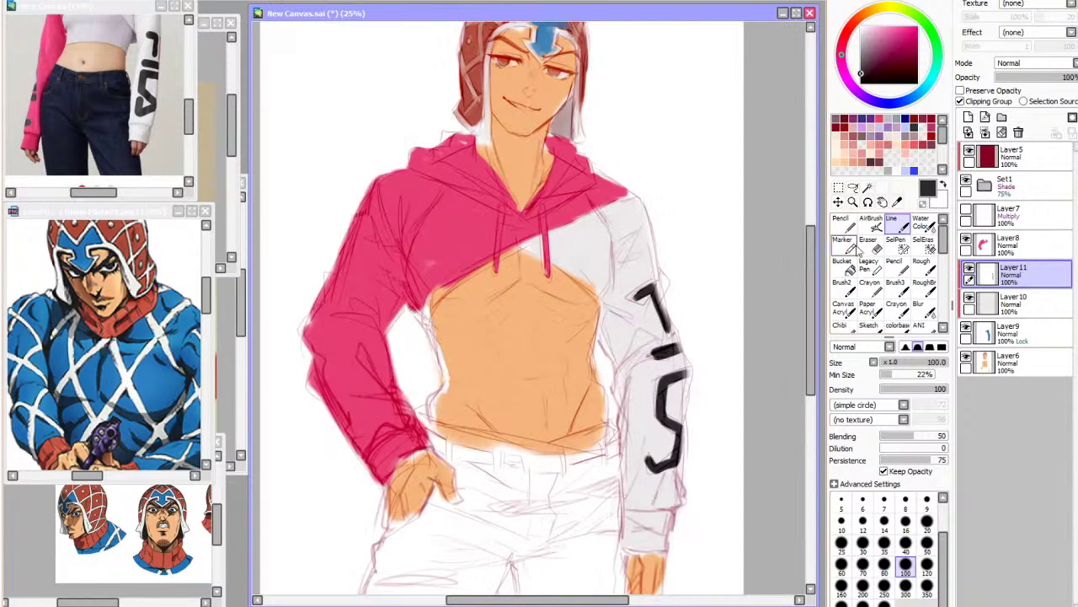
pyautogui.click(898, 202)
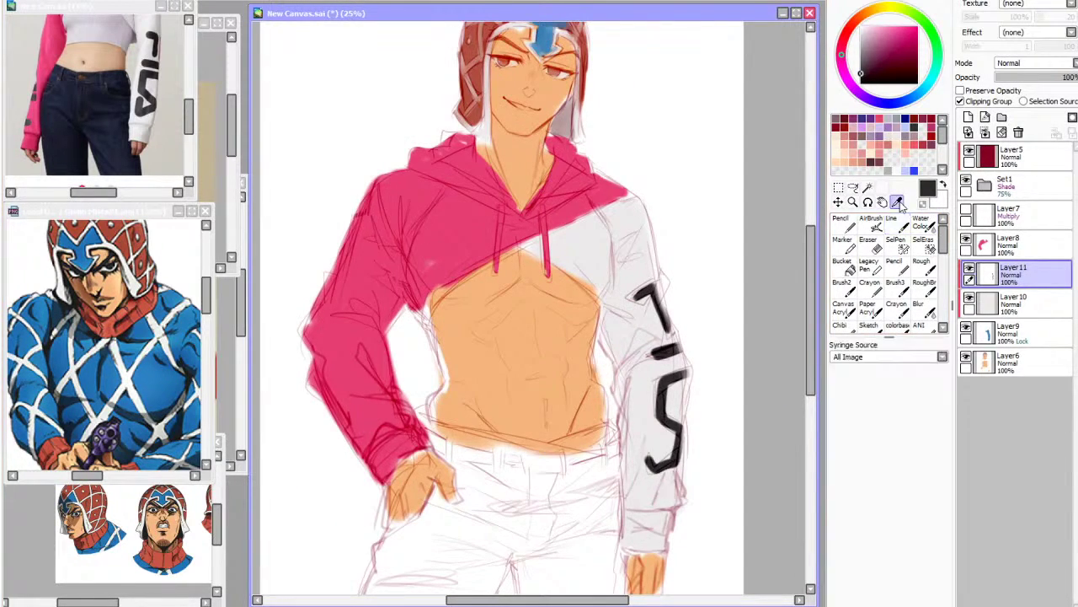
pyautogui.click(105, 344)
pyautogui.scroll(-3, 110, 344)
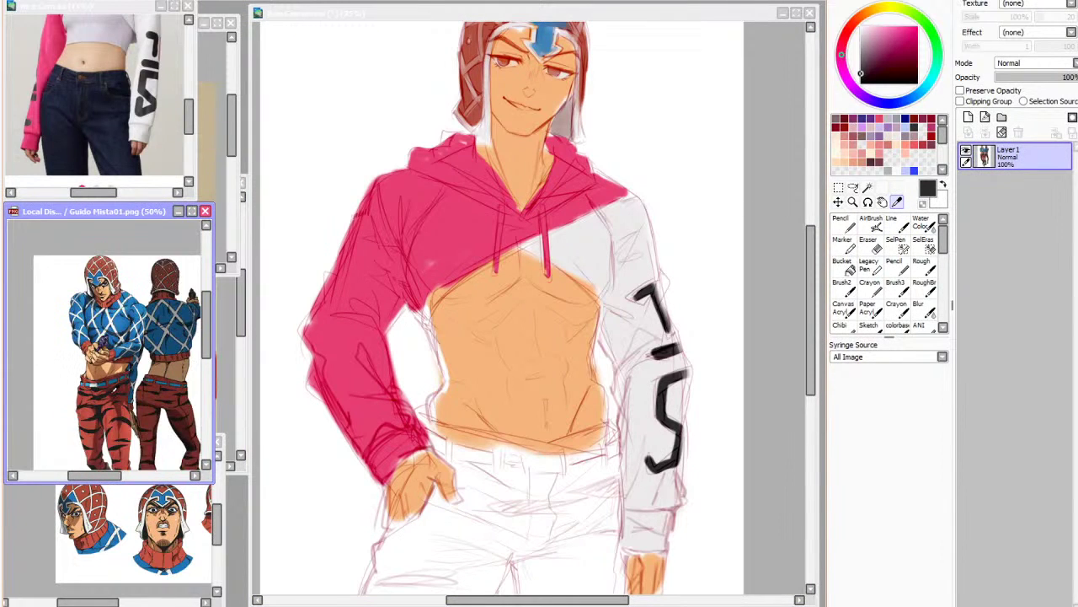
pyautogui.scroll(3, 114, 387)
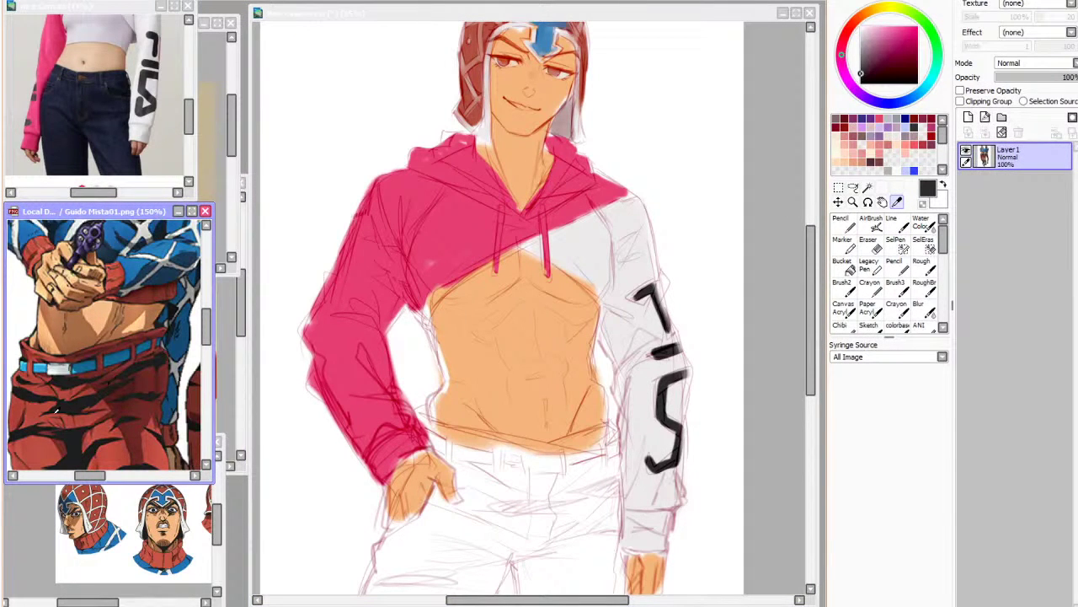
pyautogui.click(500, 253)
pyautogui.scroll(-1, 500, 253)
pyautogui.scroll(2, 490, 315)
pyautogui.scroll(-1, 487, 346)
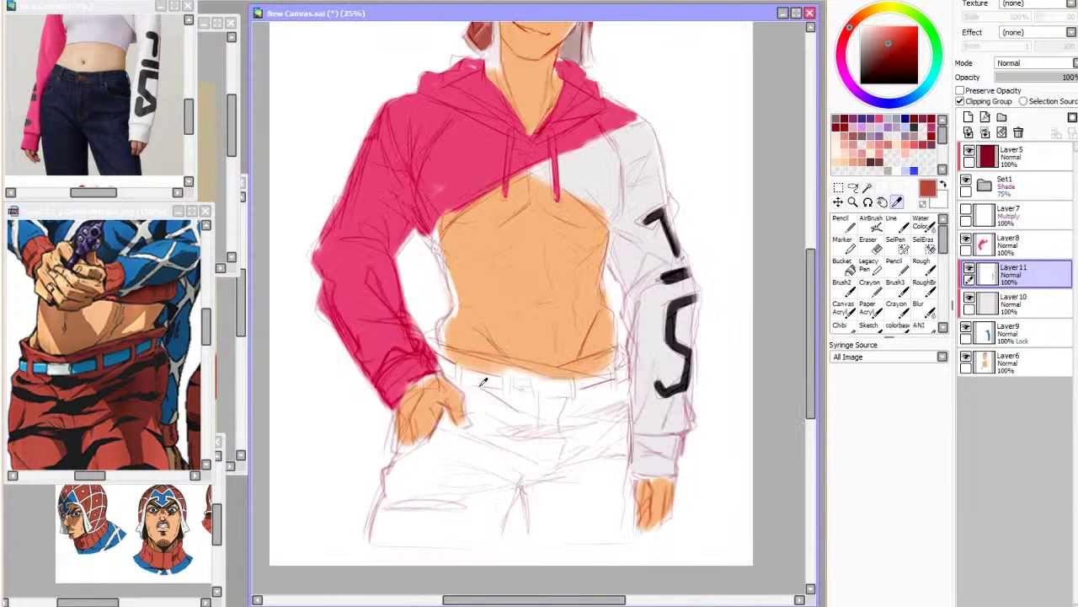
# Add a layer above Layer6, outline the trousers in the sampled red with Line, and bucket-fill them
pyautogui.click(1011, 362)
pyautogui.click(968, 117)
pyautogui.click(891, 221)
pyautogui.moveTo(449, 376)
pyautogui.mouseDown()
pyautogui.moveTo(523, 397)
pyautogui.moveTo(597, 392)
pyautogui.moveTo(484, 381)
pyautogui.moveTo(610, 398)
pyautogui.moveTo(626, 423)
pyautogui.moveTo(612, 528)
pyautogui.moveTo(556, 531)
pyautogui.moveTo(532, 467)
pyautogui.moveTo(440, 532)
pyautogui.moveTo(384, 536)
pyautogui.moveTo(437, 537)
pyautogui.moveTo(420, 538)
pyautogui.moveTo(395, 475)
pyautogui.moveTo(446, 416)
pyautogui.moveTo(474, 441)
pyautogui.moveTo(473, 388)
pyautogui.moveTo(469, 433)
pyautogui.mouseUp()
pyautogui.click(844, 267)
pyautogui.click(556, 443)
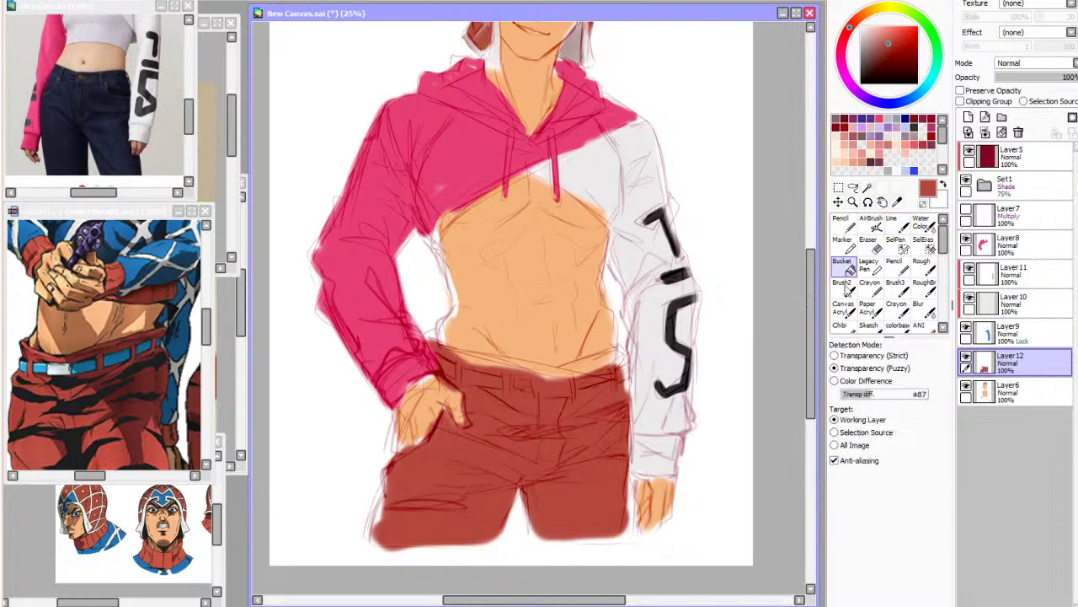
# Sample blue from the reference character's belt and paint the belt sections on Layer12 with the Pencil at size 250
pyautogui.click(848, 225)
pyautogui.click(899, 202)
pyautogui.press('h')
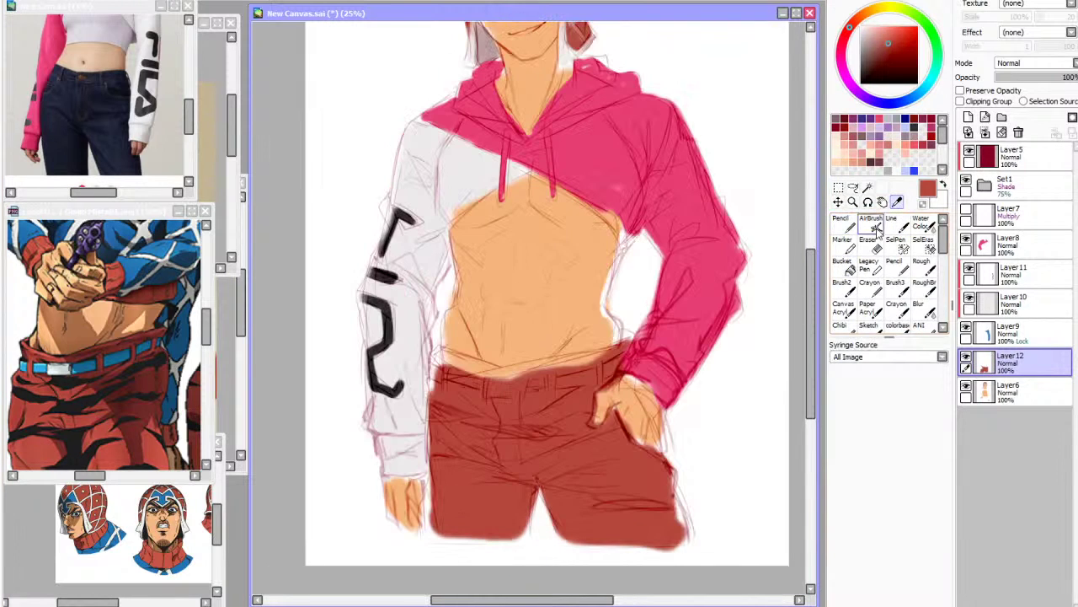
pyautogui.click(115, 395)
pyautogui.click(81, 364)
pyautogui.press('h')
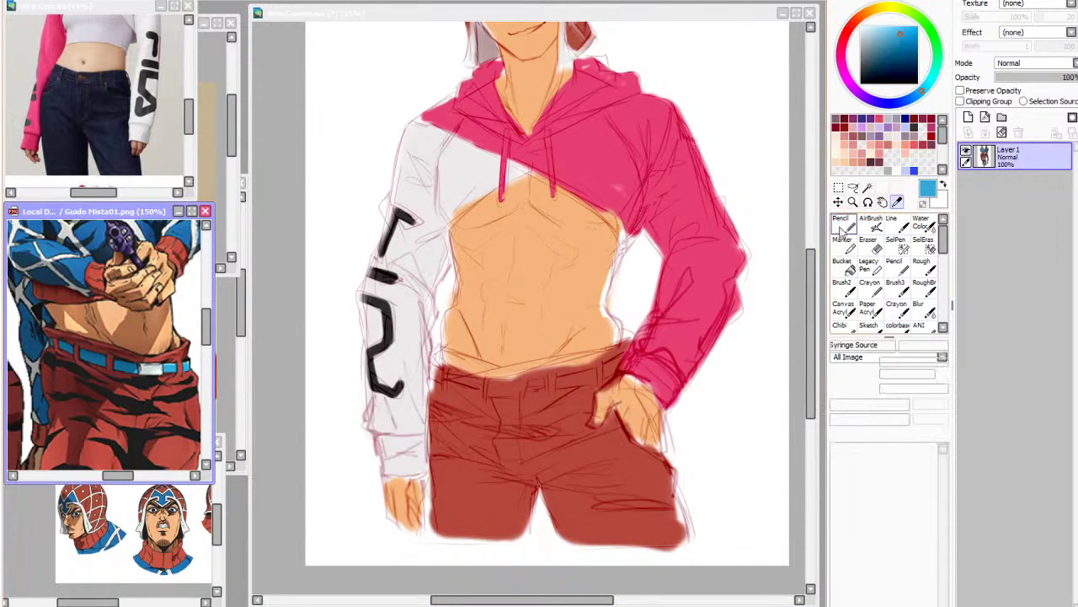
pyautogui.click(845, 228)
pyautogui.click(925, 546)
pyautogui.click(804, 443)
pyautogui.press('h')
pyautogui.click(884, 578)
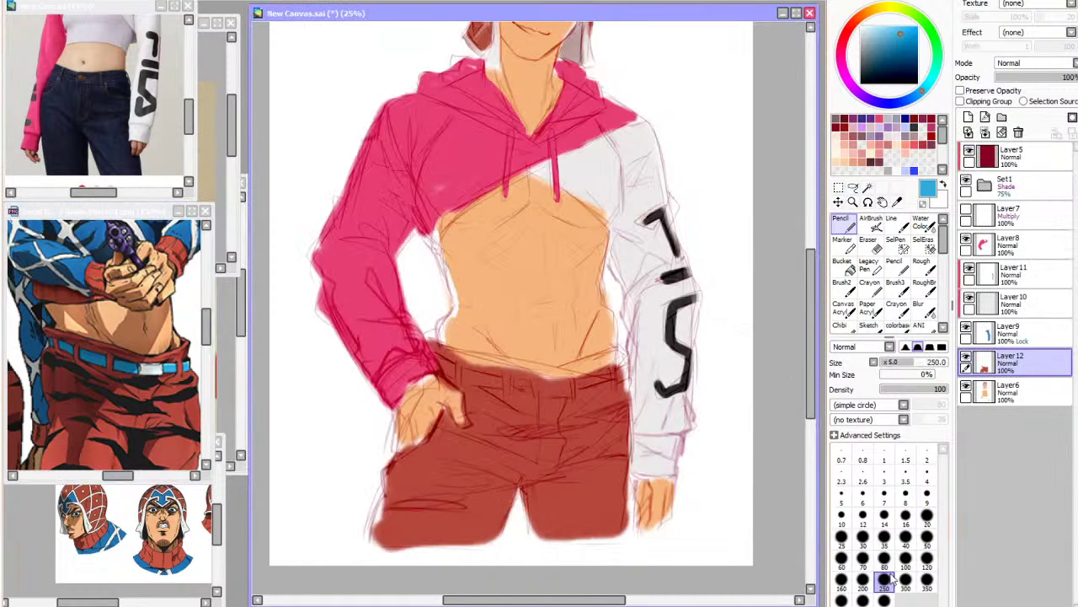
pyautogui.moveTo(605, 384)
pyautogui.mouseDown()
pyautogui.moveTo(518, 387)
pyautogui.moveTo(438, 363)
pyautogui.mouseUp()
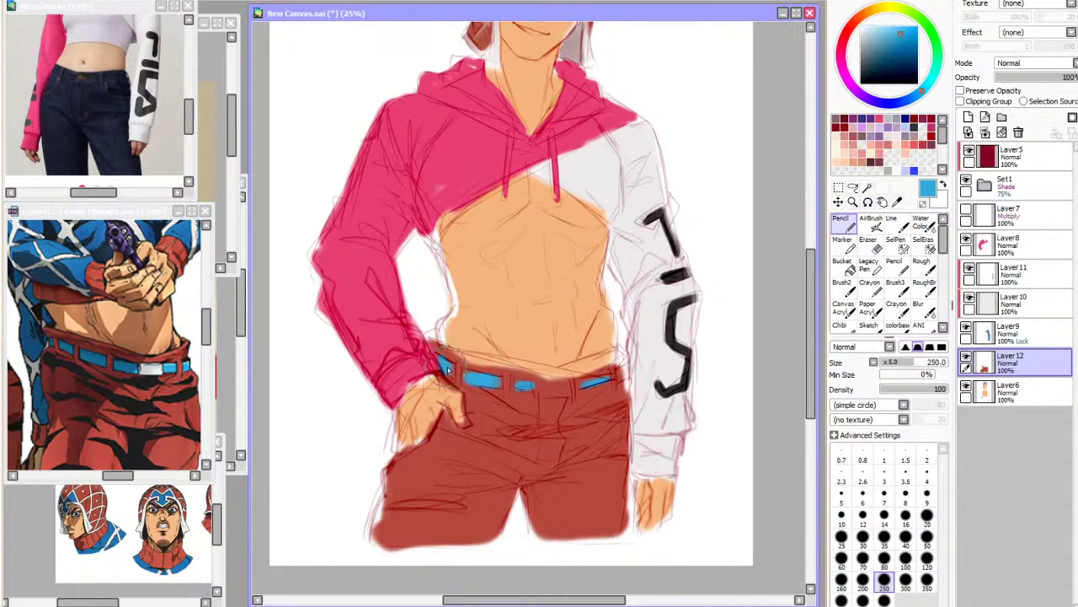
# Sample light grey from the reference character's belt buckle and paint the buckle at the centre of the belt on Layer12
pyautogui.click(896, 203)
pyautogui.click(157, 371)
pyautogui.click(155, 369)
pyautogui.click(845, 225)
pyautogui.click(655, 338)
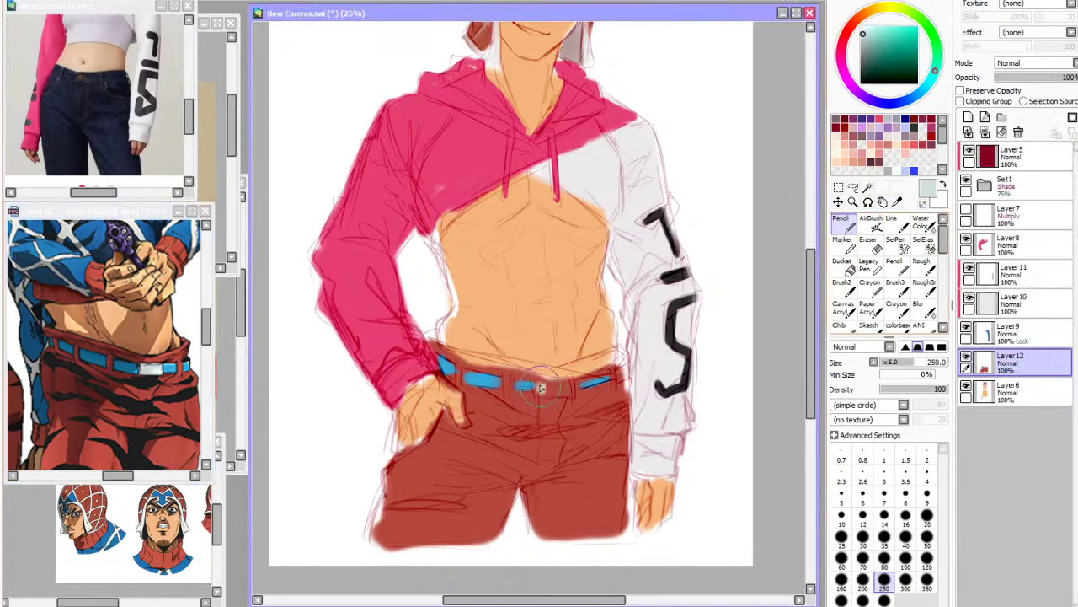
pyautogui.moveTo(536, 386); pyautogui.dragTo(570, 388)
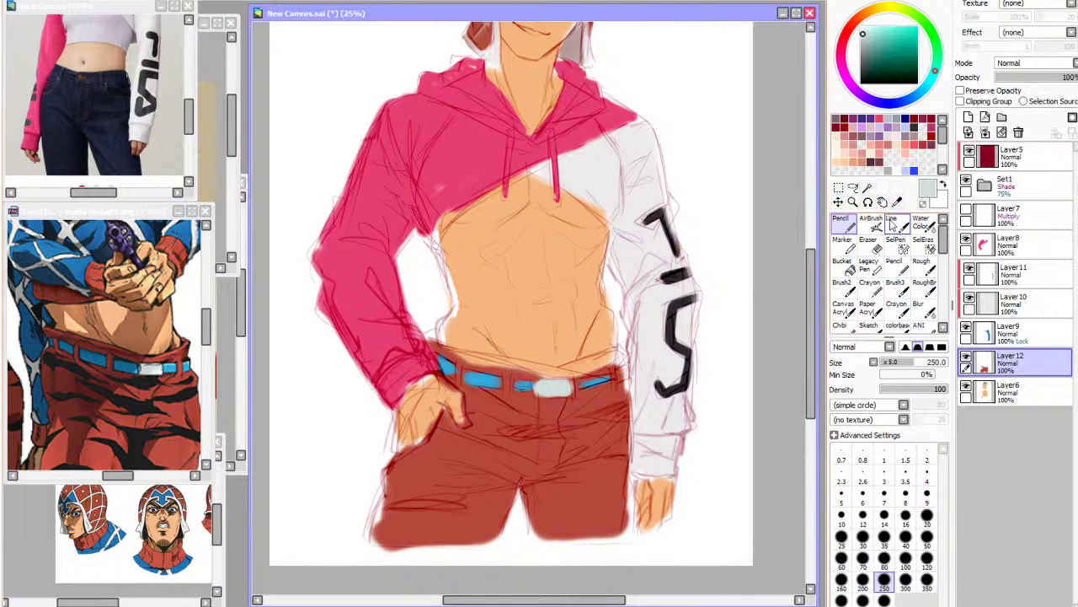
# Sample near-black from the reference trousers and paint irregular tiger-like stripes across both legs of the red trousers on Layer12
pyautogui.click(897, 203)
pyautogui.click(190, 390)
pyautogui.click(194, 391)
pyautogui.click(846, 225)
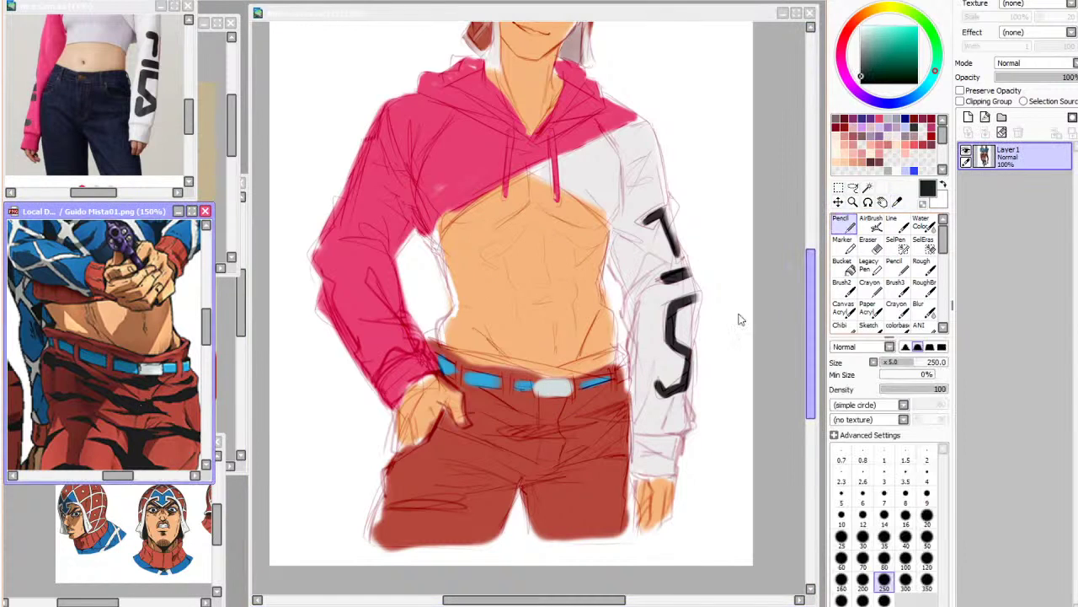
pyautogui.click(687, 337)
pyautogui.moveTo(628, 407)
pyautogui.mouseDown()
pyautogui.moveTo(588, 418)
pyautogui.moveTo(628, 417)
pyautogui.moveTo(613, 447)
pyautogui.mouseUp()
pyautogui.moveTo(544, 471)
pyautogui.mouseDown()
pyautogui.moveTo(628, 475)
pyautogui.moveTo(622, 468)
pyautogui.mouseUp()
pyautogui.moveTo(515, 506)
pyautogui.mouseDown()
pyautogui.moveTo(457, 491)
pyautogui.moveTo(513, 509)
pyautogui.mouseUp()
pyautogui.hotkey('ctrl', 'z')
pyautogui.moveTo(455, 468)
pyautogui.mouseDown()
pyautogui.moveTo(514, 503)
pyautogui.moveTo(444, 474)
pyautogui.moveTo(509, 505)
pyautogui.mouseUp()
pyautogui.moveTo(394, 508)
pyautogui.mouseDown()
pyautogui.moveTo(469, 511)
pyautogui.moveTo(377, 521)
pyautogui.mouseUp()
pyautogui.moveTo(401, 477); pyautogui.dragTo(434, 480)
pyautogui.moveTo(494, 451); pyautogui.dragTo(468, 445)
pyautogui.moveTo(571, 431)
pyautogui.mouseDown()
pyautogui.moveTo(499, 436)
pyautogui.moveTo(518, 440)
pyautogui.mouseUp()
pyautogui.moveTo(455, 398)
pyautogui.mouseDown()
pyautogui.moveTo(522, 423)
pyautogui.moveTo(472, 415)
pyautogui.mouseUp()
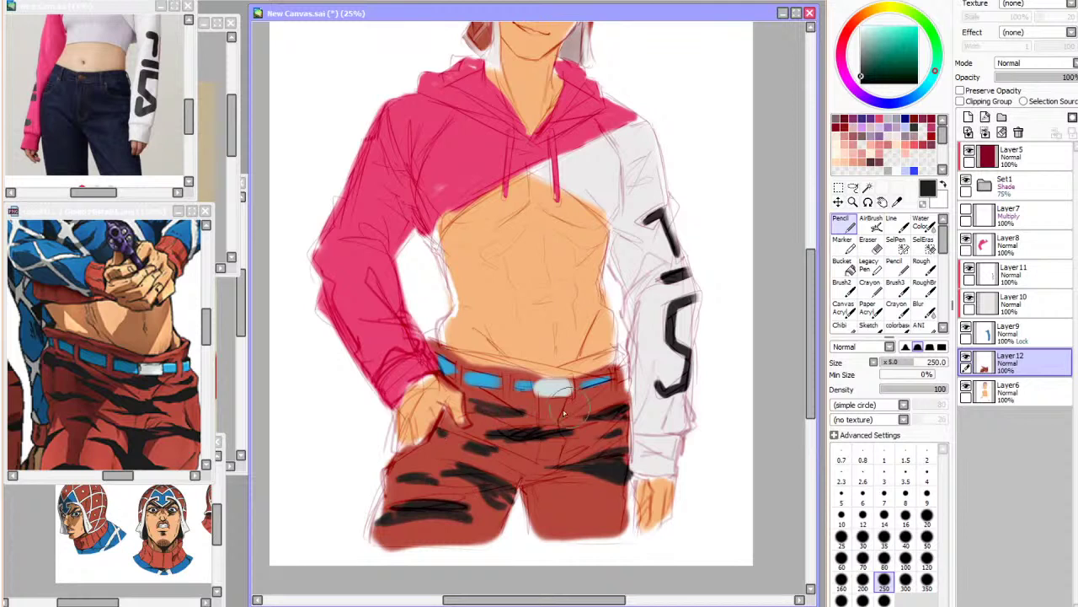
pyautogui.moveTo(581, 505)
pyautogui.mouseDown()
pyautogui.moveTo(534, 516)
pyautogui.moveTo(523, 493)
pyautogui.moveTo(530, 532)
pyautogui.mouseUp()
# Try recolouring the line art by bucket-filling clipped Layer5 with near-black and with raspberry pink from the swatches
pyautogui.scroll(3, 566, 509)
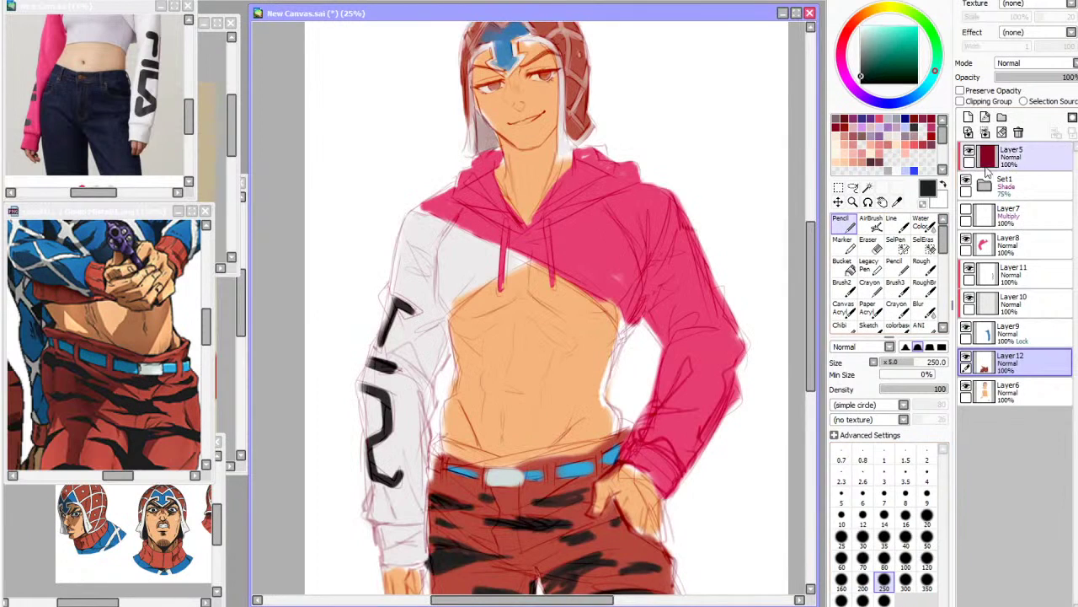
pyautogui.click(1015, 157)
pyautogui.click(847, 267)
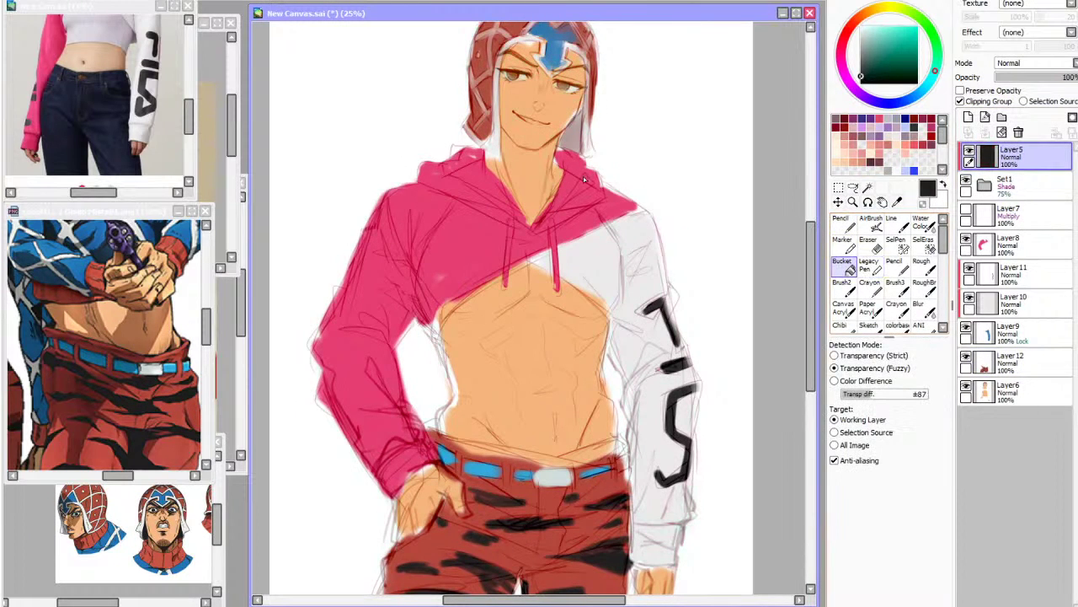
pyautogui.click(601, 186)
pyautogui.scroll(-2, 581, 175)
pyautogui.scroll(1, 577, 172)
pyautogui.scroll(3, 672, 152)
pyautogui.scroll(-1, 683, 307)
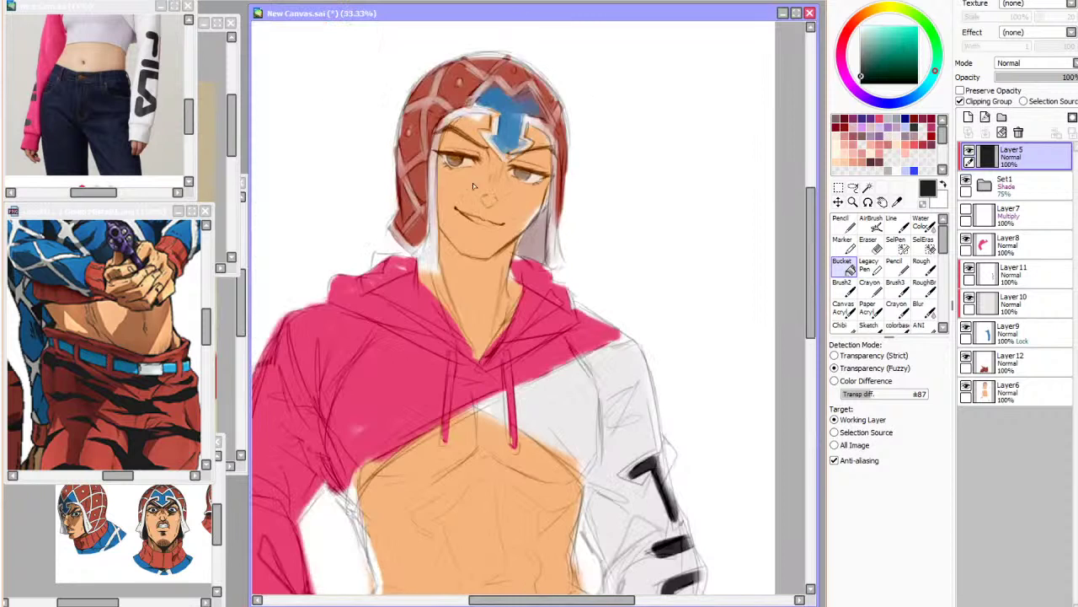
pyautogui.scroll(1, 509, 204)
pyautogui.click(927, 143)
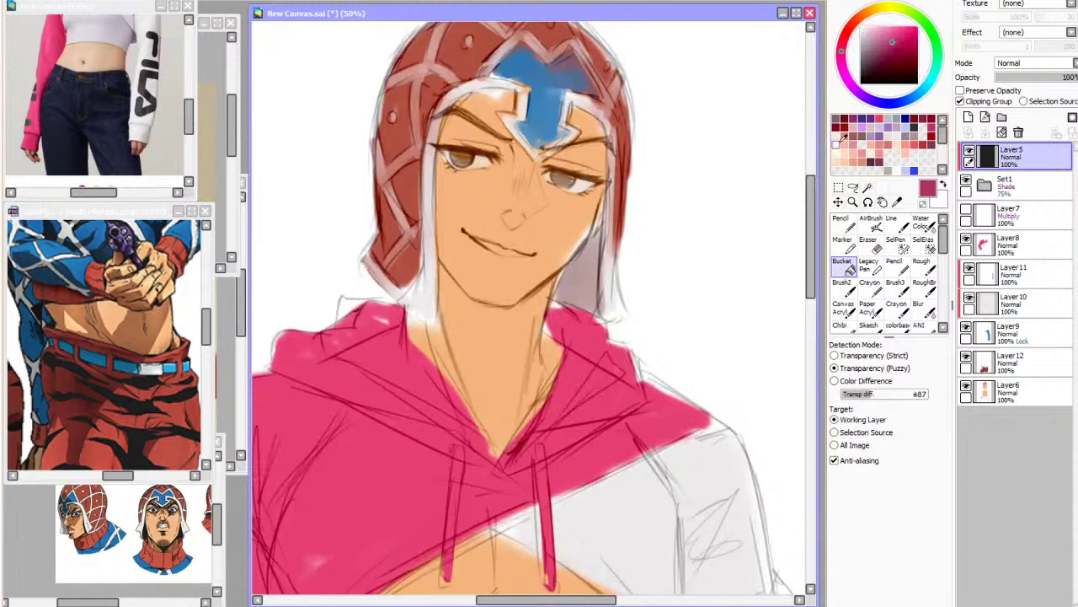
pyautogui.click(575, 158)
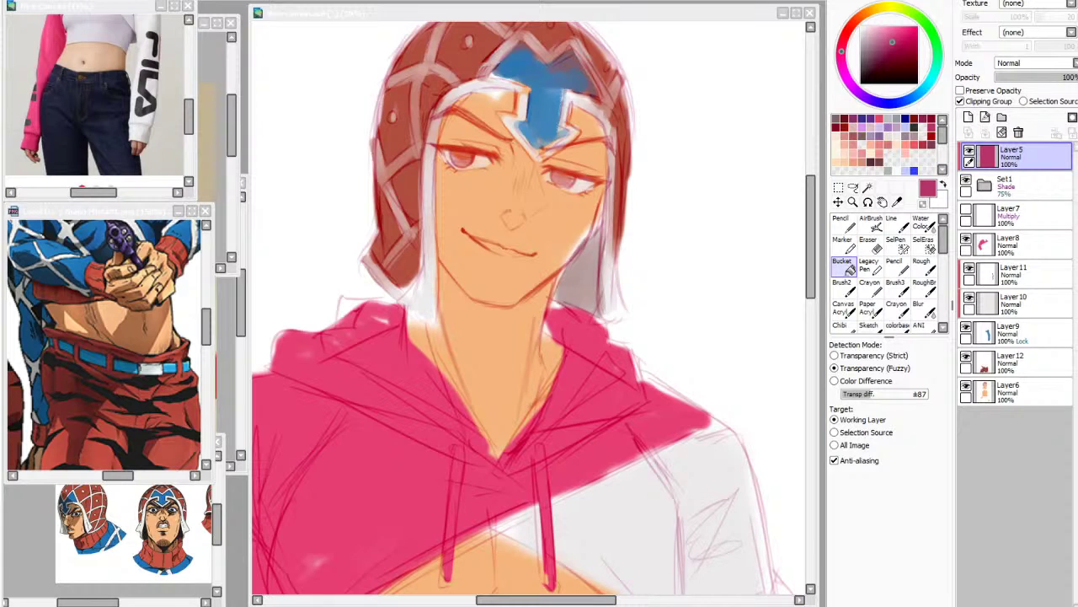
# Bucket-fill the line art's clipped Layer5 with dark red from the swatches
pyautogui.scroll(-3, 498, 236)
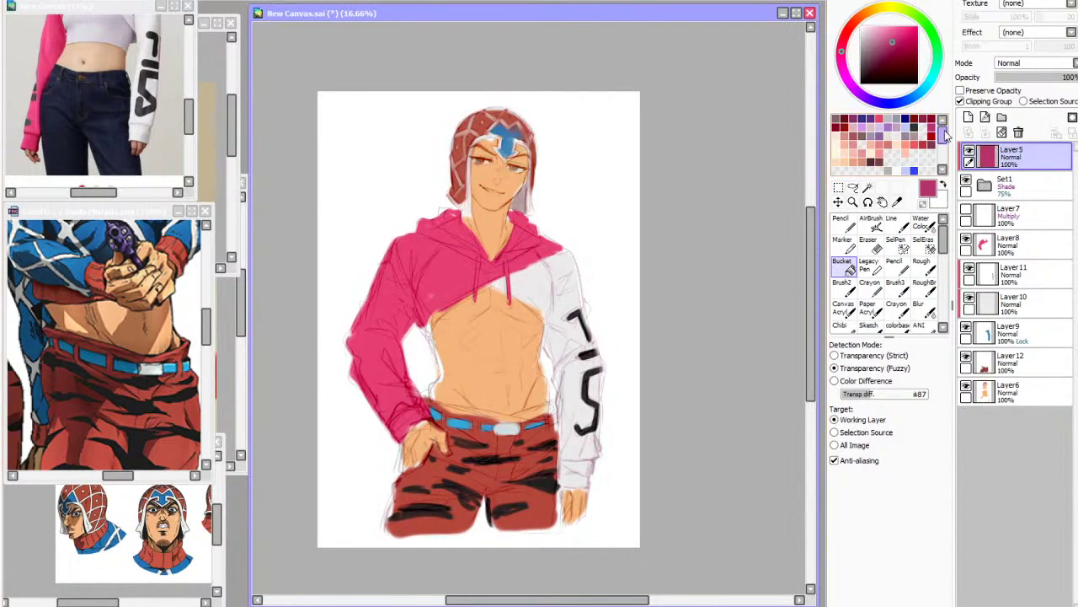
pyautogui.click(938, 118)
pyautogui.scroll(3, 500, 181)
pyautogui.scroll(-1, 571, 88)
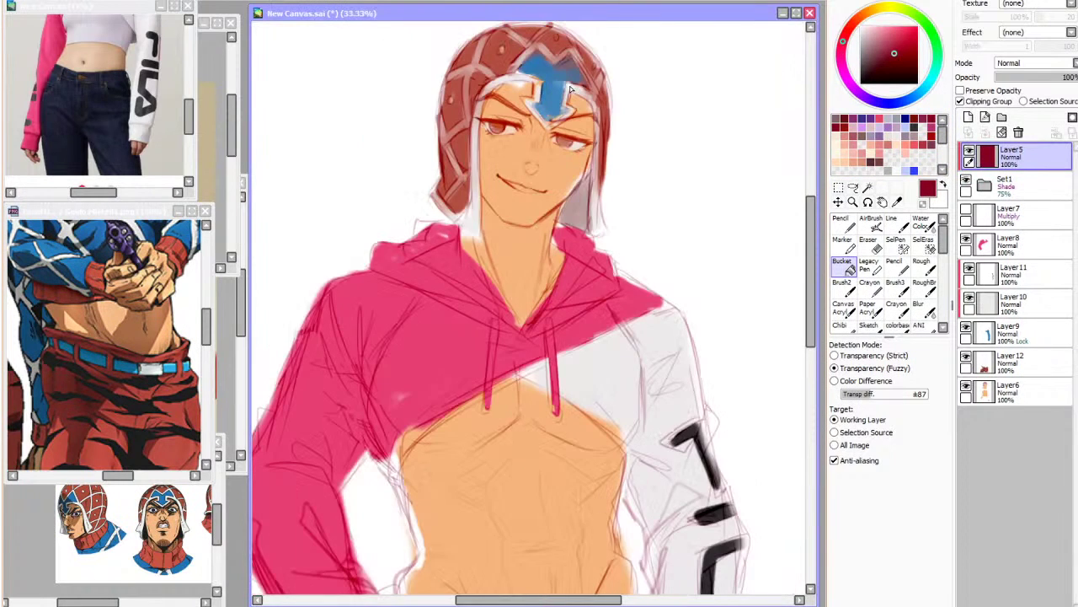
# Merge the sleeve lettering on Layer11 down into the light grey sleeve layer, Layer10
pyautogui.click(1005, 274)
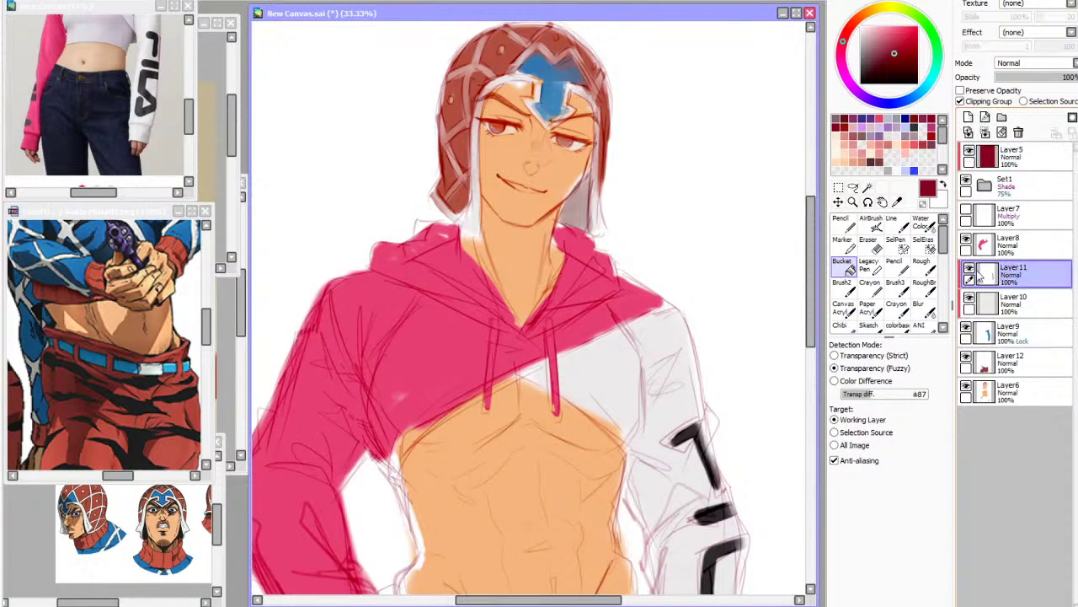
pyautogui.click(985, 132)
pyautogui.hotkey('ctrl', 'z')
pyautogui.click(985, 132)
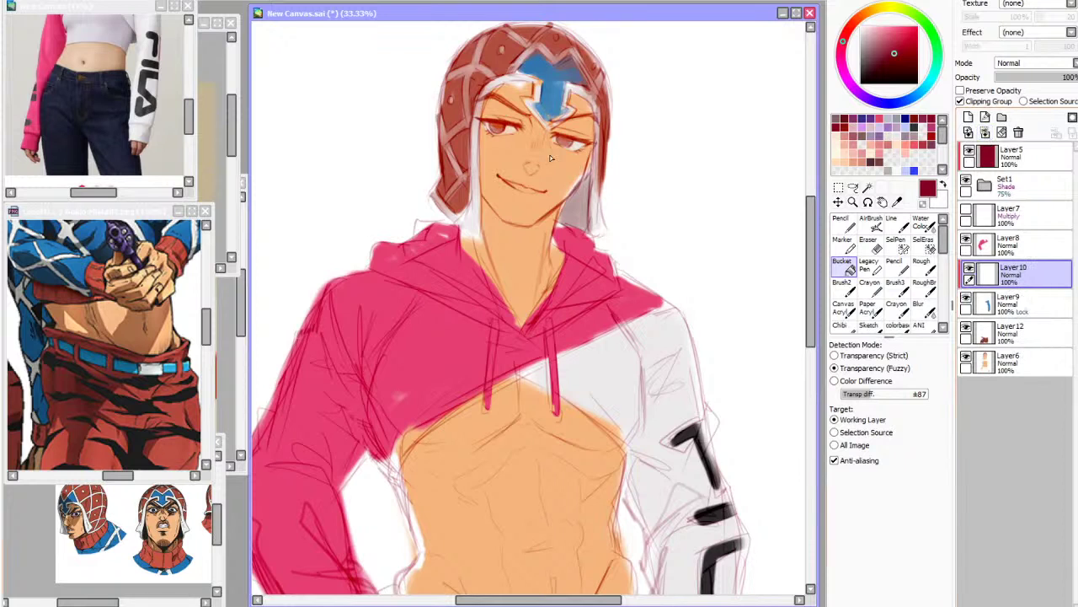
# Hide Layer10 to expose the blue patterned sleeve and add a new clipped layer above Layer8
pyautogui.scroll(-1, 551, 158)
pyautogui.click(969, 270)
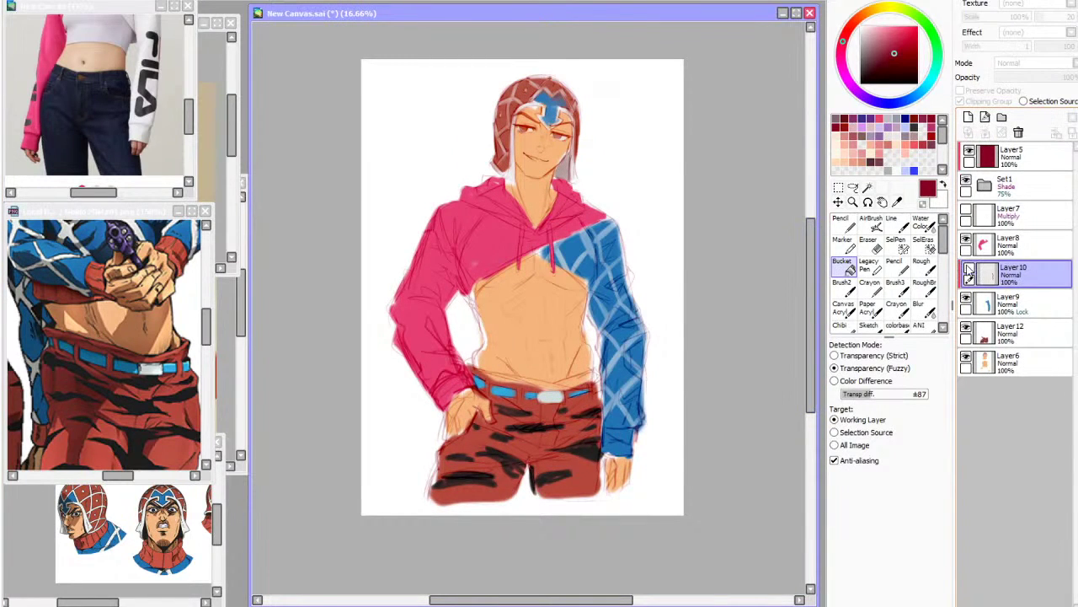
pyautogui.click(969, 246)
pyautogui.click(968, 240)
pyautogui.click(968, 239)
pyautogui.click(969, 117)
pyautogui.click(974, 102)
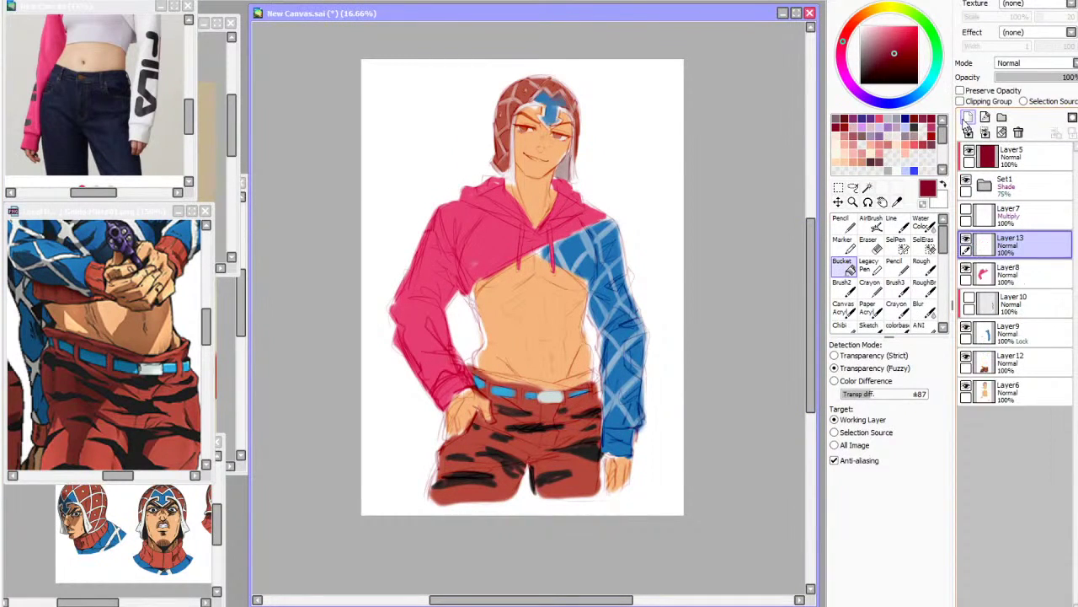
# Move Layer13 below Layer8 and paint the blue sleeve's cuff in red sampled from the reference, with the Pencil at size 250
pyautogui.click(897, 202)
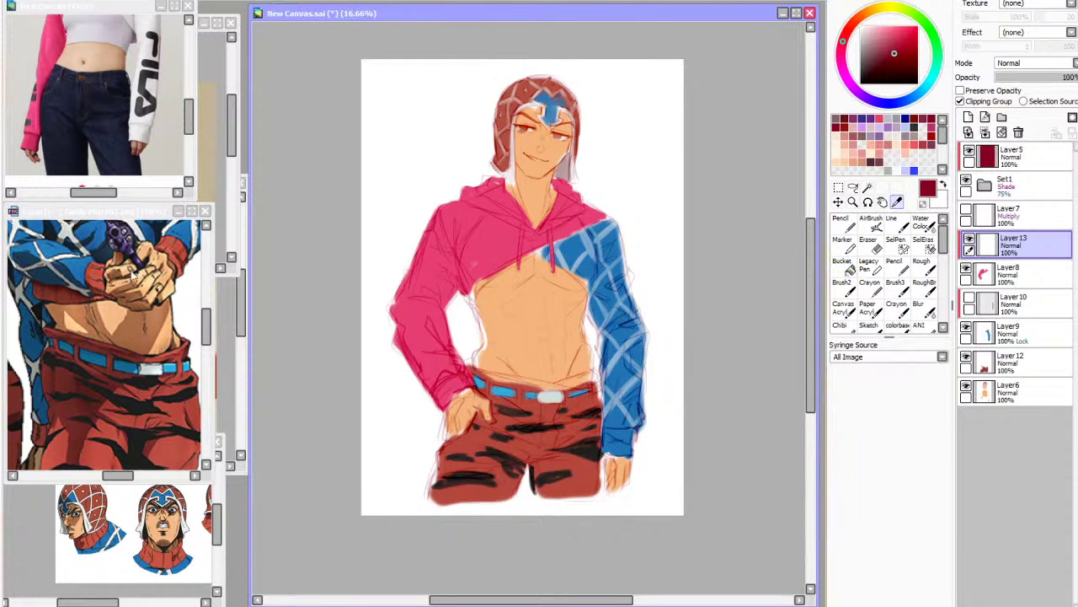
pyautogui.click(107, 280)
pyautogui.click(168, 242)
pyautogui.click(737, 440)
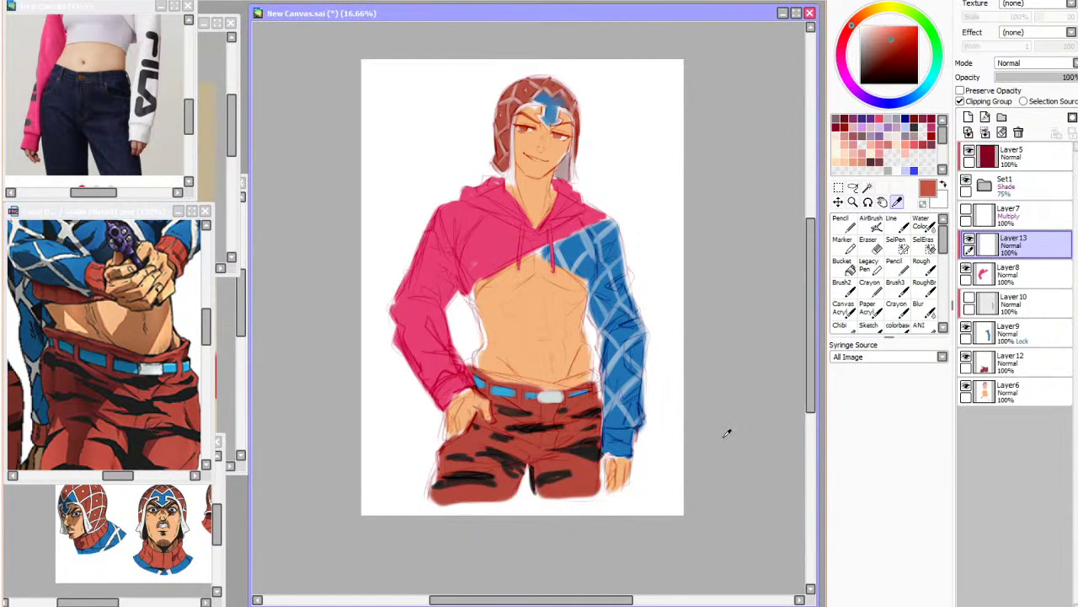
pyautogui.press('n')
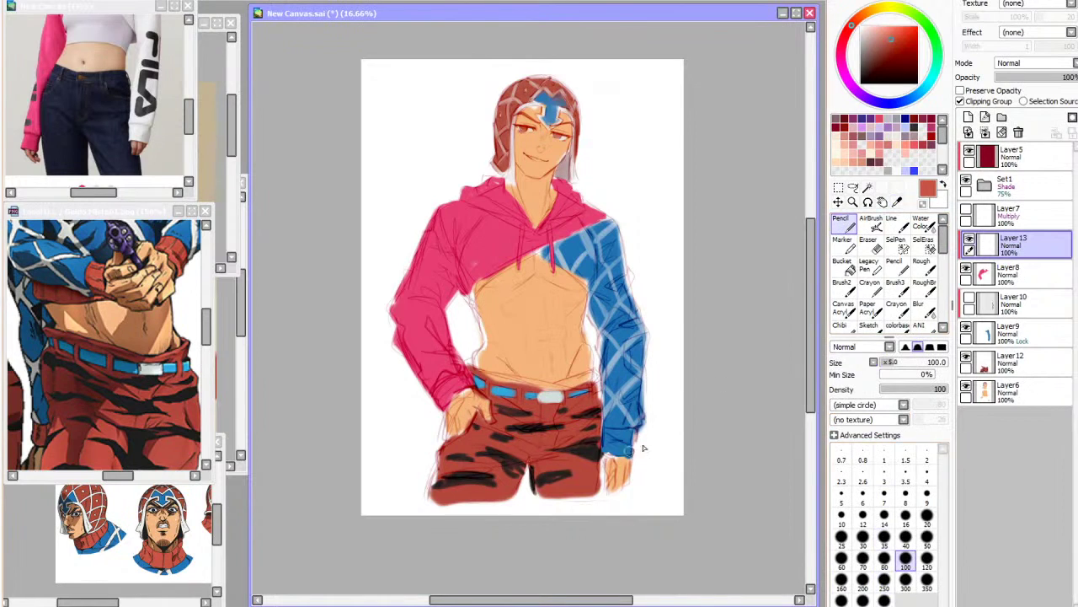
pyautogui.click(885, 582)
pyautogui.click(986, 102)
pyautogui.click(1000, 93)
pyautogui.hotkey('ctrl', 'z')
pyautogui.hotkey('ctrl', 'z')
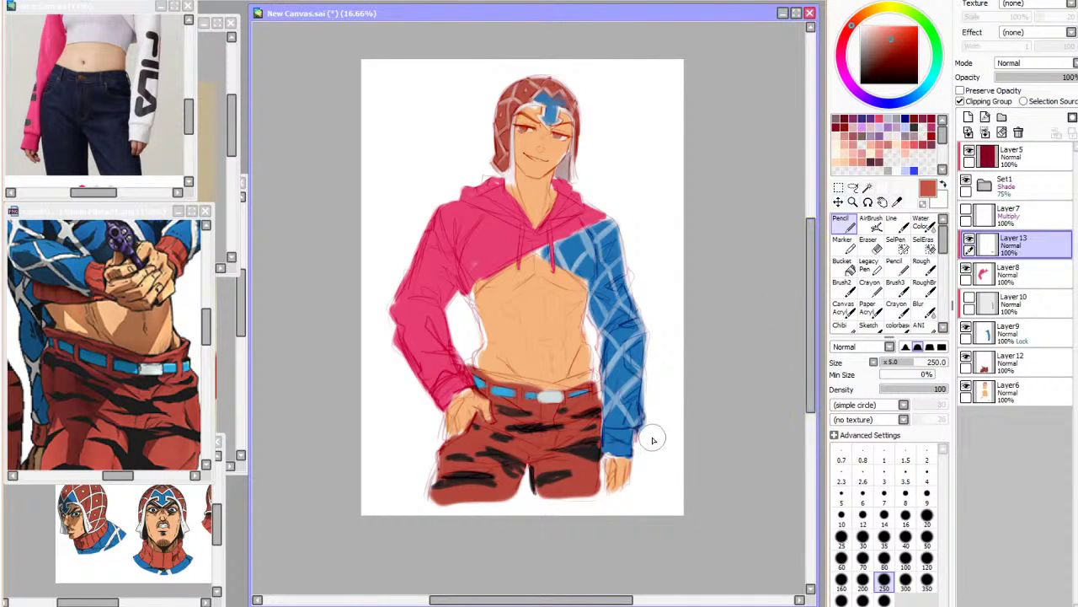
pyautogui.moveTo(1014, 242); pyautogui.dragTo(1018, 285)
pyautogui.moveTo(634, 440); pyautogui.dragTo(613, 444)
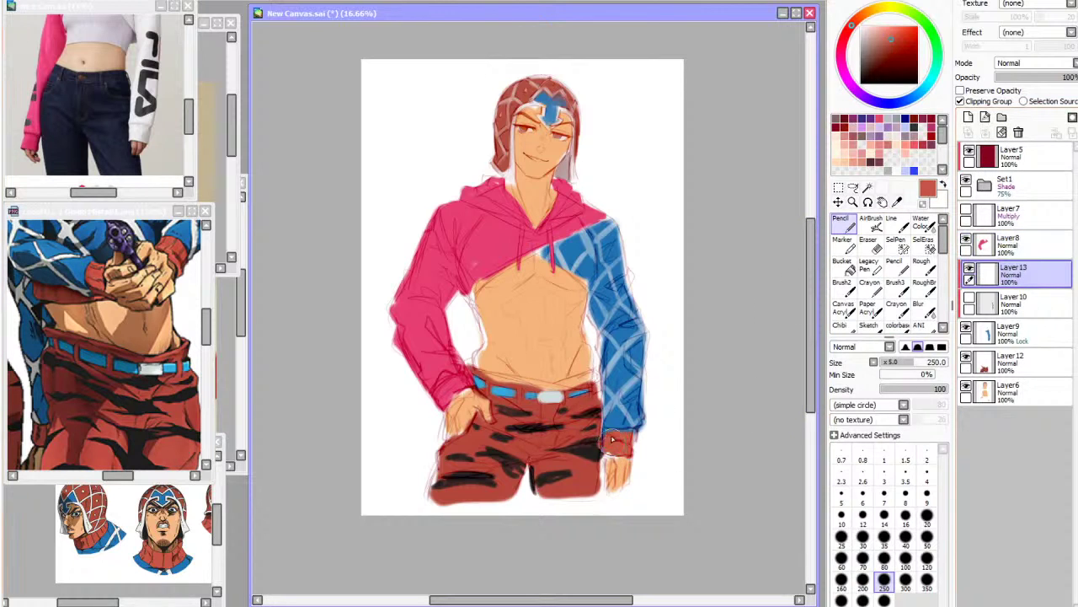
# Mirror the canvas view and clear the red cuff paint from Layer13
pyautogui.click(981, 244)
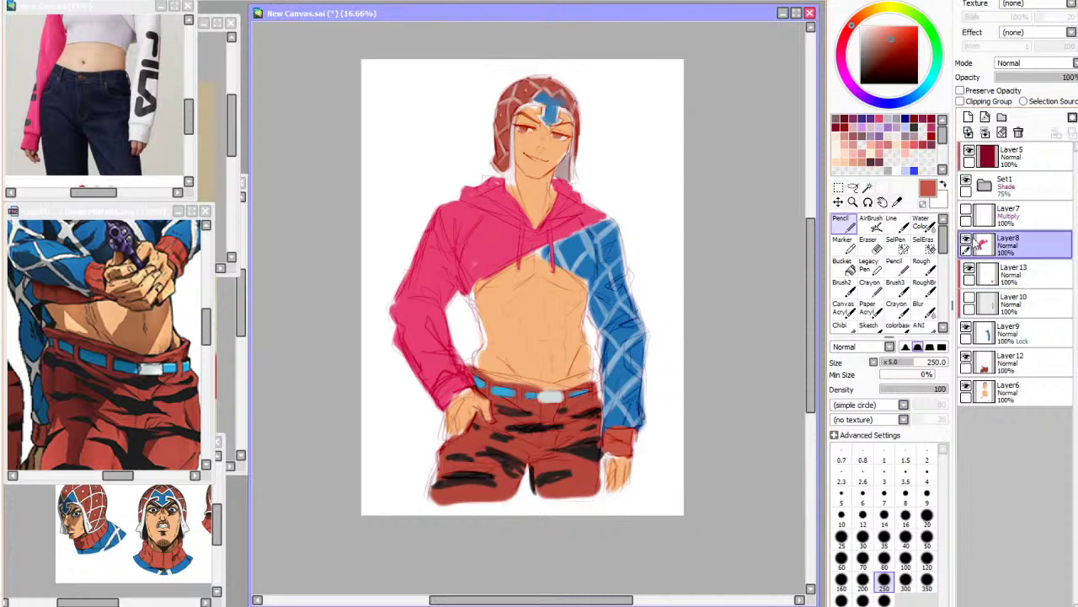
pyautogui.press('h')
pyautogui.click(897, 203)
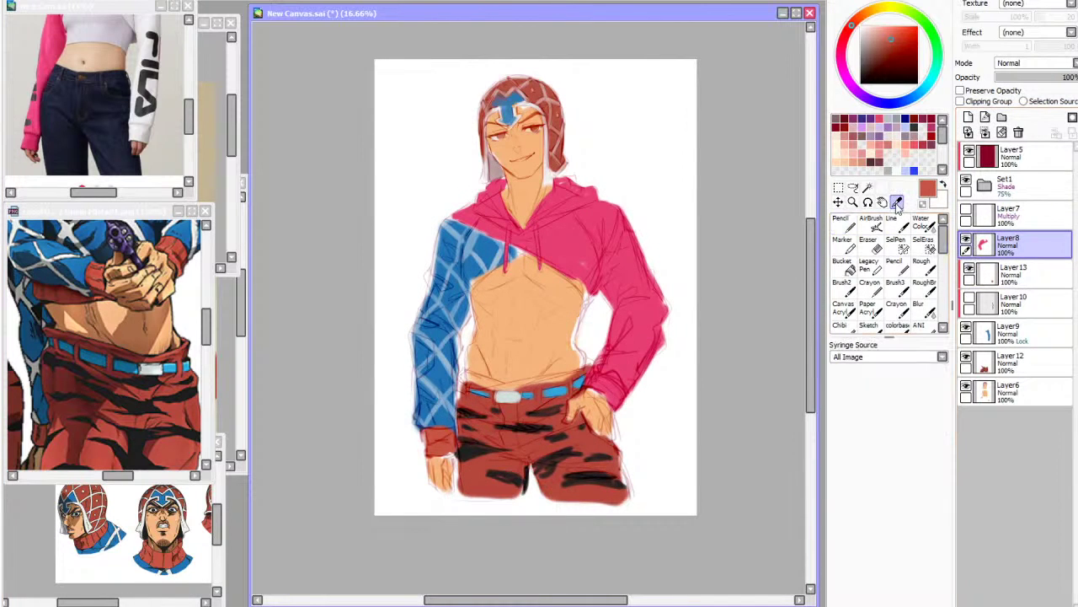
pyautogui.hotkey('alt', 'Tab')
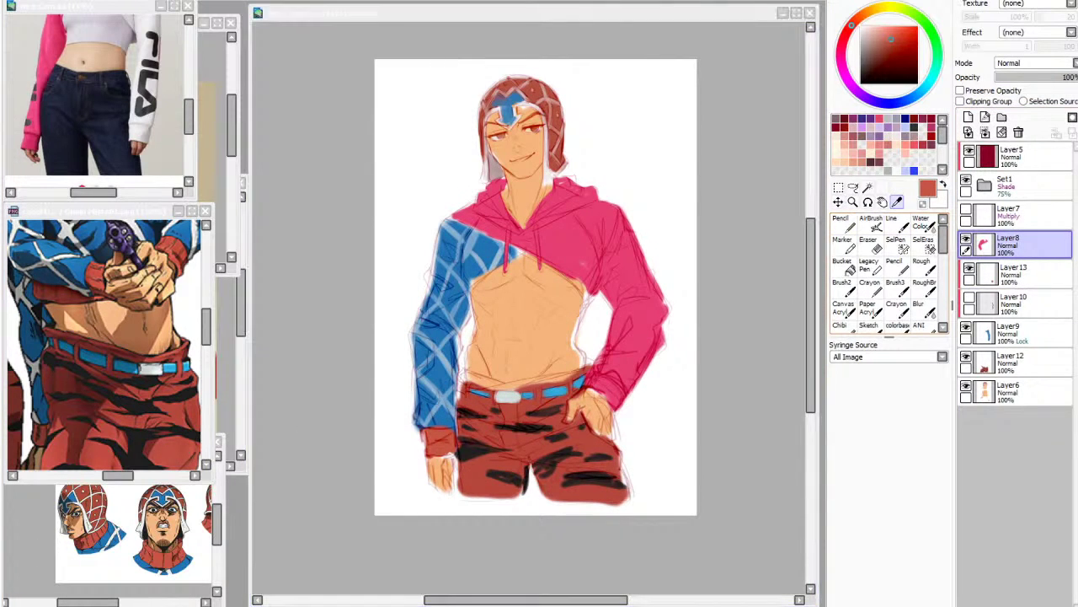
pyautogui.hotkey('alt', 'Tab')
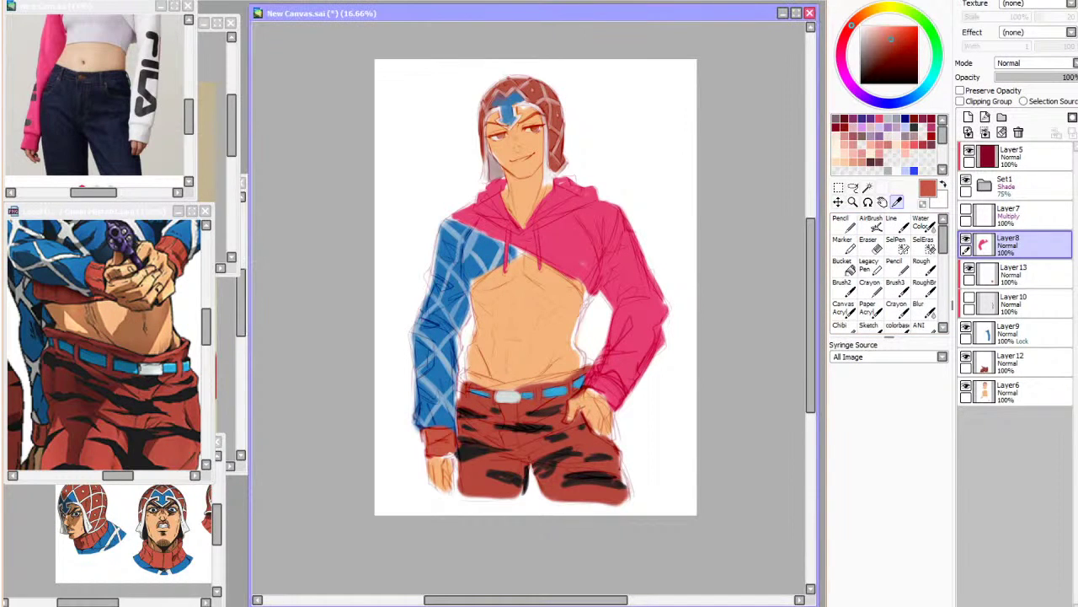
pyautogui.click(524, 316)
pyautogui.click(1014, 274)
pyautogui.press('Delete')
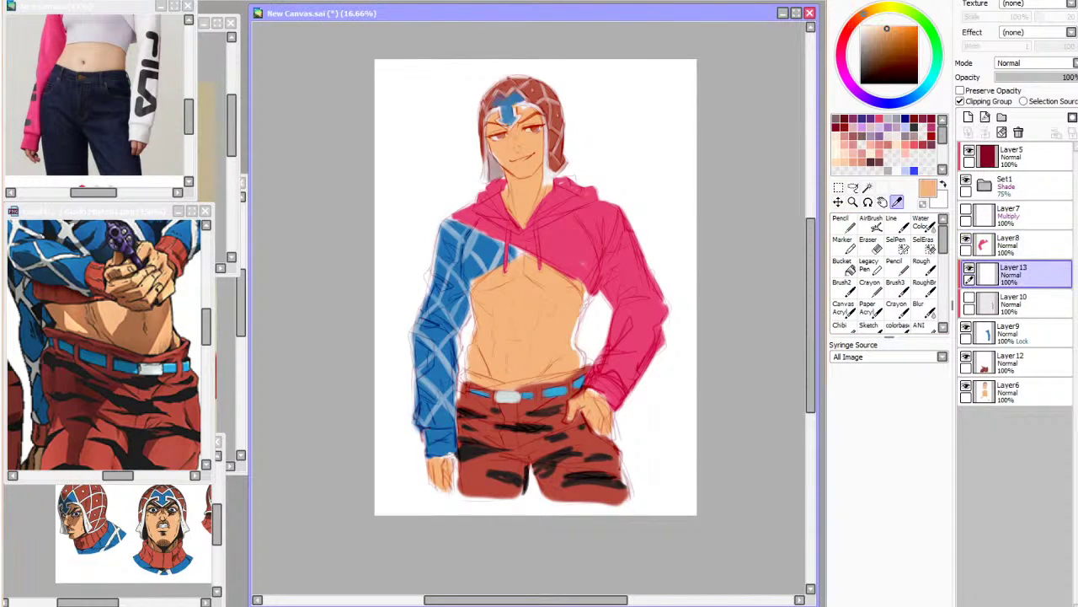
# Try the hoodie in blue sampled from the patterned sleeve, bucket-filling a new clipped layer above Layer8
pyautogui.click(439, 436)
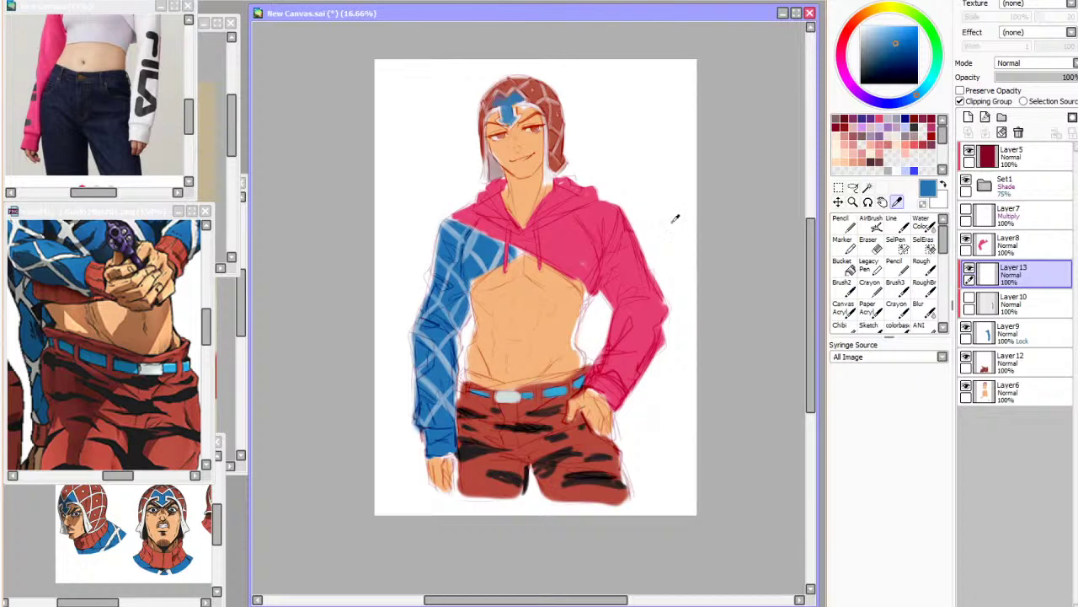
pyautogui.click(891, 224)
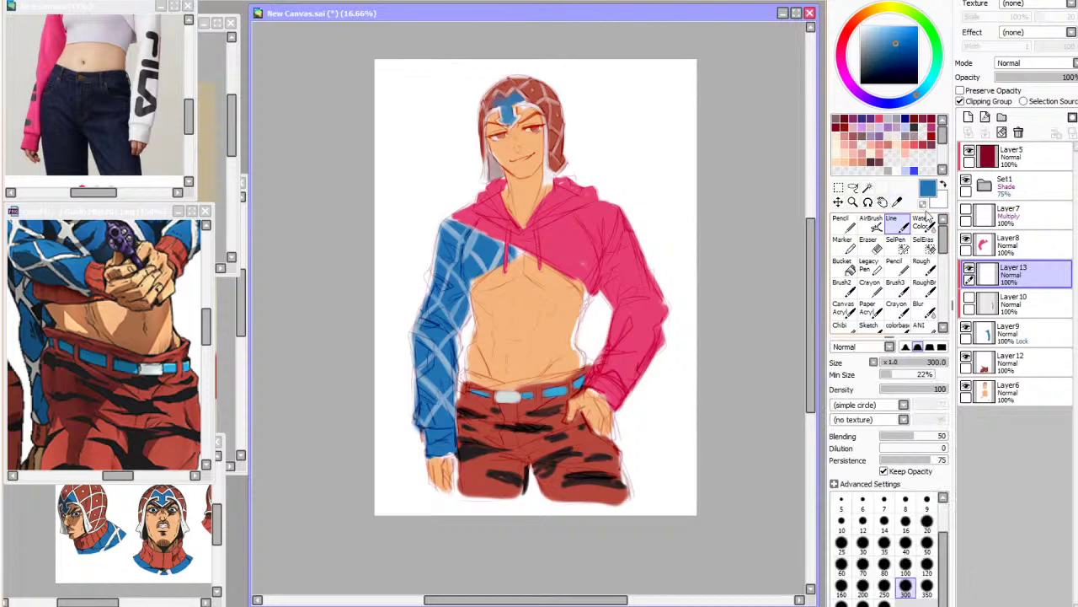
pyautogui.scroll(1, 816, 335)
pyautogui.click(1011, 244)
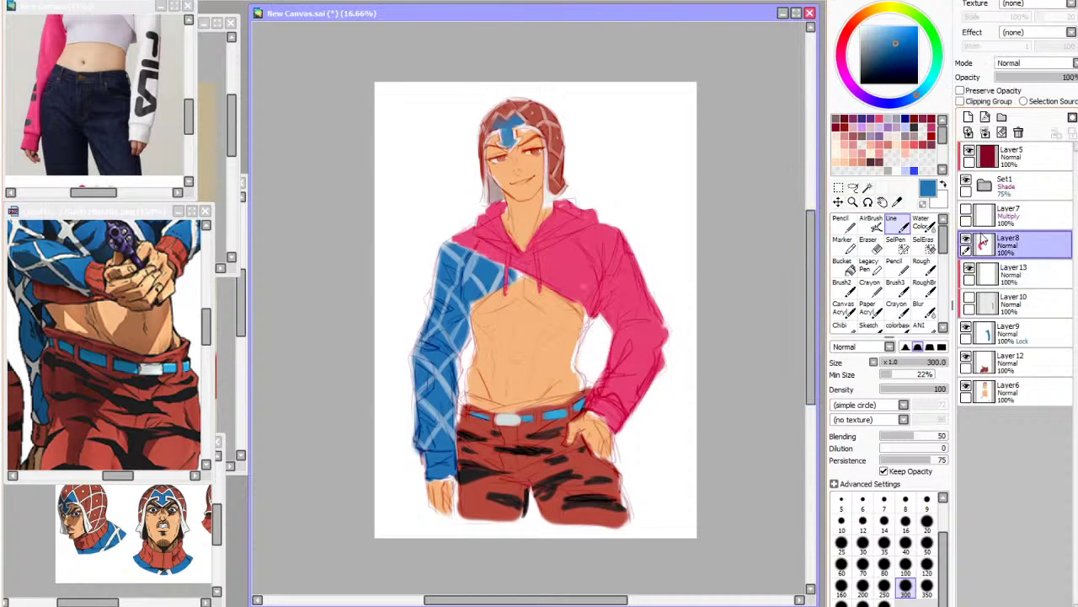
pyautogui.click(968, 118)
pyautogui.click(959, 101)
pyautogui.click(843, 266)
pyautogui.click(682, 324)
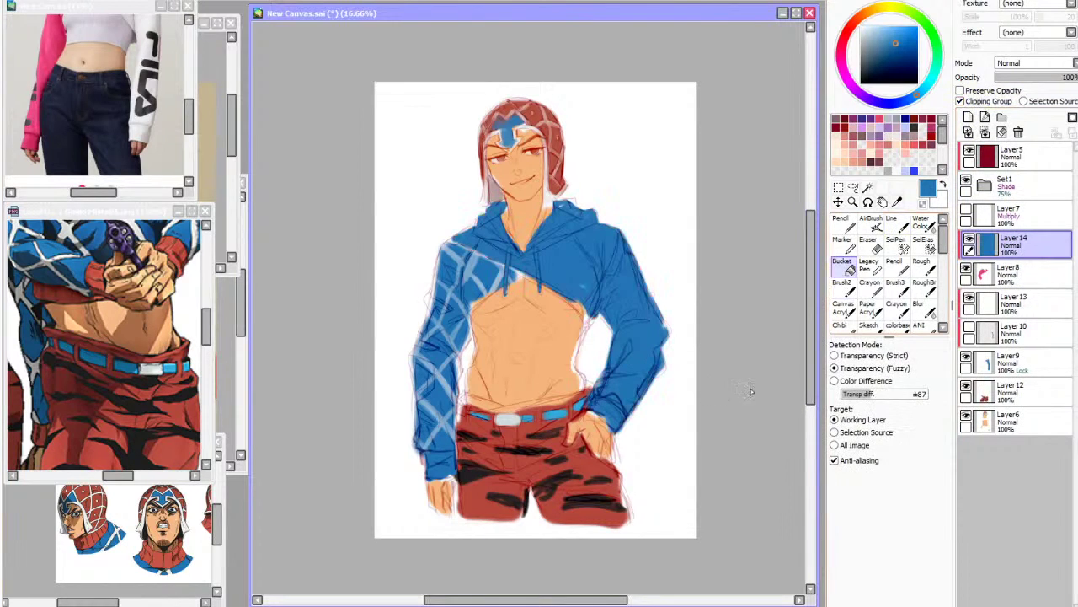
# Try the hoodie in the trousers' red by sampling it and bucket-filling Layer14
pyautogui.click(898, 203)
pyautogui.click(546, 421)
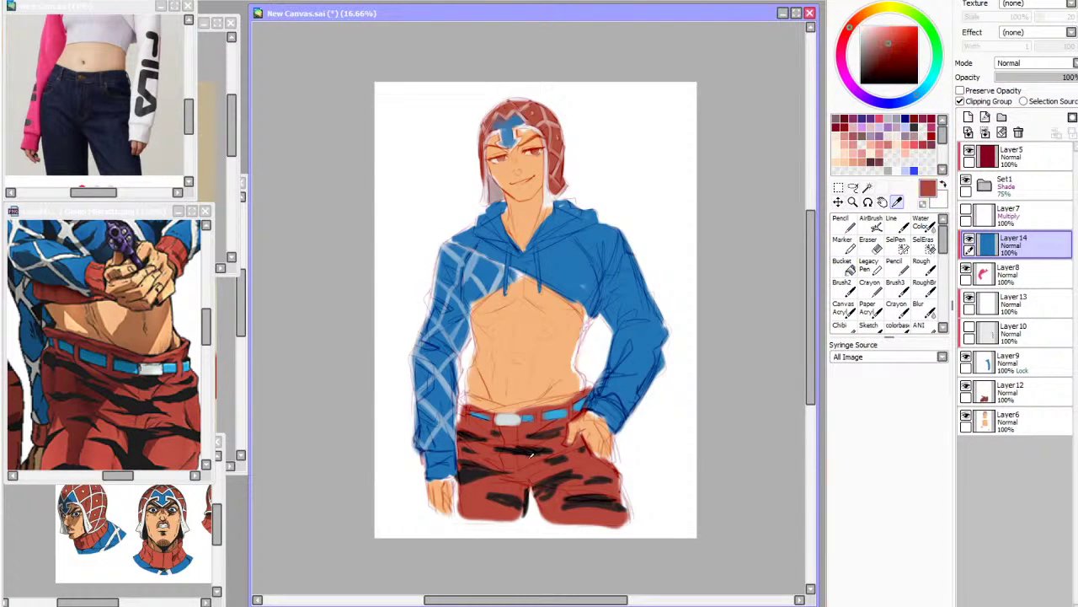
pyautogui.click(842, 265)
pyautogui.click(662, 362)
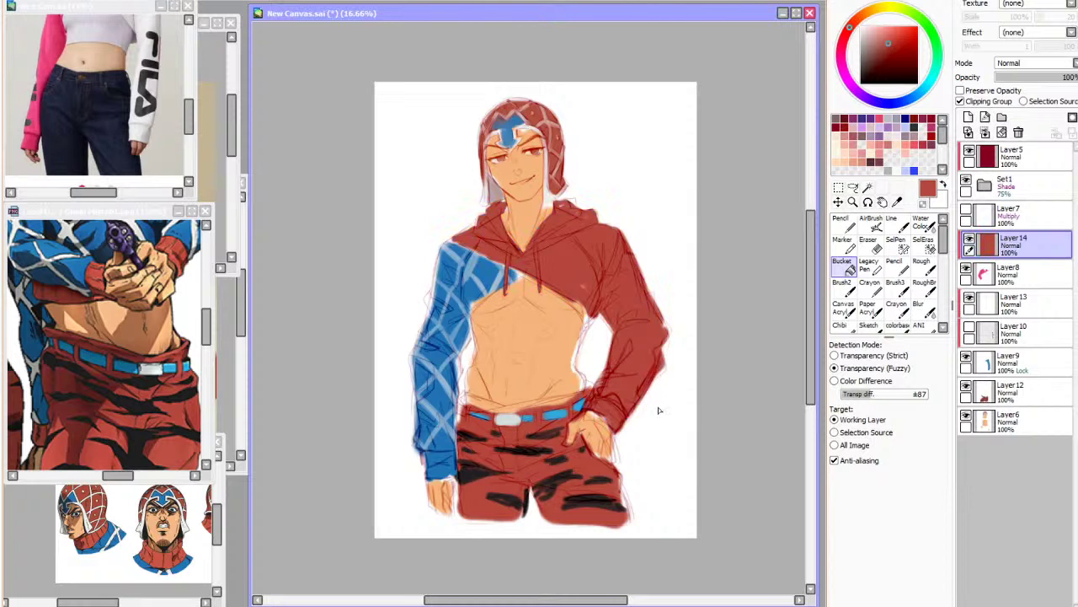
# Restore the canvas orientation, undo the colour fills on Layer14, and show Layer10 with the lettered light grey sleeve
pyautogui.press('h')
pyautogui.hotkey('ctrl', 'z')
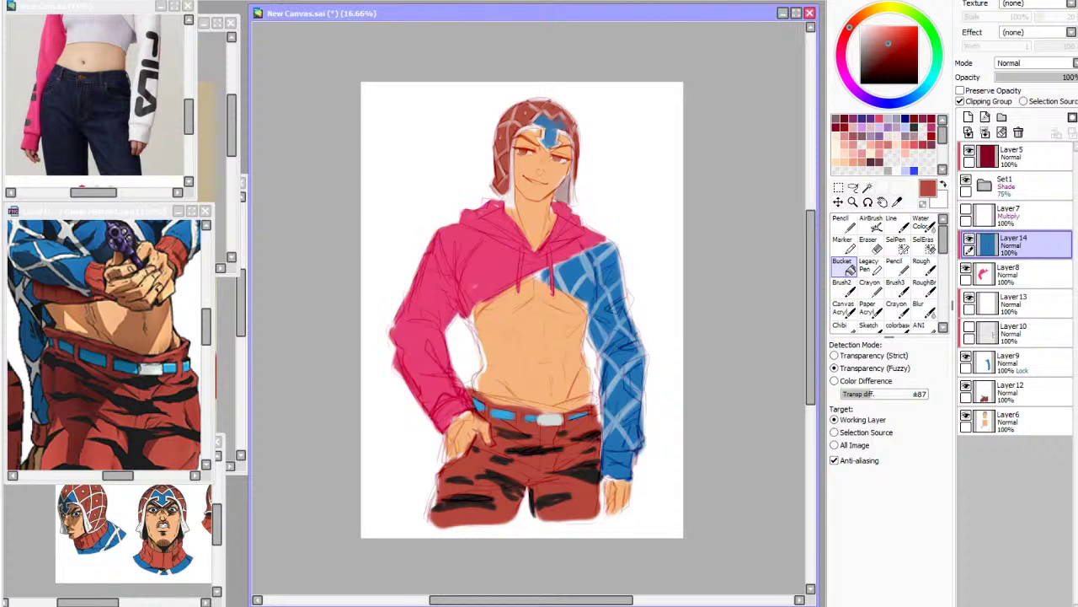
pyautogui.scroll(2, 534, 191)
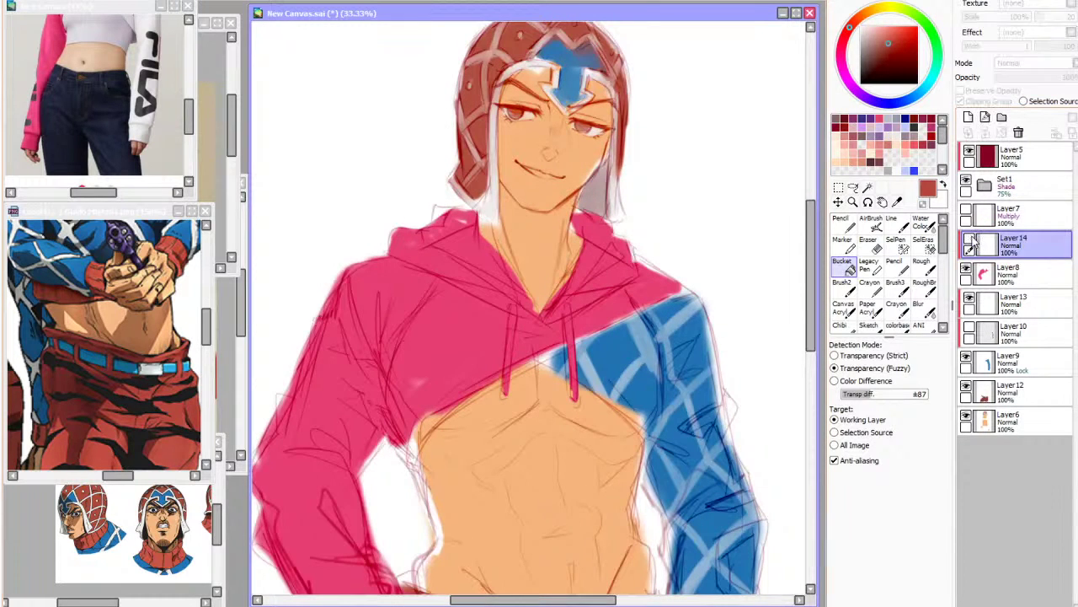
pyautogui.click(969, 301)
pyautogui.scroll(-2, 660, 166)
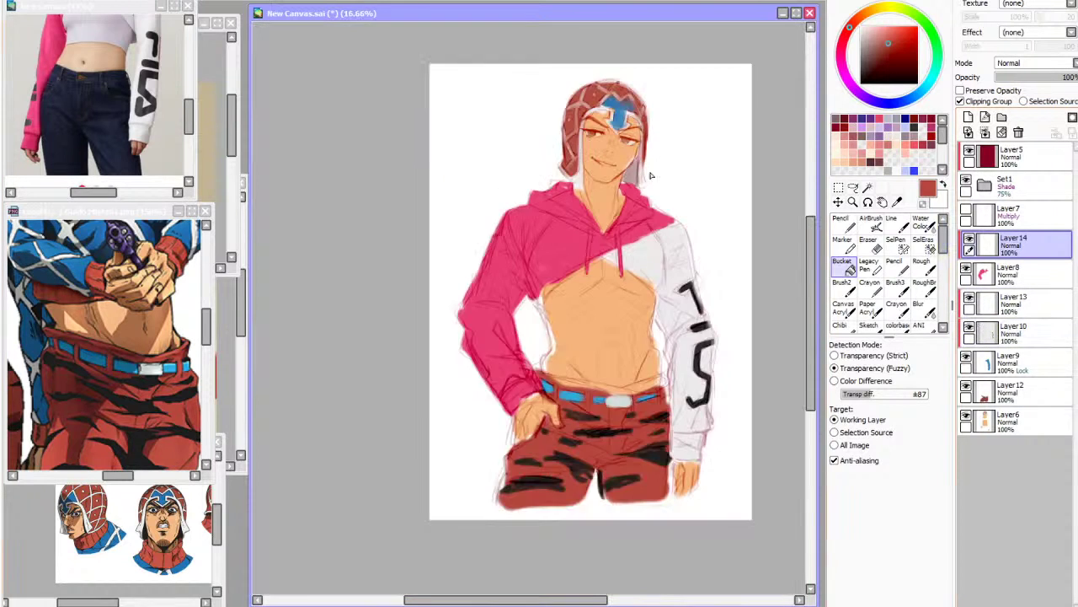
pyautogui.scroll(1, 677, 205)
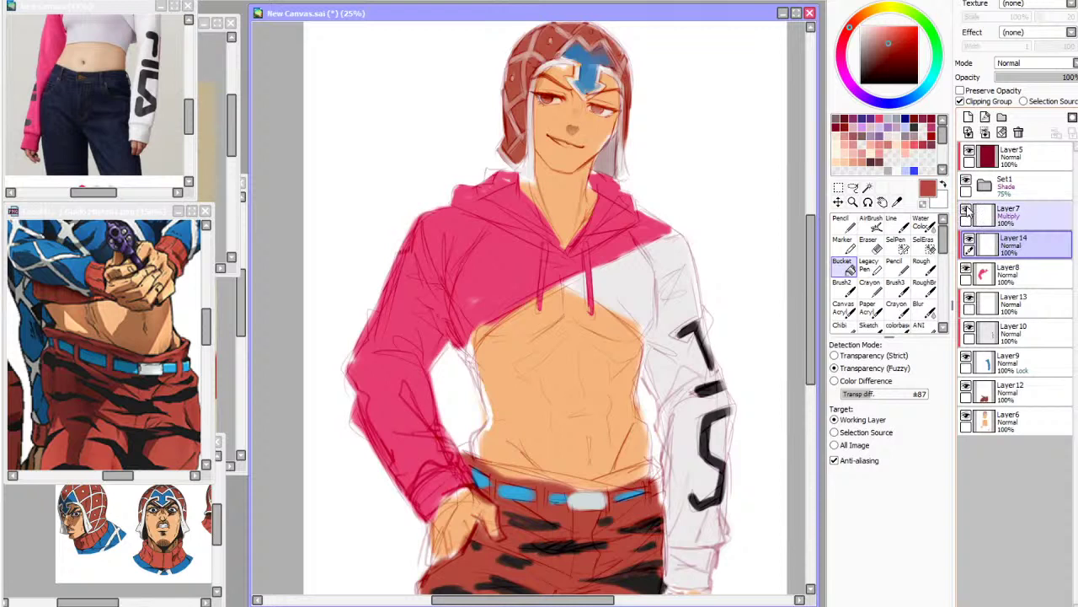
# Group the base-colour layers beneath Set1 into a new folder, and add an empty layer below that folder
pyautogui.click(1018, 214)
pyautogui.click(1019, 133)
pyautogui.click(1002, 118)
pyautogui.moveTo(1016, 418); pyautogui.dragTo(986, 214)
pyautogui.click(986, 215)
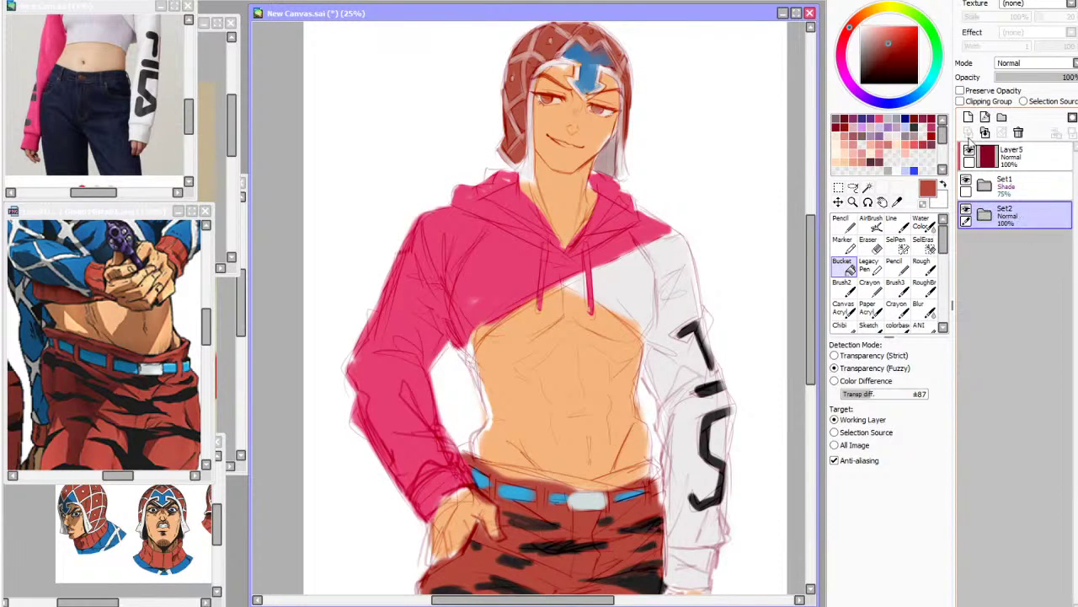
pyautogui.click(969, 117)
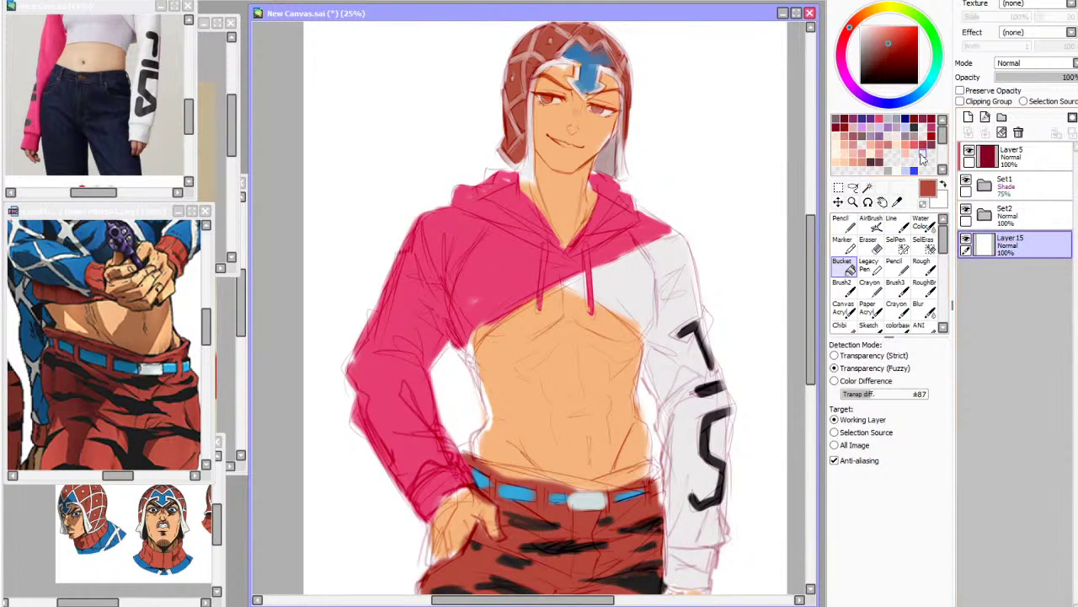
# Try a grey background by bucket-filling Layer15 with a swatch colour
pyautogui.click(889, 170)
pyautogui.click(701, 187)
pyautogui.scroll(-1, 562, 153)
pyautogui.scroll(1, 562, 152)
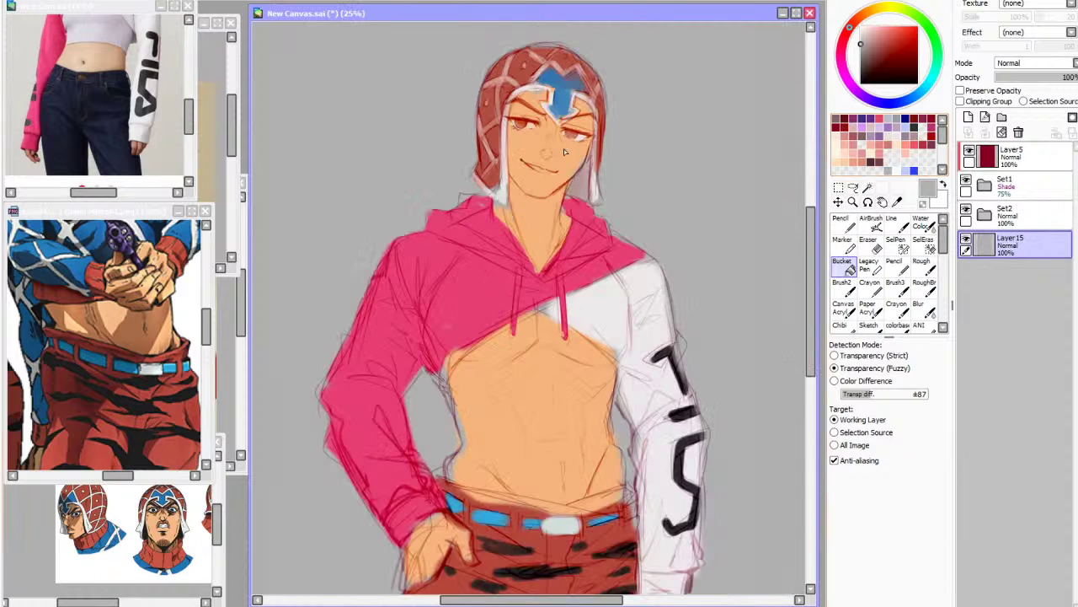
pyautogui.hotkey('ctrl', 'z')
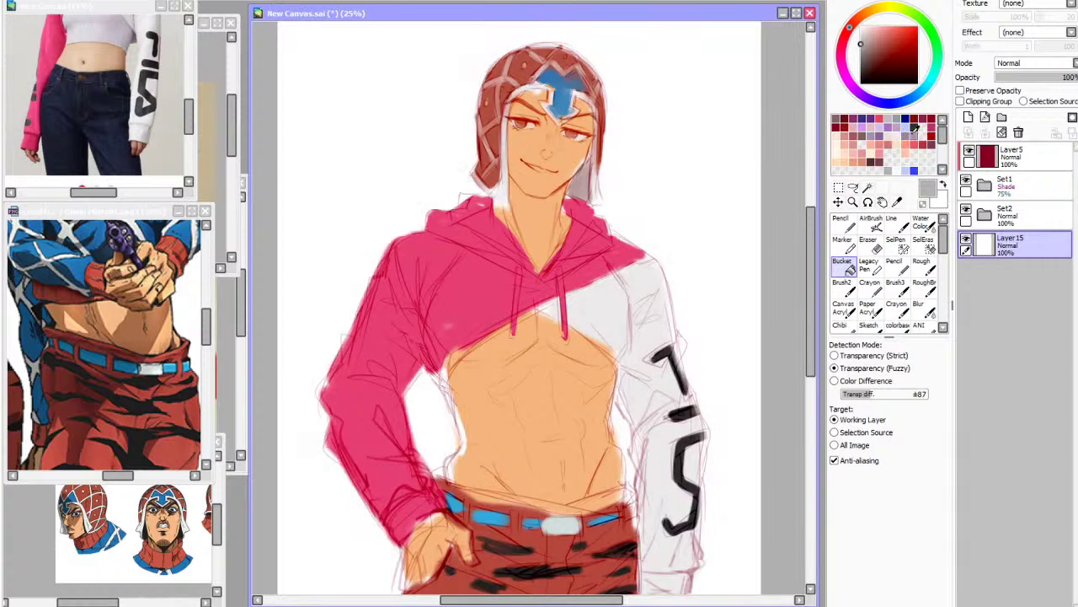
# Try a light salmon background by bucket-filling Layer15
pyautogui.click(860, 135)
pyautogui.click(666, 205)
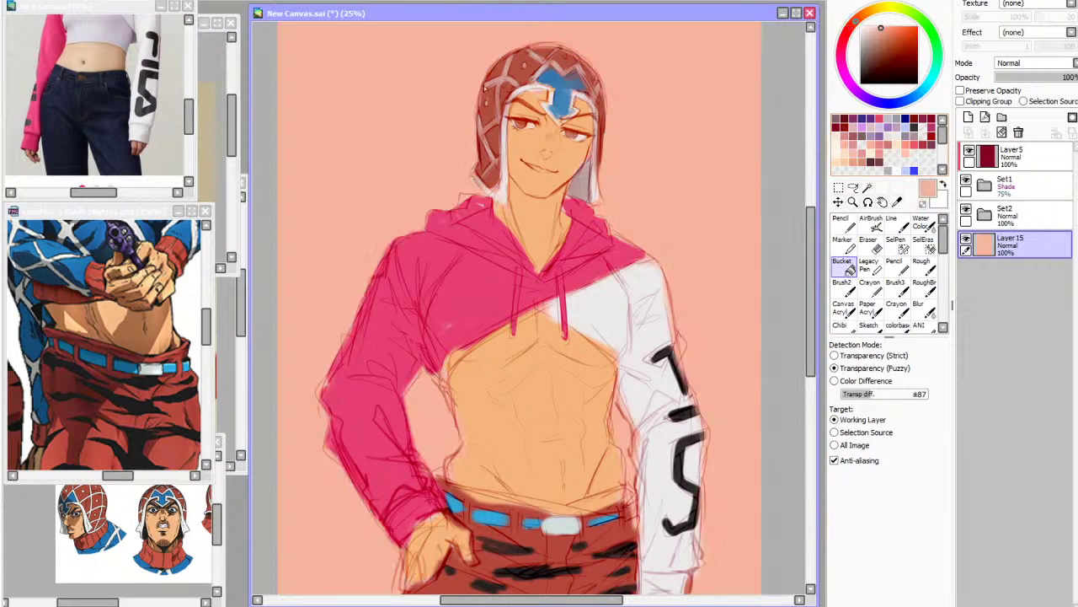
pyautogui.scroll(3, 550, 101)
pyautogui.scroll(-3, 550, 101)
pyautogui.scroll(1, 694, 125)
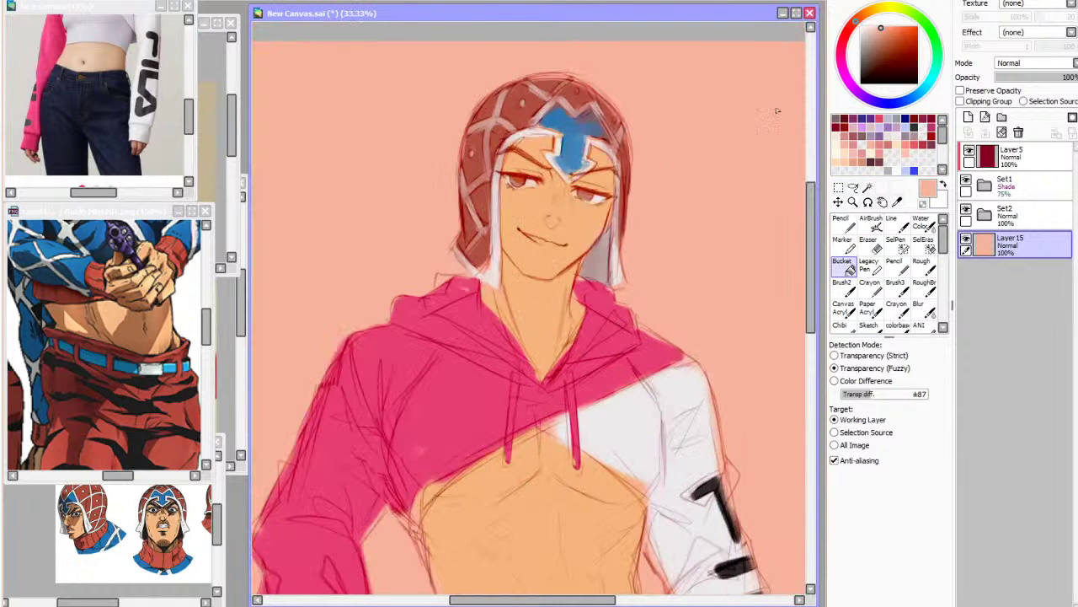
# Shift the background fill's hue to pale green and try a darker shade of it
pyautogui.hotkey('ctrl', 'u')
pyautogui.moveTo(899, 402); pyautogui.dragTo(970, 402)
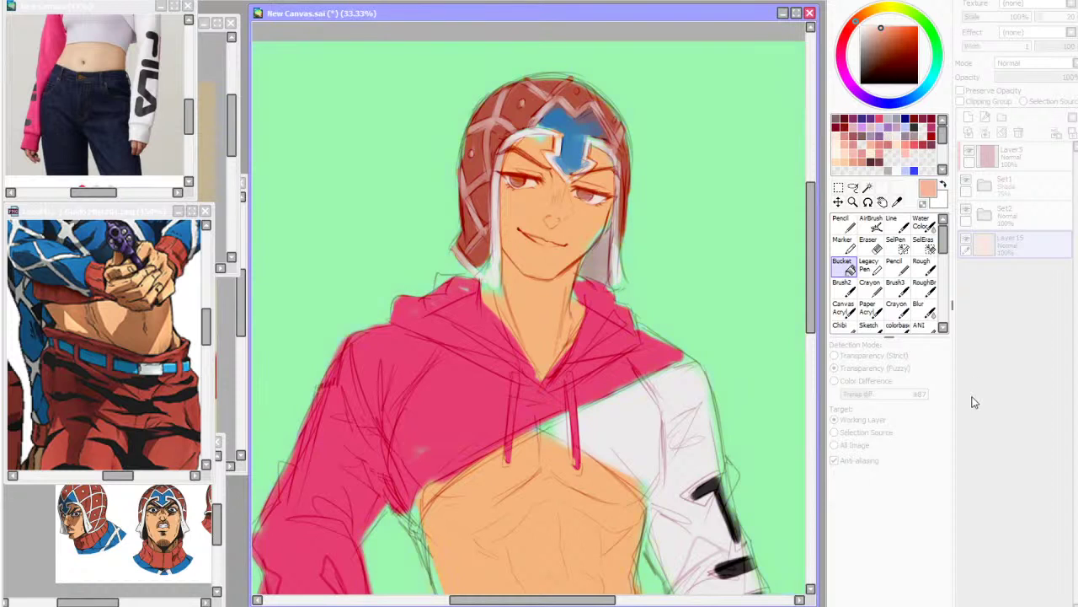
pyautogui.click(947, 462)
pyautogui.moveTo(504, 157); pyautogui.dragTo(515, 156)
pyautogui.hotkey('ctrl', 'u')
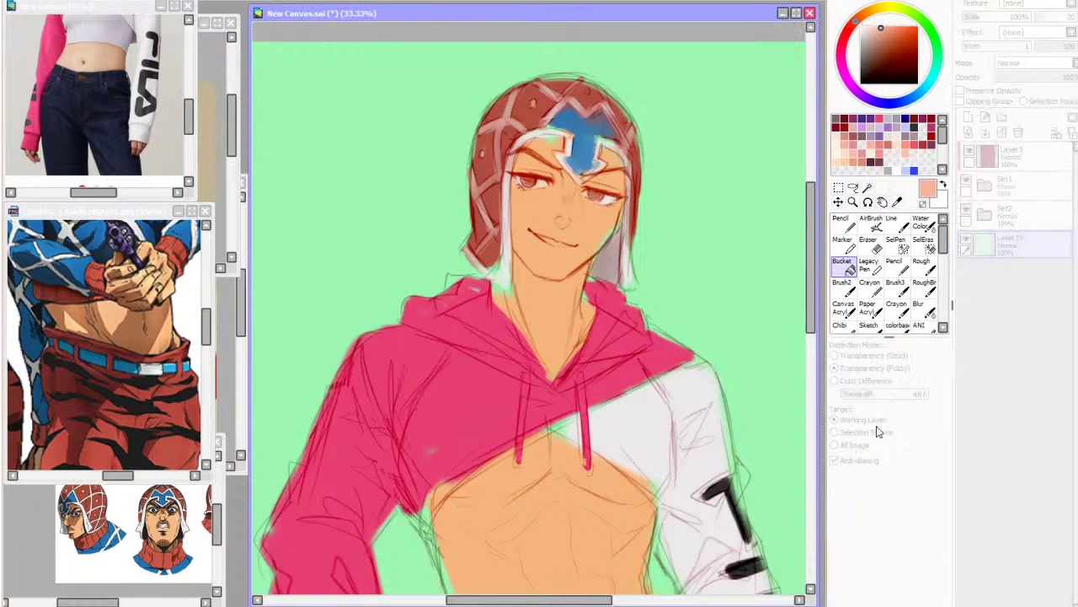
pyautogui.click(880, 420)
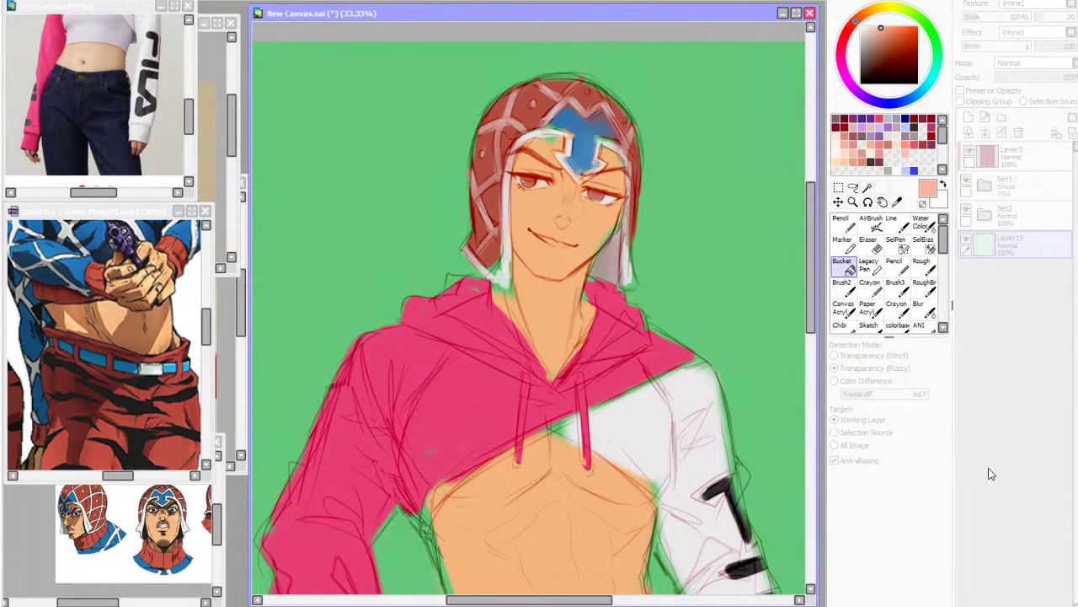
pyautogui.click(991, 474)
# Sample the blue of the reference character's sweater and bucket-fill Layer15 with it as the background
pyautogui.click(91, 332)
pyautogui.scroll(-5, 91, 332)
pyautogui.scroll(5, 86, 287)
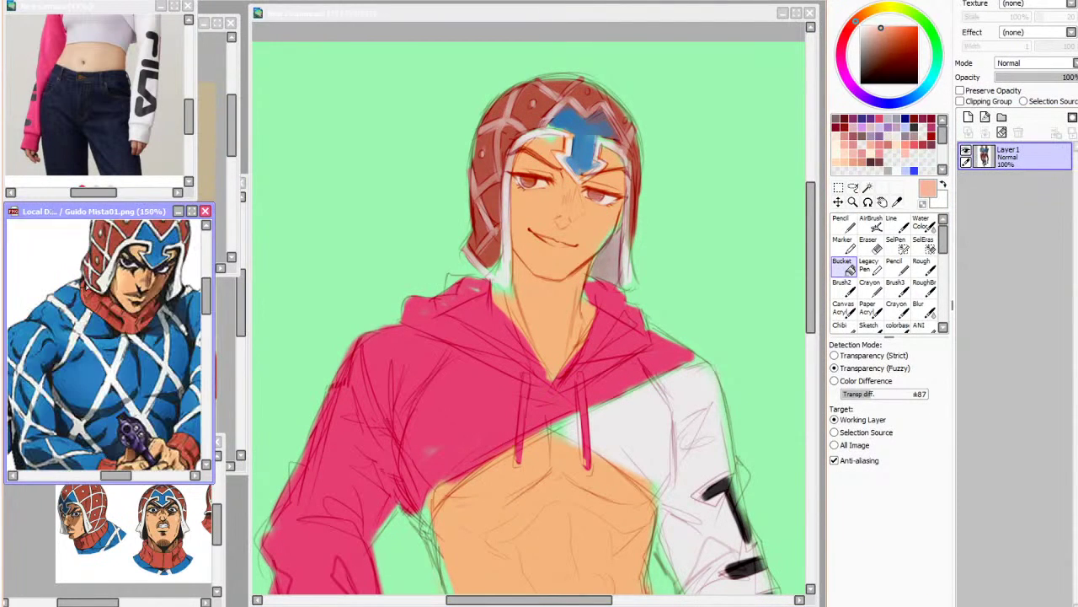
pyautogui.click(897, 202)
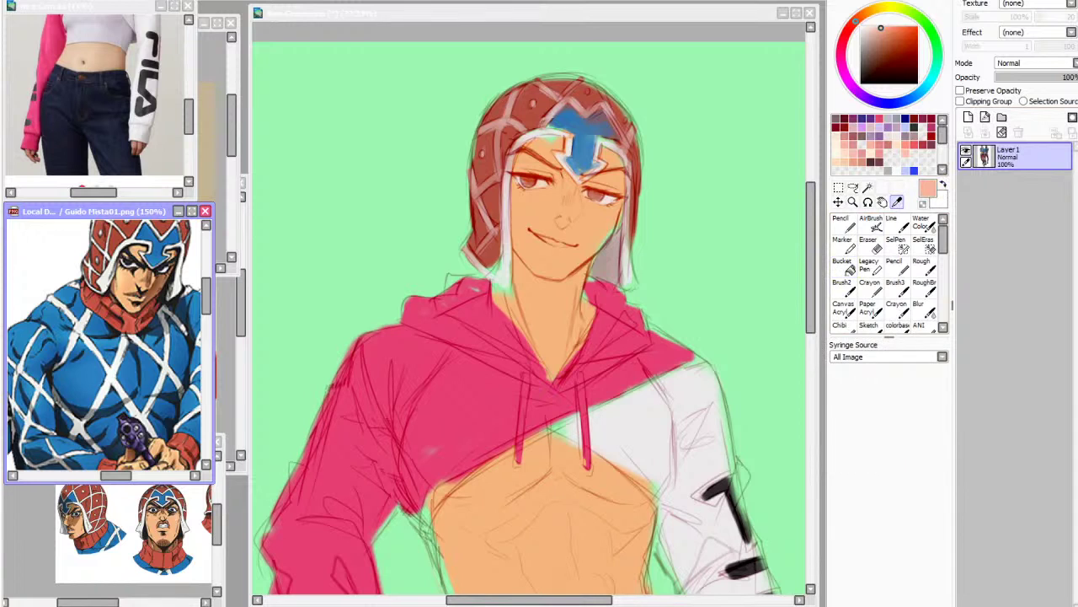
pyautogui.click(72, 371)
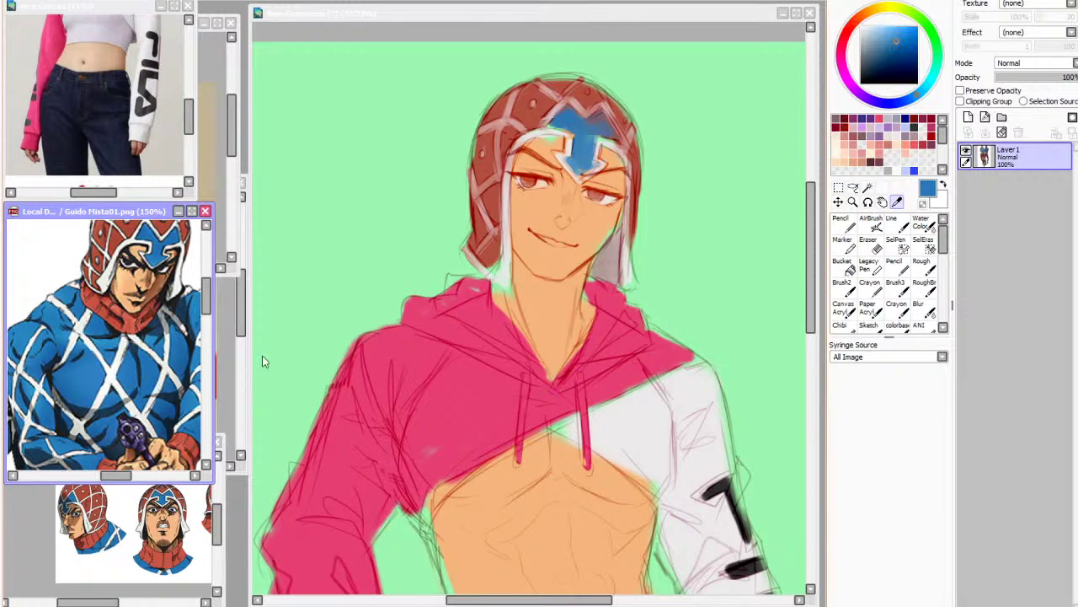
pyautogui.click(844, 250)
pyautogui.click(847, 268)
pyautogui.click(745, 278)
pyautogui.click(745, 278)
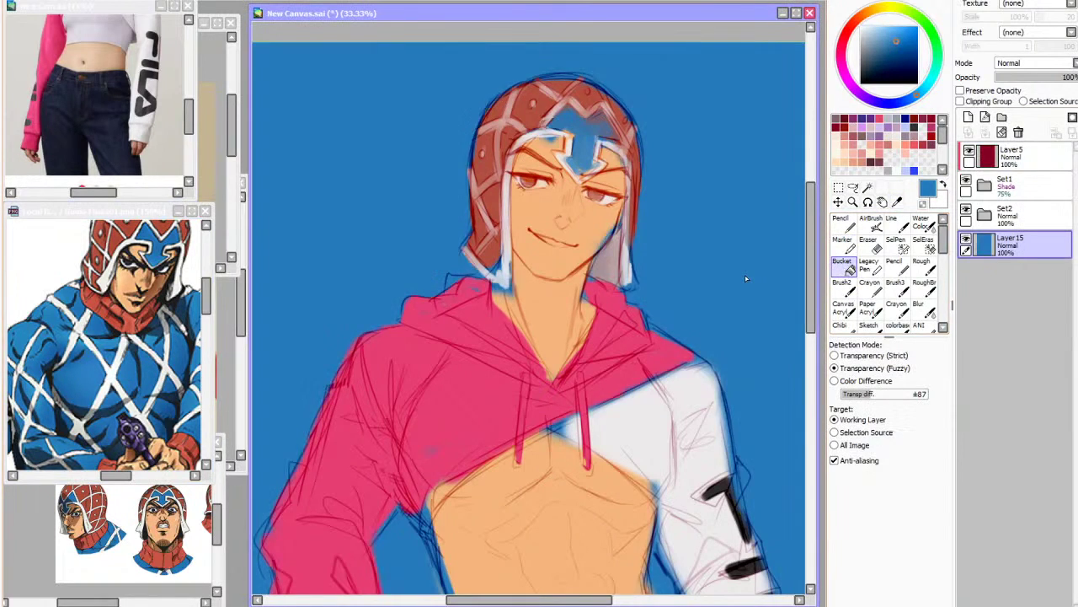
# Check the character against the blue background in normal and mirrored view, and hide Layer15
pyautogui.scroll(-3, 516, 217)
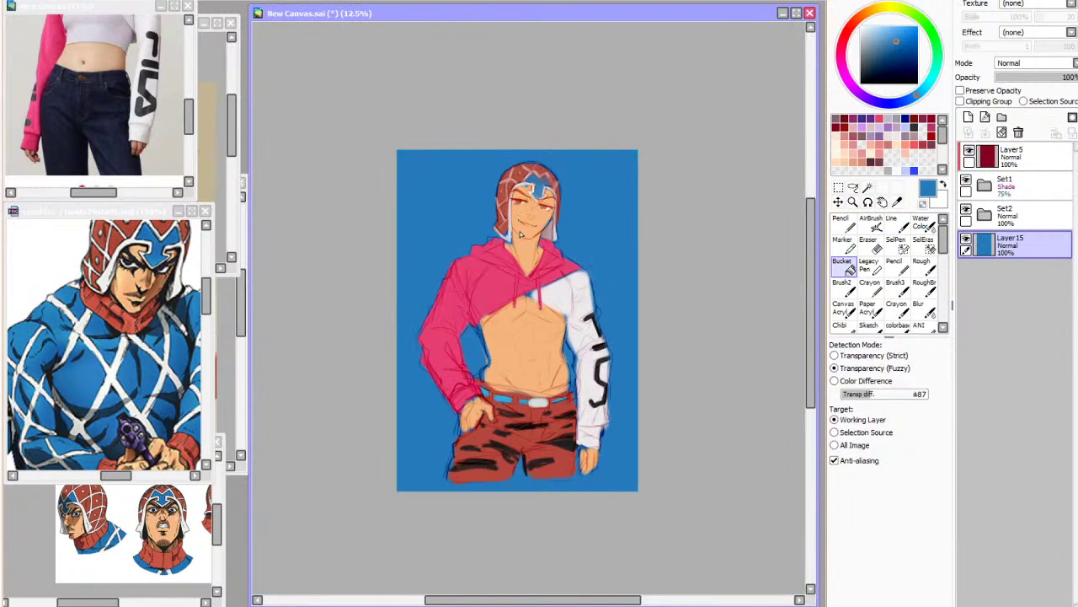
pyautogui.scroll(3, 520, 231)
pyautogui.scroll(-2, 556, 133)
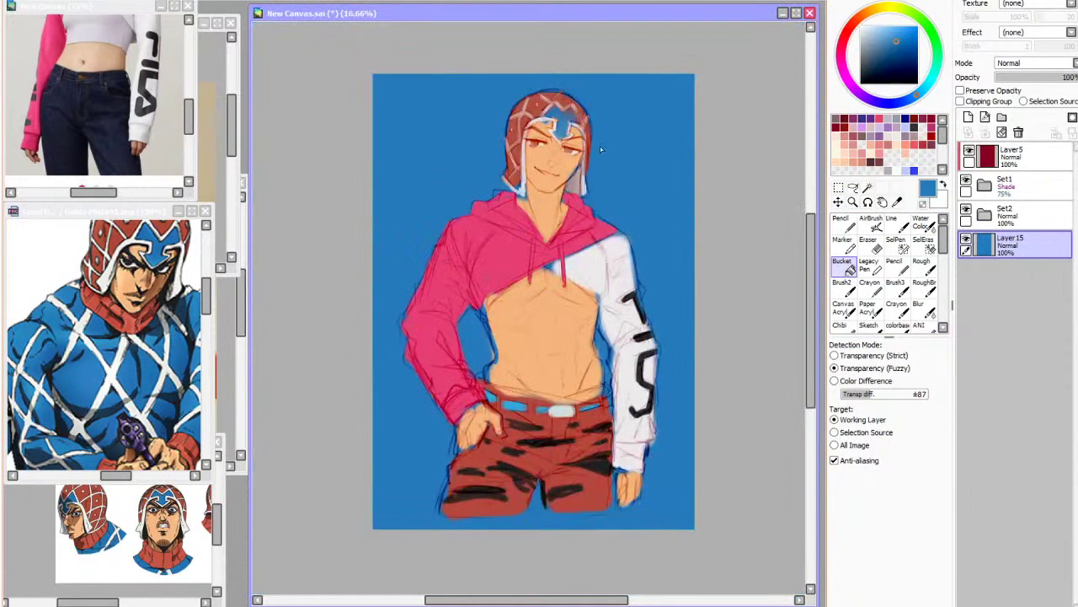
pyautogui.press('h')
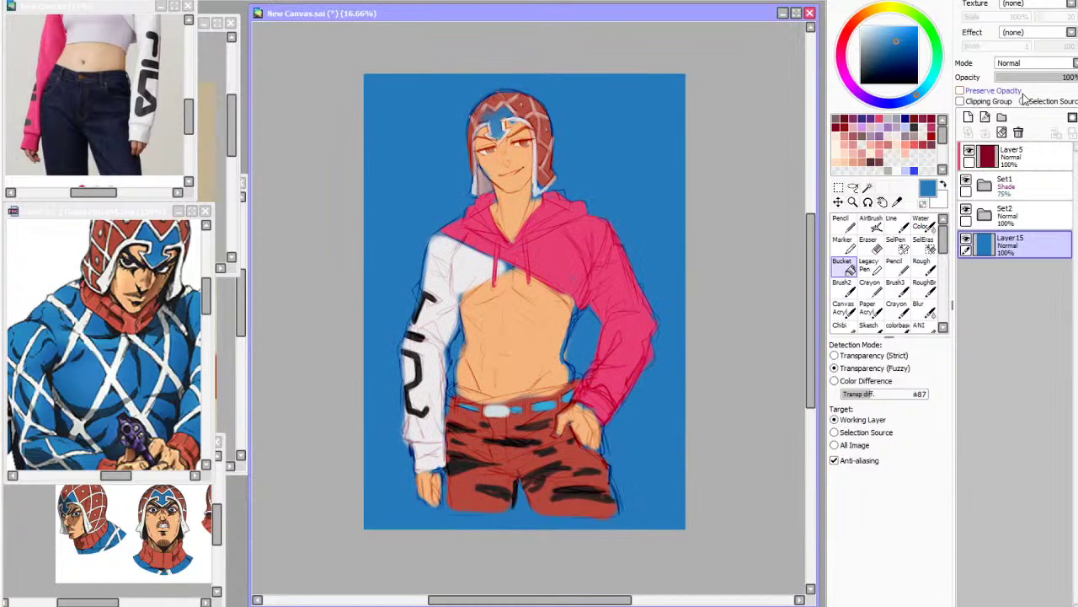
pyautogui.press('h')
pyautogui.click(966, 239)
# Group Layer5, Set1 and Set2 into a new folder, and raise Set1's opacity to 100%
pyautogui.click(1027, 220)
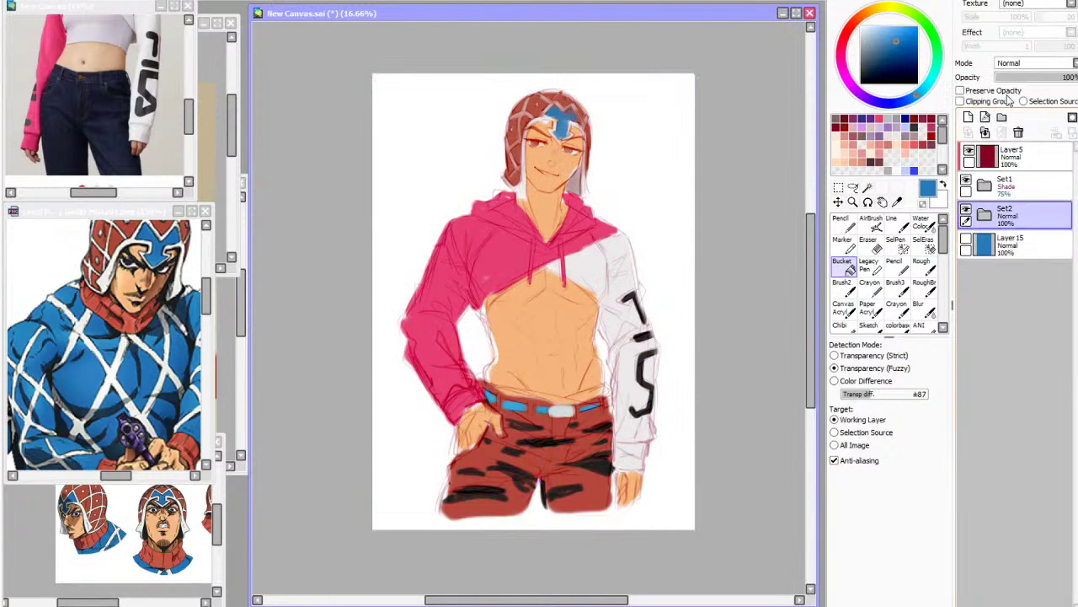
pyautogui.click(1024, 157)
pyautogui.click(1002, 117)
pyautogui.moveTo(1014, 244); pyautogui.dragTo(1024, 161)
pyautogui.moveTo(1025, 244); pyautogui.dragTo(1022, 163)
pyautogui.click(1031, 209)
pyautogui.moveTo(1074, 78); pyautogui.dragTo(1077, 77)
pyautogui.click(1070, 77)
pyautogui.scroll(3, 581, 114)
pyautogui.scroll(-1, 684, 160)
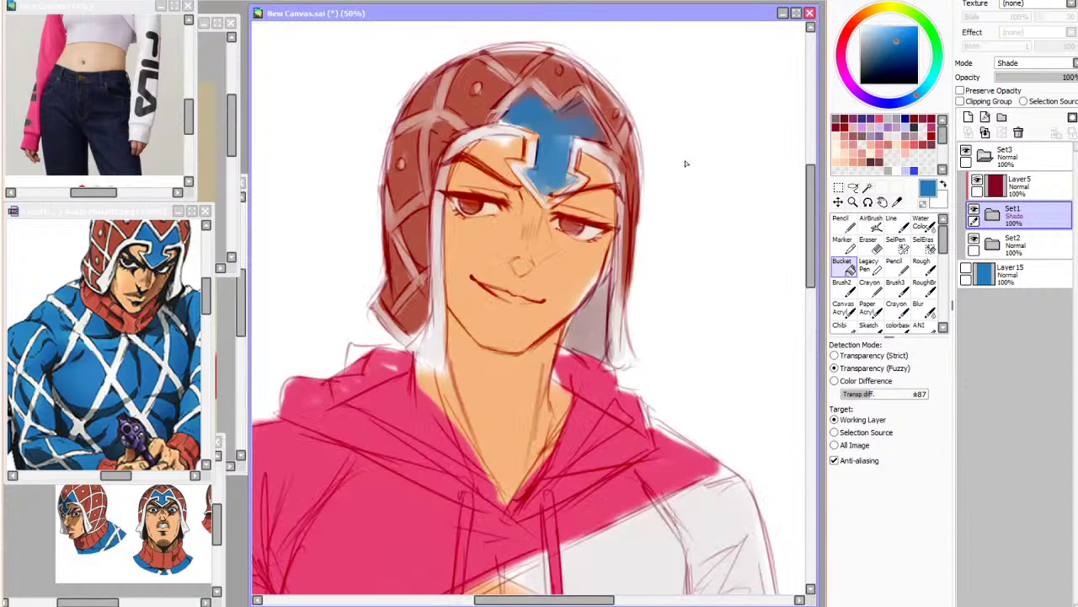
# Fade the Set3 folder to 29% opacity and create a new folder above it containing an empty layer
pyautogui.click(1015, 156)
pyautogui.click(985, 156)
pyautogui.moveTo(1045, 84); pyautogui.dragTo(1022, 84)
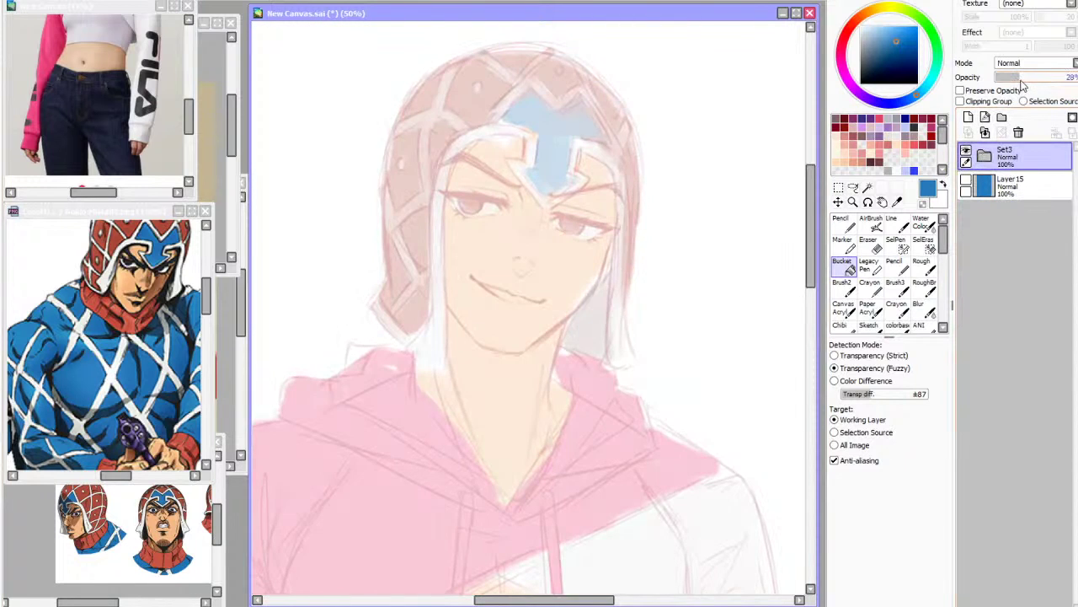
pyautogui.click(1002, 117)
pyautogui.click(968, 117)
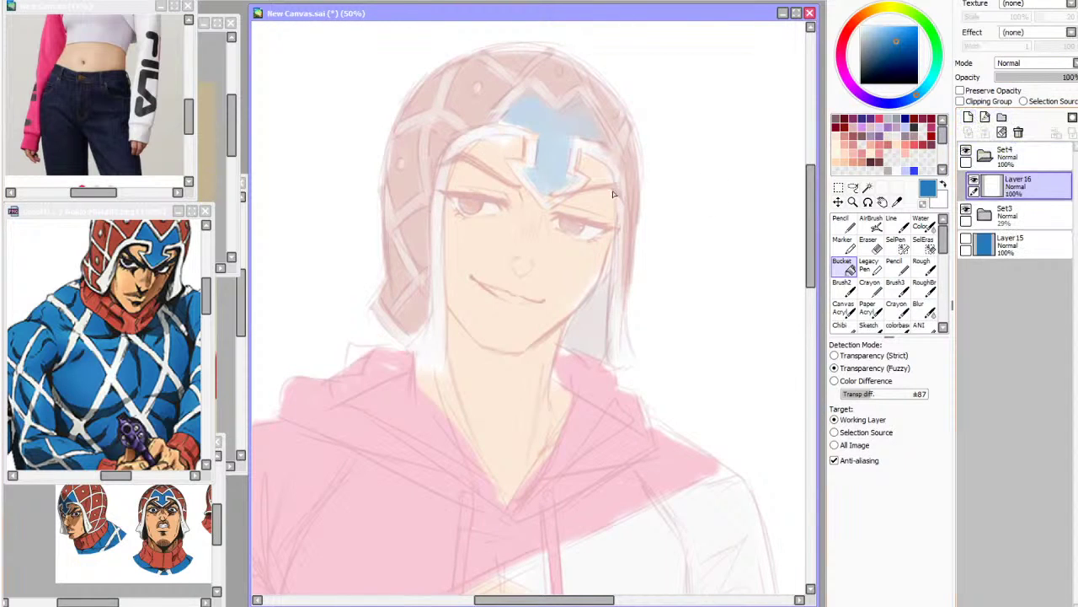
# Set up the Line brush in black at size 20 for inking on Layer16, clearing the trial strokes
pyautogui.scroll(1, 514, 176)
pyautogui.scroll(-2, 499, 210)
pyautogui.scroll(3, 536, 184)
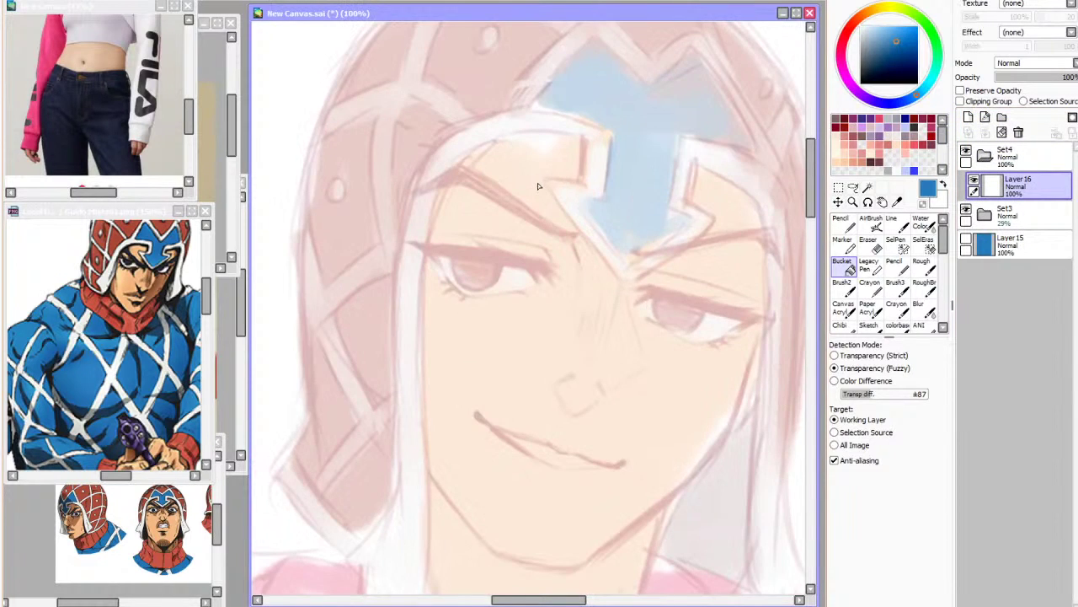
pyautogui.scroll(-2, 549, 154)
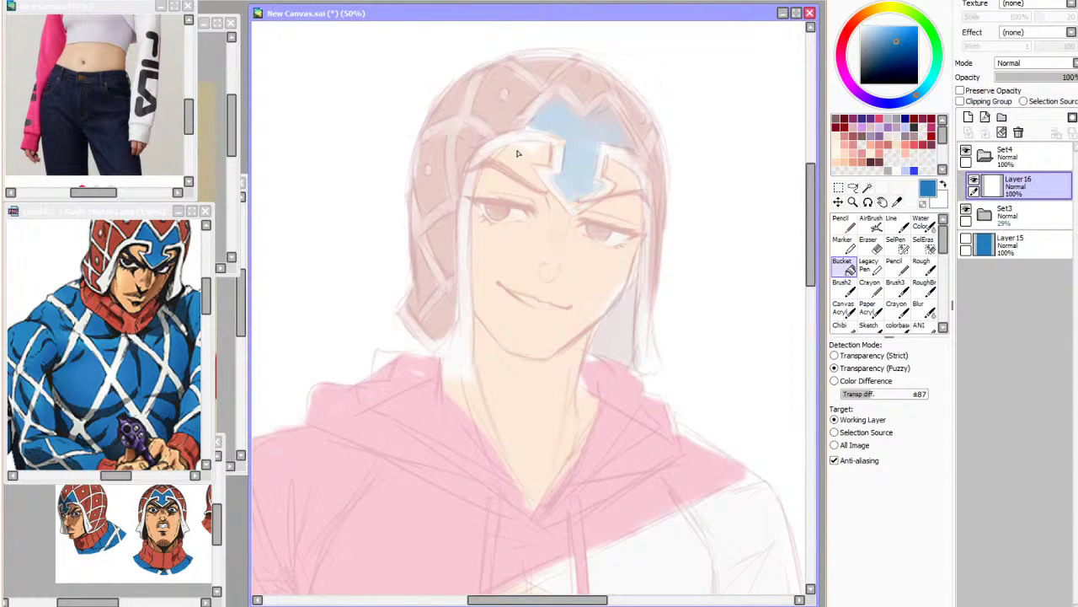
pyautogui.click(849, 327)
pyautogui.click(897, 223)
pyautogui.moveTo(755, 295); pyautogui.dragTo(701, 414)
pyautogui.hotkey('ctrl', 'z')
pyautogui.moveTo(900, 52); pyautogui.dragTo(837, 114)
pyautogui.moveTo(697, 241)
pyautogui.mouseDown()
pyautogui.moveTo(747, 301)
pyautogui.moveTo(729, 438)
pyautogui.mouseUp()
pyautogui.hotkey('ctrl', 'z')
pyautogui.click(926, 521)
# Test long curved strokes with the size 20 Line brush in the blank area beside the head, undoing them
pyautogui.moveTo(776, 330)
pyautogui.mouseDown()
pyautogui.moveTo(739, 446)
pyautogui.moveTo(738, 435)
pyautogui.mouseUp()
pyautogui.hotkey('ctrl', 'z')
pyautogui.hotkey('ctrl', 'z')
pyautogui.moveTo(766, 353); pyautogui.dragTo(749, 440)
pyautogui.moveTo(764, 386); pyautogui.dragTo(764, 451)
pyautogui.hotkey('ctrl', 'z')
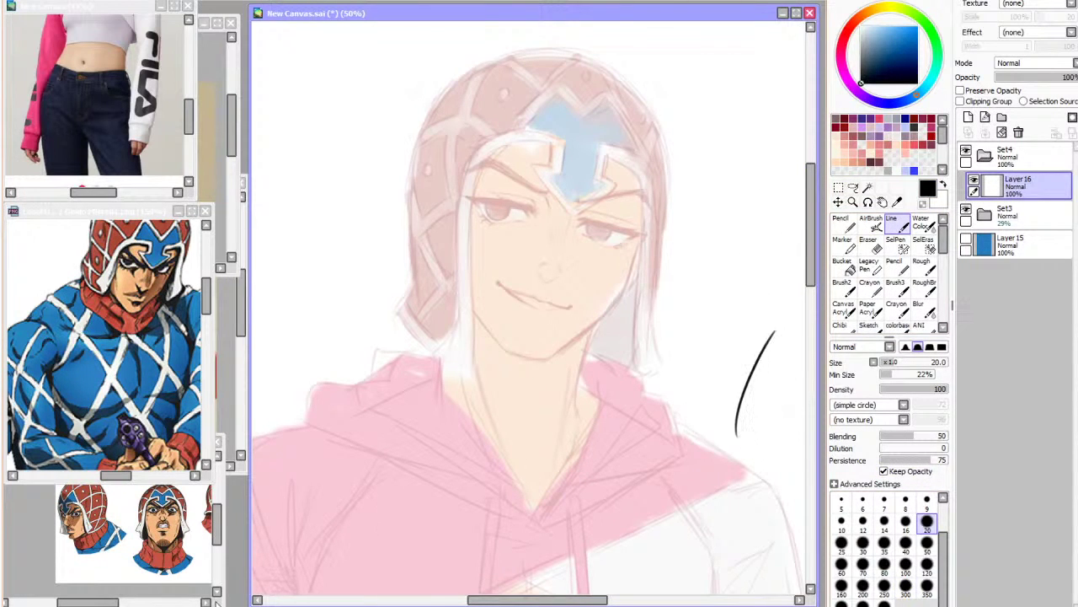
pyautogui.hotkey('ctrl', 'z')
pyautogui.moveTo(745, 247)
pyautogui.mouseDown()
pyautogui.moveTo(732, 338)
pyautogui.moveTo(696, 412)
pyautogui.moveTo(702, 481)
pyautogui.moveTo(736, 476)
pyautogui.mouseUp()
pyautogui.hotkey('ctrl', 'z')
pyautogui.hotkey('ctrl', 'z')
pyautogui.moveTo(761, 287)
pyautogui.mouseDown()
pyautogui.moveTo(751, 340)
pyautogui.moveTo(769, 381)
pyautogui.moveTo(748, 482)
pyautogui.mouseUp()
pyautogui.hotkey('ctrl', 'z')
pyautogui.moveTo(767, 263); pyautogui.dragTo(665, 455)
pyautogui.moveTo(772, 337); pyautogui.dragTo(668, 484)
pyautogui.hotkey('ctrl', 'z')
pyautogui.hotkey('ctrl', 'z')
# Reduce the Line brush to size 16 with density 85, undo the test strokes, and mirror the canvas view
pyautogui.press('[')
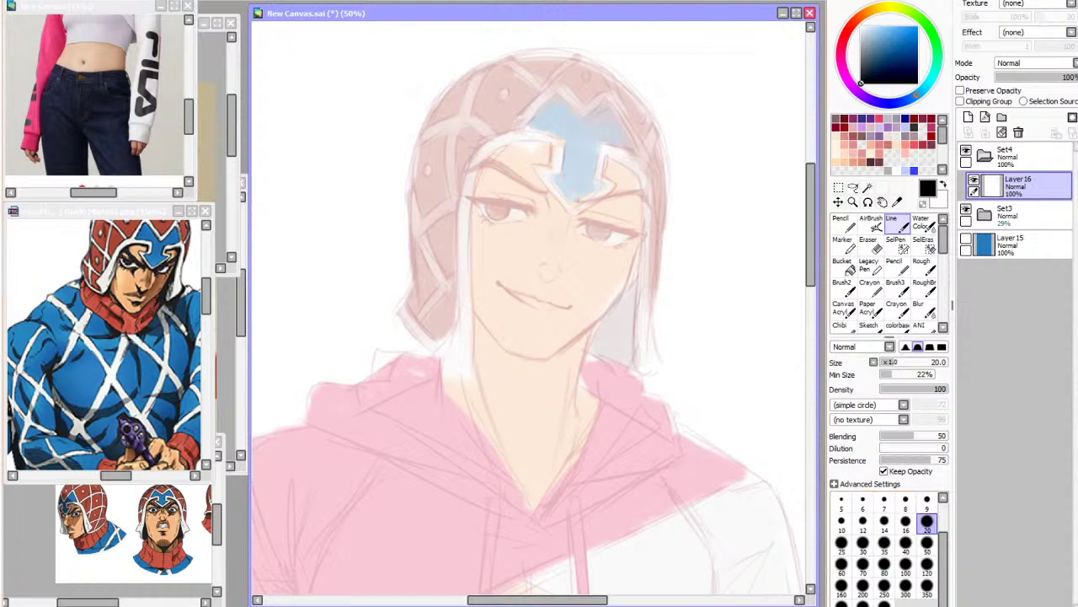
pyautogui.moveTo(753, 338)
pyautogui.mouseDown()
pyautogui.moveTo(686, 480)
pyautogui.moveTo(708, 540)
pyautogui.mouseUp()
pyautogui.hotkey('ctrl', 'z')
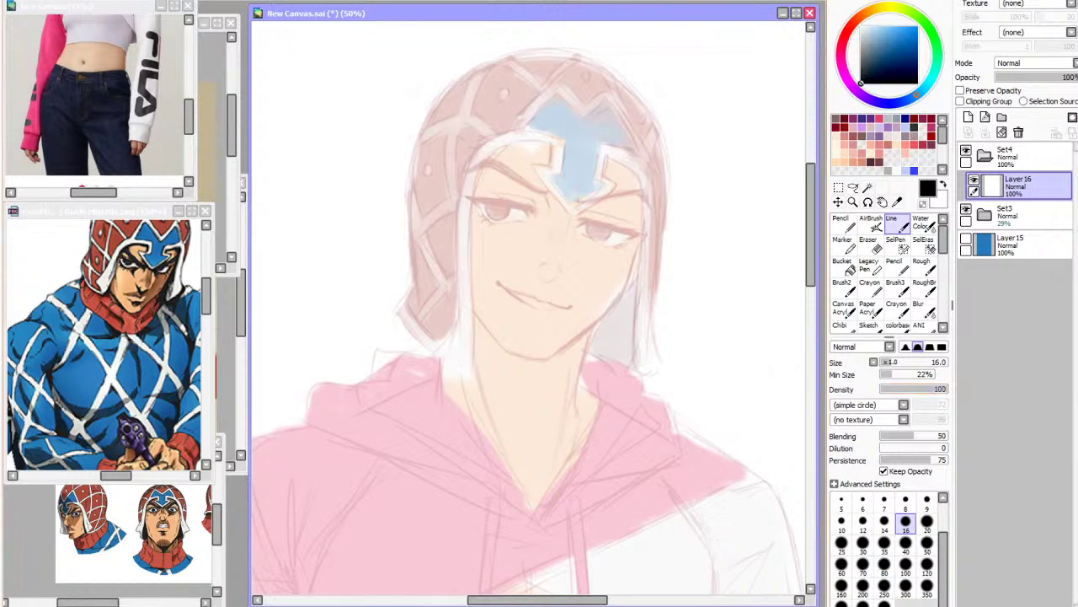
pyautogui.moveTo(739, 340)
pyautogui.mouseDown()
pyautogui.moveTo(684, 459)
pyautogui.moveTo(687, 487)
pyautogui.mouseUp()
pyautogui.hotkey('ctrl', 'z')
pyautogui.hotkey('ctrl', '+')
pyautogui.press('h')
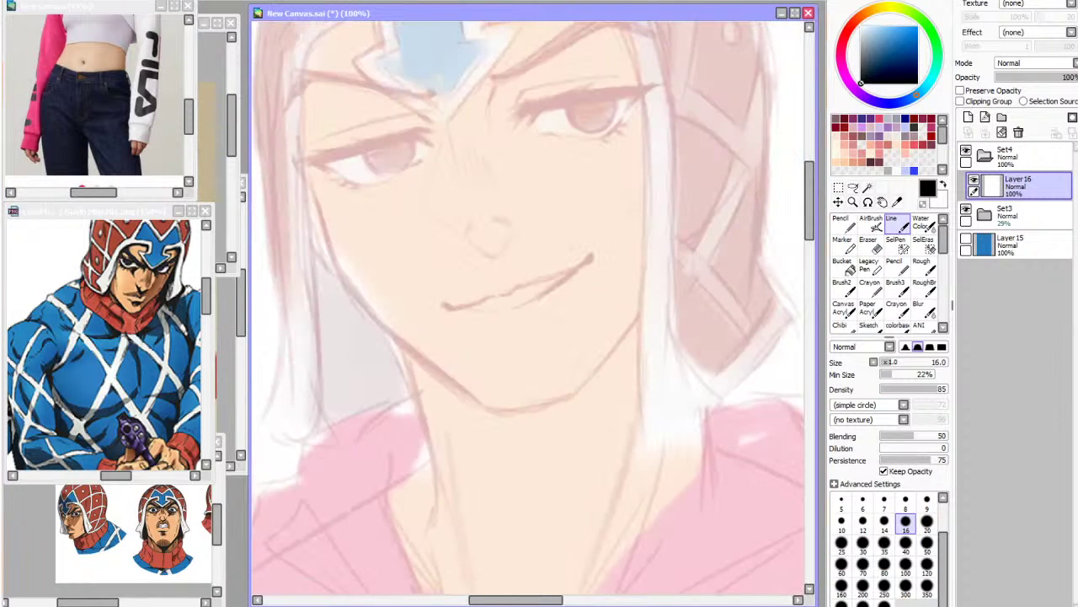
# Test looping and curved strokes over the hat flap with the size 16 Line brush, undoing them
pyautogui.moveTo(539, 279); pyautogui.dragTo(541, 334)
pyautogui.moveTo(681, 260)
pyautogui.mouseDown()
pyautogui.moveTo(684, 382)
pyautogui.moveTo(746, 461)
pyautogui.mouseUp()
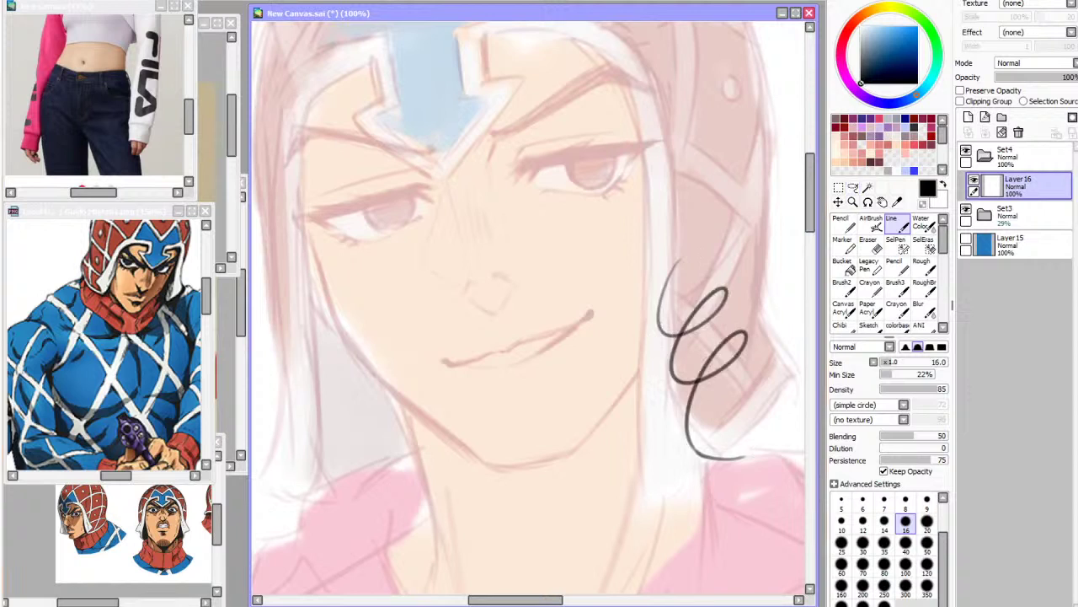
pyautogui.hotkey('ctrl', 'z')
pyautogui.moveTo(684, 395)
pyautogui.mouseDown()
pyautogui.moveTo(762, 375)
pyautogui.moveTo(719, 498)
pyautogui.mouseUp()
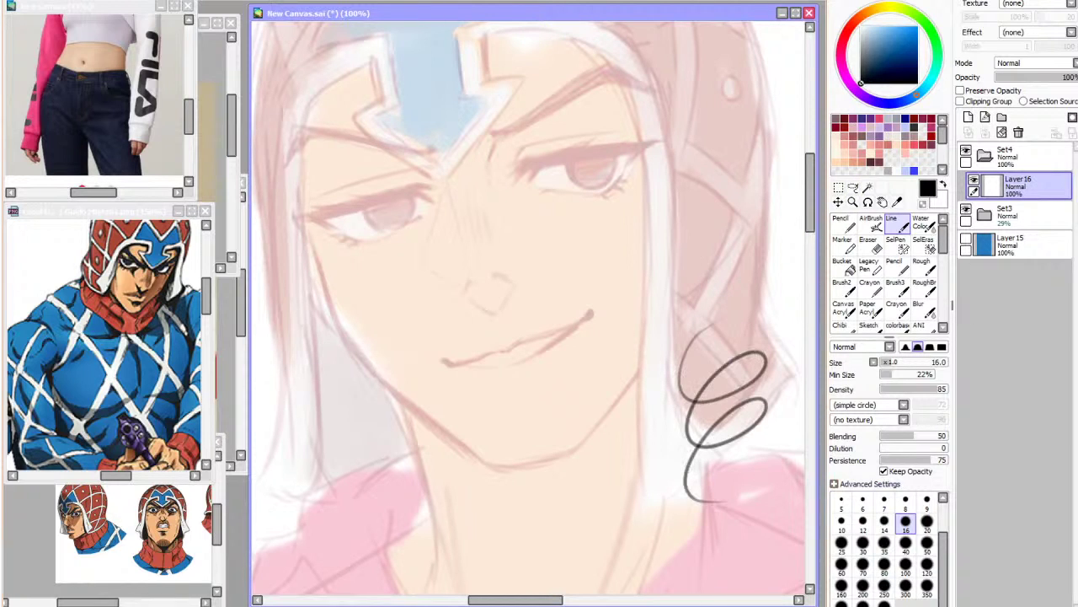
pyautogui.hotkey('ctrl', 'z')
pyautogui.moveTo(707, 254); pyautogui.dragTo(608, 485)
pyautogui.moveTo(709, 301); pyautogui.dragTo(653, 521)
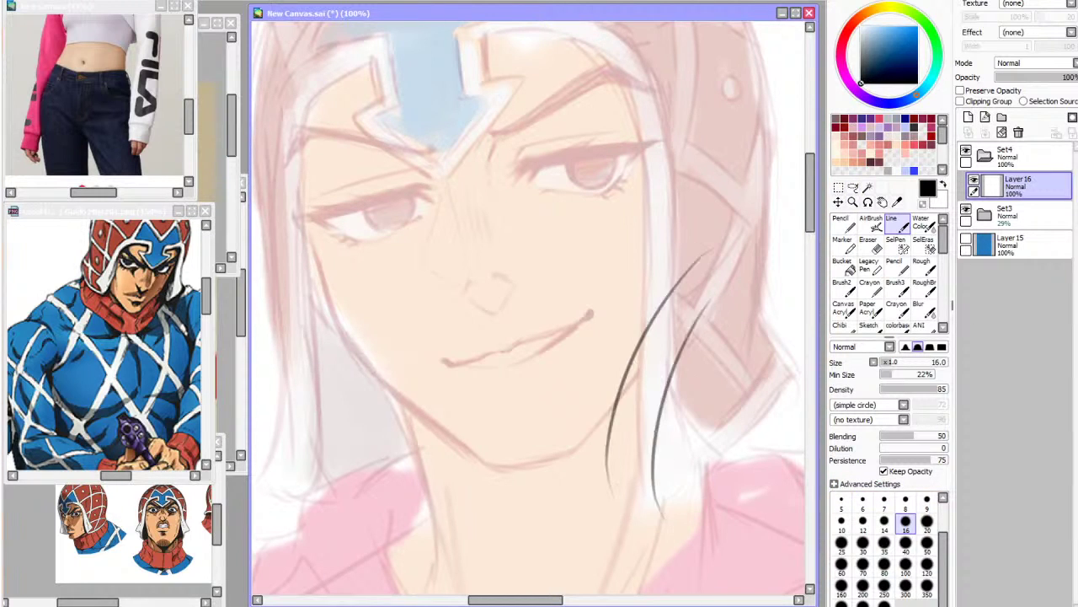
pyautogui.hotkey('ctrl', 'z')
pyautogui.hotkey('ctrl', 'z')
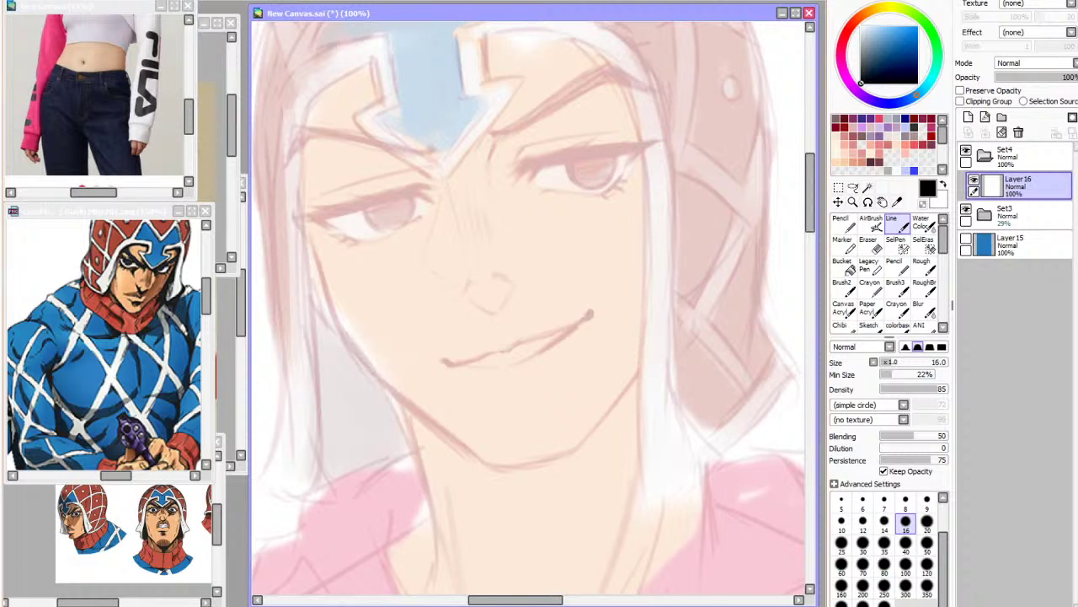
# Ink the start of the face outline at the temple on Layer16, and fade the Set3 folder to 12% opacity
pyautogui.press('pagedown')
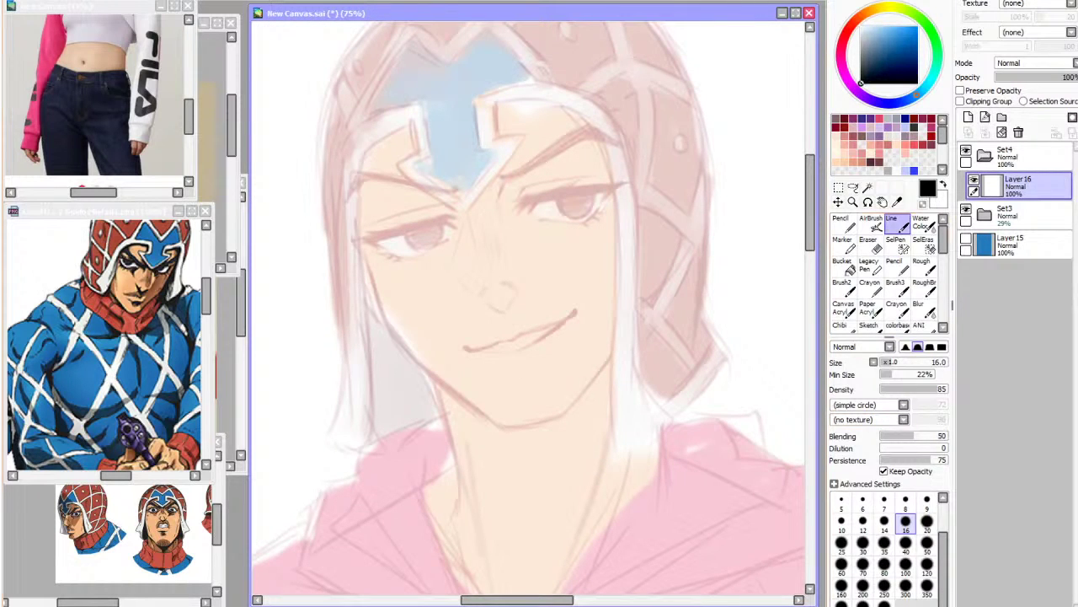
pyautogui.moveTo(352, 217); pyautogui.dragTo(381, 303)
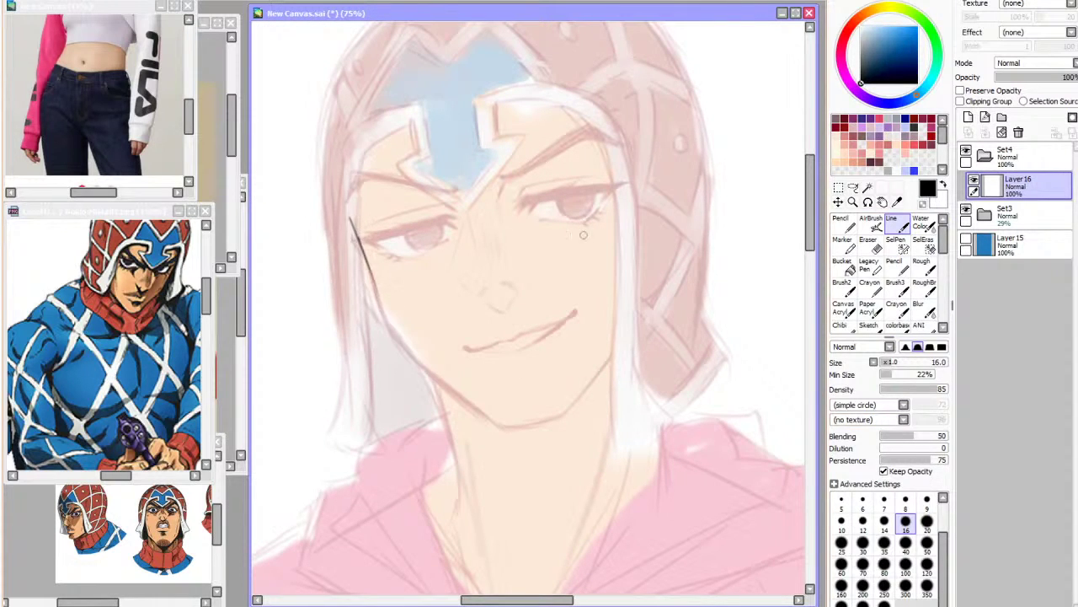
pyautogui.click(1018, 217)
pyautogui.moveTo(1019, 76); pyautogui.dragTo(995, 76)
pyautogui.click(1018, 184)
# Extend the inked face outline from the temple down the cheek, undoing and redrawing unsatisfactory strokes
pyautogui.hotkey('ctrl', 'z')
pyautogui.moveTo(366, 262); pyautogui.dragTo(399, 344)
pyautogui.hotkey('ctrl', 'z')
pyautogui.moveTo(368, 253); pyautogui.dragTo(391, 333)
pyautogui.hotkey('ctrl', 'z')
pyautogui.moveTo(368, 269); pyautogui.dragTo(394, 335)
pyautogui.moveTo(376, 287); pyautogui.dragTo(402, 342)
pyautogui.hotkey('ctrl', 'z')
pyautogui.hotkey('ctrl', 'z')
pyautogui.hotkey('ctrl', 'y')
pyautogui.moveTo(376, 291); pyautogui.dragTo(407, 348)
pyautogui.hotkey('ctrl', 'z')
pyautogui.hotkey('ctrl', 'z')
pyautogui.moveTo(370, 276)
pyautogui.mouseDown()
pyautogui.moveTo(404, 349)
pyautogui.moveTo(425, 366)
pyautogui.mouseUp()
pyautogui.moveTo(390, 325); pyautogui.dragTo(443, 382)
pyautogui.hotkey('ctrl', 'z')
pyautogui.hotkey('ctrl', 'z')
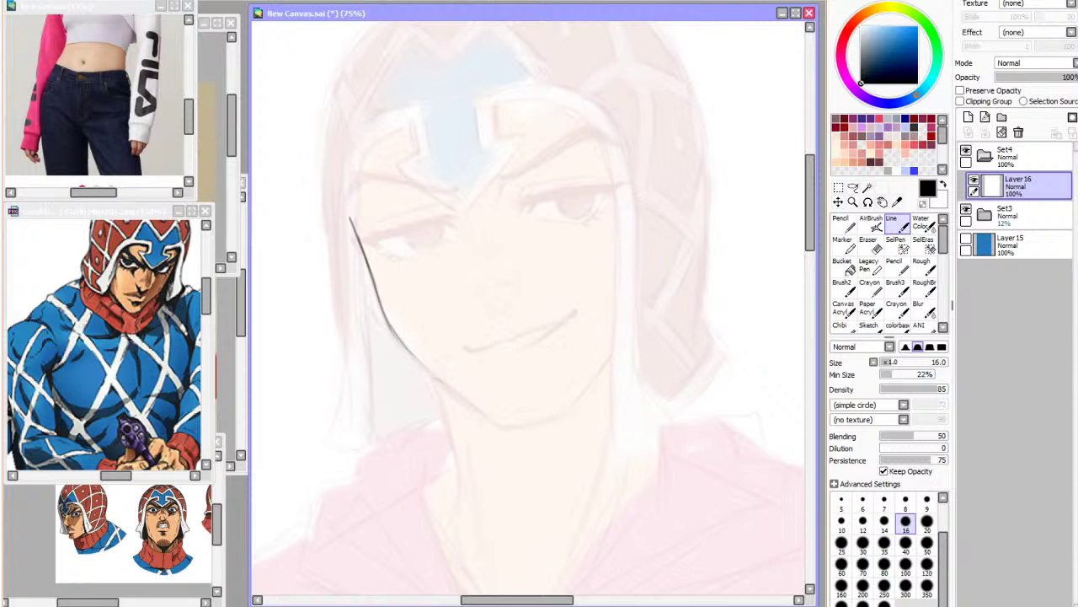
# Rotate the canvas view, redraw the lower cheek line, and ink the jaw contour down around the chin corner
pyautogui.press('End')
pyautogui.press('End')
pyautogui.press('End')
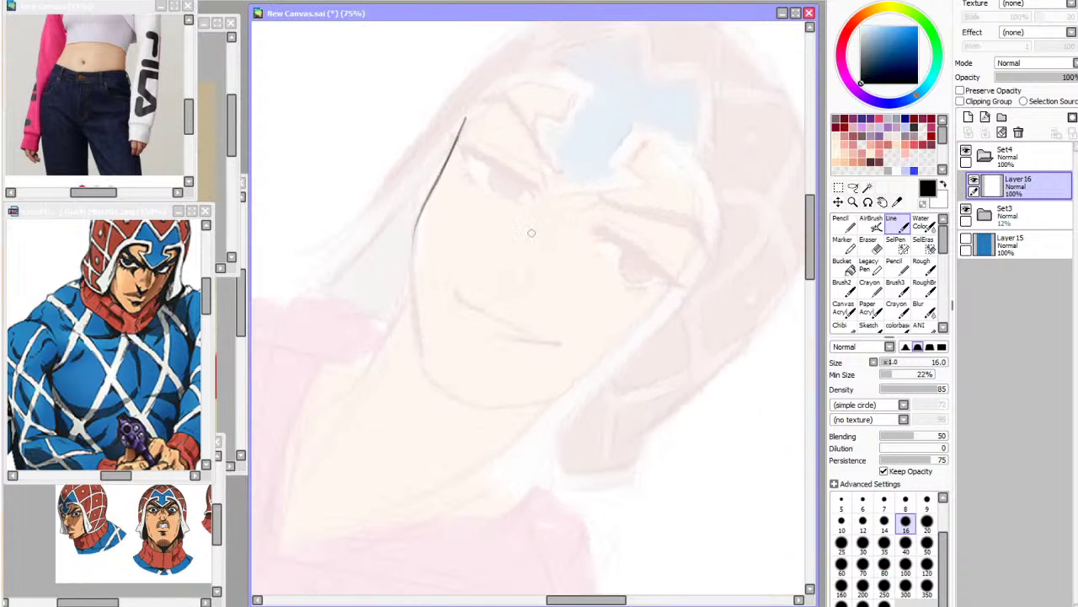
pyautogui.hotkey('ctrl', 'z')
pyautogui.moveTo(419, 229); pyautogui.dragTo(422, 364)
pyautogui.moveTo(414, 280); pyautogui.dragTo(417, 338)
pyautogui.moveTo(420, 360); pyautogui.dragTo(451, 394)
pyautogui.hotkey('ctrl', 'z')
pyautogui.moveTo(419, 333)
pyautogui.mouseDown()
pyautogui.moveTo(433, 383)
pyautogui.moveTo(461, 402)
pyautogui.mouseUp()
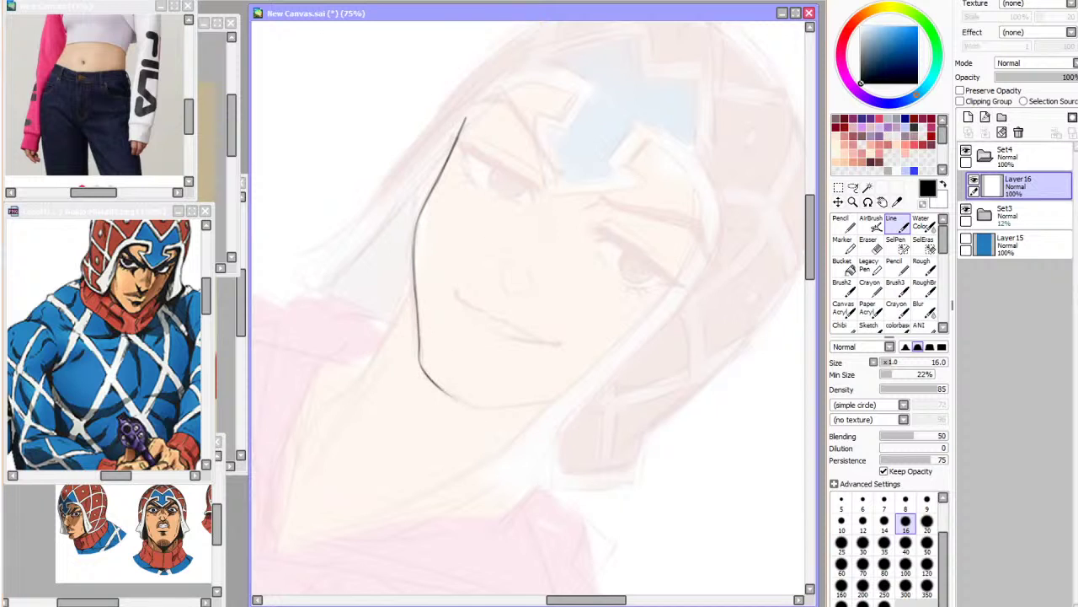
# Mirror the canvas view and ink the opposite jaw line from the cheek down to the chin, redrawing unsatisfactory strokes
pyautogui.press('h')
pyautogui.press('Home')
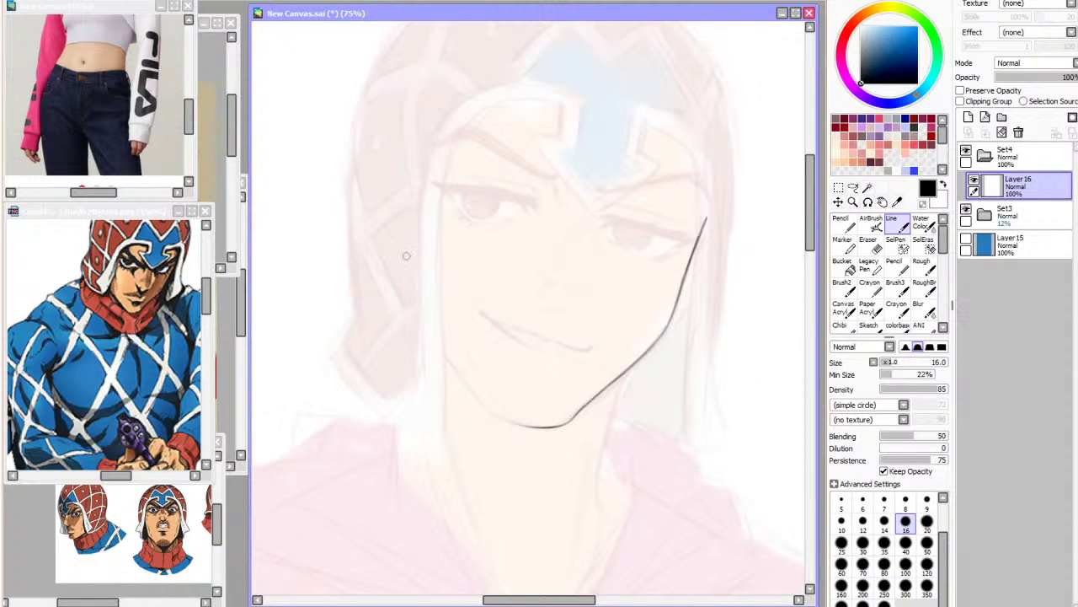
pyautogui.hotkey('ctrl', 'z')
pyautogui.moveTo(431, 339)
pyautogui.mouseDown()
pyautogui.moveTo(481, 405)
pyautogui.moveTo(470, 390)
pyautogui.mouseUp()
pyautogui.moveTo(441, 348)
pyautogui.mouseDown()
pyautogui.moveTo(481, 405)
pyautogui.moveTo(458, 373)
pyautogui.moveTo(507, 419)
pyautogui.mouseUp()
pyautogui.hotkey('ctrl', 'z')
pyautogui.hotkey('ctrl', 'z')
pyautogui.moveTo(428, 338); pyautogui.dragTo(472, 390)
pyautogui.hotkey('ctrl', 'z')
pyautogui.moveTo(442, 356); pyautogui.dragTo(493, 411)
pyautogui.hotkey('ctrl', 'z')
pyautogui.moveTo(479, 397); pyautogui.dragTo(502, 418)
pyautogui.hotkey('ctrl', 'z')
pyautogui.moveTo(511, 423); pyautogui.dragTo(470, 386)
pyautogui.moveTo(430, 338); pyautogui.dragTo(484, 399)
pyautogui.hotkey('ctrl', 'z')
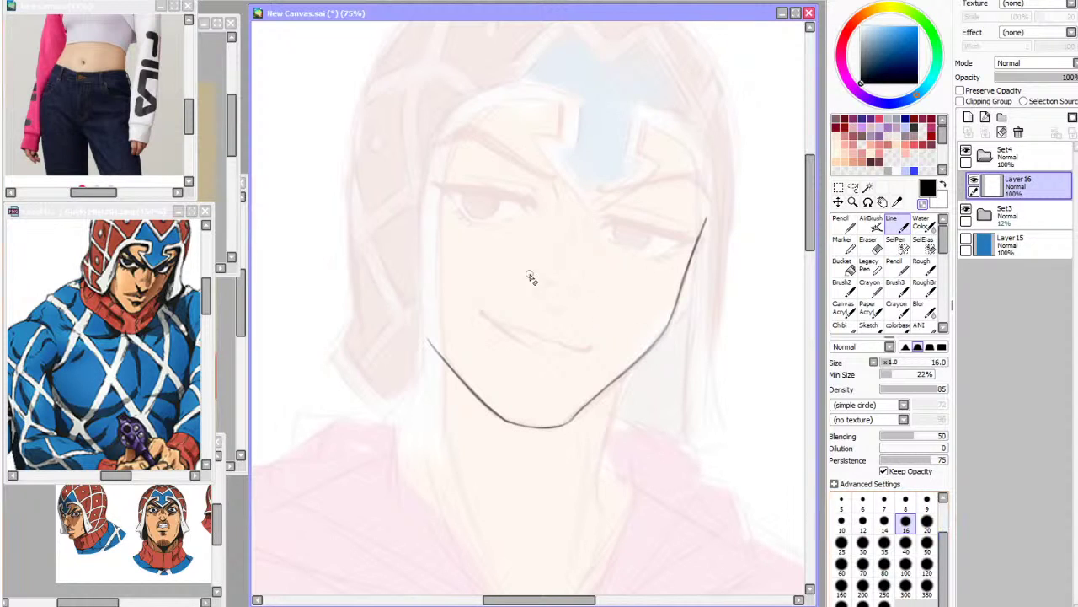
# Adjust the inked face outline slightly with Free Deform and apply the transformation
pyautogui.scroll(-3, 546, 246)
pyautogui.scroll(3, 478, 259)
pyautogui.hotkey('ctrl', 't')
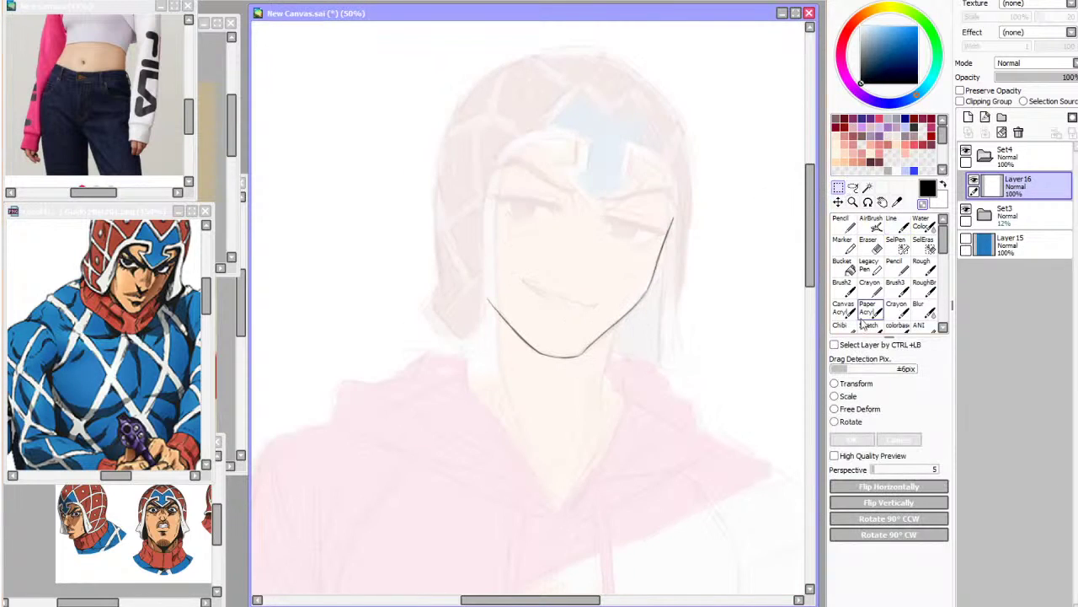
pyautogui.moveTo(563, 366); pyautogui.dragTo(567, 367)
pyautogui.moveTo(704, 154); pyautogui.dragTo(706, 149)
pyautogui.press('h')
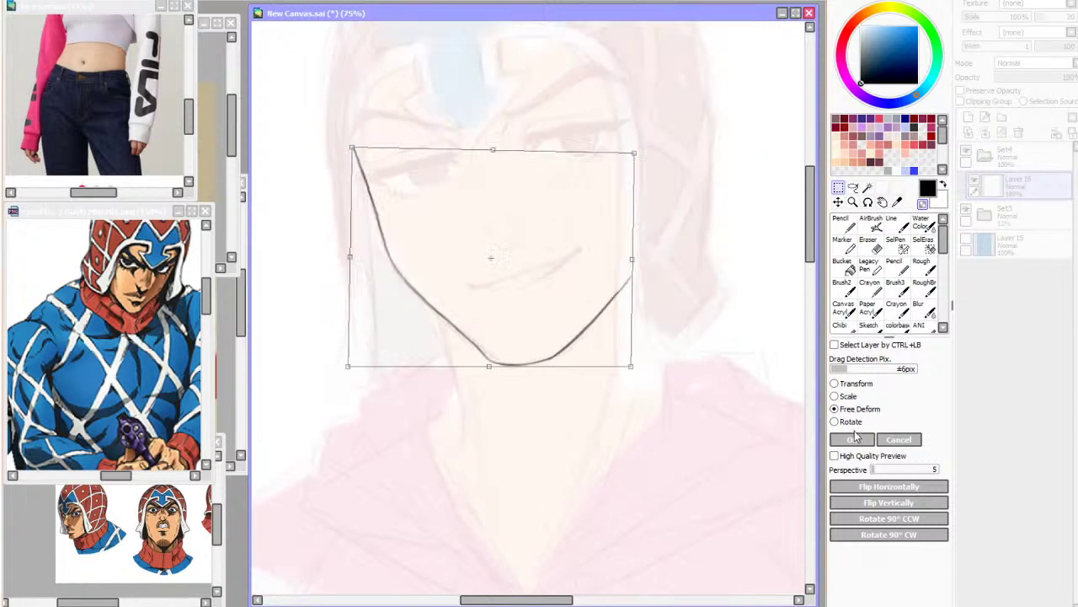
pyautogui.click(855, 438)
pyautogui.press('h')
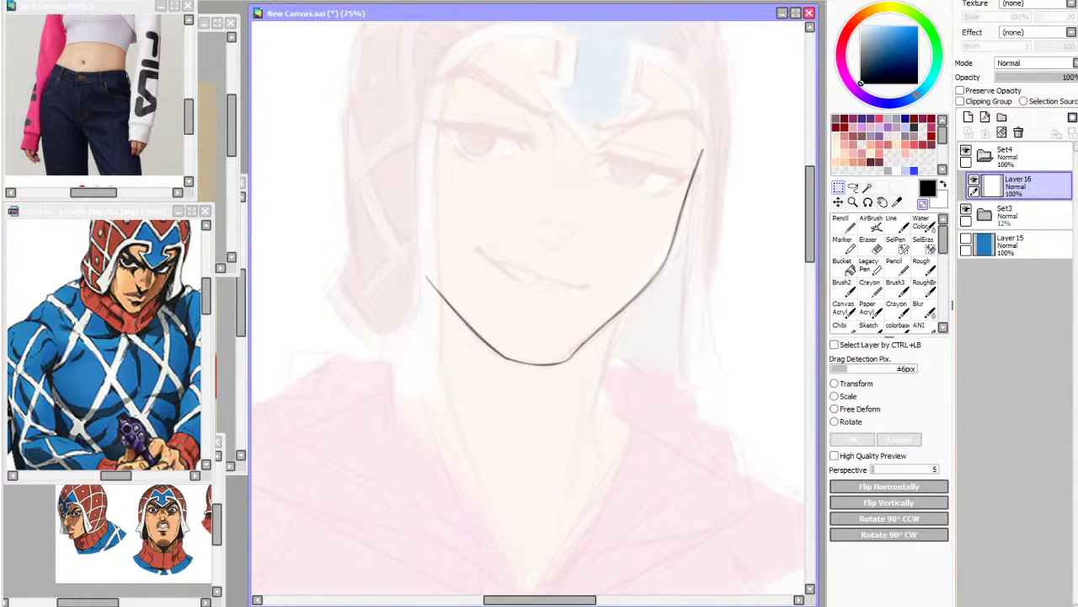
pyautogui.hotkey('alt', 'Tab')
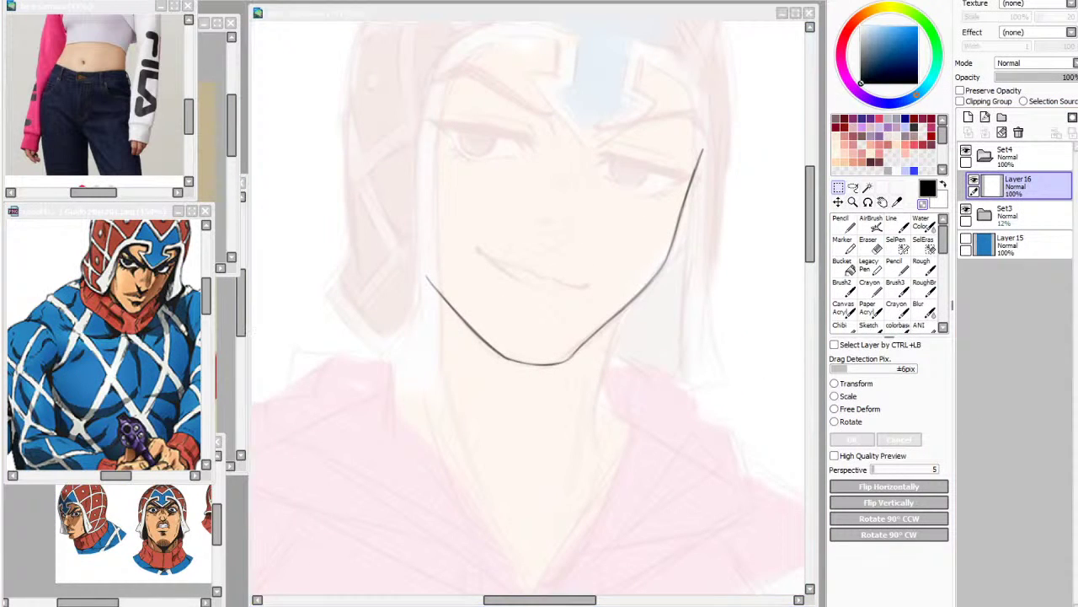
pyautogui.click(463, 311)
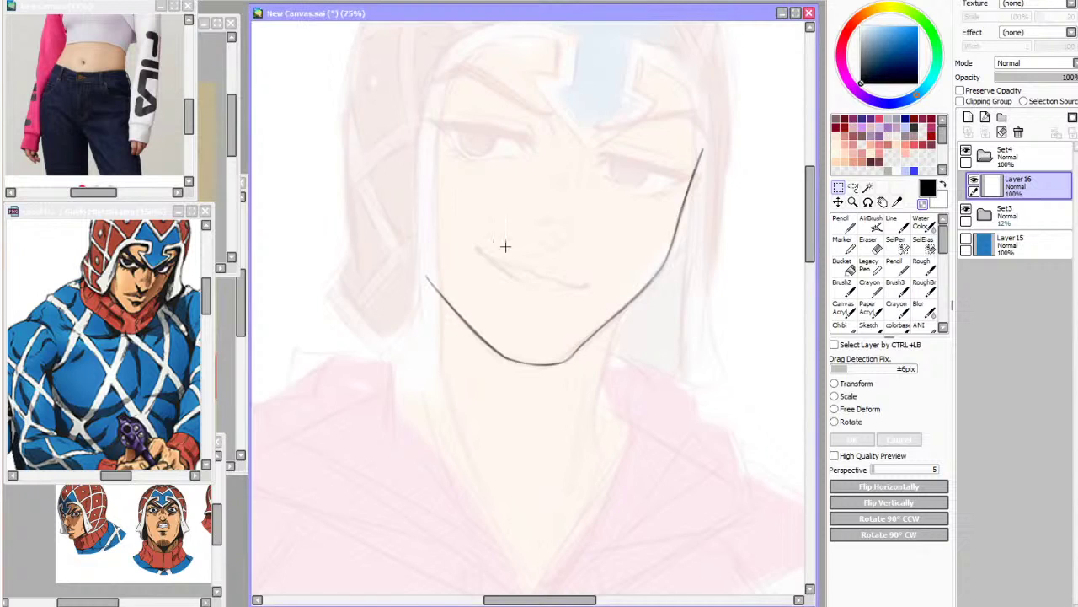
pyautogui.scroll(-3, 515, 222)
pyautogui.scroll(3, 517, 170)
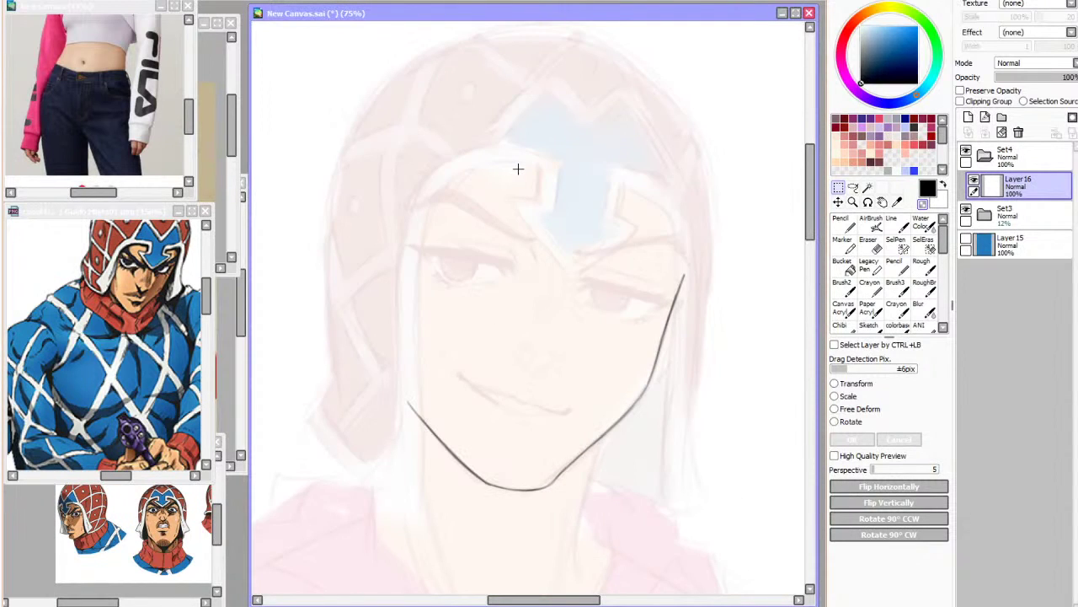
# Test the Line brush and the size 20 Chibi brush beside the face, undoing the strokes
pyautogui.click(893, 223)
pyautogui.moveTo(753, 320); pyautogui.dragTo(720, 563)
pyautogui.hotkey('ctrl', 'z')
pyautogui.click(842, 324)
pyautogui.moveTo(784, 297); pyautogui.dragTo(740, 454)
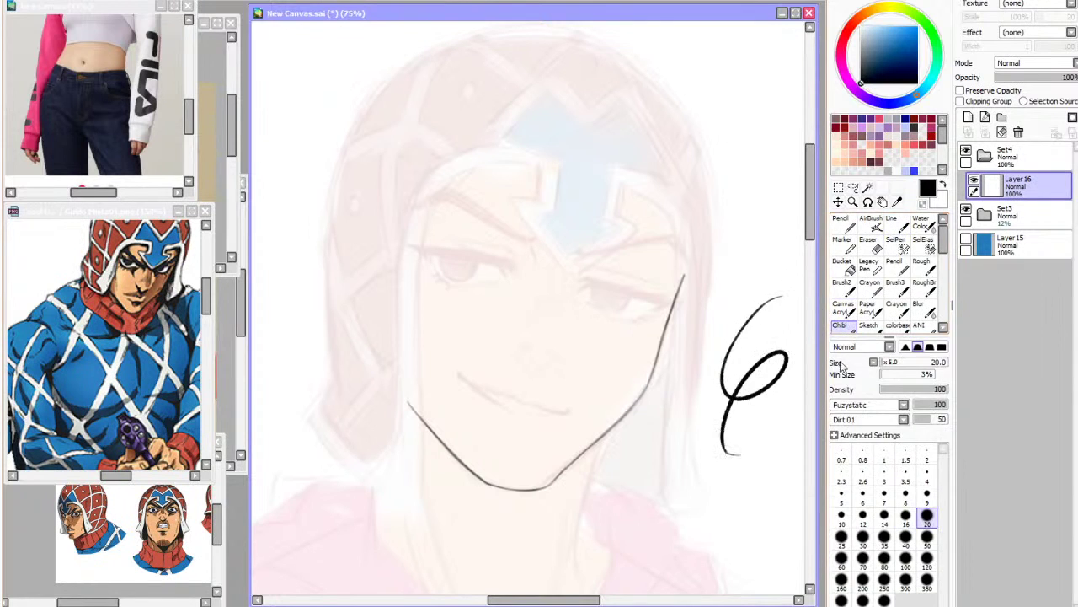
pyautogui.hotkey('ctrl', 'z')
# Test curved strokes with the Sketch brush beside the face at different sizes, undoing them
pyautogui.click(868, 325)
pyautogui.moveTo(792, 277); pyautogui.dragTo(730, 416)
pyautogui.moveTo(792, 337); pyautogui.dragTo(693, 507)
pyautogui.hotkey('ctrl', 'z')
pyautogui.hotkey('ctrl', 'z')
pyautogui.click(925, 552)
pyautogui.click(926, 573)
pyautogui.moveTo(762, 253); pyautogui.dragTo(710, 368)
pyautogui.moveTo(779, 280); pyautogui.dragTo(710, 396)
pyautogui.hotkey('ctrl', 'z')
pyautogui.hotkey('ctrl', 'z')
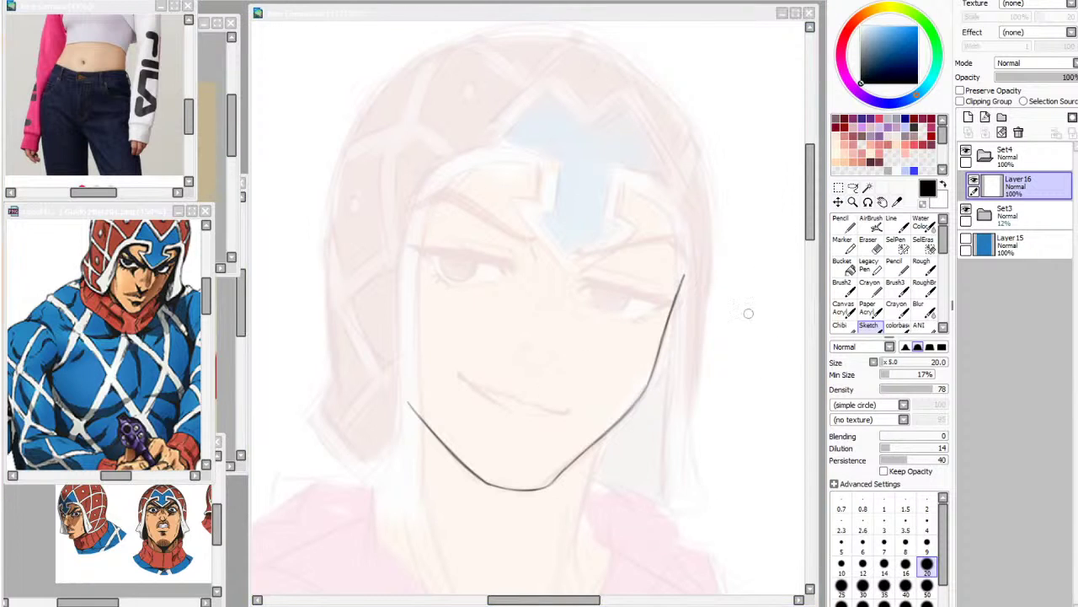
# Return to the size 16 Line brush, set its density to 100, and undo the test strokes made beside the face
pyautogui.click(891, 220)
pyautogui.moveTo(737, 301)
pyautogui.mouseDown()
pyautogui.moveTo(760, 358)
pyautogui.moveTo(698, 548)
pyautogui.mouseUp()
pyautogui.hotkey('ctrl', 'z')
pyautogui.scroll(-3, 657, 380)
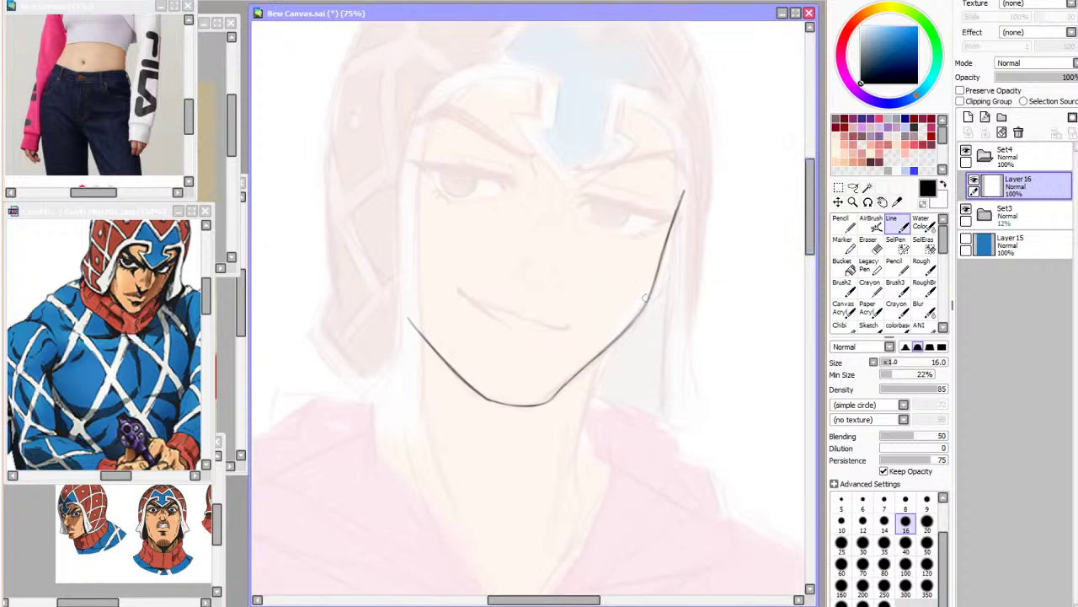
pyautogui.moveTo(728, 300)
pyautogui.mouseDown()
pyautogui.moveTo(761, 361)
pyautogui.moveTo(693, 521)
pyautogui.mouseUp()
pyautogui.hotkey('ctrl', 'z')
# Darken and thicken the inked cheek outline in mirrored view, extending it up past the temple and redrawing weak strokes
pyautogui.press('h')
pyautogui.scroll(1, 529, 305)
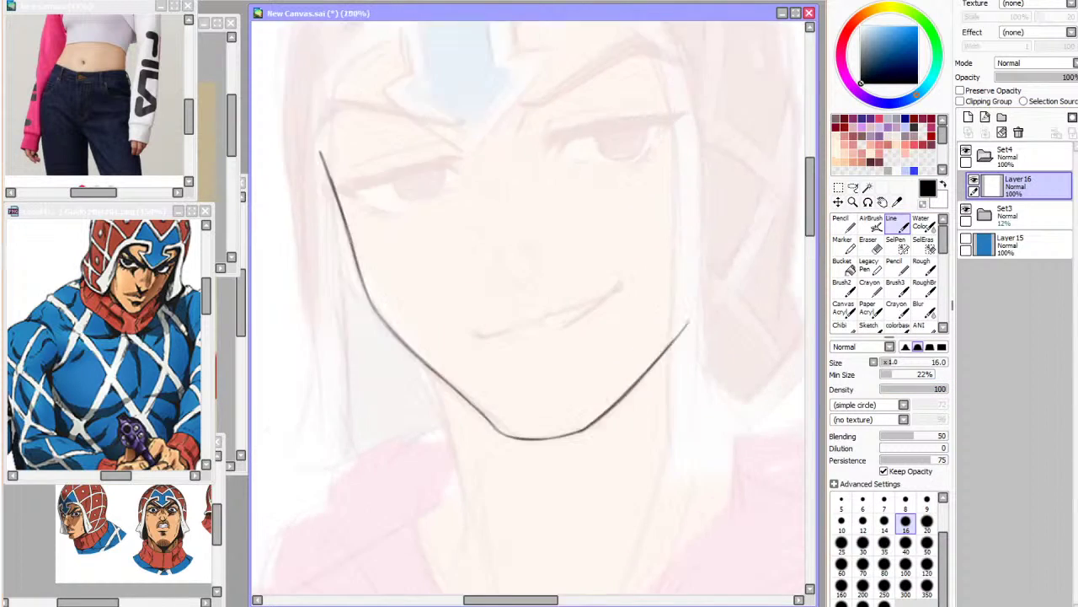
pyautogui.moveTo(348, 226); pyautogui.dragTo(376, 315)
pyautogui.hotkey('ctrl', 'z')
pyautogui.hotkey('ctrl', 'z')
pyautogui.moveTo(351, 241); pyautogui.dragTo(387, 324)
pyautogui.moveTo(368, 284); pyautogui.dragTo(438, 374)
pyautogui.hotkey('ctrl', 'z')
pyautogui.hotkey('ctrl', 'z')
pyautogui.moveTo(344, 219)
pyautogui.mouseDown()
pyautogui.moveTo(362, 270)
pyautogui.moveTo(358, 260)
pyautogui.mouseUp()
pyautogui.hotkey('ctrl', 'z')
pyautogui.moveTo(316, 138); pyautogui.dragTo(348, 237)
pyautogui.hotkey('ctrl', 'z')
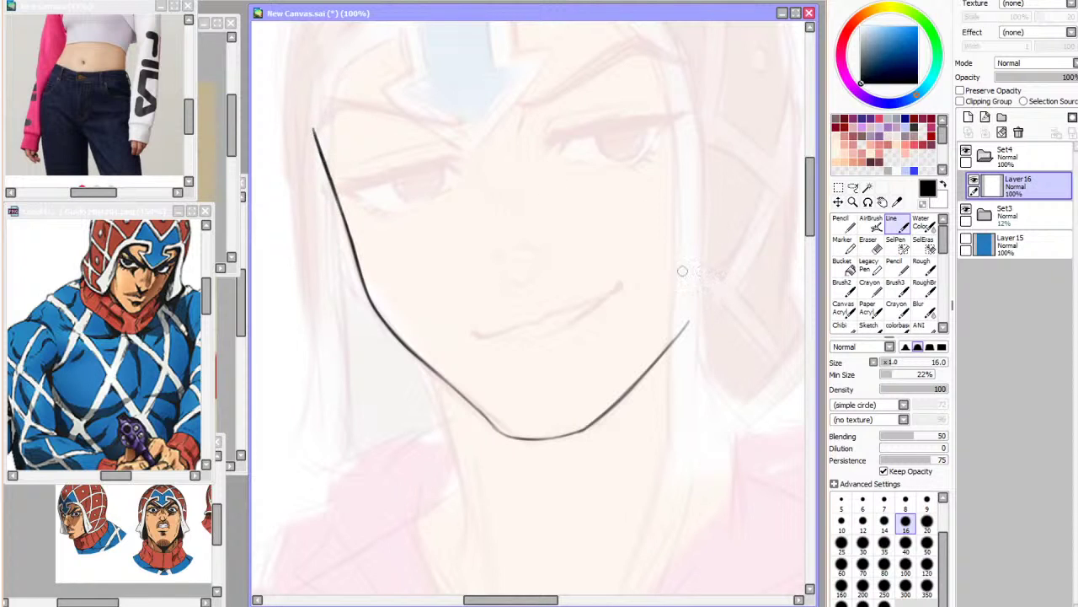
# Thicken the opposite jaw line from its upper end down towards the chin
pyautogui.hotkey('ctrl', 'z')
pyautogui.moveTo(689, 322); pyautogui.dragTo(620, 400)
pyautogui.hotkey('ctrl', 'z')
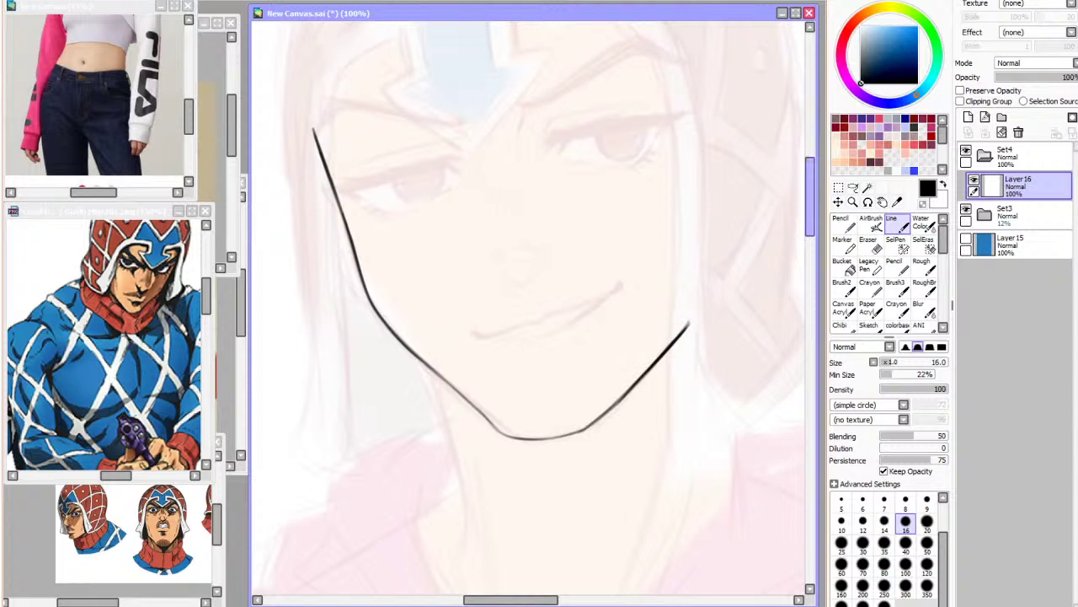
# Ink the neck line from the jaw below the cheek down to a short bend at the collar, redrawing it as needed
pyautogui.scroll(-3, 707, 303)
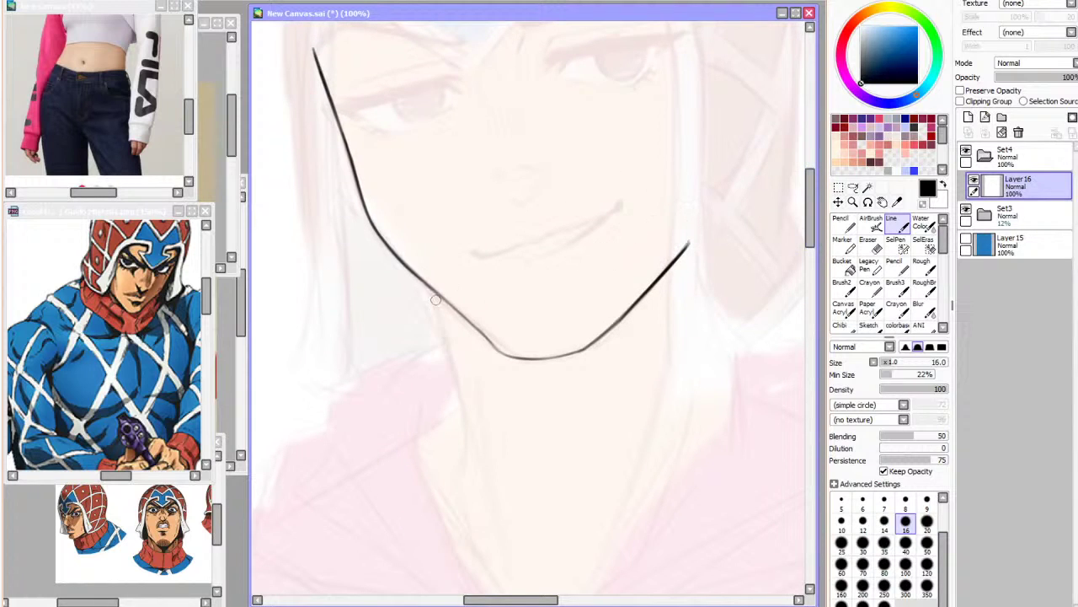
pyautogui.press('h')
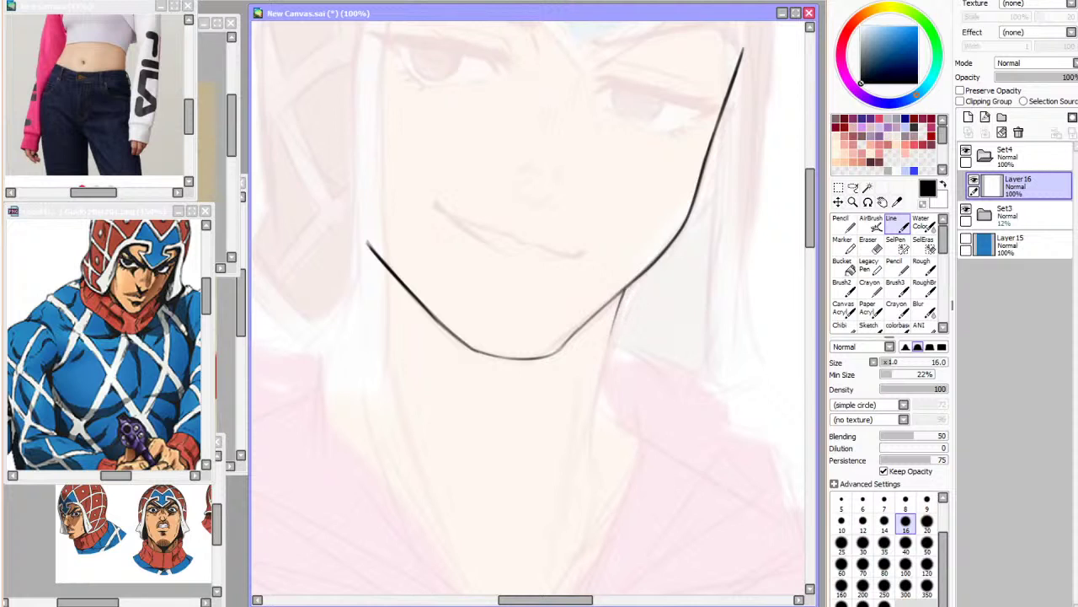
pyautogui.hotkey('ctrl', 'z')
pyautogui.moveTo(628, 288); pyautogui.dragTo(595, 413)
pyautogui.hotkey('ctrl', 'z')
pyautogui.moveTo(611, 341)
pyautogui.mouseDown()
pyautogui.moveTo(589, 449)
pyautogui.moveTo(602, 474)
pyautogui.mouseUp()
pyautogui.hotkey('ctrl', 'z')
pyautogui.moveTo(593, 433); pyautogui.dragTo(602, 469)
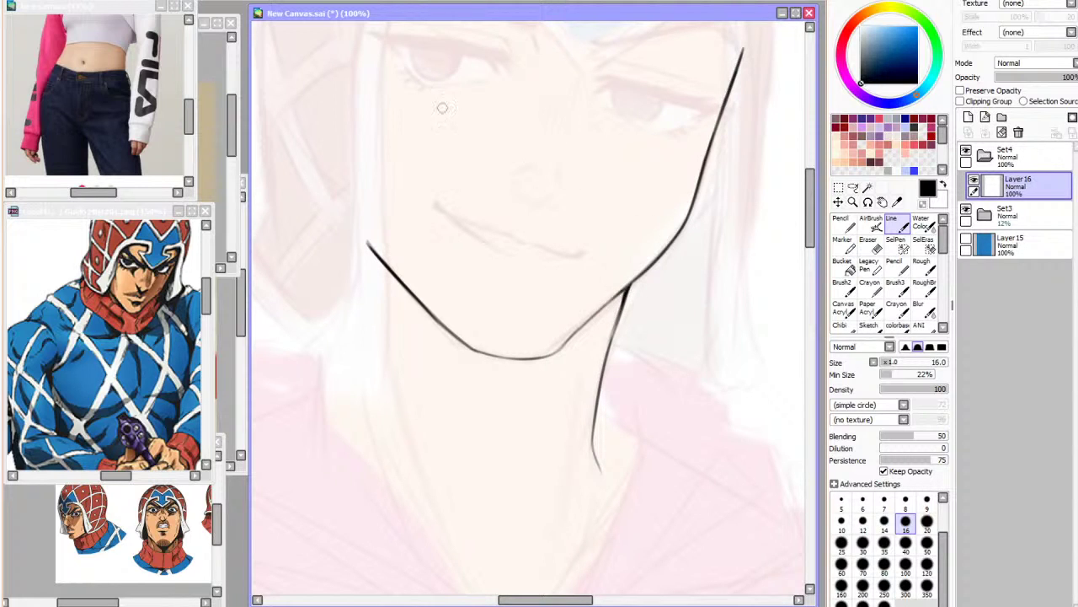
# Try inking the opposite neck line down to the collar in mirrored view, undoing the stroke
pyautogui.press('pagedown')
pyautogui.press('pagedown')
pyautogui.press('h')
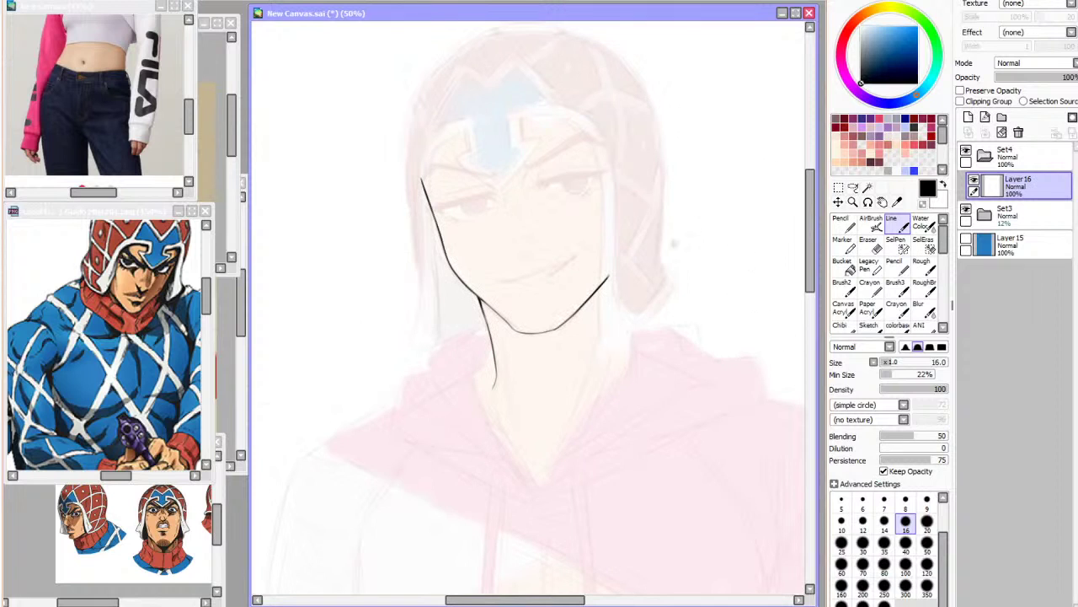
pyautogui.moveTo(613, 352); pyautogui.dragTo(551, 462)
pyautogui.press('h')
pyautogui.hotkey('ctrl', 'z')
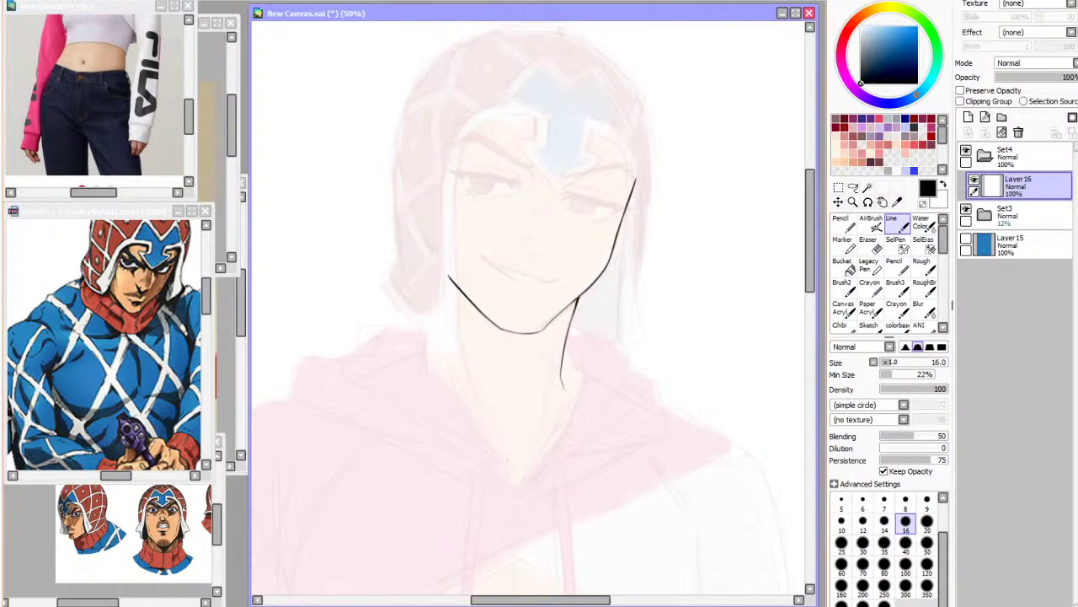
# Raise the Set3 folder's opacity to 33%, hide the Set2 folder inside it, and make Layer16 active again
pyautogui.click(1019, 216)
pyautogui.moveTo(1006, 76); pyautogui.dragTo(1025, 77)
pyautogui.click(984, 215)
pyautogui.click(974, 297)
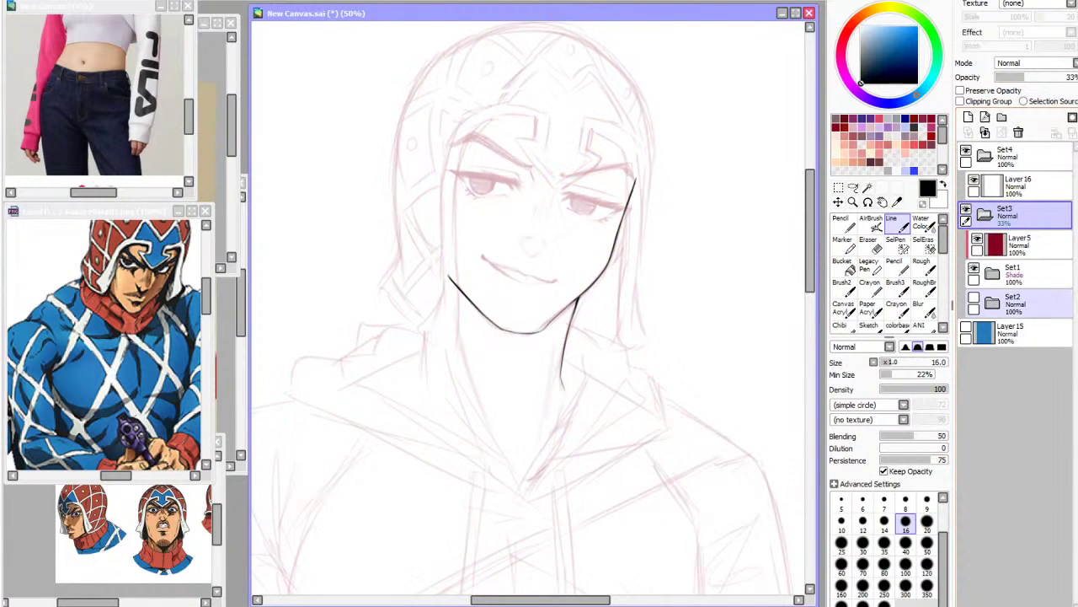
pyautogui.click(985, 215)
pyautogui.click(1017, 185)
# Ink the long diagonal neck line from below the open jaw end to the neckline, undoing and redrawing it in both view orientations
pyautogui.moveTo(726, 257)
pyautogui.mouseDown()
pyautogui.moveTo(678, 480)
pyautogui.moveTo(745, 504)
pyautogui.mouseUp()
pyautogui.hotkey('ctrl', 'z')
pyautogui.press('pageup')
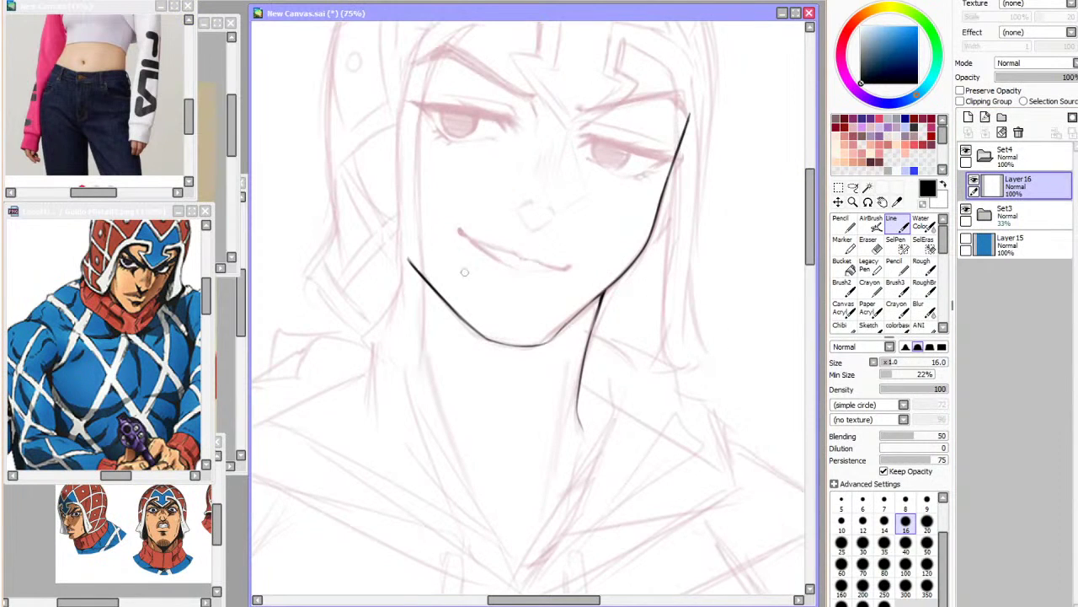
pyautogui.moveTo(414, 332); pyautogui.dragTo(481, 517)
pyautogui.hotkey('ctrl', 'z')
pyautogui.hotkey('ctrl', 'z')
pyautogui.hotkey('ctrl', 'z')
pyautogui.hotkey('ctrl', 'z')
pyautogui.moveTo(416, 337); pyautogui.dragTo(482, 512)
pyautogui.hotkey('ctrl', 'z')
pyautogui.hotkey('ctrl', 'z')
pyautogui.moveTo(417, 330); pyautogui.dragTo(479, 492)
pyautogui.press('h')
pyautogui.hotkey('ctrl', 'z')
pyautogui.moveTo(646, 344); pyautogui.dragTo(559, 507)
pyautogui.hotkey('ctrl', 'z')
pyautogui.hotkey('ctrl', 'z')
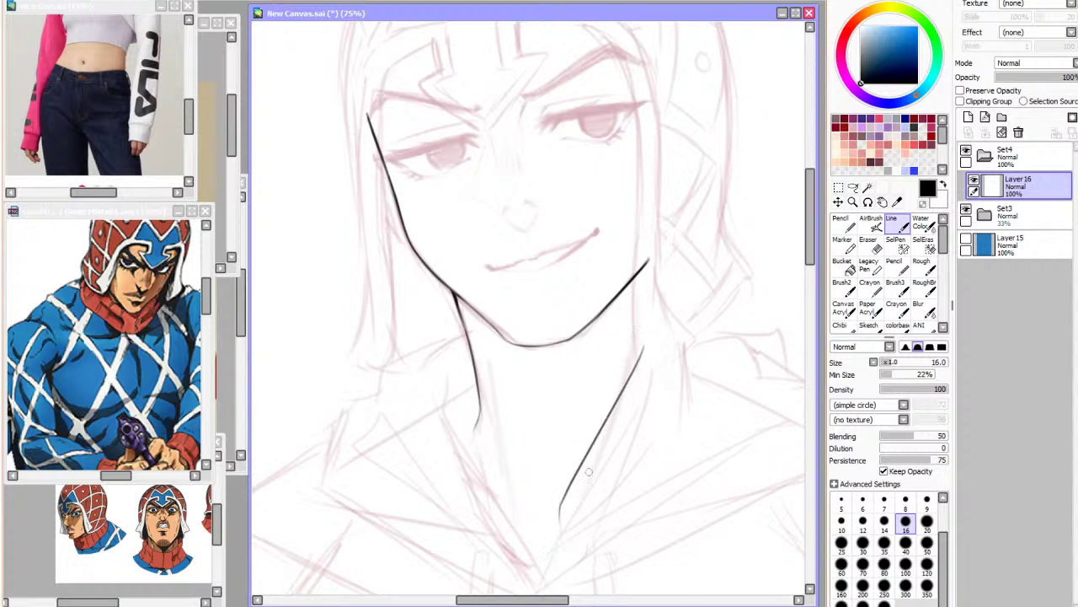
# Extend the other neck line down to the neckline, and briefly hide the Set3 sketch folder to check the ink alone
pyautogui.press('h')
pyautogui.scroll(-2, 405, 166)
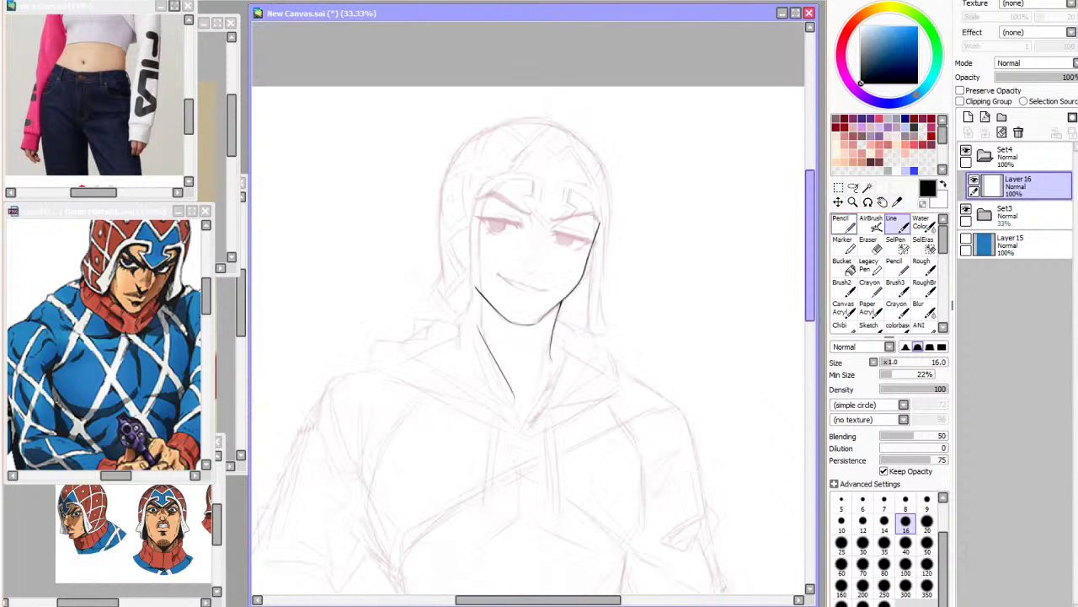
pyautogui.moveTo(810, 244); pyautogui.dragTo(811, 267)
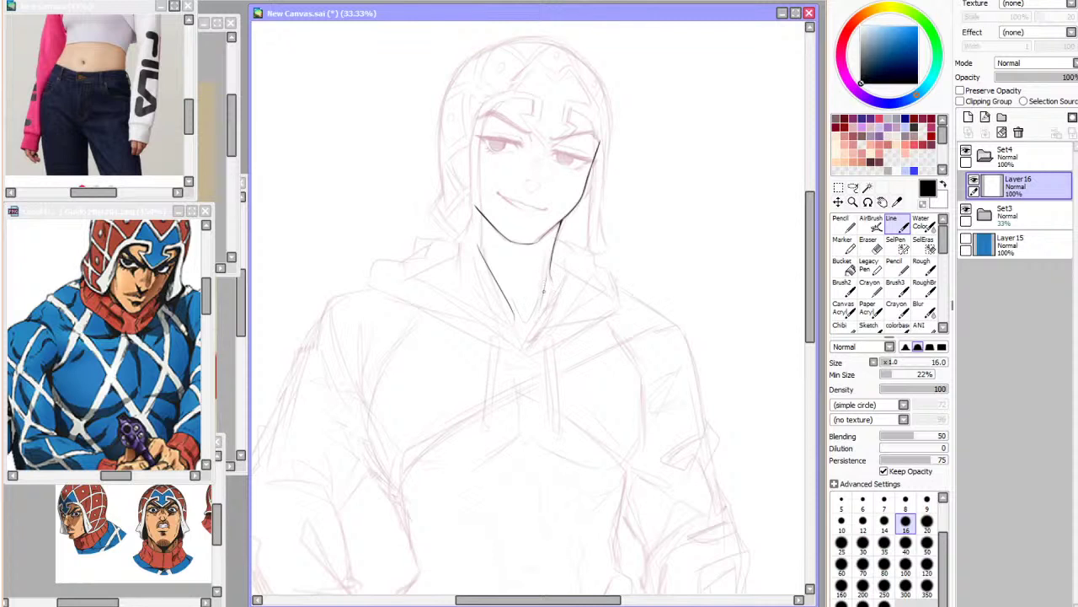
pyautogui.click(966, 209)
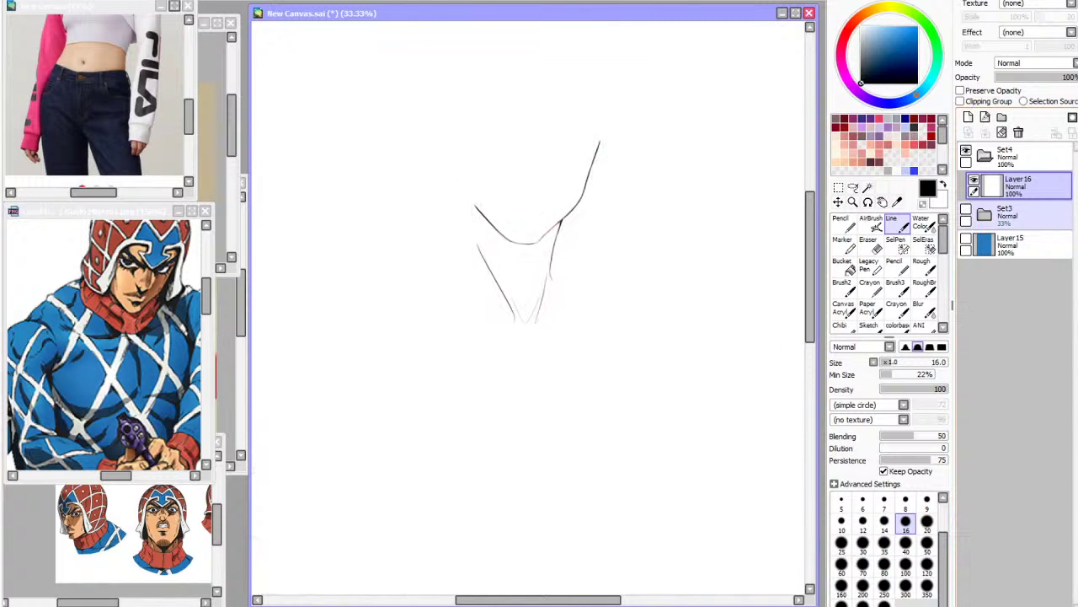
pyautogui.click(967, 211)
pyautogui.press('h')
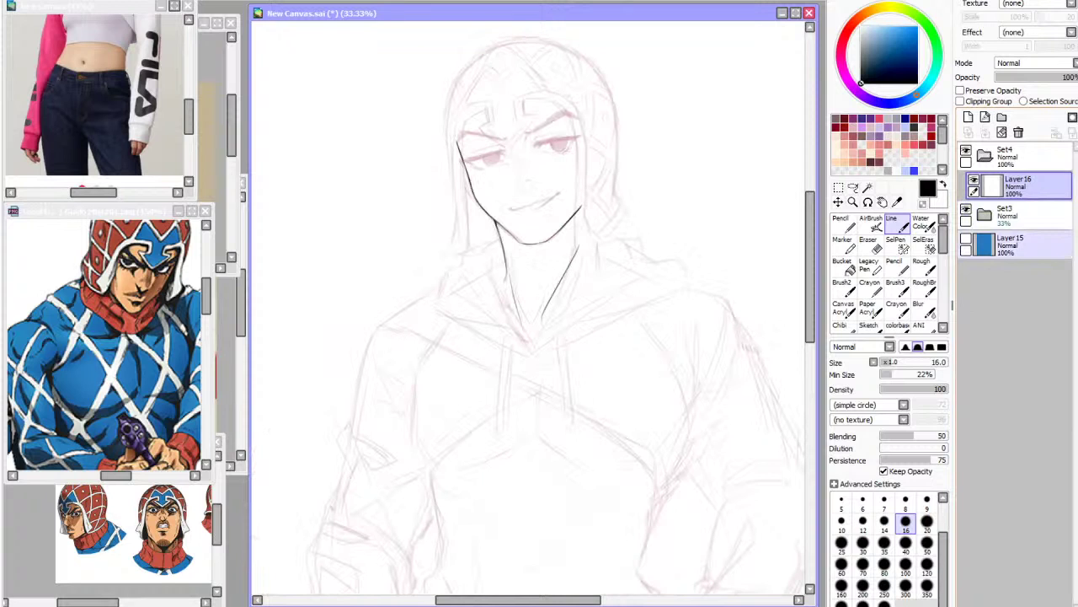
# Ink a short collar line sloping outward from the neck below the cheek, checking it in mirrored and normal views
pyautogui.scroll(1, 566, 70)
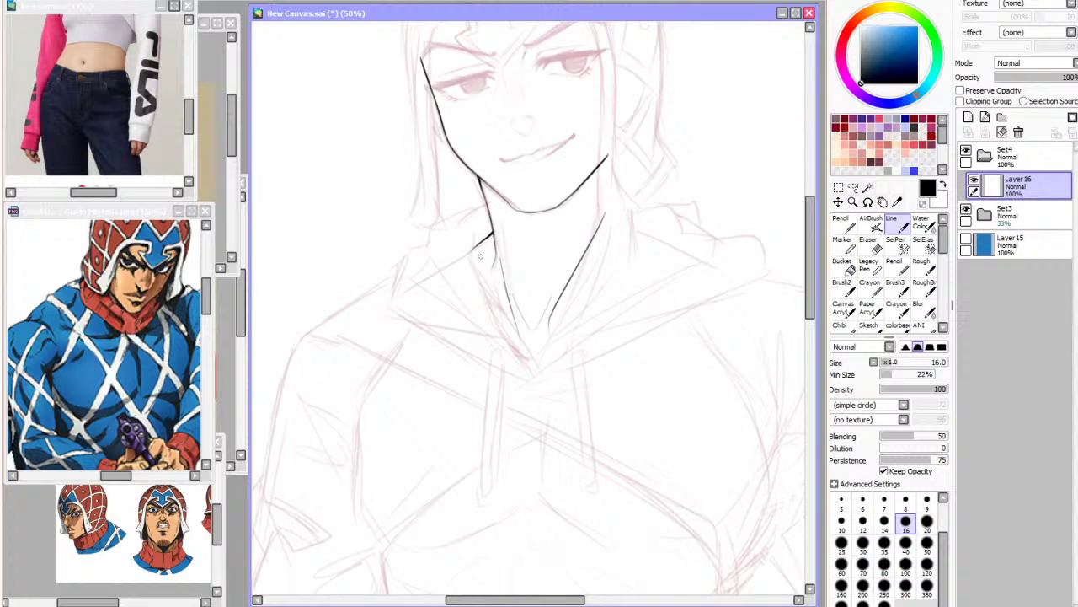
pyautogui.press('h')
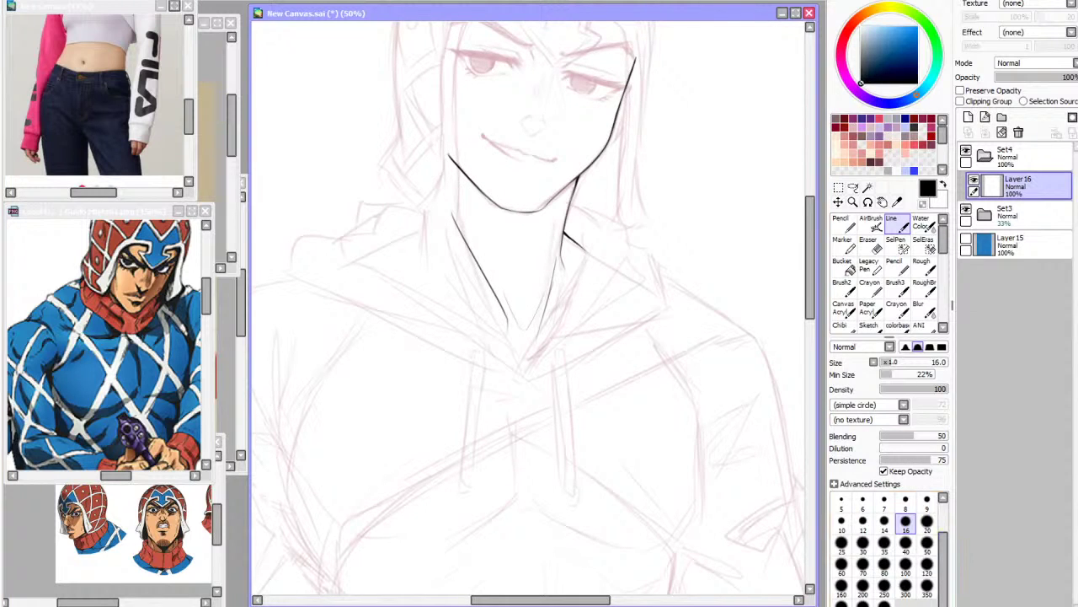
pyautogui.scroll(-1, 557, 149)
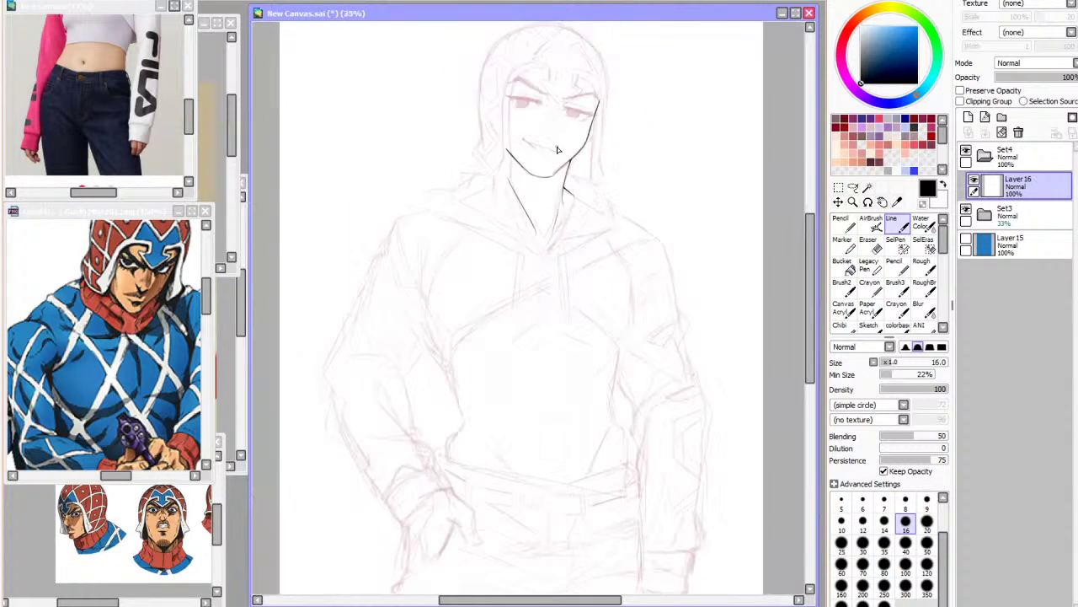
pyautogui.scroll(2, 553, 82)
pyautogui.scroll(1, 552, 82)
pyautogui.scroll(-2, 518, 294)
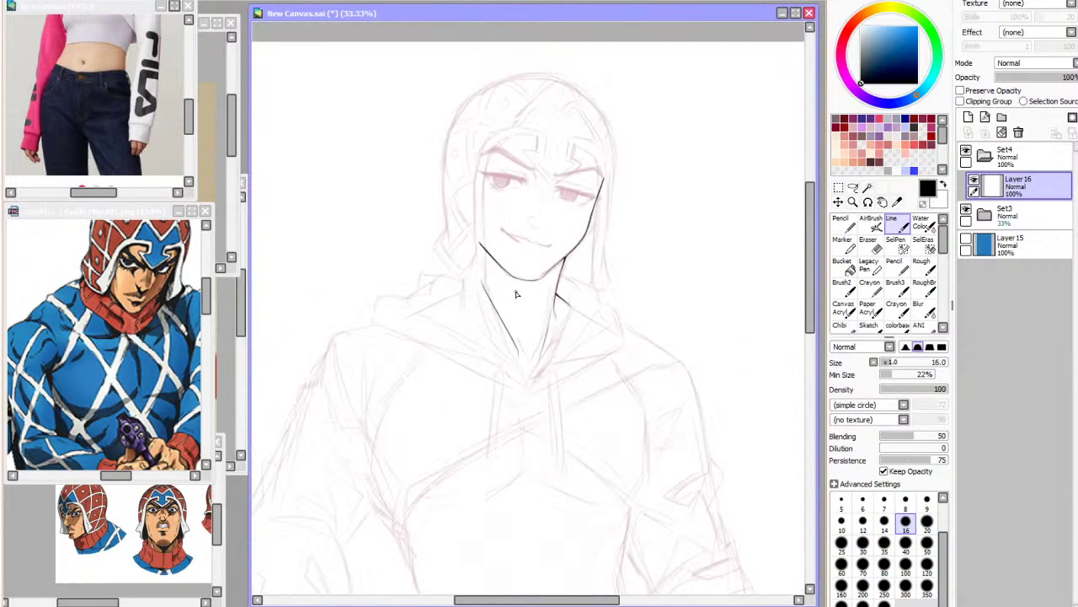
pyautogui.scroll(2, 587, 368)
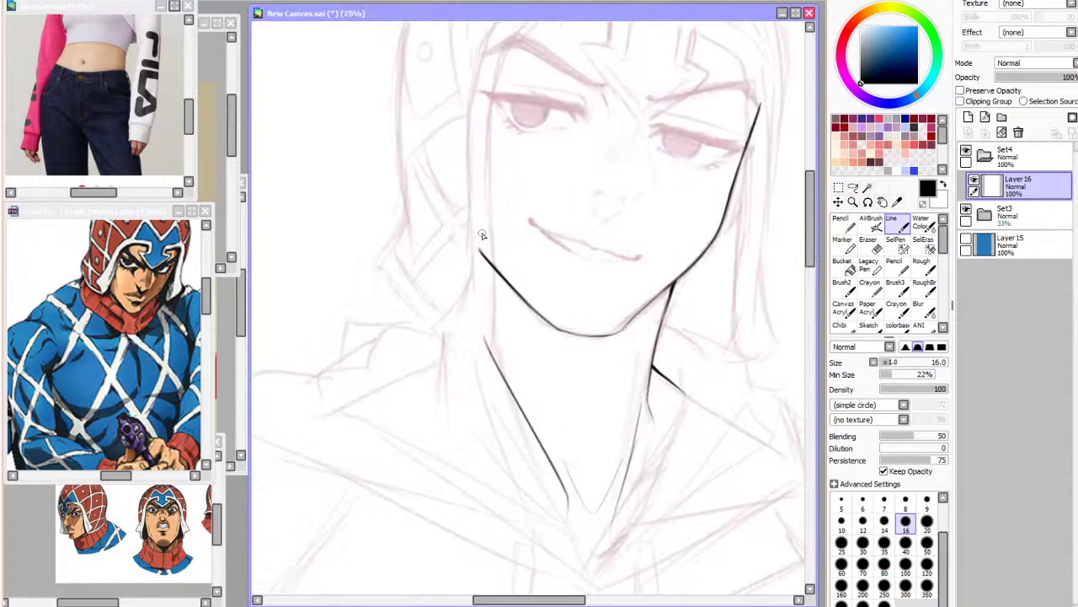
# Rework the jaw line between its open cheek end and the chin with heavier strokes
pyautogui.moveTo(485, 260); pyautogui.dragTo(511, 290)
pyautogui.hotkey('ctrl', 'z')
pyautogui.hotkey('ctrl', 'z')
pyautogui.moveTo(525, 299)
pyautogui.mouseDown()
pyautogui.moveTo(567, 335)
pyautogui.moveTo(557, 327)
pyautogui.moveTo(603, 341)
pyautogui.mouseUp()
# Scroll the photo reference up to show the pink and white hoodie, and return to the drawing canvas
pyautogui.press('pagedown')
pyautogui.press('h')
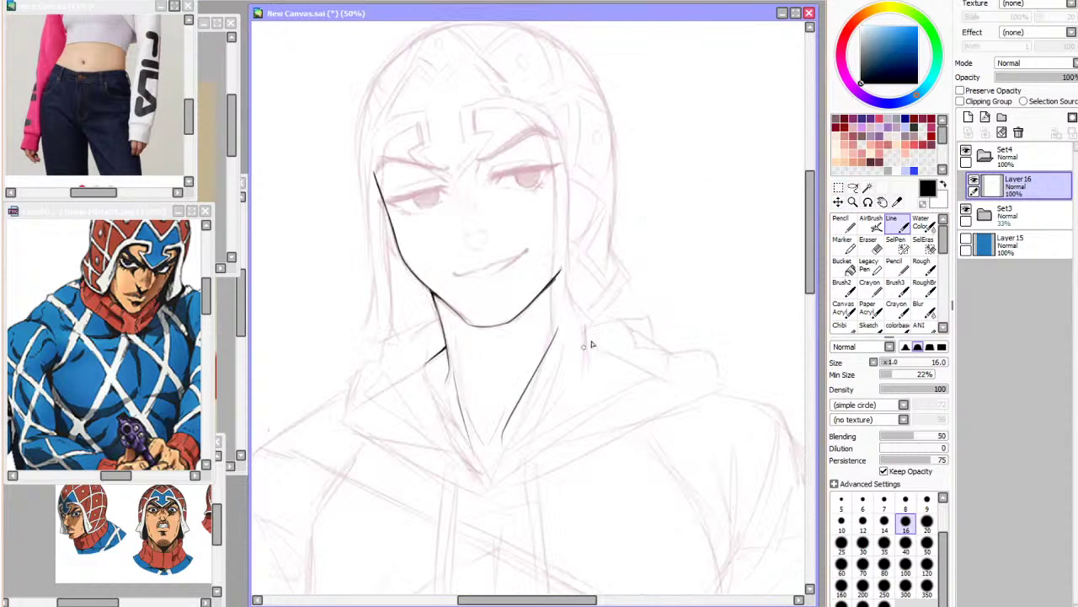
pyautogui.click(141, 145)
pyautogui.moveTo(189, 118); pyautogui.dragTo(189, 93)
pyautogui.click(684, 285)
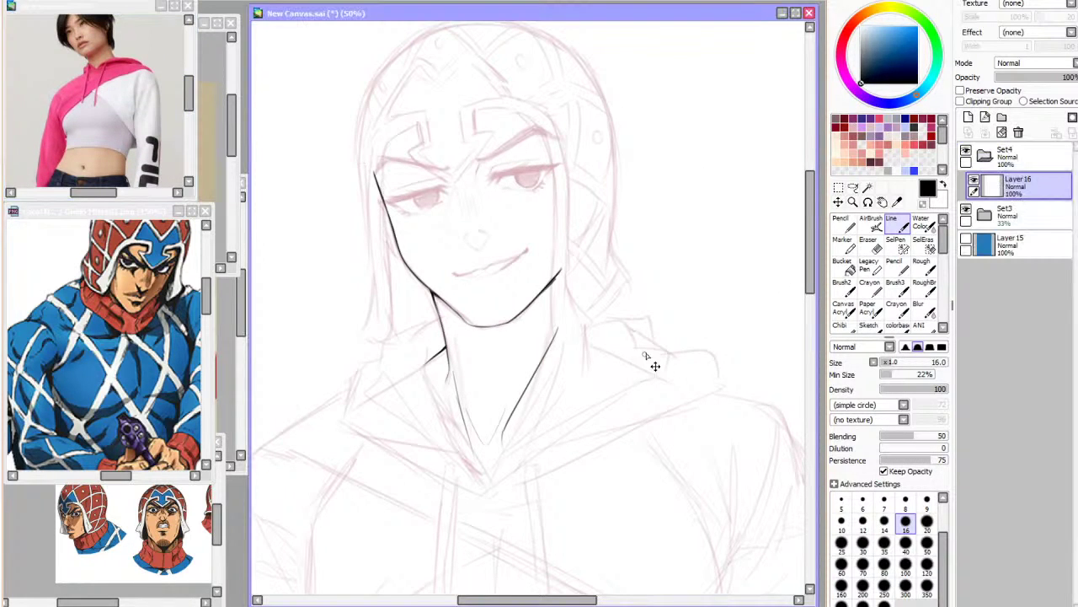
# Ink a short vertical line beside the neck below the hat and the hood edge sloping from it towards the shoulder
pyautogui.moveTo(585, 305); pyautogui.dragTo(587, 345)
pyautogui.press('h')
pyautogui.hotkey('ctrl', 'z')
pyautogui.moveTo(481, 308); pyautogui.dragTo(478, 352)
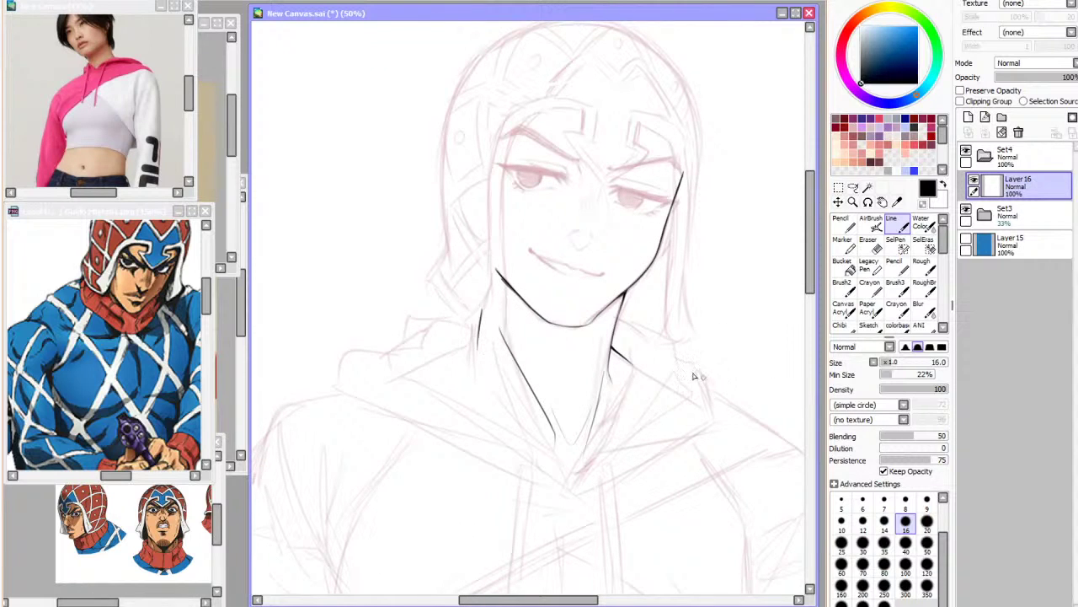
pyautogui.hotkey('ctrl', 'z')
pyautogui.moveTo(479, 304); pyautogui.dragTo(476, 347)
pyautogui.moveTo(476, 340); pyautogui.dragTo(401, 380)
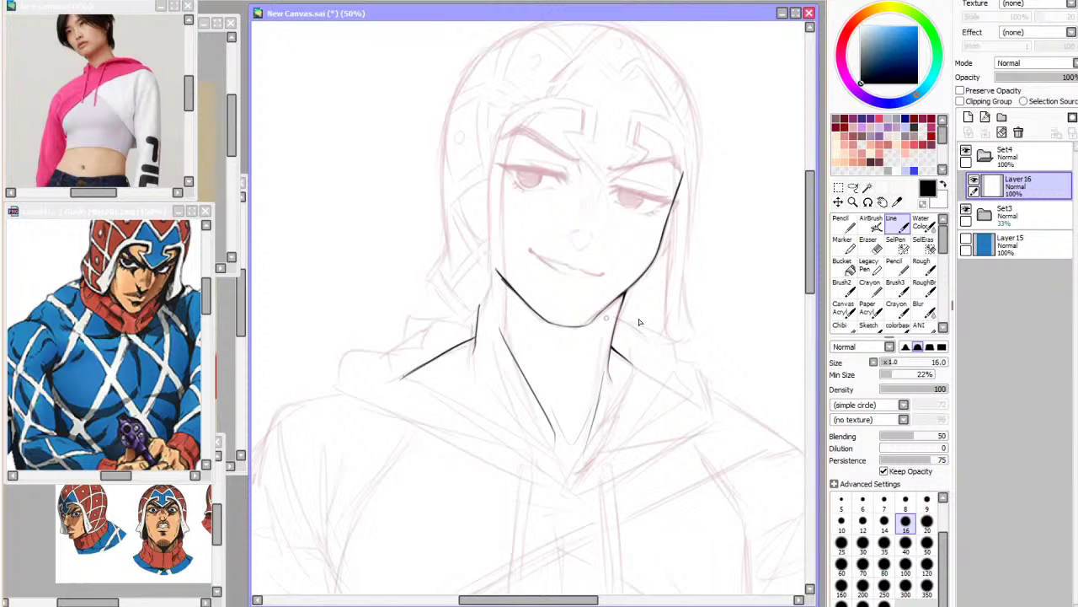
# Replace the last stroke with a thin line beside the neck opening, comparing the line art mirrored and with the sketch folder hidden
pyautogui.press('h')
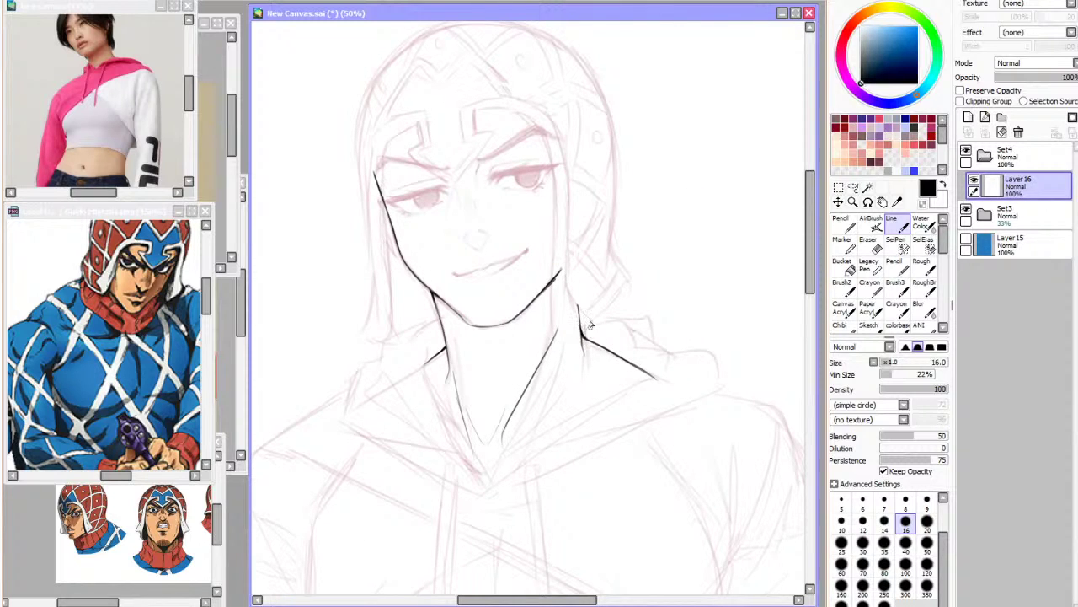
pyautogui.press('h')
pyautogui.click(966, 211)
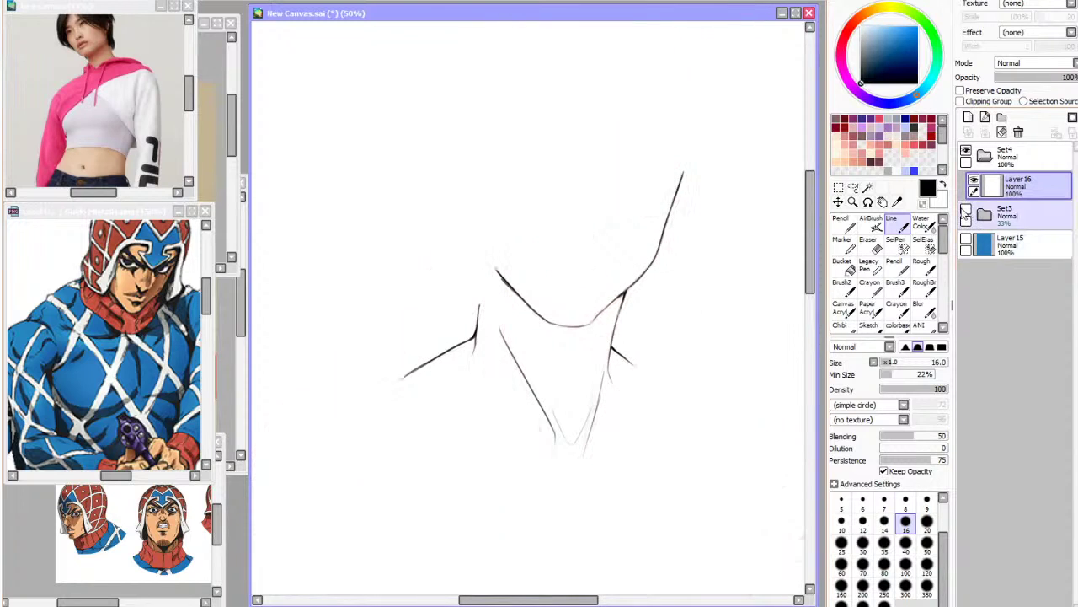
pyautogui.click(966, 210)
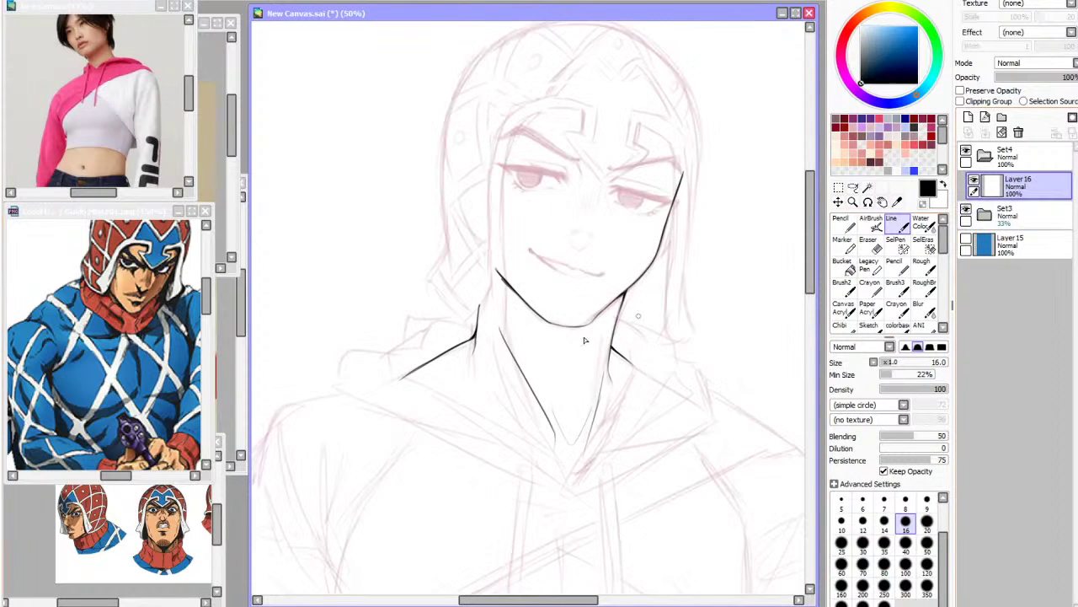
pyautogui.hotkey('ctrl', 'z')
pyautogui.moveTo(495, 365)
pyautogui.mouseDown()
pyautogui.moveTo(515, 418)
pyautogui.moveTo(515, 455)
pyautogui.mouseUp()
pyautogui.click(967, 211)
pyautogui.click(966, 211)
# Lasso the hood edge sloping over the shoulder, raise its outer part slightly with Free Deform, and check it mirrored
pyautogui.click(868, 241)
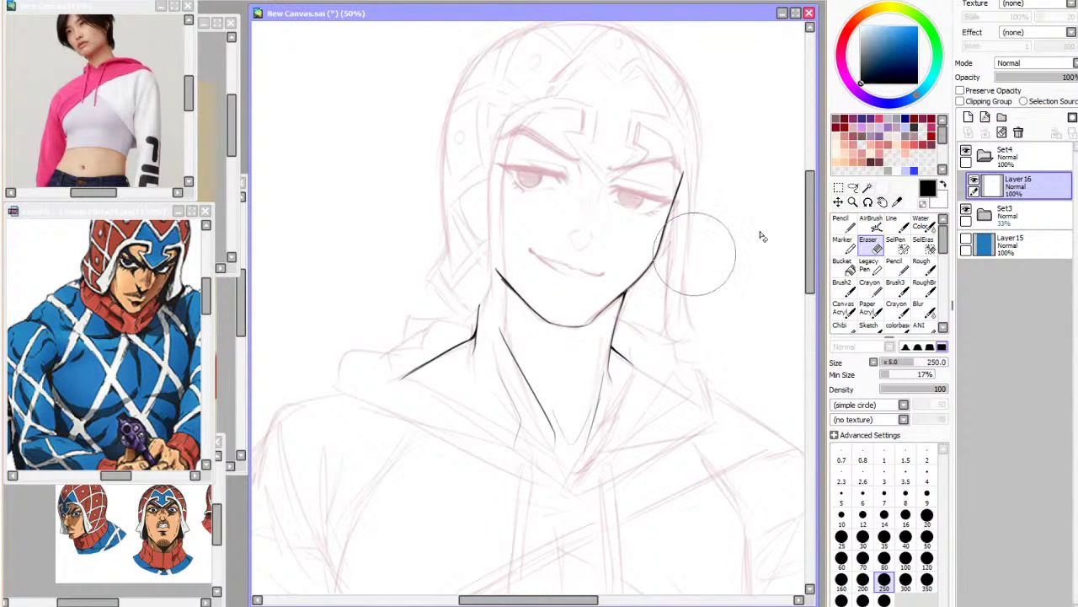
pyautogui.click(853, 188)
pyautogui.moveTo(405, 317)
pyautogui.mouseDown()
pyautogui.moveTo(366, 401)
pyautogui.moveTo(477, 337)
pyautogui.mouseUp()
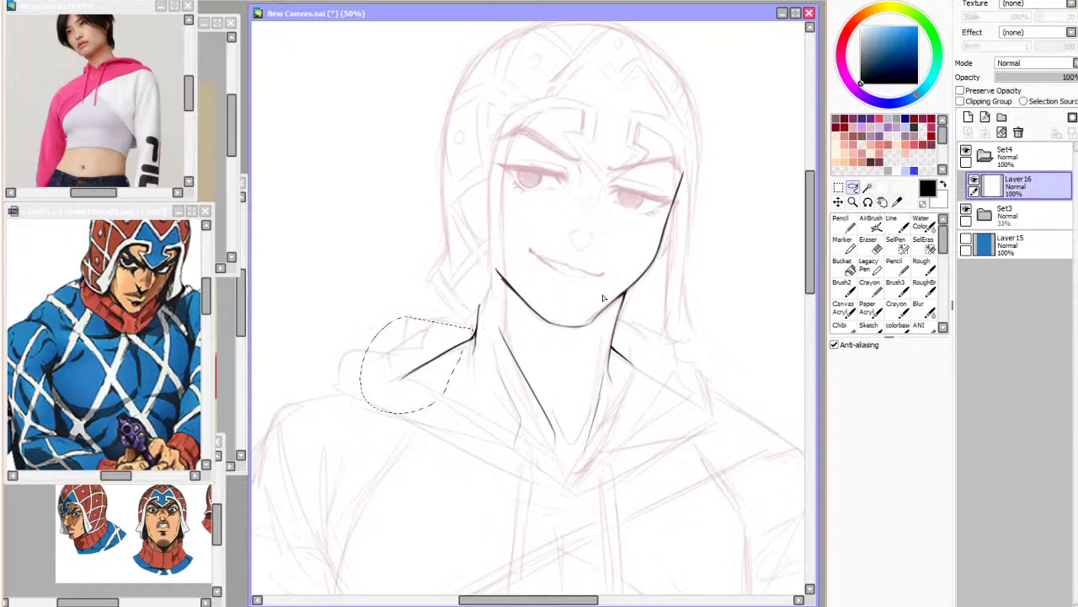
pyautogui.hotkey('ctrl', 't')
pyautogui.click(859, 409)
pyautogui.moveTo(394, 358); pyautogui.dragTo(395, 351)
pyautogui.click(852, 439)
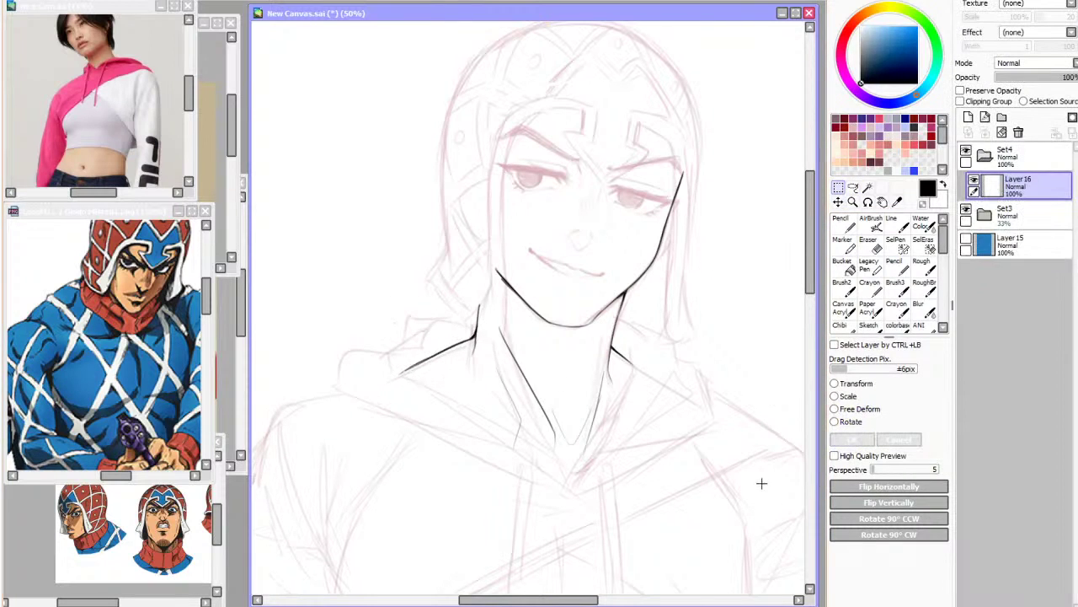
pyautogui.press('h')
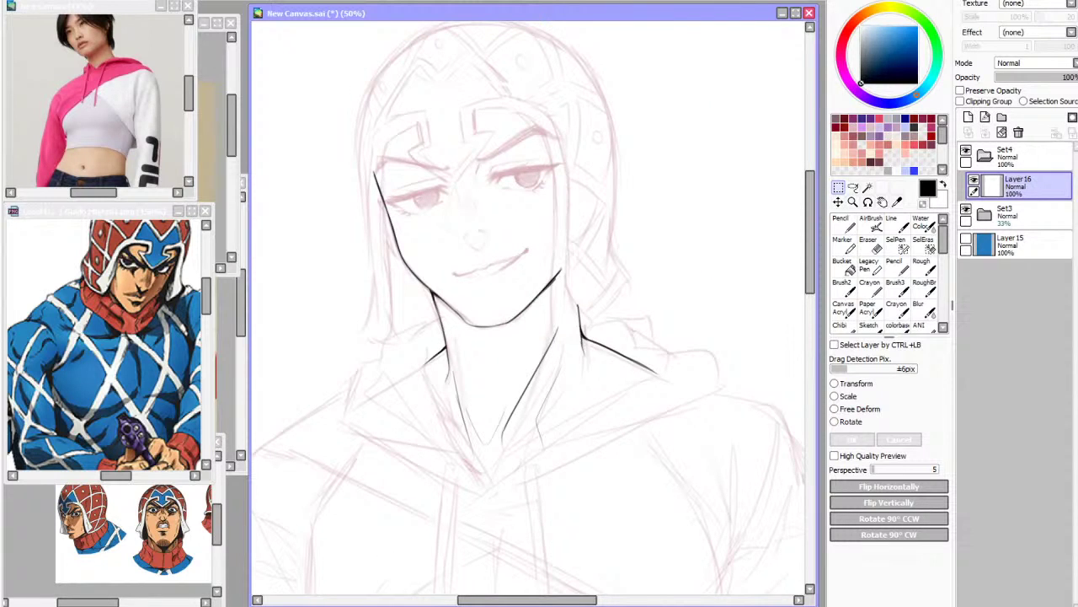
pyautogui.hotkey('alt', 'Tab')
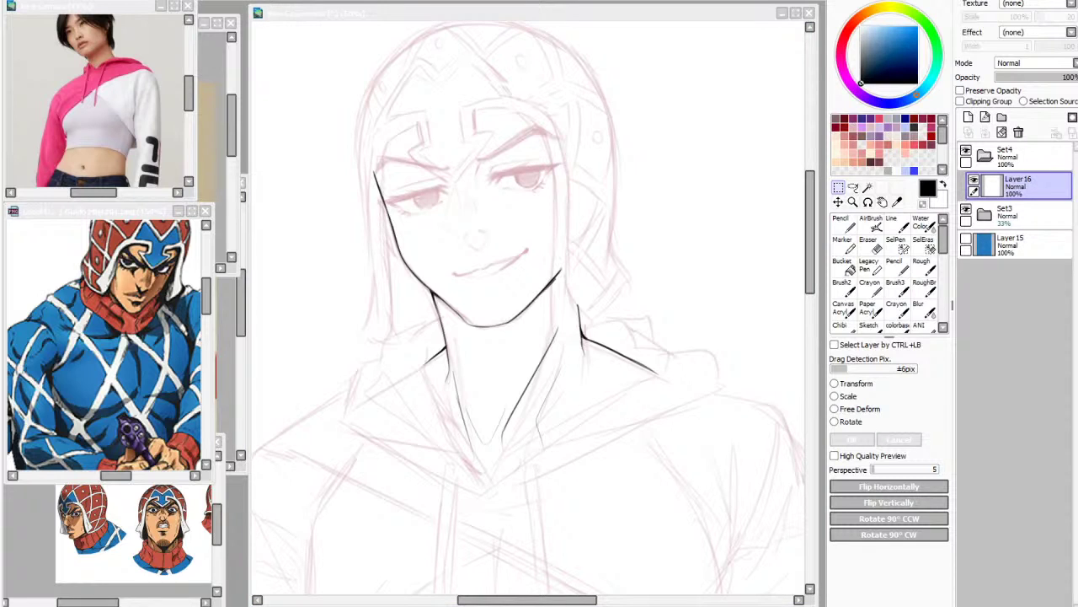
pyautogui.hotkey('alt', 'Tab')
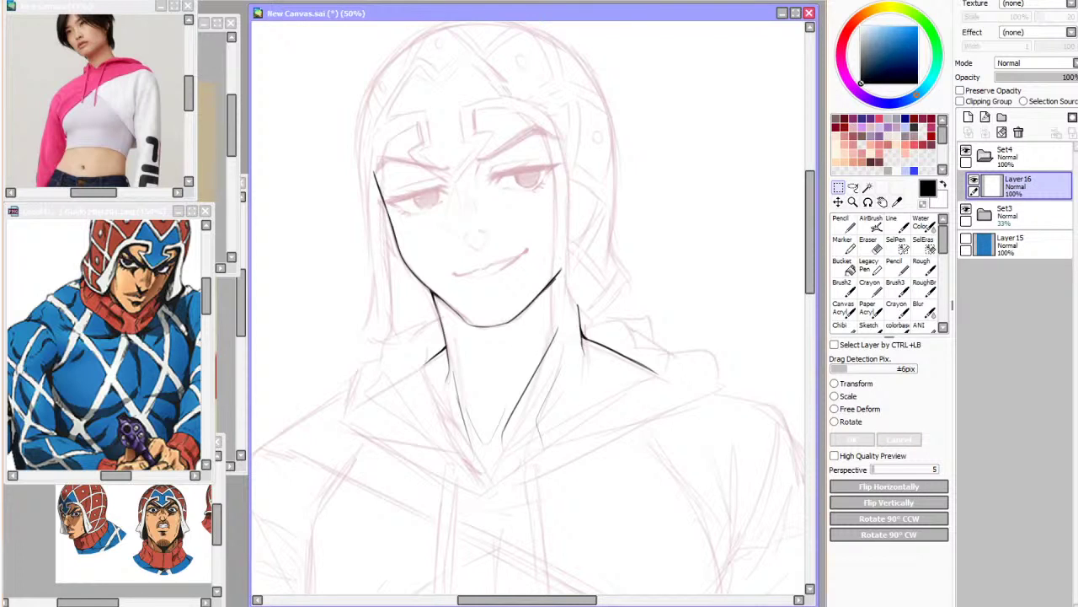
pyautogui.hotkey('alt', 'Tab')
# Thicken the cheek end of the jaw line with the Sketch brush at size 20
pyautogui.scroll(-4, 443, 185)
pyautogui.scroll(5, 442, 168)
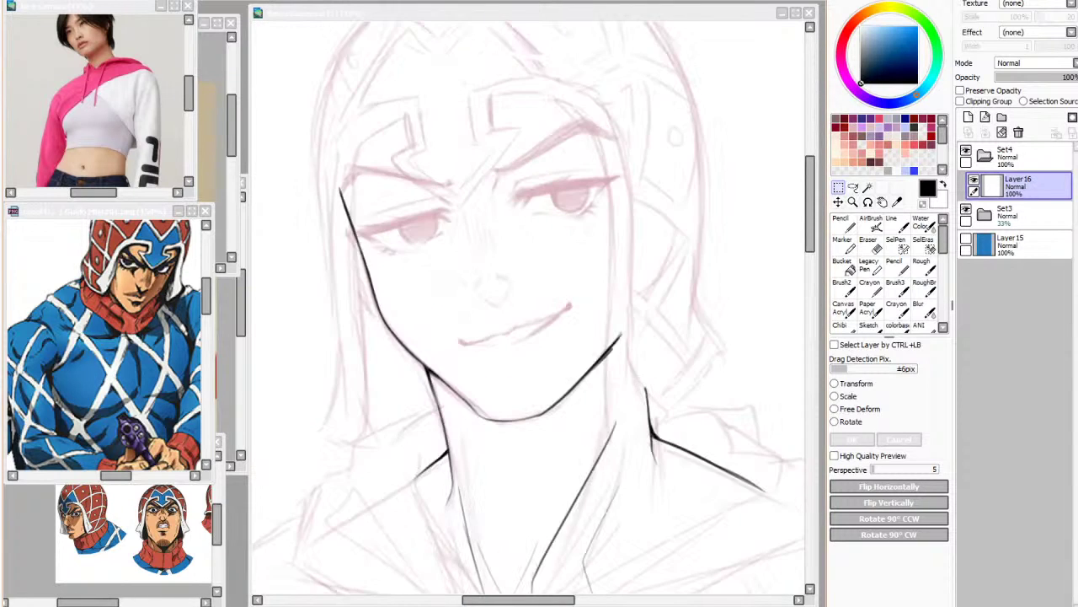
pyautogui.scroll(2, 407, 215)
pyautogui.scroll(-2, 465, 80)
pyautogui.scroll(1, 506, 122)
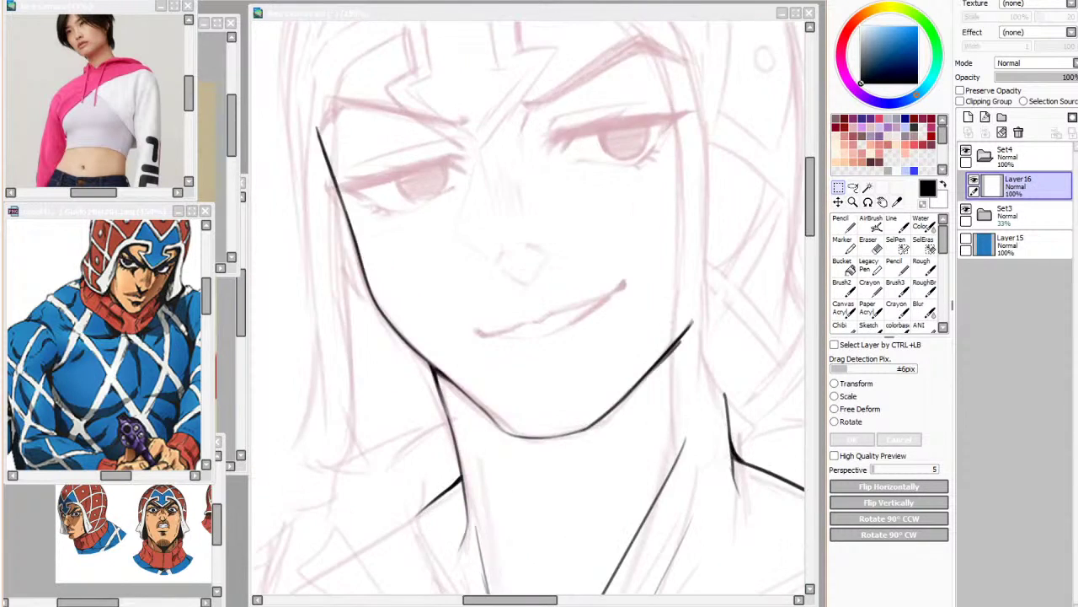
pyautogui.press('b')
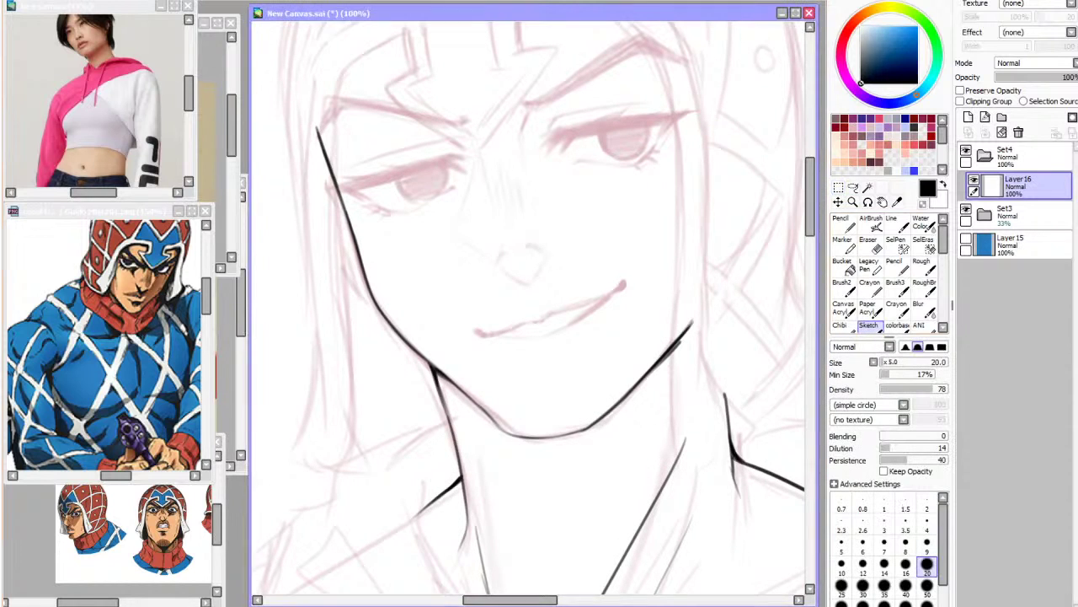
pyautogui.scroll(2, 659, 114)
pyautogui.scroll(1, 659, 114)
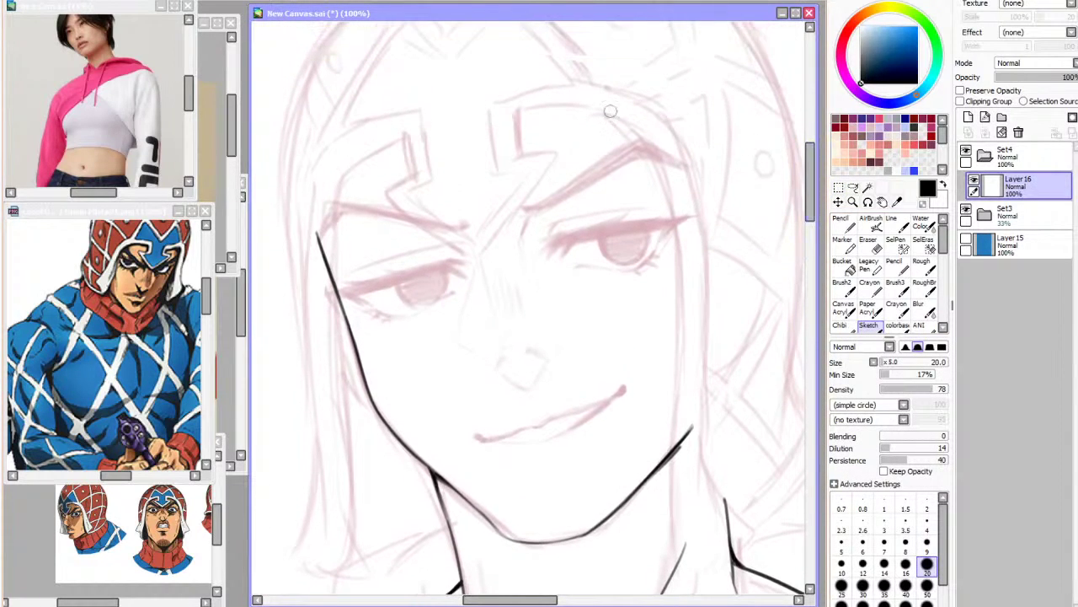
pyautogui.scroll(-1, 531, 308)
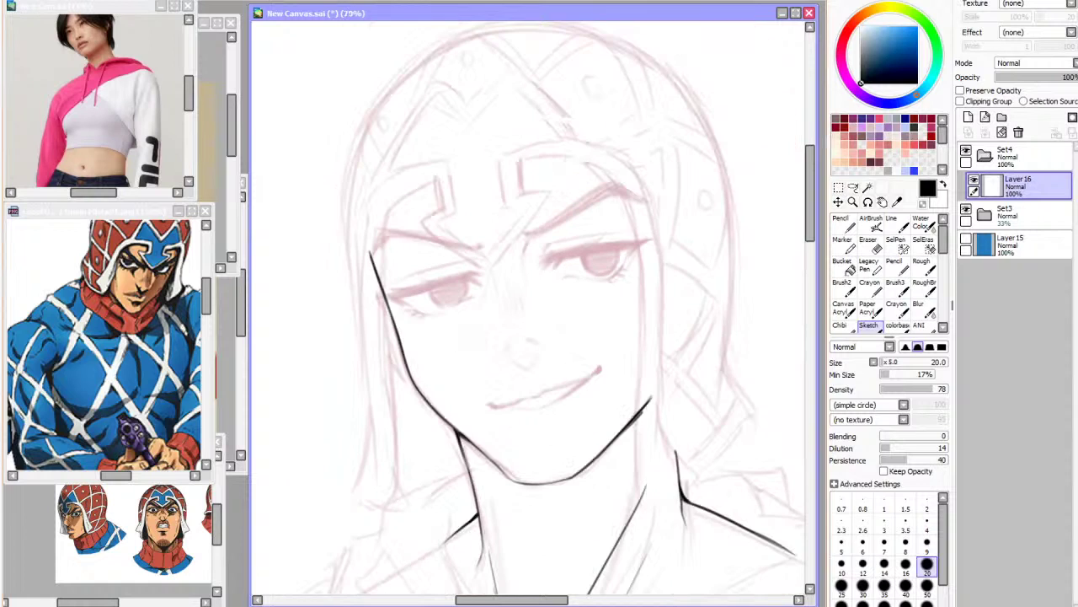
pyautogui.moveTo(634, 424)
pyautogui.mouseDown()
pyautogui.moveTo(651, 402)
pyautogui.moveTo(644, 409)
pyautogui.mouseUp()
pyautogui.scroll(-6, 647, 404)
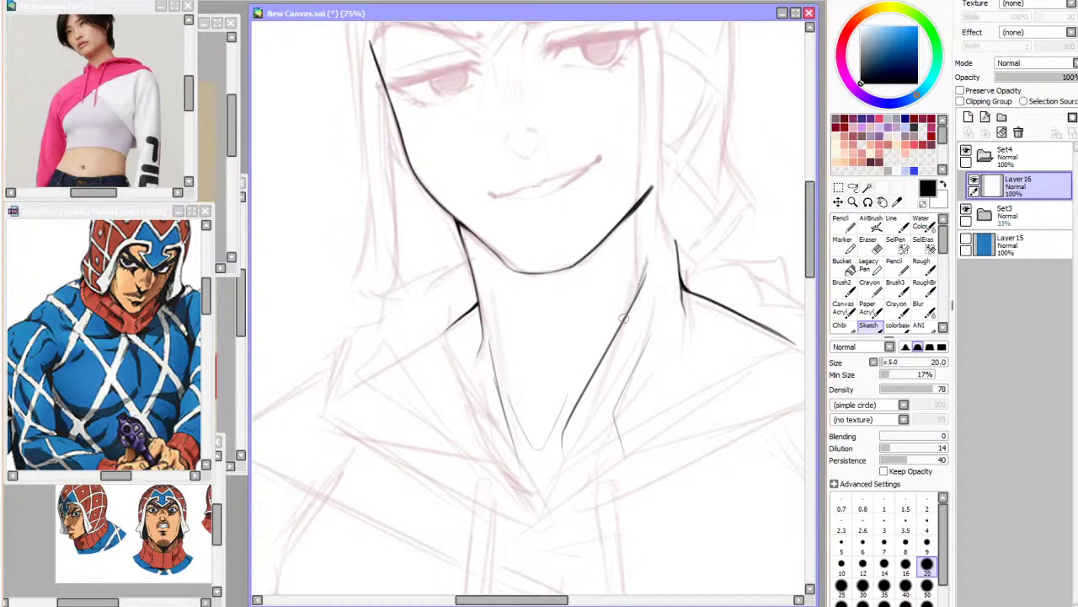
# Ink a thin vertical contour line on the neck beneath the chin with the Line brush, and mirror the view
pyautogui.click(891, 221)
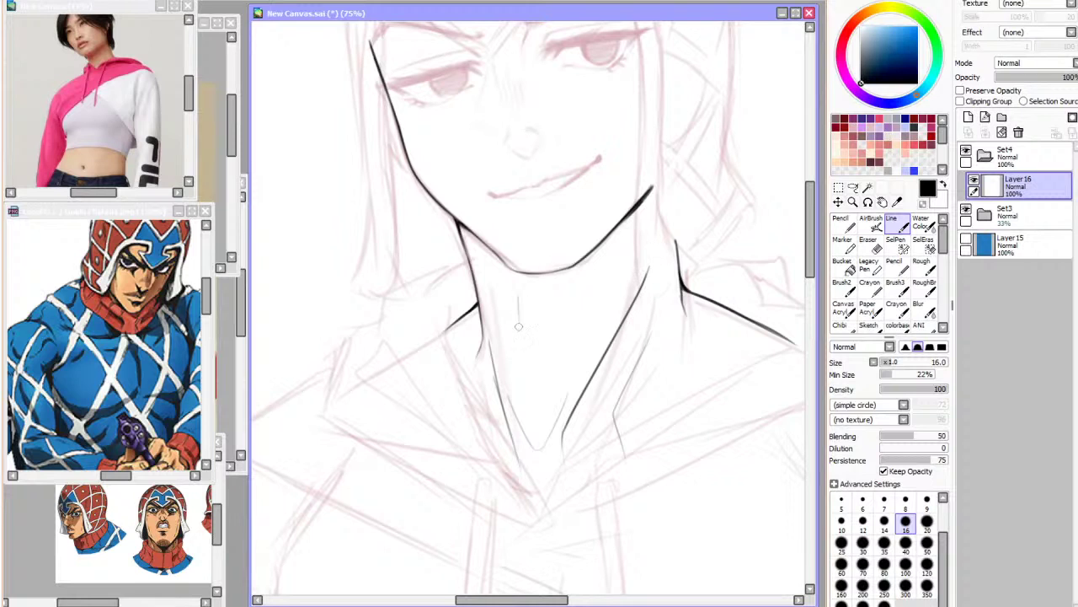
pyautogui.moveTo(518, 303); pyautogui.dragTo(530, 379)
pyautogui.press('h')
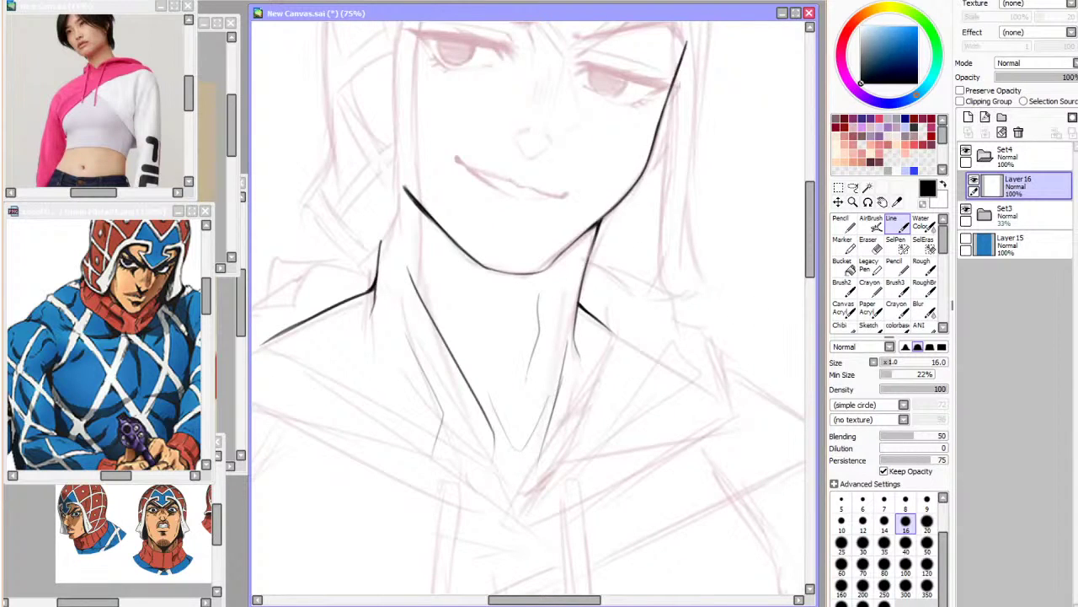
# Erase the upper part of the long diagonal neck line and redraw it to start higher, just below the jaw's cheek end
pyautogui.click(868, 243)
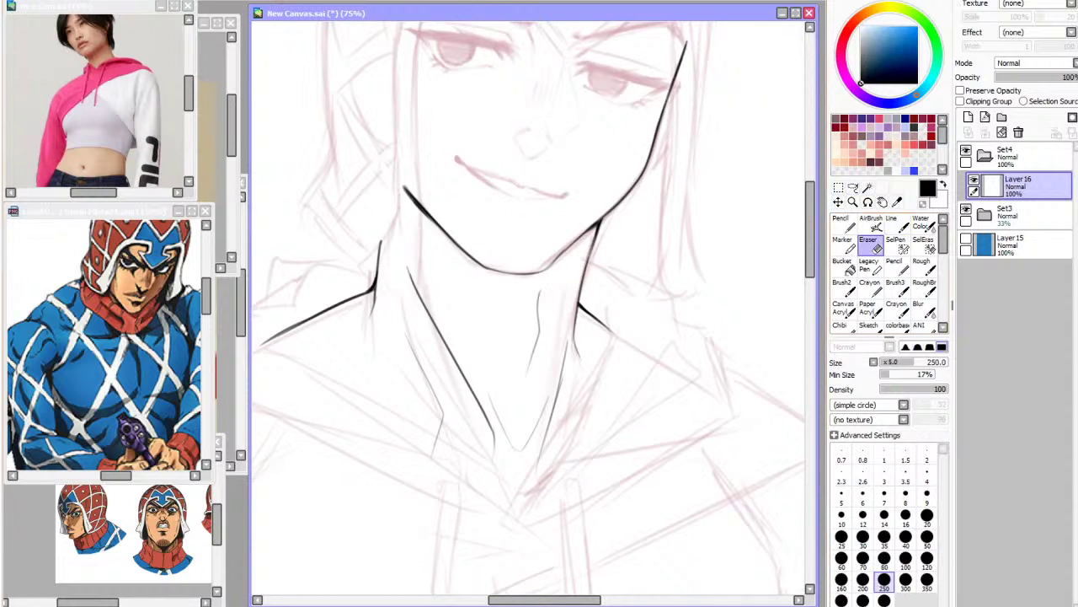
pyautogui.moveTo(439, 294); pyautogui.dragTo(413, 274)
pyautogui.press('h')
pyautogui.click(893, 223)
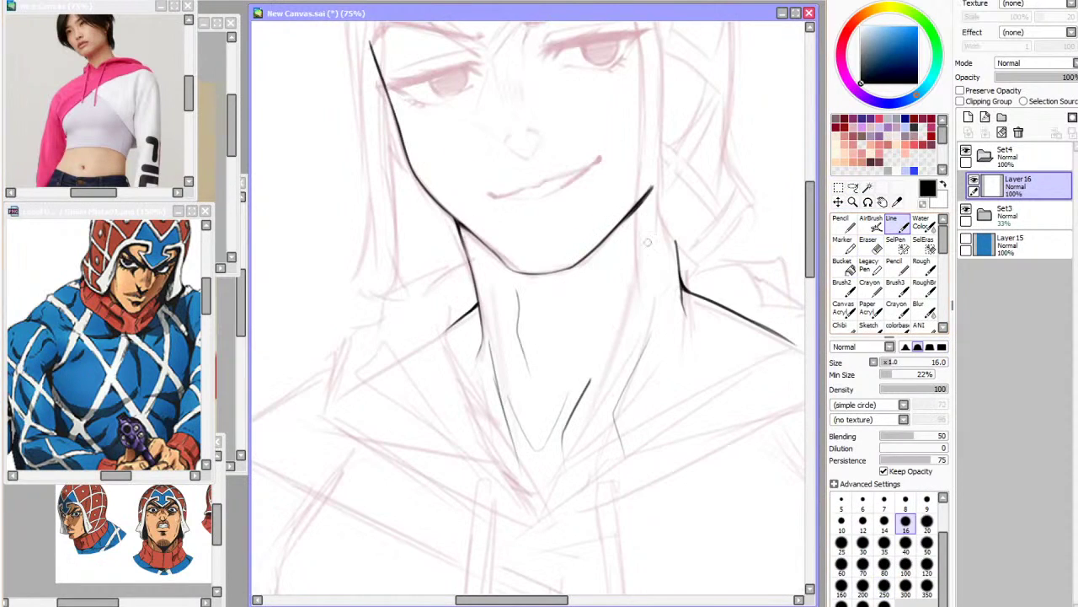
pyautogui.moveTo(645, 232); pyautogui.dragTo(606, 347)
pyautogui.moveTo(582, 392); pyautogui.dragTo(607, 341)
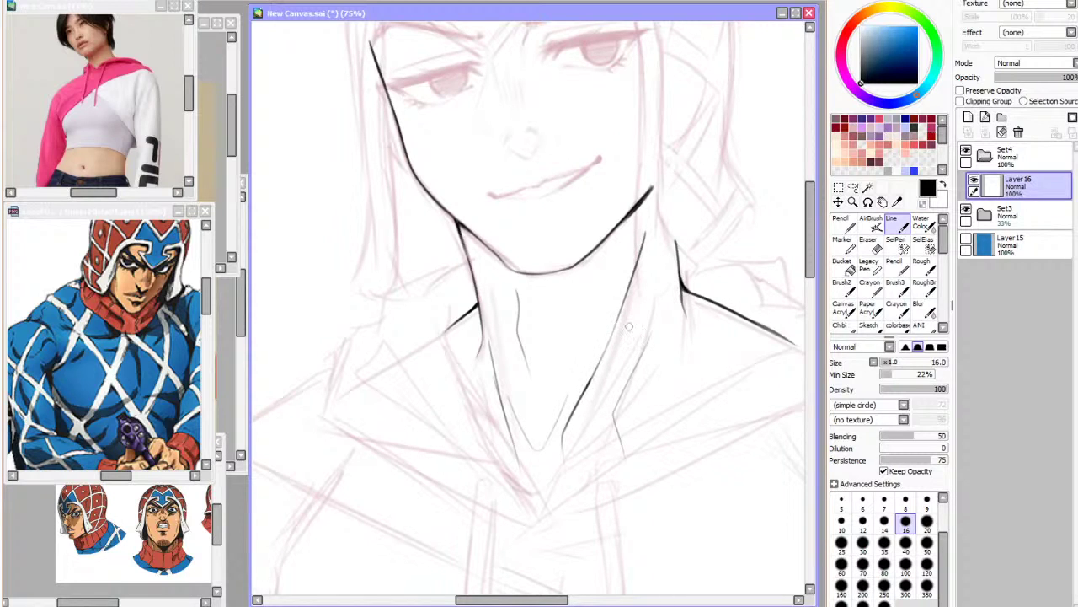
# Trim the upper end of the neck line on the far side with the Eraser at size 50
pyautogui.click(870, 244)
pyautogui.click(927, 537)
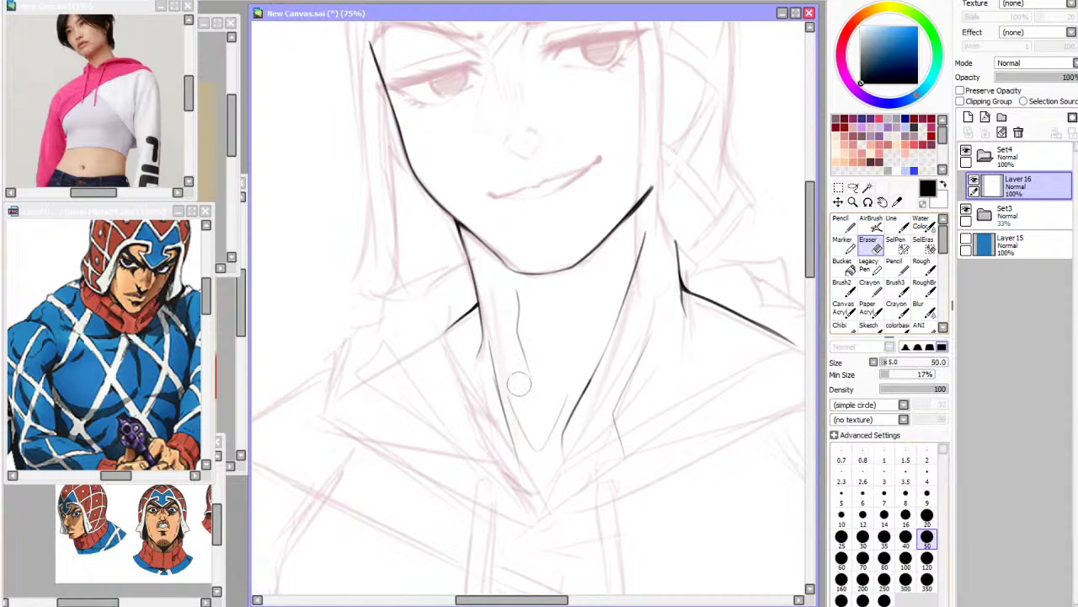
pyautogui.moveTo(491, 352); pyautogui.dragTo(494, 372)
pyautogui.press('h')
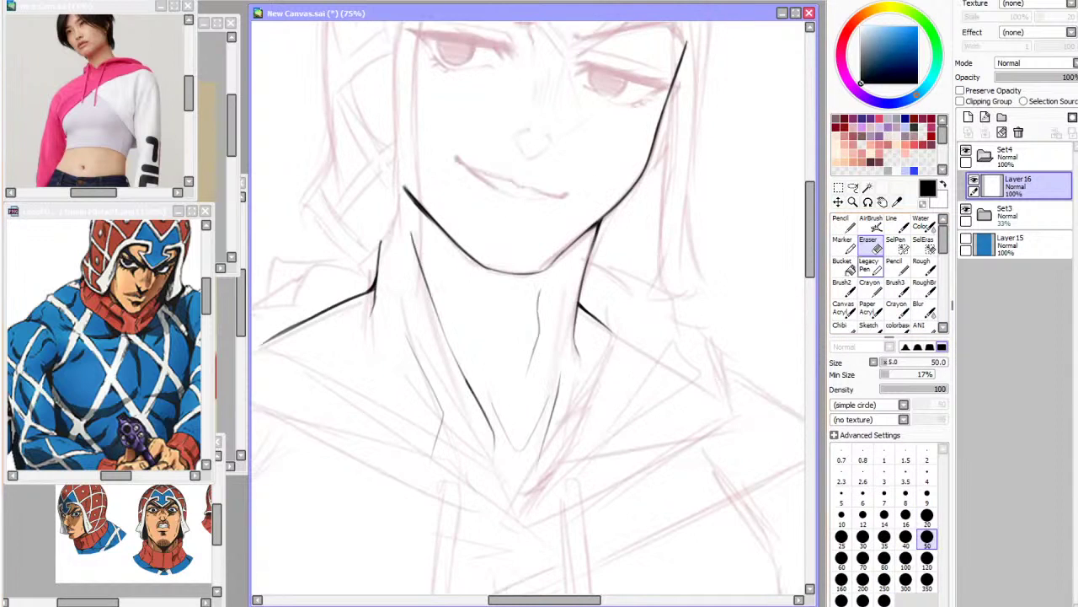
# Add a new layer above the face outline layer for the facial features, with the face framed straight and close up
pyautogui.click(893, 224)
pyautogui.scroll(4, 756, 296)
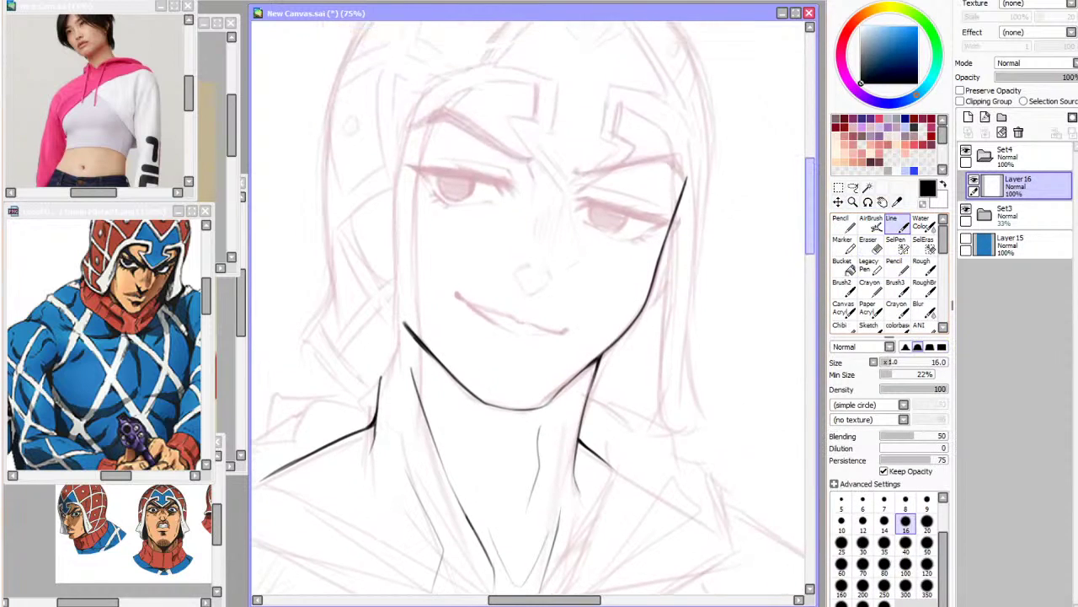
pyautogui.press('Insert')
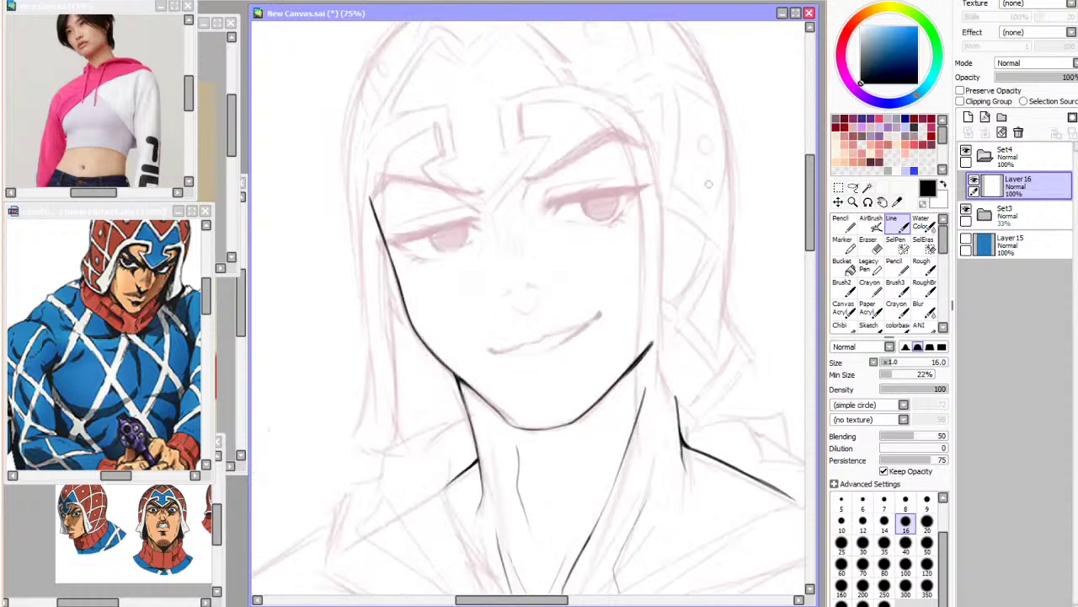
pyautogui.press('pageup')
pyautogui.press('End')
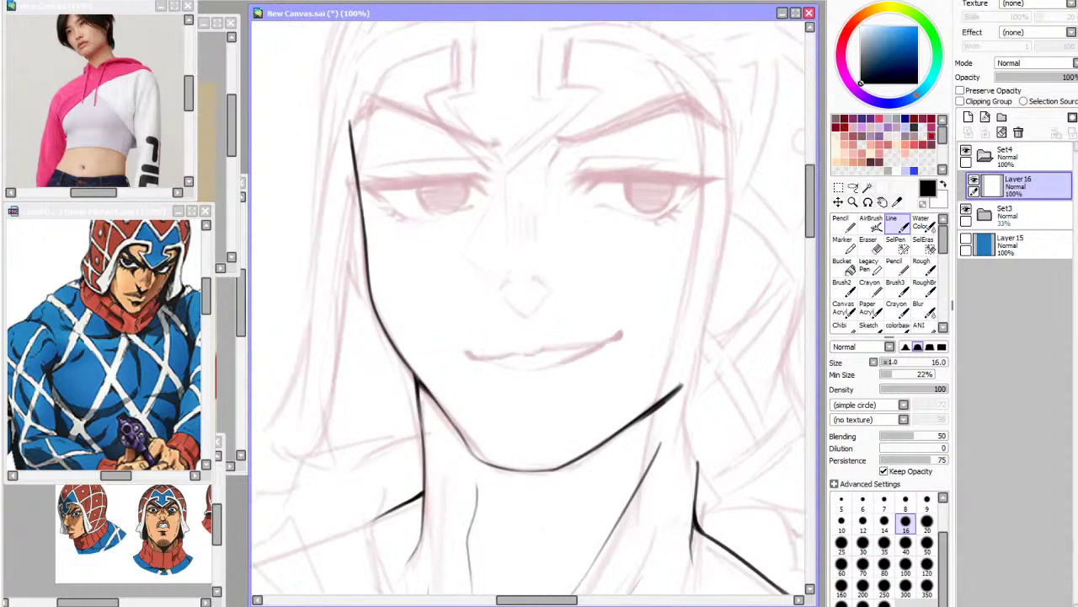
pyautogui.click(969, 117)
pyautogui.moveTo(495, 149); pyautogui.dragTo(508, 219)
pyautogui.moveTo(507, 182); pyautogui.dragTo(507, 260)
pyautogui.hotkey('ctrl', 'z')
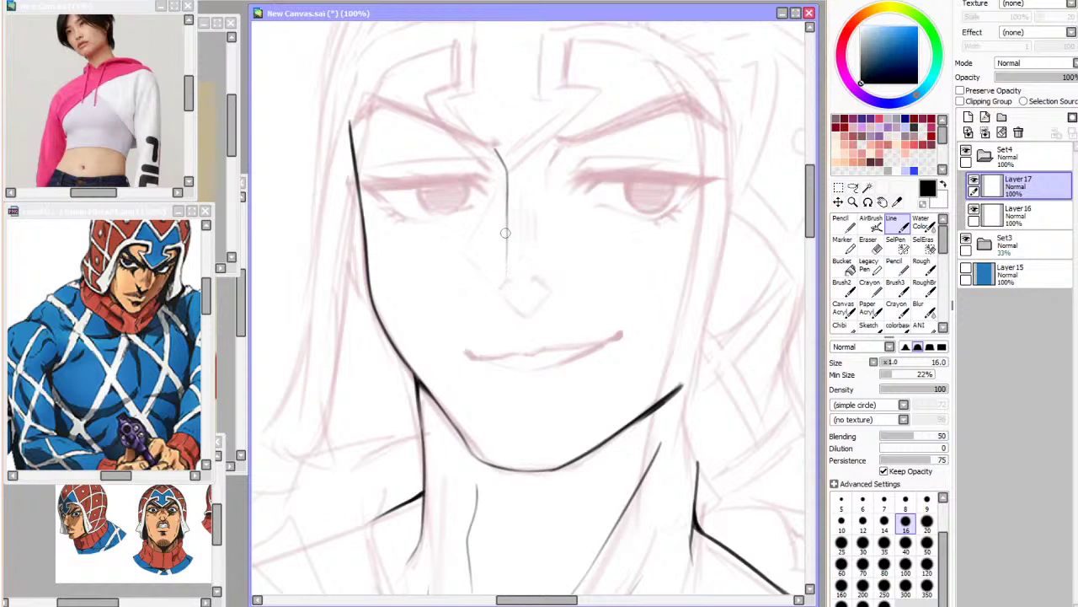
pyautogui.hotkey('ctrl', 'z')
pyautogui.moveTo(505, 196); pyautogui.dragTo(501, 287)
pyautogui.hotkey('ctrl', 'z')
pyautogui.hotkey('ctrl', 'z')
pyautogui.hotkey('ctrl', 'z')
pyautogui.moveTo(492, 147); pyautogui.dragTo(501, 226)
pyautogui.hotkey('ctrl', 'z')
# Ink the nose bridge from the inner eyebrow down past the eye, and reinforce its upper end in mirrored view
pyautogui.moveTo(492, 148); pyautogui.dragTo(501, 232)
pyautogui.moveTo(503, 185); pyautogui.dragTo(505, 231)
pyautogui.press('h')
pyautogui.moveTo(565, 149); pyautogui.dragTo(555, 173)
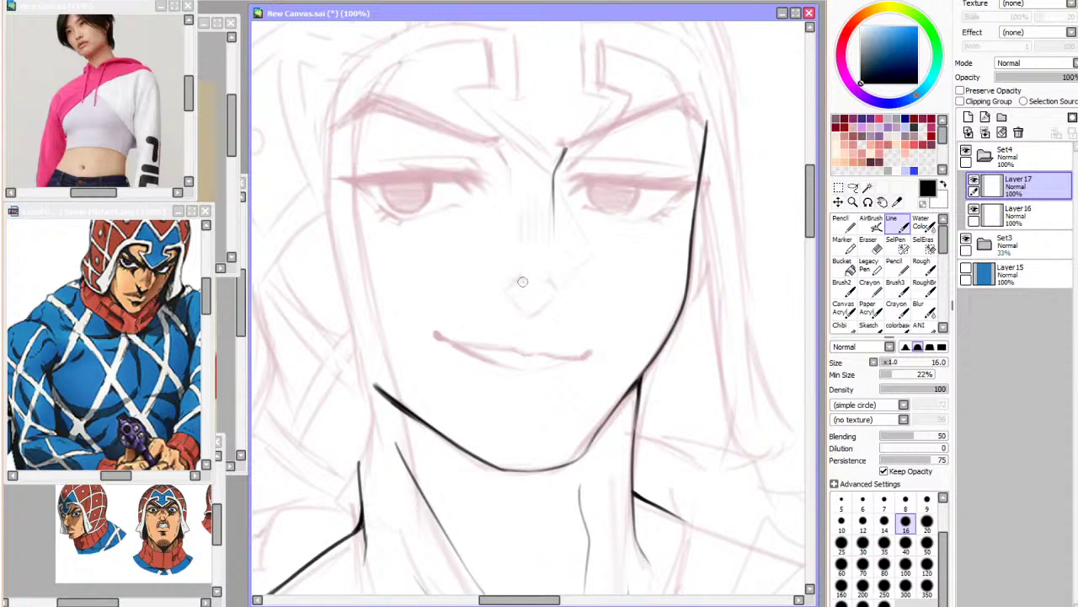
# Ink a small curved stroke for the first nostril and check the face in the full upright view
pyautogui.moveTo(523, 284); pyautogui.dragTo(510, 288)
pyautogui.scroll(-2, 506, 195)
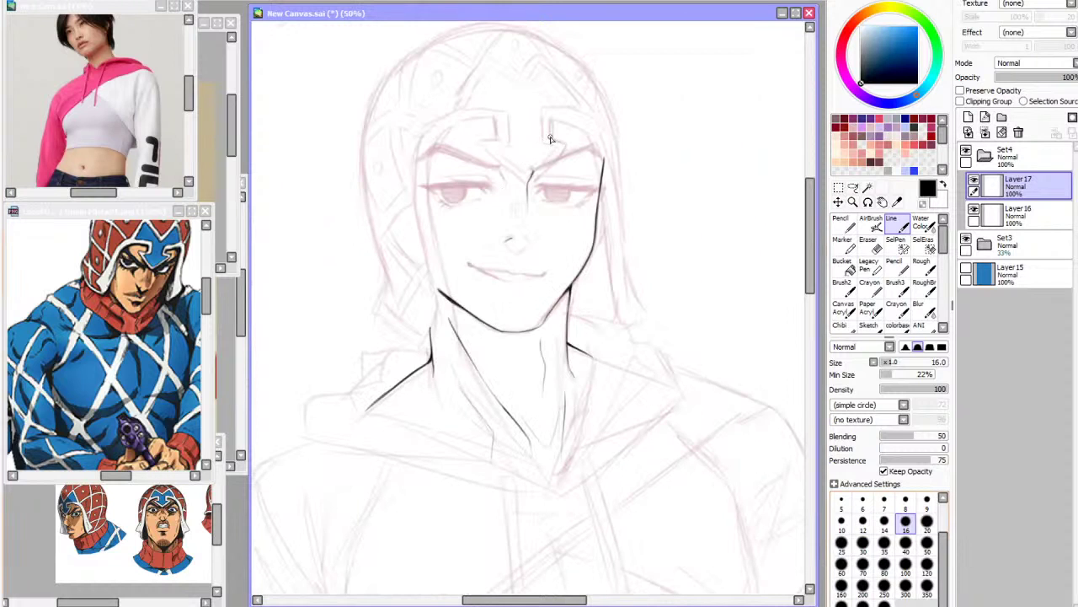
pyautogui.click(294, 1)
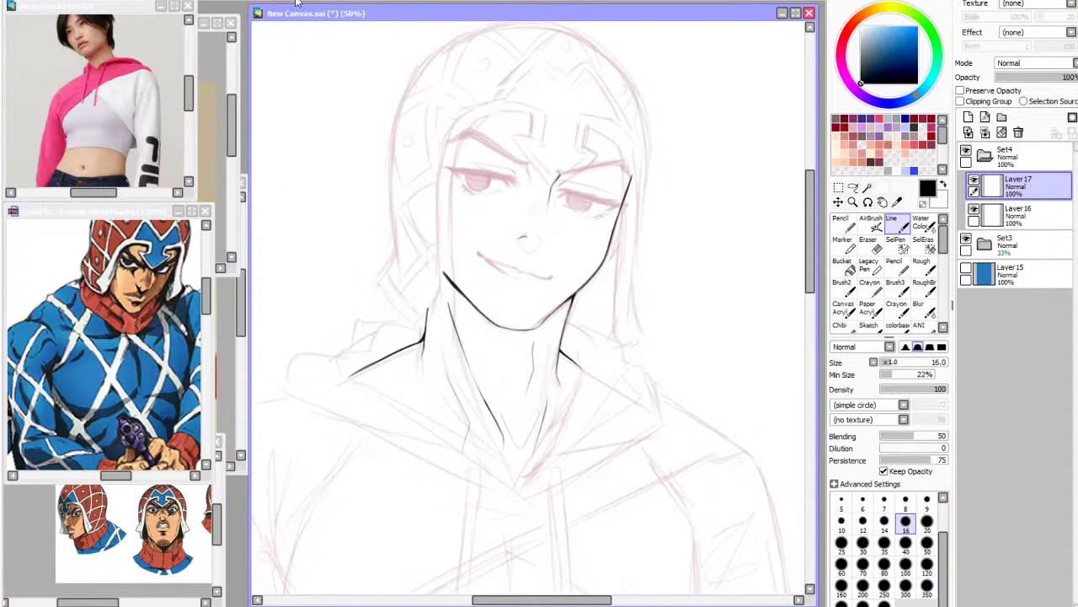
pyautogui.hotkey('alt', 'Tab')
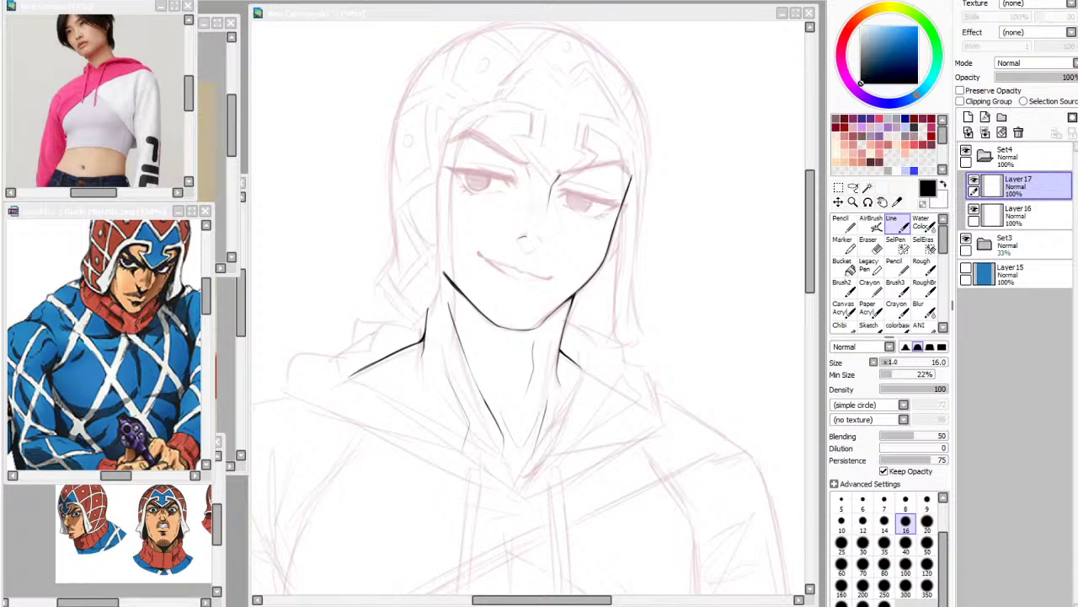
# Ink and rework a short hooked stroke for the second nostril, checking it with the sketch hidden and in mirrored view
pyautogui.scroll(1, 834, 135)
pyautogui.scroll(1, 524, 183)
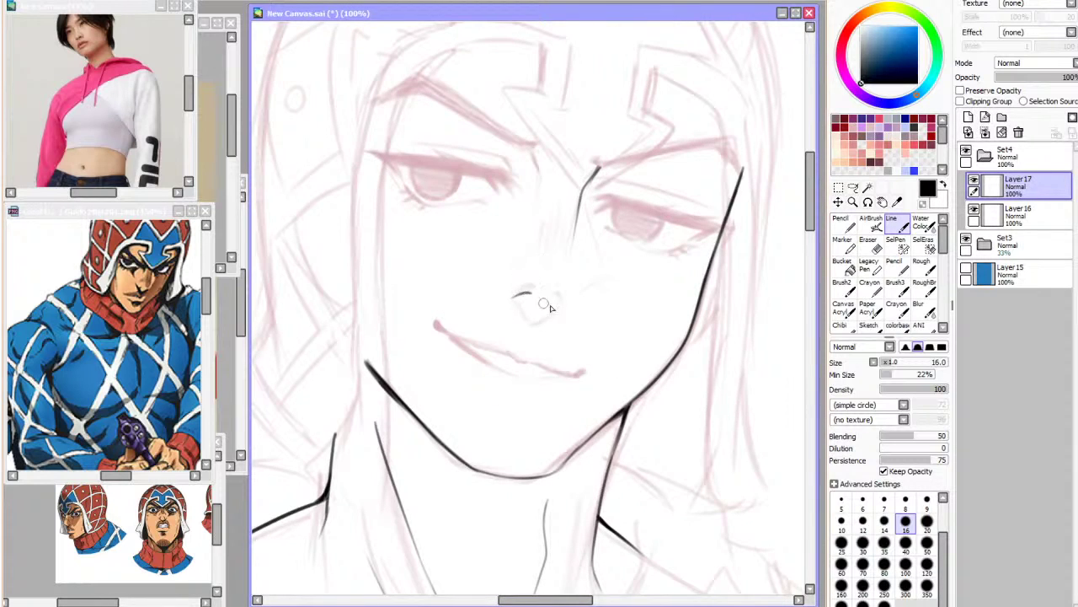
pyautogui.click(967, 241)
pyautogui.click(966, 242)
pyautogui.press('h')
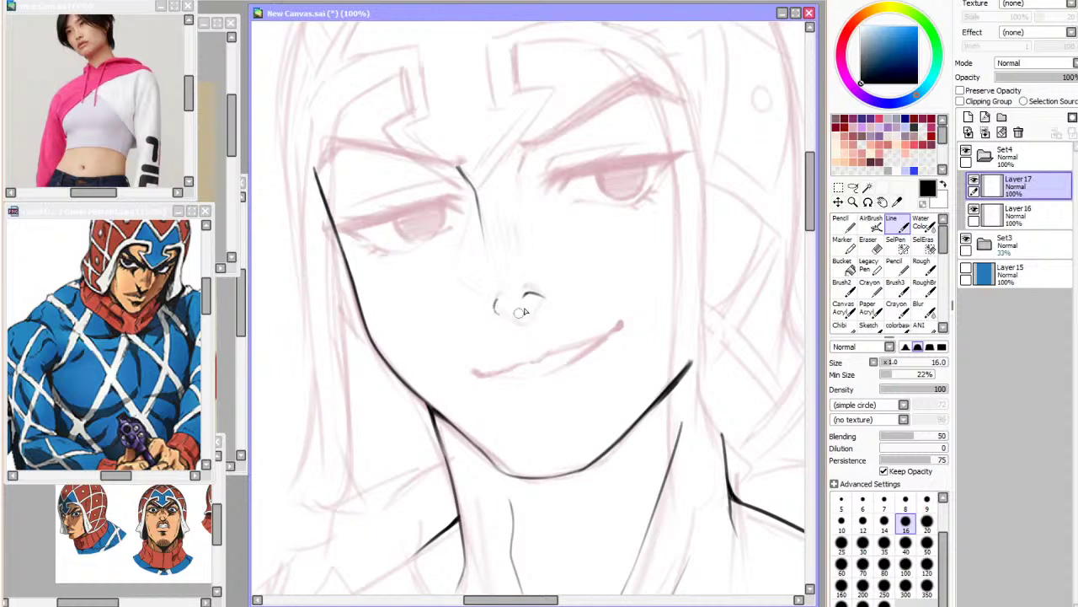
pyautogui.press('h')
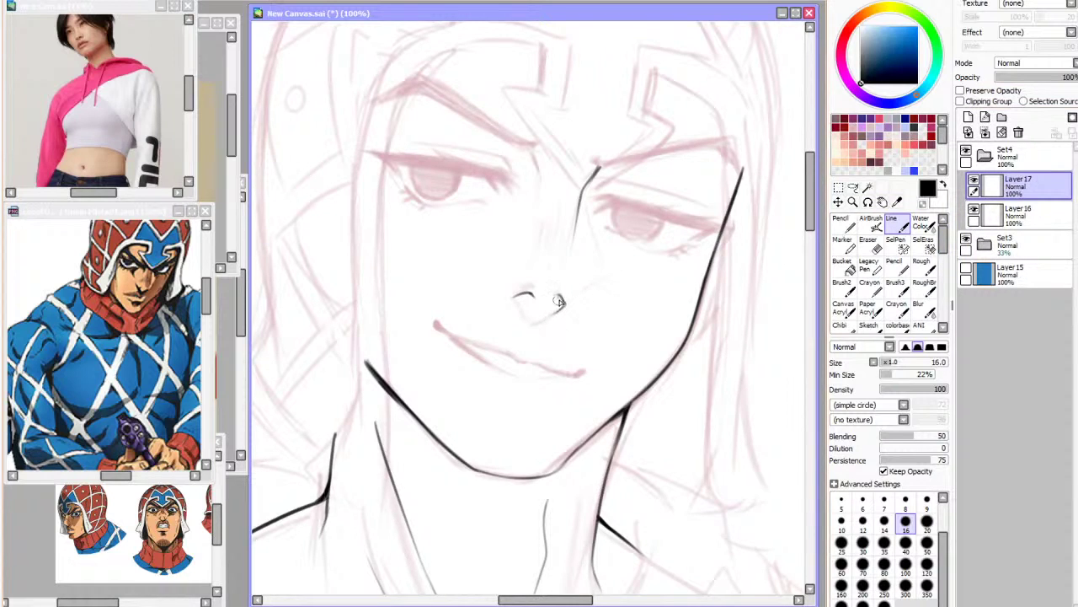
pyautogui.moveTo(552, 298); pyautogui.dragTo(562, 307)
pyautogui.click(967, 241)
pyautogui.click(968, 241)
pyautogui.press('h')
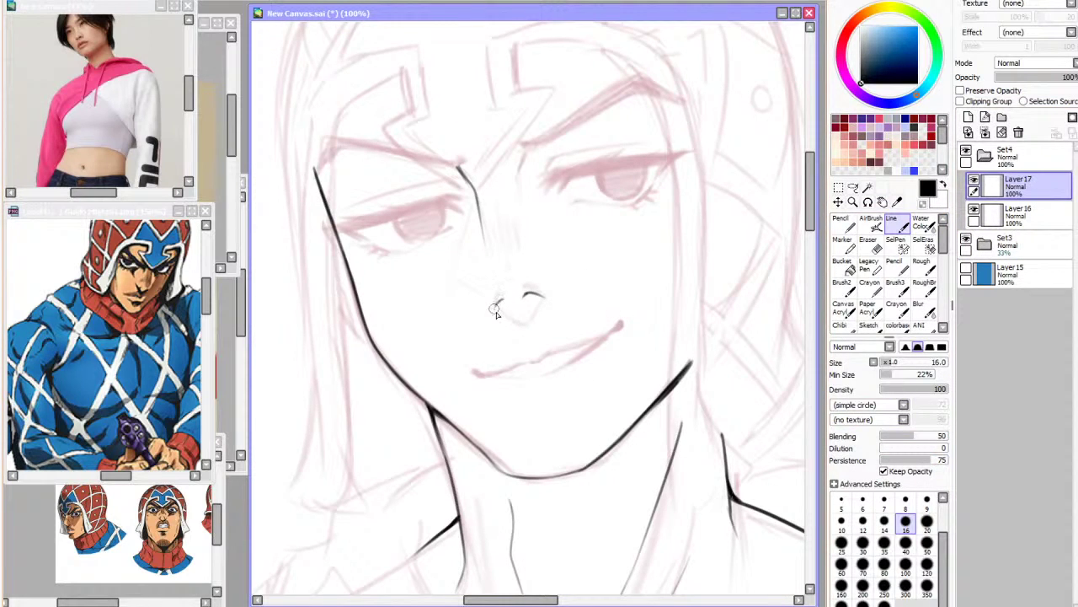
pyautogui.press('h')
pyautogui.moveTo(553, 297); pyautogui.dragTo(558, 310)
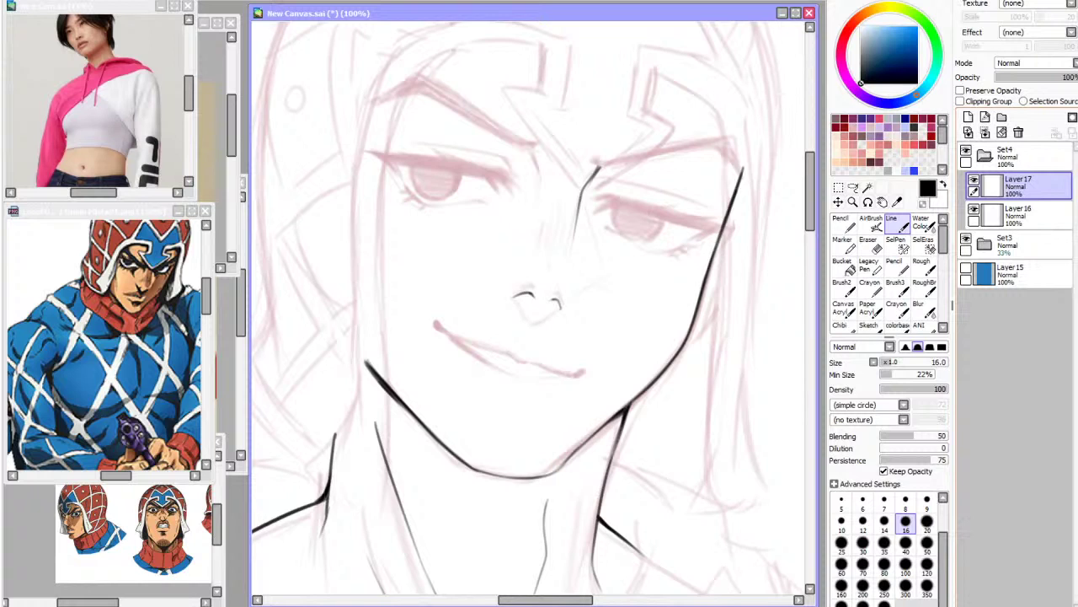
pyautogui.press('h')
pyautogui.moveTo(475, 196); pyautogui.dragTo(486, 254)
pyautogui.hotkey('ctrl', 'z')
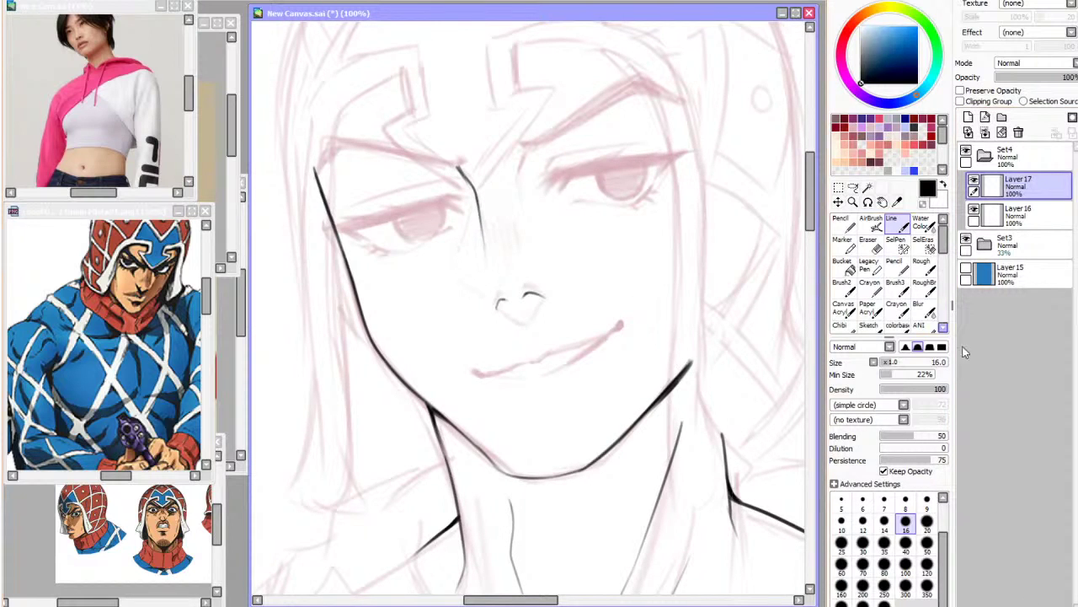
pyautogui.press('h')
pyautogui.moveTo(592, 206); pyautogui.dragTo(610, 288)
pyautogui.click(175, 1)
pyautogui.click(174, 0)
pyautogui.click(187, 1)
pyautogui.click(263, 1)
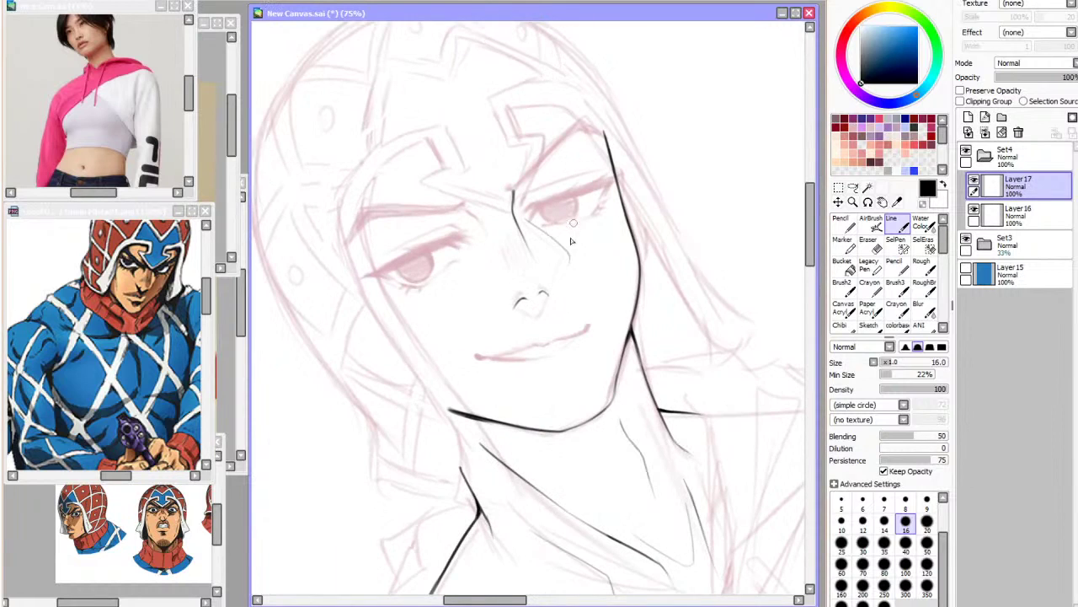
pyautogui.hotkey('ctrl', 'z')
pyautogui.moveTo(570, 258); pyautogui.dragTo(558, 290)
pyautogui.hotkey('ctrl', 'z')
pyautogui.hotkey('ctrl', 'z')
# Ink the nose's far side contour curving from the bridge down to the second nostril, and check it with the sketch hidden
pyautogui.moveTo(525, 225); pyautogui.dragTo(566, 266)
pyautogui.press('h')
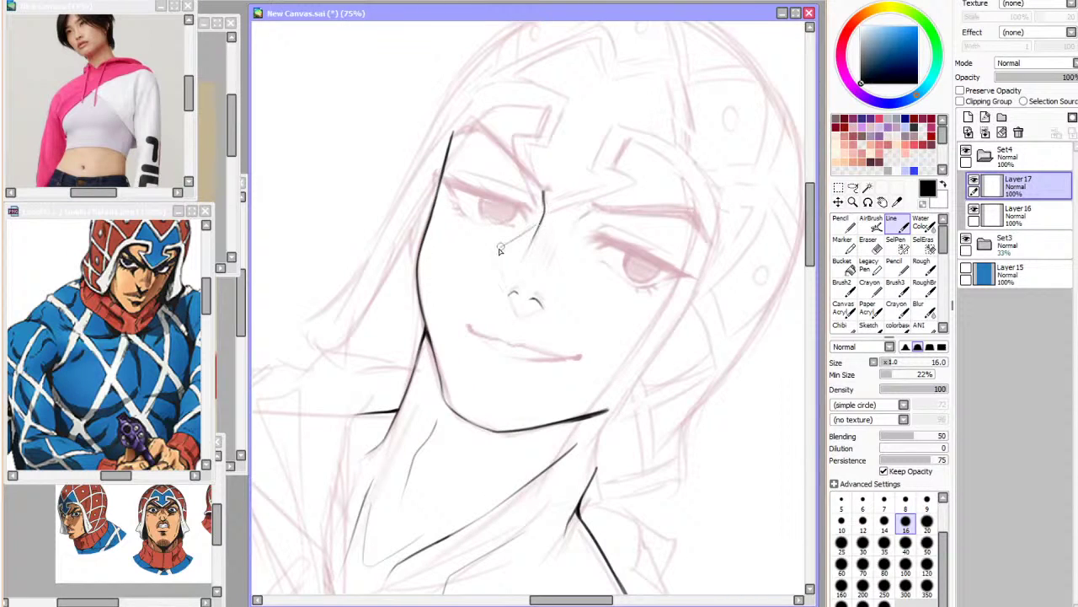
pyautogui.moveTo(504, 264); pyautogui.dragTo(501, 277)
pyautogui.click(287, 2)
pyautogui.press('h')
pyautogui.click(967, 240)
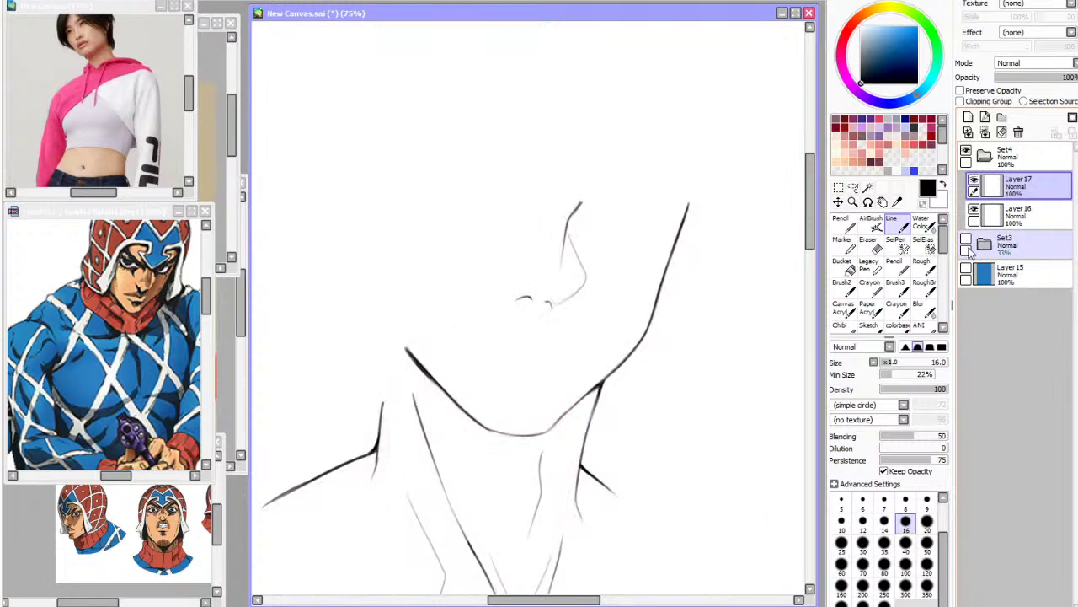
pyautogui.click(967, 242)
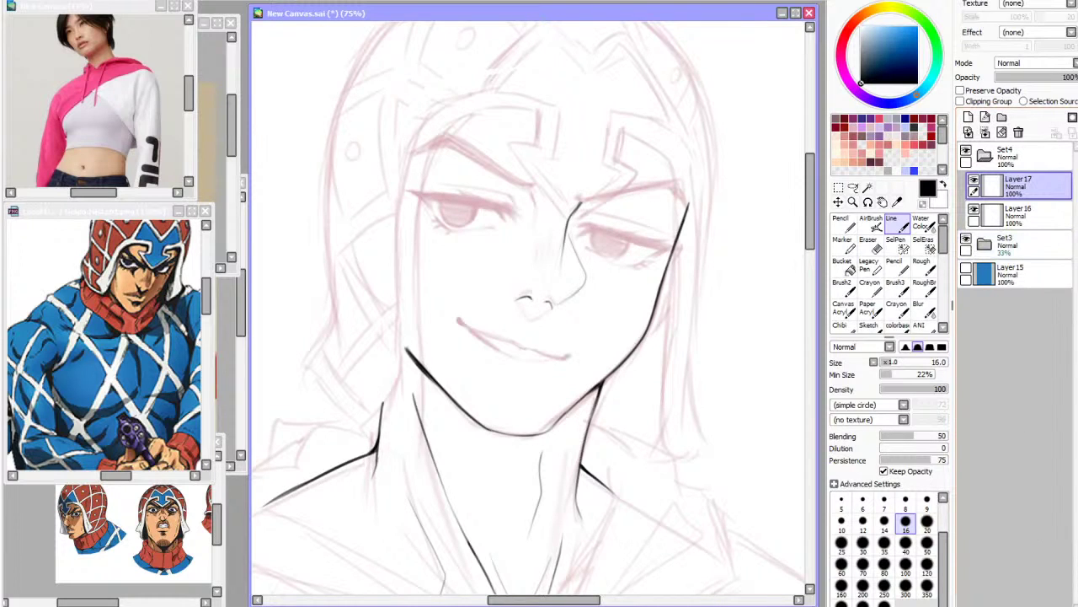
# Ink the rounded V-shaped underside of the nose tip between the two nostrils and check it with the sketch hidden
pyautogui.hotkey('alt', 'Tab')
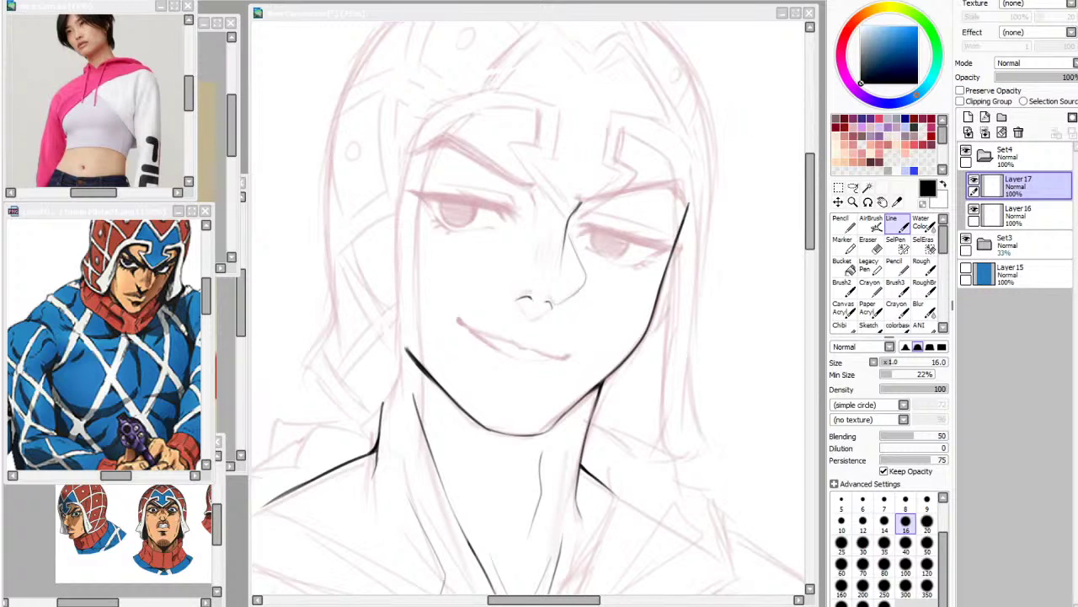
pyautogui.click(919, 16)
pyautogui.scroll(1, 526, 304)
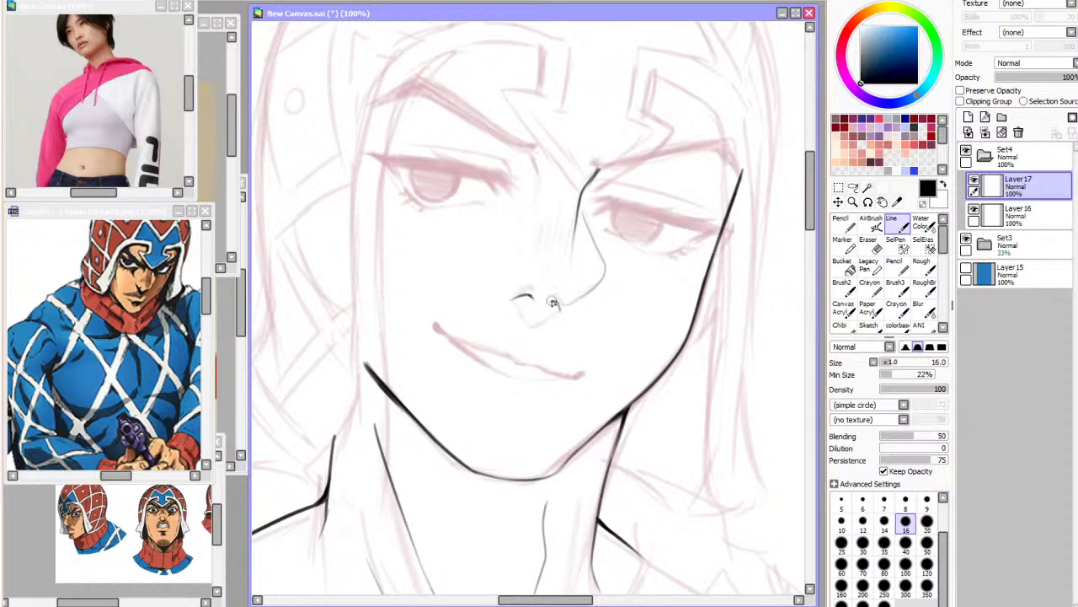
pyautogui.moveTo(558, 303); pyautogui.dragTo(562, 313)
pyautogui.click(966, 240)
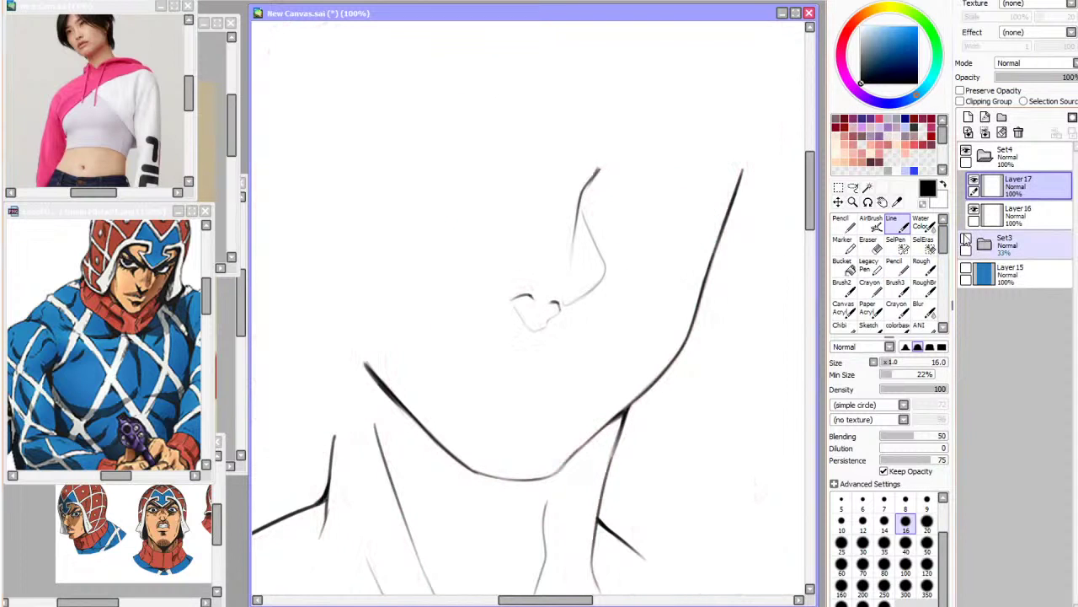
pyautogui.click(966, 240)
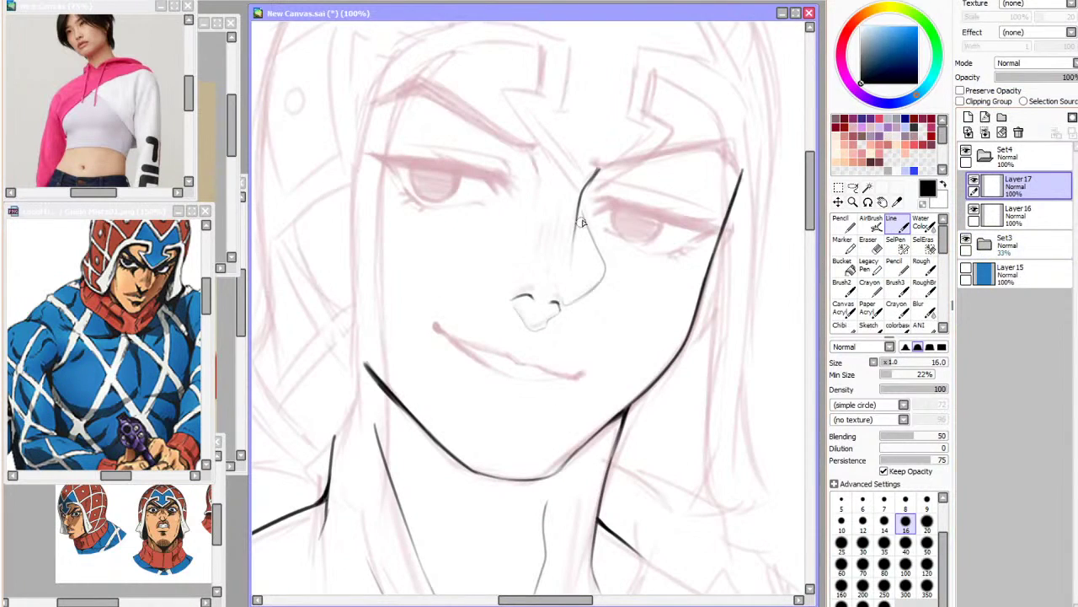
# In mirrored view, ink thin parallel hatching beside the nose bridge and a small crease below the inner eyebrow, comparing with the sketch hidden
pyautogui.press('h')
pyautogui.moveTo(481, 218); pyautogui.dragTo(490, 279)
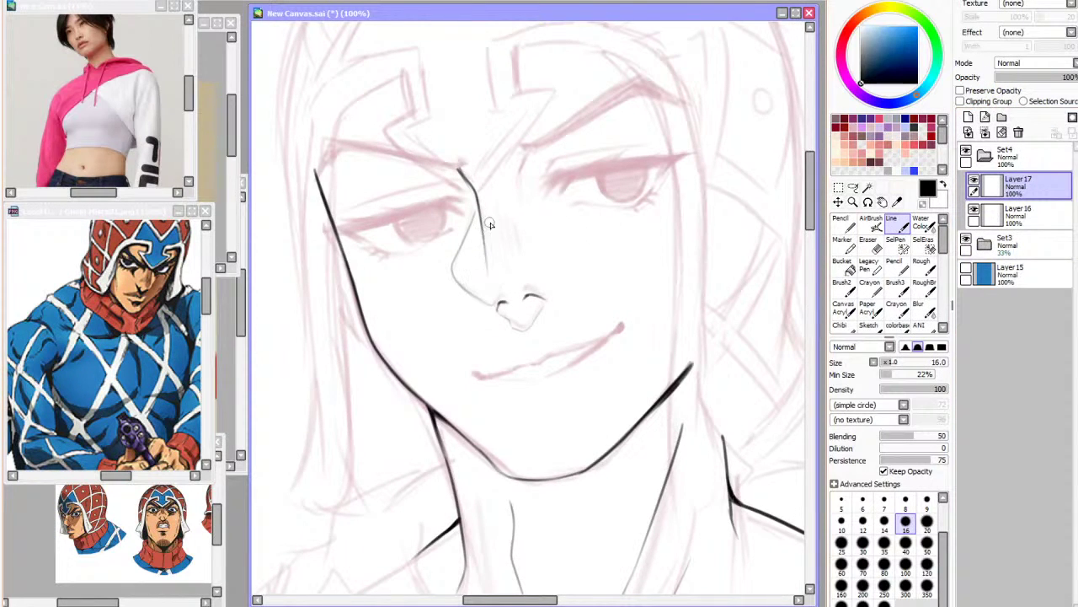
pyautogui.moveTo(492, 234); pyautogui.dragTo(494, 258)
pyautogui.moveTo(508, 229); pyautogui.dragTo(512, 266)
pyautogui.moveTo(507, 197); pyautogui.dragTo(518, 274)
pyautogui.click(966, 242)
pyautogui.click(966, 242)
# Ink the smirking upper mouth line close up, from the lower corner through the central dip to the raised corner
pyautogui.click(247, 1)
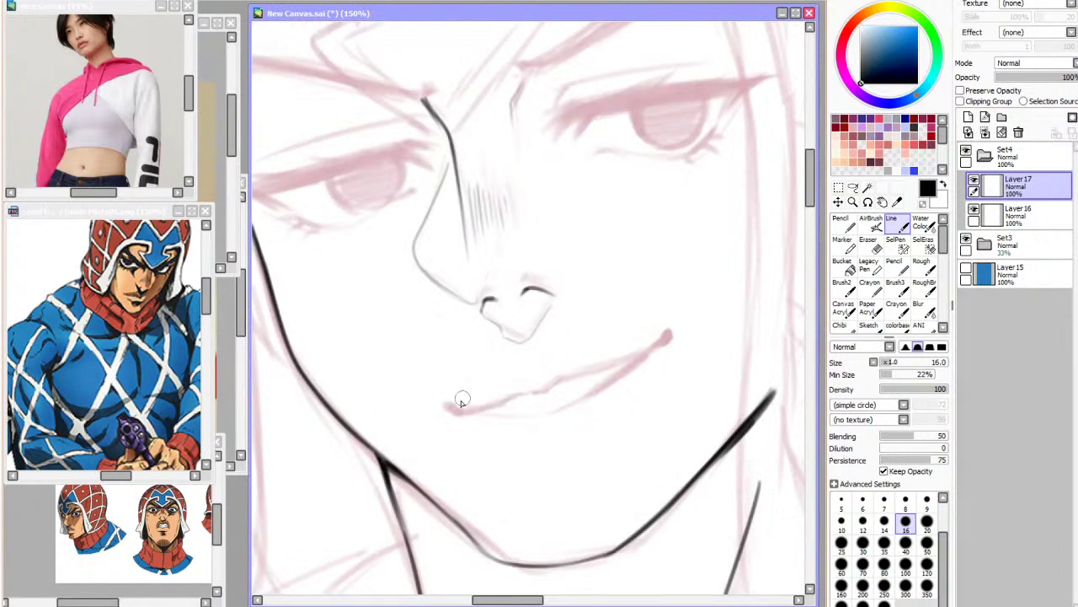
pyautogui.moveTo(450, 405); pyautogui.dragTo(530, 391)
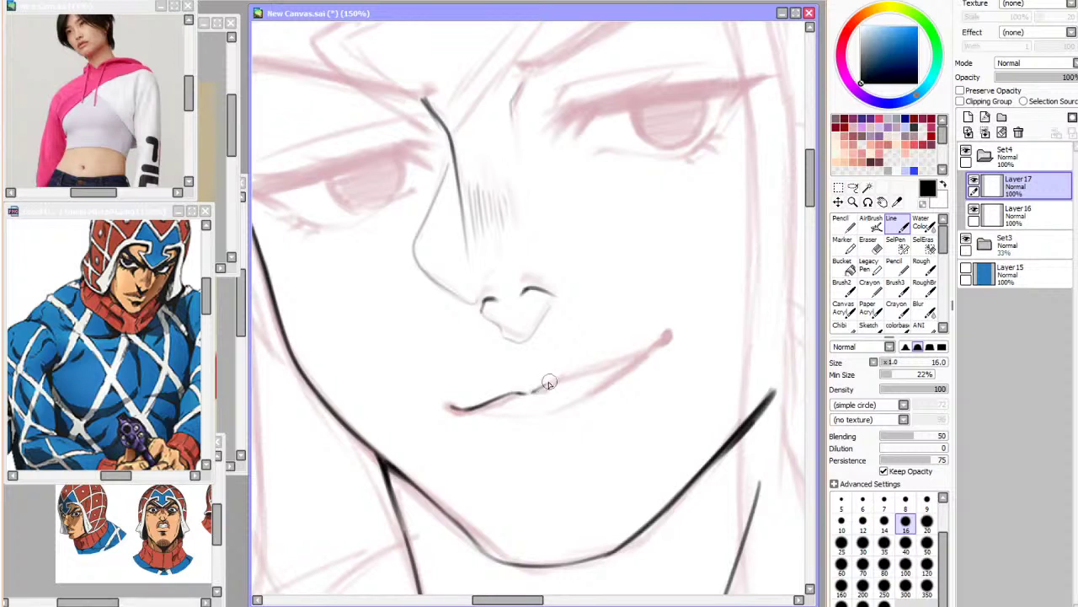
pyautogui.hotkey('ctrl', 'z')
pyautogui.moveTo(534, 391); pyautogui.dragTo(662, 337)
pyautogui.press('h')
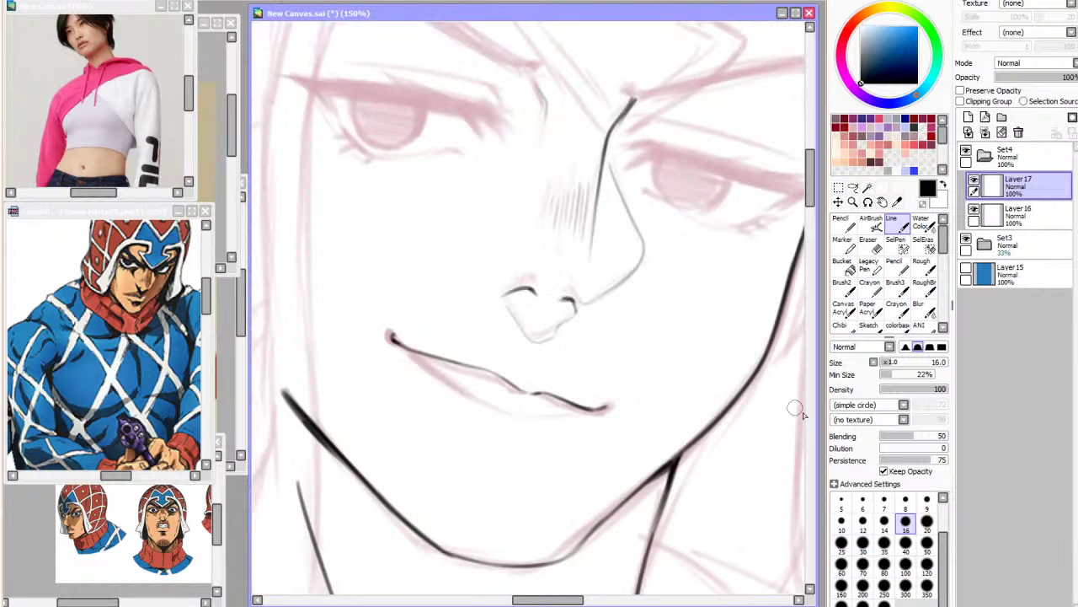
# Redo the raised half of the upper mouth line, darken its corner, and check the mouth with the sketch hidden
pyautogui.hotkey('ctrl', 'z')
pyautogui.press('h')
pyautogui.hotkey('ctrl', 'z')
pyautogui.moveTo(601, 362); pyautogui.dragTo(668, 336)
pyautogui.hotkey('ctrl', 'z')
pyautogui.moveTo(604, 360); pyautogui.dragTo(665, 337)
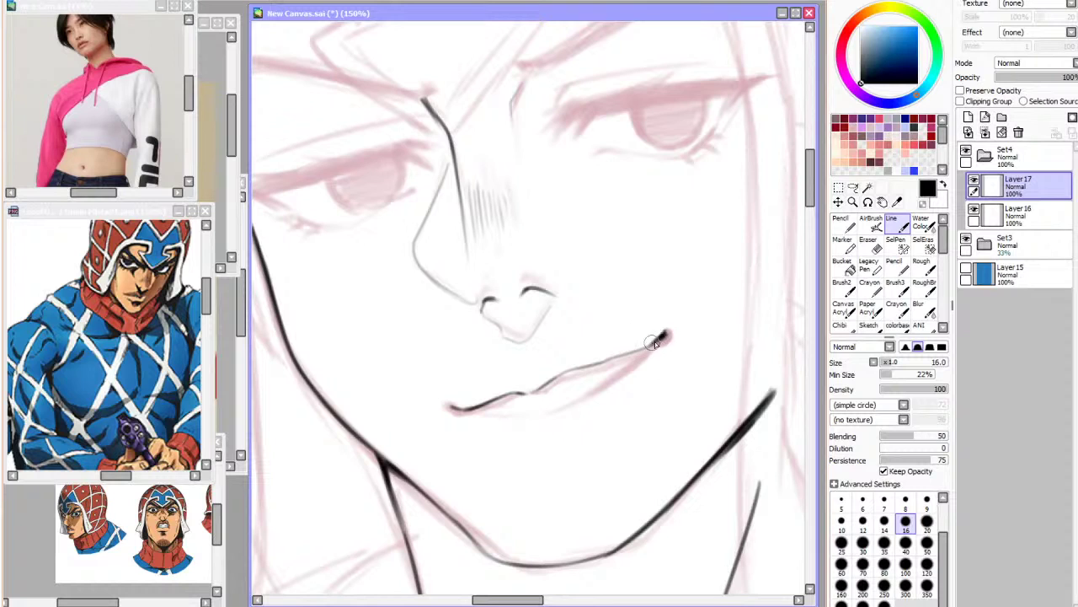
pyautogui.moveTo(662, 336); pyautogui.dragTo(595, 365)
pyautogui.press('h')
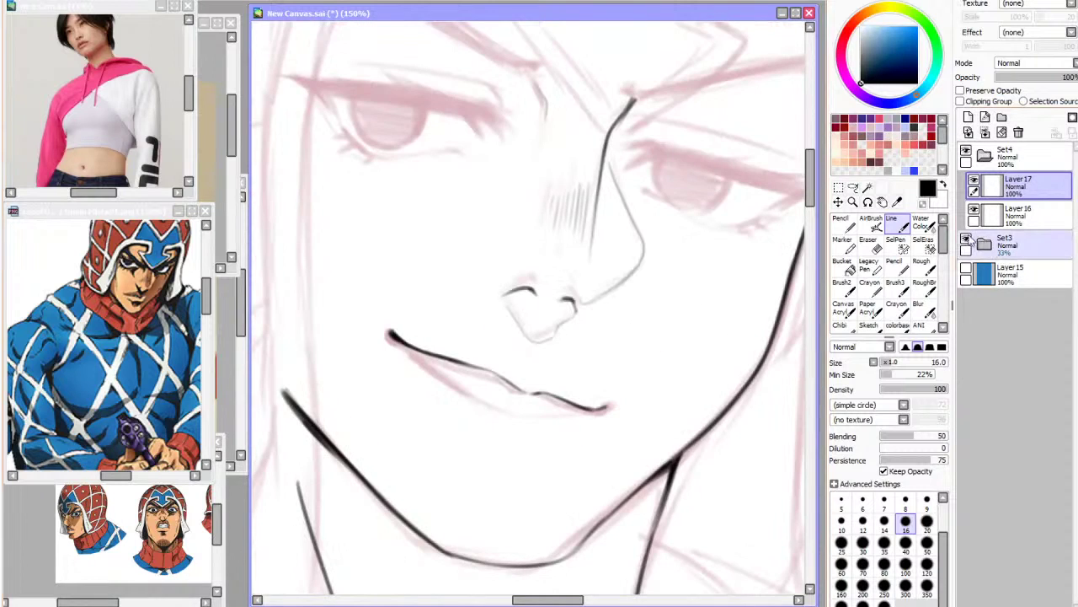
pyautogui.click(967, 240)
pyautogui.click(966, 240)
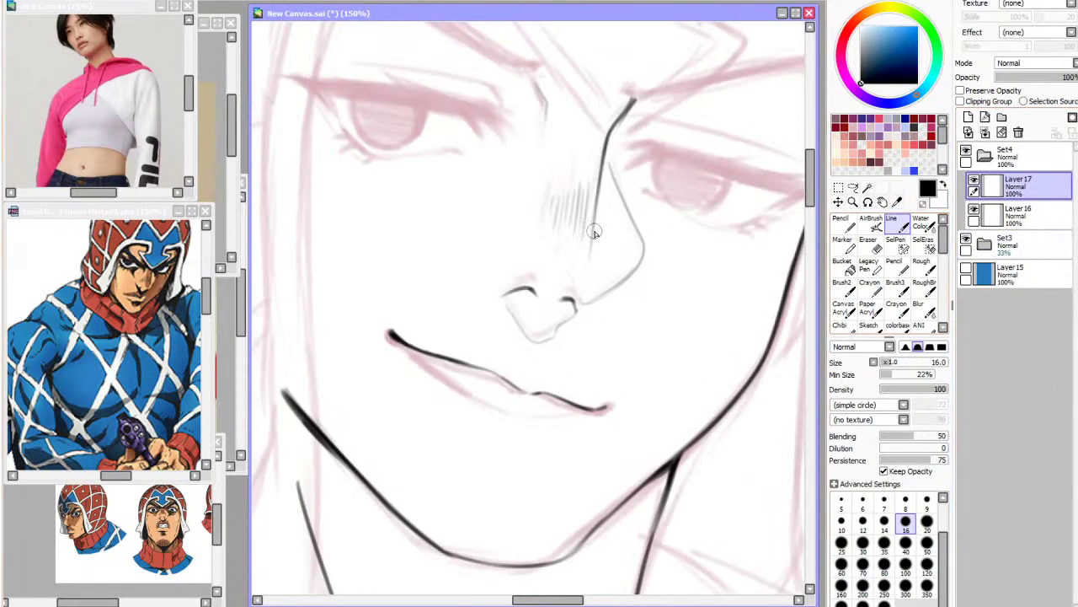
# Ink the curved lower mouth line from the raised corner to the opposite corner, using a rotated view to complete it
pyautogui.moveTo(400, 341); pyautogui.dragTo(495, 413)
pyautogui.moveTo(452, 387); pyautogui.dragTo(478, 403)
pyautogui.press('h')
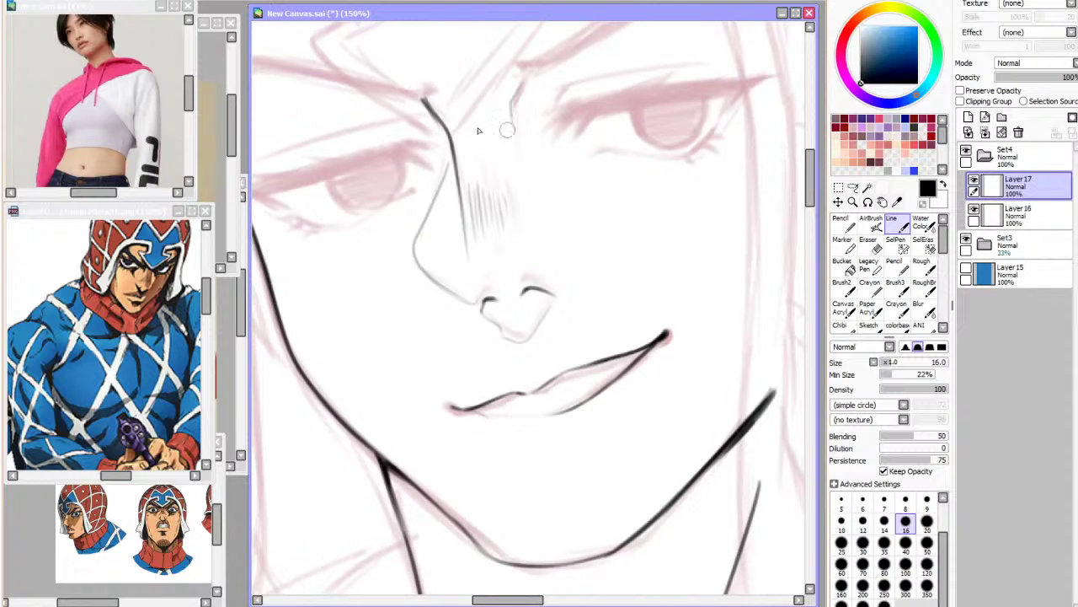
pyautogui.press('h')
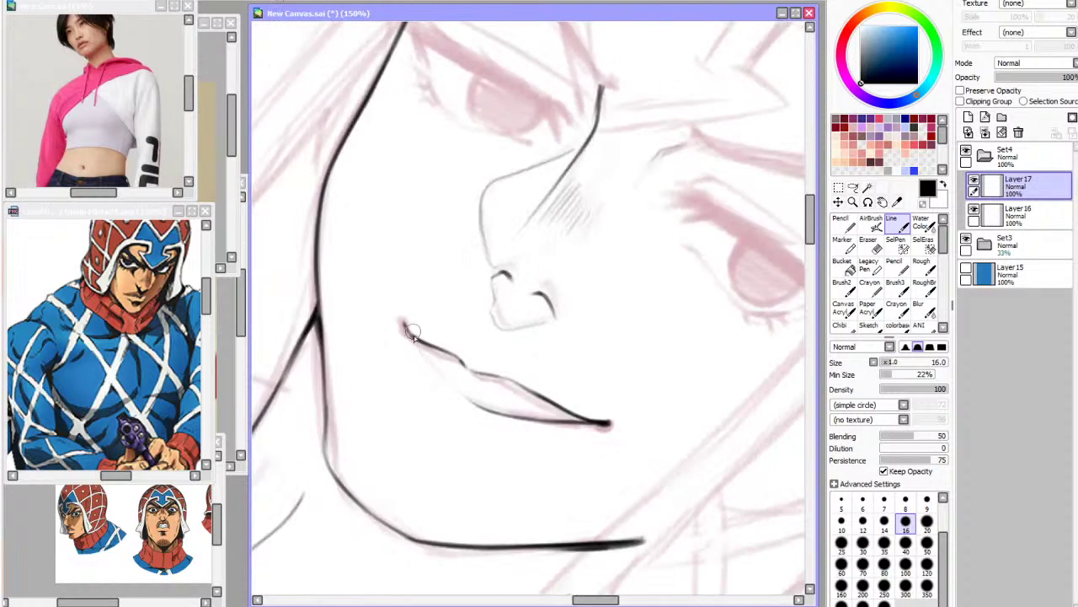
pyautogui.moveTo(423, 349); pyautogui.dragTo(498, 416)
pyautogui.press('h')
pyautogui.press('h')
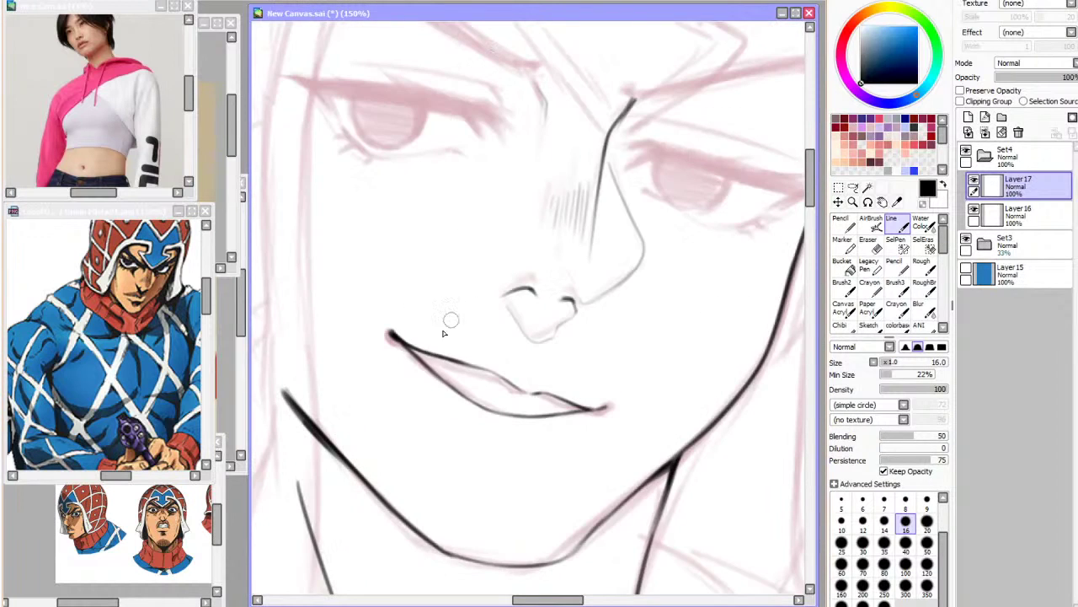
# Thicken the raised corner of the mouth and check the whole face zoomed out with the sketch hidden
pyautogui.moveTo(393, 334); pyautogui.dragTo(406, 346)
pyautogui.click(173, 2)
pyautogui.hotkey('ctrl', '-')
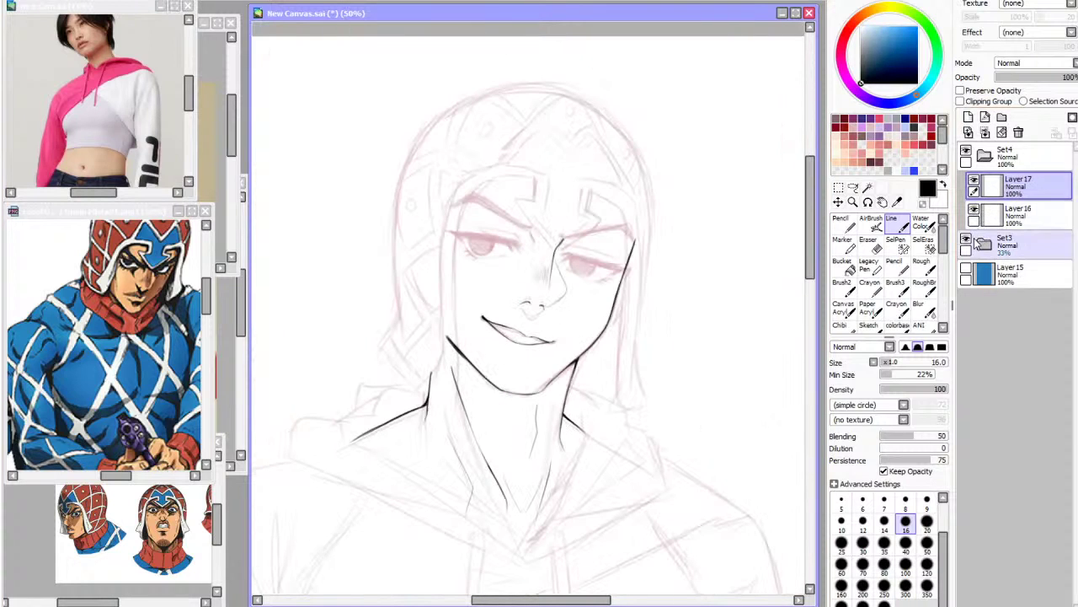
pyautogui.click(966, 241)
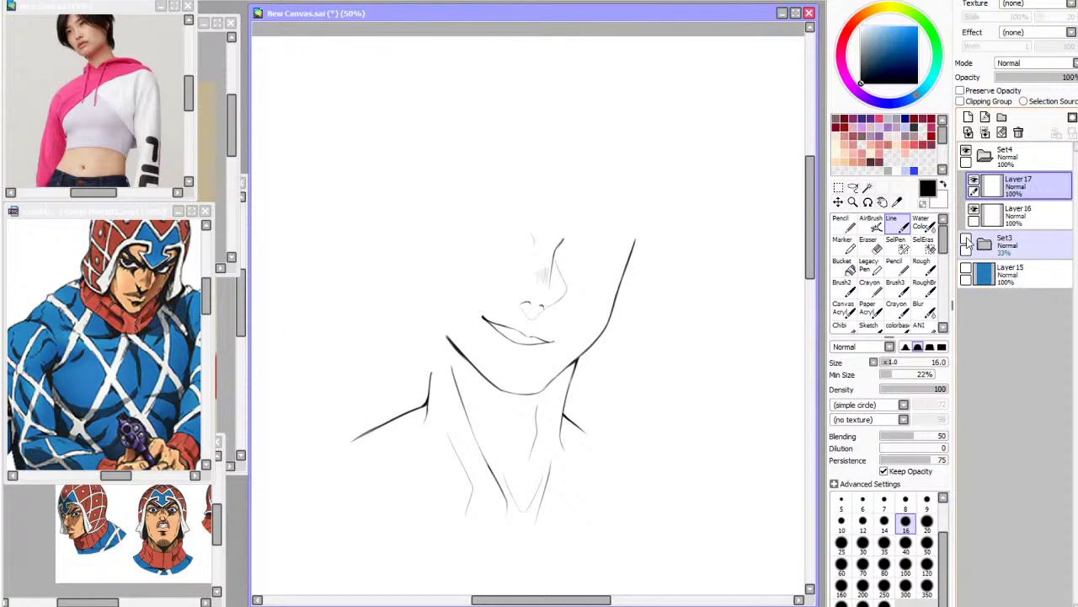
pyautogui.click(966, 241)
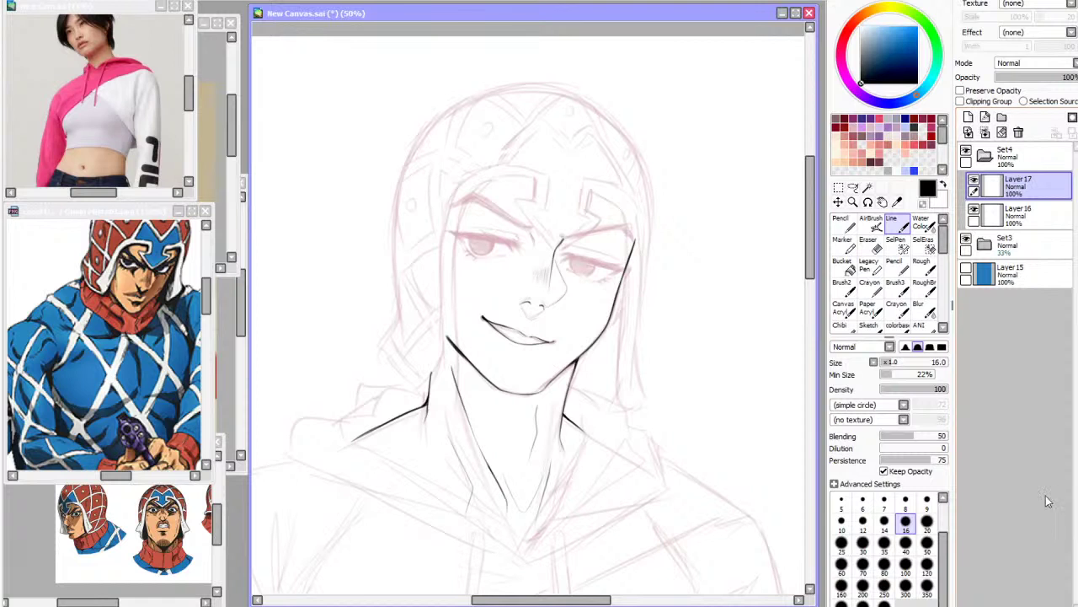
# Reinforce the upper mouth line between the raised corner and the central dip at close zoom
pyautogui.scroll(4, 515, 339)
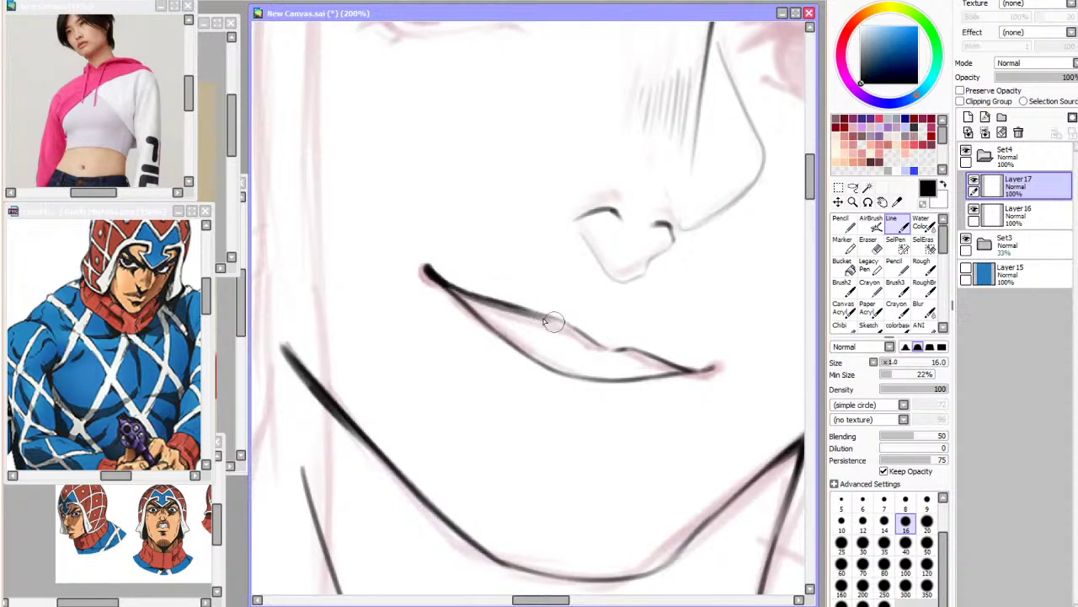
pyautogui.moveTo(565, 325); pyautogui.dragTo(604, 346)
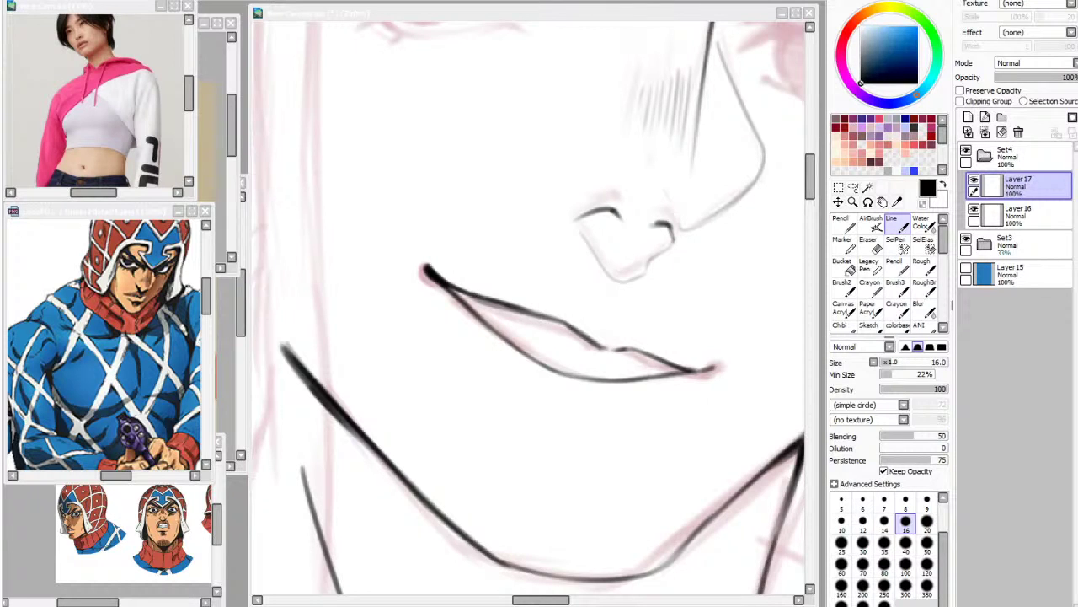
pyautogui.scroll(-5, 518, 154)
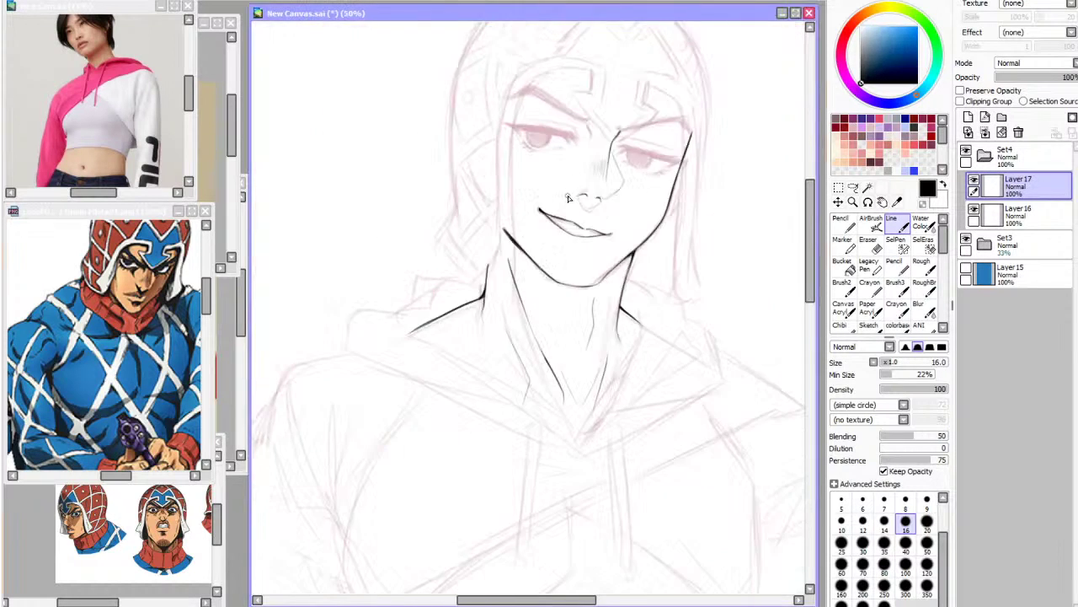
# Draw a short crease line below the lower lip and check it mirrored and against the Set3 sketch folder
pyautogui.scroll(3, 565, 120)
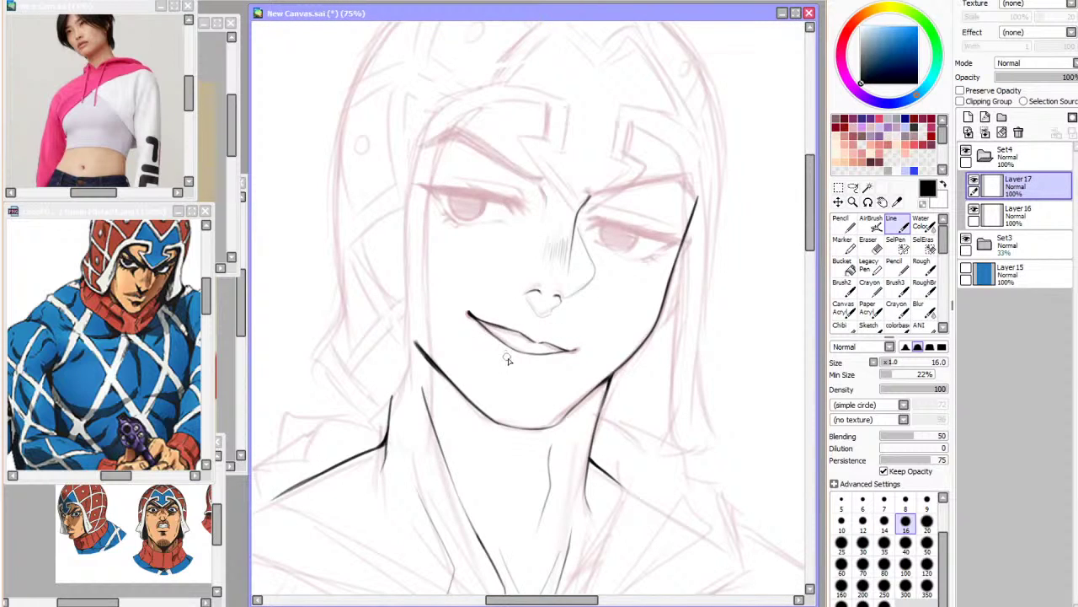
pyautogui.press('h')
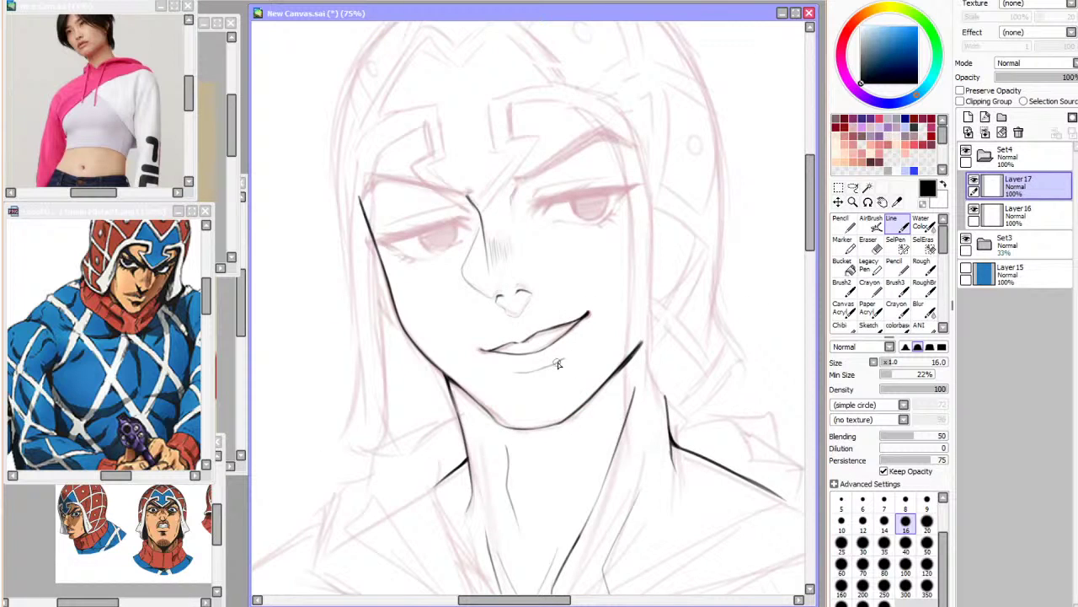
pyautogui.press('h')
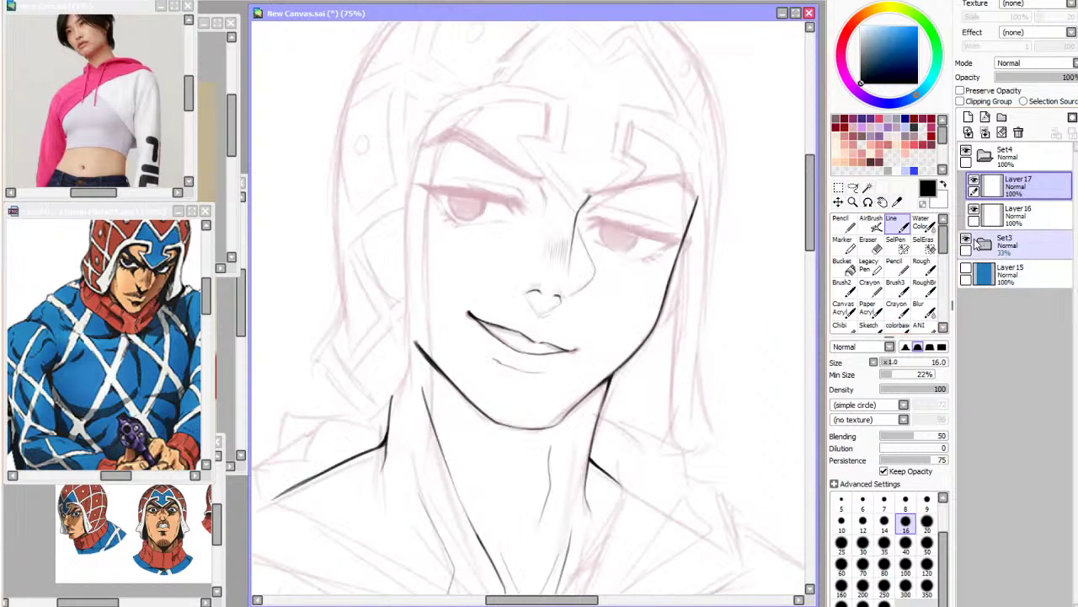
pyautogui.click(966, 244)
pyautogui.click(966, 244)
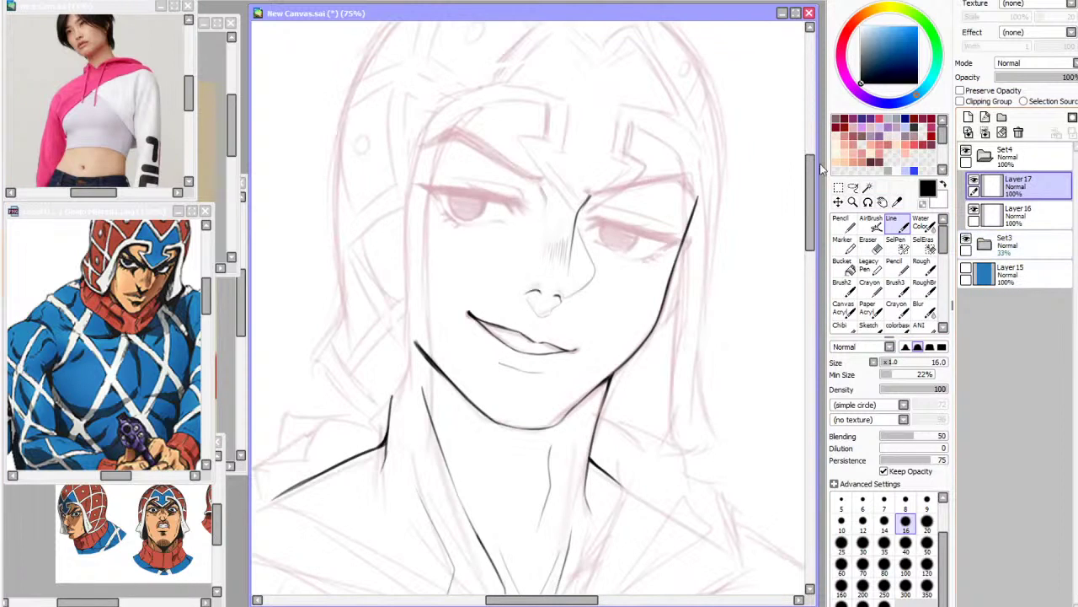
# Redraw the crease below the lower lip as a bolder curve and compare it with the Set3 sketch hidden
pyautogui.press('End')
pyautogui.press('pageup')
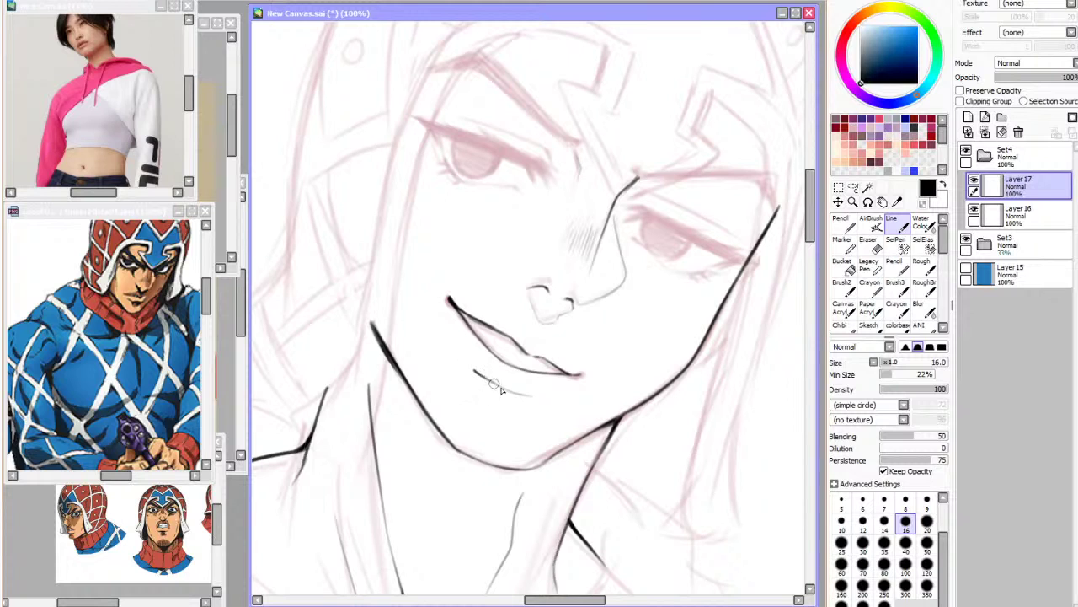
pyautogui.press('h')
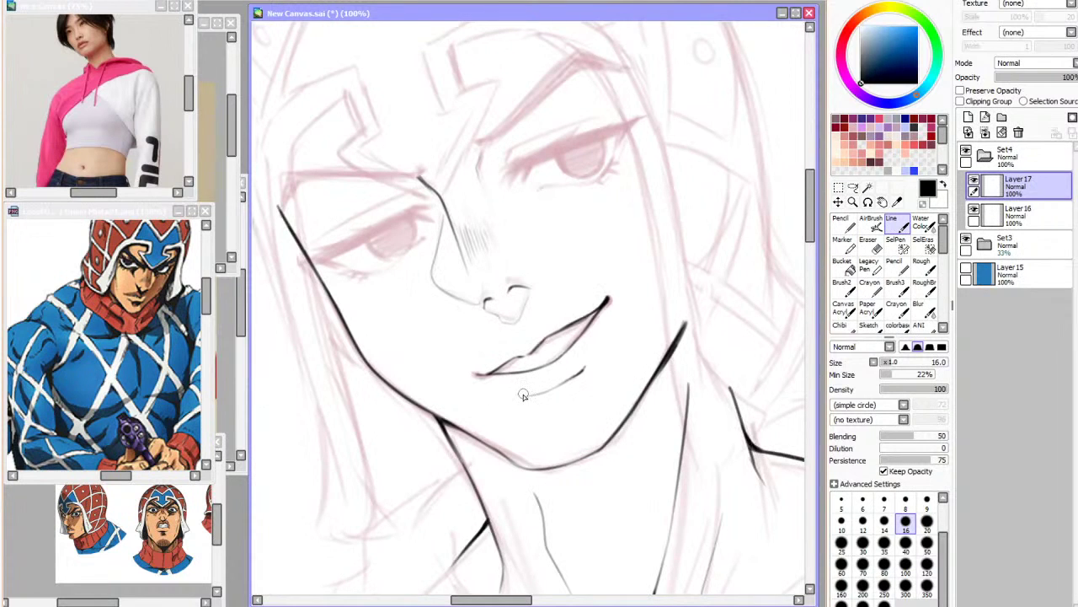
pyautogui.moveTo(522, 396)
pyautogui.mouseDown()
pyautogui.moveTo(562, 393)
pyautogui.moveTo(579, 376)
pyautogui.mouseUp()
pyautogui.hotkey('ctrl', 'z')
pyautogui.click(298, 5)
pyautogui.click(310, 4)
pyautogui.click(966, 242)
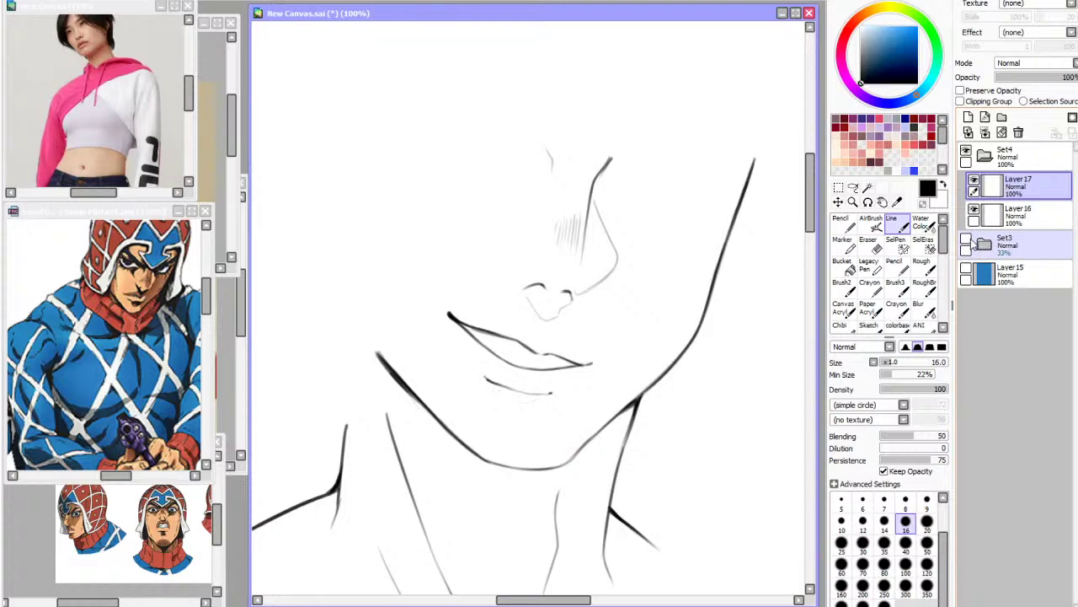
pyautogui.click(967, 242)
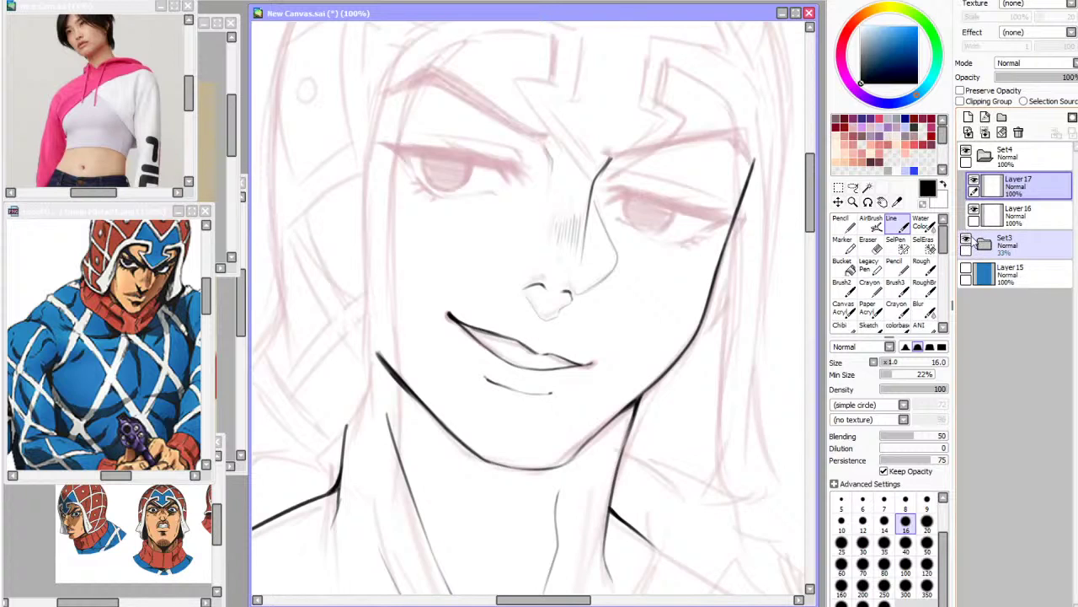
# Try adjusting the crease below the lower lip with Free Deform, and erase the line
pyautogui.click(853, 187)
pyautogui.moveTo(505, 380); pyautogui.dragTo(552, 390)
pyautogui.hotkey('ctrl', 't')
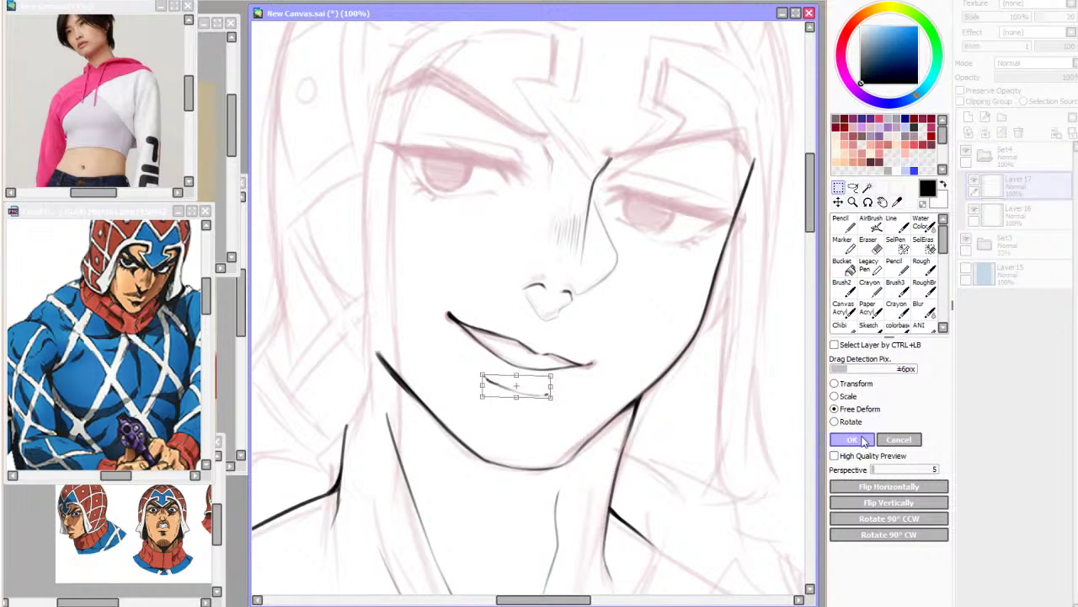
pyautogui.click(866, 438)
pyautogui.click(868, 243)
pyautogui.moveTo(489, 381); pyautogui.dragTo(553, 392)
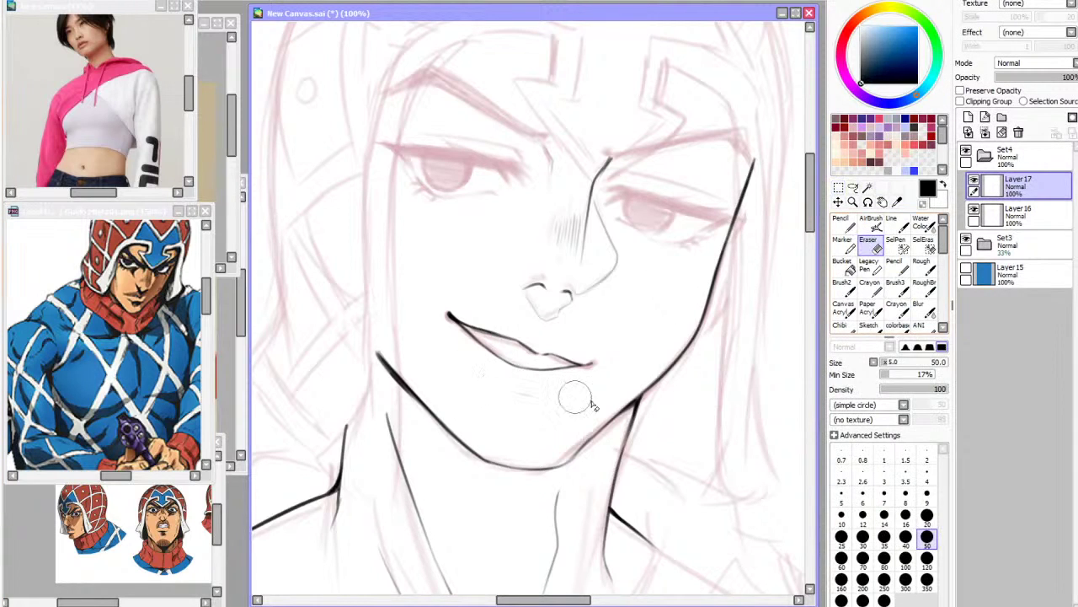
# Try to thicken the lower lip's outline with the size 16 Line brush
pyautogui.click(900, 224)
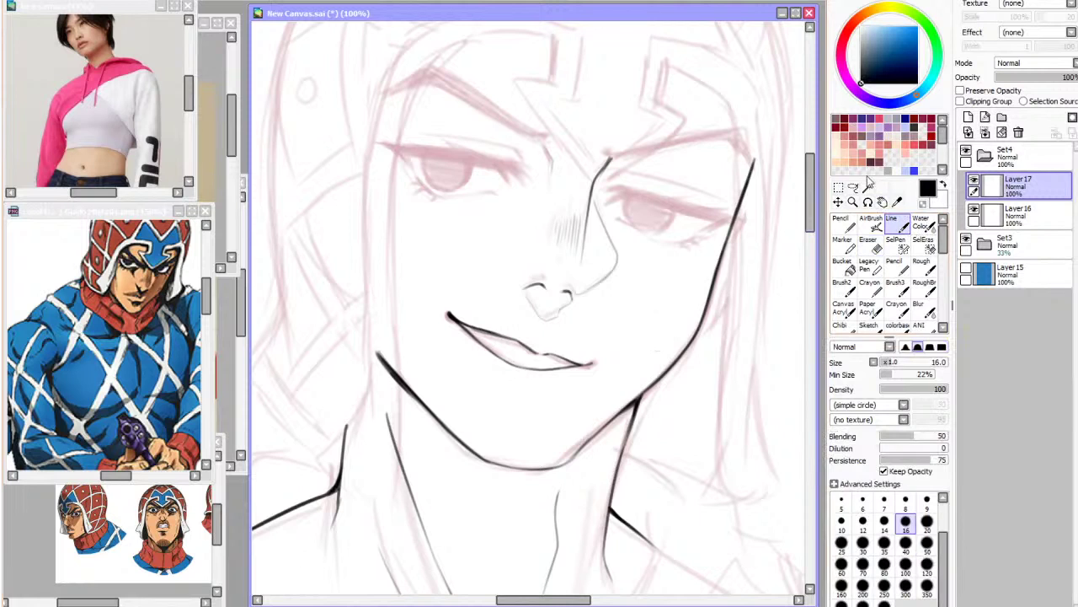
pyautogui.press('End')
pyautogui.press('End')
pyautogui.press('pageup')
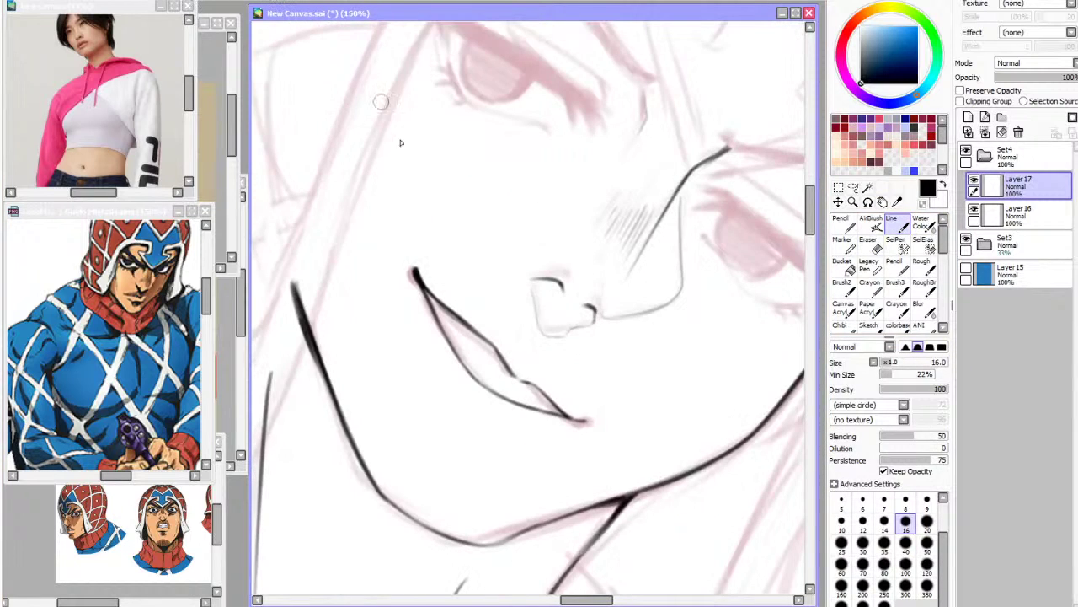
pyautogui.hotkey('ctrl', 'z')
pyautogui.moveTo(447, 331)
pyautogui.mouseDown()
pyautogui.moveTo(484, 393)
pyautogui.moveTo(436, 321)
pyautogui.moveTo(498, 394)
pyautogui.moveTo(552, 415)
pyautogui.mouseUp()
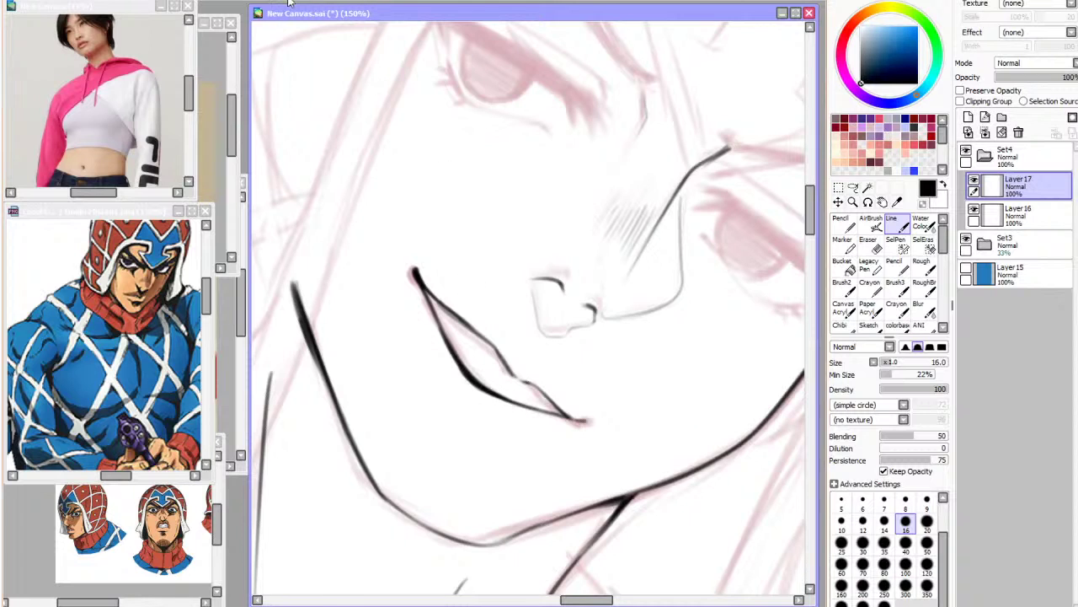
pyautogui.press('Delete')
pyautogui.press('Delete')
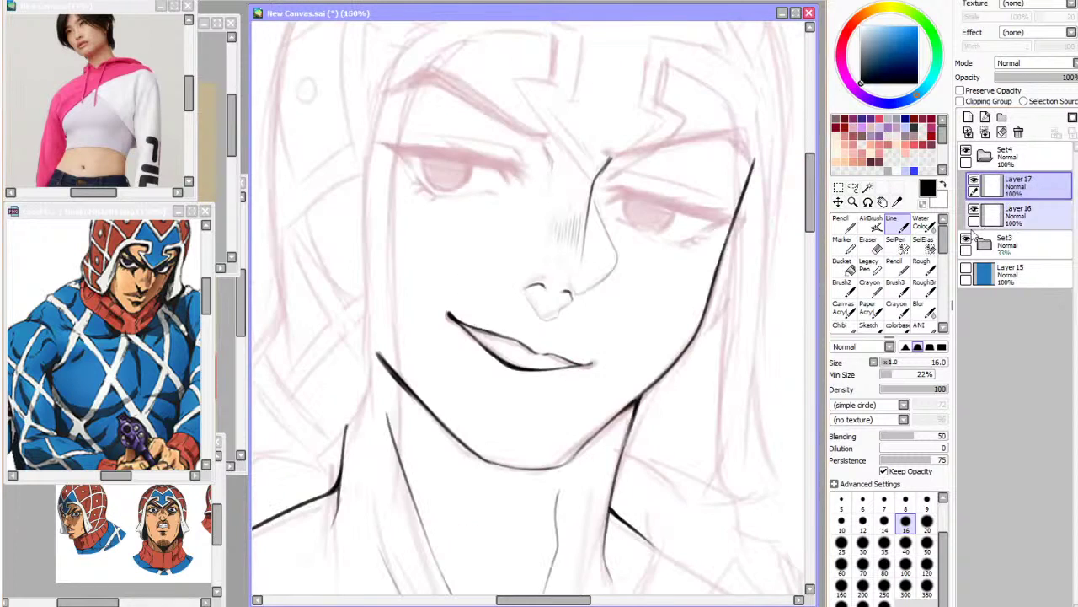
# Hide the Set3 sketch folder and draw a thin broken line inside the mouth near its raised corner
pyautogui.click(966, 241)
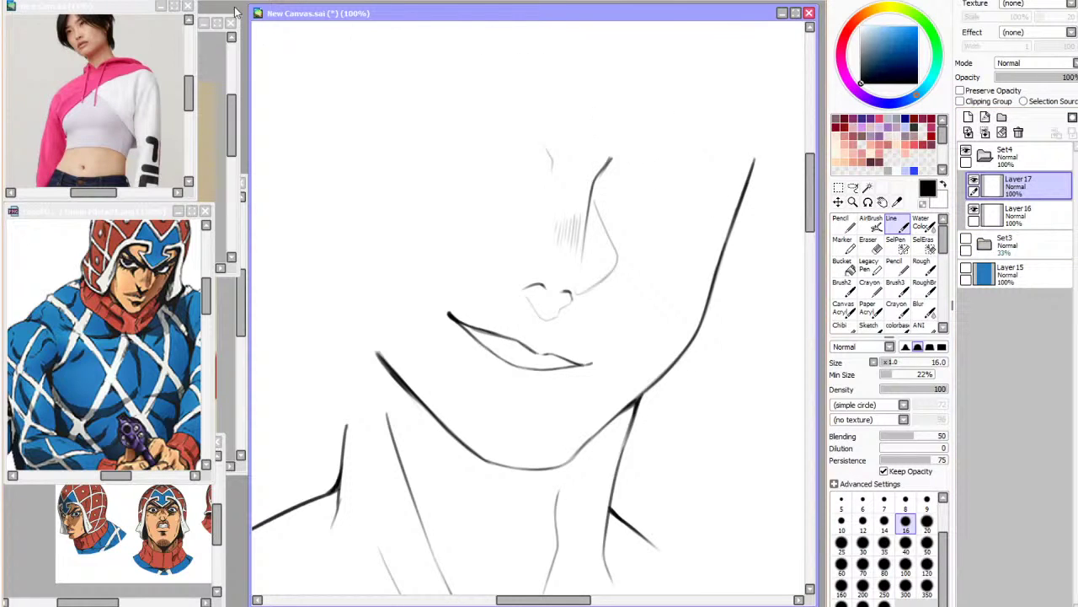
pyautogui.hotkey('ctrl', '+')
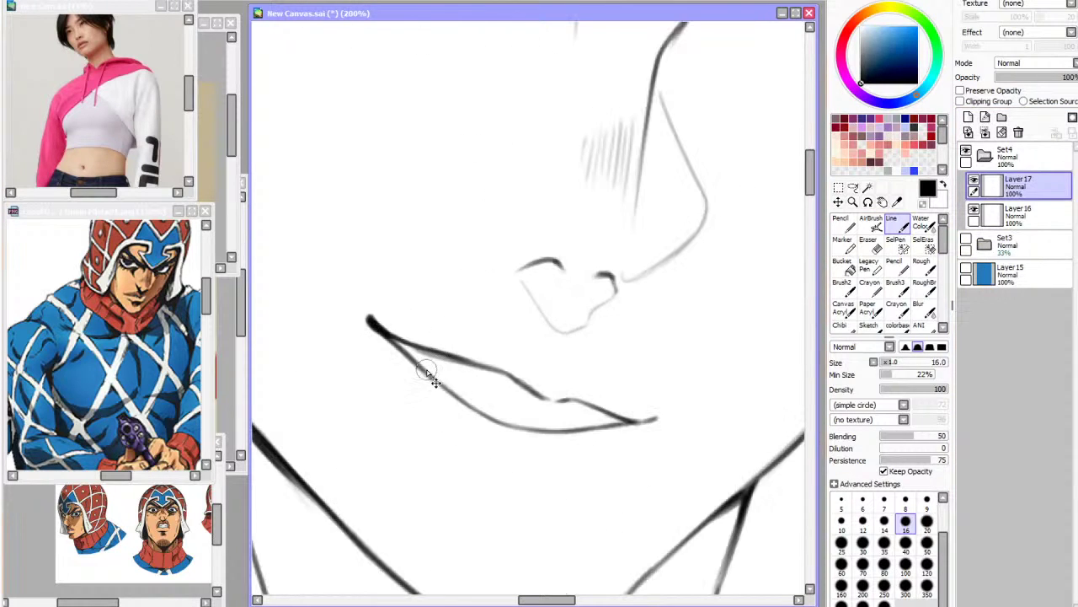
pyautogui.moveTo(437, 381); pyautogui.dragTo(497, 396)
pyautogui.press('pagedown')
pyautogui.press('pagedown')
pyautogui.press('pagedown')
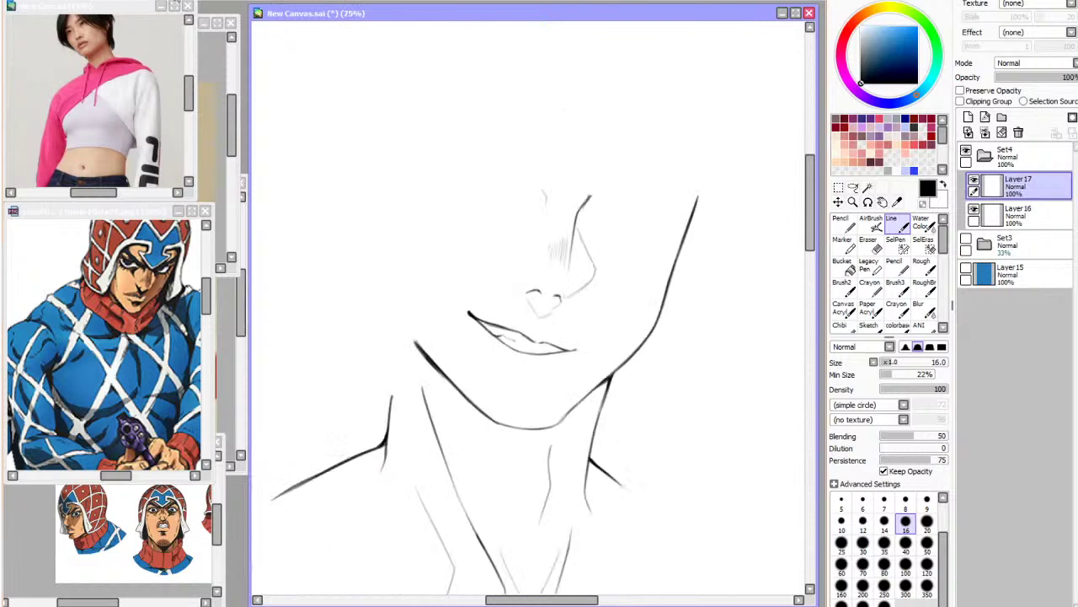
# Erase a short piece of the lower lip line near the raised mouth corner and redraw it to close the gap
pyautogui.press('h')
pyautogui.press('+')
pyautogui.press('+')
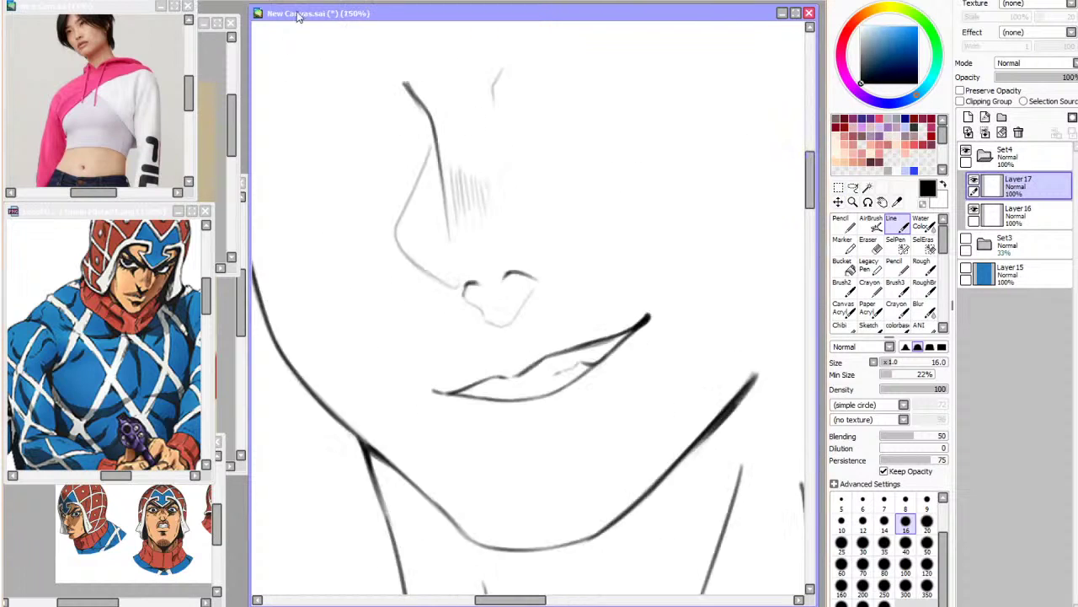
pyautogui.click(924, 203)
pyautogui.moveTo(604, 357); pyautogui.dragTo(615, 346)
pyautogui.click(923, 204)
pyautogui.press('h')
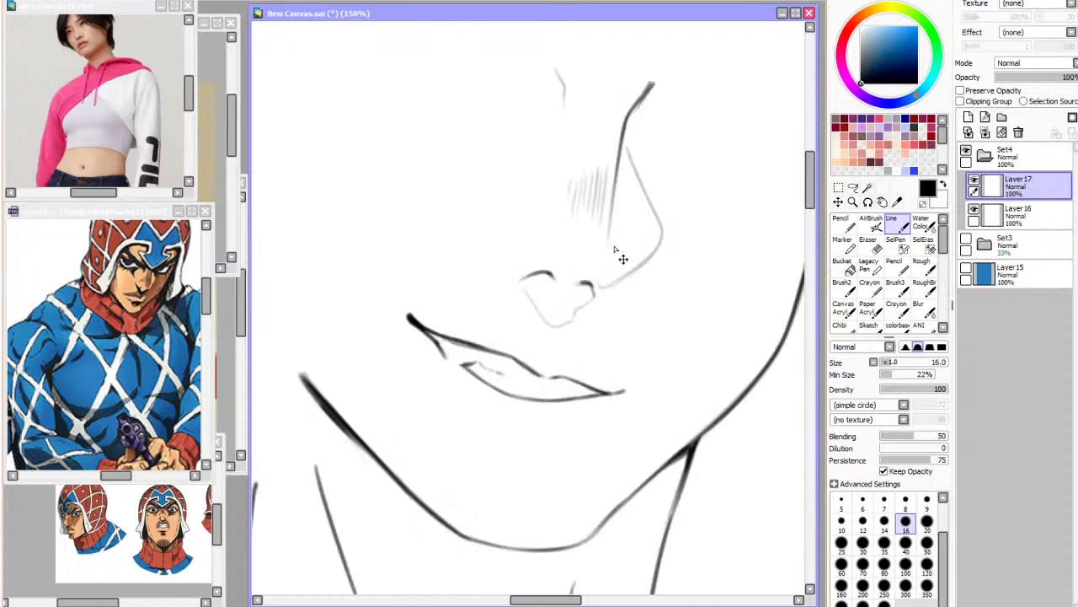
pyautogui.moveTo(440, 342); pyautogui.dragTo(467, 362)
# Show the Set3 sketch folder and refine the upper lip line toward the raised mouth corner
pyautogui.hotkey('ctrl', '-')
pyautogui.hotkey('ctrl', '-')
pyautogui.hotkey('ctrl', '-')
pyautogui.hotkey('ctrl', '-')
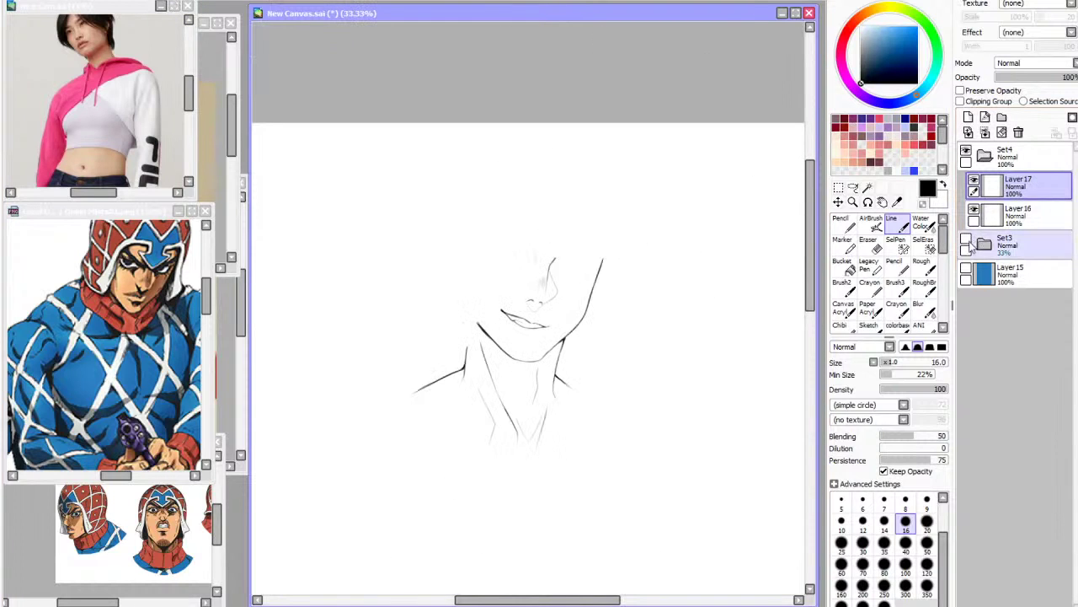
pyautogui.click(967, 243)
pyautogui.hotkey('ctrl', '+')
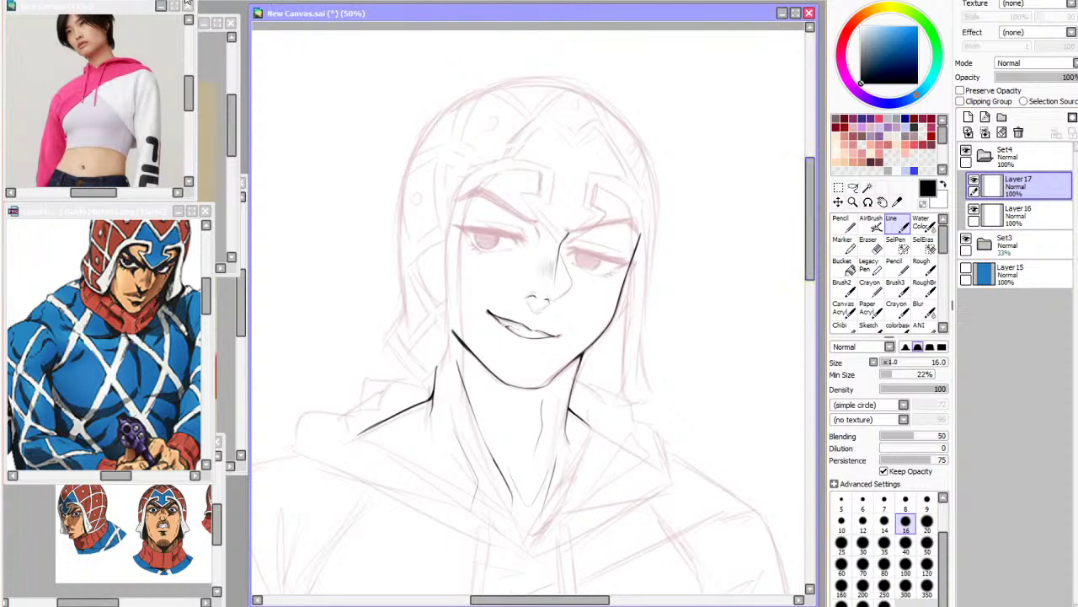
pyautogui.hotkey('ctrl', '+')
pyautogui.hotkey('ctrl', '+')
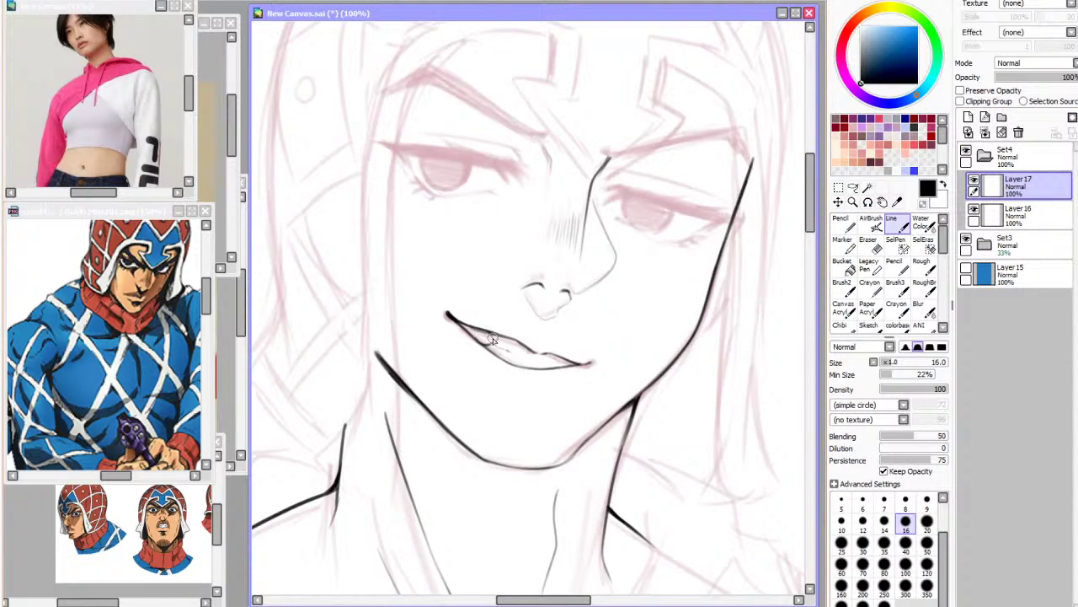
pyautogui.press('h')
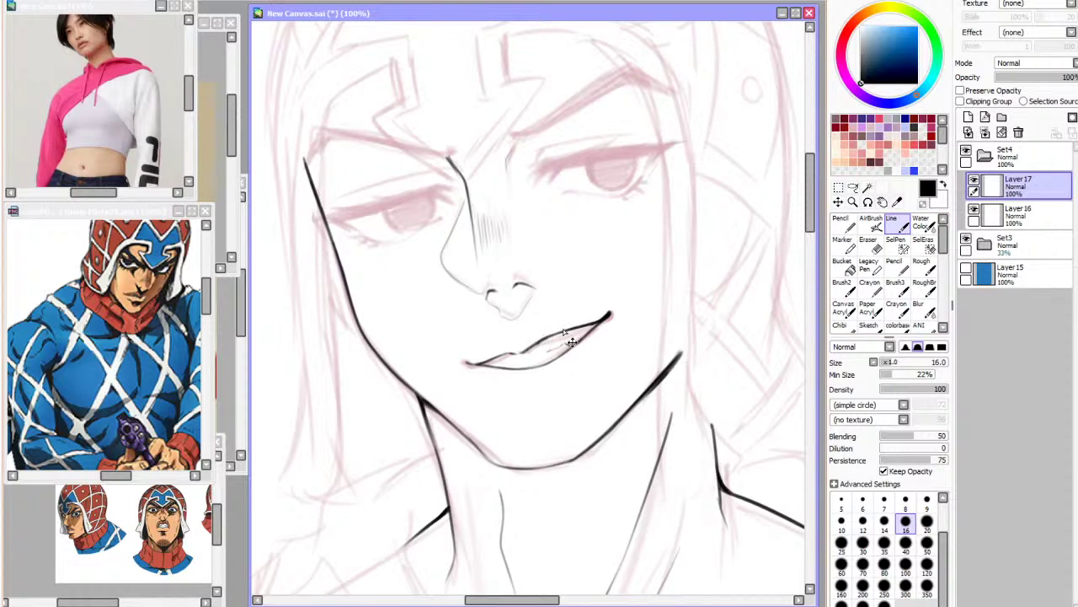
pyautogui.moveTo(596, 323); pyautogui.dragTo(541, 341)
pyautogui.press('h')
# Hide the Set3 sketch folder, and erase and redraw the upper lip segment beside the raised mouth corner with a sharper bend
pyautogui.click(966, 242)
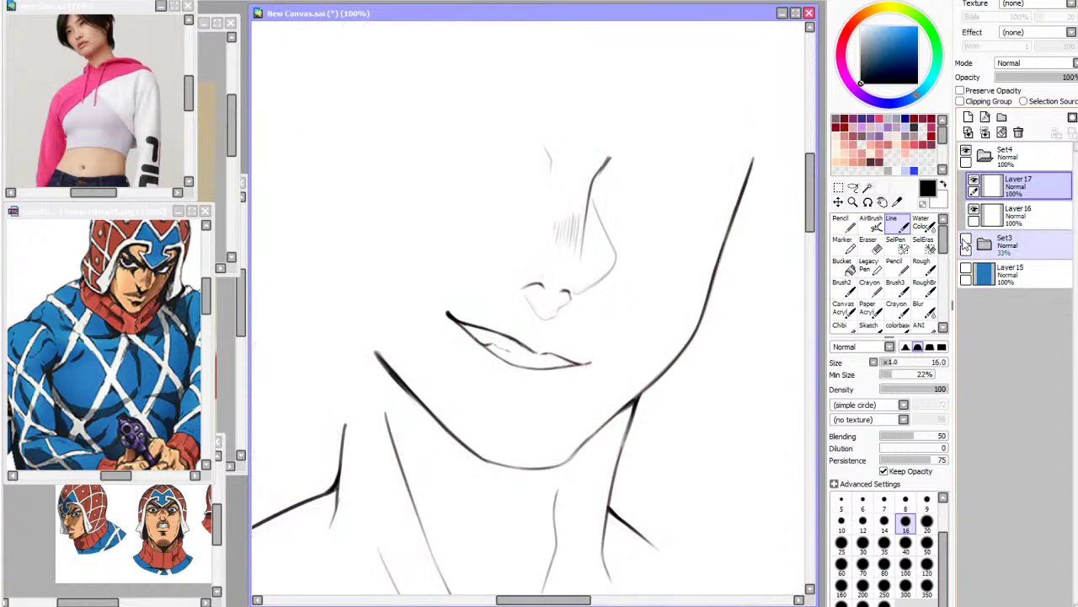
pyautogui.hotkey('ctrl', '+')
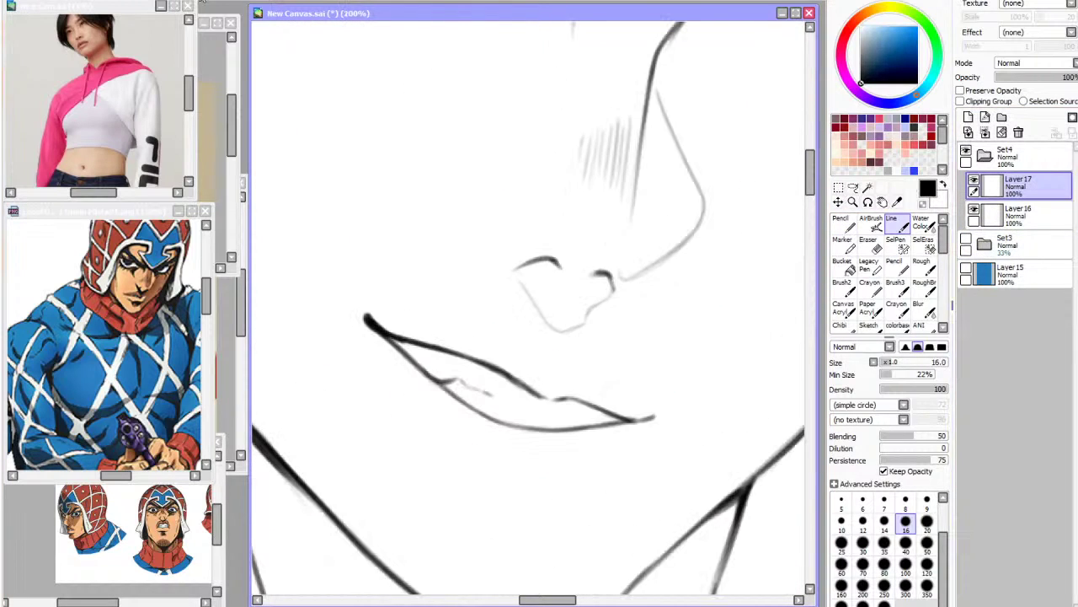
pyautogui.moveTo(413, 337); pyautogui.dragTo(507, 383)
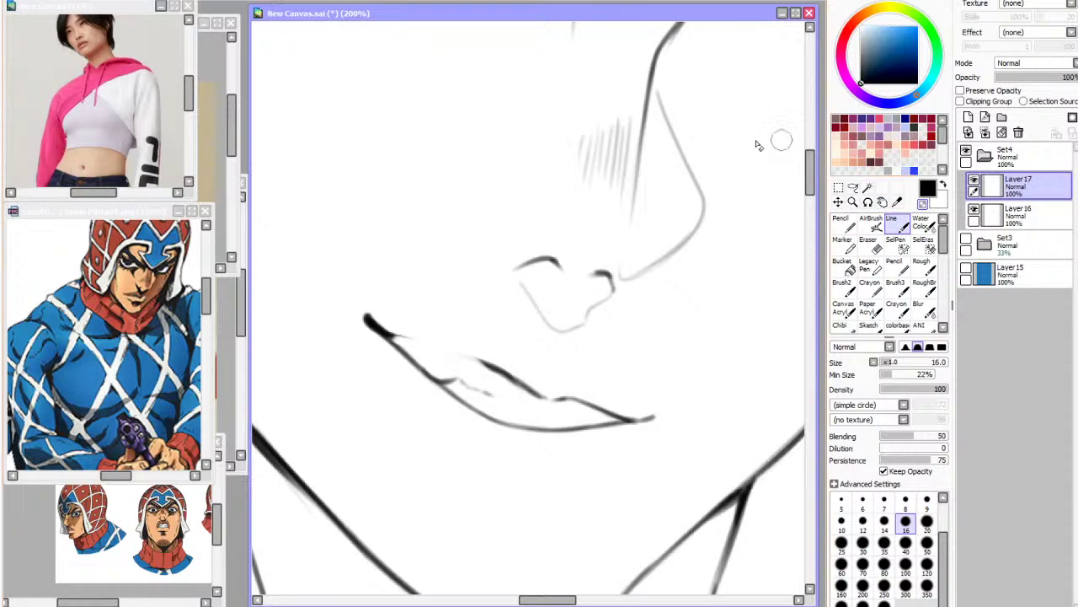
pyautogui.moveTo(388, 333)
pyautogui.mouseDown()
pyautogui.moveTo(448, 343)
pyautogui.moveTo(493, 367)
pyautogui.mouseUp()
pyautogui.hotkey('ctrl', 'z')
pyautogui.moveTo(393, 337); pyautogui.dragTo(482, 361)
pyautogui.press('h')
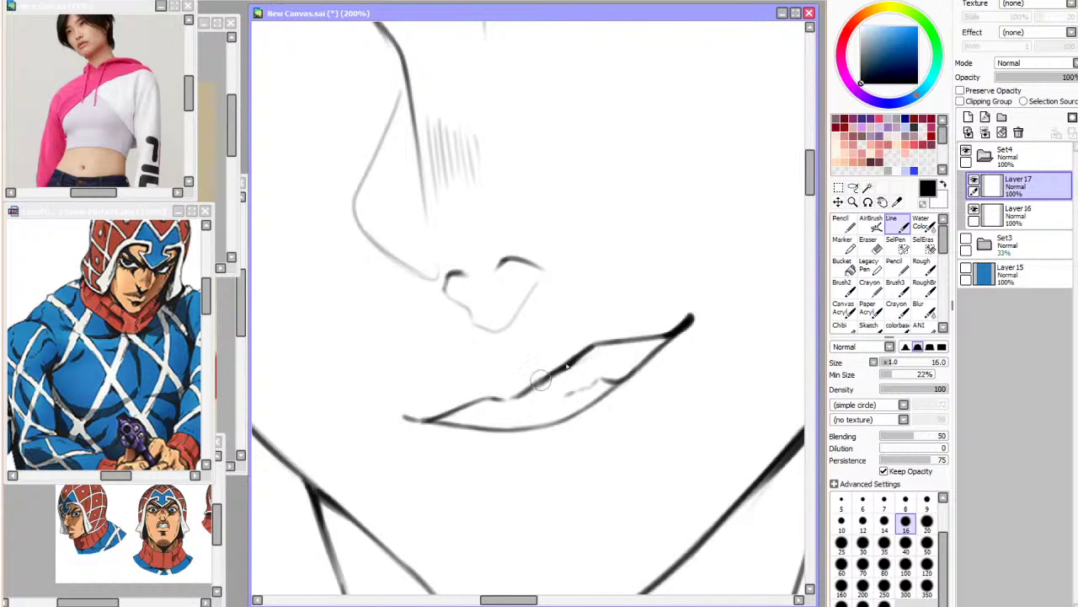
pyautogui.click(924, 204)
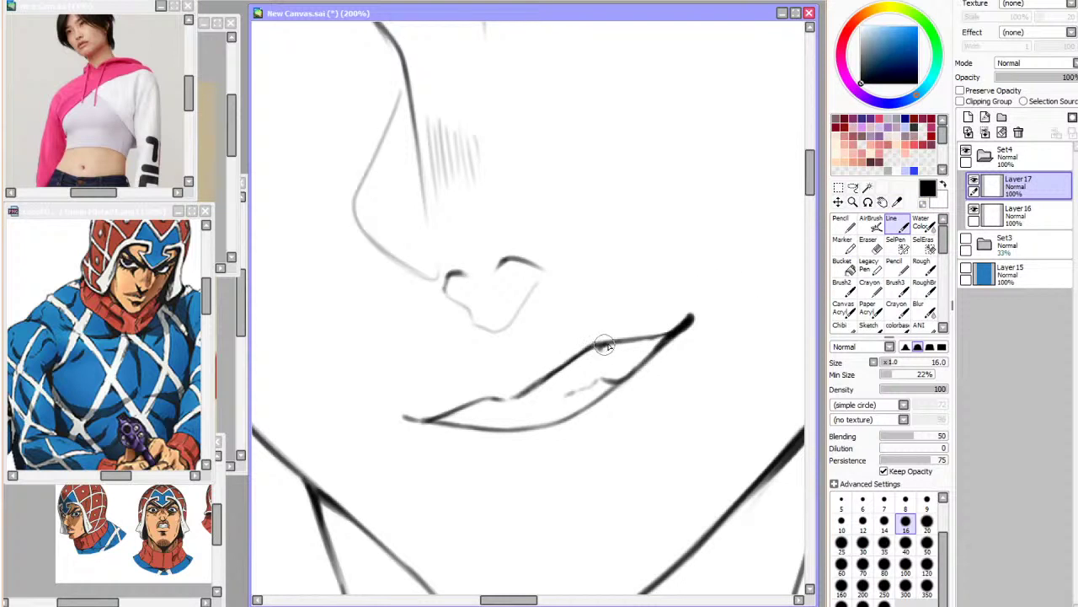
pyautogui.press('h')
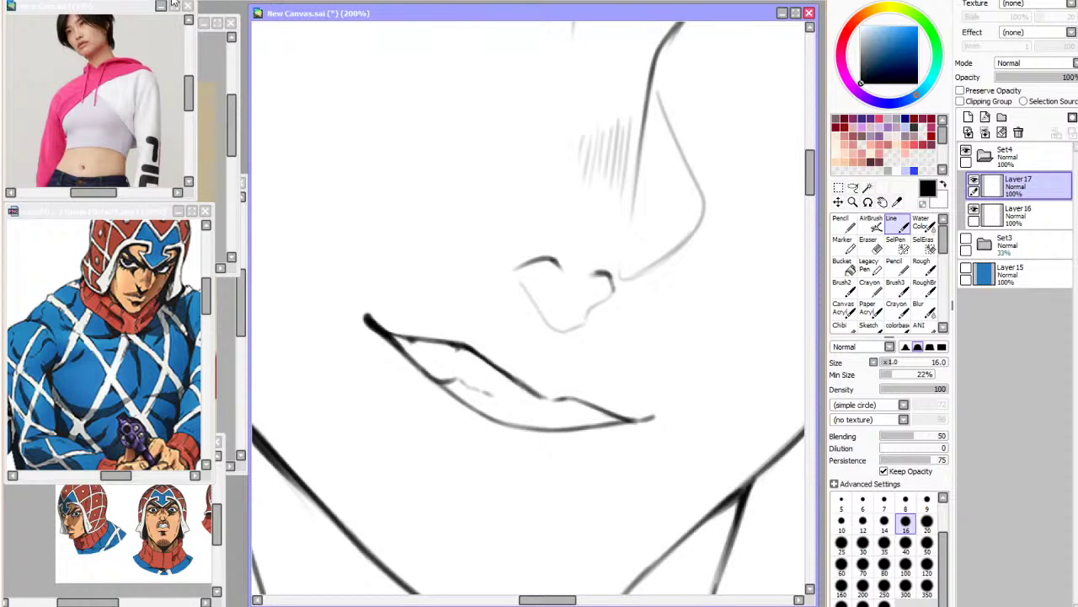
# Compare the mouth line art with and without the Set3 sketch, and in the mirrored view
pyautogui.hotkey('ctrl', '-')
pyautogui.hotkey('ctrl', '-')
pyautogui.hotkey('ctrl', '-')
pyautogui.click(966, 242)
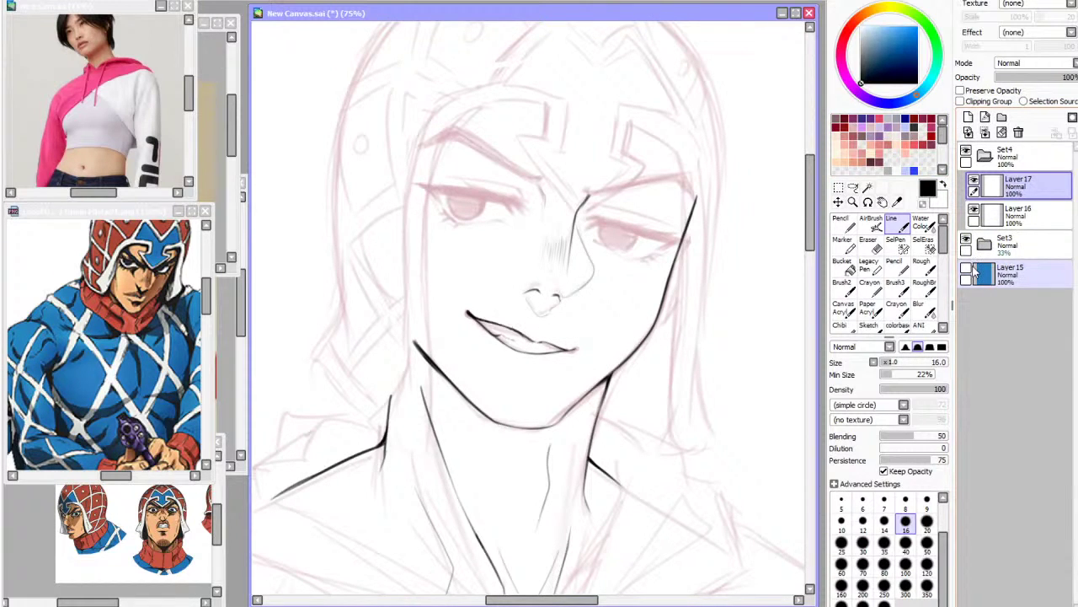
pyautogui.click(967, 242)
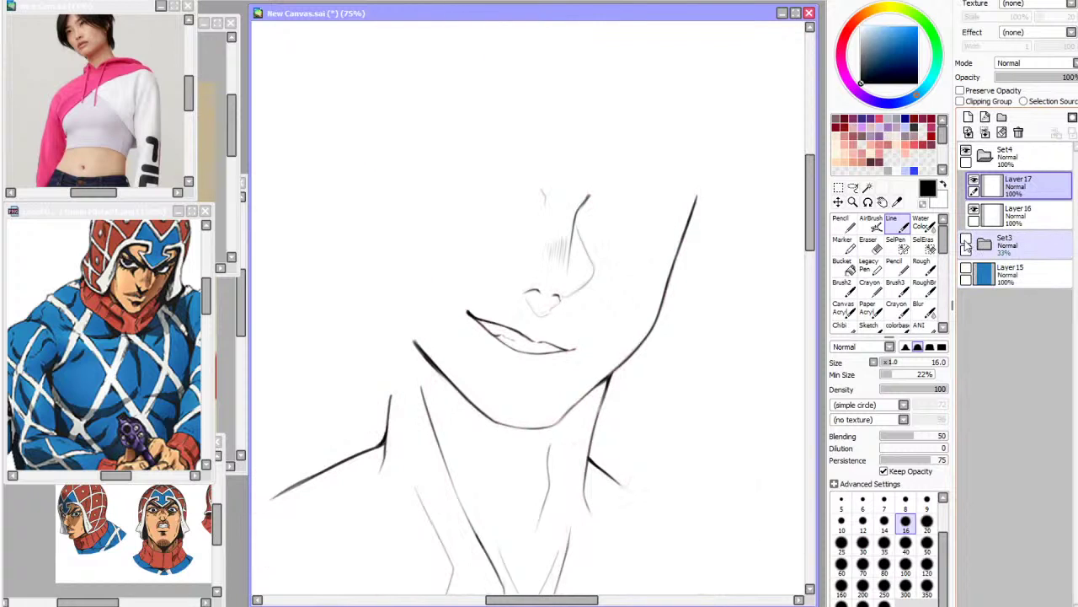
pyautogui.press('h')
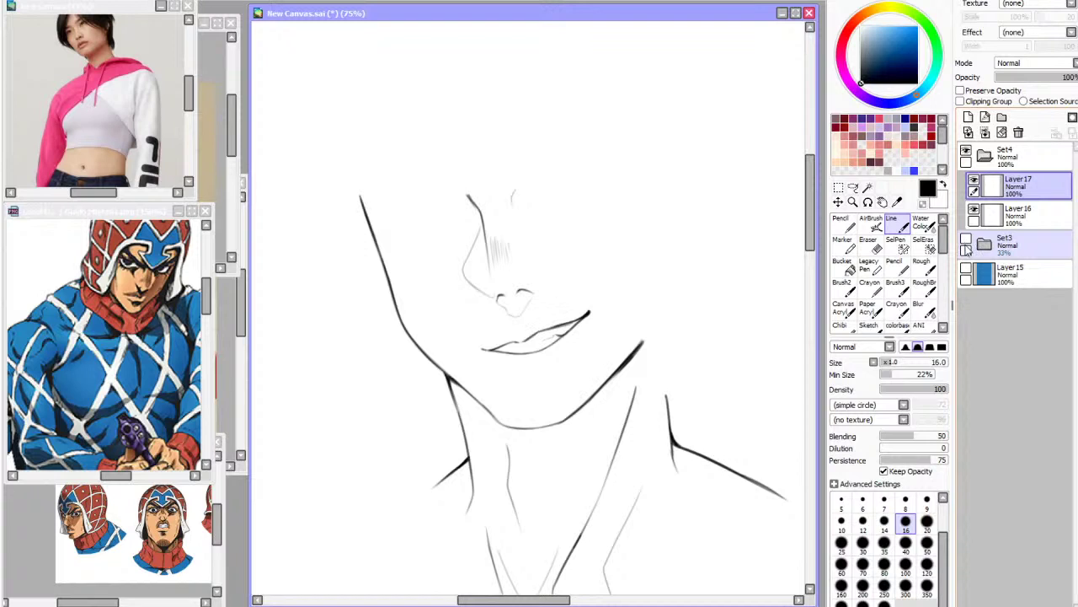
pyautogui.press('h')
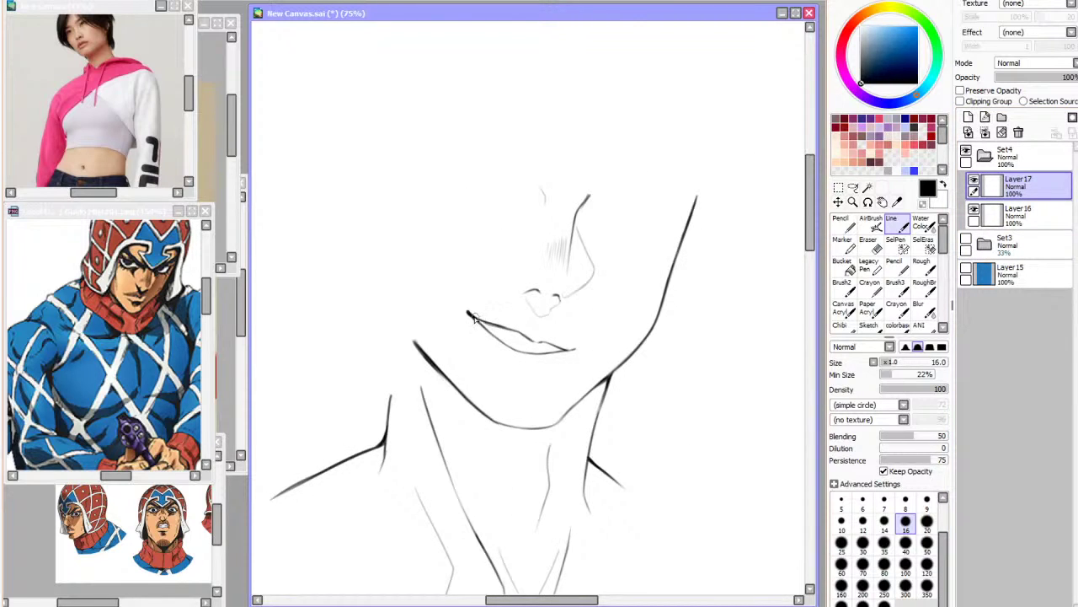
# Show the Set3 sketch folder beneath the line art and tilt the canvas for work on the upper face
pyautogui.click(966, 242)
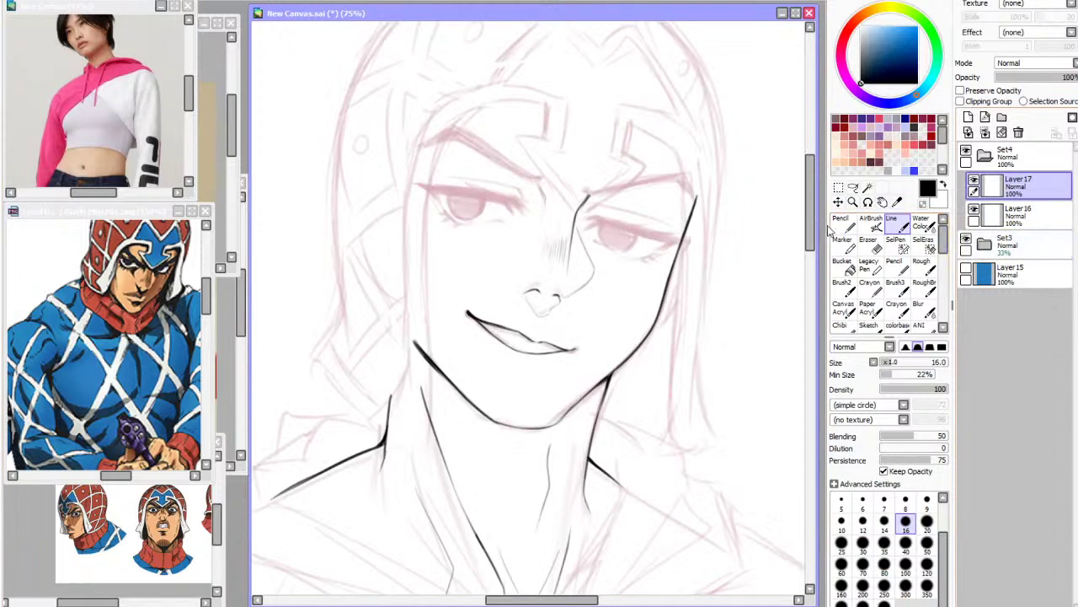
pyautogui.scroll(1, 814, 230)
pyautogui.scroll(2, 814, 230)
pyautogui.press('Delete')
pyautogui.press('Delete')
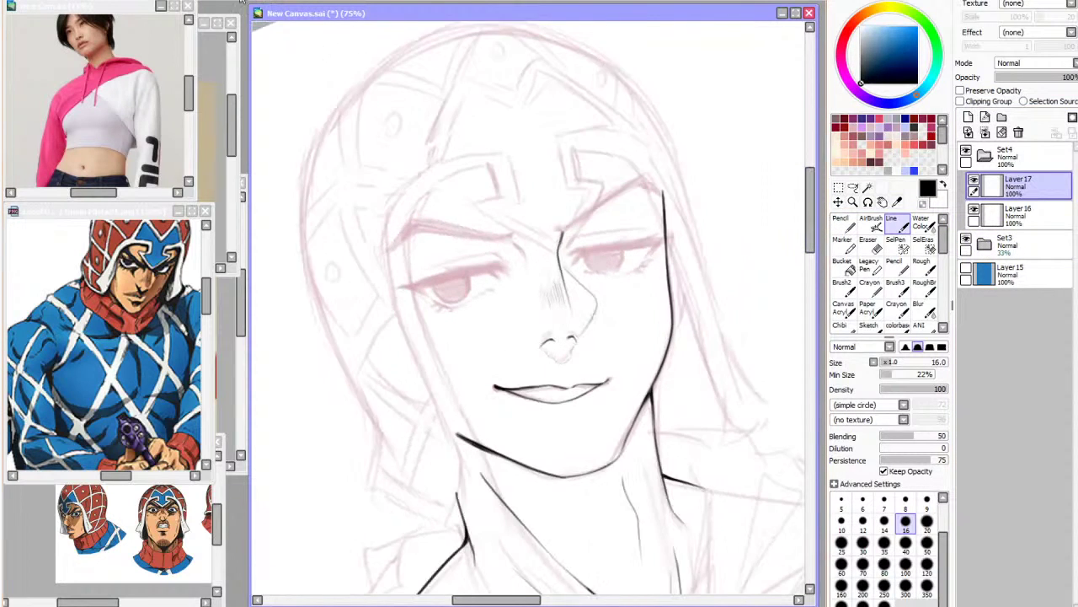
# Add a new layer above the line art and draw two tilted guide lines across the face above and below the eyes
pyautogui.press('pageup')
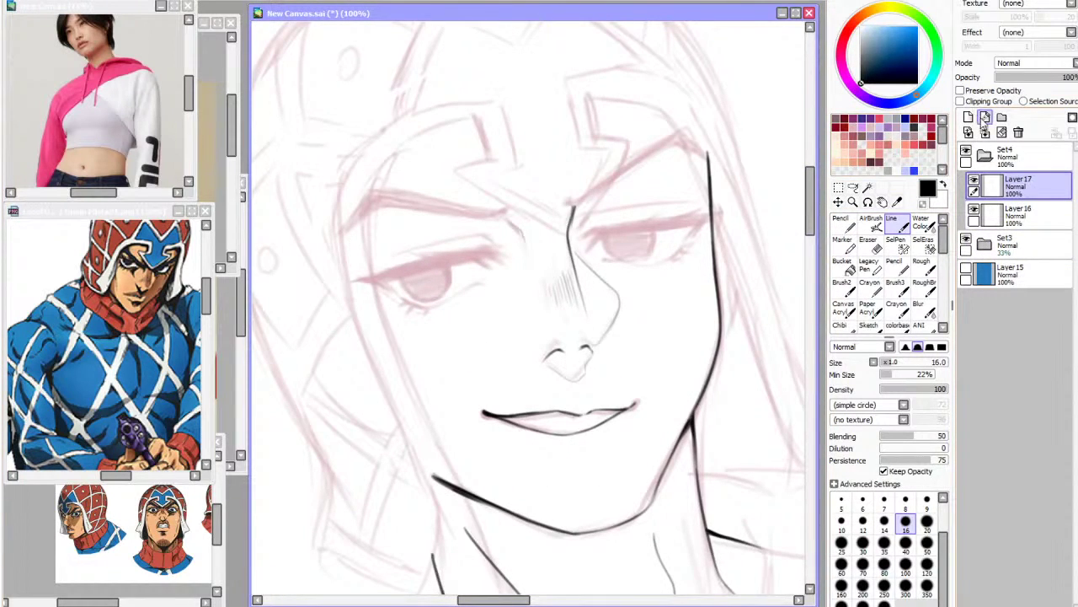
pyautogui.click(969, 118)
pyautogui.moveTo(312, 288); pyautogui.dragTo(805, 210)
pyautogui.moveTo(347, 327); pyautogui.dragTo(784, 249)
pyautogui.hotkey('ctrl', 'z')
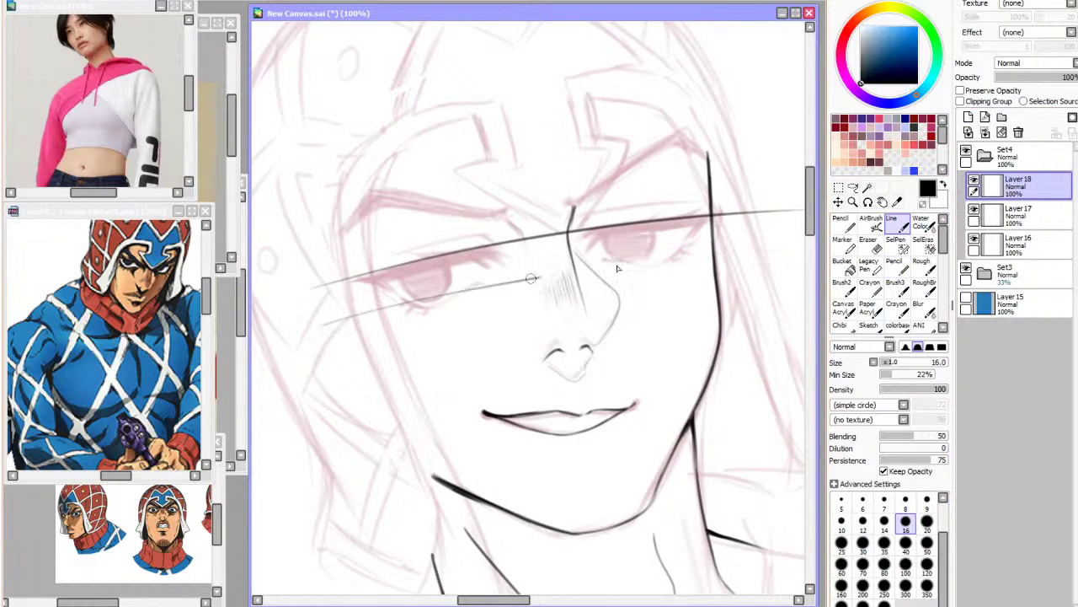
# Try a centre guide line down the face from the forehead past the chin and check it in the mirrored view
pyautogui.moveTo(522, 80); pyautogui.dragTo(589, 367)
pyautogui.moveTo(603, 440); pyautogui.dragTo(618, 553)
pyautogui.hotkey('ctrl', 'z')
pyautogui.moveTo(539, 89); pyautogui.dragTo(625, 601)
pyautogui.click(235, 2)
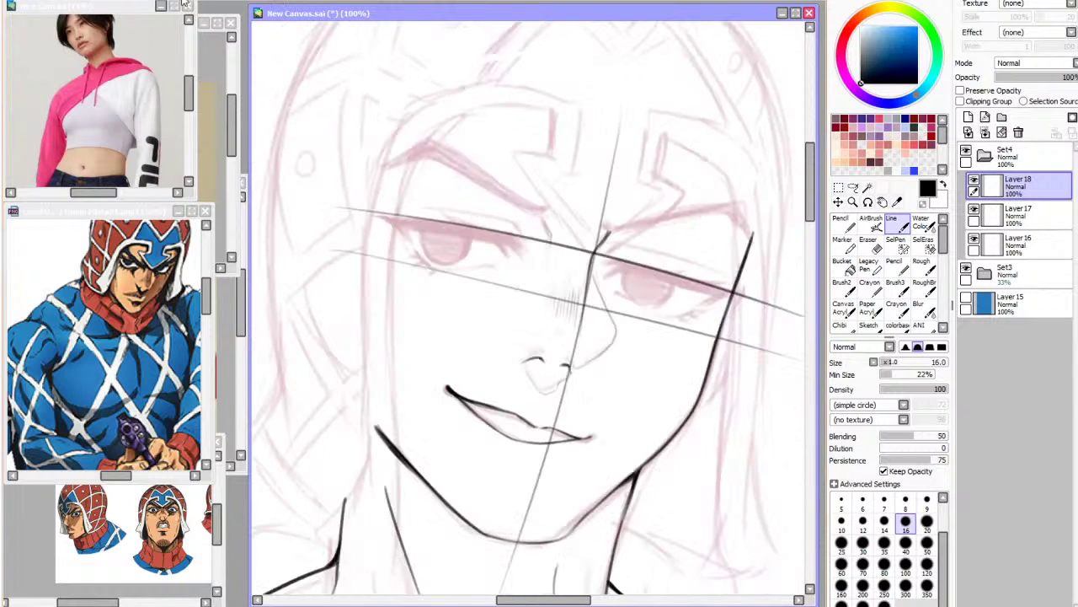
pyautogui.press('h')
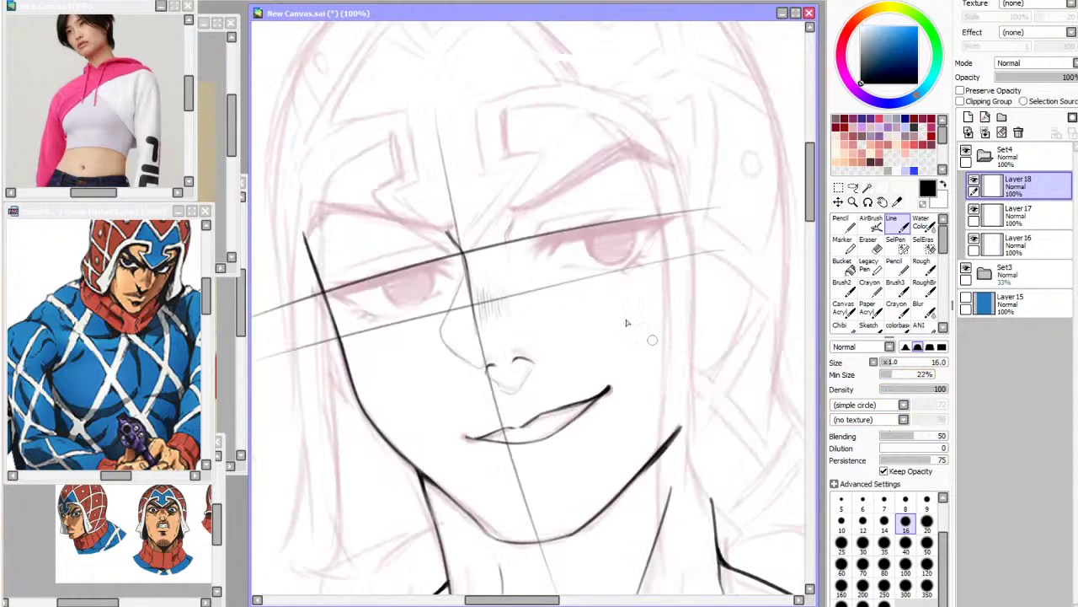
# Redraw the centre guide line through the nose and mouth, and circle the nose tip as a construction guide
pyautogui.hotkey('ctrl', 'z')
pyautogui.moveTo(433, 121); pyautogui.dragTo(544, 530)
pyautogui.hotkey('ctrl', 'z')
pyautogui.moveTo(441, 126)
pyautogui.mouseDown()
pyautogui.moveTo(484, 369)
pyautogui.moveTo(557, 568)
pyautogui.moveTo(482, 326)
pyautogui.moveTo(573, 593)
pyautogui.moveTo(472, 257)
pyautogui.moveTo(575, 589)
pyautogui.mouseUp()
pyautogui.hotkey('ctrl', 'z')
pyautogui.hotkey('ctrl', 'z')
pyautogui.hotkey('ctrl', 'z')
pyautogui.moveTo(486, 364); pyautogui.dragTo(511, 388)
pyautogui.press('h')
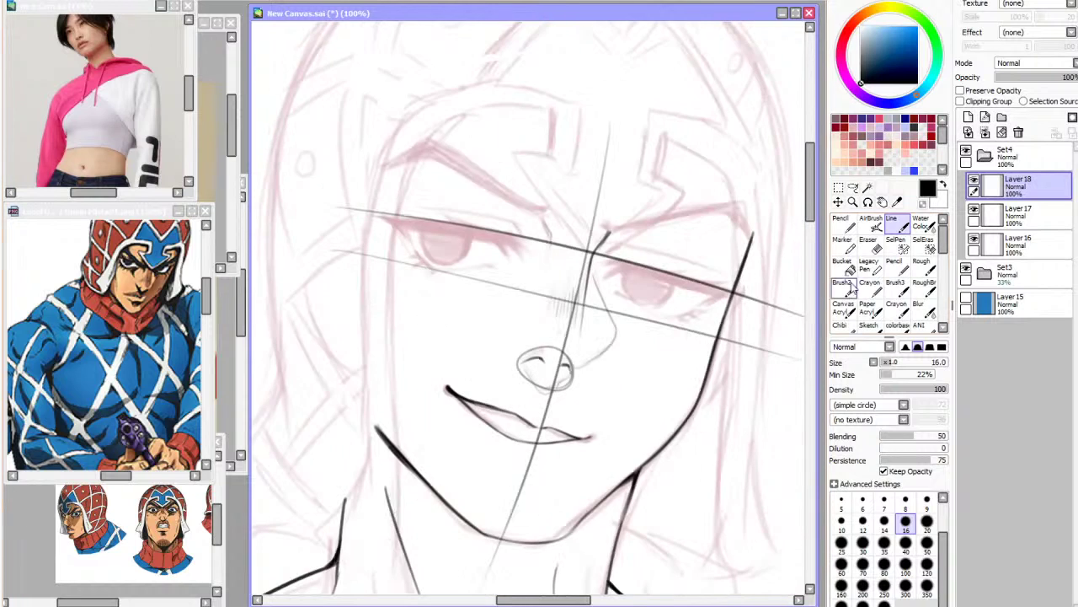
# Lower the guide layer's opacity to 12% and check the guides with the Set3 sketch folder hidden and shown
pyautogui.press('pagedown')
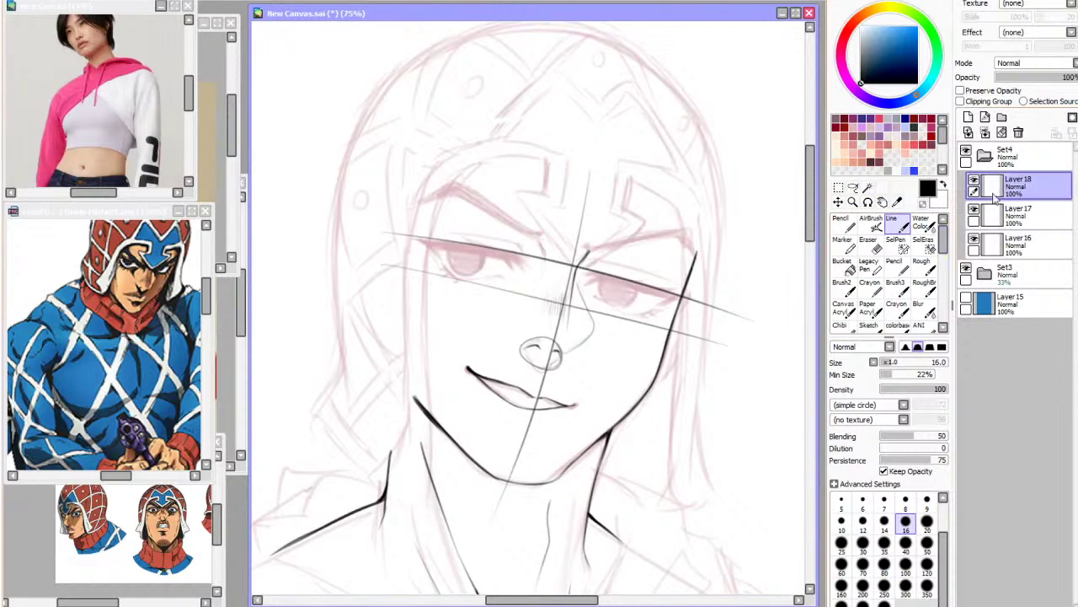
pyautogui.click(1004, 77)
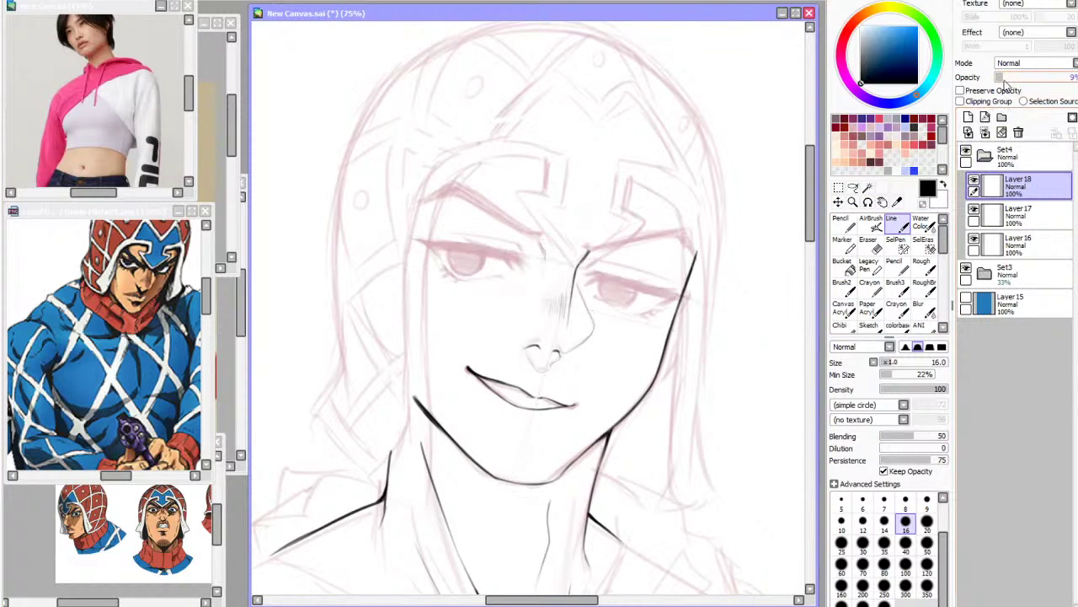
pyautogui.click(966, 272)
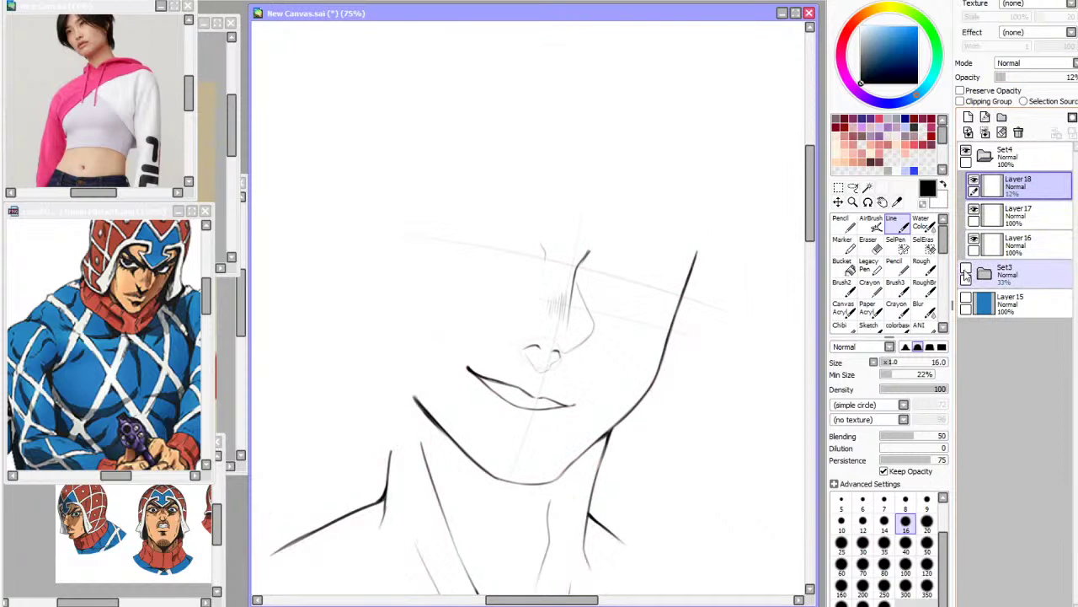
pyautogui.click(966, 271)
pyautogui.press('Delete')
pyautogui.press('Delete')
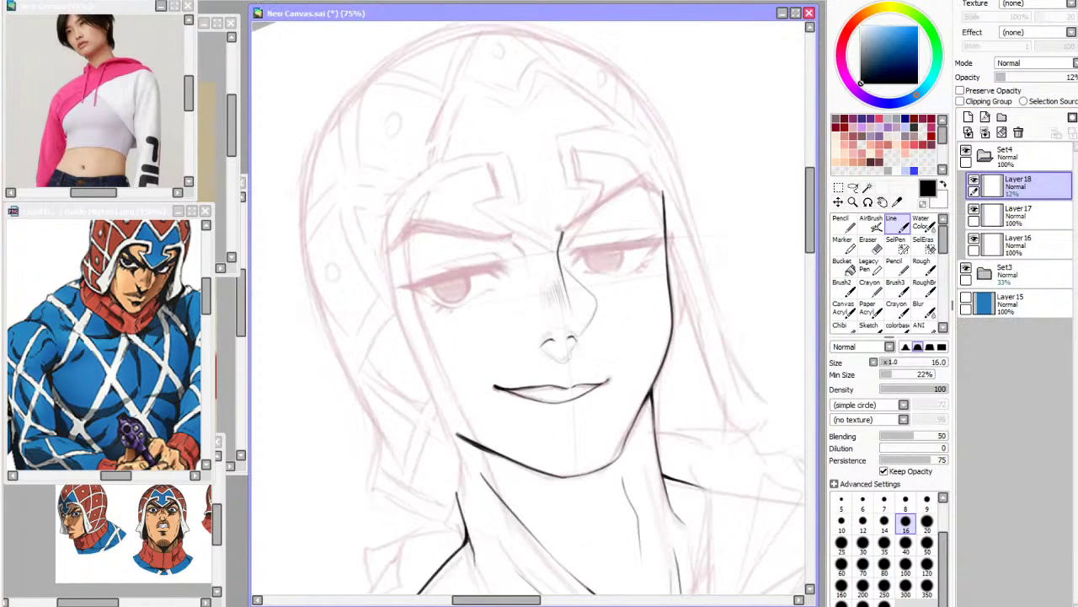
# Select Layer 17 and ink the upper lash line of the far eye, beside the inked face contour
pyautogui.press('pageup')
pyautogui.click(998, 216)
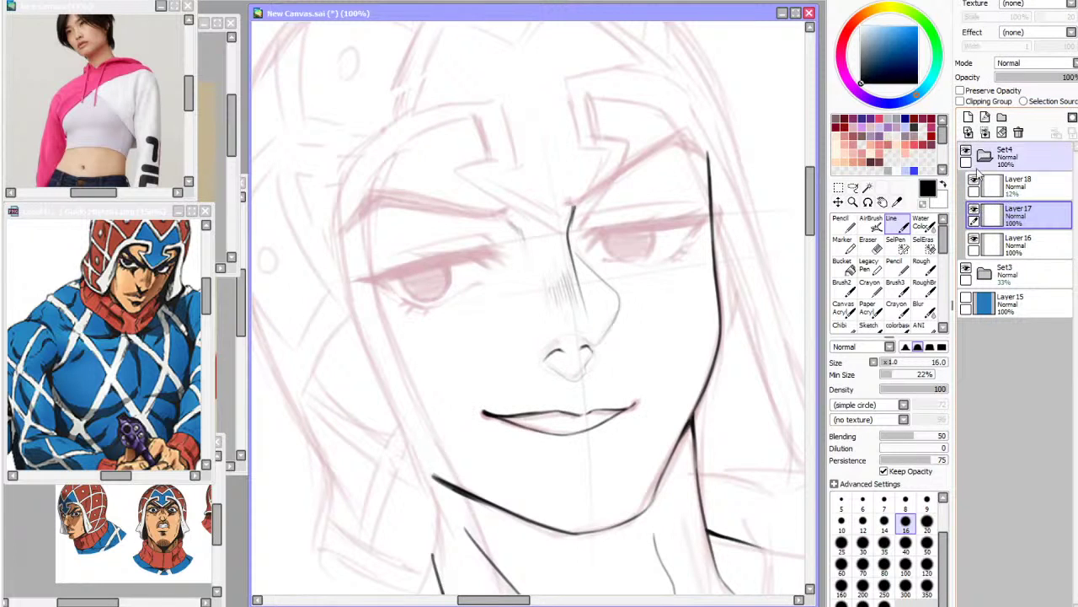
pyautogui.hotkey('ctrl', '+')
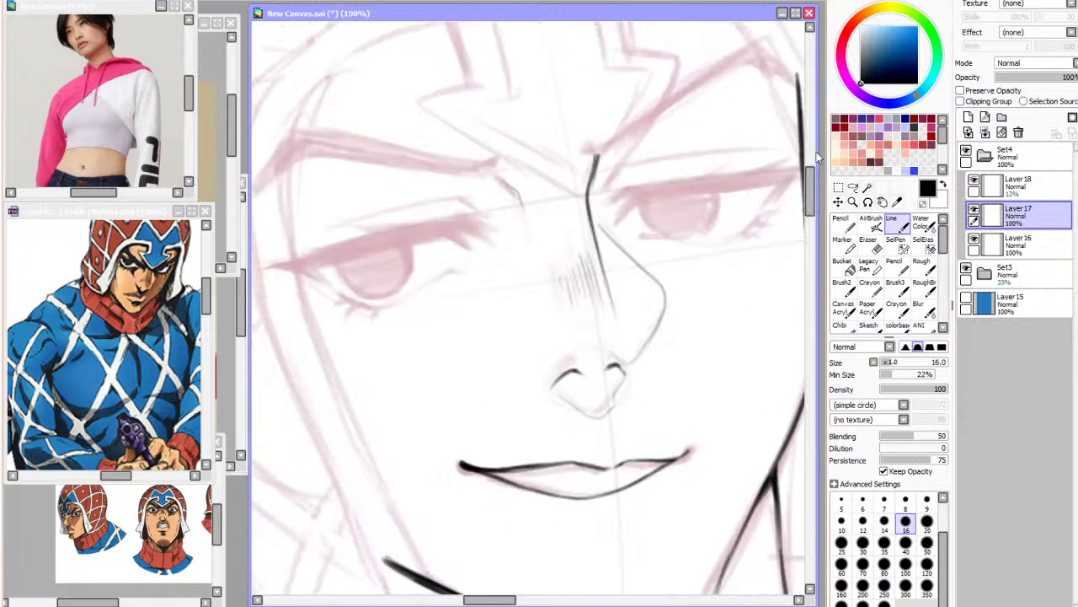
pyautogui.hotkey('ctrl', '+')
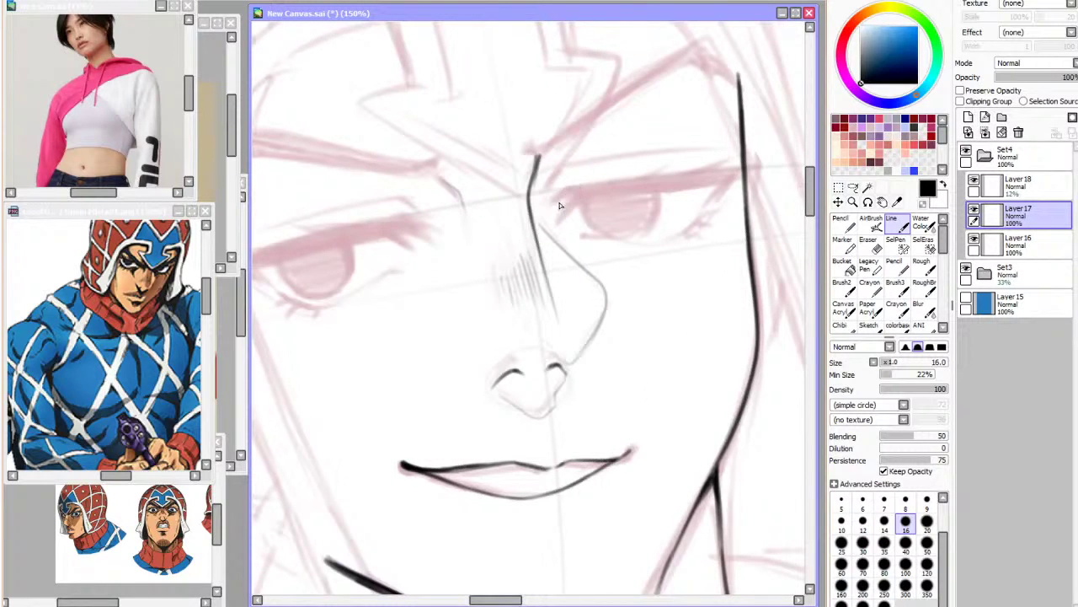
pyautogui.moveTo(566, 194)
pyautogui.mouseDown()
pyautogui.moveTo(629, 183)
pyautogui.moveTo(563, 195)
pyautogui.moveTo(722, 176)
pyautogui.moveTo(635, 179)
pyautogui.moveTo(731, 175)
pyautogui.mouseUp()
pyautogui.hotkey('ctrl', 'z')
pyautogui.moveTo(654, 180)
pyautogui.mouseDown()
pyautogui.moveTo(740, 174)
pyautogui.moveTo(640, 180)
pyautogui.moveTo(559, 203)
pyautogui.mouseUp()
# Reshape the far eye's upper lash line with Free Deform to follow the sketched eye
pyautogui.click(854, 187)
pyautogui.moveTo(804, 179)
pyautogui.mouseDown()
pyautogui.moveTo(545, 196)
pyautogui.moveTo(806, 155)
pyautogui.mouseUp()
pyautogui.click(839, 188)
pyautogui.click(859, 408)
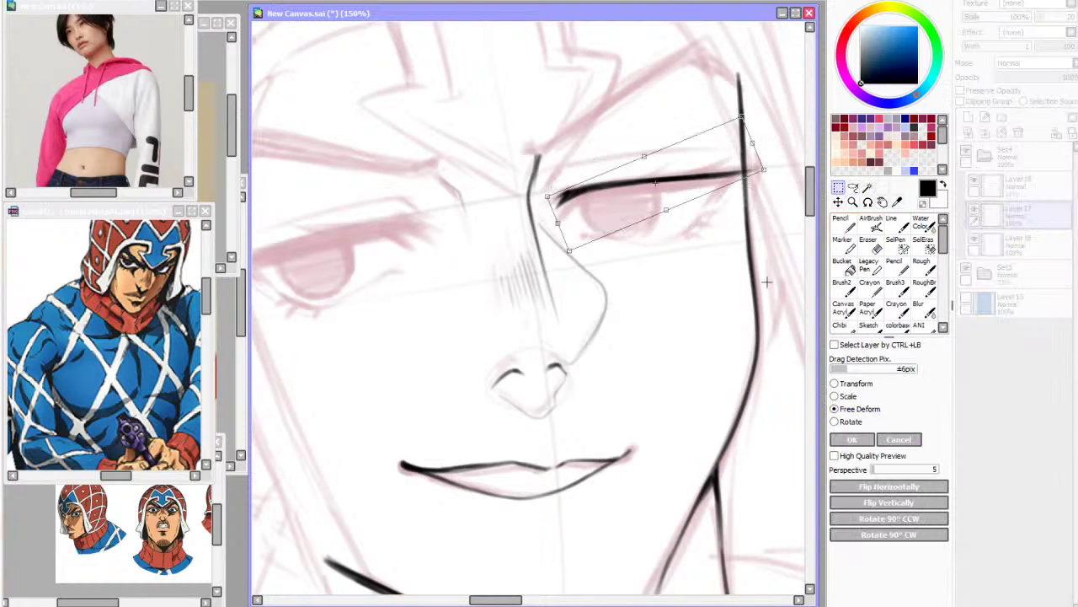
pyautogui.moveTo(754, 142)
pyautogui.mouseDown()
pyautogui.moveTo(754, 171)
pyautogui.moveTo(743, 172)
pyautogui.moveTo(761, 161)
pyautogui.moveTo(746, 184)
pyautogui.moveTo(779, 158)
pyautogui.moveTo(588, 199)
pyautogui.mouseUp()
pyautogui.click(851, 441)
pyautogui.hotkey('ctrl', 'd')
# Build up the far eye's inner lash corner and ink a tapered stroke down from its outer corner
pyautogui.click(897, 224)
pyautogui.hotkey('ctrl', 'z')
pyautogui.hotkey('ctrl', 'z')
pyautogui.hotkey('ctrl', 'z')
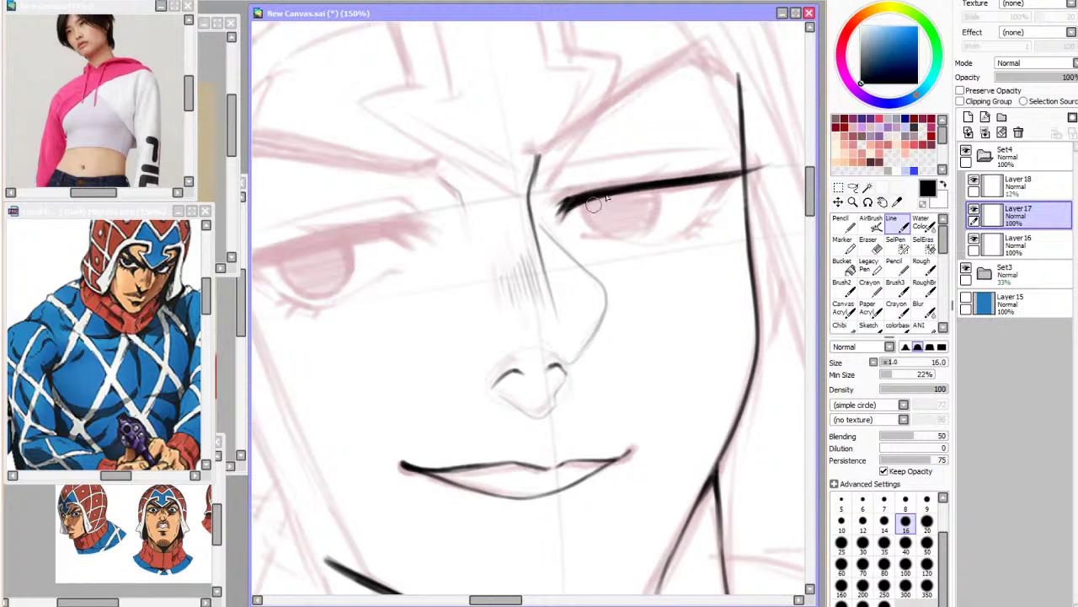
pyautogui.press('h')
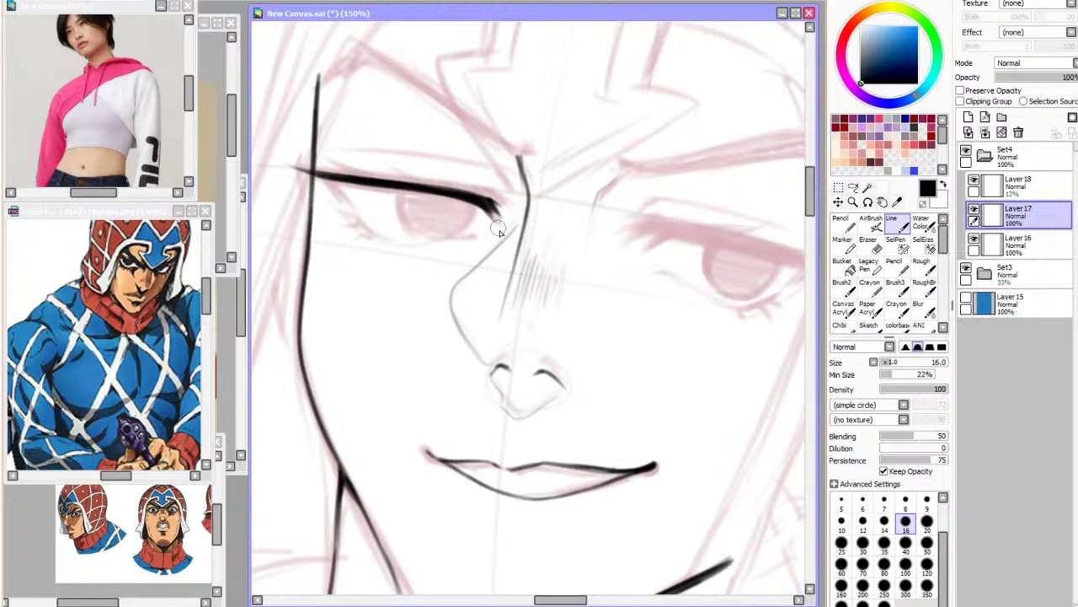
pyautogui.moveTo(320, 175)
pyautogui.mouseDown()
pyautogui.moveTo(370, 232)
pyautogui.moveTo(340, 184)
pyautogui.moveTo(360, 217)
pyautogui.mouseUp()
pyautogui.press('h')
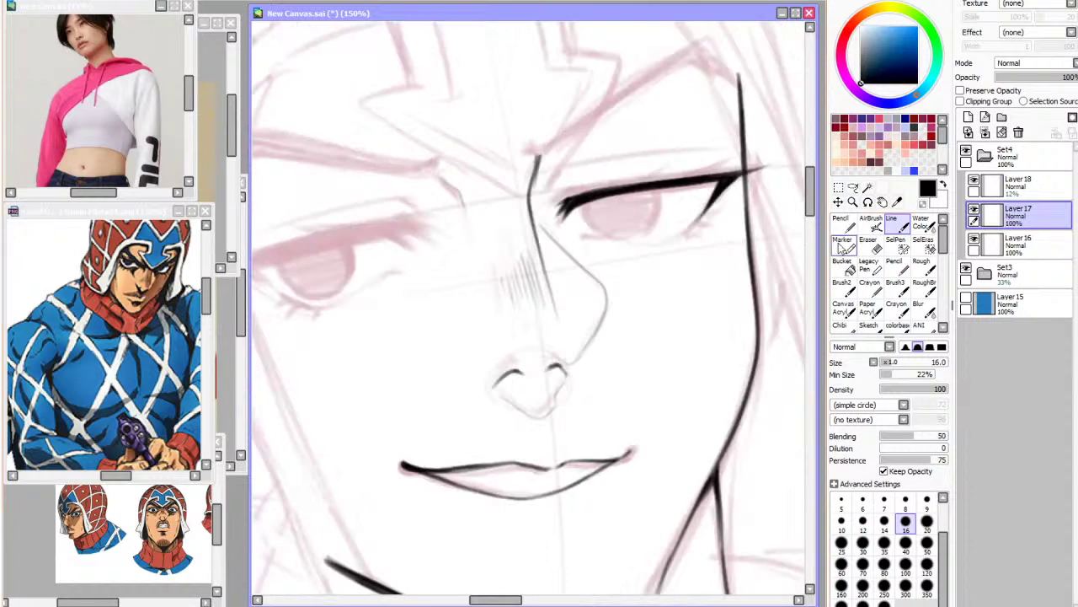
# Thicken the far eye's upper lash line along its length and toward the inner corner
pyautogui.hotkey('ctrl', 'z')
pyautogui.moveTo(576, 205); pyautogui.dragTo(718, 180)
pyautogui.moveTo(612, 194); pyautogui.dragTo(725, 181)
pyautogui.moveTo(649, 190); pyautogui.dragTo(713, 184)
pyautogui.moveTo(622, 194)
pyautogui.mouseDown()
pyautogui.moveTo(715, 195)
pyautogui.moveTo(588, 199)
pyautogui.mouseUp()
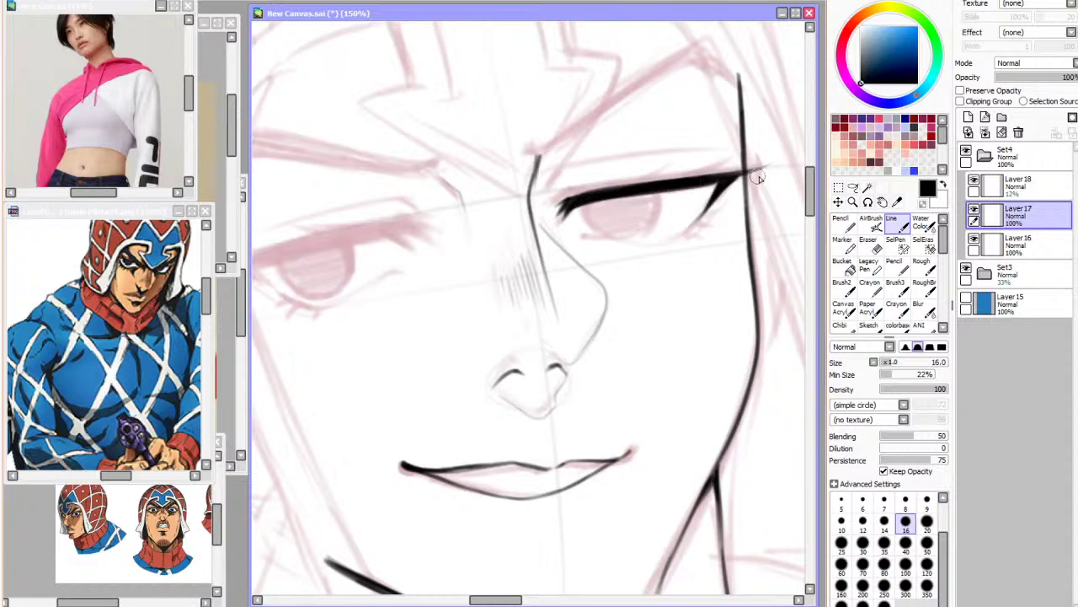
pyautogui.press('h')
pyautogui.moveTo(460, 202); pyautogui.dragTo(493, 217)
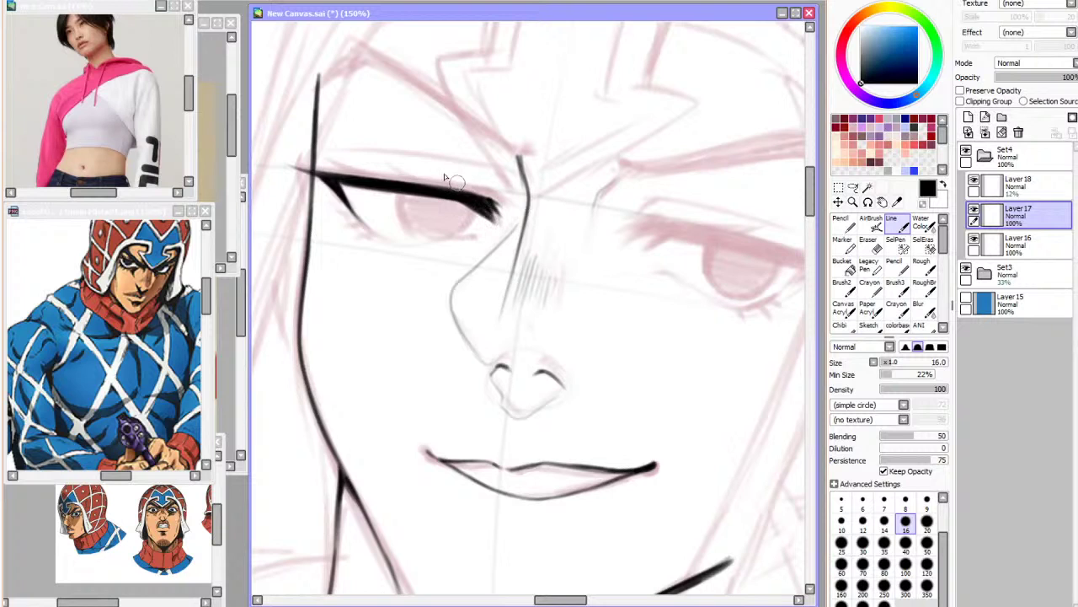
# Ink a thin lower eyelid line from the far eye's outer corner around to its inner corner
pyautogui.moveTo(339, 183); pyautogui.dragTo(388, 242)
pyautogui.moveTo(347, 203); pyautogui.dragTo(389, 238)
pyautogui.hotkey('ctrl', 'z')
pyautogui.press('End')
pyautogui.press('End')
pyautogui.press('End')
pyautogui.moveTo(479, 144)
pyautogui.mouseDown()
pyautogui.moveTo(501, 189)
pyautogui.moveTo(498, 180)
pyautogui.mouseUp()
pyautogui.hotkey('ctrl', 'z')
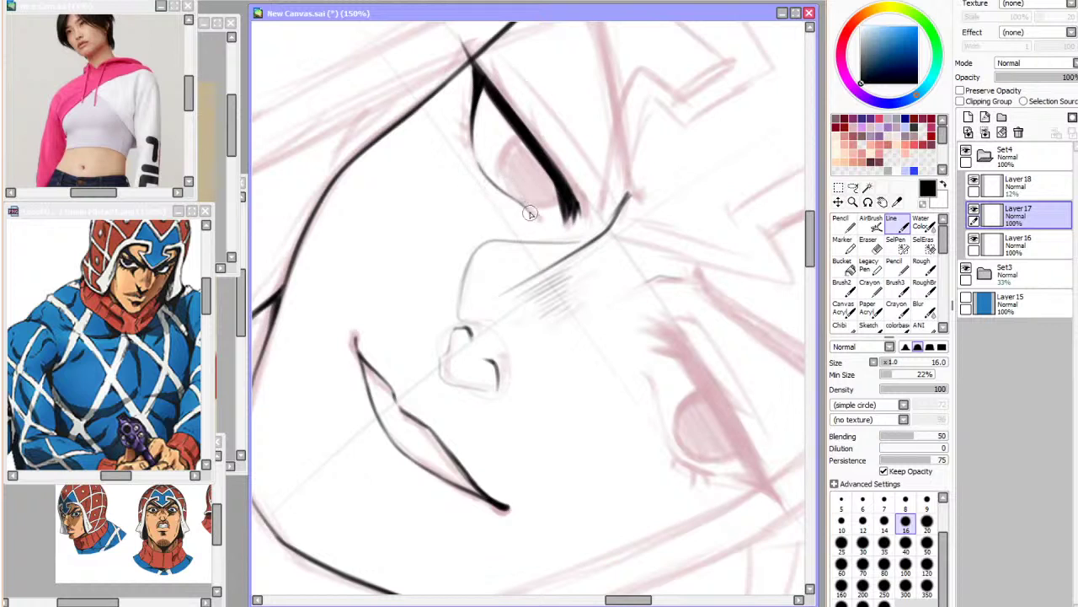
pyautogui.press('Delete')
pyautogui.press('Delete')
pyautogui.press('Delete')
pyautogui.press('Insert')
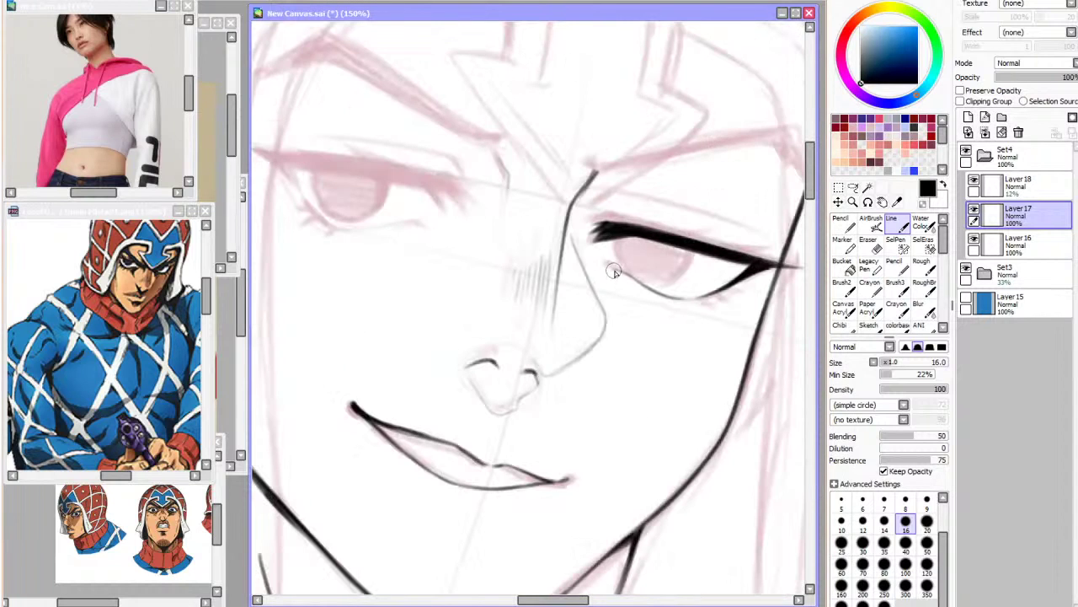
pyautogui.press('Insert')
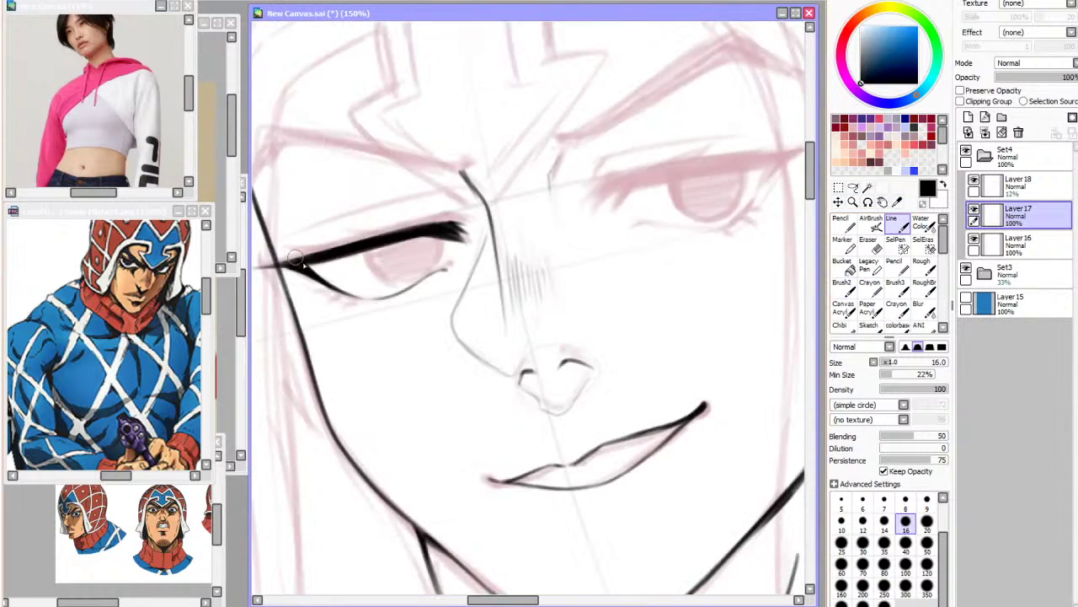
# Compare the inked far eye with and without the Set3 sketch, and in the mirrored view
pyautogui.moveTo(290, 269); pyautogui.dragTo(341, 300)
pyautogui.hotkey('ctrl', 'z')
pyautogui.click(178, 2)
pyautogui.click(428, 5)
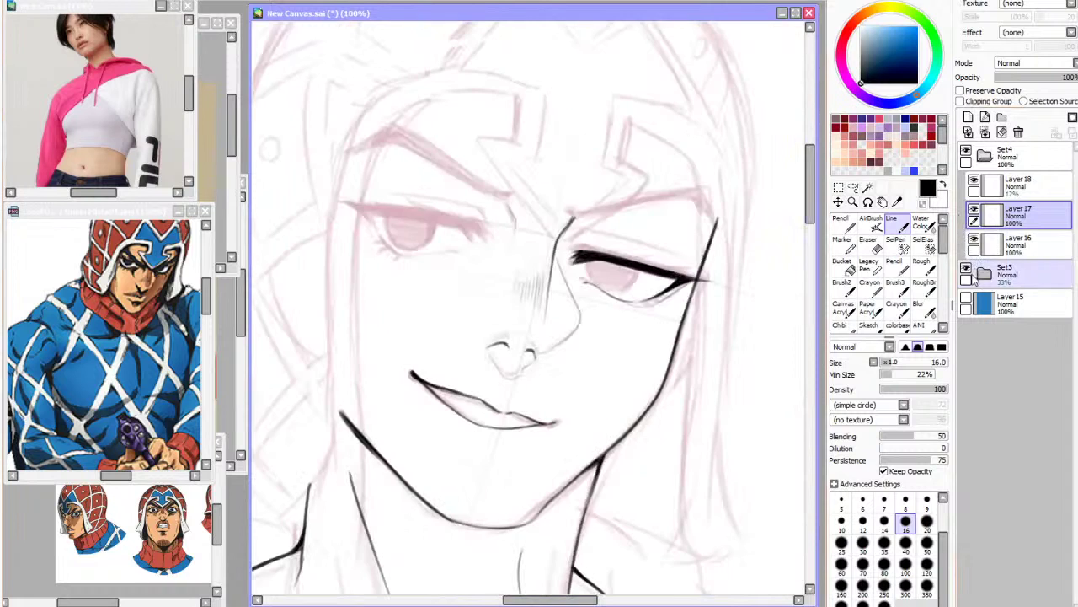
pyautogui.click(966, 269)
pyautogui.click(966, 272)
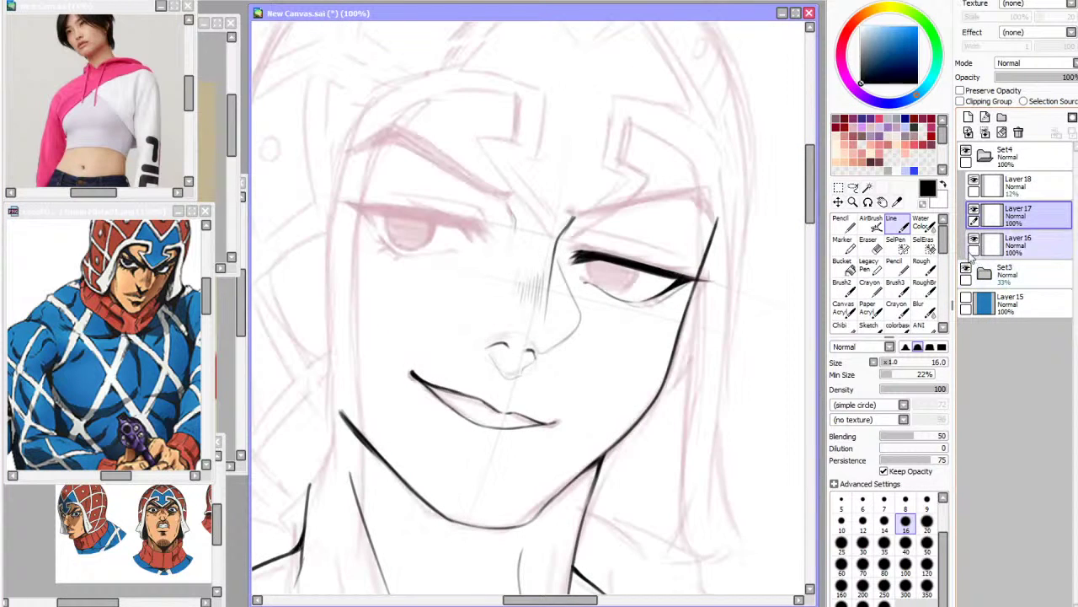
pyautogui.press('Insert')
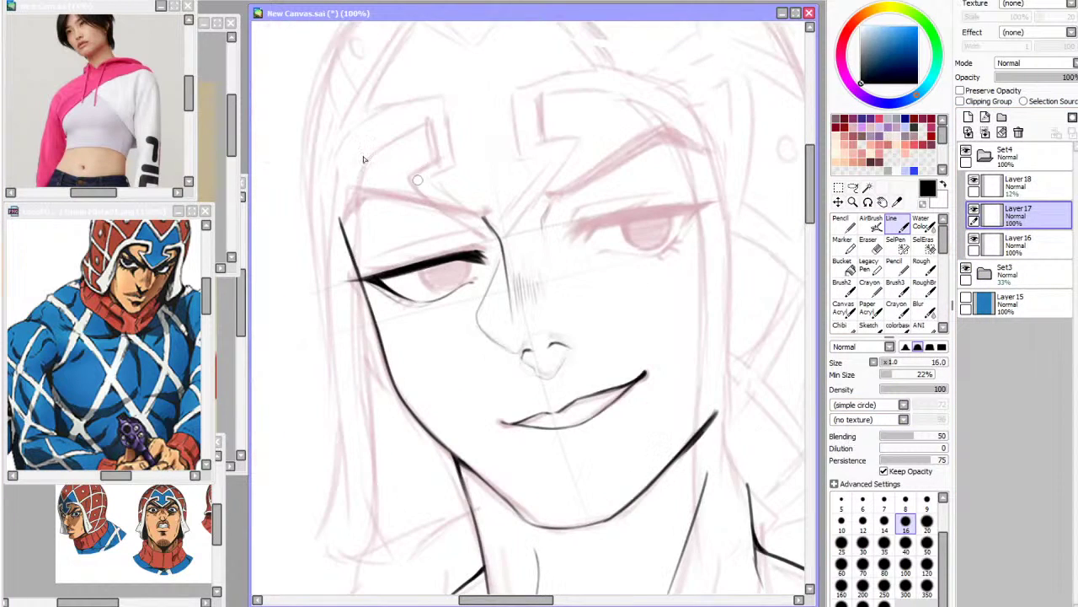
# Add short lower lashes below the outer part of the far eye's lower lid
pyautogui.scroll(2, 493, 211)
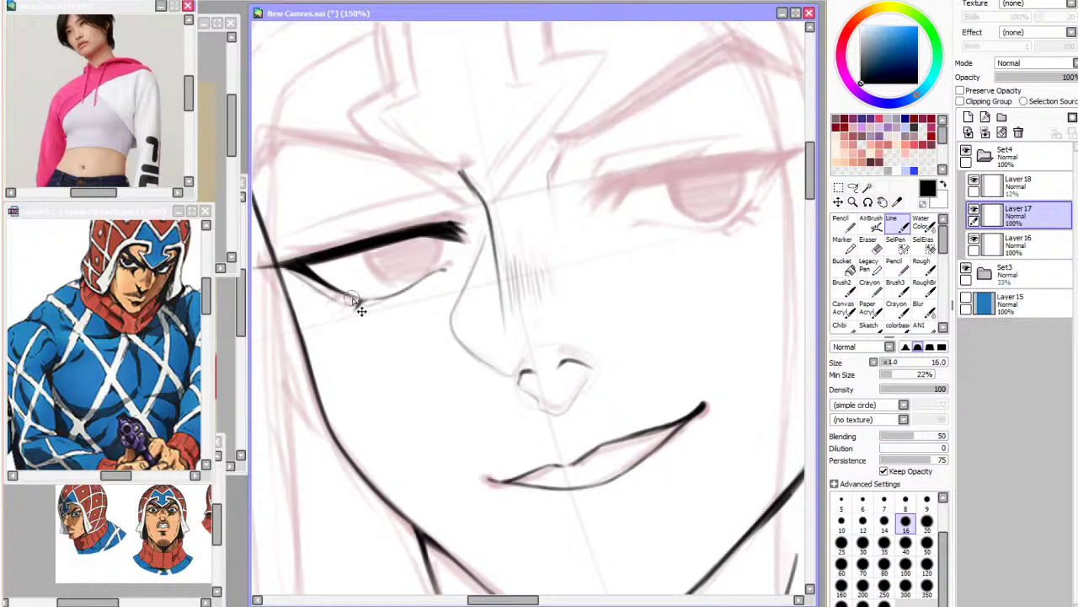
pyautogui.press('h')
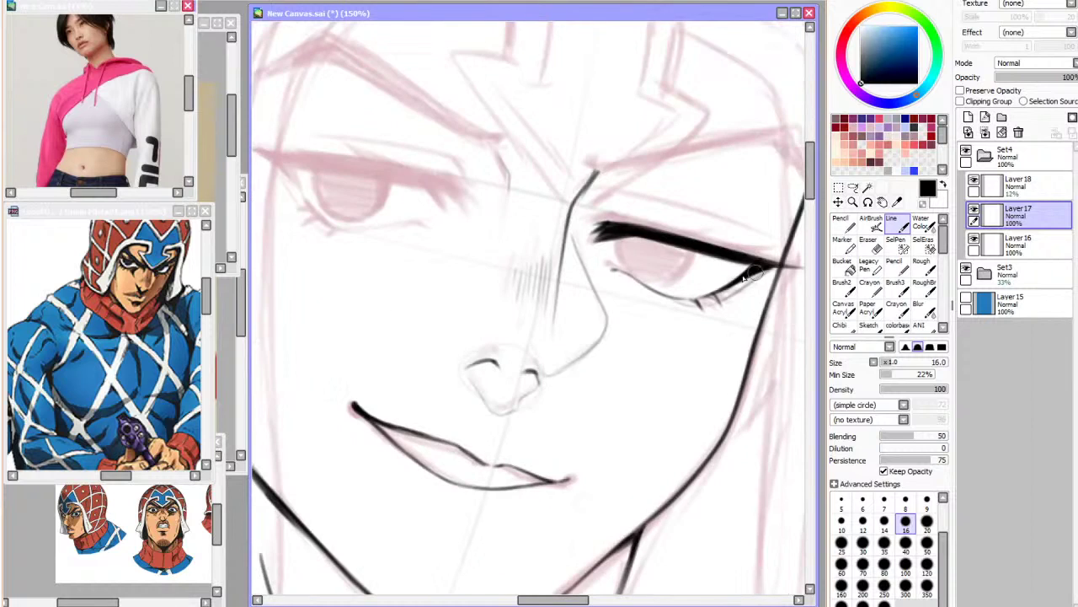
pyautogui.moveTo(693, 301); pyautogui.dragTo(732, 288)
pyautogui.press('Home')
# Enlarge the Guido Mista02.png reference to 100% to study the character's eyes
pyautogui.click(178, 525)
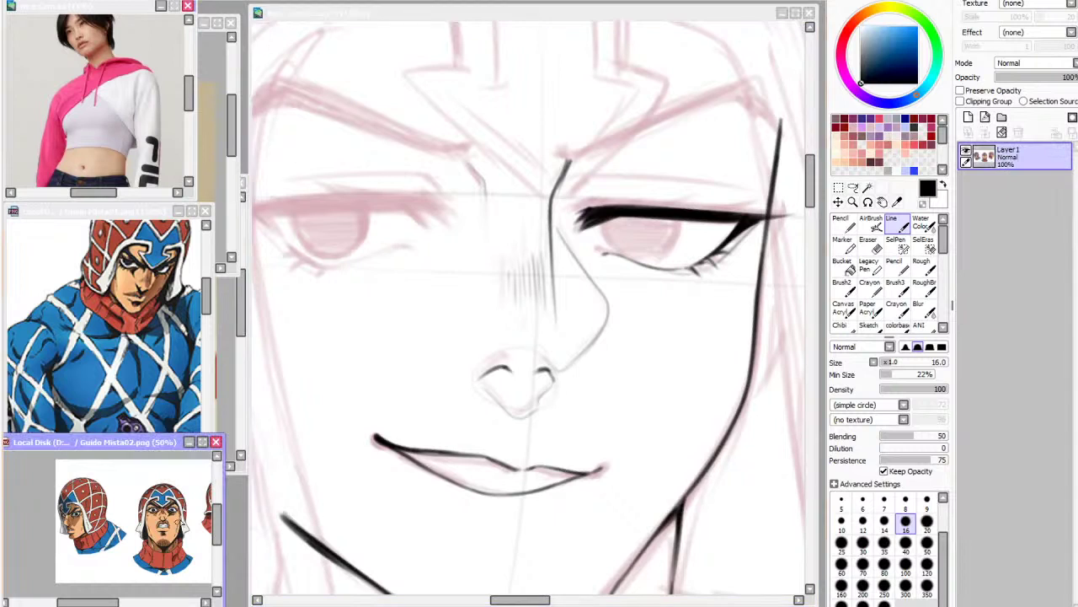
pyautogui.press('pageup')
pyautogui.press('pageup')
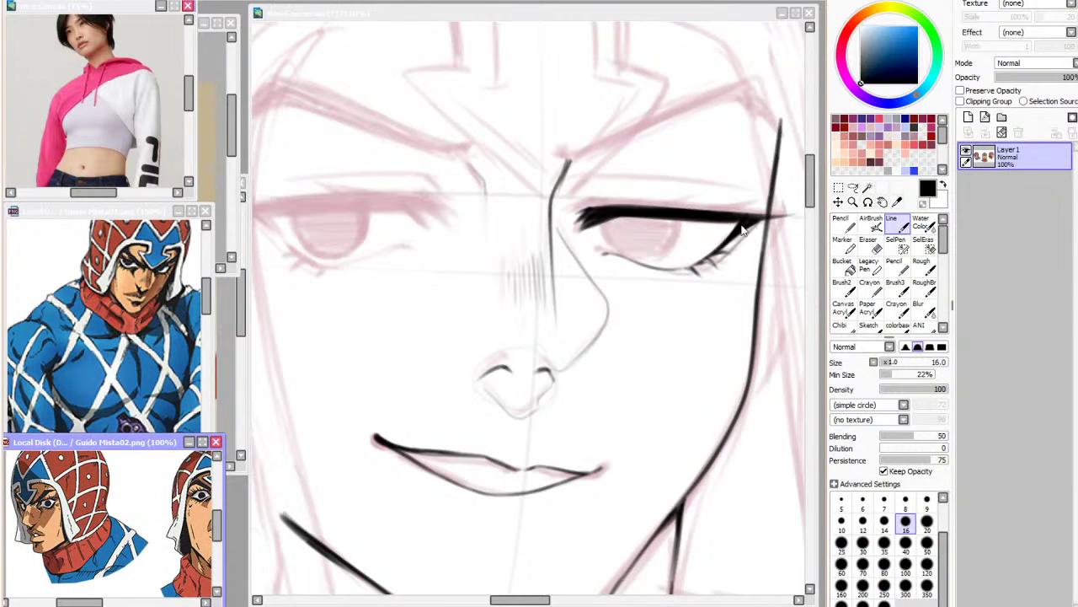
# Fill and smooth the inner end of the far eye's upper lash line into a clean shape
pyautogui.click(729, 234)
pyautogui.moveTo(612, 194)
pyautogui.mouseDown()
pyautogui.moveTo(575, 230)
pyautogui.moveTo(594, 209)
pyautogui.moveTo(628, 208)
pyautogui.mouseUp()
pyautogui.hotkey('ctrl', 'z')
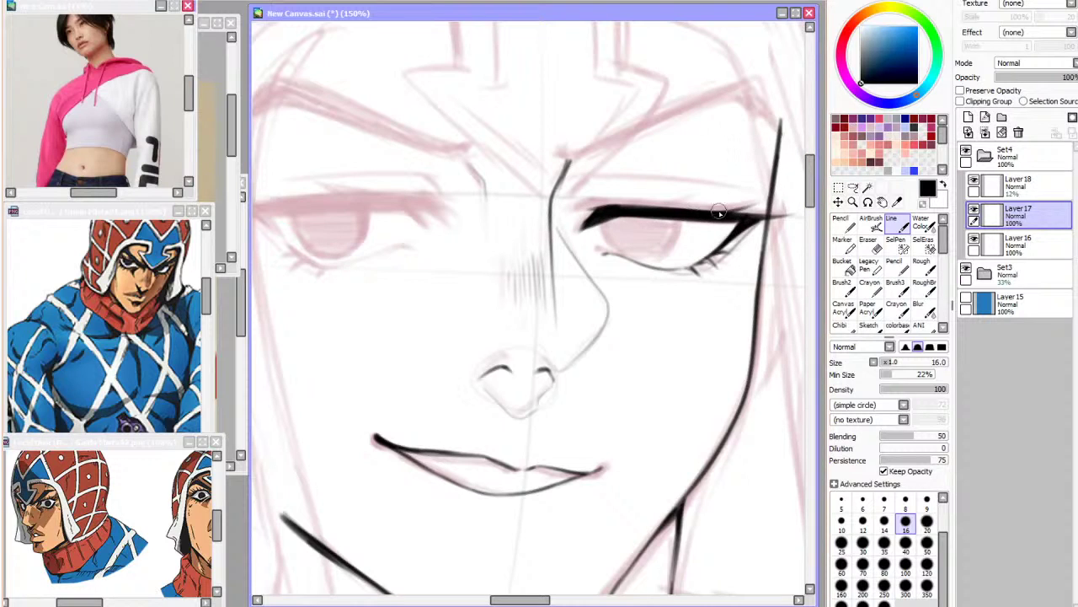
# Check the inked eye in the mirrored and whole-figure views, with the Set3 sketch folder hidden and shown
pyautogui.press('h')
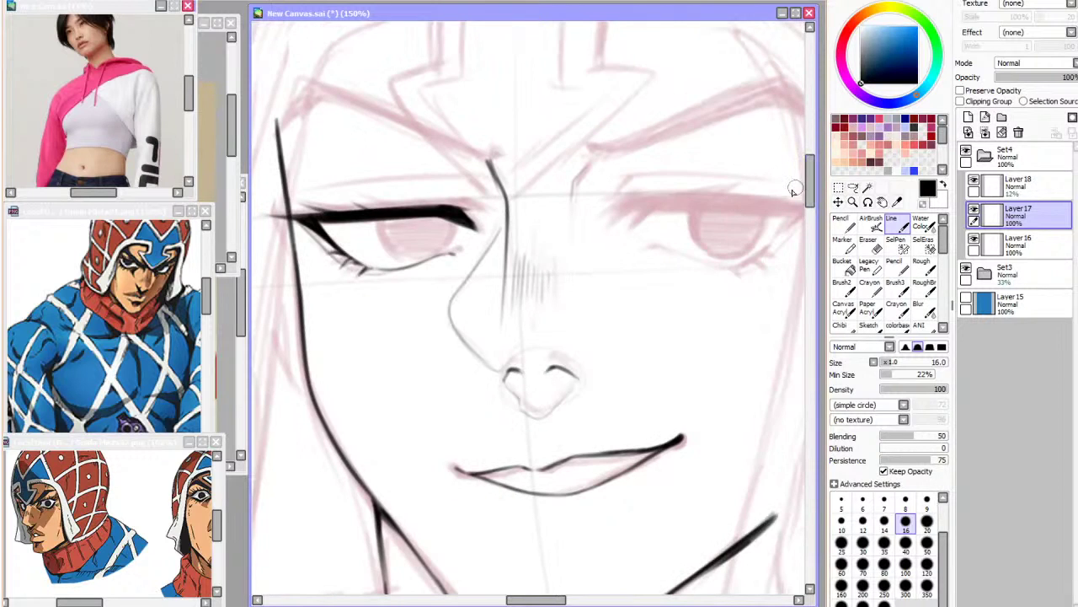
pyautogui.click(202, 1)
pyautogui.press('pageup')
pyautogui.press('pageup')
pyautogui.press('pageup')
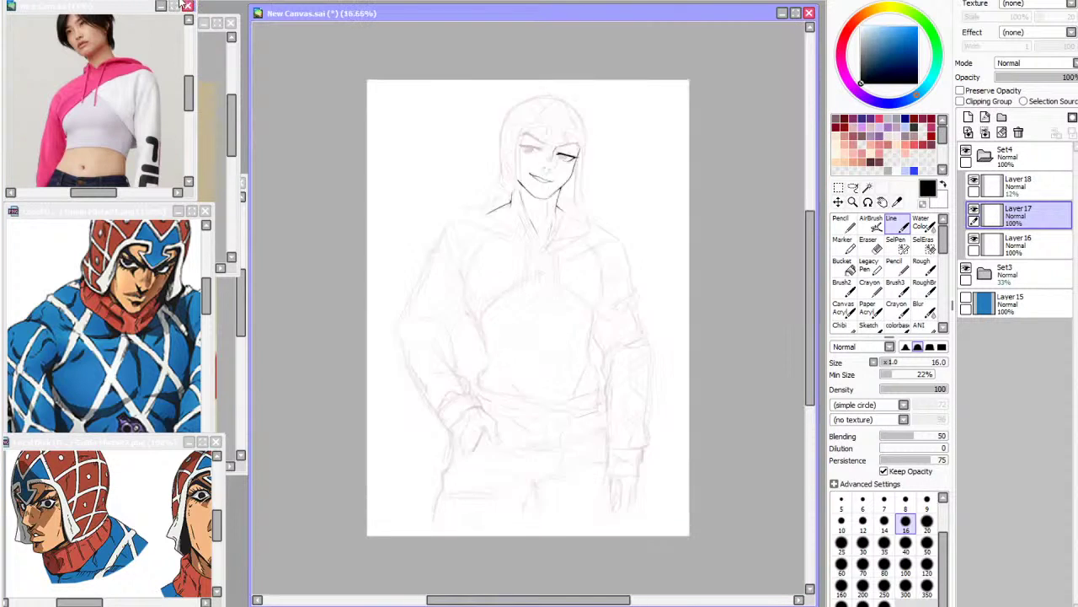
pyautogui.moveTo(827, 247); pyautogui.dragTo(828, 193)
pyautogui.click(966, 271)
pyautogui.click(967, 271)
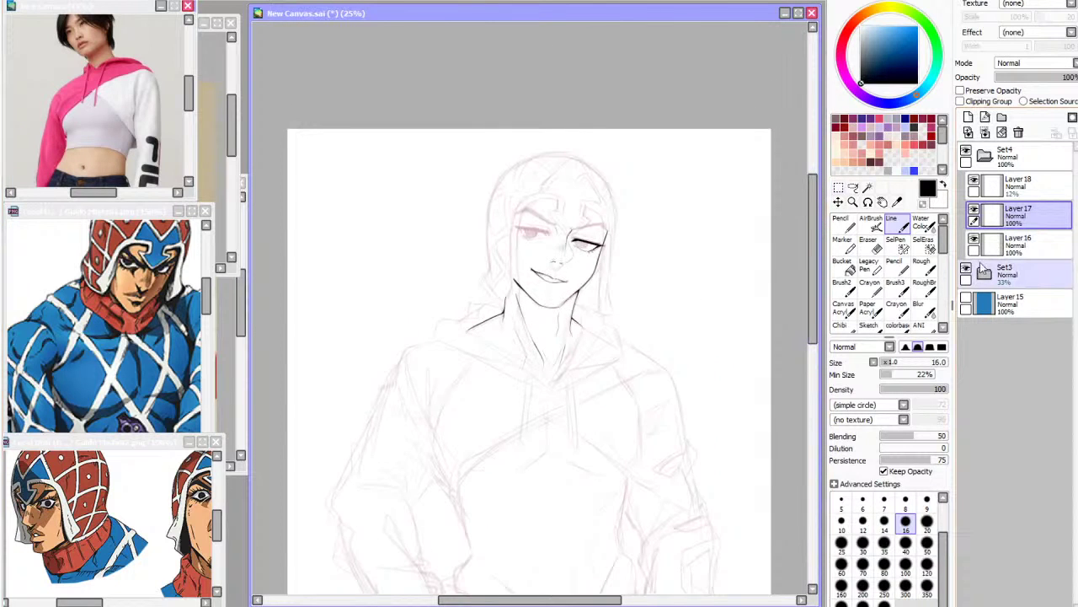
# Compare the face close up with Layer 17's line art hidden and shown
pyautogui.scroll(4, 564, 199)
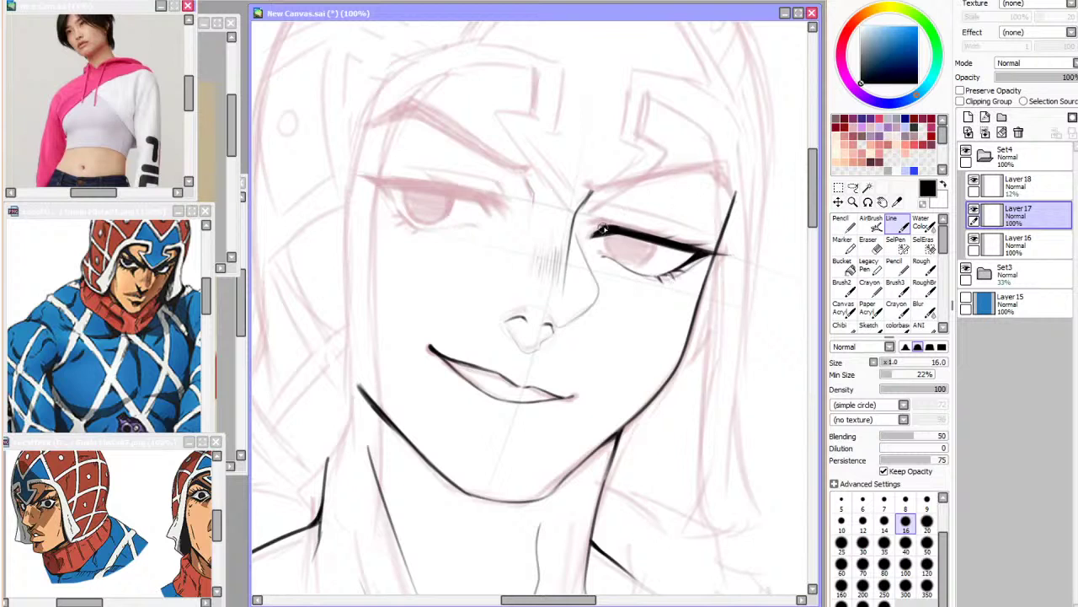
pyautogui.press('Home')
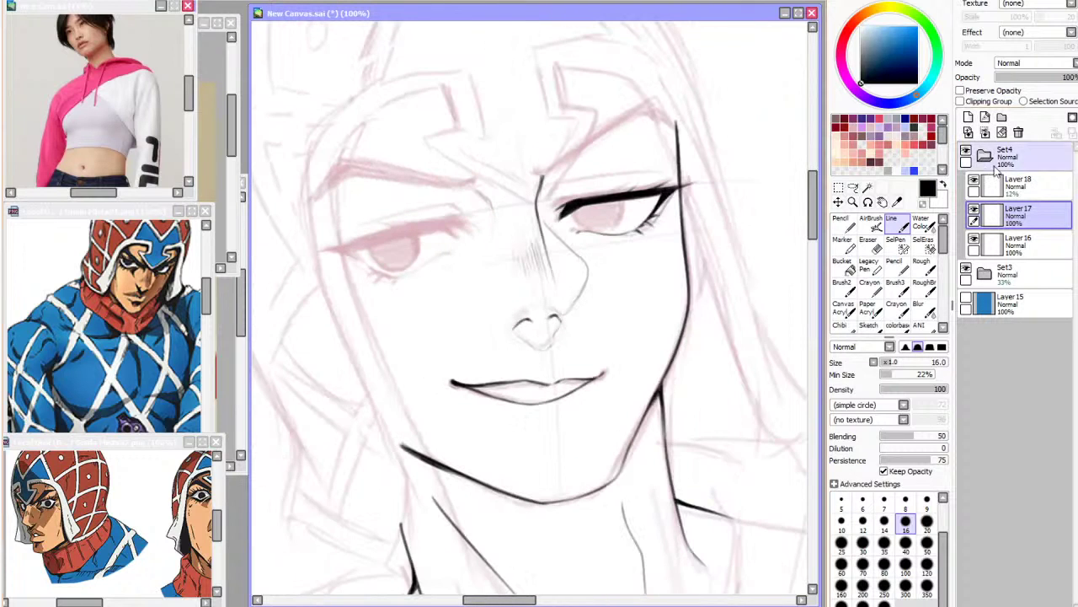
pyautogui.click(974, 211)
pyautogui.click(974, 212)
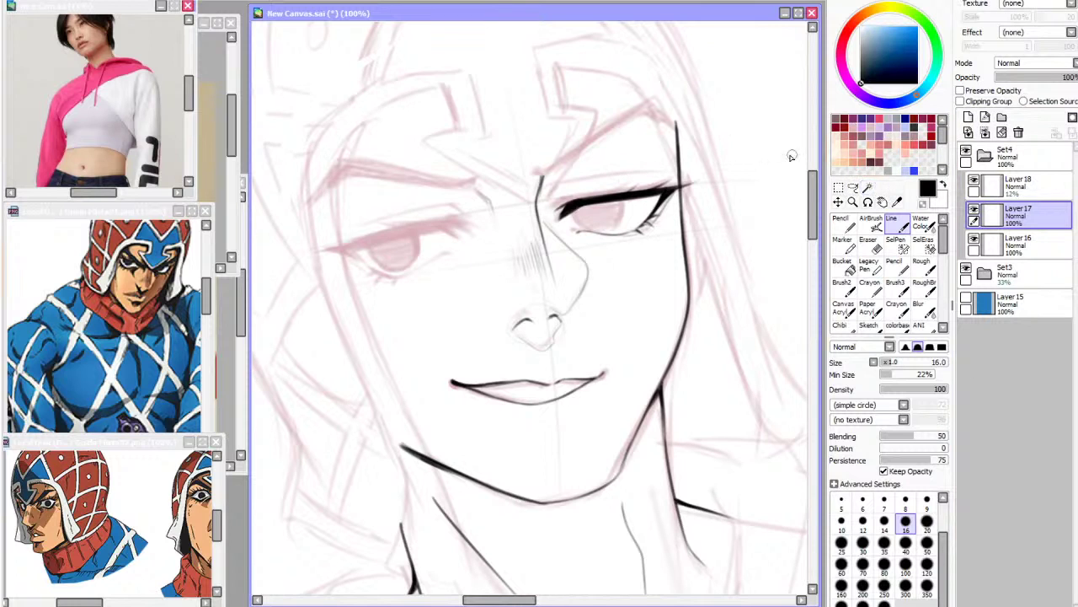
# Ink a pointed lash flick along the upper edge of the far eye's upper lash line
pyautogui.press('Delete')
pyautogui.press('Delete')
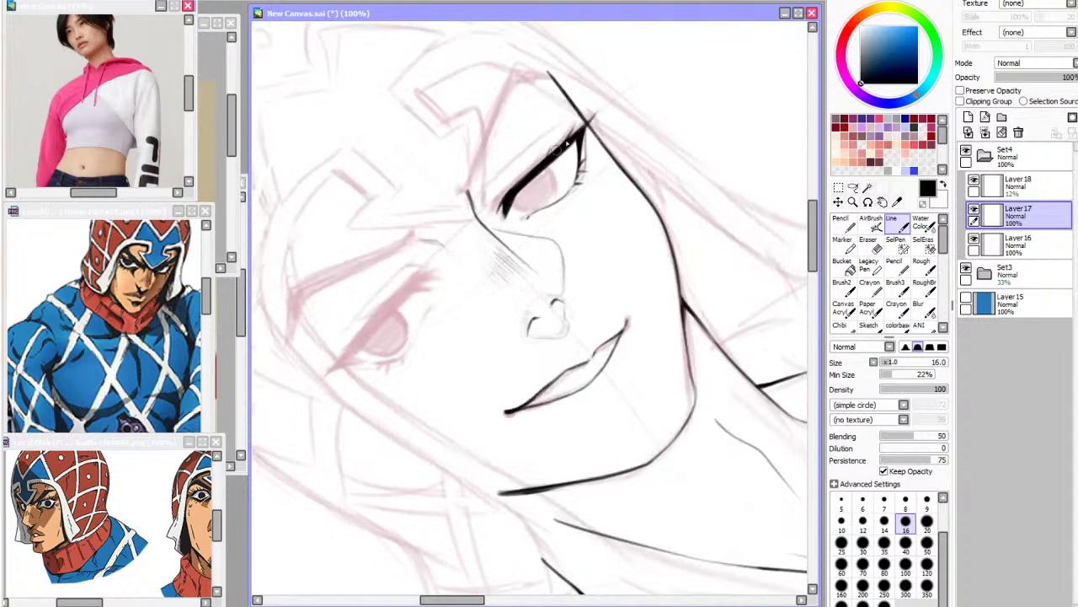
pyautogui.moveTo(565, 143); pyautogui.dragTo(523, 174)
pyautogui.press('Insert')
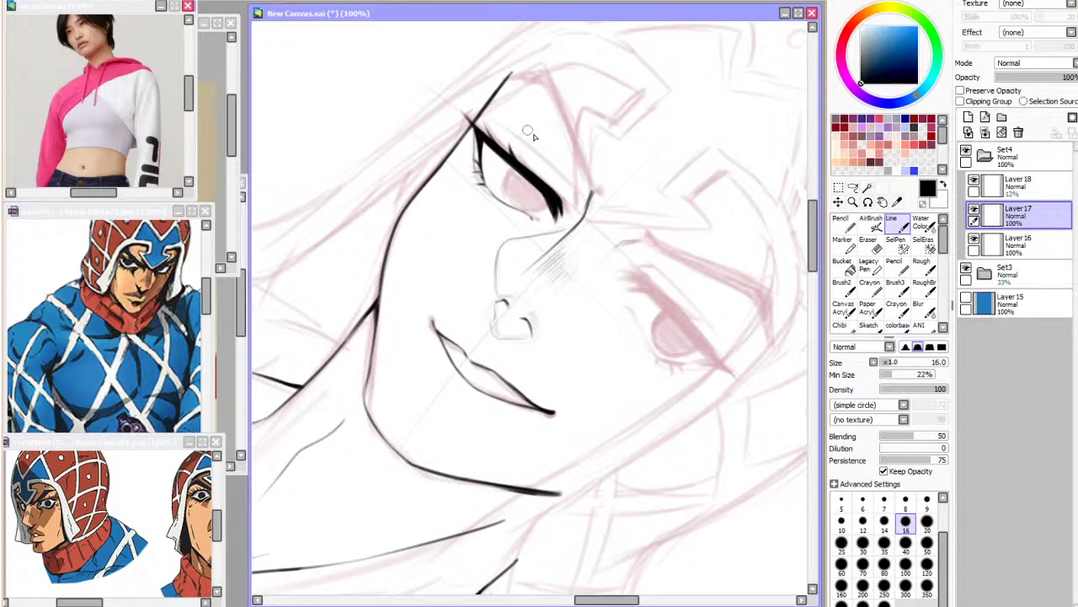
pyautogui.press('Delete')
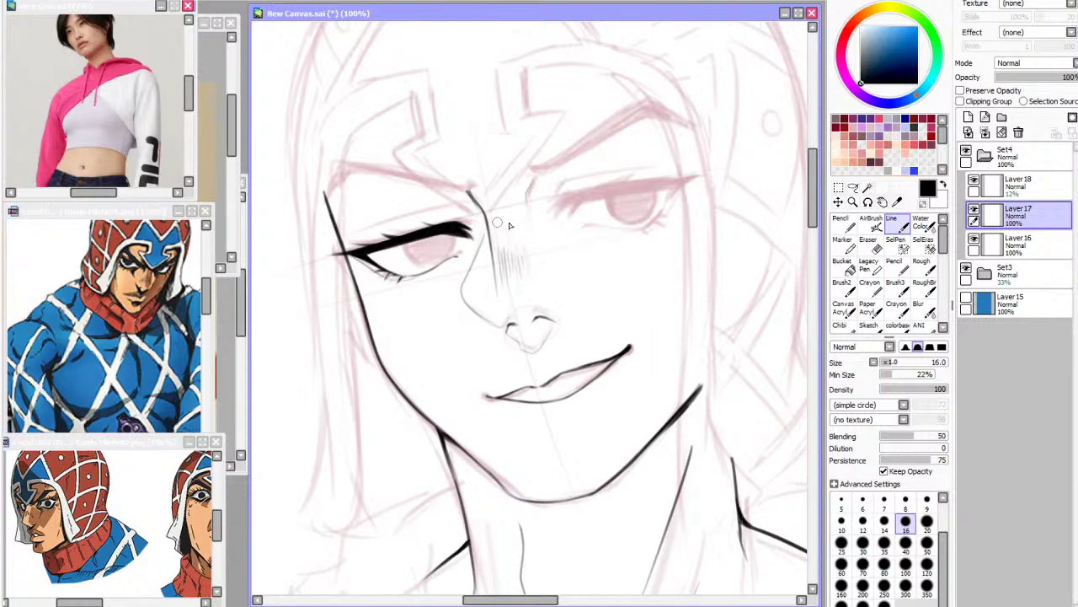
# Ink the far eye's iris as a rounded outline hanging beneath the upper lash line
pyautogui.click(278, 2)
pyautogui.press('pageup')
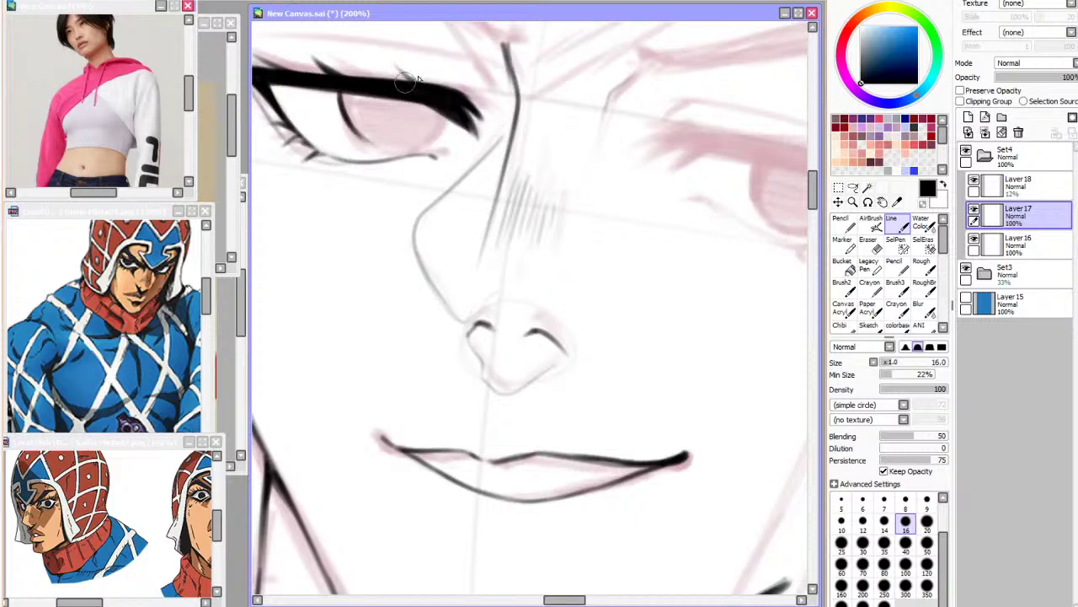
pyautogui.press('h')
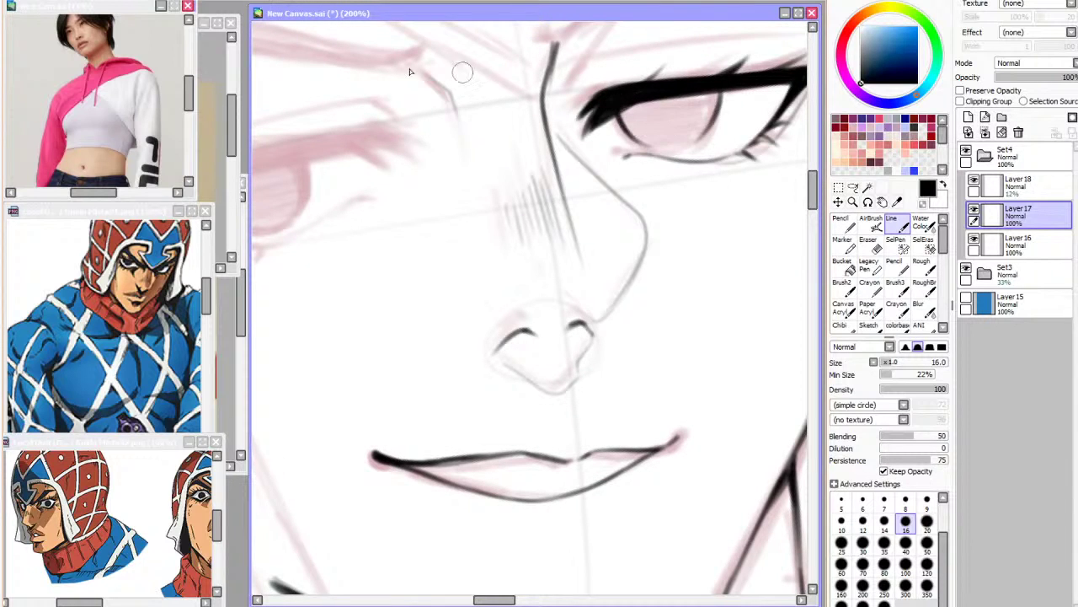
pyautogui.press('End')
pyautogui.press('End')
pyautogui.press('End')
pyautogui.press('End')
pyautogui.moveTo(736, 278)
pyautogui.mouseDown()
pyautogui.moveTo(731, 323)
pyautogui.moveTo(771, 358)
pyautogui.mouseUp()
pyautogui.moveTo(729, 320)
pyautogui.mouseDown()
pyautogui.moveTo(787, 355)
pyautogui.moveTo(776, 349)
pyautogui.mouseUp()
pyautogui.moveTo(738, 273); pyautogui.dragTo(731, 317)
pyautogui.press('Delete')
pyautogui.press('Delete')
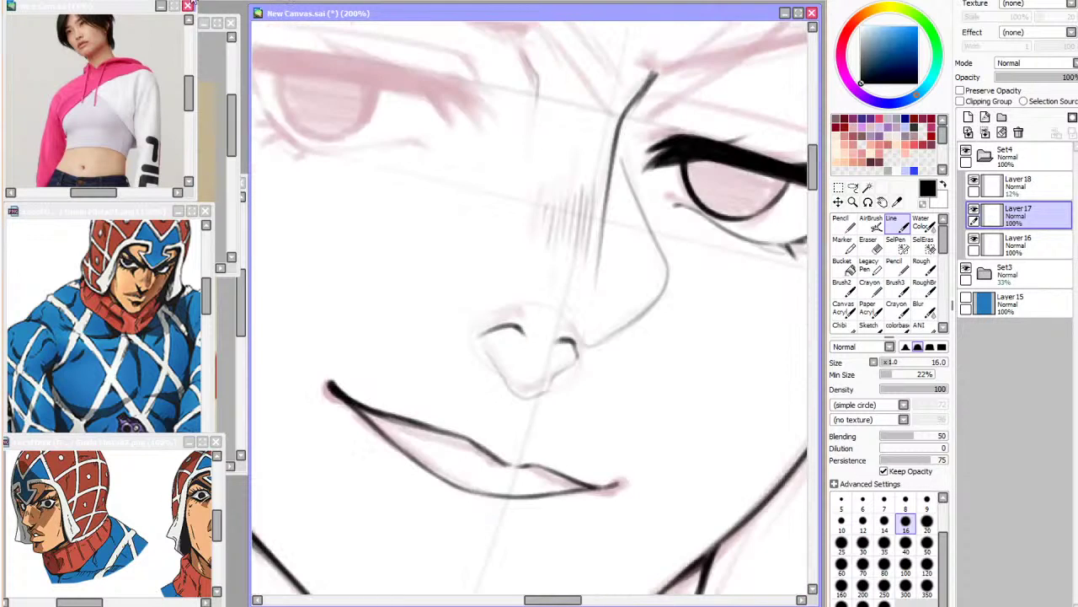
# Check the far eye's new iris in mirrored and zoomed-out views, with the Set3 sketch folder hidden and shown
pyautogui.press('pagedown')
pyautogui.press('pagedown')
pyautogui.press('h')
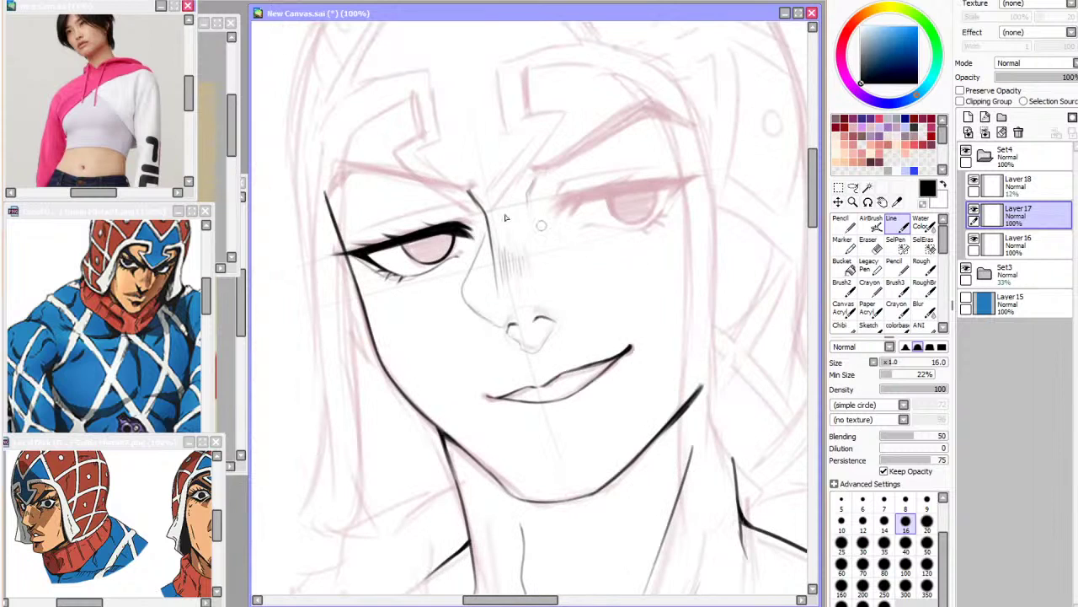
pyautogui.press('Insert')
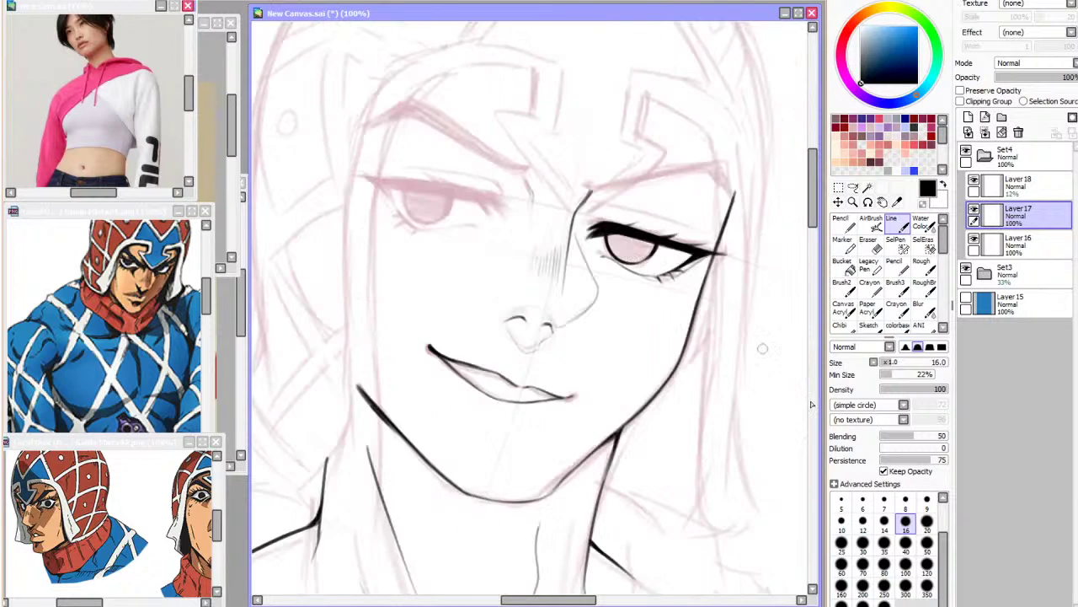
pyautogui.press('pagedown')
pyautogui.press('pagedown')
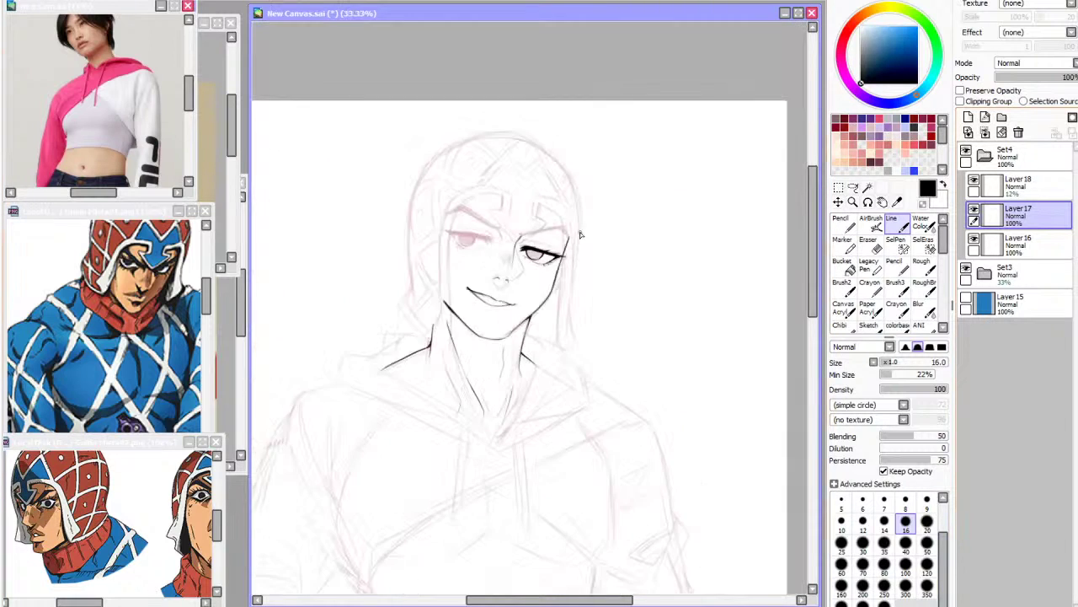
pyautogui.click(967, 269)
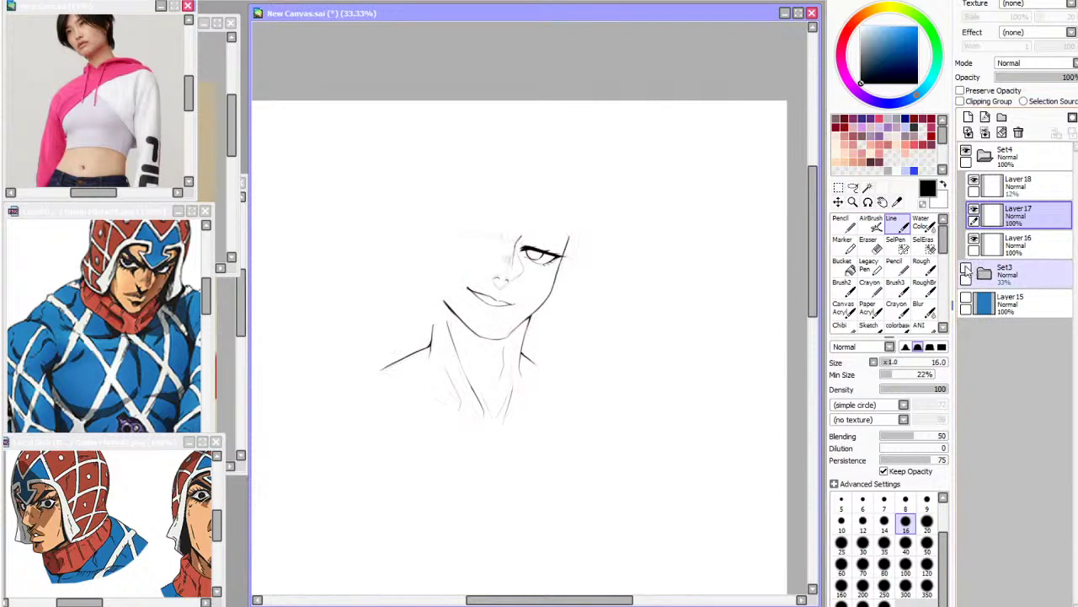
pyautogui.click(967, 269)
pyautogui.press('pageup')
pyautogui.press('pageup')
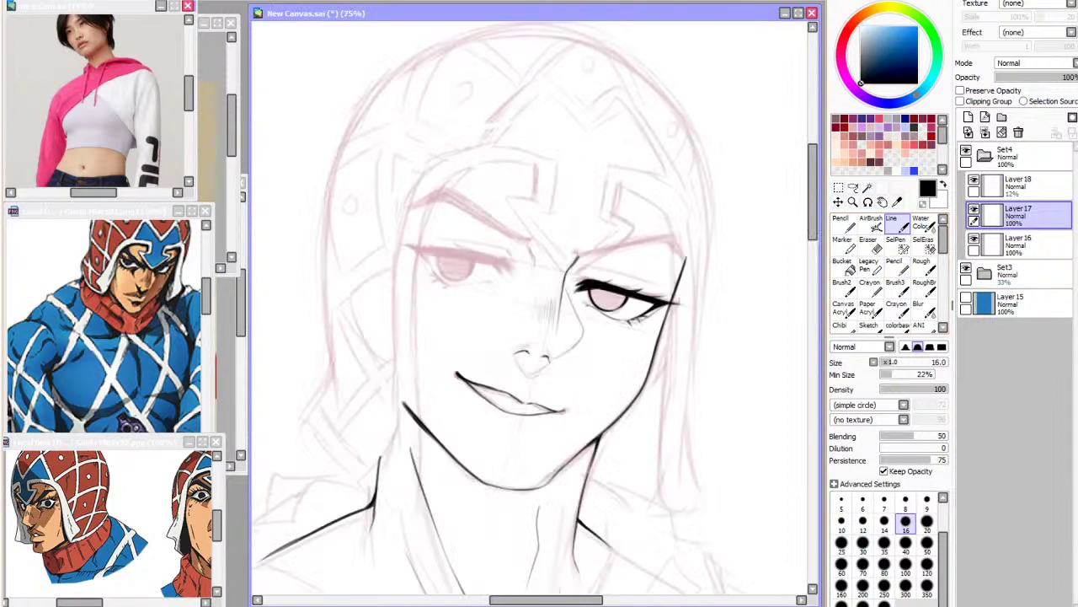
# Ink a thin eyelid crease above the far eye's upper lash line
pyautogui.press('Delete')
pyautogui.press('Delete')
pyautogui.scroll(1, 497, 237)
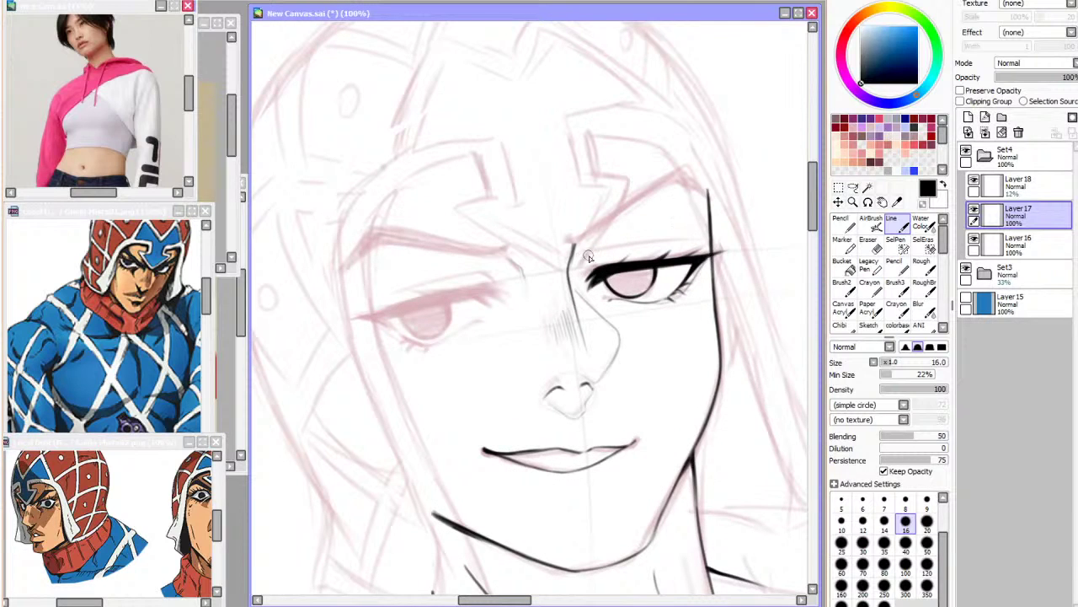
pyautogui.hotkey('ctrl', 'z')
pyautogui.moveTo(585, 260); pyautogui.dragTo(667, 246)
pyautogui.hotkey('ctrl', 'z')
pyautogui.press('Insert')
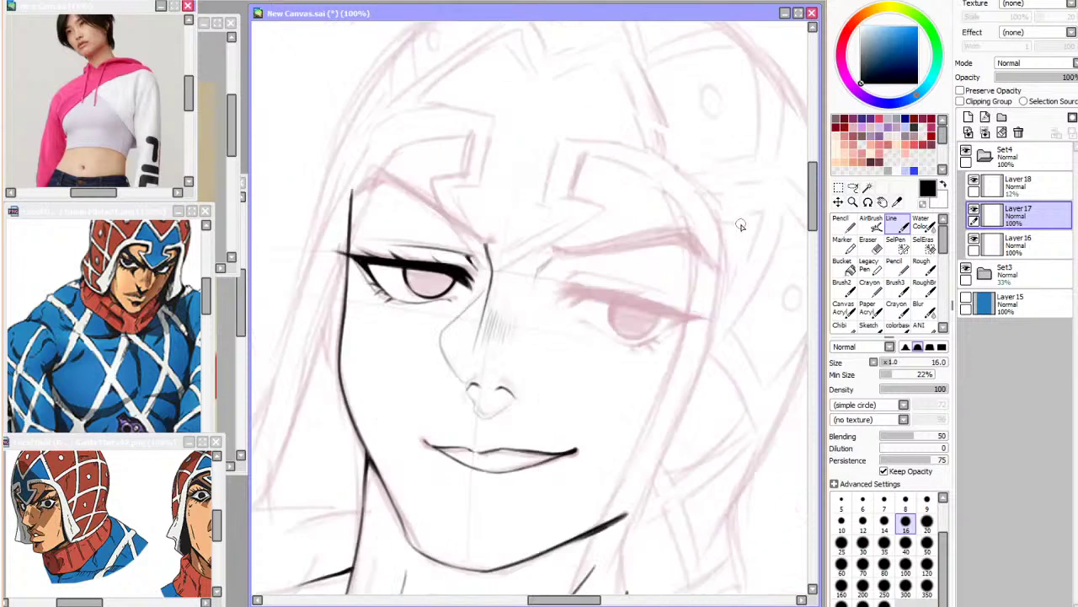
# Compare the far eye's eyelid crease with the Set3 sketch folder hidden and shown, and return to Layer 17
pyautogui.click(995, 272)
pyautogui.click(967, 269)
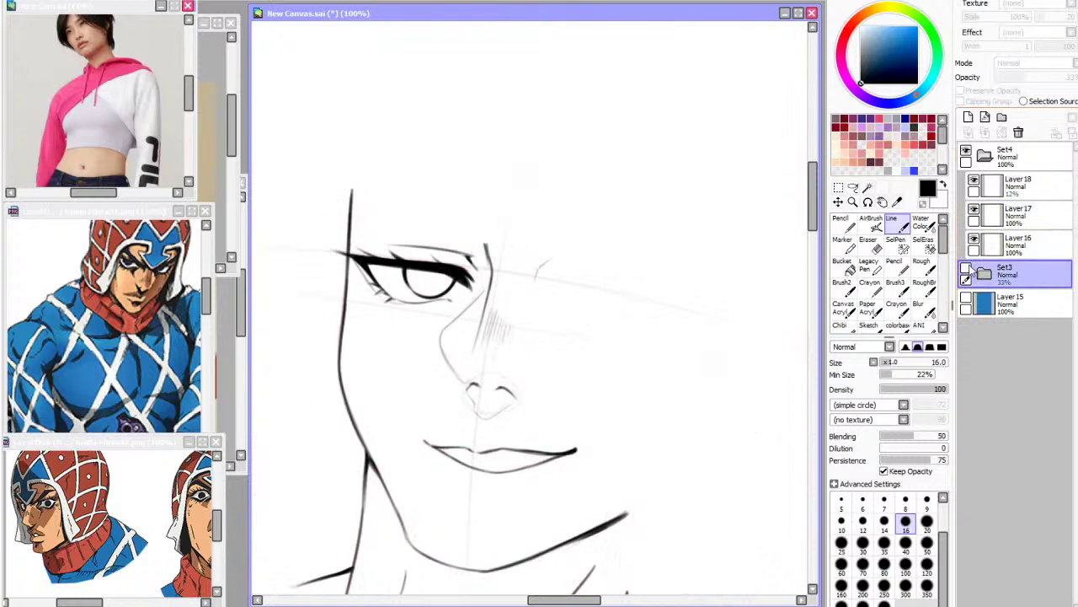
pyautogui.click(966, 267)
pyautogui.click(1022, 217)
pyautogui.press('Home')
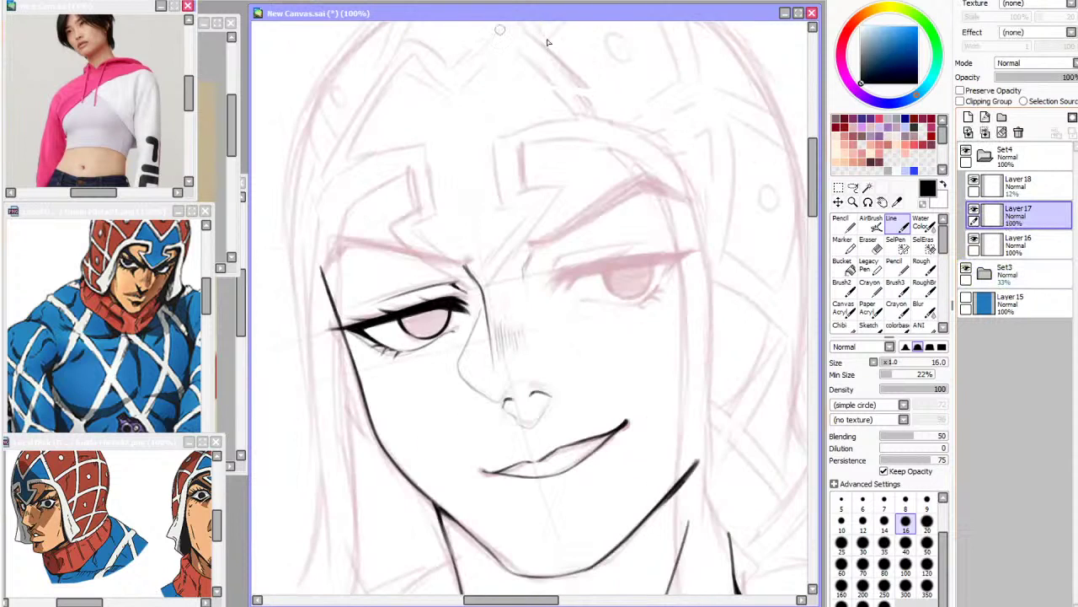
# Transform the inked far eye on Layer 17, rotating it slightly so its outer corner tilts upward
pyautogui.press('Insert')
pyautogui.click(853, 187)
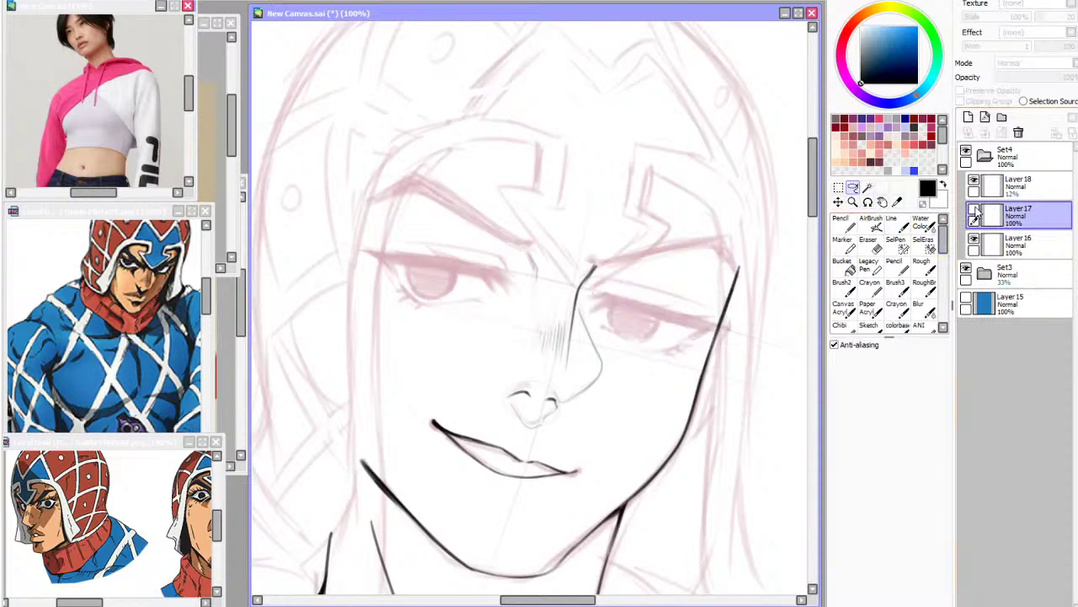
pyautogui.hotkey('ctrl', 't')
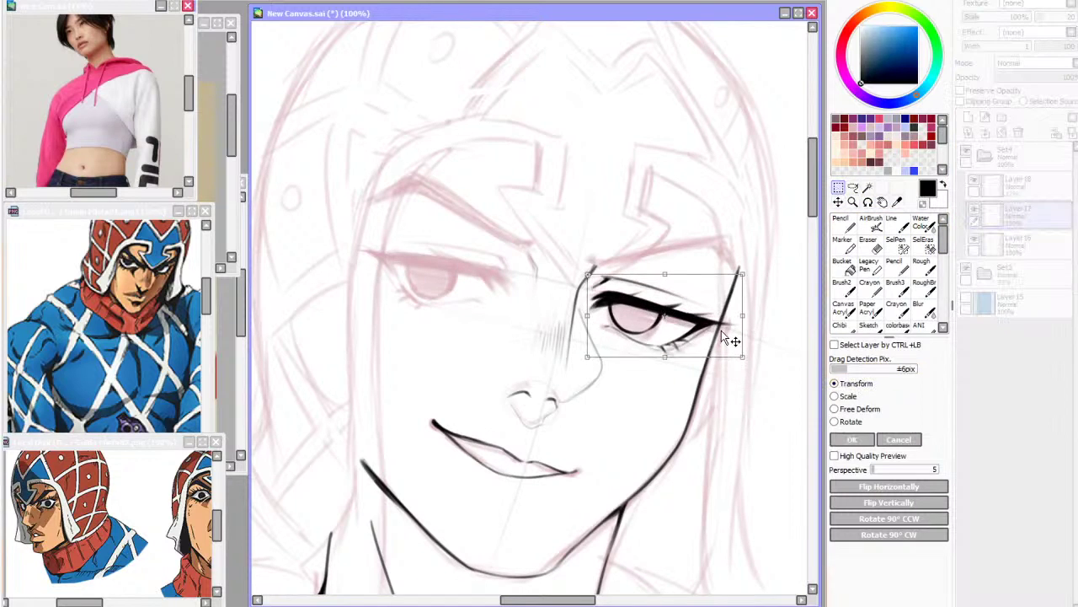
pyautogui.moveTo(768, 322); pyautogui.dragTo(770, 313)
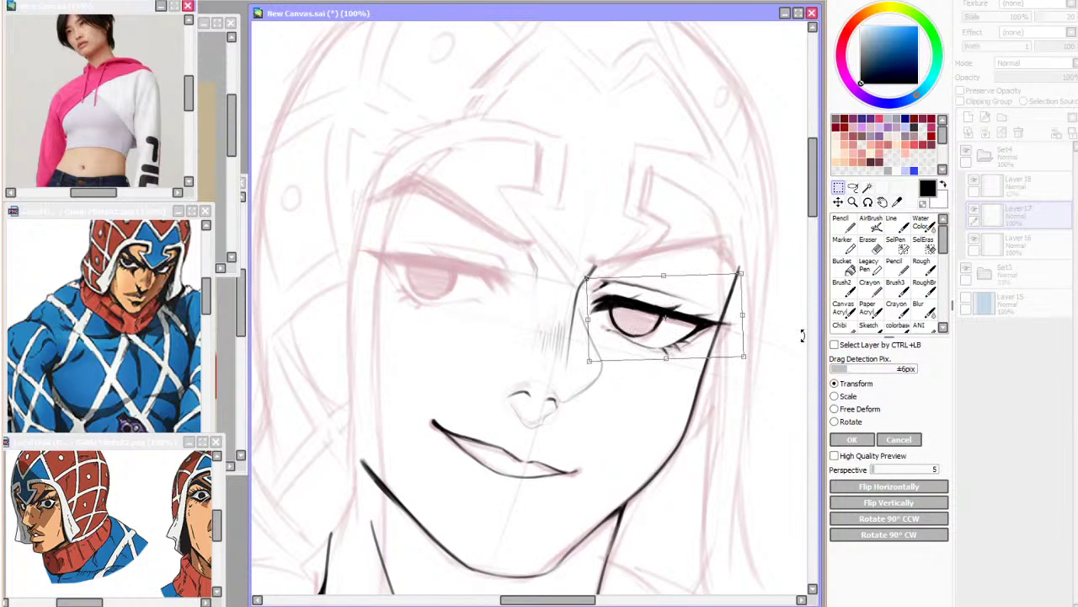
pyautogui.click(853, 439)
pyautogui.press('Insert')
# Ink the near eye's upper lash line over the sketch with the Line brush, including both corners
pyautogui.click(891, 220)
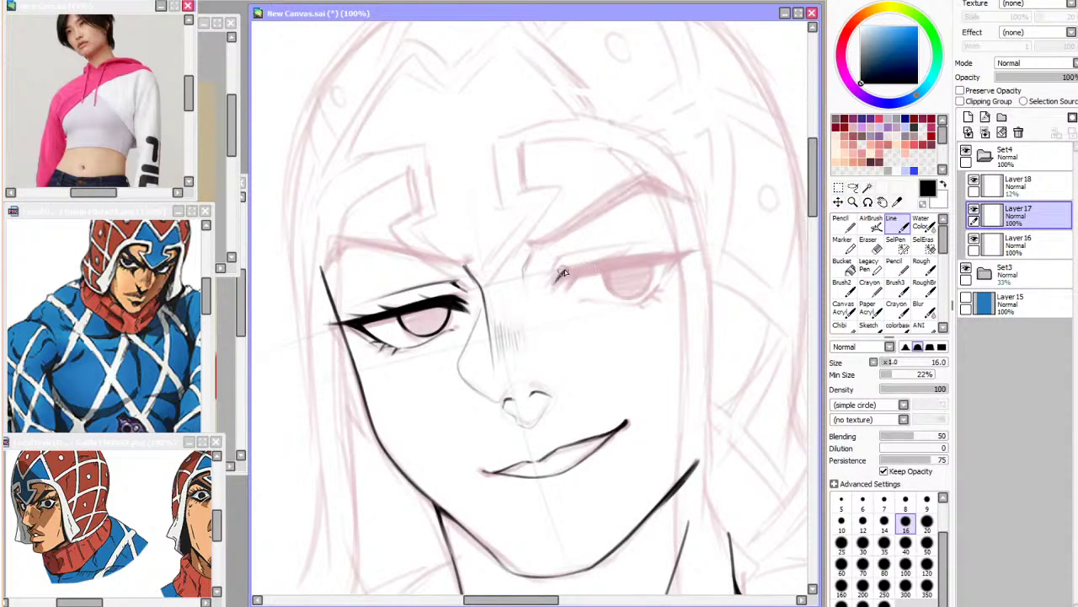
pyautogui.moveTo(618, 258); pyautogui.dragTo(686, 252)
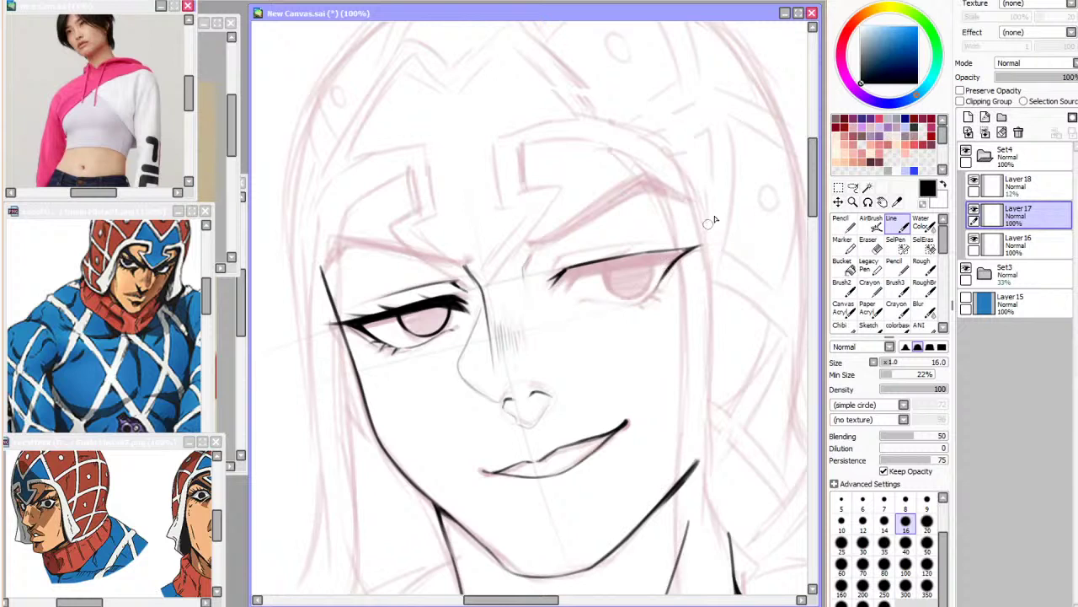
pyautogui.press('h')
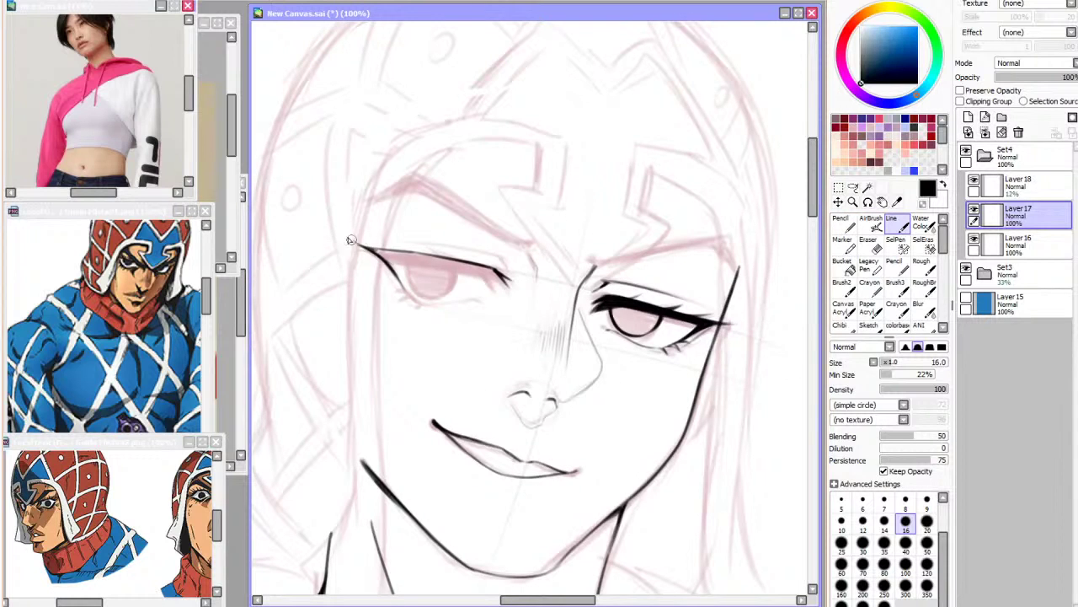
pyautogui.press('End')
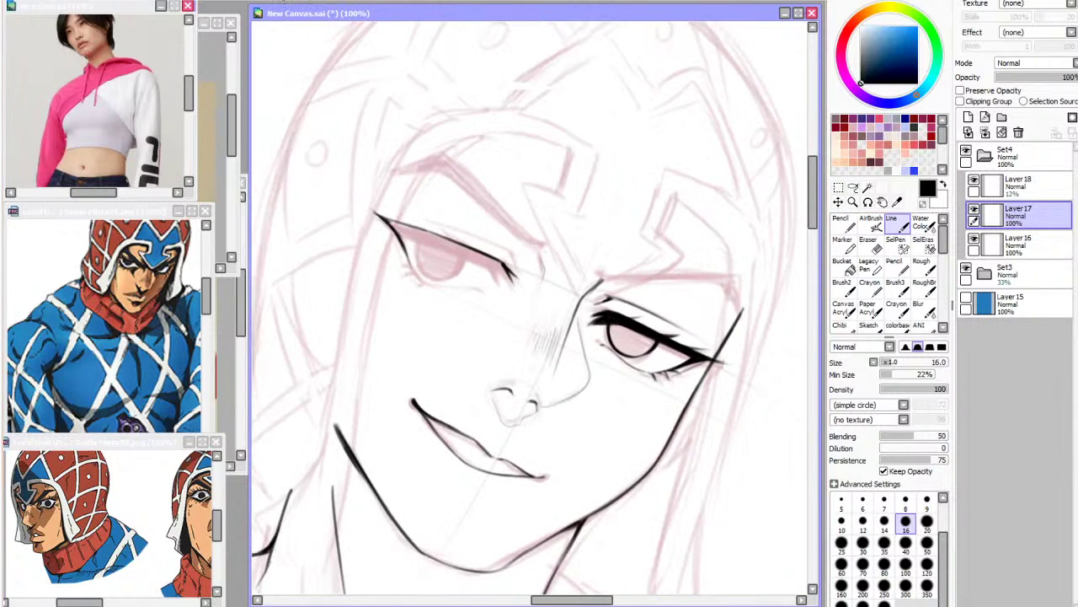
pyautogui.moveTo(393, 221); pyautogui.dragTo(482, 256)
pyautogui.press('h')
pyautogui.moveTo(622, 236); pyautogui.dragTo(574, 258)
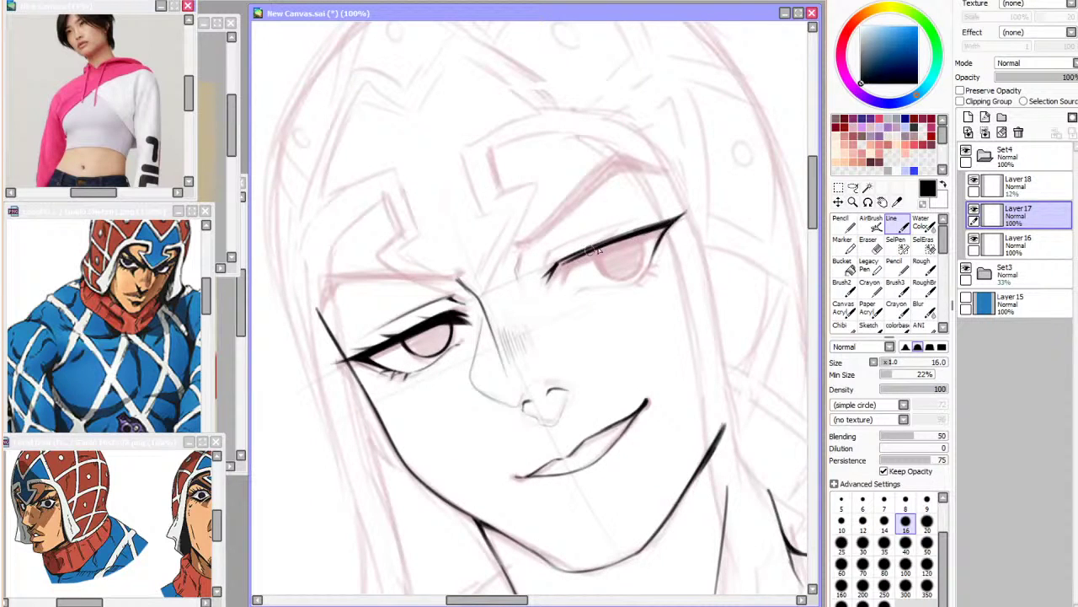
# Thicken the near eye's upper lash line into a solid shape with brush size 30 and a 6% minimum size
pyautogui.click(863, 543)
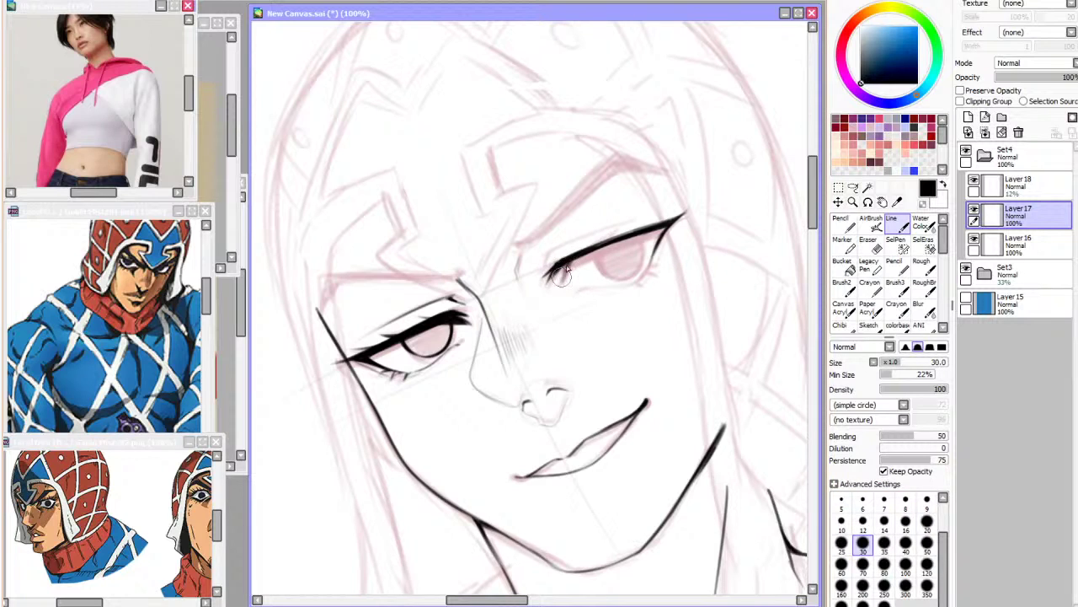
pyautogui.click(881, 374)
pyautogui.click(885, 374)
pyautogui.moveTo(570, 265); pyautogui.dragTo(672, 223)
pyautogui.moveTo(613, 247); pyautogui.dragTo(650, 234)
pyautogui.press('h')
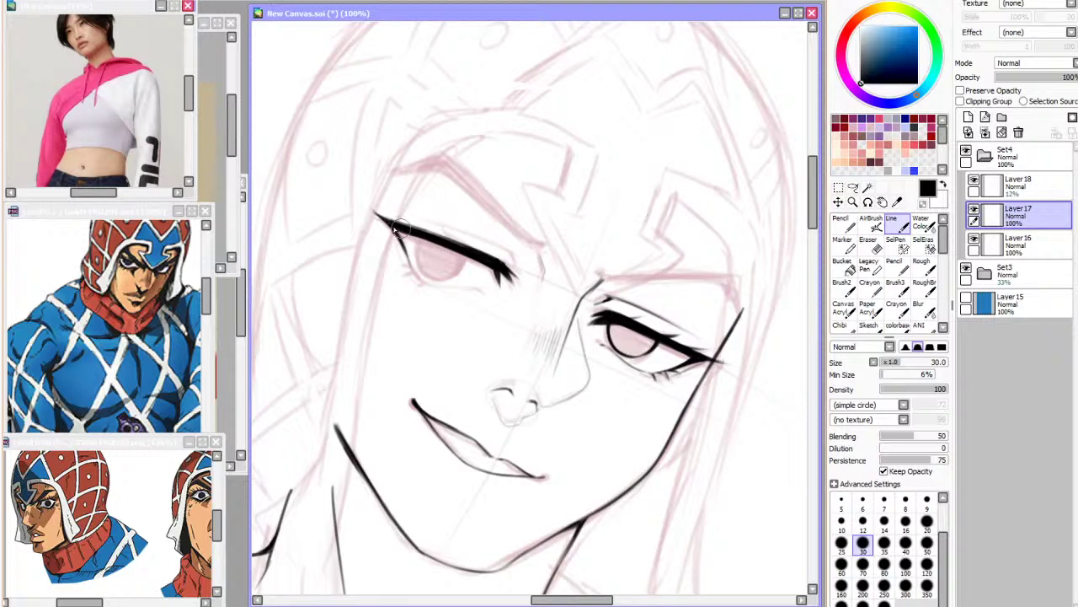
# Add small pointed lash flicks along the upper edge of the near eye's lash line
pyautogui.press('h')
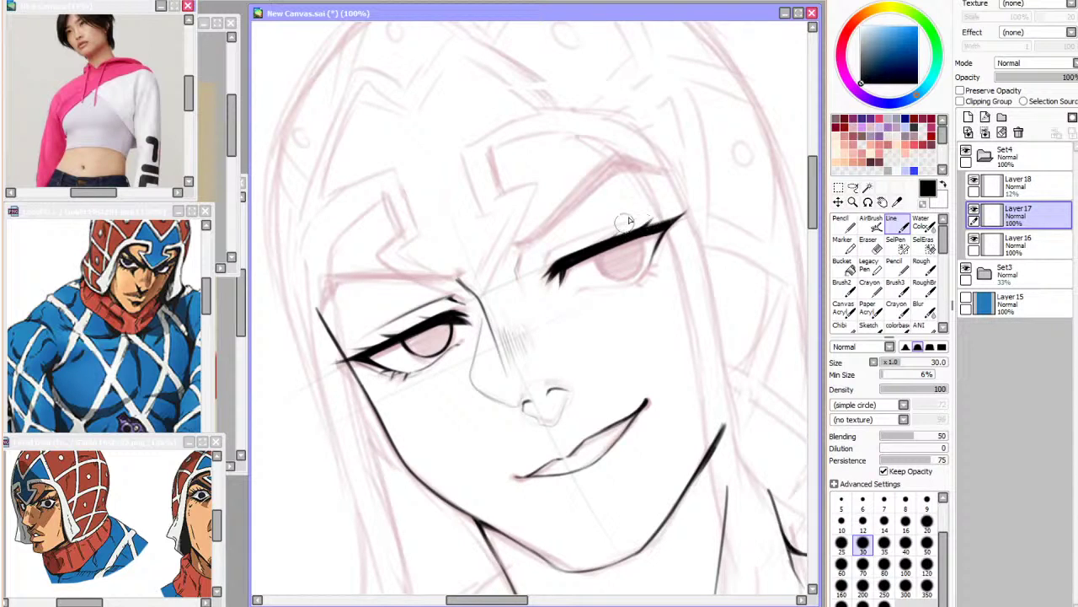
pyautogui.press('h')
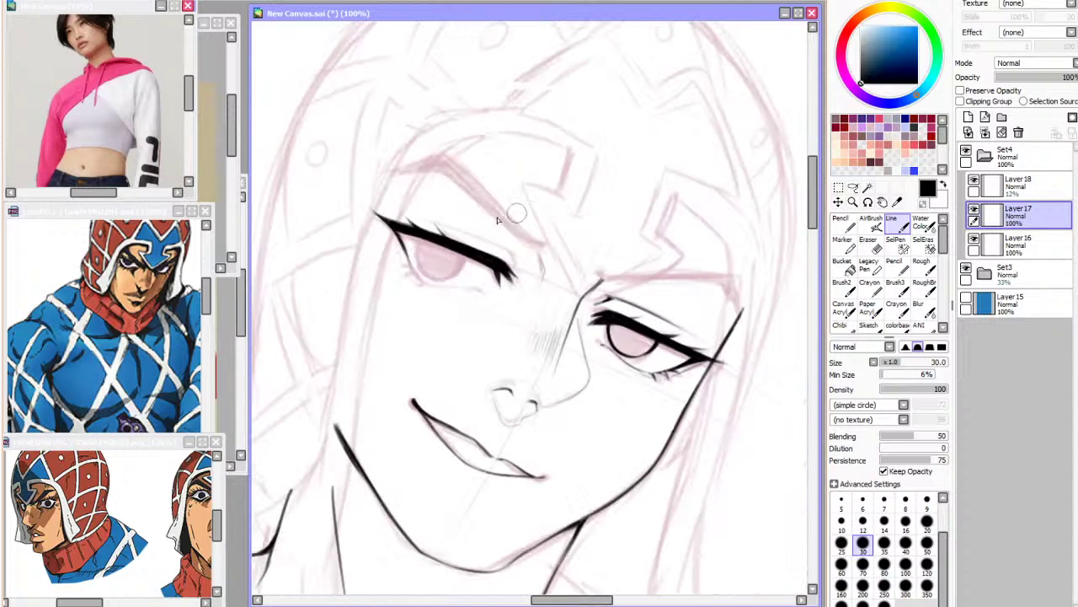
pyautogui.press('h')
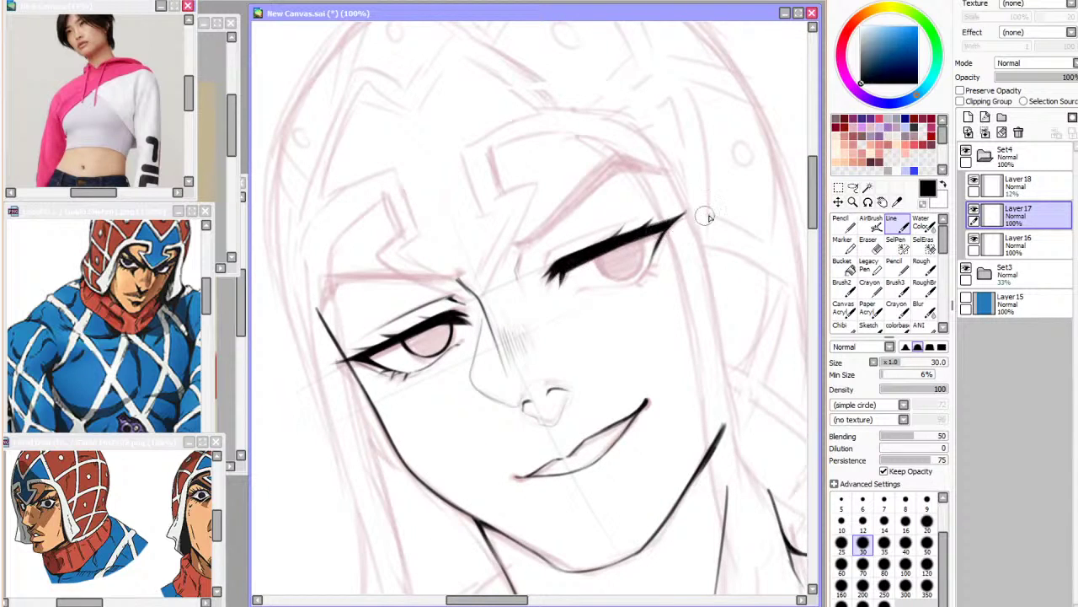
pyautogui.press('h')
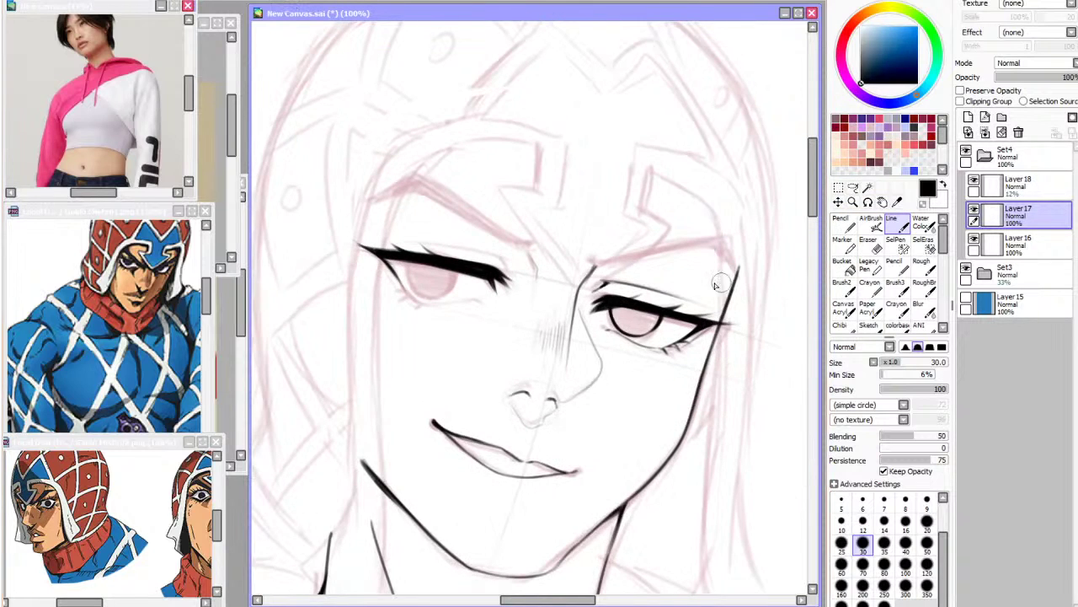
pyautogui.press('h')
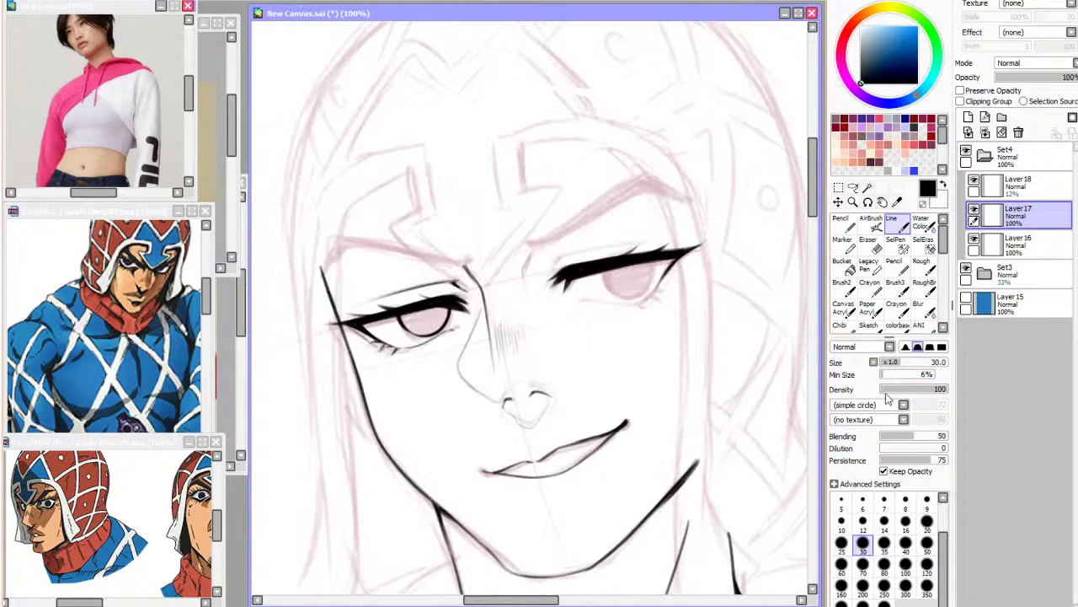
# Redo the near eye's outer corner line running down from the lash tip, using an 11% minimum brush size
pyautogui.hotkey('ctrl', 'z')
pyautogui.moveTo(665, 268); pyautogui.dragTo(655, 294)
pyautogui.press('End')
pyautogui.press('End')
pyautogui.press('End')
pyautogui.press('End')
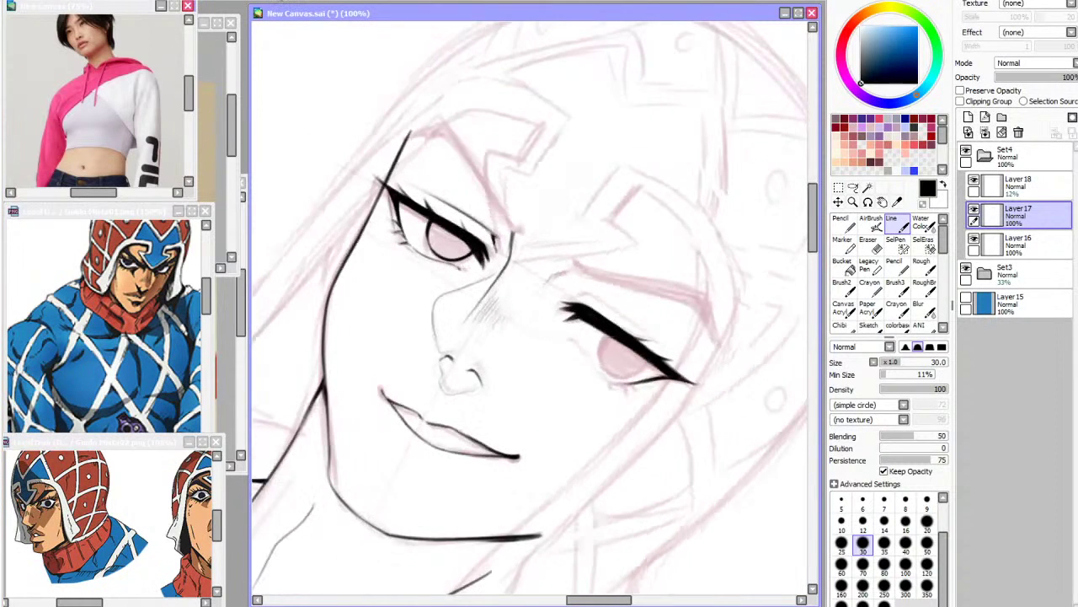
# Ink the thin lower lid line beneath the near eye's iris
pyautogui.moveTo(572, 338)
pyautogui.mouseDown()
pyautogui.moveTo(618, 383)
pyautogui.moveTo(580, 346)
pyautogui.moveTo(623, 385)
pyautogui.mouseUp()
pyautogui.hotkey('ctrl', 'z')
pyautogui.hotkey('ctrl', 'z')
pyautogui.press('Home')
pyautogui.press('Home')
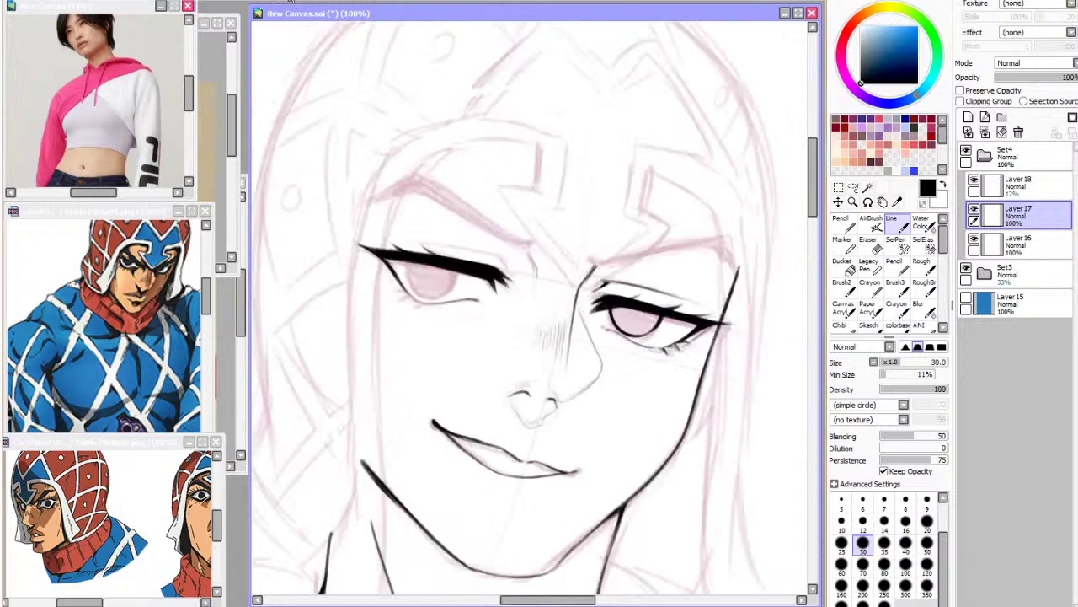
# Redraw the near eye's outer corner line and add small lower lashes at its base
pyautogui.hotkey('ctrl', 'z')
pyautogui.hotkey('ctrl', 'z')
pyautogui.moveTo(379, 258); pyautogui.dragTo(416, 306)
pyautogui.press('h')
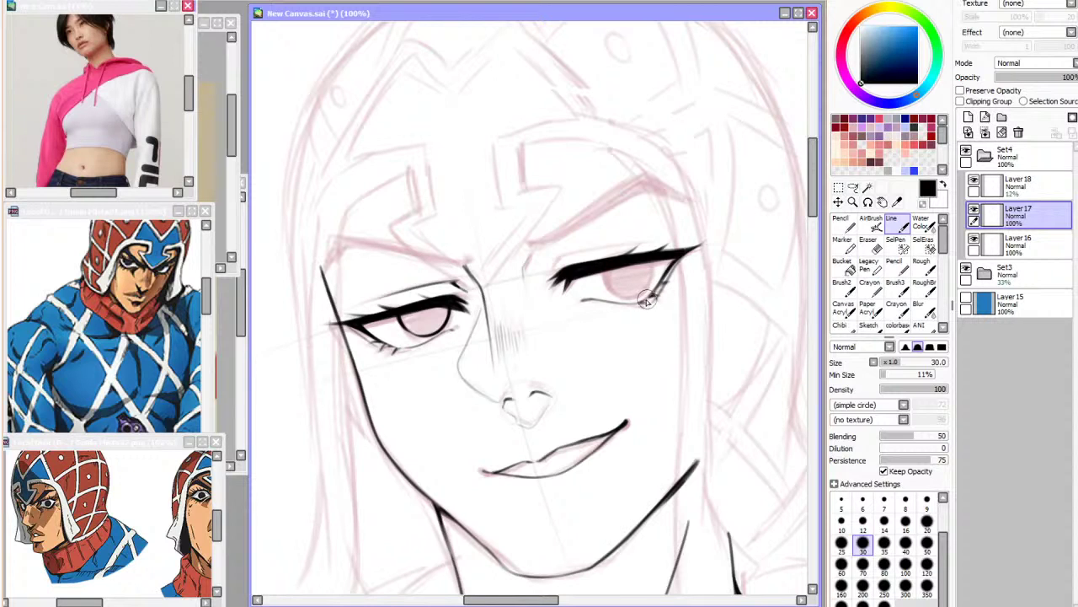
pyautogui.click(967, 270)
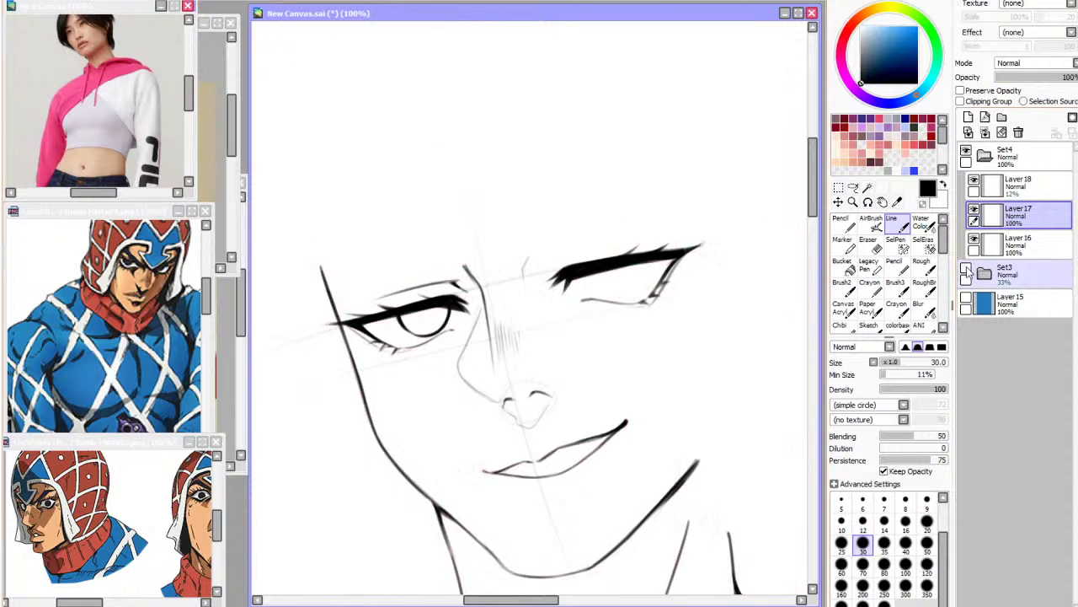
pyautogui.press('h')
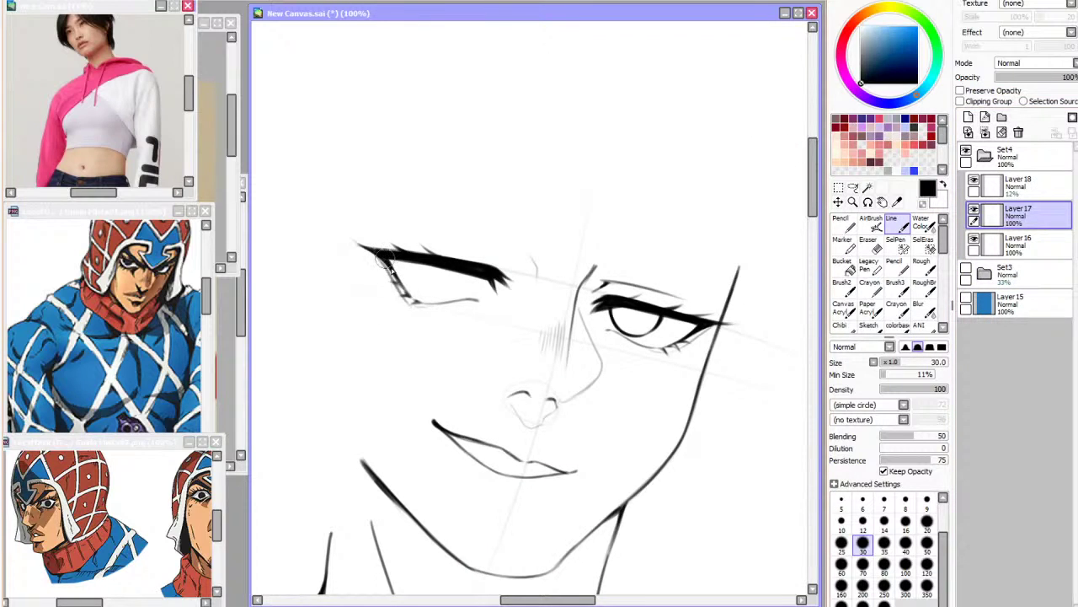
# Ink the outline of the near eye's iris beneath the upper lash line, following the Set3 sketch
pyautogui.click(968, 271)
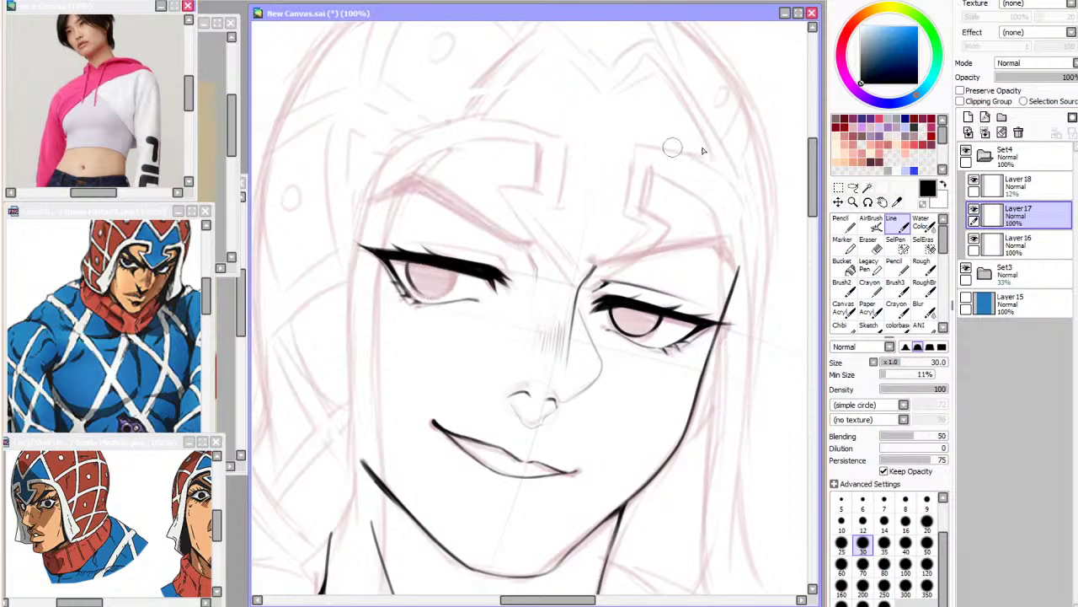
pyautogui.press('h')
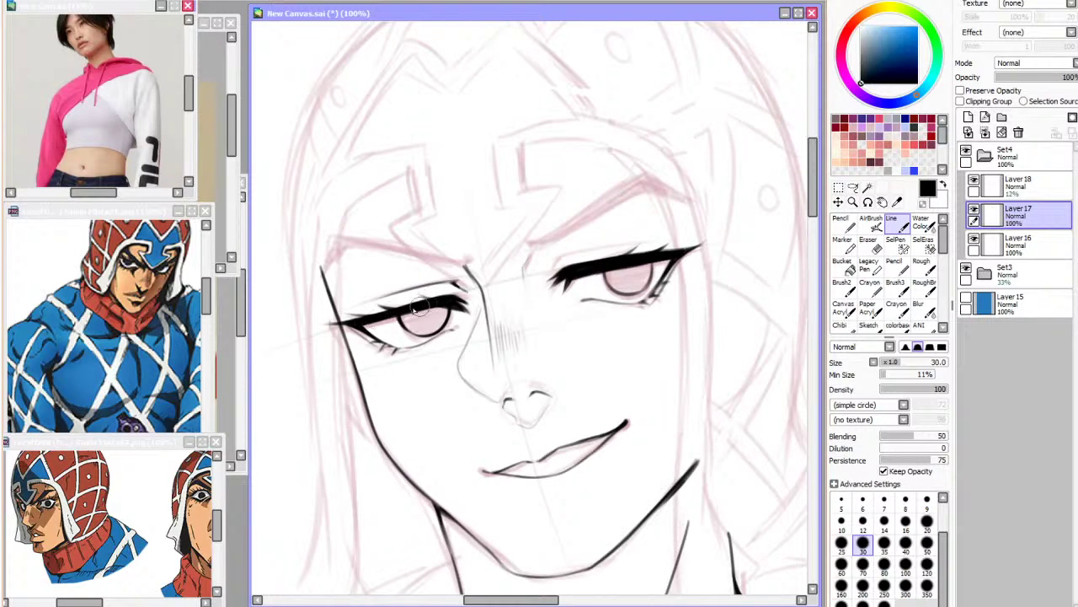
pyautogui.press('h')
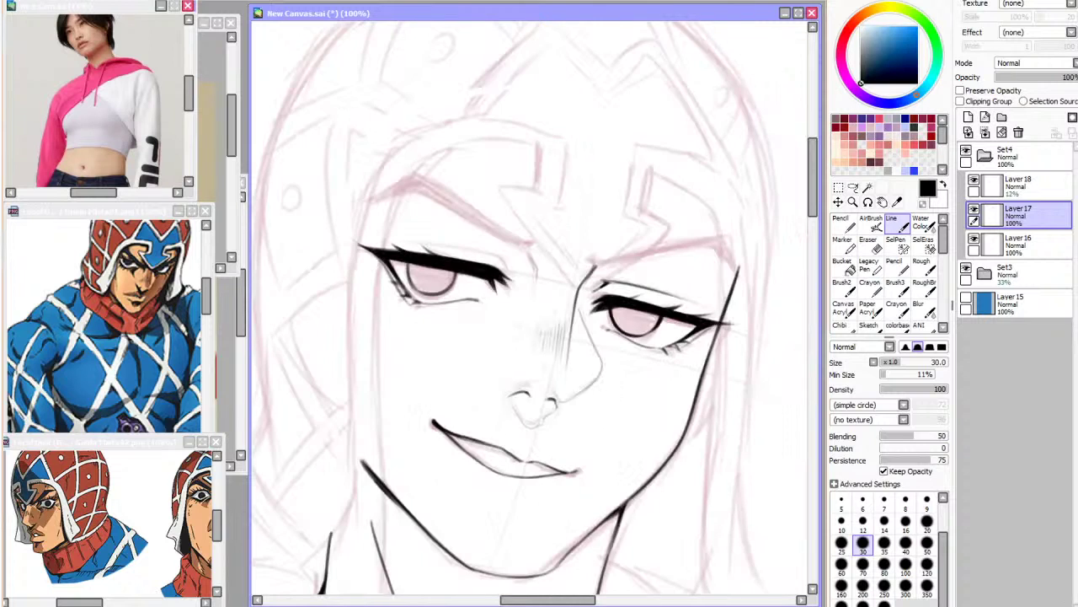
pyautogui.scroll(-5, 560, 161)
pyautogui.scroll(2, 560, 161)
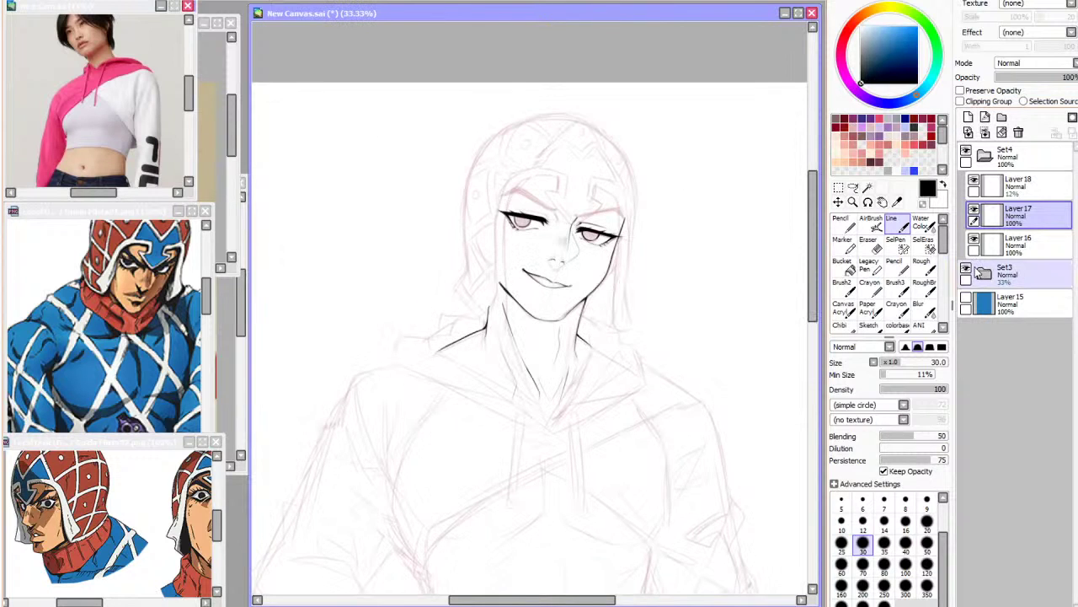
# Delete Layer 18 from the Set4 folder while the Set3 sketch is hidden, and show the sketch again
pyautogui.click(967, 270)
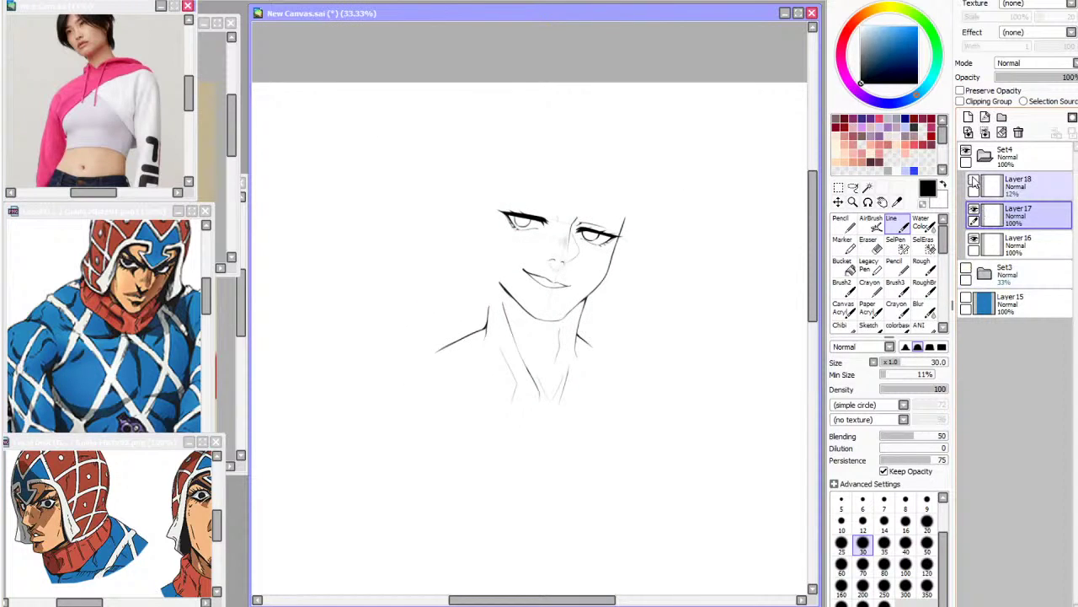
pyautogui.click(981, 187)
pyautogui.click(1018, 132)
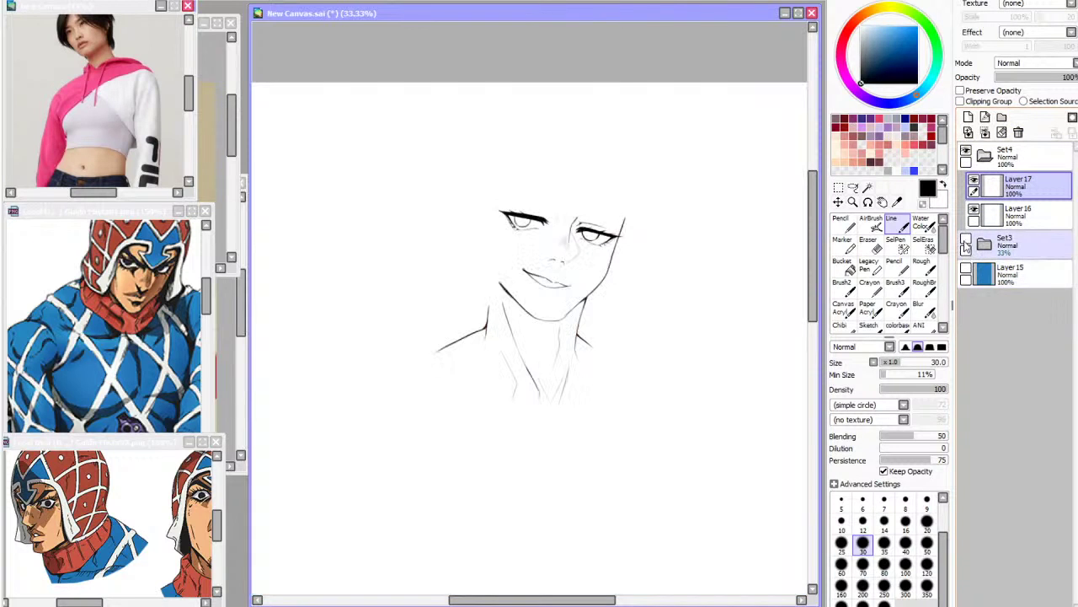
pyautogui.click(966, 244)
# Ink a thin eyelid crease just above the near eye's upper lash line, replacing the first attempts
pyautogui.scroll(2, 546, 185)
pyautogui.scroll(1, 537, 185)
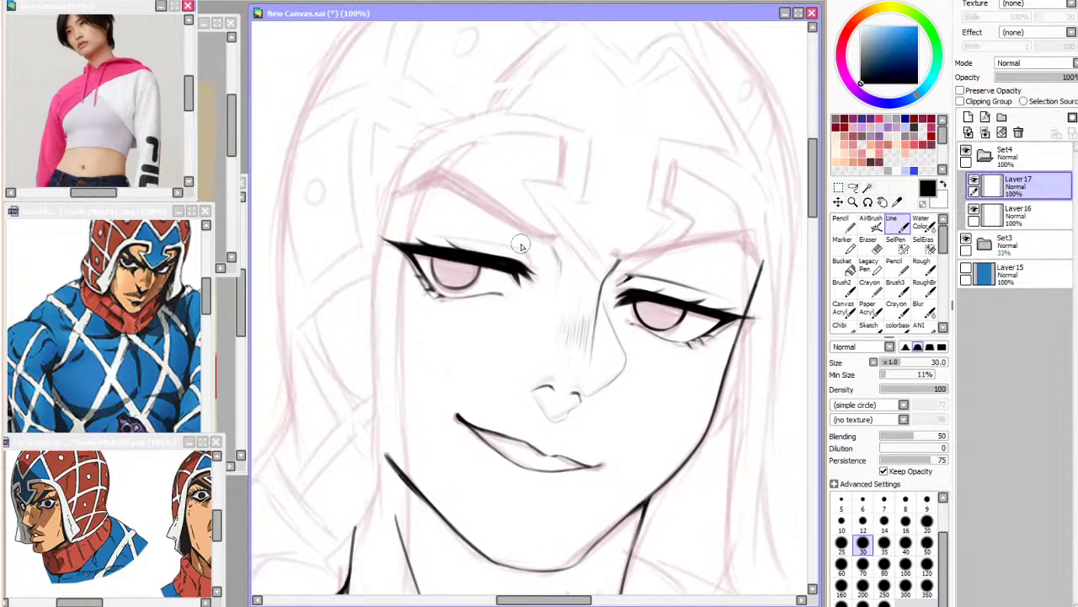
pyautogui.press('h')
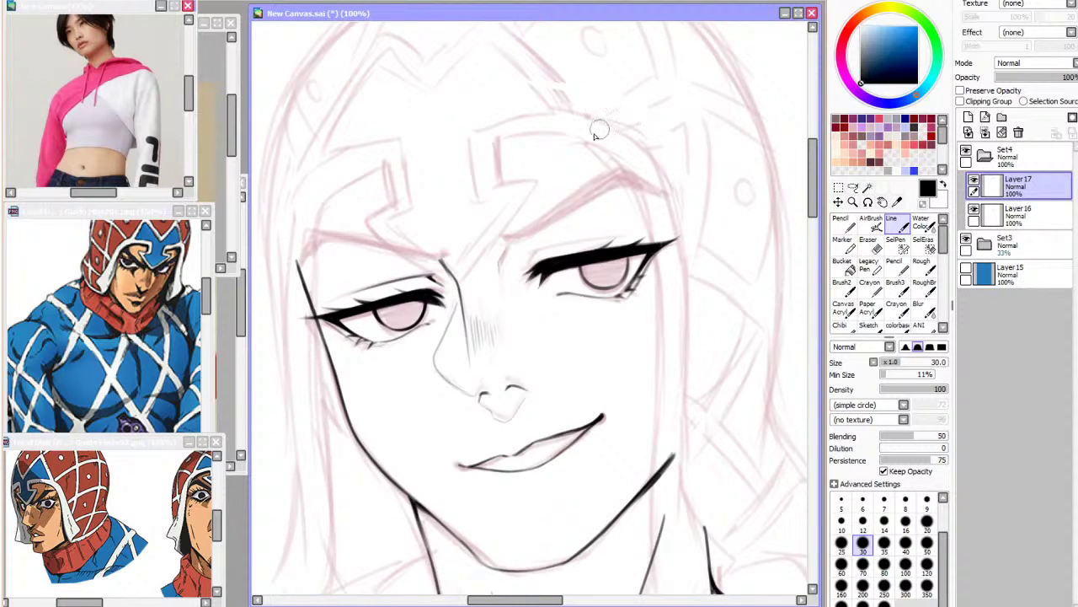
pyautogui.moveTo(536, 250); pyautogui.dragTo(621, 237)
pyautogui.hotkey('ctrl', 'z')
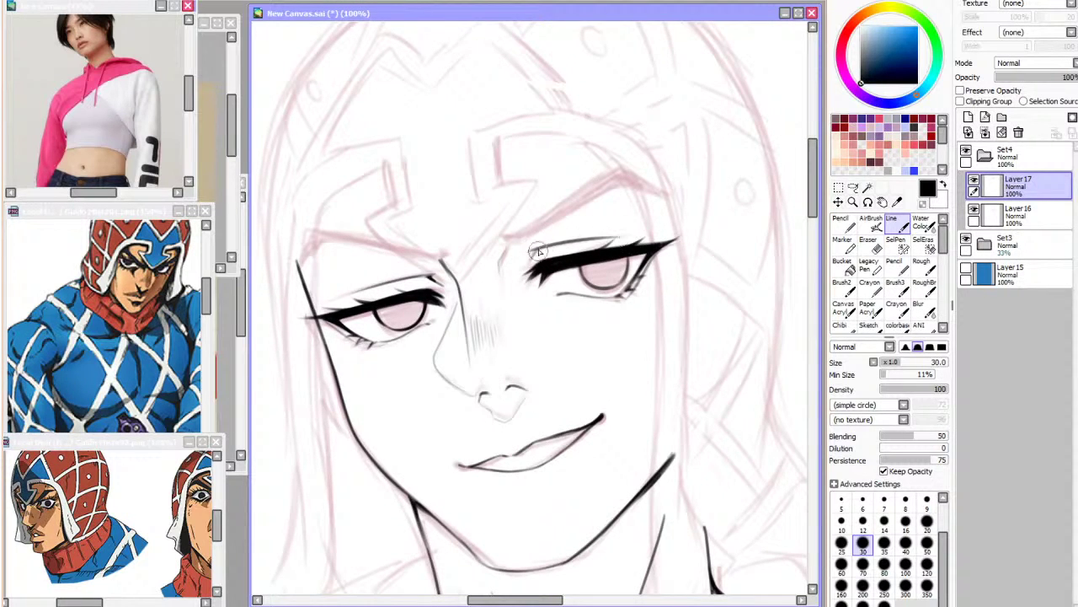
pyautogui.hotkey('ctrl', 'z')
pyautogui.moveTo(530, 252); pyautogui.dragTo(620, 232)
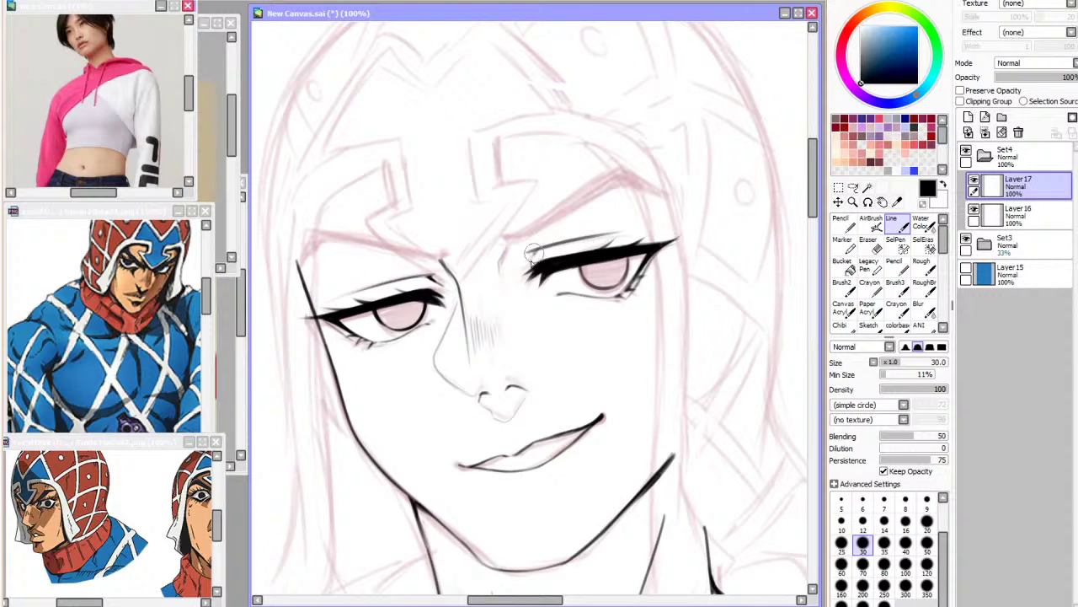
pyautogui.press('h')
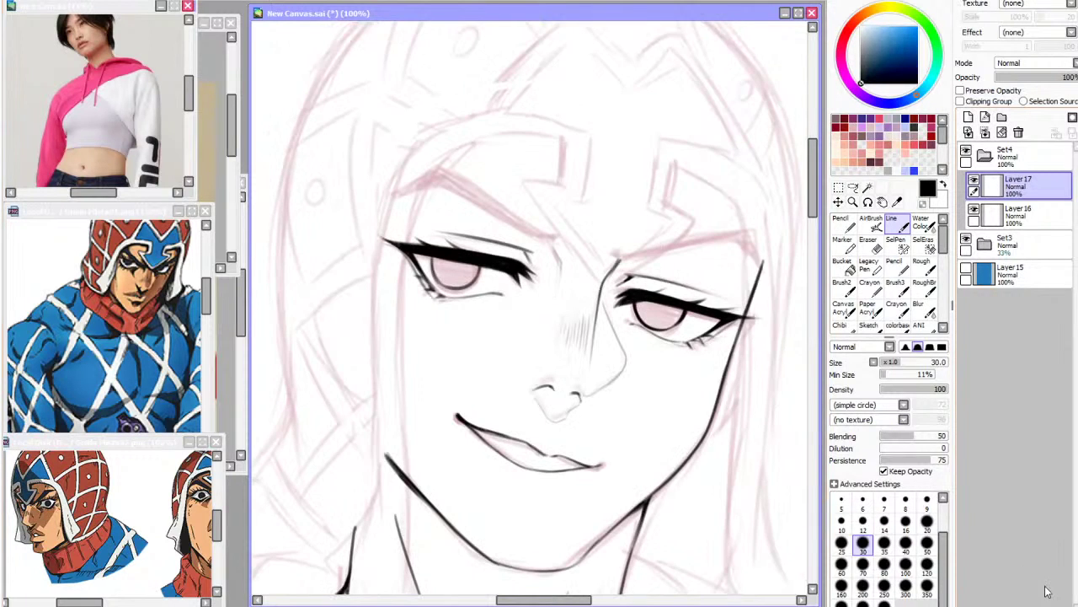
# Slightly reposition the face outline and neck lines on Layer 16 with a transform and apply it
pyautogui.scroll(-3, 548, 245)
pyautogui.click(984, 215)
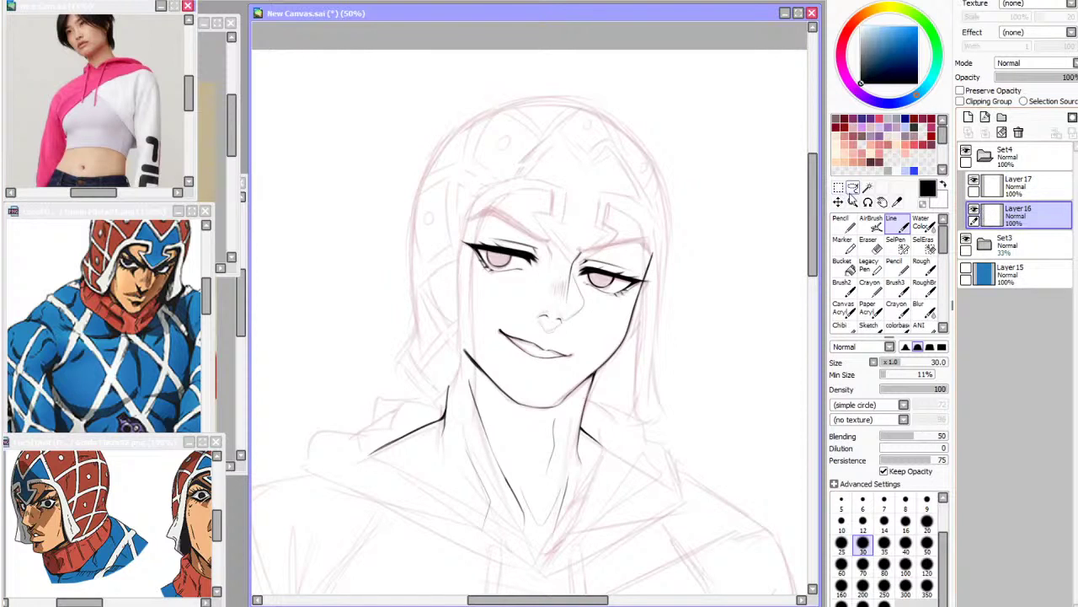
pyautogui.hotkey('ctrl', 't')
pyautogui.moveTo(656, 244); pyautogui.dragTo(657, 237)
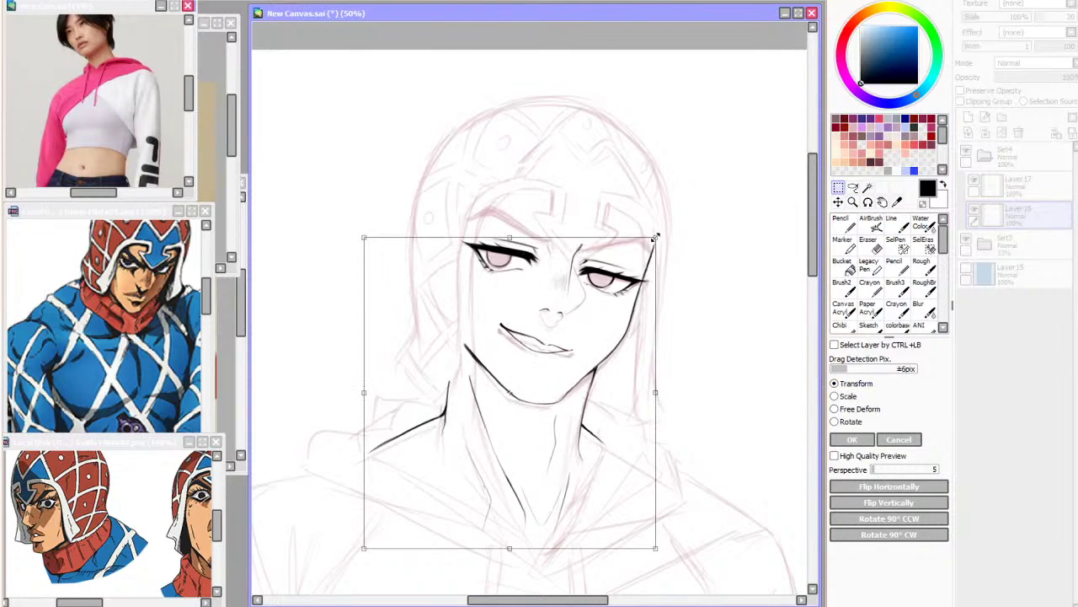
pyautogui.moveTo(634, 297); pyautogui.dragTo(633, 302)
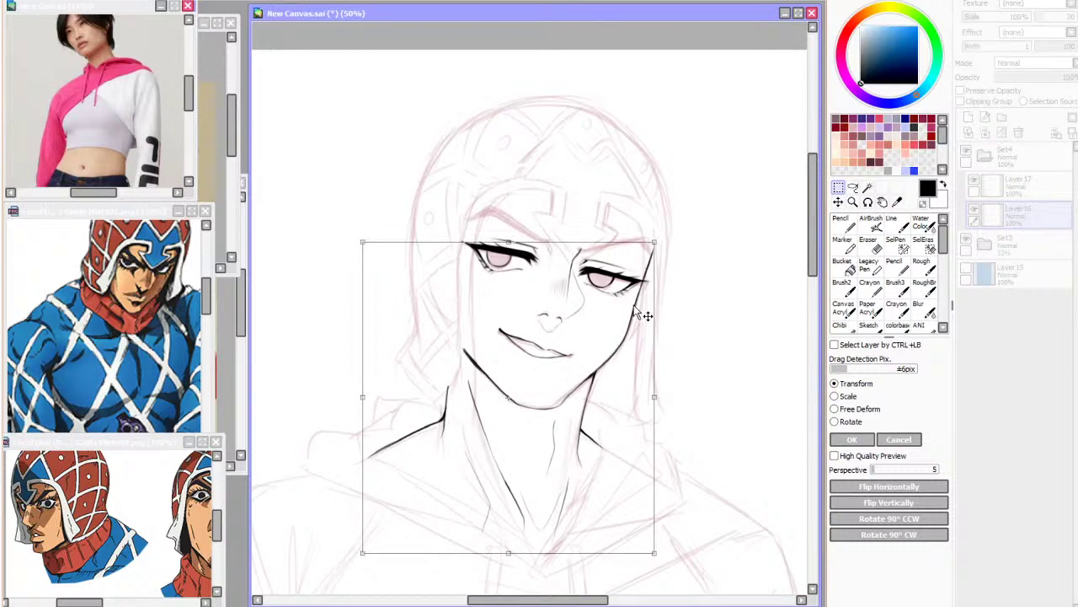
pyautogui.click(852, 440)
# Check the face and neck line art with the Set3 sketch hidden and the canvas view mirrored
pyautogui.click(966, 242)
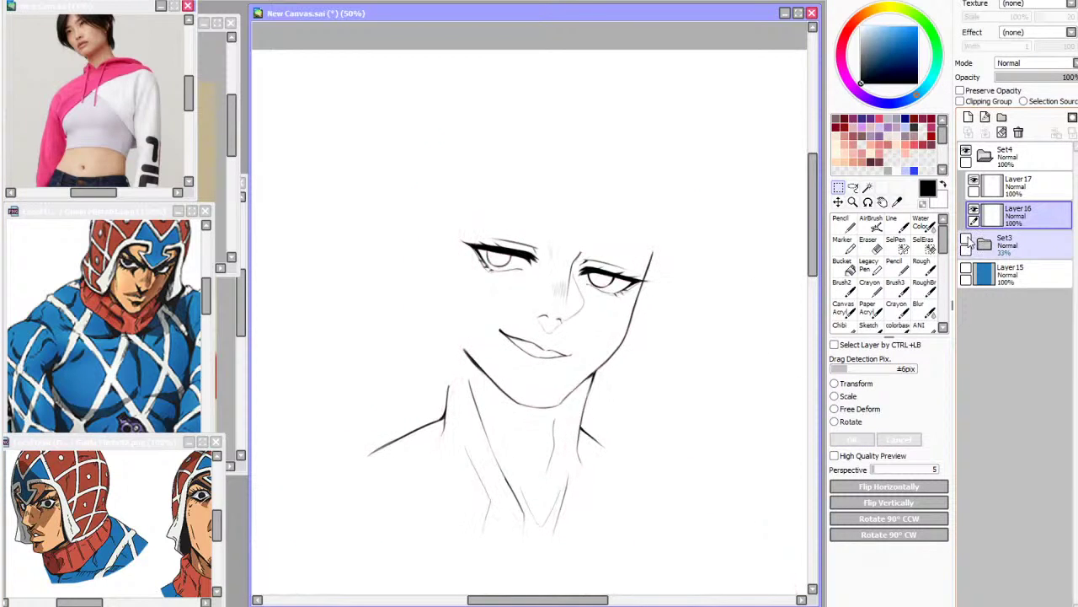
pyautogui.click(968, 242)
pyautogui.click(972, 244)
pyautogui.press('h')
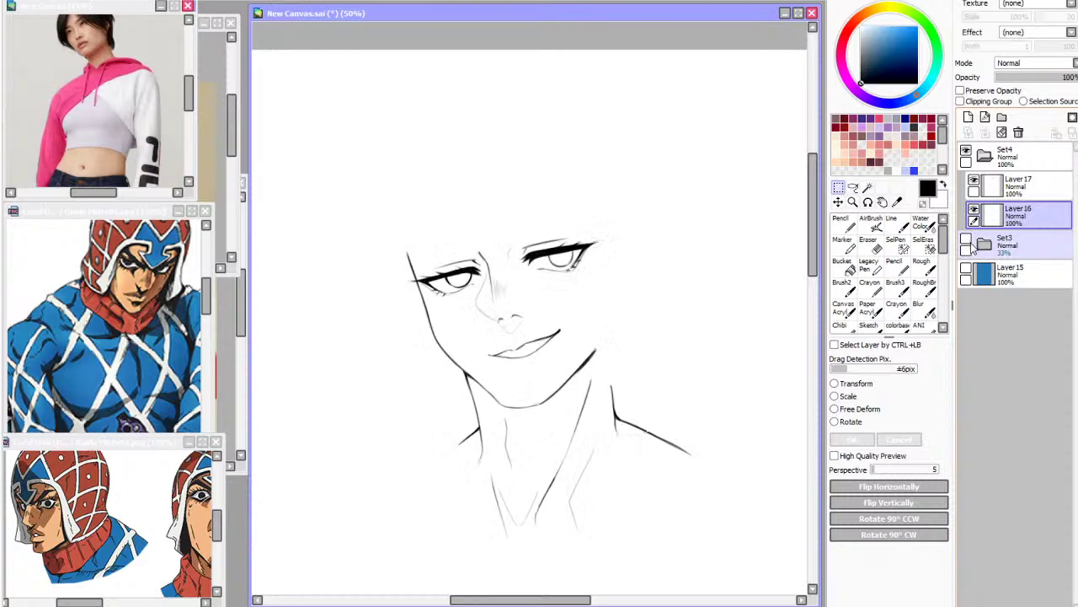
pyautogui.click(852, 187)
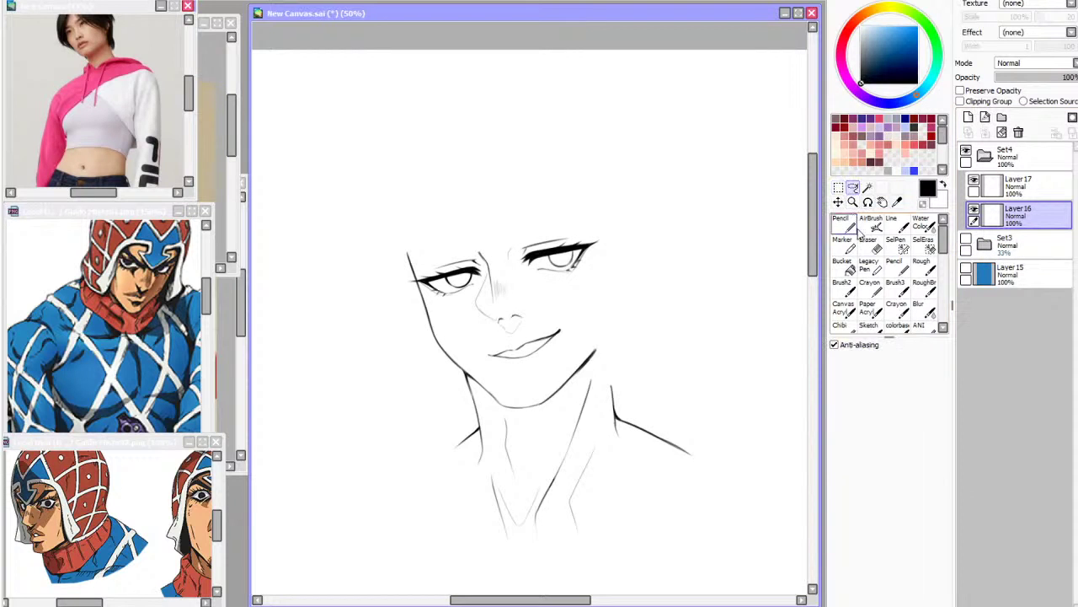
pyautogui.press('h')
pyautogui.click(968, 242)
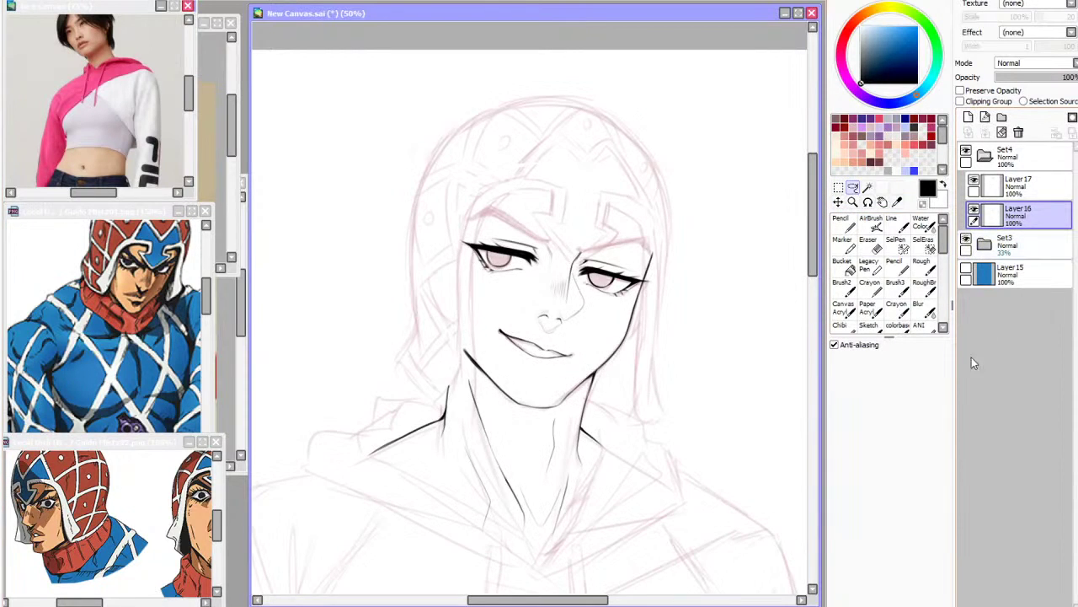
# Switch back to the Line brush and make Layer 17 the active layer, discarding a test scribble
pyautogui.click(891, 224)
pyautogui.moveTo(754, 332)
pyautogui.mouseDown()
pyautogui.moveTo(695, 498)
pyautogui.moveTo(763, 559)
pyautogui.mouseUp()
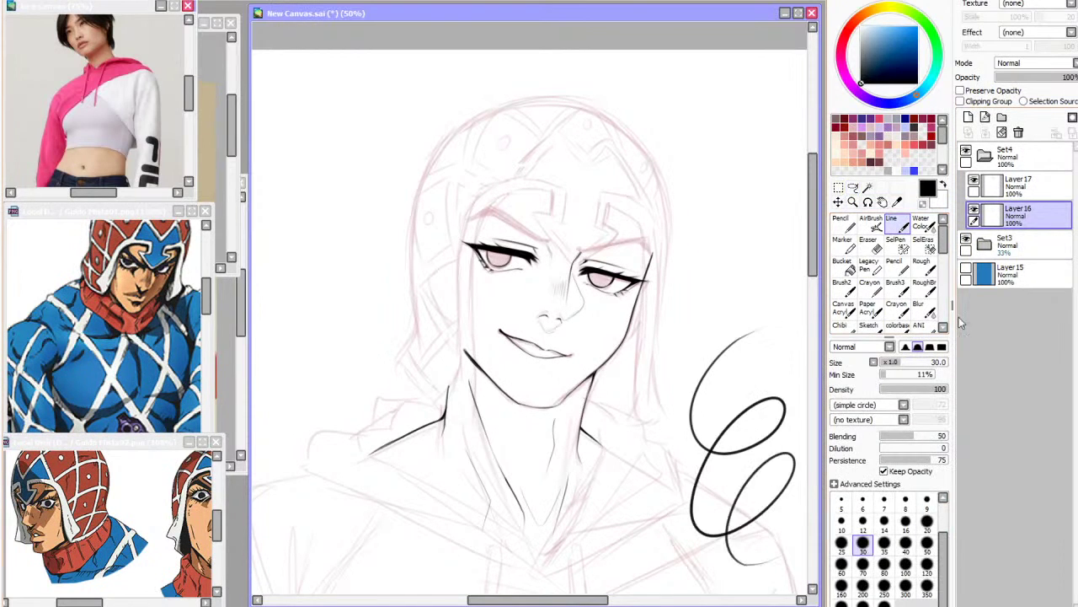
pyautogui.hotkey('ctrl', 'z')
pyautogui.click(1019, 185)
# Ink the curved centre line of the chest between the pectorals on Layer 17, redoing it after undone attempts
pyautogui.press('pageup')
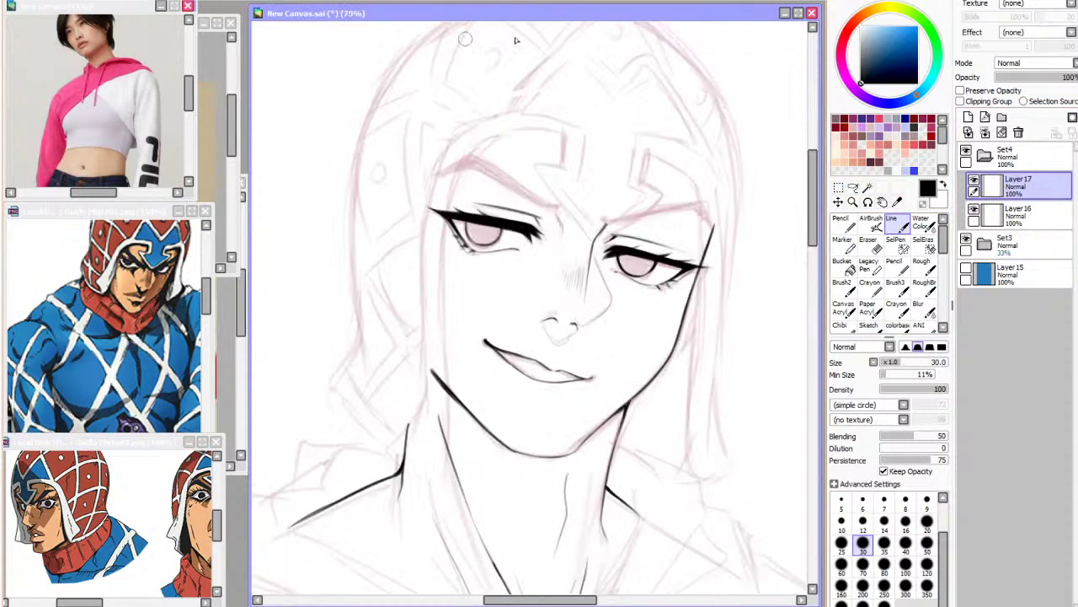
pyautogui.moveTo(815, 236); pyautogui.dragTo(812, 334)
pyautogui.press('pagedown')
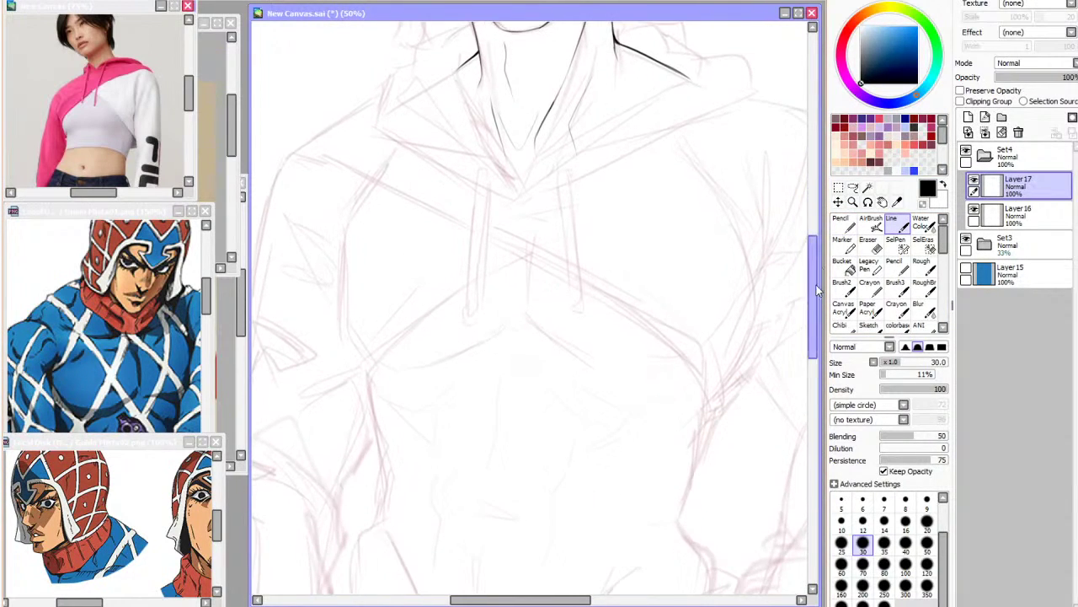
pyautogui.hotkey('ctrl', 'z')
pyautogui.moveTo(530, 233); pyautogui.dragTo(522, 301)
pyautogui.moveTo(526, 263); pyautogui.dragTo(521, 306)
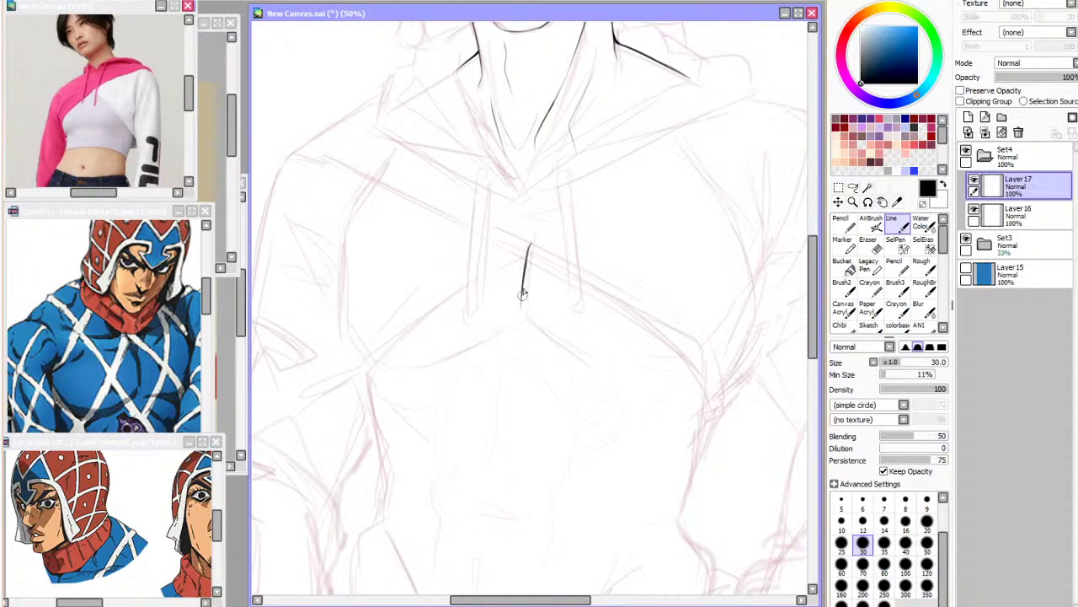
pyautogui.moveTo(518, 255); pyautogui.dragTo(516, 289)
pyautogui.hotkey('ctrl', 'z')
pyautogui.hotkey('ctrl', 'z')
pyautogui.moveTo(517, 245)
pyautogui.mouseDown()
pyautogui.moveTo(515, 281)
pyautogui.moveTo(516, 272)
pyautogui.mouseUp()
pyautogui.press('h')
pyautogui.hotkey('ctrl', 'z')
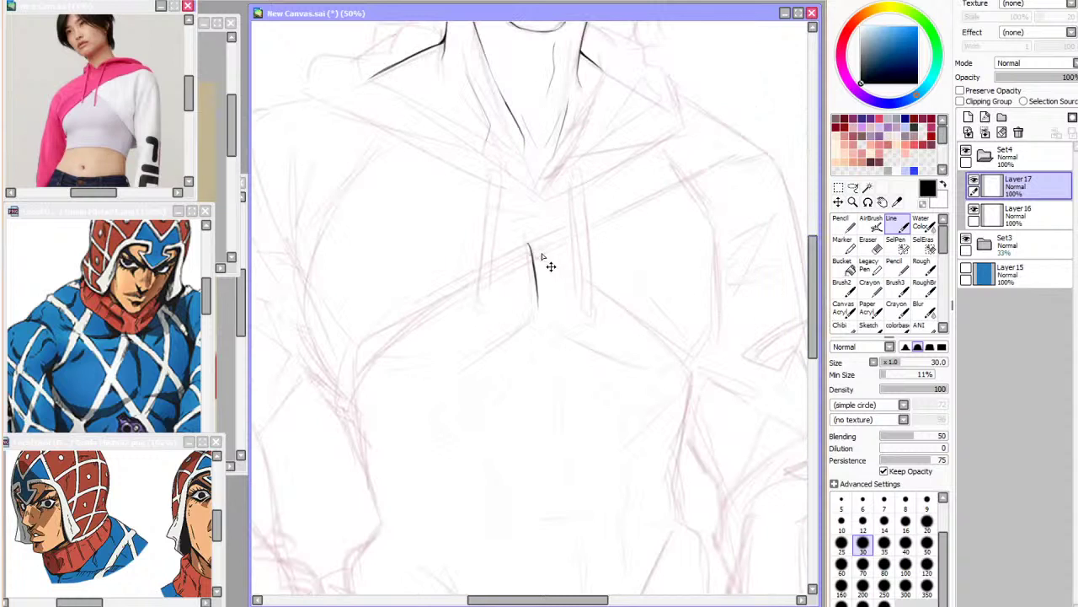
pyautogui.hotkey('ctrl', 'z')
pyautogui.hotkey('ctrl', 'z')
pyautogui.moveTo(530, 242)
pyautogui.mouseDown()
pyautogui.moveTo(538, 303)
pyautogui.moveTo(544, 289)
pyautogui.moveTo(527, 325)
pyautogui.mouseUp()
# Ink the lower contour of the character's right pectoral, curving into the chest's centre line
pyautogui.moveTo(371, 365)
pyautogui.mouseDown()
pyautogui.moveTo(391, 376)
pyautogui.moveTo(504, 338)
pyautogui.mouseUp()
pyautogui.hotkey('ctrl', 'z')
pyautogui.hotkey('ctrl', 'z')
pyautogui.press('h')
pyautogui.press('h')
pyautogui.press('h')
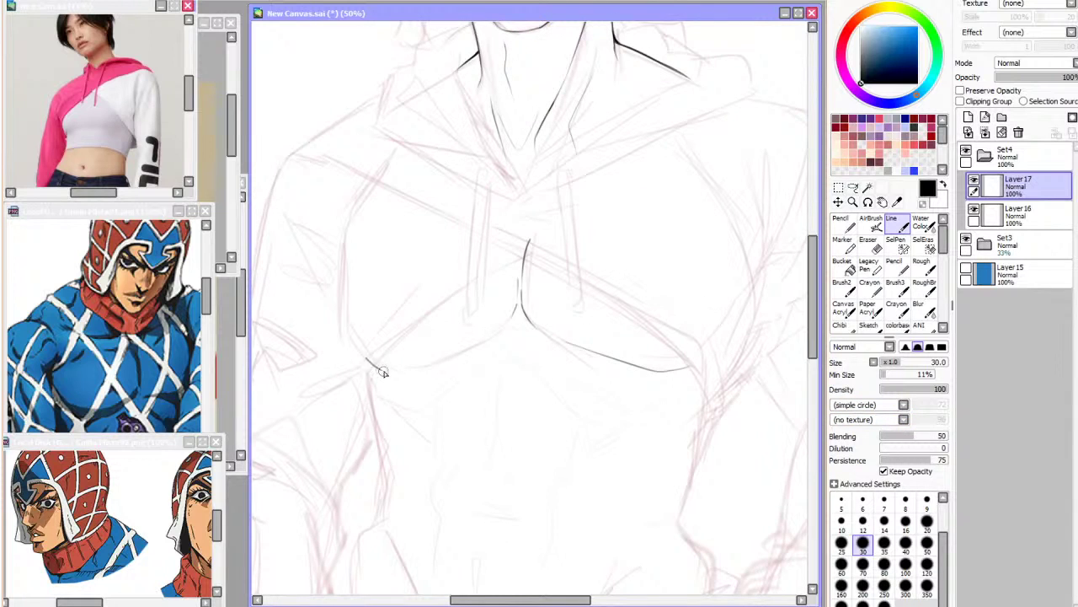
# Ink the outer lower curve and underside of the character's left pectoral, replacing the first underside stroke
pyautogui.moveTo(360, 359)
pyautogui.mouseDown()
pyautogui.moveTo(385, 378)
pyautogui.moveTo(507, 337)
pyautogui.mouseUp()
pyautogui.press('h')
pyautogui.hotkey('ctrl', 'z')
pyautogui.moveTo(712, 331); pyautogui.dragTo(676, 368)
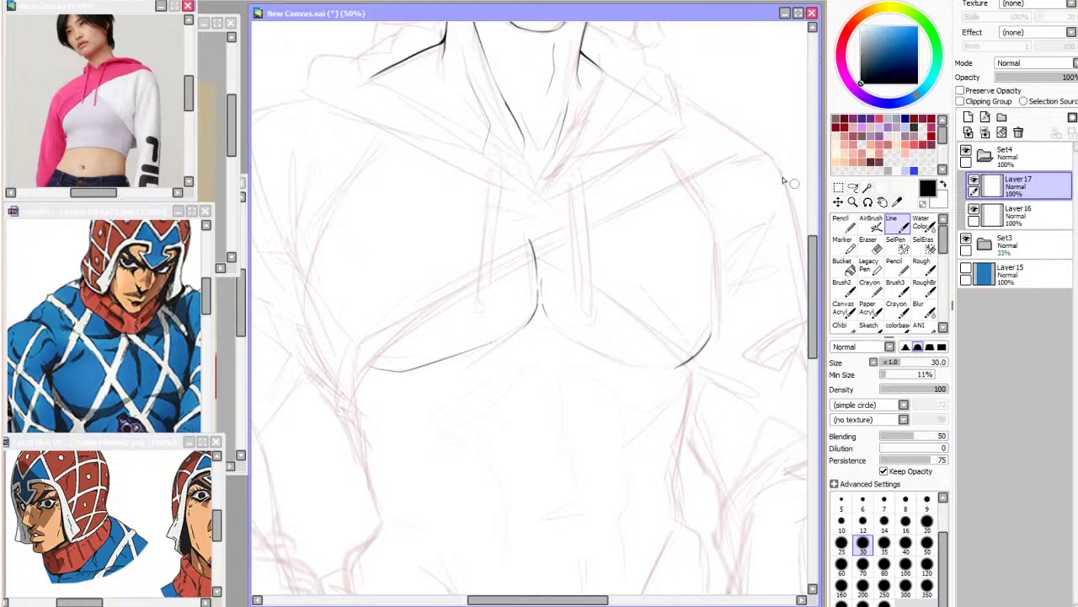
pyautogui.press('End')
pyautogui.press('End')
pyautogui.moveTo(544, 325)
pyautogui.mouseDown()
pyautogui.moveTo(584, 386)
pyautogui.moveTo(623, 415)
pyautogui.mouseUp()
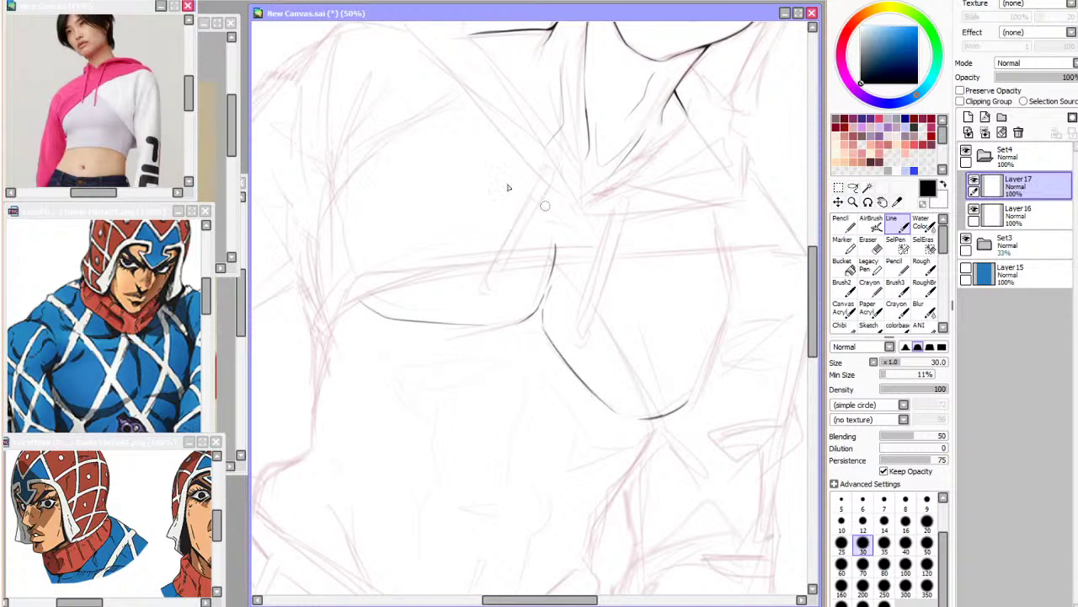
# Check the inked chest lines against the whole figure, with the Set3 sketch both hidden and shown
pyautogui.click(211, 1)
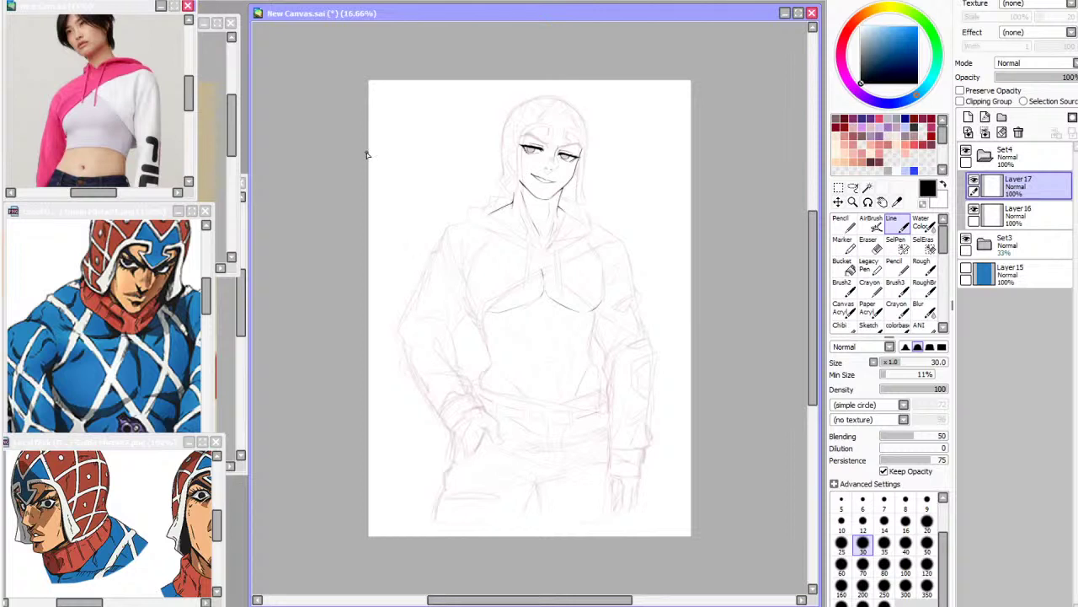
pyautogui.scroll(1, 609, 202)
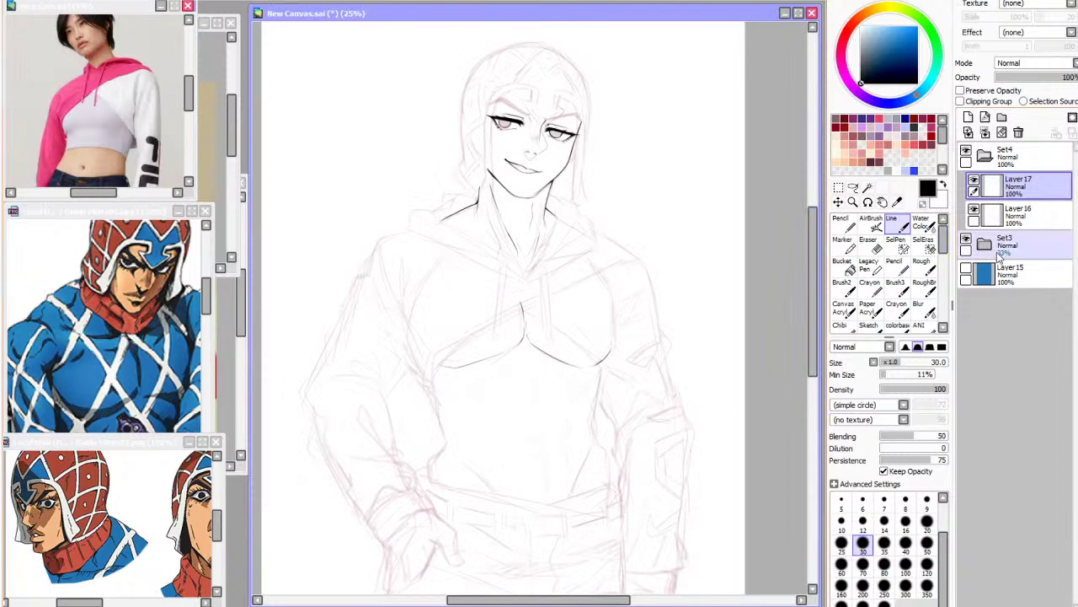
pyautogui.click(968, 242)
pyautogui.click(967, 243)
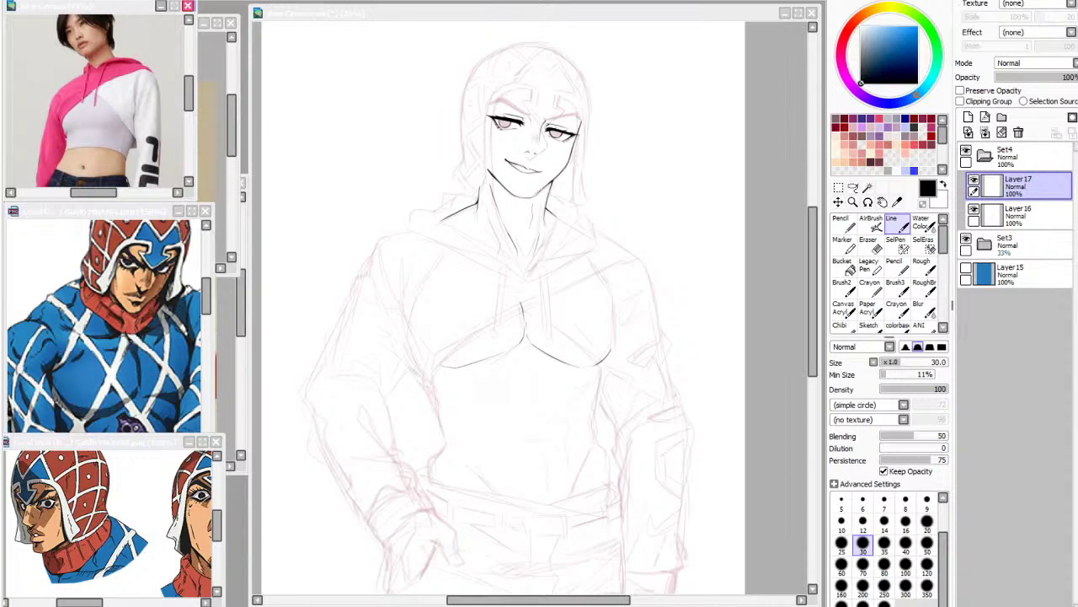
pyautogui.scroll(-3, 494, 306)
pyautogui.scroll(4, 504, 277)
pyautogui.scroll(-1, 551, 182)
pyautogui.scroll(1, 437, 405)
pyautogui.press('h')
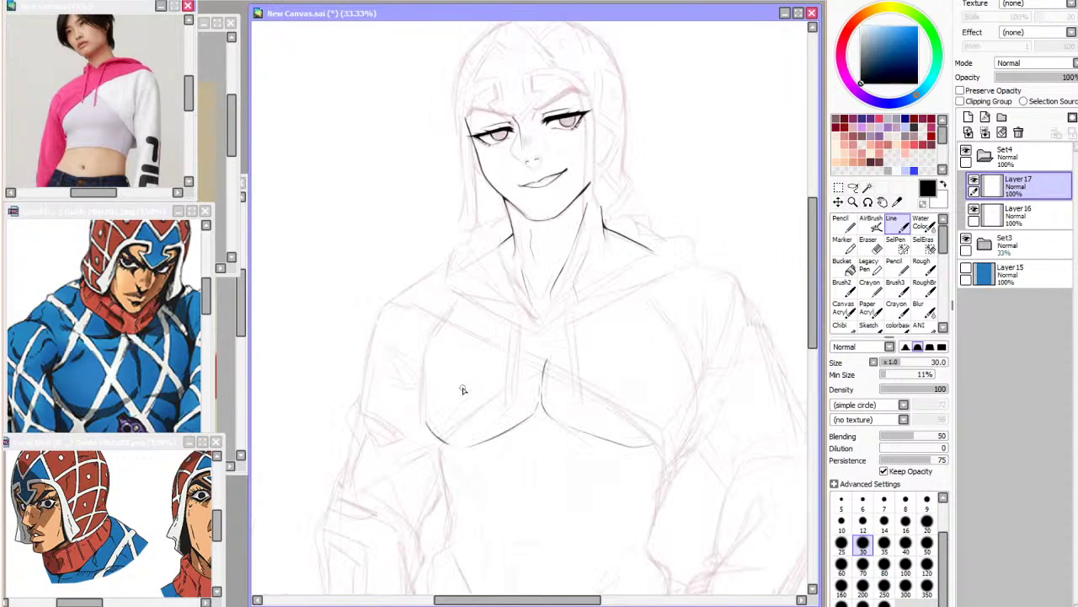
pyautogui.click(852, 189)
pyautogui.moveTo(600, 337)
pyautogui.mouseDown()
pyautogui.moveTo(381, 438)
pyautogui.moveTo(783, 459)
pyautogui.mouseUp()
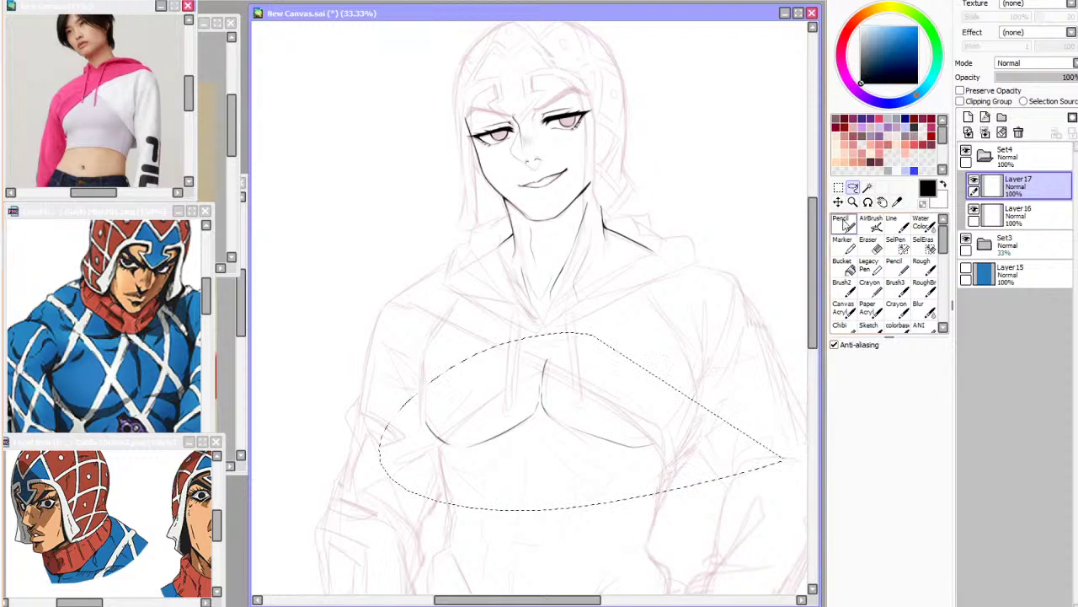
pyautogui.click(874, 407)
pyautogui.moveTo(655, 401); pyautogui.dragTo(664, 404)
pyautogui.moveTo(424, 397); pyautogui.dragTo(418, 398)
pyautogui.moveTo(543, 355); pyautogui.dragTo(534, 355)
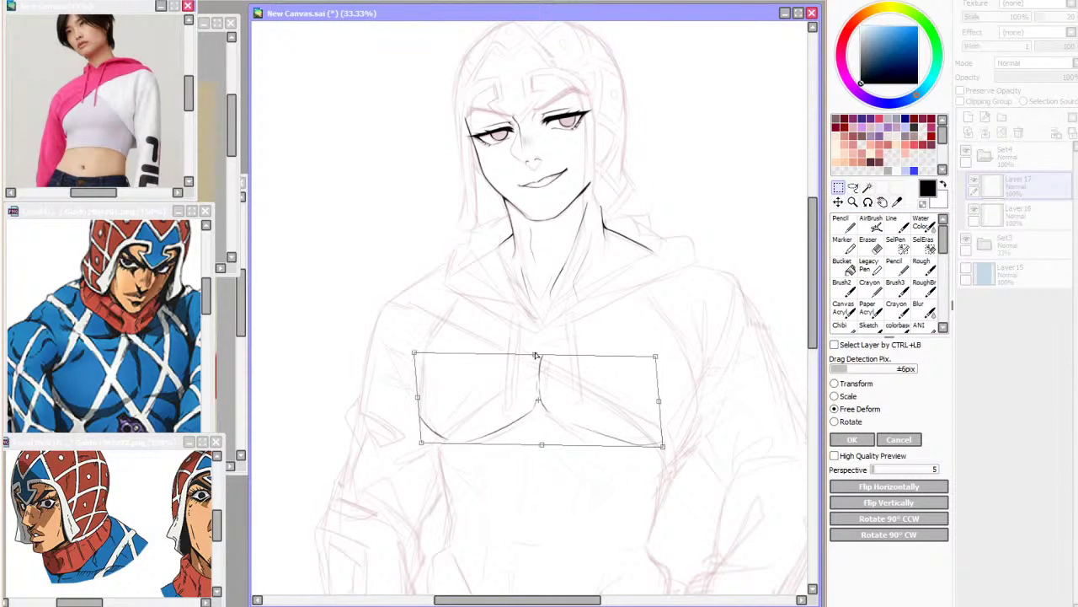
pyautogui.moveTo(543, 446); pyautogui.dragTo(535, 445)
pyautogui.click(899, 439)
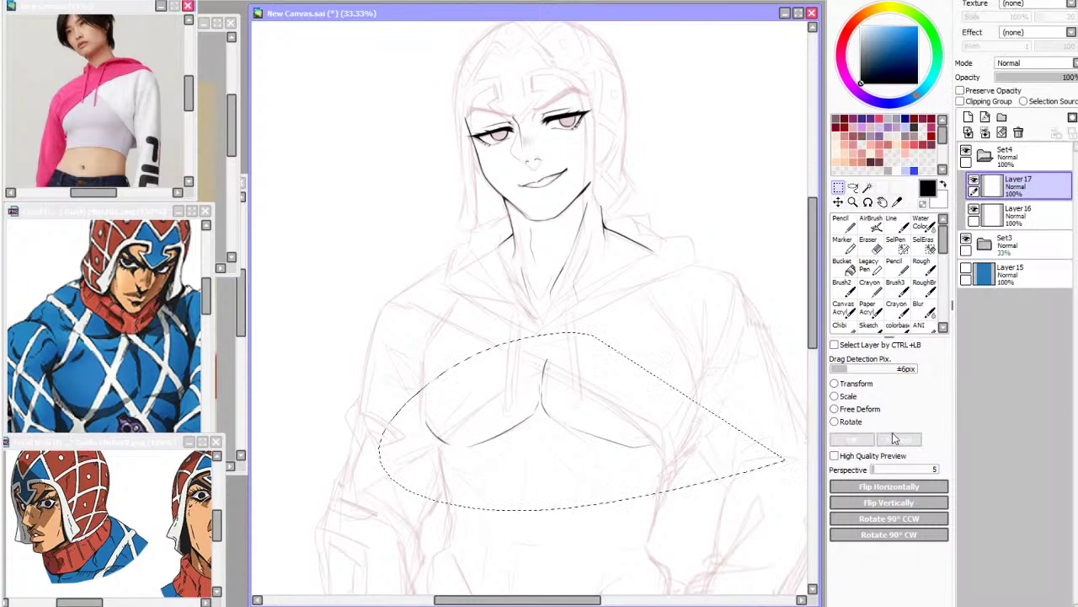
pyautogui.press('h')
pyautogui.hotkey('ctrl', 'd')
# Select the chest's vertical centre line and free-deform it, shifting its upper end slightly to straighten the line
pyautogui.moveTo(557, 342); pyautogui.dragTo(503, 405)
pyautogui.click(852, 411)
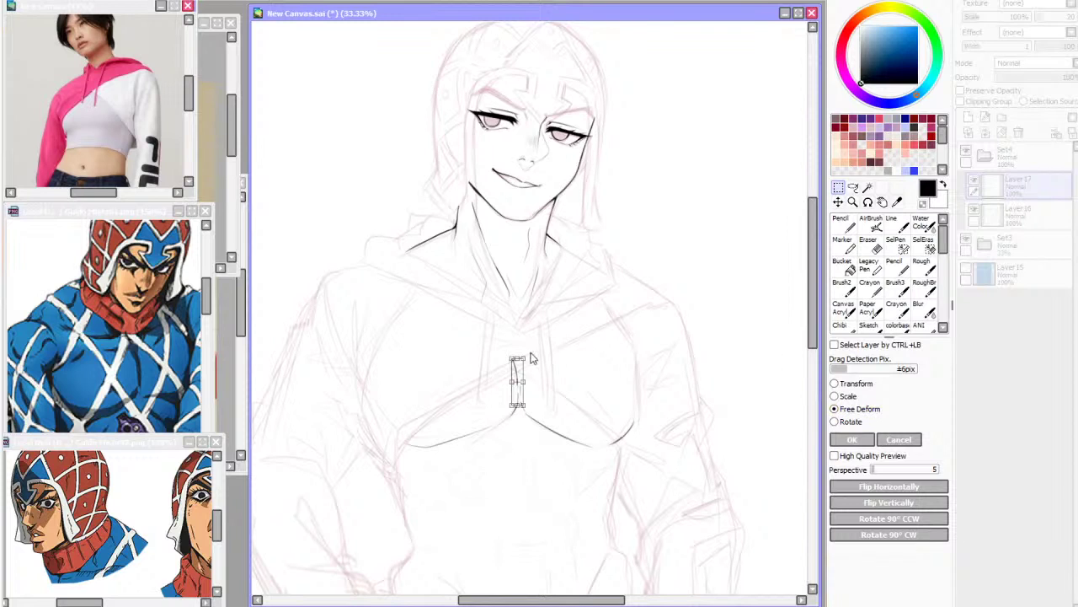
pyautogui.moveTo(525, 354); pyautogui.dragTo(515, 354)
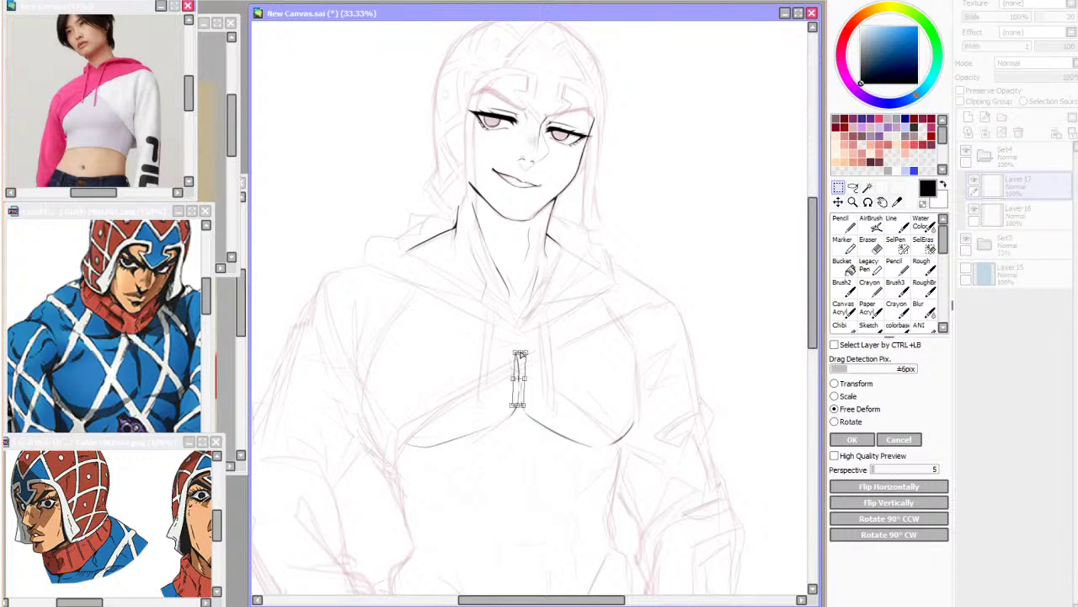
pyautogui.click(852, 439)
# Ink the torso's outer contour on the character's right side from the armpit down to the waist, checking it in mirrored view
pyautogui.scroll(-3, 761, 484)
pyautogui.click(897, 225)
pyautogui.scroll(-5, 434, 360)
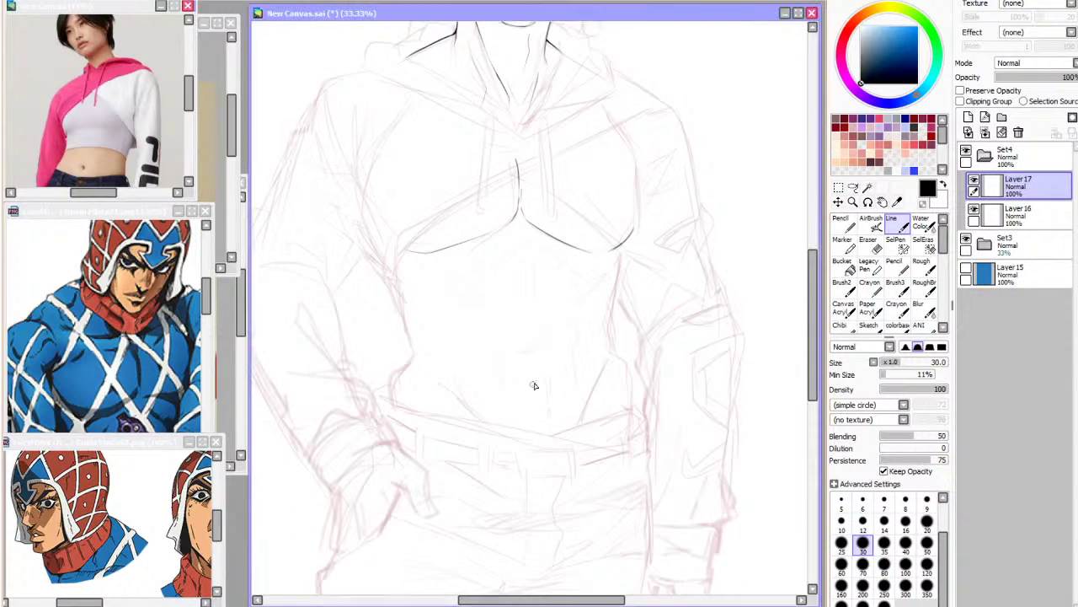
pyautogui.moveTo(356, 226); pyautogui.dragTo(396, 280)
pyautogui.moveTo(396, 282); pyautogui.dragTo(413, 347)
pyautogui.hotkey('ctrl', 'z')
pyautogui.hotkey('ctrl', 'z')
pyautogui.press('h')
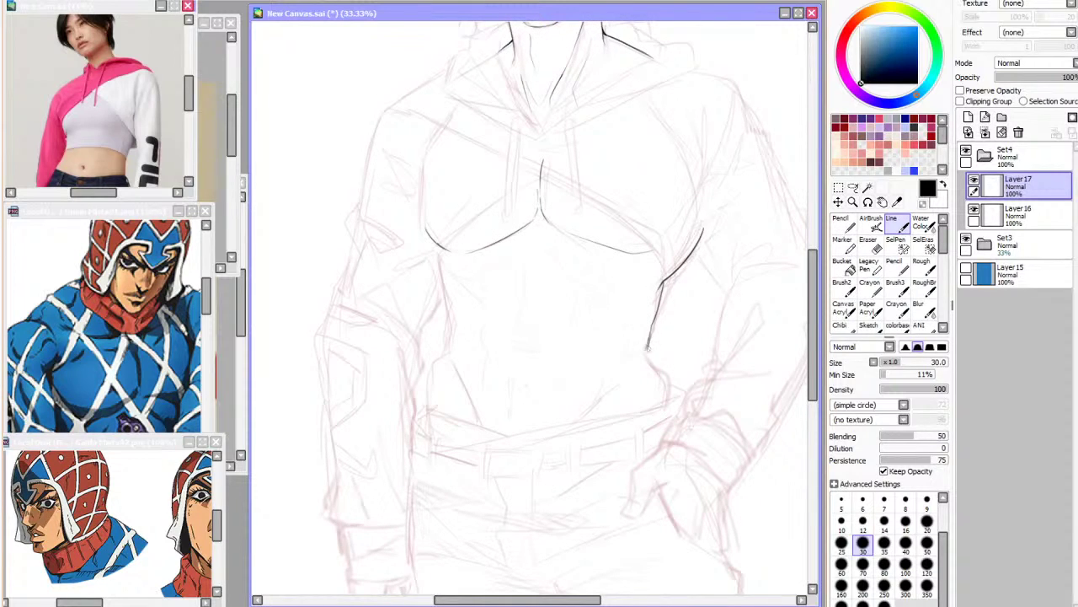
pyautogui.moveTo(656, 359); pyautogui.dragTo(666, 401)
pyautogui.hotkey('ctrl', 'z')
pyautogui.press('h')
pyautogui.hotkey('ctrl', 'z')
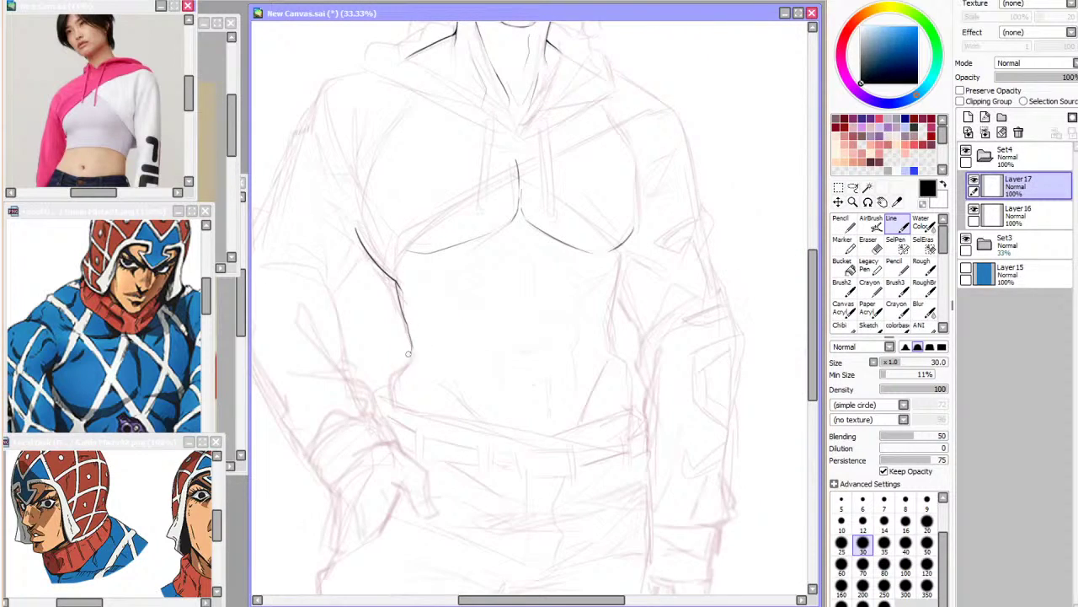
# Ink the waist-to-hip contour on the character's right side, using the reference image's midriff as a guide and replacing rejected strokes
pyautogui.moveTo(398, 371); pyautogui.dragTo(395, 403)
pyautogui.moveTo(207, 295); pyautogui.dragTo(206, 329)
pyautogui.click(462, 210)
pyautogui.hotkey('ctrl', 'z')
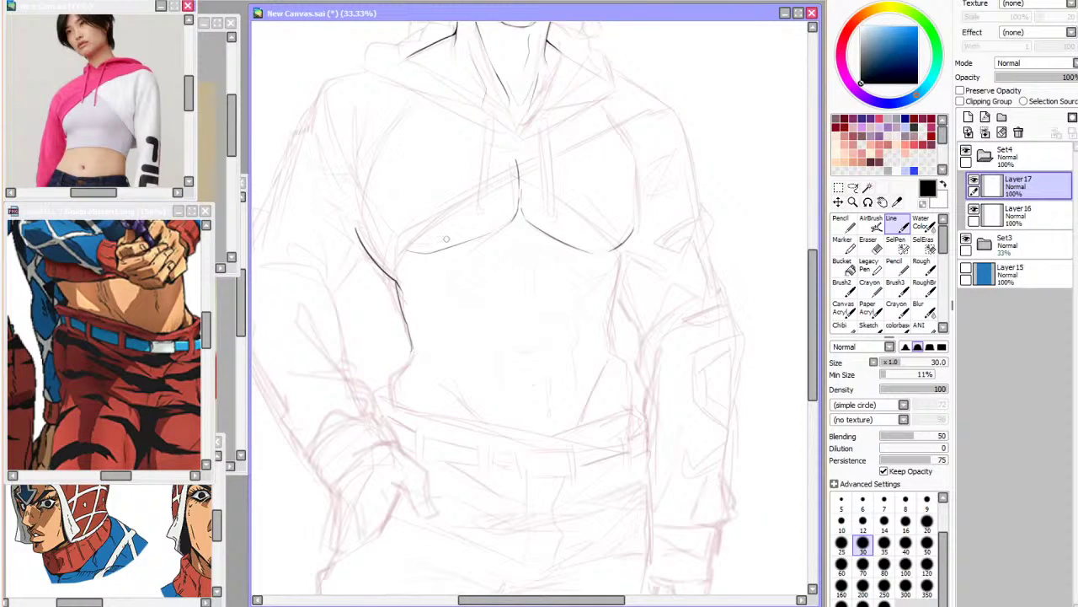
pyautogui.moveTo(414, 351); pyautogui.dragTo(403, 393)
pyautogui.hotkey('ctrl', 'z')
pyautogui.moveTo(415, 351)
pyautogui.mouseDown()
pyautogui.moveTo(397, 374)
pyautogui.moveTo(397, 407)
pyautogui.mouseUp()
pyautogui.press('h')
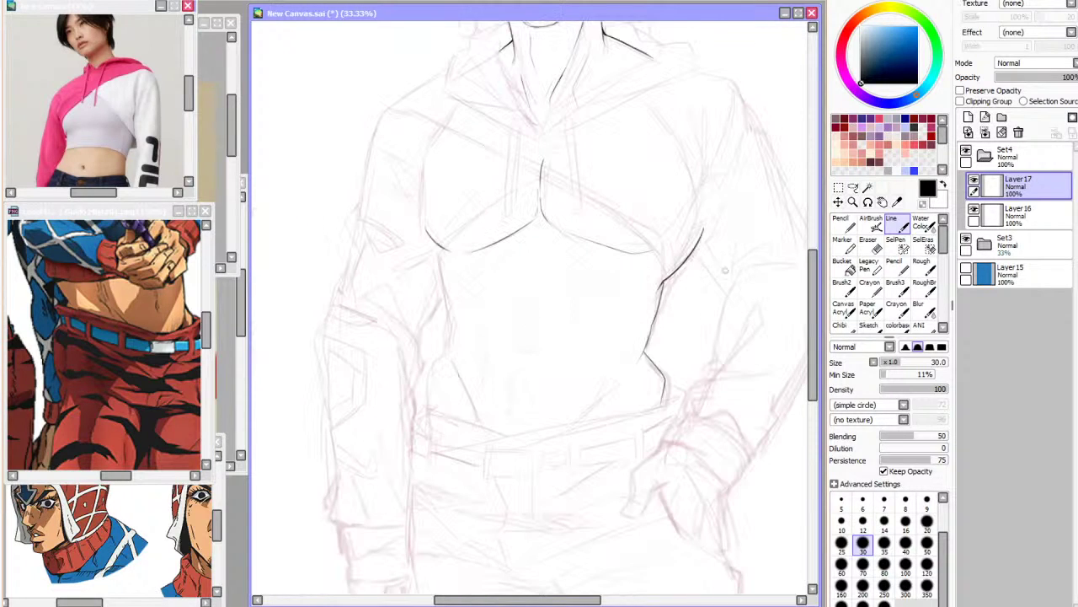
pyautogui.hotkey('ctrl', 'z')
pyautogui.moveTo(647, 353); pyautogui.dragTo(662, 384)
pyautogui.scroll(2, 565, 87)
pyautogui.press('pageup')
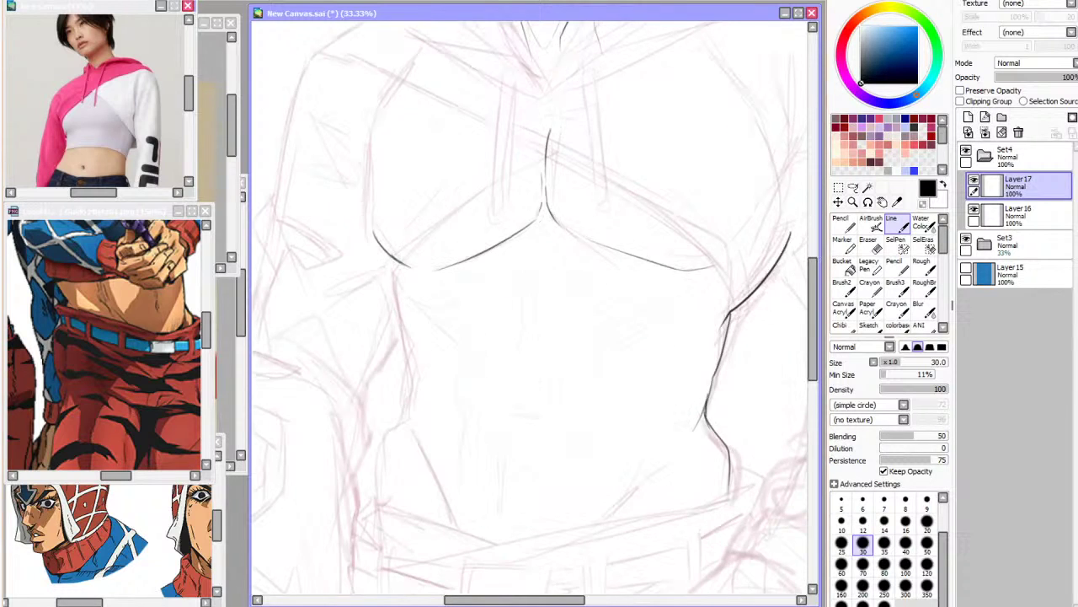
# Thicken the right torso contour between the ribs and the waist corner, and touch up the overlap at the waist
pyautogui.moveTo(738, 305); pyautogui.dragTo(706, 417)
pyautogui.click(923, 204)
pyautogui.moveTo(707, 376); pyautogui.dragTo(701, 417)
pyautogui.press('h')
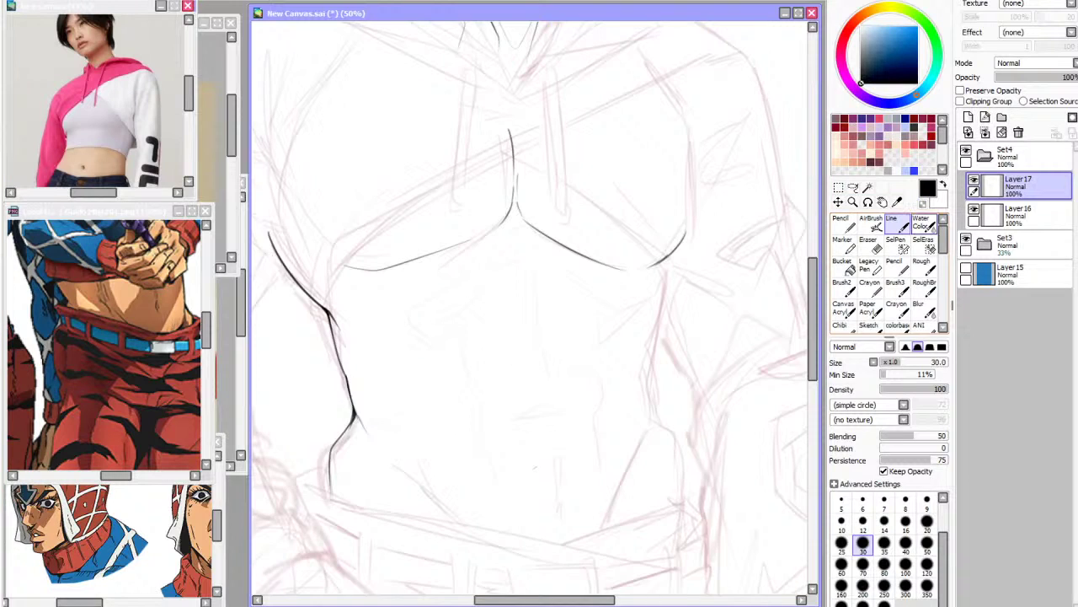
# Ink the torso contour from pectoral to hip on the character's left side and the angled hip crease on the right
pyautogui.moveTo(666, 271)
pyautogui.mouseDown()
pyautogui.moveTo(653, 362)
pyautogui.moveTo(683, 487)
pyautogui.mouseUp()
pyautogui.hotkey('ctrl', 'z')
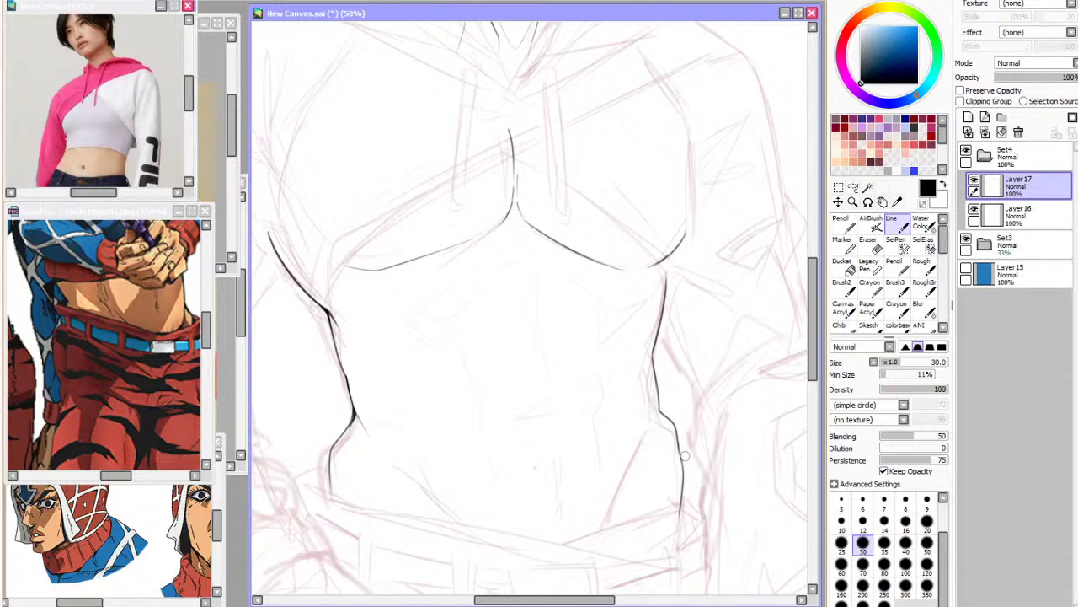
pyautogui.press('h')
pyautogui.moveTo(689, 433)
pyautogui.mouseDown()
pyautogui.moveTo(628, 468)
pyautogui.moveTo(587, 529)
pyautogui.mouseUp()
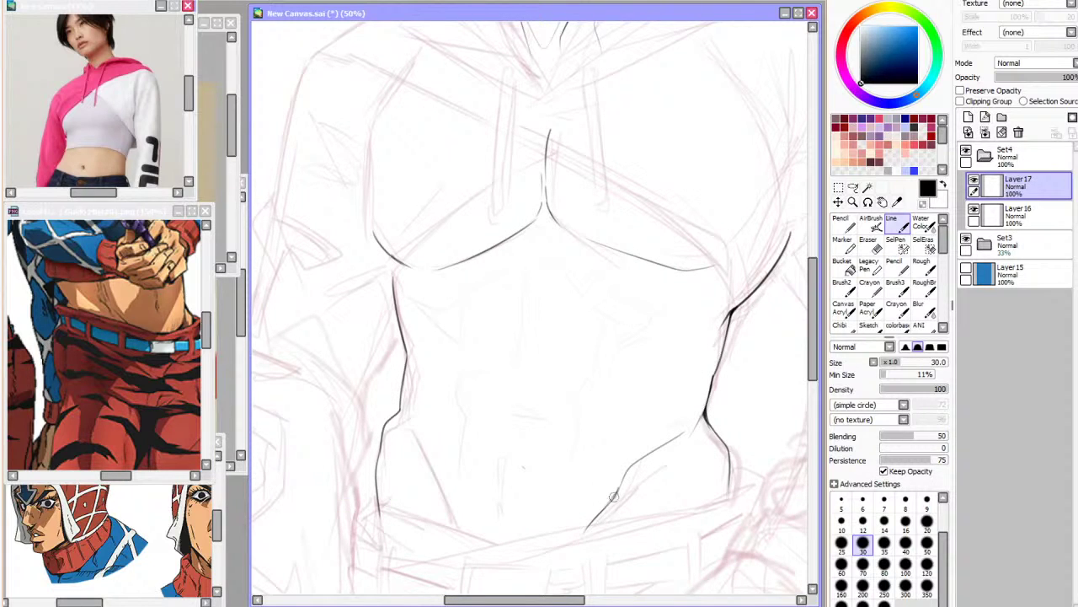
# Ink the lower rib cage lines beneath both pectorals and compare them in mirrored view
pyautogui.press('h')
pyautogui.scroll(-3, 623, 245)
pyautogui.scroll(-1, 535, 321)
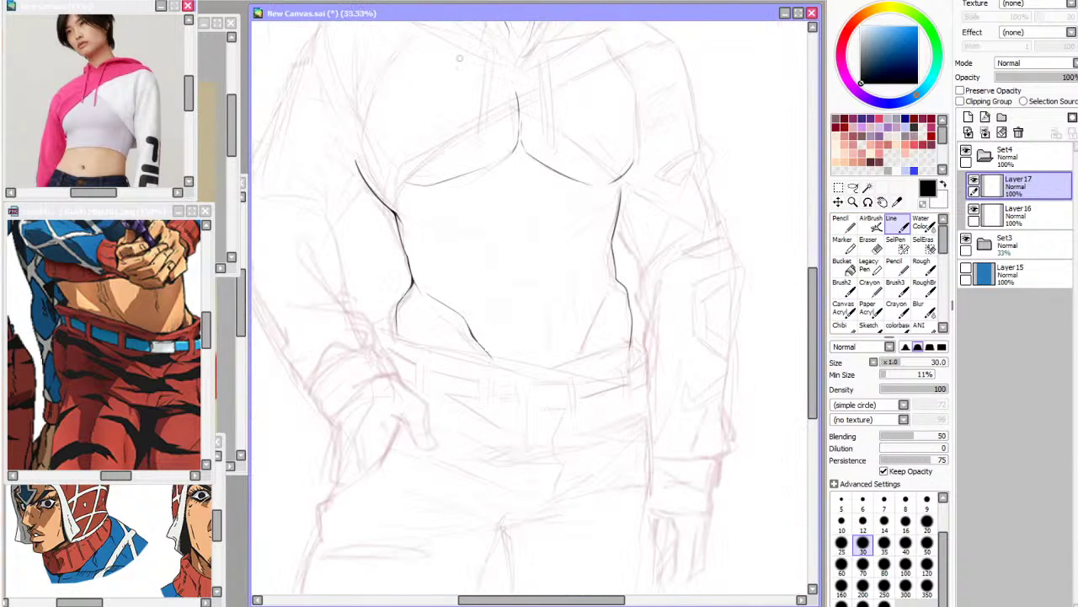
pyautogui.moveTo(813, 324); pyautogui.dragTo(813, 289)
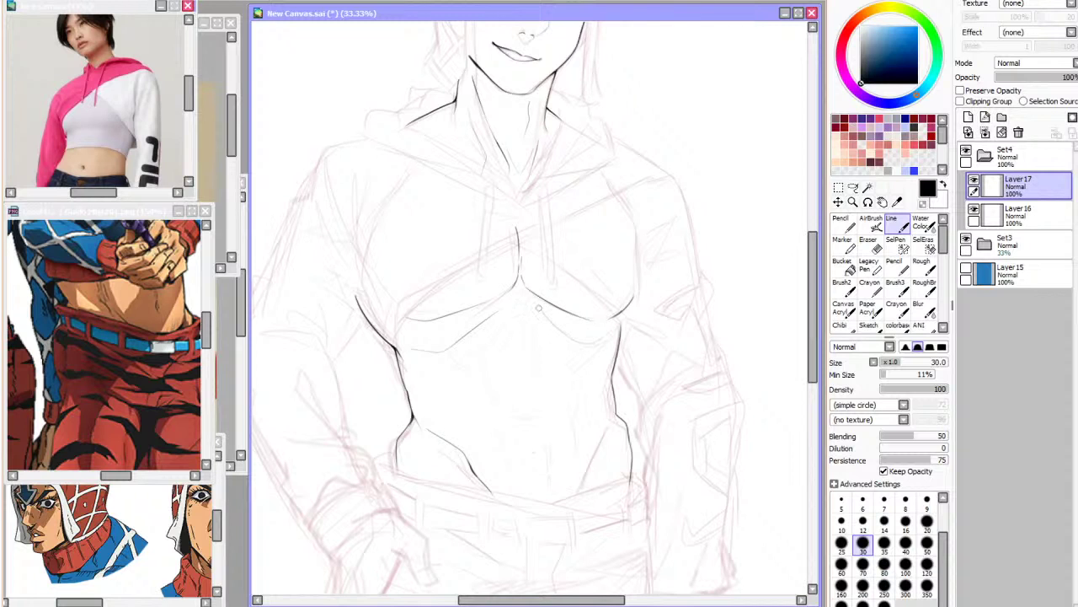
pyautogui.press('h')
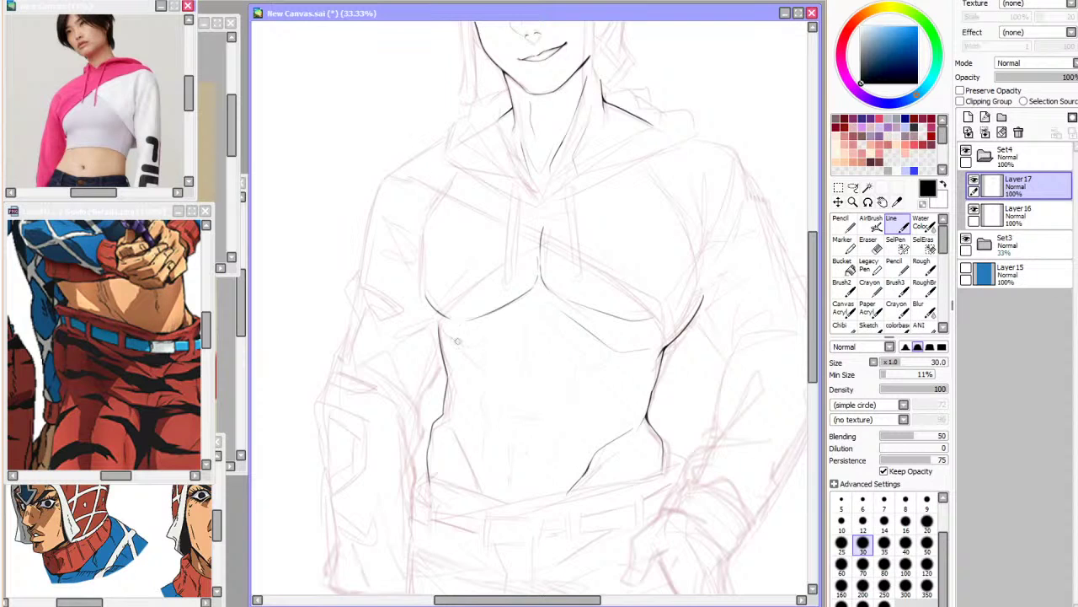
pyautogui.press('h')
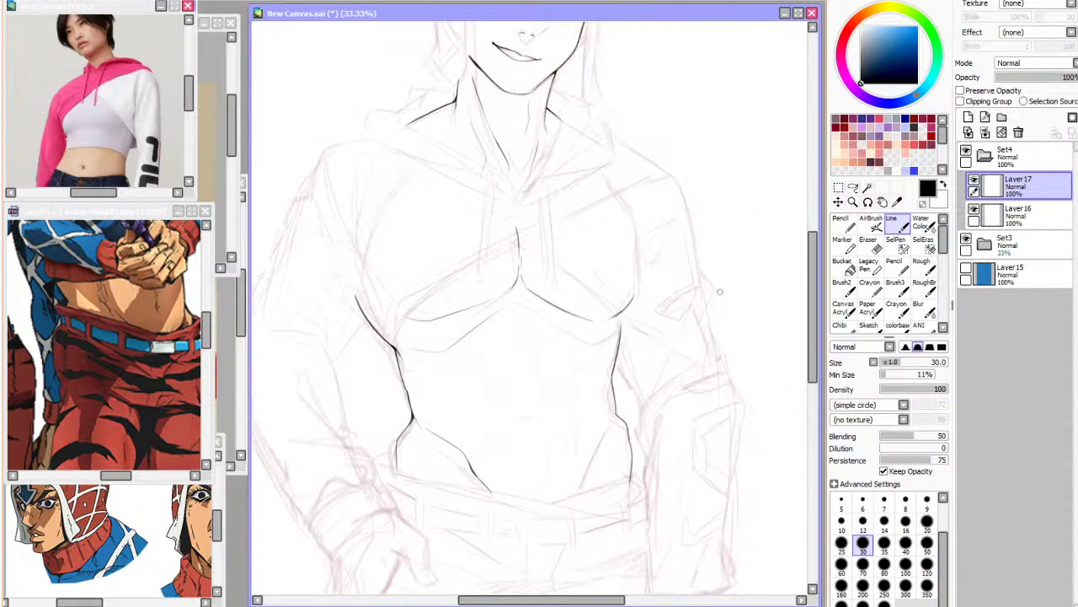
# Select the right pectoral's lower contour with the rib line beneath it and free-deform them slightly
pyautogui.click(852, 187)
pyautogui.moveTo(469, 313)
pyautogui.mouseDown()
pyautogui.moveTo(408, 348)
pyautogui.moveTo(519, 297)
pyautogui.moveTo(406, 343)
pyautogui.moveTo(514, 334)
pyautogui.mouseUp()
pyautogui.click(838, 187)
pyautogui.moveTo(514, 327)
pyautogui.mouseDown()
pyautogui.moveTo(523, 333)
pyautogui.moveTo(521, 303)
pyautogui.mouseUp()
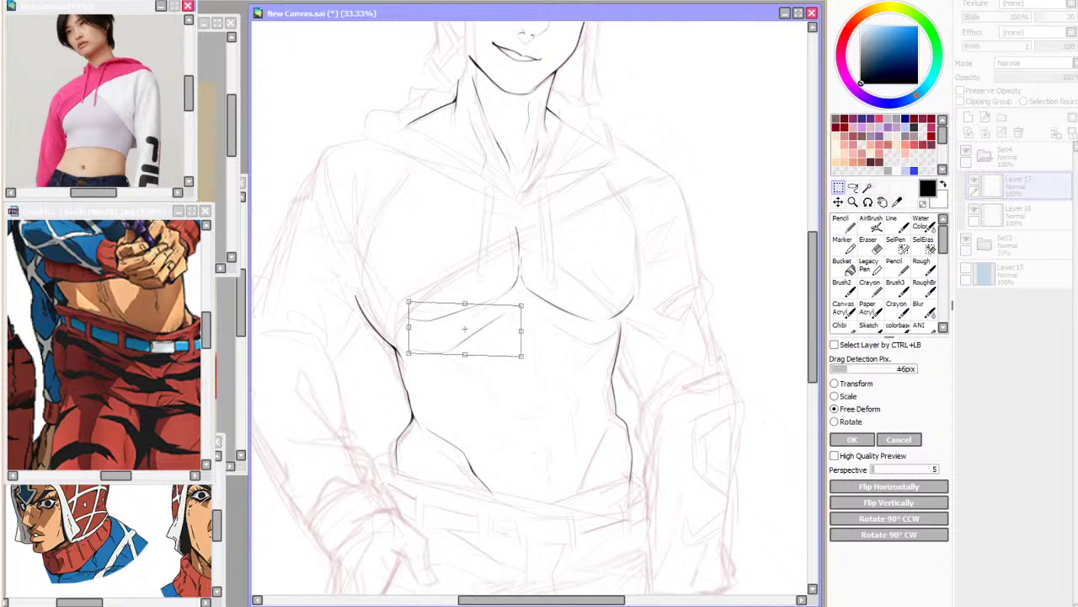
pyautogui.click(852, 439)
pyautogui.hotkey('ctrl', 'd')
# Clean up the inner ends of the right pectoral and rib lines, checking them with the Set3 sketch hidden and mirrored
pyautogui.click(966, 239)
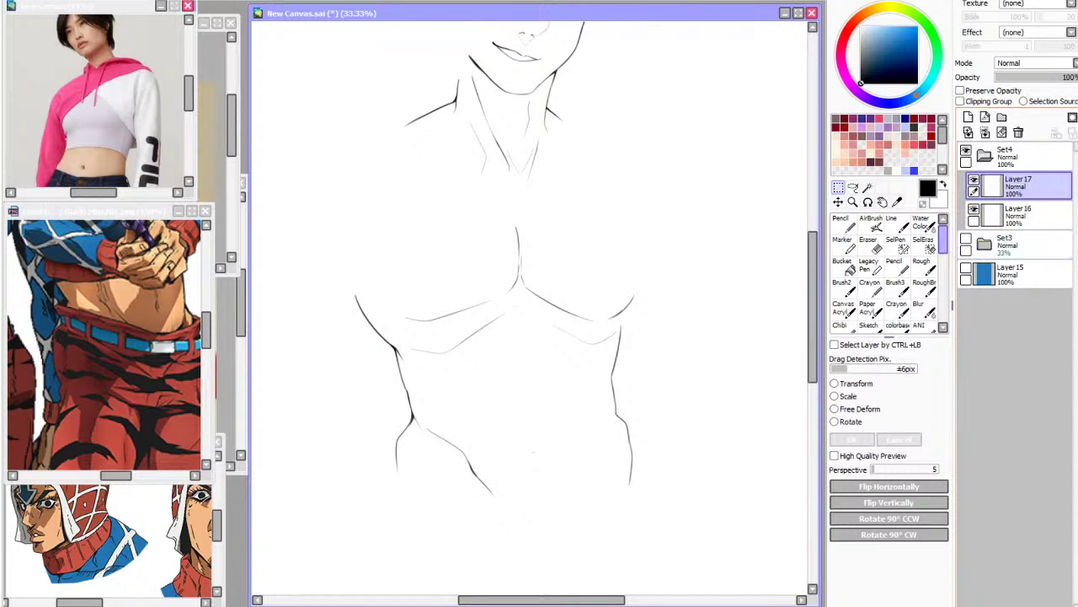
pyautogui.click(898, 224)
pyautogui.click(872, 244)
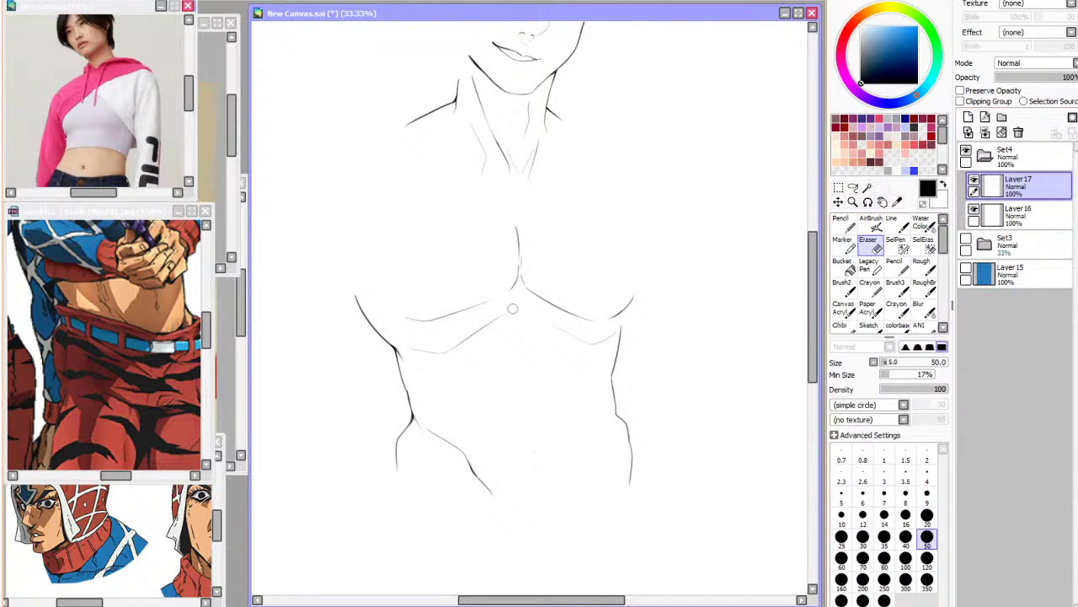
pyautogui.click(898, 224)
pyautogui.press('h')
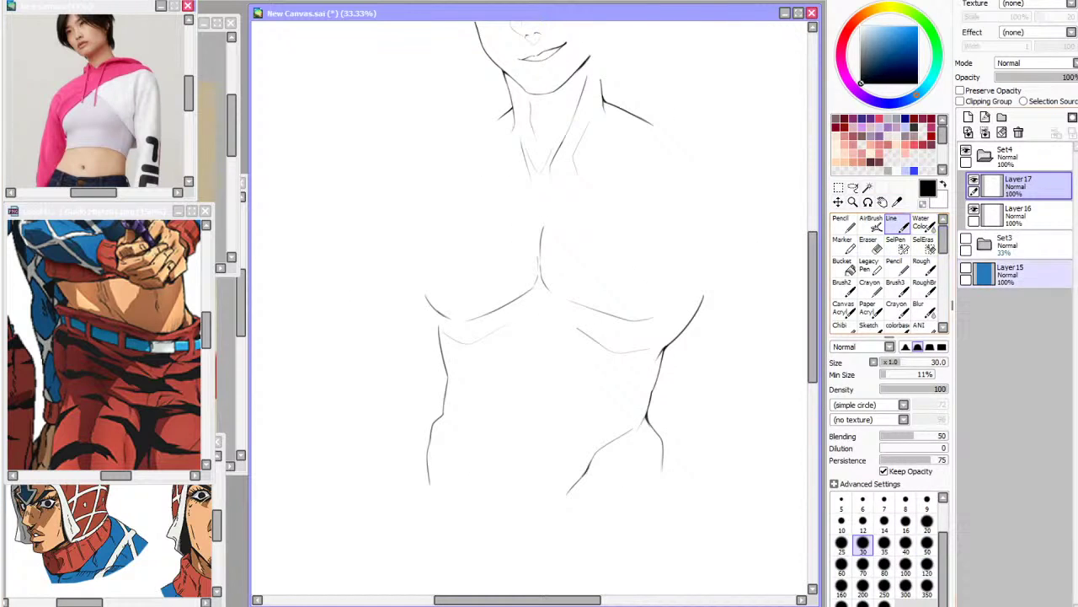
pyautogui.click(966, 239)
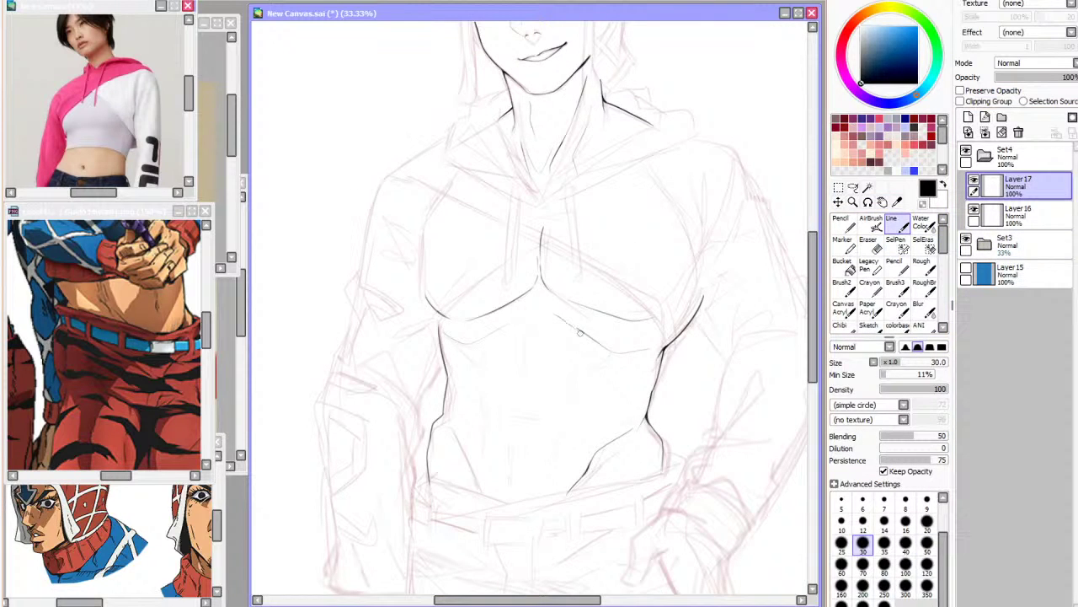
pyautogui.hscroll(2, 531, 337)
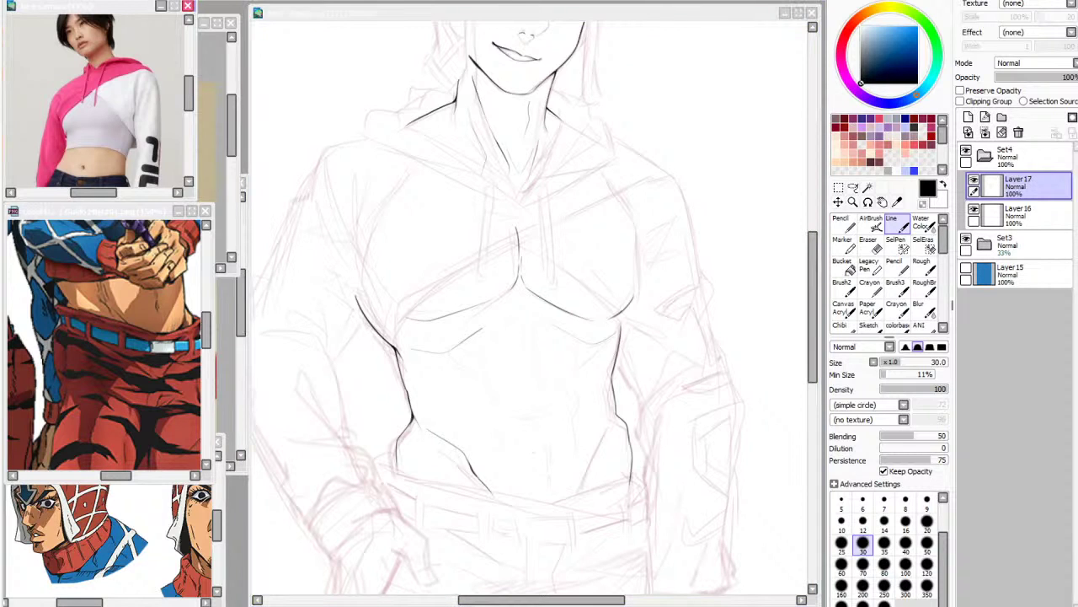
# Ink the small V-shaped crease beneath the chest's centre line and the upper part of the central abdominal line
pyautogui.scroll(-3, 509, 249)
pyautogui.scroll(5, 523, 278)
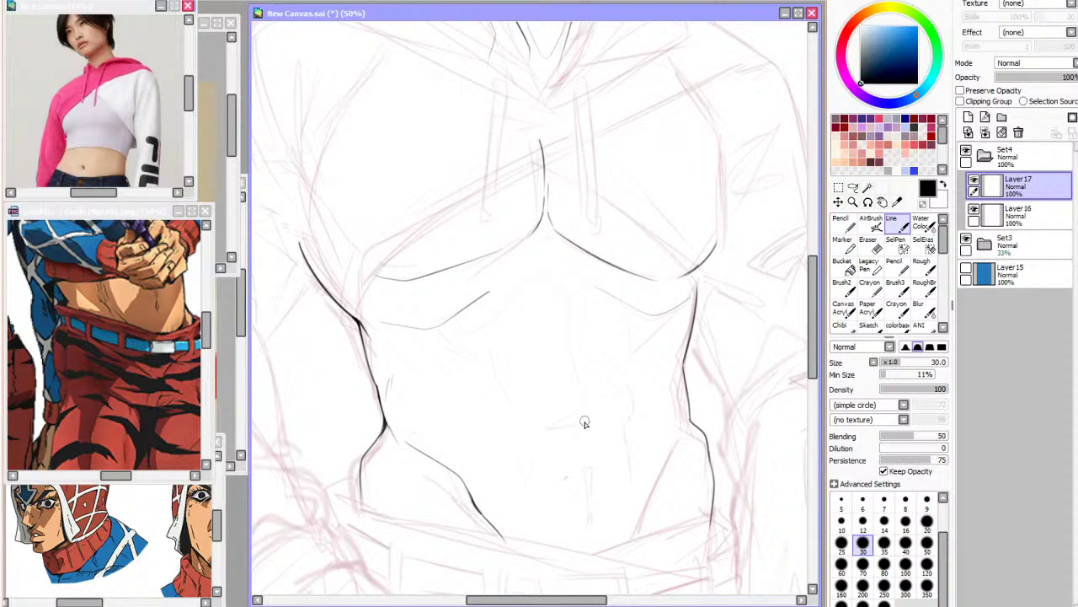
pyautogui.moveTo(583, 408); pyautogui.dragTo(590, 466)
pyautogui.hotkey('ctrl', 'z')
pyautogui.press('h')
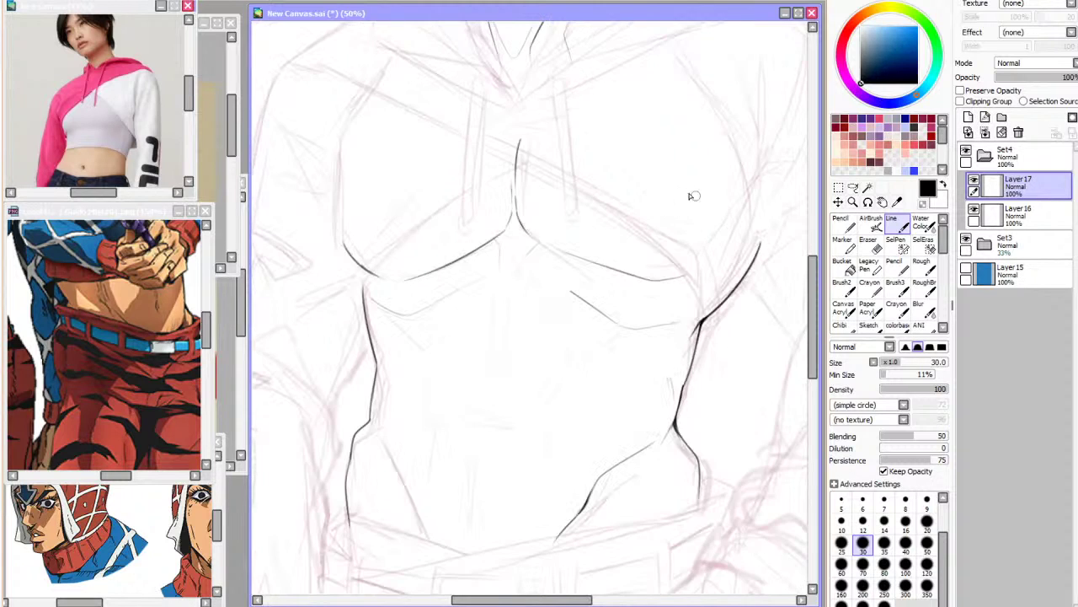
pyautogui.moveTo(535, 240); pyautogui.dragTo(505, 266)
pyautogui.moveTo(495, 246); pyautogui.dragTo(501, 264)
pyautogui.press('h')
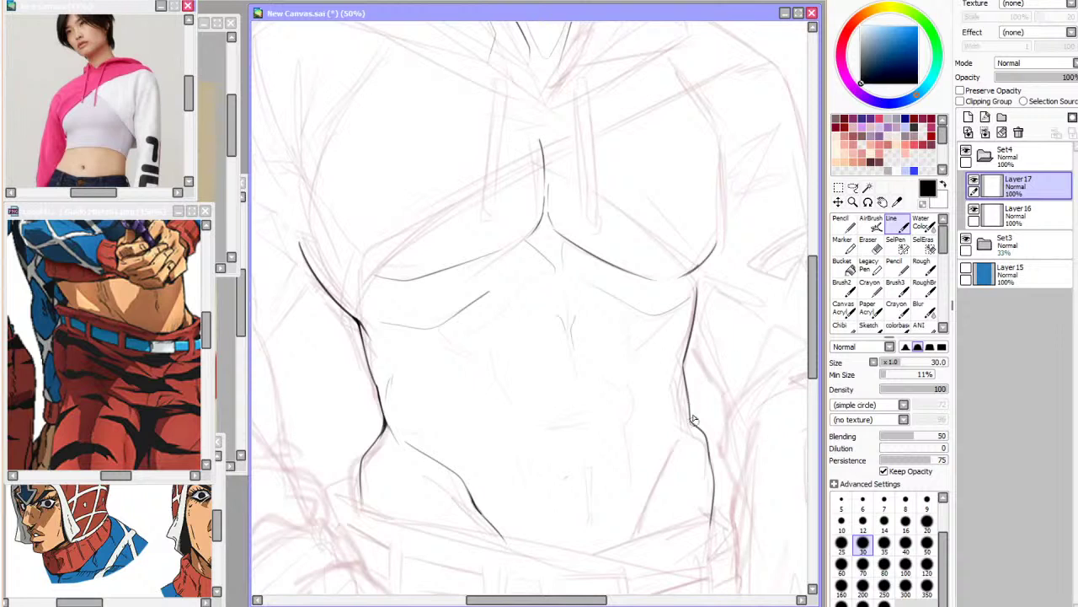
# Ink the outer edges of the abdominal muscles on both sides, from below the ribs down towards the waistband
pyautogui.moveTo(577, 388); pyautogui.dragTo(584, 426)
pyautogui.hotkey('ctrl', 'z')
pyautogui.moveTo(477, 341); pyautogui.dragTo(506, 406)
pyautogui.moveTo(634, 323); pyautogui.dragTo(637, 375)
pyautogui.moveTo(514, 412)
pyautogui.mouseDown()
pyautogui.moveTo(514, 443)
pyautogui.moveTo(557, 528)
pyautogui.mouseUp()
pyautogui.hotkey('ctrl', 'z')
pyautogui.moveTo(640, 429); pyautogui.dragTo(637, 465)
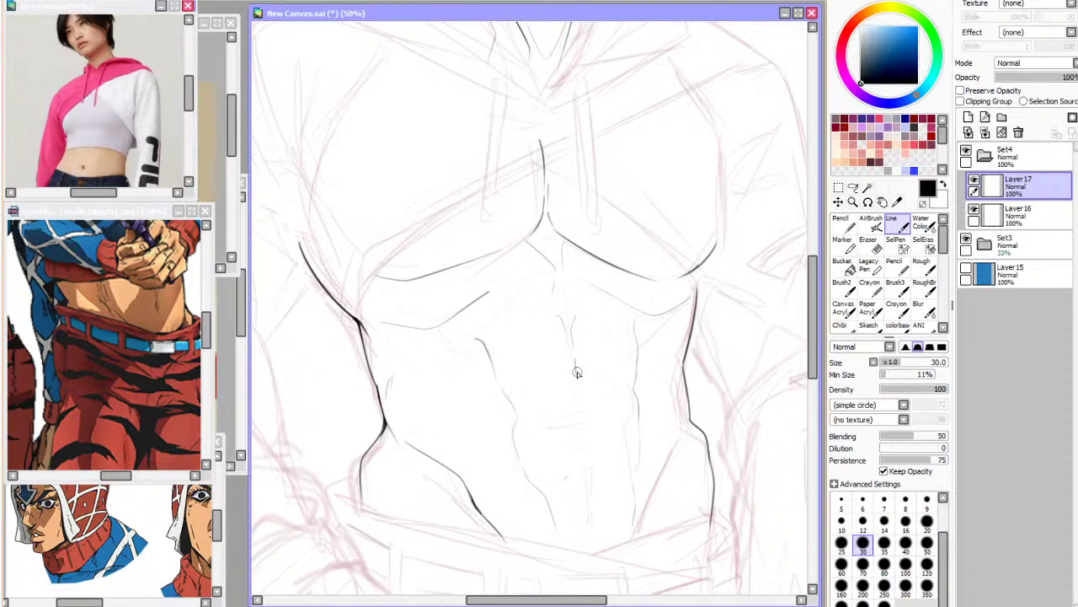
# Ink the central and horizontal creases of the middle abdominals, and trim the lower line ends with the eraser at size 300
pyautogui.moveTo(576, 384)
pyautogui.mouseDown()
pyautogui.moveTo(530, 399)
pyautogui.moveTo(617, 389)
pyautogui.mouseUp()
pyautogui.click(867, 244)
pyautogui.click(906, 579)
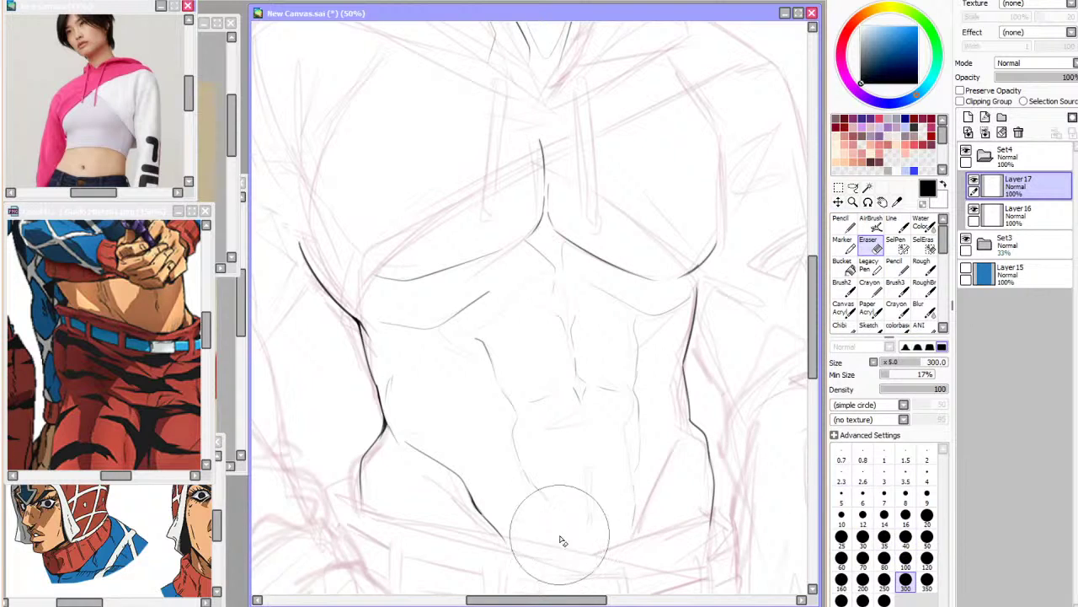
pyautogui.click(897, 228)
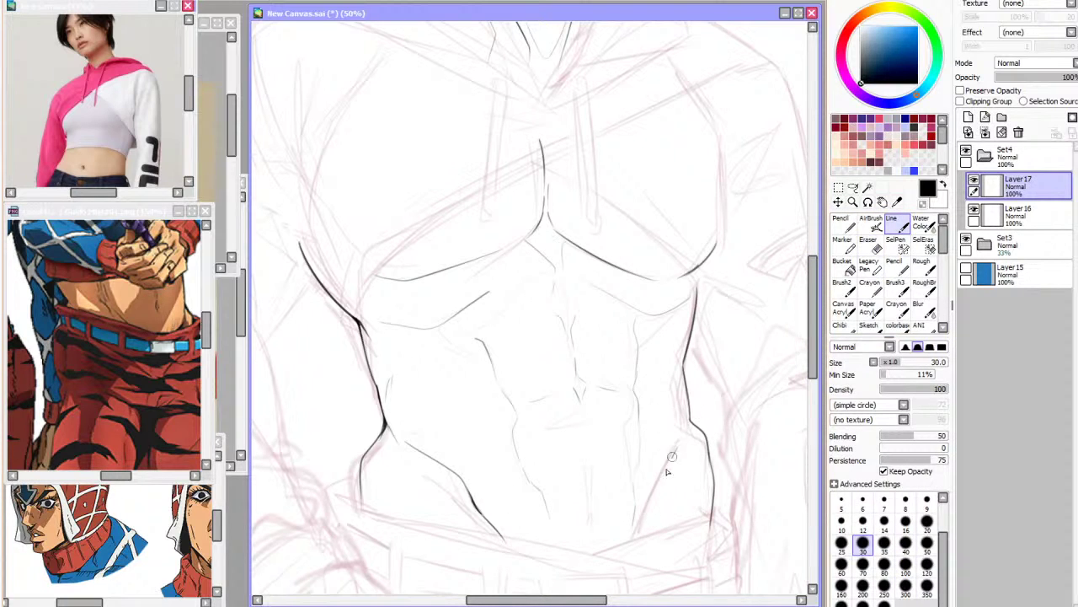
# Ink the angled hip crease on the character's left side and the lower central abdominal line
pyautogui.moveTo(690, 458); pyautogui.dragTo(638, 543)
pyautogui.moveTo(588, 468)
pyautogui.mouseDown()
pyautogui.moveTo(593, 500)
pyautogui.moveTo(592, 479)
pyautogui.mouseUp()
pyautogui.hotkey('ctrl', 'z')
# Lasso the torso line art on Layer17 and enlarge it slightly with Transform to fit the sketch
pyautogui.scroll(-4, 525, 371)
pyautogui.scroll(1, 544, 295)
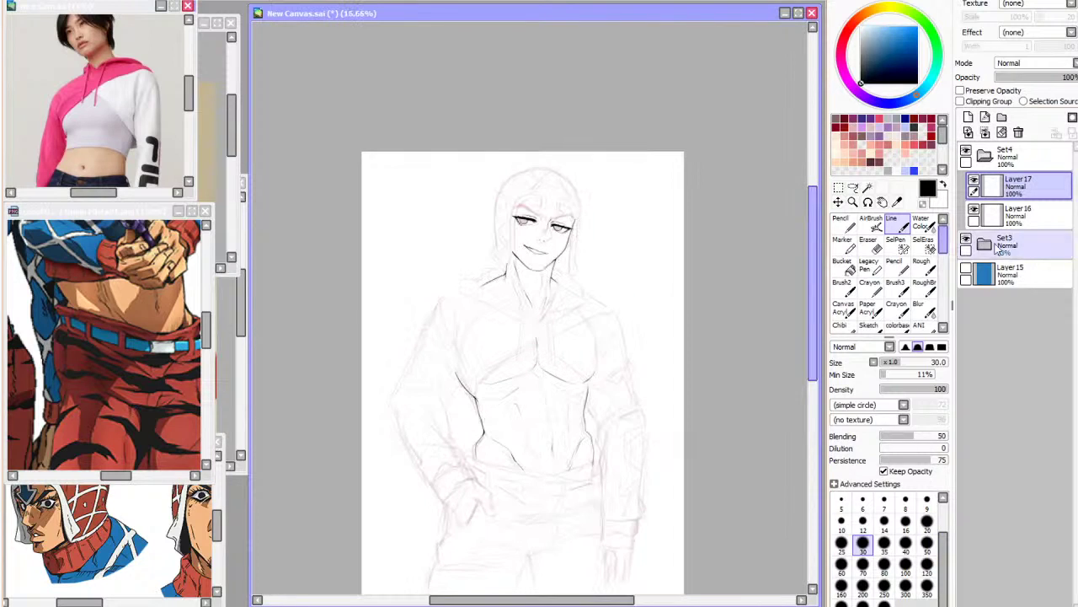
pyautogui.click(967, 242)
pyautogui.scroll(2, 464, 339)
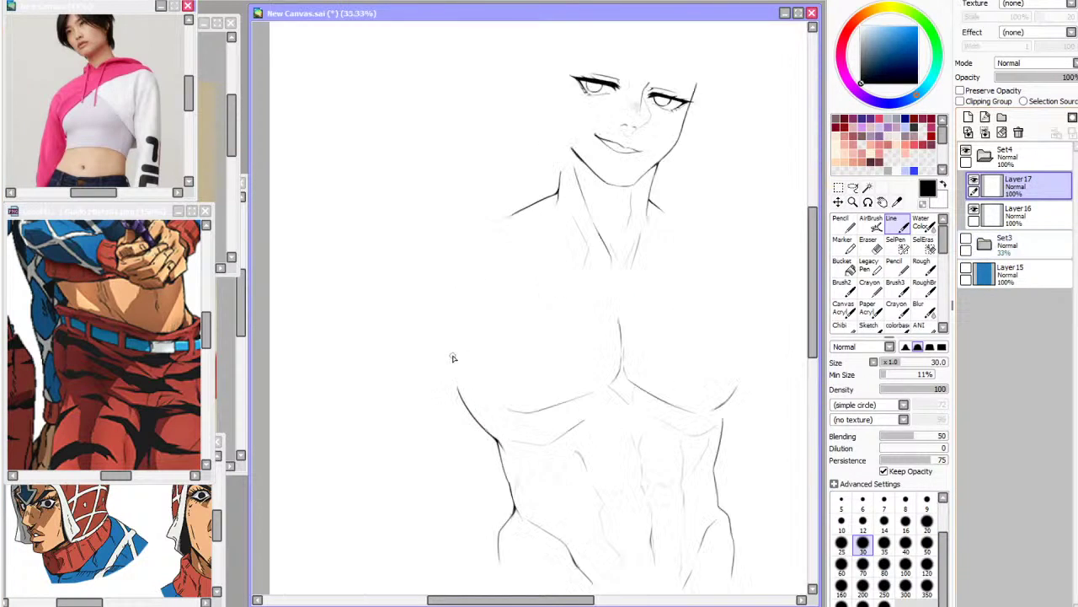
pyautogui.scroll(-1, 472, 340)
pyautogui.click(853, 187)
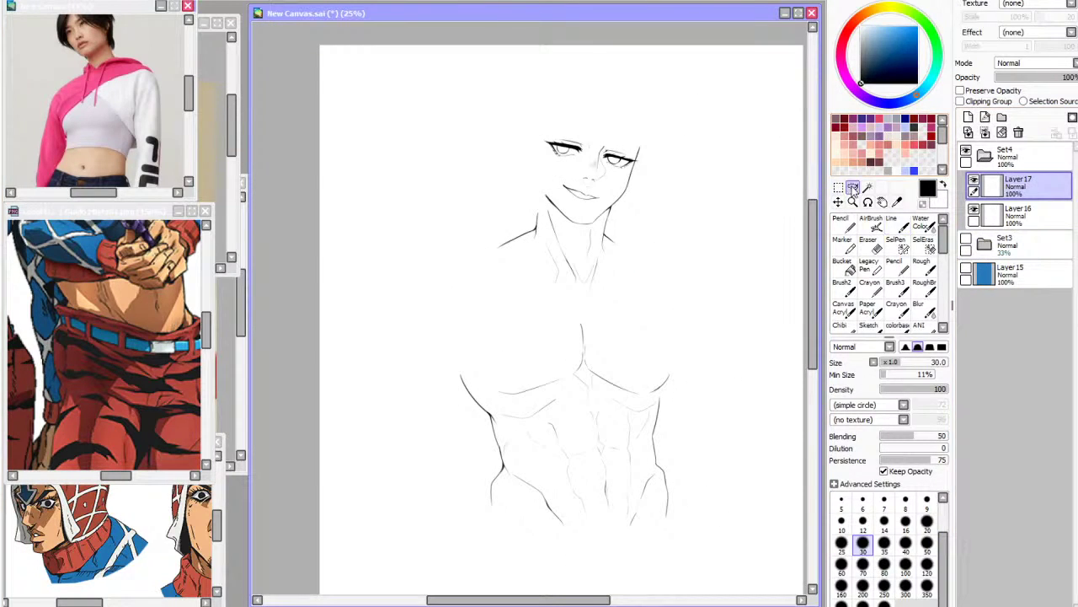
pyautogui.click(967, 242)
pyautogui.moveTo(708, 402)
pyautogui.mouseDown()
pyautogui.moveTo(448, 322)
pyautogui.moveTo(658, 561)
pyautogui.moveTo(710, 396)
pyautogui.mouseUp()
pyautogui.hotkey('ctrl', 't')
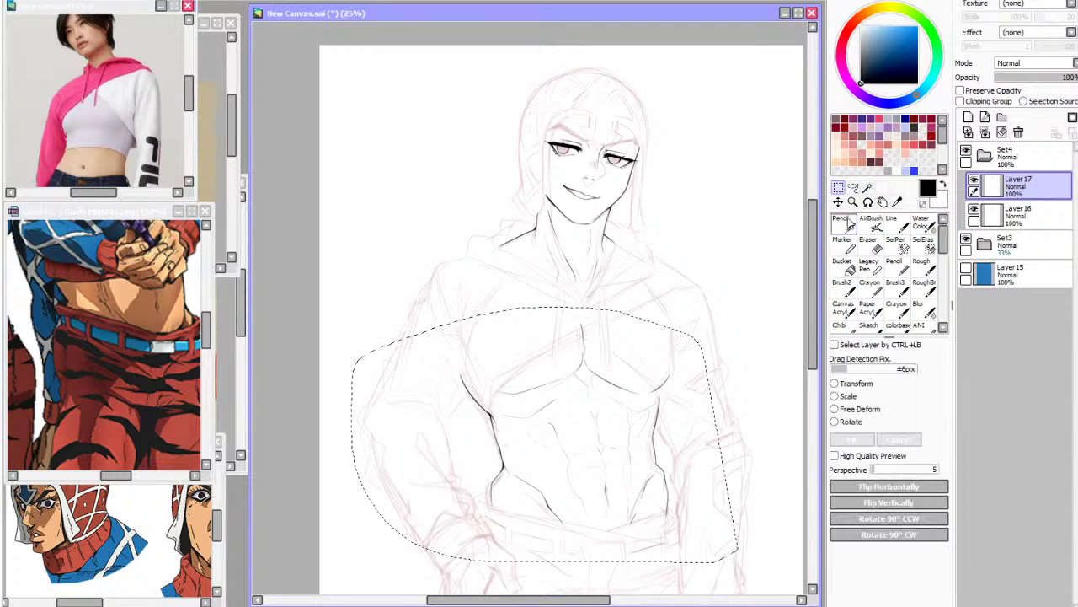
pyautogui.moveTo(672, 321); pyautogui.dragTo(672, 312)
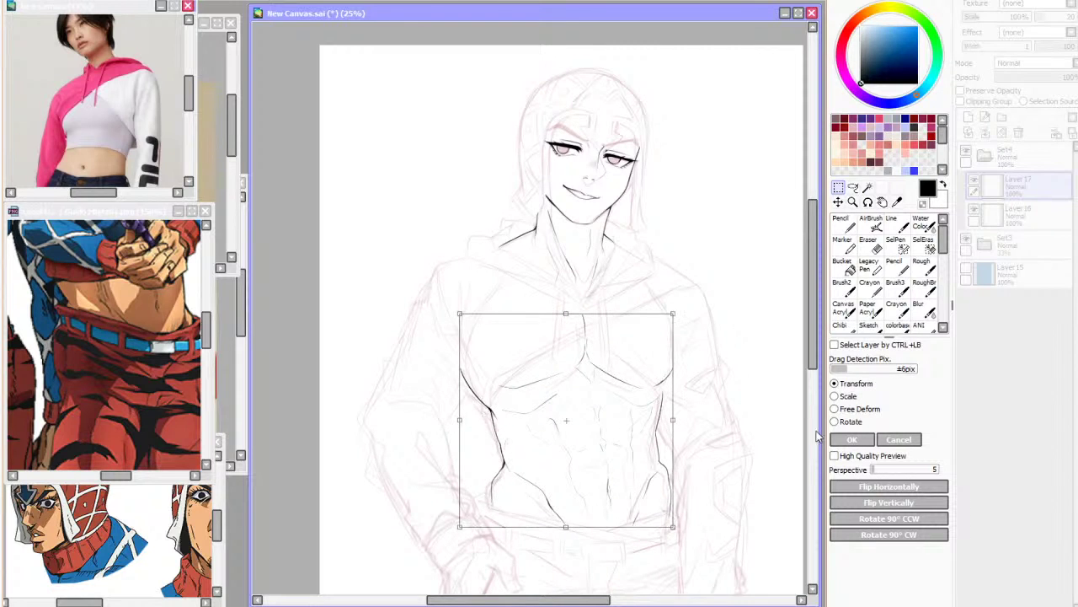
pyautogui.click(852, 439)
# Check the mirrored line art with the Set3 sketch hidden, and apply a slight Free Deform to the torso's lower corner on Layer17
pyautogui.hscroll(3, 777, 410)
pyautogui.click(966, 240)
pyautogui.scroll(-2, 536, 274)
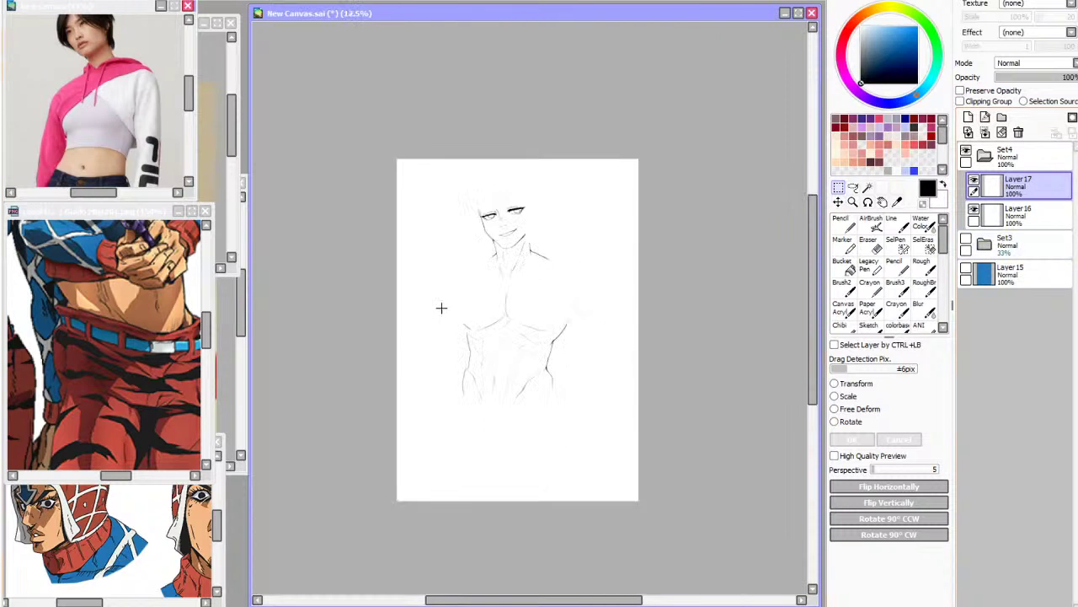
pyautogui.scroll(2, 459, 304)
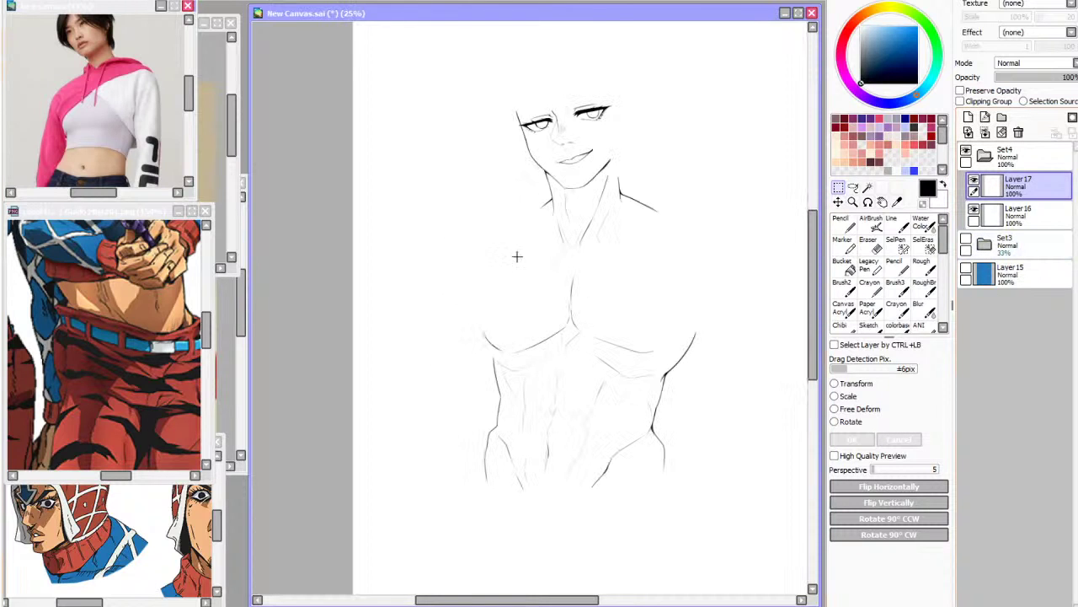
pyautogui.click(966, 240)
pyautogui.click(1013, 244)
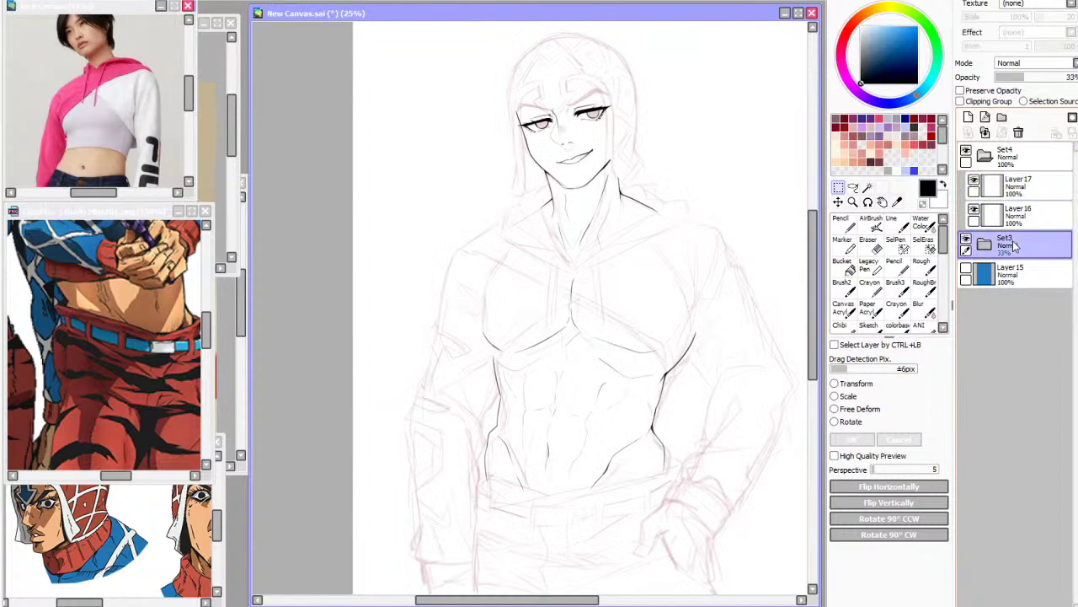
pyautogui.click(1020, 185)
pyautogui.moveTo(453, 276); pyautogui.dragTo(722, 525)
pyautogui.click(885, 408)
pyautogui.moveTo(485, 491); pyautogui.dragTo(486, 493)
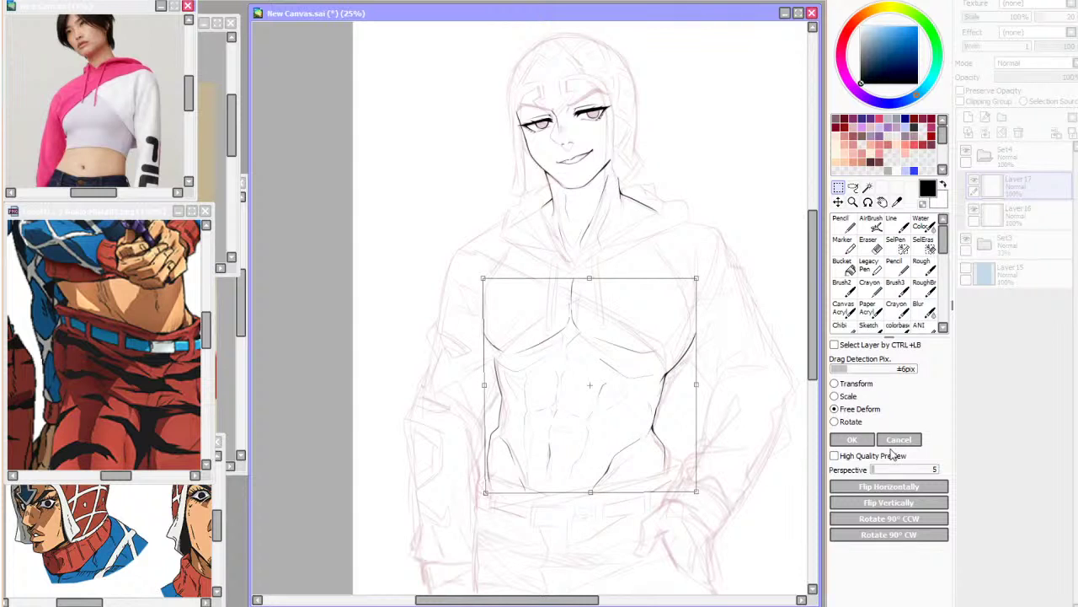
pyautogui.click(852, 439)
# Examine the adjusted torso's proportions in mirrored and normal view at different zoom levels
pyautogui.scroll(-1, 525, 354)
pyautogui.scroll(1, 627, 450)
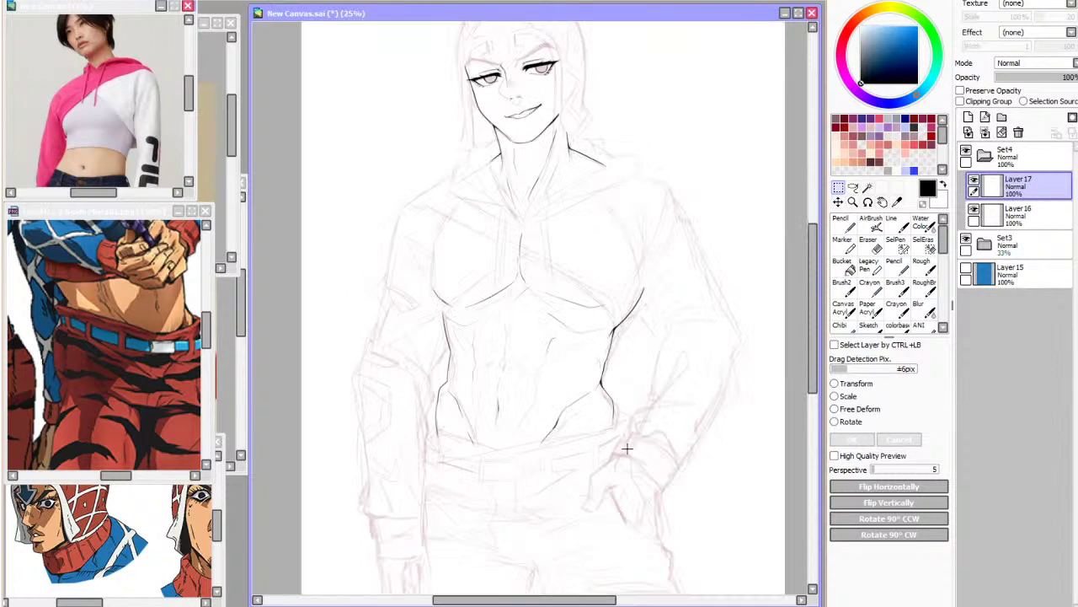
pyautogui.click(145, 226)
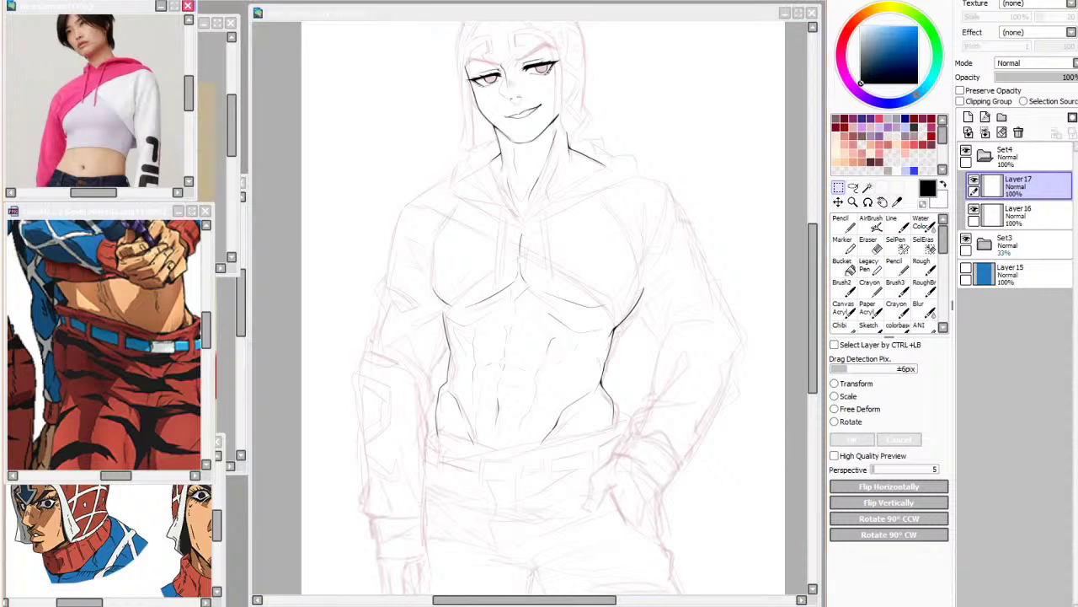
pyautogui.click(534, 172)
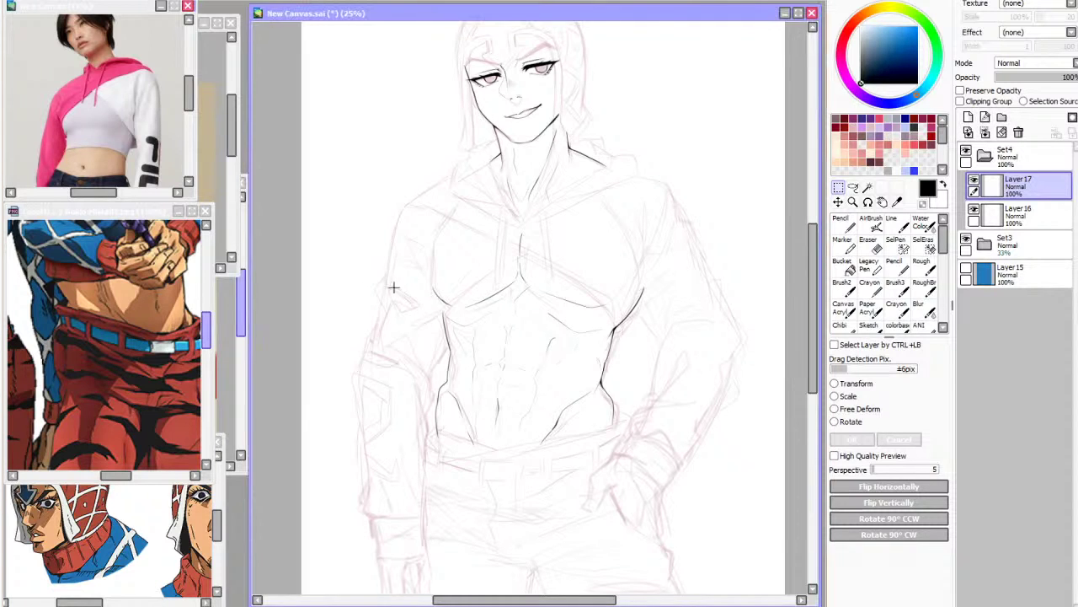
pyautogui.scroll(1, 534, 173)
pyautogui.scroll(-1, 530, 236)
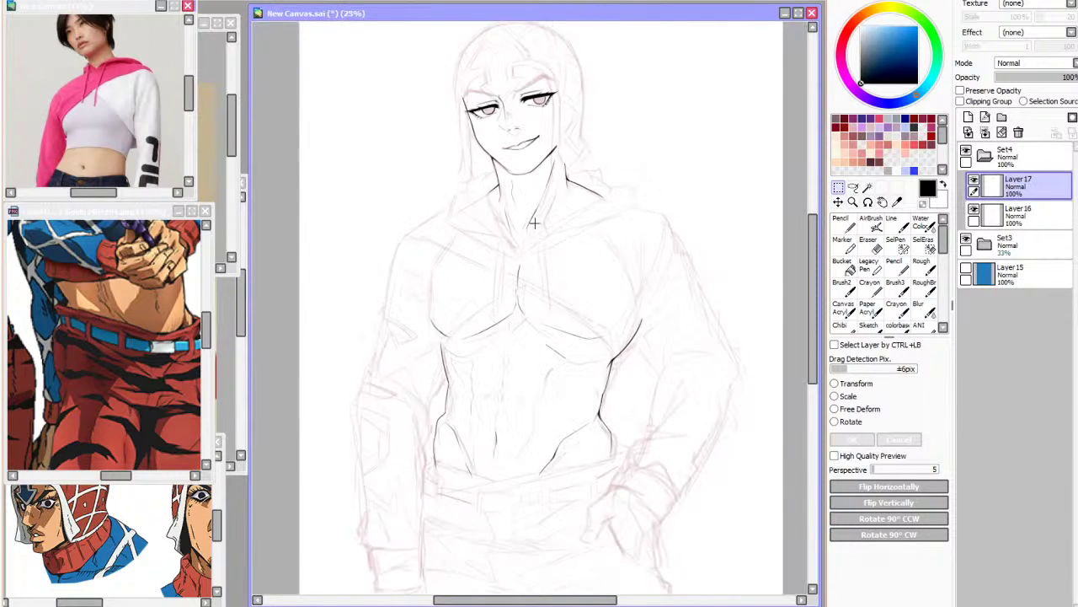
pyautogui.press('h')
pyautogui.scroll(-2, 644, 194)
pyautogui.scroll(2, 619, 351)
pyautogui.scroll(-1, 573, 383)
pyautogui.scroll(1, 583, 149)
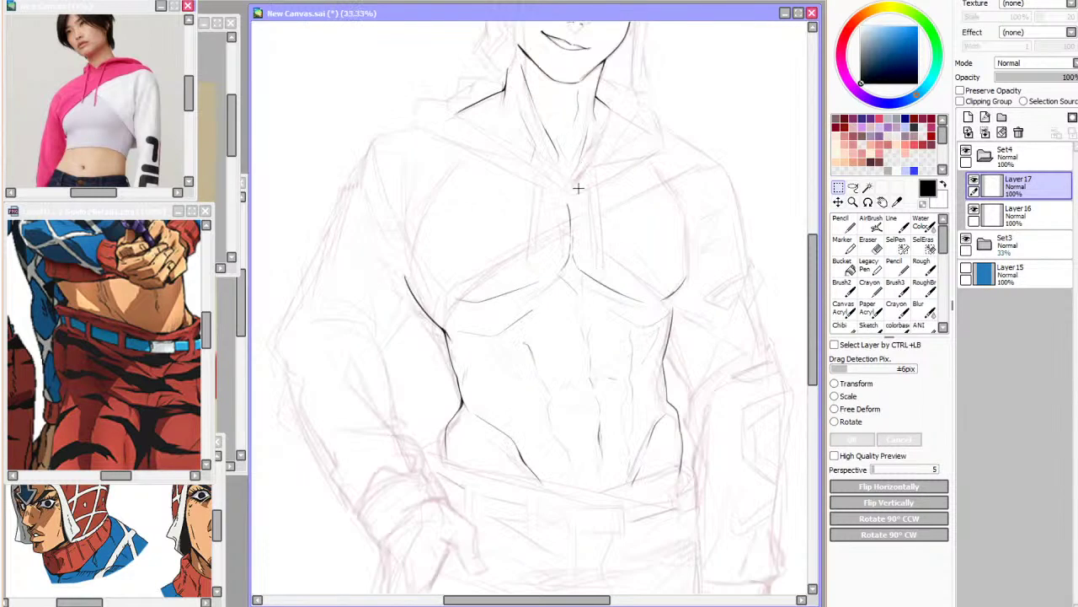
pyautogui.scroll(-2, 582, 151)
pyautogui.scroll(4, 553, 368)
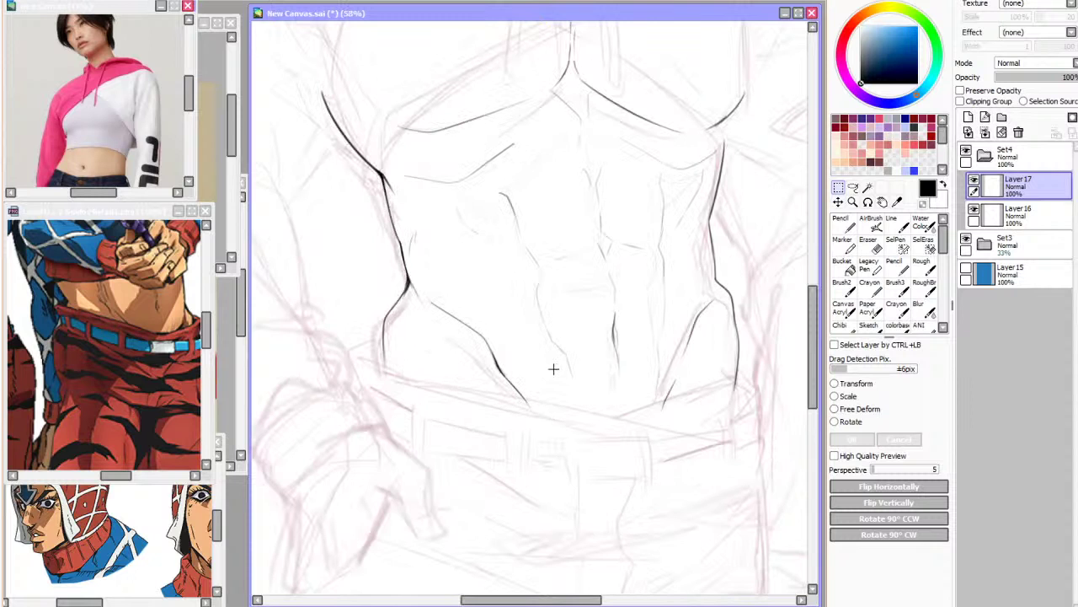
# Trim the lower end of the hip crease and ink the waistband's upper edge from the character's left hip to the centre
pyautogui.click(868, 244)
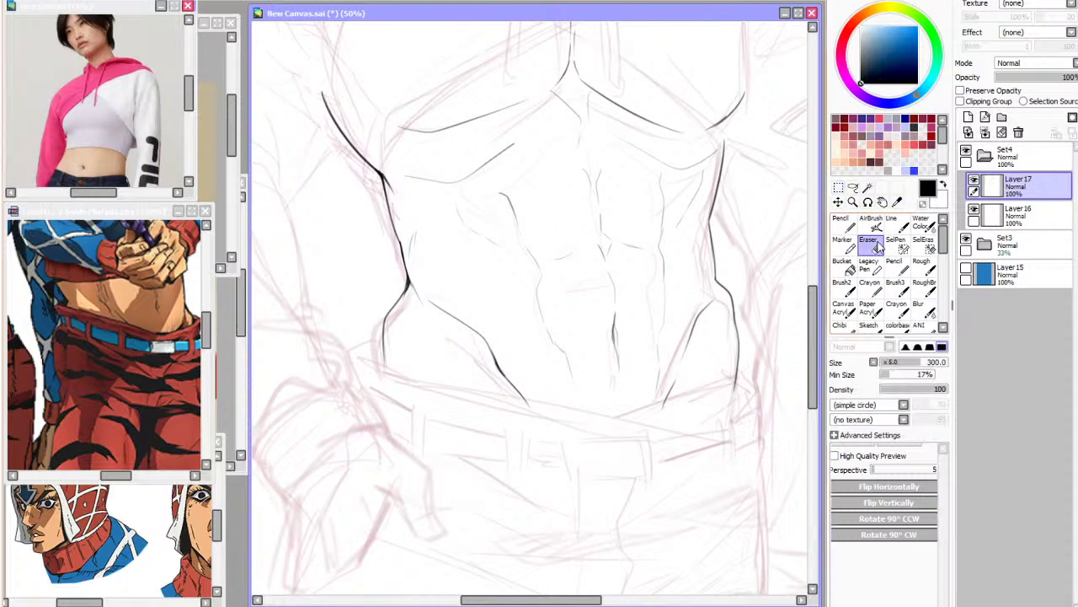
pyautogui.click(892, 223)
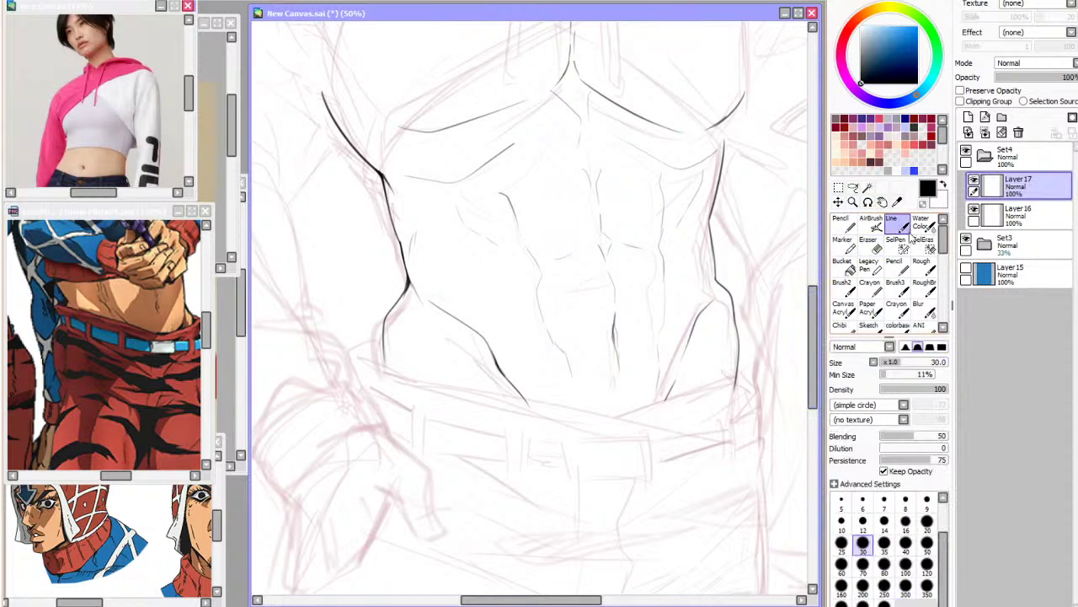
pyautogui.moveTo(739, 374); pyautogui.dragTo(611, 414)
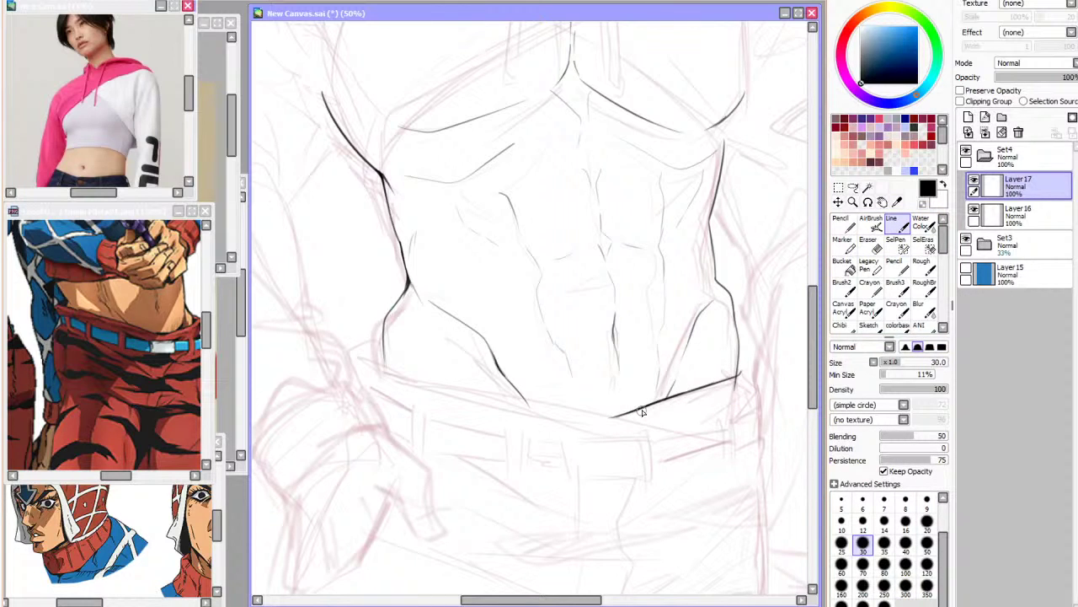
pyautogui.press('h')
pyautogui.hotkey('ctrl', 'z')
pyautogui.hotkey('ctrl', 'z')
pyautogui.hotkey('ctrl', 'z')
pyautogui.moveTo(366, 389); pyautogui.dragTo(452, 418)
pyautogui.hotkey('ctrl', 'z')
pyautogui.hotkey('ctrl', 'z')
pyautogui.moveTo(381, 395); pyautogui.dragTo(453, 416)
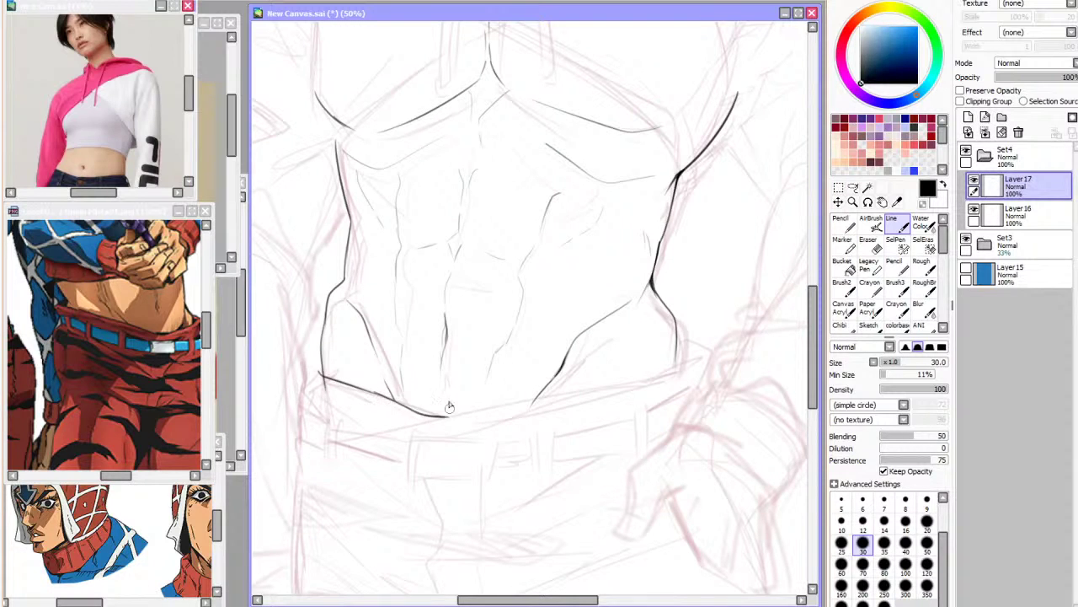
# Ink the rest of the waistband's upper edge from the centre to the character's right hip
pyautogui.press('h')
pyautogui.hotkey('ctrl', 'z')
pyautogui.moveTo(681, 396); pyautogui.dragTo(613, 426)
pyautogui.hotkey('ctrl', 'z')
pyautogui.press('h')
pyautogui.hotkey('ctrl', 'z')
pyautogui.moveTo(455, 423)
pyautogui.mouseDown()
pyautogui.moveTo(668, 377)
pyautogui.moveTo(695, 353)
pyautogui.mouseUp()
pyautogui.press('h')
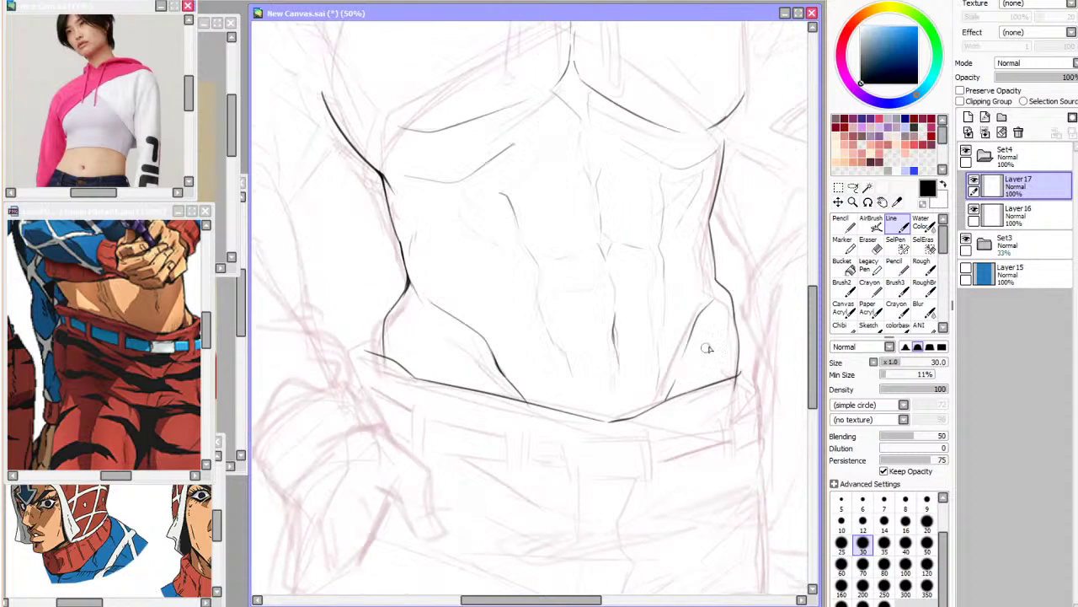
# Ink the protruding corner of the waistband at the character's right hip and thicken its junction with the waist
pyautogui.moveTo(377, 353); pyautogui.dragTo(428, 383)
pyautogui.moveTo(381, 340)
pyautogui.mouseDown()
pyautogui.moveTo(358, 362)
pyautogui.moveTo(371, 344)
pyautogui.moveTo(362, 372)
pyautogui.moveTo(373, 387)
pyautogui.mouseUp()
pyautogui.hotkey('ctrl', 'z')
pyautogui.hotkey('ctrl', 'z')
pyautogui.hotkey('ctrl', 'z')
pyautogui.hotkey('ctrl', 'z')
pyautogui.hotkey('ctrl', 'z')
pyautogui.press('h')
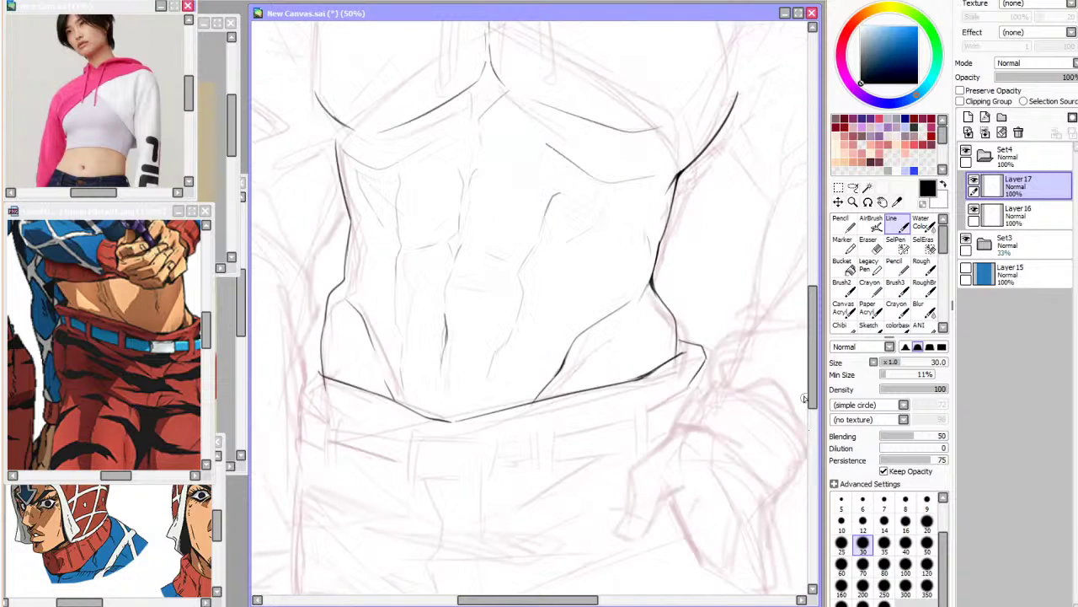
pyautogui.moveTo(677, 338); pyautogui.dragTo(686, 343)
pyautogui.click(922, 204)
pyautogui.press('h')
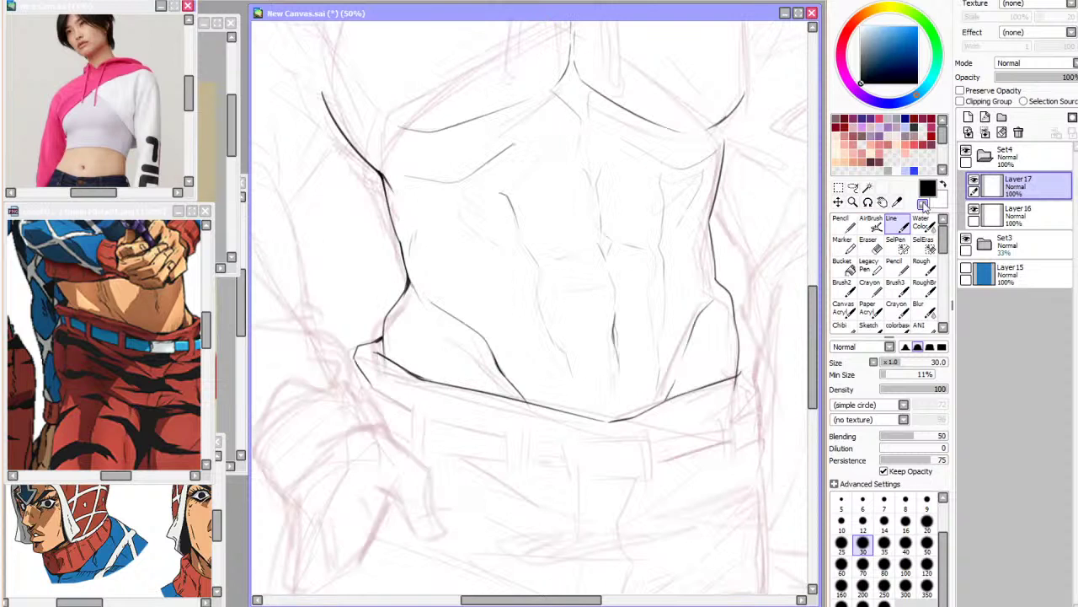
# Ink the waistband's lower edge at the character's right hip, the short belt piece and the first belt loop's two sides
pyautogui.moveTo(370, 384); pyautogui.dragTo(410, 407)
pyautogui.hotkey('ctrl', 'z')
pyautogui.hotkey('ctrl', 'z')
pyautogui.moveTo(392, 435)
pyautogui.mouseDown()
pyautogui.moveTo(413, 406)
pyautogui.moveTo(412, 450)
pyautogui.mouseUp()
pyautogui.hotkey('ctrl', 'z')
pyautogui.moveTo(411, 404); pyautogui.dragTo(412, 448)
pyautogui.moveTo(424, 408); pyautogui.dragTo(424, 456)
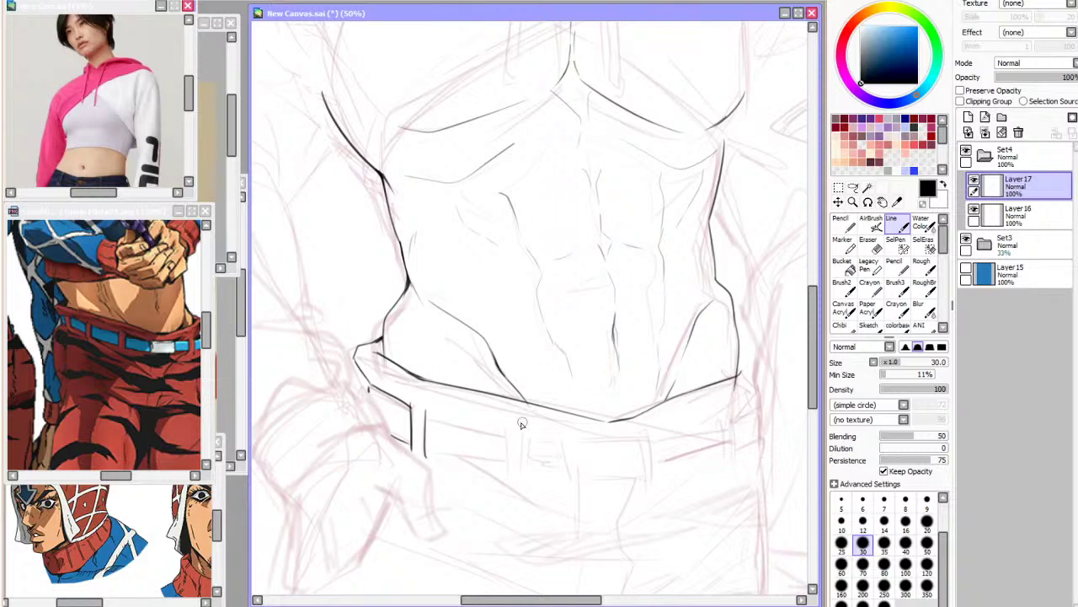
# Ink the two sides of the second belt loop and move them slightly towards the first loop with a lasso selection
pyautogui.moveTo(508, 426); pyautogui.dragTo(509, 470)
pyautogui.hotkey('ctrl', 'z')
pyautogui.moveTo(509, 426); pyautogui.dragTo(508, 470)
pyautogui.moveTo(523, 428); pyautogui.dragTo(523, 476)
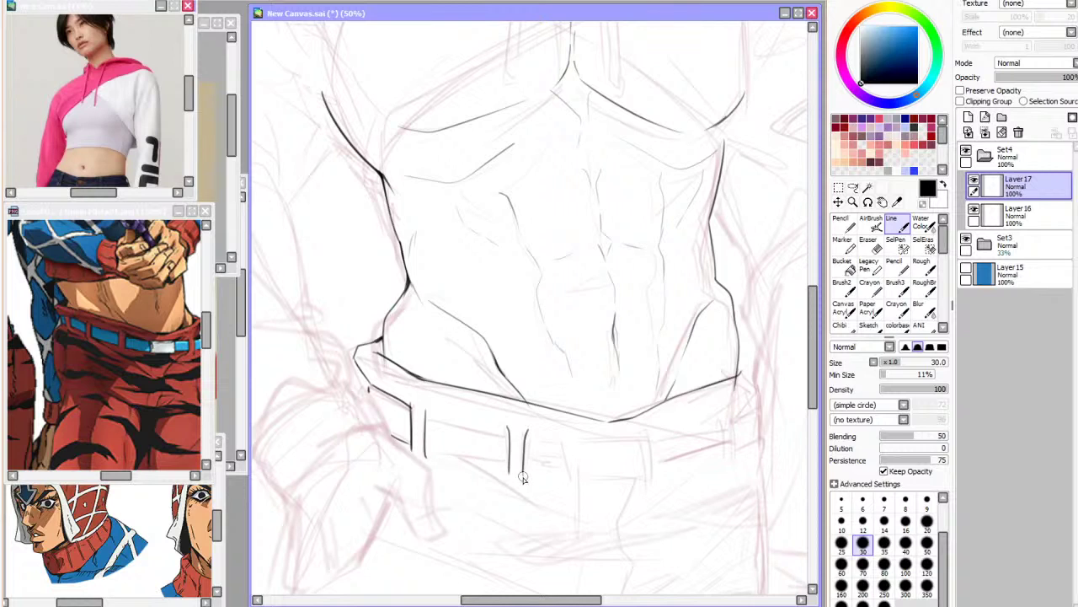
pyautogui.click(854, 187)
pyautogui.moveTo(548, 420); pyautogui.dragTo(540, 482)
pyautogui.moveTo(539, 489); pyautogui.dragTo(525, 487)
pyautogui.click(690, 414)
pyautogui.click(891, 226)
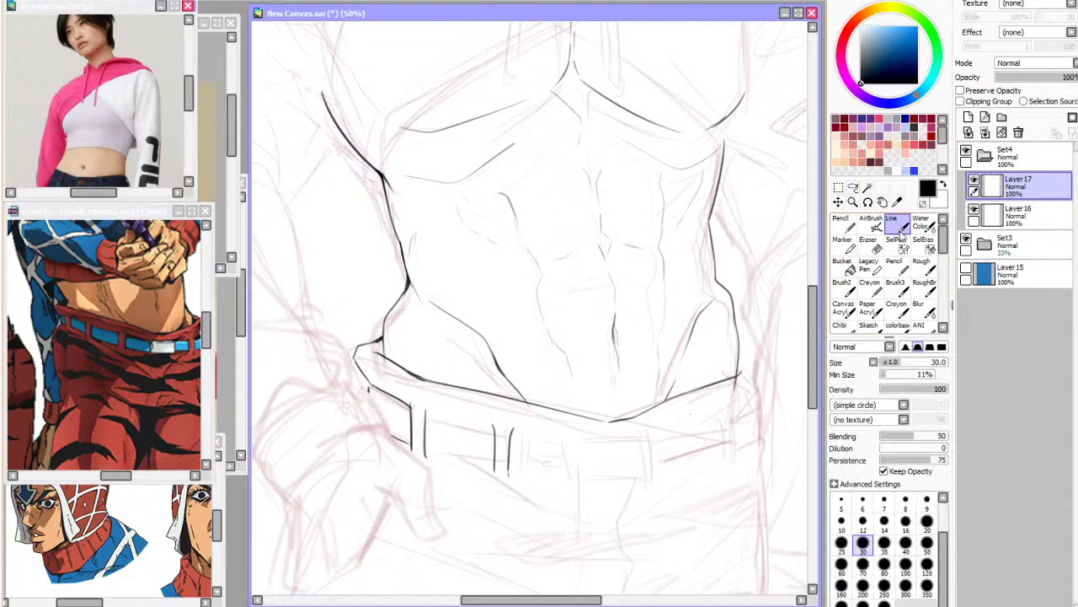
pyautogui.click(853, 187)
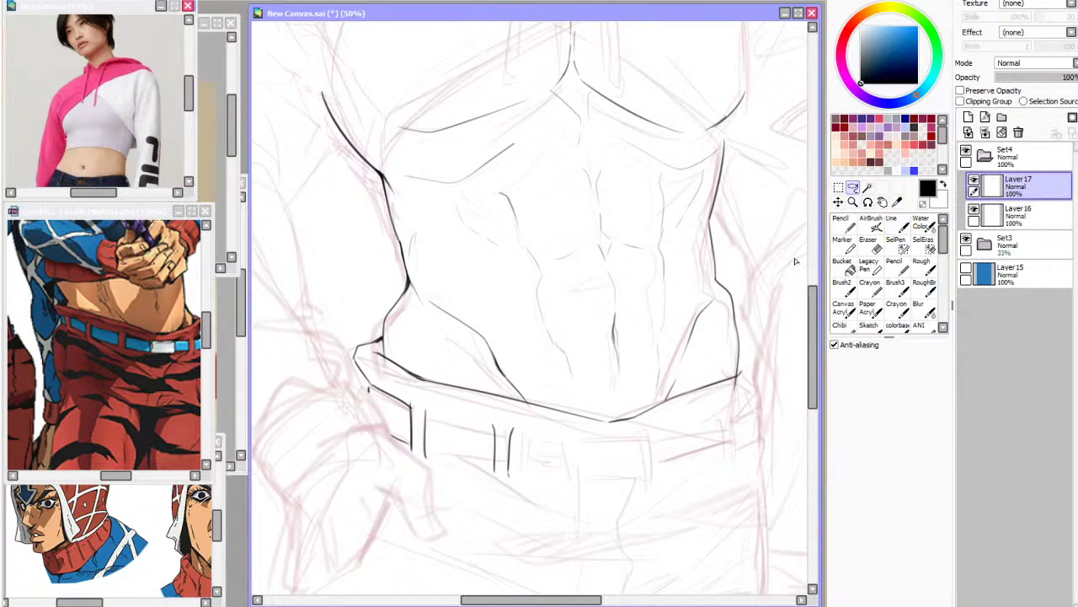
# Ink the belt loop near the character's left hip and the waistband's outer edge on that side
pyautogui.click(895, 224)
pyautogui.moveTo(710, 426); pyautogui.dragTo(712, 455)
pyautogui.moveTo(724, 419); pyautogui.dragTo(726, 446)
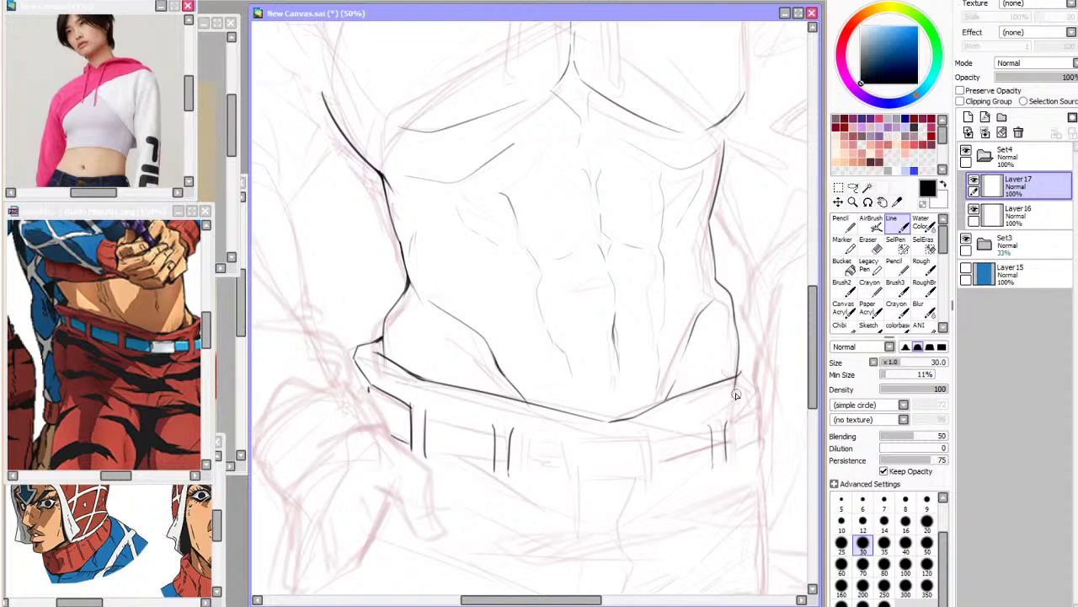
pyautogui.moveTo(741, 369); pyautogui.dragTo(747, 405)
pyautogui.click(868, 244)
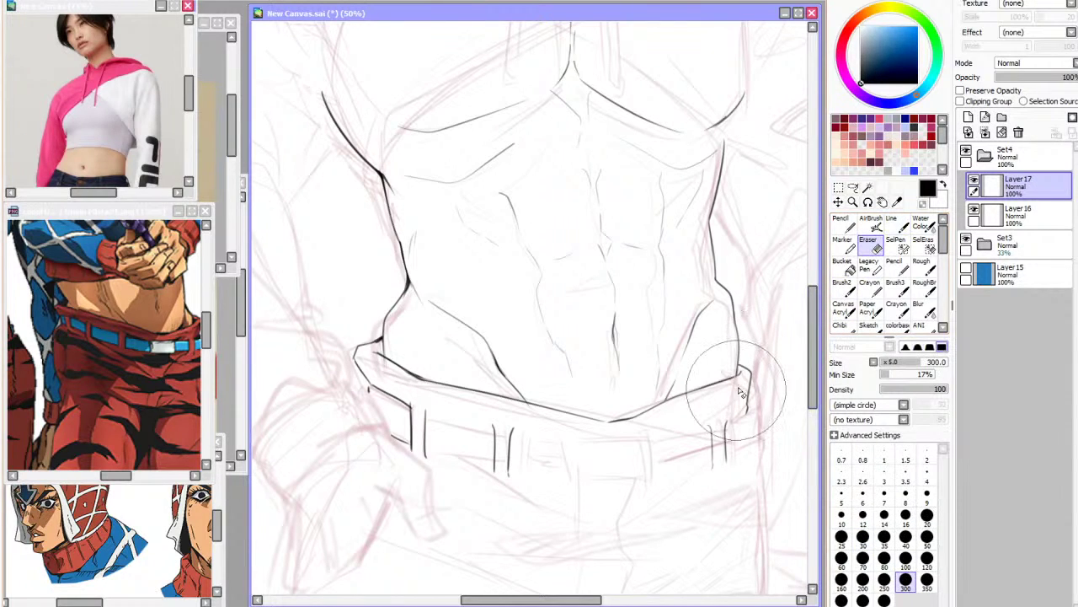
pyautogui.click(893, 224)
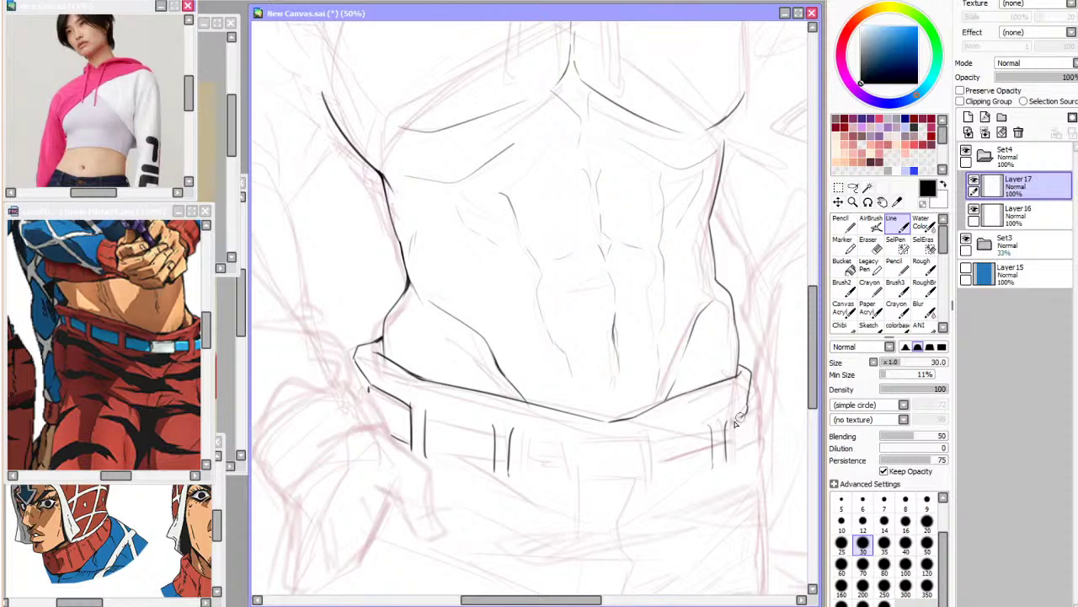
# Ink the short end piece of the belt at the character's left hip
pyautogui.moveTo(749, 413)
pyautogui.mouseDown()
pyautogui.moveTo(755, 454)
pyautogui.moveTo(729, 469)
pyautogui.mouseUp()
pyautogui.hotkey('ctrl', 'z')
pyautogui.hotkey('ctrl', 'z')
pyautogui.press('h')
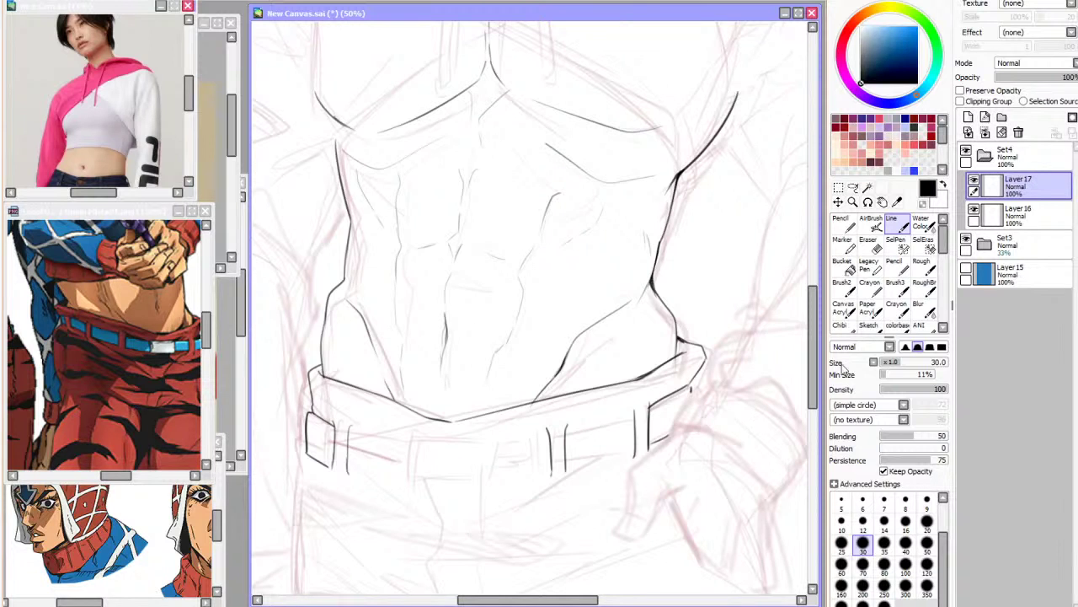
# Ink the upper and lower belt edges between the character's left belt loop and the buckle, using a rotated canvas
pyautogui.press('End')
pyautogui.press('End')
pyautogui.press('End')
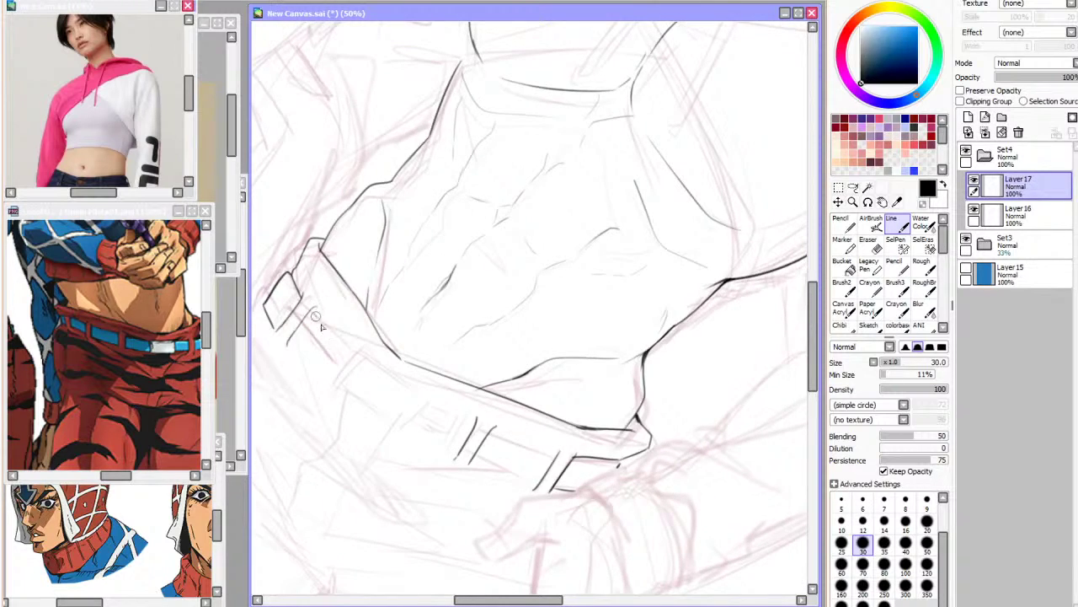
pyautogui.moveTo(314, 318); pyautogui.dragTo(350, 358)
pyautogui.moveTo(289, 348); pyautogui.dragTo(327, 384)
pyautogui.press('Home')
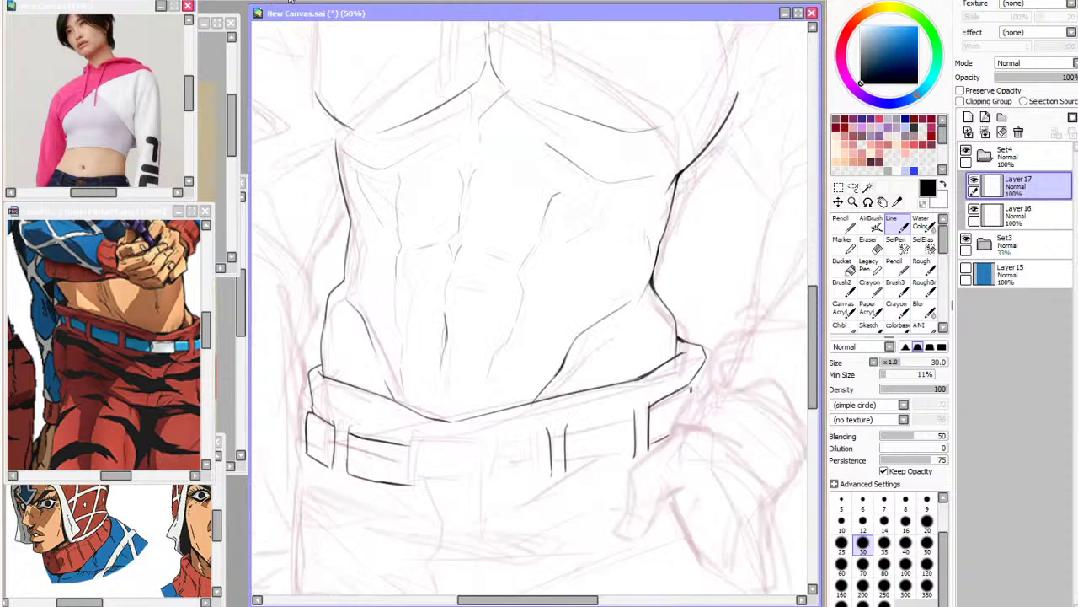
pyautogui.press('h')
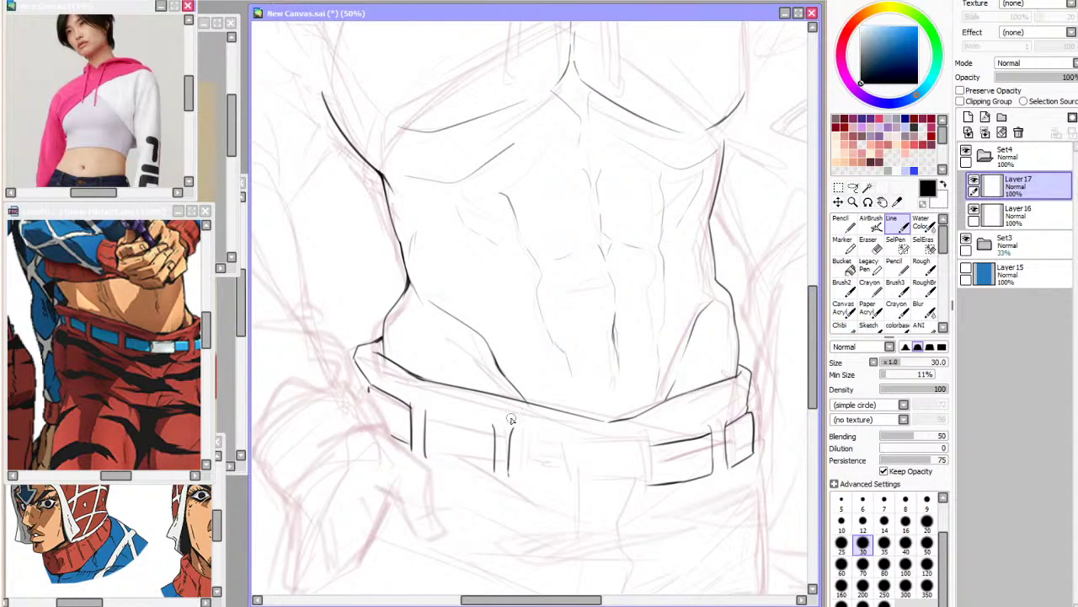
# Ink the belt edges between the two loops on the character's right side and onwards to the buckle
pyautogui.moveTo(514, 432); pyautogui.dragTo(511, 470)
pyautogui.moveTo(427, 457)
pyautogui.mouseDown()
pyautogui.moveTo(485, 473)
pyautogui.moveTo(484, 450)
pyautogui.moveTo(551, 486)
pyautogui.moveTo(511, 475)
pyautogui.moveTo(563, 484)
pyautogui.mouseUp()
pyautogui.press('h')
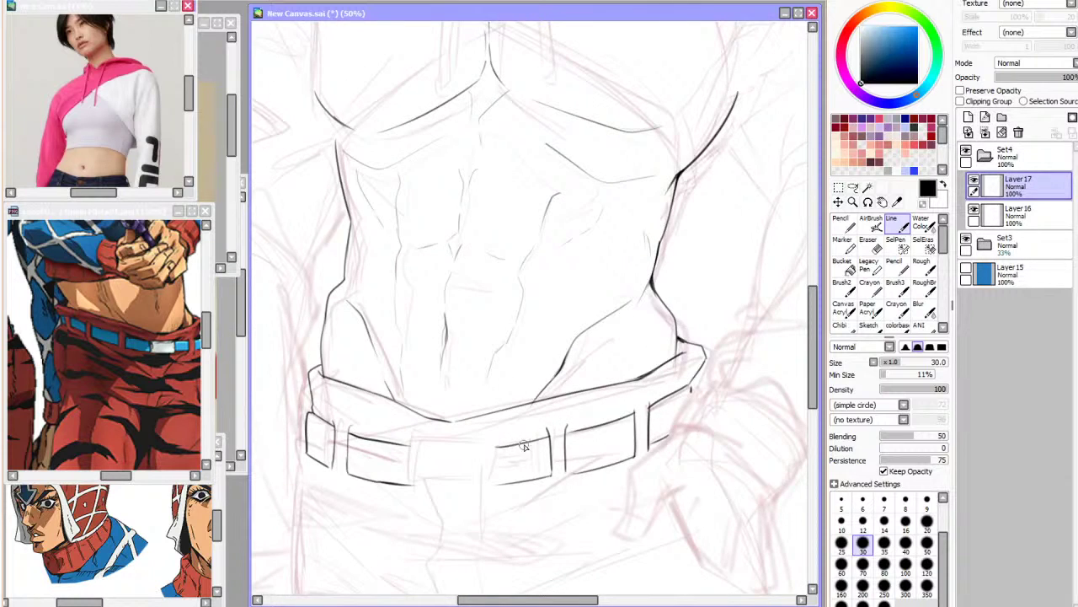
# Ink the rectangular outline of the belt buckle at the centre of the waistband
pyautogui.moveTo(411, 442)
pyautogui.mouseDown()
pyautogui.moveTo(412, 493)
pyautogui.moveTo(486, 494)
pyautogui.mouseUp()
pyautogui.hotkey('ctrl', 'z')
pyautogui.moveTo(414, 489); pyautogui.dragTo(493, 490)
pyautogui.hotkey('ctrl', 'z')
pyautogui.hotkey('ctrl', 'z')
pyautogui.moveTo(415, 441); pyautogui.dragTo(492, 445)
pyautogui.hotkey('ctrl', 'z')
pyautogui.moveTo(415, 440)
pyautogui.mouseDown()
pyautogui.moveTo(492, 438)
pyautogui.moveTo(496, 490)
pyautogui.mouseUp()
pyautogui.hotkey('ctrl', 'z')
pyautogui.hotkey('ctrl', 'z')
pyautogui.moveTo(499, 447); pyautogui.dragTo(497, 487)
pyautogui.press('h')
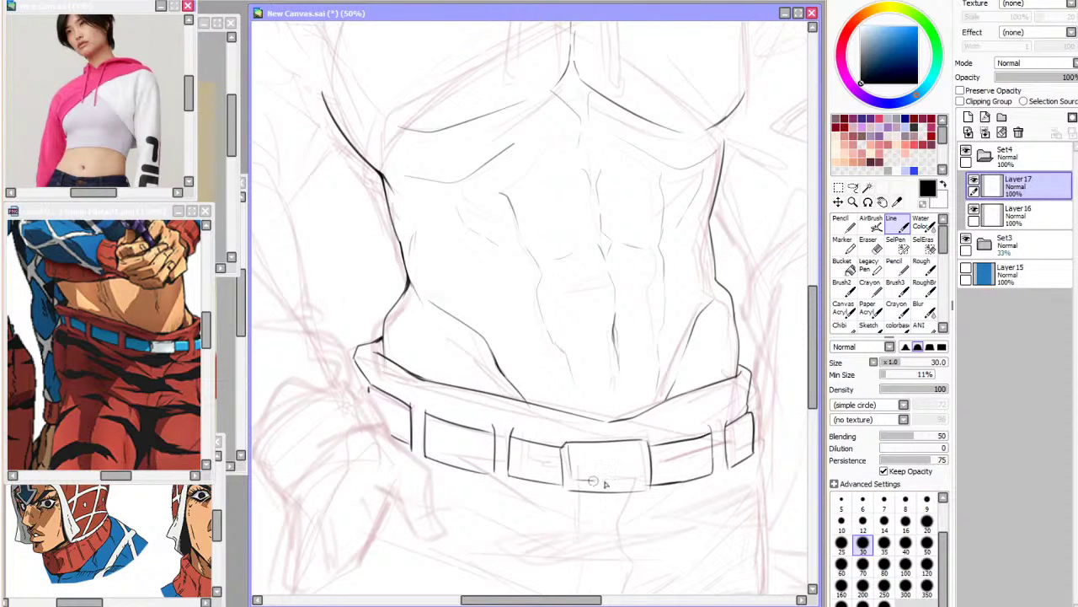
# Ink the inner lower edge and side of the belt buckle to give its frame thickness
pyautogui.moveTo(577, 480); pyautogui.dragTo(638, 483)
pyautogui.hotkey('ctrl', 'z')
pyautogui.click(922, 204)
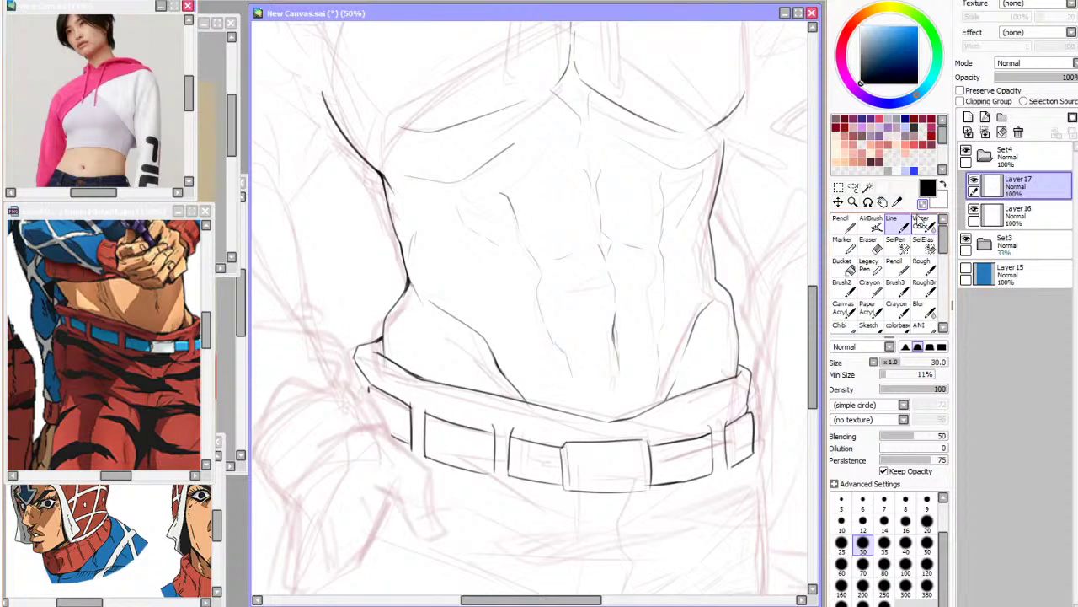
pyautogui.moveTo(576, 483)
pyautogui.mouseDown()
pyautogui.moveTo(606, 482)
pyautogui.moveTo(592, 484)
pyautogui.moveTo(645, 481)
pyautogui.mouseUp()
pyautogui.click(923, 204)
pyautogui.click(925, 205)
pyautogui.click(291, 1)
pyautogui.click(292, 2)
pyautogui.click(291, 2)
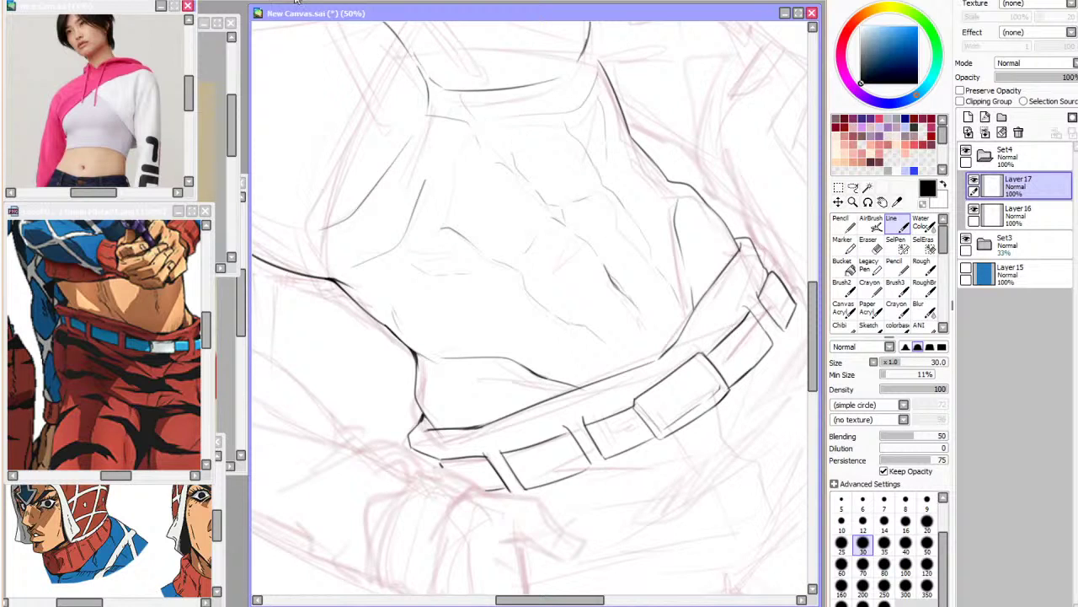
pyautogui.press('Home')
# Ink the inner seam line along the waistband from both hips to its centre dip
pyautogui.moveTo(369, 364)
pyautogui.mouseDown()
pyautogui.moveTo(447, 402)
pyautogui.moveTo(571, 421)
pyautogui.mouseUp()
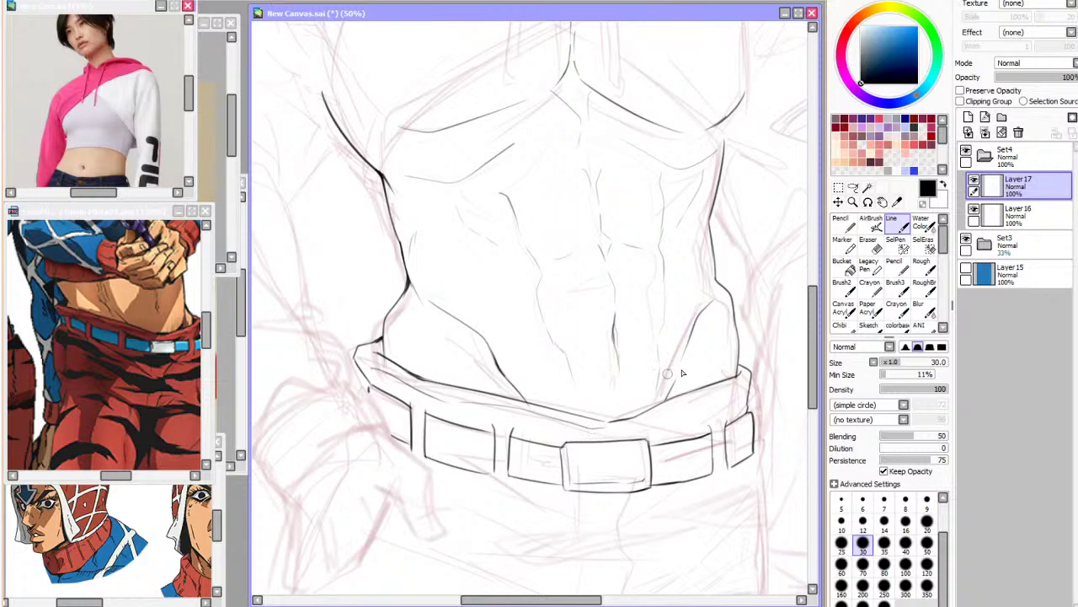
pyautogui.moveTo(731, 386); pyautogui.dragTo(627, 430)
pyautogui.scroll(-2, 658, 447)
pyautogui.scroll(1, 706, 297)
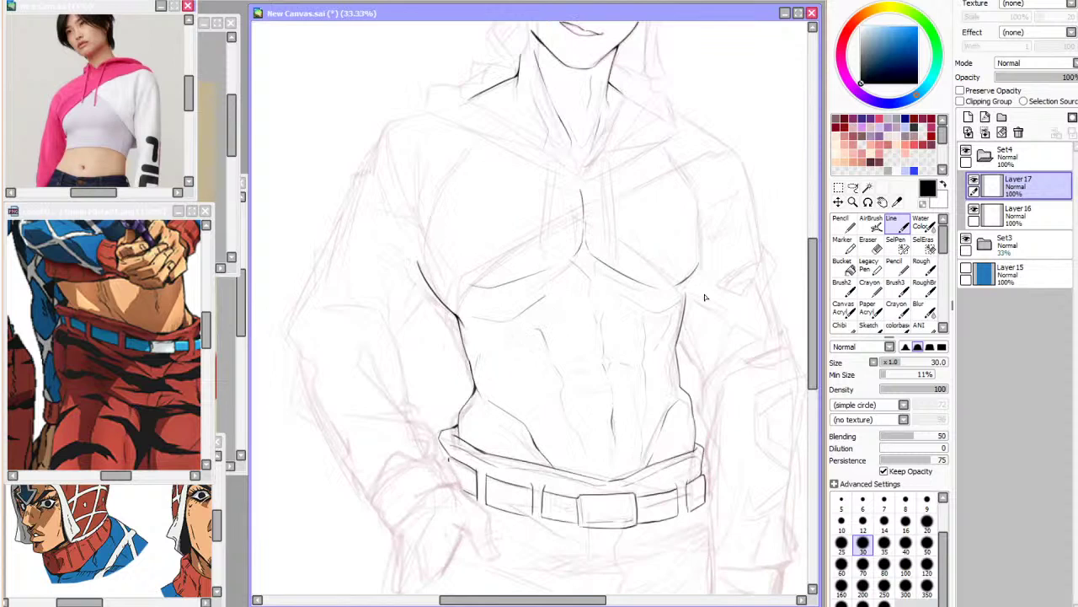
pyautogui.scroll(3, 740, 415)
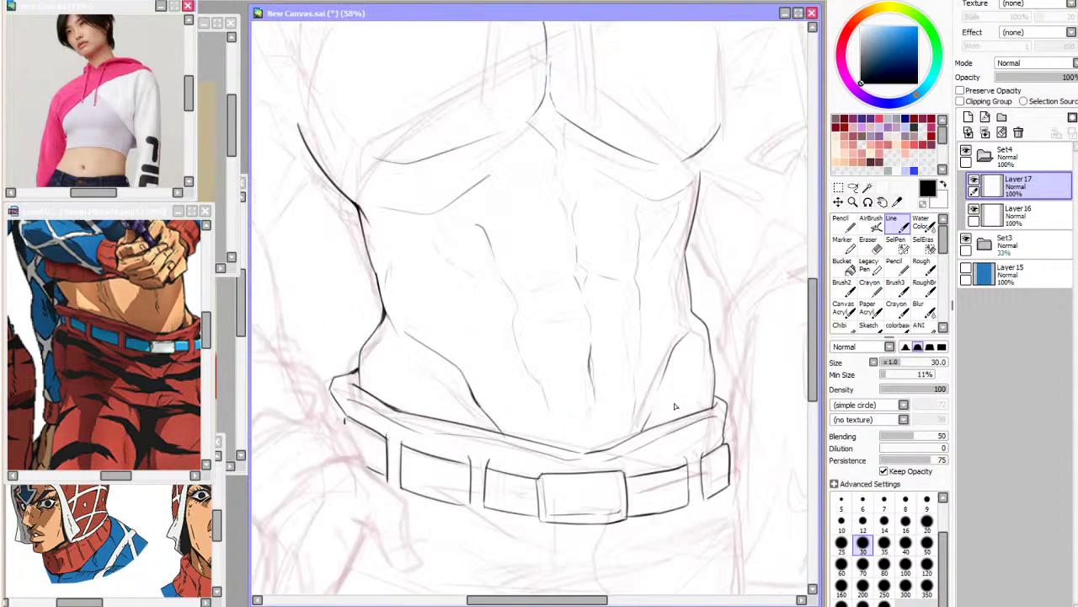
pyautogui.scroll(-1, 757, 411)
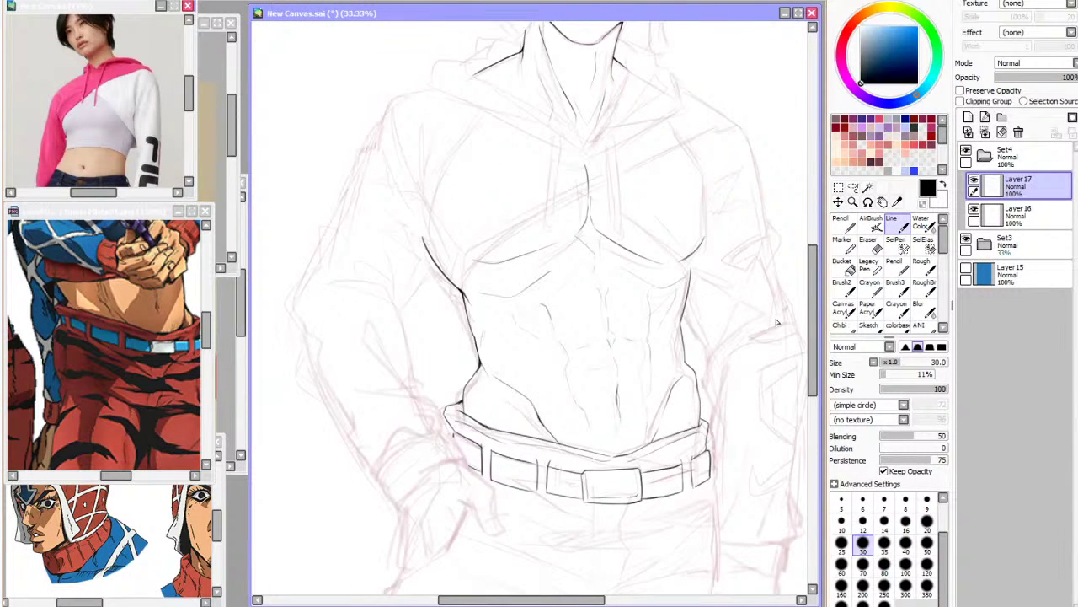
pyautogui.moveTo(814, 334); pyautogui.dragTo(815, 324)
pyautogui.moveTo(536, 600); pyautogui.dragTo(545, 600)
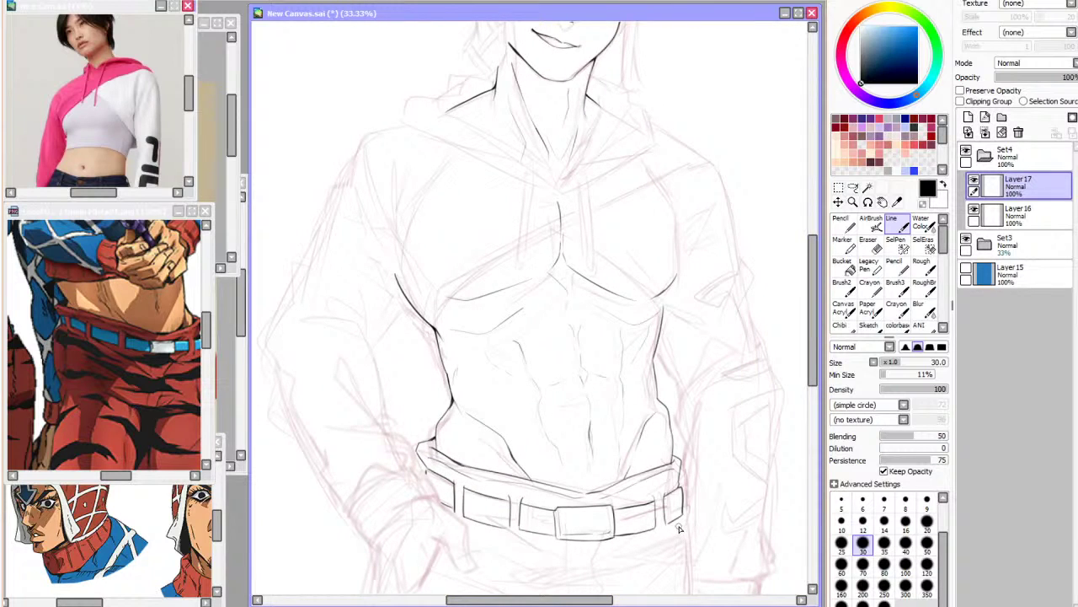
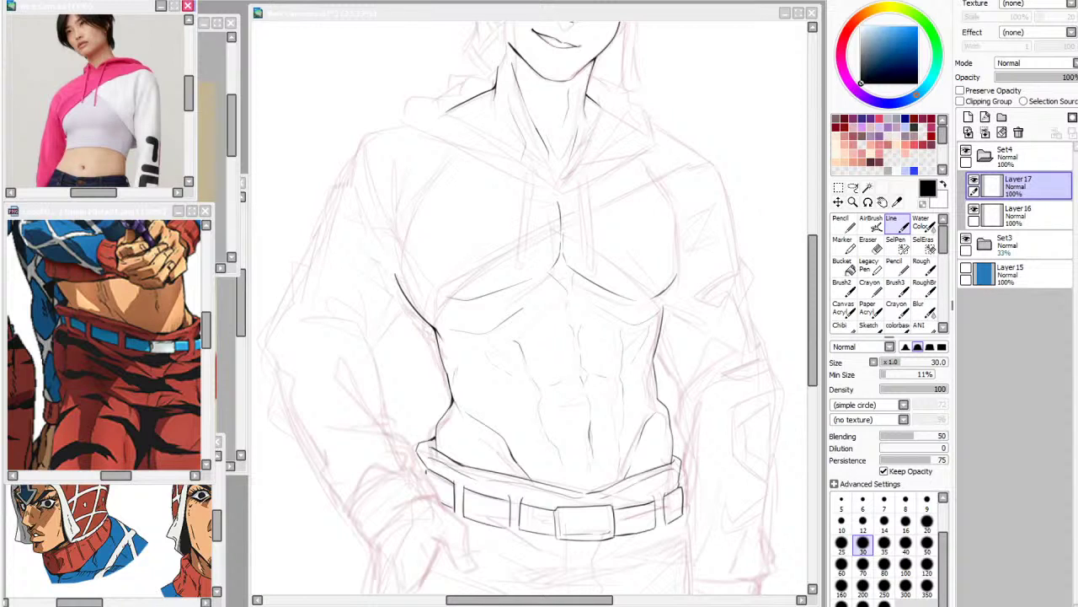
# Ink the short armpit crease beside the chest on the character's right side
pyautogui.scroll(-3, 487, 209)
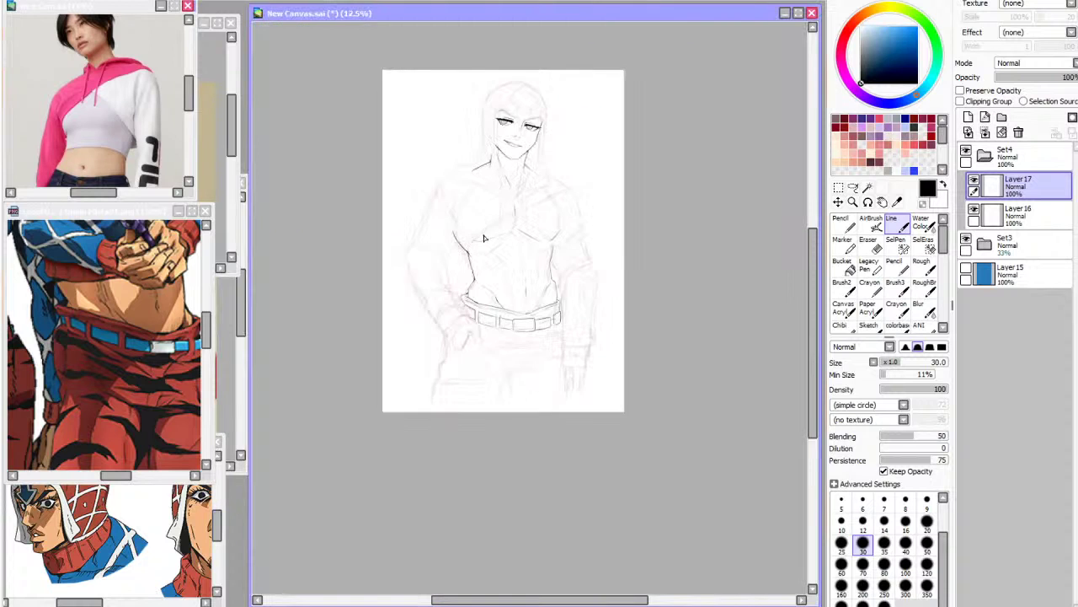
pyautogui.scroll(3, 485, 237)
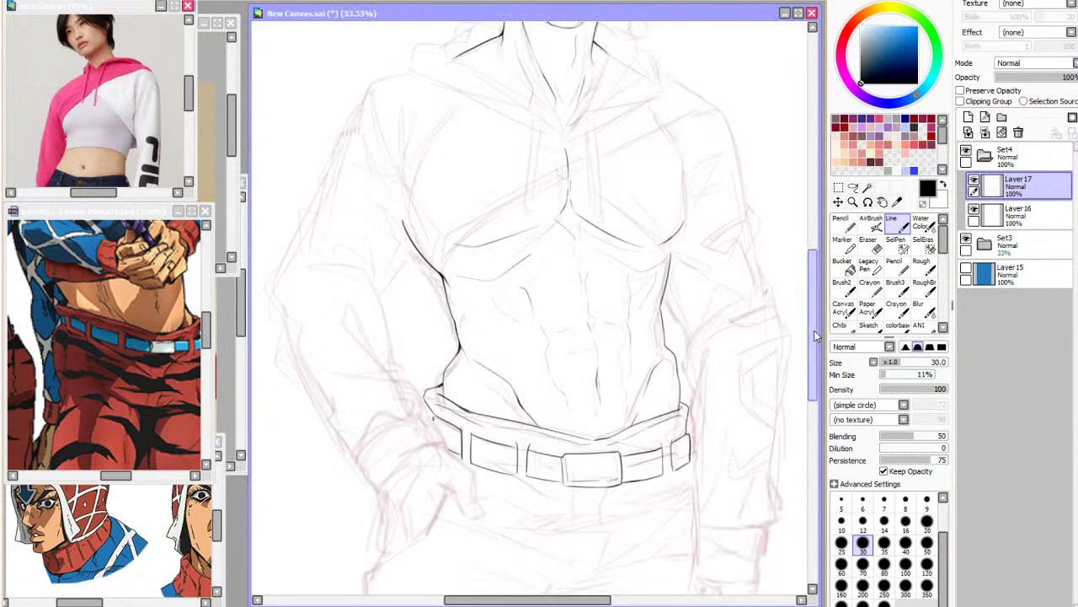
pyautogui.moveTo(816, 328); pyautogui.dragTo(816, 300)
pyautogui.moveTo(395, 299); pyautogui.dragTo(405, 330)
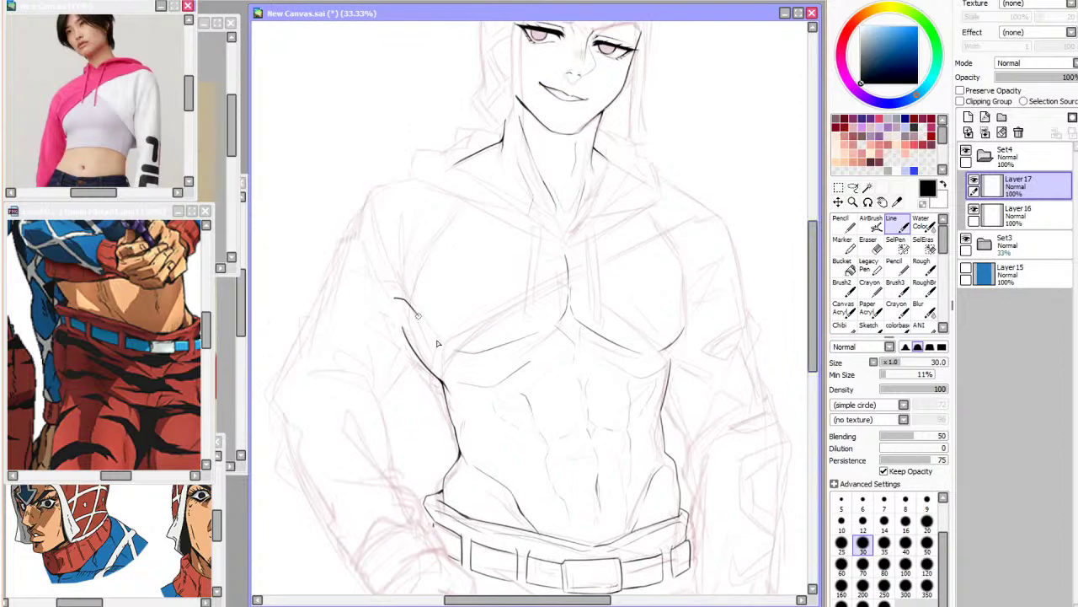
pyautogui.hotkey('ctrl', 'z')
pyautogui.hotkey('ctrl', 'z')
# Try to ink the outer contour of the chest muscle on the character's left side
pyautogui.moveTo(695, 257)
pyautogui.mouseDown()
pyautogui.moveTo(692, 315)
pyautogui.moveTo(689, 298)
pyautogui.mouseUp()
pyautogui.hotkey('ctrl', 'z')
pyautogui.hotkey('ctrl', 'z')
pyautogui.hotkey('ctrl', 'z')
pyautogui.moveTo(656, 217)
pyautogui.mouseDown()
pyautogui.moveTo(685, 266)
pyautogui.moveTo(685, 291)
pyautogui.mouseUp()
pyautogui.press('h')
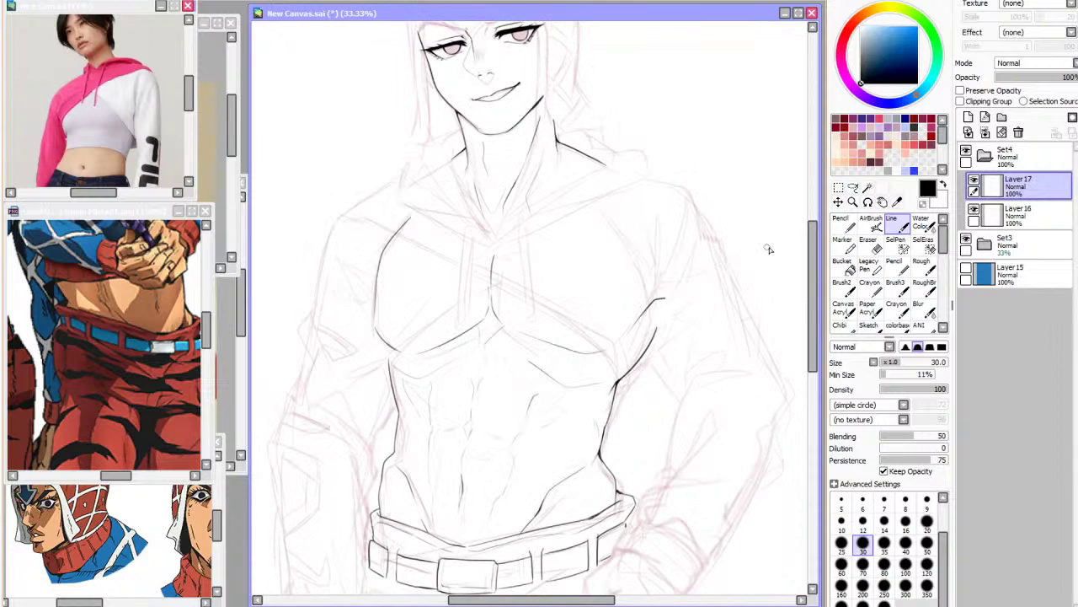
pyautogui.press('h')
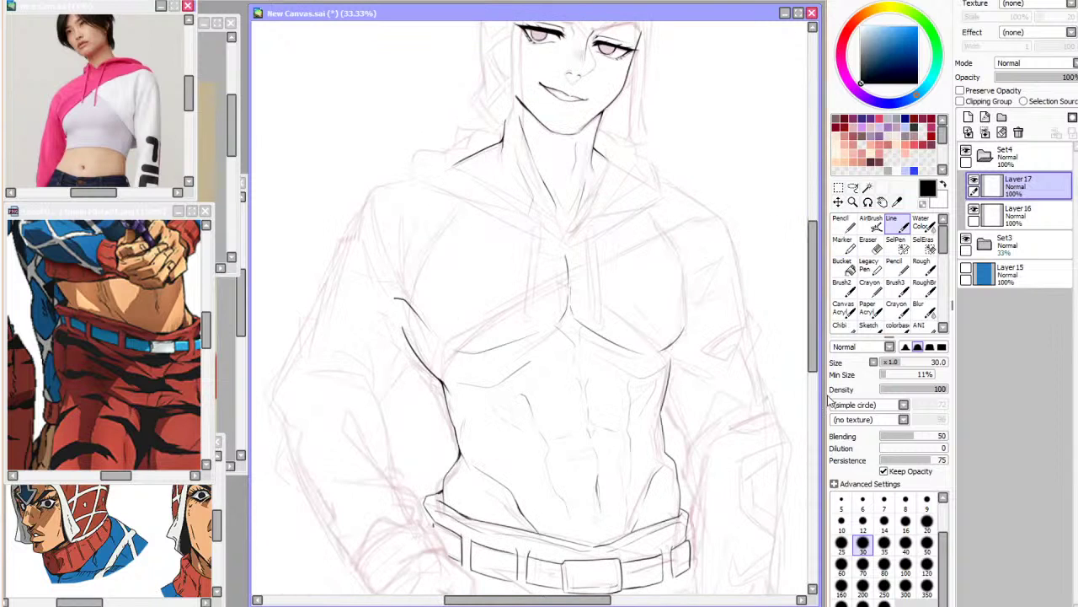
# Examine the inked torso with the Set3 sketch folder hidden, then against the sketch and in a mirrored view
pyautogui.click(966, 240)
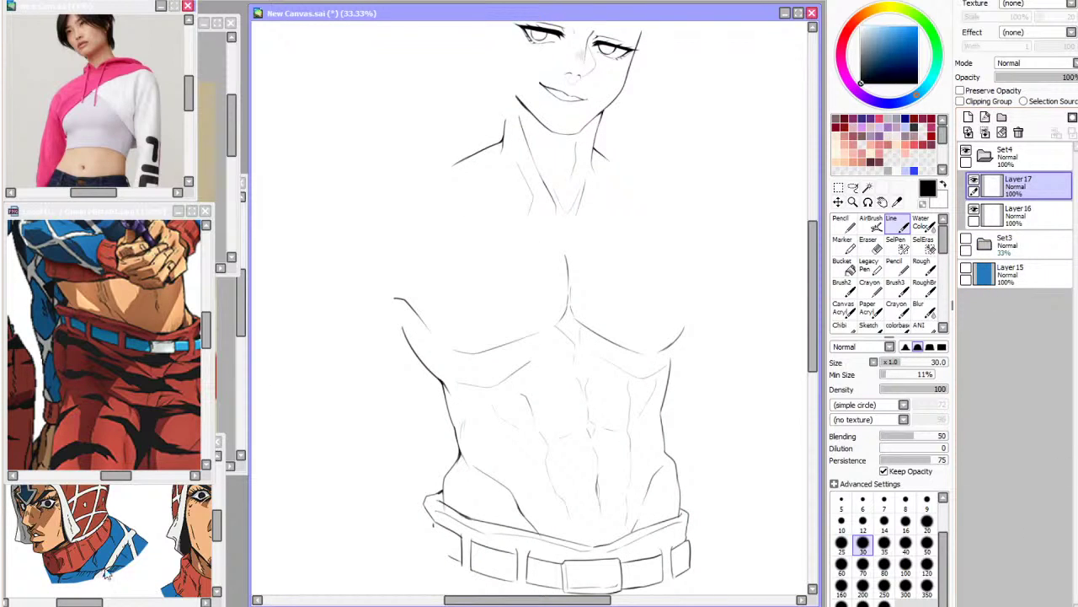
pyautogui.hotkey('alt', 'Tab')
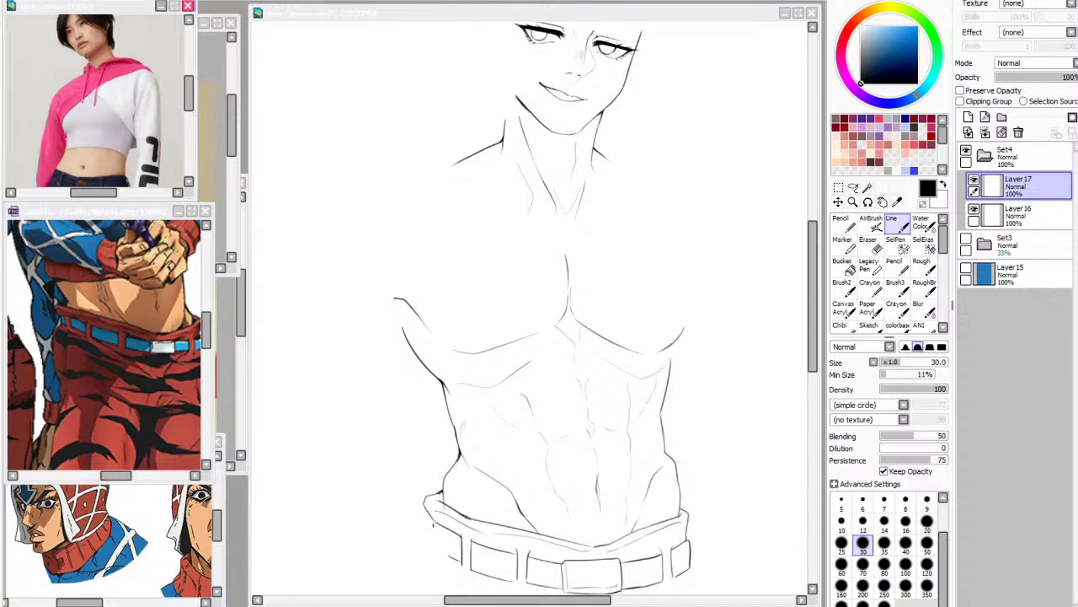
pyautogui.click(478, 356)
pyautogui.scroll(-1, 547, 292)
pyautogui.scroll(1, 563, 308)
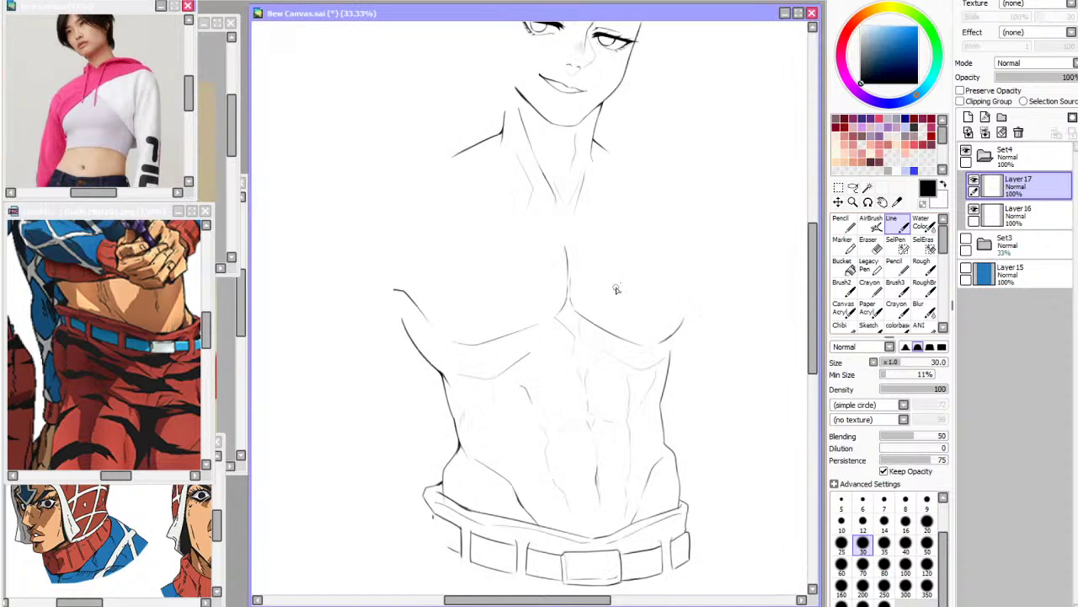
pyautogui.click(967, 242)
pyautogui.scroll(-1, 473, 221)
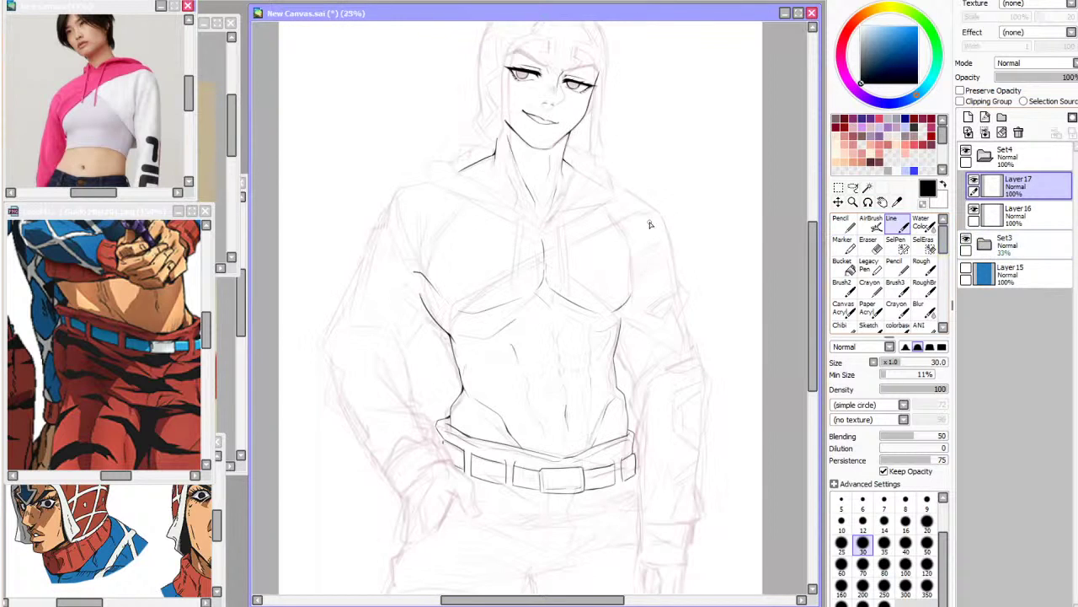
pyautogui.press('h')
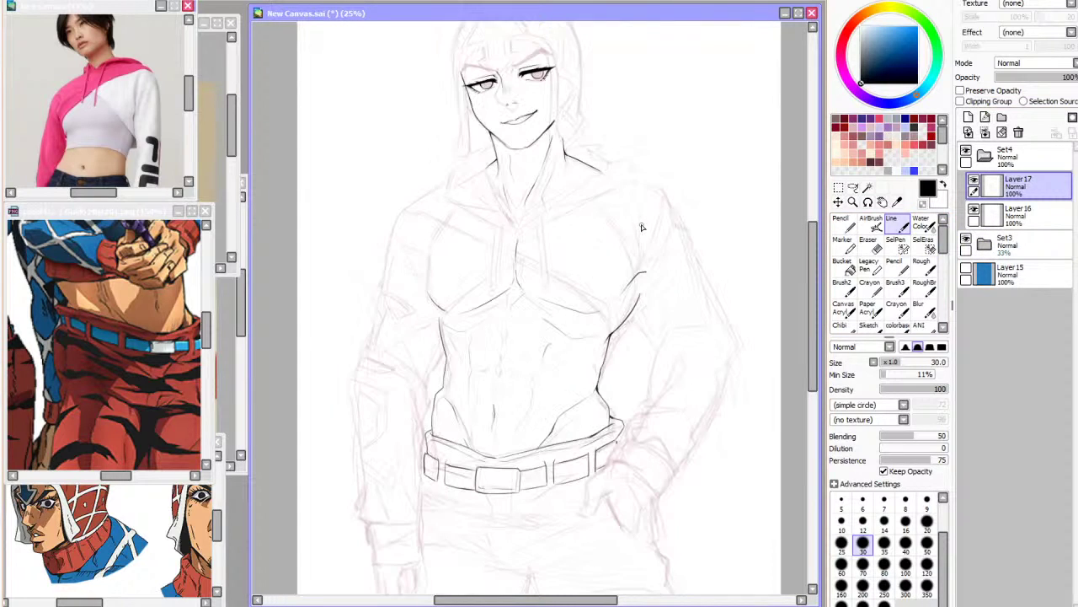
# Expand the Set3 sketch folder and examine what its Set1 and Set2 subfolders contain by toggling their visibility
pyautogui.click(853, 187)
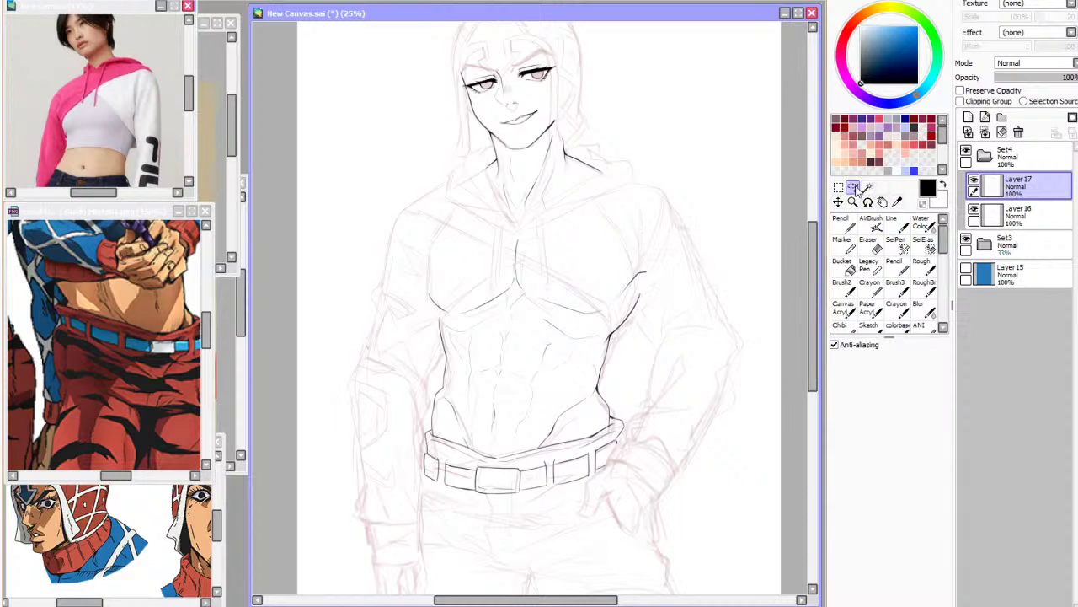
pyautogui.click(966, 241)
pyautogui.click(966, 241)
pyautogui.click(984, 244)
pyautogui.click(1011, 304)
pyautogui.click(975, 300)
pyautogui.click(975, 301)
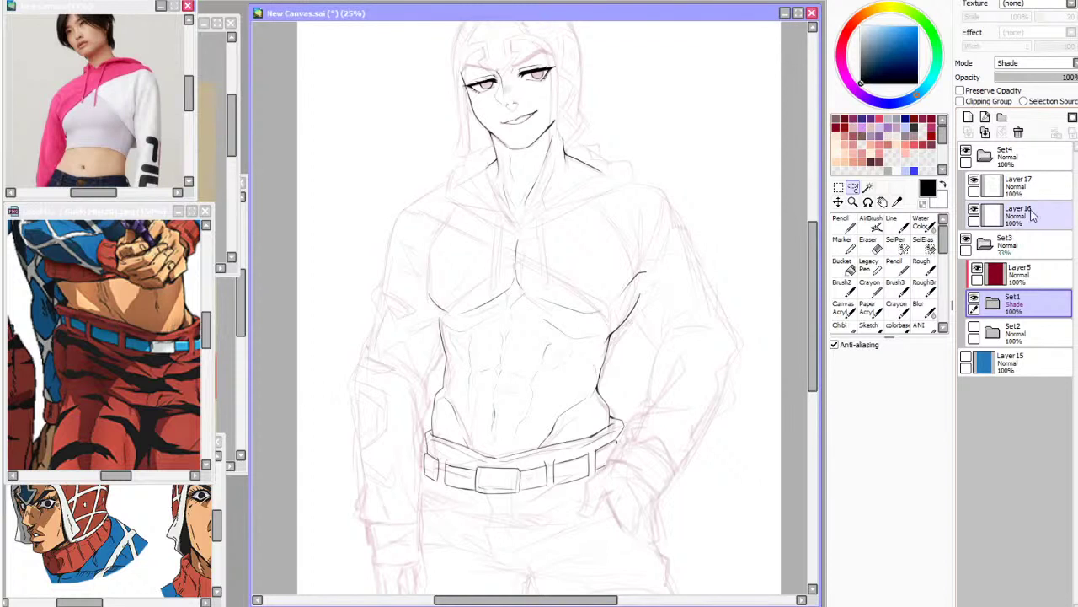
pyautogui.press('h')
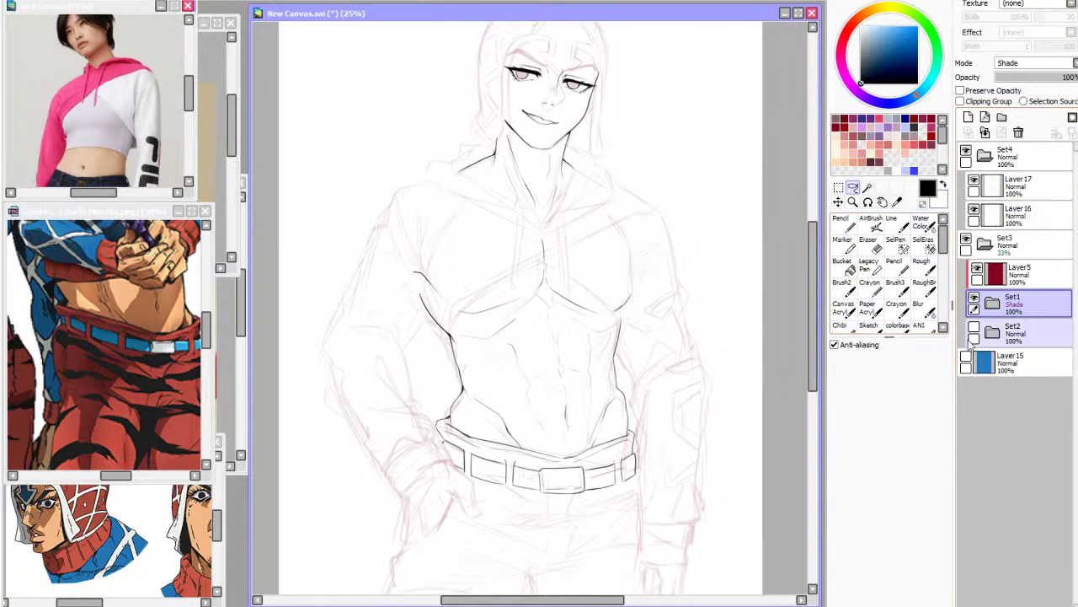
pyautogui.click(974, 330)
pyautogui.click(974, 330)
pyautogui.scroll(1, 624, 374)
pyautogui.scroll(-3, 472, 110)
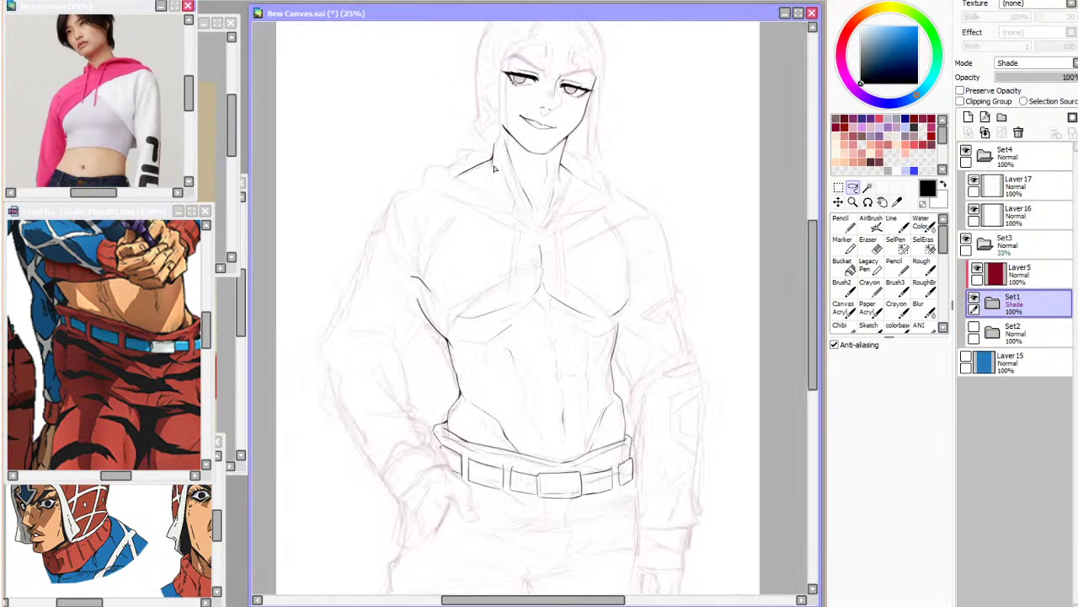
pyautogui.scroll(2, 517, 396)
# On Layer17, ink the trouser folds converging on the crotch from the character's left thigh with the Line brush
pyautogui.click(1018, 184)
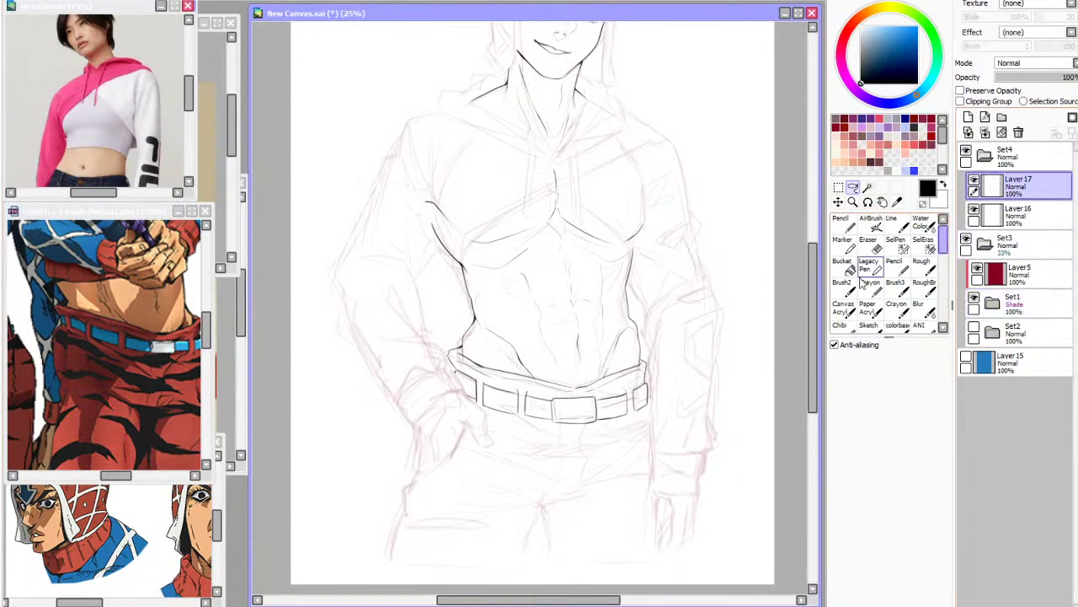
pyautogui.scroll(1, 640, 506)
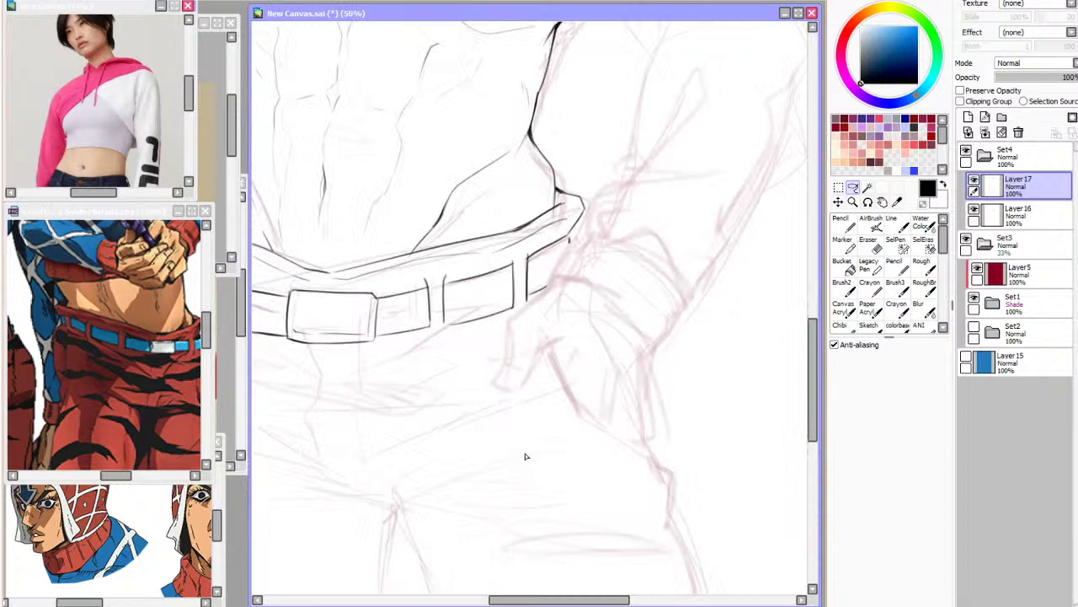
pyautogui.moveTo(813, 390); pyautogui.dragTo(813, 413)
pyautogui.moveTo(544, 600); pyautogui.dragTo(493, 603)
pyautogui.click(890, 223)
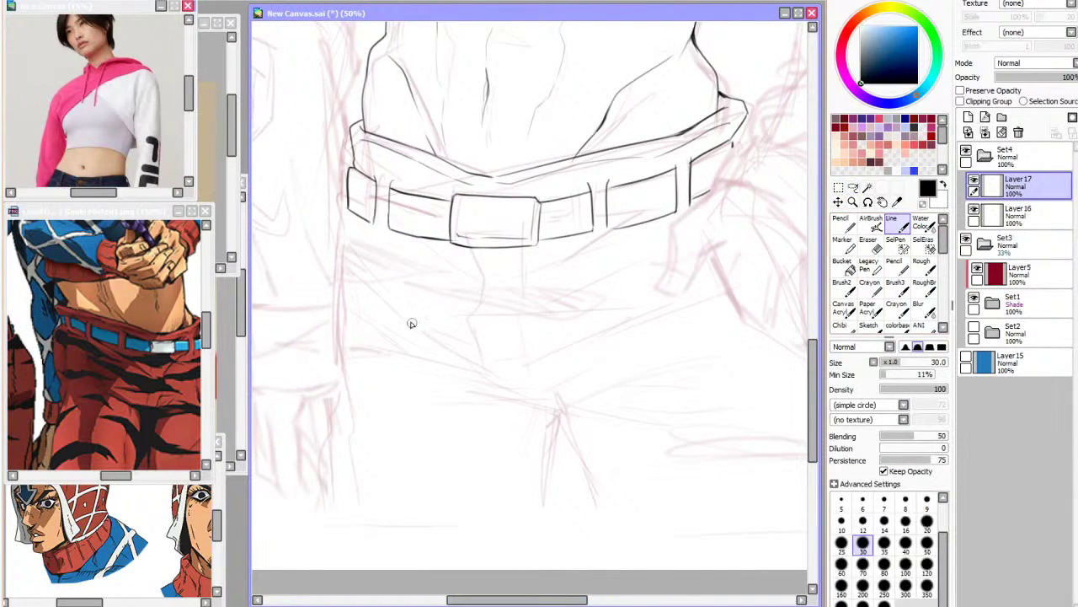
pyautogui.moveTo(410, 323)
pyautogui.mouseDown()
pyautogui.moveTo(456, 368)
pyautogui.moveTo(548, 406)
pyautogui.mouseUp()
pyautogui.moveTo(547, 406)
pyautogui.mouseDown()
pyautogui.moveTo(599, 398)
pyautogui.moveTo(625, 428)
pyautogui.moveTo(647, 390)
pyautogui.mouseUp()
pyautogui.hotkey('ctrl', 'z')
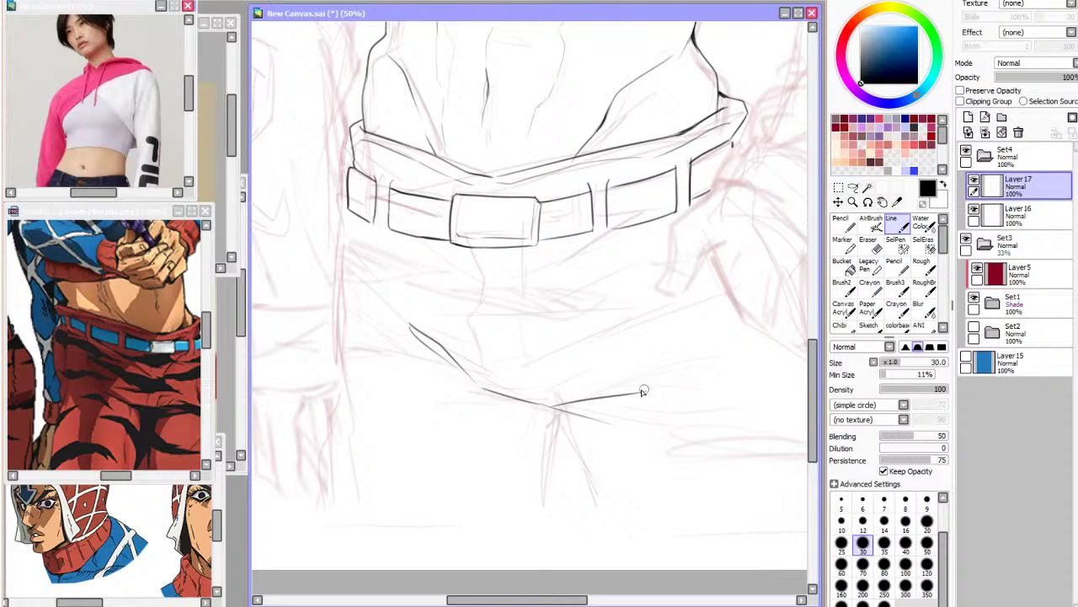
# Ink two long diagonal trouser folds running from the character's right hip and thigh towards the crotch
pyautogui.press('Insert')
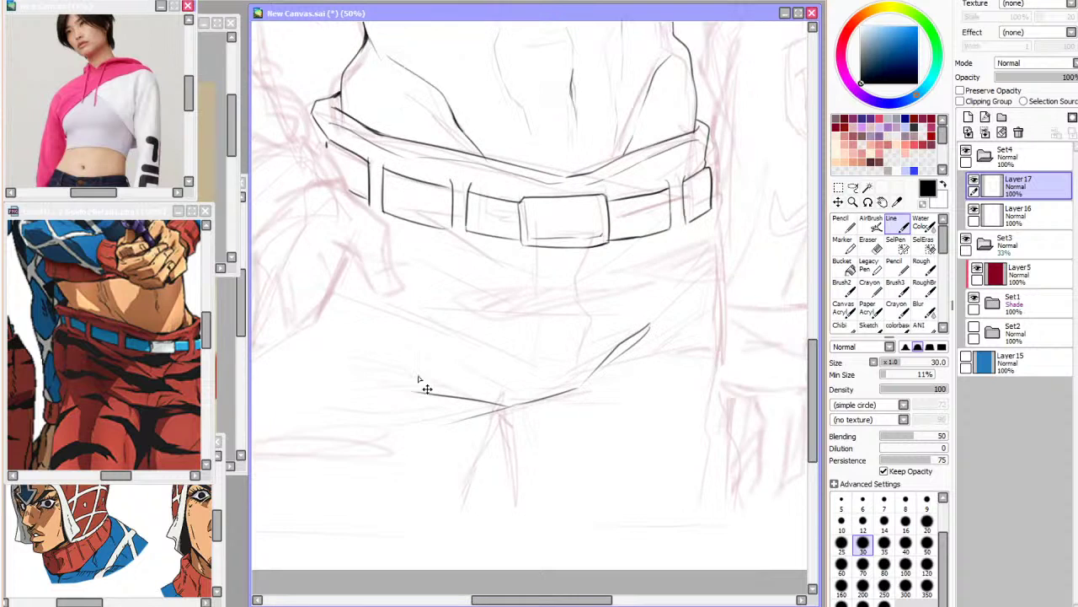
pyautogui.moveTo(475, 389); pyautogui.dragTo(368, 343)
pyautogui.moveTo(328, 281); pyautogui.dragTo(455, 344)
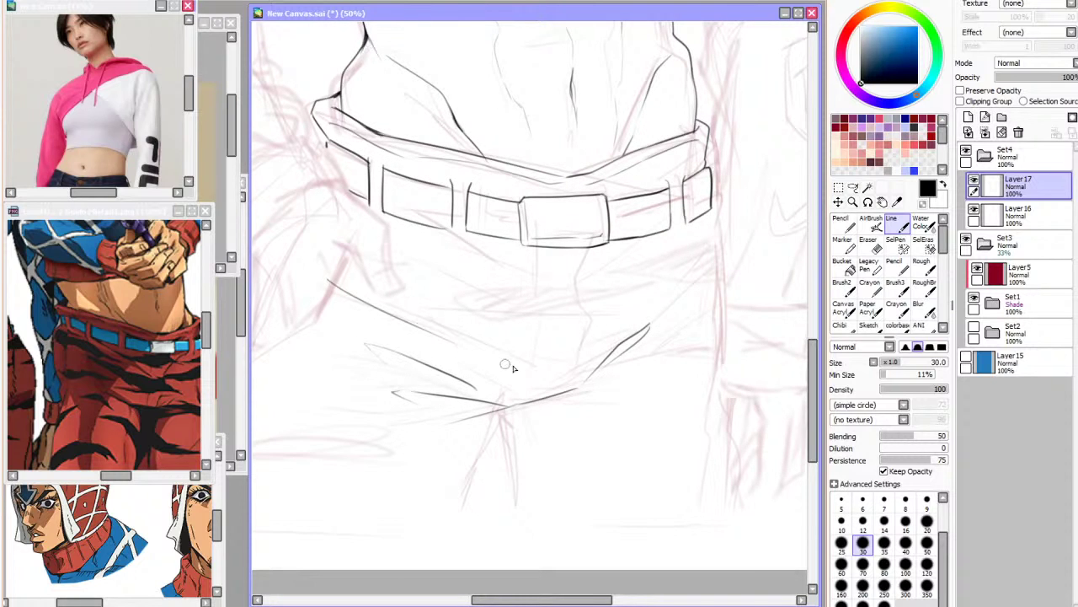
# Ink the trouser fold and the outer hip contour below the belt on the character's left side
pyautogui.moveTo(640, 296)
pyautogui.mouseDown()
pyautogui.moveTo(717, 252)
pyautogui.moveTo(718, 271)
pyautogui.mouseUp()
pyautogui.moveTo(713, 205); pyautogui.dragTo(721, 337)
pyautogui.hotkey('ctrl', 'z')
pyautogui.moveTo(720, 268); pyautogui.dragTo(703, 430)
pyautogui.hotkey('ctrl', 'z')
pyautogui.moveTo(720, 268); pyautogui.dragTo(717, 450)
pyautogui.press('h')
pyautogui.hotkey('ctrl', 'z')
pyautogui.moveTo(338, 263); pyautogui.dragTo(335, 315)
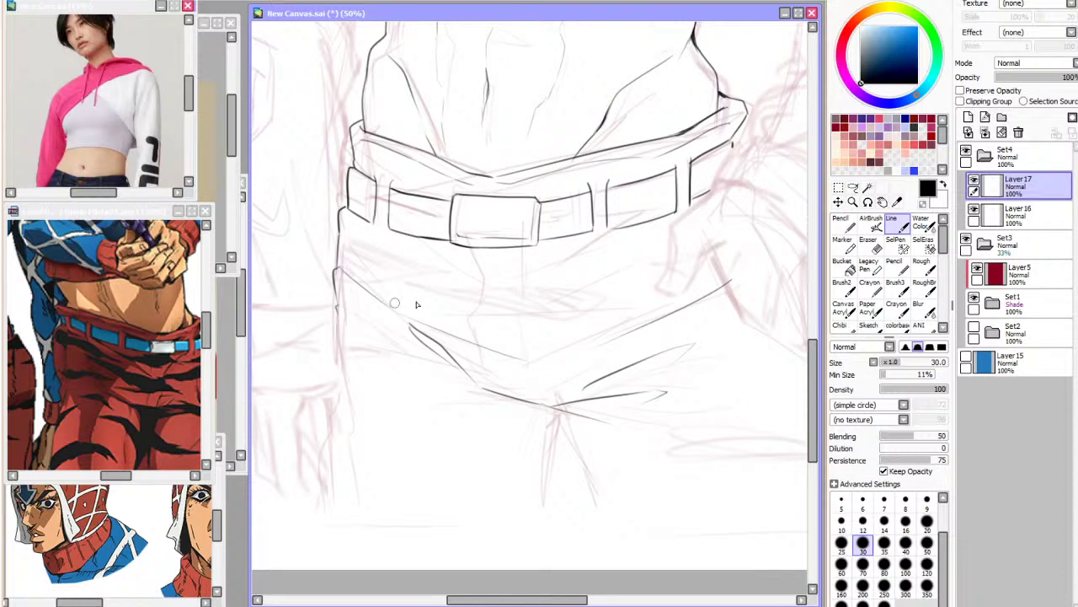
# Ink the diagonal trouser folds running from just below the belt on both sides towards the fly
pyautogui.press('h')
pyautogui.hotkey('ctrl', 'z')
pyautogui.moveTo(662, 240)
pyautogui.mouseDown()
pyautogui.moveTo(583, 277)
pyautogui.moveTo(600, 269)
pyautogui.mouseUp()
pyautogui.hotkey('ctrl', 'z')
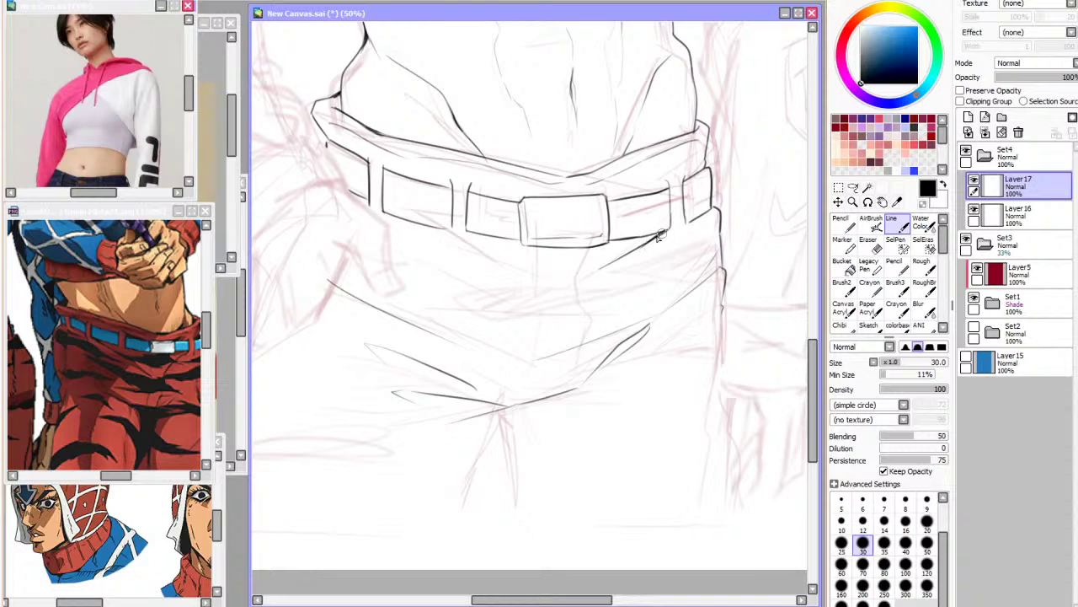
pyautogui.moveTo(446, 231)
pyautogui.mouseDown()
pyautogui.moveTo(494, 255)
pyautogui.moveTo(483, 251)
pyautogui.mouseUp()
pyautogui.moveTo(390, 242); pyautogui.dragTo(556, 318)
# Ink both edges of the trouser fly from the buckle down to the crotch, plus the sideways crotch fold
pyautogui.moveTo(591, 249); pyautogui.dragTo(578, 383)
pyautogui.press('h')
pyautogui.moveTo(481, 347); pyautogui.dragTo(507, 396)
pyautogui.hotkey('ctrl', 'z')
pyautogui.moveTo(521, 247); pyautogui.dragTo(539, 403)
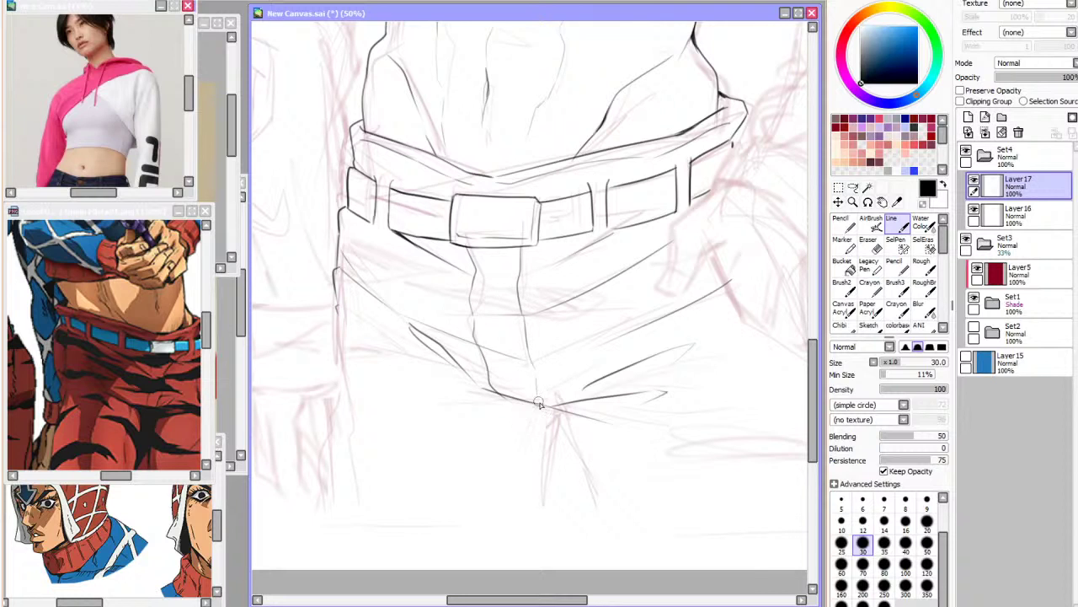
pyautogui.press('h')
pyautogui.hotkey('ctrl', 'z')
pyautogui.hotkey('ctrl', 'z')
pyautogui.moveTo(535, 260)
pyautogui.mouseDown()
pyautogui.moveTo(532, 387)
pyautogui.moveTo(603, 426)
pyautogui.moveTo(624, 412)
pyautogui.mouseUp()
# Ink the inner leg line running down from the crotch
pyautogui.moveTo(498, 413); pyautogui.dragTo(507, 456)
pyautogui.press('h')
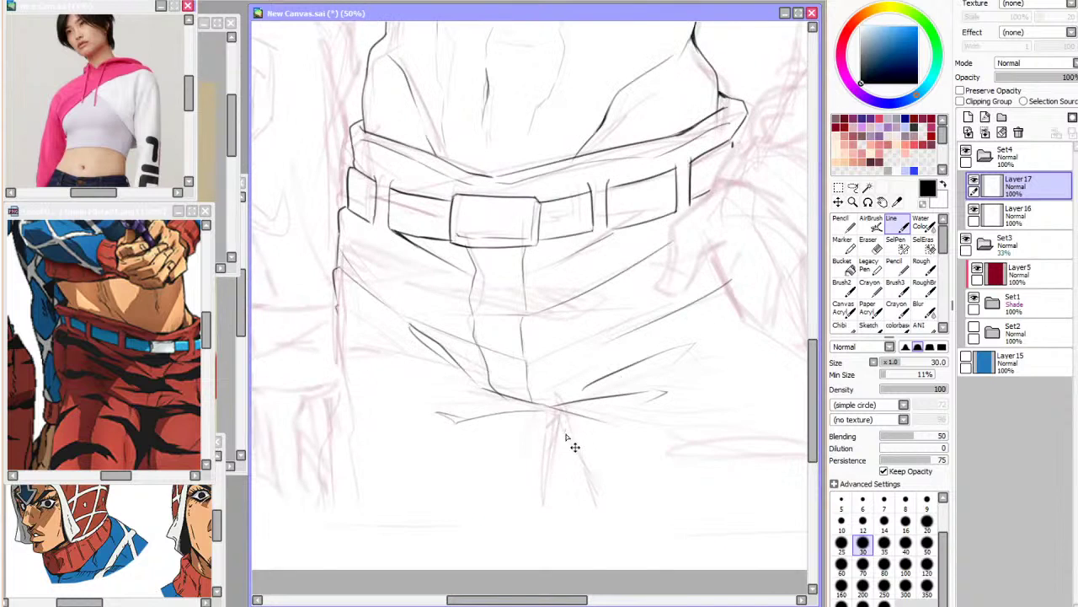
pyautogui.moveTo(574, 426); pyautogui.dragTo(563, 499)
pyautogui.moveTo(566, 453); pyautogui.dragTo(562, 497)
# Ink the outer trouser contour down the character's left leg and hide the Set3 sketch folder
pyautogui.press('h')
pyautogui.moveTo(724, 308); pyautogui.dragTo(719, 431)
pyautogui.hotkey('ctrl', 'z')
pyautogui.moveTo(723, 363); pyautogui.dragTo(721, 509)
pyautogui.hotkey('ctrl', 'z')
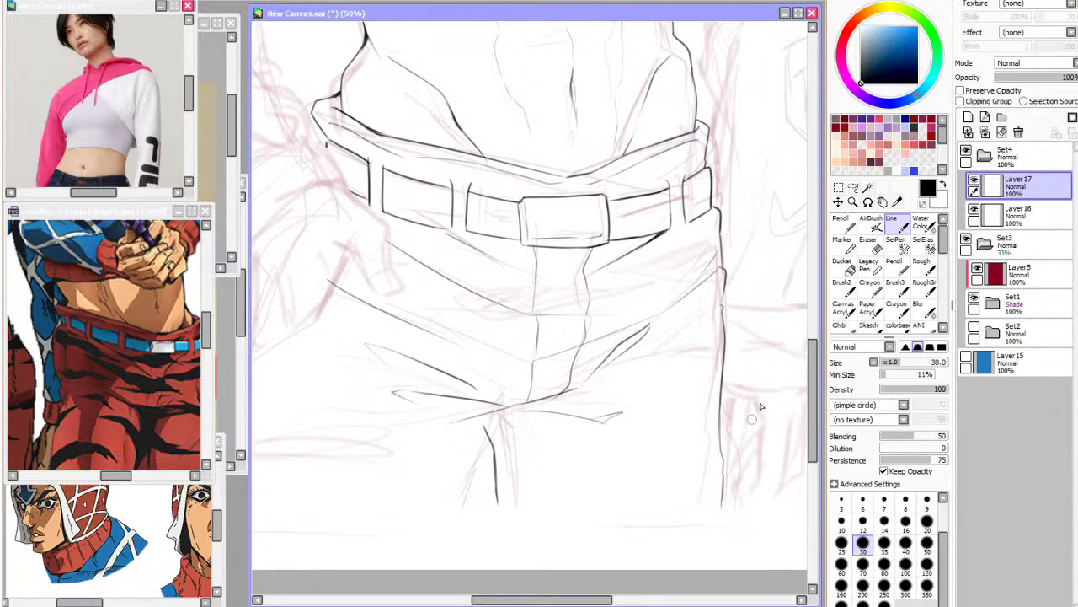
pyautogui.scroll(-3, 566, 477)
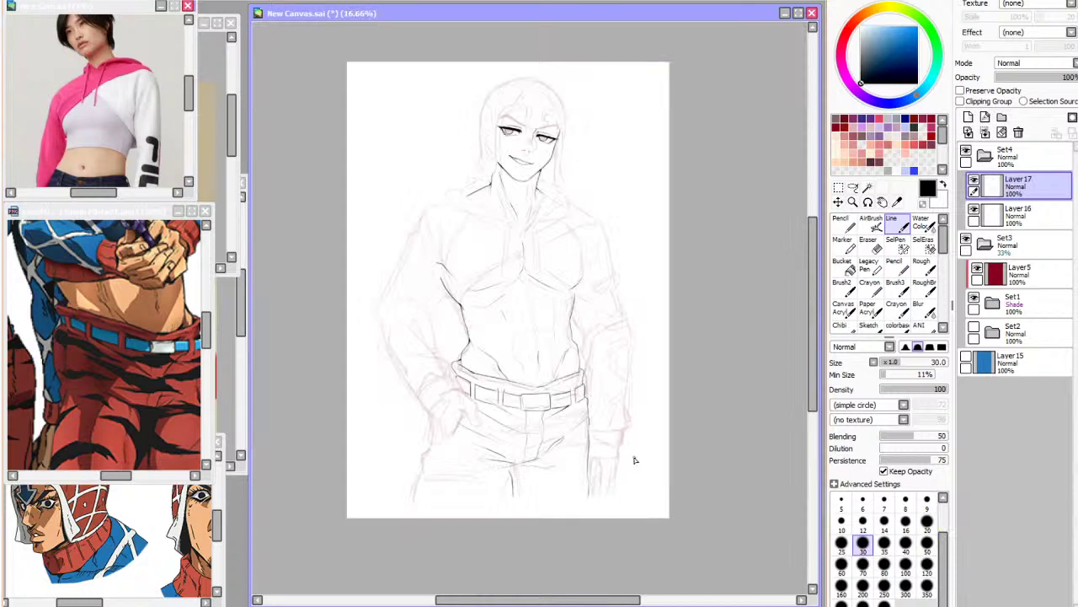
pyautogui.click(966, 242)
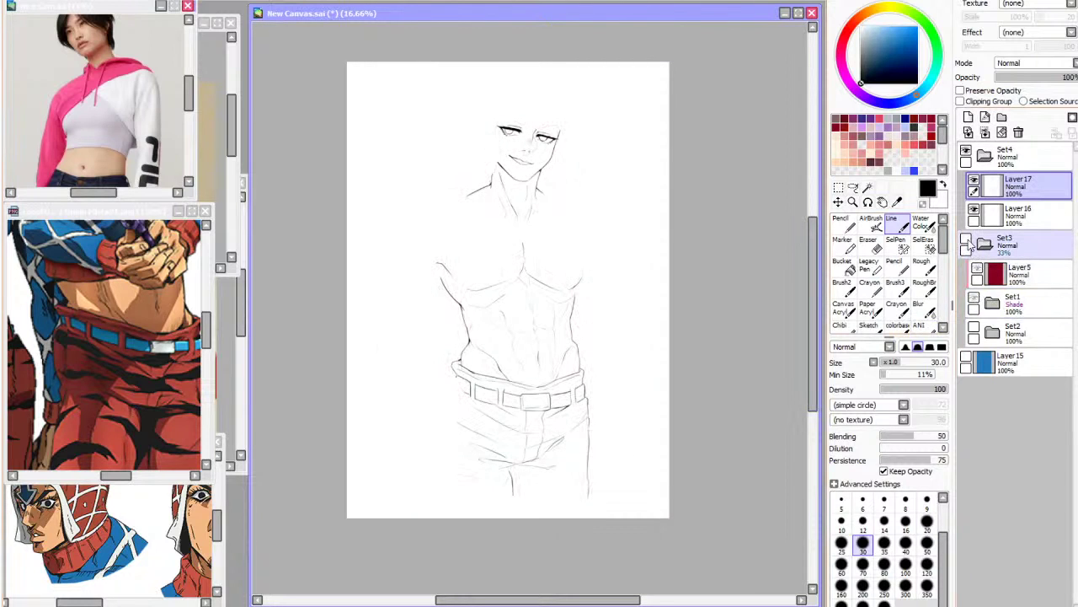
# Show the Set3 sketch, lasso the inked trouser folds and inner leg line below the belt, and skew them slightly with Free Deform
pyautogui.press('h')
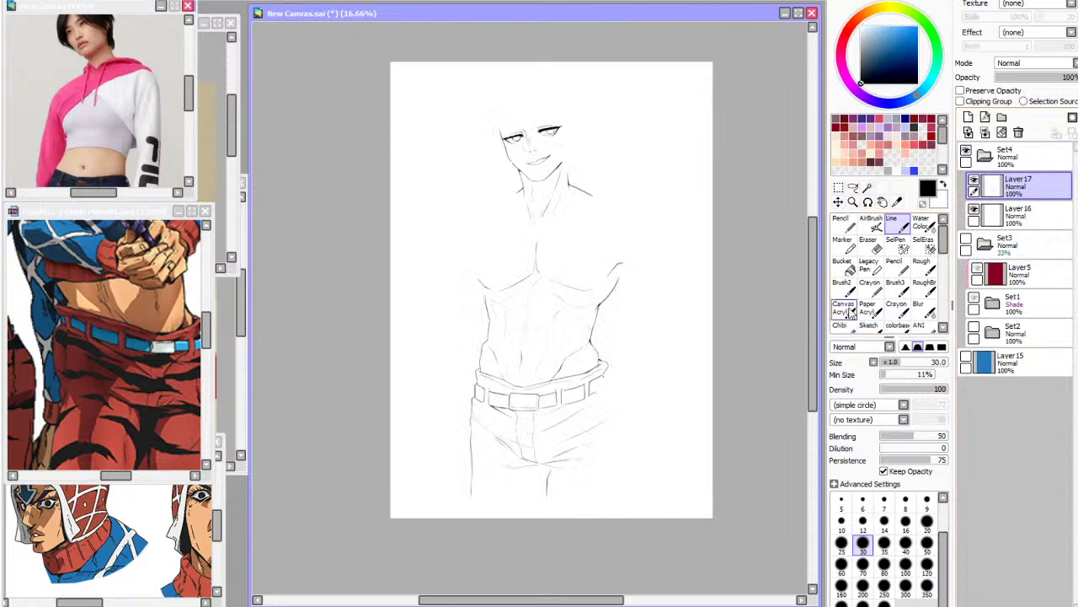
pyautogui.scroll(1, 510, 428)
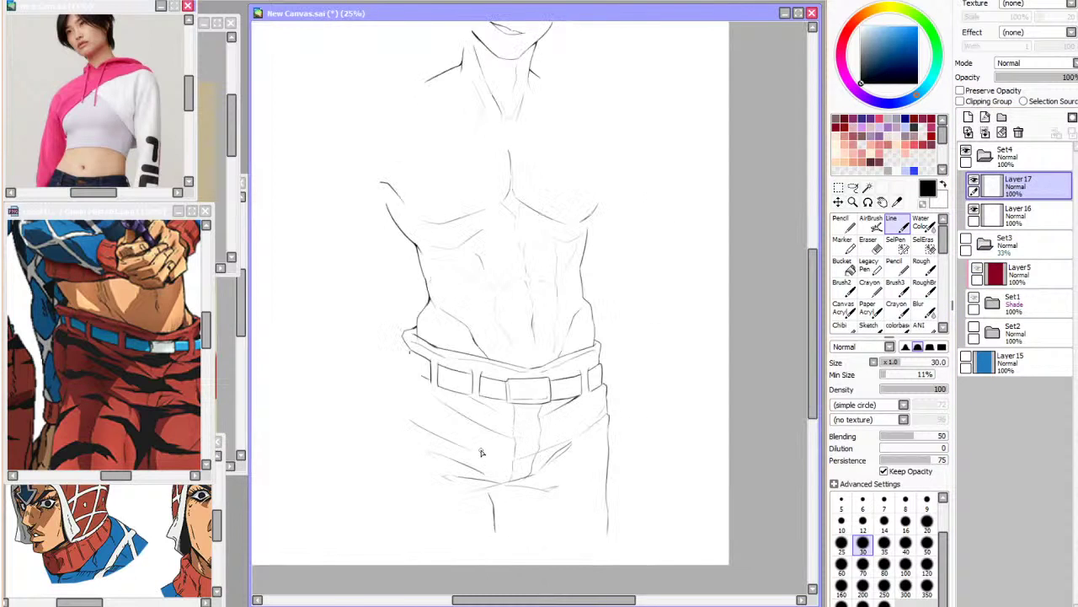
pyautogui.click(967, 243)
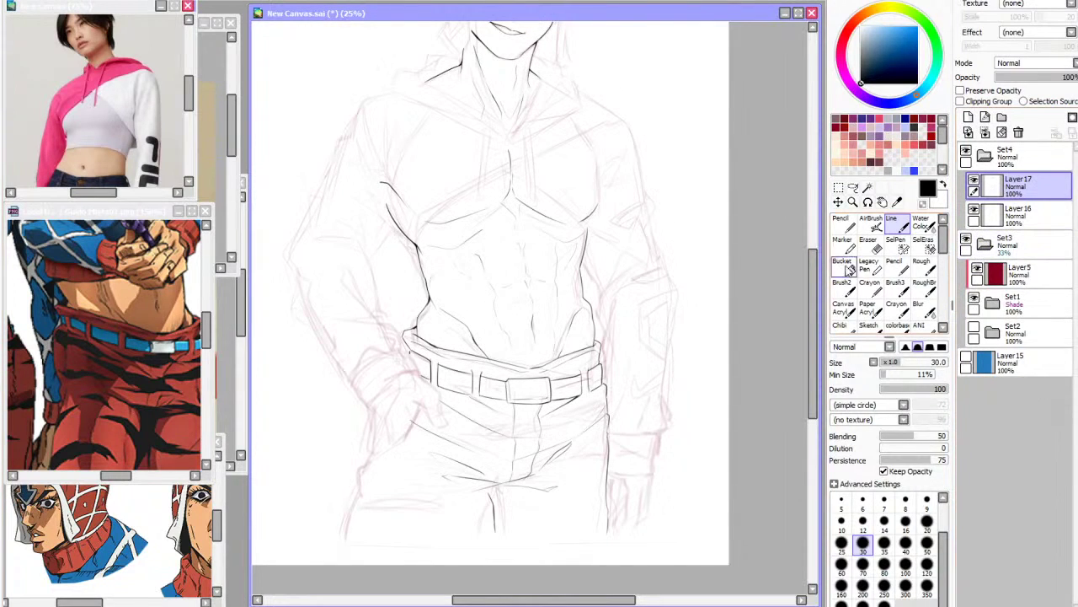
pyautogui.click(854, 187)
pyautogui.moveTo(567, 407)
pyautogui.mouseDown()
pyautogui.moveTo(473, 408)
pyautogui.moveTo(373, 497)
pyautogui.moveTo(561, 545)
pyautogui.moveTo(601, 446)
pyautogui.moveTo(575, 413)
pyautogui.mouseUp()
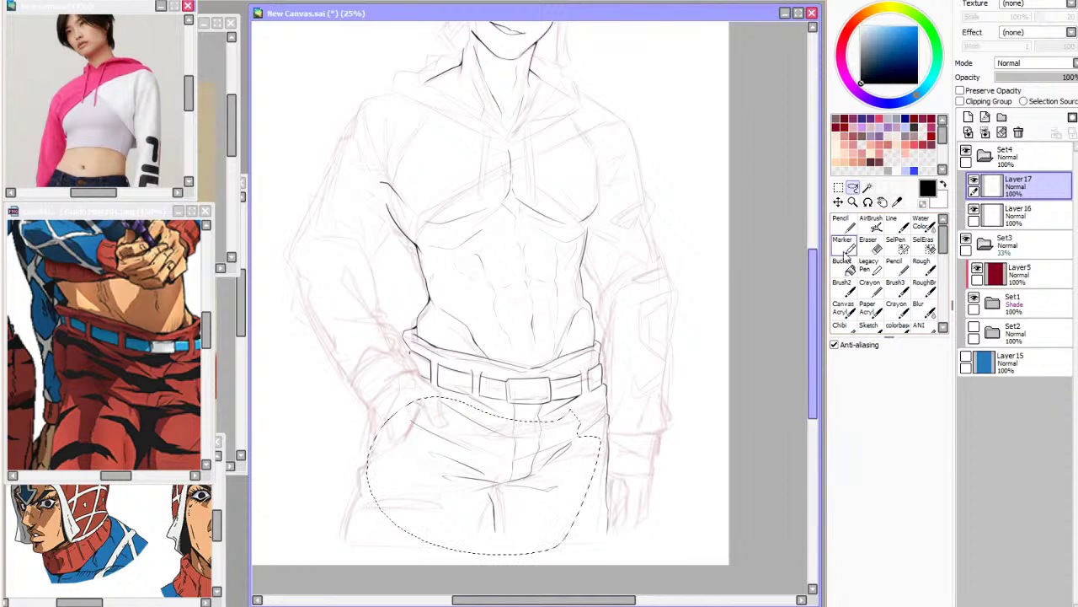
pyautogui.hotkey('ctrl', 't')
pyautogui.moveTo(505, 534); pyautogui.dragTo(506, 524)
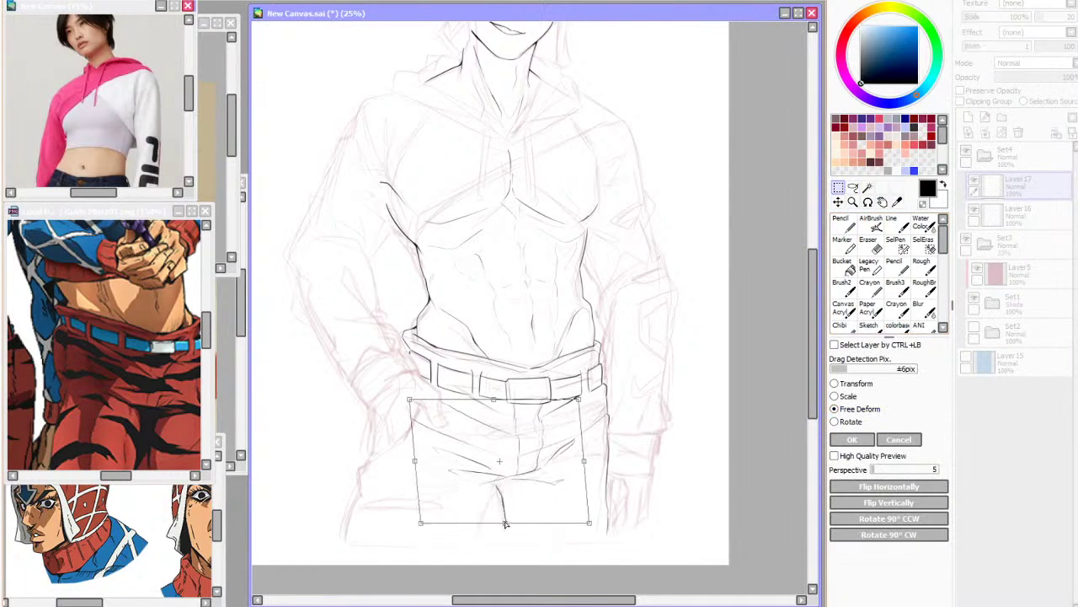
pyautogui.click(851, 439)
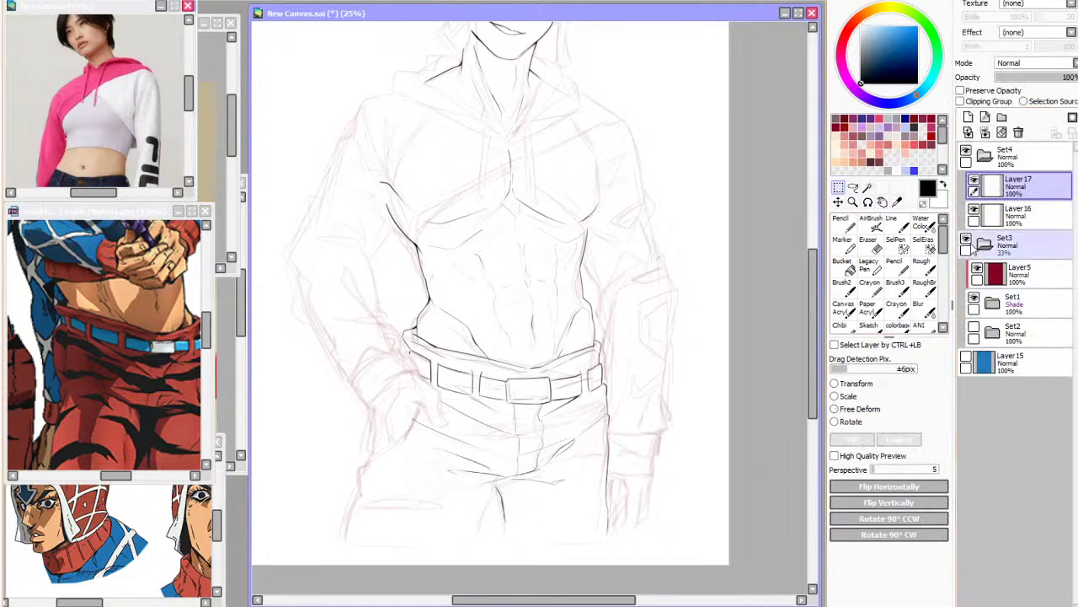
pyautogui.click(966, 240)
pyautogui.click(967, 241)
pyautogui.press('h')
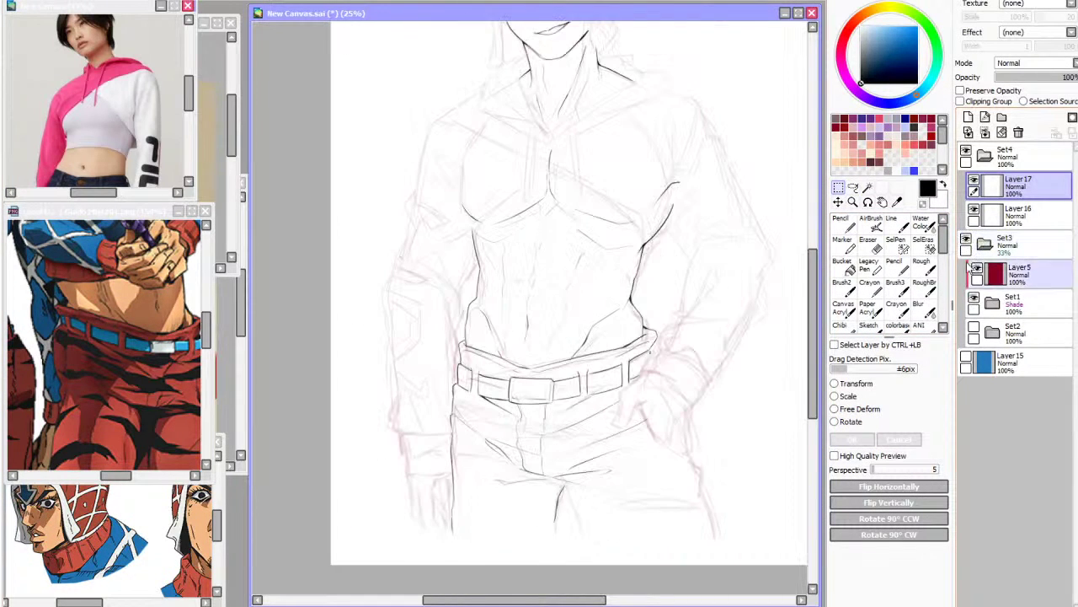
pyautogui.press('h')
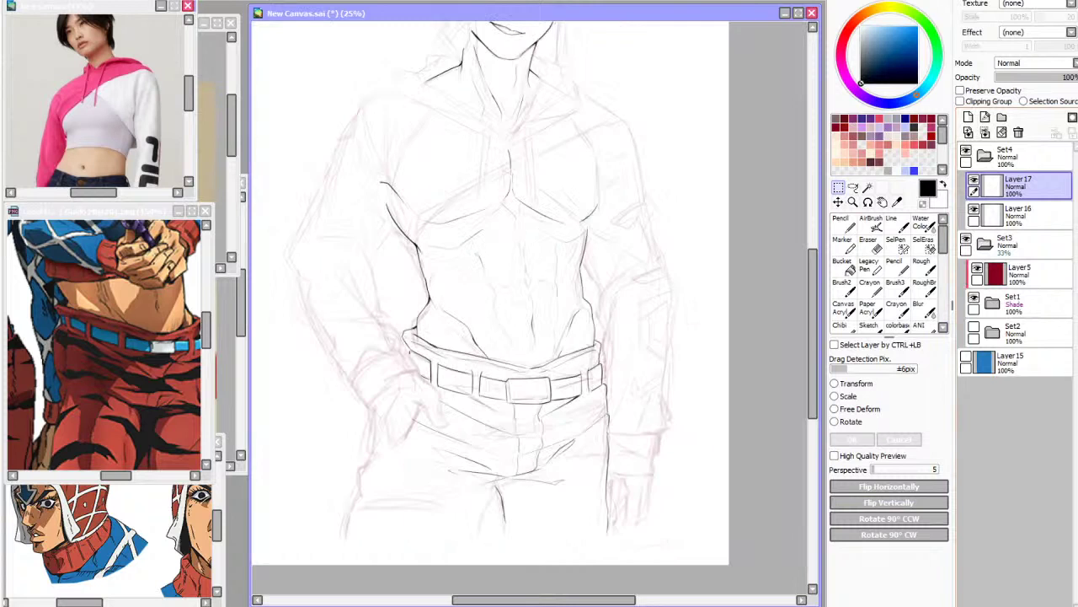
# Ink the inner line of the character's right leg and its outer trouser contour from the hip down to the hem
pyautogui.scroll(-1, 481, 409)
pyautogui.scroll(2, 492, 358)
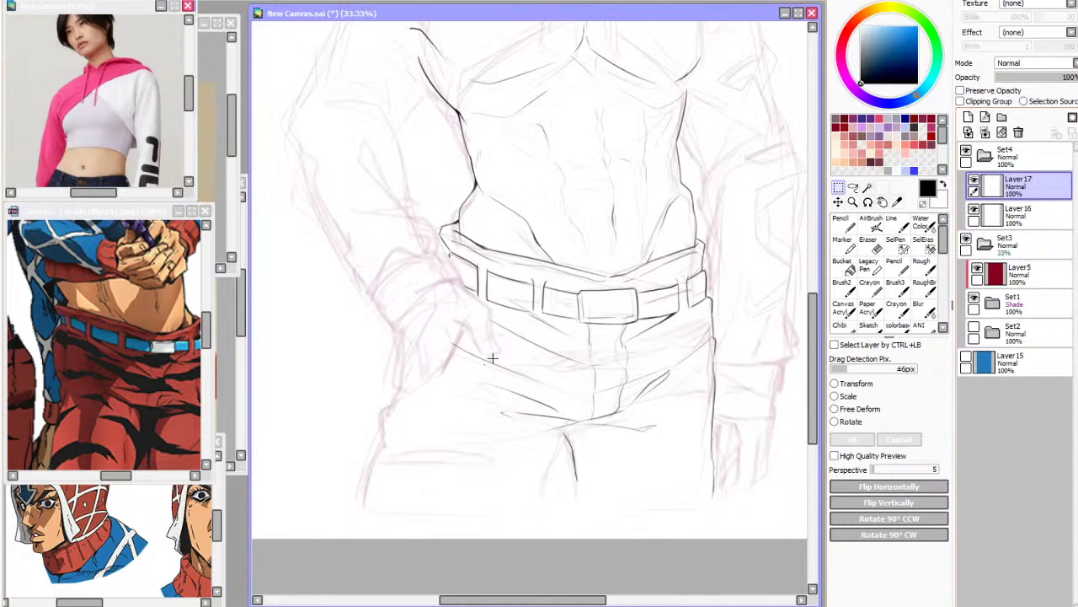
pyautogui.click(895, 223)
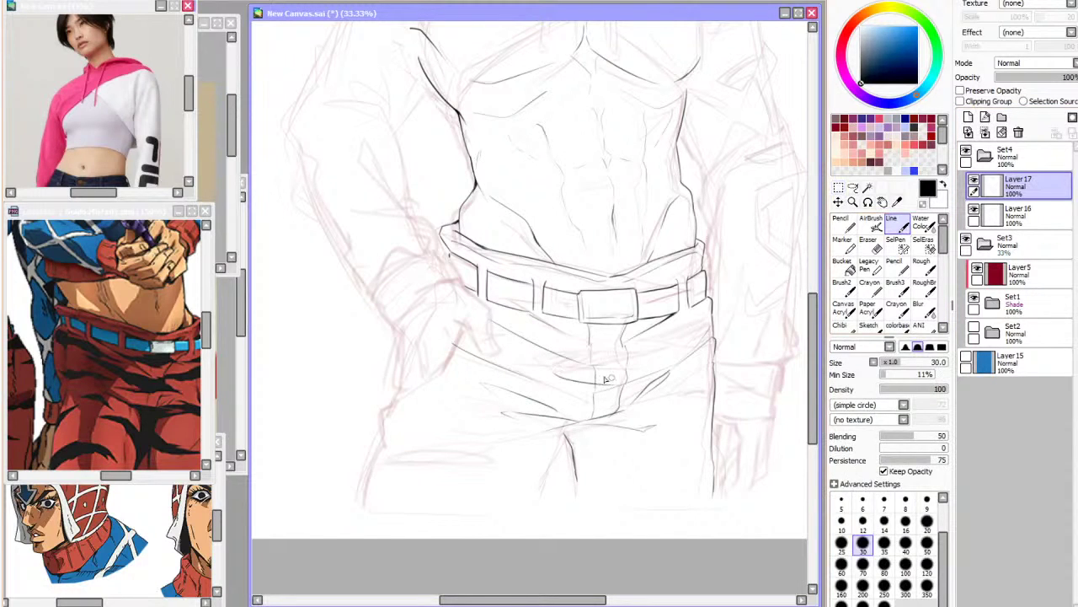
pyautogui.moveTo(562, 432); pyautogui.dragTo(544, 507)
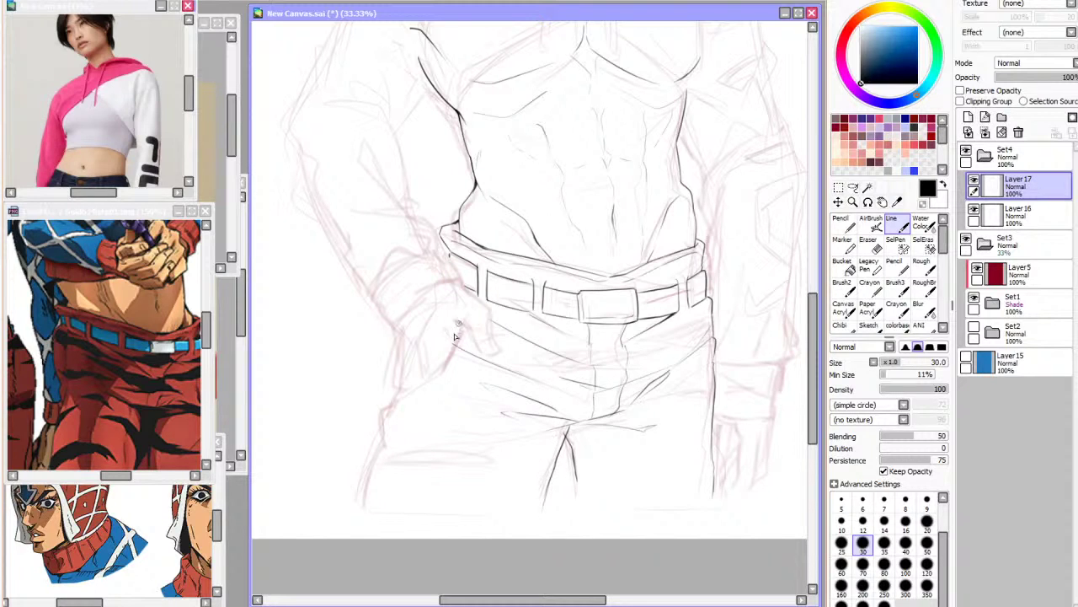
pyautogui.moveTo(461, 325)
pyautogui.mouseDown()
pyautogui.moveTo(439, 367)
pyautogui.moveTo(386, 411)
pyautogui.mouseUp()
pyautogui.moveTo(381, 448); pyautogui.dragTo(359, 510)
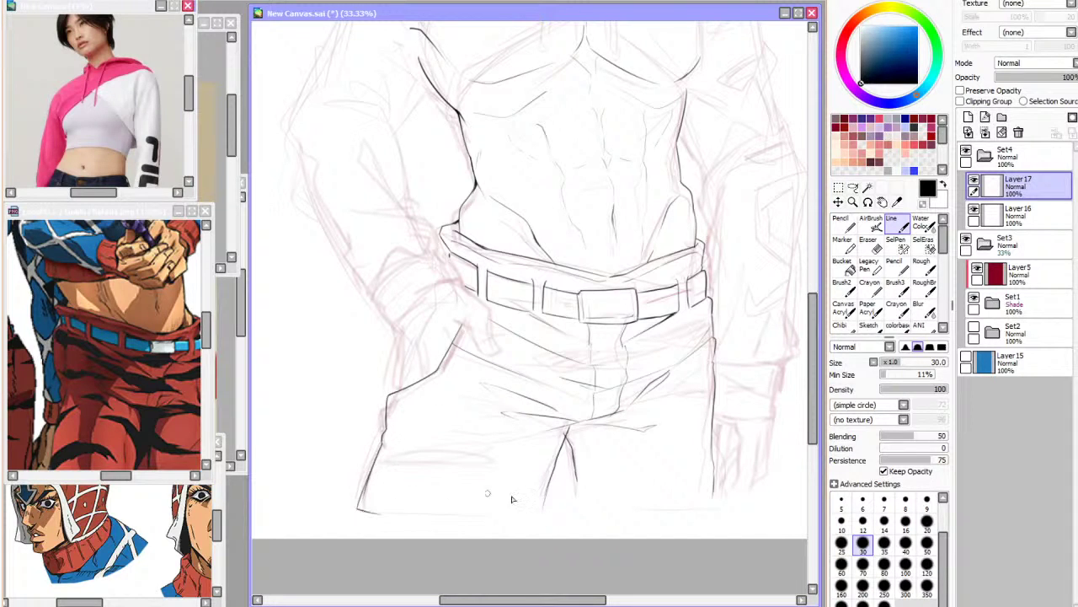
# Erase the lower part of the left leg's inner line and redraw it down to the hem
pyautogui.moveTo(574, 461); pyautogui.dragTo(579, 505)
pyautogui.hotkey('ctrl', 'z')
pyautogui.click(871, 245)
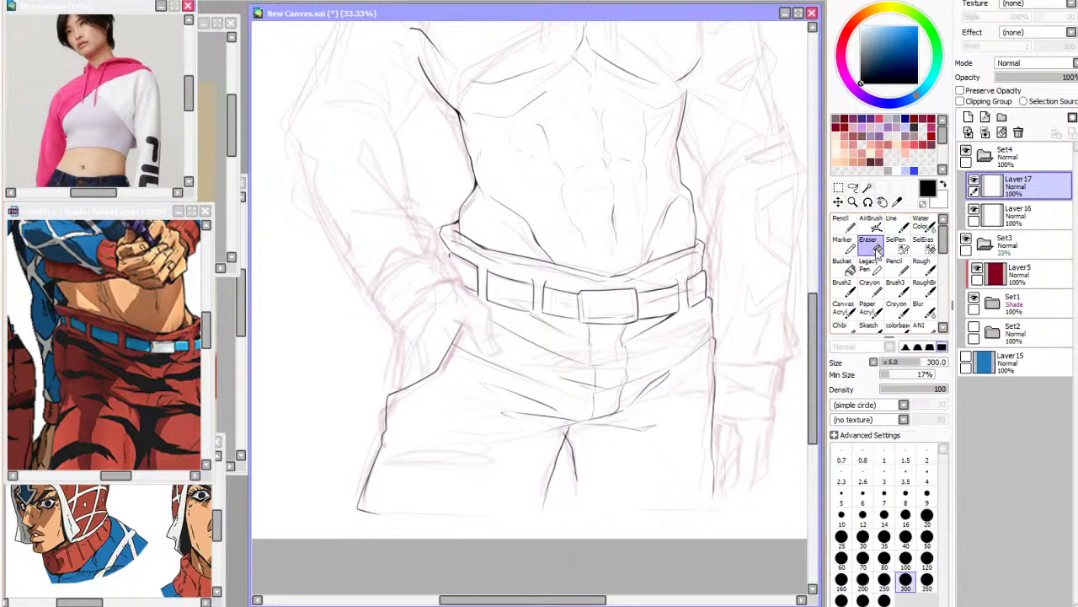
pyautogui.moveTo(575, 458); pyautogui.dragTo(574, 445)
pyautogui.press('h')
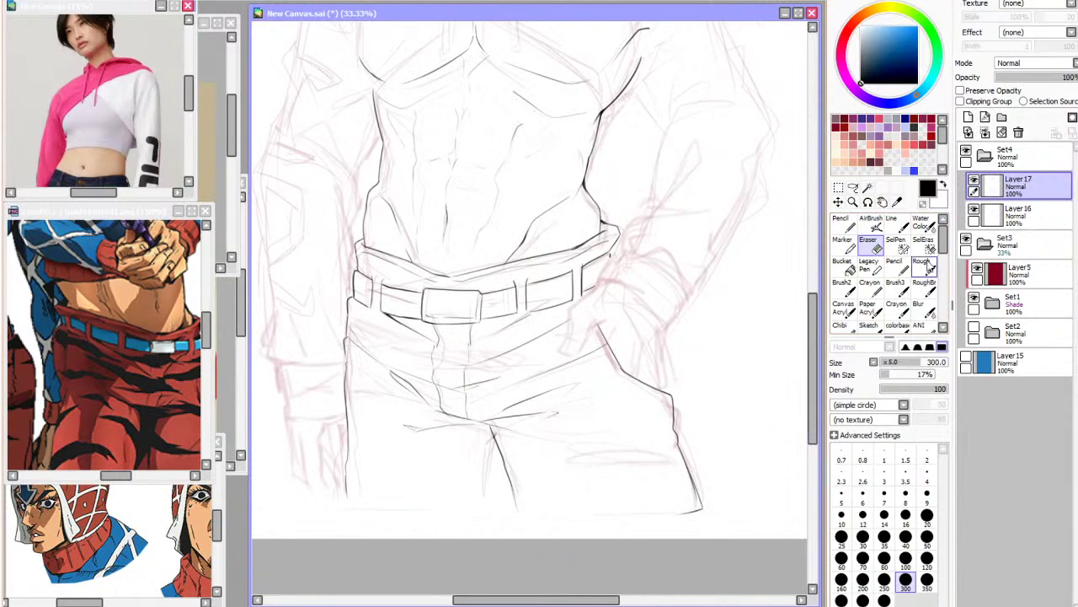
pyautogui.click(892, 223)
pyautogui.moveTo(495, 453); pyautogui.dragTo(487, 513)
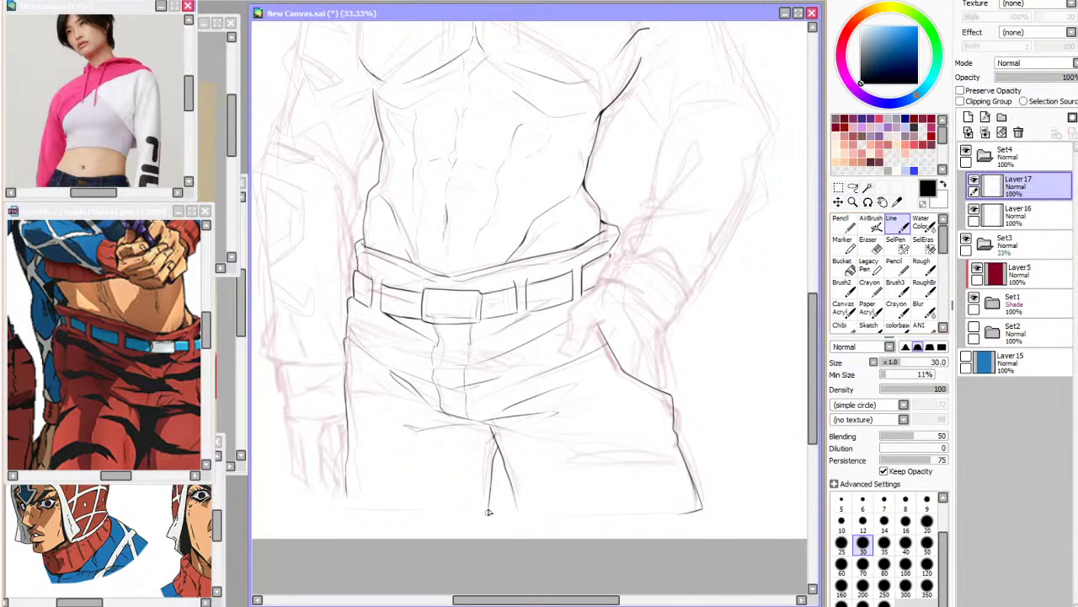
pyautogui.press('h')
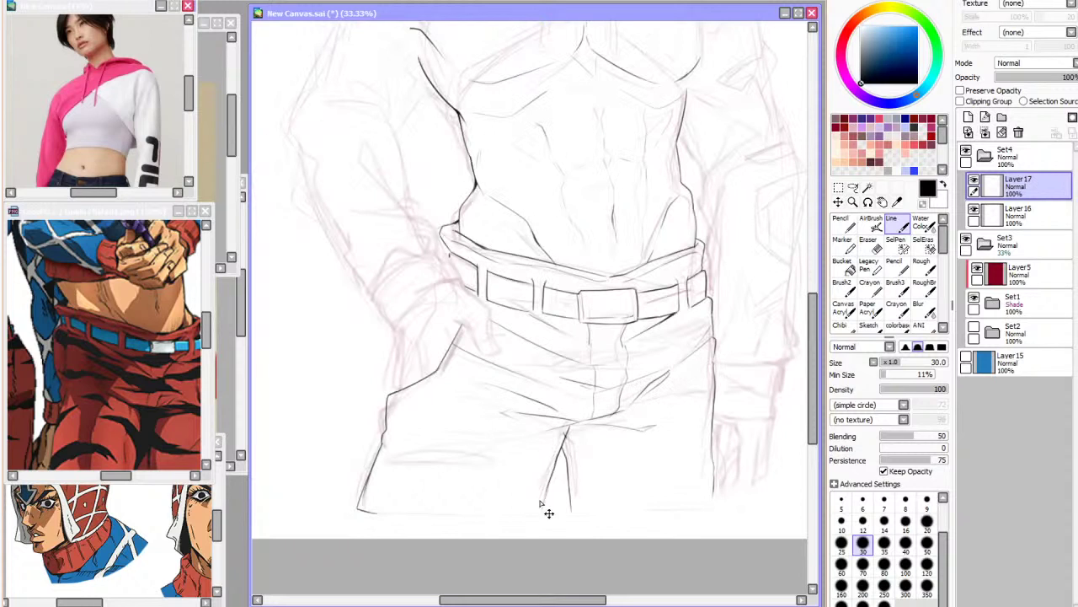
# Ink a light curved fold across the character's right thigh and hide the Set3 sketch folder
pyautogui.moveTo(383, 443); pyautogui.dragTo(511, 436)
pyautogui.hotkey('ctrl', 'z')
pyautogui.hotkey('ctrl', 'z')
pyautogui.click(967, 242)
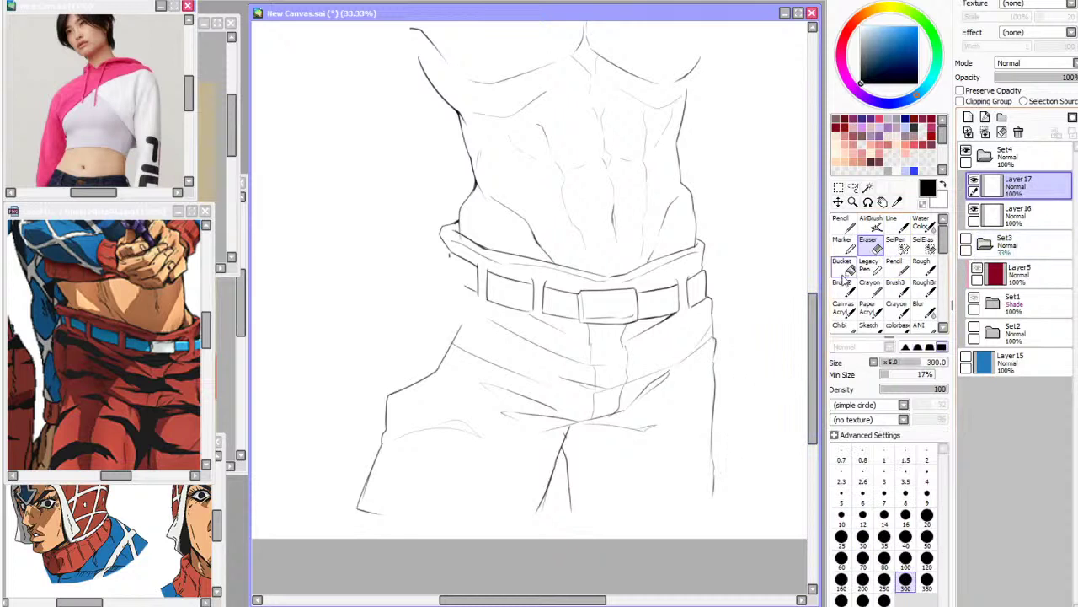
# Lasso the outer contour of the character's left leg and shift it slightly outward with Free Deform
pyautogui.click(841, 243)
pyautogui.moveTo(729, 335)
pyautogui.mouseDown()
pyautogui.moveTo(702, 384)
pyautogui.moveTo(731, 344)
pyautogui.moveTo(716, 341)
pyautogui.mouseUp()
pyautogui.click(842, 191)
pyautogui.click(858, 409)
pyautogui.moveTo(712, 421); pyautogui.dragTo(715, 422)
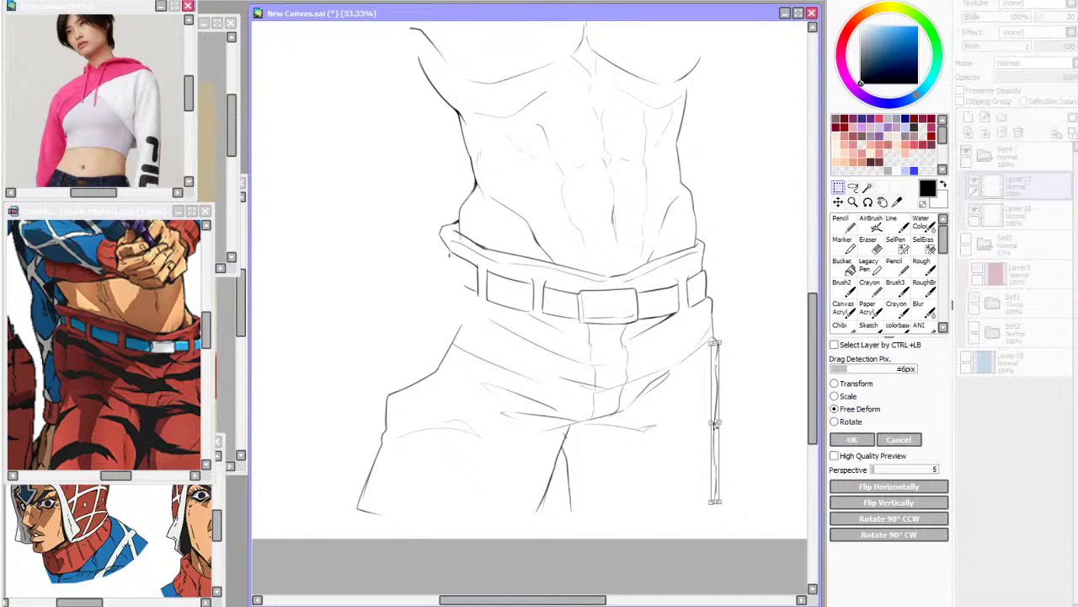
pyautogui.click(847, 441)
# Ink the hem line across the bottom of the character's left trouser leg
pyautogui.press('e')
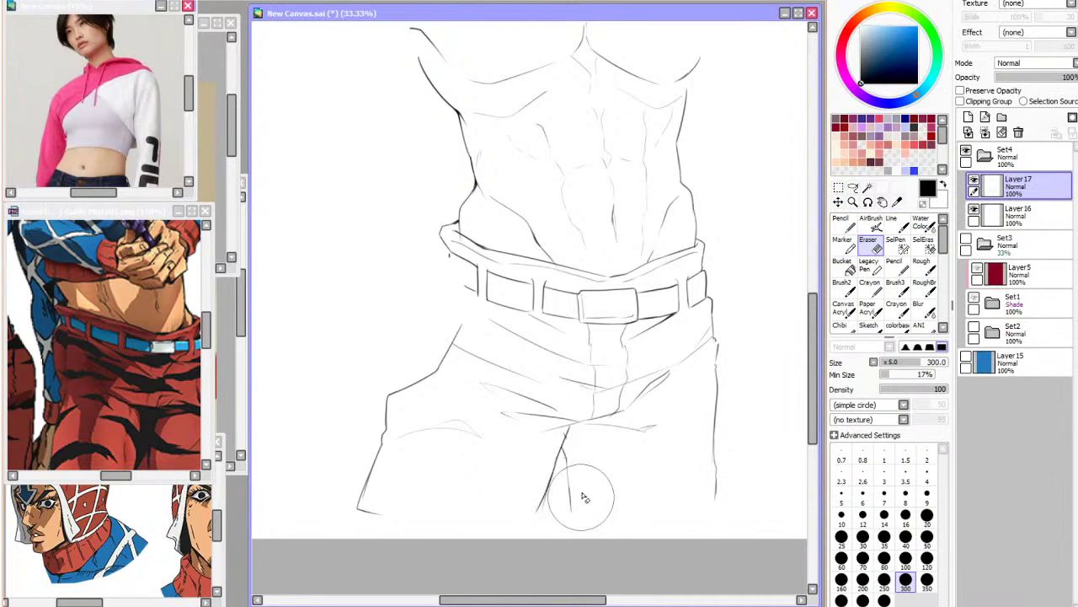
pyautogui.press('n')
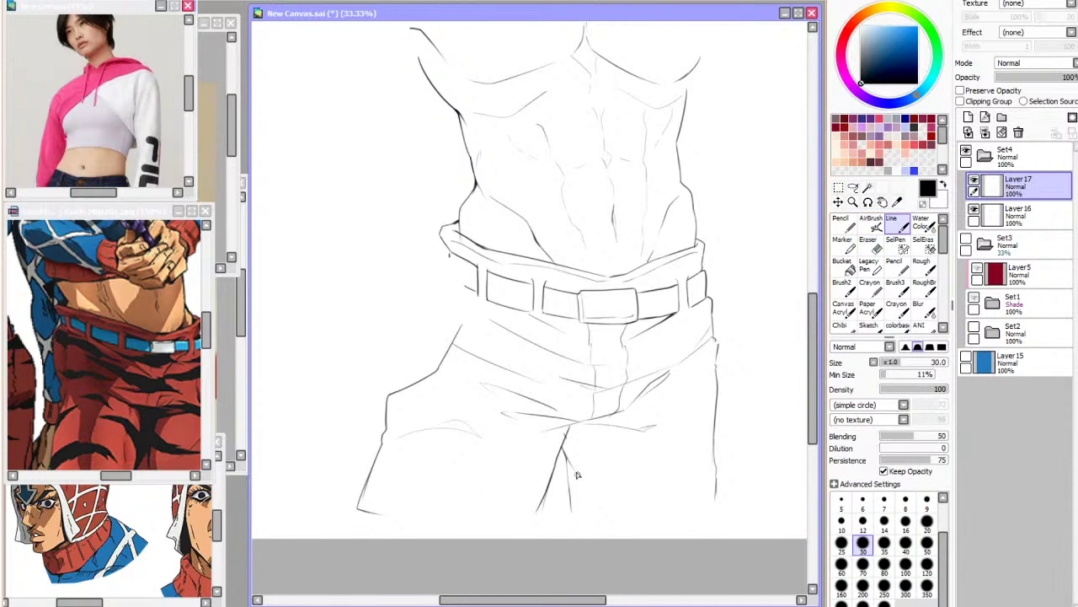
pyautogui.moveTo(581, 516); pyautogui.dragTo(705, 509)
pyautogui.moveTo(814, 381); pyautogui.dragTo(813, 364)
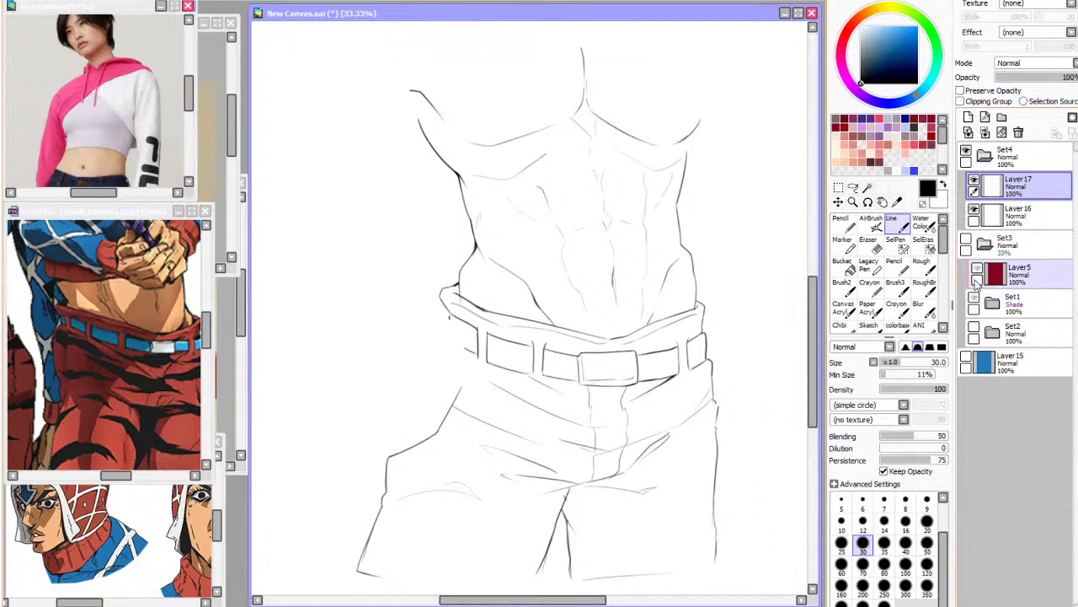
# Show the Set3 sketch, lasso the lower right leg's outer contour, and pull its hem corner slightly inward with Free Deform
pyautogui.click(966, 242)
pyautogui.press('h')
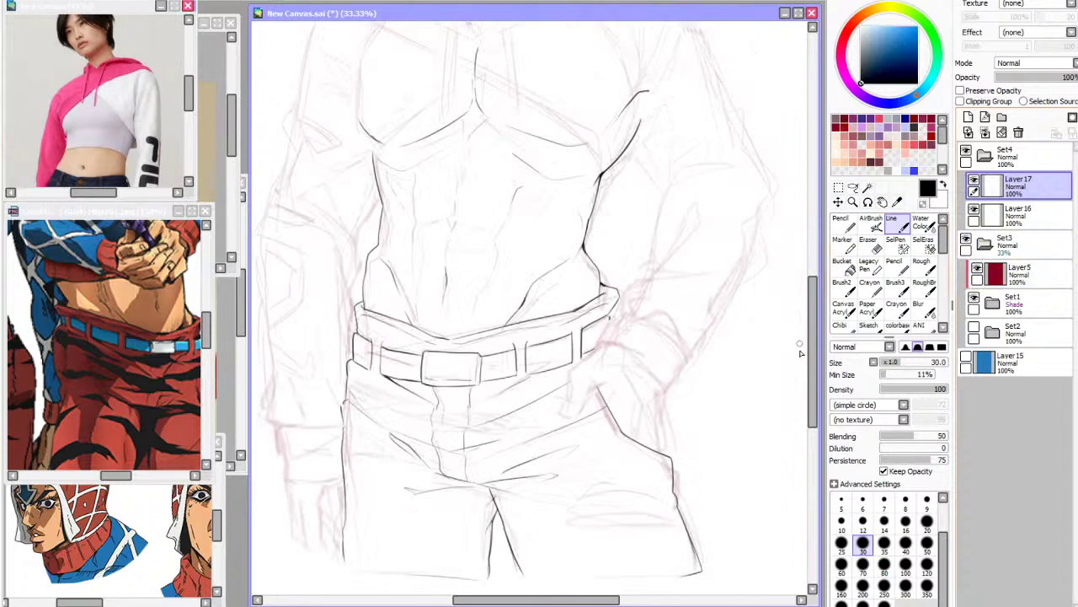
pyautogui.click(854, 188)
pyautogui.moveTo(673, 400)
pyautogui.mouseDown()
pyautogui.moveTo(632, 458)
pyautogui.moveTo(674, 401)
pyautogui.moveTo(595, 459)
pyautogui.moveTo(722, 412)
pyautogui.mouseUp()
pyautogui.hotkey('ctrl', 't')
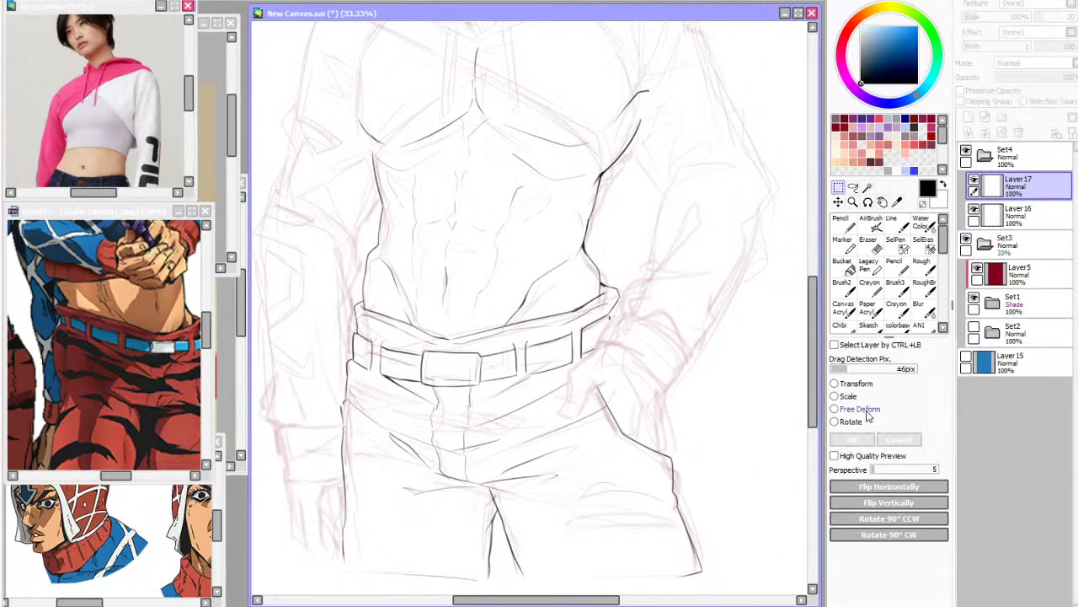
pyautogui.moveTo(703, 578); pyautogui.dragTo(693, 576)
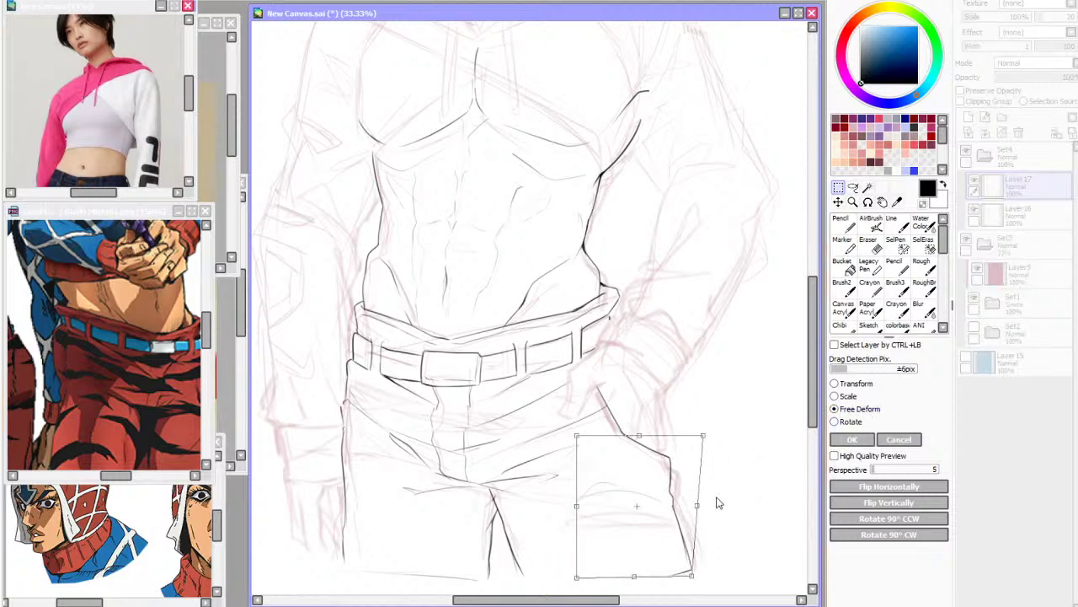
pyautogui.click(851, 440)
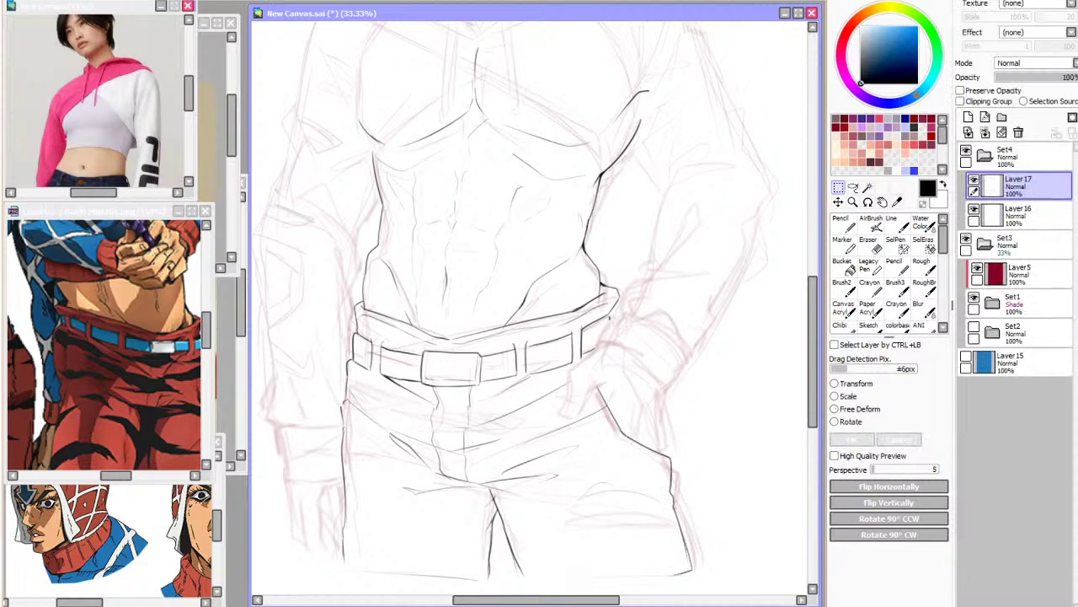
# Examine the overall proportions of the inked figure in normal and mirrored view, with the Set3 sketch shown and hidden
pyautogui.hotkey('alt', 'Tab')
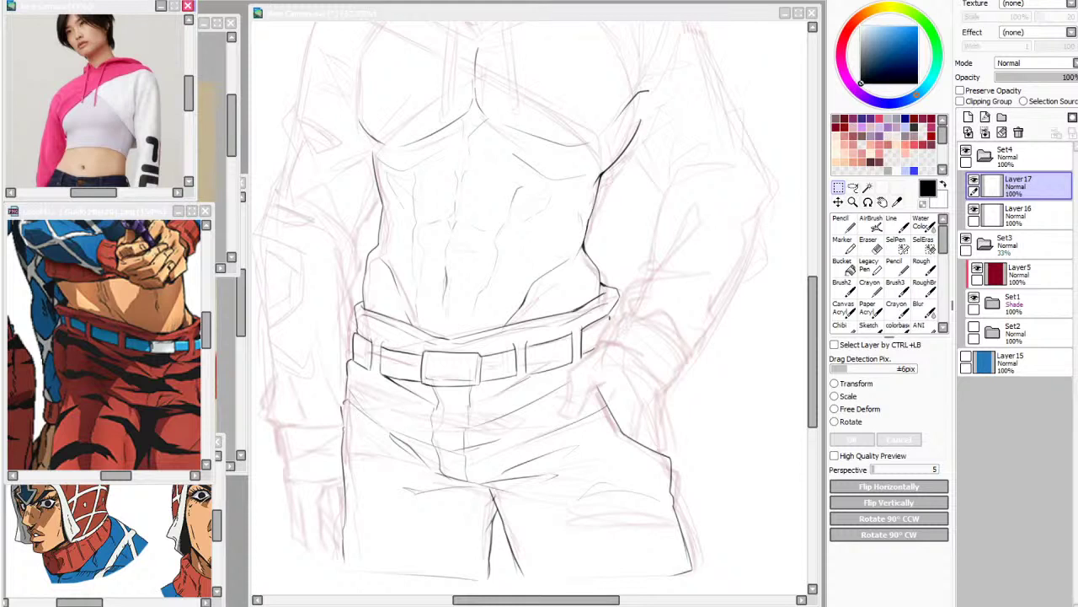
pyautogui.hotkey('alt', 'Tab')
pyautogui.scroll(-2, 354, 386)
pyautogui.scroll(1, 324, 252)
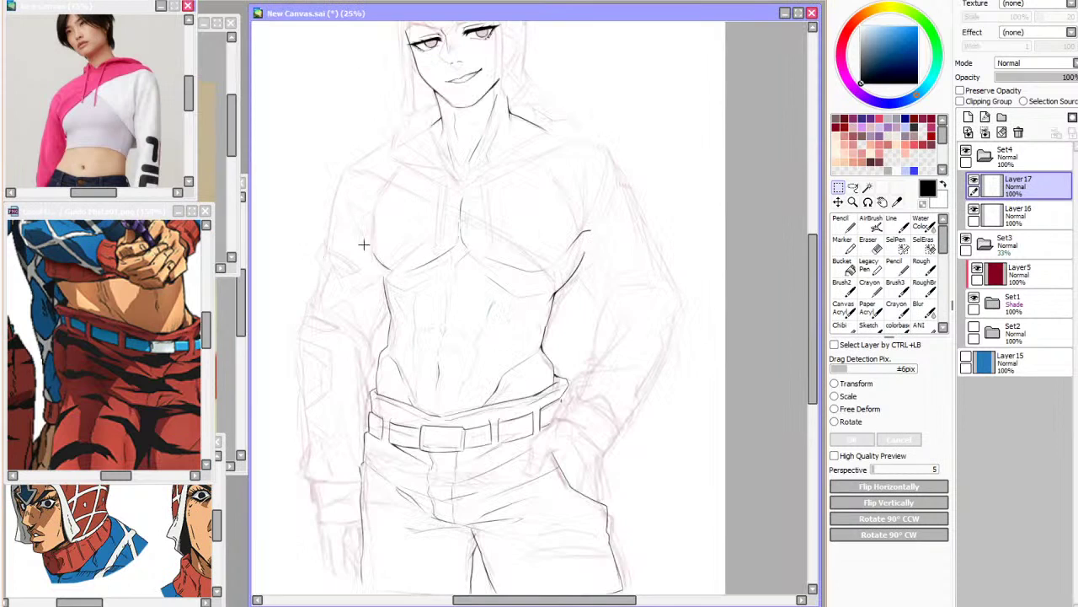
pyautogui.press('h')
pyautogui.scroll(-1, 540, 283)
pyautogui.scroll(1, 636, 277)
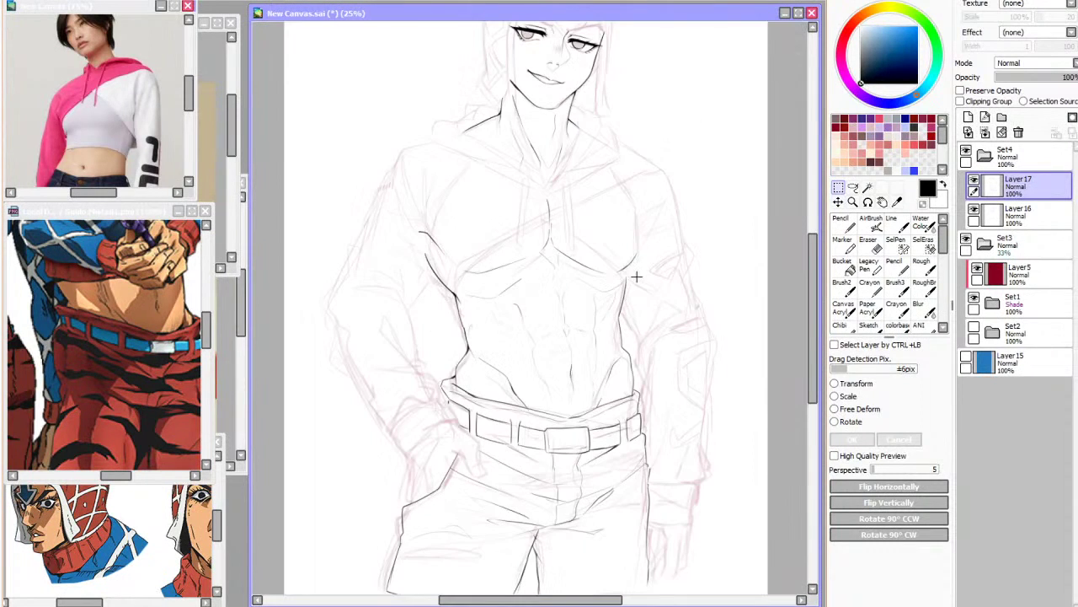
pyautogui.click(966, 240)
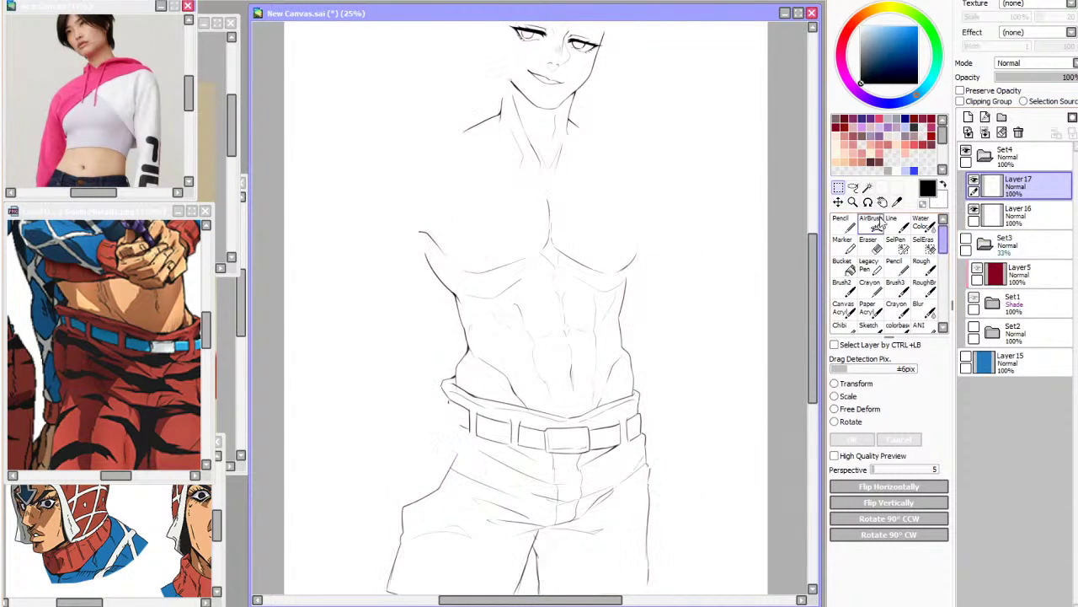
pyautogui.click(839, 202)
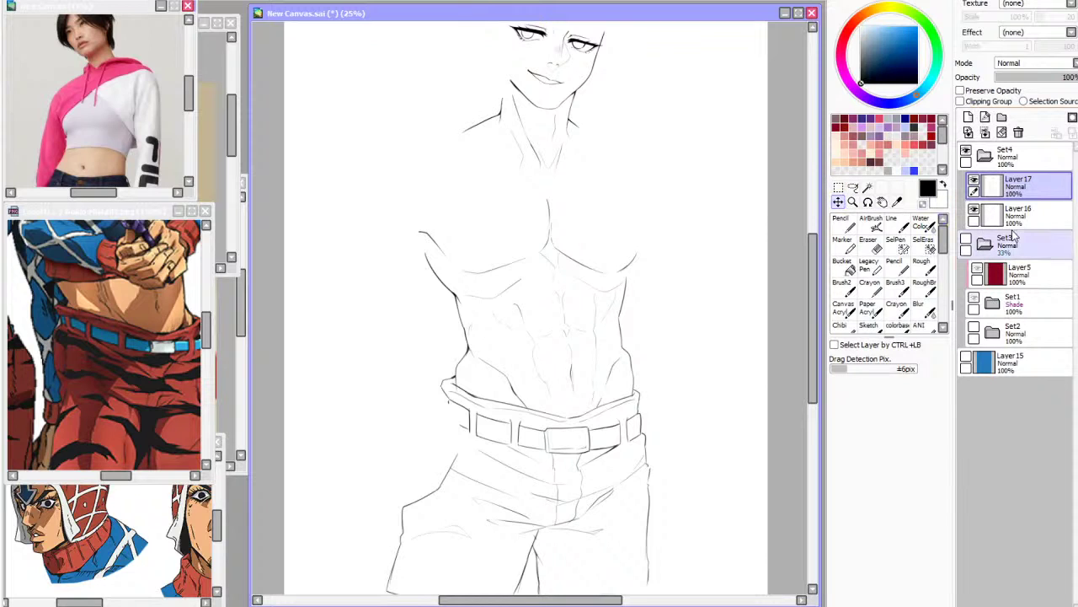
pyautogui.click(974, 214)
pyautogui.click(1007, 193)
pyautogui.click(974, 181)
pyautogui.click(974, 181)
pyautogui.scroll(-2, 540, 392)
pyautogui.scroll(1, 540, 341)
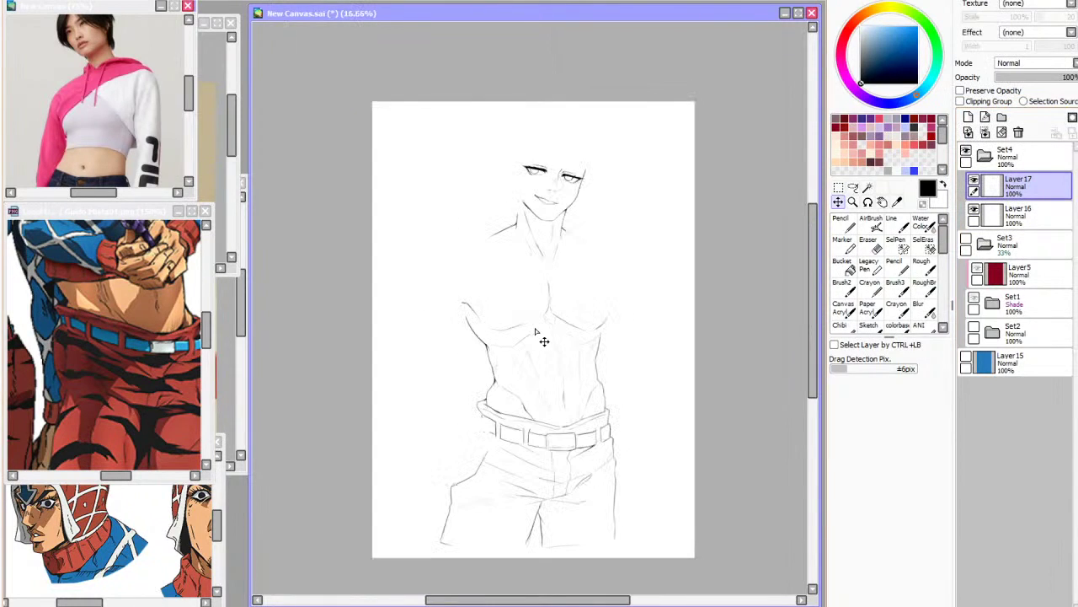
# Show the Set3 sketch again, collapse its folder, and make Layer17 active with the Line brush
pyautogui.click(975, 243)
pyautogui.click(966, 240)
pyautogui.click(891, 222)
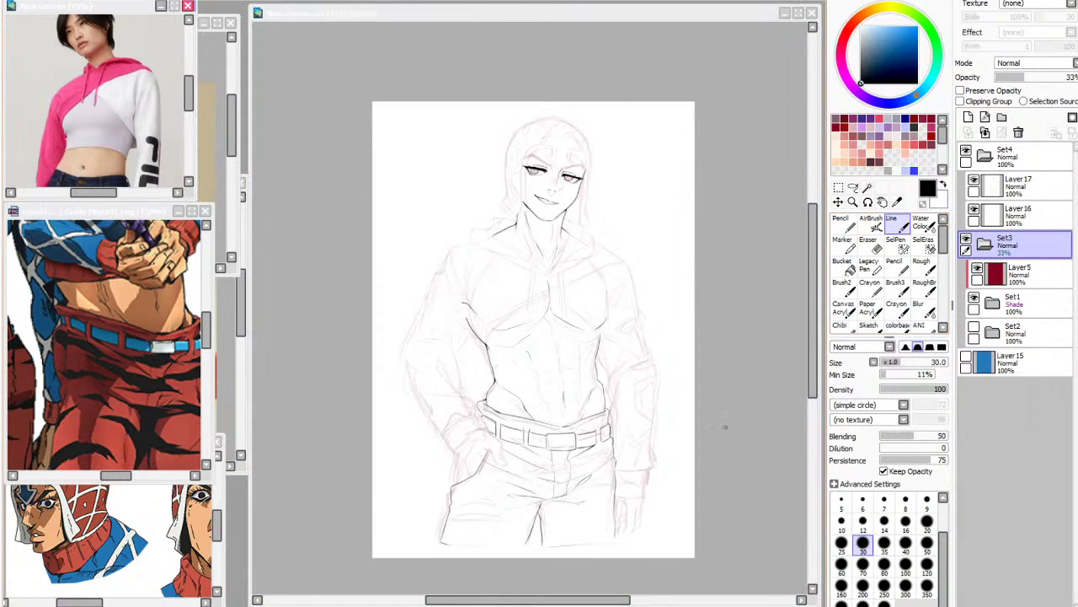
pyautogui.click(756, 447)
pyautogui.click(974, 216)
pyautogui.click(1018, 185)
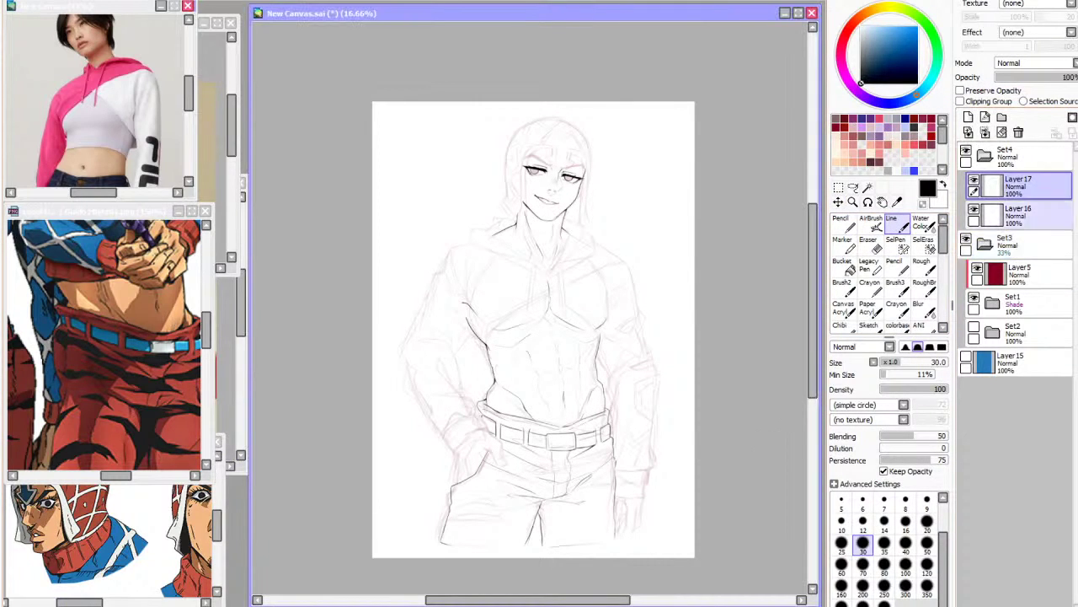
pyautogui.click(985, 244)
pyautogui.click(966, 244)
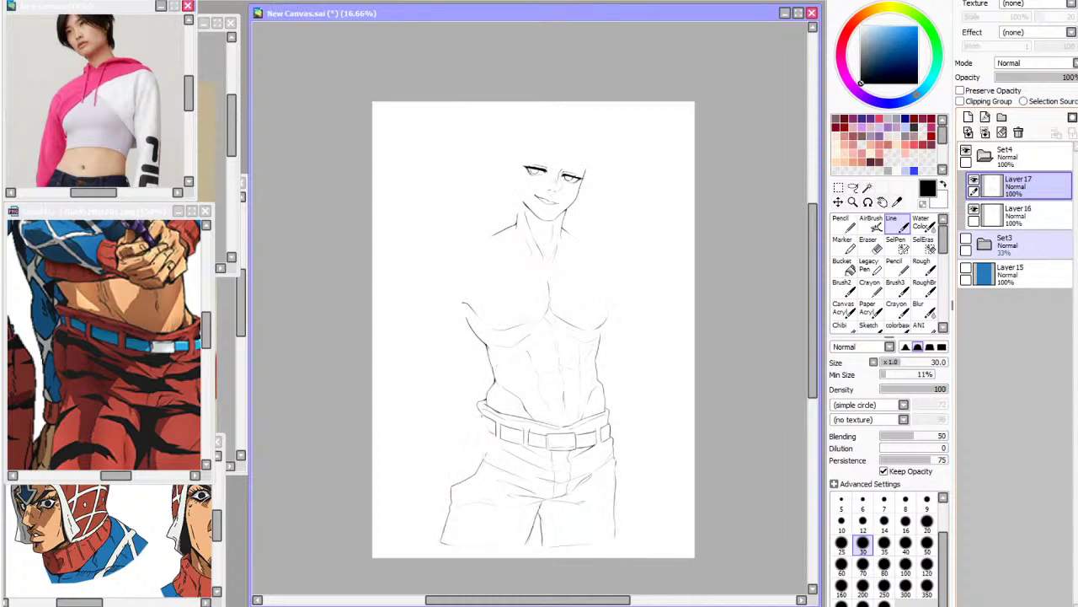
pyautogui.click(967, 240)
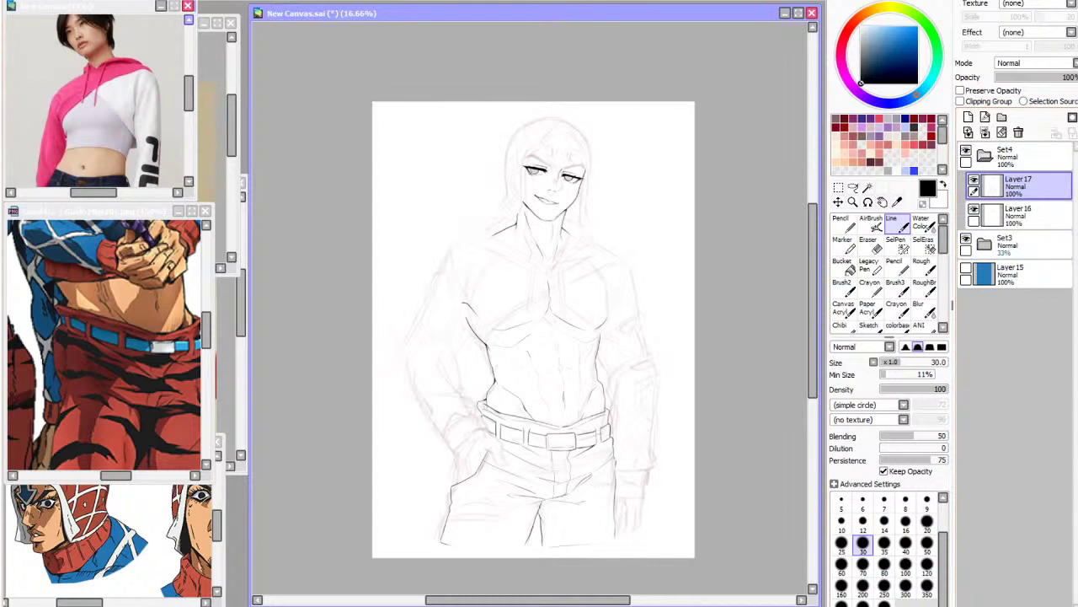
# Add a new layer above Layer17 and ink the top's diagonal seam from the hanging arm's shoulder across to the opposite side of the chest
pyautogui.press('pageup')
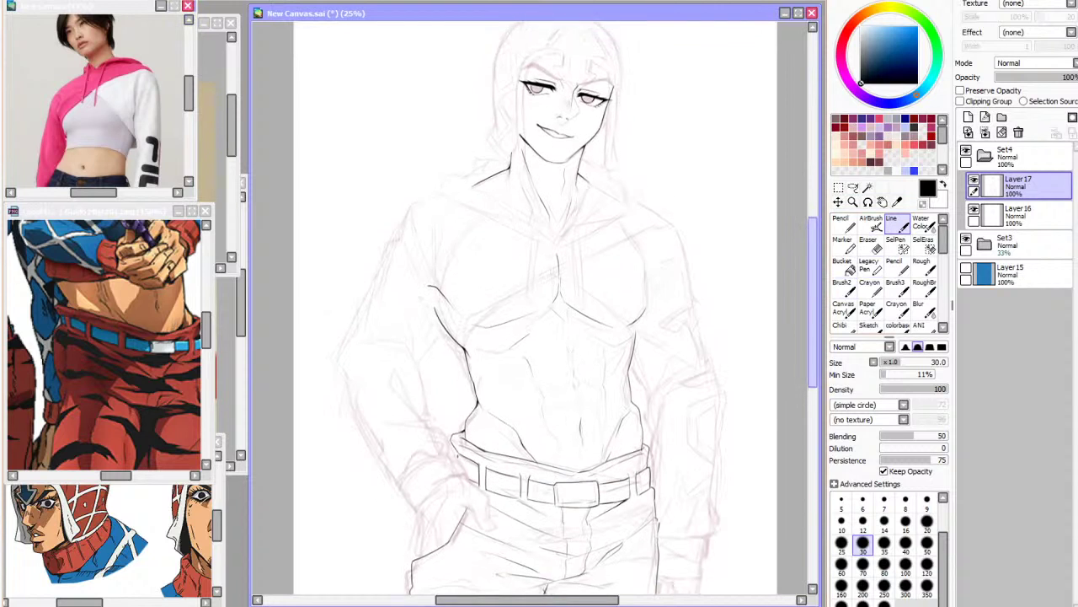
pyautogui.scroll(1, 523, 303)
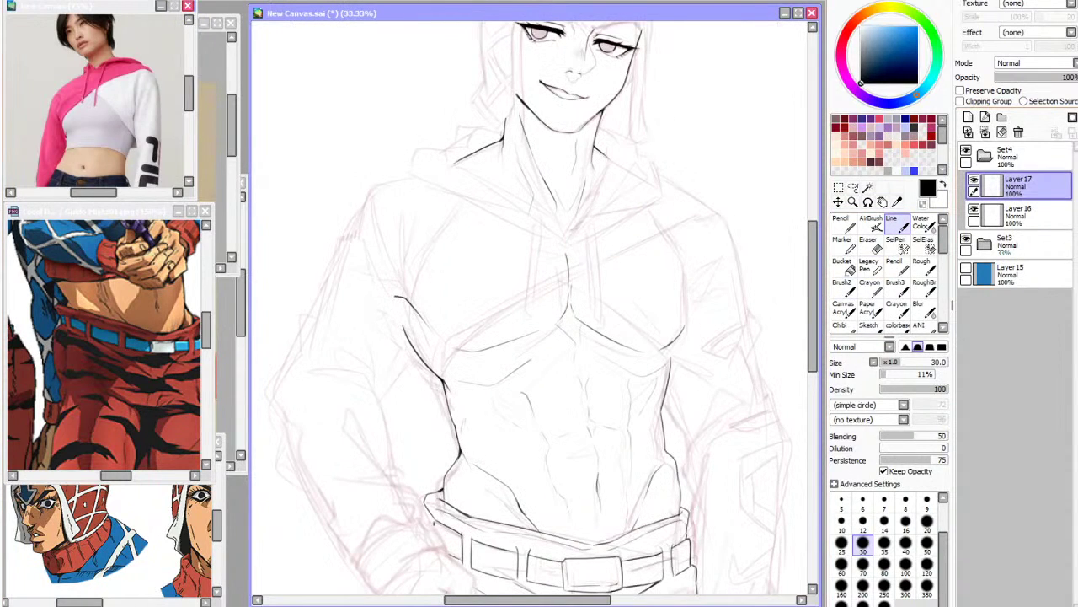
pyautogui.click(968, 117)
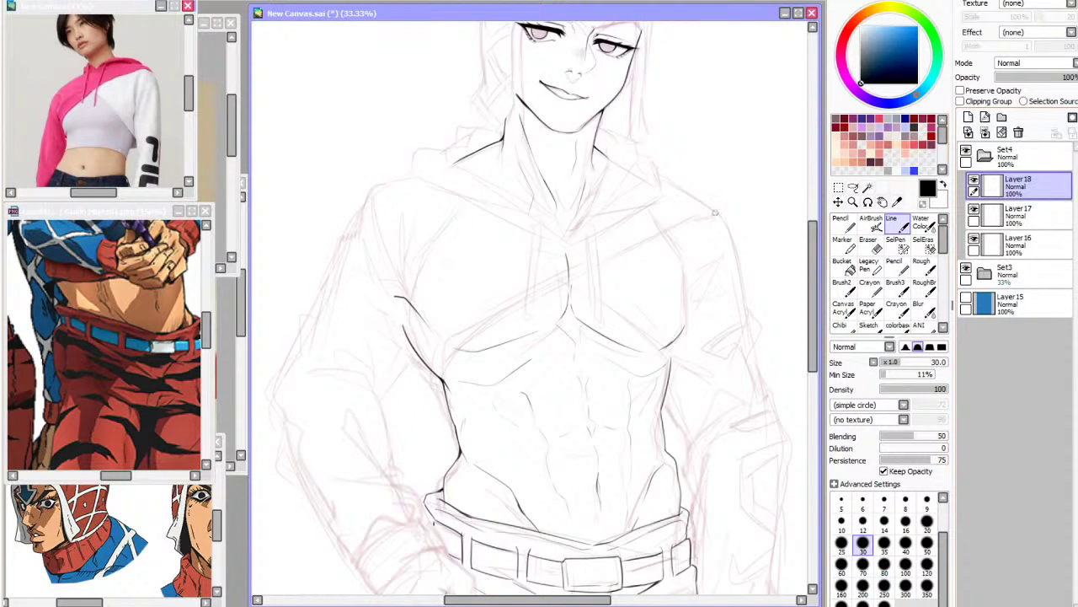
pyautogui.moveTo(725, 214); pyautogui.dragTo(647, 241)
pyautogui.hotkey('ctrl', 'z')
pyautogui.hotkey('ctrl', 'z')
pyautogui.moveTo(717, 214); pyautogui.dragTo(504, 311)
pyautogui.hotkey('ctrl', 'z')
pyautogui.moveTo(597, 261)
pyautogui.mouseDown()
pyautogui.moveTo(463, 335)
pyautogui.moveTo(590, 266)
pyautogui.moveTo(489, 321)
pyautogui.mouseUp()
pyautogui.hotkey('ctrl', 'z')
pyautogui.hotkey('ctrl', 'z')
pyautogui.moveTo(572, 274)
pyautogui.mouseDown()
pyautogui.moveTo(443, 354)
pyautogui.moveTo(449, 392)
pyautogui.mouseUp()
pyautogui.hotkey('ctrl', 'z')
pyautogui.hotkey('ctrl', 'z')
pyautogui.moveTo(439, 349)
pyautogui.mouseDown()
pyautogui.moveTo(446, 390)
pyautogui.moveTo(469, 321)
pyautogui.mouseUp()
pyautogui.press('h')
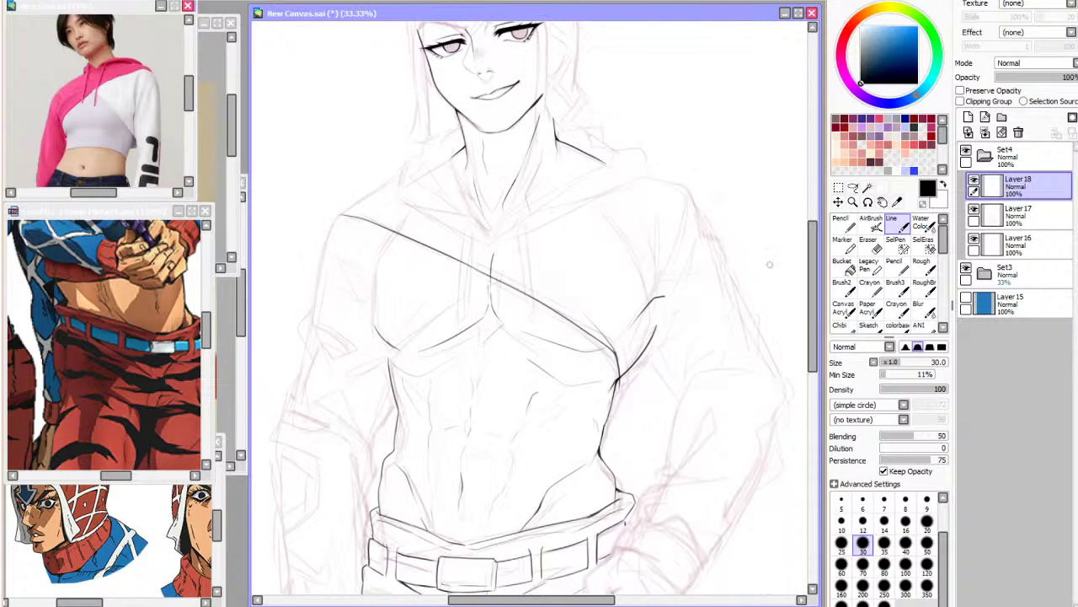
pyautogui.press('h')
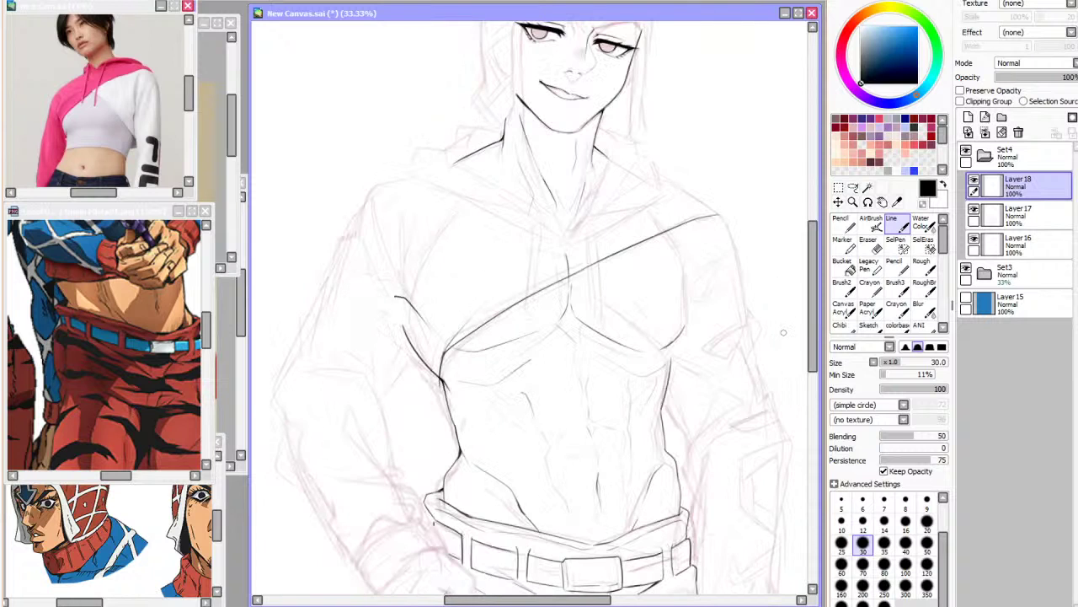
# Ink the cropped top's hem from mid-chest to the hanging arm's side, plus the short hem end beside the opposite armpit
pyautogui.press('h')
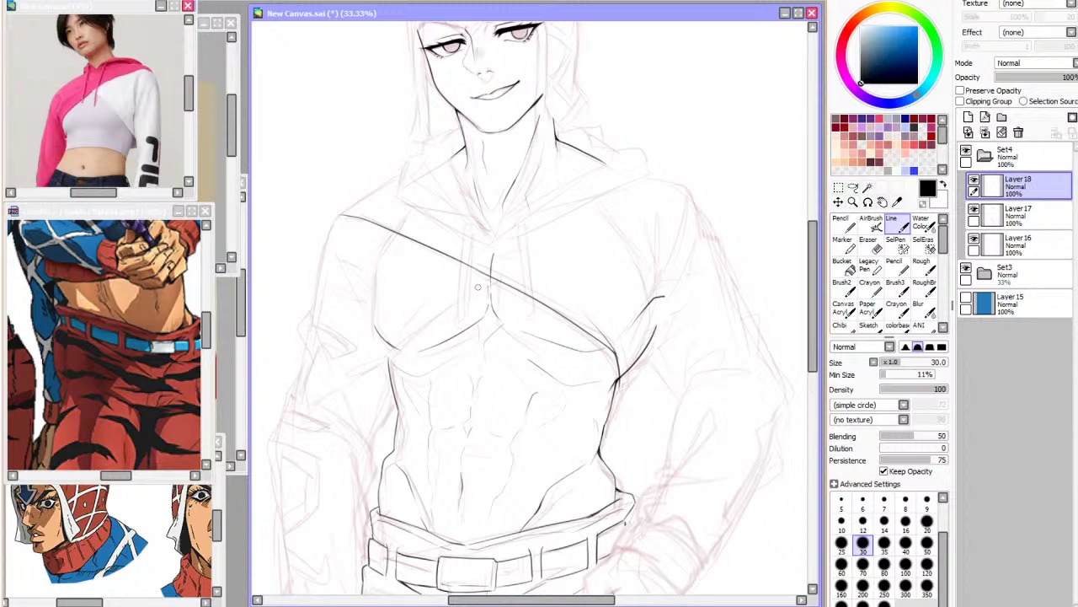
pyautogui.moveTo(489, 281); pyautogui.dragTo(385, 352)
pyautogui.press('h')
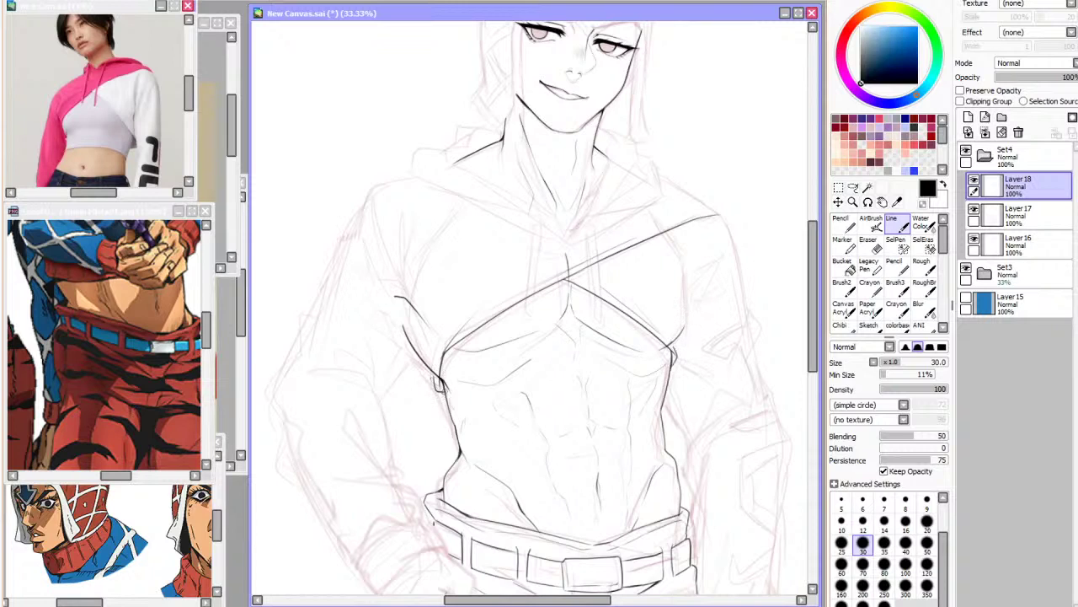
pyautogui.moveTo(436, 381); pyautogui.dragTo(434, 351)
pyautogui.moveTo(821, 295); pyautogui.dragTo(814, 282)
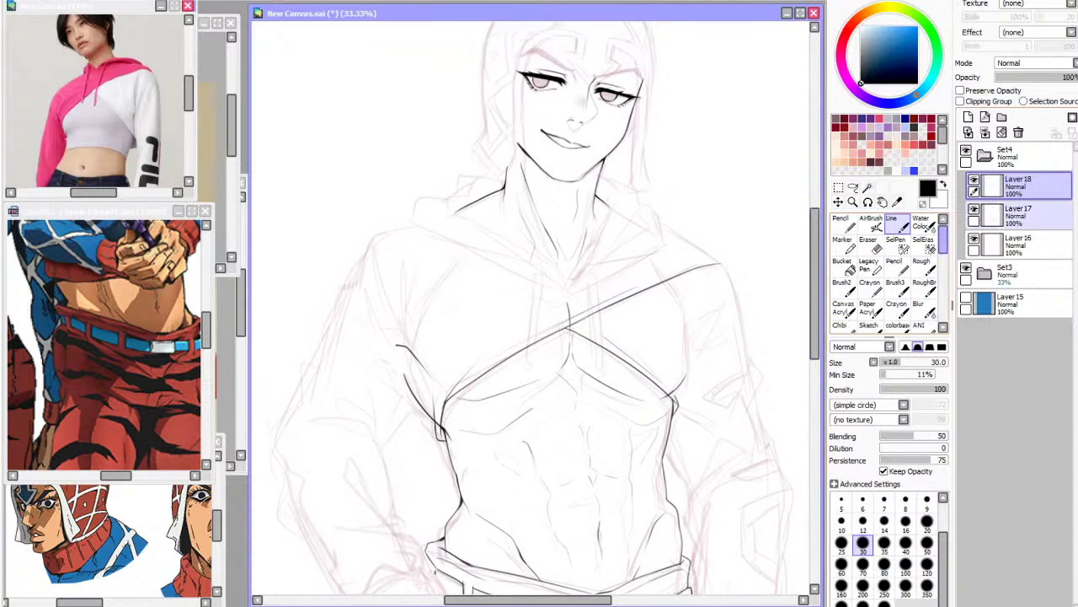
pyautogui.click(967, 268)
pyautogui.click(974, 180)
pyautogui.click(974, 179)
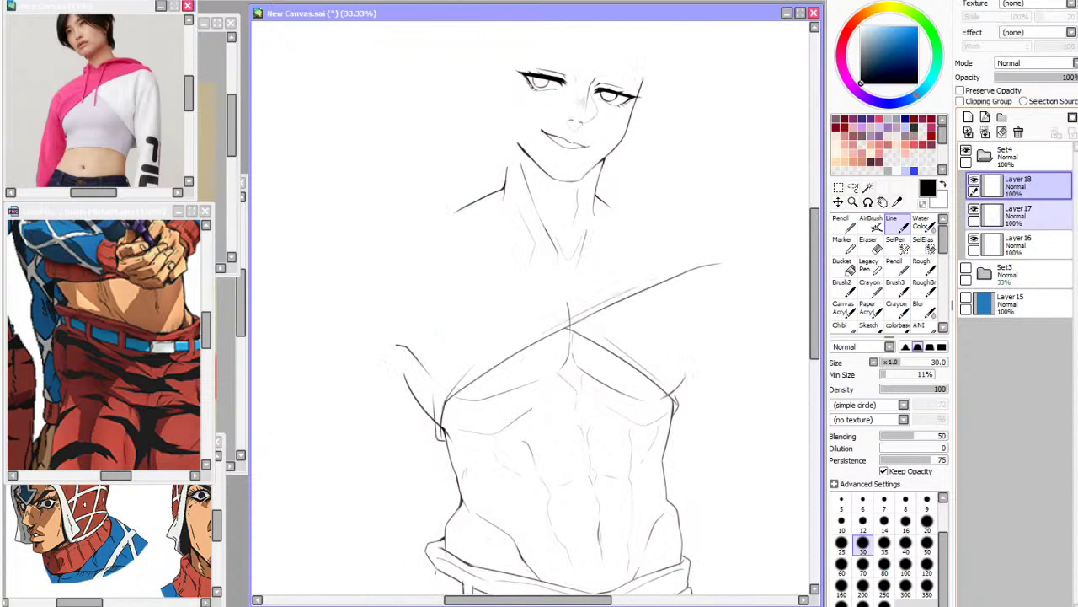
pyautogui.click(966, 270)
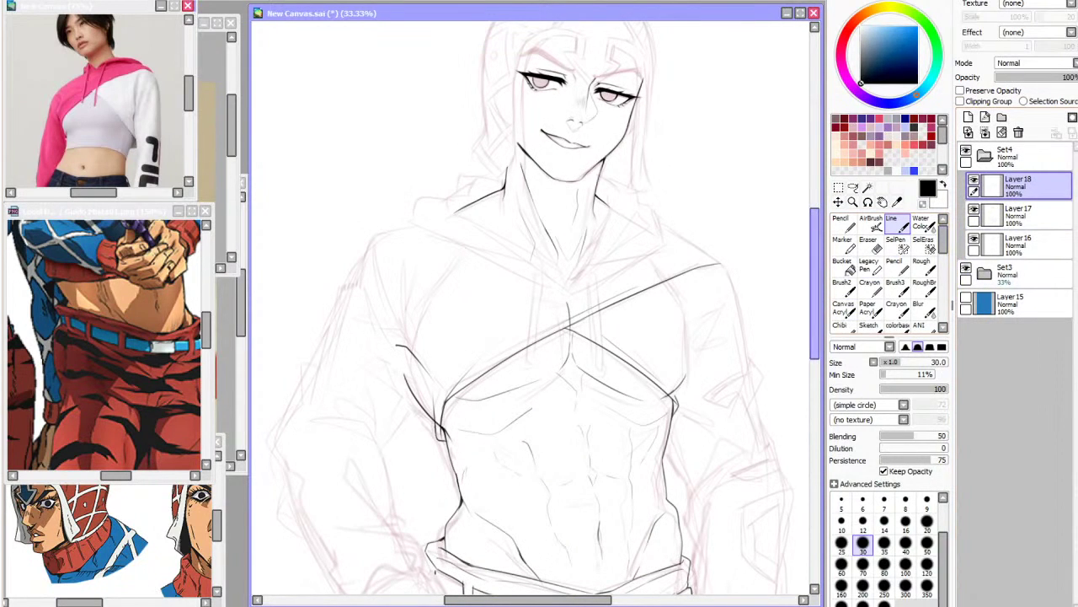
# Ink the hood's inner edge from the hand-on-hip shoulder down to the neckline point at mid-chest
pyautogui.moveTo(814, 228); pyautogui.dragTo(814, 202)
pyautogui.press('h')
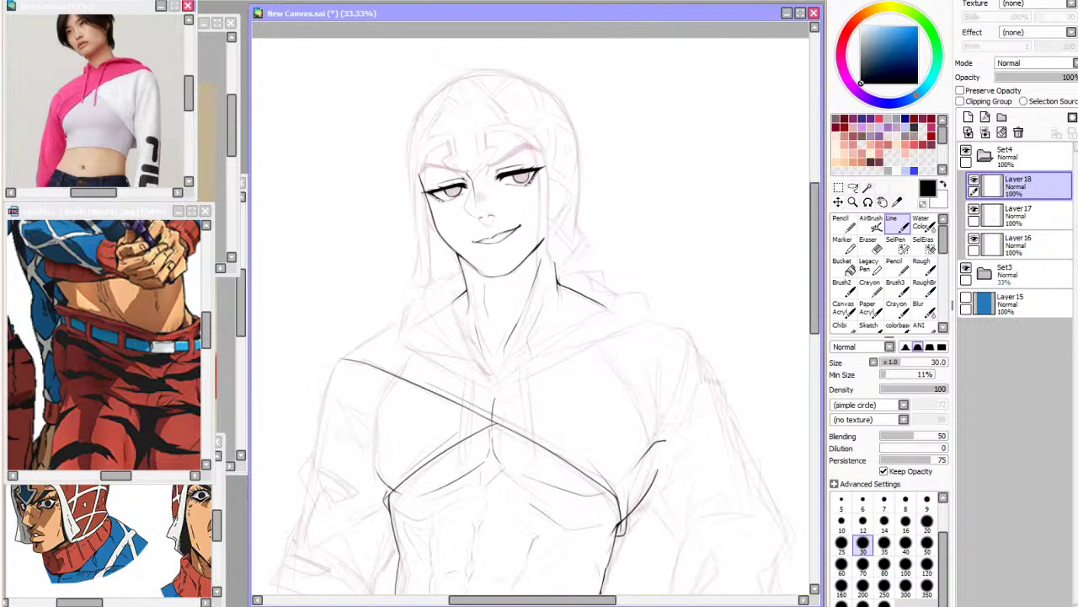
pyautogui.scroll(1, 533, 151)
pyautogui.moveTo(553, 600); pyautogui.dragTo(525, 600)
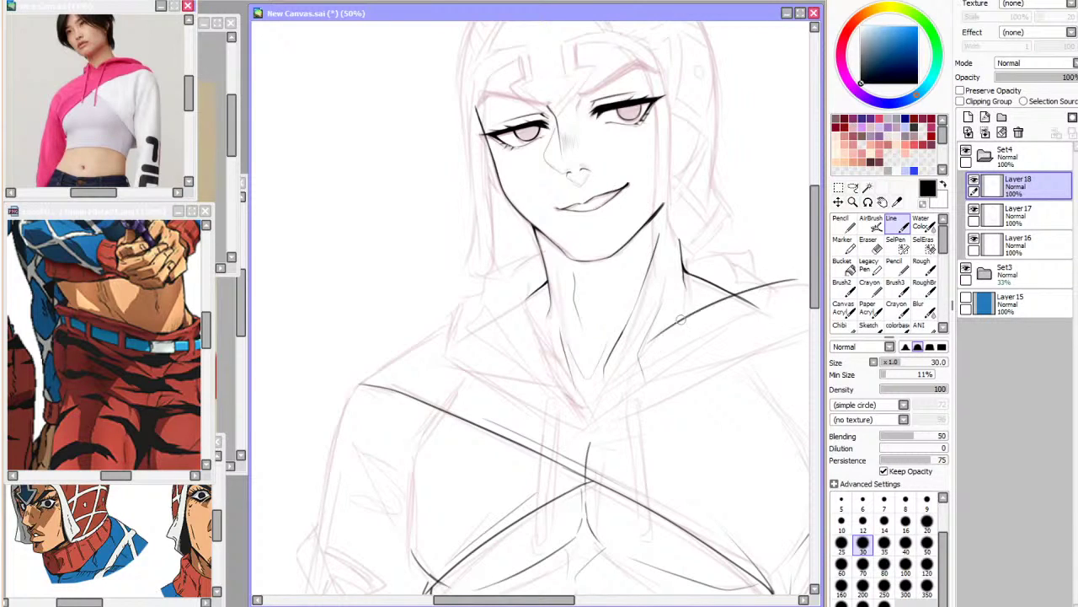
pyautogui.moveTo(787, 282)
pyautogui.mouseDown()
pyautogui.moveTo(618, 391)
pyautogui.moveTo(646, 356)
pyautogui.moveTo(596, 411)
pyautogui.mouseUp()
pyautogui.hotkey('ctrl', 'z')
pyautogui.moveTo(643, 363)
pyautogui.mouseDown()
pyautogui.moveTo(606, 388)
pyautogui.moveTo(592, 416)
pyautogui.mouseUp()
pyautogui.hotkey('ctrl', 'z')
pyautogui.moveTo(641, 363); pyautogui.dragTo(594, 416)
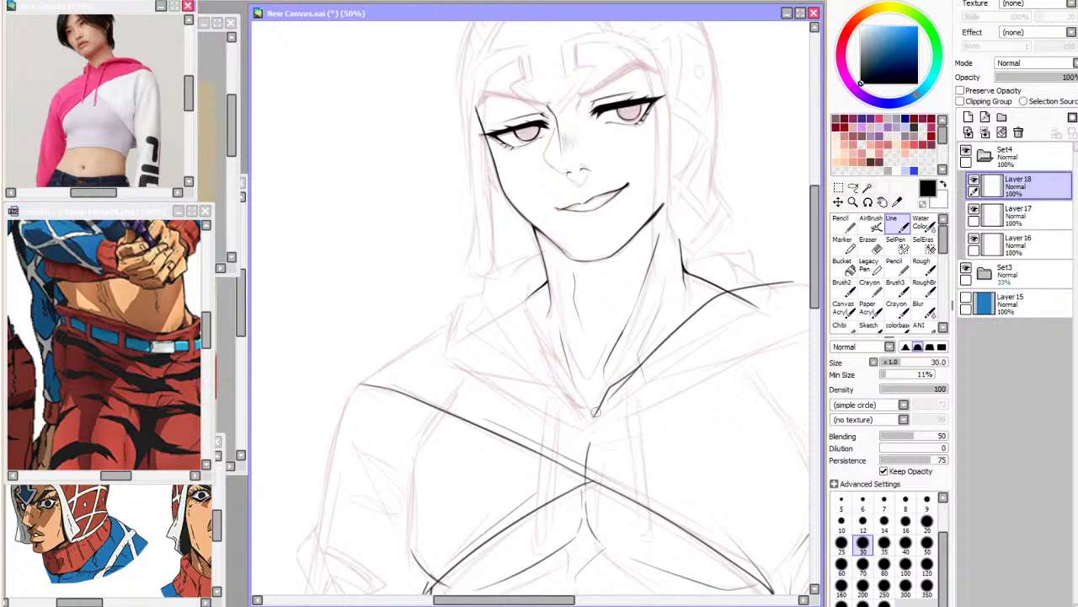
pyautogui.press('h')
pyautogui.moveTo(588, 599); pyautogui.dragTo(546, 600)
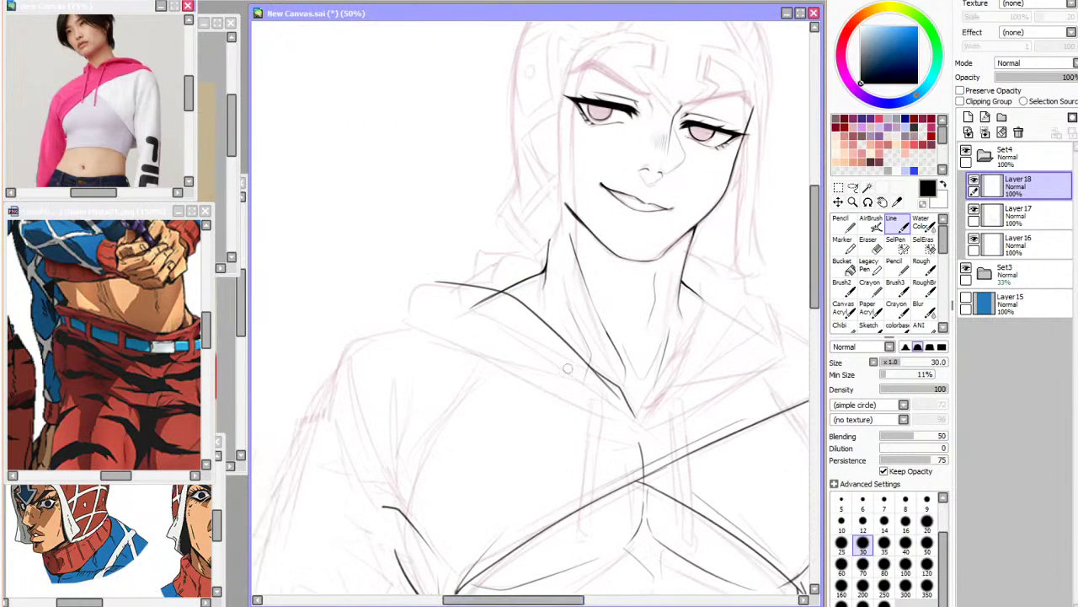
pyautogui.moveTo(546, 252)
pyautogui.mouseDown()
pyautogui.moveTo(446, 271)
pyautogui.moveTo(414, 300)
pyautogui.mouseUp()
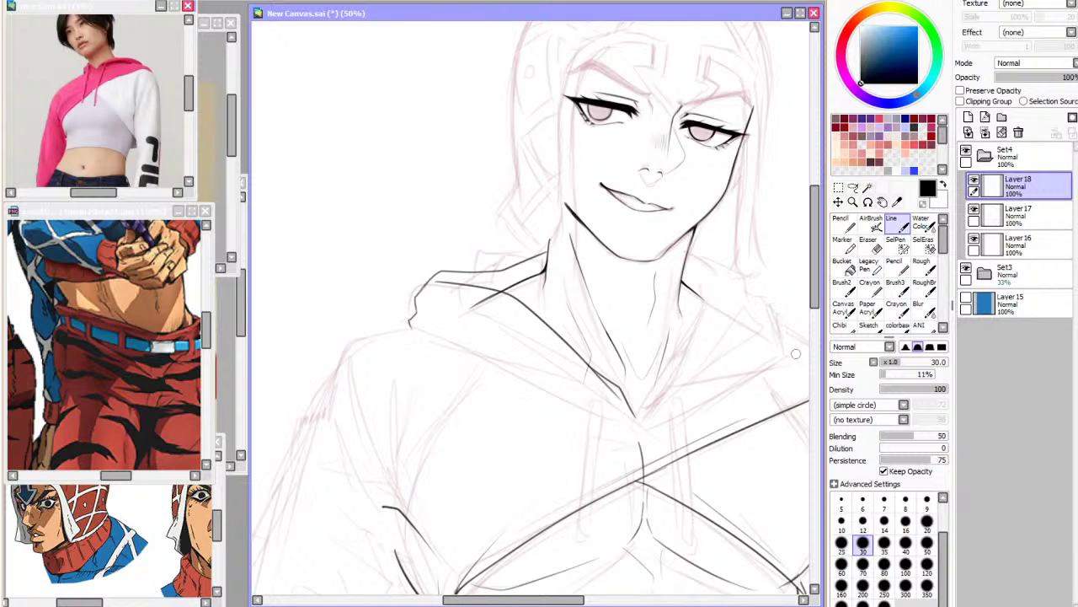
pyautogui.hotkey('ctrl', 'z')
pyautogui.press('h')
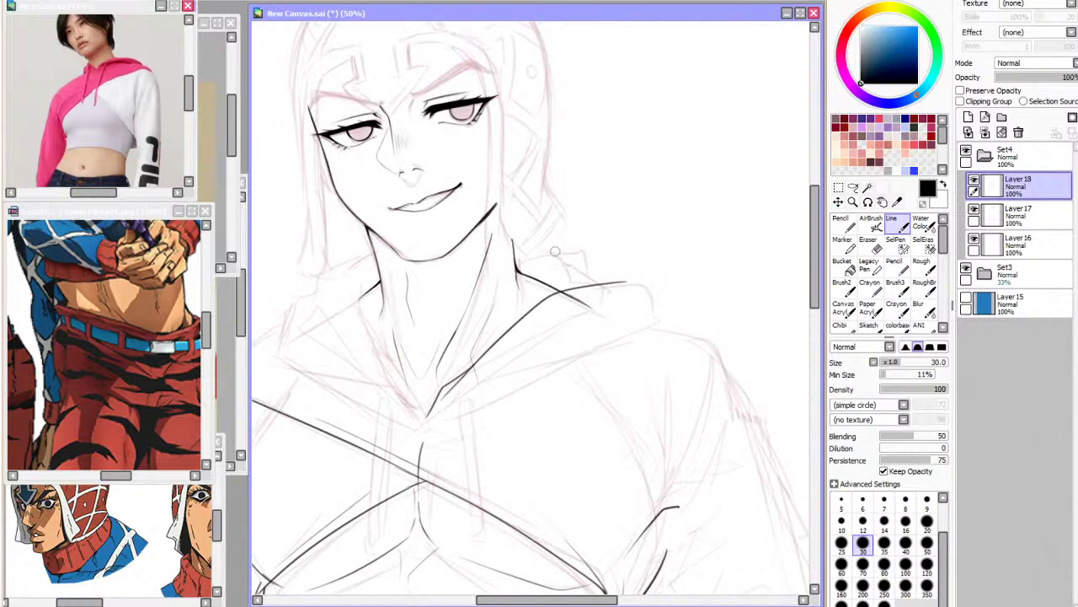
# Ink the hood's outer fold over the hand-on-hip shoulder and its lower edge running down to the neckline point
pyautogui.moveTo(512, 253)
pyautogui.mouseDown()
pyautogui.moveTo(595, 251)
pyautogui.moveTo(637, 274)
pyautogui.moveTo(664, 317)
pyautogui.moveTo(667, 283)
pyautogui.moveTo(662, 306)
pyautogui.moveTo(636, 281)
pyautogui.moveTo(662, 328)
pyautogui.mouseUp()
pyautogui.hotkey('ctrl', 'z')
pyautogui.hotkey('ctrl', 'z')
pyautogui.hotkey('ctrl', 'z')
pyautogui.hotkey('ctrl', 'z')
pyautogui.moveTo(631, 279)
pyautogui.mouseDown()
pyautogui.moveTo(665, 328)
pyautogui.moveTo(500, 383)
pyautogui.mouseUp()
pyautogui.hotkey('ctrl', 'z')
pyautogui.hotkey('ctrl', 'z')
pyautogui.moveTo(619, 345); pyautogui.dragTo(497, 385)
pyautogui.moveTo(586, 358)
pyautogui.mouseDown()
pyautogui.moveTo(433, 421)
pyautogui.moveTo(487, 411)
pyautogui.moveTo(423, 429)
pyautogui.mouseUp()
pyautogui.hotkey('ctrl', 'z')
pyautogui.hotkey('ctrl', 'z')
pyautogui.hotkey('ctrl', 'z')
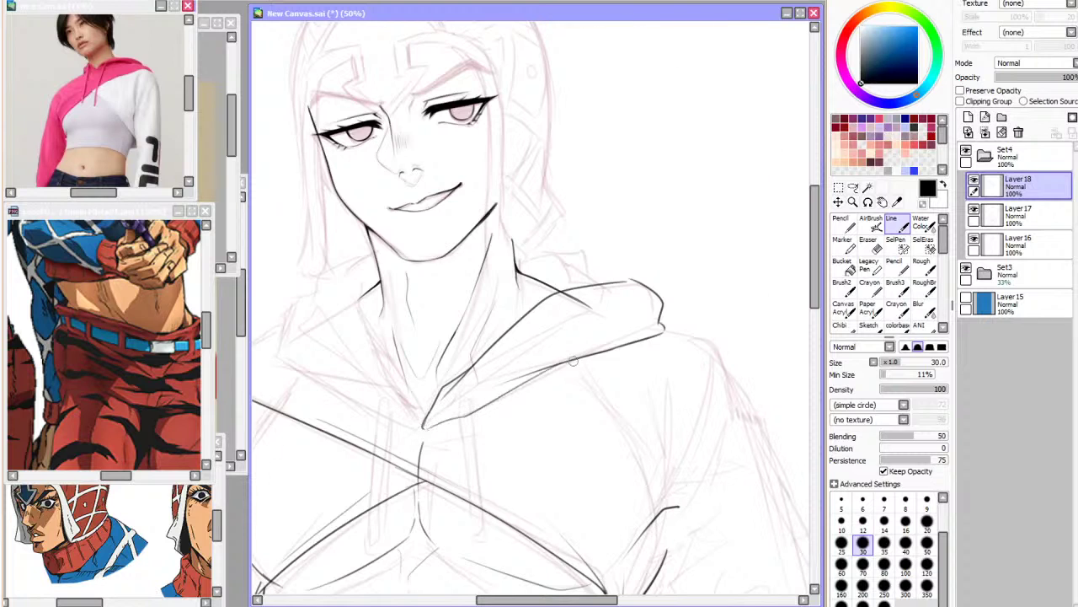
# Ink the hood's upper edge from its outer fold back toward the neck
pyautogui.press('h')
pyautogui.hotkey('ctrl', 'z')
pyautogui.moveTo(544, 260); pyautogui.dragTo(421, 286)
pyautogui.hotkey('ctrl', 'z')
pyautogui.moveTo(518, 268)
pyautogui.mouseDown()
pyautogui.moveTo(488, 279)
pyautogui.moveTo(507, 273)
pyautogui.moveTo(429, 280)
pyautogui.mouseUp()
pyautogui.hotkey('ctrl', 'z')
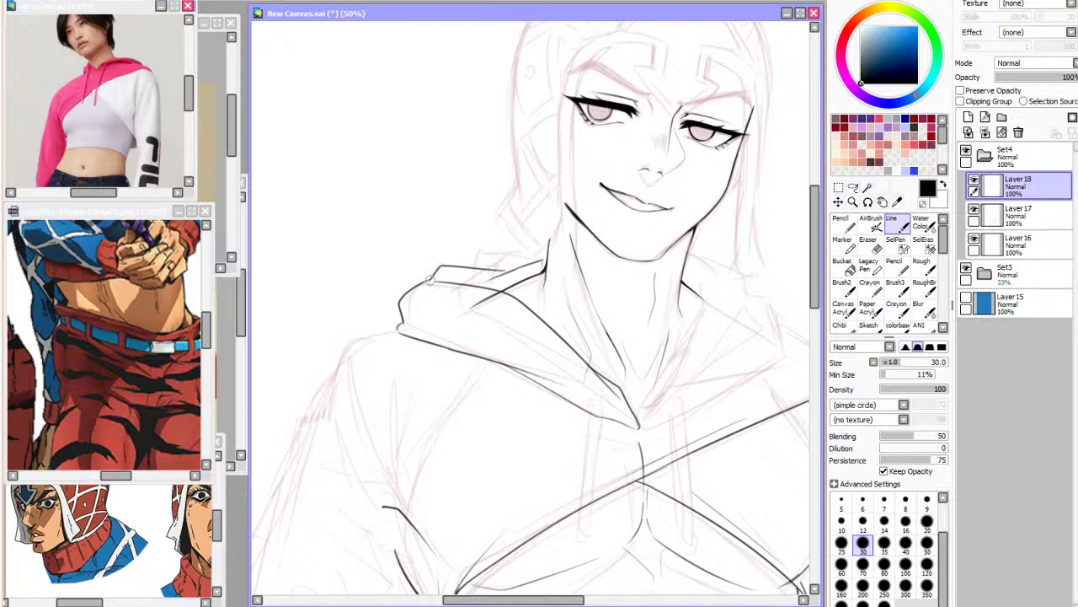
# Ink a long inner crease within the hood fold, and compare the line art with the Set3 sketch hidden and shown
pyautogui.press('h')
pyautogui.moveTo(633, 303); pyautogui.dragTo(506, 362)
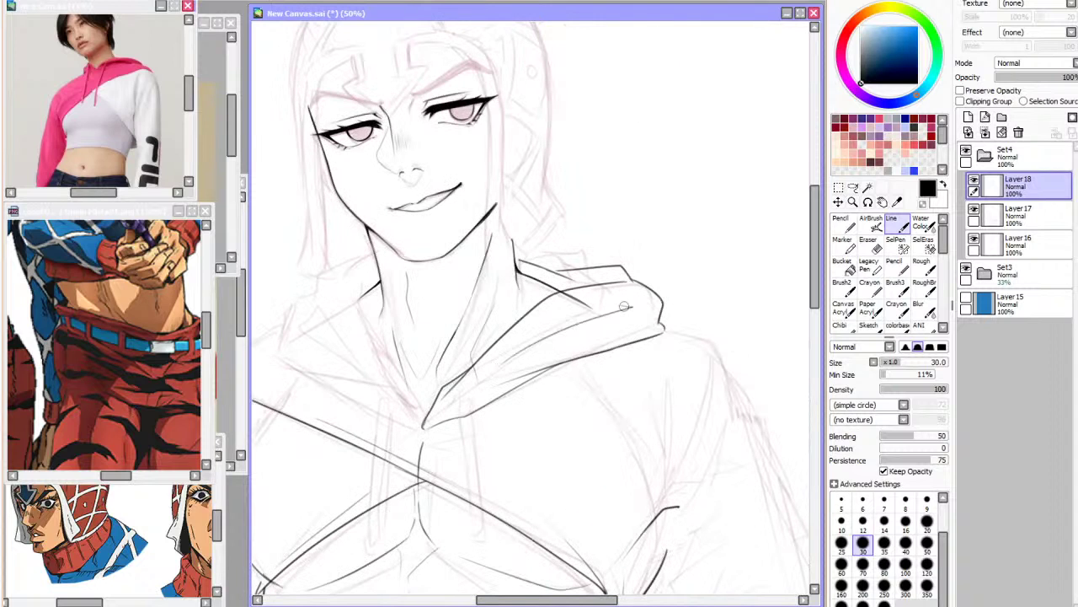
pyautogui.moveTo(447, 414); pyautogui.dragTo(497, 371)
pyautogui.hotkey('ctrl', 'z')
pyautogui.scroll(-1, 634, 246)
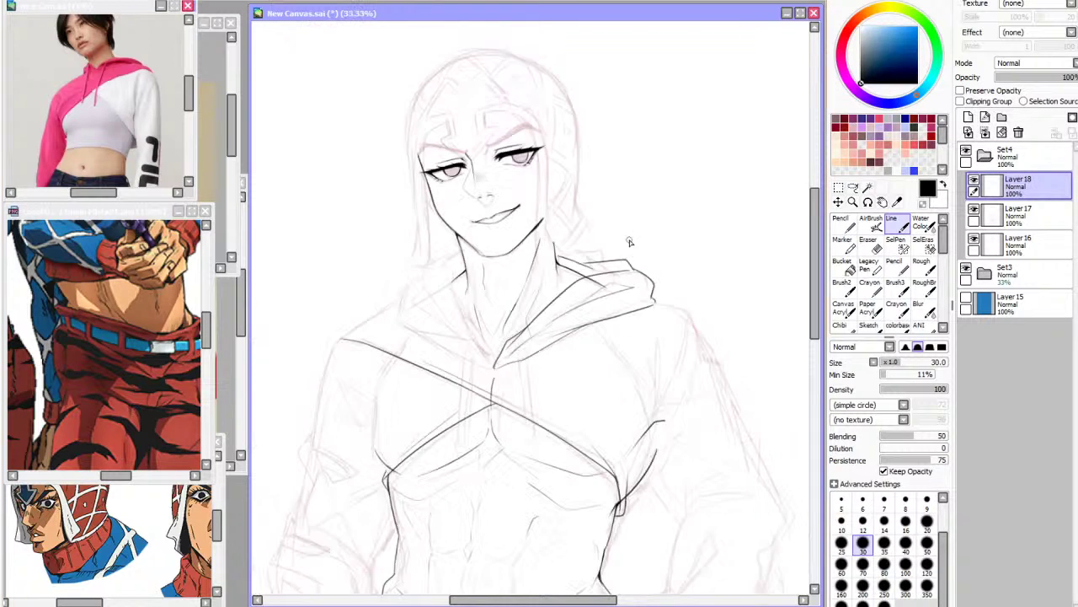
pyautogui.press('h')
pyautogui.click(966, 271)
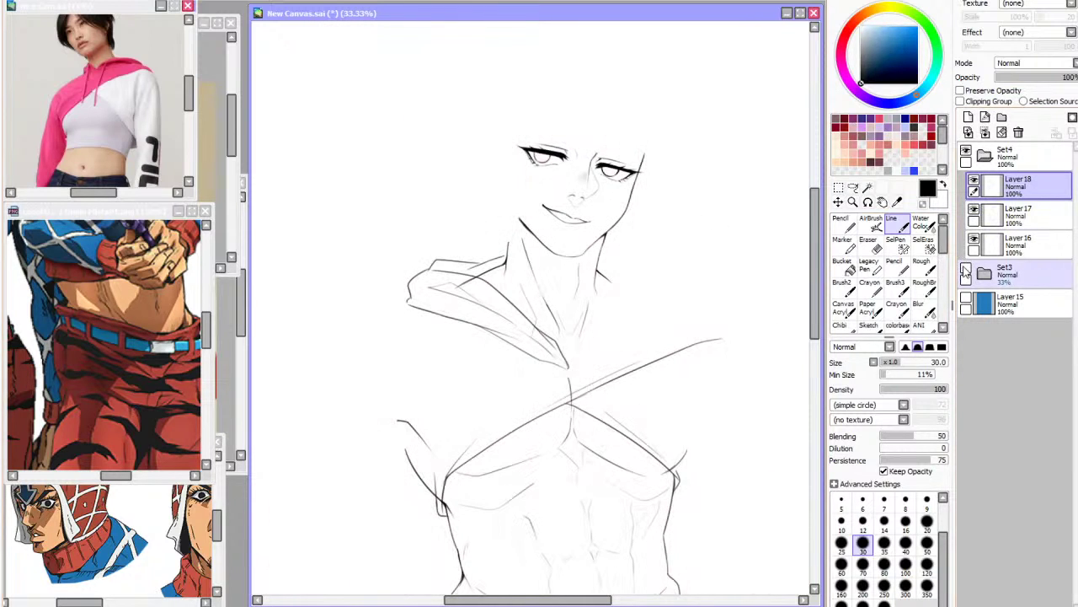
pyautogui.click(967, 270)
pyautogui.scroll(1, 523, 256)
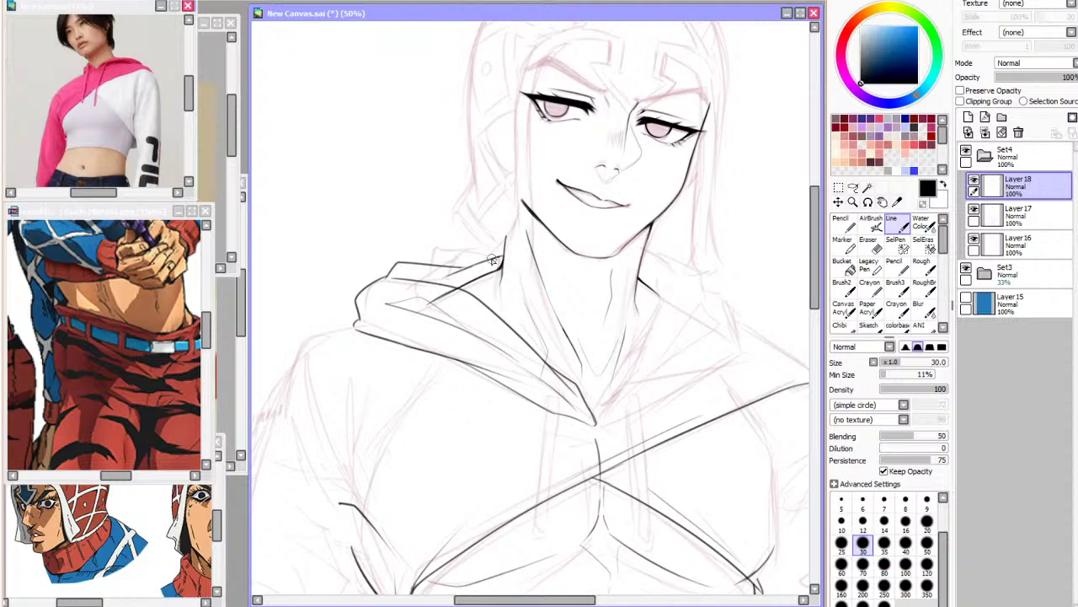
# Ink the hood's rear edge behind the neck, joining the neck line to the hood's upper fold
pyautogui.press('h')
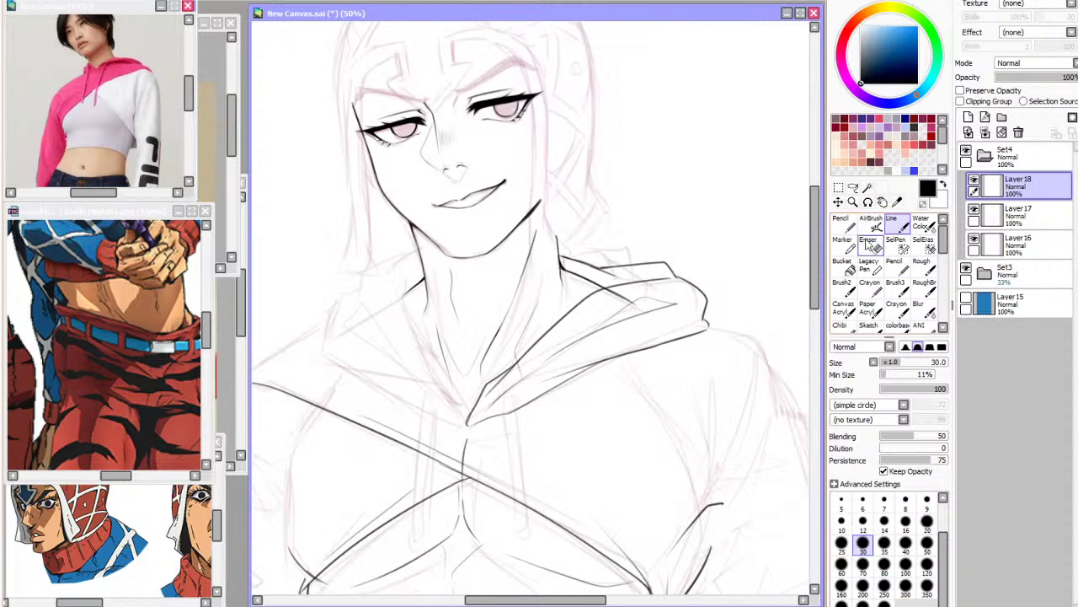
pyautogui.click(868, 241)
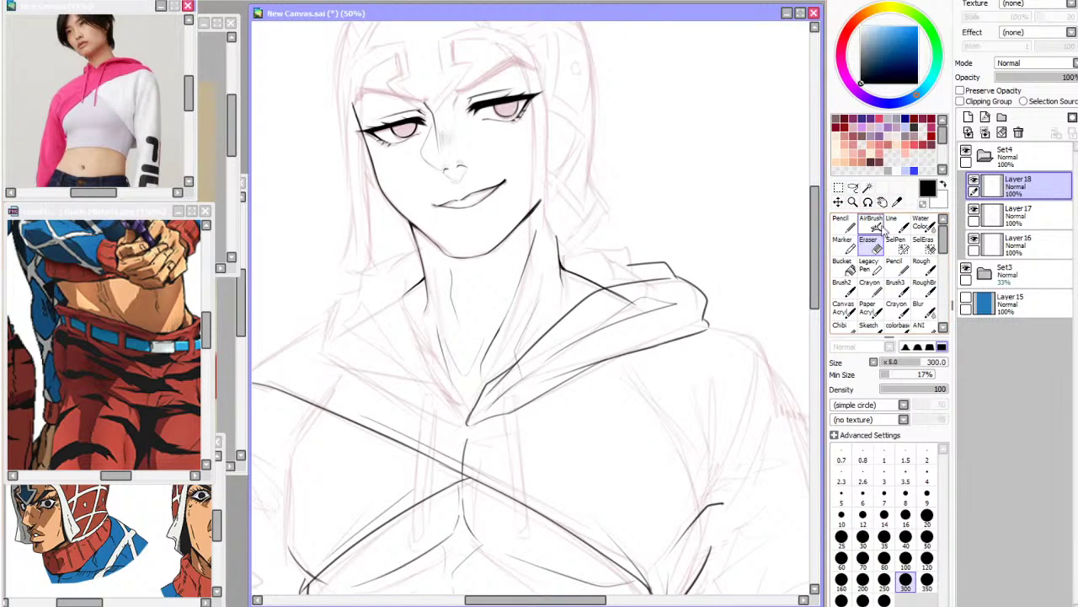
pyautogui.click(896, 225)
pyautogui.moveTo(627, 265)
pyautogui.mouseDown()
pyautogui.moveTo(557, 266)
pyautogui.moveTo(603, 255)
pyautogui.moveTo(583, 256)
pyautogui.moveTo(630, 265)
pyautogui.mouseUp()
pyautogui.hotkey('ctrl', 'z')
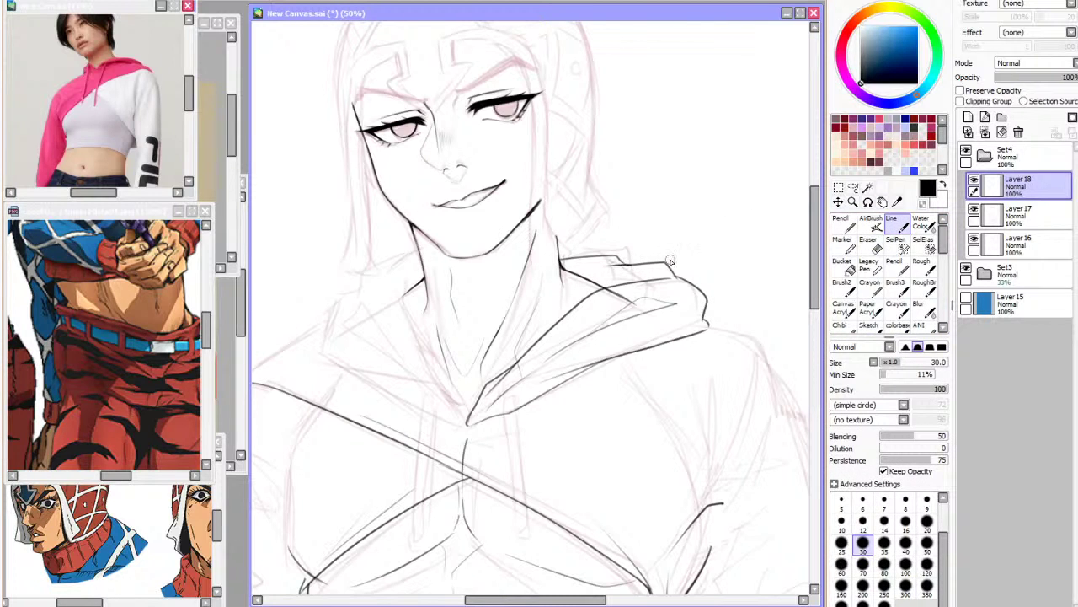
pyautogui.press('h')
pyautogui.hotkey('ctrl', 'z')
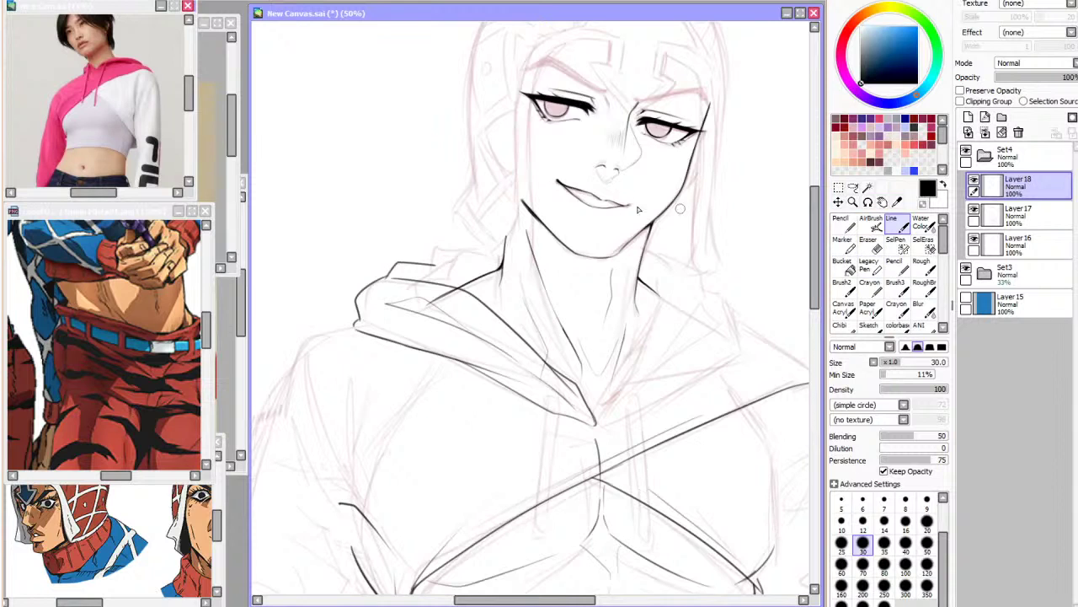
pyautogui.hotkey('ctrl', 'z')
pyautogui.moveTo(522, 248)
pyautogui.mouseDown()
pyautogui.moveTo(430, 266)
pyautogui.moveTo(470, 267)
pyautogui.mouseUp()
pyautogui.hotkey('ctrl', 'z')
pyautogui.hotkey('ctrl', 'z')
pyautogui.click(870, 244)
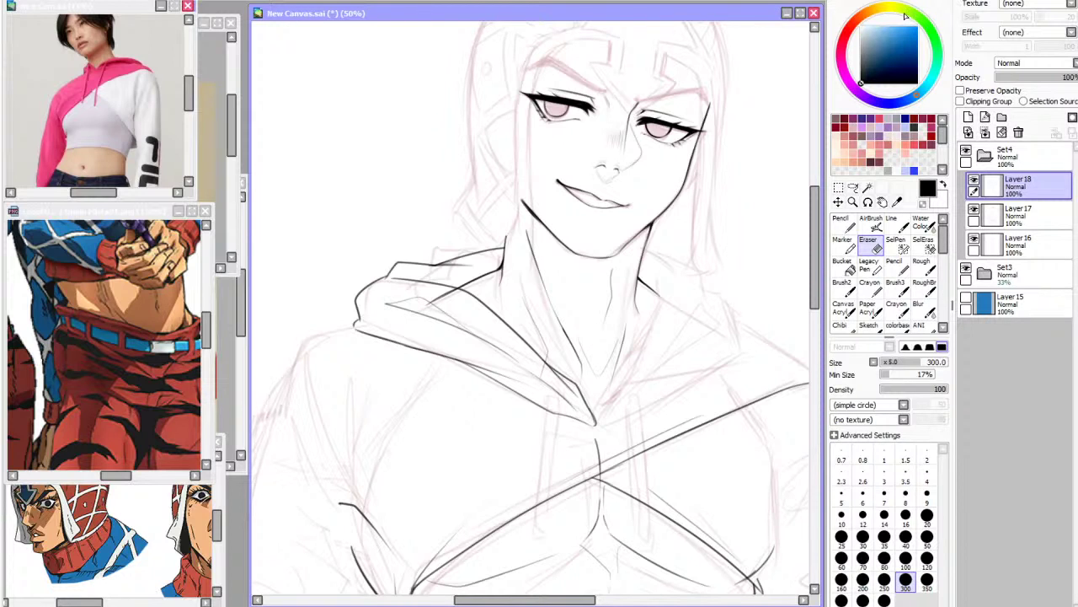
# Ink the outer contour of the hand-on-hip arm's sleeve from the hood's edge over the shoulder toward the elbow with the Line brush
pyautogui.scroll(-3, 601, 119)
pyautogui.scroll(2, 601, 123)
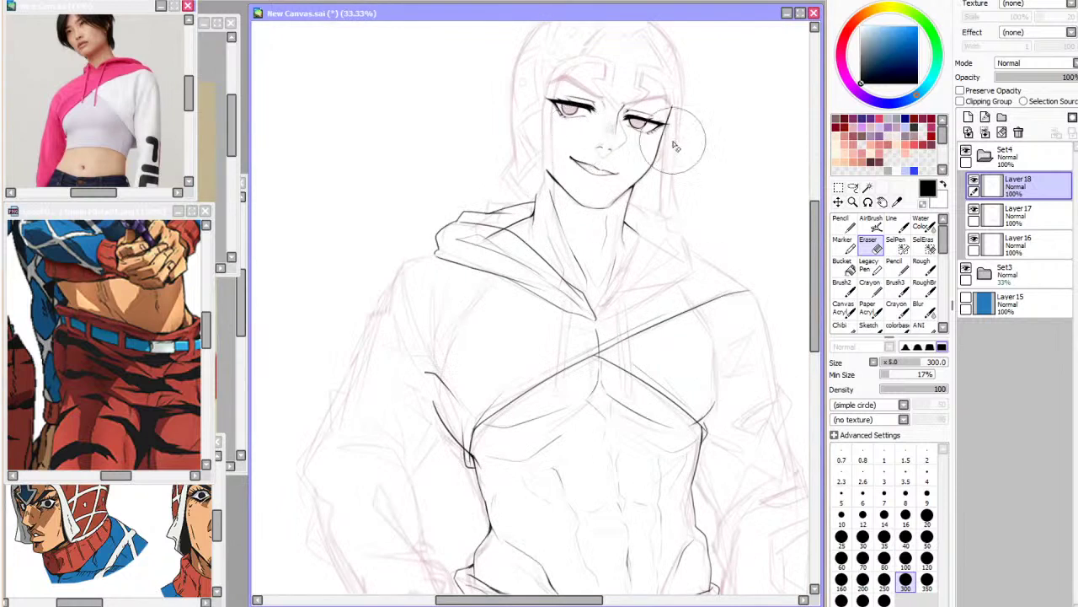
pyautogui.click(891, 223)
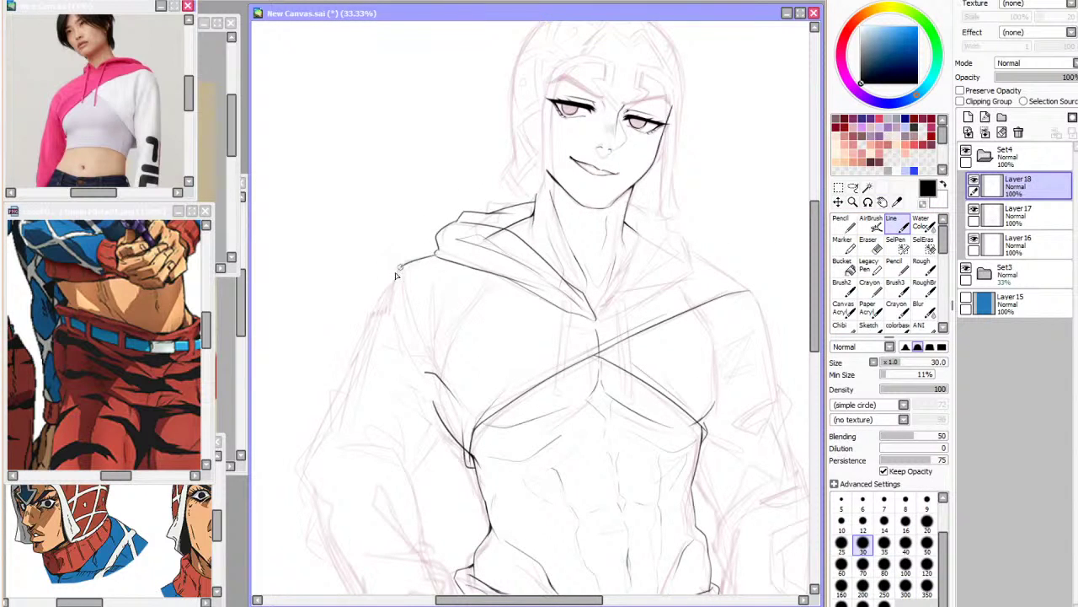
pyautogui.moveTo(435, 257)
pyautogui.mouseDown()
pyautogui.moveTo(377, 314)
pyautogui.moveTo(343, 380)
pyautogui.mouseUp()
pyautogui.hotkey('ctrl', 'z')
pyautogui.moveTo(392, 280)
pyautogui.mouseDown()
pyautogui.moveTo(339, 393)
pyautogui.moveTo(348, 365)
pyautogui.moveTo(347, 407)
pyautogui.moveTo(349, 395)
pyautogui.mouseUp()
pyautogui.hotkey('ctrl', 'z')
pyautogui.hotkey('ctrl', 'z')
pyautogui.hotkey('ctrl', 'z')
pyautogui.hotkey('ctrl', 'z')
pyautogui.hotkey('ctrl', 'z')
pyautogui.moveTo(345, 383)
pyautogui.mouseDown()
pyautogui.moveTo(329, 388)
pyautogui.moveTo(313, 448)
pyautogui.mouseUp()
# Ink the hanging arm's armpit crease and the chest-side contour from the diagonal seam down to the hem corner
pyautogui.moveTo(818, 354); pyautogui.dragTo(818, 396)
pyautogui.press('h')
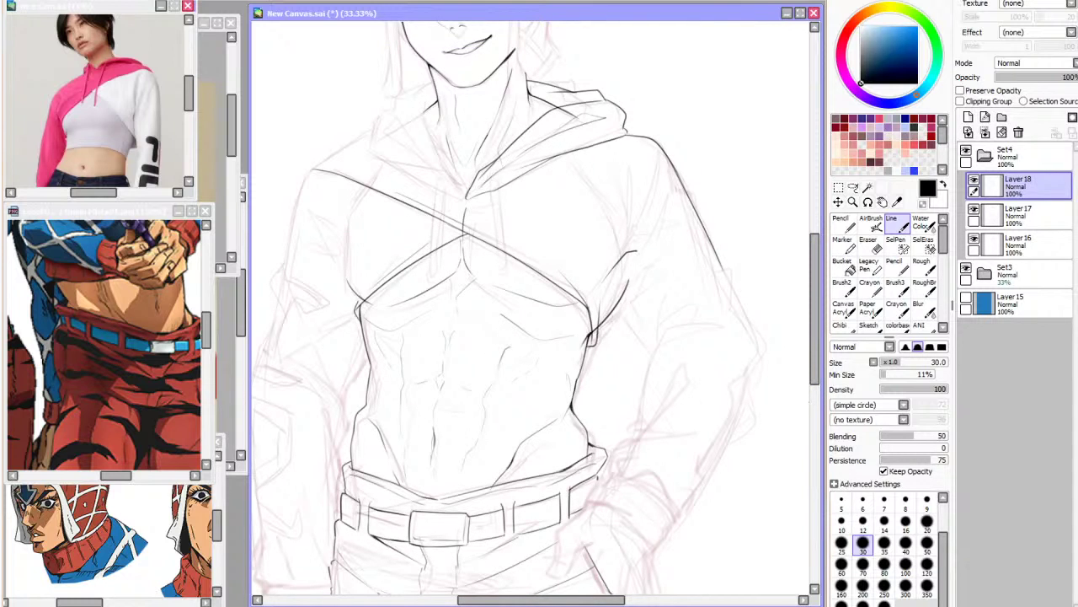
pyautogui.hotkey('alt', 'Tab')
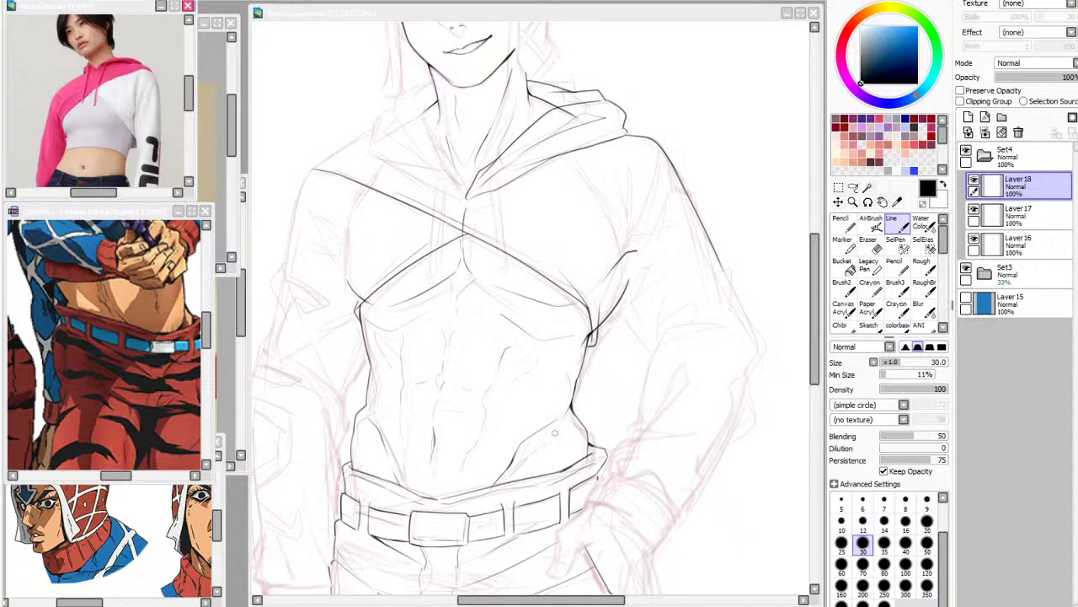
pyautogui.moveTo(567, 600); pyautogui.dragTo(529, 600)
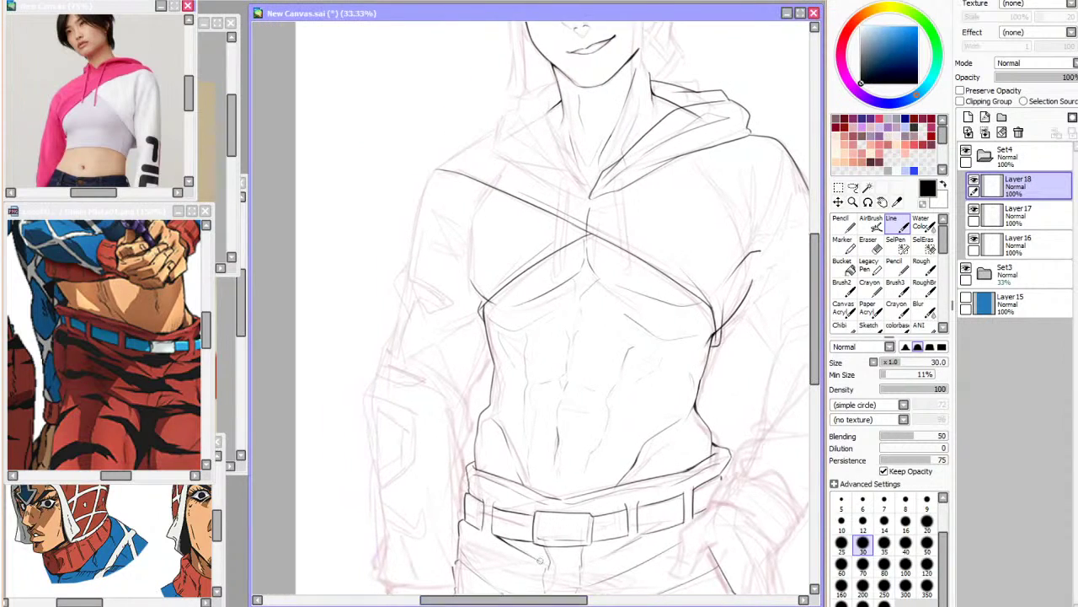
pyautogui.moveTo(462, 190); pyautogui.dragTo(464, 295)
pyautogui.press('h')
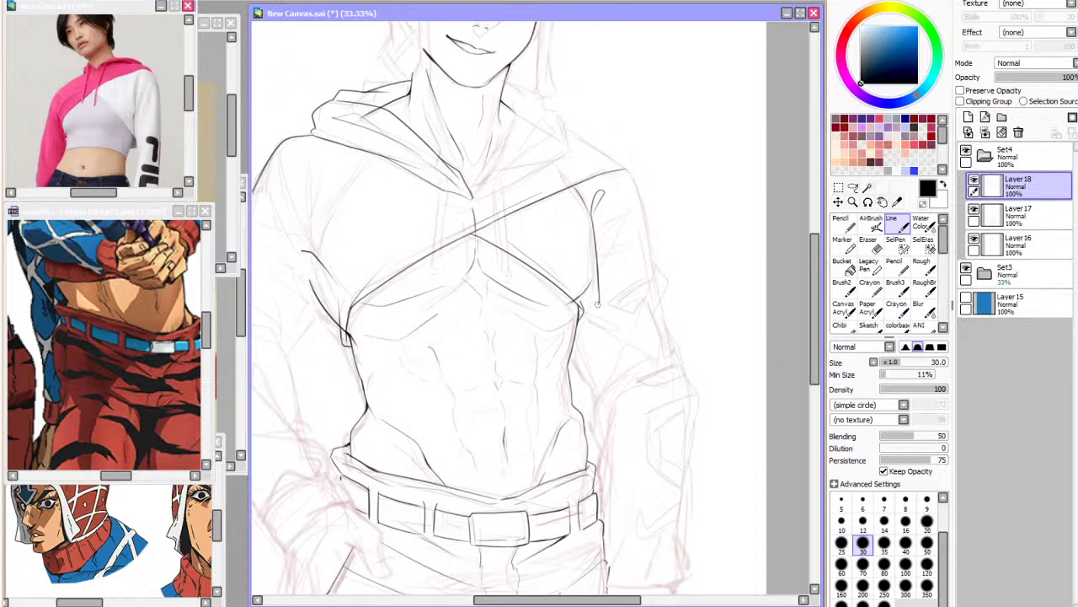
pyautogui.moveTo(597, 274); pyautogui.dragTo(596, 296)
pyautogui.press('h')
pyautogui.hotkey('ctrl', 'z')
pyautogui.moveTo(472, 216); pyautogui.dragTo(479, 306)
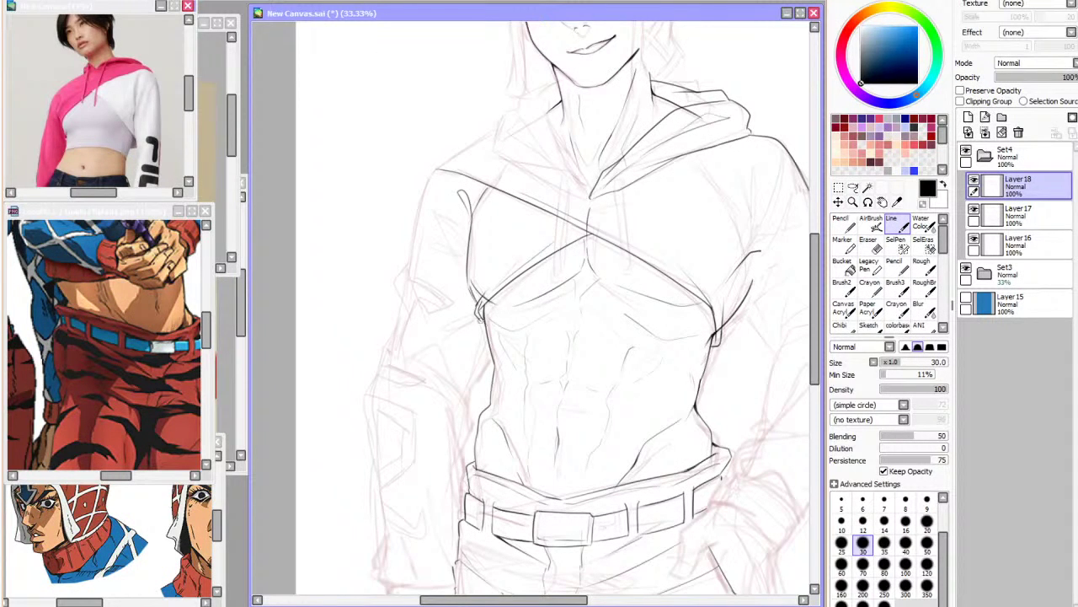
pyautogui.press('h')
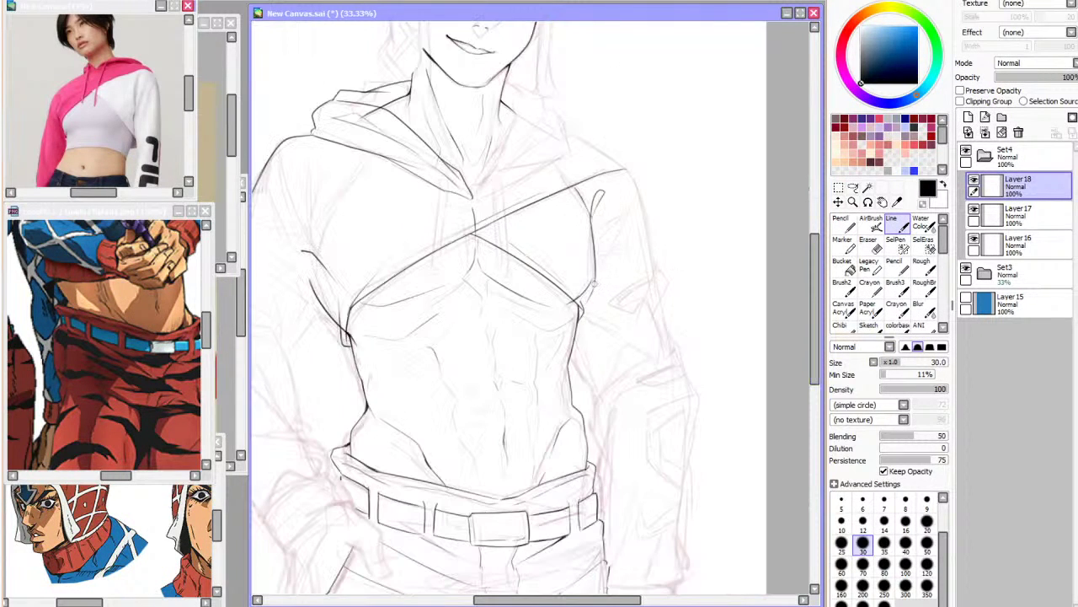
# Finish the chest-side contour near the hem corner and thicken the lines where the hoodie's seams cross at the chest centre
pyautogui.moveTo(583, 309)
pyautogui.mouseDown()
pyautogui.moveTo(576, 327)
pyautogui.moveTo(584, 295)
pyautogui.mouseUp()
pyautogui.scroll(2, 683, 252)
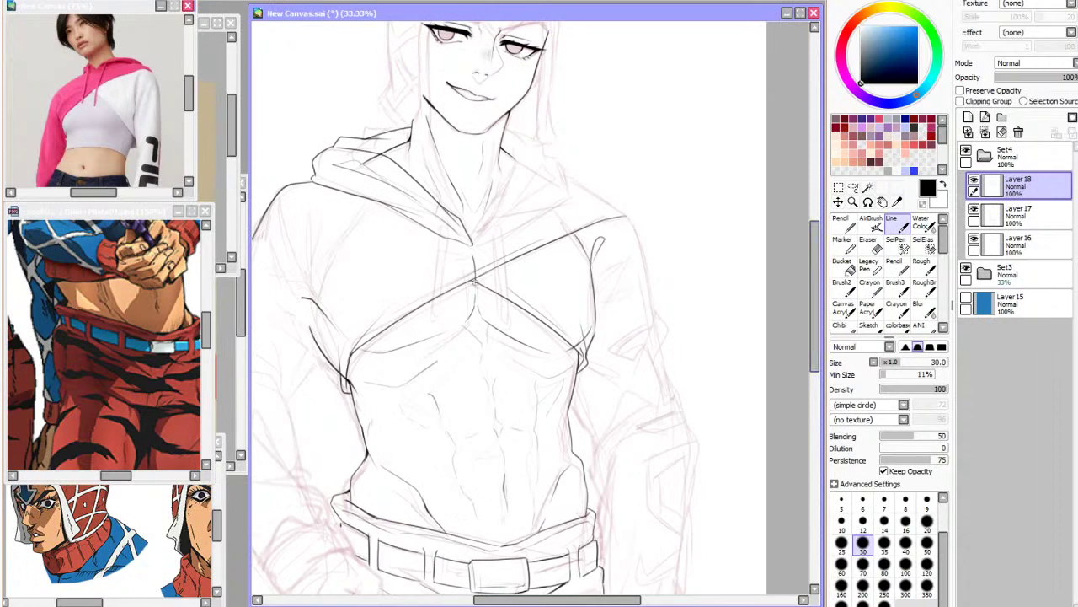
pyautogui.moveTo(484, 273); pyautogui.dragTo(457, 286)
pyautogui.moveTo(359, 364); pyautogui.dragTo(473, 367)
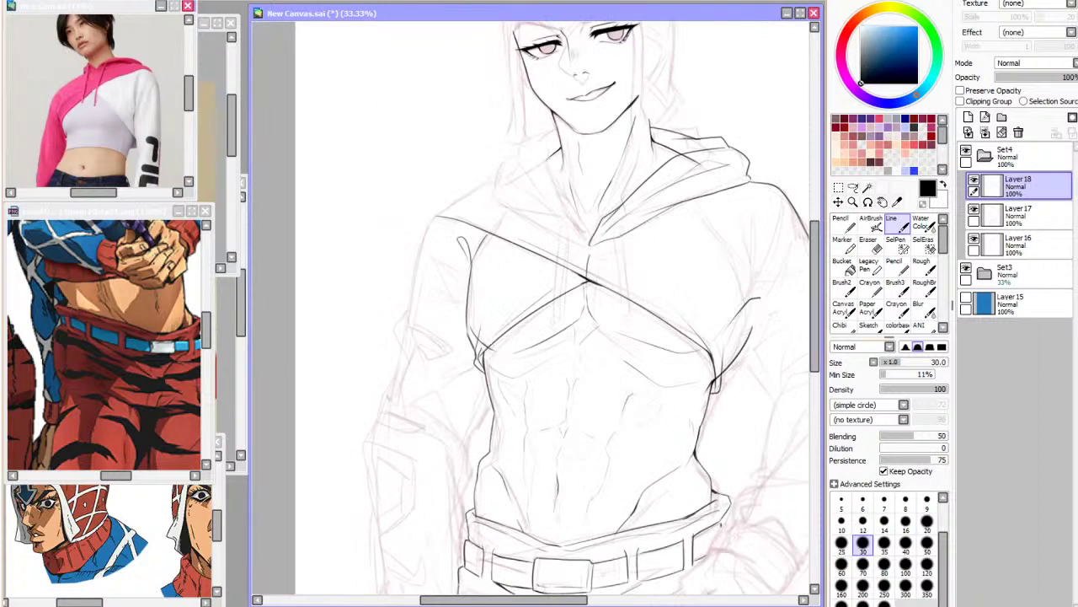
# Select the hanging-arm side of the chest lines on Layer 18 with the lasso and reshape it slightly with Free Deform
pyautogui.press('l')
pyautogui.press('h')
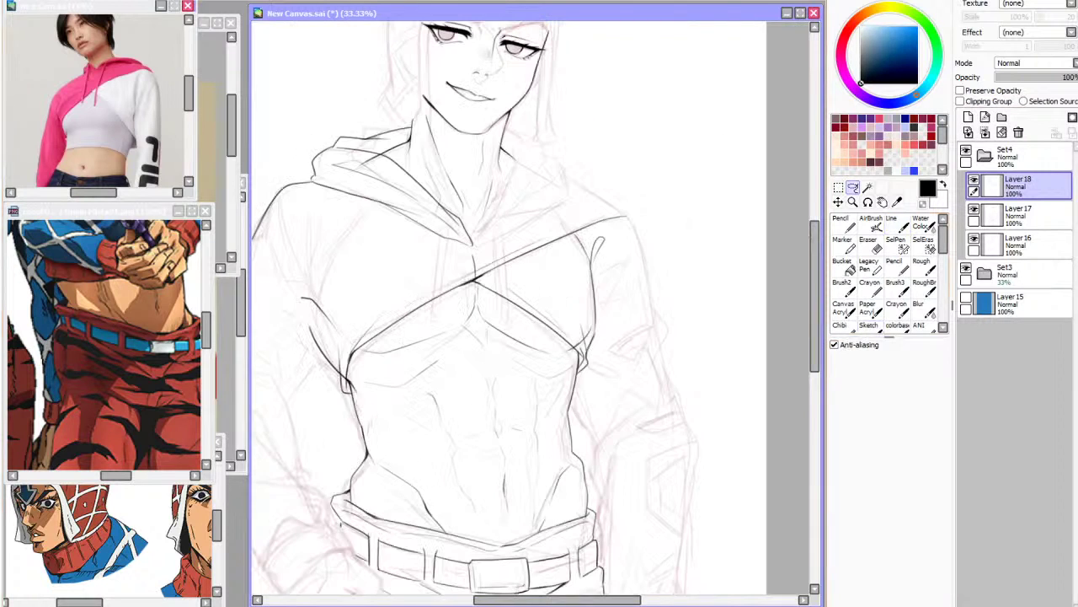
pyautogui.moveTo(557, 600); pyautogui.dragTo(533, 600)
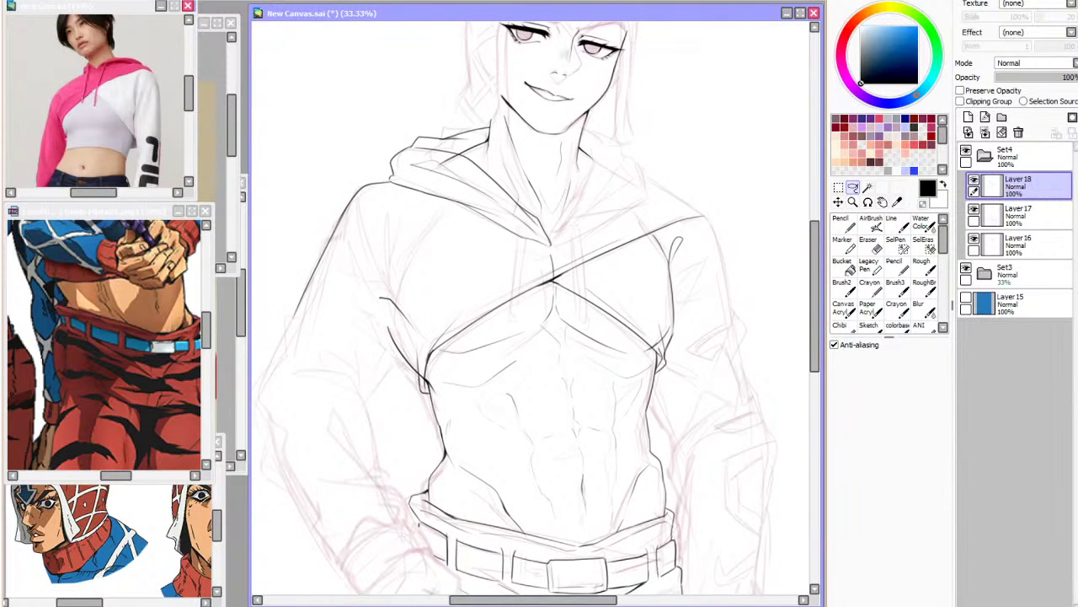
pyautogui.moveTo(746, 276)
pyautogui.mouseDown()
pyautogui.moveTo(579, 340)
pyautogui.moveTo(553, 281)
pyautogui.mouseUp()
pyautogui.moveTo(720, 260)
pyautogui.mouseDown()
pyautogui.moveTo(654, 384)
pyautogui.moveTo(554, 292)
pyautogui.moveTo(646, 243)
pyautogui.moveTo(710, 232)
pyautogui.moveTo(718, 253)
pyautogui.mouseUp()
pyautogui.click(838, 188)
pyautogui.click(858, 409)
pyautogui.moveTo(684, 376); pyautogui.dragTo(686, 358)
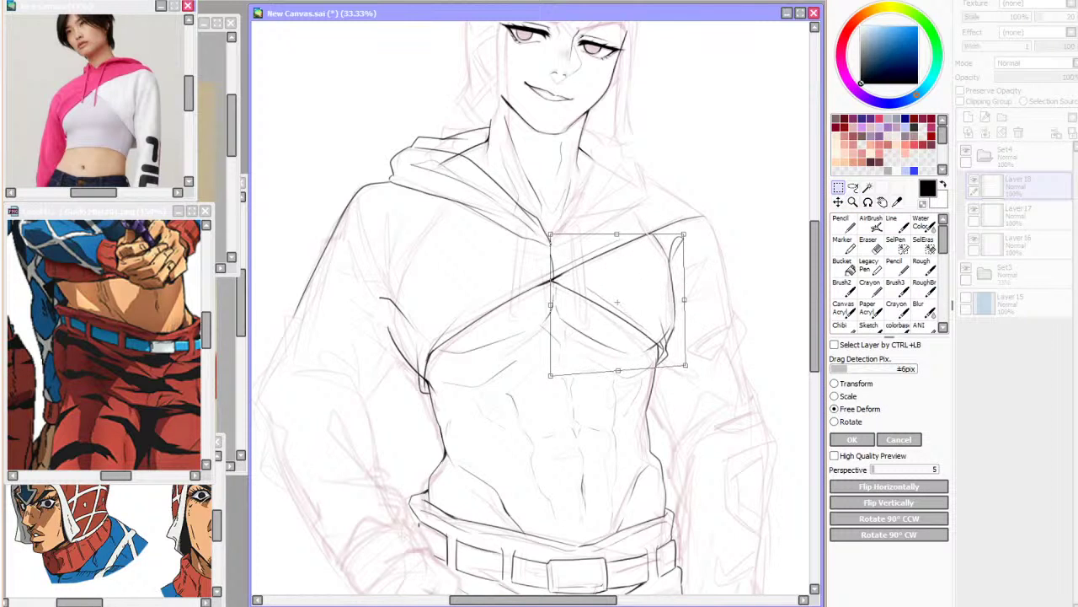
pyautogui.click(852, 440)
pyautogui.hotkey('ctrl', 'd')
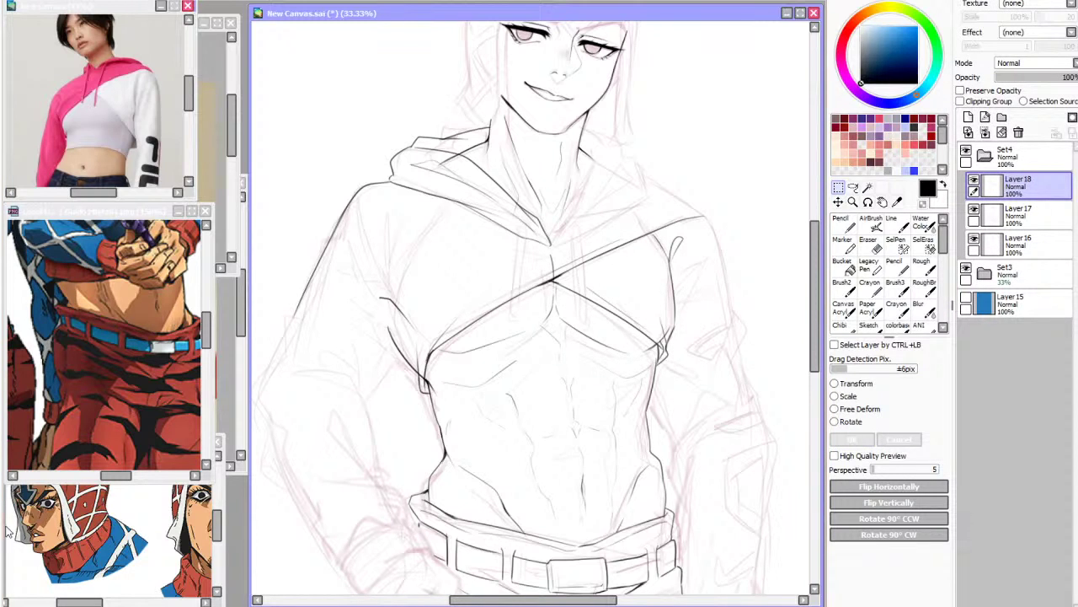
# Erase the hand-on-hip arm's shoulder and upper sleeve contour on Layer 18 with the 300-size Eraser
pyautogui.hotkey('alt', 'Tab')
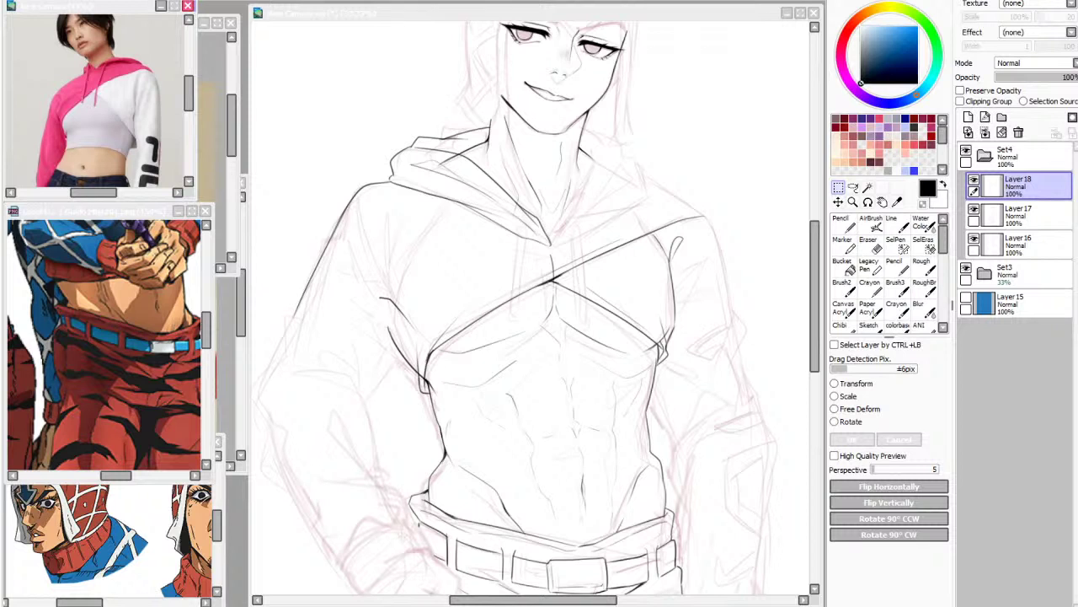
pyautogui.scroll(-2, 566, 230)
pyautogui.hotkey('ctrl', '+')
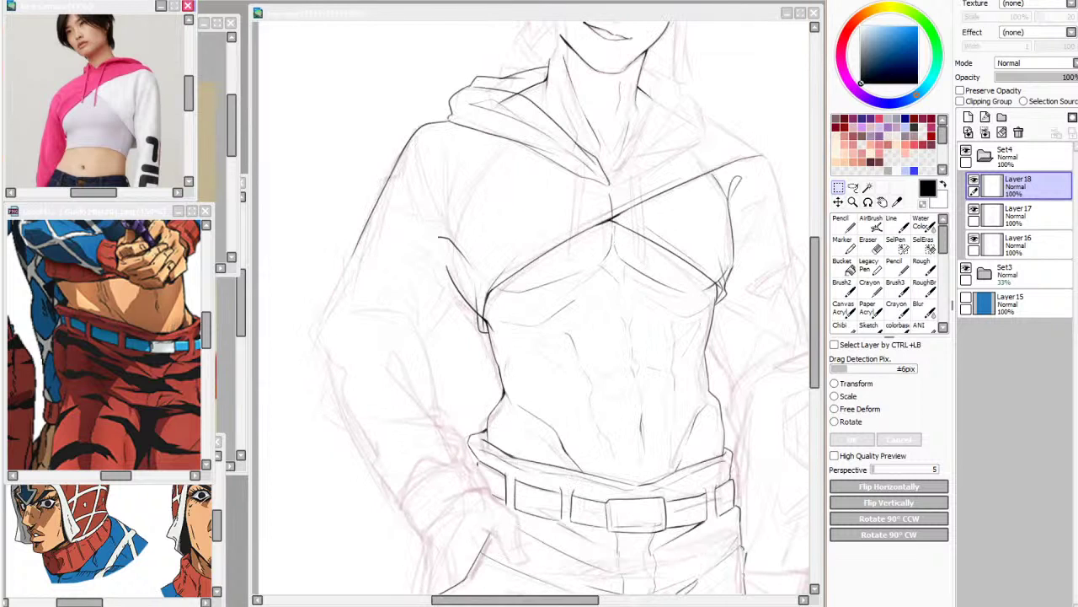
pyautogui.press('e')
pyautogui.click(622, 286)
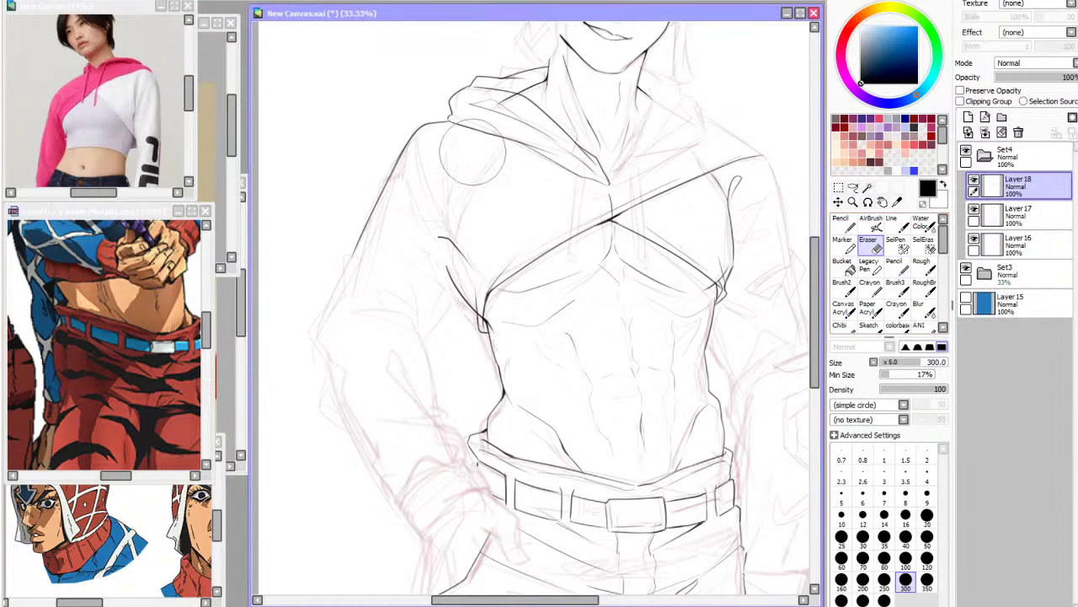
pyautogui.moveTo(430, 137); pyautogui.dragTo(441, 129)
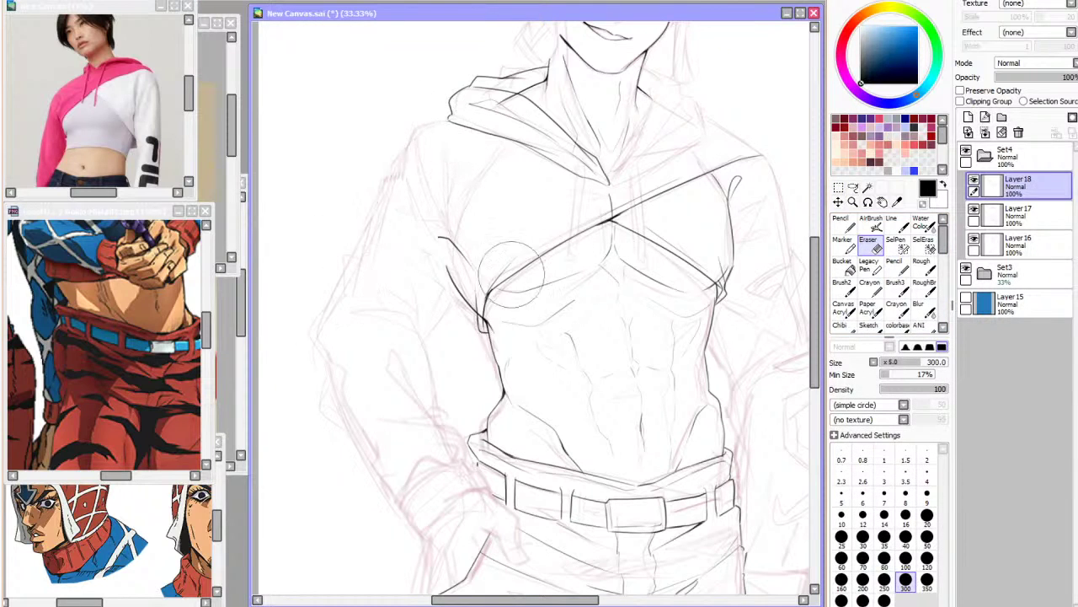
# Ink the hand-on-hip arm's outer sleeve contour again with the Line brush, from the shoulder around the elbow to the wrist
pyautogui.click(893, 224)
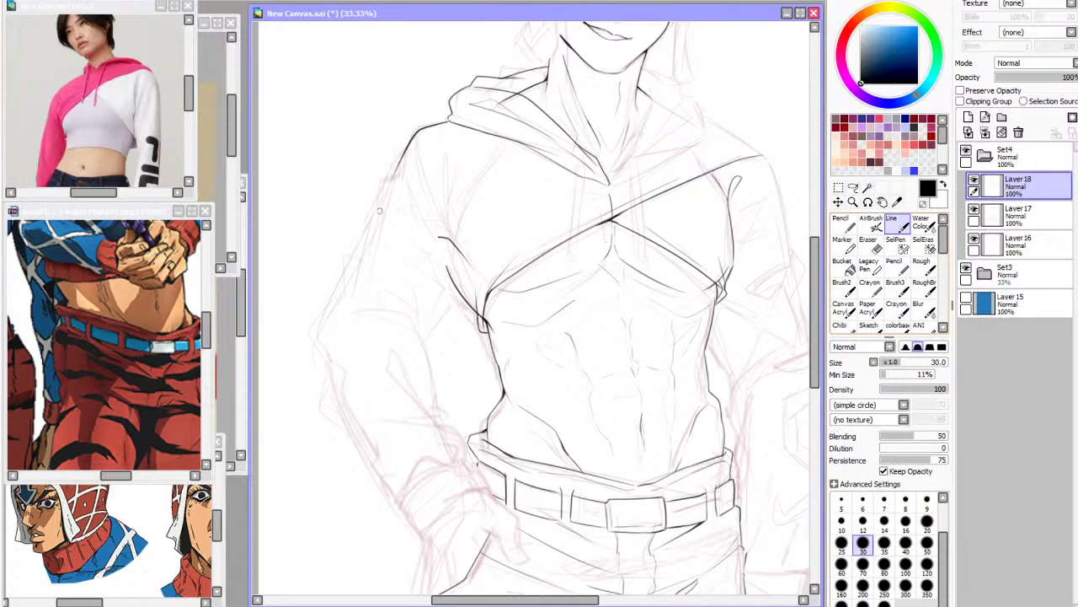
pyautogui.moveTo(420, 130); pyautogui.dragTo(344, 283)
pyautogui.hotkey('ctrl', 'z')
pyautogui.moveTo(388, 183); pyautogui.dragTo(344, 279)
pyautogui.hotkey('ctrl', 'z')
pyautogui.moveTo(363, 238); pyautogui.dragTo(330, 309)
pyautogui.hotkey('ctrl', 'z')
pyautogui.moveTo(350, 260)
pyautogui.mouseDown()
pyautogui.moveTo(321, 314)
pyautogui.moveTo(326, 373)
pyautogui.mouseUp()
pyautogui.press('h')
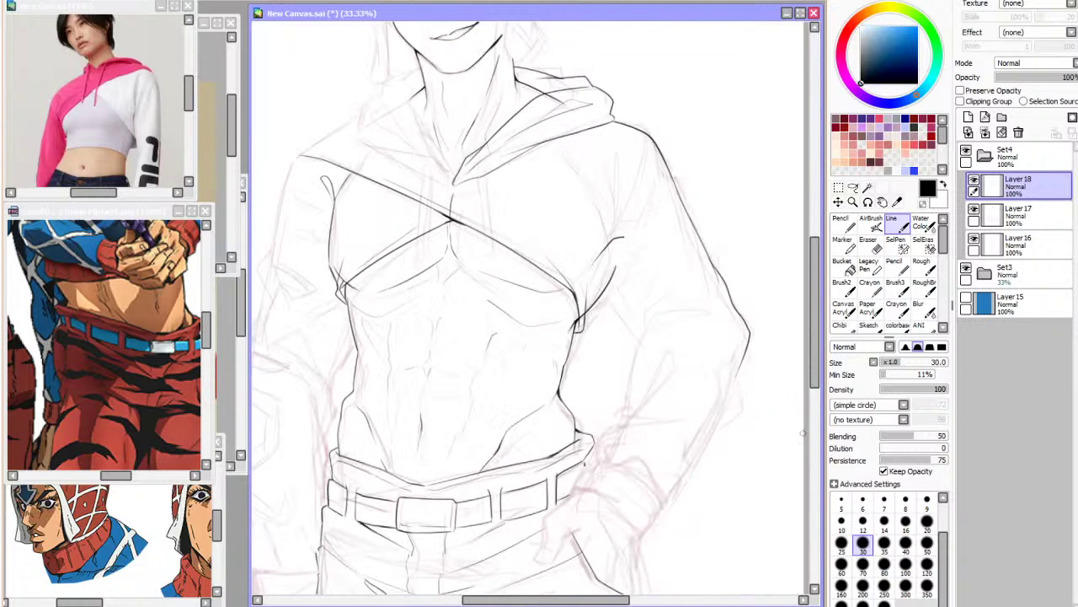
pyautogui.moveTo(742, 364)
pyautogui.mouseDown()
pyautogui.moveTo(701, 470)
pyautogui.moveTo(656, 514)
pyautogui.mouseUp()
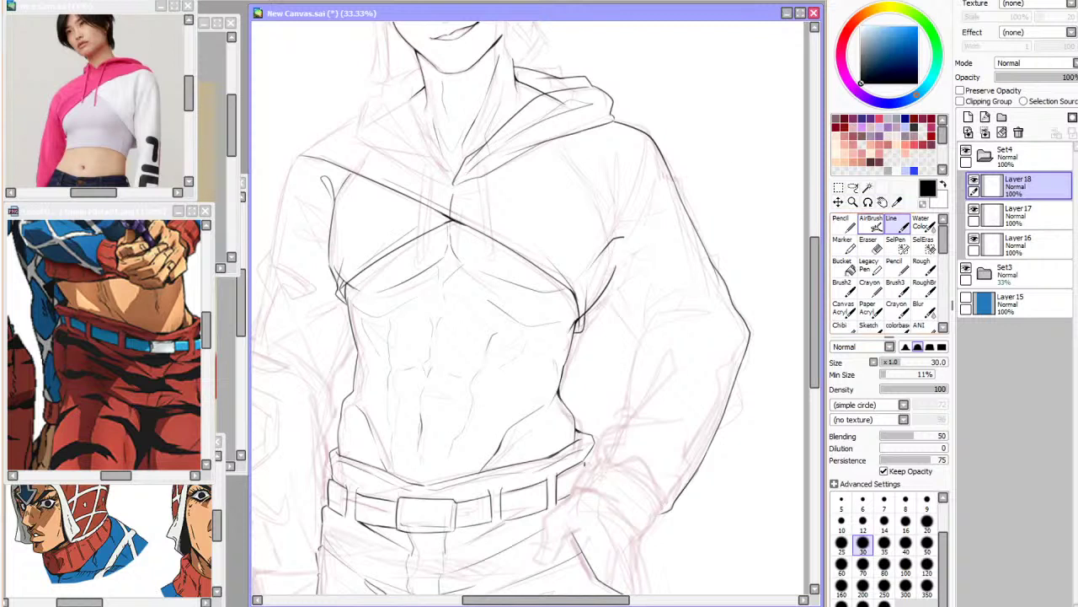
# Erase the bare arm's line above the armpit of the hand-on-hip arm on Layer 17
pyautogui.click(868, 244)
pyautogui.click(1018, 215)
pyautogui.moveTo(633, 246)
pyautogui.mouseDown()
pyautogui.moveTo(604, 248)
pyautogui.moveTo(622, 269)
pyautogui.moveTo(612, 294)
pyautogui.mouseUp()
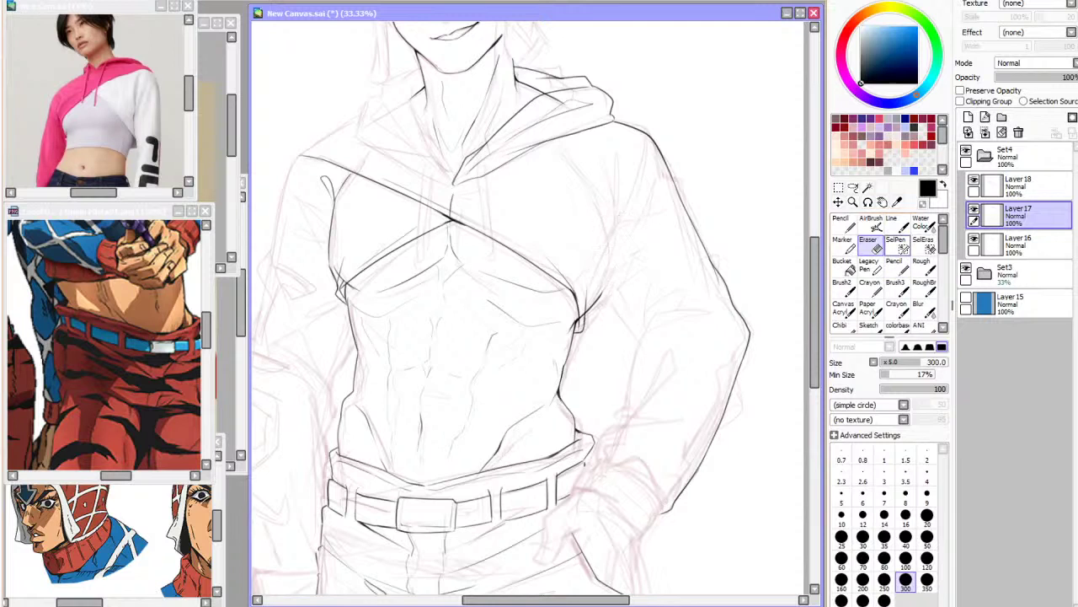
pyautogui.press('h')
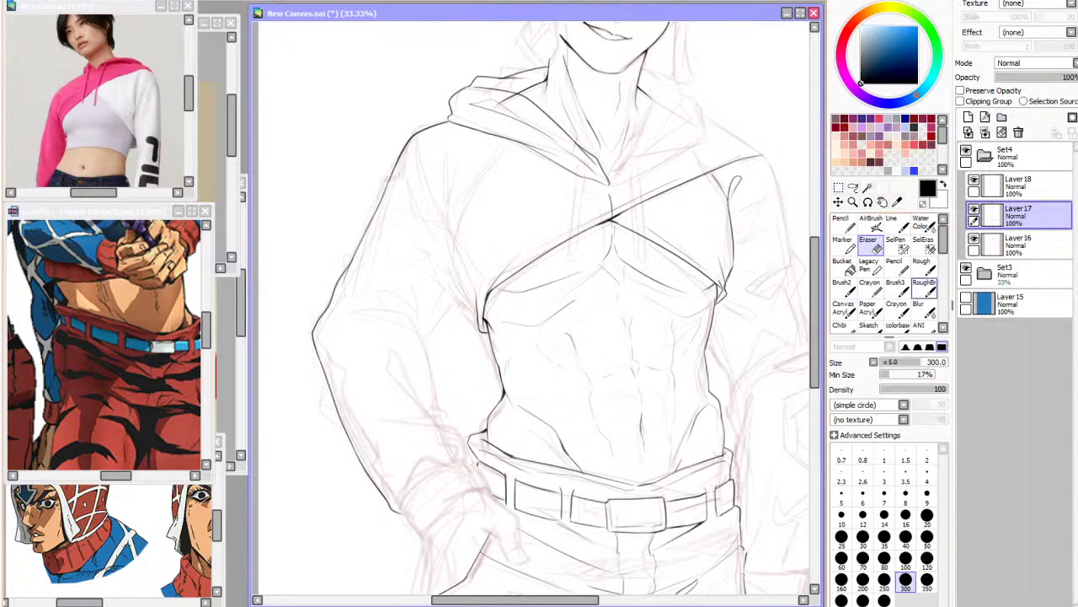
# Ink the hand-on-hip arm's hooked armpit crease on Layer 18 with the Line brush, running from the shoulder toward the hem corner
pyautogui.click(893, 224)
pyautogui.click(1019, 185)
pyautogui.keyDown('shift'); pyautogui.click(1019, 215); pyautogui.keyUp('shift')
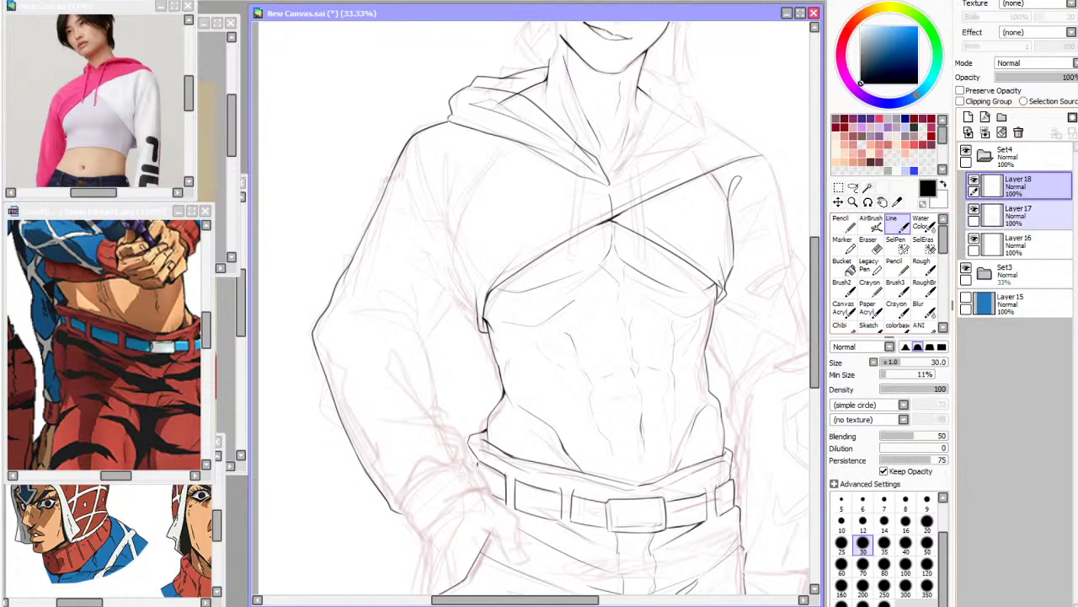
pyautogui.click(1020, 185)
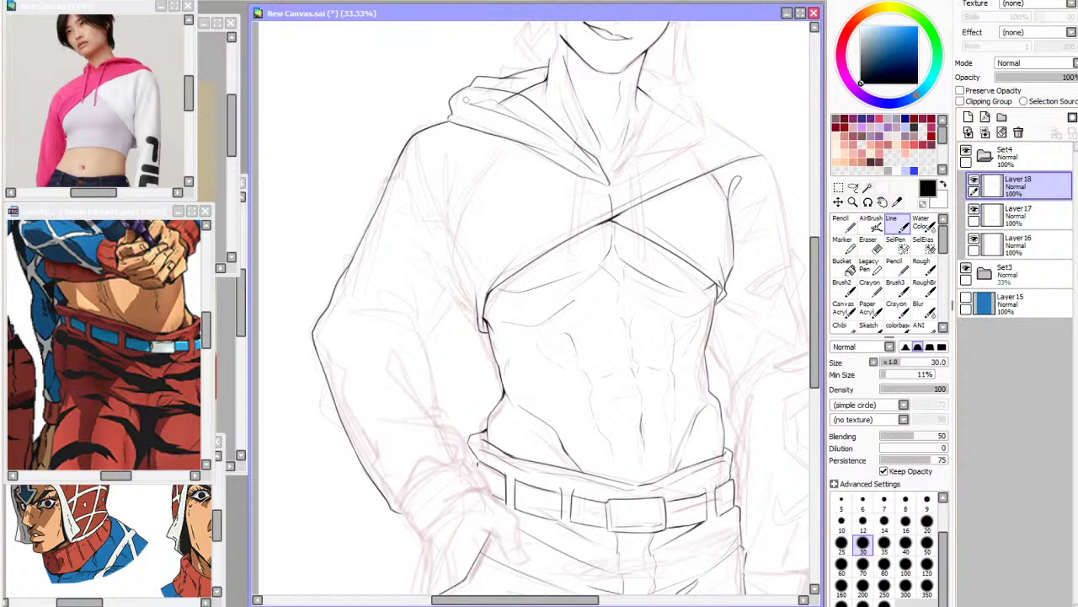
pyautogui.press('h')
pyautogui.moveTo(586, 284)
pyautogui.mouseDown()
pyautogui.moveTo(620, 177)
pyautogui.moveTo(599, 261)
pyautogui.mouseUp()
pyautogui.hotkey('ctrl', 'z')
pyautogui.moveTo(570, 141); pyautogui.dragTo(600, 204)
pyautogui.hotkey('ctrl', 'z')
pyautogui.hotkey('ctrl', 'z')
pyautogui.moveTo(575, 142); pyautogui.dragTo(605, 226)
pyautogui.hotkey('ctrl', 'z')
pyautogui.moveTo(592, 159); pyautogui.dragTo(606, 228)
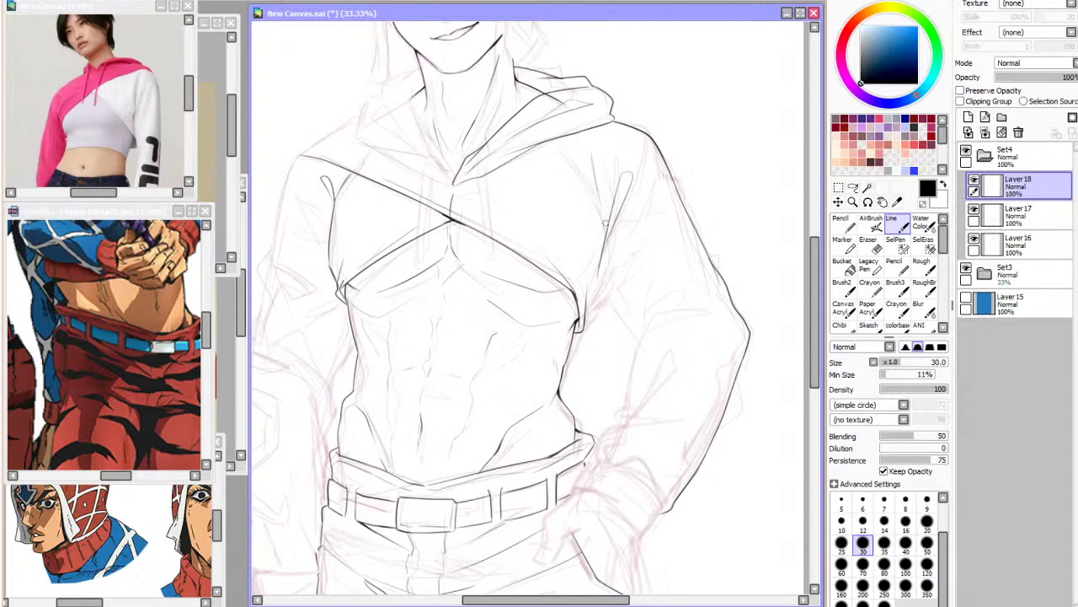
# Ink a fold line fanning from the hand-on-hip arm's armpit outward across the upper sleeve
pyautogui.press('h')
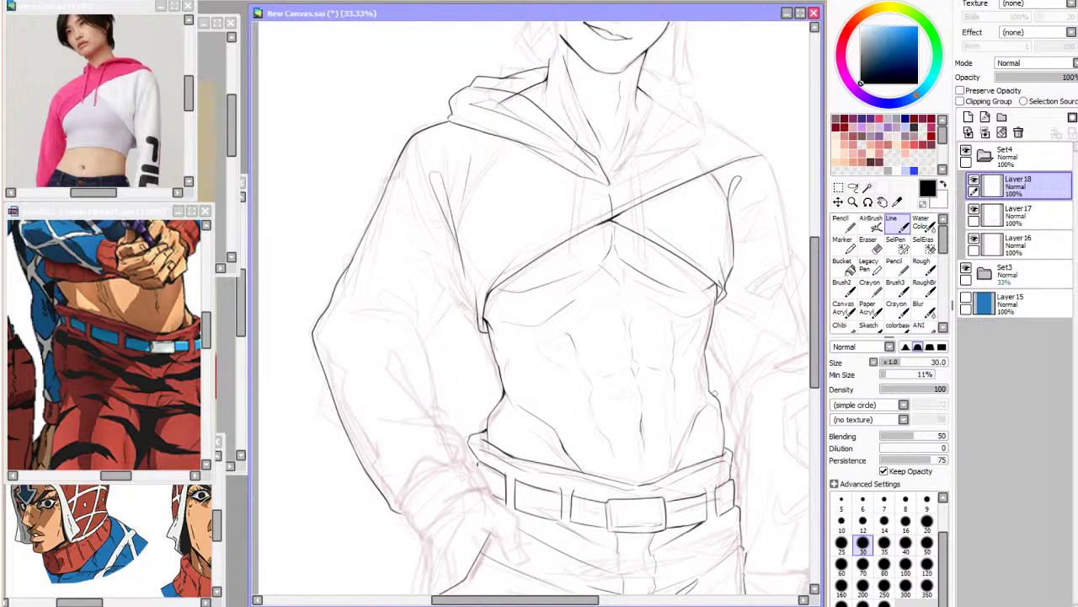
pyautogui.moveTo(459, 247); pyautogui.dragTo(463, 290)
pyautogui.press('h')
pyautogui.hotkey('ctrl', 'z')
pyautogui.moveTo(598, 276); pyautogui.dragTo(641, 230)
pyautogui.hotkey('ctrl', 'z')
pyautogui.hotkey('ctrl', 'z')
pyautogui.moveTo(603, 265); pyautogui.dragTo(650, 241)
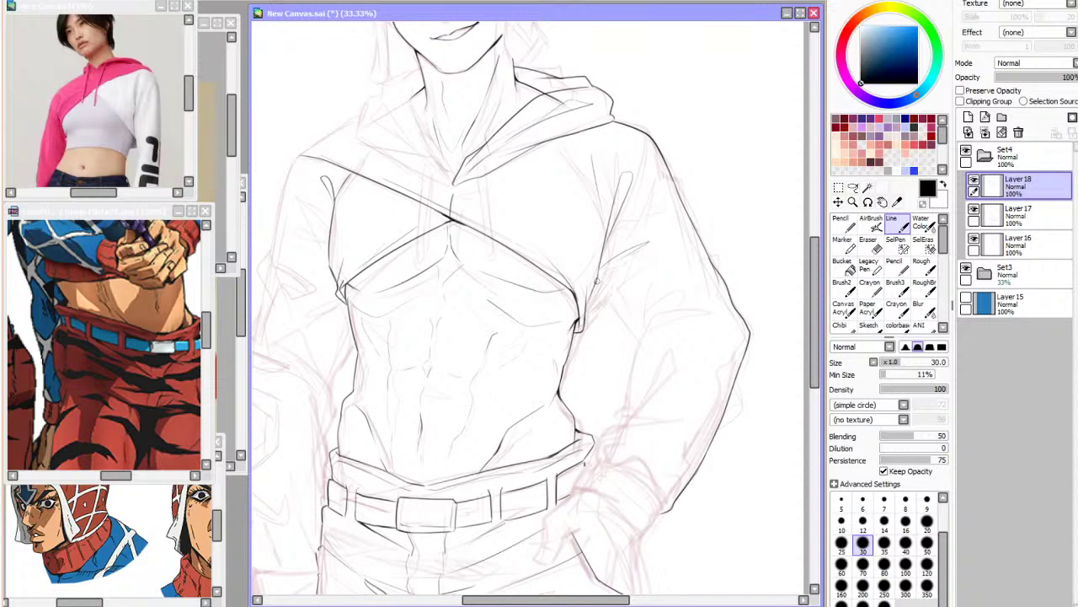
# Add short creases around the hand-on-hip arm's armpit, including a small hooked fold and a line across the sleeve below it
pyautogui.moveTo(598, 286)
pyautogui.mouseDown()
pyautogui.moveTo(599, 331)
pyautogui.moveTo(598, 281)
pyautogui.moveTo(583, 332)
pyautogui.moveTo(606, 298)
pyautogui.mouseUp()
pyautogui.hotkey('ctrl', 'z')
pyautogui.hotkey('ctrl', 'z')
pyautogui.hotkey('ctrl', 'z')
pyautogui.hotkey('ctrl', 'z')
pyautogui.hotkey('ctrl', 'z')
pyautogui.press('h')
pyautogui.hotkey('ctrl', 'z')
pyautogui.moveTo(465, 295)
pyautogui.mouseDown()
pyautogui.moveTo(415, 312)
pyautogui.moveTo(443, 287)
pyautogui.mouseUp()
pyautogui.hotkey('ctrl', 'z')
pyautogui.hotkey('ctrl', 'z')
pyautogui.hotkey('ctrl', 'z')
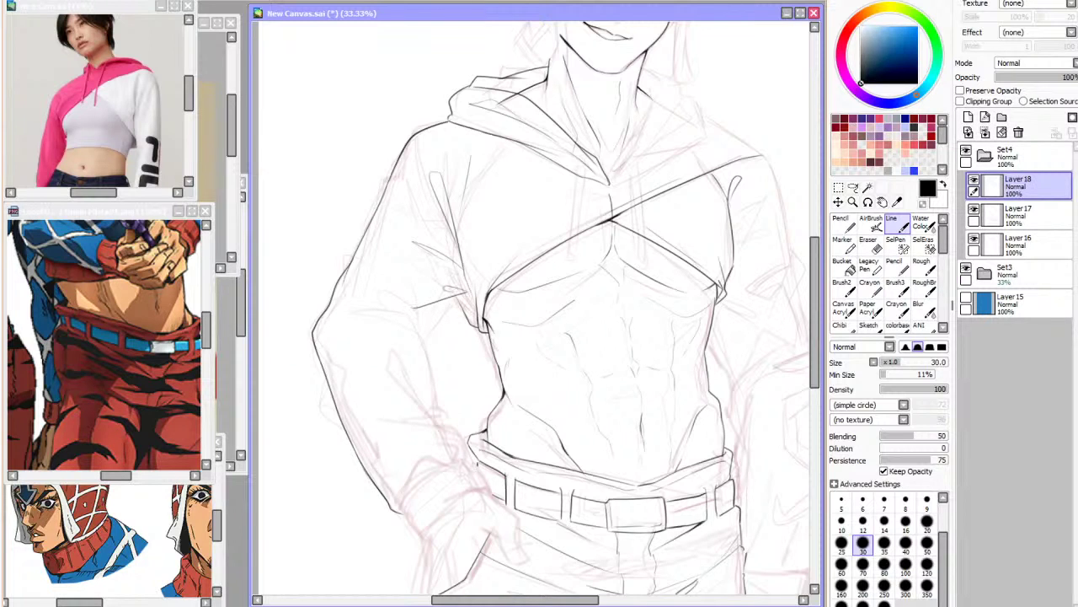
# Compare the full figure's line art with the Set3 sketch hidden and shown
pyautogui.scroll(-2, 565, 321)
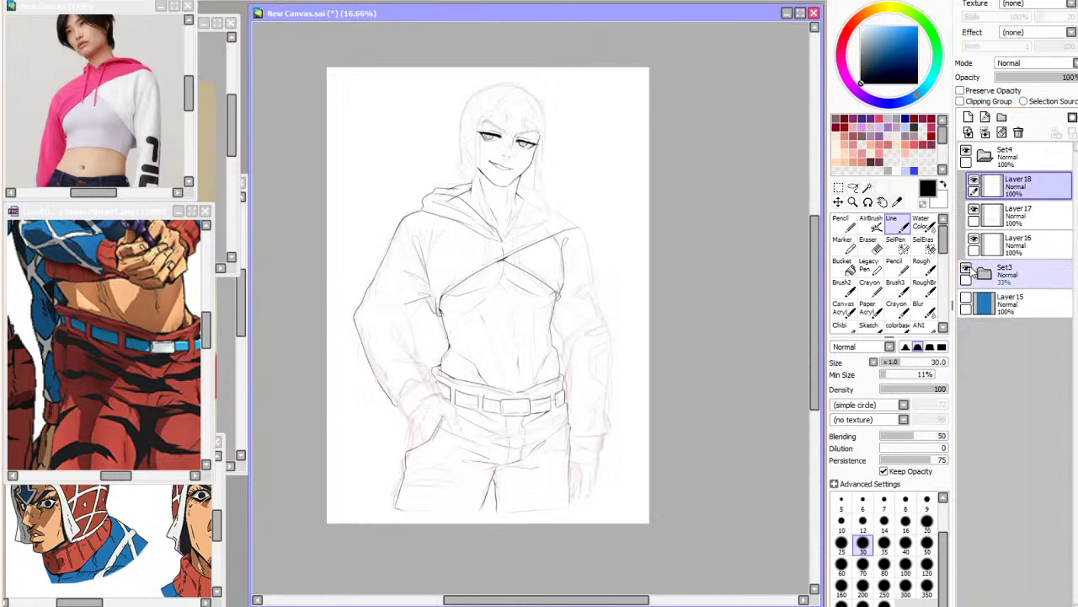
pyautogui.click(966, 269)
pyautogui.scroll(1, 426, 310)
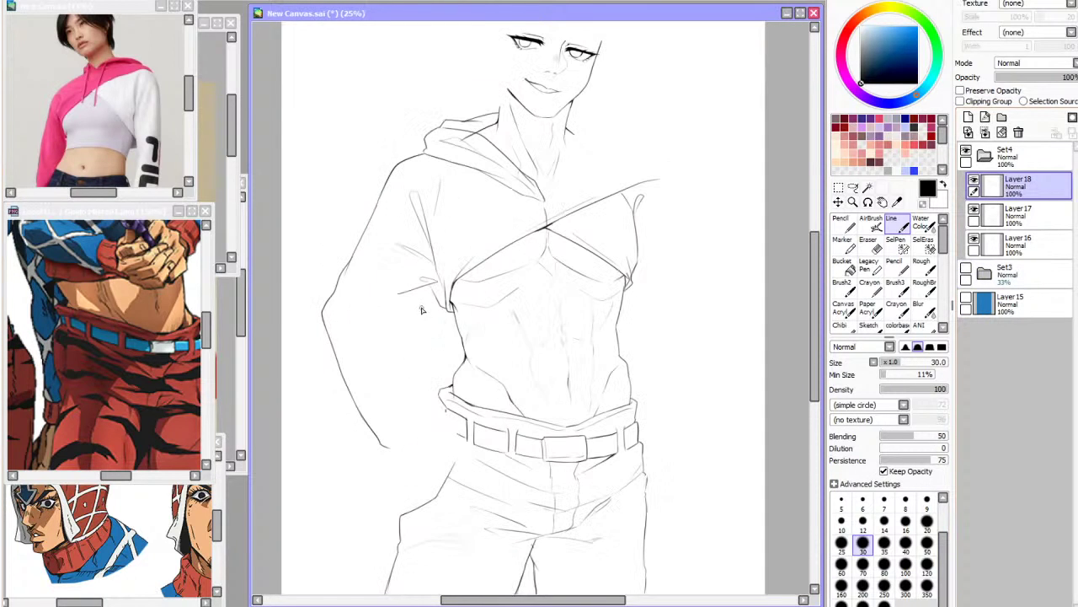
pyautogui.click(966, 269)
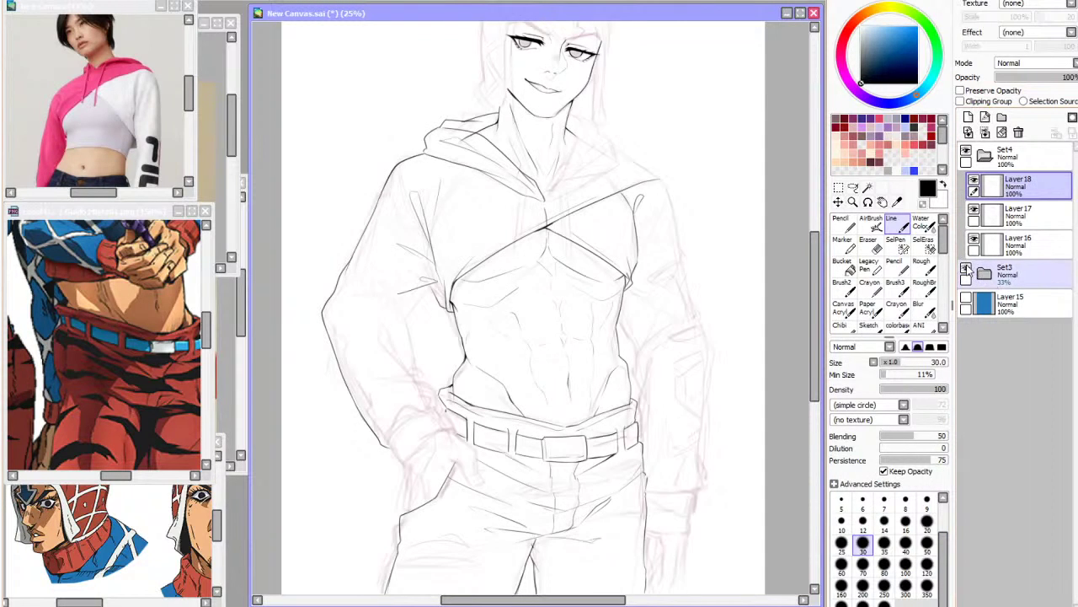
# Ink the crease at the inner elbow of the bent arm's sleeve, checking it with the Set3 sketch folder hidden
pyautogui.moveTo(430, 286)
pyautogui.mouseDown()
pyautogui.moveTo(407, 312)
pyautogui.moveTo(354, 295)
pyautogui.moveTo(364, 296)
pyautogui.mouseUp()
pyautogui.hotkey('ctrl', 'z')
pyautogui.hotkey('ctrl', 'z')
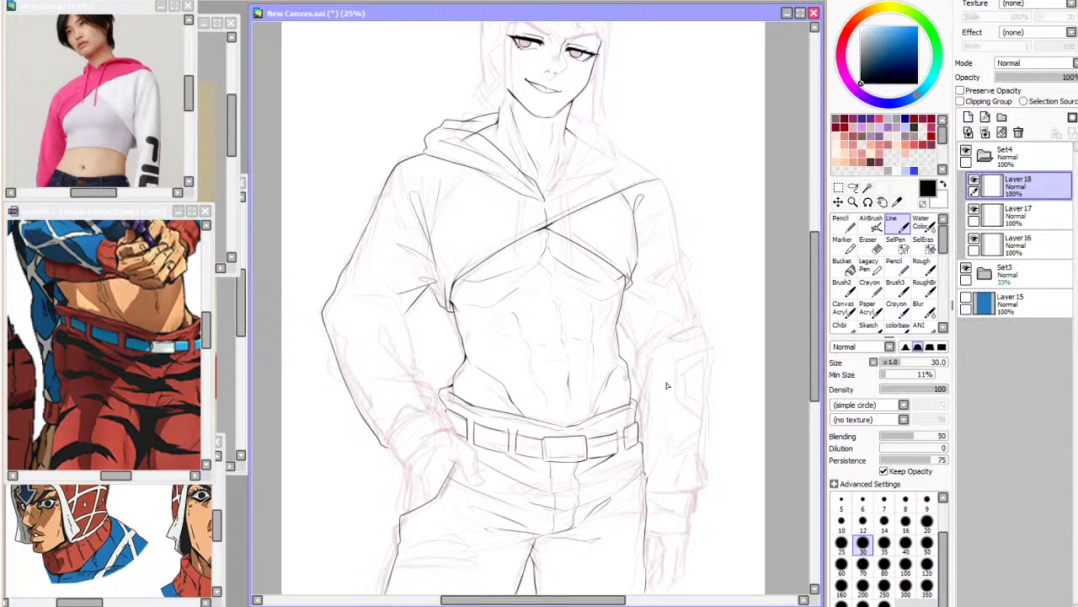
pyautogui.moveTo(431, 283); pyautogui.dragTo(403, 310)
pyautogui.click(967, 270)
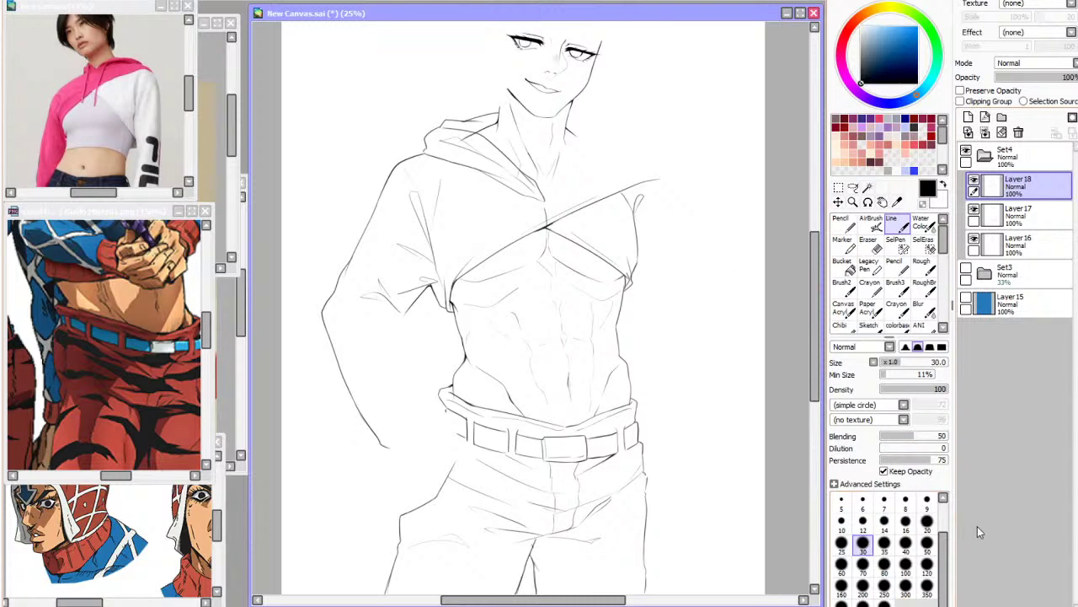
pyautogui.click(968, 270)
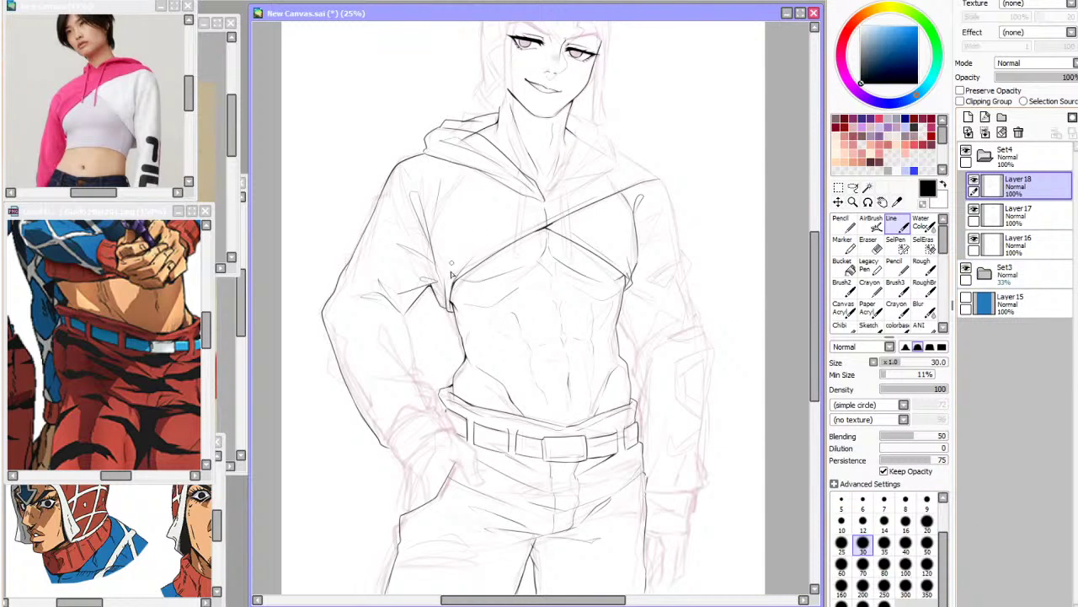
# Ink the inner forearm edge of the bent arm's sleeve and the fold lines running down to the cuff
pyautogui.moveTo(404, 315); pyautogui.dragTo(419, 379)
pyautogui.moveTo(189, 93); pyautogui.dragTo(188, 116)
pyautogui.click(435, 205)
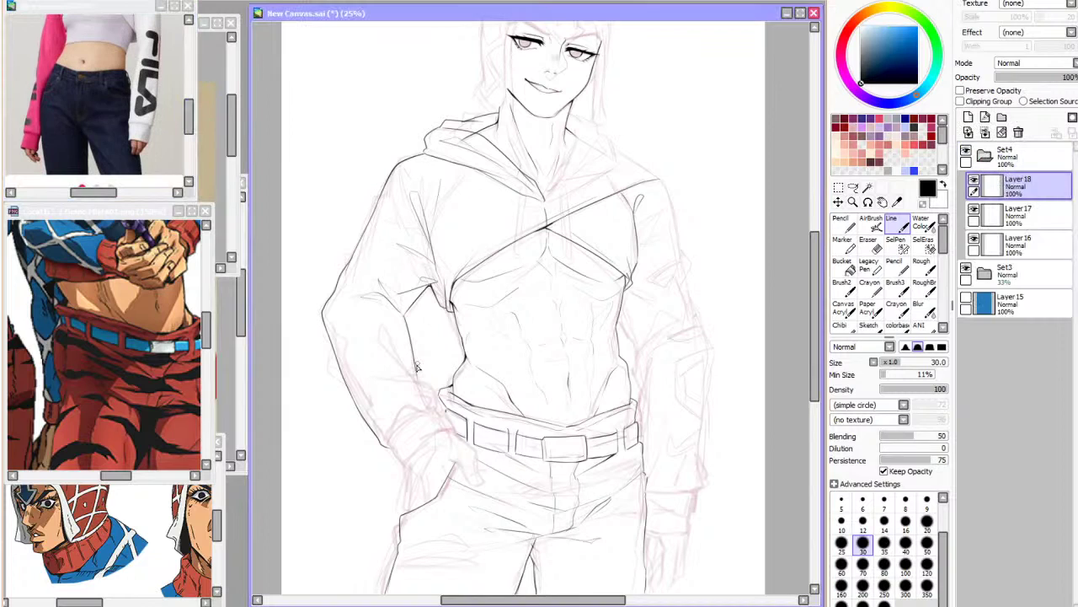
pyautogui.moveTo(392, 342); pyautogui.dragTo(432, 396)
pyautogui.hotkey('ctrl', 'z')
pyautogui.moveTo(396, 343); pyautogui.dragTo(433, 395)
pyautogui.press('h')
pyautogui.moveTo(663, 368)
pyautogui.mouseDown()
pyautogui.moveTo(677, 344)
pyautogui.moveTo(706, 353)
pyautogui.mouseUp()
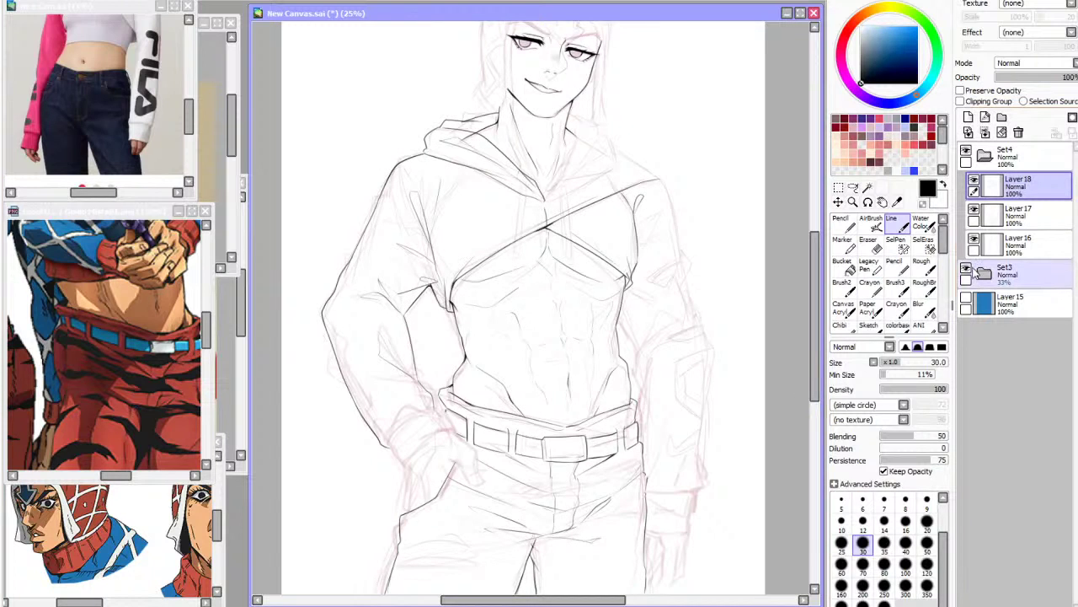
# Examine the whole line art with the Set3 sketch folder hidden, and show the sketch again
pyautogui.click(967, 269)
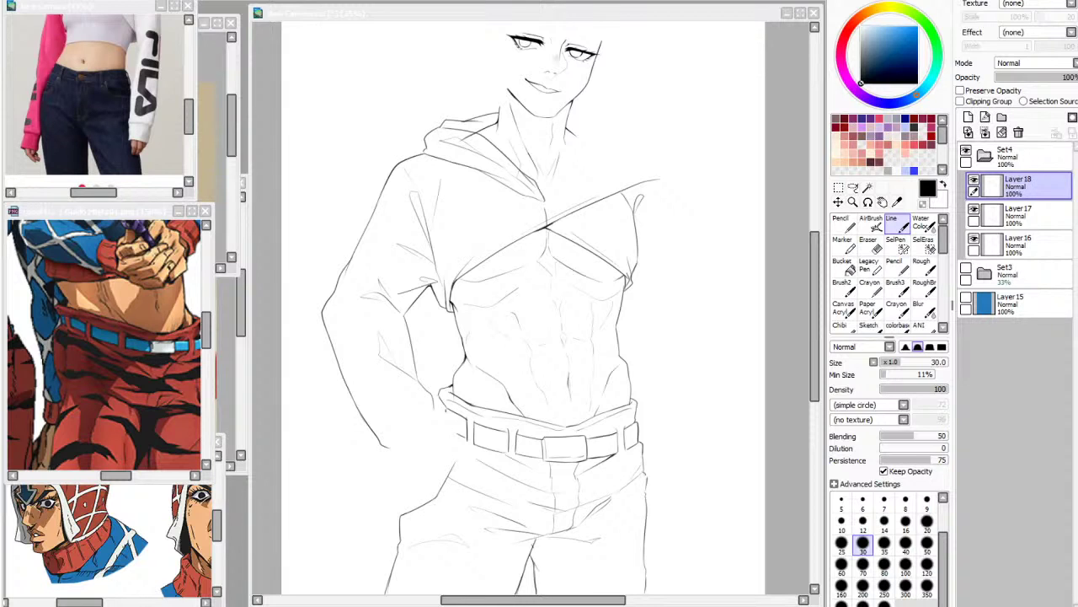
pyautogui.click(266, 481)
pyautogui.scroll(-2, 504, 299)
pyautogui.scroll(1, 532, 234)
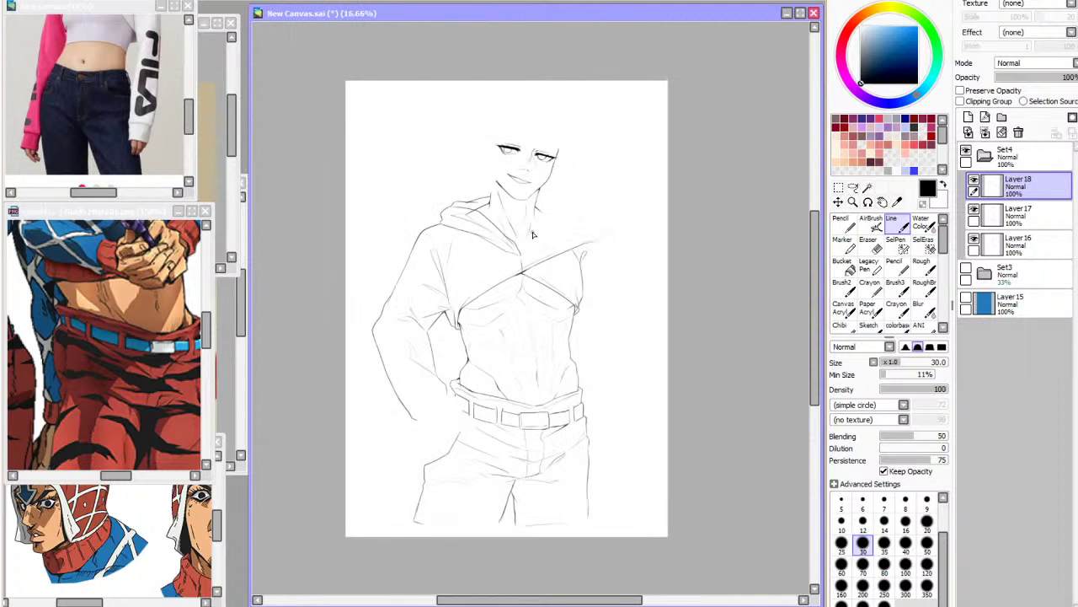
pyautogui.scroll(1, 475, 318)
pyautogui.click(966, 269)
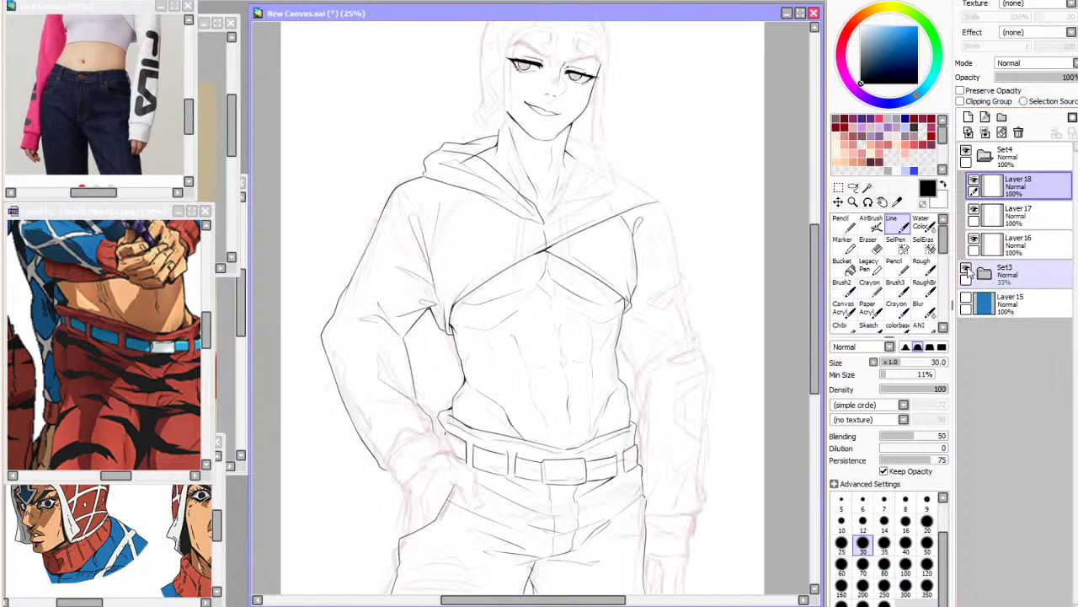
# Ink the upper, lower and outer edges of the cuff at the wrist of the bent arm
pyautogui.scroll(-1, 569, 204)
pyautogui.scroll(4, 569, 204)
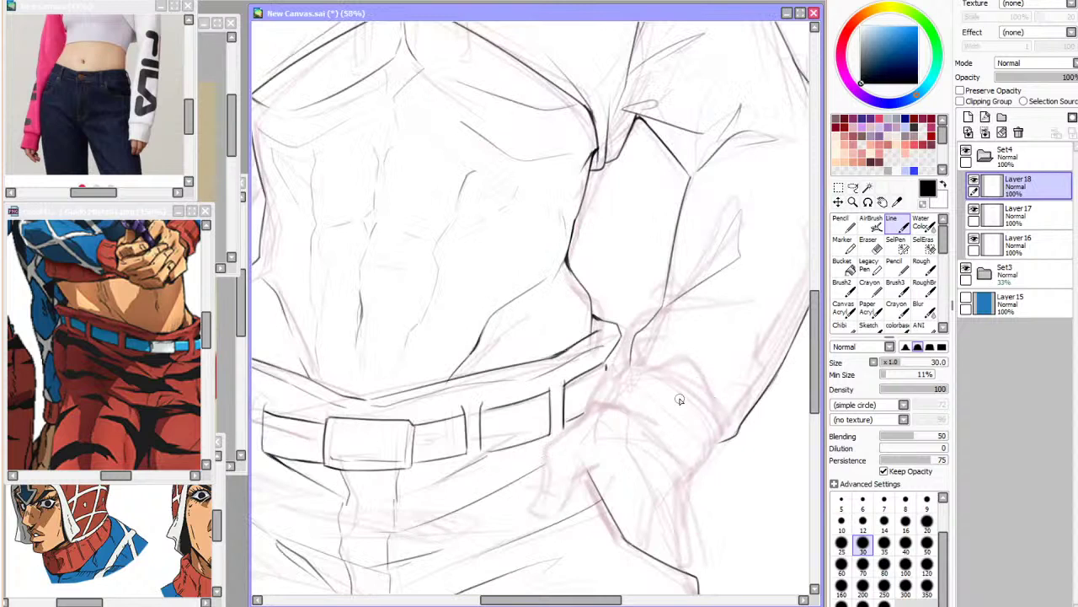
pyautogui.moveTo(627, 367)
pyautogui.mouseDown()
pyautogui.moveTo(673, 366)
pyautogui.moveTo(707, 402)
pyautogui.moveTo(696, 382)
pyautogui.moveTo(736, 402)
pyautogui.moveTo(712, 391)
pyautogui.moveTo(718, 430)
pyautogui.mouseUp()
pyautogui.hotkey('ctrl', 'z')
pyautogui.hotkey('ctrl', 'z')
pyautogui.moveTo(705, 393)
pyautogui.mouseDown()
pyautogui.moveTo(719, 438)
pyautogui.moveTo(699, 476)
pyautogui.mouseUp()
pyautogui.hotkey('ctrl', 'z')
pyautogui.moveTo(620, 385)
pyautogui.mouseDown()
pyautogui.moveTo(593, 407)
pyautogui.moveTo(593, 389)
pyautogui.moveTo(593, 409)
pyautogui.moveTo(631, 407)
pyautogui.moveTo(671, 446)
pyautogui.mouseUp()
pyautogui.hotkey('ctrl', 'z')
pyautogui.moveTo(621, 405)
pyautogui.mouseDown()
pyautogui.moveTo(671, 444)
pyautogui.moveTo(687, 479)
pyautogui.mouseUp()
pyautogui.moveTo(715, 444); pyautogui.dragTo(700, 471)
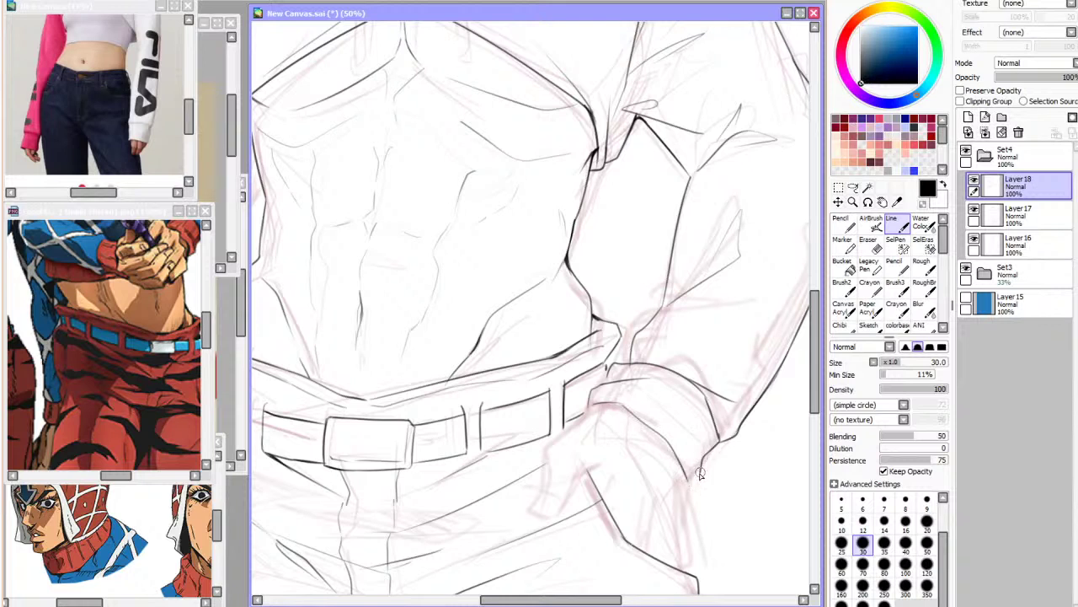
# Redraw the curved fold line inside the bent arm's cuff, checking it in mirrored view
pyautogui.press('h')
pyautogui.hotkey('ctrl', 'z')
pyautogui.moveTo(422, 380); pyautogui.dragTo(357, 423)
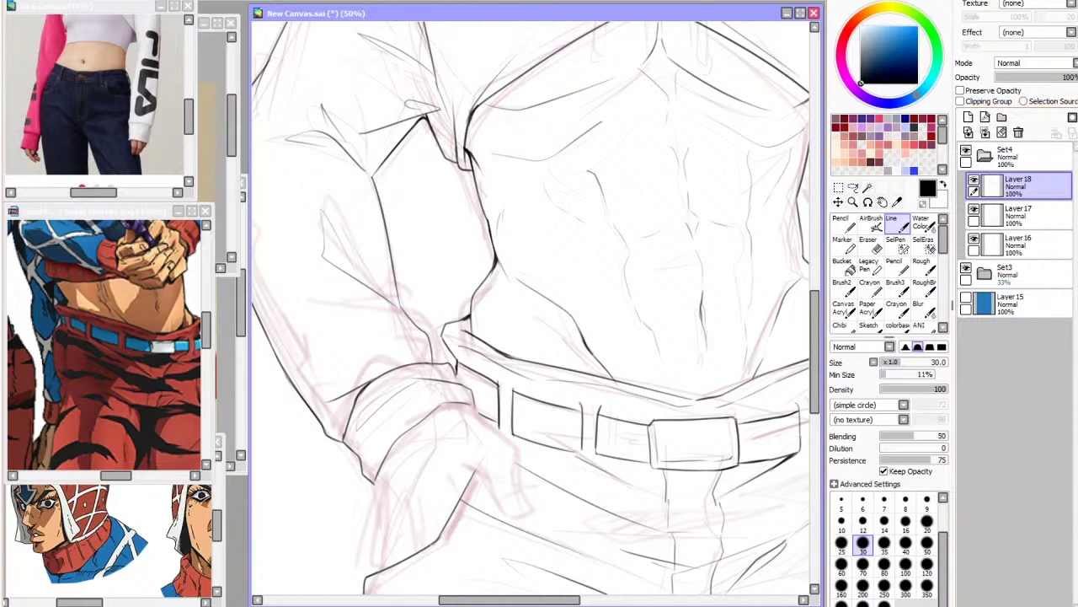
# Touch up the waistband line beside the cuff on Layer17, return to Layer18 and check the figure in mirrored view
pyautogui.scroll(-6, 465, 152)
pyautogui.scroll(2, 559, 83)
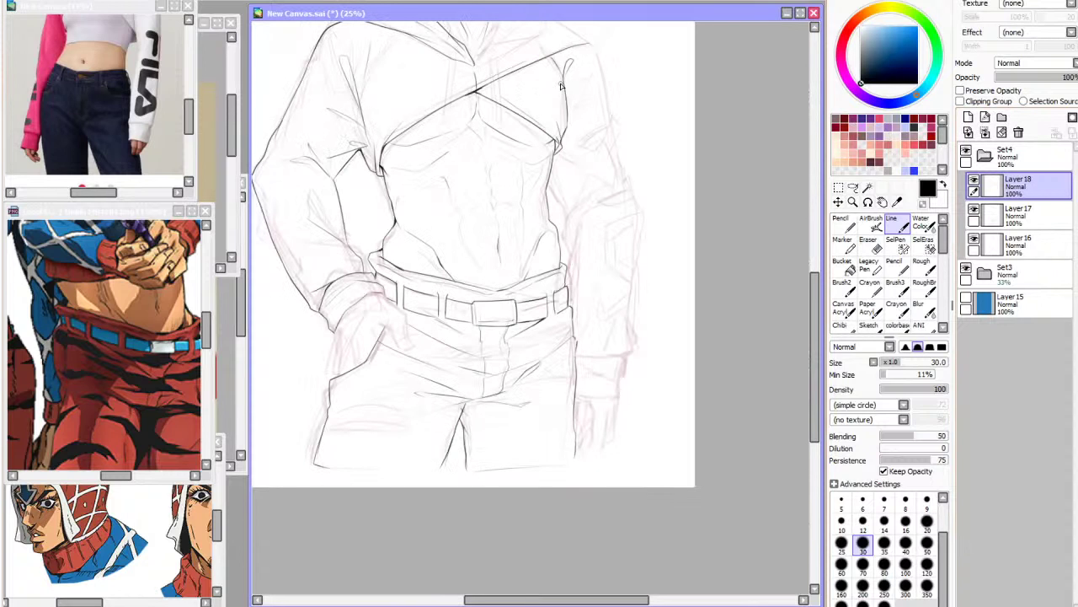
pyautogui.scroll(2, 347, 265)
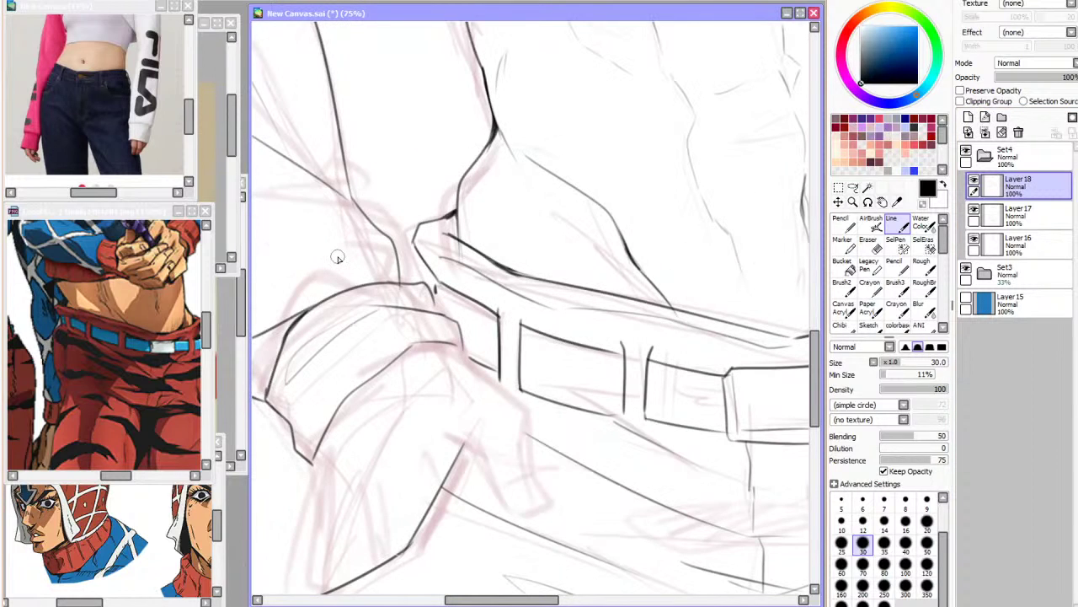
pyautogui.click(987, 215)
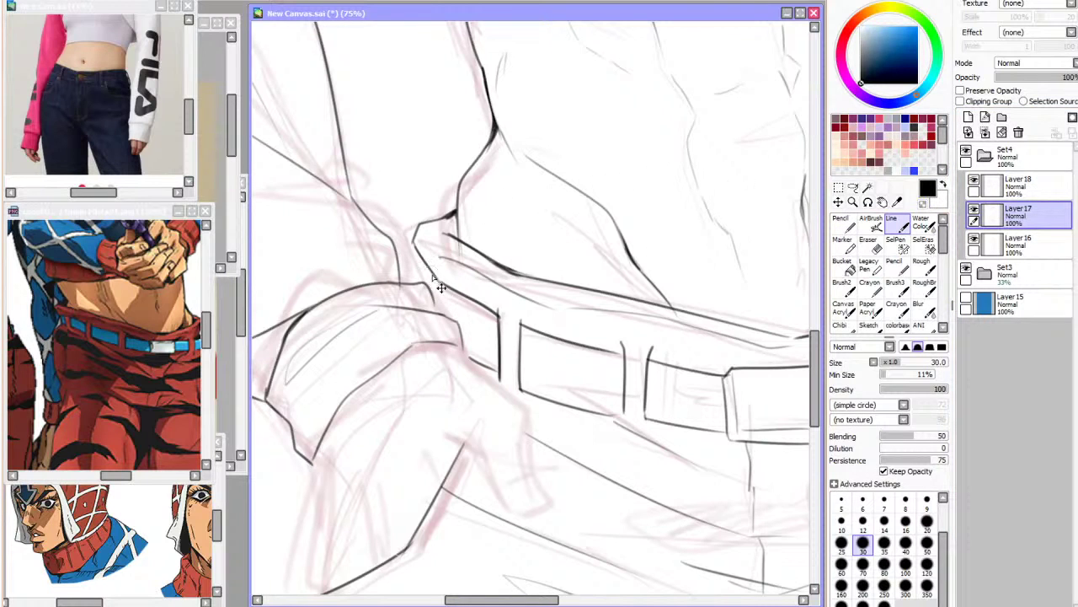
pyautogui.moveTo(427, 271); pyautogui.dragTo(430, 287)
pyautogui.scroll(-4, 547, 386)
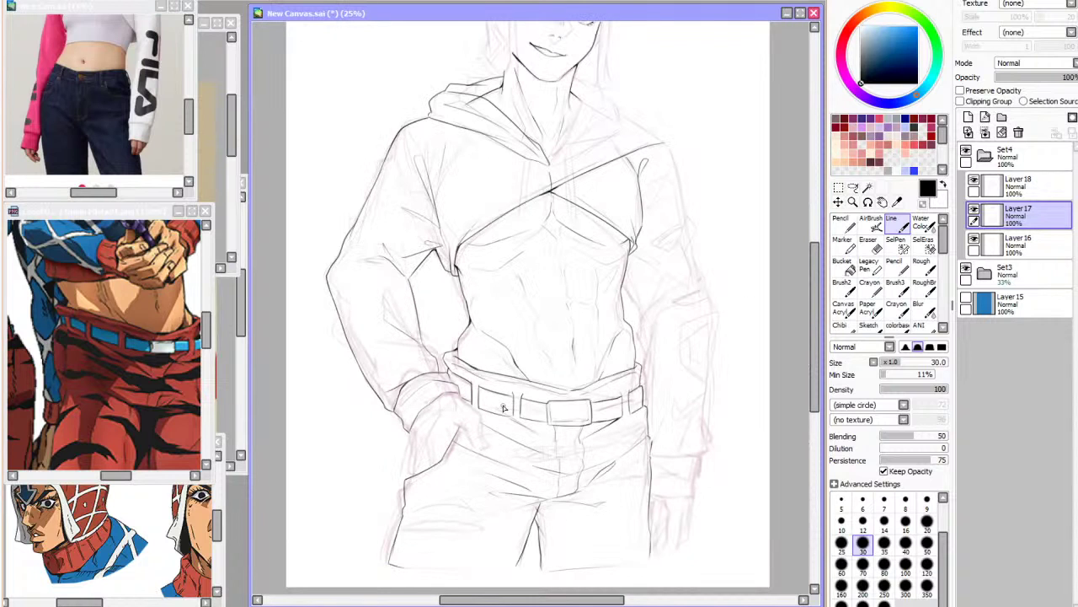
pyautogui.press('h')
pyautogui.click(1018, 184)
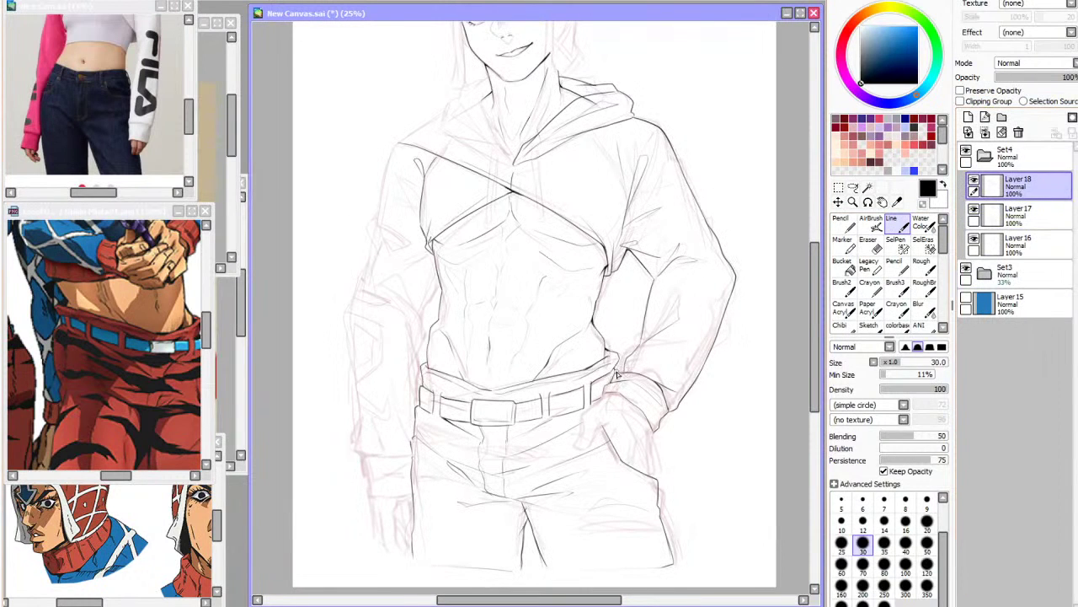
pyautogui.press('h')
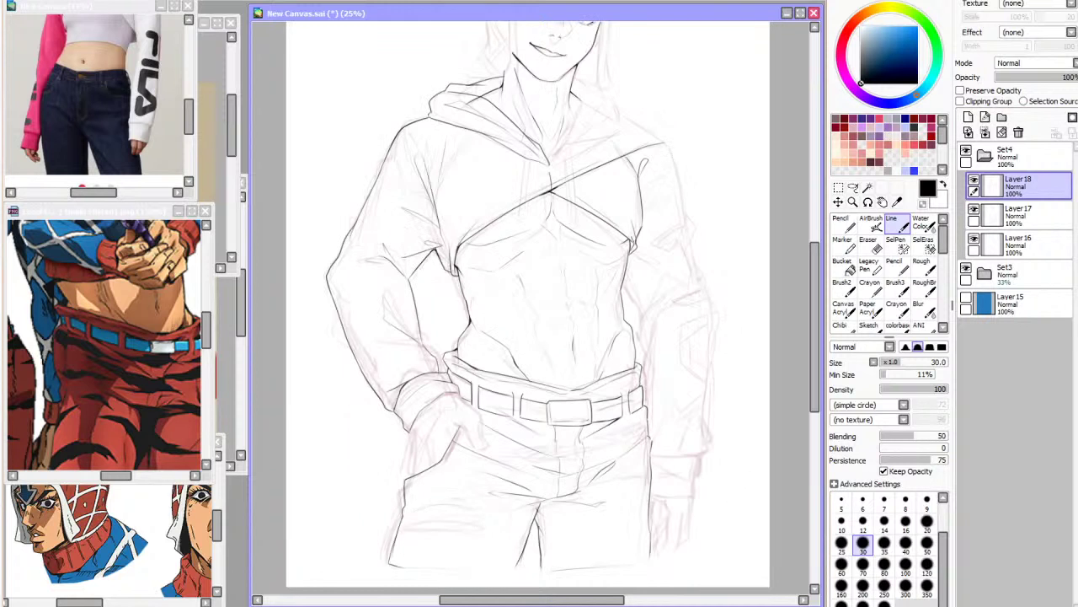
pyautogui.press('h')
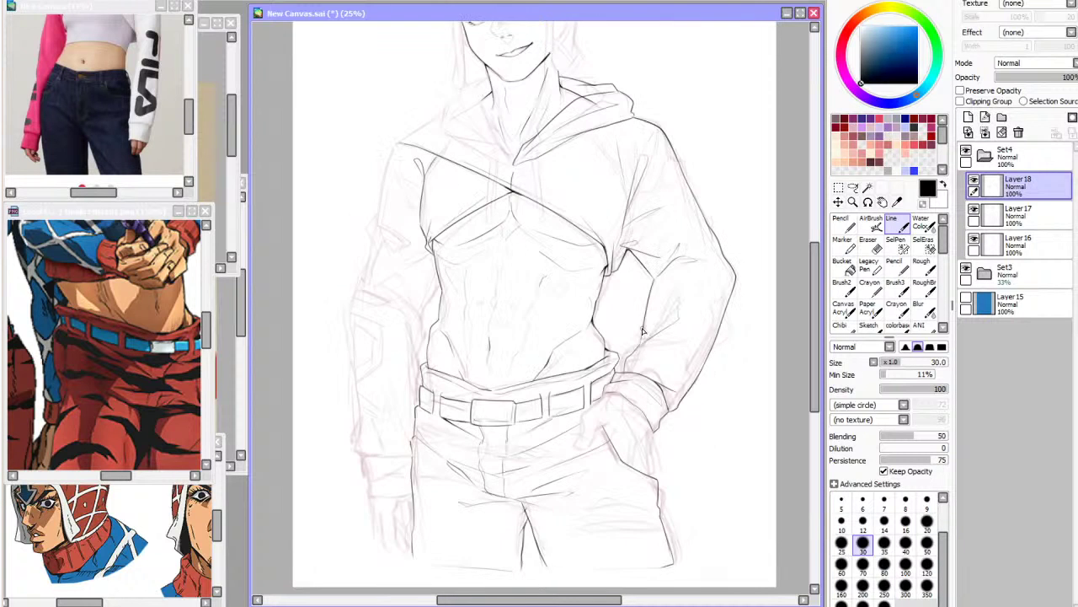
# Add a new layer above Layer18 and ink the thumb's outer contour and nail below the cuff
pyautogui.scroll(4, 614, 428)
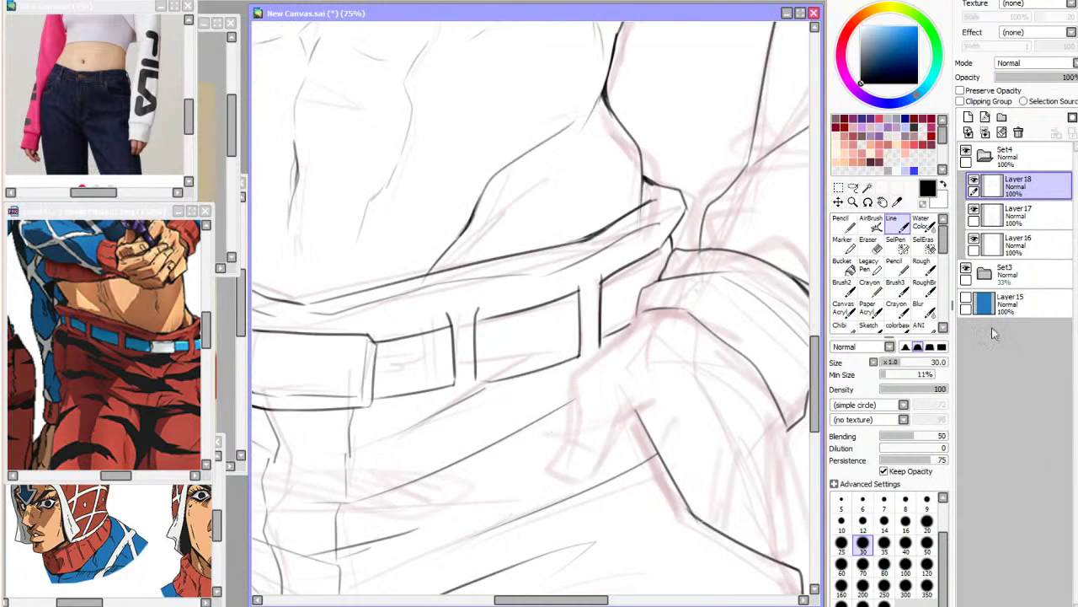
pyautogui.click(968, 117)
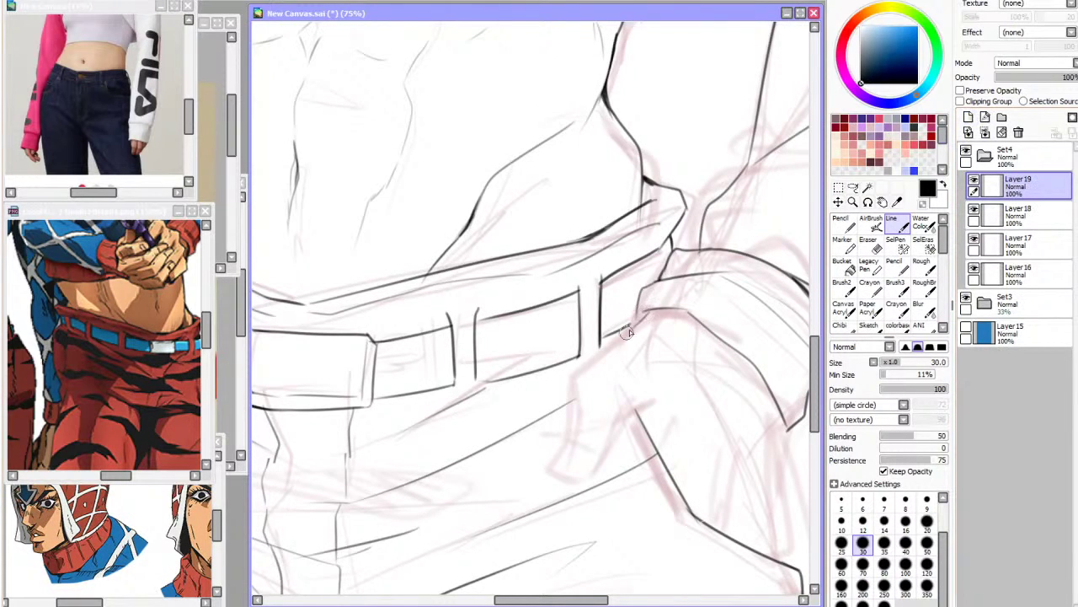
pyautogui.moveTo(646, 314)
pyautogui.mouseDown()
pyautogui.moveTo(570, 382)
pyautogui.moveTo(549, 459)
pyautogui.mouseUp()
pyautogui.hotkey('ctrl', 'z')
pyautogui.moveTo(571, 400)
pyautogui.mouseDown()
pyautogui.moveTo(548, 473)
pyautogui.moveTo(585, 460)
pyautogui.moveTo(594, 432)
pyautogui.moveTo(572, 481)
pyautogui.mouseUp()
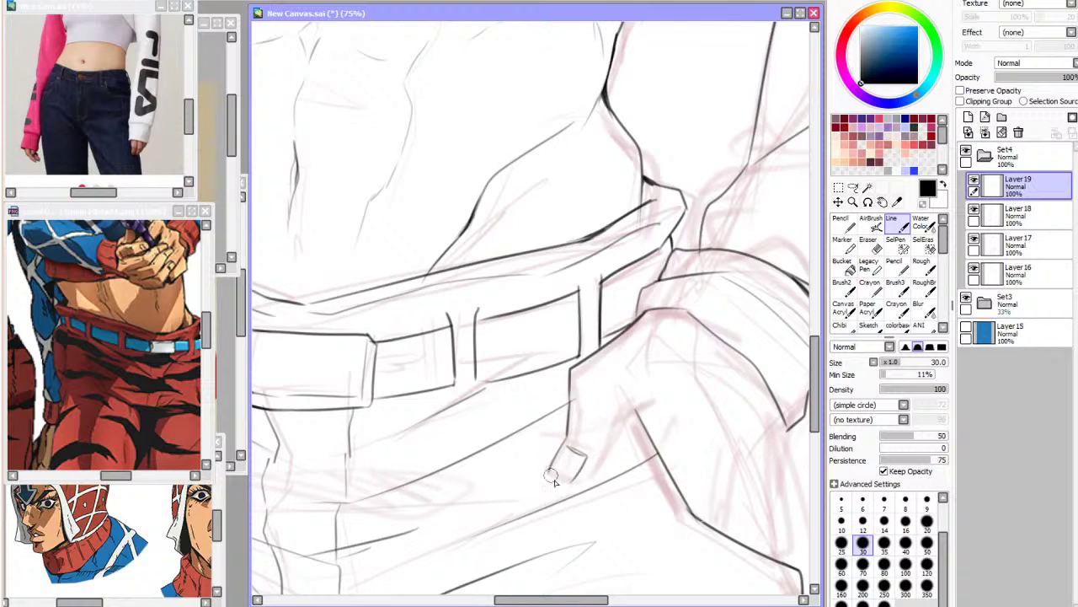
pyautogui.press('h')
pyautogui.press('h')
# Ink the thumb's inner edge up to the palm and compare the hand in mirrored view
pyautogui.moveTo(588, 462); pyautogui.dragTo(659, 387)
pyautogui.hotkey('ctrl', 'z')
pyautogui.hotkey('ctrl', 'z')
pyautogui.press('h')
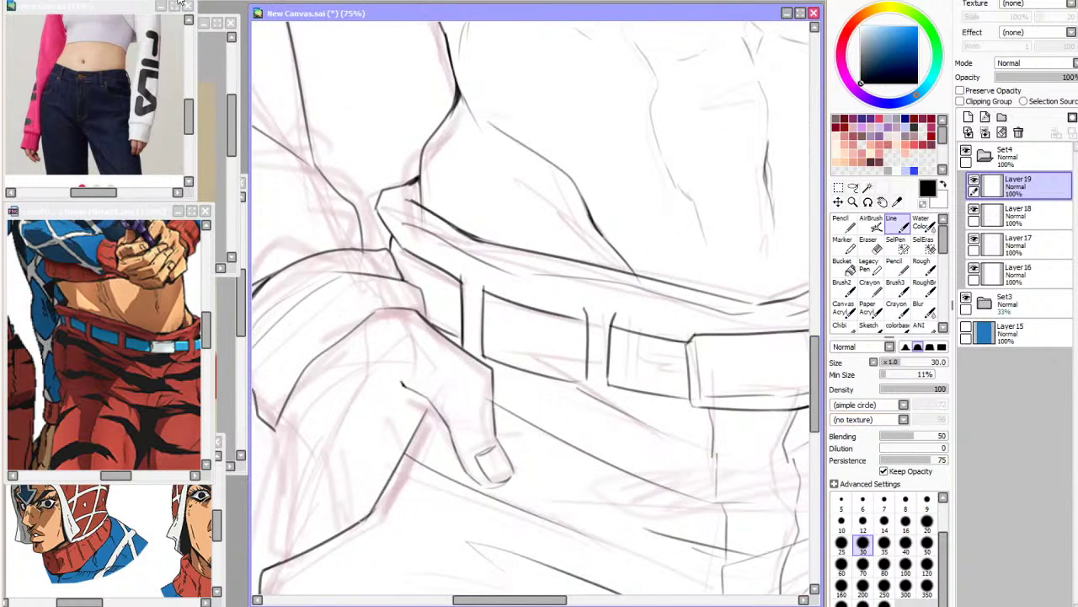
pyautogui.click(178, 1)
pyautogui.press('h')
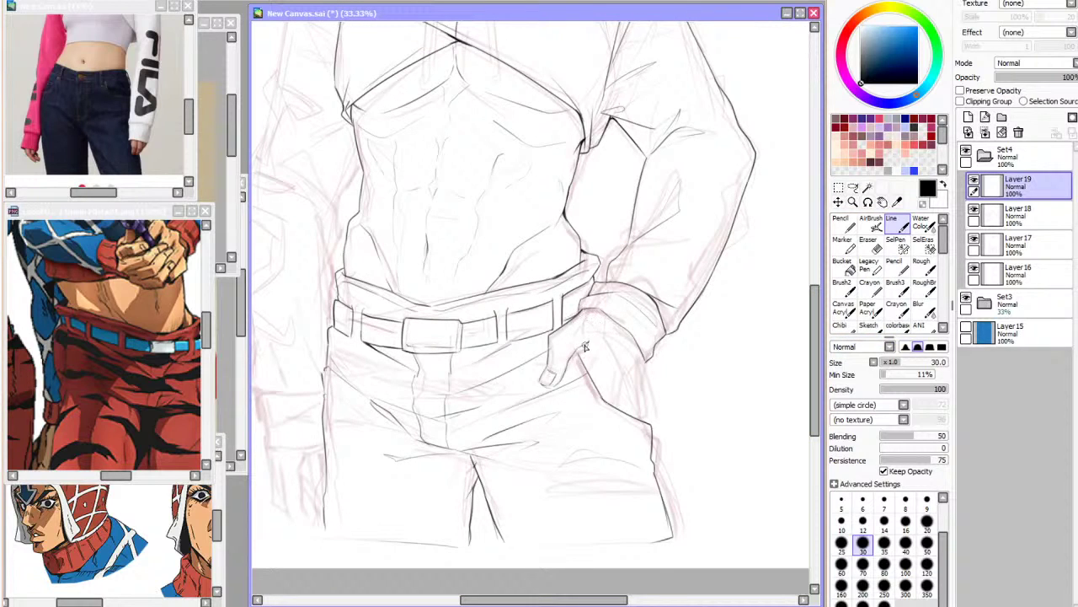
# Try to ink the finger lines and the outer edge of the hand resting in the pocket
pyautogui.press('h')
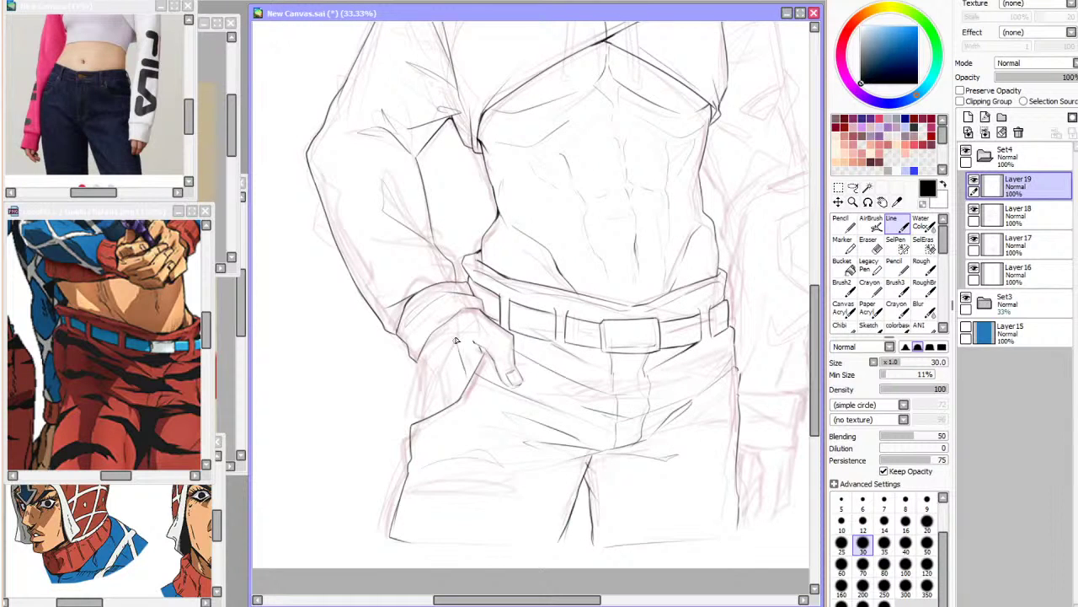
pyautogui.press('h')
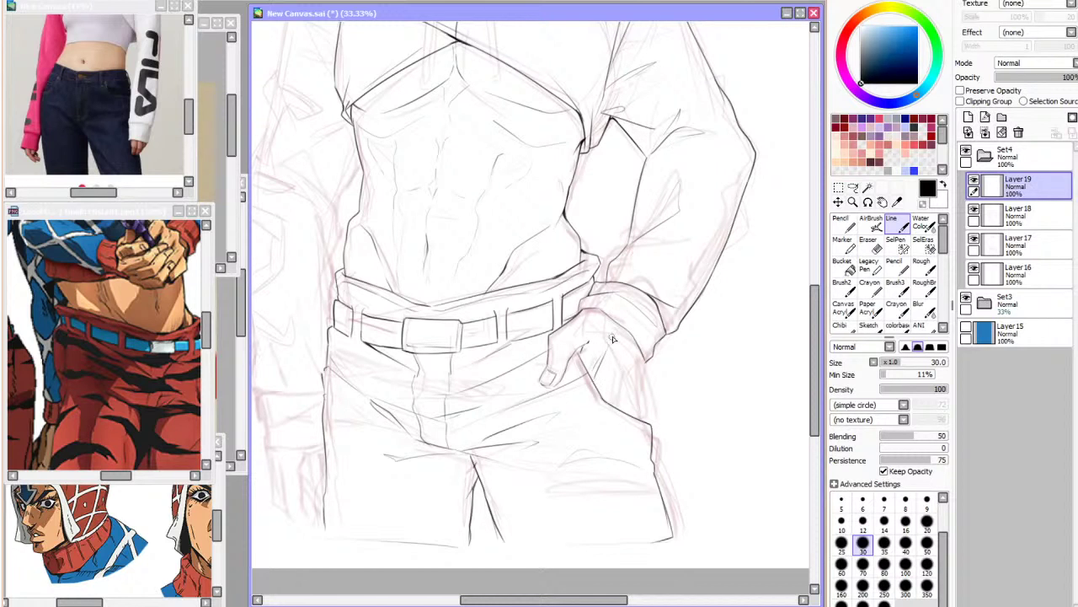
pyautogui.press('h')
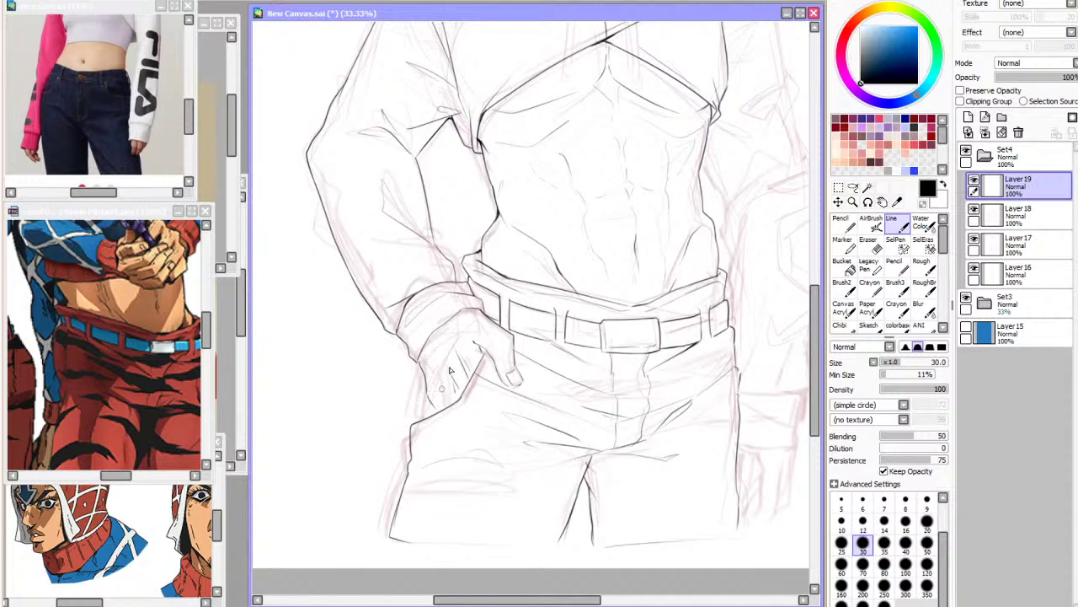
pyautogui.moveTo(420, 362); pyautogui.dragTo(431, 419)
pyautogui.hotkey('ctrl', 'z')
pyautogui.moveTo(420, 362); pyautogui.dragTo(423, 401)
pyautogui.press('h')
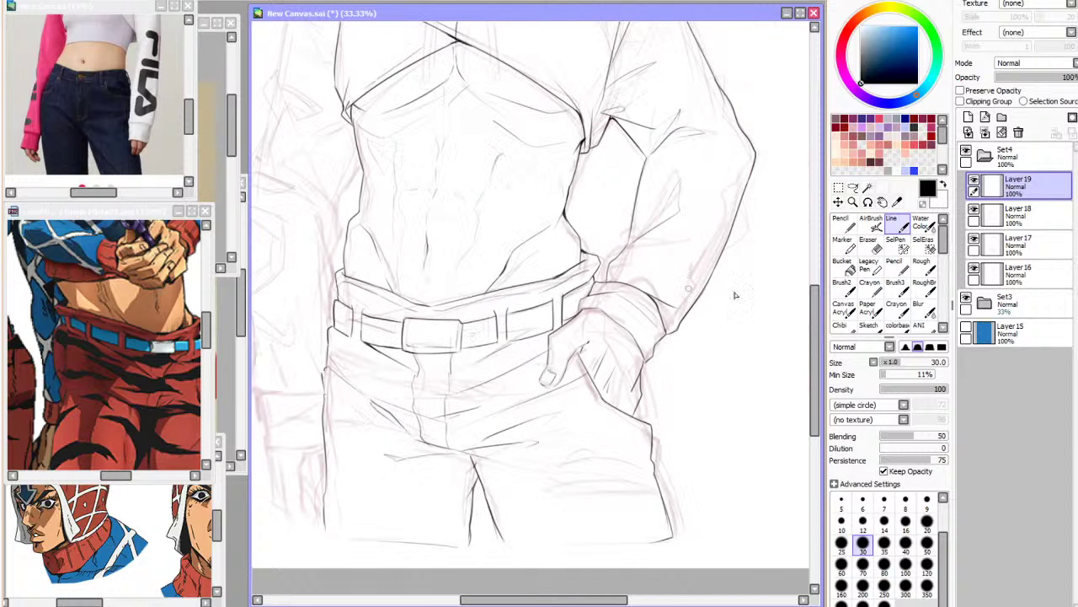
pyautogui.press('h')
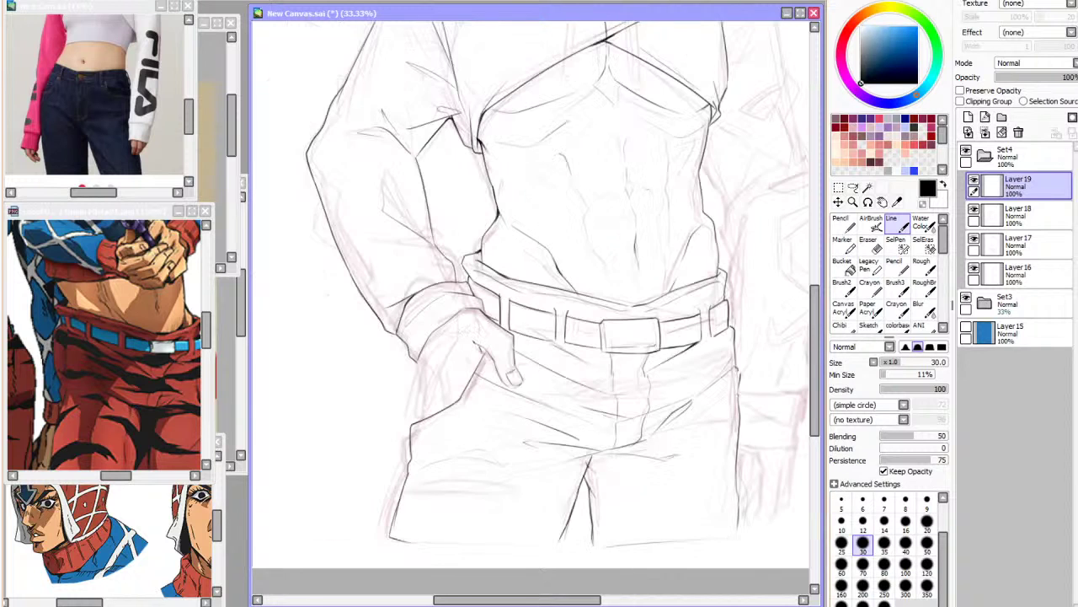
pyautogui.scroll(-2, 587, 419)
pyautogui.scroll(2, 578, 355)
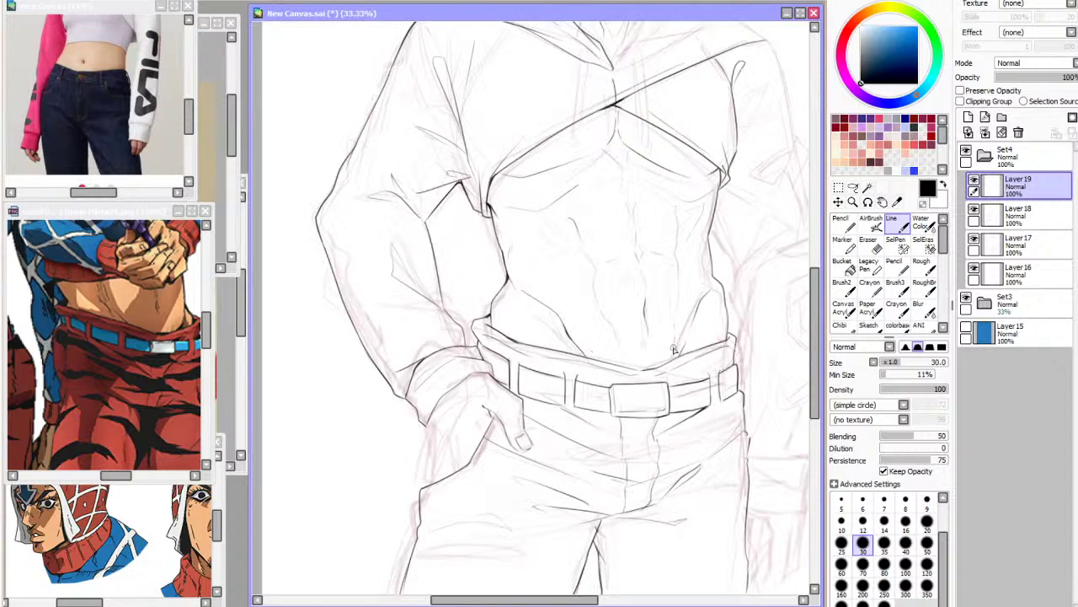
pyautogui.hotkey('alt', 'Tab')
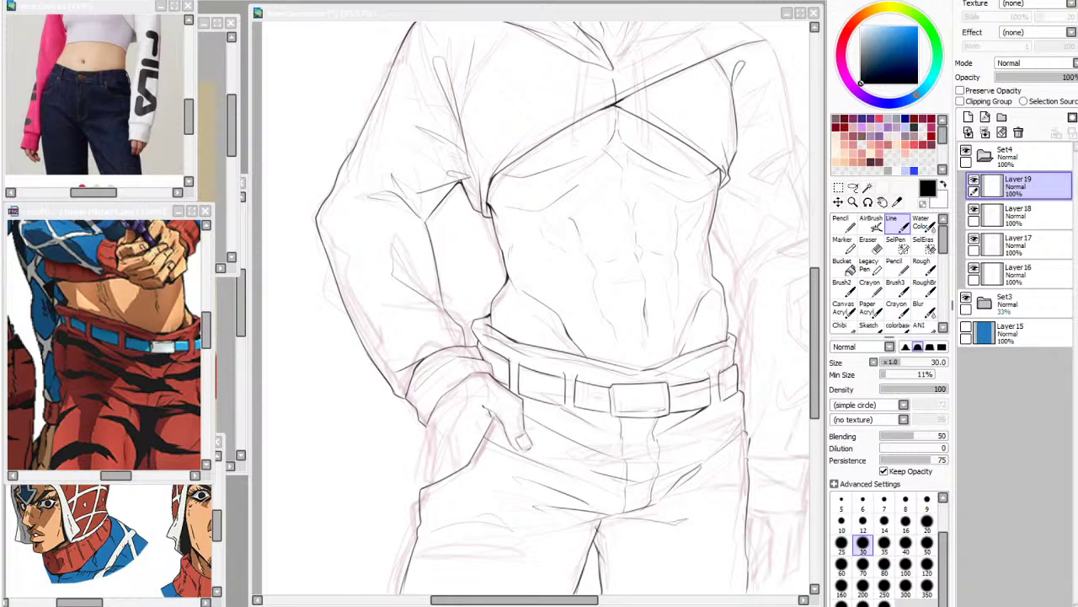
pyautogui.click(374, 256)
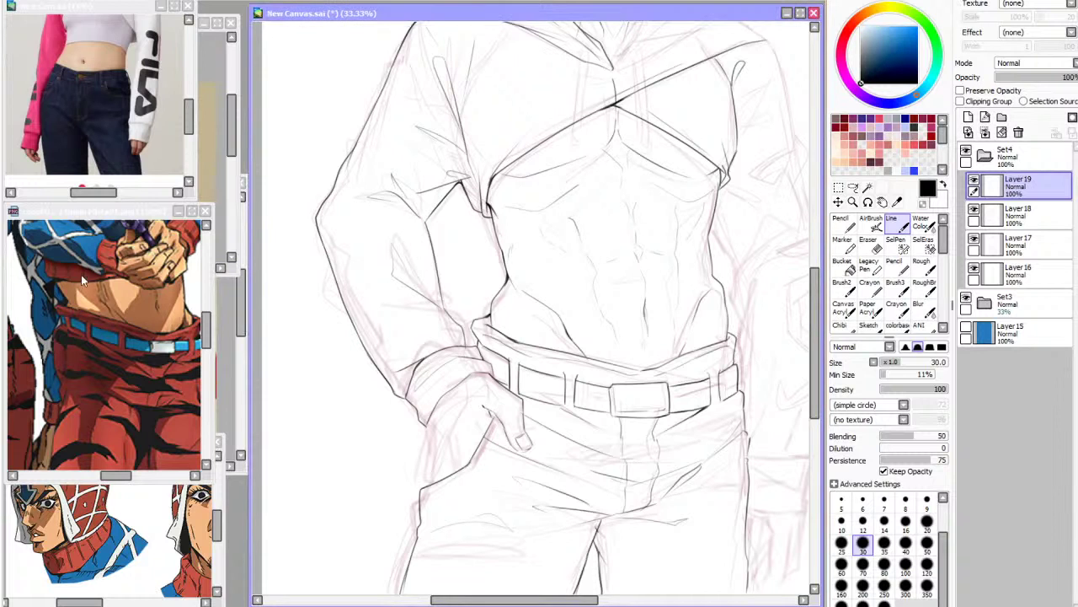
# Erase and redraw the thumb's lines on Layer19, and ink the hand's outer edge from the cuff to the pocket
pyautogui.press('h')
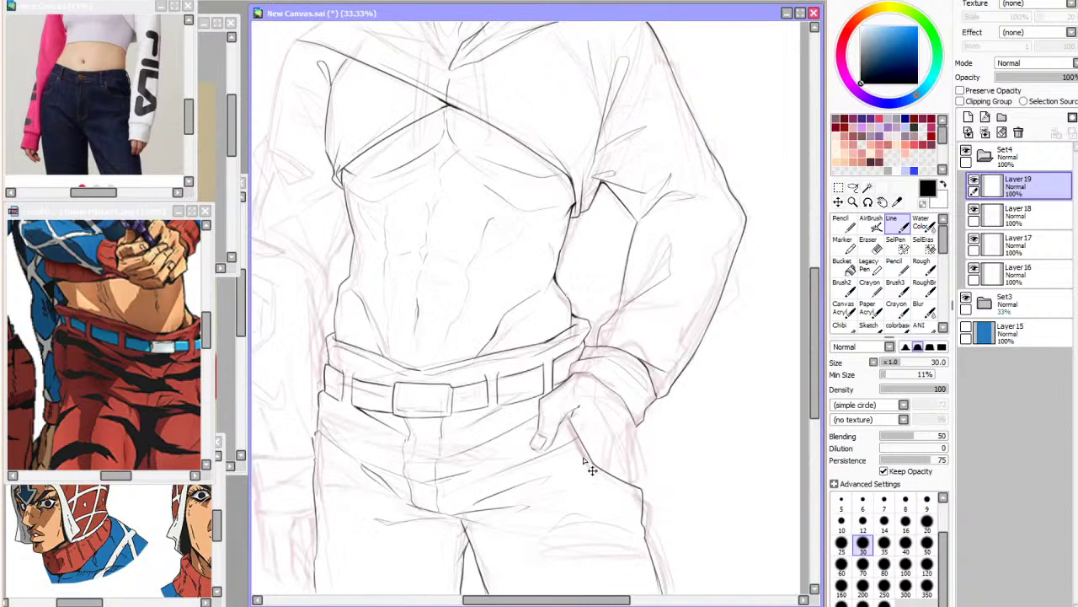
pyautogui.scroll(1, 588, 464)
pyautogui.click(868, 244)
pyautogui.click(974, 181)
pyautogui.click(974, 181)
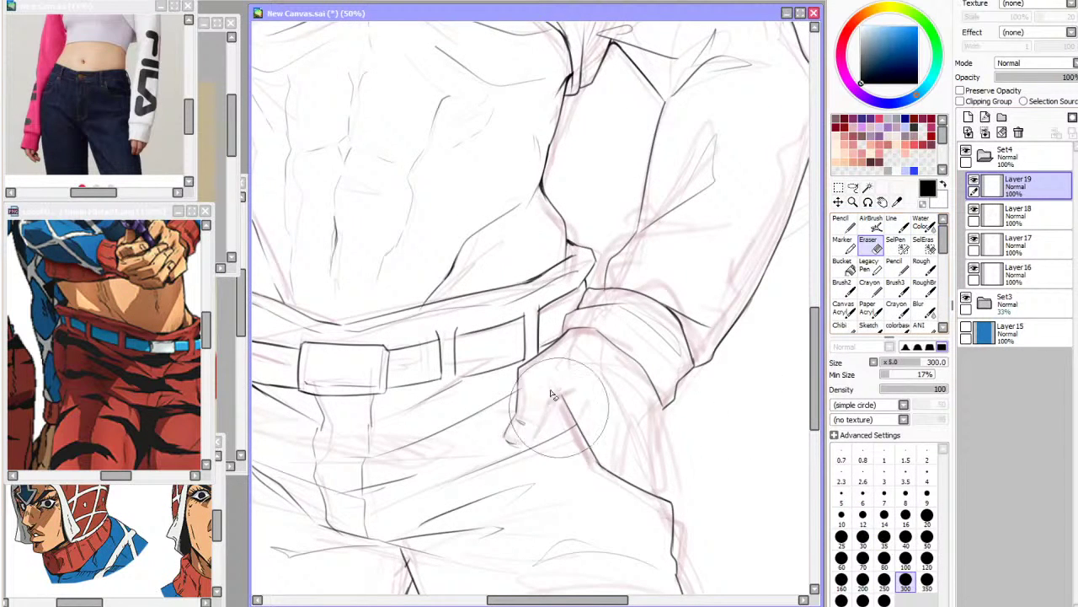
pyautogui.click(897, 224)
pyautogui.press('h')
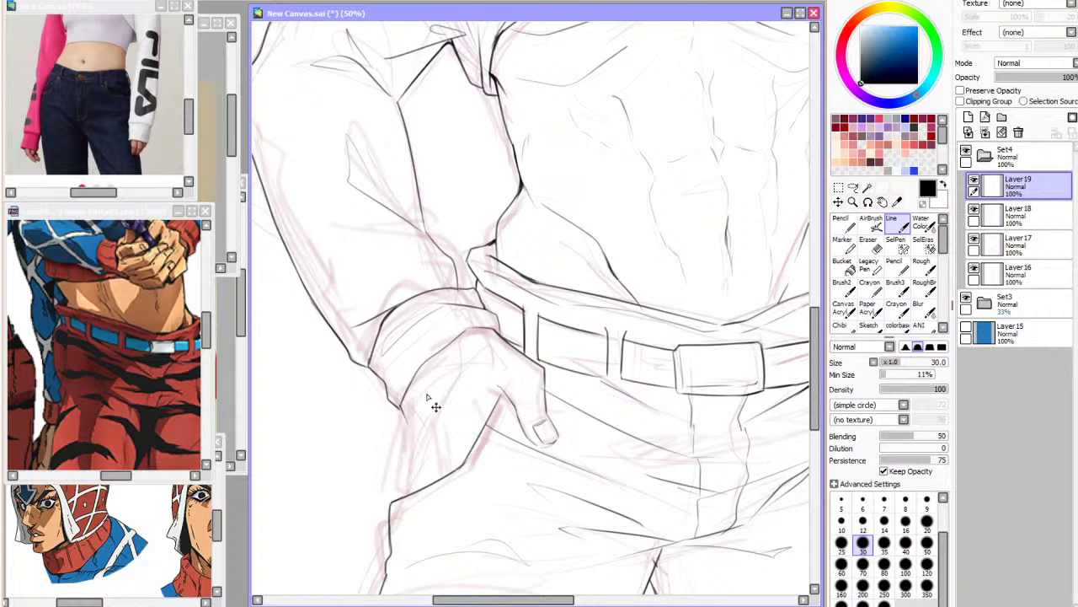
pyautogui.press('h')
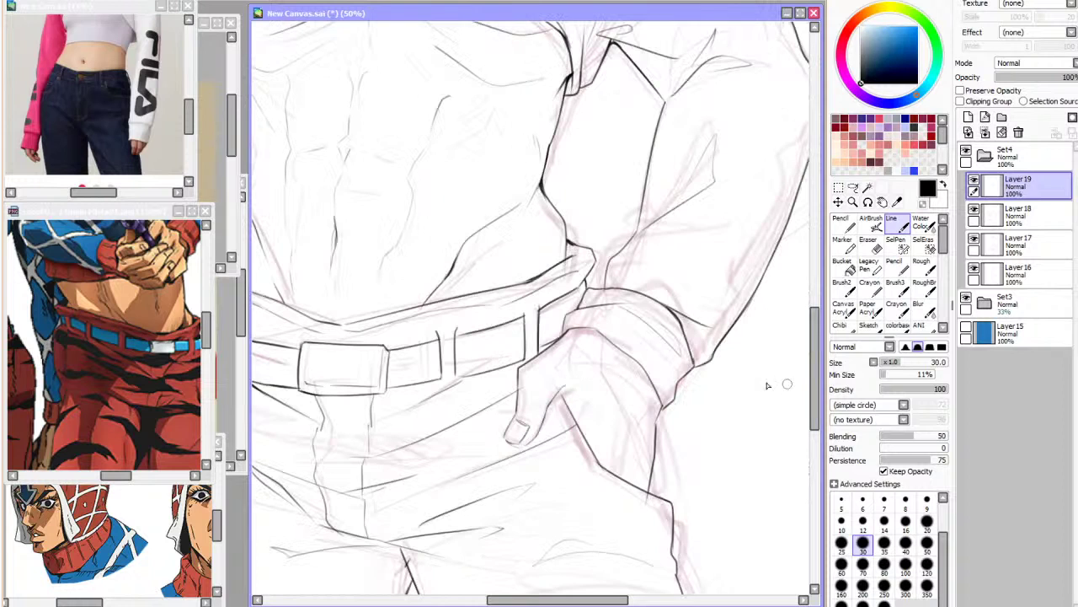
# Ink the short finger lines and outer edge of the hand near the pocket opening on Layer19, checking both mirrored and normal views
pyautogui.press('h')
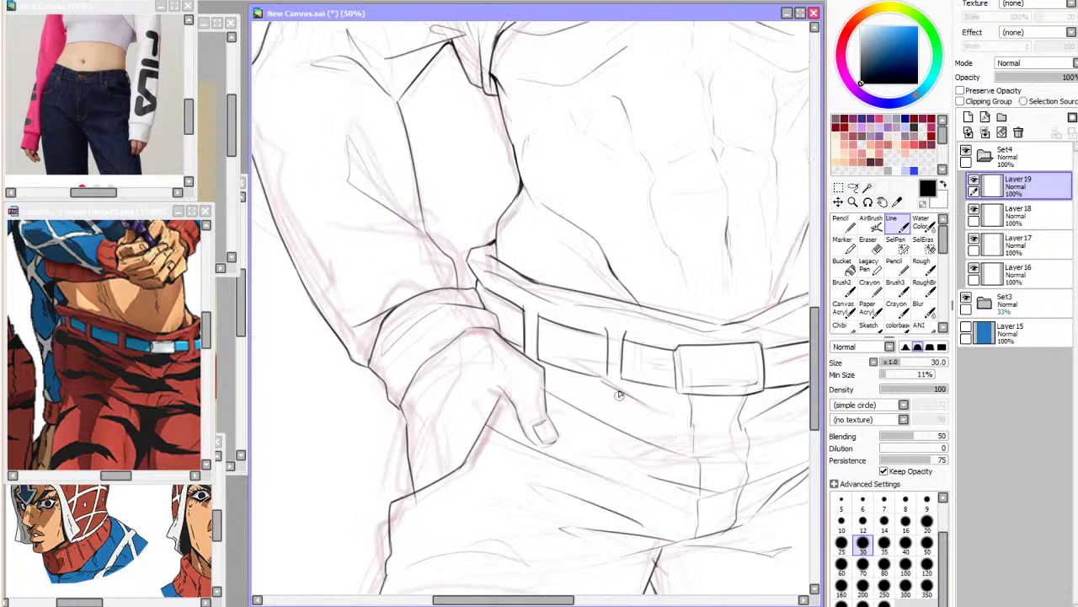
pyautogui.click(280, 2)
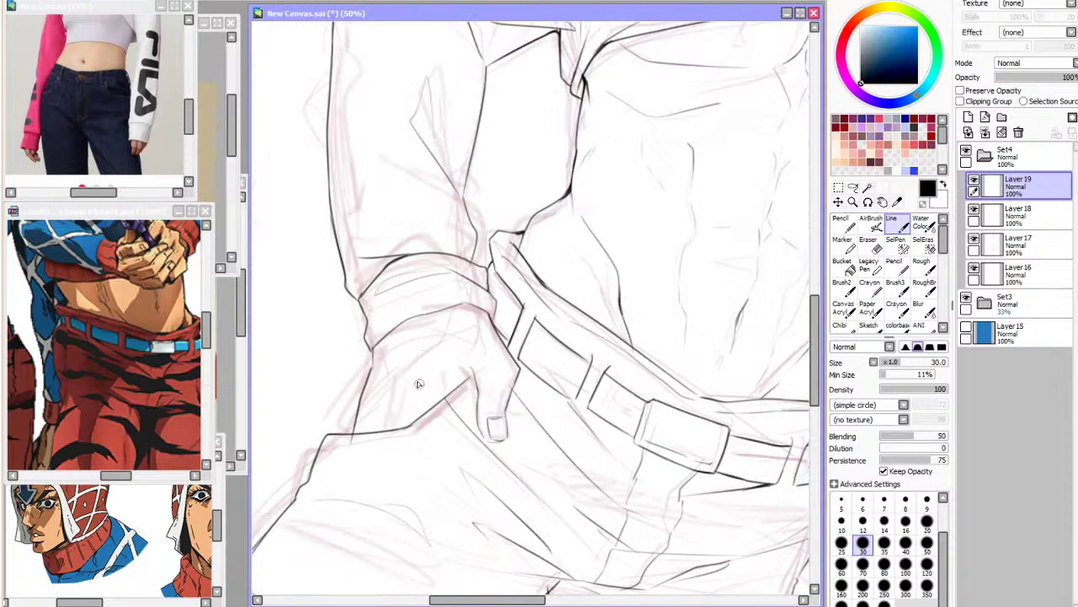
pyautogui.moveTo(387, 385); pyautogui.dragTo(381, 420)
pyautogui.hotkey('ctrl', 'z')
pyautogui.press('h')
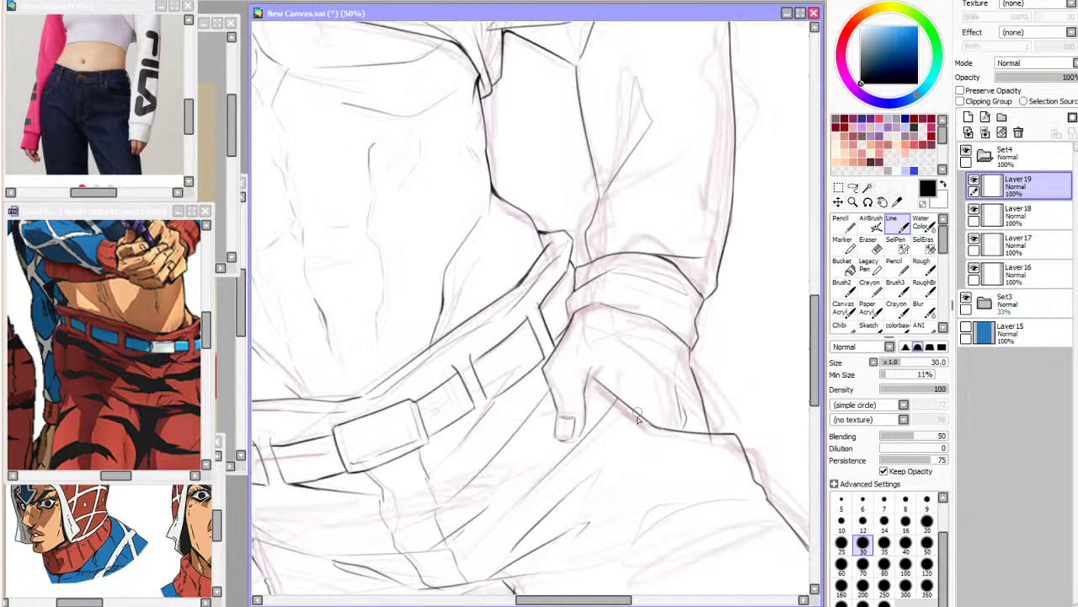
pyautogui.moveTo(637, 408)
pyautogui.mouseDown()
pyautogui.moveTo(645, 345)
pyautogui.moveTo(641, 400)
pyautogui.mouseUp()
pyautogui.hotkey('ctrl', 'z')
pyautogui.press('h')
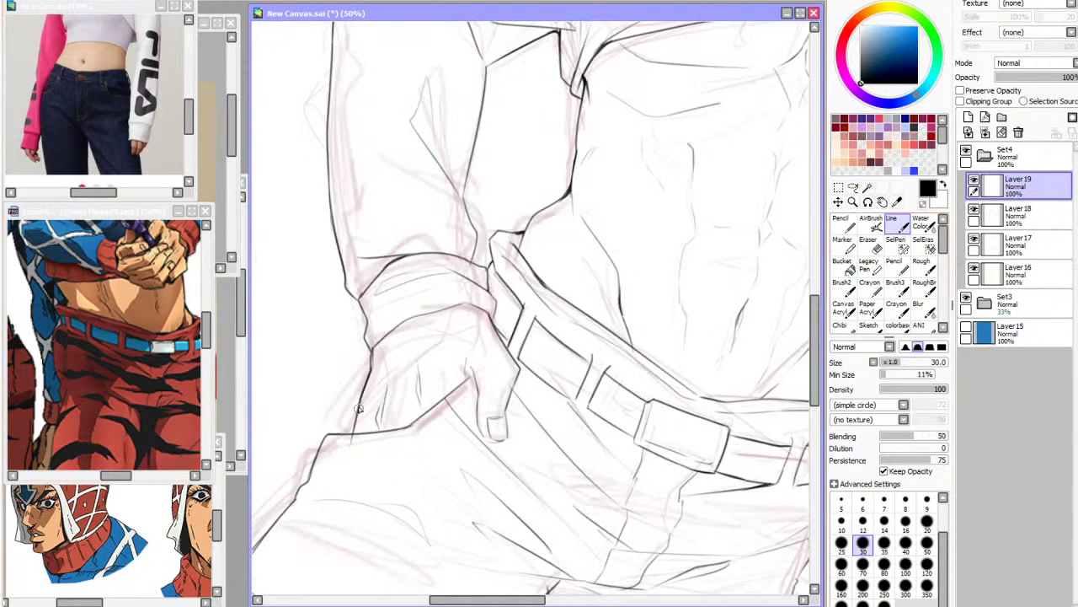
pyautogui.moveTo(352, 405); pyautogui.dragTo(354, 435)
# Hide the Set3 sketch folder and erase the inner lines and outer end of the cuff on Layer18
pyautogui.click(871, 244)
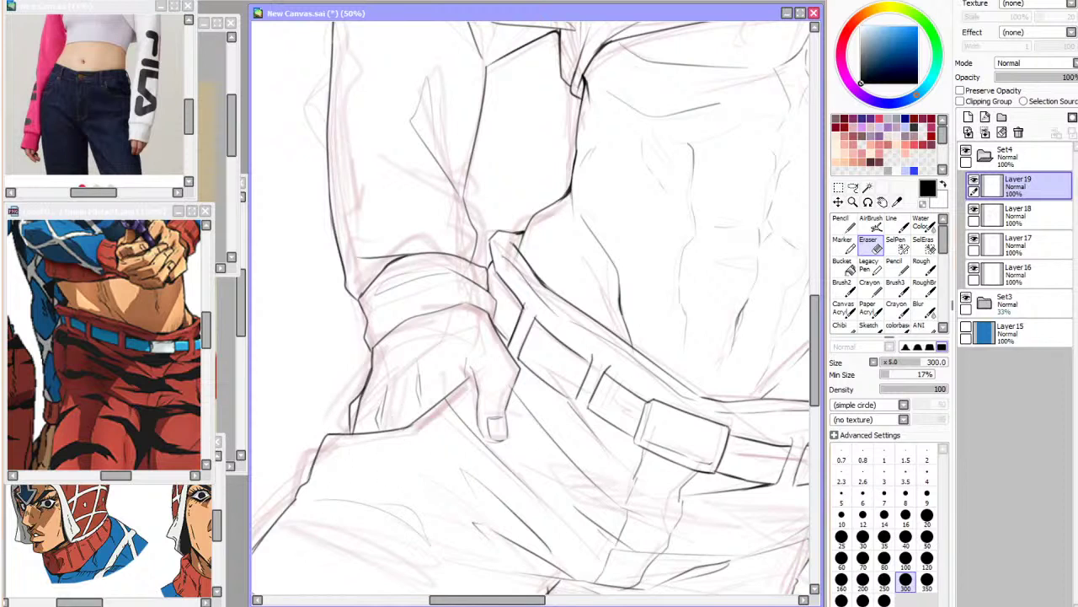
pyautogui.click(210, 1)
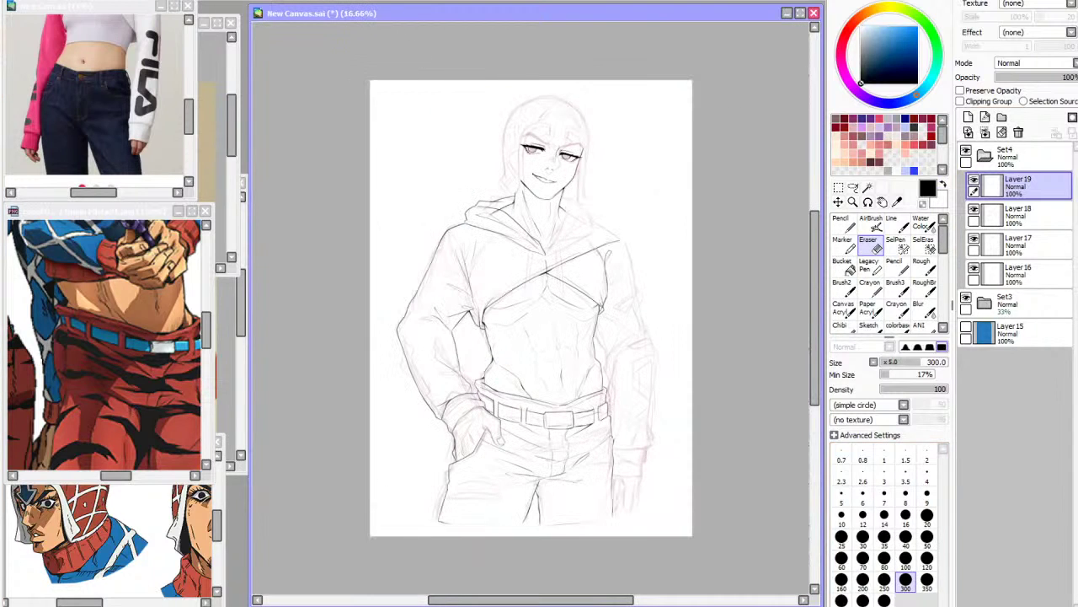
pyautogui.click(967, 298)
pyautogui.press('h')
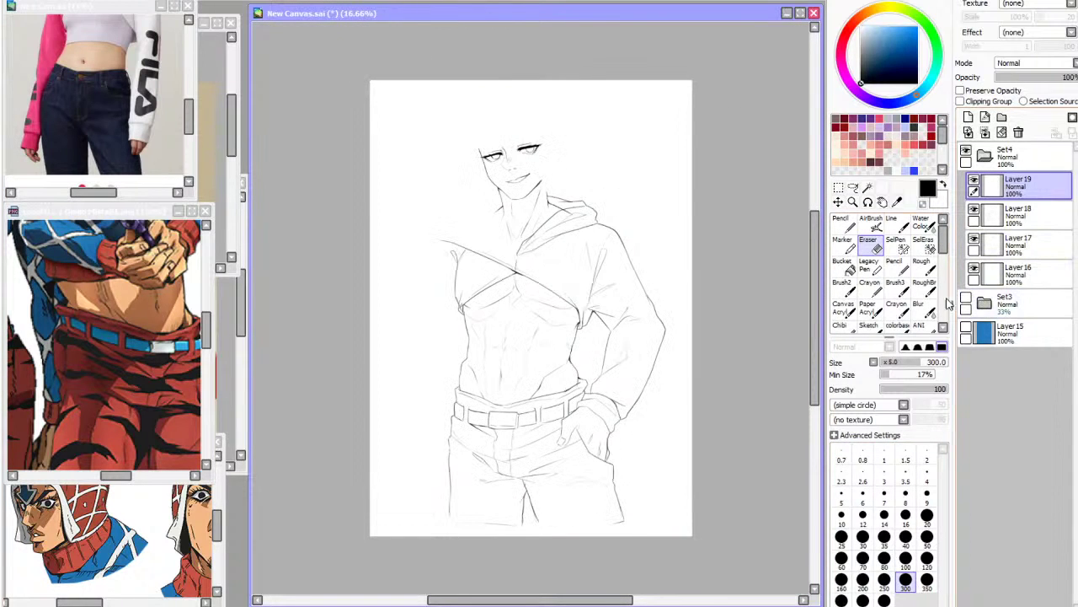
pyautogui.scroll(2, 589, 409)
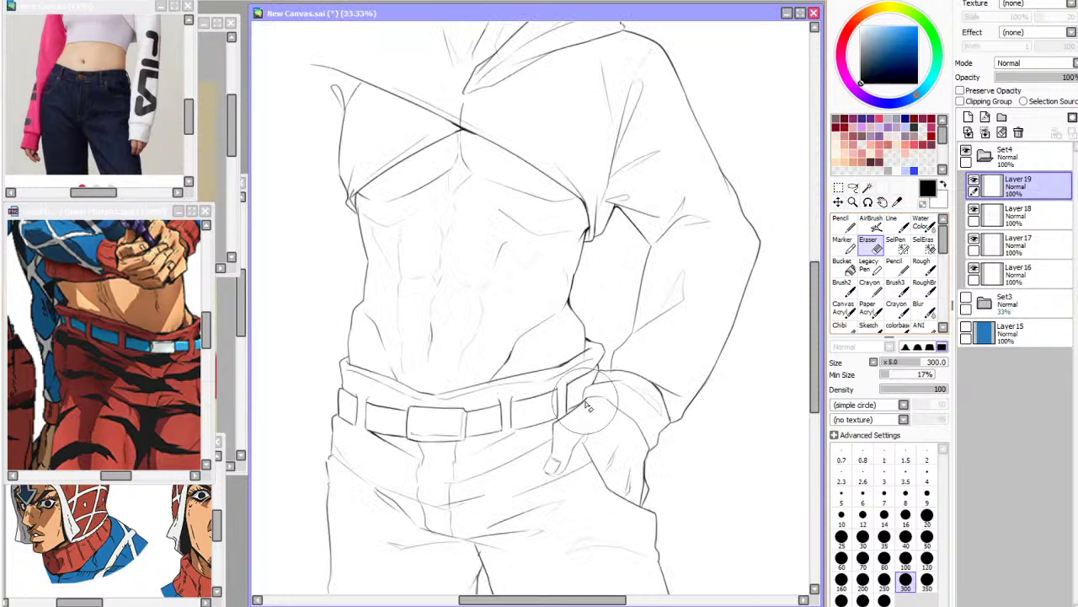
pyautogui.click(1011, 215)
pyautogui.moveTo(603, 379)
pyautogui.mouseDown()
pyautogui.moveTo(615, 381)
pyautogui.moveTo(600, 389)
pyautogui.moveTo(665, 371)
pyautogui.moveTo(663, 410)
pyautogui.mouseUp()
pyautogui.press('h')
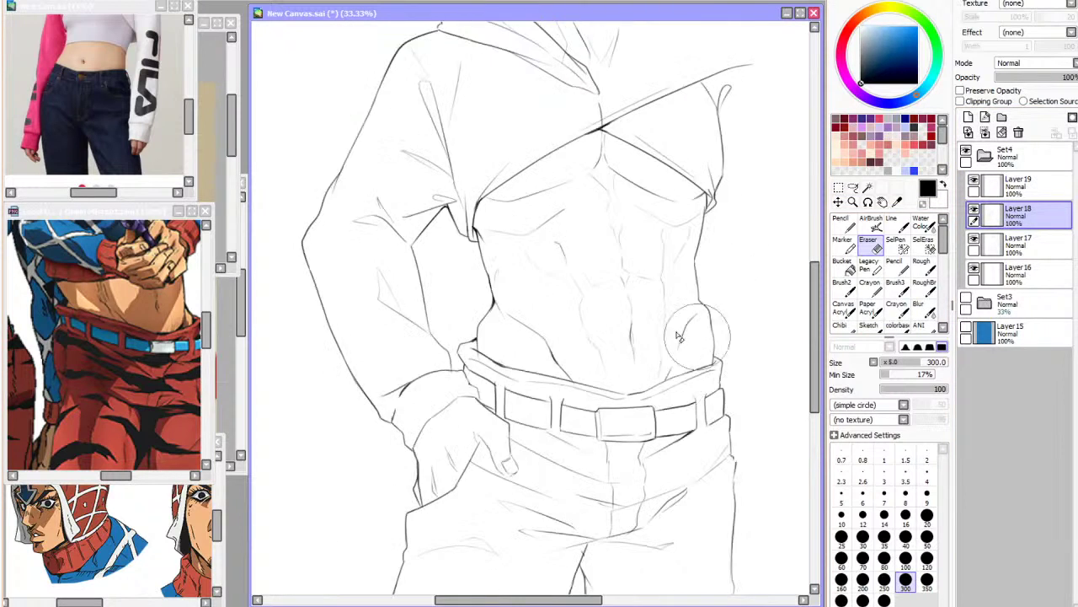
# Redraw the short seam between sleeve and cuff on Layer18 and erase the cuff's outer corner
pyautogui.click(897, 234)
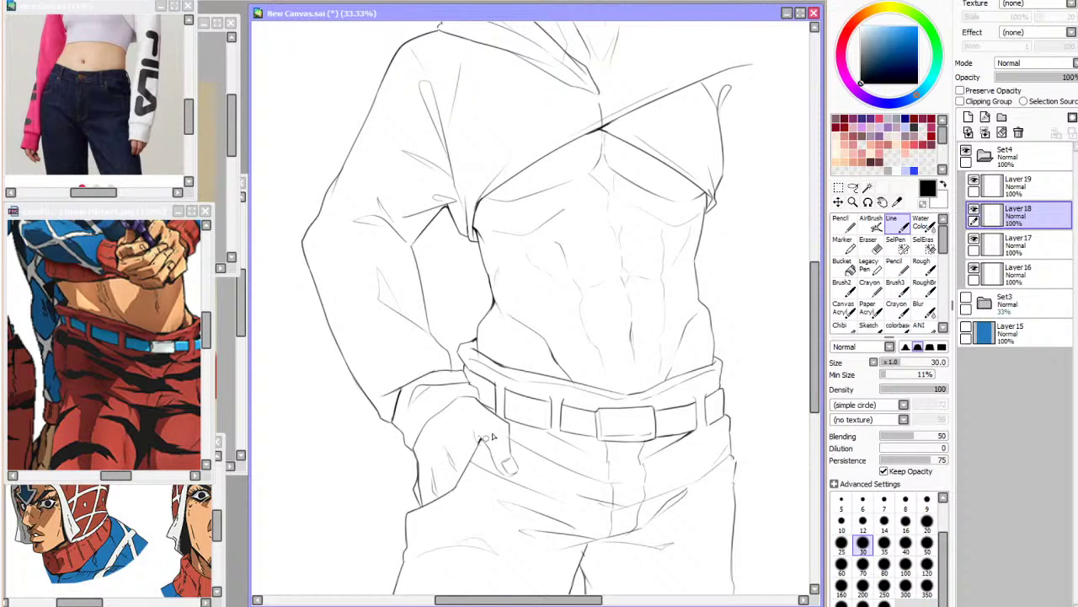
pyautogui.press('h')
pyautogui.click(870, 246)
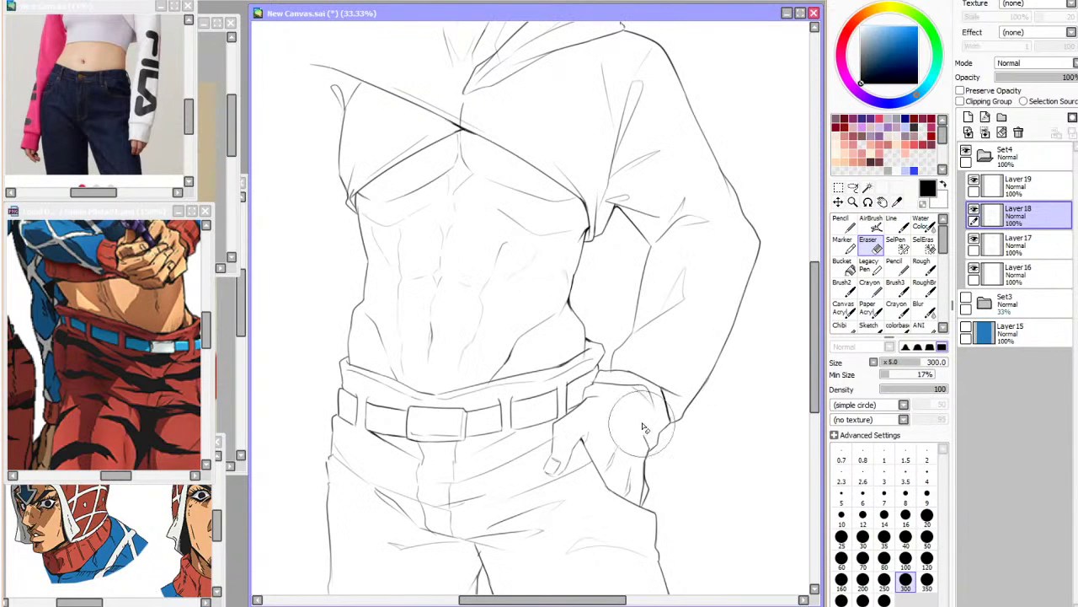
pyautogui.press('h')
pyautogui.click(891, 223)
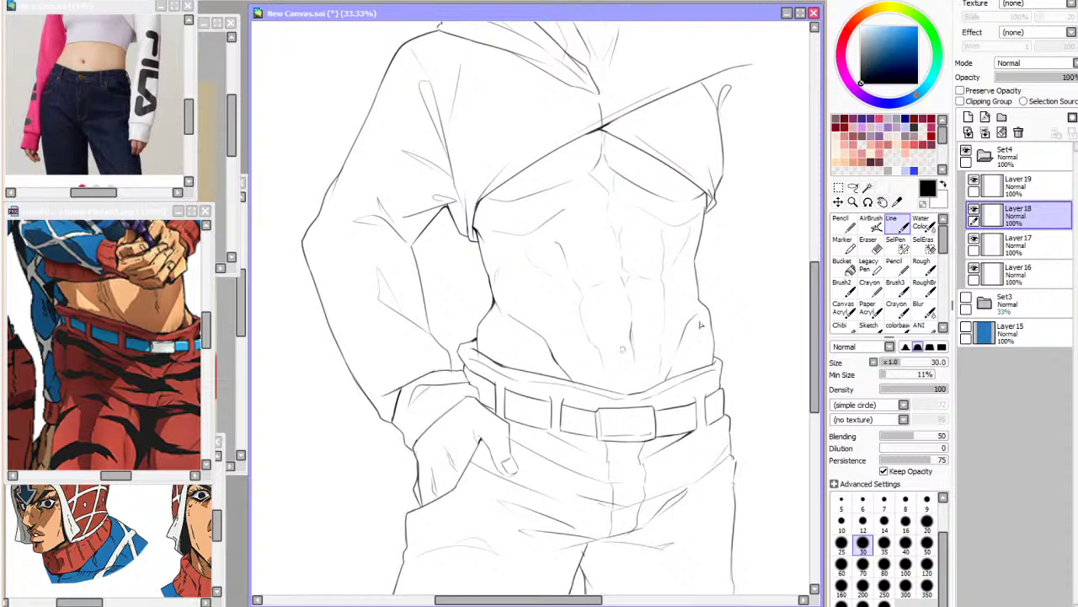
pyautogui.click(869, 245)
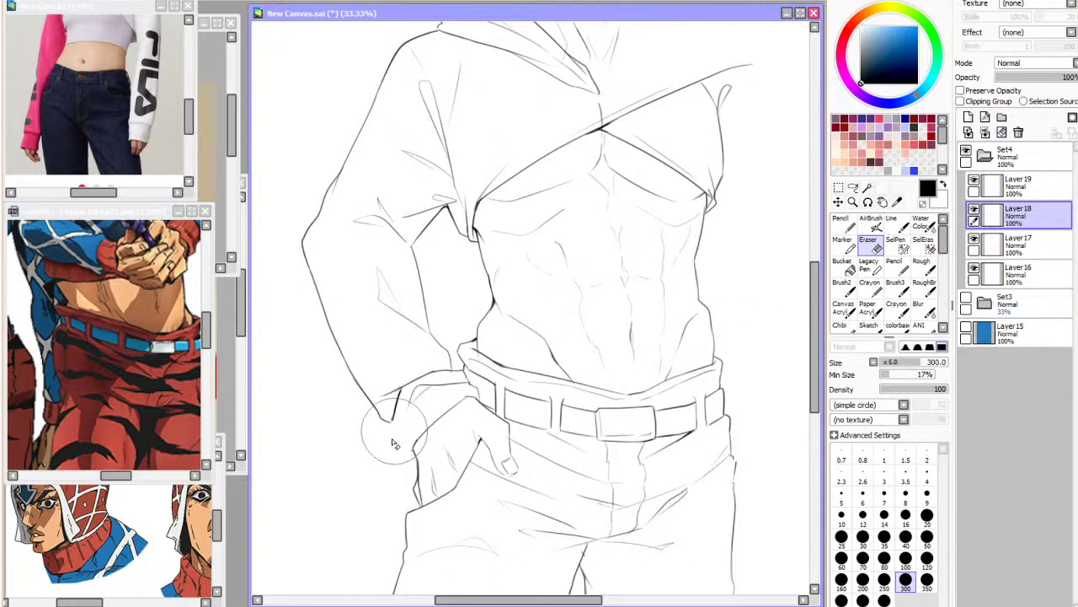
# Redraw the cuff's outer corner and lower edge around the wrist with the Line brush
pyautogui.click(921, 227)
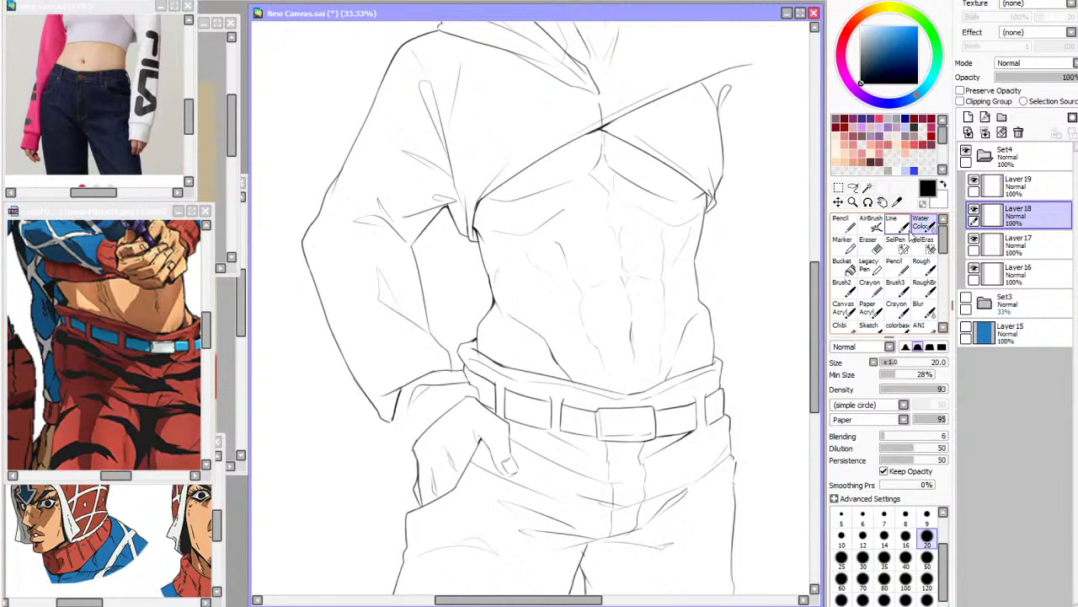
pyautogui.click(892, 225)
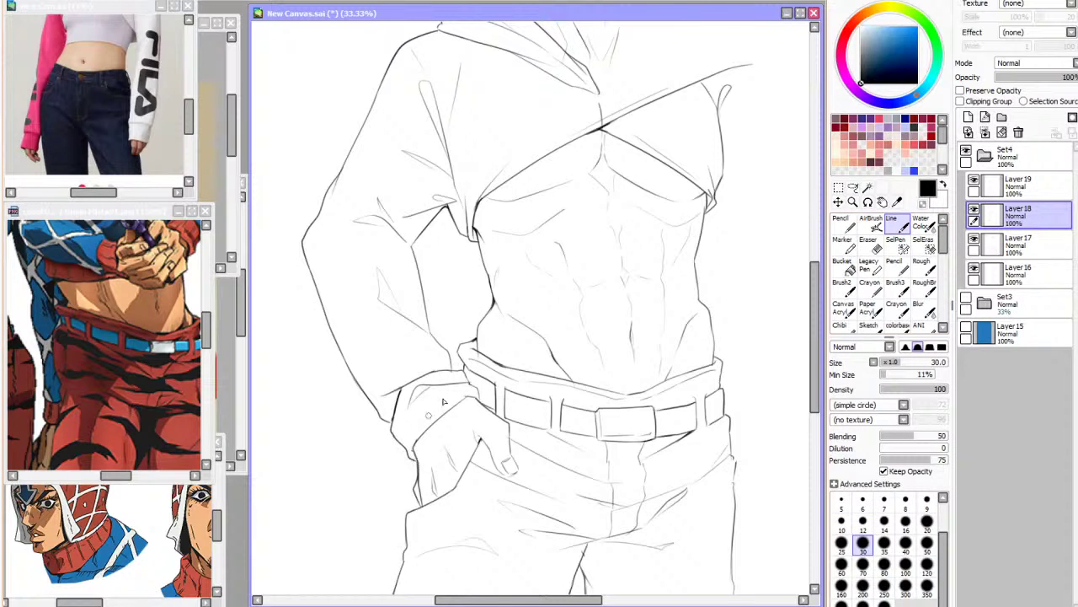
pyautogui.press('Insert')
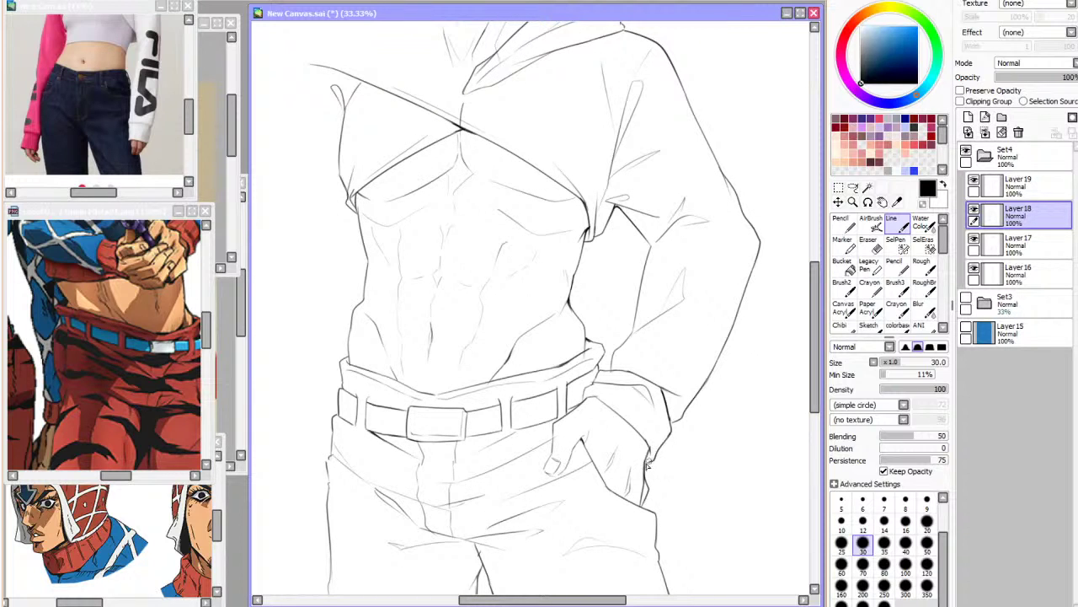
pyautogui.press('h')
# Clean up the fold lines inside the cuff and set the eraser size to 40 for finer trimming
pyautogui.click(873, 246)
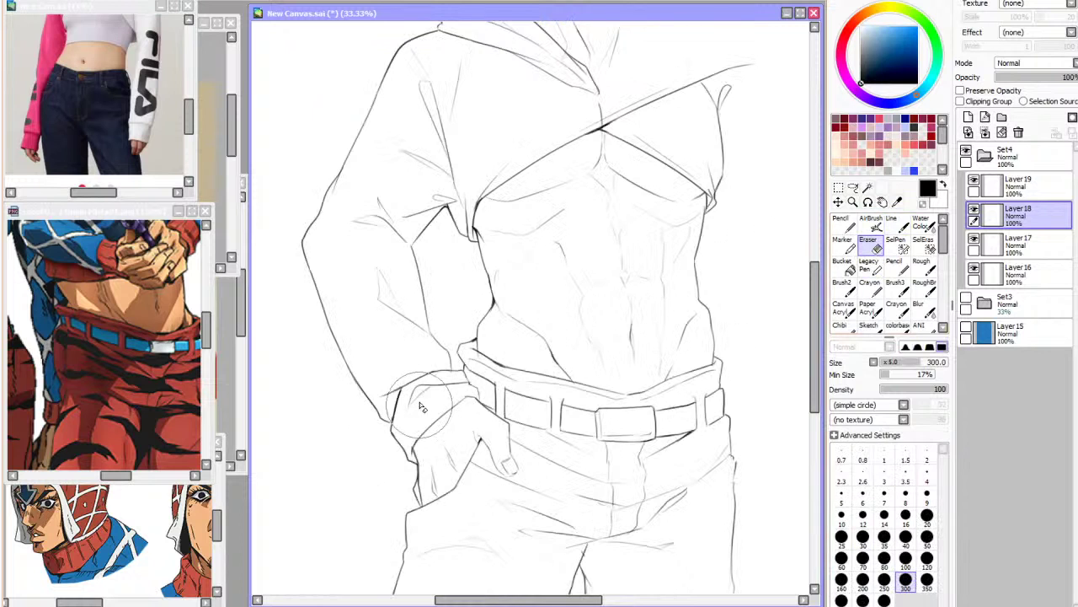
pyautogui.click(891, 223)
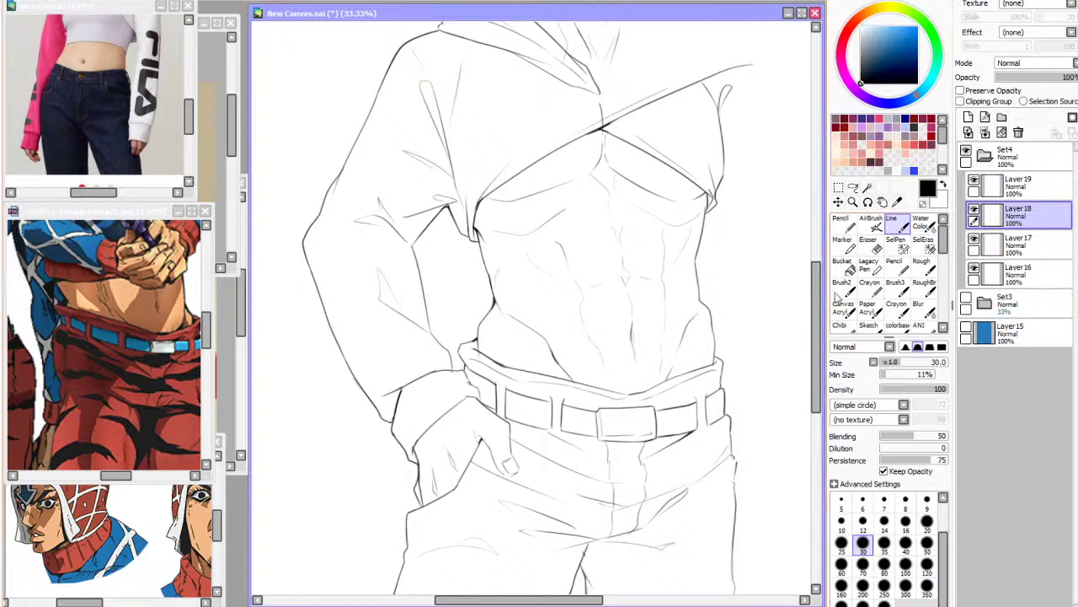
pyautogui.click(870, 244)
pyautogui.click(906, 537)
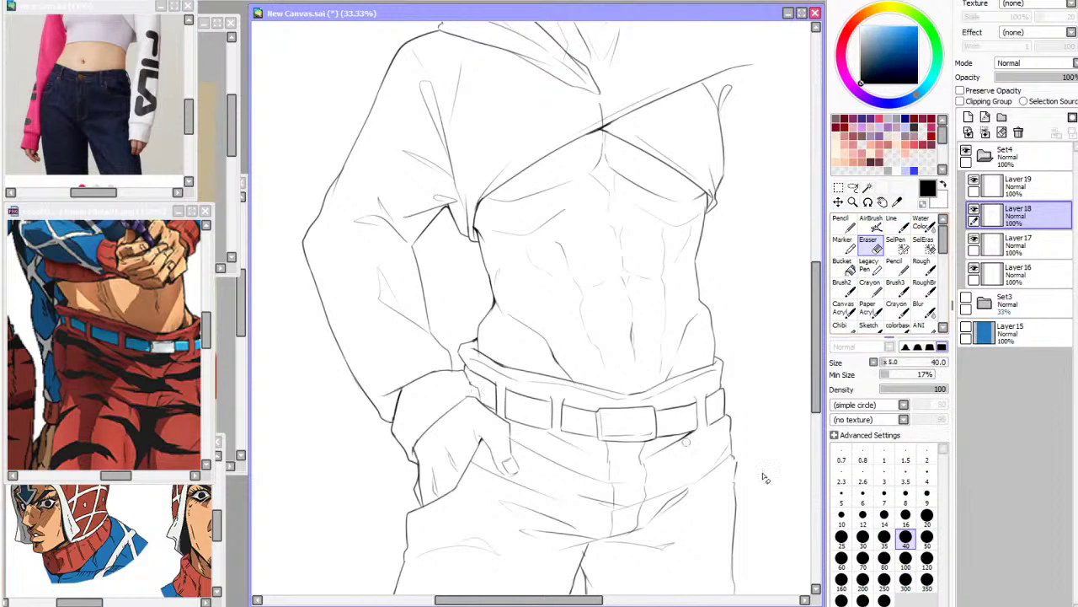
# Erase the stray vertical line between the hood's tip and the crossing hem folds on Layer17, using eraser size 80
pyautogui.scroll(-2, 524, 377)
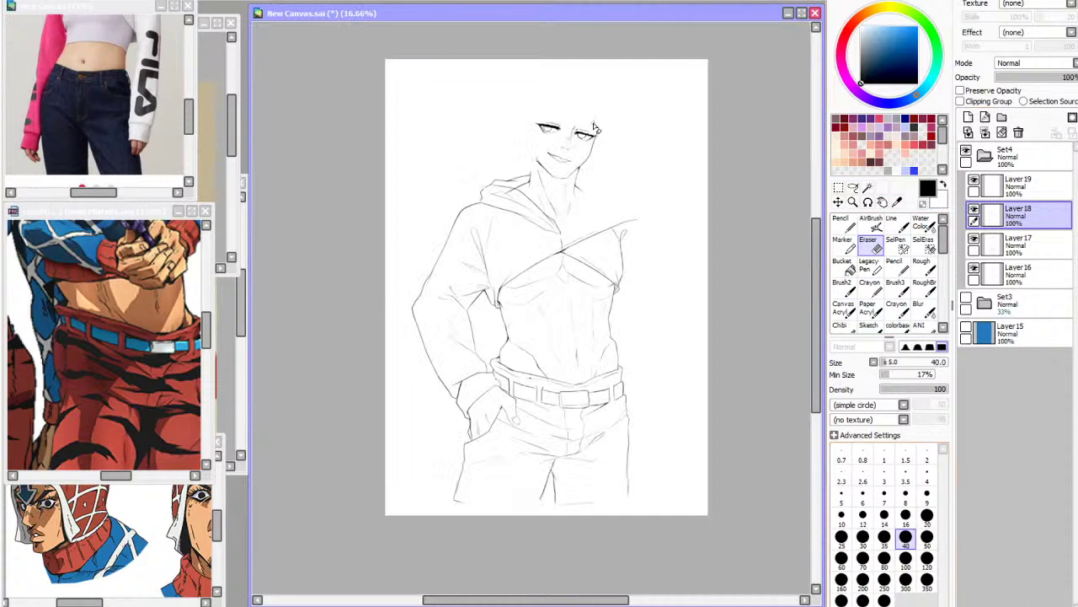
pyautogui.scroll(1, 602, 128)
pyautogui.click(967, 302)
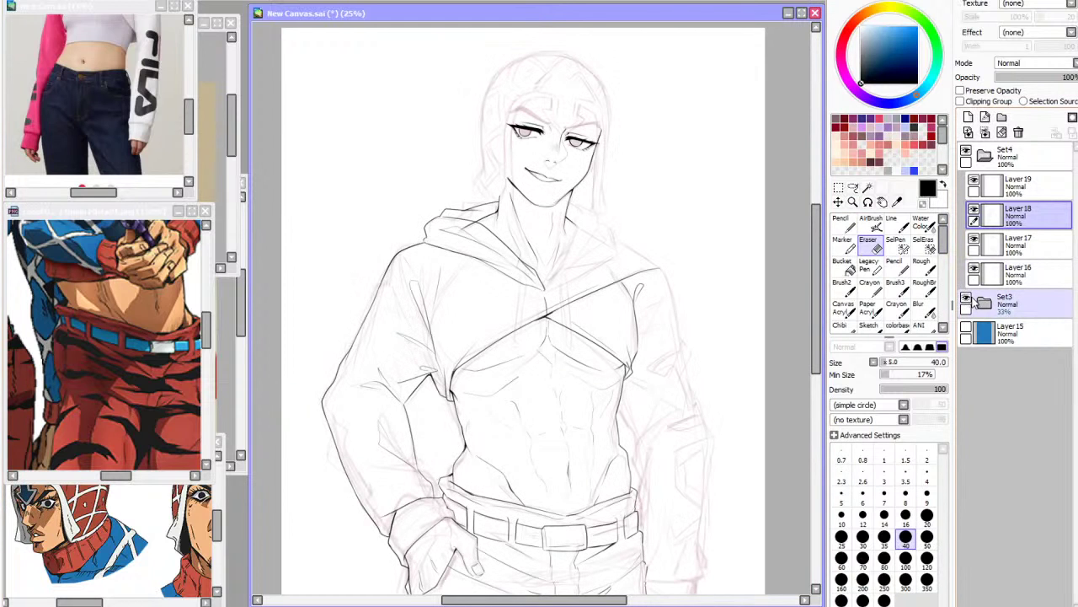
pyautogui.scroll(-1, 591, 253)
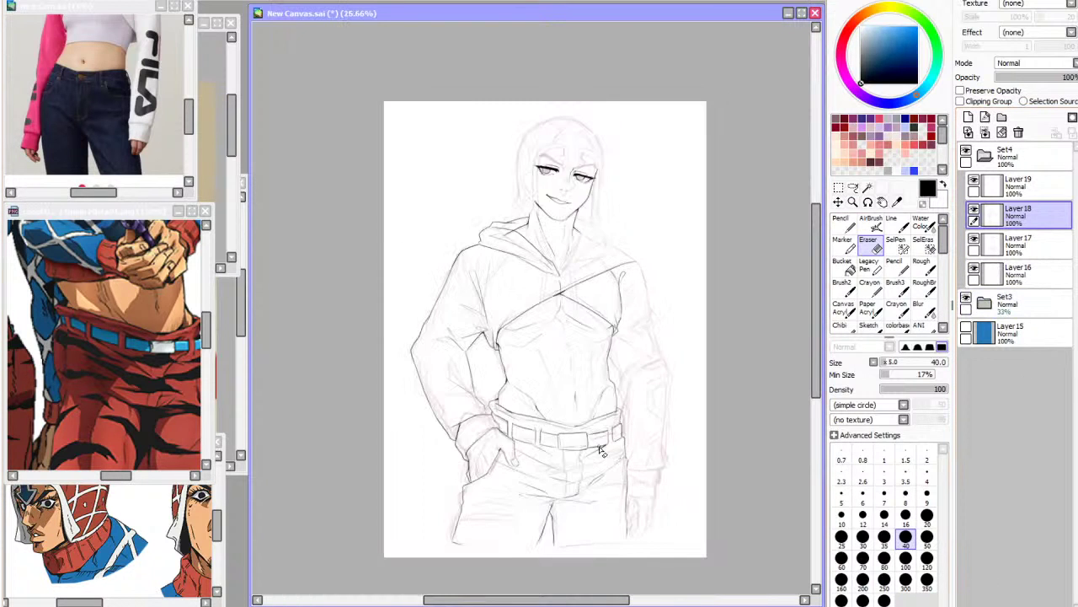
pyautogui.scroll(1, 600, 451)
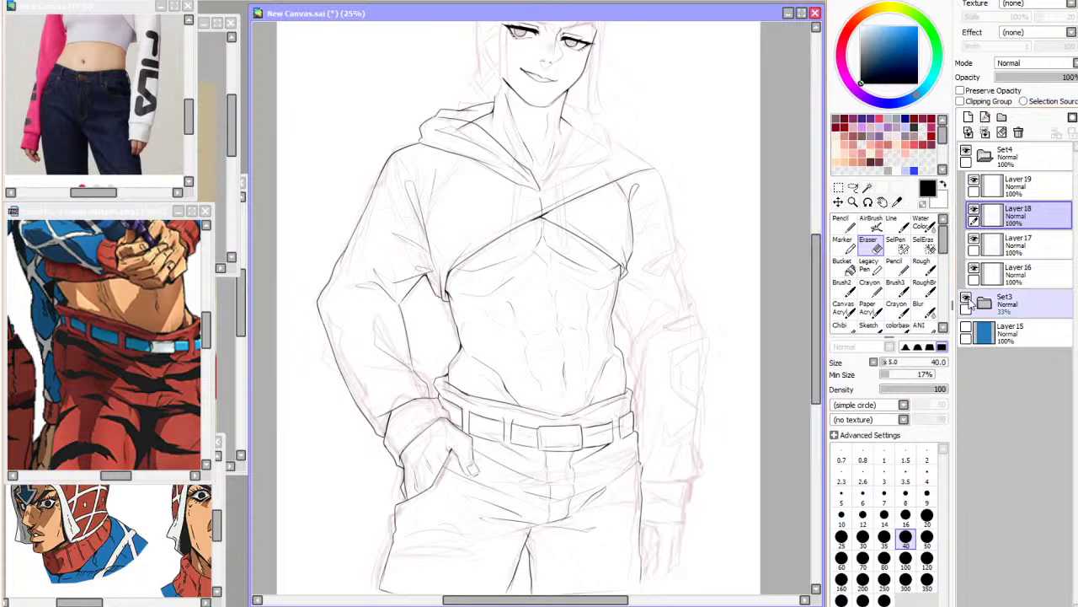
pyautogui.click(967, 302)
pyautogui.click(995, 271)
pyautogui.click(974, 239)
pyautogui.click(974, 239)
pyautogui.click(1003, 245)
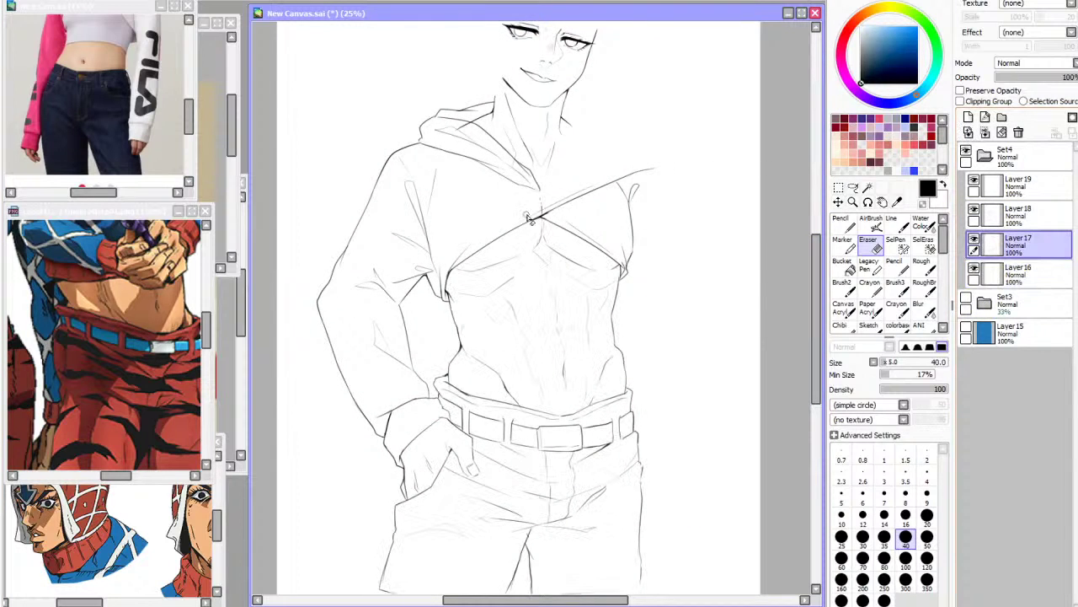
pyautogui.click(884, 558)
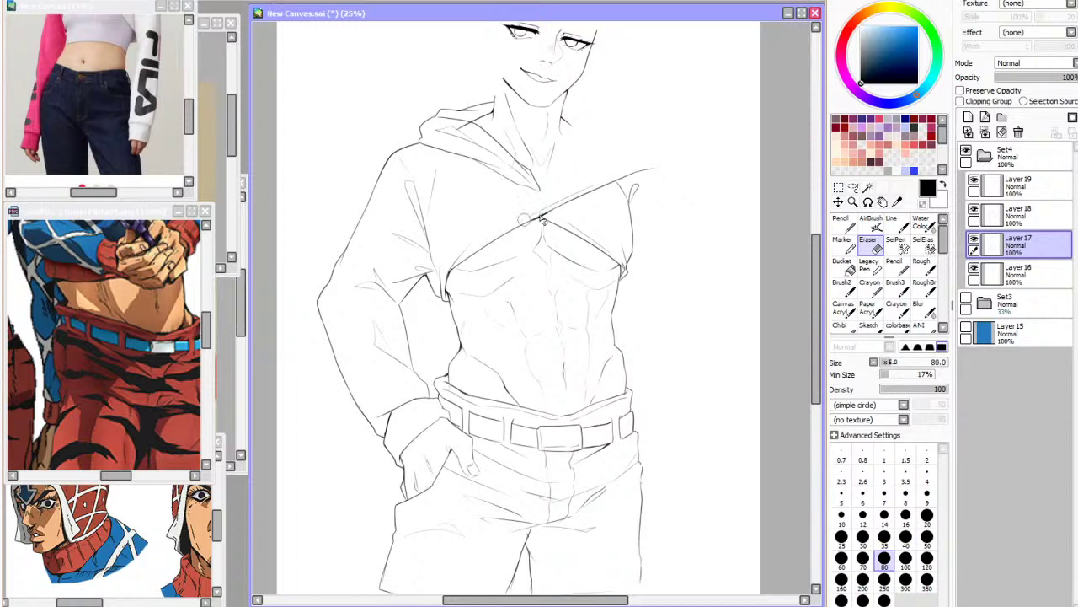
# Examine the figure's line art in mirrored and normal views, with and without the Set3 sketch
pyautogui.press('h')
pyautogui.click(895, 226)
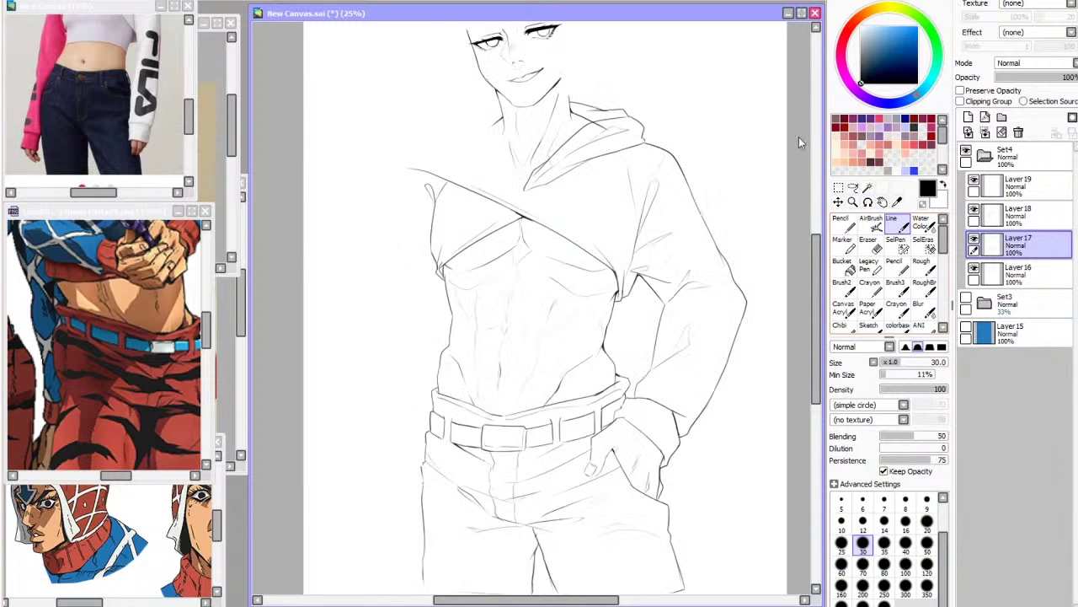
pyautogui.press('h')
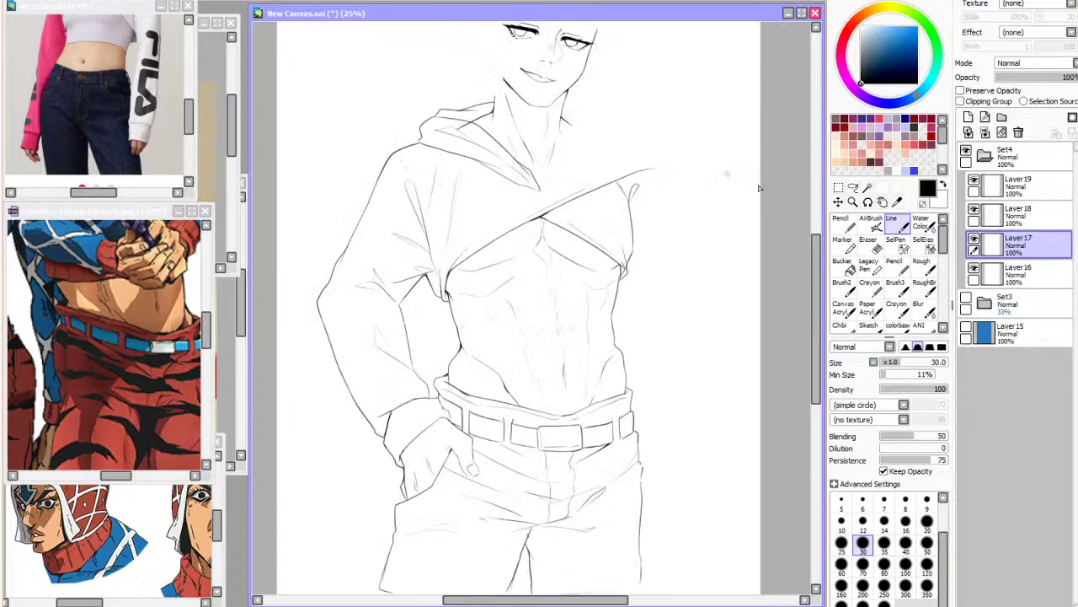
pyautogui.moveTo(819, 286); pyautogui.dragTo(819, 259)
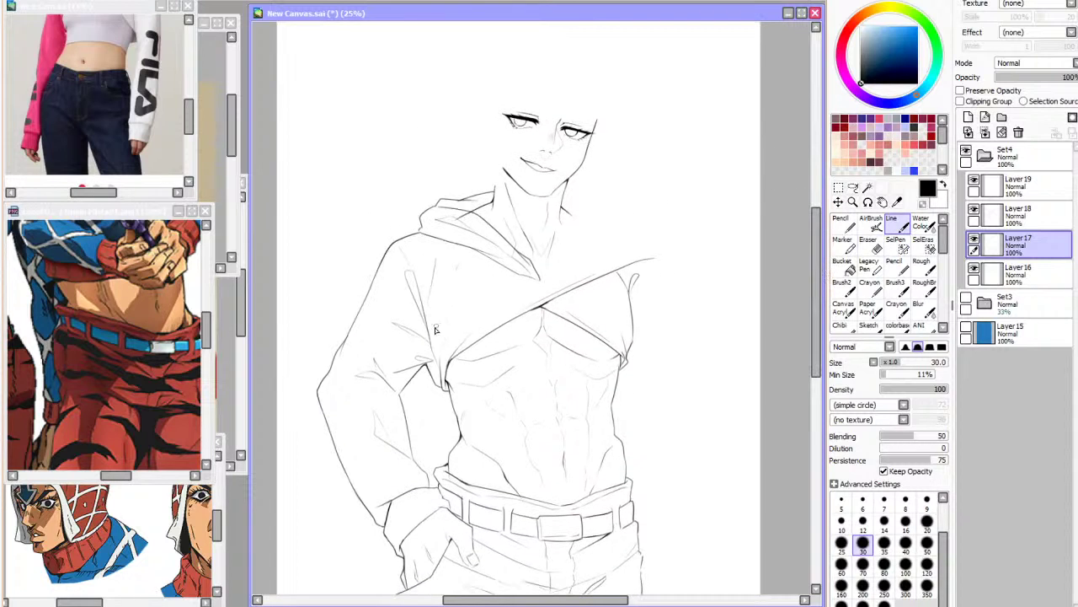
pyautogui.click(966, 299)
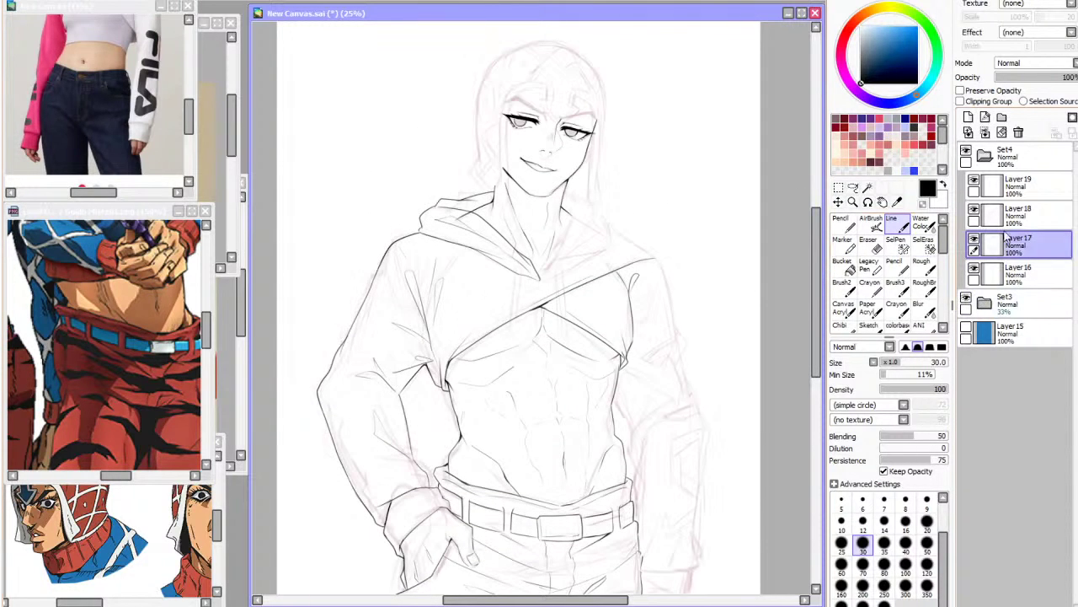
pyautogui.click(1020, 185)
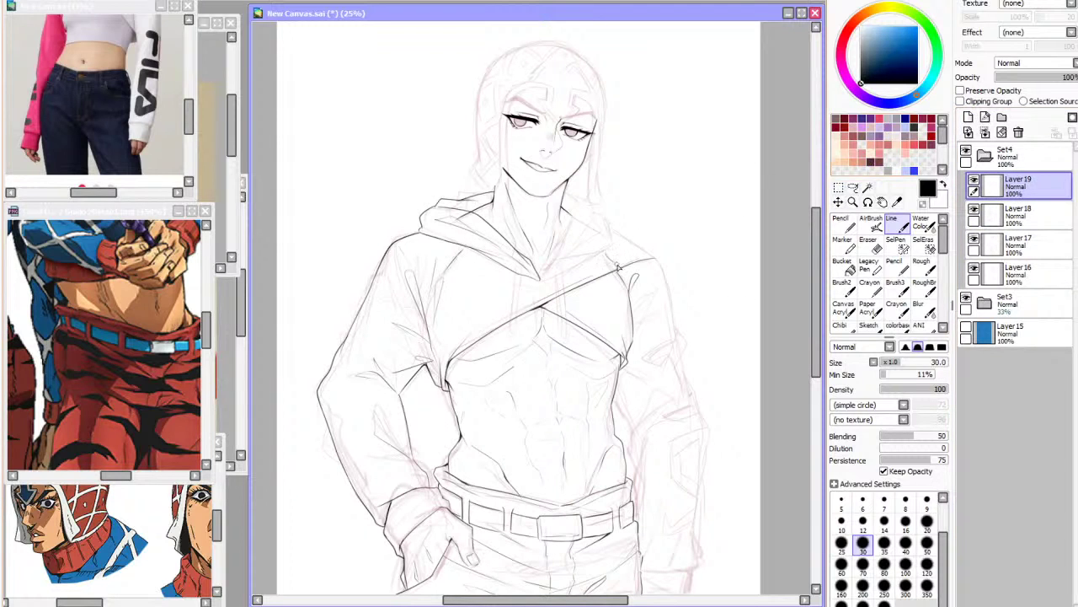
pyautogui.click(966, 299)
pyautogui.press('h')
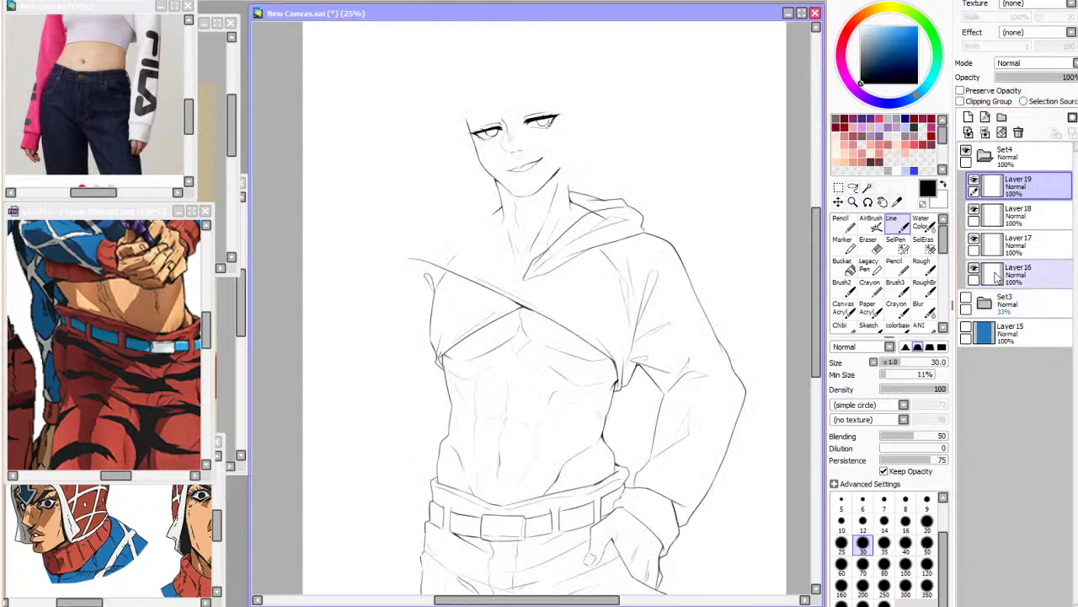
pyautogui.press('h')
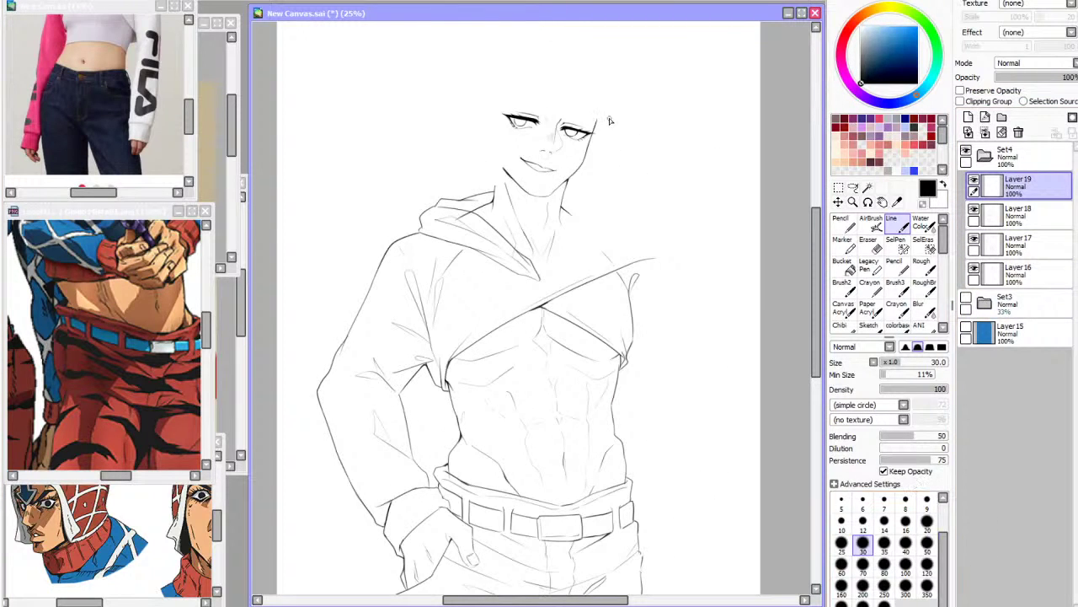
# Show the Set3 sketch and ink the inner hood edge opposite the pocketed arm, from the neck to the hood's tip, on Layer19
pyautogui.click(966, 300)
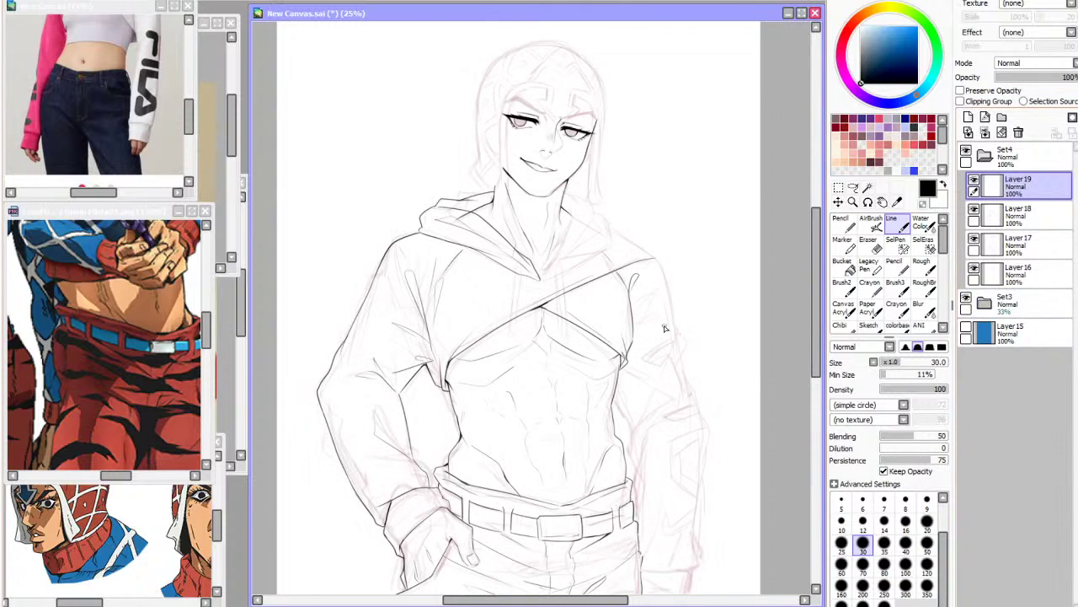
pyautogui.scroll(2, 548, 157)
pyautogui.click(868, 244)
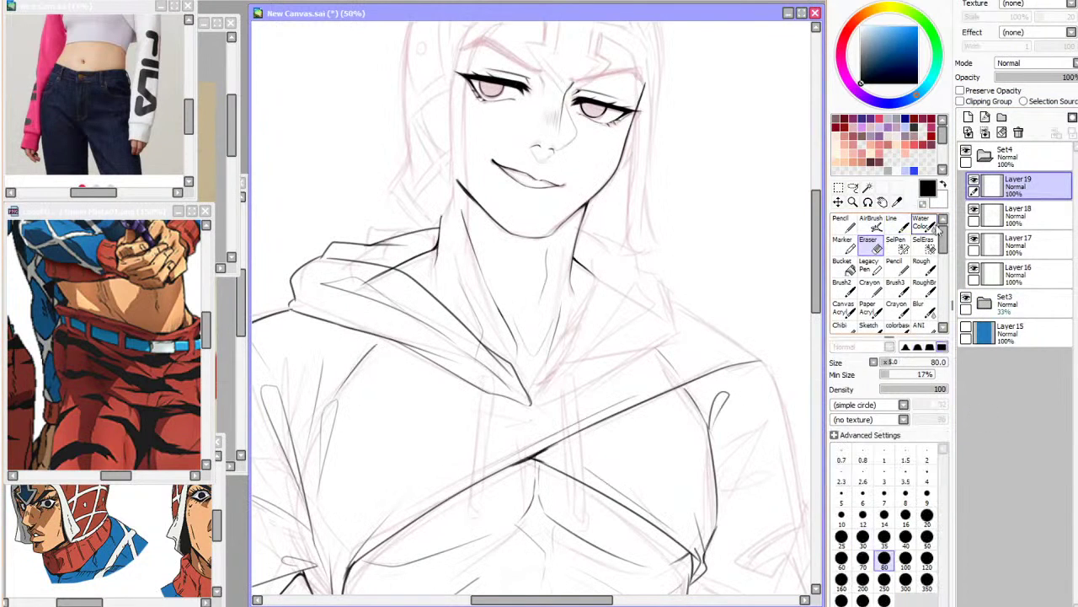
pyautogui.click(975, 215)
pyautogui.click(998, 243)
pyautogui.click(1007, 273)
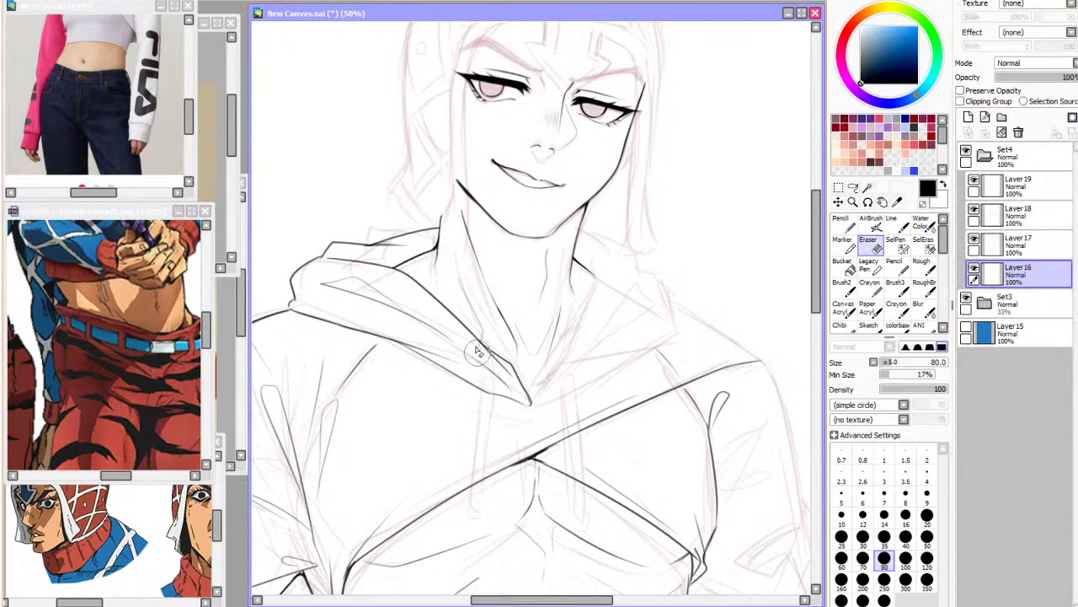
pyautogui.click(892, 224)
pyautogui.click(1018, 184)
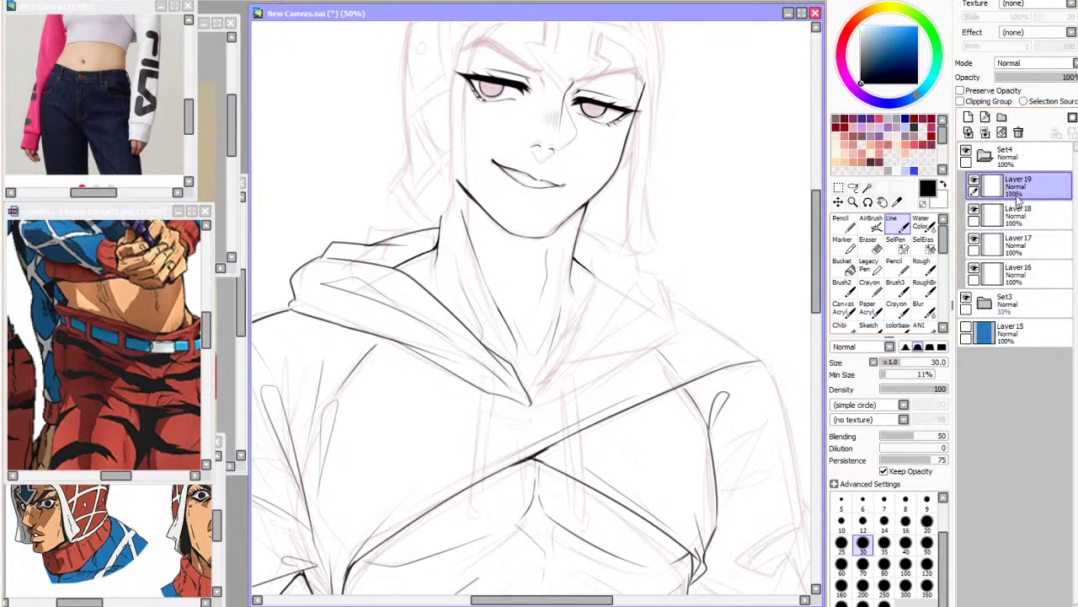
pyautogui.hotkey('ctrl', 'z')
pyautogui.moveTo(599, 264)
pyautogui.mouseDown()
pyautogui.moveTo(593, 302)
pyautogui.moveTo(539, 395)
pyautogui.mouseUp()
pyautogui.moveTo(573, 330)
pyautogui.mouseDown()
pyautogui.moveTo(549, 343)
pyautogui.moveTo(533, 395)
pyautogui.mouseUp()
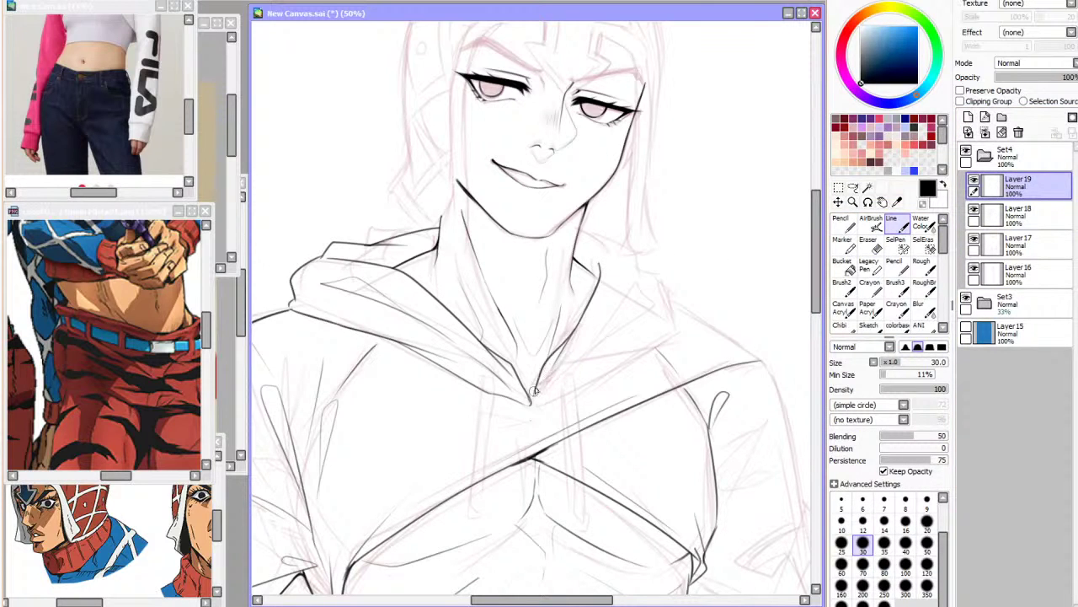
# Ink the outer contour of that hood side, from the jaw over the shoulder folds and along the lower edge to the tip
pyautogui.press('h')
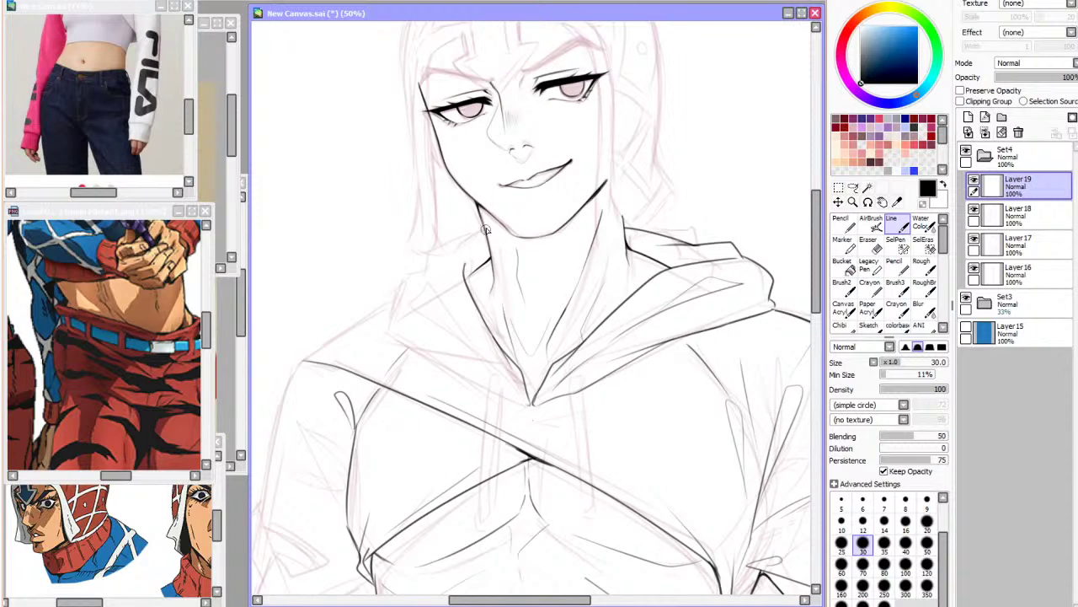
pyautogui.press('h')
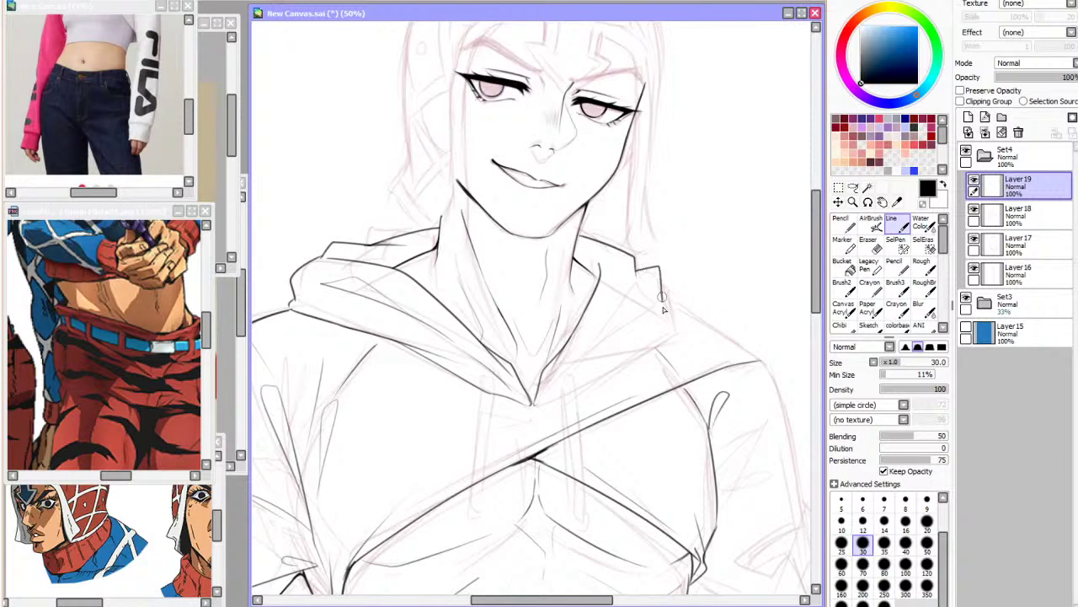
pyautogui.moveTo(664, 272)
pyautogui.mouseDown()
pyautogui.moveTo(685, 297)
pyautogui.moveTo(680, 322)
pyautogui.moveTo(583, 374)
pyautogui.mouseUp()
pyautogui.moveTo(539, 402); pyautogui.dragTo(630, 347)
pyautogui.hotkey('ctrl', 'z')
pyautogui.hotkey('ctrl', 'z')
pyautogui.moveTo(534, 405); pyautogui.dragTo(619, 354)
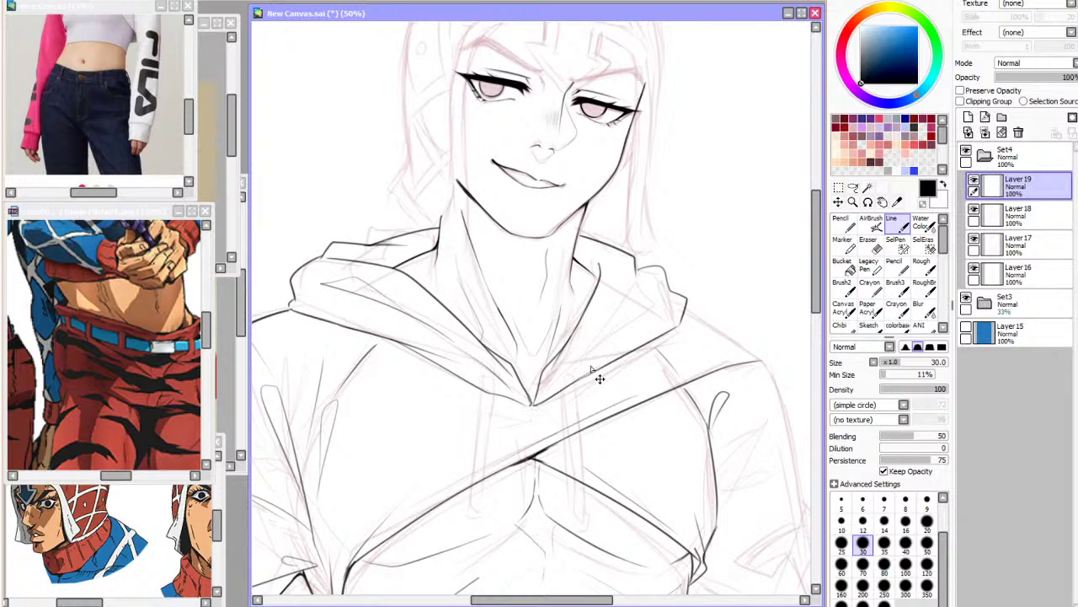
# Ink the fold lines inside that hood side and trim them with the eraser at size 80
pyautogui.moveTo(645, 295); pyautogui.dragTo(584, 366)
pyautogui.press('h')
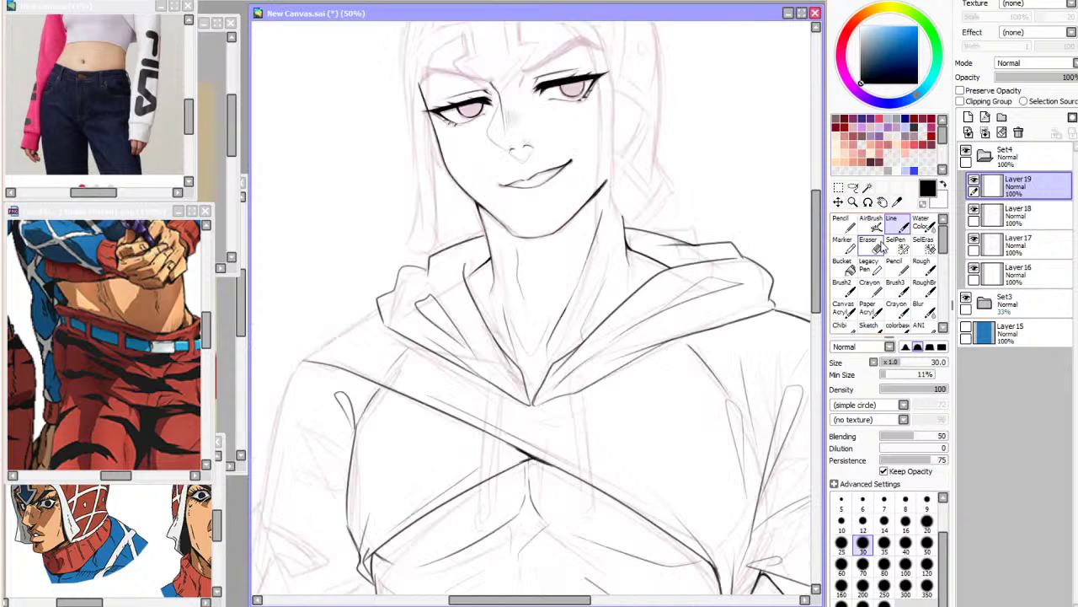
pyautogui.click(868, 245)
pyautogui.click(891, 223)
pyautogui.press('h')
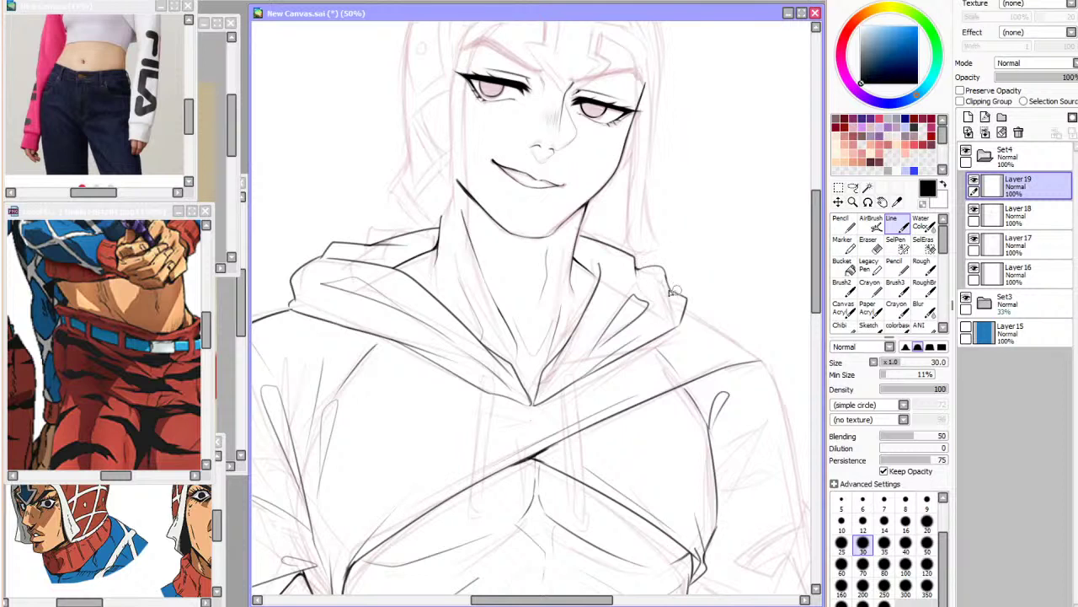
pyautogui.click(868, 243)
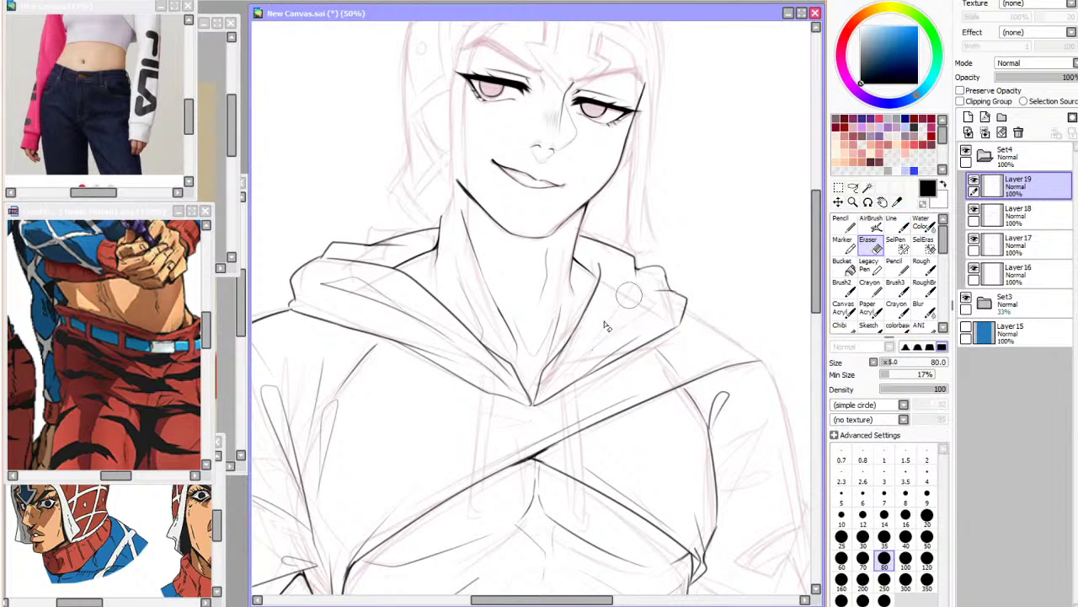
pyautogui.click(920, 224)
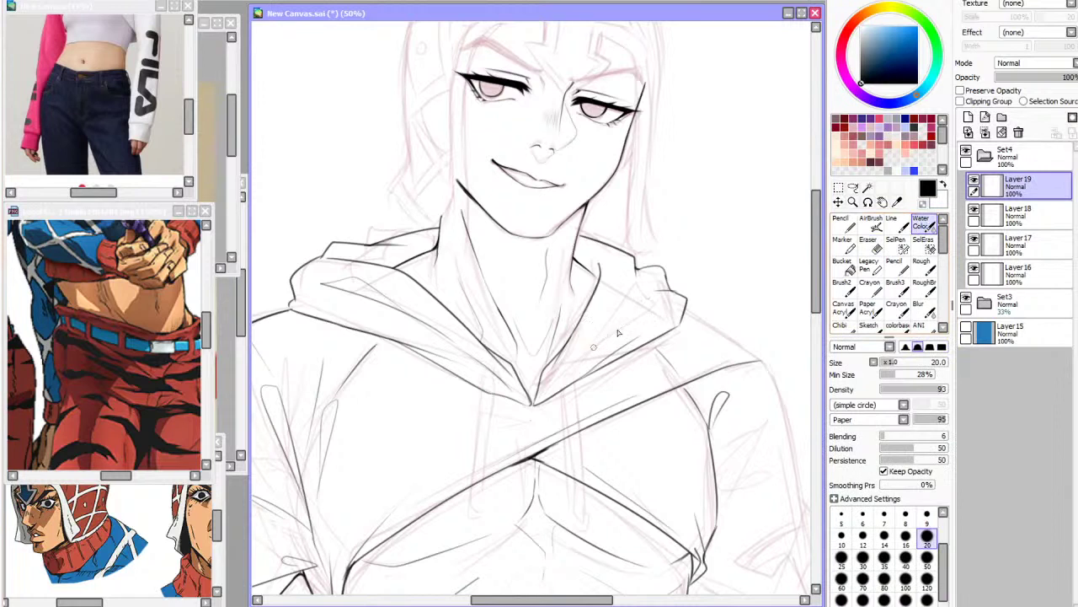
pyautogui.click(868, 242)
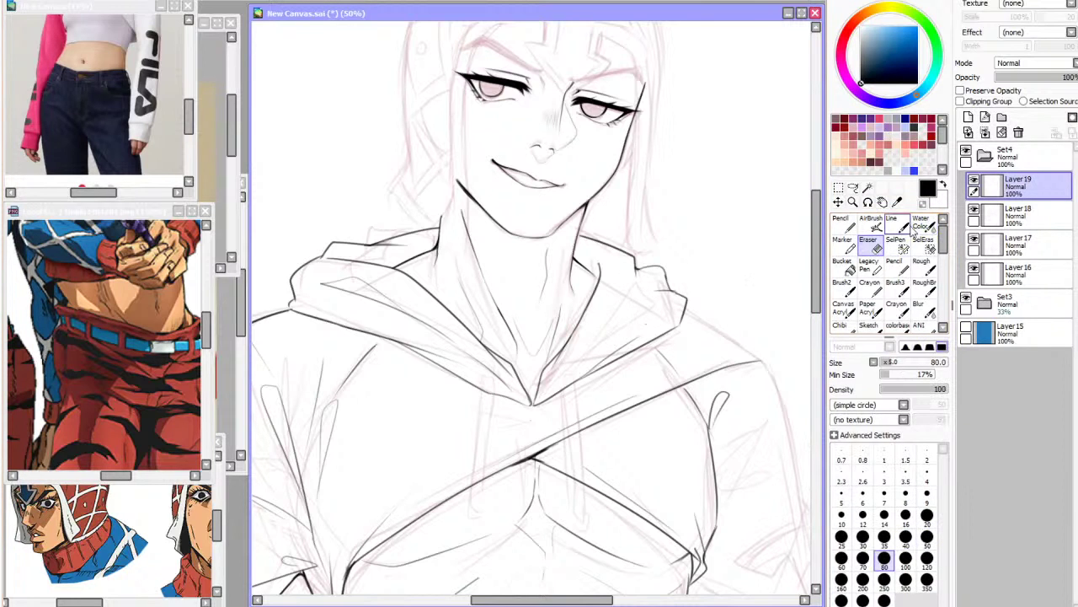
pyautogui.click(894, 226)
# Examine the hood line art at several zoom levels, with and without the Set3 sketch and Layer18, and consult the reference image
pyautogui.click(966, 298)
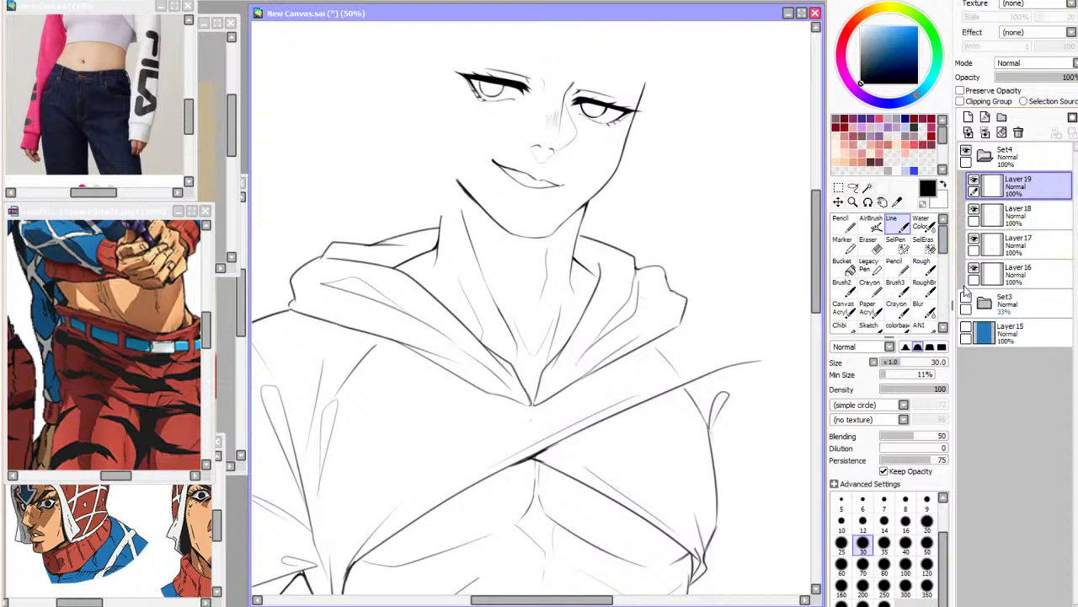
pyautogui.click(966, 299)
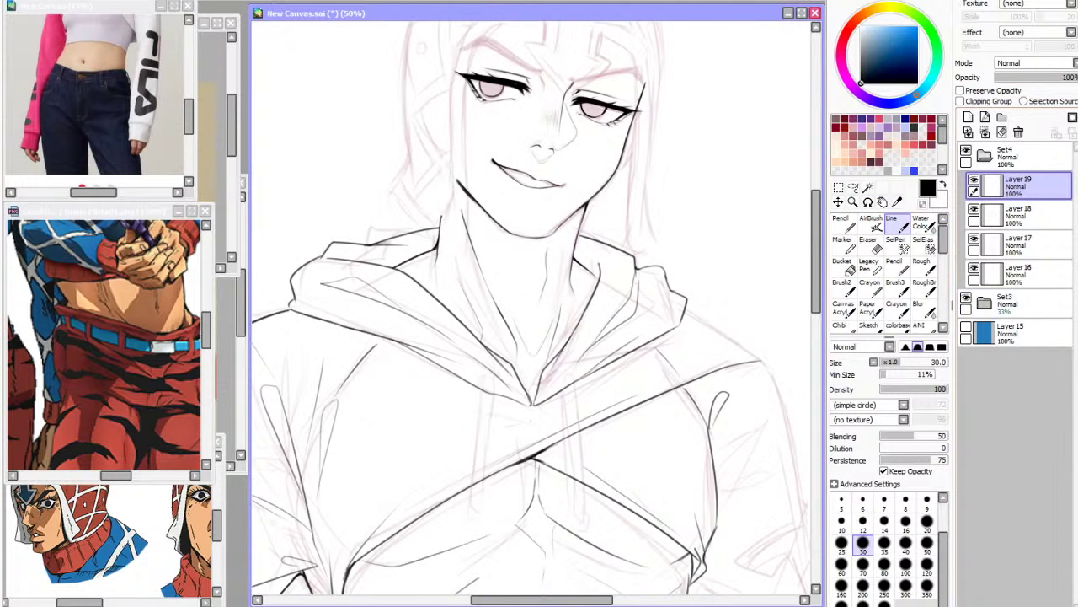
pyautogui.scroll(-3, 631, 108)
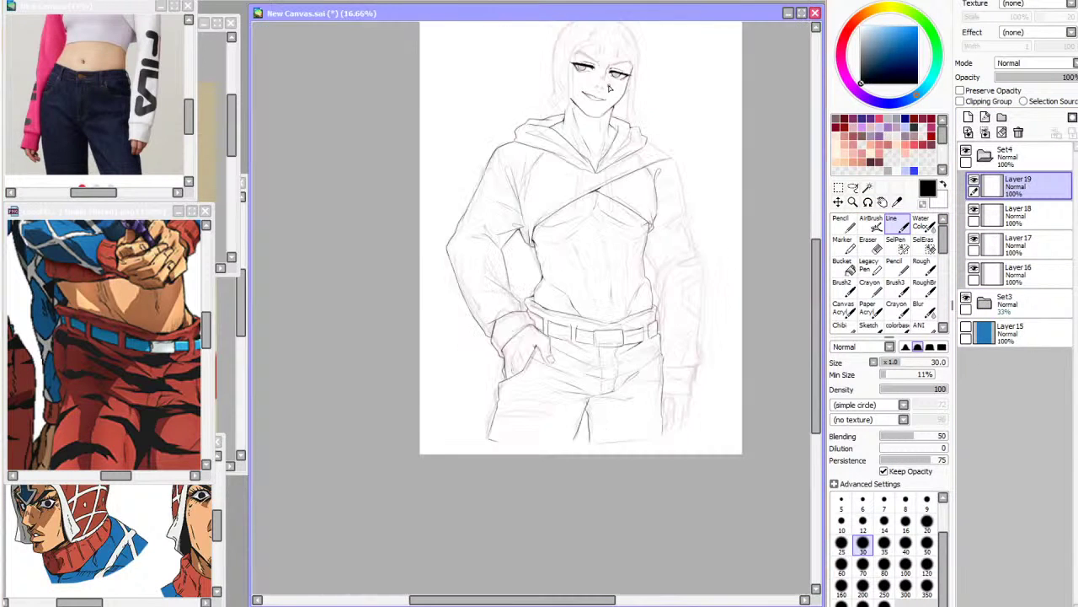
pyautogui.scroll(2, 625, 88)
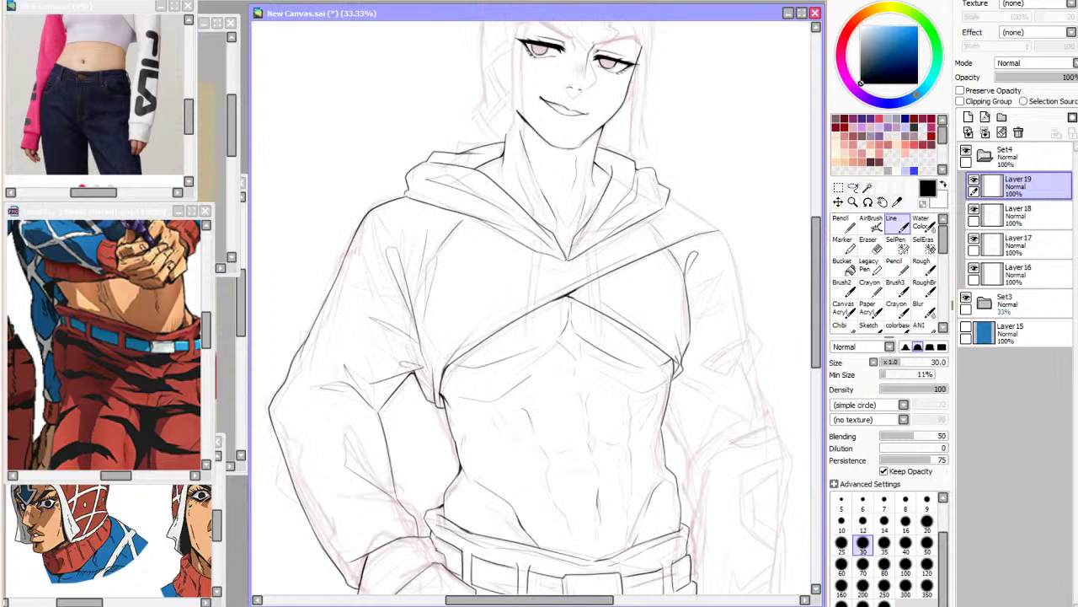
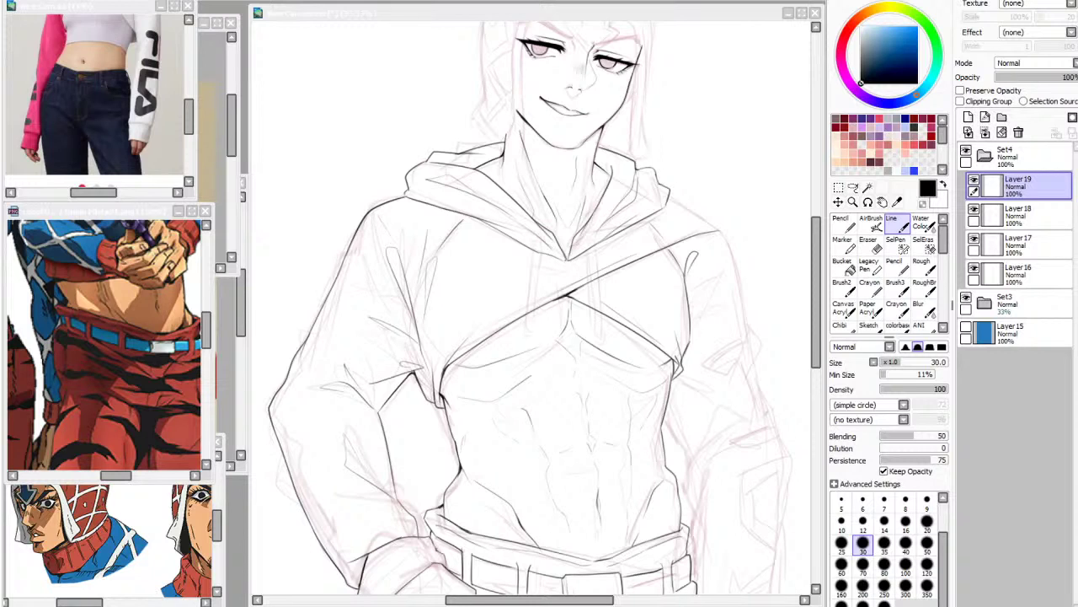
pyautogui.hotkey('alt', 'Tab')
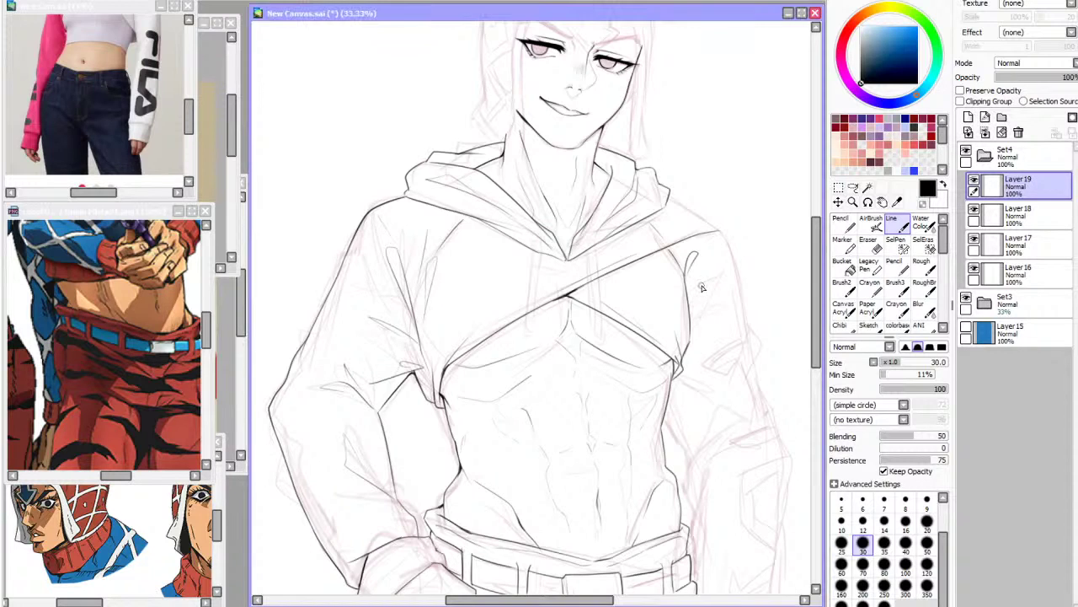
pyautogui.click(93, 240)
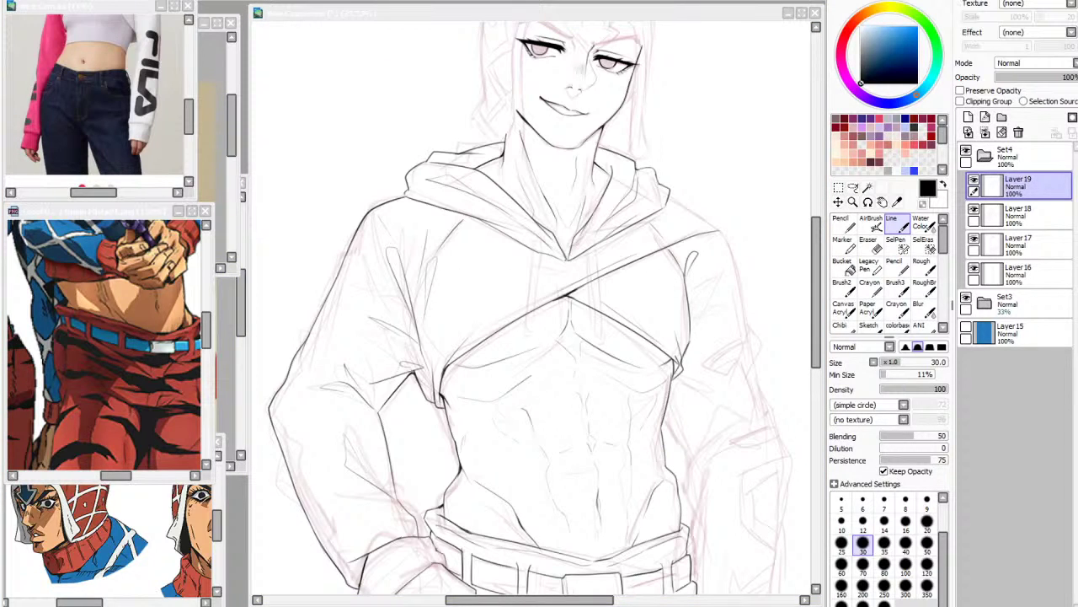
pyautogui.hotkey('alt', 'Tab')
pyautogui.scroll(-4, 529, 104)
pyautogui.scroll(2, 529, 105)
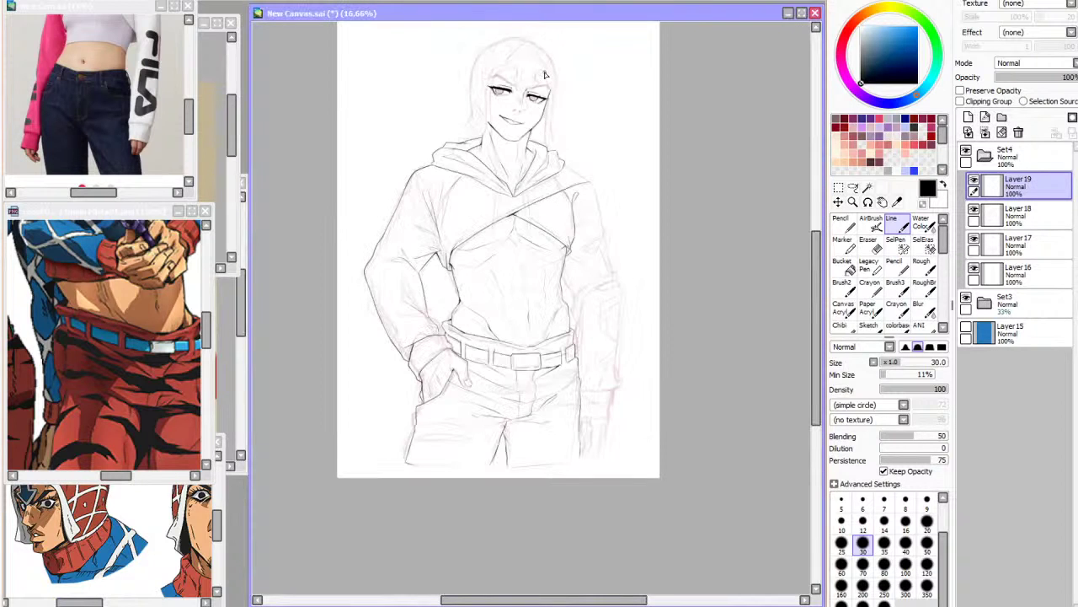
pyautogui.scroll(1, 544, 76)
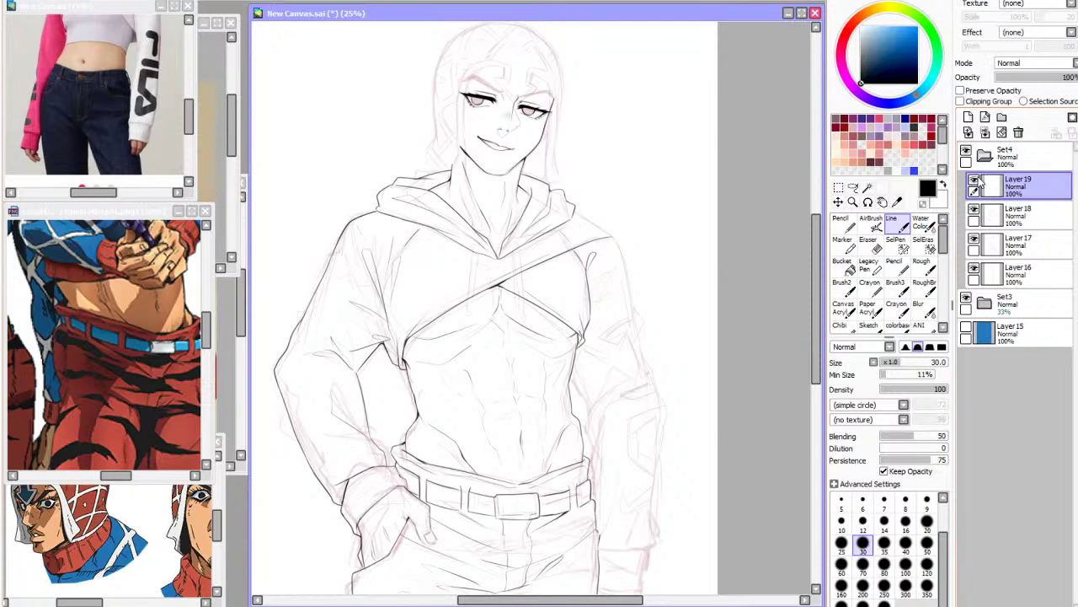
pyautogui.click(974, 209)
pyautogui.click(974, 210)
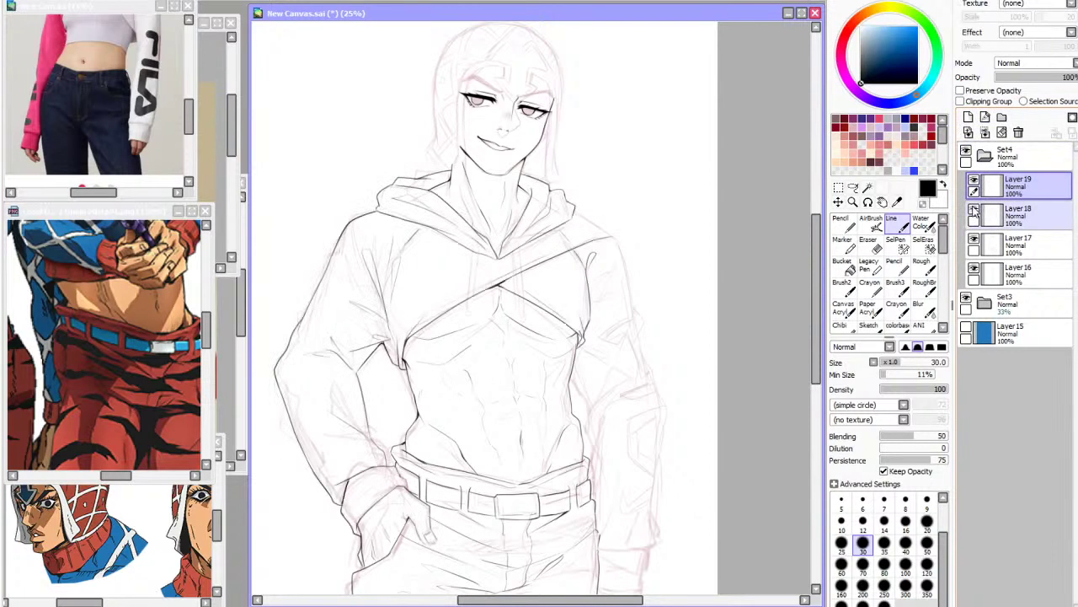
# Ink the shoulder line of the hanging arm, from the hood's outer edge to the shoulder corner, working in the mirrored view
pyautogui.press('h')
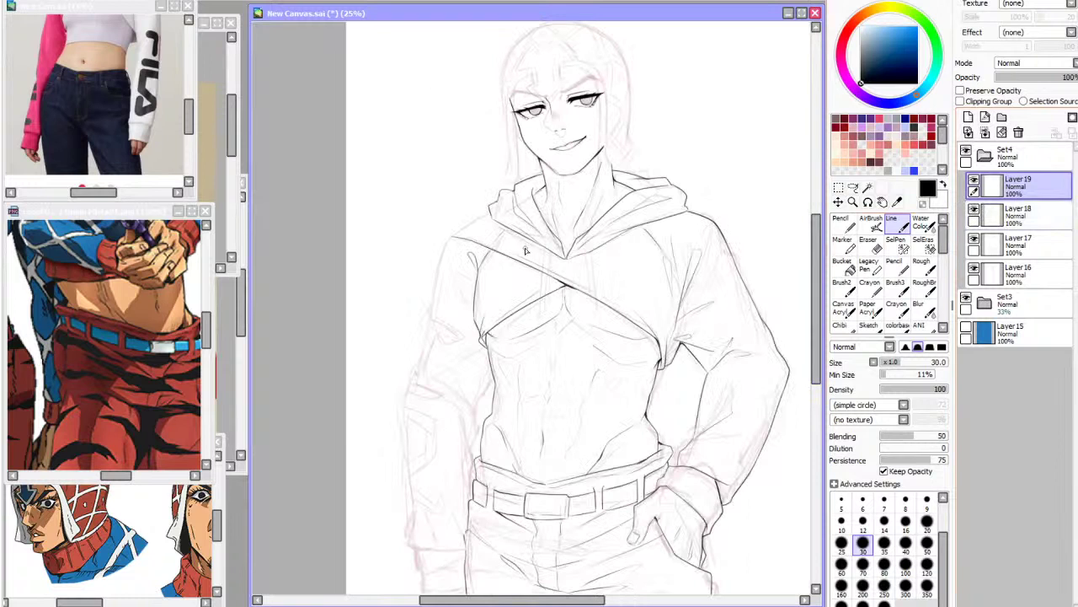
pyautogui.scroll(1, 444, 269)
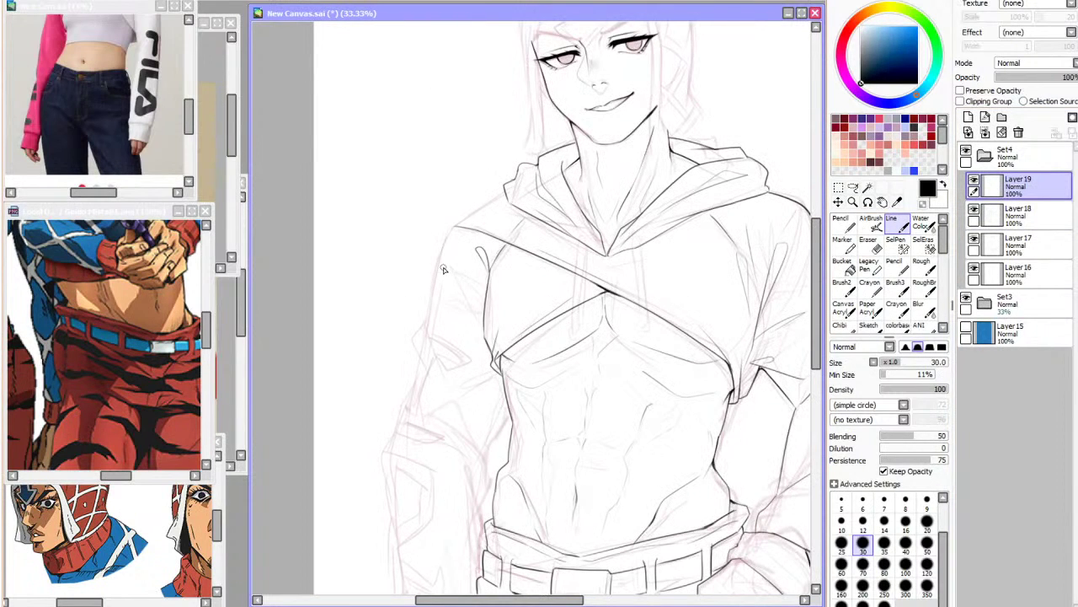
pyautogui.hotkey('ctrl', 'z')
pyautogui.moveTo(509, 193); pyautogui.dragTo(449, 227)
pyautogui.hotkey('ctrl', 'z')
pyautogui.hotkey('ctrl', 'z')
pyautogui.moveTo(509, 192); pyautogui.dragTo(447, 231)
pyautogui.press('h')
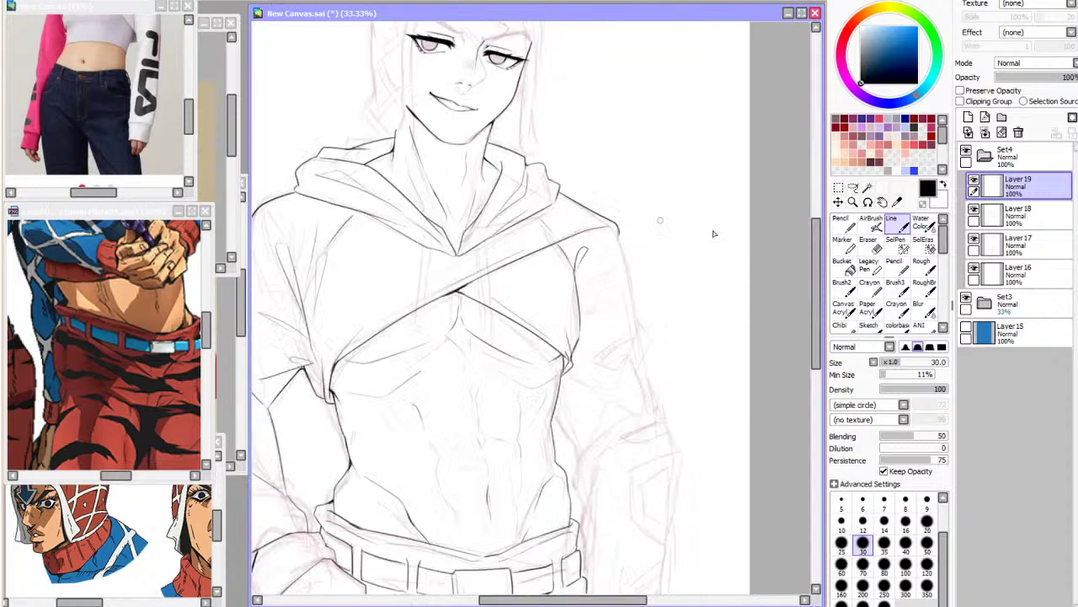
# Ink the outer edge of the hanging arm's upper sleeve, from the shoulder corner past the fold to above the elbow
pyautogui.moveTo(618, 226)
pyautogui.mouseDown()
pyautogui.moveTo(642, 361)
pyautogui.moveTo(648, 329)
pyautogui.moveTo(637, 324)
pyautogui.moveTo(645, 357)
pyautogui.mouseUp()
pyautogui.hotkey('ctrl', 'z')
pyautogui.hotkey('ctrl', 'z')
pyautogui.moveTo(646, 357); pyautogui.dragTo(657, 409)
pyautogui.hotkey('ctrl', 'z')
pyautogui.press('h')
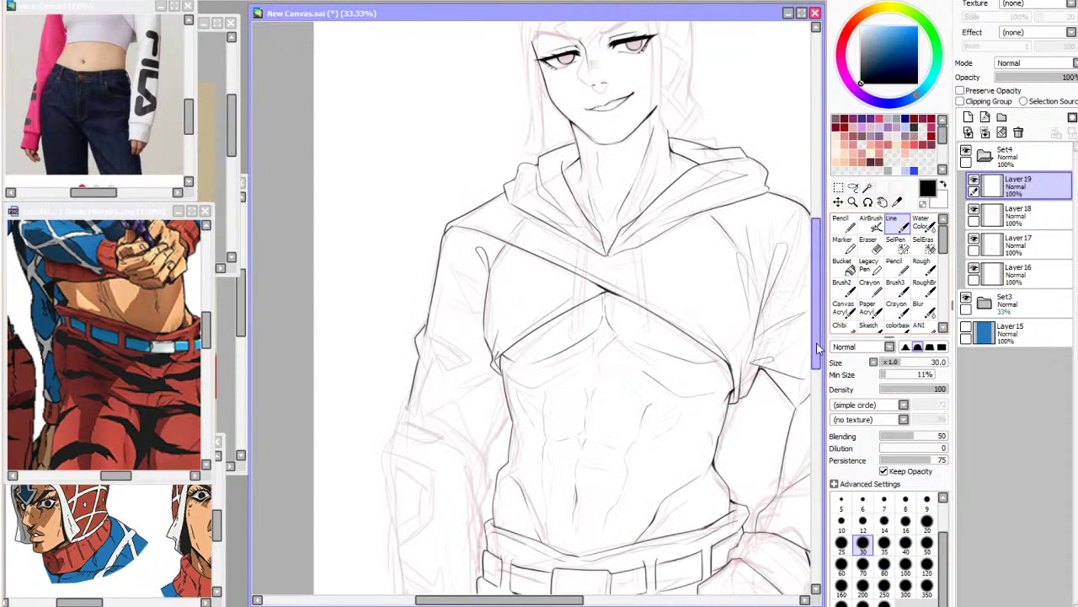
# Ink the outer edge of the hanging arm's lower sleeve, from the elbow bend down to the cuff
pyautogui.scroll(-3, 828, 335)
pyautogui.moveTo(425, 213)
pyautogui.mouseDown()
pyautogui.moveTo(390, 337)
pyautogui.moveTo(391, 392)
pyautogui.mouseUp()
pyautogui.hotkey('ctrl', 'z')
pyautogui.press('h')
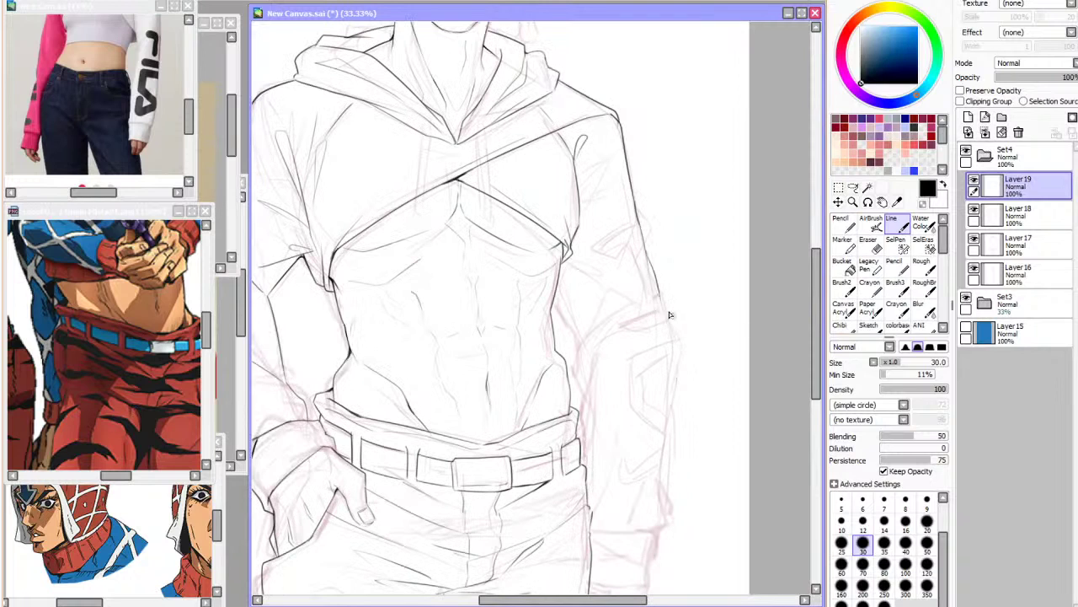
pyautogui.moveTo(662, 301)
pyautogui.mouseDown()
pyautogui.moveTo(676, 339)
pyautogui.moveTo(665, 515)
pyautogui.mouseUp()
pyautogui.hotkey('ctrl', 'z')
pyautogui.moveTo(672, 413); pyautogui.dragTo(654, 533)
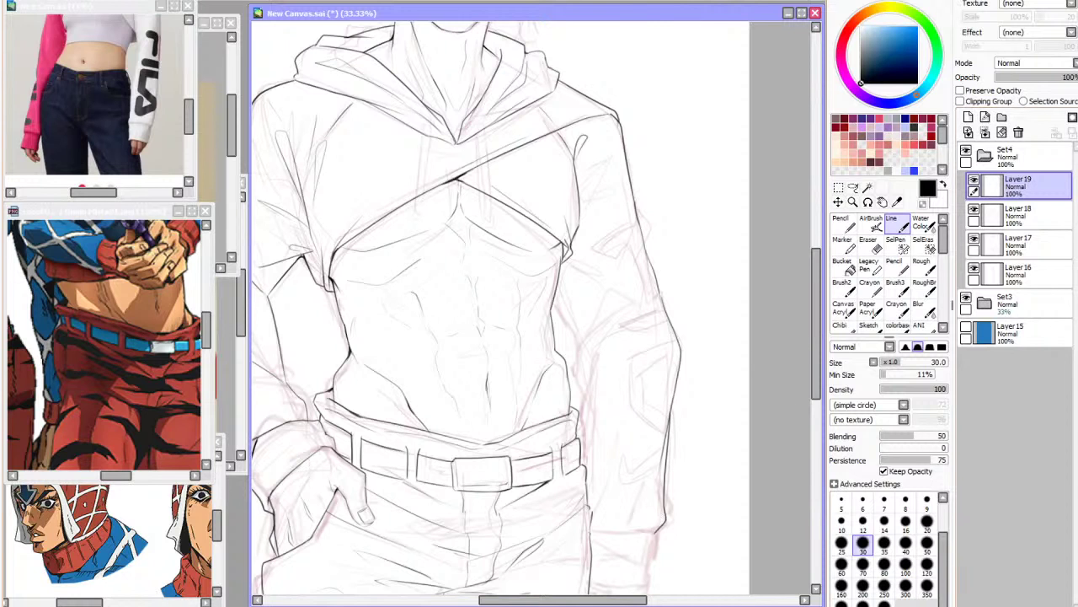
# Check the hanging sleeve with and without the Set3 sketch, and nudge its outer line slightly inward at the shoulder with Free Deform on Layer19
pyautogui.scroll(-2, 651, 375)
pyautogui.click(967, 299)
pyautogui.press('h')
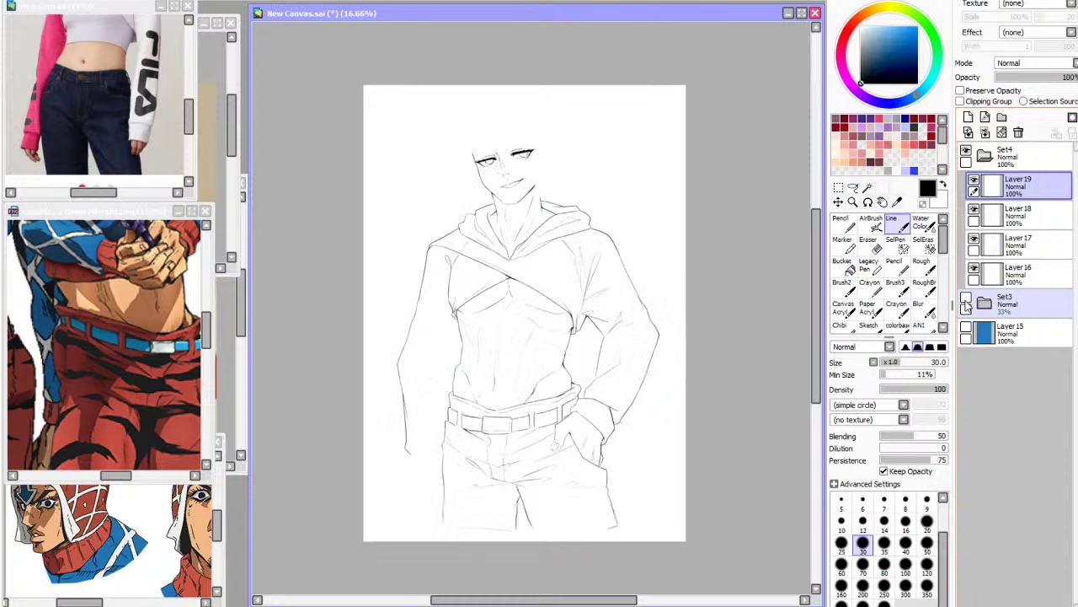
pyautogui.click(967, 301)
pyautogui.press('h')
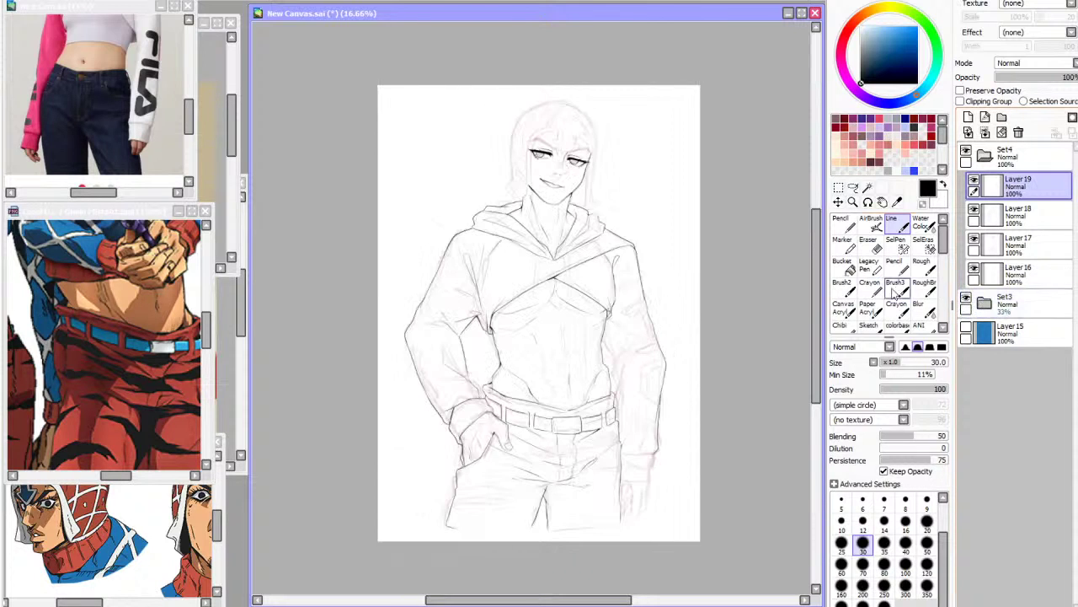
pyautogui.press('+')
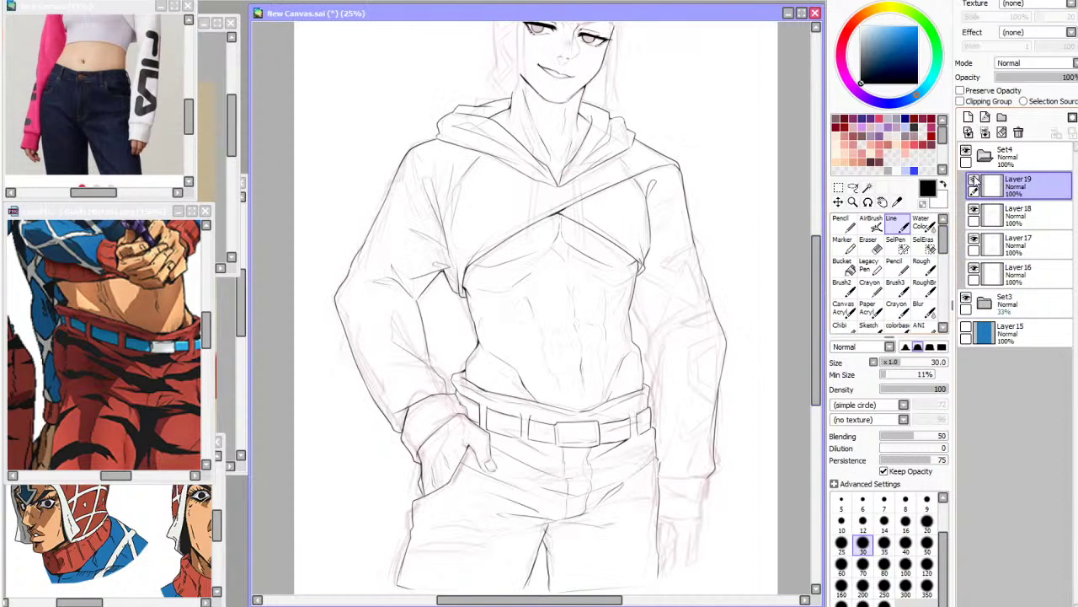
pyautogui.hotkey('ctrl', 't')
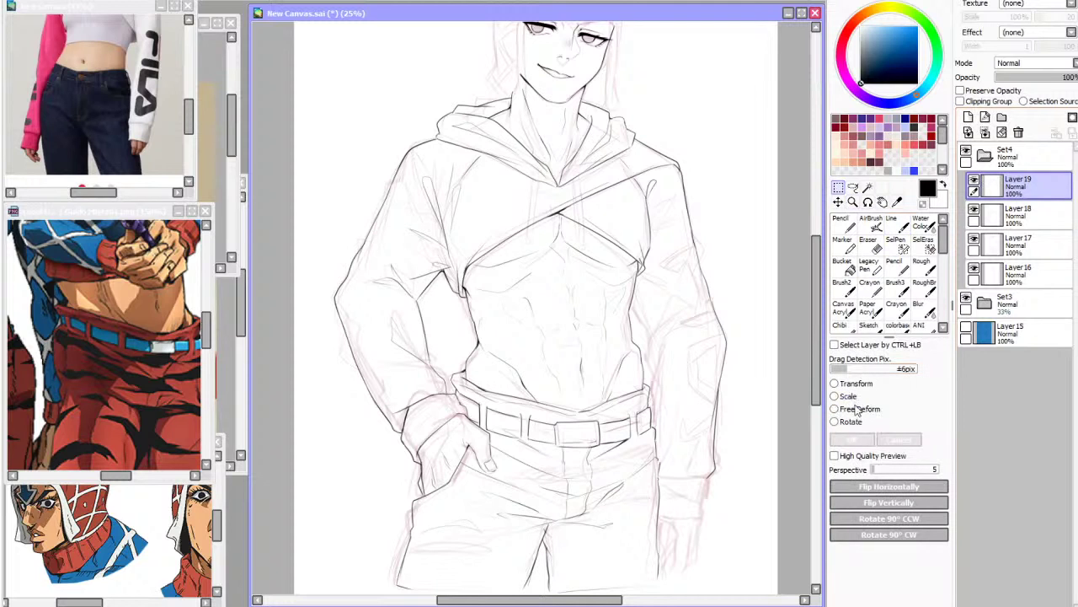
pyautogui.moveTo(724, 144); pyautogui.dragTo(721, 144)
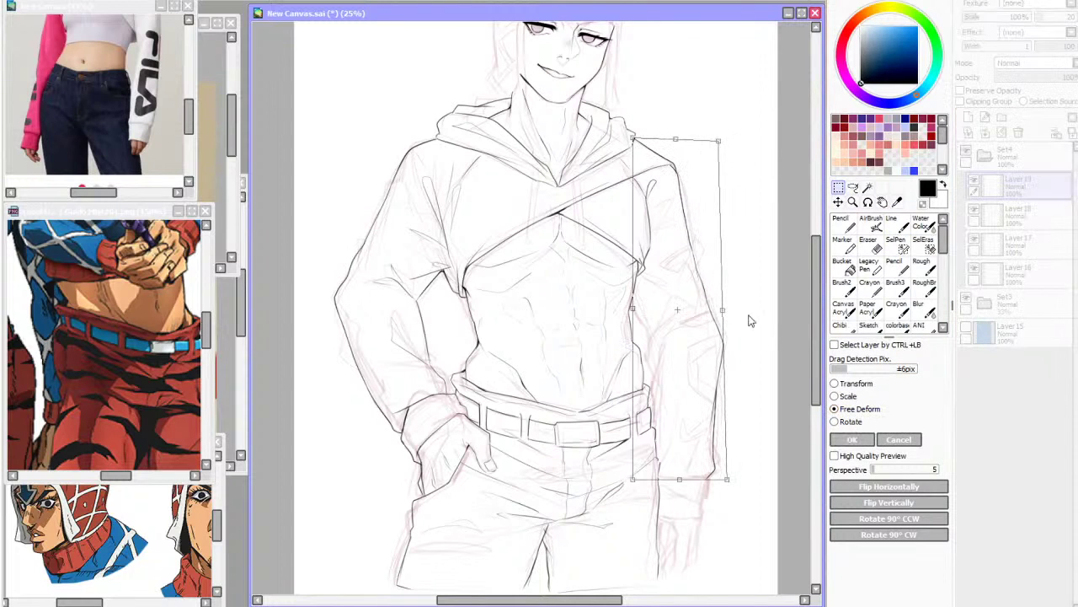
pyautogui.click(852, 439)
pyautogui.click(895, 225)
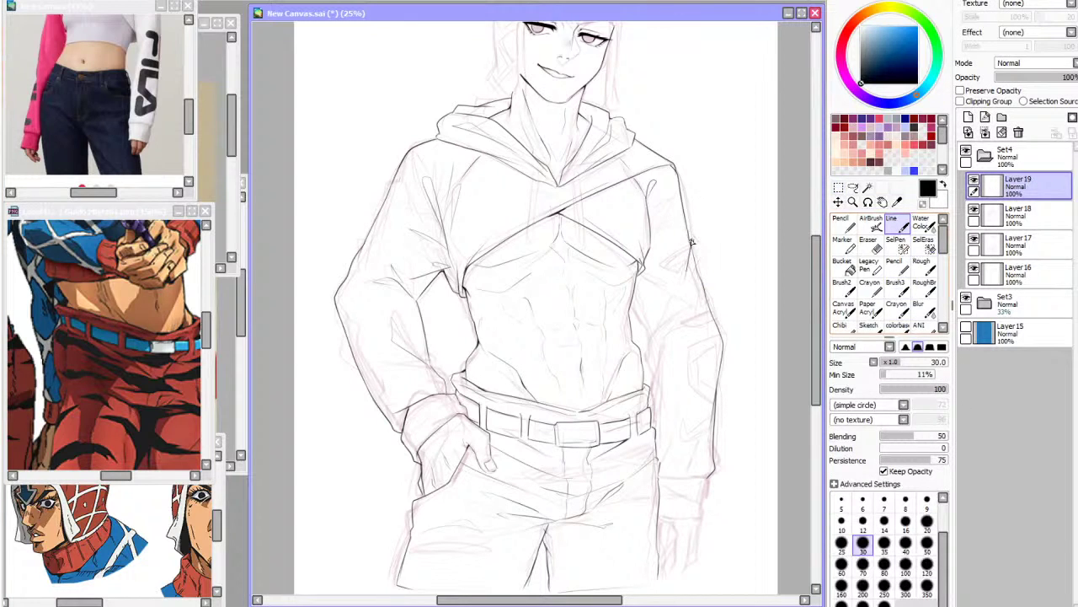
# Clean up the hanging sleeve's outer edge at the fold above the elbow, and ink the short fold below the armpit
pyautogui.press('e')
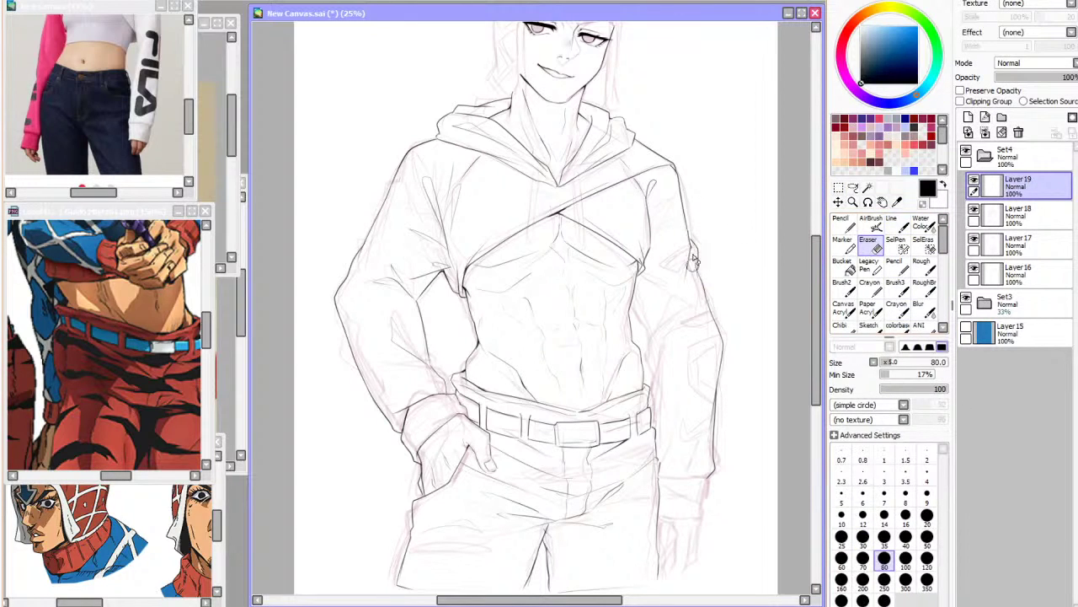
pyautogui.click(892, 224)
pyautogui.press('h')
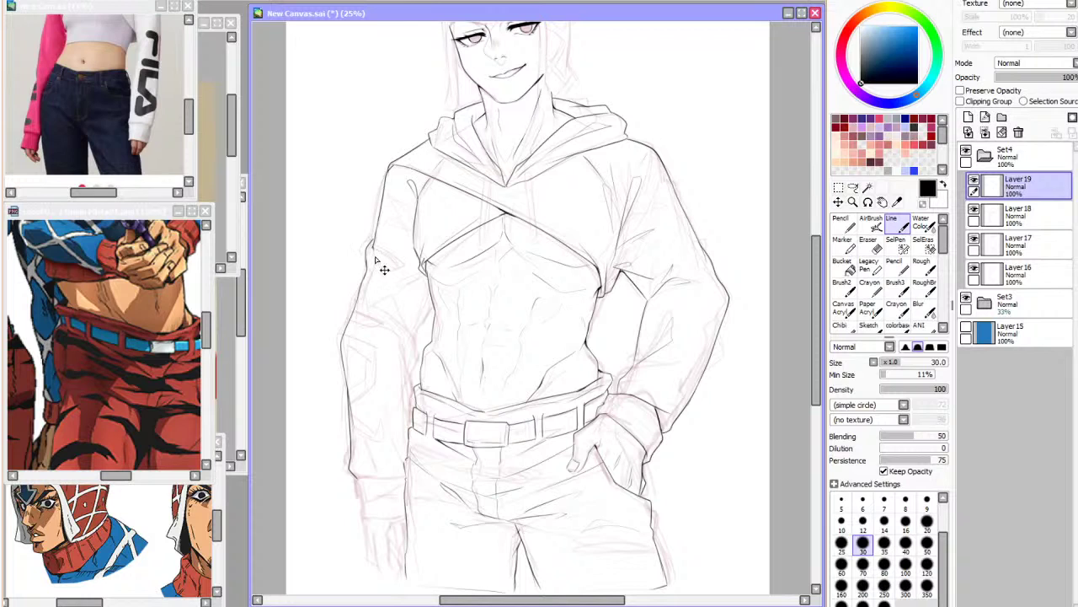
pyautogui.press('h')
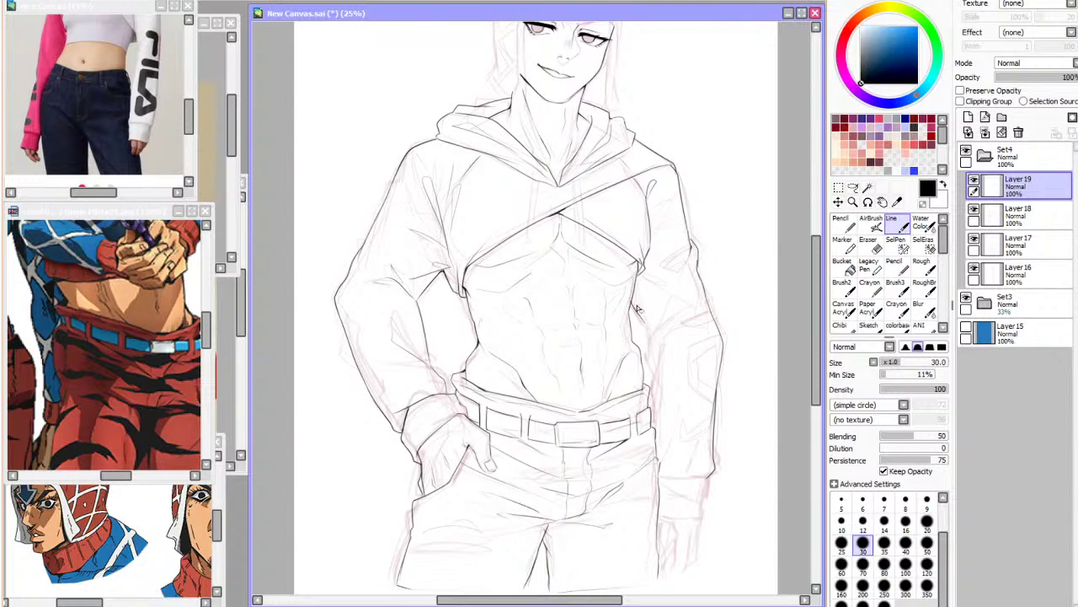
pyautogui.moveTo(649, 279); pyautogui.dragTo(669, 285)
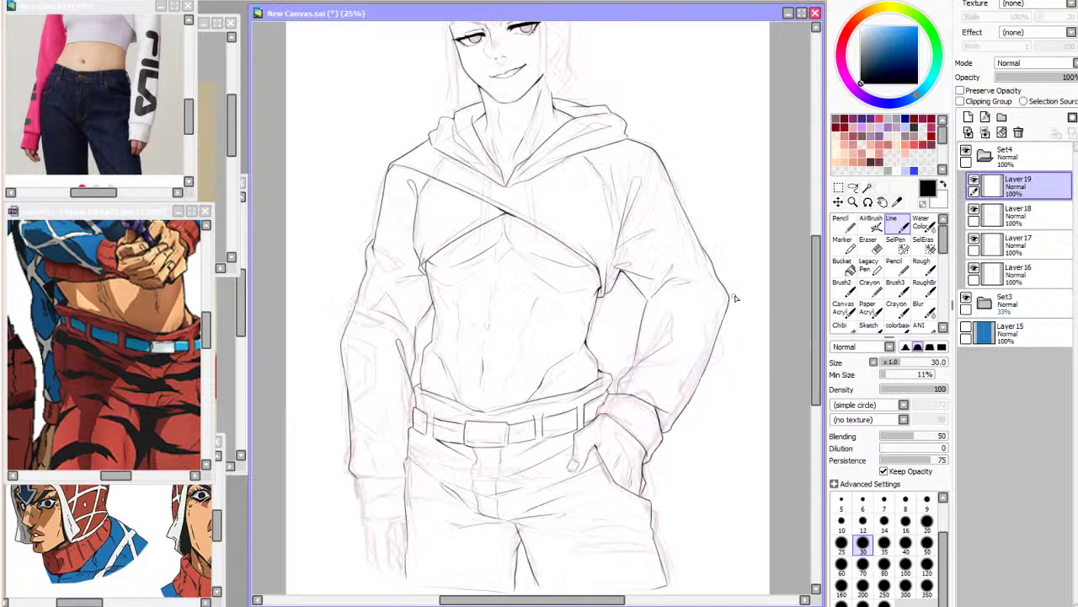
# Hide the Set3 sketch and erase the overlapping line end at the fold on the hanging sleeve's outer edge, checking it mirrored
pyautogui.click(869, 265)
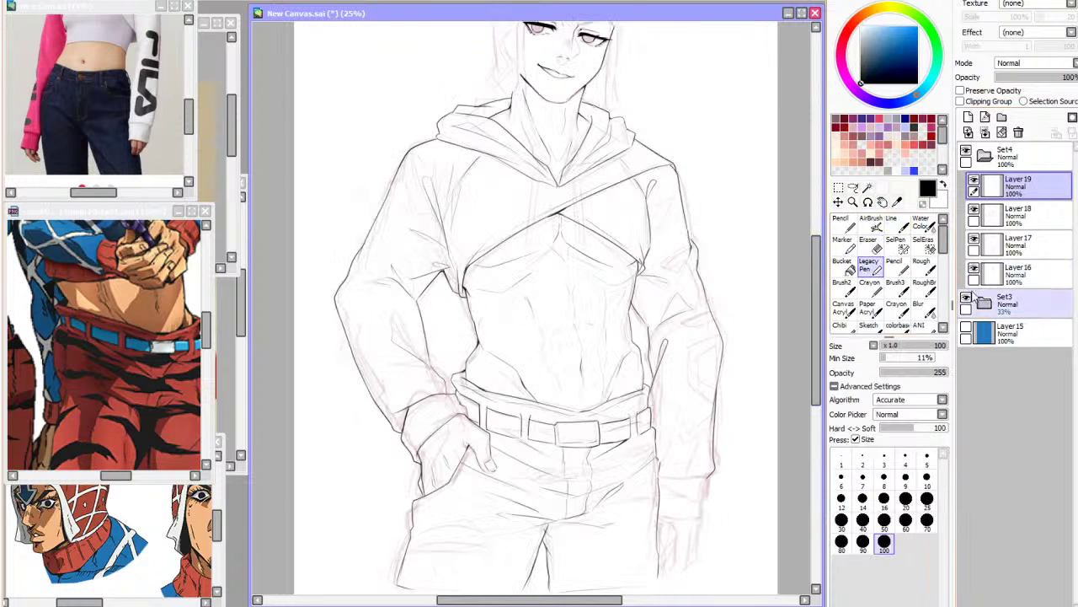
pyautogui.click(966, 297)
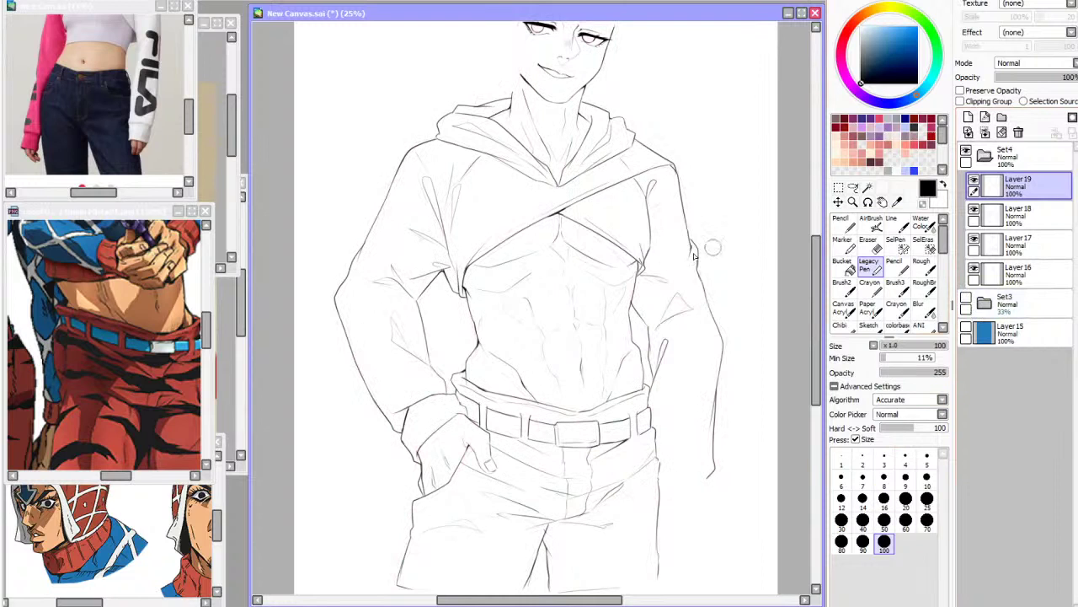
pyautogui.press('e')
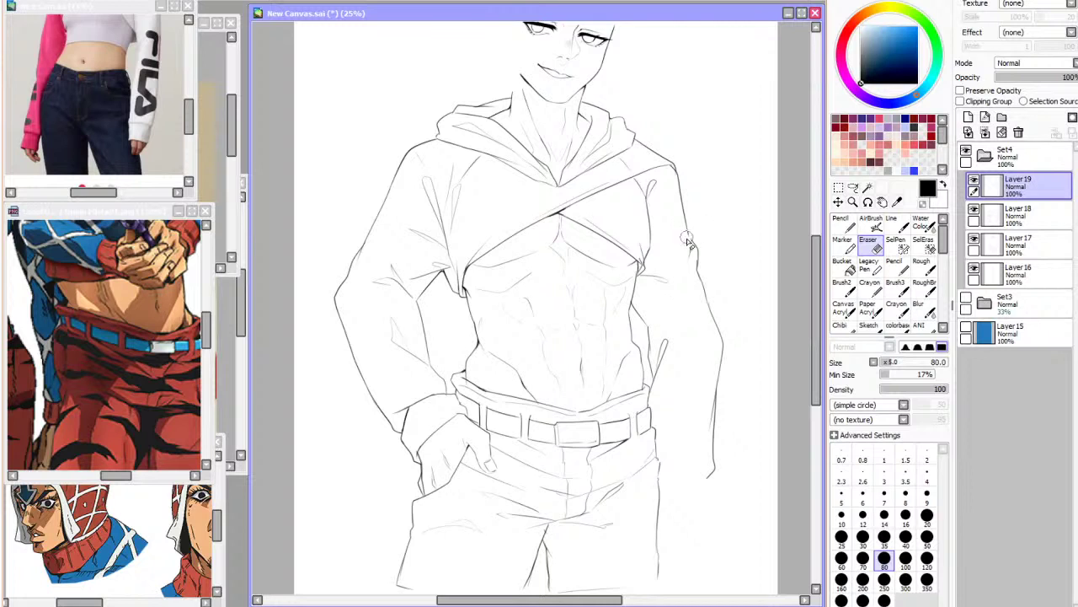
pyautogui.click(898, 223)
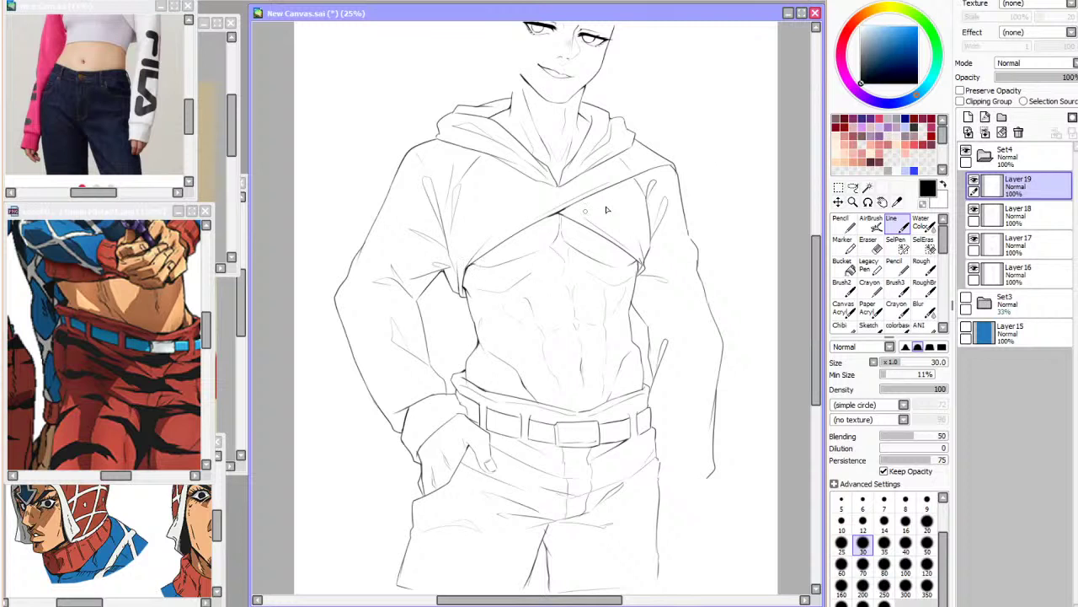
pyautogui.press('h')
pyautogui.press('h')
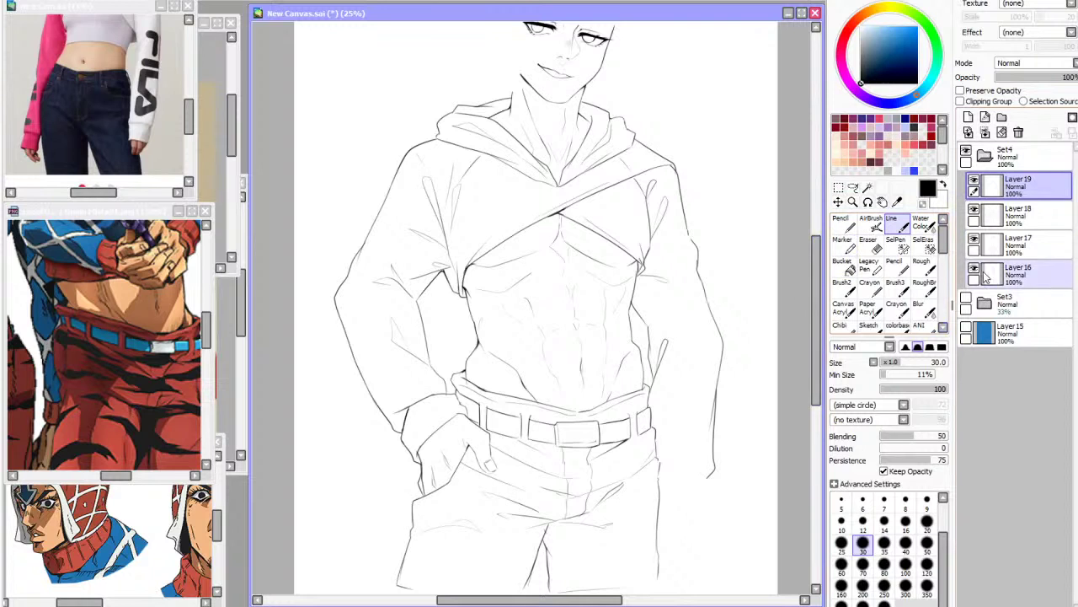
# Show the Set3 sketch and ink the hanging sleeve's lower inner fold and its cuff line, comparing with Layer19 hidden
pyautogui.click(967, 300)
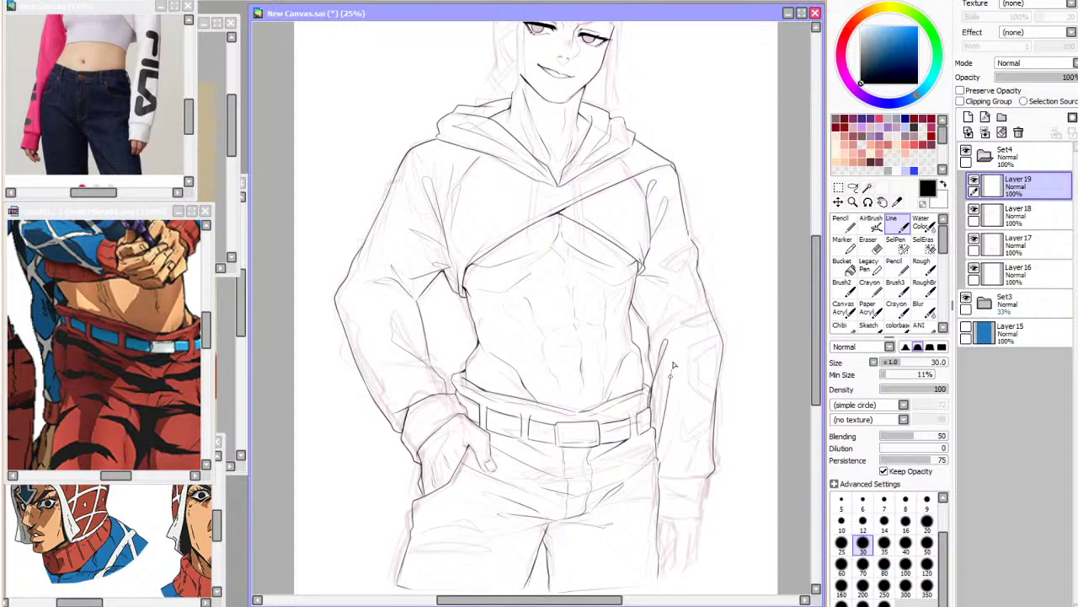
pyautogui.moveTo(664, 368); pyautogui.dragTo(657, 454)
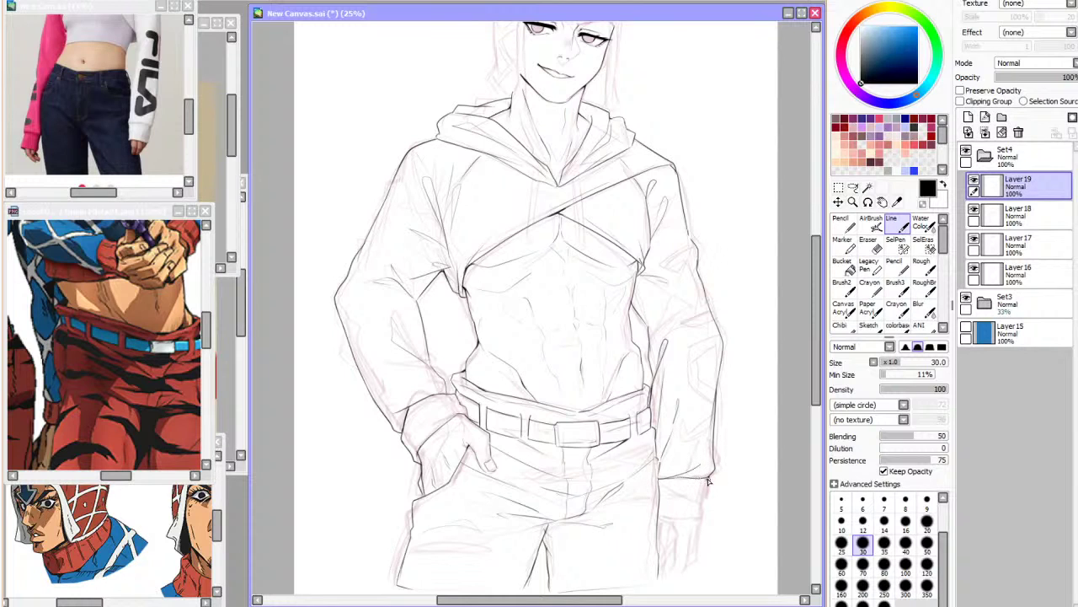
pyautogui.hotkey('ctrl', 'z')
pyautogui.moveTo(710, 477); pyautogui.dragTo(681, 479)
pyautogui.hotkey('ctrl', 'z')
pyautogui.press('h')
pyautogui.press('h')
pyautogui.click(975, 180)
pyautogui.click(975, 180)
pyautogui.click(974, 181)
pyautogui.click(974, 181)
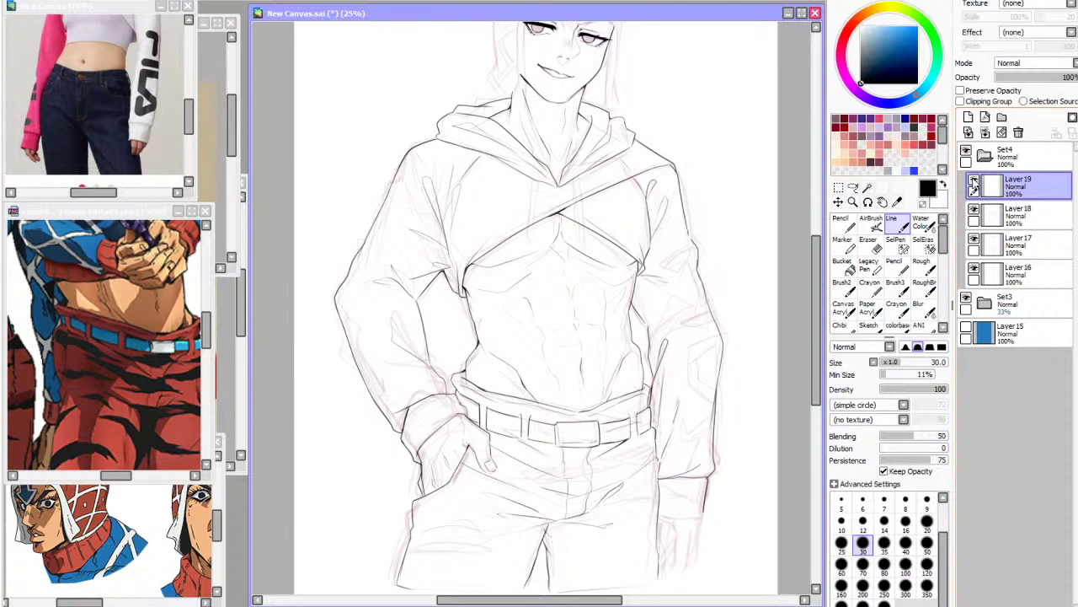
# Hide the Set3 sketch and redraw the hanging sleeve's outer edge at the elbow, working in the mirrored view
pyautogui.scroll(-1, 613, 337)
pyautogui.click(967, 300)
pyautogui.press('h')
pyautogui.press('h')
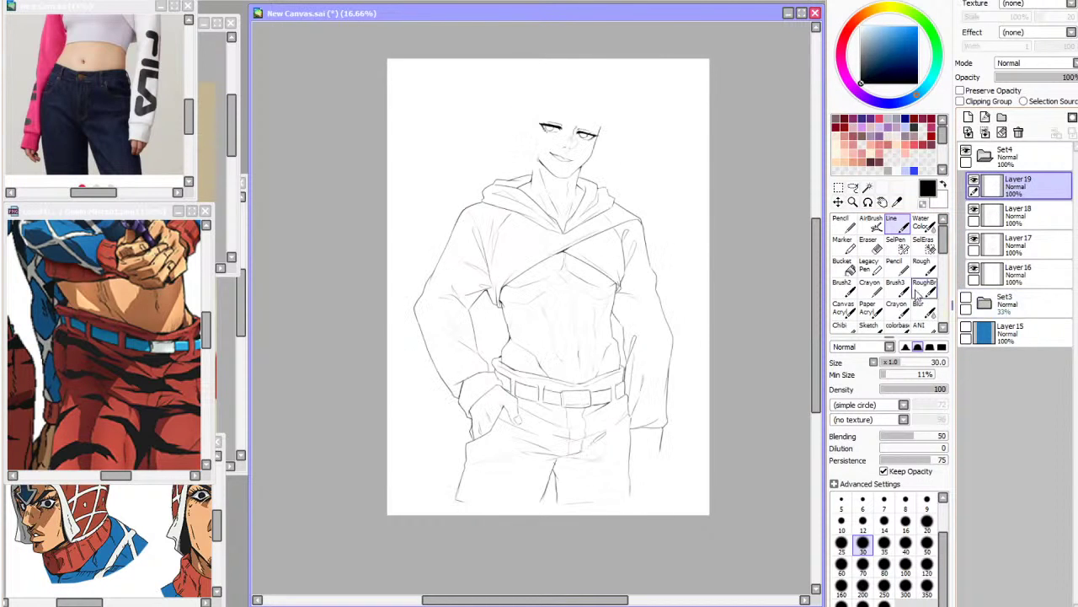
pyautogui.scroll(1, 589, 394)
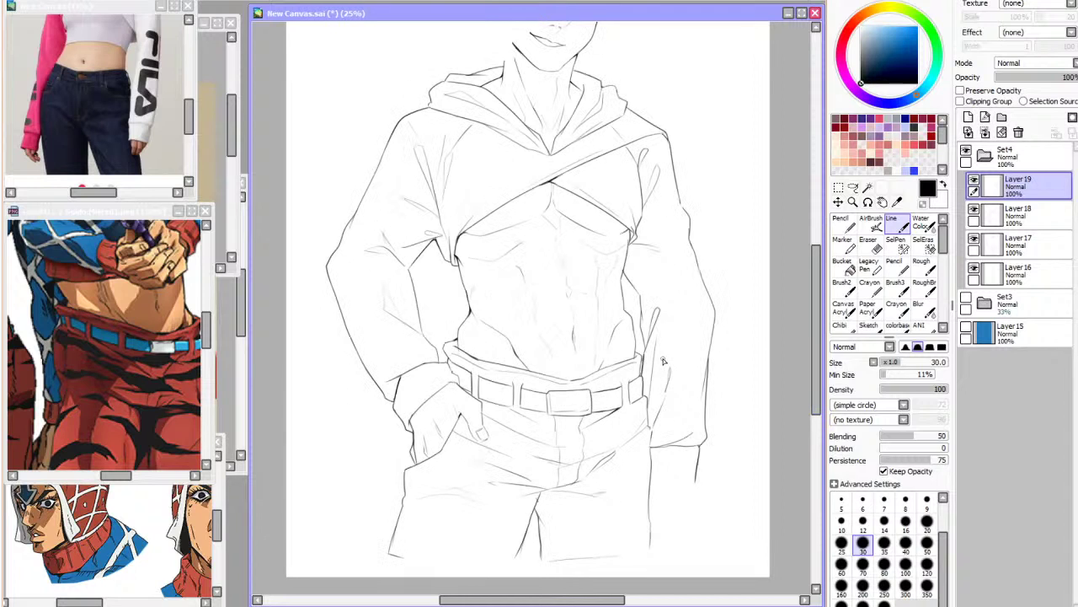
pyautogui.press('e')
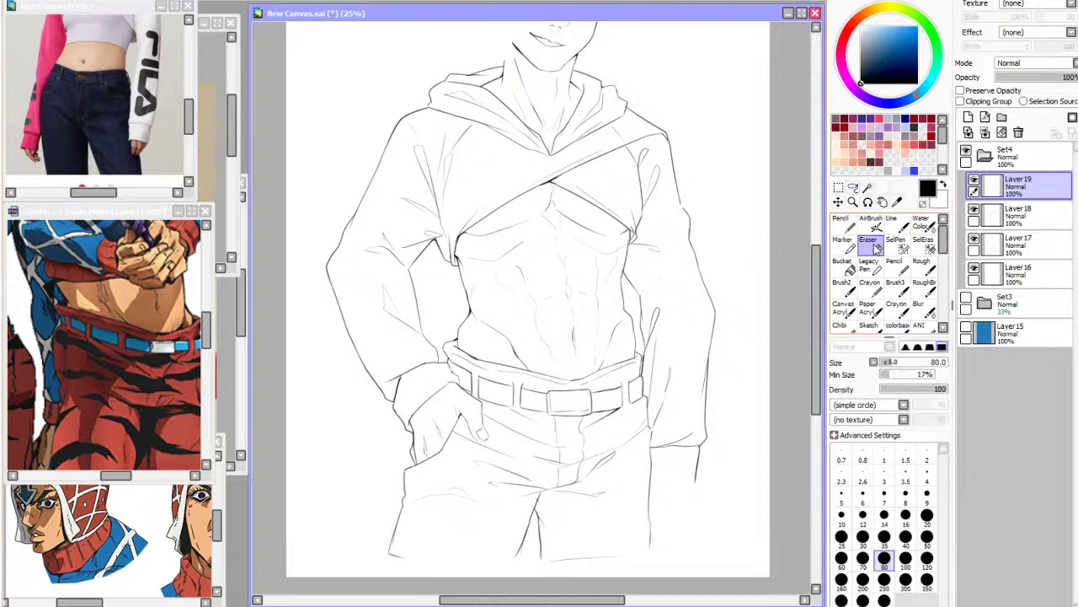
pyautogui.press('h')
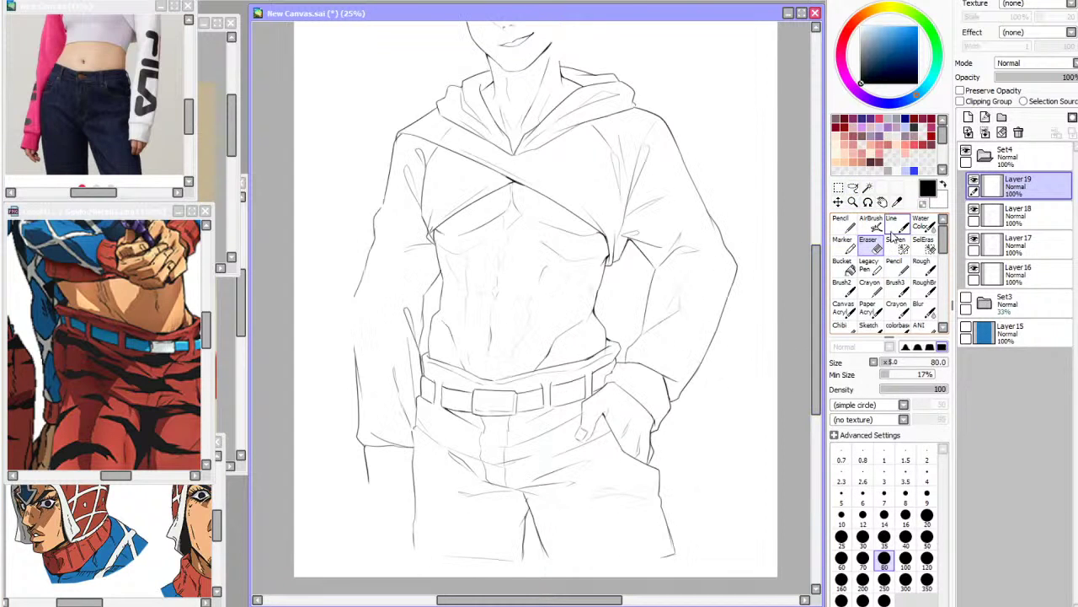
pyautogui.click(891, 225)
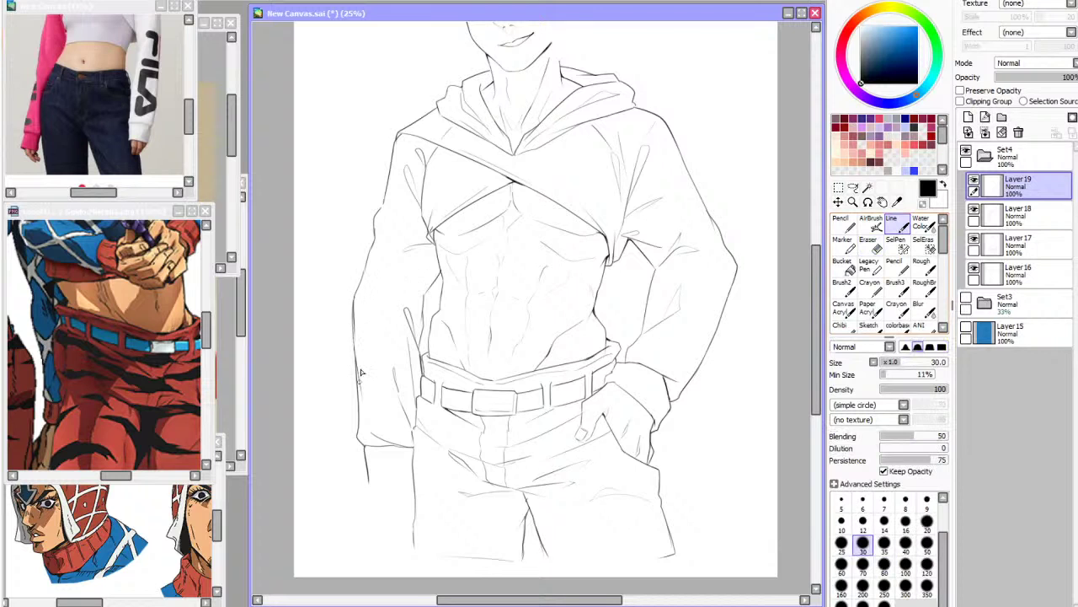
pyautogui.press('h')
pyautogui.click(838, 202)
pyautogui.click(858, 386)
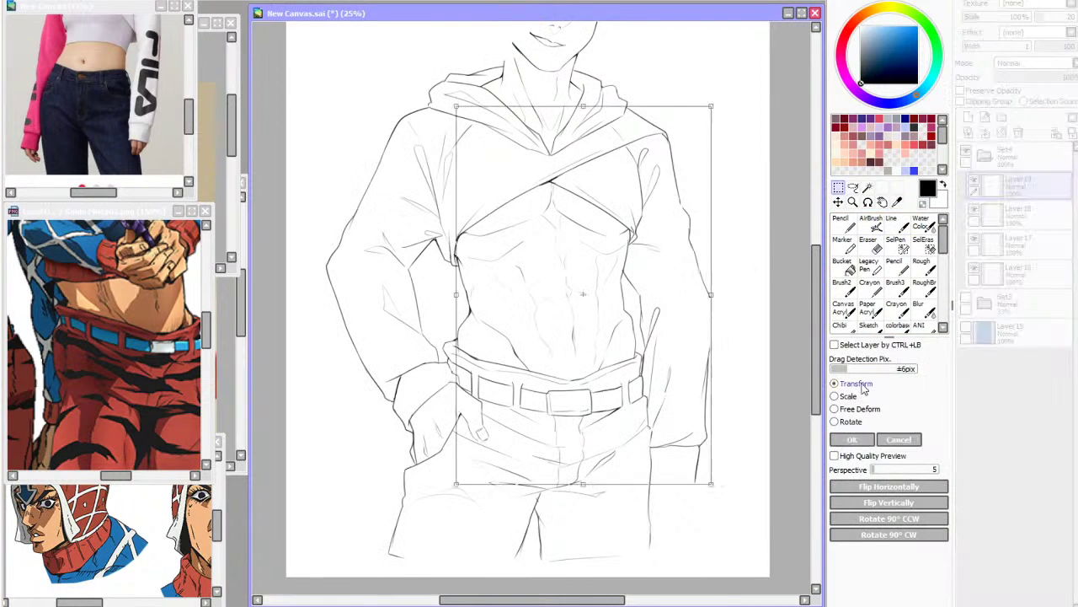
pyautogui.click(898, 439)
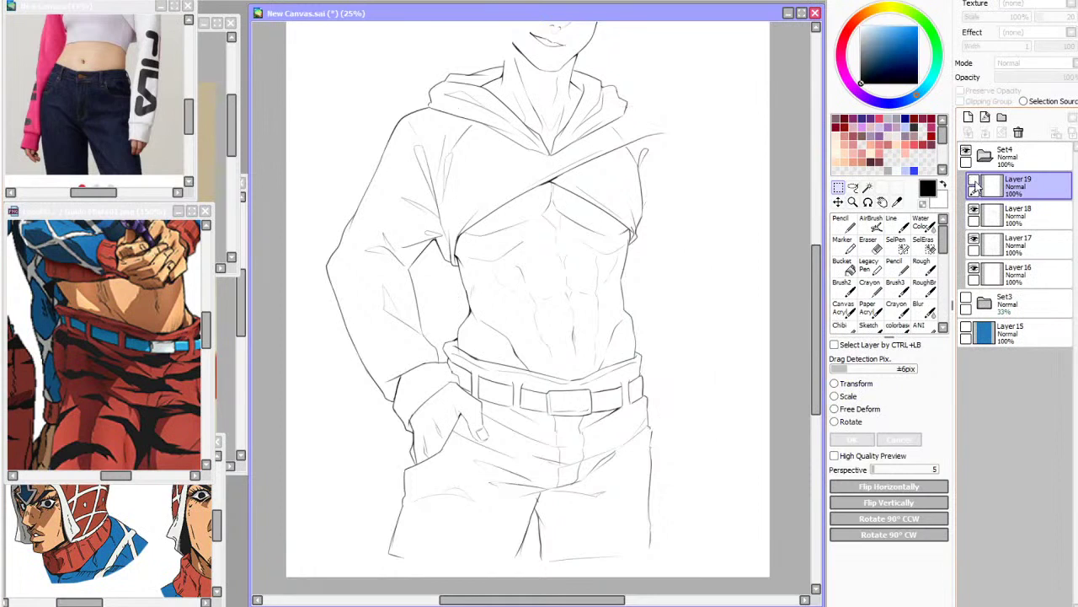
# Lasso the hanging sleeve on Layer19 and pull its lower end inward and slightly down with Free Deform
pyautogui.press('a')
pyautogui.moveTo(647, 87); pyautogui.dragTo(653, 89)
pyautogui.click(839, 191)
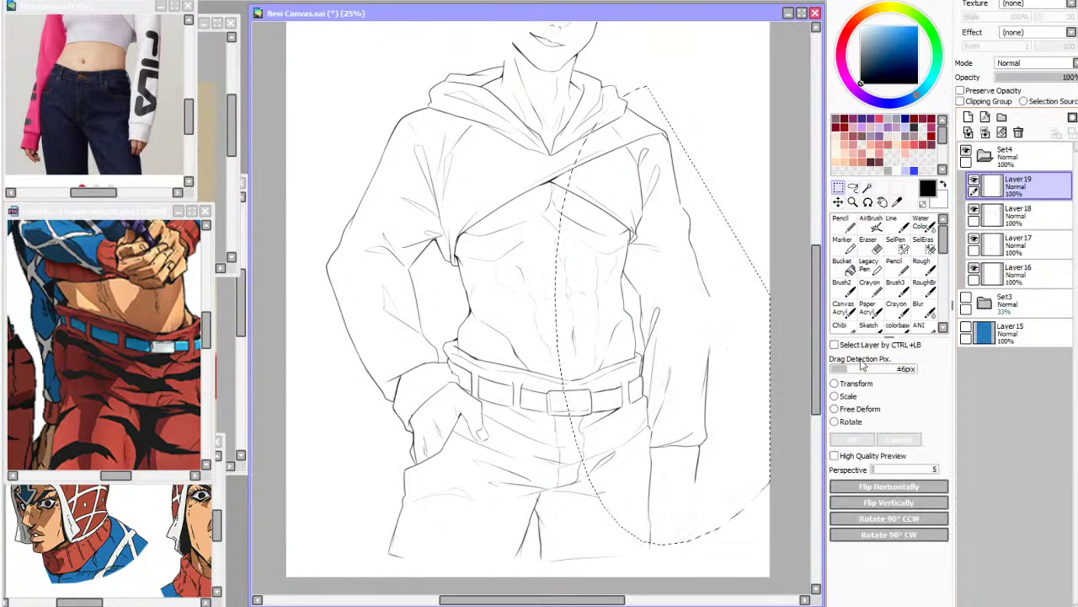
pyautogui.click(865, 407)
pyautogui.moveTo(710, 492); pyautogui.dragTo(703, 505)
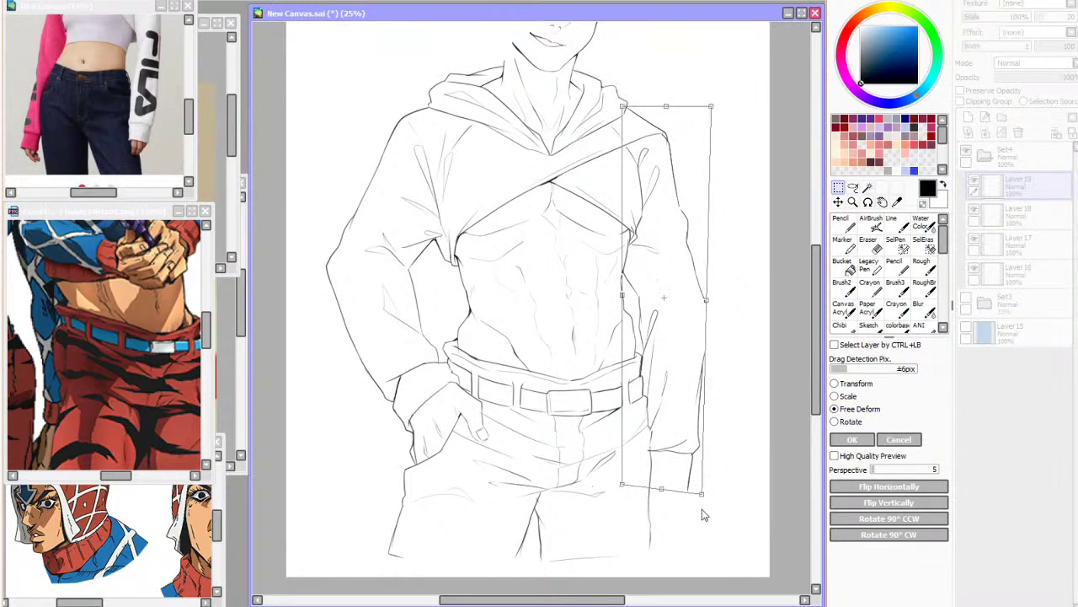
pyautogui.moveTo(622, 482); pyautogui.dragTo(611, 488)
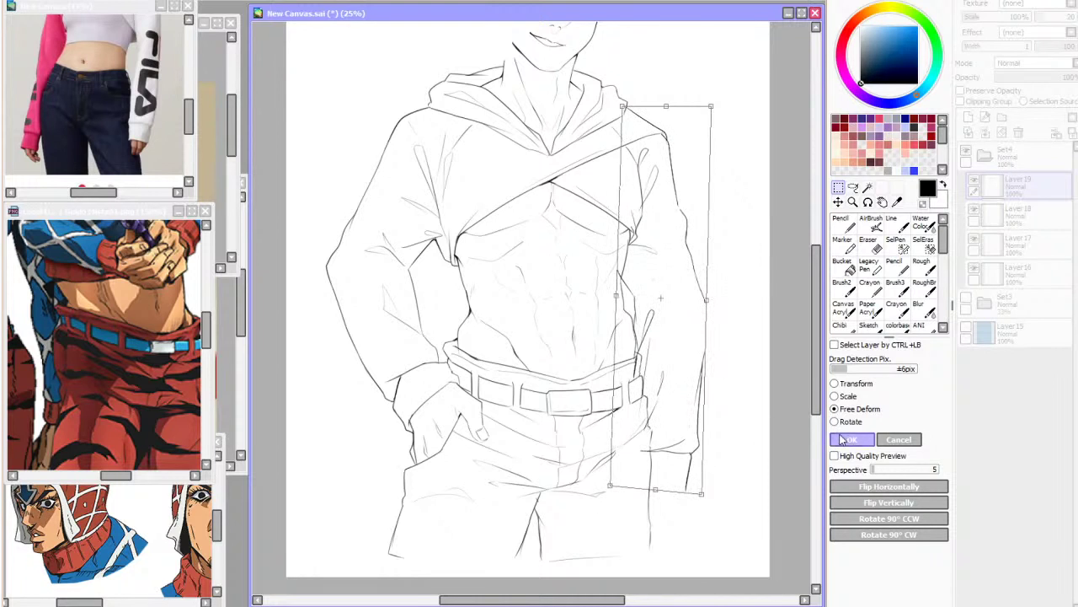
pyautogui.click(841, 439)
# Erase the hanging sleeve's outer edge at the elbow and the short inner line beside the waist
pyautogui.press('e')
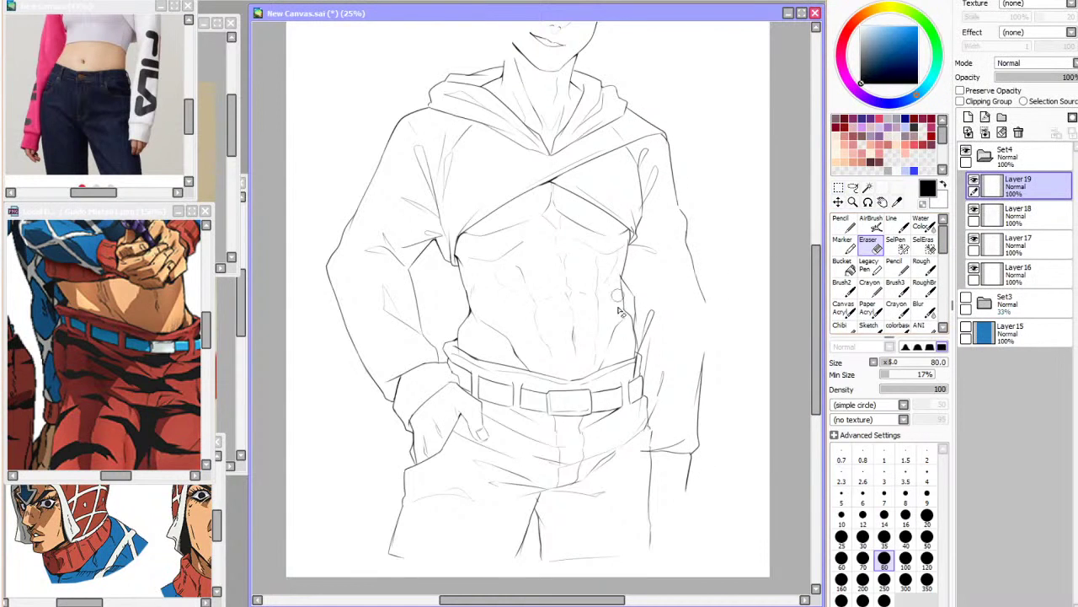
pyautogui.click(897, 223)
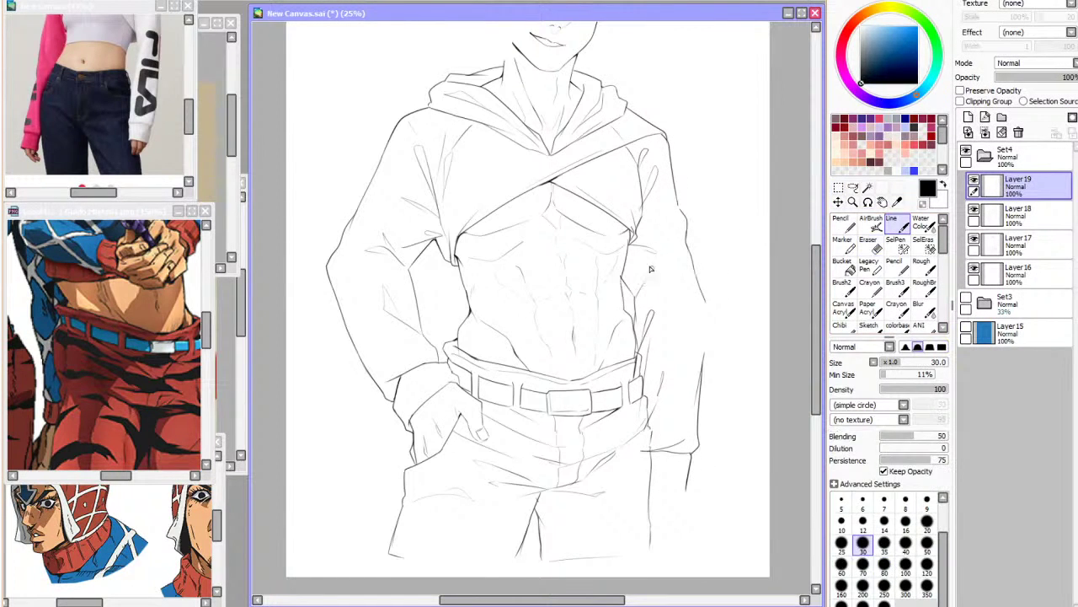
pyautogui.press('h')
pyautogui.press('h')
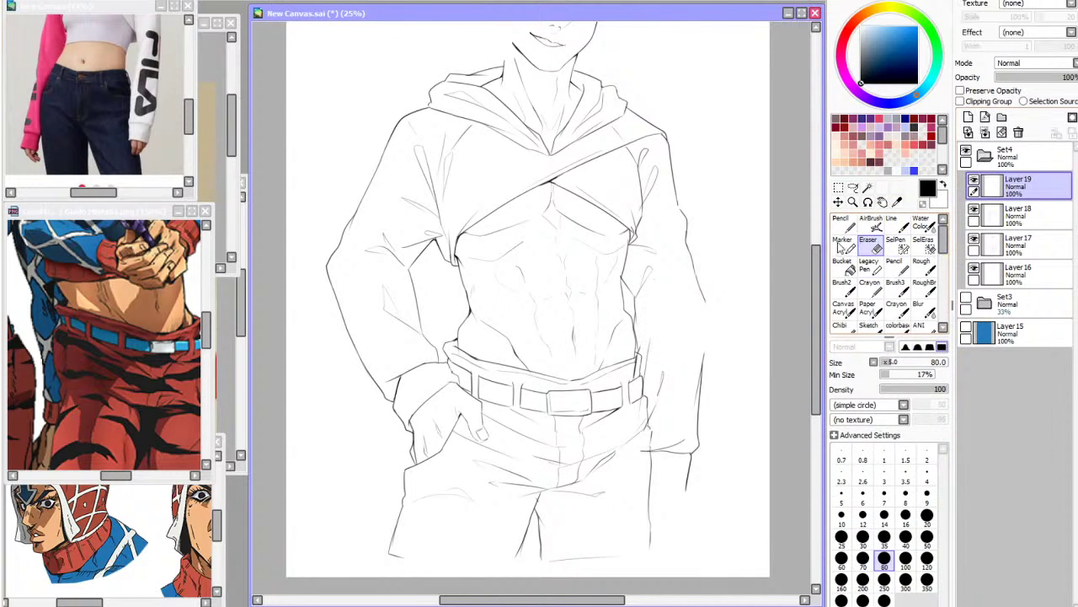
pyautogui.click(903, 224)
pyautogui.click(869, 245)
pyautogui.click(907, 226)
# Show the Set3 sketch and re-ink the hanging sleeve's outer edge from the elbow down into the forearm
pyautogui.click(967, 297)
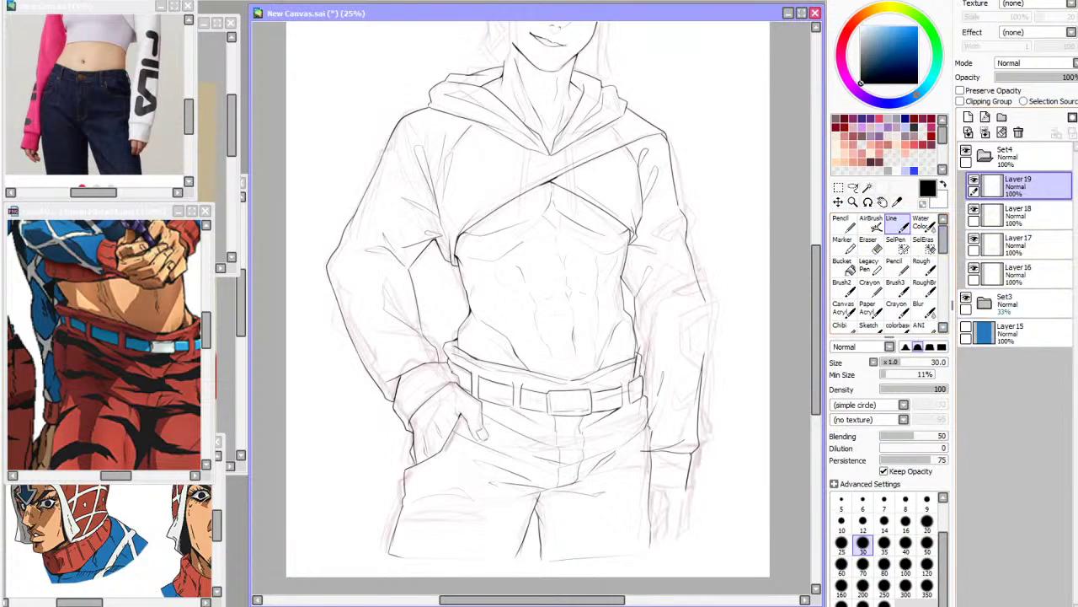
pyautogui.press('h')
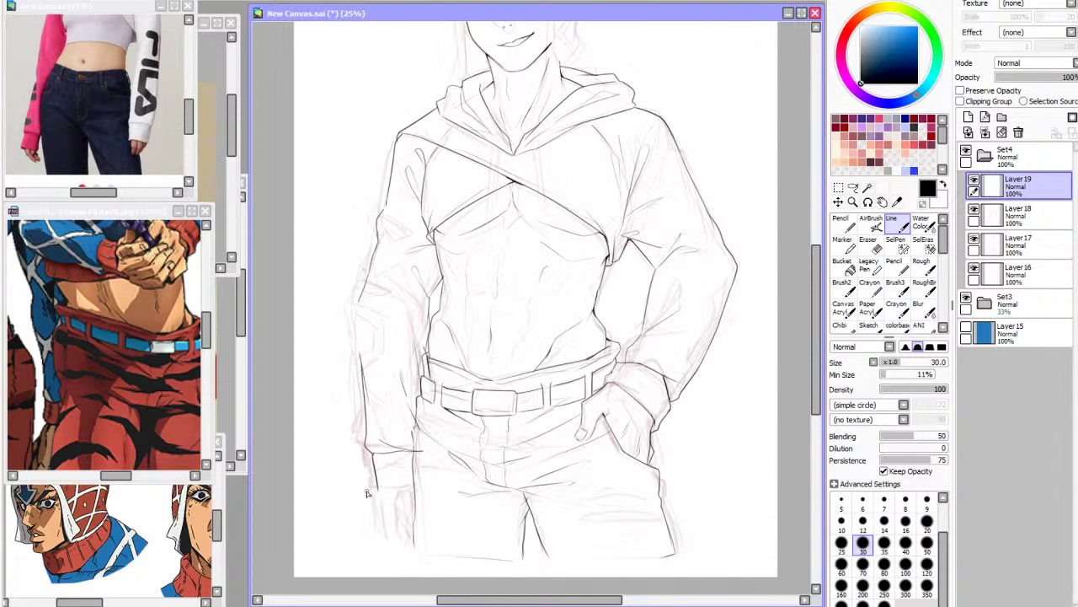
pyautogui.scroll(1, 333, 316)
pyautogui.press('h')
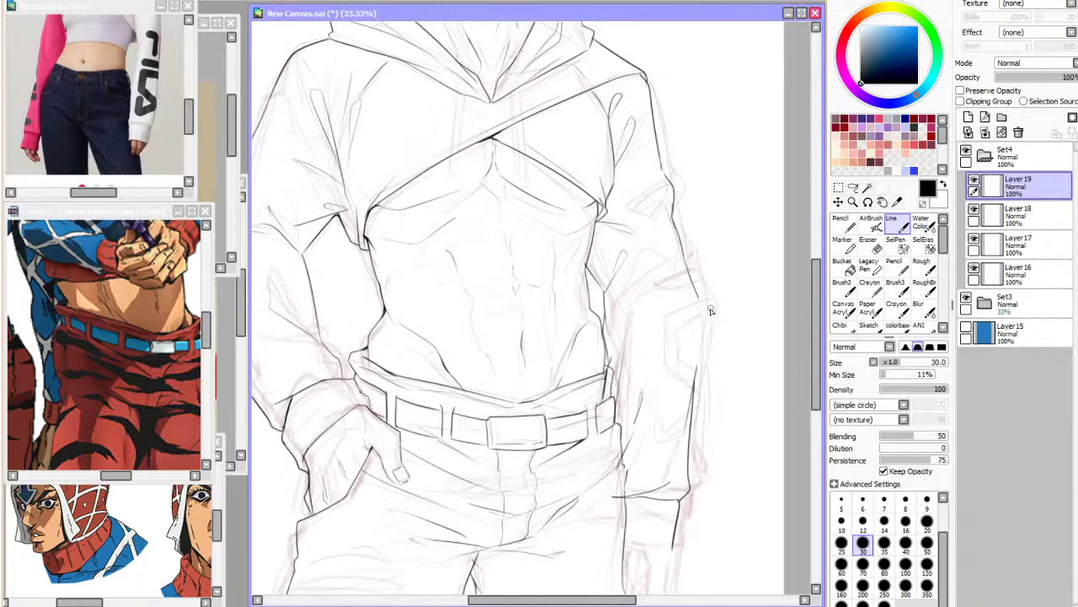
pyautogui.moveTo(701, 300); pyautogui.dragTo(693, 386)
pyautogui.moveTo(701, 333); pyautogui.dragTo(692, 387)
# Hide the Set3 sketch to review the line art, and set the Eraser size to 500
pyautogui.scroll(-1, 698, 369)
pyautogui.click(966, 301)
pyautogui.click(868, 245)
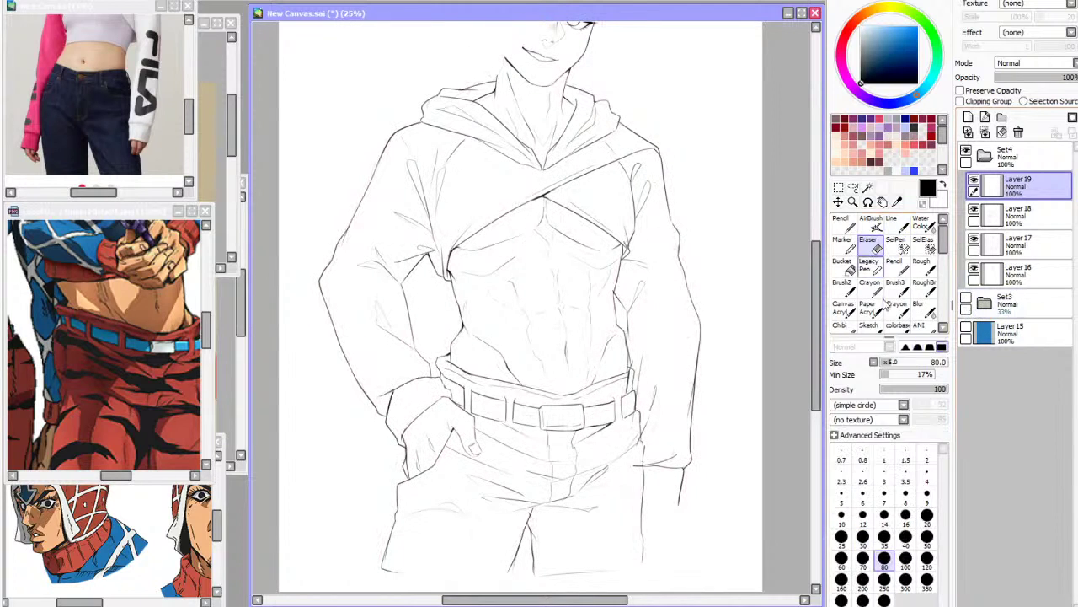
pyautogui.click(884, 600)
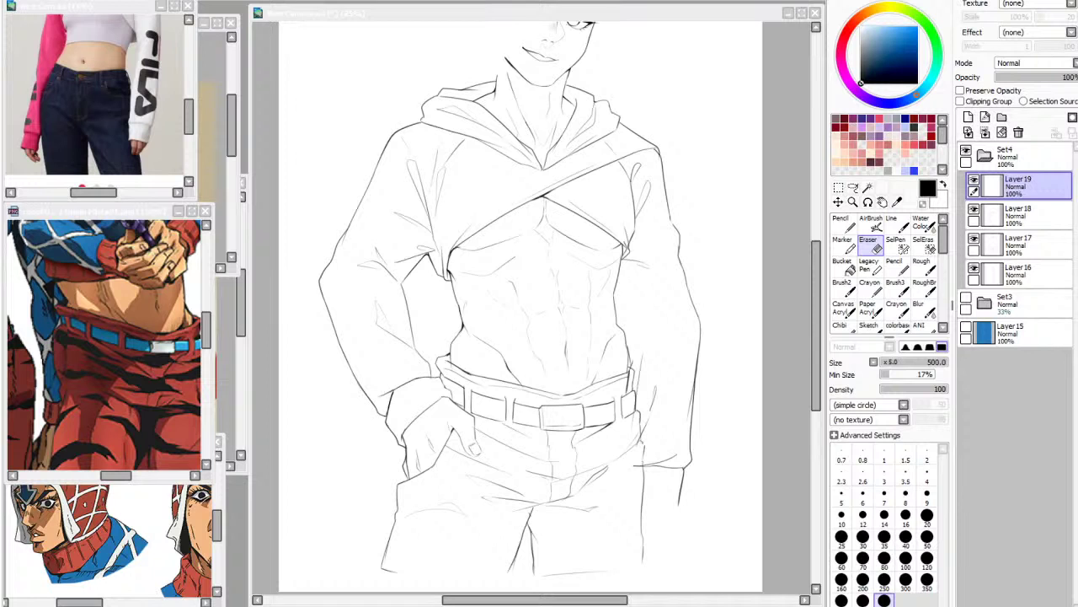
pyautogui.scroll(-1, 470, 310)
pyautogui.scroll(1, 552, 202)
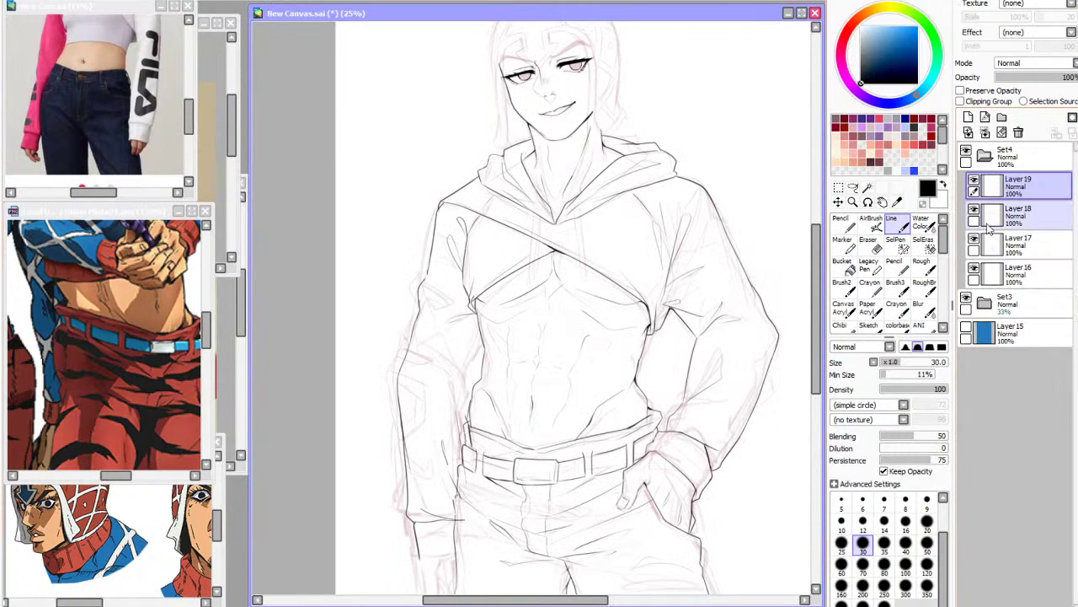
# Compare the rough sketch with Set4 hidden and shown, and adjust the lassoed hanging sleeve on Layer19 with a transform
pyautogui.click(967, 151)
pyautogui.press('h')
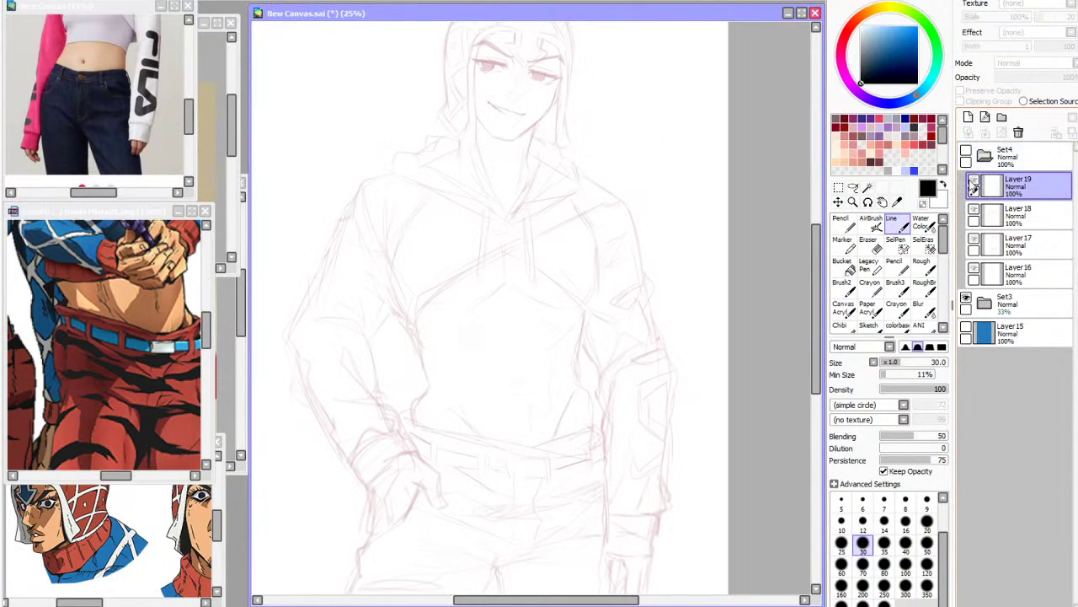
pyautogui.scroll(-3, 815, 343)
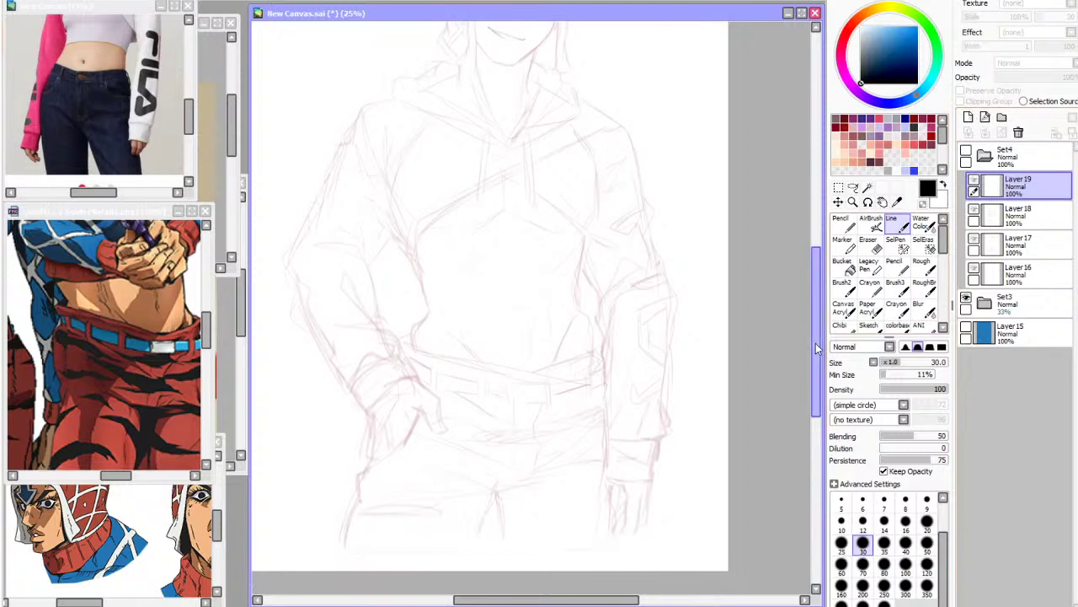
pyautogui.click(967, 151)
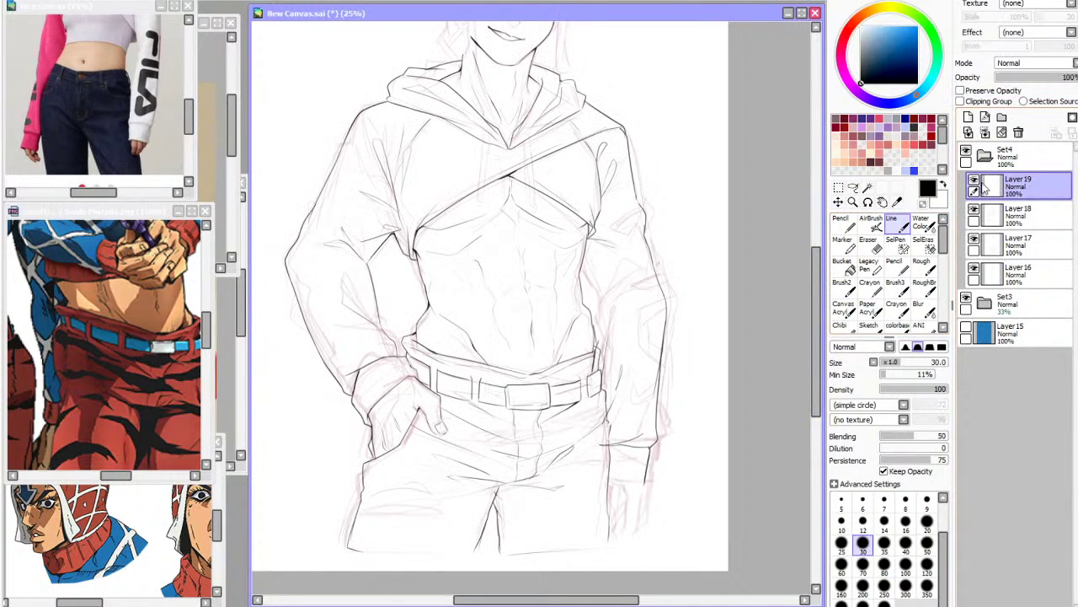
pyautogui.click(852, 187)
pyautogui.moveTo(664, 103)
pyautogui.mouseDown()
pyautogui.moveTo(566, 542)
pyautogui.moveTo(631, 488)
pyautogui.mouseUp()
pyautogui.hotkey('ctrl', 't')
pyautogui.click(851, 440)
pyautogui.hotkey('ctrl', 'd')
pyautogui.scroll(2, 678, 283)
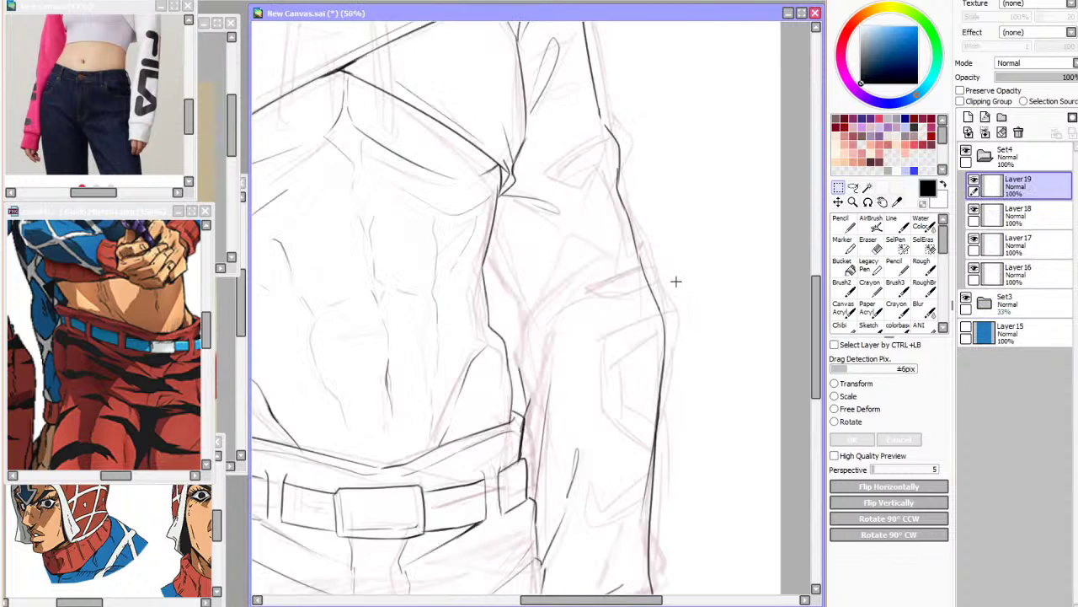
# Ink the hanging sleeve's inner edge beside the waist and the lower edge of its cuff
pyautogui.moveTo(487, 248); pyautogui.dragTo(517, 336)
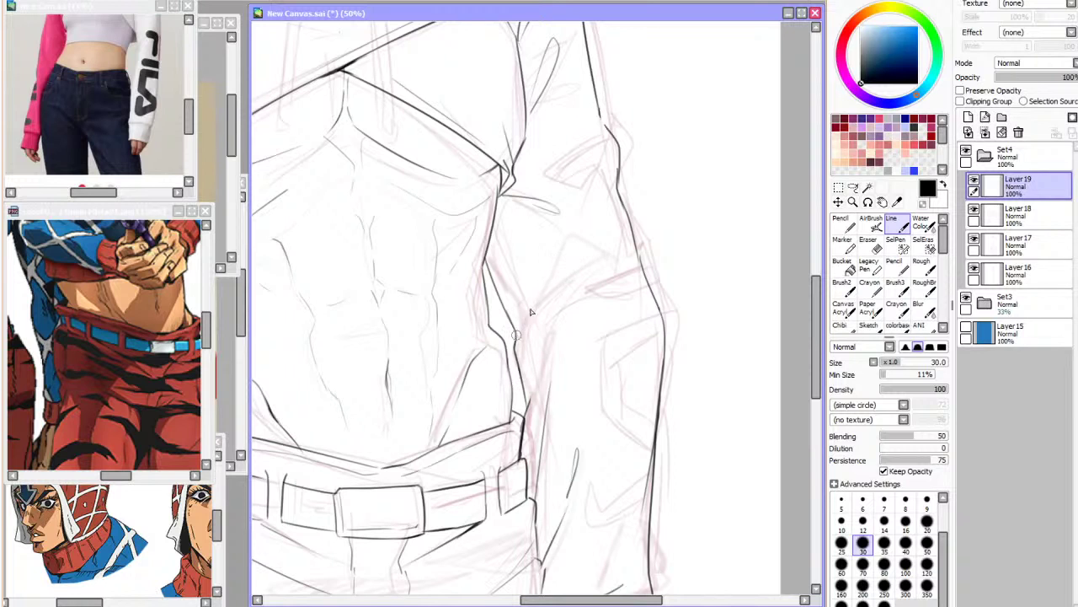
pyautogui.scroll(-10, 803, 306)
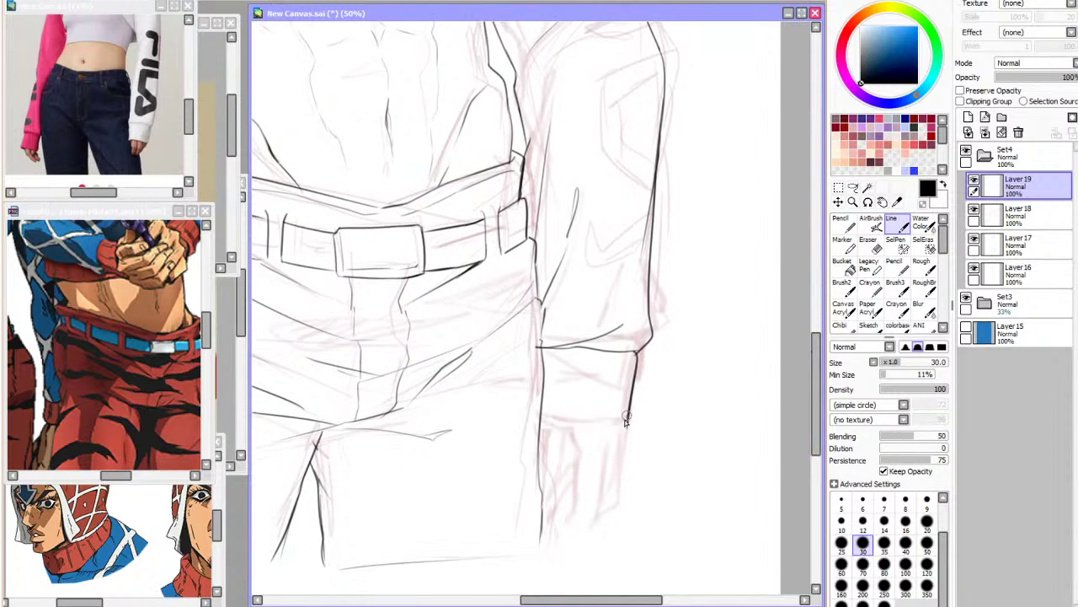
pyautogui.moveTo(618, 428); pyautogui.dragTo(552, 423)
# Try to ink the finger lines and outer hand edge hanging below the sleeve cuff, checking them on the mirrored canvas
pyautogui.press('h')
pyautogui.moveTo(495, 426); pyautogui.dragTo(501, 477)
pyautogui.press('h')
pyautogui.hotkey('ctrl', 'z')
pyautogui.moveTo(575, 448); pyautogui.dragTo(571, 512)
pyautogui.moveTo(611, 451); pyautogui.dragTo(600, 514)
pyautogui.press('h')
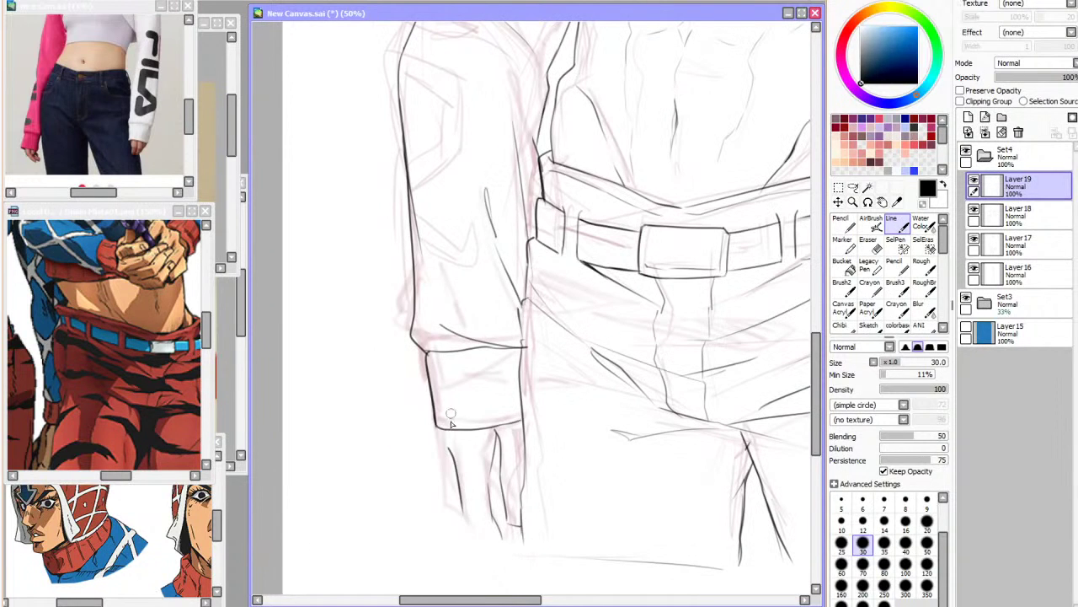
pyautogui.hotkey('ctrl', 'z')
pyautogui.moveTo(439, 430); pyautogui.dragTo(447, 503)
pyautogui.hotkey('ctrl', 'z')
pyautogui.moveTo(440, 429); pyautogui.dragTo(447, 503)
pyautogui.press('h')
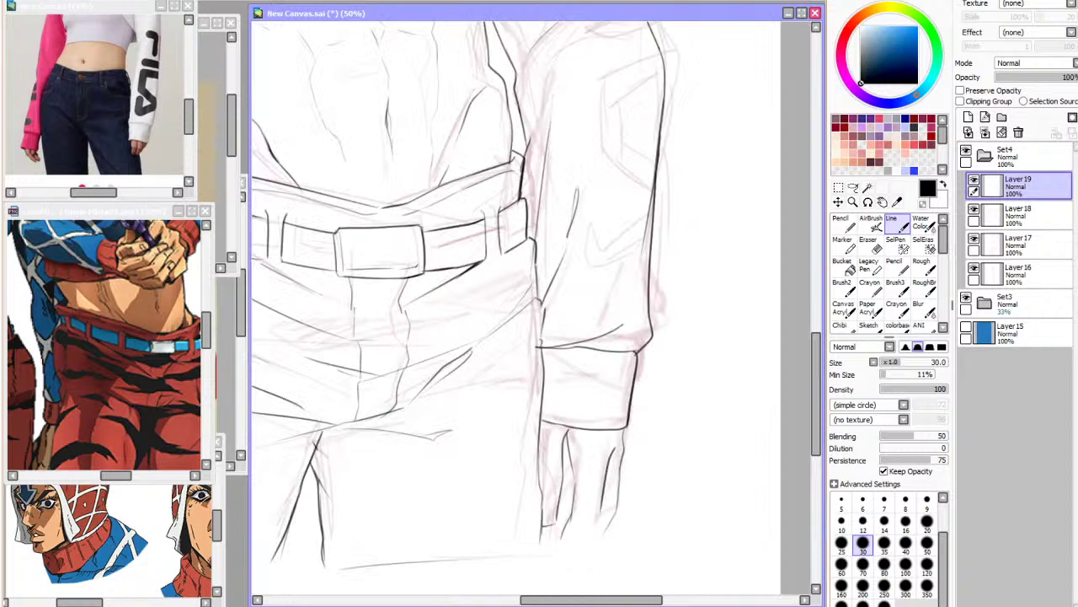
pyautogui.hotkey('ctrl', 'z')
pyautogui.hotkey('ctrl', 'z')
pyautogui.scroll(-1, 667, 462)
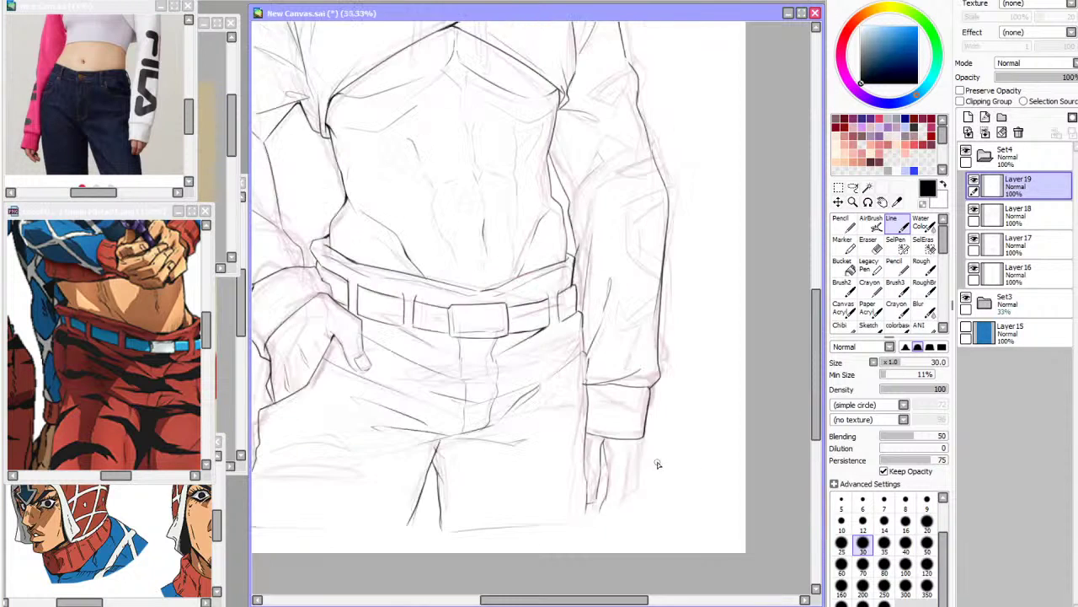
pyautogui.scroll(2, 634, 461)
pyautogui.hotkey('ctrl', 'z')
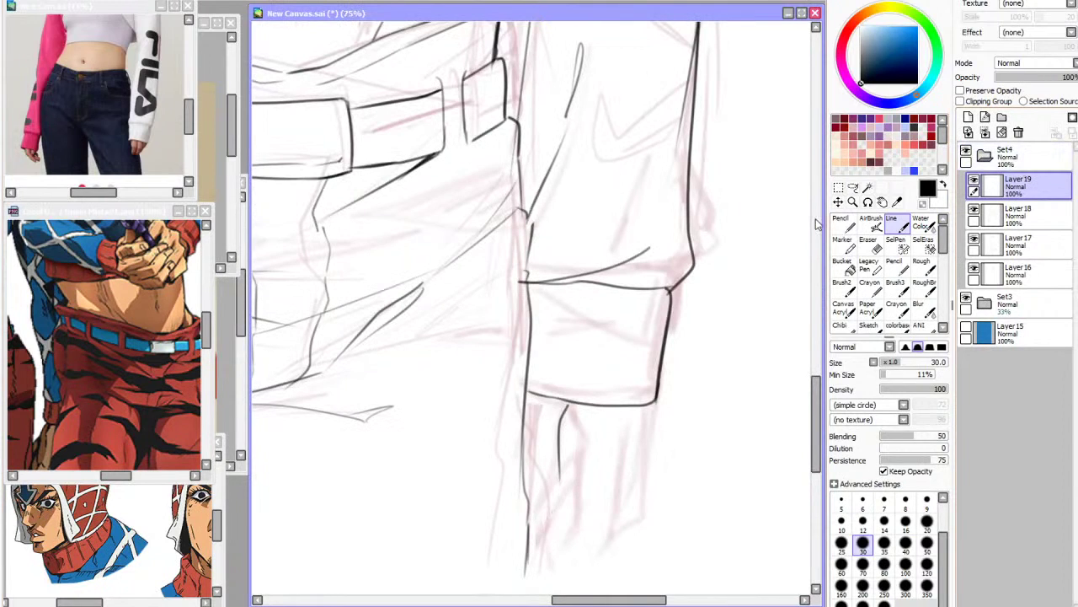
# Try to ink a shorter hand contour directly under the cuff on the mirrored canvas, and undo the strokes
pyautogui.press('h')
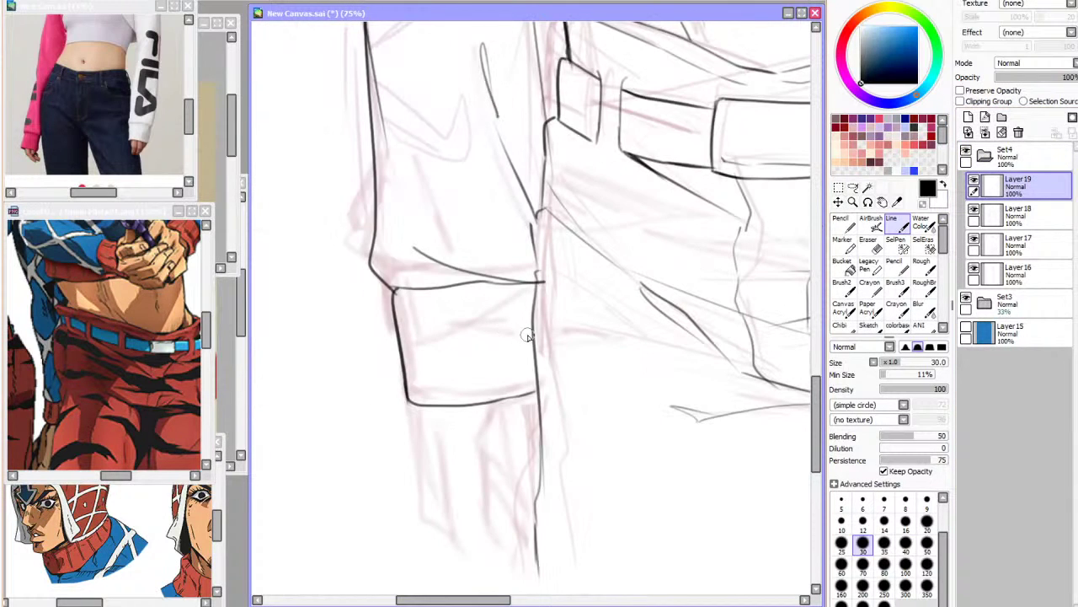
pyautogui.moveTo(482, 398); pyautogui.dragTo(484, 443)
pyautogui.hotkey('ctrl', 'z')
pyautogui.moveTo(480, 405)
pyautogui.mouseDown()
pyautogui.moveTo(480, 437)
pyautogui.moveTo(503, 419)
pyautogui.moveTo(503, 456)
pyautogui.moveTo(483, 451)
pyautogui.moveTo(497, 455)
pyautogui.mouseUp()
pyautogui.hotkey('ctrl', 'z')
pyautogui.hotkey('ctrl', 'z')
pyautogui.moveTo(506, 422); pyautogui.dragTo(503, 450)
pyautogui.hotkey('ctrl', 'z')
pyautogui.hotkey('ctrl', 'z')
pyautogui.moveTo(529, 397)
pyautogui.mouseDown()
pyautogui.moveTo(524, 436)
pyautogui.moveTo(509, 451)
pyautogui.mouseUp()
pyautogui.press('h')
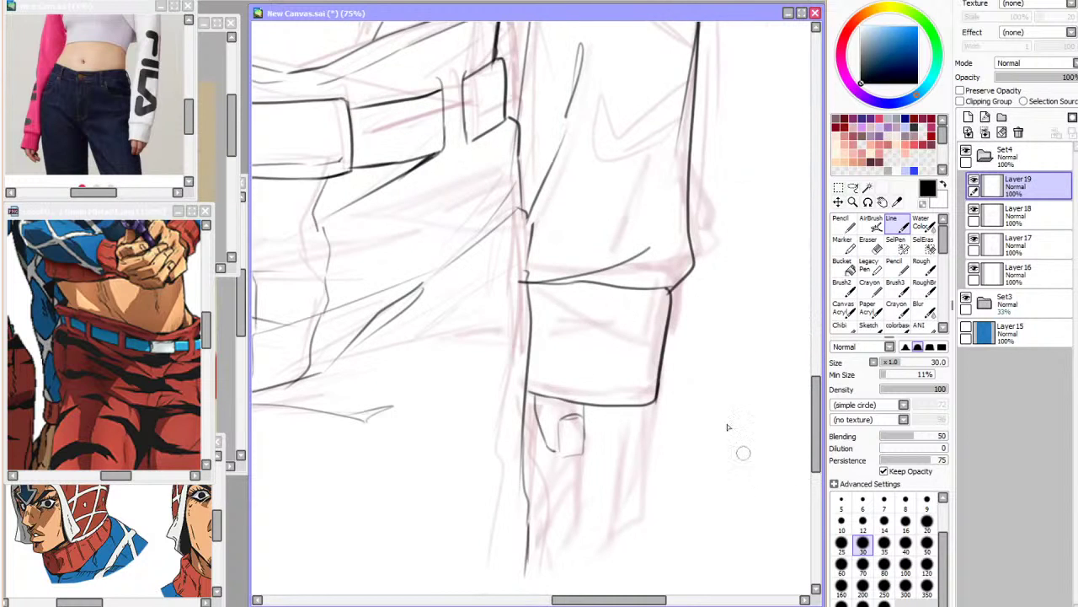
pyautogui.hotkey('ctrl', 'z')
pyautogui.hotkey('ctrl', 'z')
pyautogui.hotkey('ctrl', 'z')
pyautogui.hotkey('ctrl', 'z')
pyautogui.hotkey('ctrl', 'z')
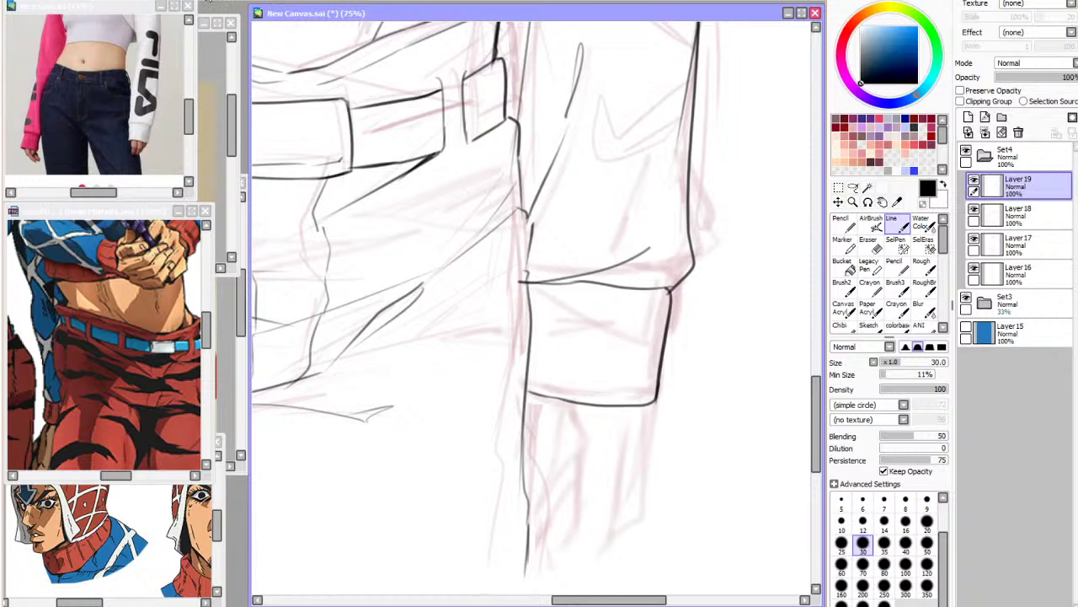
# Review the whole figure's line art with the Set3 sketch hidden, including mirrored, and show the sketch again
pyautogui.scroll(-5, 427, 96)
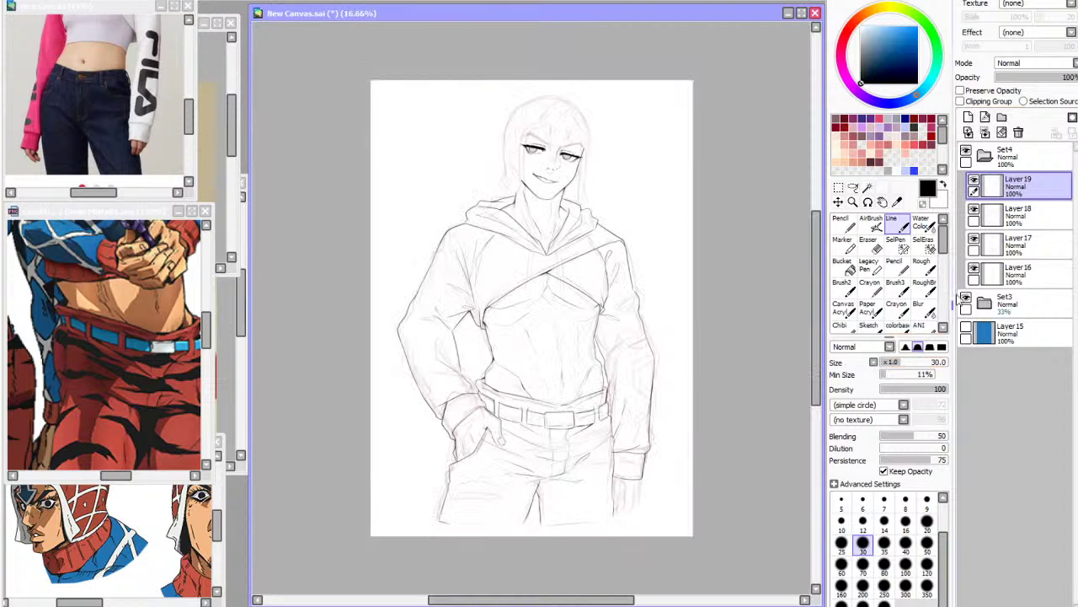
pyautogui.click(967, 300)
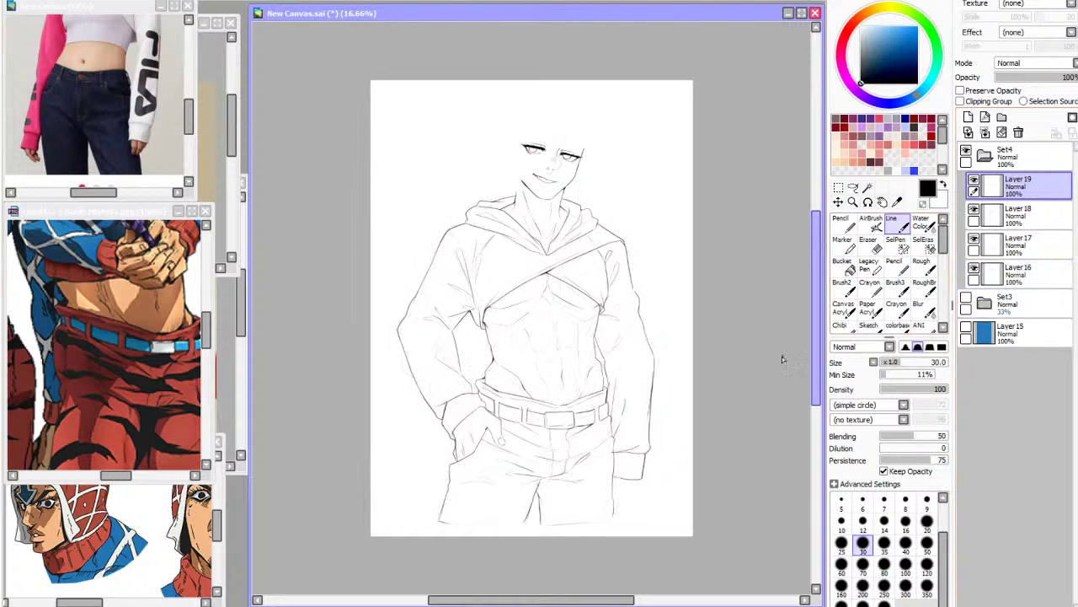
pyautogui.scroll(1, 581, 430)
pyautogui.click(868, 244)
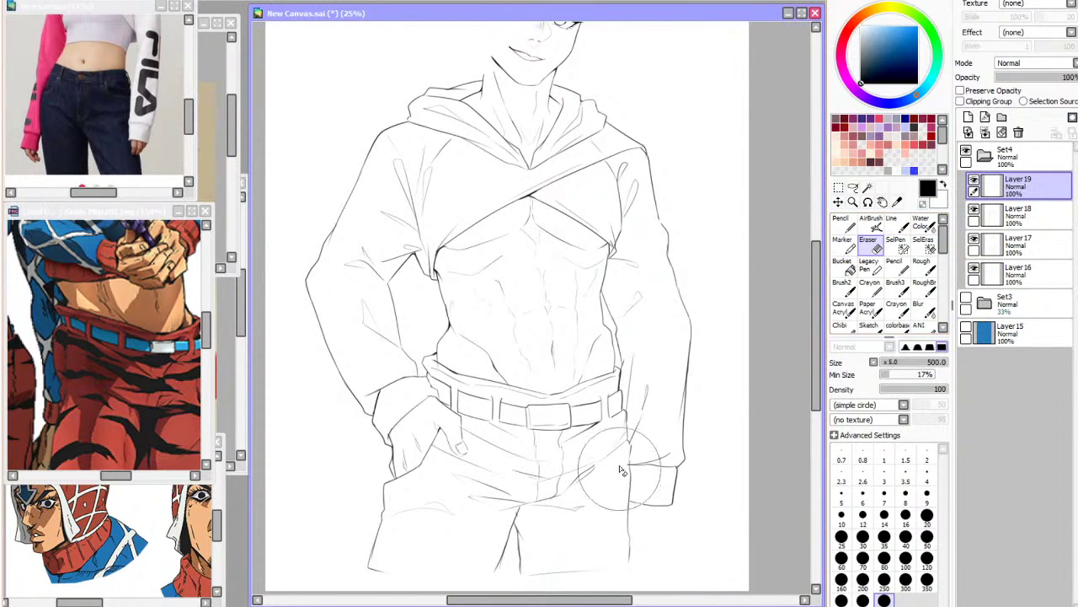
pyautogui.press('h')
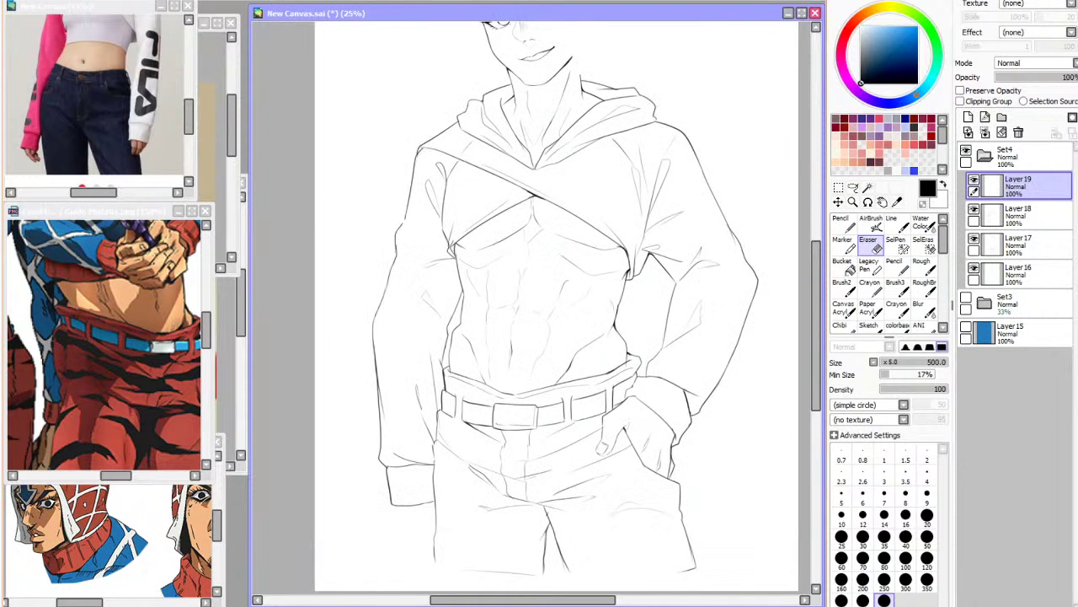
pyautogui.click(891, 221)
pyautogui.scroll(4, 804, 312)
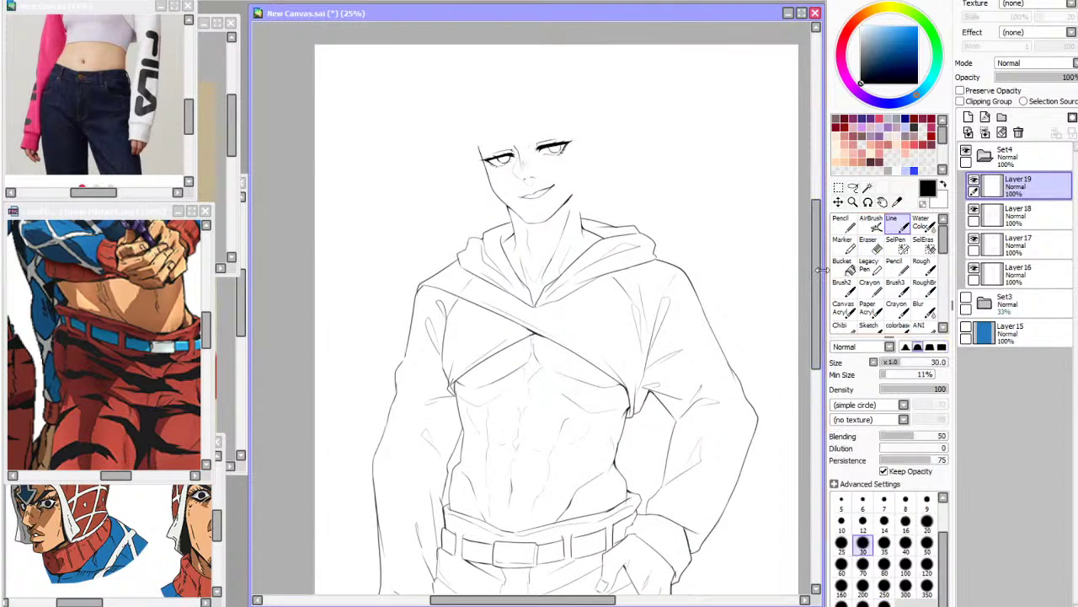
pyautogui.click(967, 299)
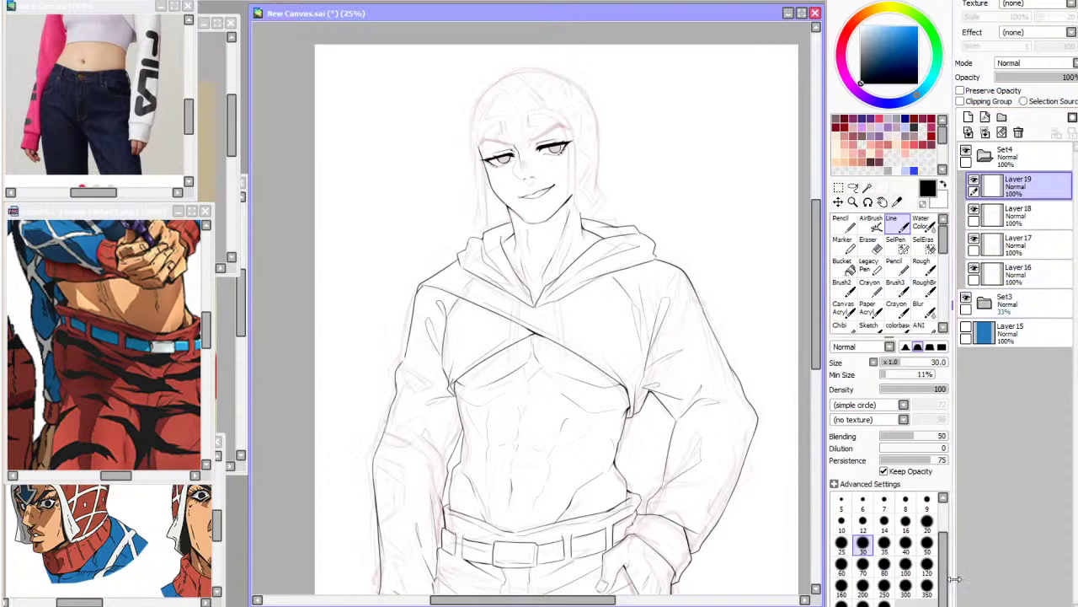
# Try to ink a hoodie drawstring hanging from the collar over the chest
pyautogui.scroll(2, 559, 244)
pyautogui.scroll(1, 508, 468)
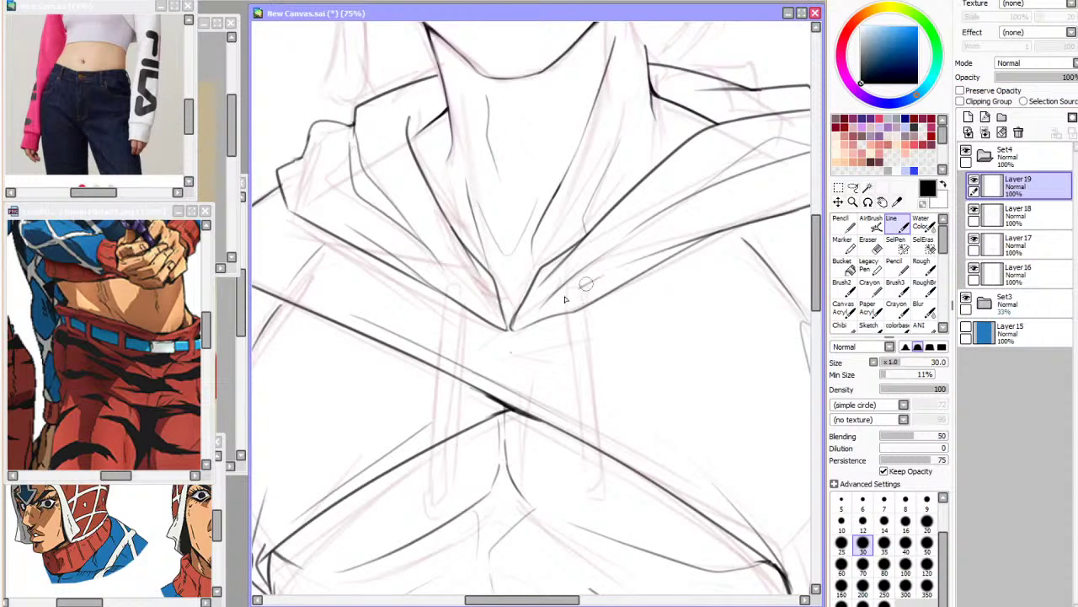
pyautogui.hotkey('ctrl', 'z')
pyautogui.moveTo(571, 301)
pyautogui.mouseDown()
pyautogui.moveTo(585, 489)
pyautogui.moveTo(591, 431)
pyautogui.moveTo(599, 439)
pyautogui.moveTo(587, 483)
pyautogui.mouseUp()
pyautogui.hotkey('ctrl', 'z')
pyautogui.hotkey('ctrl', 'z')
pyautogui.hotkey('ctrl', 'z')
pyautogui.hotkey('ctrl', 'z')
# Bring the hoodie into view in the photo reference and ink the first drawstring as two long lines with a rounded end
pyautogui.moveTo(186, 123); pyautogui.dragTo(185, 100)
pyautogui.click(709, 214)
pyautogui.hotkey('ctrl', 'z')
pyautogui.hotkey('ctrl', 'z')
pyautogui.hotkey('ctrl', 'z')
pyautogui.moveTo(568, 294); pyautogui.dragTo(560, 499)
pyautogui.hotkey('ctrl', 'z')
pyautogui.moveTo(563, 433); pyautogui.dragTo(569, 511)
pyautogui.hotkey('ctrl', 'z')
pyautogui.moveTo(584, 315); pyautogui.dragTo(579, 414)
pyautogui.hotkey('ctrl', 'z')
pyautogui.moveTo(565, 337)
pyautogui.mouseDown()
pyautogui.moveTo(574, 460)
pyautogui.moveTo(579, 396)
pyautogui.moveTo(574, 497)
pyautogui.mouseUp()
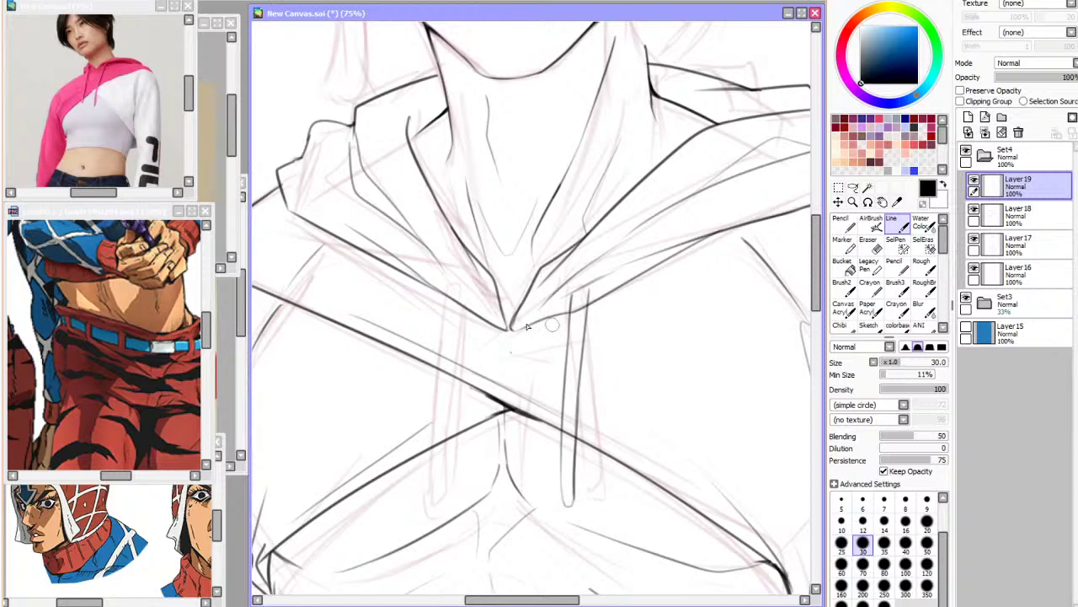
# Ink the second drawstring on the other side of the collar and touch up the first one's upper end
pyautogui.moveTo(462, 326); pyautogui.dragTo(458, 363)
pyautogui.hotkey('ctrl', 'z')
pyautogui.moveTo(466, 302)
pyautogui.mouseDown()
pyautogui.moveTo(453, 467)
pyautogui.moveTo(445, 407)
pyautogui.moveTo(449, 477)
pyautogui.mouseUp()
pyautogui.hotkey('ctrl', 'z')
pyautogui.hotkey('ctrl', 'z')
pyautogui.hotkey('ctrl', 'z')
pyautogui.moveTo(457, 300); pyautogui.dragTo(438, 477)
pyautogui.moveTo(441, 433)
pyautogui.mouseDown()
pyautogui.moveTo(436, 491)
pyautogui.moveTo(449, 496)
pyautogui.mouseUp()
pyautogui.hotkey('ctrl', 'z')
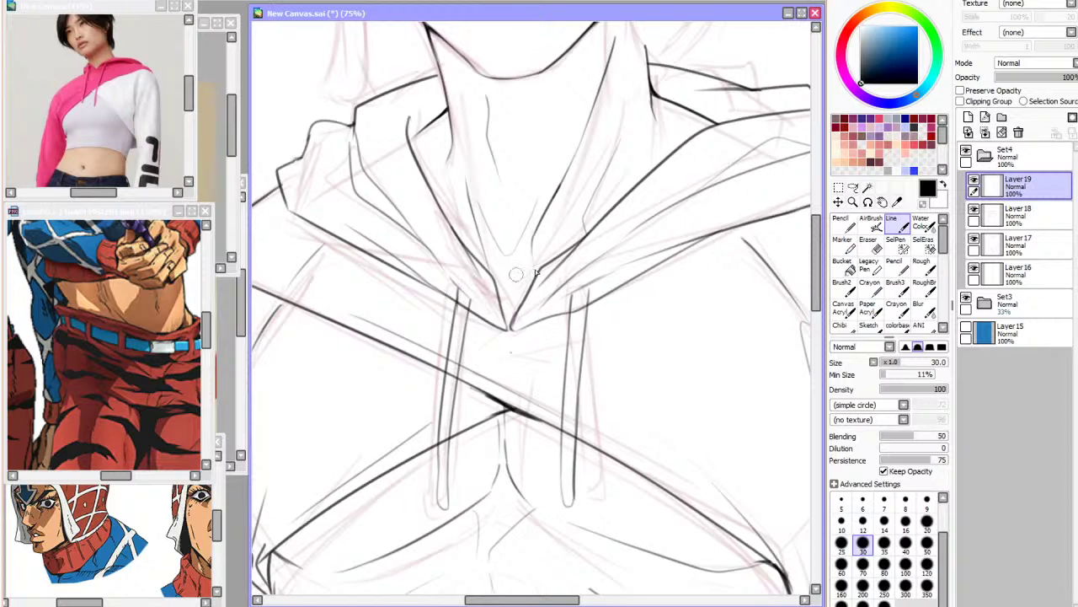
pyautogui.moveTo(588, 285); pyautogui.dragTo(586, 309)
# Compare the mirrored line art with the Set3 sketch hidden and shown, finishing at the head with the sketch visible
pyautogui.press('h')
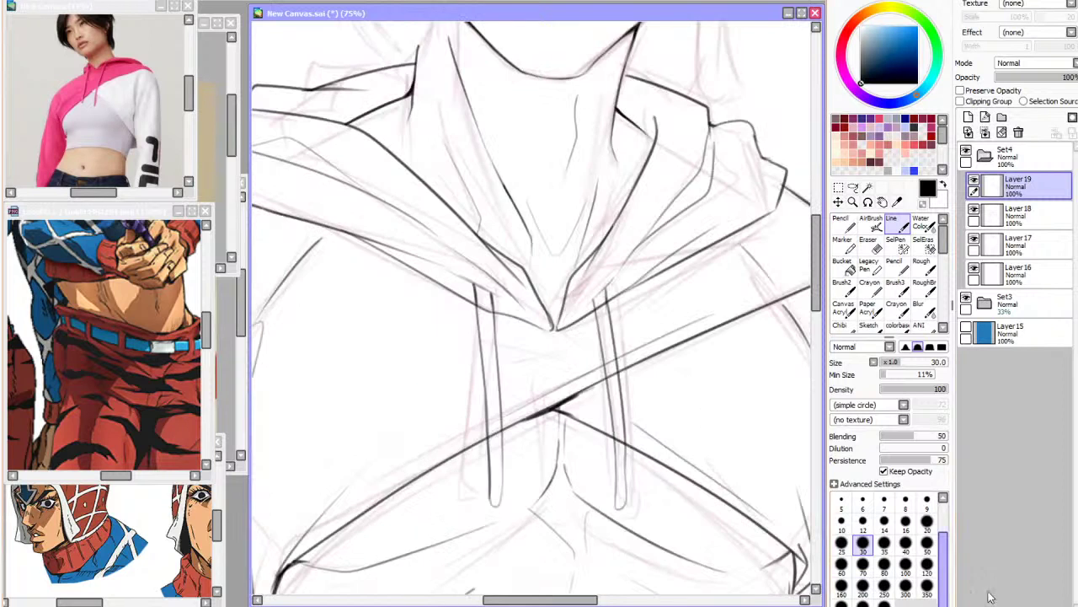
pyautogui.scroll(-3, 600, 214)
pyautogui.scroll(-1, 674, 195)
pyautogui.scroll(2, 674, 200)
pyautogui.click(967, 300)
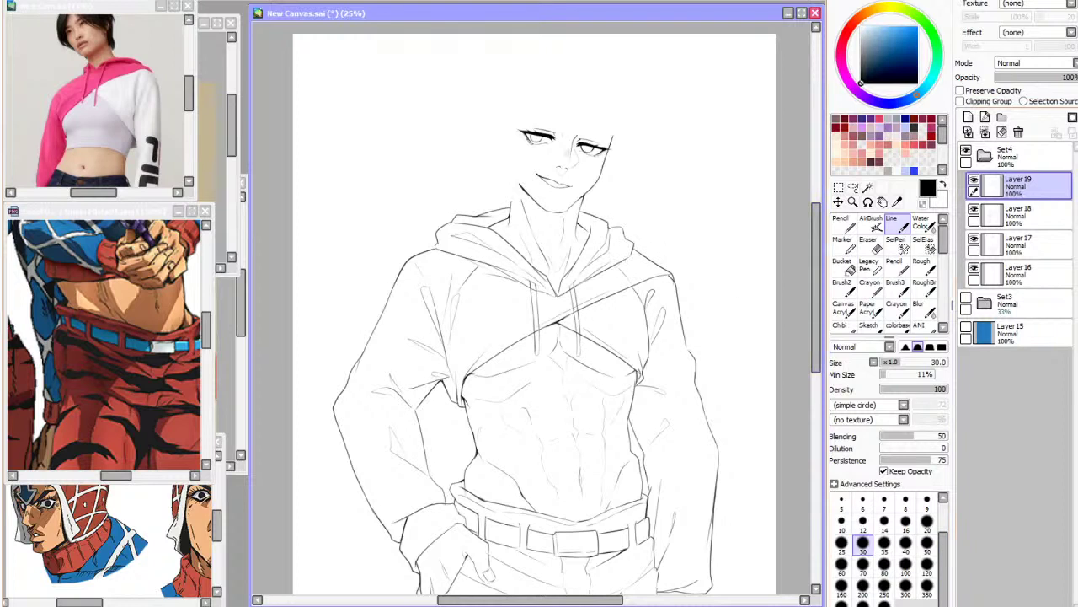
pyautogui.scroll(-1, 403, 210)
pyautogui.click(966, 302)
pyautogui.click(967, 302)
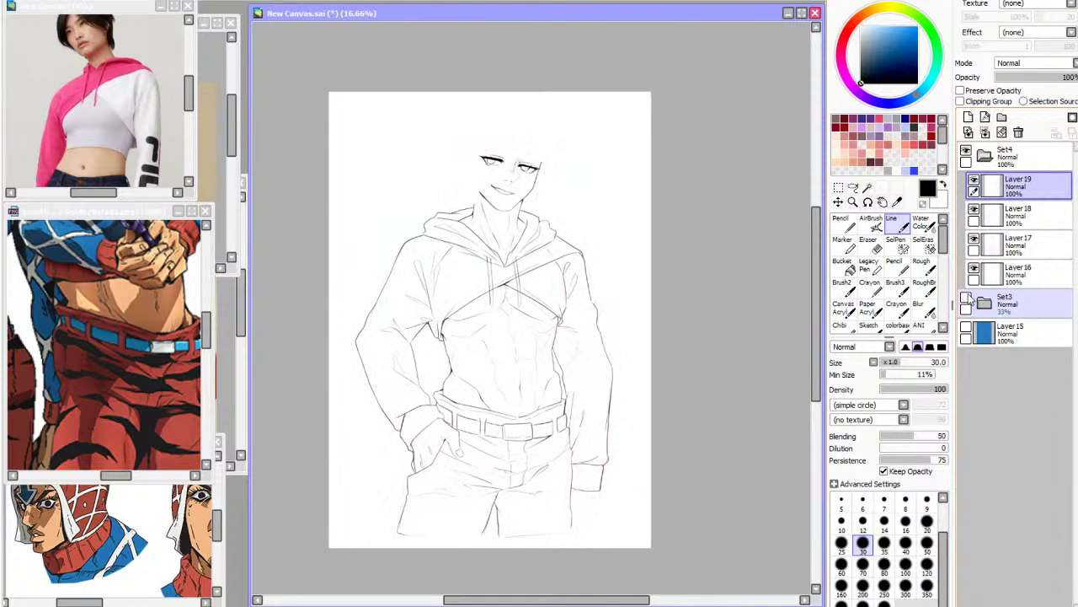
pyautogui.scroll(3, 493, 121)
pyautogui.click(967, 301)
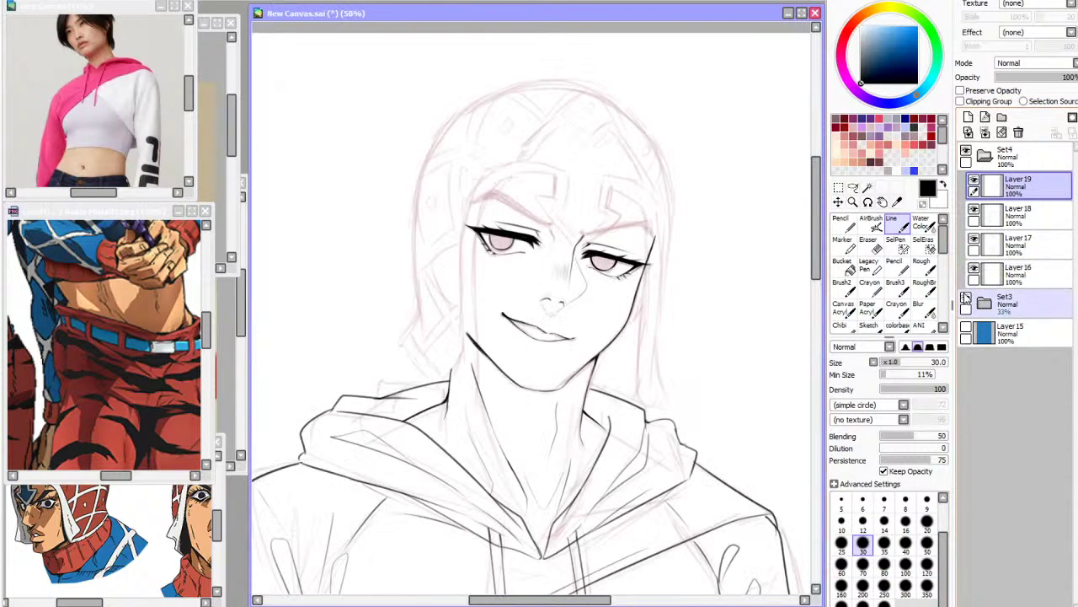
# Check what Layer19 contains by toggling its visibility, and keep it as the active layer
pyautogui.click(982, 242)
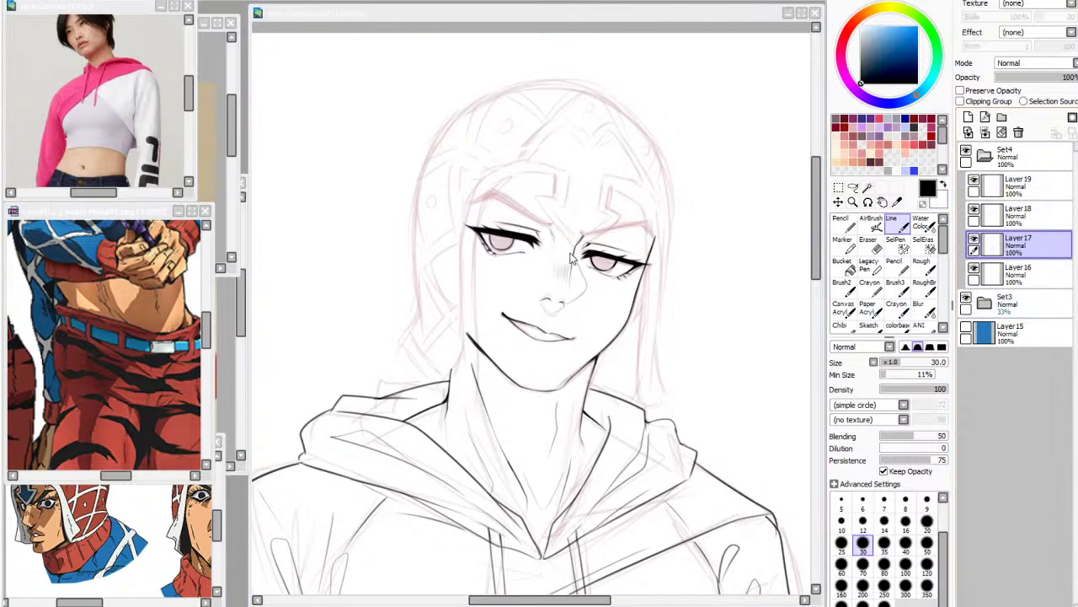
pyautogui.click(576, 254)
pyautogui.scroll(-1, 542, 244)
pyautogui.scroll(1, 518, 179)
pyautogui.click(1017, 184)
pyautogui.click(976, 178)
pyautogui.click(978, 179)
pyautogui.scroll(-4, 575, 145)
pyautogui.scroll(2, 600, 176)
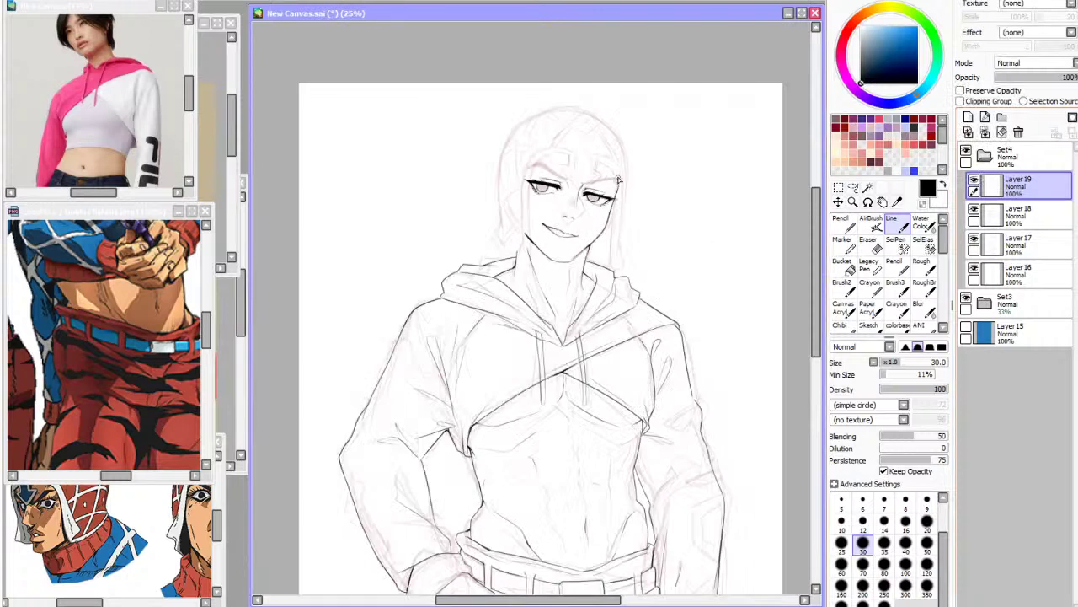
pyautogui.scroll(2, 558, 124)
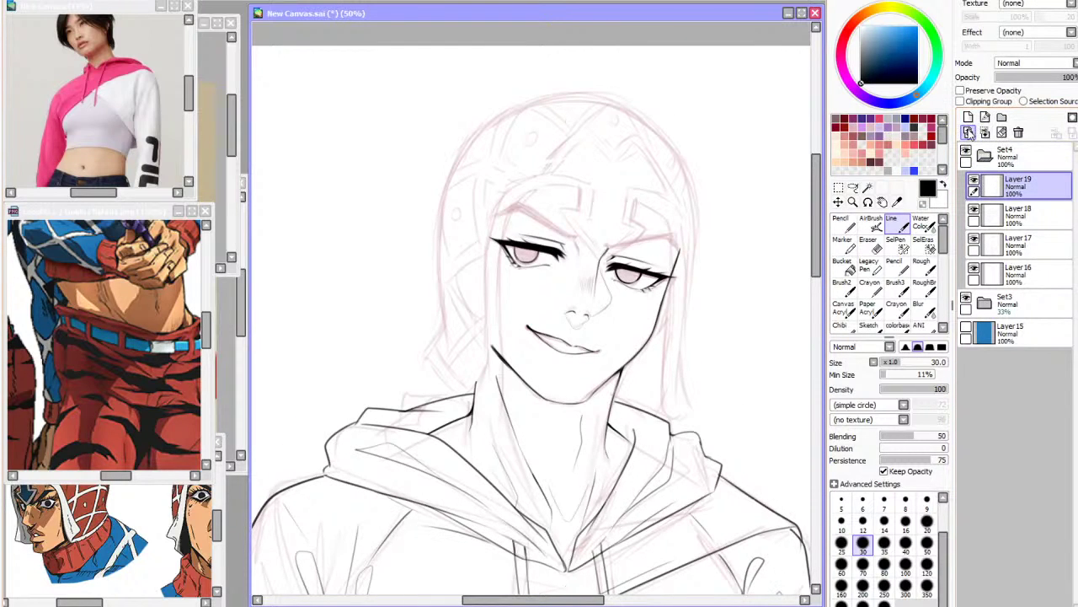
# Try the first vertical line of the forehead emblem while checking the hat in the Guido Mista01.png reference
pyautogui.moveTo(732, 238)
pyautogui.mouseDown()
pyautogui.moveTo(786, 343)
pyautogui.moveTo(794, 396)
pyautogui.mouseUp()
pyautogui.hotkey('ctrl', 'z')
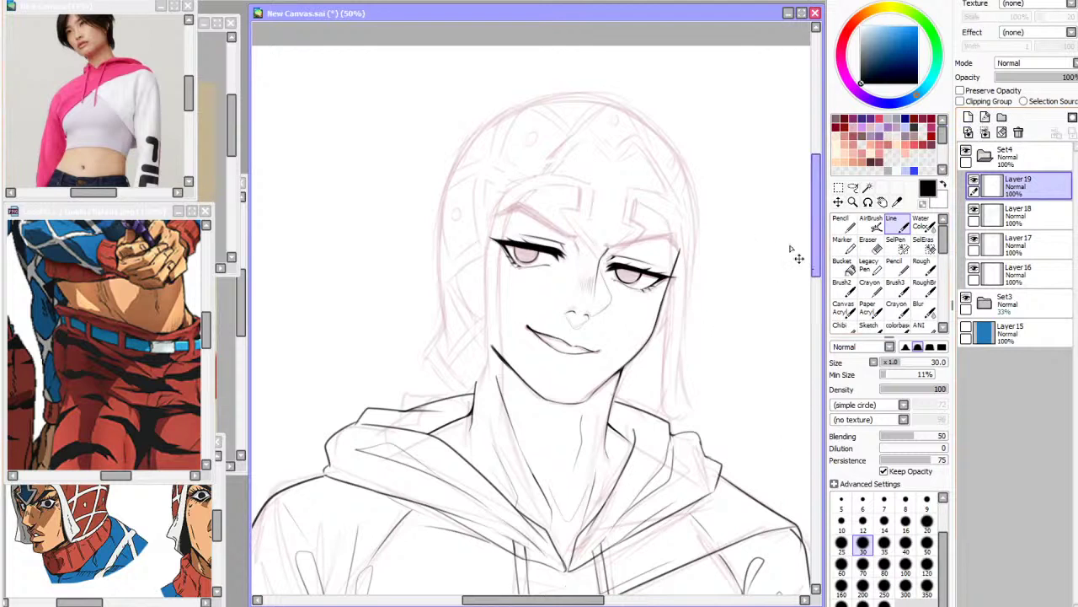
pyautogui.hotkey('ctrl', '+')
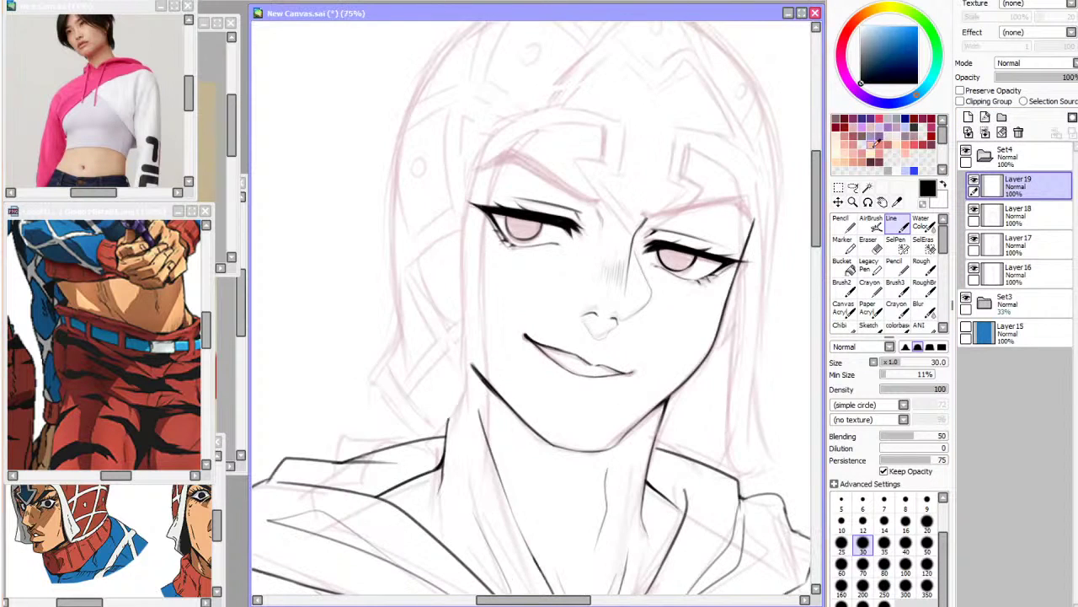
pyautogui.moveTo(606, 131); pyautogui.dragTo(604, 161)
pyautogui.click(163, 500)
pyautogui.moveTo(207, 332); pyautogui.dragTo(208, 291)
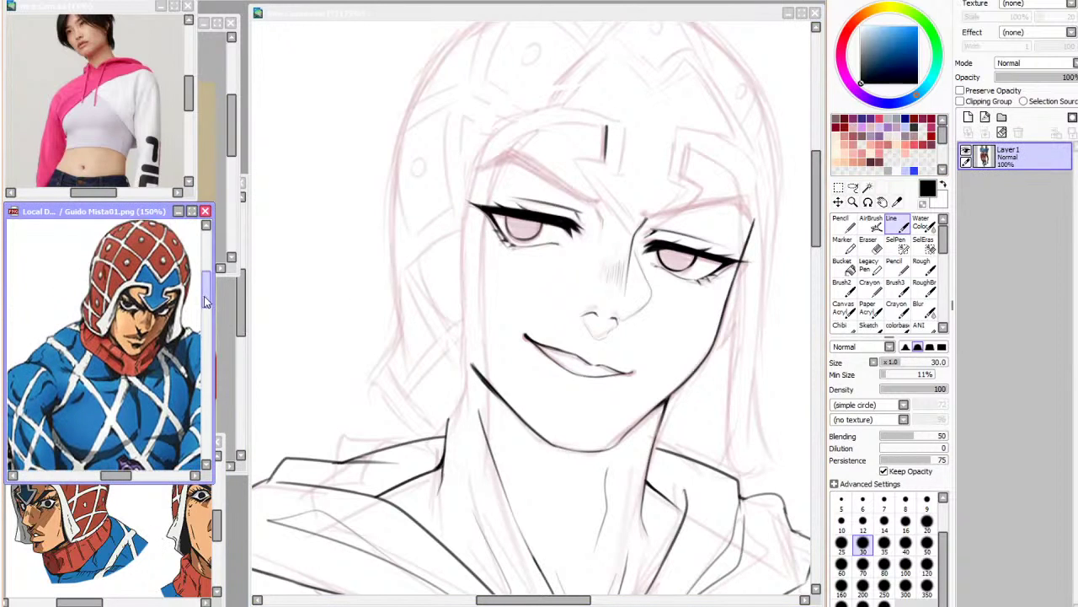
pyautogui.click(746, 172)
pyautogui.hotkey('ctrl', 'z')
pyautogui.moveTo(608, 123); pyautogui.dragTo(606, 160)
pyautogui.hotkey('ctrl', 'z')
pyautogui.moveTo(815, 207); pyautogui.dragTo(816, 198)
pyautogui.hotkey('ctrl', 'z')
# Draw head construction guides on Layer19: a tilted centre line, a brow line and a circle around the skull
pyautogui.moveTo(665, 44); pyautogui.dragTo(587, 592)
pyautogui.moveTo(376, 225); pyautogui.dragTo(805, 313)
pyautogui.moveTo(397, 238)
pyautogui.mouseDown()
pyautogui.moveTo(440, 131)
pyautogui.moveTo(794, 376)
pyautogui.mouseUp()
pyautogui.hotkey('ctrl', 'z')
pyautogui.moveTo(406, 212); pyautogui.dragTo(774, 289)
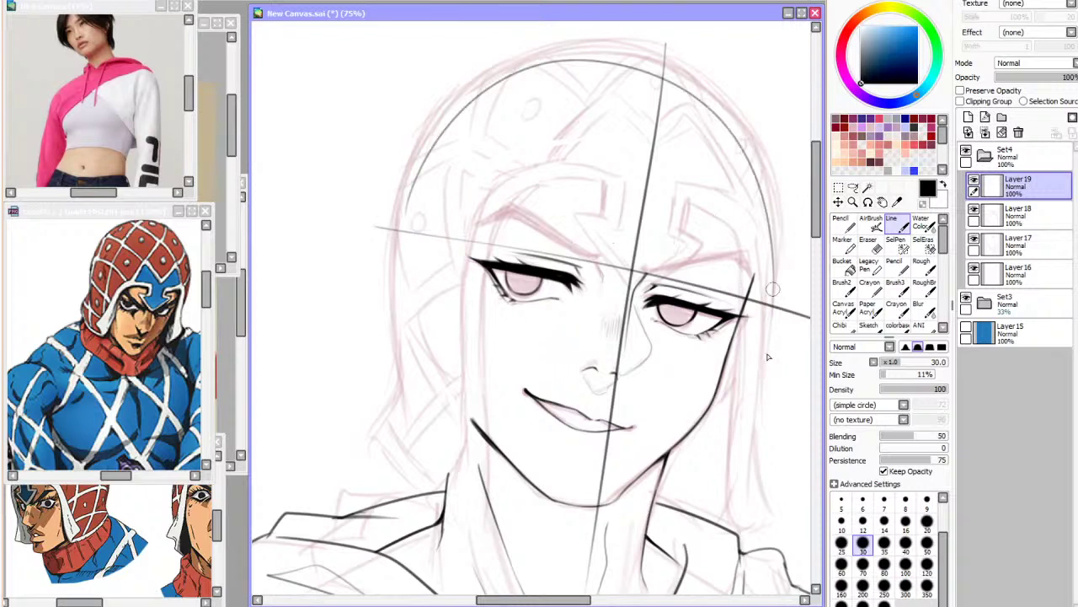
pyautogui.moveTo(590, 77)
pyautogui.mouseDown()
pyautogui.moveTo(753, 337)
pyautogui.moveTo(472, 383)
pyautogui.moveTo(608, 77)
pyautogui.moveTo(767, 313)
pyautogui.moveTo(595, 406)
pyautogui.moveTo(471, 160)
pyautogui.moveTo(686, 395)
pyautogui.mouseUp()
pyautogui.hotkey('ctrl', 'z')
pyautogui.moveTo(624, 67)
pyautogui.mouseDown()
pyautogui.moveTo(467, 138)
pyautogui.moveTo(654, 73)
pyautogui.moveTo(446, 274)
pyautogui.mouseUp()
# Lower Layer19's opacity to 19% and add a new layer above it
pyautogui.moveTo(1019, 78); pyautogui.dragTo(1015, 77)
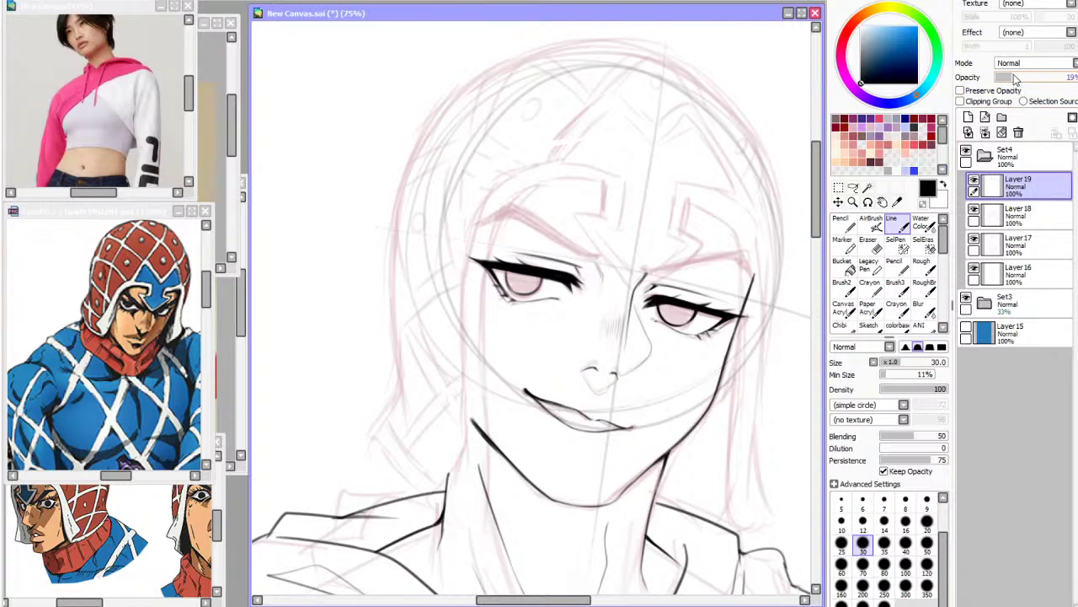
pyautogui.click(968, 117)
# Try to ink the forehead emblem's vertical sides and pointed lower edge on the new layer
pyautogui.moveTo(678, 192); pyautogui.dragTo(672, 231)
pyautogui.hotkey('ctrl', 'z')
pyautogui.moveTo(678, 192)
pyautogui.mouseDown()
pyautogui.moveTo(673, 227)
pyautogui.moveTo(594, 219)
pyautogui.moveTo(625, 270)
pyautogui.mouseUp()
pyautogui.hotkey('ctrl', 'z')
pyautogui.hotkey('ctrl', 'z')
pyautogui.moveTo(594, 220)
pyautogui.mouseDown()
pyautogui.moveTo(632, 270)
pyautogui.moveTo(689, 246)
pyautogui.mouseUp()
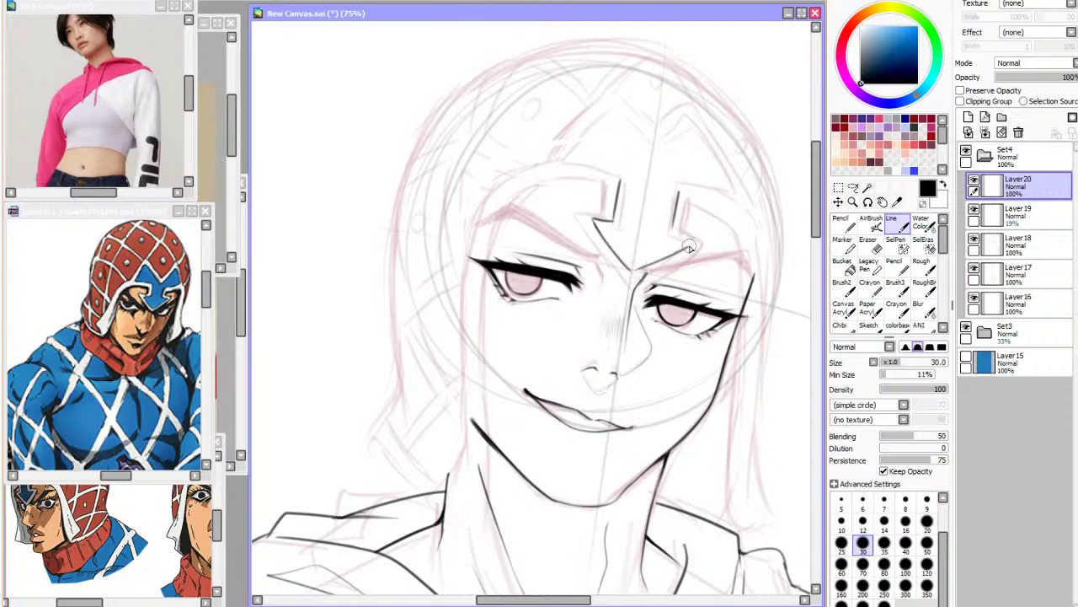
pyautogui.hotkey('ctrl', 'z')
pyautogui.hotkey('ctrl', 'z')
pyautogui.hotkey('ctrl', 'z')
# Retry the emblem's V-shaped point between the brows, check it mirrored, and clear Layer20
pyautogui.moveTo(595, 221)
pyautogui.mouseDown()
pyautogui.moveTo(612, 247)
pyautogui.moveTo(595, 222)
pyautogui.moveTo(627, 268)
pyautogui.moveTo(613, 225)
pyautogui.moveTo(636, 263)
pyautogui.moveTo(657, 259)
pyautogui.moveTo(596, 223)
pyautogui.moveTo(635, 276)
pyautogui.moveTo(691, 247)
pyautogui.mouseUp()
pyautogui.hotkey('ctrl', 'z')
pyautogui.hotkey('ctrl', 'z')
pyautogui.hotkey('ctrl', 'z')
pyautogui.moveTo(633, 273)
pyautogui.mouseDown()
pyautogui.moveTo(691, 246)
pyautogui.moveTo(680, 250)
pyautogui.mouseUp()
pyautogui.hotkey('ctrl', 'z')
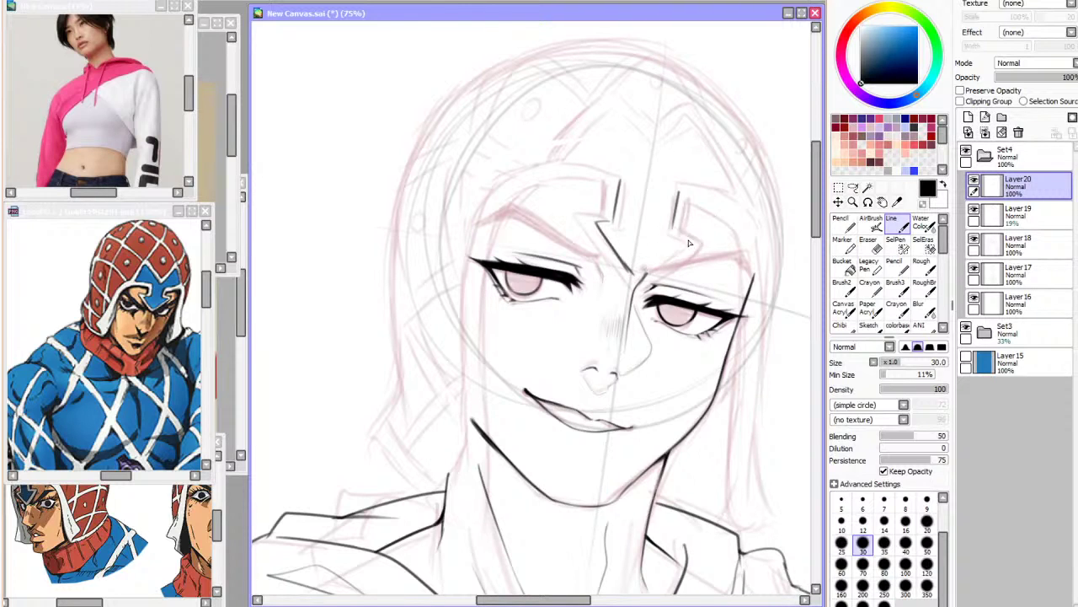
pyautogui.press('Insert')
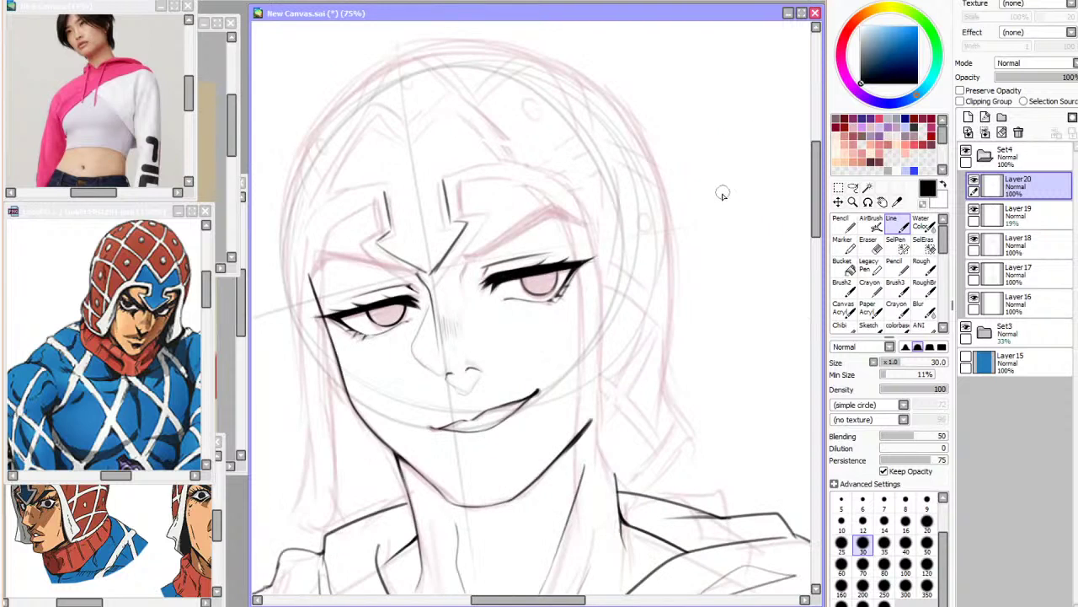
pyautogui.click(1002, 132)
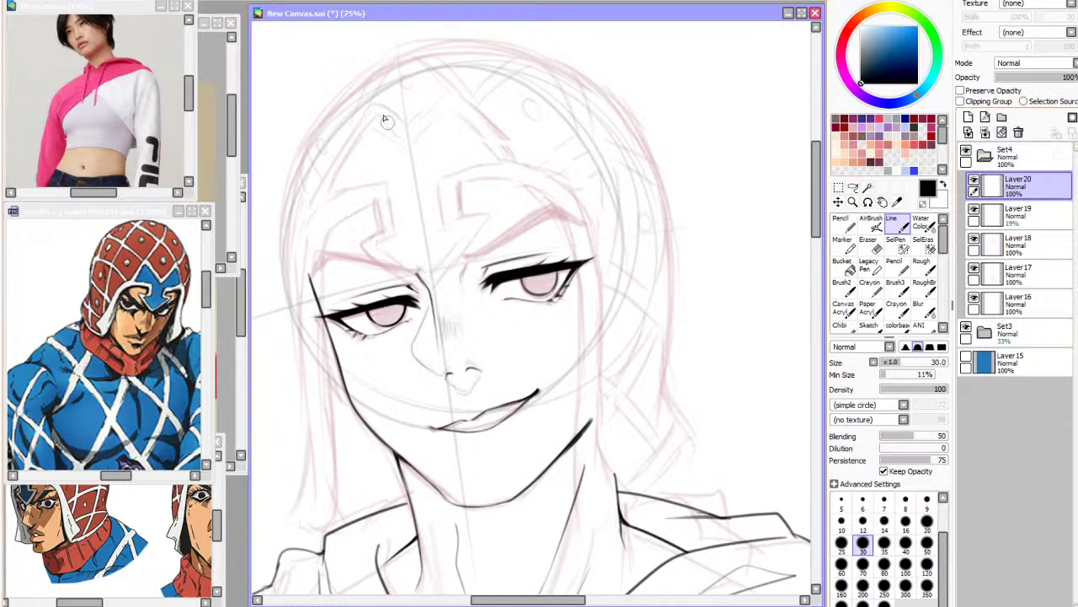
# Try to ink the forehead emblem's V-shaped point between the brows and the stepped lines rising from both sides
pyautogui.hotkey('ctrl', 'z')
pyautogui.moveTo(393, 233); pyautogui.dragTo(373, 238)
pyautogui.moveTo(373, 241)
pyautogui.mouseDown()
pyautogui.moveTo(417, 278)
pyautogui.moveTo(465, 228)
pyautogui.mouseUp()
pyautogui.hotkey('ctrl', 'z')
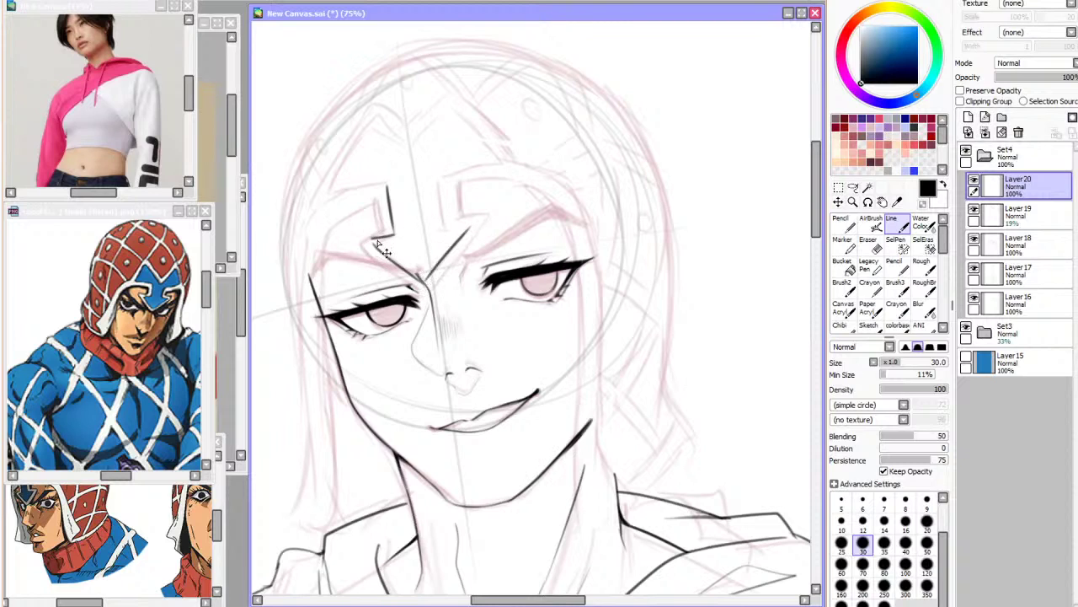
pyautogui.moveTo(444, 183); pyautogui.dragTo(449, 220)
pyautogui.hotkey('ctrl', 'z')
pyautogui.moveTo(444, 183)
pyautogui.mouseDown()
pyautogui.moveTo(448, 223)
pyautogui.moveTo(471, 222)
pyautogui.mouseUp()
# Try to ink a second, parallel outline along the far side of the forehead emblem
pyautogui.moveTo(375, 194)
pyautogui.mouseDown()
pyautogui.moveTo(382, 223)
pyautogui.moveTo(356, 239)
pyautogui.mouseUp()
pyautogui.hotkey('ctrl', 'z')
pyautogui.moveTo(355, 241); pyautogui.dragTo(393, 276)
pyautogui.hotkey('ctrl', 'z')
pyautogui.hotkey('ctrl', 'z')
pyautogui.hotkey('ctrl', 'z')
pyautogui.moveTo(381, 224)
pyautogui.mouseDown()
pyautogui.moveTo(355, 239)
pyautogui.moveTo(390, 276)
pyautogui.mouseUp()
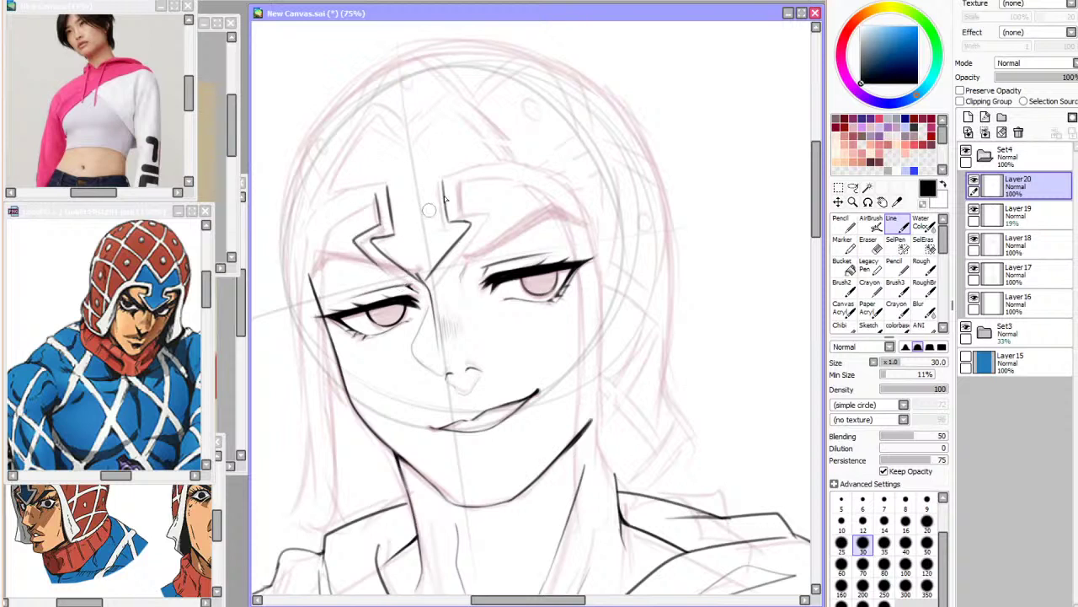
# Undo the emblem's second outline, check it mirrored, erase all emblem lines and switch back to the Line brush
pyautogui.hotkey('ctrl', 'z')
pyautogui.hotkey('ctrl', 'z')
pyautogui.press('h')
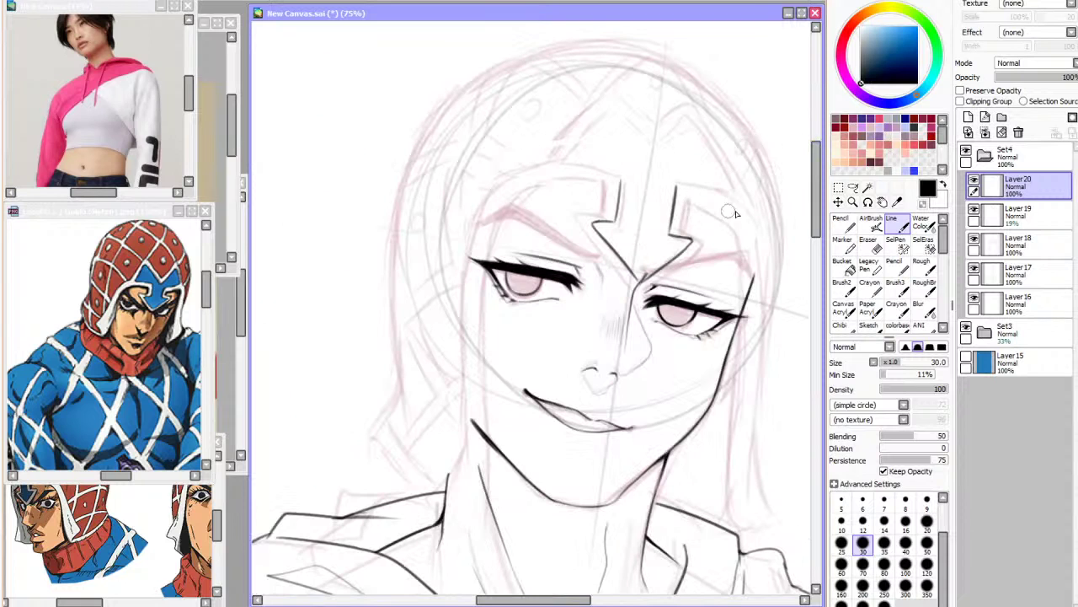
pyautogui.click(872, 242)
pyautogui.moveTo(669, 239); pyautogui.dragTo(686, 222)
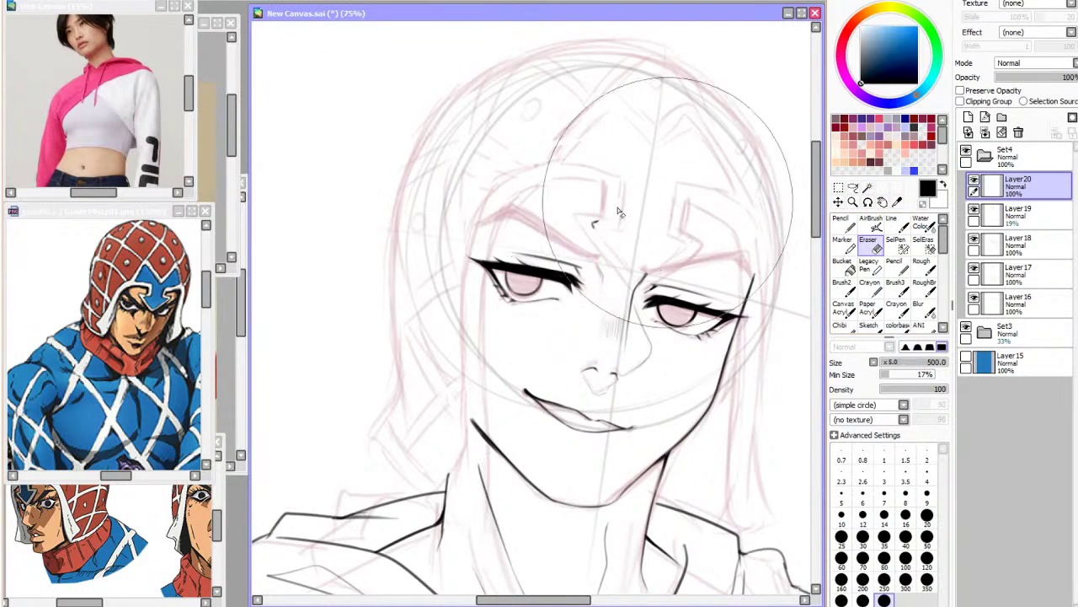
pyautogui.click(918, 223)
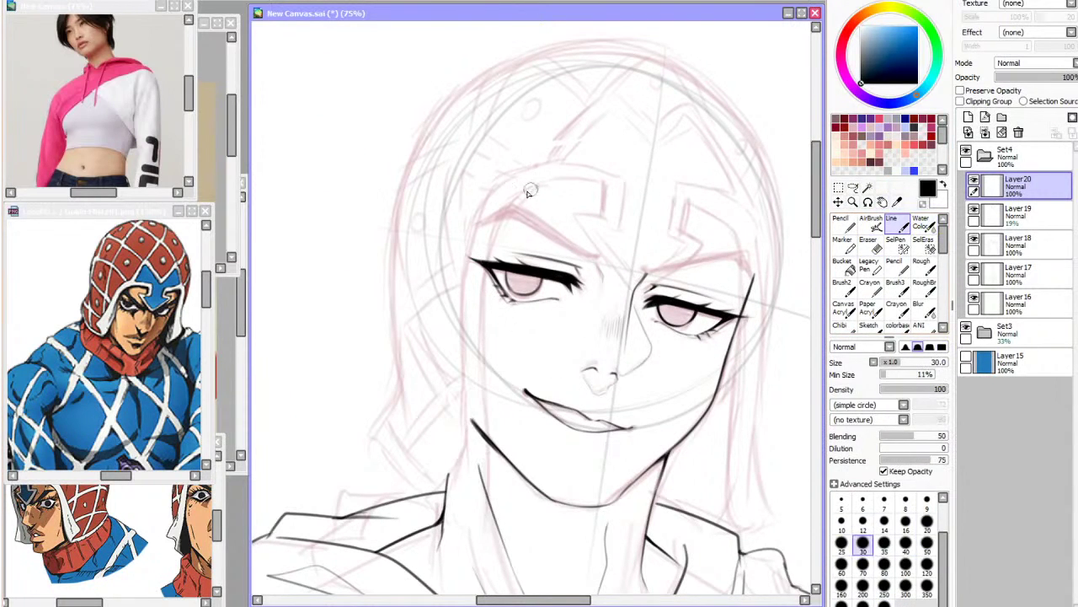
# Ink the inner edge of the near-side ear flap from the temple past the outer eye and jaw to the neck
pyautogui.moveTo(504, 201)
pyautogui.mouseDown()
pyautogui.moveTo(482, 389)
pyautogui.moveTo(489, 501)
pyautogui.mouseUp()
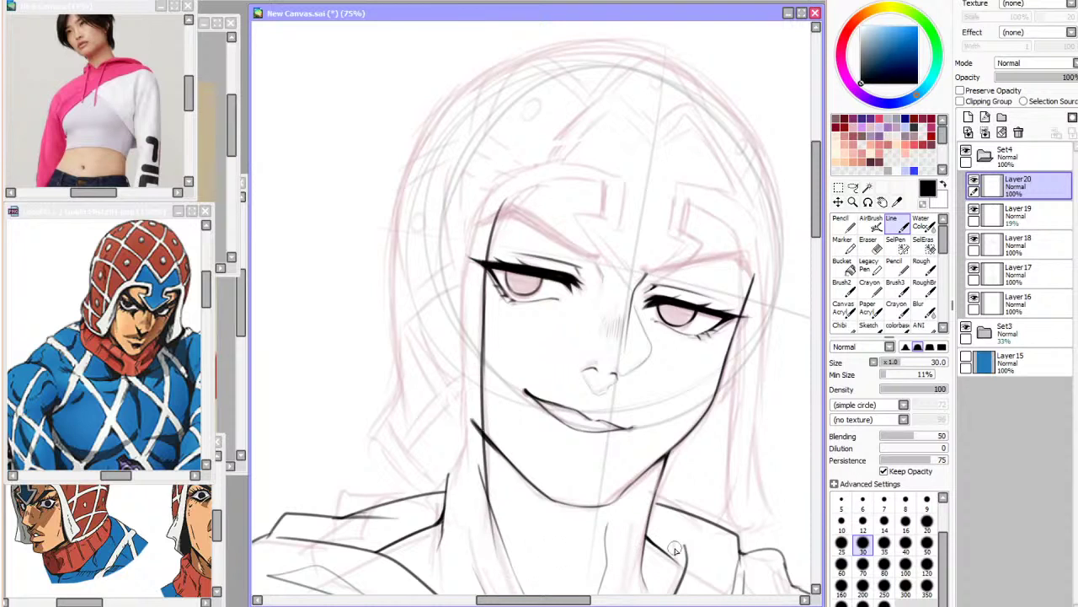
pyautogui.press('h')
pyautogui.hotkey('ctrl', 'z')
pyautogui.moveTo(580, 362); pyautogui.dragTo(575, 458)
pyautogui.hotkey('ctrl', 'z')
pyautogui.moveTo(579, 354); pyautogui.dragTo(578, 444)
pyautogui.moveTo(579, 401); pyautogui.dragTo(588, 526)
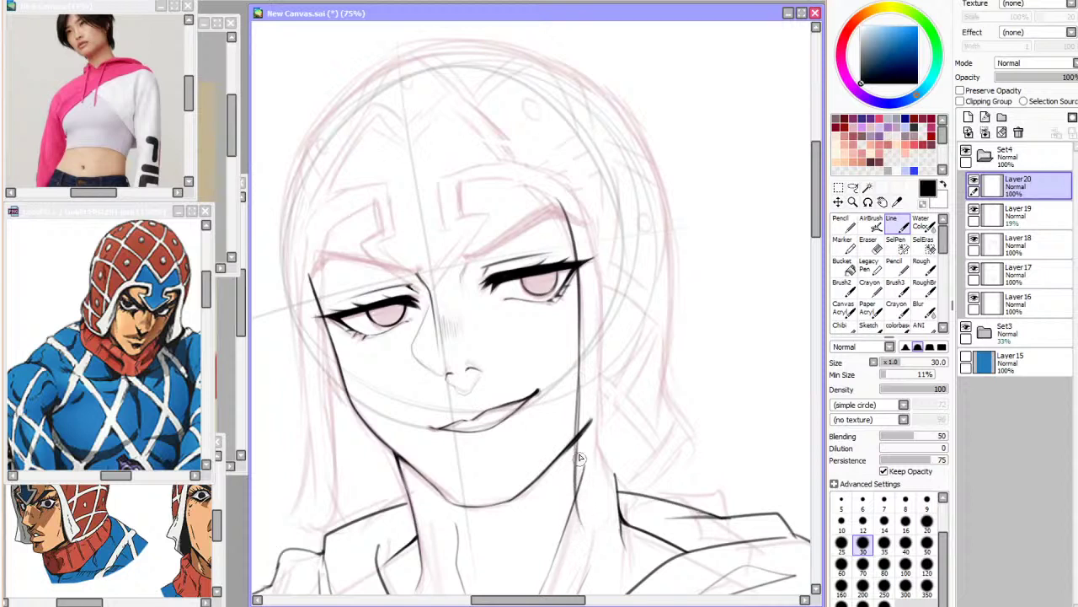
pyautogui.press('h')
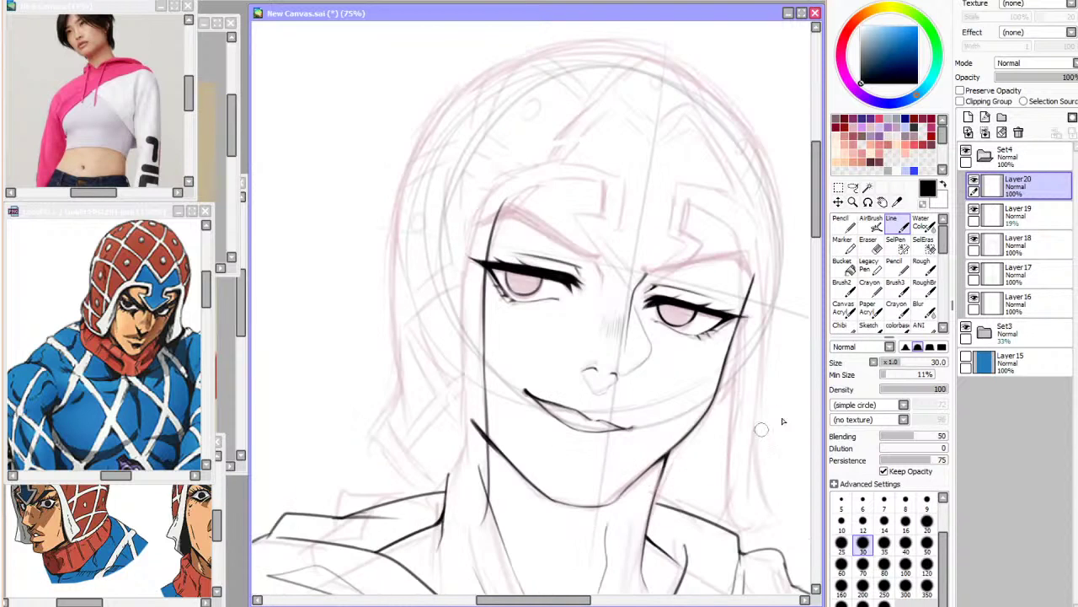
# Try several curves for the hat opening's edge across the forehead above the brows
pyautogui.moveTo(502, 210); pyautogui.dragTo(545, 183)
pyautogui.hotkey('ctrl', 'z')
pyautogui.moveTo(503, 238); pyautogui.dragTo(592, 172)
pyautogui.moveTo(514, 203); pyautogui.dragTo(719, 217)
pyautogui.hotkey('ctrl', 'z')
pyautogui.moveTo(502, 217)
pyautogui.mouseDown()
pyautogui.moveTo(721, 223)
pyautogui.moveTo(786, 290)
pyautogui.mouseUp()
pyautogui.hotkey('ctrl', 'z')
pyautogui.moveTo(513, 207)
pyautogui.mouseDown()
pyautogui.moveTo(613, 166)
pyautogui.moveTo(778, 283)
pyautogui.moveTo(710, 207)
pyautogui.moveTo(792, 291)
pyautogui.moveTo(777, 247)
pyautogui.moveTo(739, 257)
pyautogui.moveTo(746, 317)
pyautogui.mouseUp()
pyautogui.hotkey('ctrl', 'z')
pyautogui.hotkey('ctrl', 'z')
# Ink the hat opening's arched edge above the near brow, joining the inner ear flap line
pyautogui.moveTo(748, 258); pyautogui.dragTo(747, 330)
pyautogui.press('h')
pyautogui.hotkey('ctrl', 'z')
pyautogui.hotkey('ctrl', 'z')
pyautogui.press('h')
pyautogui.hotkey('ctrl', 'z')
pyautogui.hotkey('ctrl', 'z')
pyautogui.moveTo(606, 180)
pyautogui.mouseDown()
pyautogui.moveTo(518, 193)
pyautogui.moveTo(501, 208)
pyautogui.mouseUp()
# Ink the far-side hat opening from beside the emblem around the temple and down past the jaw
pyautogui.moveTo(696, 201); pyautogui.dragTo(748, 309)
pyautogui.hotkey('ctrl', 'z')
pyautogui.moveTo(695, 201)
pyautogui.mouseDown()
pyautogui.moveTo(756, 301)
pyautogui.moveTo(735, 231)
pyautogui.moveTo(730, 368)
pyautogui.mouseUp()
pyautogui.hotkey('ctrl', 'z')
pyautogui.moveTo(755, 311)
pyautogui.mouseDown()
pyautogui.moveTo(732, 397)
pyautogui.moveTo(735, 326)
pyautogui.moveTo(728, 520)
pyautogui.mouseUp()
pyautogui.hotkey('ctrl', 'z')
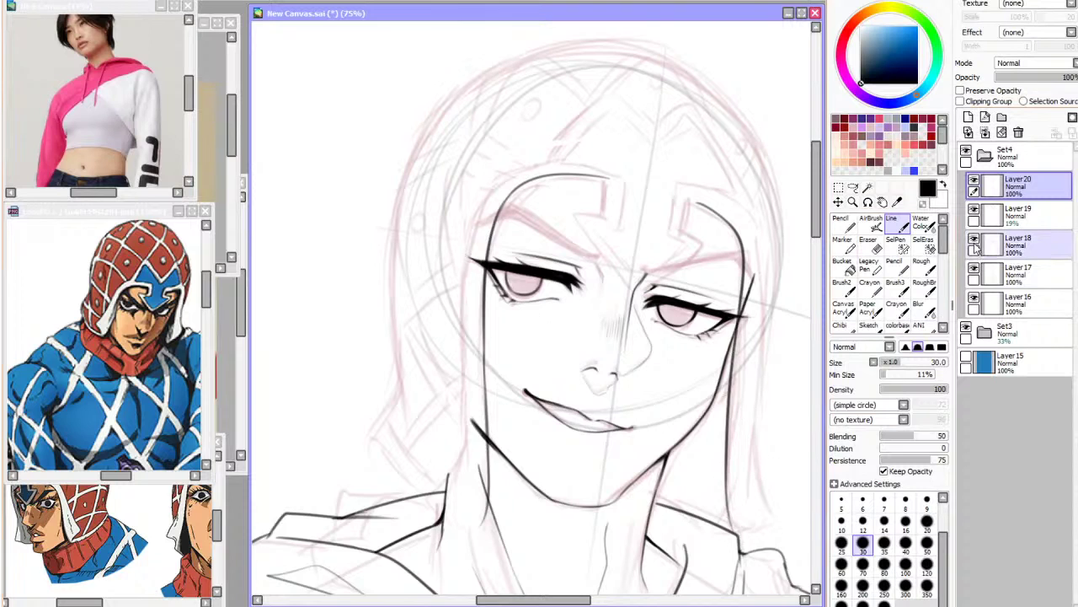
# Hide Layer18 and Layer16 so the face and body line art stay out of the way
pyautogui.click(974, 239)
pyautogui.moveTo(814, 225); pyautogui.dragTo(816, 247)
pyautogui.click(974, 268)
pyautogui.click(974, 268)
pyautogui.click(975, 296)
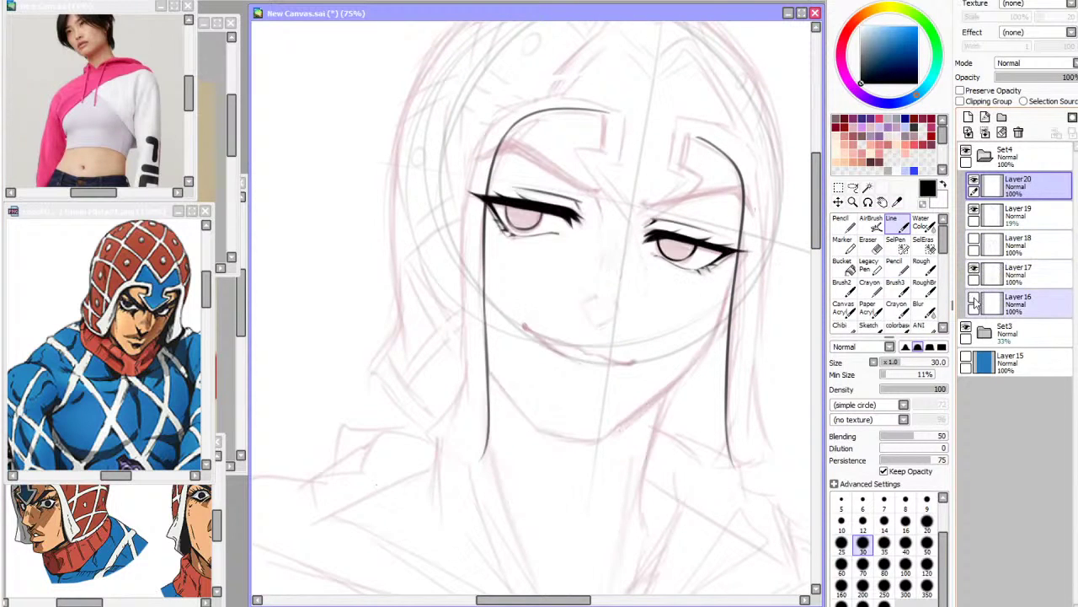
# Try to ink the outer edge and flared lower tip of the near-side ear flap, checking it mirrored
pyautogui.moveTo(466, 295); pyautogui.dragTo(465, 424)
pyautogui.moveTo(466, 384)
pyautogui.mouseDown()
pyautogui.moveTo(446, 417)
pyautogui.moveTo(452, 459)
pyautogui.mouseUp()
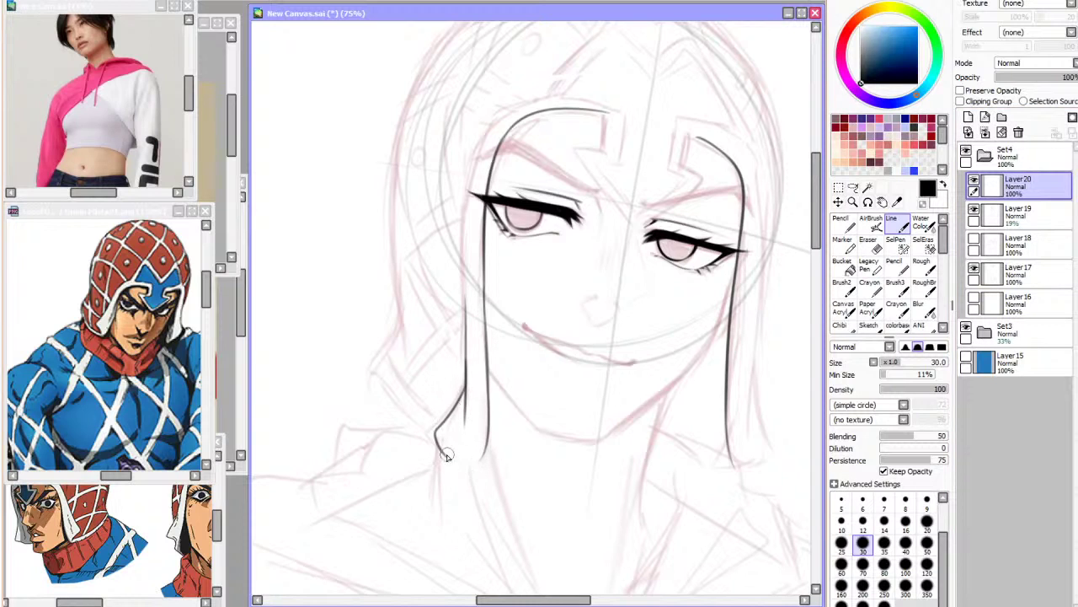
pyautogui.hotkey('ctrl', 'z')
pyautogui.moveTo(466, 384)
pyautogui.mouseDown()
pyautogui.moveTo(437, 454)
pyautogui.moveTo(446, 414)
pyautogui.moveTo(451, 464)
pyautogui.moveTo(488, 460)
pyautogui.mouseUp()
pyautogui.hotkey('ctrl', 'z')
pyautogui.hotkey('ctrl', 'z')
pyautogui.moveTo(465, 396)
pyautogui.mouseDown()
pyautogui.moveTo(440, 456)
pyautogui.moveTo(476, 465)
pyautogui.mouseUp()
pyautogui.press('h')
pyautogui.hotkey('ctrl', 'z')
pyautogui.hotkey('ctrl', 'z')
pyautogui.hotkey('ctrl', 'z')
pyautogui.hotkey('ctrl', 'z')
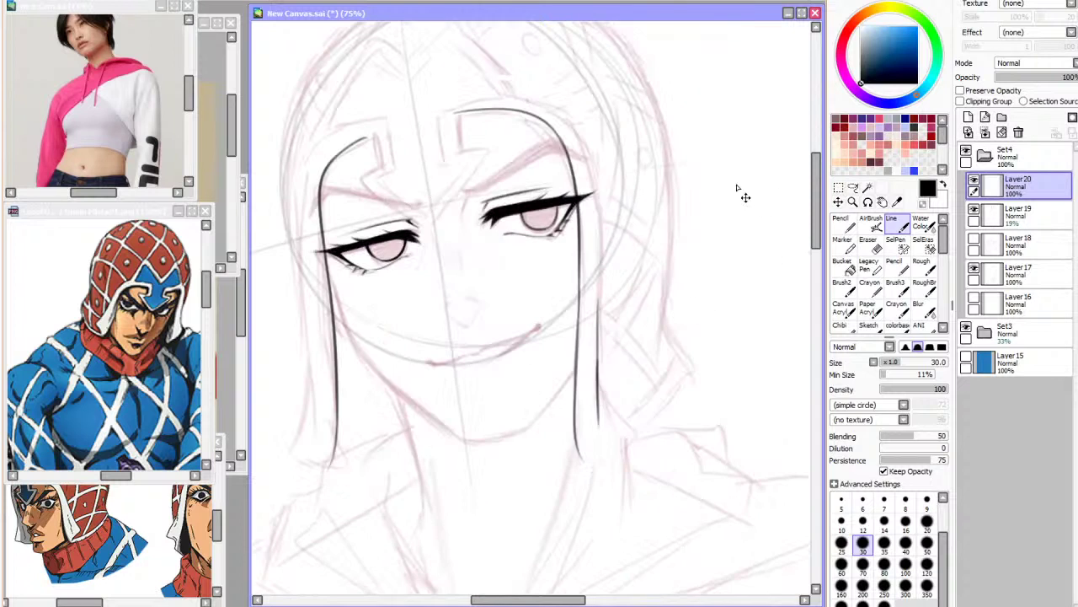
pyautogui.press('h')
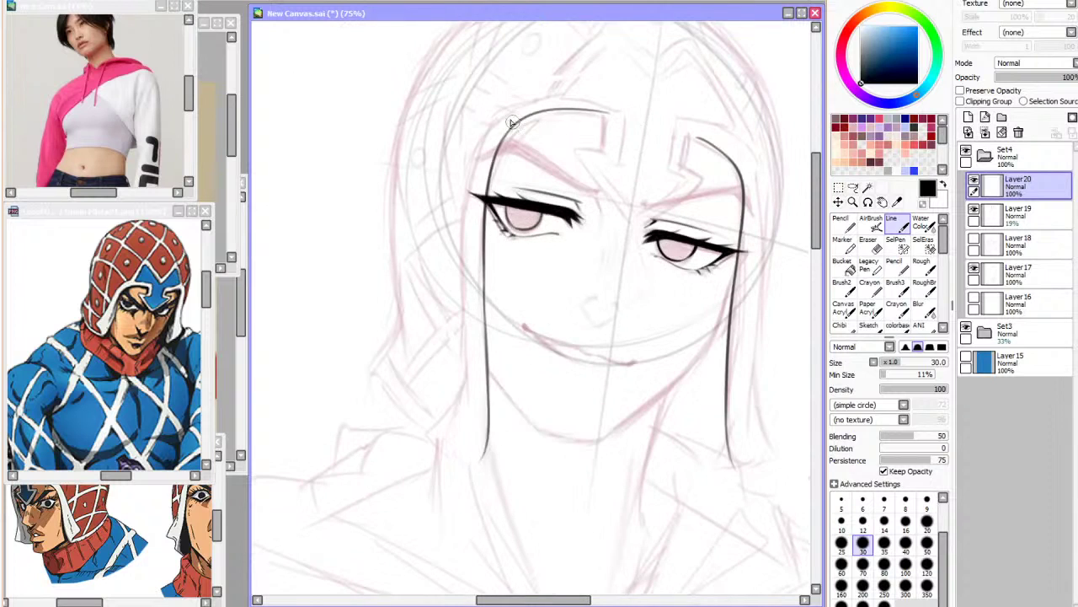
# Ink the near-side ear flap's outer edge from above the brow to its flared tip and rounded lower end
pyautogui.moveTo(539, 96)
pyautogui.mouseDown()
pyautogui.moveTo(465, 215)
pyautogui.moveTo(445, 396)
pyautogui.moveTo(427, 417)
pyautogui.mouseUp()
pyautogui.moveTo(460, 380)
pyautogui.mouseDown()
pyautogui.moveTo(423, 422)
pyautogui.moveTo(430, 439)
pyautogui.moveTo(440, 397)
pyautogui.moveTo(439, 451)
pyautogui.mouseUp()
pyautogui.hotkey('ctrl', 'z')
pyautogui.moveTo(441, 454); pyautogui.dragTo(477, 461)
pyautogui.hotkey('ctrl', 'z')
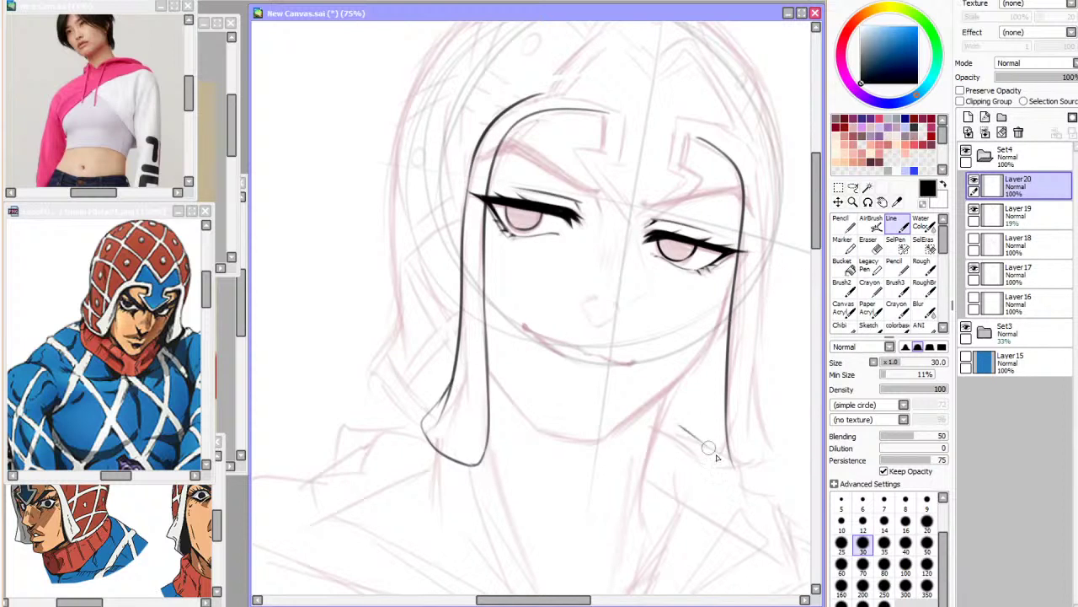
# Ink the far-side ear flap's outer edge and rounded lower end, plus the slanted line running to it from the neck
pyautogui.moveTo(663, 423); pyautogui.dragTo(746, 471)
pyautogui.moveTo(748, 148)
pyautogui.mouseDown()
pyautogui.moveTo(743, 394)
pyautogui.moveTo(750, 328)
pyautogui.moveTo(747, 439)
pyautogui.moveTo(752, 401)
pyautogui.moveTo(760, 462)
pyautogui.mouseUp()
pyautogui.hotkey('ctrl', 'z')
pyautogui.moveTo(746, 395)
pyautogui.mouseDown()
pyautogui.moveTo(764, 442)
pyautogui.moveTo(747, 472)
pyautogui.mouseUp()
pyautogui.hotkey('ctrl', 'z')
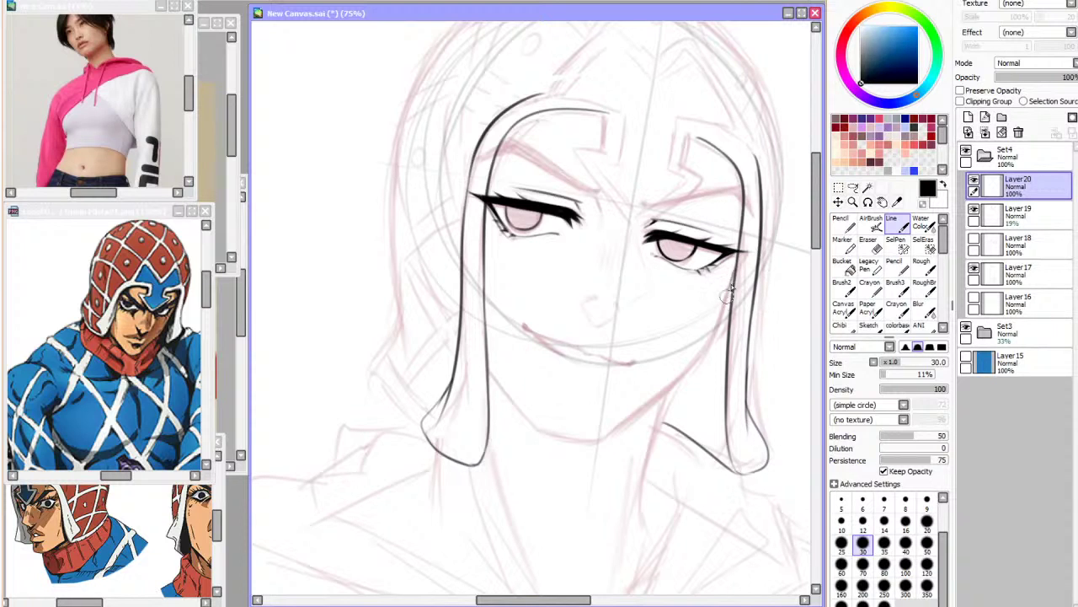
# Check the line art without the Set3 sketch, then show Layer16, Layer18 and Set3 again
pyautogui.click(967, 329)
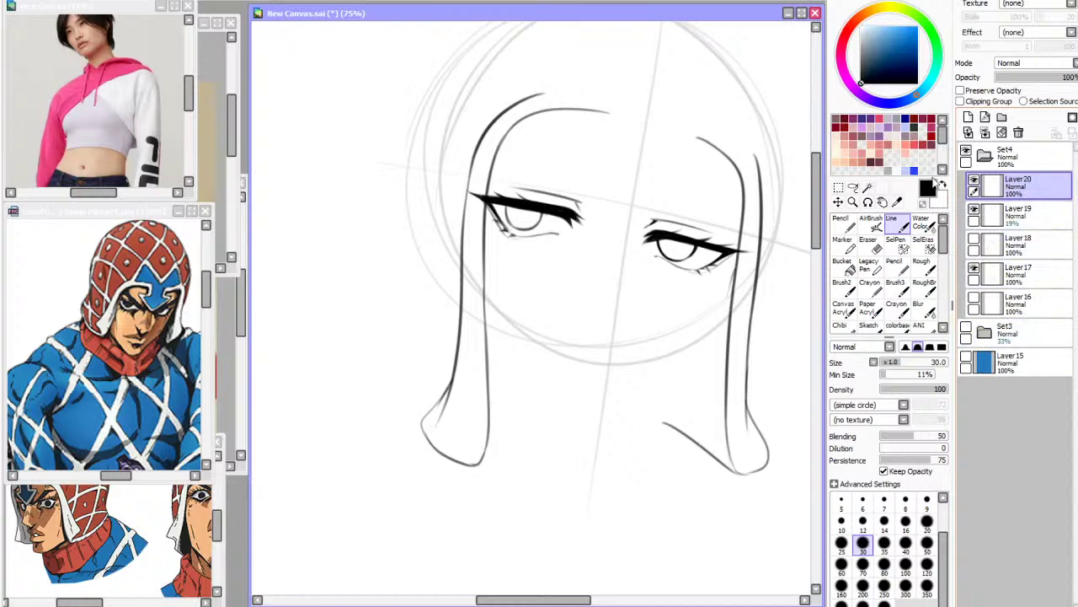
pyautogui.click(854, 189)
pyautogui.click(974, 299)
pyautogui.click(973, 240)
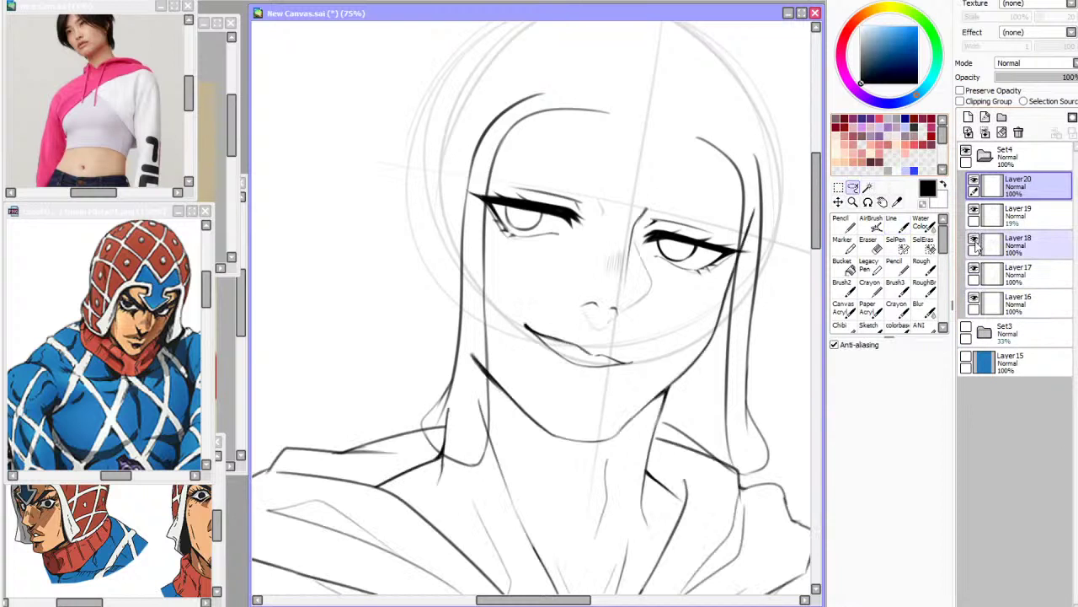
pyautogui.click(967, 329)
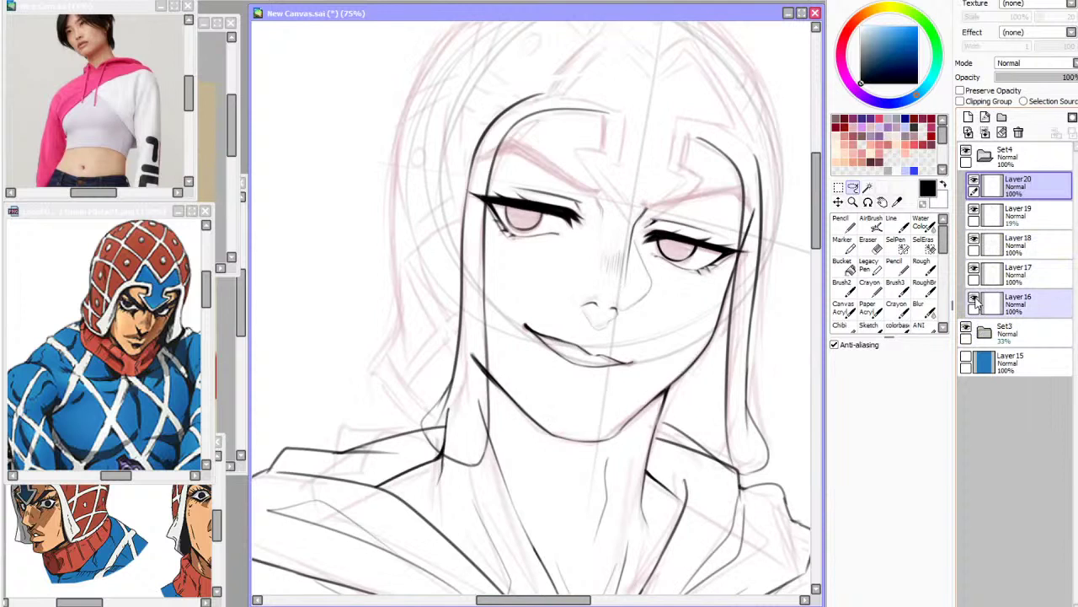
# Lasso the far-side ear flap, adjust its shape slightly with Free Deform and check it mirrored
pyautogui.press('h')
pyautogui.click(193, 1)
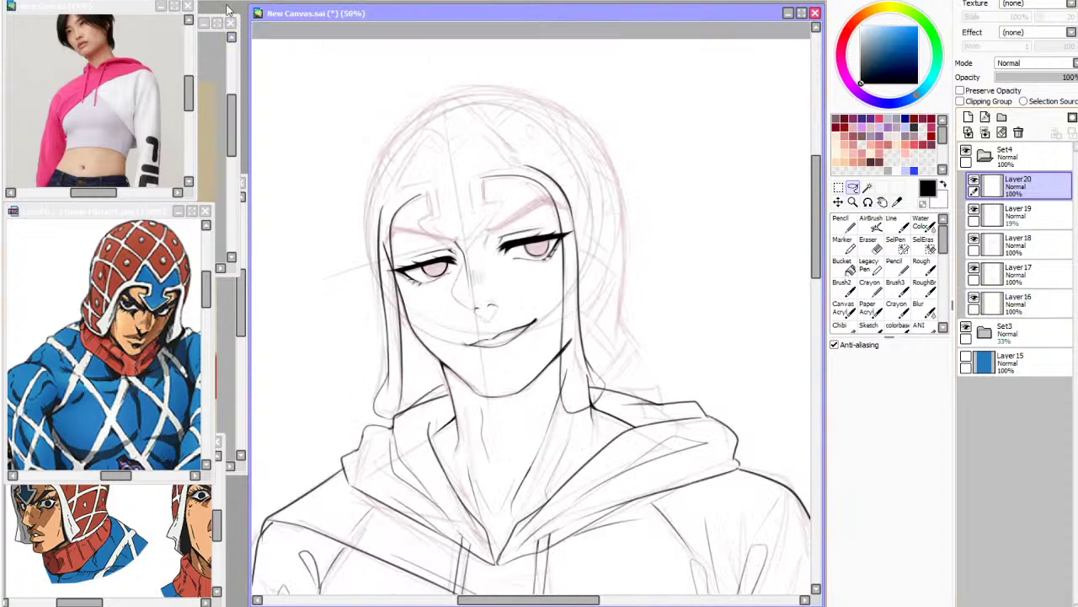
pyautogui.moveTo(383, 168)
pyautogui.mouseDown()
pyautogui.moveTo(379, 472)
pyautogui.moveTo(396, 159)
pyautogui.mouseUp()
pyautogui.hotkey('ctrl', 't')
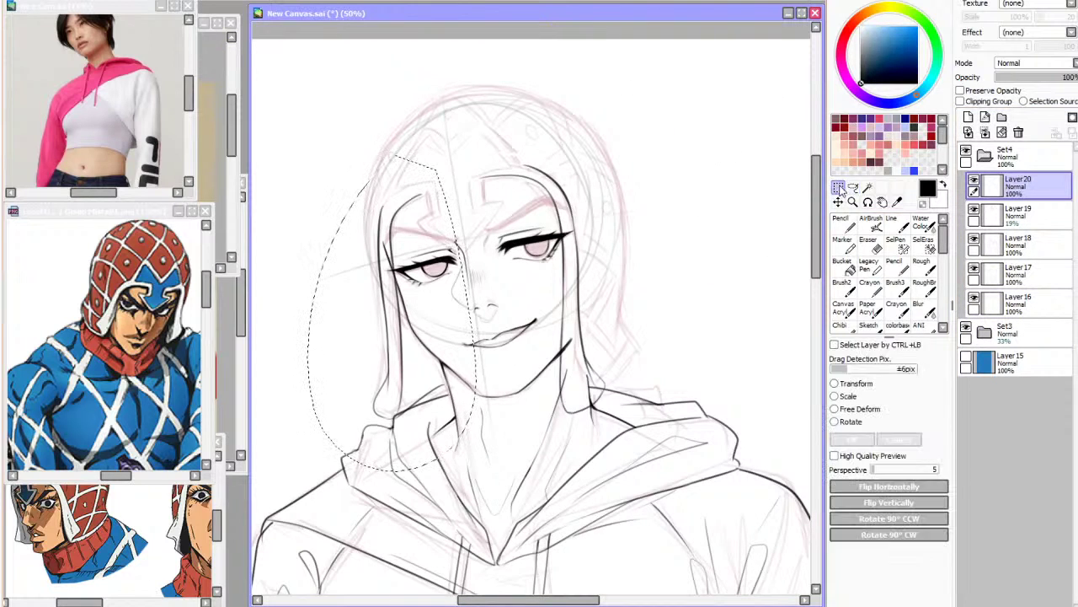
pyautogui.click(859, 410)
pyautogui.moveTo(410, 193); pyautogui.dragTo(409, 188)
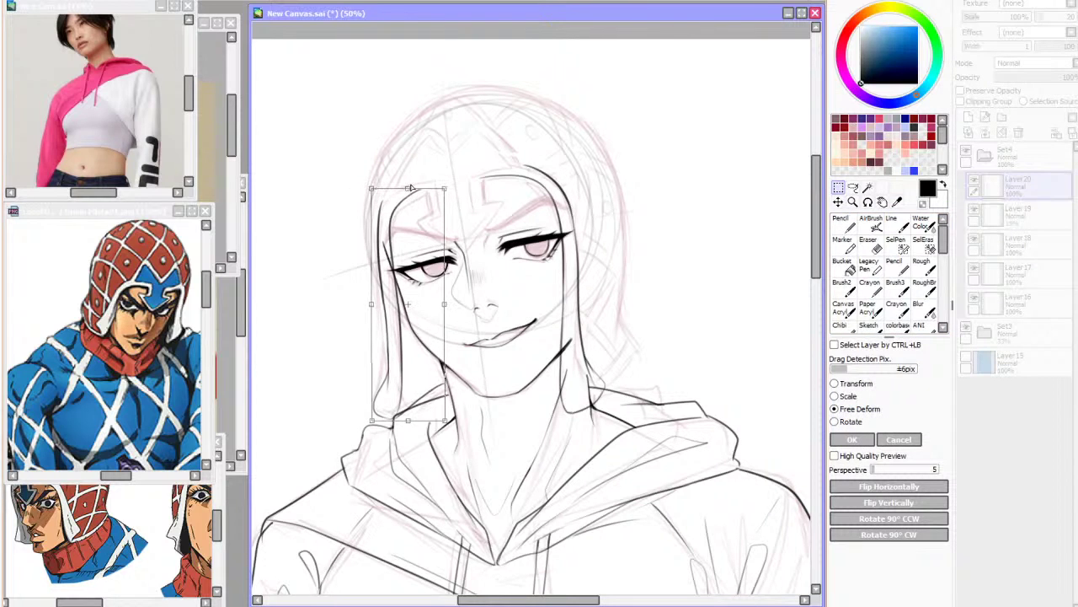
pyautogui.click(840, 438)
pyautogui.press('h')
# Ink the hat's outer outline with the Line brush from the crown down the back of the head
pyautogui.click(904, 226)
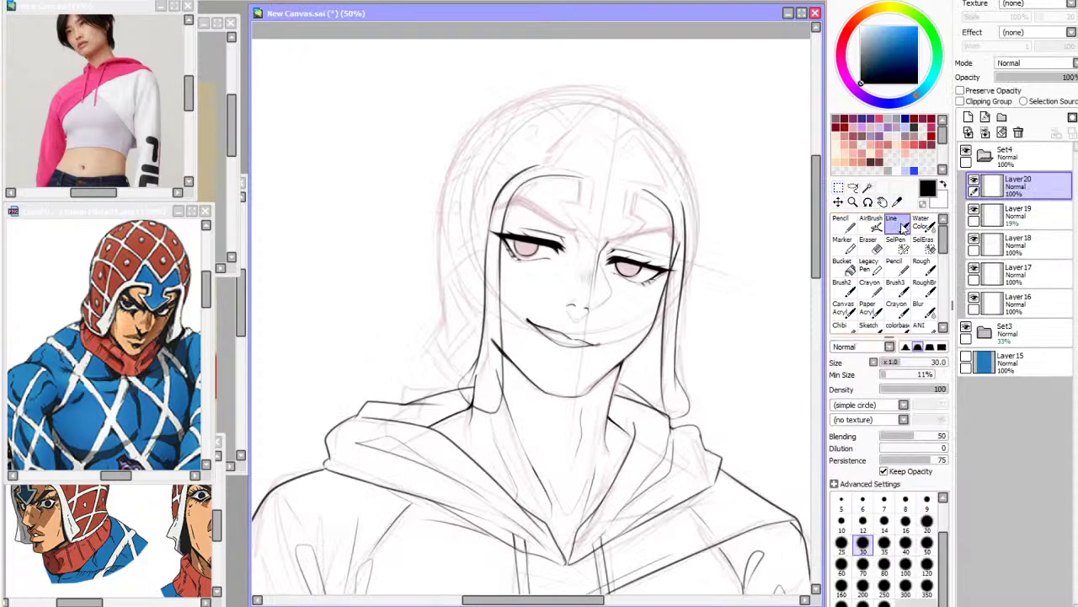
pyautogui.click(187, 1)
pyautogui.moveTo(818, 241); pyautogui.dragTo(818, 221)
pyautogui.moveTo(478, 113)
pyautogui.mouseDown()
pyautogui.moveTo(448, 175)
pyautogui.moveTo(399, 346)
pyautogui.moveTo(402, 436)
pyautogui.mouseUp()
pyautogui.hotkey('ctrl', 'z')
pyautogui.moveTo(397, 324); pyautogui.dragTo(406, 455)
pyautogui.moveTo(399, 396)
pyautogui.mouseDown()
pyautogui.moveTo(379, 459)
pyautogui.moveTo(398, 407)
pyautogui.moveTo(387, 499)
pyautogui.moveTo(376, 476)
pyautogui.moveTo(441, 541)
pyautogui.mouseUp()
pyautogui.hotkey('ctrl', 'z')
pyautogui.hotkey('ctrl', 'z')
pyautogui.hotkey('ctrl', 'z')
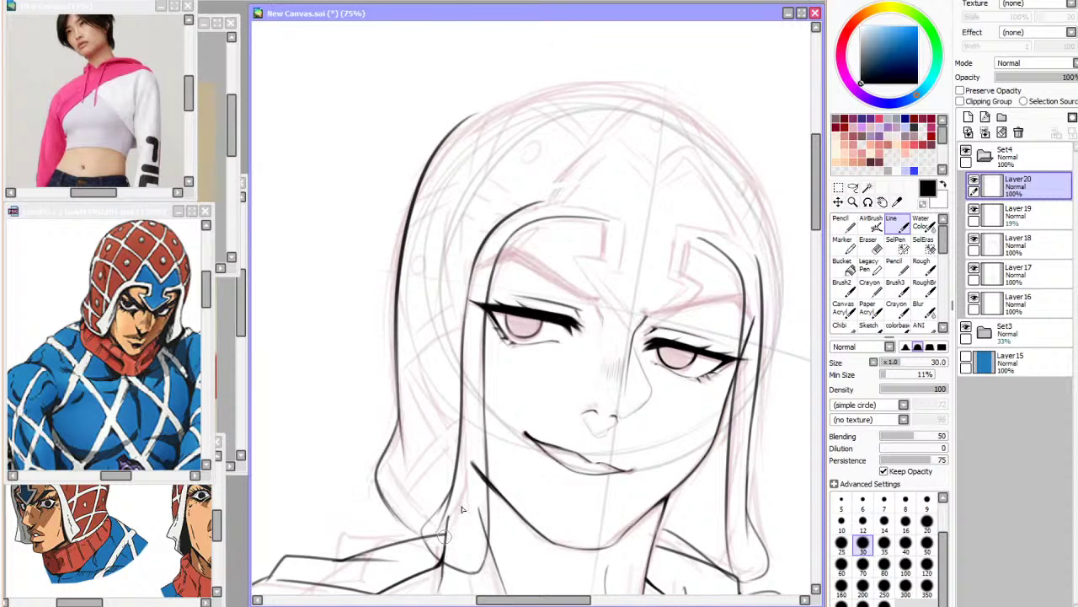
# Undo the lower back of the hat outline and retry its curve down to the flared tip
pyautogui.hotkey('ctrl', 'z')
pyautogui.hotkey('ctrl', 'z')
pyautogui.hotkey('ctrl', 'z')
pyautogui.moveTo(397, 393); pyautogui.dragTo(389, 480)
pyautogui.hotkey('ctrl', 'z')
pyautogui.hotkey('ctrl', 'z')
pyautogui.moveTo(394, 301); pyautogui.dragTo(401, 484)
pyautogui.hotkey('ctrl', 'z')
pyautogui.moveTo(396, 341); pyautogui.dragTo(402, 433)
pyautogui.hotkey('ctrl', 'z')
pyautogui.moveTo(397, 347); pyautogui.dragTo(403, 442)
pyautogui.moveTo(399, 388)
pyautogui.mouseDown()
pyautogui.moveTo(385, 499)
pyautogui.moveTo(415, 528)
pyautogui.mouseUp()
pyautogui.hotkey('ctrl', 'z')
pyautogui.hotkey('ctrl', 'z')
# Try to ink the short slanted lower edge of the hat's back, from the flared tip toward the collar
pyautogui.moveTo(386, 489); pyautogui.dragTo(427, 533)
pyautogui.hotkey('ctrl', 'z')
pyautogui.hotkey('ctrl', 'z')
pyautogui.moveTo(390, 468)
pyautogui.mouseDown()
pyautogui.moveTo(383, 505)
pyautogui.moveTo(426, 533)
pyautogui.mouseUp()
pyautogui.hotkey('ctrl', 'z')
pyautogui.moveTo(386, 487); pyautogui.dragTo(422, 525)
pyautogui.hotkey('ctrl', 'z')
pyautogui.hotkey('ctrl', 'z')
# Ink the hat's lower back curve out to the flared tip and double its slanted lower edge toward the collar
pyautogui.moveTo(400, 411)
pyautogui.mouseDown()
pyautogui.moveTo(368, 480)
pyautogui.moveTo(391, 507)
pyautogui.mouseUp()
pyautogui.hotkey('ctrl', 'z')
pyautogui.hotkey('ctrl', 'z')
pyautogui.moveTo(398, 435); pyautogui.dragTo(421, 537)
pyautogui.moveTo(383, 480); pyautogui.dragTo(427, 534)
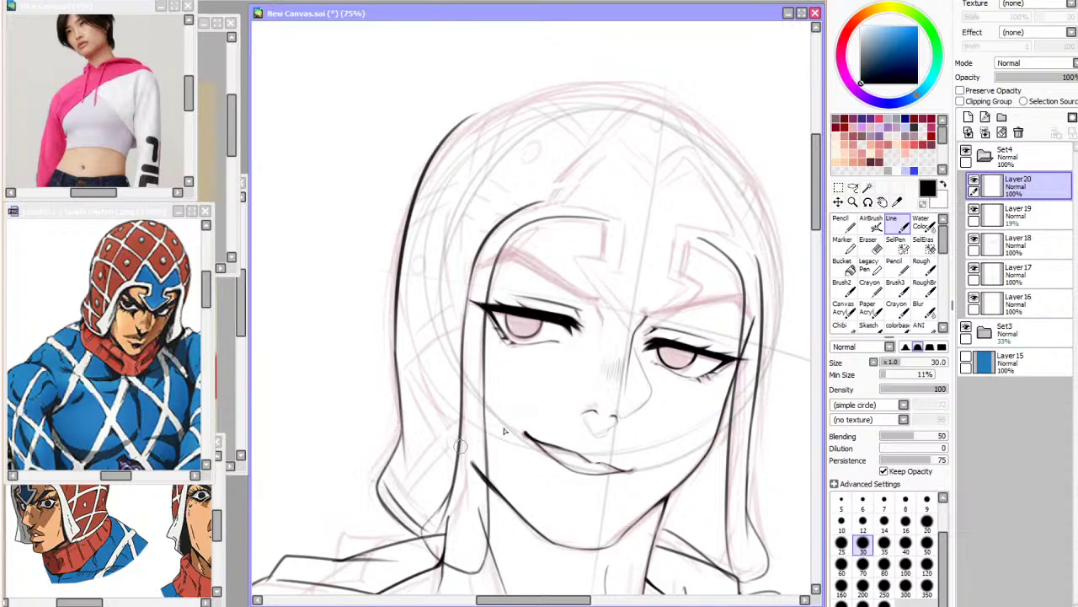
pyautogui.hotkey('ctrl', 'z')
pyautogui.moveTo(384, 481); pyautogui.dragTo(425, 527)
# Ink the hat's far-side outer outline from the upper skull down along the ear flap
pyautogui.press('h')
pyautogui.scroll(-5, 483, 462)
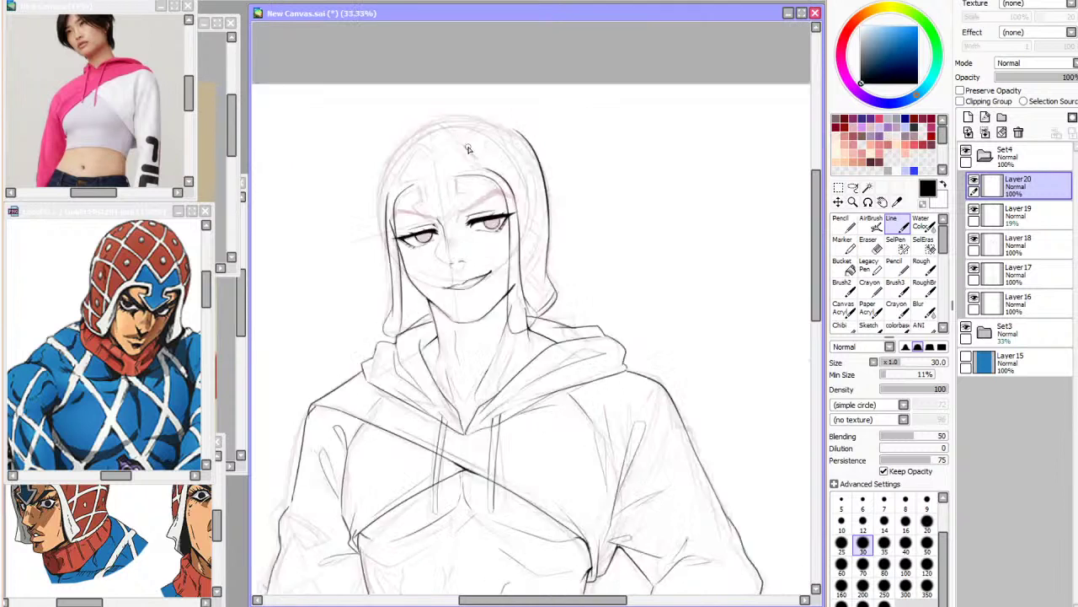
pyautogui.scroll(5, 409, 160)
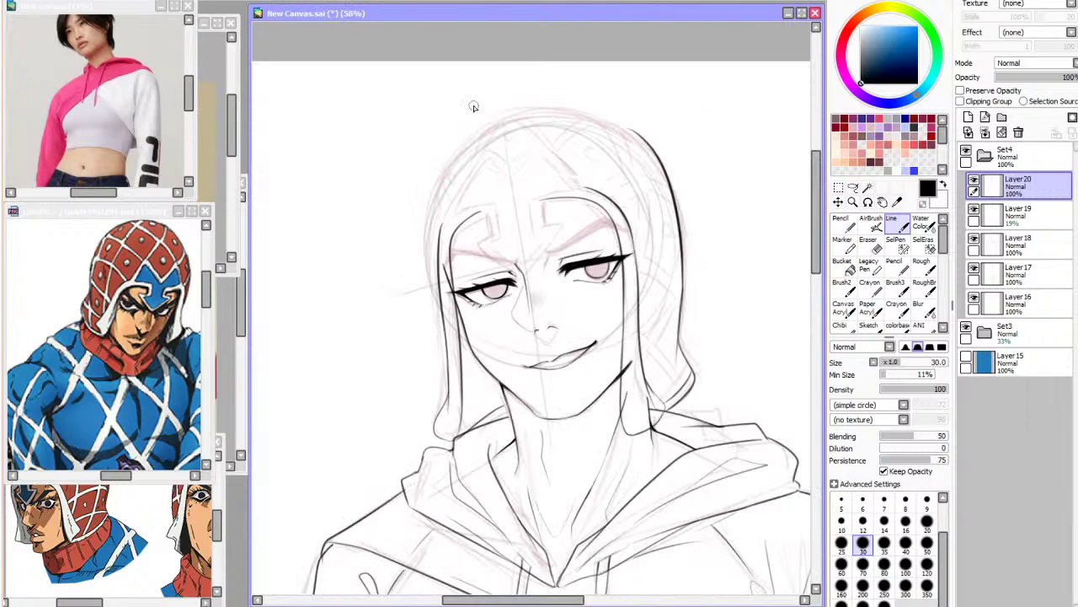
pyautogui.moveTo(440, 151)
pyautogui.mouseDown()
pyautogui.moveTo(428, 239)
pyautogui.moveTo(452, 402)
pyautogui.mouseUp()
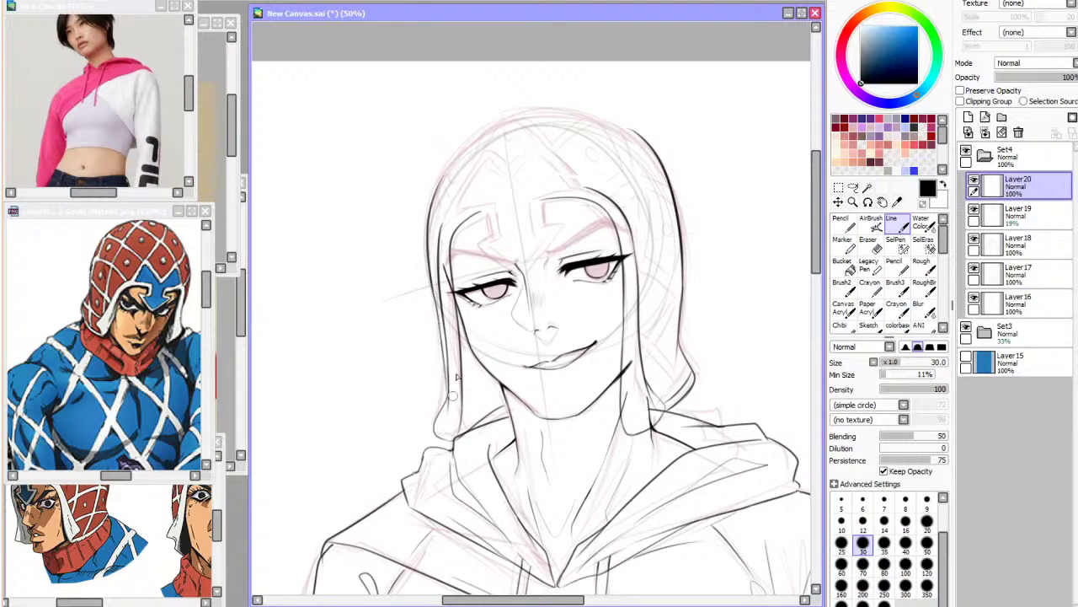
# Try to ink the hat's crown curve upward from the far-side outline, checking it mirrored
pyautogui.moveTo(440, 181); pyautogui.dragTo(558, 109)
pyautogui.hotkey('ctrl', 'z')
pyautogui.hotkey('ctrl', 'z')
pyautogui.moveTo(437, 184)
pyautogui.mouseDown()
pyautogui.moveTo(578, 108)
pyautogui.moveTo(565, 114)
pyautogui.mouseUp()
pyautogui.press('h')
pyautogui.hotkey('ctrl', 'z')
# Rotate the canvas sideways and ink the far half of the hat's crown, continuing the far-side outline
pyautogui.click(262, 0)
pyautogui.click(262, 1)
pyautogui.click(262, 1)
pyautogui.press('Delete')
pyautogui.press('Delete')
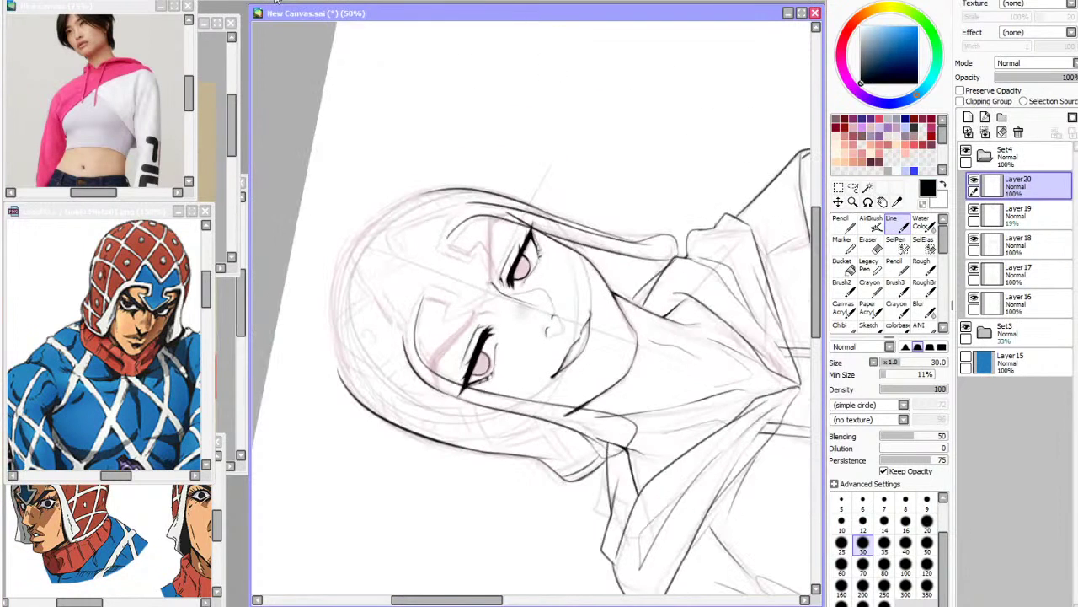
pyautogui.press('Delete')
pyautogui.press('Delete')
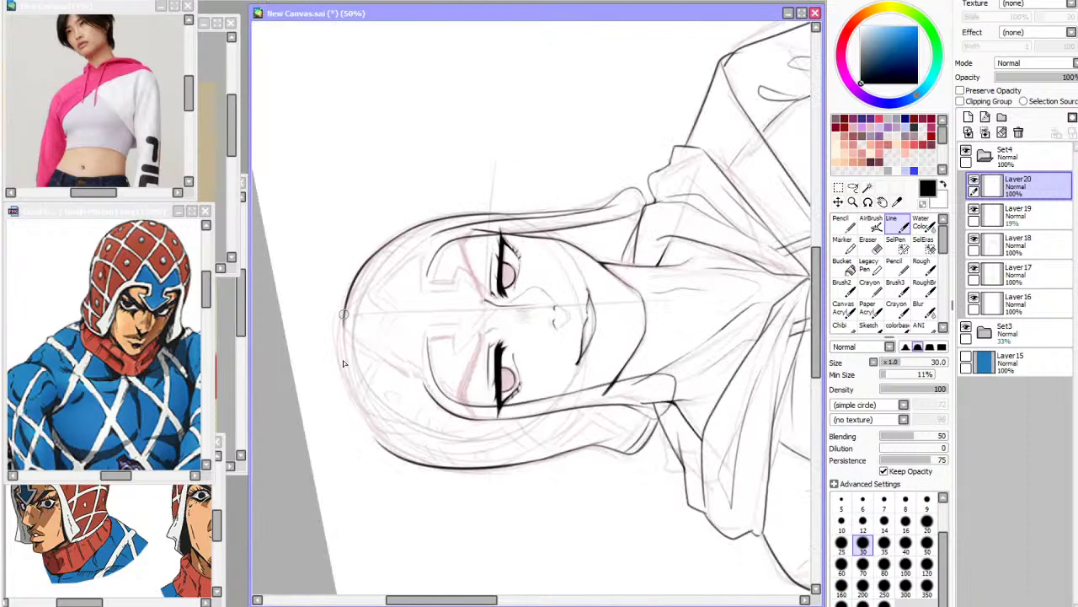
pyautogui.moveTo(406, 232)
pyautogui.mouseDown()
pyautogui.moveTo(338, 333)
pyautogui.moveTo(371, 426)
pyautogui.mouseUp()
pyautogui.hotkey('ctrl', 'z')
pyautogui.hotkey('ctrl', 'z')
# Complete the hat's crown curve over the top of the head, joining it to the back outline
pyautogui.moveTo(339, 334)
pyautogui.mouseDown()
pyautogui.moveTo(385, 439)
pyautogui.moveTo(340, 344)
pyautogui.moveTo(374, 435)
pyautogui.mouseUp()
pyautogui.hotkey('ctrl', 'z')
pyautogui.hotkey('ctrl', 'z')
pyautogui.moveTo(339, 342); pyautogui.dragTo(379, 441)
pyautogui.hotkey('ctrl', 'z')
pyautogui.hotkey('ctrl', 'z')
pyautogui.moveTo(339, 332); pyautogui.dragTo(387, 452)
pyautogui.moveTo(357, 401); pyautogui.dragTo(417, 466)
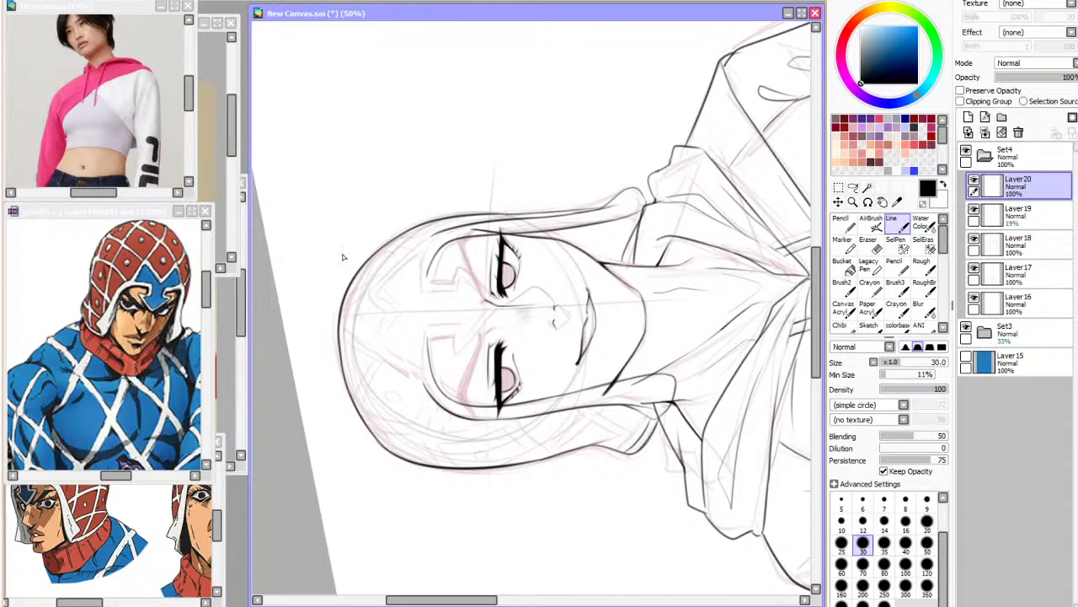
# Clean up the hat's crown outline with a size 40 Eraser and the Line brush, with the Set3 sketch hidden
pyautogui.click(289, 1)
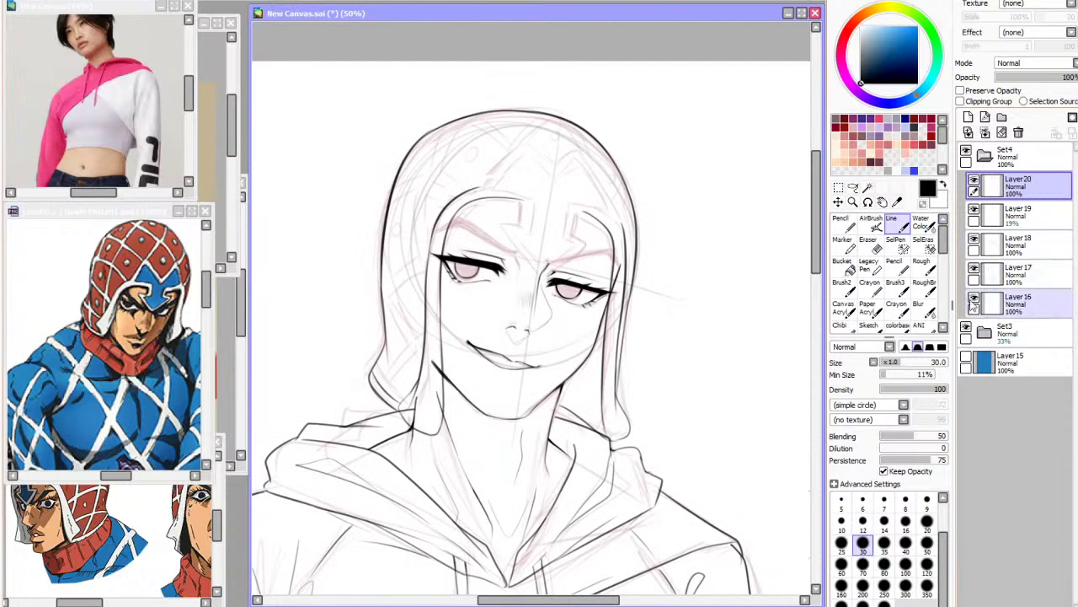
pyautogui.click(966, 328)
pyautogui.click(872, 247)
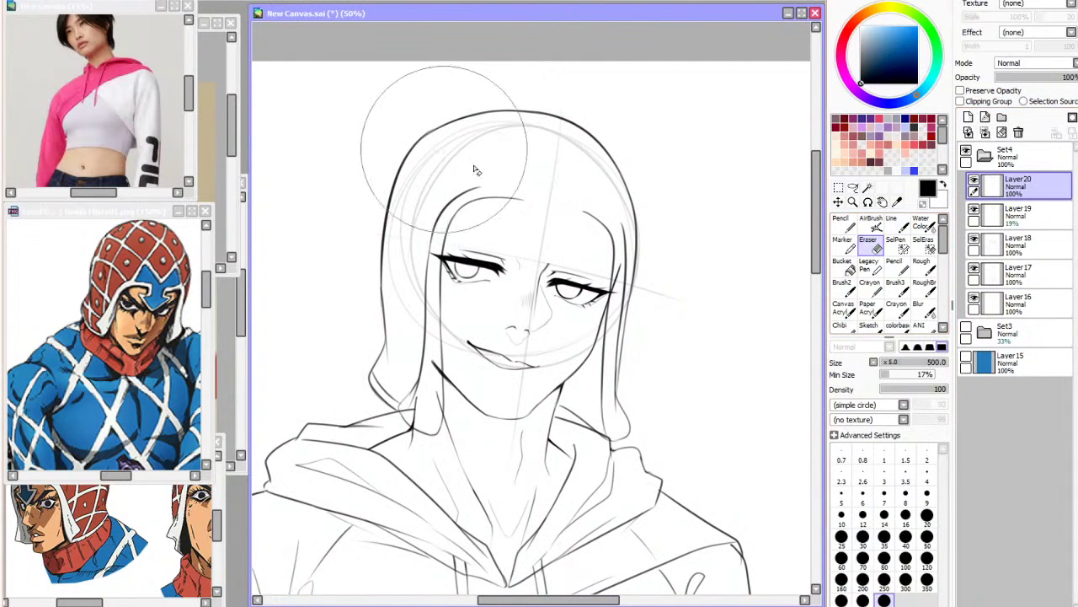
pyautogui.click(905, 540)
pyautogui.moveTo(426, 135); pyautogui.dragTo(399, 174)
pyautogui.click(898, 225)
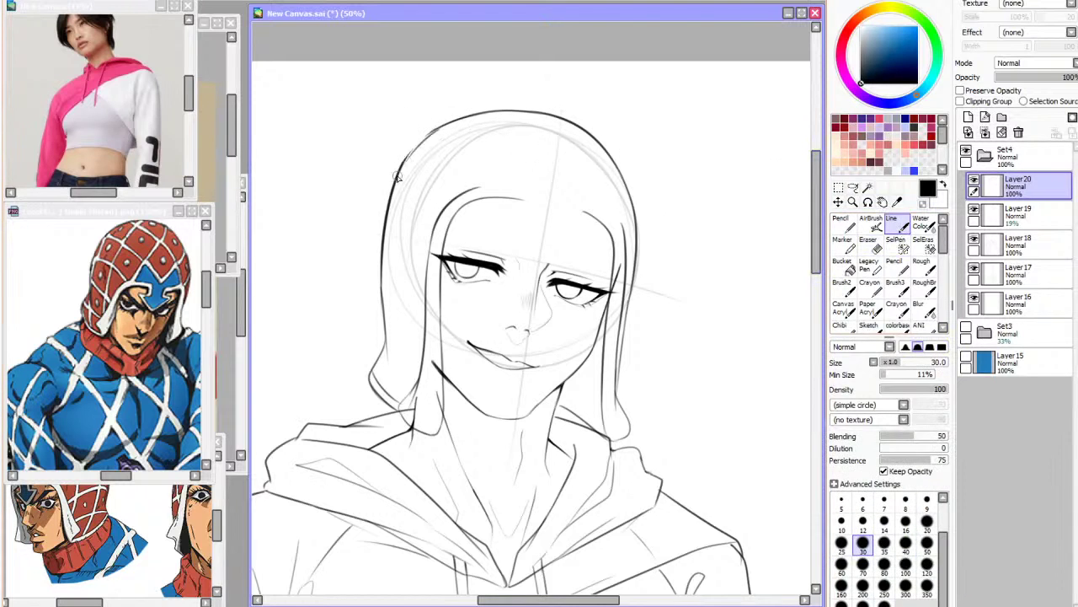
pyautogui.press('h')
pyautogui.click(871, 246)
pyautogui.moveTo(785, 142)
pyautogui.mouseDown()
pyautogui.moveTo(704, 97)
pyautogui.moveTo(529, 53)
pyautogui.mouseUp()
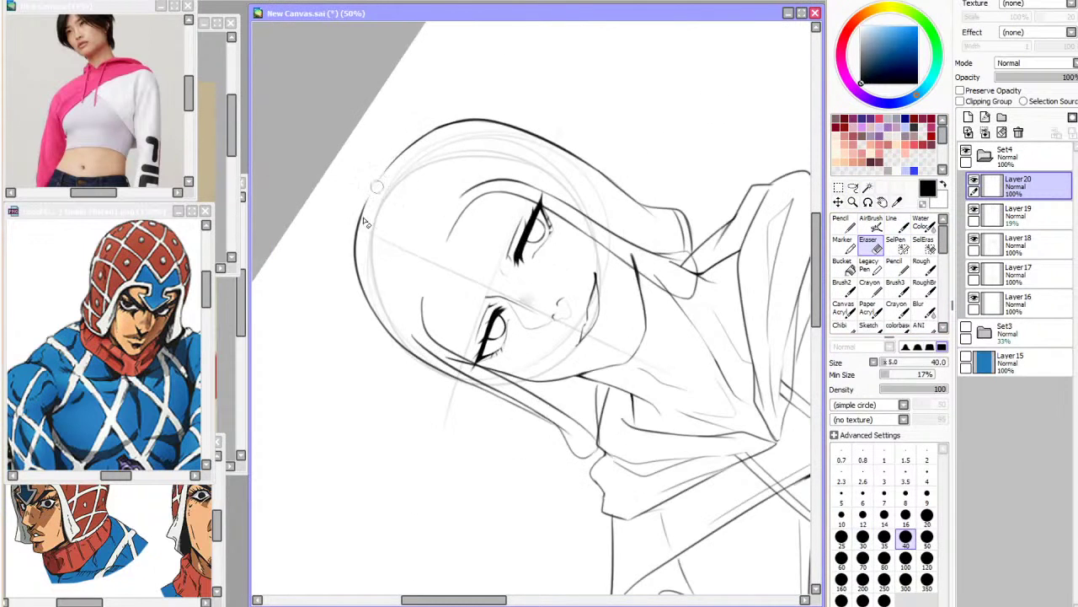
pyautogui.click(891, 225)
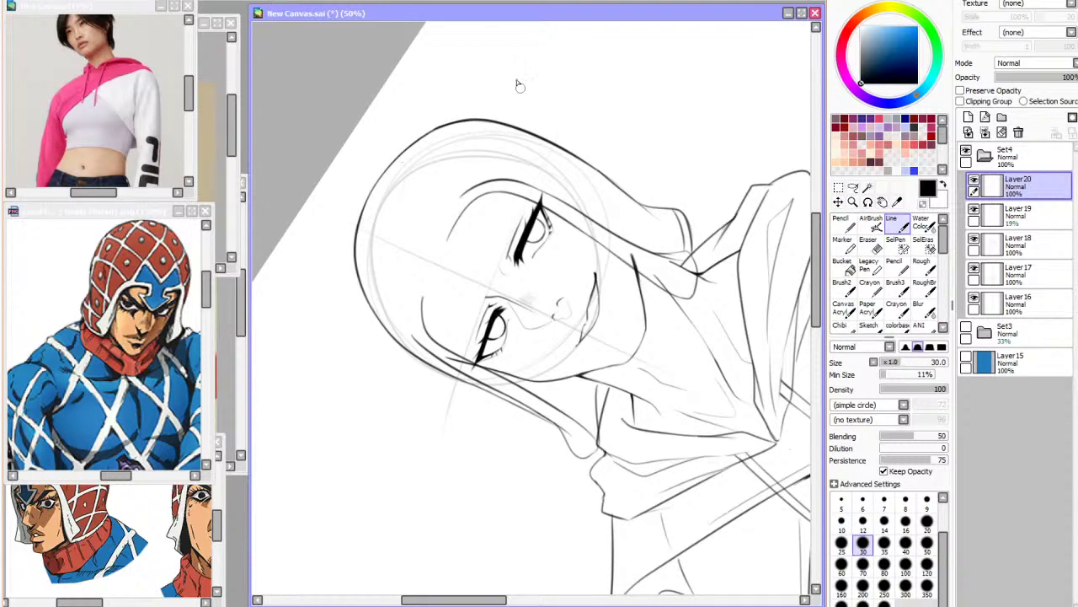
pyautogui.press('Home')
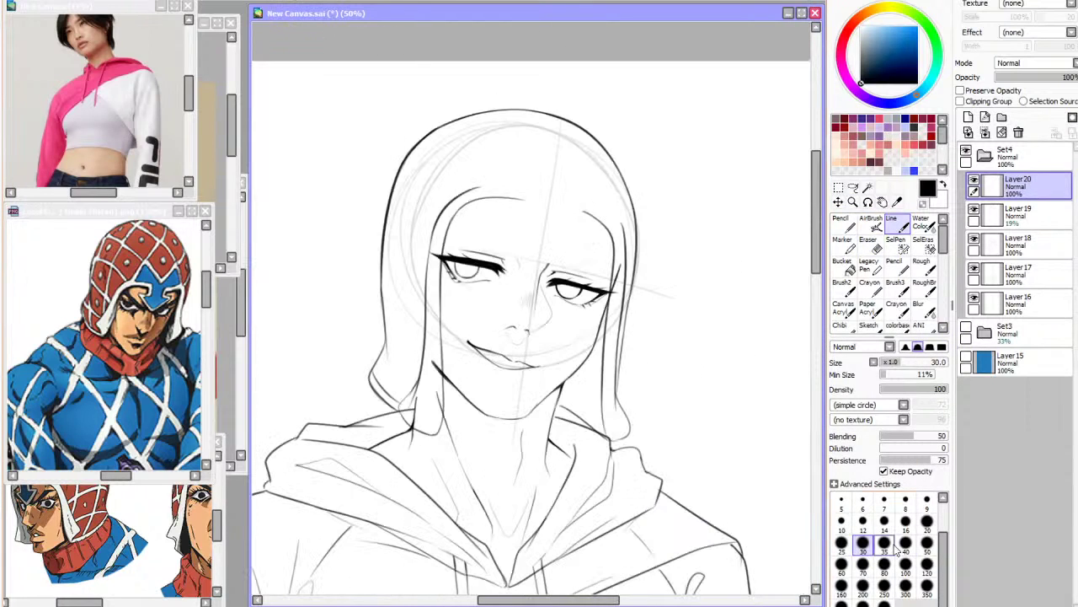
# Adjust the proportions of the hat line art on Layer20 slightly with Free Deform and apply the change
pyautogui.hotkey('ctrl', 't')
pyautogui.click(860, 409)
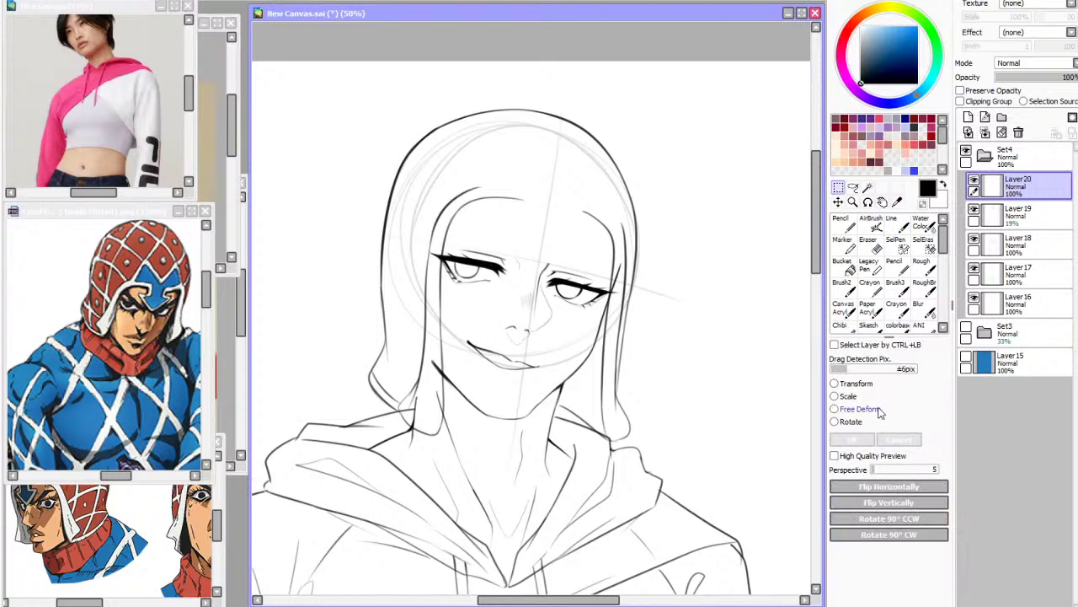
pyautogui.moveTo(369, 274); pyautogui.dragTo(367, 281)
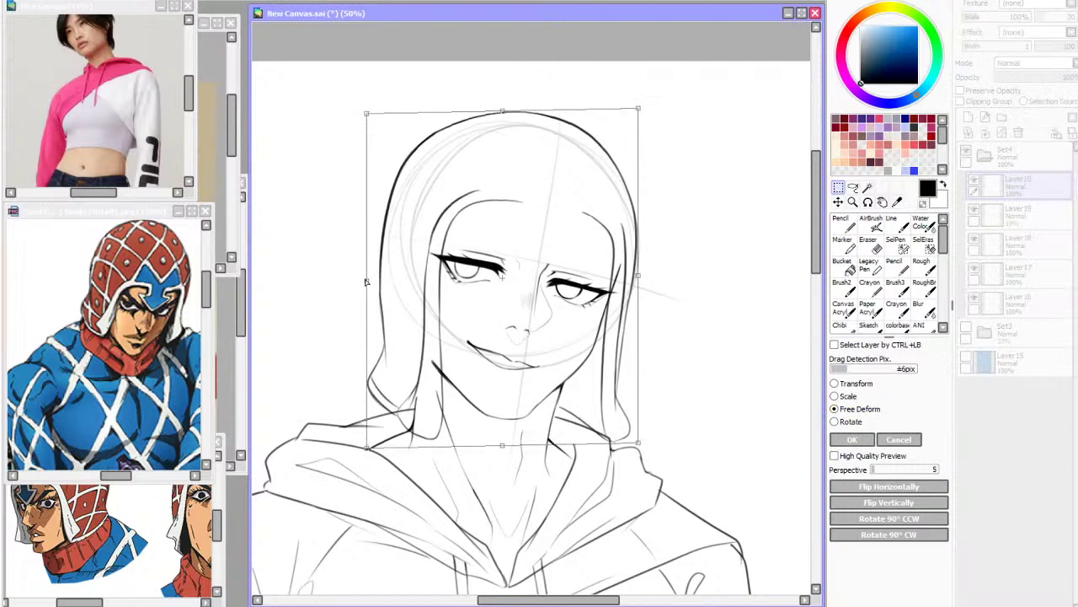
pyautogui.moveTo(637, 277); pyautogui.dragTo(637, 275)
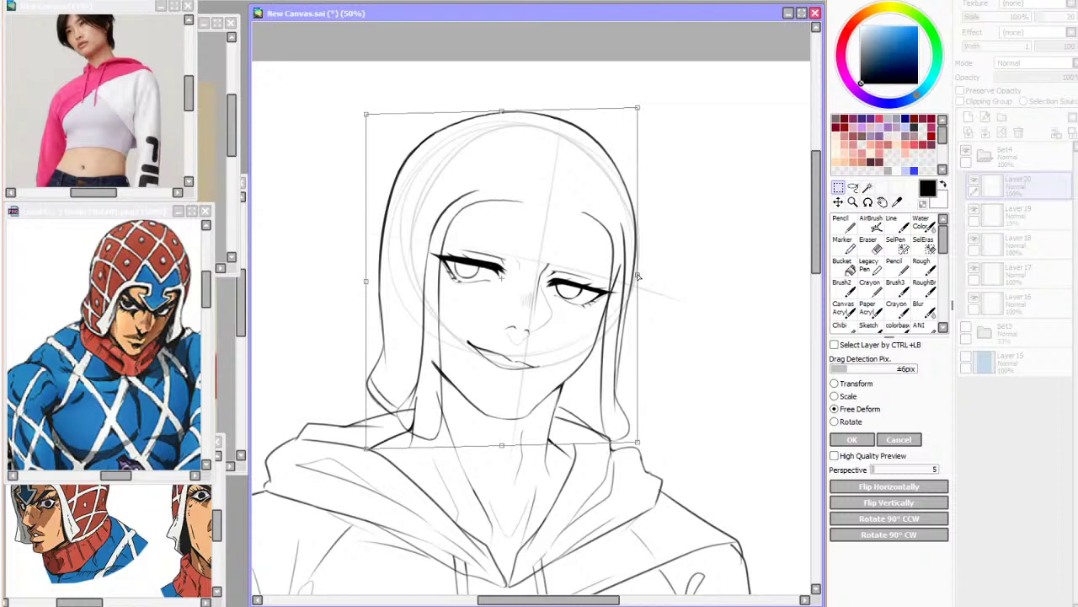
pyautogui.click(852, 439)
# Show the Set3 sketch and ink the vertical edges where the hat's opening meets the forehead emblem
pyautogui.scroll(-2, 581, 136)
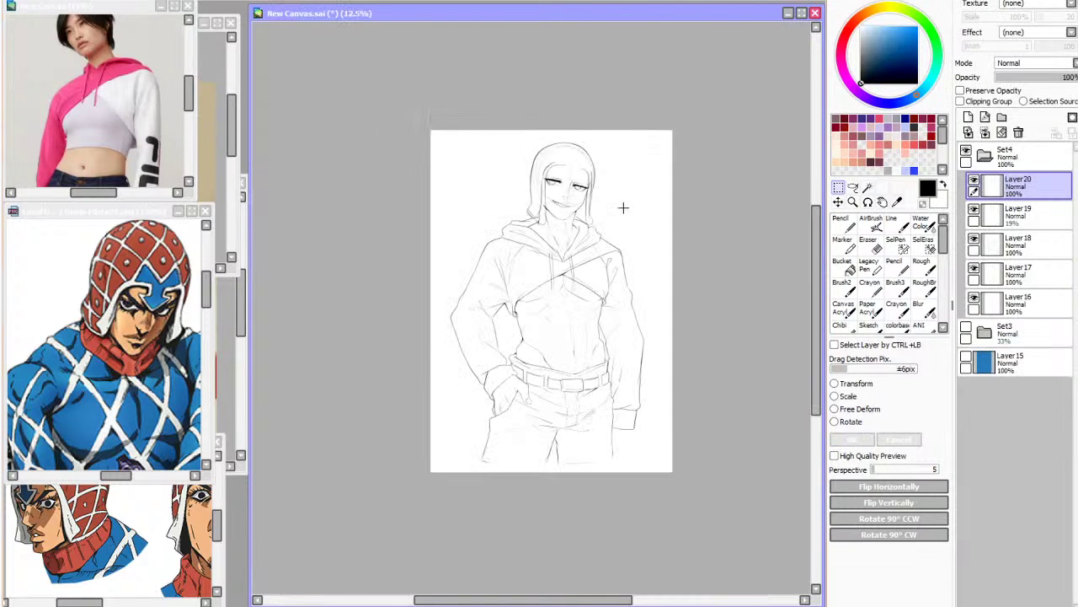
pyautogui.scroll(1, 623, 207)
pyautogui.hotkey('alt', 'Tab')
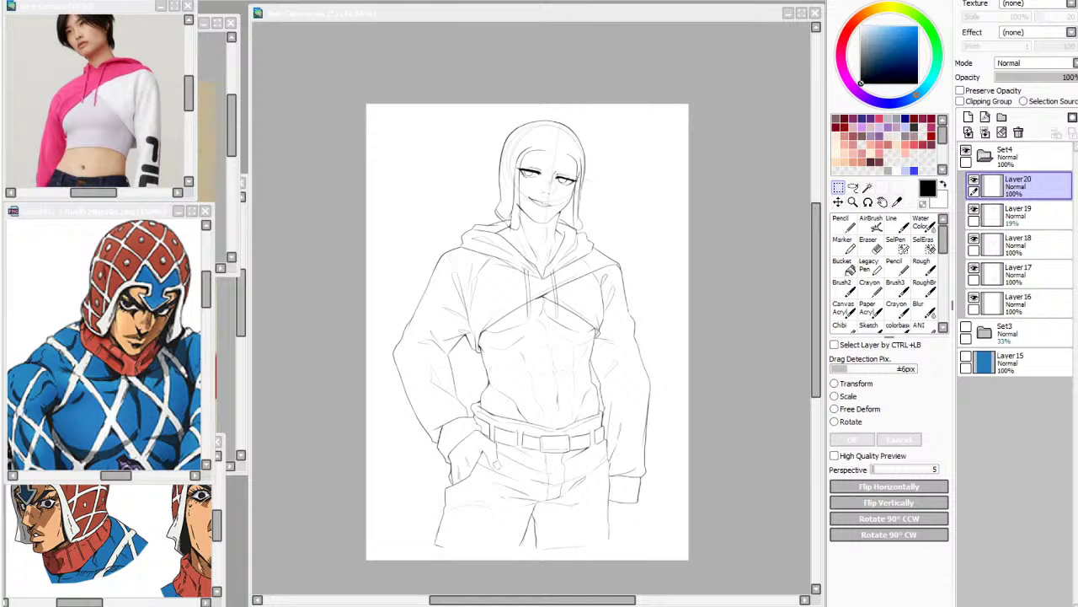
pyautogui.hotkey('alt', 'Tab')
pyautogui.scroll(3, 561, 145)
pyautogui.scroll(1, 562, 139)
pyautogui.click(966, 327)
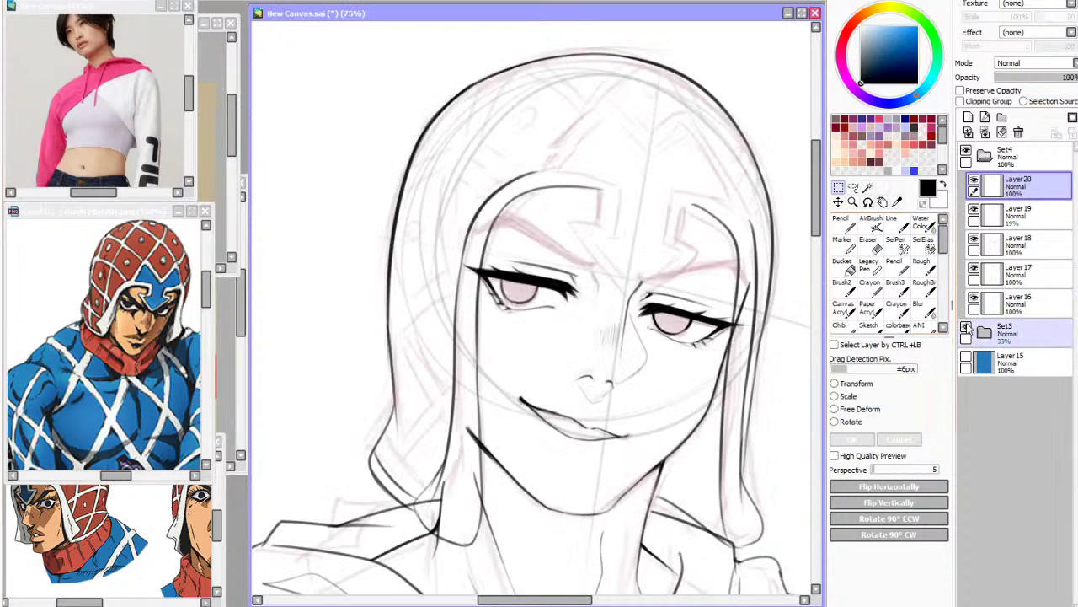
pyautogui.click(891, 223)
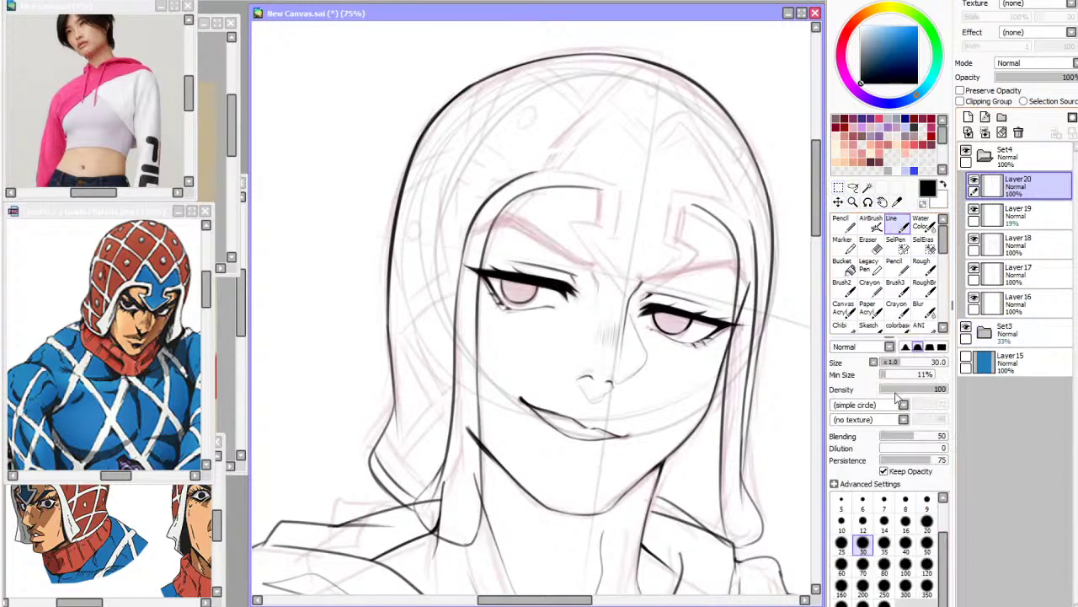
pyautogui.moveTo(600, 192); pyautogui.dragTo(601, 217)
pyautogui.hotkey('ctrl', 'z')
pyautogui.moveTo(688, 203); pyautogui.dragTo(682, 234)
pyautogui.hotkey('ctrl', 'z')
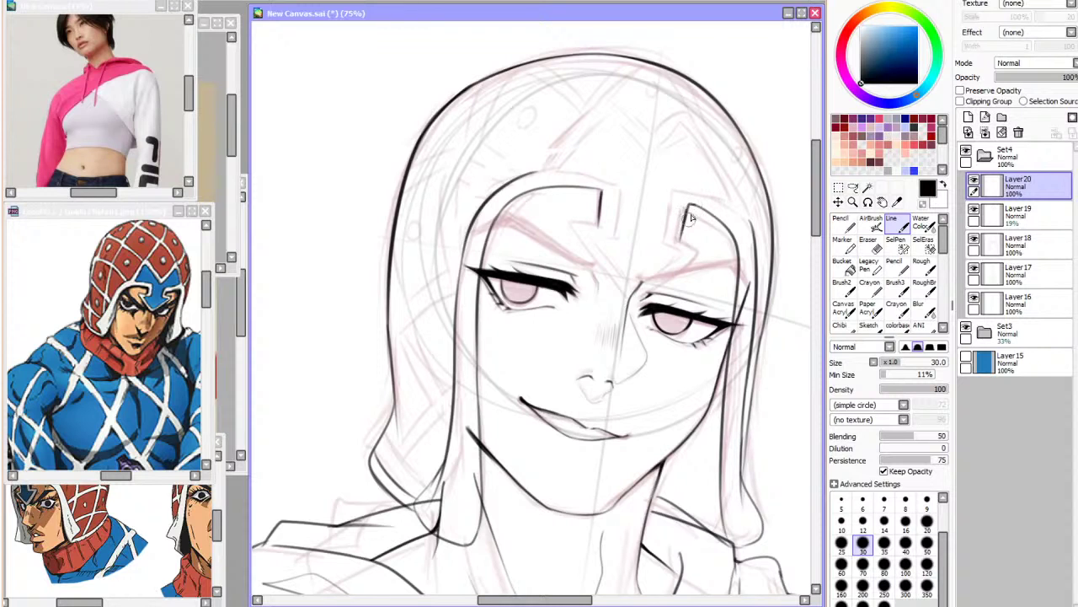
# Ink the hooks and diagonal outer edges of the forehead emblem's arrow point, converging on the nose bridge, working mirrored
pyautogui.press('h')
pyautogui.moveTo(372, 206); pyautogui.dragTo(364, 250)
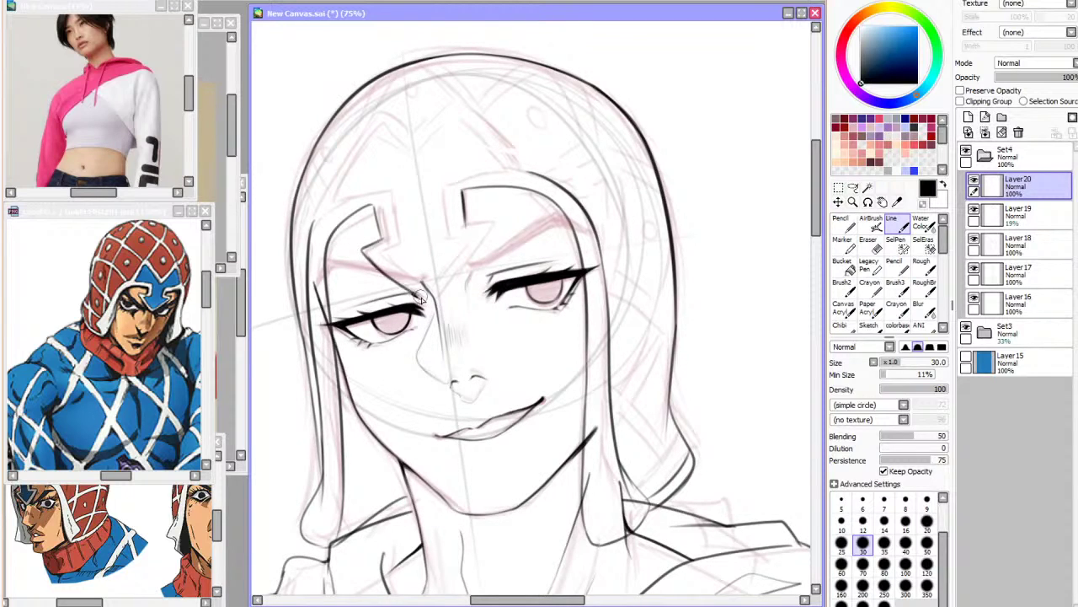
pyautogui.moveTo(367, 254); pyautogui.dragTo(420, 290)
pyautogui.hotkey('ctrl', 'z')
pyautogui.moveTo(386, 241)
pyautogui.mouseDown()
pyautogui.moveTo(395, 280)
pyautogui.moveTo(435, 300)
pyautogui.moveTo(487, 240)
pyautogui.mouseUp()
pyautogui.hotkey('ctrl', 'z')
pyautogui.hotkey('ctrl', 'z')
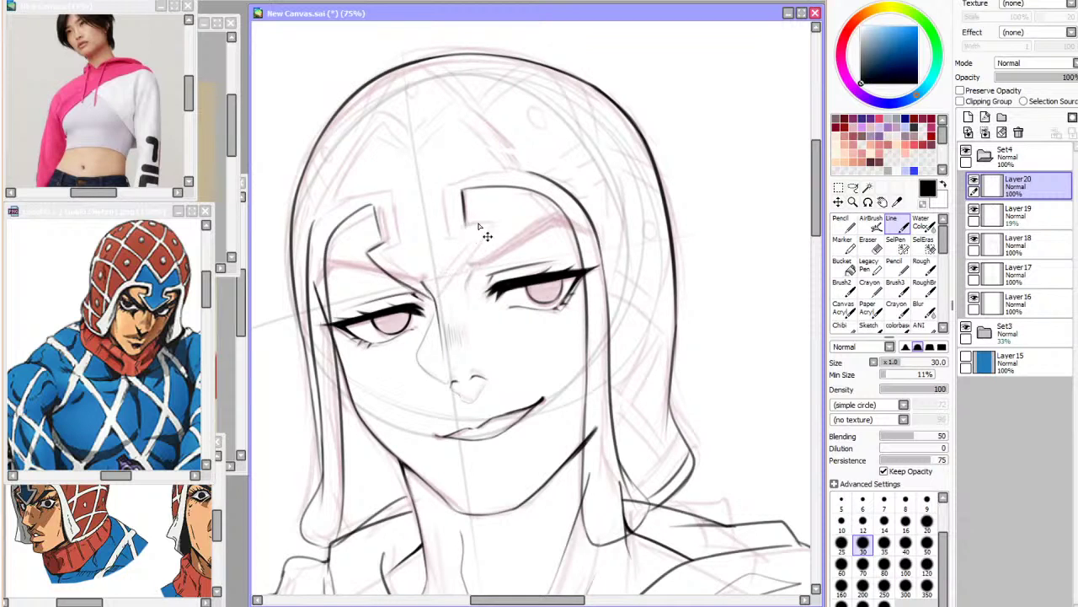
pyautogui.moveTo(492, 228); pyautogui.dragTo(428, 290)
pyautogui.press('h')
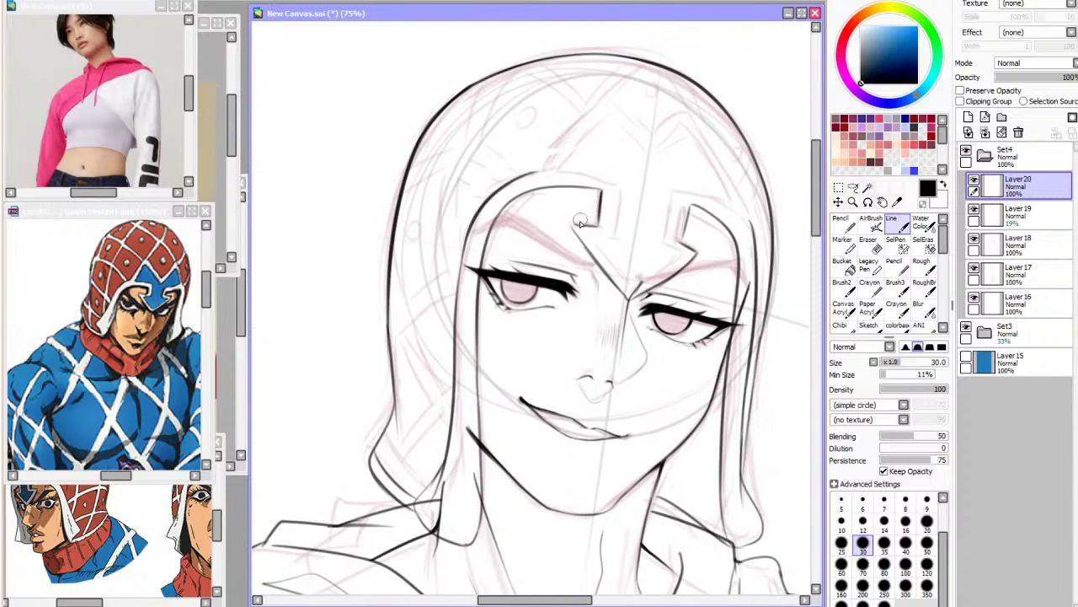
# Ink the inner outline of the emblem's arrow, parallel to its outer edges and hooks
pyautogui.moveTo(618, 198)
pyautogui.mouseDown()
pyautogui.moveTo(612, 239)
pyautogui.moveTo(595, 234)
pyautogui.moveTo(615, 270)
pyautogui.moveTo(601, 245)
pyautogui.moveTo(635, 287)
pyautogui.moveTo(668, 264)
pyautogui.moveTo(630, 284)
pyautogui.moveTo(684, 254)
pyautogui.mouseUp()
pyautogui.hotkey('ctrl', 'z')
pyautogui.moveTo(675, 198); pyautogui.dragTo(666, 241)
pyautogui.hotkey('ctrl', 'z')
pyautogui.hotkey('ctrl', 'z')
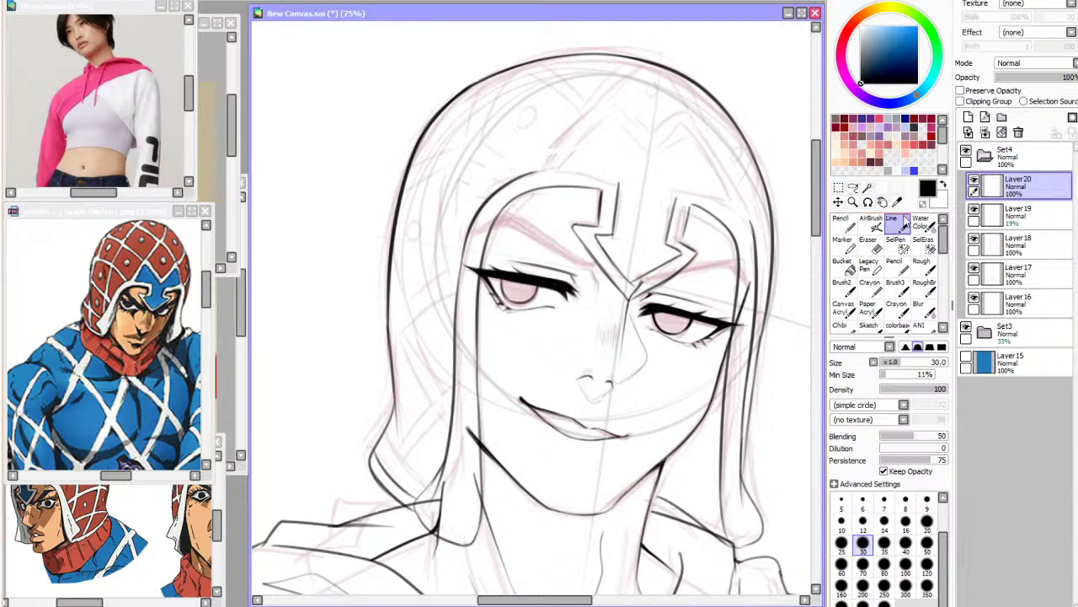
# Touch up the far-side hook of the forehead emblem with the Set3 sketch hidden, and show the sketch again
pyautogui.click(966, 331)
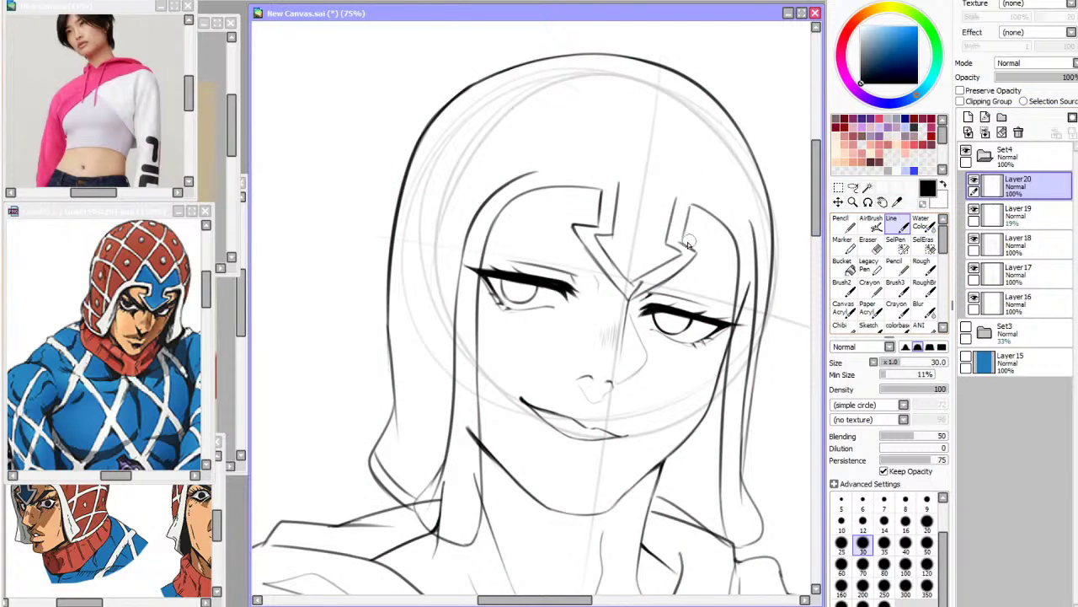
pyautogui.moveTo(693, 247); pyautogui.dragTo(679, 266)
pyautogui.click(922, 204)
pyautogui.click(966, 328)
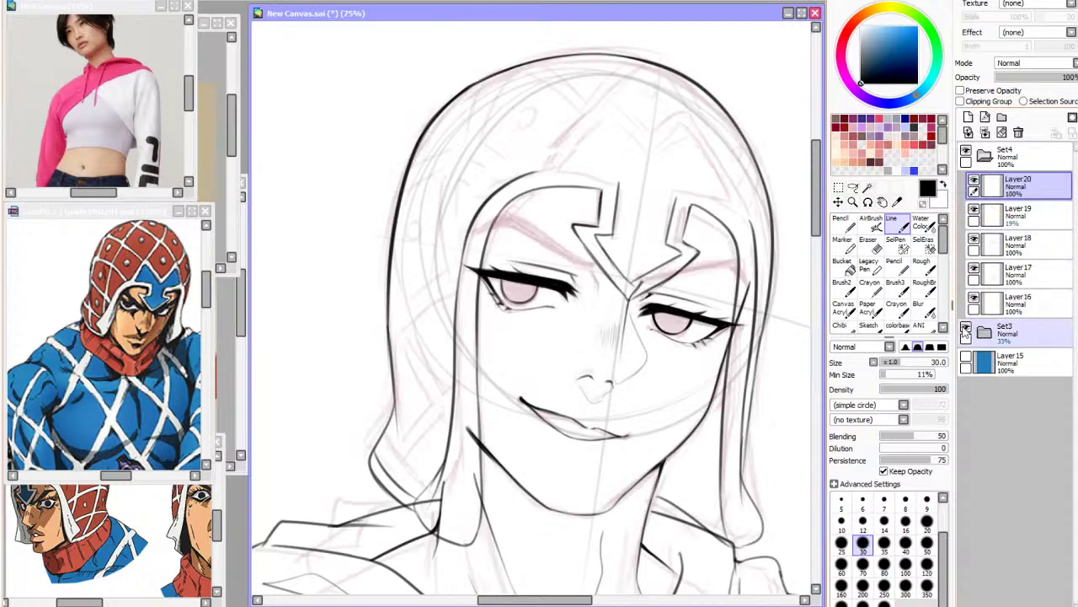
# Ink the short brim edges beside the emblem's hooks and the M-shaped peak above them
pyautogui.moveTo(570, 171); pyautogui.dragTo(620, 180)
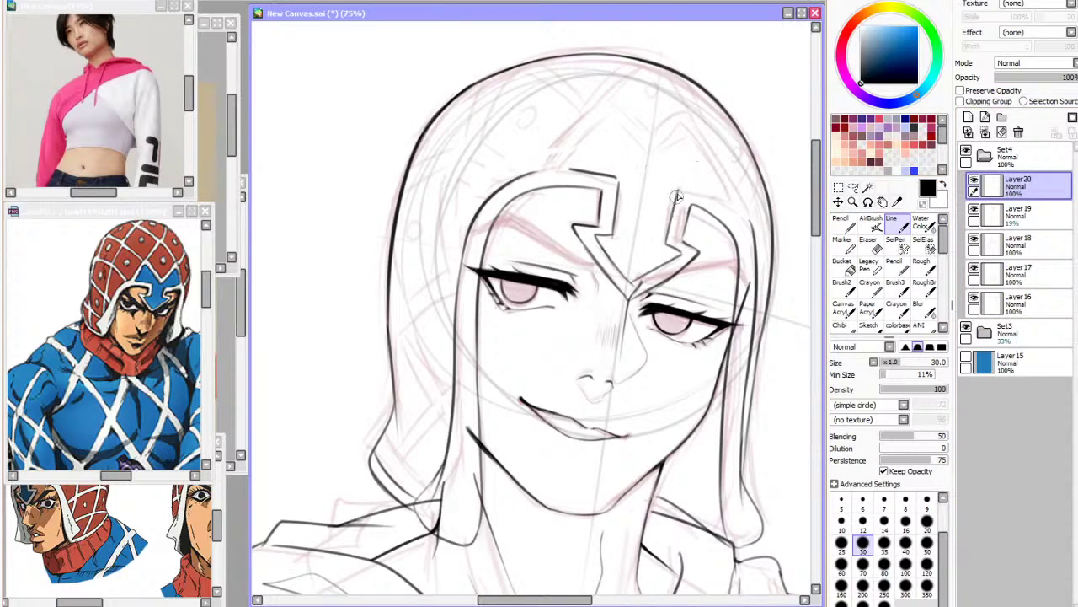
pyautogui.moveTo(685, 190); pyautogui.dragTo(732, 195)
pyautogui.moveTo(566, 165)
pyautogui.mouseDown()
pyautogui.moveTo(622, 127)
pyautogui.moveTo(658, 158)
pyautogui.moveTo(698, 135)
pyautogui.moveTo(735, 199)
pyautogui.mouseUp()
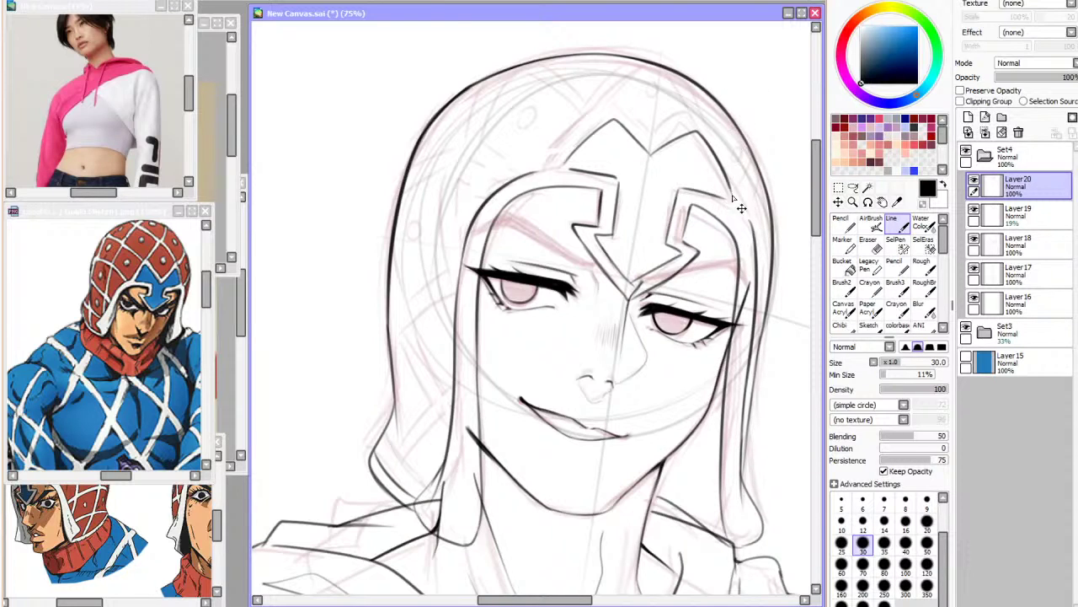
# Ink a parallel outer outline around the M-shaped peak and continue it down the hat's far side
pyautogui.hotkey('ctrl', 'z')
pyautogui.moveTo(598, 109); pyautogui.dragTo(543, 170)
pyautogui.press('h')
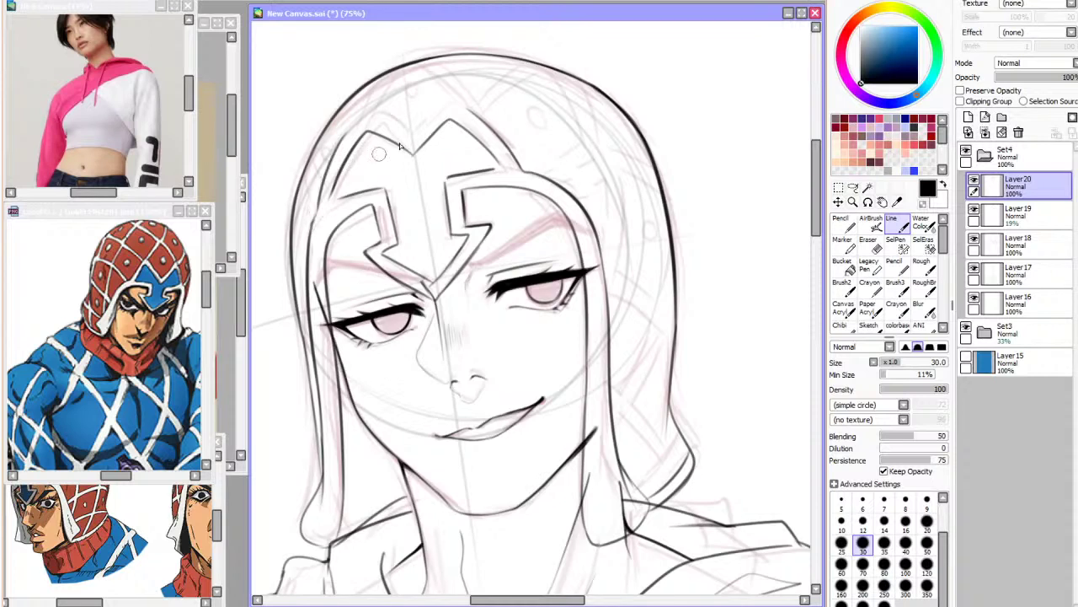
pyautogui.press('h')
pyautogui.moveTo(620, 105)
pyautogui.mouseDown()
pyautogui.moveTo(644, 135)
pyautogui.moveTo(619, 106)
pyautogui.moveTo(654, 135)
pyautogui.moveTo(678, 117)
pyautogui.moveTo(674, 137)
pyautogui.moveTo(688, 113)
pyautogui.moveTo(663, 129)
pyautogui.moveTo(698, 113)
pyautogui.moveTo(659, 133)
pyautogui.moveTo(701, 115)
pyautogui.moveTo(723, 148)
pyautogui.mouseUp()
pyautogui.hotkey('ctrl', 'z')
pyautogui.hotkey('ctrl', 'z')
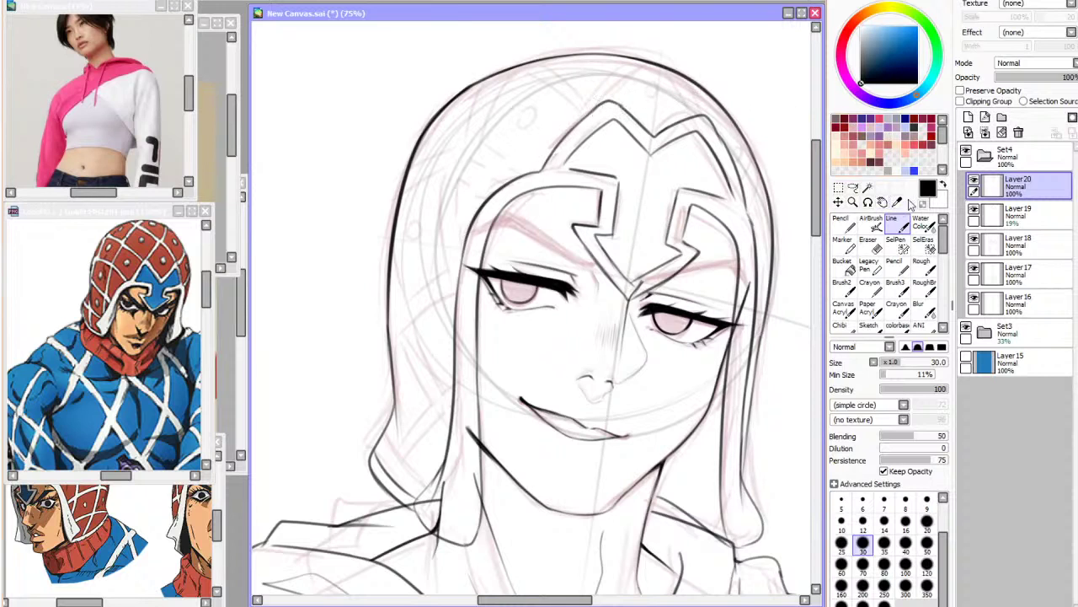
pyautogui.moveTo(749, 195); pyautogui.dragTo(751, 271)
# Erase the face, neck and hood lines that overlap the hat's opening and ear flap, starting on Layer16
pyautogui.click(922, 205)
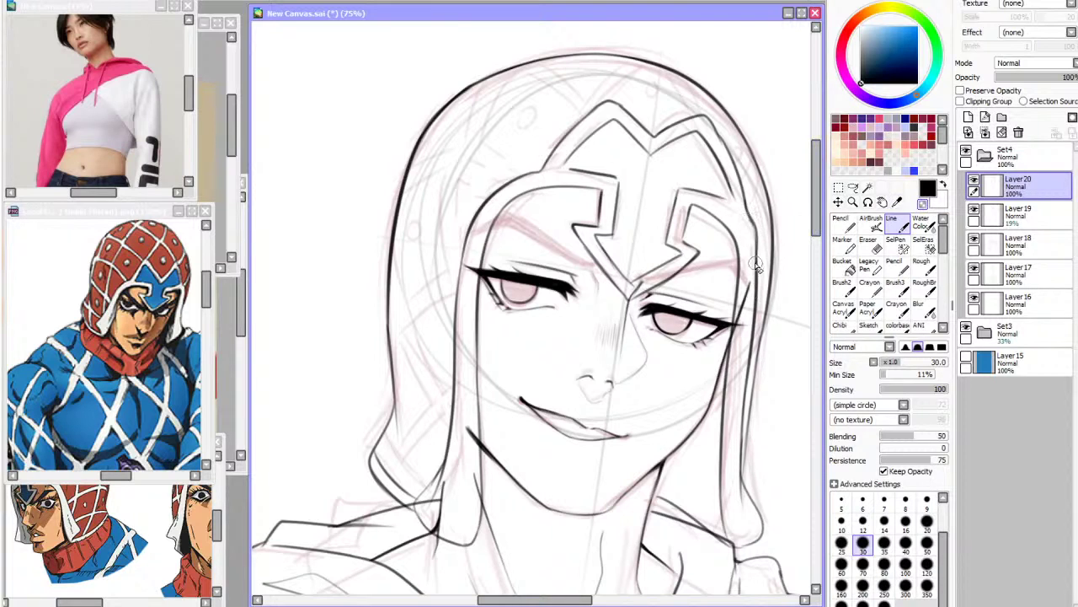
pyautogui.click(1018, 302)
pyautogui.moveTo(748, 279); pyautogui.dragTo(740, 327)
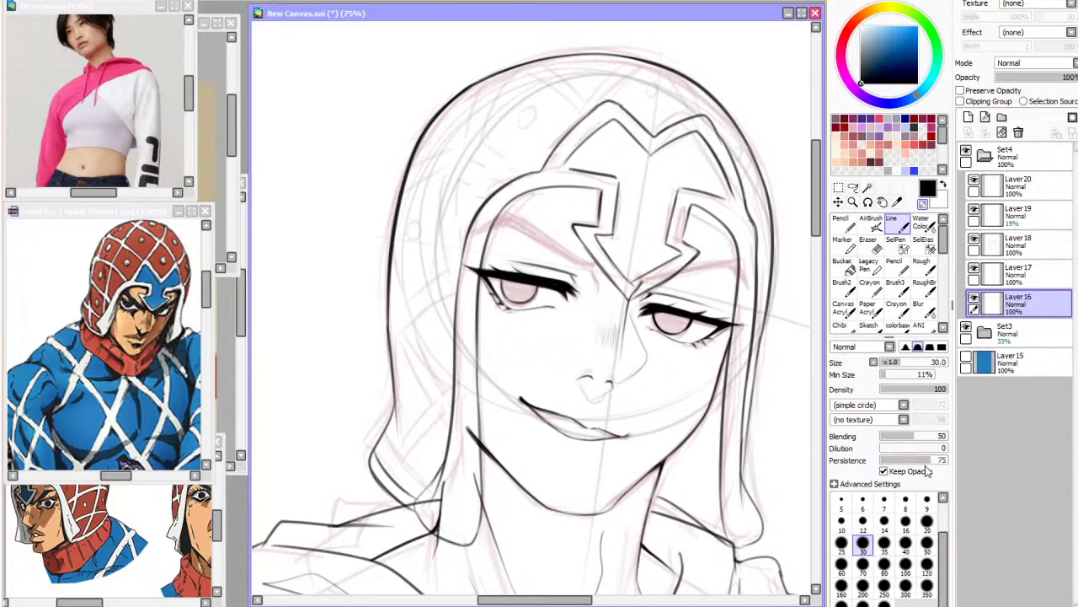
pyautogui.moveTo(468, 432); pyautogui.dragTo(475, 422)
pyautogui.press('e')
pyautogui.moveTo(441, 487); pyautogui.dragTo(438, 533)
pyautogui.click(1015, 274)
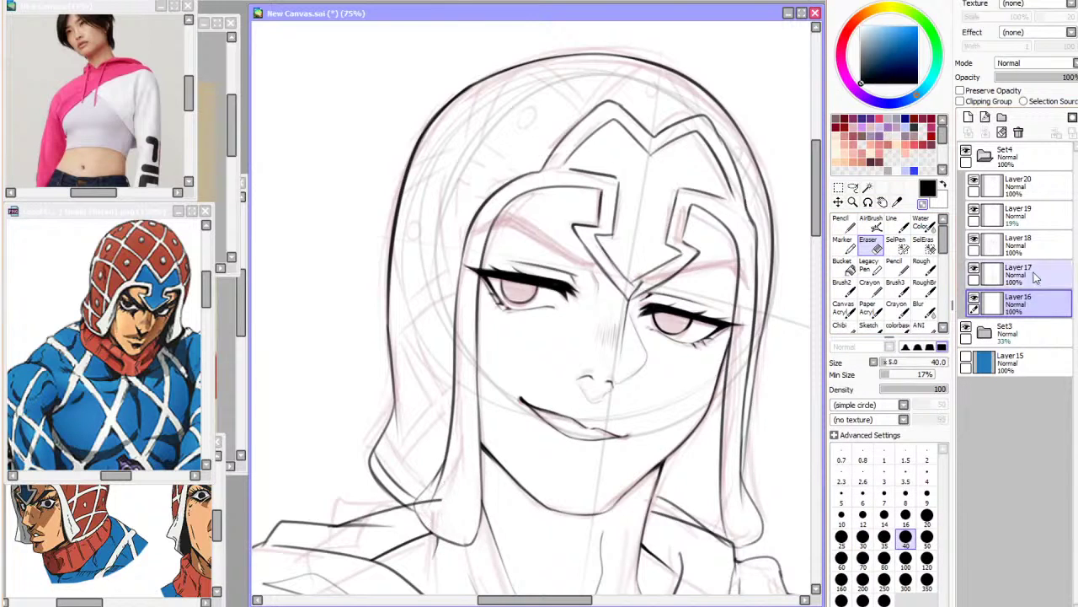
pyautogui.click(975, 271)
pyautogui.click(975, 273)
pyautogui.click(1018, 244)
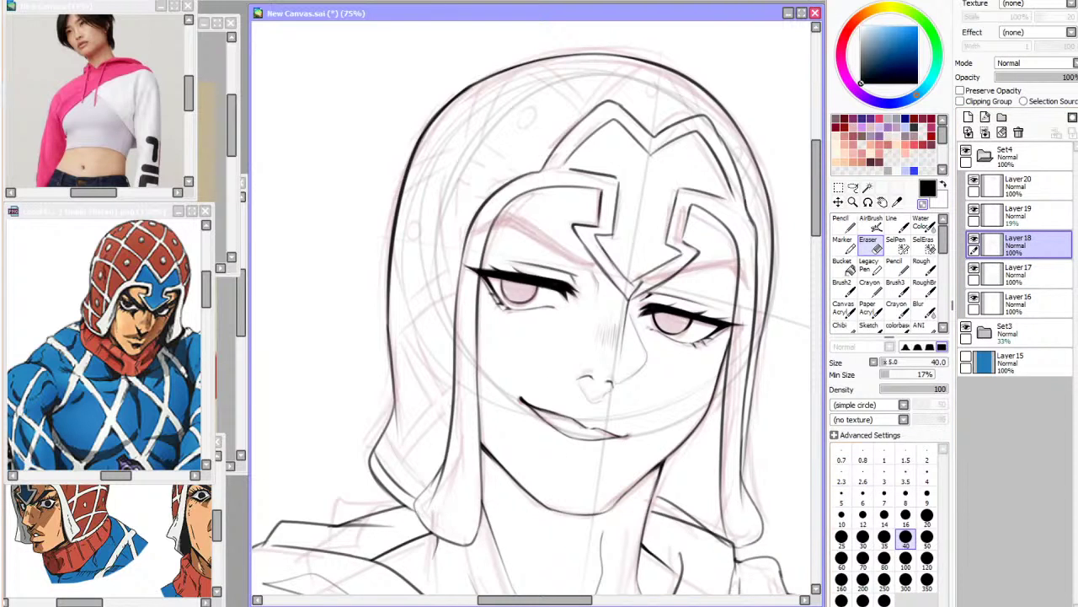
# Delete the construction guide layer, Layer19, while the Set3 sketch is hidden, and show the sketch again above Layer20's line art
pyautogui.scroll(-5, 616, 221)
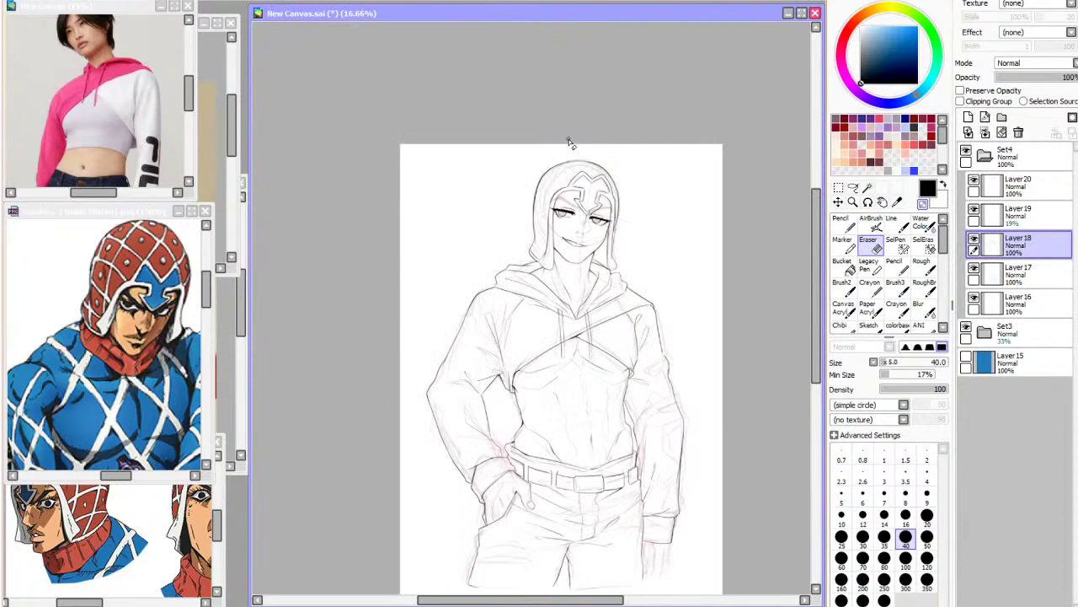
pyautogui.click(967, 332)
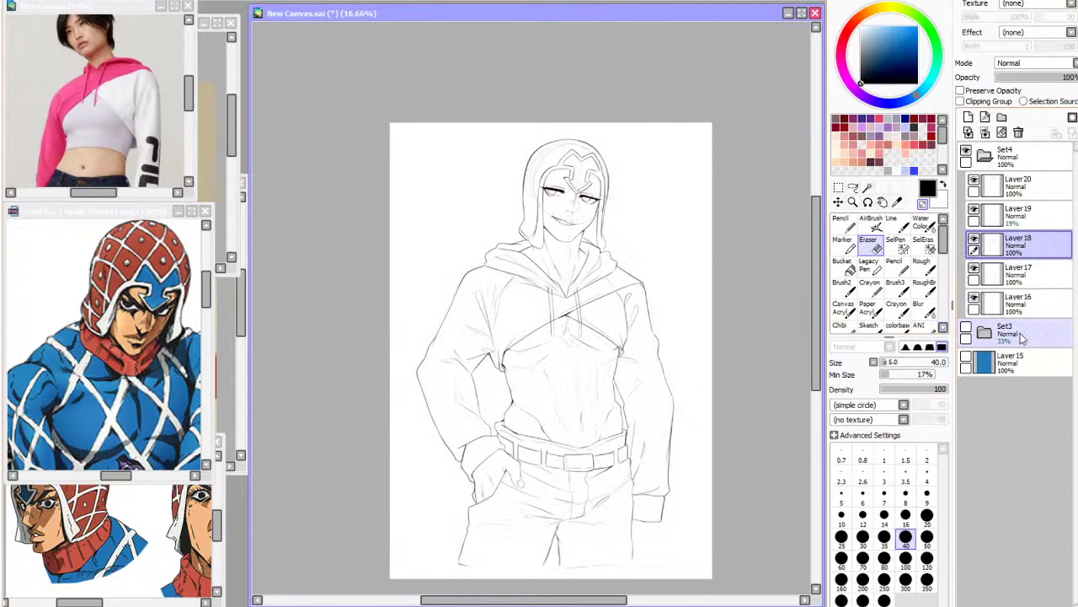
pyautogui.scroll(4, 556, 187)
pyautogui.click(975, 211)
pyautogui.click(1012, 212)
pyautogui.click(1018, 133)
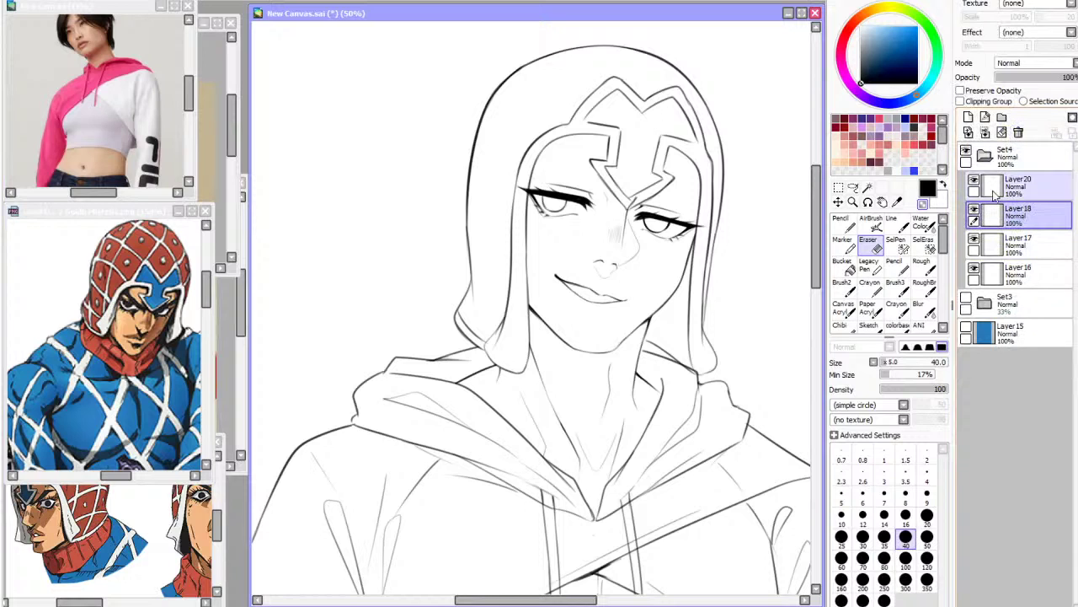
pyautogui.click(967, 301)
# Add a new layer above Layer20 and try to ink the near-side eyebrow's lower edge in the mirrored view
pyautogui.scroll(1, 634, 135)
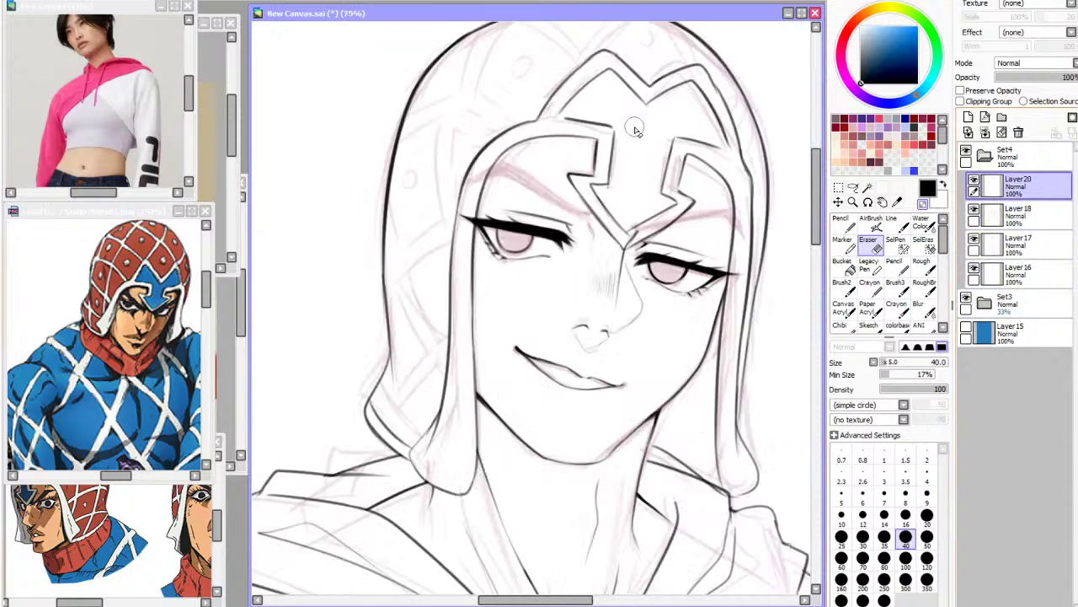
pyautogui.click(893, 222)
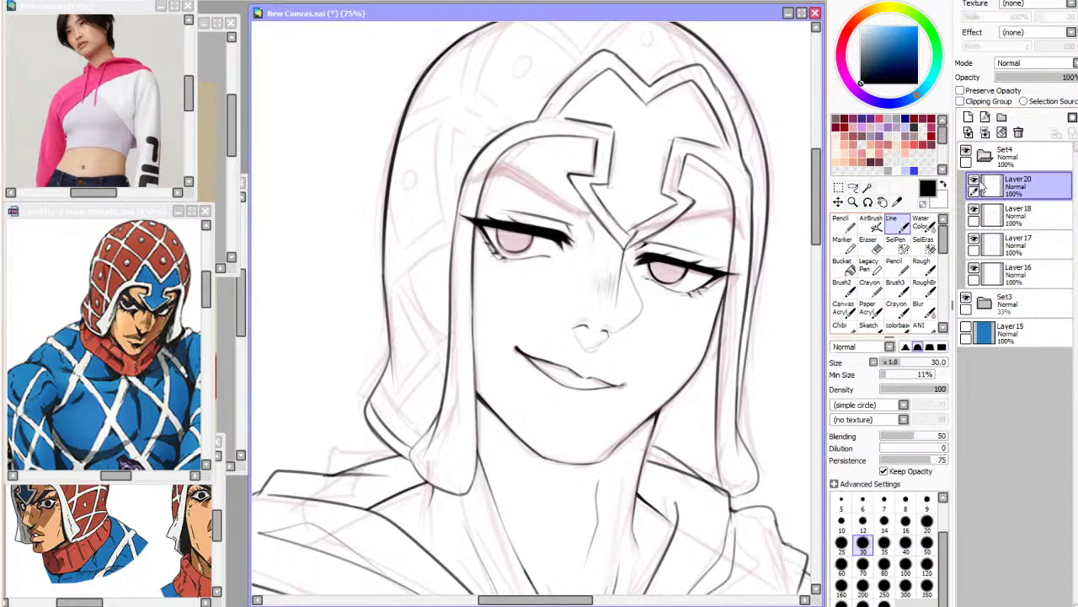
pyautogui.press('h')
pyautogui.click(968, 117)
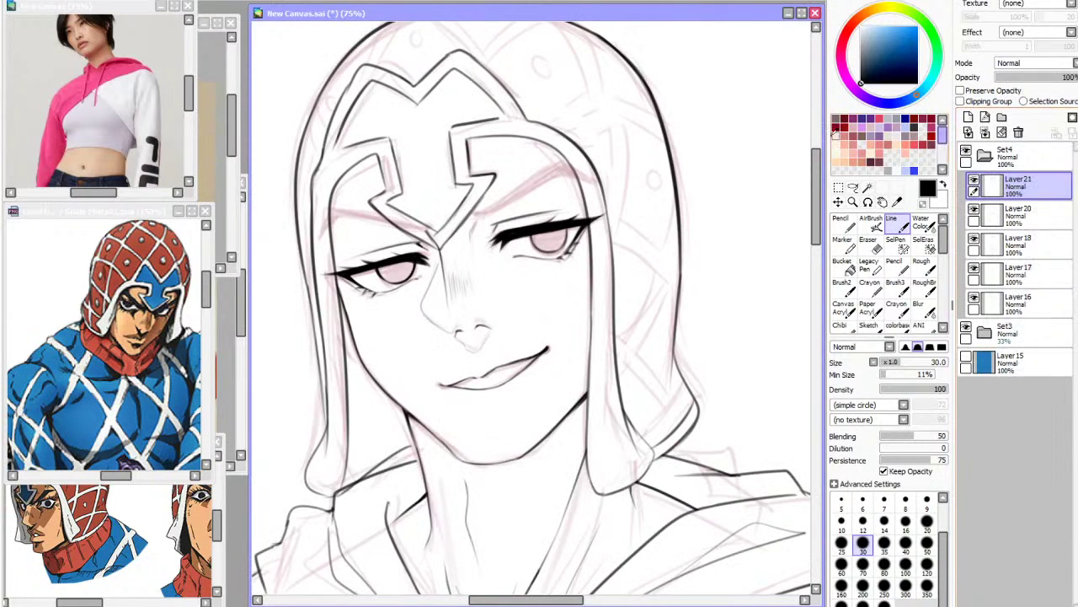
pyautogui.click(201, 1)
pyautogui.moveTo(447, 188)
pyautogui.mouseDown()
pyautogui.moveTo(472, 195)
pyautogui.moveTo(500, 165)
pyautogui.mouseUp()
pyautogui.hotkey('ctrl', 'z')
pyautogui.hotkey('ctrl', 'z')
# Ink the near-side eyebrow's lower edge as an angled arch from the inner end to the outer tail
pyautogui.moveTo(459, 189)
pyautogui.mouseDown()
pyautogui.moveTo(515, 154)
pyautogui.moveTo(459, 191)
pyautogui.moveTo(583, 118)
pyautogui.mouseUp()
pyautogui.hotkey('ctrl', 'z')
pyautogui.moveTo(585, 119); pyautogui.dragTo(628, 153)
pyautogui.hotkey('ctrl', 'z')
pyautogui.hotkey('ctrl', 'z')
pyautogui.moveTo(462, 189); pyautogui.dragTo(566, 123)
pyautogui.hotkey('ctrl', 'z')
pyautogui.moveTo(461, 189); pyautogui.dragTo(563, 128)
pyautogui.moveTo(562, 128); pyautogui.dragTo(614, 157)
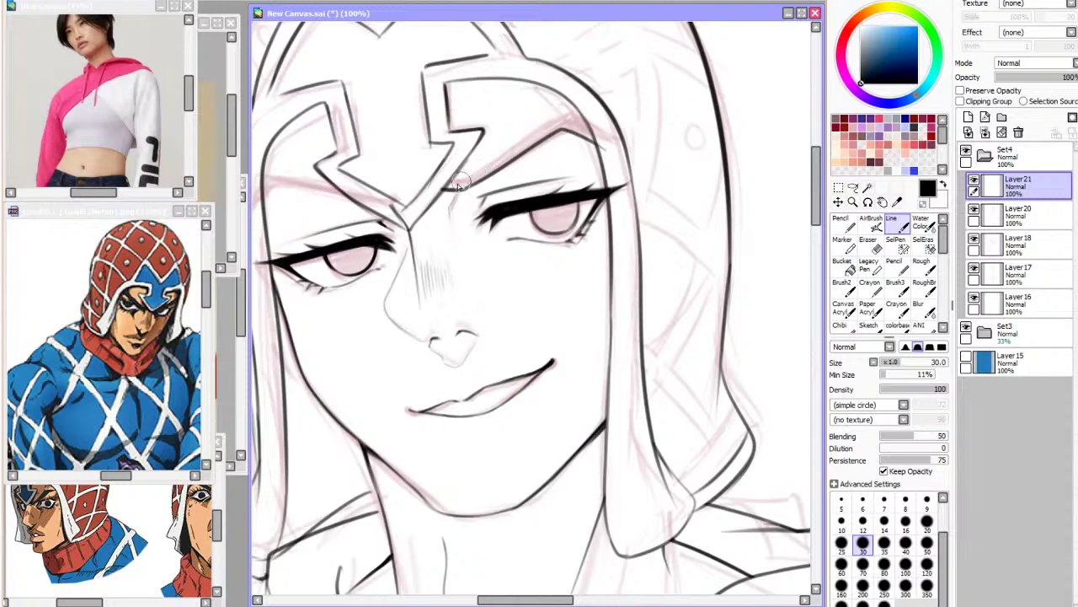
# Ink the near-side eyebrow's upper edge on Layer21 and fill the angled brow solid black out to its tail
pyautogui.moveTo(444, 191); pyautogui.dragTo(570, 109)
pyautogui.moveTo(486, 168); pyautogui.dragTo(567, 120)
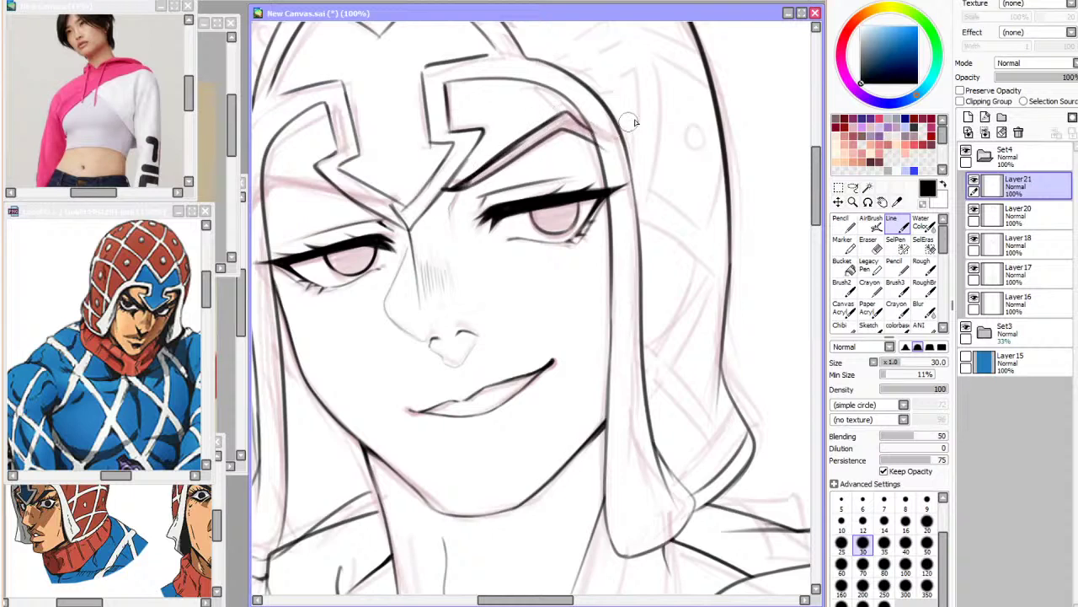
pyautogui.press('h')
pyautogui.moveTo(495, 123)
pyautogui.mouseDown()
pyautogui.moveTo(464, 150)
pyautogui.moveTo(481, 124)
pyautogui.moveTo(470, 146)
pyautogui.moveTo(495, 123)
pyautogui.mouseUp()
pyautogui.press('h')
pyautogui.moveTo(461, 187)
pyautogui.mouseDown()
pyautogui.moveTo(570, 125)
pyautogui.moveTo(539, 141)
pyautogui.moveTo(566, 123)
pyautogui.moveTo(563, 111)
pyautogui.moveTo(573, 131)
pyautogui.moveTo(595, 125)
pyautogui.moveTo(592, 141)
pyautogui.moveTo(589, 129)
pyautogui.mouseUp()
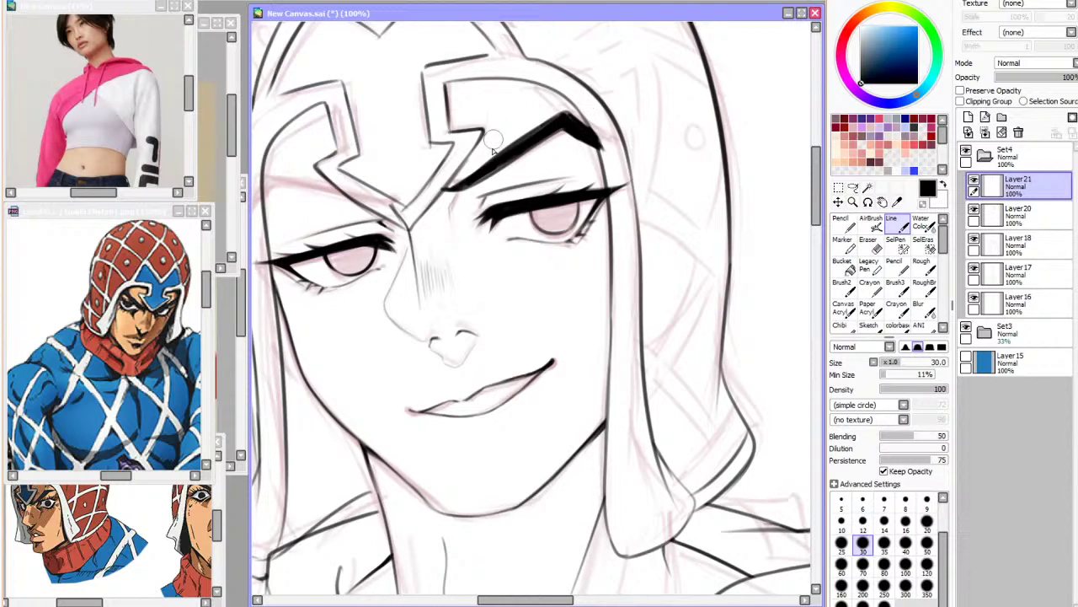
pyautogui.moveTo(447, 189); pyautogui.dragTo(464, 185)
# Apply a Free Deform adjustment to the filled near-side eyebrow
pyautogui.click(839, 191)
pyautogui.hotkey('ctrl', 't')
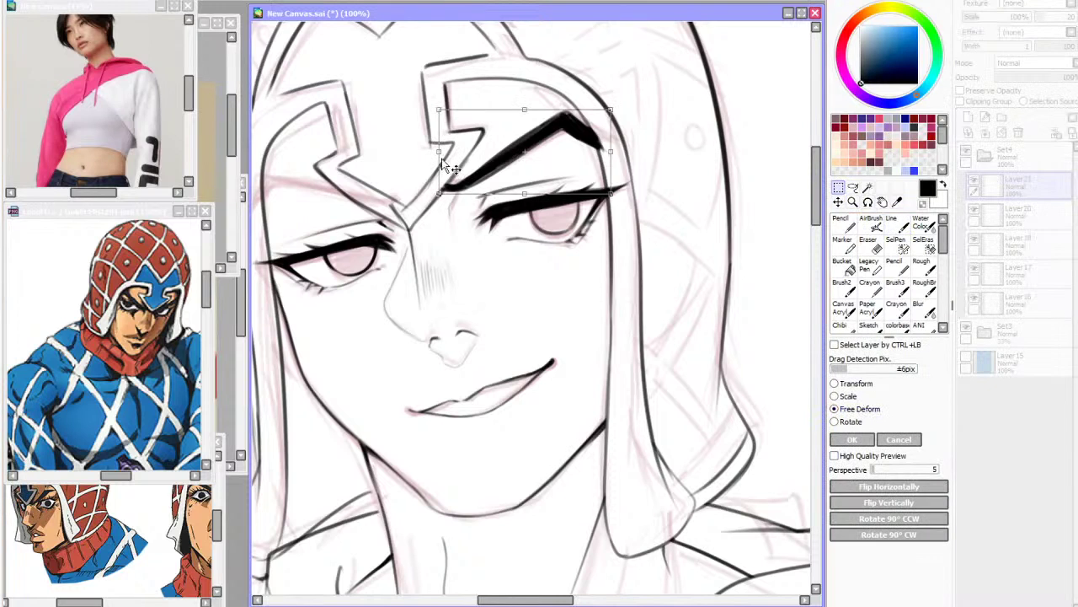
pyautogui.click(852, 439)
# Ink the far-side eyebrow as a solid black angled shape over the sketch in the mirrored view
pyautogui.press('h')
pyautogui.click(895, 227)
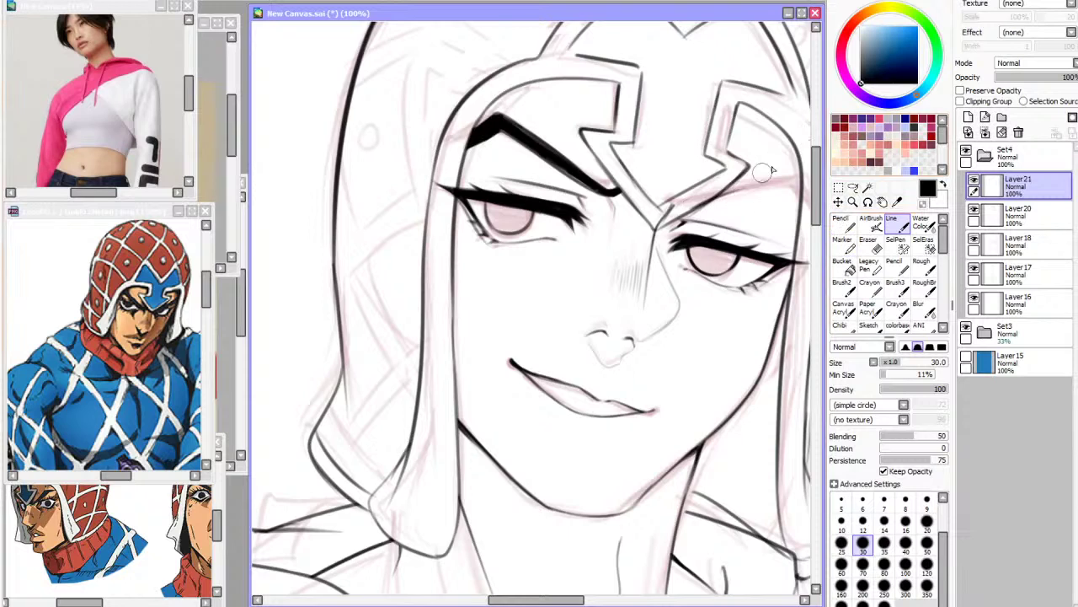
pyautogui.click(174, 2)
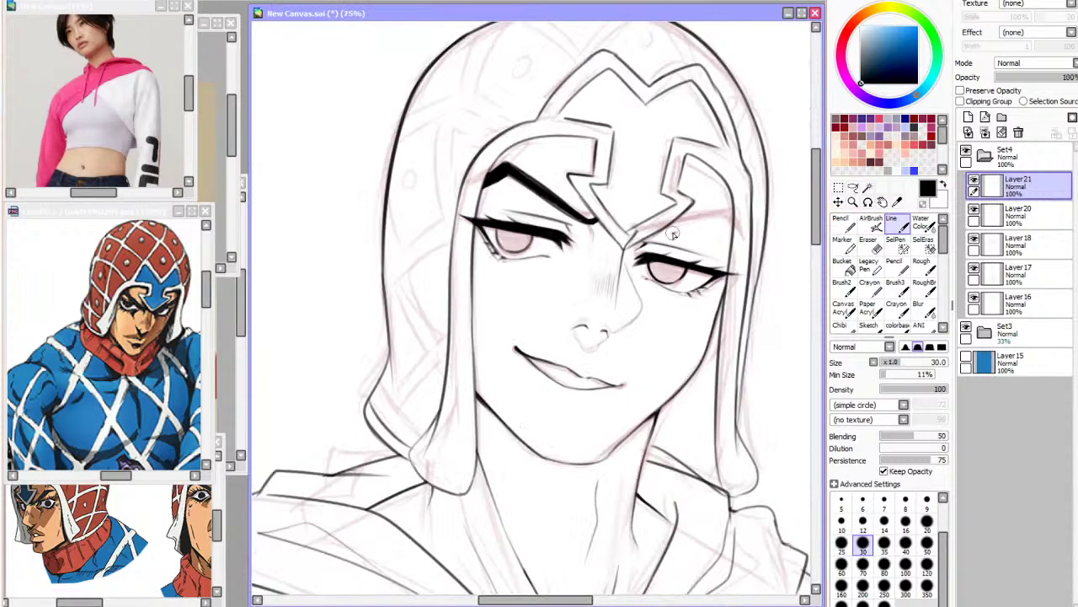
pyautogui.moveTo(668, 224)
pyautogui.mouseDown()
pyautogui.moveTo(726, 207)
pyautogui.moveTo(732, 223)
pyautogui.moveTo(678, 216)
pyautogui.moveTo(727, 202)
pyautogui.mouseUp()
pyautogui.hotkey('ctrl', 'z')
pyautogui.hotkey('ctrl', 'z')
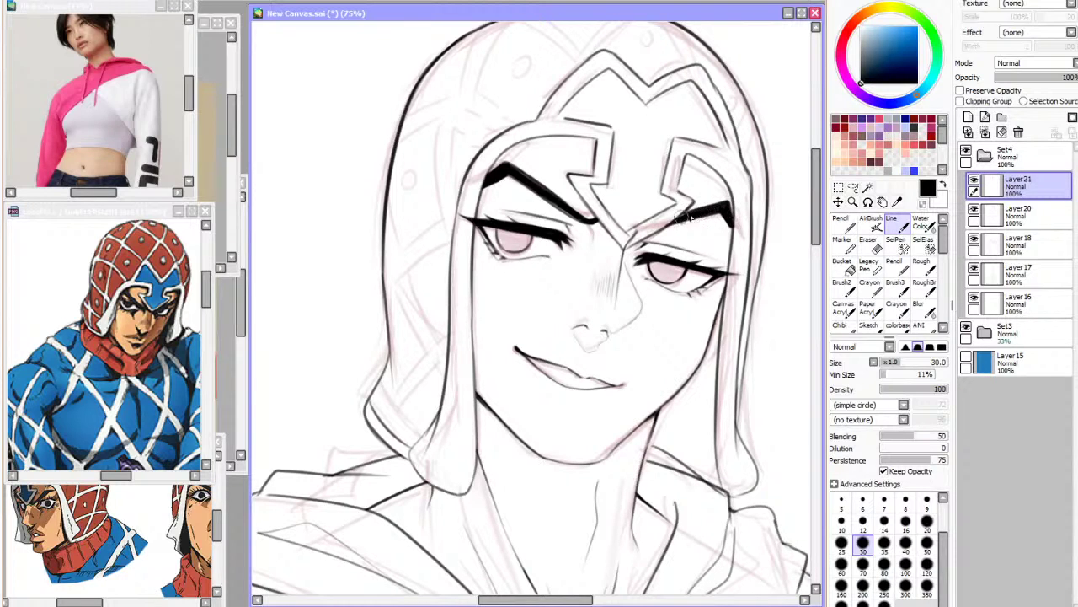
# Select the near-side eyebrow and use Free Deform to lower its inner end slightly
pyautogui.press('h')
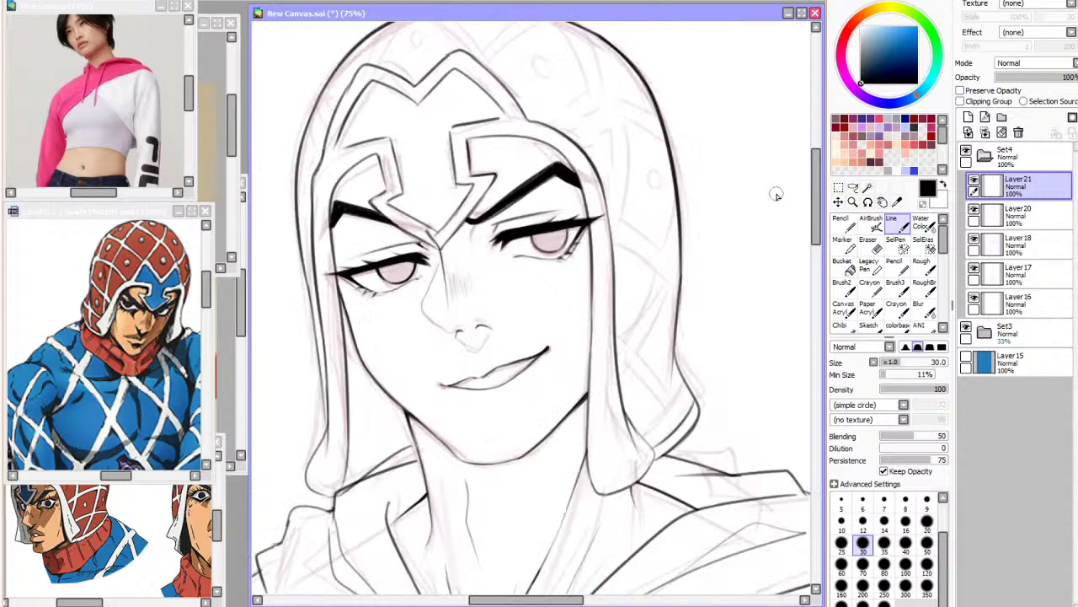
pyautogui.click(852, 187)
pyautogui.moveTo(647, 134)
pyautogui.mouseDown()
pyautogui.moveTo(521, 151)
pyautogui.moveTo(615, 231)
pyautogui.mouseUp()
pyautogui.hotkey('ctrl', 't')
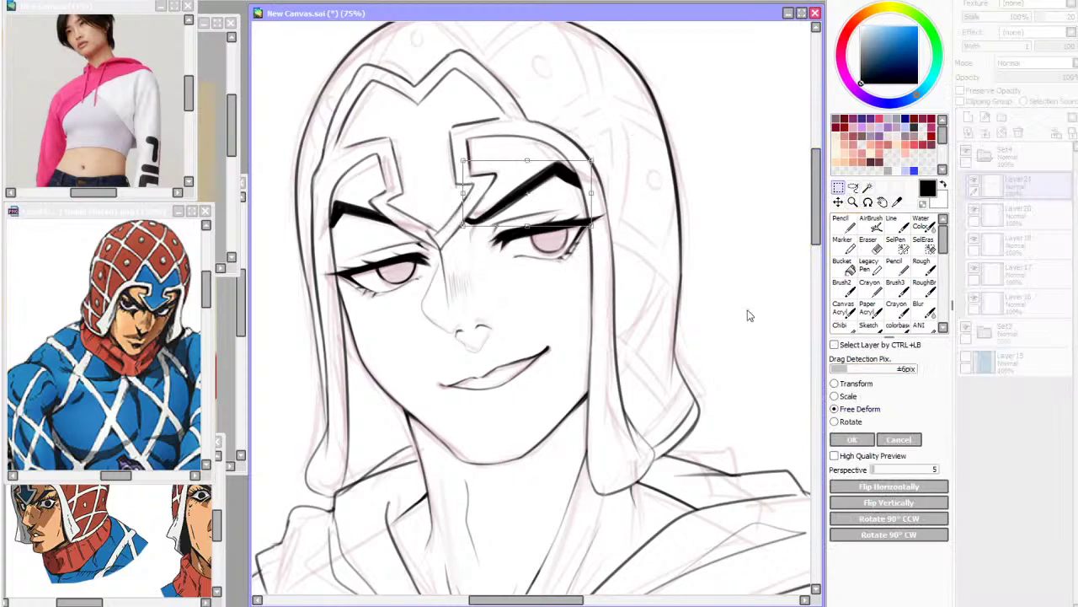
pyautogui.moveTo(464, 193); pyautogui.dragTo(462, 200)
pyautogui.click(855, 440)
# Select the far-side eyebrow in the mirrored view and stretch its inner end toward the nose bridge with Free Deform
pyautogui.press('h')
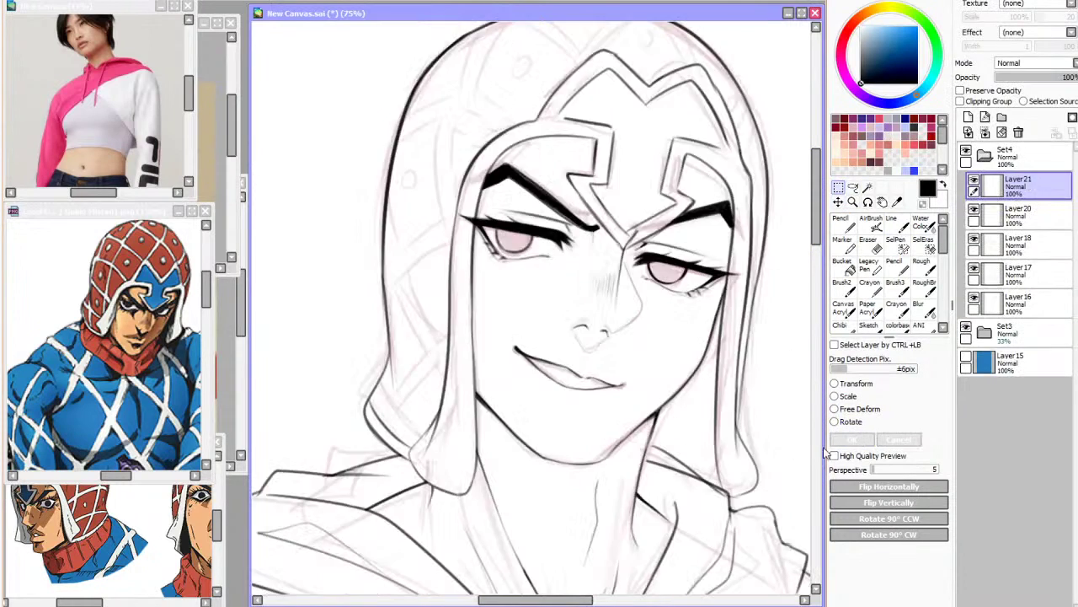
pyautogui.moveTo(737, 199); pyautogui.dragTo(735, 221)
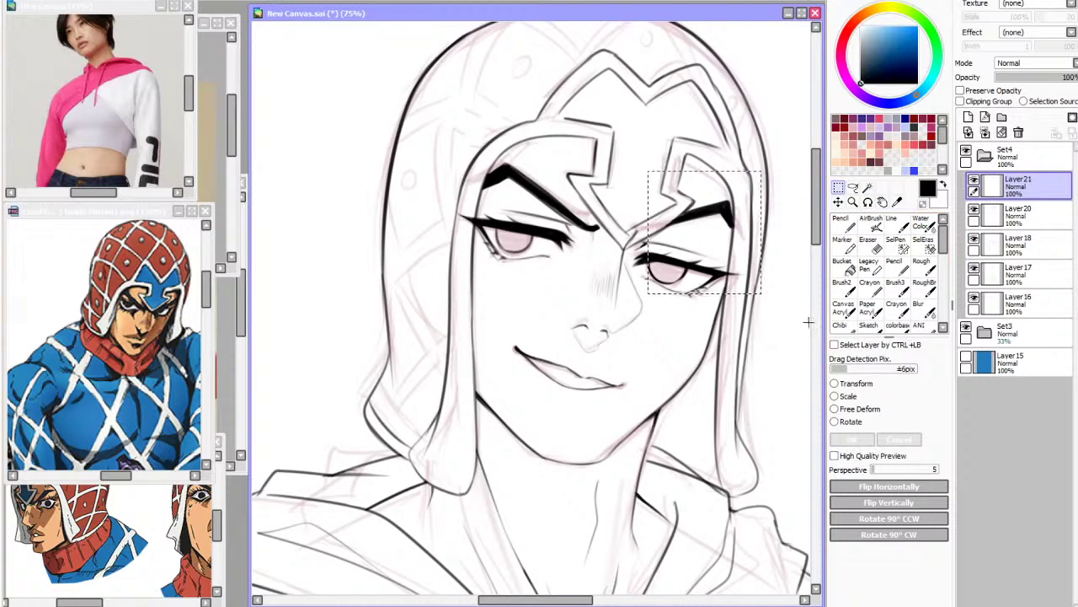
pyautogui.hotkey('ctrl', 't')
pyautogui.moveTo(665, 217); pyautogui.dragTo(655, 224)
pyautogui.click(856, 440)
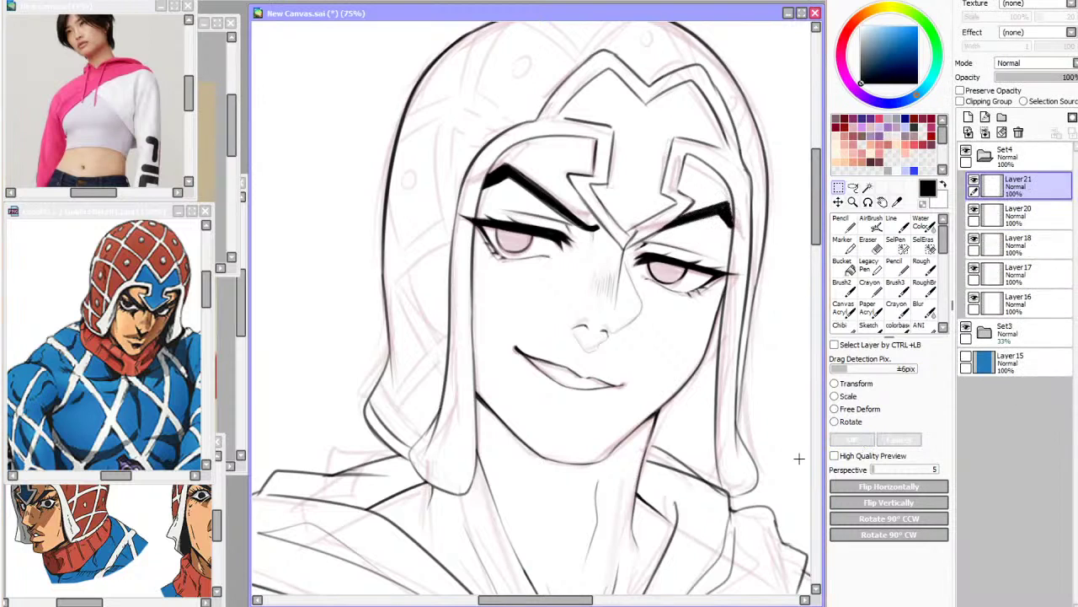
# Hide the Set3 sketch and check the clean line art on the whole figure and the face
pyautogui.scroll(-5, 534, 159)
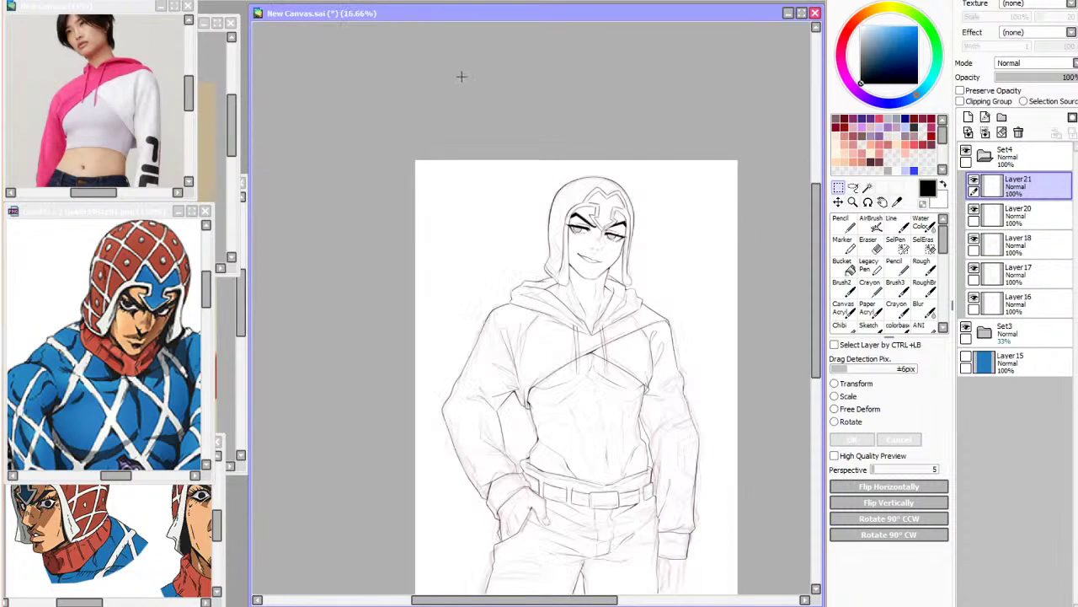
pyautogui.click(966, 327)
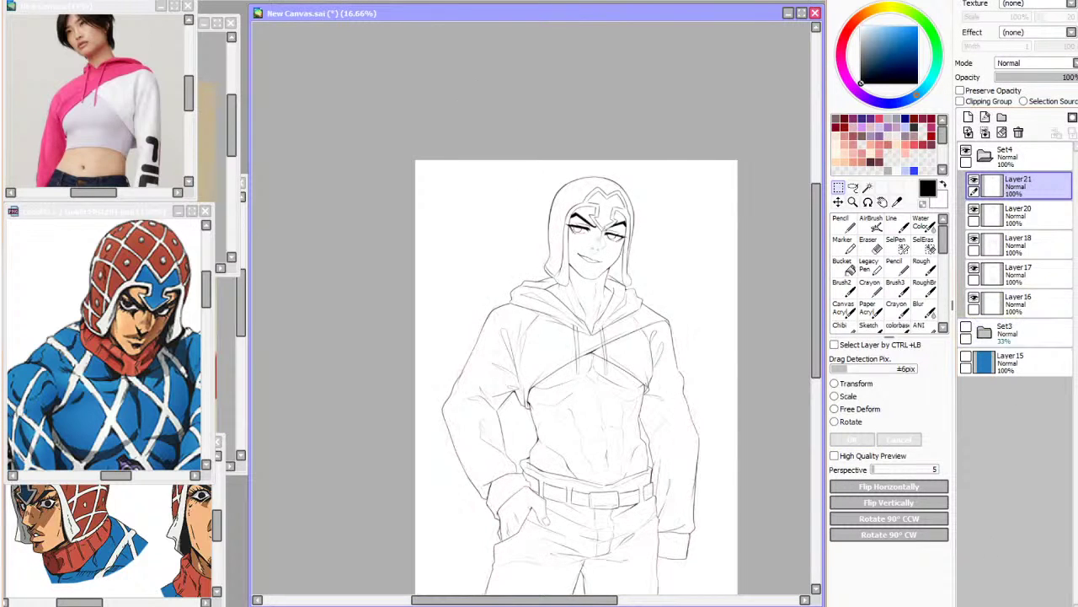
pyautogui.scroll(5, 643, 310)
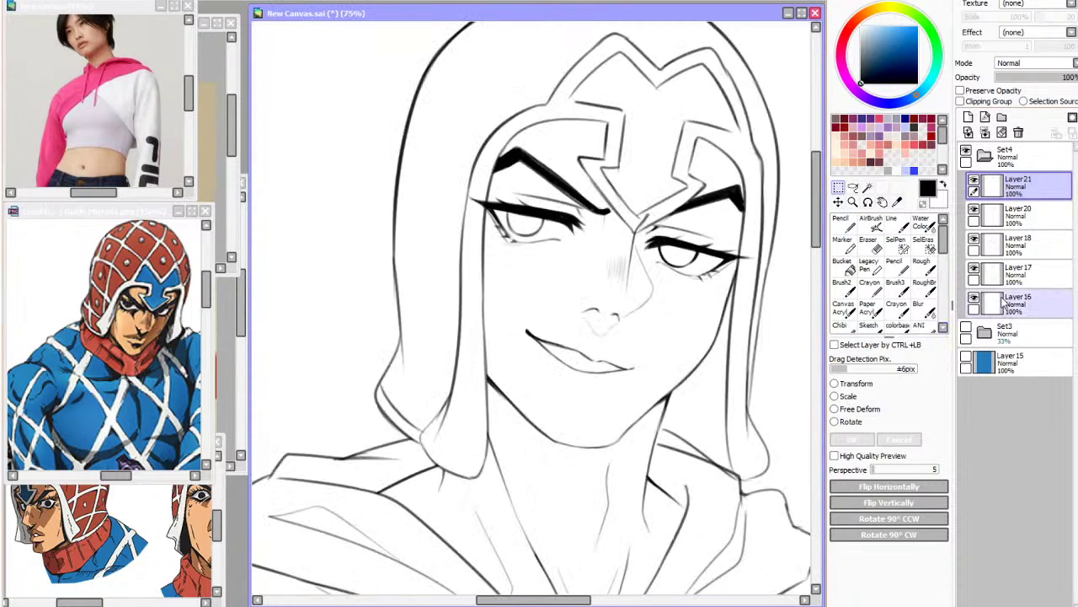
# Show the Set3 sketch again and darken the mouth's far-side corner on Layer16 with the Line tool at size 16
pyautogui.click(982, 305)
pyautogui.click(967, 328)
pyautogui.scroll(3, 632, 375)
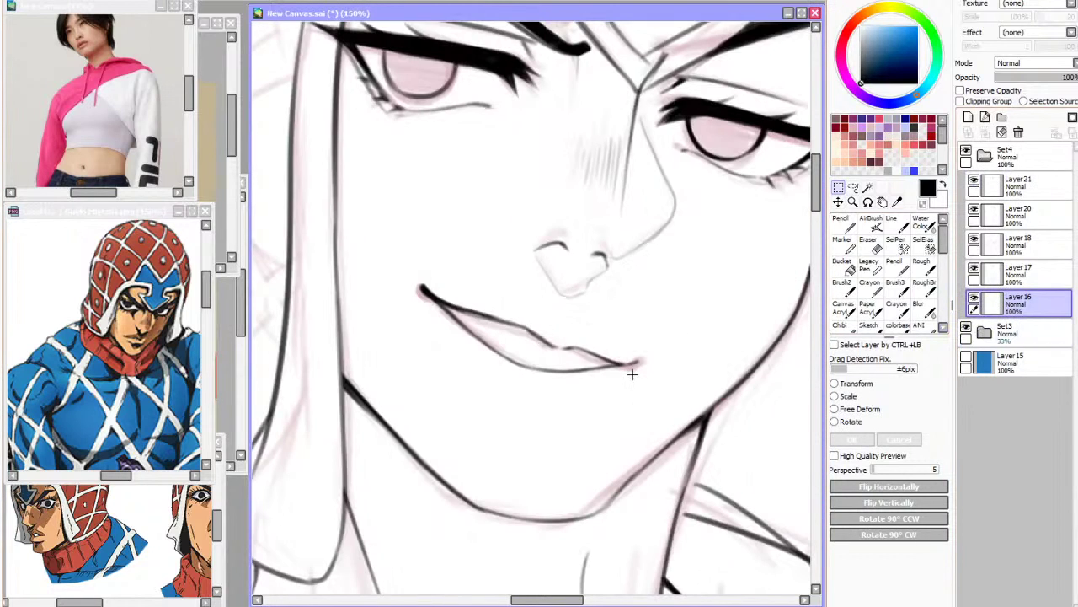
pyautogui.click(891, 223)
pyautogui.click(906, 520)
pyautogui.click(1011, 271)
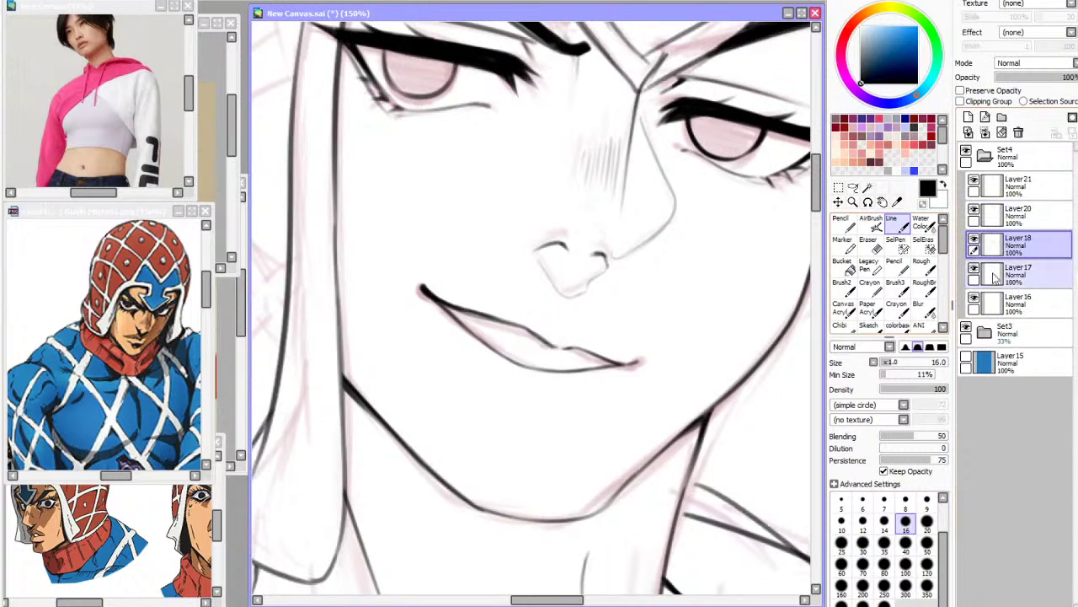
pyautogui.click(974, 301)
pyautogui.click(974, 301)
pyautogui.click(1016, 303)
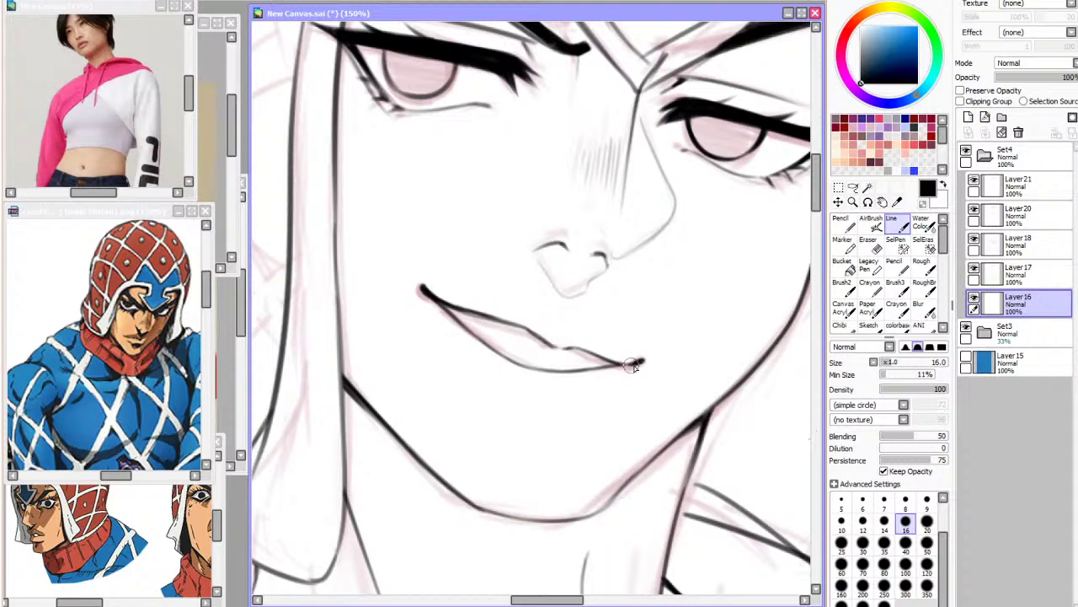
pyautogui.press('Insert')
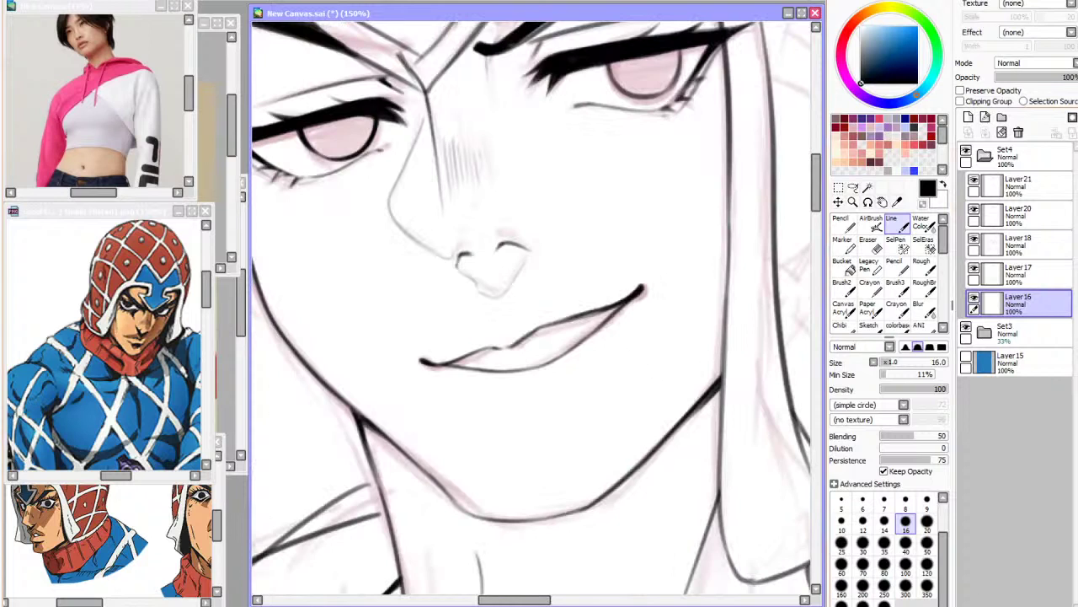
# Ink a short downward stroke at the near-side eyebrow's inner end on Layer21
pyautogui.hotkey('alt', 'Tab')
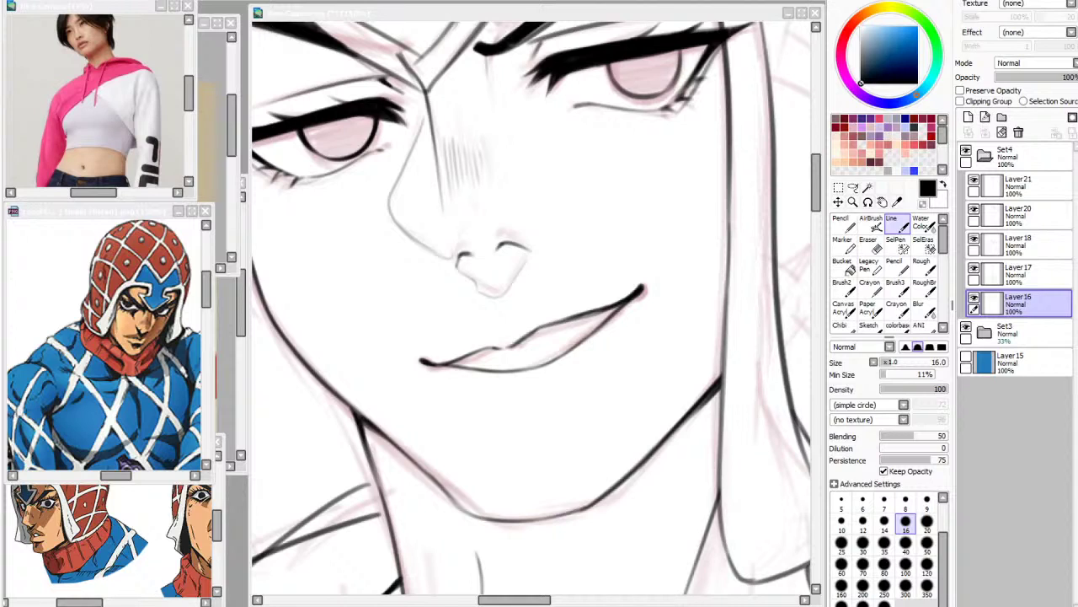
pyautogui.scroll(-3, 462, 222)
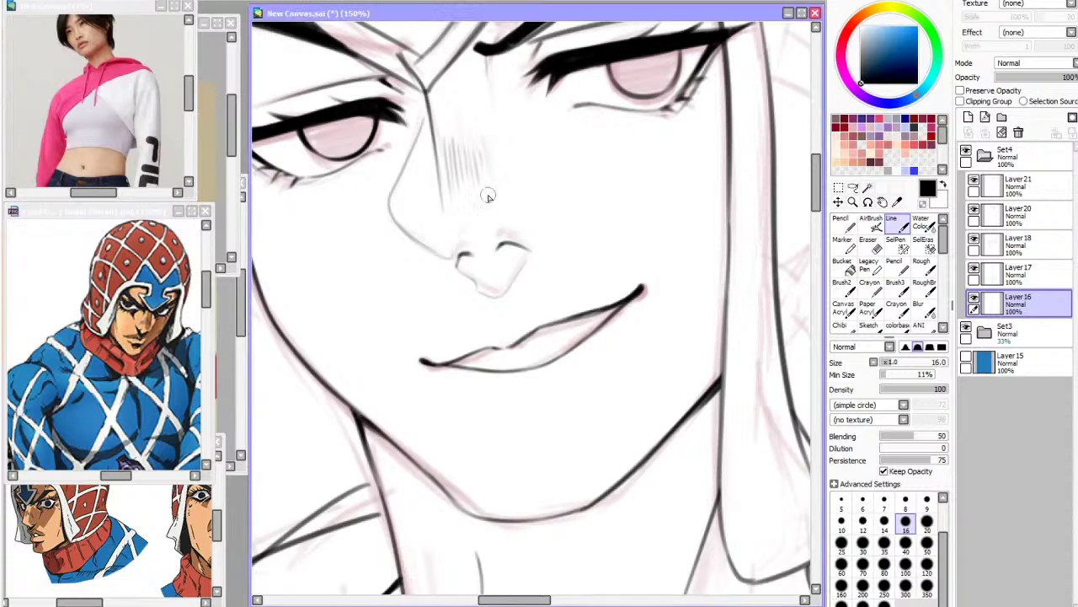
pyautogui.press('h')
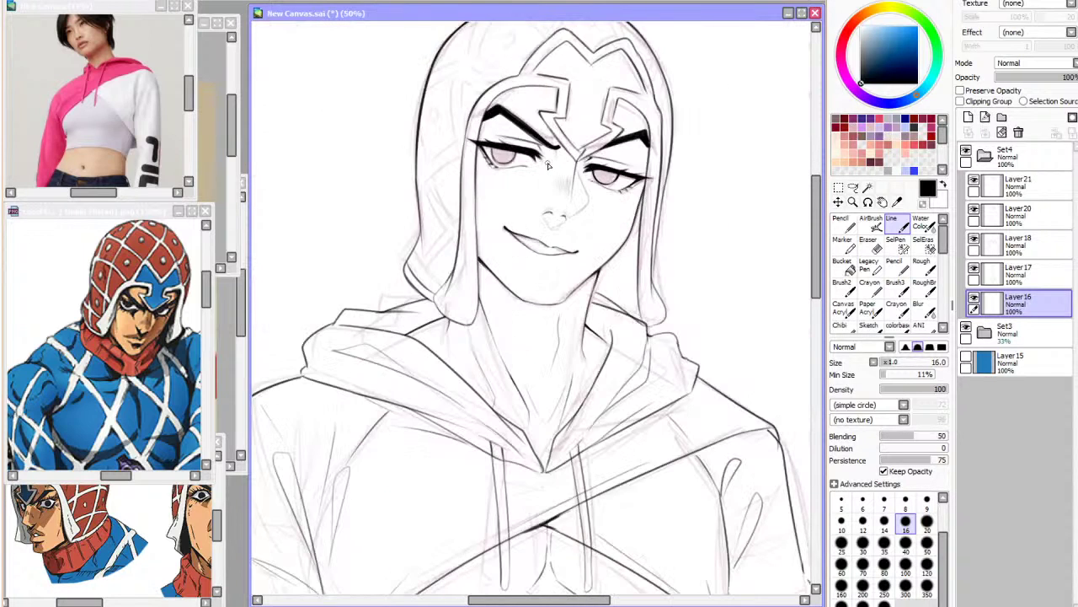
pyautogui.scroll(2, 537, 165)
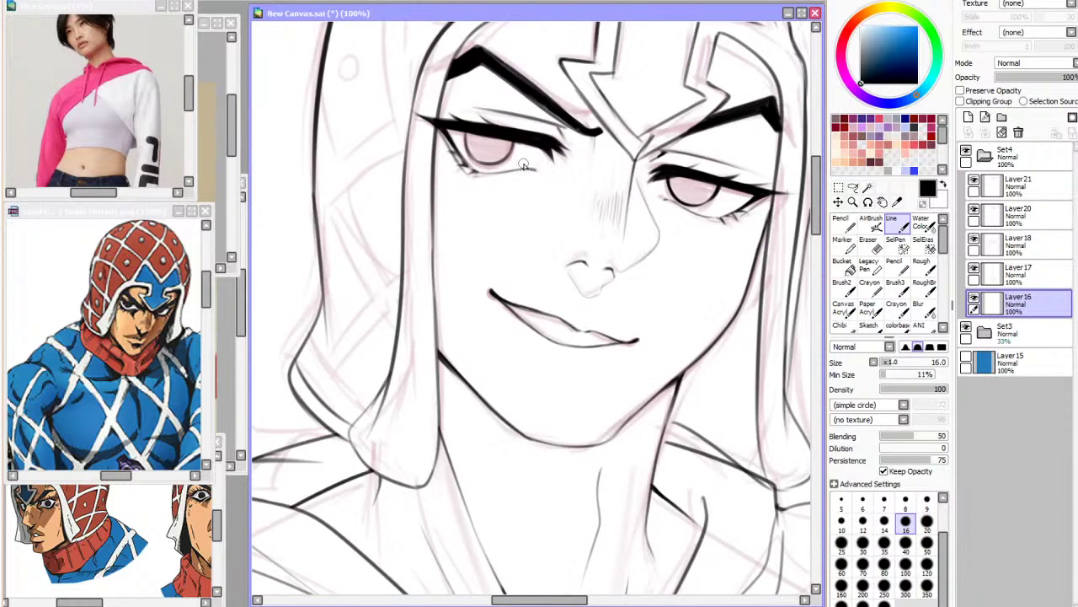
pyautogui.click(1015, 184)
pyautogui.click(1015, 214)
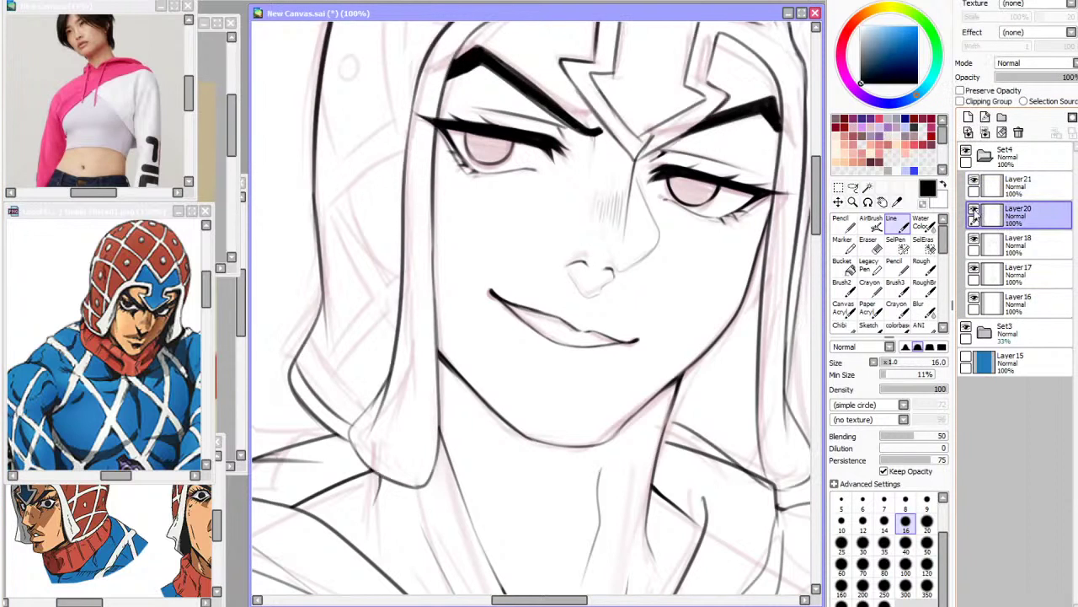
pyautogui.click(1011, 185)
pyautogui.moveTo(596, 133); pyautogui.dragTo(594, 151)
# Check Layer18's contents by toggling its visibility, and hide the Set3 sketch to inspect the line art
pyautogui.moveTo(817, 232); pyautogui.dragTo(819, 221)
pyautogui.click(868, 242)
pyautogui.click(1016, 273)
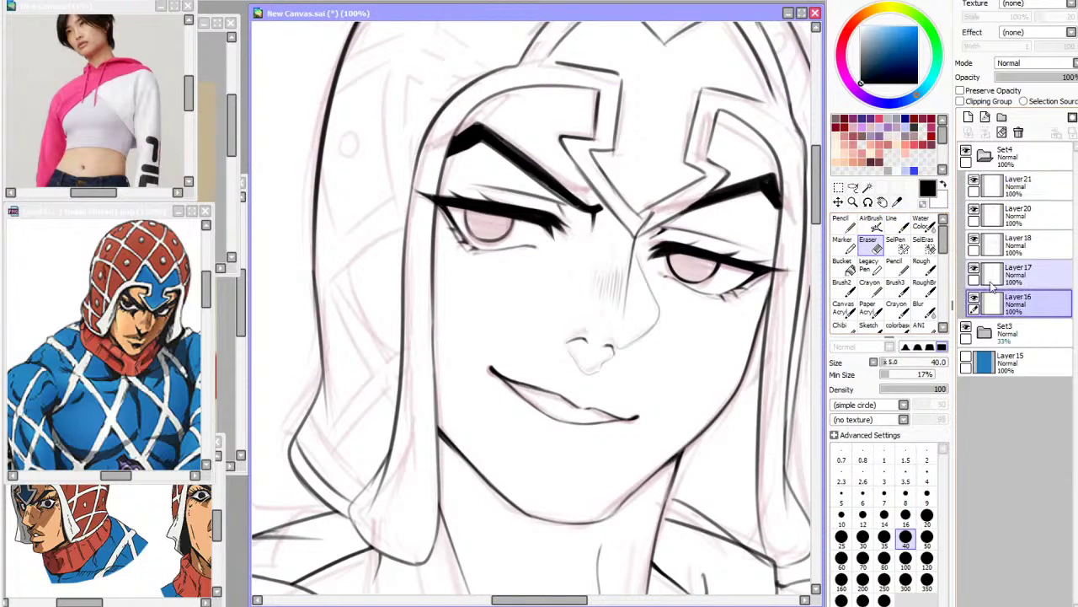
pyautogui.click(974, 240)
pyautogui.click(974, 241)
pyautogui.click(1011, 303)
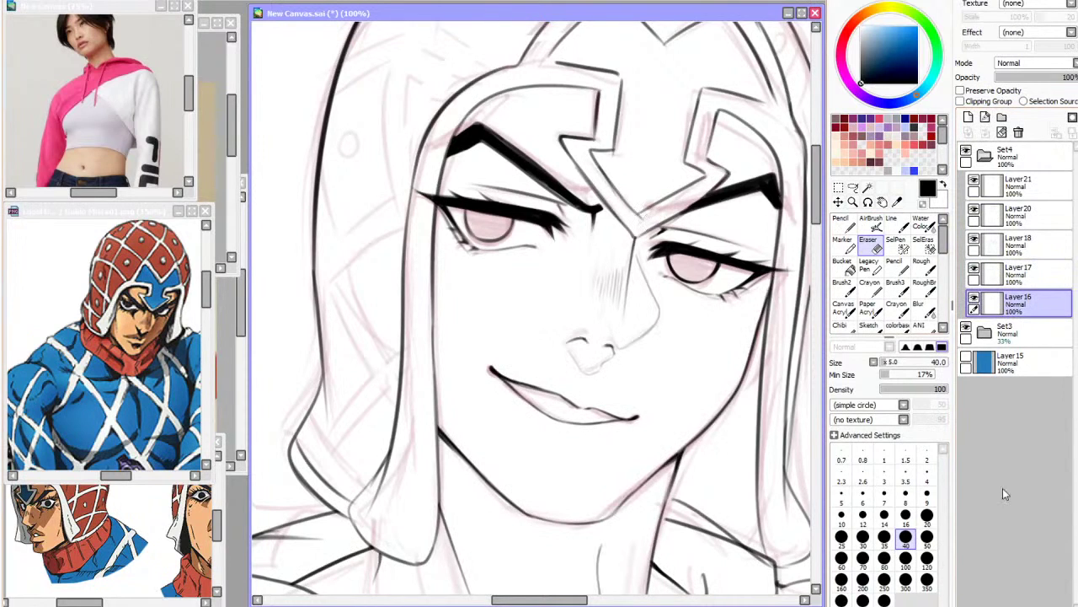
pyautogui.scroll(-4, 590, 133)
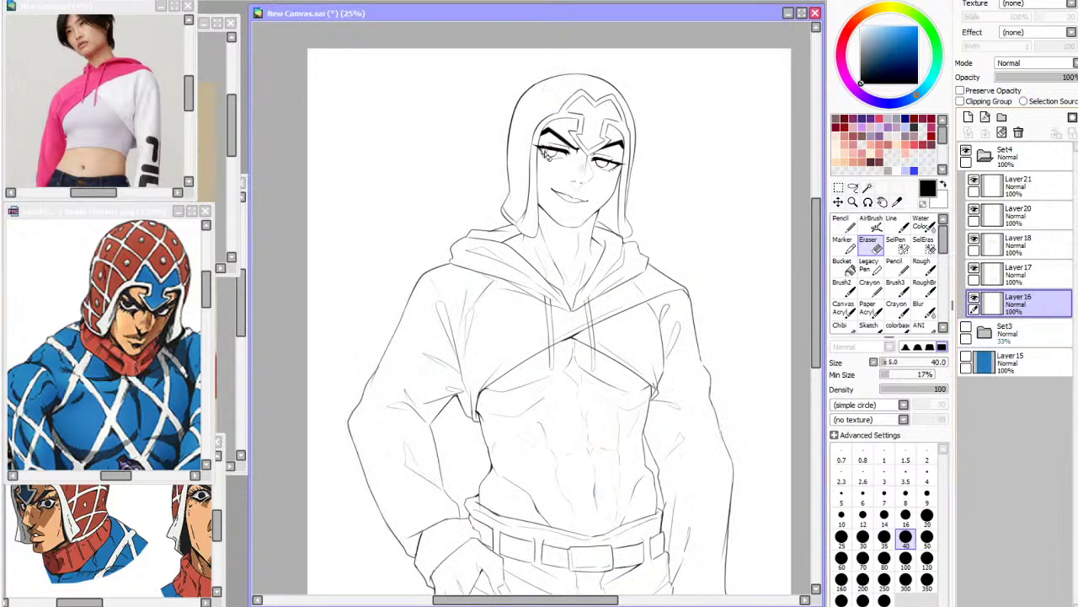
pyautogui.hotkey('ctrl', '+')
pyautogui.scroll(2, 415, 81)
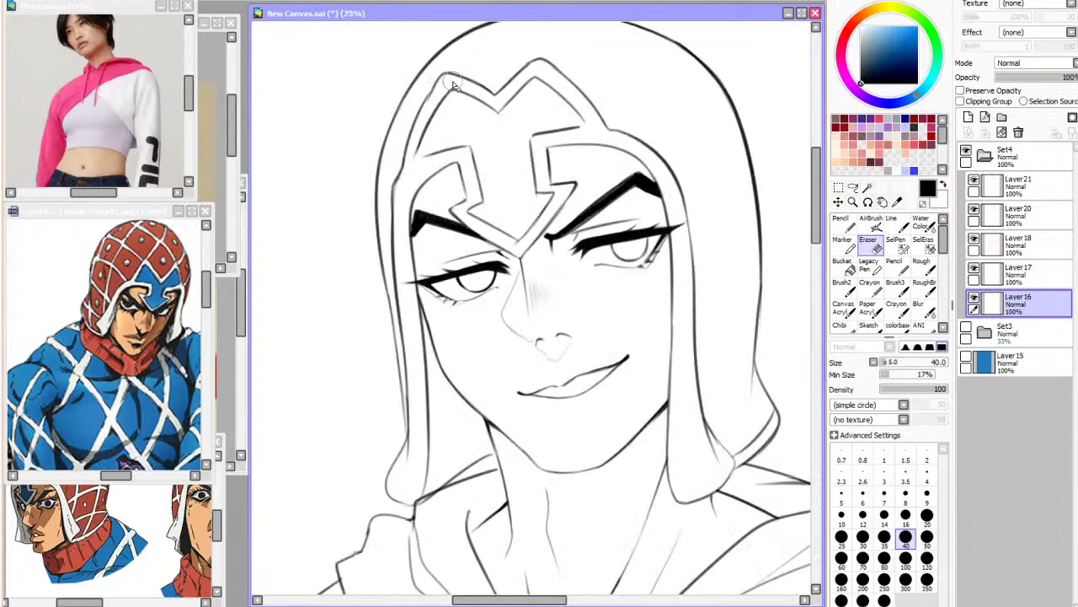
# Darken the far-side curve of the forehead emblem on Layer20 with the Line tool at size 16
pyautogui.click(1018, 183)
pyautogui.click(893, 224)
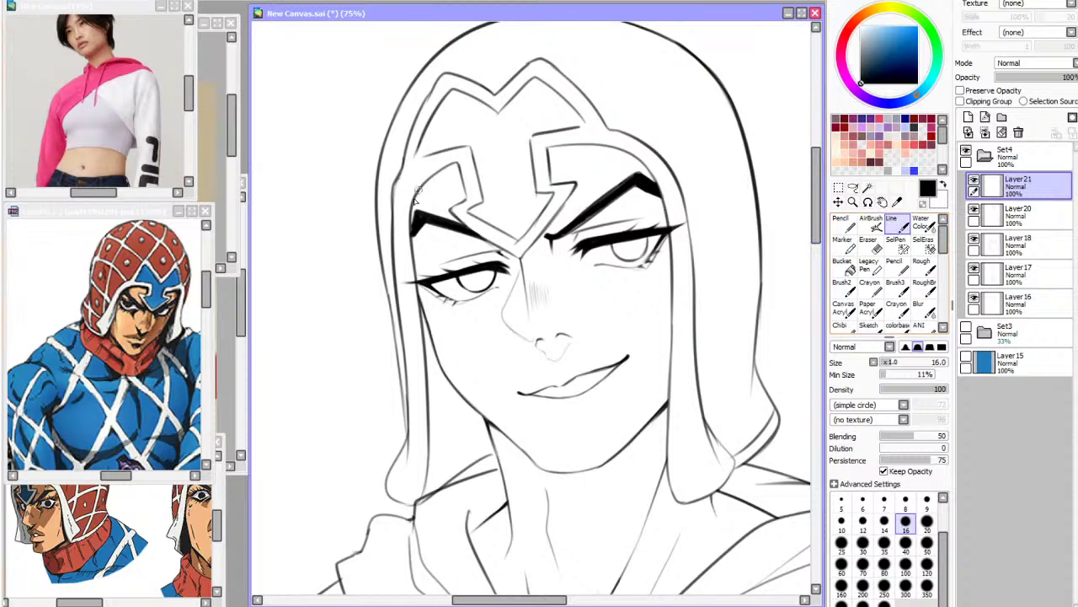
pyautogui.press('h')
pyautogui.press('h')
pyautogui.click(868, 242)
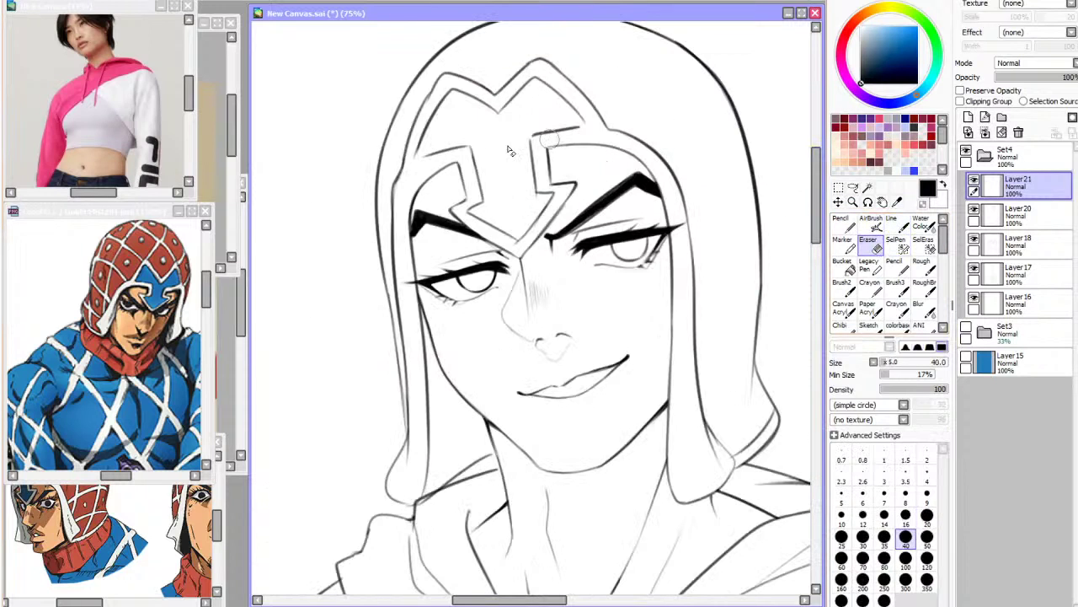
pyautogui.click(1021, 222)
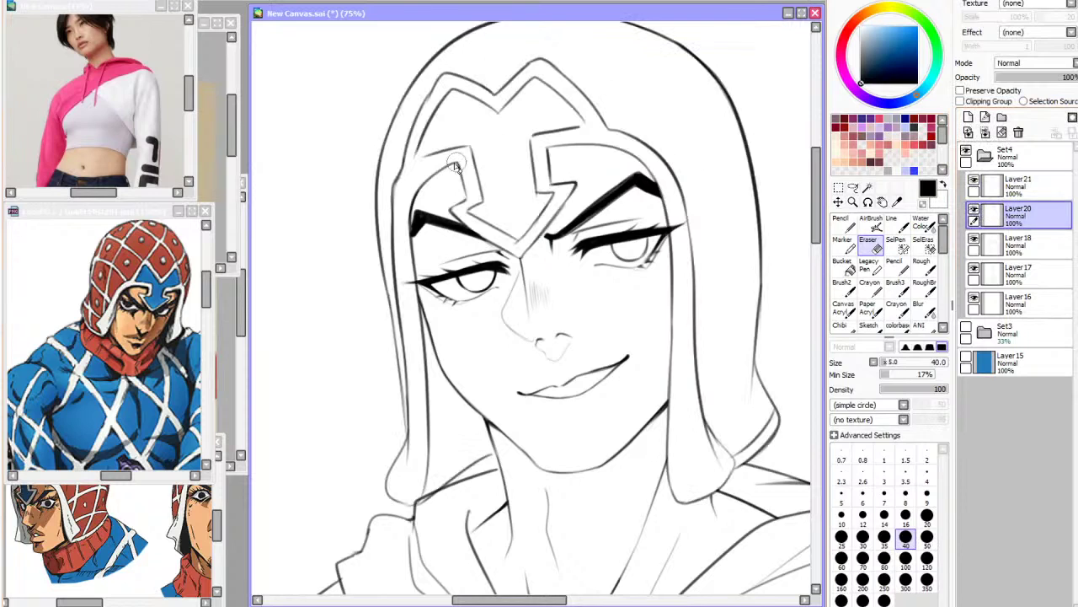
pyautogui.click(895, 223)
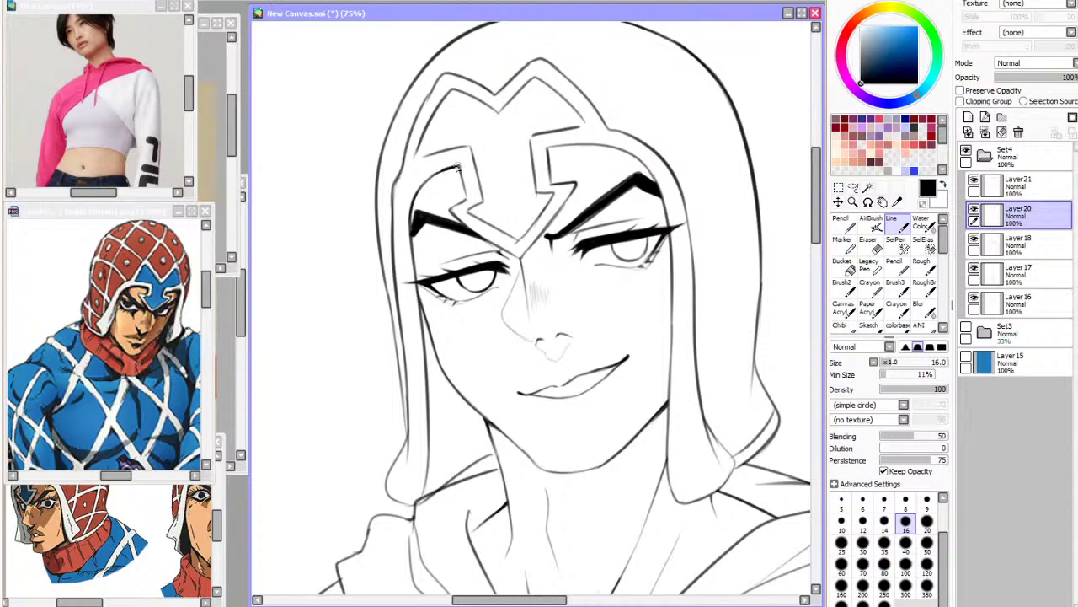
pyautogui.press('Insert')
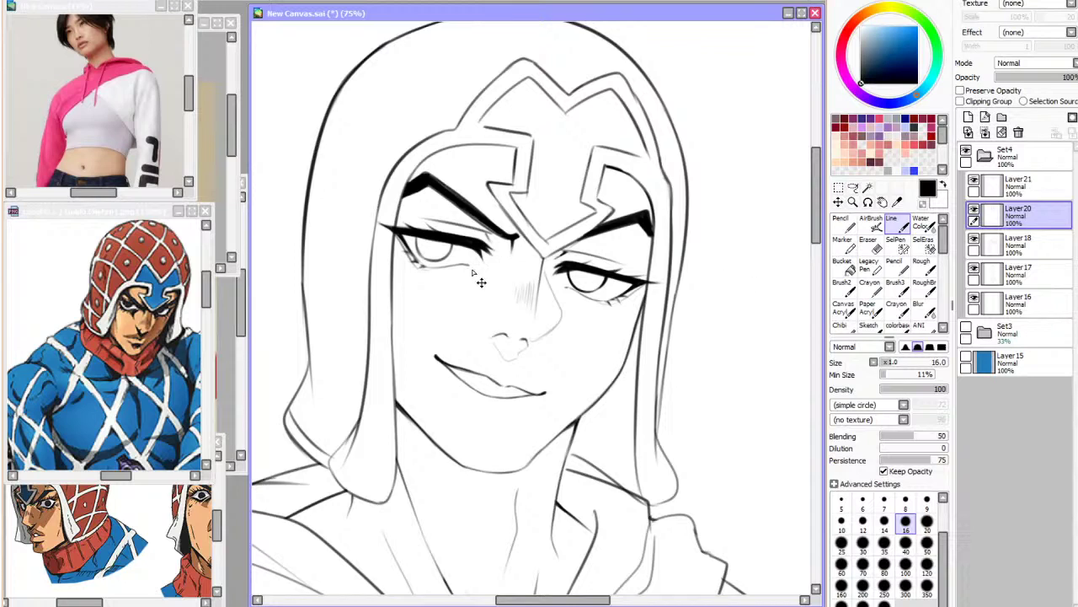
# Set the Line tool to size 40 and check the proportions of the whole figure in a mirrored view
pyautogui.click(906, 542)
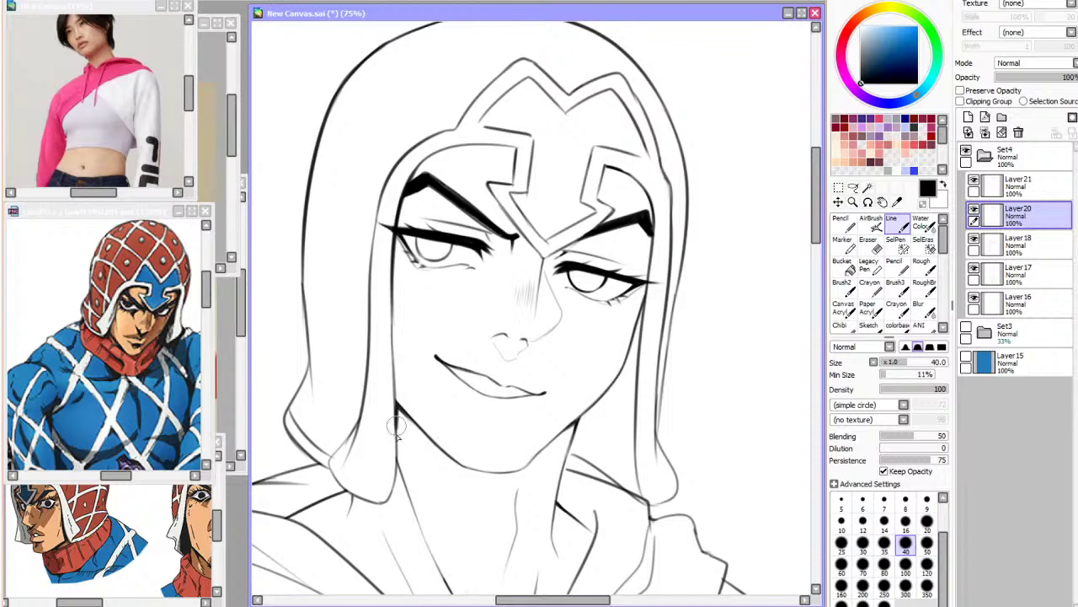
pyautogui.scroll(-7, 361, 187)
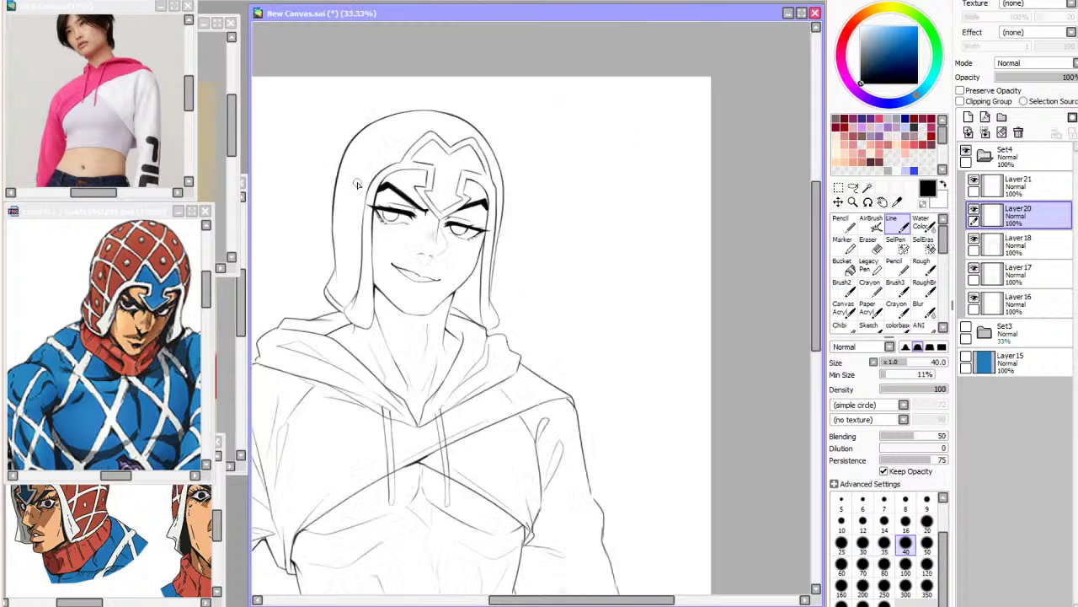
pyautogui.scroll(1, 462, 143)
pyautogui.press('h')
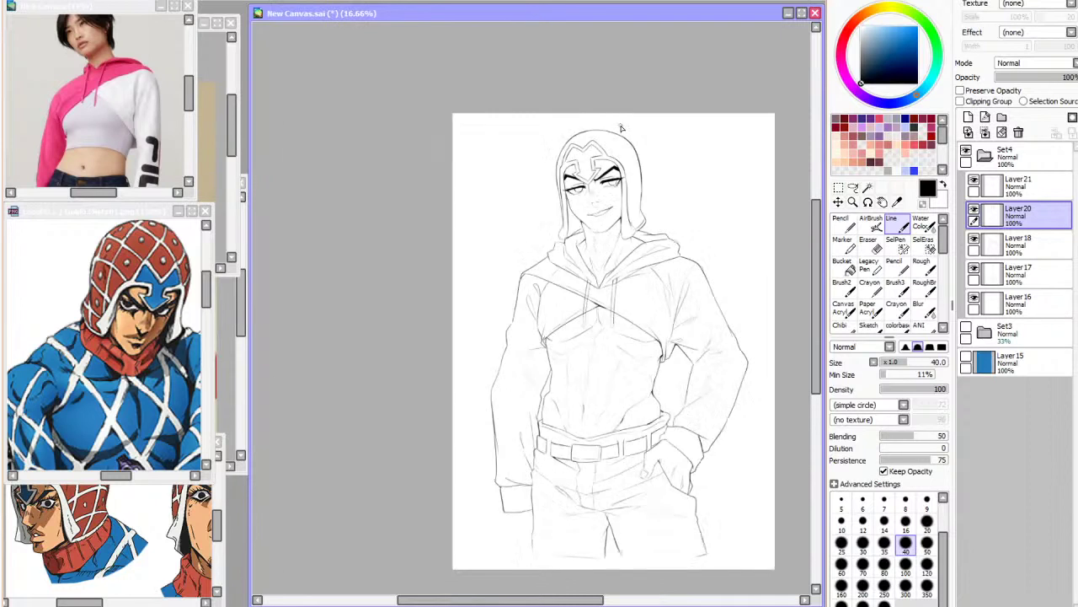
pyautogui.scroll(1, 671, 327)
pyautogui.scroll(-1, 409, 177)
pyautogui.scroll(1, 571, 222)
pyautogui.scroll(-1, 557, 251)
# Collapse the Set4 folder and try rotating its line art slightly with Transform
pyautogui.click(984, 158)
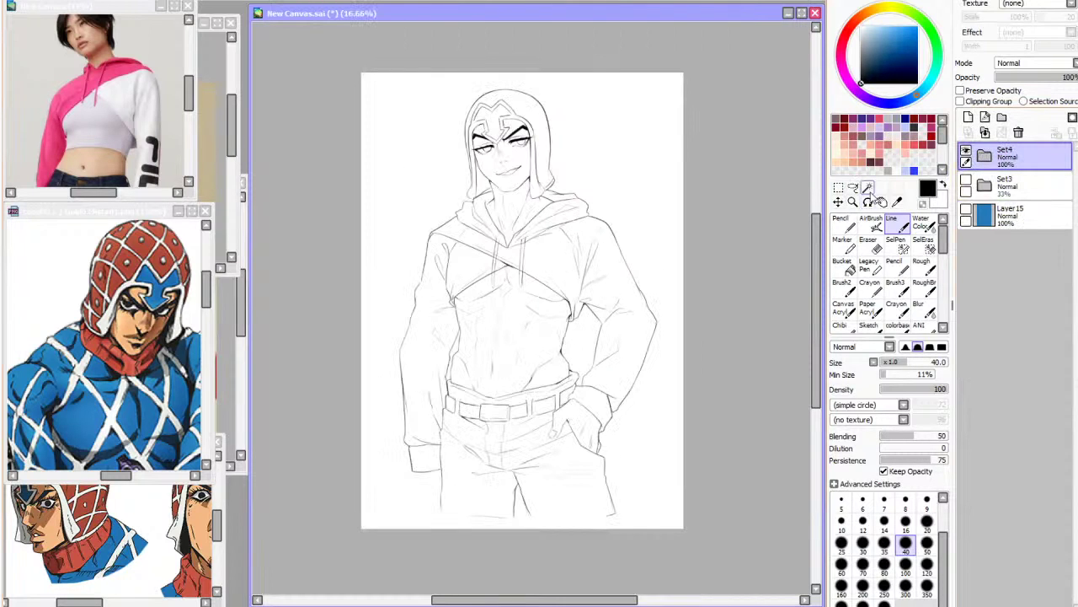
pyautogui.click(839, 188)
pyautogui.click(854, 385)
pyautogui.moveTo(737, 384); pyautogui.dragTo(740, 392)
pyautogui.click(851, 441)
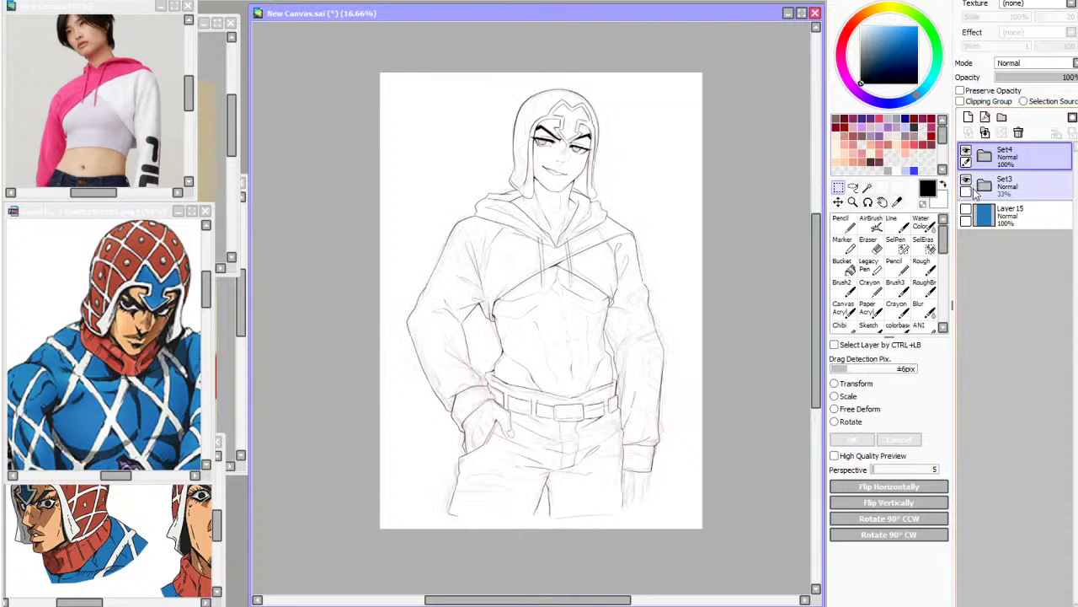
# Group the Set4 and Set3 folders in a new folder and rotate it slightly counter-clockwise with Transform
pyautogui.click(1002, 117)
pyautogui.moveTo(1023, 160); pyautogui.dragTo(1023, 159)
pyautogui.moveTo(1026, 209); pyautogui.dragTo(1023, 160)
pyautogui.click(861, 384)
pyautogui.moveTo(764, 398); pyautogui.dragTo(764, 396)
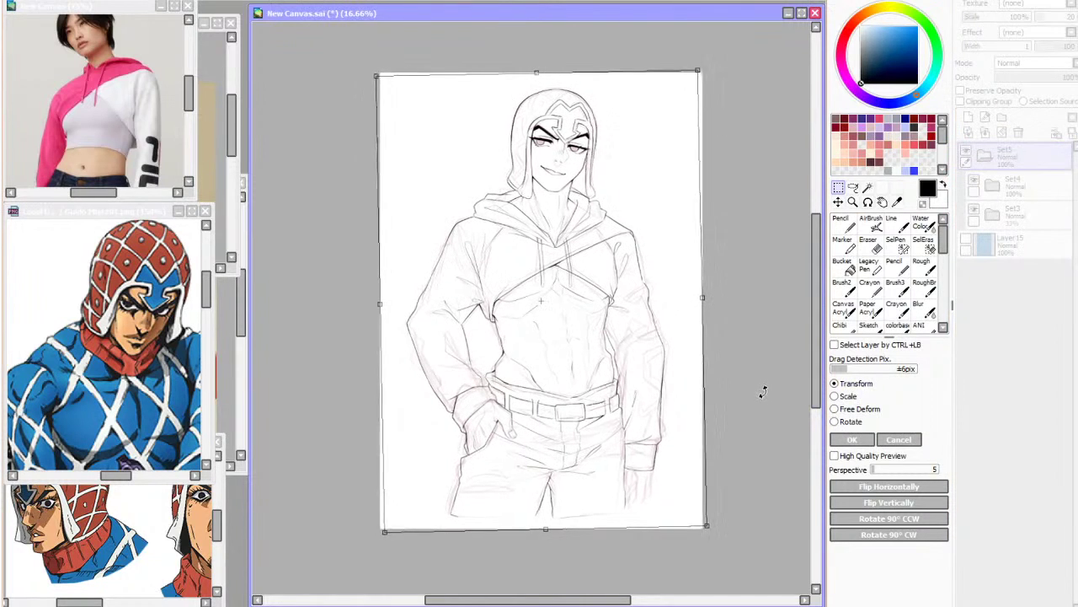
pyautogui.click(865, 442)
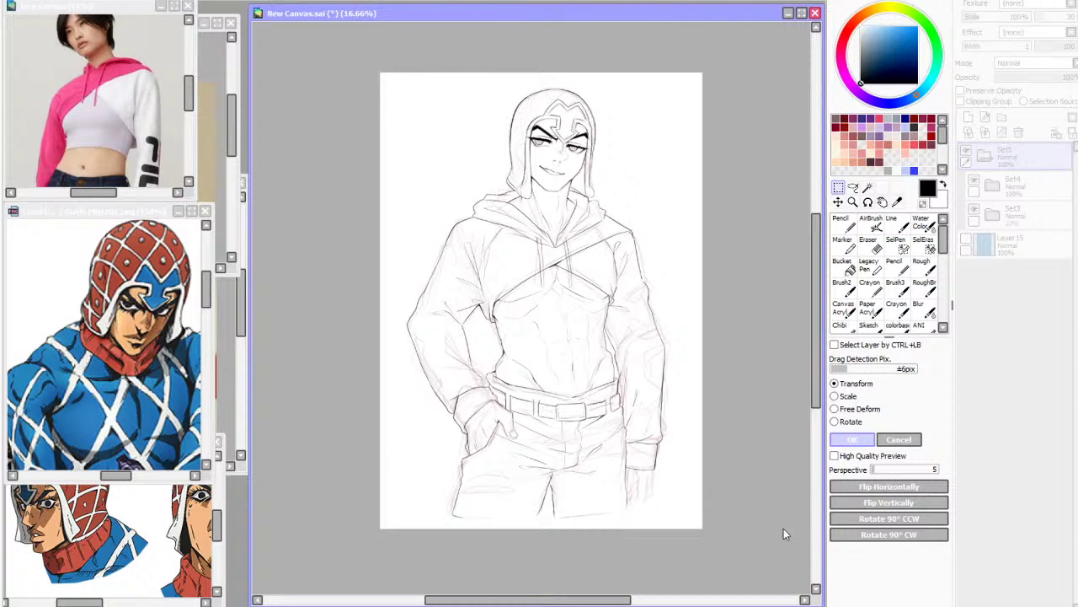
# Hide the Set3 sketch and check the rotated line art in normal and mirrored view
pyautogui.scroll(5, 598, 182)
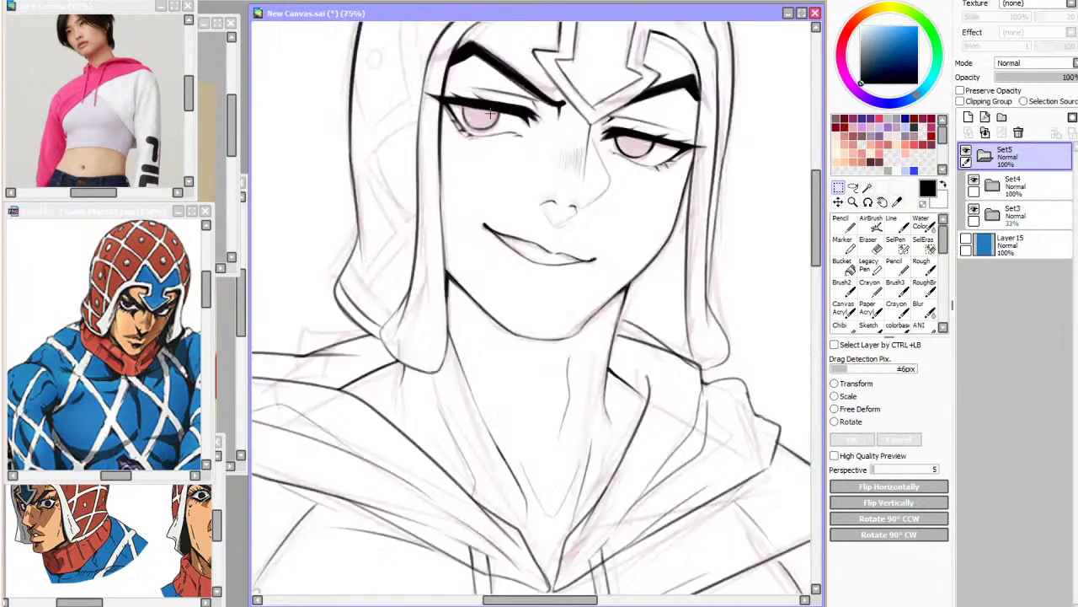
pyautogui.click(974, 212)
pyautogui.scroll(-5, 452, 120)
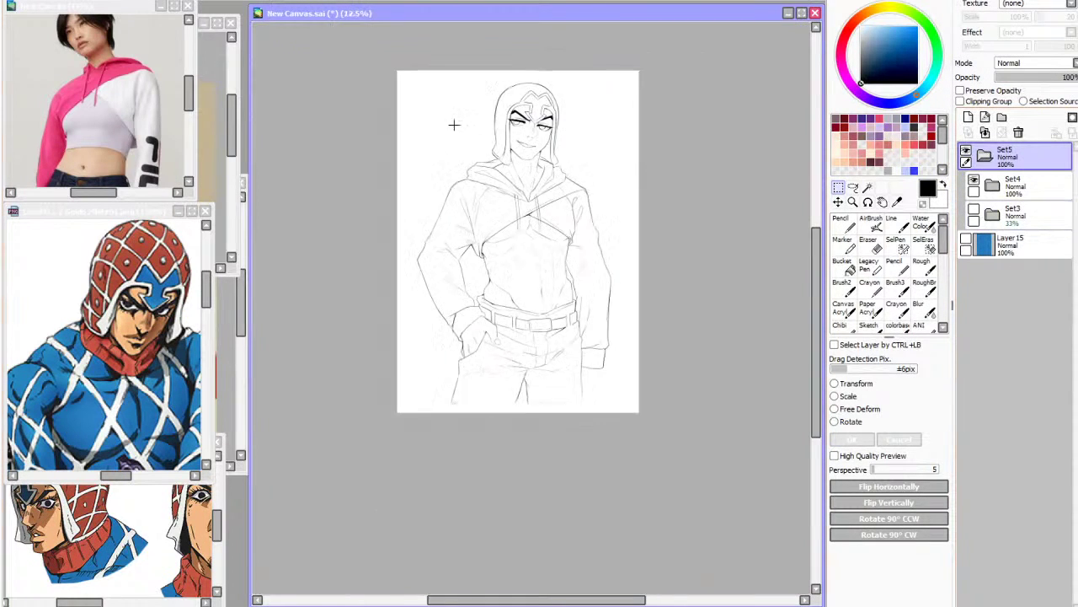
pyautogui.scroll(1, 517, 228)
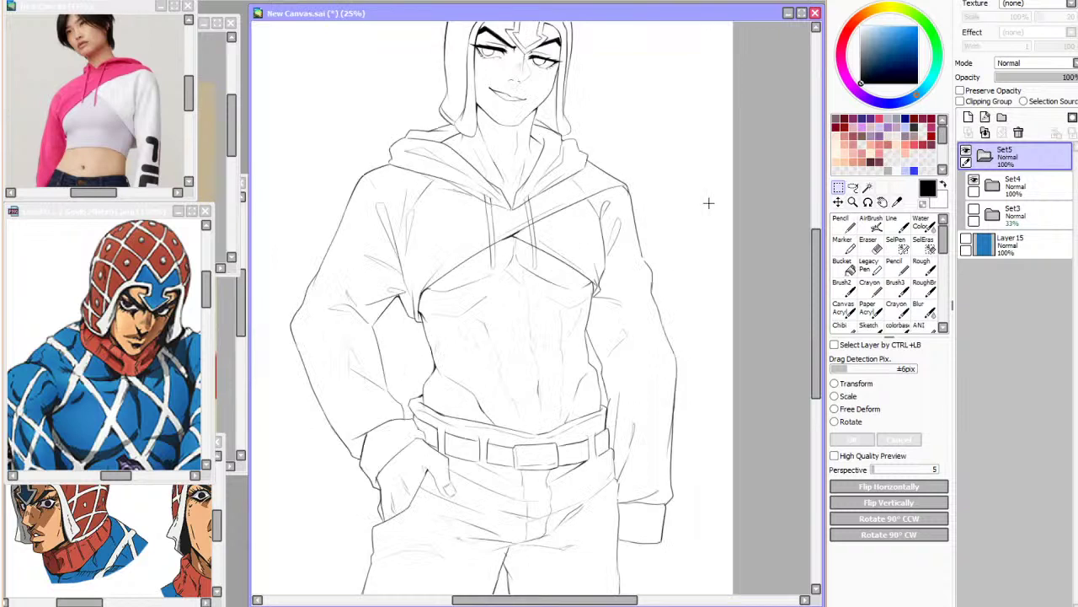
pyautogui.press('h')
pyautogui.press('h')
# Open the reference picture "Boring time, lets drawing Italy's ASS.png", shrink its window around the hat and place it over the other references
pyautogui.click(897, 202)
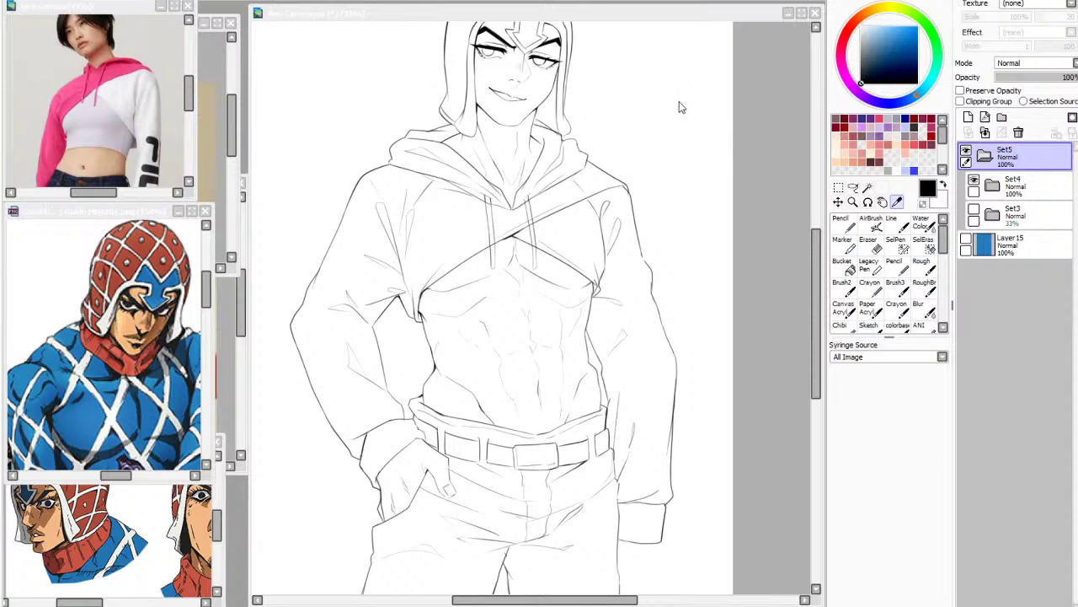
pyautogui.click(654, 304)
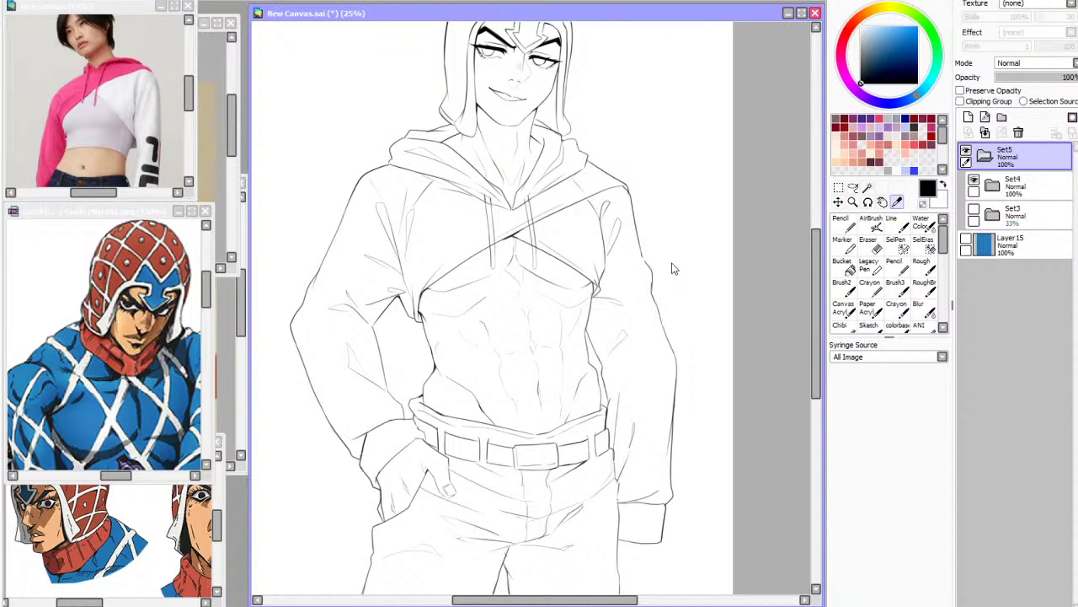
pyautogui.hotkey('ctrl', 'Tab')
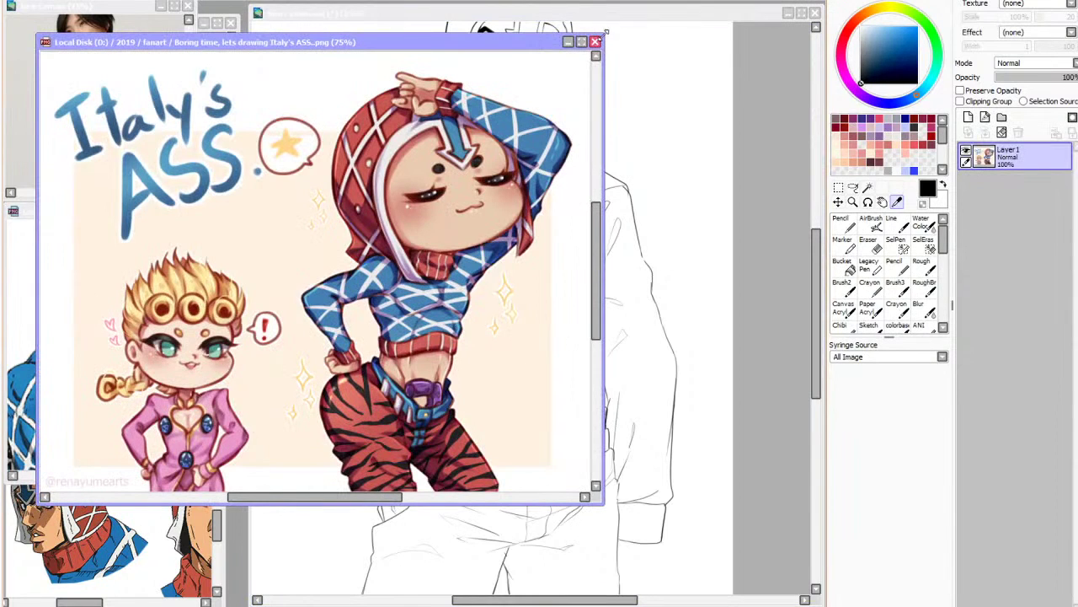
pyautogui.moveTo(604, 34); pyautogui.dragTo(221, 107)
pyautogui.scroll(-3, 154, 199)
pyautogui.scroll(4, 154, 199)
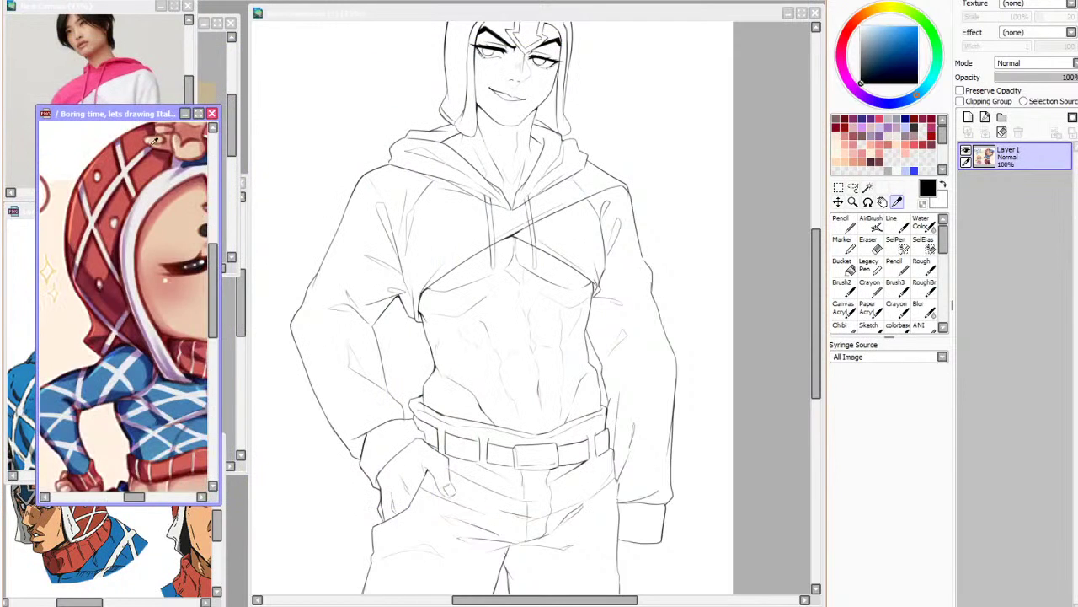
pyautogui.moveTo(135, 116); pyautogui.dragTo(103, 19)
# Save the drawing as Mista.sai in D: / 2020 / Fanart / New folder
pyautogui.click(375, 141)
pyautogui.scroll(-3, 375, 140)
pyautogui.scroll(3, 416, 193)
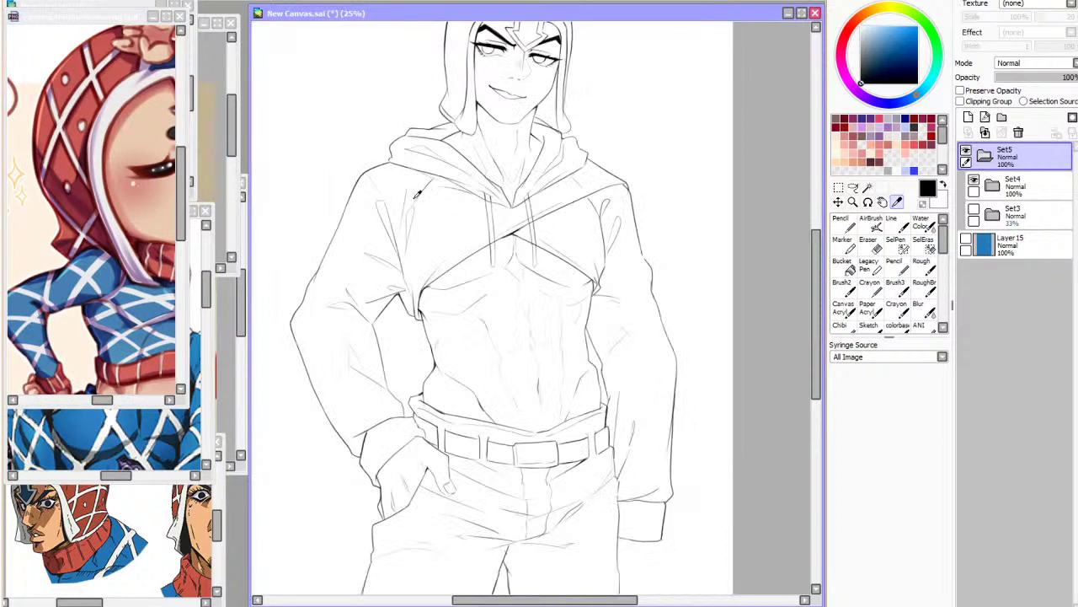
pyautogui.click(48, 72)
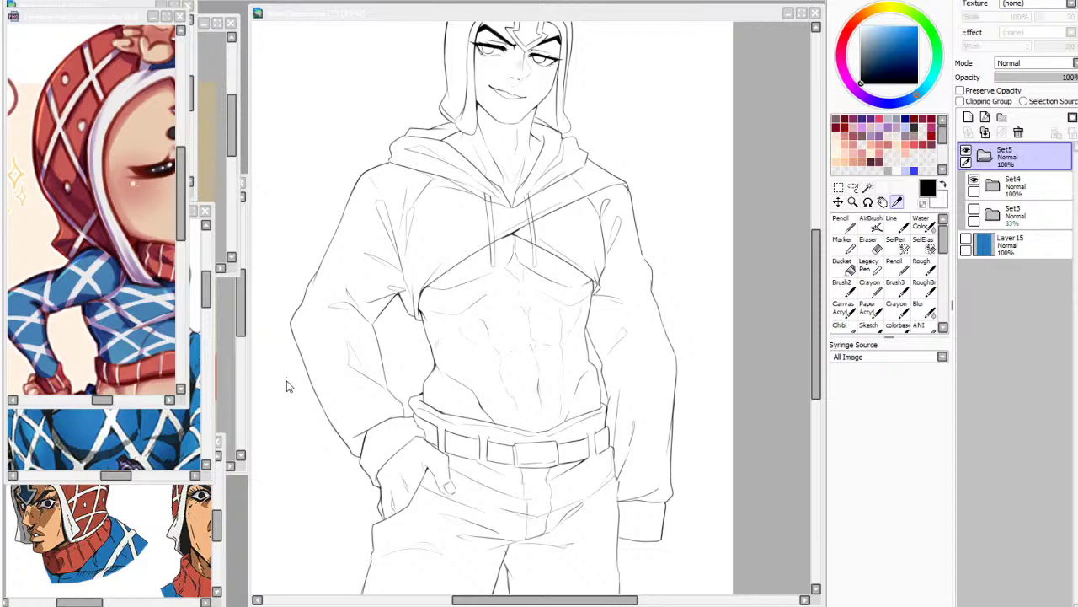
pyautogui.click(313, 465)
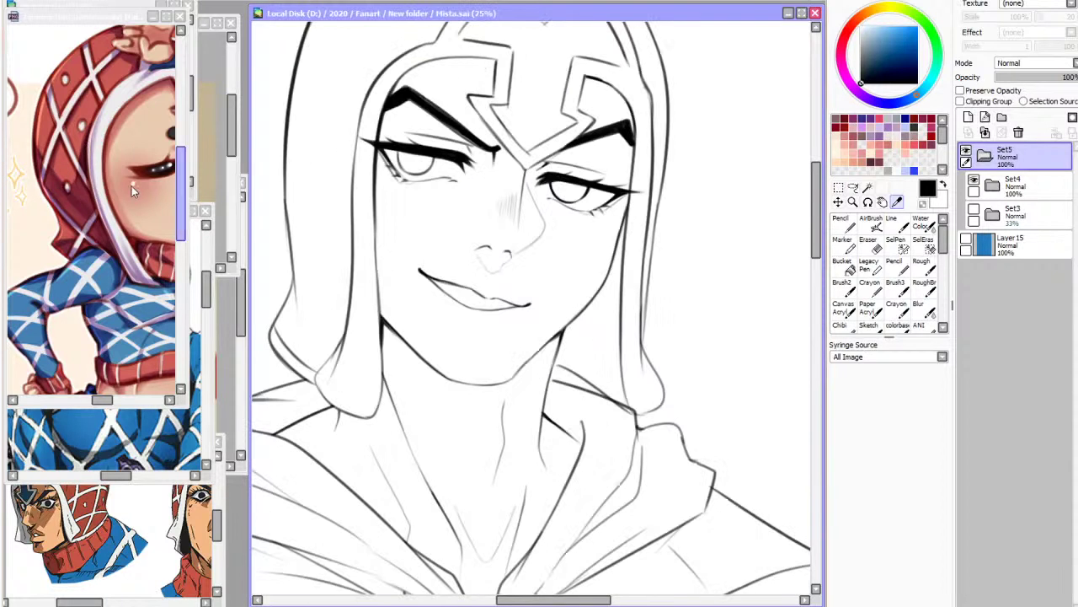
# Bring up the eye close-up reference and sample its tan skin tone as the drawing colour
pyautogui.click(150, 129)
pyautogui.click(529, 195)
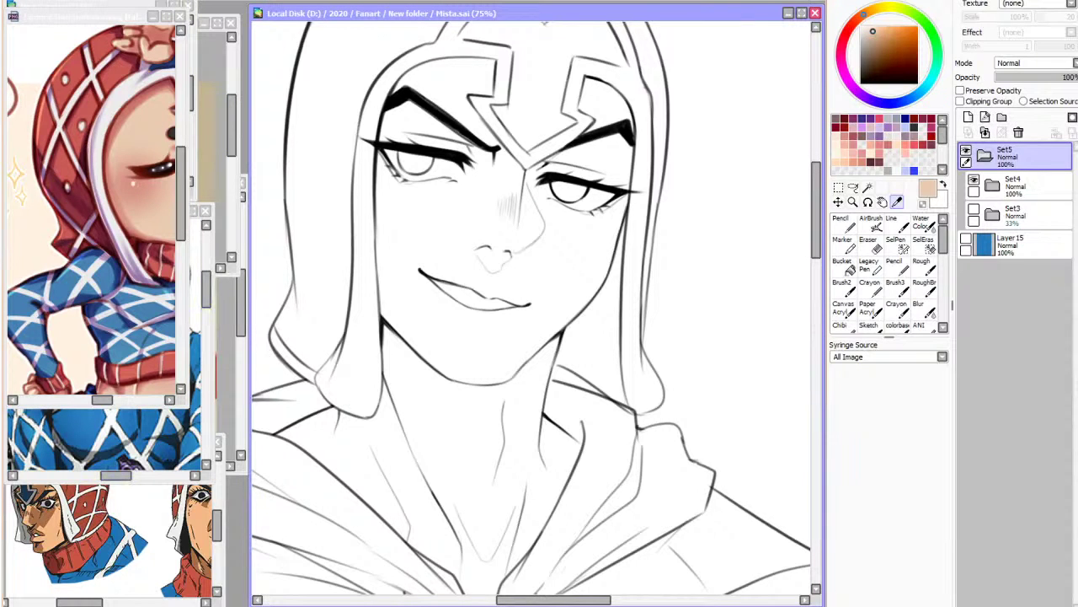
pyautogui.hotkey('ctrl', 'Tab')
pyautogui.click(123, 254)
# Select the face on the Set4 line art with the Magic Wand at a transparency difference of 41
pyautogui.click(840, 189)
pyautogui.click(867, 188)
pyautogui.click(677, 219)
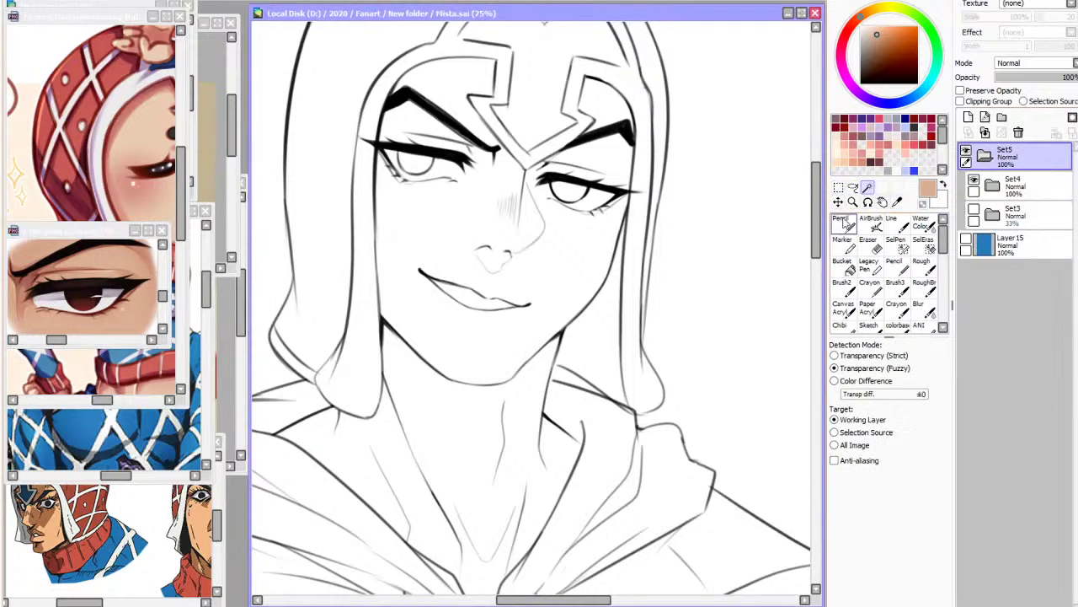
pyautogui.click(1014, 192)
pyautogui.click(577, 224)
pyautogui.click(600, 156)
pyautogui.moveTo(854, 401); pyautogui.dragTo(875, 400)
pyautogui.click(601, 266)
pyautogui.hotkey('ctrl', 'd')
pyautogui.click(854, 396)
pyautogui.click(614, 283)
pyautogui.hotkey('ctrl', 'd')
pyautogui.click(597, 271)
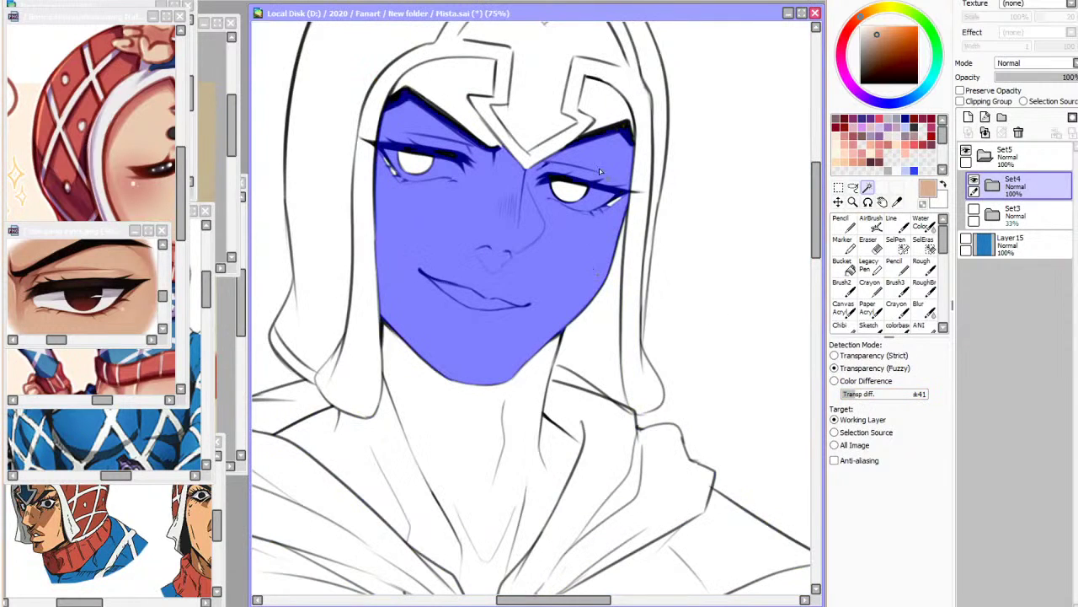
# Try adding the skin areas below the face to the selection with the Magic Wand at several transparency differences
pyautogui.scroll(-3, 542, 334)
pyautogui.click(541, 335)
pyautogui.hotkey('ctrl', 'z')
pyautogui.scroll(-2, 522, 241)
pyautogui.click(524, 451)
pyautogui.scroll(2, 524, 451)
pyautogui.hotkey('ctrl', 'z')
pyautogui.click(847, 396)
pyautogui.click(567, 424)
pyautogui.hotkey('ctrl', 'z')
pyautogui.moveTo(853, 393); pyautogui.dragTo(835, 394)
pyautogui.click(760, 403)
pyautogui.hotkey('ctrl', 'z')
pyautogui.click(600, 405)
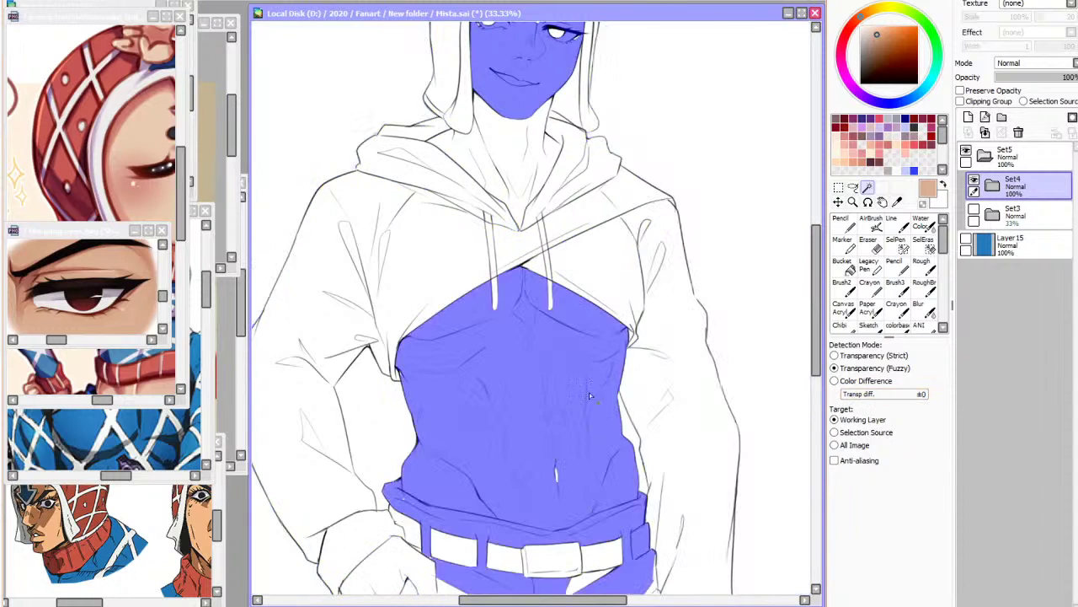
pyautogui.scroll(-1, 598, 405)
pyautogui.hotkey('ctrl', 'z')
# Add the hand at the pocket to the selection with the Magic Wand at a transparency difference of 0
pyautogui.click(439, 498)
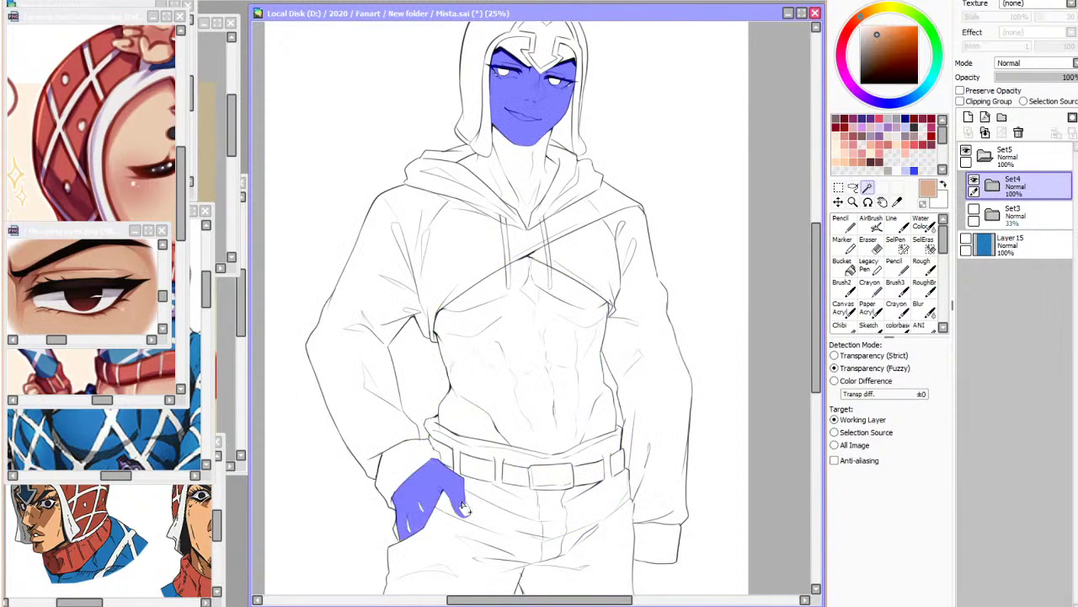
pyautogui.scroll(5, 465, 512)
pyautogui.scroll(-6, 455, 506)
pyautogui.hotkey('ctrl', 'z')
# Paint the eyes, eyebrows and forehead into the face selection with a hard-edged SelPen at size 500
pyautogui.scroll(2, 526, 195)
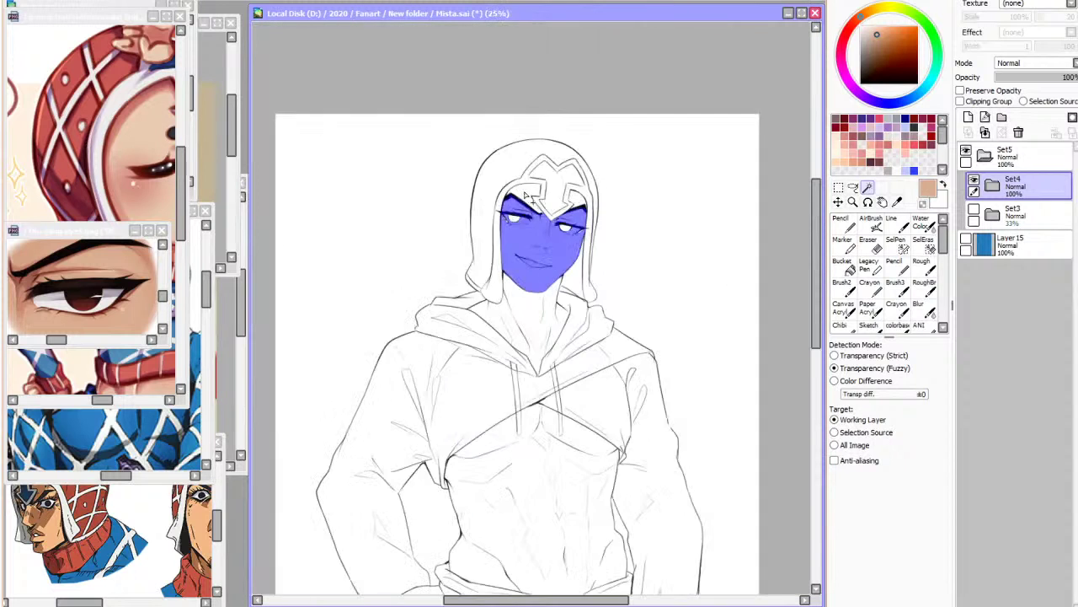
pyautogui.scroll(2, 525, 195)
pyautogui.click(902, 244)
pyautogui.click(884, 600)
pyautogui.moveTo(531, 194); pyautogui.dragTo(506, 234)
pyautogui.hotkey('ctrl', 'z')
pyautogui.click(942, 346)
pyautogui.moveTo(539, 196)
pyautogui.mouseDown()
pyautogui.moveTo(486, 234)
pyautogui.moveTo(575, 223)
pyautogui.moveTo(606, 198)
pyautogui.moveTo(640, 226)
pyautogui.mouseUp()
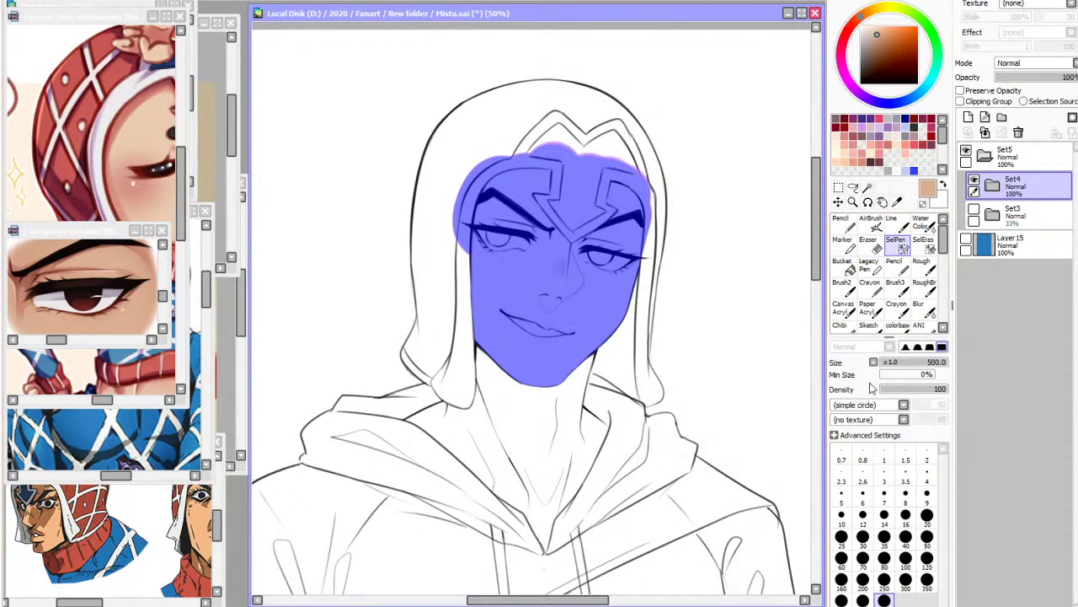
# Add the neck down to the hoodie collar to the selection with the Magic Wand, using SelPen at size 20 for gaps
pyautogui.click(927, 515)
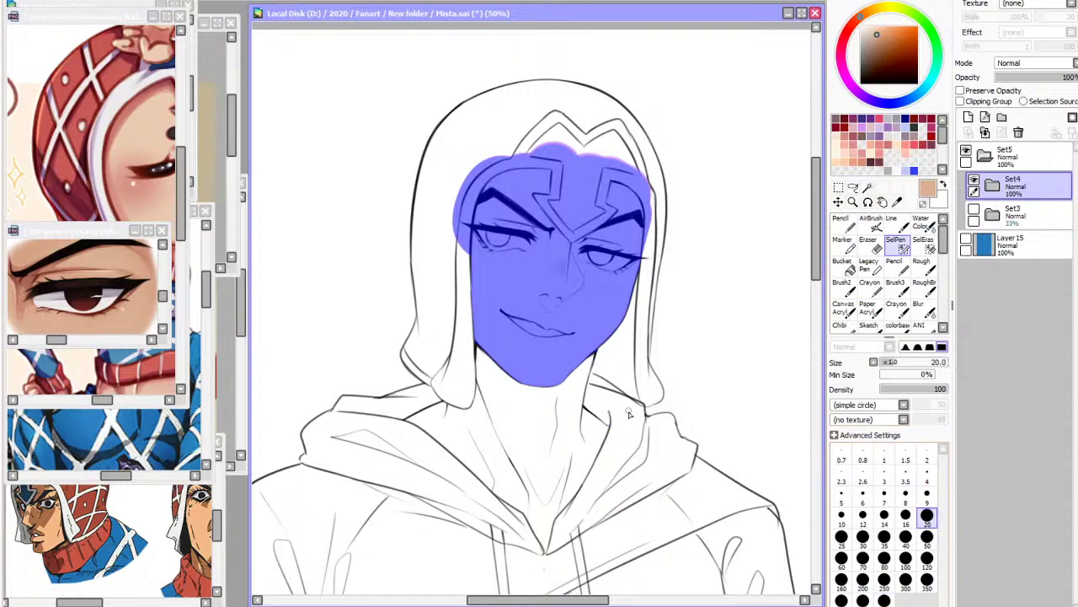
pyautogui.click(868, 187)
pyautogui.click(543, 439)
pyautogui.click(901, 245)
pyautogui.click(868, 187)
pyautogui.click(502, 439)
# Extend the selection along the neck edges and the near-side hat flap with SelPen at size 80
pyautogui.click(902, 245)
pyautogui.click(885, 556)
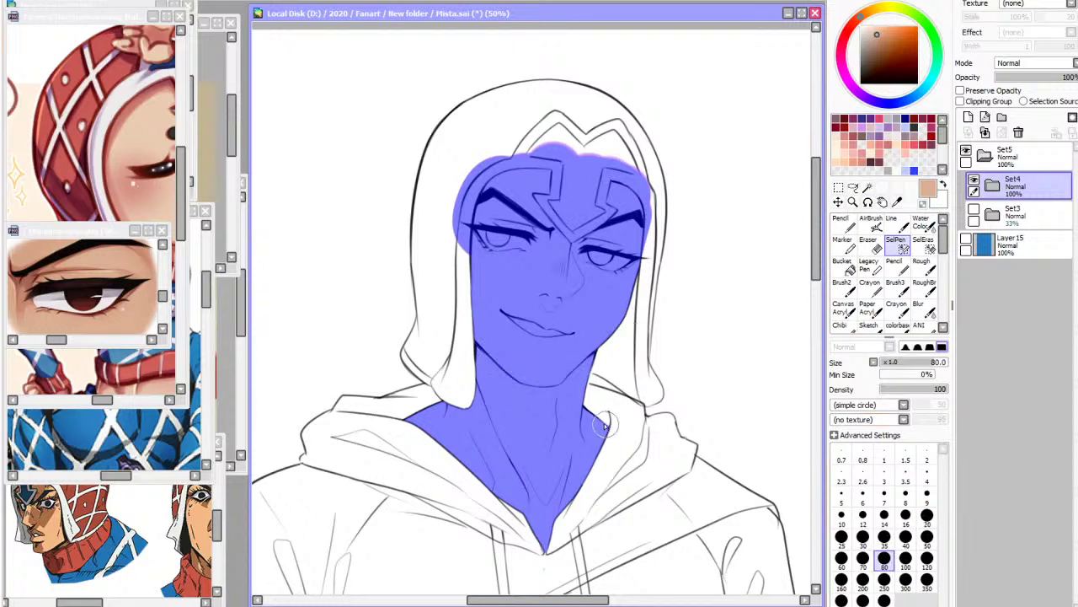
pyautogui.moveTo(472, 236)
pyautogui.mouseDown()
pyautogui.moveTo(473, 363)
pyautogui.moveTo(465, 405)
pyautogui.moveTo(452, 407)
pyautogui.mouseUp()
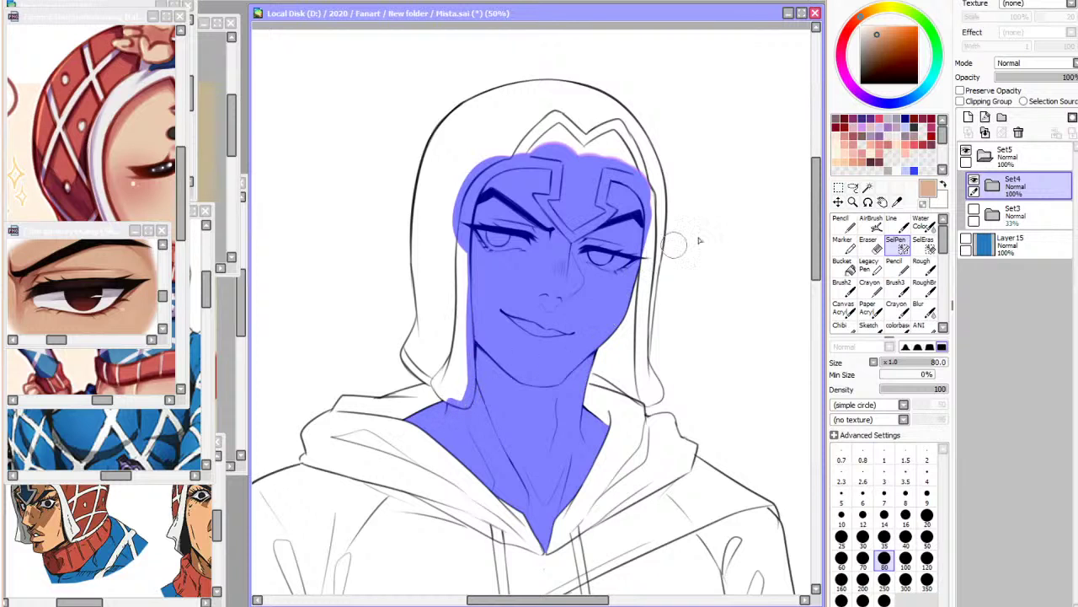
# Paint the remaining gaps on the hand and thumb into the selection with SelPen at size 80
pyautogui.moveTo(814, 244); pyautogui.dragTo(814, 391)
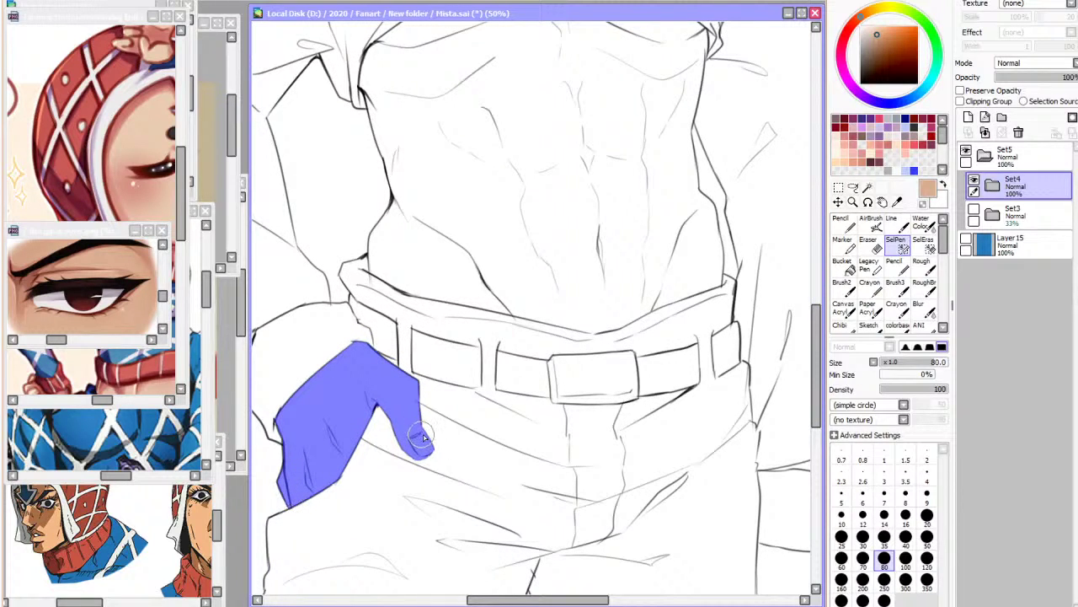
pyautogui.moveTo(818, 386); pyautogui.dragTo(817, 426)
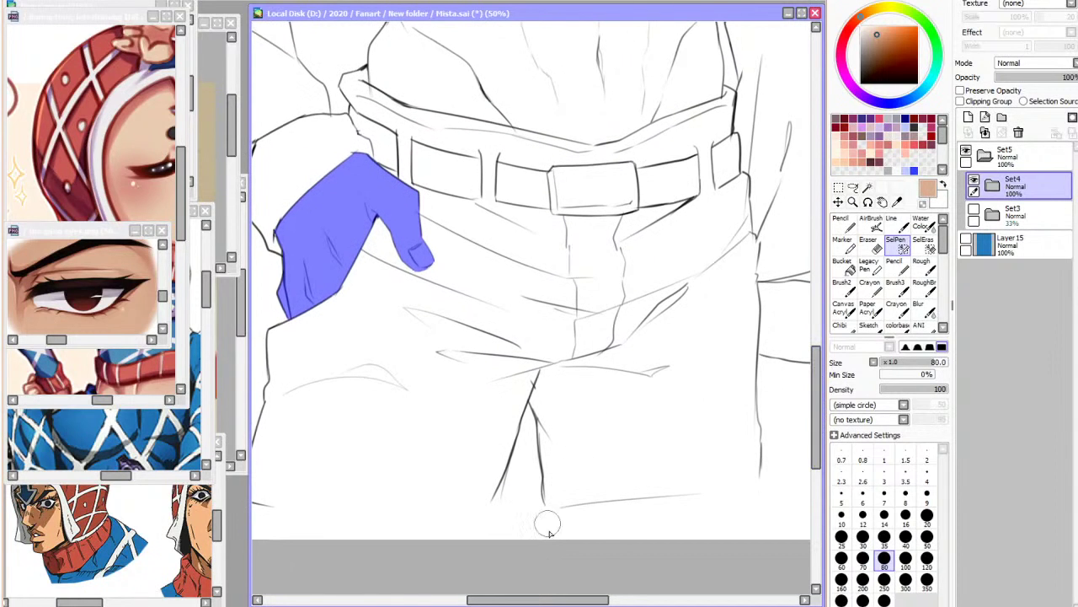
pyautogui.click(199, 1)
pyautogui.hotkey('ctrl', '+')
pyautogui.hotkey('ctrl', '+')
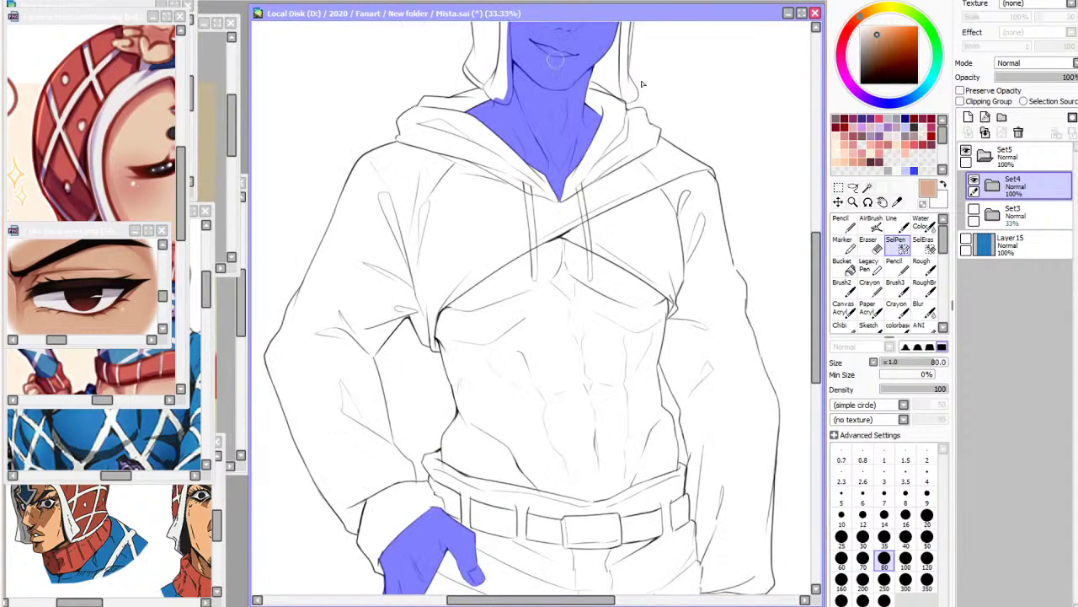
# Add the bare torso to the selection with the Magic Wand and fill its leftover gaps with SelPen at size 100
pyautogui.scroll(-2, 744, 293)
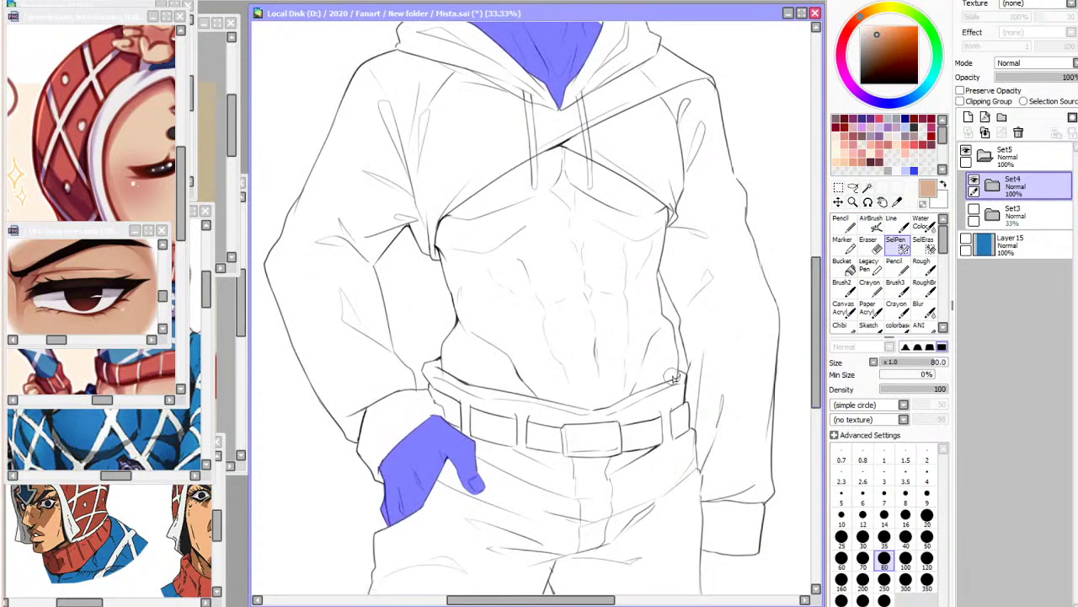
pyautogui.click(868, 187)
pyautogui.click(642, 326)
pyautogui.hotkey('ctrl', 'z')
pyautogui.click(902, 245)
pyautogui.click(868, 188)
pyautogui.click(629, 315)
pyautogui.click(897, 245)
pyautogui.click(906, 557)
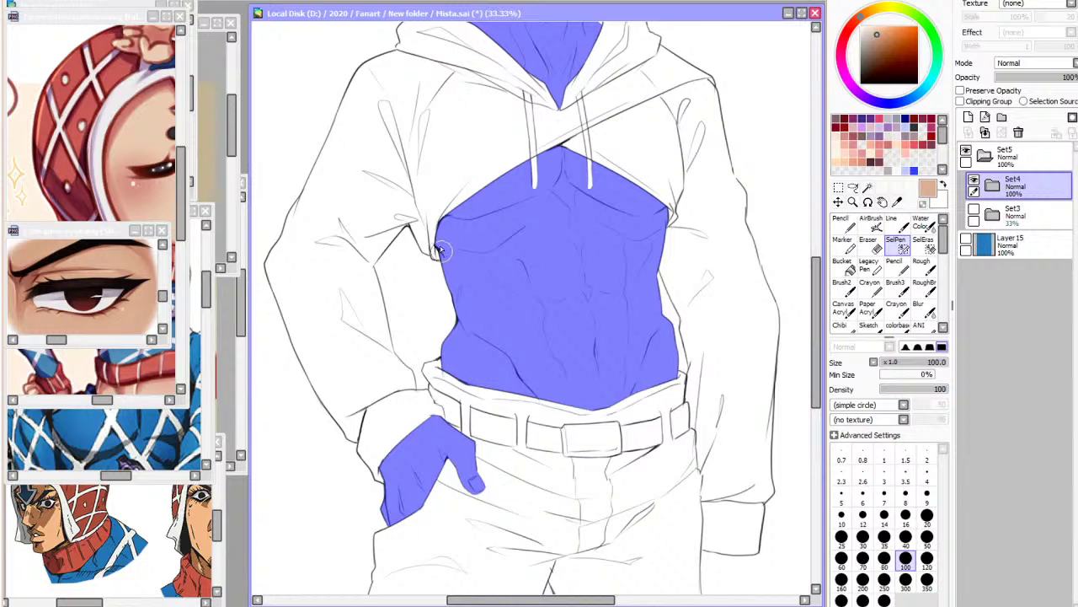
# Create a new folder directly above Layer15 and add a new normal layer inside it
pyautogui.click(1023, 214)
pyautogui.click(1021, 245)
pyautogui.click(1003, 118)
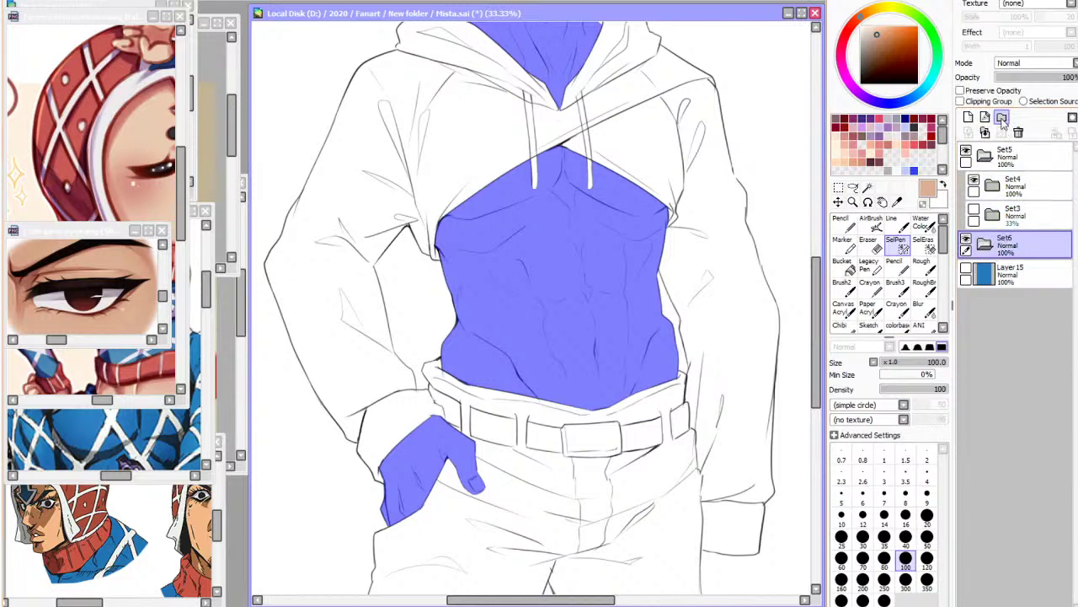
pyautogui.click(985, 118)
pyautogui.hotkey('ctrl', 'z')
pyautogui.click(970, 120)
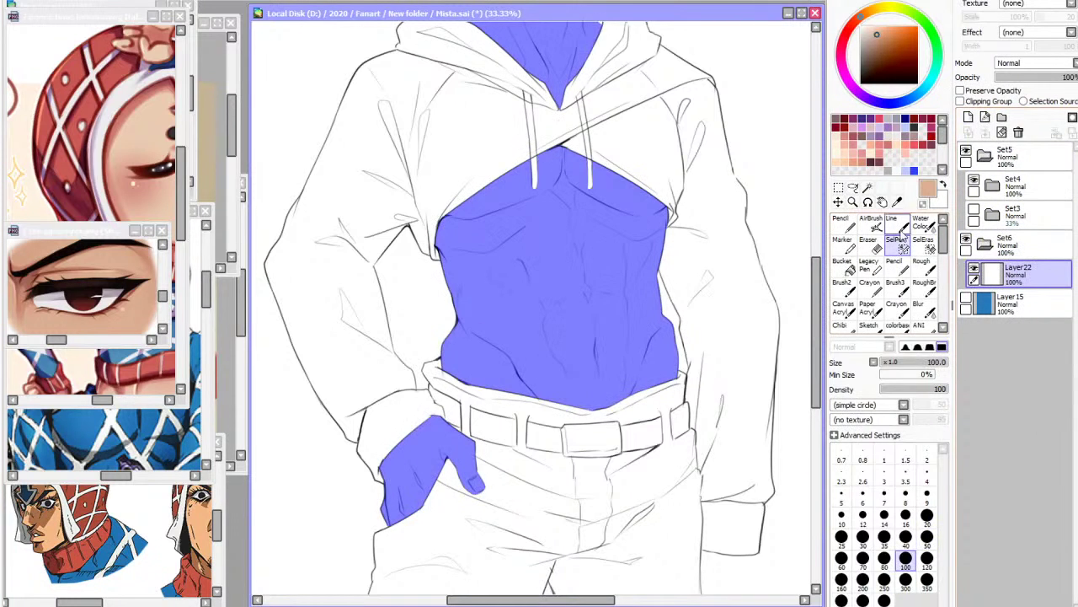
# Fill the selected face, neck, torso and hand areas with the tan skin colour using the Bucket and clear the selection
pyautogui.click(845, 268)
pyautogui.click(581, 312)
pyautogui.click(434, 467)
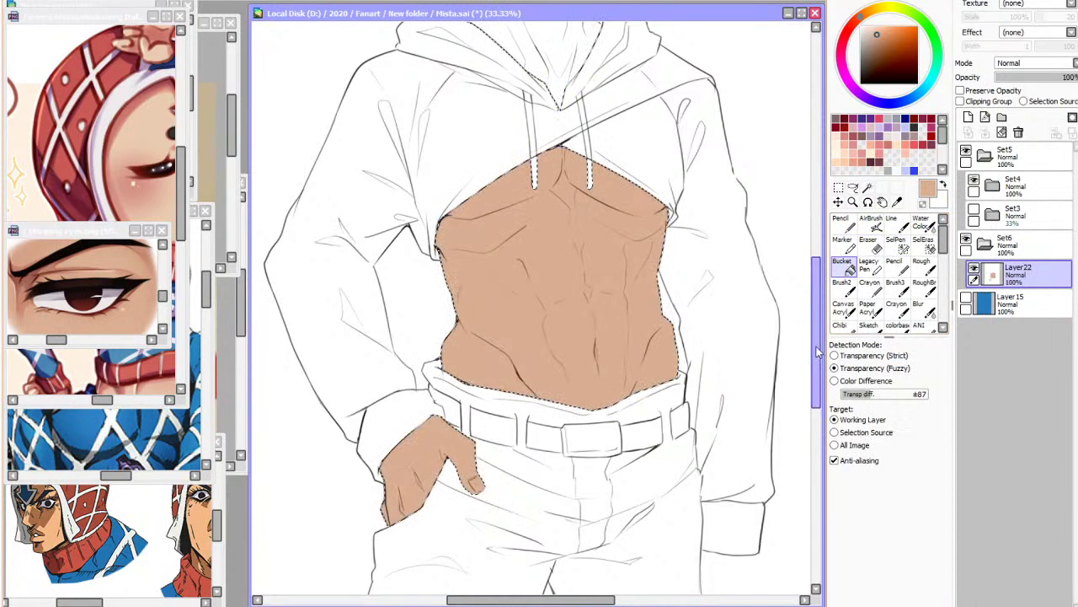
pyautogui.moveTo(817, 351); pyautogui.dragTo(816, 274)
pyautogui.click(577, 228)
pyautogui.click(839, 188)
pyautogui.click(799, 207)
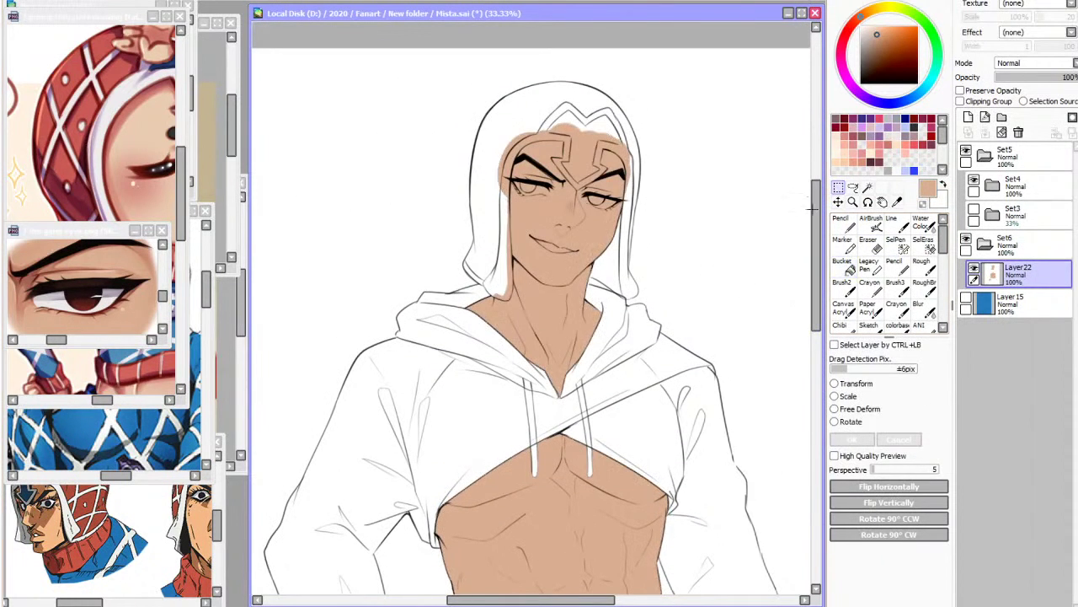
pyautogui.scroll(-2, 579, 191)
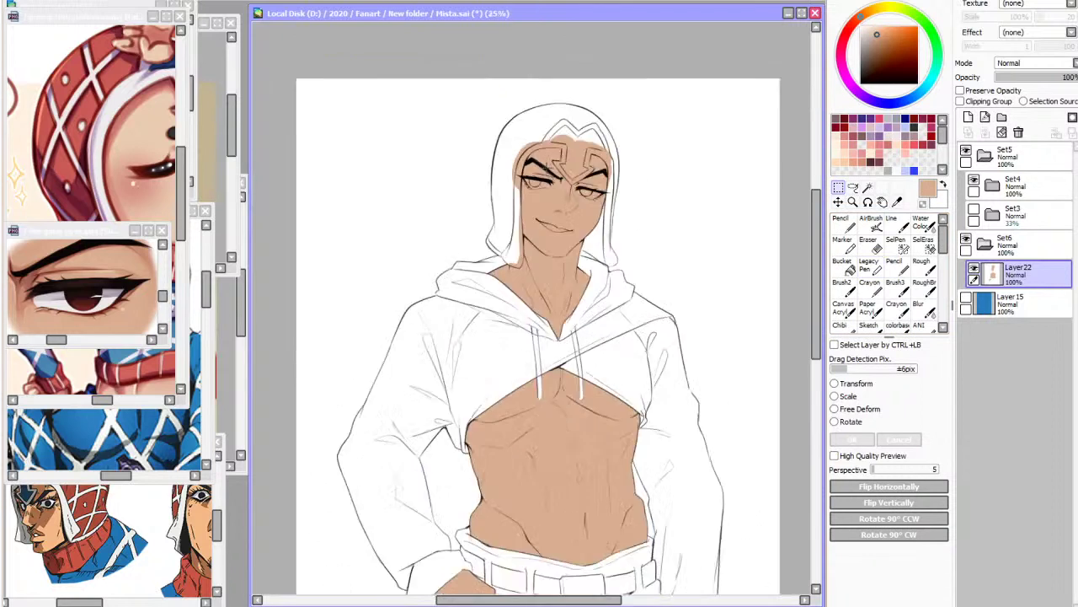
pyautogui.scroll(2, 589, 223)
# Try to recolour the line art by filling a new clipped layer above the Set4 folder with dark red
pyautogui.click(996, 216)
pyautogui.click(976, 180)
pyautogui.click(976, 180)
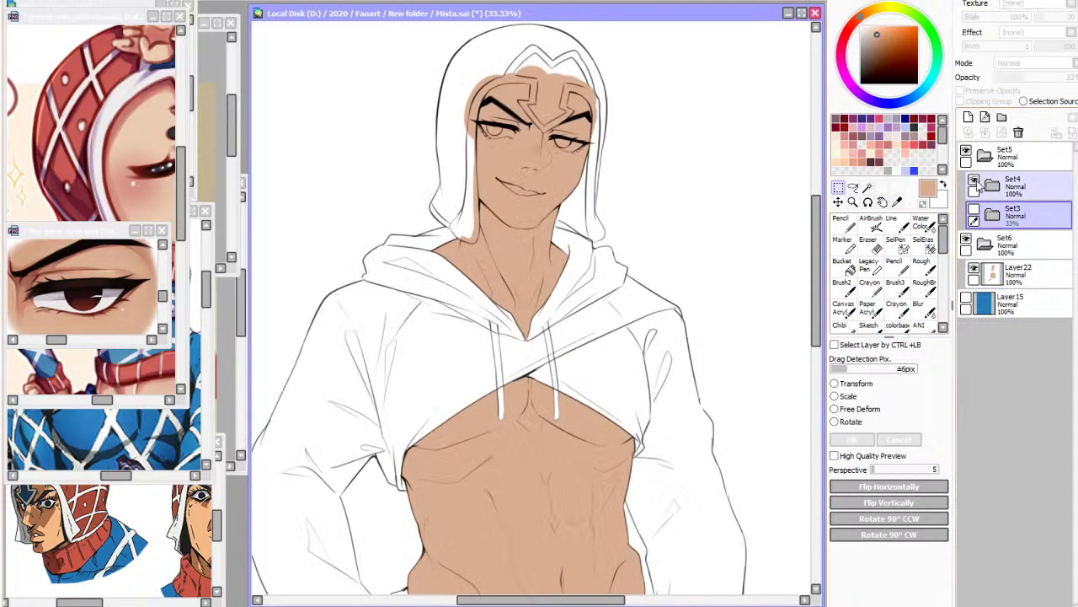
pyautogui.click(1019, 165)
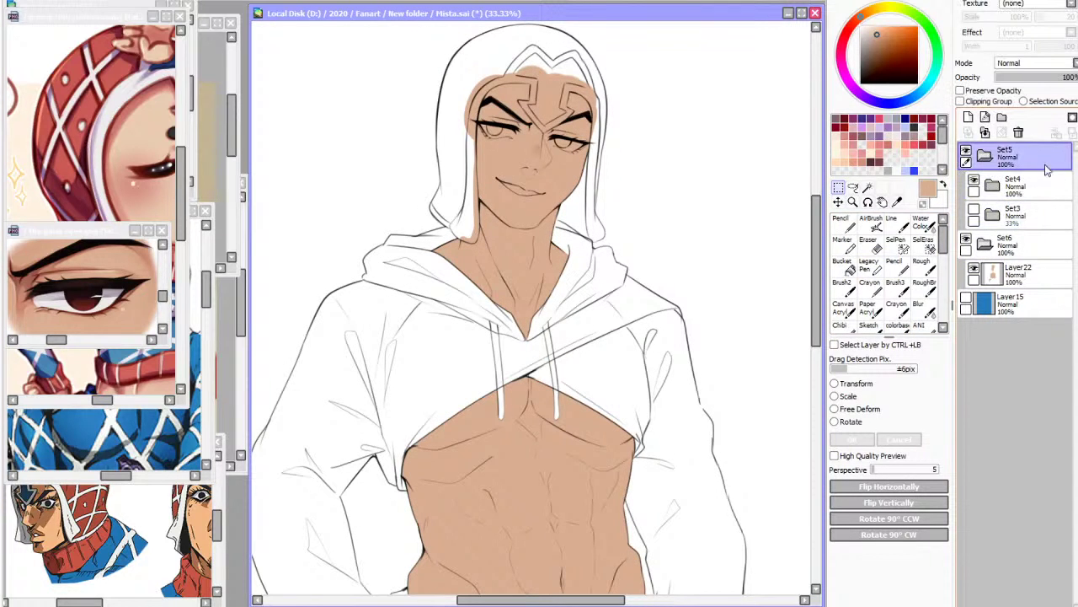
pyautogui.click(968, 117)
pyautogui.click(960, 101)
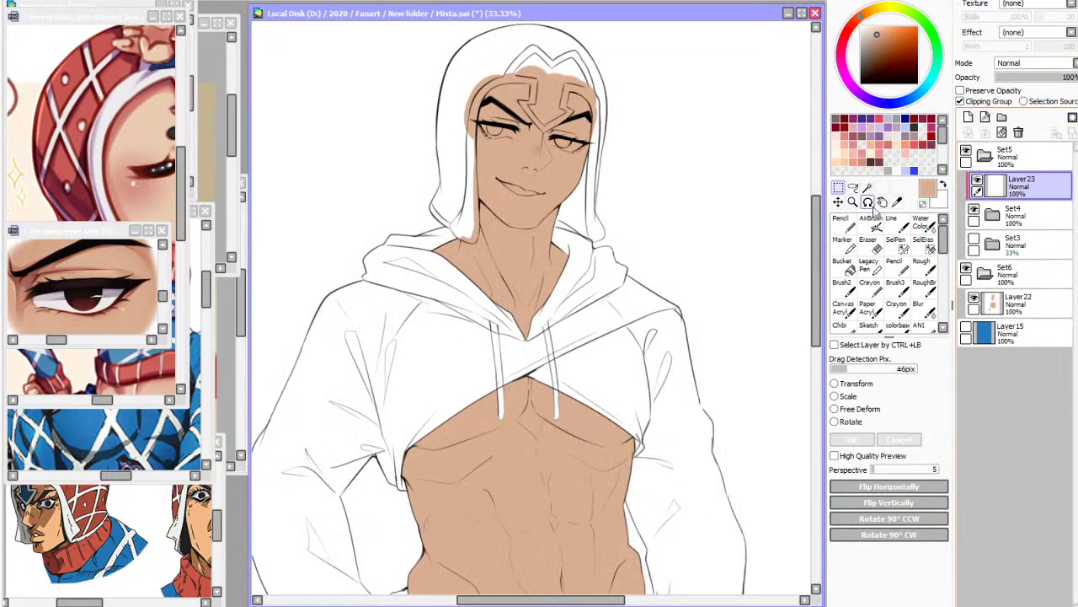
pyautogui.click(842, 261)
pyautogui.click(931, 118)
pyautogui.click(599, 140)
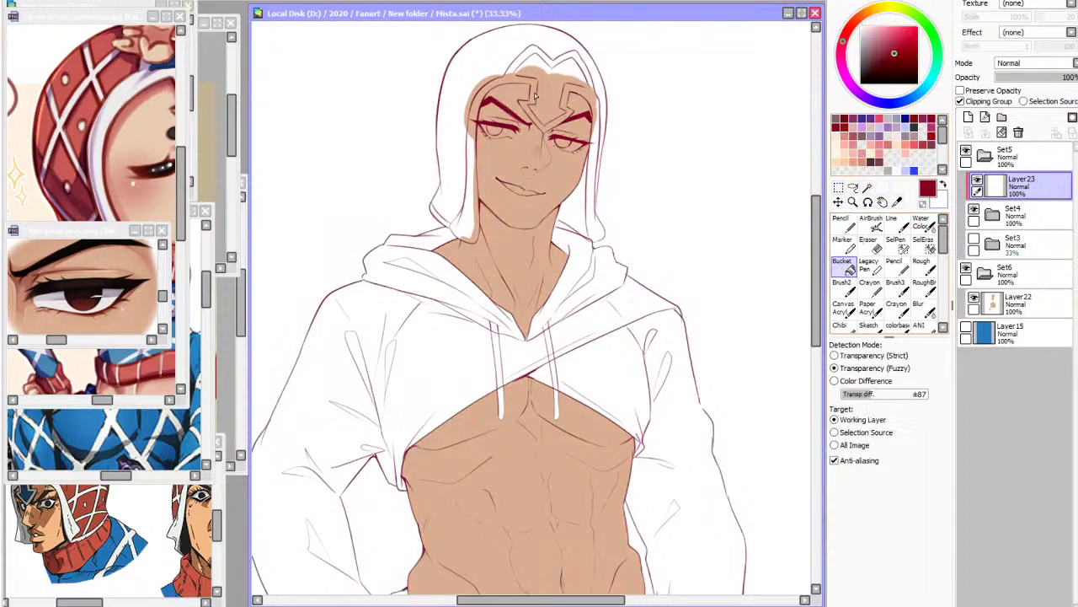
# Try the Shade blending mode on the Set5 folder, restore it to Normal and delete the dark red clipped layer
pyautogui.scroll(-1, 526, 231)
pyautogui.moveTo(527, 231); pyautogui.dragTo(529, 150)
pyautogui.click(1020, 214)
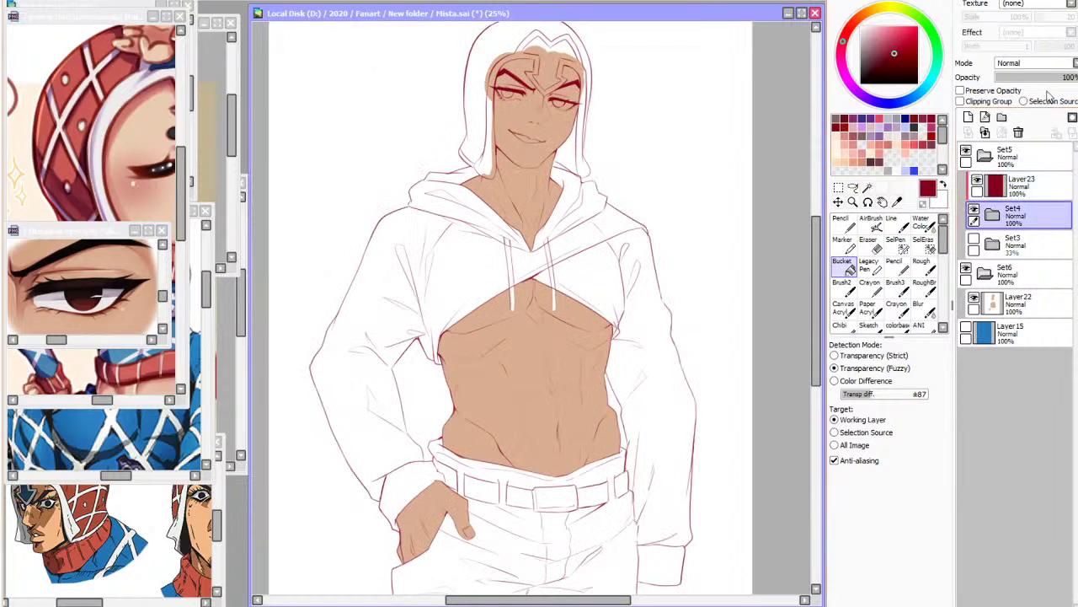
pyautogui.click(1015, 156)
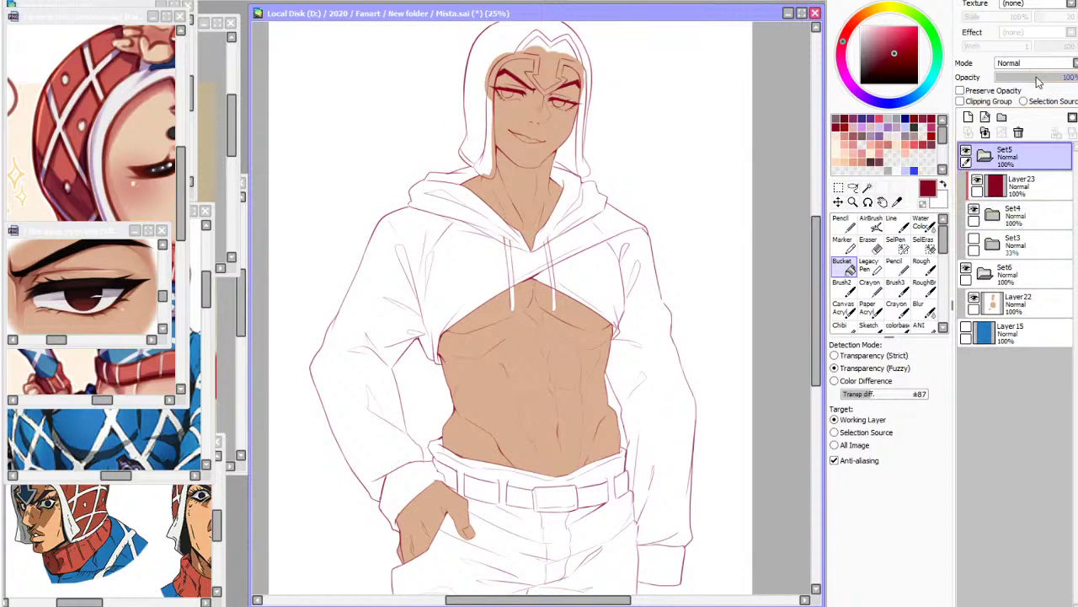
pyautogui.click(1032, 137)
pyautogui.scroll(4, 507, 90)
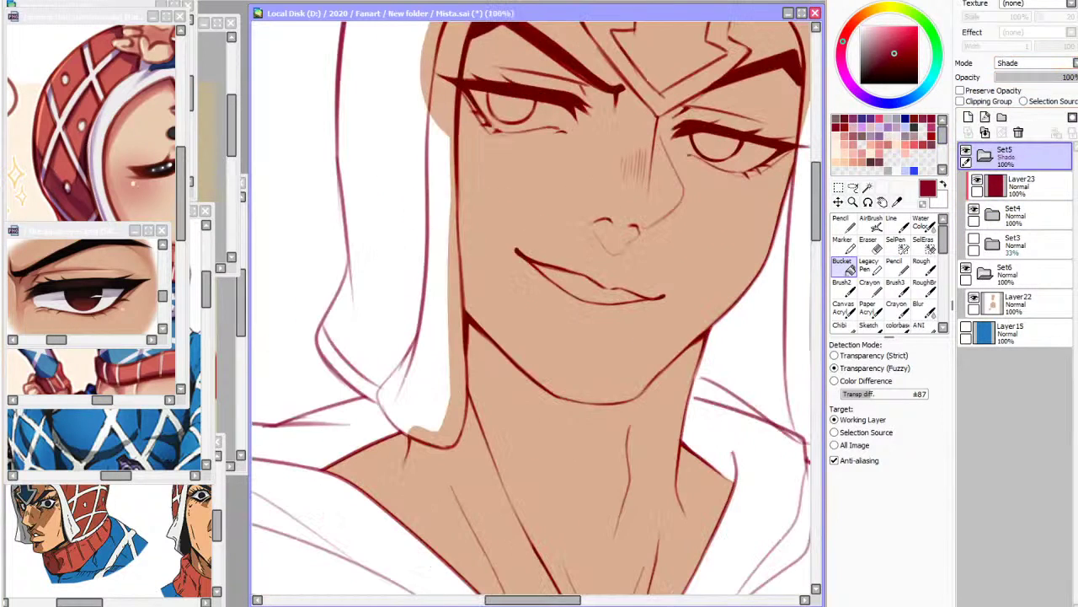
pyautogui.click(1055, 83)
pyautogui.click(1020, 186)
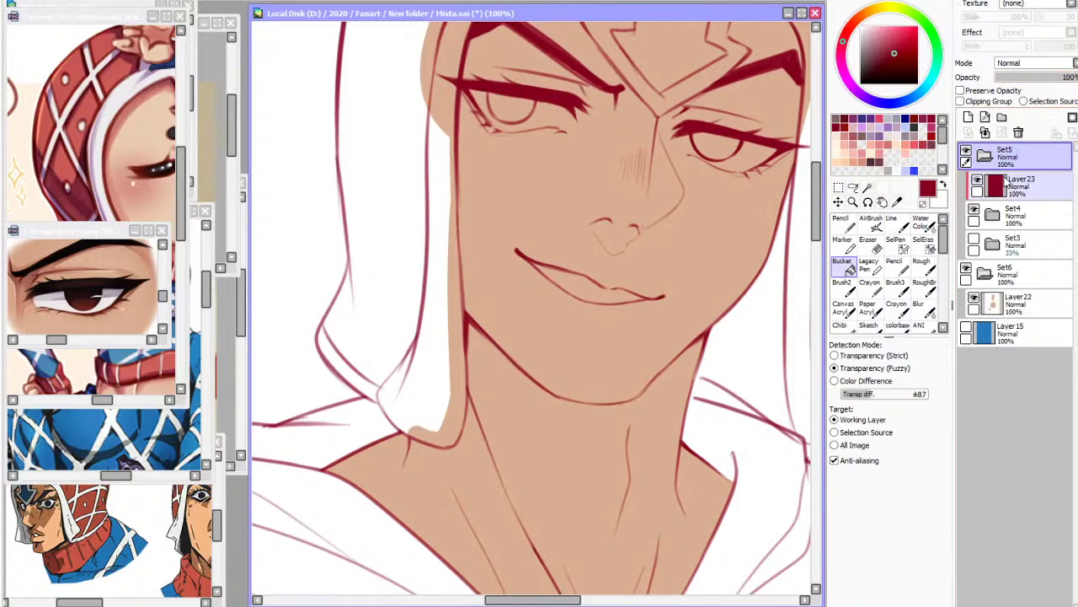
pyautogui.click(1018, 133)
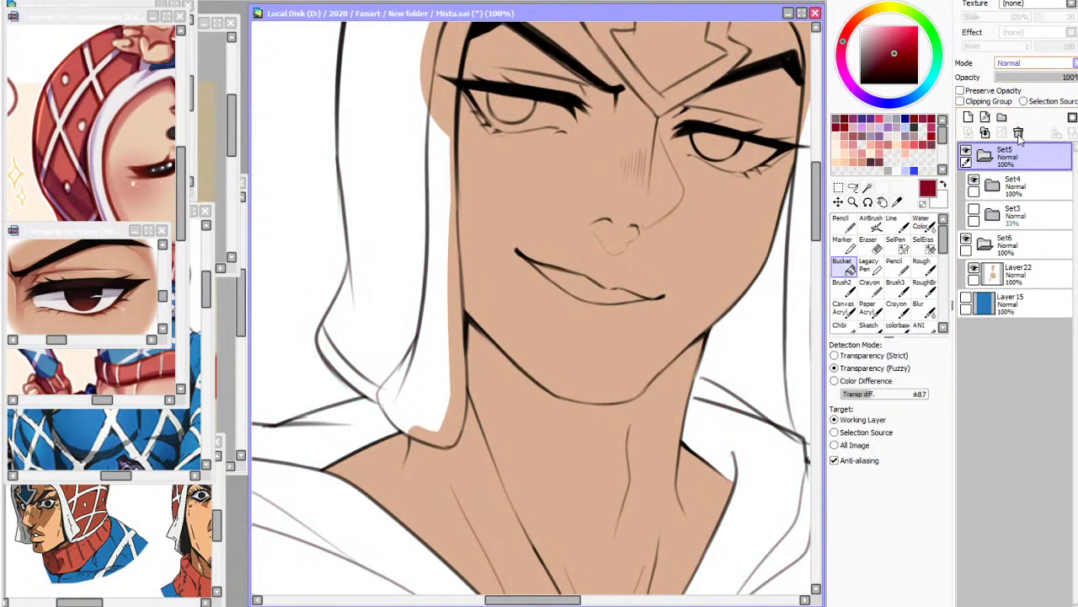
# Set the Set5 line art folder's blending mode to Lumi & Shade and its opacity to 56%
pyautogui.click(1019, 150)
pyautogui.click(1048, 78)
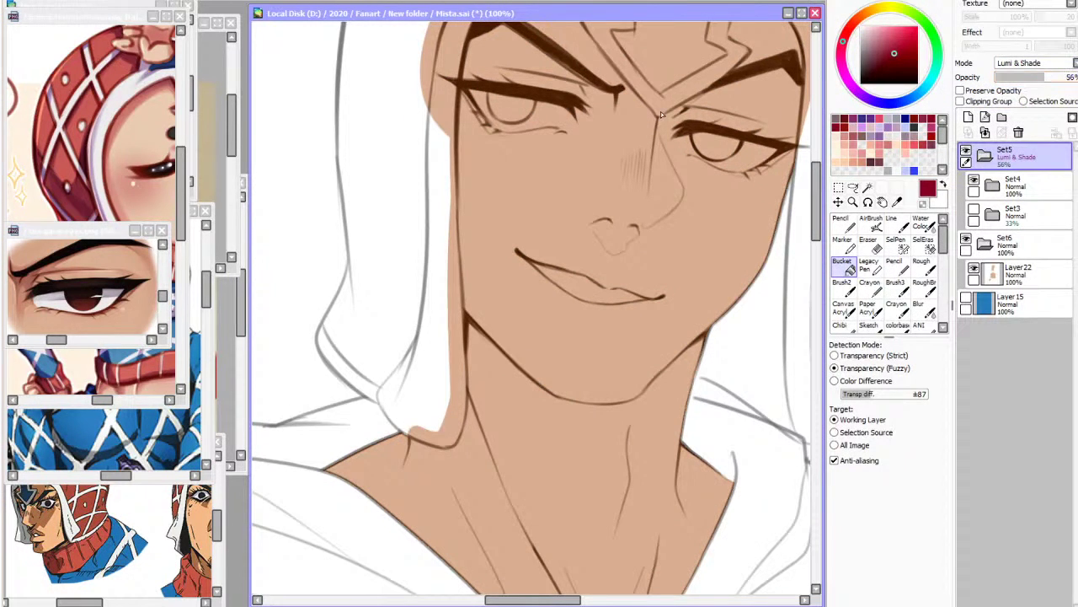
pyautogui.scroll(-3, 602, 120)
pyautogui.scroll(-1, 494, 188)
pyautogui.scroll(1, 571, 227)
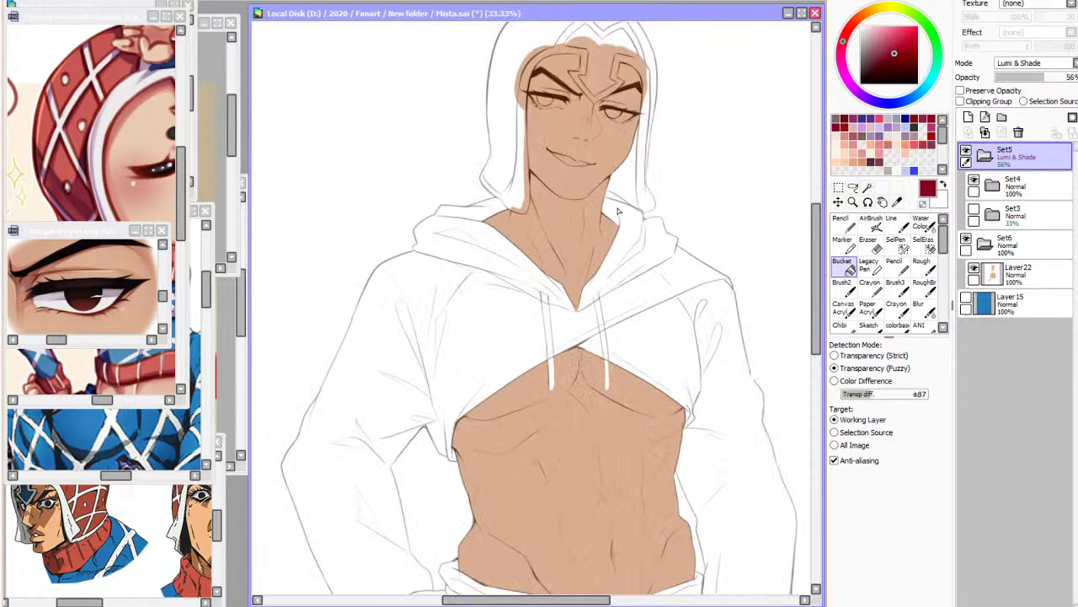
pyautogui.hotkey('alt', 'Tab')
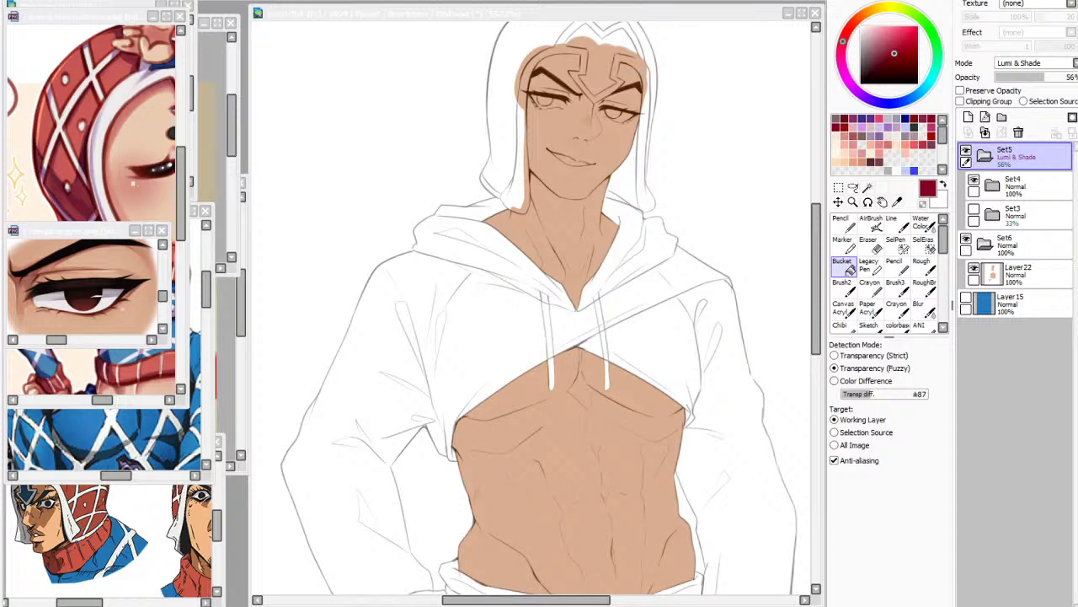
pyautogui.scroll(-3, 630, 325)
pyautogui.scroll(2, 696, 481)
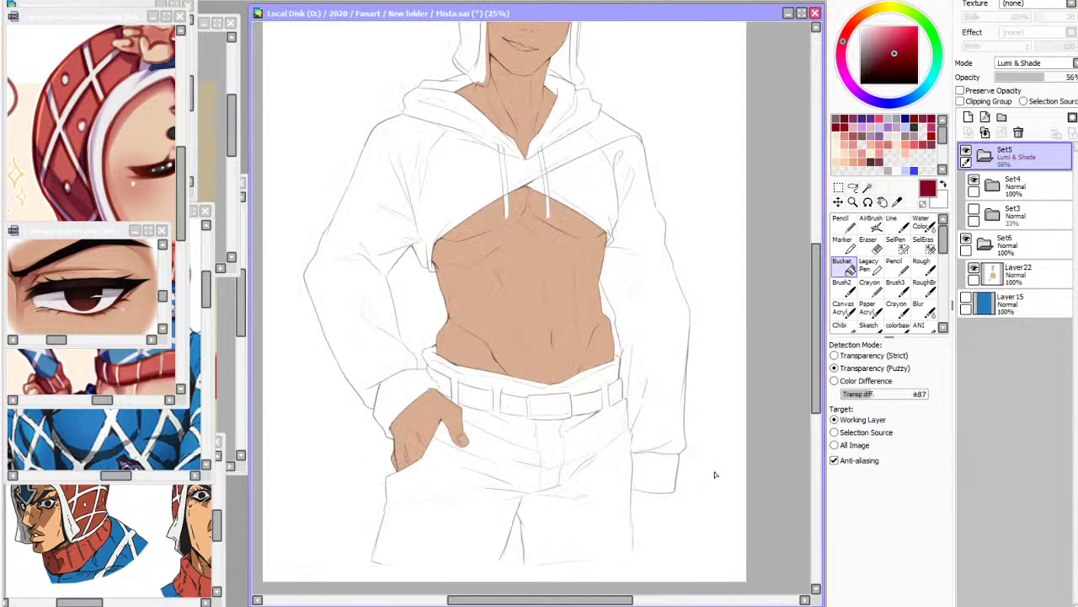
pyautogui.hotkey('alt', 'Tab')
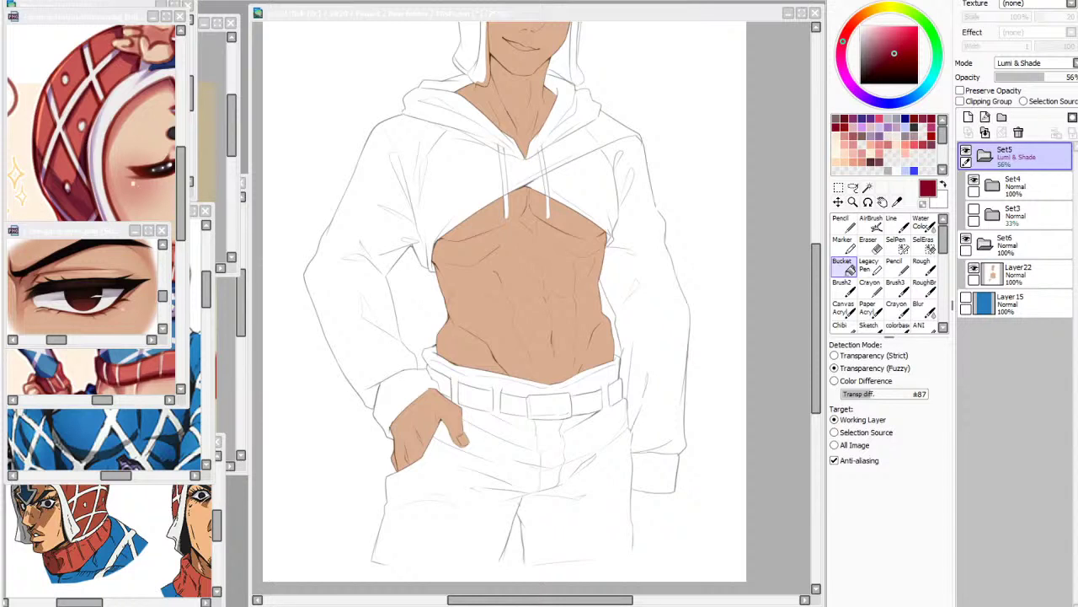
pyautogui.click(321, 176)
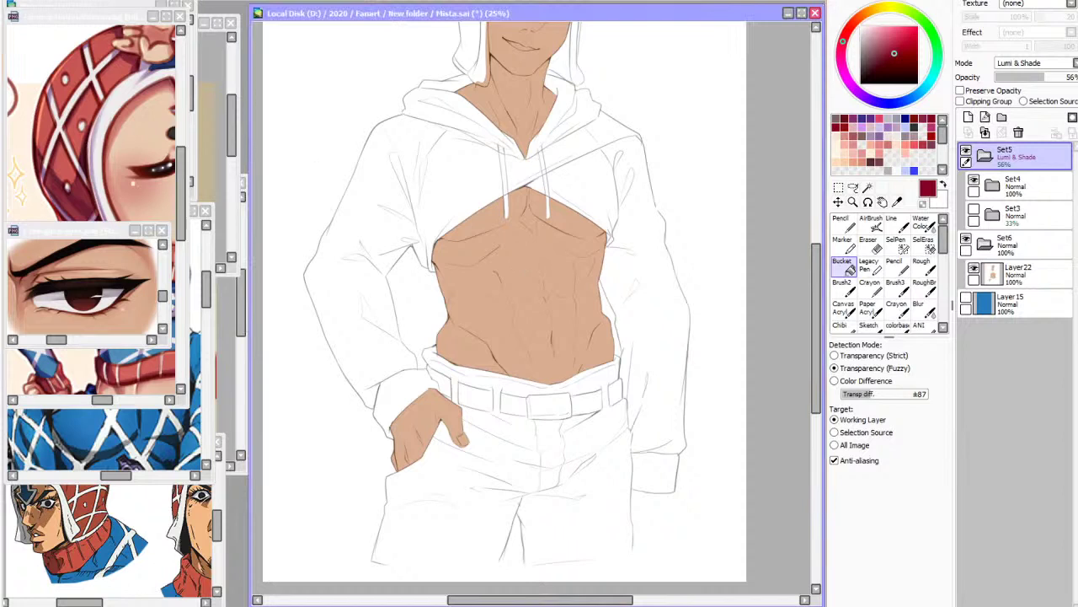
pyautogui.hotkey('alt', 'Tab')
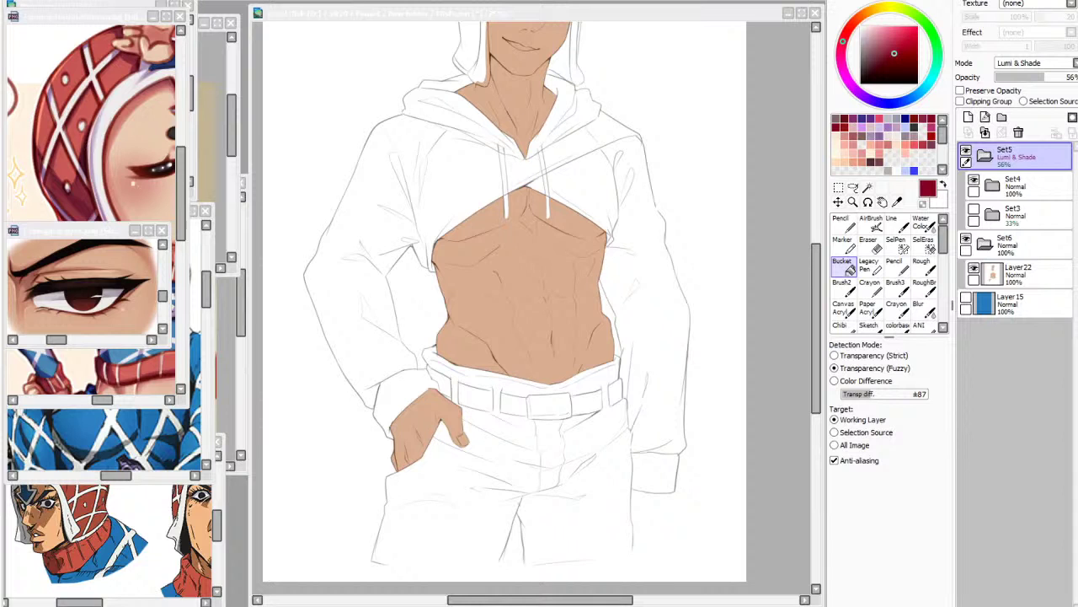
pyautogui.click(630, 363)
# Flip the canvas view horizontally and add a new normal layer between the collapsed Set5 and Set6 folders
pyautogui.press('h')
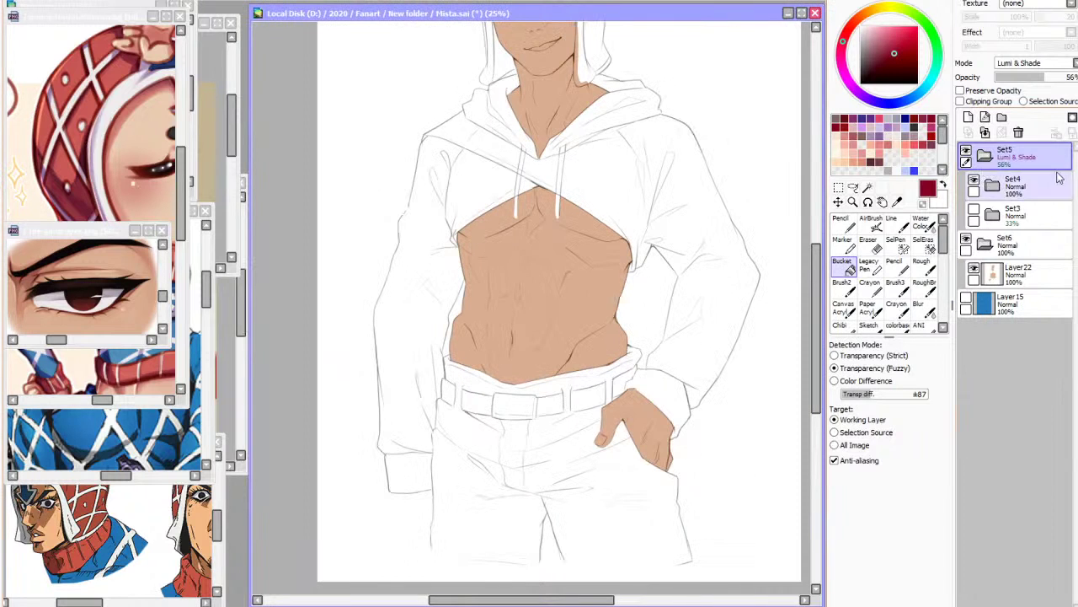
pyautogui.click(985, 155)
pyautogui.click(985, 185)
pyautogui.click(969, 120)
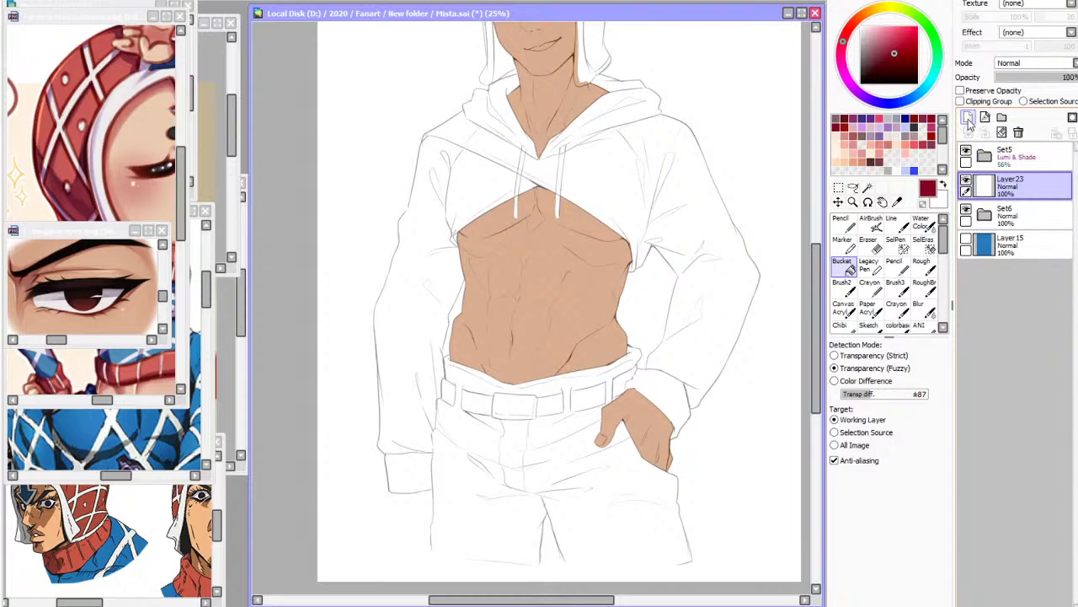
# Sketch the thumb side of the hanging hand below the empty sleeve cuff in dark red with the Line brush at size 50
pyautogui.scroll(-2, 487, 435)
pyautogui.scroll(6, 538, 392)
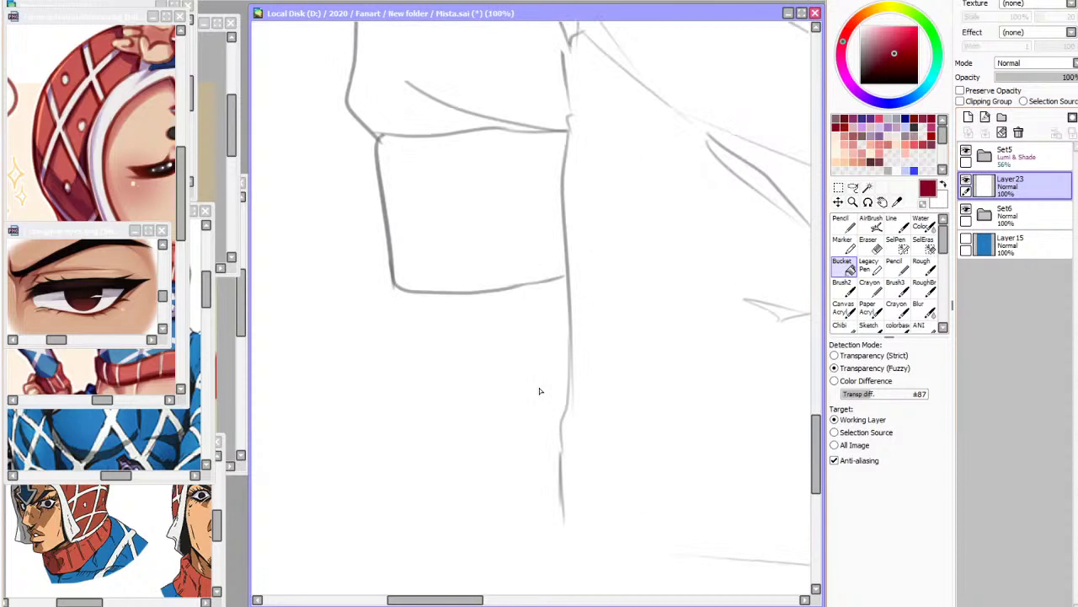
pyautogui.click(892, 223)
pyautogui.click(926, 546)
pyautogui.moveTo(535, 257); pyautogui.dragTo(550, 364)
pyautogui.hotkey('ctrl', 'z')
pyautogui.moveTo(566, 214)
pyautogui.mouseDown()
pyautogui.moveTo(569, 311)
pyautogui.moveTo(536, 389)
pyautogui.mouseUp()
pyautogui.moveTo(493, 313); pyautogui.dragTo(507, 428)
pyautogui.moveTo(503, 375)
pyautogui.mouseDown()
pyautogui.moveTo(493, 433)
pyautogui.moveTo(511, 441)
pyautogui.mouseUp()
pyautogui.moveTo(542, 377); pyautogui.dragTo(529, 433)
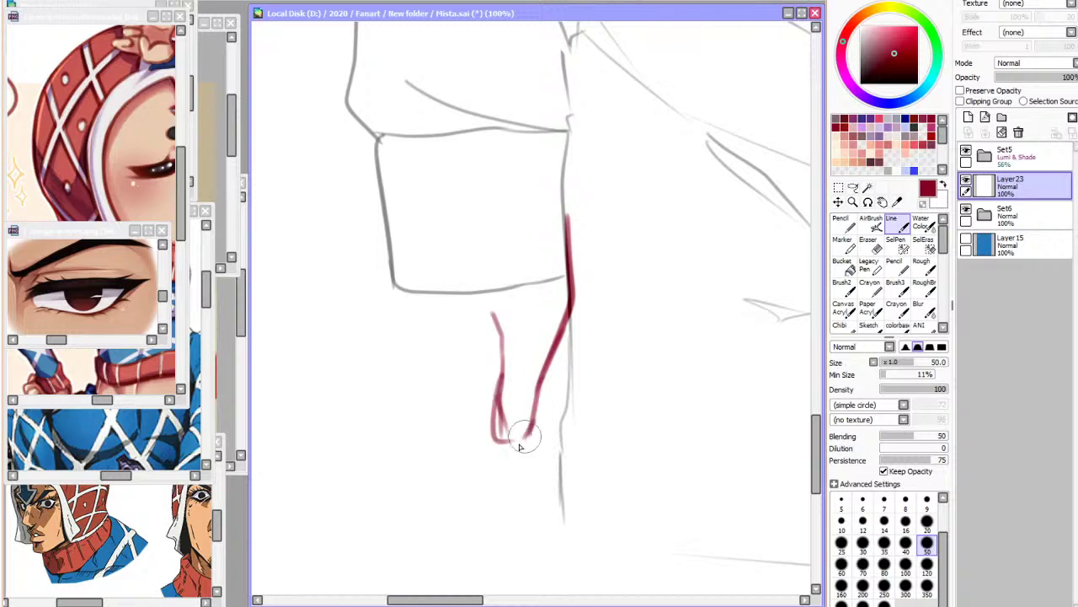
# Undo the last thumb strokes and redraw the thumb's rounded tip with its nail
pyautogui.hotkey('ctrl', 'z')
pyautogui.hotkey('ctrl', 'z')
pyautogui.hotkey('ctrl', 'z')
pyautogui.moveTo(504, 364); pyautogui.dragTo(503, 447)
pyautogui.moveTo(537, 390)
pyautogui.mouseDown()
pyautogui.moveTo(534, 438)
pyautogui.moveTo(539, 419)
pyautogui.moveTo(525, 413)
pyautogui.mouseUp()
pyautogui.moveTo(509, 414); pyautogui.dragTo(533, 405)
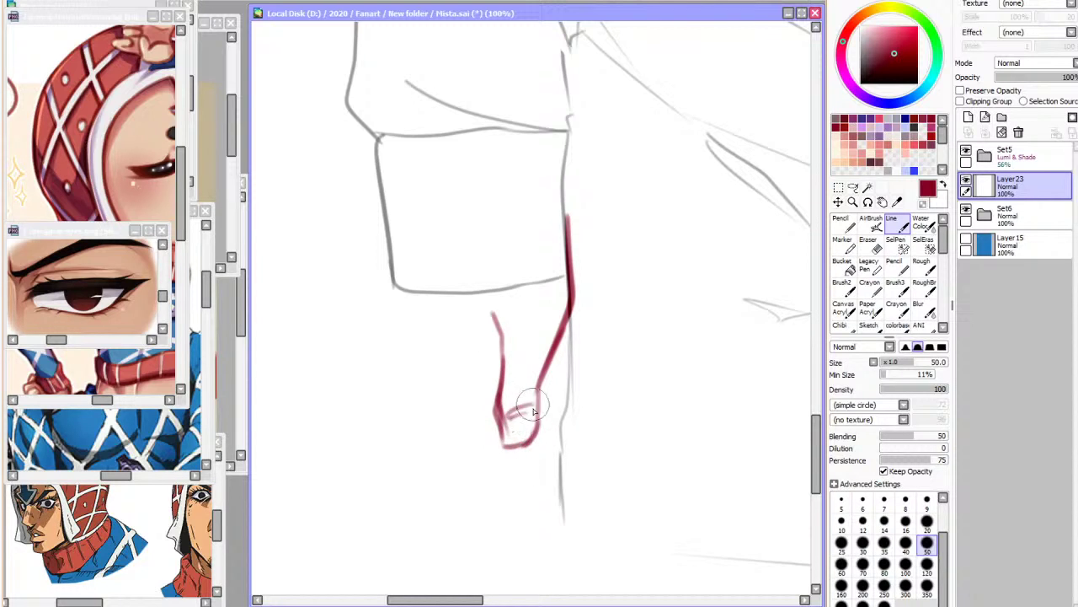
# Sketch the outer edge of the hand from the cuff to the knuckle, adding the palm line and the first bent-finger strokes
pyautogui.moveTo(405, 209)
pyautogui.mouseDown()
pyautogui.moveTo(401, 335)
pyautogui.moveTo(414, 314)
pyautogui.moveTo(391, 383)
pyautogui.moveTo(420, 459)
pyautogui.mouseUp()
pyautogui.hotkey('ctrl', 'z')
pyautogui.hotkey('ctrl', 'z')
pyautogui.moveTo(419, 280); pyautogui.dragTo(367, 411)
pyautogui.moveTo(497, 339)
pyautogui.mouseDown()
pyautogui.moveTo(470, 374)
pyautogui.moveTo(448, 418)
pyautogui.mouseUp()
pyautogui.moveTo(375, 381); pyautogui.dragTo(428, 501)
pyautogui.moveTo(445, 414); pyautogui.dragTo(453, 455)
pyautogui.moveTo(407, 427); pyautogui.dragTo(449, 414)
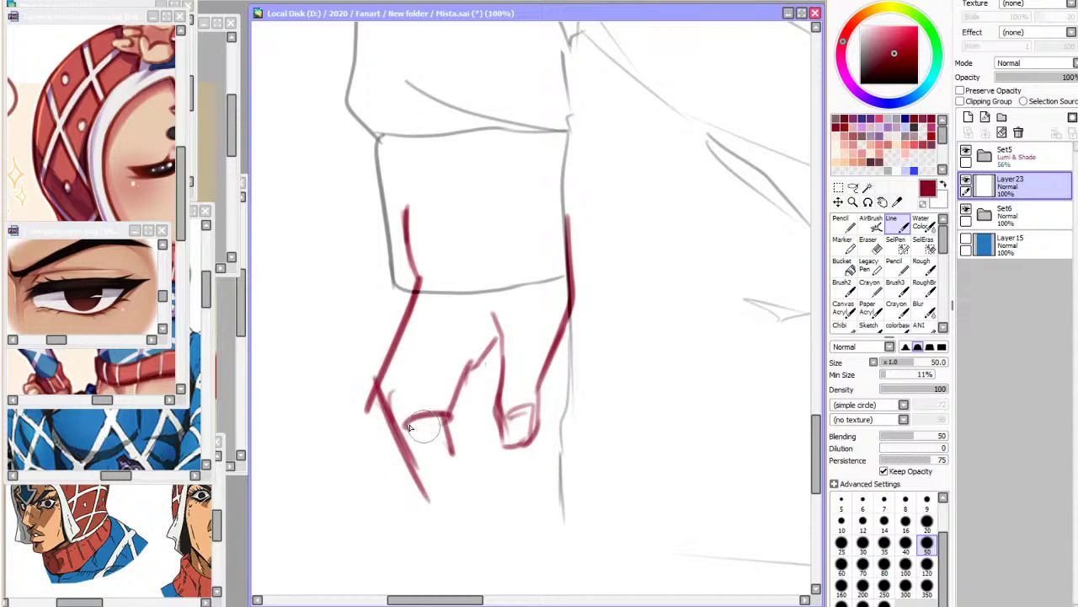
# Add the knuckle curve and curled fingertips, and thicken the strokes beside the thumb and along the wrist
pyautogui.moveTo(376, 384); pyautogui.dragTo(451, 389)
pyautogui.moveTo(449, 428)
pyautogui.mouseDown()
pyautogui.moveTo(456, 460)
pyautogui.moveTo(499, 497)
pyautogui.moveTo(518, 492)
pyautogui.moveTo(486, 509)
pyautogui.mouseUp()
pyautogui.moveTo(497, 344)
pyautogui.mouseDown()
pyautogui.moveTo(466, 386)
pyautogui.moveTo(455, 409)
pyautogui.mouseUp()
pyautogui.moveTo(565, 221); pyautogui.dragTo(561, 320)
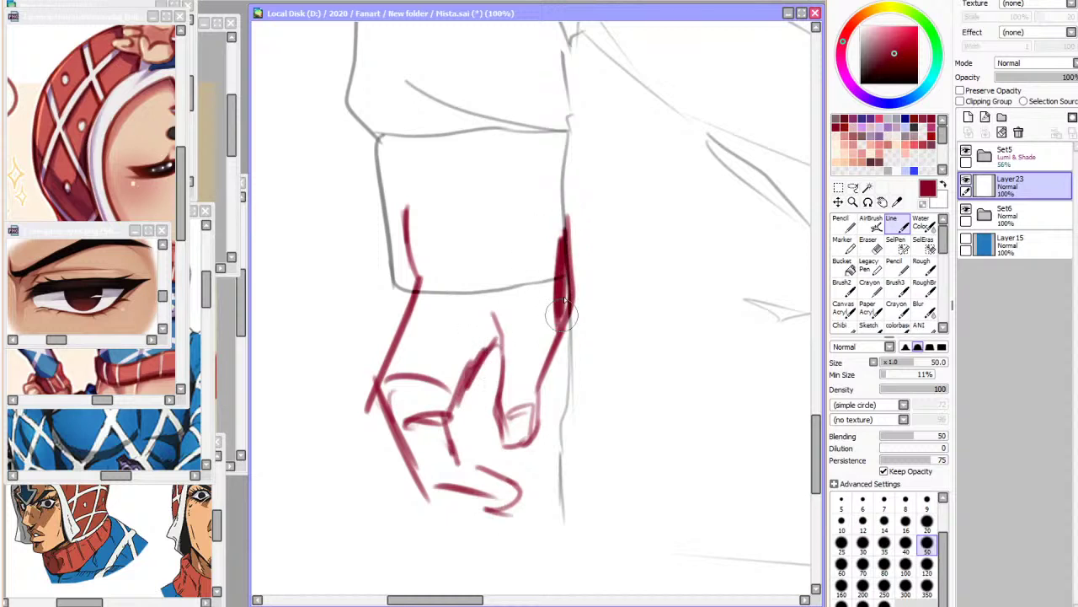
# Extend both wrist lines up through the cuff and sketch another curled finger beneath the thumb
pyautogui.moveTo(587, 93)
pyautogui.mouseDown()
pyautogui.moveTo(546, 197)
pyautogui.moveTo(563, 253)
pyautogui.mouseUp()
pyautogui.moveTo(406, 175); pyautogui.dragTo(419, 285)
pyautogui.moveTo(410, 173); pyautogui.dragTo(368, 411)
pyautogui.moveTo(445, 400)
pyautogui.mouseDown()
pyautogui.moveTo(468, 344)
pyautogui.moveTo(477, 430)
pyautogui.moveTo(491, 449)
pyautogui.moveTo(546, 470)
pyautogui.mouseUp()
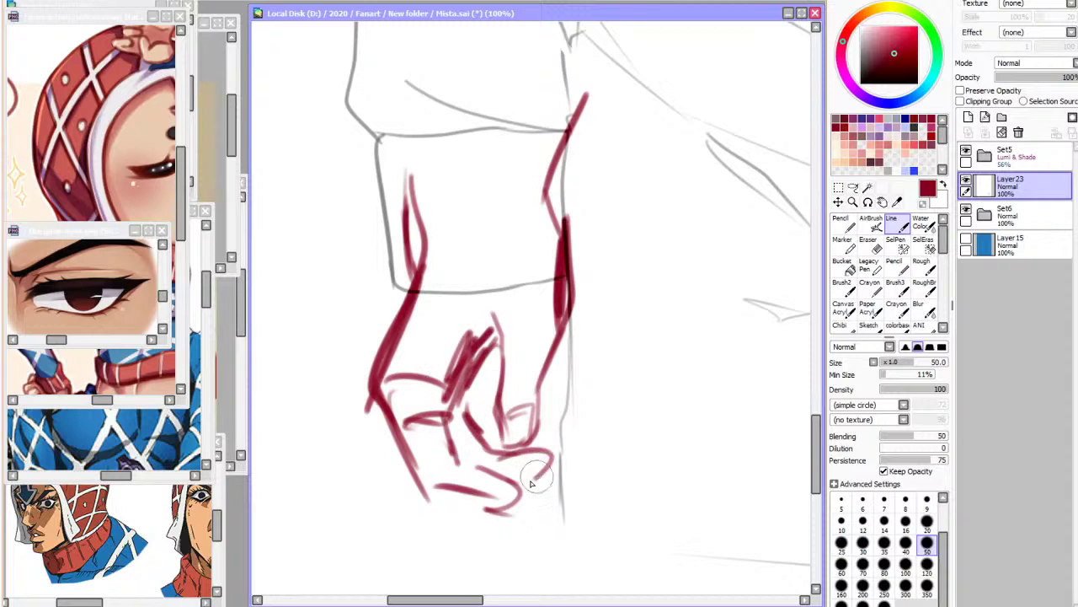
pyautogui.moveTo(552, 386); pyautogui.dragTo(531, 449)
pyautogui.moveTo(468, 376); pyautogui.dragTo(499, 430)
# Erase the wrist strokes overlapping the sleeve cuff with the Eraser at size 250
pyautogui.click(868, 242)
pyautogui.click(884, 580)
pyautogui.moveTo(566, 278)
pyautogui.mouseDown()
pyautogui.moveTo(572, 215)
pyautogui.moveTo(464, 236)
pyautogui.moveTo(499, 99)
pyautogui.moveTo(603, 92)
pyautogui.mouseUp()
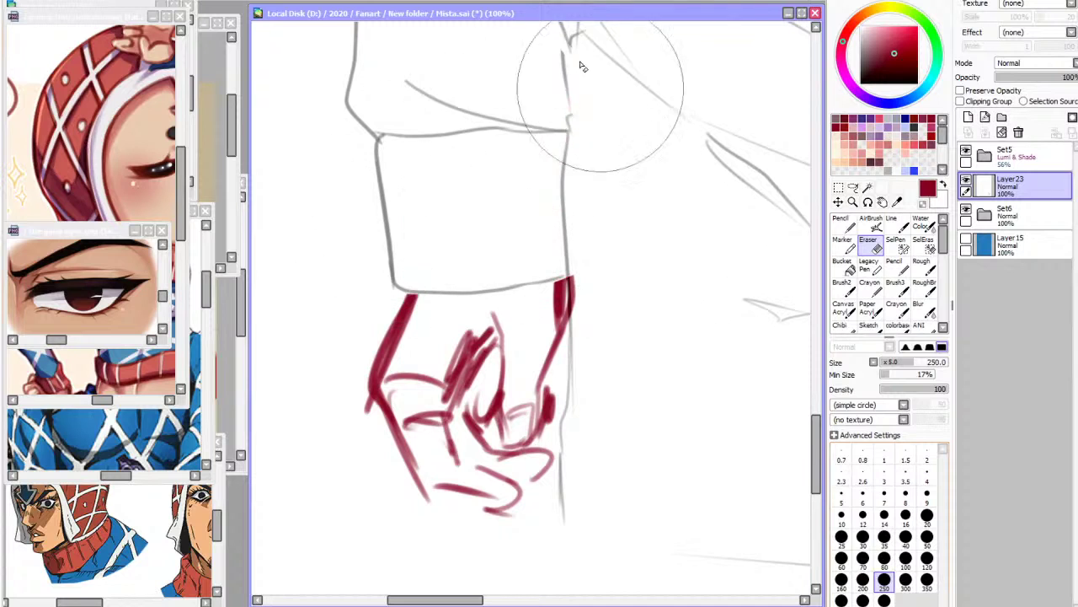
# Transform the red hand sketch below the sleeve cuff on Layer23, tilting it slightly, and lower the layer's opacity to 32%
pyautogui.click(203, 1)
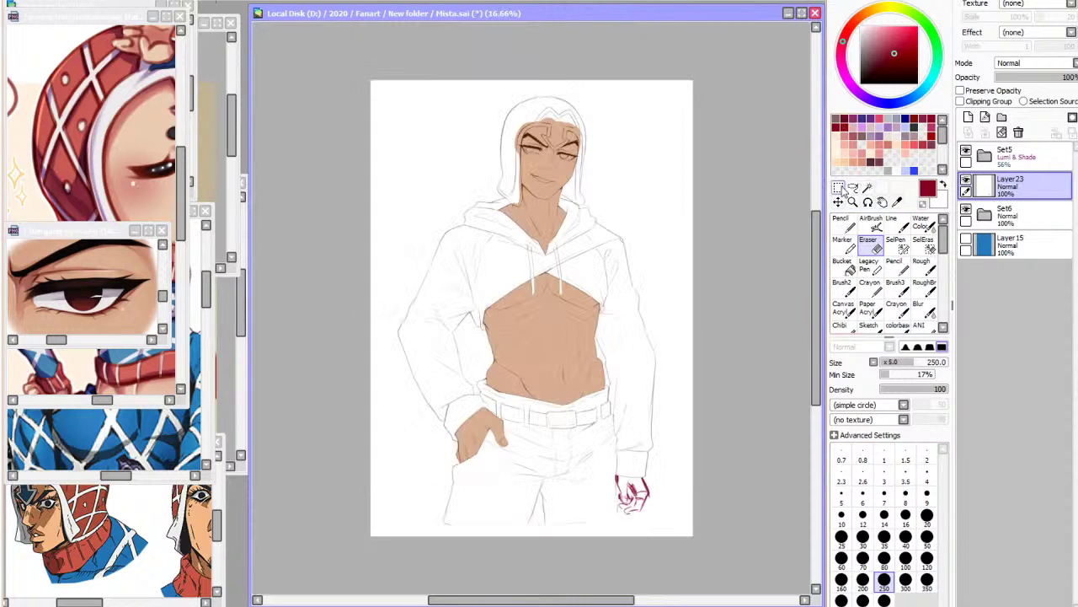
pyautogui.hotkey('ctrl', 't')
pyautogui.moveTo(656, 504); pyautogui.dragTo(663, 474)
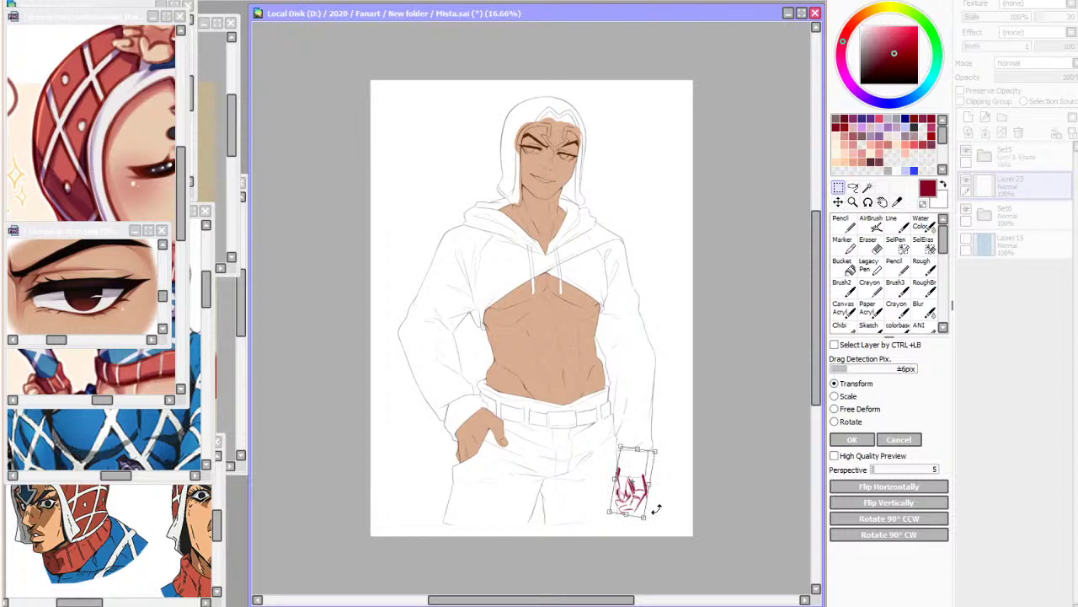
pyautogui.click(860, 440)
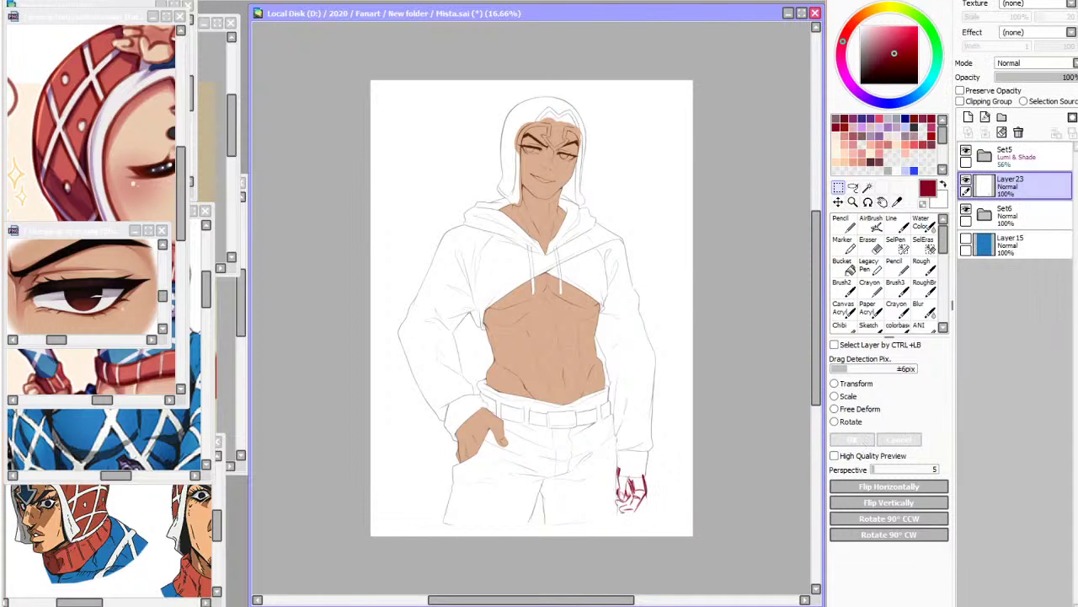
pyautogui.moveTo(1067, 77); pyautogui.dragTo(1022, 77)
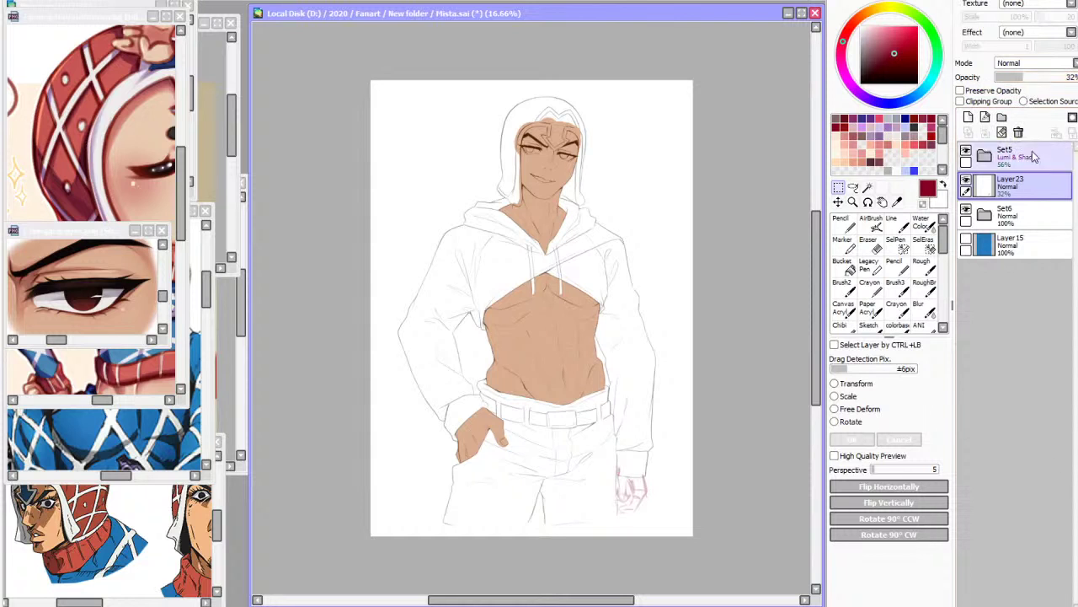
# Add a new layer at the top of the Set5 line-art folder, fill it with dark red and clip it to the lines below
pyautogui.scroll(-2, 592, 280)
pyautogui.scroll(5, 592, 280)
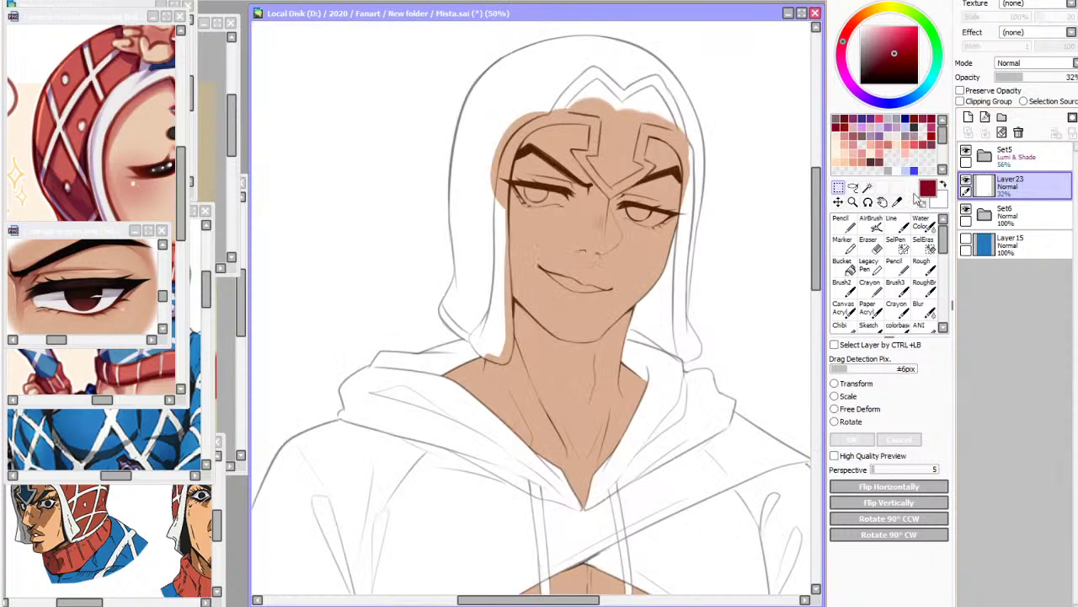
pyautogui.click(897, 201)
pyautogui.scroll(2, 628, 201)
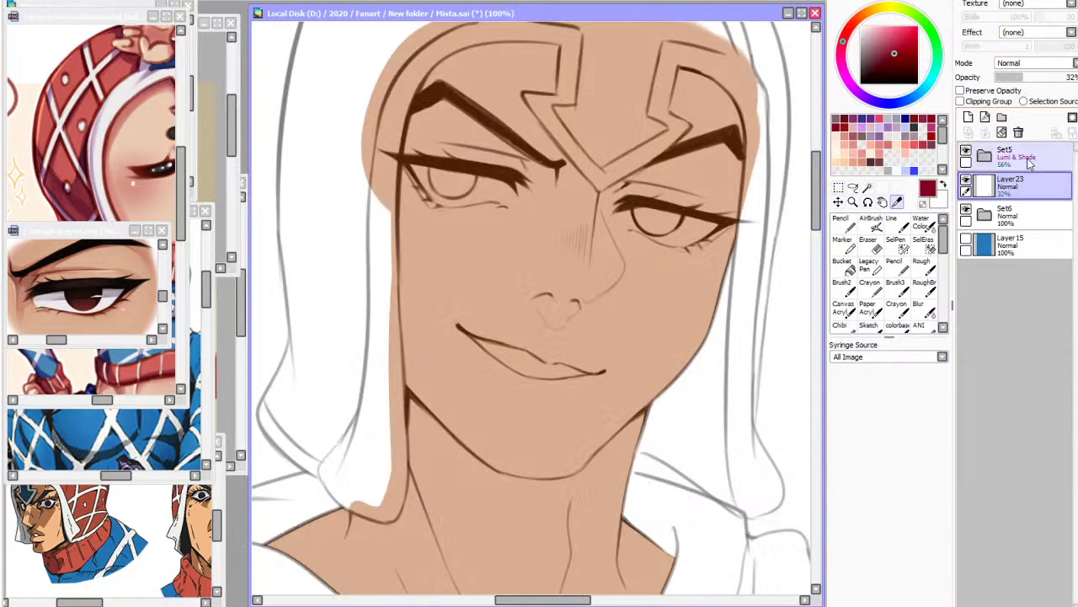
pyautogui.click(985, 156)
pyautogui.click(1001, 184)
pyautogui.click(968, 117)
pyautogui.click(845, 268)
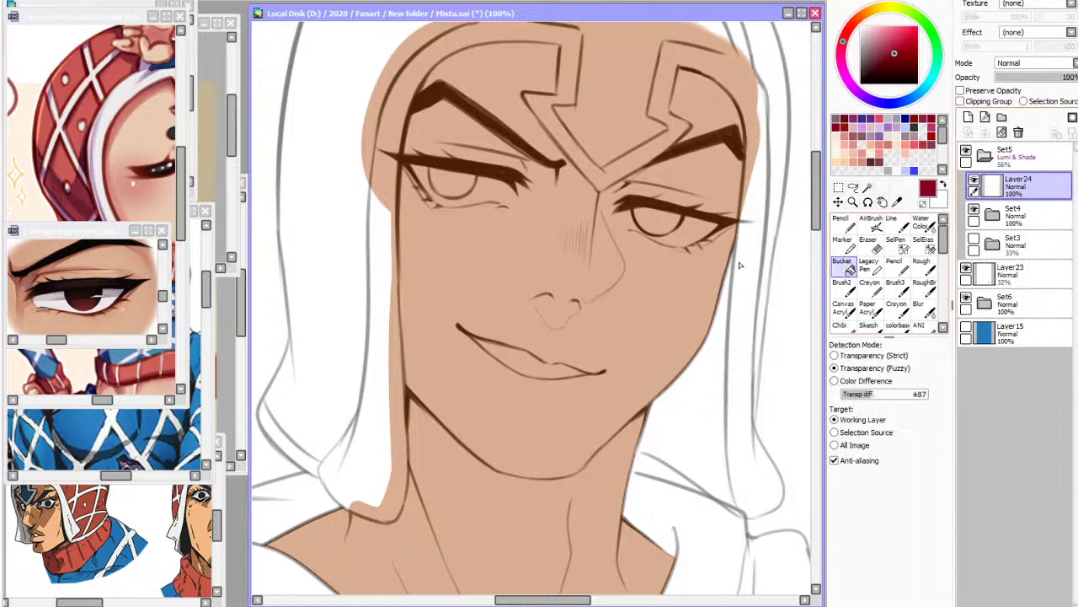
pyautogui.click(740, 265)
pyautogui.click(960, 101)
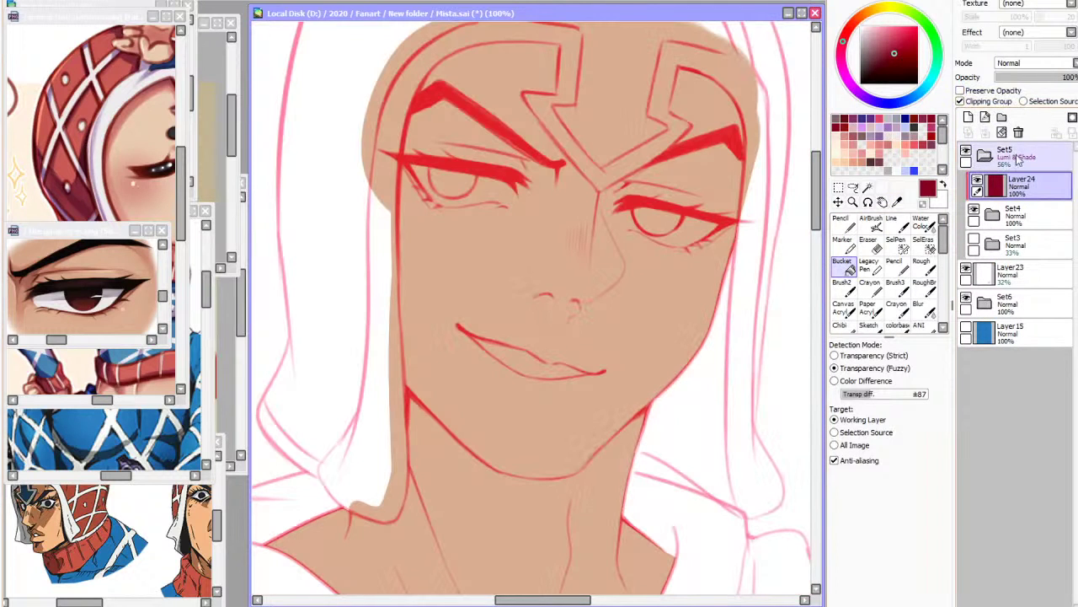
# Set the blending mode of the Set5 folder to Shade
pyautogui.click(1017, 152)
pyautogui.click(1029, 65)
pyautogui.click(1015, 135)
pyautogui.scroll(-3, 562, 143)
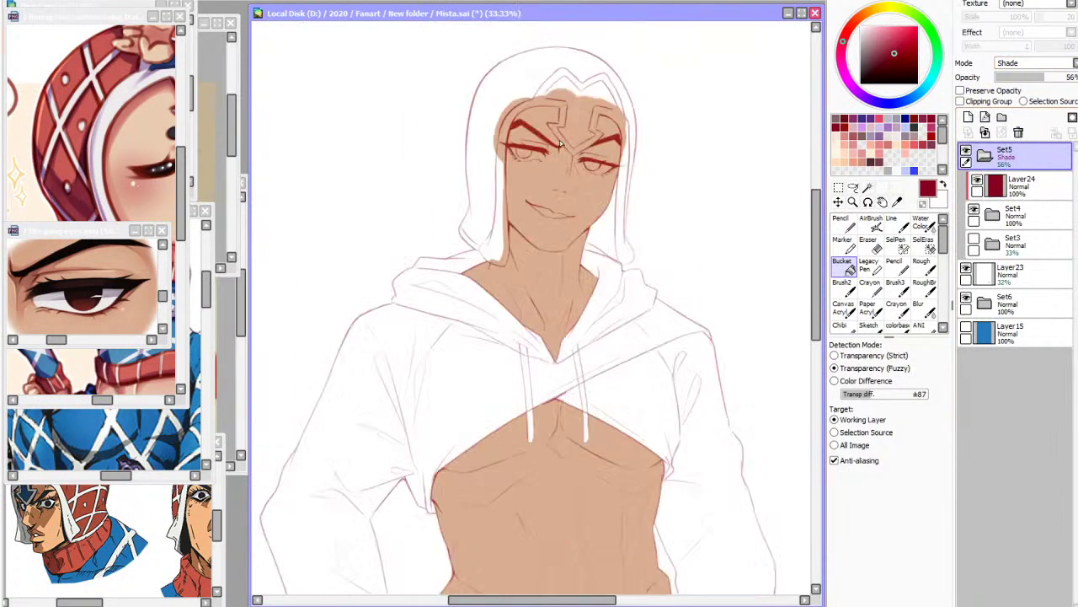
# Refill the clipped Layer24 with a muted plum red and raise the Set5 folder's opacity to 66%
pyautogui.scroll(3, 560, 143)
pyautogui.click(1021, 183)
pyautogui.click(931, 136)
pyautogui.click(924, 121)
pyautogui.click(650, 211)
pyautogui.scroll(-1, 638, 227)
pyautogui.scroll(2, 638, 227)
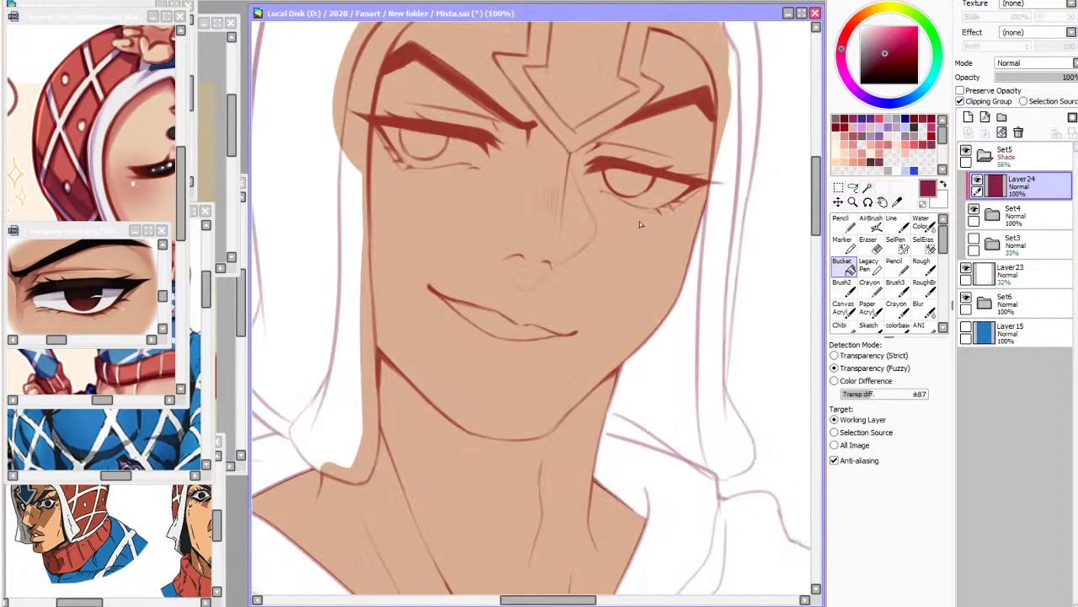
pyautogui.click(1011, 155)
pyautogui.moveTo(1045, 77); pyautogui.dragTo(1054, 78)
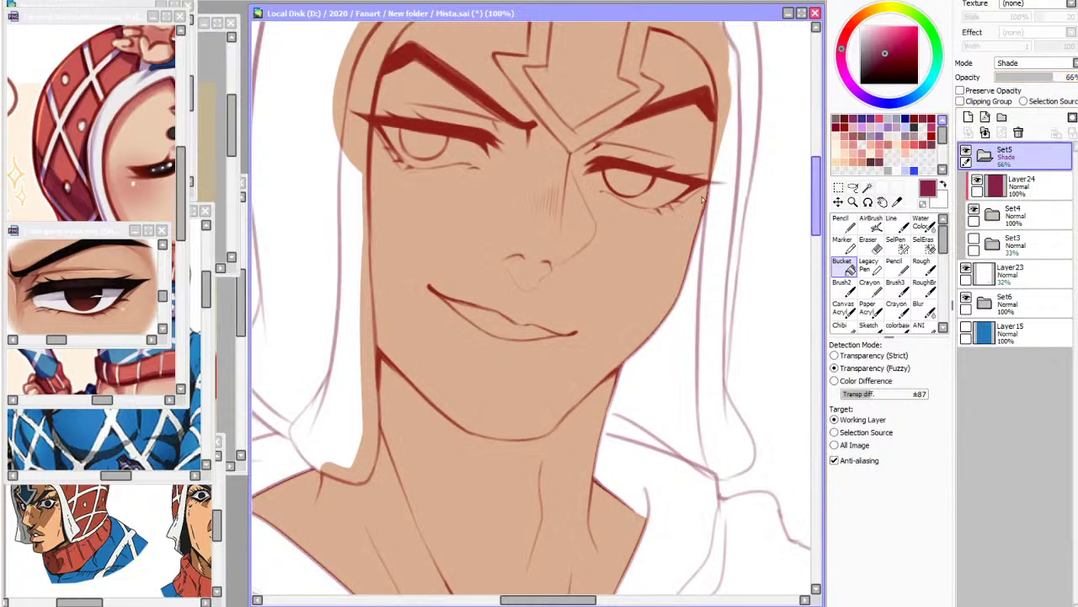
# Create a new folder above Layer22 inside Set6 and add an empty layer in it
pyautogui.scroll(-1, 518, 236)
pyautogui.click(896, 202)
pyautogui.click(1002, 272)
pyautogui.click(969, 268)
pyautogui.click(969, 269)
pyautogui.click(984, 303)
pyautogui.click(1002, 332)
pyautogui.click(1002, 117)
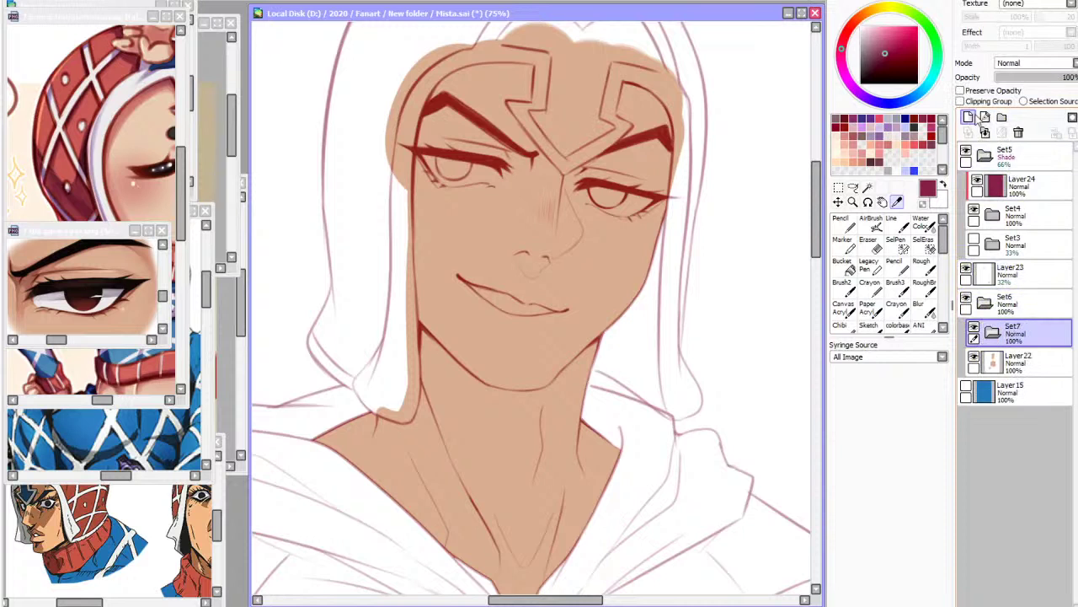
pyautogui.click(985, 117)
# Paint the whites of both eyes light grey on Layer25 with the Line brush at size 60
pyautogui.scroll(3, 558, 190)
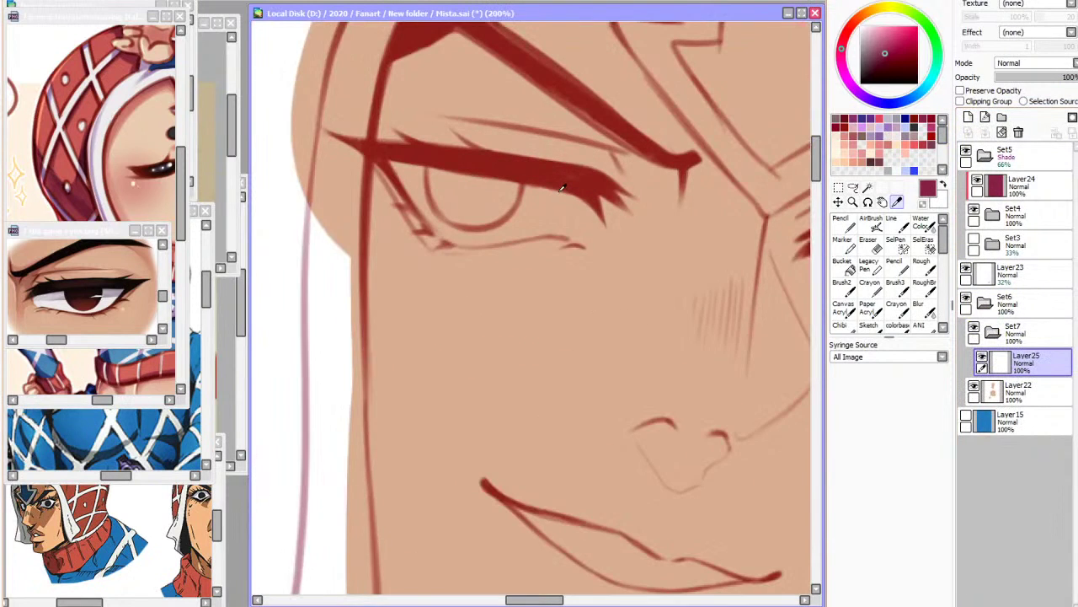
pyautogui.scroll(-2, 562, 187)
pyautogui.scroll(1, 520, 232)
pyautogui.click(922, 141)
pyautogui.click(892, 221)
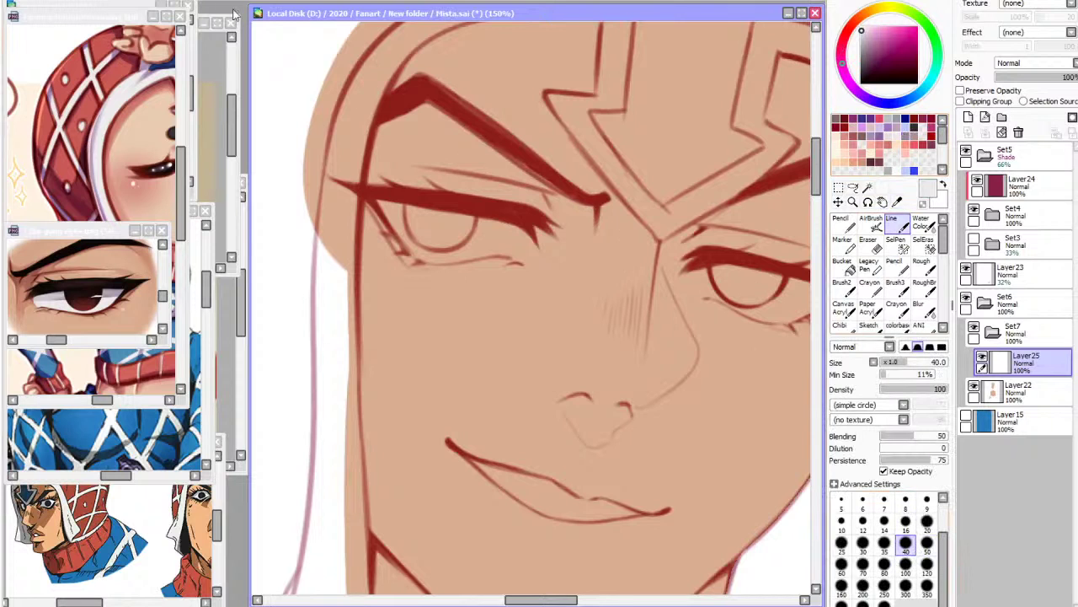
pyautogui.scroll(-2, 270, 36)
pyautogui.moveTo(470, 258); pyautogui.dragTo(474, 280)
pyautogui.click(842, 563)
pyautogui.moveTo(478, 263)
pyautogui.mouseDown()
pyautogui.moveTo(488, 282)
pyautogui.moveTo(523, 264)
pyautogui.mouseUp()
pyautogui.press('h')
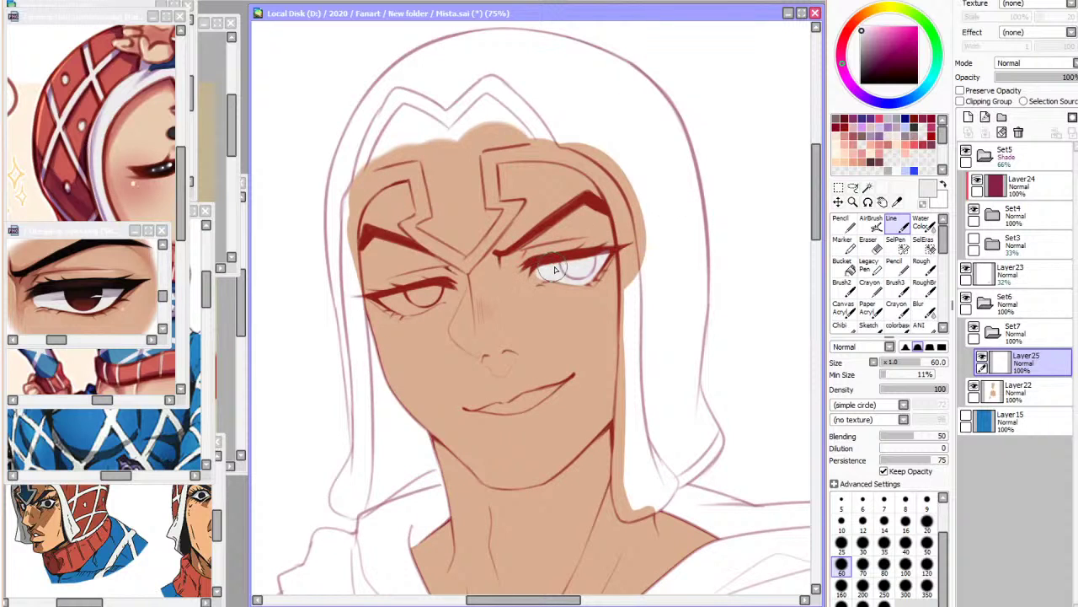
pyautogui.press('h')
pyautogui.moveTo(621, 294)
pyautogui.mouseDown()
pyautogui.moveTo(638, 305)
pyautogui.moveTo(674, 297)
pyautogui.moveTo(628, 294)
pyautogui.moveTo(638, 304)
pyautogui.mouseUp()
pyautogui.press('h')
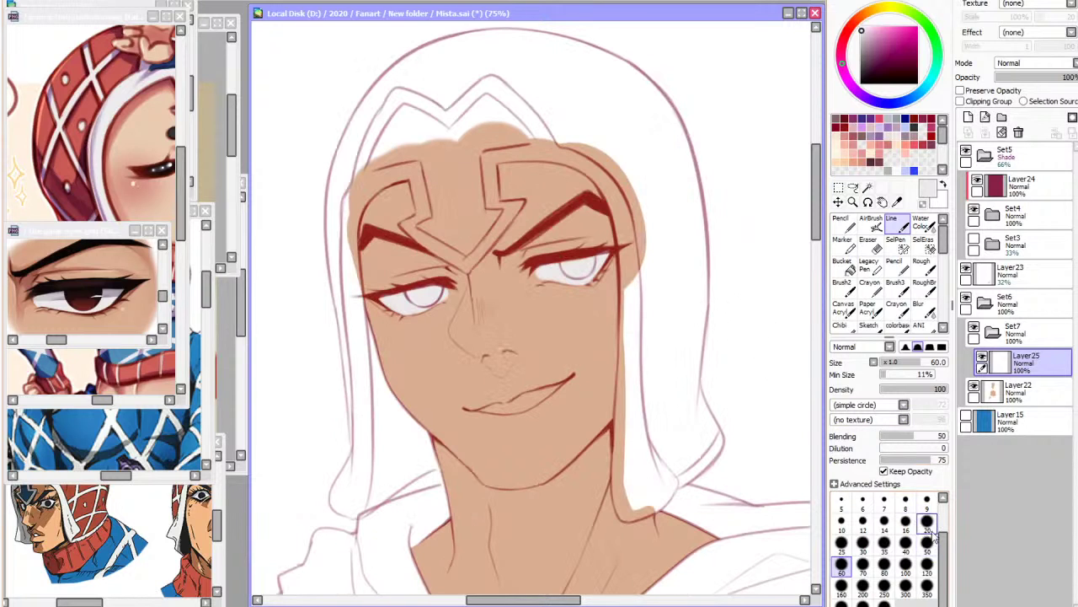
# Outline the teeth between the lips in light grey with the Line brush at size 20 and fill them in
pyautogui.click(927, 520)
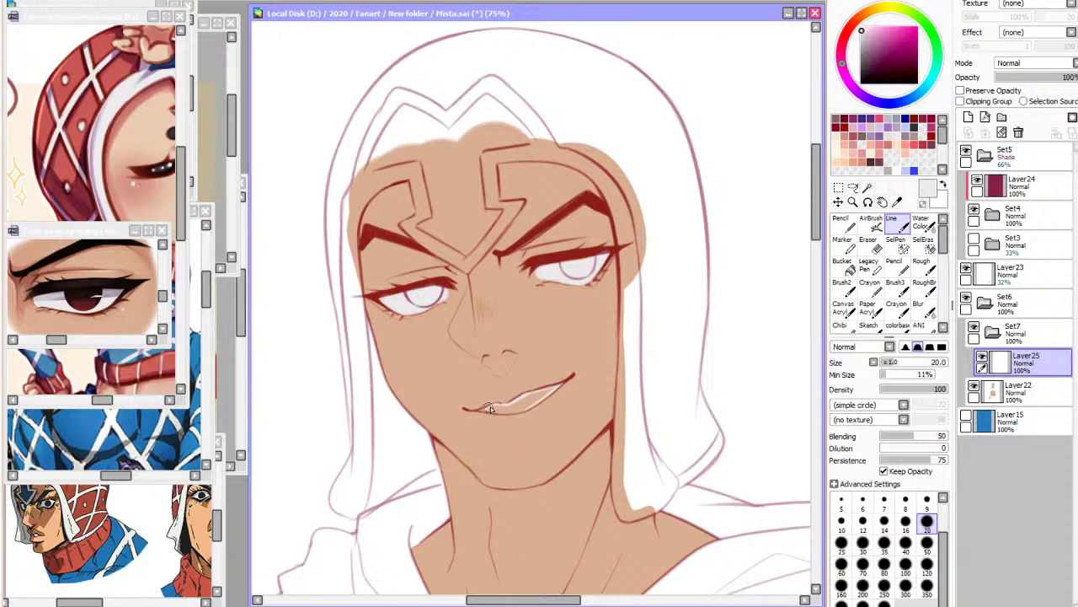
pyautogui.press('h')
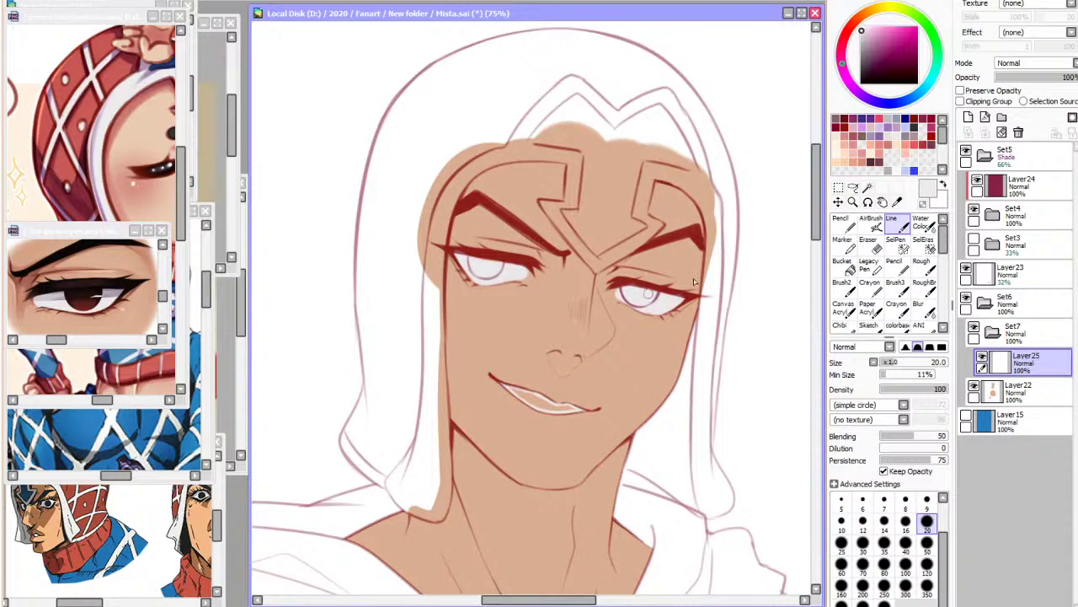
pyautogui.click(847, 273)
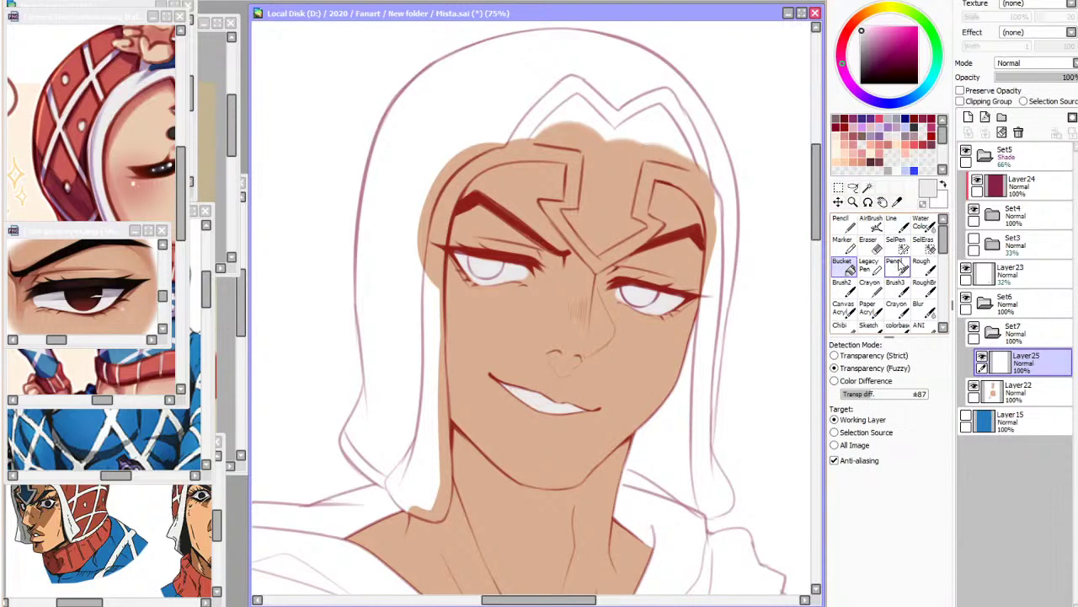
pyautogui.click(899, 227)
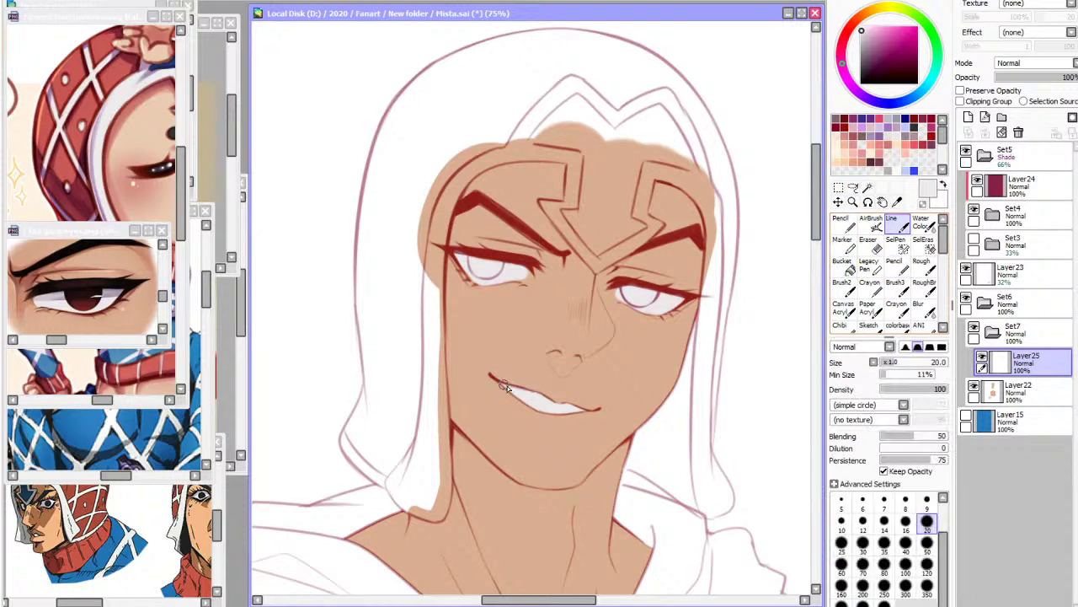
pyautogui.click(927, 543)
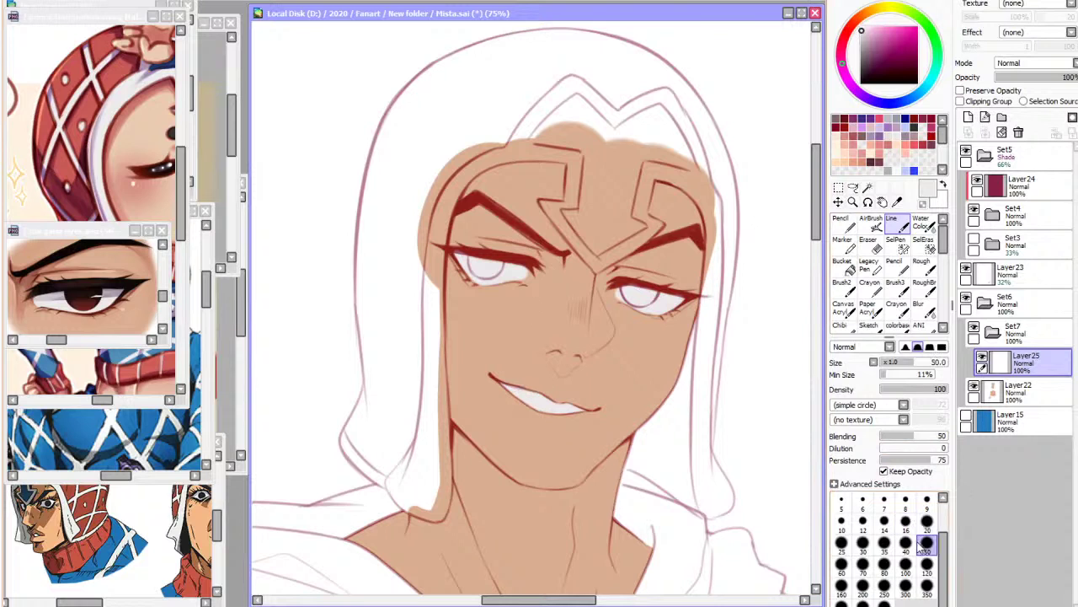
# Preserve Layer25's opacity and shade the upper whites of both eyes greyish pink with Brush3 at size 35
pyautogui.click(928, 141)
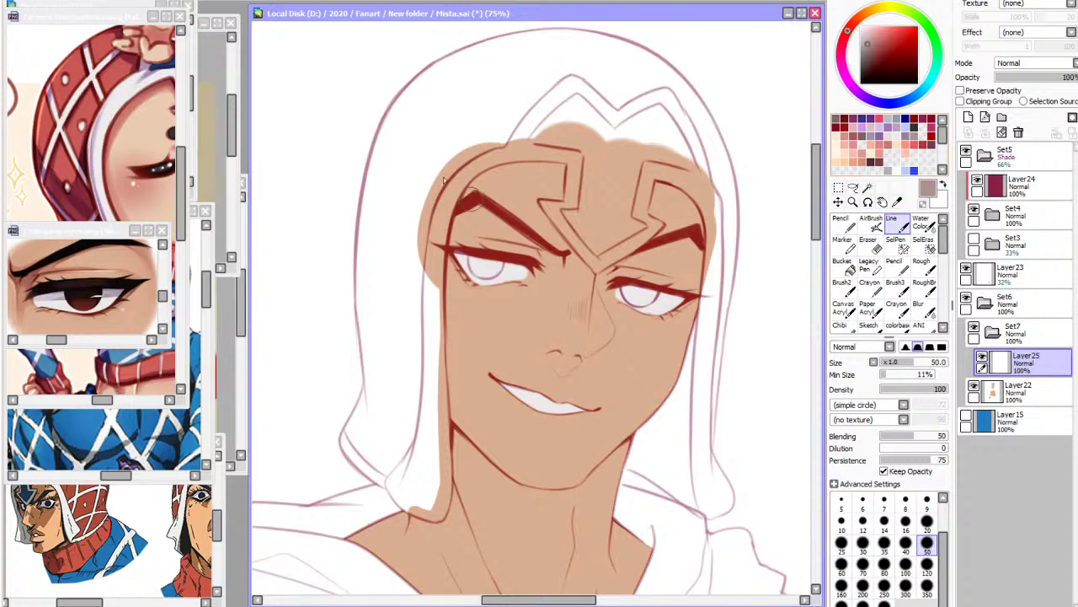
pyautogui.click(896, 286)
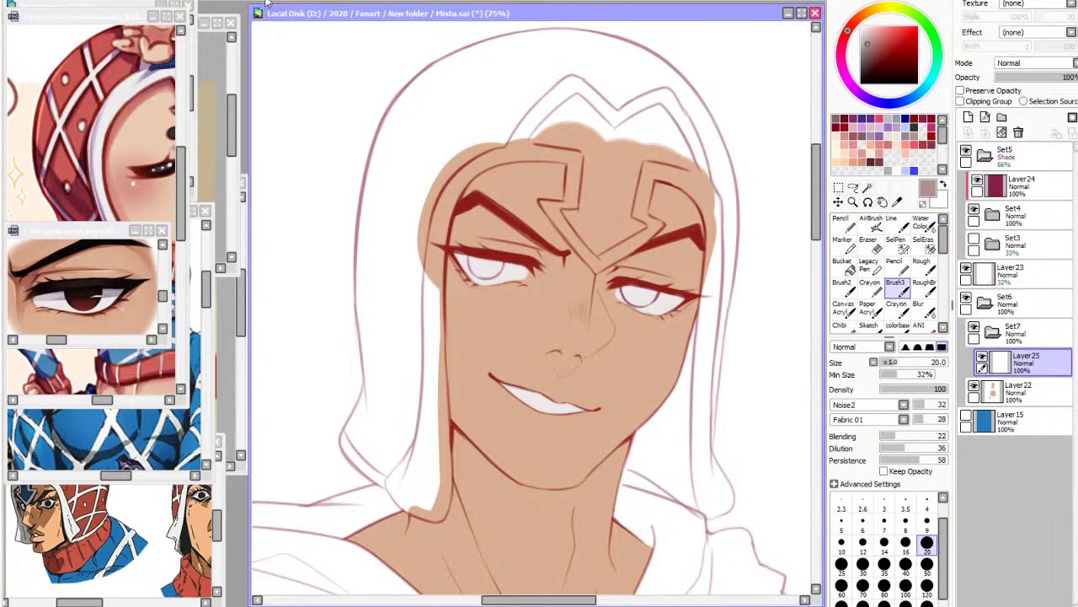
pyautogui.click(350, 0)
pyautogui.click(350, 1)
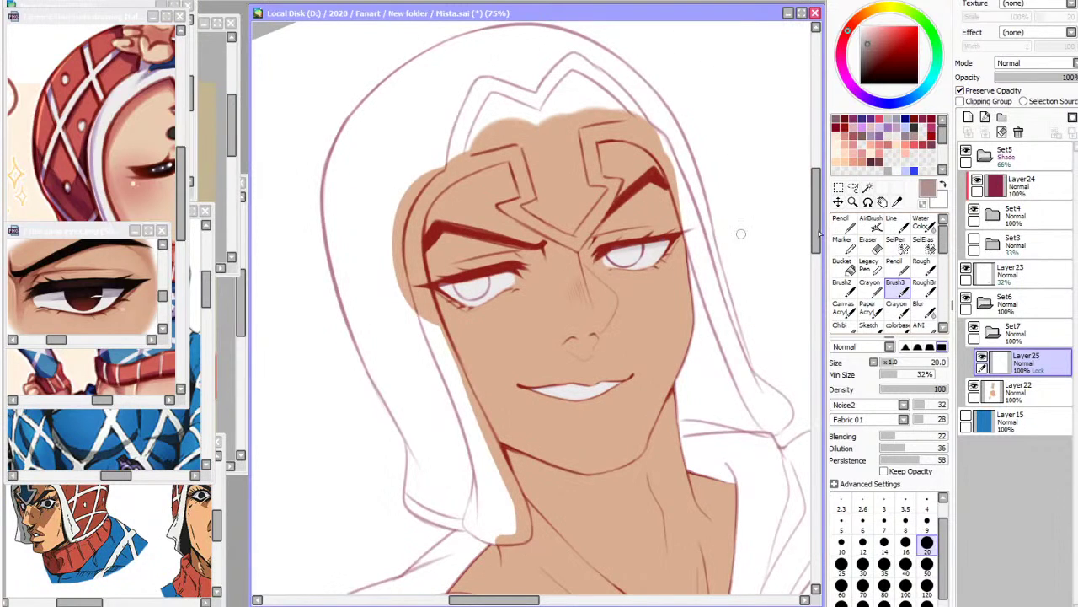
pyautogui.click(883, 563)
pyautogui.moveTo(568, 260); pyautogui.dragTo(712, 241)
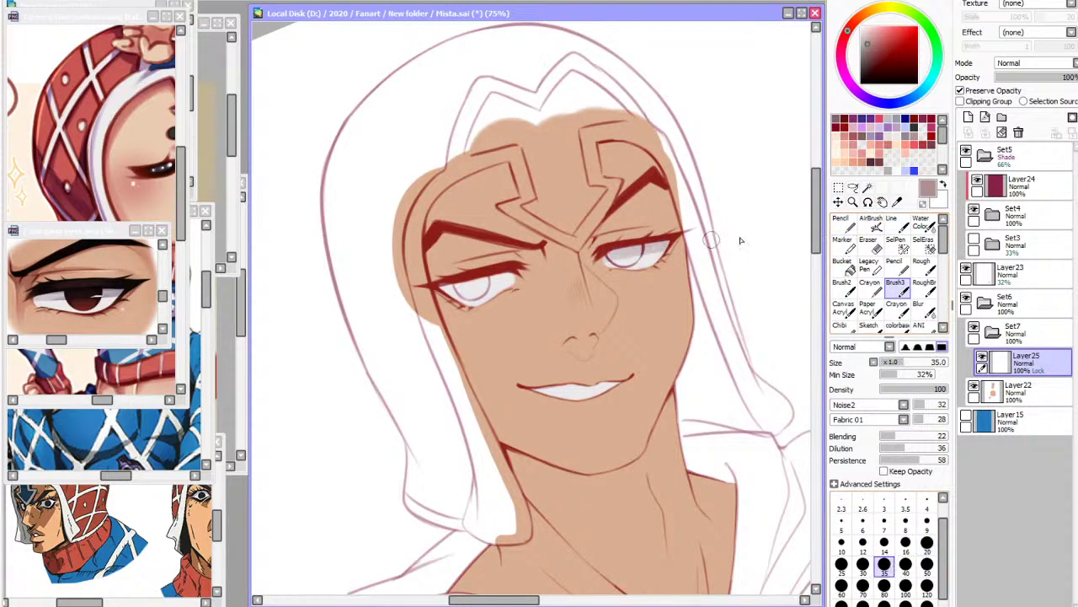
pyautogui.press('h')
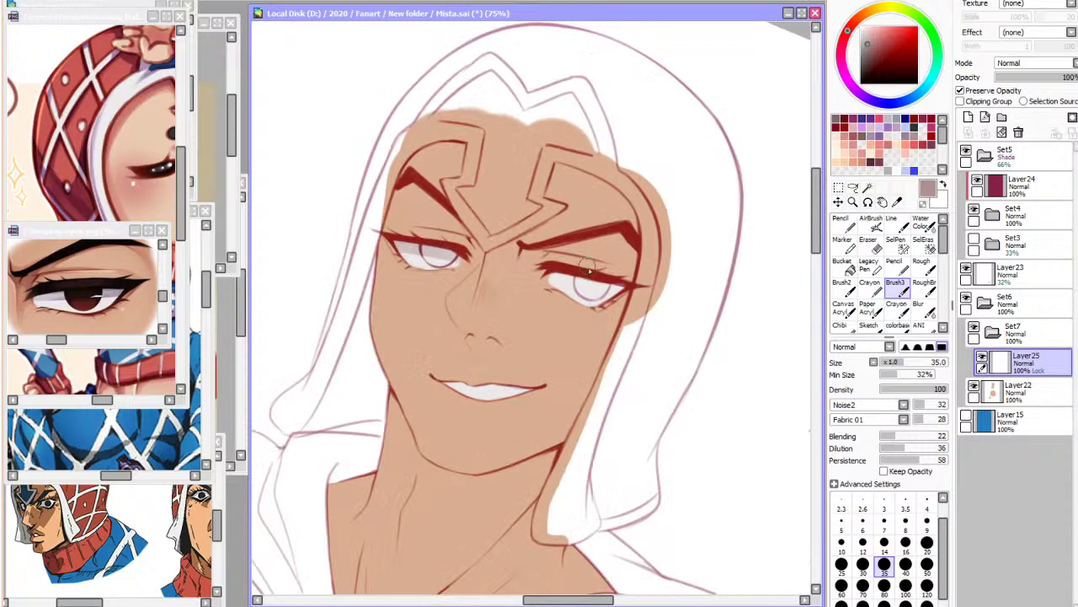
pyautogui.moveTo(542, 269)
pyautogui.mouseDown()
pyautogui.moveTo(600, 290)
pyautogui.moveTo(554, 280)
pyautogui.moveTo(636, 296)
pyautogui.mouseUp()
pyautogui.press('h')
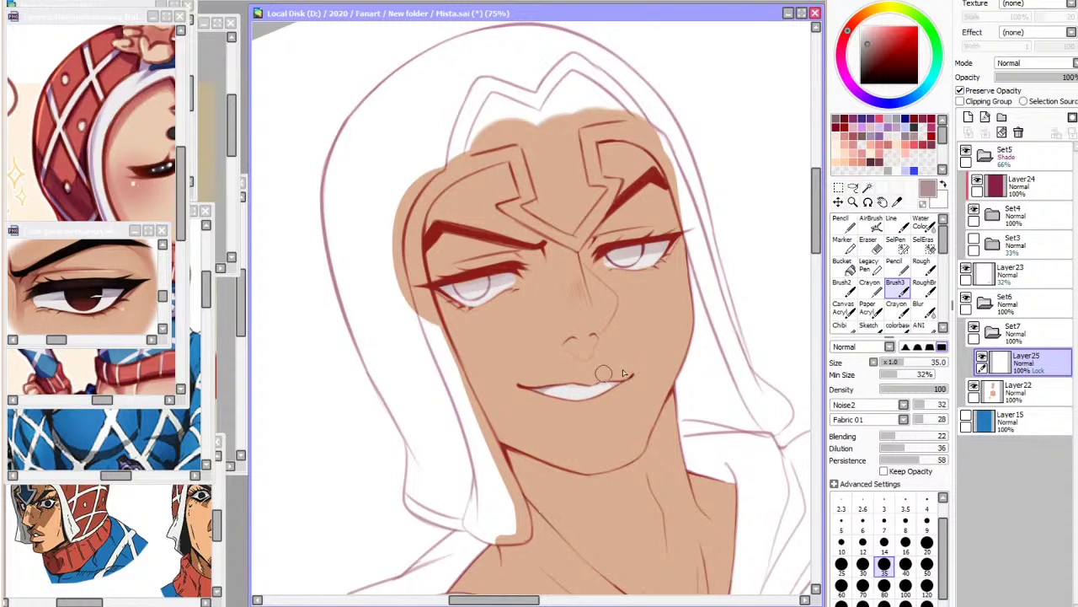
pyautogui.press('End')
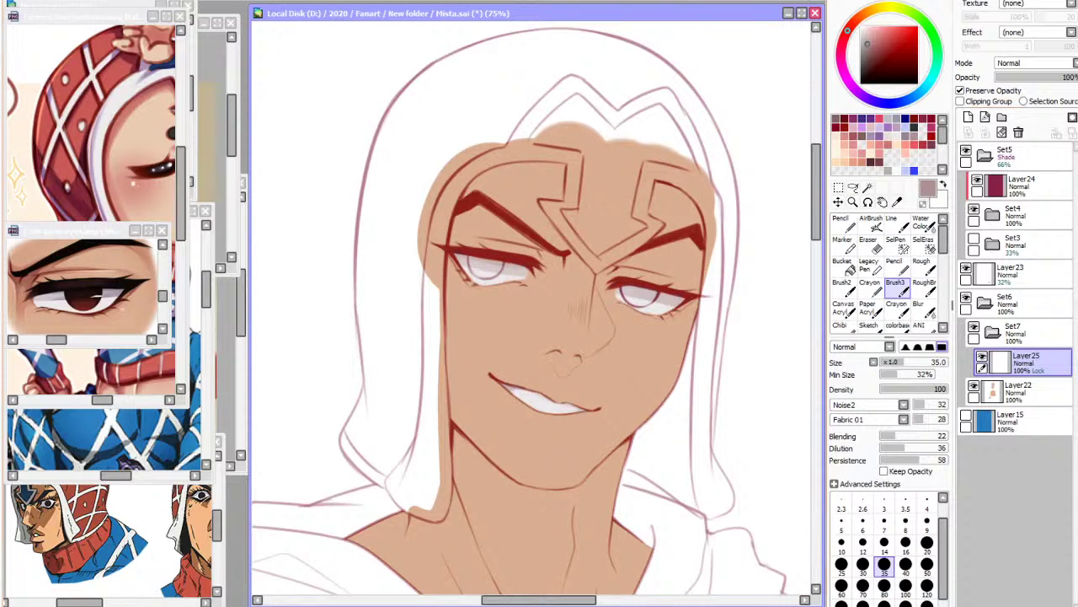
pyautogui.scroll(-4, 596, 147)
pyautogui.scroll(3, 594, 147)
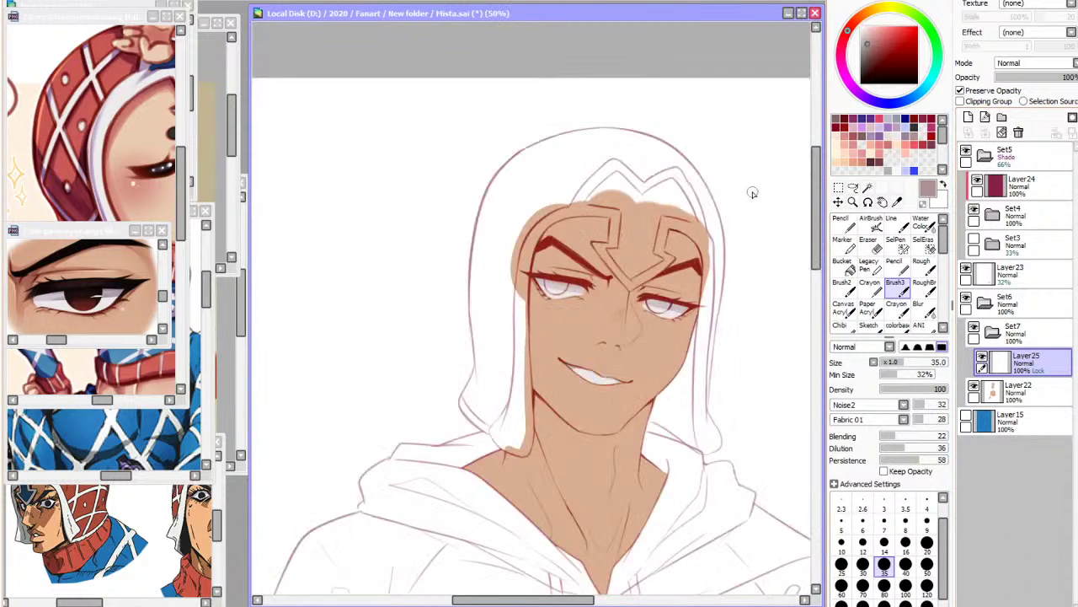
pyautogui.press('h')
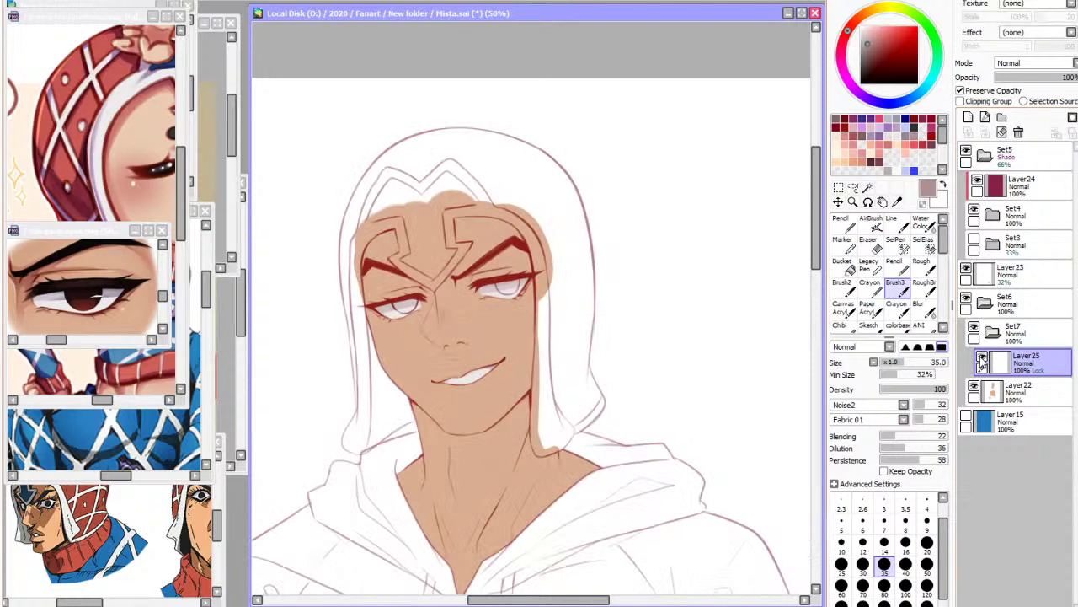
pyautogui.press('h')
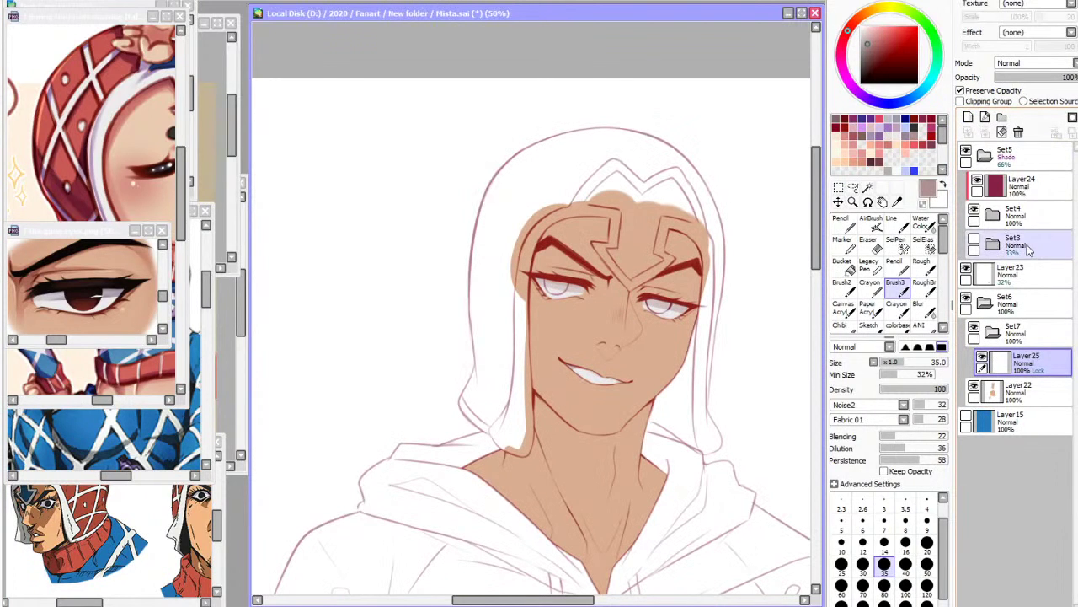
# Copy the eye line art from Layer17 in Set4 and paste it as a new layer above Layer25 in Set7
pyautogui.click(1023, 247)
pyautogui.click(992, 216)
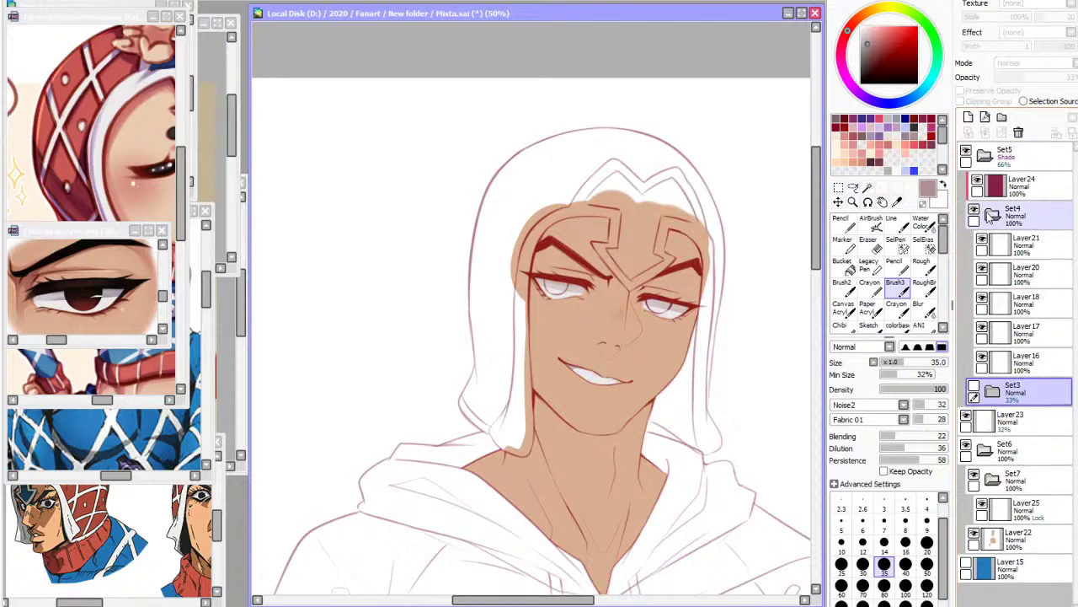
pyautogui.click(986, 331)
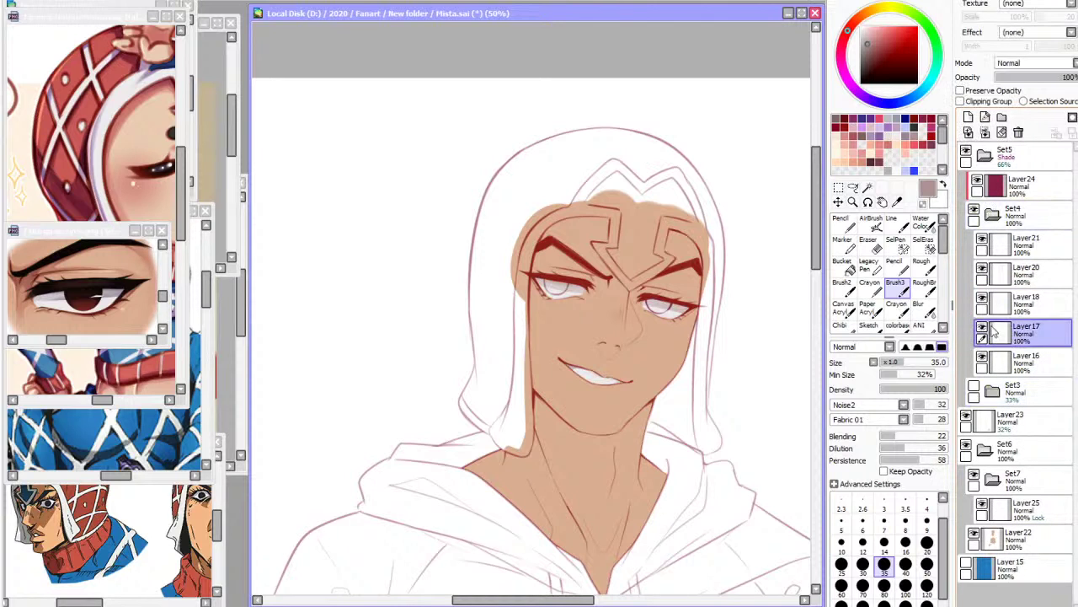
pyautogui.click(840, 188)
pyautogui.hotkey('ctrl', 'a')
pyautogui.click(998, 216)
pyautogui.click(697, 64)
pyautogui.click(1003, 336)
pyautogui.hotkey('ctrl', 'v')
pyautogui.scroll(2, 638, 281)
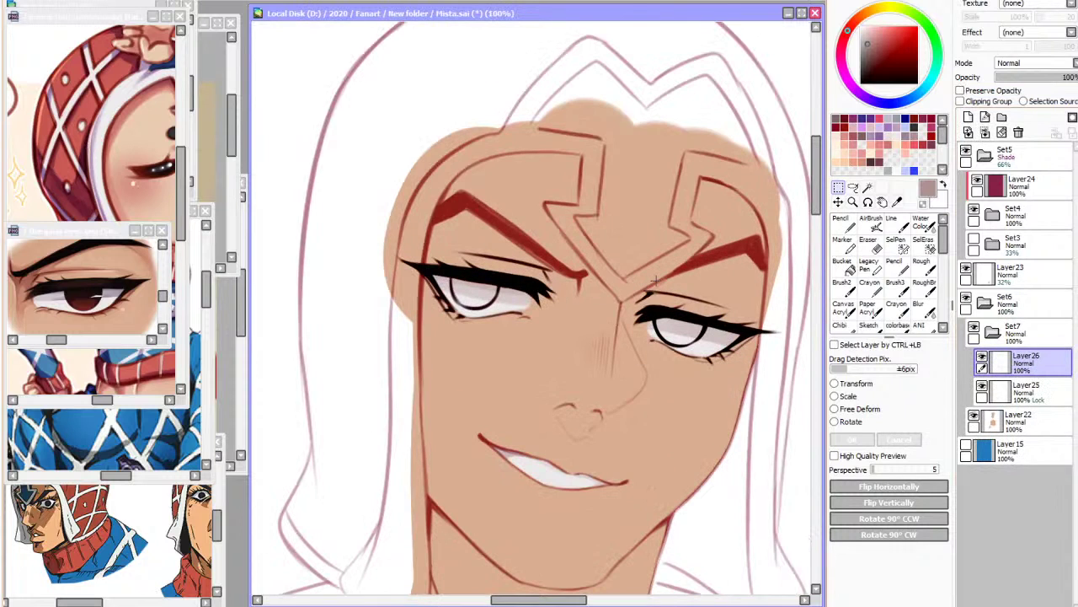
# Erase the pasted black eyelid creases above both eyes on Layer26 with the Eraser at size 50
pyautogui.click(871, 246)
pyautogui.click(927, 538)
pyautogui.moveTo(643, 296); pyautogui.dragTo(640, 298)
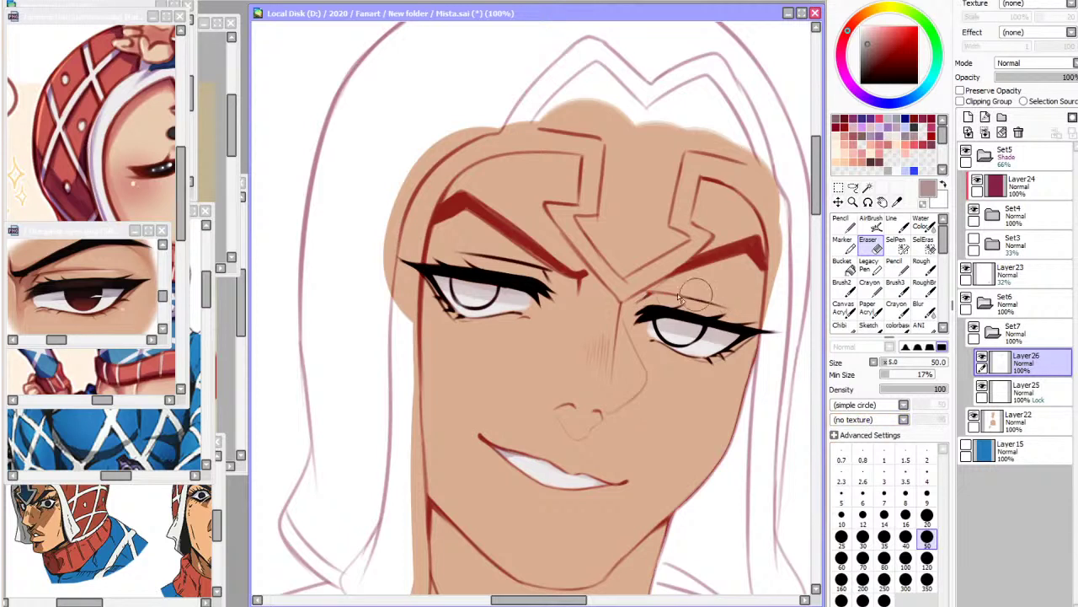
pyautogui.press('h')
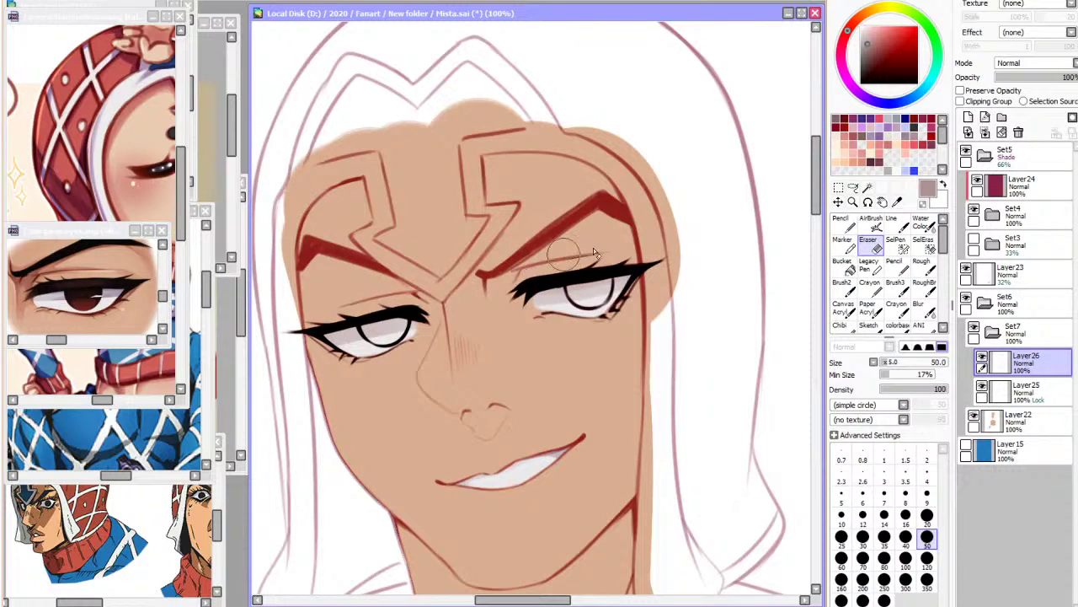
pyautogui.click(932, 160)
pyautogui.click(843, 265)
pyautogui.click(613, 306)
pyautogui.hotkey('ctrl', 'z')
# Fill the irises of both eyes on Layer26 in a very dark reddish brown, finishing with the Pencil at size 50
pyautogui.click(896, 203)
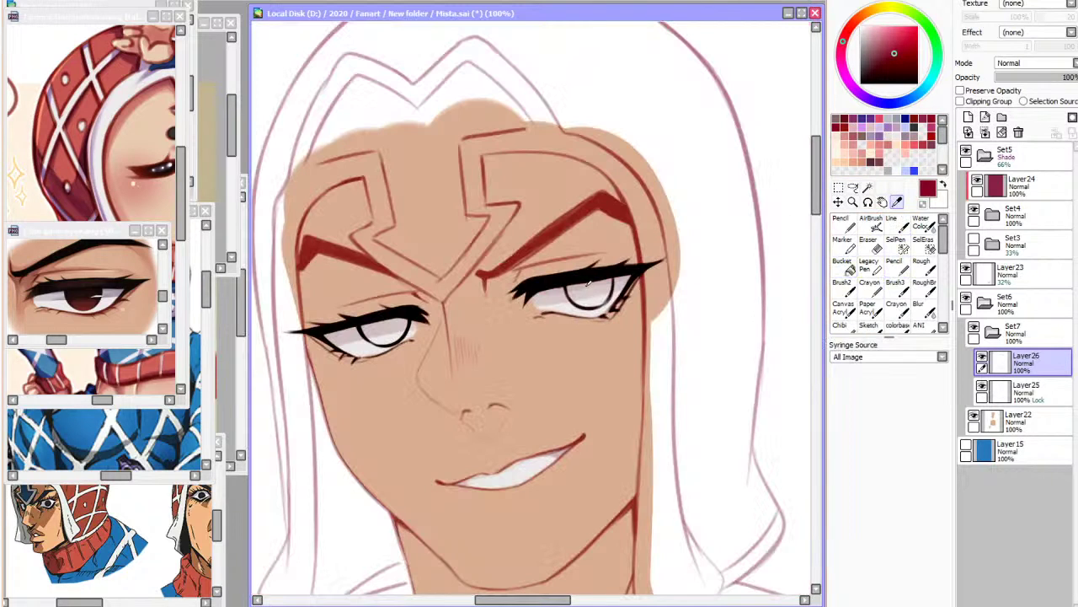
pyautogui.click(844, 223)
pyautogui.click(885, 560)
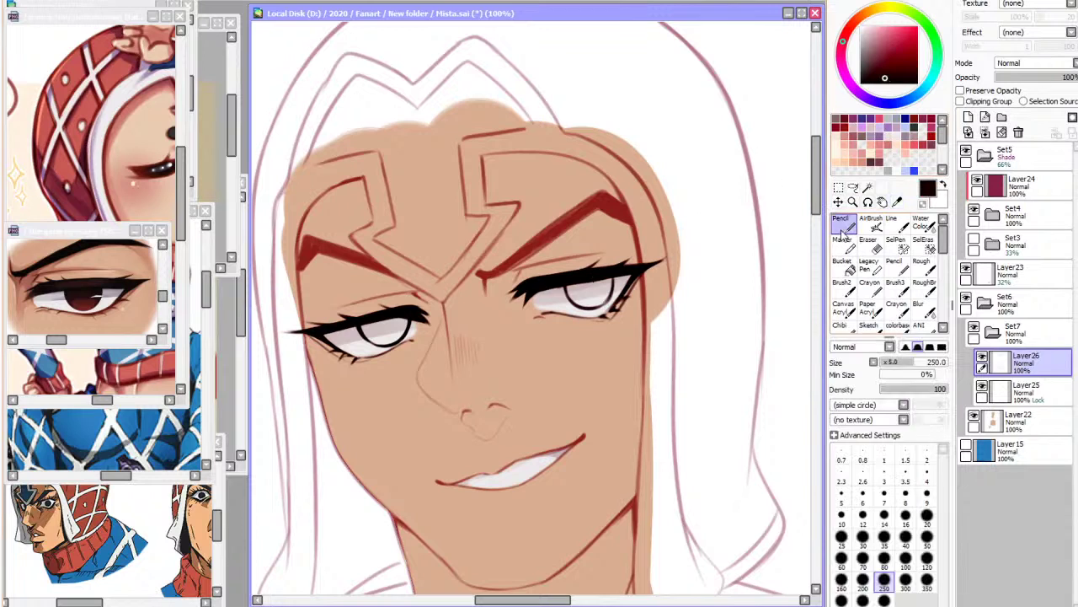
pyautogui.click(905, 559)
pyautogui.moveTo(591, 288)
pyautogui.mouseDown()
pyautogui.moveTo(576, 291)
pyautogui.moveTo(611, 284)
pyautogui.mouseUp()
pyautogui.press('h')
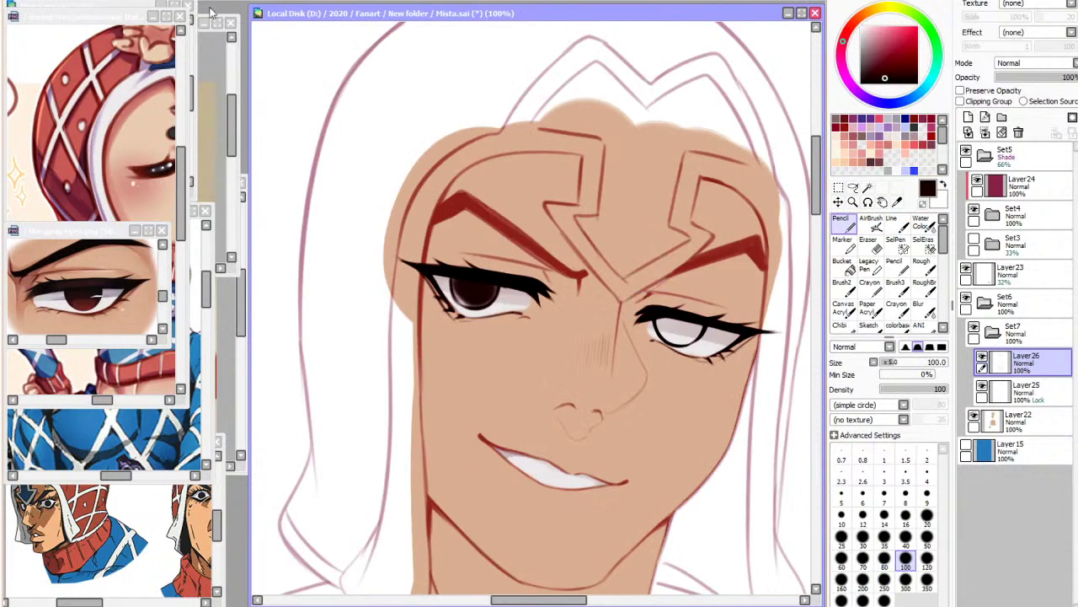
pyautogui.click(188, 1)
pyautogui.click(928, 540)
pyautogui.hotkey('ctrl', 'z')
pyautogui.moveTo(430, 255)
pyautogui.mouseDown()
pyautogui.moveTo(428, 294)
pyautogui.moveTo(451, 265)
pyautogui.moveTo(470, 275)
pyautogui.moveTo(437, 282)
pyautogui.moveTo(432, 295)
pyautogui.moveTo(466, 280)
pyautogui.moveTo(442, 293)
pyautogui.moveTo(468, 282)
pyautogui.moveTo(451, 297)
pyautogui.moveTo(473, 280)
pyautogui.moveTo(459, 298)
pyautogui.moveTo(481, 274)
pyautogui.mouseUp()
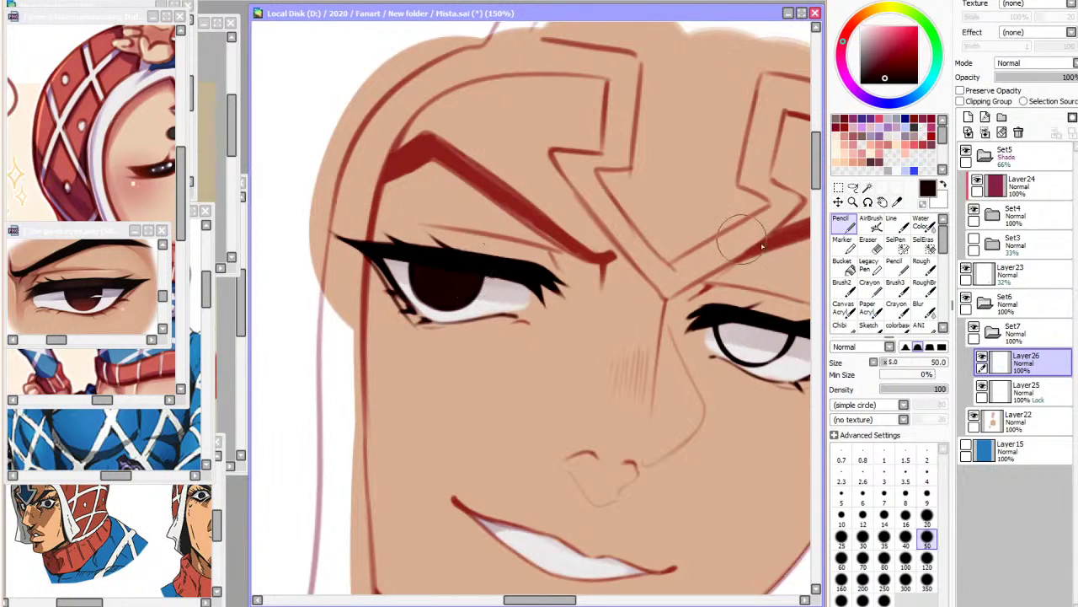
pyautogui.moveTo(768, 330)
pyautogui.mouseDown()
pyautogui.moveTo(730, 330)
pyautogui.moveTo(758, 350)
pyautogui.moveTo(776, 337)
pyautogui.moveTo(750, 357)
pyautogui.moveTo(775, 337)
pyautogui.mouseUp()
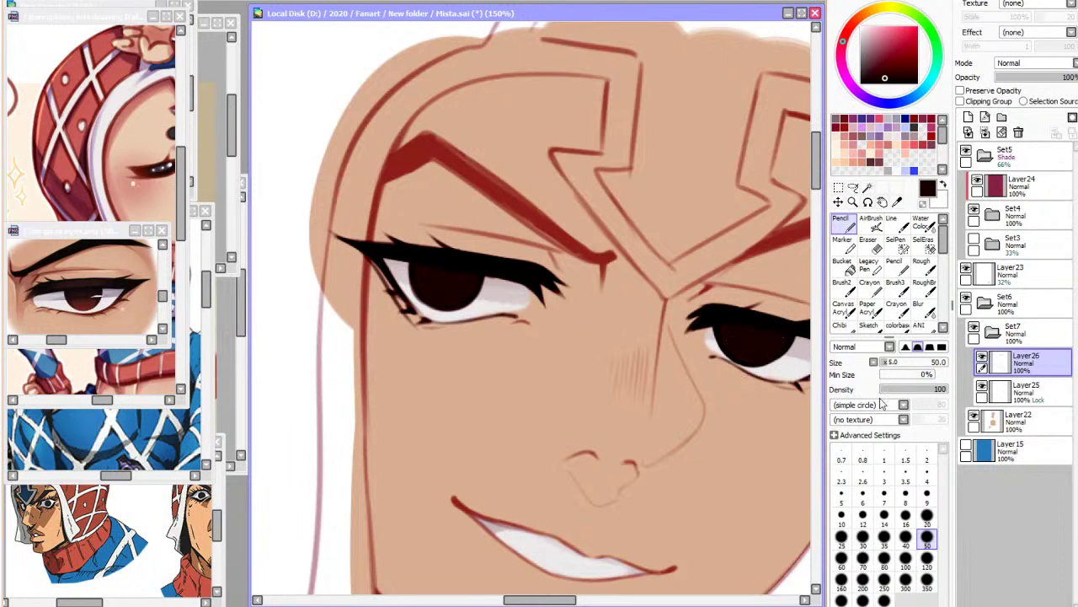
# Hide Layer26 and show it again to compare the face with and without the coloured eyes
pyautogui.scroll(-3, 498, 145)
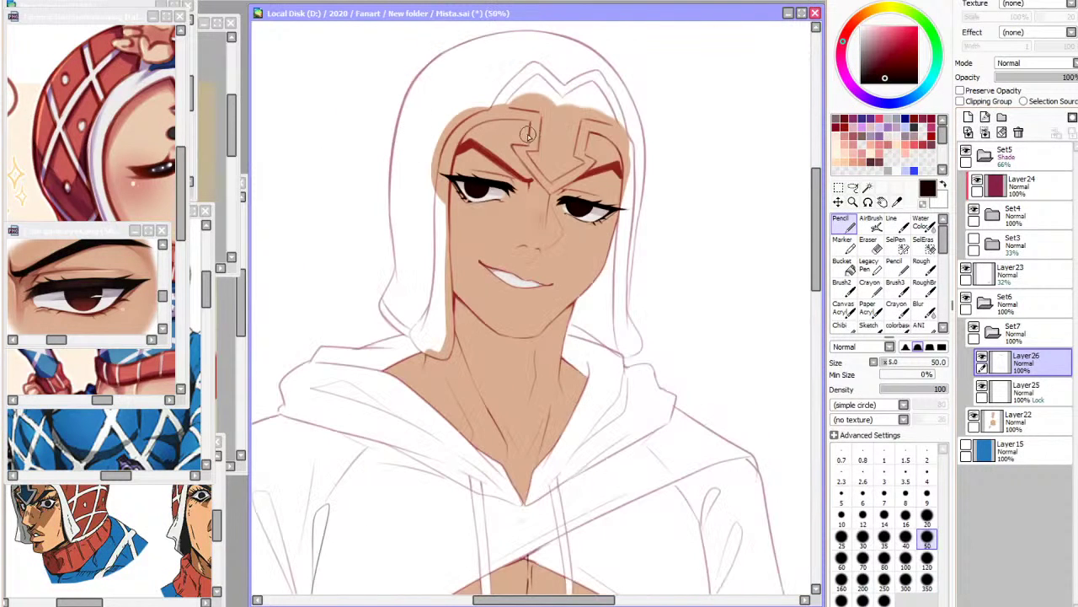
pyautogui.click(983, 359)
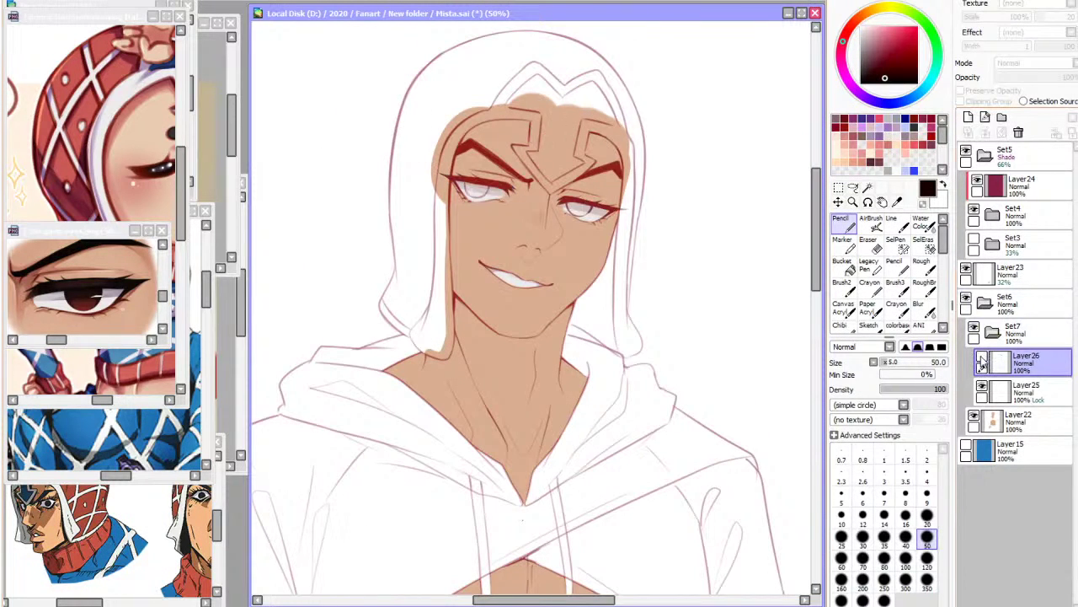
pyautogui.click(982, 359)
pyautogui.scroll(-1, 700, 238)
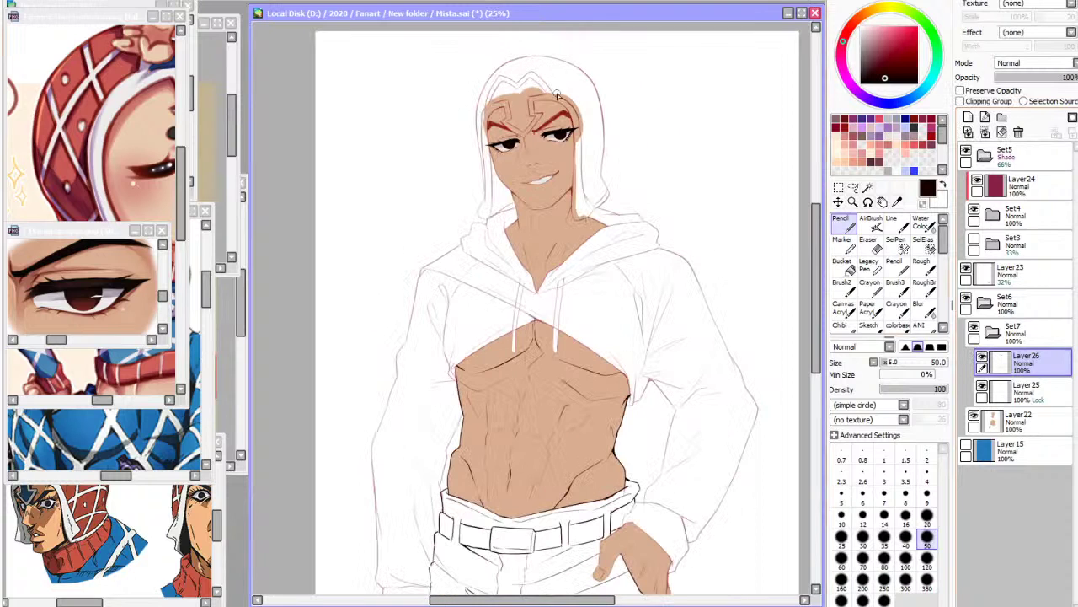
# Copy the eyebrow line art from Layer21 in Set4 and paste it as a new layer above Layer26 in Set7
pyautogui.click(838, 187)
pyautogui.moveTo(619, 246); pyautogui.dragTo(709, 436)
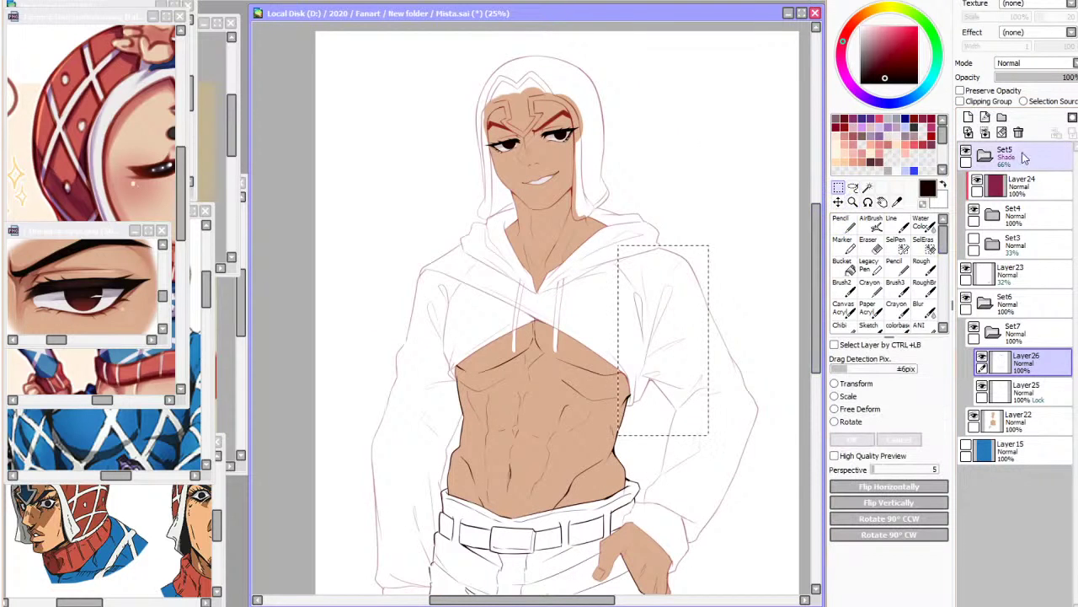
pyautogui.scroll(3, 715, 132)
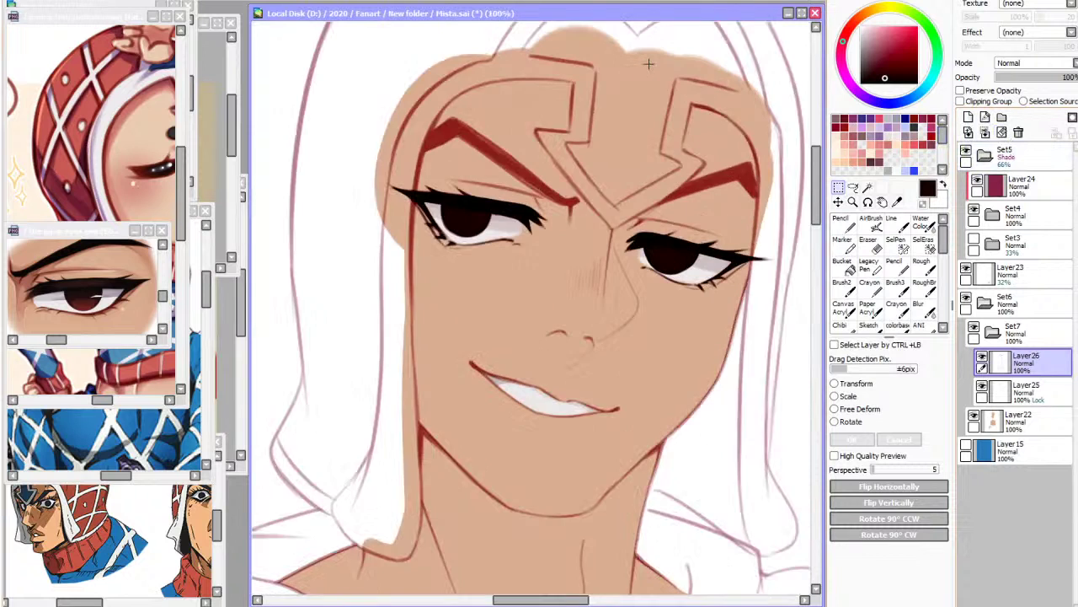
pyautogui.click(1016, 219)
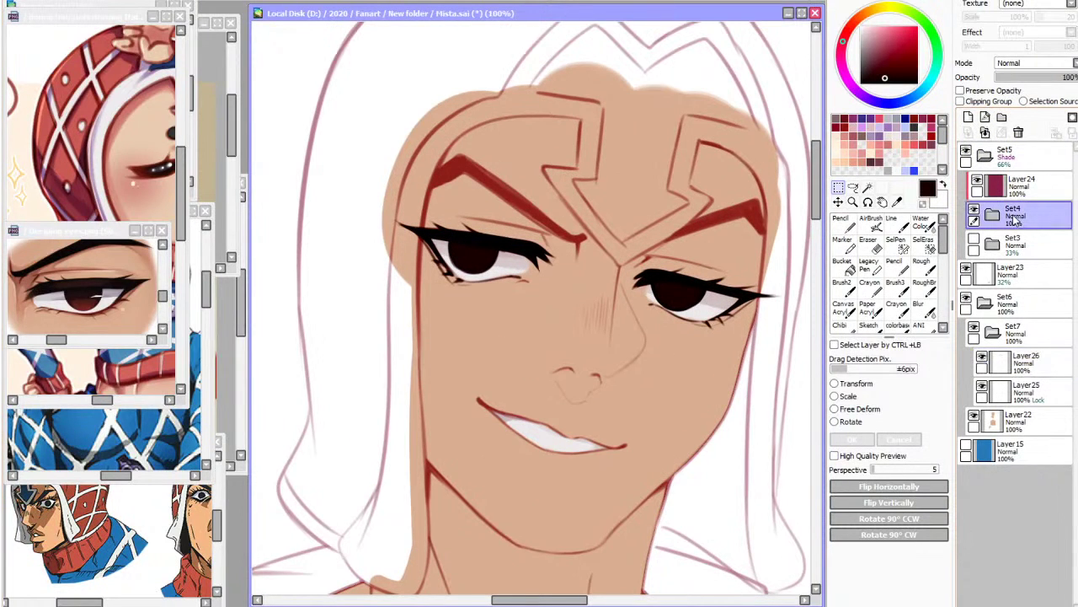
pyautogui.click(993, 215)
pyautogui.click(984, 241)
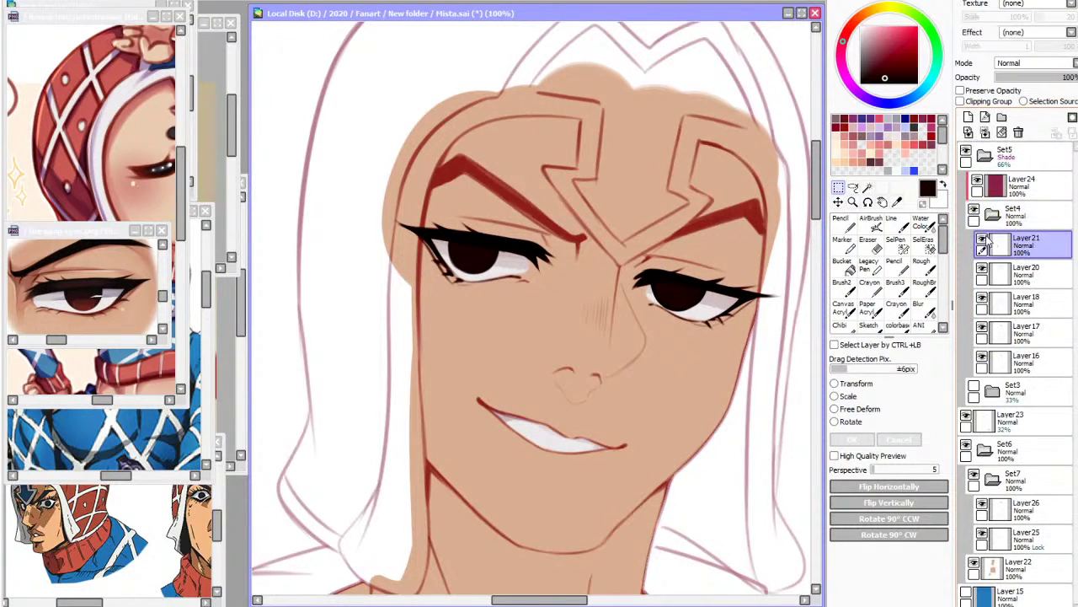
pyautogui.moveTo(350, 141)
pyautogui.mouseDown()
pyautogui.moveTo(777, 339)
pyautogui.moveTo(791, 334)
pyautogui.mouseUp()
pyautogui.press('c')
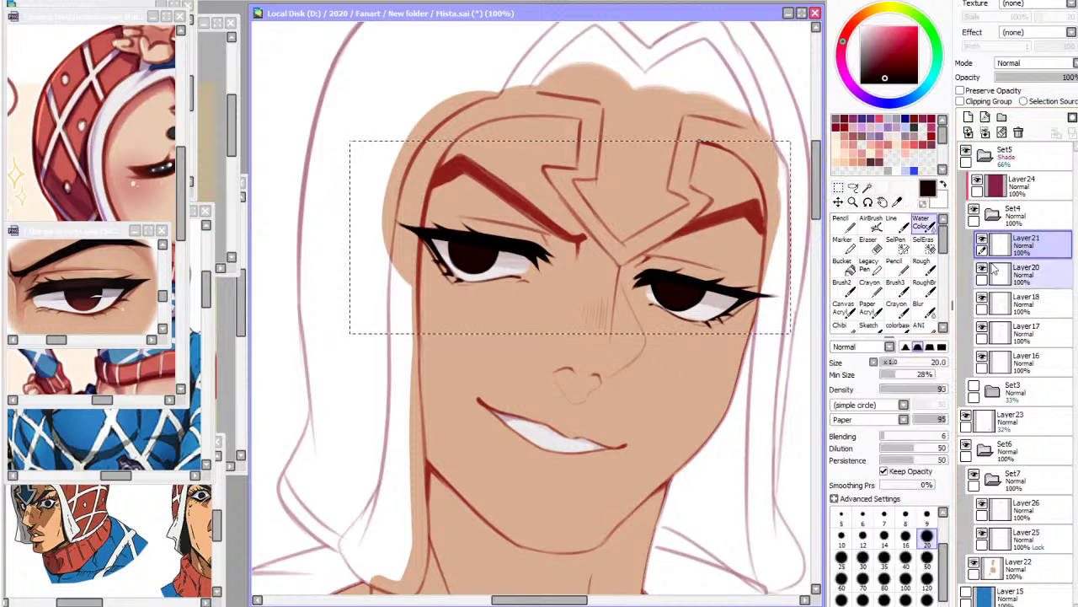
pyautogui.click(1023, 508)
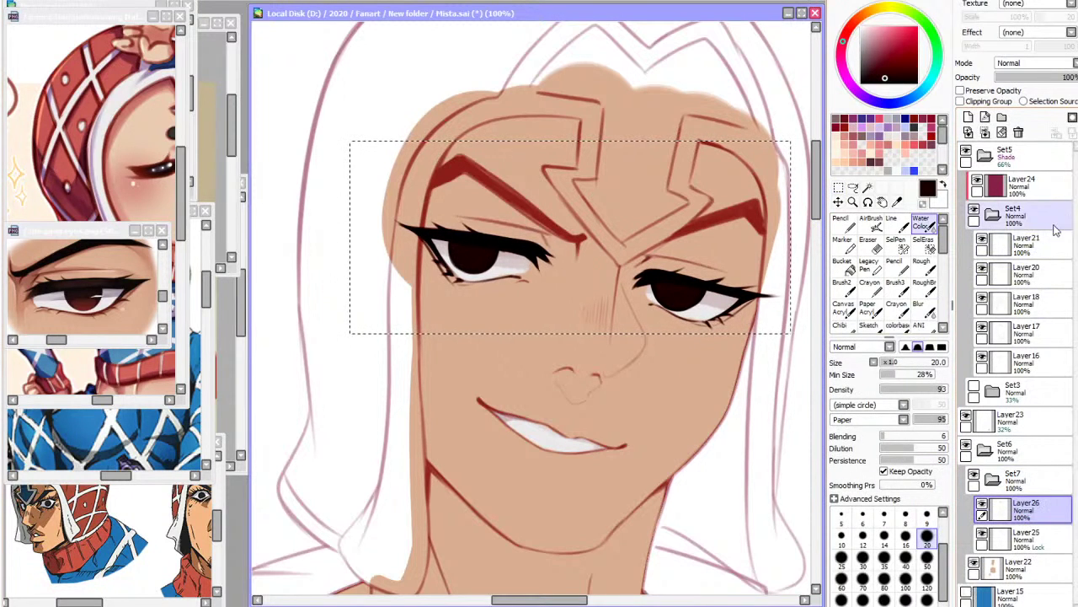
pyautogui.click(1032, 247)
pyautogui.click(1033, 510)
pyautogui.hotkey('ctrl', 'v')
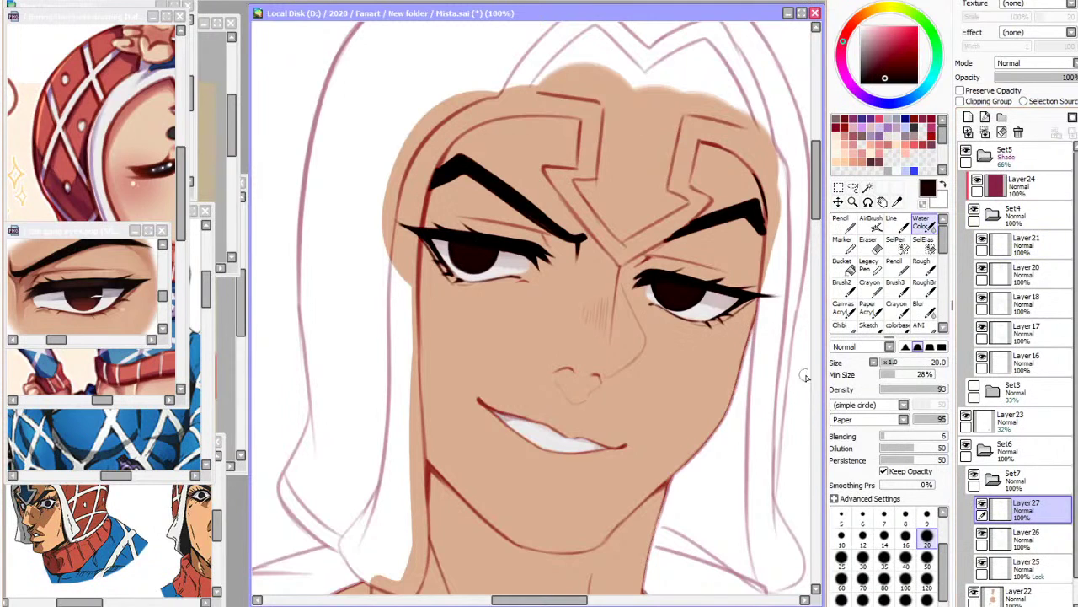
# Lower the opacity of the pasted eyebrow layer to 58% and make Layer22 active with Set4 and Set7 collapsed
pyautogui.press('e')
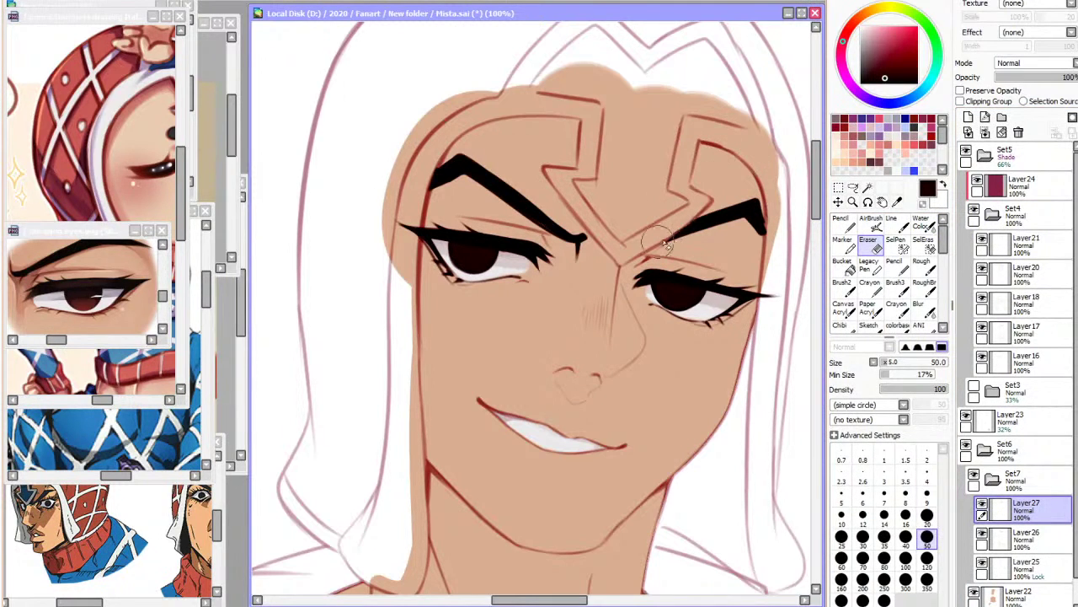
pyautogui.click(1047, 78)
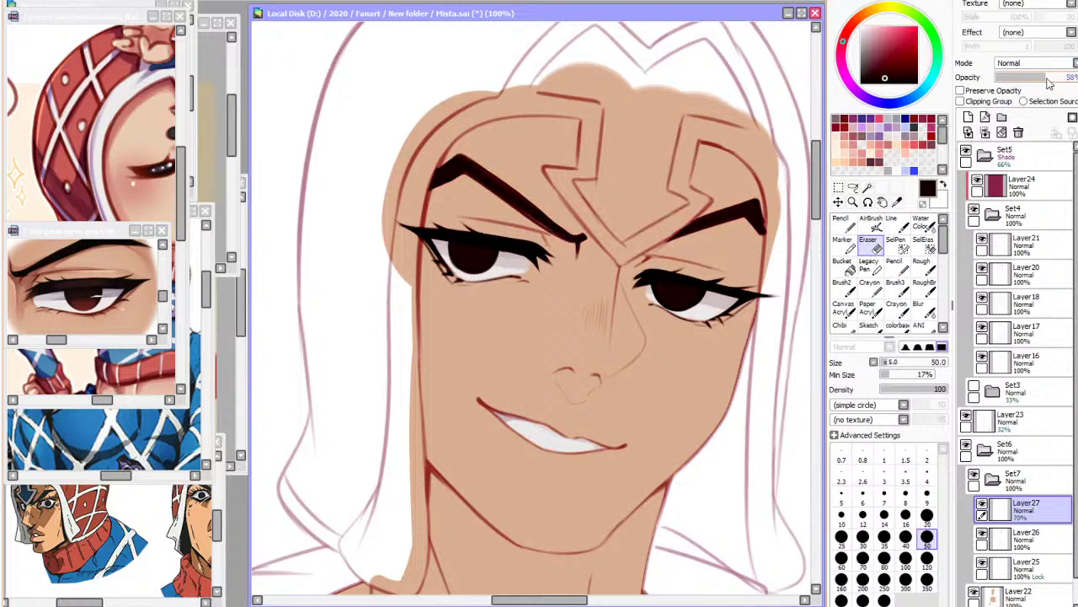
pyautogui.click(992, 215)
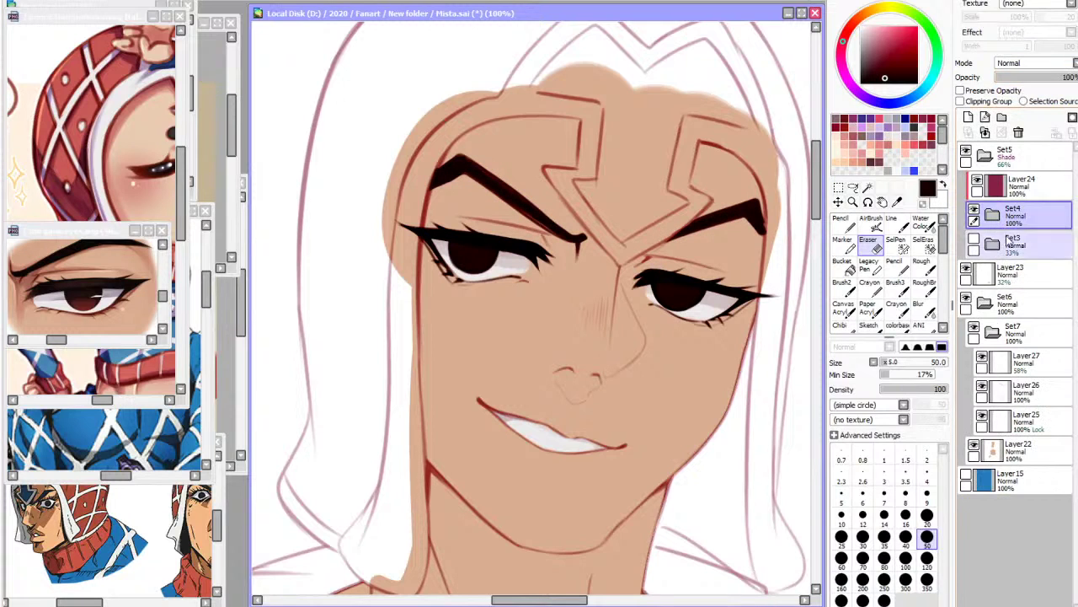
pyautogui.click(992, 332)
pyautogui.click(1019, 362)
# Try a dusty pink patch on the cheek beside the mouth with the Line brush at size 50
pyautogui.click(898, 202)
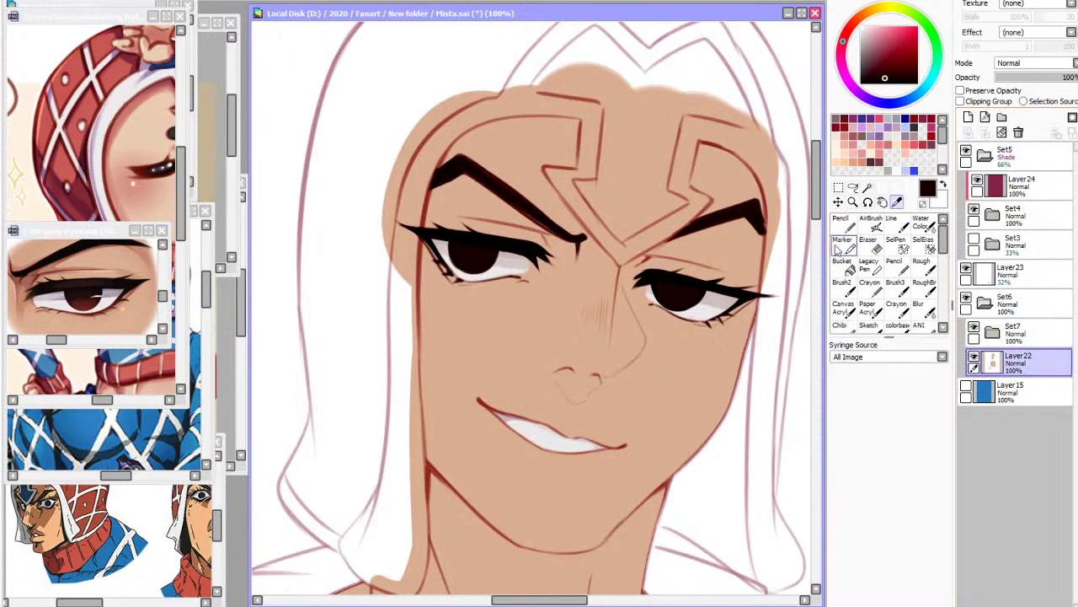
pyautogui.click(506, 451)
pyautogui.click(712, 307)
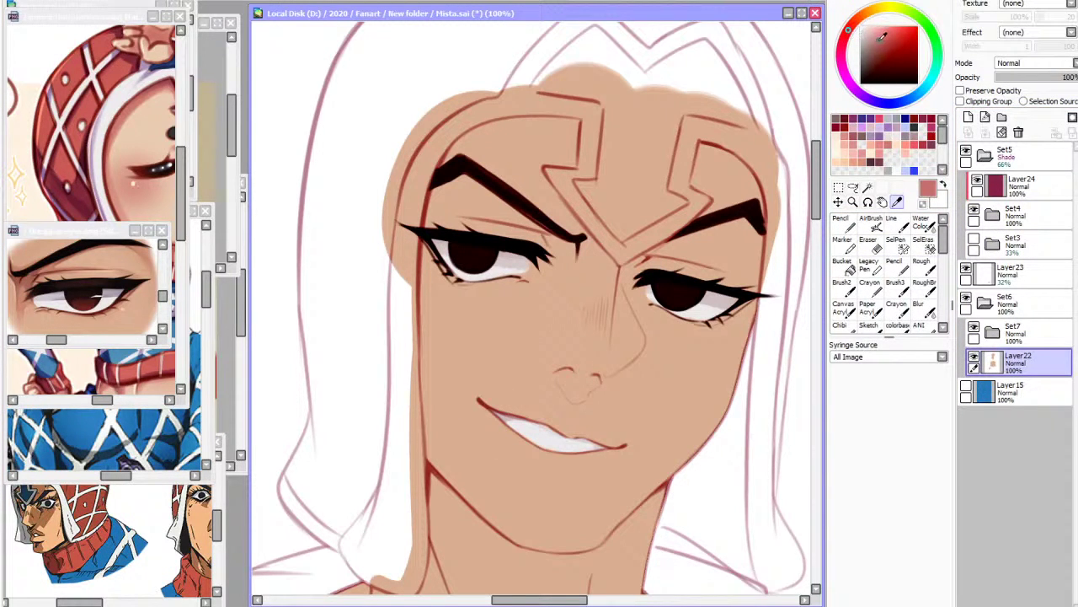
pyautogui.click(897, 224)
pyautogui.moveTo(681, 404)
pyautogui.mouseDown()
pyautogui.moveTo(658, 417)
pyautogui.moveTo(653, 442)
pyautogui.mouseUp()
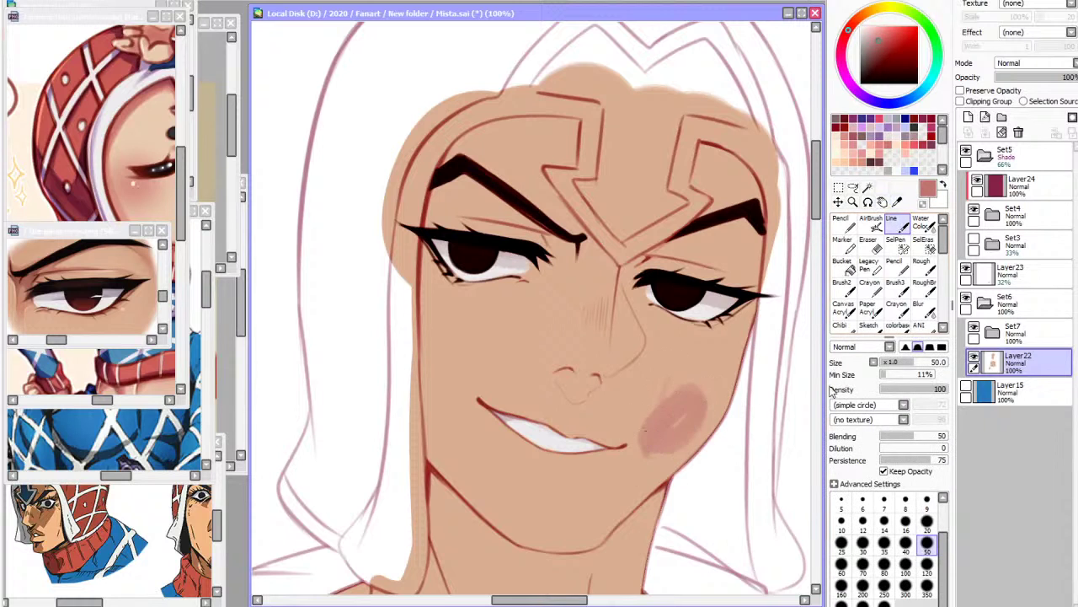
pyautogui.hotkey('ctrl', 'z')
# Sample a salmon pink from the skin and the reference drawing and try a Line brush stroke along the lips
pyautogui.click(897, 202)
pyautogui.click(687, 367)
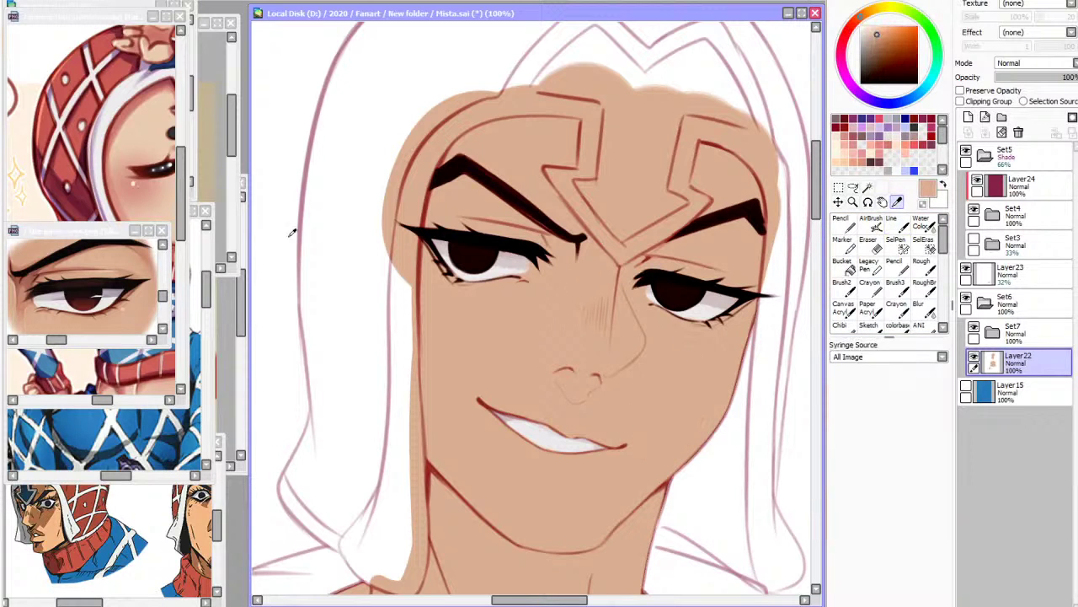
pyautogui.click(128, 179)
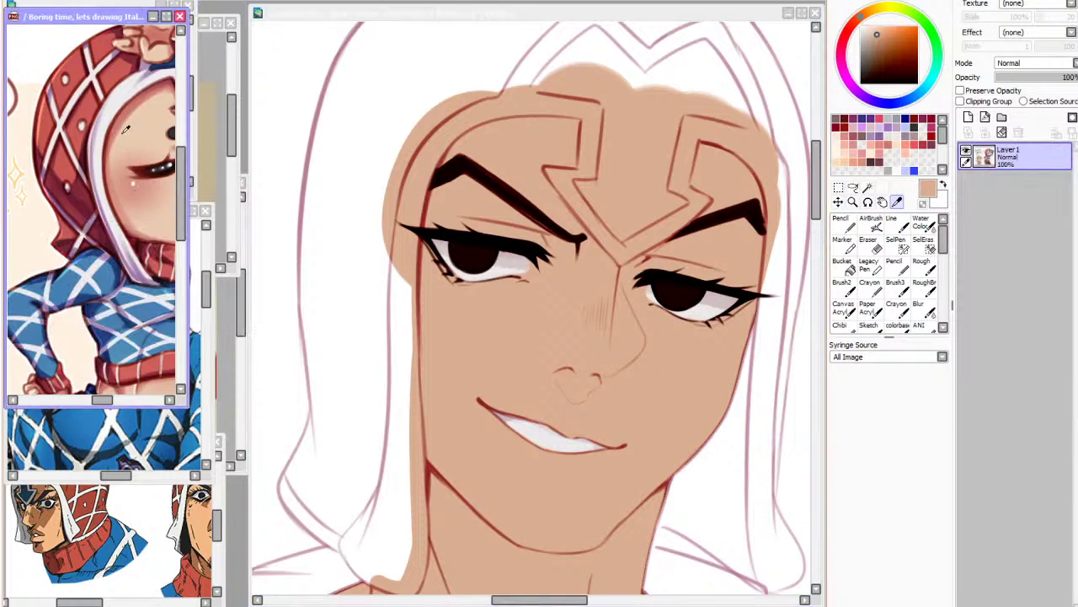
pyautogui.click(697, 357)
pyautogui.click(897, 222)
pyautogui.click(262, 1)
pyautogui.click(261, 1)
pyautogui.press('Delete')
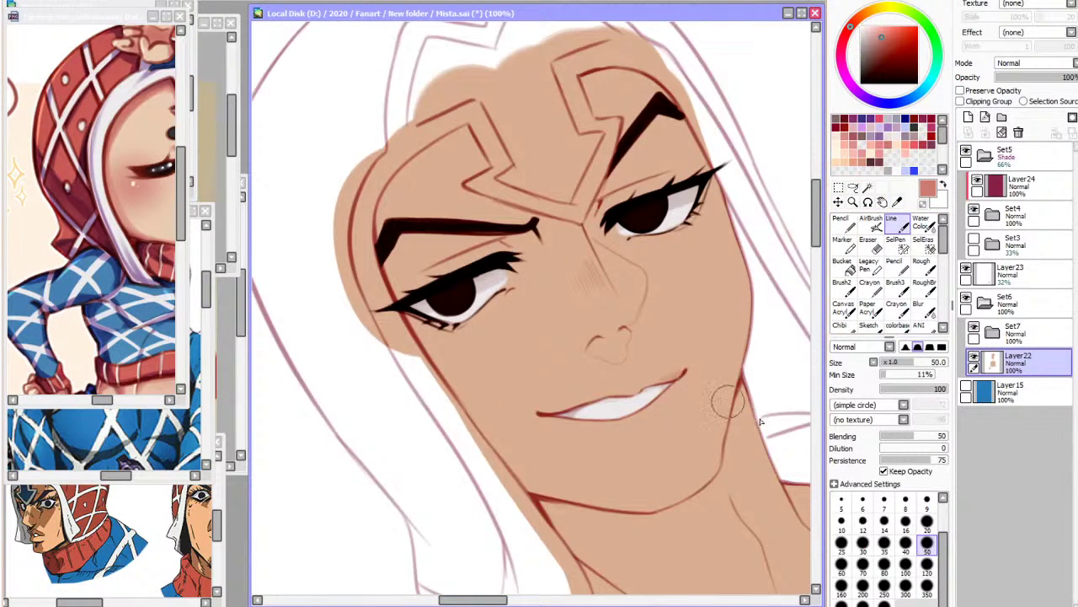
pyautogui.moveTo(615, 393); pyautogui.dragTo(647, 383)
pyautogui.hotkey('ctrl', 'z')
# Try painting the lower lip salmon pink on Layer22 with the Line brush at sizes 50 and 80
pyautogui.click(289, 1)
pyautogui.press('End')
pyautogui.press('End')
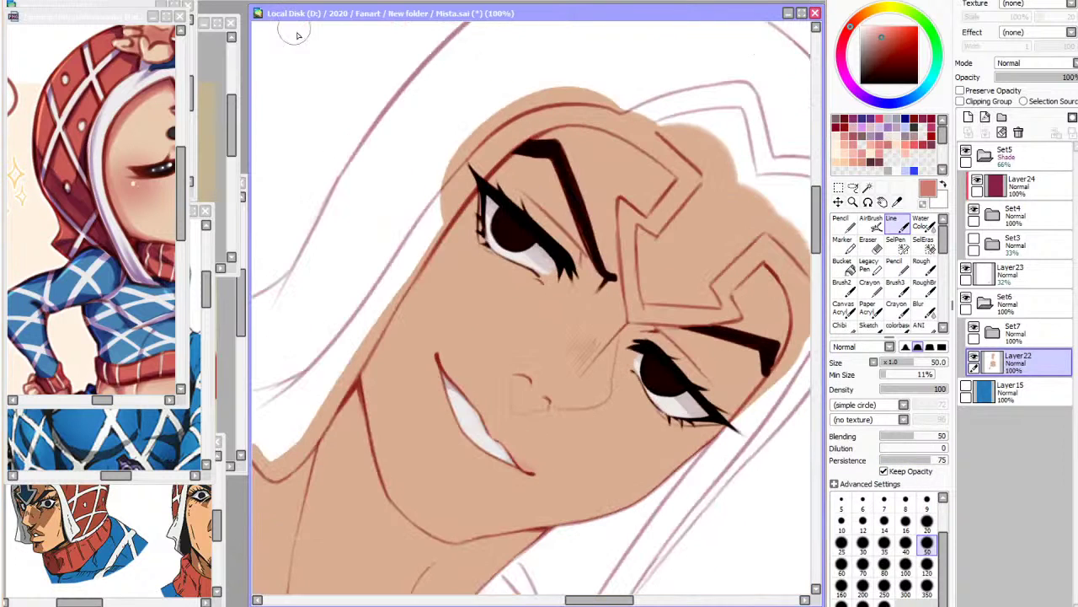
pyautogui.moveTo(442, 385)
pyautogui.mouseDown()
pyautogui.moveTo(456, 437)
pyautogui.moveTo(483, 460)
pyautogui.mouseUp()
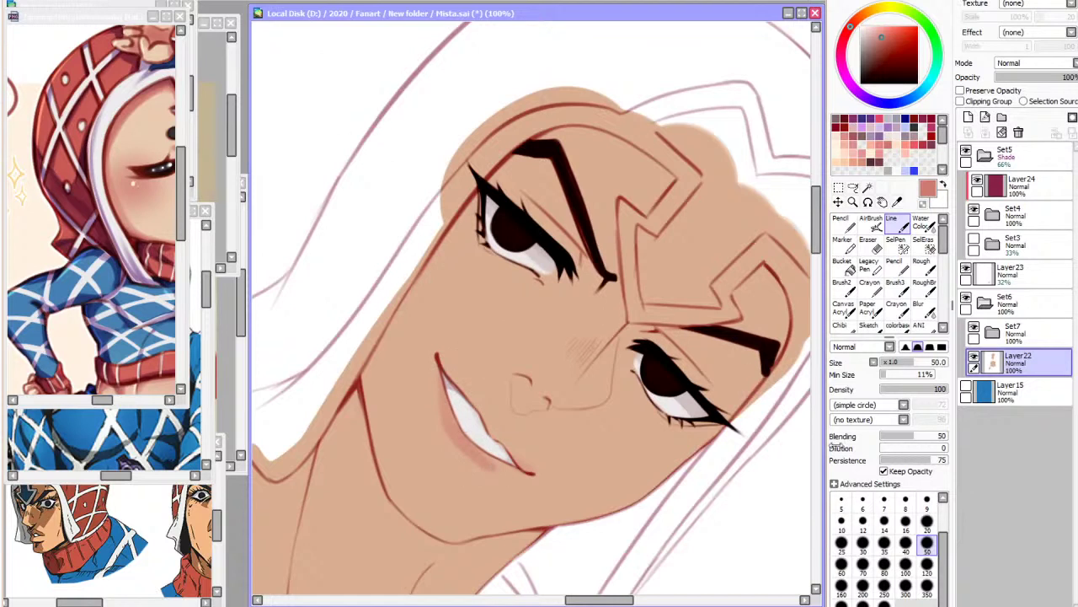
pyautogui.click(884, 563)
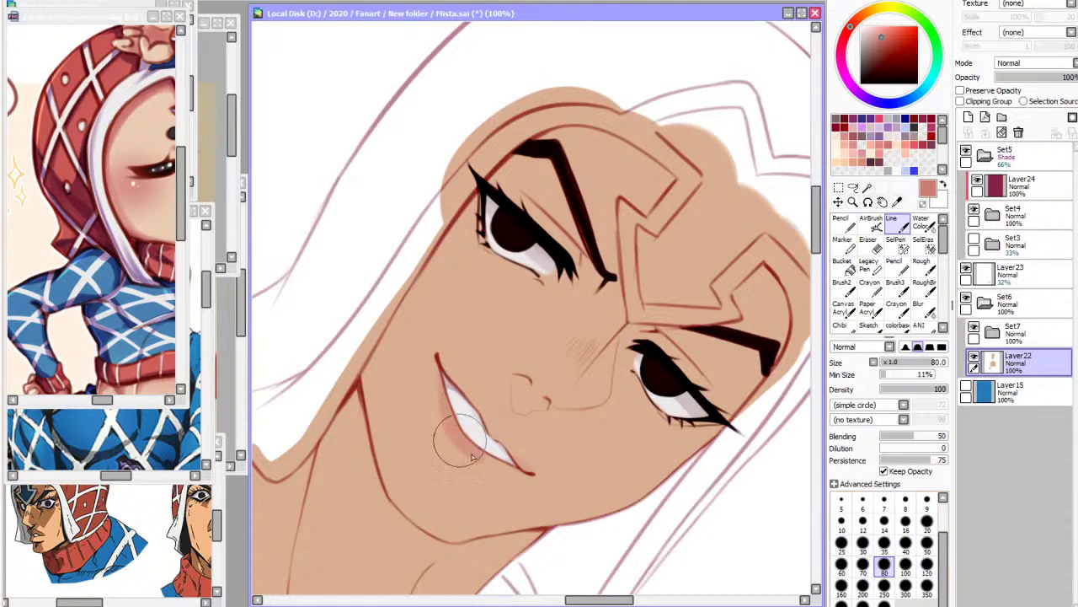
pyautogui.moveTo(447, 414)
pyautogui.mouseDown()
pyautogui.moveTo(445, 389)
pyautogui.moveTo(474, 453)
pyautogui.moveTo(502, 457)
pyautogui.mouseUp()
pyautogui.press('Delete')
pyautogui.press('Delete')
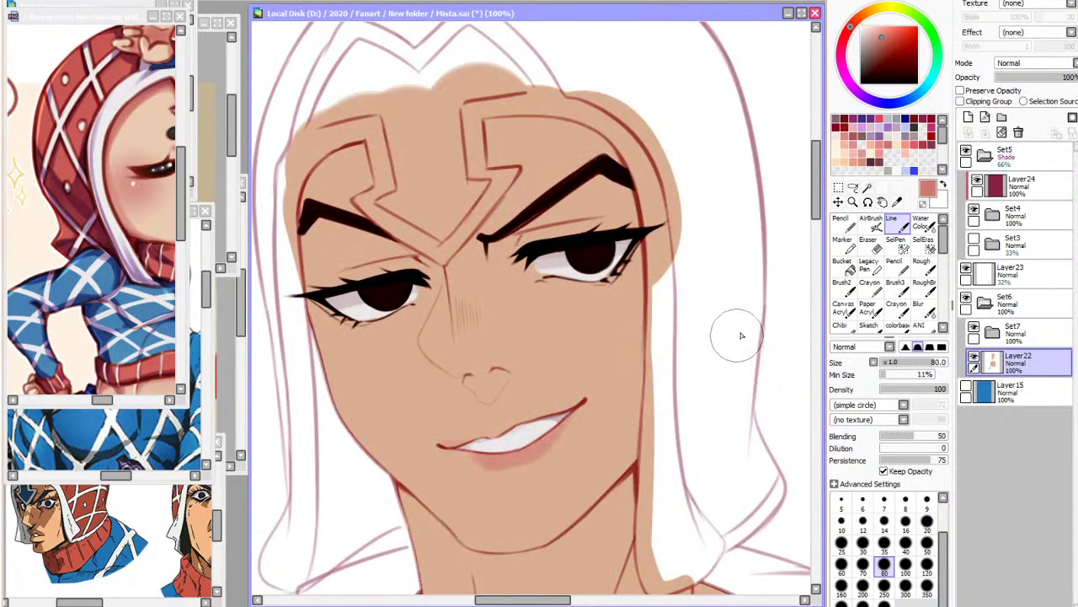
# Paint the upper lip in a muted reddish brown on Layer22 with the Line brush at size 50
pyautogui.press('Delete')
pyautogui.click(906, 544)
pyautogui.click(927, 544)
pyautogui.press('Delete')
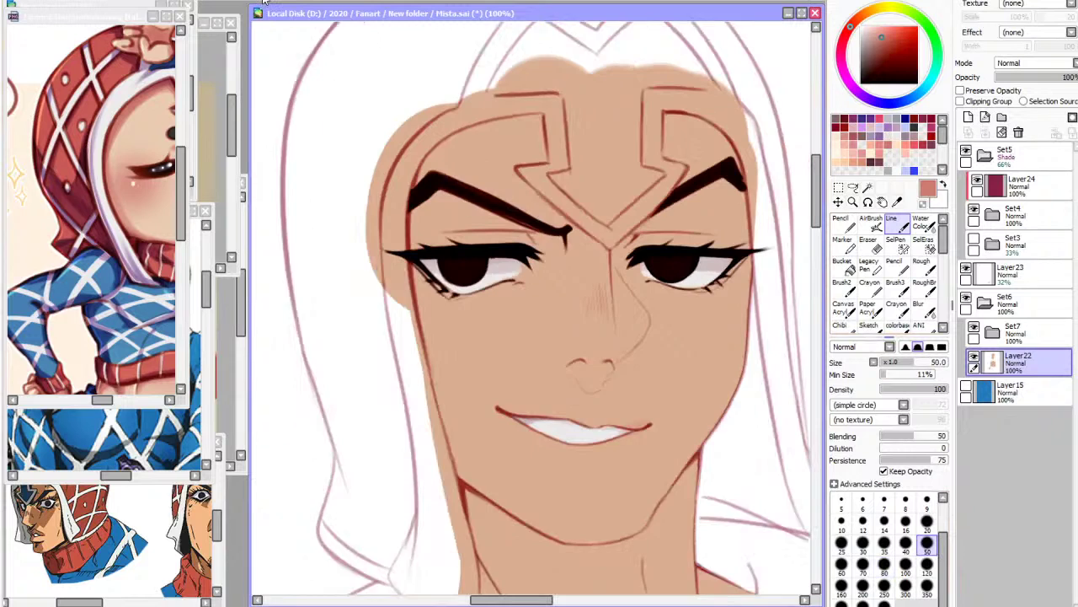
pyautogui.press('Delete')
pyautogui.press('Delete')
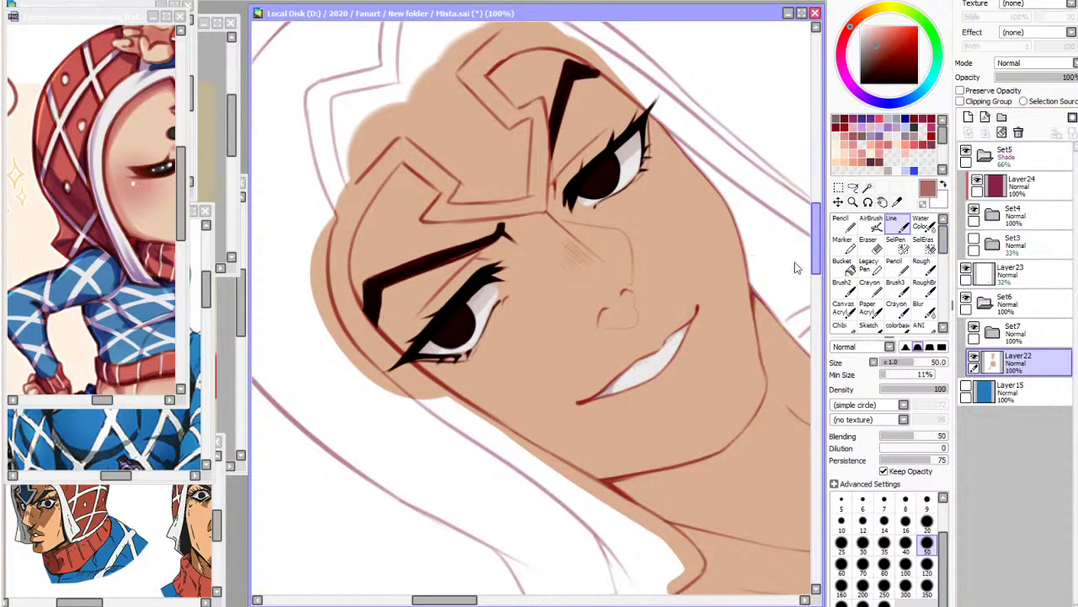
pyautogui.moveTo(663, 347); pyautogui.dragTo(578, 404)
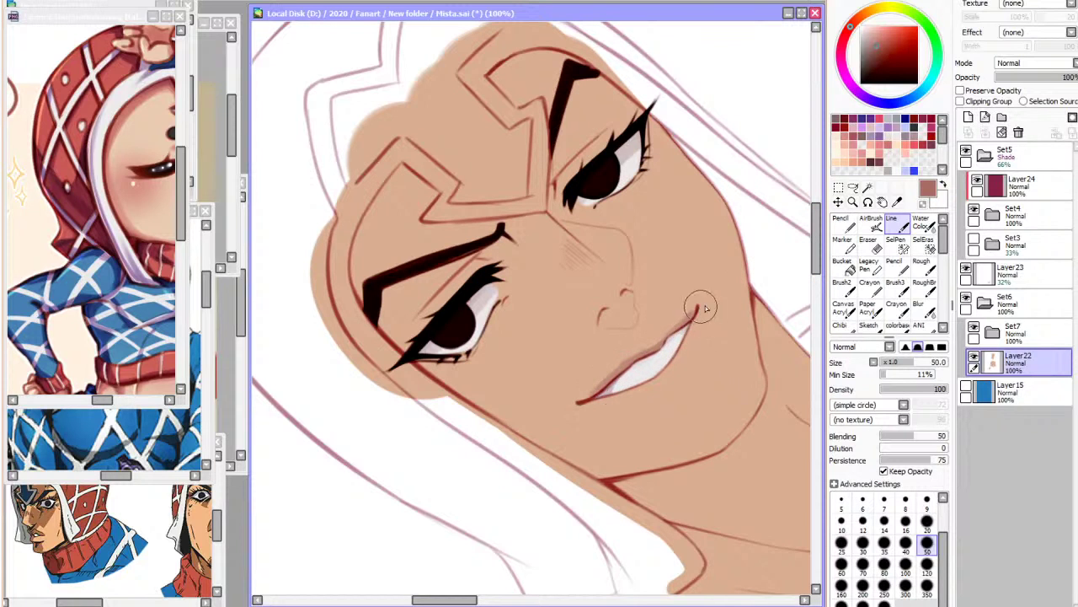
pyautogui.click(290, 2)
pyautogui.click(296, 1)
pyautogui.click(297, 2)
pyautogui.click(173, 2)
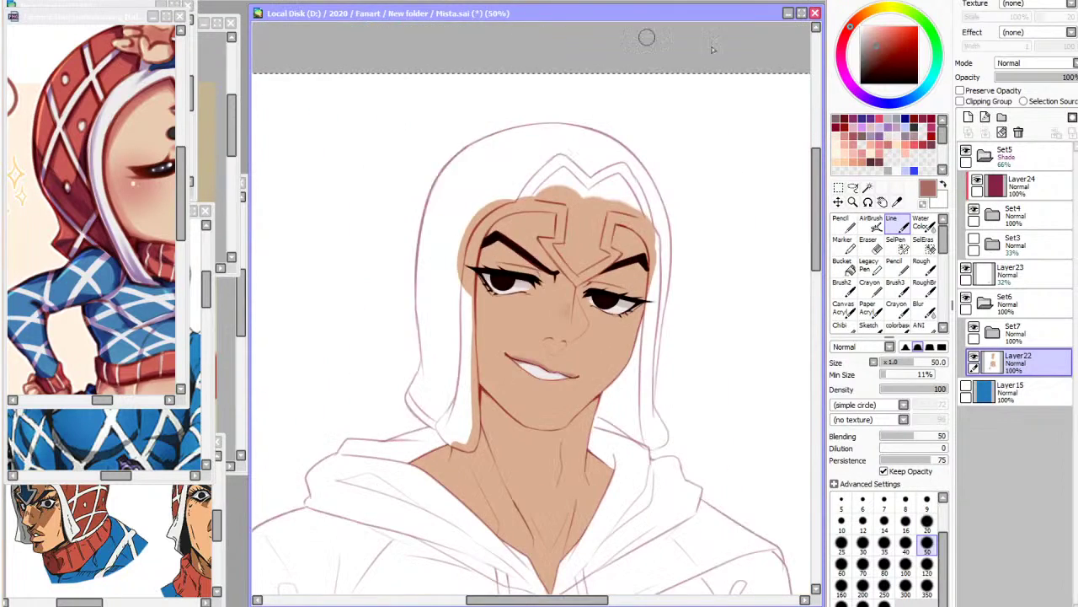
pyautogui.moveTo(822, 253); pyautogui.dragTo(823, 281)
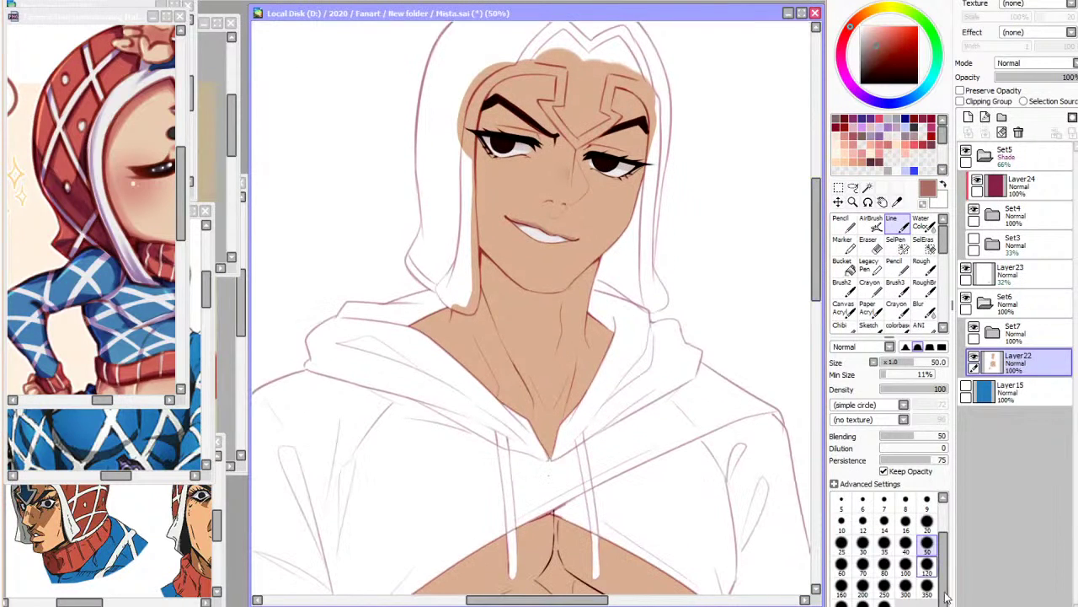
# Check the coloured face in mirrored view and with the Set7 eye and eyebrow colours hidden and shown
pyautogui.press('Delete')
pyautogui.press('-')
pyautogui.click(839, 189)
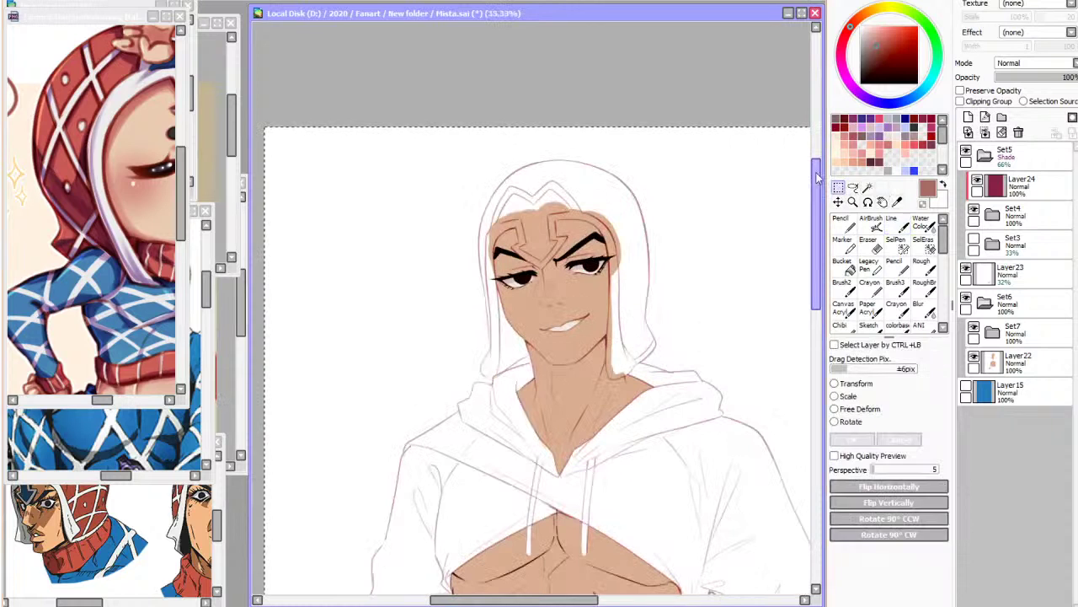
pyautogui.press('h')
pyautogui.scroll(2, 436, 226)
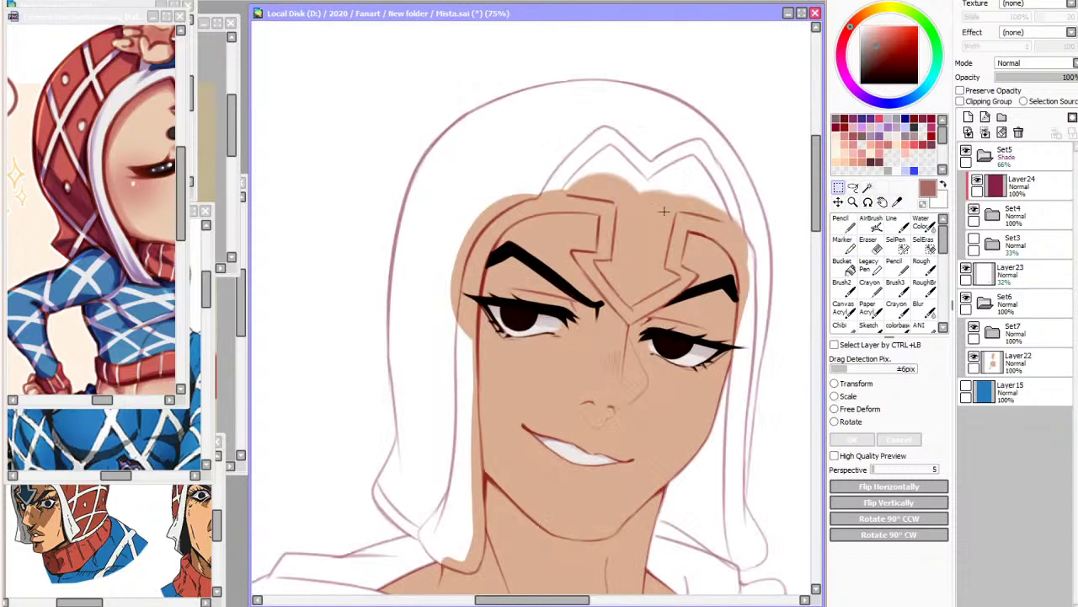
pyautogui.press('-')
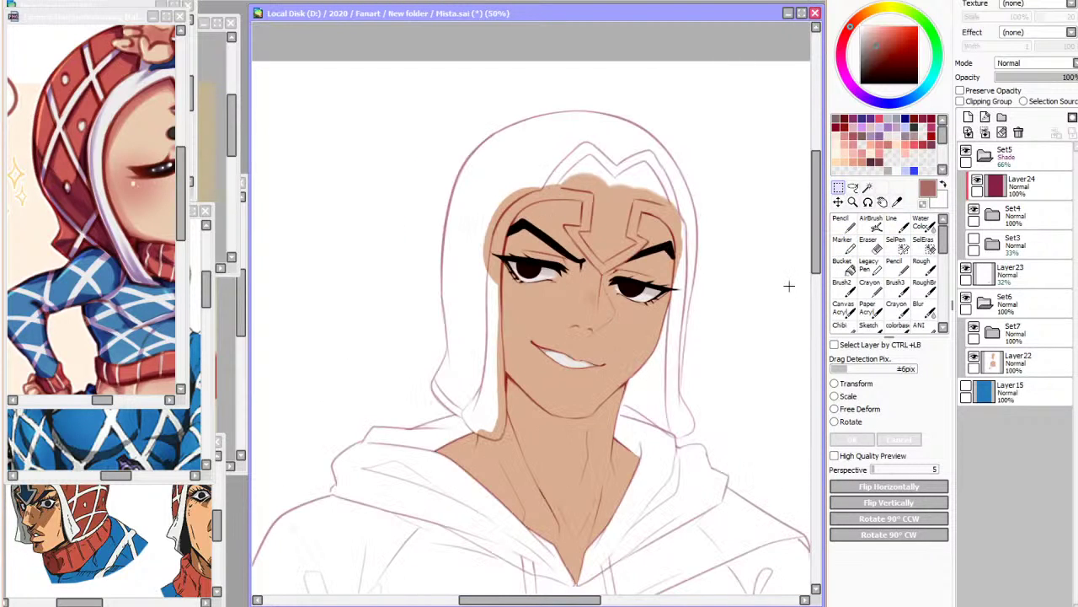
pyautogui.click(898, 202)
pyautogui.click(1016, 333)
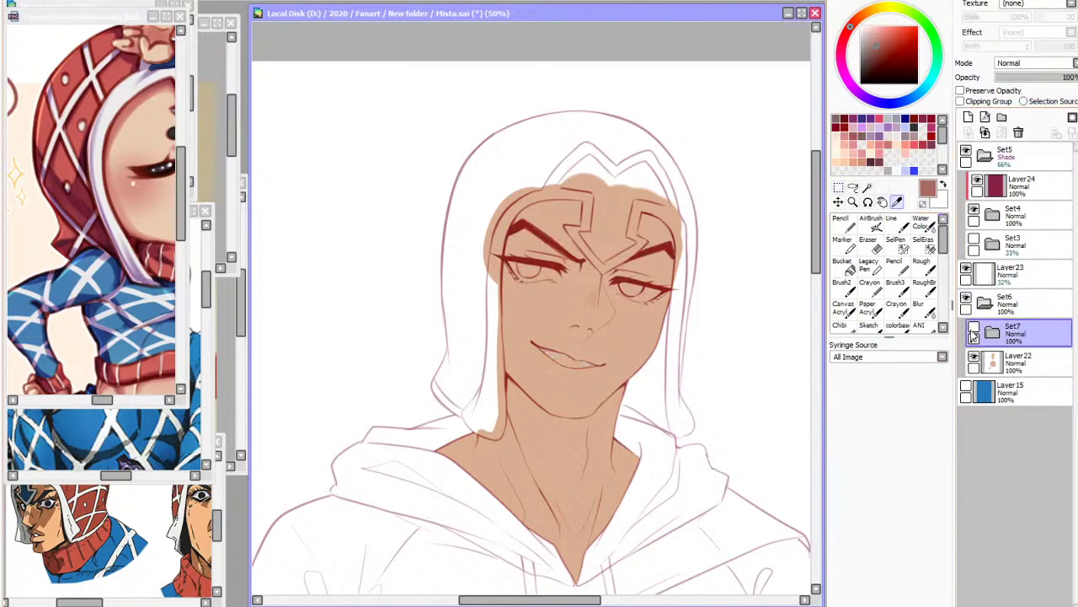
pyautogui.click(1001, 367)
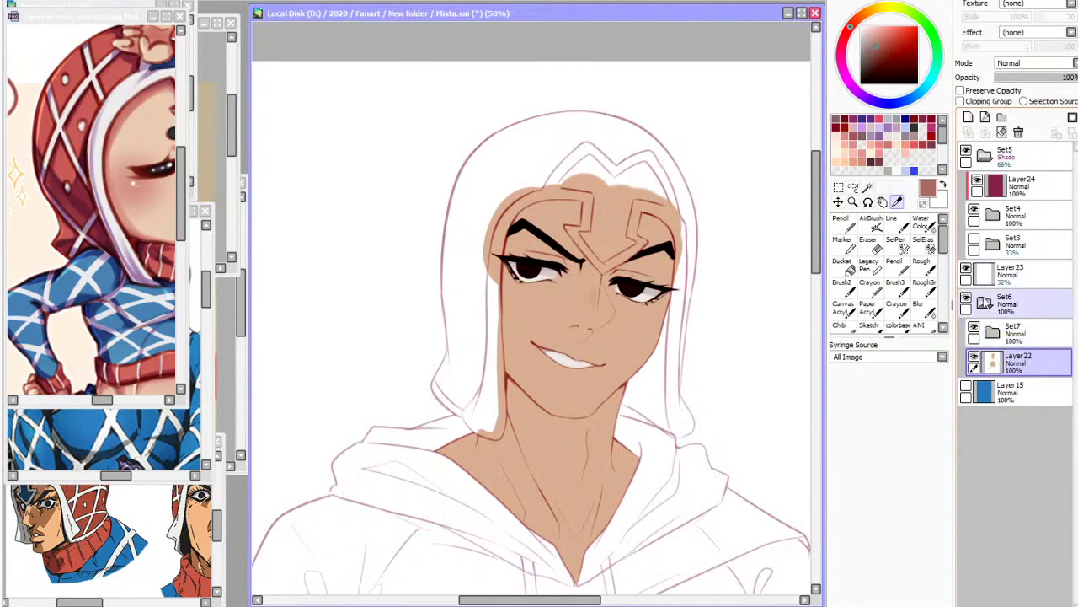
# Collapse and hide the Set6 colour group, then expand the Set4 line art group and check what Layer21 contains
pyautogui.click(988, 304)
pyautogui.click(967, 300)
pyautogui.click(993, 215)
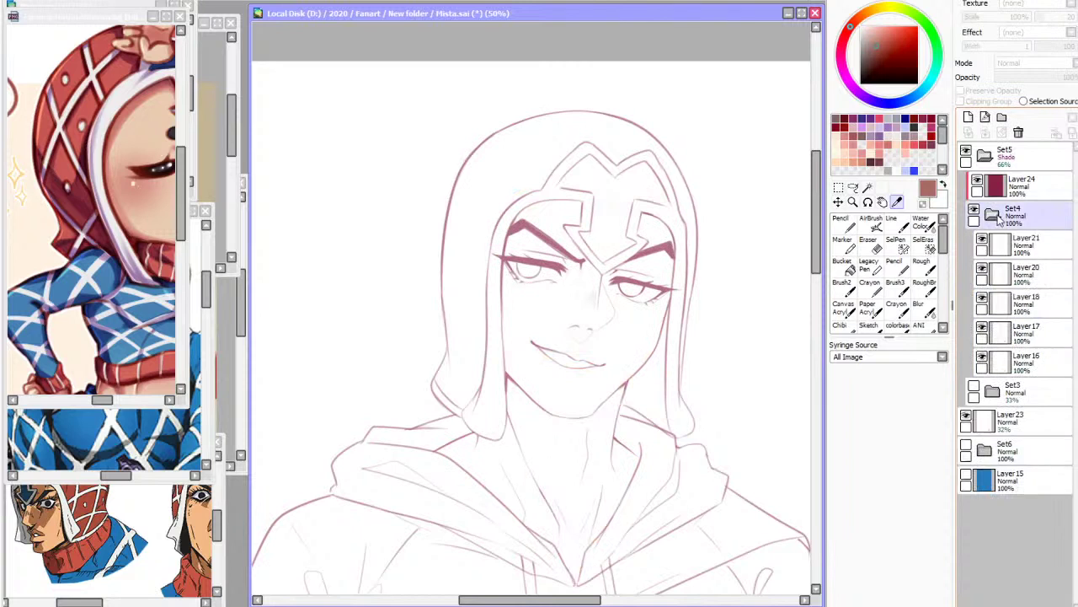
pyautogui.click(1003, 245)
pyautogui.click(982, 239)
pyautogui.click(982, 240)
# Lasso the headpiece's forehead emblem lines on Layer20 and lower their upper edge slightly with Transform
pyautogui.click(993, 274)
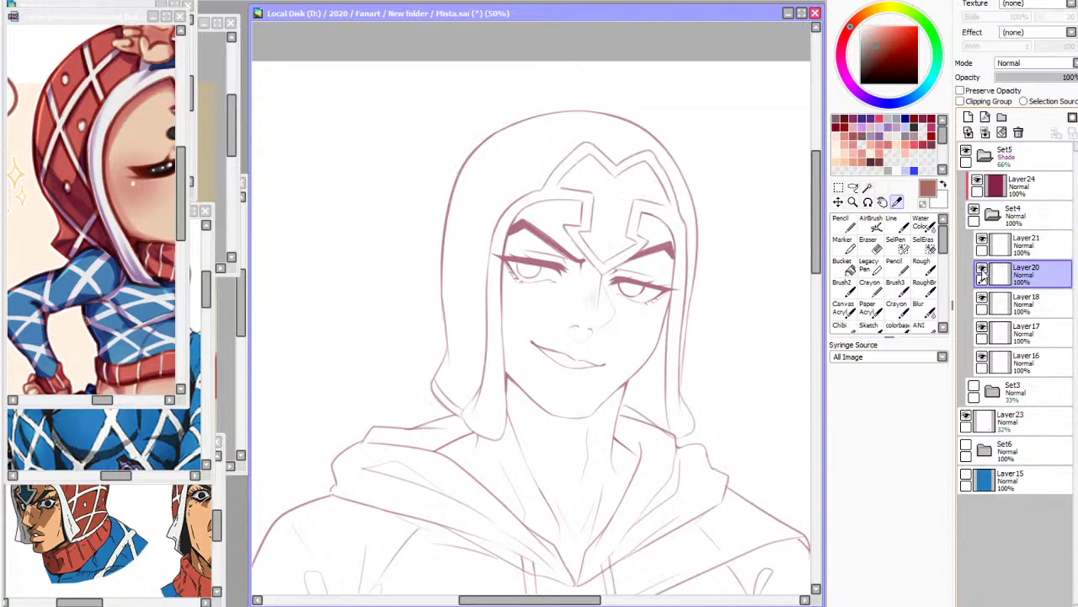
pyautogui.click(853, 187)
pyautogui.click(982, 275)
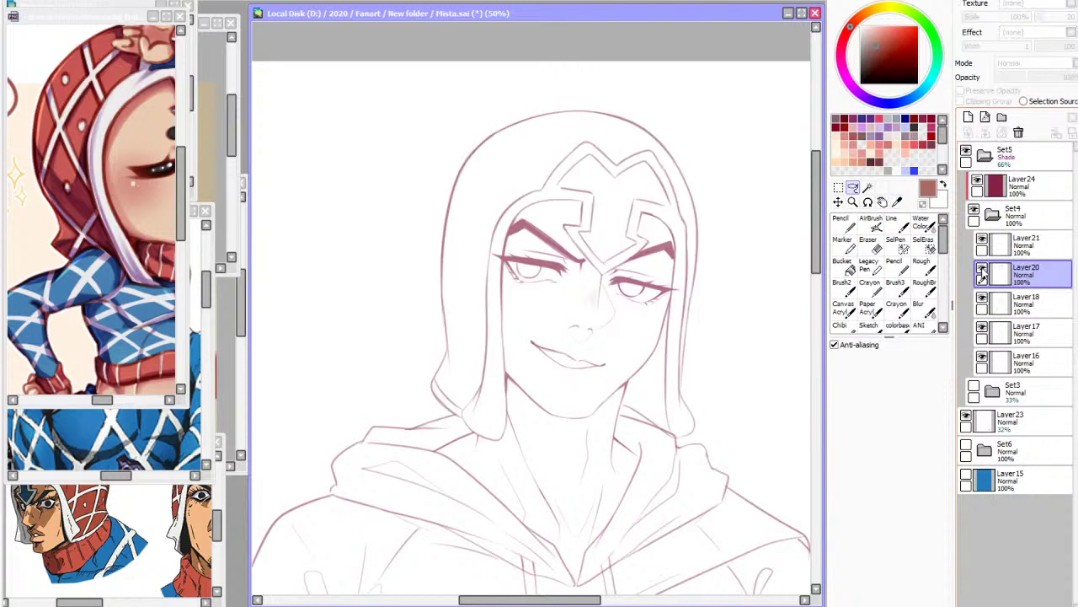
pyautogui.click(982, 271)
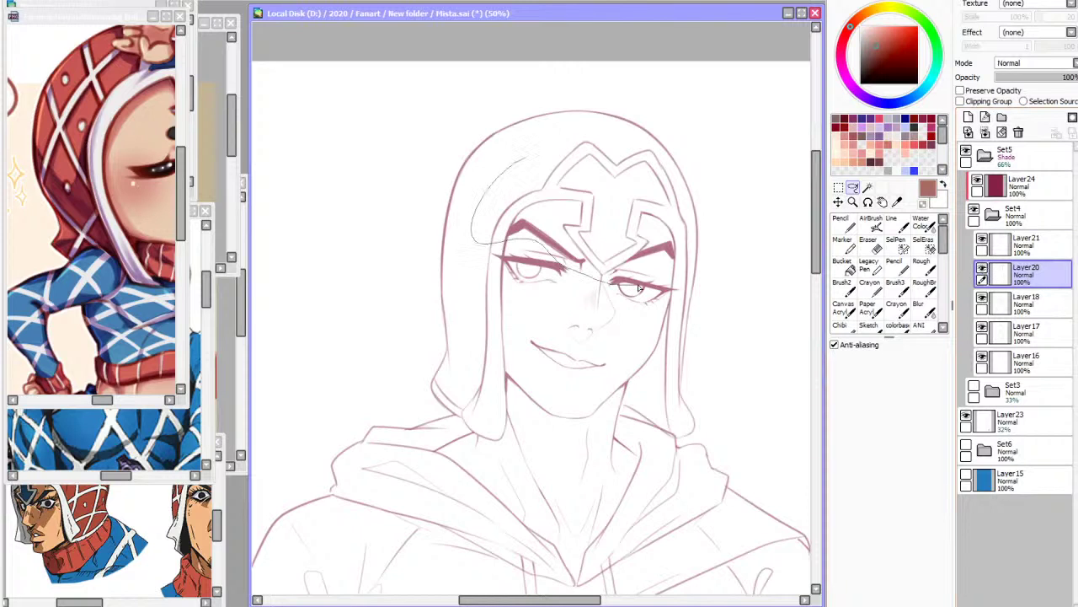
pyautogui.moveTo(578, 131); pyautogui.dragTo(524, 157)
pyautogui.hotkey('ctrl', 't')
pyautogui.moveTo(588, 141); pyautogui.dragTo(589, 149)
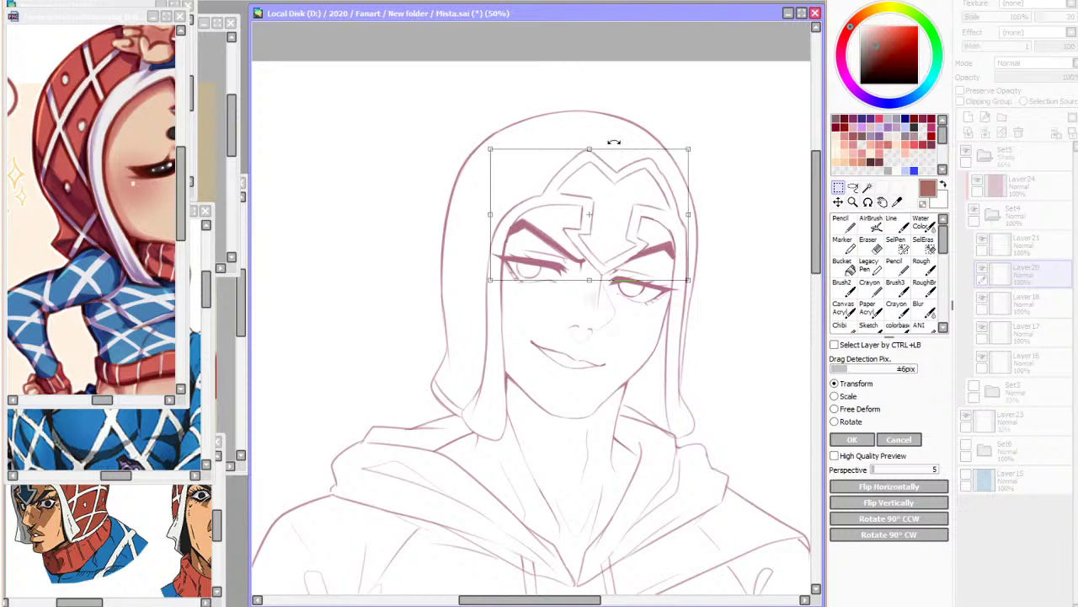
pyautogui.click(851, 438)
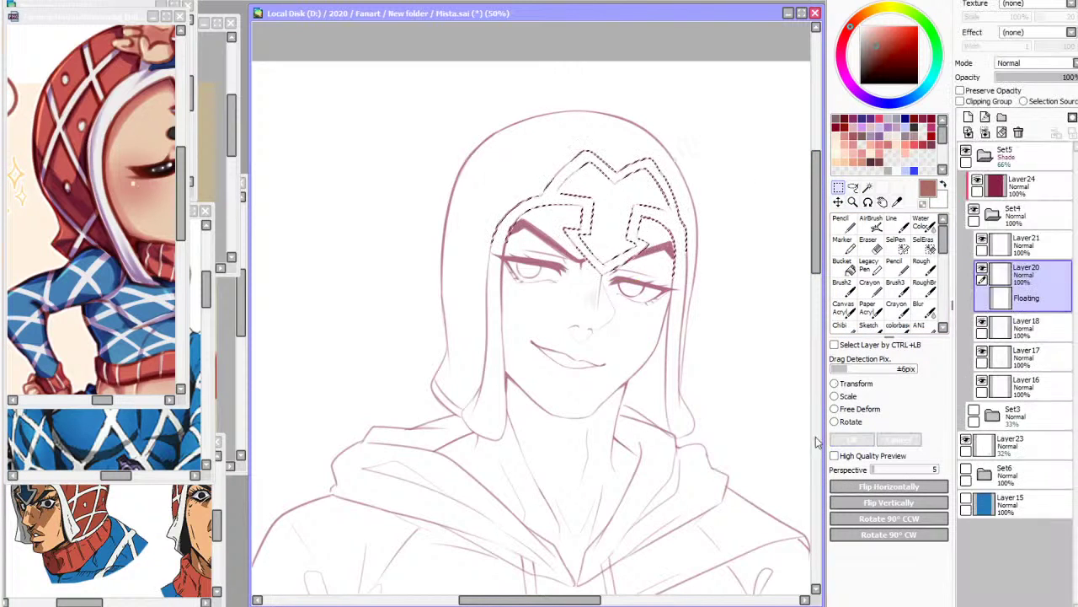
# Collapse Set4, show and expand the Set6 colour group again, and toggle Set7 to compare the face
pyautogui.click(992, 215)
pyautogui.click(1011, 244)
pyautogui.click(975, 243)
pyautogui.click(975, 242)
pyautogui.click(994, 303)
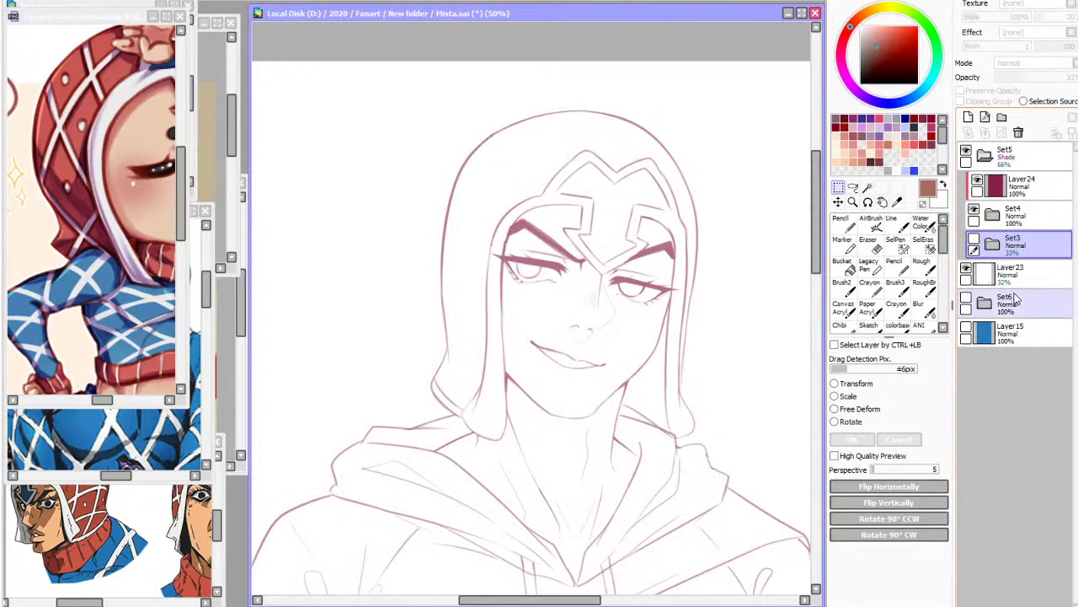
pyautogui.click(966, 301)
pyautogui.click(984, 305)
pyautogui.click(1011, 333)
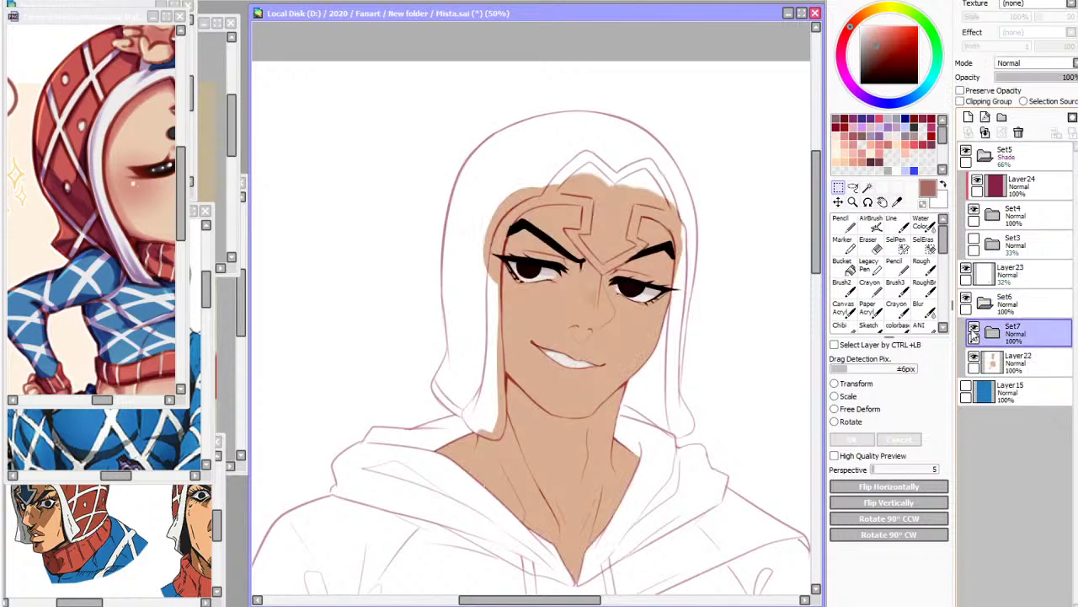
pyautogui.click(974, 333)
pyautogui.click(974, 333)
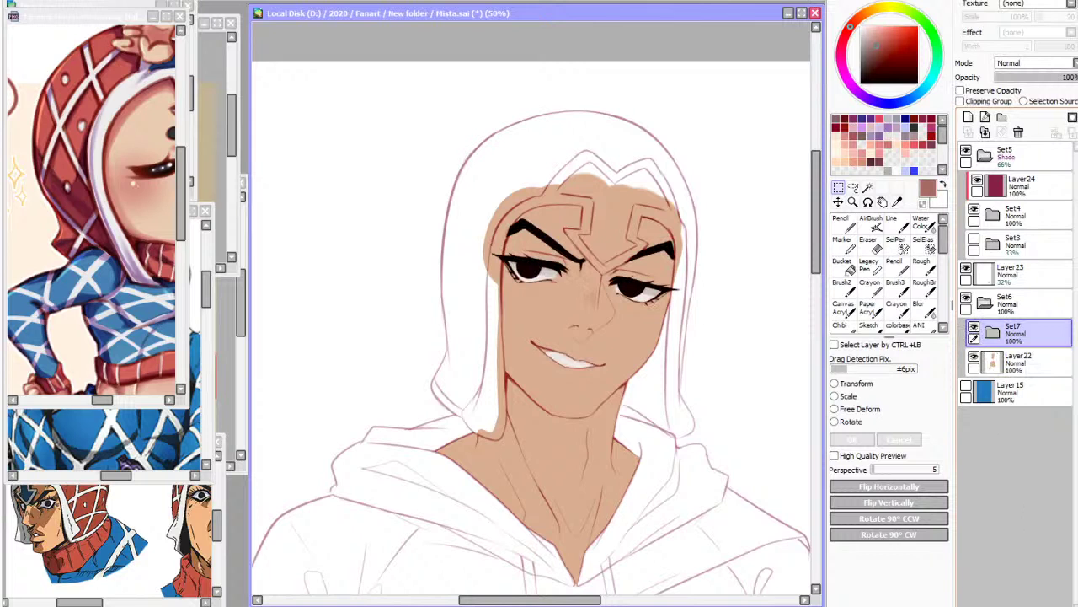
# Select the torso and trousers area on Layer26 in Set7, clear the stray black lines there, and check the mirrored view
pyautogui.scroll(-4, 522, 32)
pyautogui.press('+')
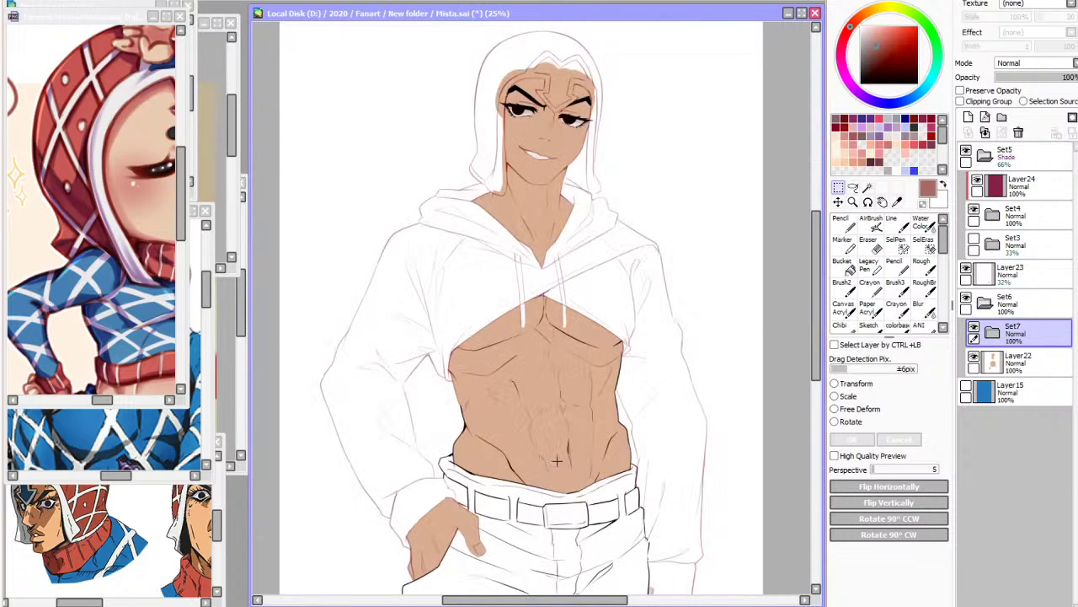
pyautogui.click(993, 333)
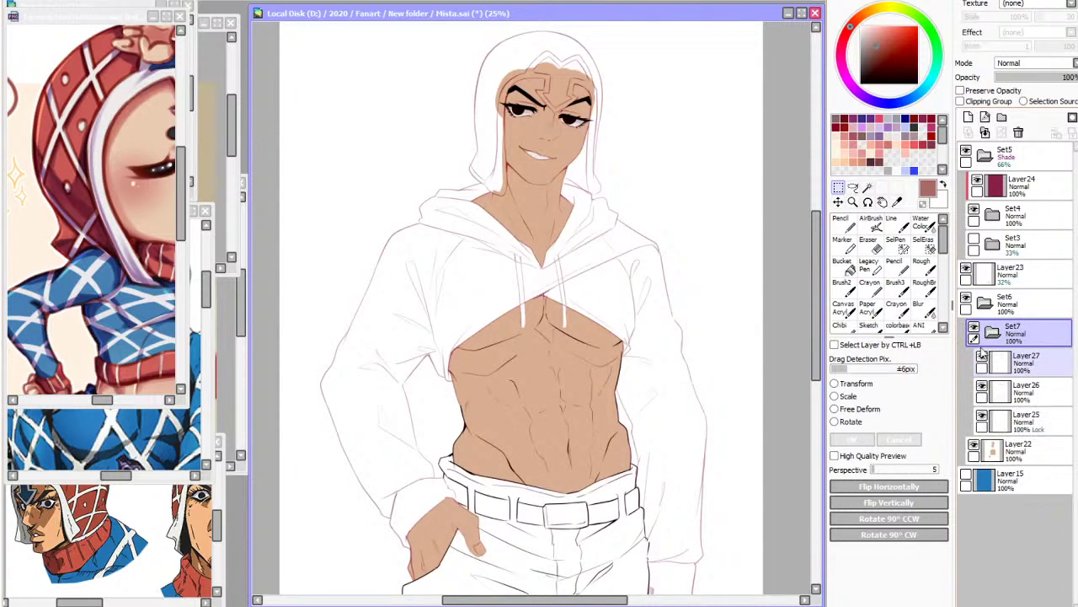
pyautogui.click(1007, 390)
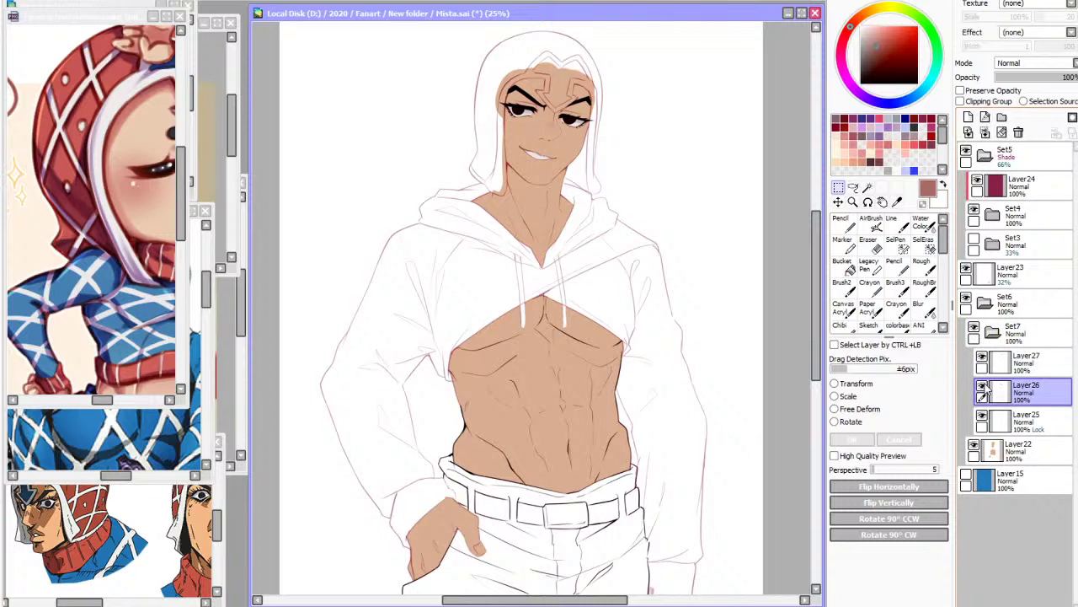
pyautogui.press('-')
pyautogui.scroll(1, 434, 320)
pyautogui.moveTo(418, 199); pyautogui.dragTo(762, 589)
pyautogui.click(1002, 133)
pyautogui.click(744, 88)
pyautogui.press('h')
pyautogui.press('h')
pyautogui.press('h')
pyautogui.press('h')
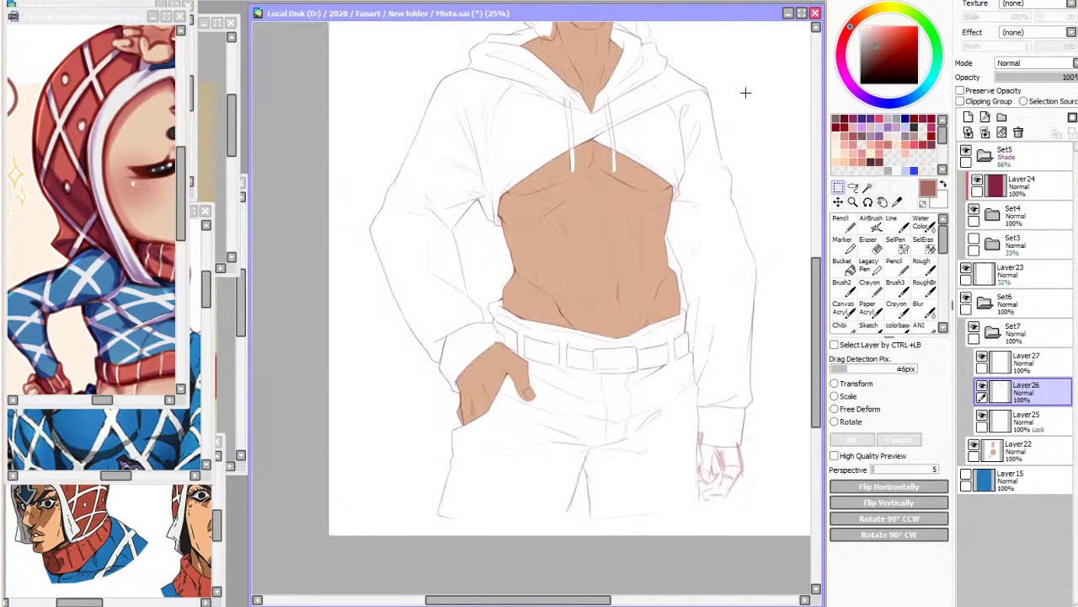
# Collapse Set7 and create a new layer folder containing an empty layer above Layer22
pyautogui.scroll(-1, 612, 325)
pyautogui.scroll(2, 620, 193)
pyautogui.click(896, 201)
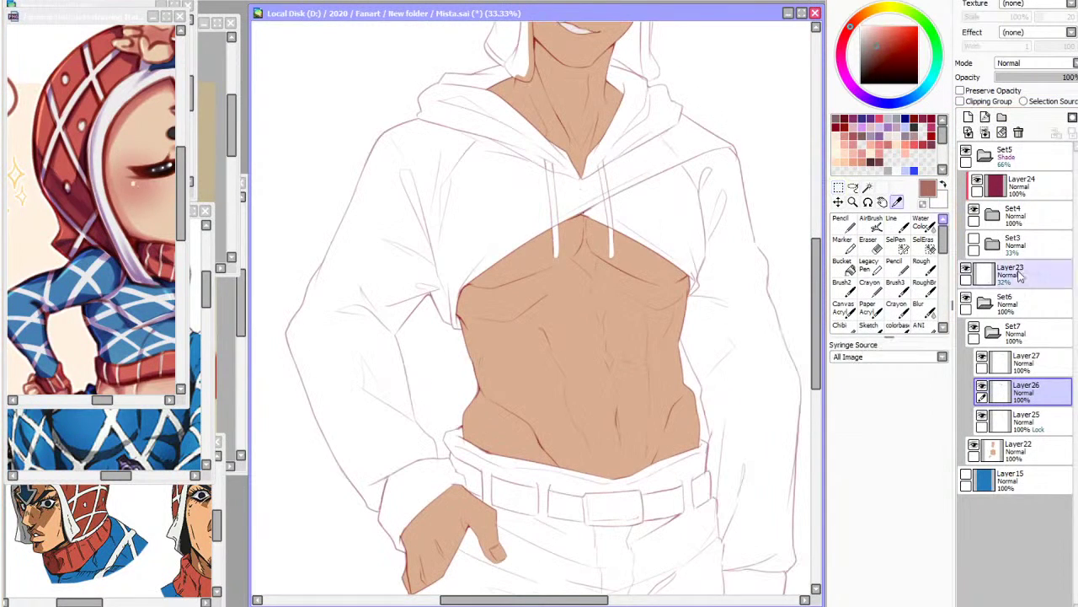
pyautogui.click(1018, 333)
pyautogui.click(989, 332)
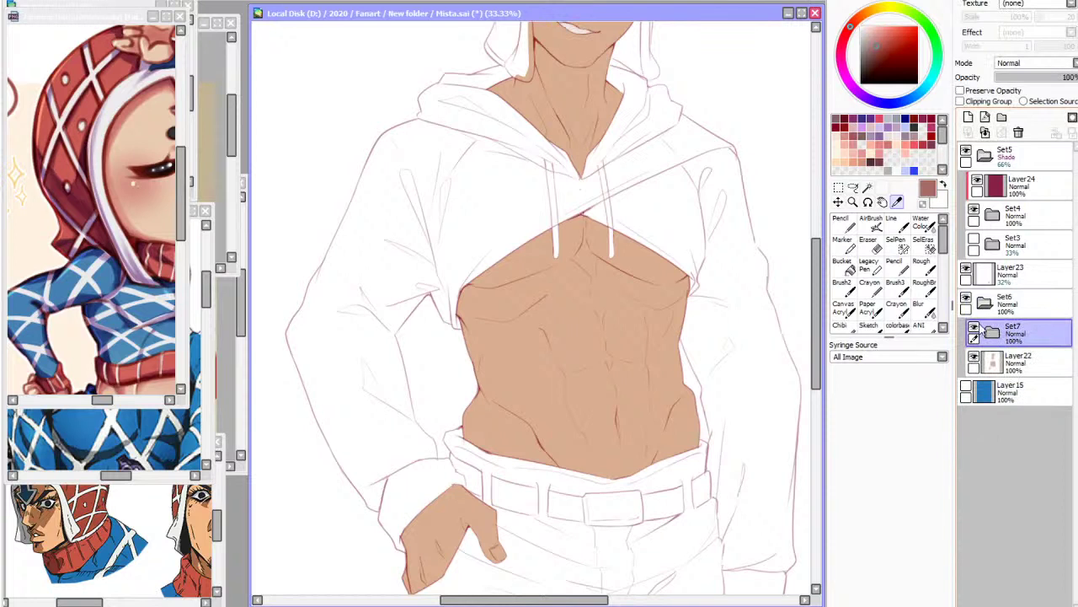
pyautogui.click(985, 117)
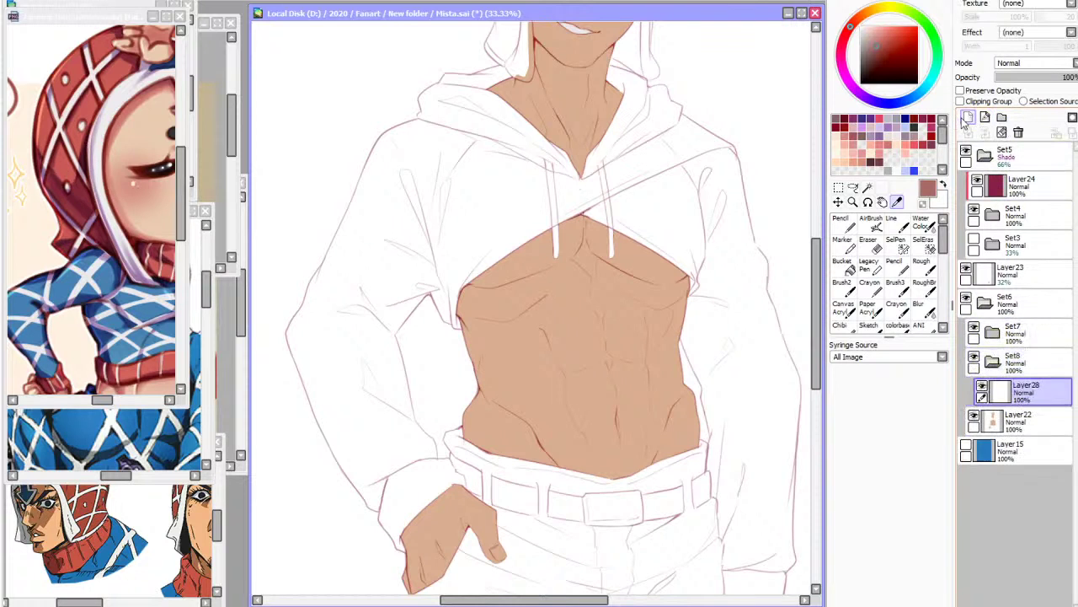
# Bring the cropped hoodie reference photo to the front and sample the bright pink from the hoodie
pyautogui.click(208, 63)
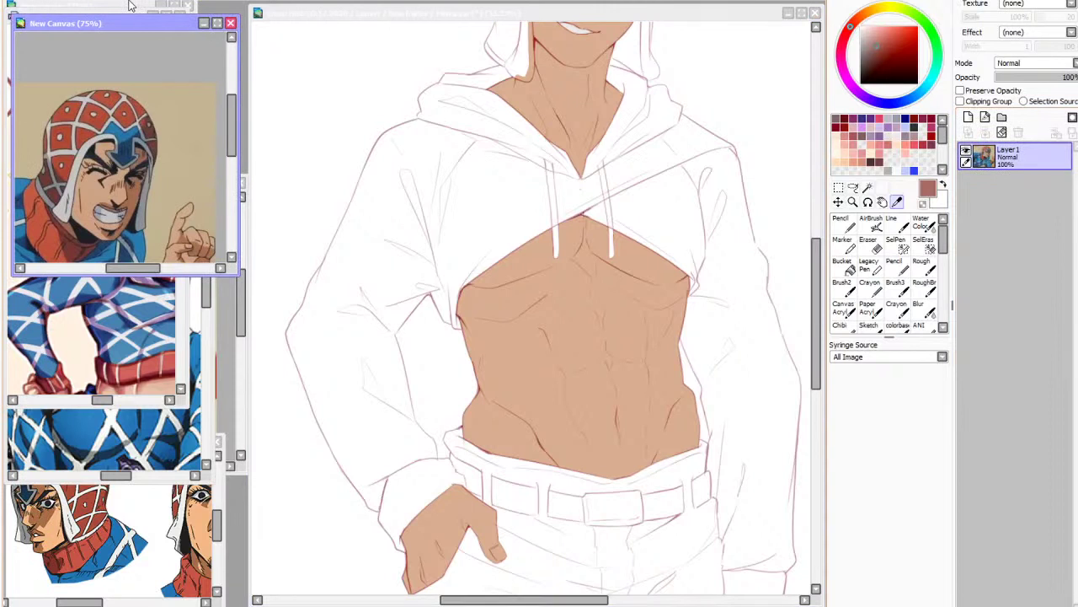
pyautogui.click(131, 6)
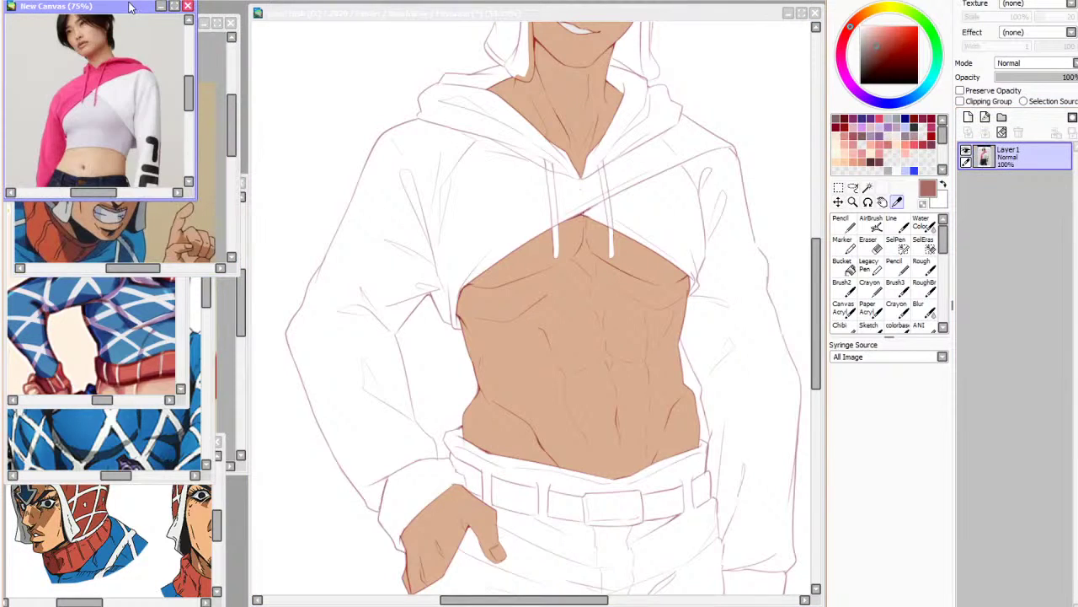
pyautogui.click(611, 85)
pyautogui.scroll(1, 573, 72)
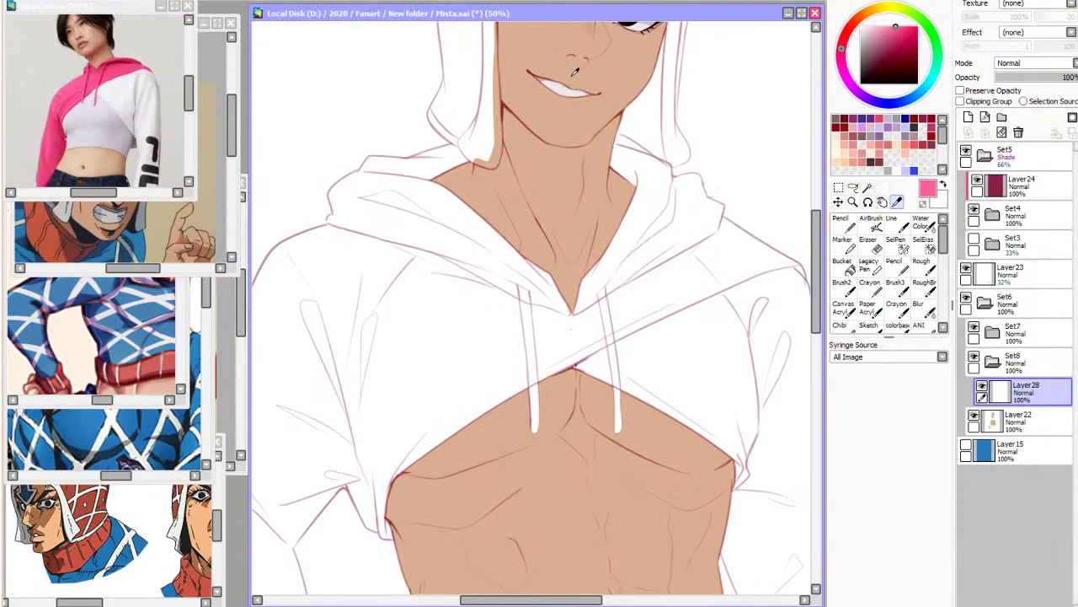
# Try a pink stroke on the hood on Layer28 with the Line brush at size 100
pyautogui.click(898, 225)
pyautogui.click(906, 566)
pyautogui.moveTo(673, 223); pyautogui.dragTo(646, 268)
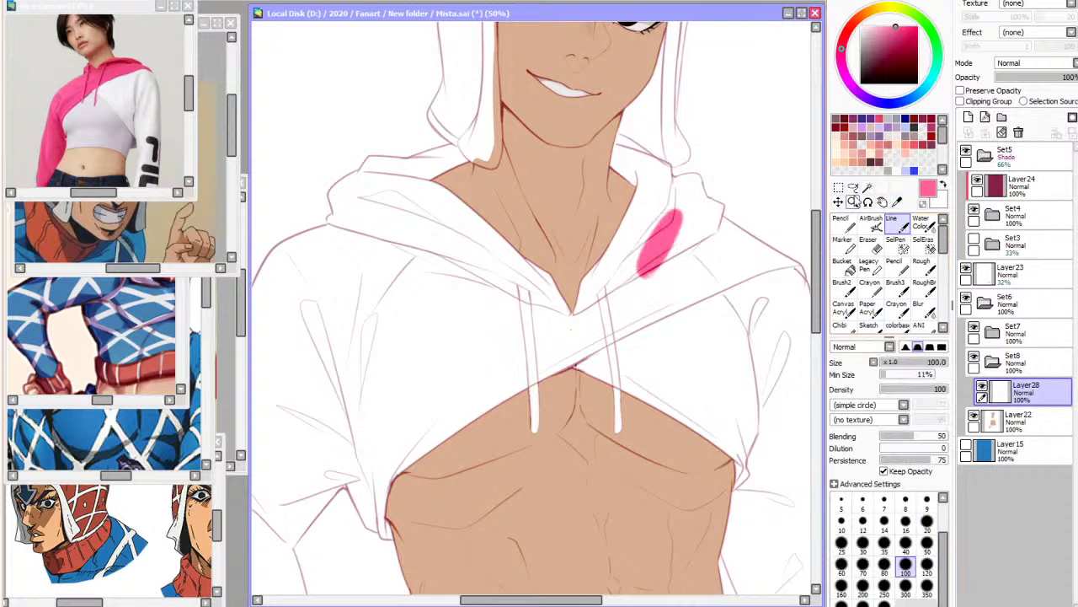
pyautogui.hotkey('ctrl', 'z')
# Select the hood, drawstrings, upper chest panel and bent-arm sleeve with the Magic Wand using the Set4 line art
pyautogui.click(868, 187)
pyautogui.click(1019, 215)
pyautogui.click(725, 269)
pyautogui.click(691, 237)
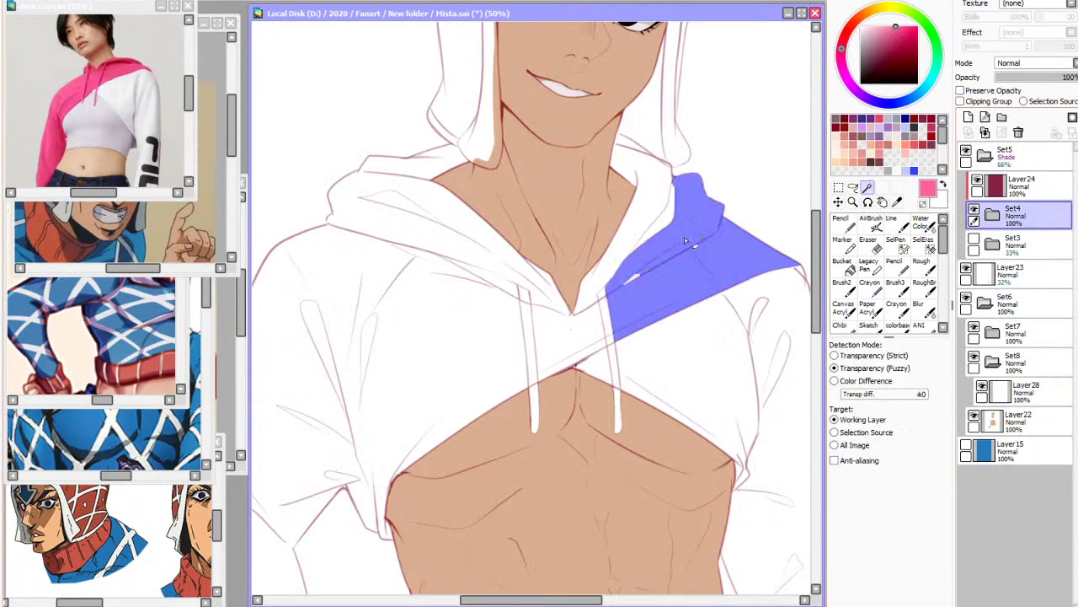
pyautogui.click(651, 209)
pyautogui.click(497, 327)
pyautogui.click(504, 286)
pyautogui.click(525, 298)
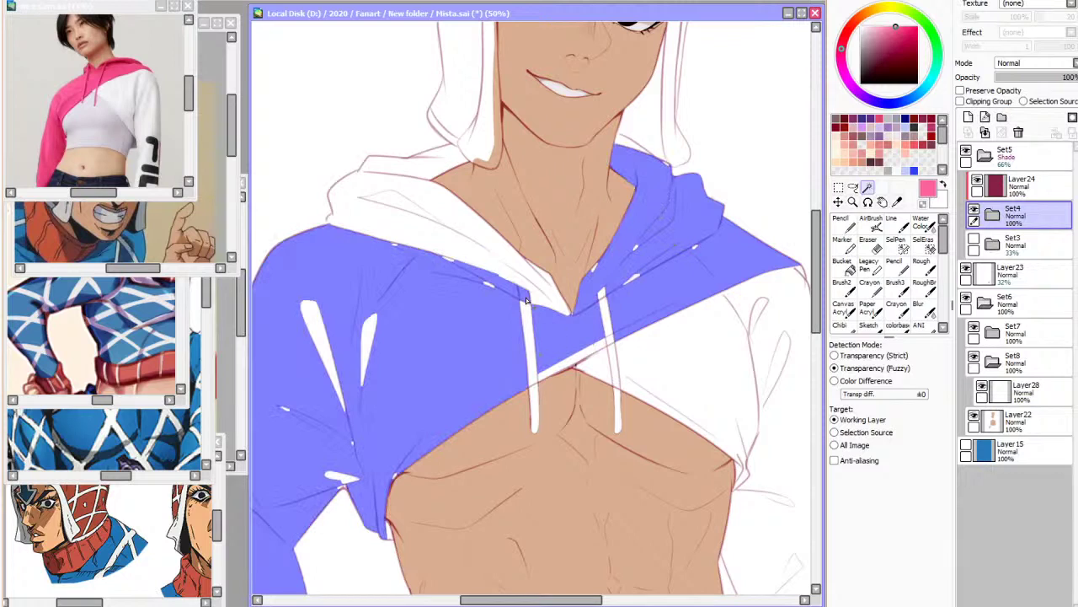
pyautogui.click(532, 301)
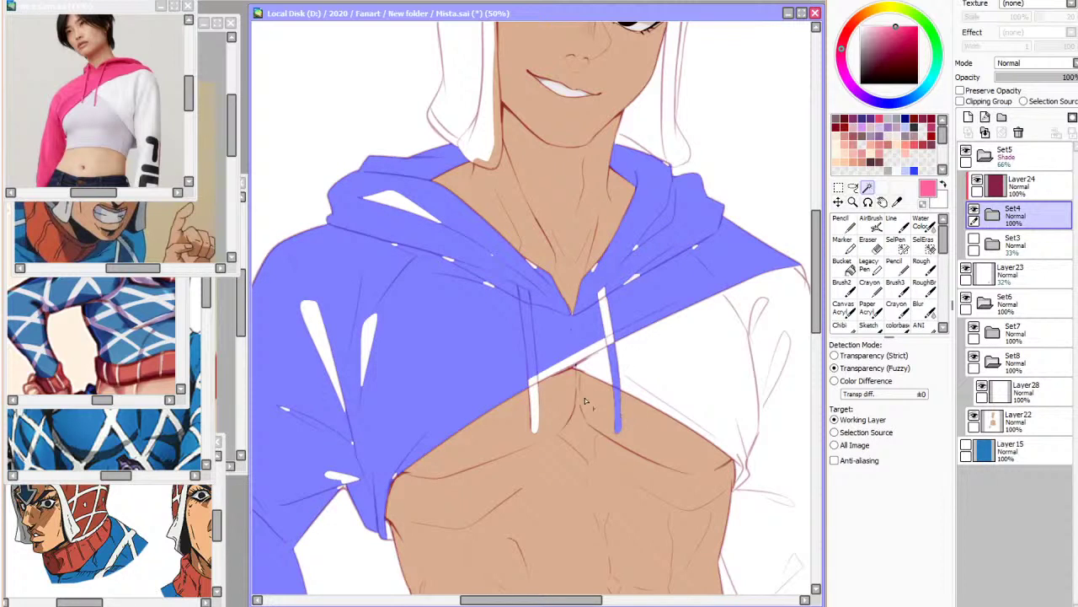
pyautogui.click(569, 369)
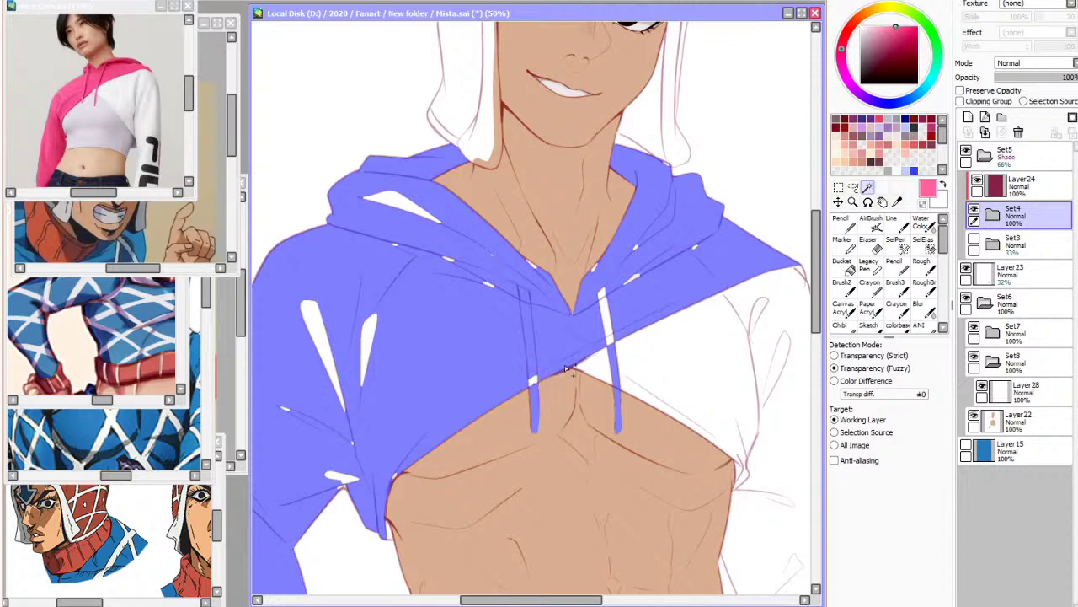
# Fill the gaps in the selection across the hoodie's folds, hood and drawstrings with the Selection Pen at size 250
pyautogui.click(898, 246)
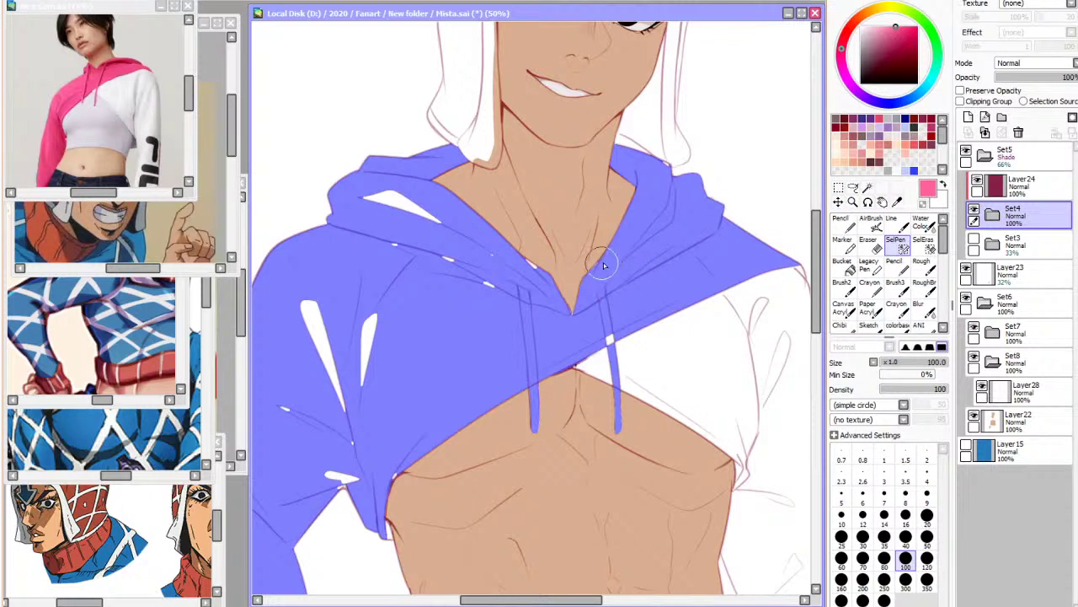
pyautogui.click(884, 579)
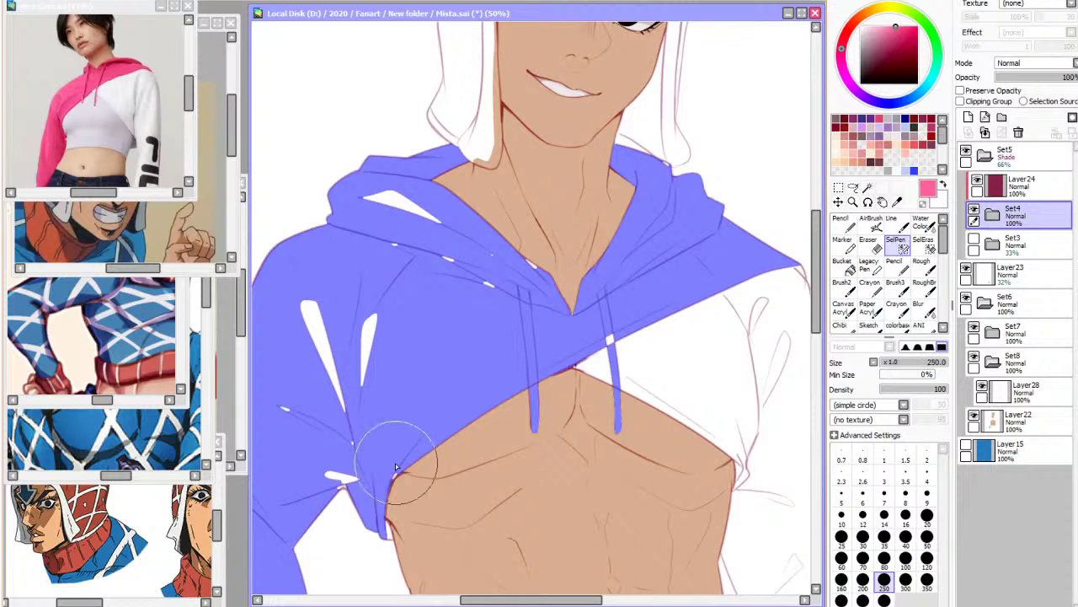
pyautogui.moveTo(388, 481); pyautogui.dragTo(393, 477)
pyautogui.moveTo(322, 476)
pyautogui.mouseDown()
pyautogui.moveTo(357, 479)
pyautogui.moveTo(346, 479)
pyautogui.mouseUp()
pyautogui.moveTo(380, 379)
pyautogui.mouseDown()
pyautogui.moveTo(355, 437)
pyautogui.moveTo(315, 413)
pyautogui.moveTo(280, 424)
pyautogui.moveTo(427, 264)
pyautogui.moveTo(407, 265)
pyautogui.moveTo(396, 214)
pyautogui.moveTo(364, 198)
pyautogui.moveTo(433, 216)
pyautogui.mouseUp()
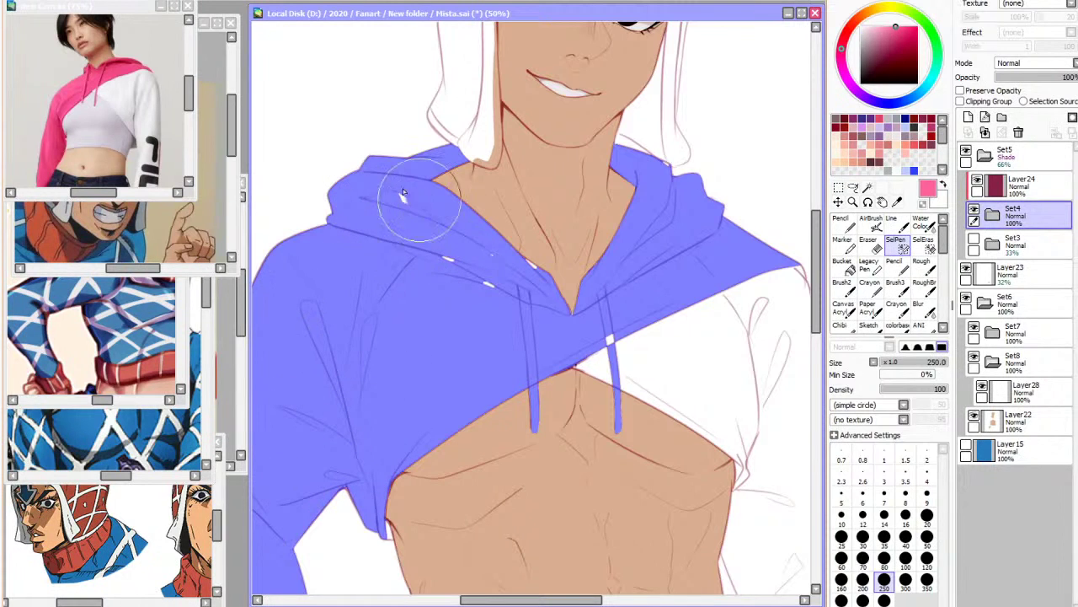
pyautogui.moveTo(473, 277)
pyautogui.mouseDown()
pyautogui.moveTo(481, 259)
pyautogui.moveTo(525, 272)
pyautogui.moveTo(513, 261)
pyautogui.moveTo(531, 276)
pyautogui.mouseUp()
pyautogui.moveTo(578, 318); pyautogui.dragTo(603, 346)
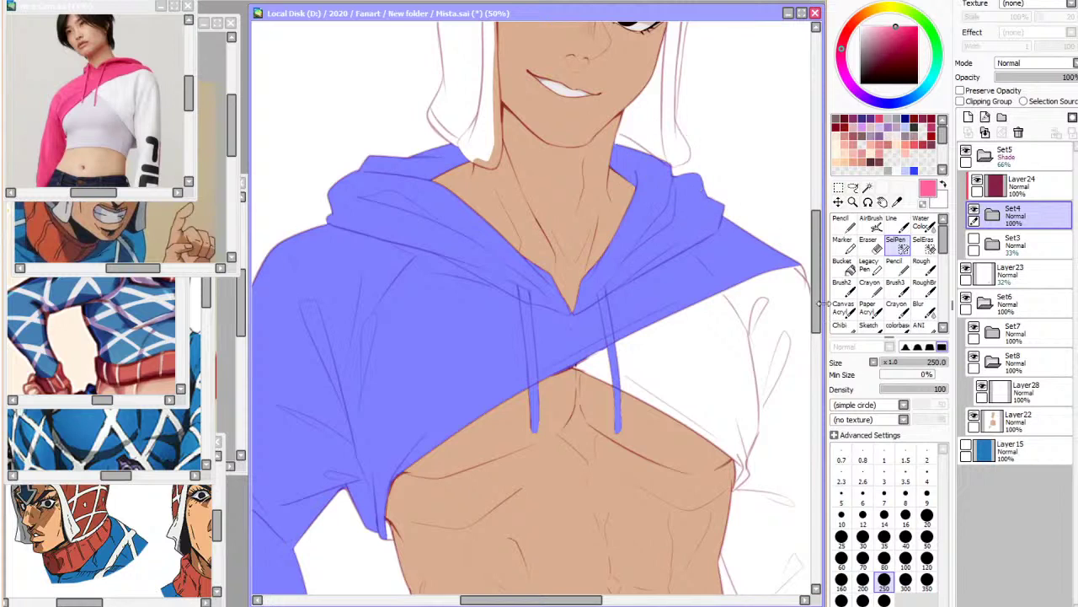
# Fill the remaining selection gaps around the elbow and forearm of the bent-arm sleeve with the Selection Pen at size 250
pyautogui.click(927, 558)
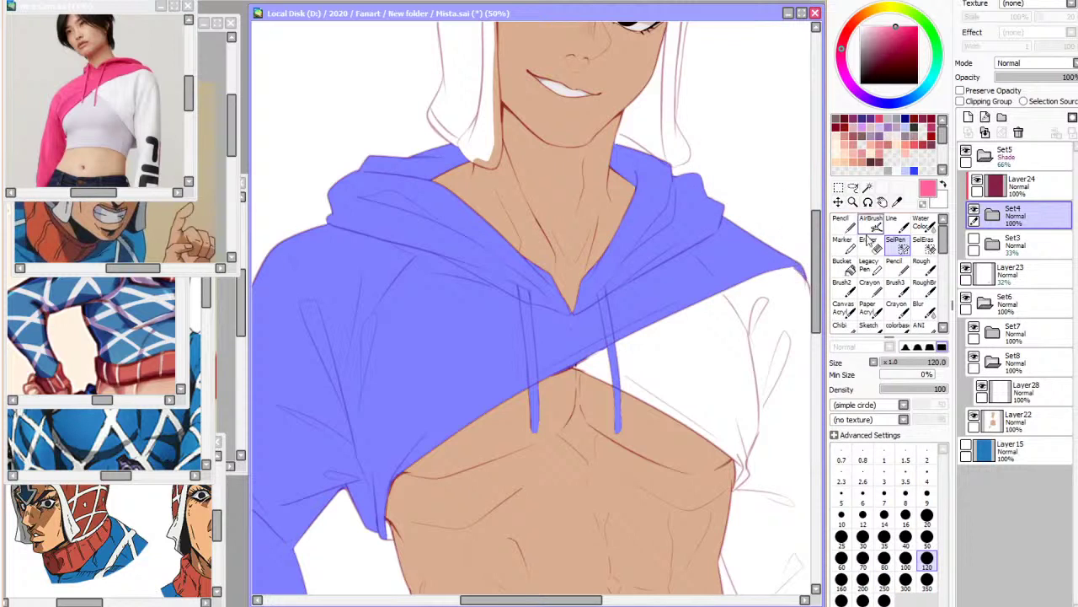
pyautogui.scroll(-3, 599, 42)
pyautogui.scroll(1, 619, 95)
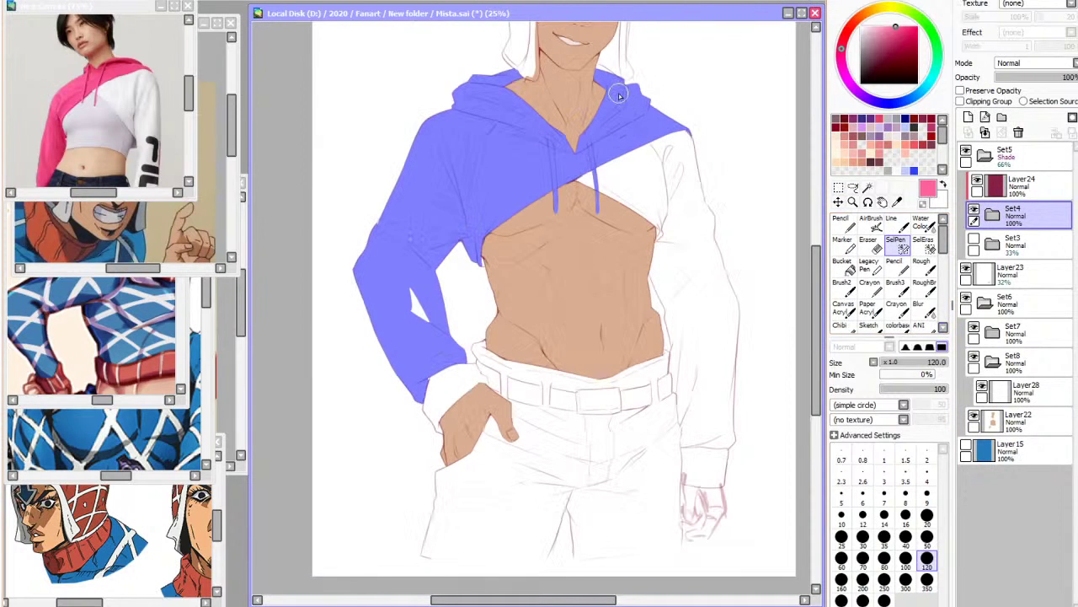
pyautogui.click(884, 578)
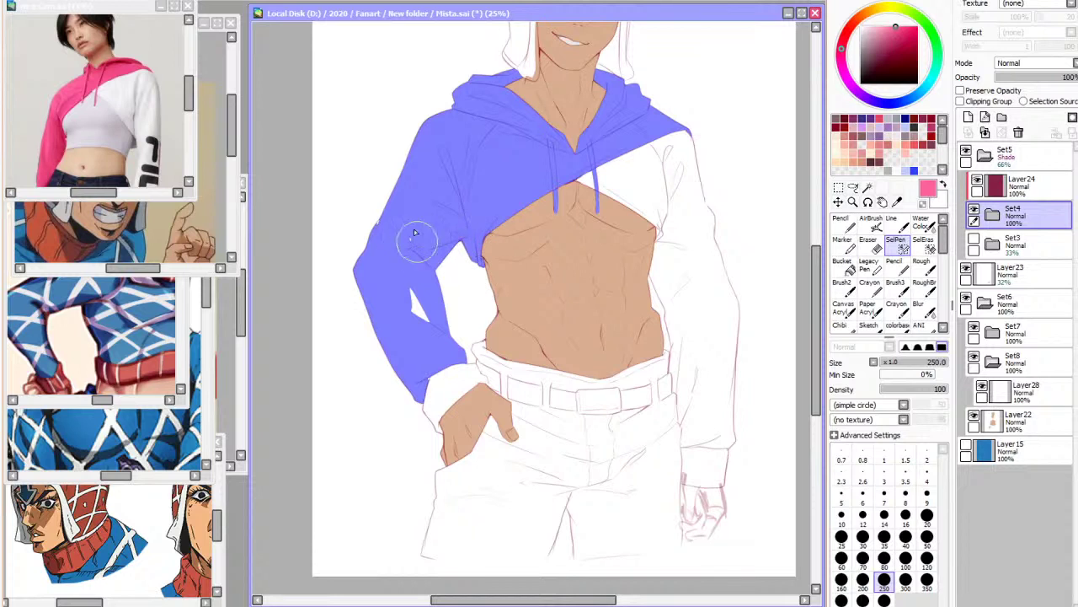
pyautogui.moveTo(379, 228); pyautogui.dragTo(412, 294)
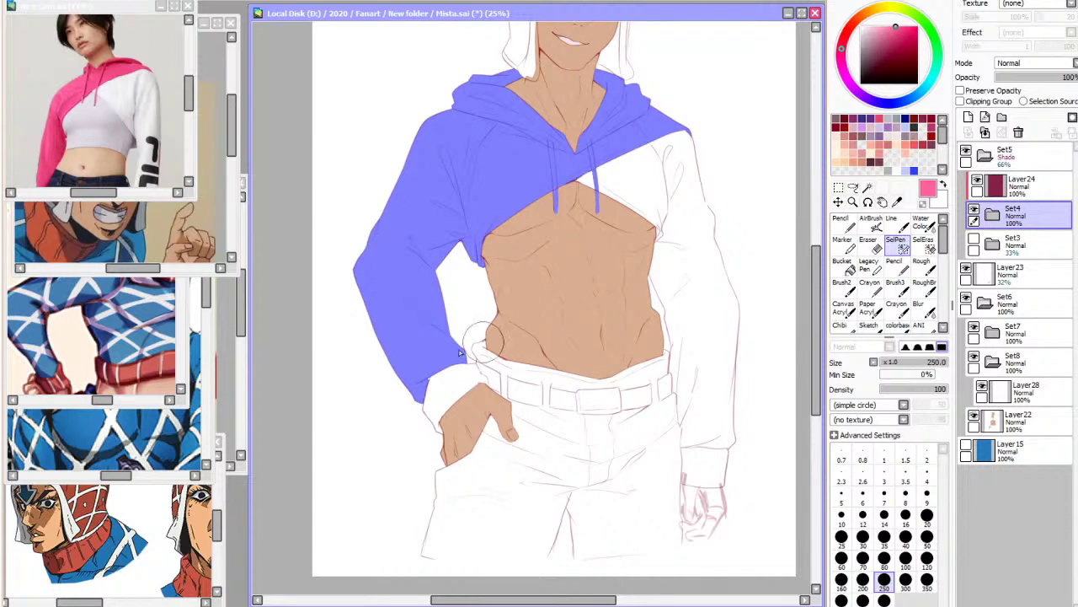
# Add the bent arm's cuff to the selection with the Magic Wand and touch up the remaining gaps with the Selection Pen
pyautogui.press('h')
pyautogui.click(868, 188)
pyautogui.click(600, 428)
pyautogui.hotkey('ctrl', 'z')
pyautogui.click(623, 398)
pyautogui.press('h')
pyautogui.click(896, 245)
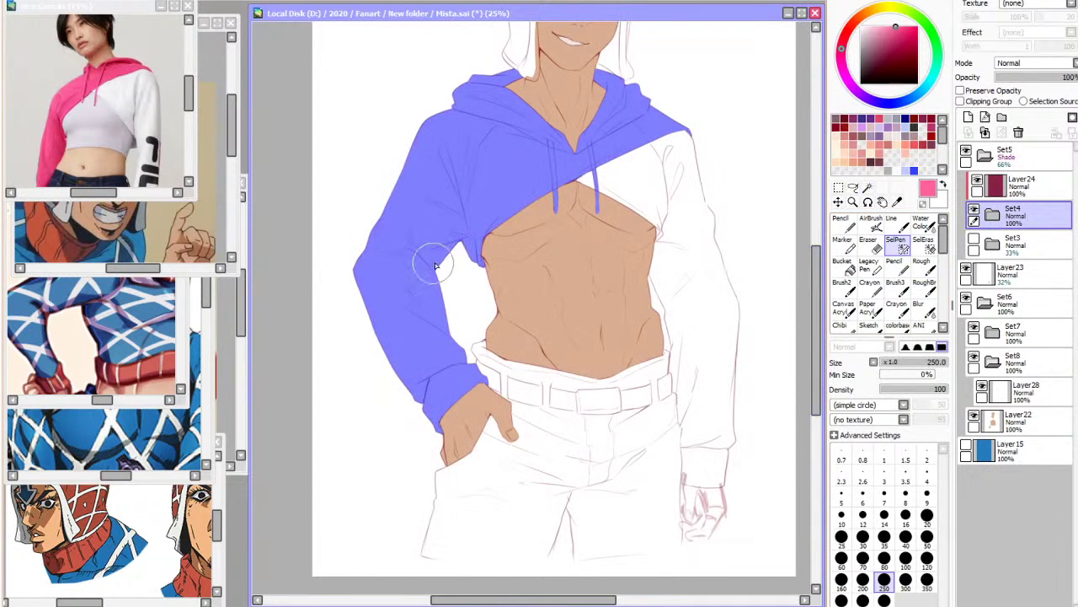
# Fill the selected hoodie area with the bright pink on Layer28 using the Bucket, and clear the selection
pyautogui.moveTo(817, 295); pyautogui.dragTo(817, 268)
pyautogui.click(846, 267)
pyautogui.click(1039, 385)
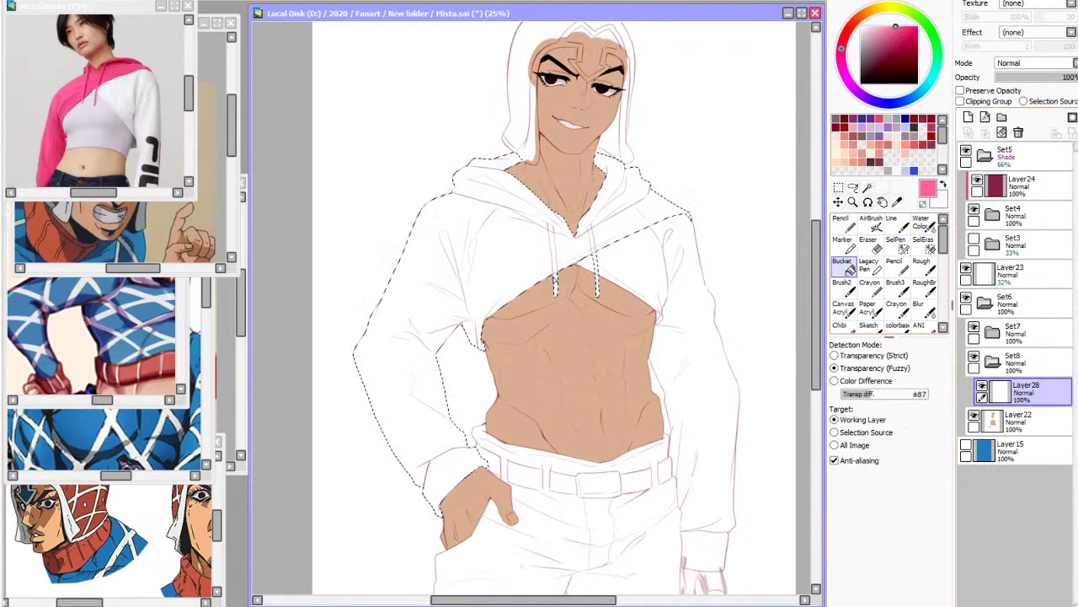
pyautogui.click(522, 210)
pyautogui.click(839, 202)
pyautogui.hotkey('ctrl', 'd')
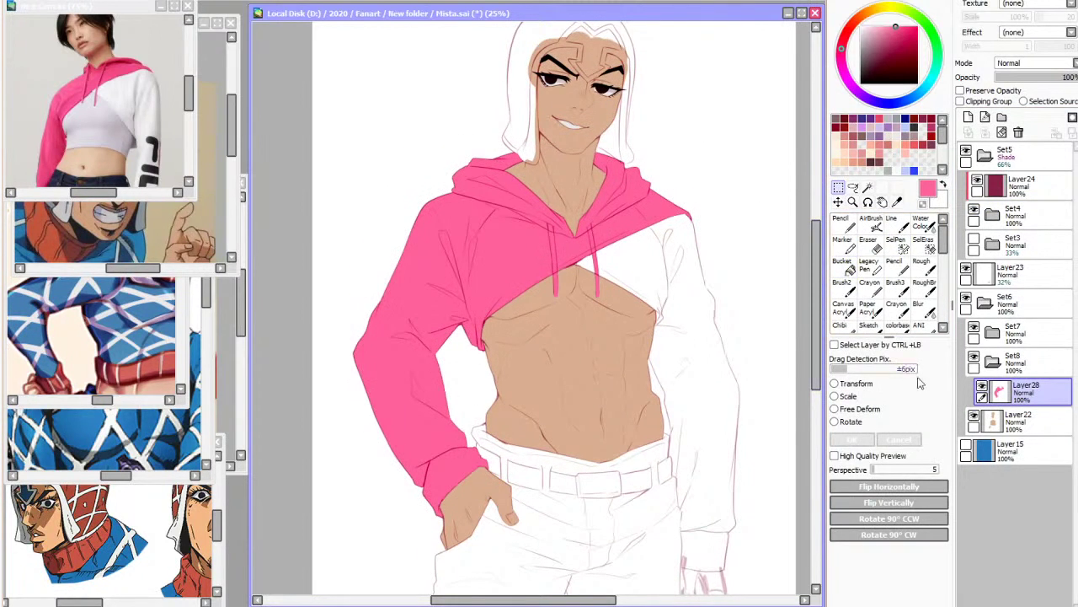
# Try to select the hanging arm's white sleeve with the Magic Wand using the Set4 line art
pyautogui.click(868, 187)
pyautogui.click(1016, 245)
pyautogui.click(1039, 215)
pyautogui.click(710, 368)
pyautogui.hotkey('ctrl', 'd')
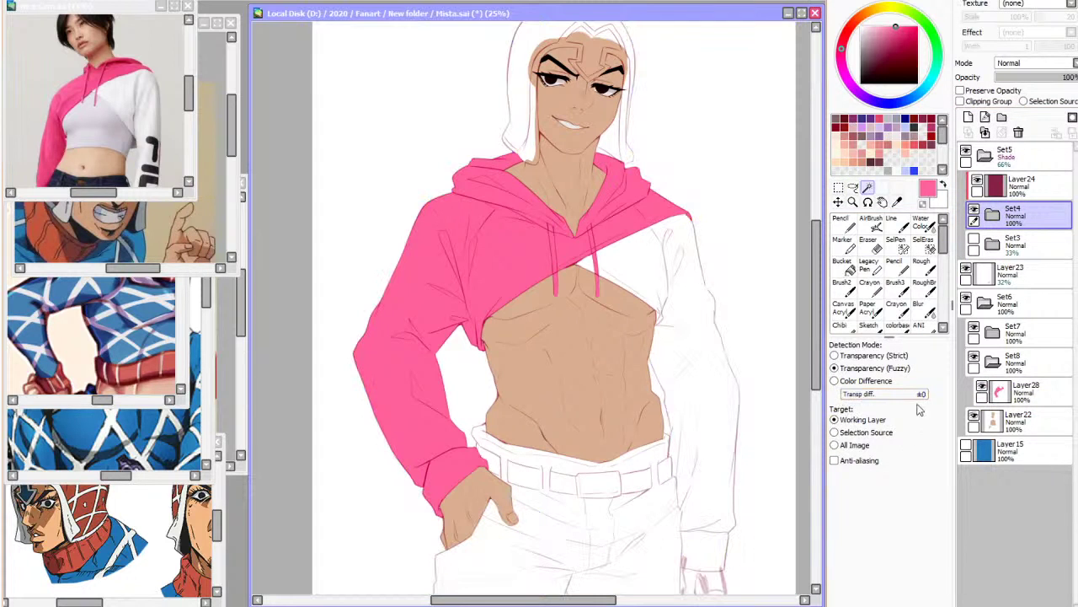
pyautogui.click(898, 244)
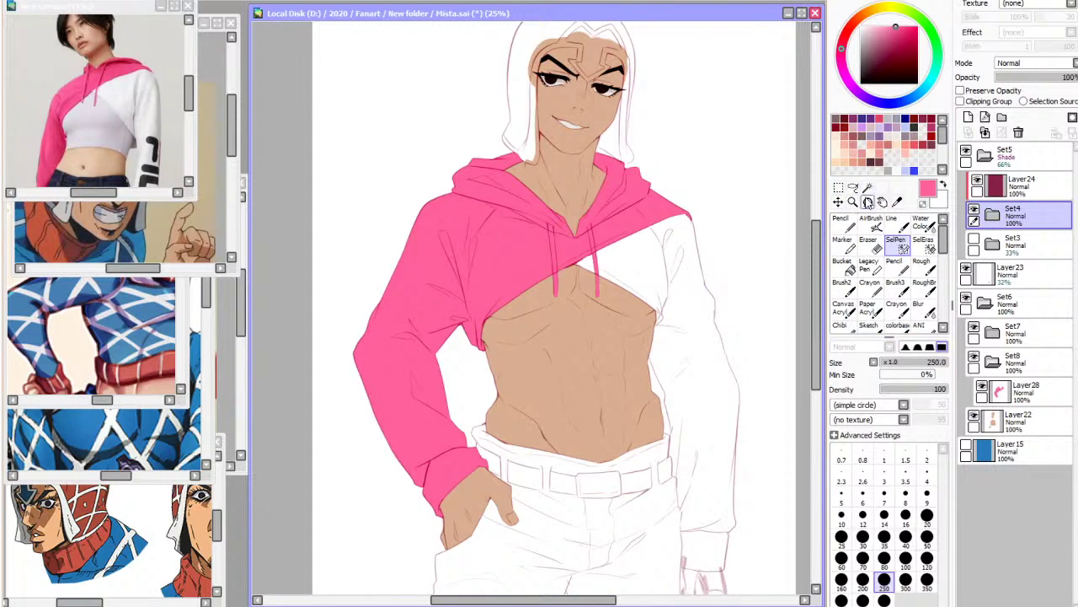
pyautogui.click(868, 188)
pyautogui.click(708, 349)
pyautogui.hotkey('ctrl', 'd')
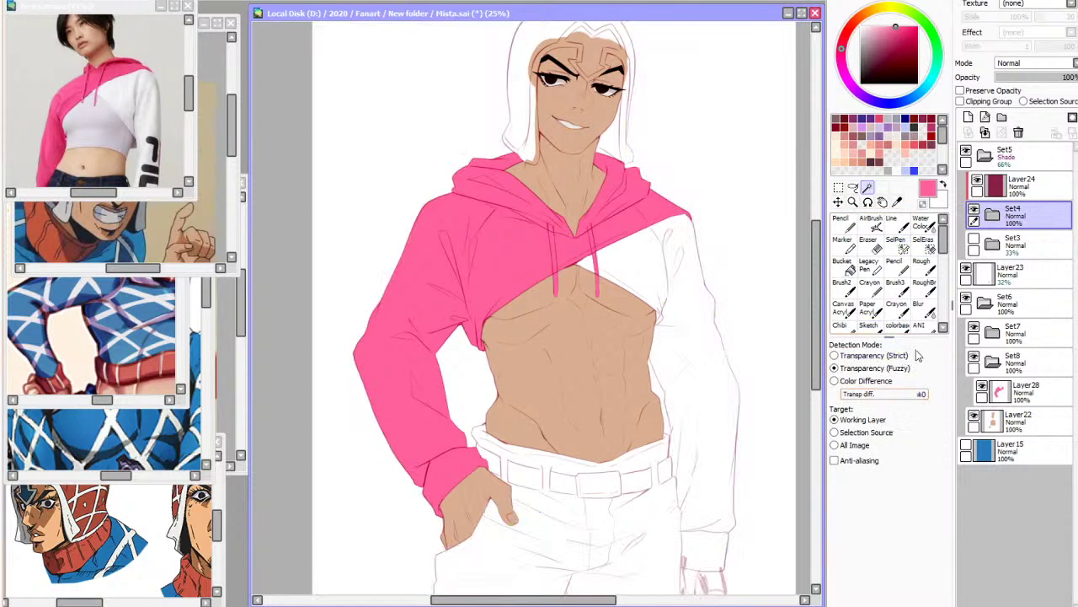
# Select the white chest panel with the Magic Wand and cover the line gaps near the wrist and armpit with the Selection Pen at size 250
pyautogui.click(899, 247)
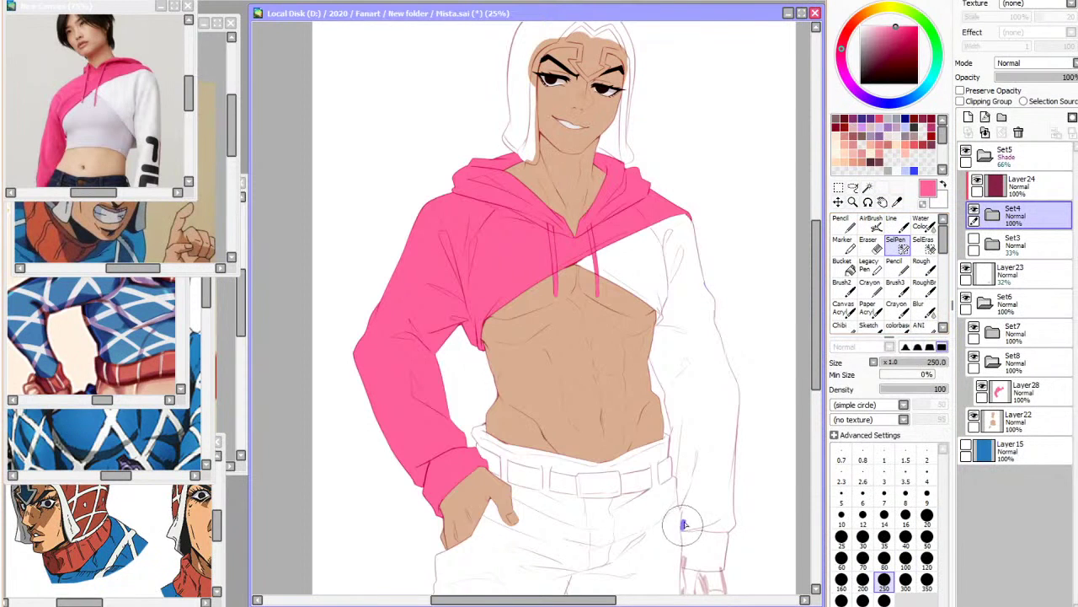
pyautogui.click(853, 187)
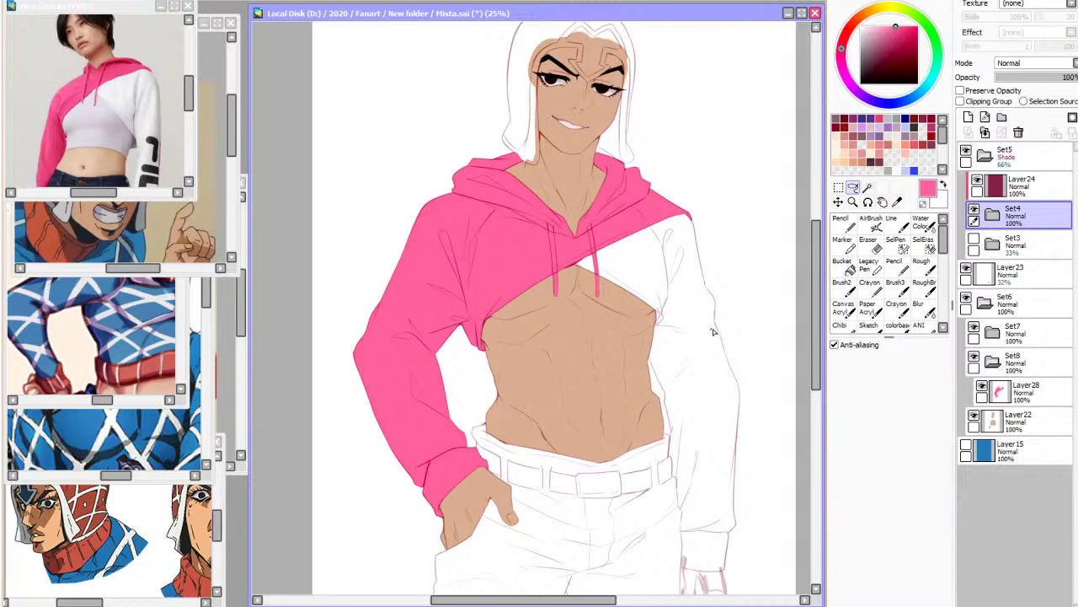
pyautogui.click(868, 187)
pyautogui.click(700, 354)
pyautogui.click(648, 271)
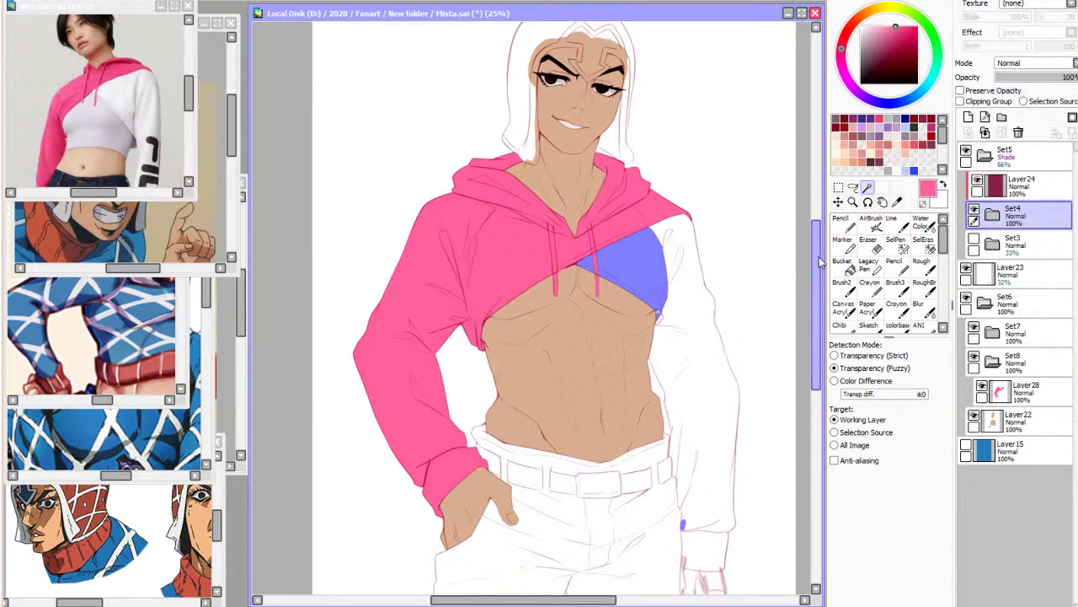
pyautogui.click(900, 264)
pyautogui.click(924, 245)
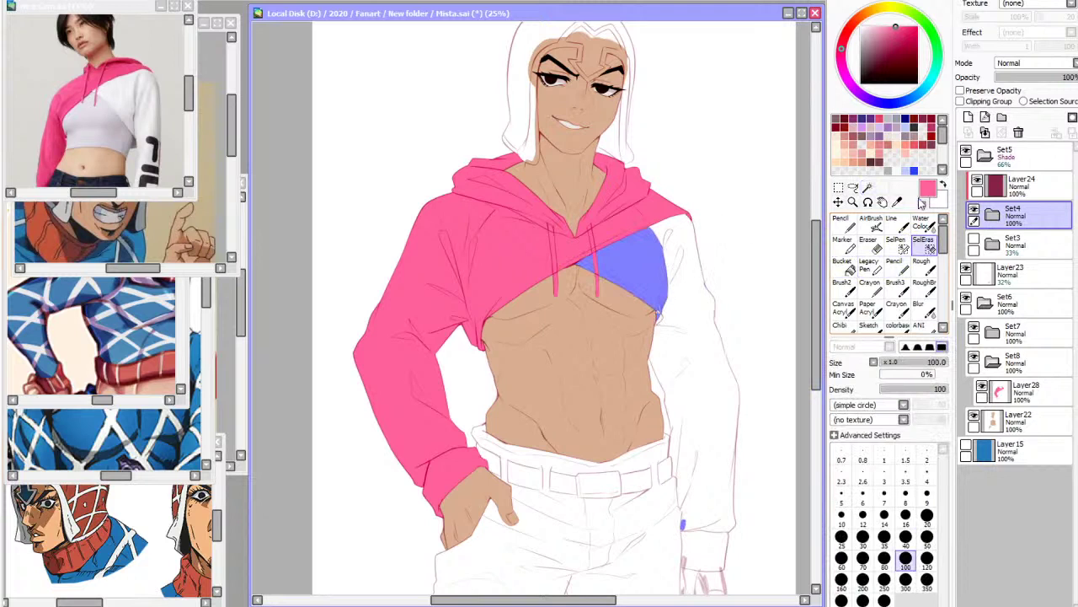
pyautogui.click(899, 246)
pyautogui.moveTo(666, 307); pyautogui.dragTo(663, 326)
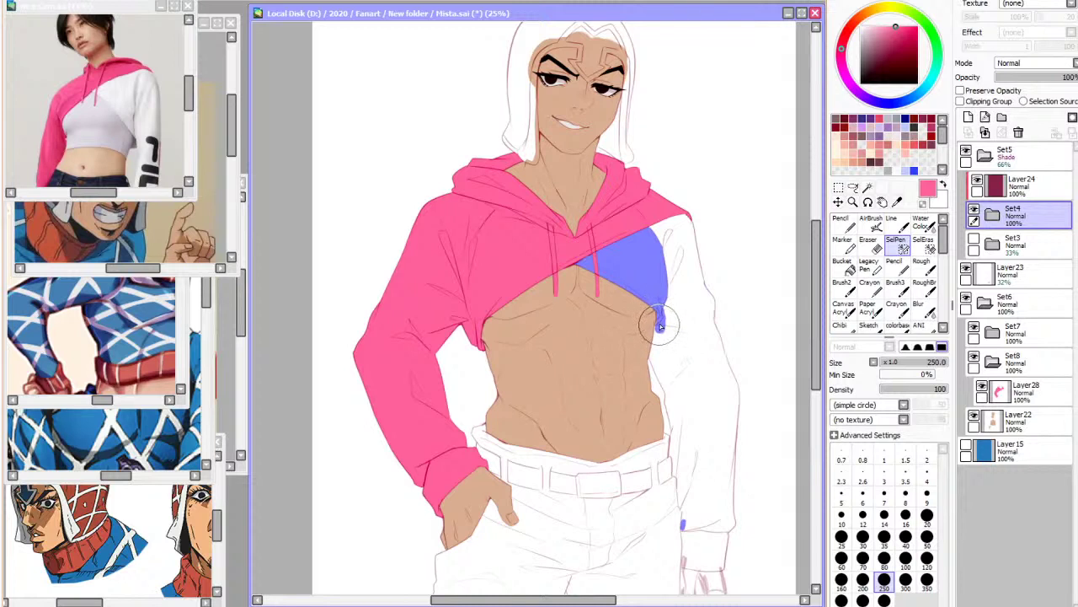
pyautogui.click(868, 188)
pyautogui.click(719, 331)
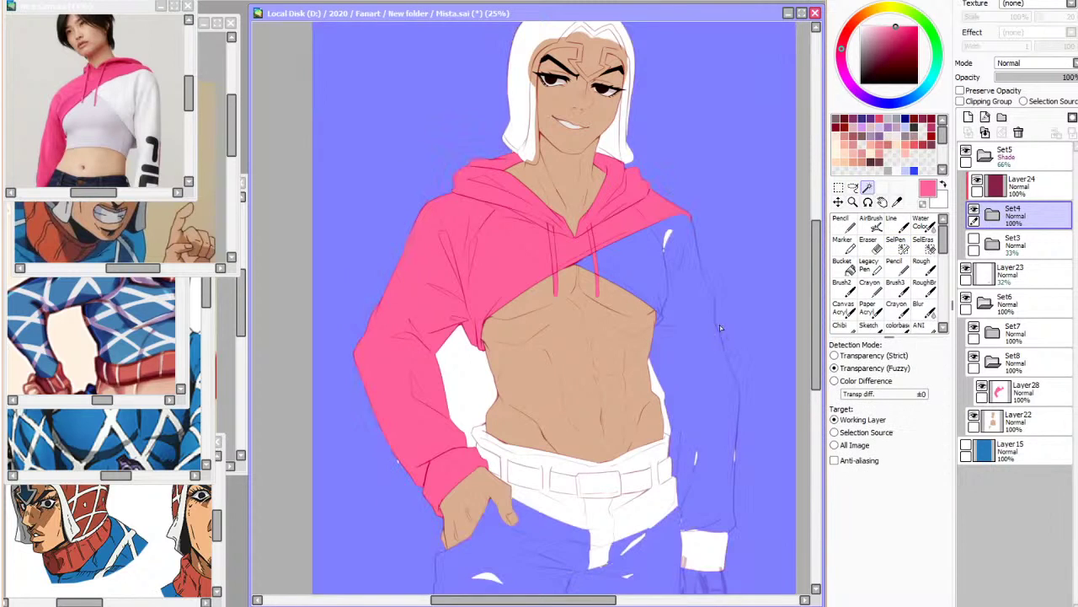
pyautogui.hotkey('ctrl', 'z')
# Close the gap at the hanging arm's cuff with the Selection Pen and select the cuff with the Magic Wand at transparency difference 17
pyautogui.moveTo(816, 371); pyautogui.dragTo(817, 403)
pyautogui.click(900, 266)
pyautogui.click(902, 252)
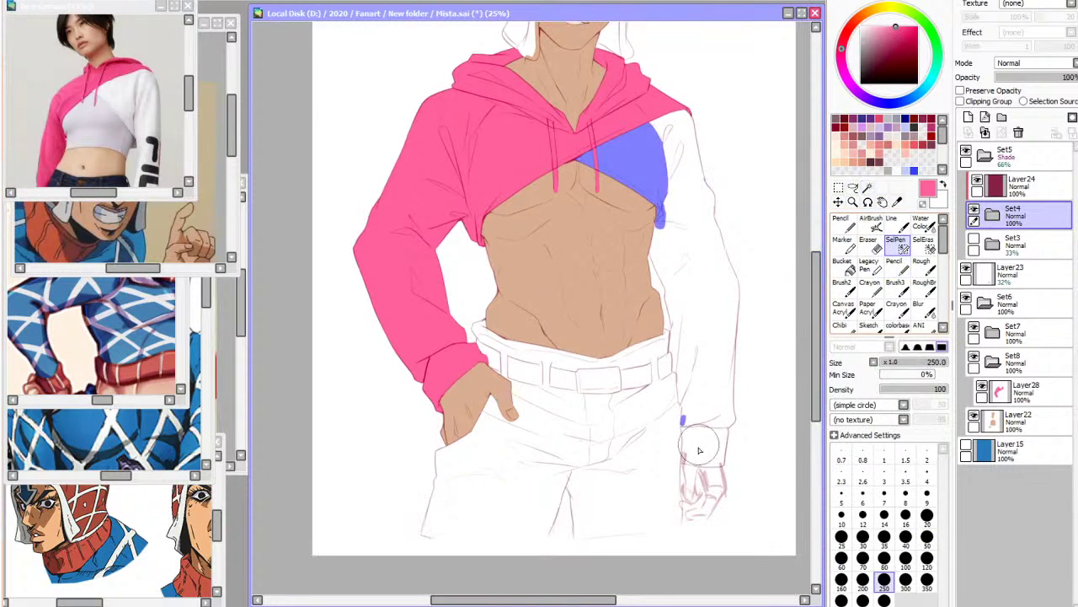
pyautogui.click(868, 187)
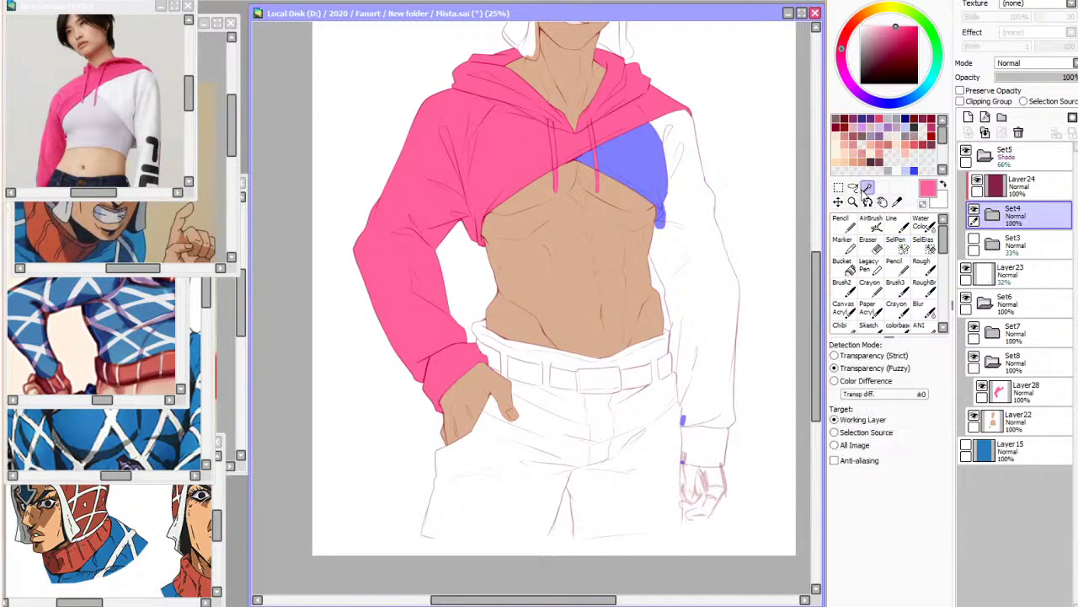
pyautogui.click(718, 457)
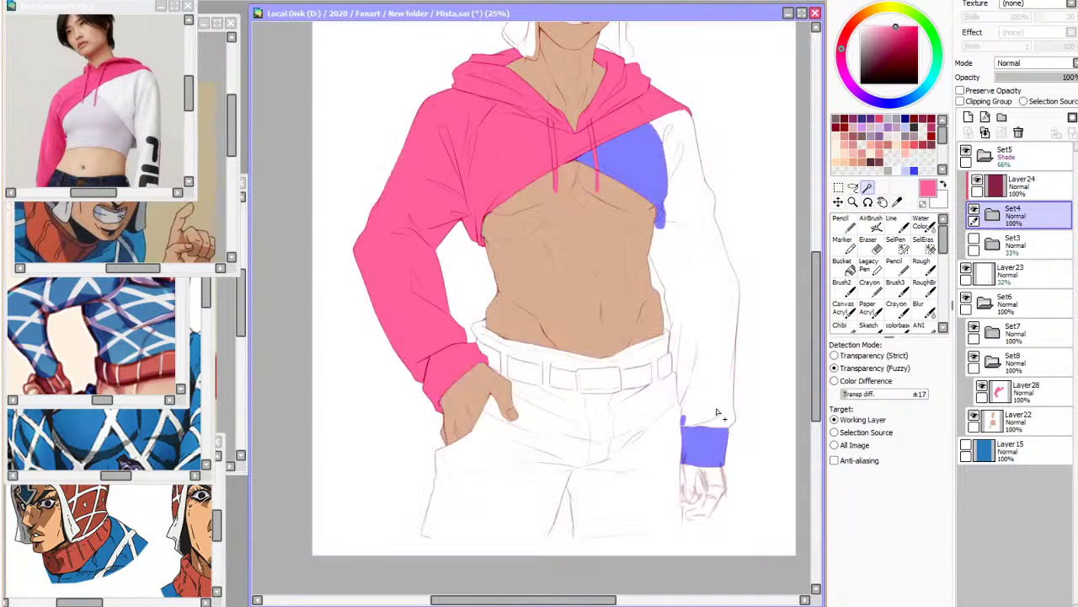
# Paint selection strokes over the gaps in the hanging sleeve's outer outline with the Selection Pen at size 250
pyautogui.click(716, 404)
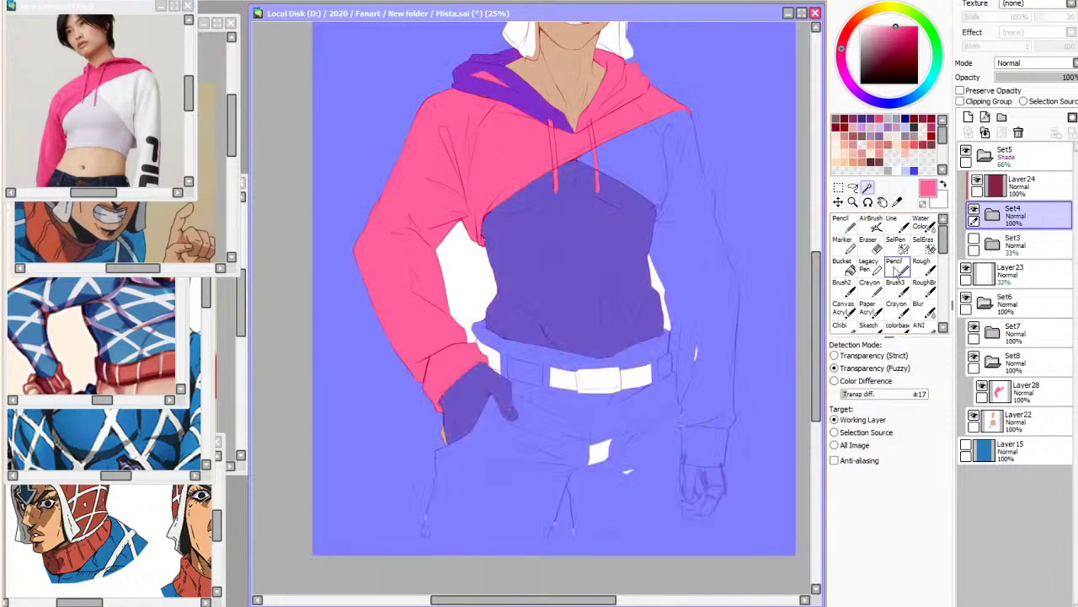
pyautogui.click(896, 244)
pyautogui.moveTo(699, 174); pyautogui.dragTo(707, 192)
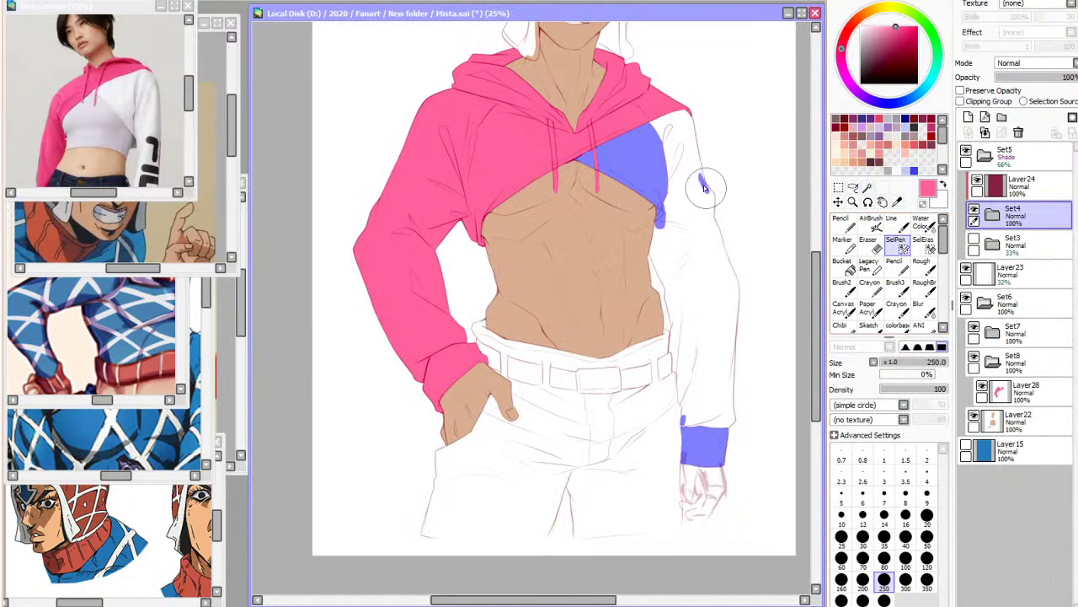
pyautogui.click(868, 187)
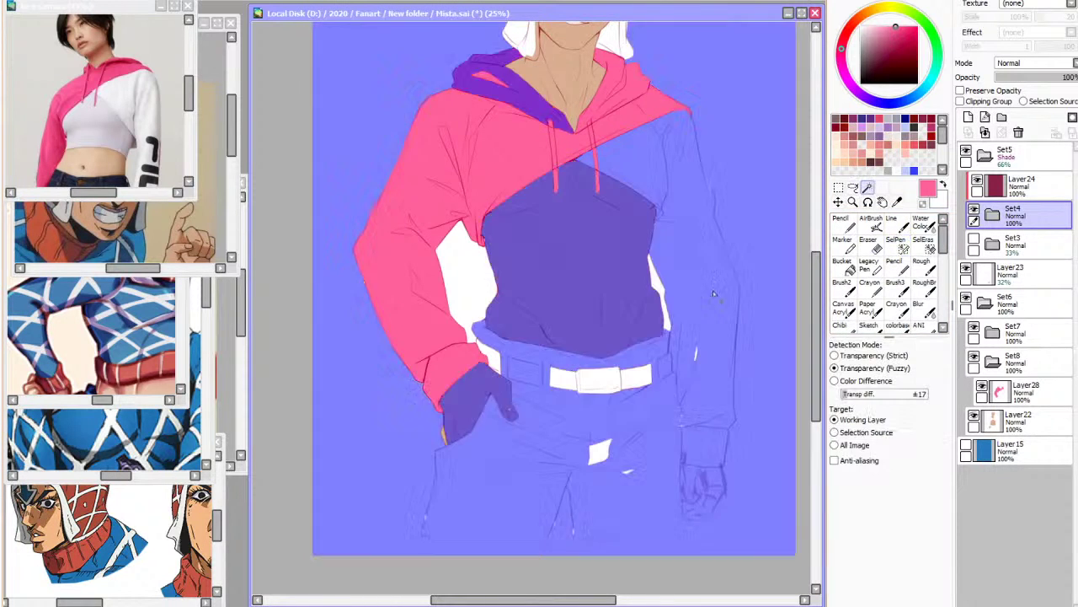
pyautogui.click(897, 244)
pyautogui.moveTo(730, 305)
pyautogui.mouseDown()
pyautogui.moveTo(733, 419)
pyautogui.moveTo(722, 435)
pyautogui.moveTo(735, 418)
pyautogui.moveTo(728, 426)
pyautogui.moveTo(736, 380)
pyautogui.mouseUp()
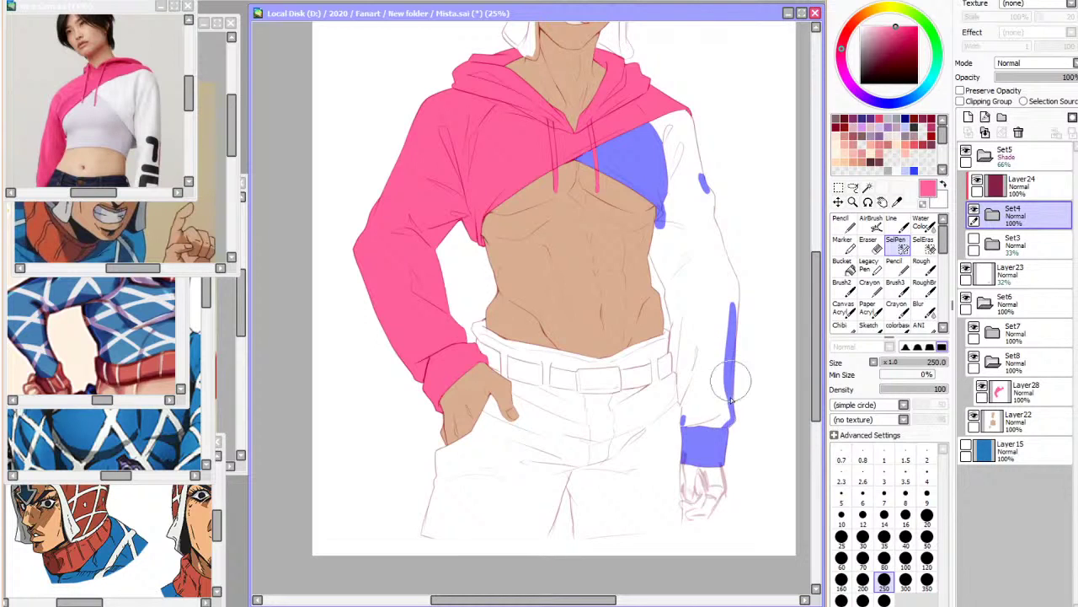
pyautogui.moveTo(720, 241); pyautogui.dragTo(730, 268)
# Try to select the hanging sleeve with the Magic Wand, including strict transparency detection targeting the whole image
pyautogui.click(868, 187)
pyautogui.click(720, 291)
pyautogui.hotkey('ctrl', 'z')
pyautogui.click(714, 337)
pyautogui.hotkey('ctrl', 'z')
pyautogui.click(868, 355)
pyautogui.click(714, 337)
pyautogui.hotkey('ctrl', 'z')
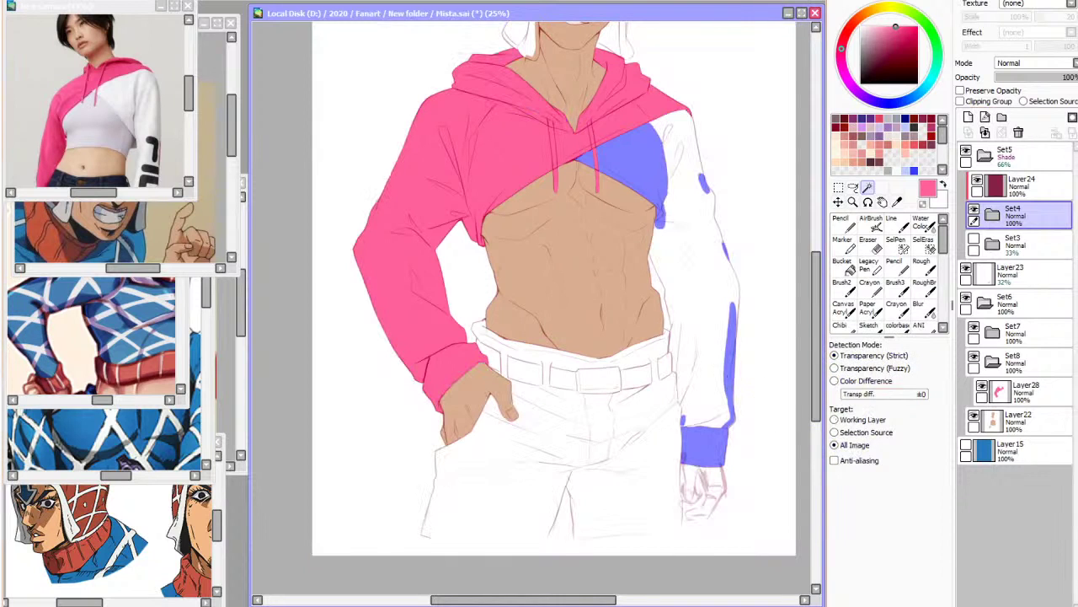
# Cover the gaps along the hanging sleeve's inner edge, from the cuff up to the belt, with the Selection Pen at size 250
pyautogui.scroll(-1, 703, 321)
pyautogui.scroll(3, 683, 231)
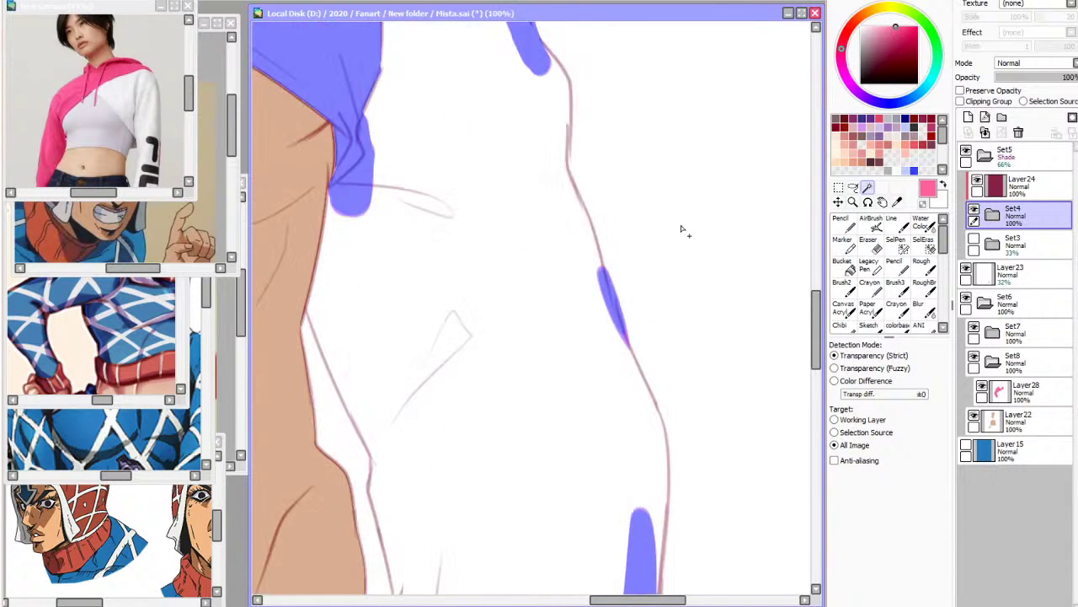
pyautogui.scroll(-2, 627, 364)
pyautogui.scroll(2, 583, 185)
pyautogui.scroll(-3, 660, 140)
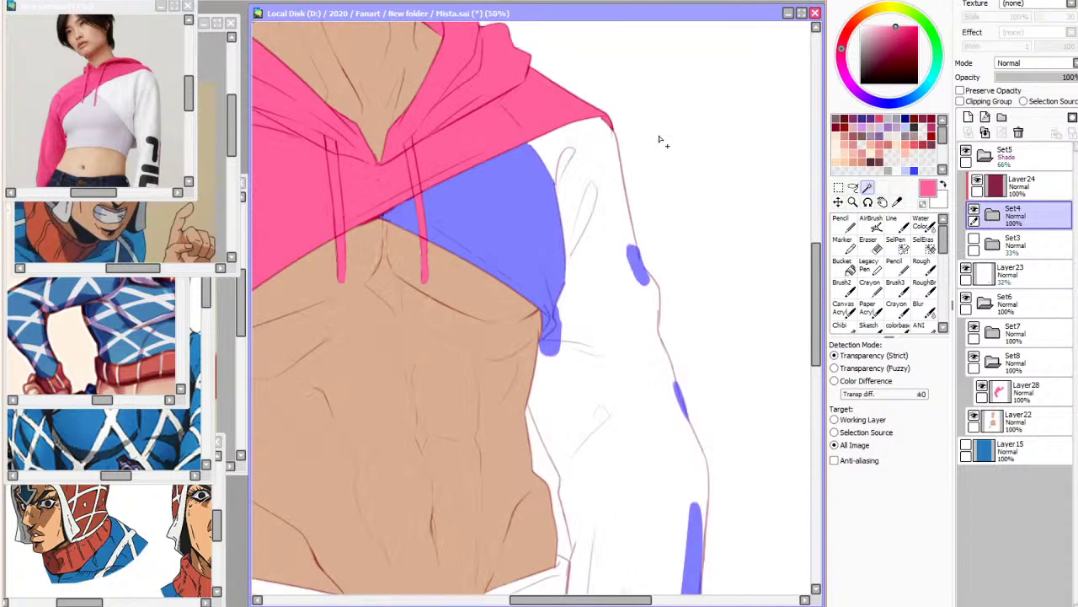
pyautogui.scroll(2, 664, 435)
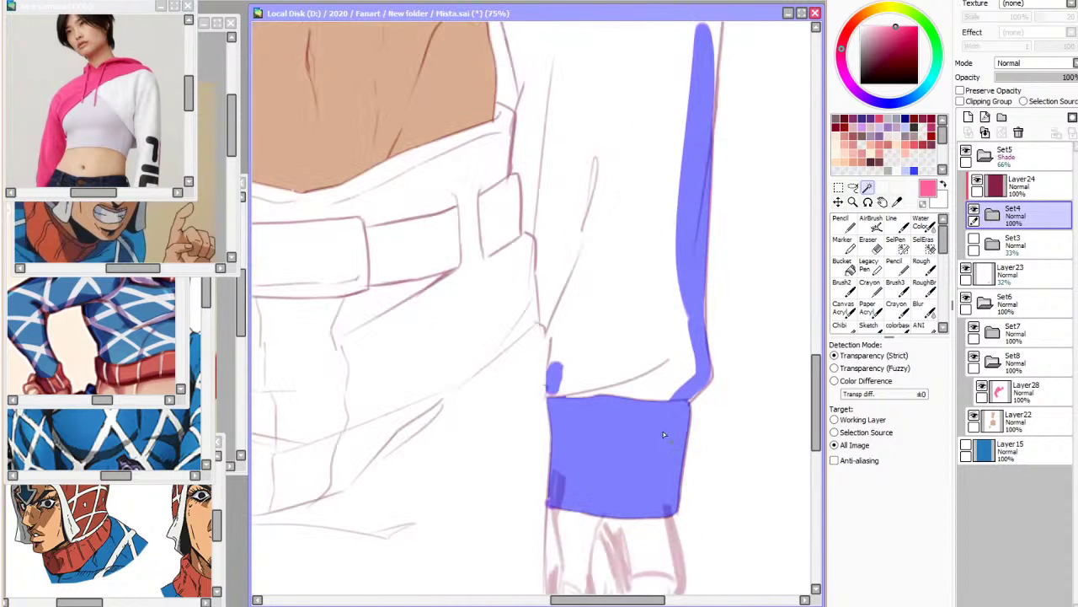
pyautogui.click(897, 244)
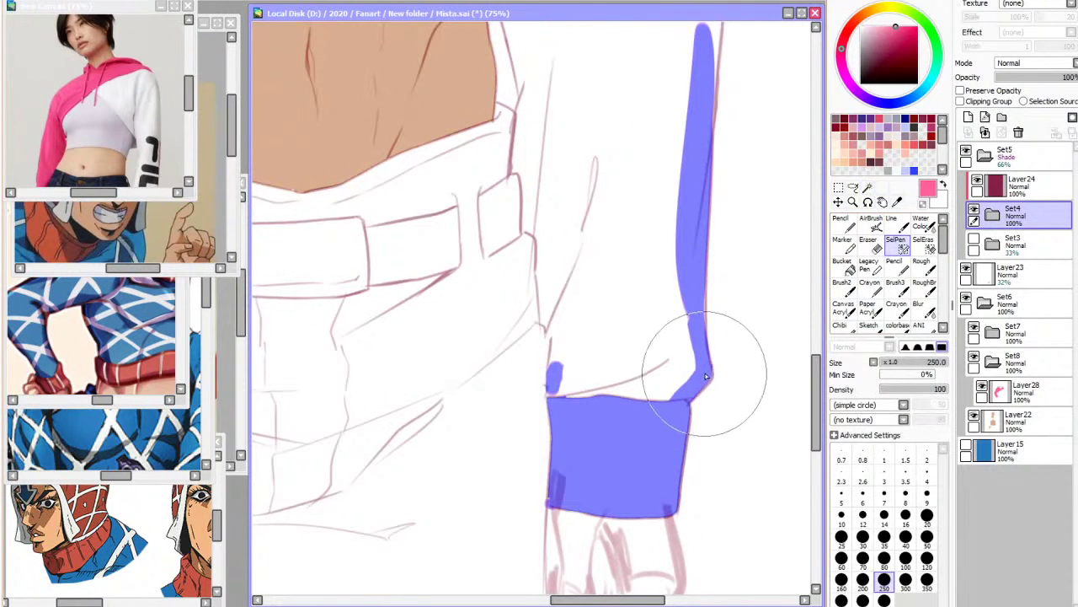
pyautogui.moveTo(566, 384)
pyautogui.mouseDown()
pyautogui.moveTo(562, 351)
pyautogui.moveTo(584, 373)
pyautogui.moveTo(561, 372)
pyautogui.moveTo(557, 304)
pyautogui.moveTo(561, 336)
pyautogui.mouseUp()
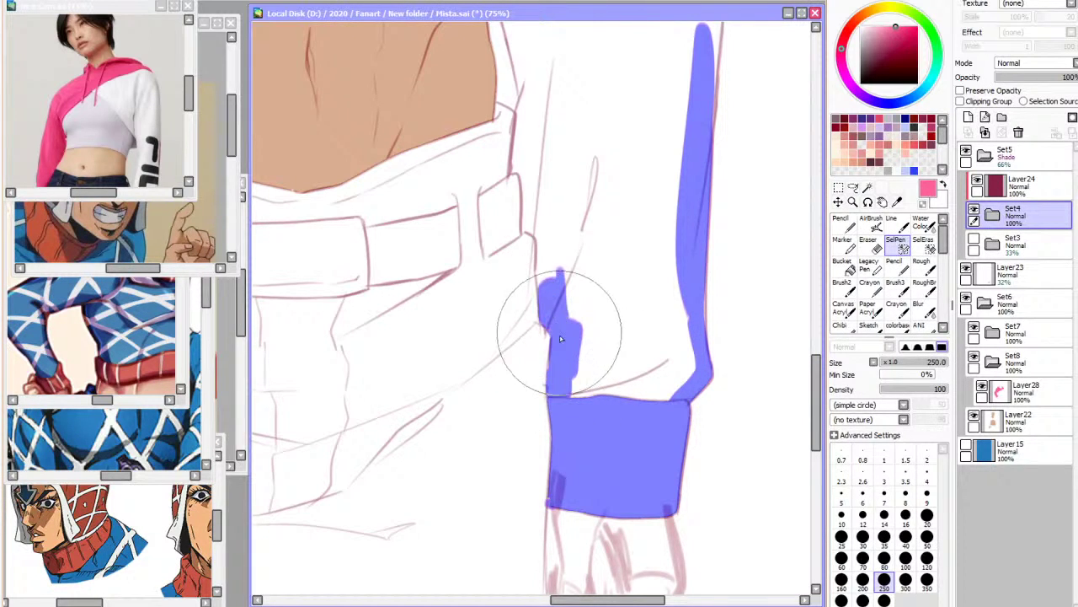
pyautogui.moveTo(552, 225)
pyautogui.mouseDown()
pyautogui.moveTo(544, 267)
pyautogui.moveTo(545, 230)
pyautogui.moveTo(533, 222)
pyautogui.mouseUp()
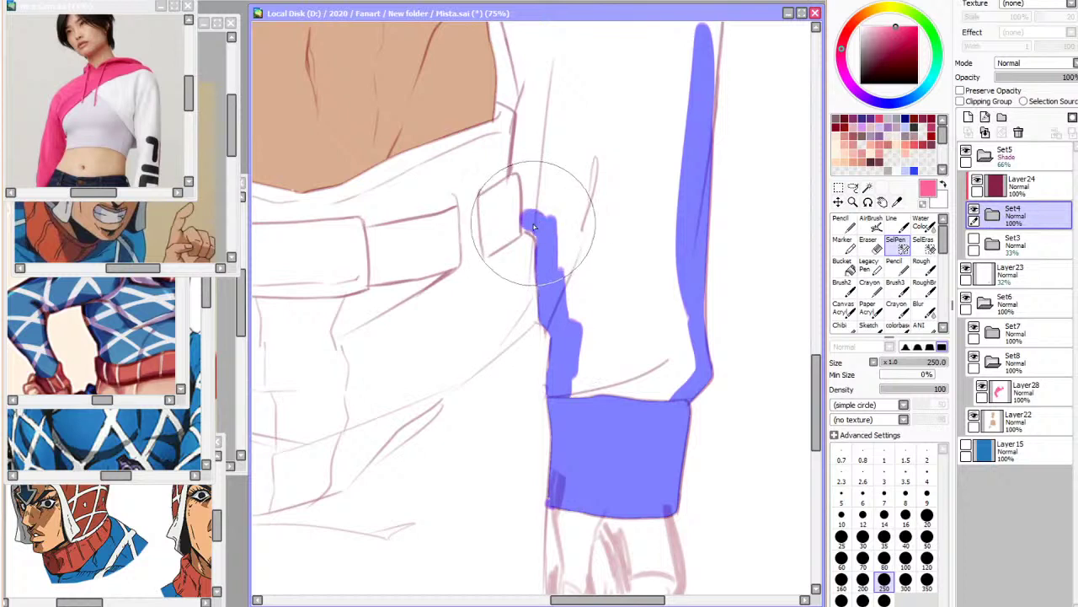
# Try to select the lower hanging sleeve with the Magic Wand, first with strict and then with fuzzy transparency detection
pyautogui.click(867, 188)
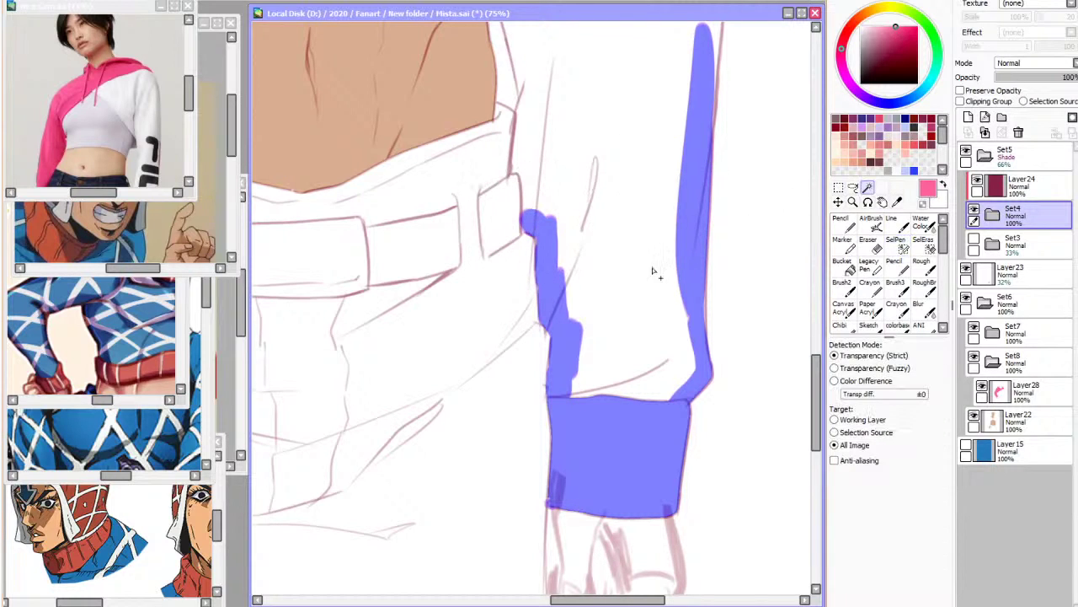
pyautogui.click(675, 253)
pyautogui.click(897, 244)
pyautogui.hotkey('ctrl', 'z')
pyautogui.click(868, 188)
pyautogui.click(882, 369)
pyautogui.click(709, 347)
pyautogui.hotkey('ctrl', 'z')
# Extend the selection from the chest panel along the shoulder edge below the pink area with the Selection Pen at size 120
pyautogui.moveTo(816, 377); pyautogui.dragTo(817, 296)
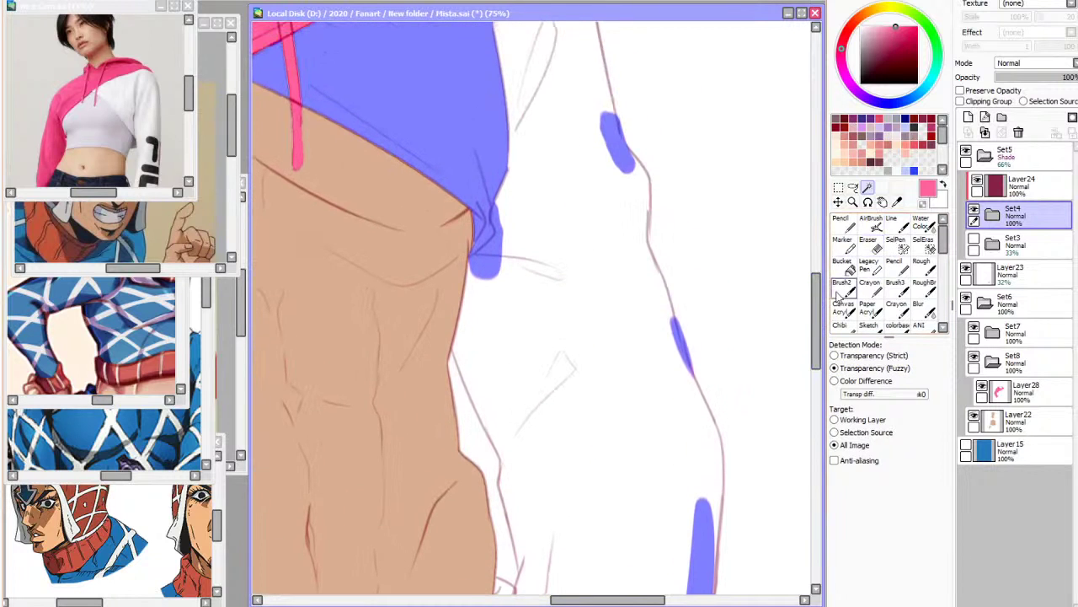
pyautogui.scroll(3, 843, 286)
pyautogui.scroll(-3, 834, 288)
pyautogui.scroll(3, 834, 288)
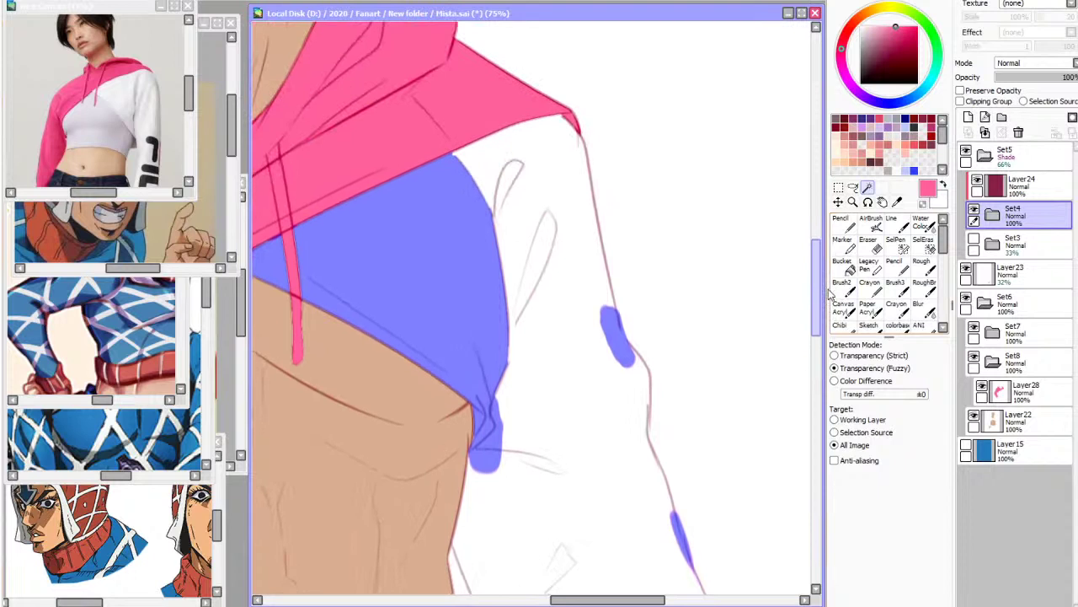
pyautogui.click(897, 244)
pyautogui.click(927, 558)
pyautogui.moveTo(459, 154); pyautogui.dragTo(508, 138)
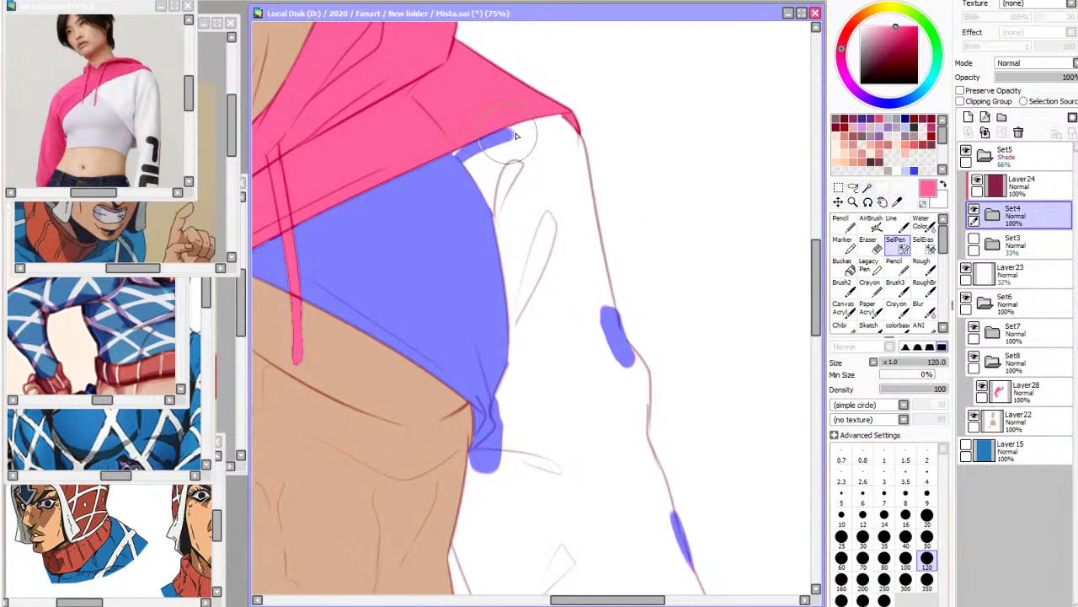
pyautogui.click(868, 187)
pyautogui.click(637, 394)
pyautogui.hotkey('ctrl', 'z')
# Paint the selection along the shoulder seam and the sleeve's inner edge with the Selection Pen, and select the hanging sleeve with the Magic Wand
pyautogui.click(897, 248)
pyautogui.moveTo(499, 193)
pyautogui.mouseDown()
pyautogui.moveTo(515, 165)
pyautogui.moveTo(479, 204)
pyautogui.moveTo(467, 163)
pyautogui.mouseUp()
pyautogui.moveTo(817, 322); pyautogui.dragTo(817, 355)
pyautogui.moveTo(476, 287)
pyautogui.mouseDown()
pyautogui.moveTo(482, 253)
pyautogui.moveTo(460, 348)
pyautogui.moveTo(511, 468)
pyautogui.moveTo(512, 448)
pyautogui.moveTo(503, 468)
pyautogui.moveTo(519, 583)
pyautogui.mouseUp()
pyautogui.scroll(-5, 752, 367)
pyautogui.moveTo(518, 291)
pyautogui.mouseDown()
pyautogui.moveTo(517, 370)
pyautogui.moveTo(524, 413)
pyautogui.mouseUp()
pyautogui.press('w')
pyautogui.click(721, 267)
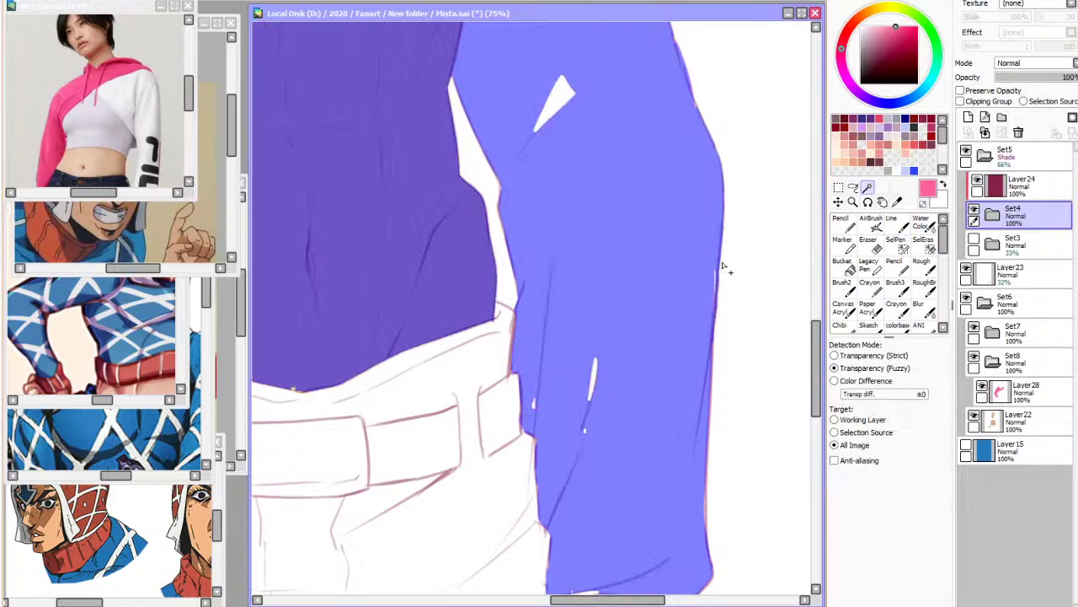
# Undo the last wand selection and extend the selection over the shoulder tip and armhole seam with the Selection Pen at size 120
pyautogui.hotkey('ctrl', 'z')
pyautogui.click(893, 246)
pyautogui.hotkey('ctrl', '-')
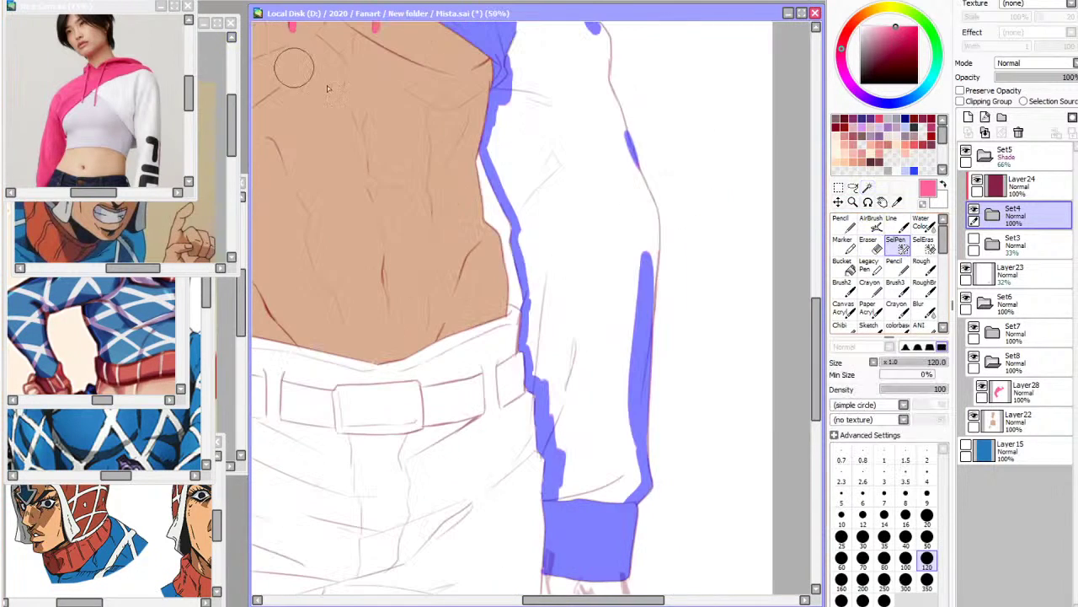
pyautogui.moveTo(815, 362); pyautogui.dragTo(815, 318)
pyautogui.moveTo(557, 68); pyautogui.dragTo(567, 91)
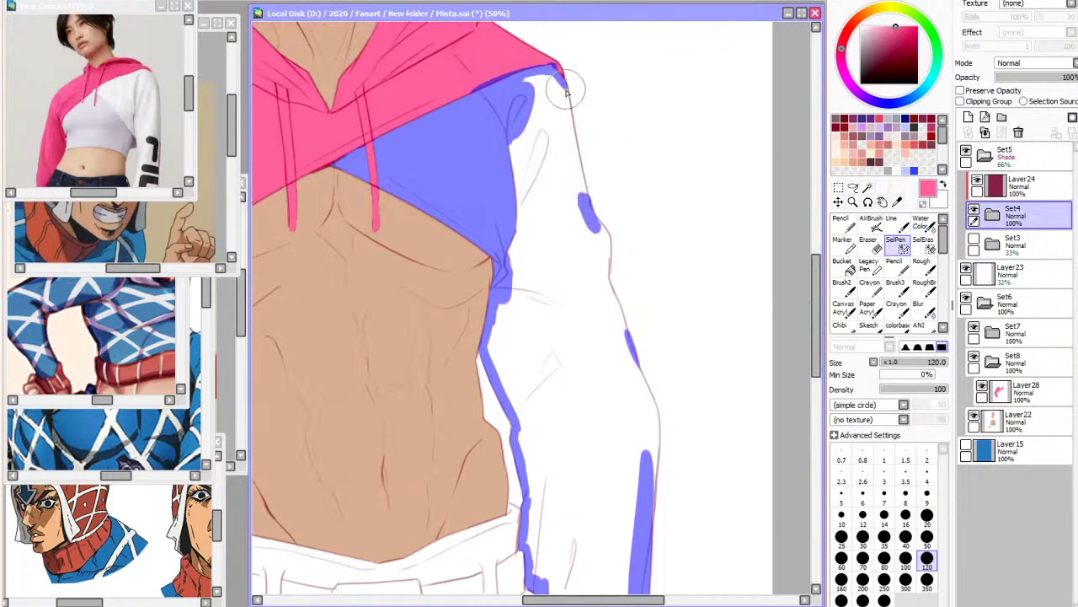
pyautogui.moveTo(512, 128)
pyautogui.mouseDown()
pyautogui.moveTo(510, 249)
pyautogui.moveTo(516, 148)
pyautogui.mouseUp()
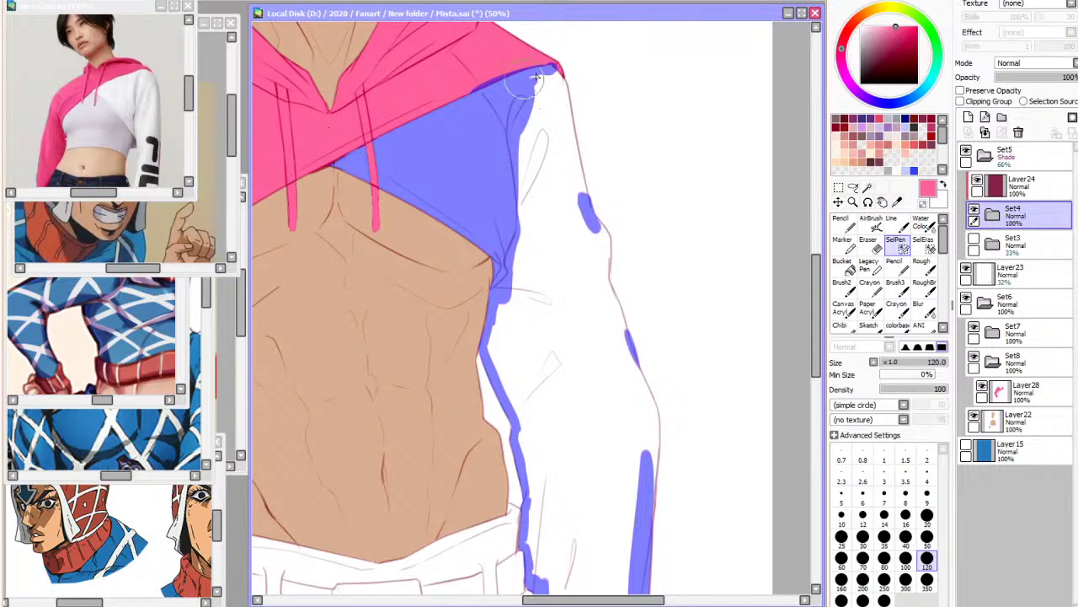
# Select the hanging sleeve with the Magic Wand, using fuzzy transparency detection across all the image with a difference of ±123
pyautogui.click(868, 187)
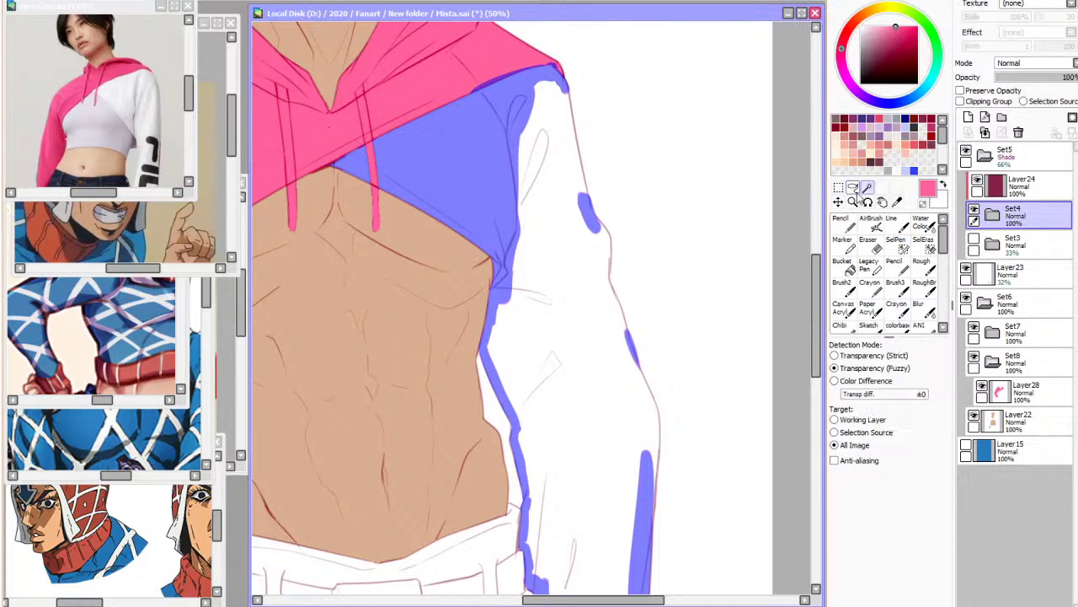
pyautogui.click(646, 392)
pyautogui.hotkey('ctrl', 'z')
pyautogui.click(883, 394)
pyautogui.click(605, 459)
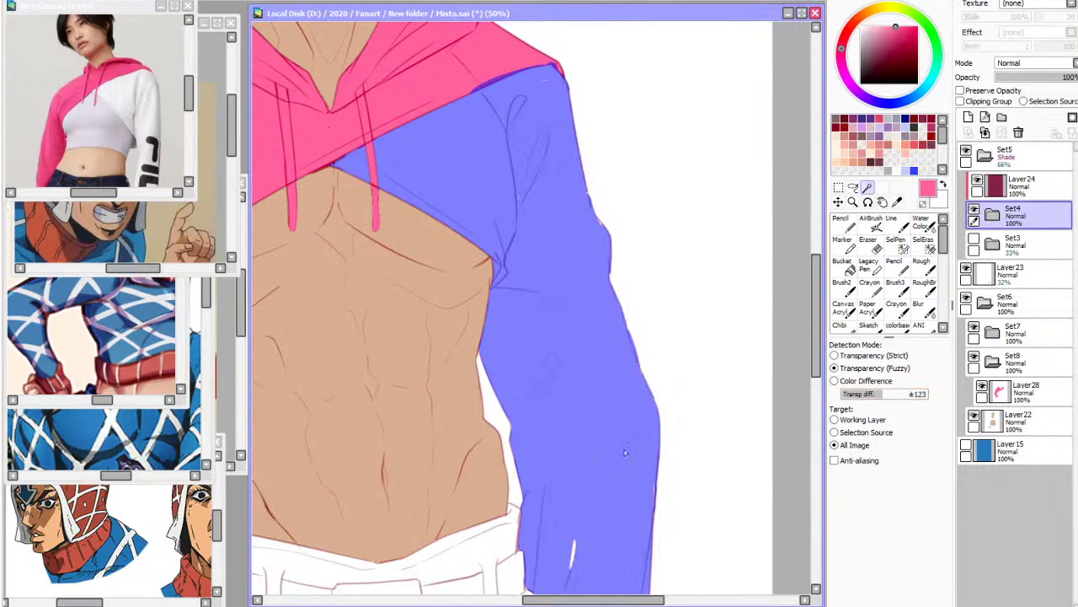
# Cover the remaining gap in the lower sleeve's selection with the Selection Pen at size 120
pyautogui.click(898, 265)
pyautogui.click(899, 246)
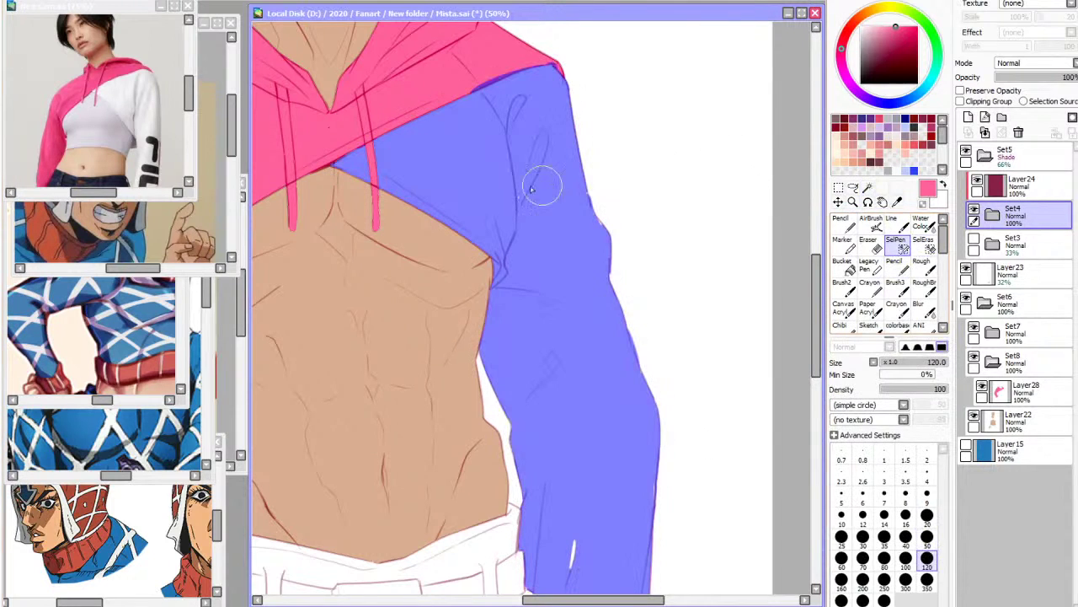
pyautogui.moveTo(572, 562); pyautogui.dragTo(573, 529)
pyautogui.scroll(-4, 809, 410)
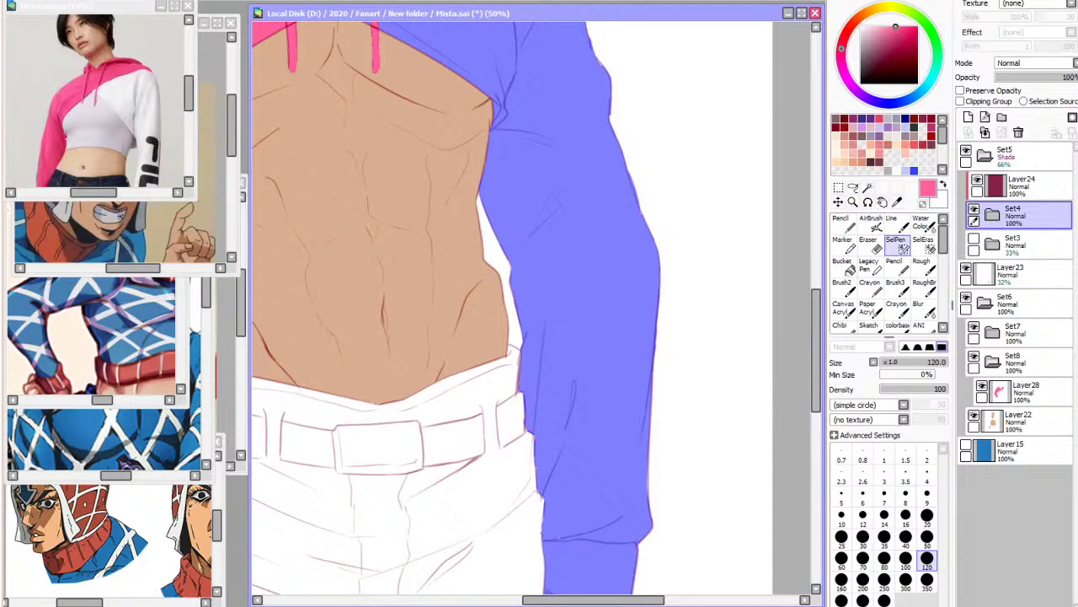
pyautogui.scroll(-4, 681, 332)
pyautogui.scroll(2, 678, 215)
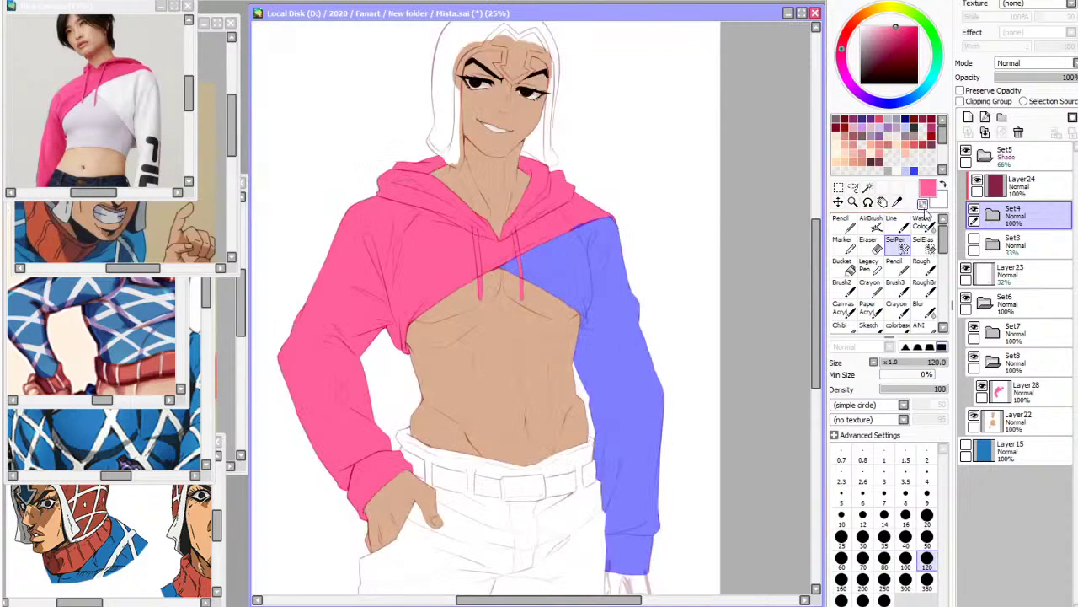
# Add a layer beneath the pink hoodie layer and bucket-fill the selected chest panel and sleeve with light grey
pyautogui.click(898, 202)
pyautogui.click(1026, 389)
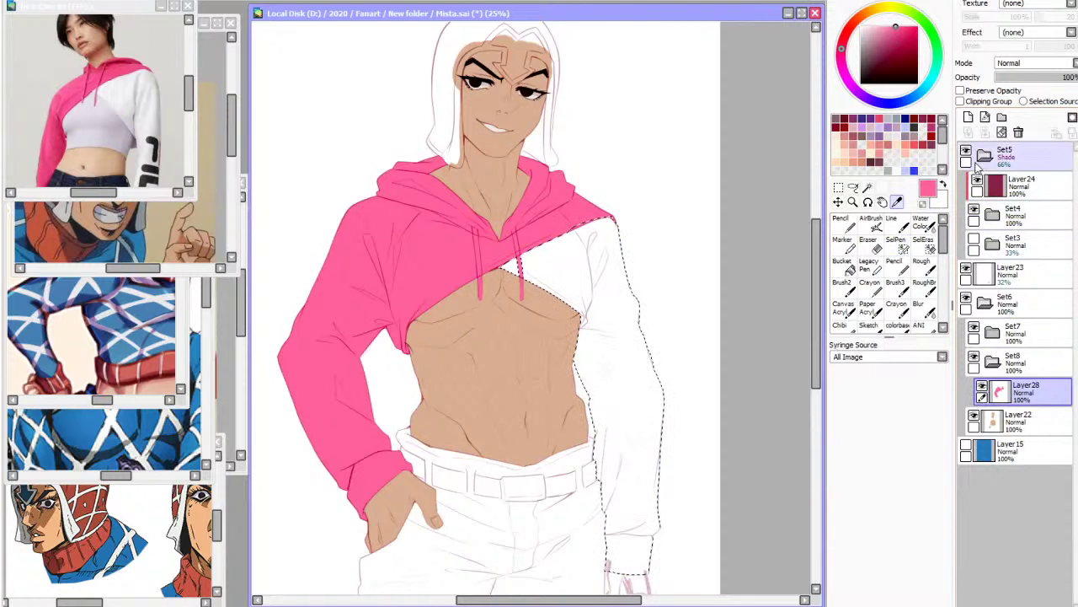
pyautogui.click(969, 119)
pyautogui.click(843, 263)
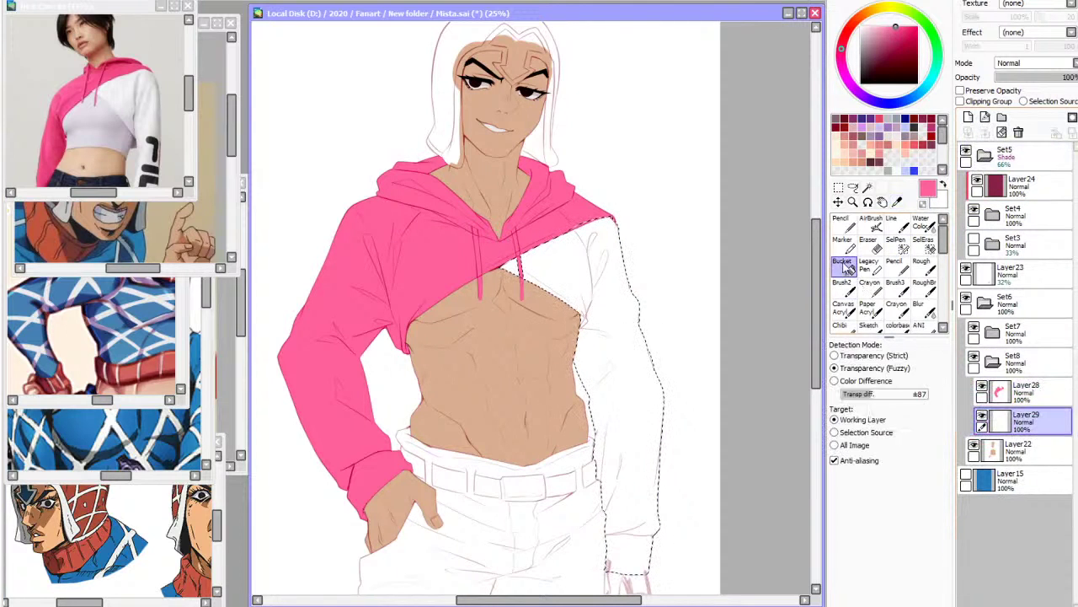
pyautogui.click(897, 136)
pyautogui.click(615, 283)
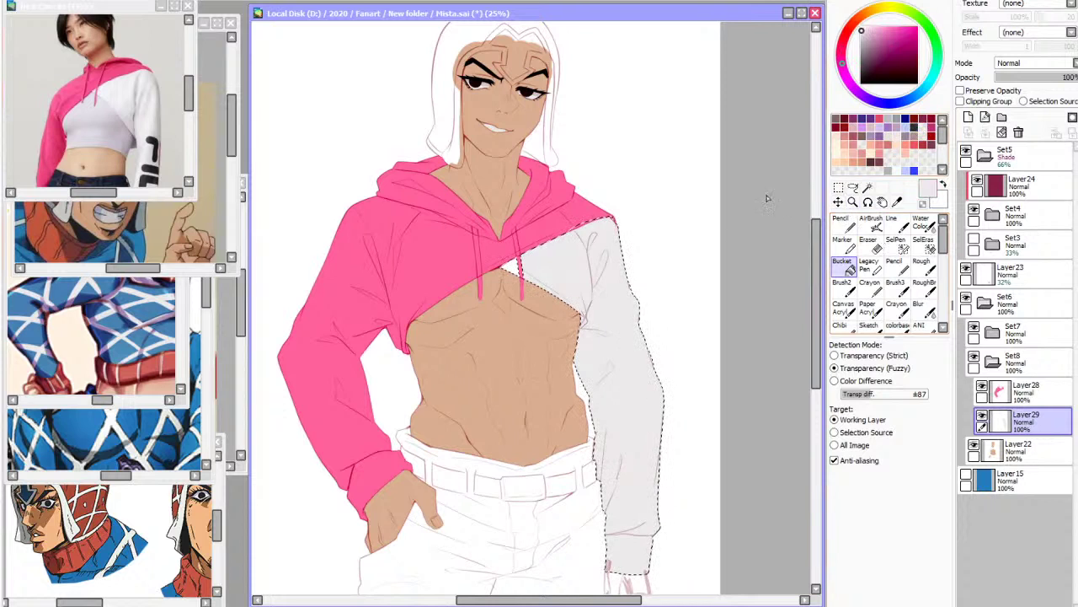
# Clear the selection and lighten the panel and sleeve's grey fill to a near-white tone
pyautogui.click(838, 187)
pyautogui.click(767, 217)
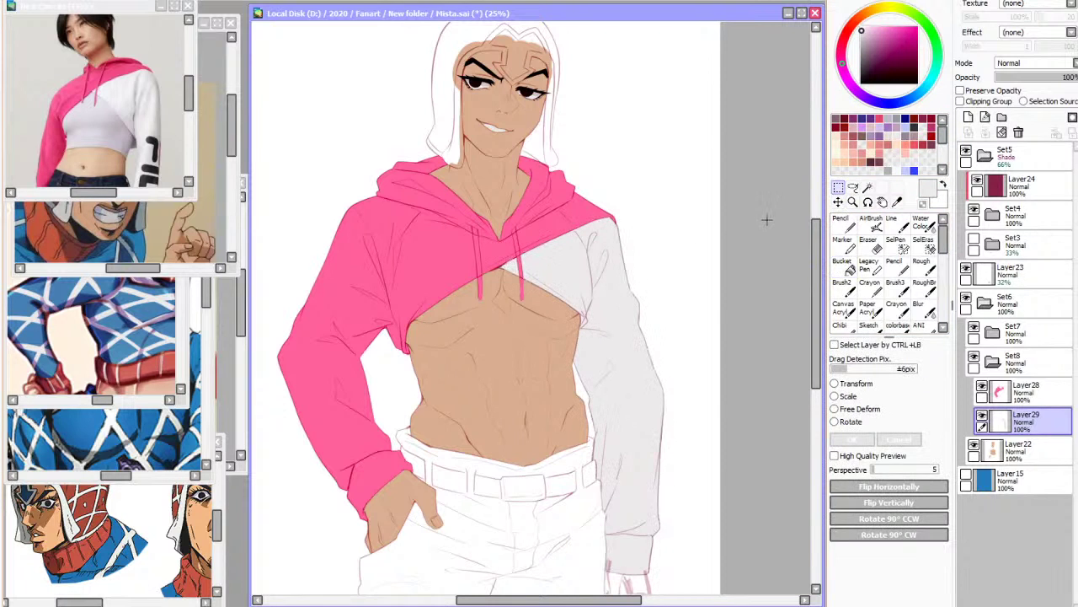
pyautogui.press('h')
pyautogui.press('h')
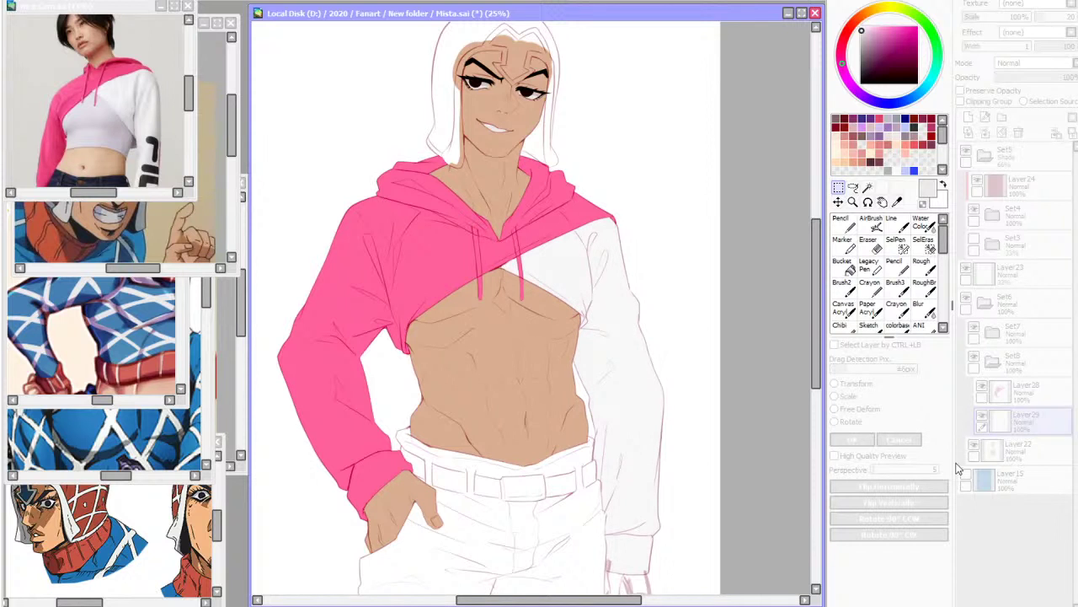
pyautogui.press('h')
pyautogui.press('h')
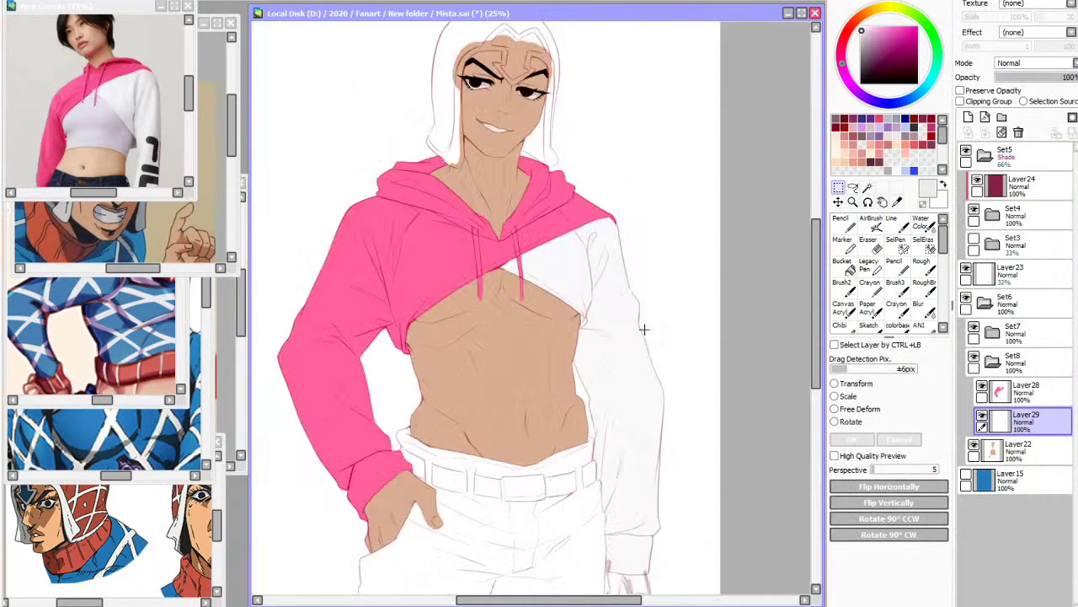
# Toggle Layer23's visibility off and on to check which rough hand lines it holds
pyautogui.scroll(-3, 632, 337)
pyautogui.scroll(3, 605, 349)
pyautogui.click(869, 188)
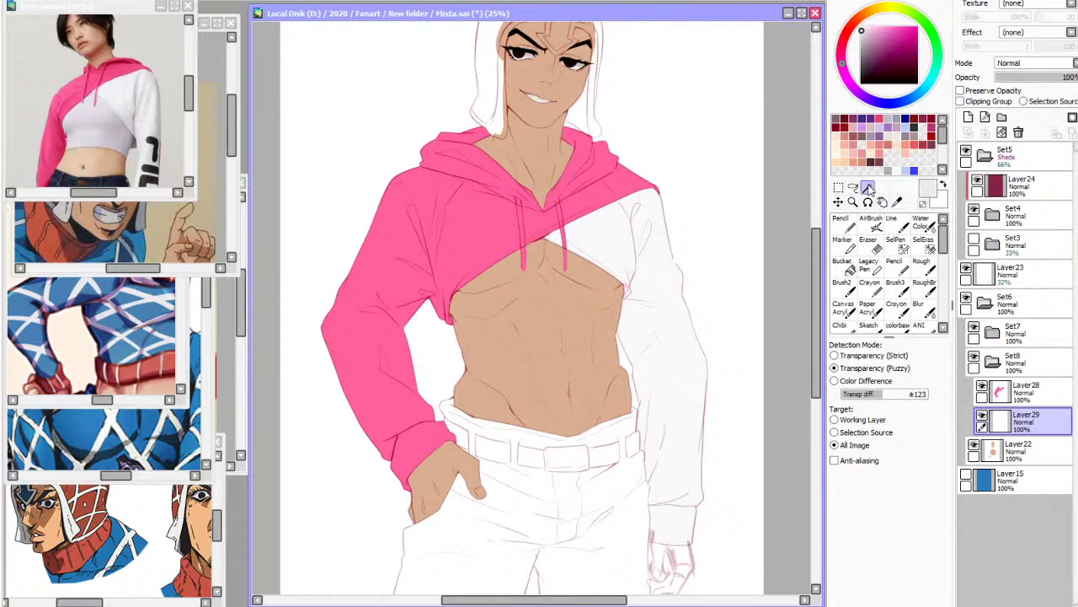
pyautogui.scroll(-3, 610, 325)
pyautogui.scroll(4, 597, 371)
pyautogui.scroll(-2, 593, 369)
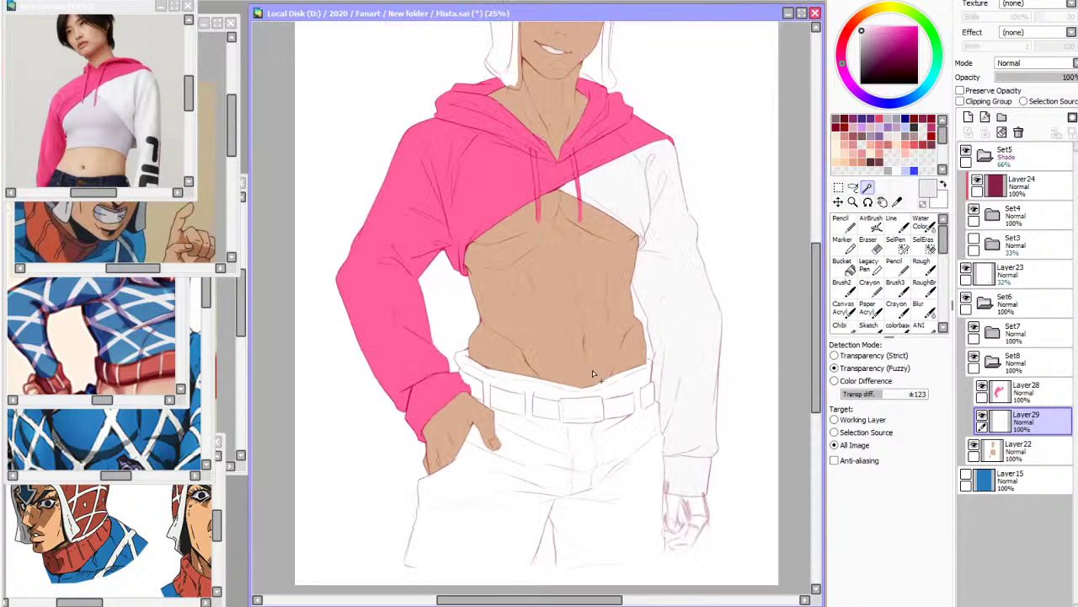
pyautogui.click(966, 270)
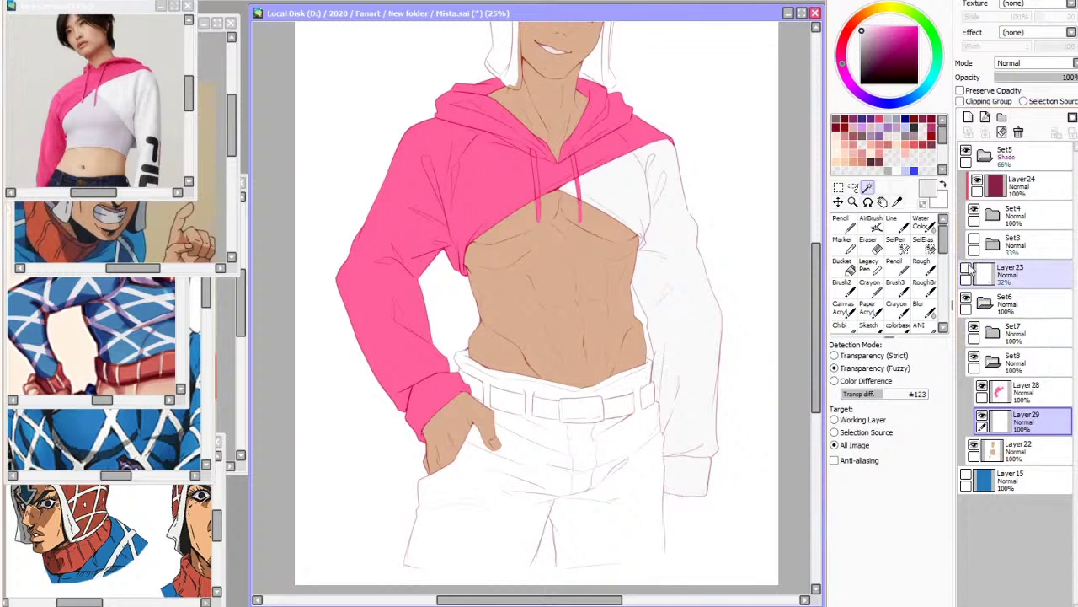
pyautogui.click(966, 270)
# On Layer17 in Set4, line the lowered hand's thumb and nail with the Line brush at size 20 in black
pyautogui.click(993, 217)
pyautogui.click(1027, 336)
pyautogui.scroll(6, 687, 514)
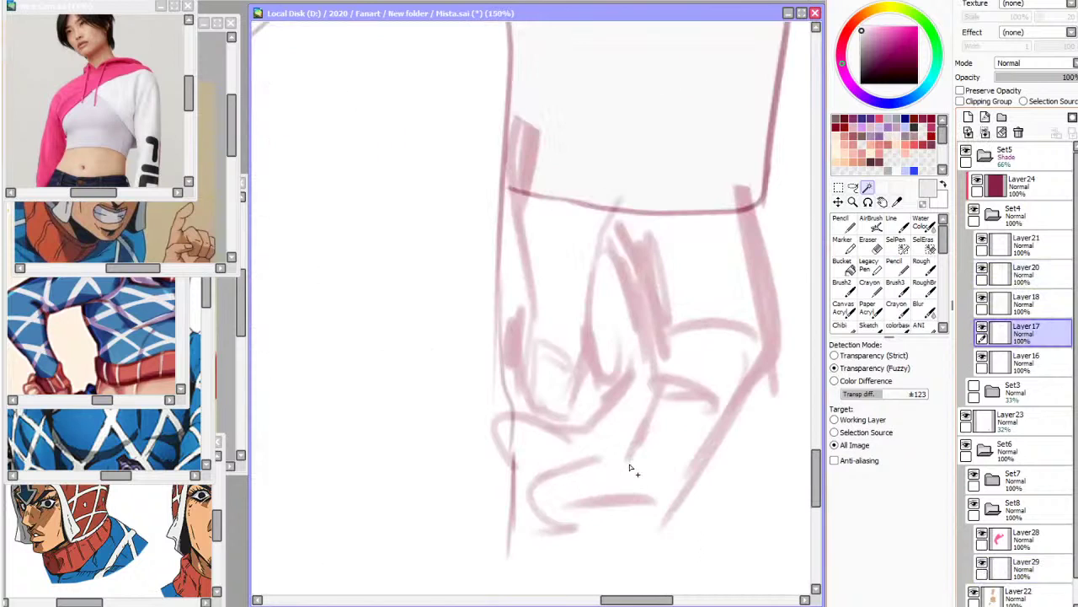
pyautogui.click(897, 229)
pyautogui.press('h')
pyautogui.click(926, 522)
pyautogui.moveTo(325, 221); pyautogui.dragTo(343, 323)
pyautogui.hotkey('ctrl', 'z')
pyautogui.moveTo(444, 218); pyautogui.dragTo(464, 310)
pyautogui.hotkey('ctrl', 'z')
pyautogui.moveTo(446, 211)
pyautogui.mouseDown()
pyautogui.moveTo(467, 255)
pyautogui.moveTo(485, 403)
pyautogui.mouseUp()
pyautogui.hotkey('ctrl', 'z')
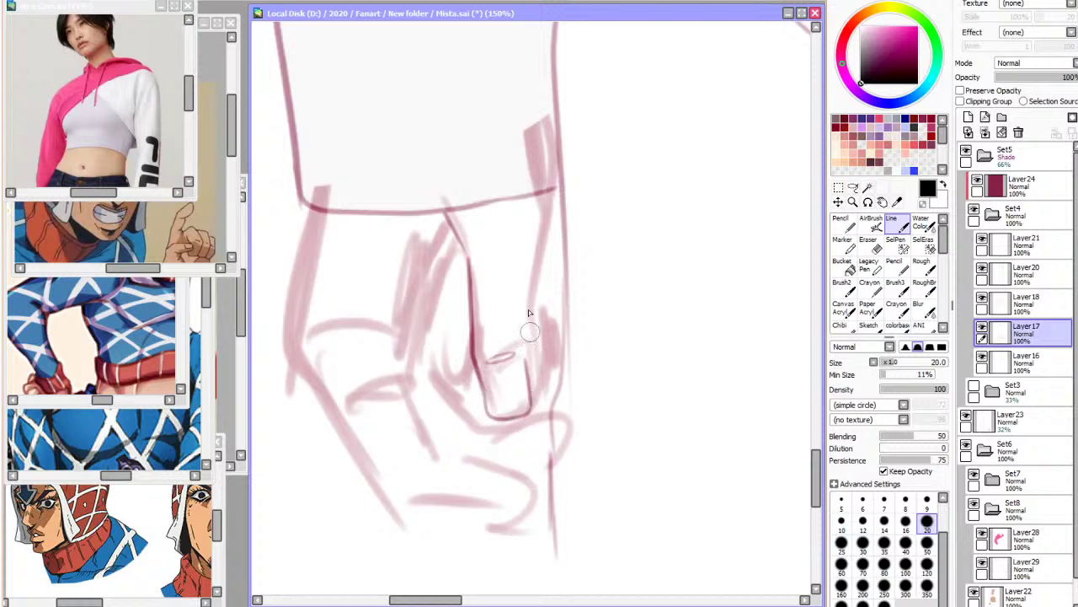
# Line the thumb's outer edge from the sleeve cuff down to the thumb tip
pyautogui.moveTo(562, 198); pyautogui.dragTo(543, 310)
pyautogui.hotkey('ctrl', 'z')
pyautogui.moveTo(562, 192); pyautogui.dragTo(542, 333)
pyautogui.press('h')
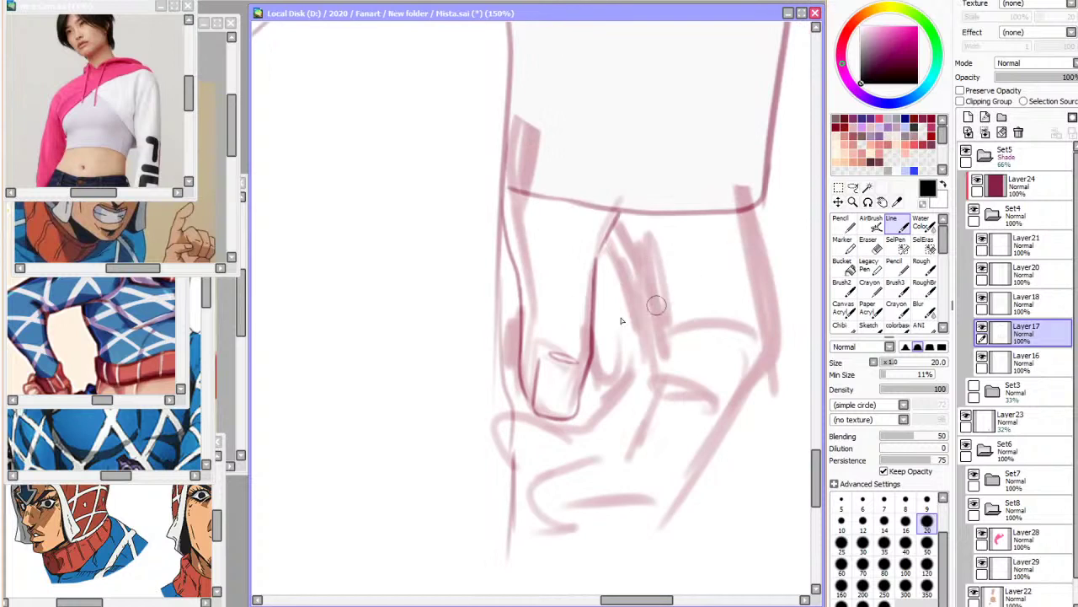
pyautogui.press('h')
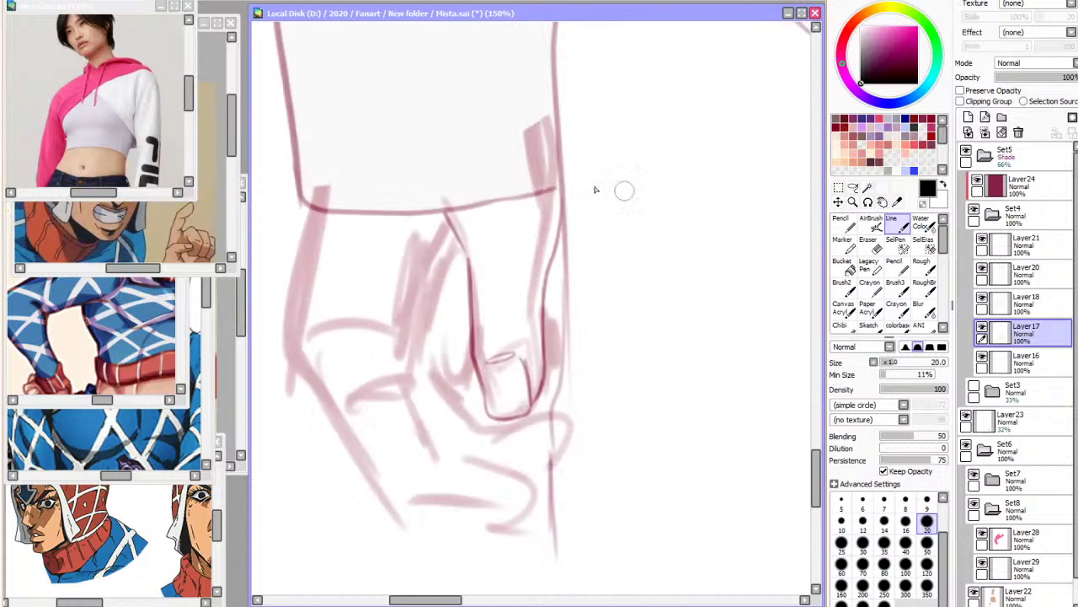
# Line the palm edge beside the thumb and continue into the upper contour of the curled finger
pyautogui.hotkey('ctrl', 'z')
pyautogui.moveTo(450, 217)
pyautogui.mouseDown()
pyautogui.moveTo(410, 261)
pyautogui.moveTo(404, 331)
pyautogui.moveTo(422, 370)
pyautogui.moveTo(398, 362)
pyautogui.mouseUp()
pyautogui.press('h')
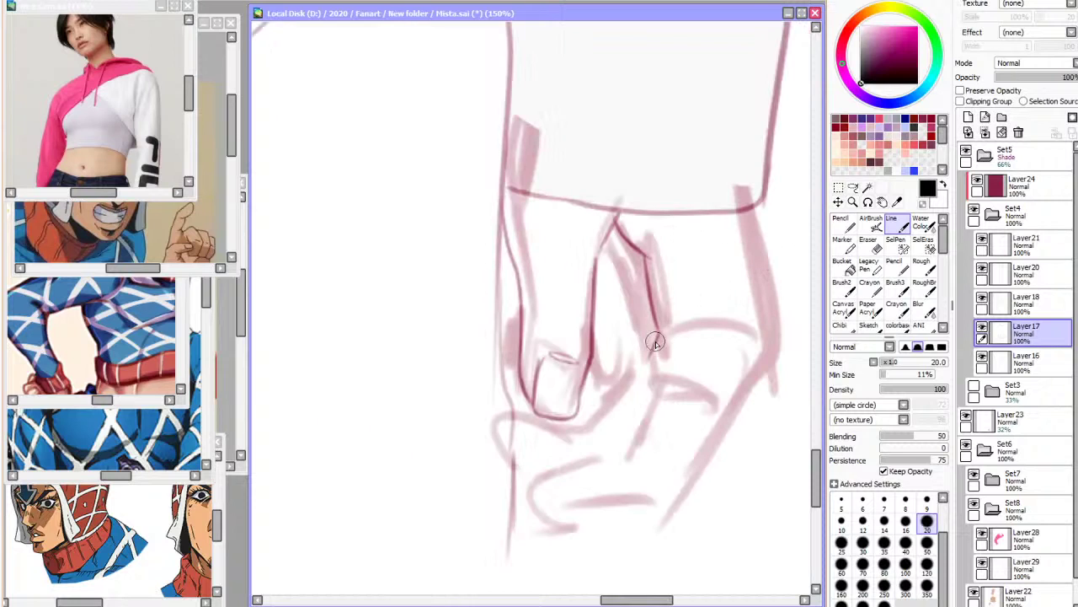
pyautogui.hotkey('ctrl', 'z')
pyautogui.moveTo(659, 333)
pyautogui.mouseDown()
pyautogui.moveTo(615, 445)
pyautogui.moveTo(621, 427)
pyautogui.moveTo(580, 438)
pyautogui.moveTo(540, 485)
pyautogui.mouseUp()
pyautogui.hotkey('ctrl', 'z')
pyautogui.press('h')
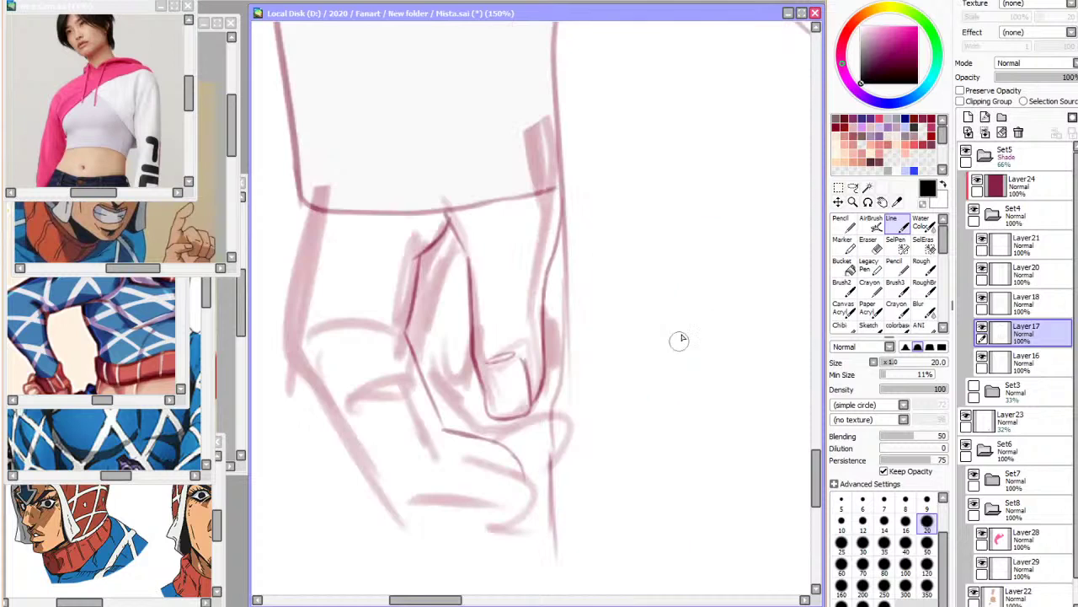
# Line the back of the lowered hand from the cuff past the knuckle and along the finger
pyautogui.moveTo(327, 233)
pyautogui.mouseDown()
pyautogui.moveTo(326, 305)
pyautogui.moveTo(322, 245)
pyautogui.moveTo(308, 340)
pyautogui.mouseUp()
pyautogui.hotkey('ctrl', 'z')
pyautogui.hotkey('ctrl', 'z')
pyautogui.moveTo(320, 211)
pyautogui.mouseDown()
pyautogui.moveTo(323, 257)
pyautogui.moveTo(320, 213)
pyautogui.moveTo(313, 320)
pyautogui.moveTo(356, 412)
pyautogui.mouseUp()
pyautogui.hotkey('ctrl', 'z')
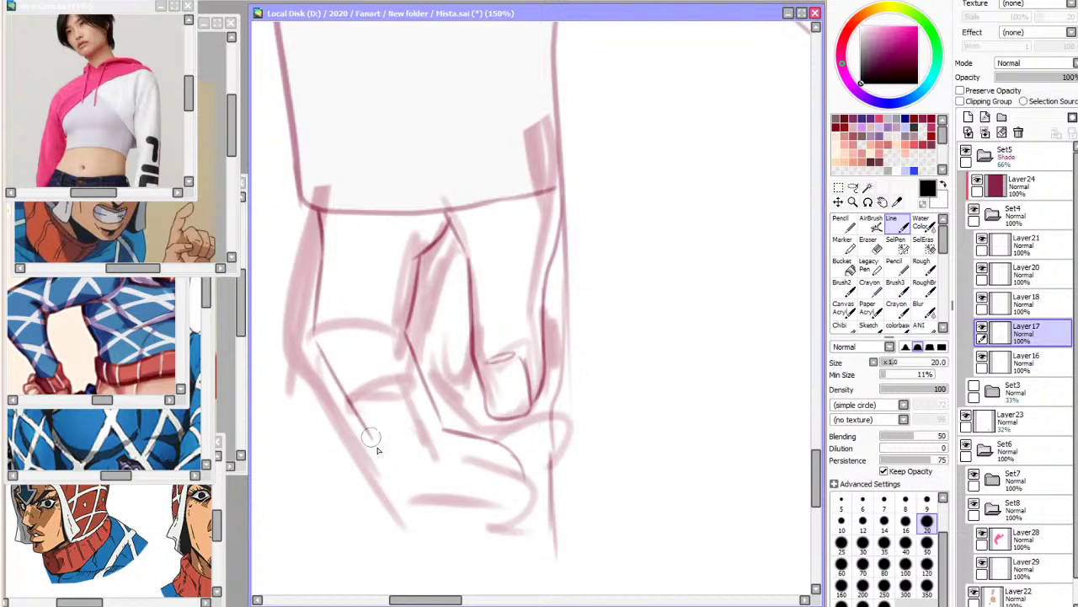
# Line the lower edge and rounded tip of the curled finger on the lowered hand
pyautogui.press('h')
pyautogui.hotkey('ctrl', 'z')
pyautogui.moveTo(711, 410)
pyautogui.mouseDown()
pyautogui.moveTo(679, 460)
pyautogui.moveTo(634, 471)
pyautogui.moveTo(678, 472)
pyautogui.moveTo(603, 492)
pyautogui.mouseUp()
pyautogui.hotkey('ctrl', 'z')
pyautogui.moveTo(540, 472)
pyautogui.mouseDown()
pyautogui.moveTo(542, 504)
pyautogui.moveTo(616, 493)
pyautogui.mouseUp()
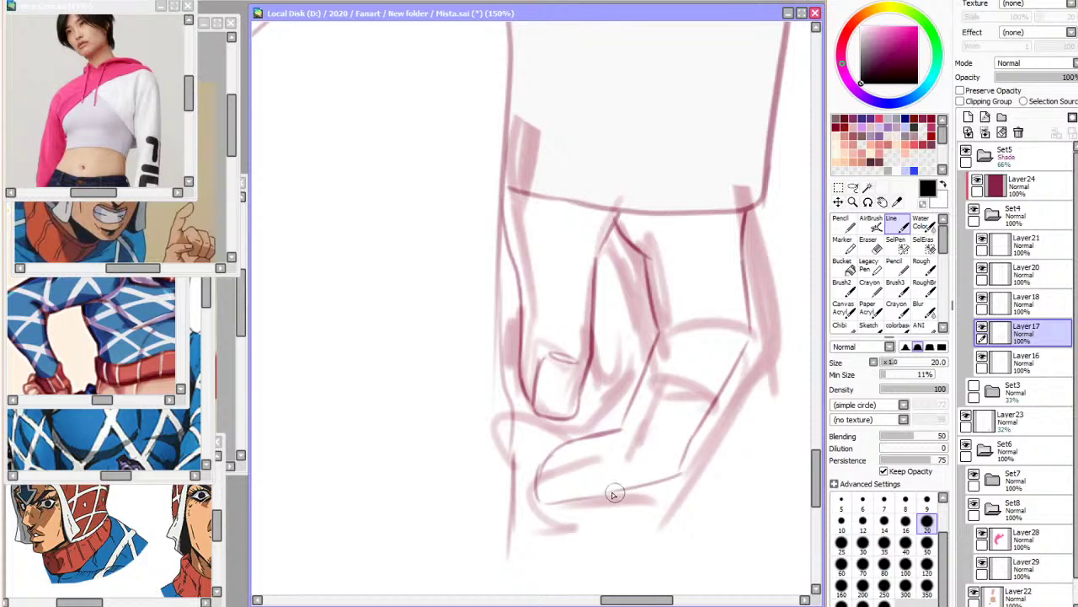
# Line a second, outer contour along the back of the hand and the finger edge passing beneath the thumb
pyautogui.press('h')
pyautogui.hotkey('ctrl', 'z')
pyautogui.moveTo(312, 213)
pyautogui.mouseDown()
pyautogui.moveTo(289, 334)
pyautogui.moveTo(296, 279)
pyautogui.moveTo(293, 302)
pyautogui.moveTo(322, 383)
pyautogui.moveTo(377, 444)
pyautogui.mouseUp()
pyautogui.press('h')
pyautogui.moveTo(647, 364)
pyautogui.mouseDown()
pyautogui.moveTo(607, 411)
pyautogui.moveTo(632, 382)
pyautogui.moveTo(601, 413)
pyautogui.moveTo(522, 420)
pyautogui.mouseUp()
pyautogui.hotkey('ctrl', 'z')
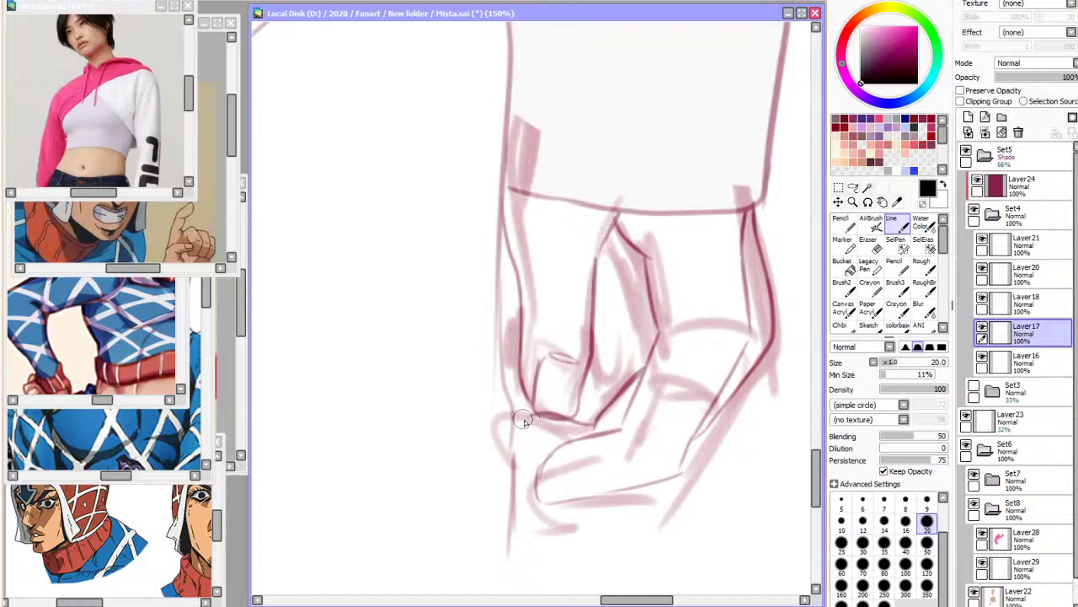
pyautogui.hotkey('ctrl', 'z')
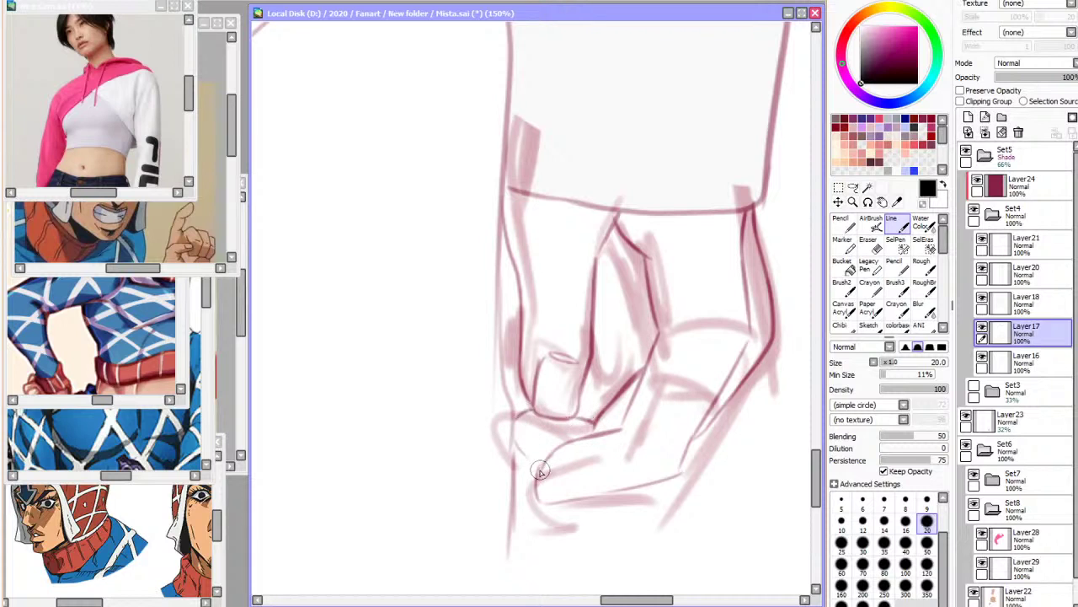
pyautogui.press('h')
# Delete Layer23, which holds the rough sketch of the lowered hand
pyautogui.click(164, 1)
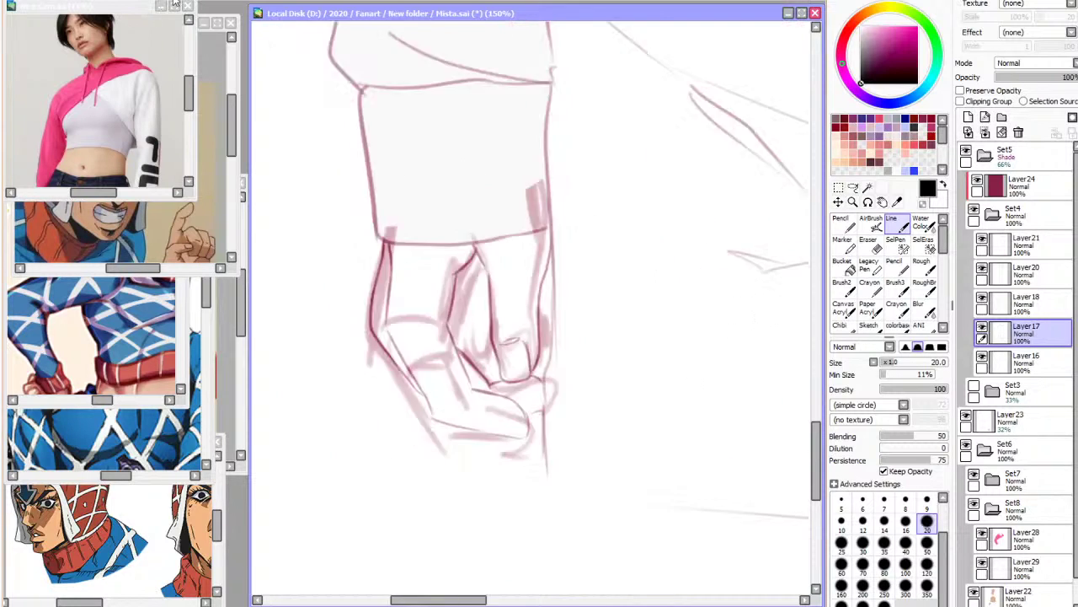
pyautogui.click(171, 1)
pyautogui.press('h')
pyautogui.moveTo(818, 408); pyautogui.dragTo(818, 378)
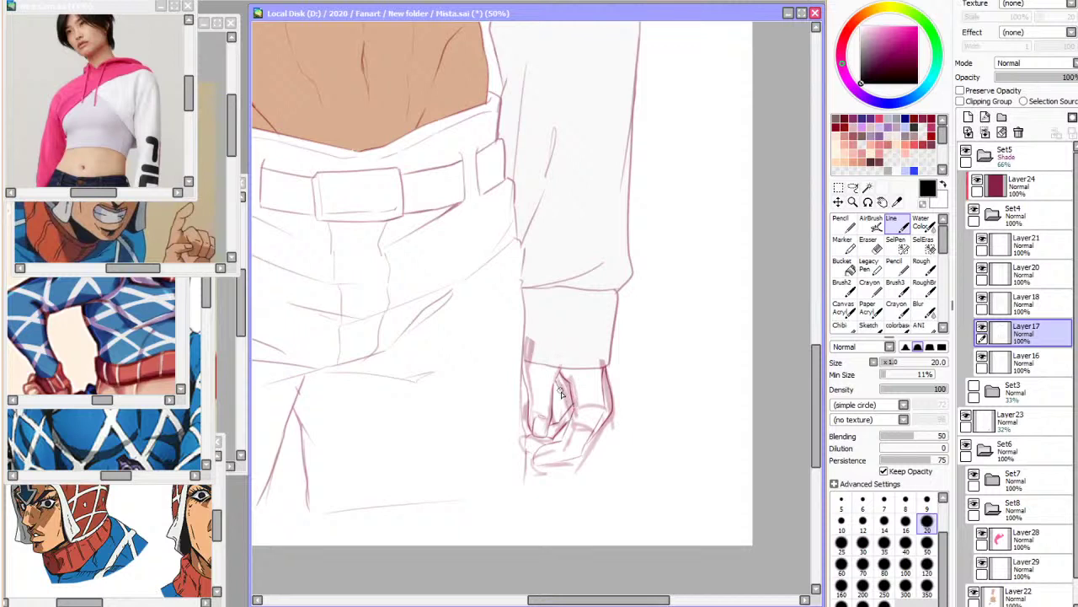
pyautogui.press('h')
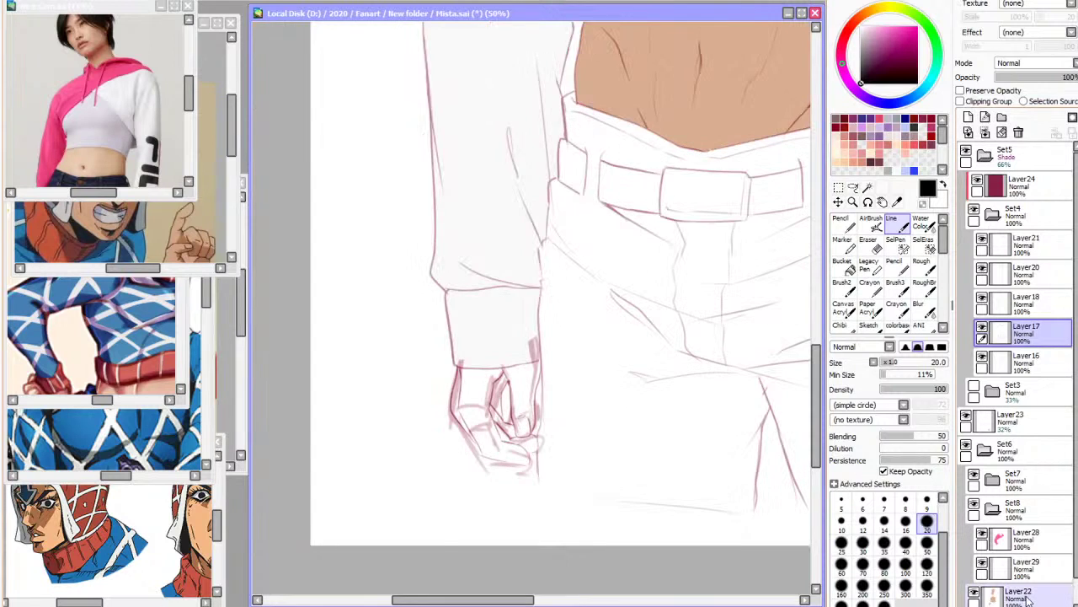
pyautogui.click(1015, 419)
pyautogui.click(1020, 133)
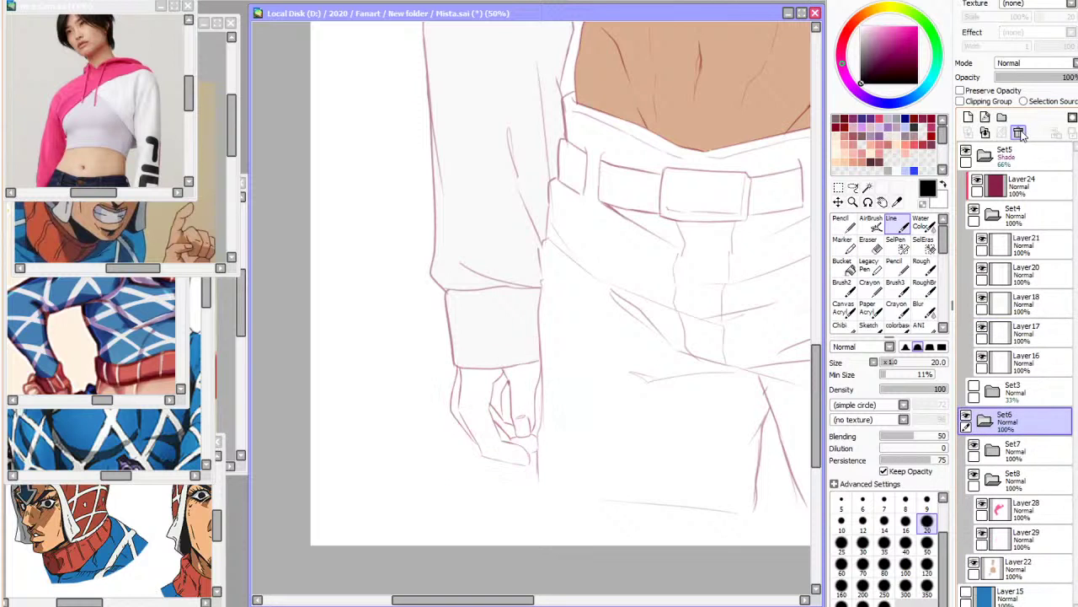
# Lasso the lowered hand's line art on Layer17 and apply a transform to it beneath the sleeve cuff
pyautogui.press('h')
pyautogui.scroll(-3, 616, 527)
pyautogui.scroll(1, 473, 453)
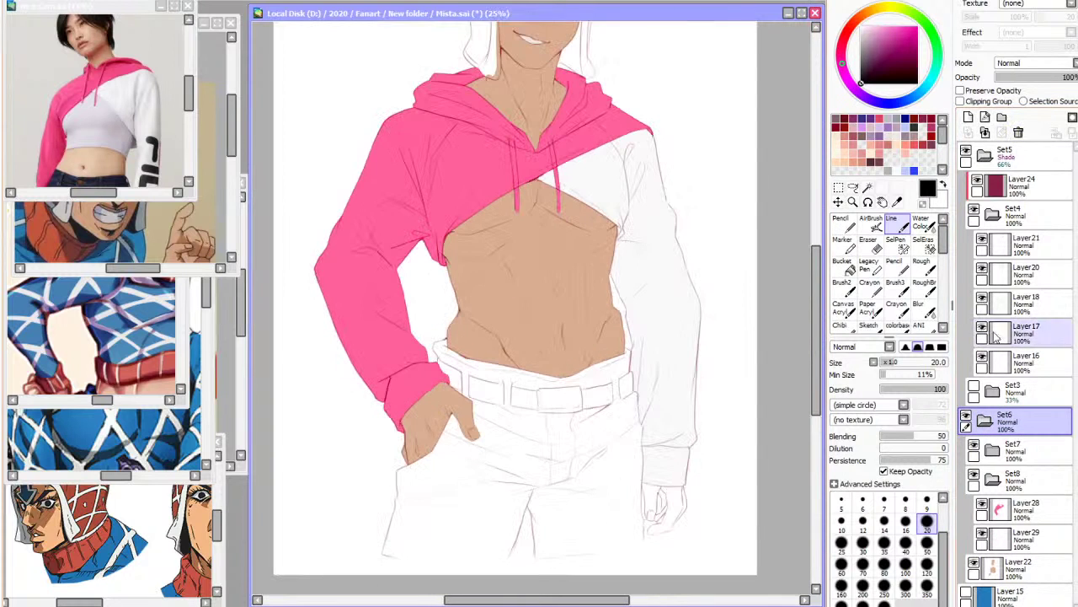
pyautogui.click(998, 330)
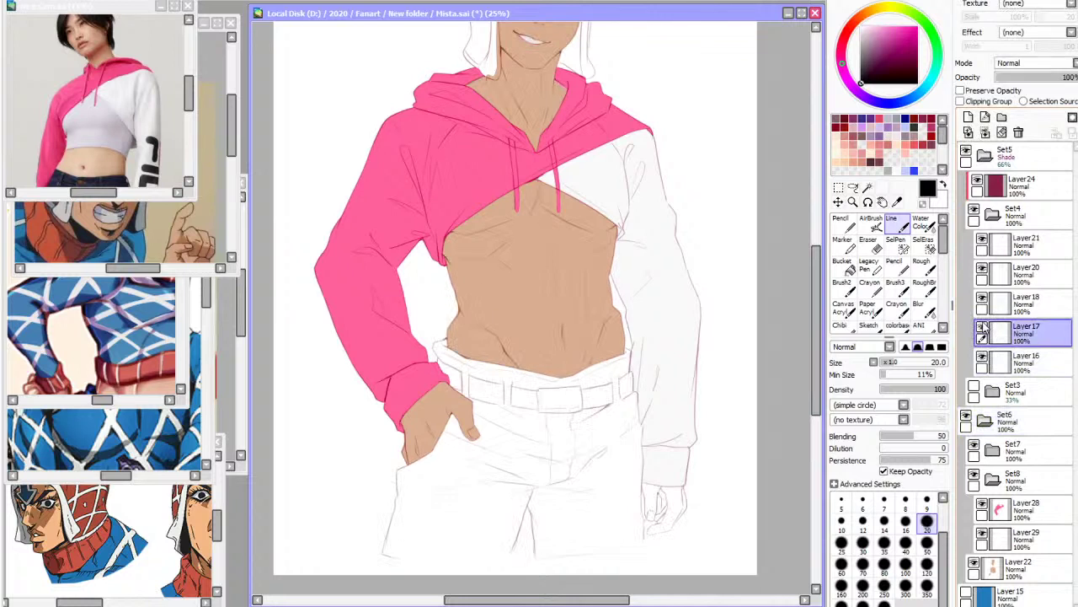
pyautogui.click(853, 187)
pyautogui.scroll(1, 733, 449)
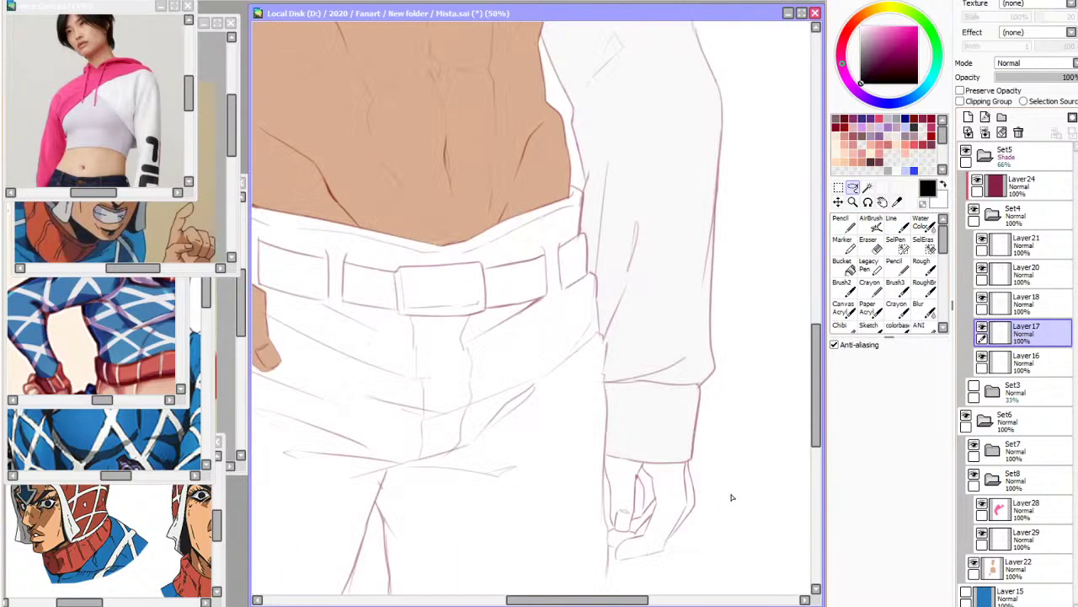
pyautogui.moveTo(642, 485)
pyautogui.mouseDown()
pyautogui.moveTo(758, 397)
pyautogui.moveTo(641, 459)
pyautogui.moveTo(691, 451)
pyautogui.mouseUp()
pyautogui.hotkey('ctrl', 't')
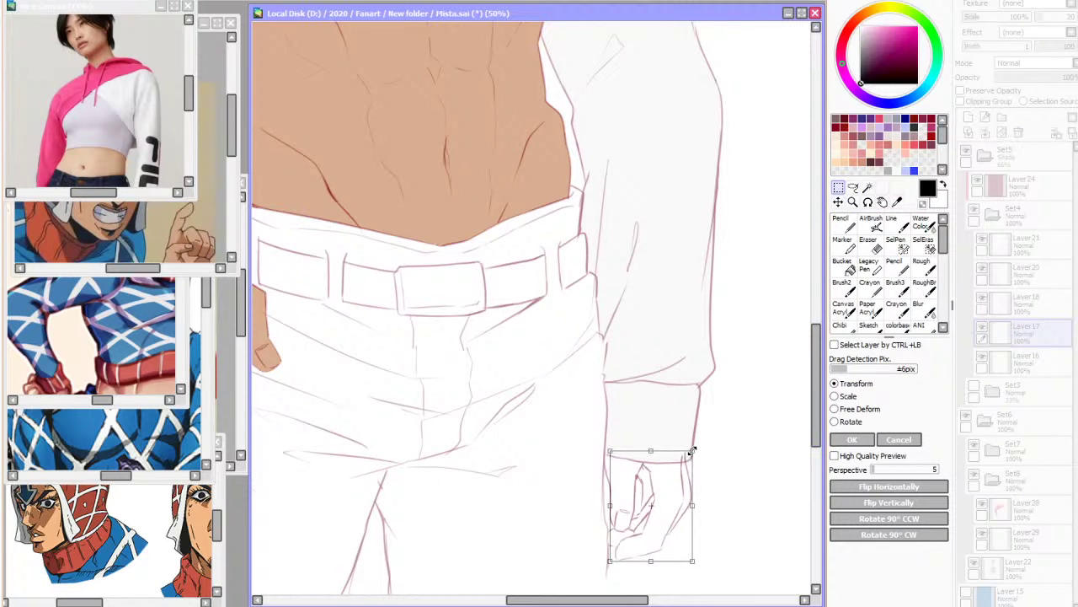
pyautogui.press('Return')
pyautogui.press('e')
pyautogui.scroll(4, 687, 454)
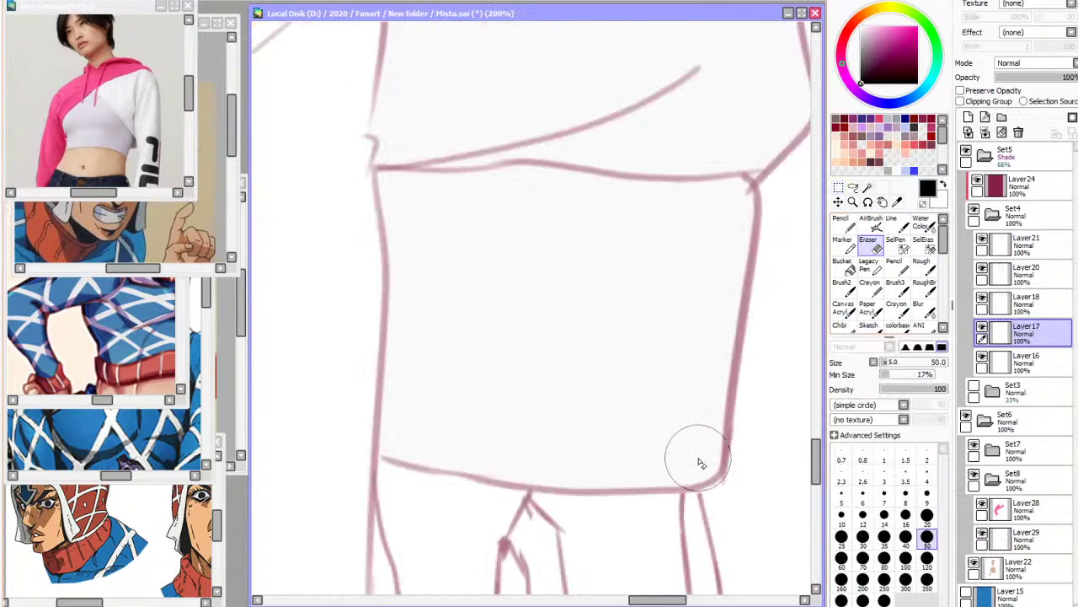
pyautogui.scroll(-6, 698, 458)
pyautogui.scroll(1, 501, 491)
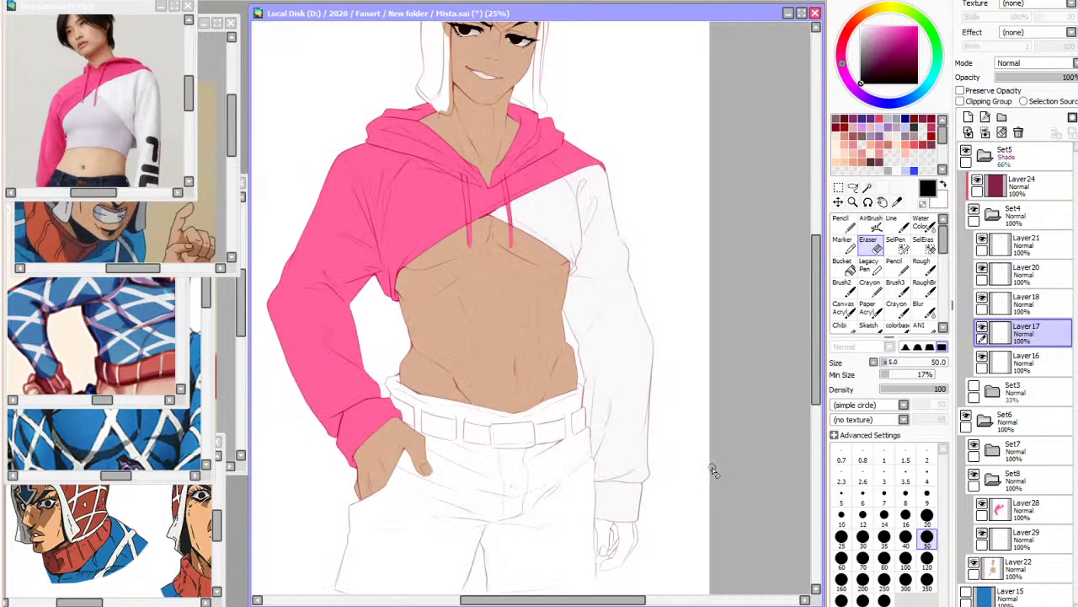
pyautogui.click(995, 216)
pyautogui.click(993, 215)
pyautogui.click(989, 158)
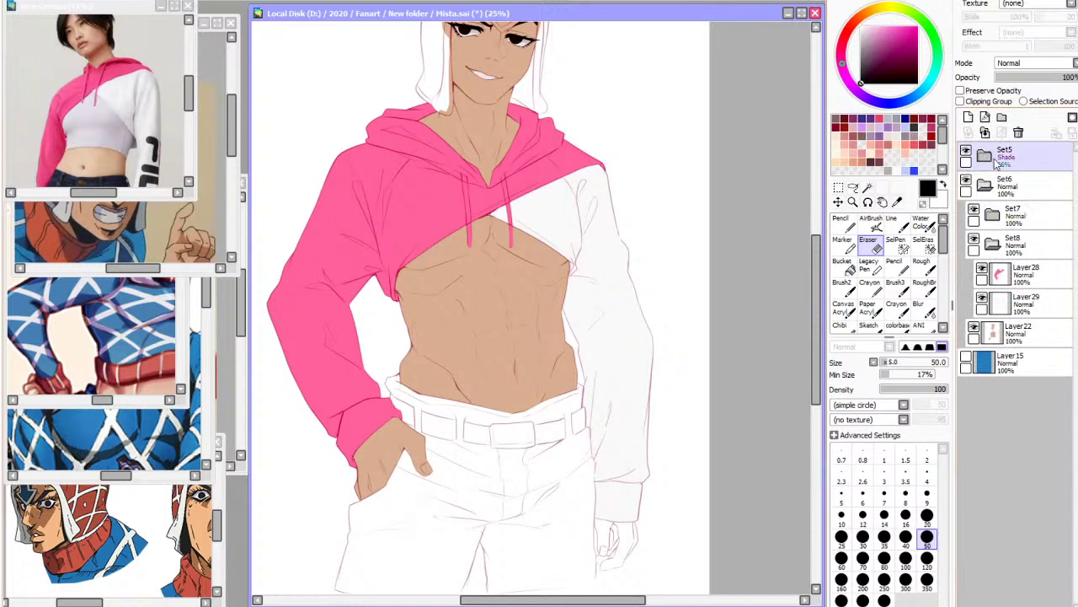
pyautogui.press('h')
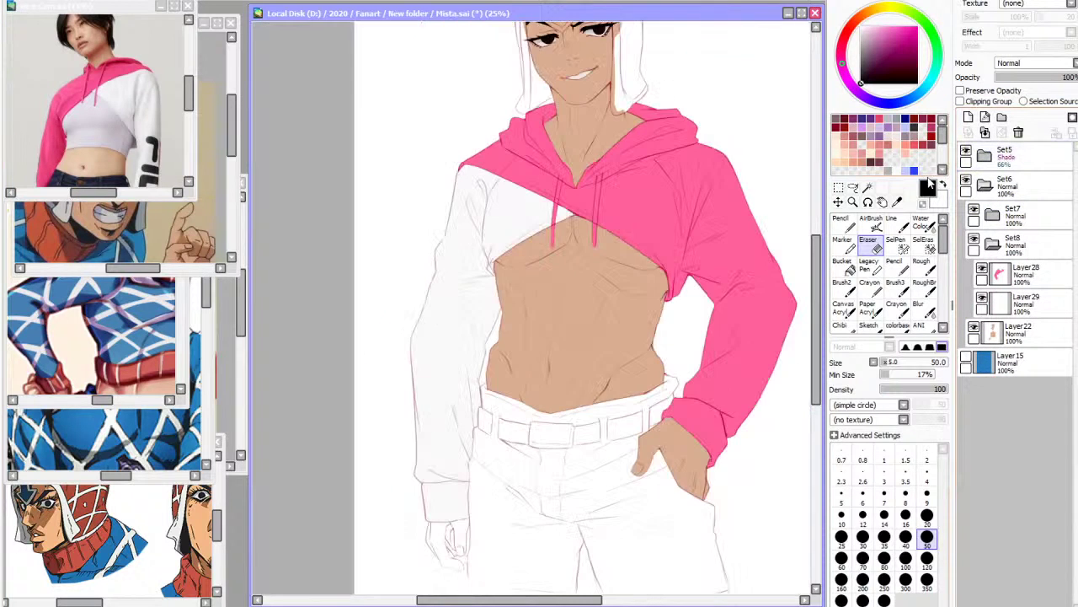
pyautogui.press('h')
pyautogui.click(985, 187)
pyautogui.click(985, 158)
pyautogui.click(992, 243)
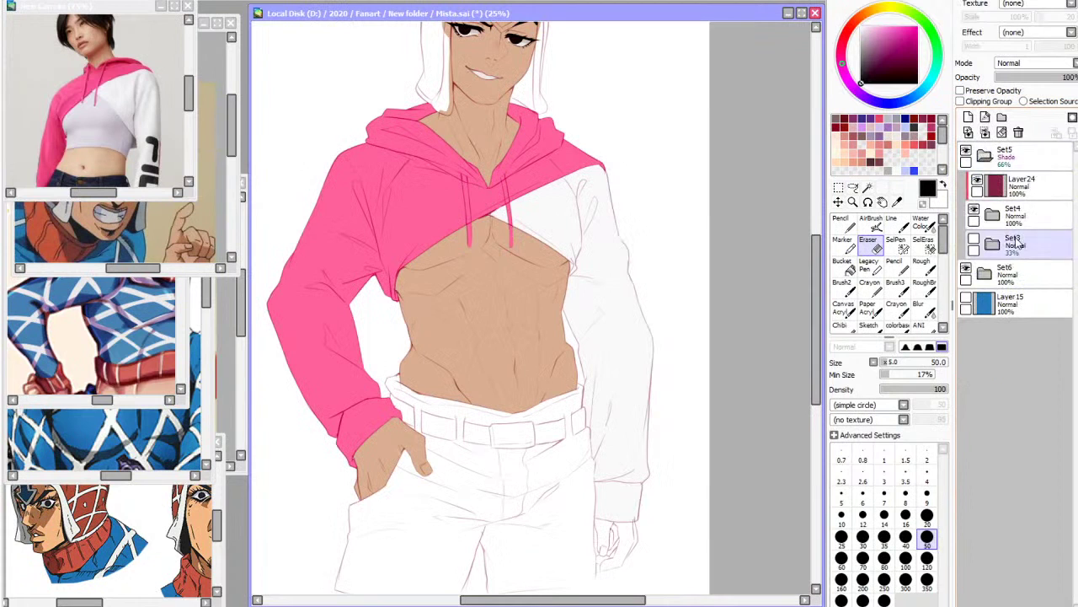
pyautogui.click(993, 214)
# Select the whole lowered hand on Layer17 and stretch its line art longer beneath the cuff
pyautogui.scroll(-2, 607, 412)
pyautogui.scroll(3, 607, 412)
pyautogui.keyDown('ctrl'); pyautogui.keyDown('shift'); pyautogui.click(615, 517); pyautogui.keyUp('shift'); pyautogui.keyUp('ctrl')
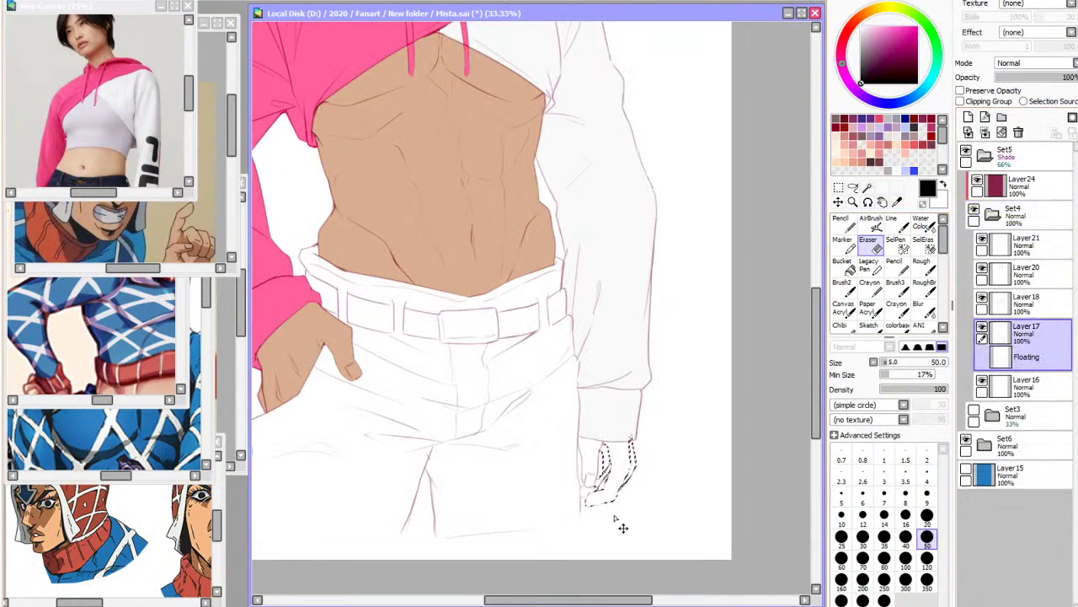
pyautogui.click(896, 245)
pyautogui.scroll(3, 631, 493)
pyautogui.moveTo(650, 396)
pyautogui.mouseDown()
pyautogui.moveTo(607, 307)
pyautogui.moveTo(583, 288)
pyautogui.moveTo(562, 305)
pyautogui.moveTo(556, 294)
pyautogui.moveTo(572, 459)
pyautogui.moveTo(672, 330)
pyautogui.moveTo(640, 304)
pyautogui.mouseUp()
pyautogui.scroll(-3, 599, 386)
pyautogui.click(840, 201)
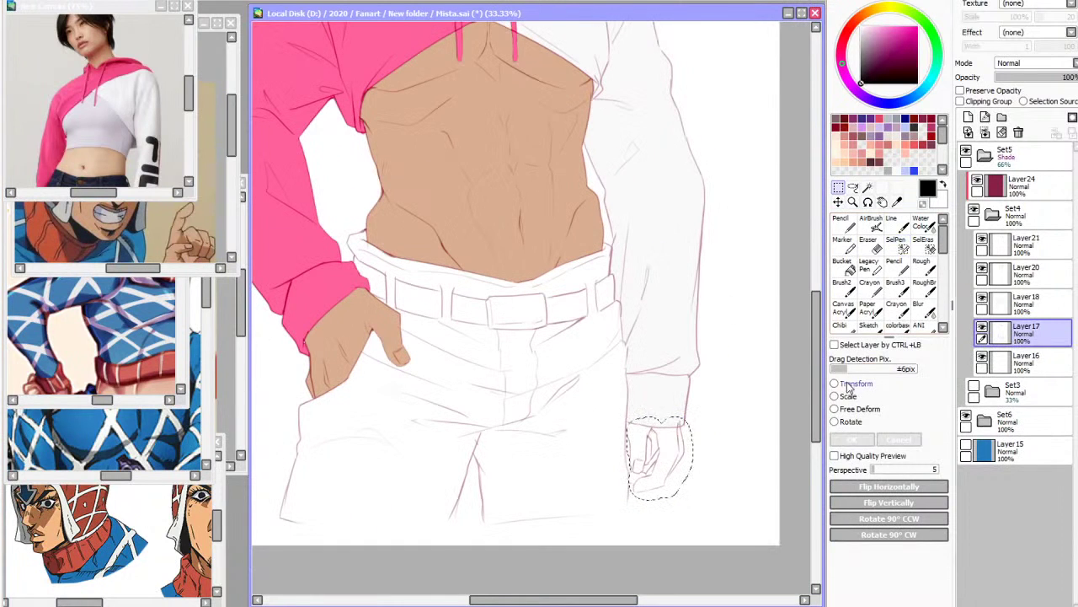
pyautogui.hotkey('ctrl', 't')
pyautogui.moveTo(693, 498)
pyautogui.mouseDown()
pyautogui.moveTo(687, 519)
pyautogui.moveTo(672, 497)
pyautogui.mouseUp()
pyautogui.click(852, 439)
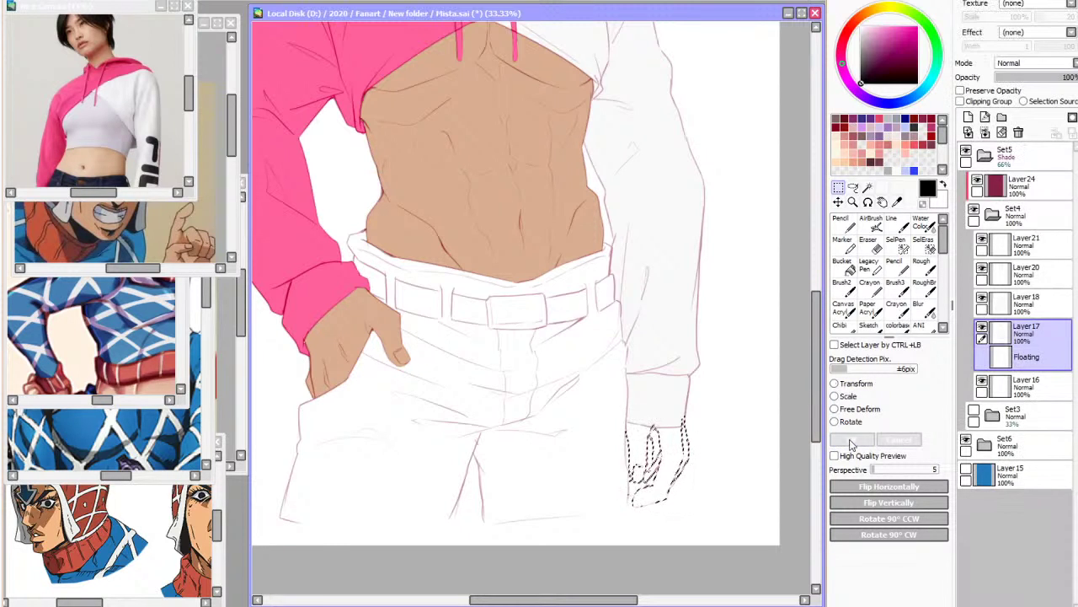
# Examine the resized lowered hand's proportions against the sleeve and whole figure in normal and mirrored views
pyautogui.press('h')
pyautogui.click(868, 246)
pyautogui.press('h')
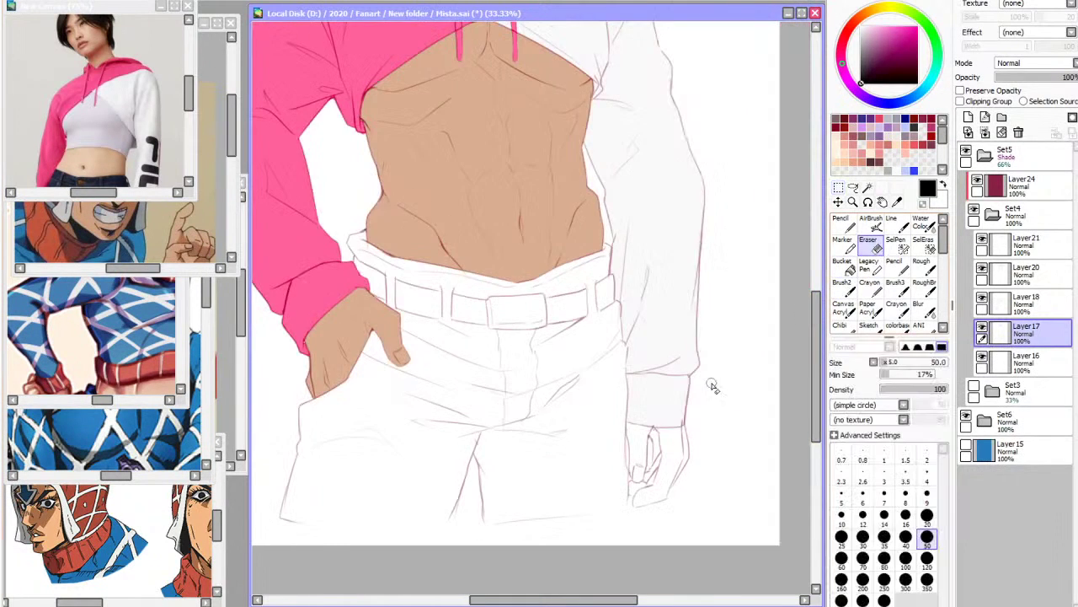
pyautogui.scroll(5, 734, 368)
pyautogui.scroll(-6, 599, 463)
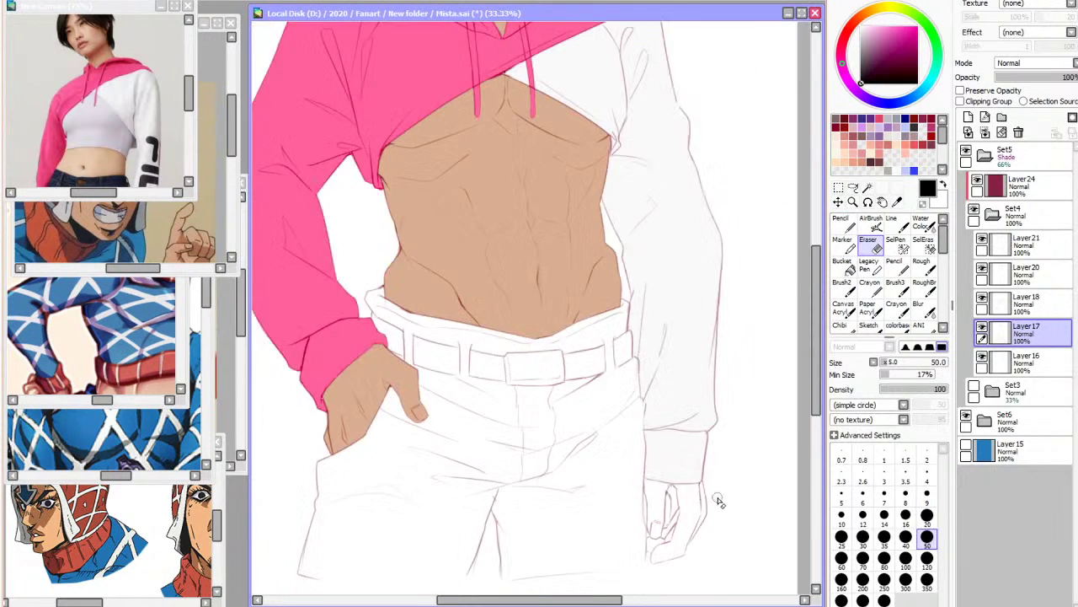
pyautogui.scroll(3, 697, 529)
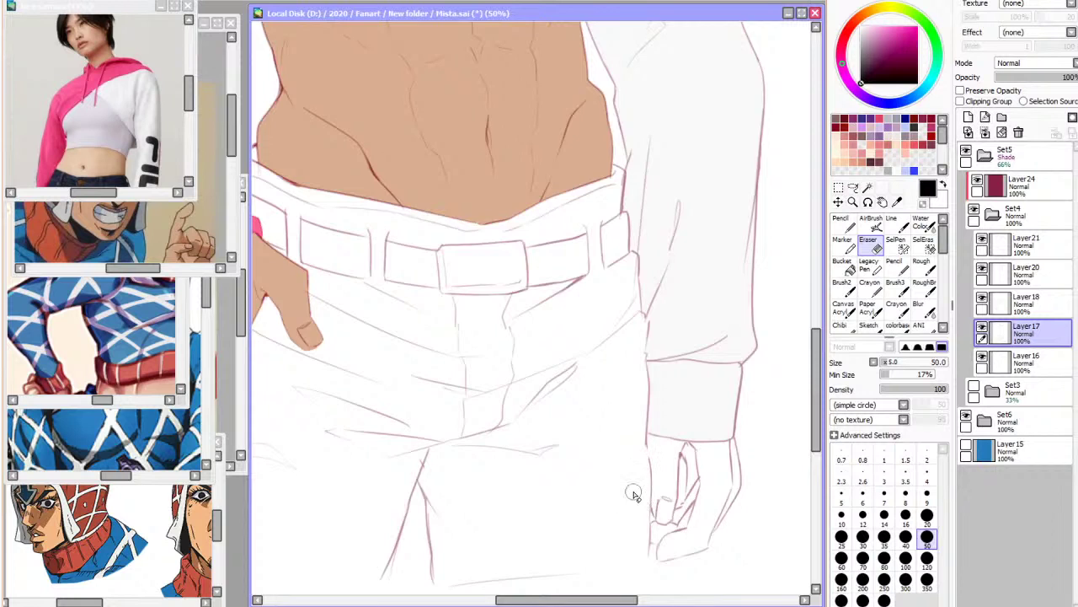
pyautogui.scroll(2, 634, 488)
pyautogui.scroll(-4, 641, 526)
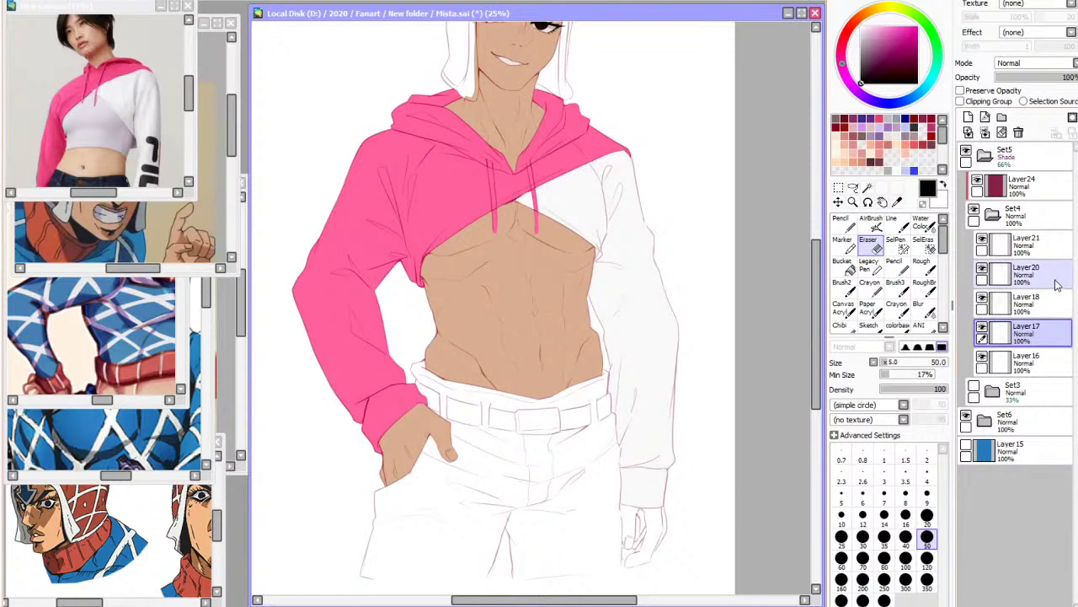
pyautogui.press('h')
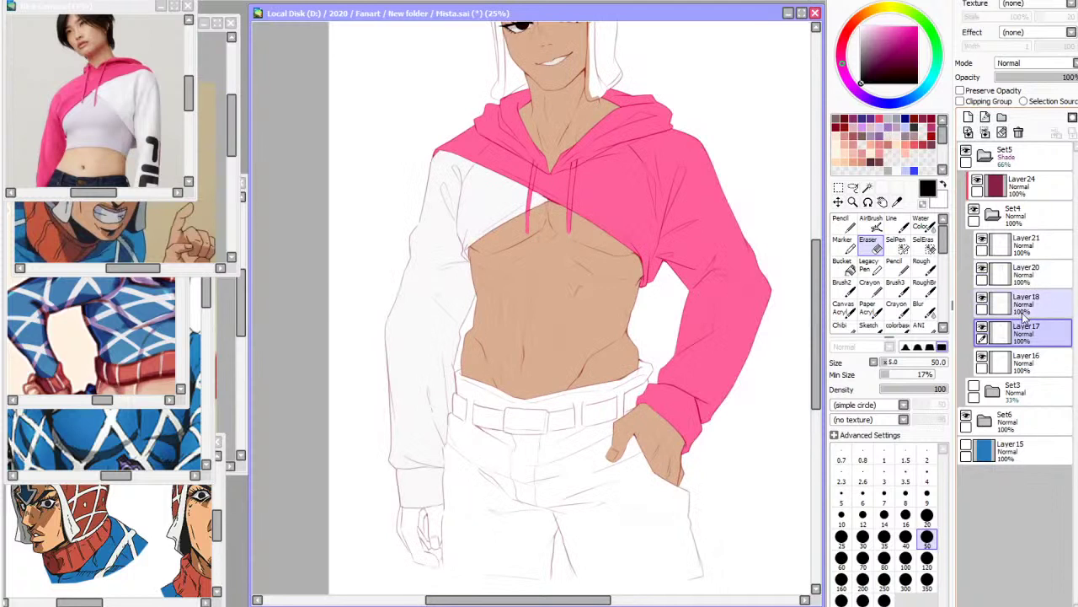
pyautogui.press('h')
# Collapse the line art set Set4, expand the colour set Set6 and select Layer29 inside Set8
pyautogui.click(994, 215)
pyautogui.click(994, 243)
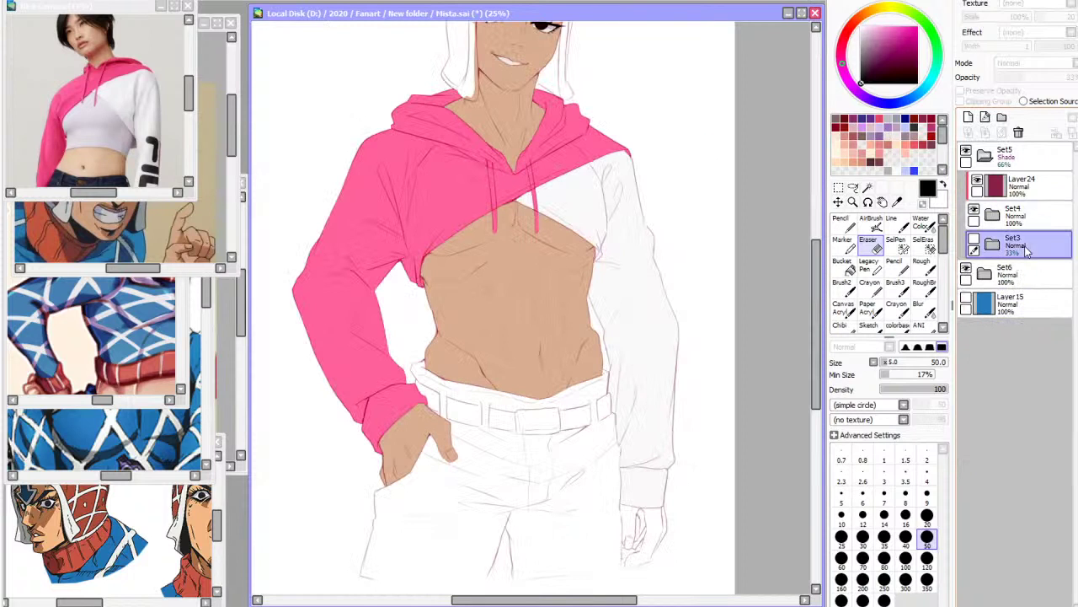
pyautogui.click(974, 240)
pyautogui.click(985, 273)
pyautogui.click(1007, 303)
pyautogui.click(1011, 333)
pyautogui.click(1014, 366)
pyautogui.click(1015, 390)
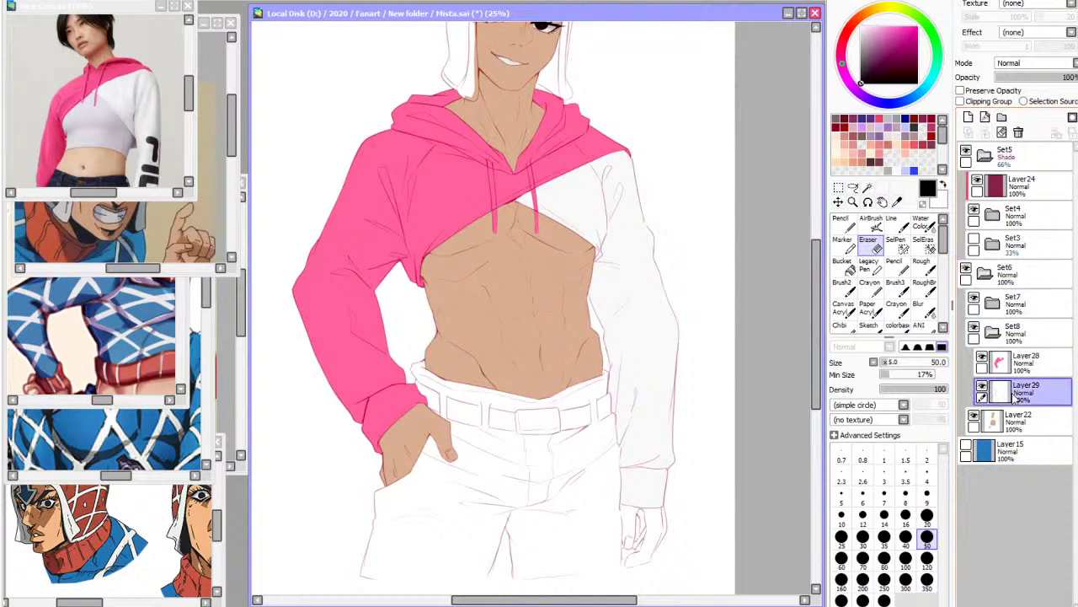
# Add a new layer above the skin layer Layer22 and clip it to that layer
pyautogui.click(868, 188)
pyautogui.scroll(-2, 532, 350)
pyautogui.scroll(2, 519, 283)
pyautogui.scroll(2, 520, 287)
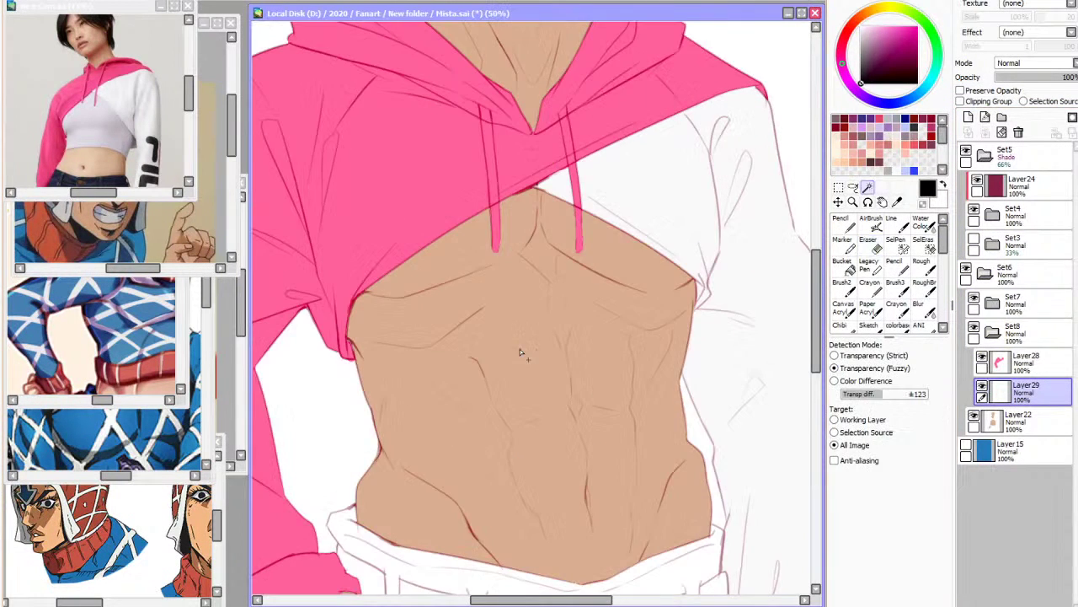
pyautogui.scroll(-1, 496, 452)
pyautogui.click(1011, 420)
pyautogui.click(973, 416)
pyautogui.click(974, 422)
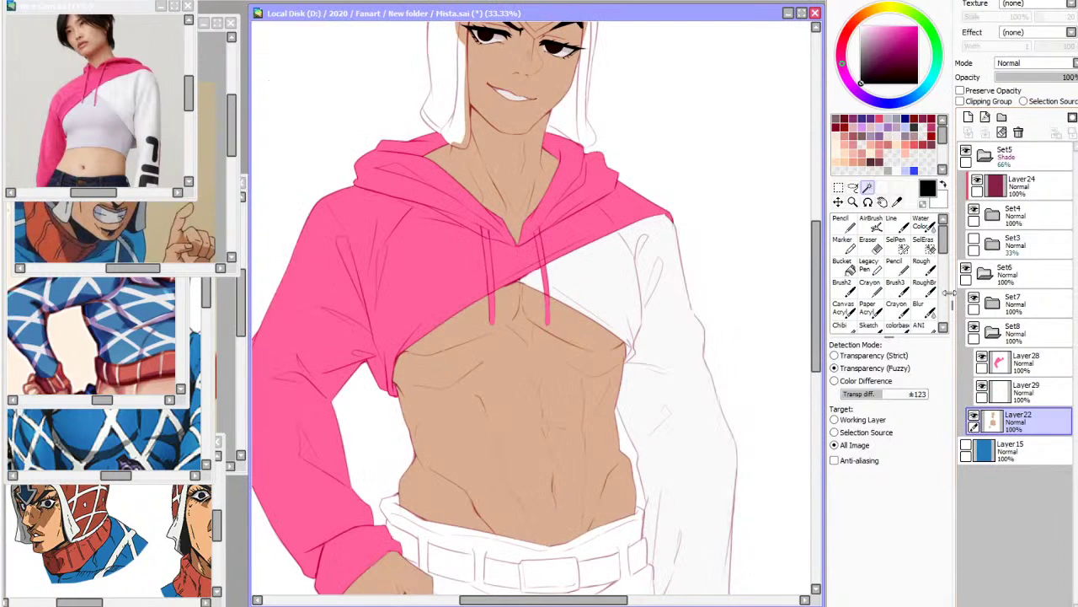
pyautogui.click(968, 117)
pyautogui.click(961, 101)
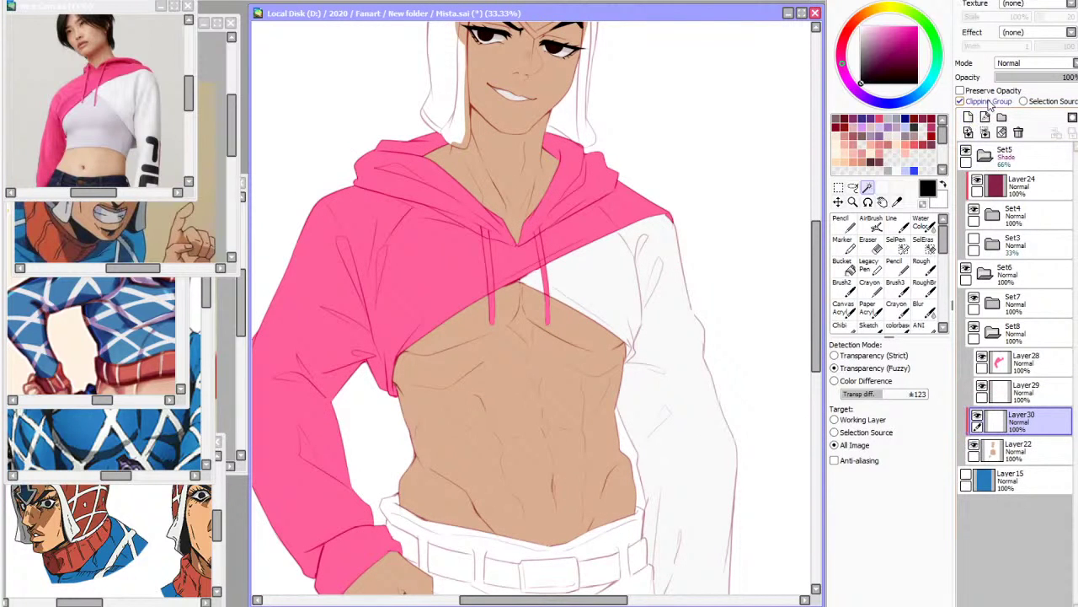
# Sample the skin tone from the neck, darken it to a reddish brown and set the Line brush to size 300
pyautogui.scroll(1, 491, 54)
pyautogui.moveTo(497, 217); pyautogui.dragTo(484, 351)
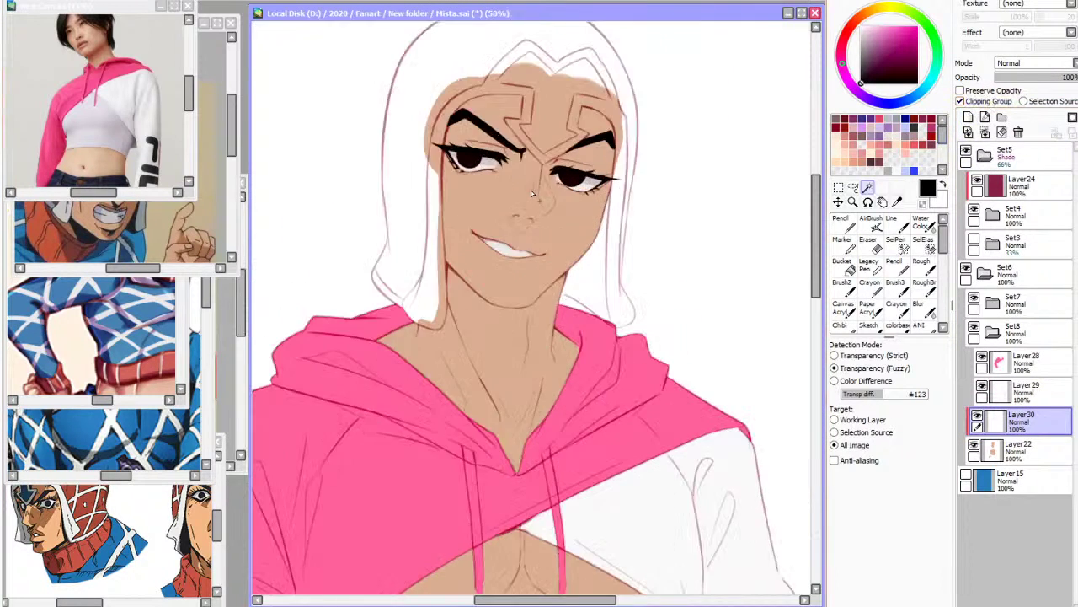
pyautogui.click(897, 202)
pyautogui.press('Delete')
pyautogui.click(579, 310)
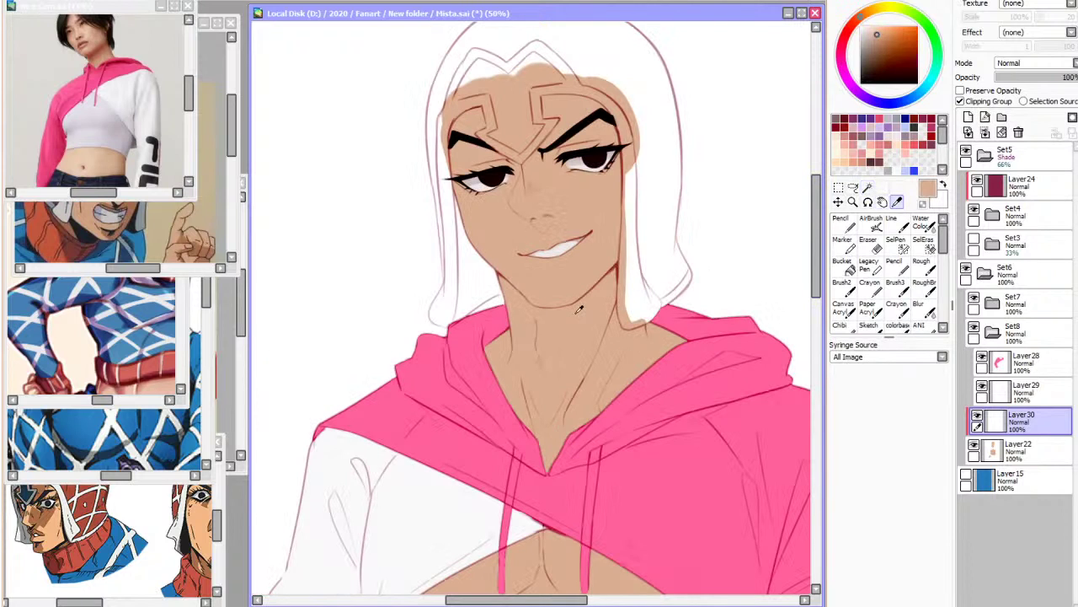
pyautogui.click(898, 224)
pyautogui.click(907, 585)
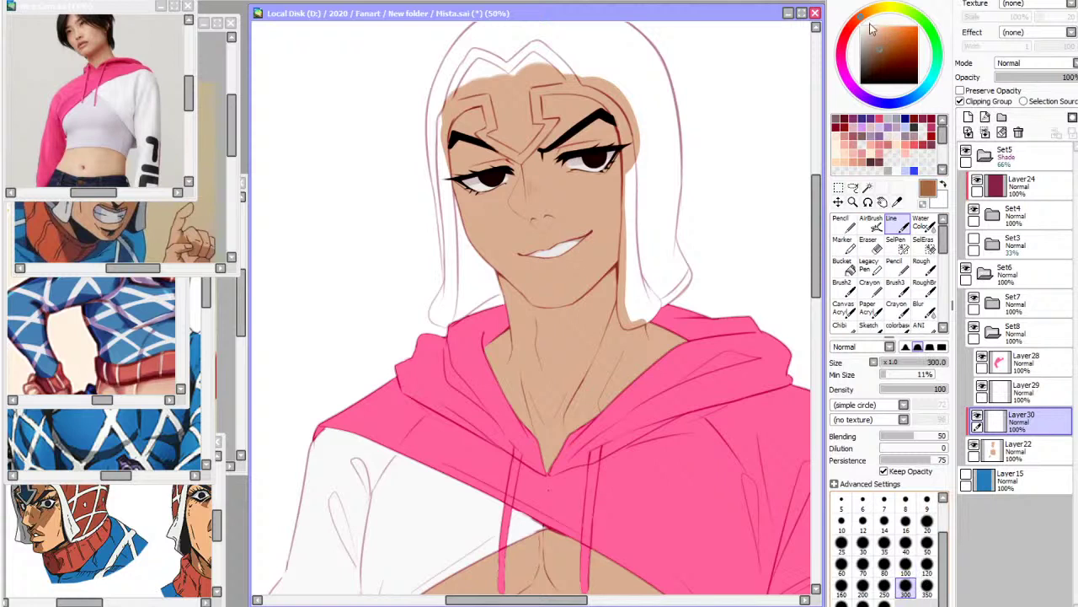
pyautogui.click(849, 28)
# Try shading strokes on the neck beneath the jaw, shifting the colour to a lighter dusty red
pyautogui.moveTo(620, 276)
pyautogui.mouseDown()
pyautogui.moveTo(591, 315)
pyautogui.moveTo(591, 299)
pyautogui.mouseUp()
pyautogui.hotkey('ctrl', 'z')
pyautogui.press('h')
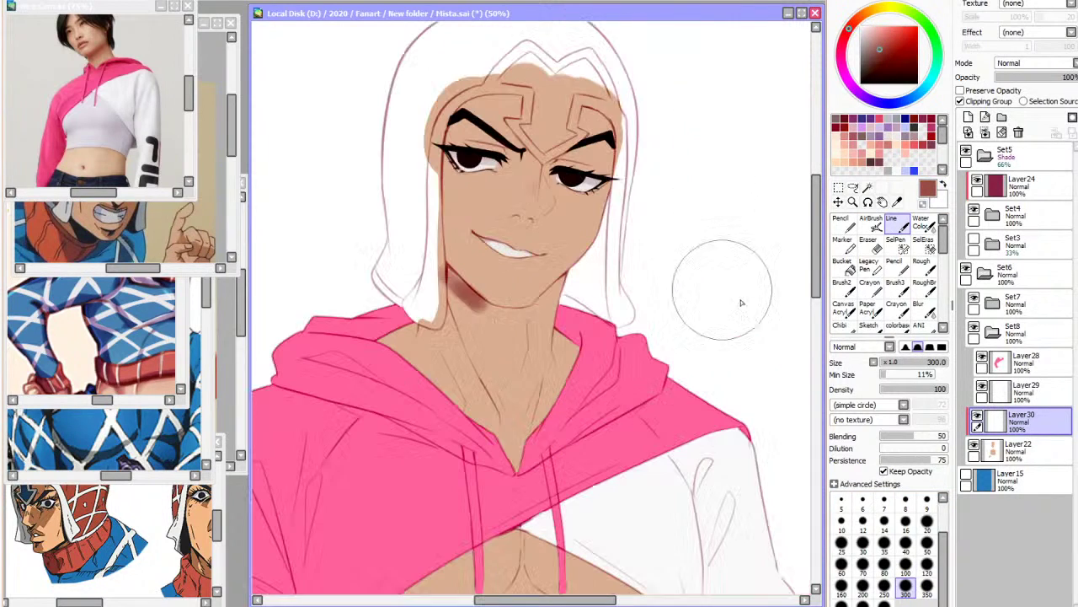
pyautogui.hotkey('ctrl', 'z')
pyautogui.click(879, 44)
pyautogui.moveTo(461, 311); pyautogui.dragTo(456, 296)
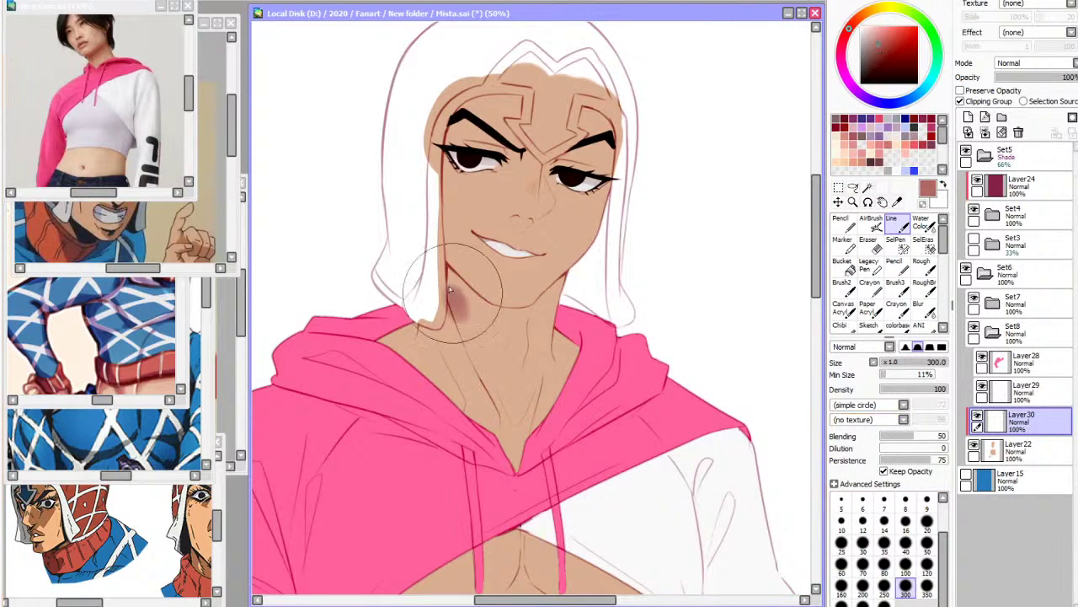
# Airbrush a soft dusty red shade at size 500 onto the lower neck above the hoodie's V-neckline
pyautogui.click(872, 222)
pyautogui.click(884, 598)
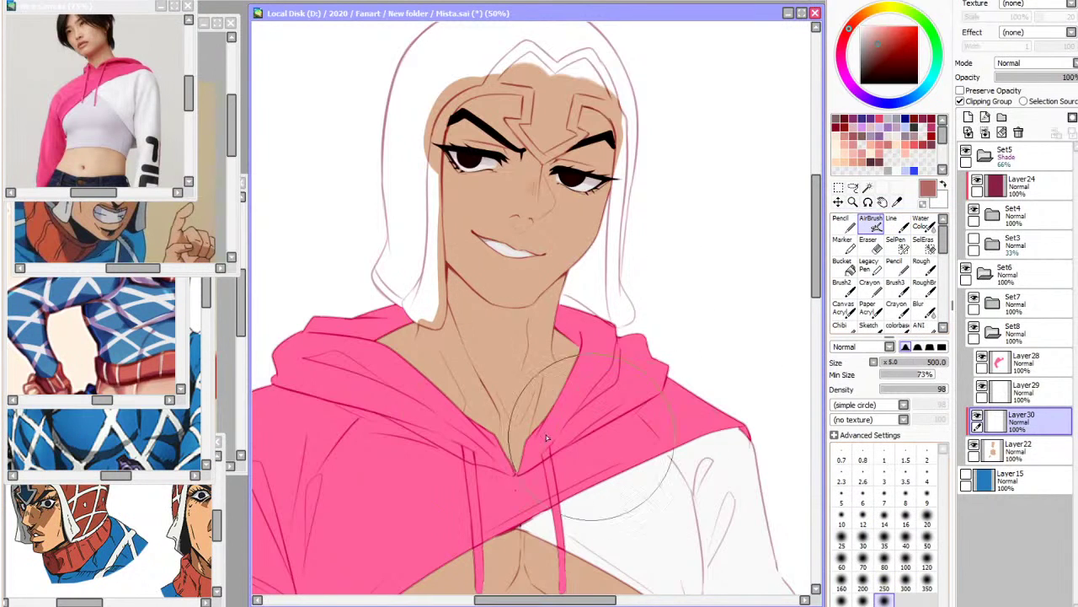
pyautogui.moveTo(590, 438); pyautogui.dragTo(523, 426)
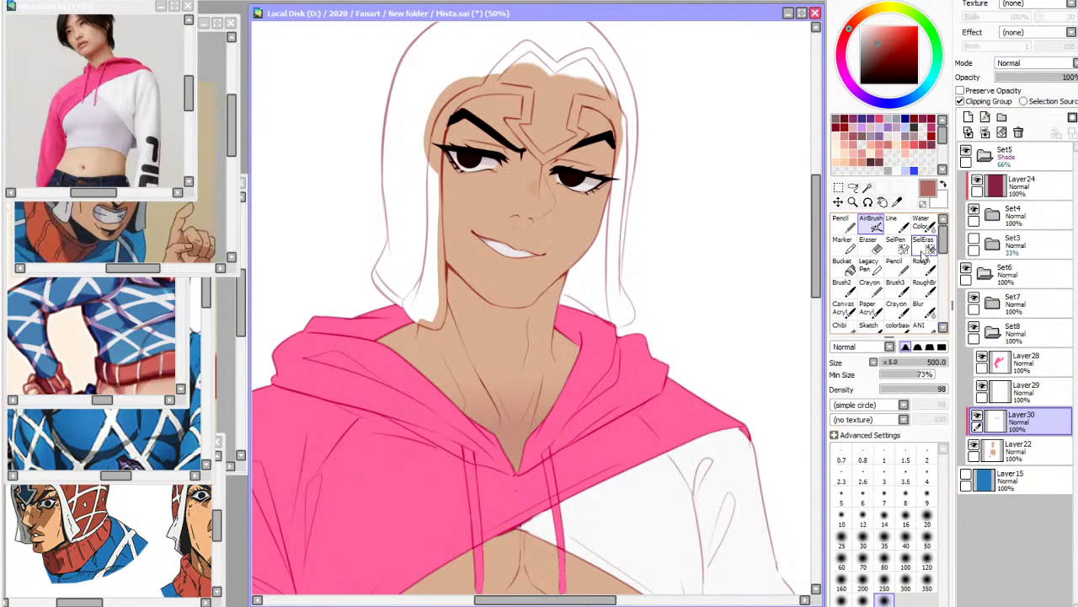
pyautogui.click(922, 305)
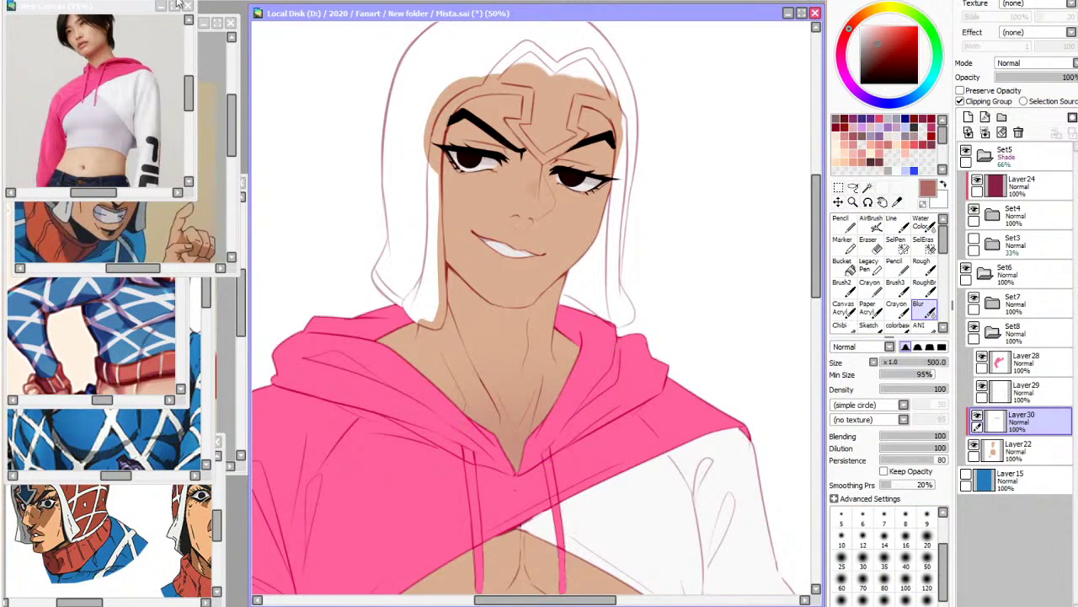
# Mark a small rectangular area on the abdomen and airbrush a soft dusty red gradient inside it
pyautogui.scroll(-2, 674, 60)
pyautogui.moveTo(815, 340); pyautogui.dragTo(815, 368)
pyautogui.click(924, 270)
pyautogui.click(925, 291)
pyautogui.click(838, 187)
pyautogui.click(872, 224)
pyautogui.moveTo(565, 421); pyautogui.dragTo(474, 424)
# Transform the rectangular gradient patch, enlarging it to cover the whole bare torso
pyautogui.click(837, 188)
pyautogui.click(859, 388)
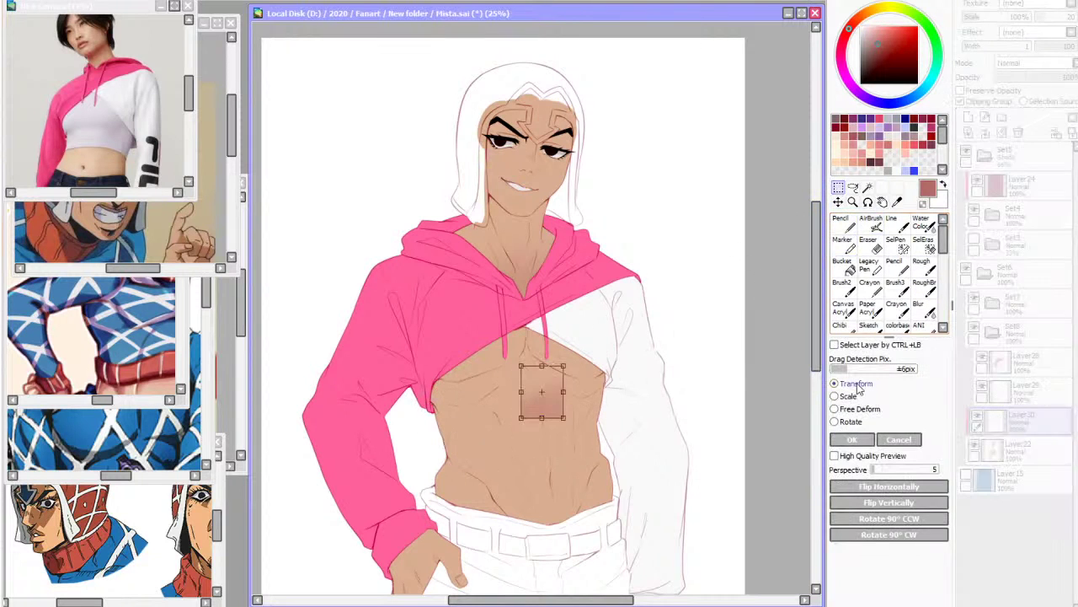
pyautogui.moveTo(563, 417); pyautogui.dragTo(681, 597)
pyautogui.click(852, 439)
# Select the area around the hand in the pocket and clear the gradient from it on Layer30
pyautogui.press('h')
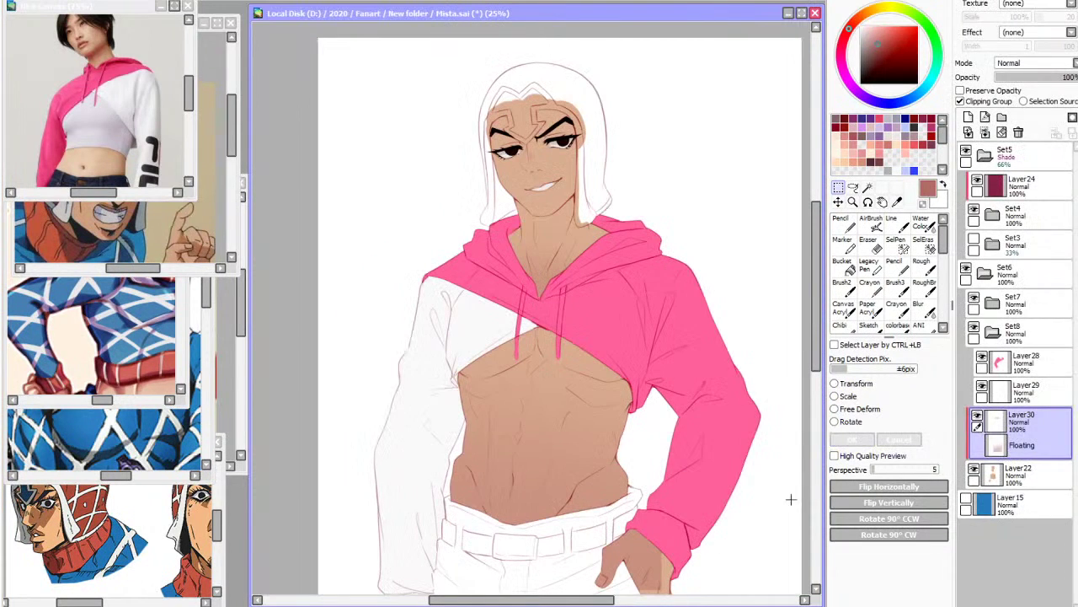
pyautogui.scroll(-2, 558, 287)
pyautogui.scroll(2, 591, 411)
pyautogui.moveTo(664, 488)
pyautogui.mouseDown()
pyautogui.moveTo(556, 419)
pyautogui.moveTo(556, 400)
pyautogui.mouseUp()
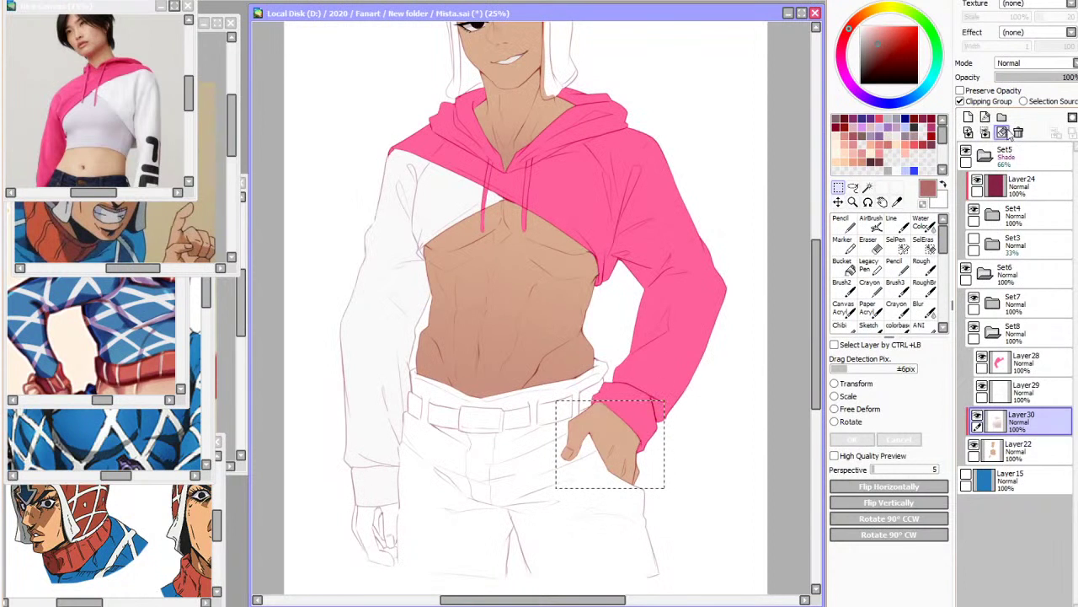
# Erase soft highlights for the abdominal muscles from the shading on Layer30, using the Line brush with transparent colour at size 300
pyautogui.scroll(2, 471, 328)
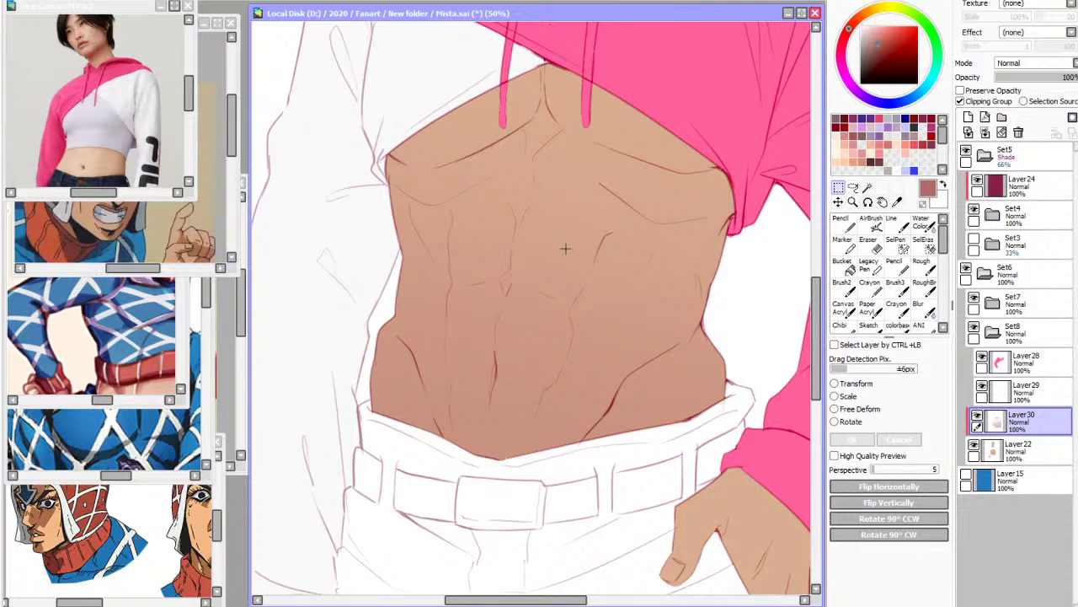
pyautogui.click(891, 223)
pyautogui.click(926, 564)
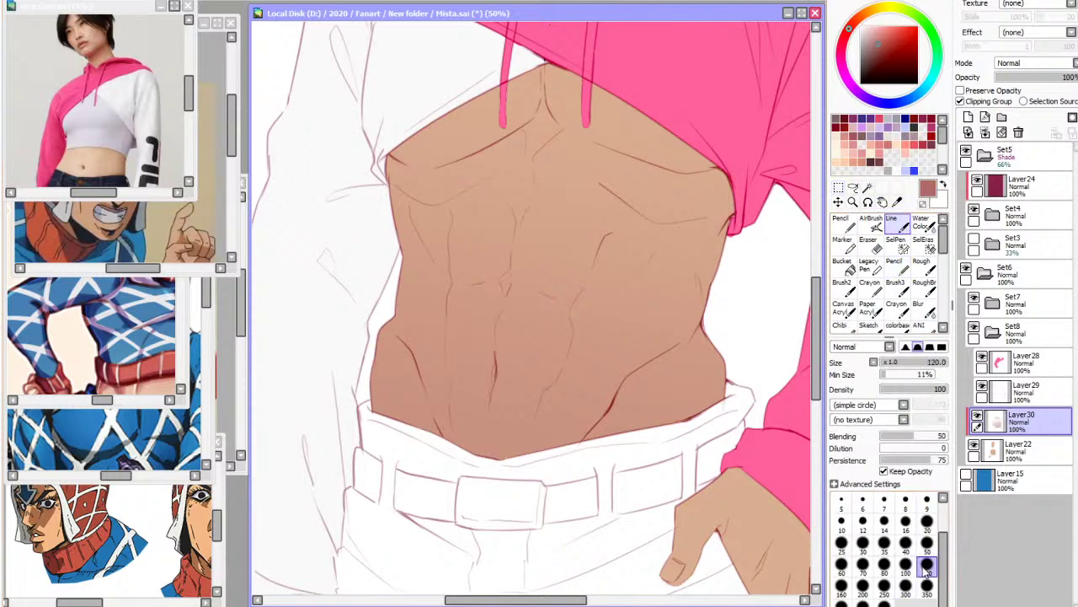
pyautogui.moveTo(622, 232)
pyautogui.mouseDown()
pyautogui.moveTo(607, 263)
pyautogui.moveTo(612, 242)
pyautogui.mouseUp()
pyautogui.press('h')
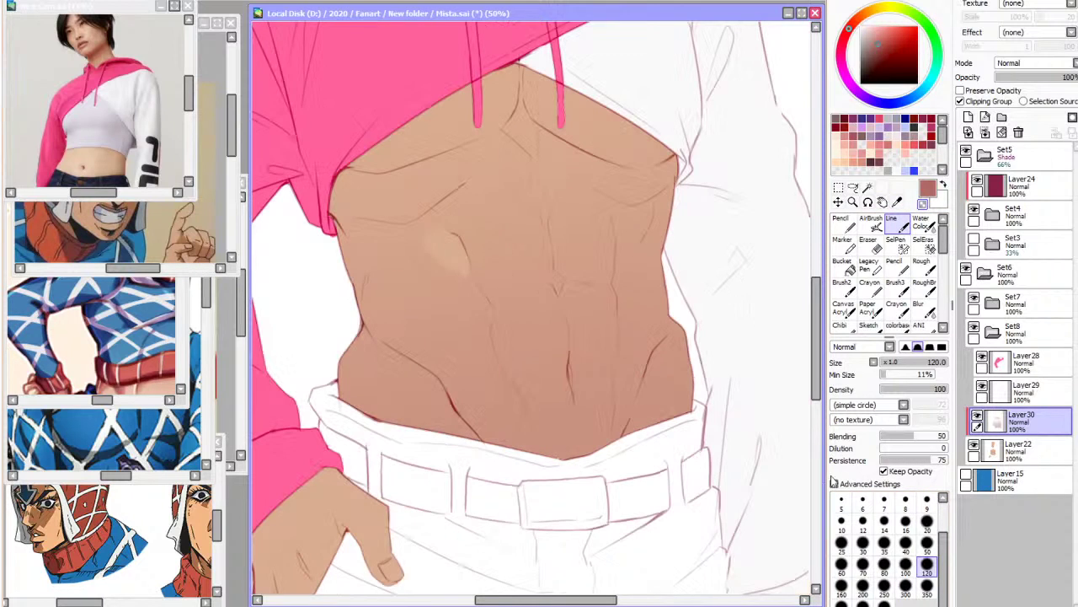
pyautogui.click(884, 601)
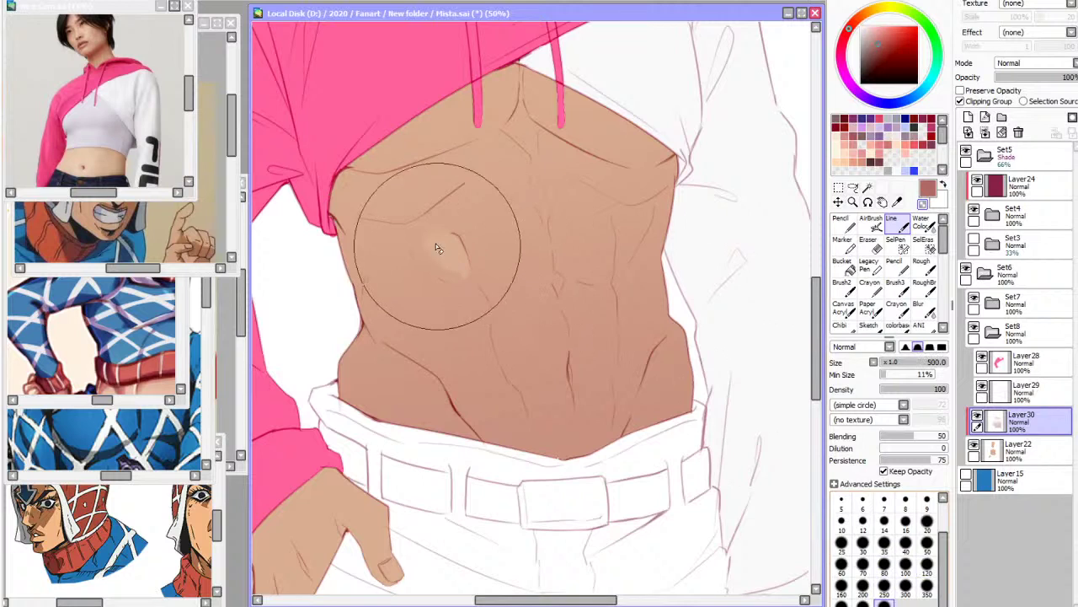
pyautogui.click(906, 593)
pyautogui.moveTo(513, 231)
pyautogui.mouseDown()
pyautogui.moveTo(535, 271)
pyautogui.moveTo(511, 247)
pyautogui.moveTo(508, 263)
pyautogui.moveTo(526, 273)
pyautogui.moveTo(505, 242)
pyautogui.moveTo(603, 231)
pyautogui.moveTo(587, 250)
pyautogui.moveTo(578, 244)
pyautogui.moveTo(581, 269)
pyautogui.moveTo(621, 223)
pyautogui.mouseUp()
pyautogui.press('h')
pyautogui.moveTo(510, 284)
pyautogui.mouseDown()
pyautogui.moveTo(508, 338)
pyautogui.moveTo(536, 326)
pyautogui.moveTo(511, 344)
pyautogui.moveTo(511, 357)
pyautogui.moveTo(462, 311)
pyautogui.moveTo(477, 334)
pyautogui.moveTo(463, 357)
pyautogui.moveTo(478, 313)
pyautogui.moveTo(464, 341)
pyautogui.moveTo(468, 403)
pyautogui.moveTo(500, 392)
pyautogui.moveTo(474, 386)
pyautogui.moveTo(465, 406)
pyautogui.moveTo(500, 402)
pyautogui.moveTo(513, 387)
pyautogui.moveTo(516, 420)
pyautogui.moveTo(536, 406)
pyautogui.moveTo(513, 402)
pyautogui.moveTo(495, 426)
pyautogui.moveTo(487, 405)
pyautogui.moveTo(465, 429)
pyautogui.mouseUp()
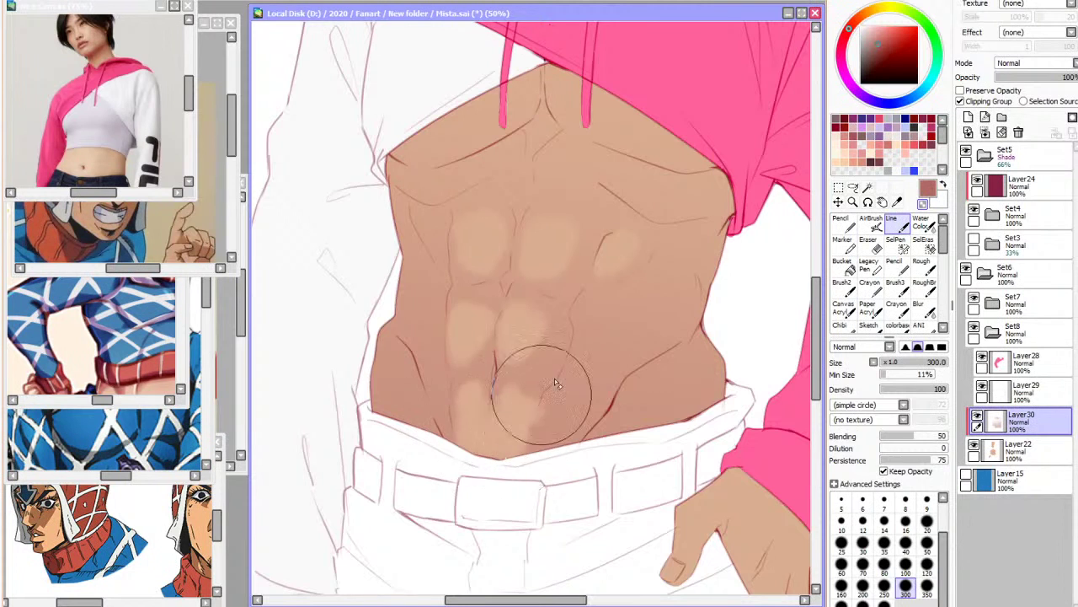
# Soften the edges of the abdominal muscle highlights with the Blur brush at size 300
pyautogui.press('h')
pyautogui.click(925, 305)
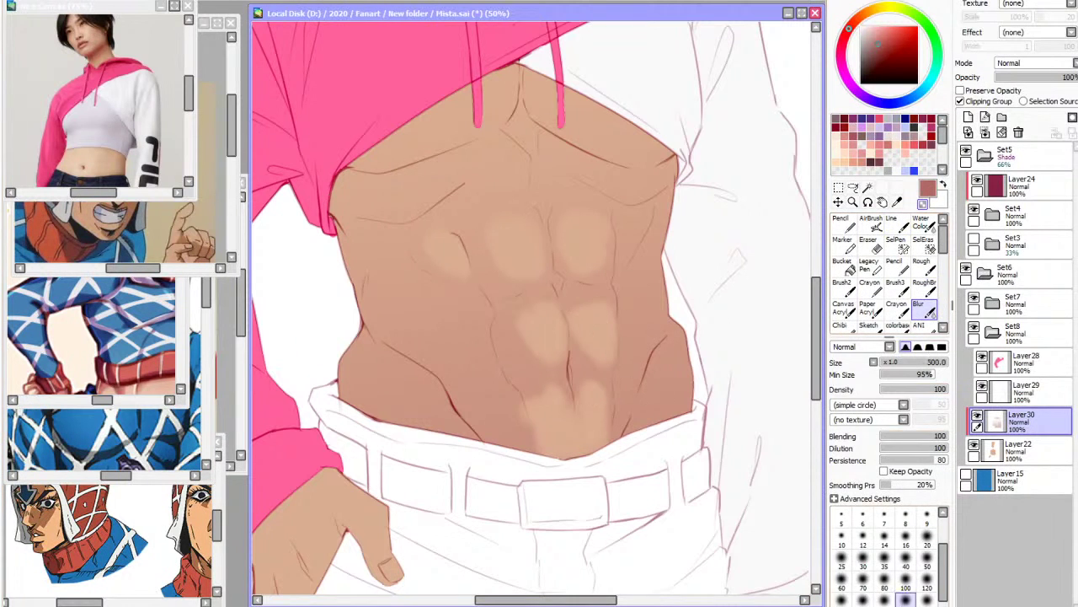
pyautogui.moveTo(544, 392)
pyautogui.mouseDown()
pyautogui.moveTo(575, 404)
pyautogui.moveTo(549, 429)
pyautogui.moveTo(583, 446)
pyautogui.moveTo(595, 438)
pyautogui.moveTo(581, 418)
pyautogui.moveTo(559, 421)
pyautogui.moveTo(553, 339)
pyautogui.moveTo(526, 341)
pyautogui.moveTo(539, 344)
pyautogui.moveTo(567, 307)
pyautogui.moveTo(509, 215)
pyautogui.moveTo(514, 243)
pyautogui.moveTo(567, 232)
pyautogui.moveTo(510, 217)
pyautogui.mouseUp()
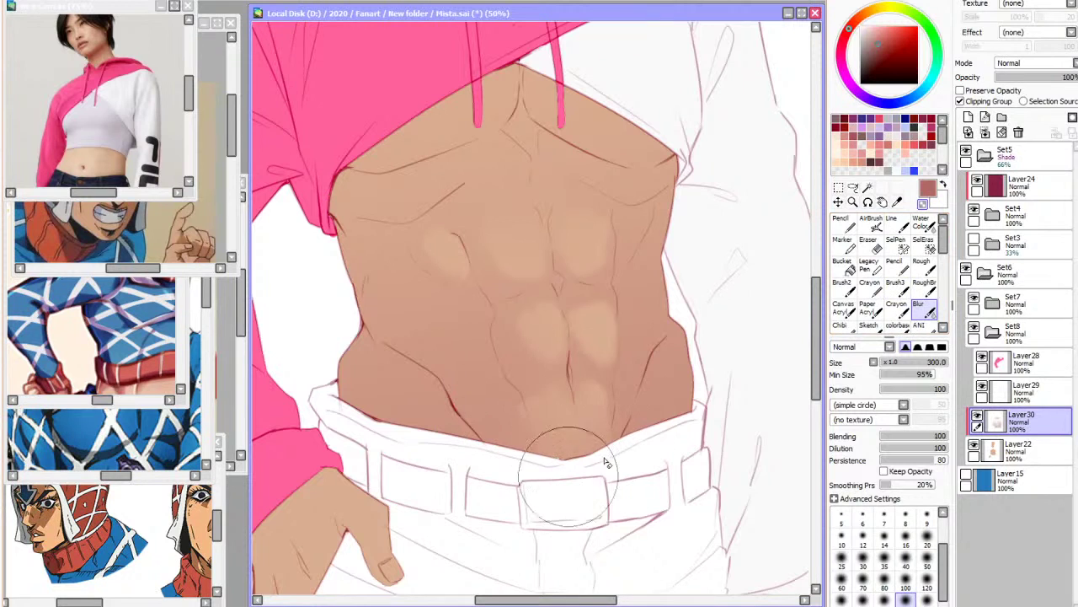
# Erase a highlight into the shading on the hip beside the pocketed hand and blur its edges
pyautogui.press('h')
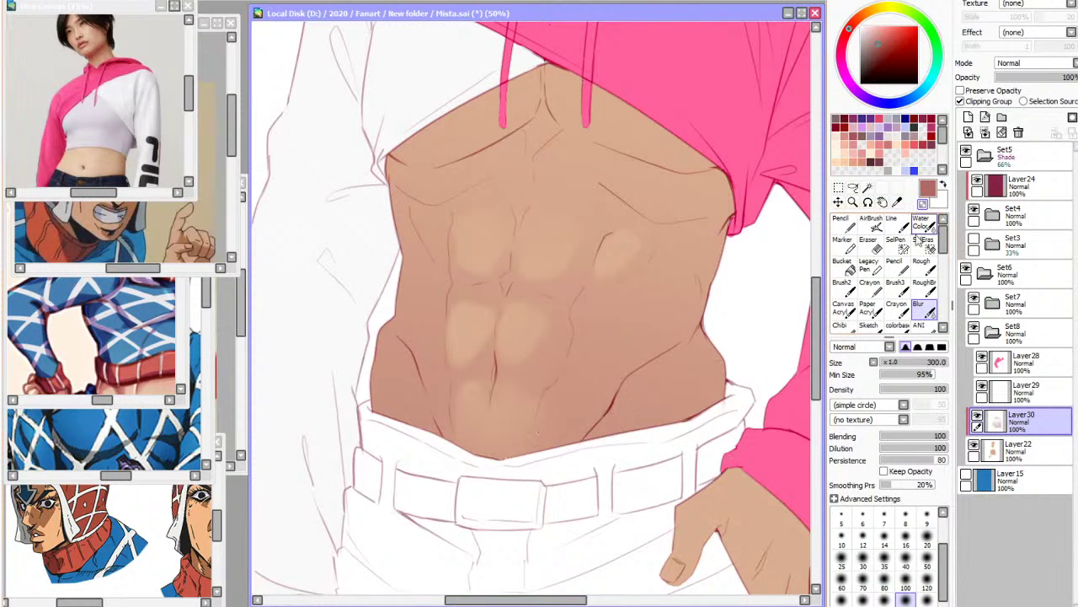
pyautogui.click(892, 224)
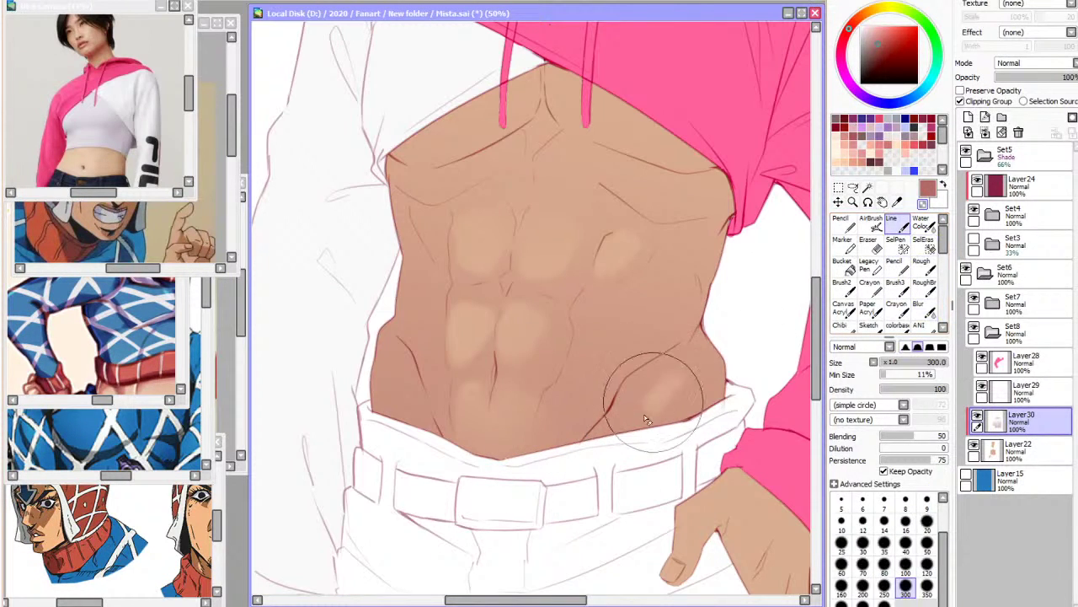
pyautogui.moveTo(676, 378)
pyautogui.mouseDown()
pyautogui.moveTo(652, 398)
pyautogui.moveTo(679, 376)
pyautogui.moveTo(684, 402)
pyautogui.moveTo(663, 420)
pyautogui.moveTo(653, 395)
pyautogui.mouseUp()
pyautogui.click(925, 307)
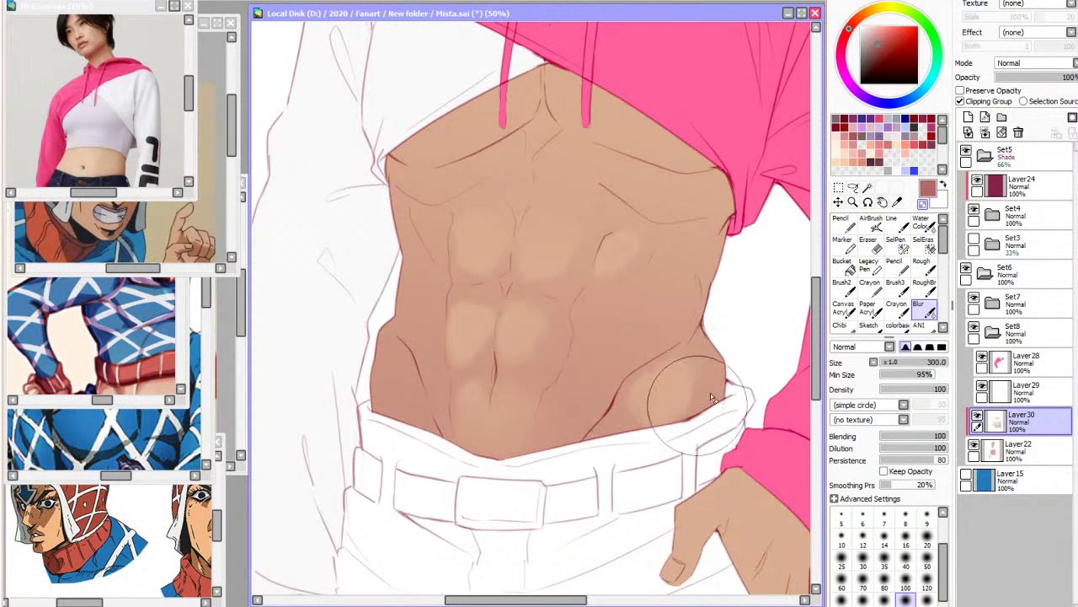
pyautogui.press('h')
# Erase highlights along the side of the waist above that hip at size 250 and blur them into the skin
pyautogui.click(896, 242)
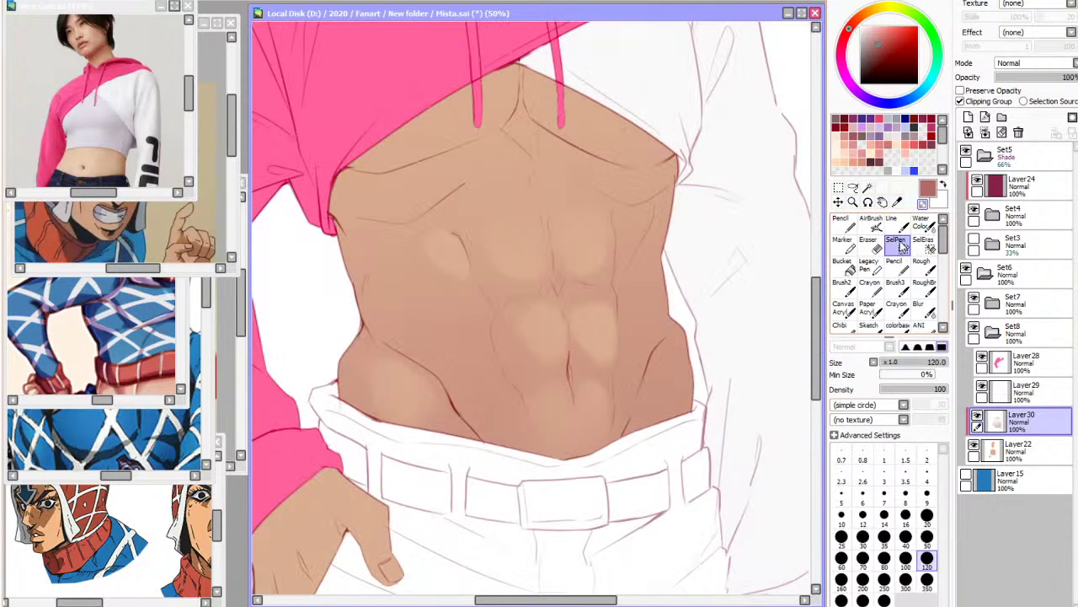
pyautogui.click(891, 220)
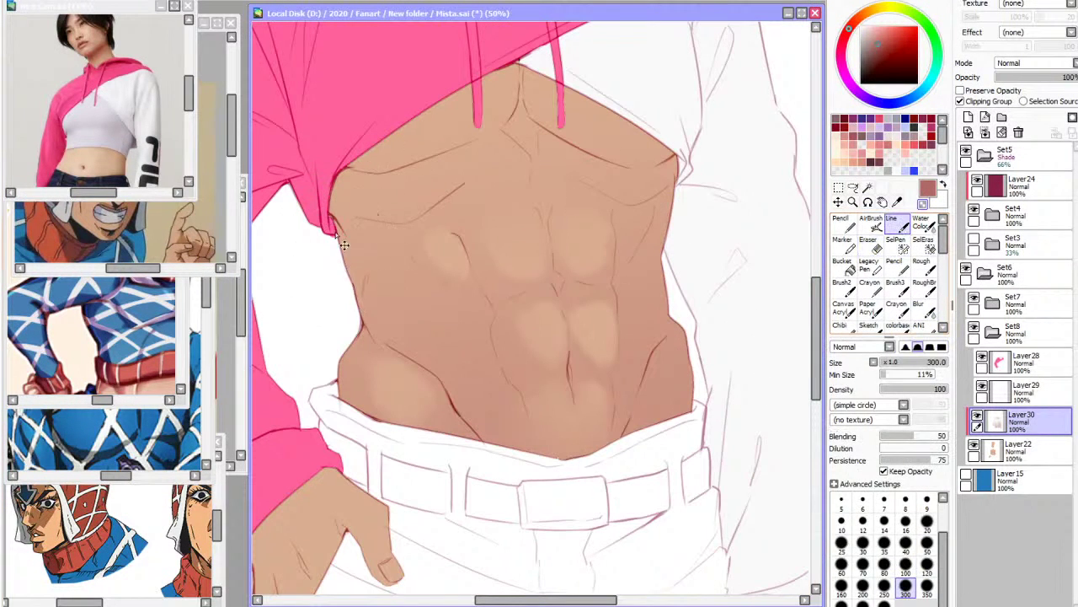
pyautogui.click(929, 547)
pyautogui.click(927, 571)
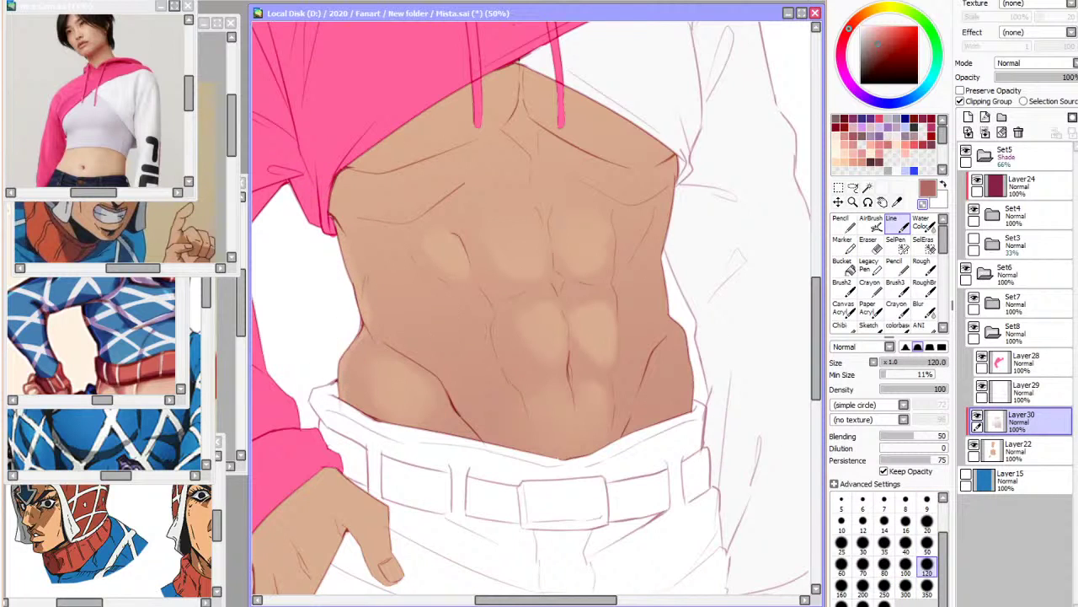
pyautogui.scroll(-3, 641, 500)
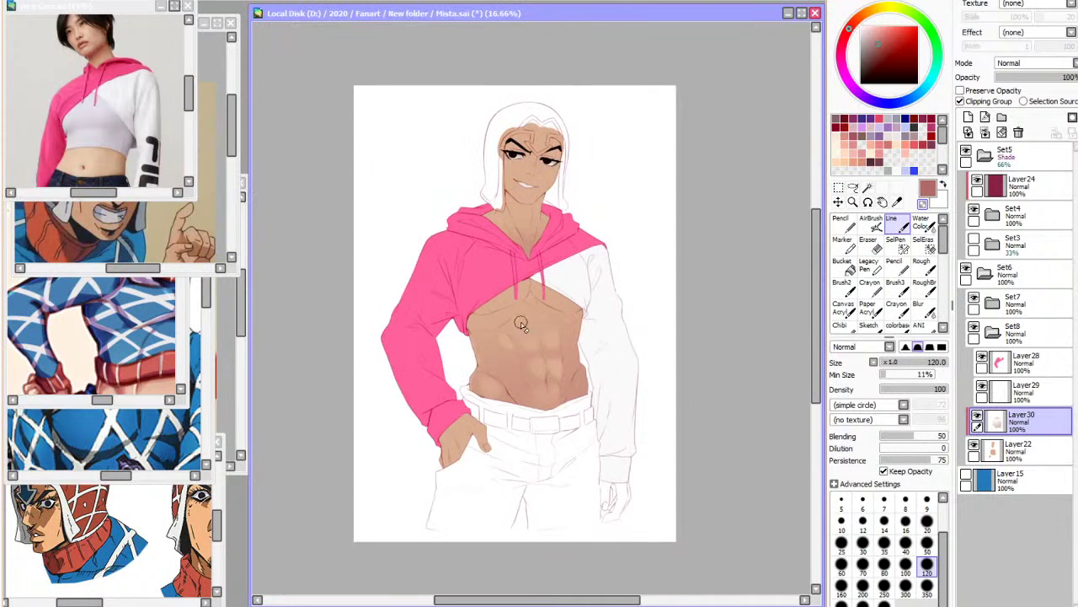
pyautogui.scroll(3, 524, 325)
pyautogui.press('h')
pyautogui.click(884, 587)
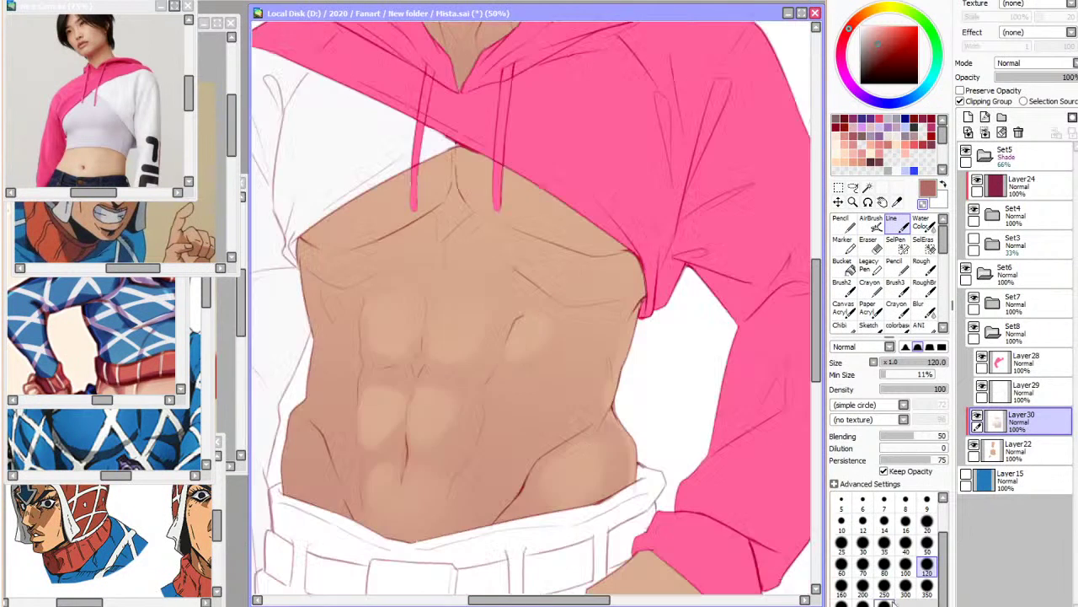
pyautogui.moveTo(566, 364); pyautogui.dragTo(516, 410)
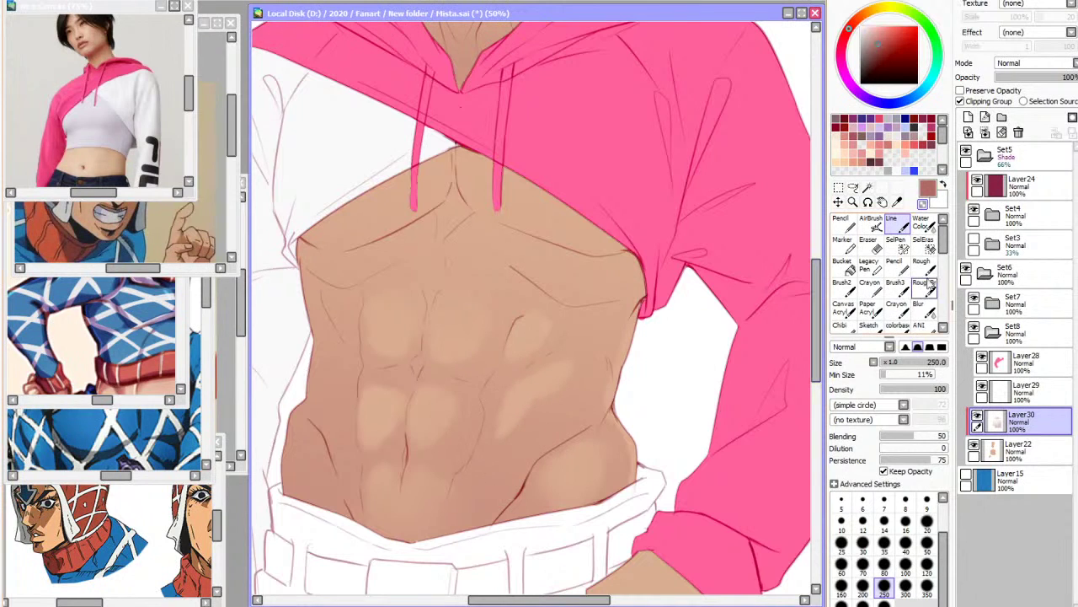
pyautogui.click(924, 307)
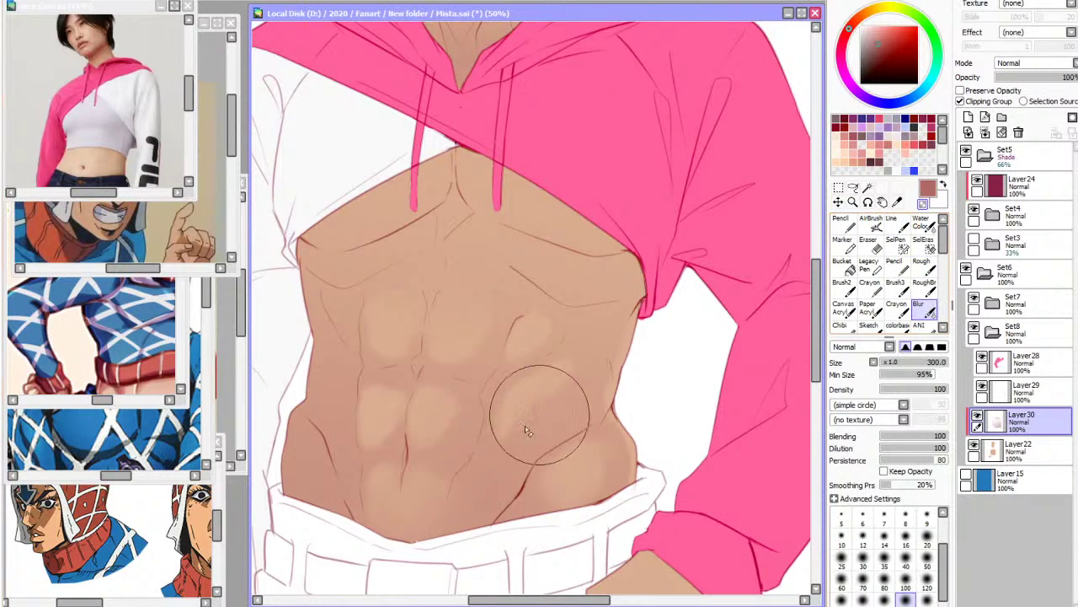
pyautogui.press('h')
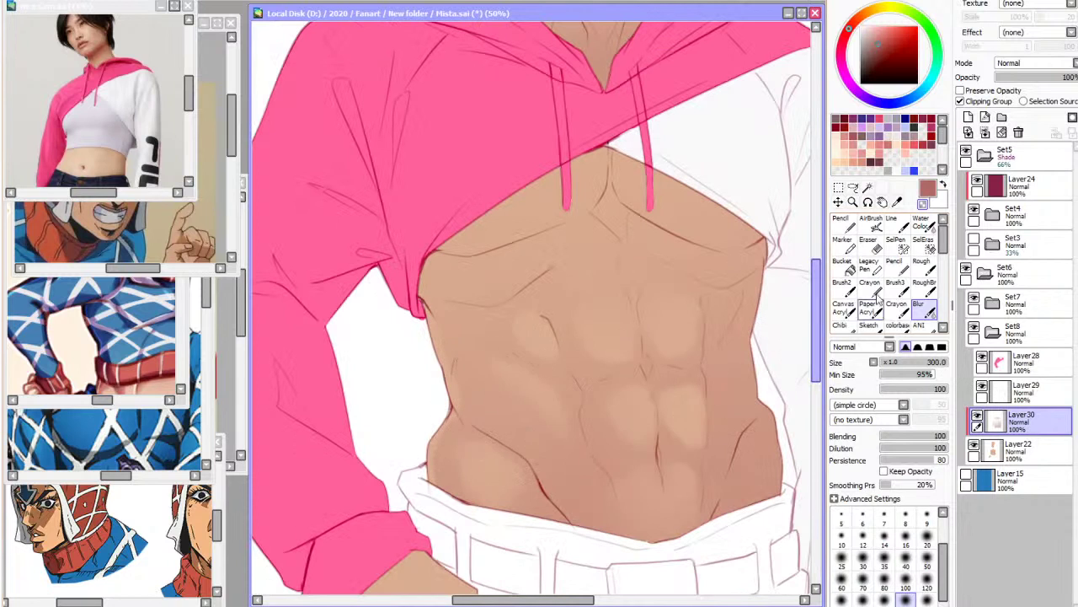
# Lighten the upper torso and the waist and hip beside the white sleeve at size 250, then blend both hips with Blur
pyautogui.click(894, 224)
pyautogui.press('h')
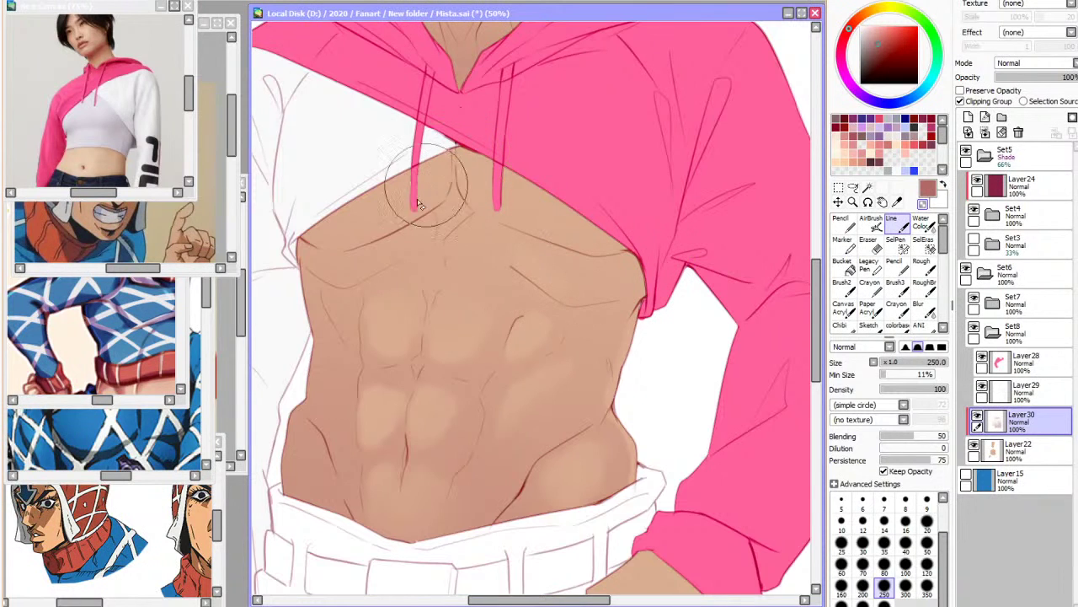
pyautogui.press('h')
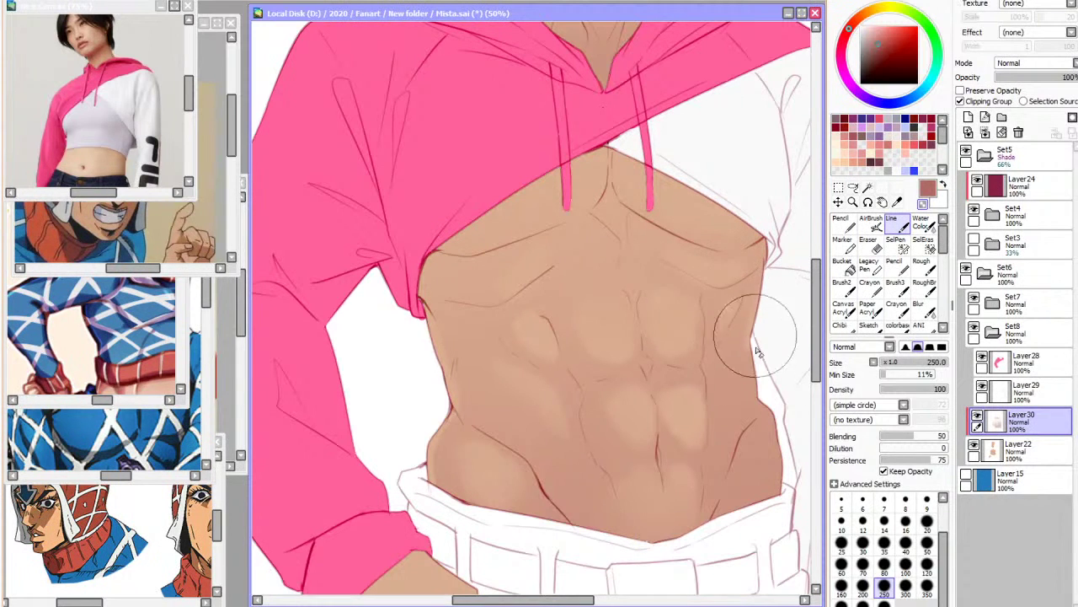
pyautogui.moveTo(769, 416)
pyautogui.mouseDown()
pyautogui.moveTo(772, 453)
pyautogui.moveTo(742, 472)
pyautogui.moveTo(752, 468)
pyautogui.mouseUp()
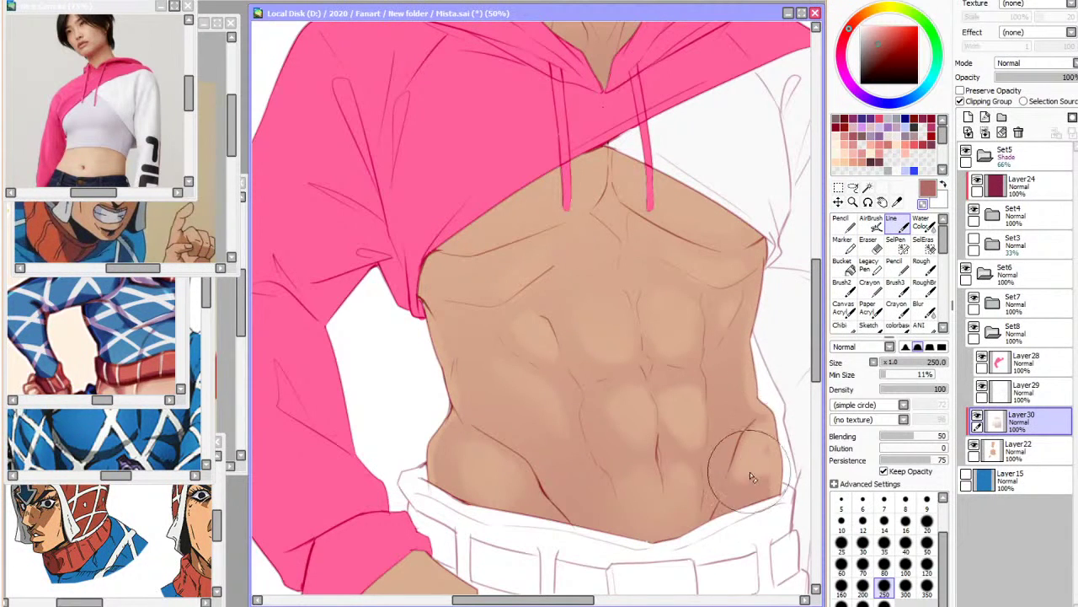
pyautogui.click(923, 308)
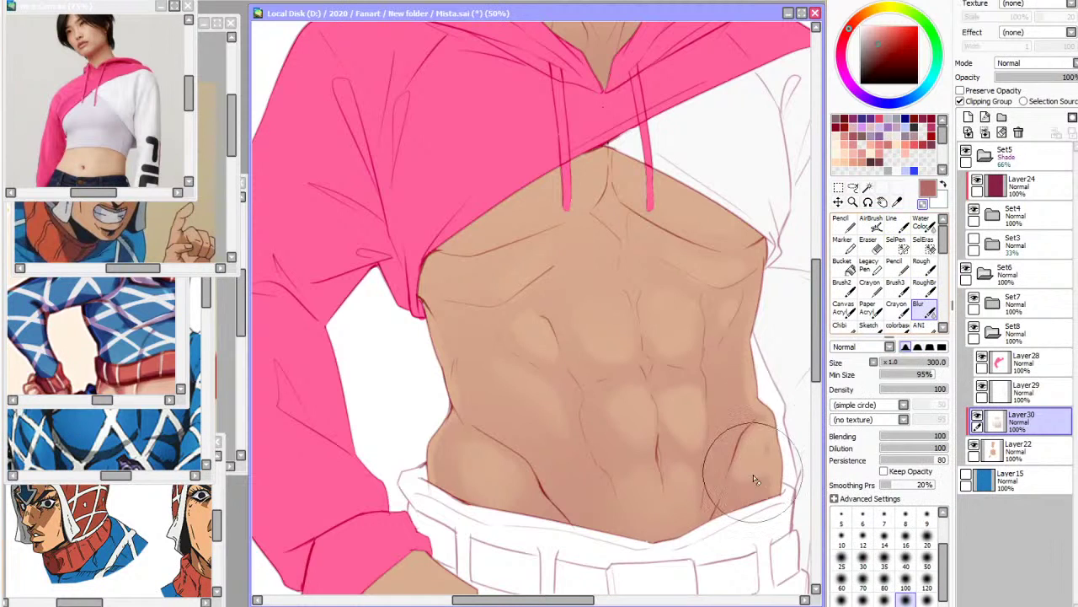
pyautogui.moveTo(772, 481); pyautogui.dragTo(763, 475)
pyautogui.moveTo(459, 485); pyautogui.dragTo(426, 490)
pyautogui.scroll(-4, 573, 396)
pyautogui.scroll(2, 413, 299)
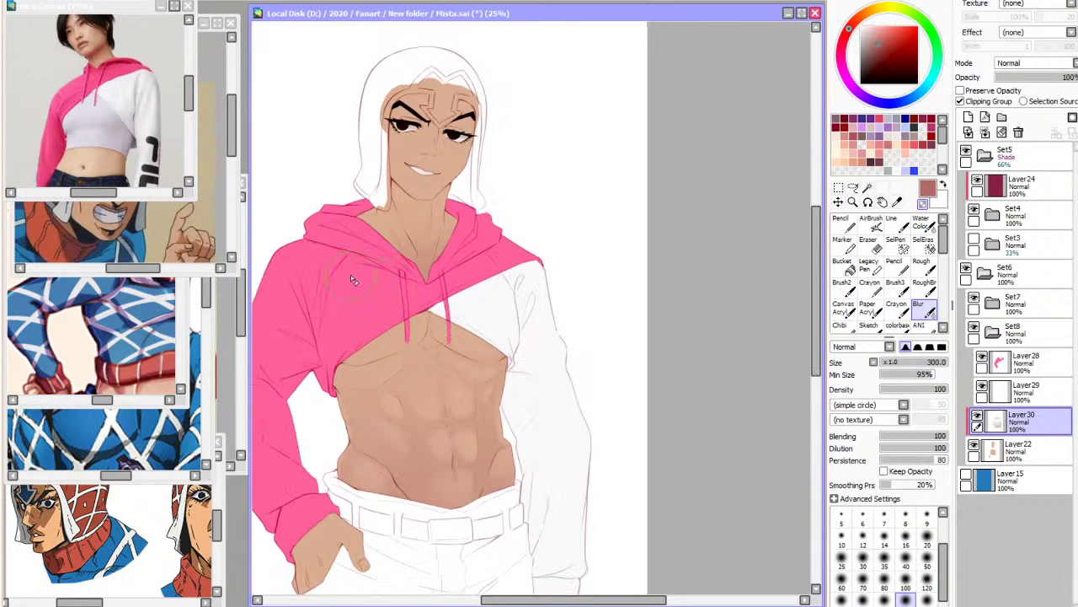
pyautogui.scroll(-1, 656, 226)
pyautogui.scroll(2, 553, 275)
pyautogui.scroll(-1, 654, 260)
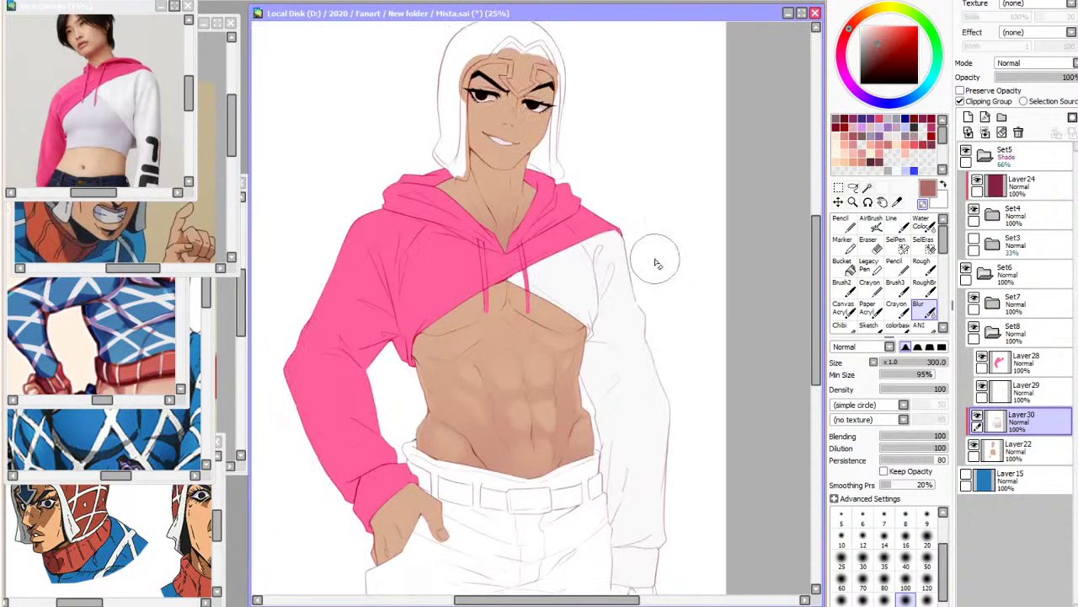
pyautogui.scroll(1, 399, 368)
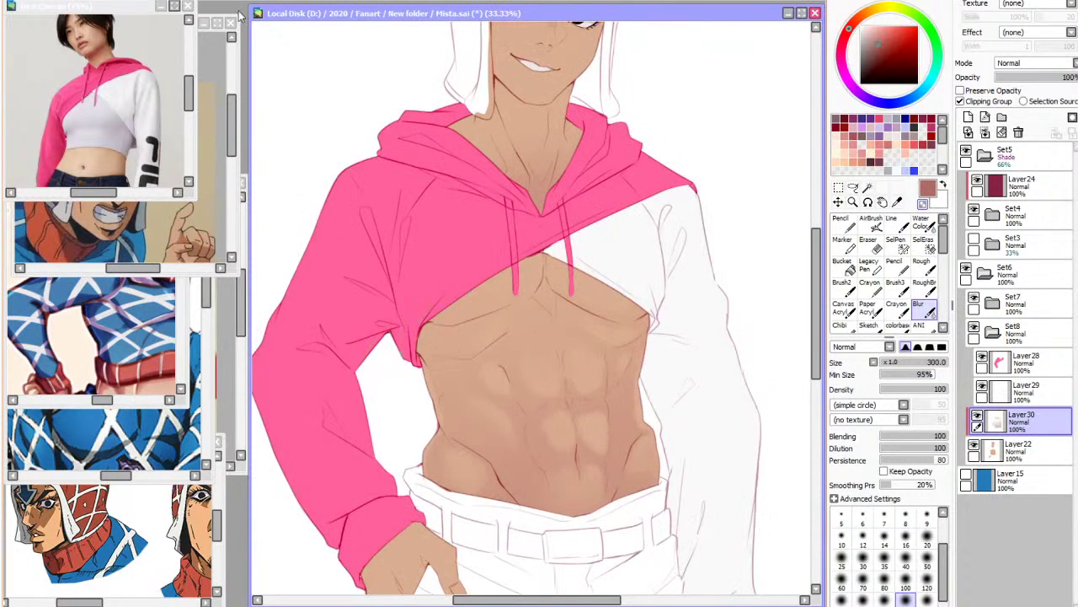
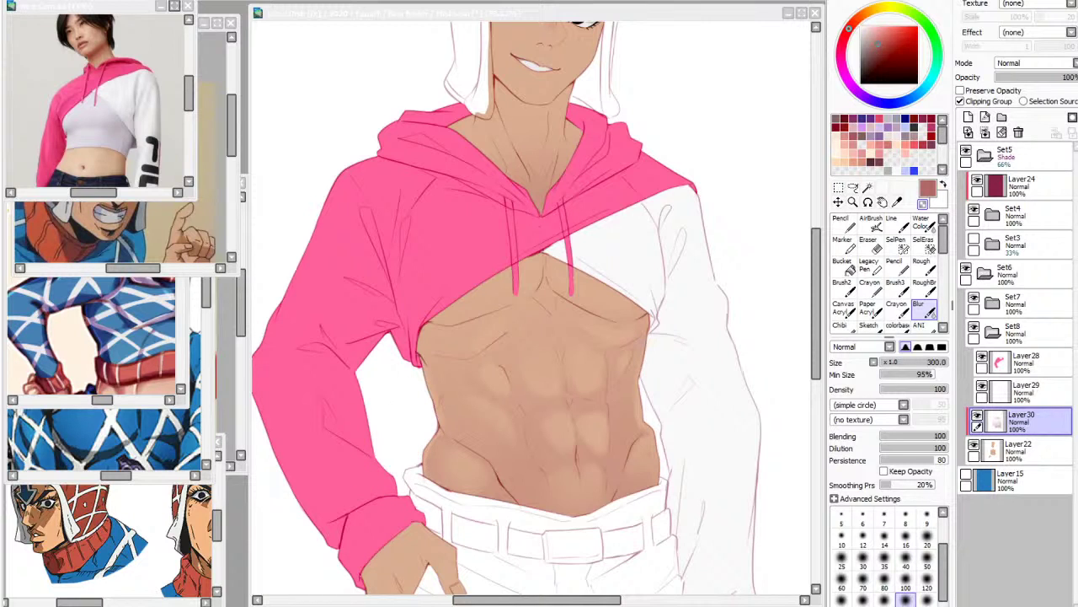
pyautogui.scroll(2, 552, 417)
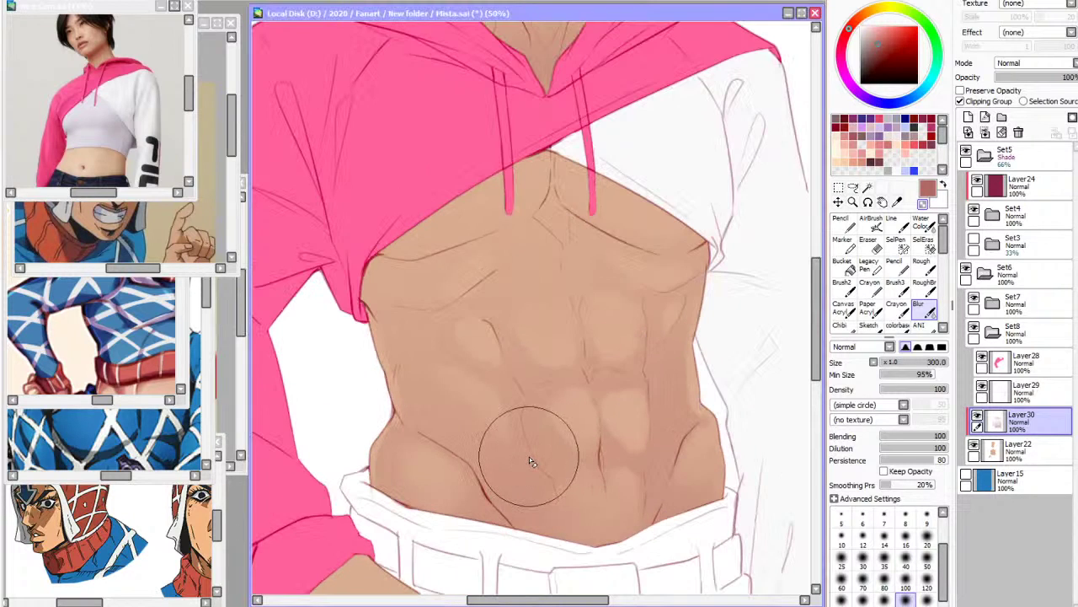
# Change the blending mode of the skin shading layer, Layer30, to Multiply
pyautogui.press('h')
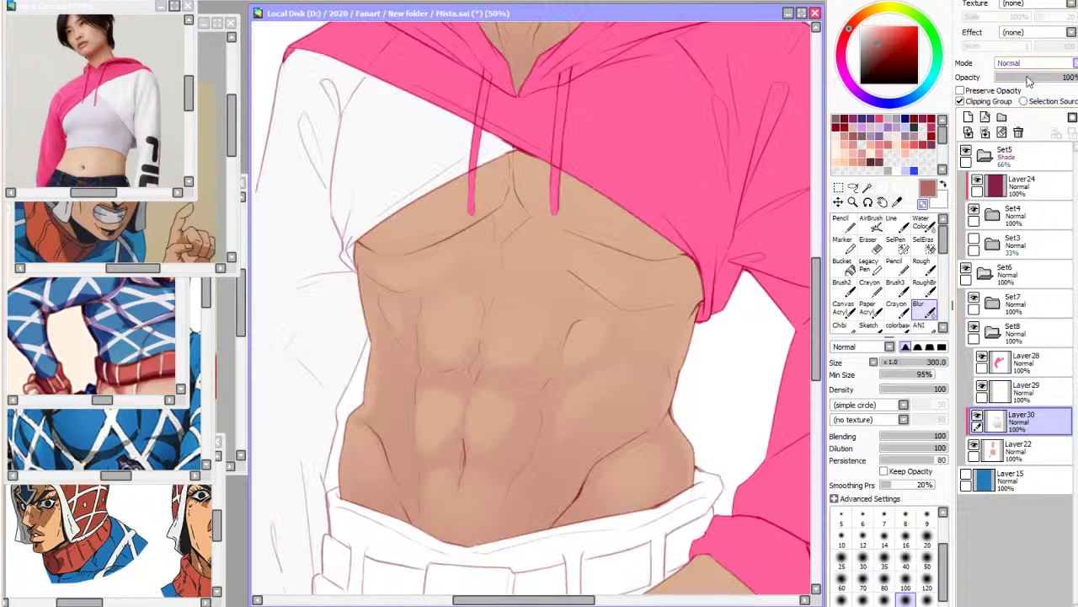
pyautogui.click(1028, 76)
pyautogui.click(1067, 77)
pyautogui.press('h')
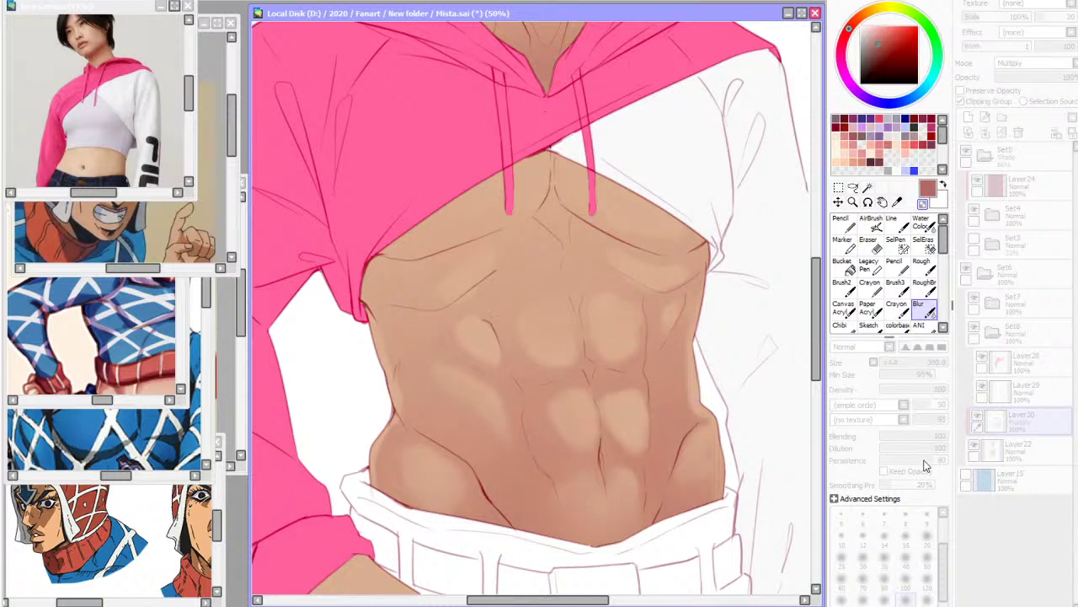
pyautogui.press('h')
# Airbrush a dark reddish brown over the lower abdomen at size 500 on a new layer clipped above Layer24
pyautogui.click(987, 189)
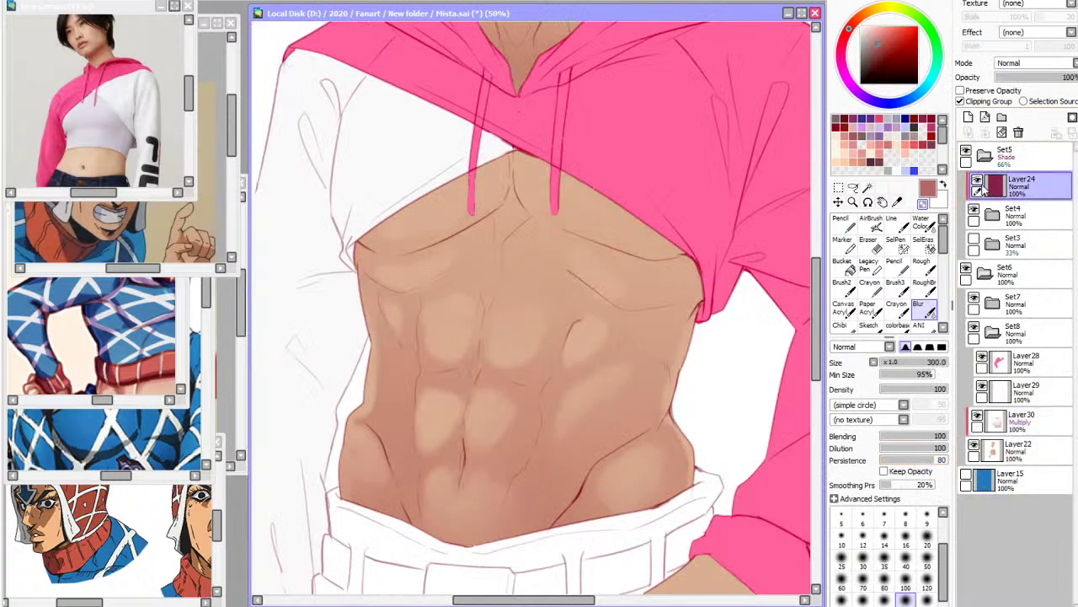
pyautogui.click(975, 187)
pyautogui.click(975, 187)
pyautogui.click(897, 203)
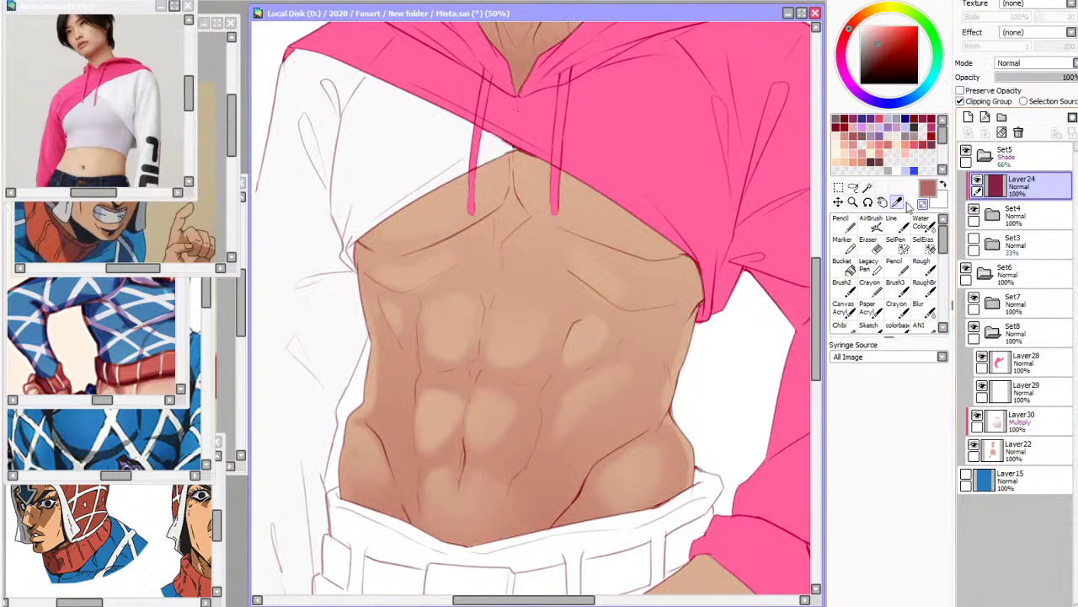
pyautogui.click(874, 224)
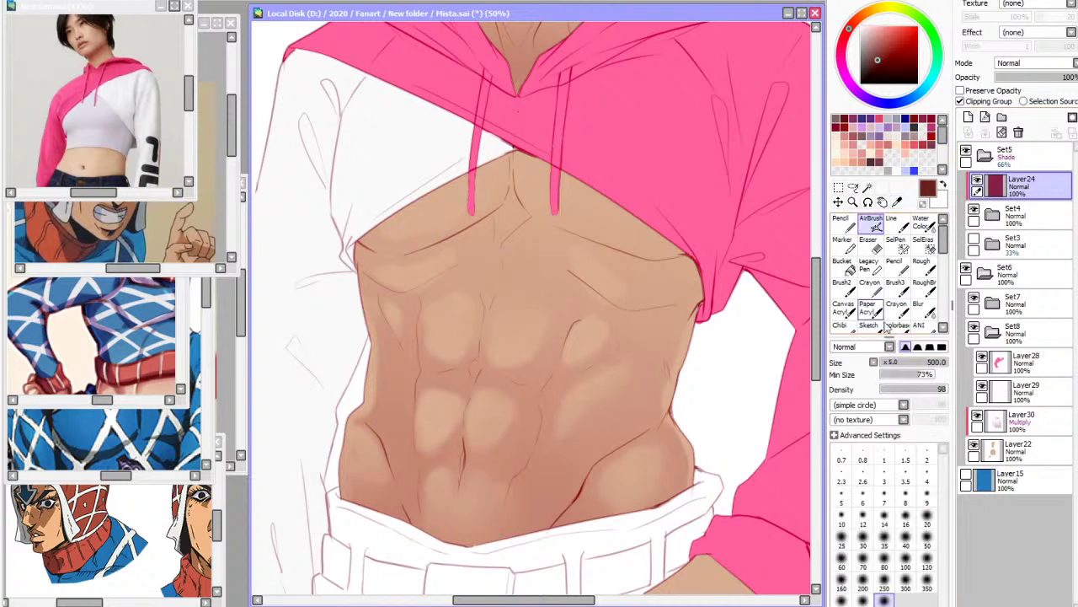
pyautogui.click(969, 117)
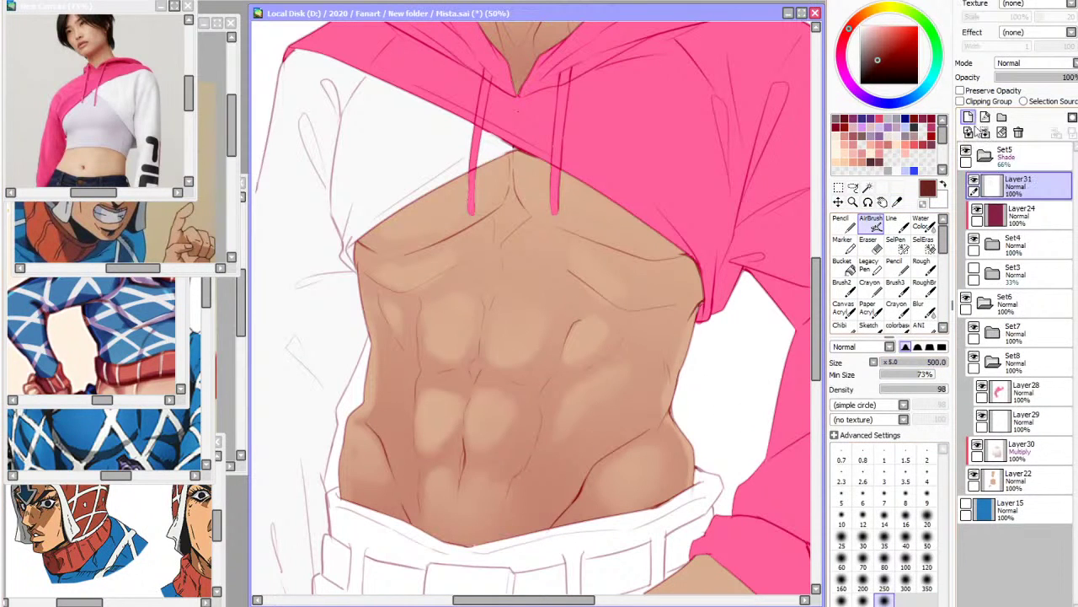
pyautogui.moveTo(533, 437)
pyautogui.mouseDown()
pyautogui.moveTo(455, 444)
pyautogui.moveTo(489, 460)
pyautogui.mouseUp()
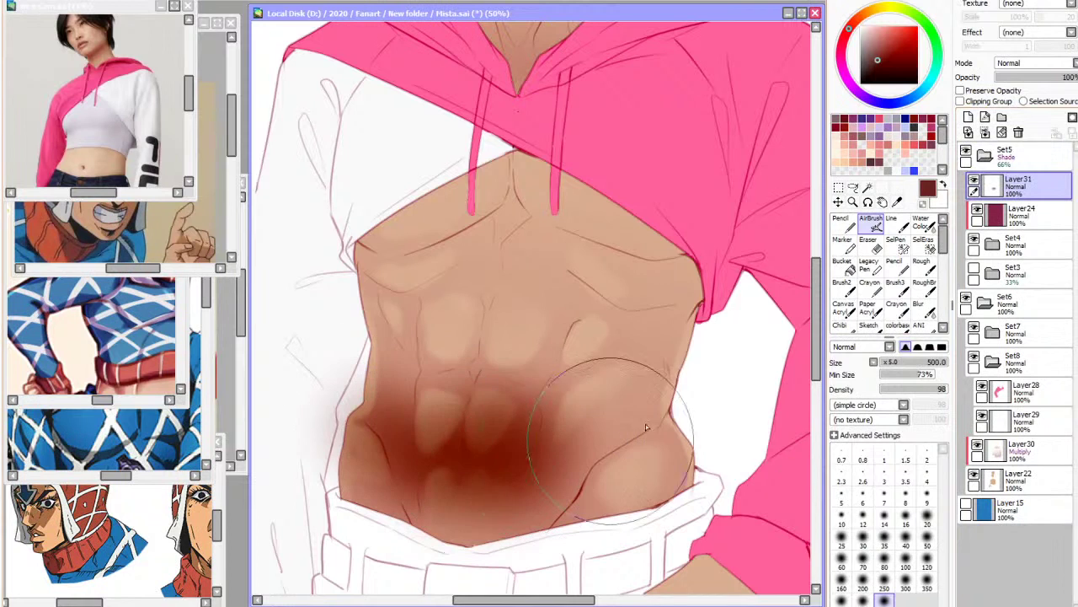
pyautogui.click(1003, 102)
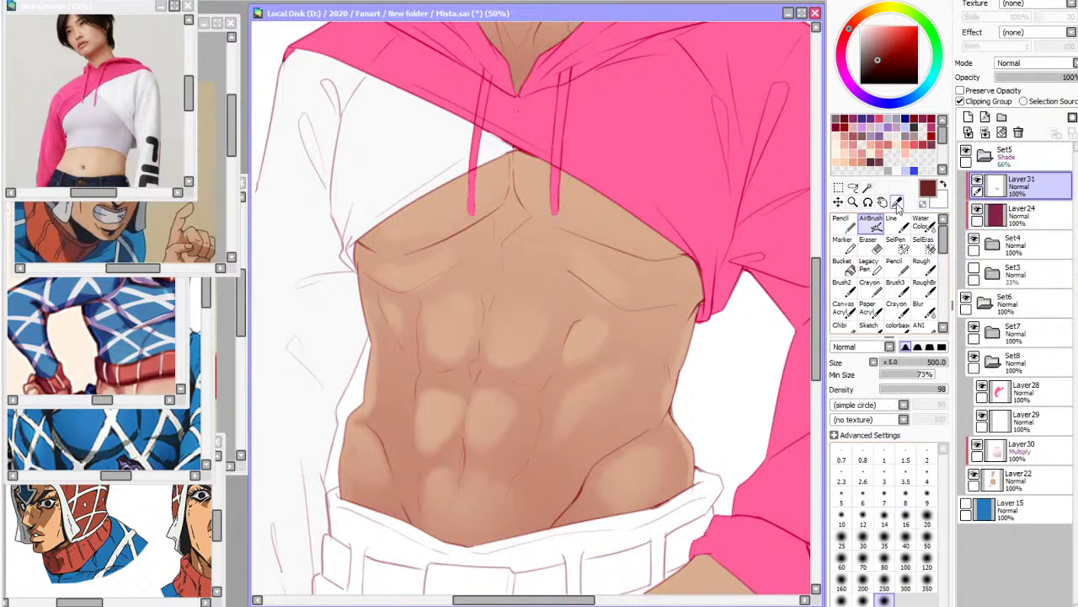
# Try moving Layer31 out of Set5 to the top of the layer stack without its clipping group
pyautogui.click(897, 202)
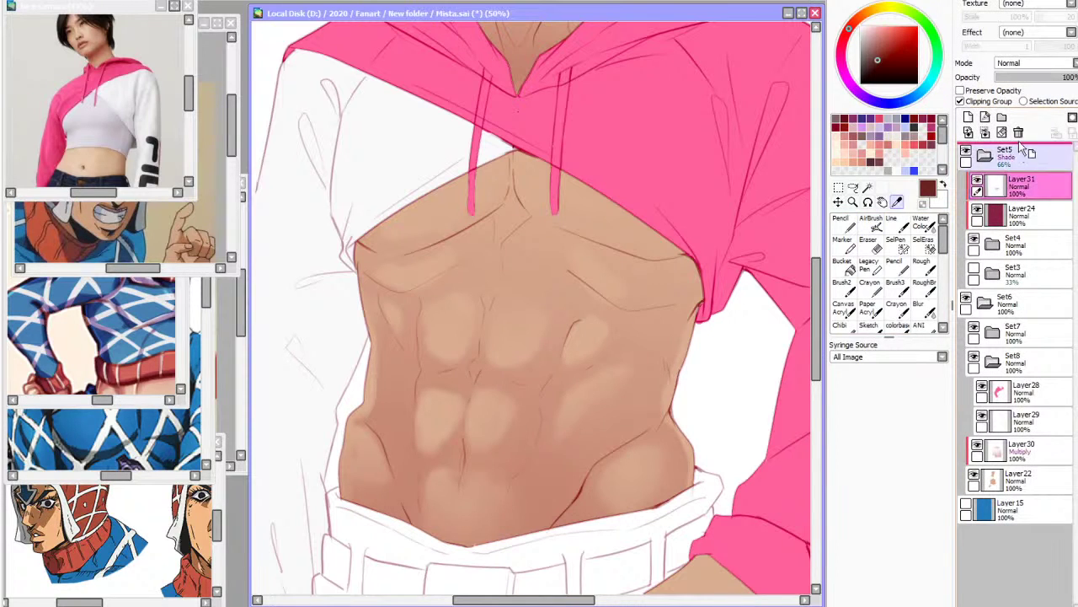
pyautogui.moveTo(1026, 150); pyautogui.dragTo(1041, 135)
pyautogui.click(998, 104)
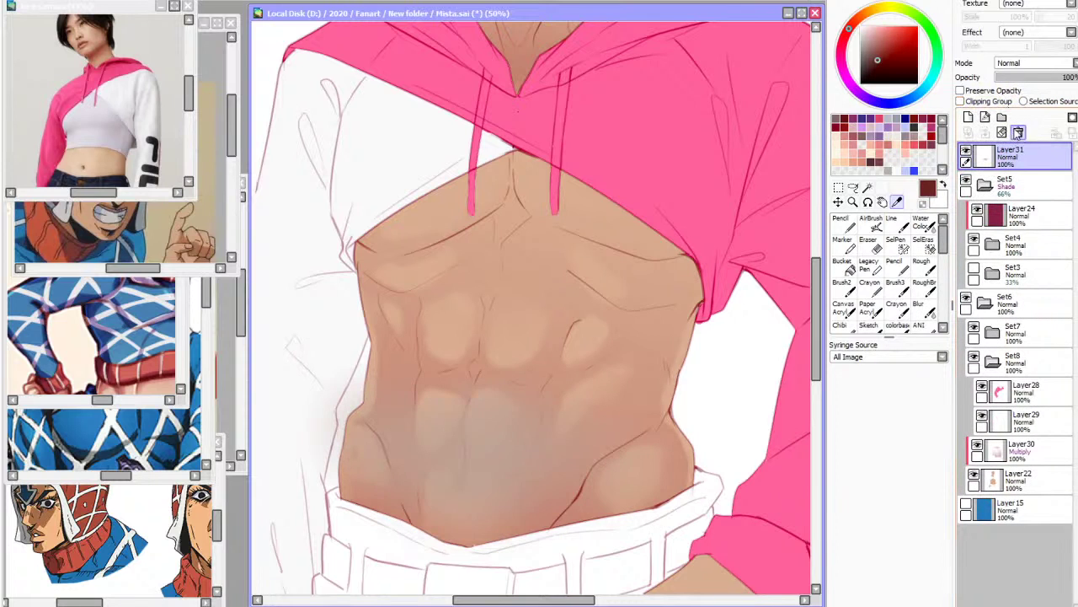
pyautogui.click(876, 226)
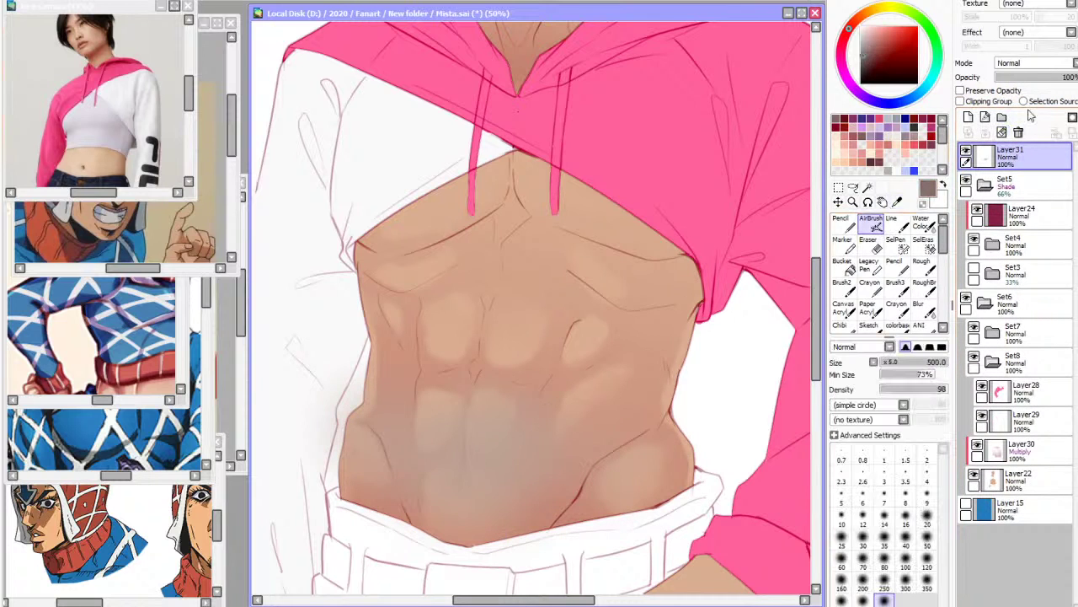
pyautogui.hotkey('ctrl', 'z')
pyautogui.hotkey('ctrl', 'z')
# Airbrush a muted grey over the lower abdomen at size 500 on Layer31 and check the whole figure, mirrored and unmirrored
pyautogui.moveTo(474, 295)
pyautogui.mouseDown()
pyautogui.moveTo(514, 233)
pyautogui.moveTo(454, 248)
pyautogui.moveTo(621, 298)
pyautogui.moveTo(622, 378)
pyautogui.moveTo(635, 438)
pyautogui.mouseUp()
pyautogui.press('h')
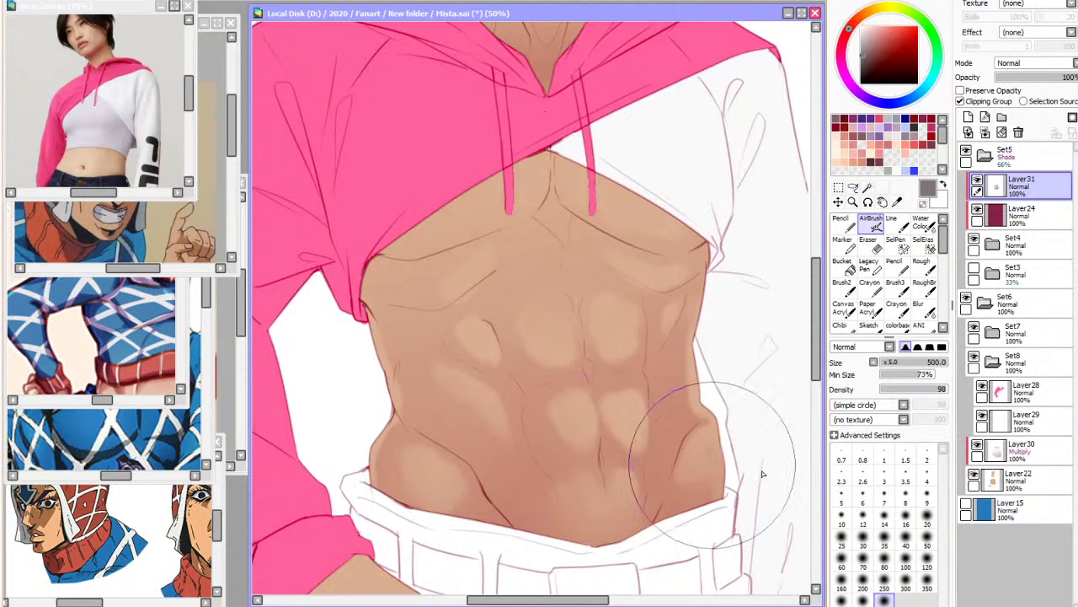
pyautogui.press('h')
pyautogui.scroll(-2, 477, 383)
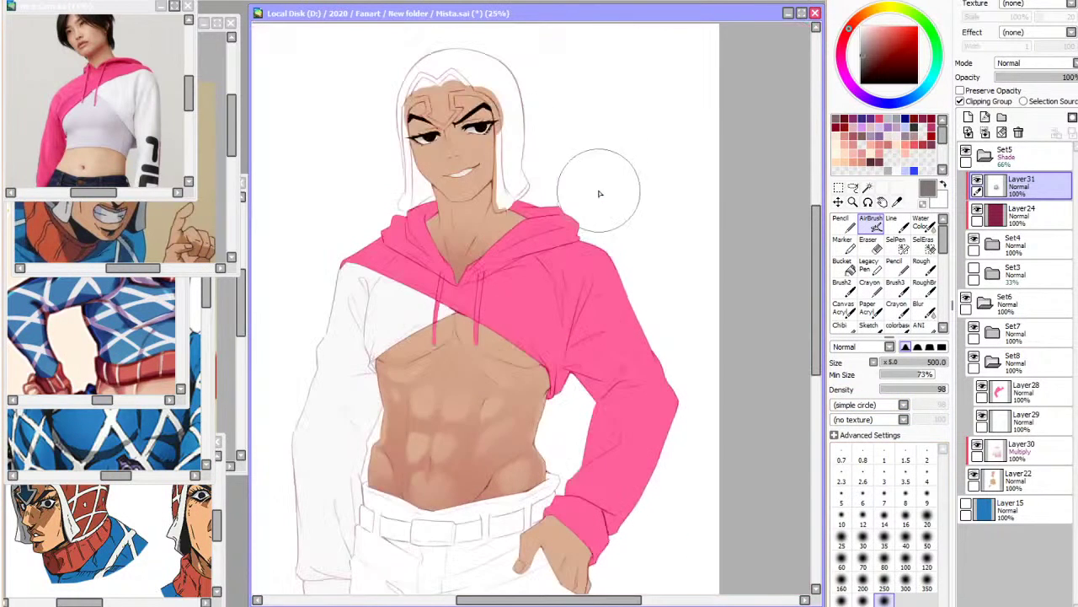
pyautogui.scroll(3, 456, 190)
pyautogui.scroll(-3, 528, 144)
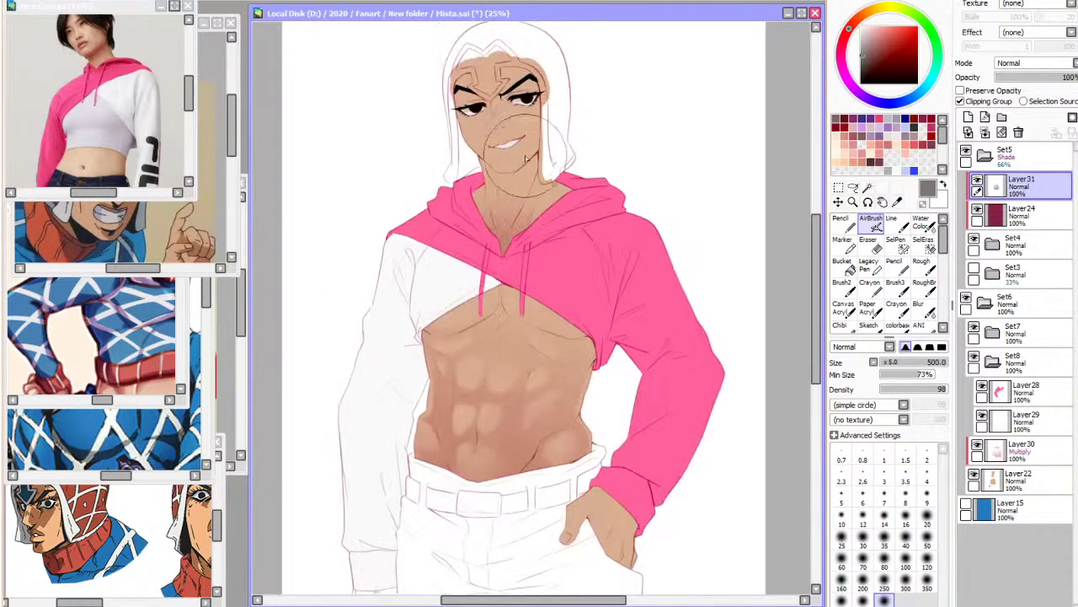
pyautogui.scroll(2, 528, 145)
pyautogui.scroll(-1, 528, 145)
# Sample the pinkish skin shading colour from the torso with Layer30 temporarily set to Normal, then return it to Multiply
pyautogui.click(1001, 451)
pyautogui.press('i')
pyautogui.click(1029, 76)
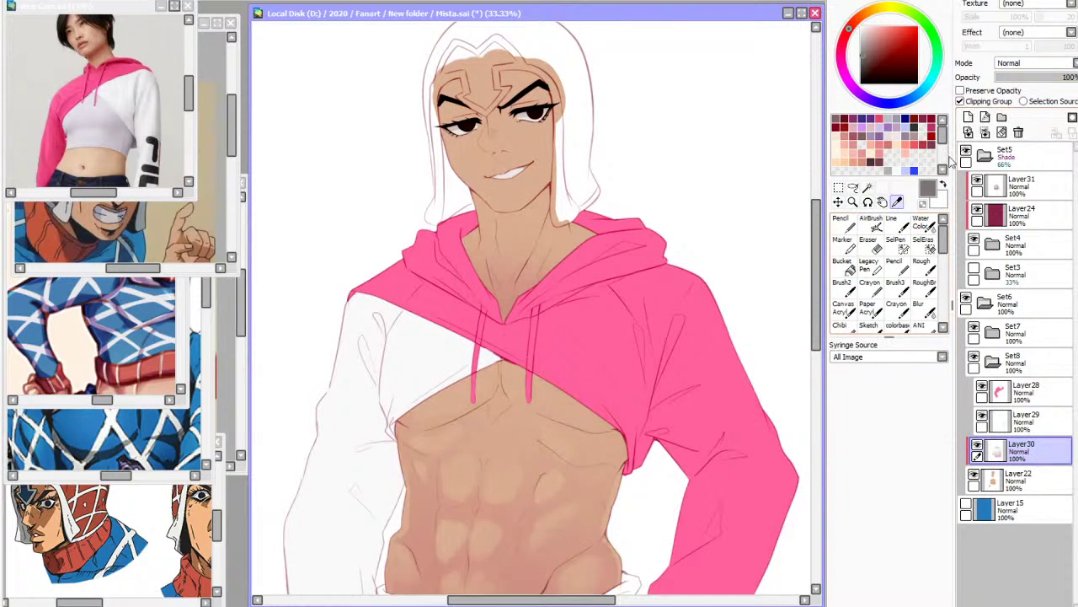
pyautogui.scroll(-2, 497, 529)
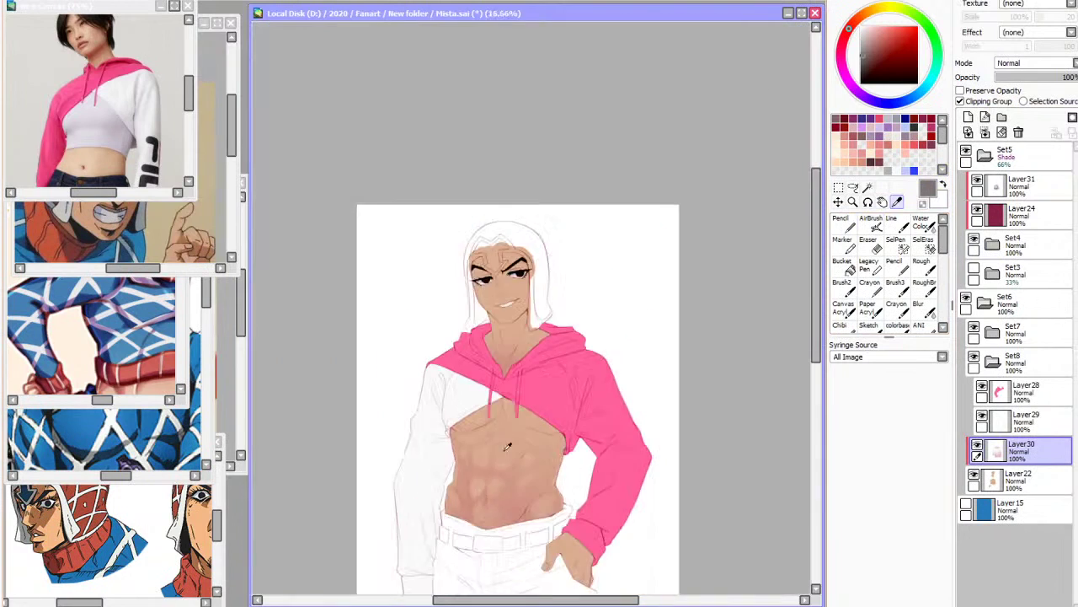
pyautogui.scroll(5, 509, 433)
pyautogui.click(518, 442)
pyautogui.scroll(-4, 521, 459)
pyautogui.scroll(1, 520, 287)
pyautogui.hotkey('ctrl', 'z')
pyautogui.scroll(-2, 527, 260)
pyautogui.scroll(3, 518, 208)
pyautogui.scroll(-1, 535, 206)
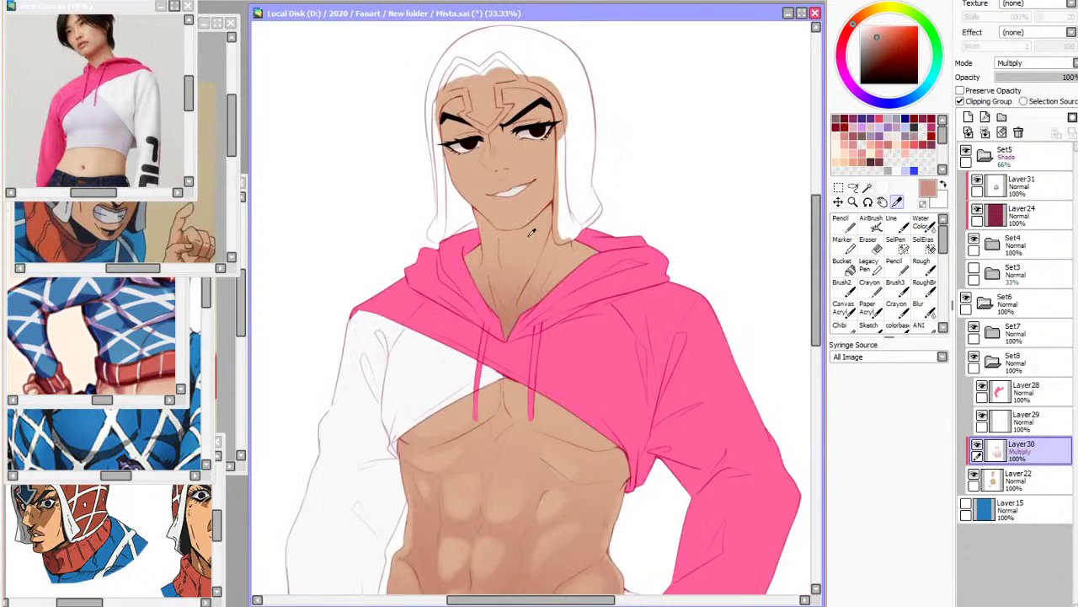
# Shade the chest beneath the hoodie's pink hem on Layer30 with the Water Color brush at size 250
pyautogui.click(899, 245)
pyautogui.click(899, 224)
pyautogui.moveTo(815, 288); pyautogui.dragTo(815, 332)
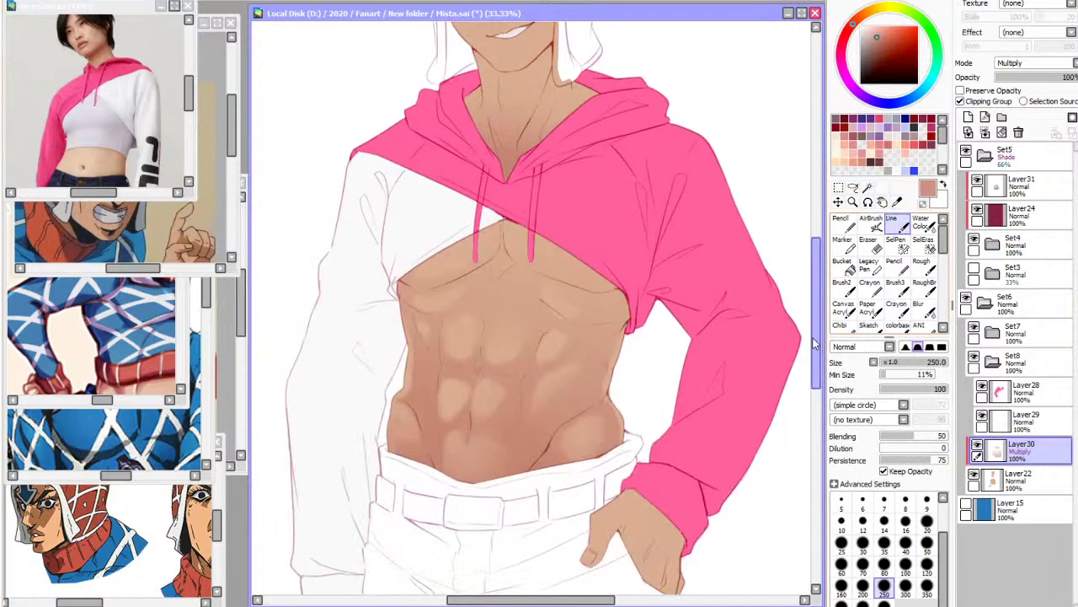
pyautogui.press('h')
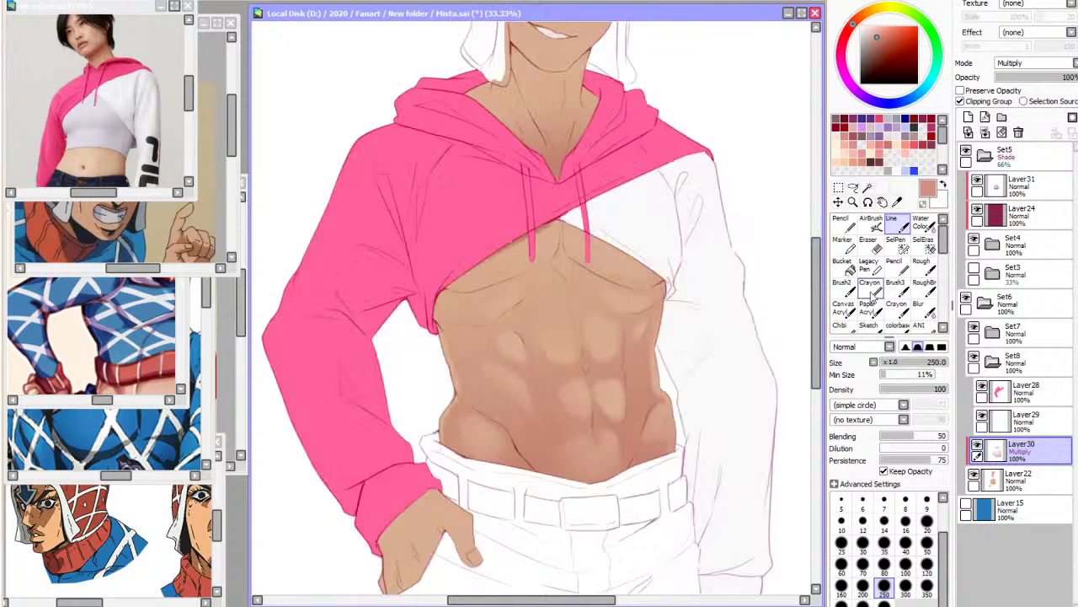
pyautogui.click(922, 223)
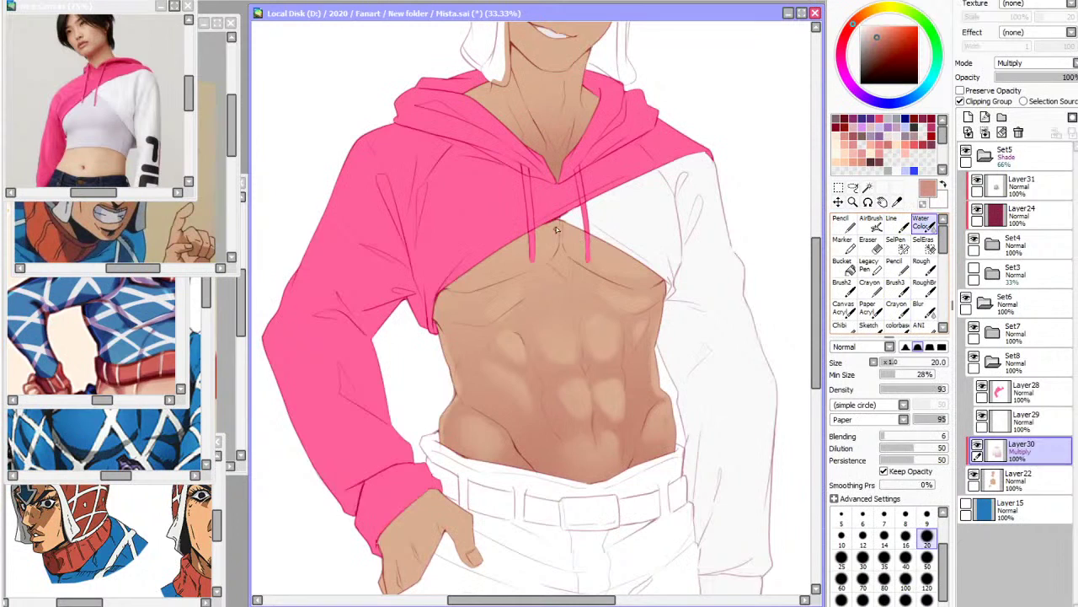
pyautogui.click(884, 599)
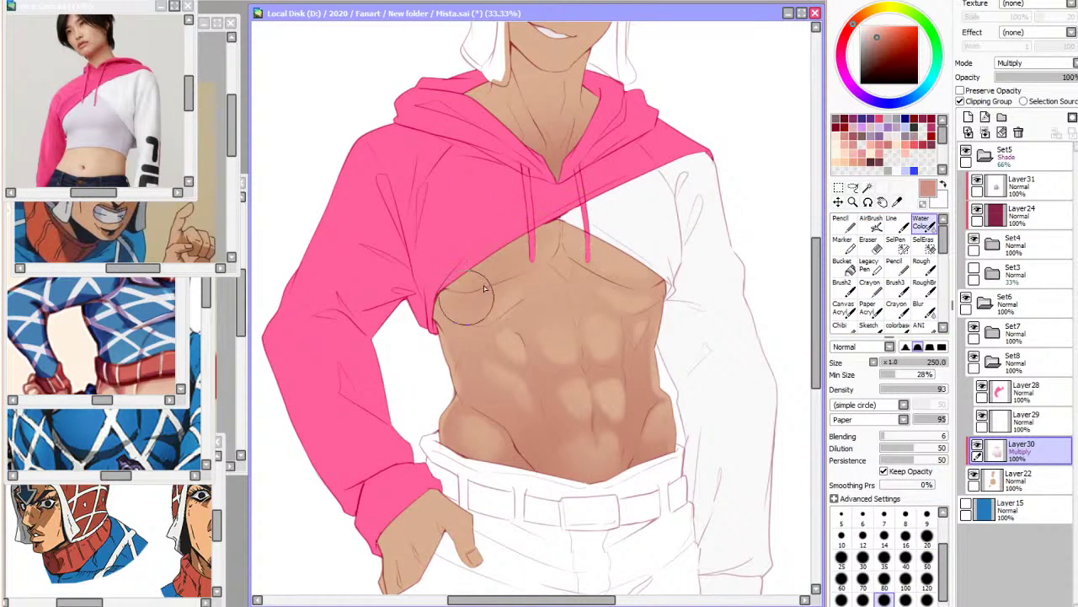
# Shade the centre of the chest at size 50 and the skin along the hoodie's hem at size 120
pyautogui.click(926, 557)
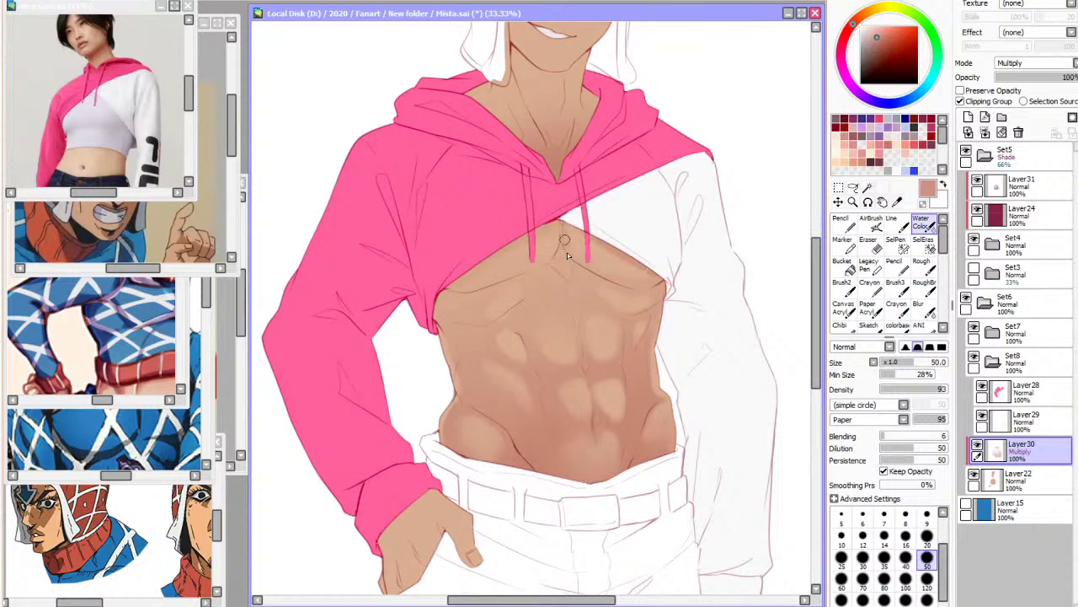
pyautogui.press('h')
pyautogui.click(927, 579)
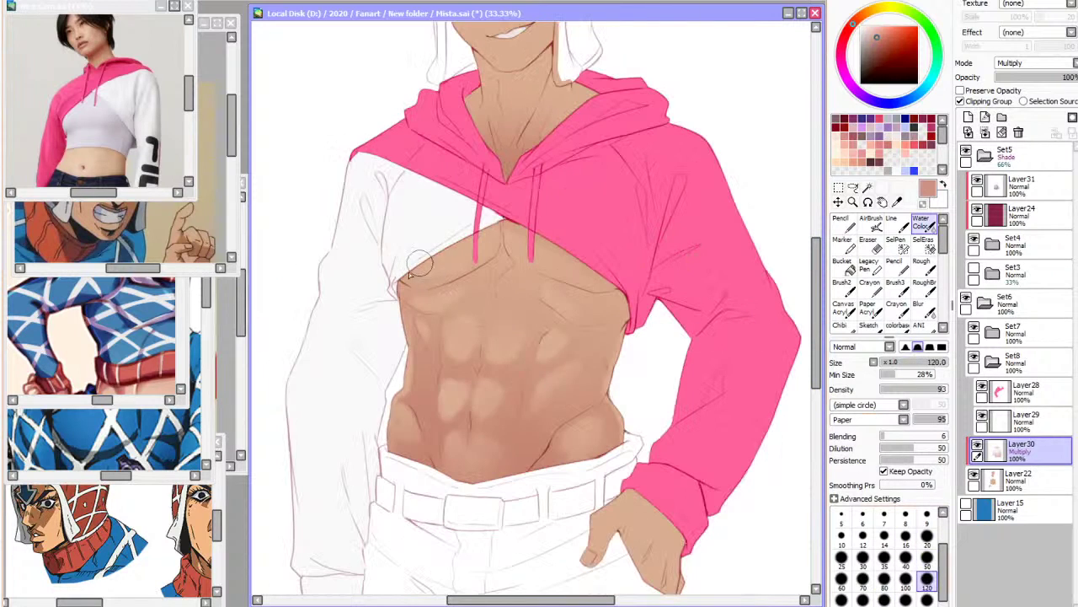
pyautogui.press('h')
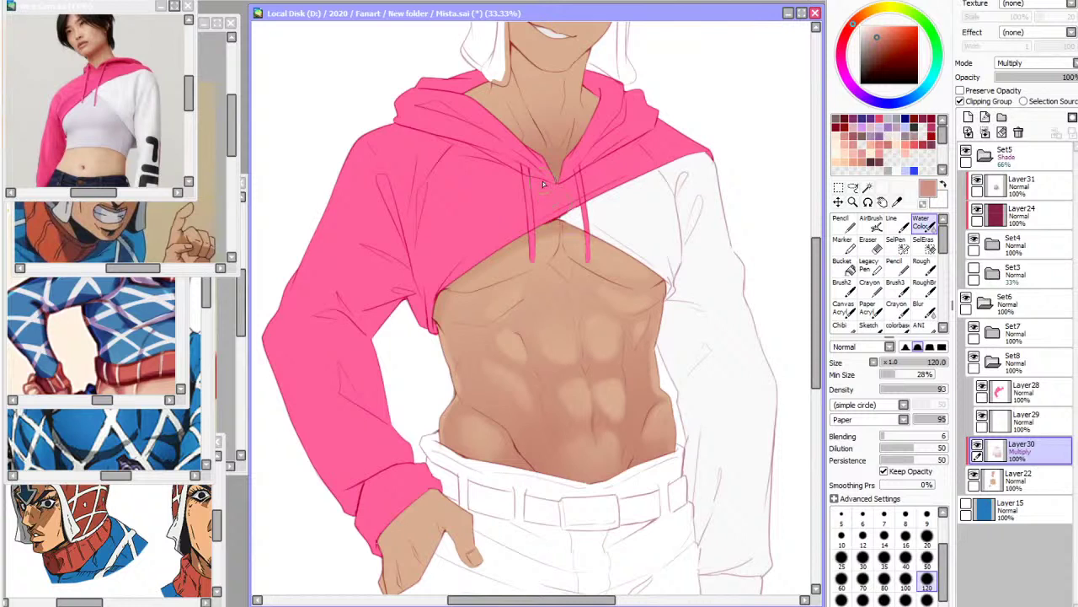
pyautogui.scroll(1, 477, 331)
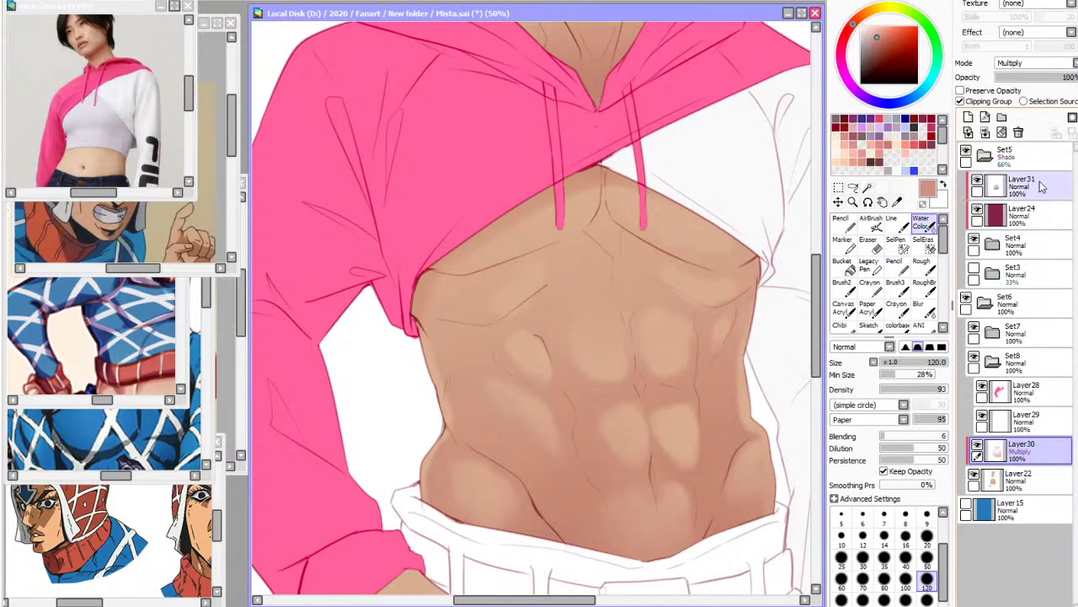
# Try airbrushing a light greyish purple over the abdomen at size 500 with Layer30 set to Normal and Preserve Opacity on
pyautogui.click(1046, 80)
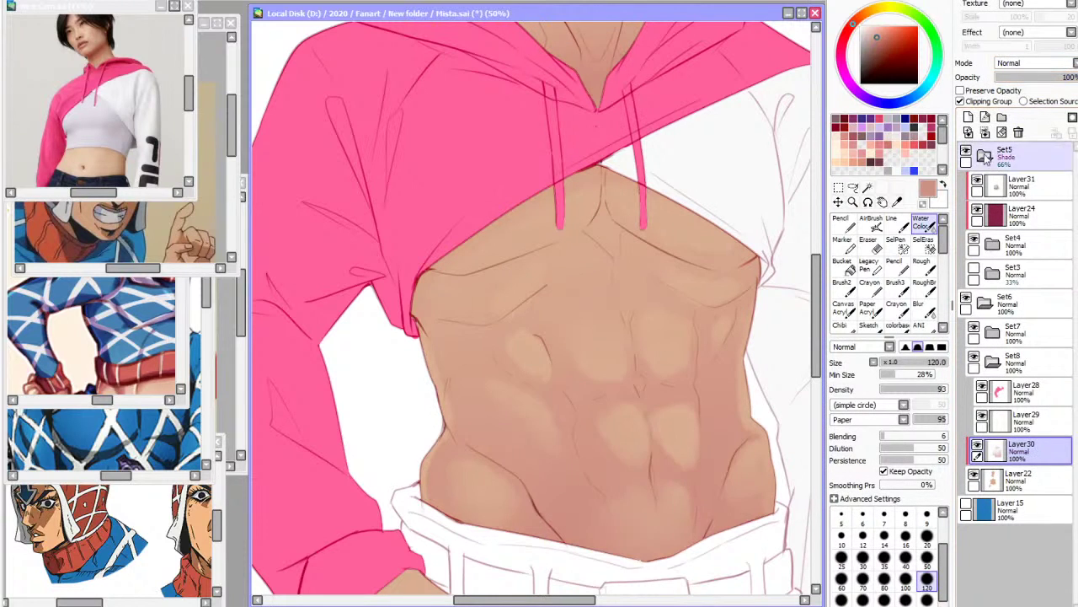
pyautogui.click(872, 224)
pyautogui.click(884, 600)
pyautogui.moveTo(703, 424); pyautogui.dragTo(634, 457)
pyautogui.hotkey('ctrl', 'z')
pyautogui.click(961, 90)
pyautogui.hotkey('ctrl', 'z')
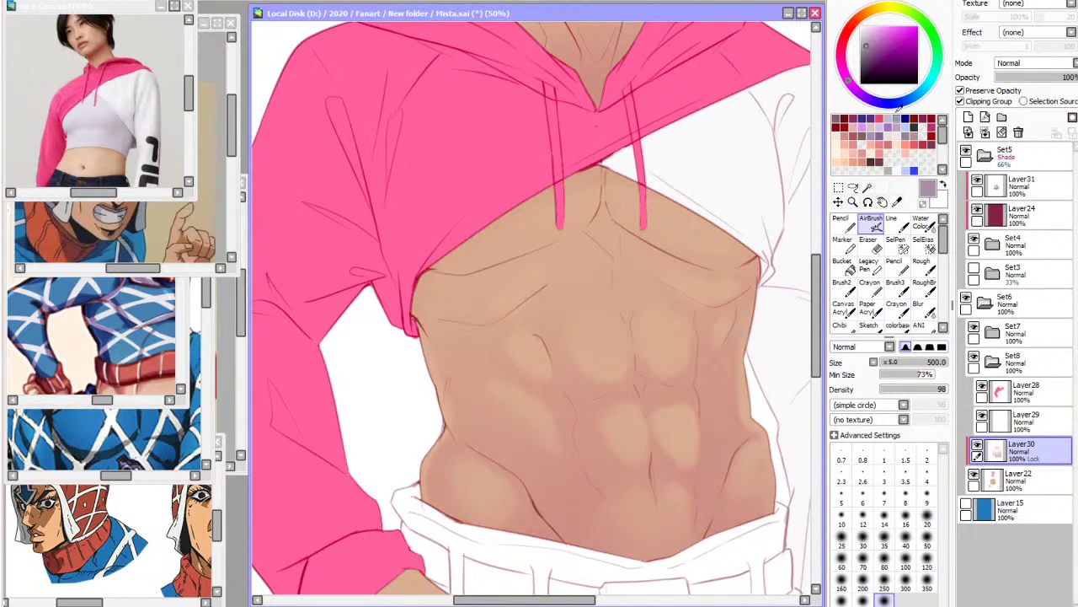
pyautogui.click(863, 40)
pyautogui.moveTo(662, 459); pyautogui.dragTo(700, 439)
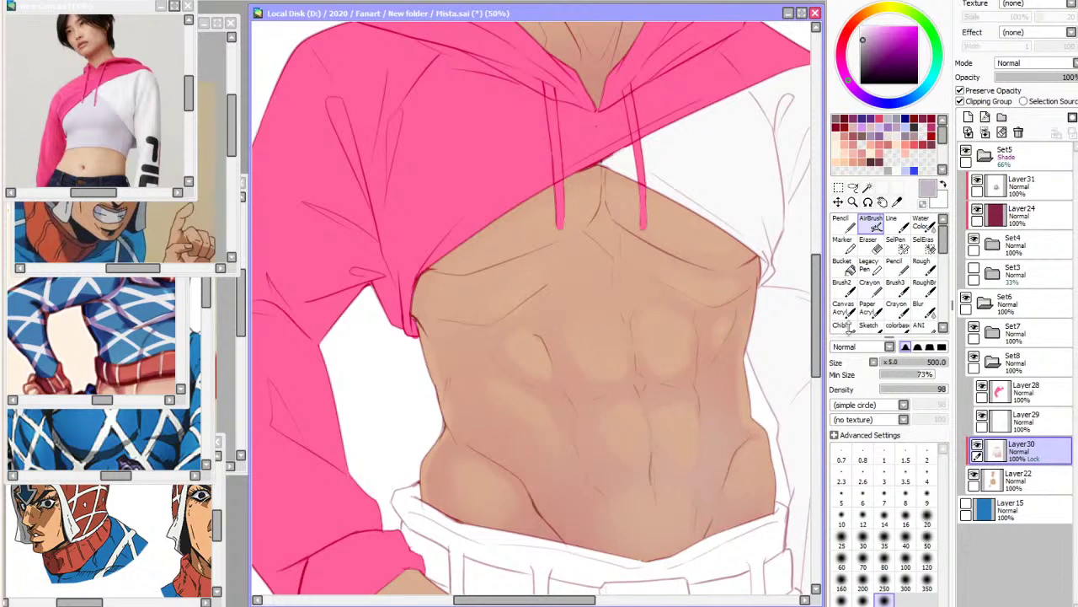
pyautogui.hotkey('ctrl', 'z')
# Try airbrushing a more saturated reddish tone over the torso shading and compare the Shade and Multiply modes on Layer30
pyautogui.click(897, 202)
pyautogui.click(717, 469)
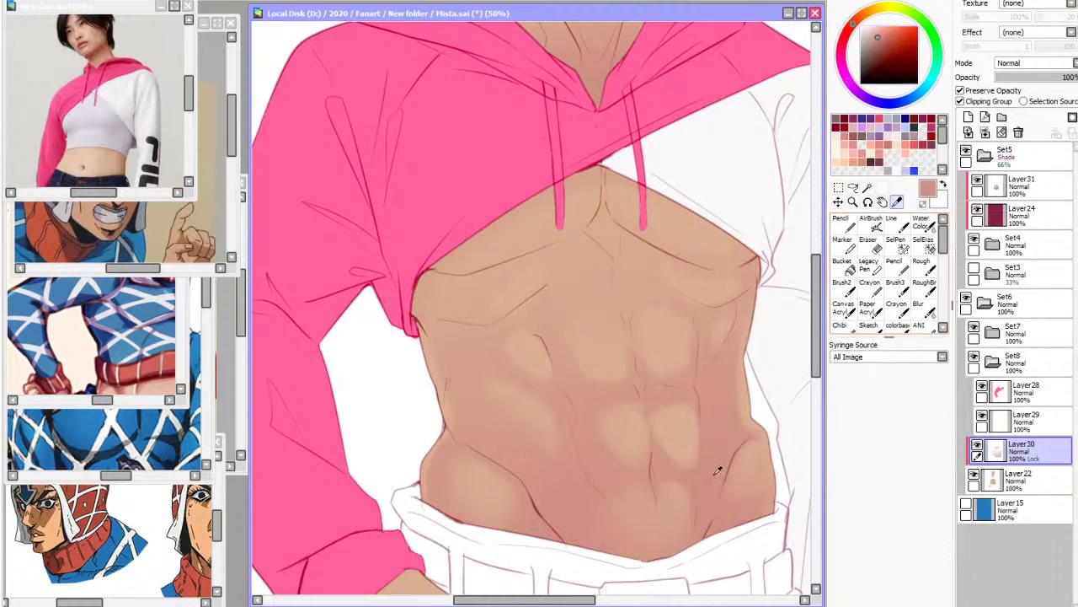
pyautogui.click(873, 221)
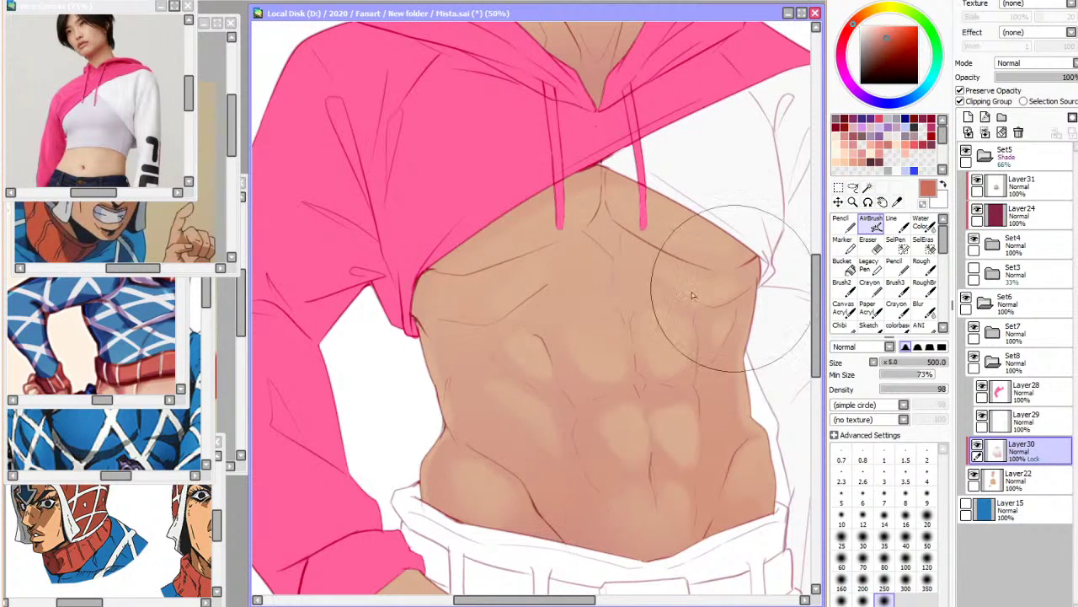
pyautogui.click(1020, 131)
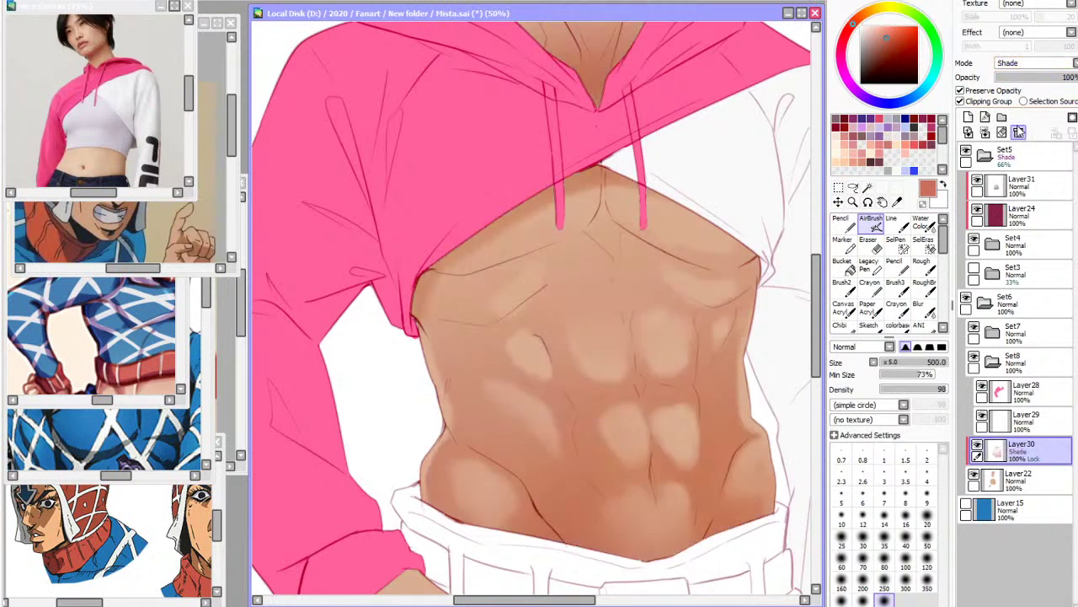
pyautogui.scroll(4, 1028, 80)
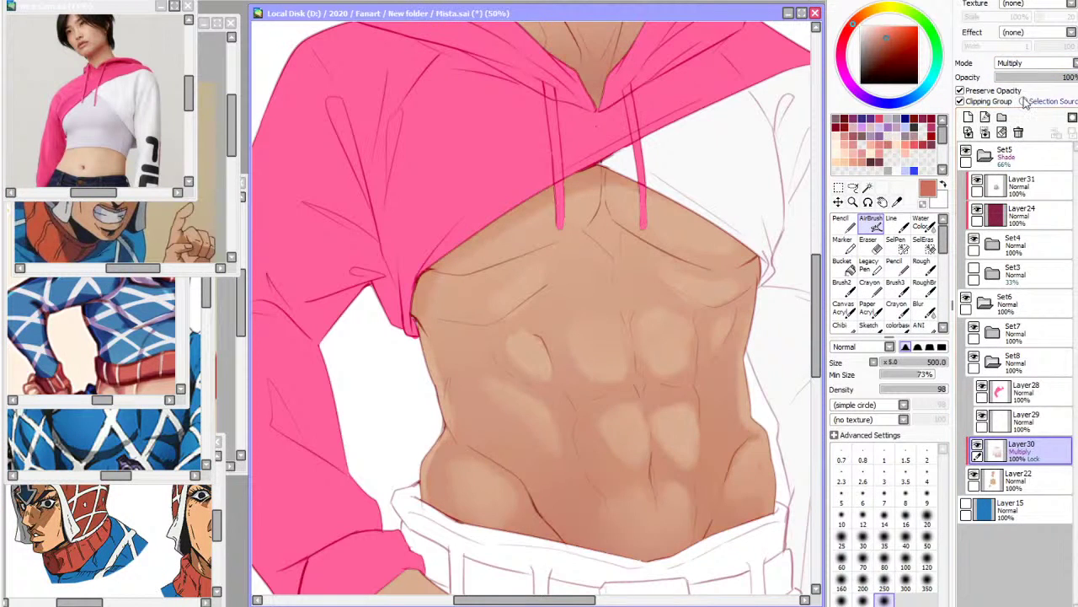
# Undo the reddish recolouring and return Layer30 to Multiply with Preserve Opacity off
pyautogui.press('h')
pyautogui.scroll(1, 1019, 109)
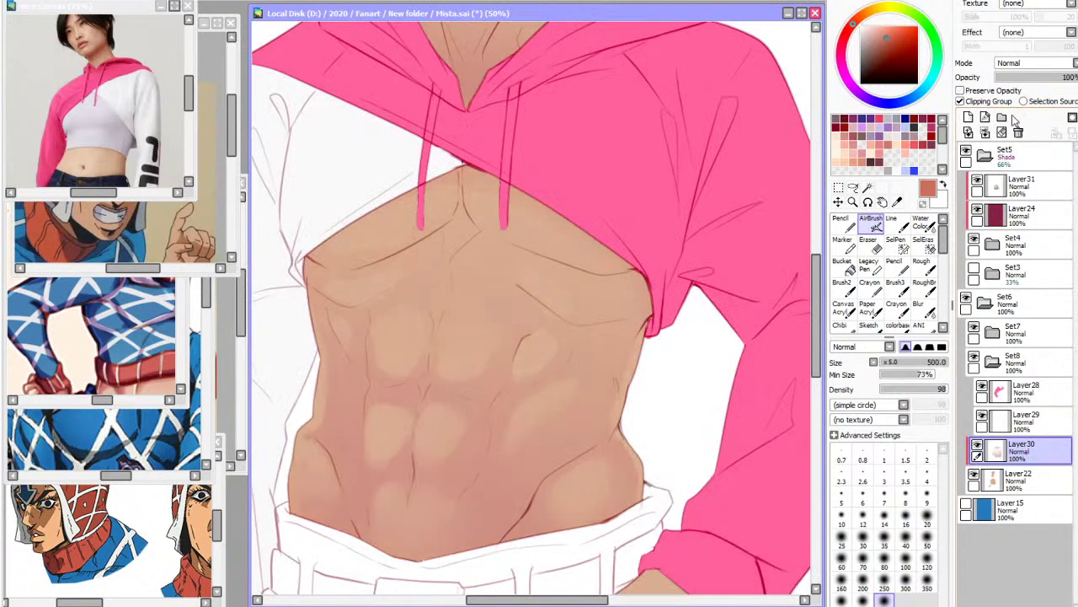
pyautogui.scroll(-1, 1015, 121)
pyautogui.press('h')
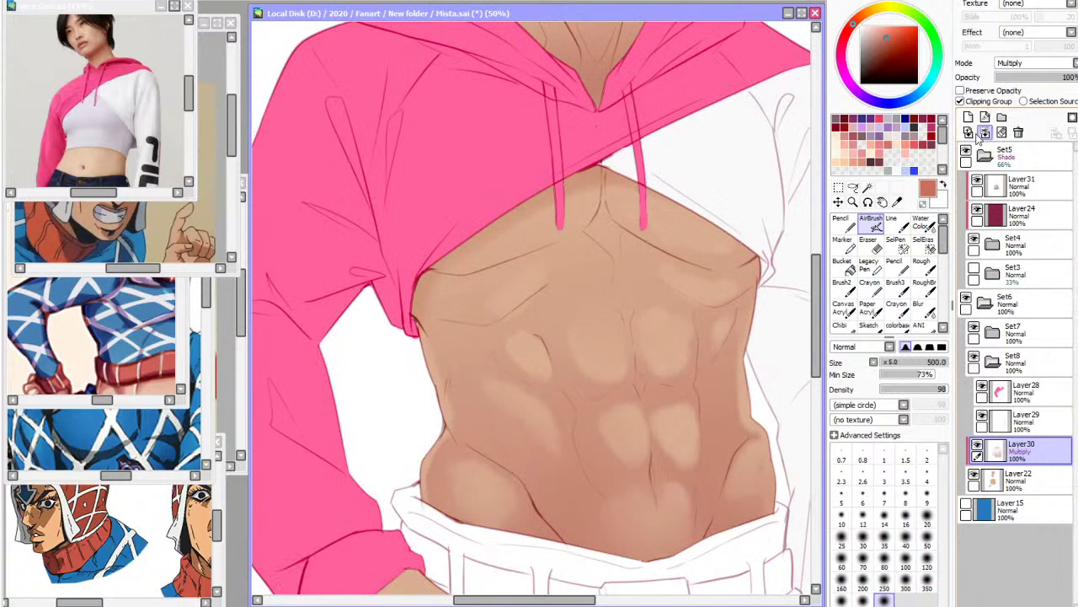
# Airbrush a soft reddish shadow over the upper chest under the hoodie's hem, reducing the size from 500 to 350
pyautogui.click(897, 224)
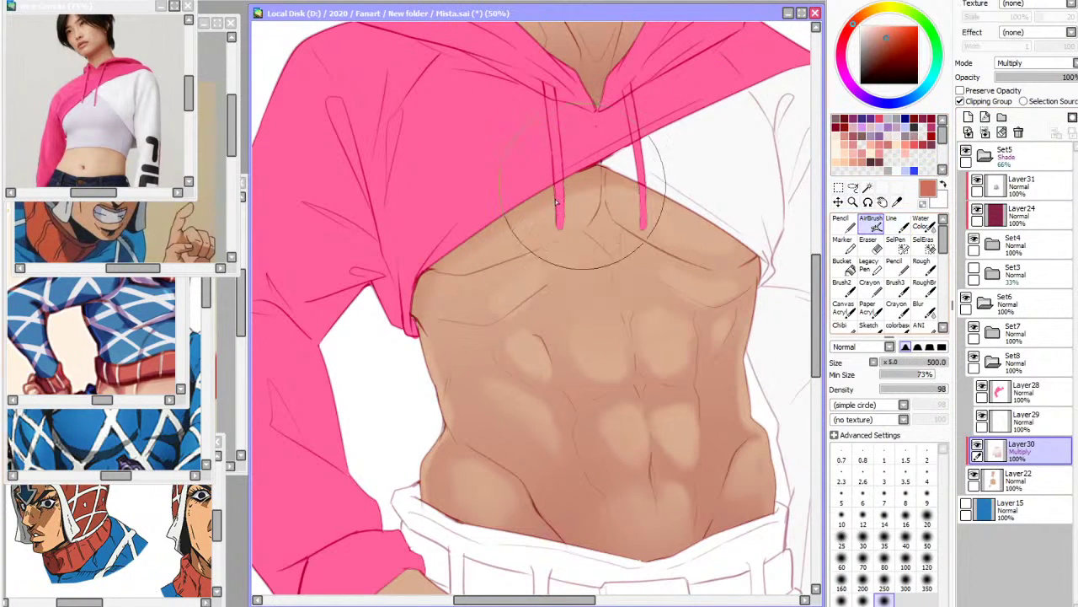
pyautogui.click(927, 588)
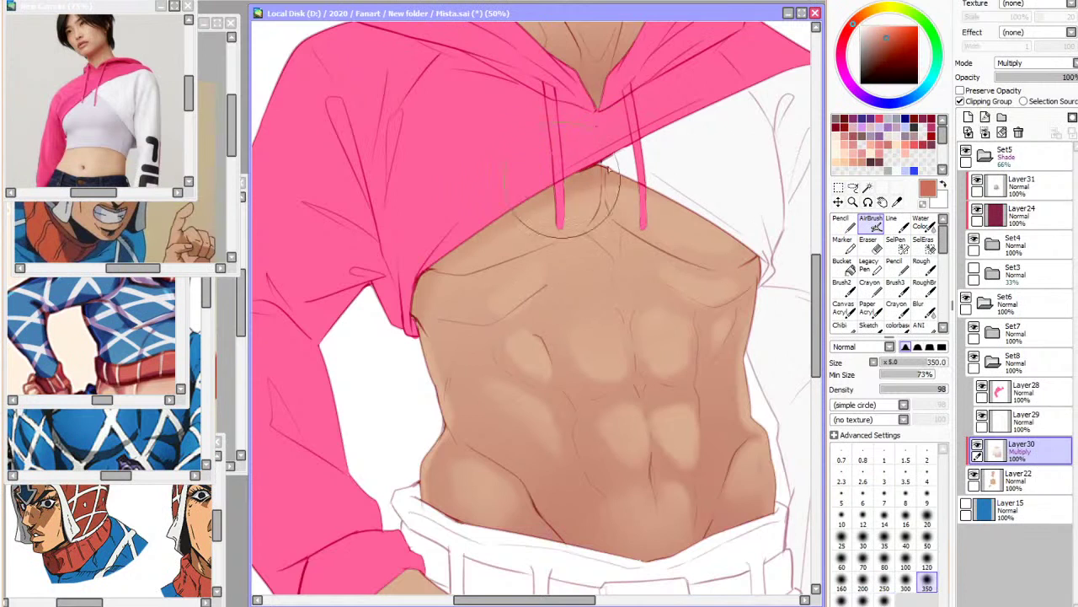
pyautogui.press('h')
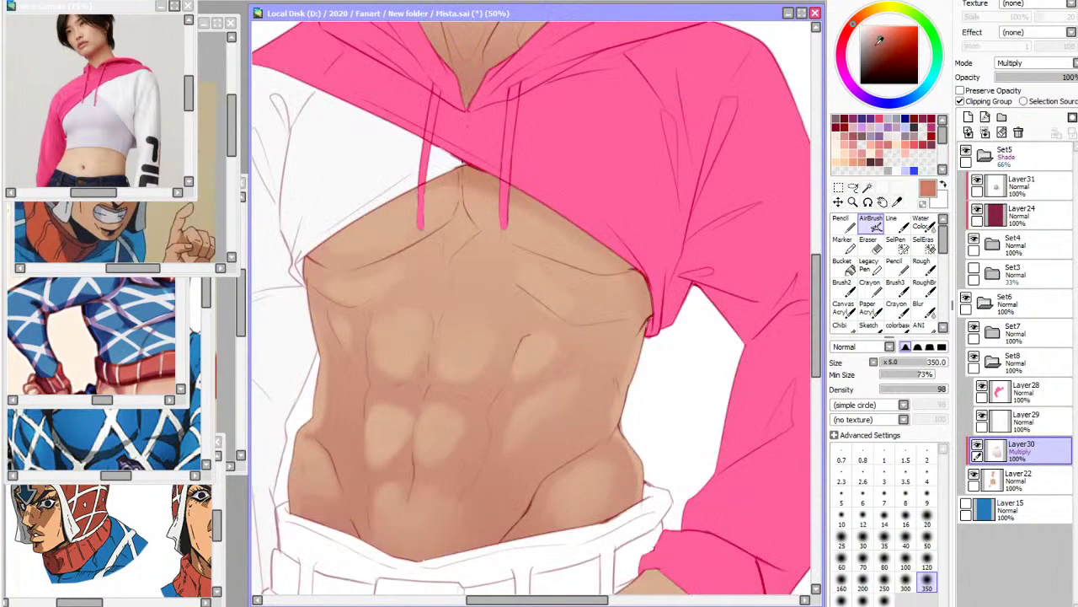
# Shade along the crease under the chest on the pink sleeve side with Brush3 at size 100 and density 44
pyautogui.click(900, 291)
pyautogui.press('h')
pyautogui.click(906, 586)
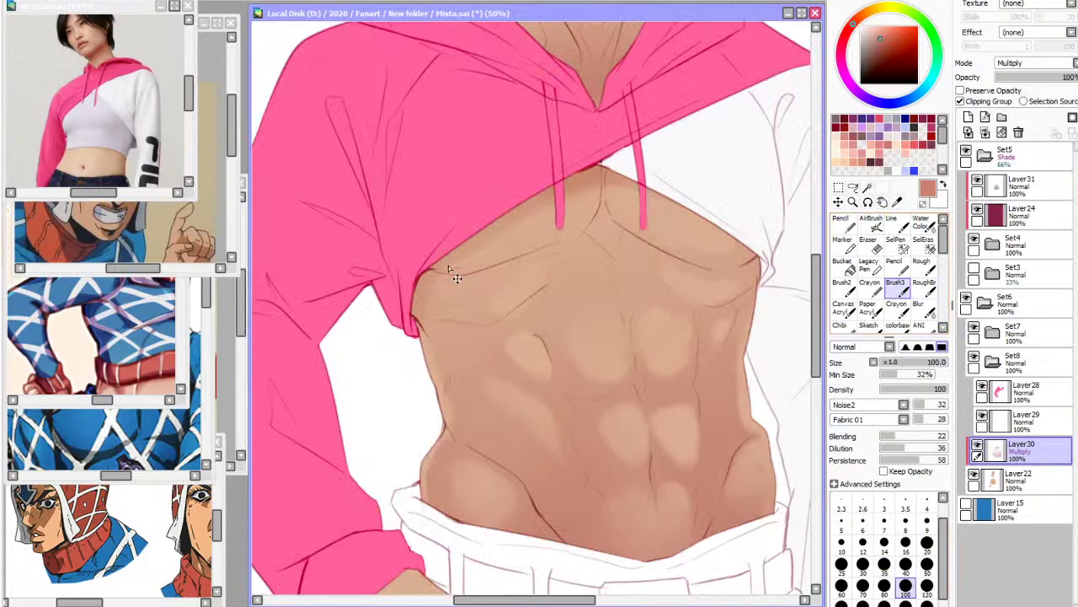
pyautogui.moveTo(433, 271); pyautogui.dragTo(557, 241)
pyautogui.hotkey('ctrl', 'z')
pyautogui.click(910, 389)
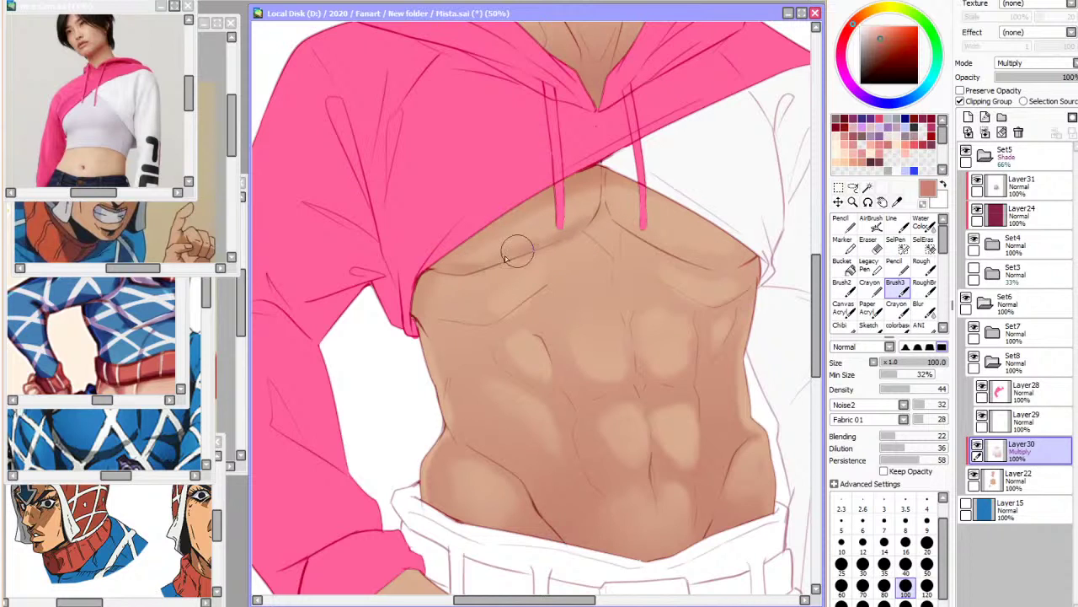
pyautogui.hscroll(3, 740, 230)
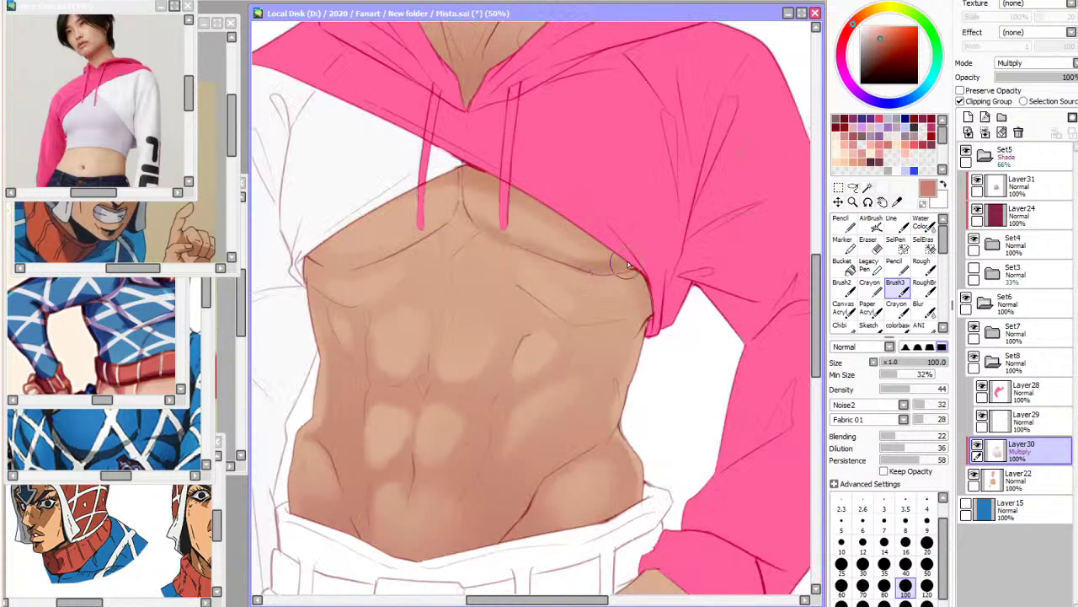
# Shade the side of the chest beneath the pink sleeve, then soften the strokes with the Blur brush at size 120
pyautogui.press('h')
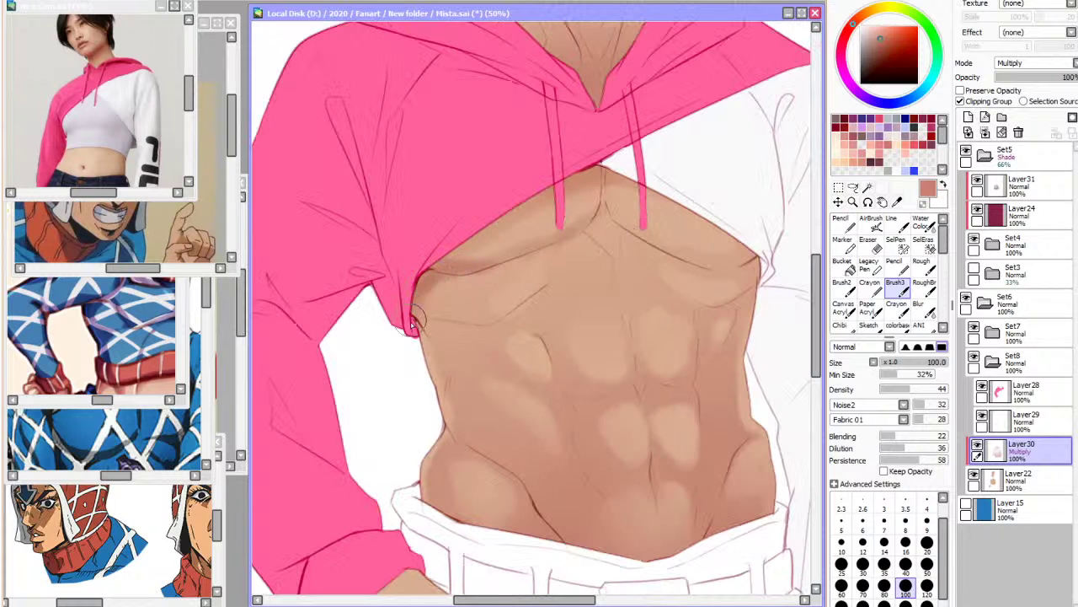
pyautogui.moveTo(424, 293); pyautogui.dragTo(489, 271)
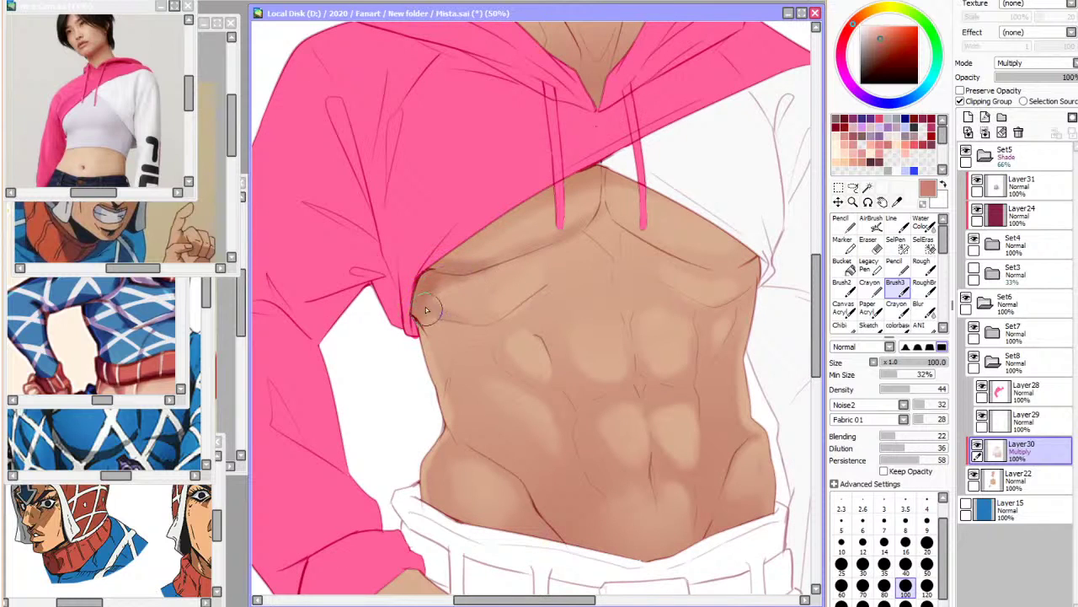
pyautogui.click(925, 307)
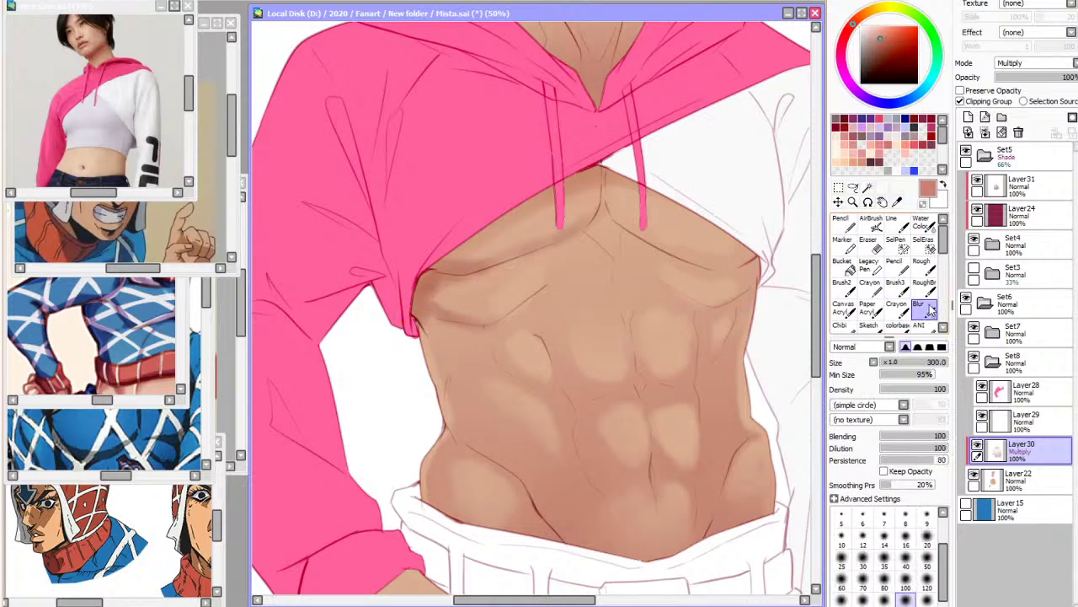
pyautogui.moveTo(450, 289)
pyautogui.mouseDown()
pyautogui.moveTo(452, 316)
pyautogui.moveTo(480, 281)
pyautogui.moveTo(433, 298)
pyautogui.mouseUp()
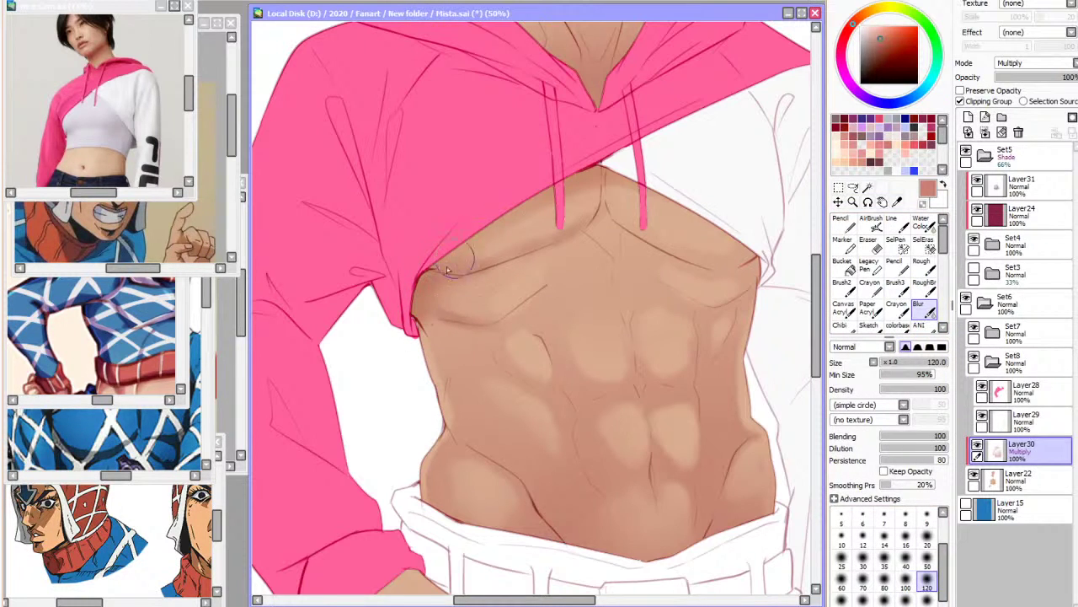
pyautogui.press('h')
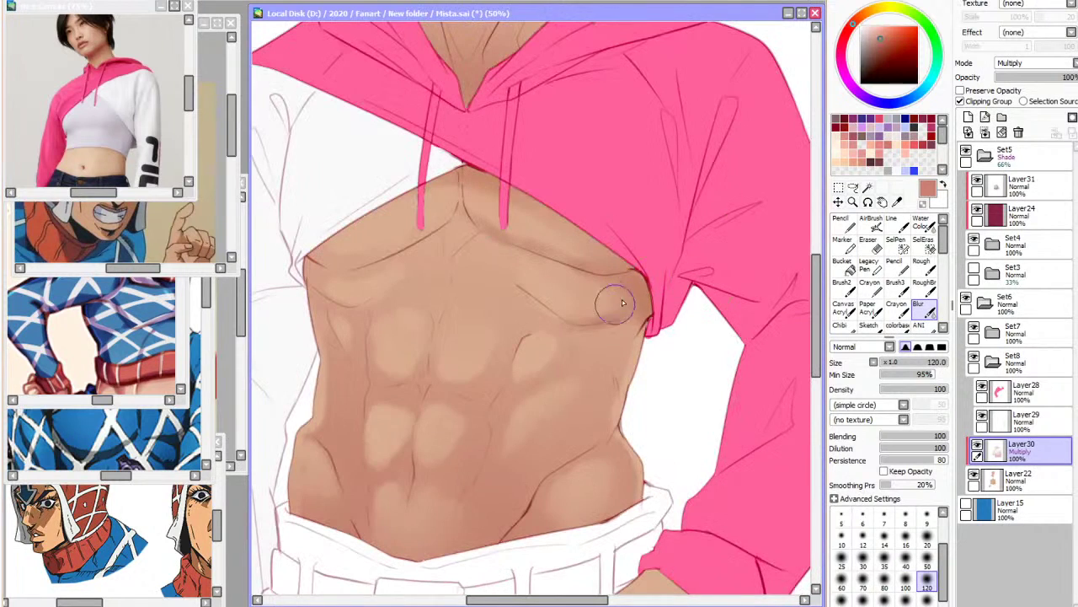
pyautogui.press('h')
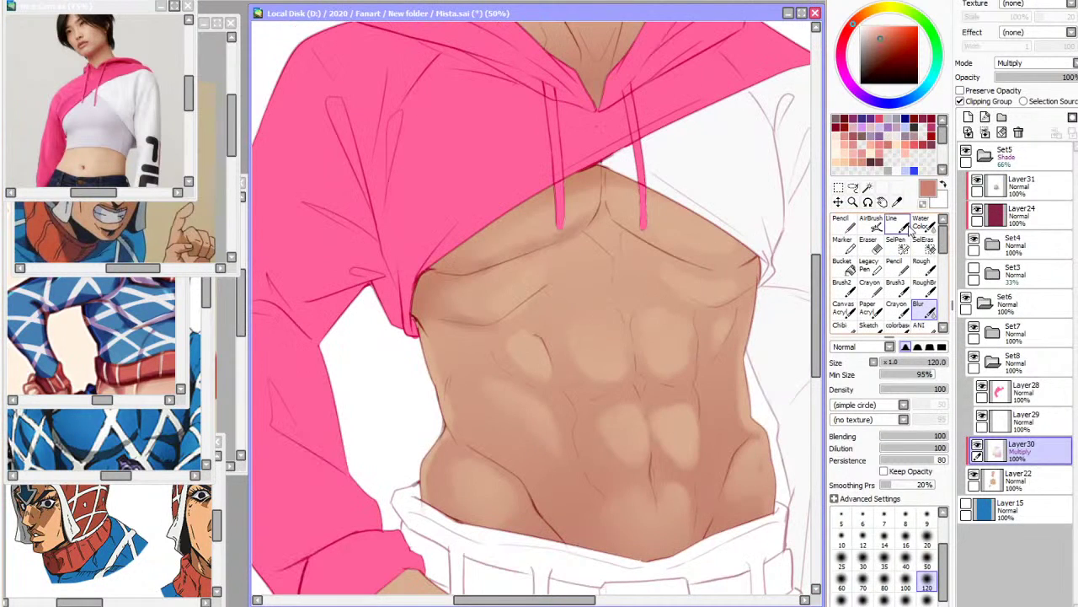
# Darken the crease between the chest muscles with the Line brush at size 120 and density 36
pyautogui.click(931, 267)
pyautogui.click(927, 292)
pyautogui.click(925, 310)
pyautogui.click(900, 225)
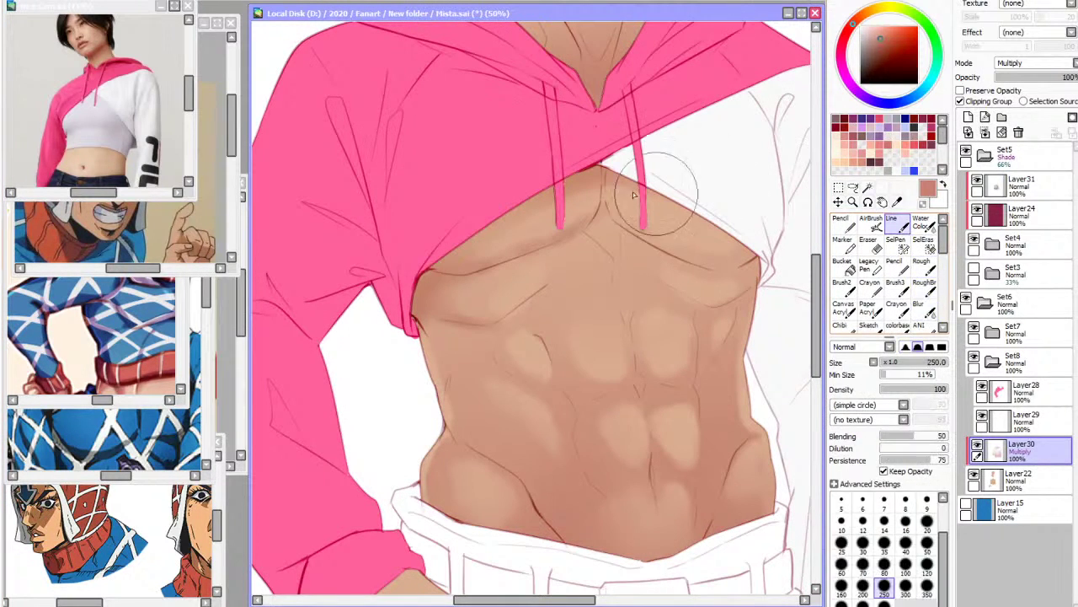
pyautogui.click(927, 571)
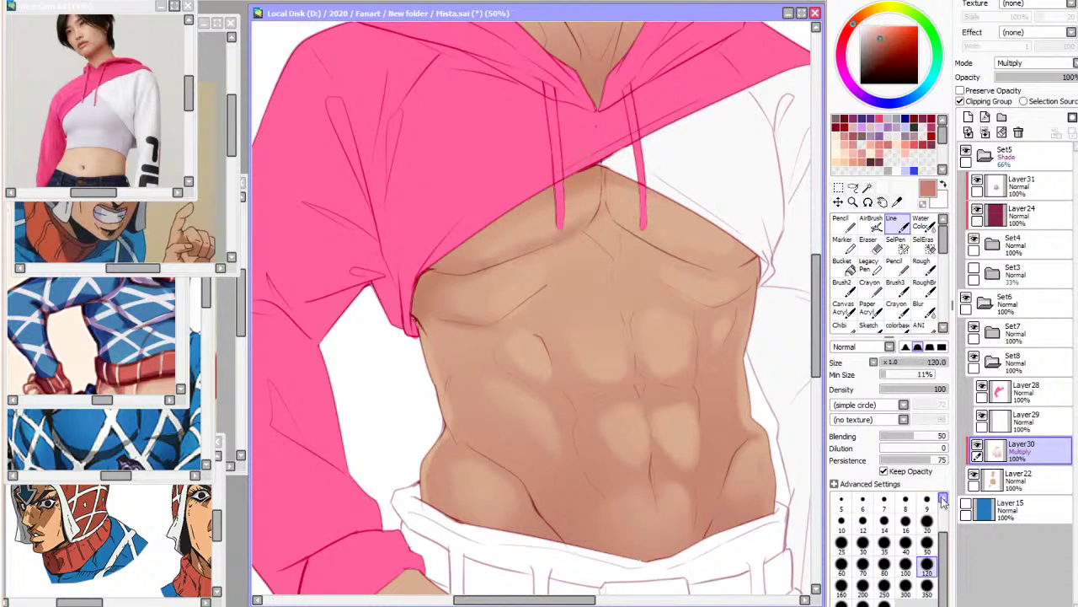
pyautogui.moveTo(604, 213)
pyautogui.mouseDown()
pyautogui.moveTo(610, 250)
pyautogui.moveTo(581, 206)
pyautogui.moveTo(620, 246)
pyautogui.moveTo(619, 236)
pyautogui.moveTo(610, 251)
pyautogui.moveTo(613, 219)
pyautogui.moveTo(613, 241)
pyautogui.moveTo(614, 222)
pyautogui.moveTo(598, 222)
pyautogui.moveTo(607, 221)
pyautogui.mouseUp()
pyautogui.moveTo(931, 389); pyautogui.dragTo(904, 389)
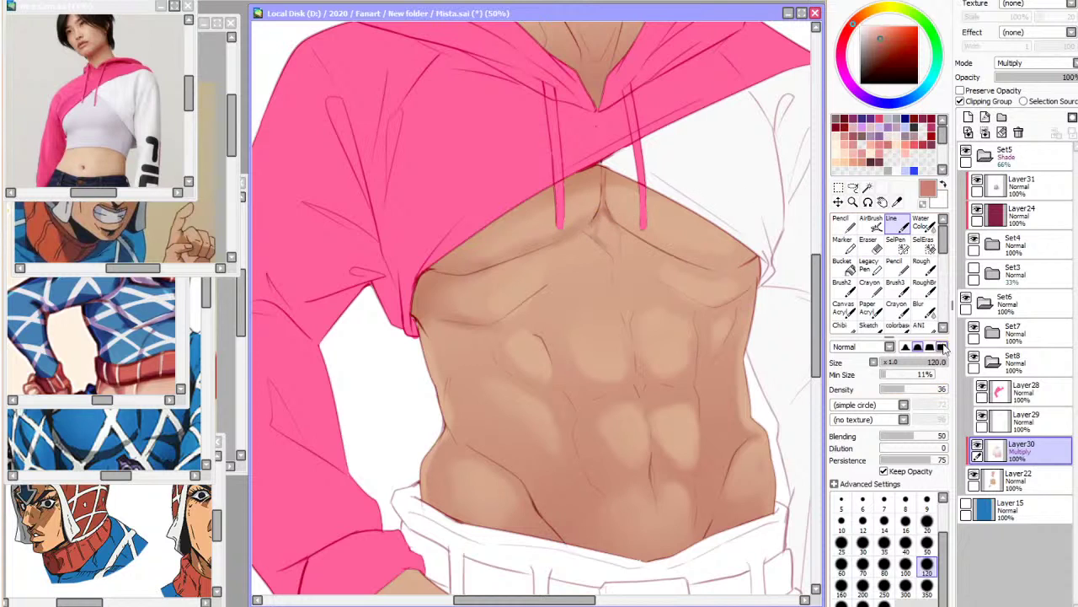
pyautogui.moveTo(606, 201); pyautogui.dragTo(599, 222)
pyautogui.press('h')
pyautogui.moveTo(460, 221); pyautogui.dragTo(451, 224)
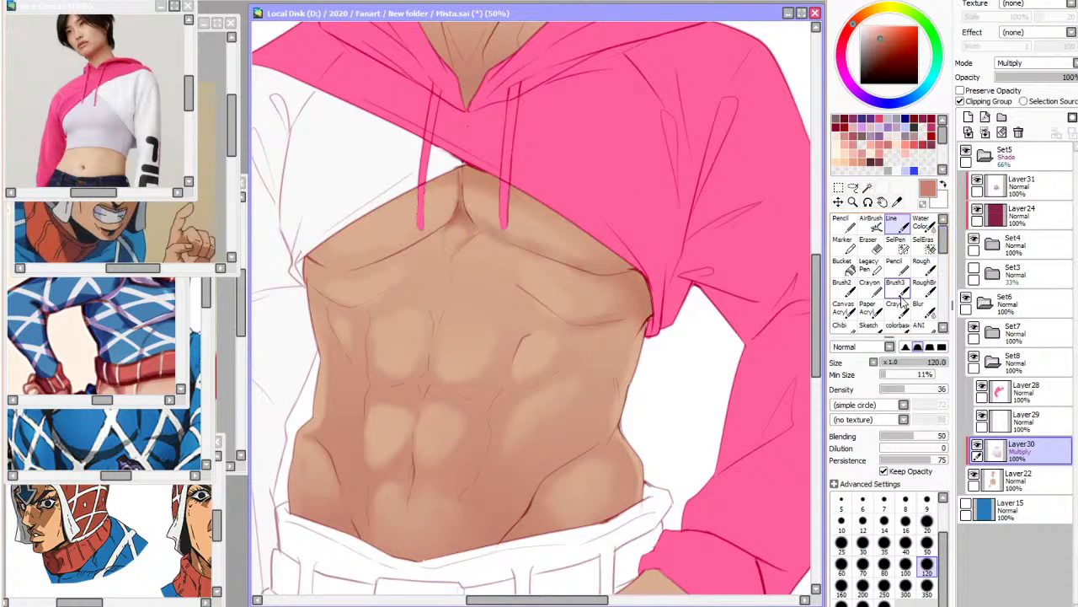
# Refine the sternum shading and deepen the creases between the abs with the Water Color brush at size 50
pyautogui.click(920, 223)
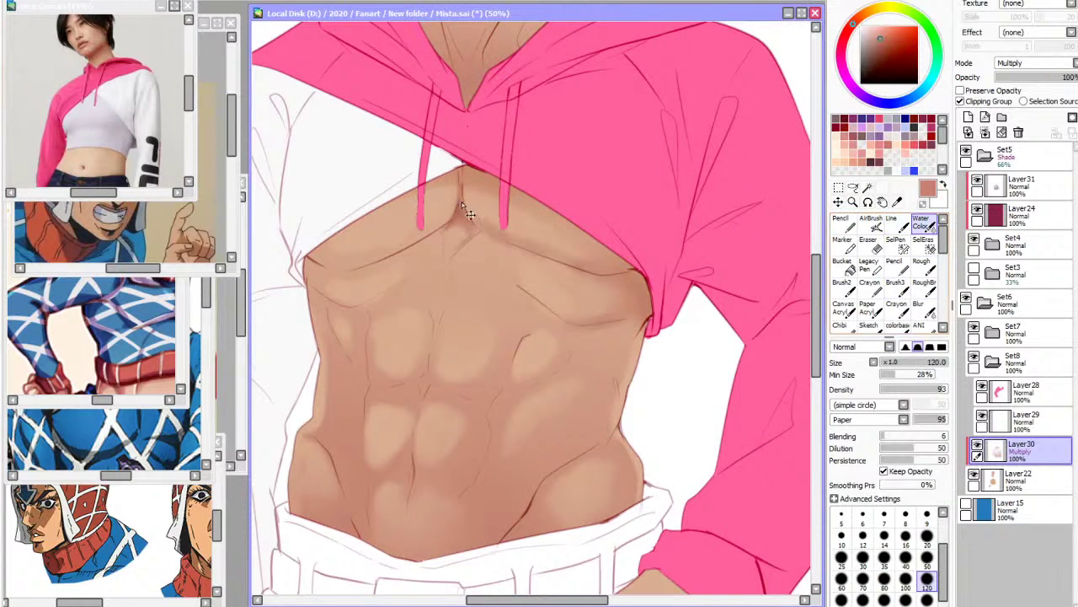
pyautogui.click(927, 556)
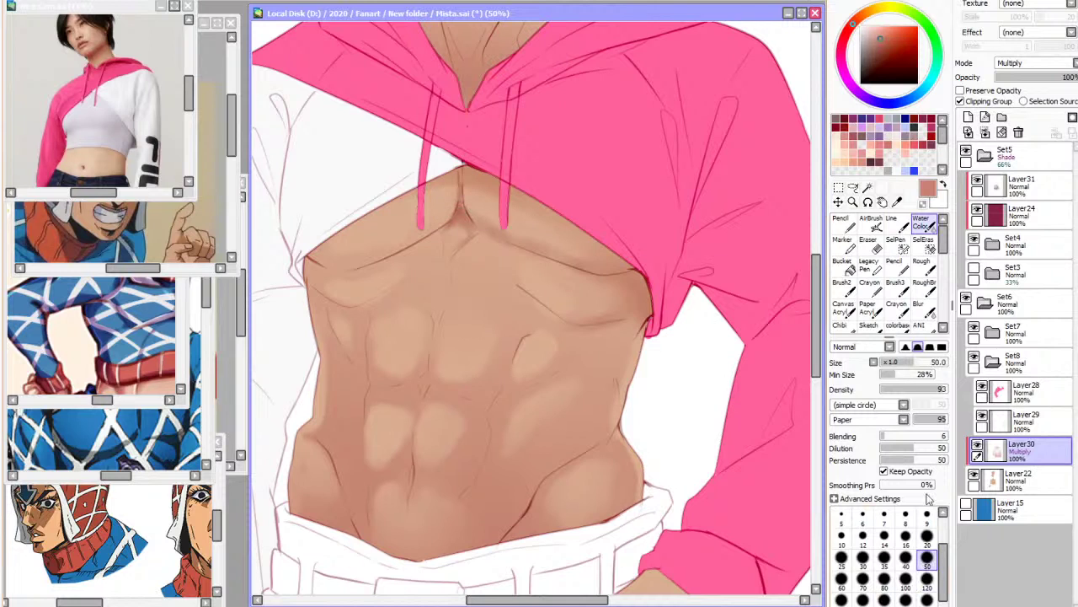
pyautogui.moveTo(544, 600); pyautogui.dragTo(512, 599)
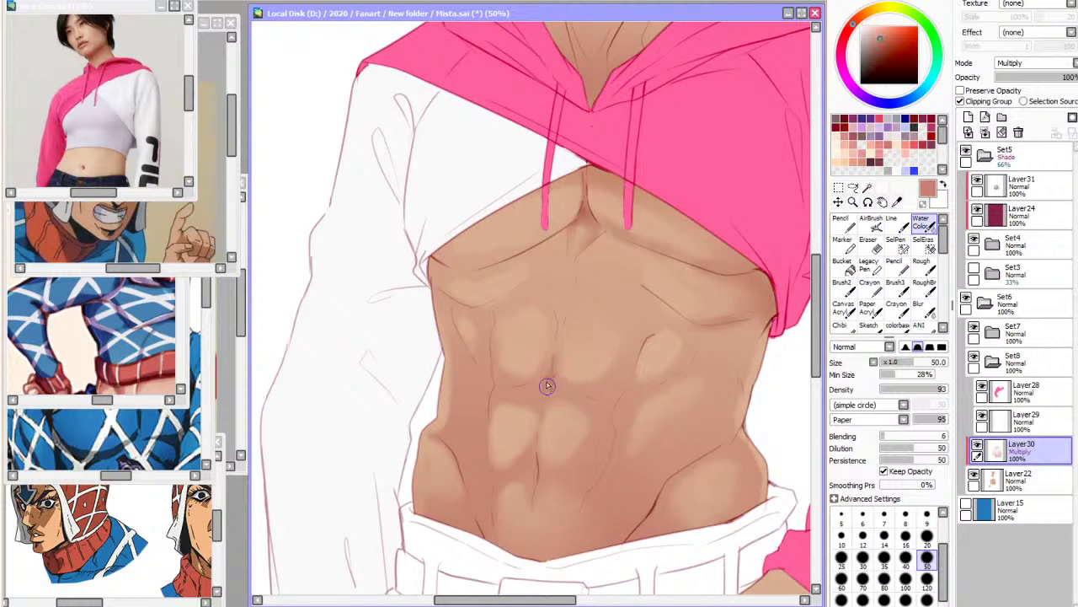
pyautogui.hscroll(3, 800, 498)
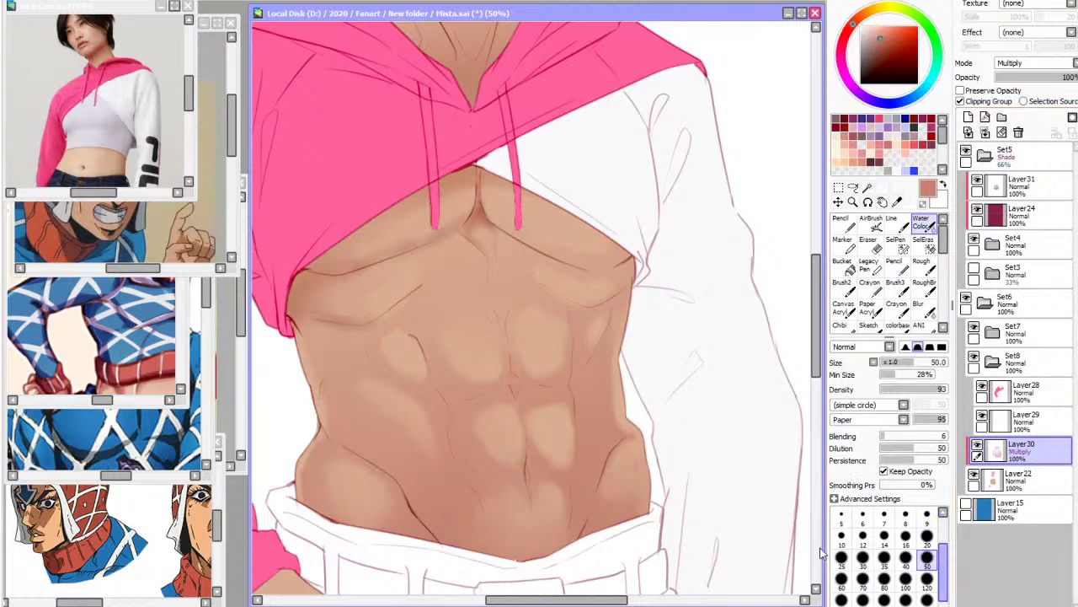
# Examine the torso shading across the whole figure and compare it with the reference images
pyautogui.scroll(-2, 647, 447)
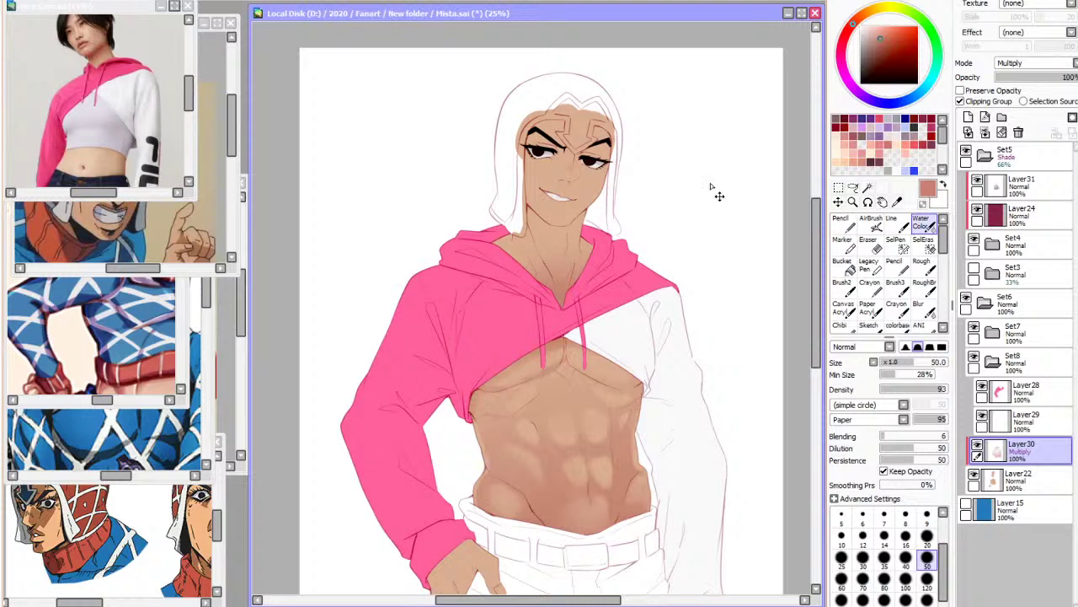
pyautogui.scroll(1, 556, 478)
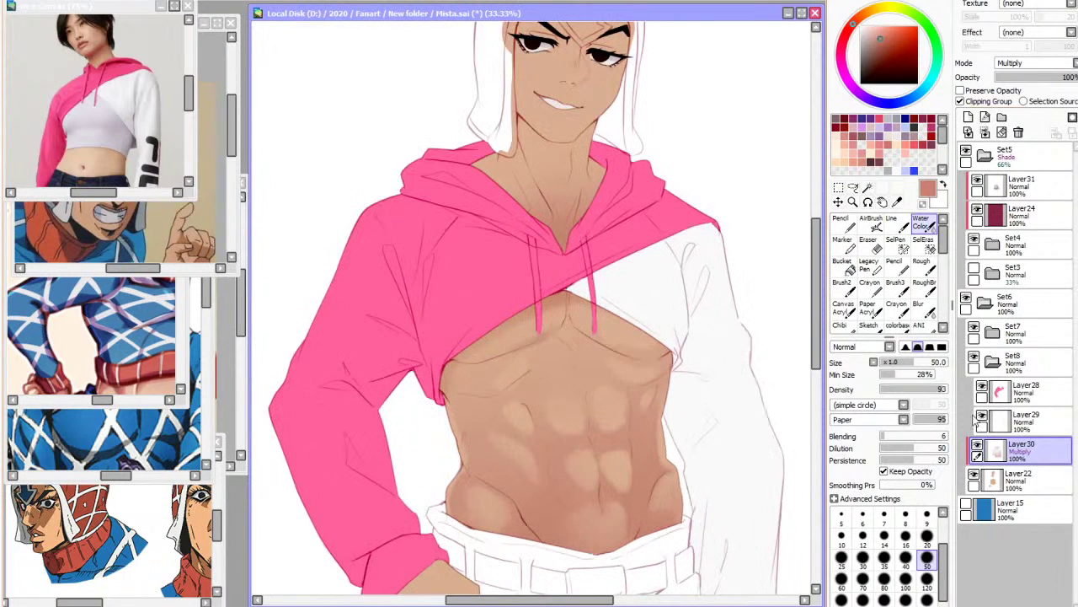
pyautogui.click(131, 463)
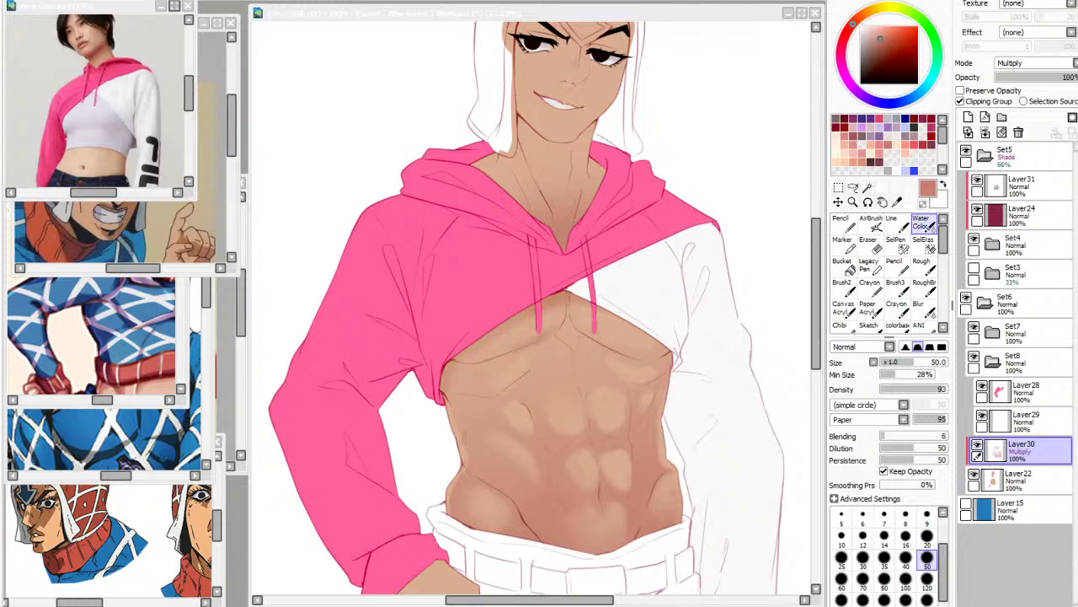
pyautogui.scroll(-2, 627, 346)
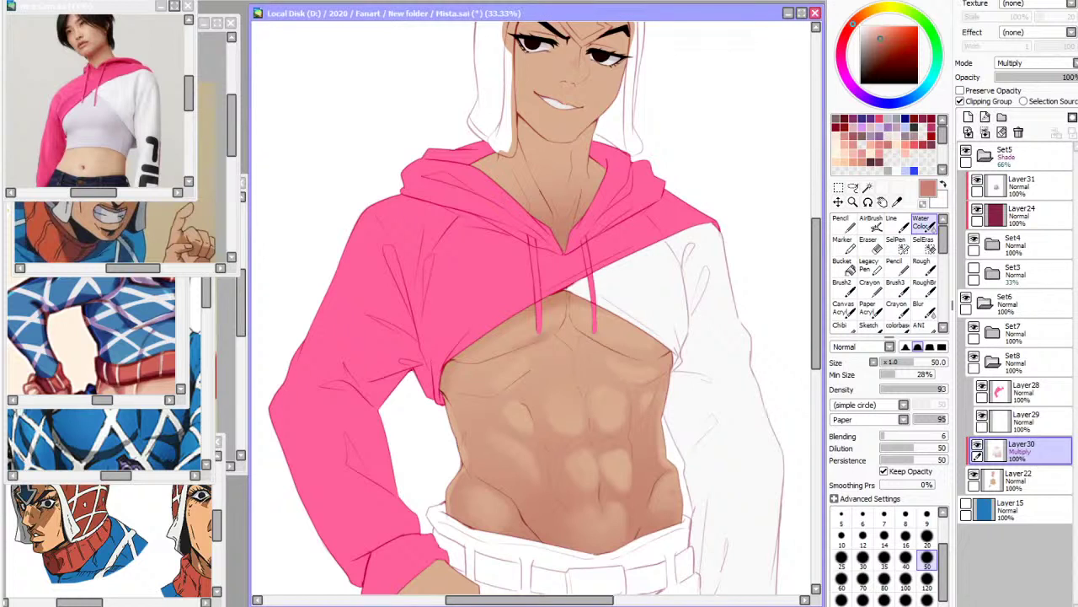
pyautogui.scroll(3, 627, 349)
pyautogui.scroll(-1, 627, 343)
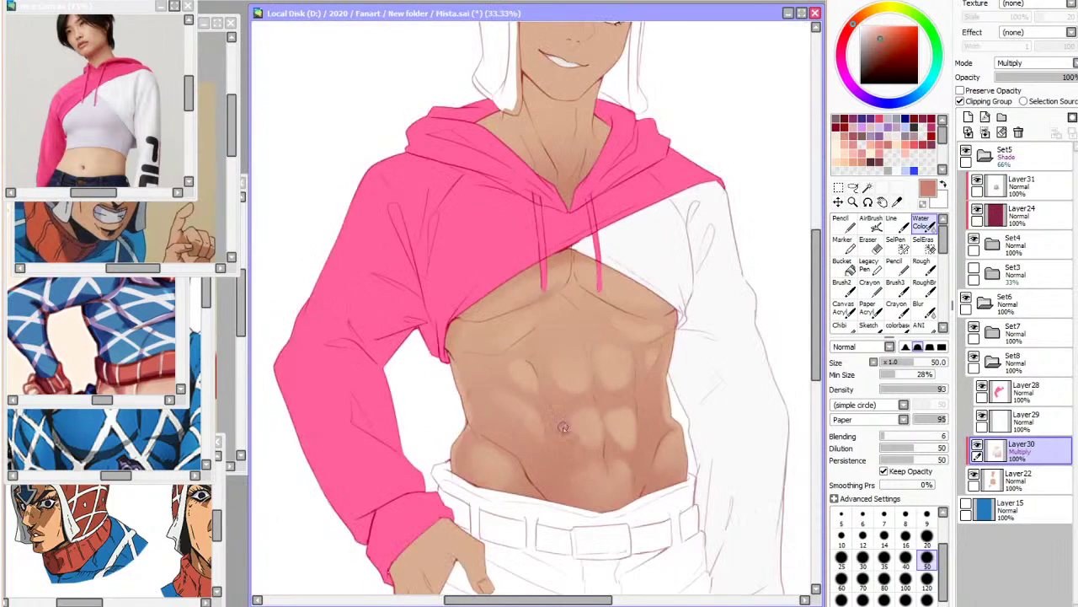
pyautogui.scroll(-3, 570, 419)
pyautogui.scroll(4, 583, 408)
# Set Layer30 to Normal without clipping, hide the skin base Layer22, and sample the pale pink shadow colour
pyautogui.keyDown('ctrl'); pyautogui.keyDown('shift'); pyautogui.click(691, 349); pyautogui.keyUp('shift'); pyautogui.keyUp('ctrl')
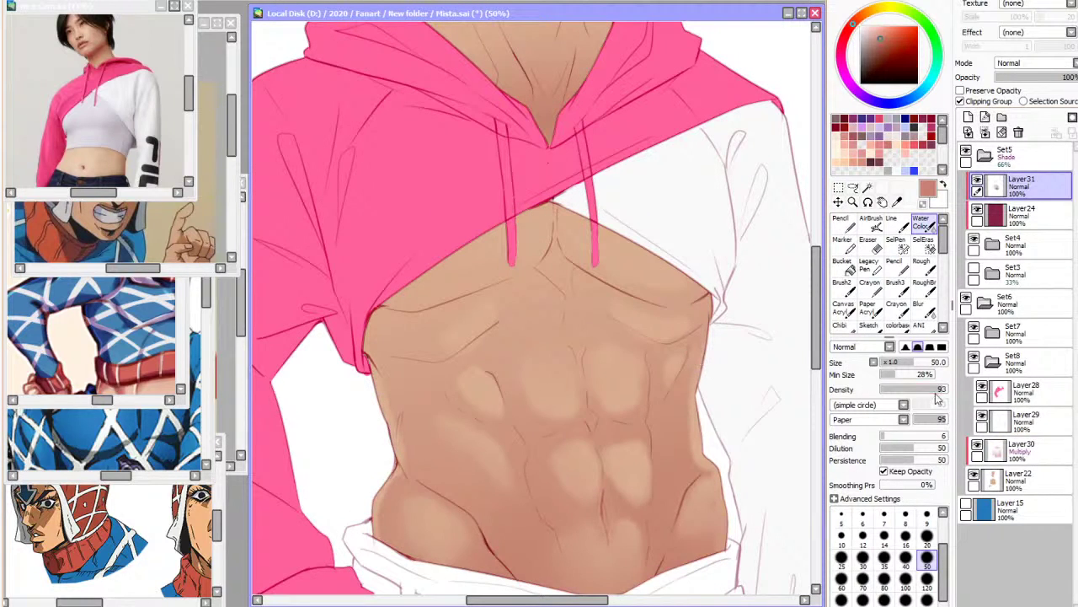
pyautogui.click(1020, 446)
pyautogui.scroll(1, 1042, 69)
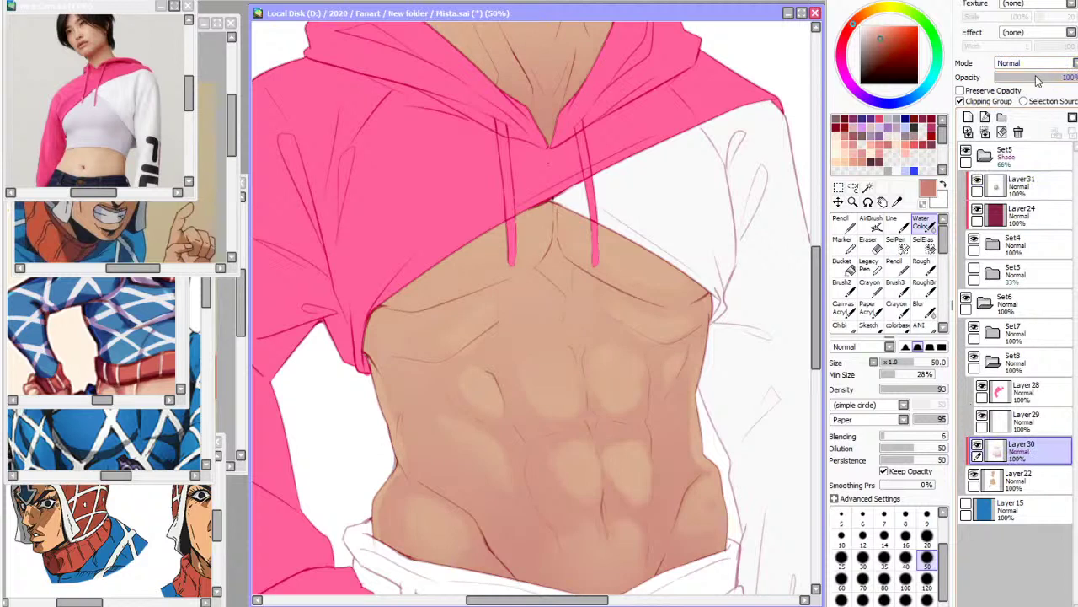
pyautogui.scroll(-2, 587, 337)
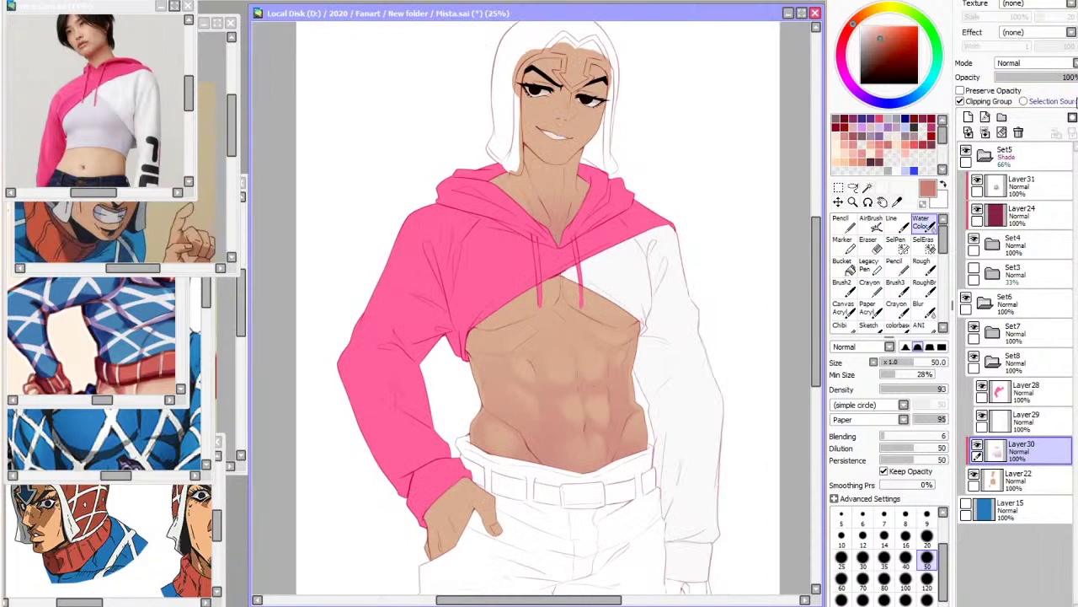
pyautogui.click(997, 101)
pyautogui.click(974, 477)
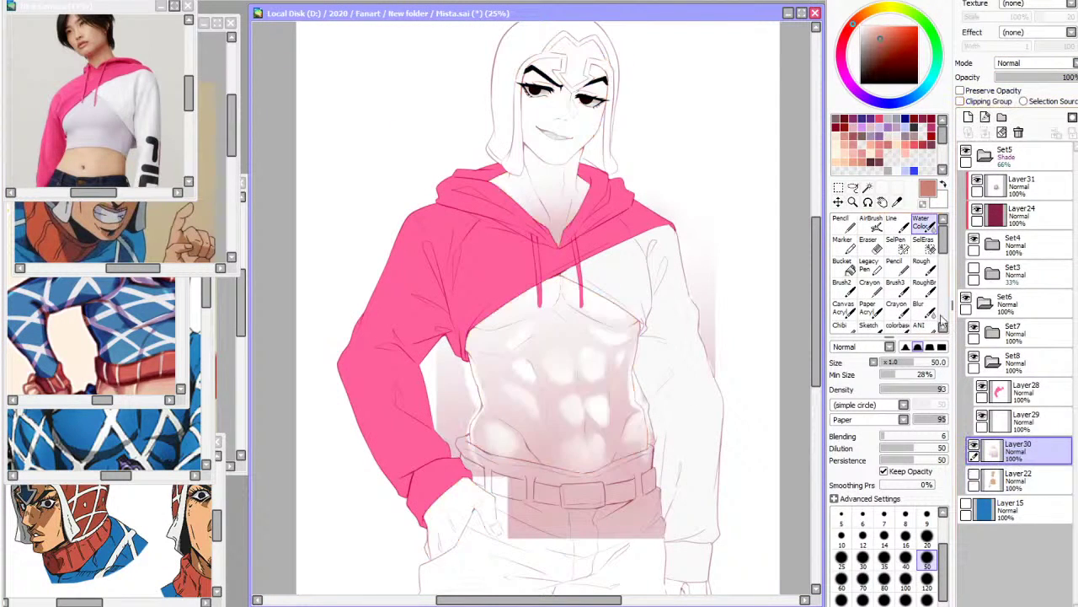
pyautogui.click(897, 202)
pyautogui.scroll(1, 616, 518)
pyautogui.click(605, 529)
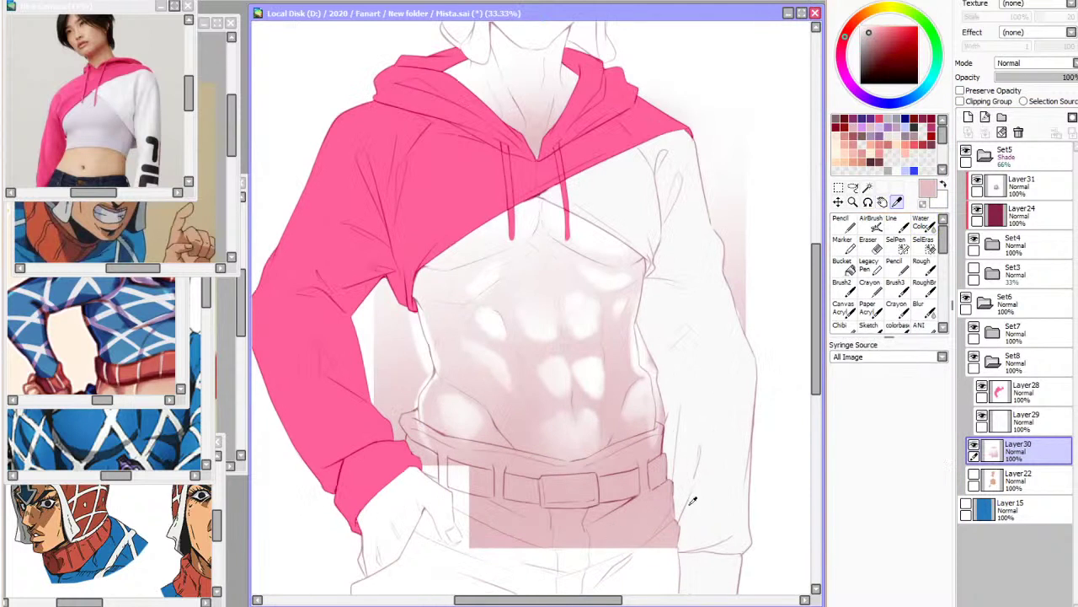
# Return Layer30 to a clipped Multiply layer and show the skin base Layer22 again
pyautogui.click(973, 446)
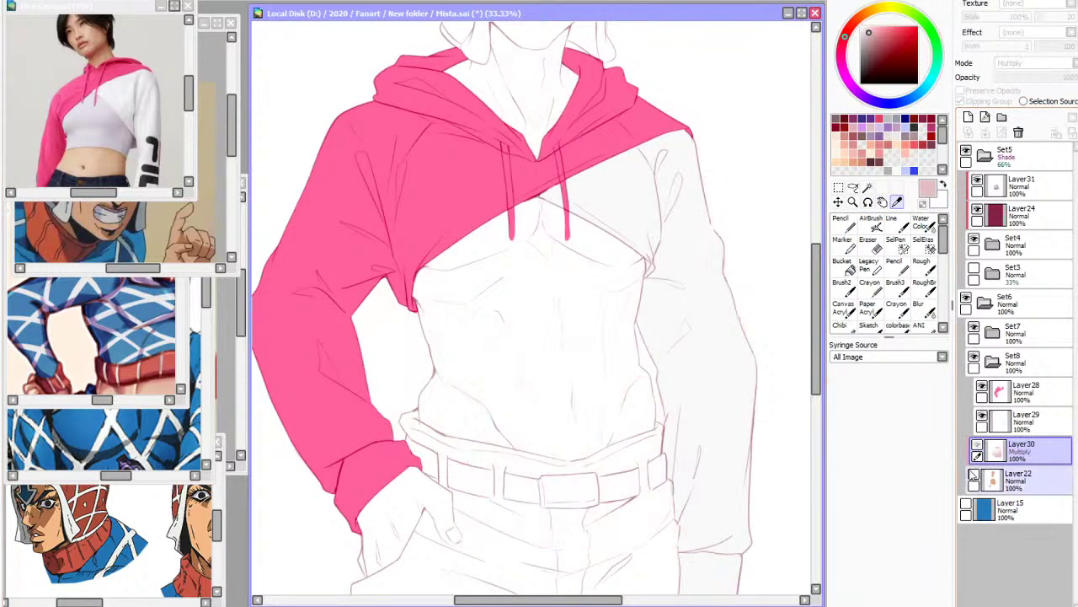
pyautogui.click(974, 475)
pyautogui.scroll(-2, 693, 416)
pyautogui.scroll(2, 619, 197)
pyautogui.scroll(1, 619, 225)
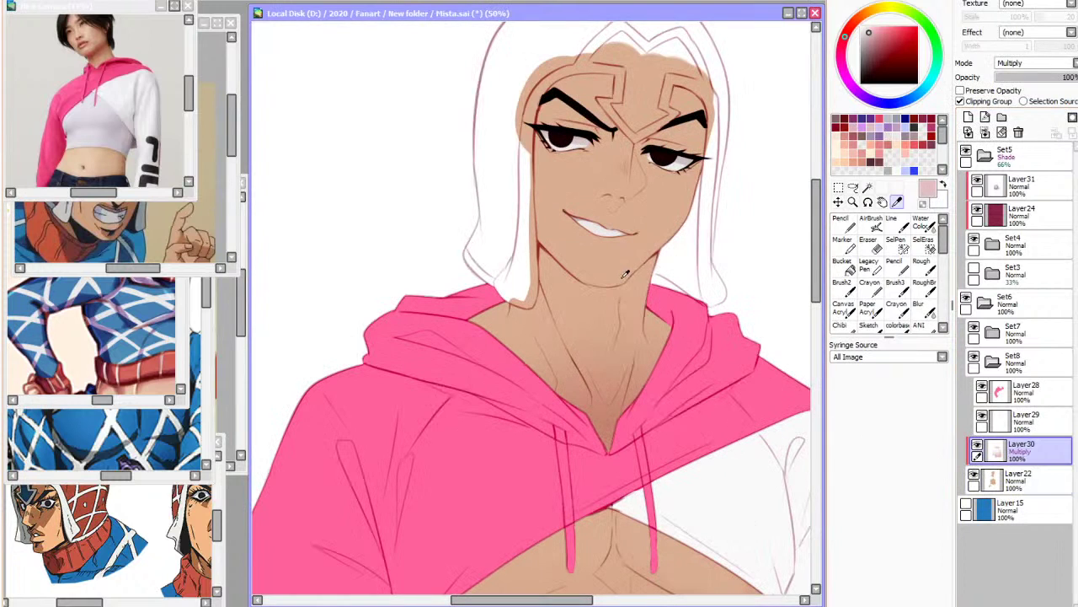
# Clear the soft shading from the neck above the hoodie's V using a transparent AirBrush at size 500
pyautogui.click(924, 305)
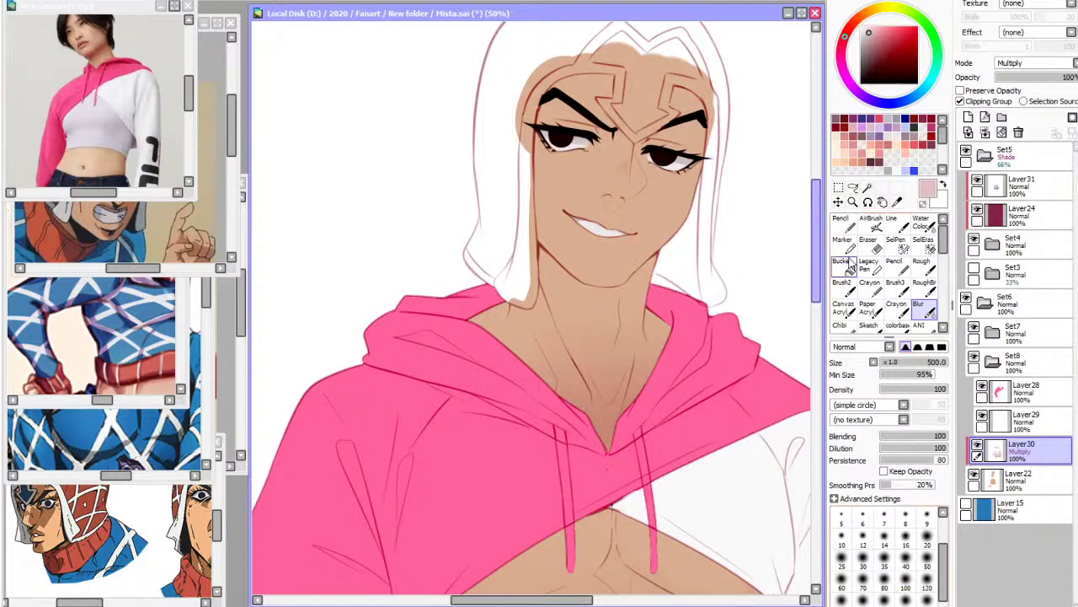
pyautogui.click(872, 225)
pyautogui.click(883, 599)
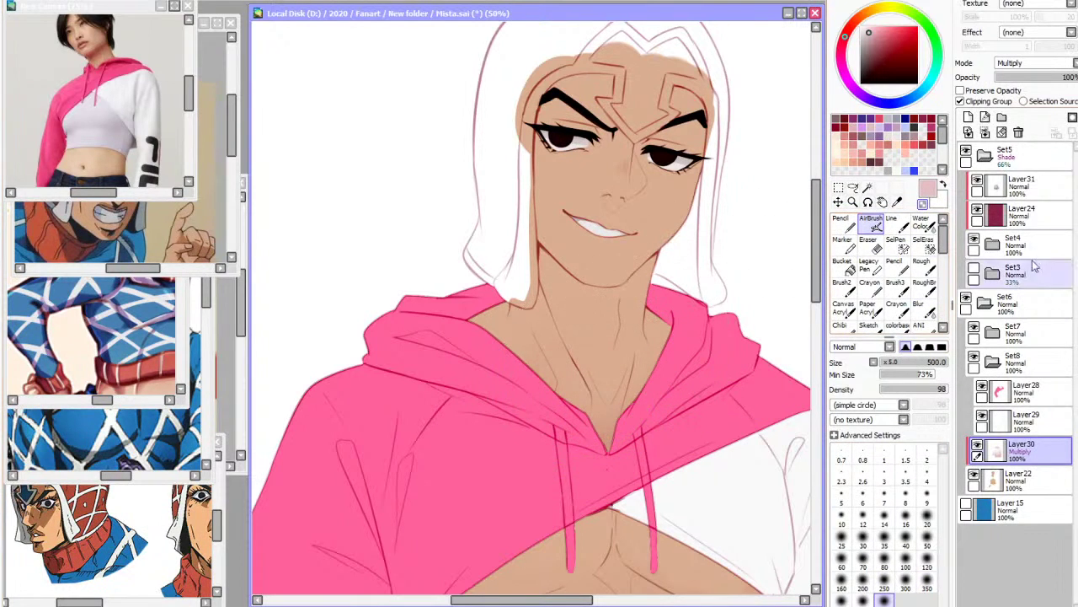
# Paint a shadow across the neck beneath the jaw with the Line brush at size 300 and density 100
pyautogui.click(891, 222)
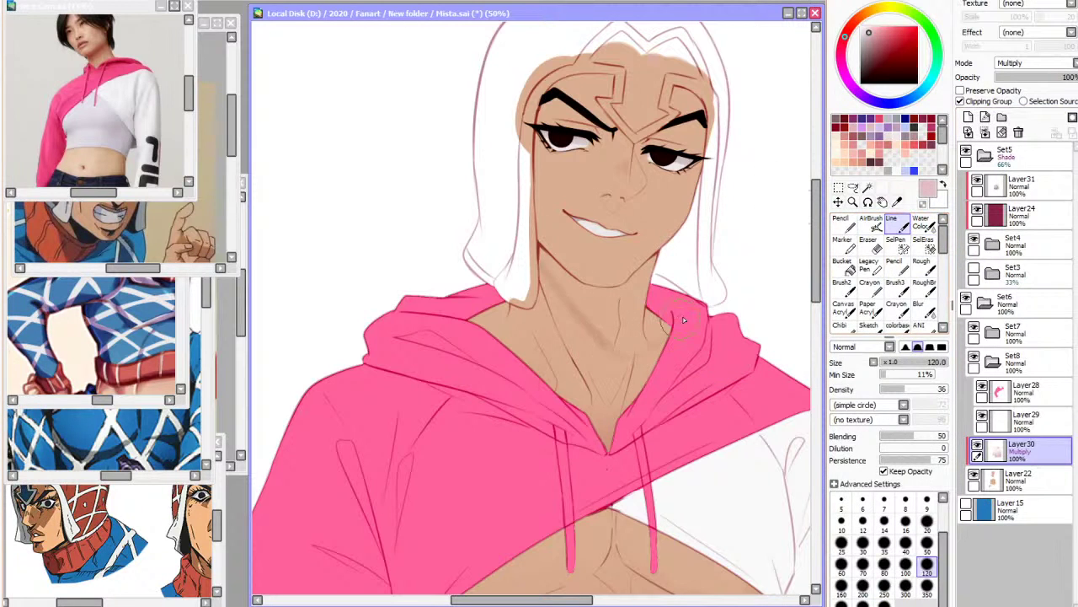
pyautogui.click(907, 588)
pyautogui.moveTo(543, 264)
pyautogui.mouseDown()
pyautogui.moveTo(629, 324)
pyautogui.moveTo(646, 307)
pyautogui.moveTo(637, 302)
pyautogui.moveTo(662, 284)
pyautogui.mouseUp()
pyautogui.hotkey('ctrl', 'z')
pyautogui.click(942, 390)
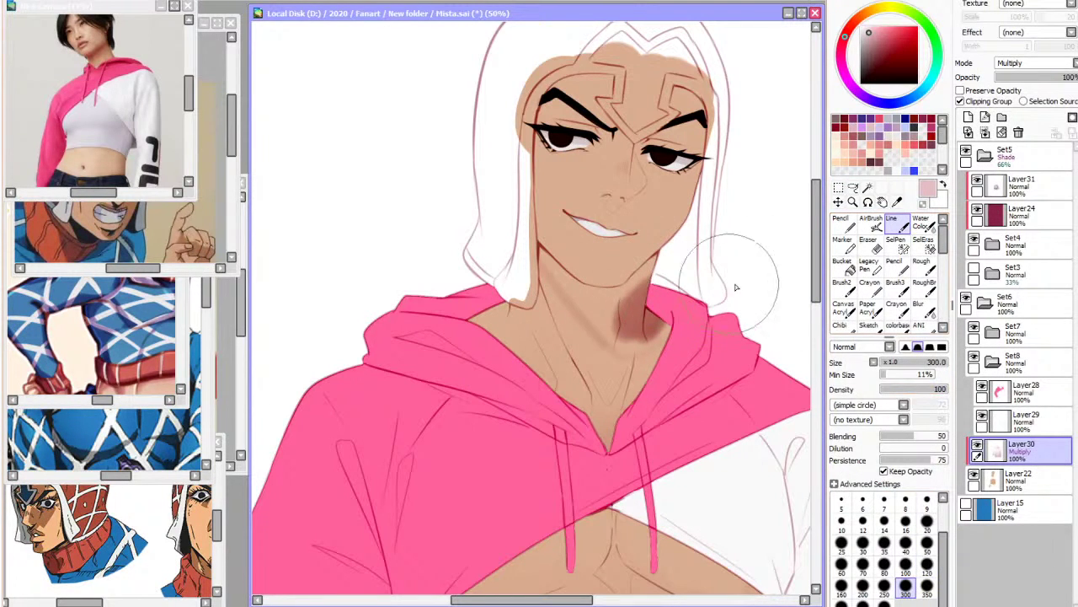
pyautogui.hotkey('ctrl', 'z')
pyautogui.hotkey('ctrl', 'z')
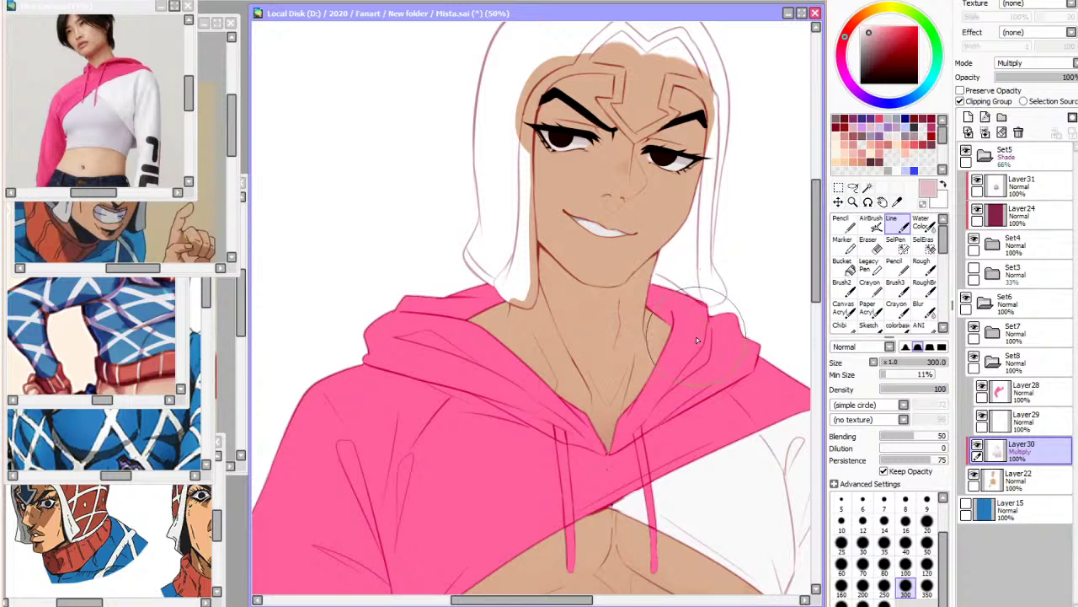
pyautogui.moveTo(510, 222); pyautogui.dragTo(669, 324)
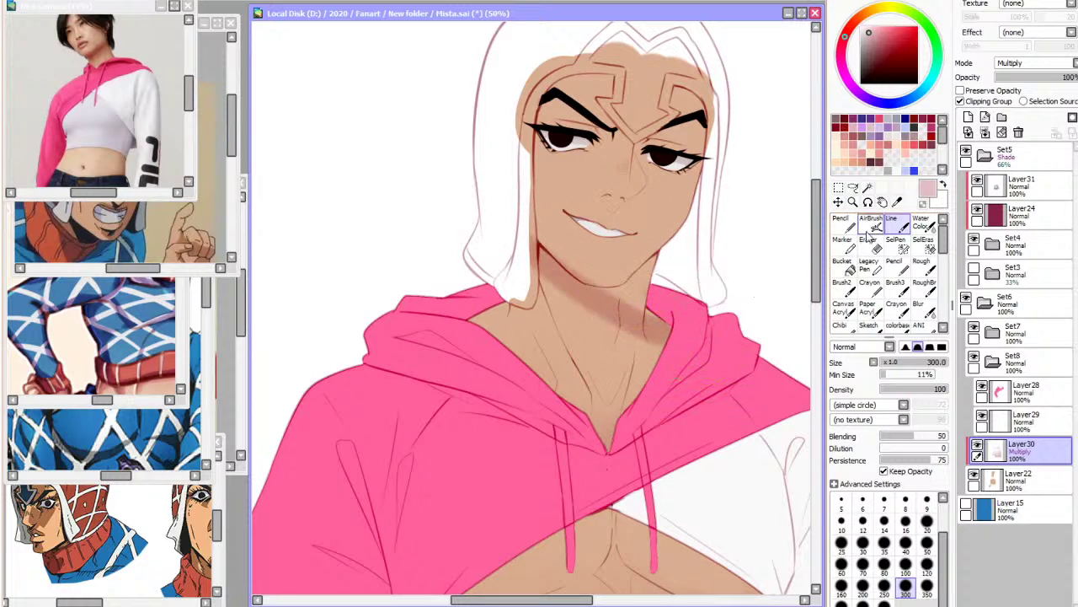
# Soften the edges of the neck shadow with the Blur and Water Color brushes
pyautogui.click(923, 305)
pyautogui.click(905, 581)
pyautogui.click(924, 224)
pyautogui.click(884, 596)
pyautogui.moveTo(661, 308)
pyautogui.mouseDown()
pyautogui.moveTo(636, 318)
pyautogui.moveTo(619, 290)
pyautogui.moveTo(615, 320)
pyautogui.moveTo(542, 278)
pyautogui.moveTo(514, 244)
pyautogui.moveTo(645, 337)
pyautogui.mouseUp()
# Paint shadows along the neck tendons and collarbone notch with the Line brush at size 100, softening them with Water Color at size 50
pyautogui.click(927, 558)
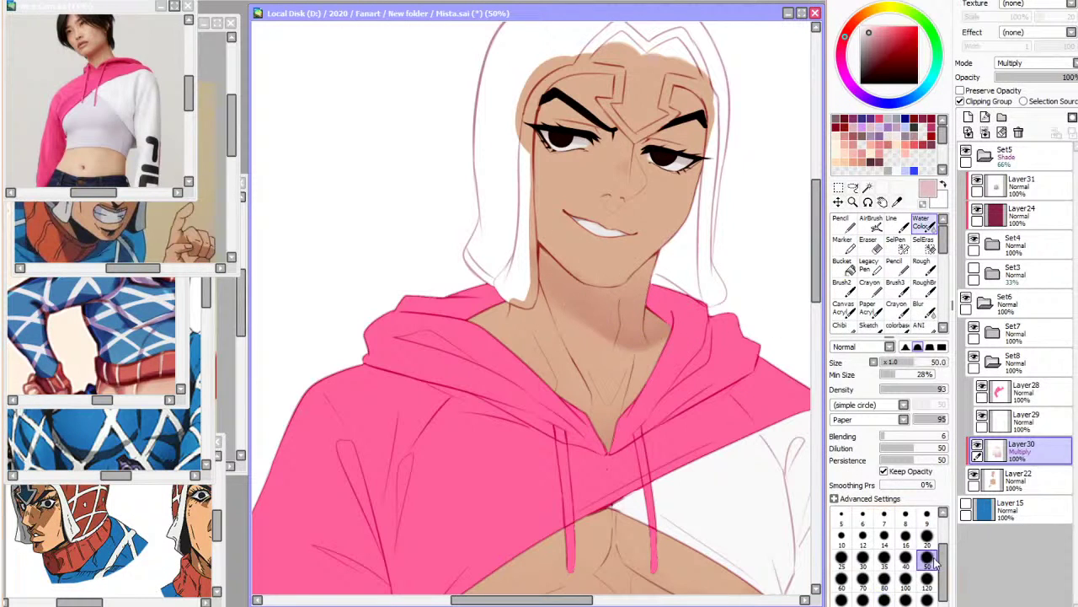
pyautogui.click(927, 536)
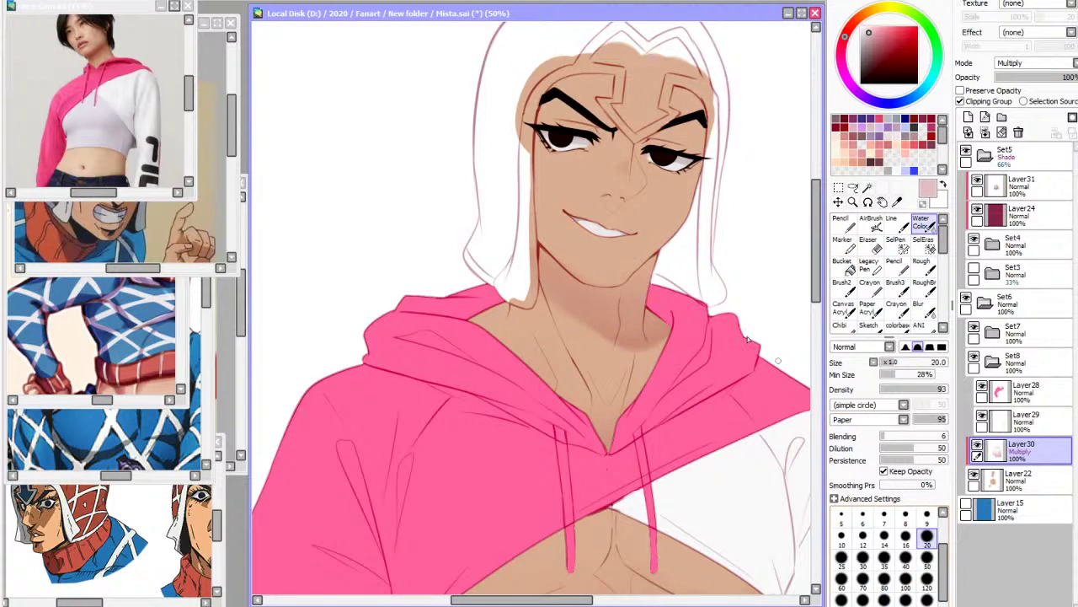
pyautogui.click(893, 223)
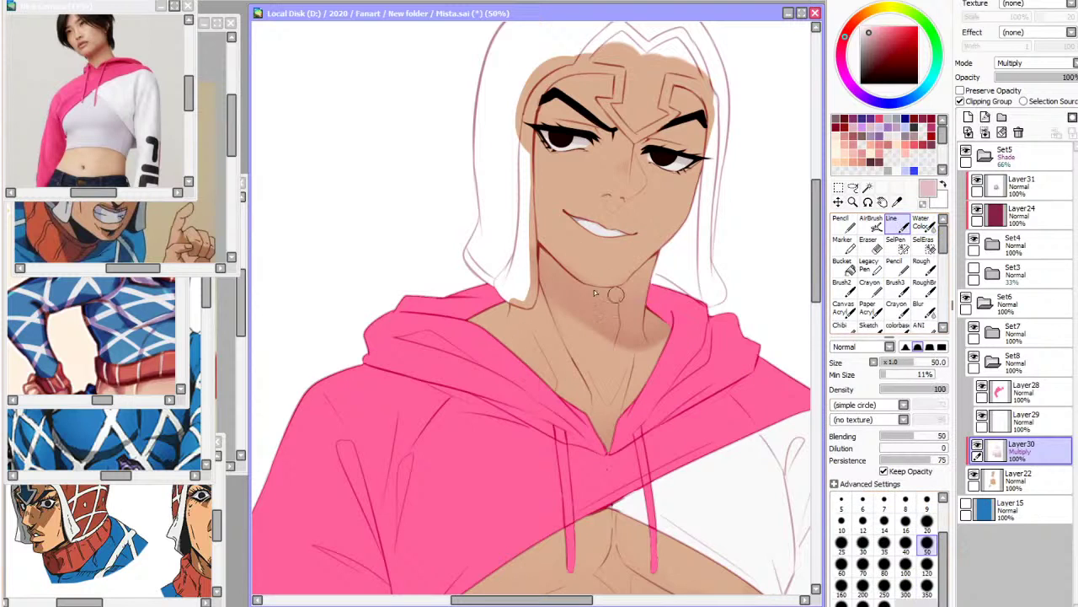
pyautogui.press('h')
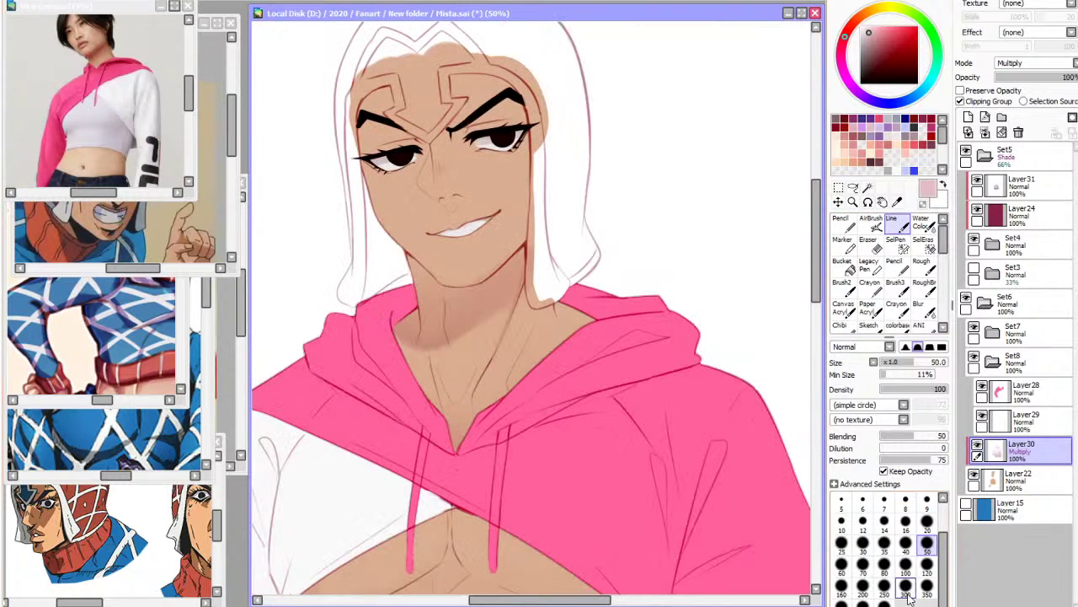
pyautogui.click(906, 564)
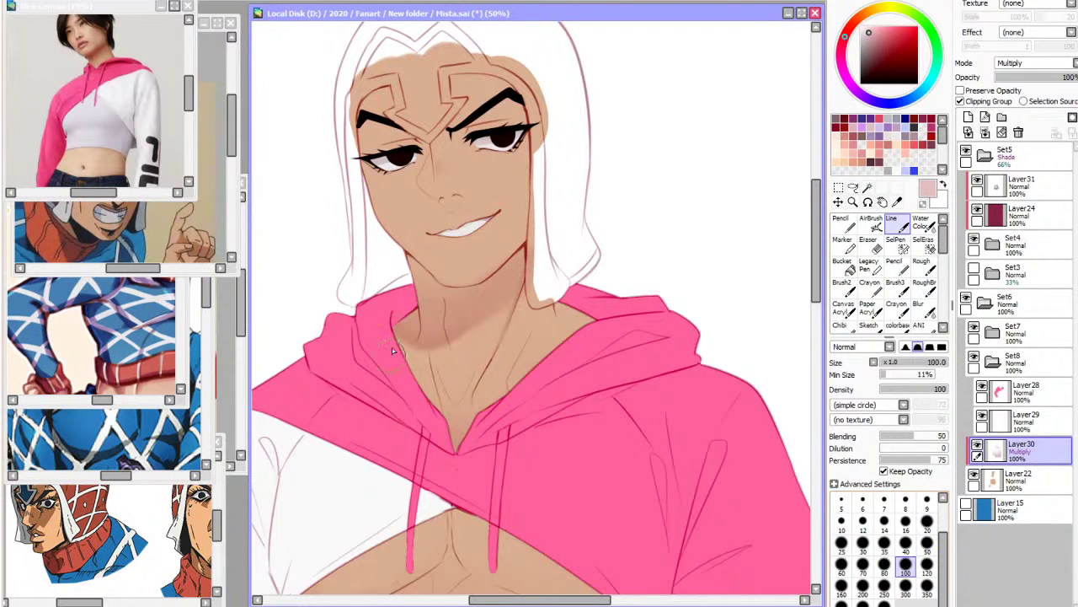
pyautogui.hscroll(-3, 483, 350)
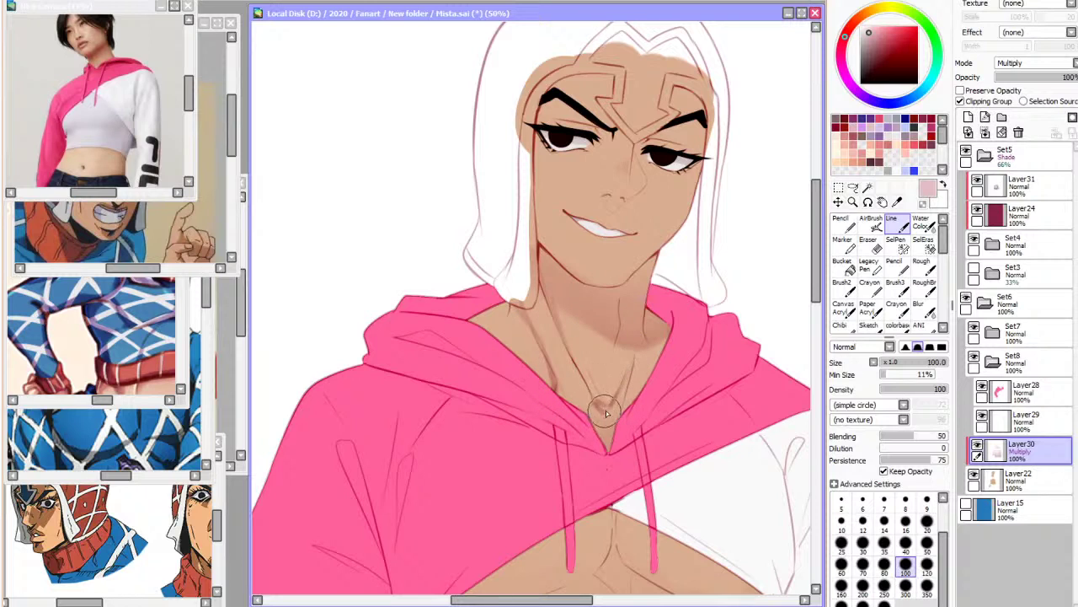
pyautogui.click(922, 223)
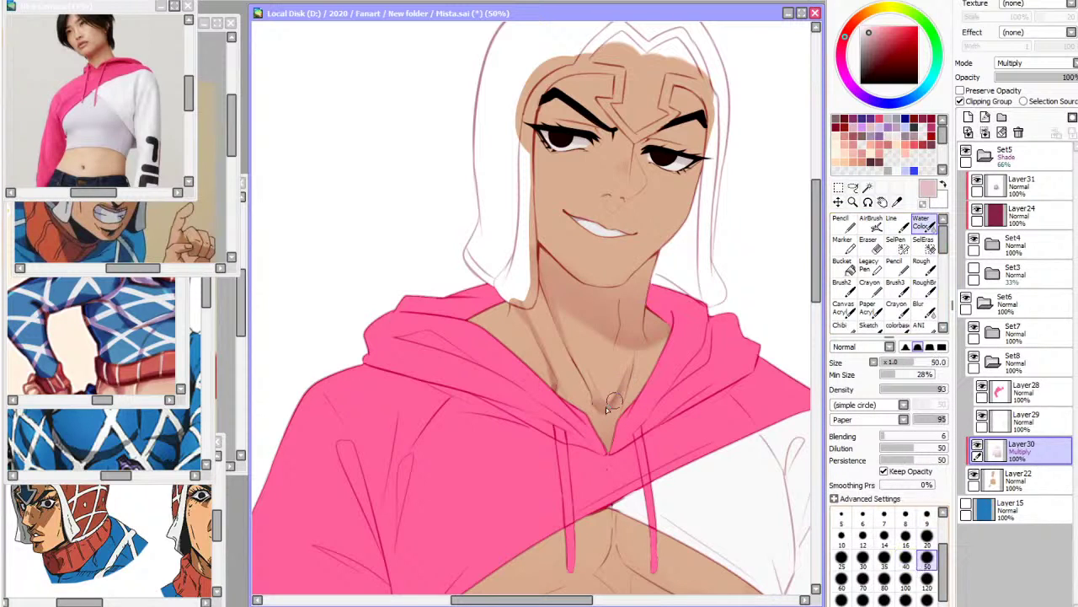
pyautogui.click(892, 223)
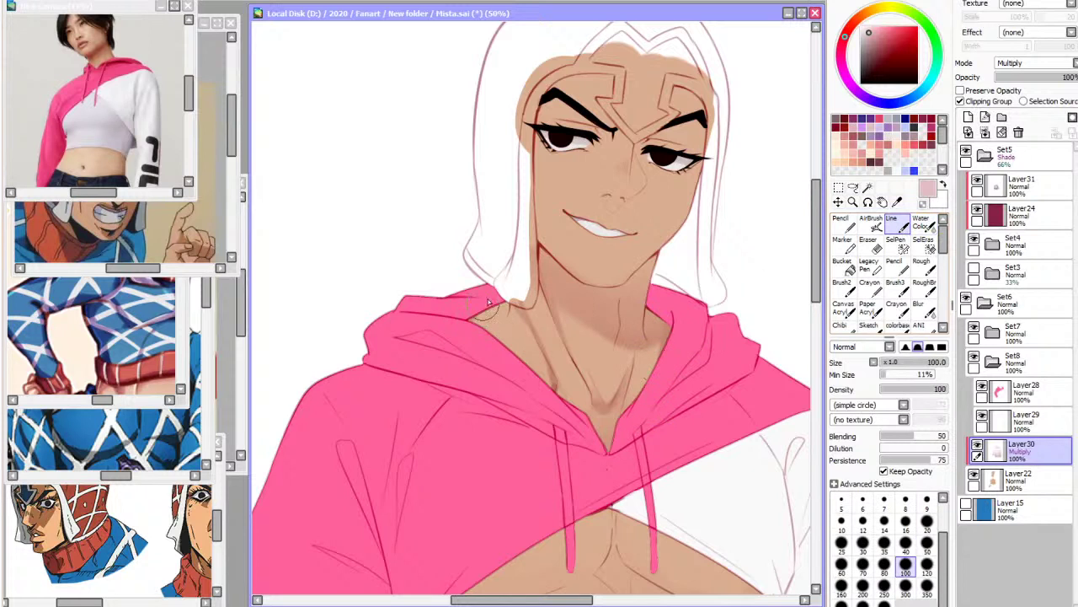
# Deepen the torso shadows beneath the hoodie's hem and at the navel with the Line brush at size 100
pyautogui.scroll(-4, 542, 386)
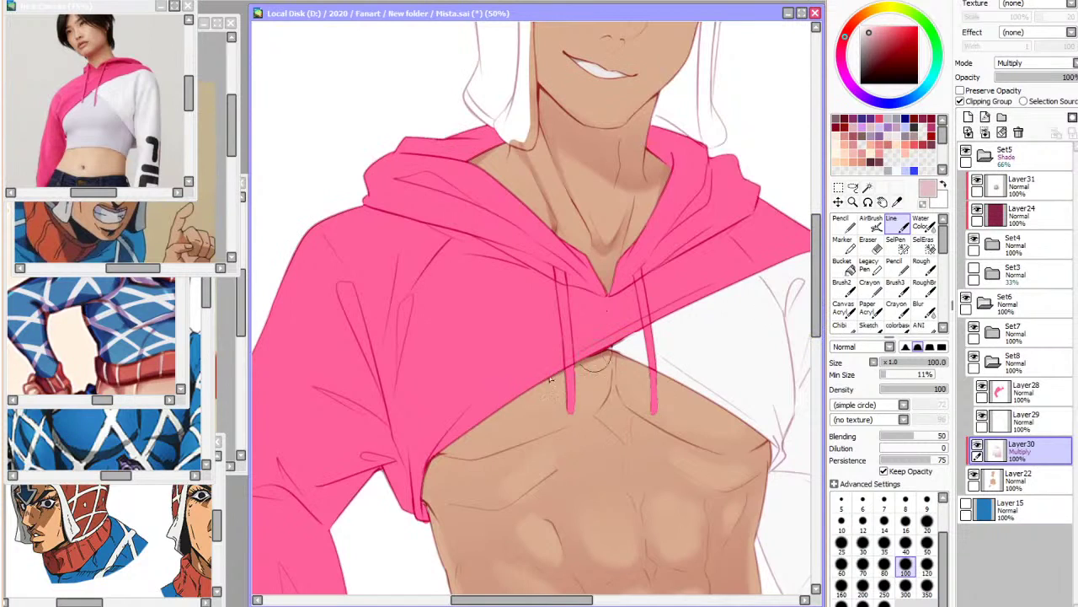
pyautogui.moveTo(817, 298); pyautogui.dragTo(816, 331)
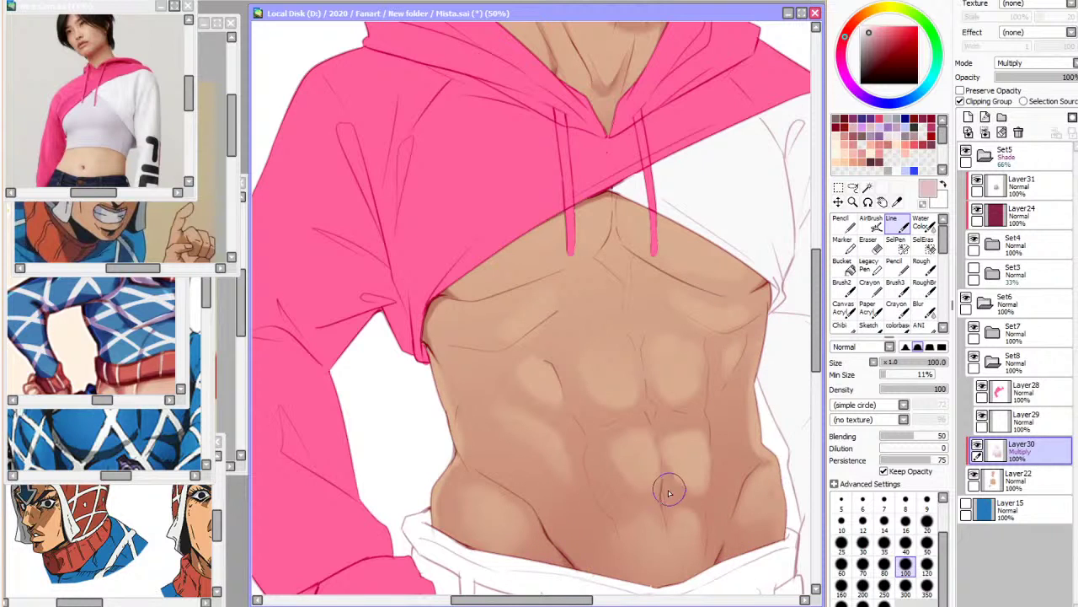
pyautogui.press('Insert')
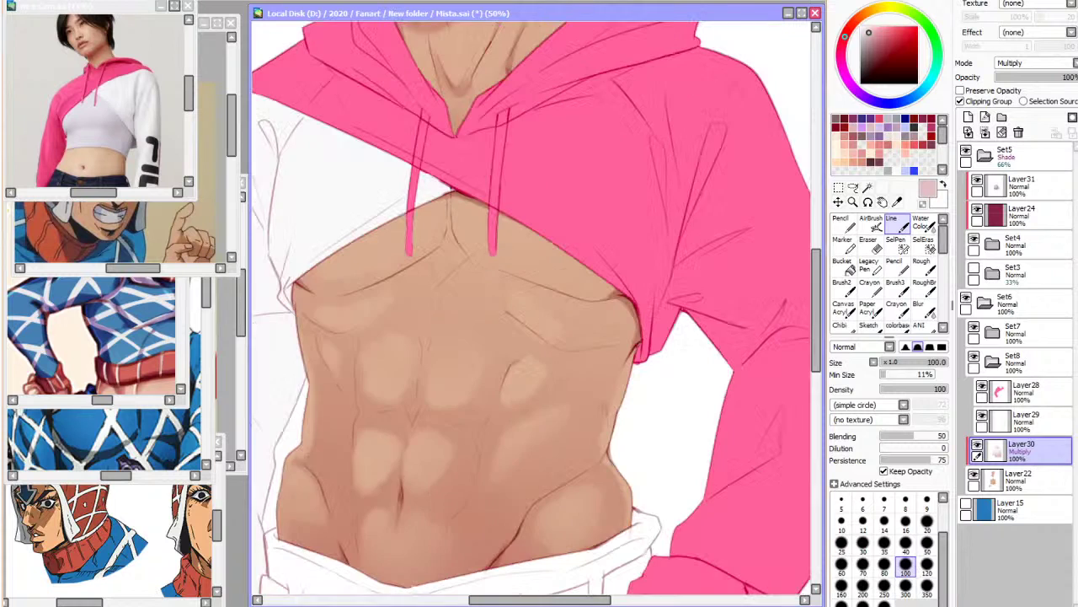
pyautogui.scroll(-3, 701, 226)
pyautogui.scroll(2, 701, 226)
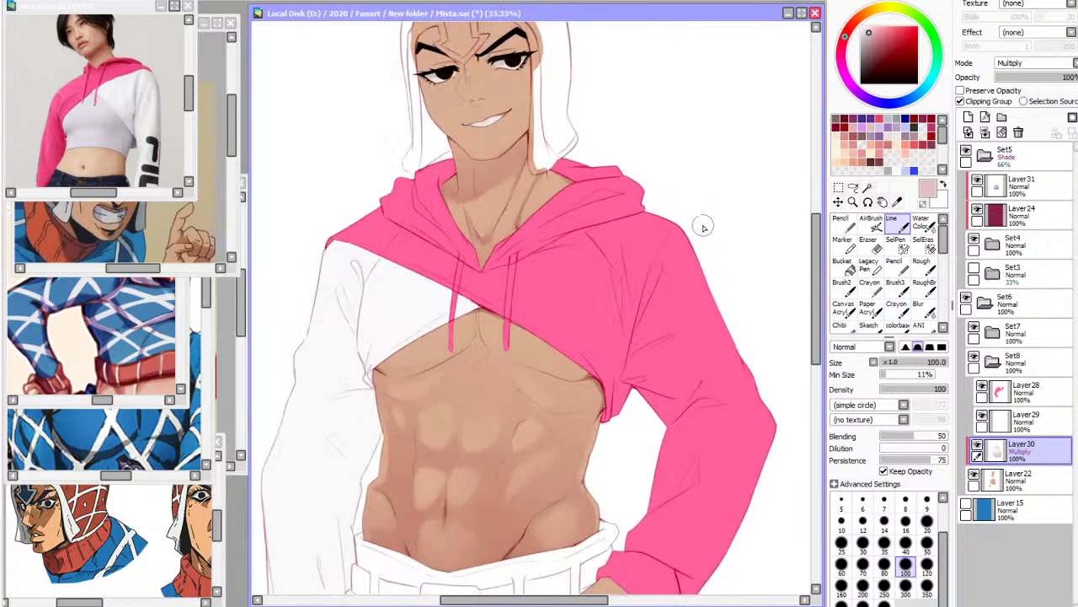
pyautogui.press('h')
pyautogui.scroll(-1, 650, 278)
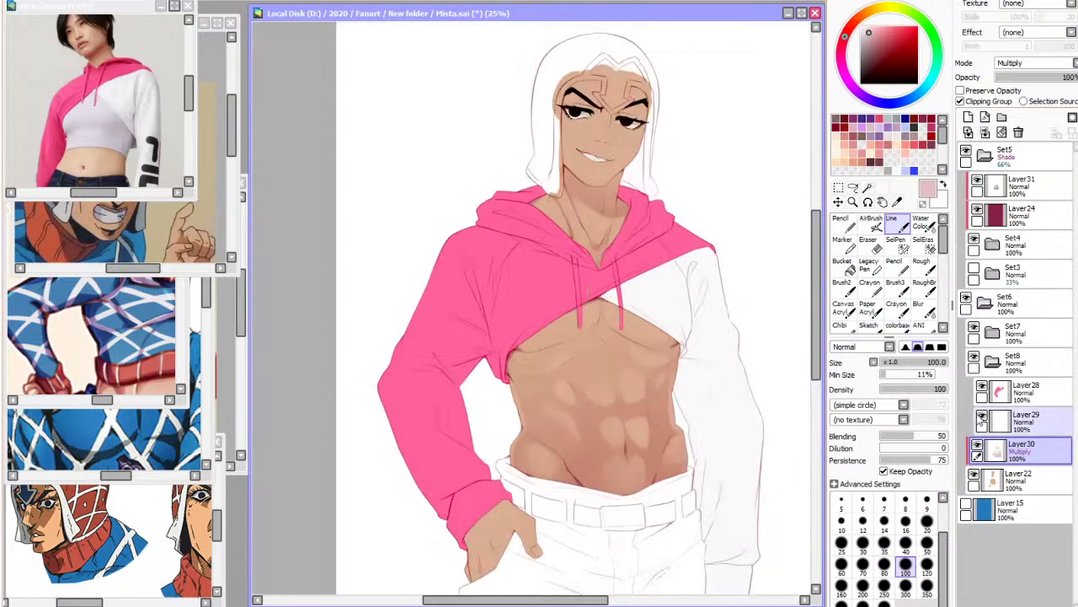
pyautogui.press('Insert')
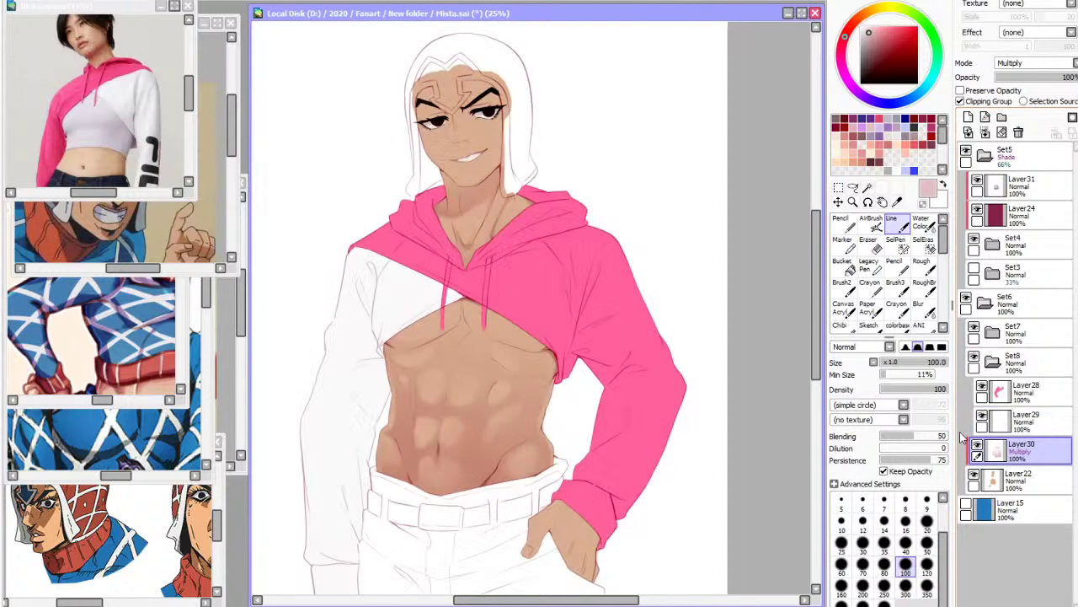
# Add a clipped Normal layer above Layer30 and pick a pale cream highlight colour starting from the torso's skin tone
pyautogui.click(969, 116)
pyautogui.scroll(2, 396, 424)
pyautogui.scroll(-2, 582, 384)
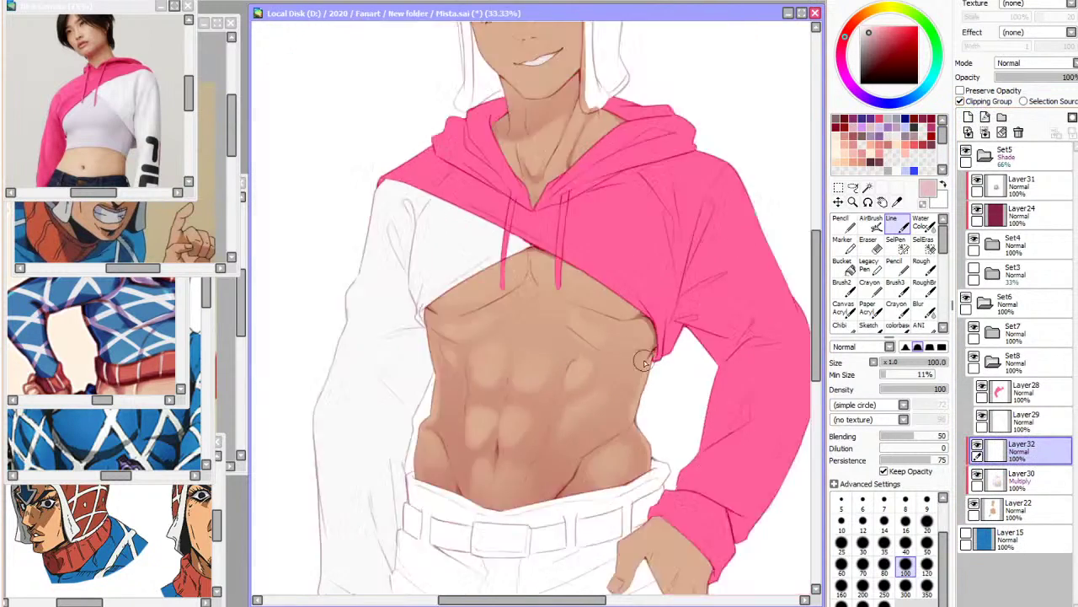
pyautogui.scroll(3, 435, 461)
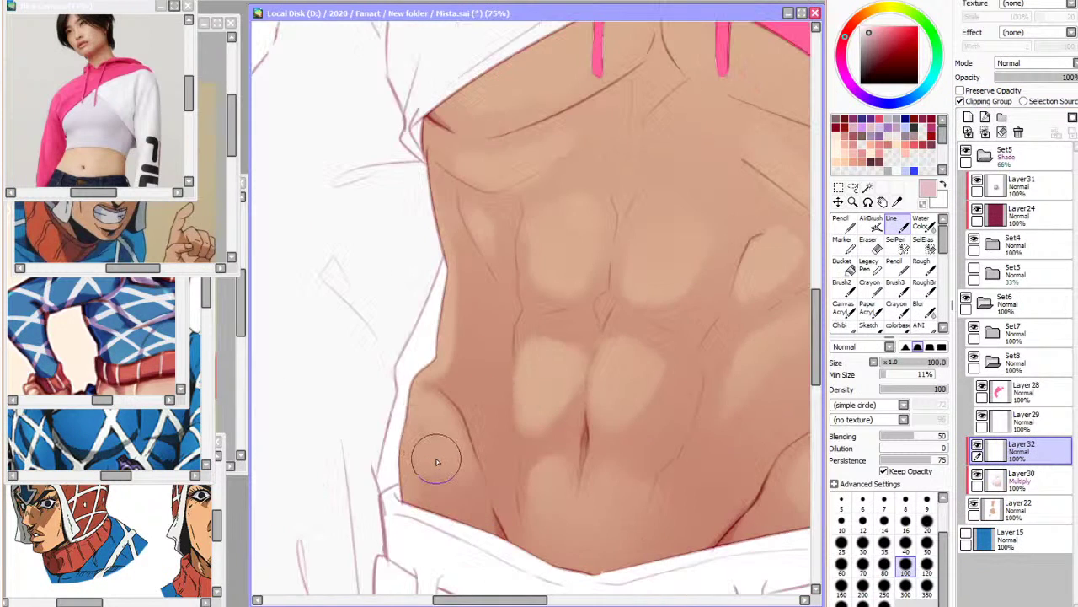
pyautogui.click(897, 202)
pyautogui.click(943, 186)
pyautogui.click(584, 183)
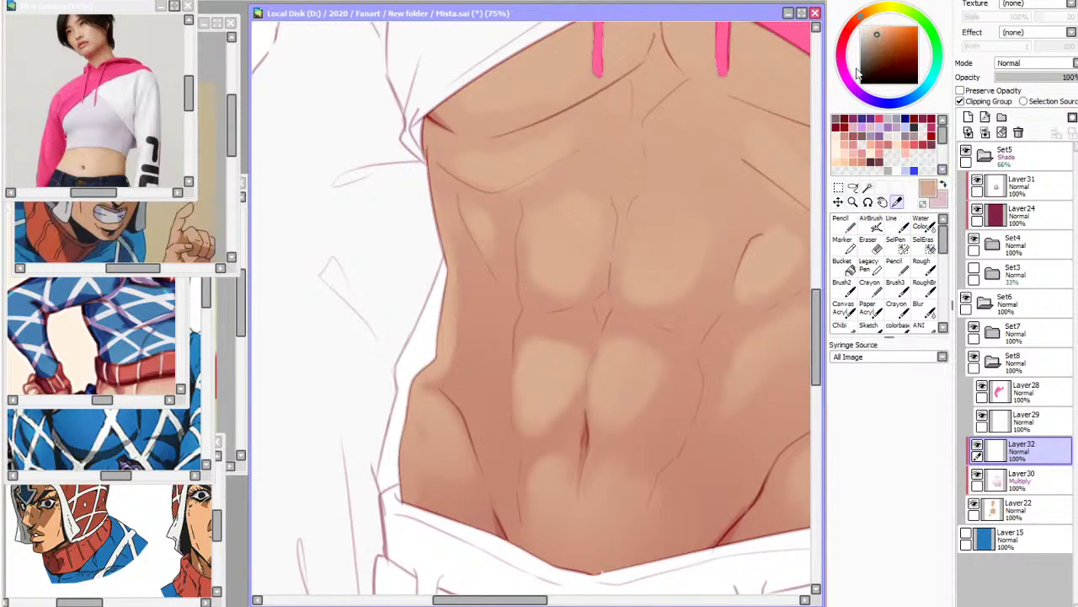
pyautogui.click(868, 12)
pyautogui.click(870, 327)
# Paint a thin cream rim light down the torso's edge from the hoodie's white side to the waistband using Line at size 100
pyautogui.click(897, 225)
pyautogui.moveTo(432, 119); pyautogui.dragTo(433, 171)
pyautogui.hotkey('ctrl', 'z')
pyautogui.moveTo(428, 119); pyautogui.dragTo(442, 328)
pyautogui.moveTo(451, 257)
pyautogui.mouseDown()
pyautogui.moveTo(441, 344)
pyautogui.moveTo(413, 397)
pyautogui.moveTo(430, 365)
pyautogui.moveTo(406, 448)
pyautogui.moveTo(405, 438)
pyautogui.moveTo(408, 514)
pyautogui.moveTo(422, 540)
pyautogui.mouseUp()
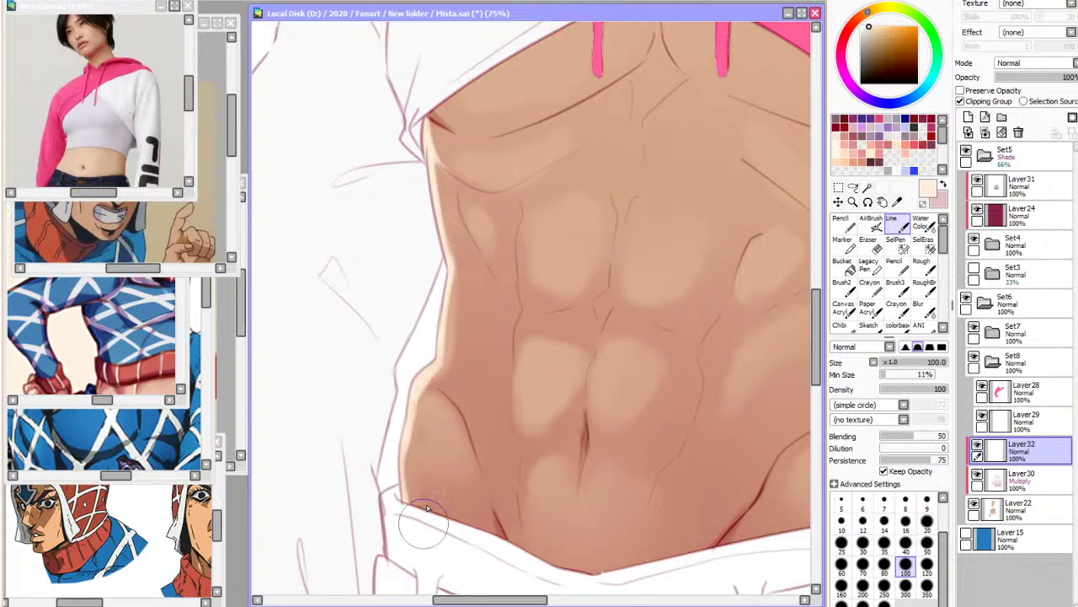
pyautogui.press('h')
pyautogui.moveTo(646, 366); pyautogui.dragTo(619, 398)
# Refine the rim light on the torso's edge just beneath the hoodie's white hem, checking it in mirrored view
pyautogui.scroll(-2, 590, 353)
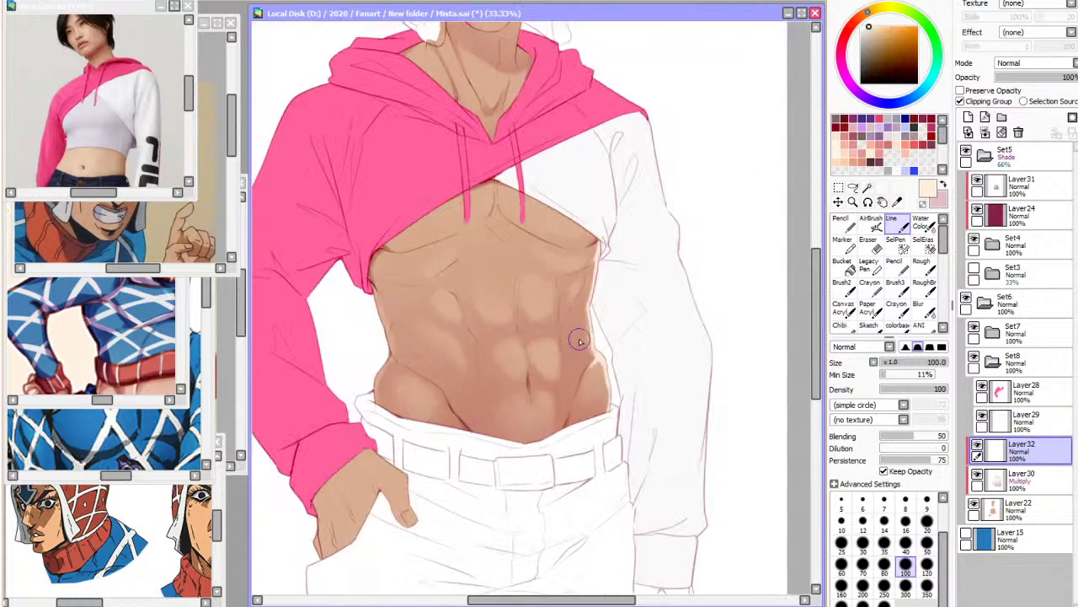
pyautogui.scroll(1, 528, 268)
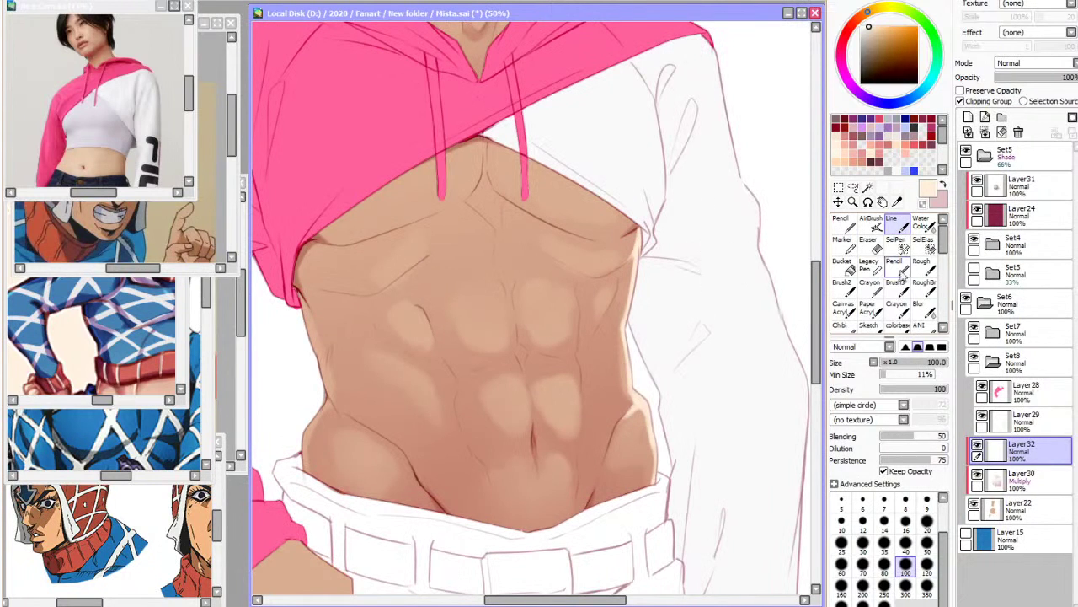
pyautogui.press('h')
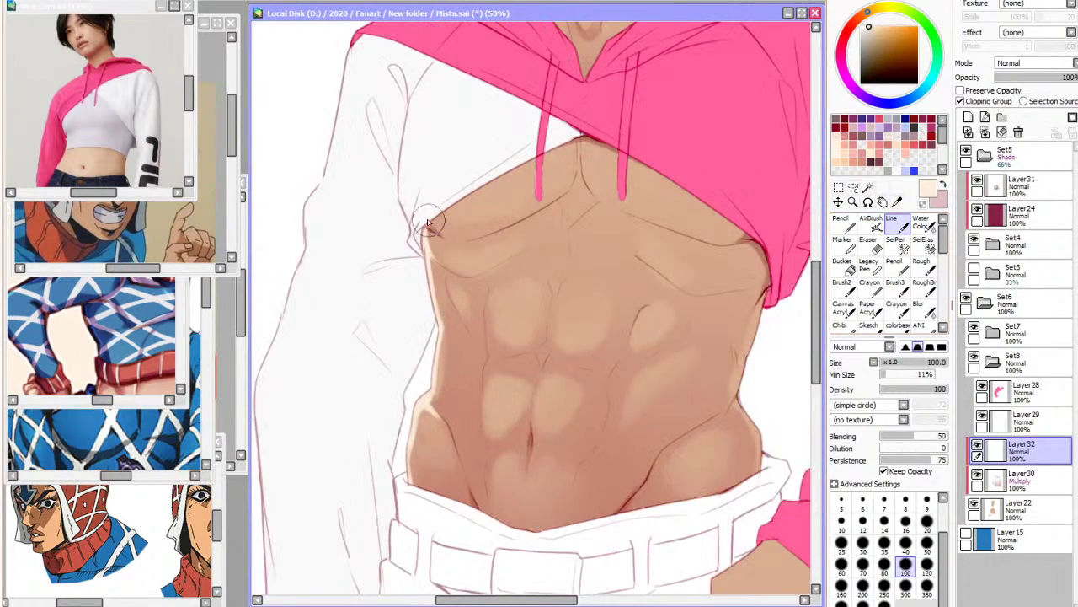
pyautogui.press('h')
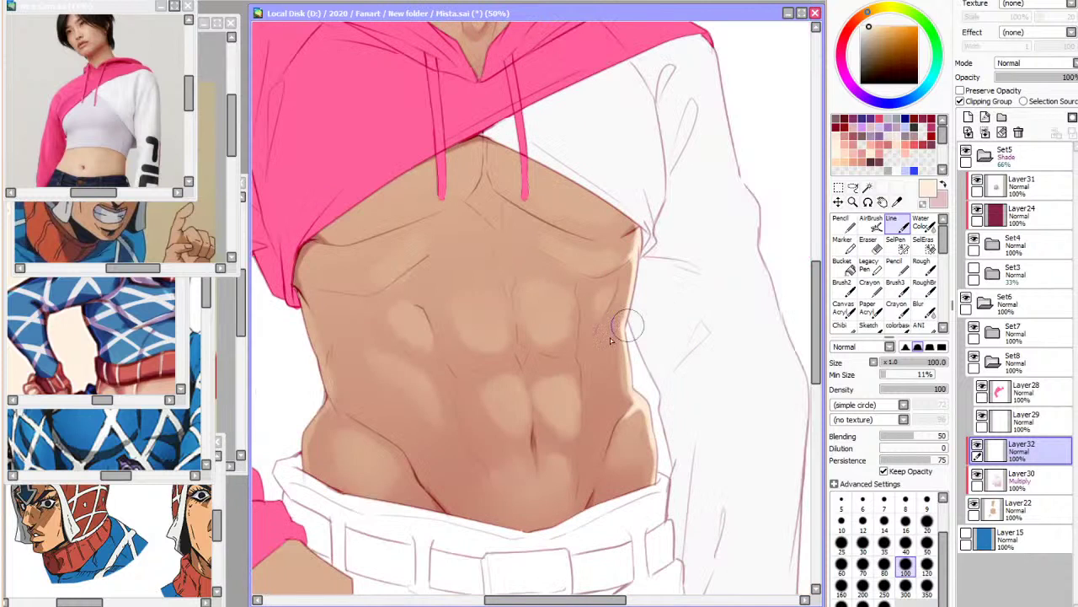
pyautogui.press('h')
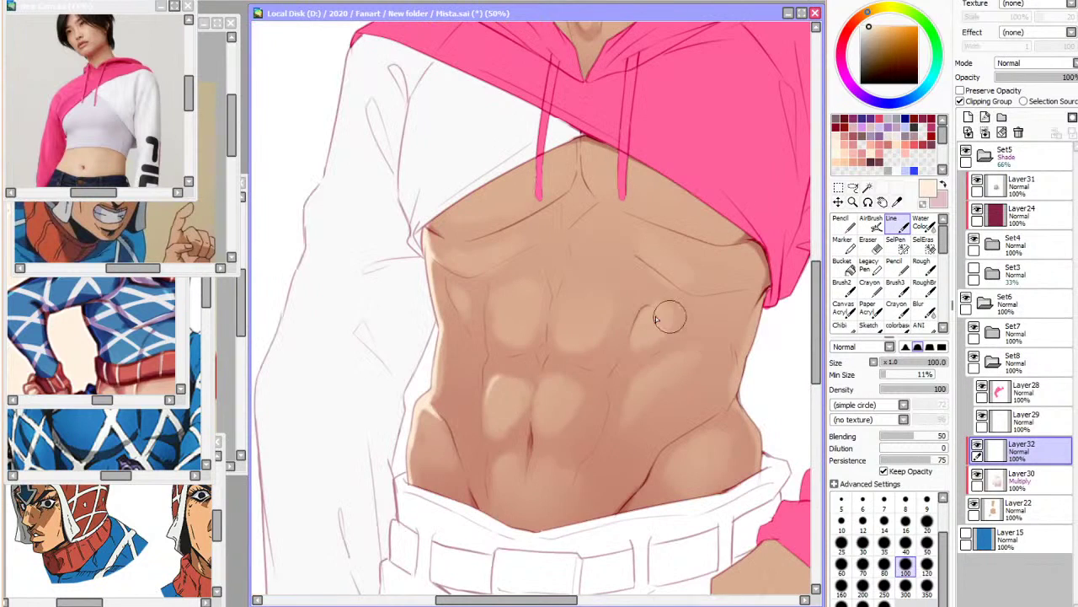
pyautogui.press('h')
# Lower the rim light layer's opacity to 72%
pyautogui.click(1048, 79)
pyautogui.moveTo(1047, 78); pyautogui.dragTo(1057, 78)
pyautogui.scroll(-2, 648, 400)
pyautogui.scroll(-1, 648, 400)
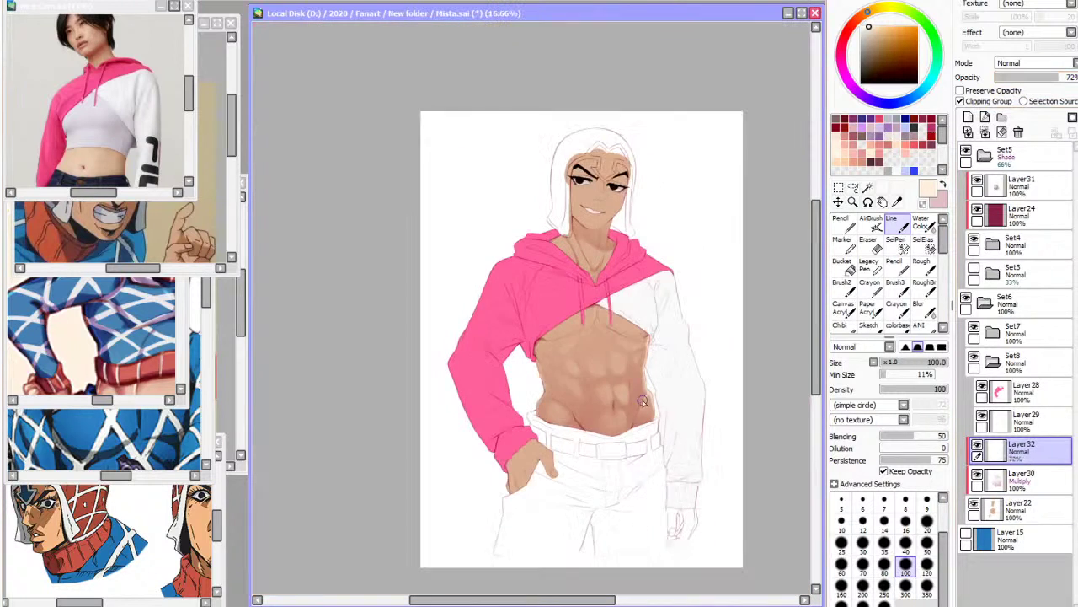
pyautogui.scroll(1, 674, 370)
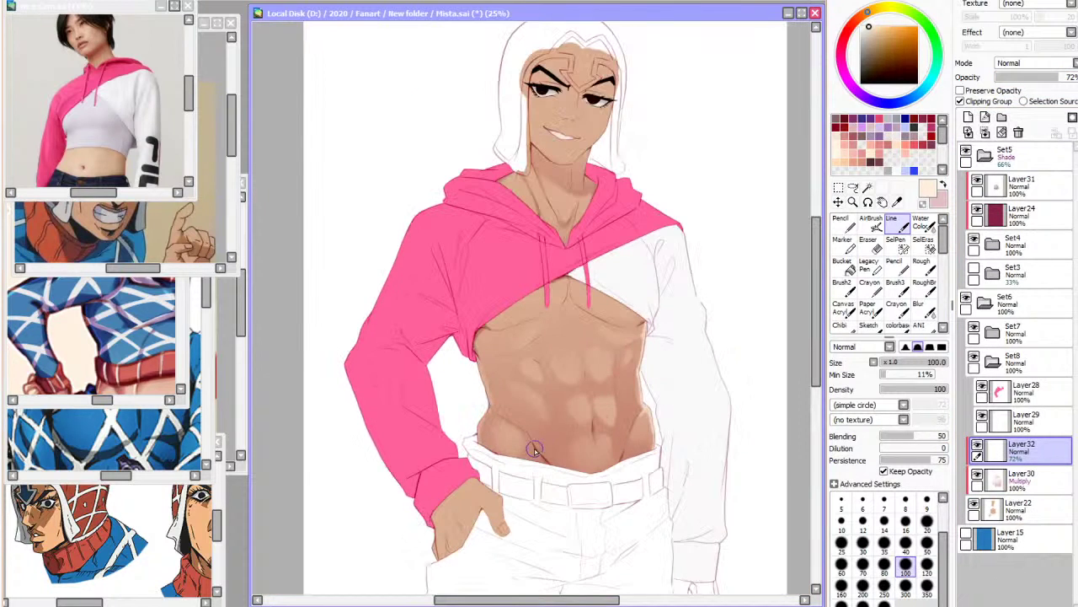
pyautogui.scroll(1, 535, 449)
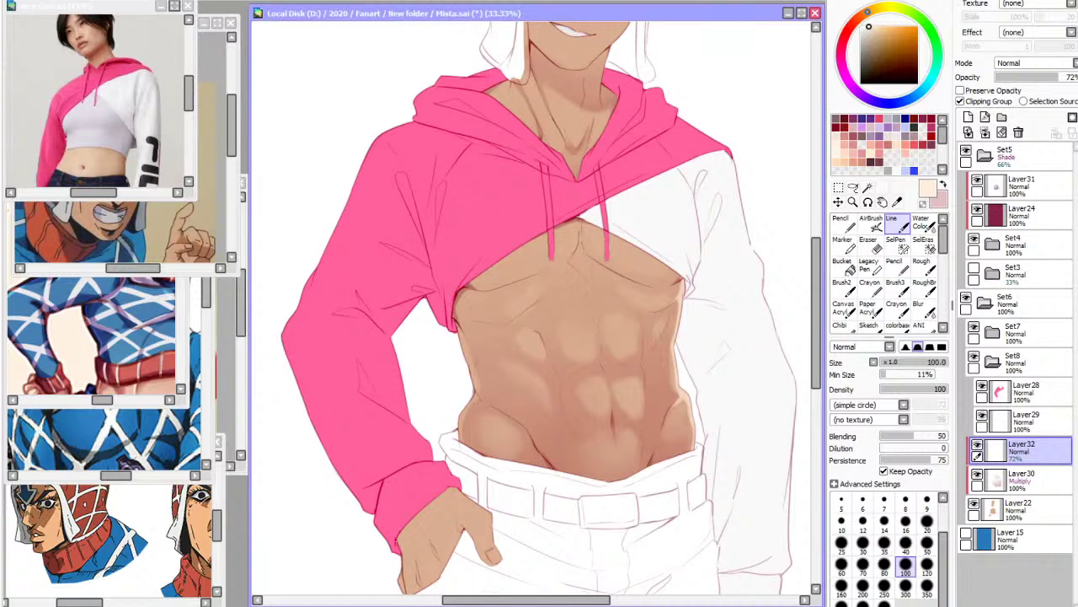
pyautogui.scroll(-1, 575, 412)
pyautogui.scroll(2, 637, 438)
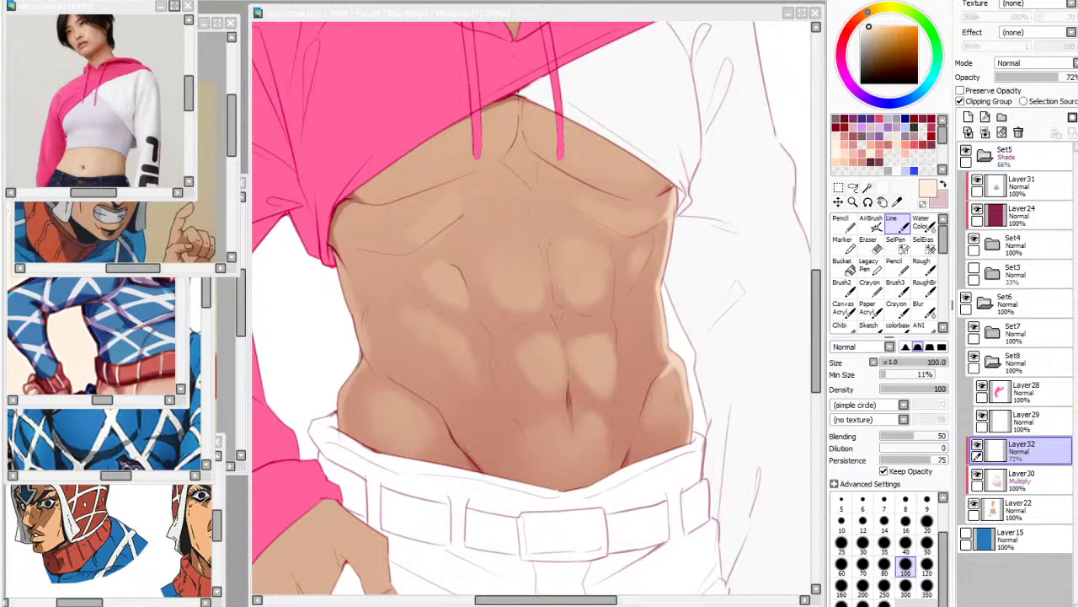
pyautogui.scroll(-2, 482, 316)
pyautogui.scroll(1, 415, 332)
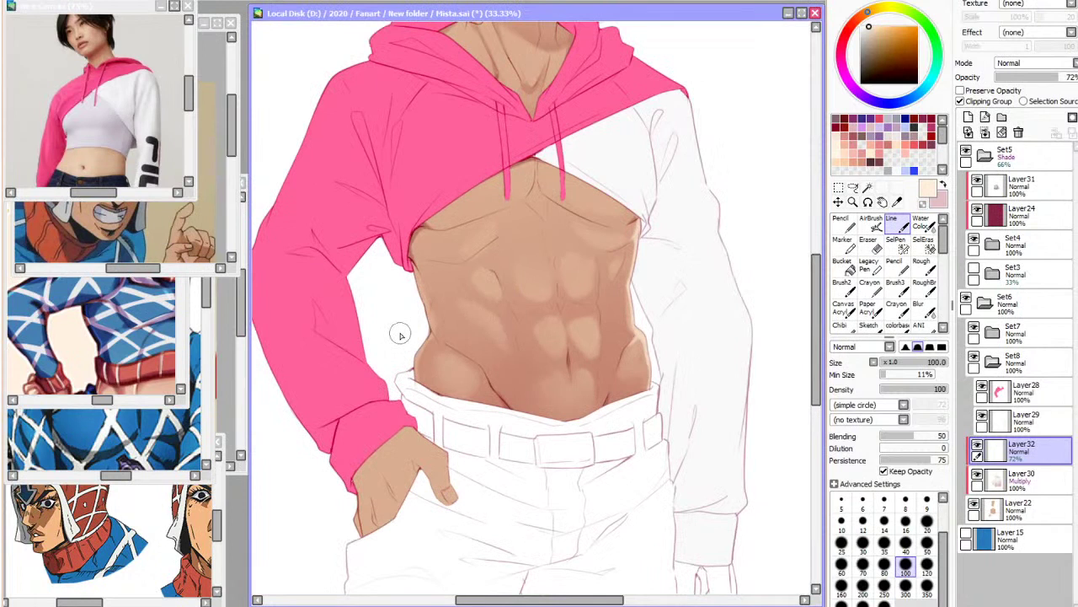
pyautogui.scroll(-2, 560, 531)
pyautogui.scroll(1, 613, 531)
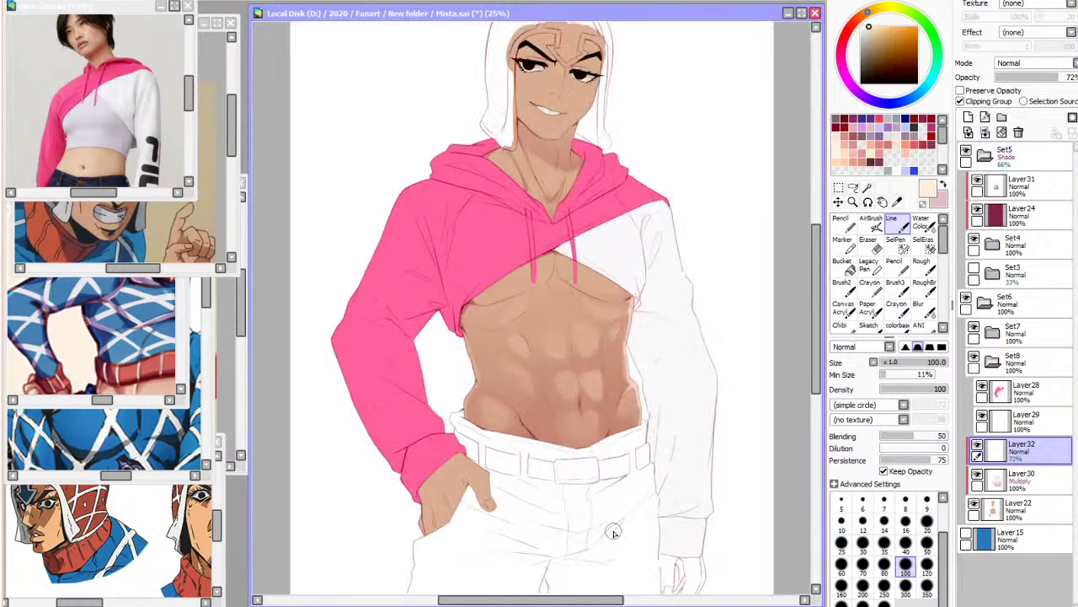
pyautogui.click(8, 601)
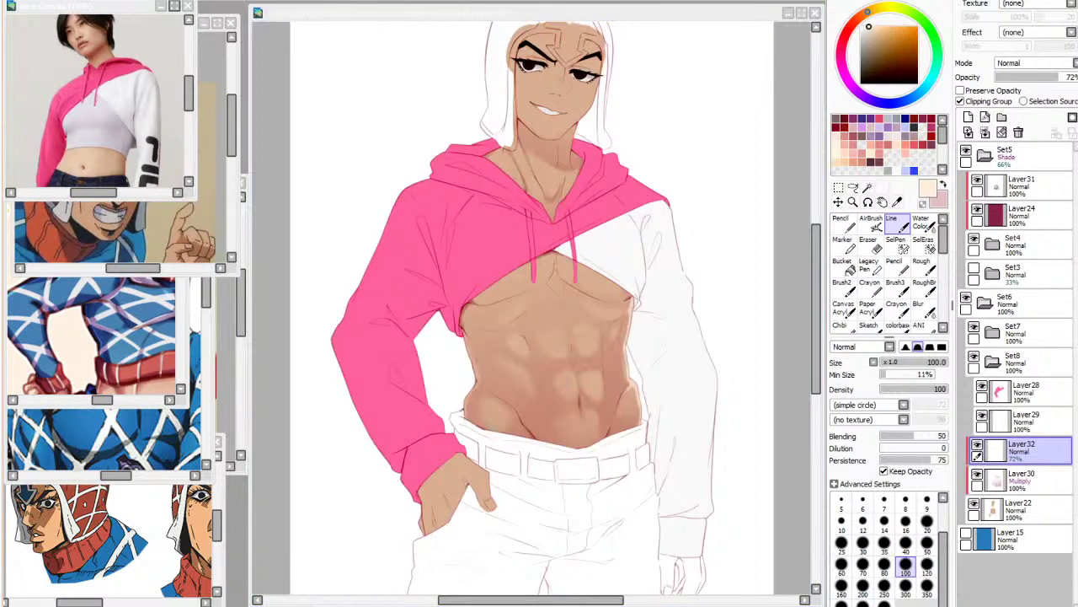